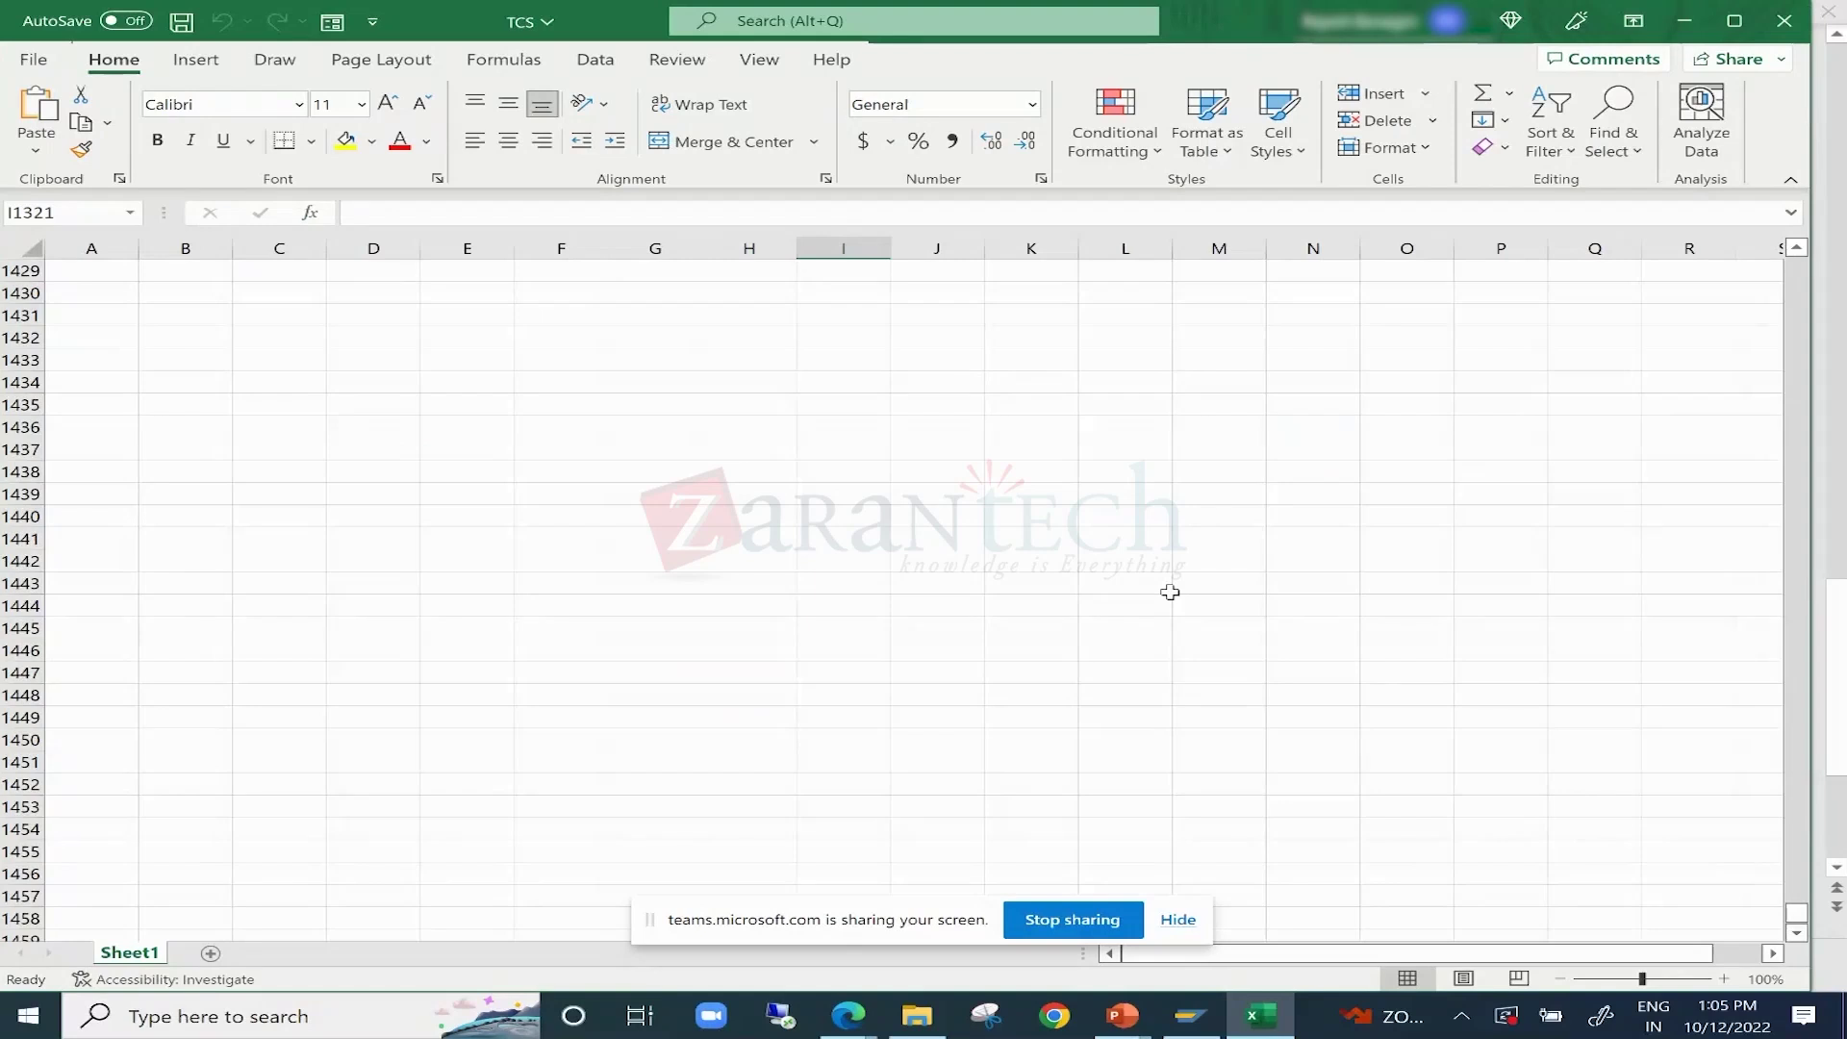
# Handwrite "Dm" near cell C1433 with the black pen, draw an arrow descending from it, and circle it.
pyautogui.moveTo(220, 345)
pyautogui.mouseDown()
pyautogui.moveTo(222, 390)
pyautogui.moveTo(281, 365)
pyautogui.moveTo(333, 390)
pyautogui.moveTo(302, 490)
pyautogui.moveTo(334, 506)
pyautogui.mouseUp()
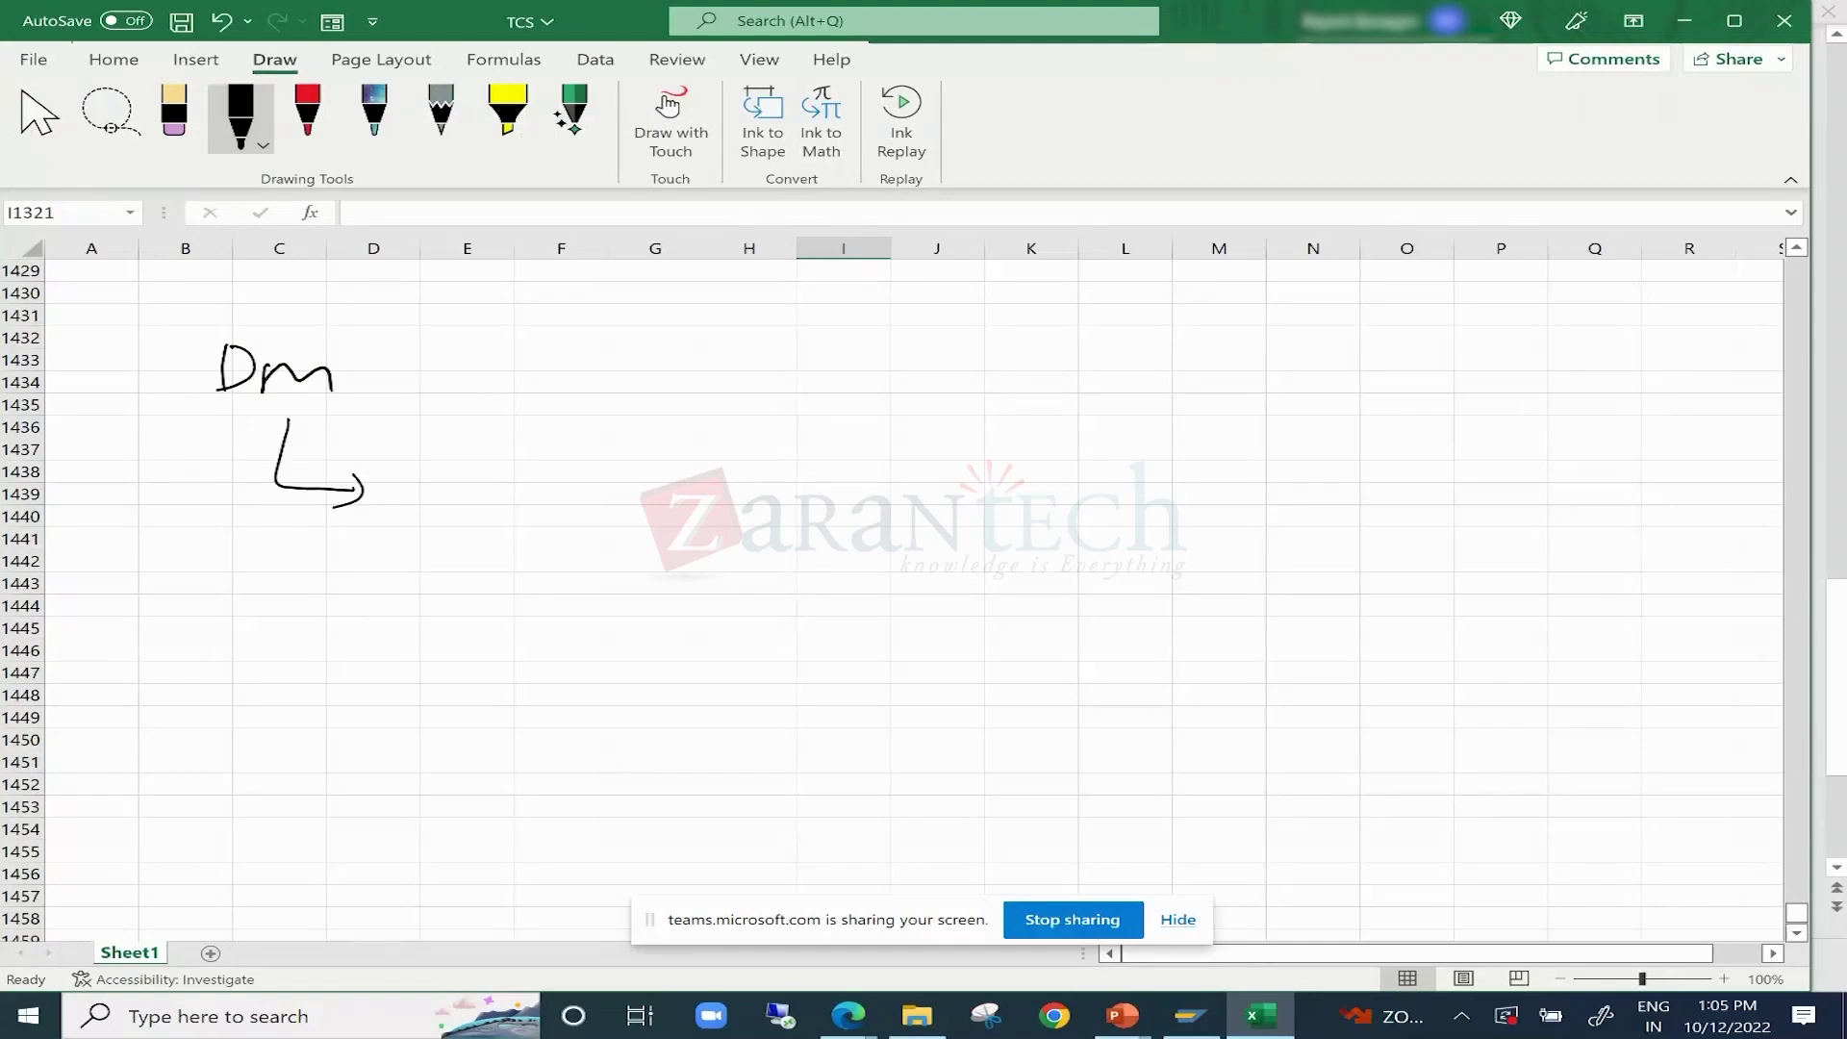
pyautogui.moveTo(336, 339); pyautogui.dragTo(320, 414)
pyautogui.moveTo(243, 337); pyautogui.dragTo(293, 416)
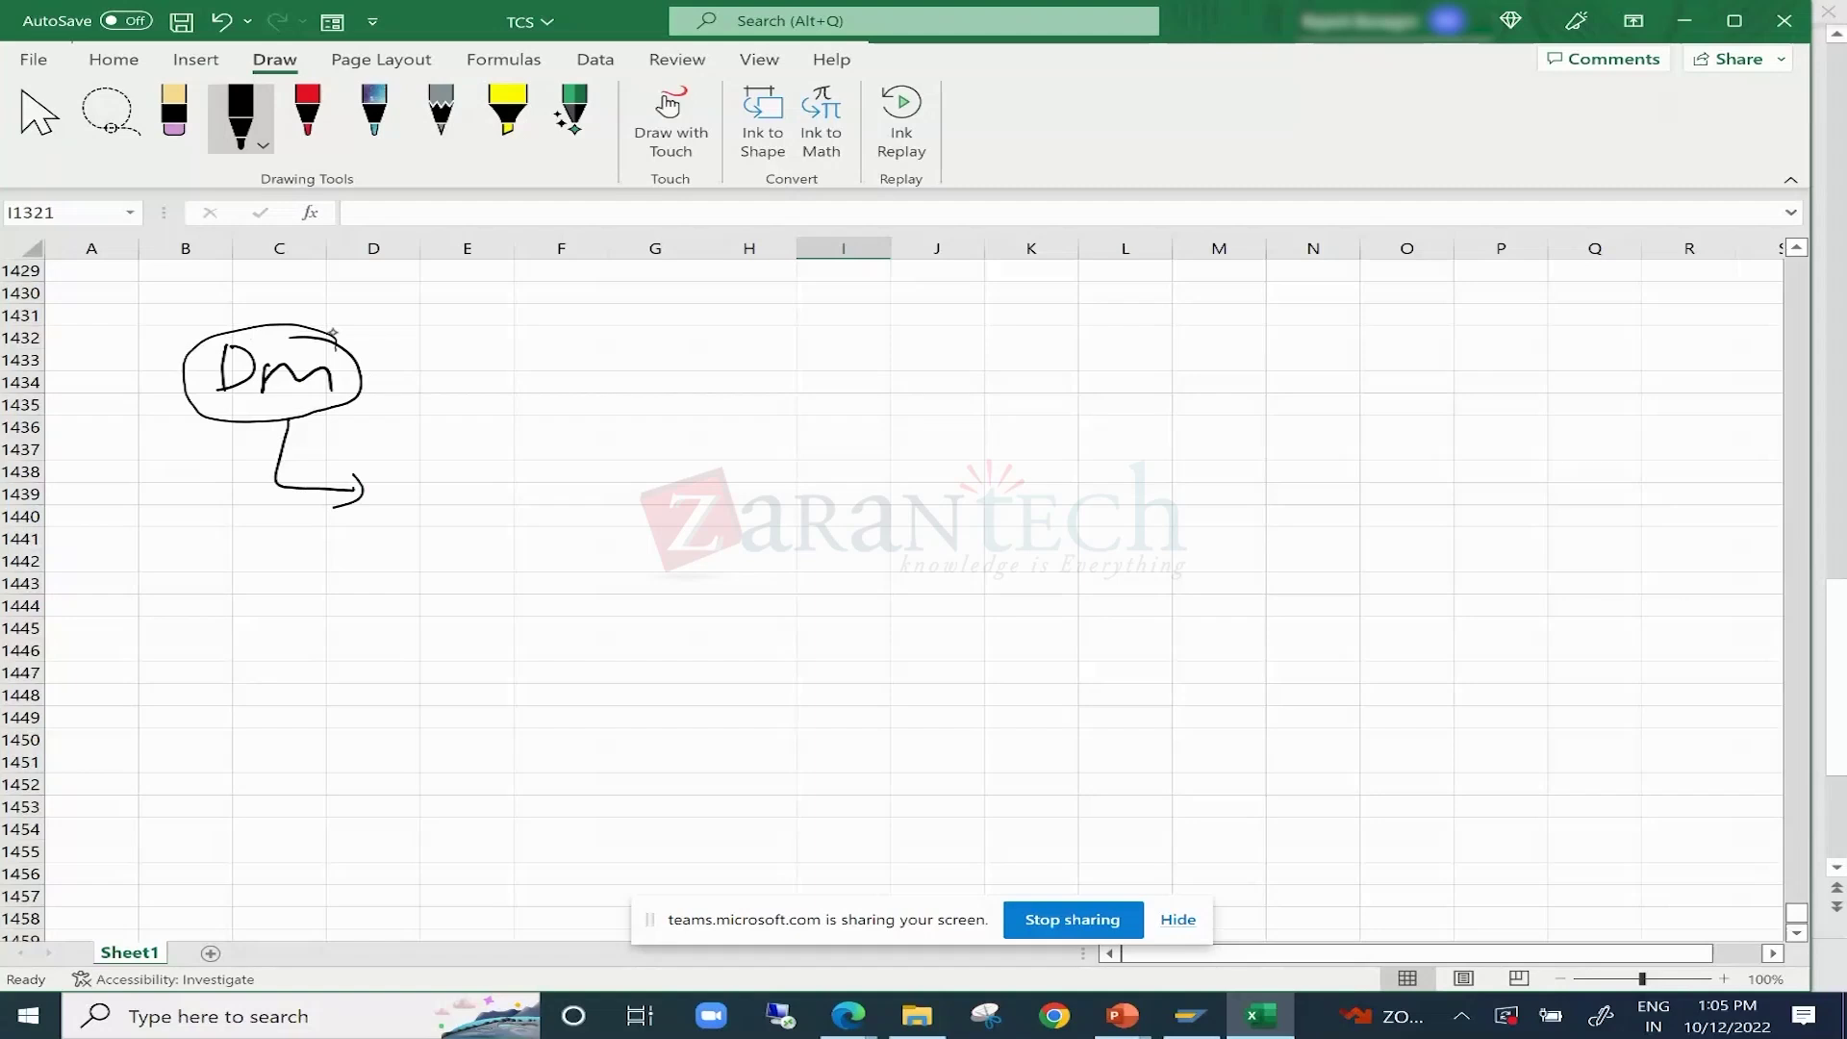
# Link Dm by arrow to the handwritten note "1 Master data", add short examples such as Mm and BP beside it, and box Dm.
pyautogui.moveTo(336, 329)
pyautogui.mouseDown()
pyautogui.moveTo(443, 317)
pyautogui.moveTo(506, 334)
pyautogui.moveTo(651, 306)
pyautogui.moveTo(724, 333)
pyautogui.mouseUp()
pyautogui.moveTo(770, 319); pyautogui.dragTo(791, 333)
pyautogui.moveTo(798, 332); pyautogui.dragTo(885, 337)
pyautogui.moveTo(1071, 324)
pyautogui.mouseDown()
pyautogui.moveTo(1074, 297)
pyautogui.moveTo(1153, 323)
pyautogui.moveTo(1168, 342)
pyautogui.moveTo(1141, 358)
pyautogui.mouseUp()
pyautogui.moveTo(1147, 370); pyautogui.dragTo(1172, 365)
pyautogui.moveTo(1137, 389); pyautogui.dragTo(1194, 390)
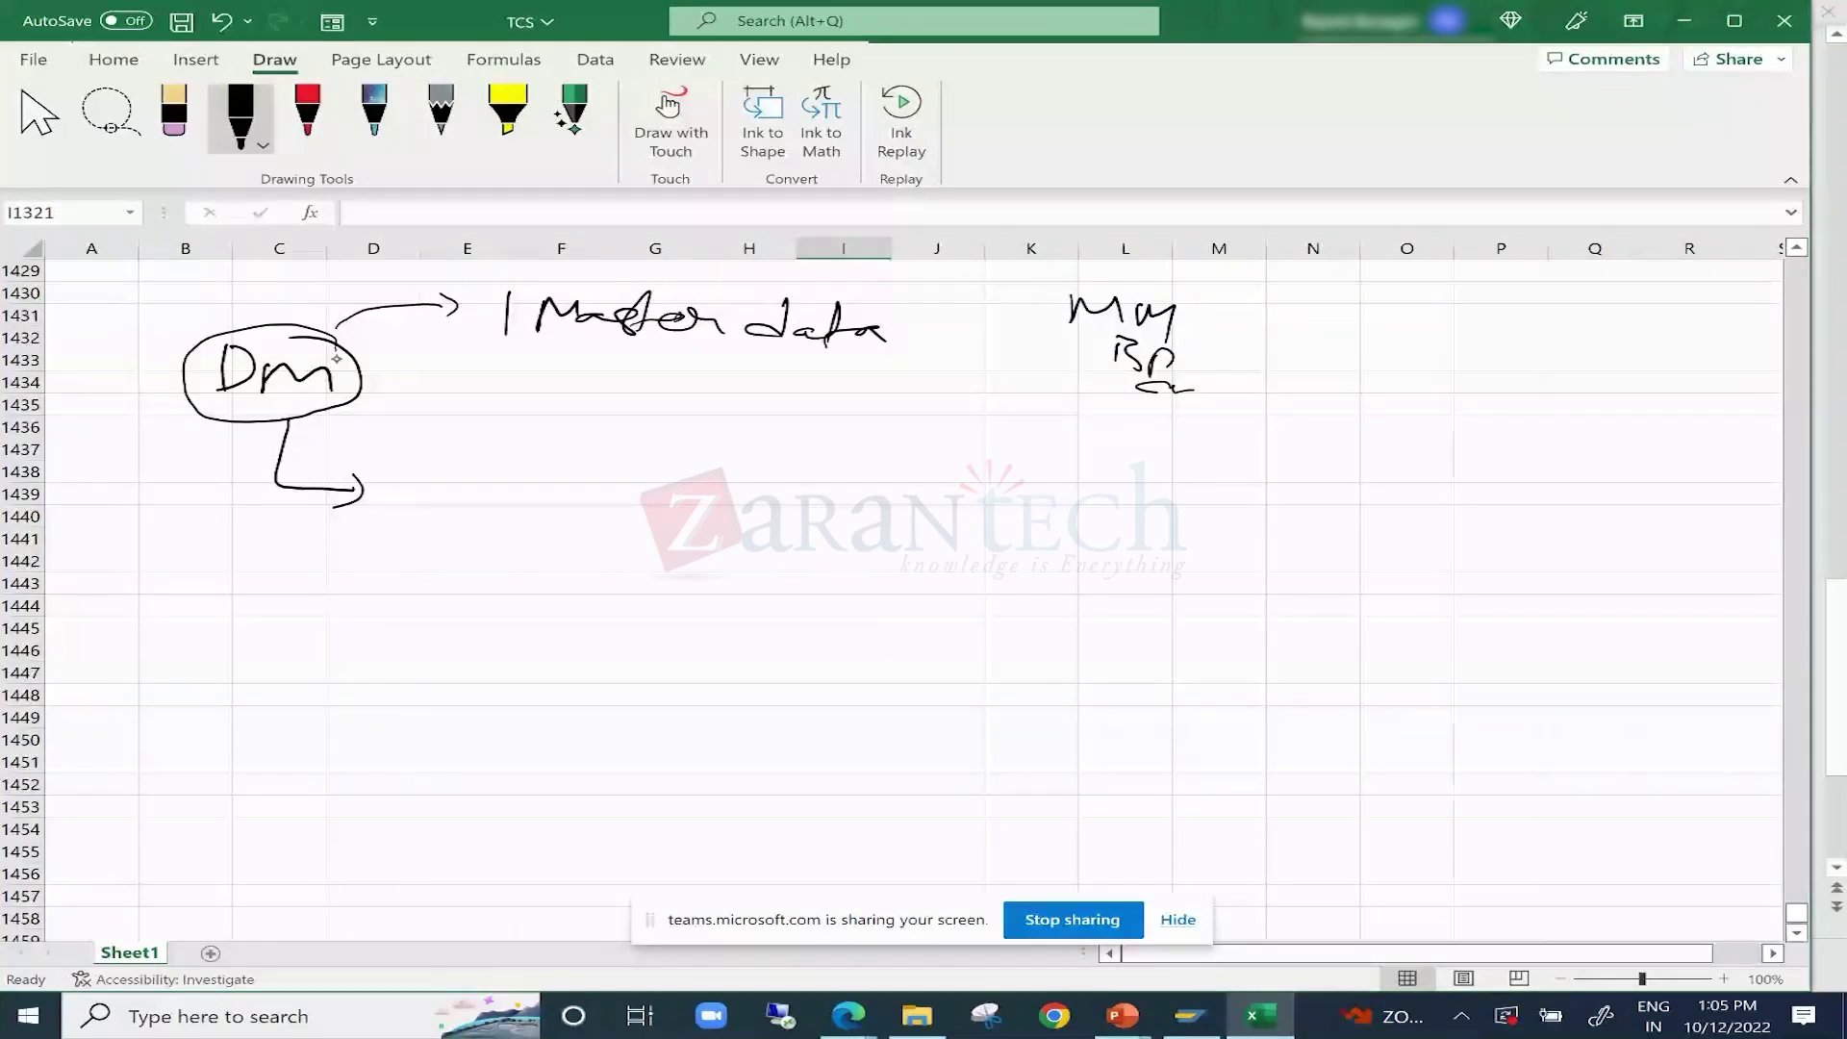
pyautogui.moveTo(193, 329); pyautogui.dragTo(183, 424)
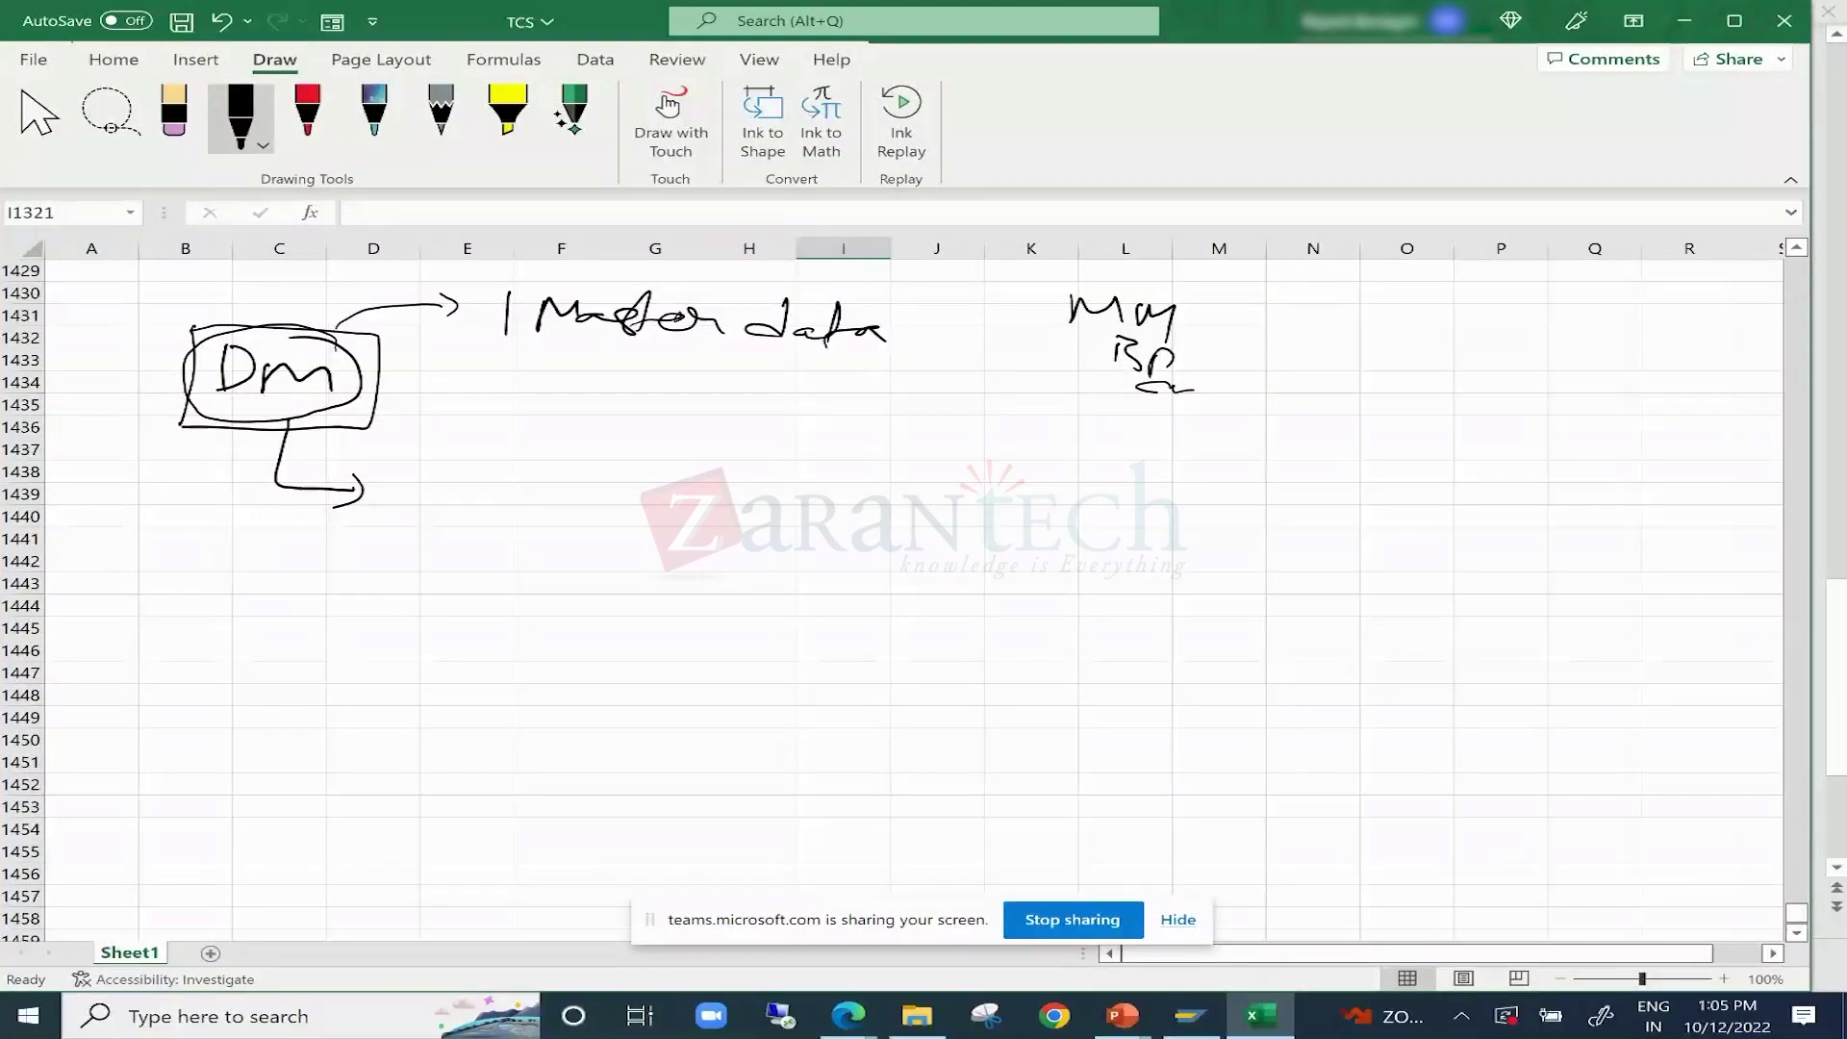
# Handwrite an entity type label at the arrow below Dm and branch it to attributes numbered 1, 2 and 3.
pyautogui.moveTo(413, 469); pyautogui.dragTo(458, 516)
pyautogui.moveTo(462, 503); pyautogui.dragTo(498, 517)
pyautogui.moveTo(507, 473); pyautogui.dragTo(549, 525)
pyautogui.moveTo(576, 497); pyautogui.dragTo(635, 521)
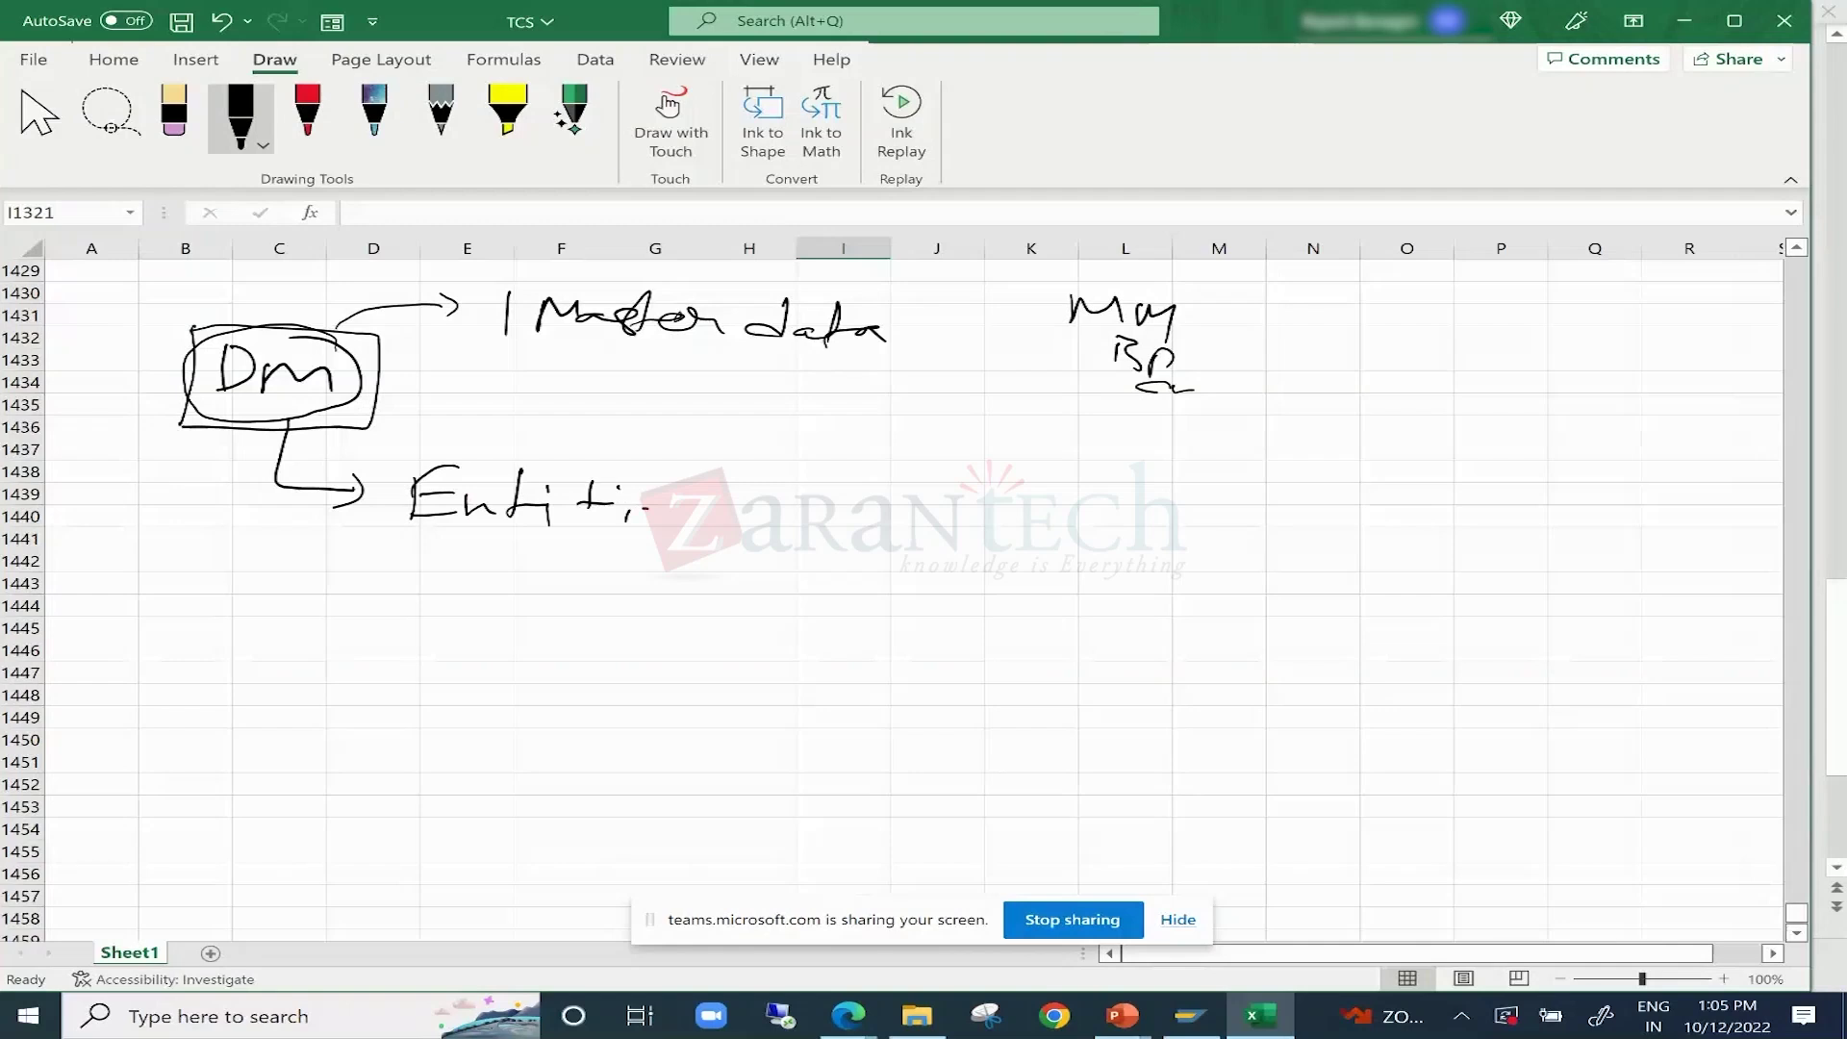
pyautogui.moveTo(646, 508)
pyautogui.mouseDown()
pyautogui.moveTo(531, 604)
pyautogui.moveTo(655, 589)
pyautogui.moveTo(662, 610)
pyautogui.mouseUp()
pyautogui.moveTo(701, 579)
pyautogui.mouseDown()
pyautogui.moveTo(673, 656)
pyautogui.moveTo(694, 654)
pyautogui.moveTo(681, 705)
pyautogui.mouseUp()
pyautogui.click(691, 674)
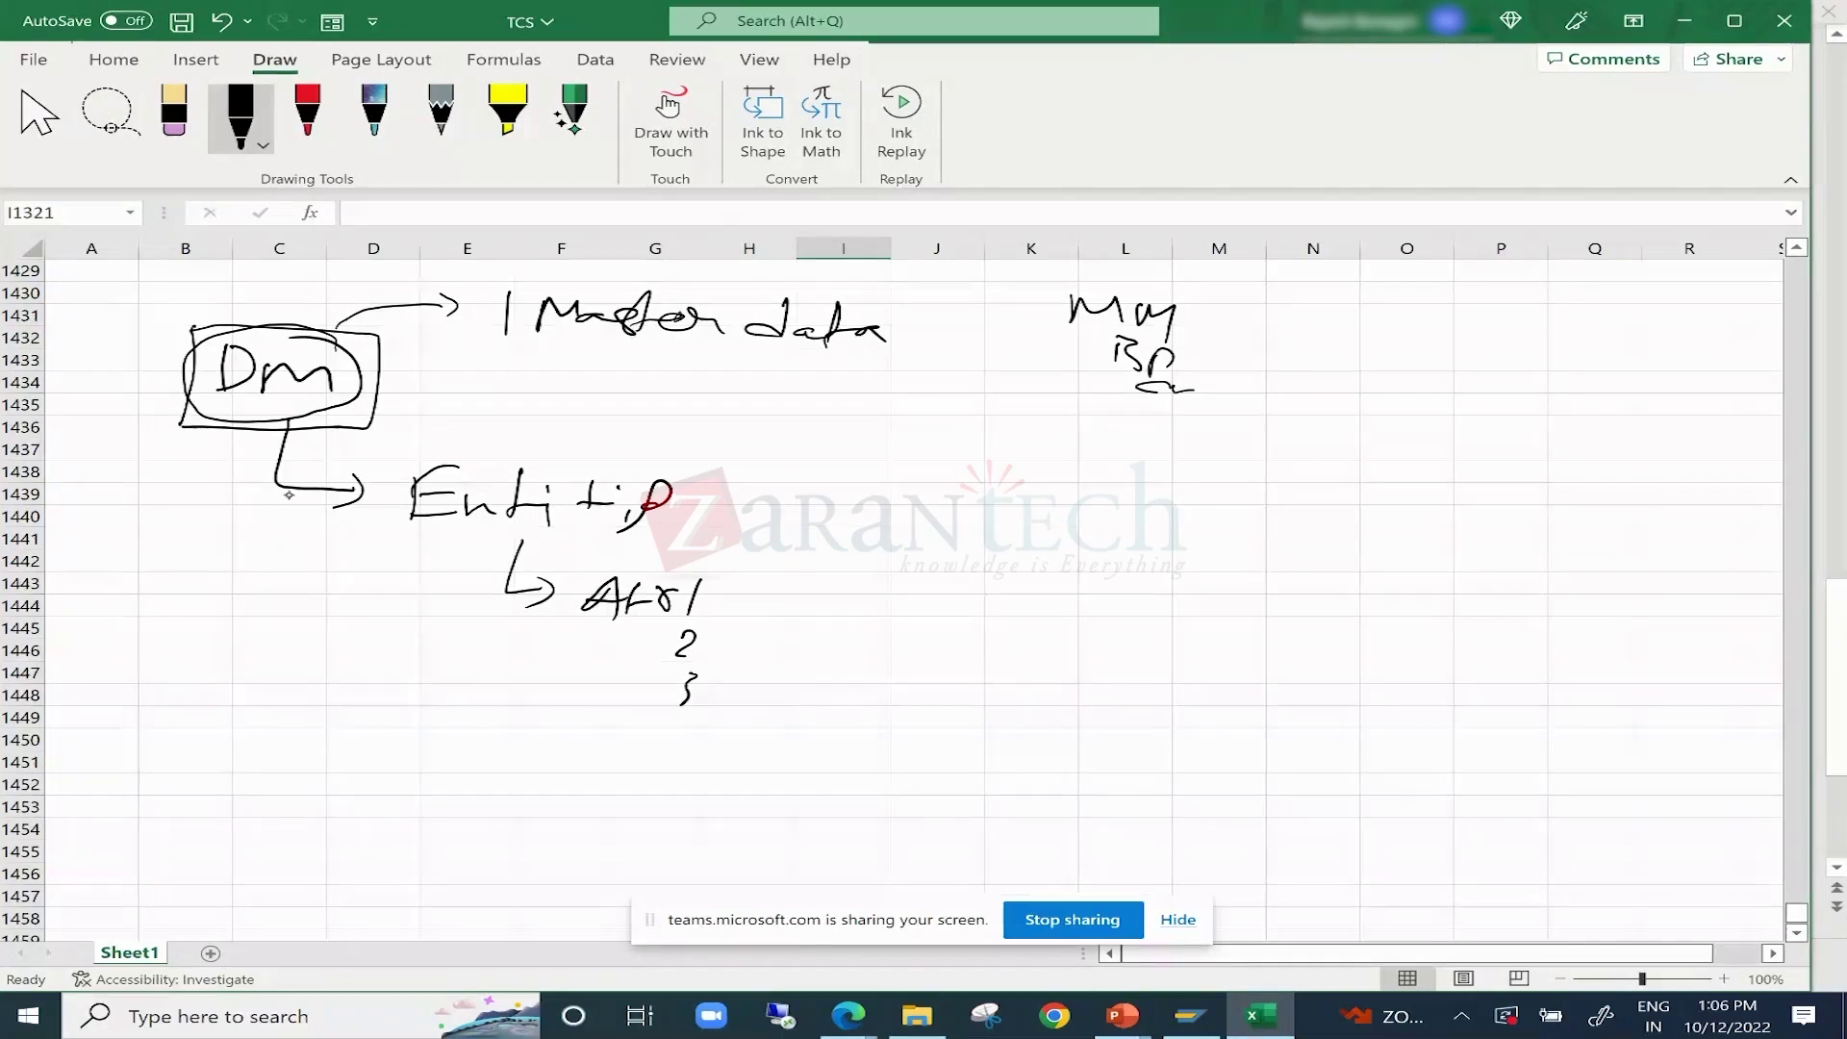
# Draw a second arrow branching down from the Dm line and handwrite "Entity" at its end.
pyautogui.moveTo(287, 490); pyautogui.dragTo(390, 745)
pyautogui.moveTo(388, 729); pyautogui.dragTo(356, 772)
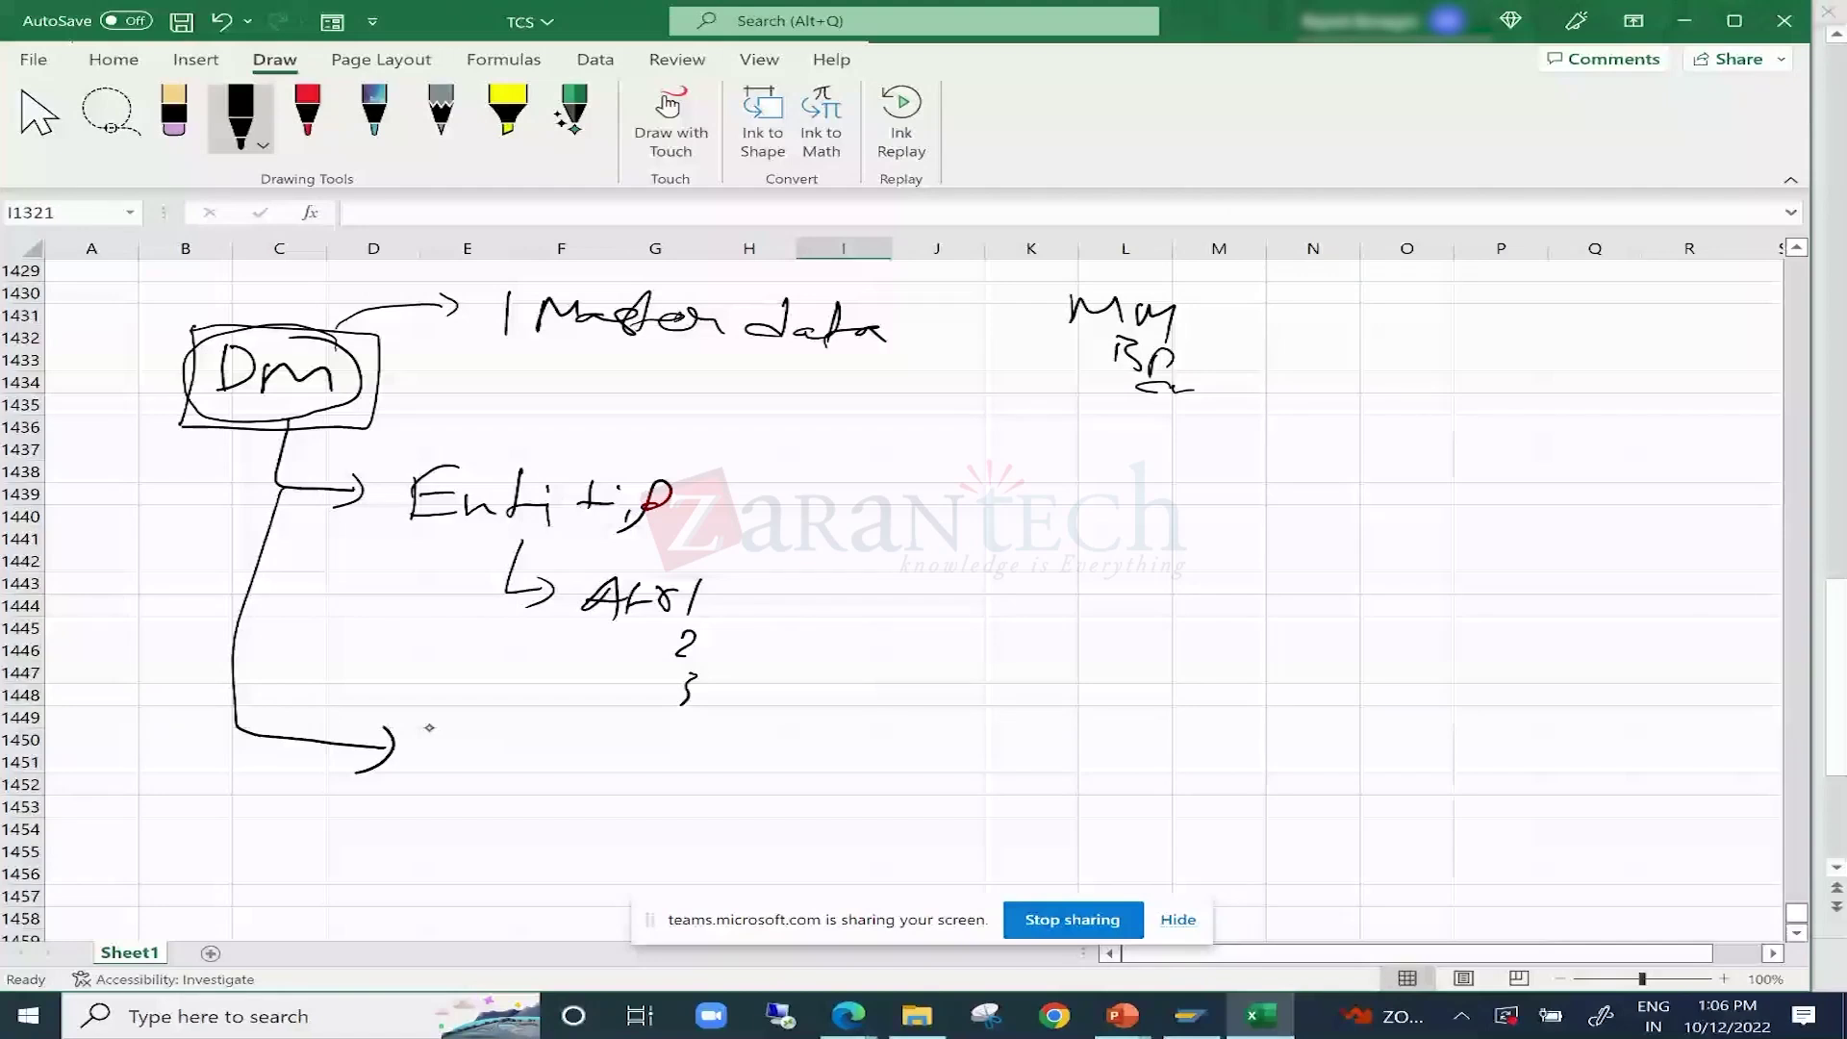
pyautogui.moveTo(475, 717); pyautogui.dragTo(478, 772)
pyautogui.moveTo(500, 755); pyautogui.dragTo(551, 774)
pyautogui.moveTo(544, 755); pyautogui.dragTo(552, 743)
pyautogui.moveTo(575, 742); pyautogui.dragTo(589, 776)
pyautogui.moveTo(590, 762); pyautogui.dragTo(620, 829)
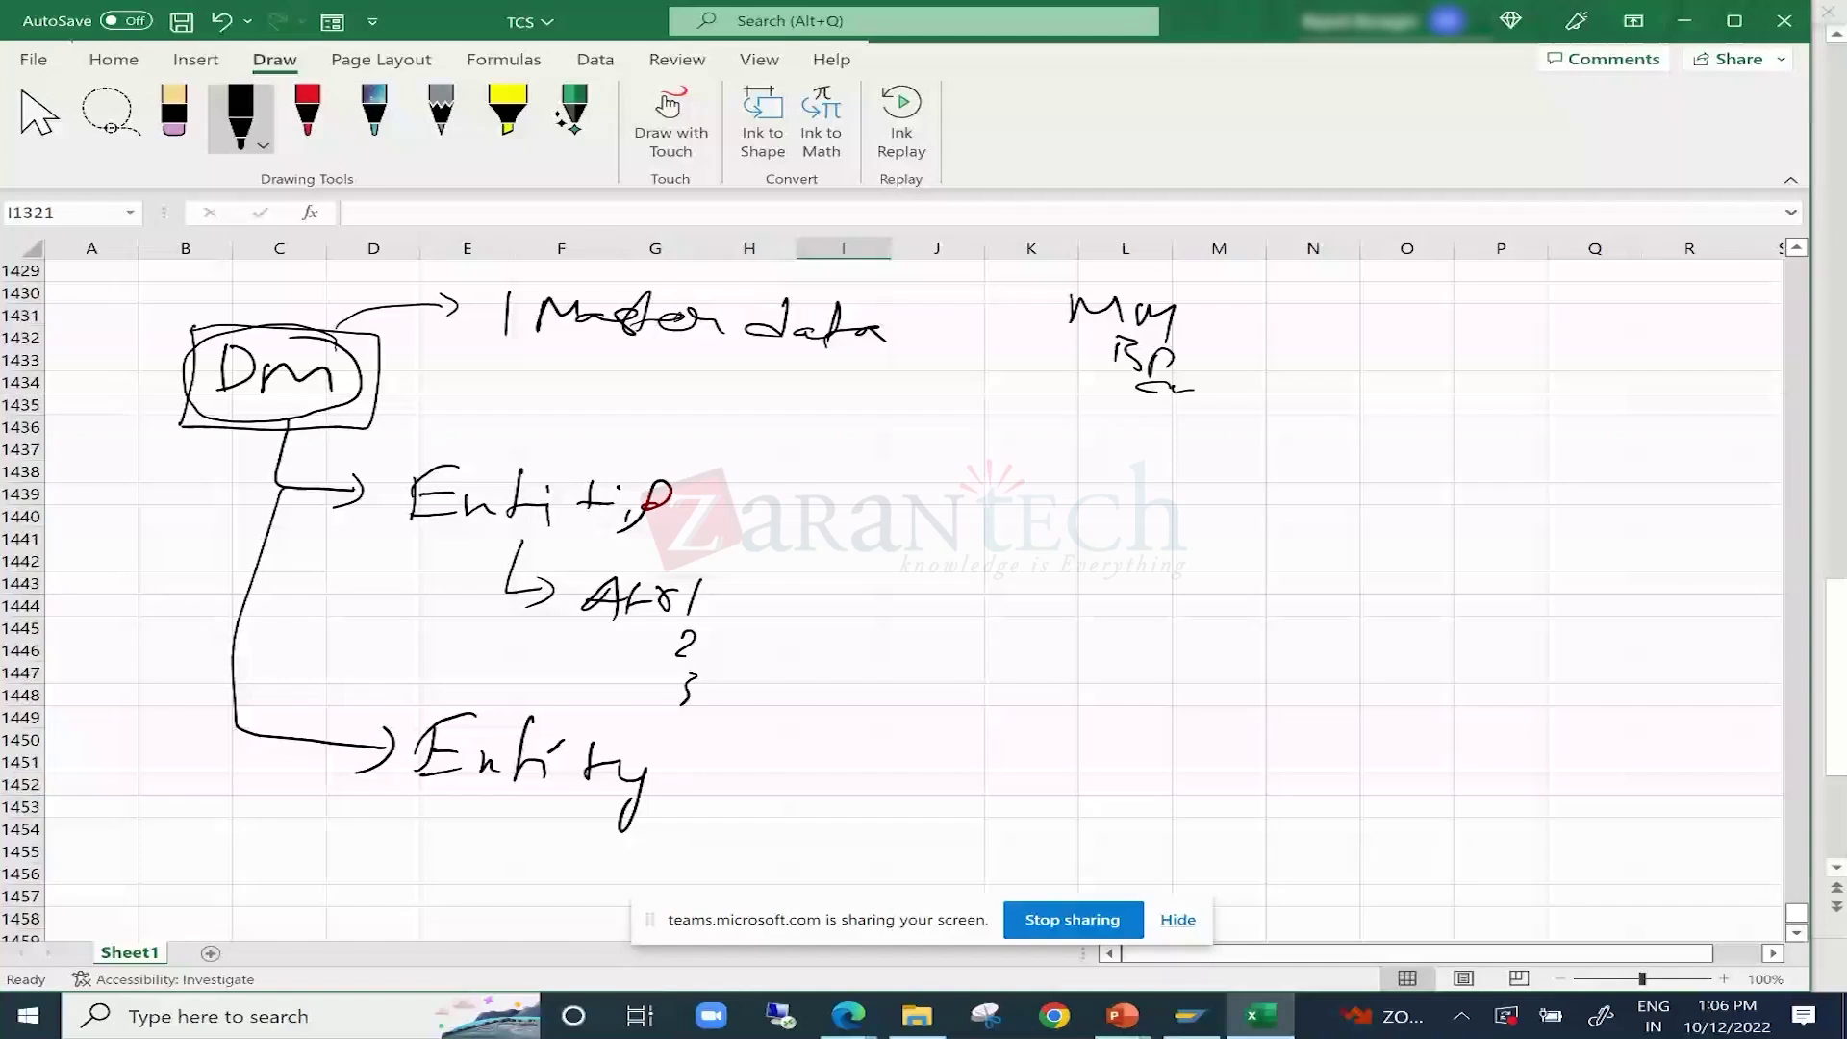
# Circle the first entity label, bracket the two entities together, and outline the entity group and the Dm box.
pyautogui.moveTo(647, 442); pyautogui.dragTo(702, 453)
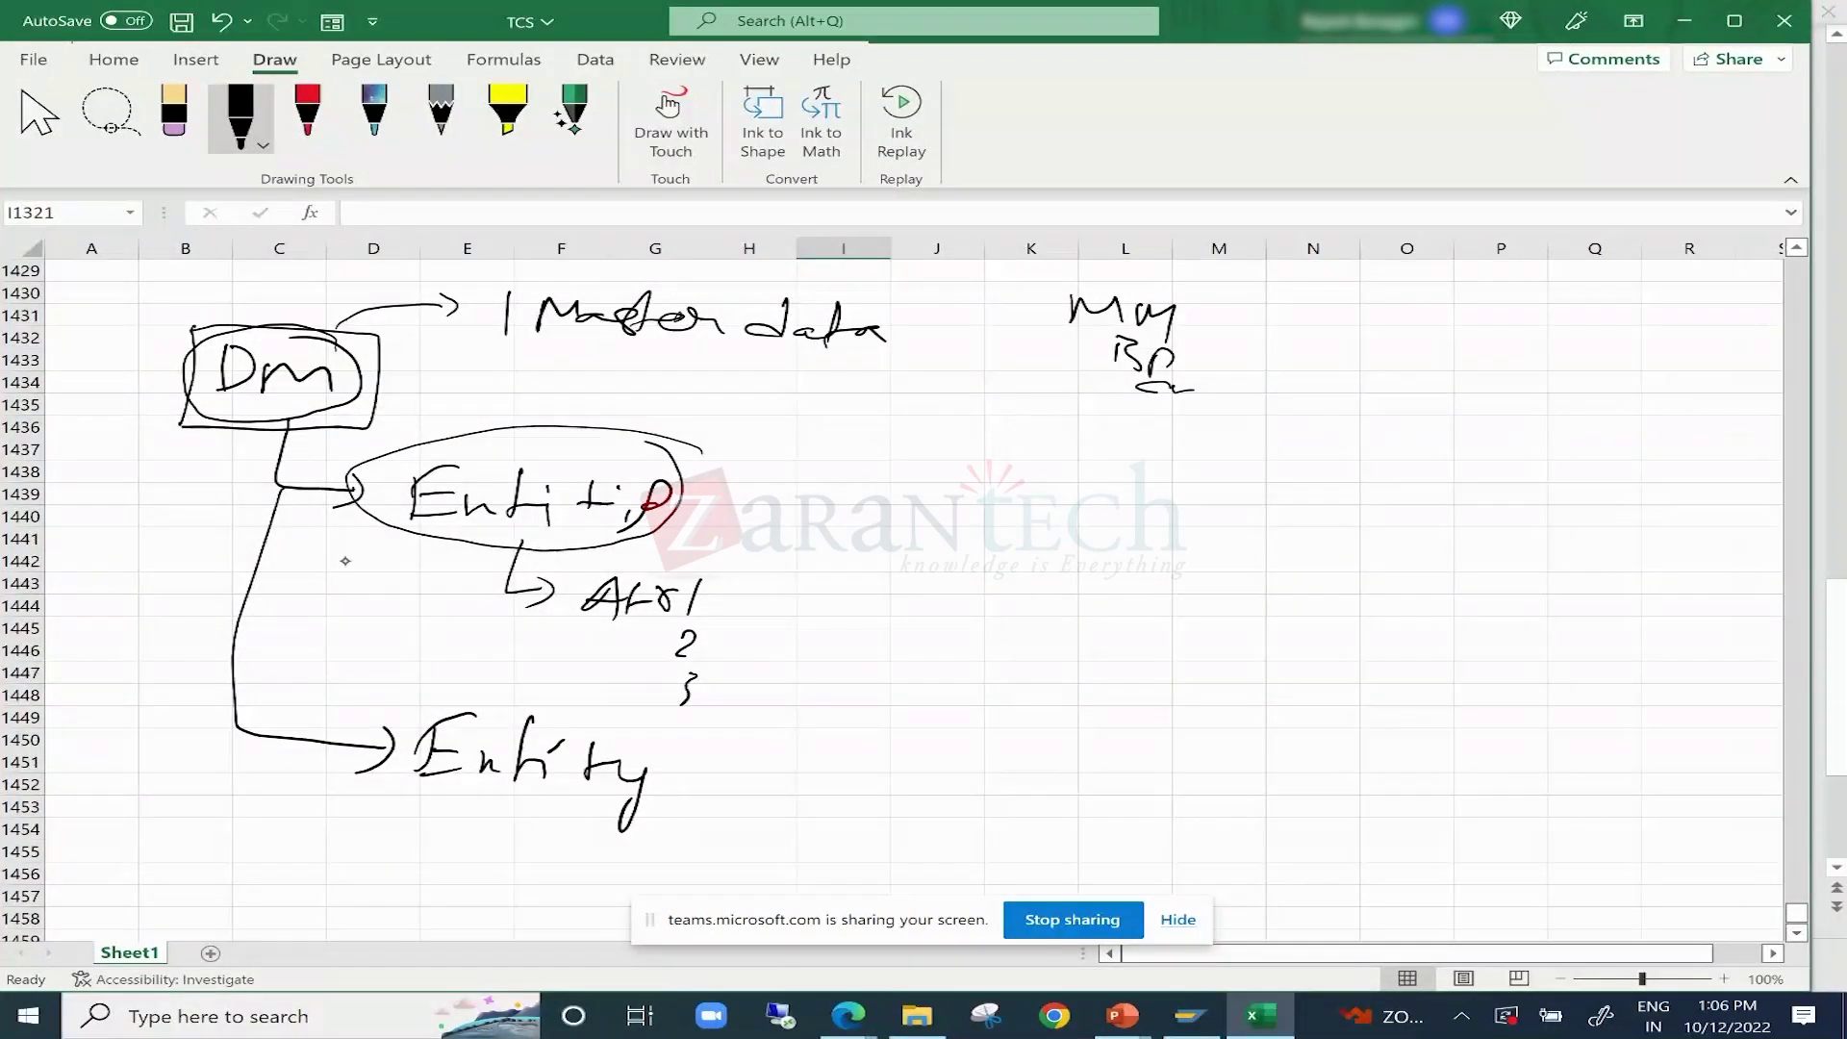
pyautogui.moveTo(358, 494)
pyautogui.mouseDown()
pyautogui.moveTo(297, 634)
pyautogui.moveTo(294, 736)
pyautogui.mouseUp()
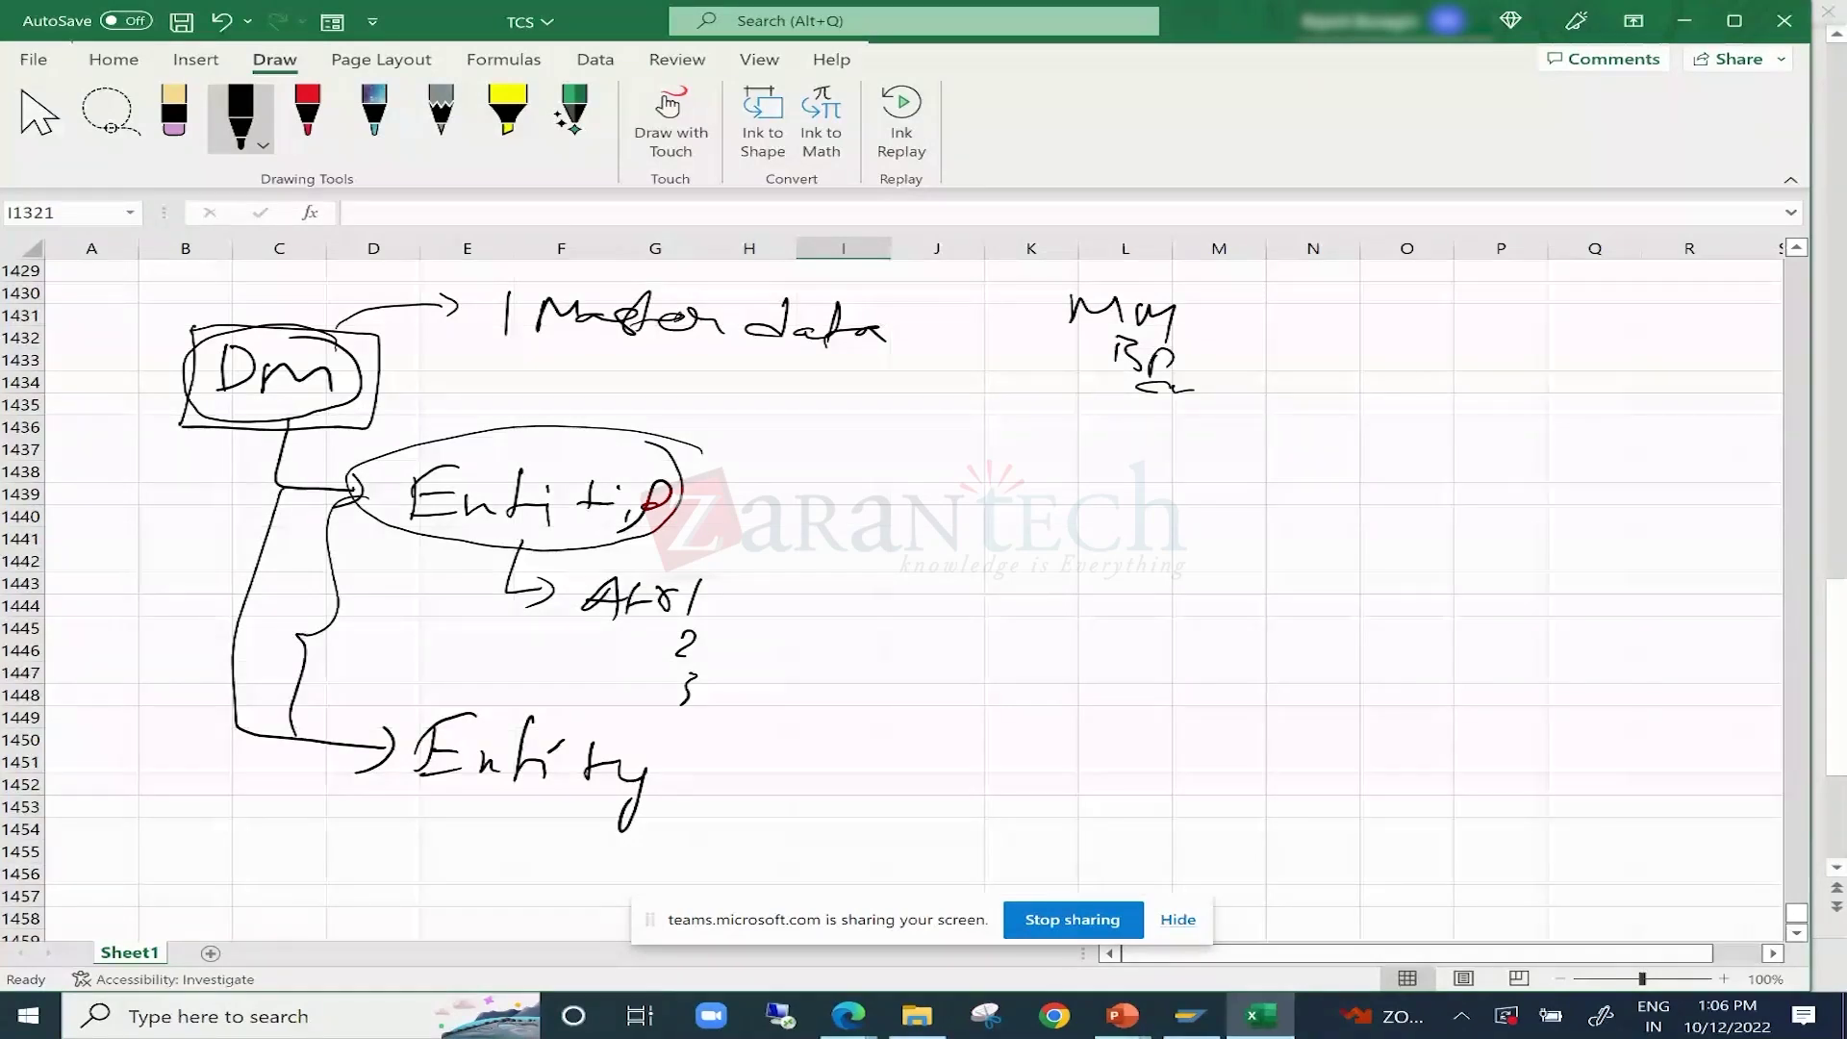
pyautogui.moveTo(310, 439); pyautogui.dragTo(233, 806)
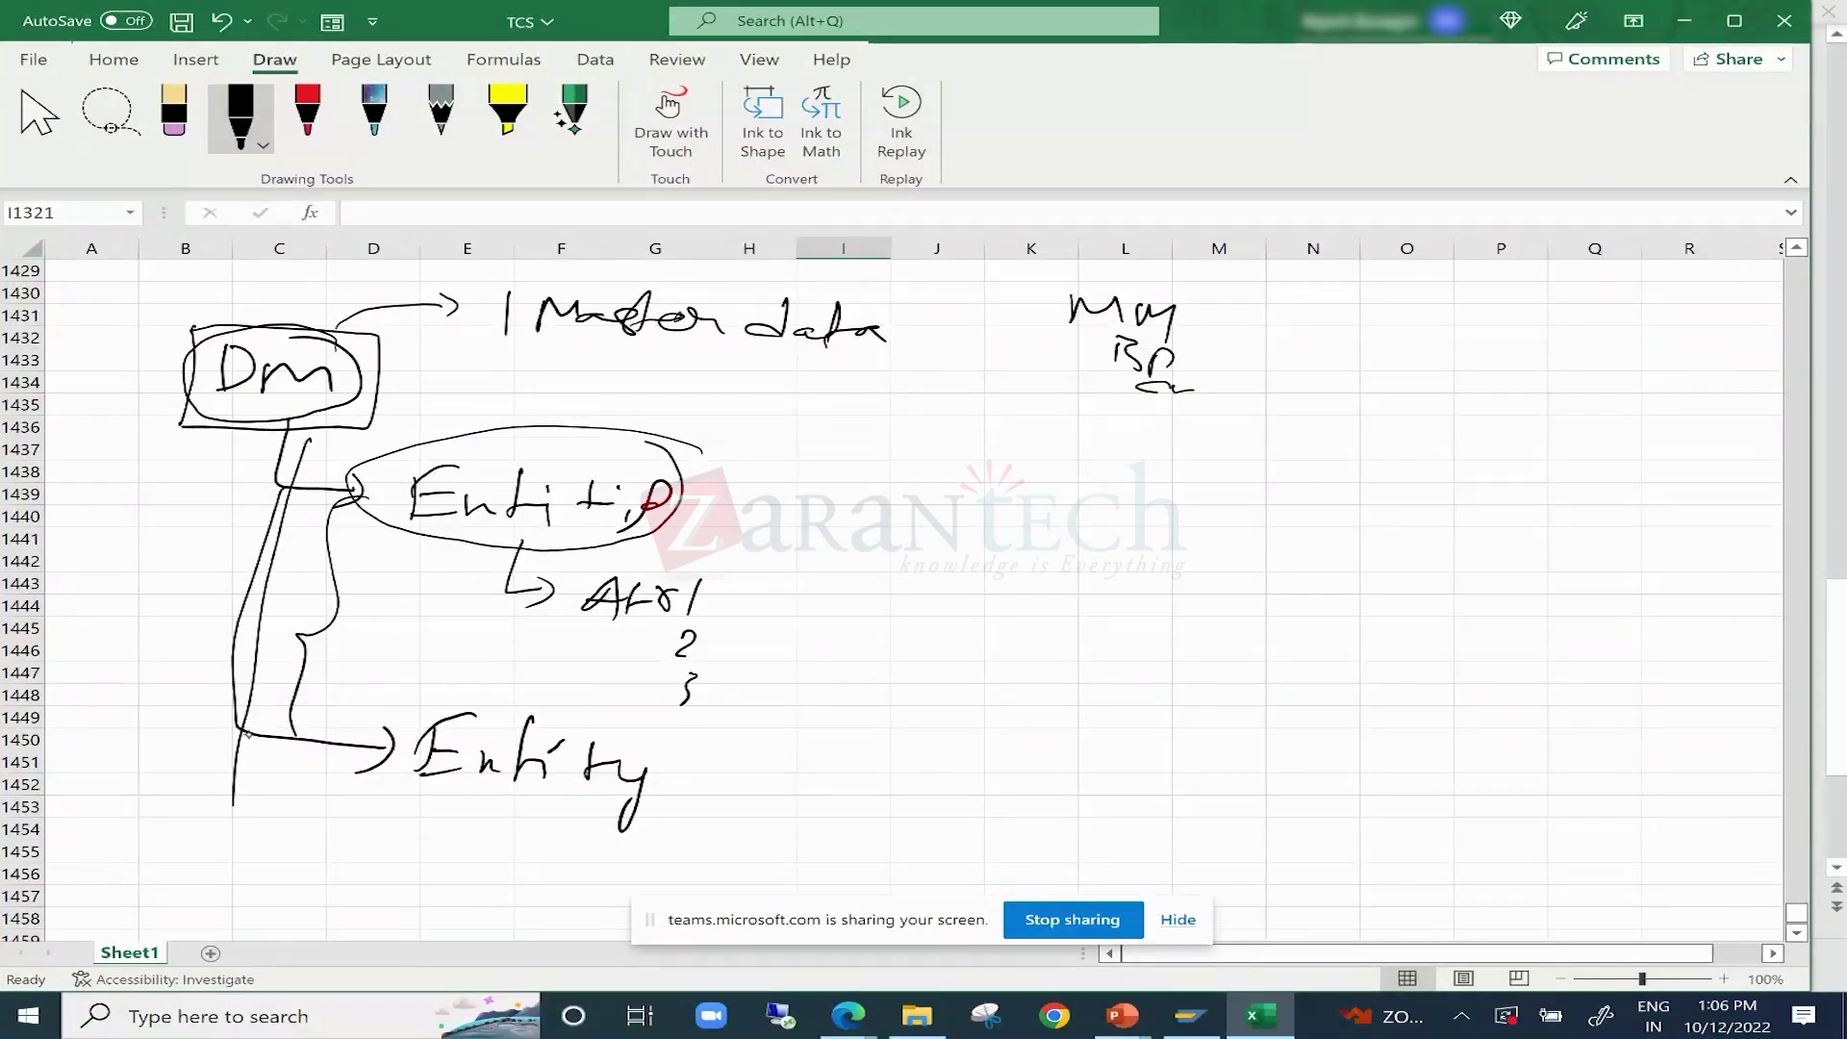
pyautogui.moveTo(304, 444)
pyautogui.mouseDown()
pyautogui.moveTo(670, 866)
pyautogui.moveTo(207, 806)
pyautogui.mouseUp()
pyautogui.moveTo(178, 457)
pyautogui.mouseDown()
pyautogui.moveTo(370, 326)
pyautogui.moveTo(208, 426)
pyautogui.mouseUp()
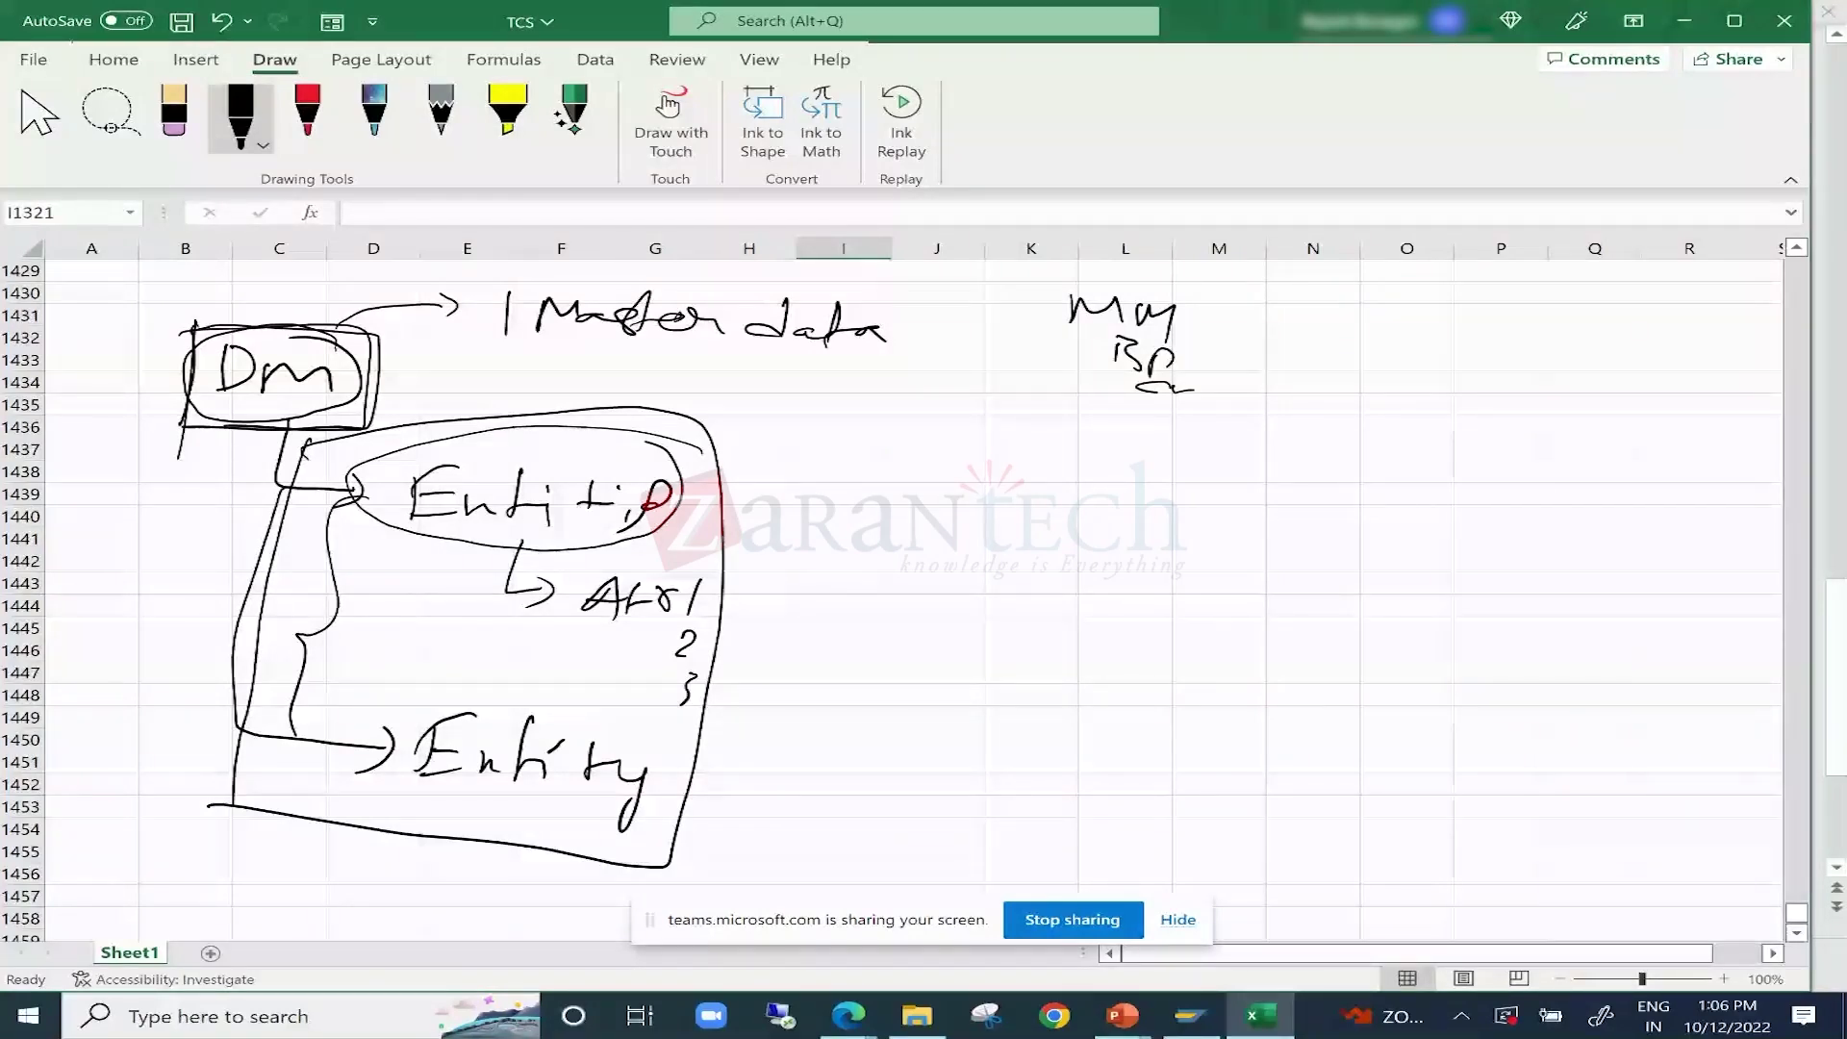
# Draw a long curved arrow from the Dm box and handwrite a two-line label starting with "Re" at its tip.
pyautogui.moveTo(385, 371); pyautogui.dragTo(1005, 493)
pyautogui.moveTo(991, 467); pyautogui.dragTo(976, 500)
pyautogui.moveTo(1082, 471); pyautogui.dragTo(1116, 520)
pyautogui.moveTo(1116, 510); pyautogui.dragTo(1161, 525)
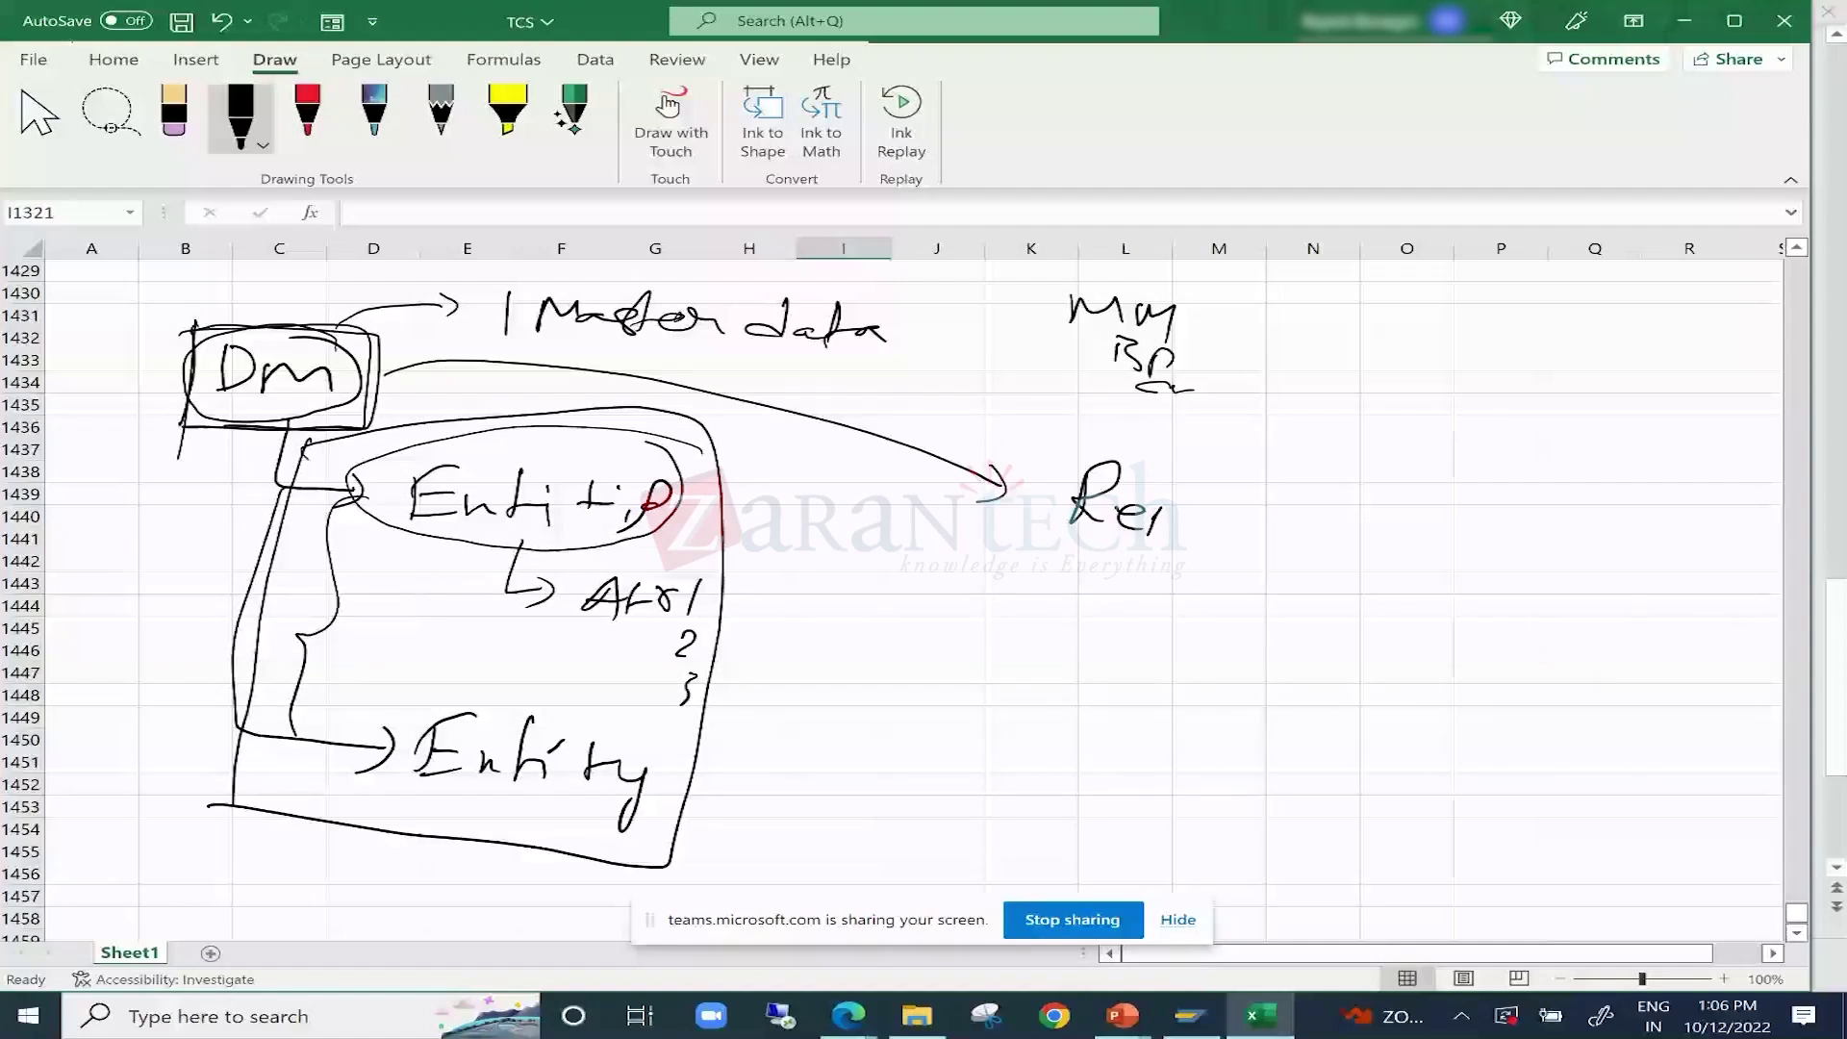
pyautogui.moveTo(1144, 515); pyautogui.dragTo(1217, 534)
pyautogui.moveTo(1227, 539); pyautogui.dragTo(1260, 548)
pyautogui.moveTo(1068, 577); pyautogui.dragTo(1049, 630)
pyautogui.moveTo(1059, 577); pyautogui.dragTo(1097, 577)
pyautogui.moveTo(1102, 577); pyautogui.dragTo(1203, 644)
# Sketch a box split into two halves below the entity group, with a cylinder in each half and an arrow from upper to lower.
pyautogui.scroll(-1, 1334, 703)
pyautogui.scroll(-5, 1333, 703)
pyautogui.moveTo(313, 567); pyautogui.dragTo(309, 768)
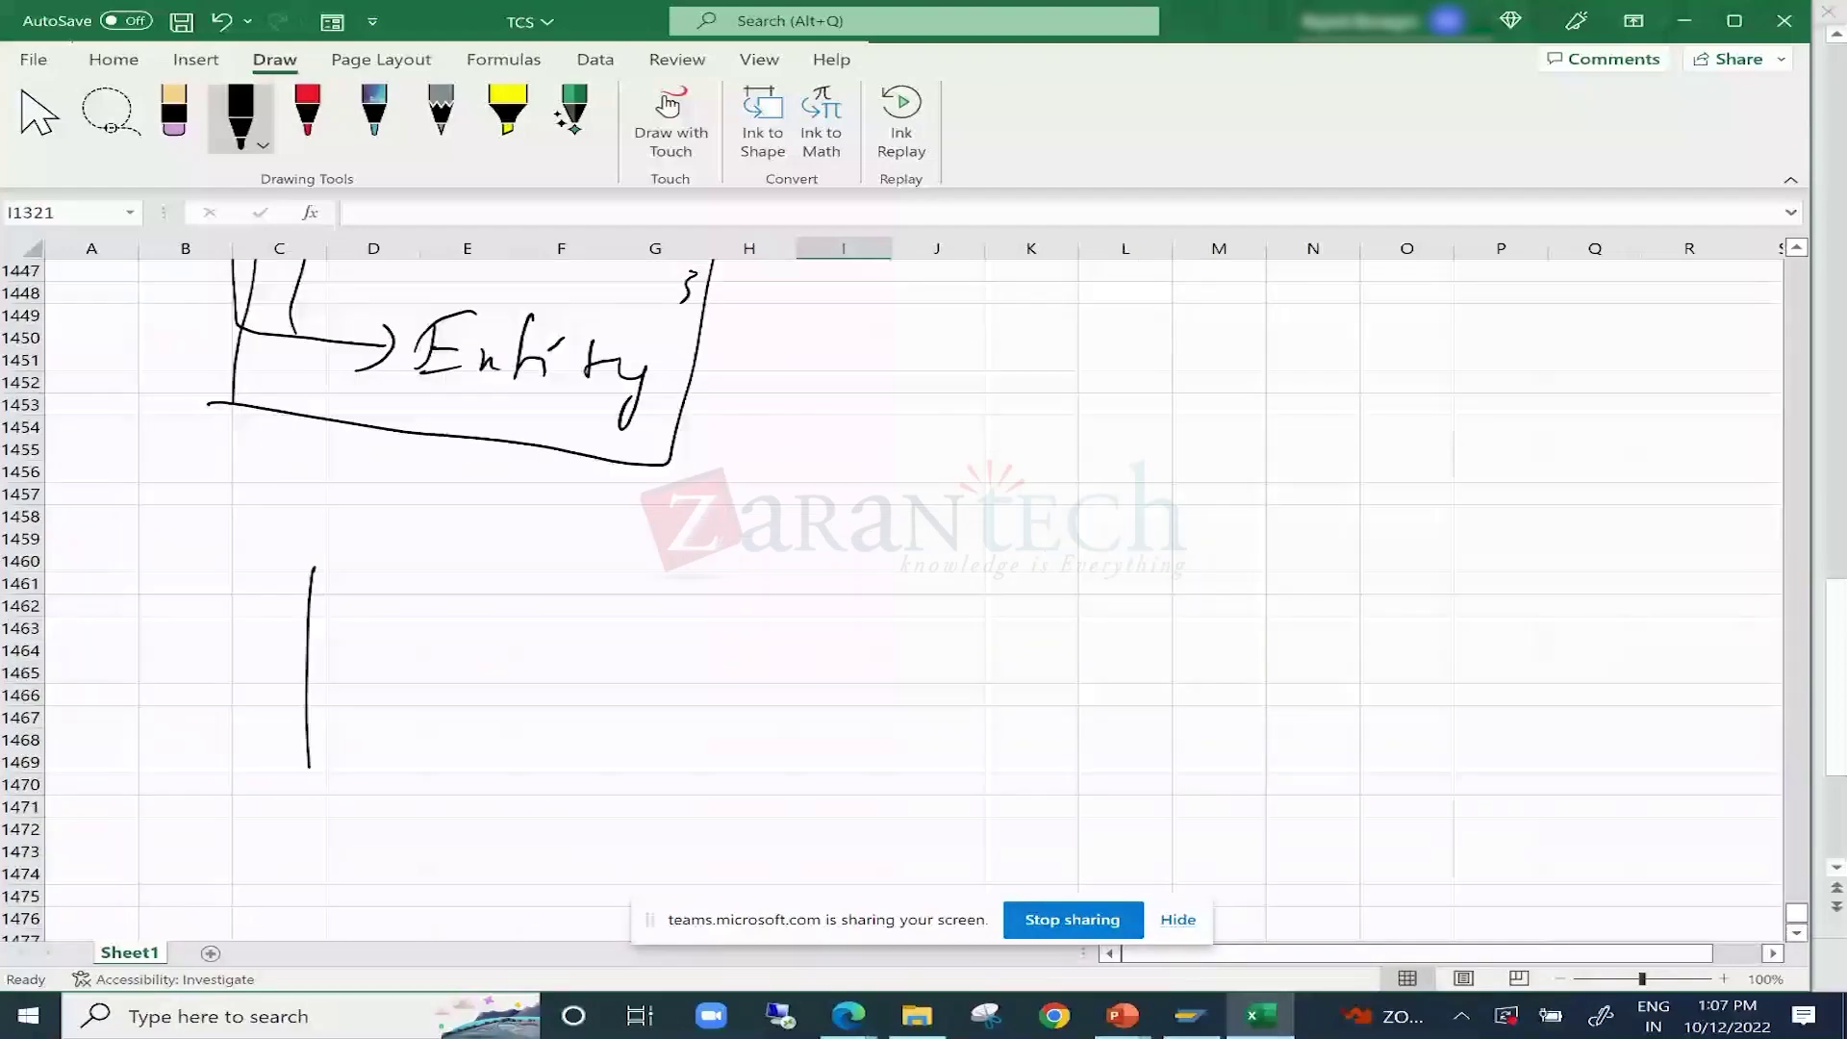
pyautogui.moveTo(313, 573); pyautogui.dragTo(318, 770)
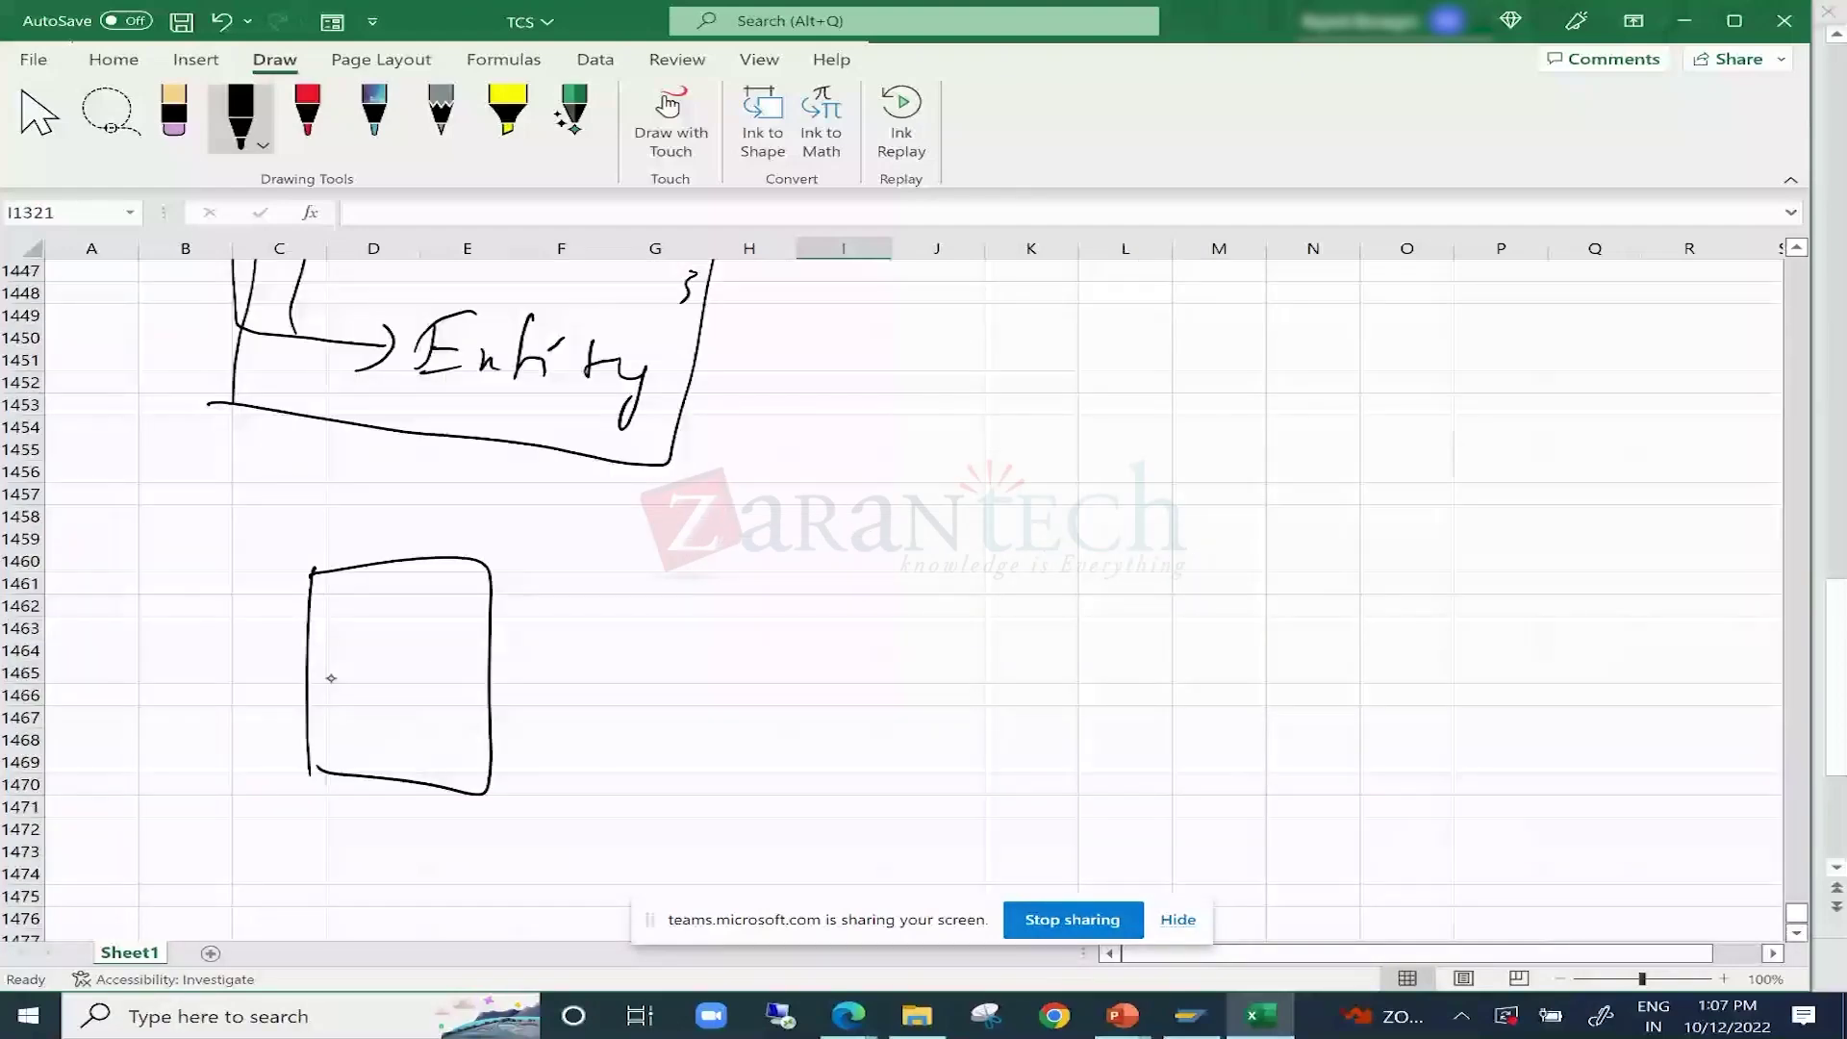
pyautogui.moveTo(333, 694); pyautogui.dragTo(394, 746)
pyautogui.moveTo(301, 664); pyautogui.dragTo(489, 676)
pyautogui.moveTo(380, 616); pyautogui.dragTo(438, 649)
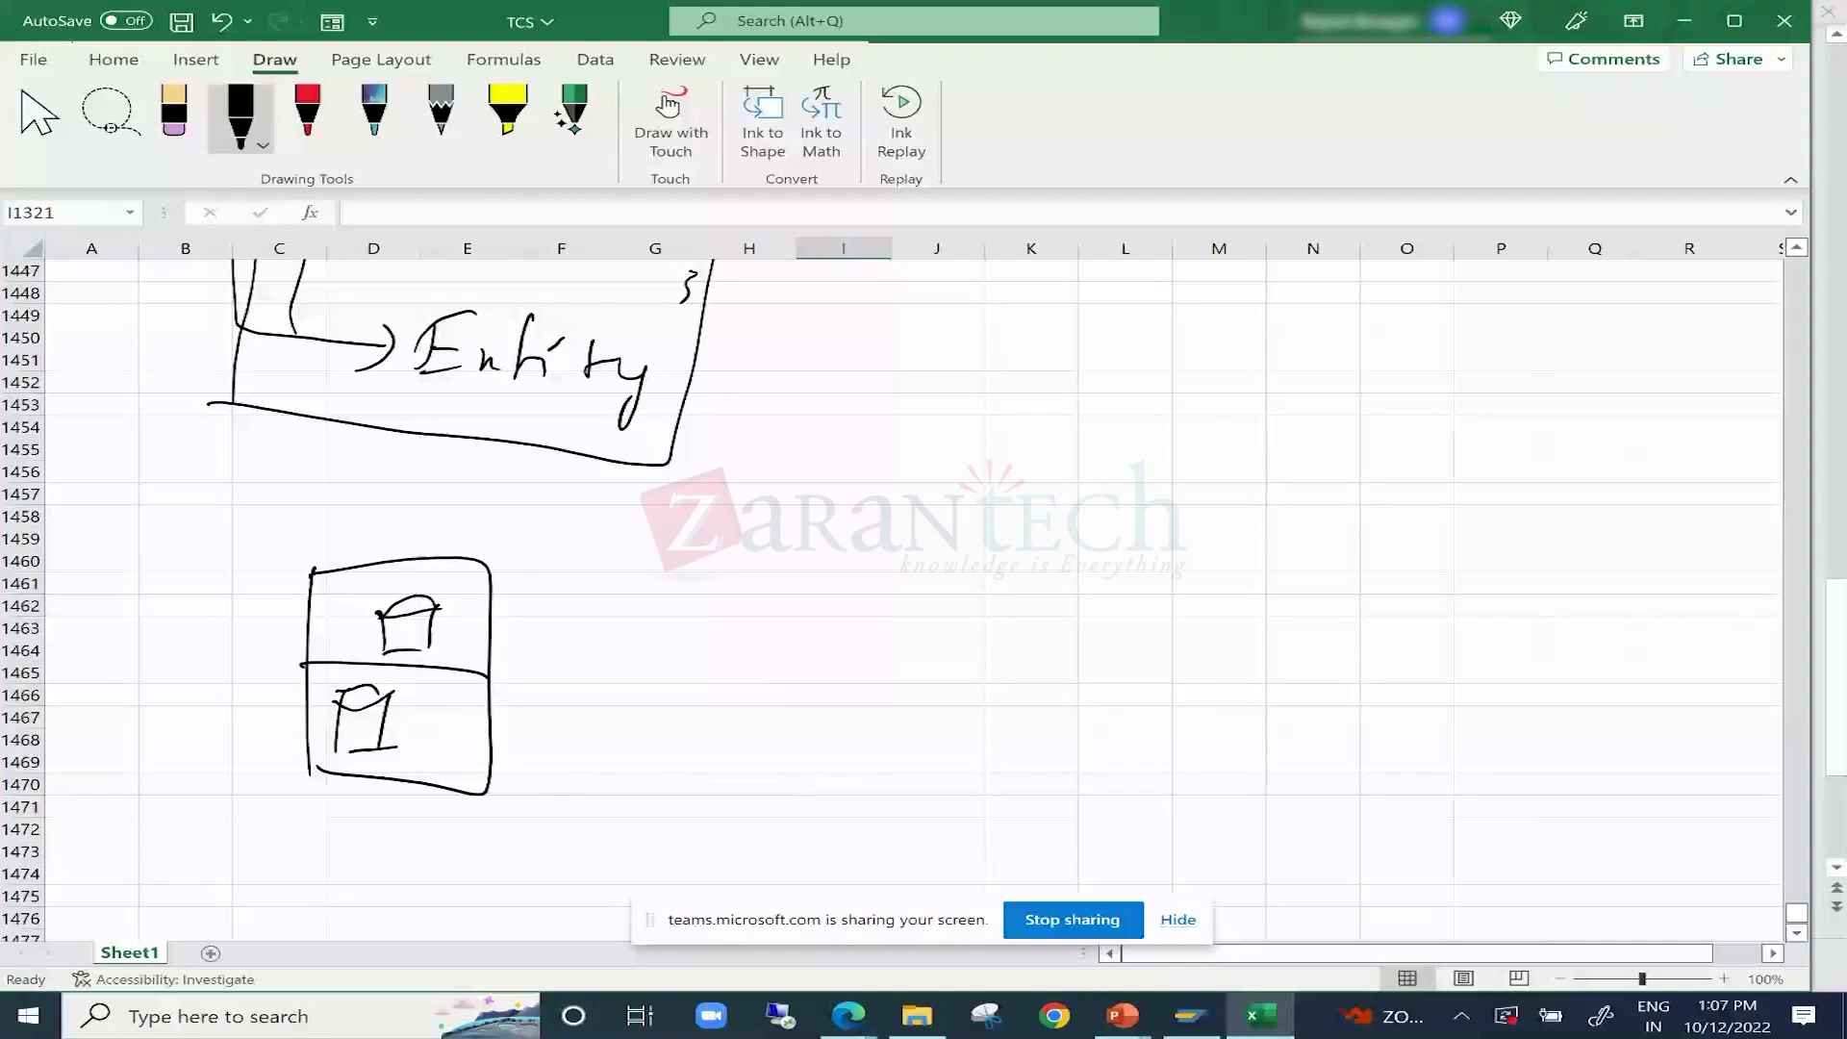
pyautogui.moveTo(420, 616); pyautogui.dragTo(424, 746)
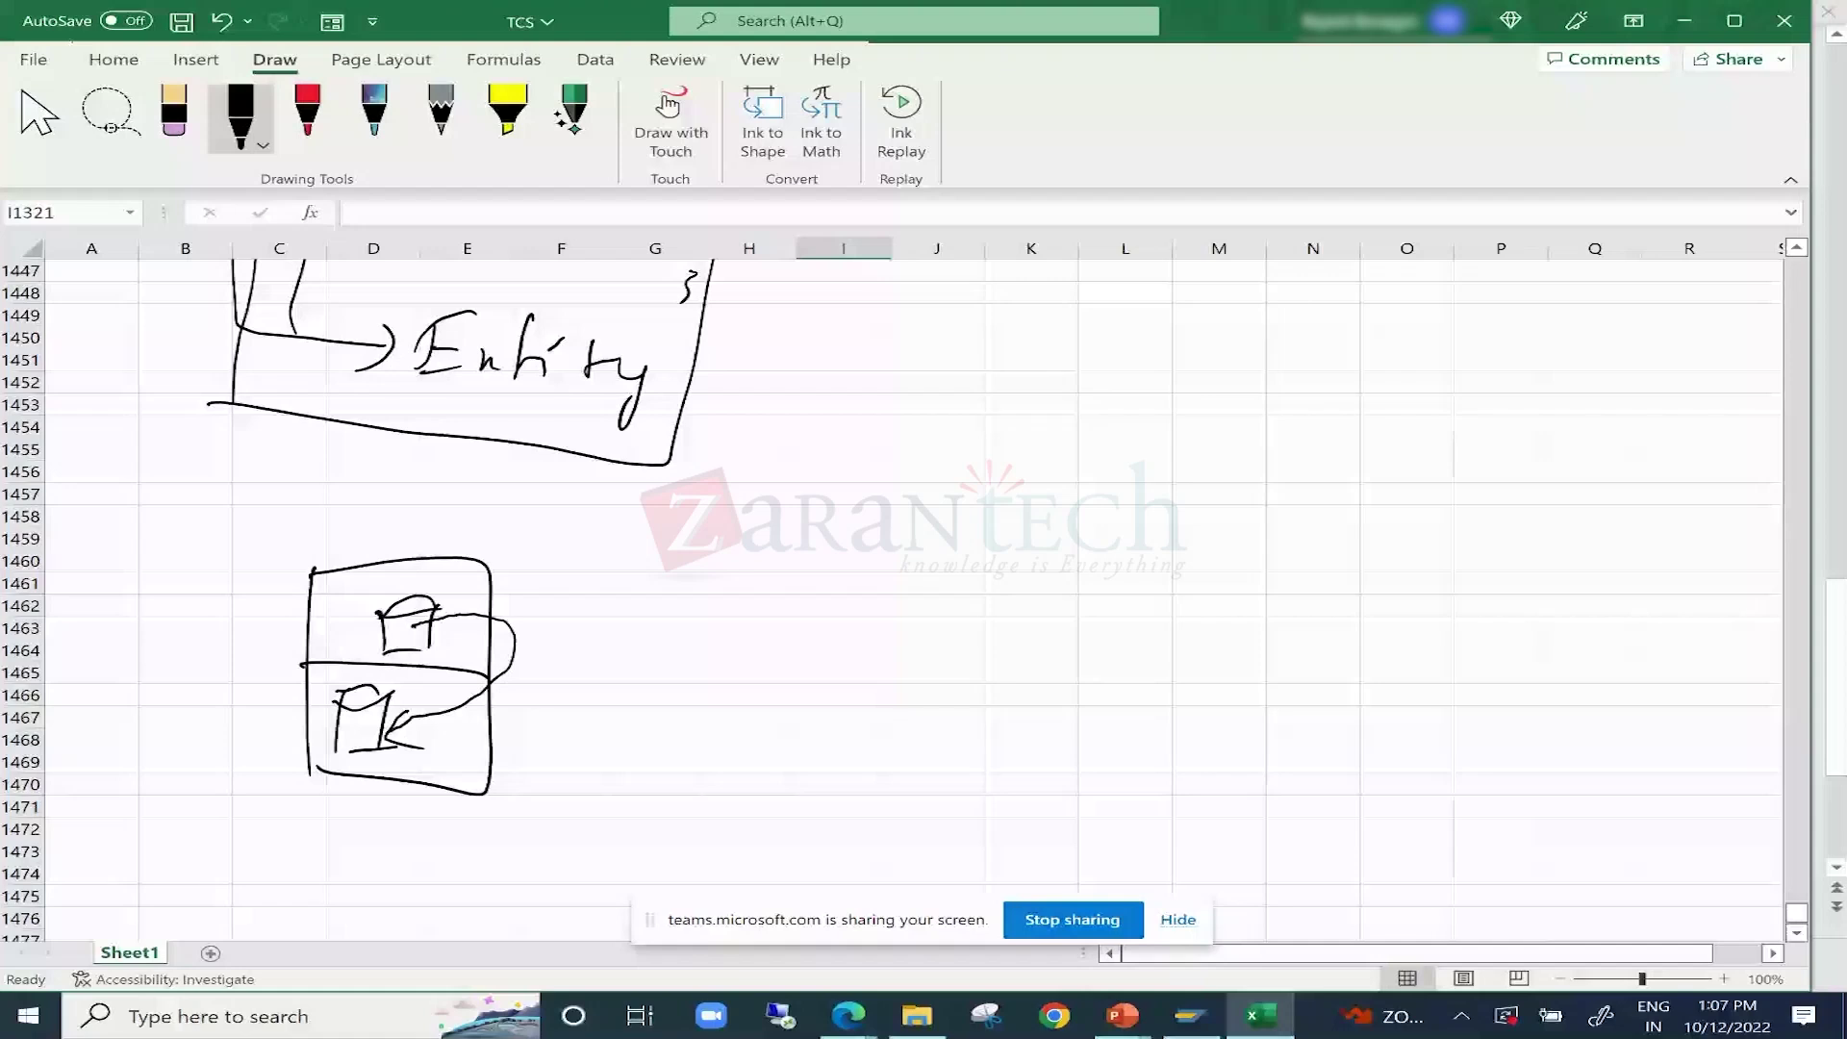
# Draw two small boxes beside the split box and link them to its re-outlined lower cylinder with a forked arrow.
pyautogui.moveTo(729, 566); pyautogui.dragTo(718, 639)
pyautogui.moveTo(722, 557); pyautogui.dragTo(776, 641)
pyautogui.moveTo(717, 637); pyautogui.dragTo(787, 643)
pyautogui.moveTo(729, 685); pyautogui.dragTo(705, 735)
pyautogui.moveTo(709, 680); pyautogui.dragTo(775, 784)
pyautogui.moveTo(692, 767); pyautogui.dragTo(776, 784)
pyautogui.moveTo(338, 700); pyautogui.dragTo(385, 748)
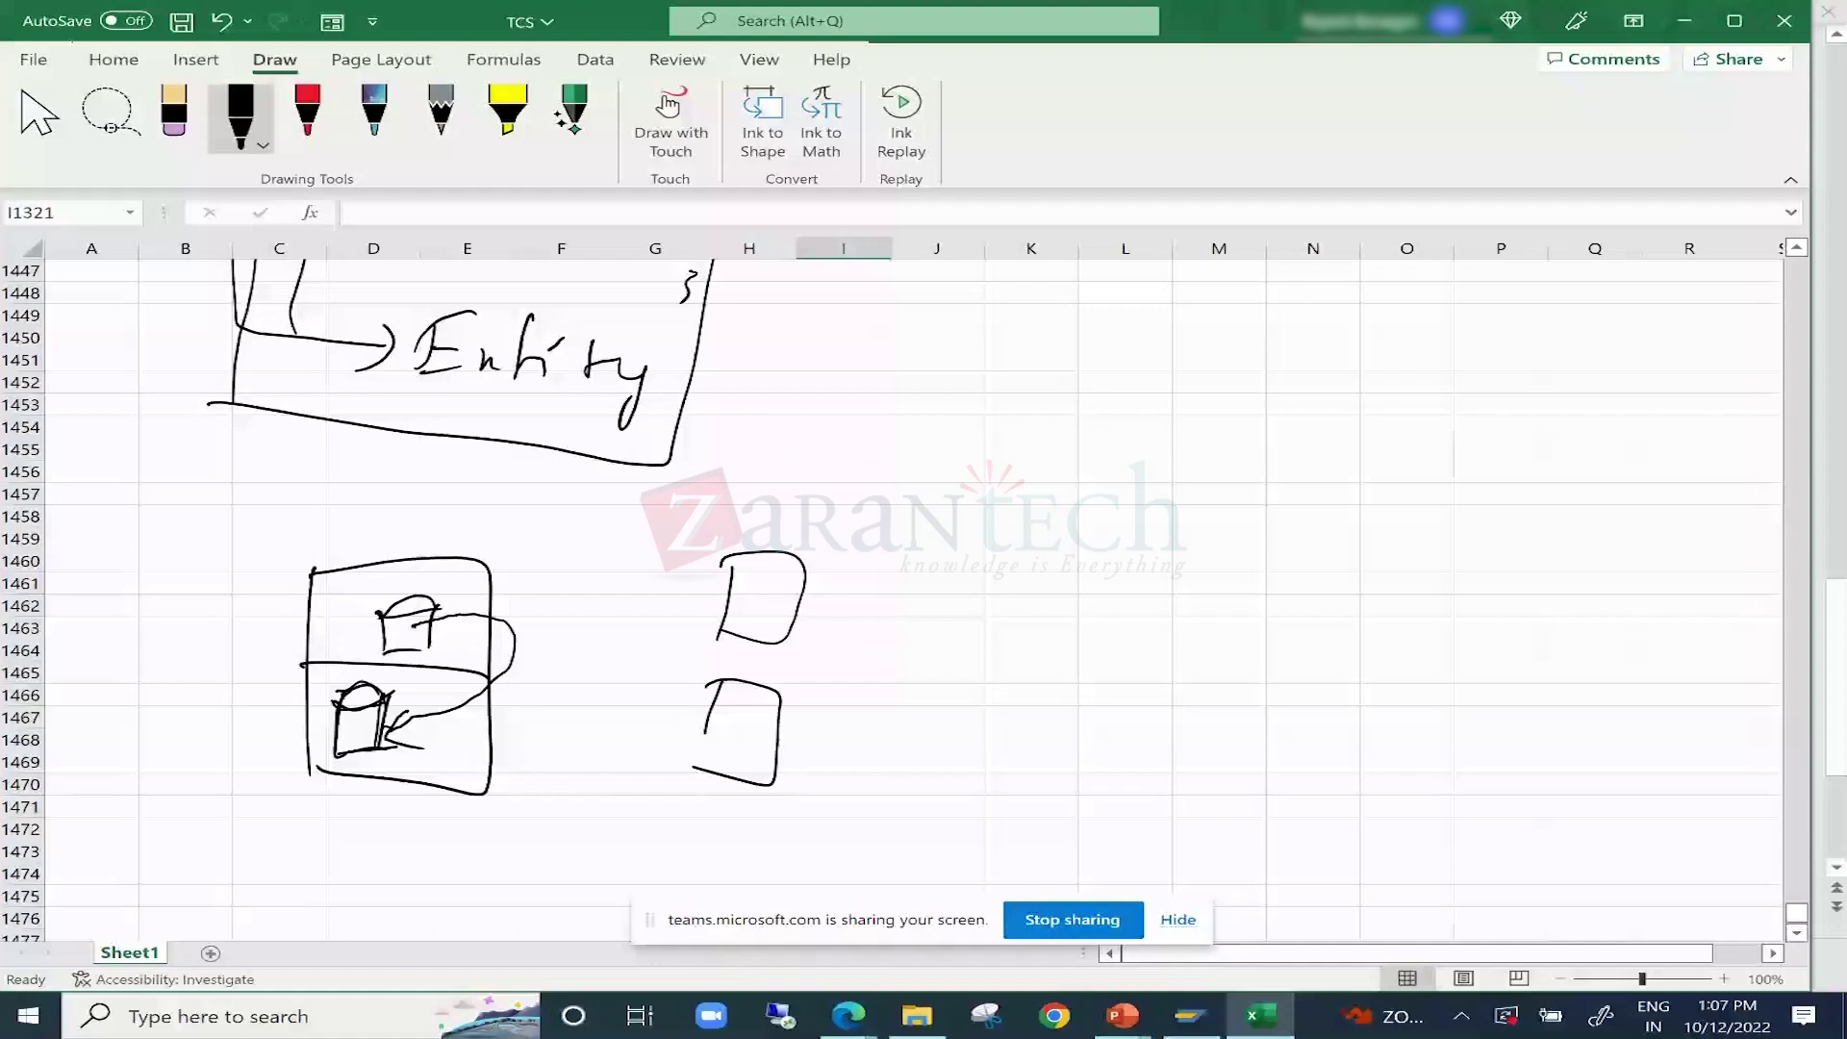
pyautogui.moveTo(390, 733); pyautogui.dragTo(664, 609)
pyautogui.moveTo(652, 598); pyautogui.dragTo(660, 633)
pyautogui.moveTo(529, 712); pyautogui.dragTo(674, 717)
pyautogui.moveTo(658, 705); pyautogui.dragTo(662, 723)
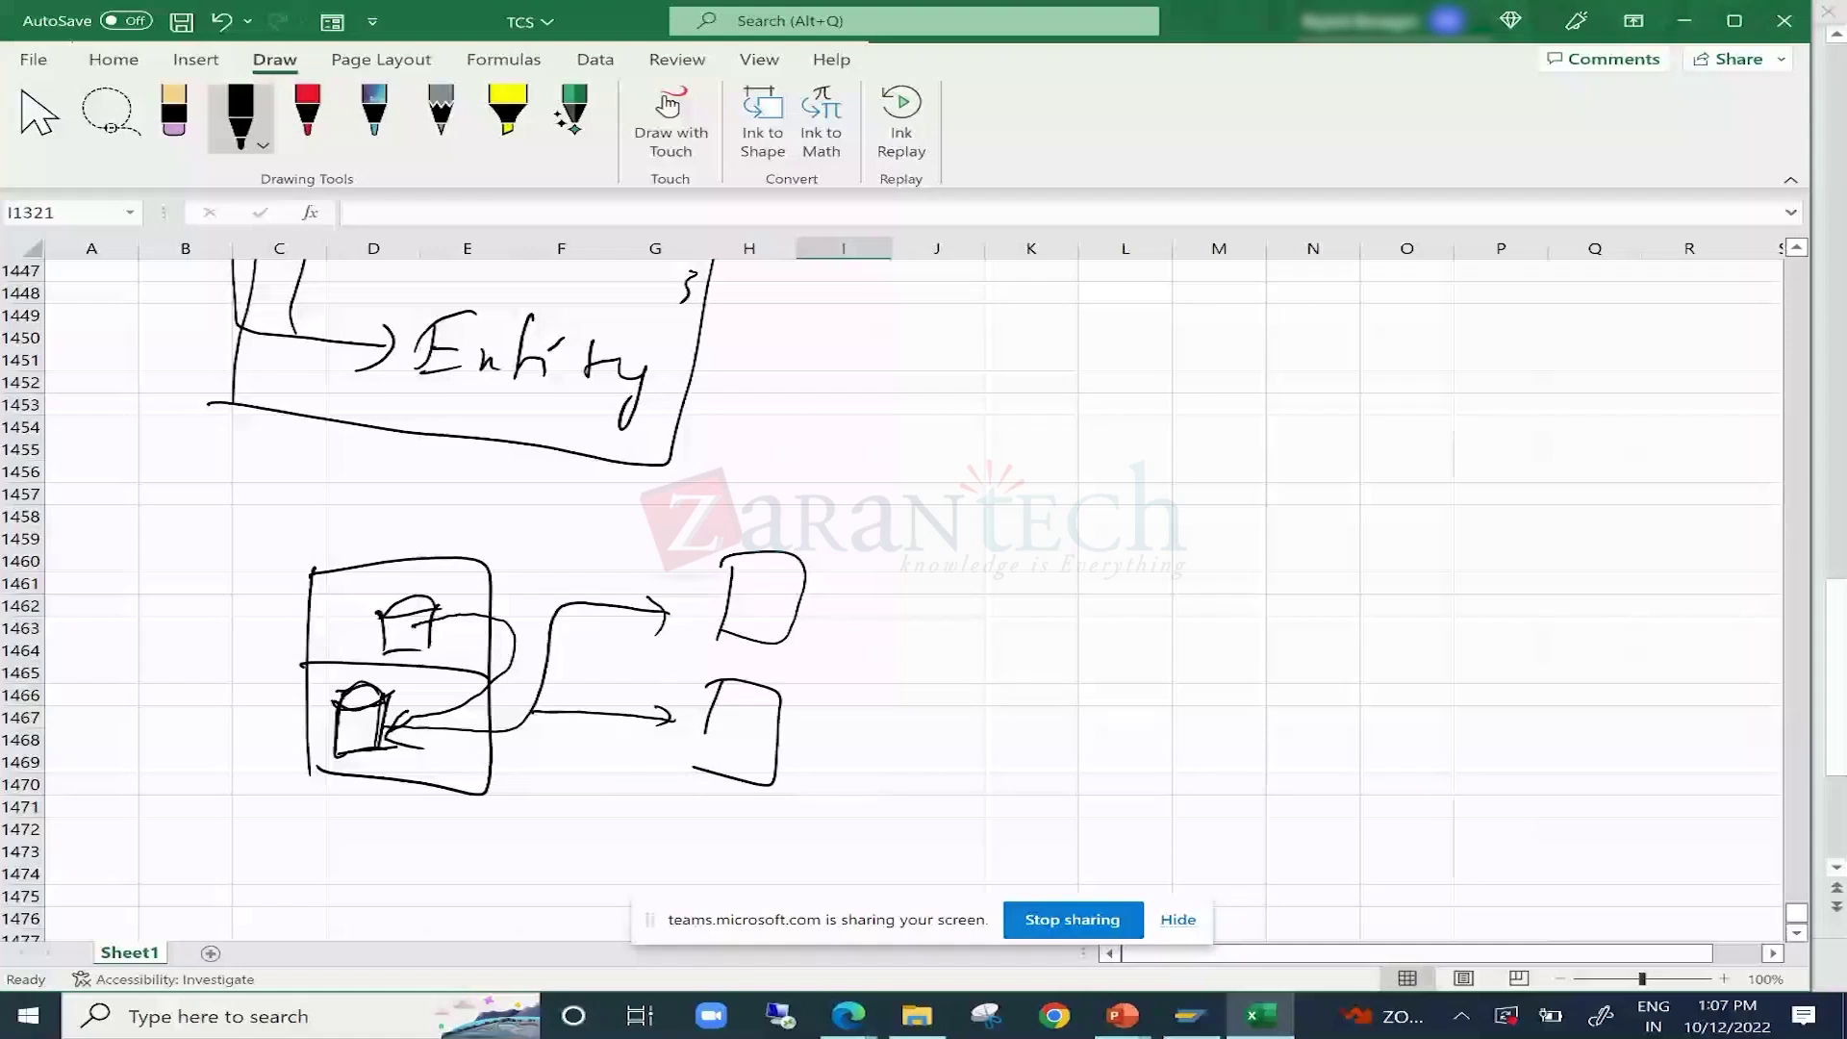
# Sketch a second, larger split box around columns L to O with one cylinder in the upper half and two in the lower.
pyautogui.moveTo(1140, 540); pyautogui.dragTo(1068, 760)
pyautogui.moveTo(1140, 544); pyautogui.dragTo(1096, 756)
pyautogui.moveTo(1097, 640); pyautogui.dragTo(1412, 664)
pyautogui.moveTo(1232, 627); pyautogui.dragTo(1299, 578)
pyautogui.moveTo(1191, 694); pyautogui.dragTo(1189, 755)
pyautogui.moveTo(1243, 704); pyautogui.dragTo(1233, 755)
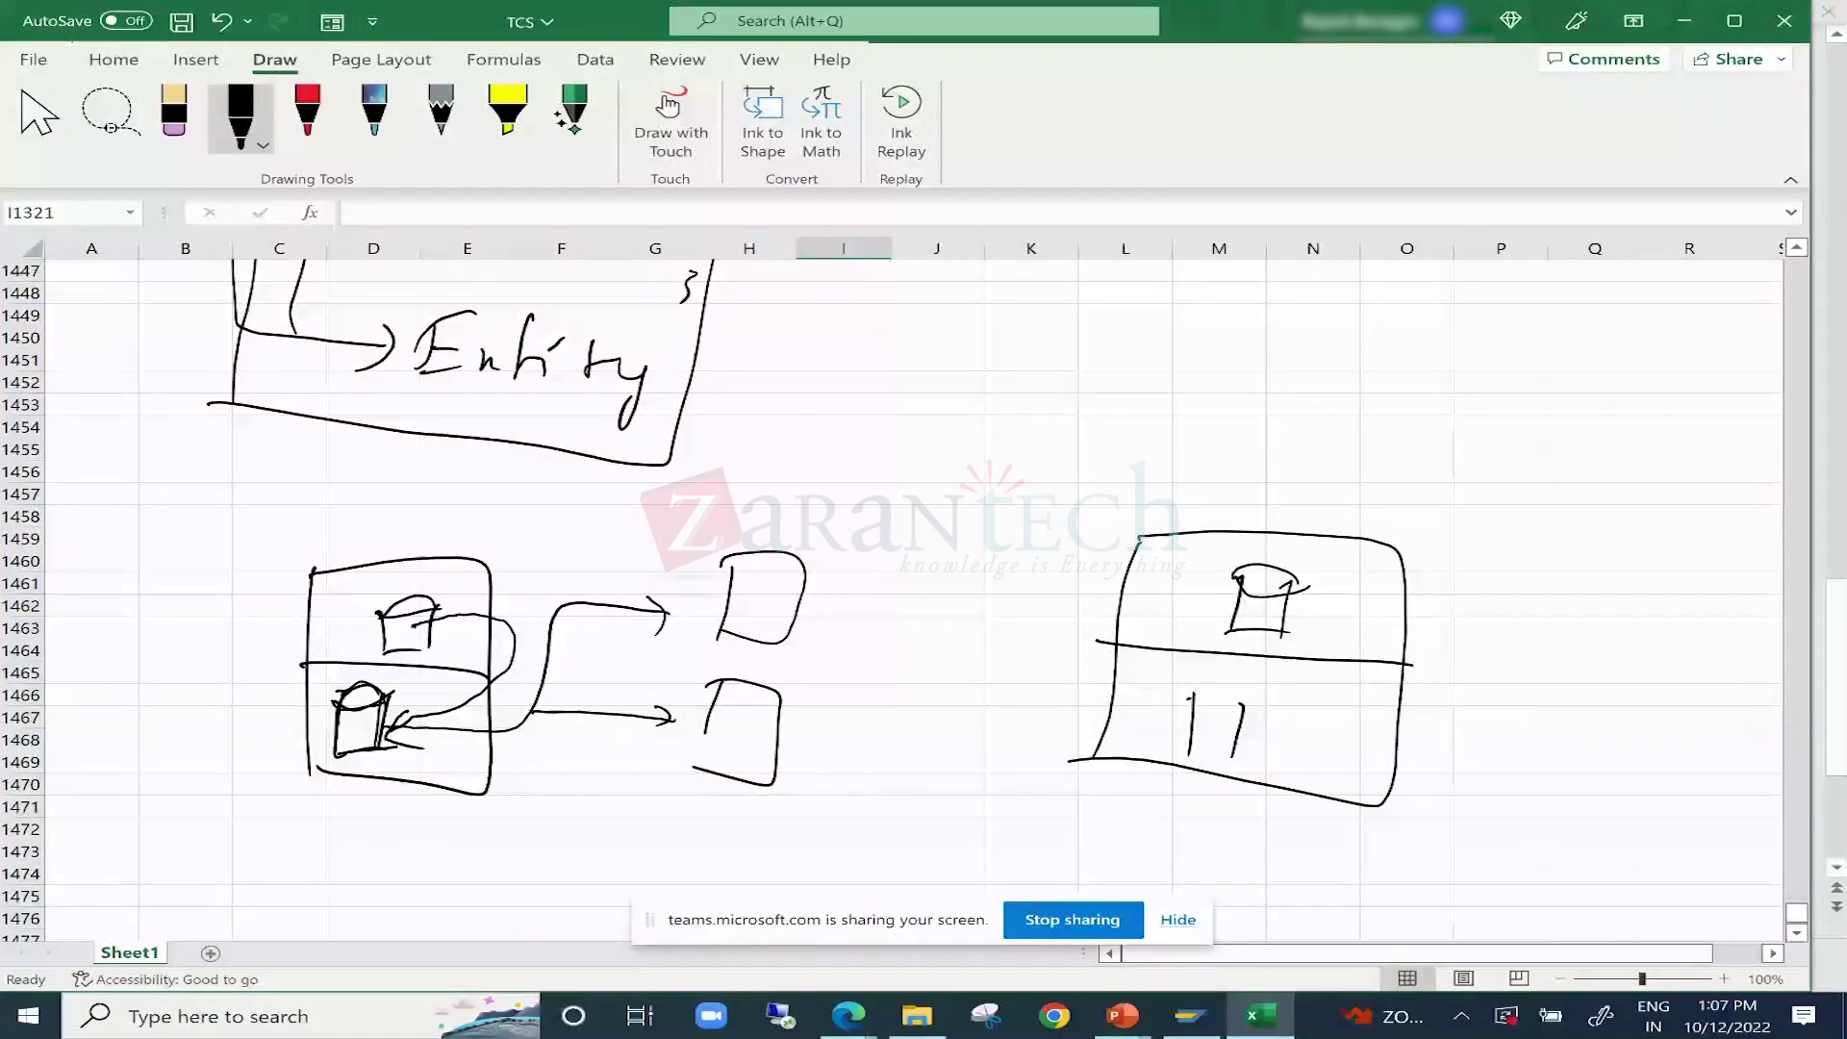
pyautogui.moveTo(1191, 698); pyautogui.dragTo(1250, 710)
pyautogui.moveTo(1181, 755); pyautogui.dragTo(1243, 753)
pyautogui.moveTo(1289, 717); pyautogui.dragTo(1338, 721)
pyautogui.moveTo(1301, 723); pyautogui.dragTo(1284, 770)
pyautogui.moveTo(1333, 723); pyautogui.dragTo(1324, 765)
pyautogui.moveTo(1280, 770); pyautogui.dragTo(1333, 767)
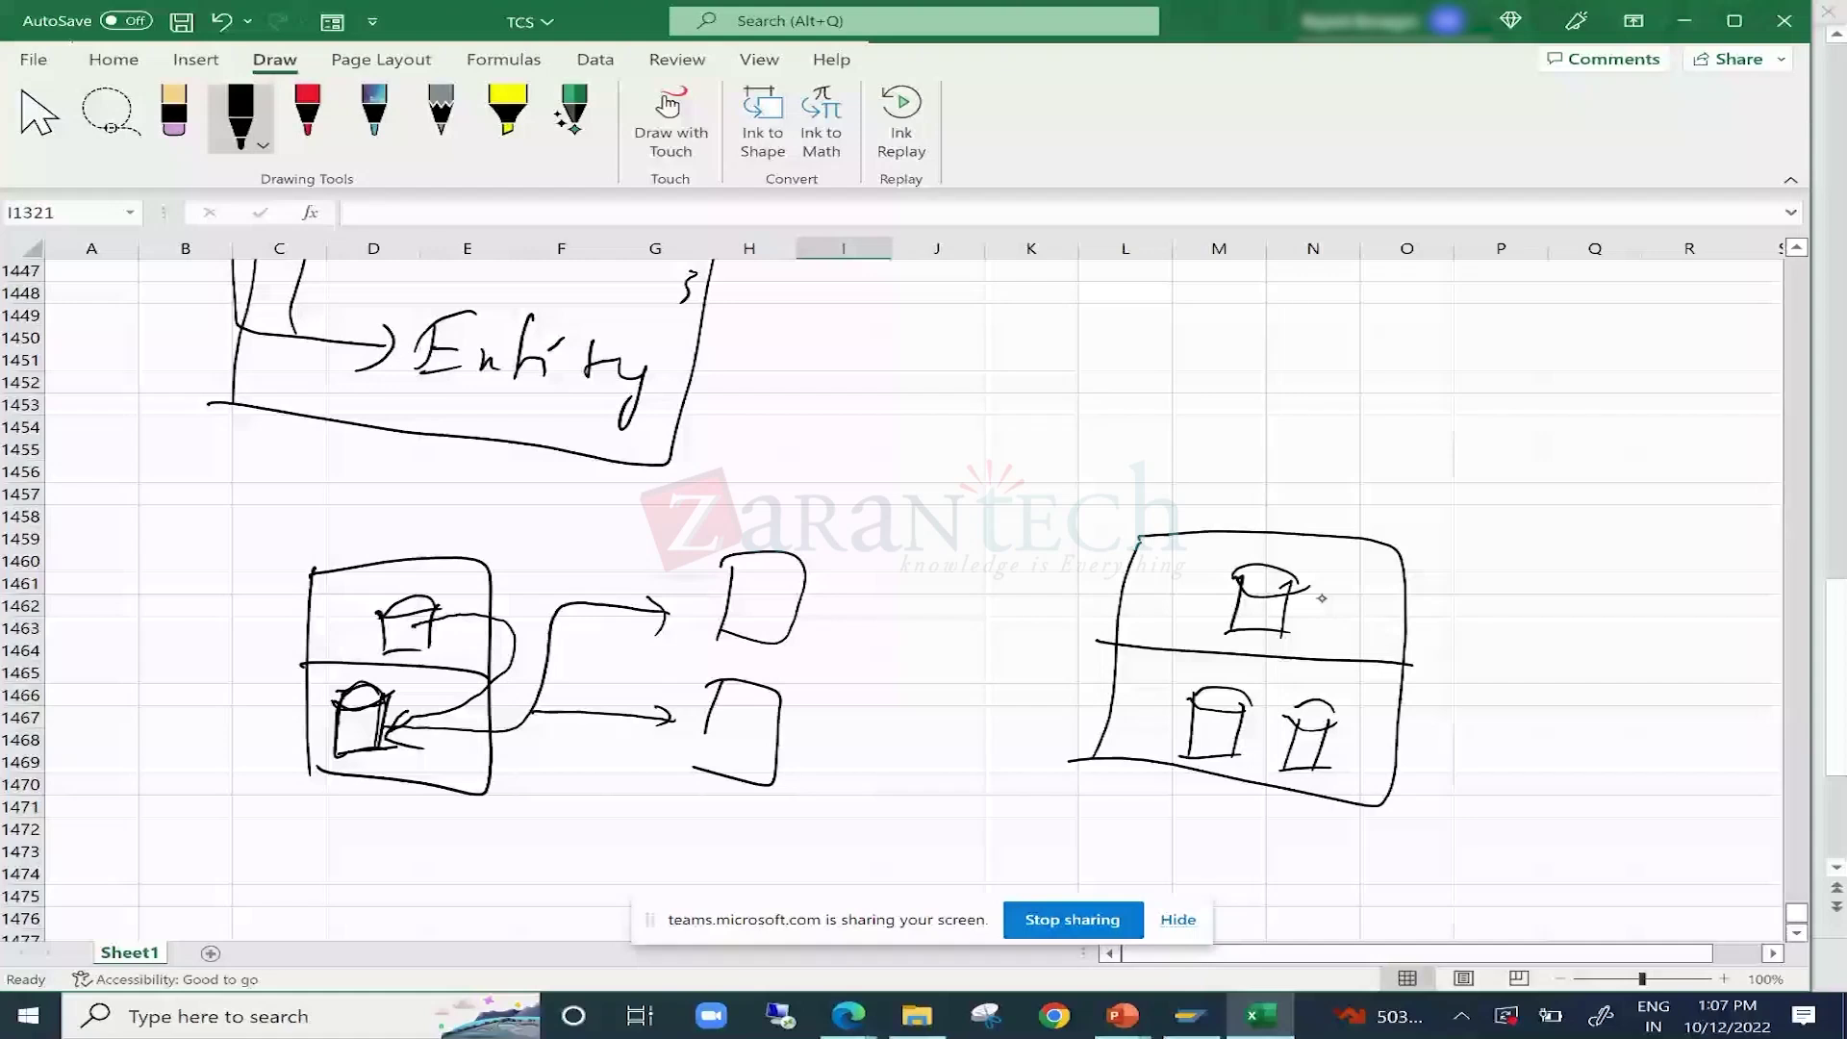
# Draw a looping arrow with a small circle at the second diagram's upper cylinder, and point an arrow from it to a "1".
pyautogui.moveTo(1241, 577); pyautogui.dragTo(1290, 610)
pyautogui.moveTo(1345, 578); pyautogui.dragTo(1343, 580)
pyautogui.moveTo(1302, 590); pyautogui.dragTo(1305, 627)
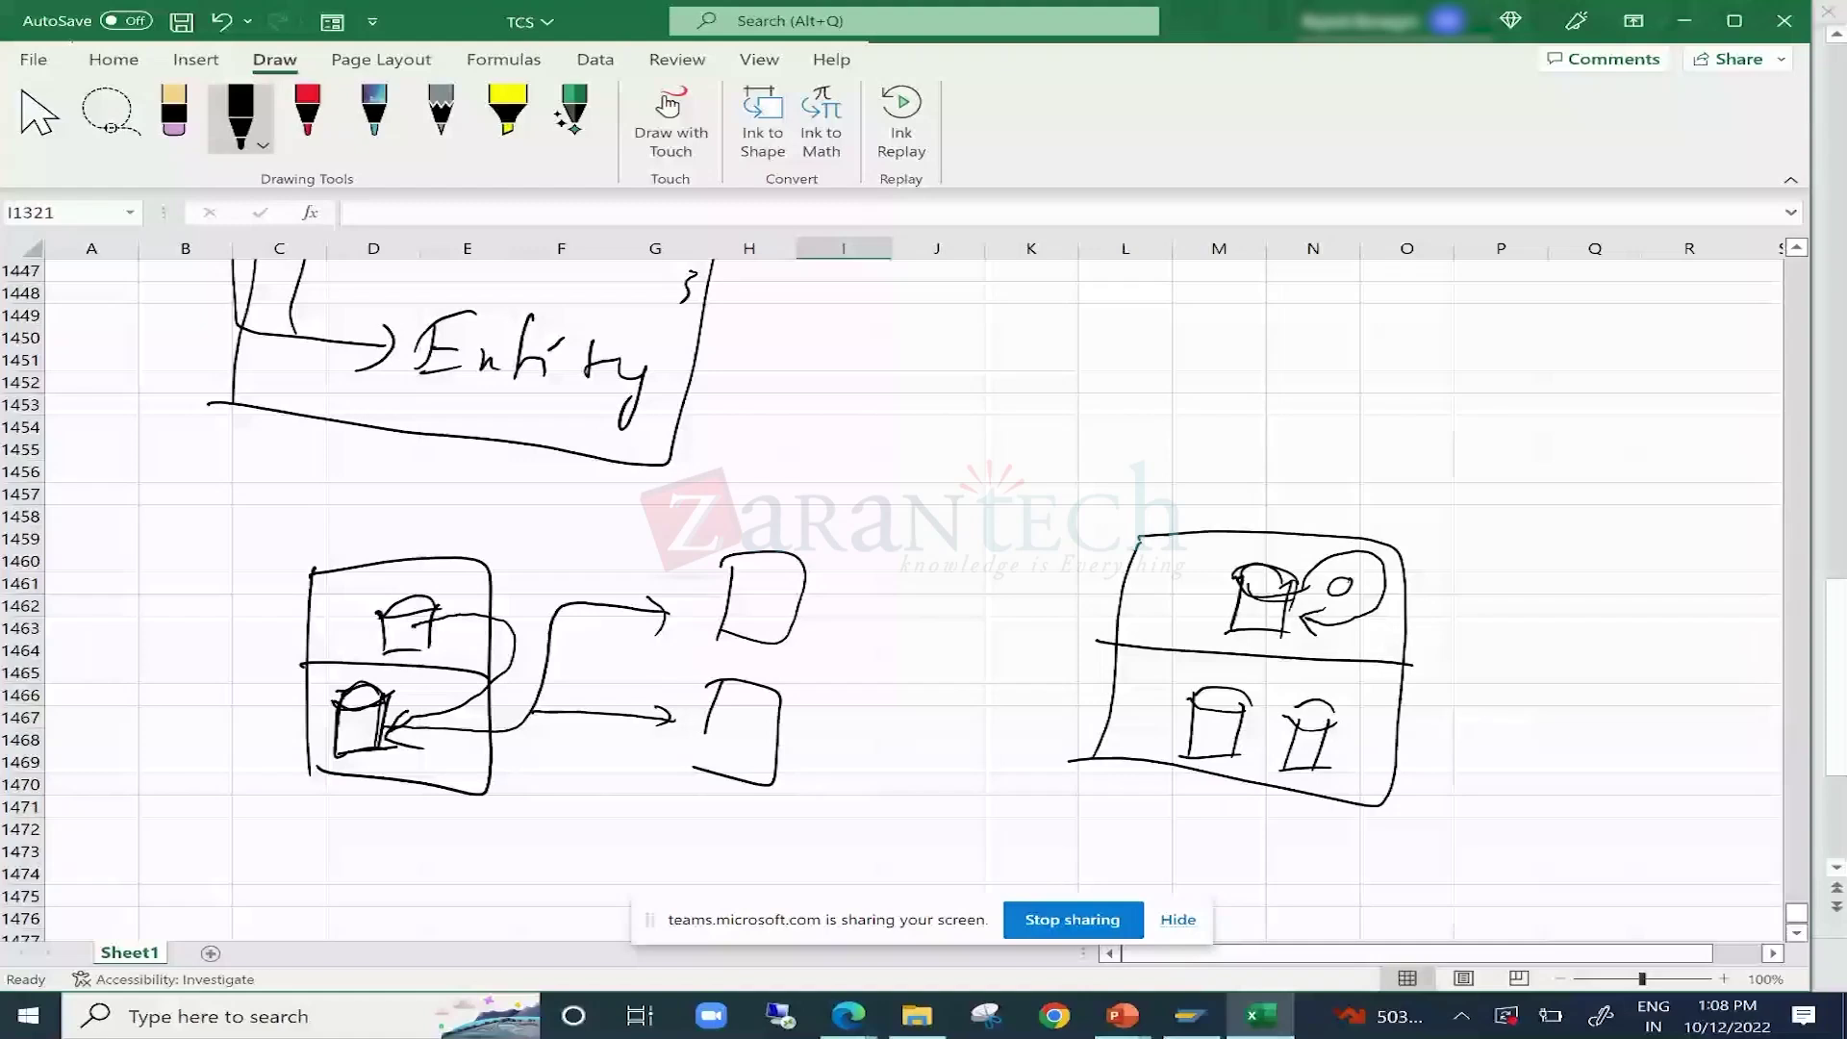
pyautogui.moveTo(1358, 592); pyautogui.dragTo(1429, 608)
pyautogui.moveTo(1452, 585); pyautogui.dragTo(1445, 641)
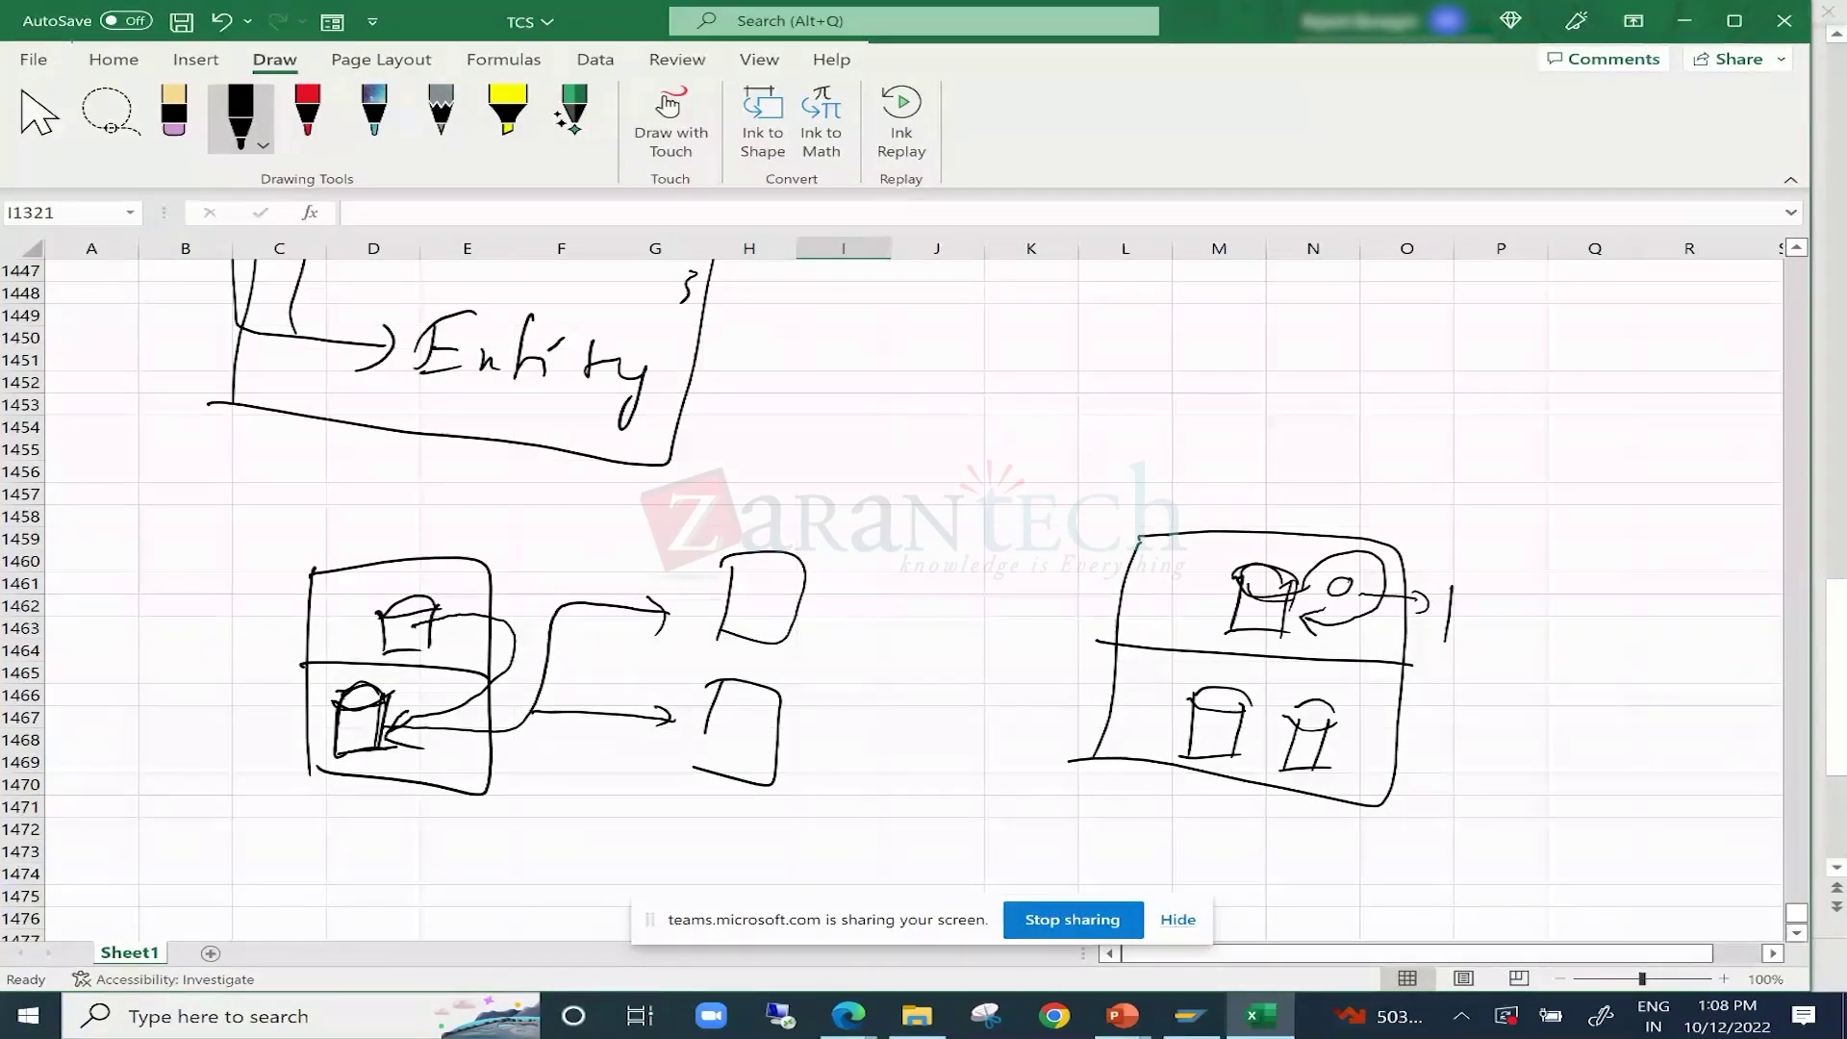
# Handwrite "Flex" above the second split box and re-outline its upper cylinder.
pyautogui.moveTo(1253, 438); pyautogui.dragTo(1245, 492)
pyautogui.moveTo(1249, 440)
pyautogui.mouseDown()
pyautogui.moveTo(1295, 440)
pyautogui.moveTo(1320, 476)
pyautogui.mouseUp()
pyautogui.moveTo(1325, 466); pyautogui.dragTo(1362, 462)
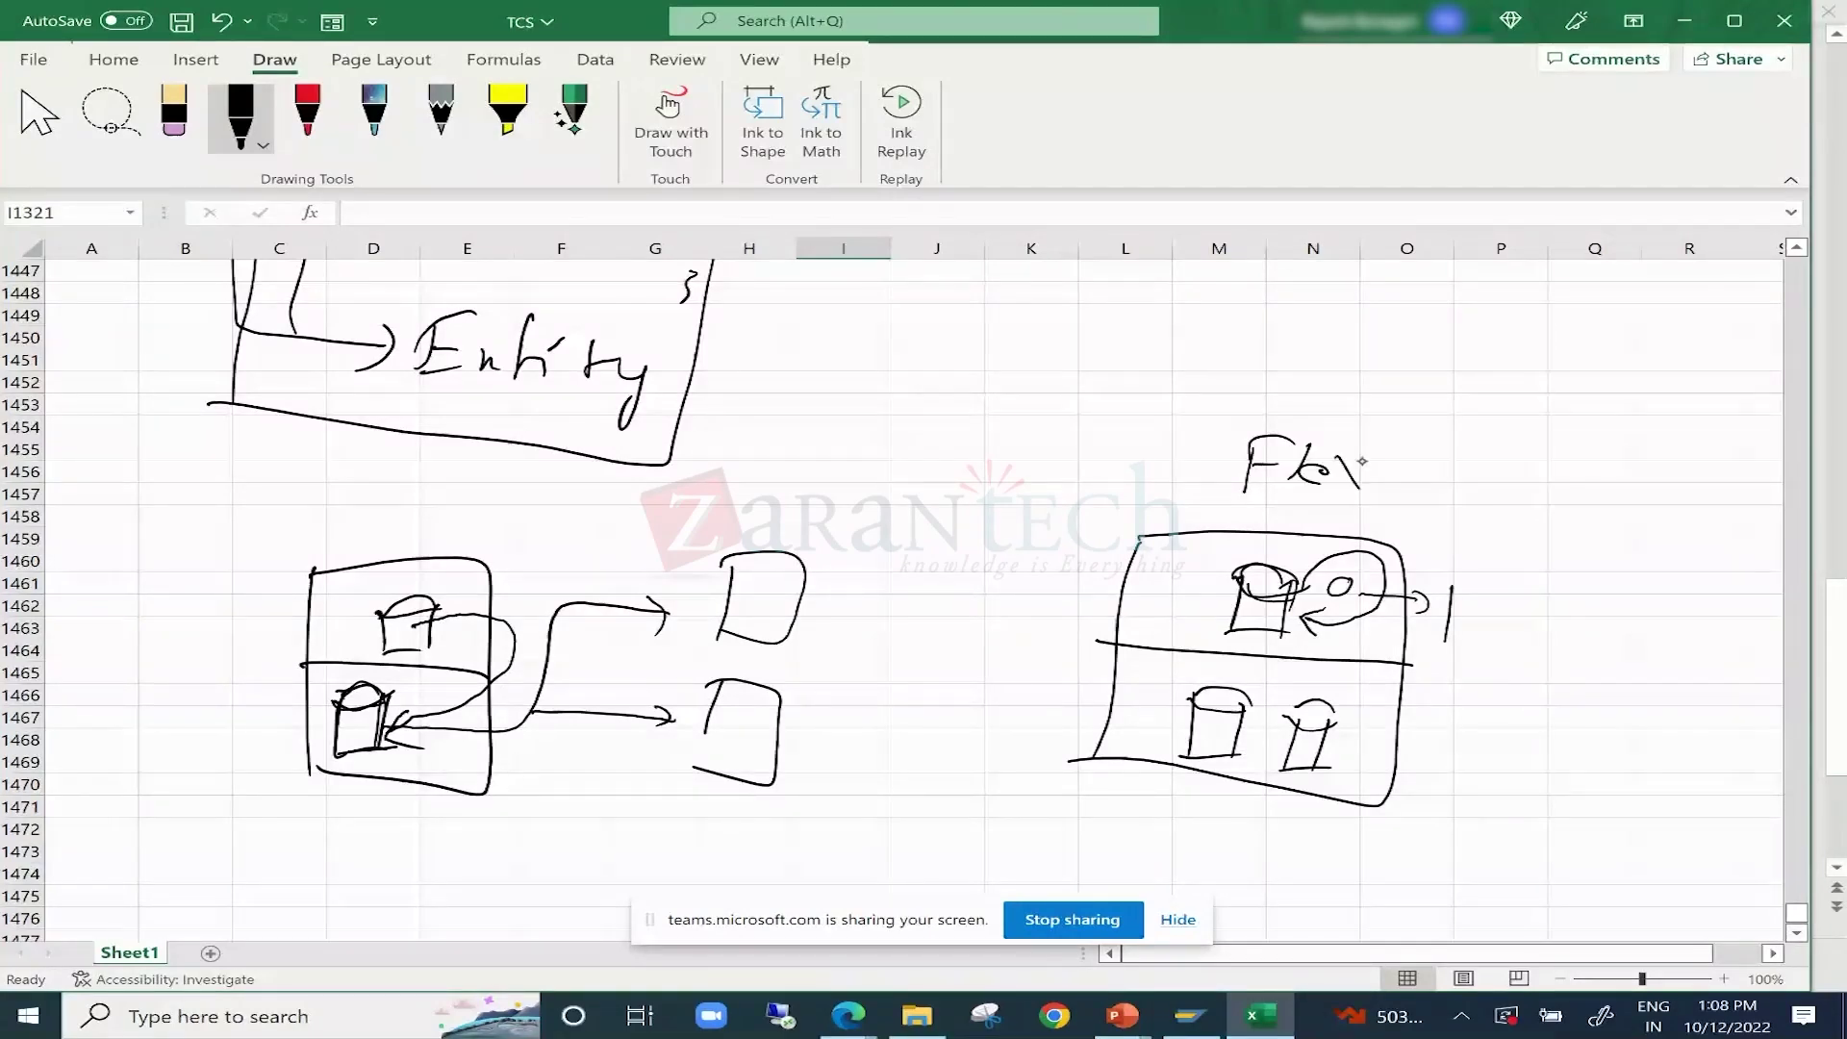
pyautogui.moveTo(1362, 461); pyautogui.dragTo(1340, 491)
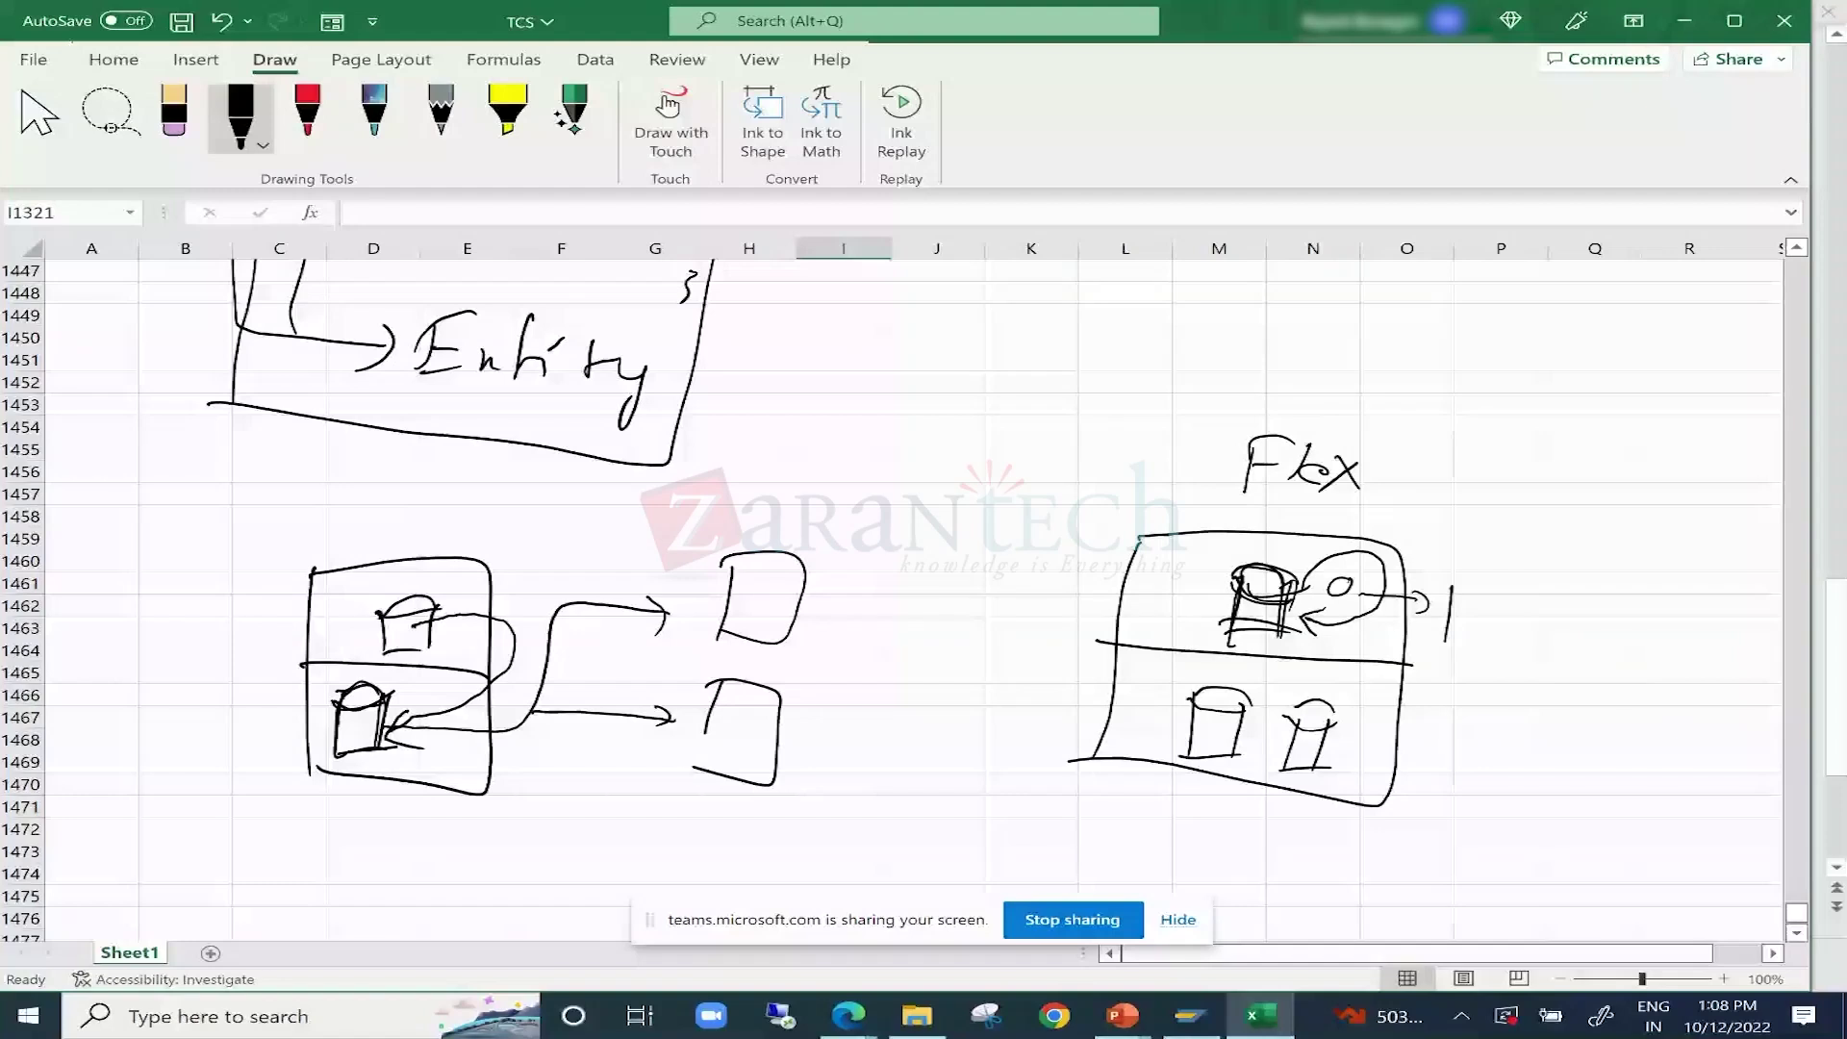
# Draw two boxes around columns Q and R and link them to the Flex diagram's upper cylinder with a forked arrow.
pyautogui.moveTo(1592, 502); pyautogui.dragTo(1589, 625)
pyautogui.moveTo(1618, 681); pyautogui.dragTo(1599, 791)
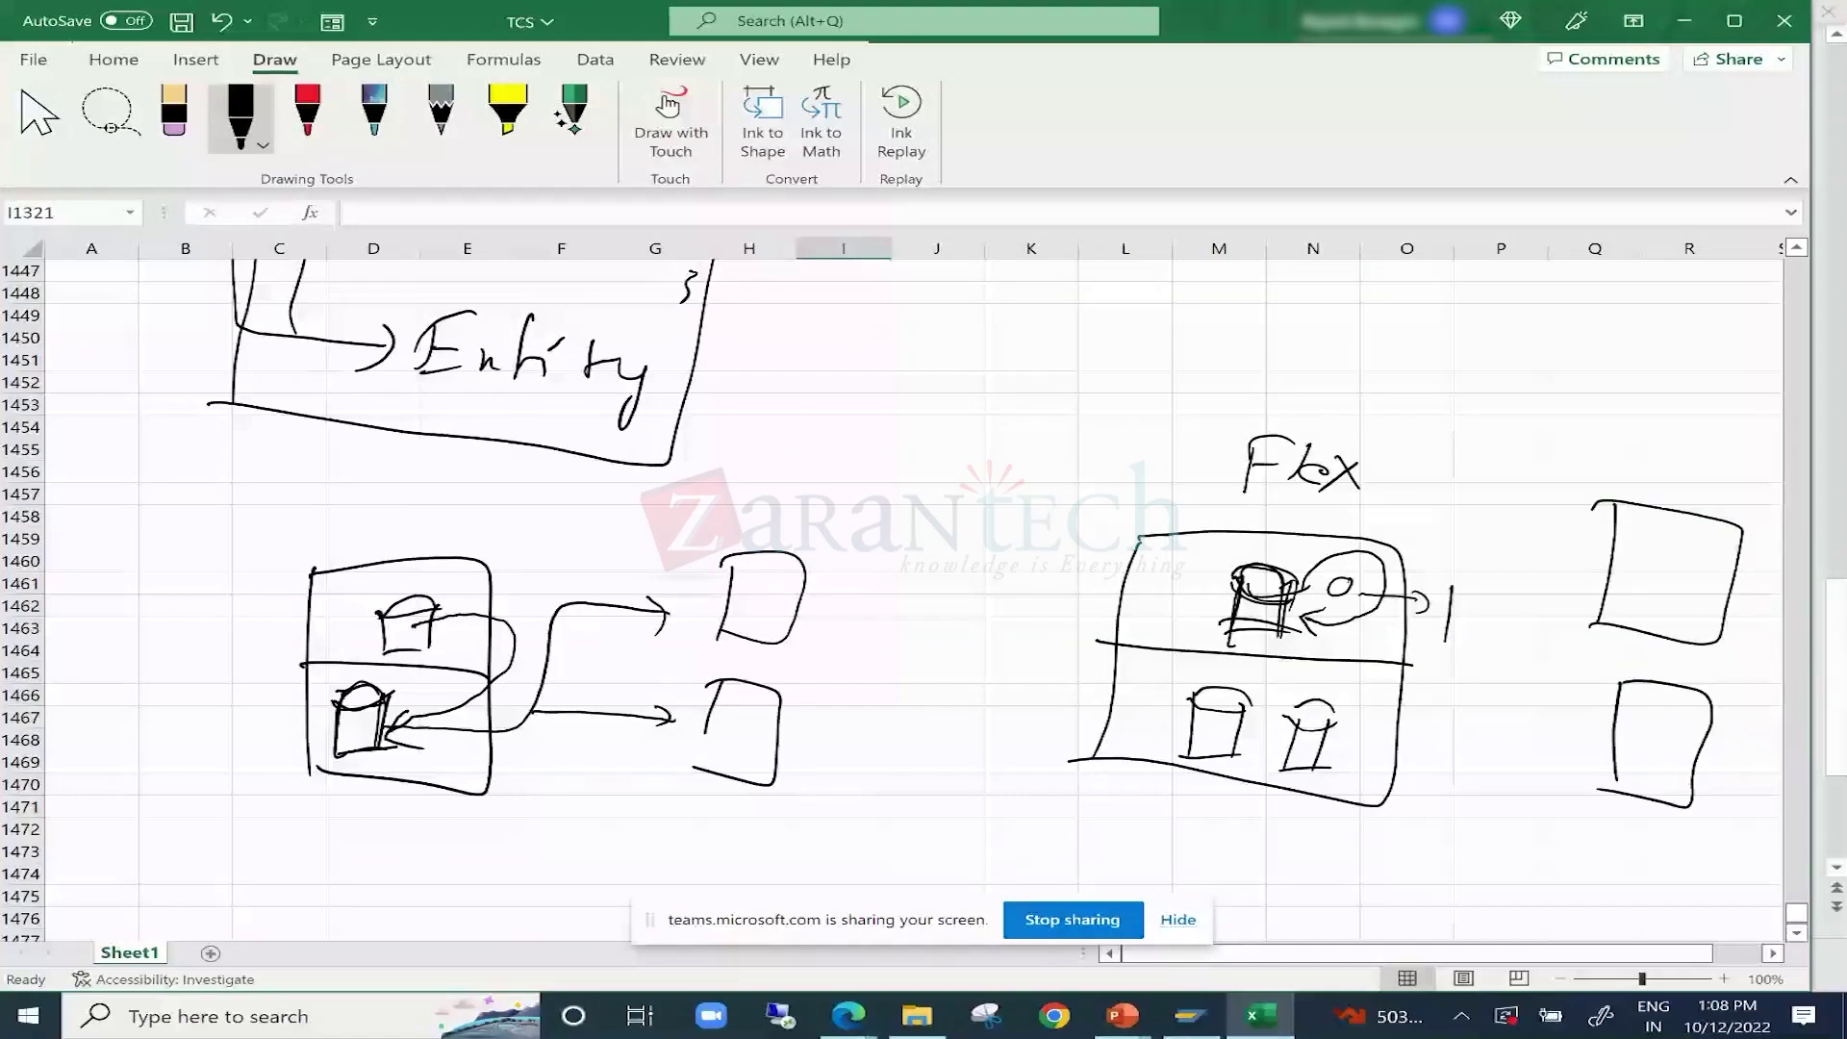
pyautogui.moveTo(1241, 567); pyautogui.dragTo(1220, 635)
pyautogui.moveTo(1288, 616); pyautogui.dragTo(1518, 554)
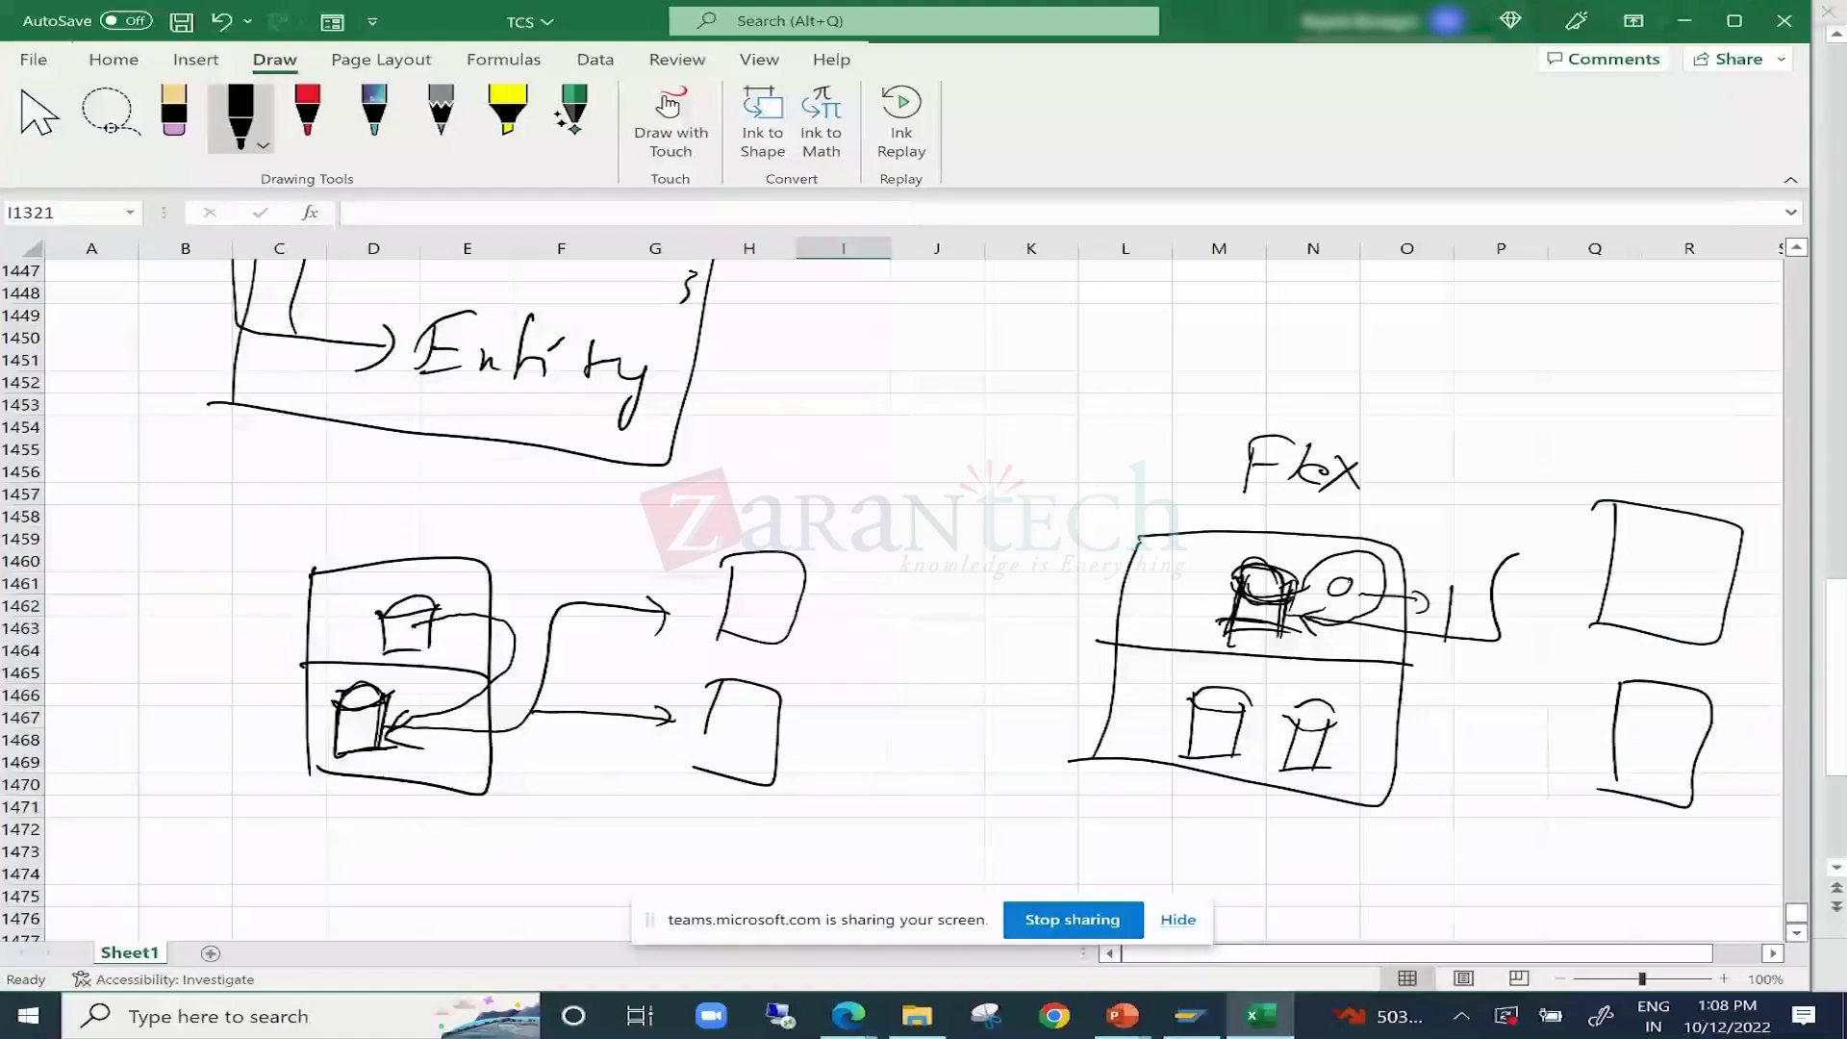
pyautogui.moveTo(1518, 554); pyautogui.dragTo(1592, 569)
pyautogui.moveTo(1498, 633); pyautogui.dragTo(1572, 769)
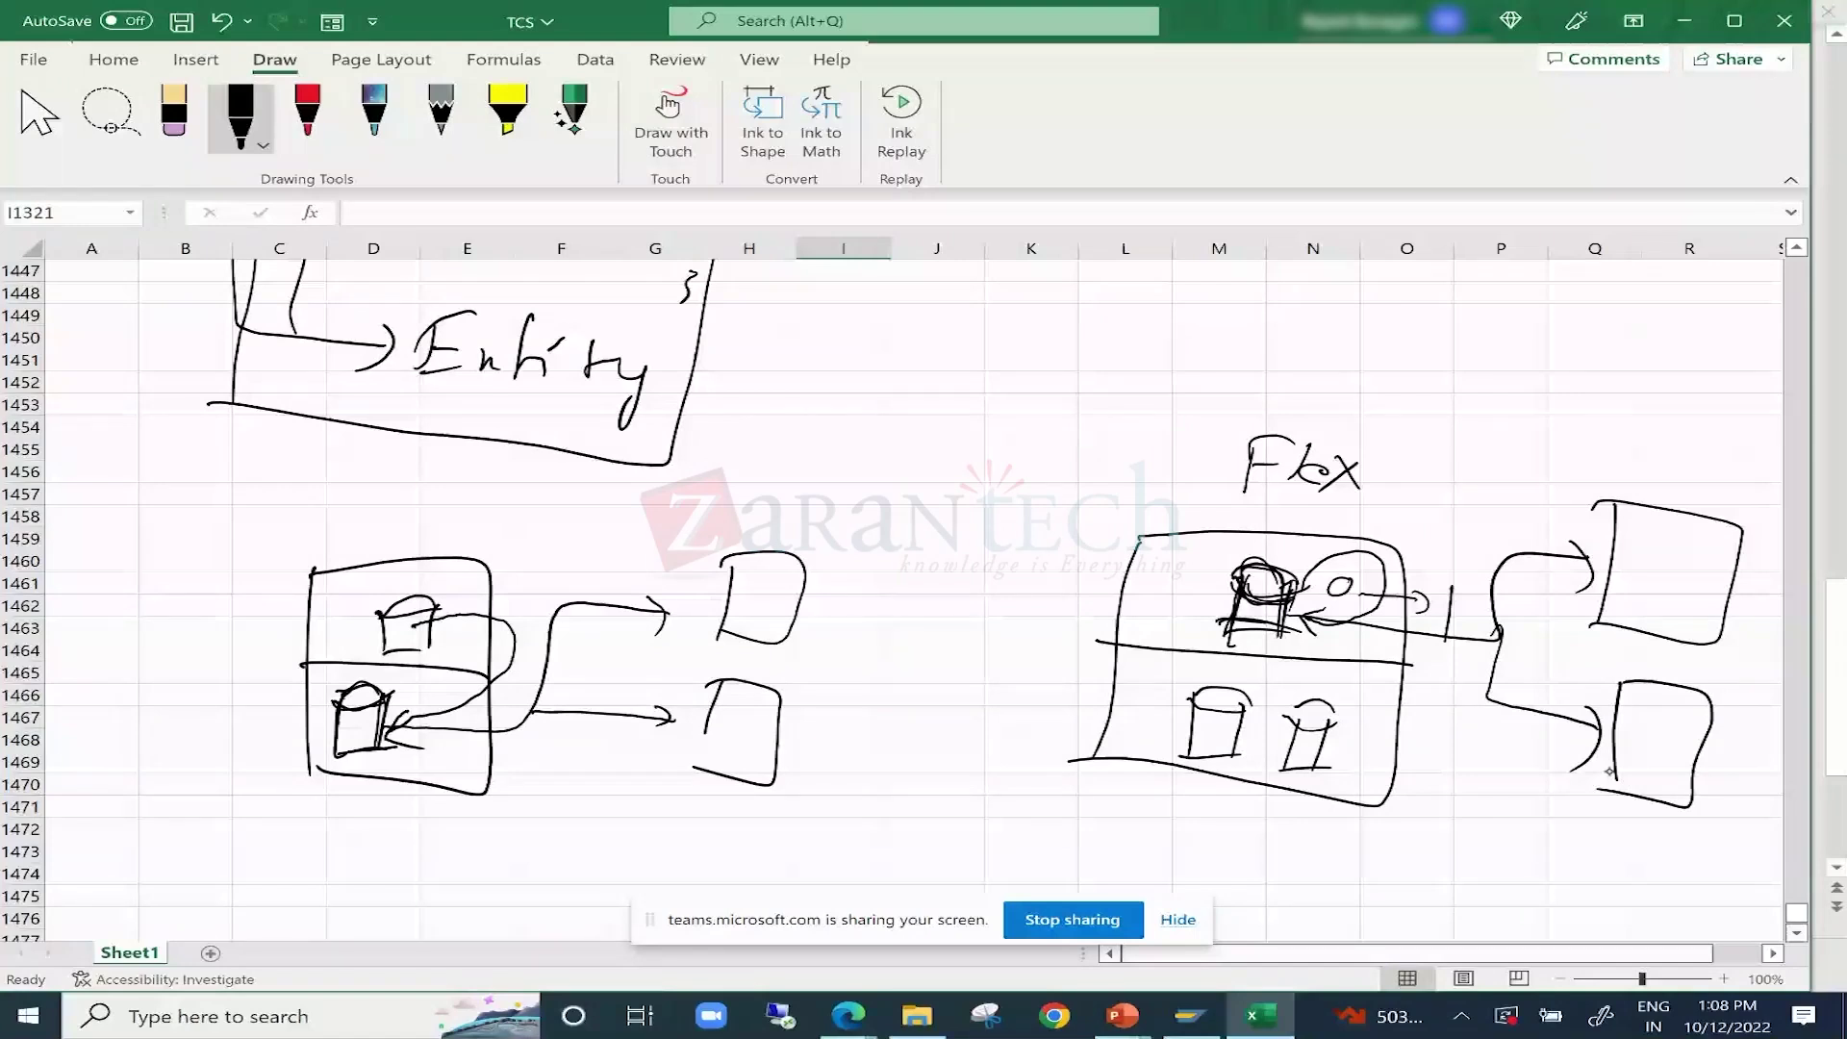
# Connect the Flex diagram's upper cylinder to the second lower cylinder with a curved arrow and handwrite a label beside it.
pyautogui.moveTo(1314, 618); pyautogui.dragTo(1353, 739)
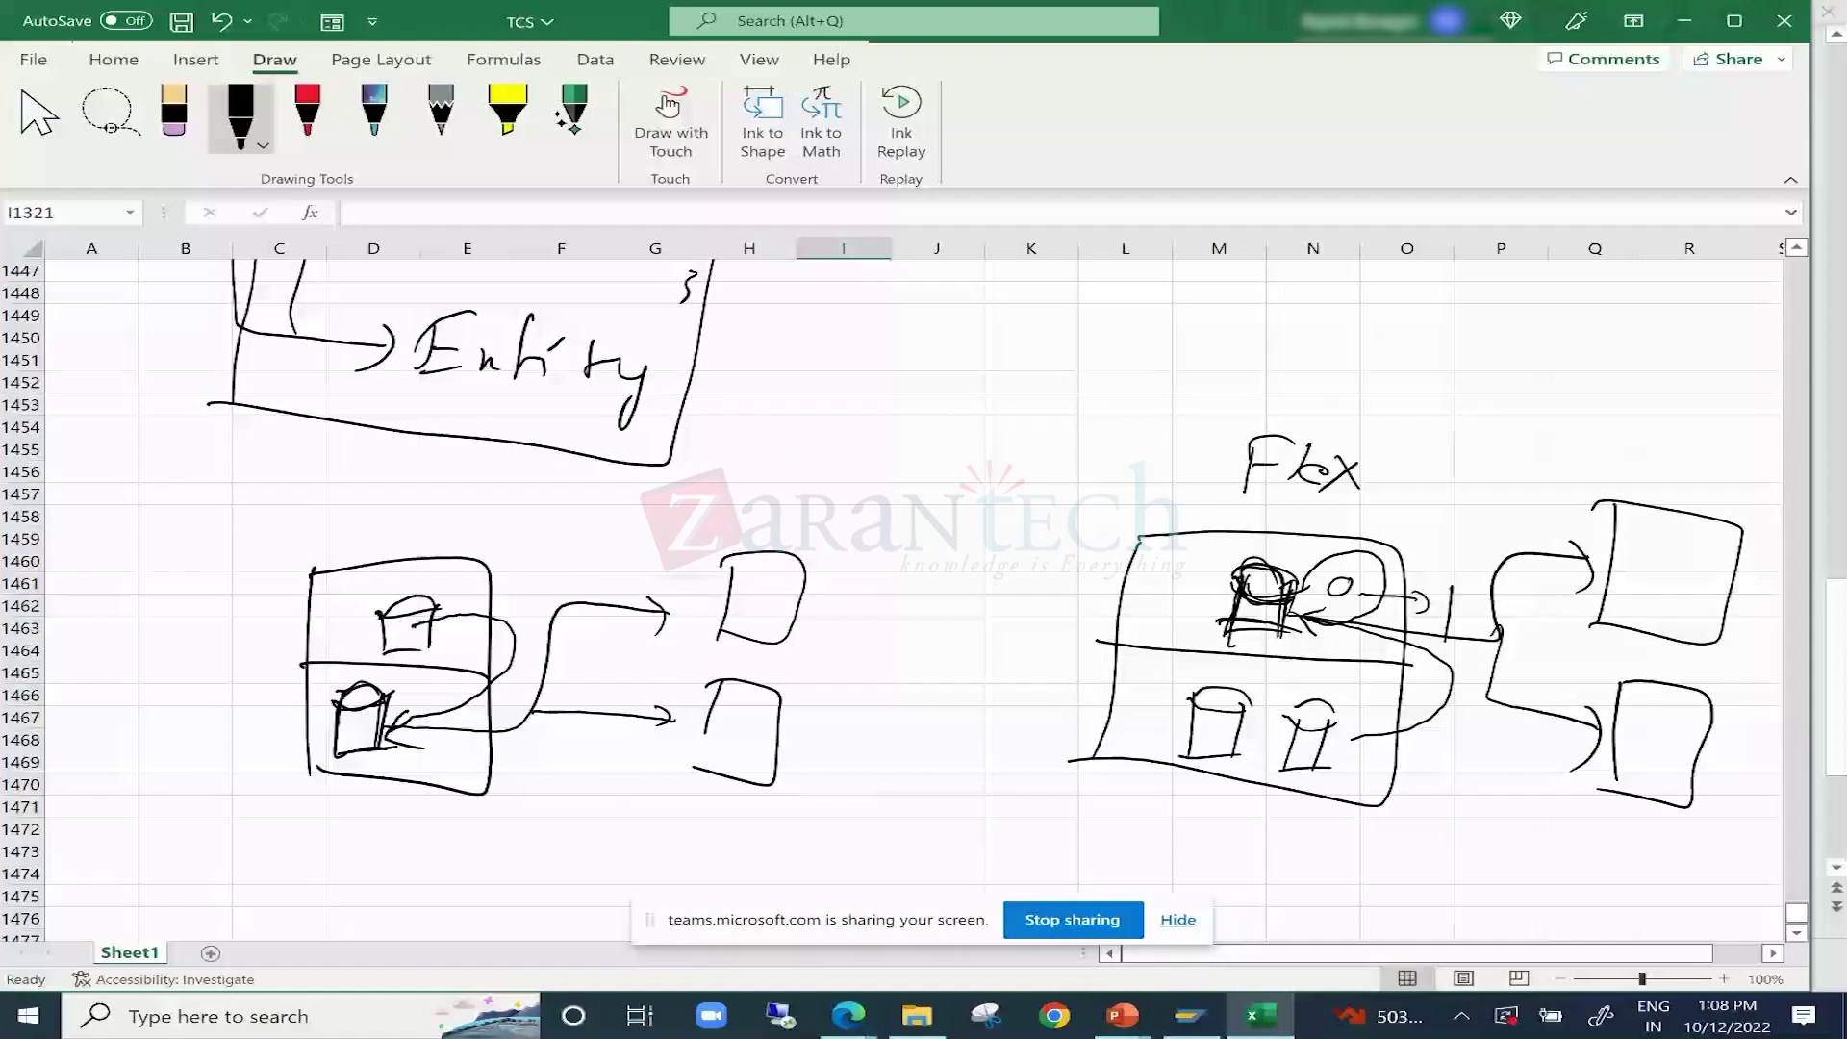
pyautogui.moveTo(1366, 727); pyautogui.dragTo(1366, 752)
pyautogui.moveTo(1415, 736); pyautogui.dragTo(1472, 760)
pyautogui.moveTo(1439, 760); pyautogui.dragTo(1544, 804)
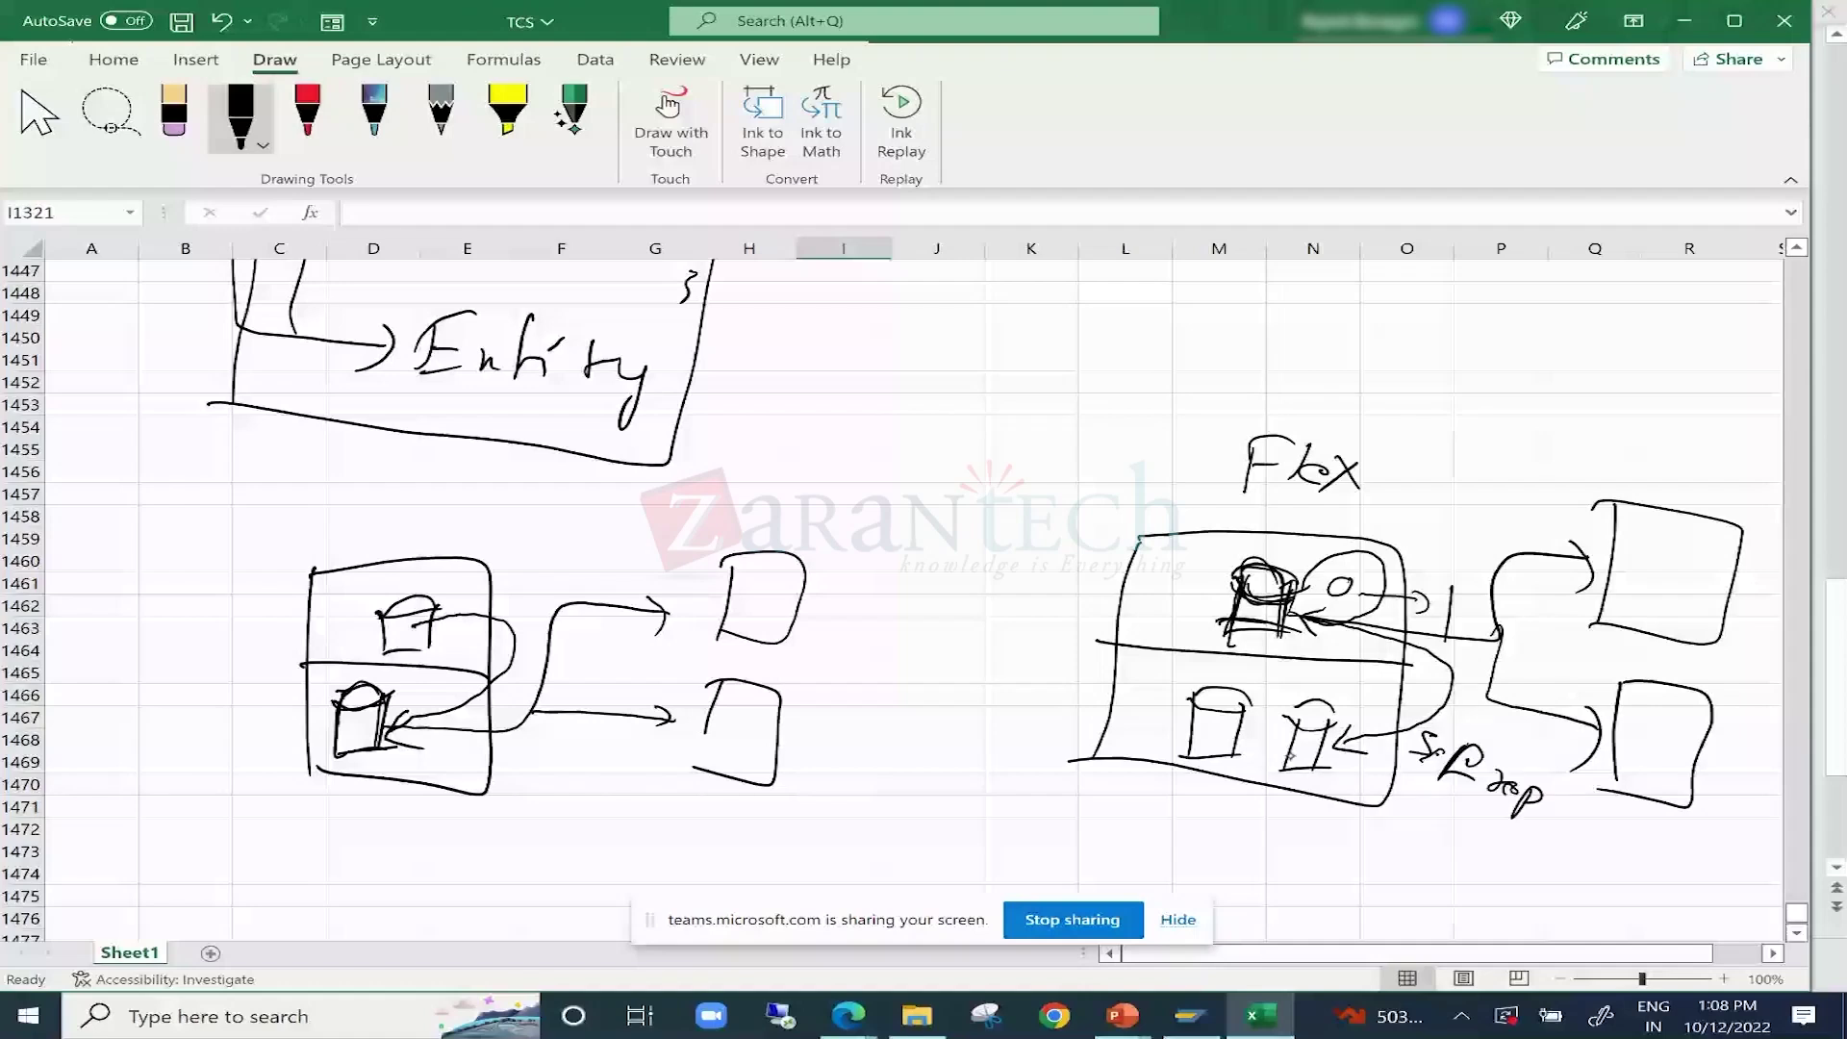
pyautogui.moveTo(1295, 717); pyautogui.dragTo(1334, 714)
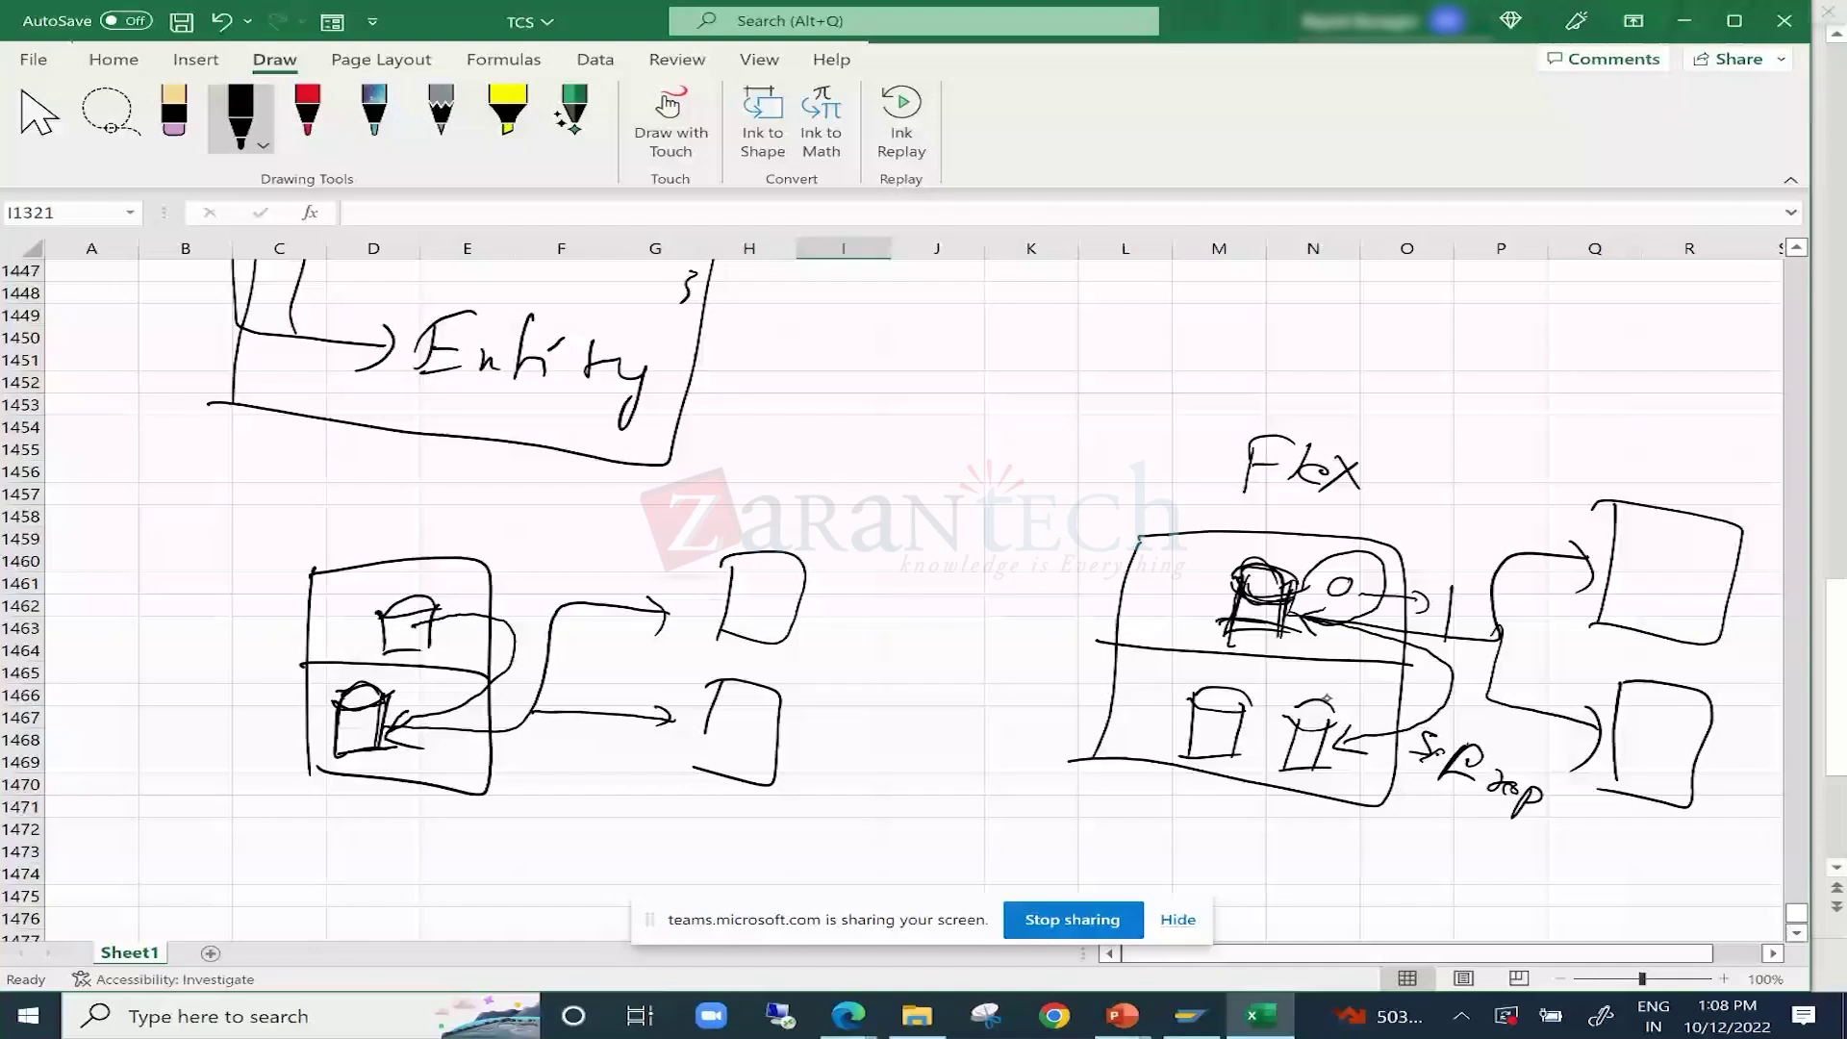
# Switch to SAP Logon, open the S4H connection and log on to client 100 with the user name and account password.
pyautogui.click(1187, 1023)
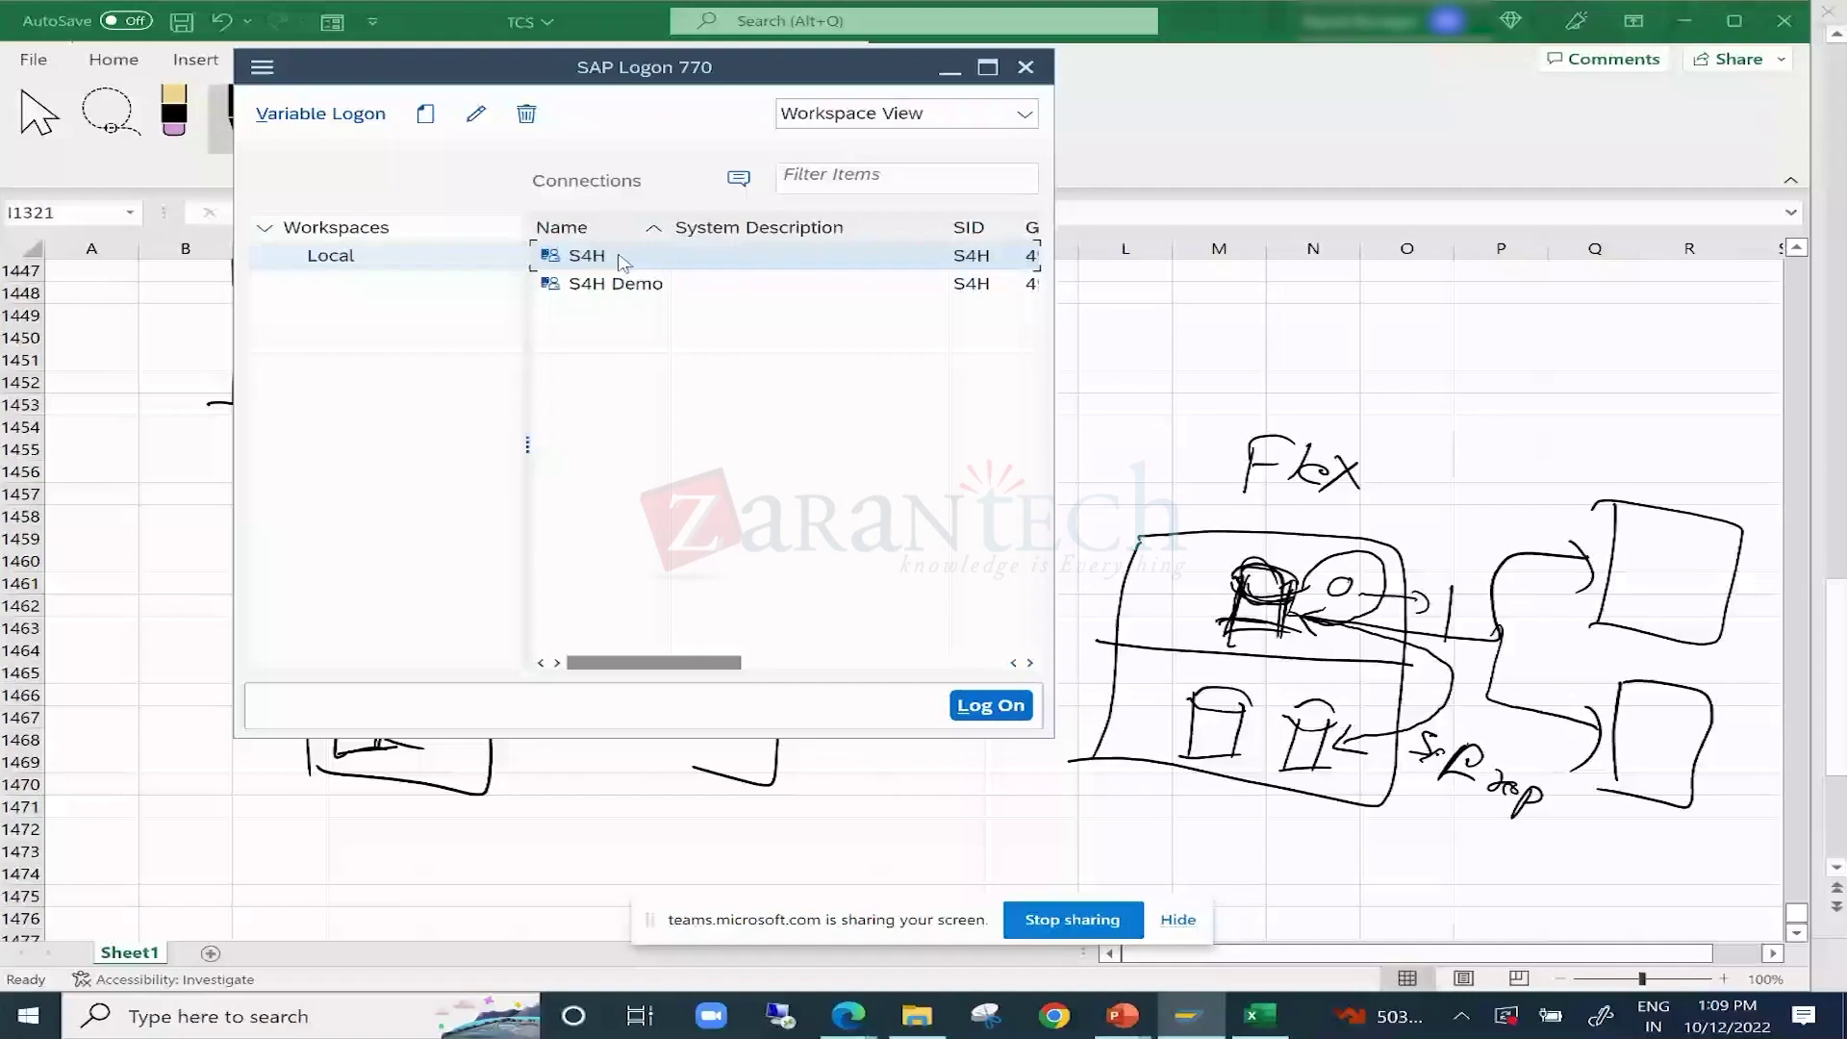
pyautogui.press('super+d')
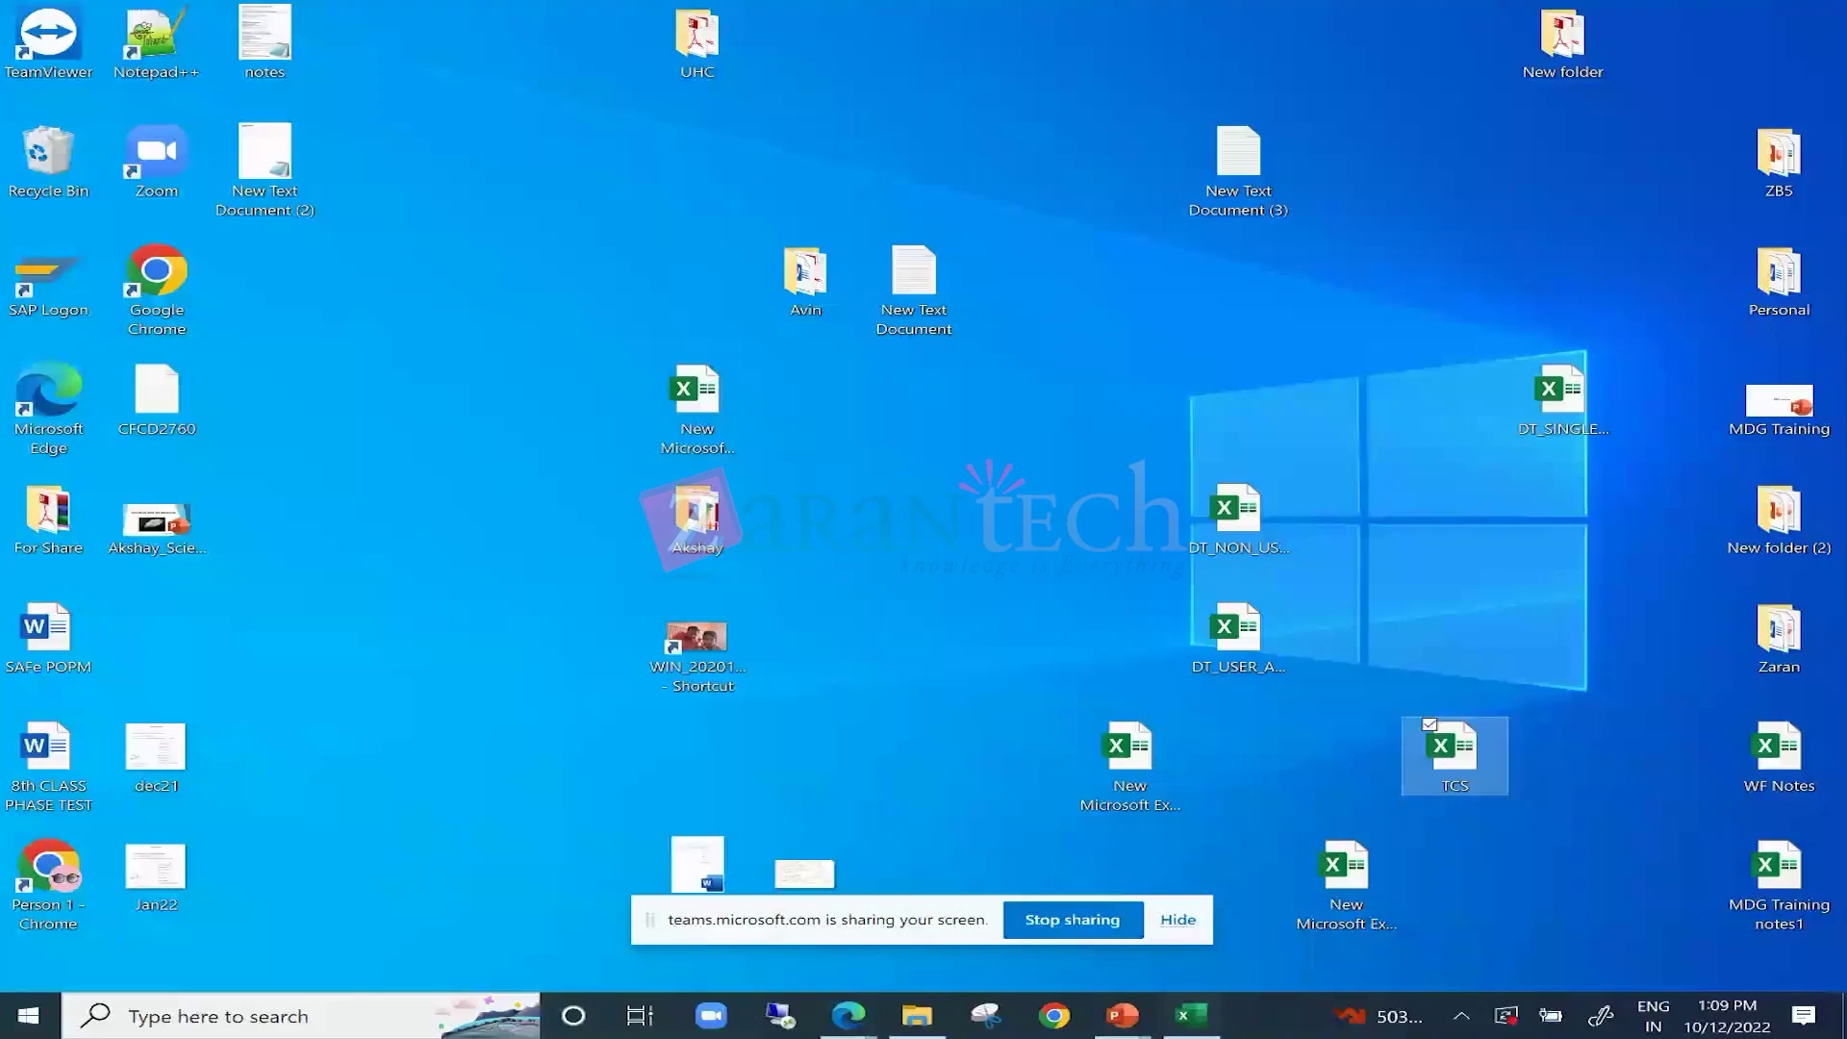
pyautogui.doubleClick(50, 274)
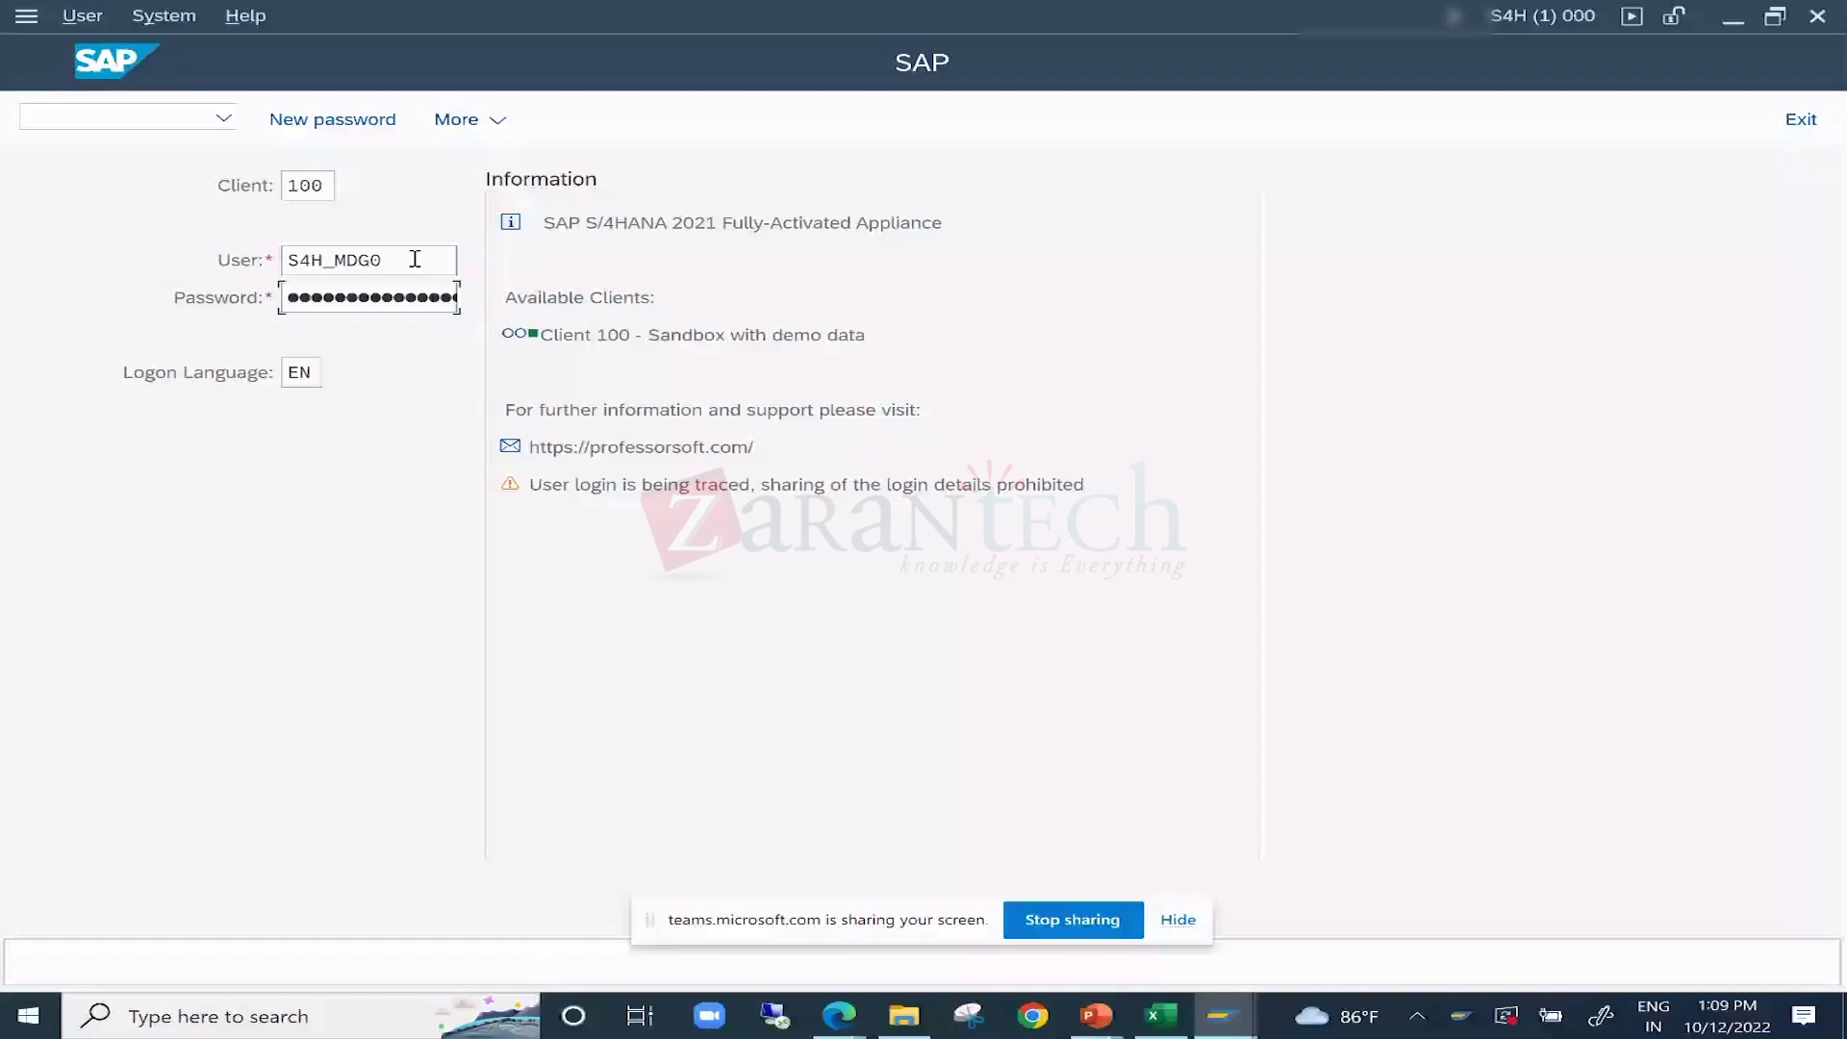
pyautogui.press('Return')
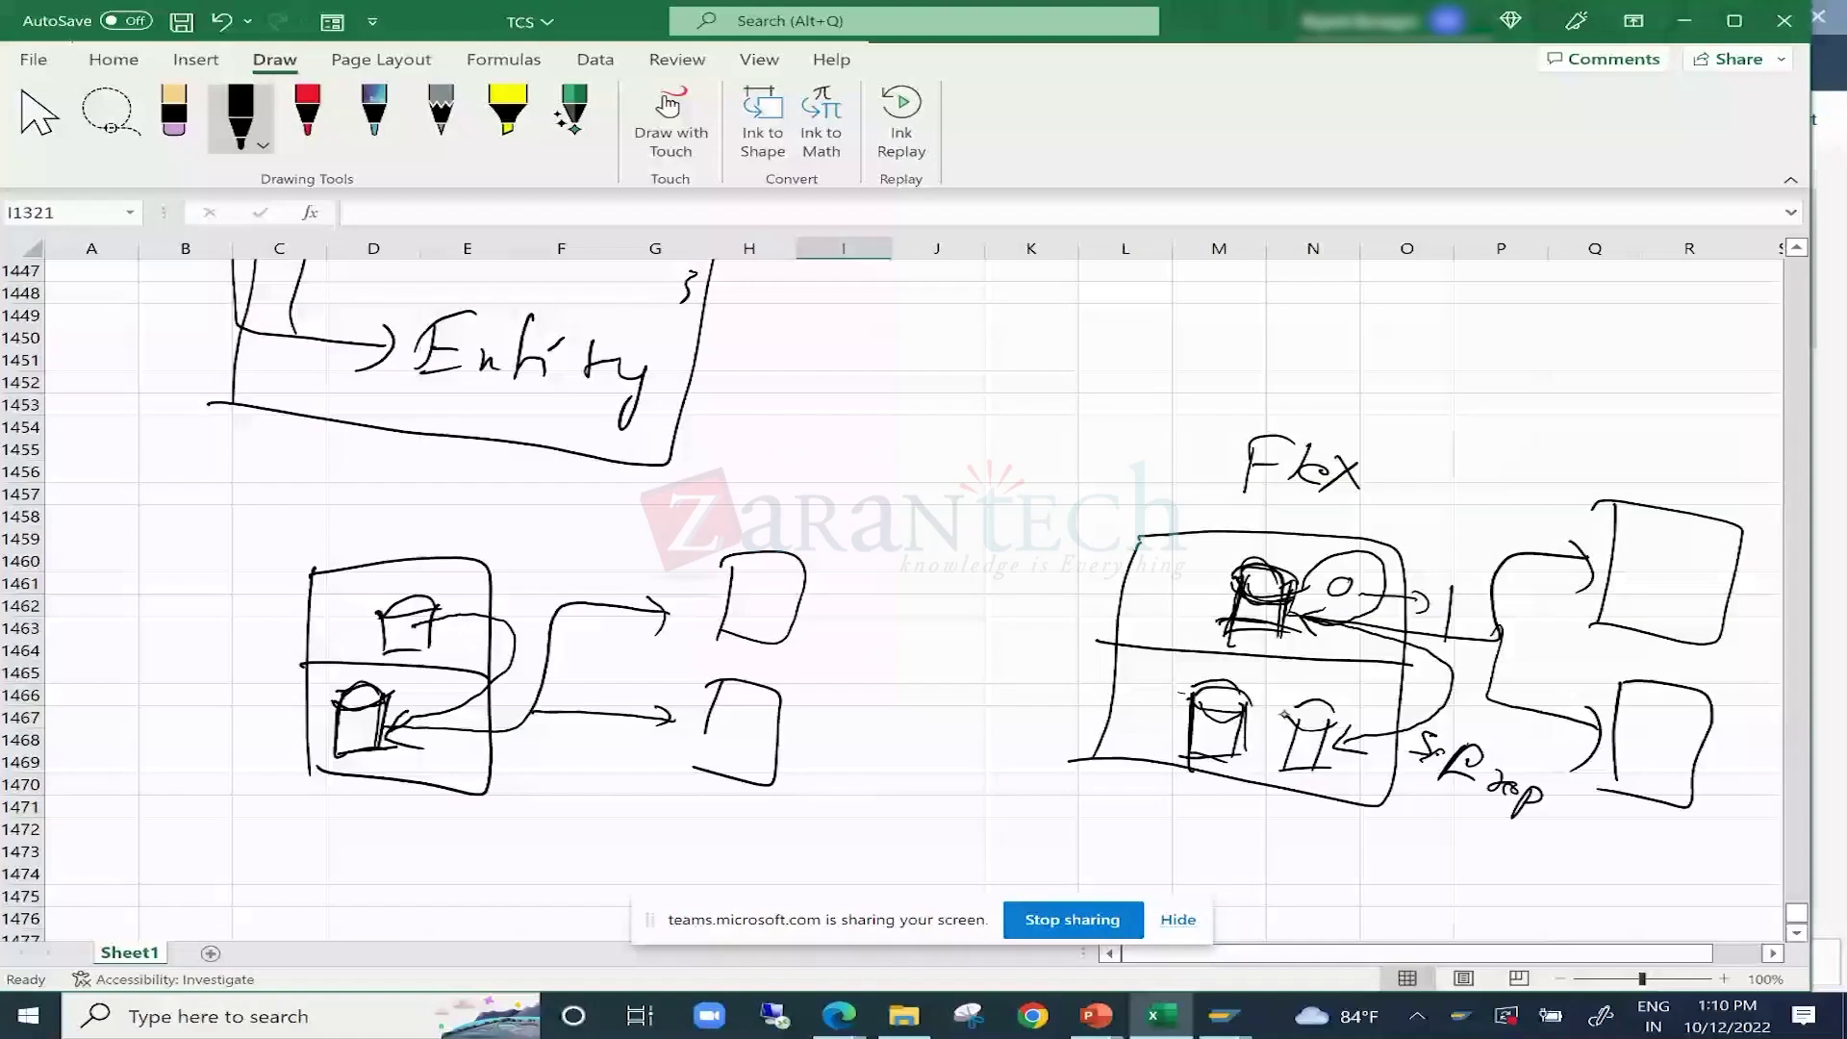
# Re-outline the Flex diagram's second lower cylinder and handwrite "MA" beside the box's lower half.
pyautogui.moveTo(1283, 714); pyautogui.dragTo(1332, 746)
pyautogui.moveTo(1059, 674); pyautogui.dragTo(1097, 685)
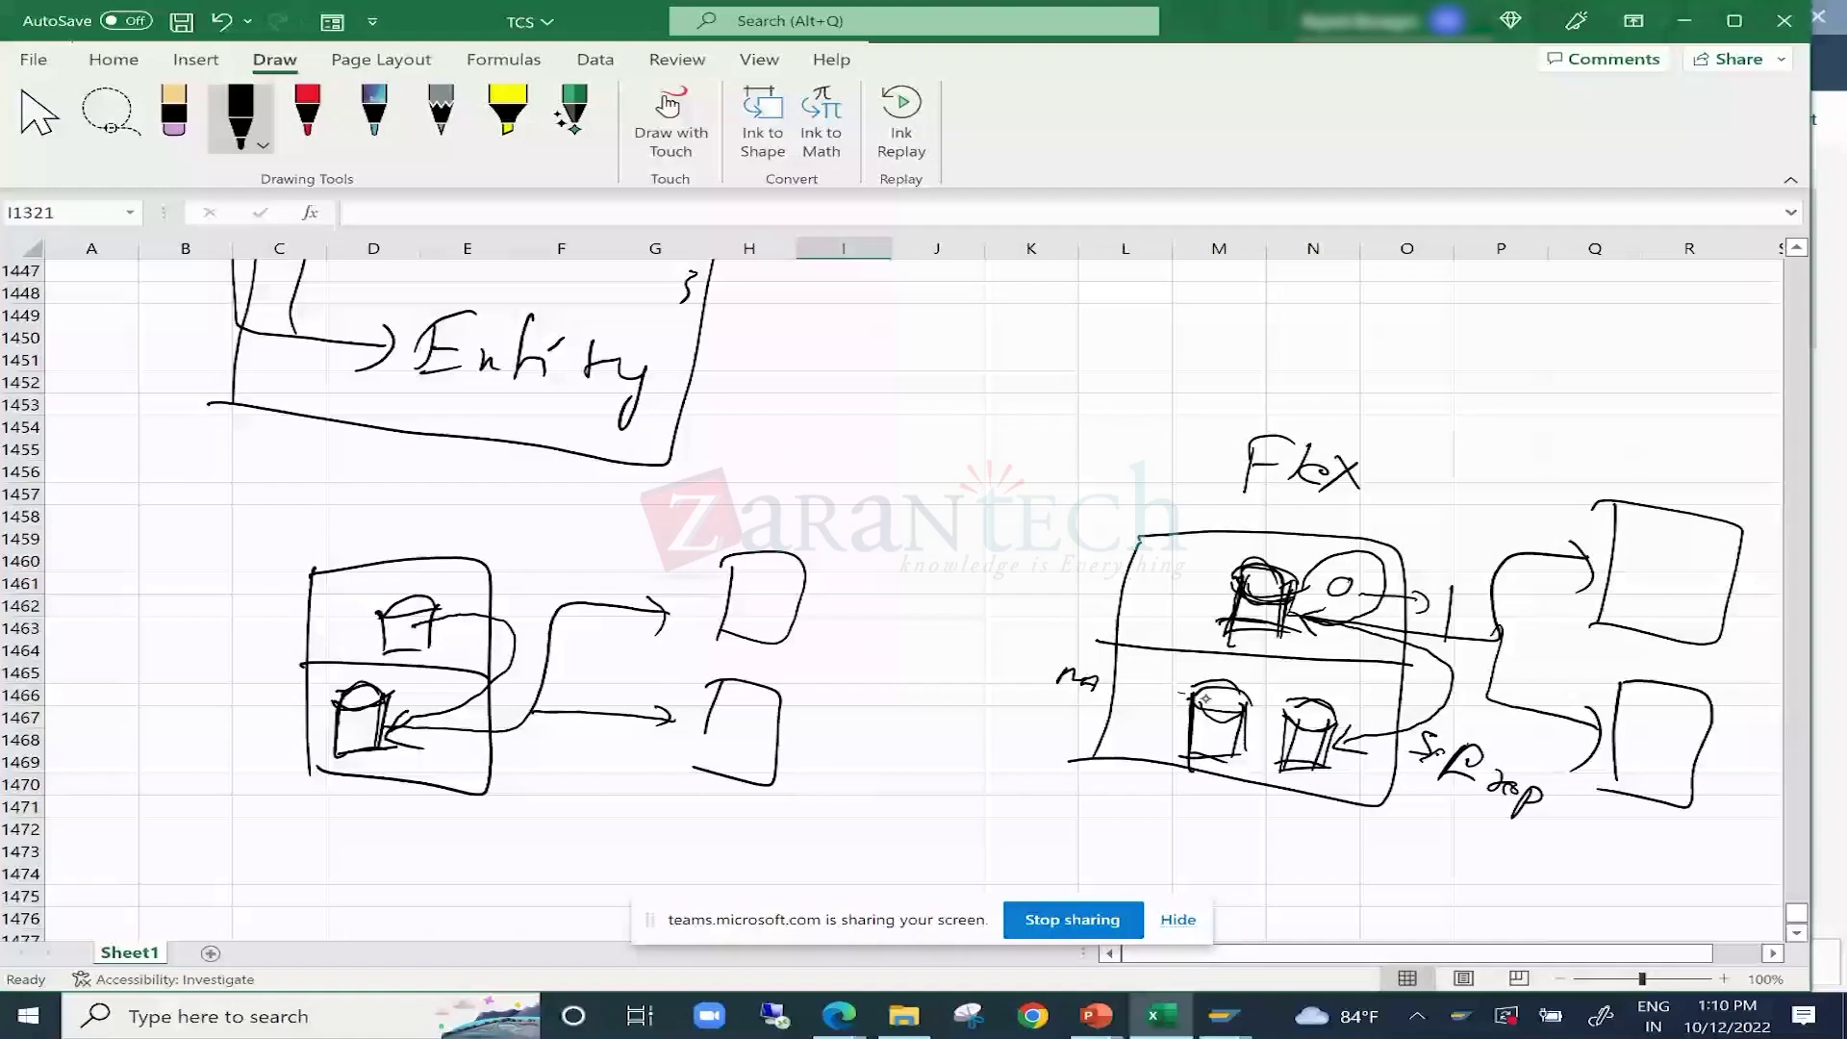
# Retrace the curved arrow into the lower cylinder of the columns D–E diagram and double-underline the "Flex" heading.
pyautogui.moveTo(518, 627); pyautogui.dragTo(384, 736)
pyautogui.moveTo(385, 736); pyautogui.dragTo(442, 757)
pyautogui.moveTo(1208, 502); pyautogui.dragTo(1299, 495)
pyautogui.moveTo(1234, 510); pyautogui.dragTo(1304, 520)
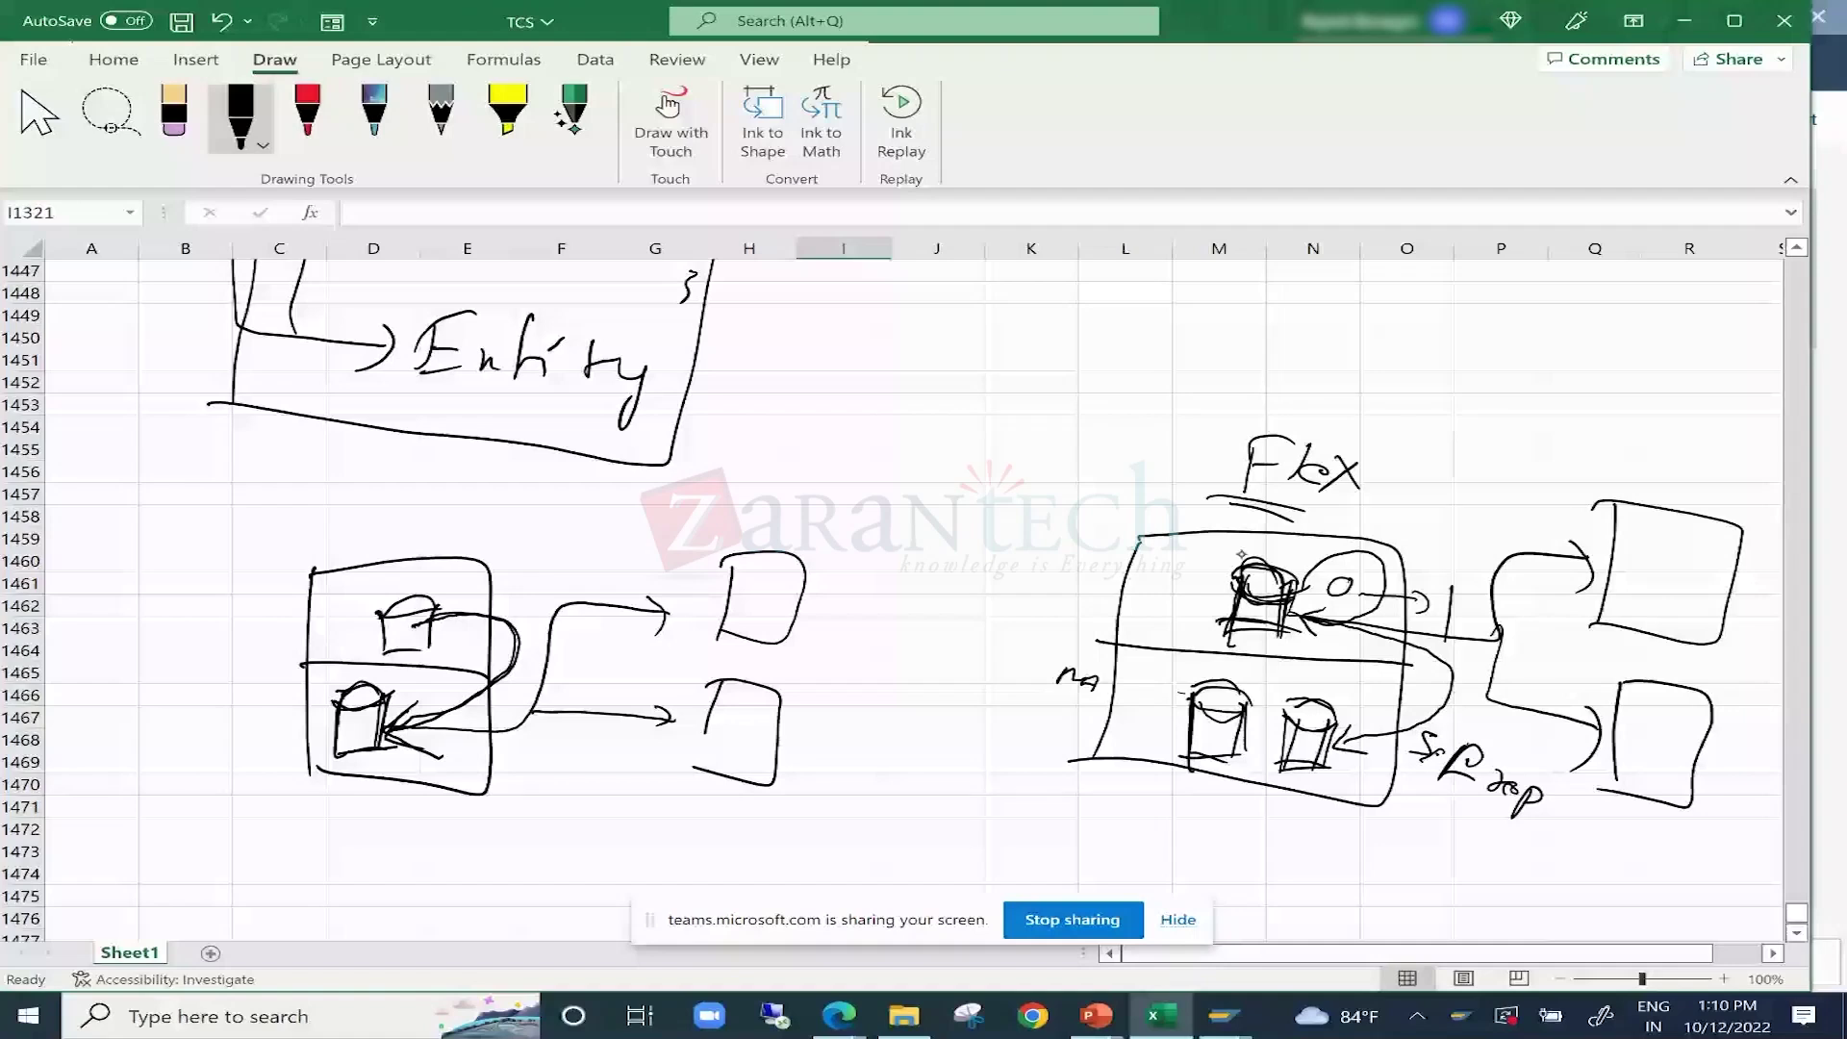
# Retrace the curved arrow linking the Flex diagram's upper cylinder to its second lower cylinder.
pyautogui.moveTo(1301, 592); pyautogui.dragTo(1309, 616)
pyautogui.moveTo(1371, 724); pyautogui.dragTo(1451, 673)
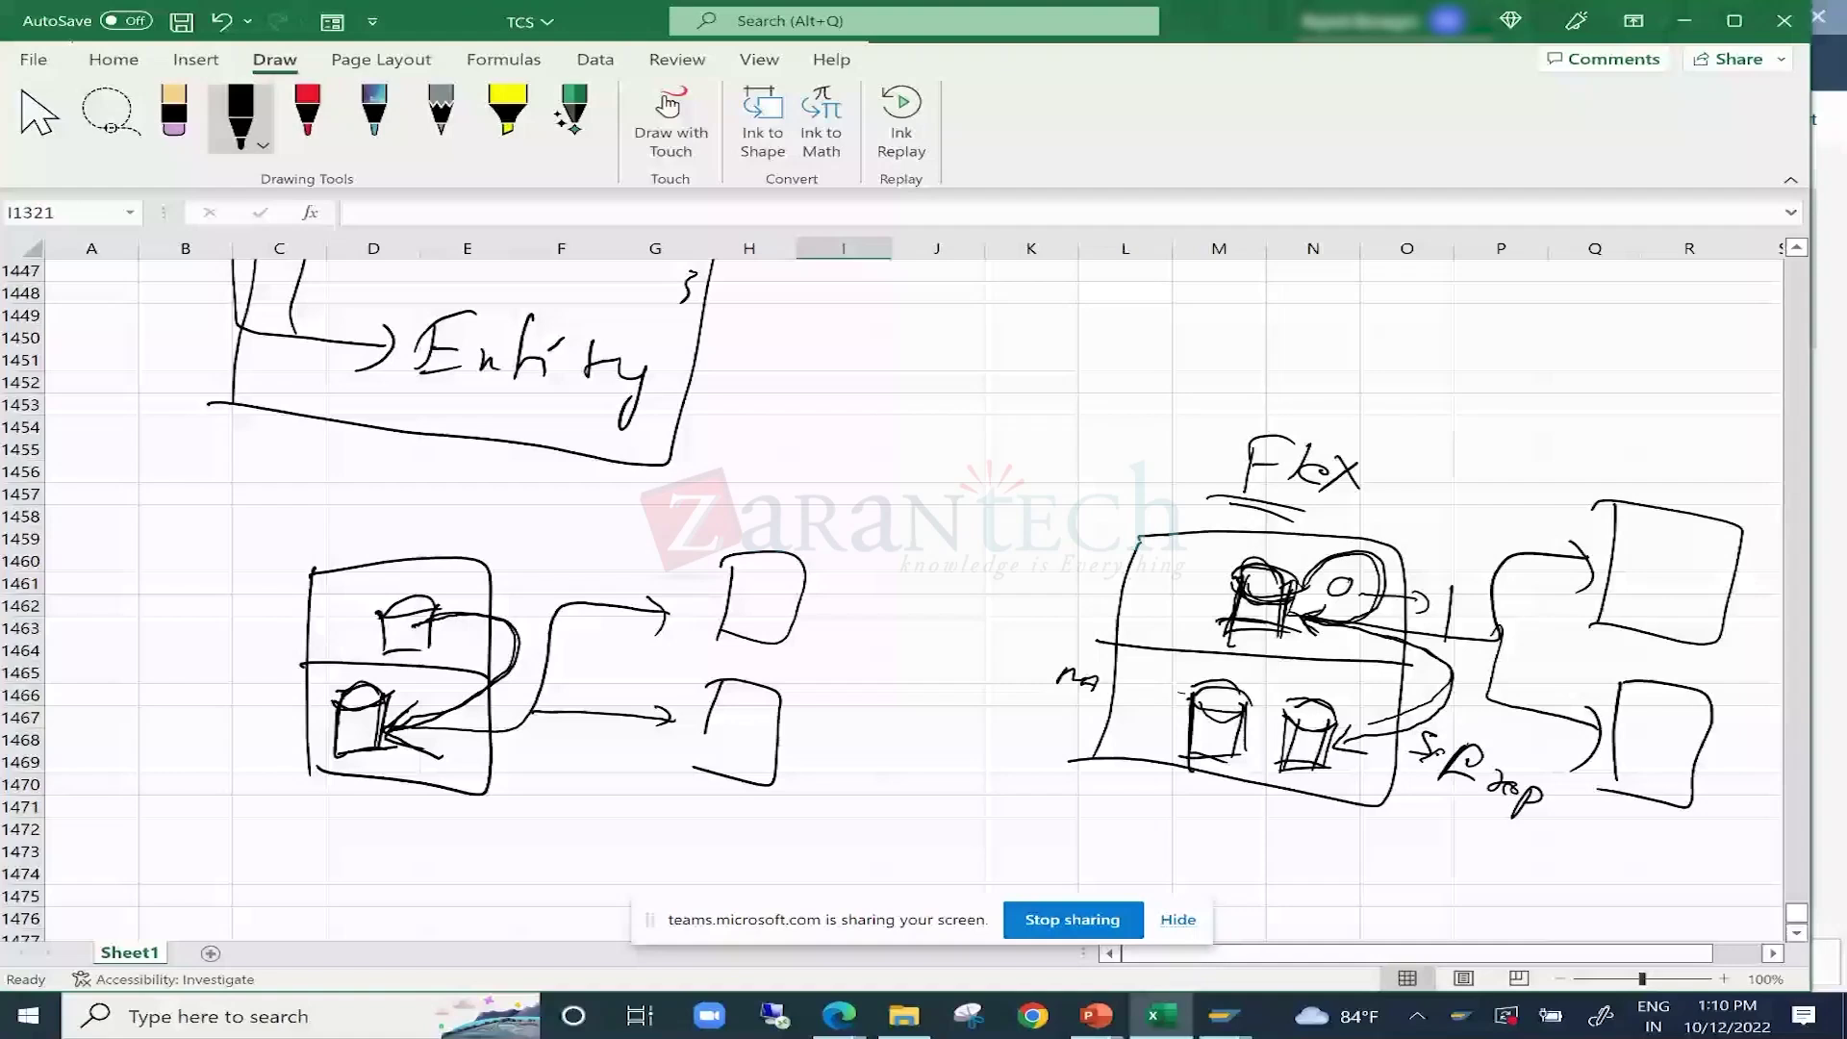
pyautogui.moveTo(1371, 746); pyautogui.dragTo(1328, 714)
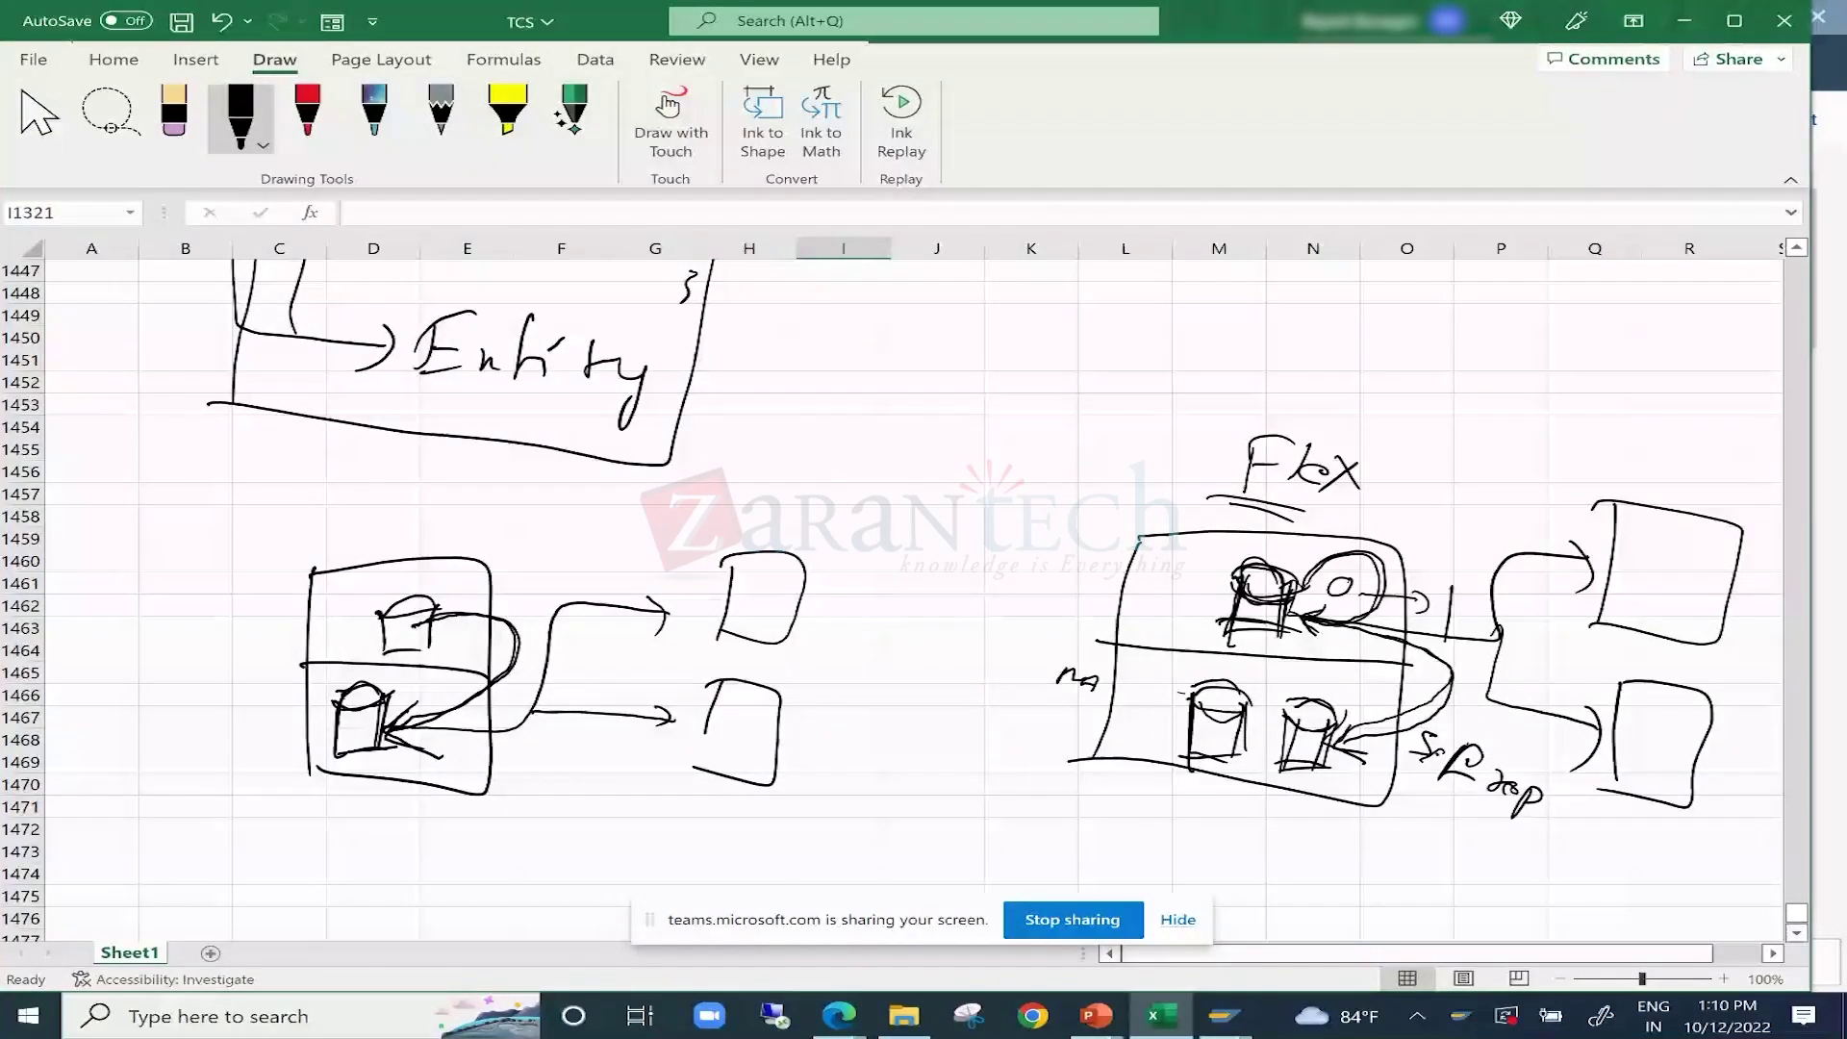
pyautogui.moveTo(1414, 650); pyautogui.dragTo(1371, 741)
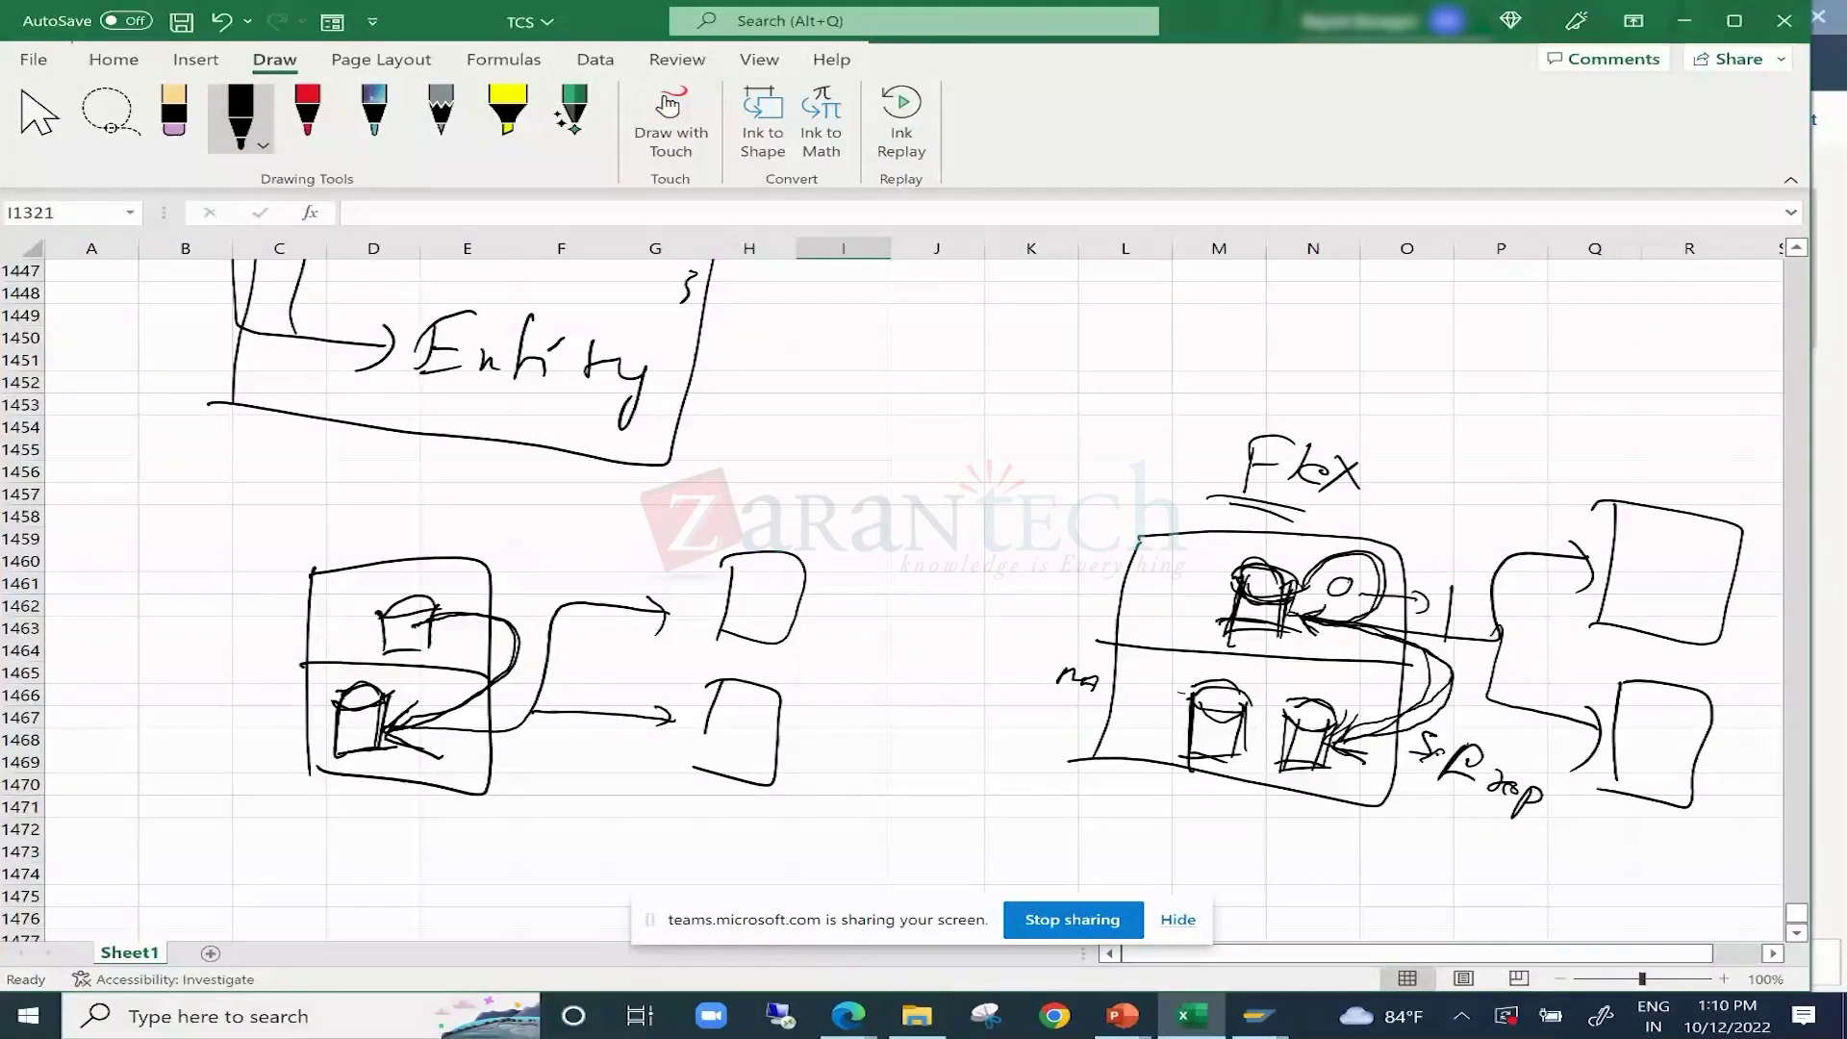
# Re-outline the two boxes in columns Q and R and thicken the Flex diagram's curved arrow again.
pyautogui.moveTo(1633, 498); pyautogui.dragTo(1604, 662)
pyautogui.moveTo(1617, 524); pyautogui.dragTo(1635, 654)
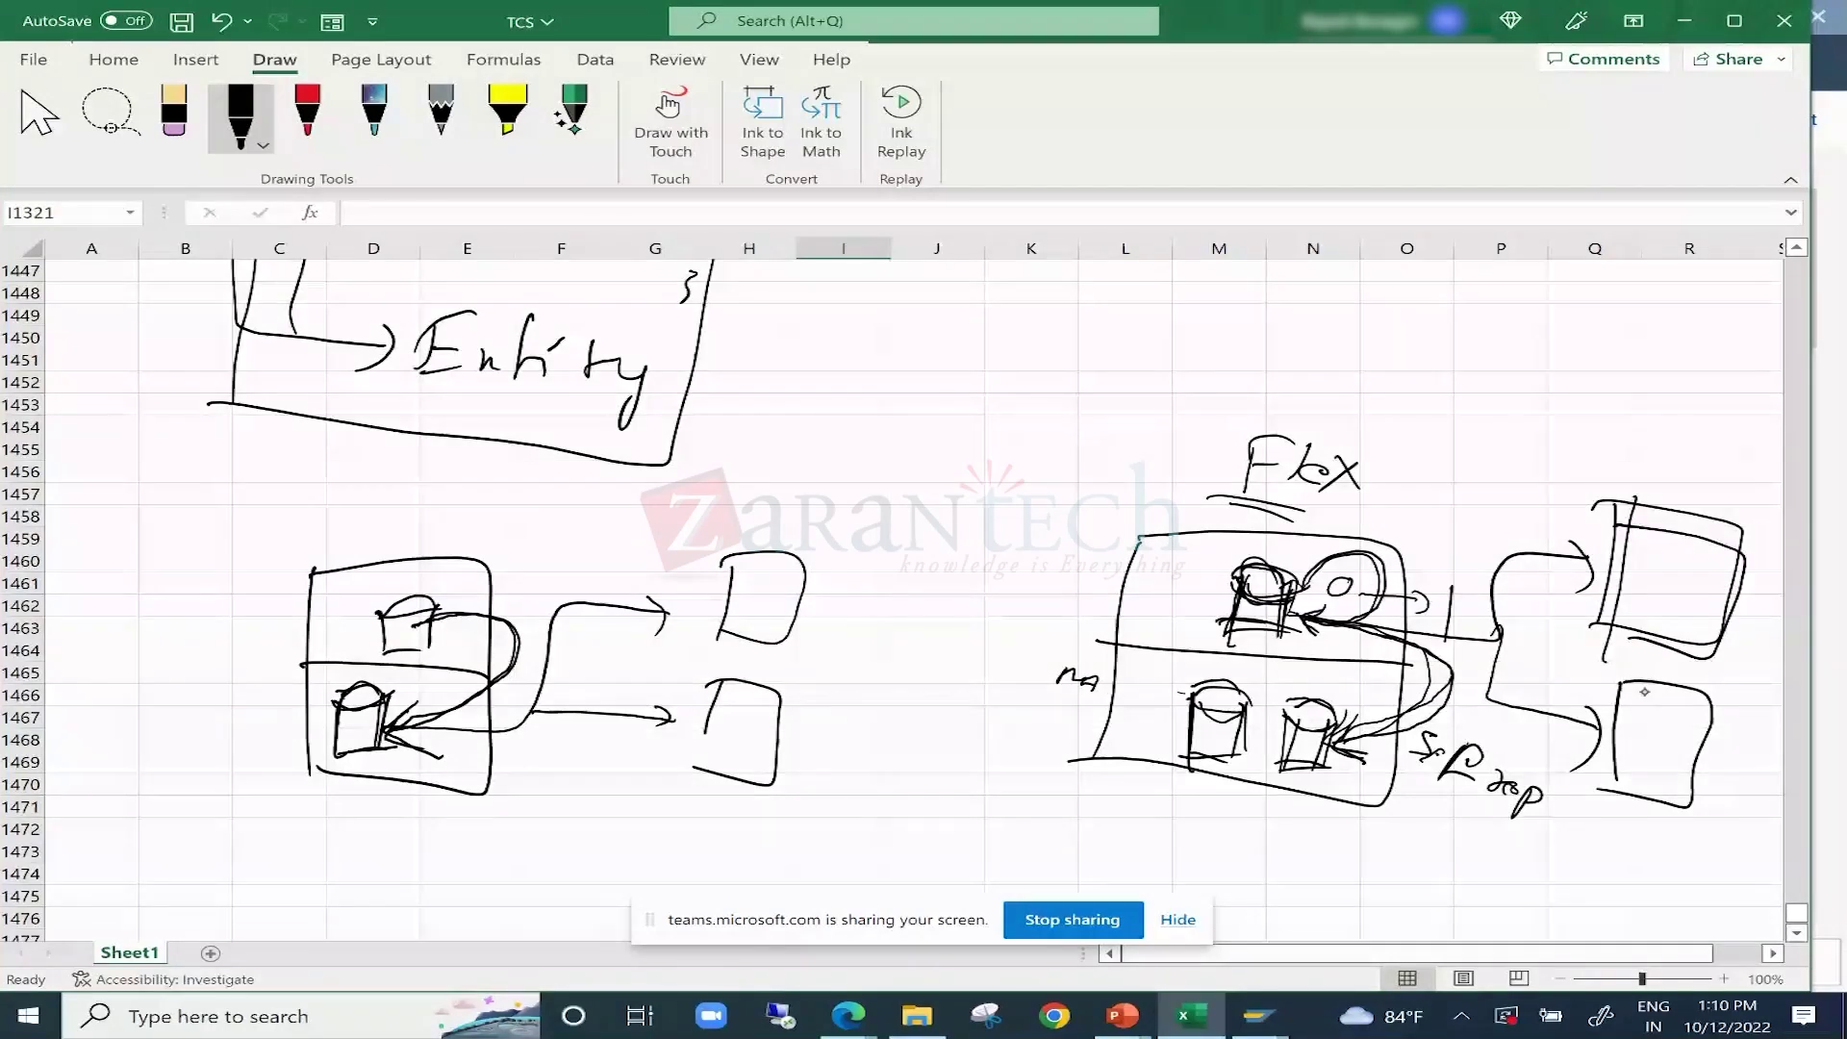
pyautogui.moveTo(1644, 692); pyautogui.dragTo(1551, 767)
pyautogui.moveTo(1438, 664); pyautogui.dragTo(1308, 738)
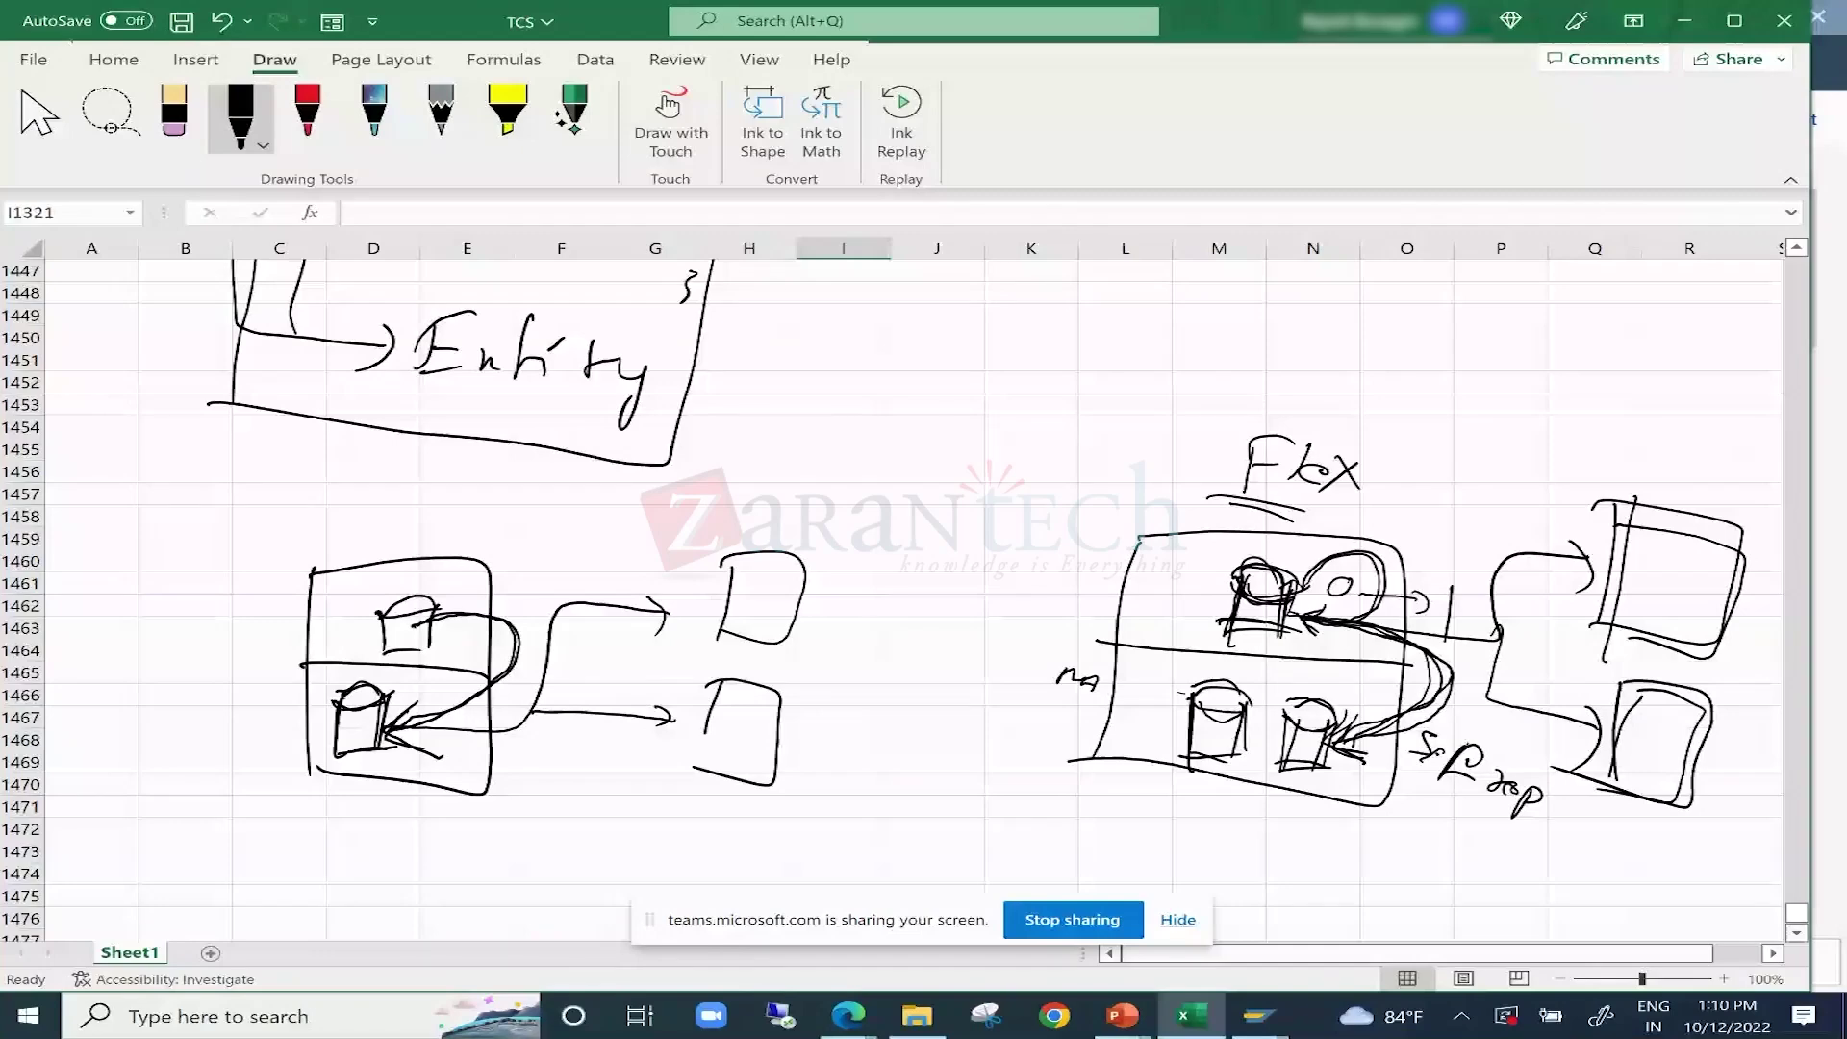
# Switch to SAP and open Edit Data Model under General Settings > Data Modeling in the Master Data Governance IMG.
pyautogui.hotkey('alt', 'Tab')
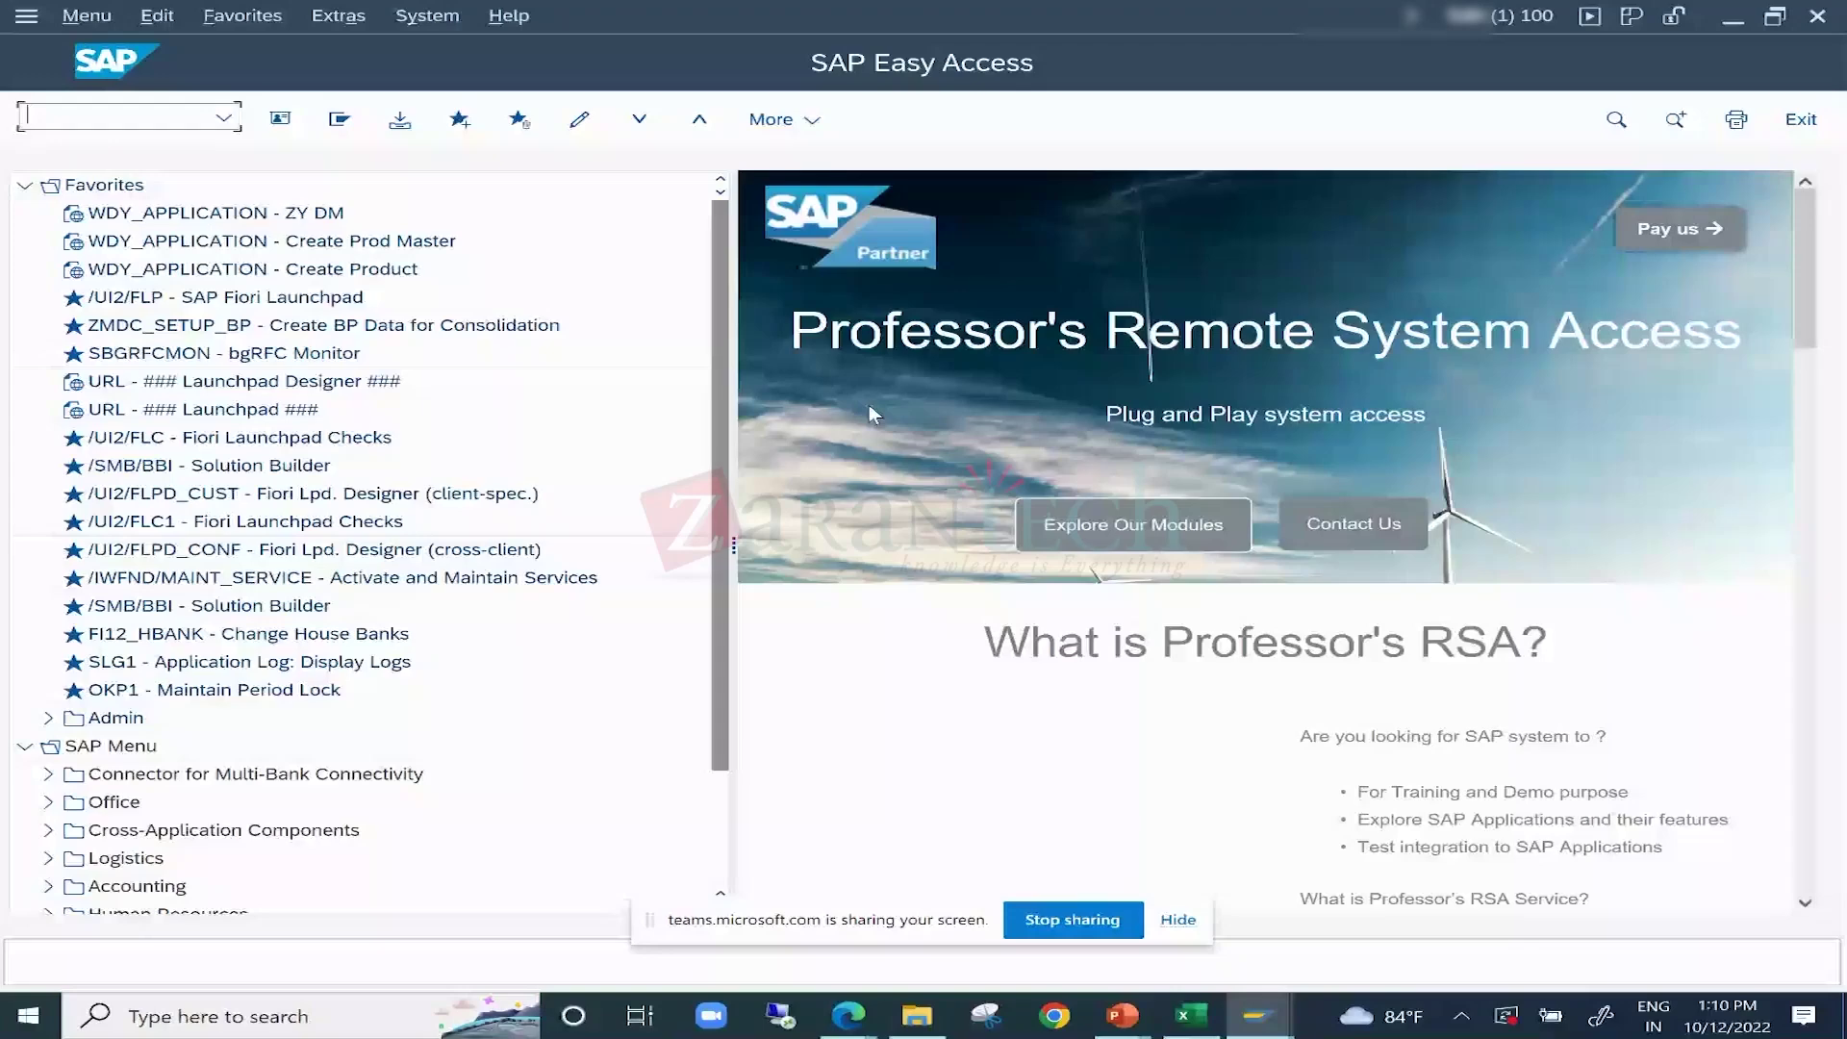
pyautogui.hotkey('alt', 'Tab')
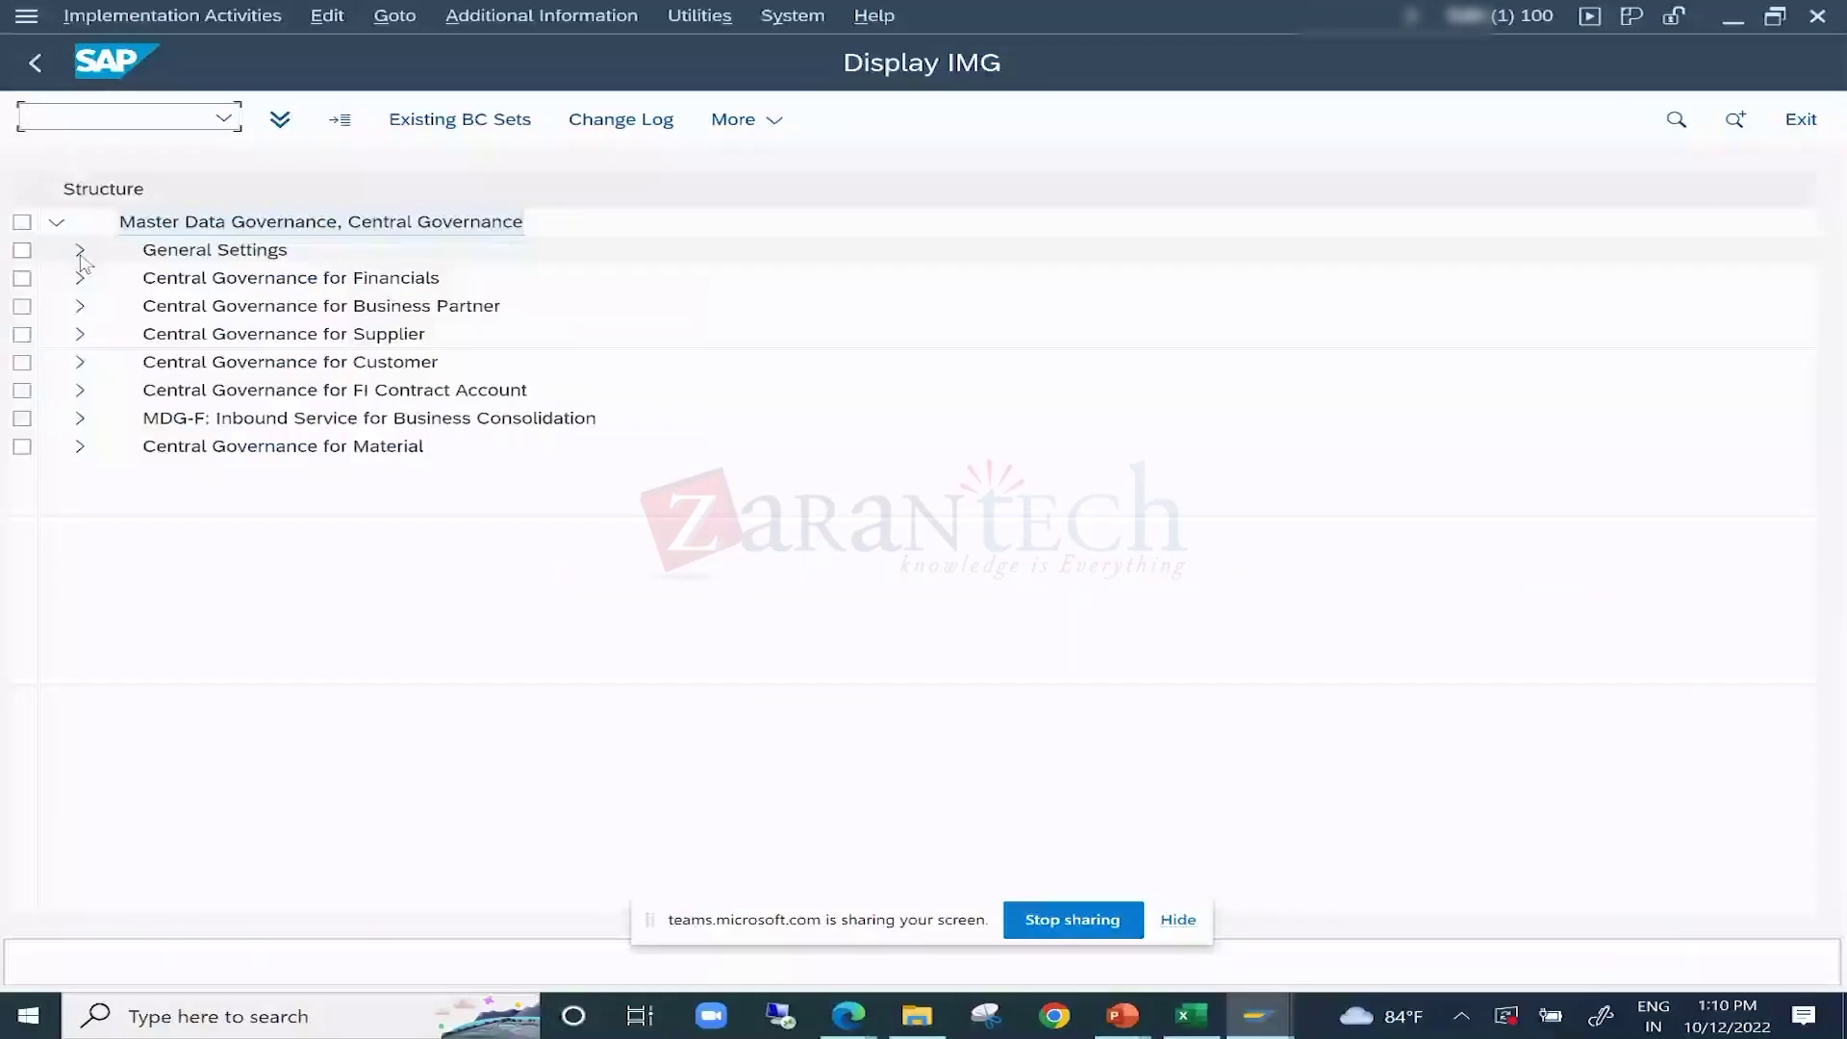
pyautogui.click(80, 252)
pyautogui.click(103, 391)
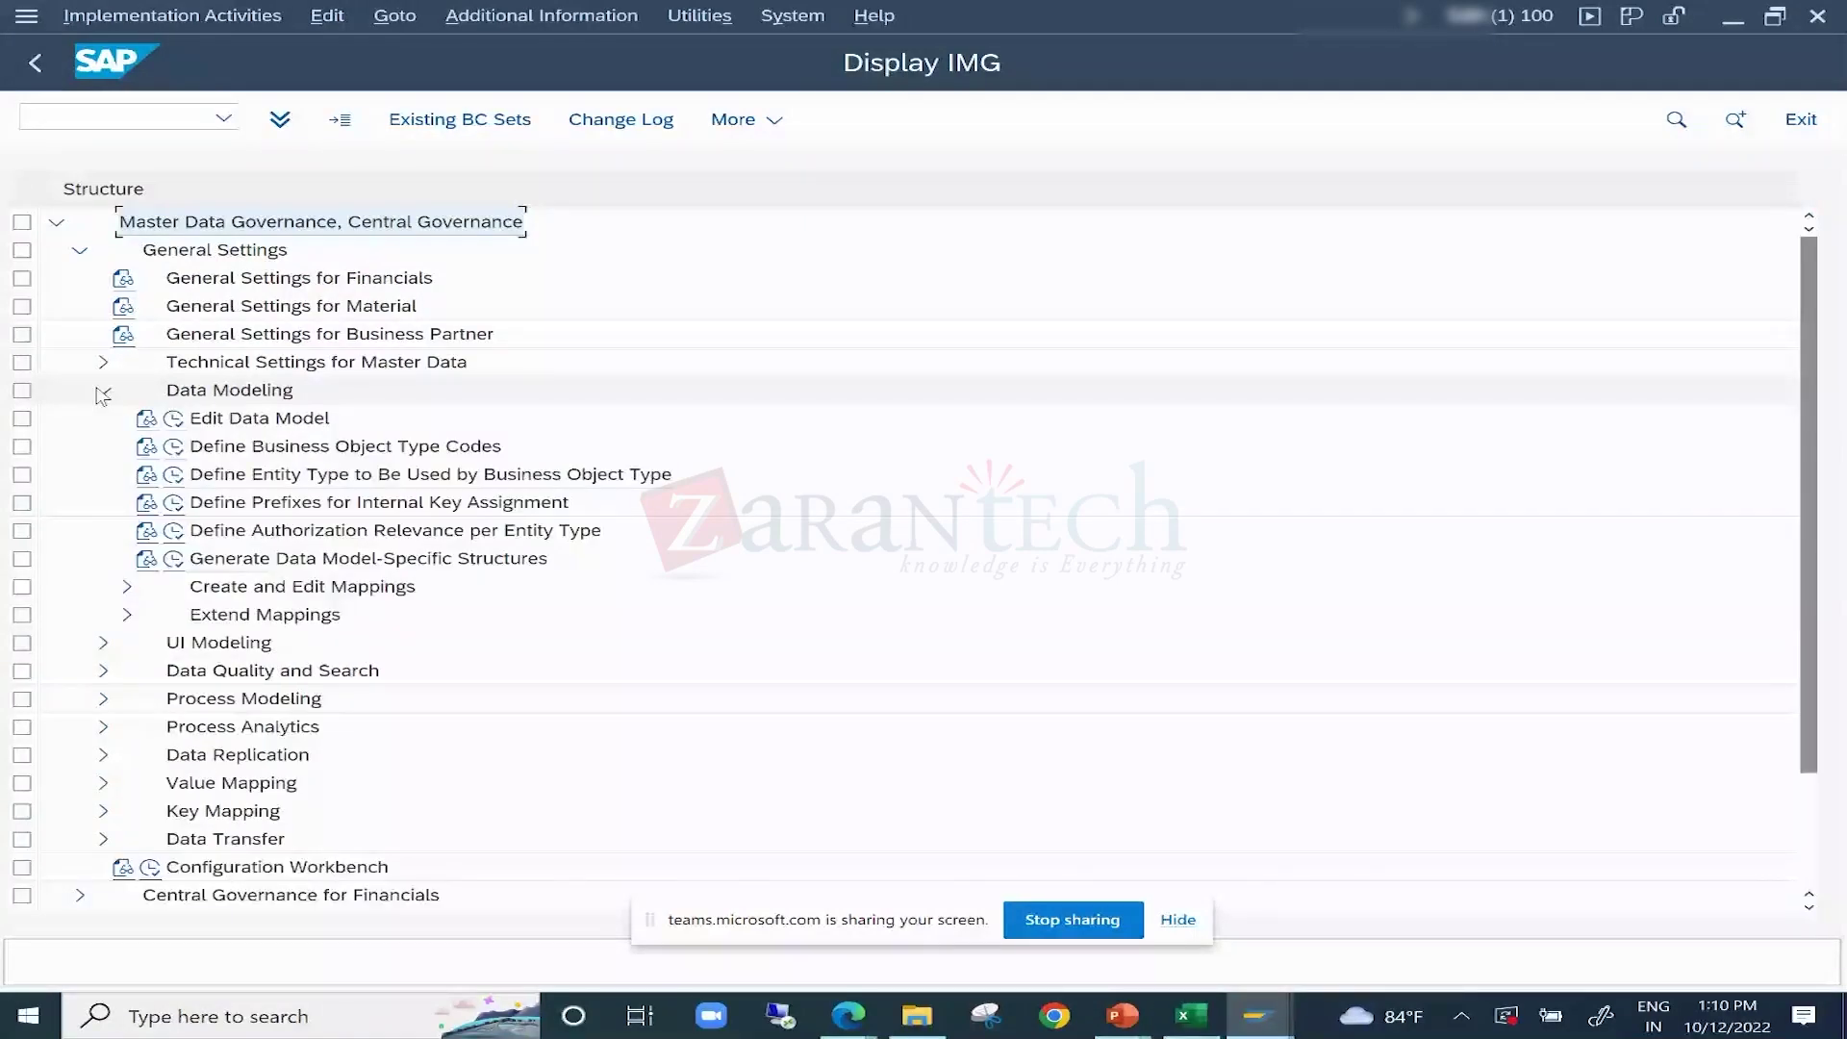
pyautogui.click(173, 447)
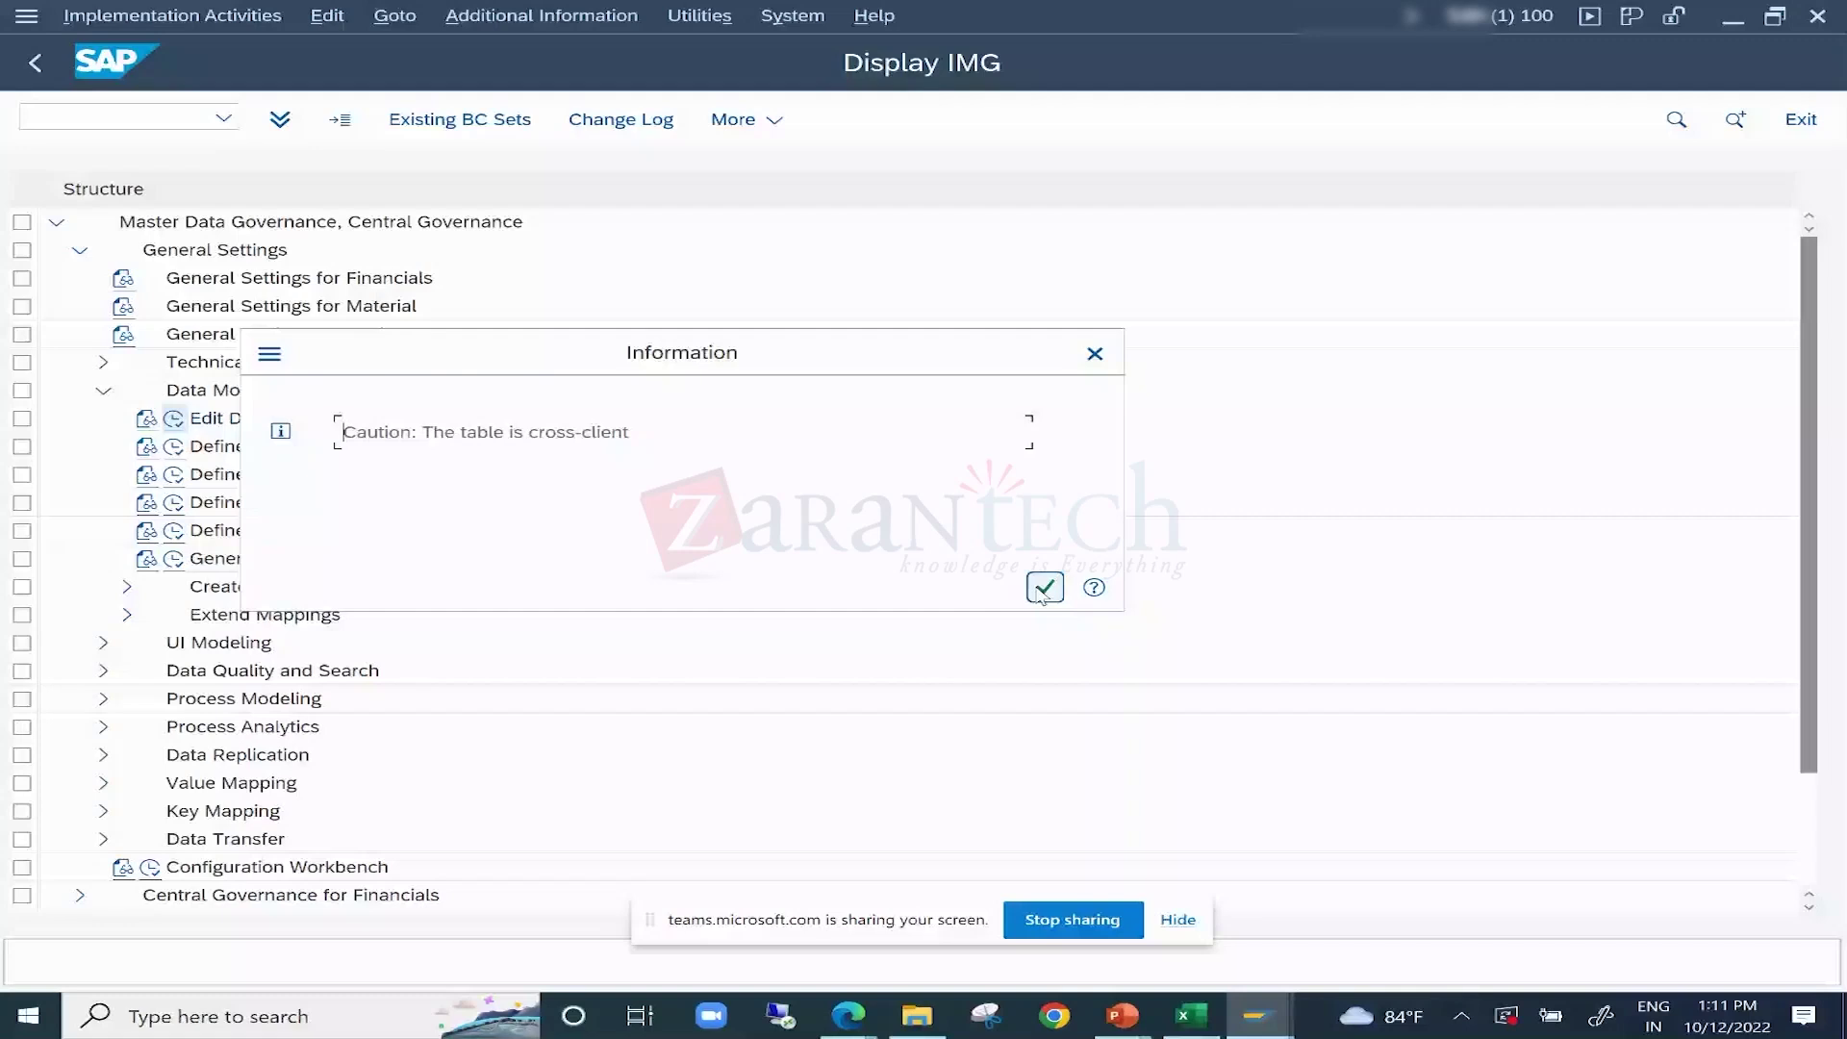
pyautogui.click(1044, 588)
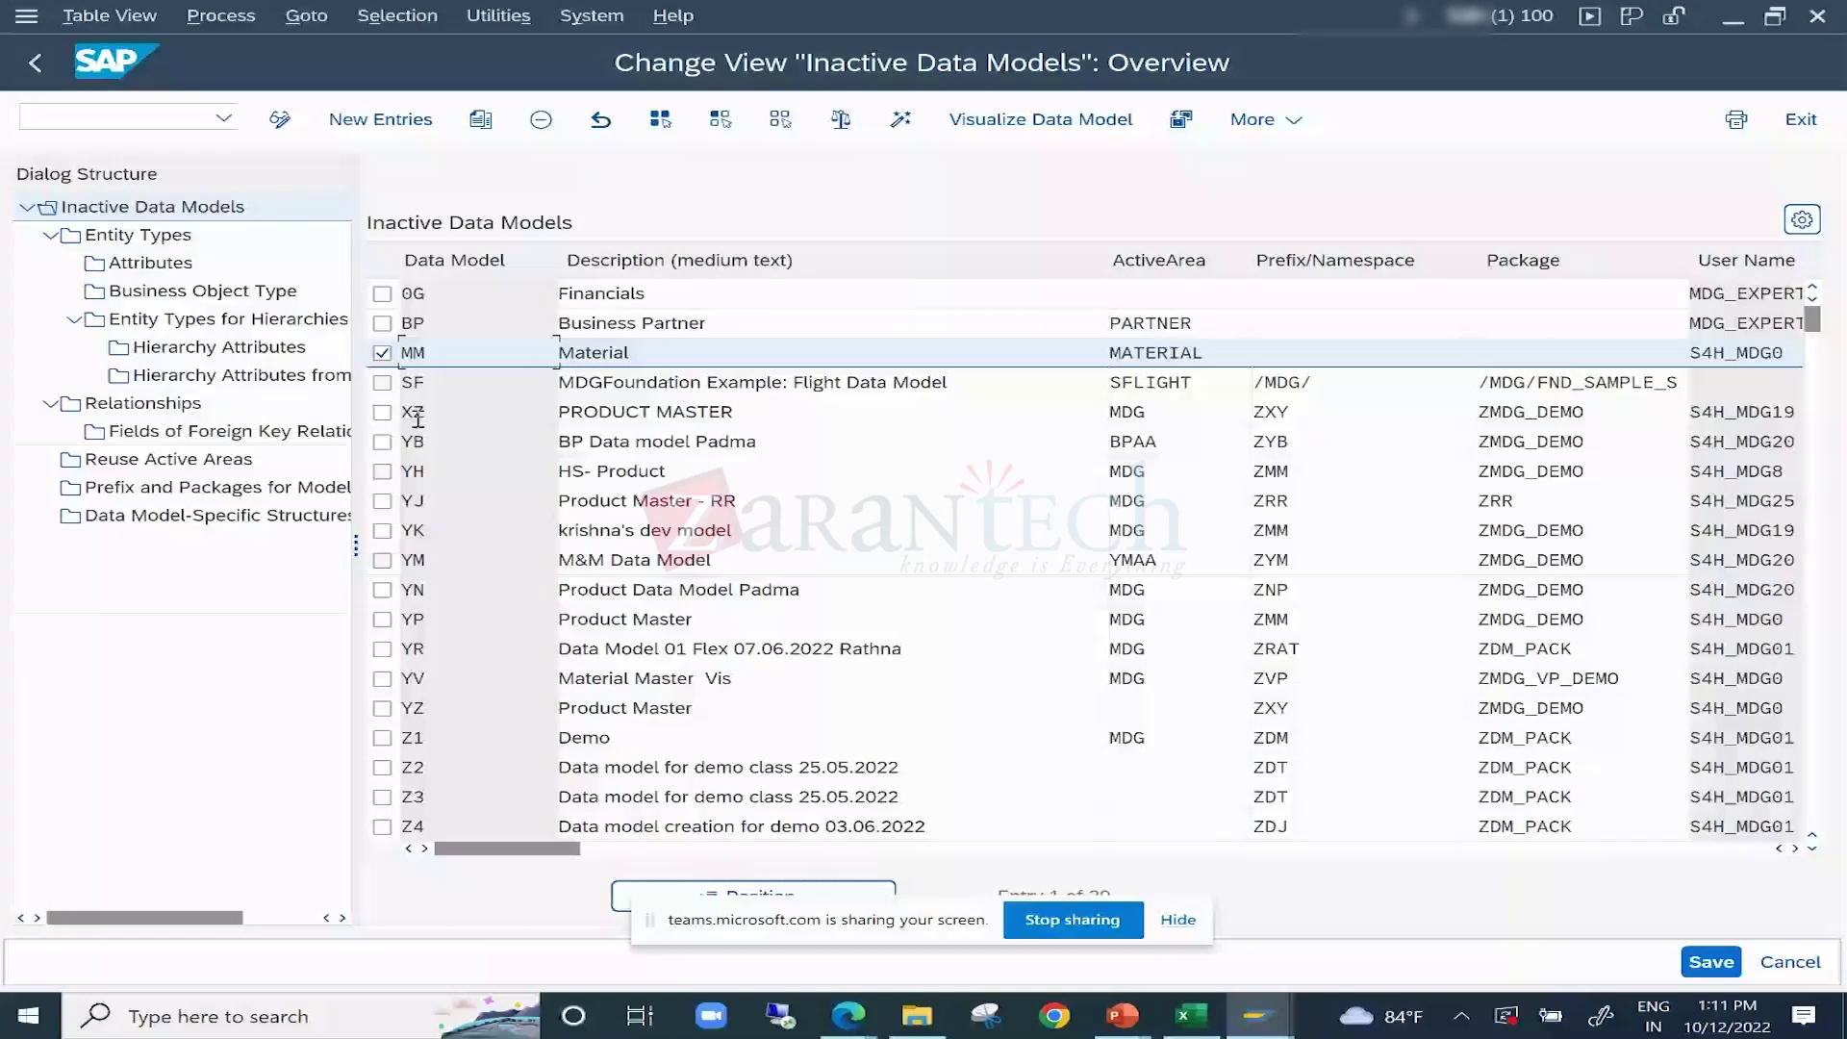
# Select the inactive data model ZM (SKU Master) and check its active area.
pyautogui.scroll(-3, 399, 577)
pyautogui.click(382, 738)
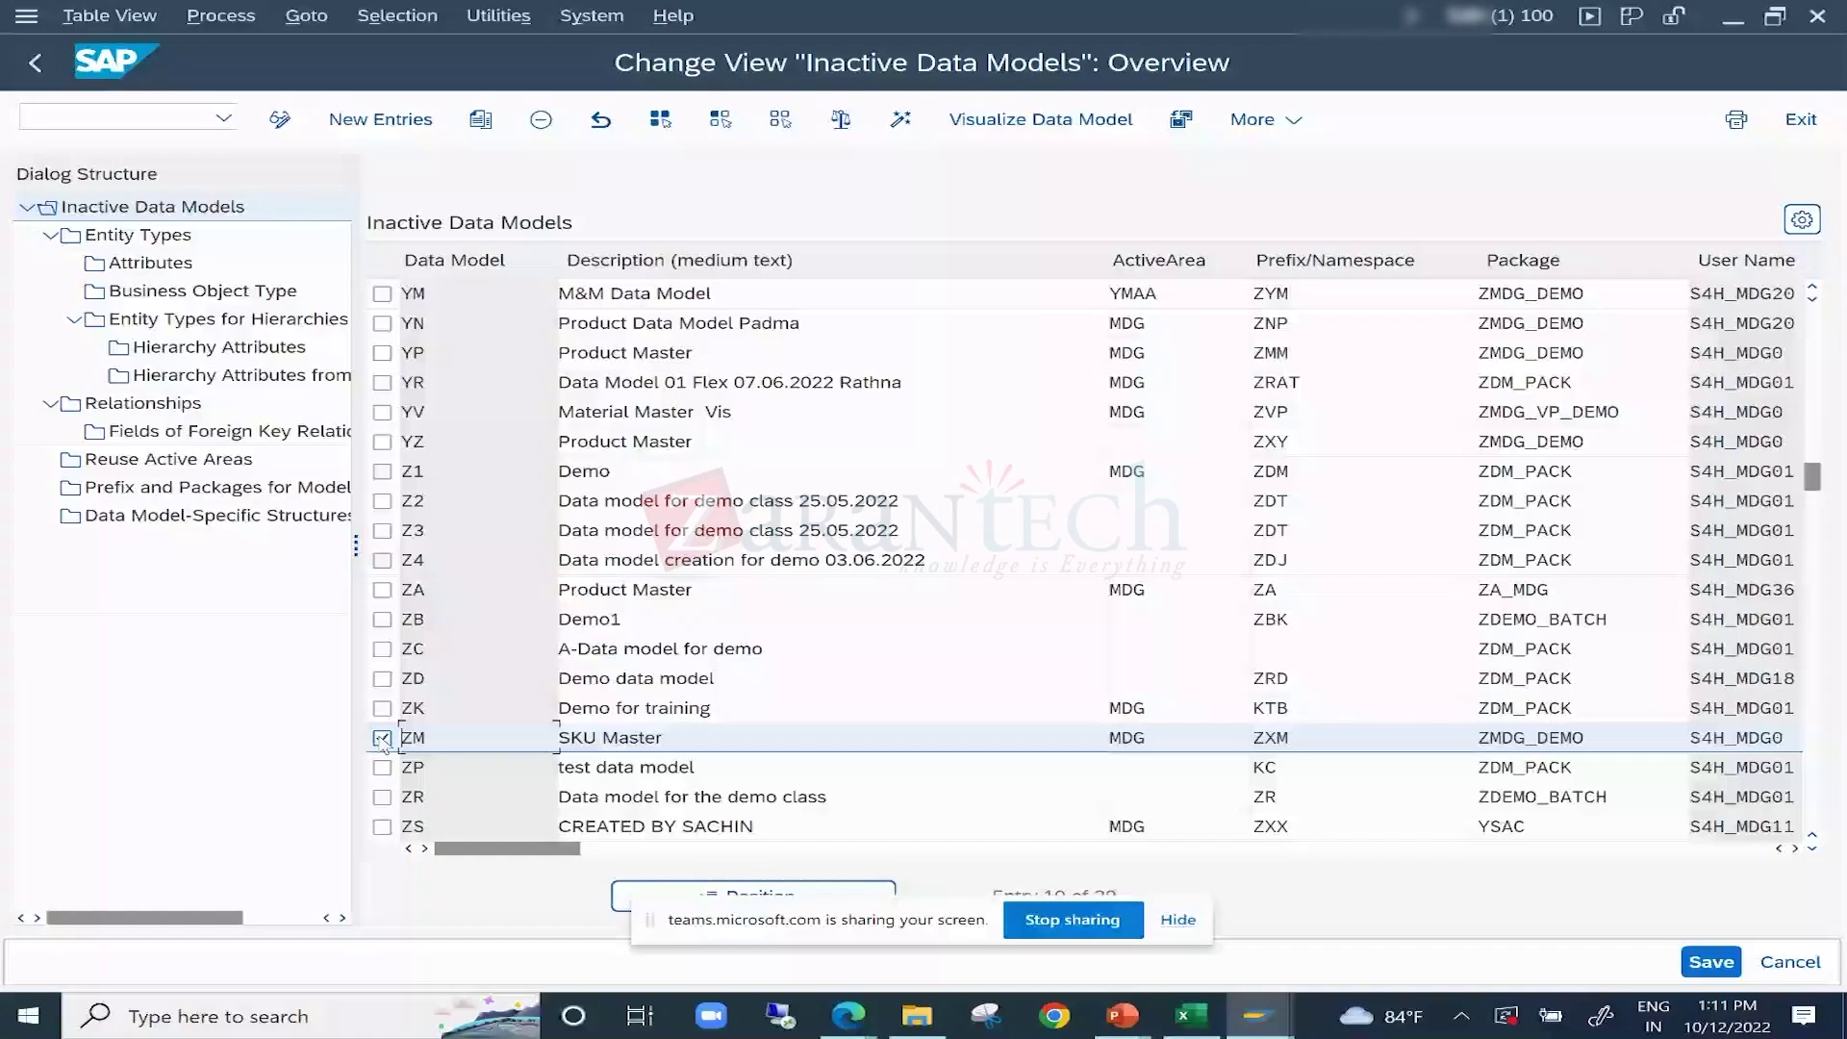
pyautogui.press('Tab')
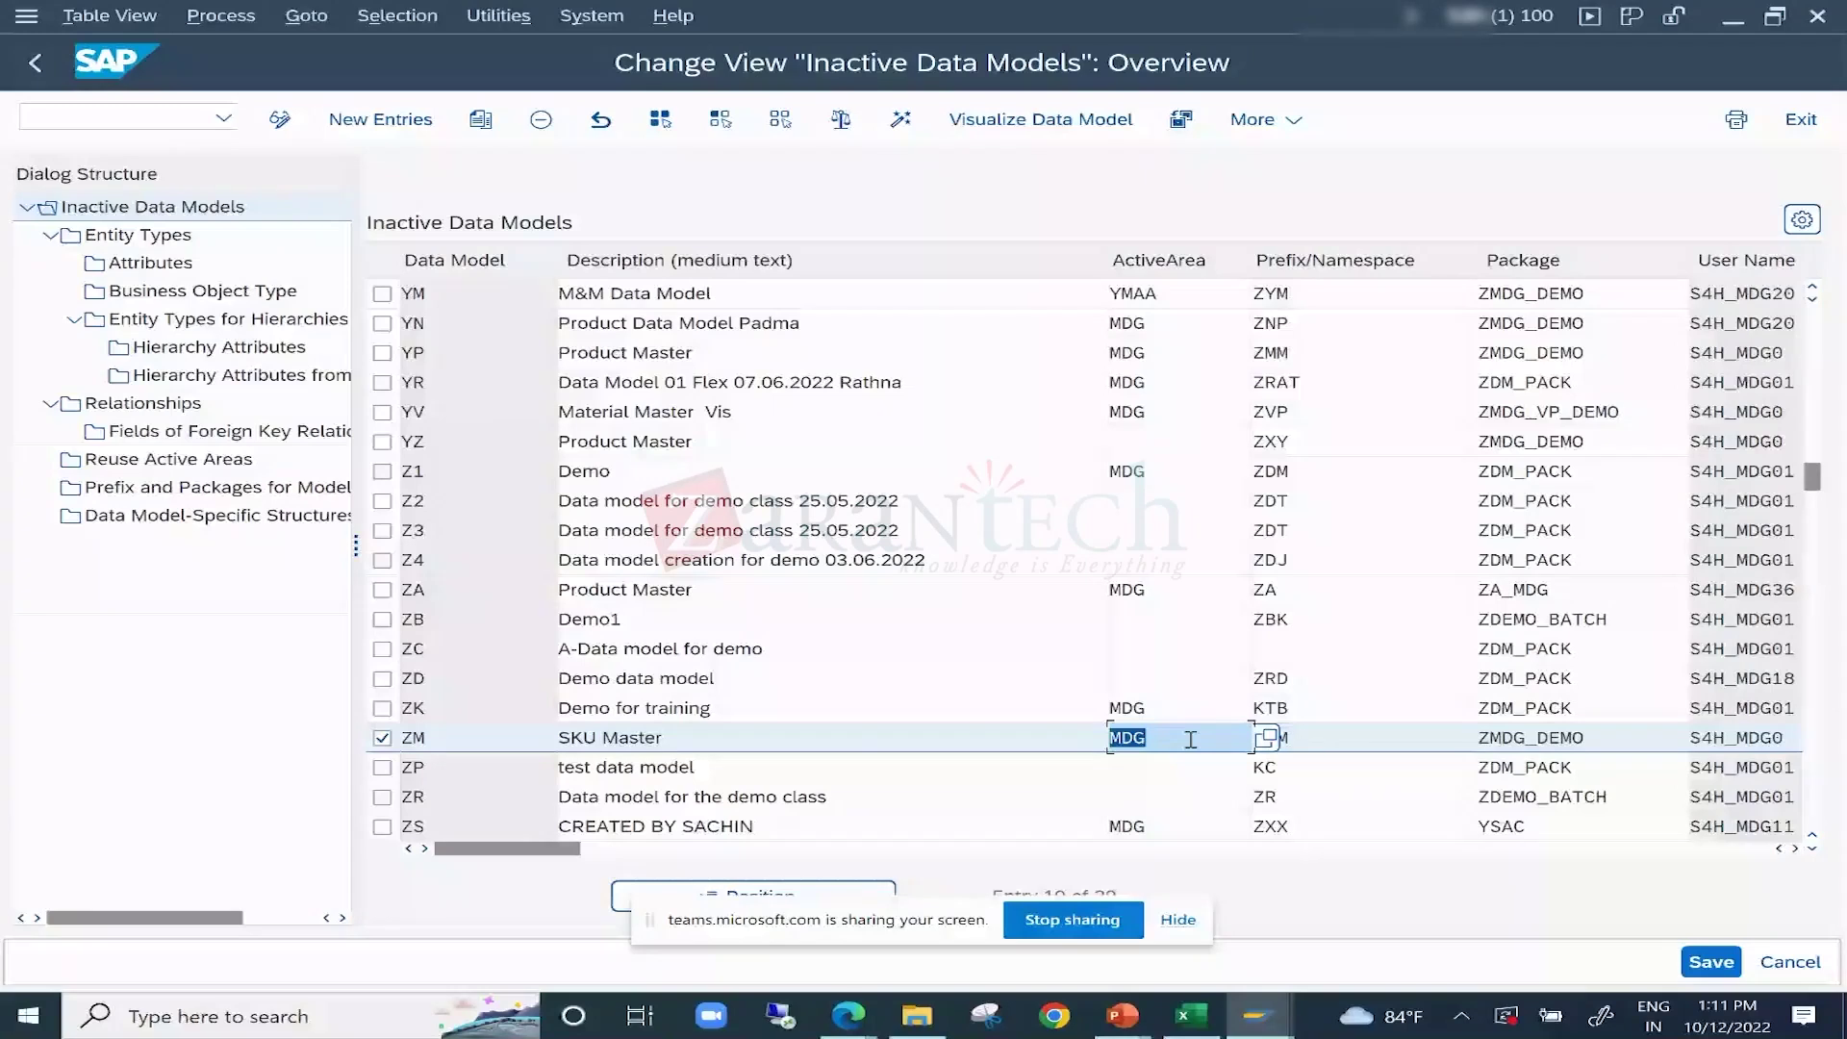
pyautogui.click(1183, 318)
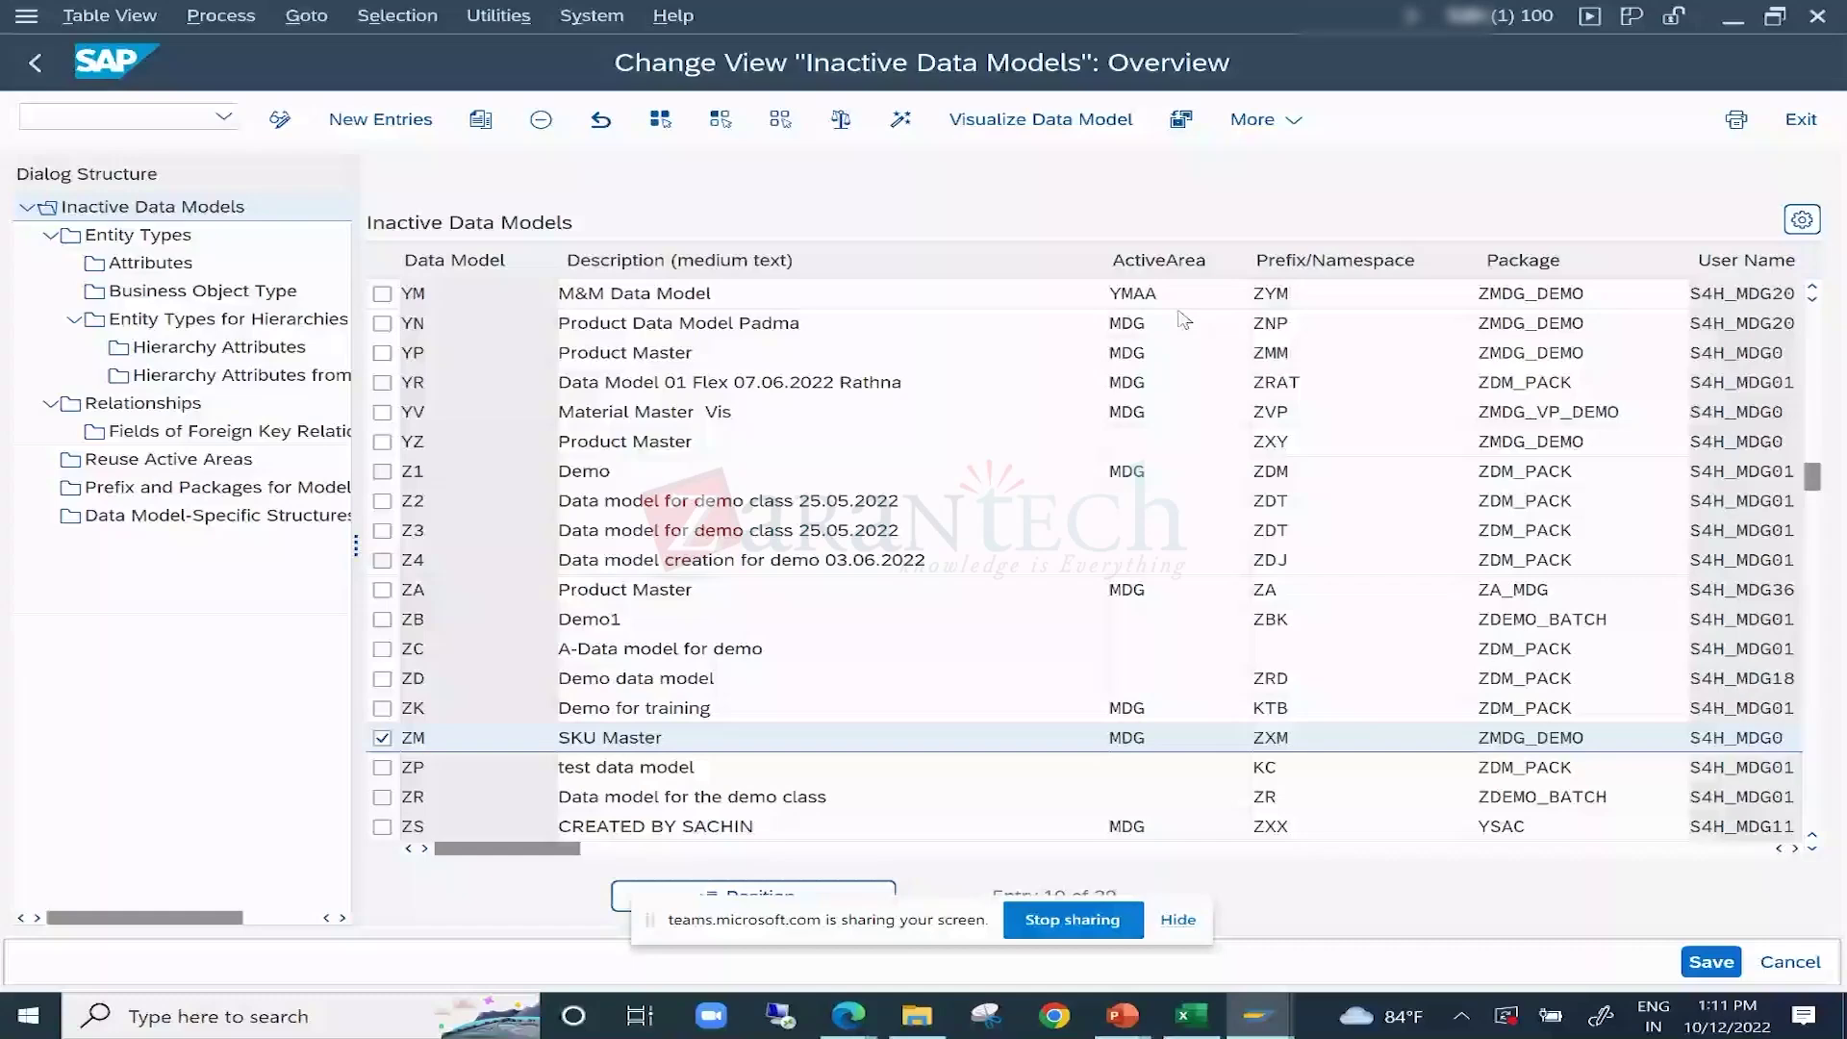
# Compare the active areas across the data model list and review the prefix and package of model ZM.
pyautogui.scroll(3, 1160, 699)
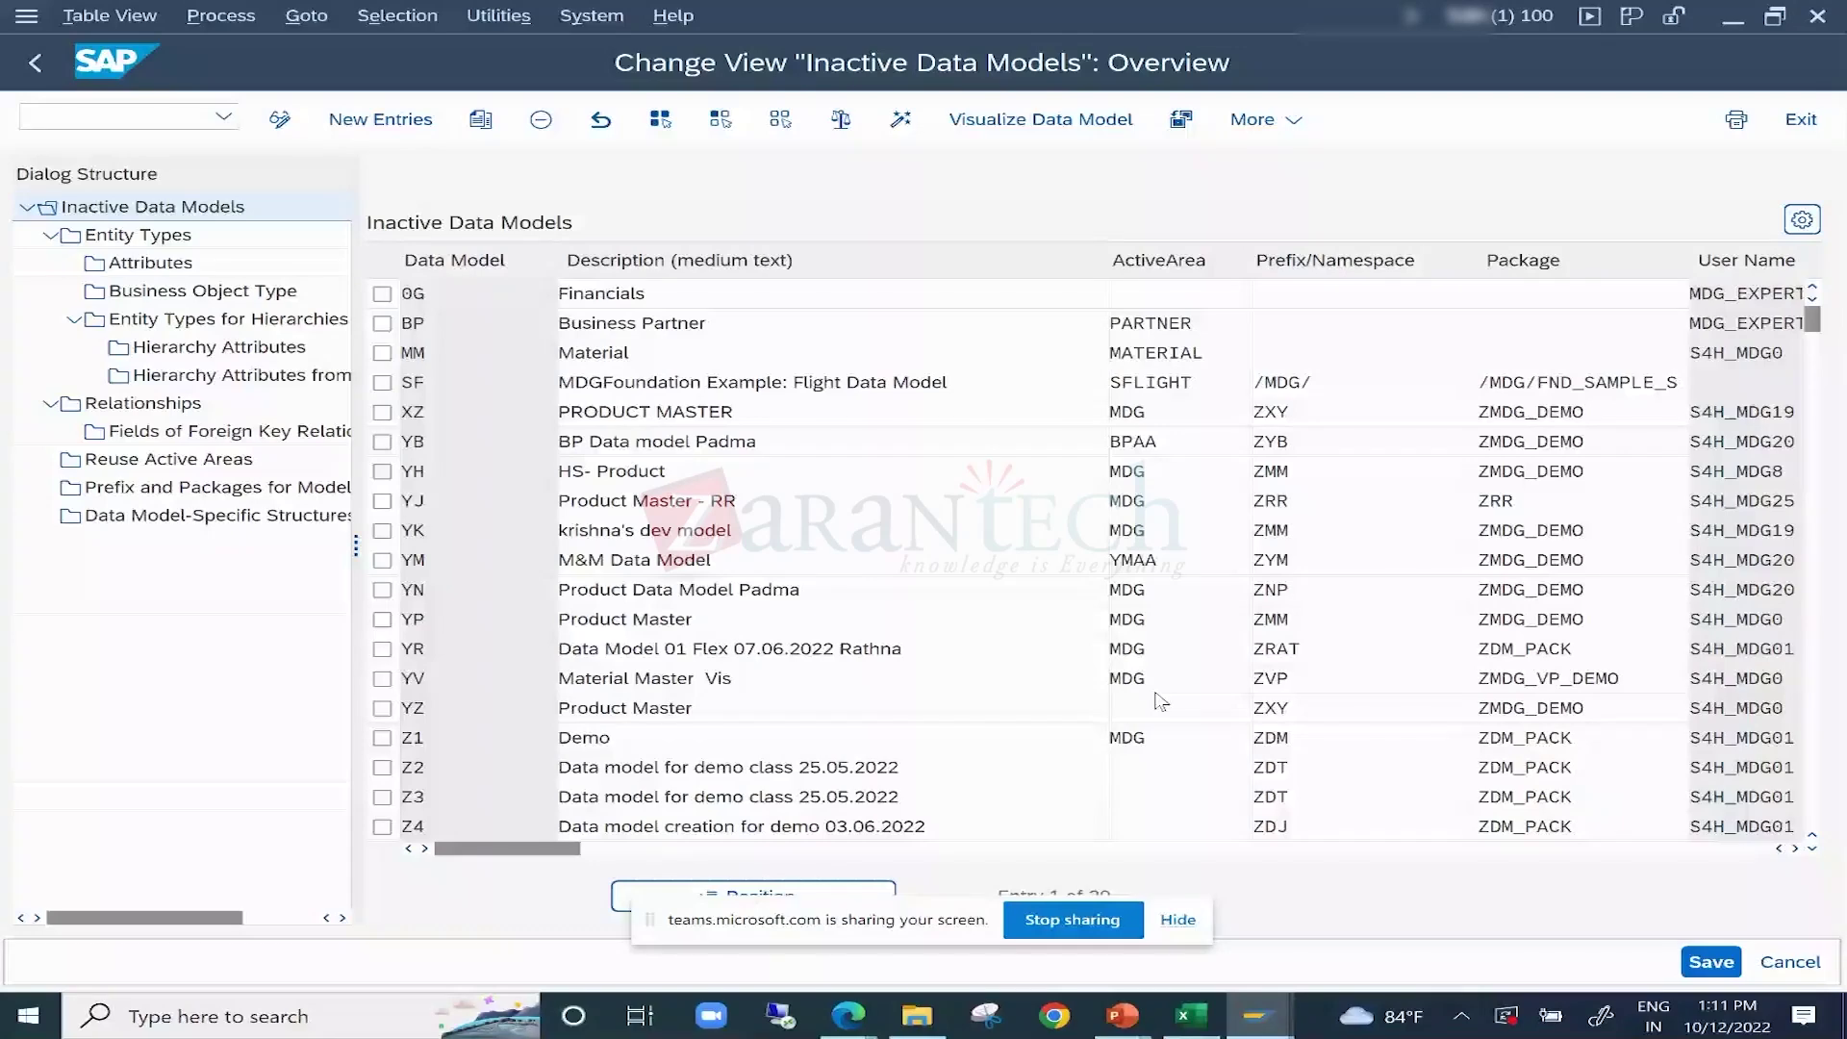
pyautogui.scroll(-7, 1160, 700)
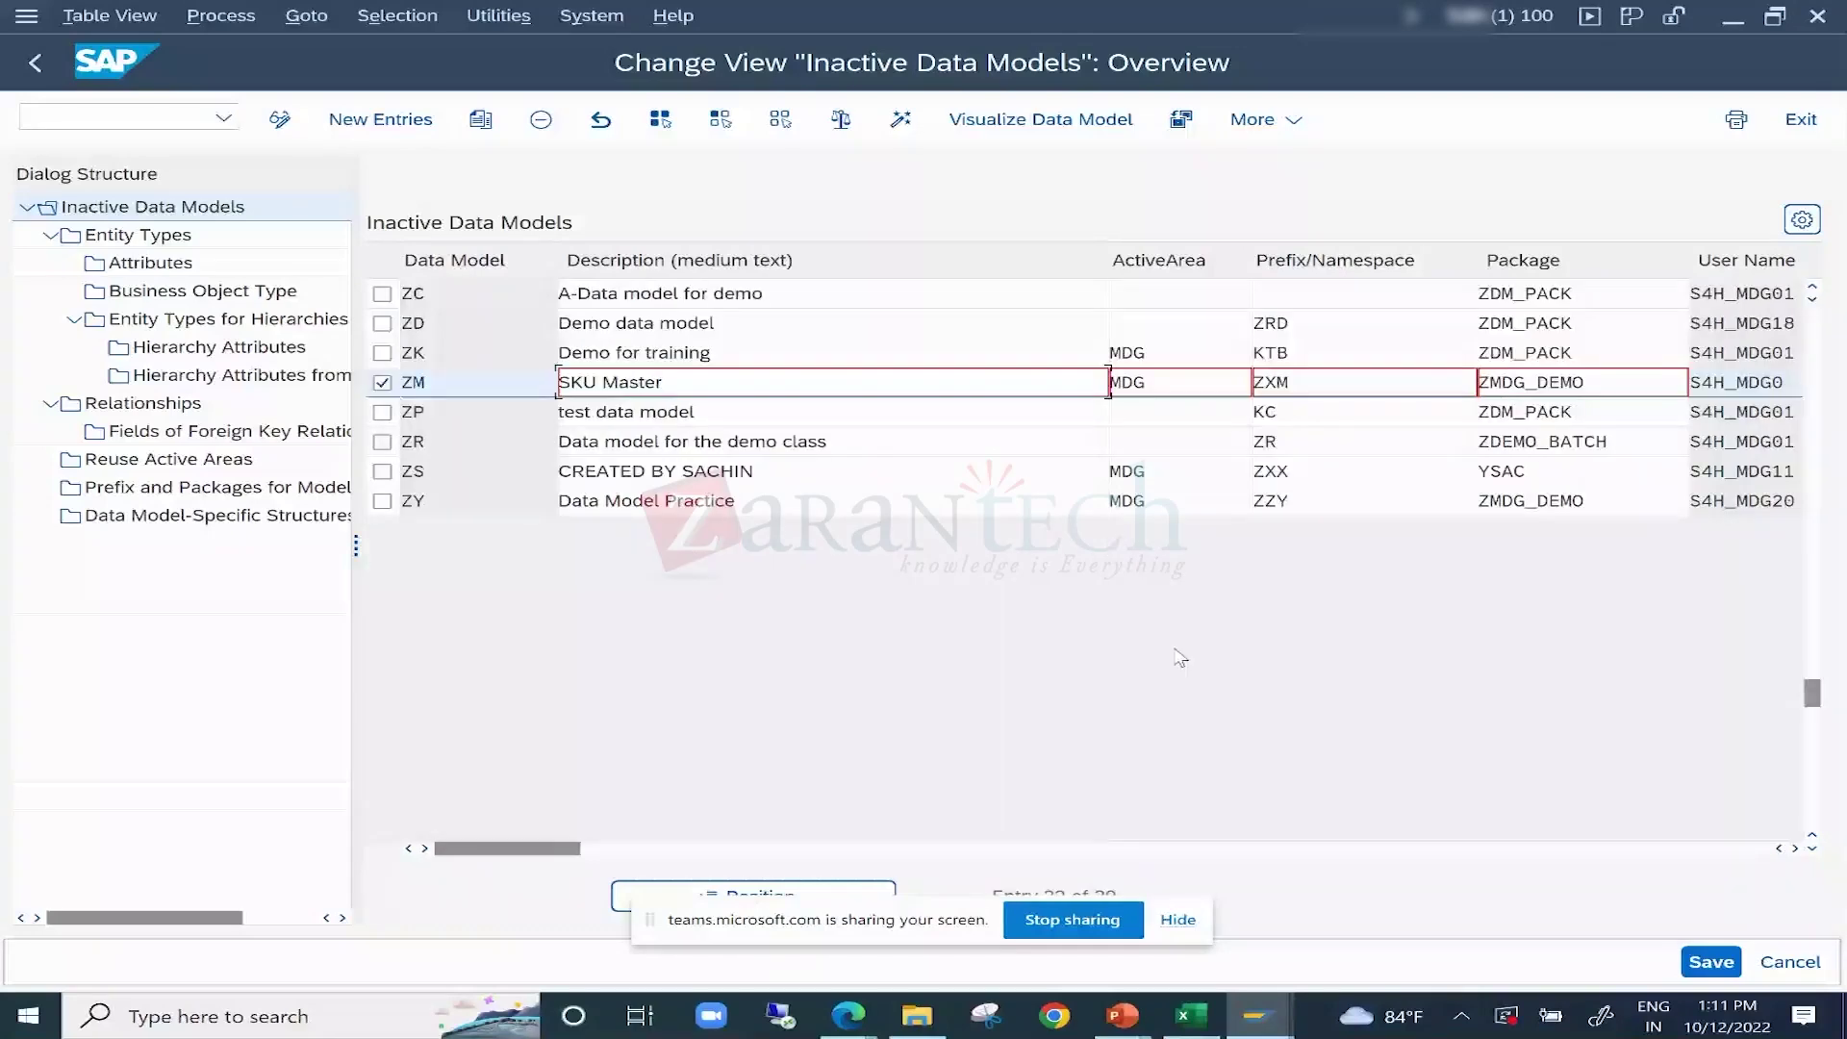
pyautogui.press('Tab')
pyautogui.press('Tab')
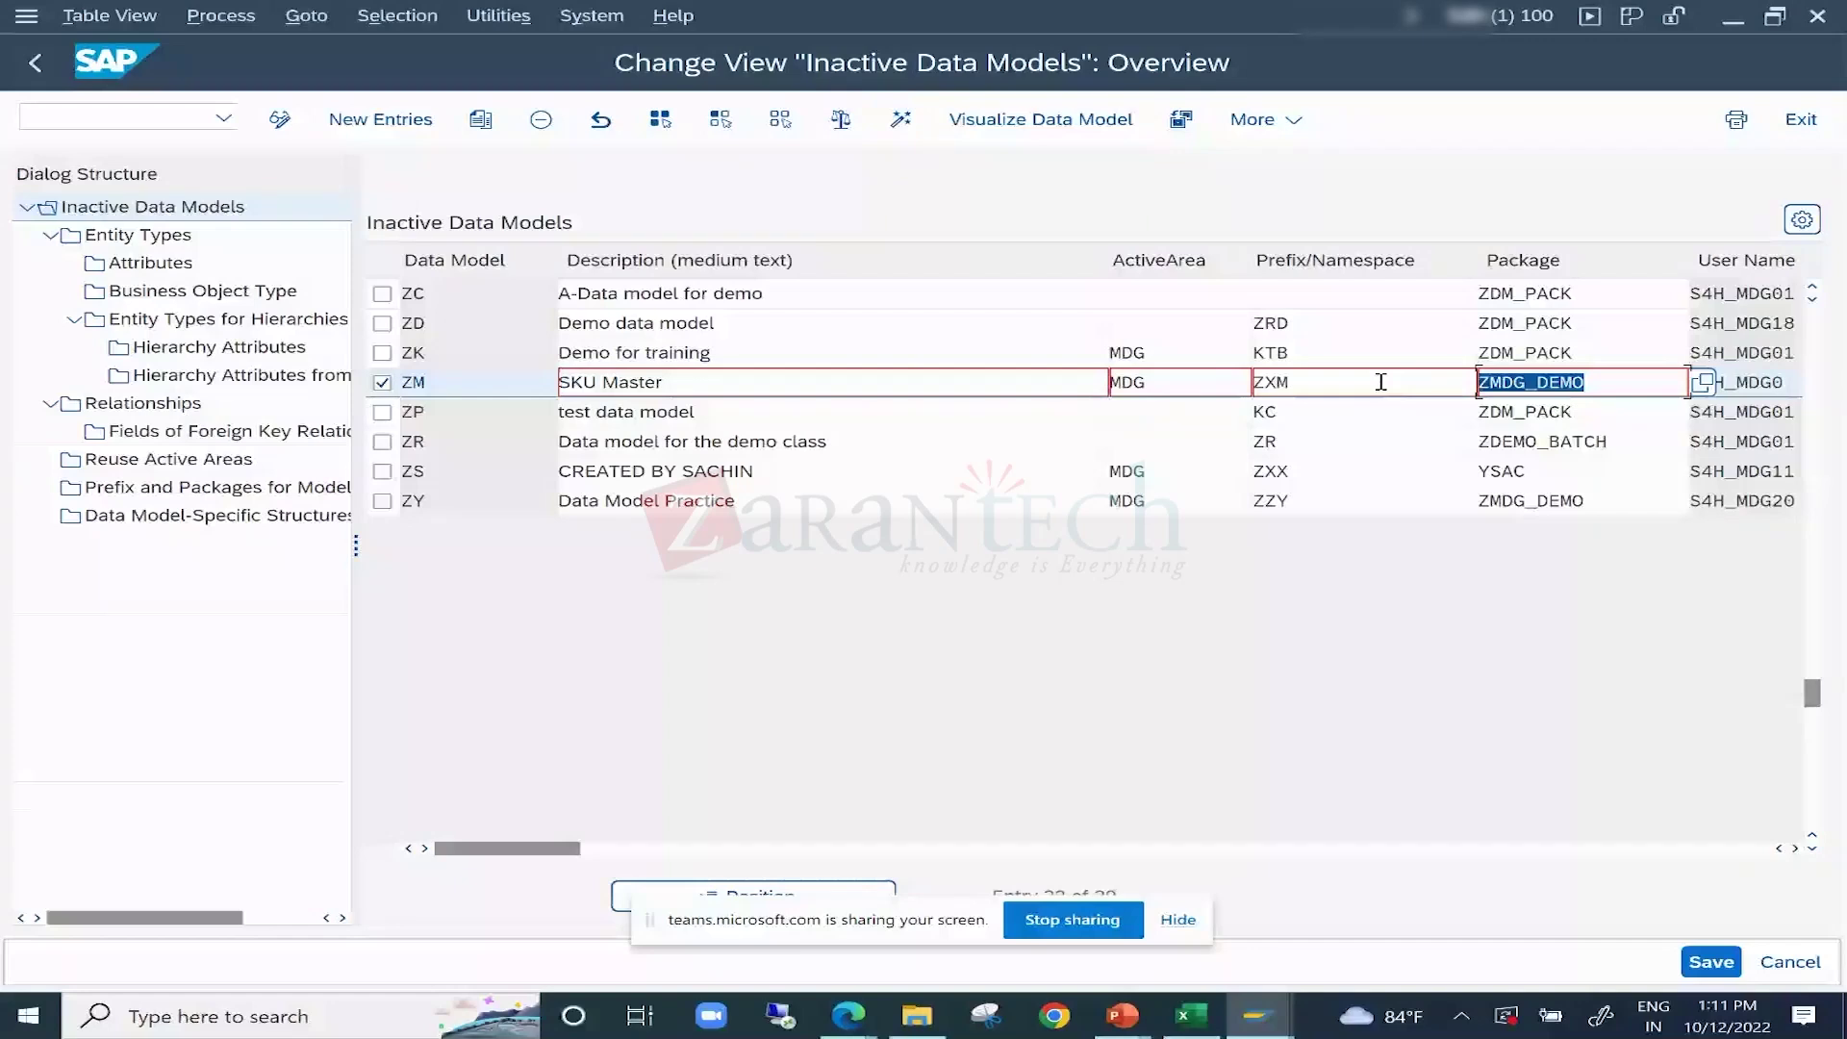
# Open the details of entity type ZSKU_MAT in data model ZM and review the available storage/use types.
pyautogui.click(142, 239)
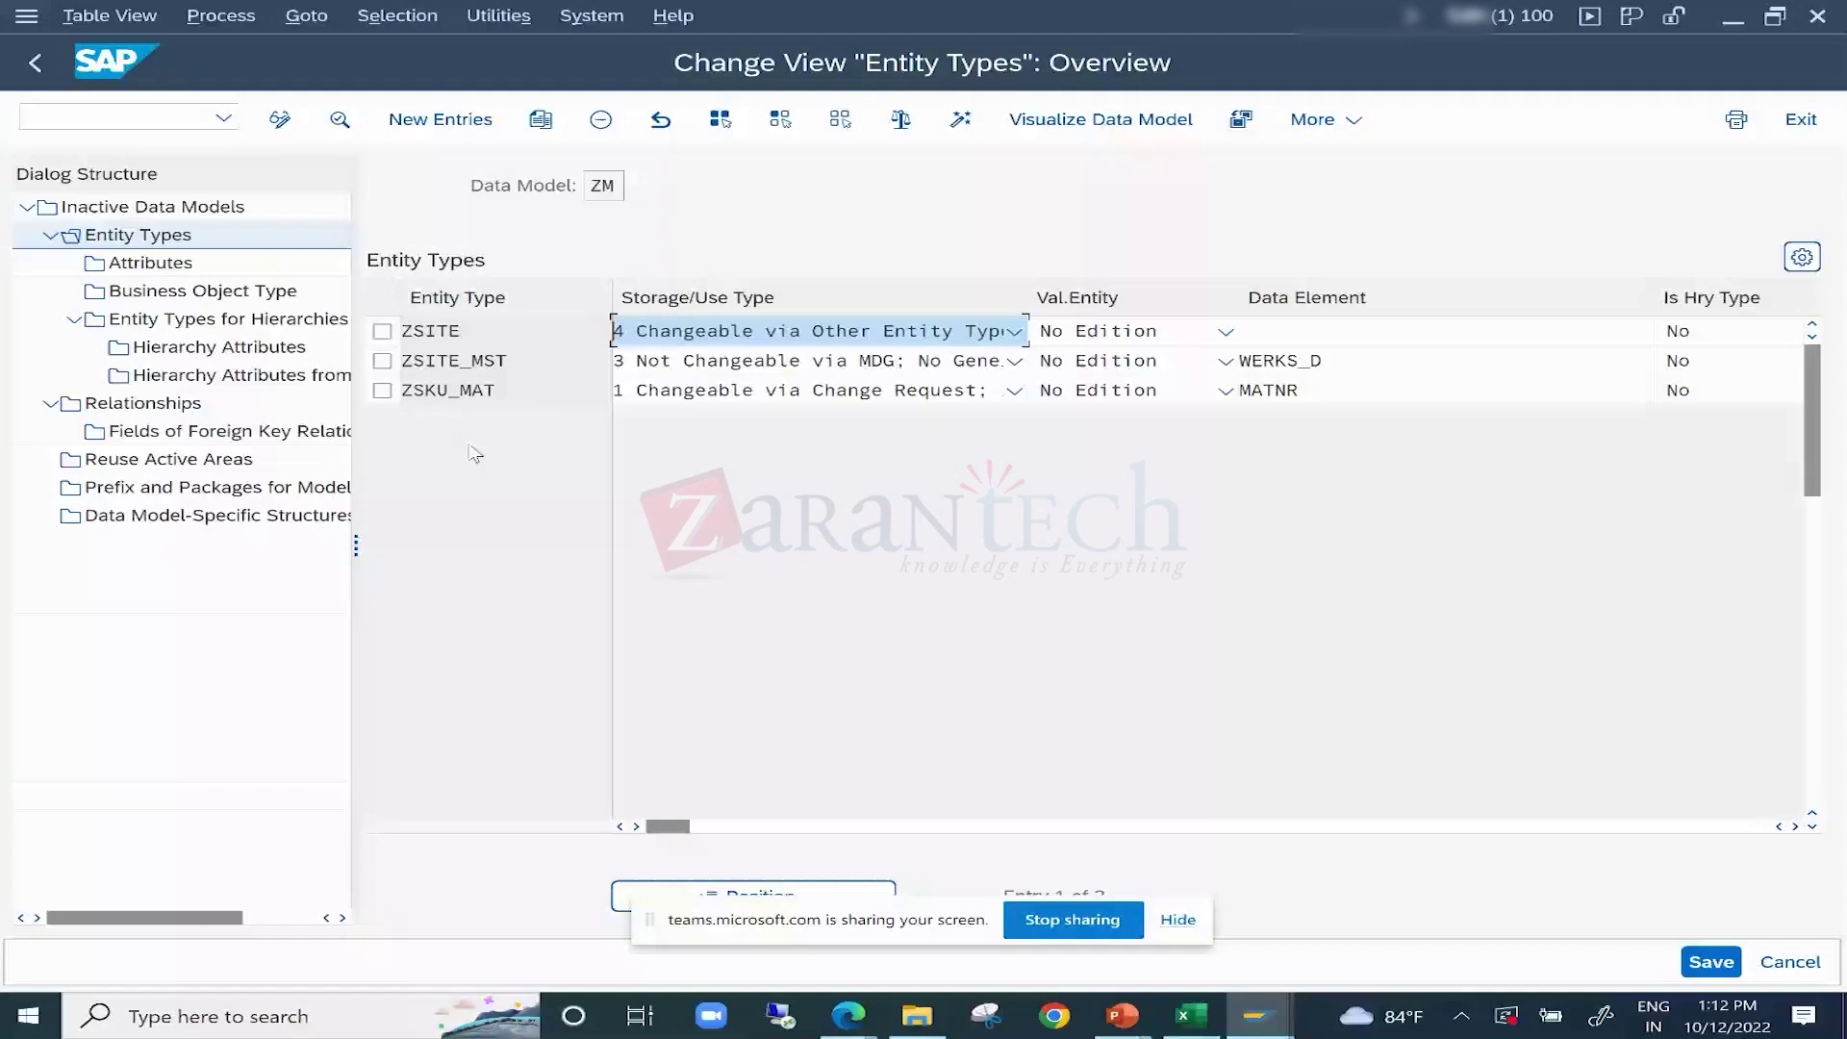
pyautogui.doubleClick(712, 390)
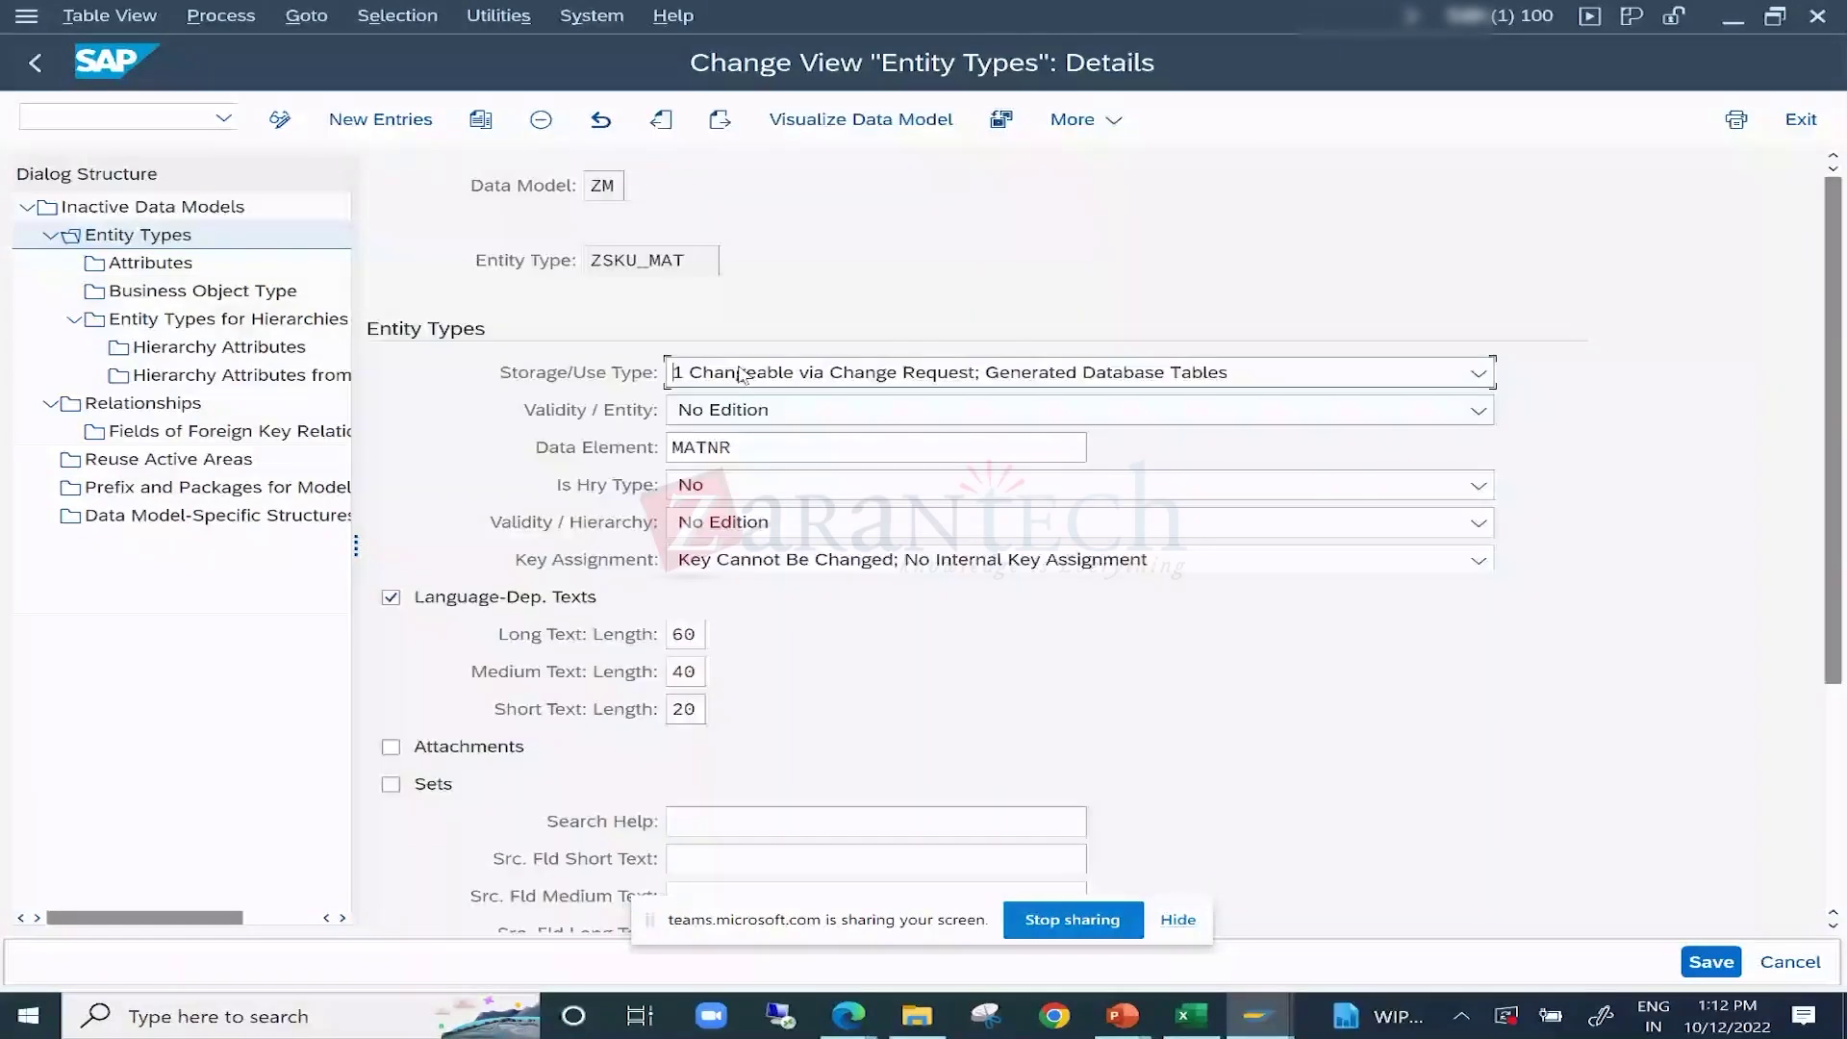
pyautogui.click(741, 373)
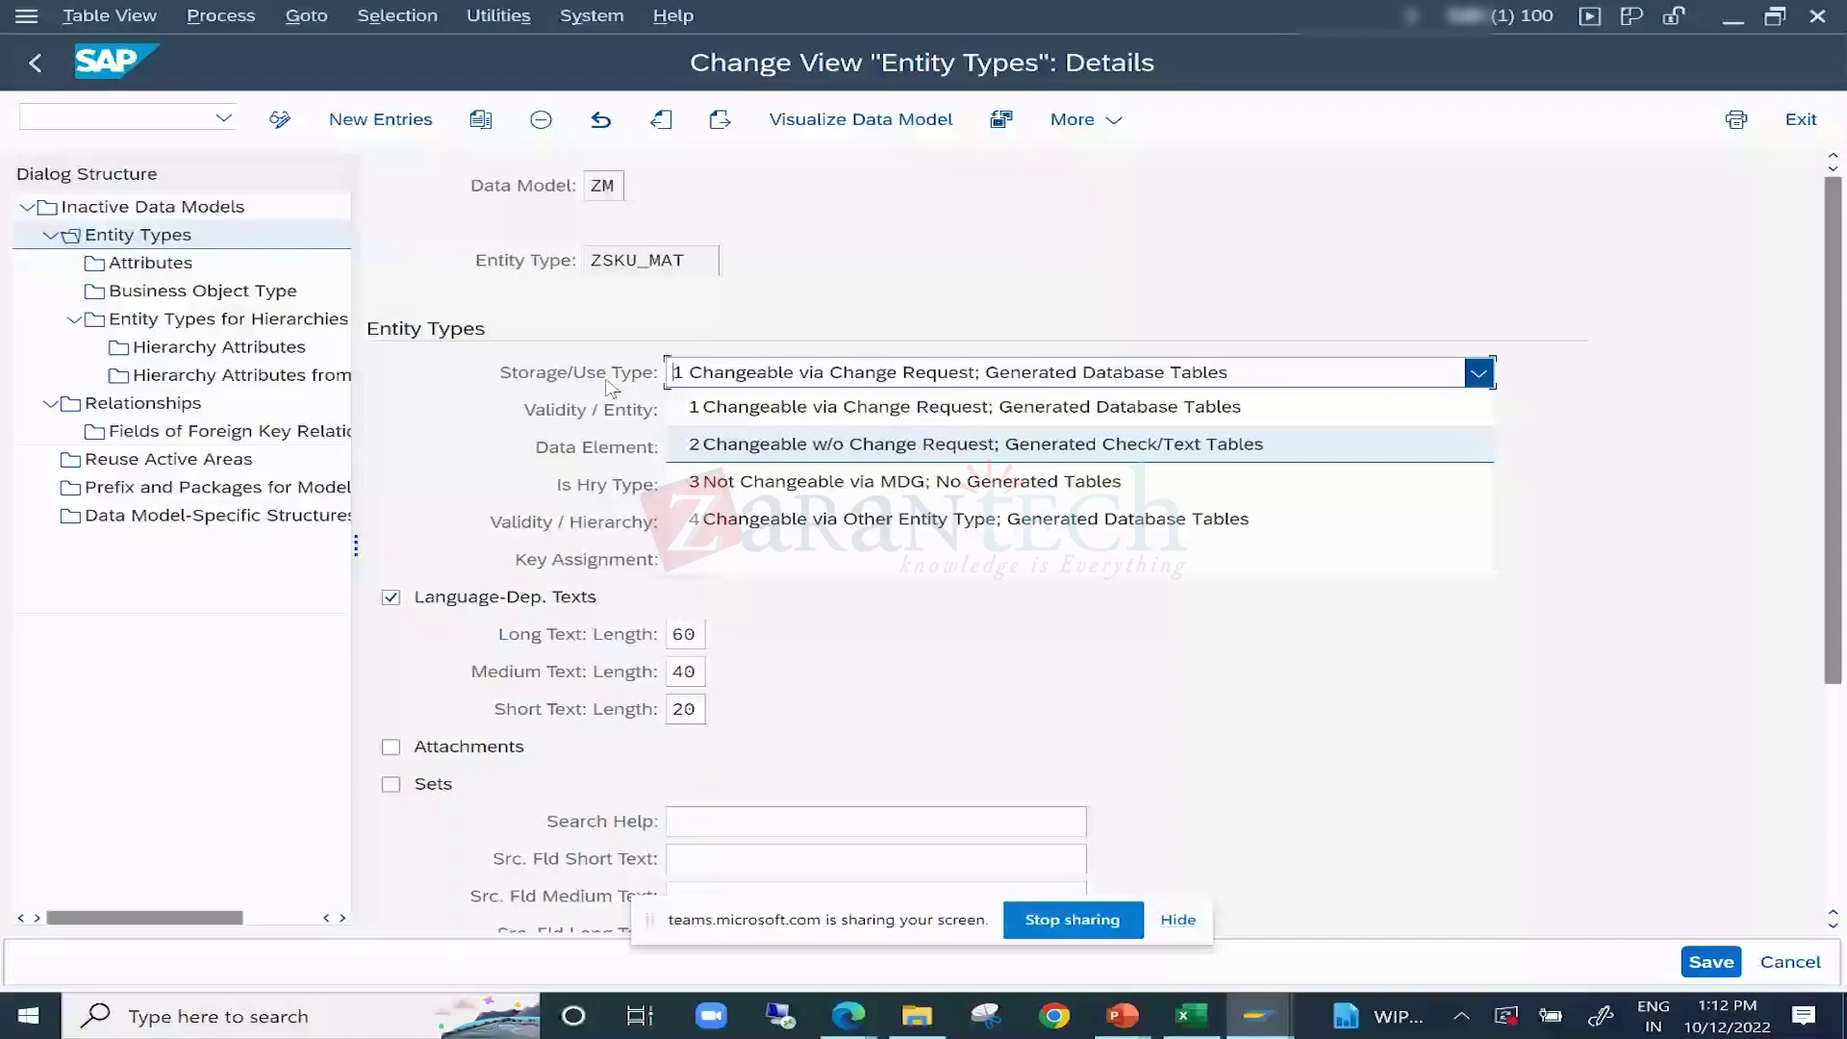
pyautogui.click(678, 368)
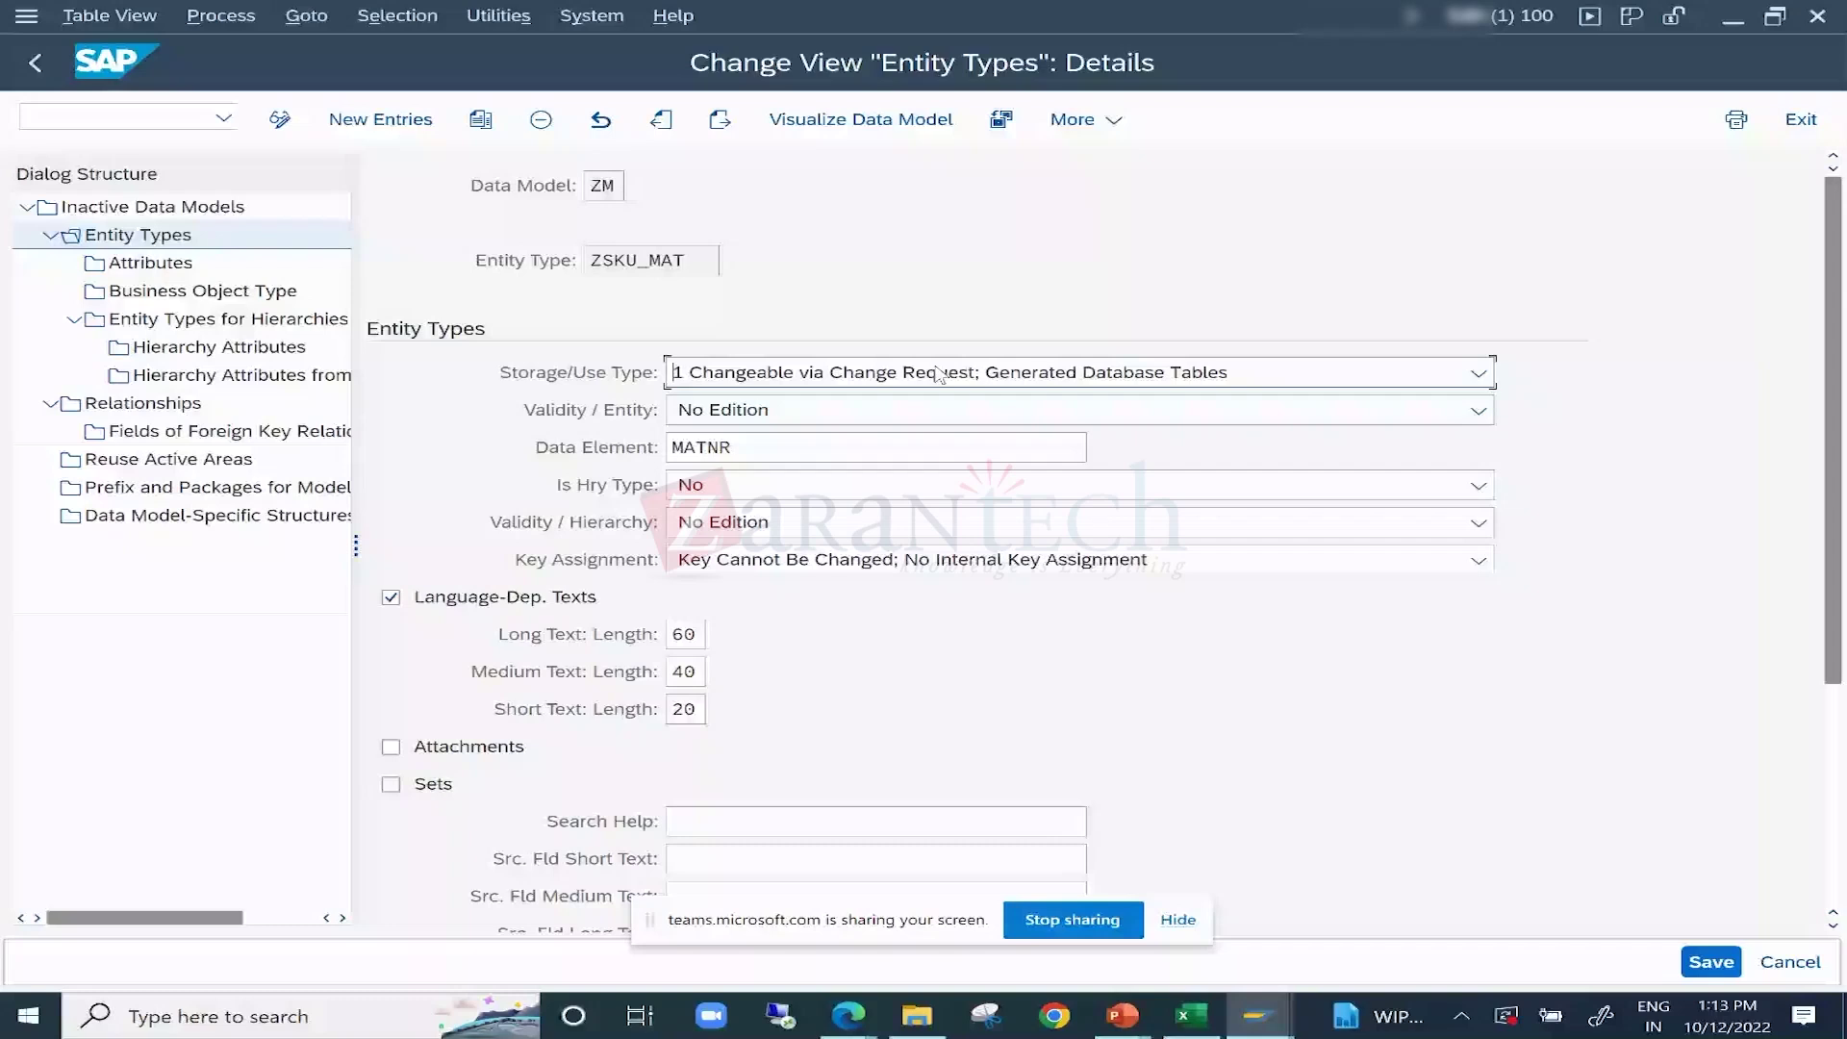
# Examine ZSKU_MAT's data element, temporary keys and active area settings.
pyautogui.press('Tab')
pyautogui.press('Tab')
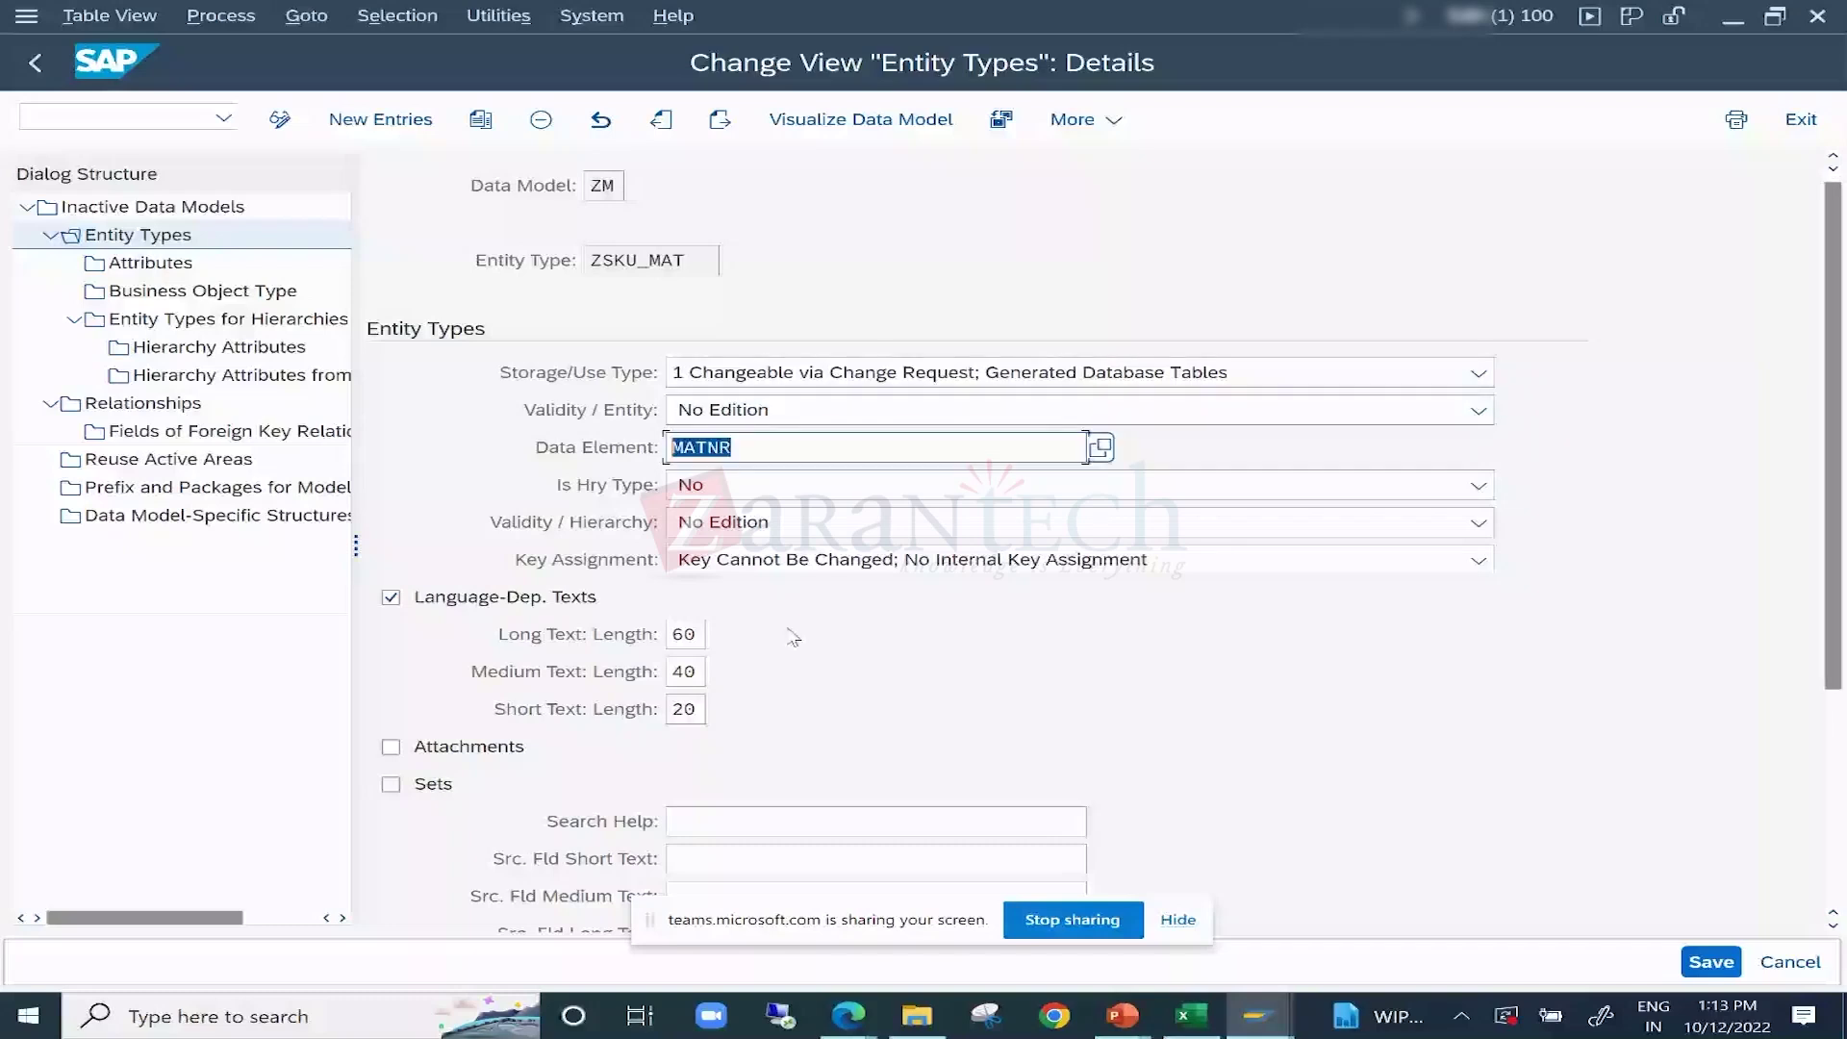
pyautogui.scroll(-2, 792, 797)
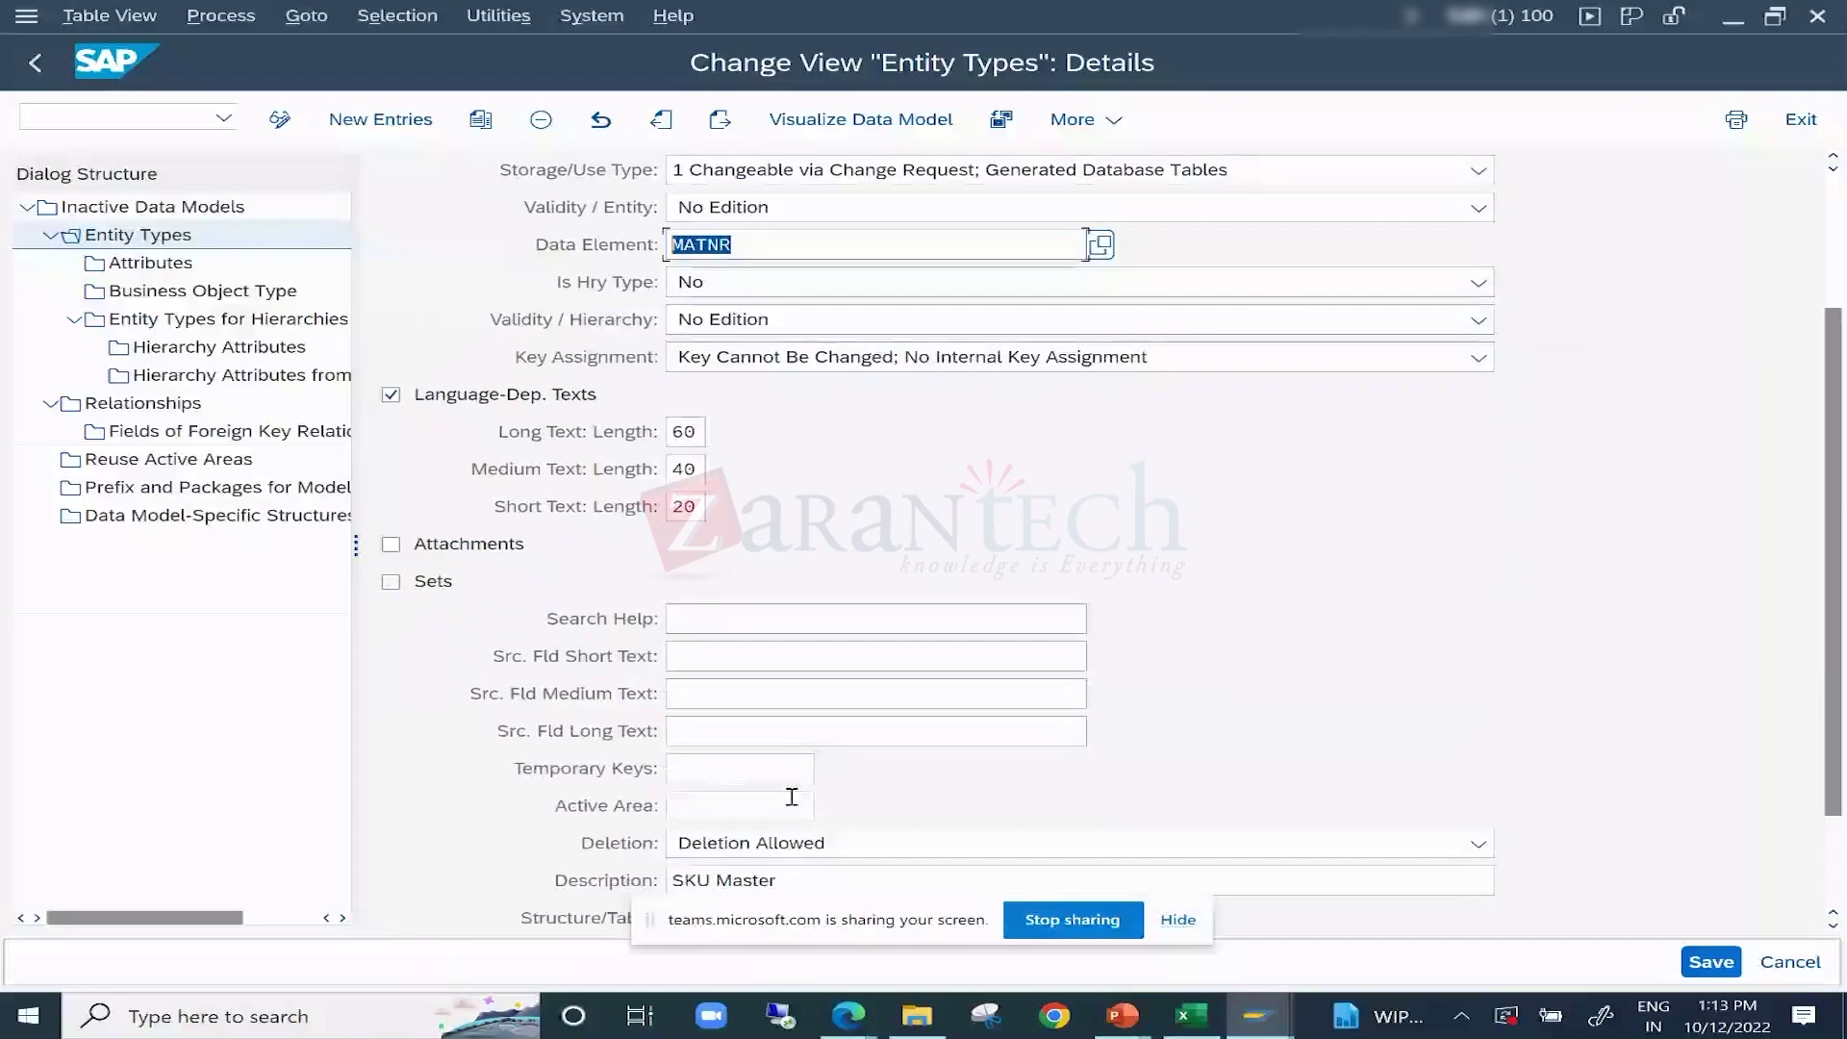
pyautogui.click(741, 769)
pyautogui.click(726, 811)
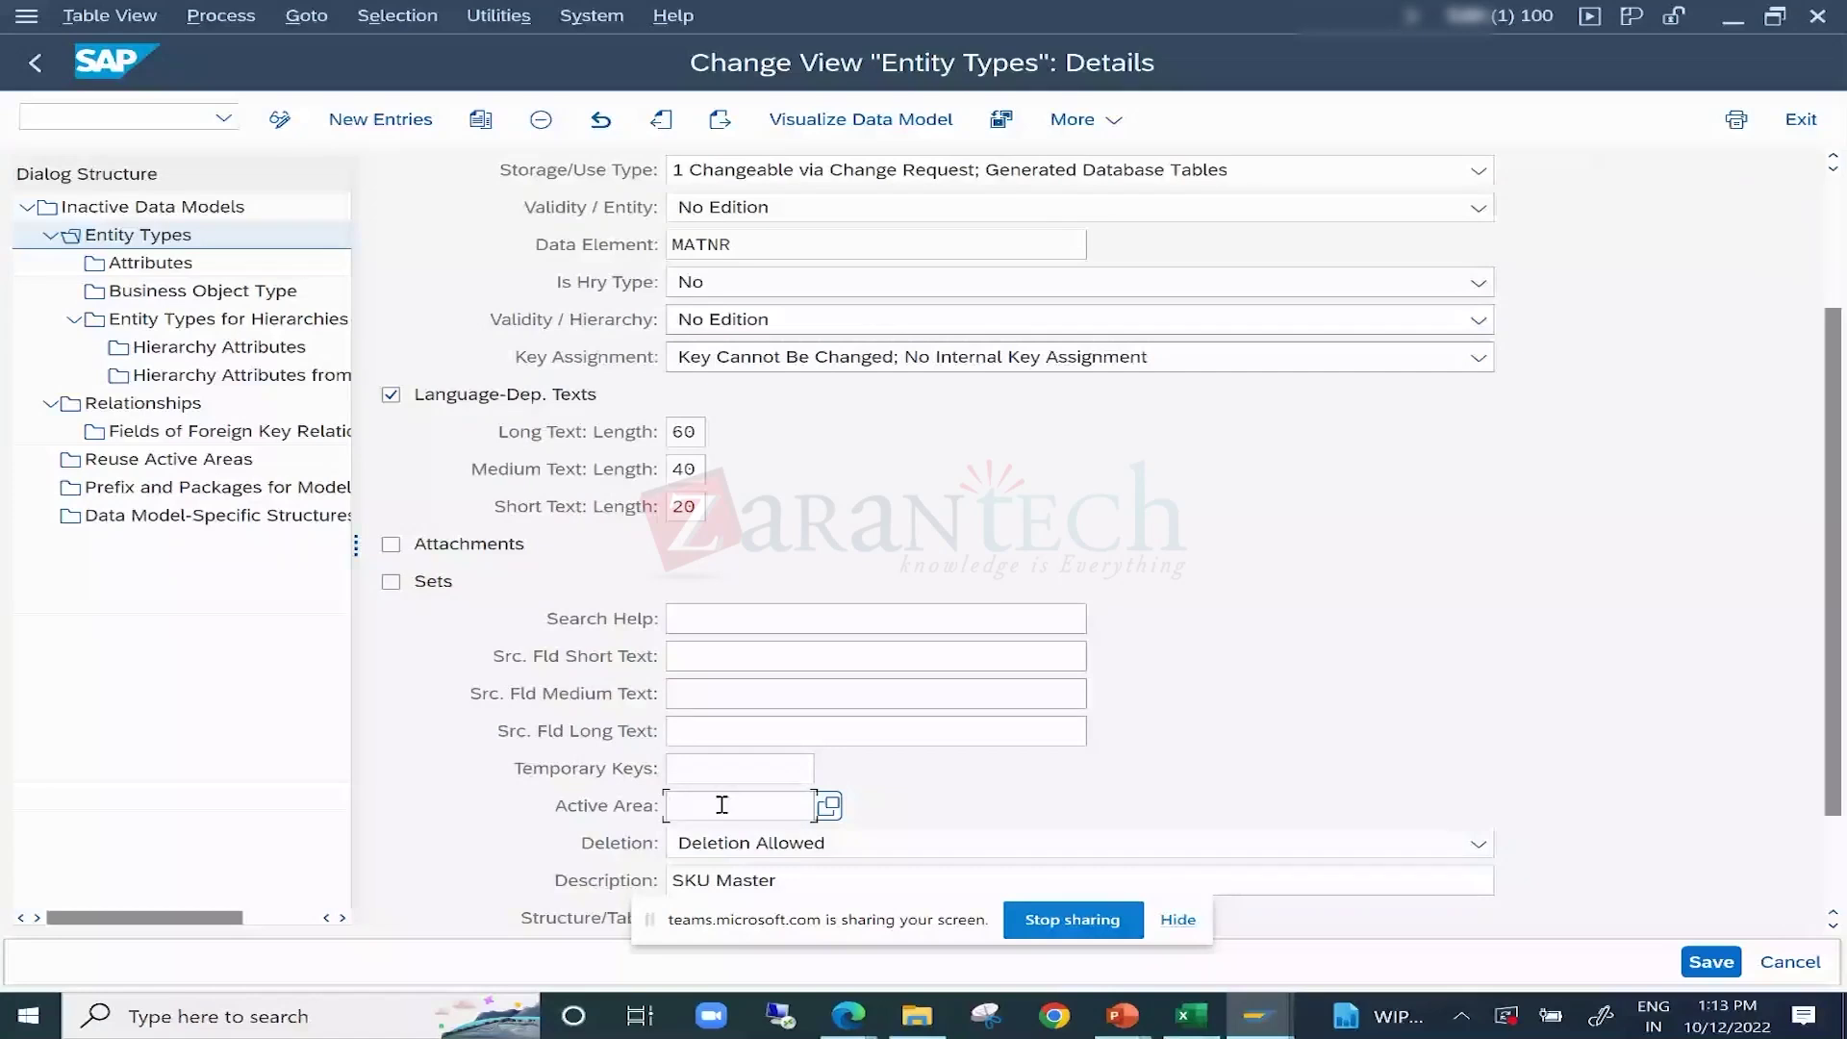
# Display the attributes of ZSKU_MAT and examine the data element and search help of MTART.
pyautogui.click(149, 264)
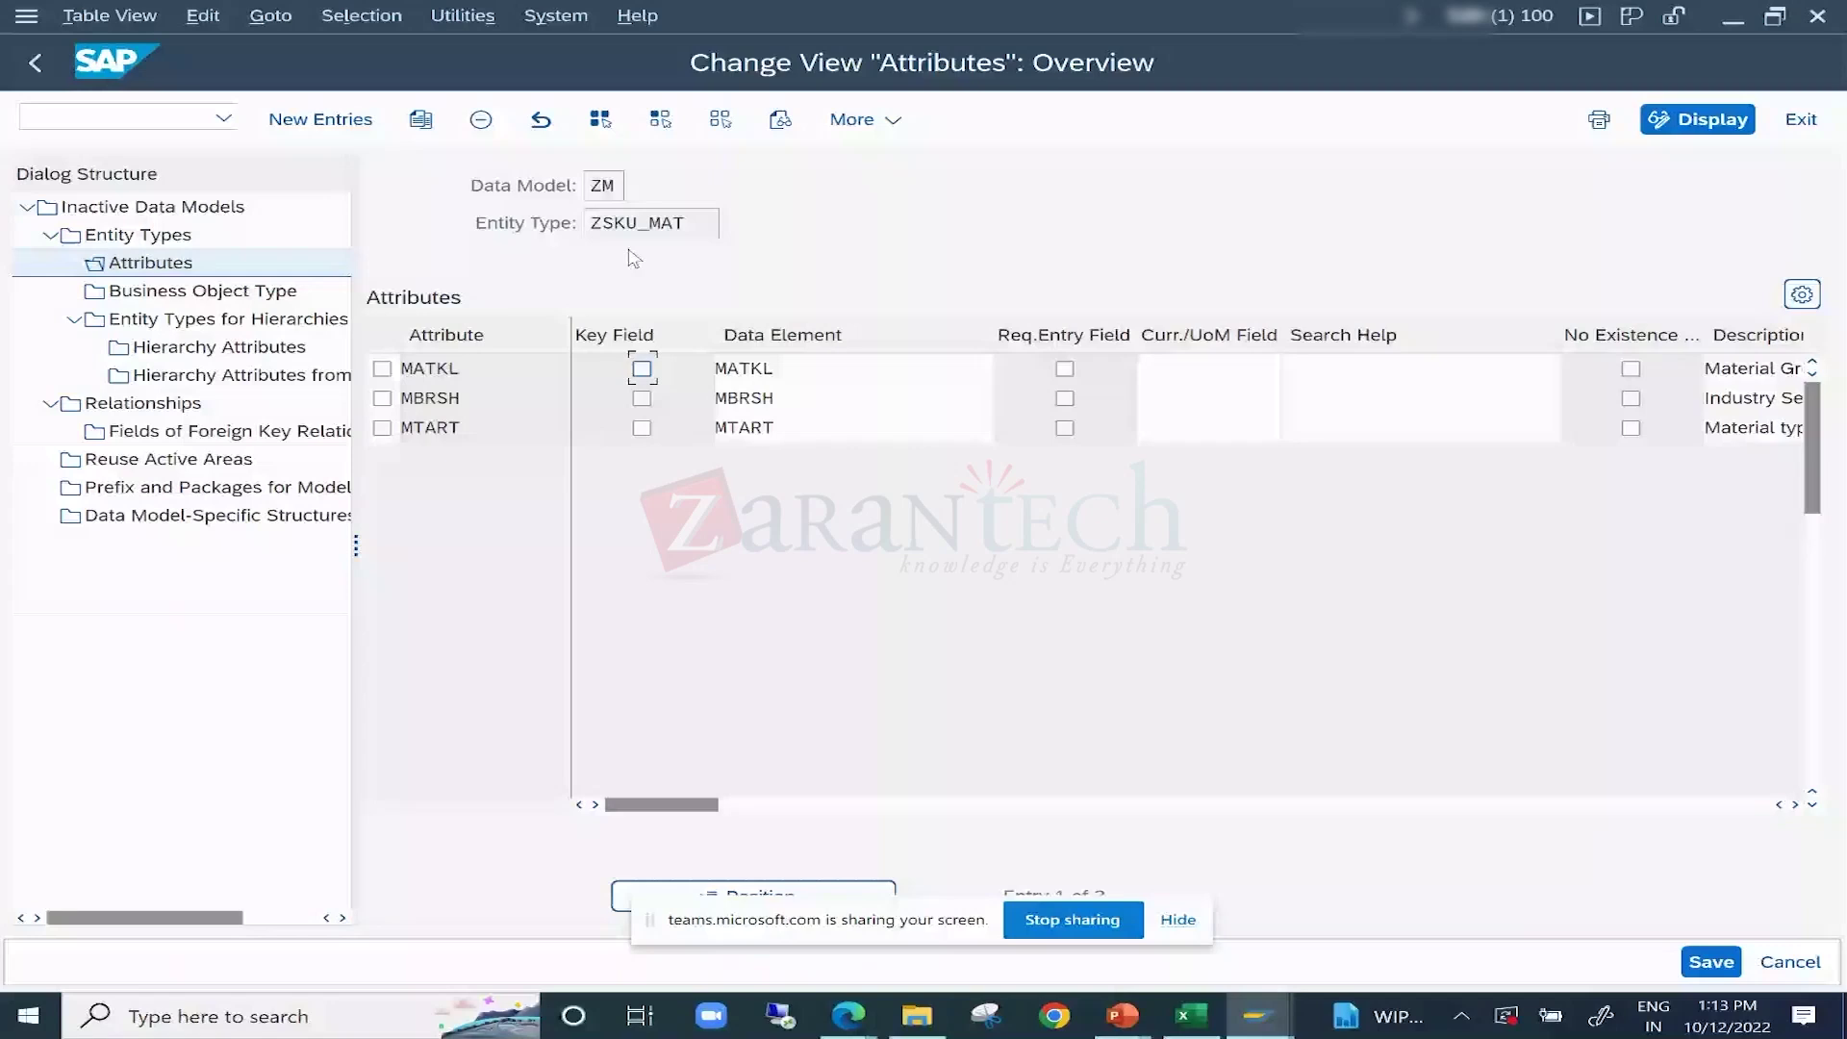
pyautogui.doubleClick(745, 427)
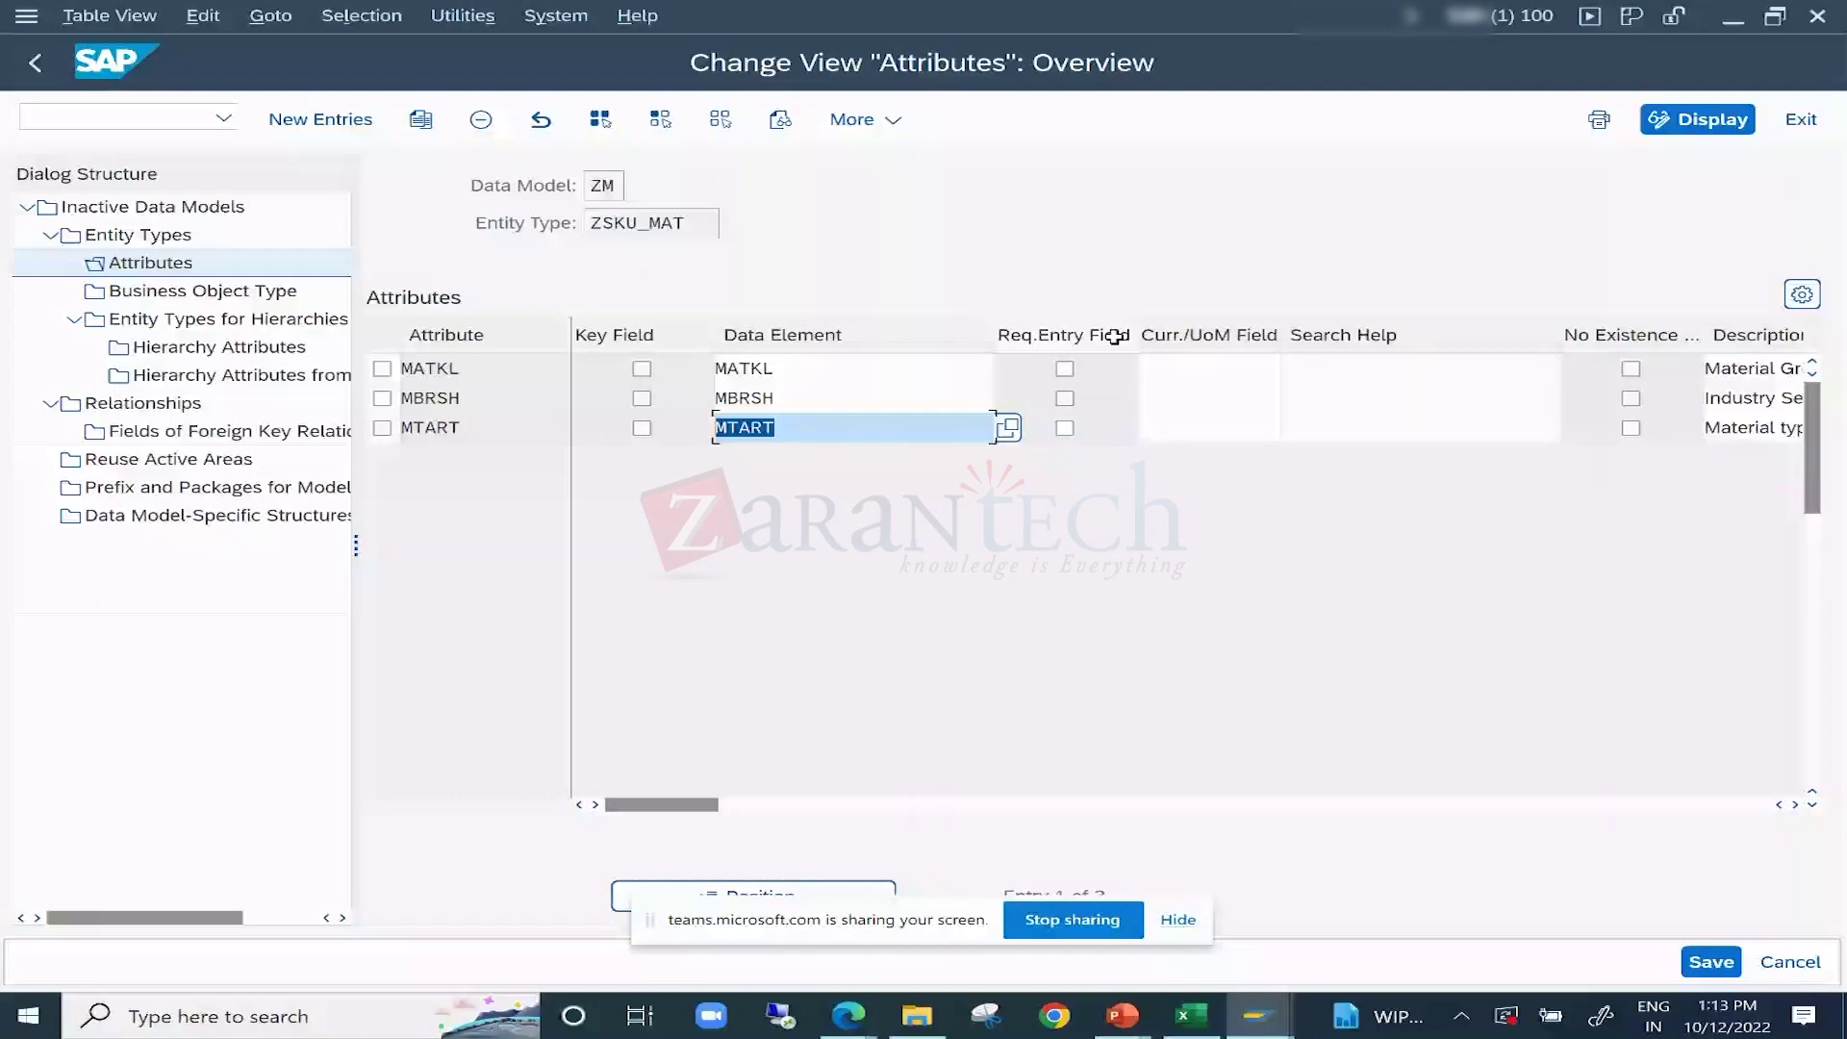
pyautogui.click(1414, 428)
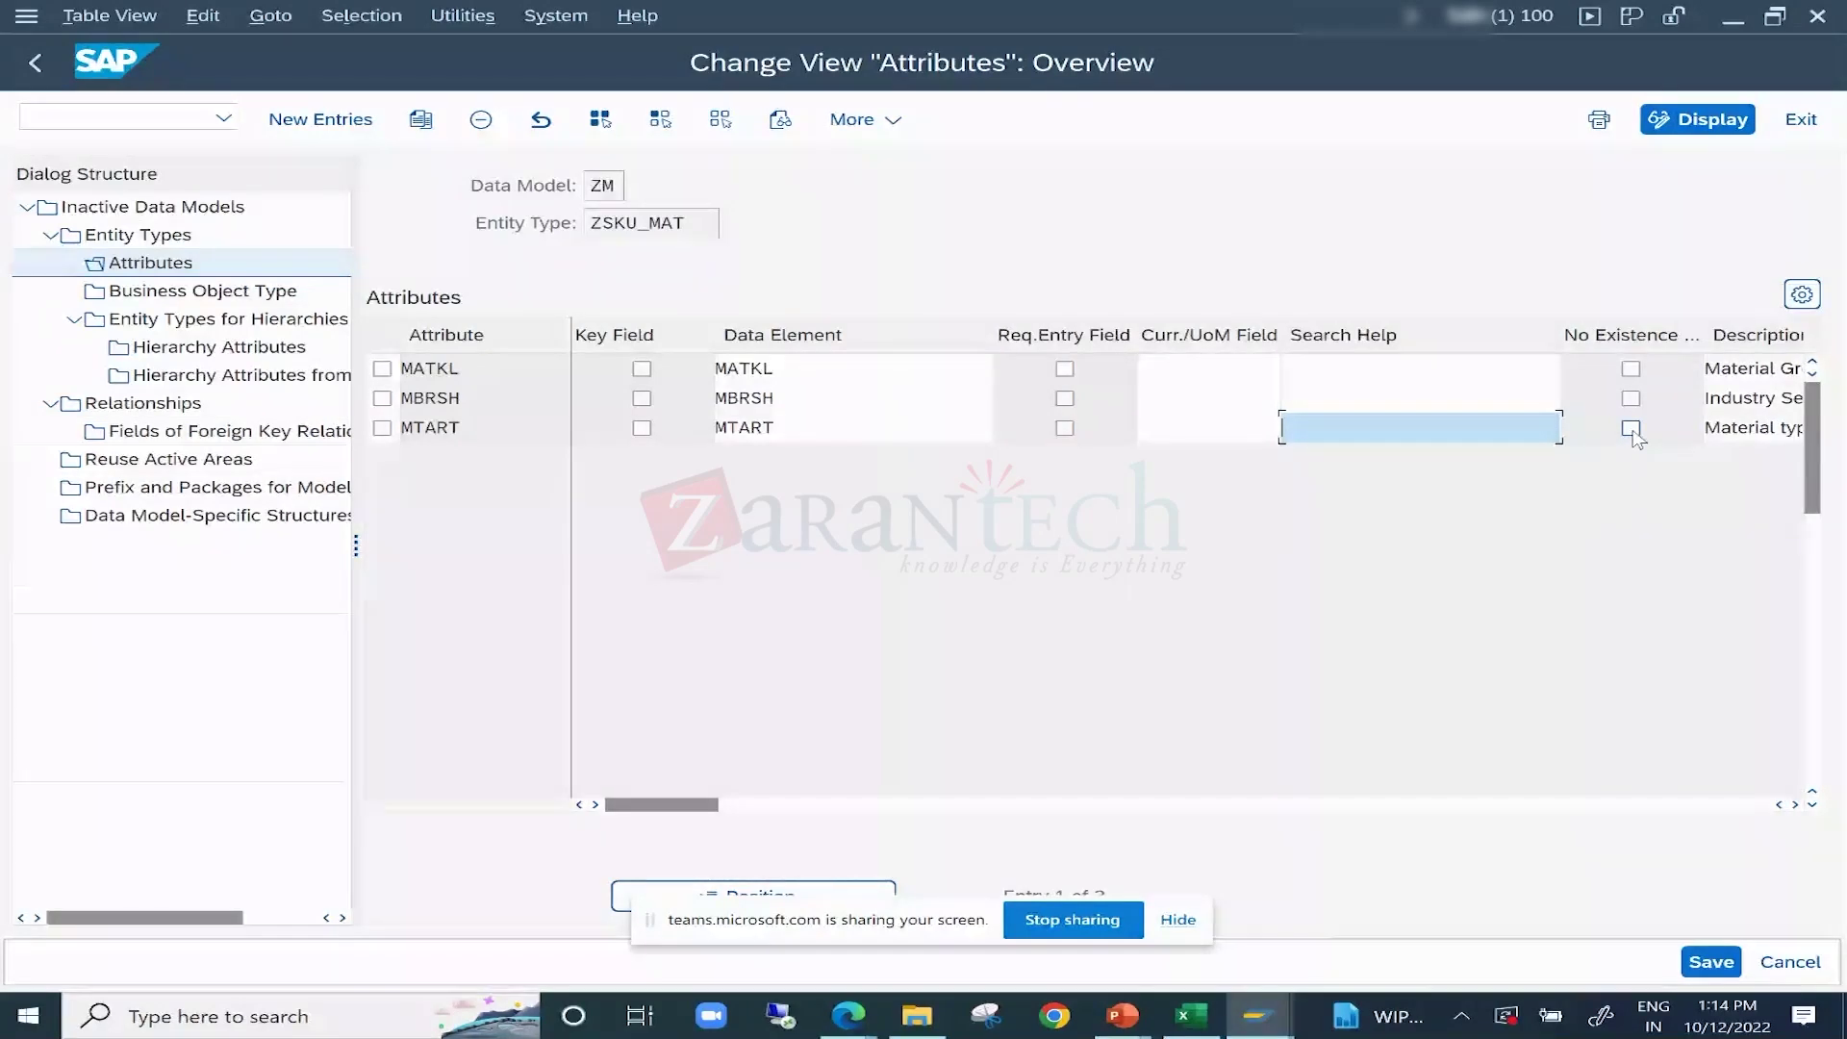
# Return to ZM's entity type overview, select ZSITE and compare its storage/use type with that of ZSKU_MAT.
pyautogui.click(36, 65)
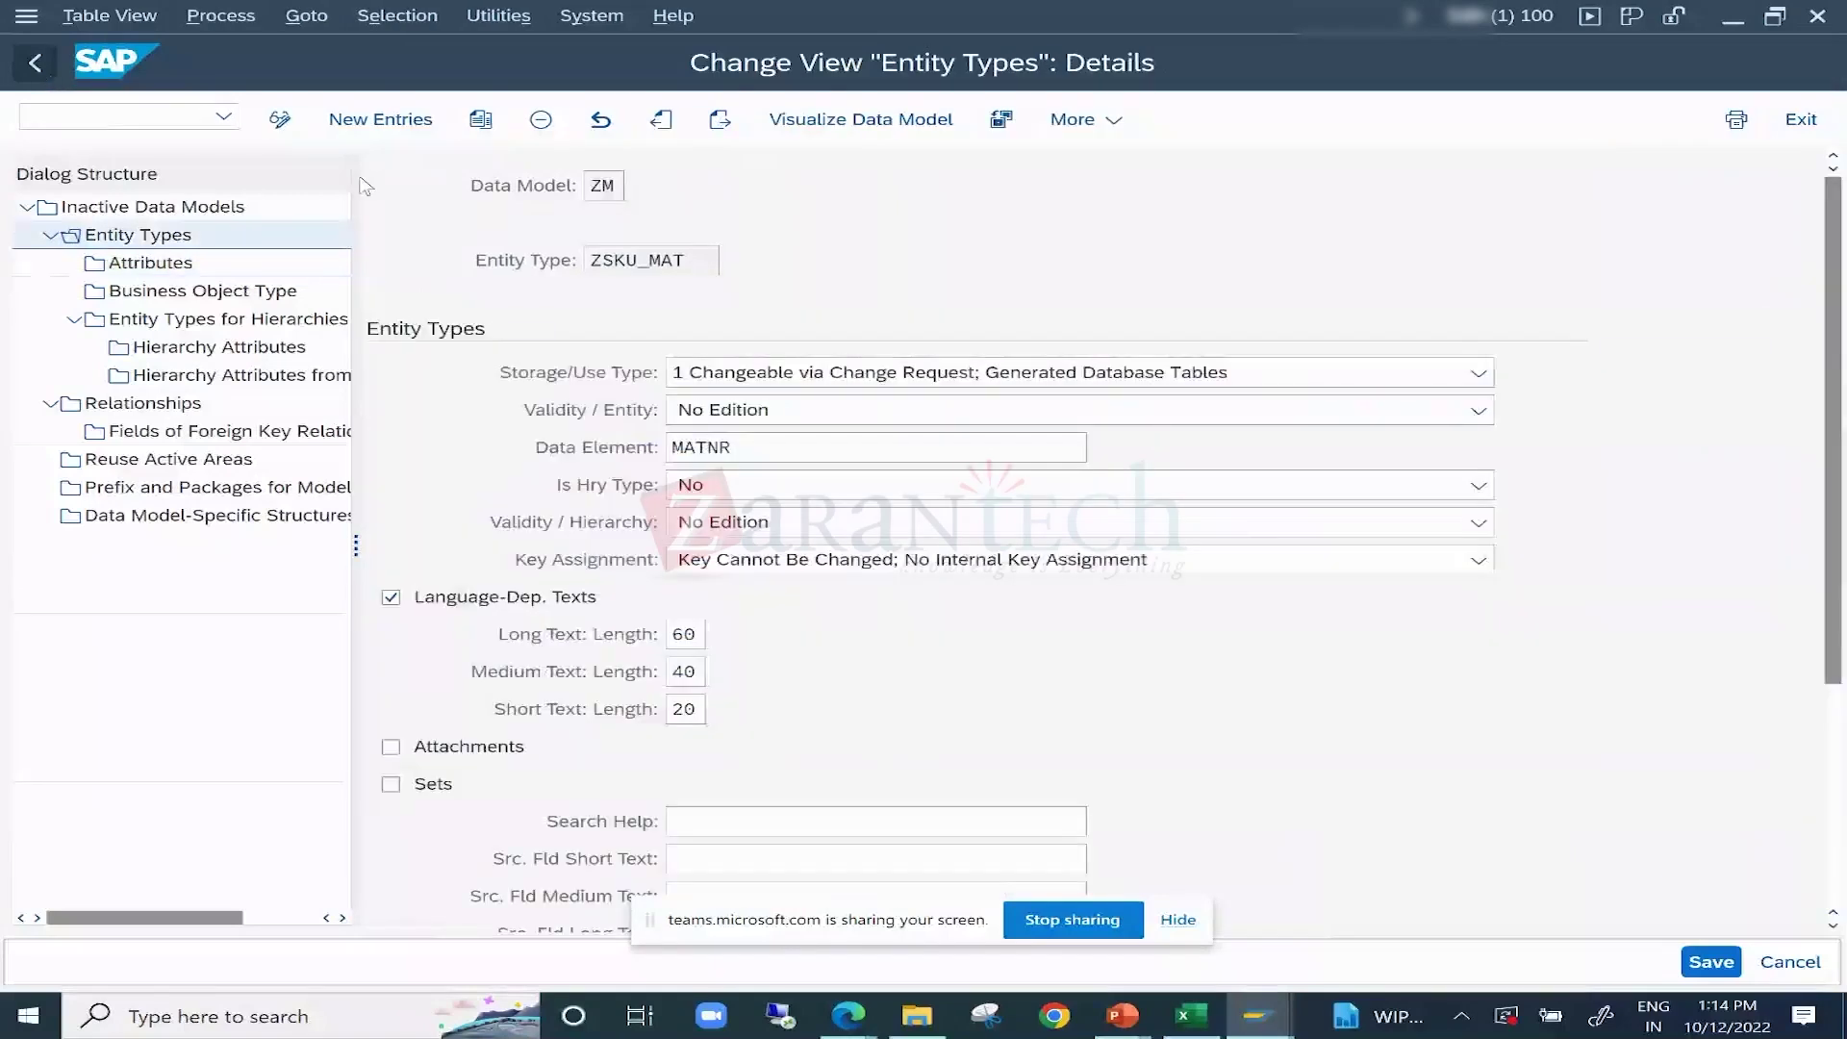
pyautogui.press('F3')
pyautogui.click(383, 333)
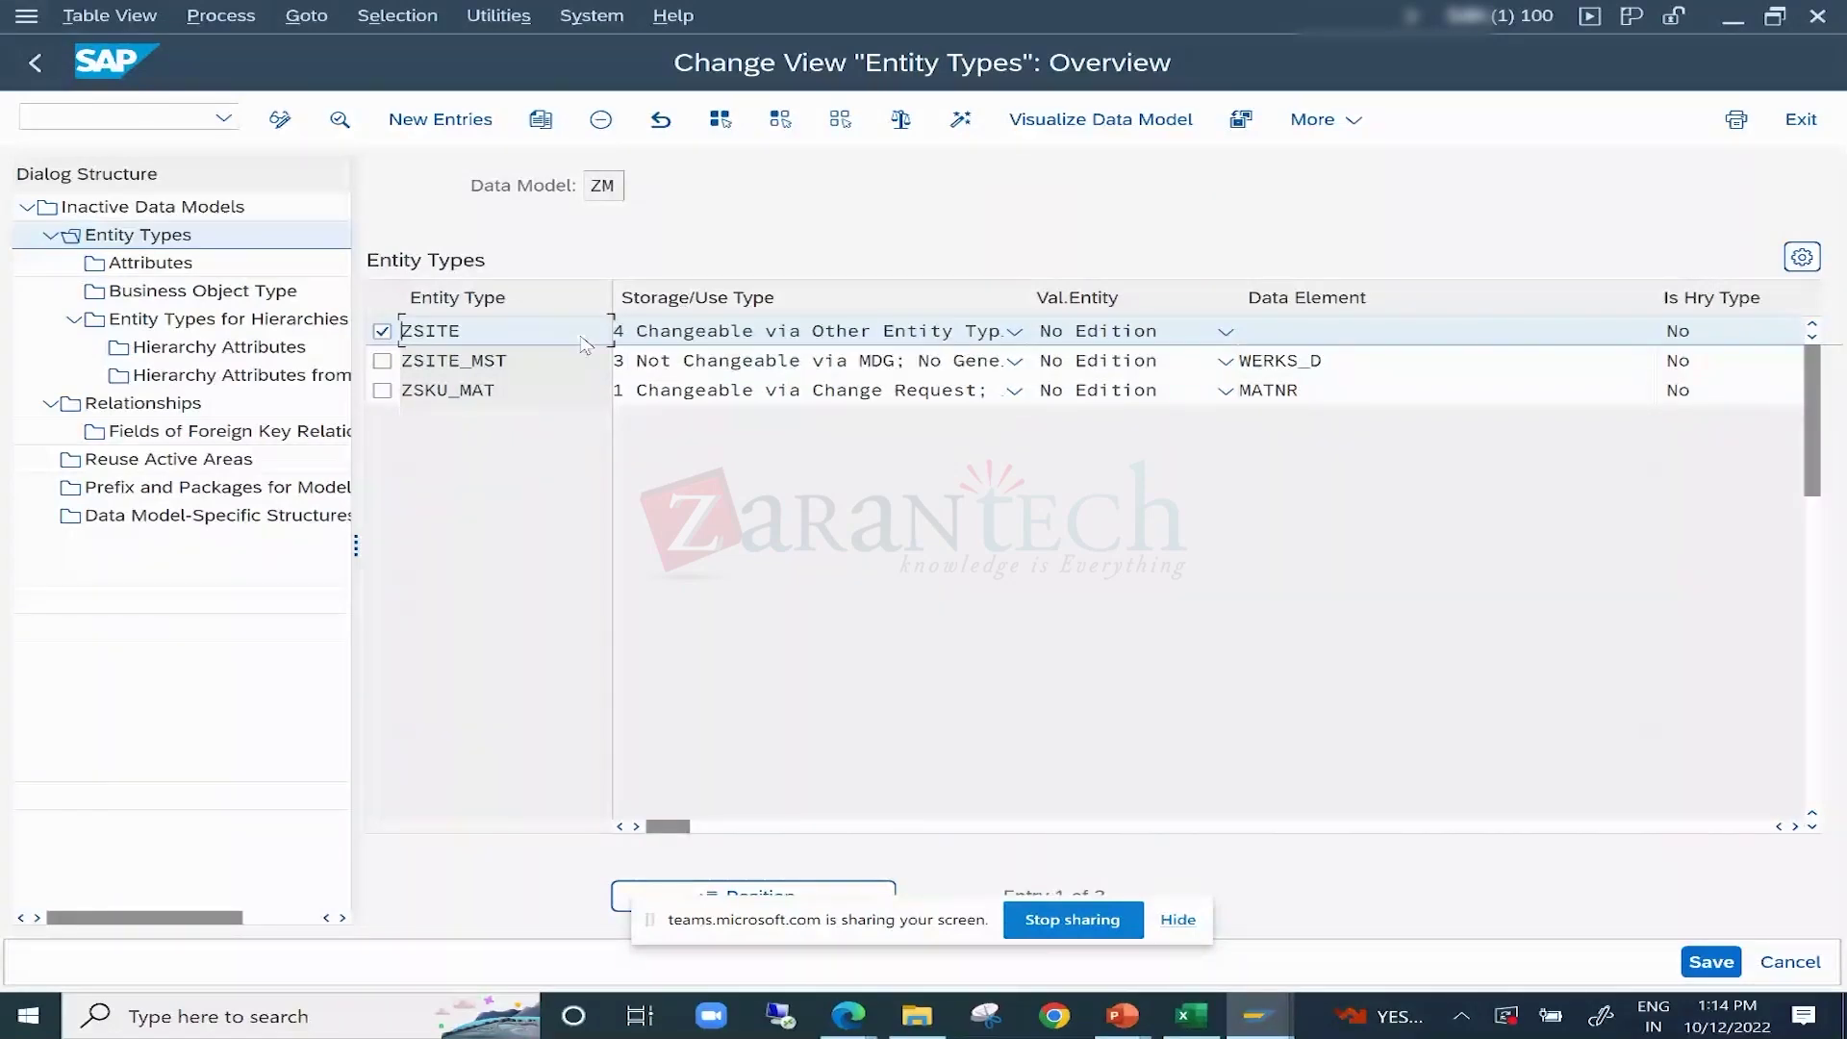
pyautogui.moveTo(584, 344); pyautogui.dragTo(385, 327)
pyautogui.click(513, 393)
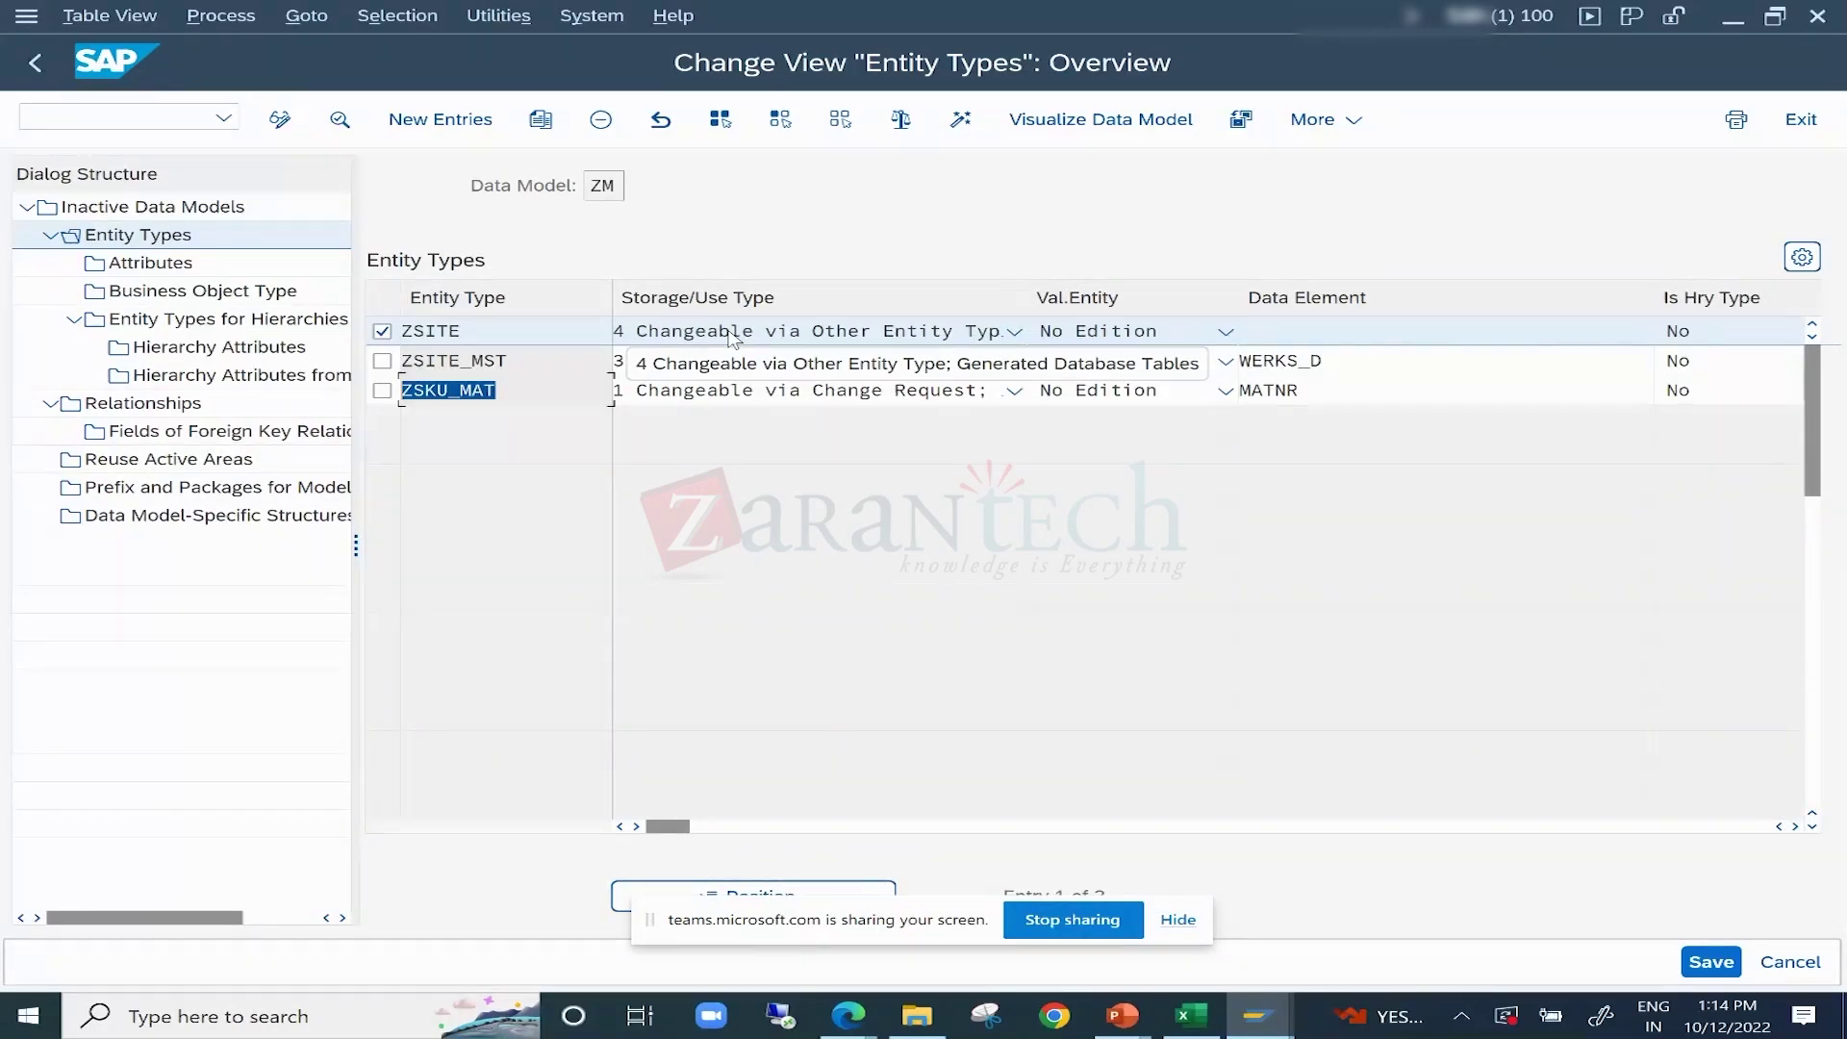
pyautogui.click(169, 402)
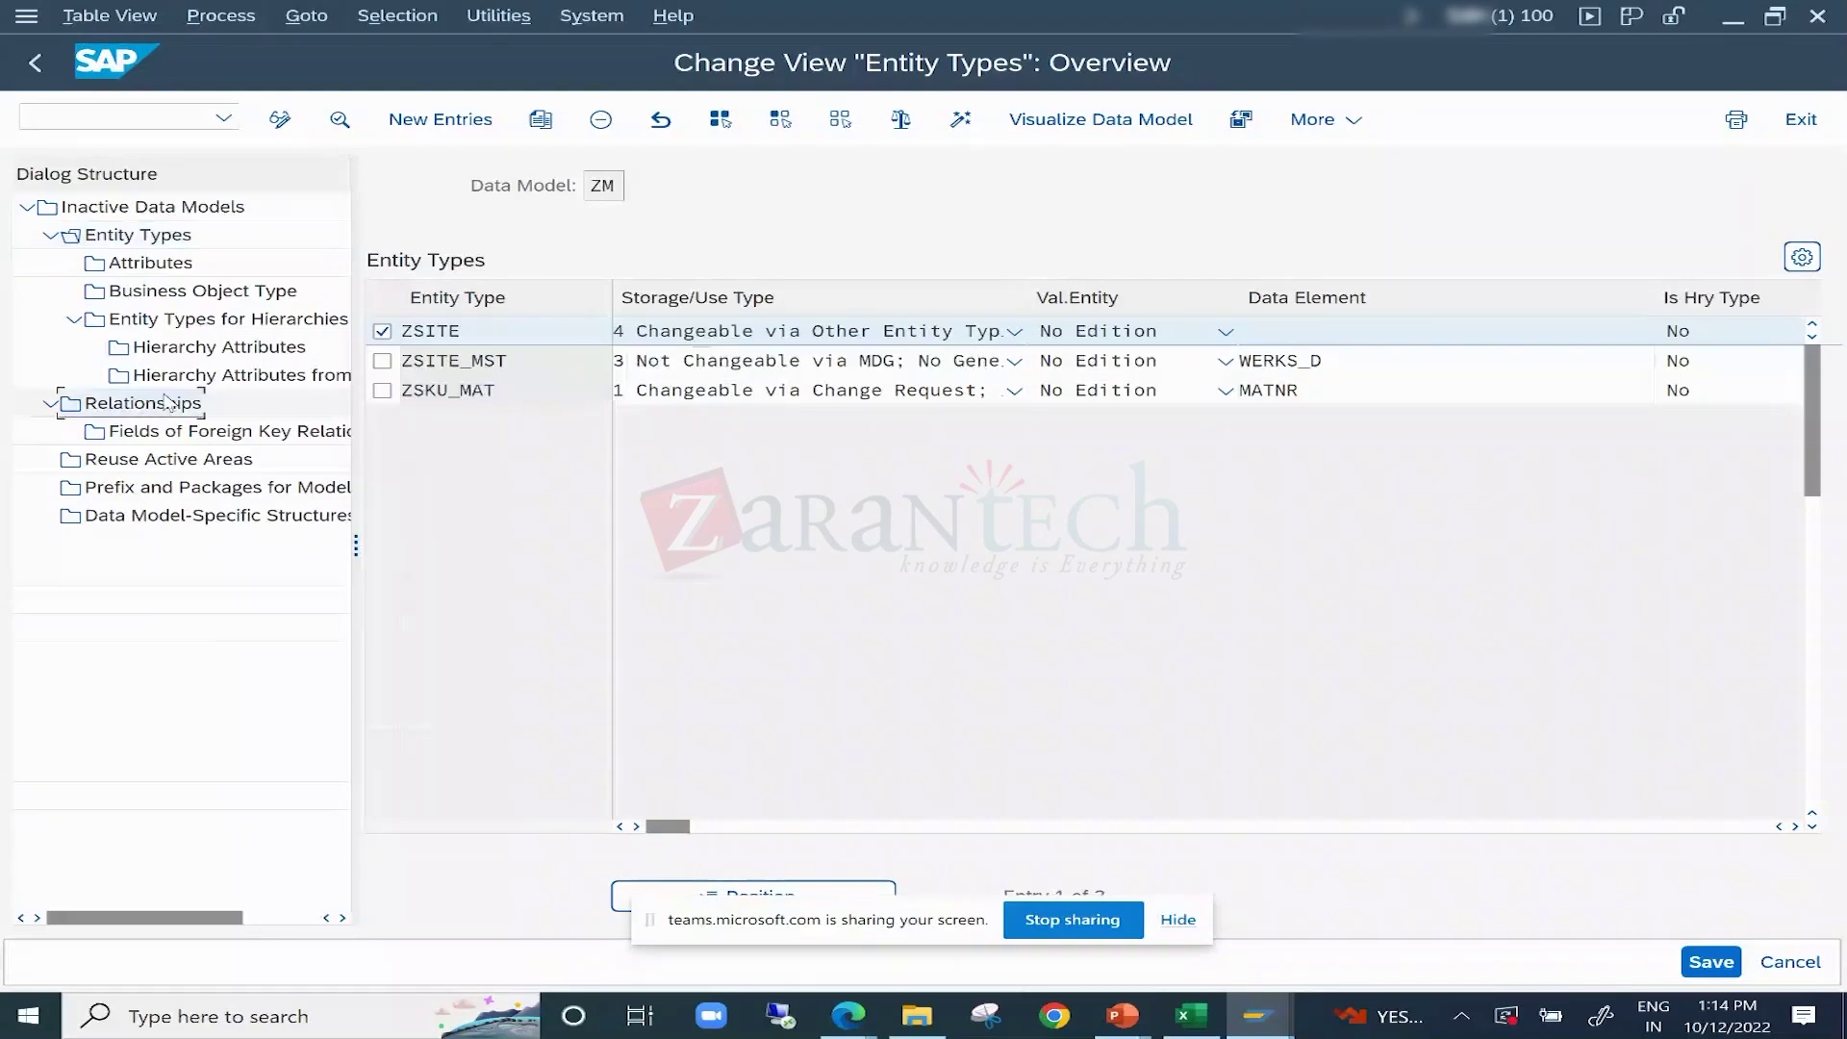
# Switch to the Excel drawing sheet, handwrite "SUT1" around row 1492 in columns D–E and draw a box around it.
pyautogui.click(1189, 1018)
pyautogui.scroll(-14, 1090, 605)
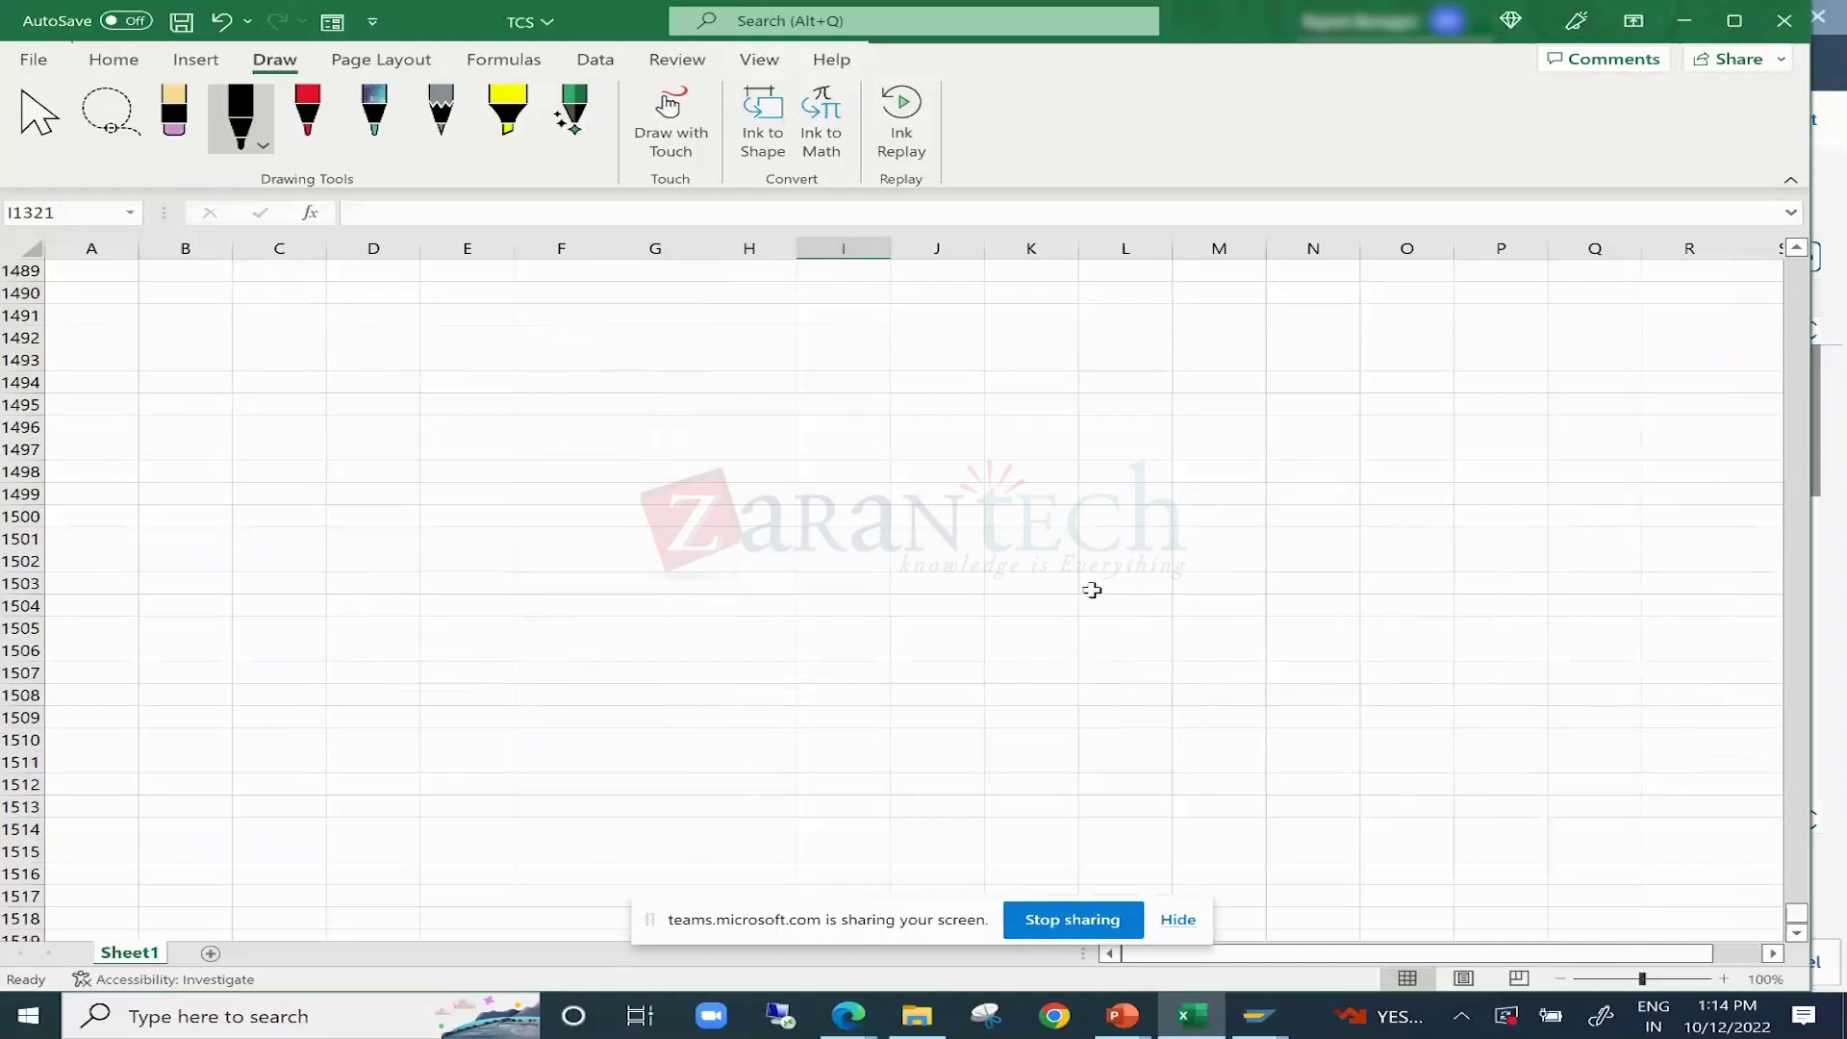
pyautogui.moveTo(417, 334); pyautogui.dragTo(379, 369)
pyautogui.moveTo(424, 343); pyautogui.dragTo(508, 341)
pyautogui.moveTo(494, 344); pyautogui.dragTo(487, 374)
pyautogui.moveTo(517, 344); pyautogui.dragTo(510, 377)
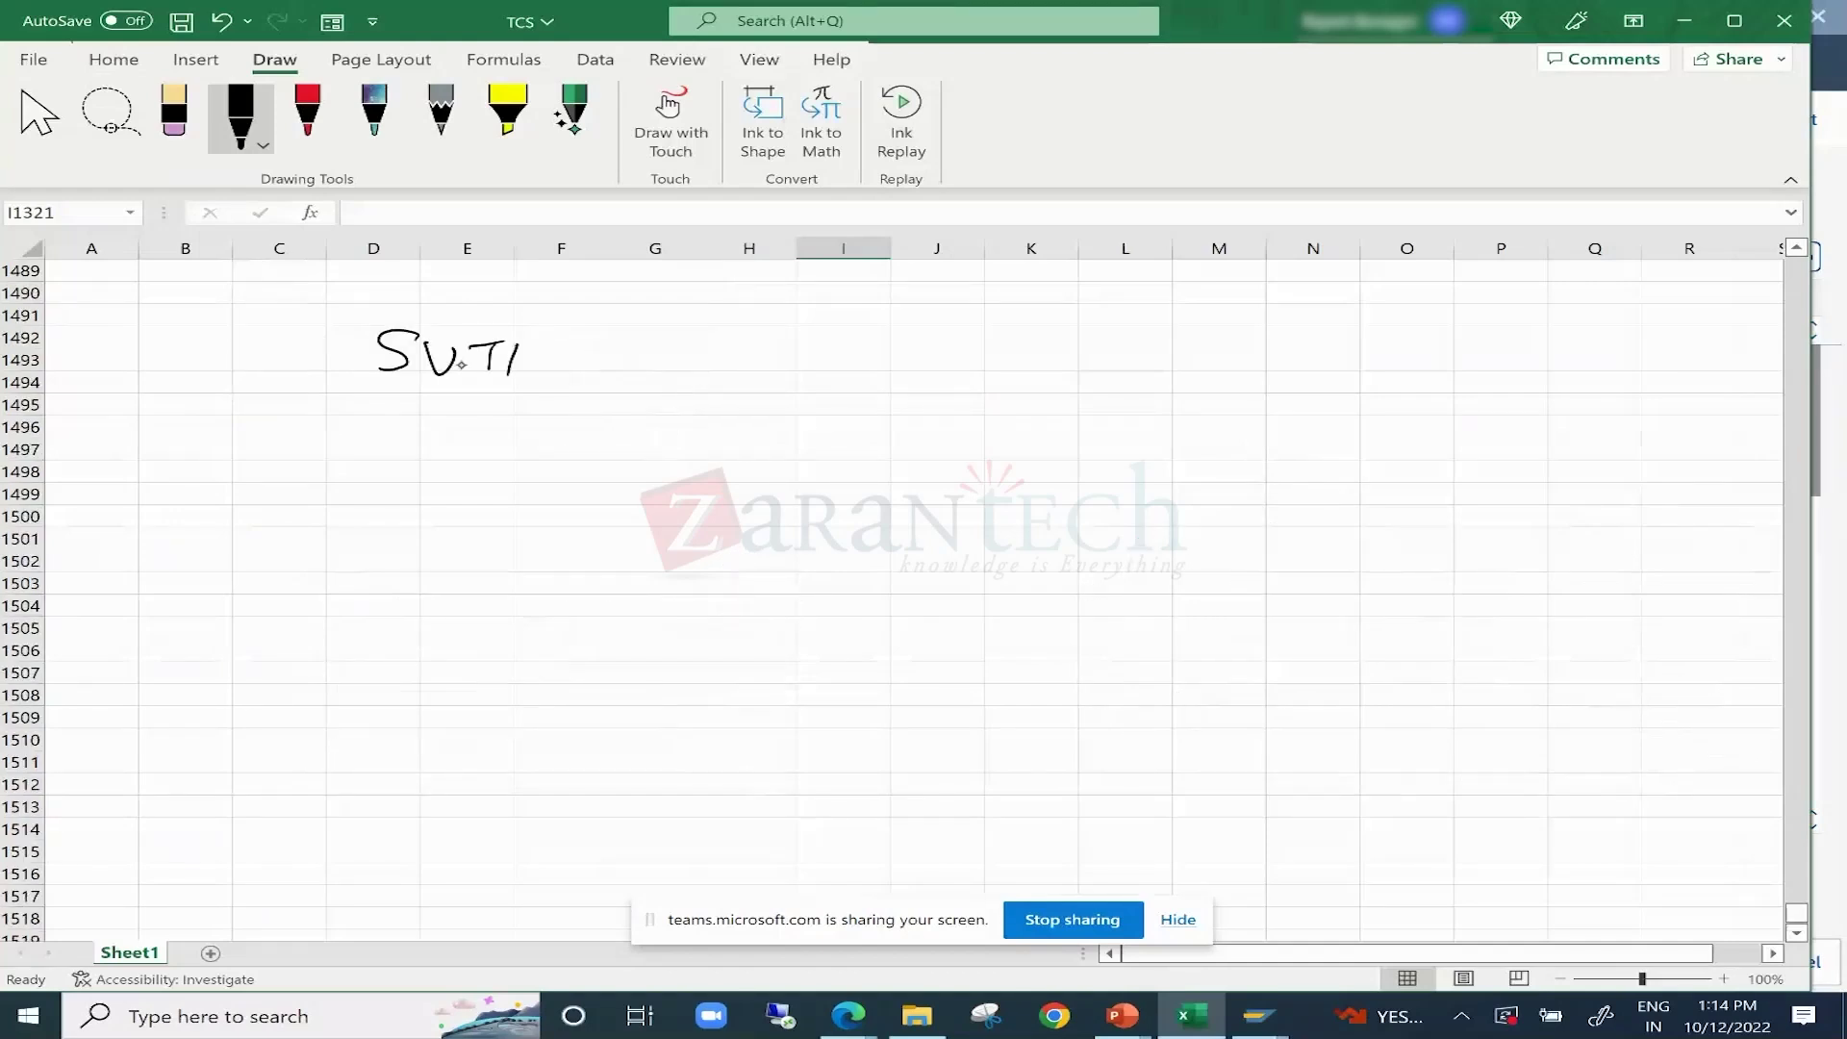
pyautogui.moveTo(362, 313); pyautogui.dragTo(359, 396)
pyautogui.moveTo(362, 312); pyautogui.dragTo(387, 392)
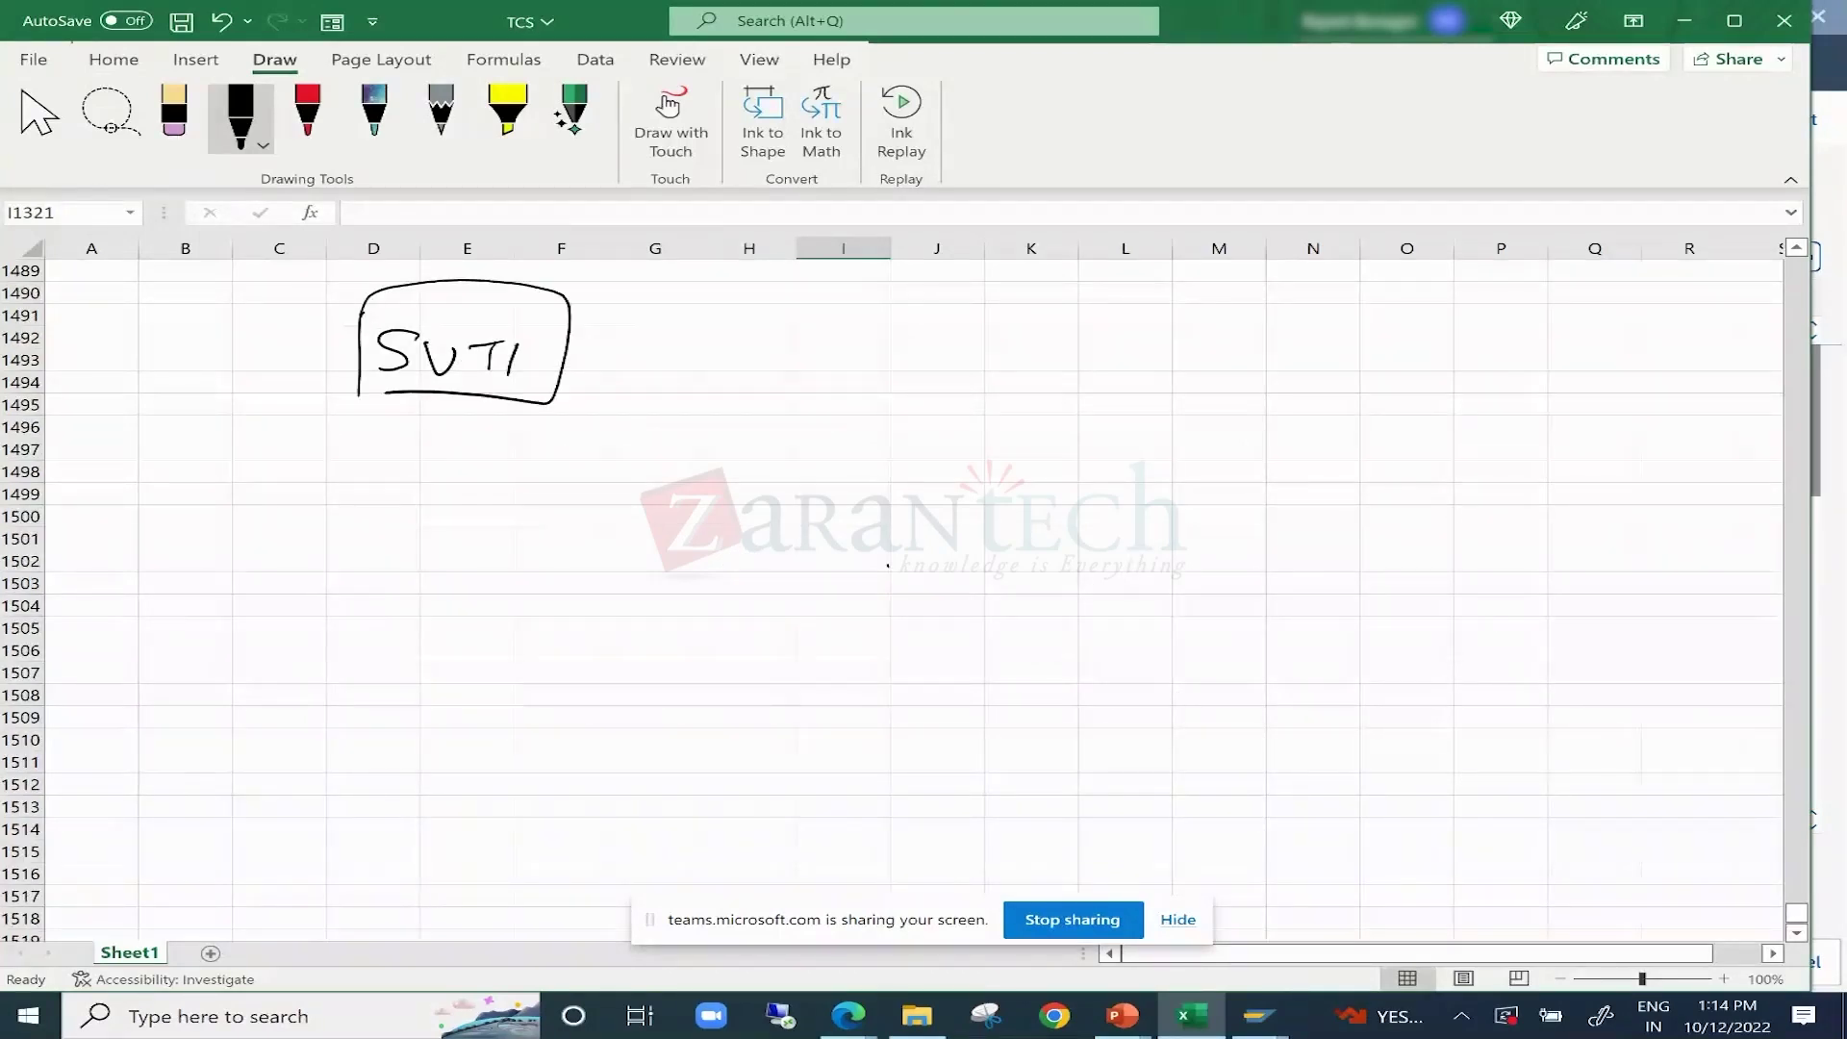
# Finish handwriting "SUT4" around row 1503 in columns I–J and draw a box around it.
pyautogui.moveTo(895, 560)
pyautogui.mouseDown()
pyautogui.moveTo(872, 598)
pyautogui.moveTo(928, 566)
pyautogui.mouseUp()
pyautogui.moveTo(935, 569); pyautogui.dragTo(961, 566)
pyautogui.moveTo(951, 569); pyautogui.dragTo(951, 594)
pyautogui.moveTo(987, 569); pyautogui.dragTo(1001, 616)
pyautogui.moveTo(852, 620); pyautogui.dragTo(991, 647)
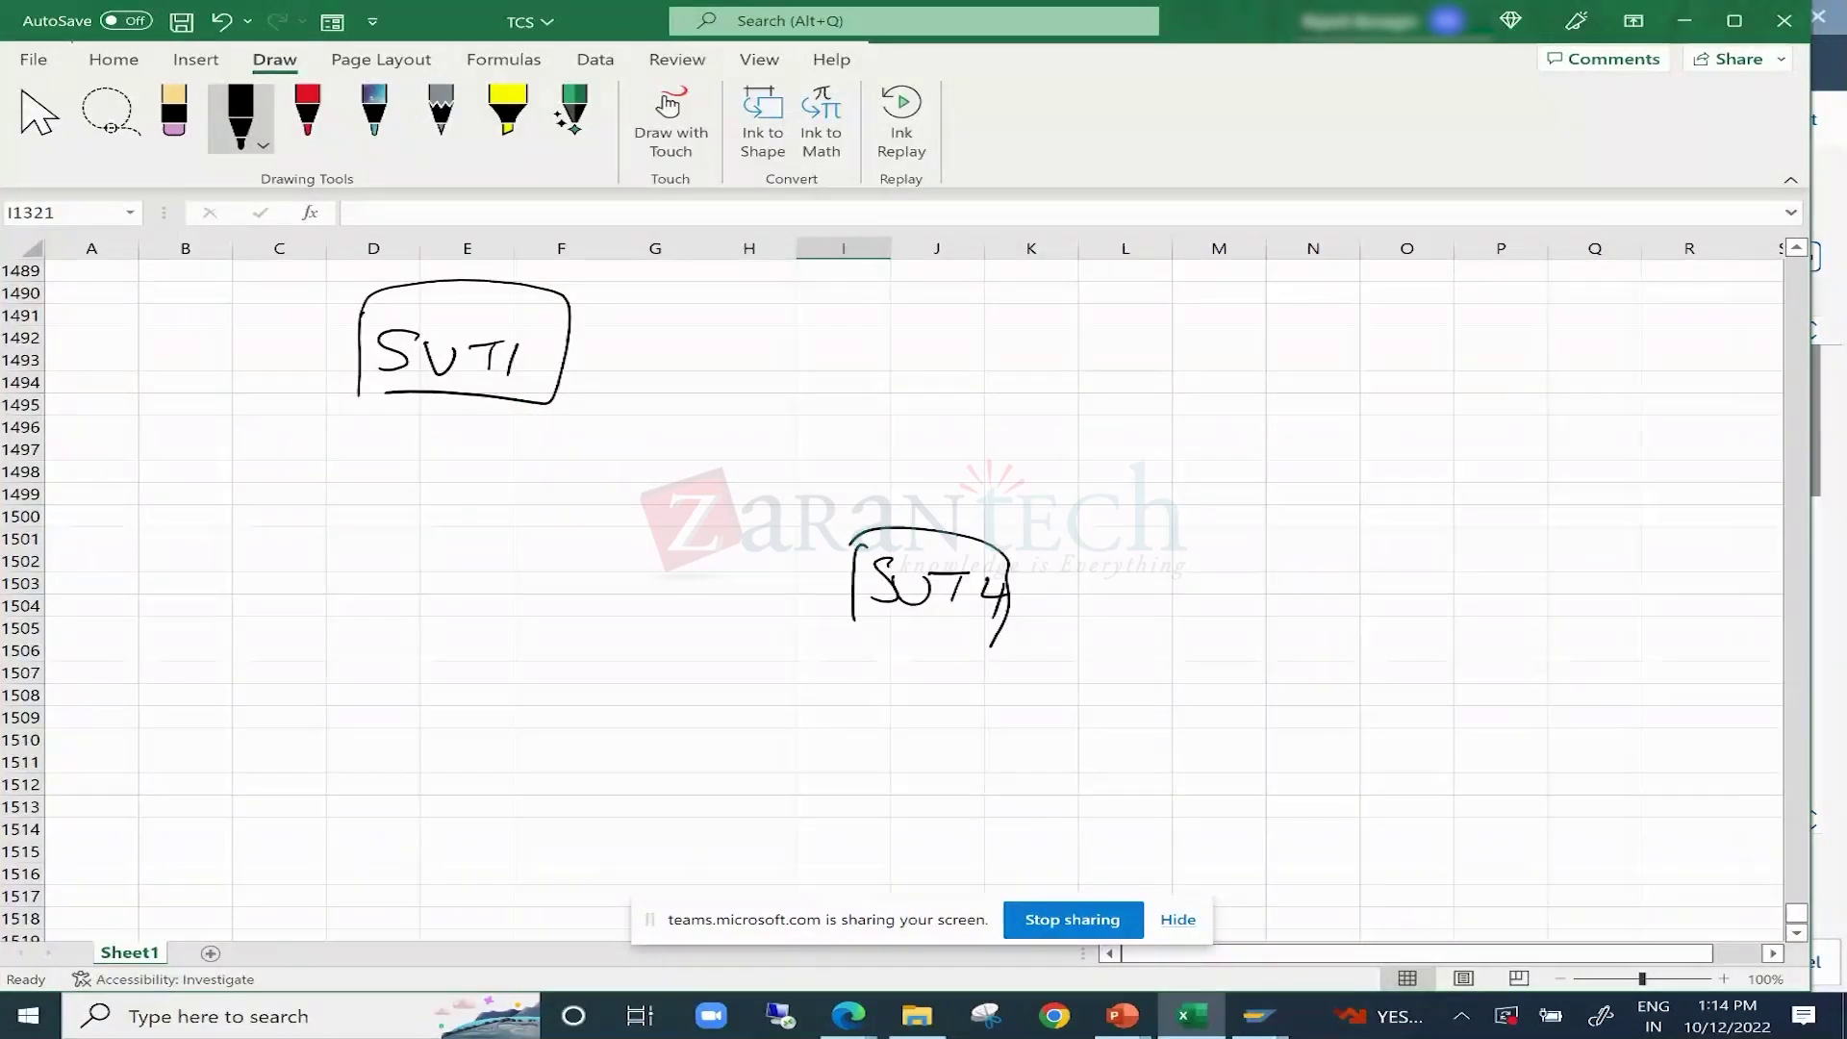
pyautogui.moveTo(842, 623); pyautogui.dragTo(1007, 602)
# Handwrite "M (K)" below the SUT1 box, underline the M, and draw an arrow labelled "Leading" from it to SUT4.
pyautogui.moveTo(421, 445); pyautogui.dragTo(498, 469)
pyautogui.moveTo(520, 439); pyautogui.dragTo(522, 464)
pyautogui.moveTo(545, 438); pyautogui.dragTo(558, 459)
pyautogui.moveTo(567, 431); pyautogui.dragTo(567, 486)
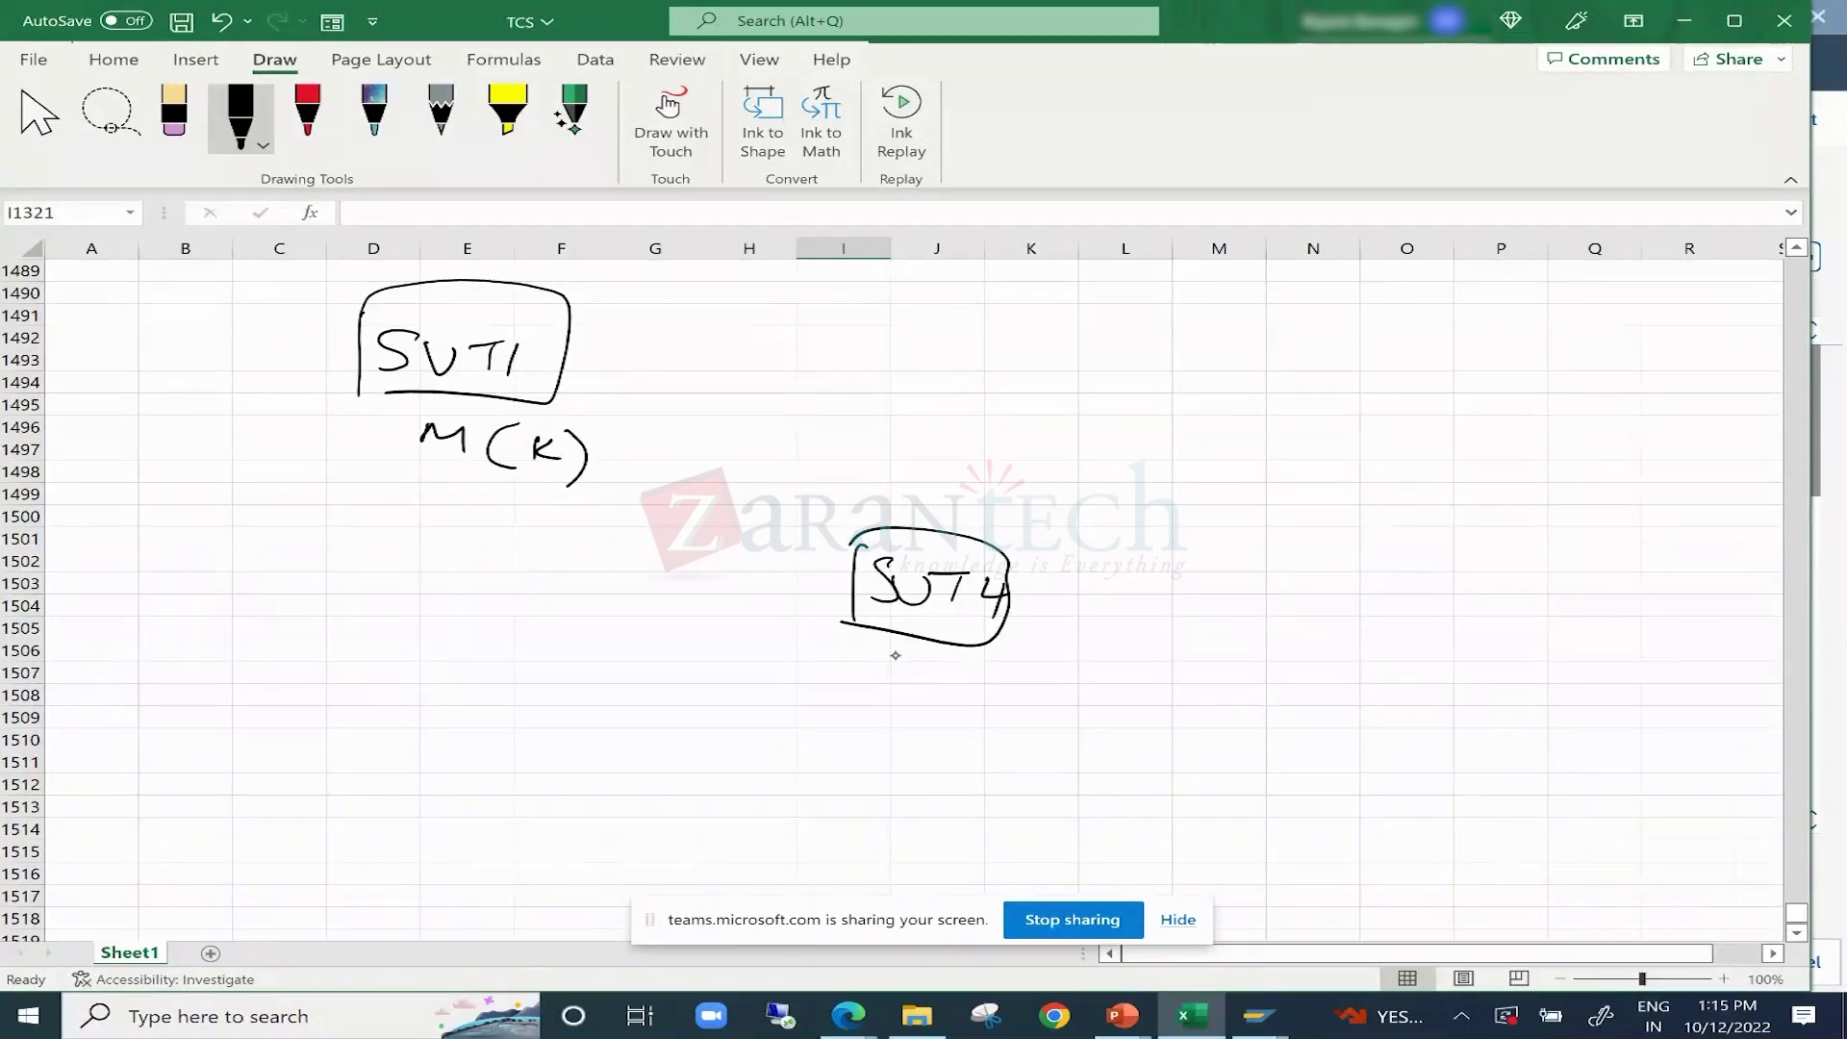
pyautogui.moveTo(470, 479)
pyautogui.mouseDown()
pyautogui.moveTo(454, 552)
pyautogui.moveTo(789, 604)
pyautogui.mouseUp()
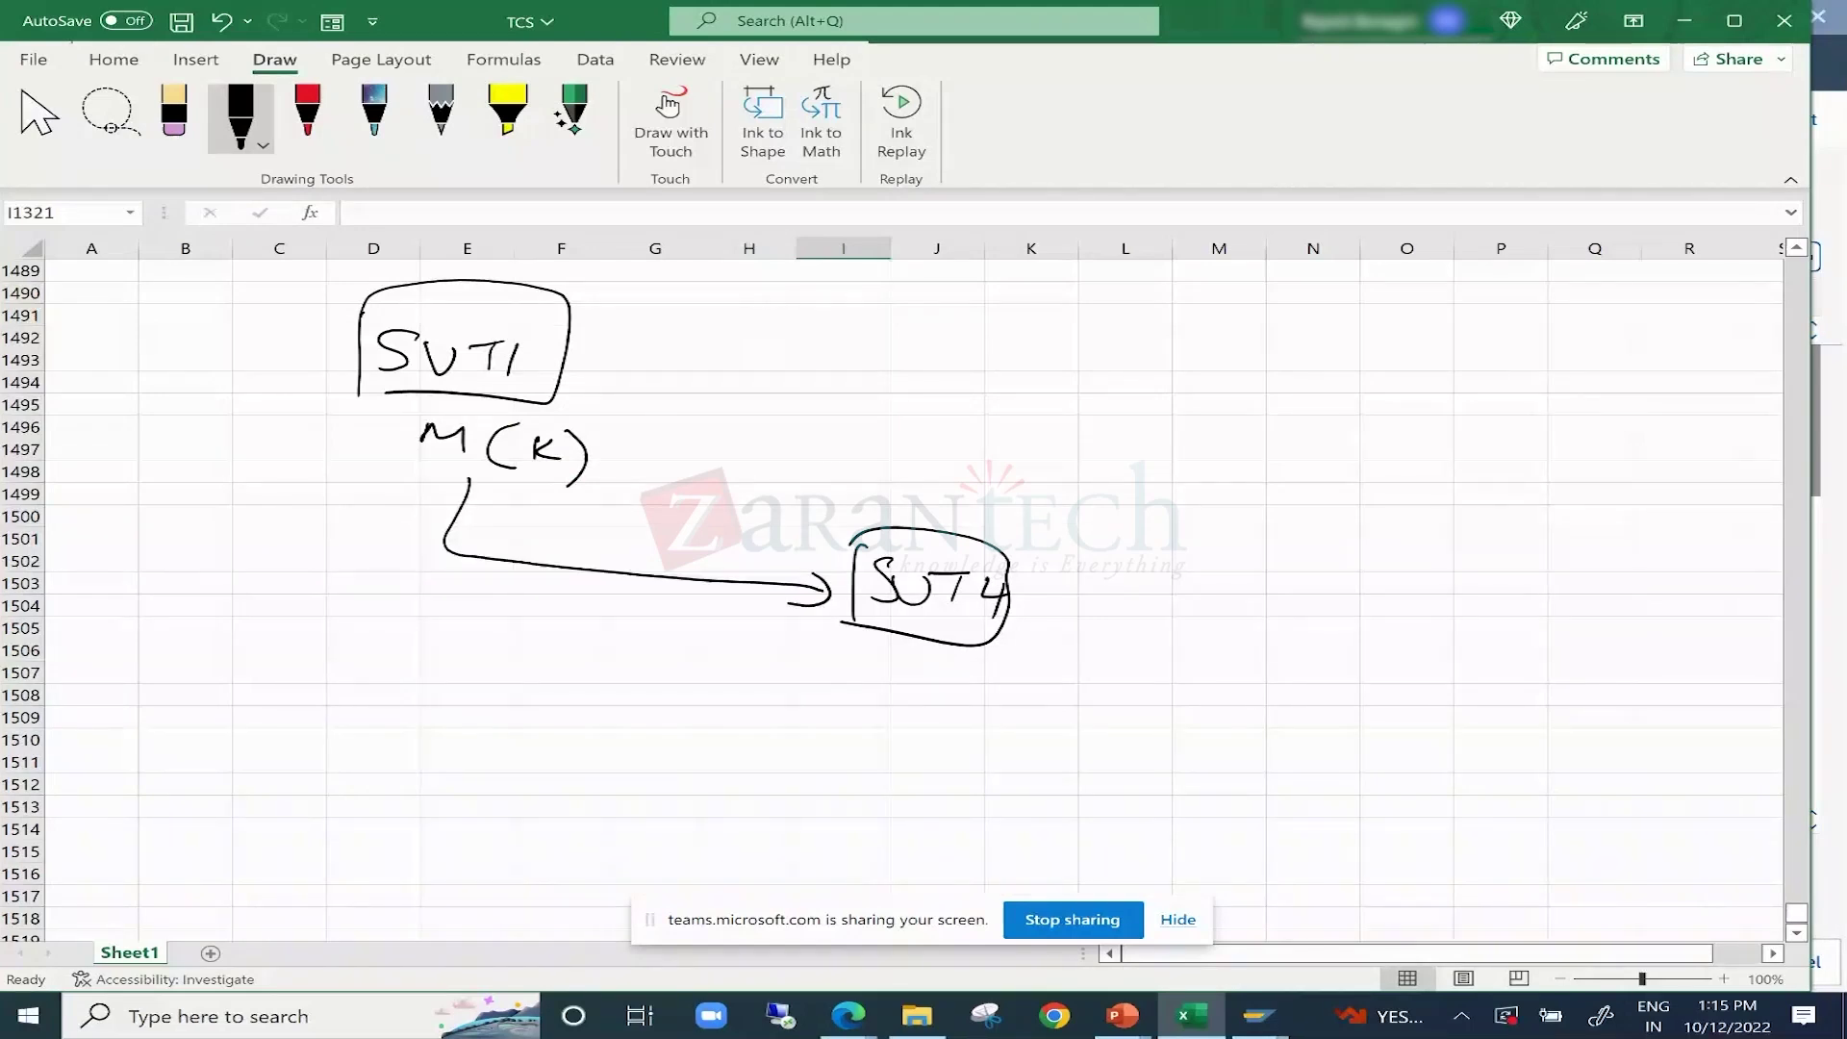
pyautogui.moveTo(516, 511)
pyautogui.mouseDown()
pyautogui.moveTo(519, 555)
pyautogui.moveTo(625, 556)
pyautogui.mouseUp()
pyautogui.moveTo(627, 554)
pyautogui.mouseDown()
pyautogui.moveTo(673, 550)
pyautogui.moveTo(673, 575)
pyautogui.mouseUp()
pyautogui.moveTo(415, 468); pyautogui.dragTo(477, 467)
# Handwrite "M (K)" below the SUT4 box.
pyautogui.moveTo(890, 703)
pyautogui.mouseDown()
pyautogui.moveTo(914, 675)
pyautogui.moveTo(940, 702)
pyautogui.moveTo(1008, 710)
pyautogui.mouseUp()
pyautogui.moveTo(1021, 687)
pyautogui.mouseDown()
pyautogui.moveTo(1028, 710)
pyautogui.moveTo(989, 713)
pyautogui.mouseUp()
pyautogui.moveTo(1046, 672); pyautogui.dragTo(1061, 731)
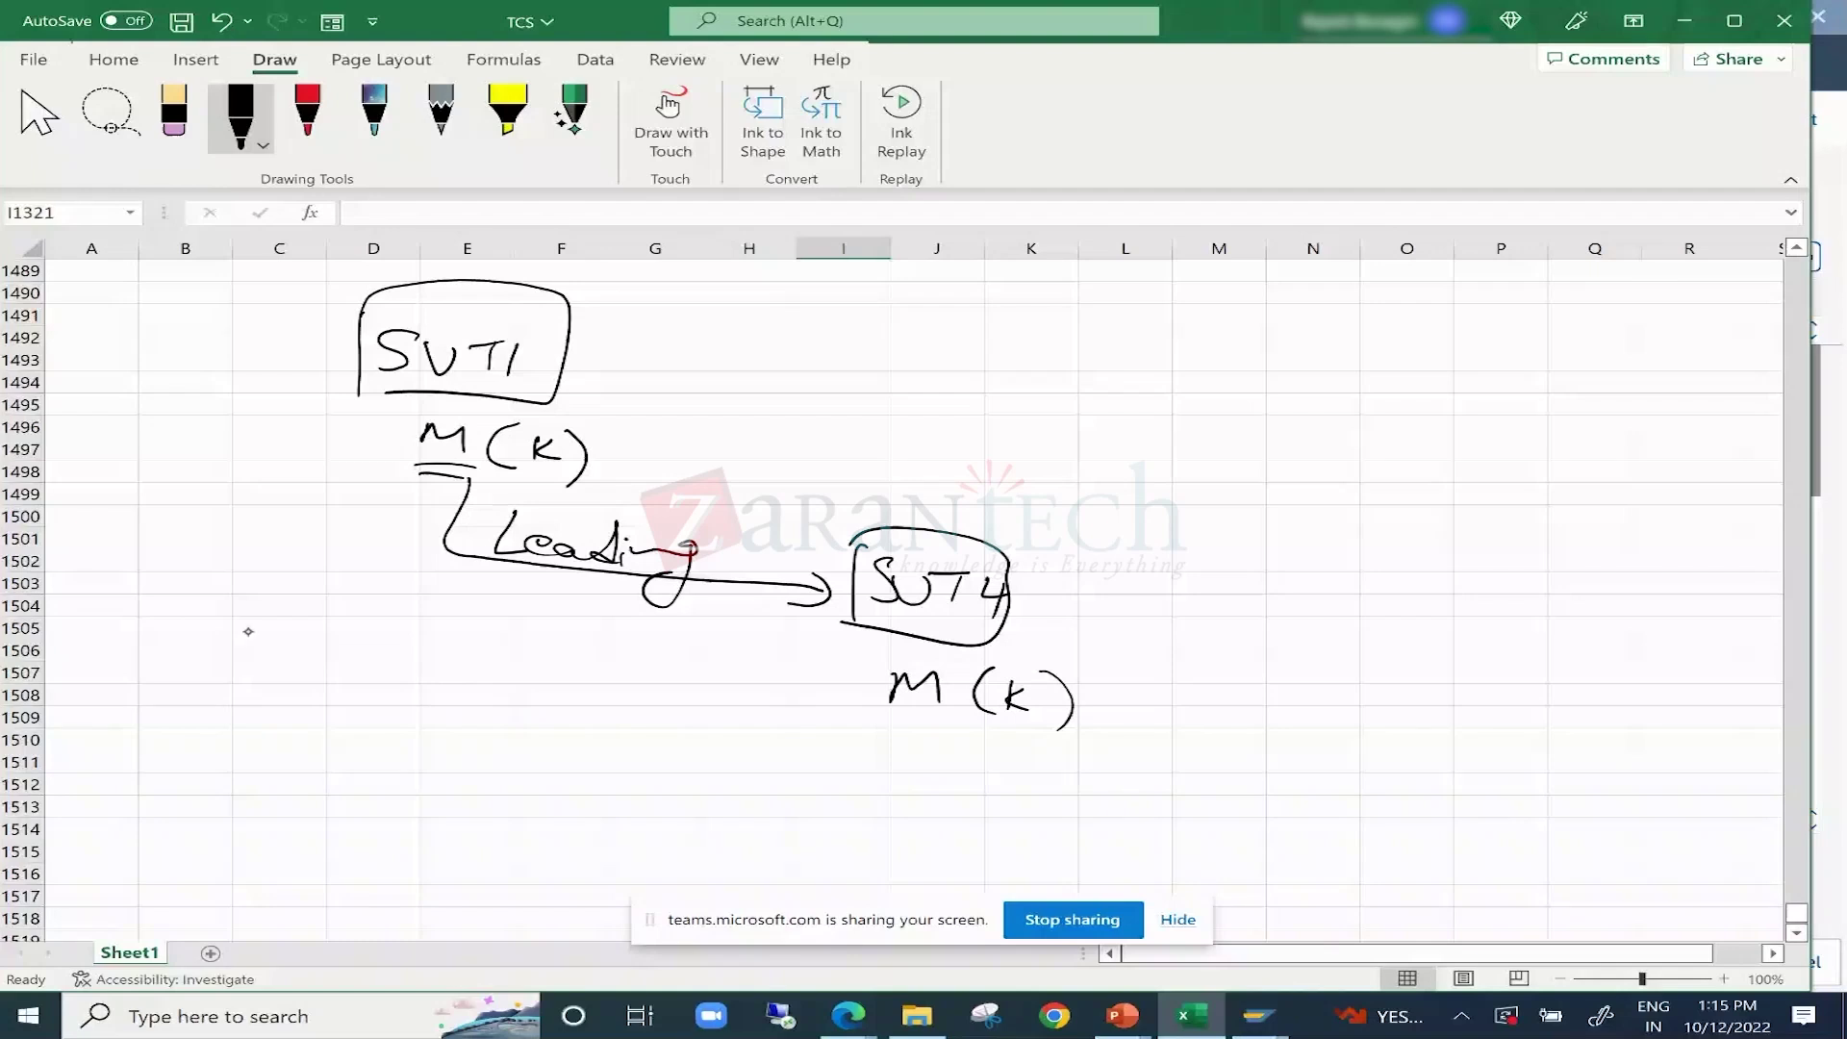
# Handwrite "SUT3" around row 1506 in columns C–D, box it, and write "T001W" beneath the box.
pyautogui.moveTo(283, 631)
pyautogui.mouseDown()
pyautogui.moveTo(256, 655)
pyautogui.moveTo(330, 636)
pyautogui.mouseUp()
pyautogui.moveTo(341, 639); pyautogui.dragTo(368, 638)
pyautogui.moveTo(355, 641); pyautogui.dragTo(357, 664)
pyautogui.moveTo(375, 641); pyautogui.dragTo(382, 679)
pyautogui.moveTo(258, 599)
pyautogui.mouseDown()
pyautogui.moveTo(435, 700)
pyautogui.moveTo(255, 679)
pyautogui.mouseUp()
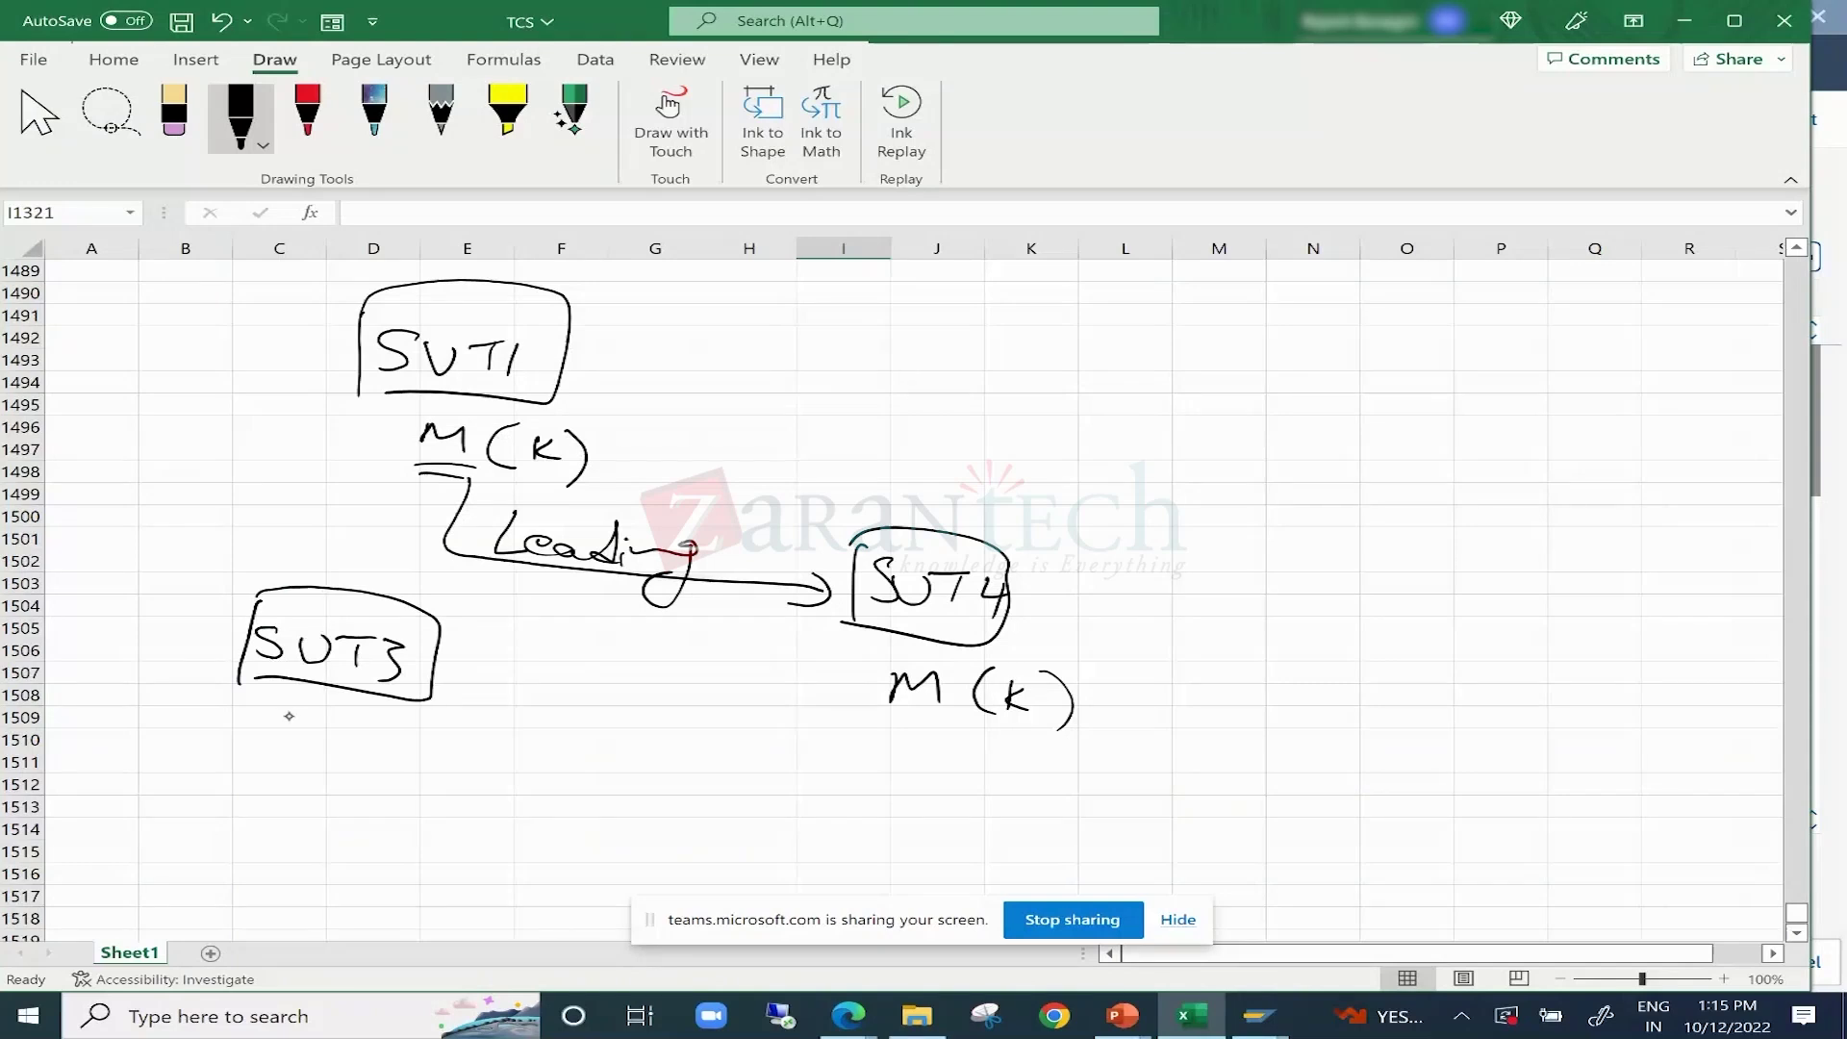
pyautogui.moveTo(249, 714)
pyautogui.mouseDown()
pyautogui.moveTo(279, 744)
pyautogui.moveTo(344, 753)
pyautogui.mouseUp()
pyautogui.moveTo(374, 728)
pyautogui.mouseDown()
pyautogui.moveTo(389, 754)
pyautogui.moveTo(423, 733)
pyautogui.mouseUp()
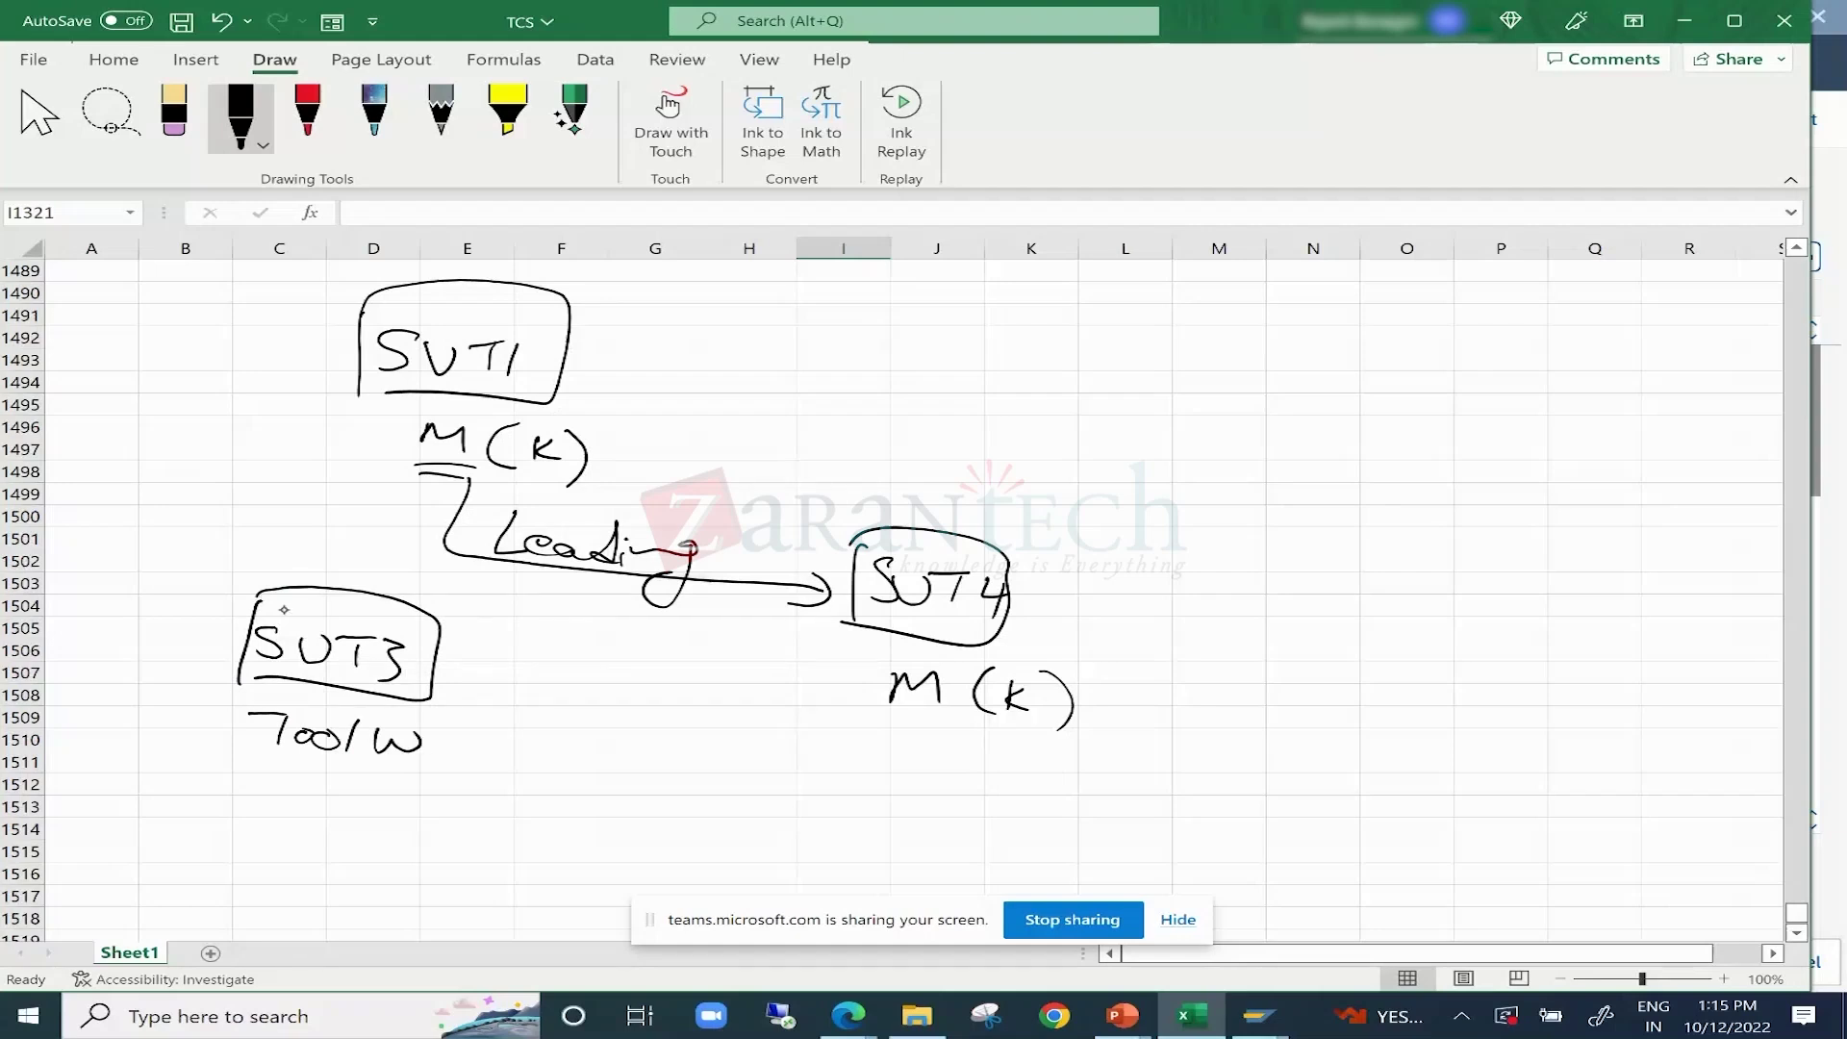
# Retrace the SUT4 box and branch an arrow to SUT3 labelled "Quali", underlined twice.
pyautogui.moveTo(863, 539); pyautogui.dragTo(864, 657)
pyautogui.moveTo(854, 538); pyautogui.dragTo(861, 628)
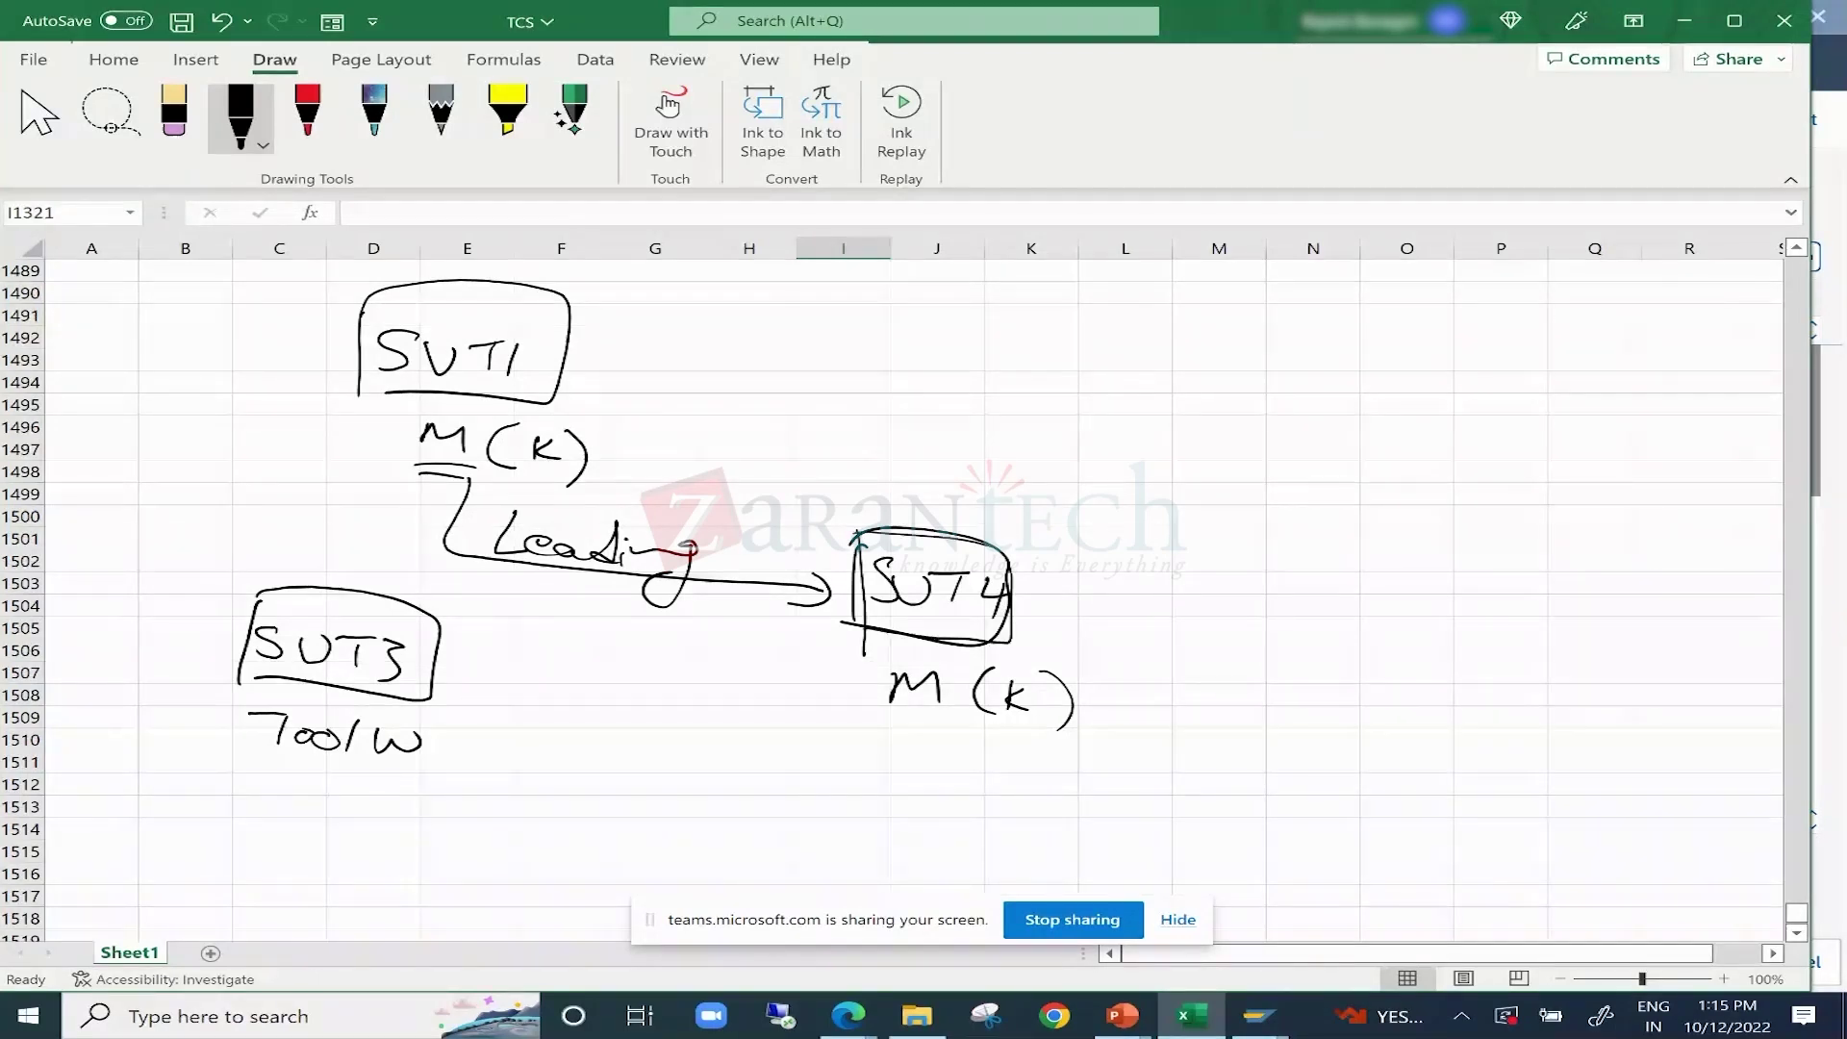
pyautogui.moveTo(496, 558); pyautogui.dragTo(419, 577)
pyautogui.moveTo(548, 595); pyautogui.dragTo(548, 623)
pyautogui.moveTo(568, 598)
pyautogui.mouseDown()
pyautogui.moveTo(570, 625)
pyautogui.moveTo(683, 632)
pyautogui.mouseUp()
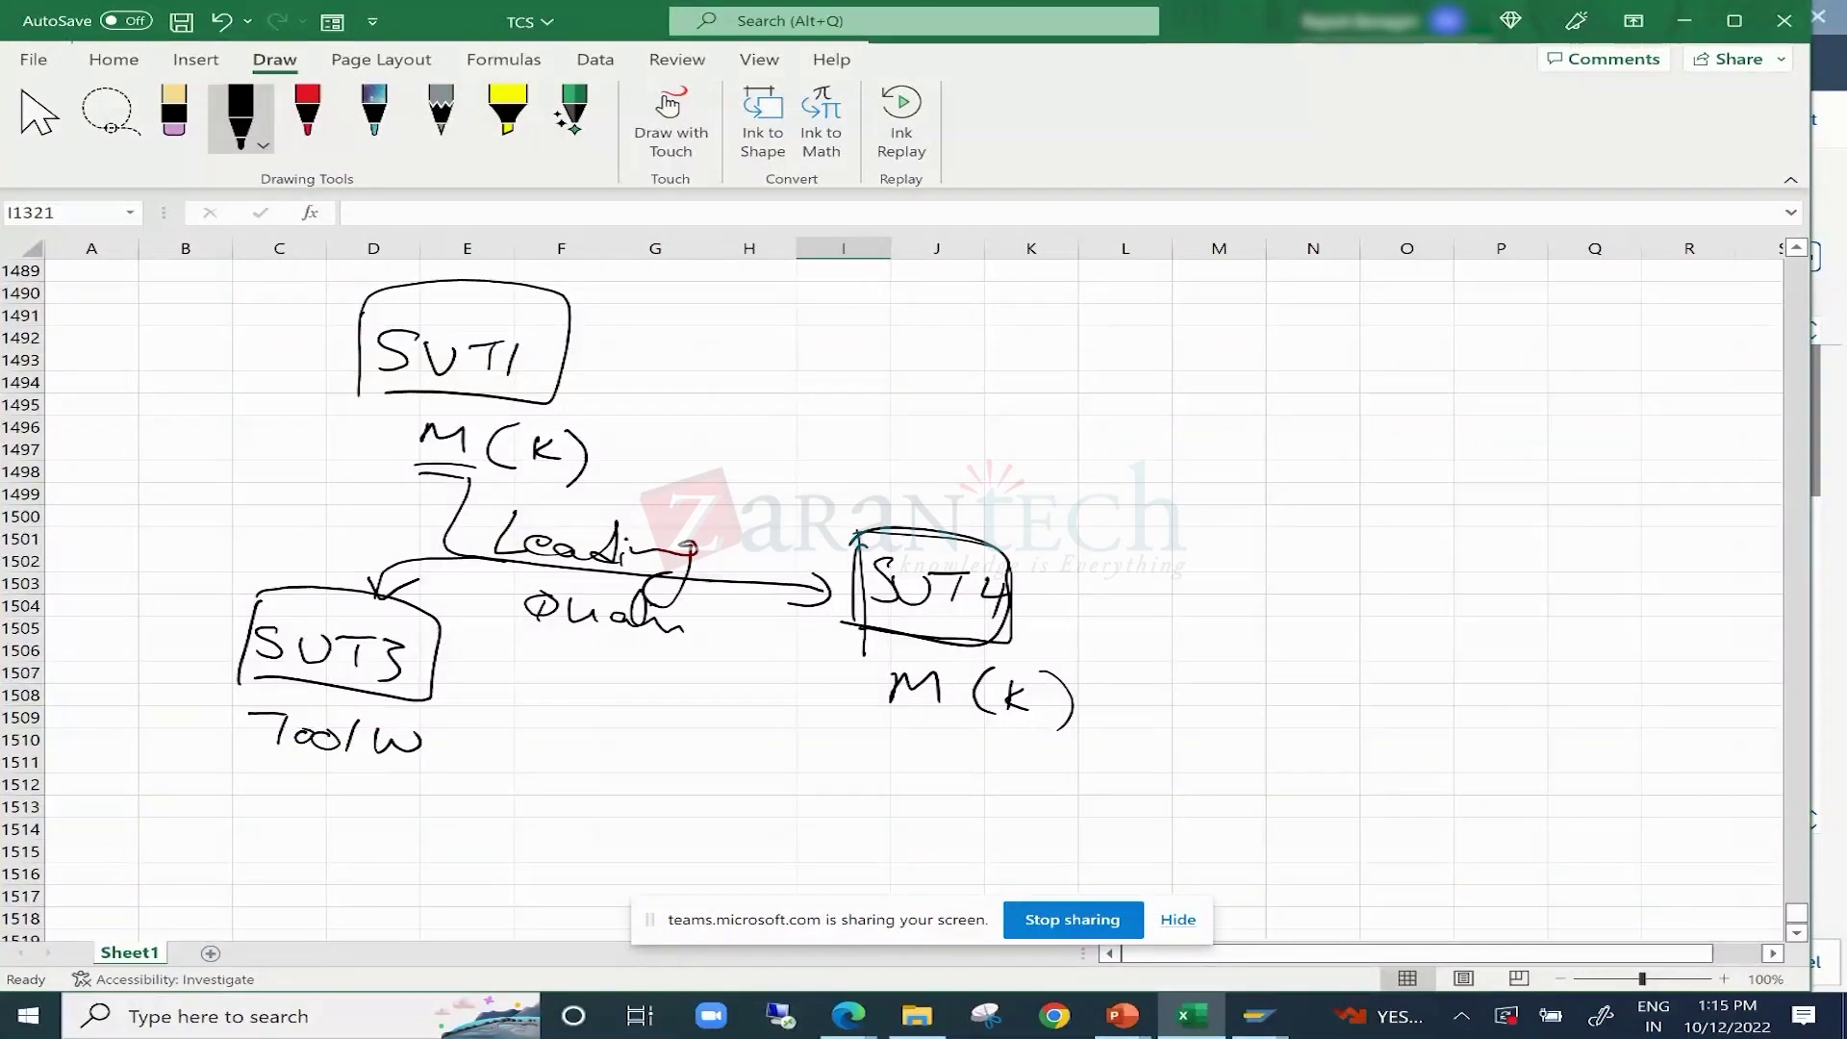
pyautogui.moveTo(526, 630); pyautogui.dragTo(663, 635)
pyautogui.moveTo(537, 638); pyautogui.dragTo(685, 662)
# Handwrite "werks (K)" below "M (K)" in the SUT4 field list.
pyautogui.moveTo(886, 729); pyautogui.dragTo(964, 760)
pyautogui.moveTo(972, 739); pyautogui.dragTo(1026, 785)
pyautogui.moveTo(1062, 758); pyautogui.dragTo(1088, 787)
pyautogui.moveTo(1098, 747); pyautogui.dragTo(1073, 828)
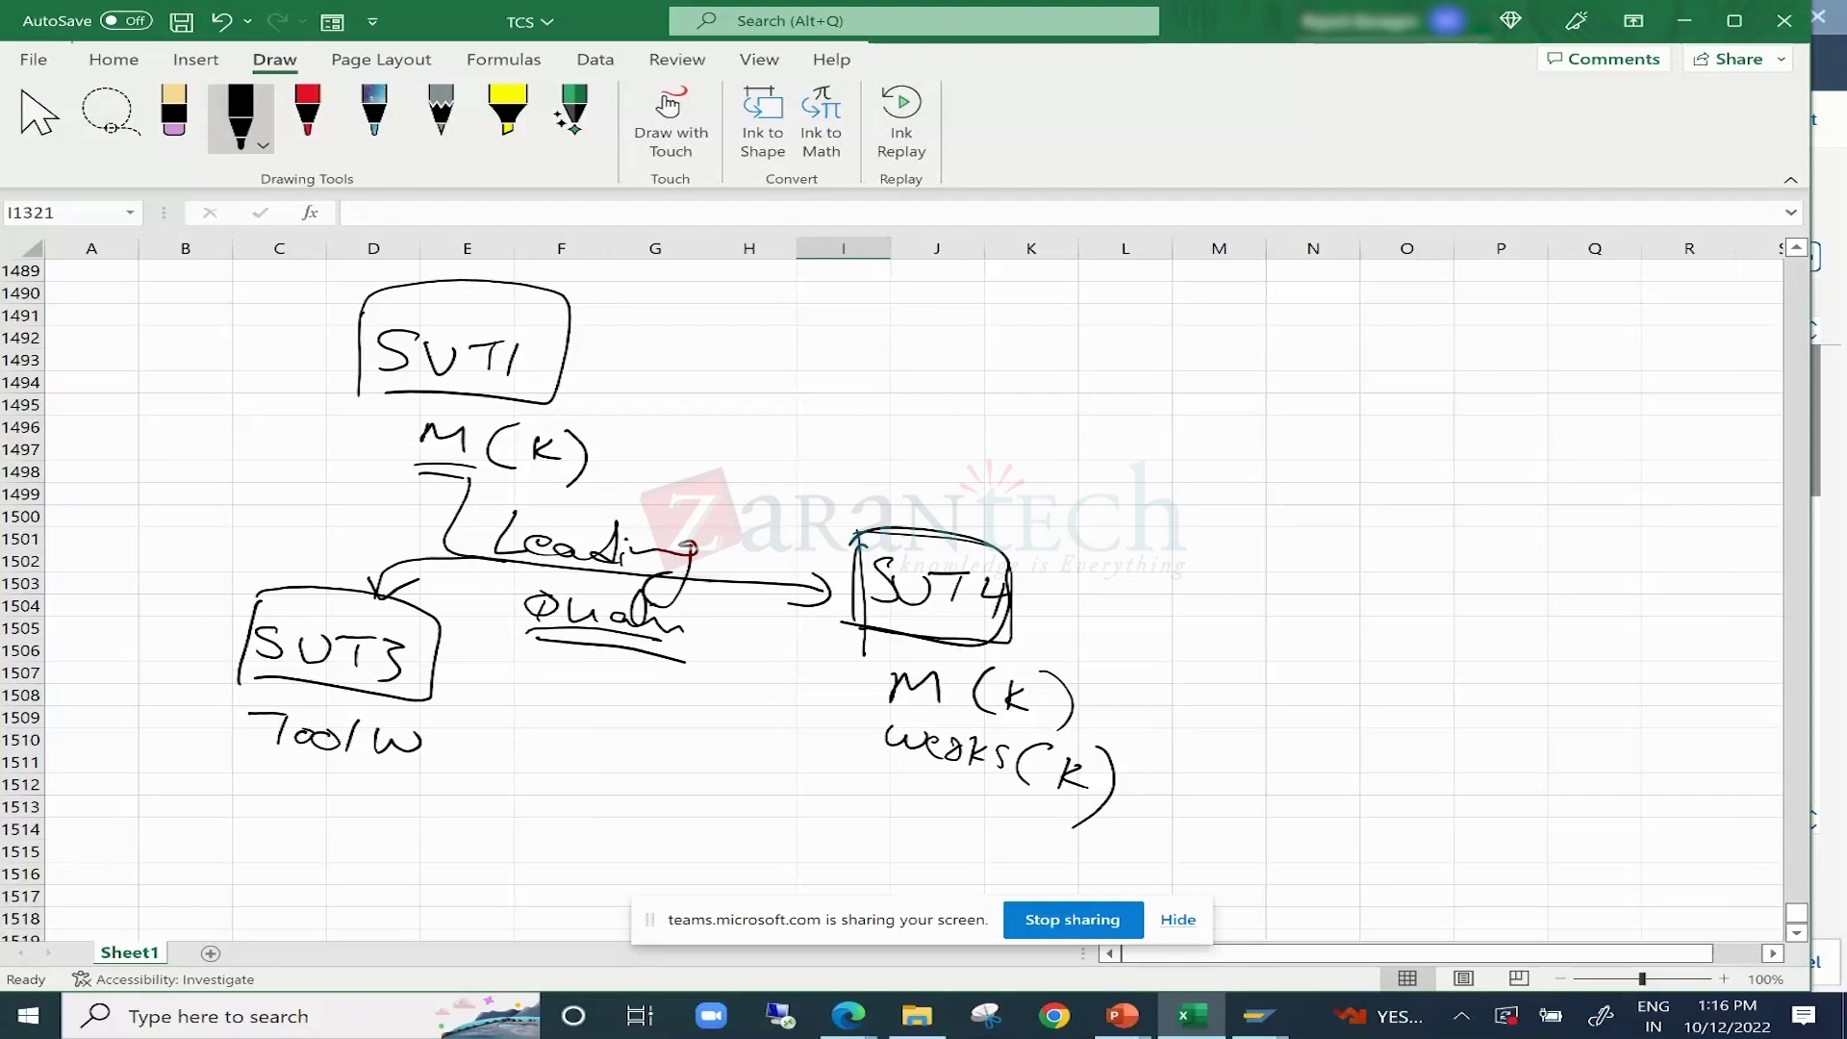
# Draw check marks above the SUT4 box and beside its "M (K)" and "werks (K)" entries.
pyautogui.moveTo(926, 507); pyautogui.dragTo(1061, 494)
pyautogui.scroll(-2, 1079, 527)
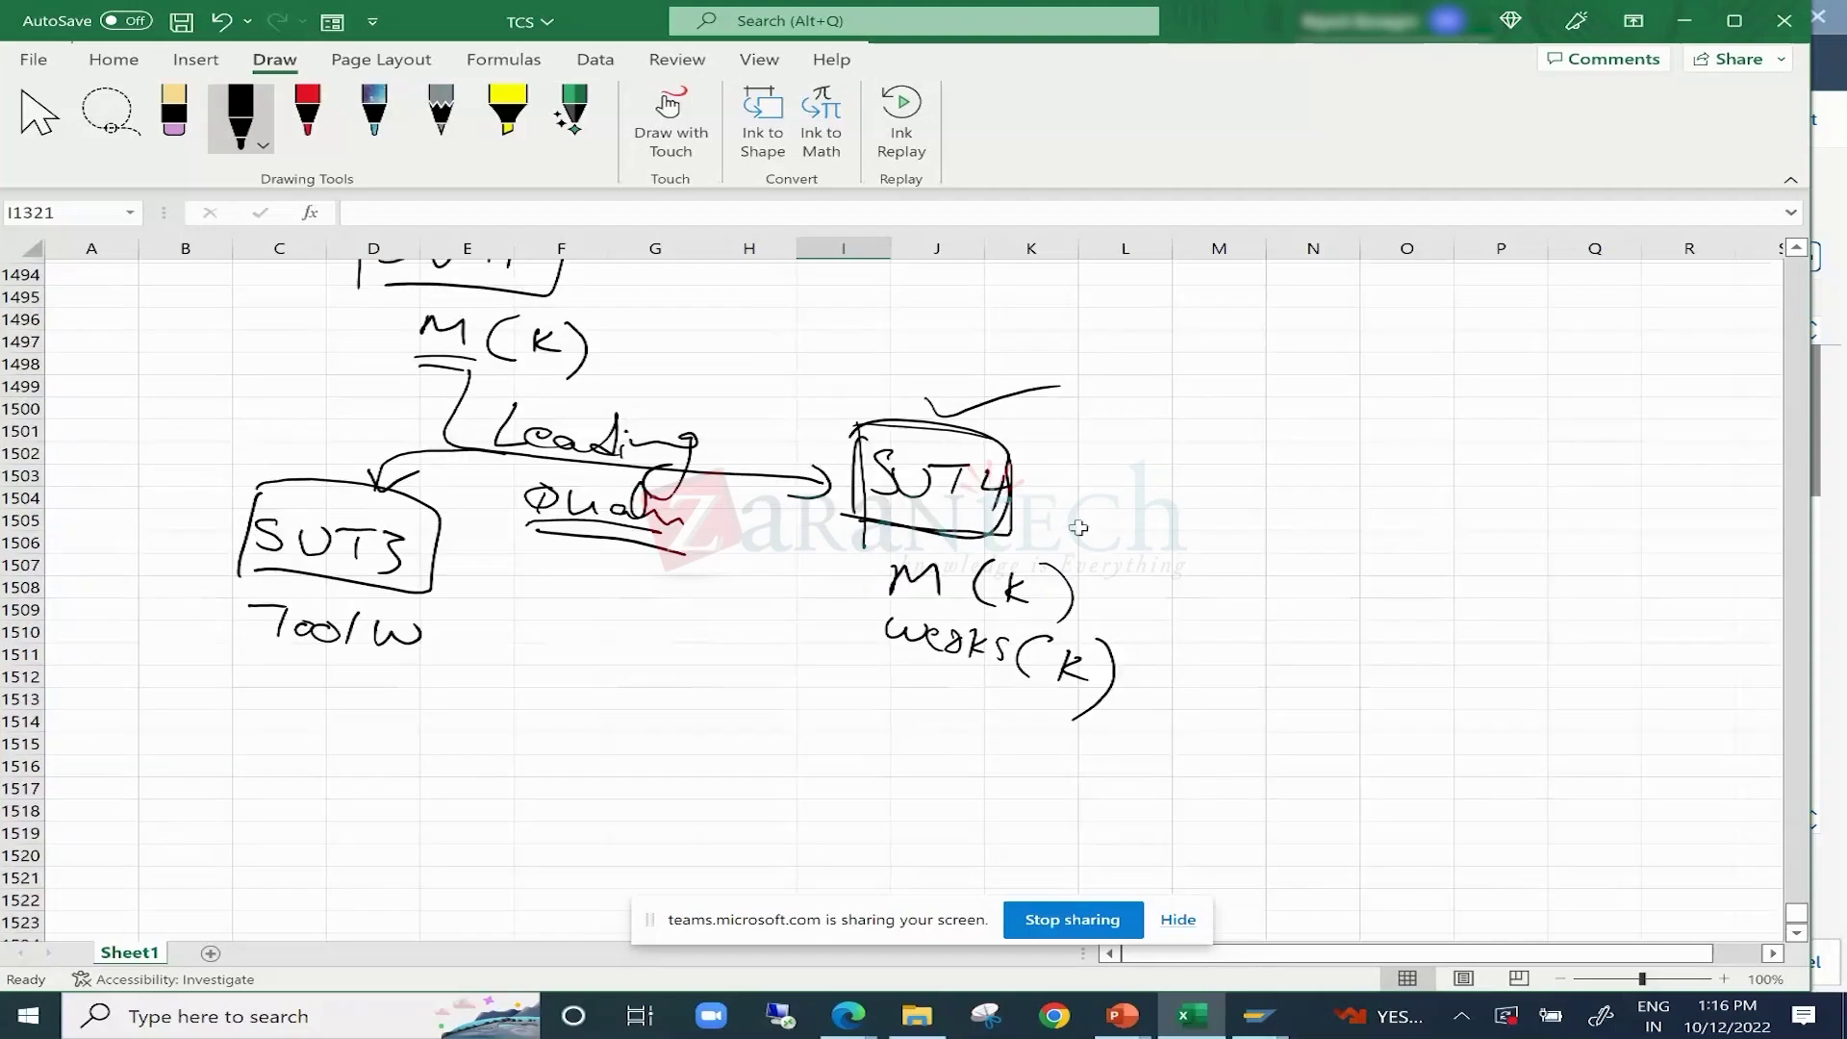
pyautogui.scroll(-1, 1079, 527)
pyautogui.scroll(2, 1078, 527)
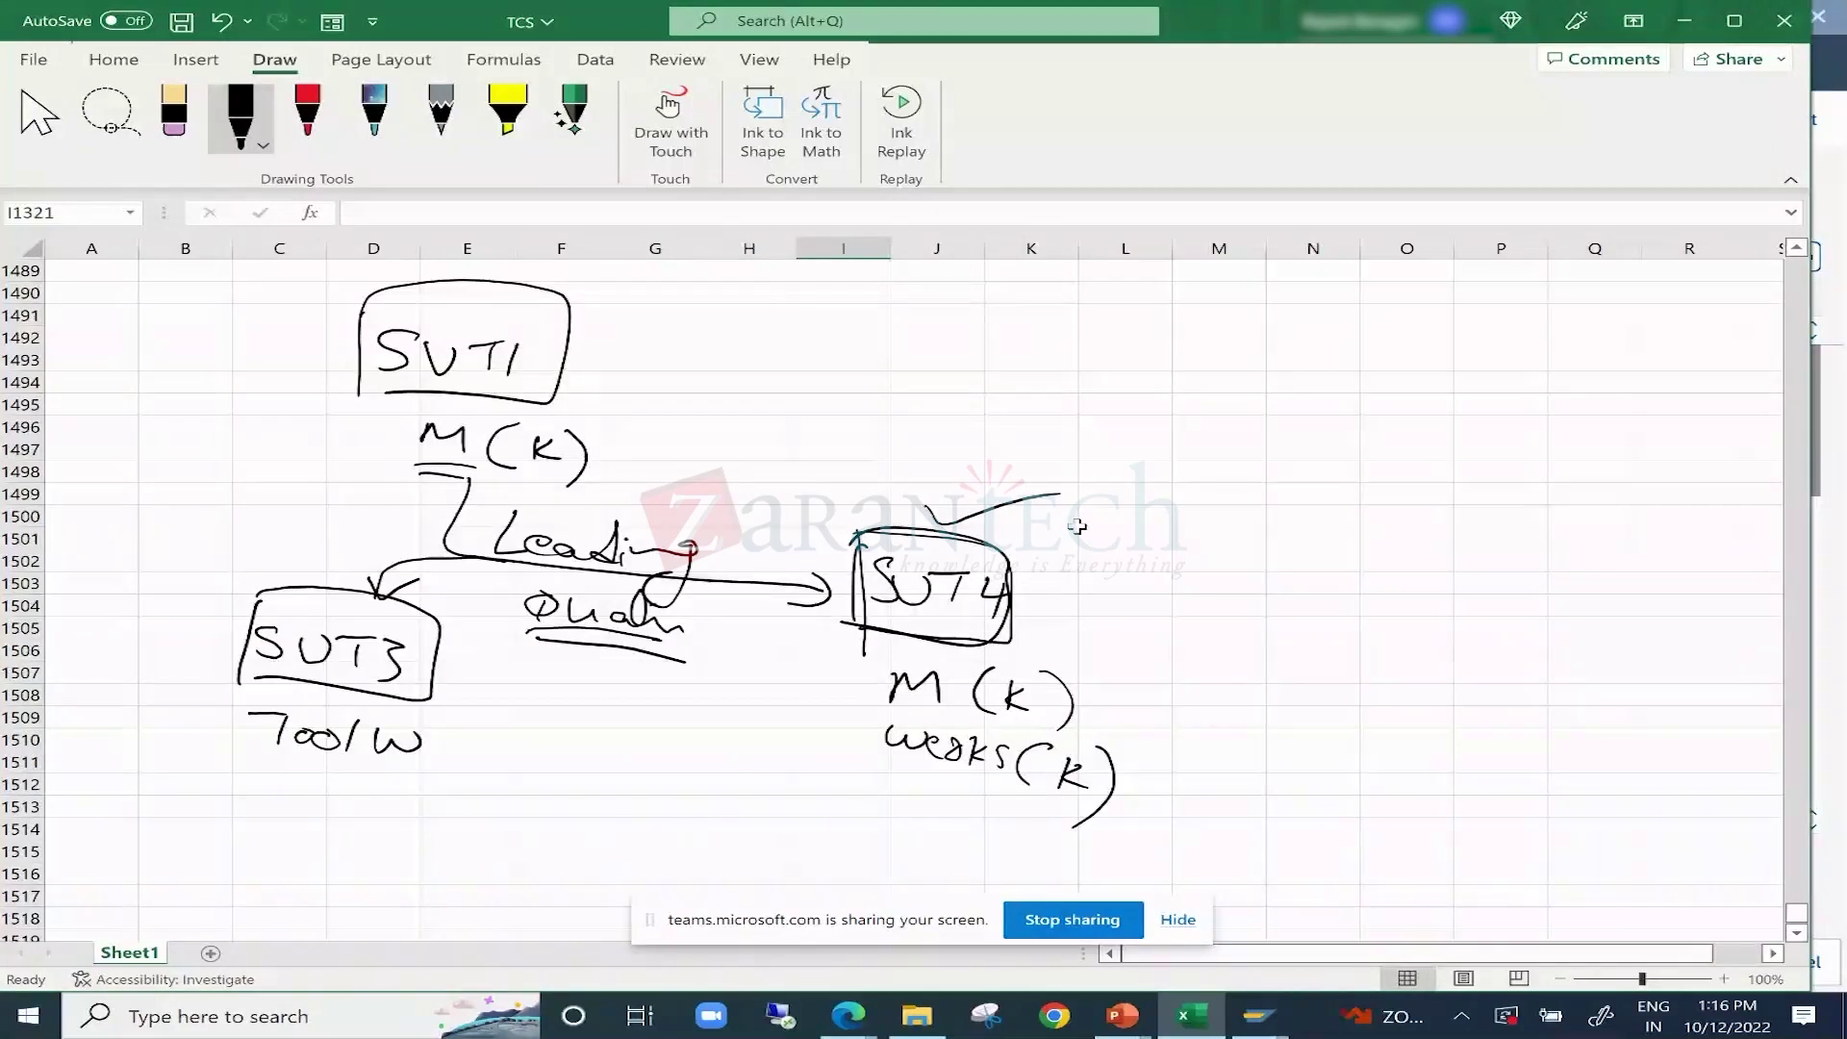
pyautogui.moveTo(919, 502); pyautogui.dragTo(1128, 473)
pyautogui.moveTo(1095, 685); pyautogui.dragTo(1208, 679)
pyautogui.moveTo(1145, 767); pyautogui.dragTo(1277, 736)
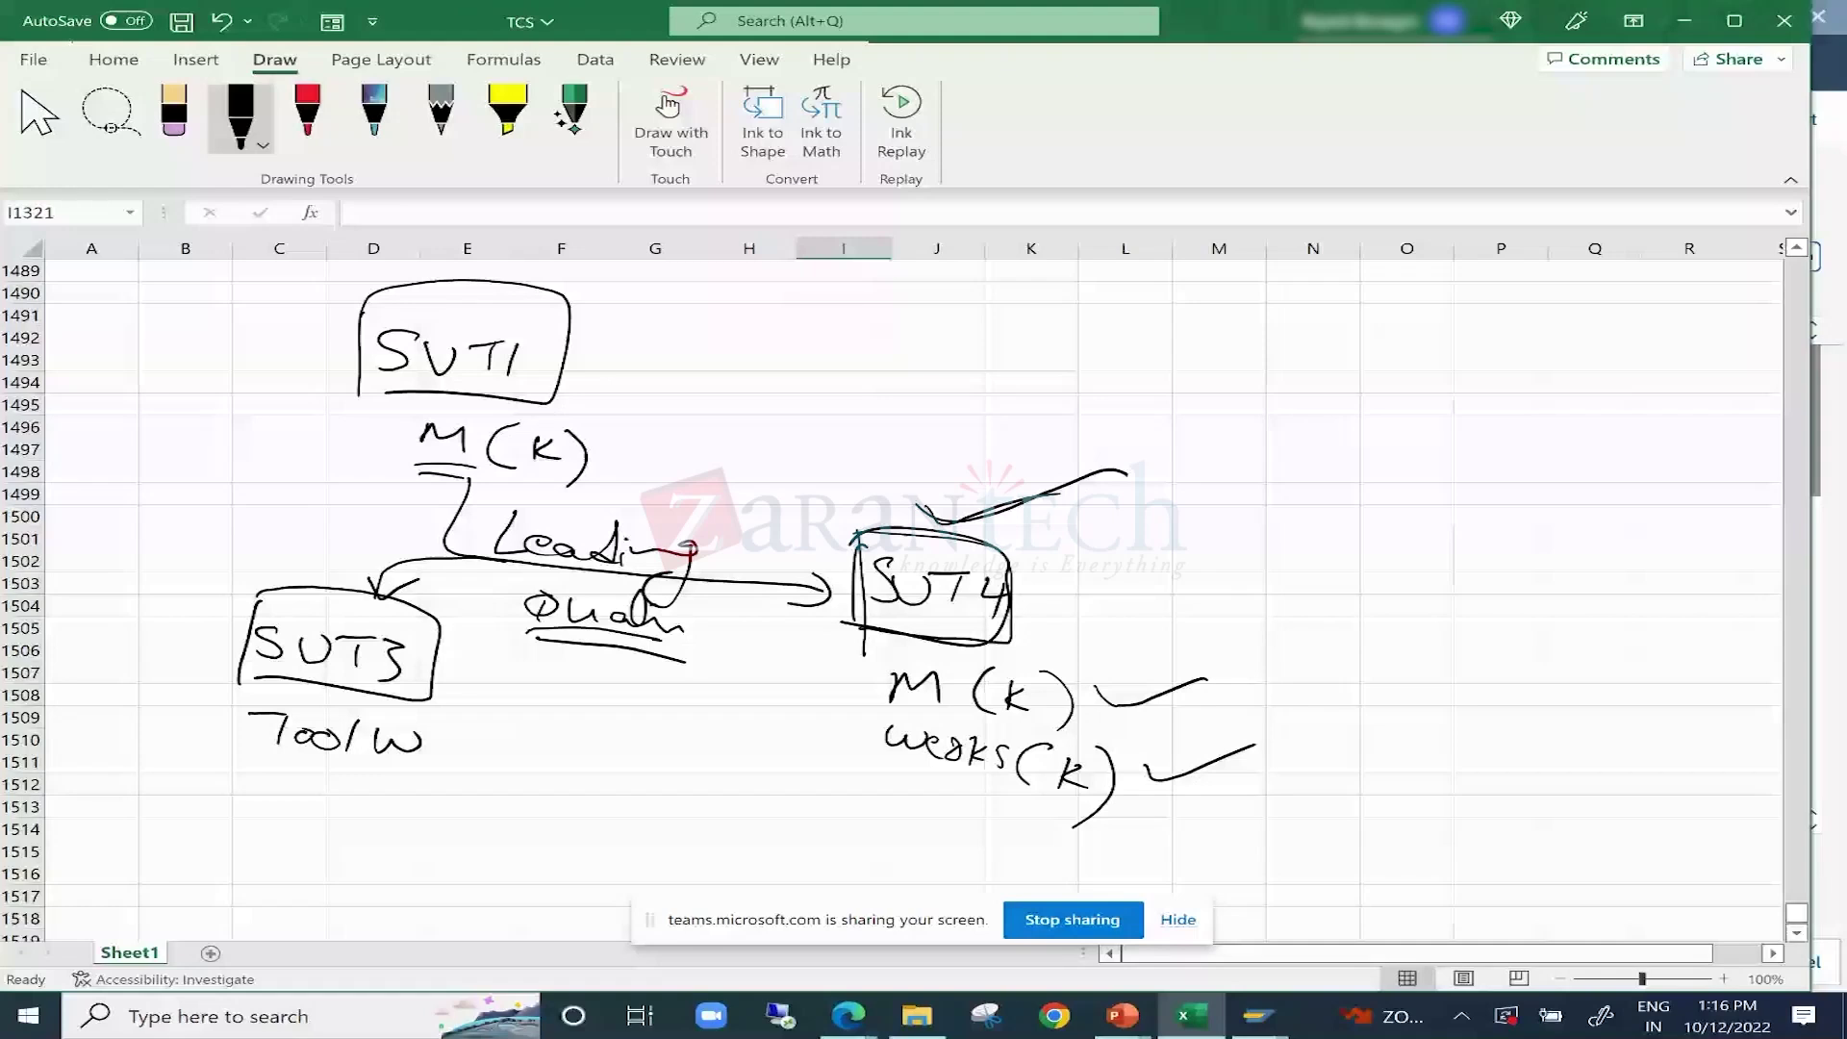
# Handwrite "ABC" and "X Plant Stat" as two more lines below "werks (K)" in the SUT4 list.
pyautogui.scroll(-1, 1362, 606)
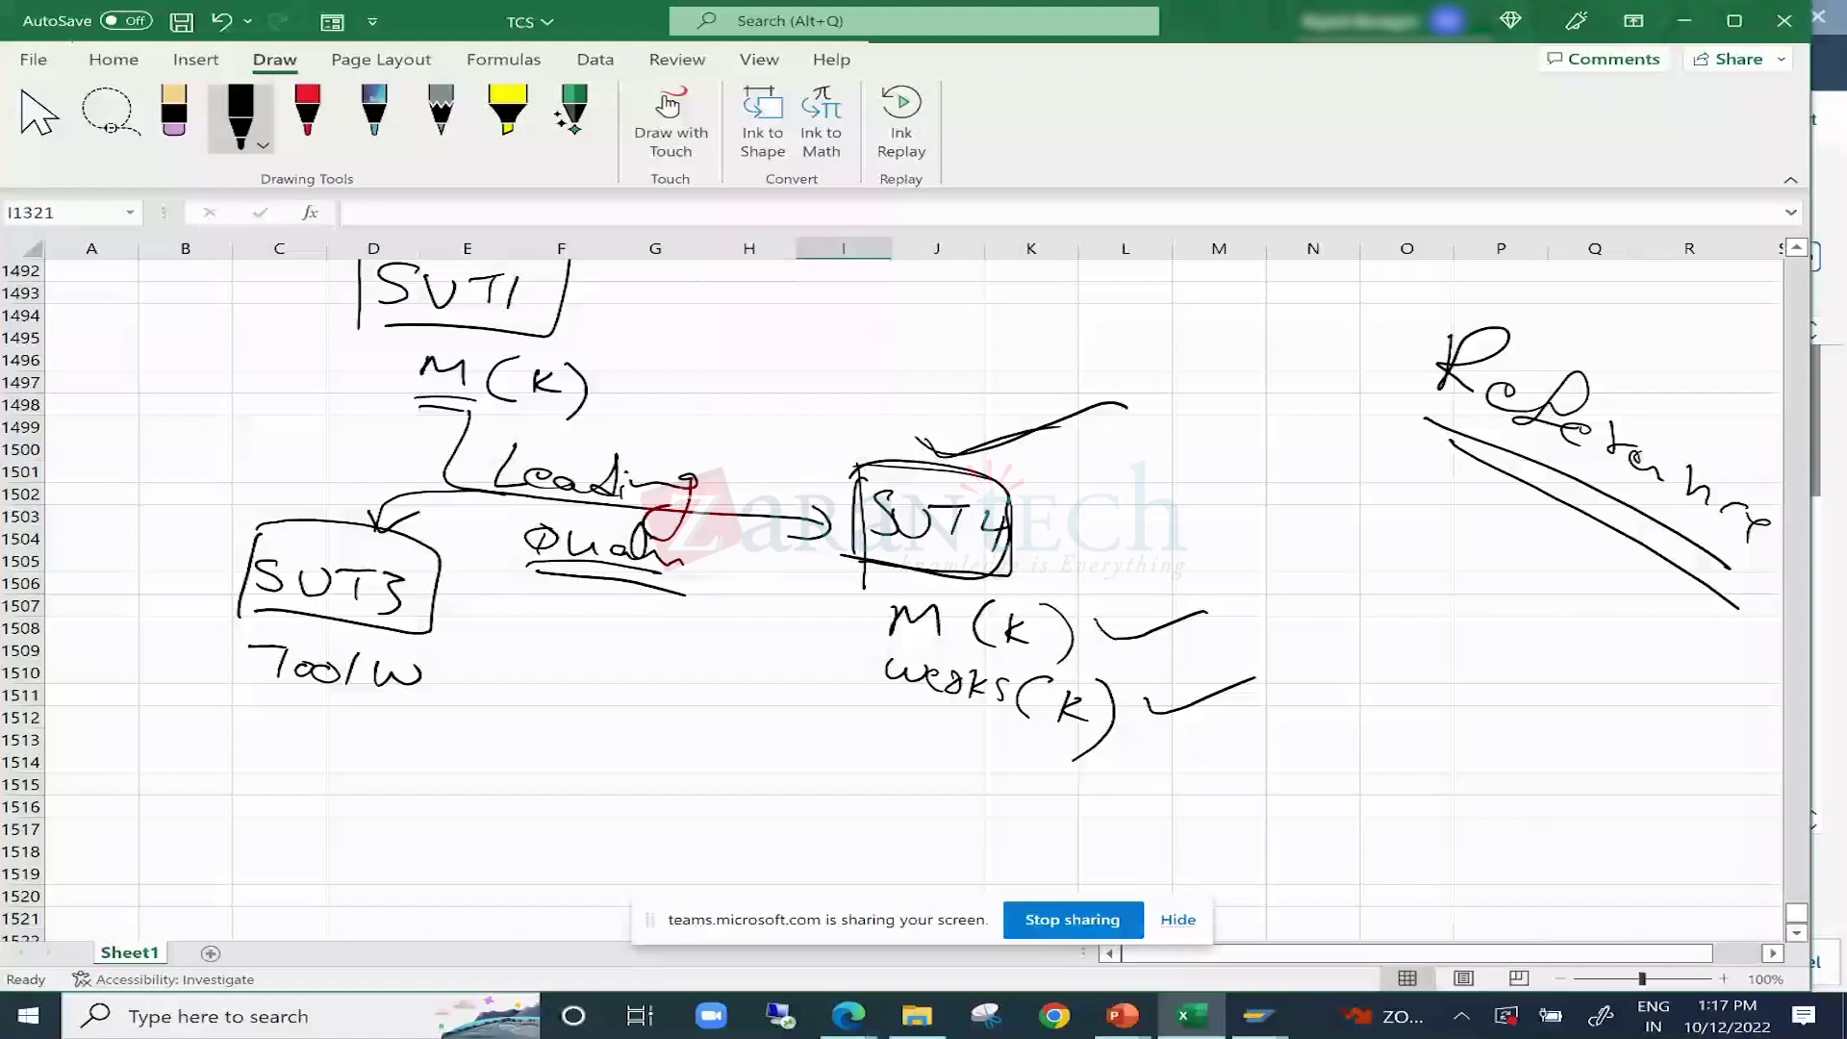
pyautogui.scroll(-2, 1082, 538)
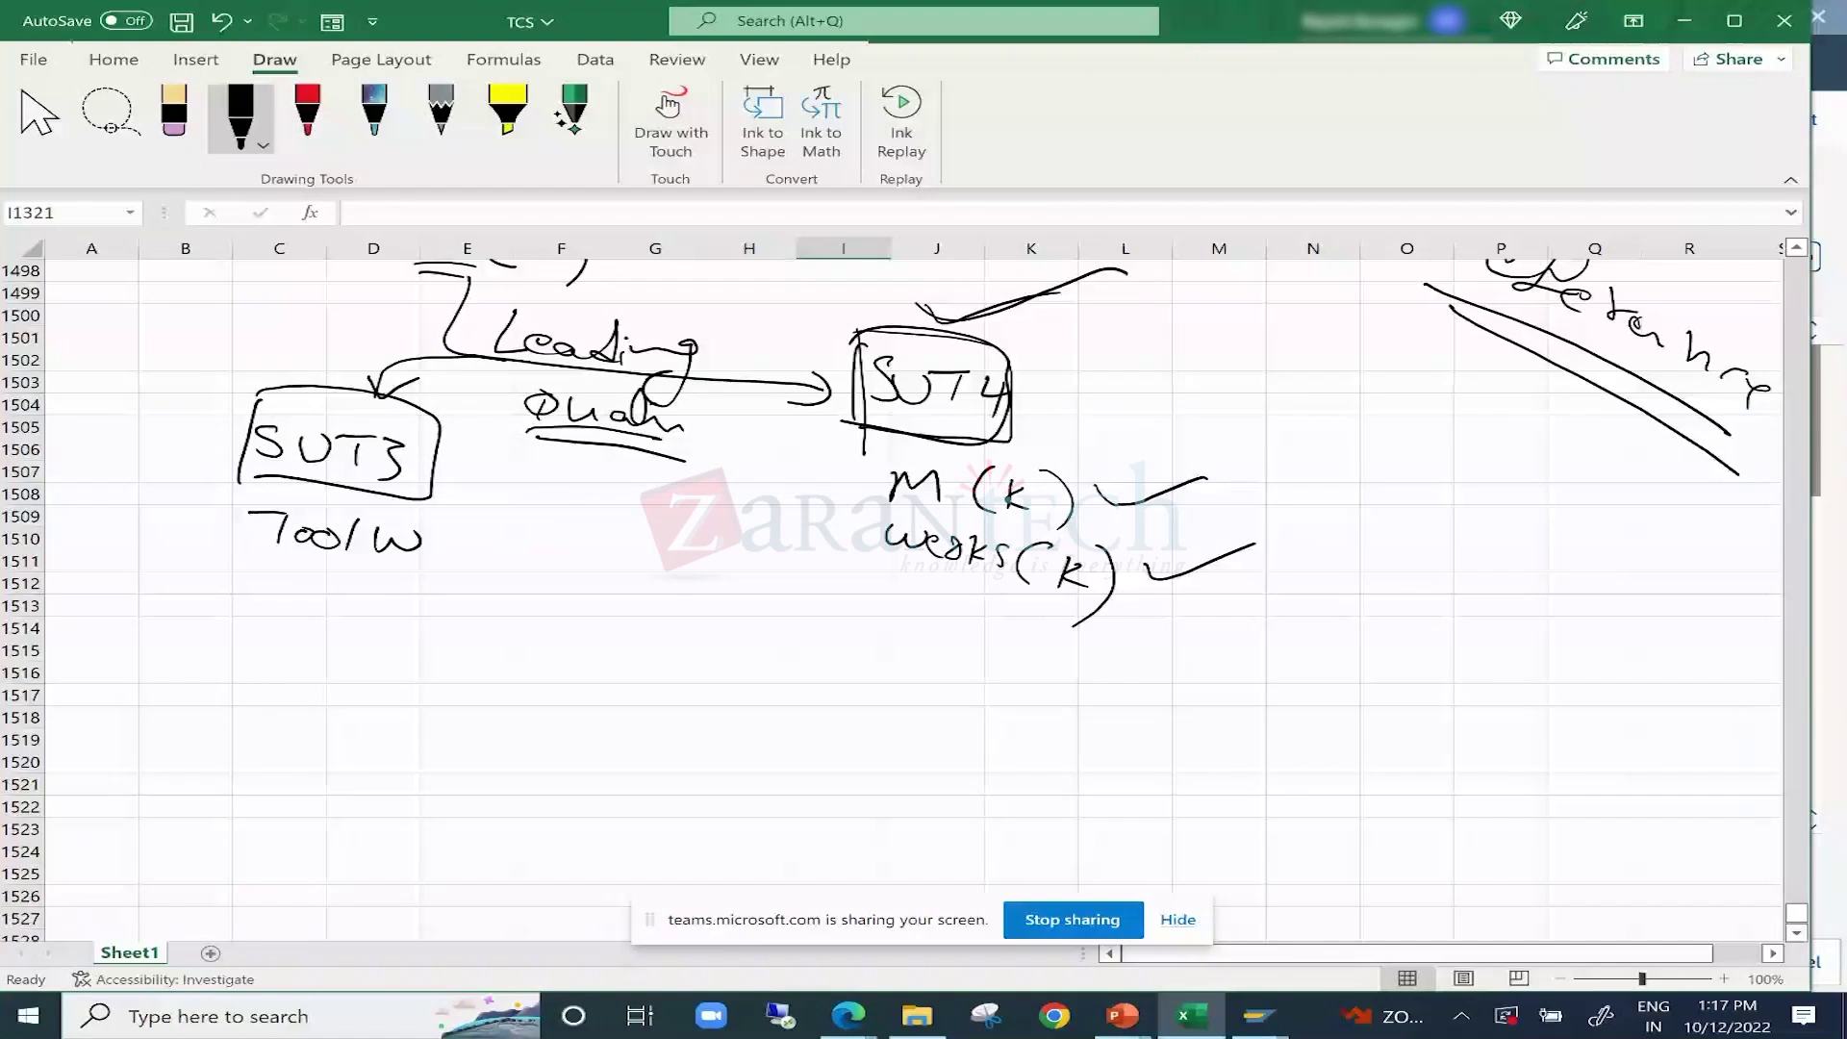
pyautogui.moveTo(880, 635); pyautogui.dragTo(912, 632)
pyautogui.moveTo(929, 646); pyautogui.dragTo(953, 640)
pyautogui.moveTo(967, 621); pyautogui.dragTo(979, 654)
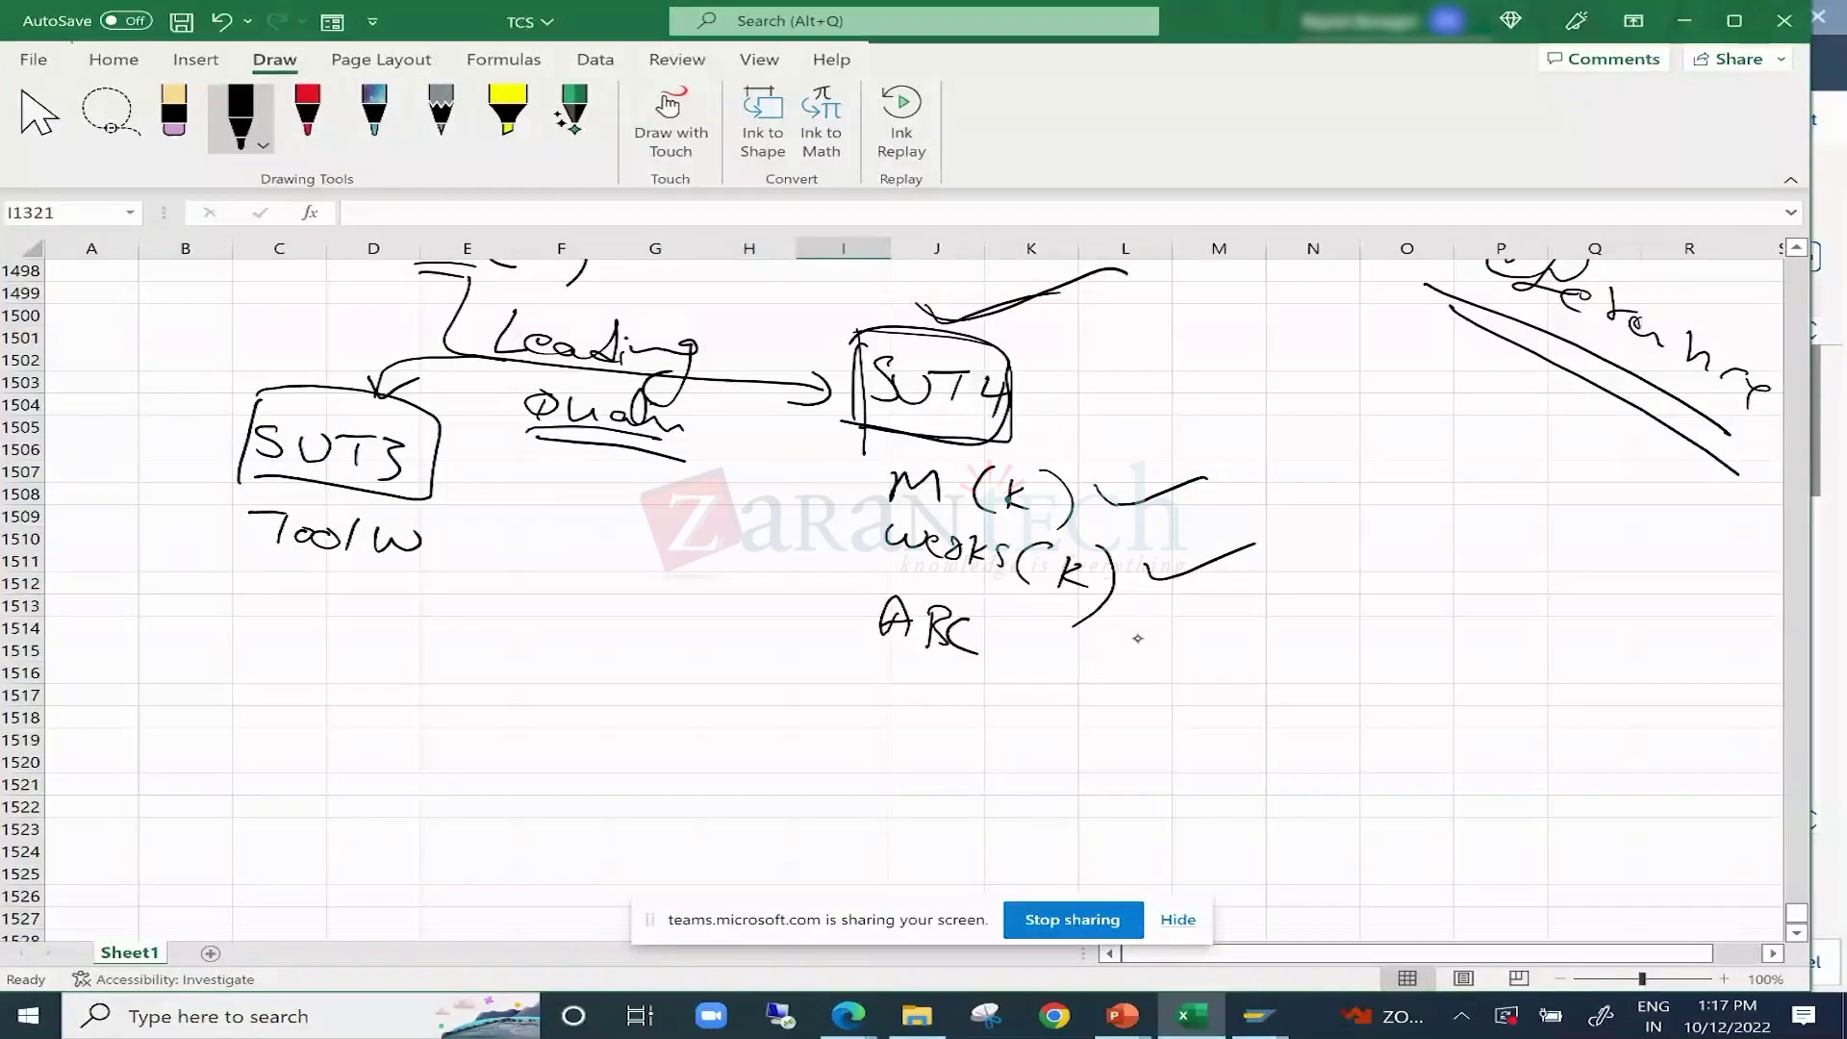
pyautogui.moveTo(878, 669)
pyautogui.mouseDown()
pyautogui.moveTo(906, 695)
pyautogui.moveTo(879, 700)
pyautogui.mouseUp()
pyautogui.moveTo(938, 679); pyautogui.dragTo(939, 705)
pyautogui.moveTo(939, 679); pyautogui.dragTo(943, 691)
pyautogui.moveTo(967, 688); pyautogui.dragTo(1001, 693)
pyautogui.moveTo(1006, 685); pyautogui.dragTo(1044, 681)
pyautogui.moveTo(1085, 677)
pyautogui.mouseDown()
pyautogui.moveTo(1062, 701)
pyautogui.moveTo(1087, 707)
pyautogui.mouseUp()
pyautogui.moveTo(1072, 696); pyautogui.dragTo(1128, 703)
pyautogui.moveTo(1141, 670); pyautogui.dragTo(1171, 694)
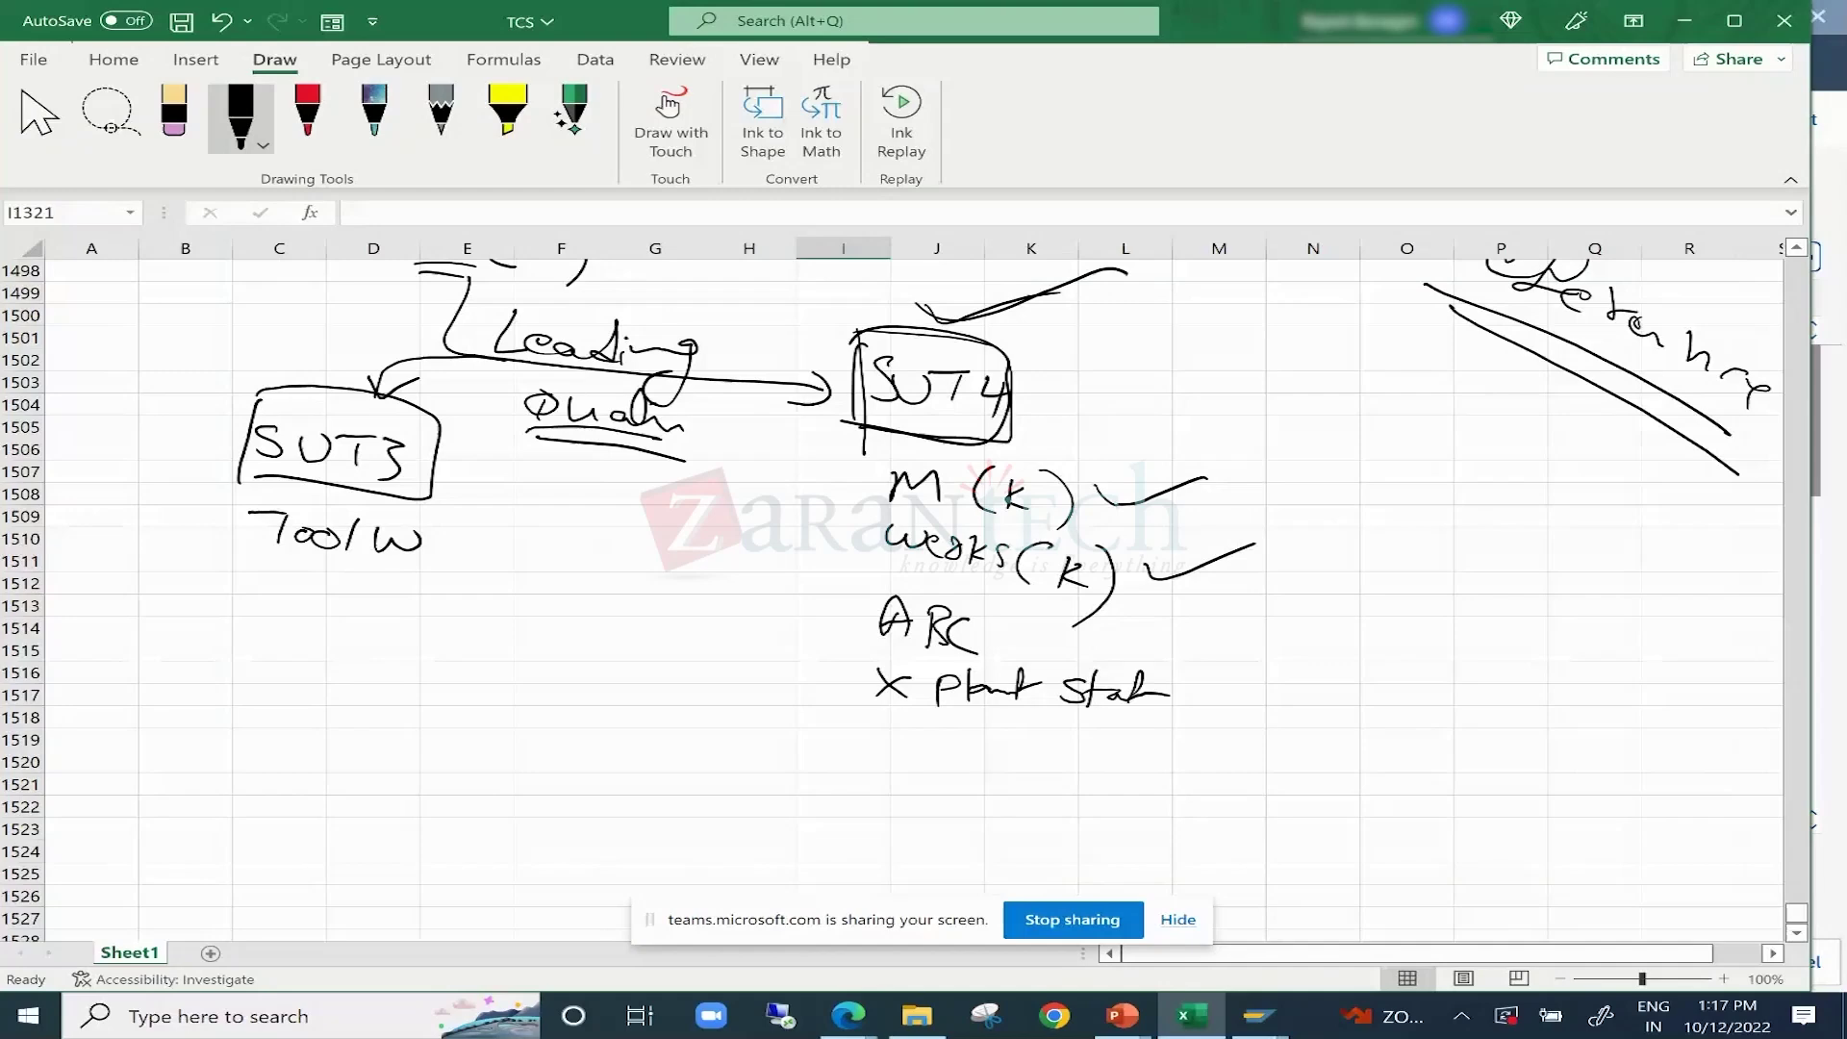
# Switch to SAP and display ZSITE's attributes in data model ZM to examine MAABC and MMSTA.
pyautogui.moveTo(1263, 1004)
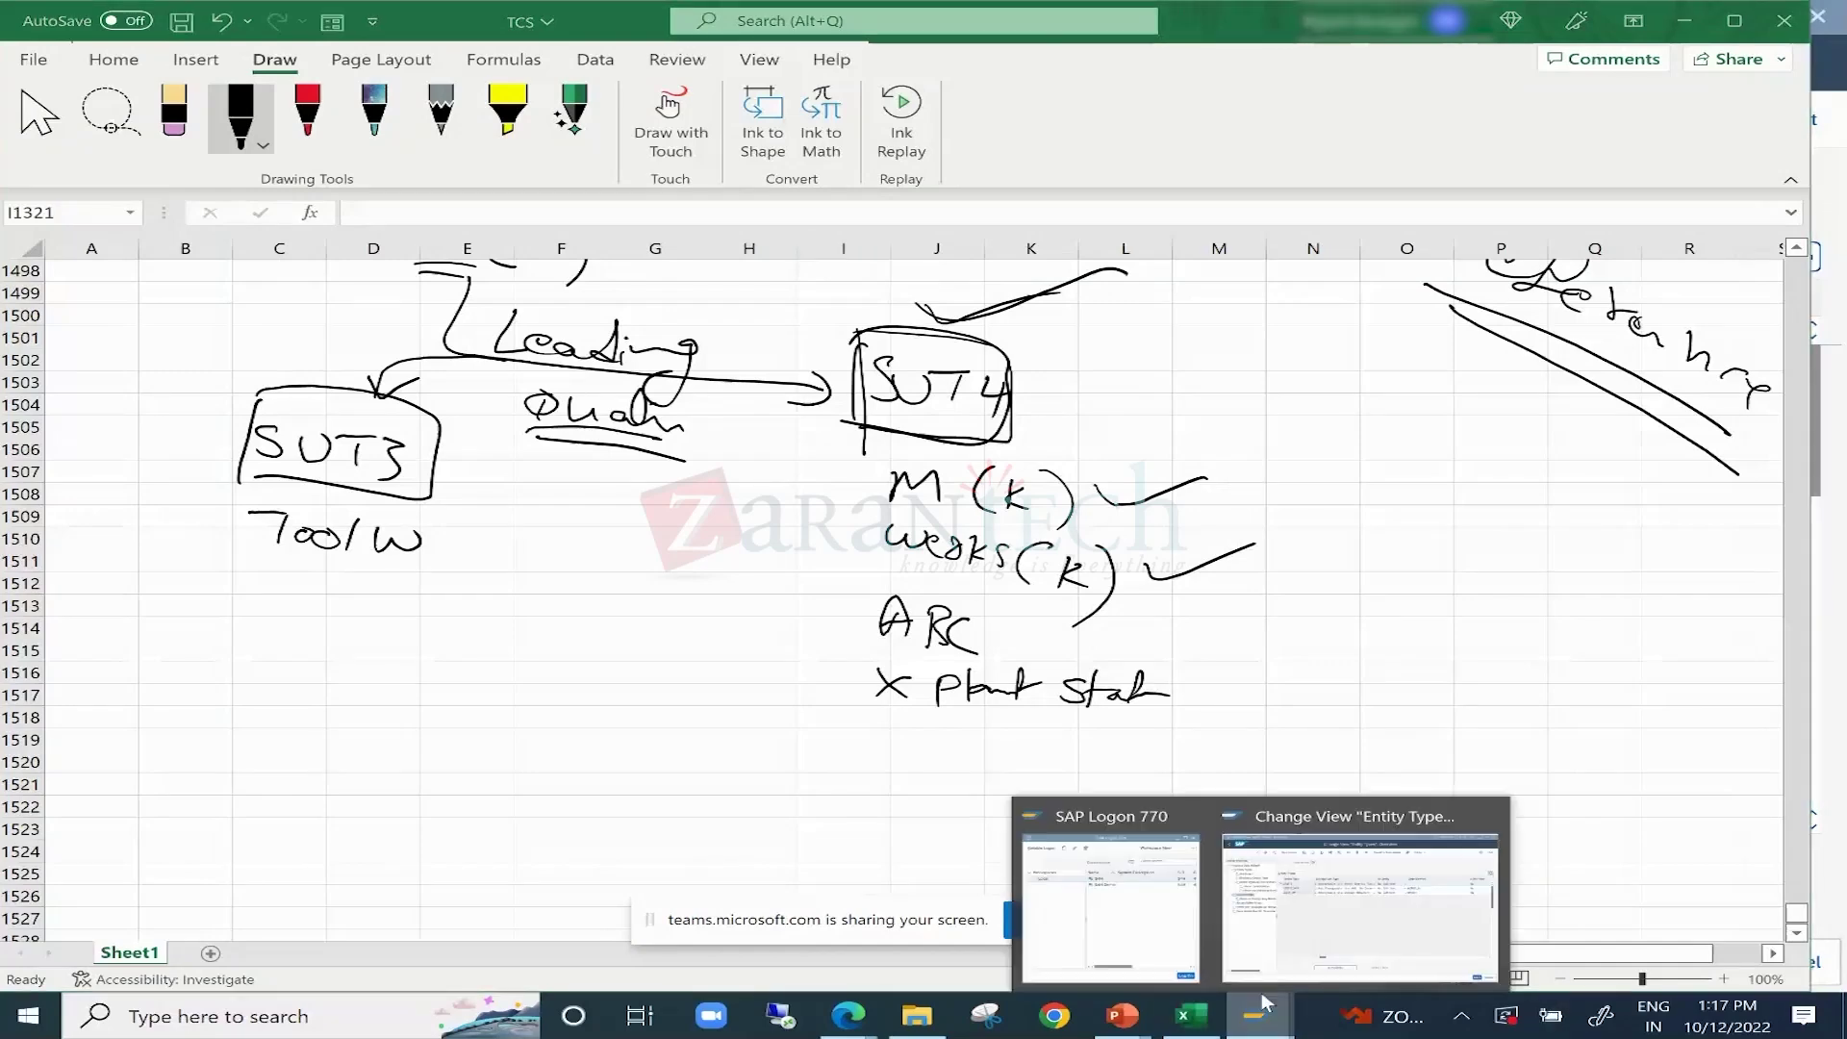
pyautogui.click(1359, 905)
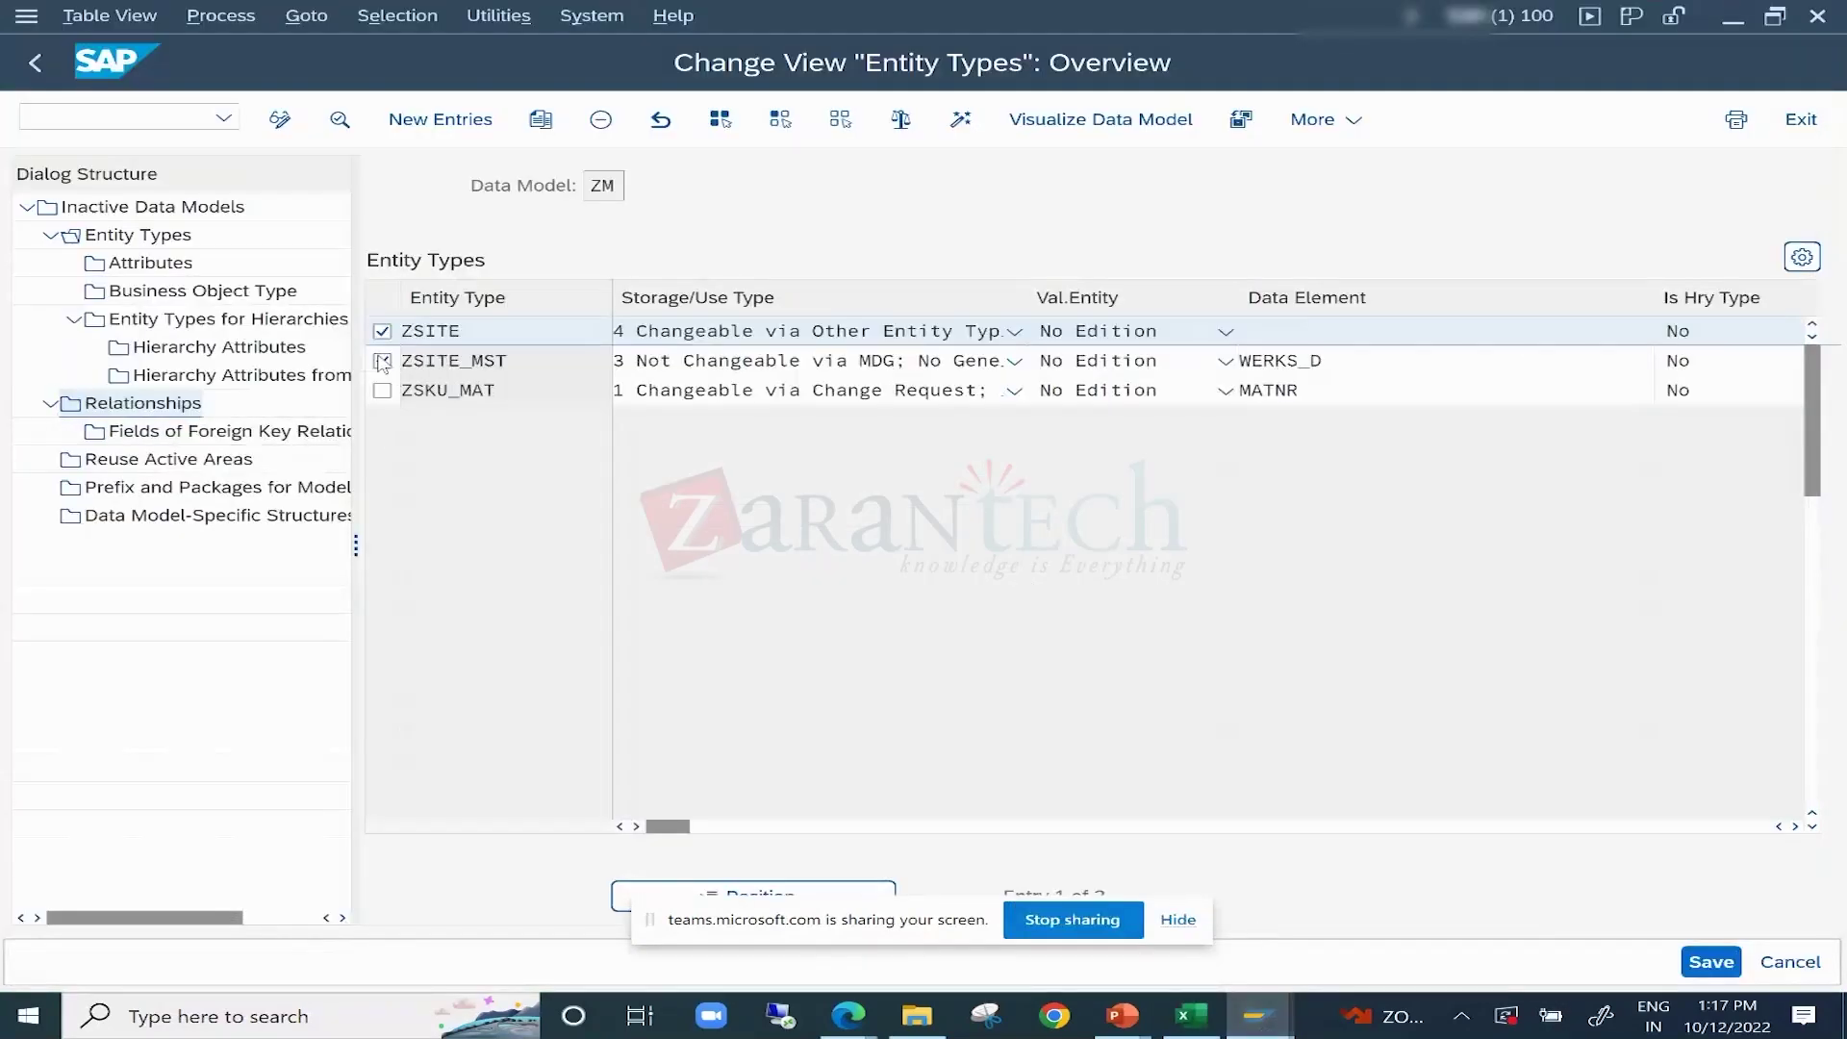
pyautogui.doubleClick(154, 262)
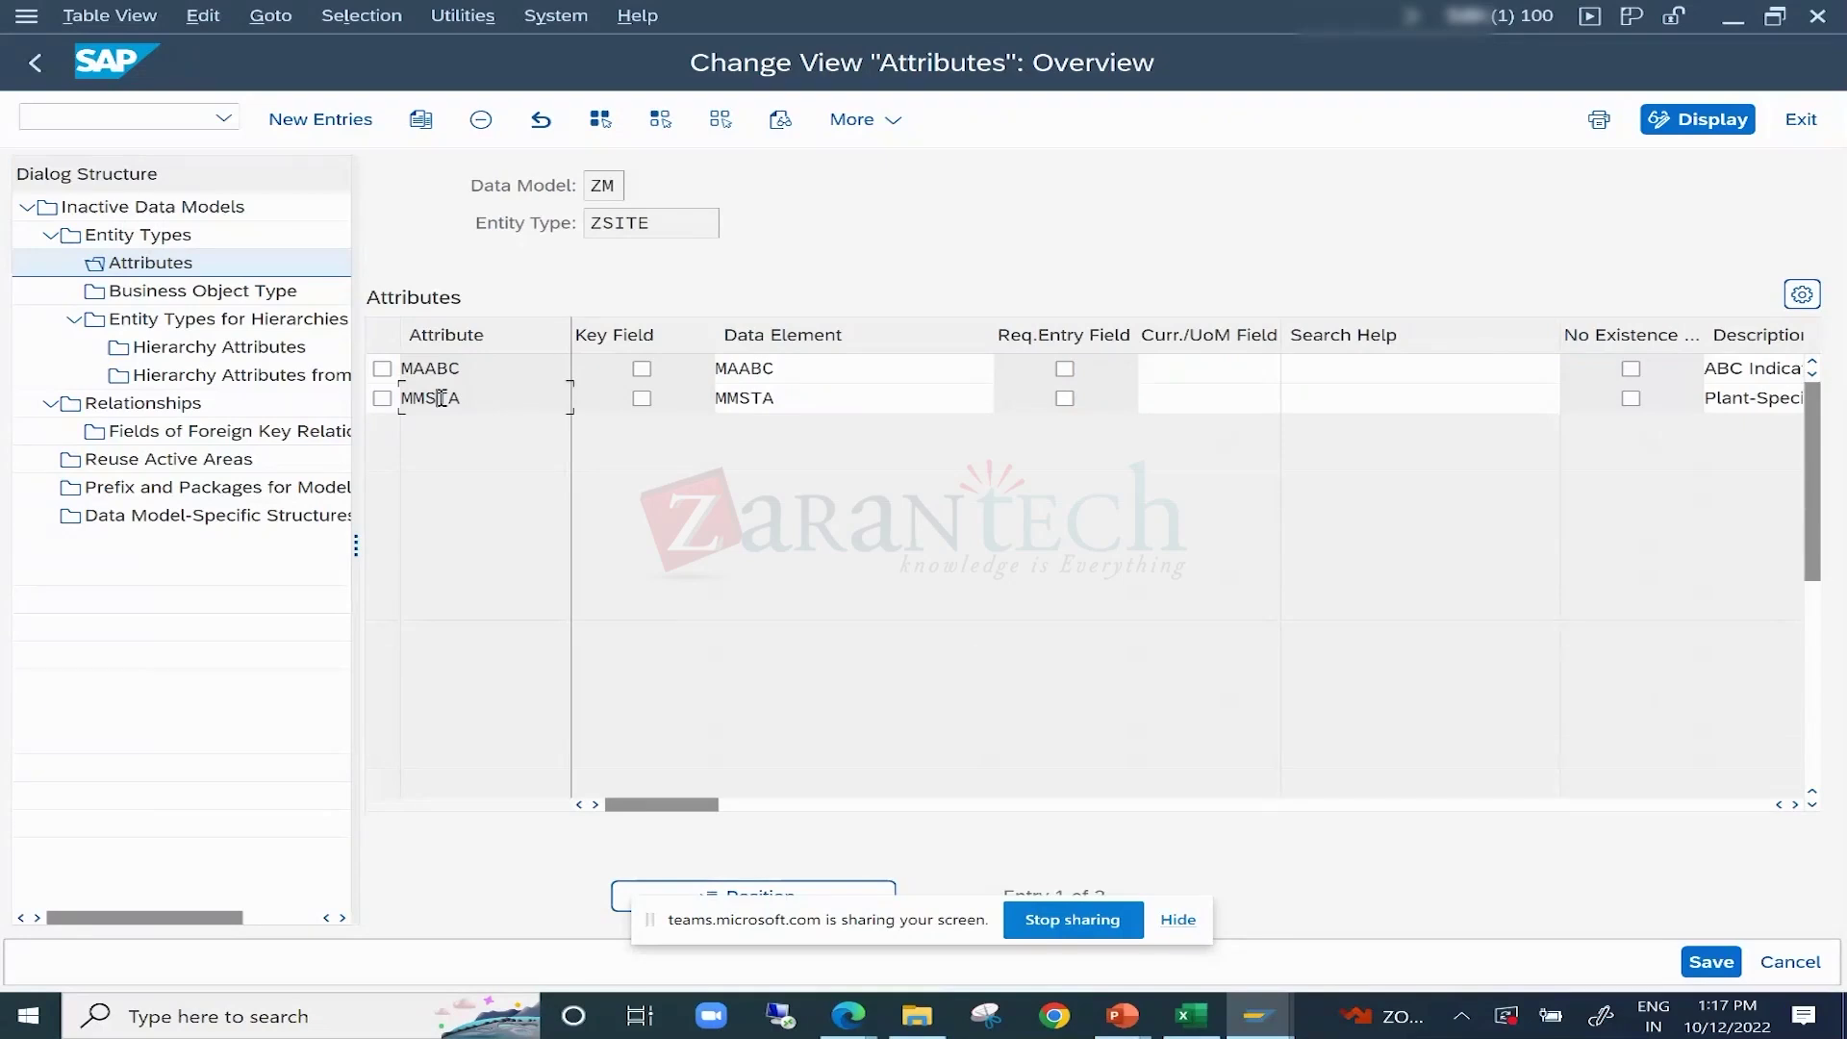
pyautogui.click(439, 398)
# Return to the Excel drawing, handwrite "Country" below "X Plant Stat" and underline it twice.
pyautogui.click(1191, 1015)
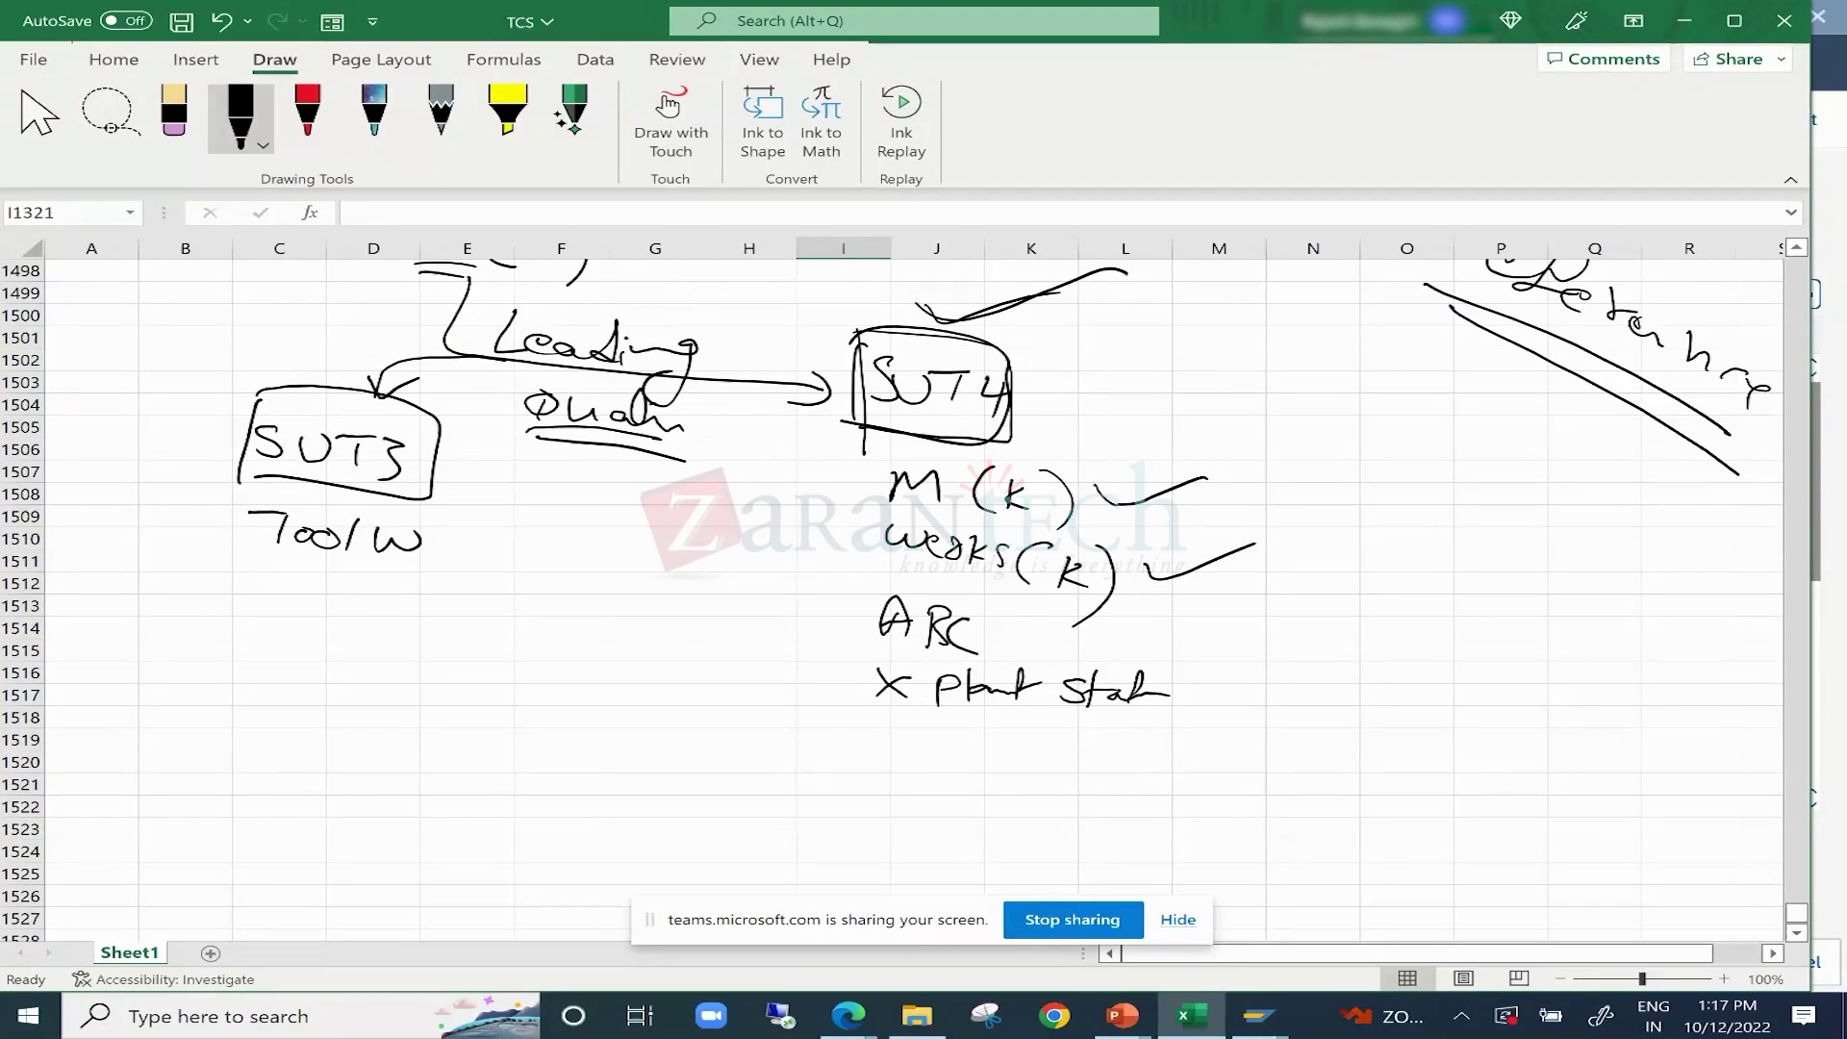
pyautogui.moveTo(921, 752)
pyautogui.mouseDown()
pyautogui.moveTo(933, 777)
pyautogui.moveTo(1008, 760)
pyautogui.moveTo(1013, 781)
pyautogui.moveTo(1108, 774)
pyautogui.moveTo(1063, 826)
pyautogui.mouseUp()
pyautogui.moveTo(880, 797); pyautogui.dragTo(967, 795)
pyautogui.moveTo(878, 806); pyautogui.dragTo(986, 820)
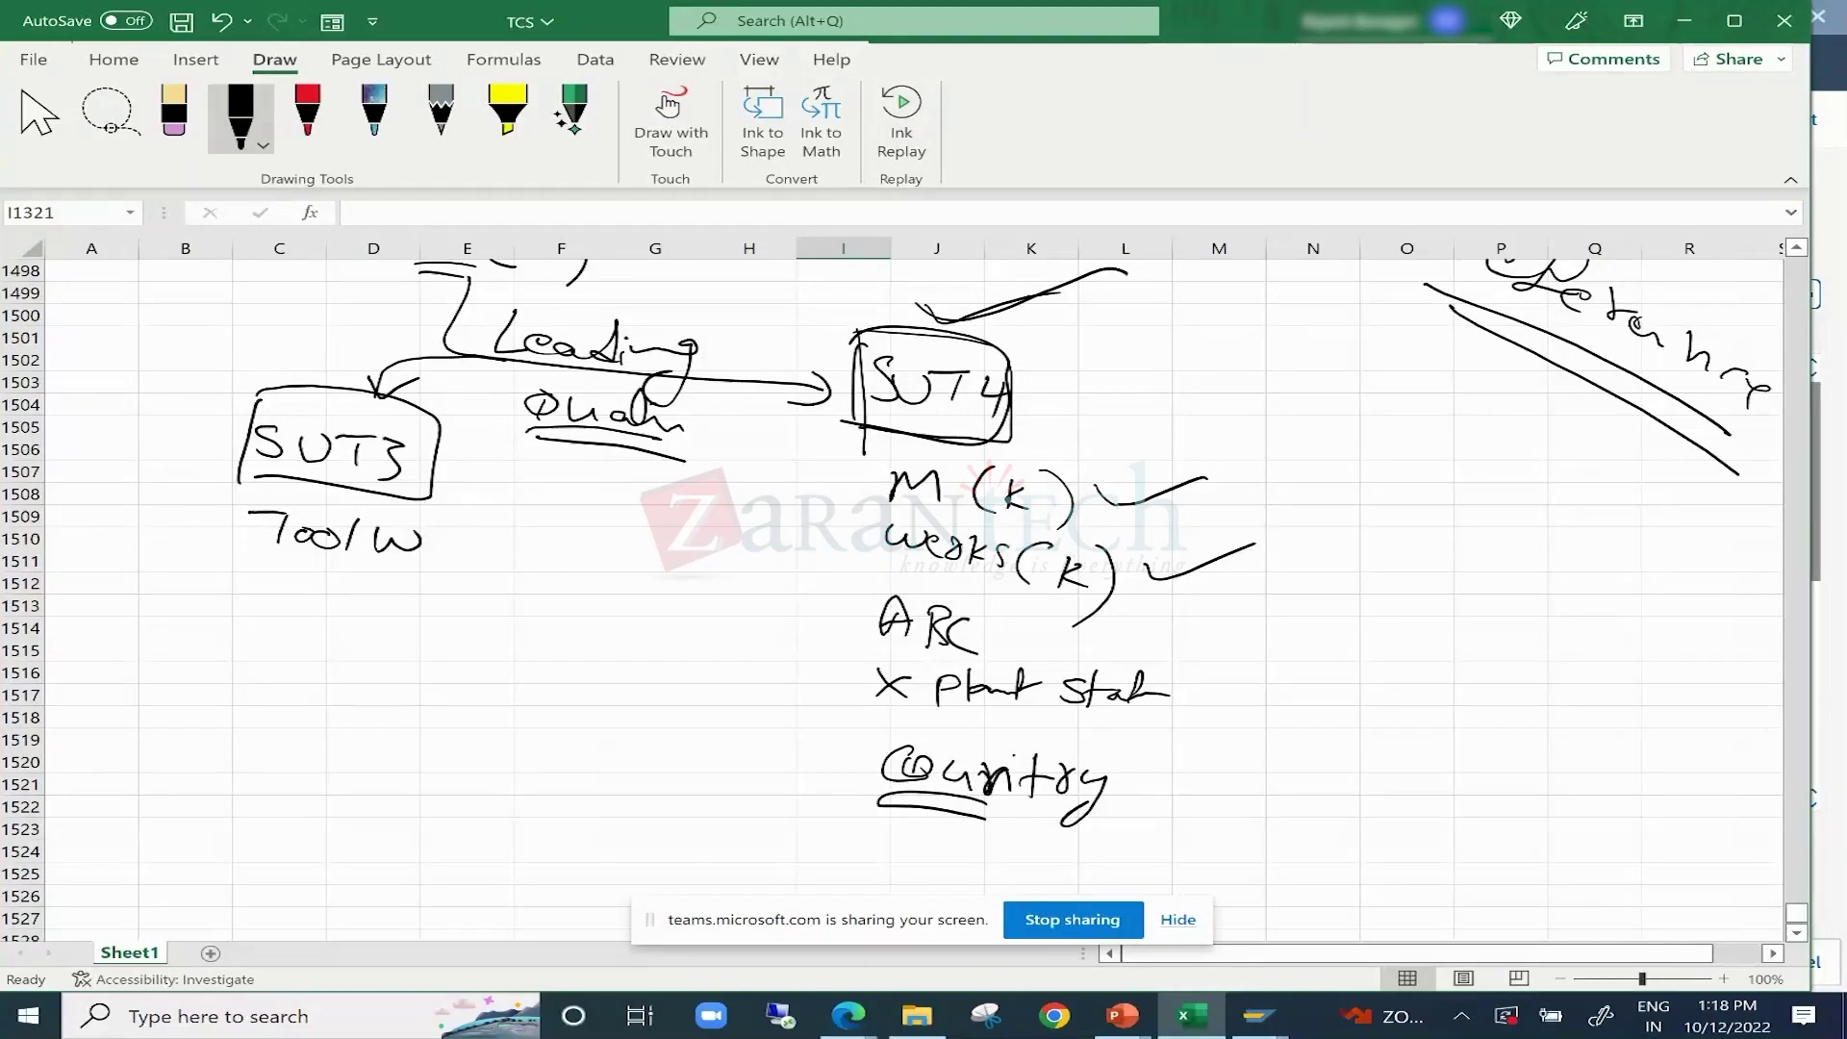
pyautogui.hotkey('alt', 'Tab')
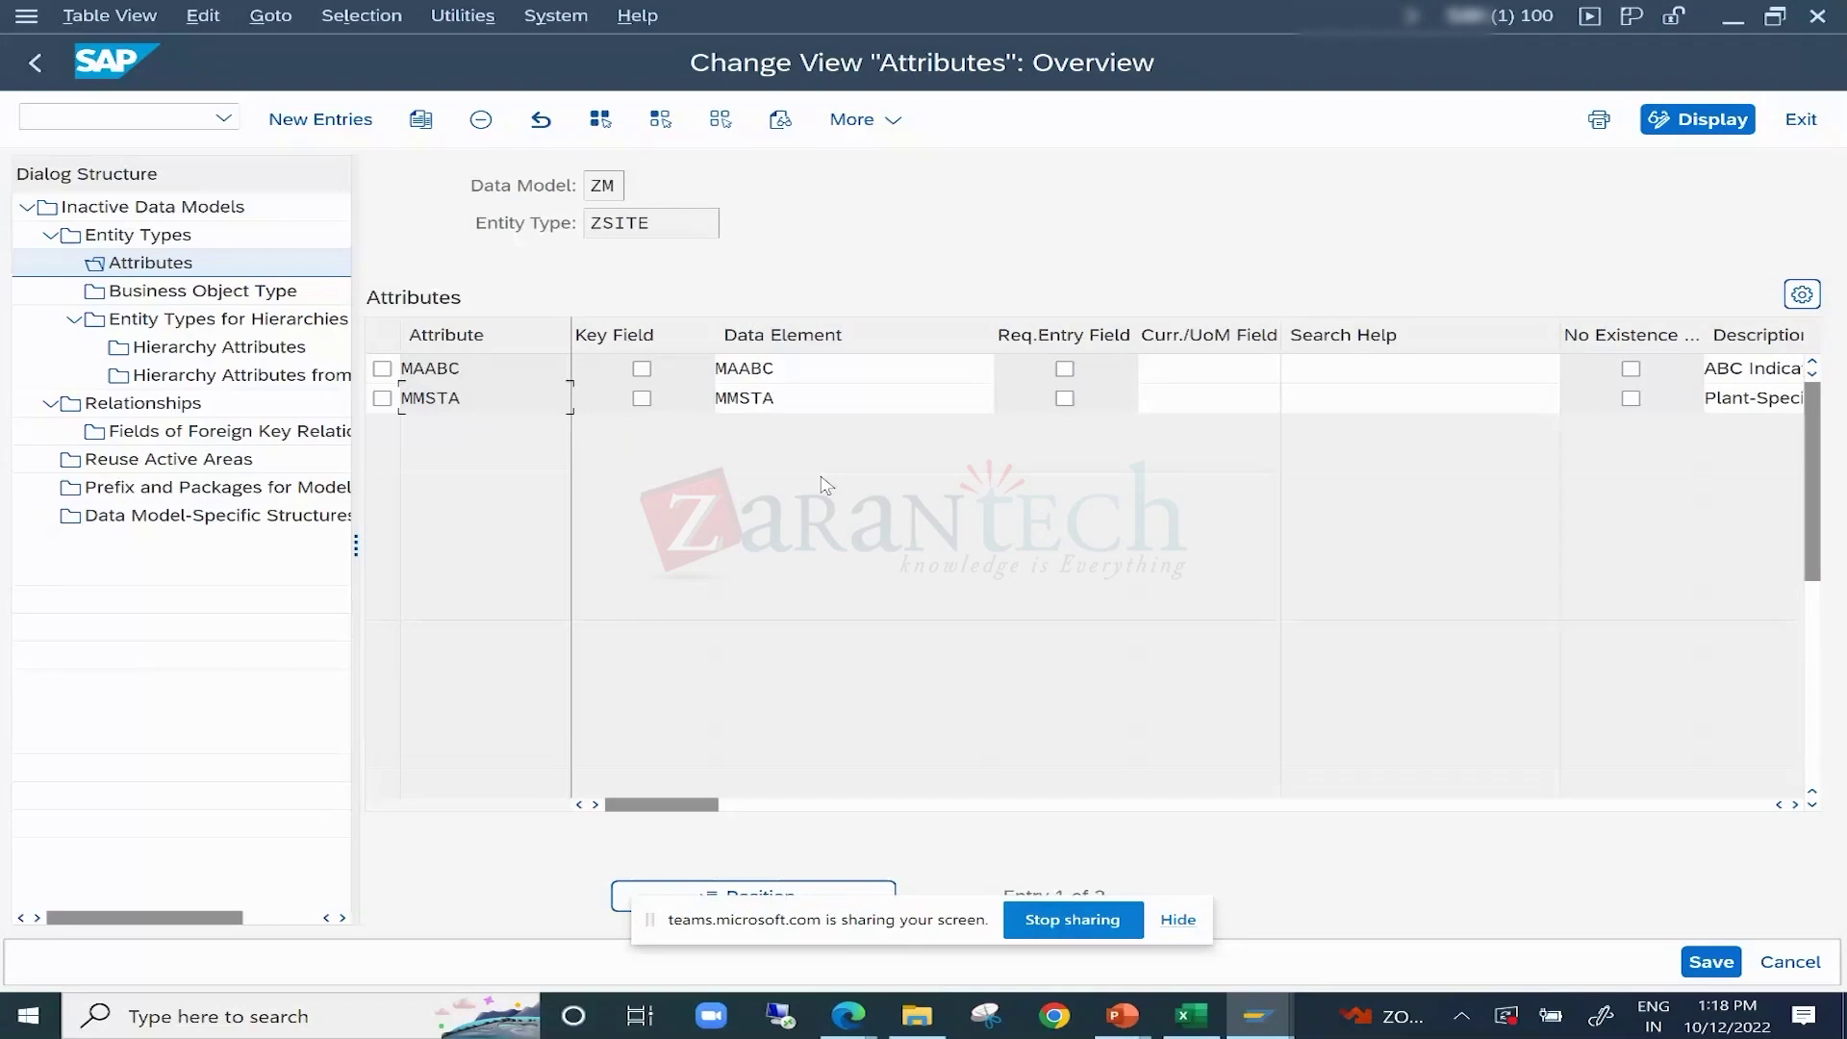
pyautogui.hotkey('alt', 'Tab')
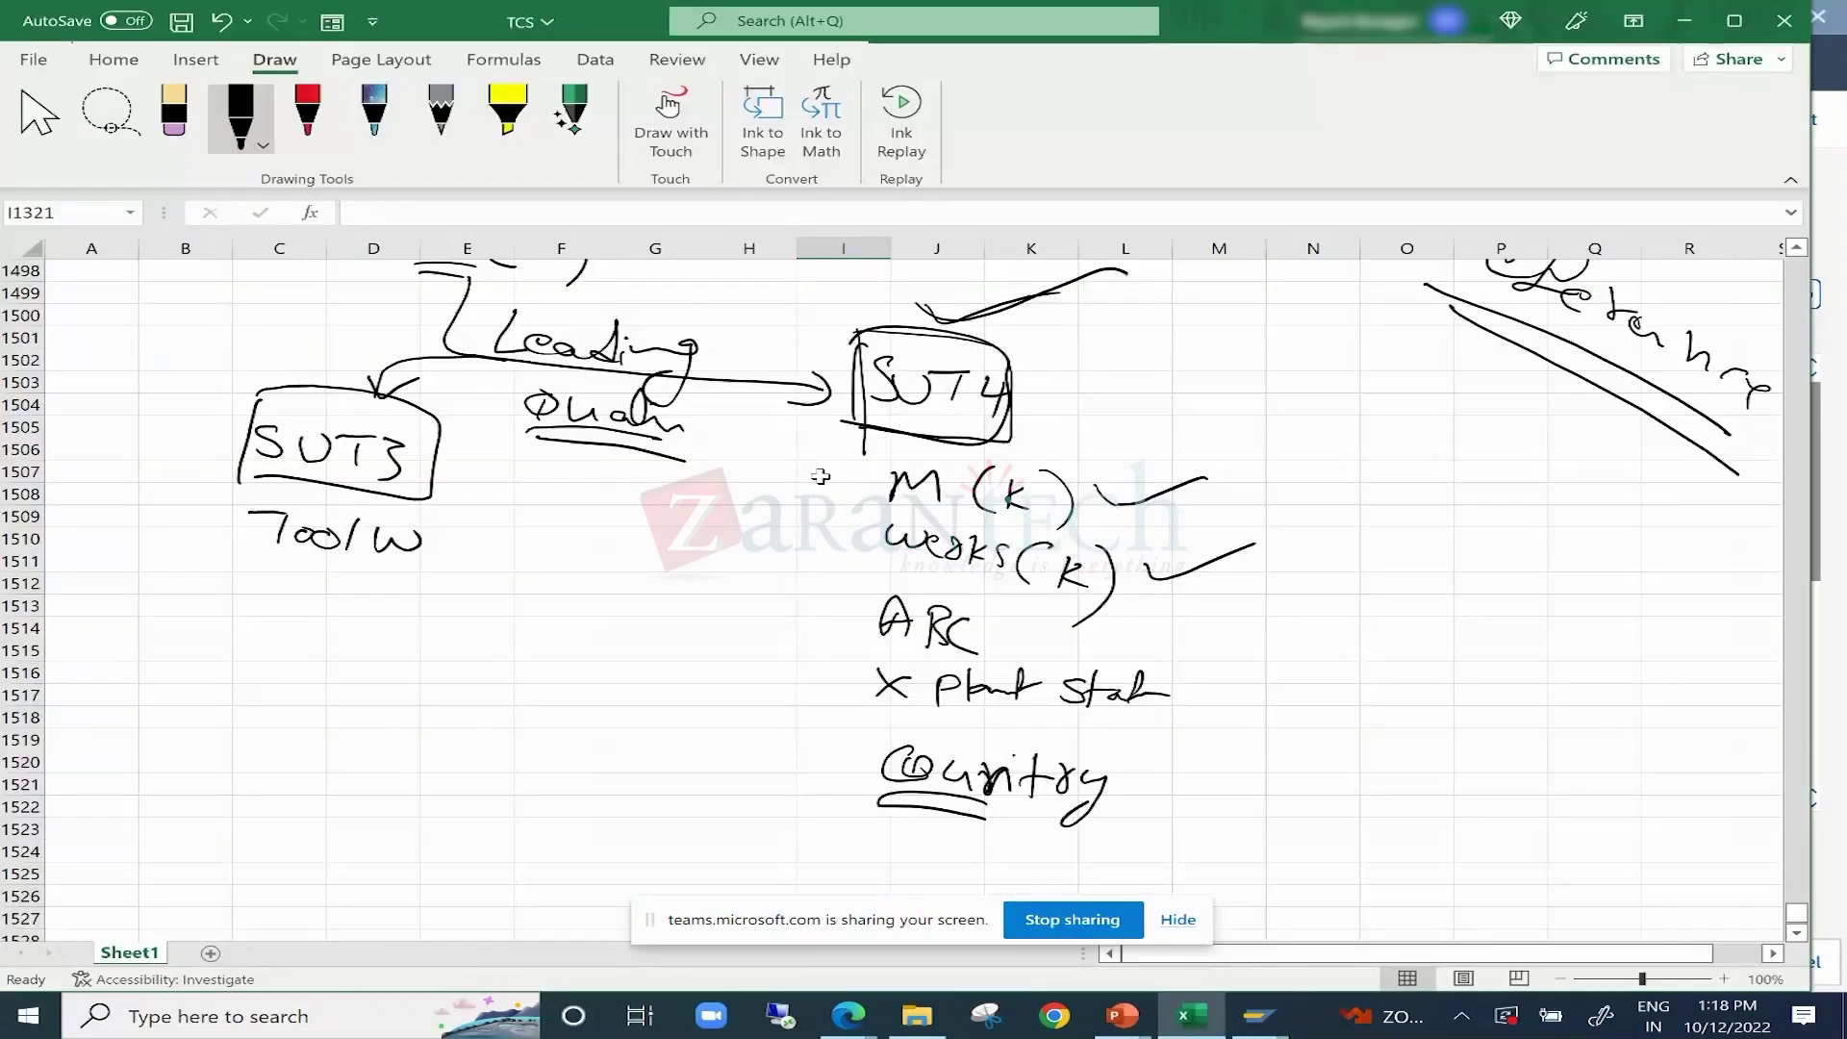
# Draw a brace beside the SUT3 and T001W pair, and add a second boxed "SUT3" around row 1517 with "Land1" beneath.
pyautogui.moveTo(237, 390)
pyautogui.mouseDown()
pyautogui.moveTo(185, 465)
pyautogui.moveTo(234, 540)
pyautogui.mouseUp()
pyautogui.moveTo(268, 669); pyautogui.dragTo(233, 694)
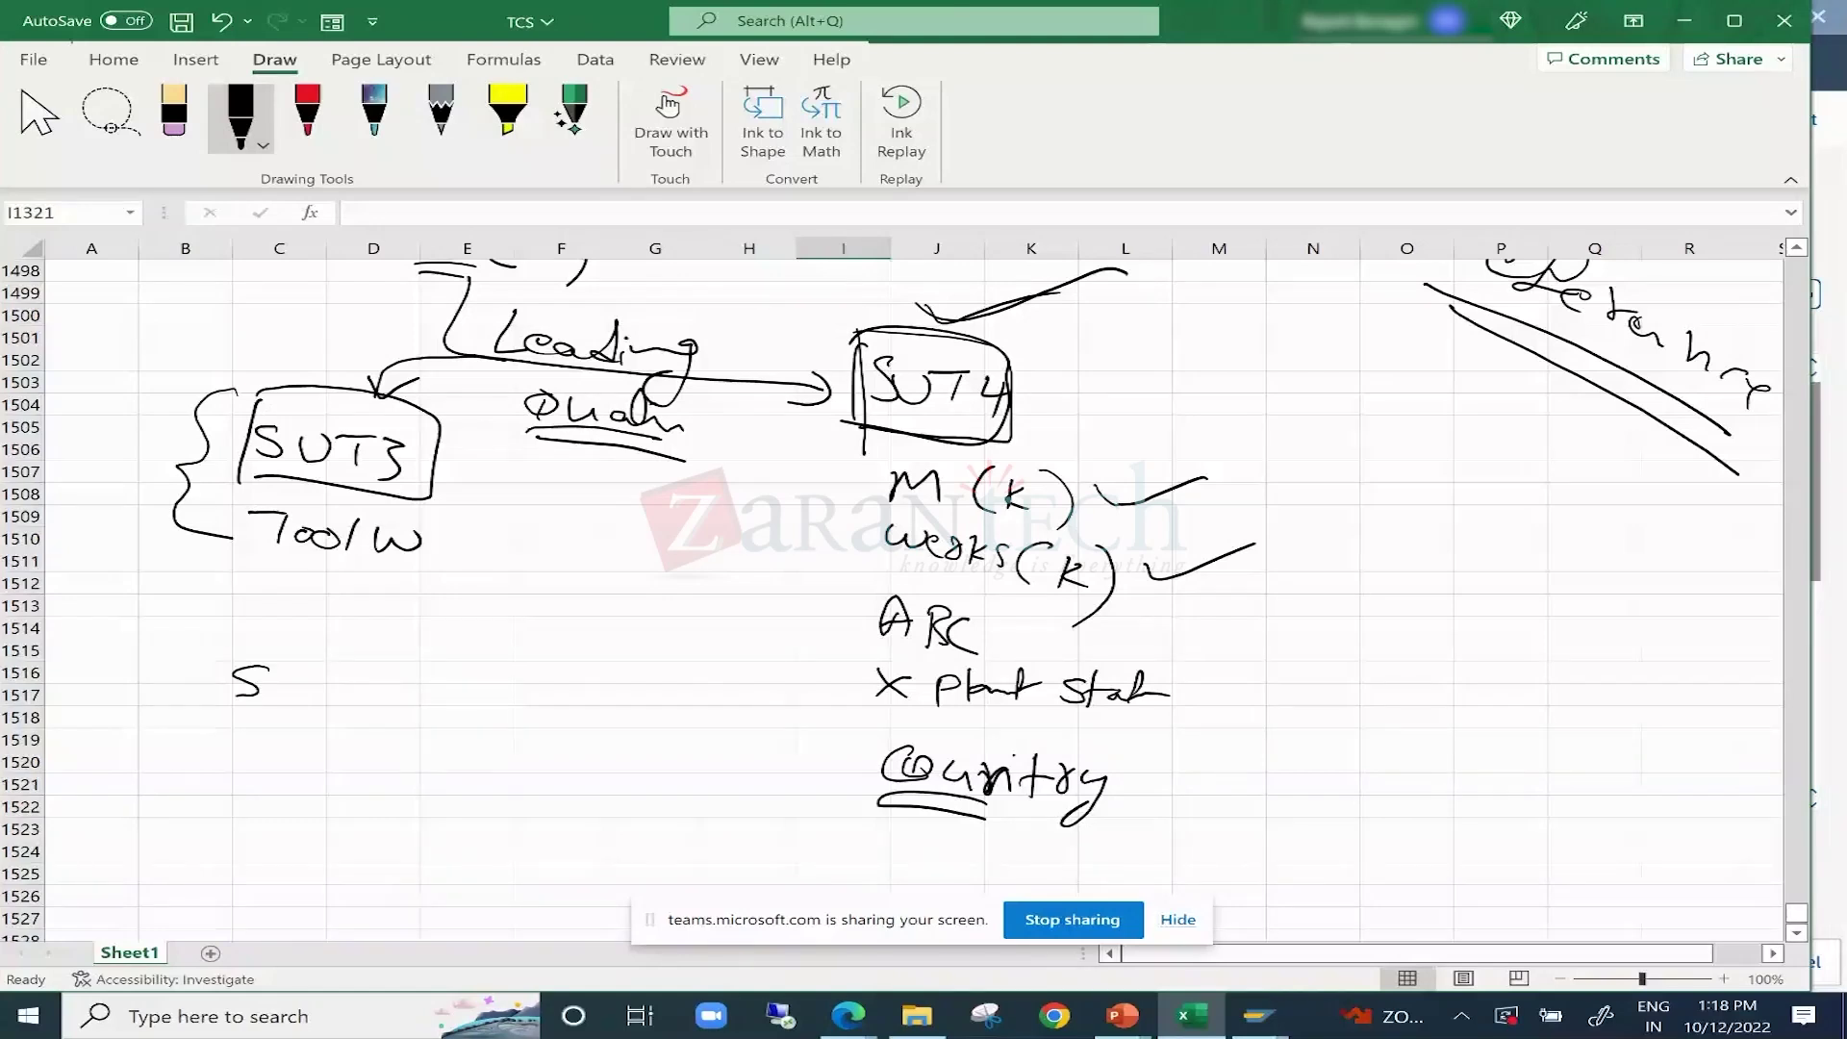
pyautogui.moveTo(256, 681); pyautogui.dragTo(317, 685)
pyautogui.moveTo(308, 685); pyautogui.dragTo(327, 720)
pyautogui.moveTo(210, 644)
pyautogui.mouseDown()
pyautogui.moveTo(202, 714)
pyautogui.moveTo(263, 732)
pyautogui.moveTo(218, 724)
pyautogui.mouseUp()
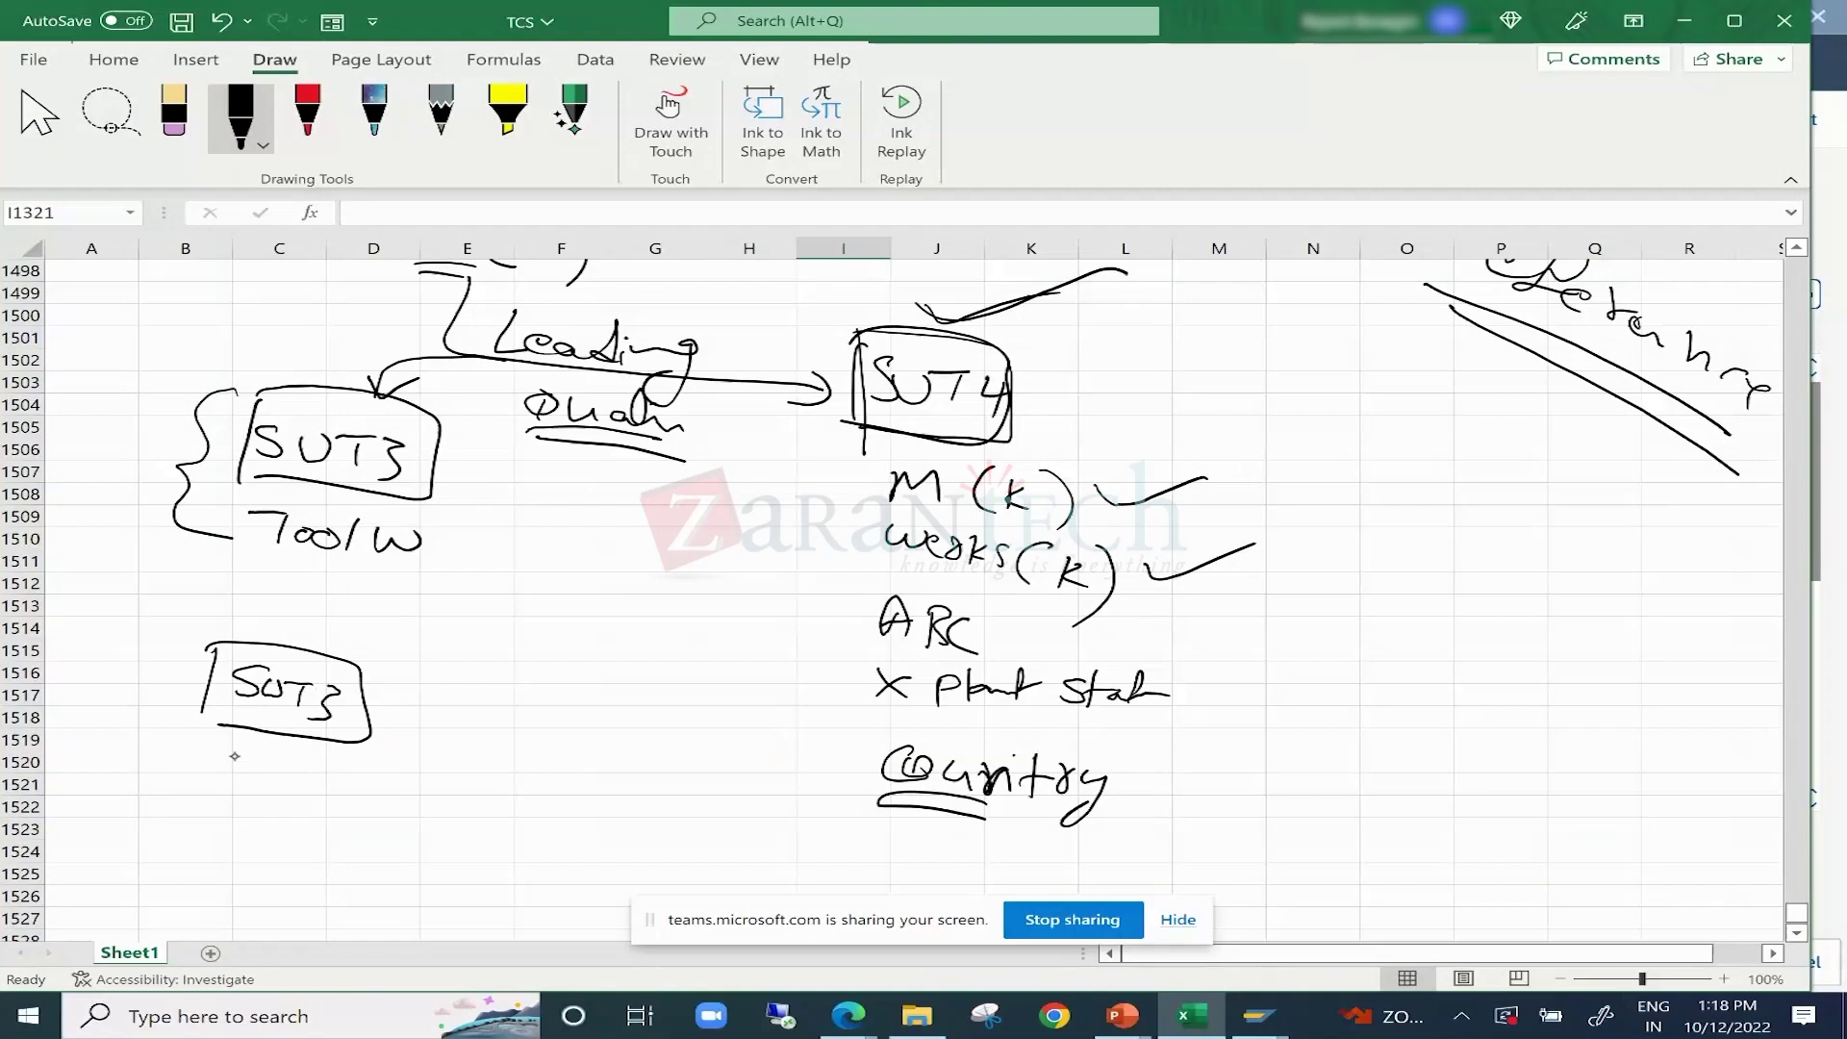
pyautogui.moveTo(223, 752); pyautogui.dragTo(325, 786)
pyautogui.moveTo(356, 758); pyautogui.dragTo(344, 795)
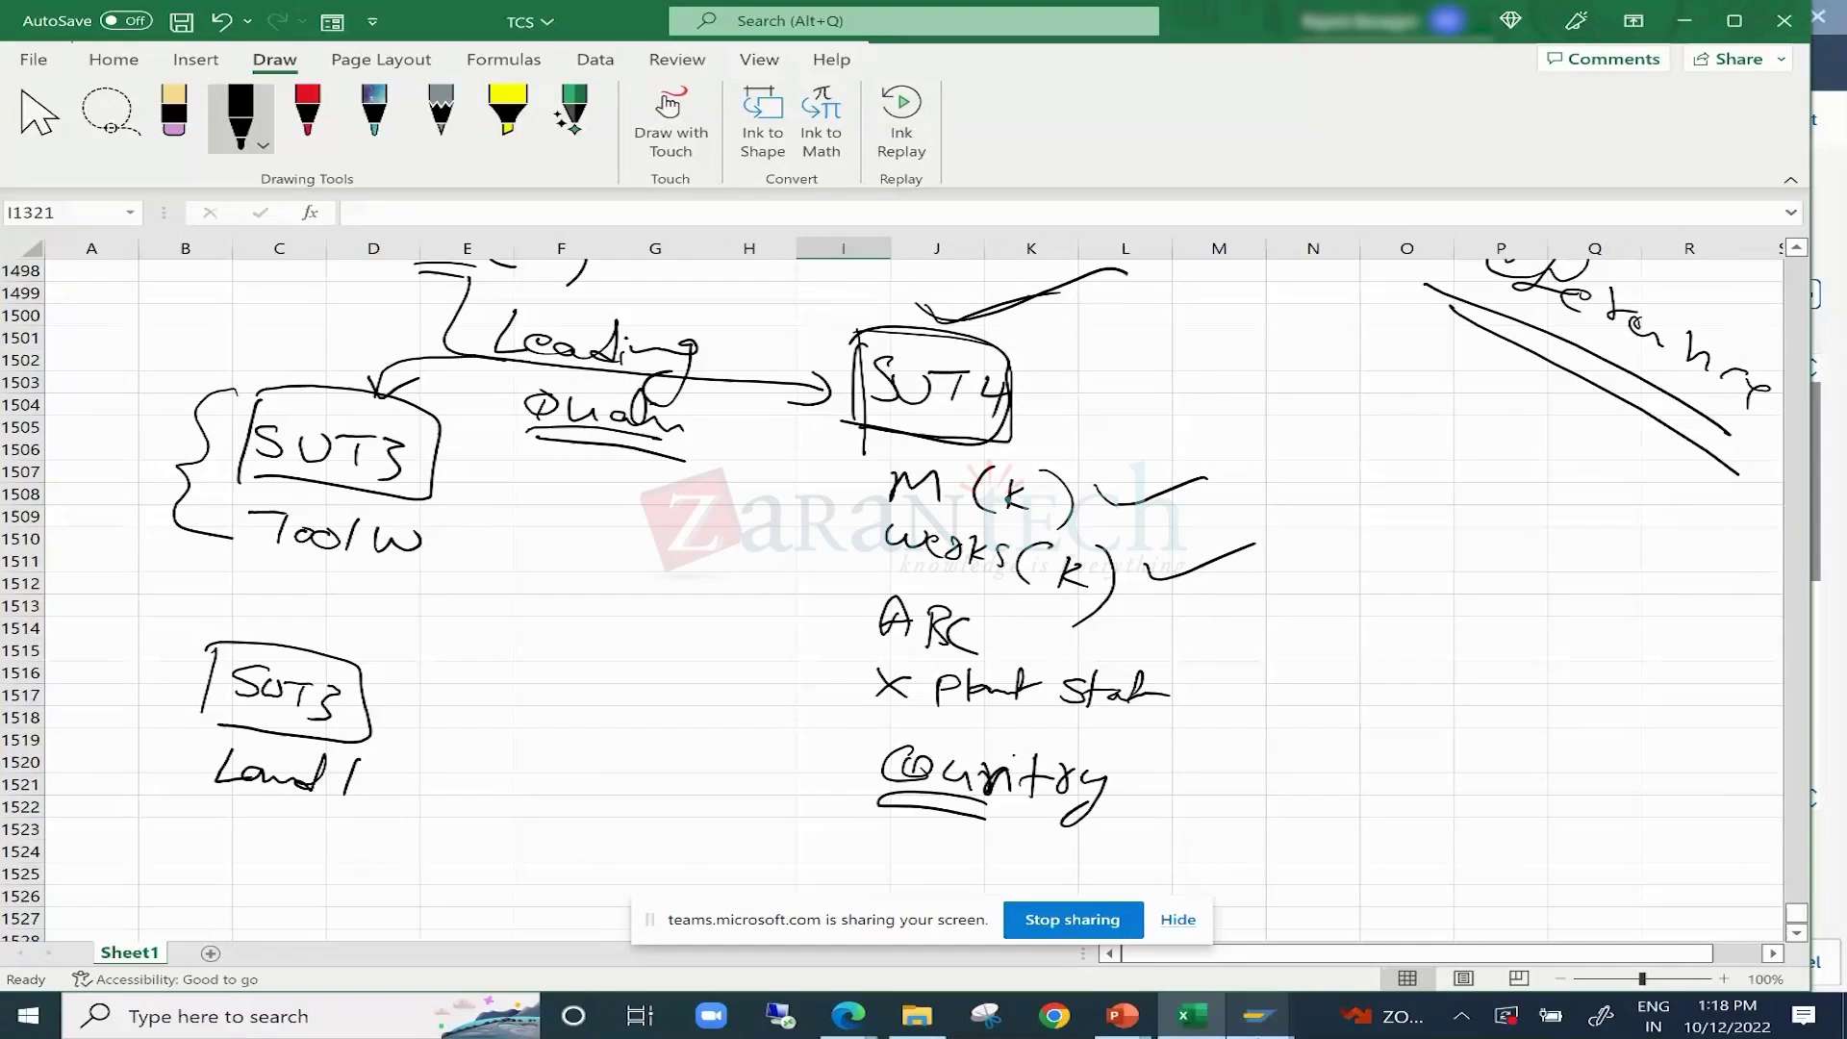
# Switch to SAP, open transaction SE11 in a new session and display data type land1.
pyautogui.moveTo(1261, 1016)
pyautogui.click(1452, 909)
pyautogui.click(74, 122)
pyautogui.write('/nse11')
pyautogui.press('Return')
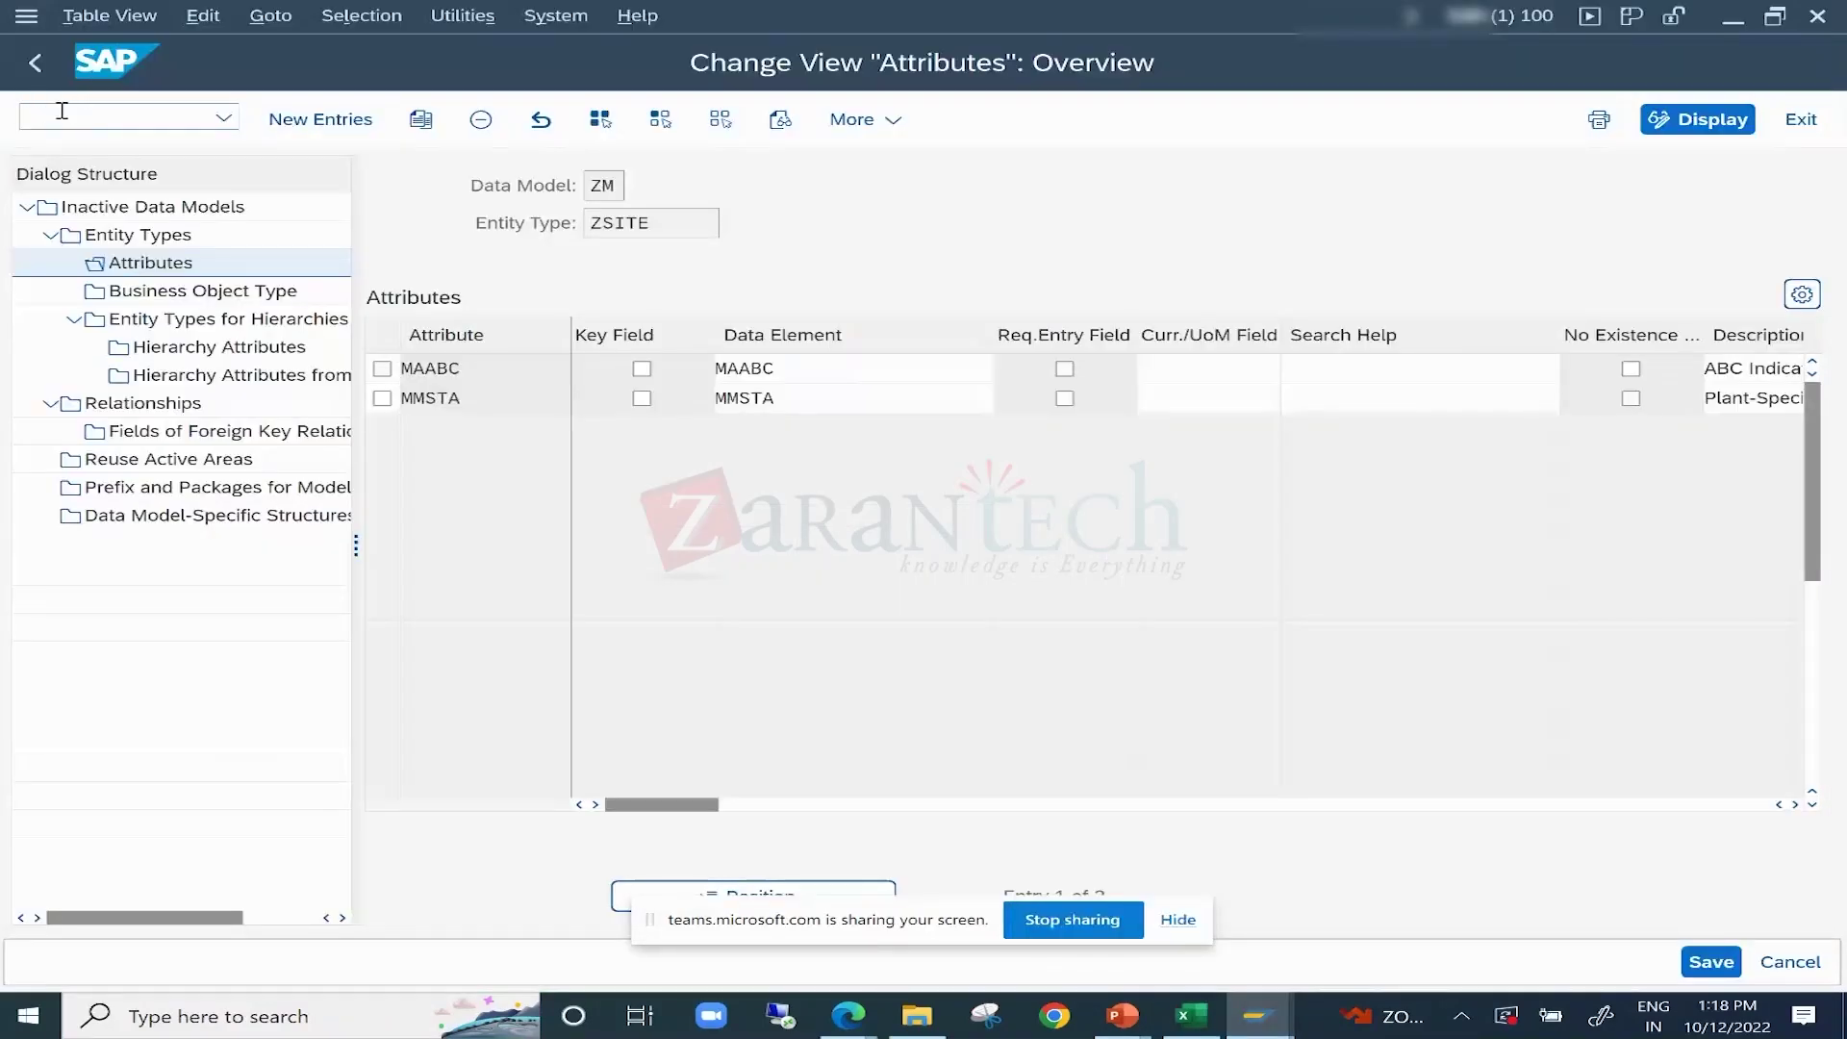
pyautogui.click(66, 373)
pyautogui.click(383, 378)
pyautogui.write('land1')
pyautogui.click(115, 644)
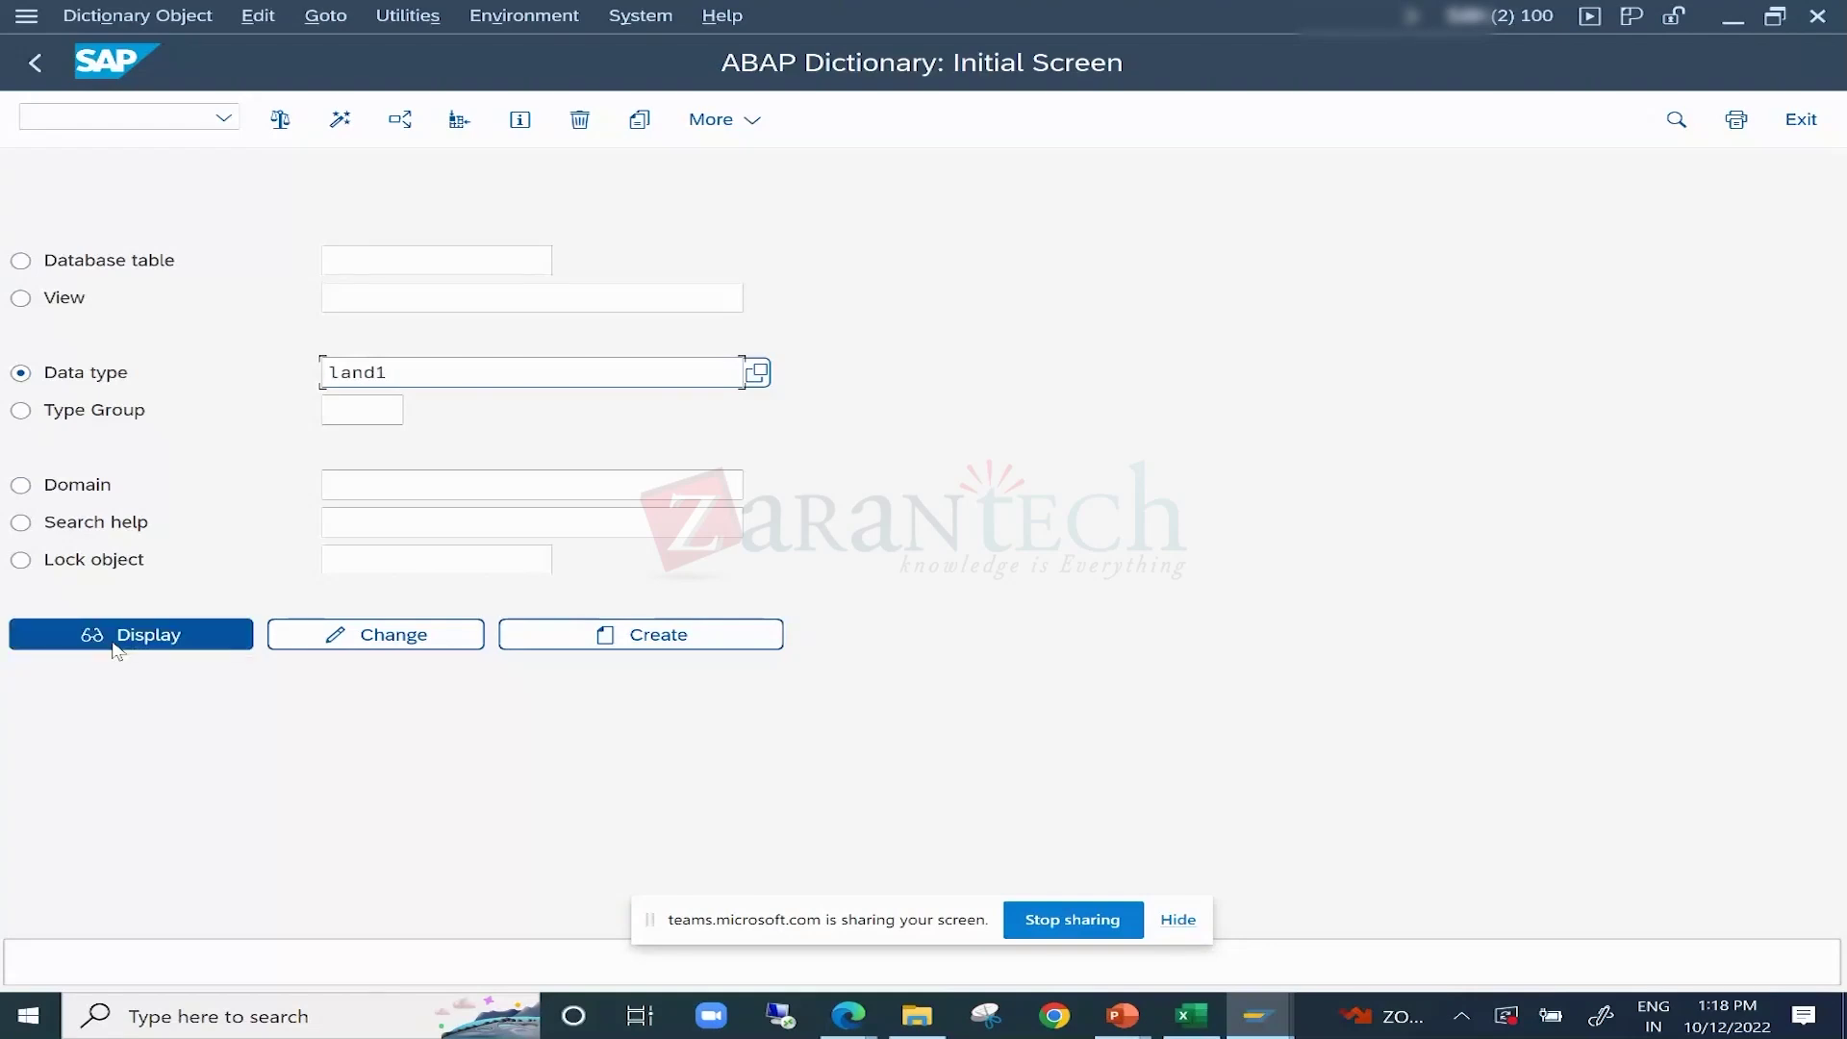
# Open the domain of LAND1, check its value range and display its value table T005.
pyautogui.doubleClick(437, 382)
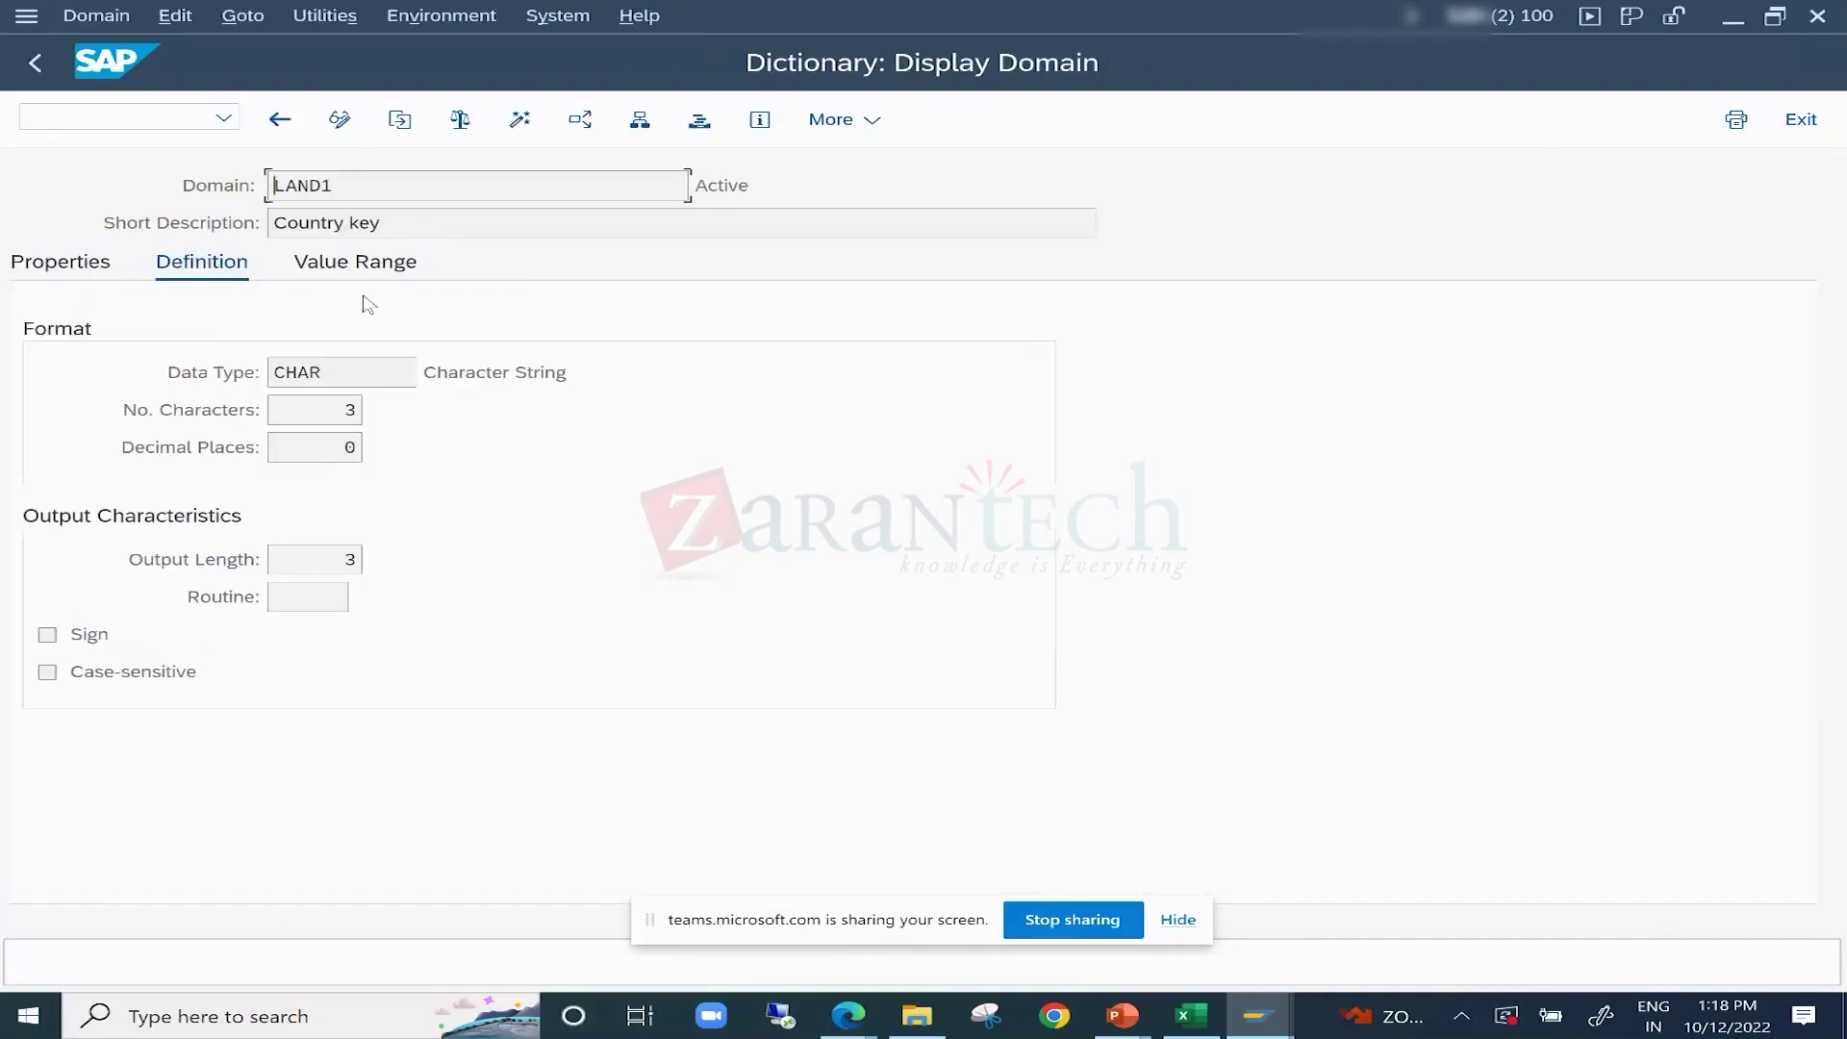
pyautogui.click(350, 267)
pyautogui.scroll(-3, 437, 619)
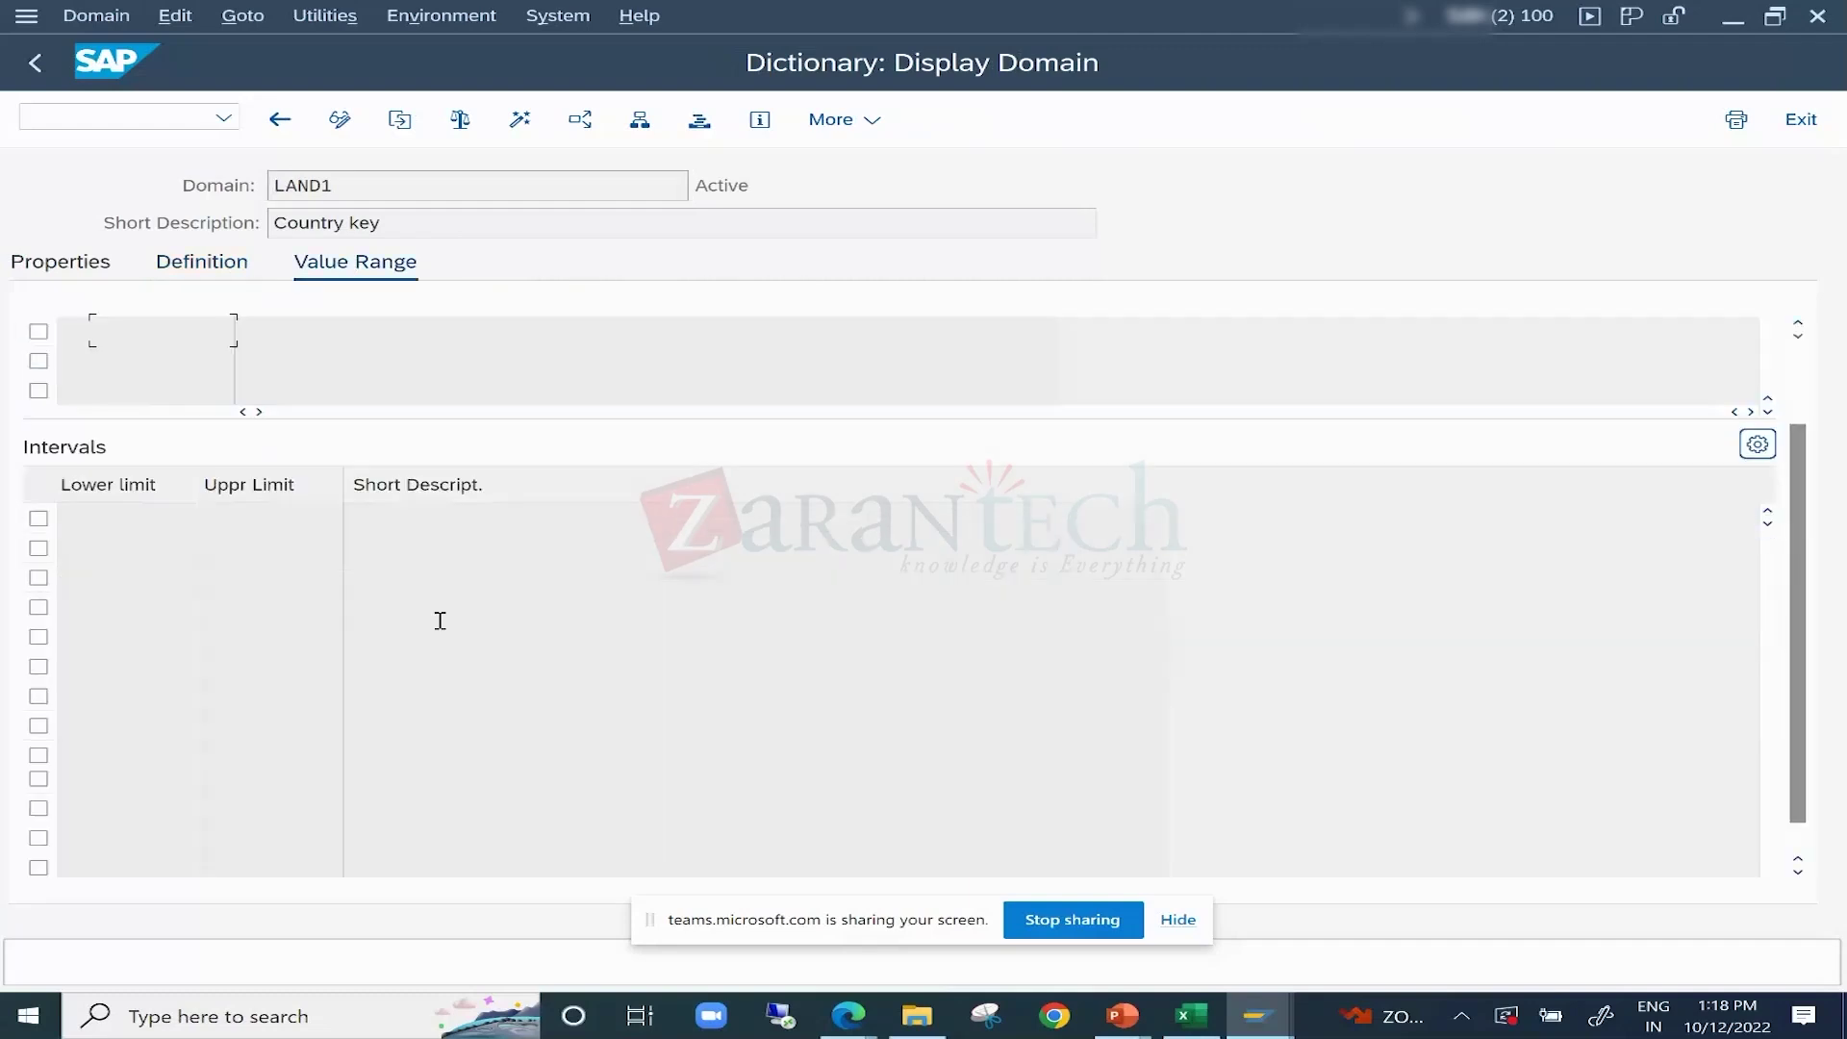
pyautogui.doubleClick(283, 824)
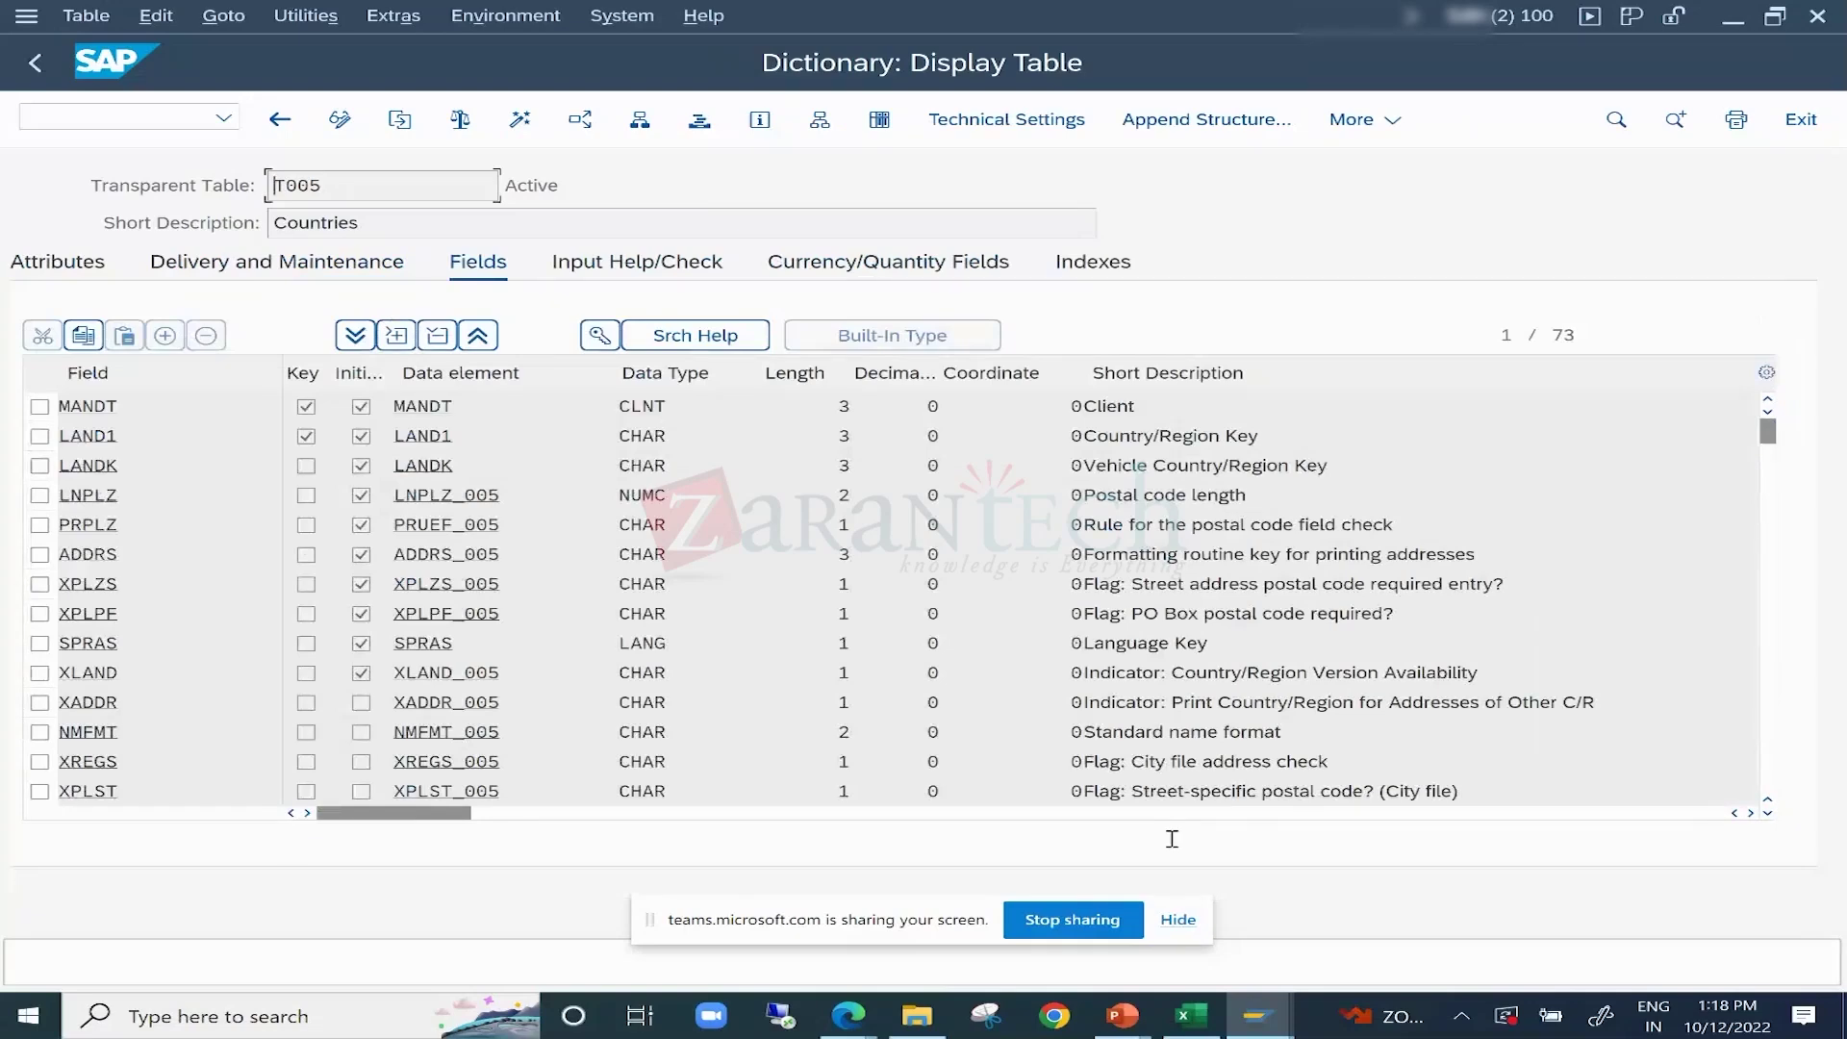
# Return to the Excel drawing, tick "Land1" and draw a downward arrow from it to handwritten "T005".
pyautogui.click(1184, 1027)
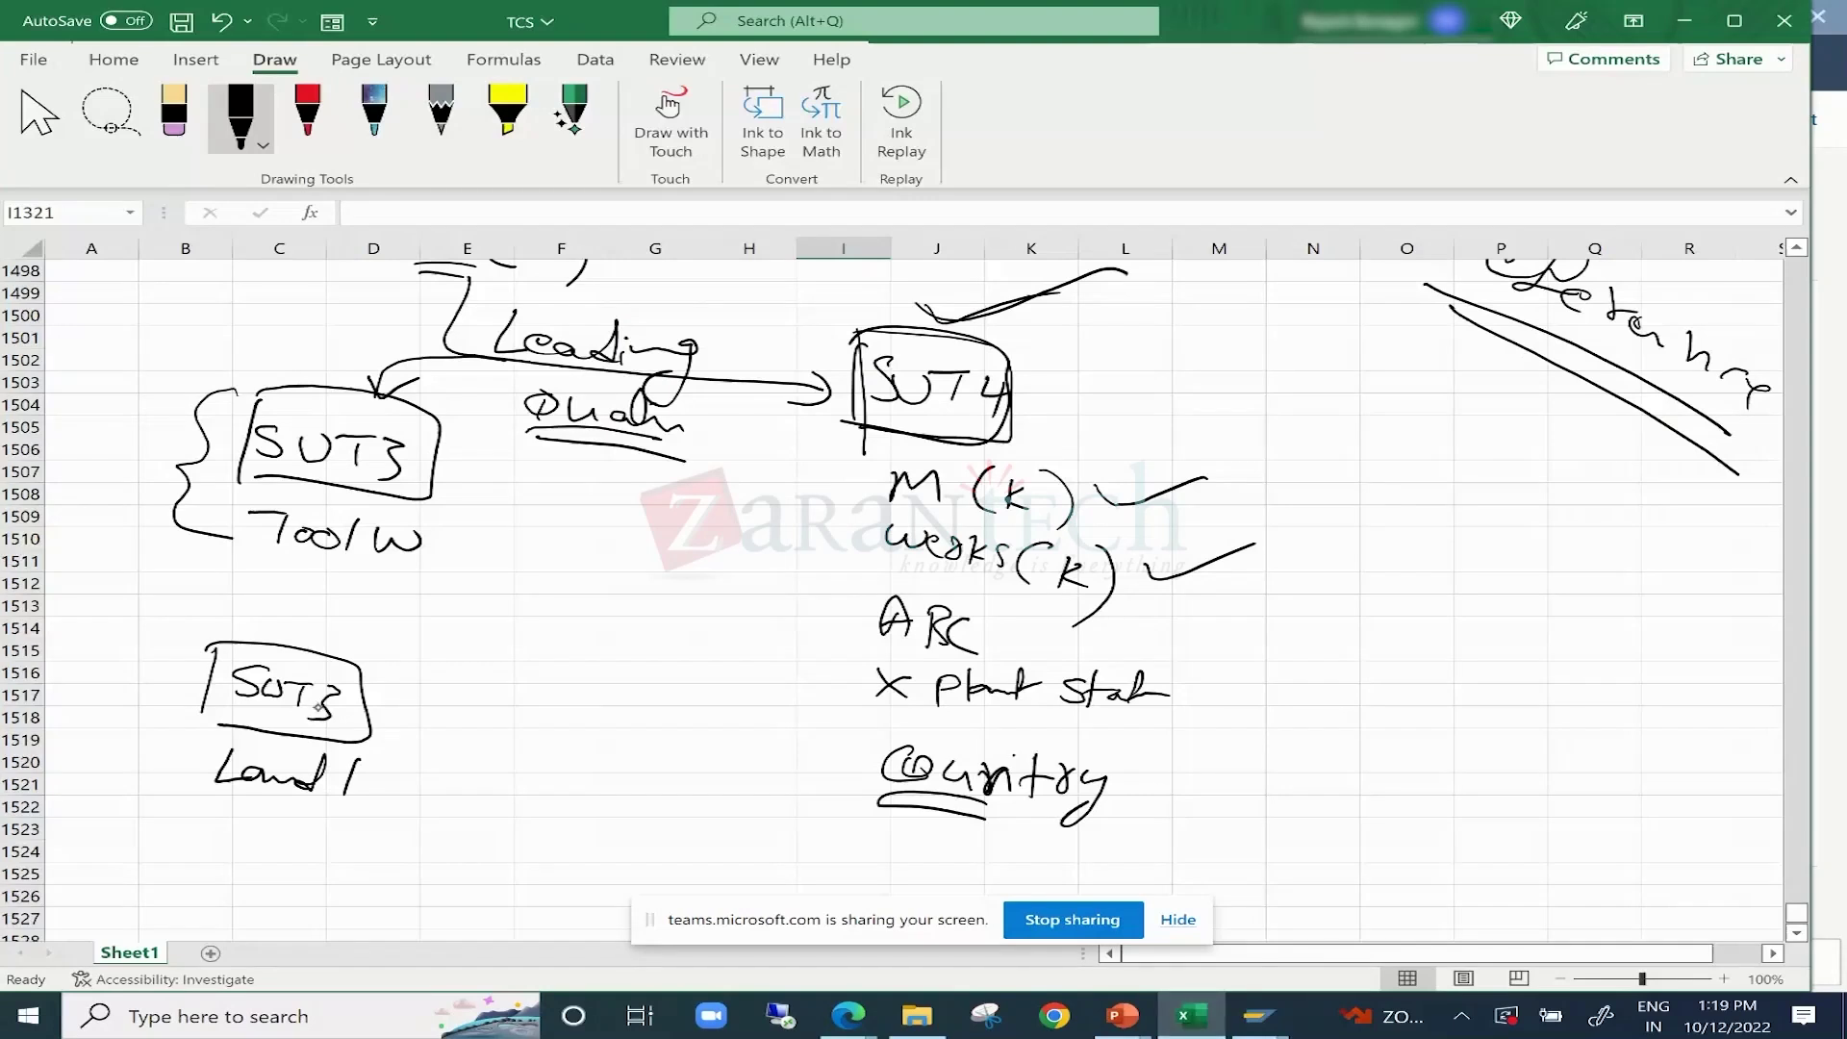
pyautogui.moveTo(170, 754); pyautogui.dragTo(231, 744)
pyautogui.moveTo(265, 797); pyautogui.dragTo(289, 818)
pyautogui.hotkey('alt', 'Tab')
pyautogui.hotkey('alt', 'Tab')
pyautogui.moveTo(195, 859)
pyautogui.mouseDown()
pyautogui.moveTo(228, 860)
pyautogui.moveTo(205, 897)
pyautogui.mouseUp()
pyautogui.click(287, 877)
pyautogui.moveTo(231, 878); pyautogui.dragTo(355, 878)
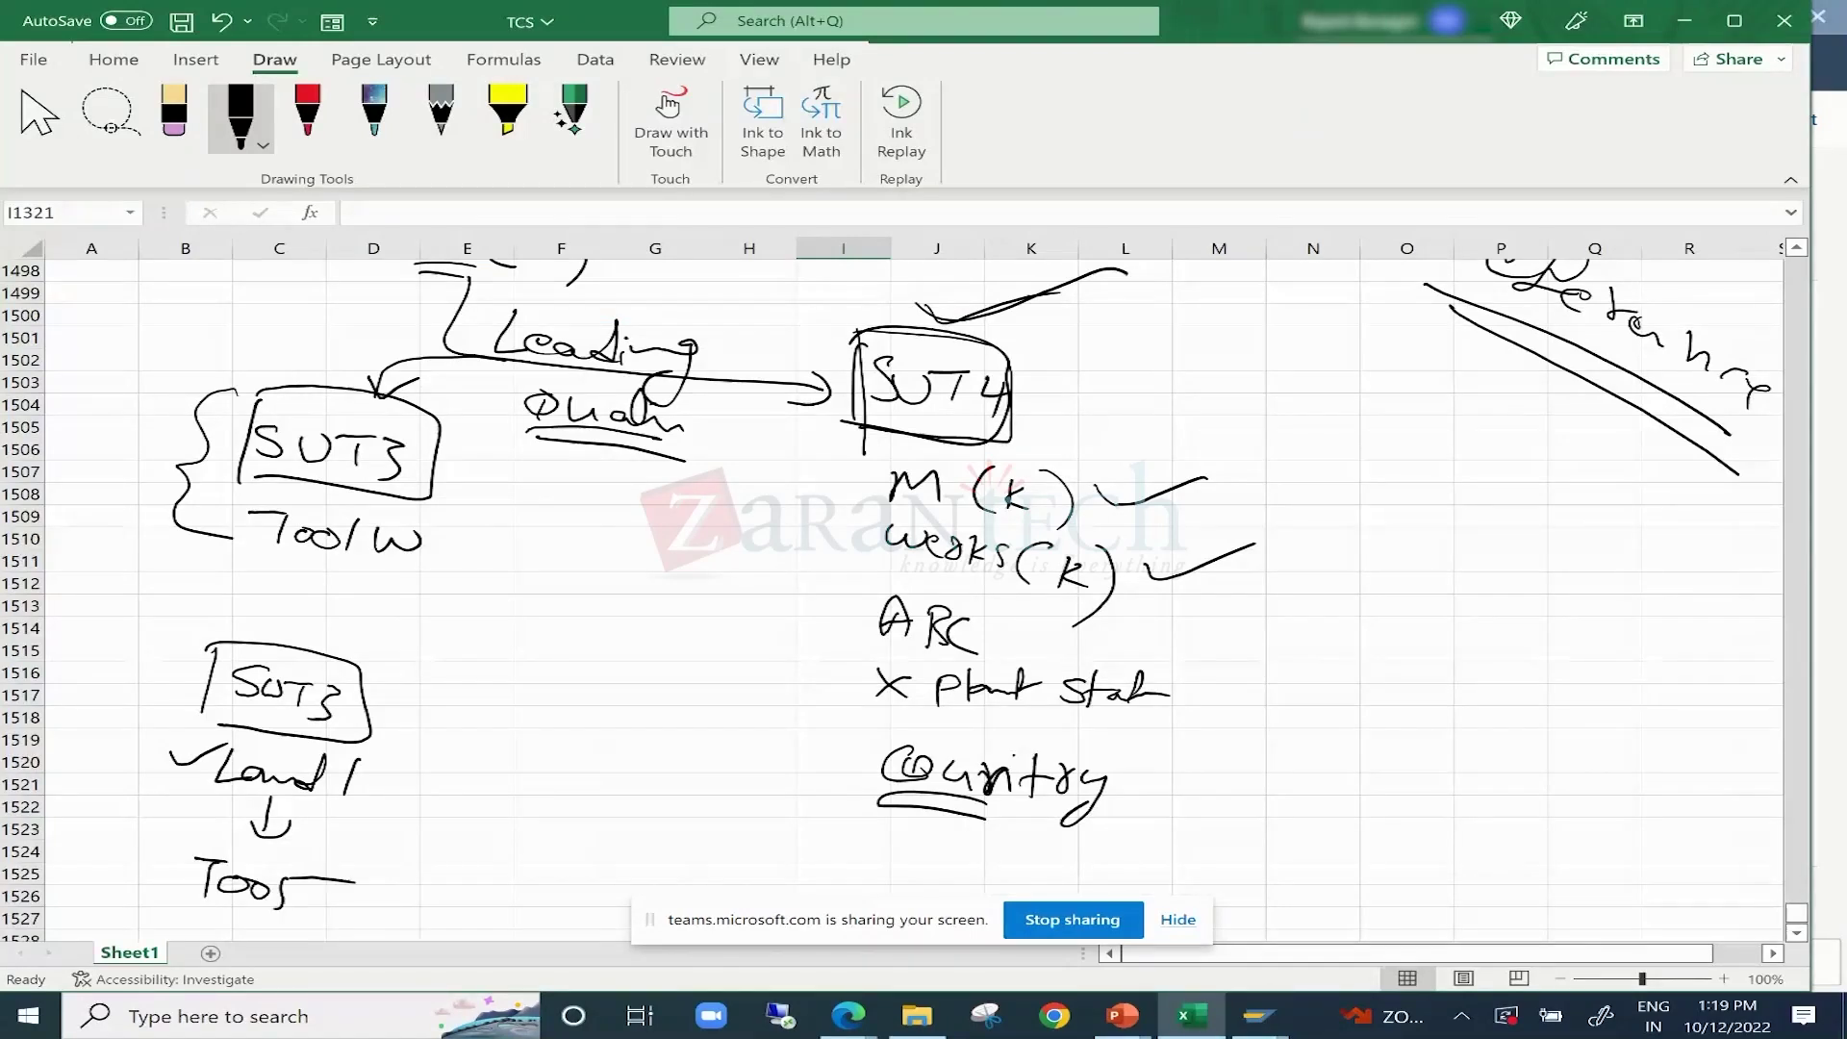
# Draw a connecting arrow from the second SUT3 box to SUT4 and label it "Reference".
pyautogui.moveTo(325, 644)
pyautogui.mouseDown()
pyautogui.moveTo(534, 599)
pyautogui.moveTo(859, 434)
pyautogui.mouseUp()
pyautogui.moveTo(452, 615); pyautogui.dragTo(598, 647)
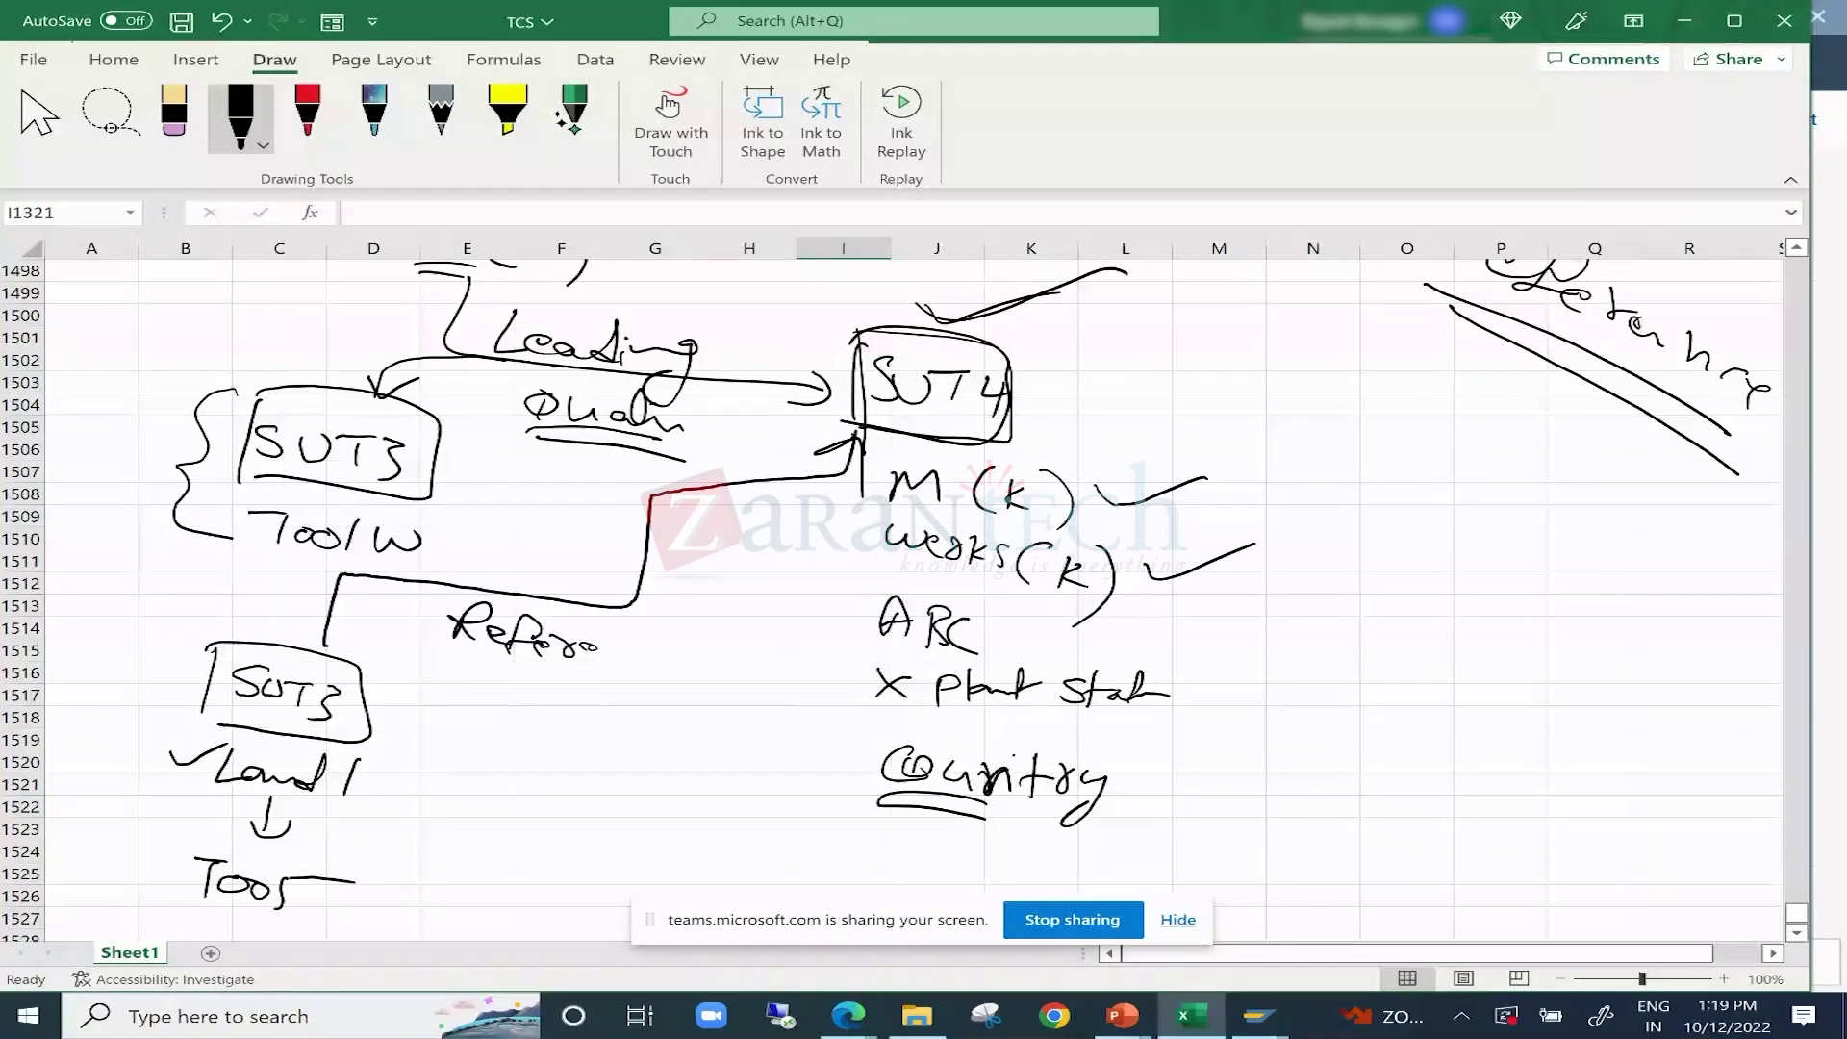
pyautogui.moveTo(598, 647); pyautogui.dragTo(671, 661)
pyautogui.moveTo(1121, 1015)
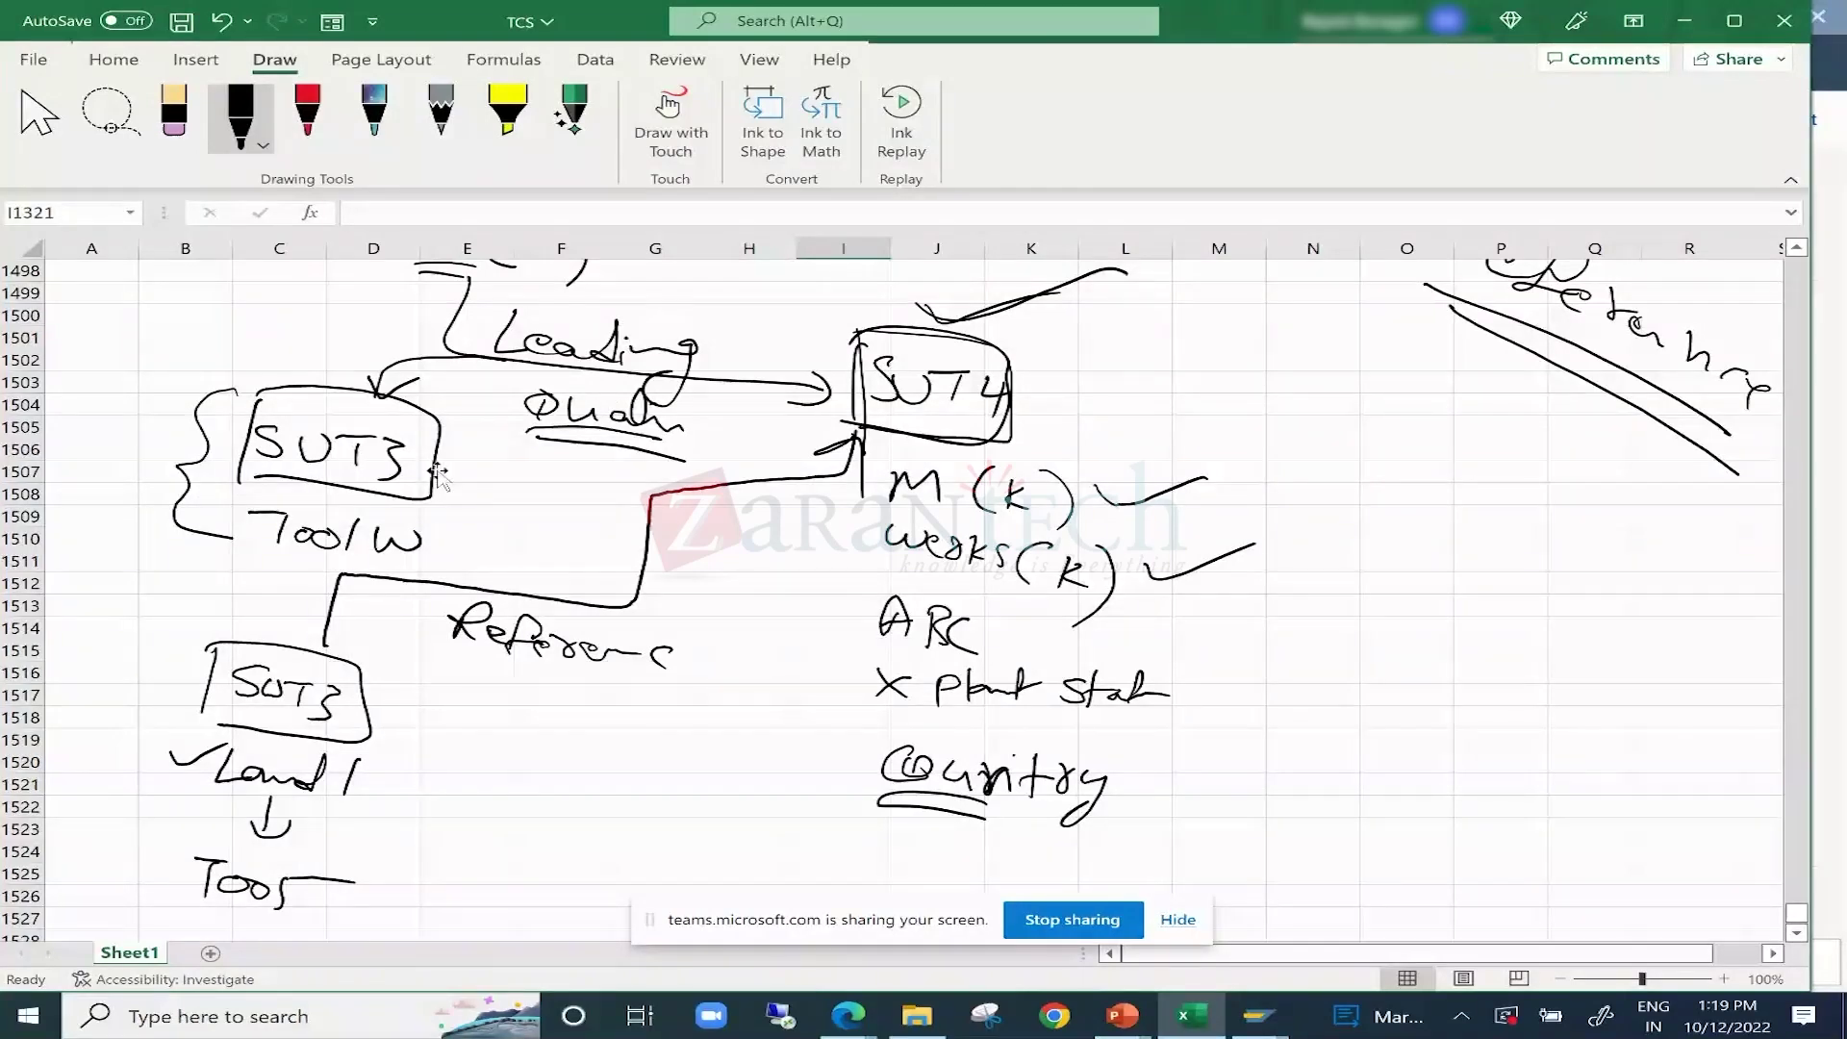
# Circle the "Werks (K)" entry under SUT4 twice and add further underlines beneath the handwritten "Quali" label.
pyautogui.moveTo(1094, 534); pyautogui.dragTo(1161, 573)
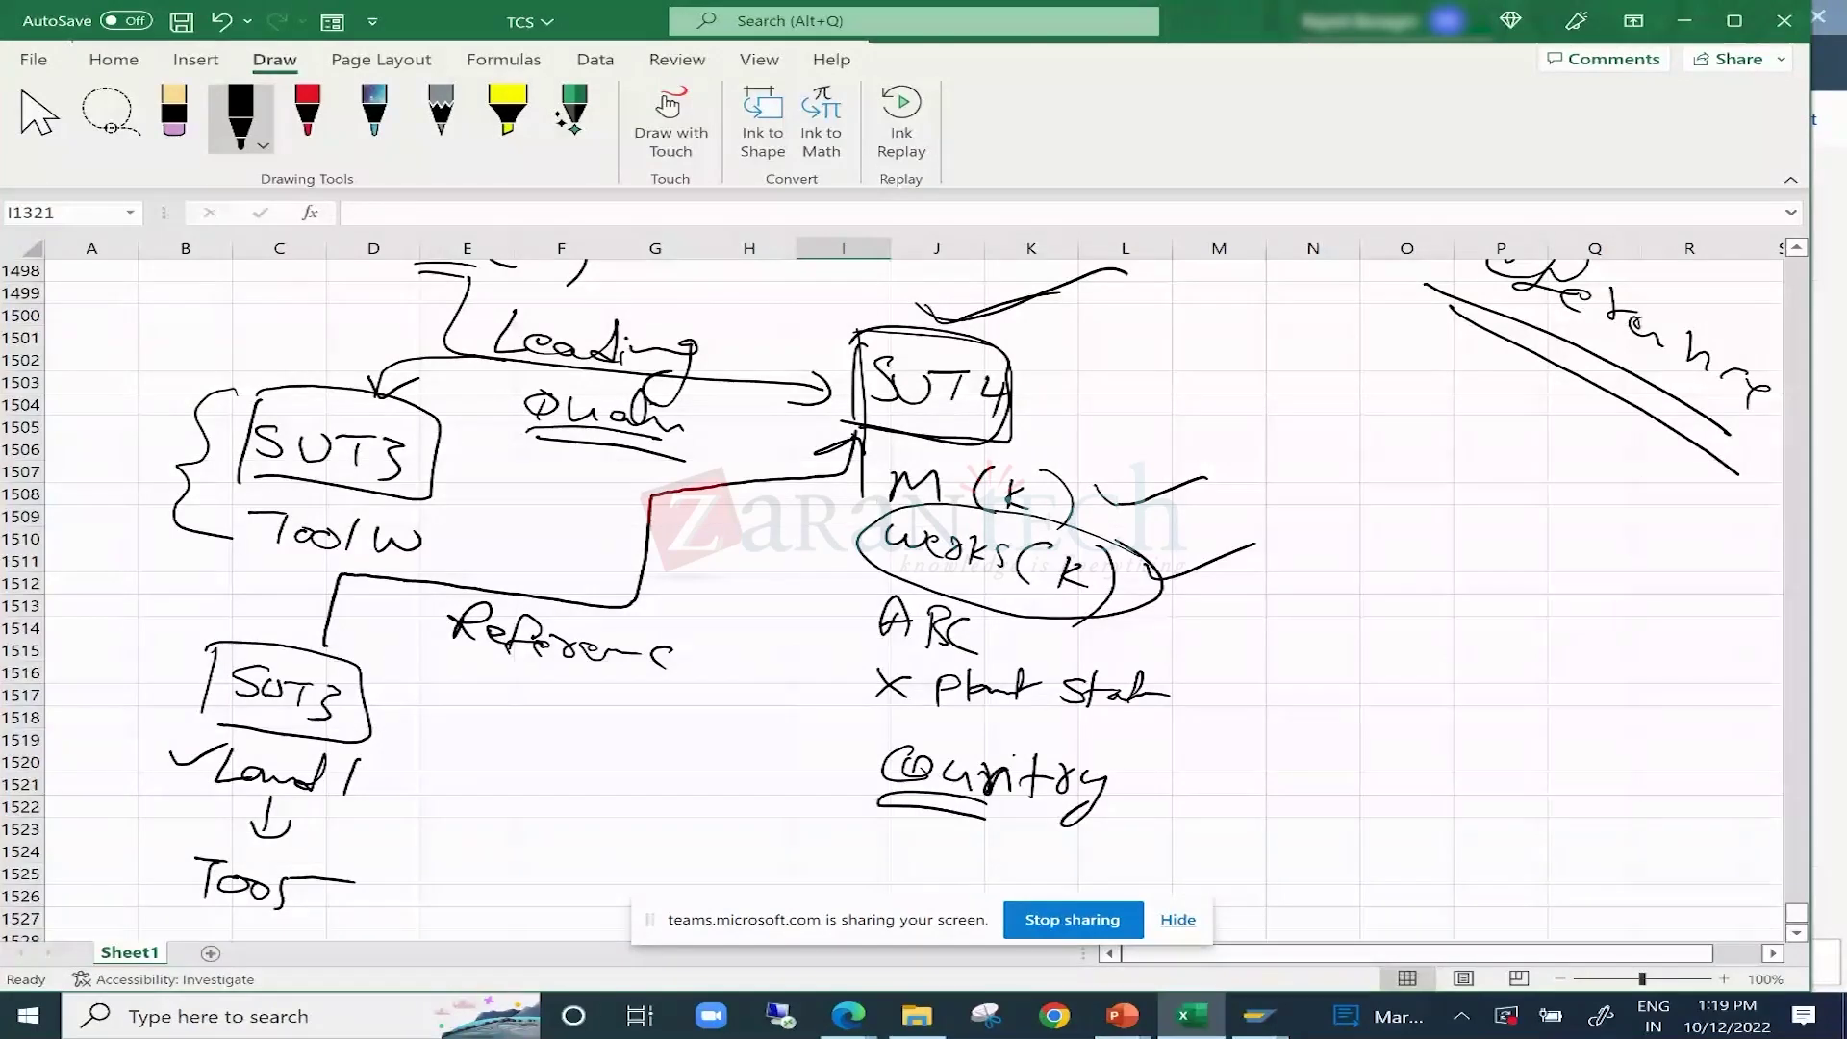
pyautogui.moveTo(540, 435); pyautogui.dragTo(658, 444)
pyautogui.moveTo(540, 438); pyautogui.dragTo(675, 449)
pyautogui.moveTo(1106, 524); pyautogui.dragTo(1162, 588)
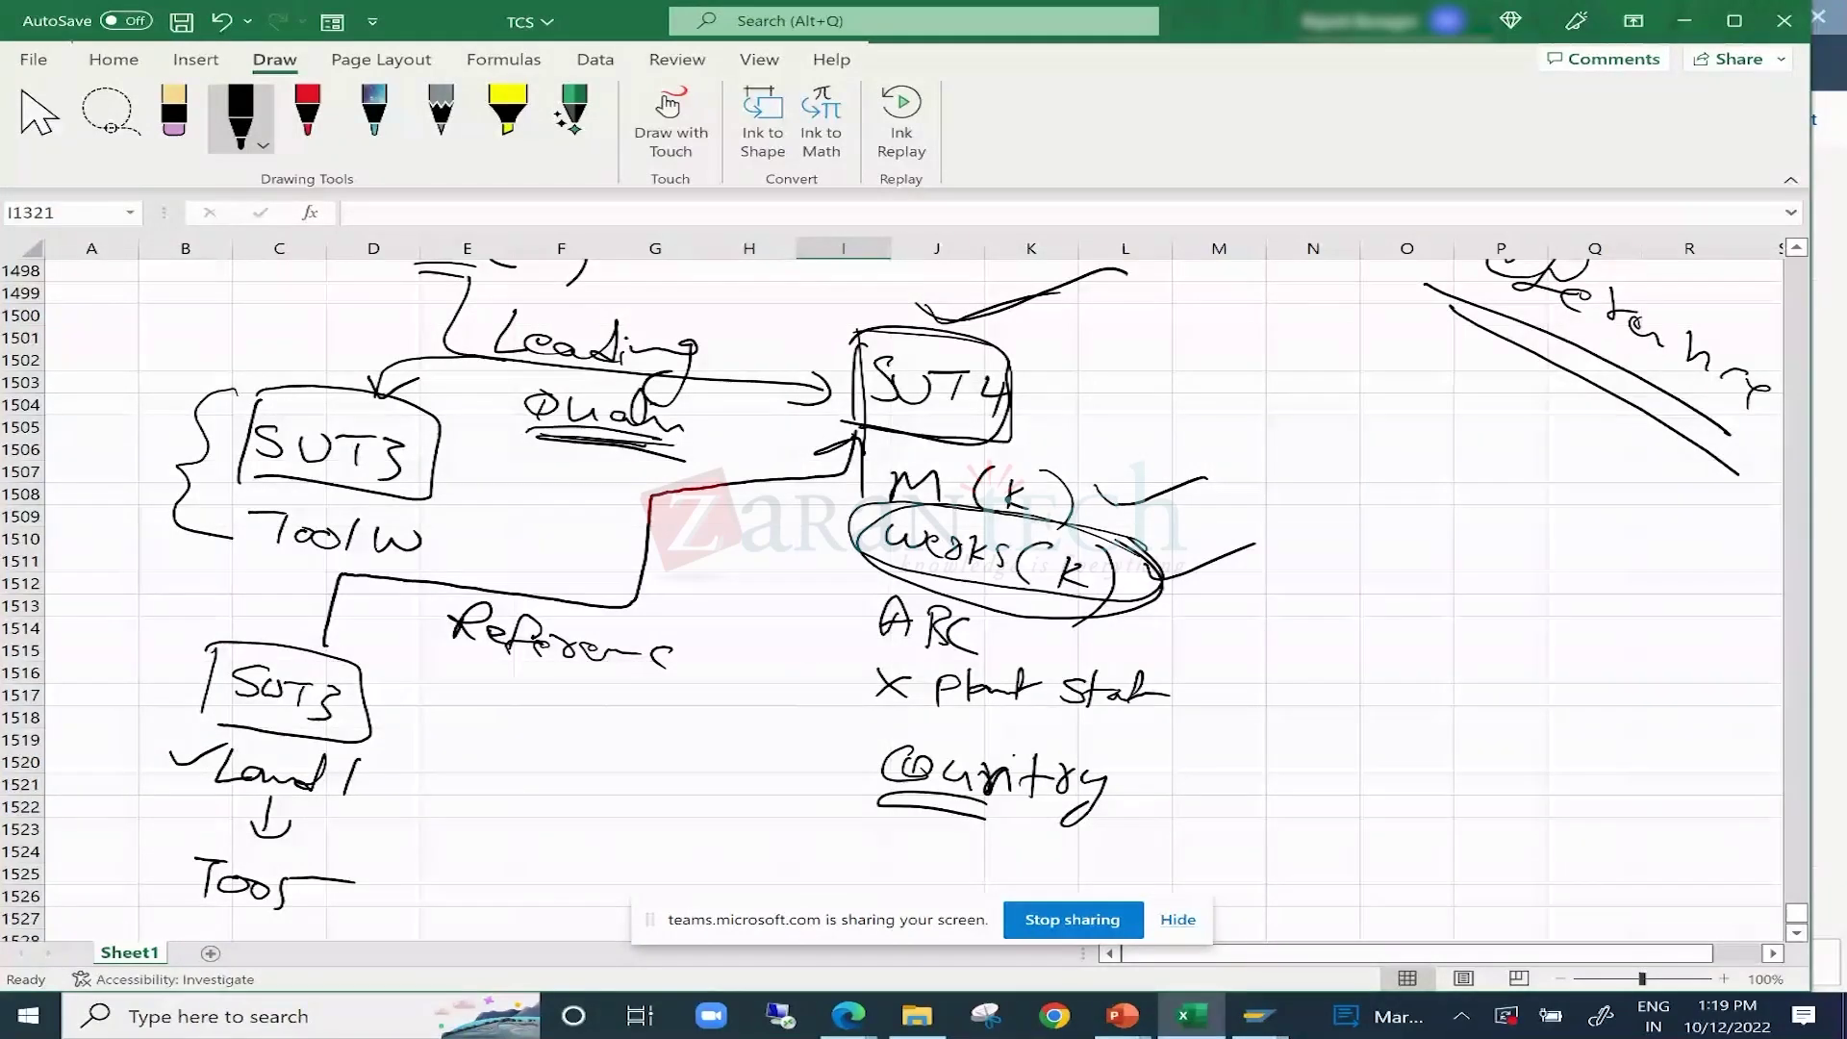
# Double-underline the handwritten "Reference" label and circle the second SUT3 box.
pyautogui.moveTo(438, 660); pyautogui.dragTo(568, 673)
pyautogui.moveTo(438, 669); pyautogui.dragTo(539, 681)
pyautogui.moveTo(289, 637); pyautogui.dragTo(224, 649)
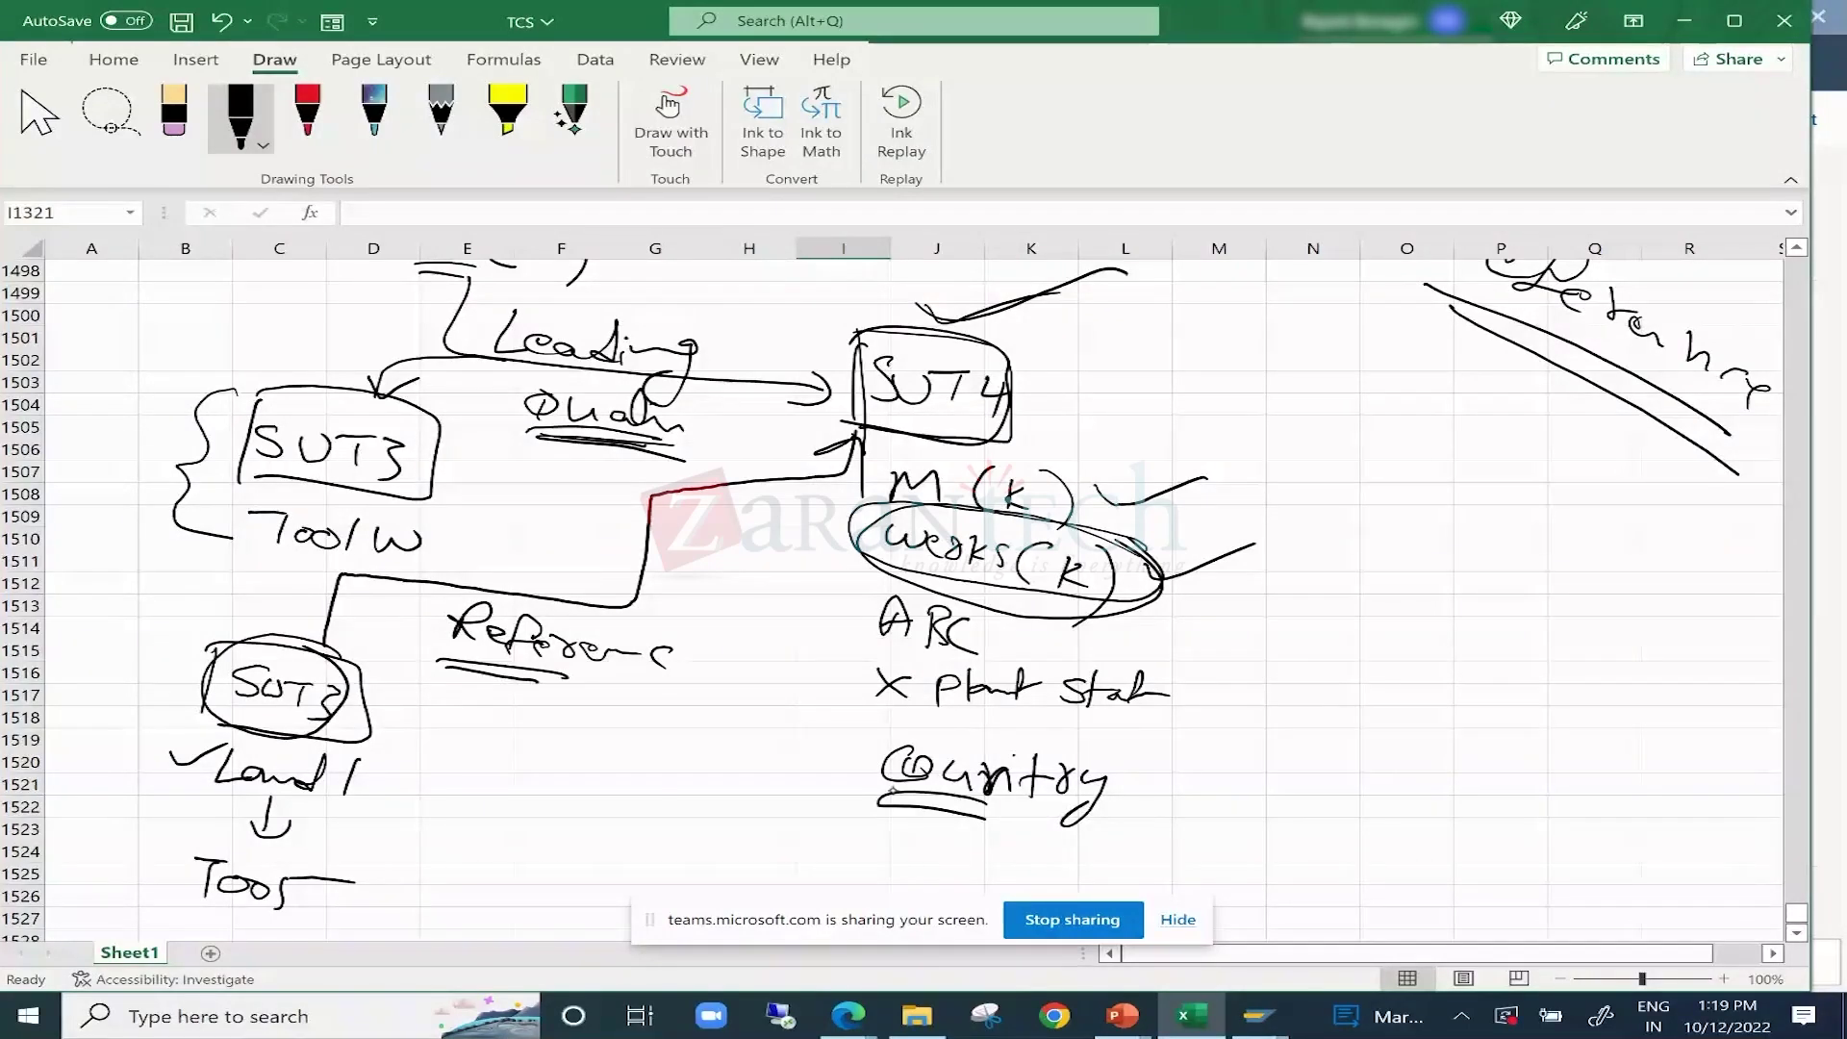
# Remove the handwritten "Country" from the SUT4 field list and write "Land1" in its place.
pyautogui.hotkey('ctrl', 'z')
pyautogui.hotkey('ctrl', 'z')
pyautogui.hotkey('ctrl', 'z')
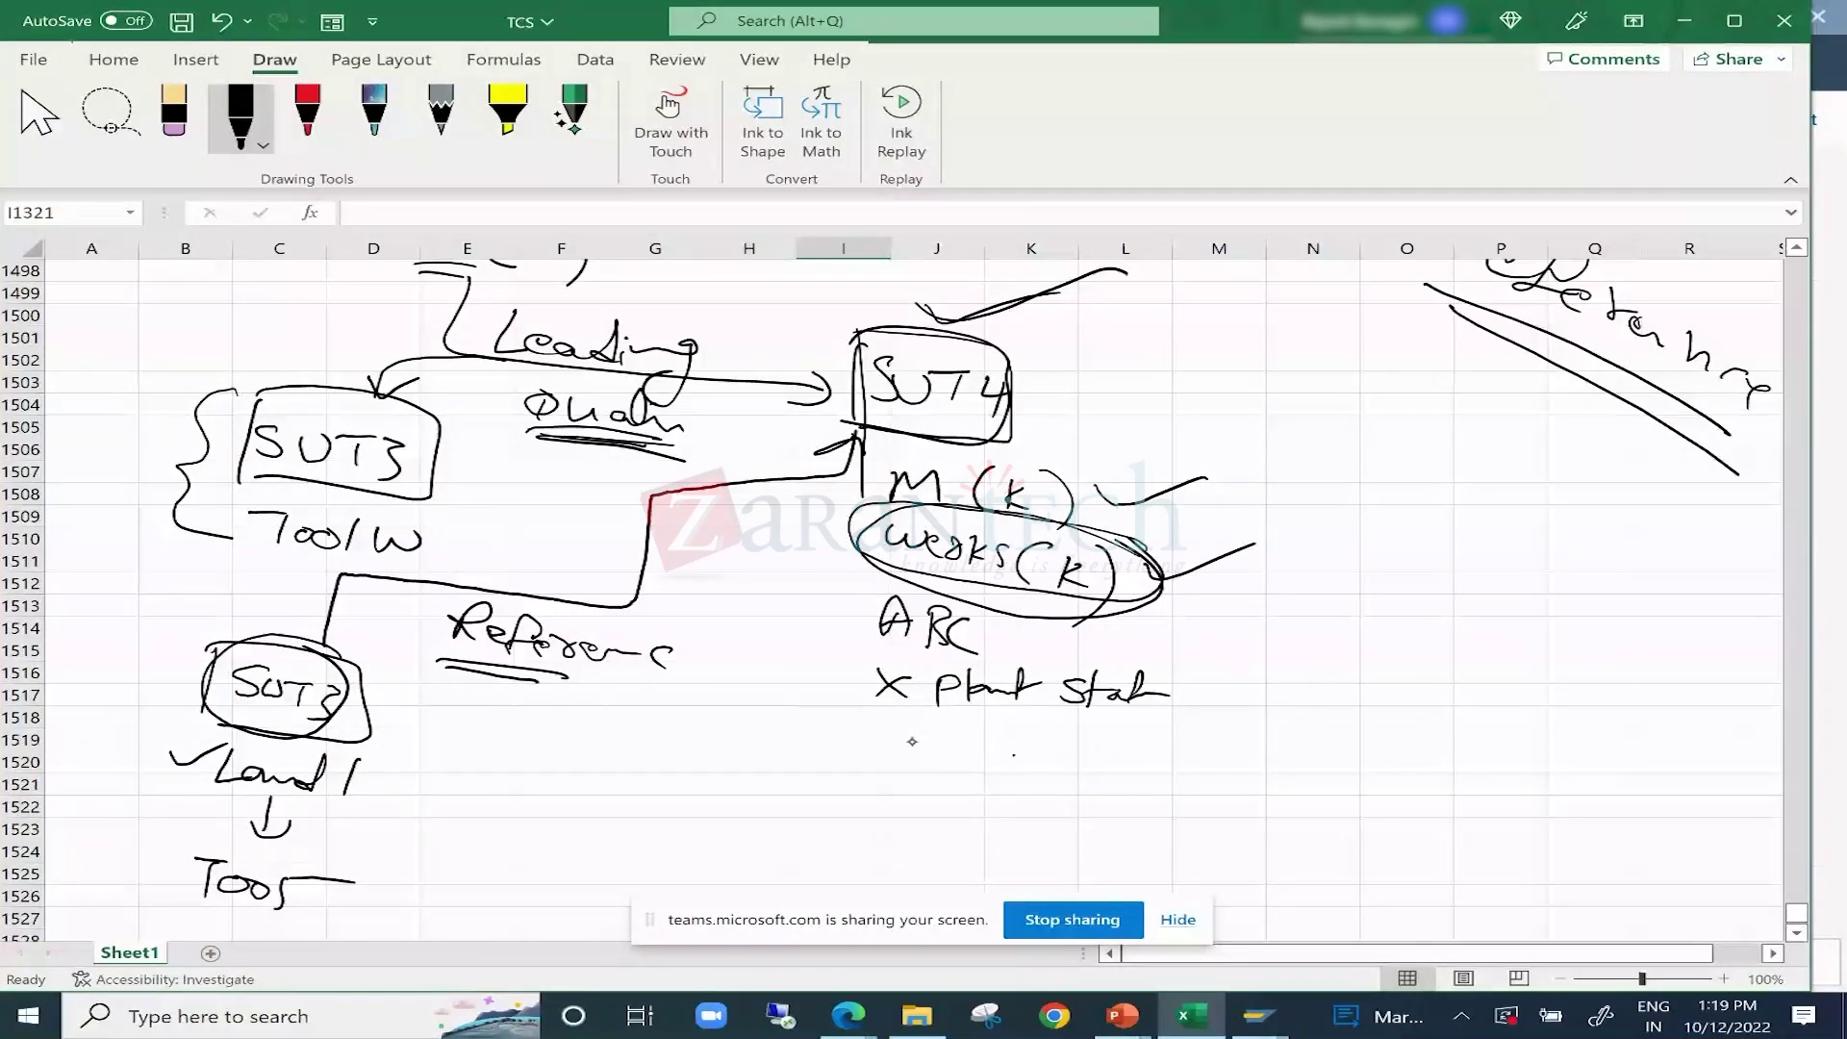
pyautogui.moveTo(909, 737); pyautogui.dragTo(1061, 770)
pyautogui.moveTo(1090, 741); pyautogui.dragTo(1091, 814)
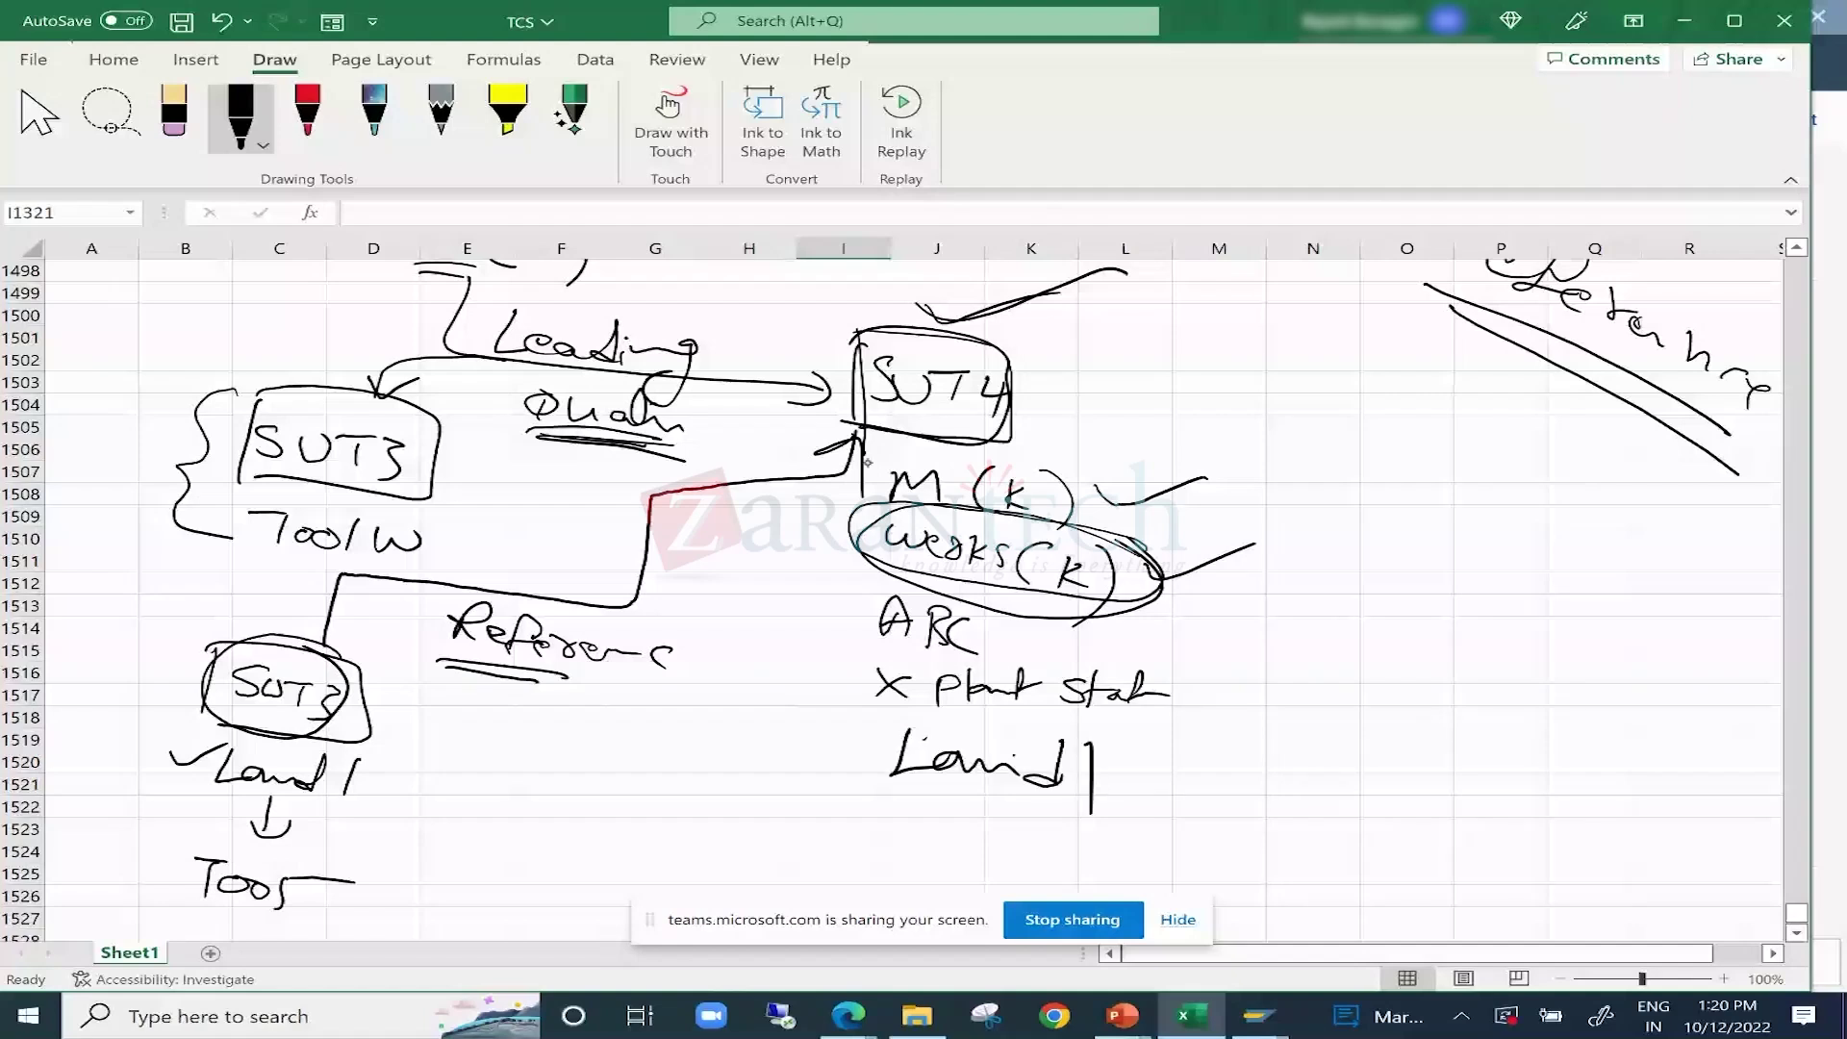
# Draw a box around the SUT4 field list and tick the ABC, X Plant Stat and Land1 entries.
pyautogui.moveTo(863, 473)
pyautogui.mouseDown()
pyautogui.moveTo(833, 802)
pyautogui.moveTo(1202, 473)
pyautogui.mouseUp()
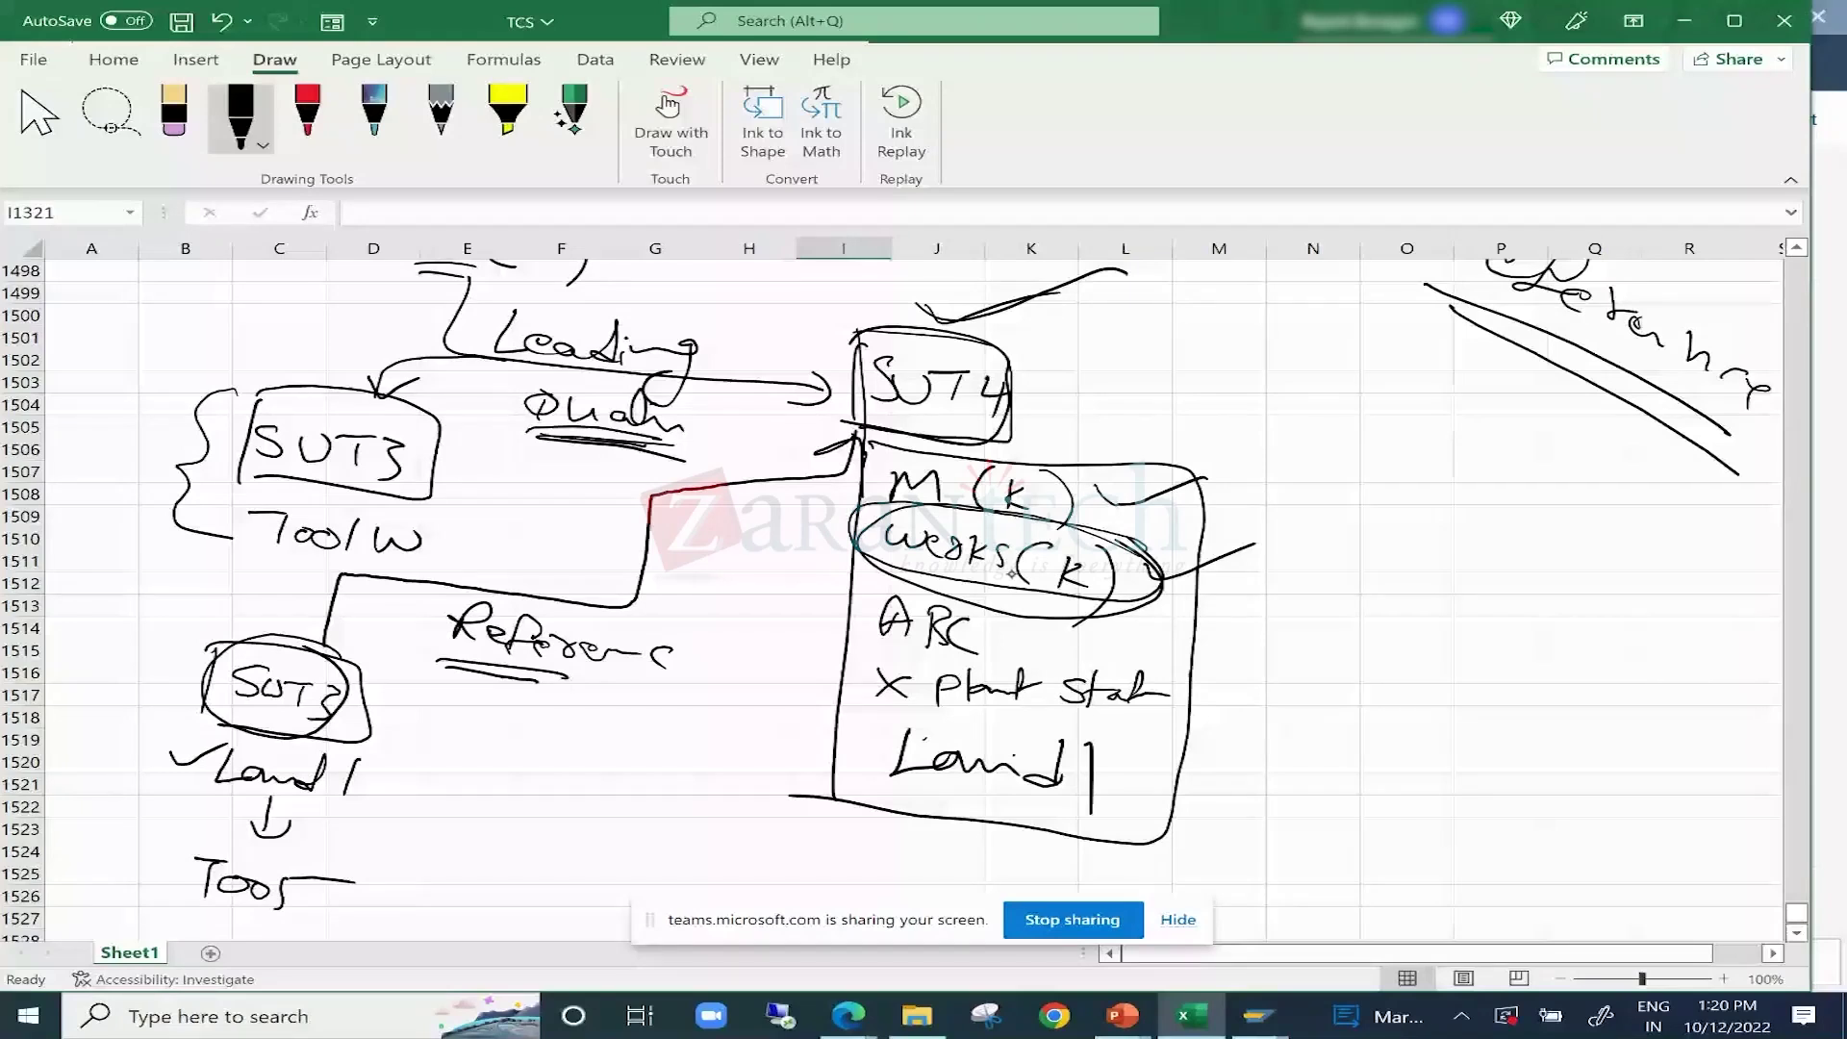
pyautogui.moveTo(1111, 652); pyautogui.dragTo(1174, 642)
pyautogui.moveTo(1172, 702); pyautogui.dragTo(1239, 685)
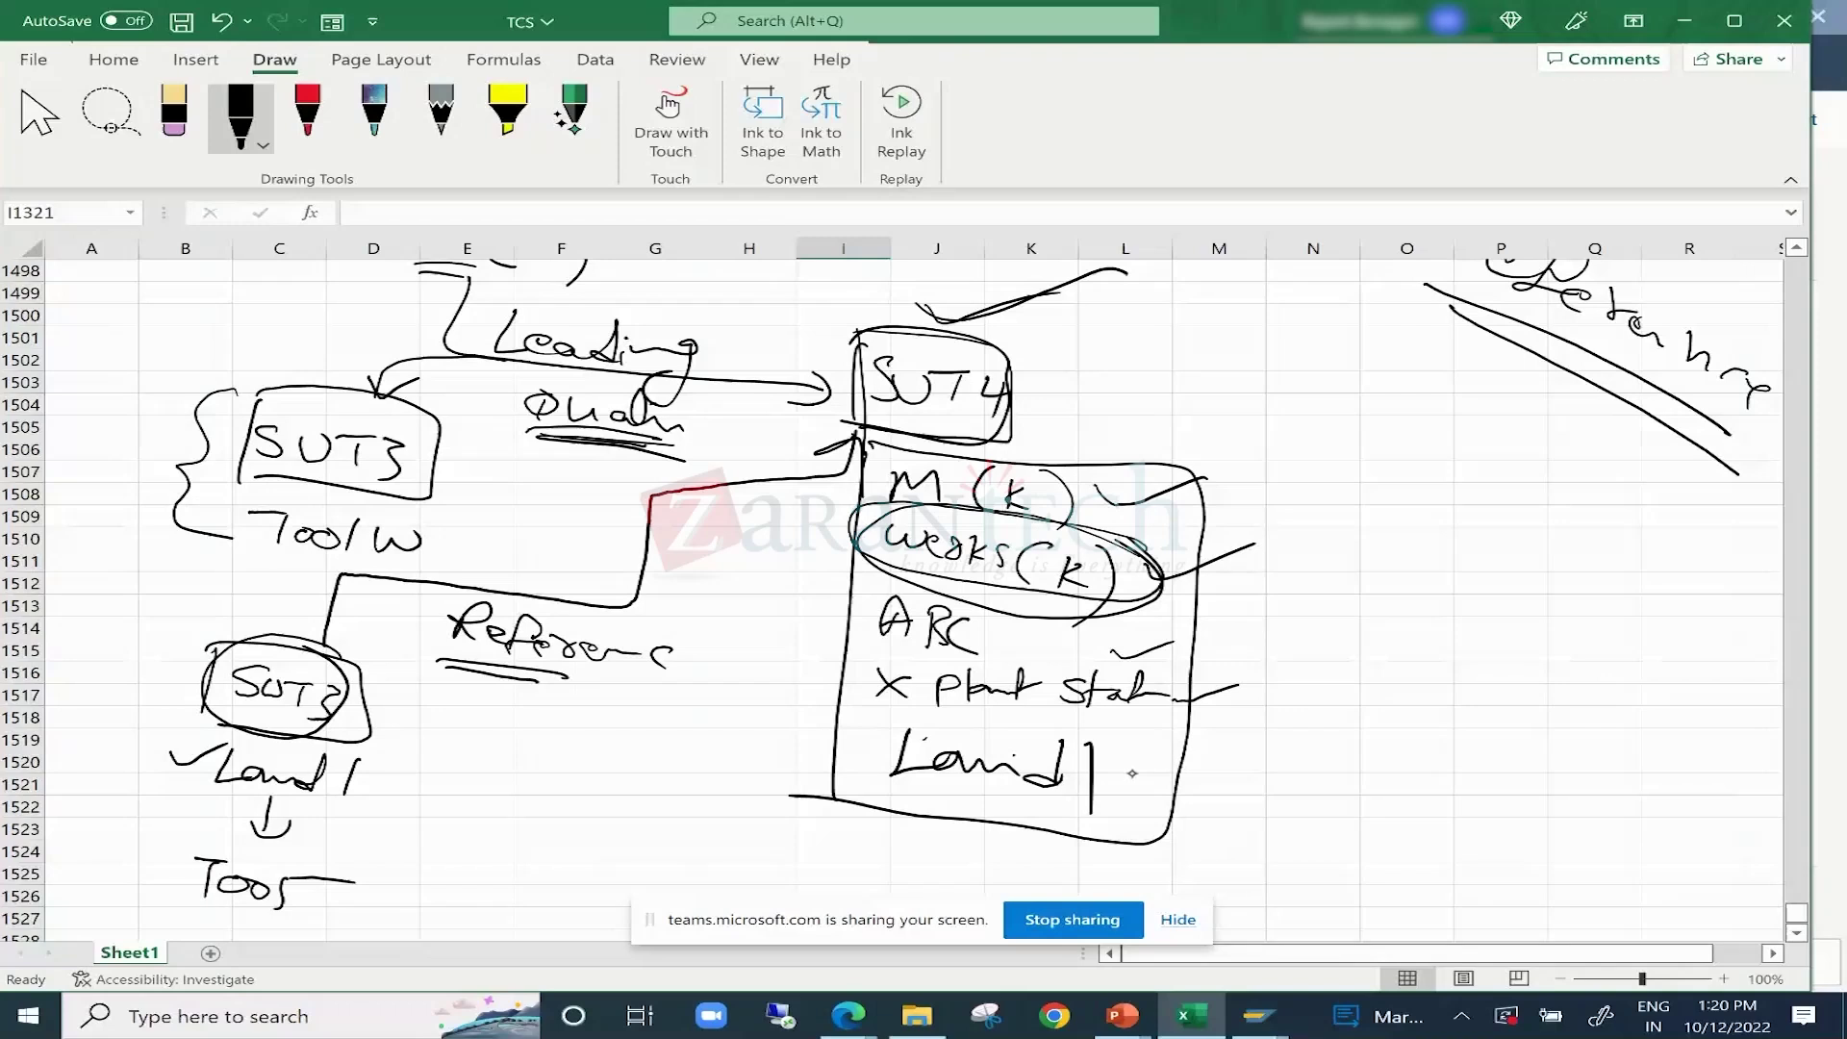
pyautogui.moveTo(1122, 760); pyautogui.dragTo(1245, 751)
# Circle the ABC and X Plant Stat entries together and draw a separate circle around Land1 in the SUT4 list.
pyautogui.moveTo(972, 596); pyautogui.dragTo(1207, 650)
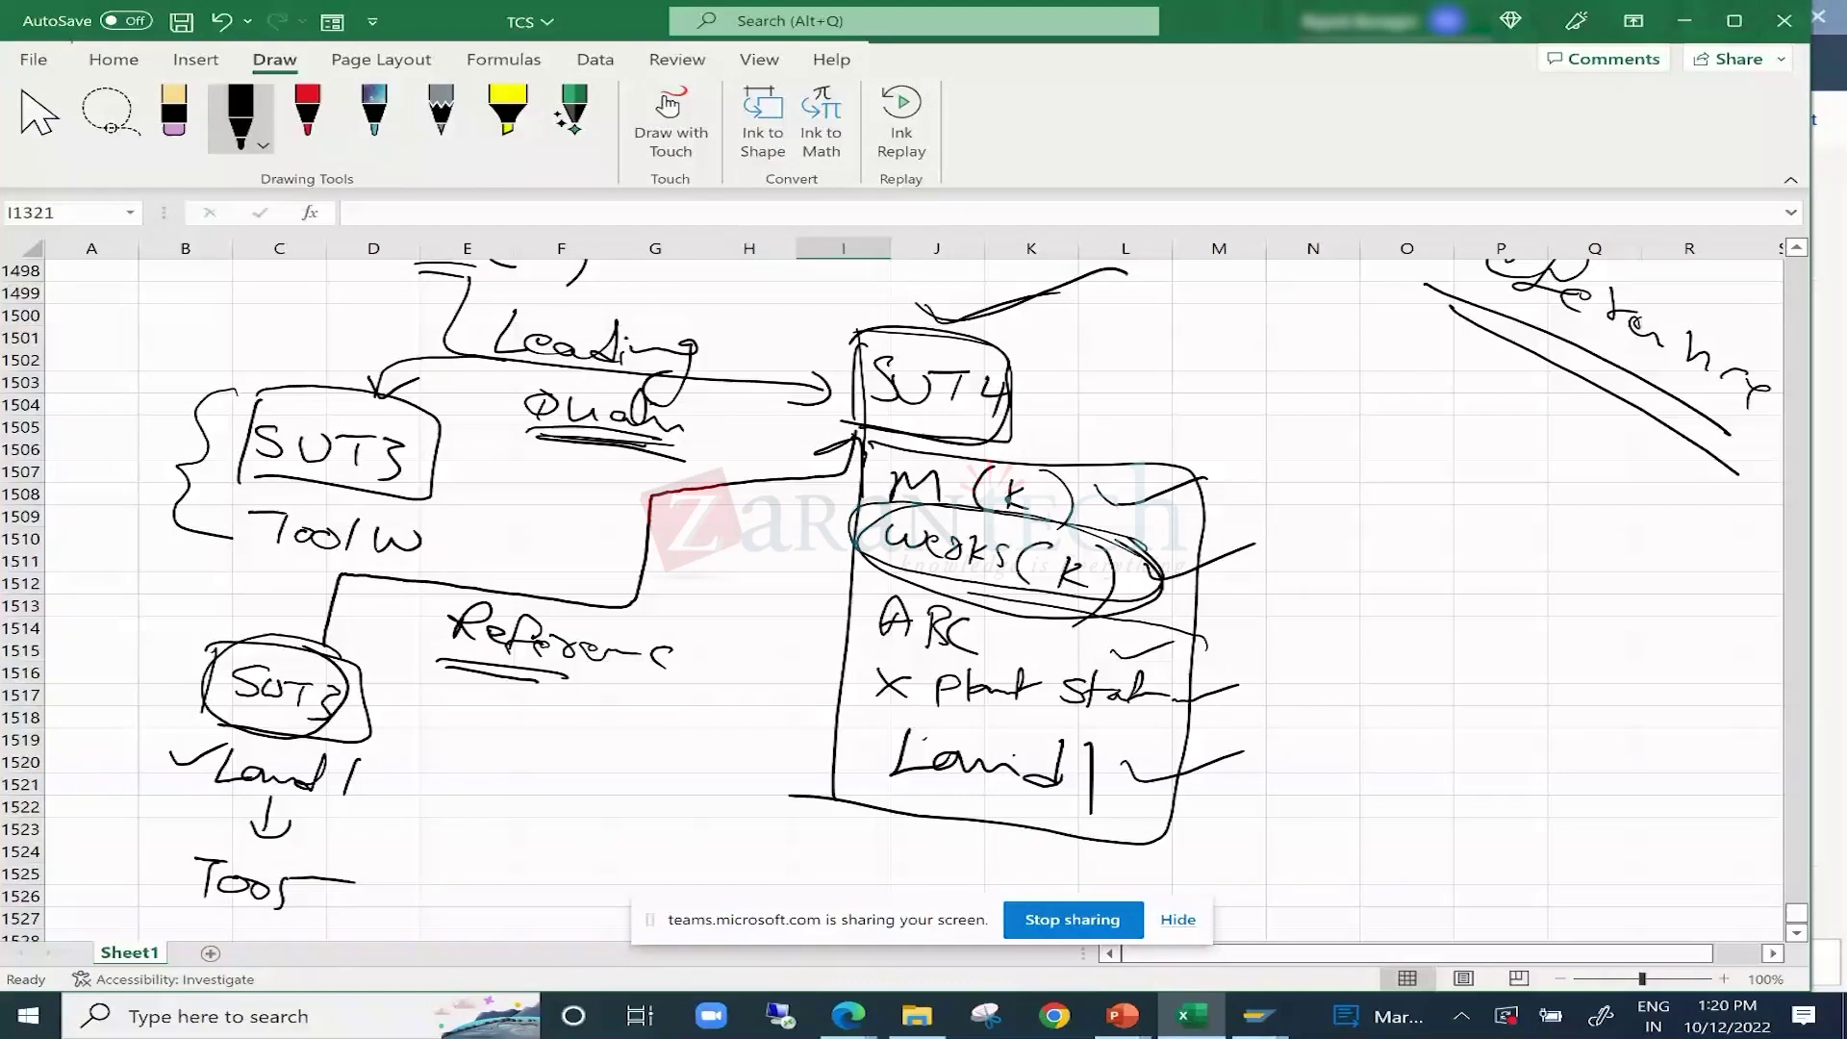
pyautogui.moveTo(1198, 631); pyautogui.dragTo(1251, 664)
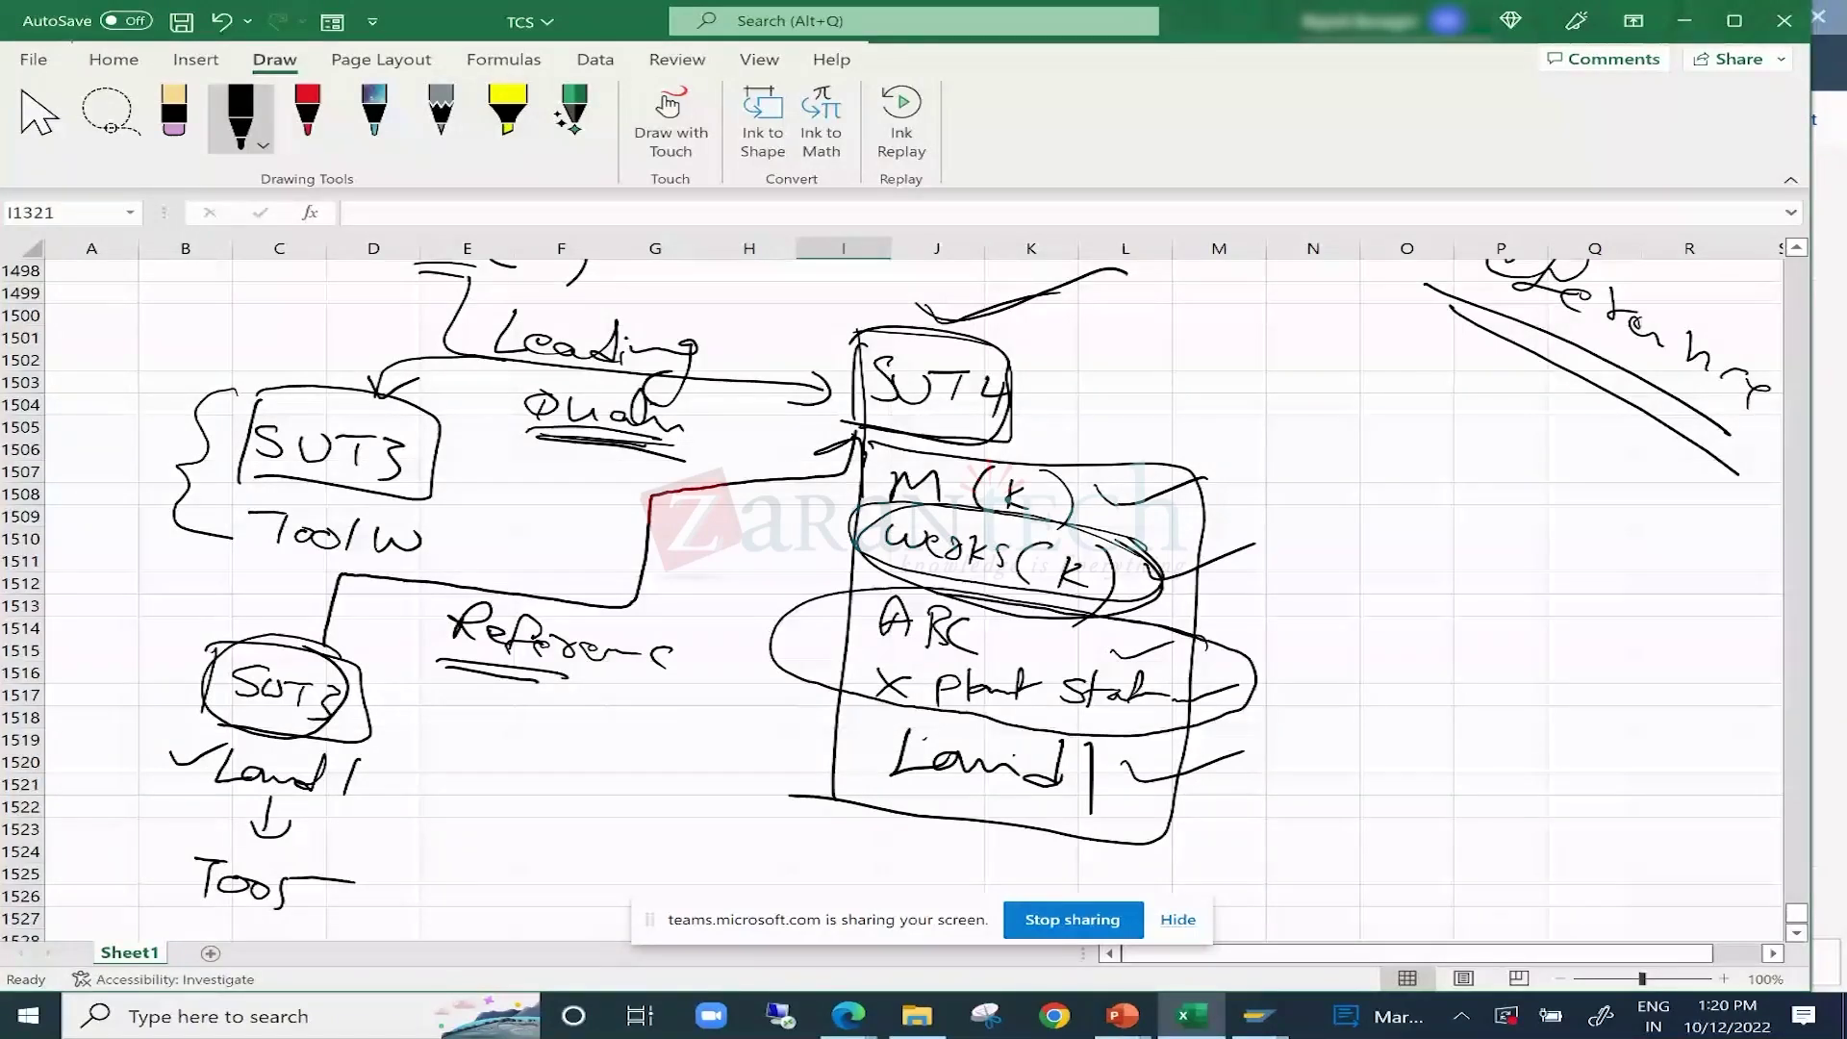
pyautogui.moveTo(990, 591)
pyautogui.mouseDown()
pyautogui.moveTo(981, 729)
pyautogui.moveTo(1214, 769)
pyautogui.mouseUp()
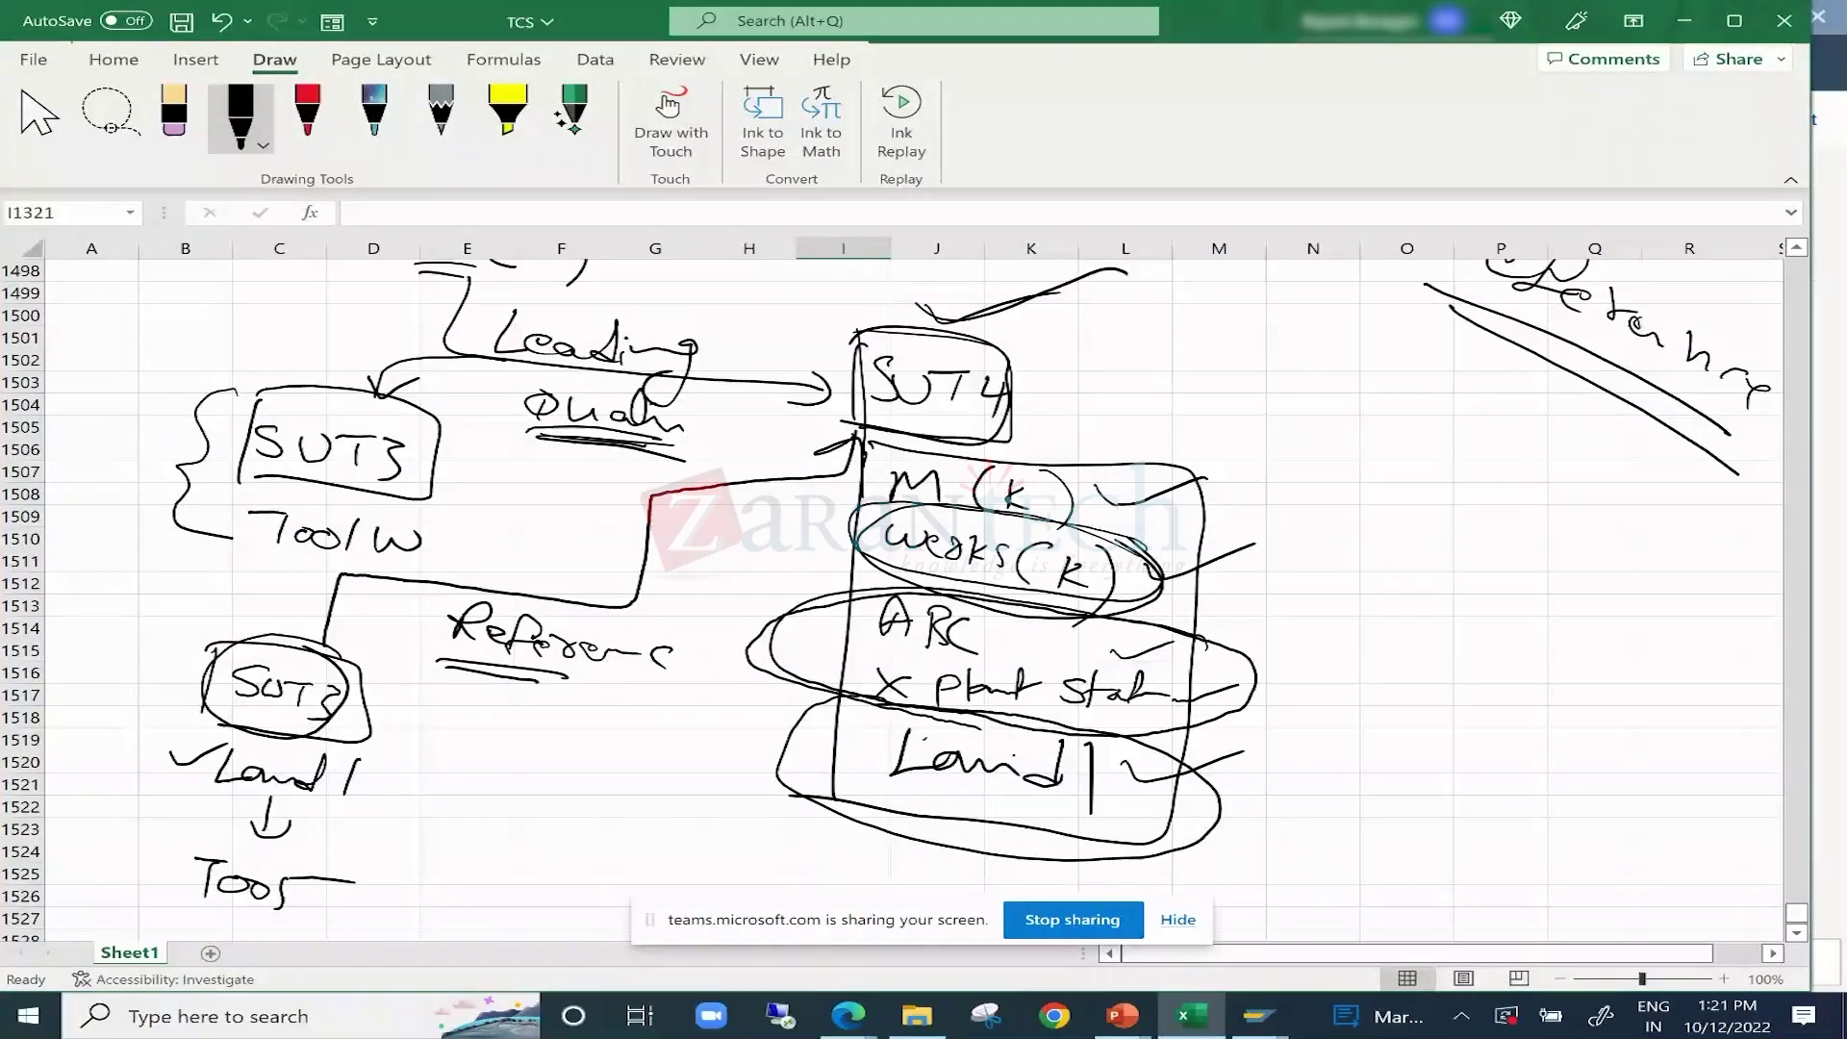
# Add tick marks beside the circled ABC and X Plant Stat entries and write "→DE" after ABC.
pyautogui.moveTo(1272, 658); pyautogui.dragTo(1385, 637)
pyautogui.moveTo(1284, 705); pyautogui.dragTo(1384, 691)
pyautogui.moveTo(994, 644); pyautogui.dragTo(1012, 644)
pyautogui.moveTo(1023, 631); pyautogui.dragTo(1024, 657)
pyautogui.moveTo(1046, 631)
pyautogui.mouseDown()
pyautogui.moveTo(1049, 659)
pyautogui.moveTo(1098, 658)
pyautogui.mouseUp()
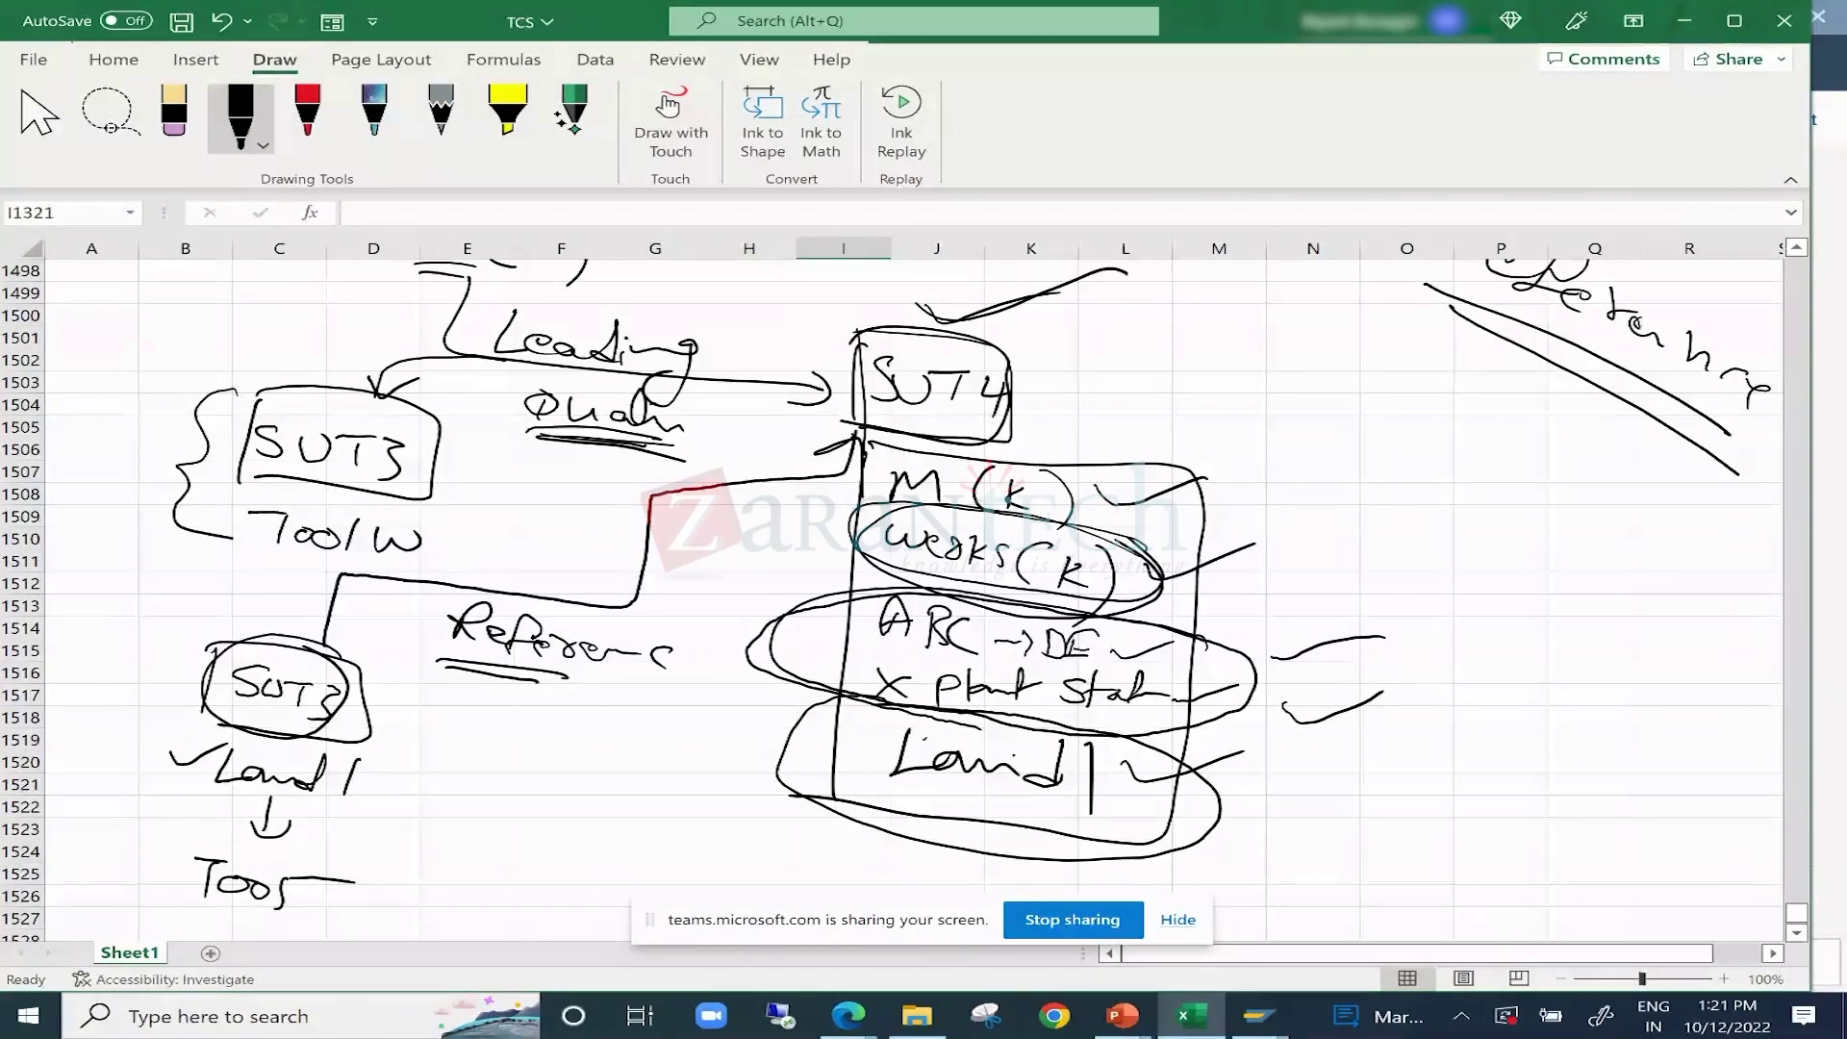
# Check the ZSITE attributes and their data elements in SAP, and return to the Excel drawing.
pyautogui.click(1253, 1012)
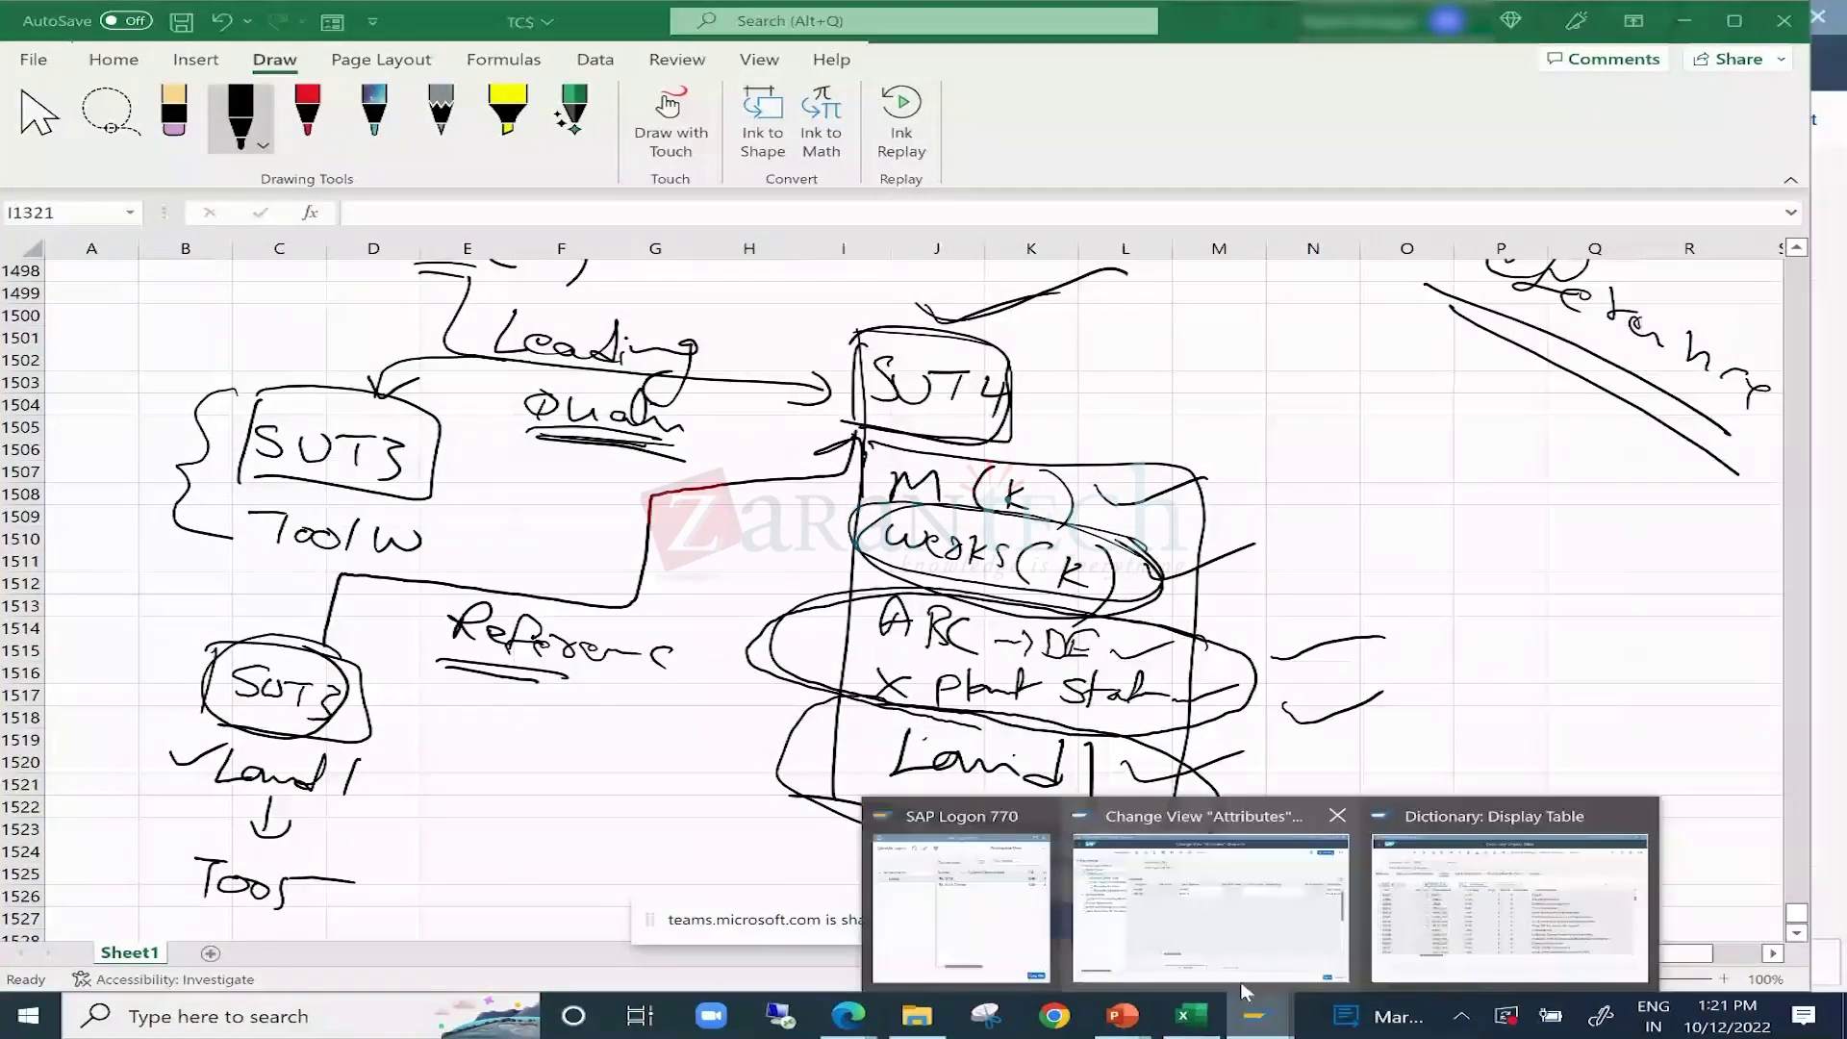
pyautogui.click(1297, 934)
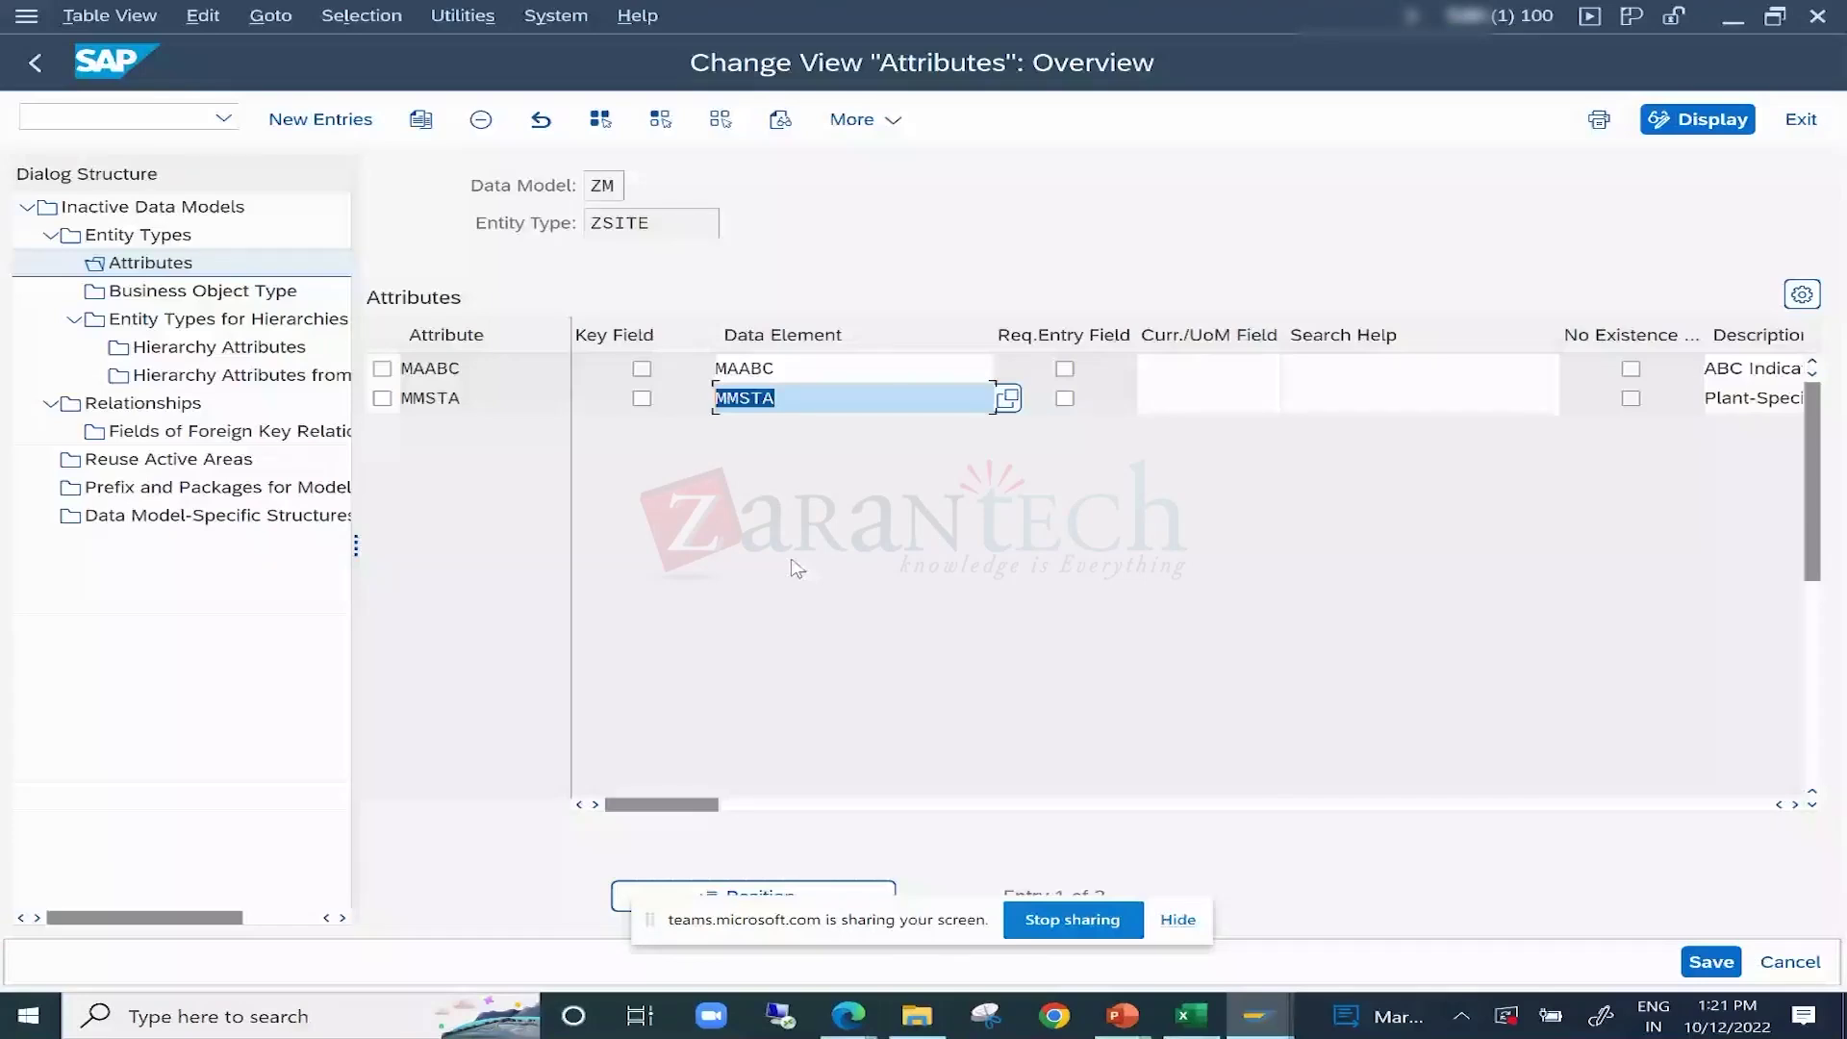
pyautogui.hotkey('alt', 'Tab')
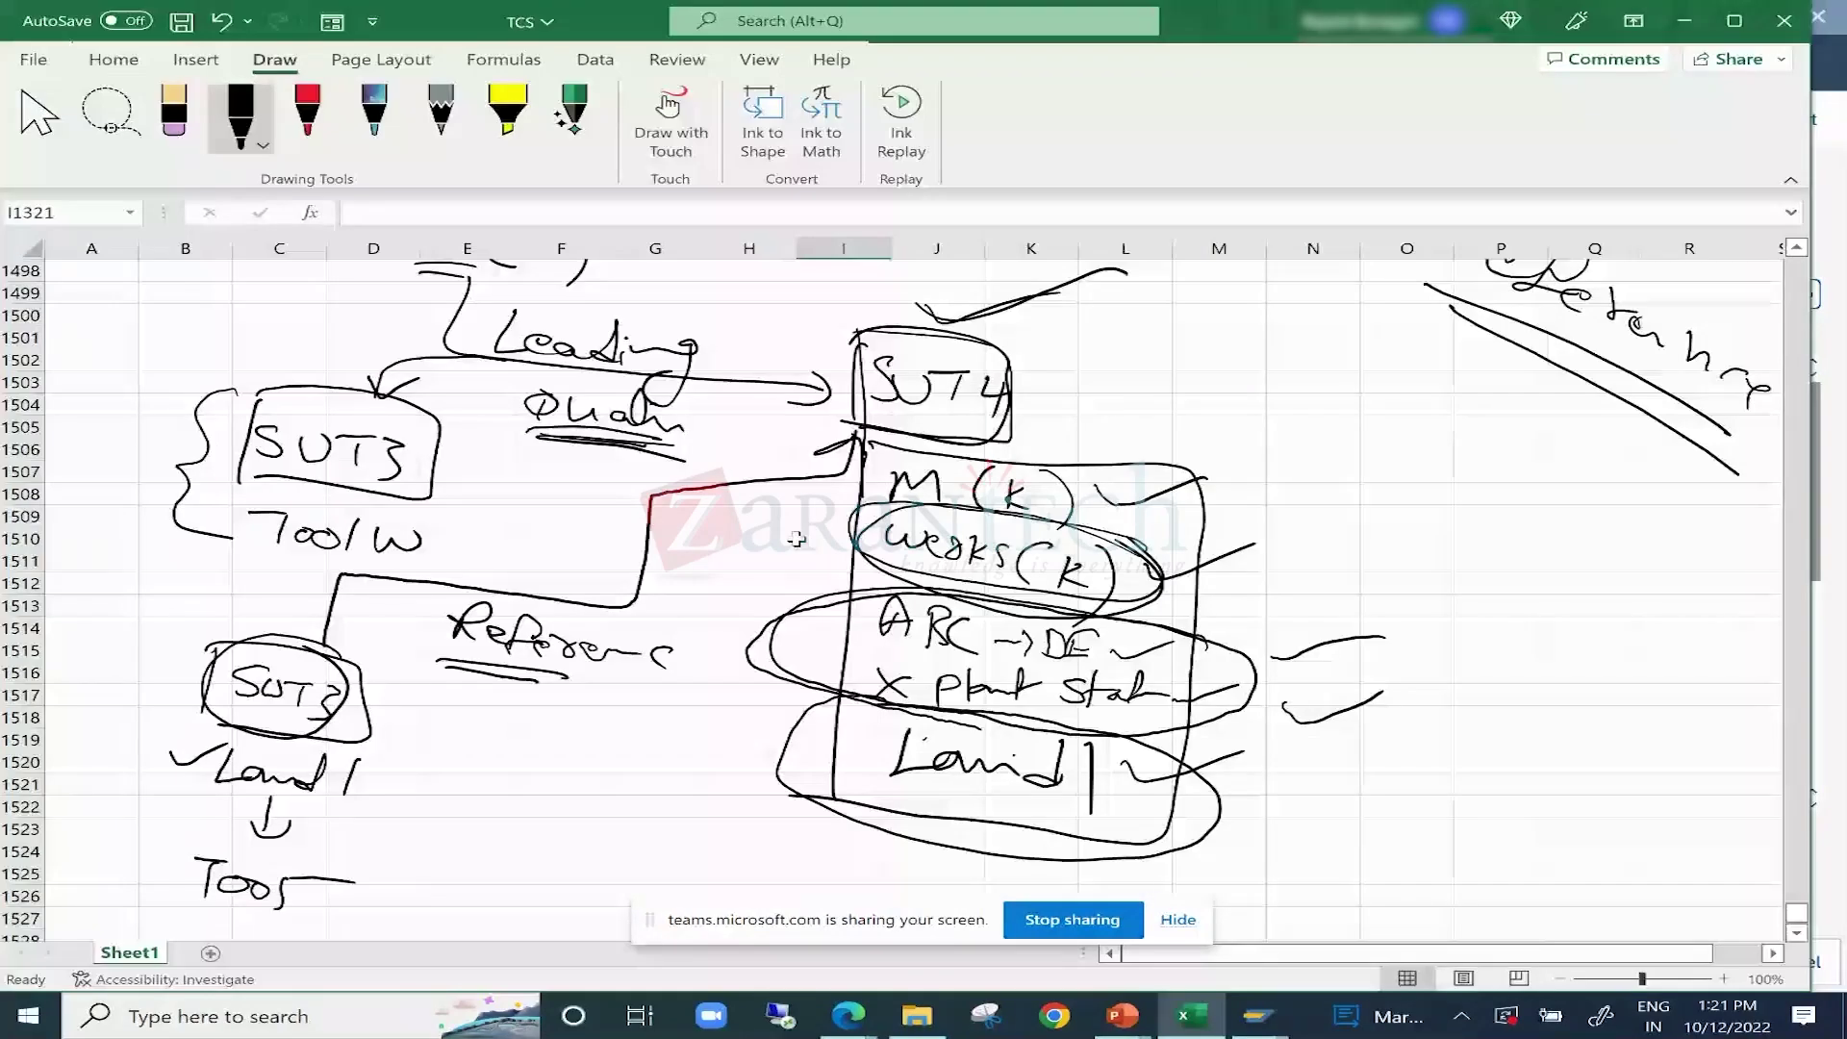
# Tick Land1 in the SUT4 list again and draw an arrow from the second SUT3 box to a new handwritten SUT4 box.
pyautogui.click(1570, 512)
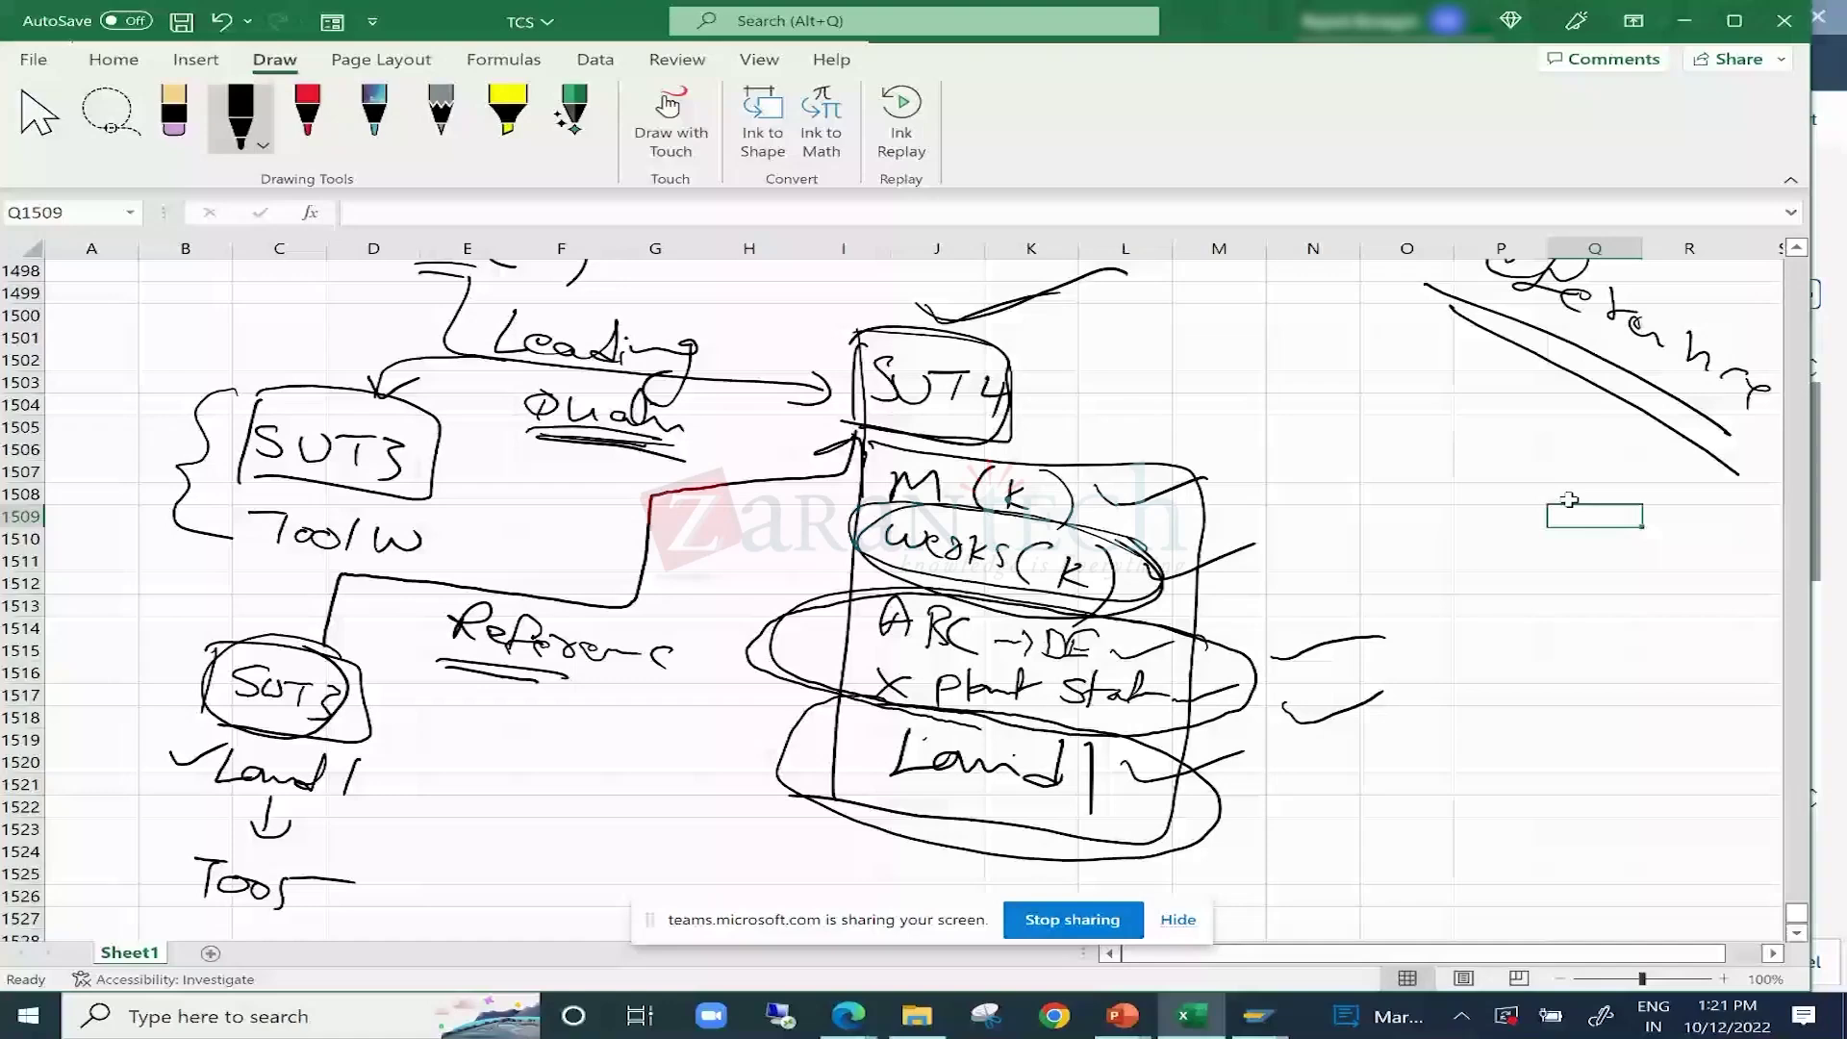
pyautogui.scroll(-2, 1569, 499)
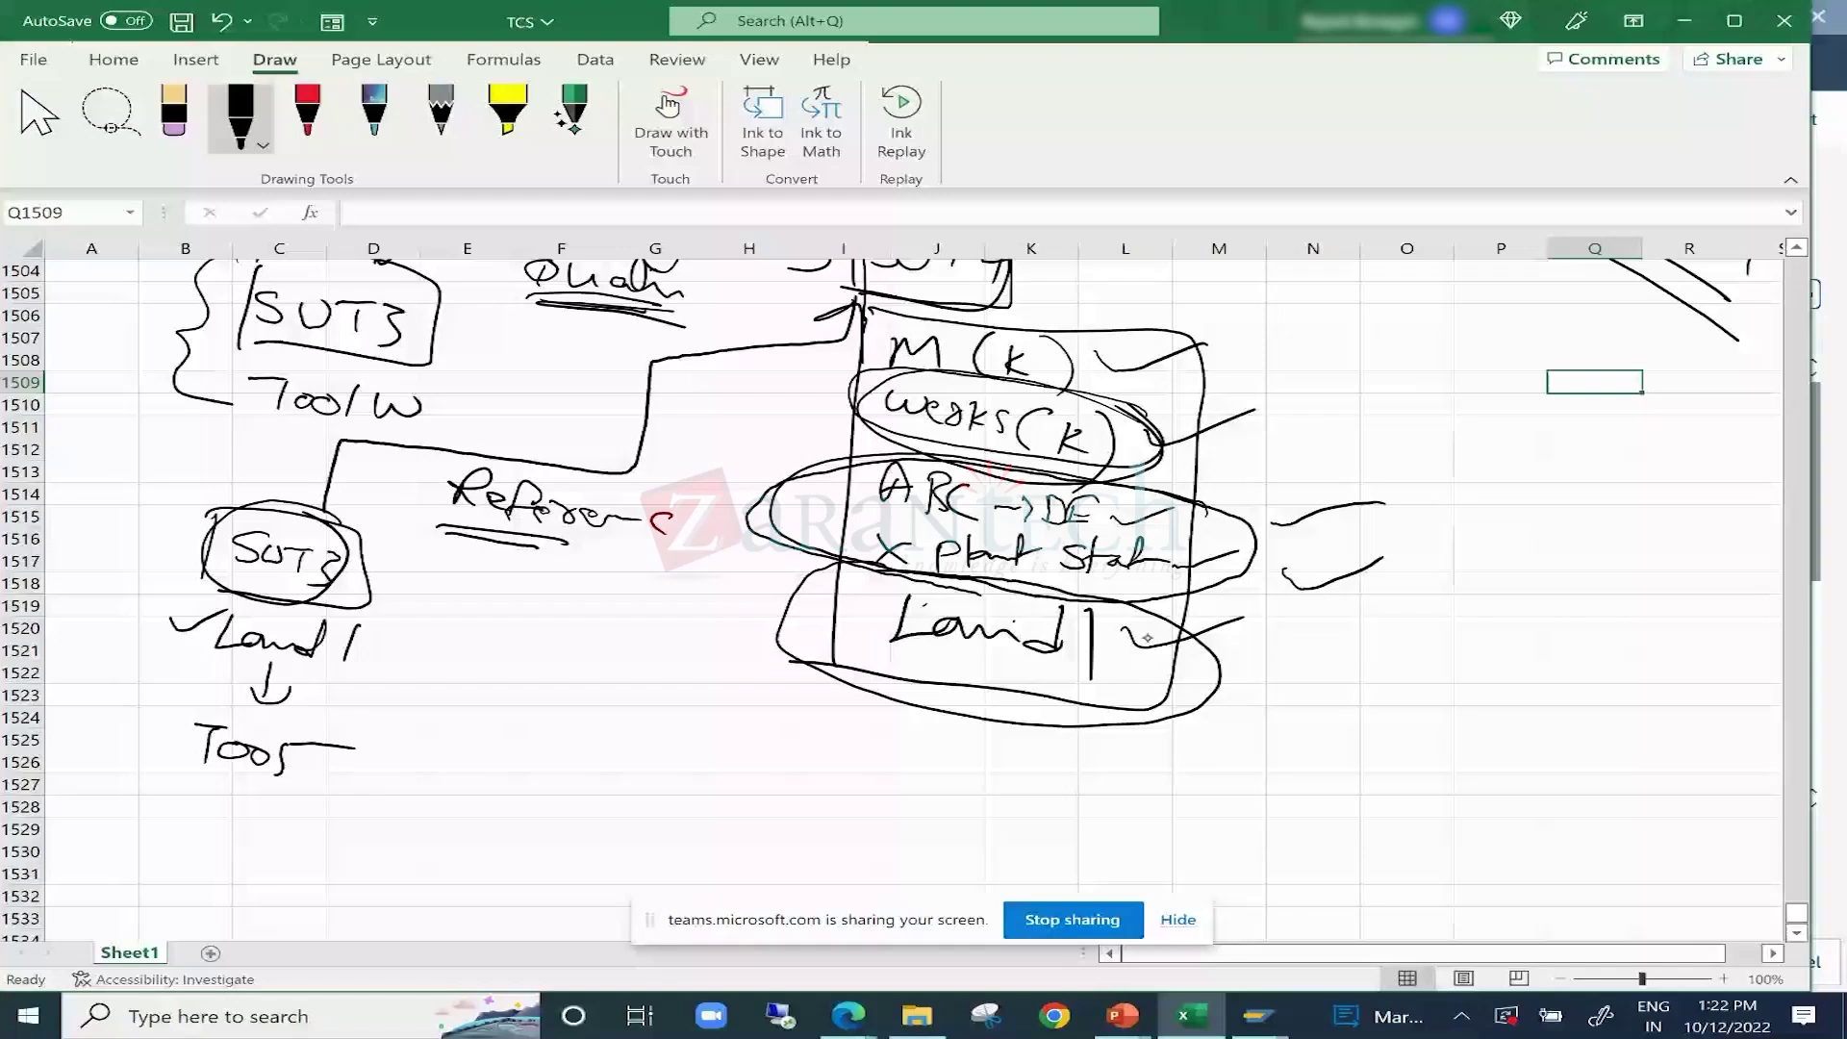
pyautogui.moveTo(1145, 640); pyautogui.dragTo(1305, 615)
pyautogui.moveTo(1139, 640); pyautogui.dragTo(1325, 628)
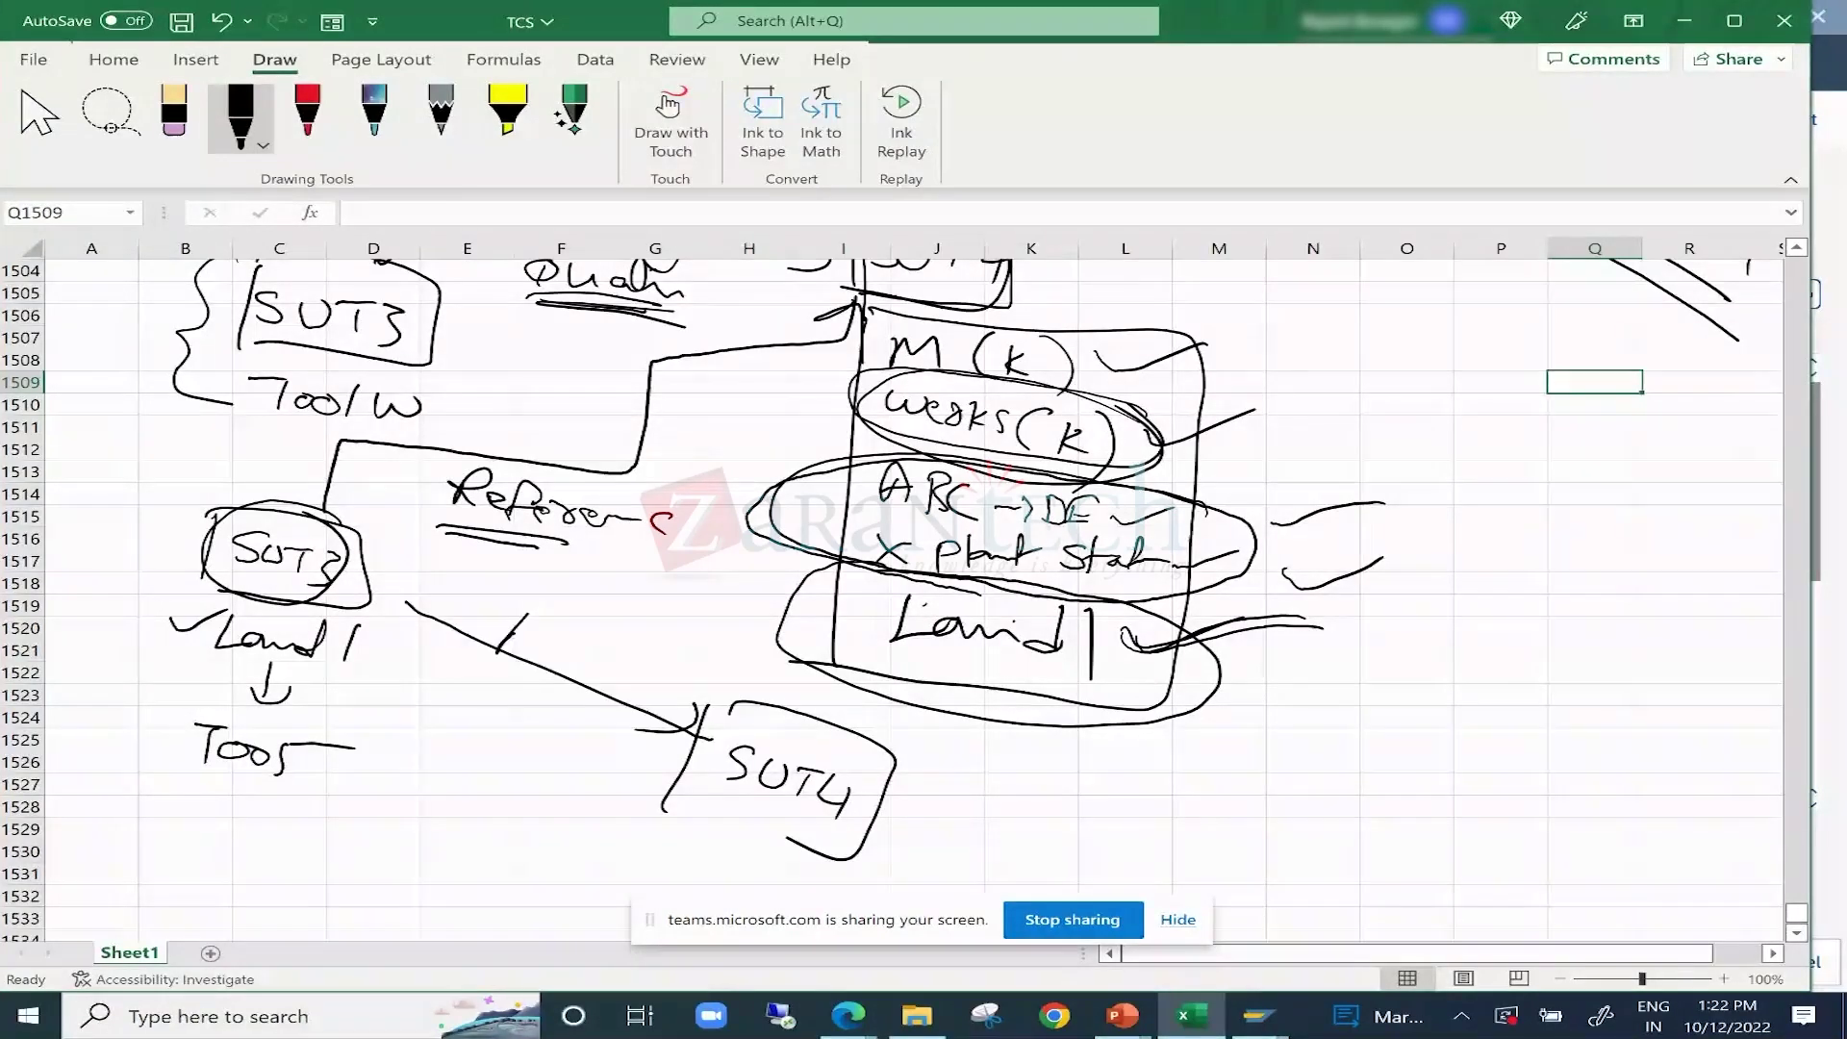
# Label the new arrow "Ref", close the lower edge of the new SUT4 box and write "Land1" beneath it.
pyautogui.moveTo(515, 630); pyautogui.dragTo(529, 643)
pyautogui.click(567, 653)
pyautogui.moveTo(550, 644)
pyautogui.mouseDown()
pyautogui.moveTo(539, 663)
pyautogui.moveTo(561, 658)
pyautogui.mouseUp()
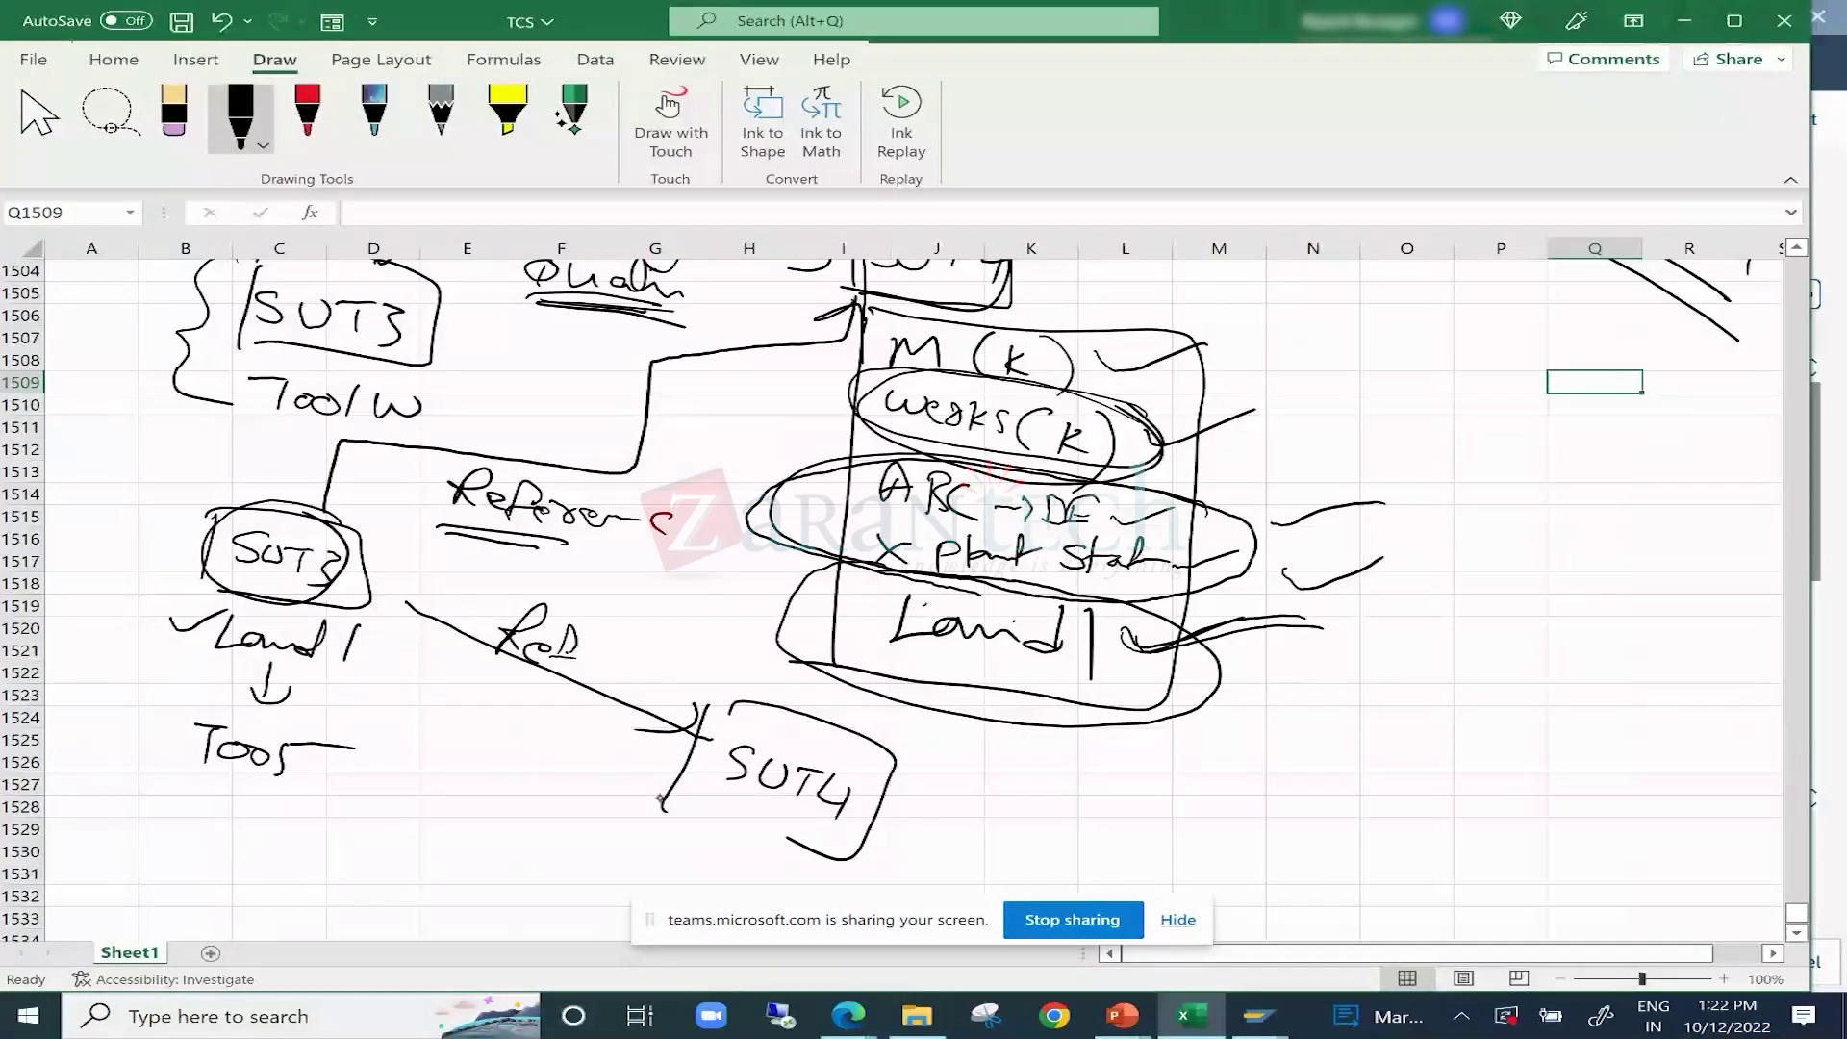
pyautogui.moveTo(648, 799); pyautogui.dragTo(775, 843)
pyautogui.moveTo(673, 846); pyautogui.dragTo(774, 844)
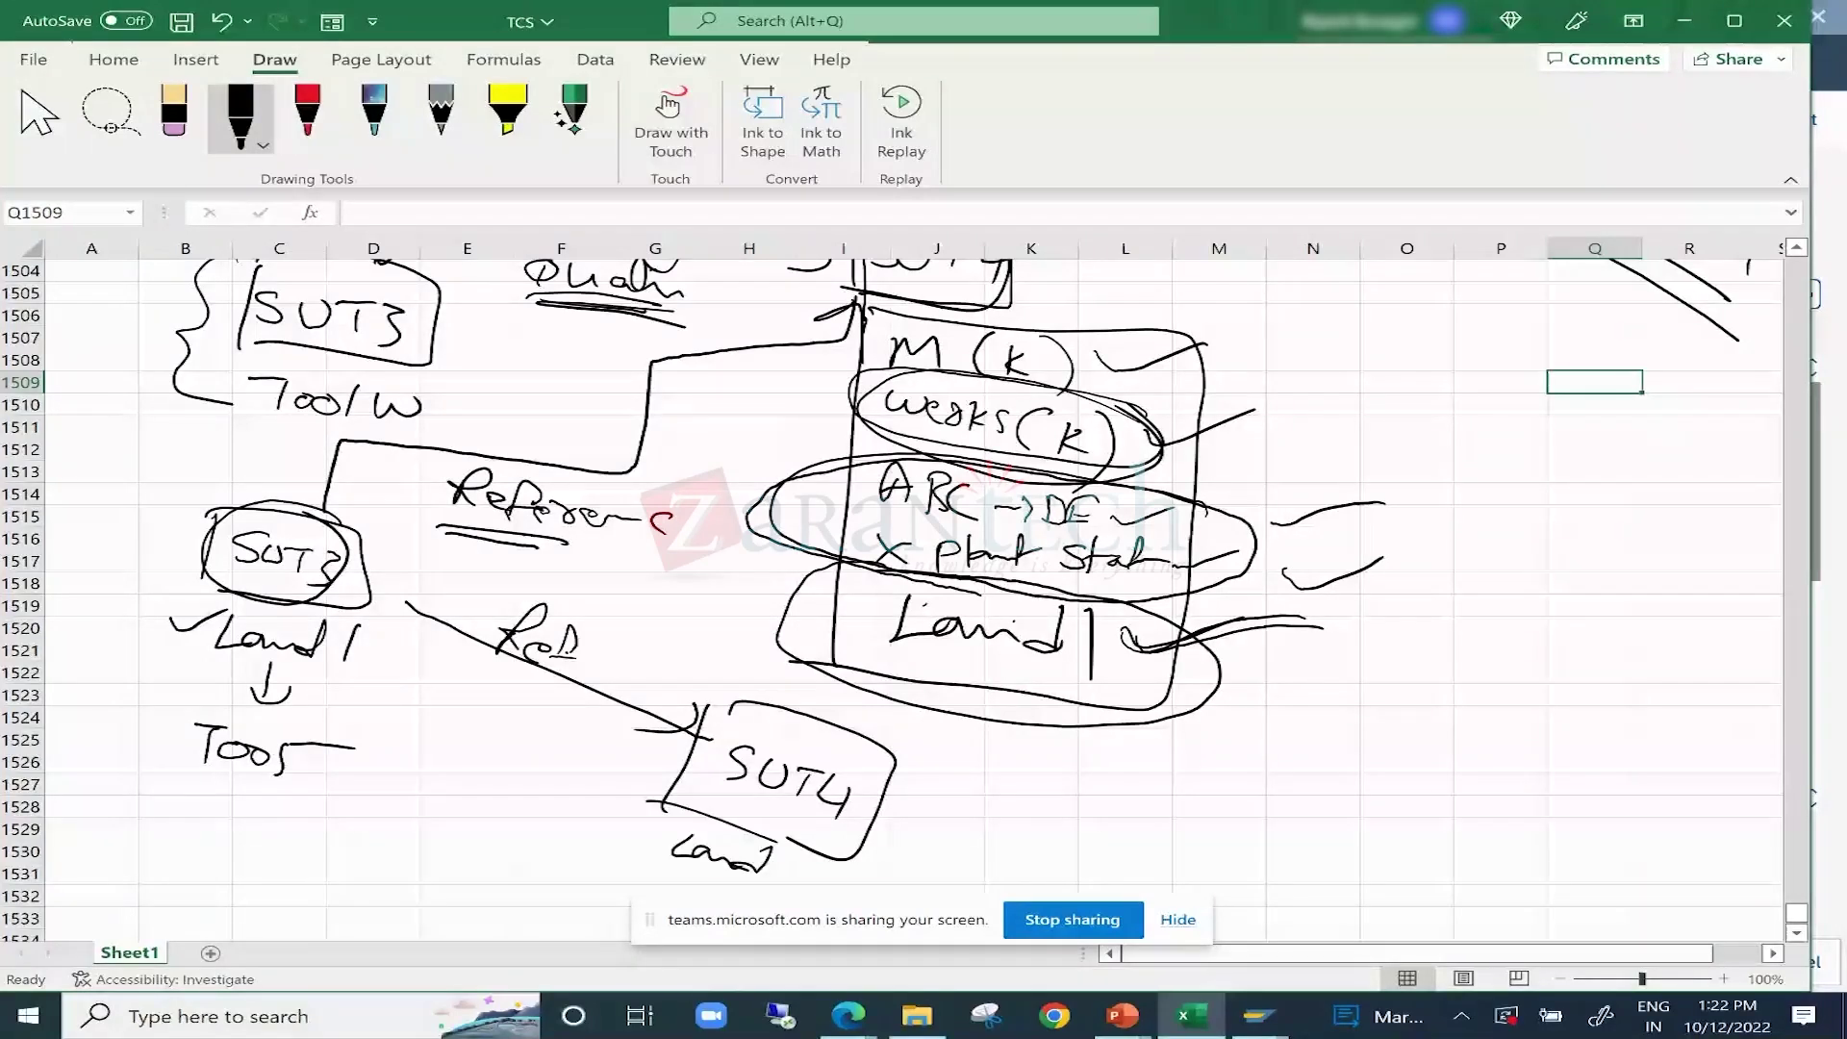
pyautogui.moveTo(796, 861); pyautogui.dragTo(783, 891)
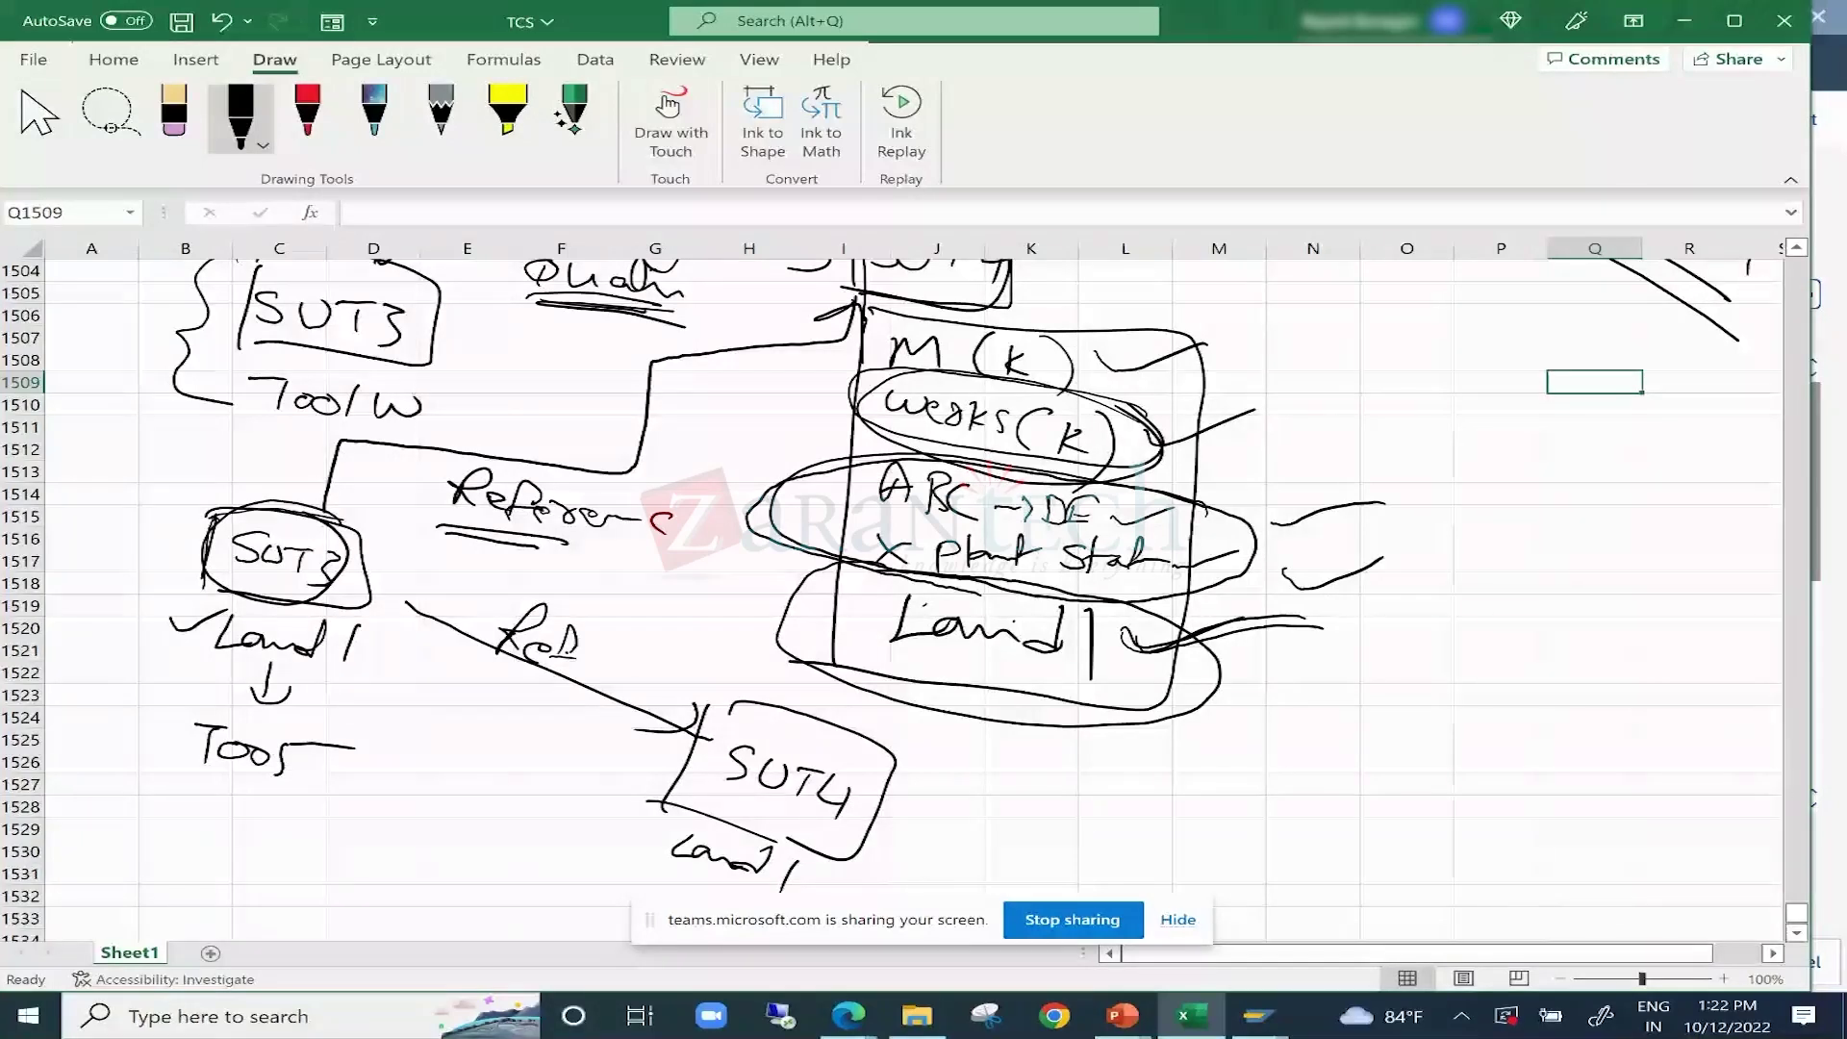
# Emphasise the second SUT3 box and its Land1 with outlines and ticks, and tick Land1 in the SUT4 list again.
pyautogui.moveTo(346, 532); pyautogui.dragTo(207, 601)
pyautogui.moveTo(366, 627); pyautogui.dragTo(410, 659)
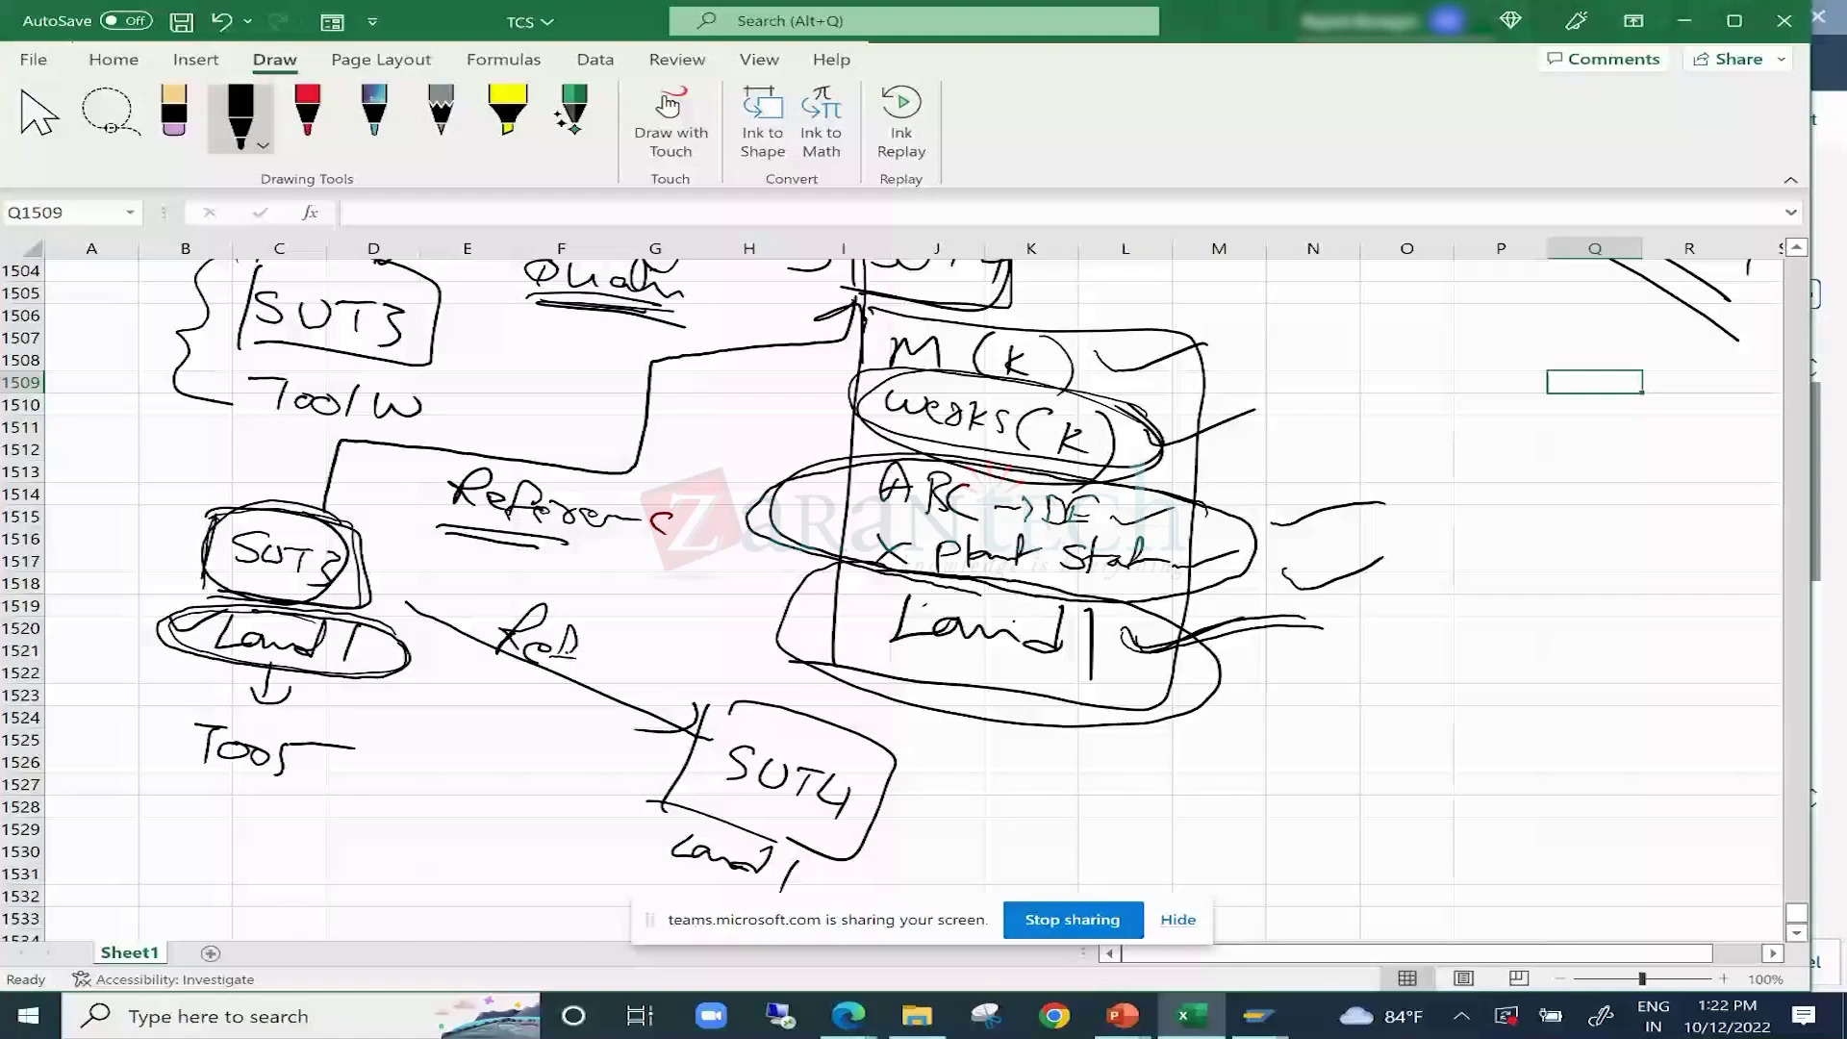
pyautogui.moveTo(390, 623); pyautogui.dragTo(159, 637)
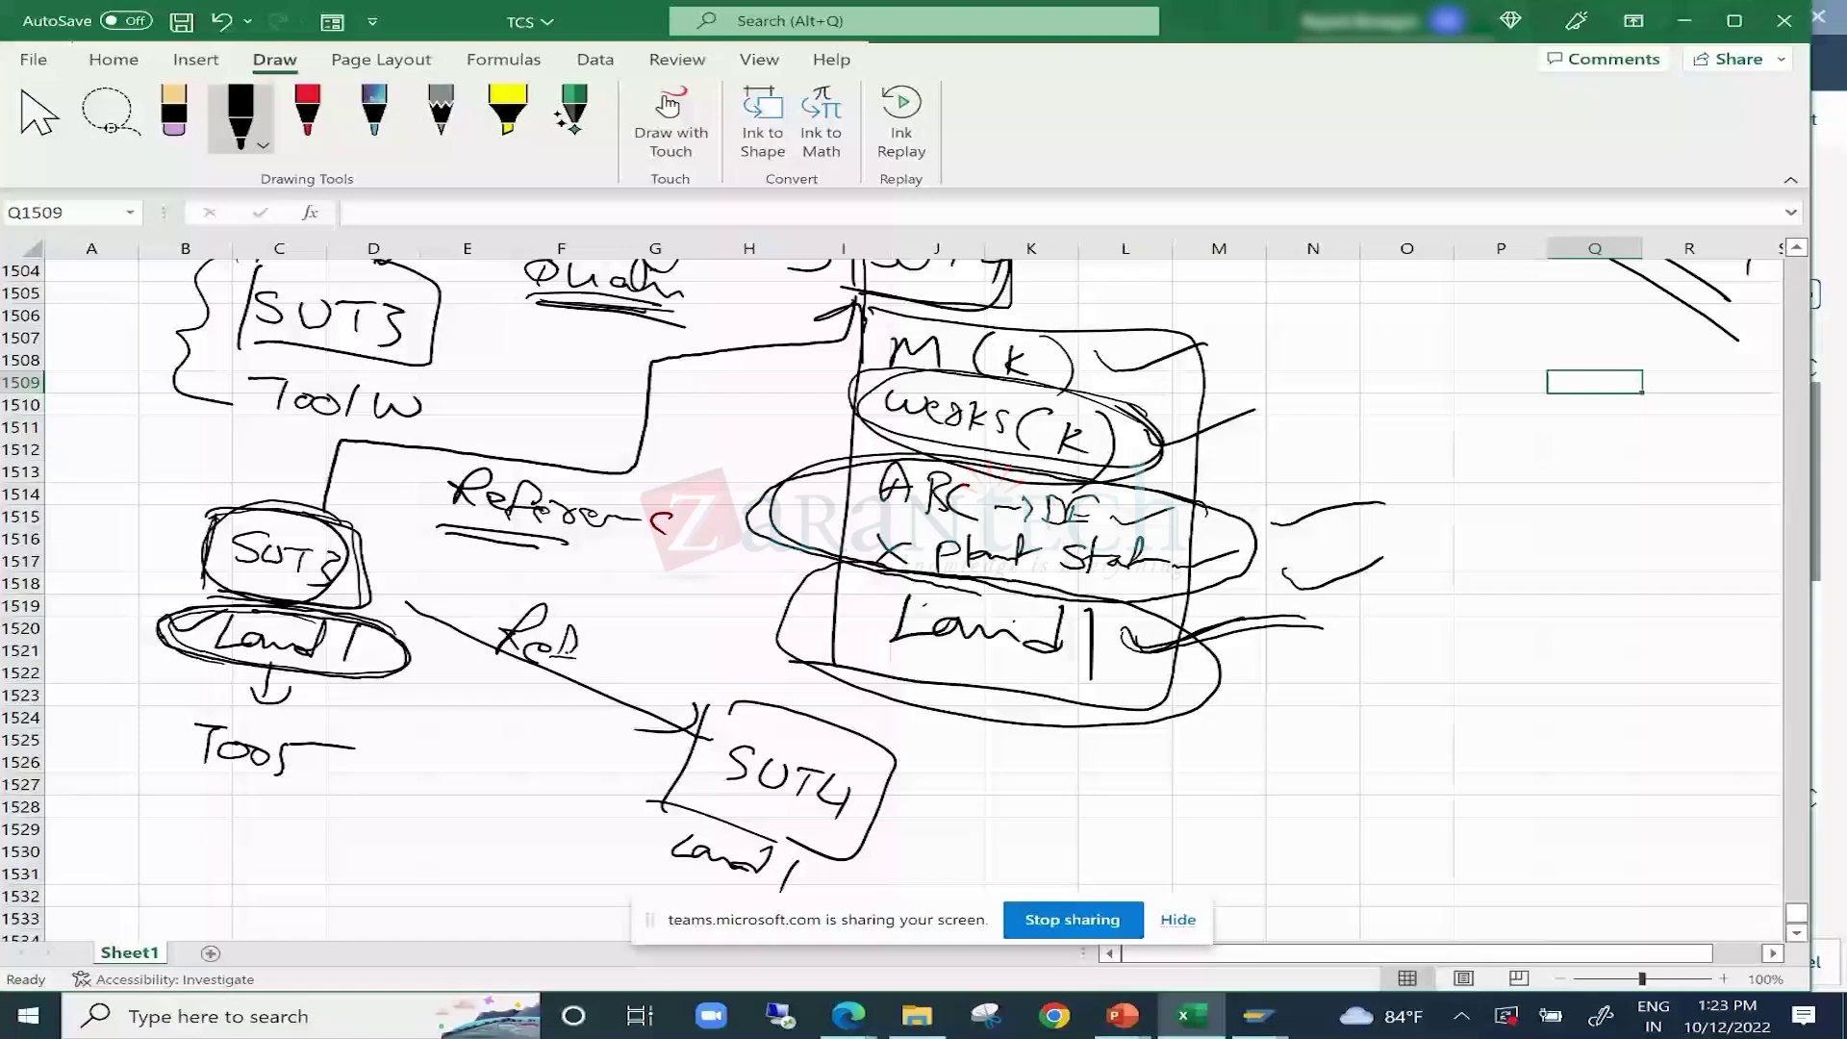
pyautogui.moveTo(378, 655); pyautogui.dragTo(442, 621)
pyautogui.moveTo(206, 664); pyautogui.dragTo(384, 635)
pyautogui.moveTo(113, 574); pyautogui.dragTo(202, 565)
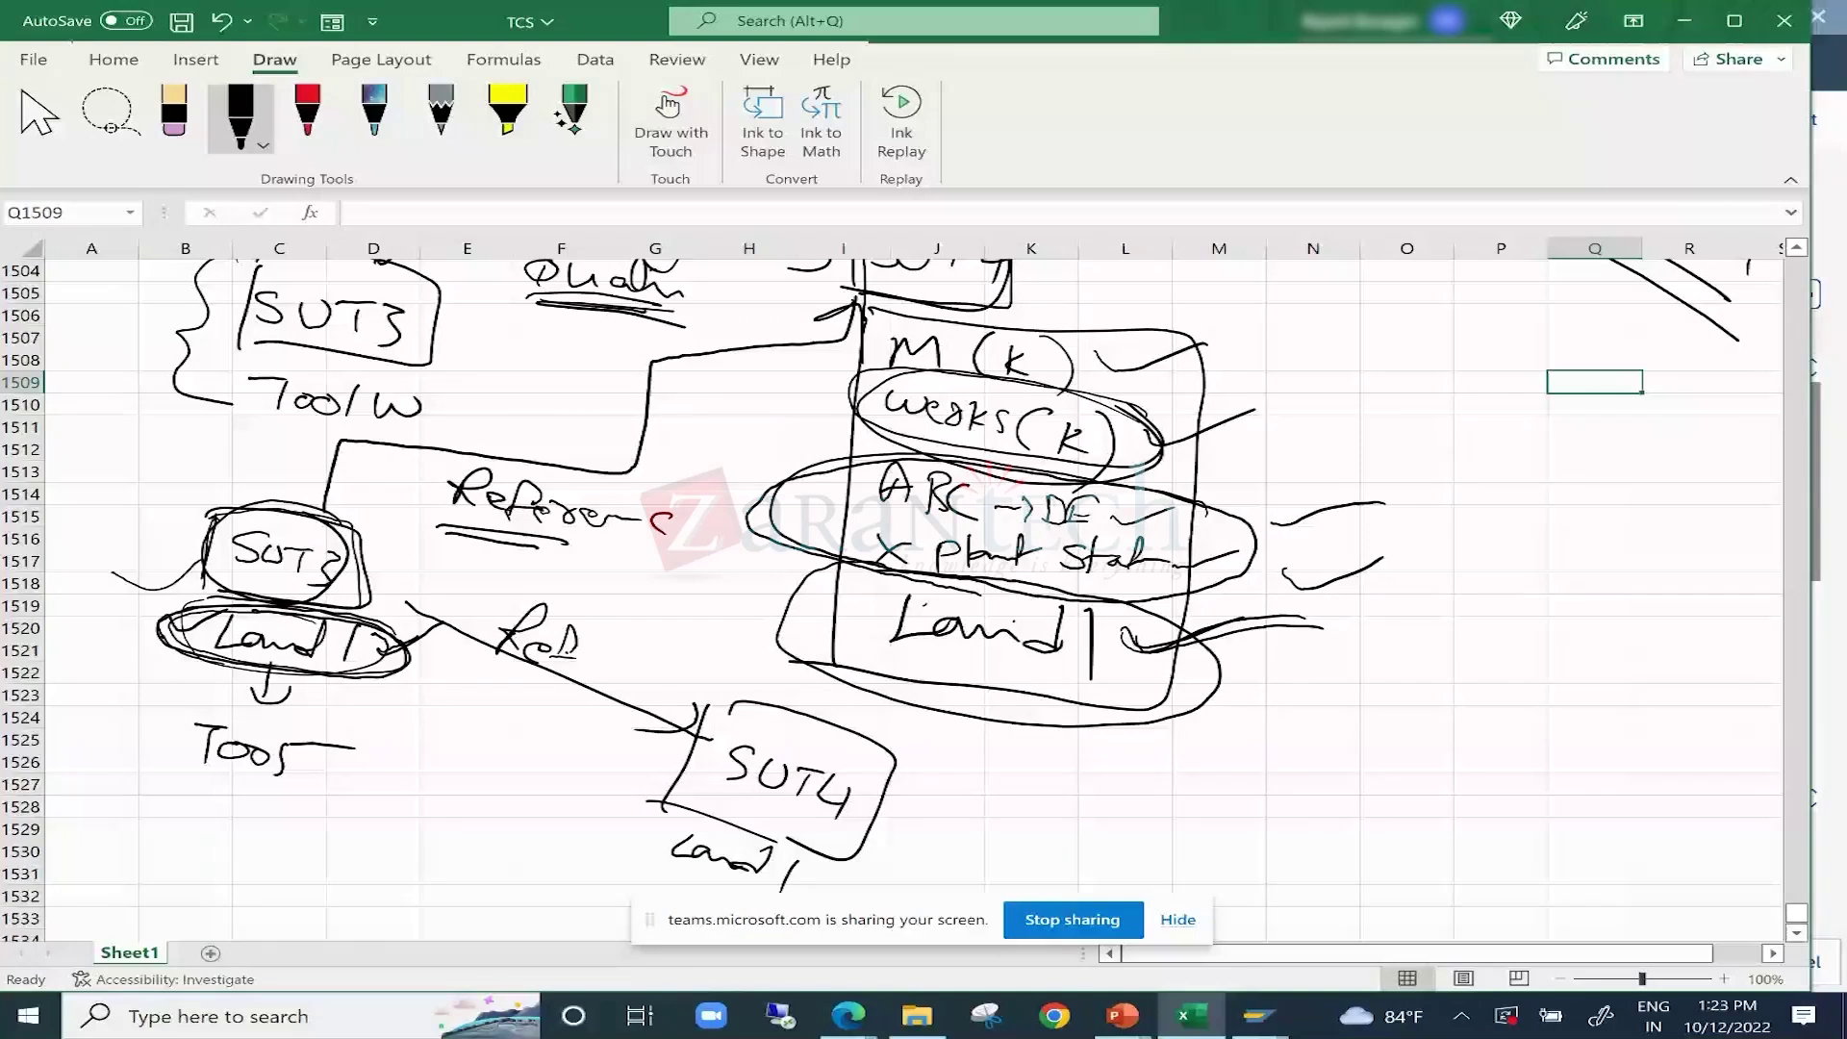
pyautogui.moveTo(1166, 650); pyautogui.dragTo(1256, 625)
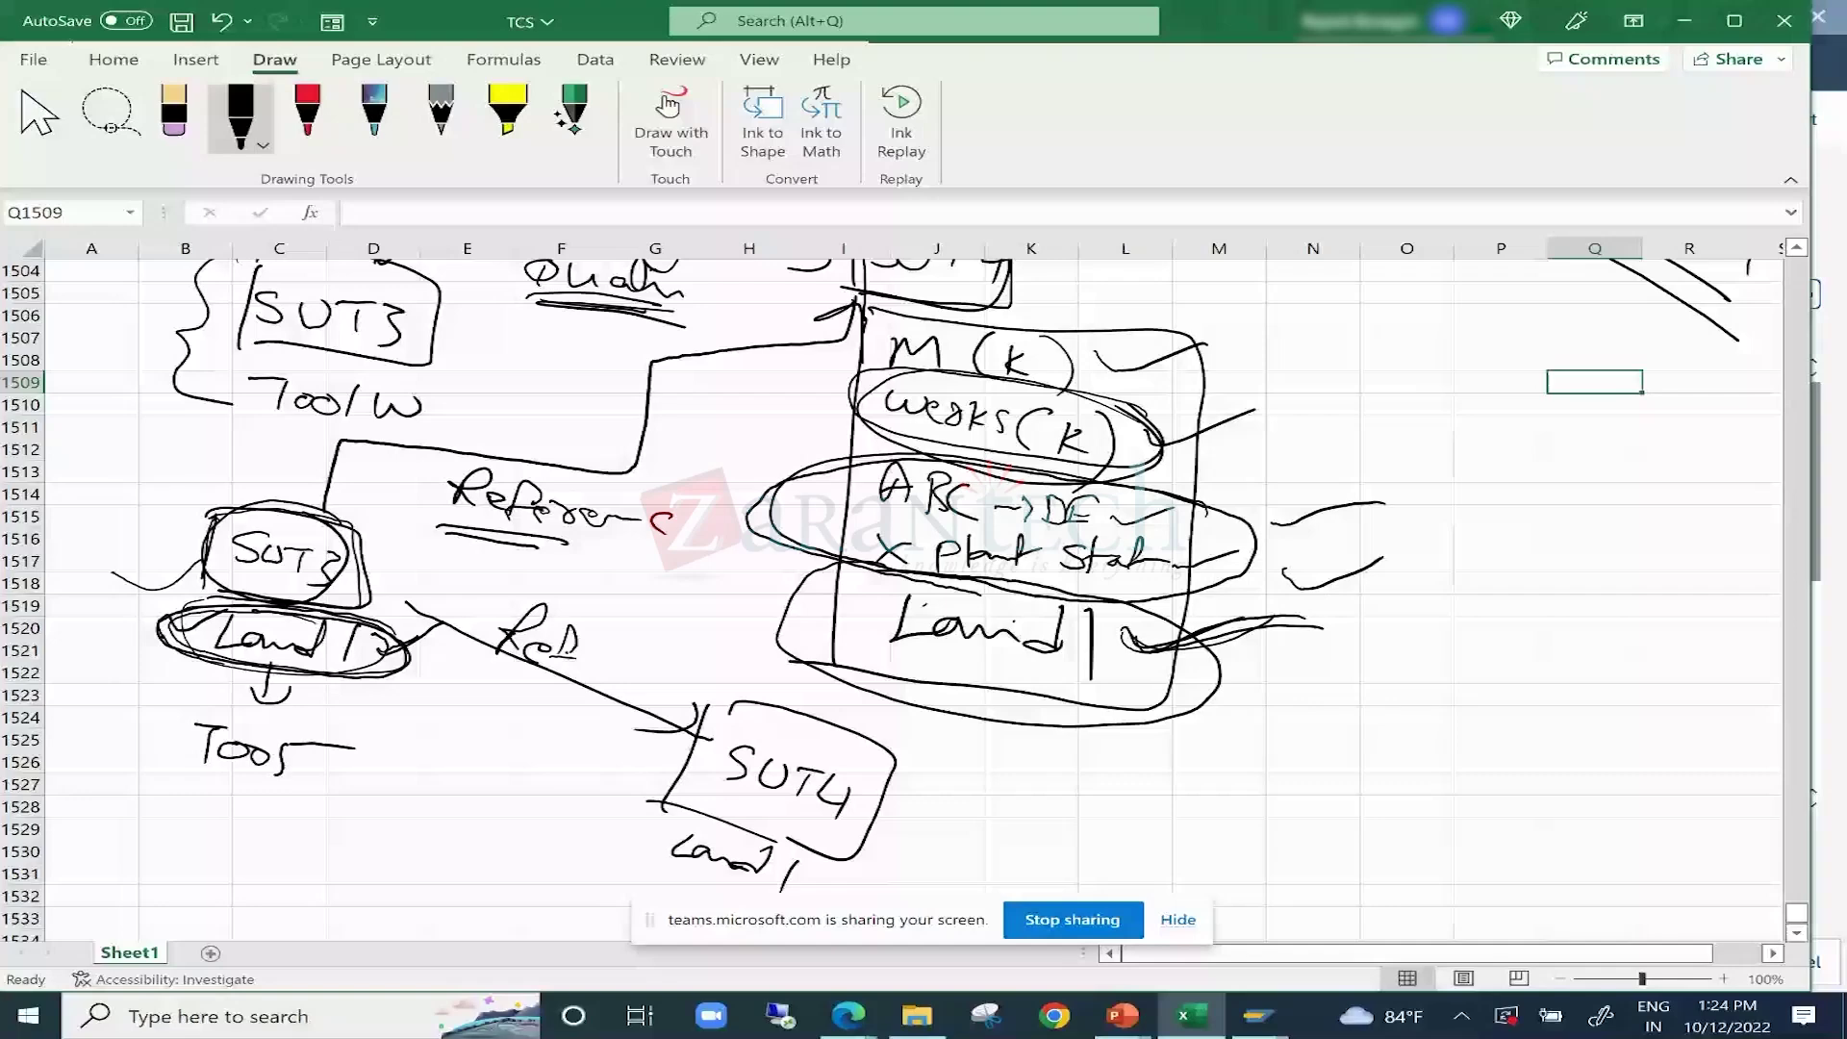
# Switch to SAP and review the search help and description columns of the ZSITE attribute MAABC.
pyautogui.click(1263, 997)
pyautogui.click(1419, 369)
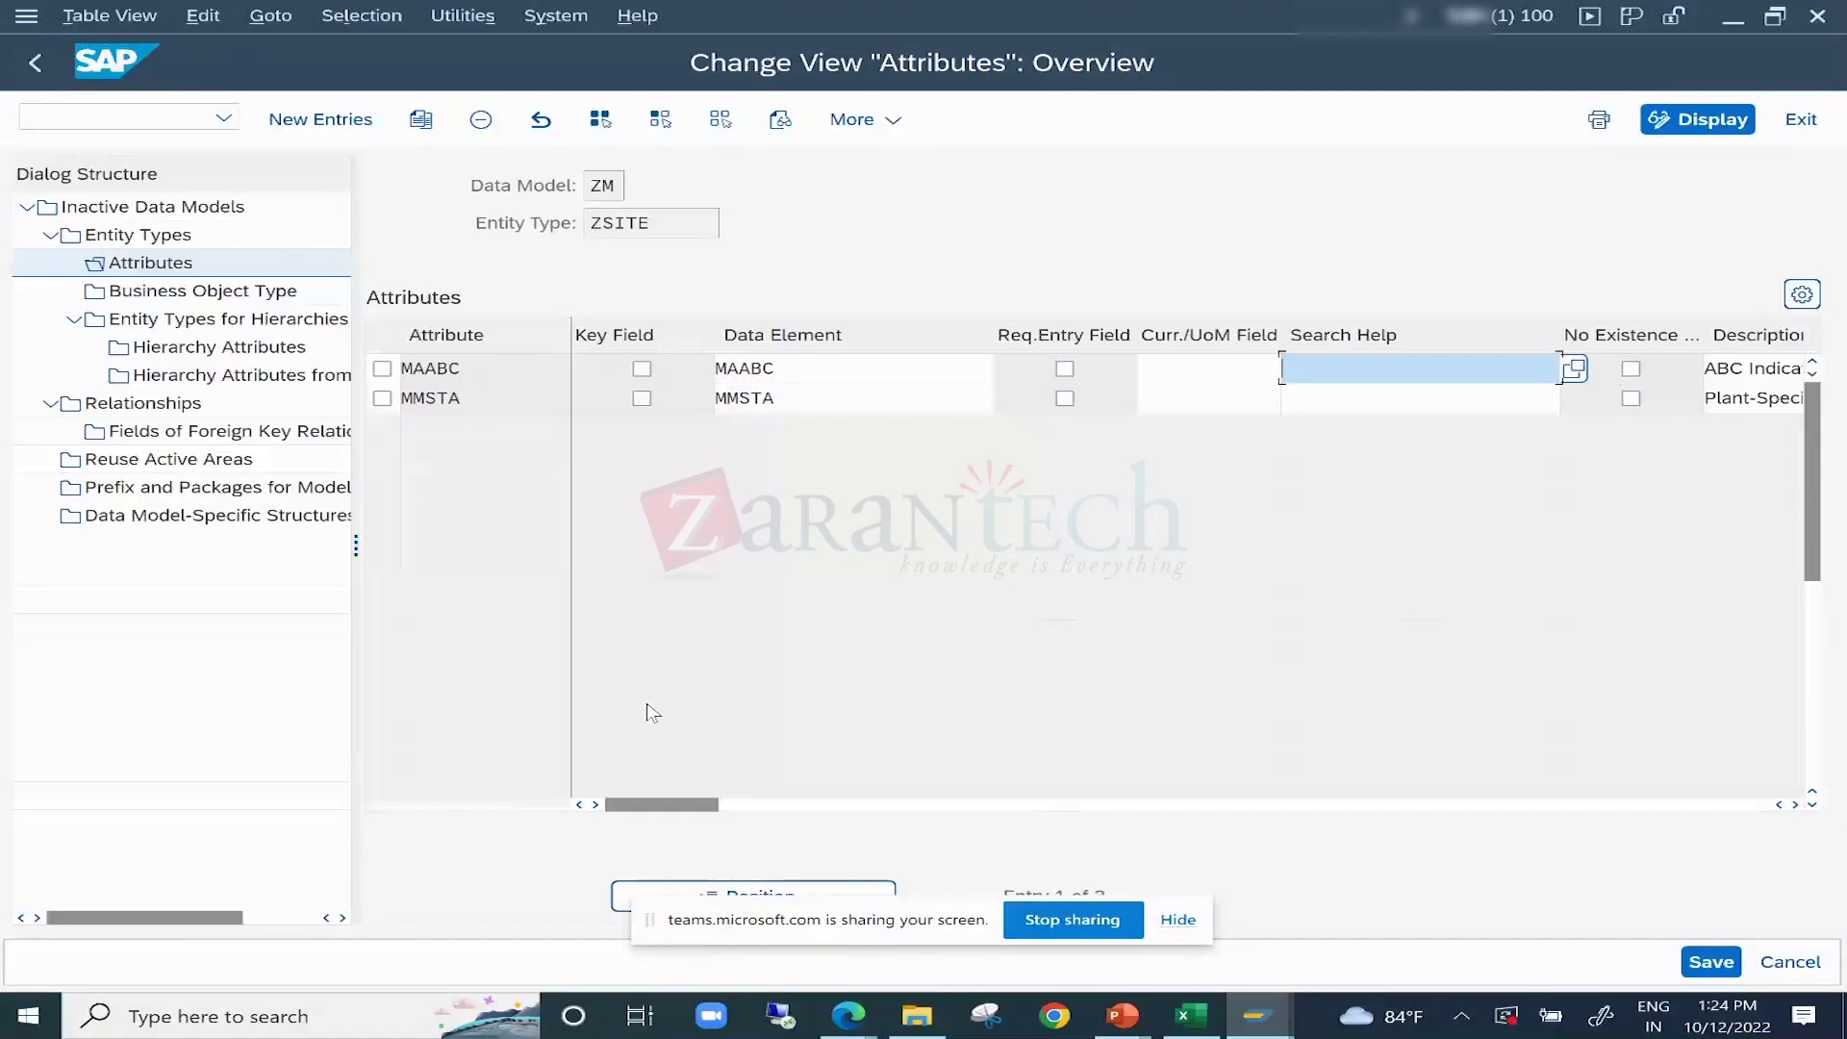
pyautogui.moveTo(662, 804); pyautogui.dragTo(945, 804)
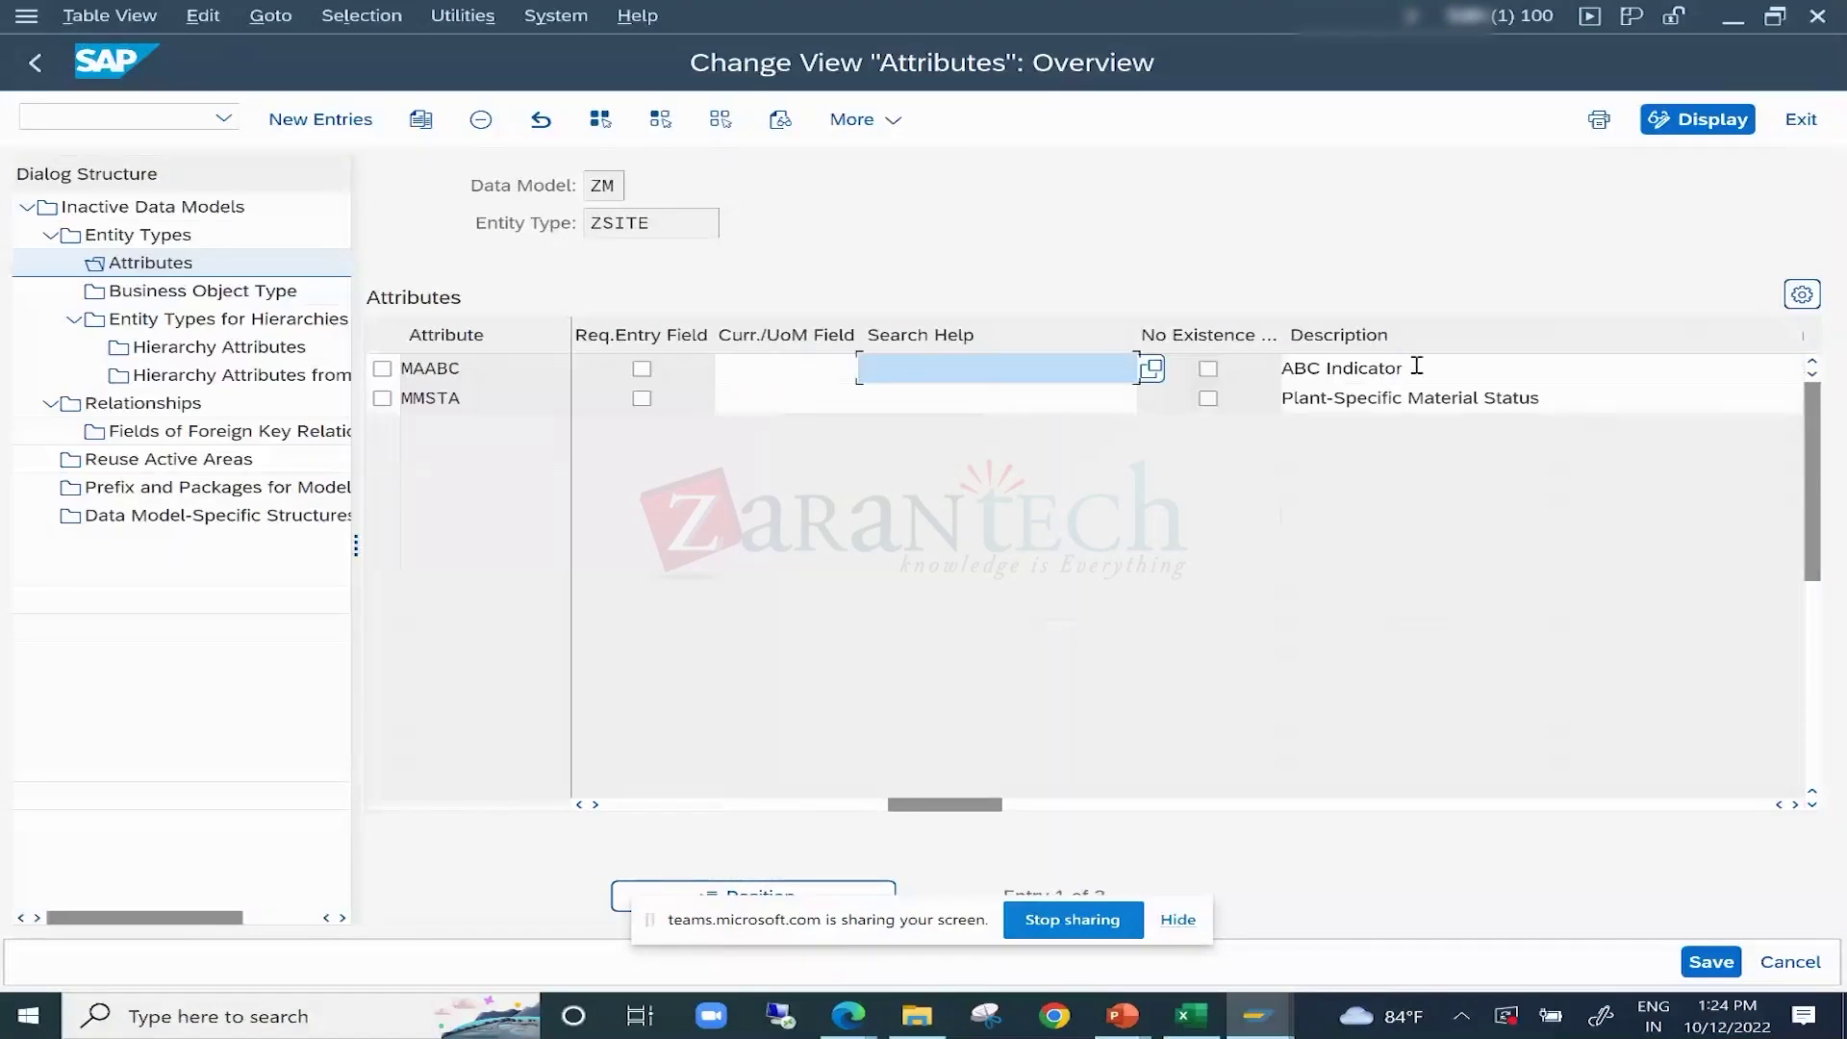
pyautogui.moveTo(1416, 365); pyautogui.dragTo(1187, 358)
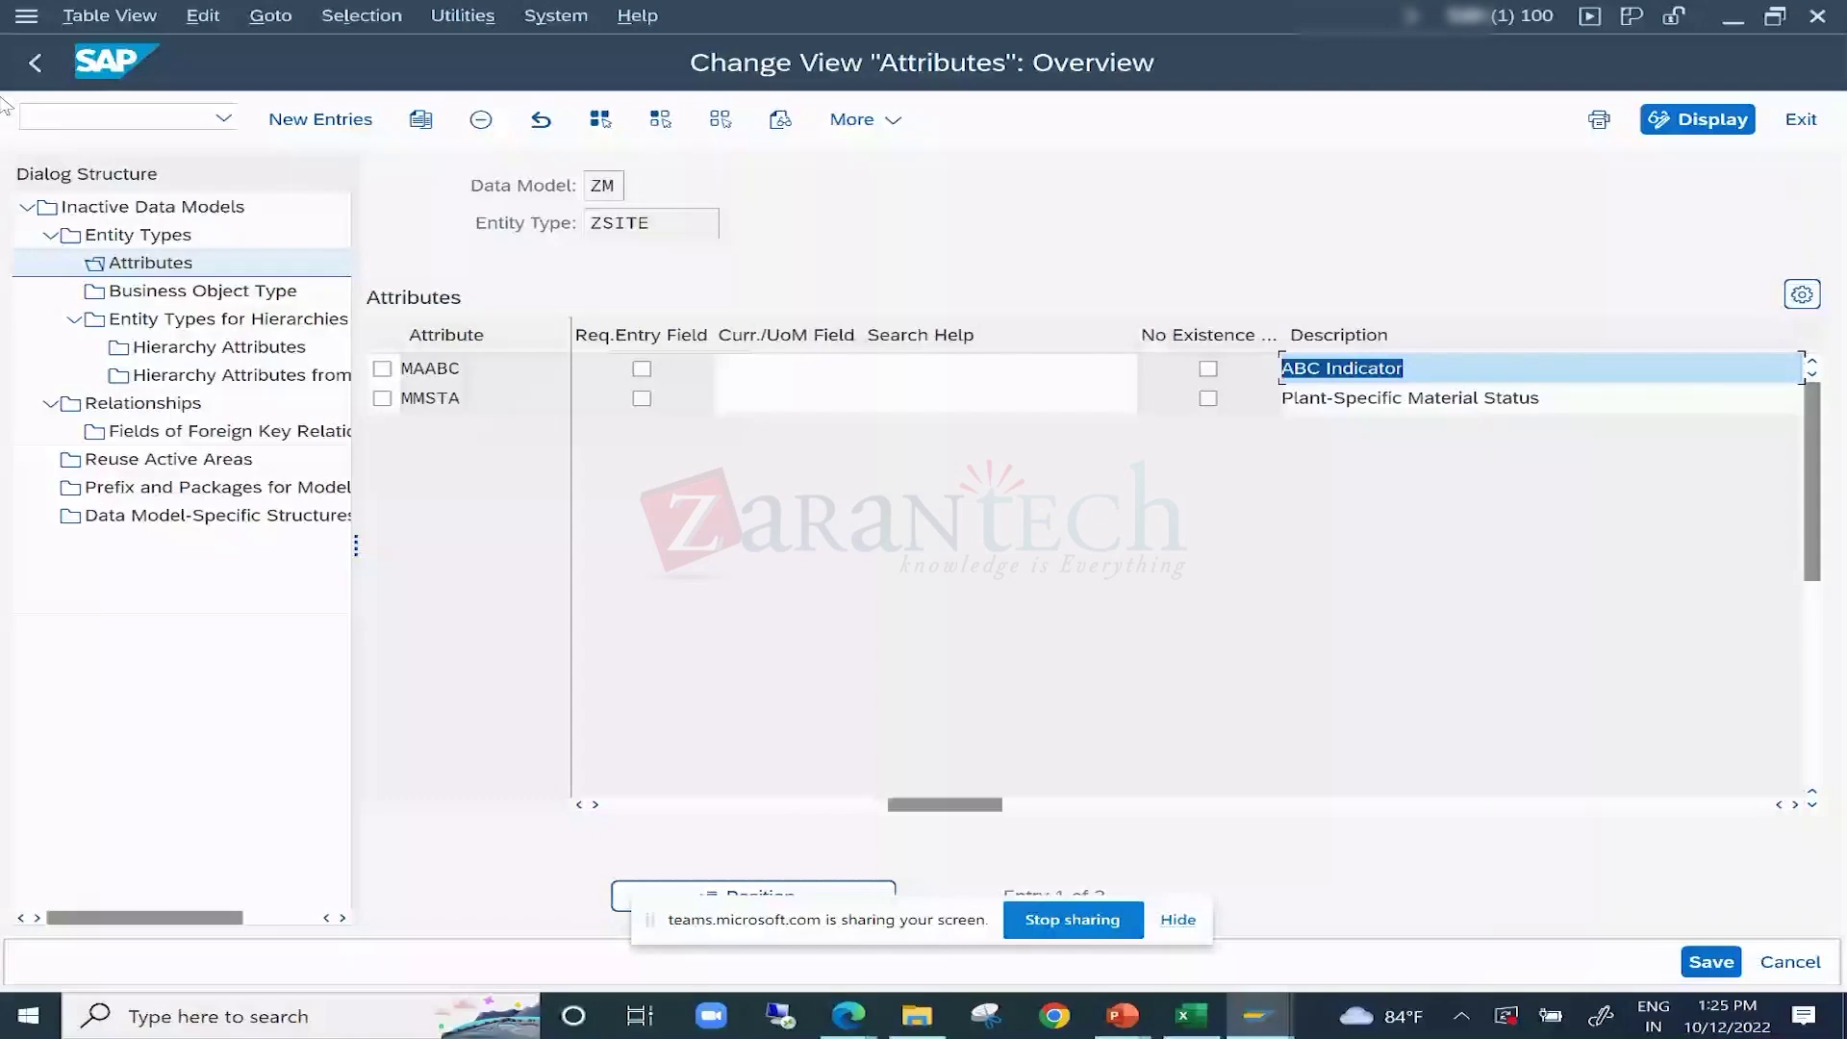
# Open the details of entity type ZSITE_MST in data model ZM, inspect its search help field and return to the overview.
pyautogui.doubleClick(138, 235)
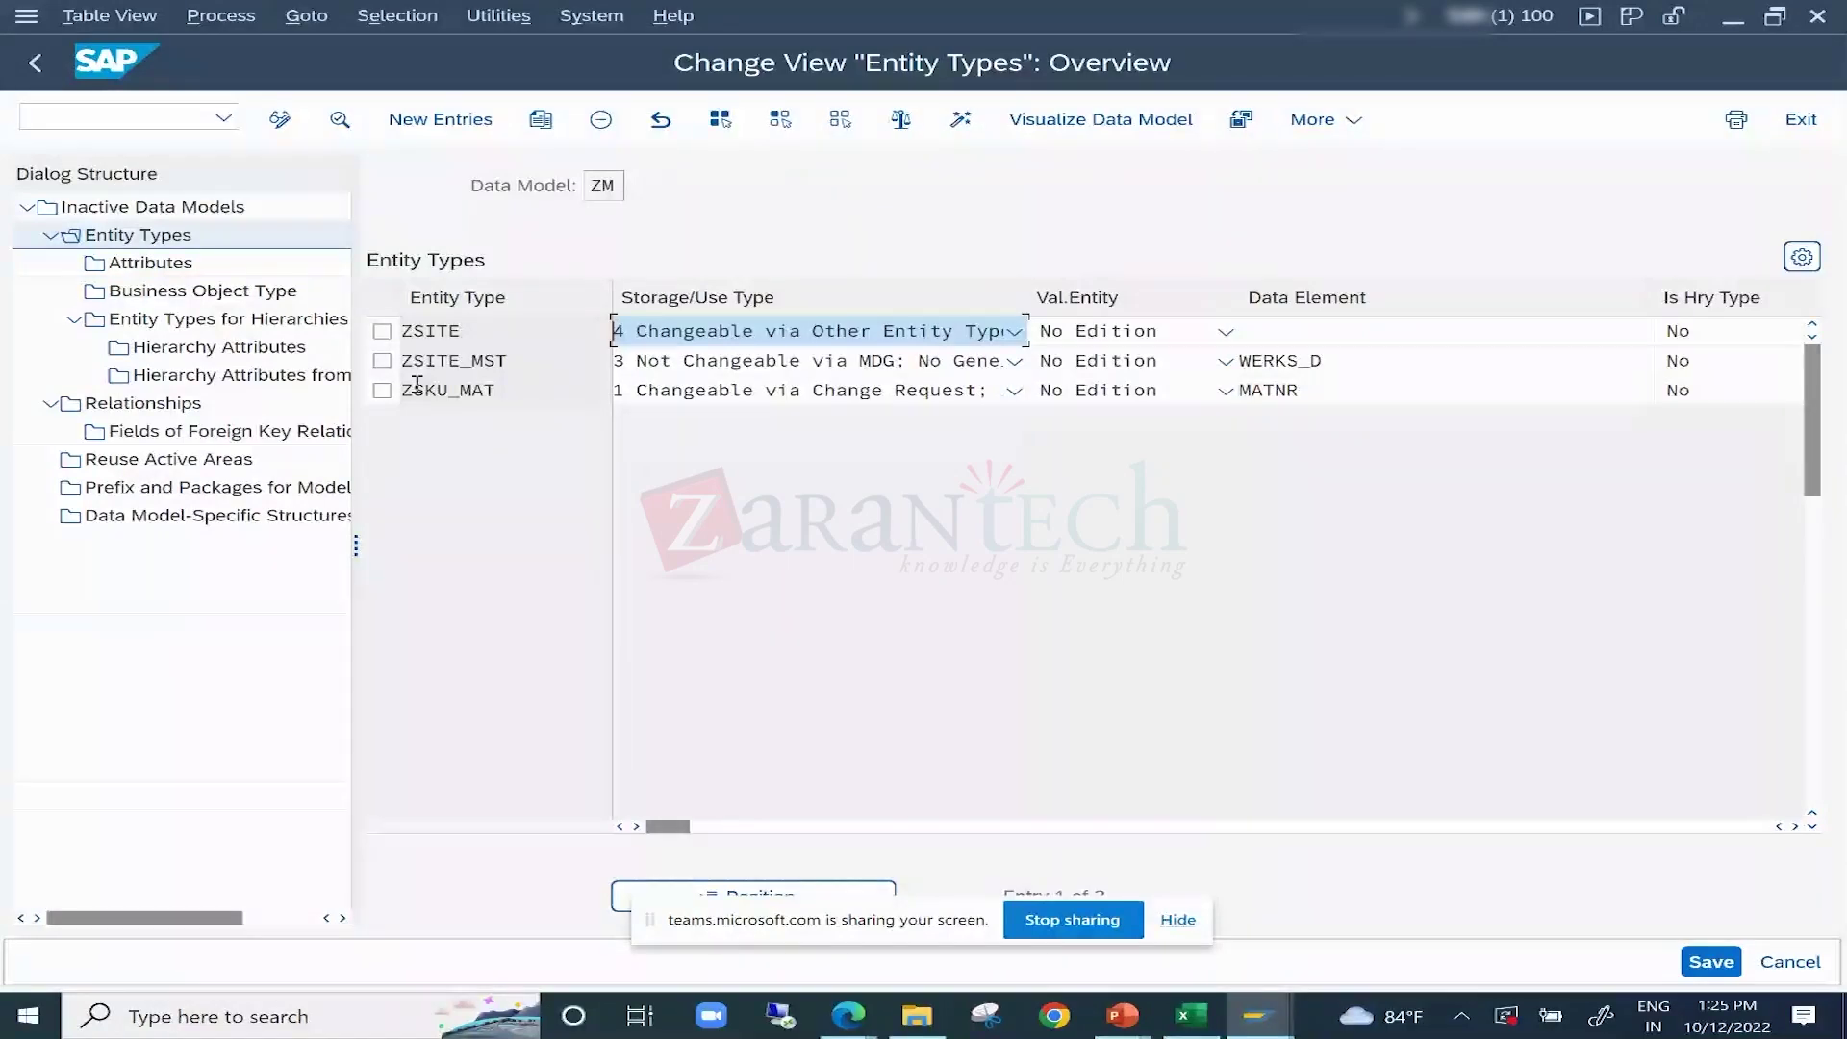
pyautogui.click(467, 362)
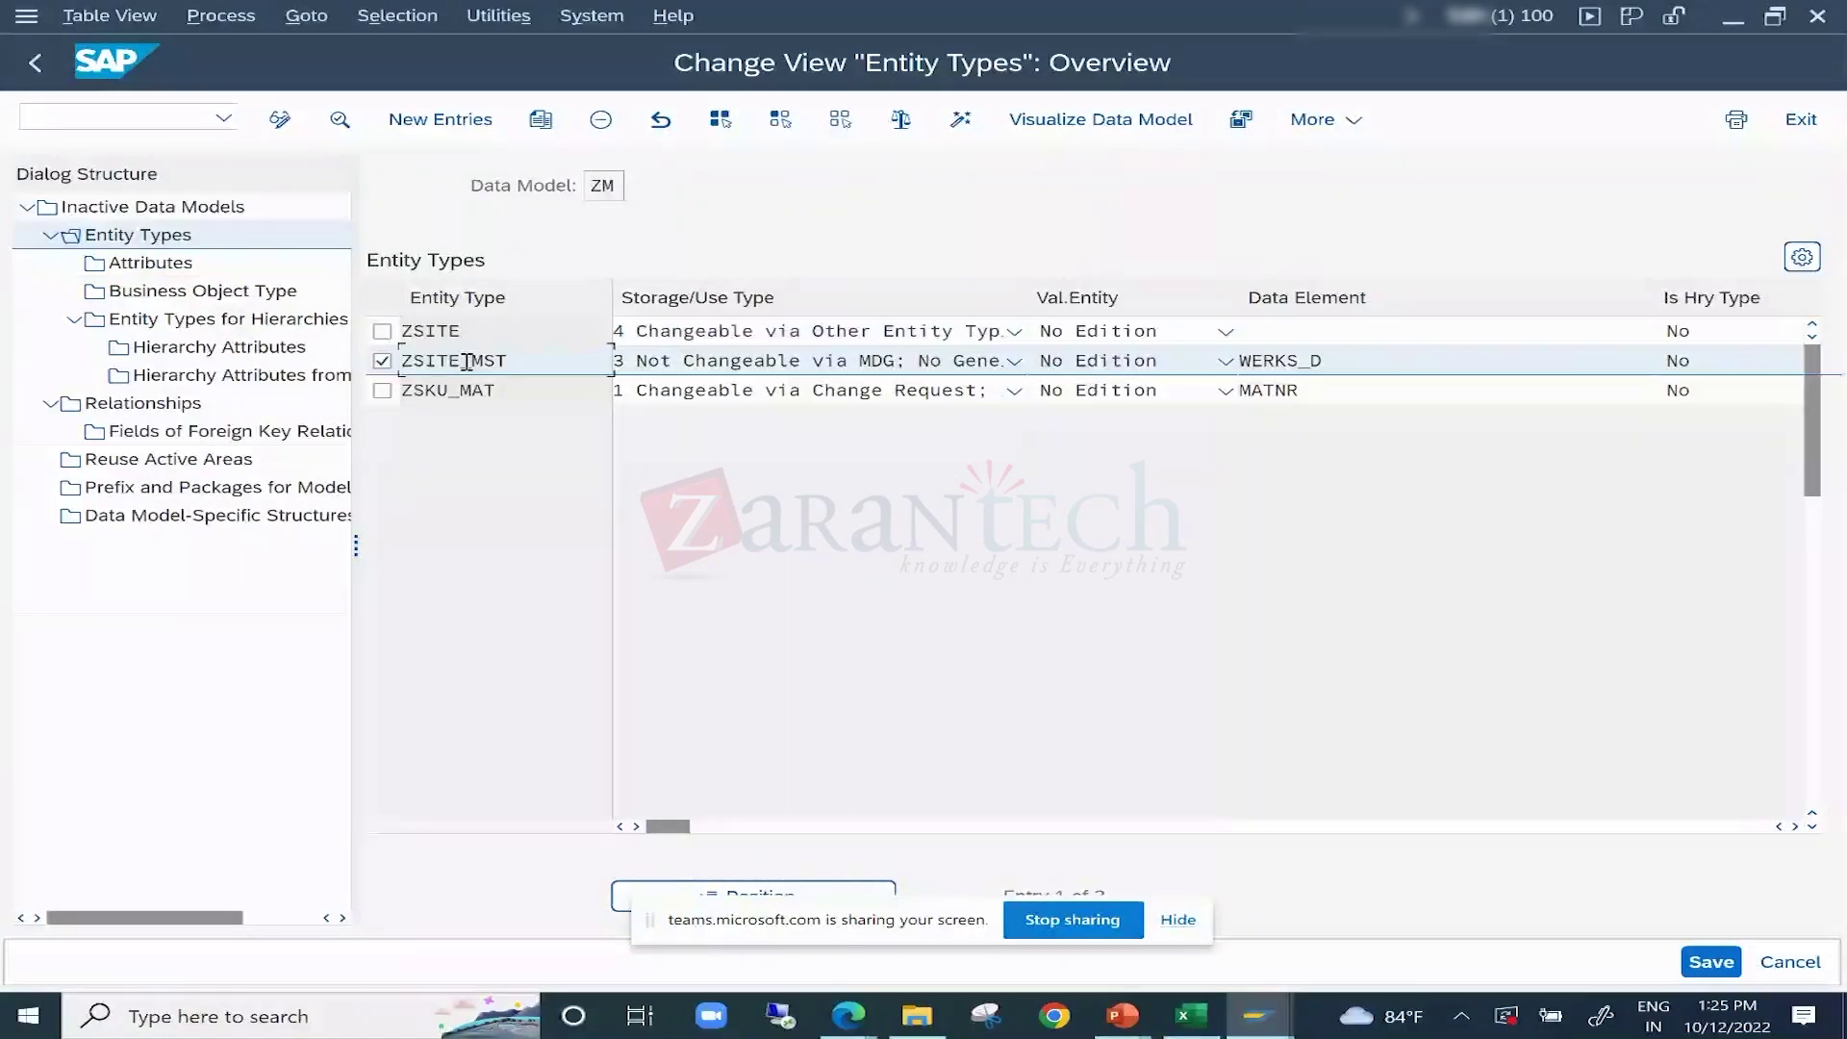
pyautogui.doubleClick(466, 362)
pyautogui.click(744, 810)
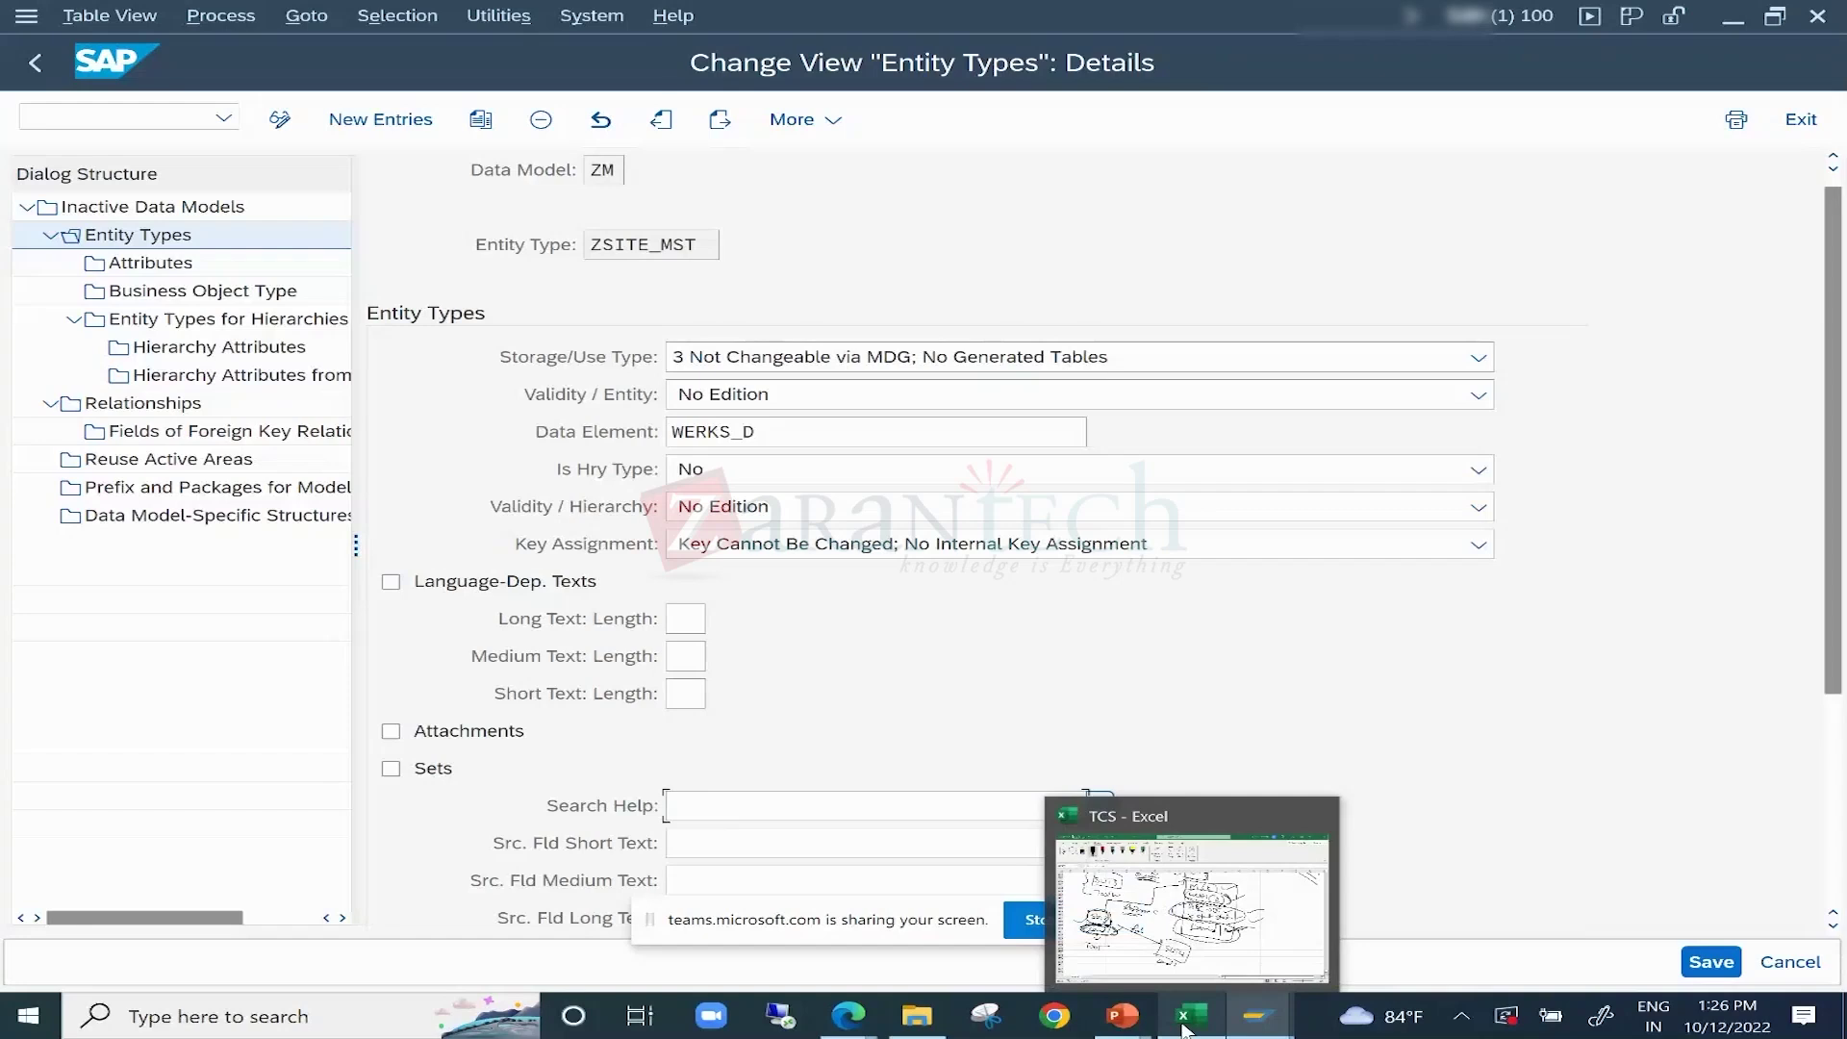
pyautogui.moveTo(1261, 1027)
pyautogui.click(1222, 953)
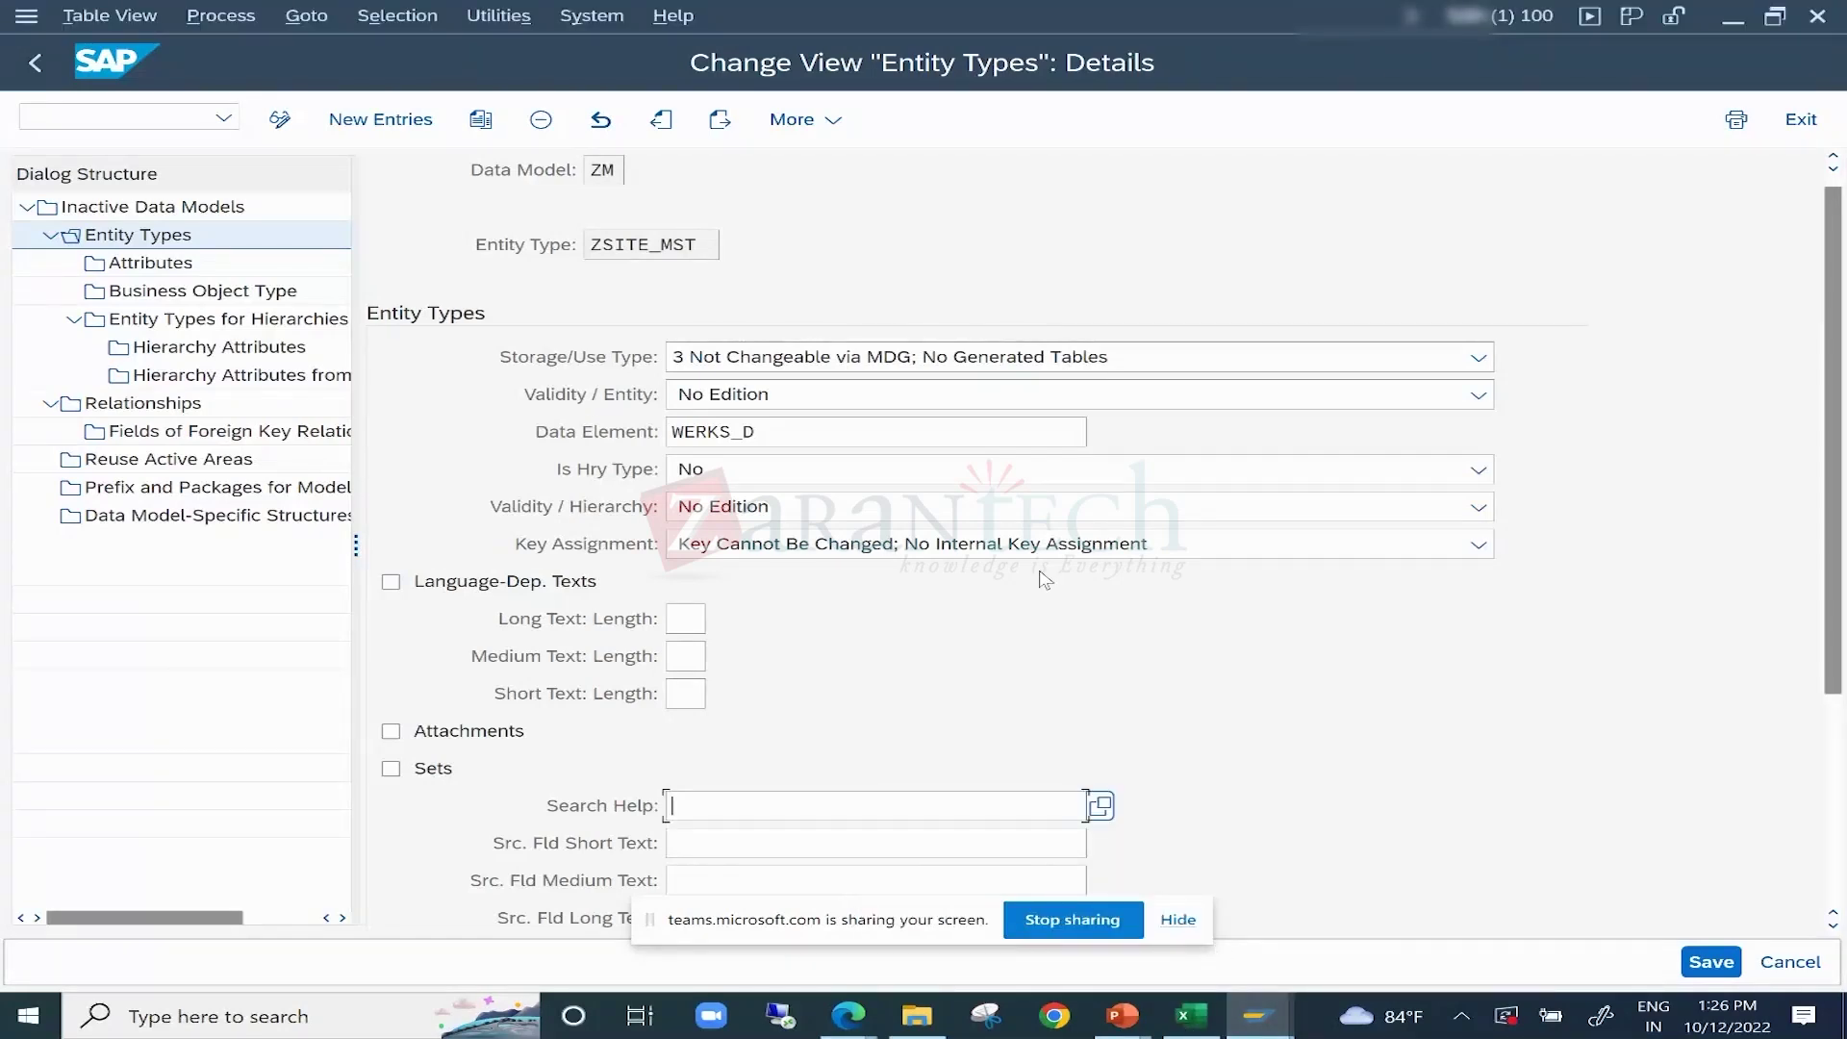
pyautogui.click(50, 62)
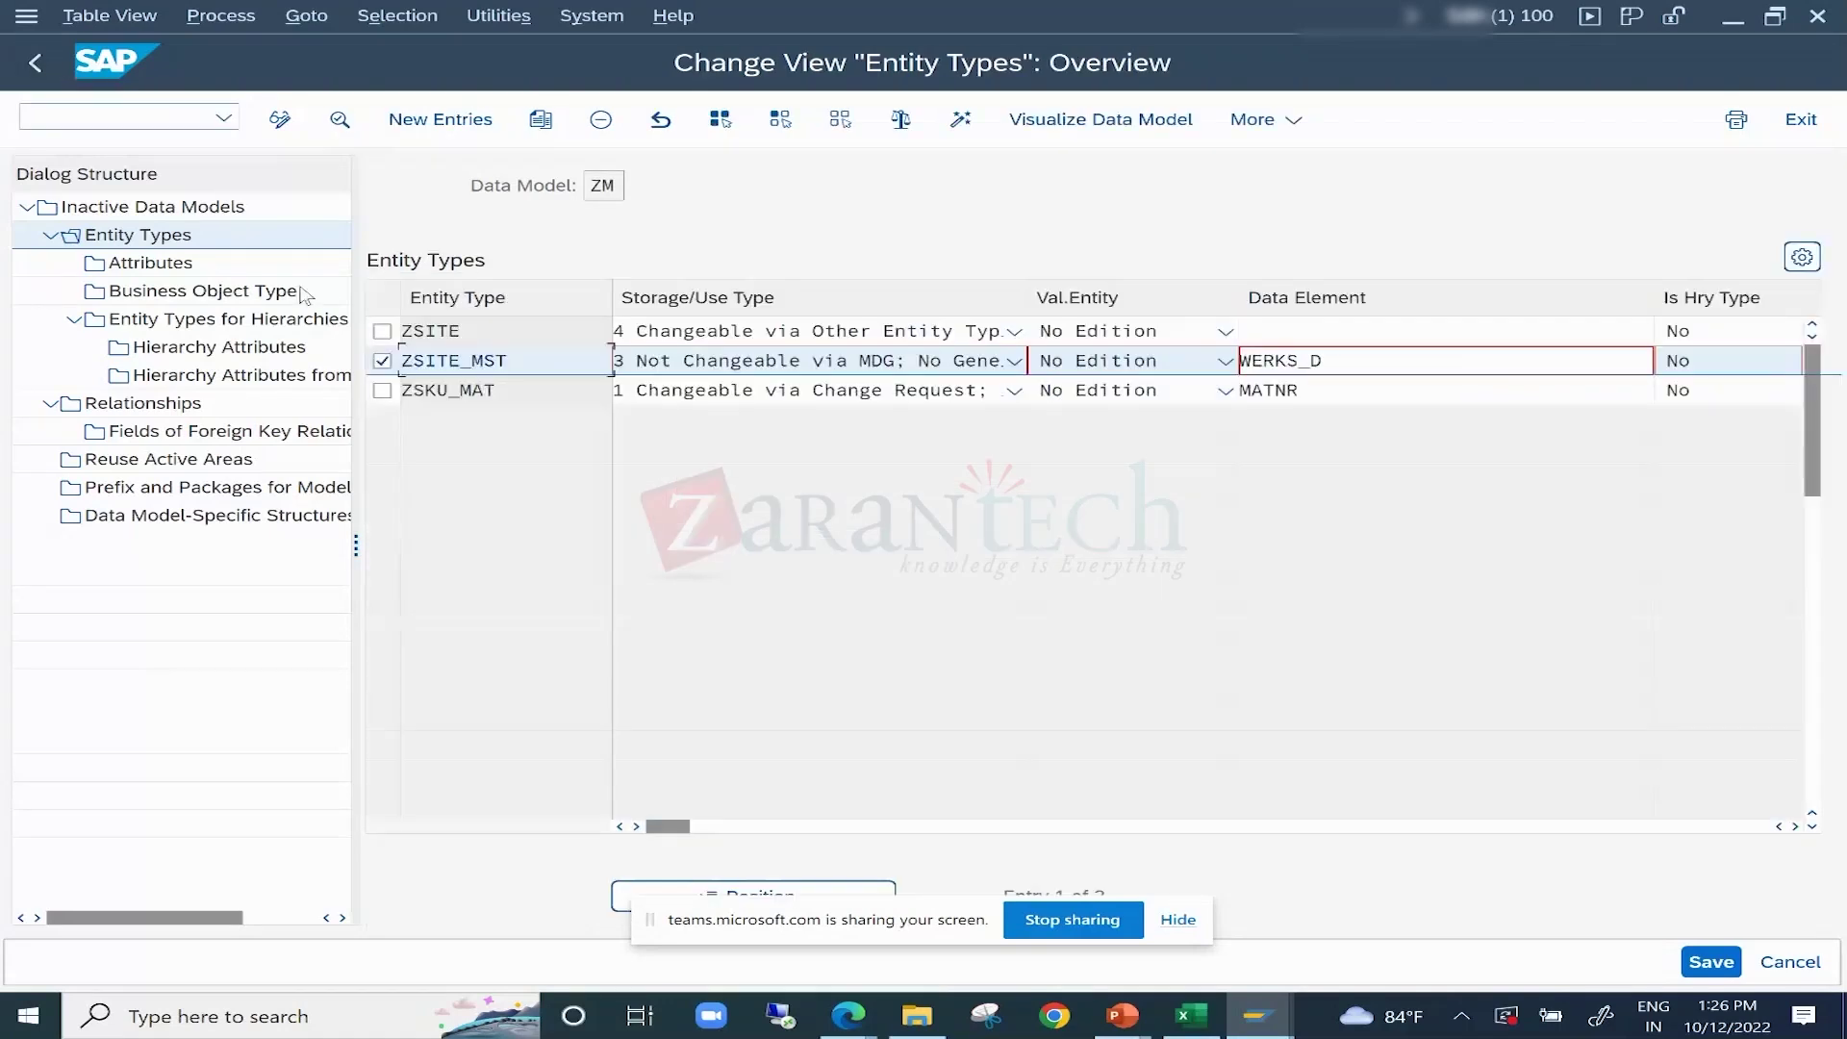
# Create entity type ZCOUNTRY in data model ZM with storage/use type 3 and data element LAND1, and save it.
pyautogui.click(435, 123)
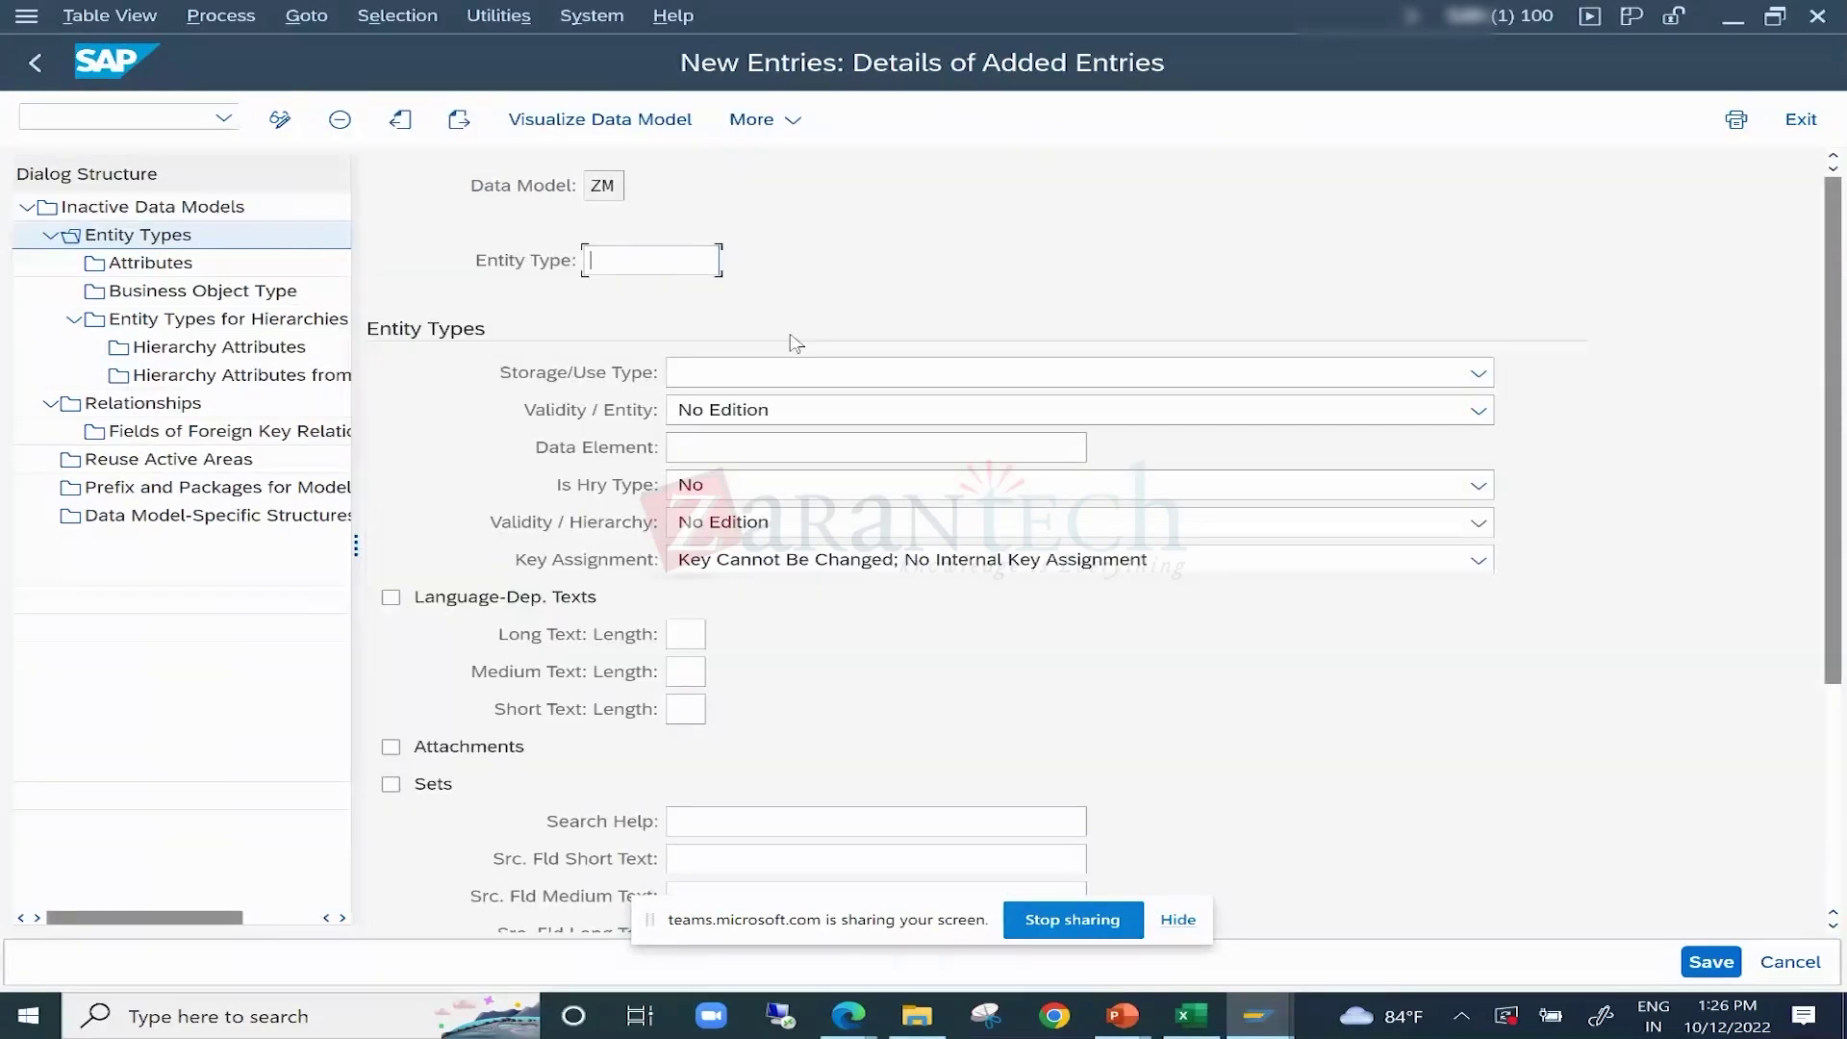
pyautogui.write('COUNTRY')
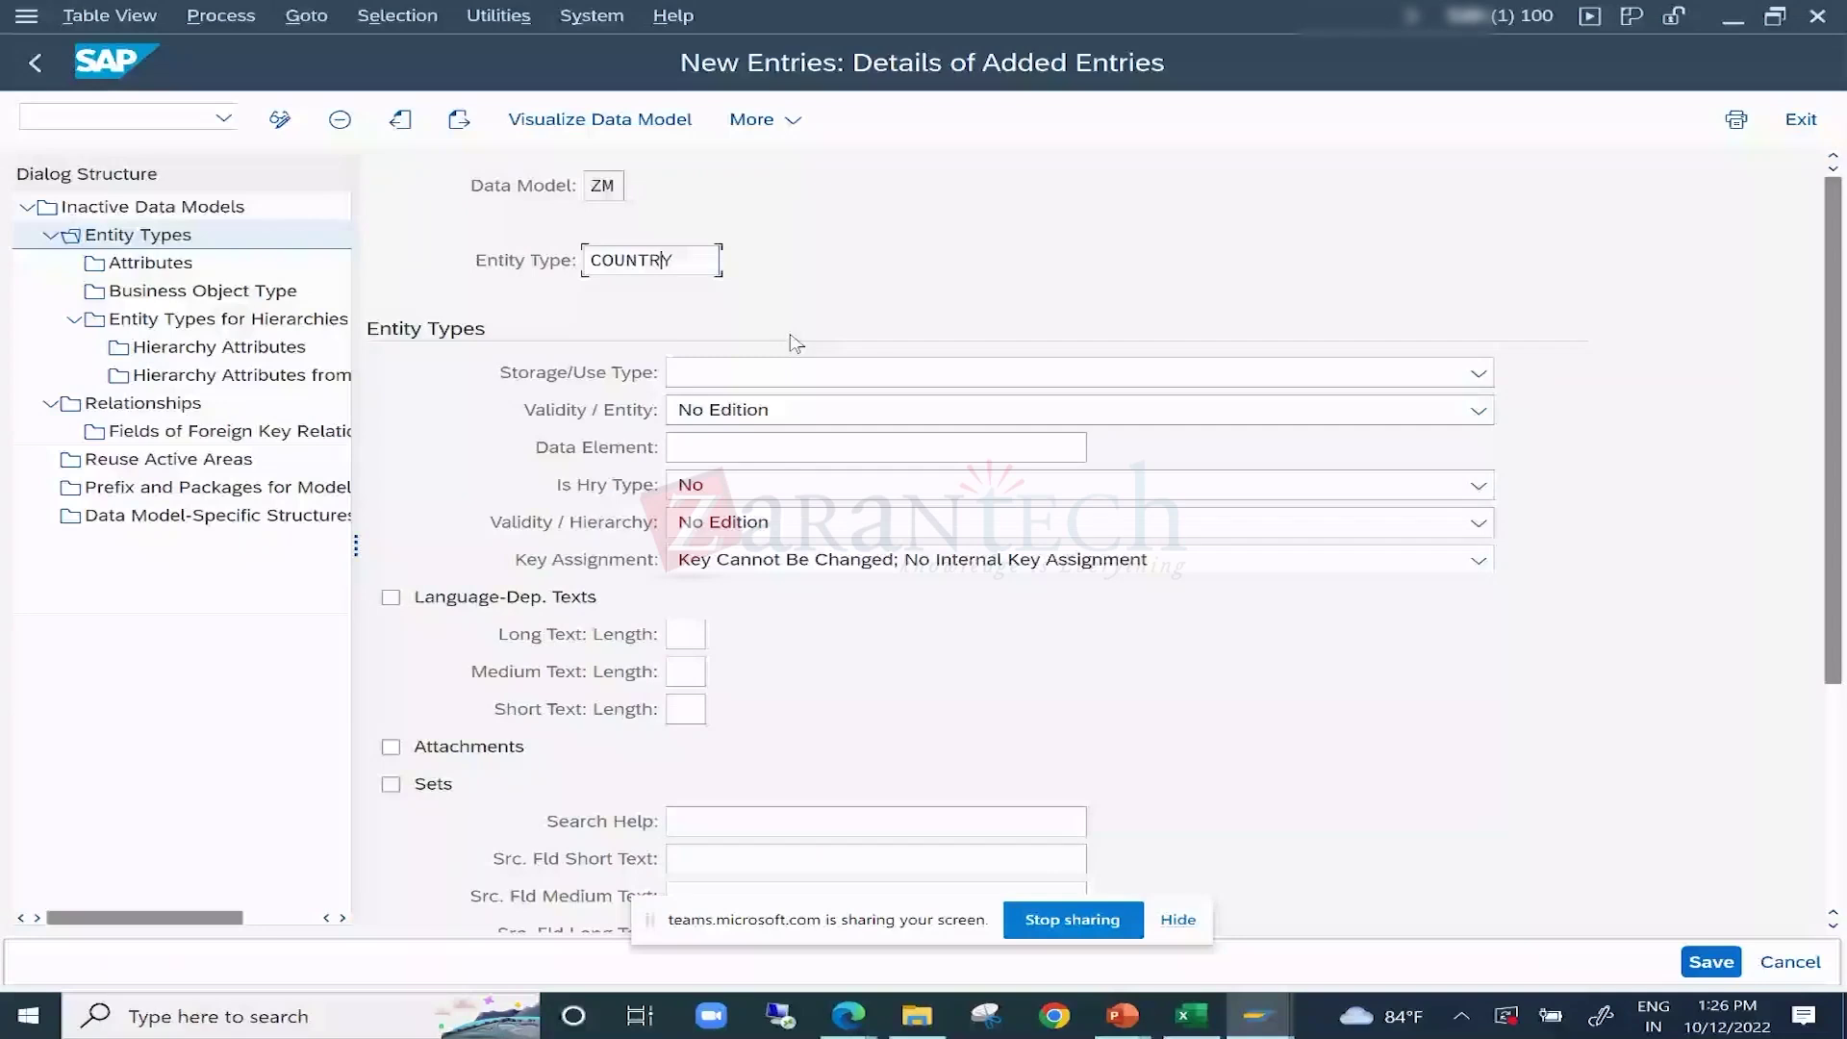
pyautogui.press('Home')
pyautogui.write('Z')
pyautogui.press('End')
pyautogui.click(703, 372)
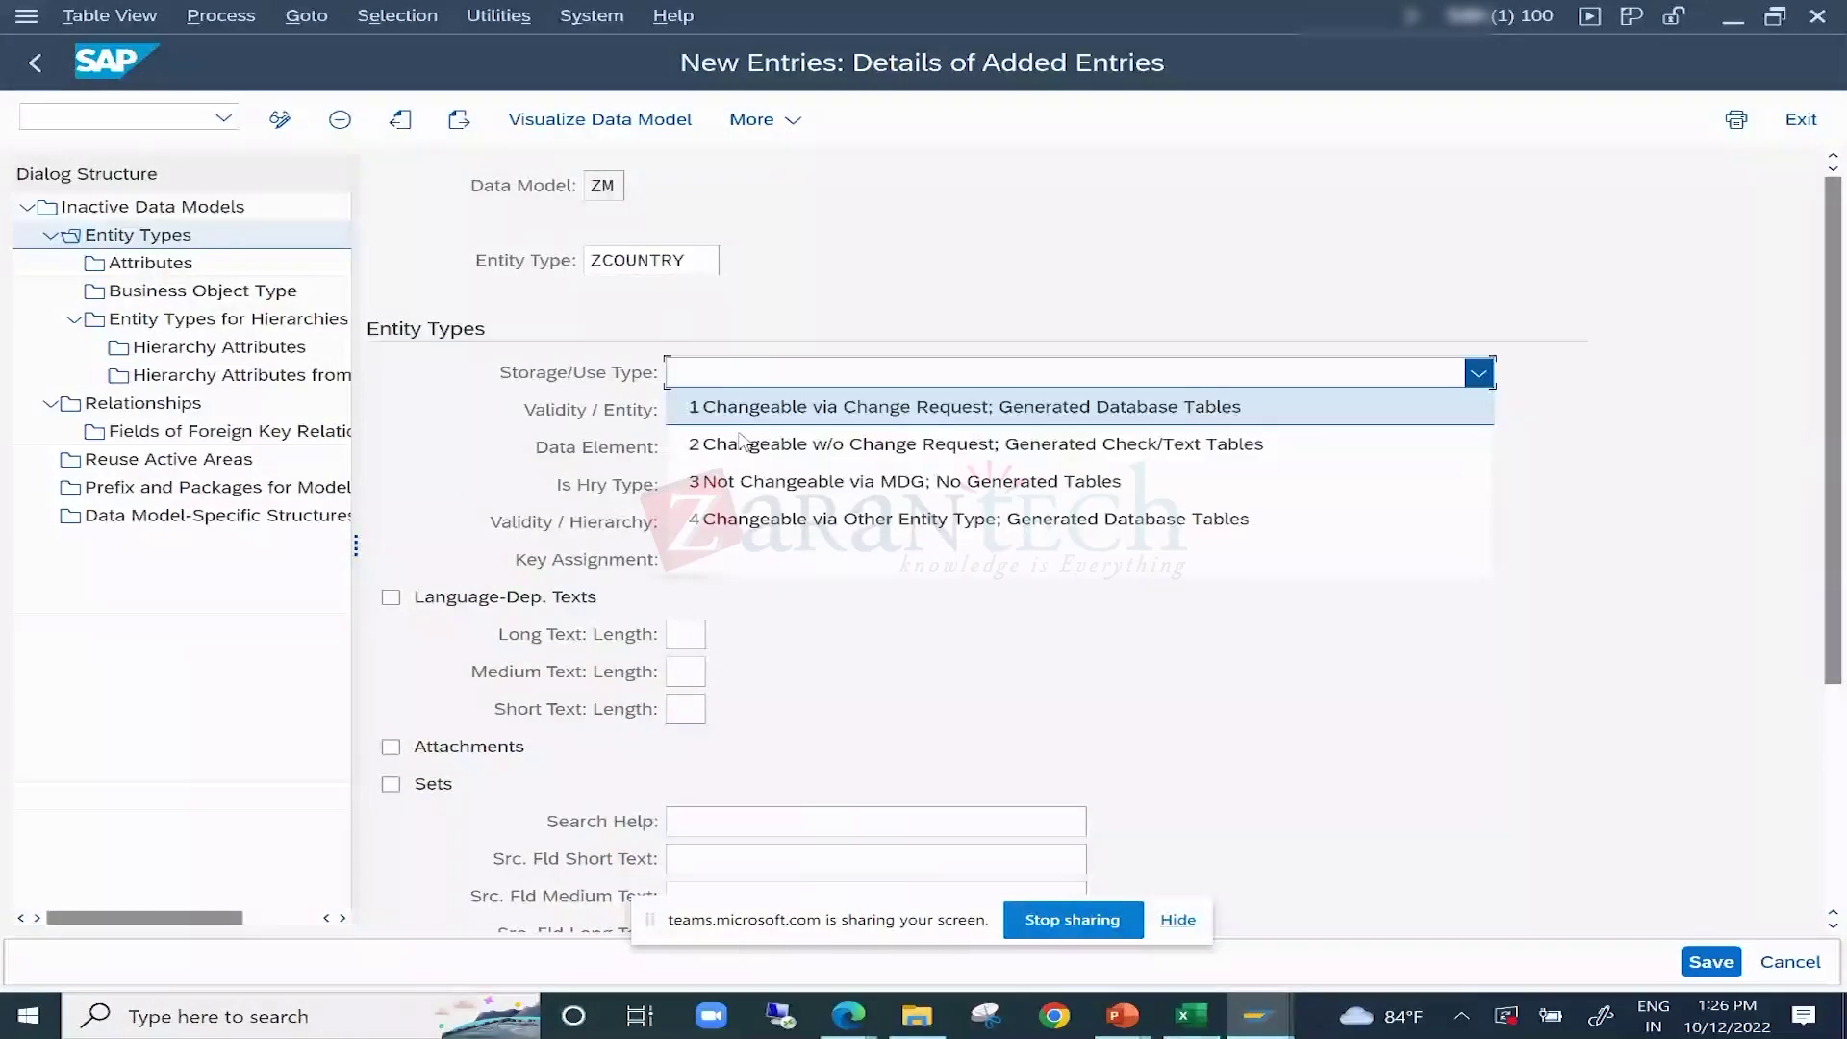
pyautogui.click(736, 486)
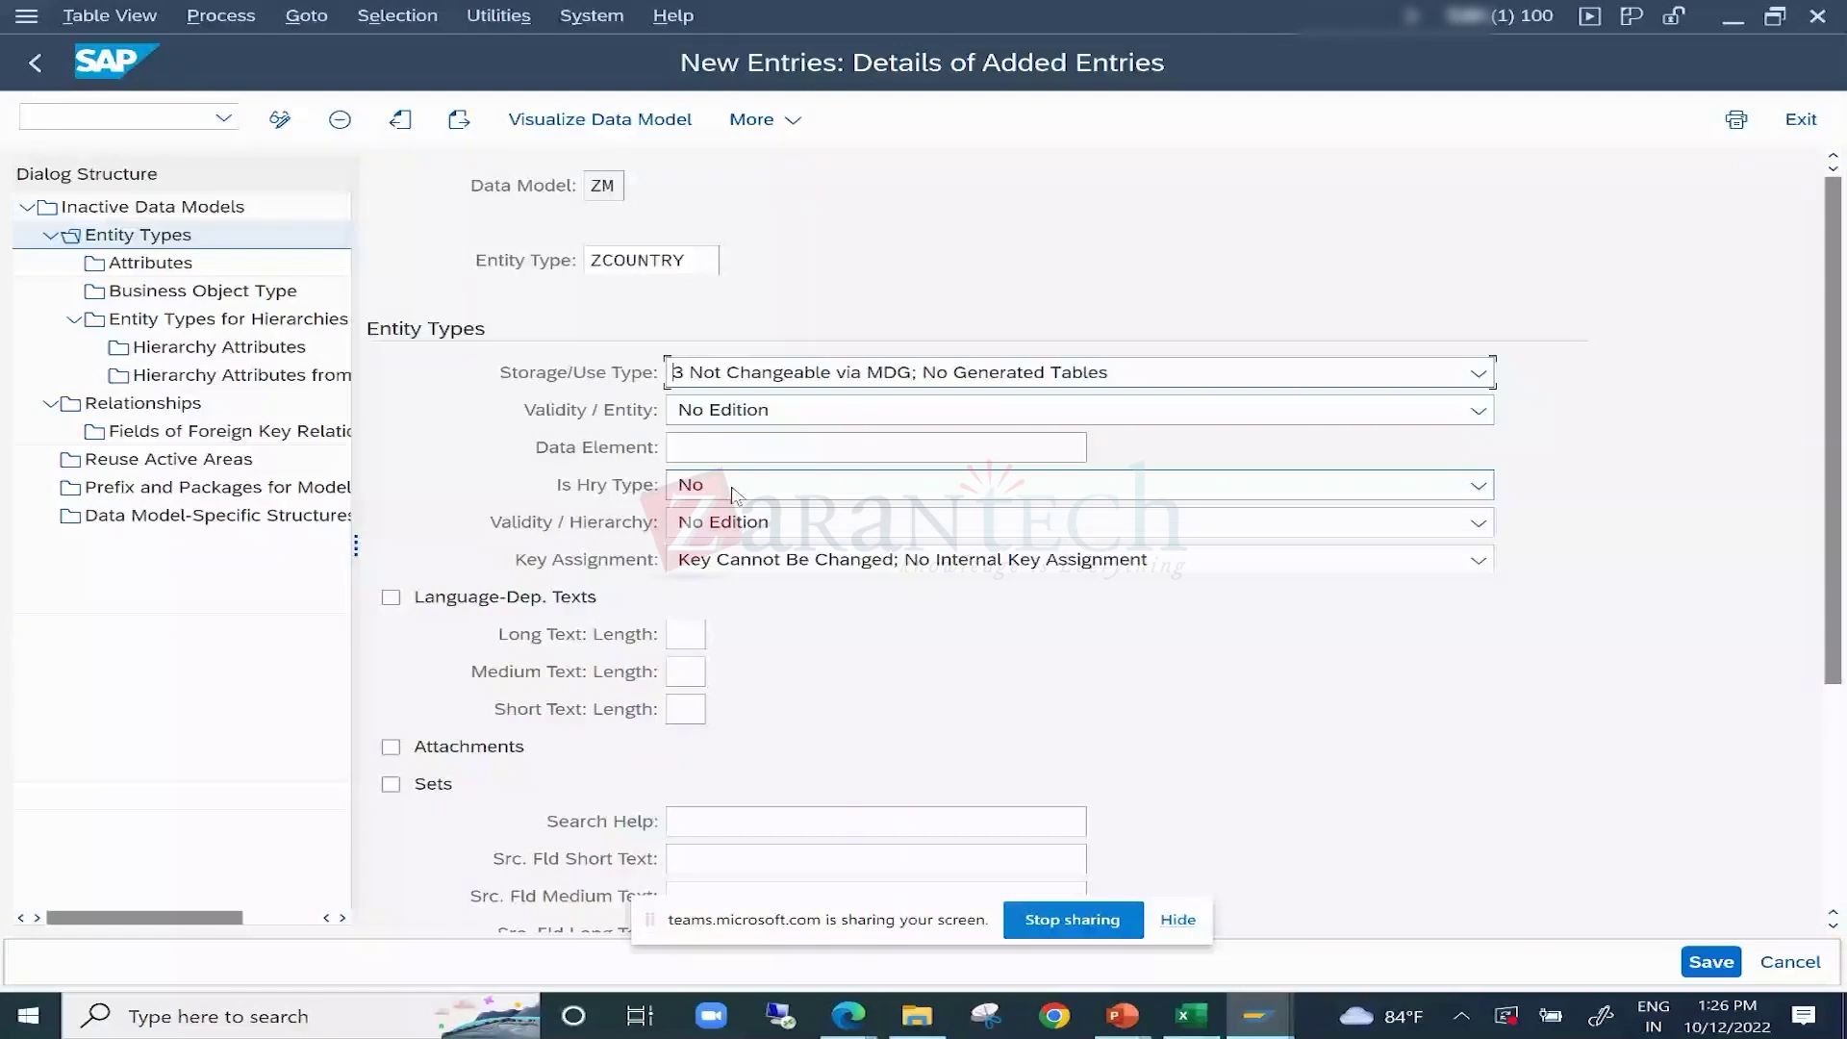
pyautogui.click(735, 448)
pyautogui.write('LAND1')
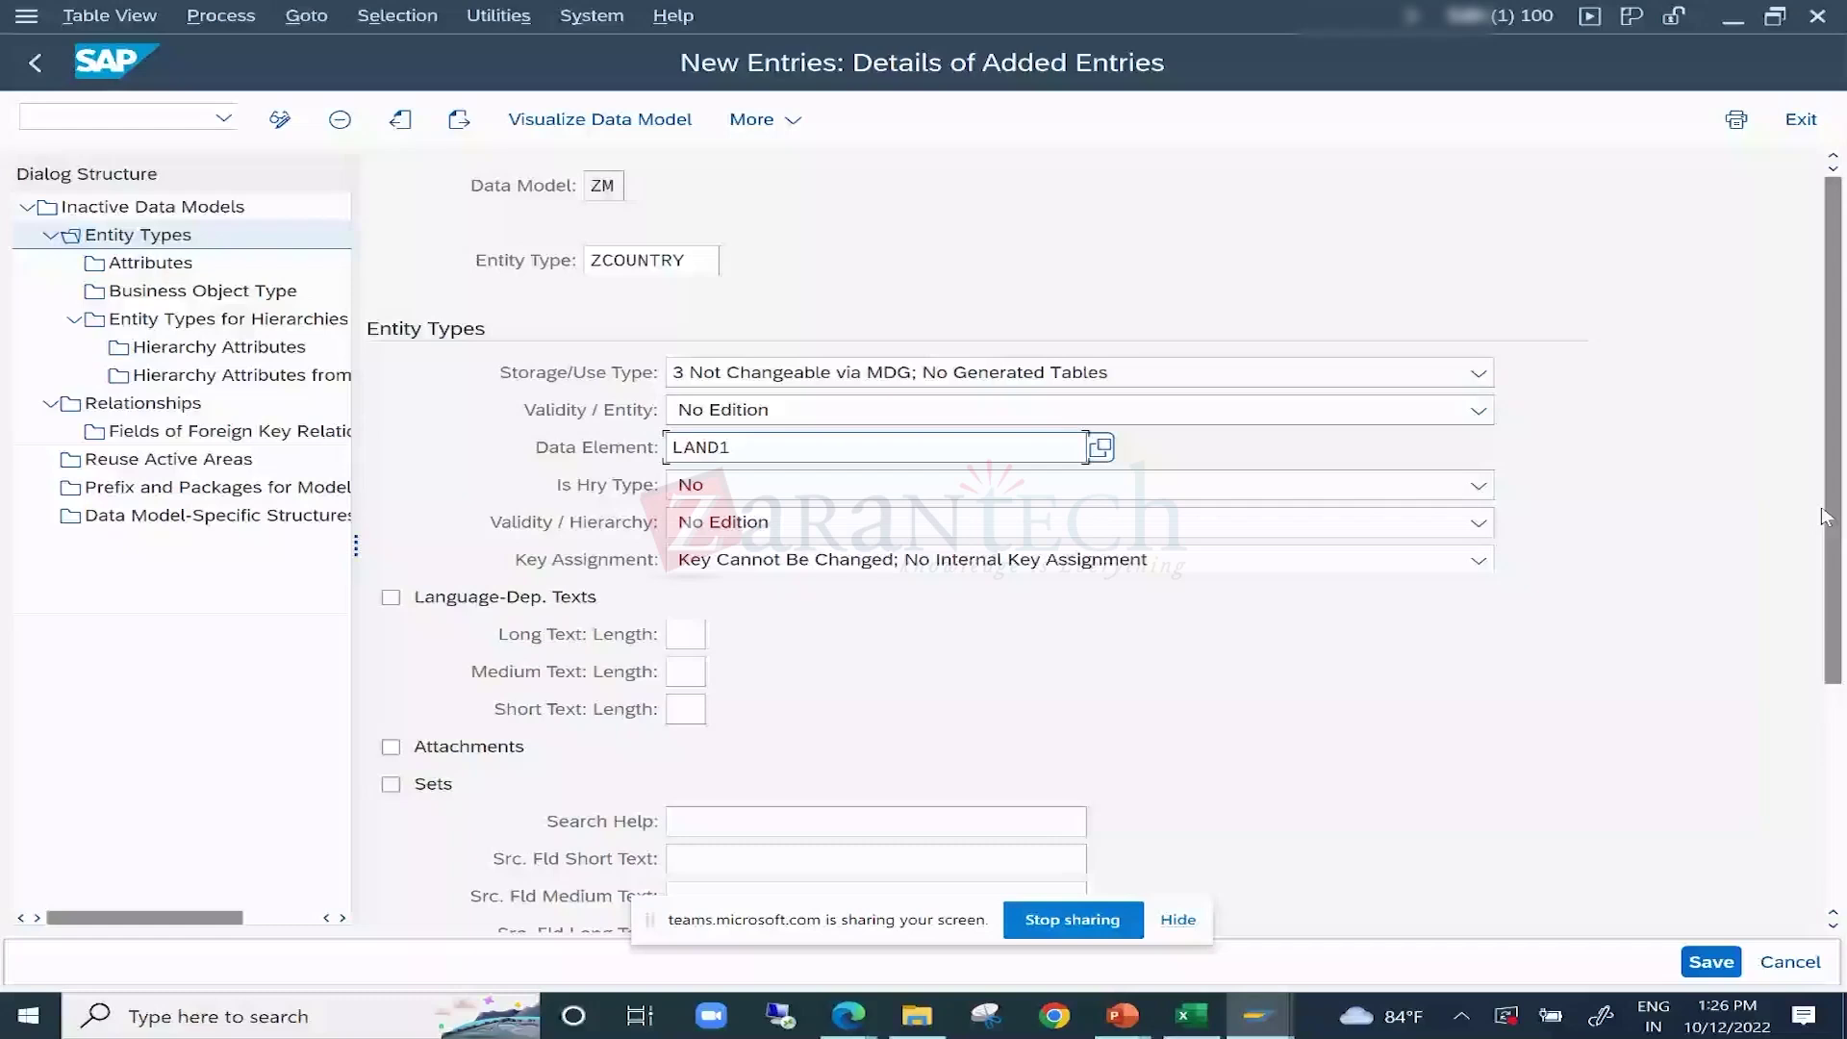
pyautogui.press('Return')
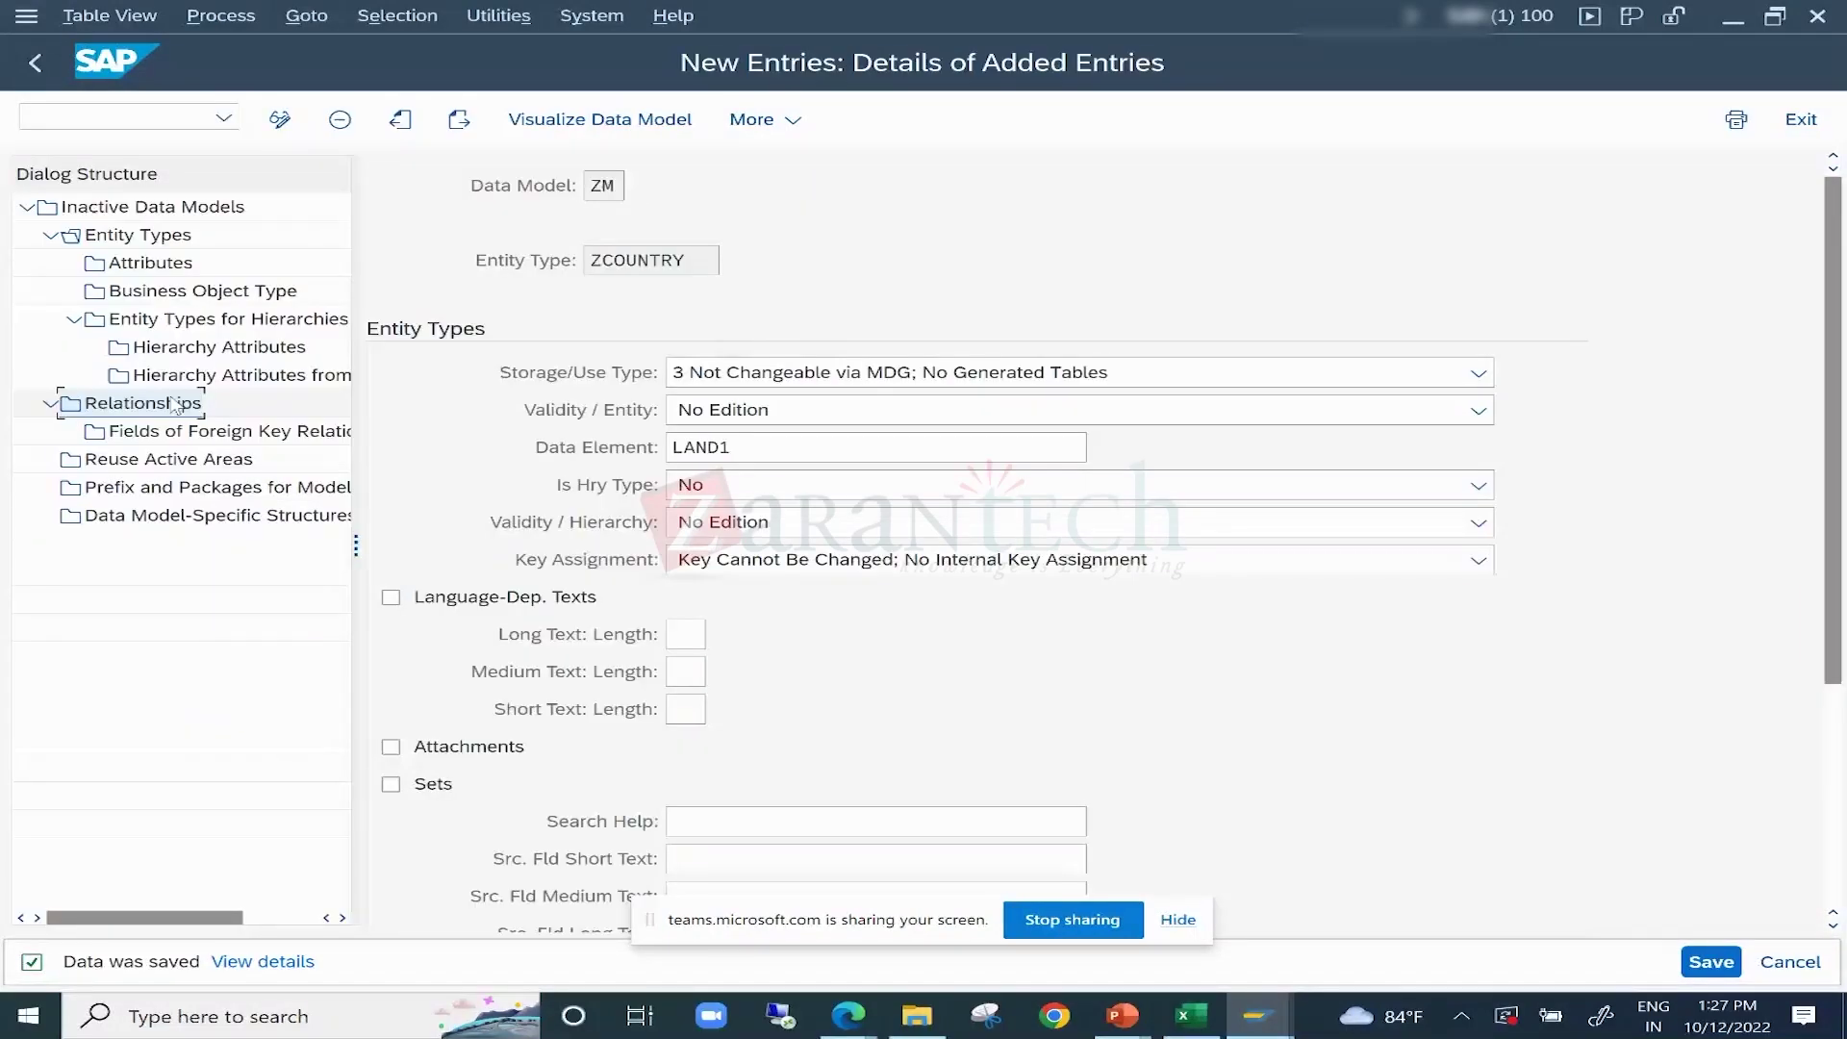
# Add a Referencing relationship ZCOUNTRY from entity ZCOUNTRY to ZSITE with cardinality 1:N and save it.
pyautogui.click(151, 408)
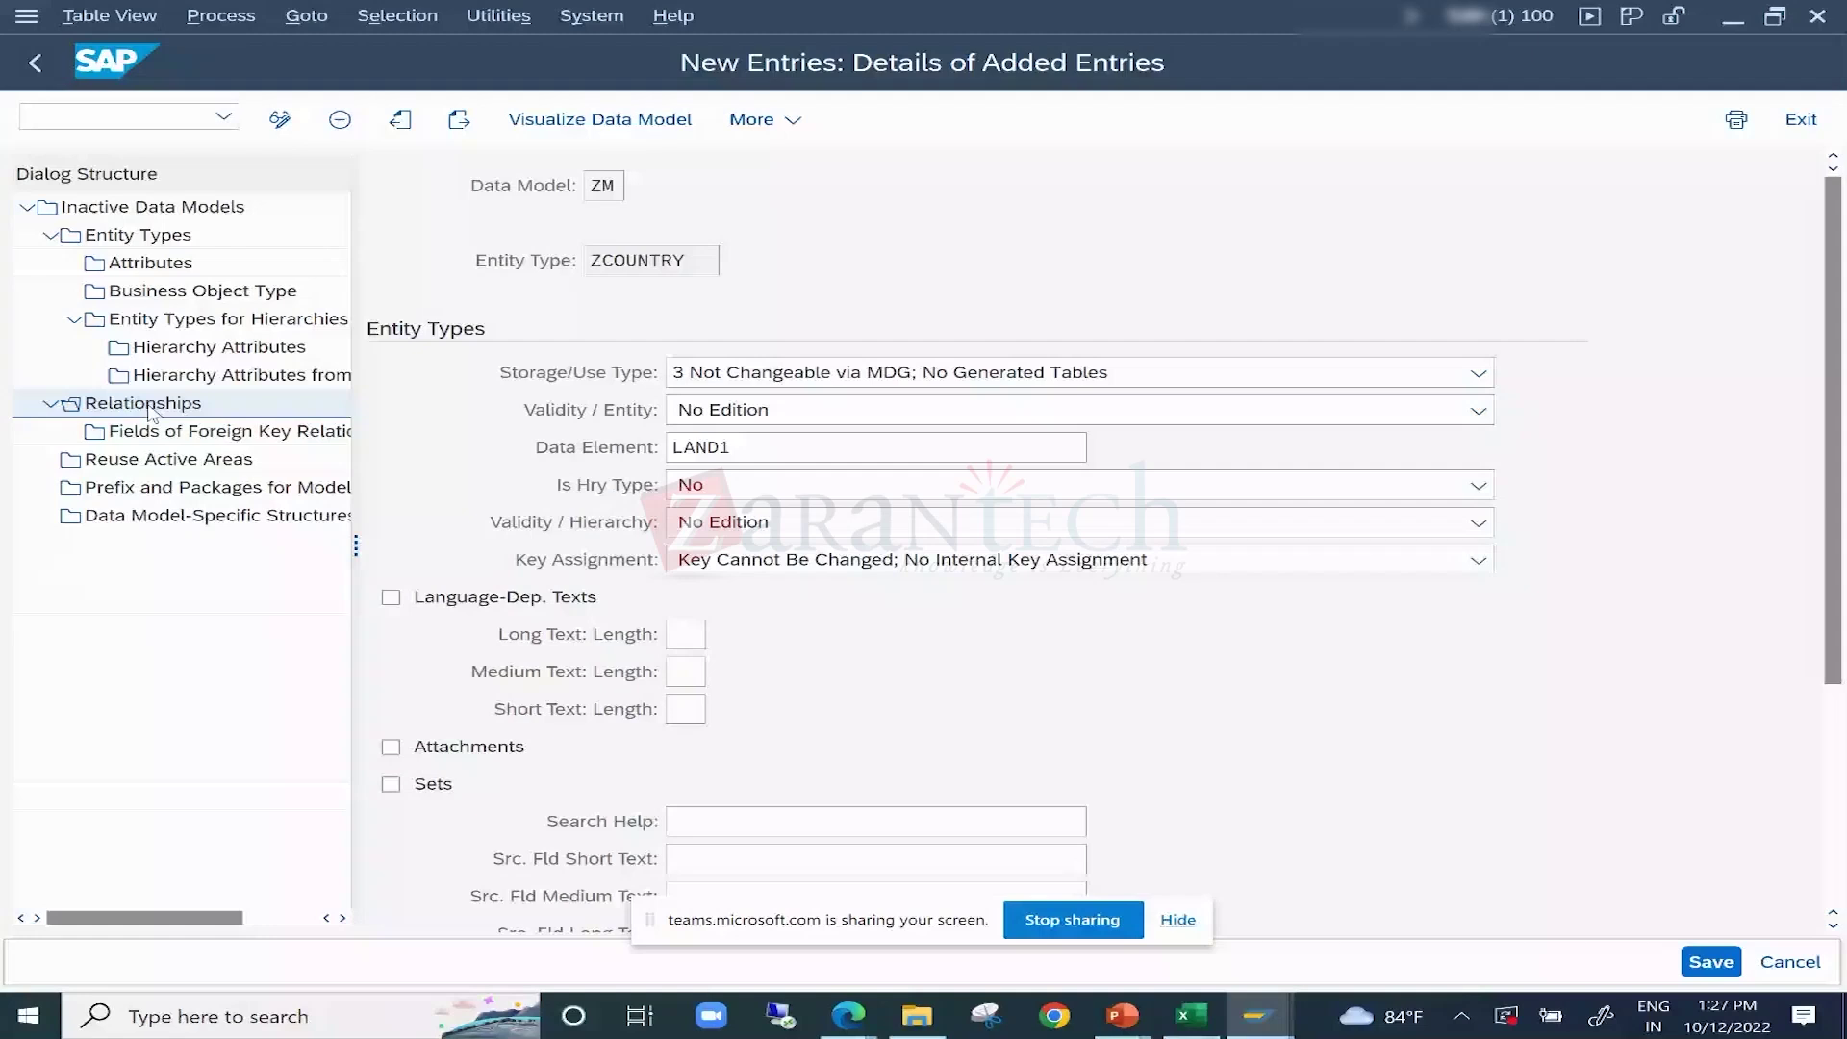
pyautogui.doubleClick(149, 405)
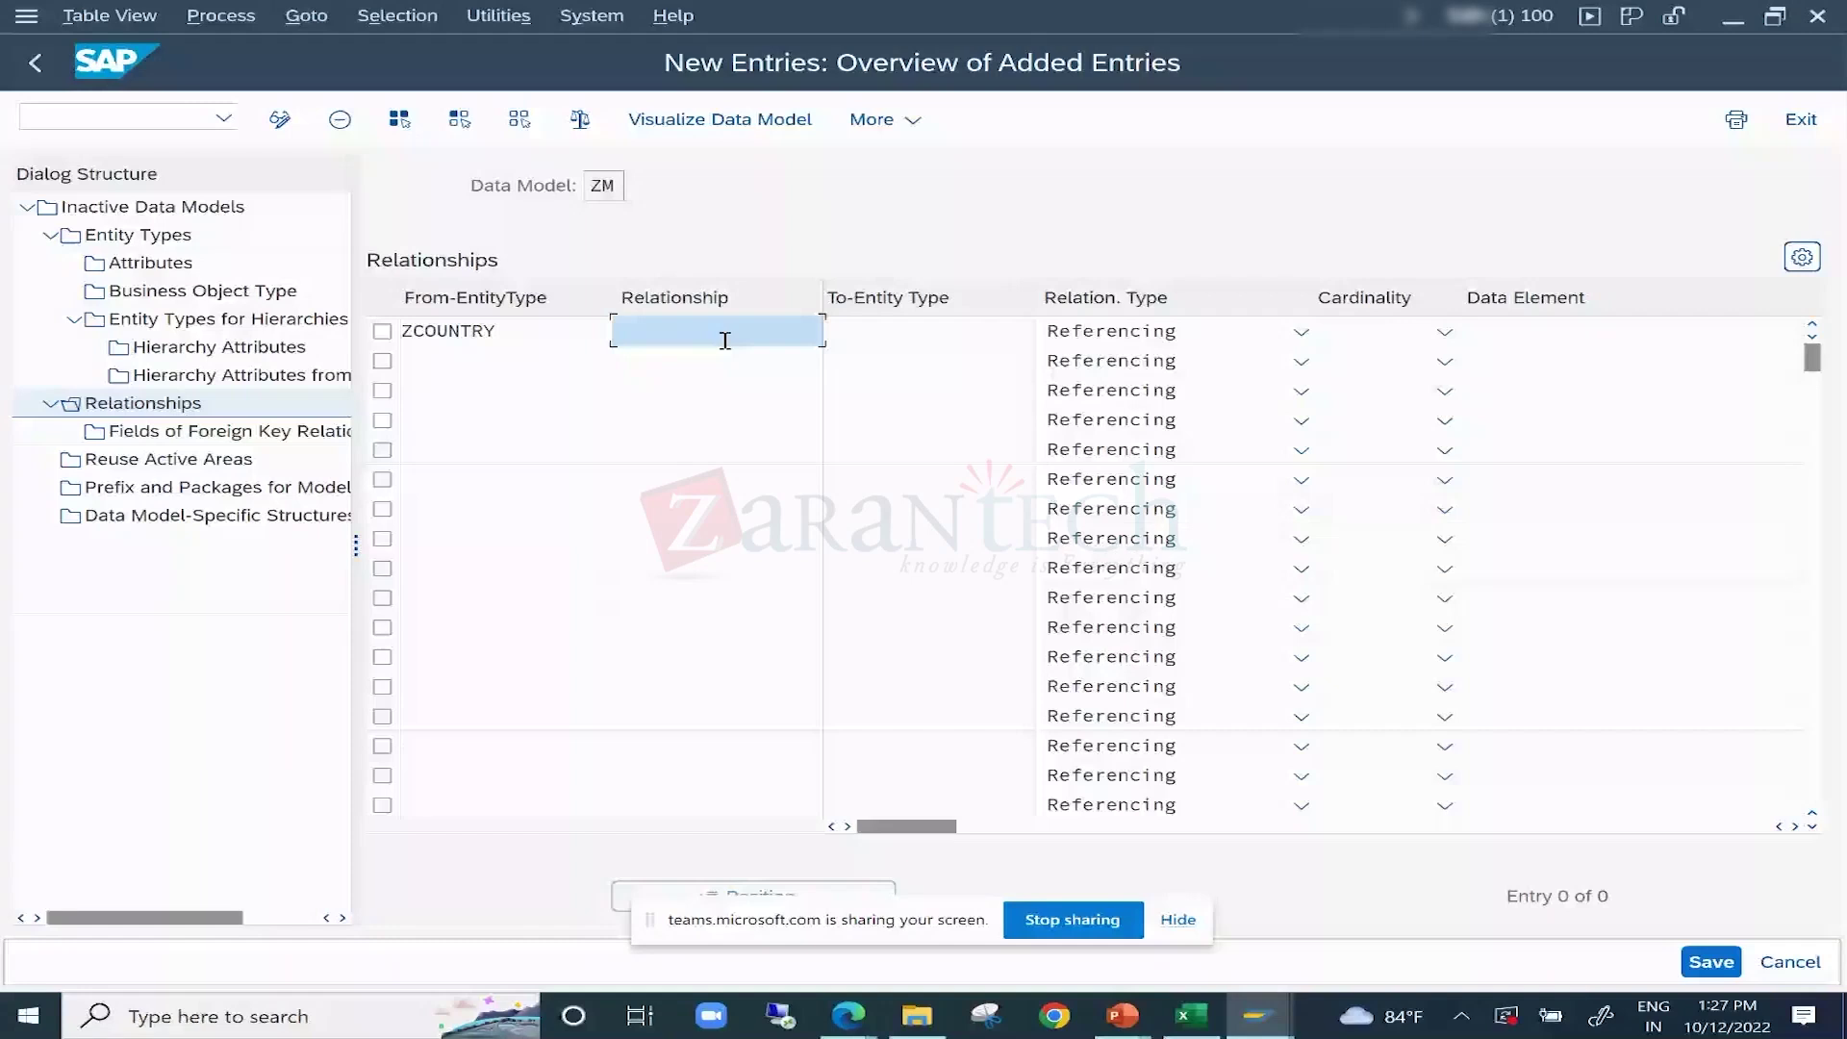
pyautogui.write('ZCOUNTRY')
pyautogui.click(939, 326)
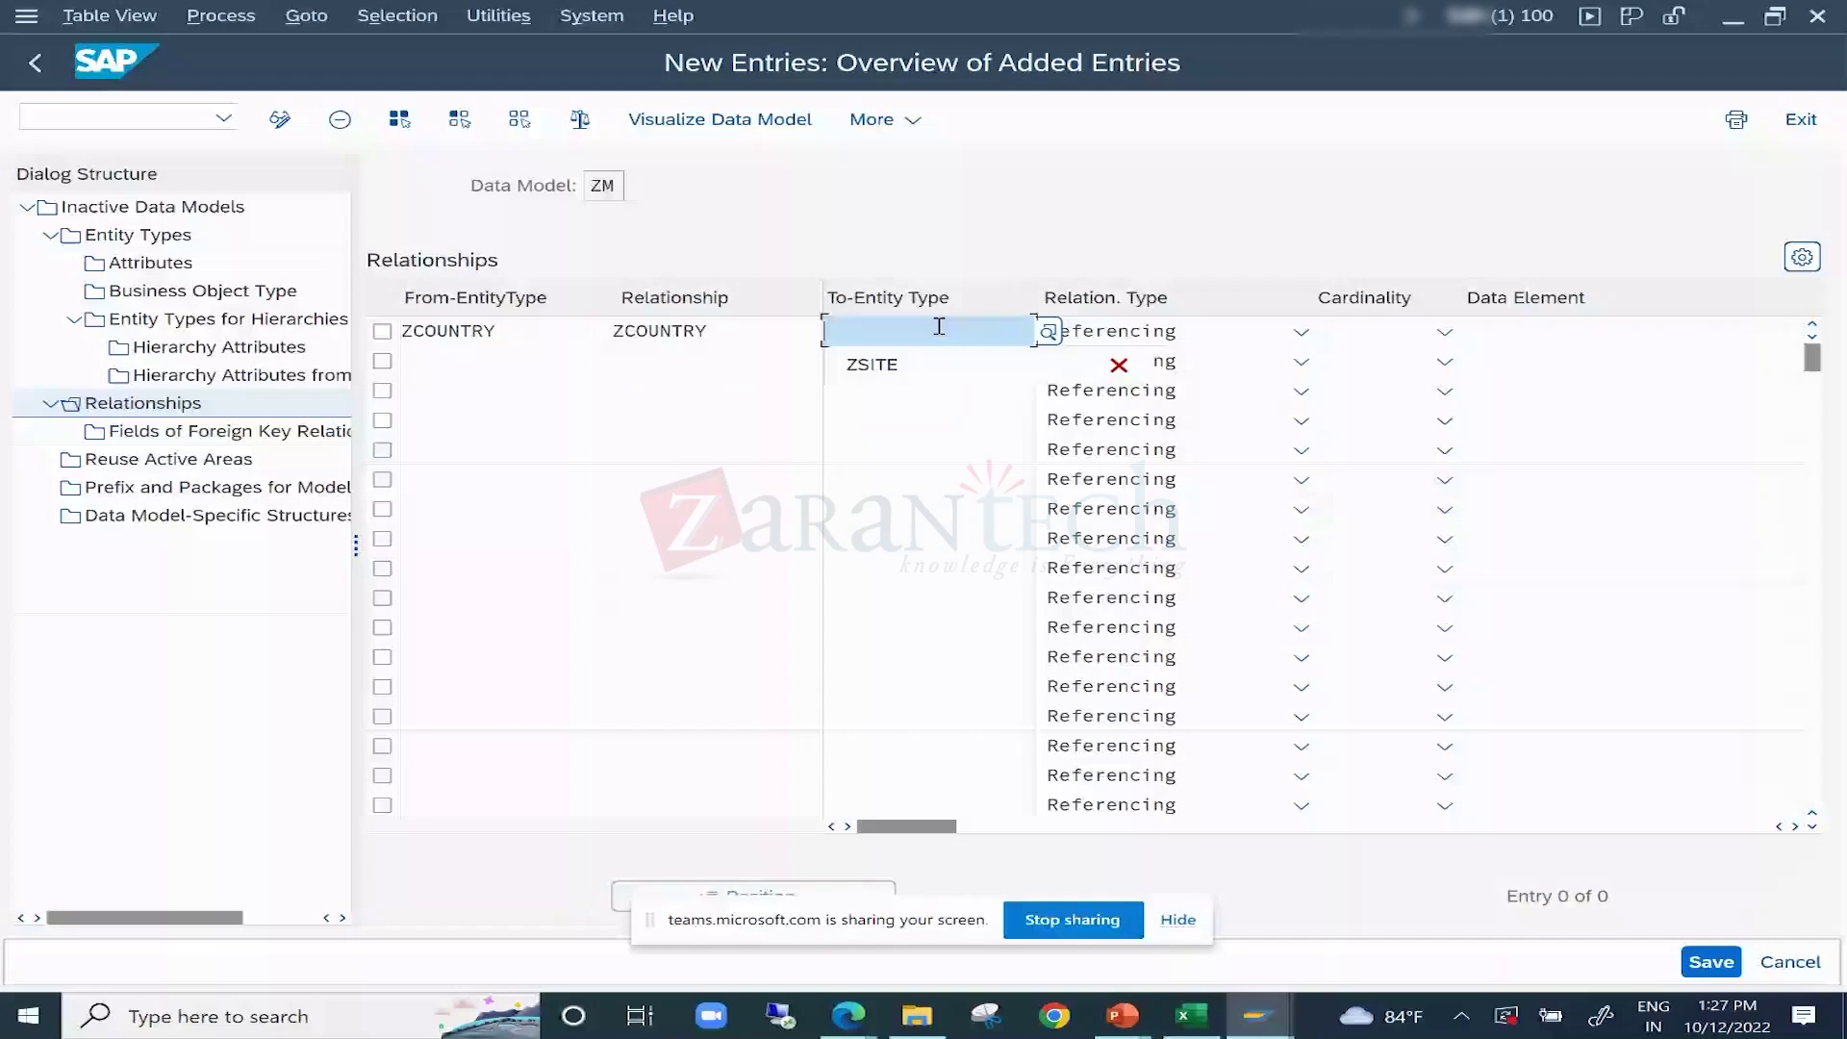
pyautogui.click(871, 364)
pyautogui.click(1376, 331)
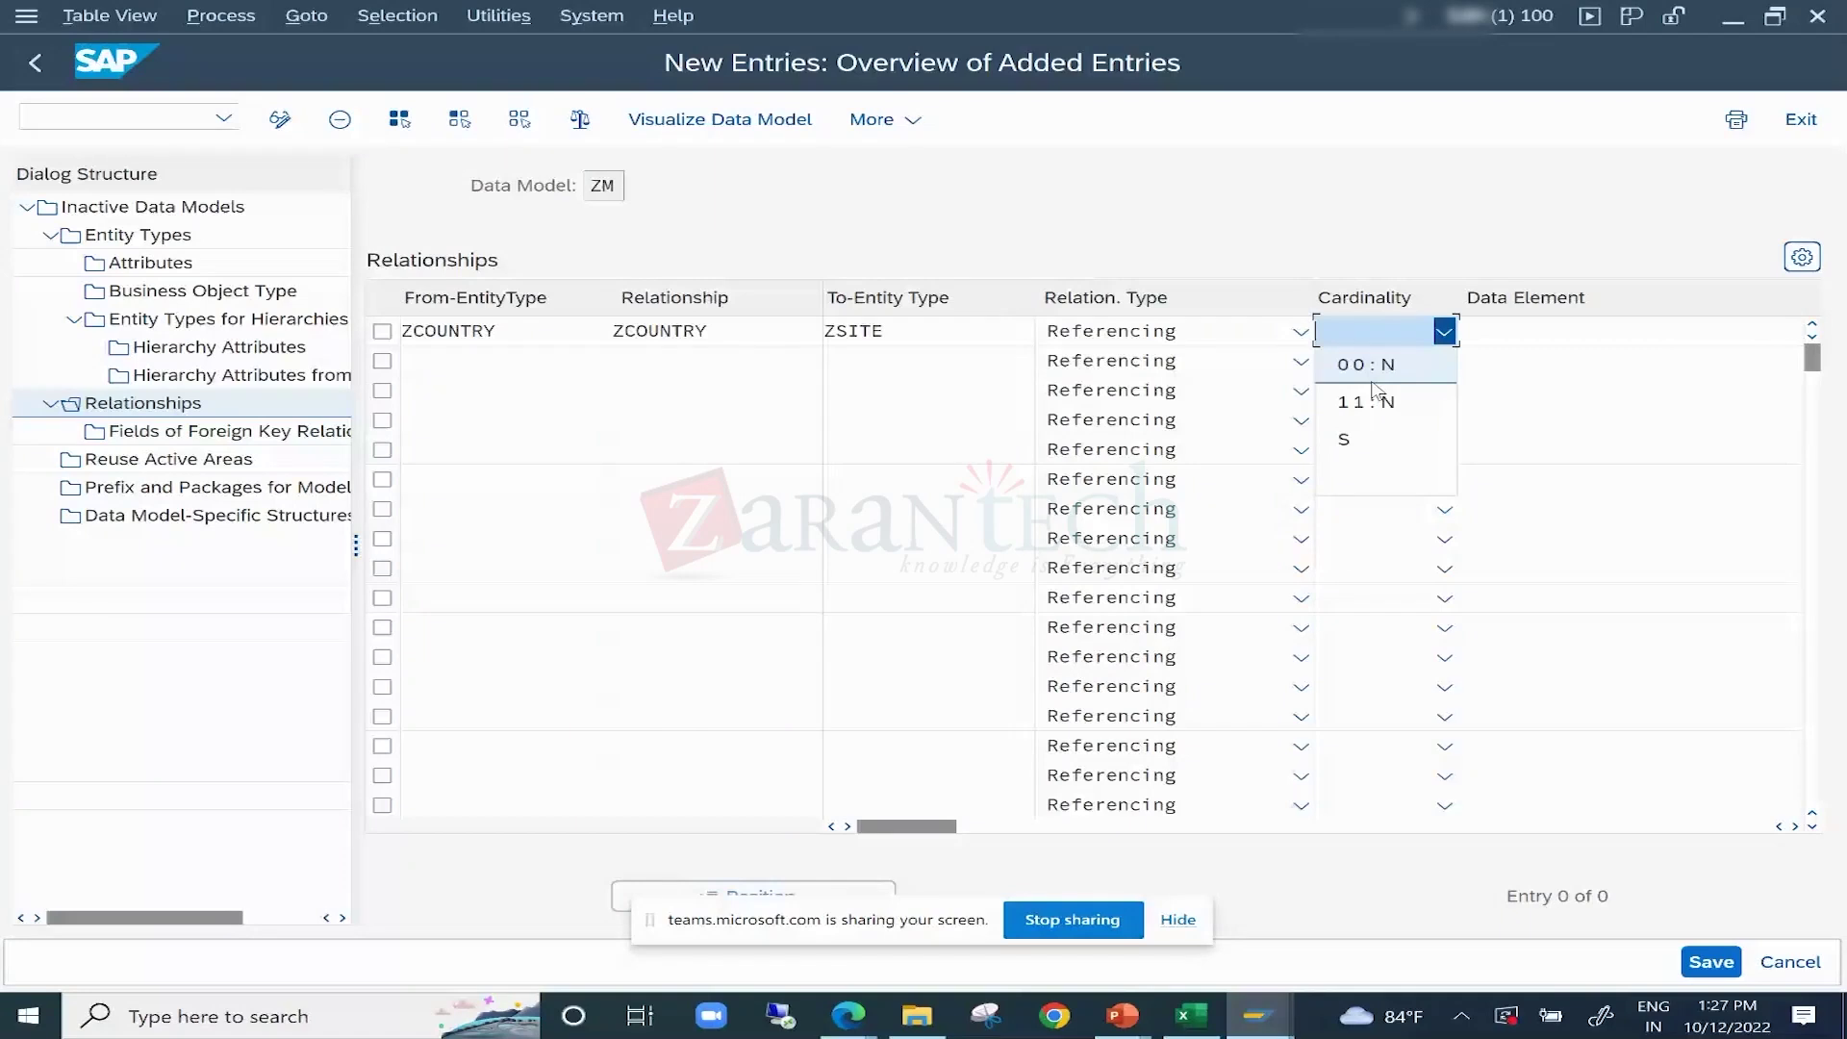
pyautogui.click(1376, 400)
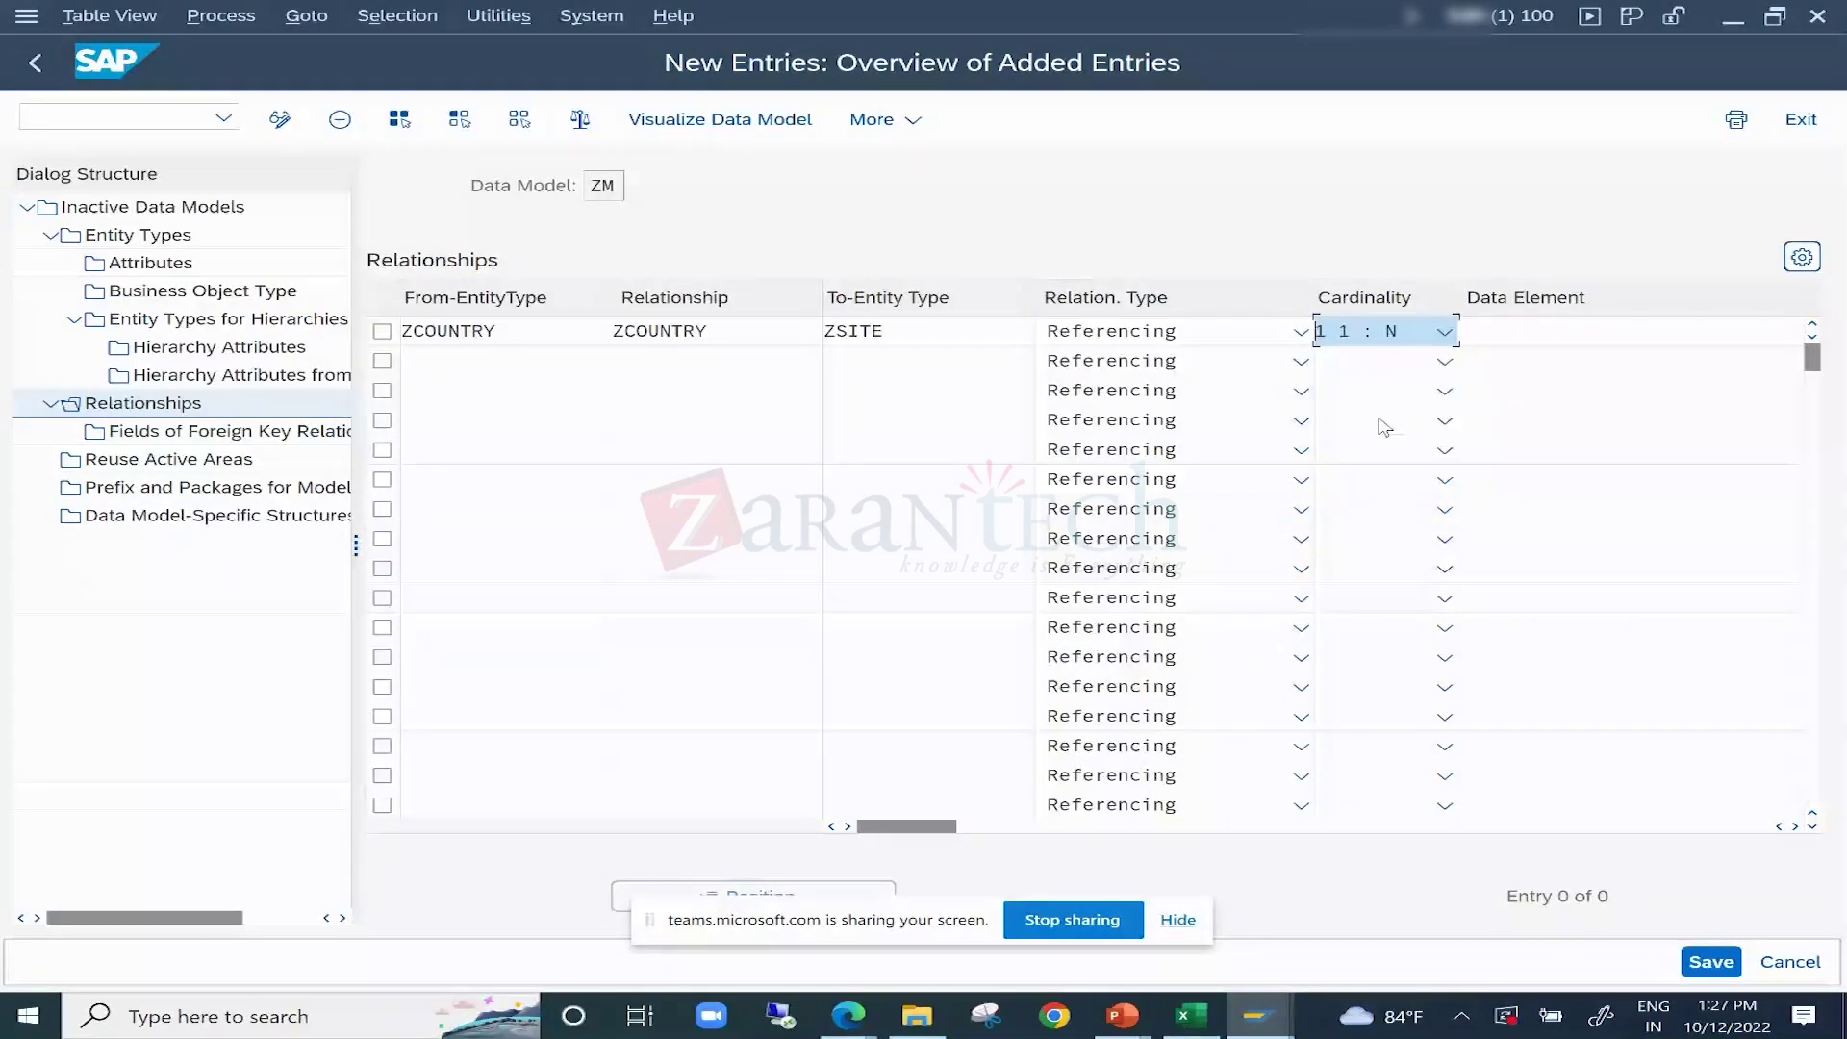
pyautogui.click(1714, 962)
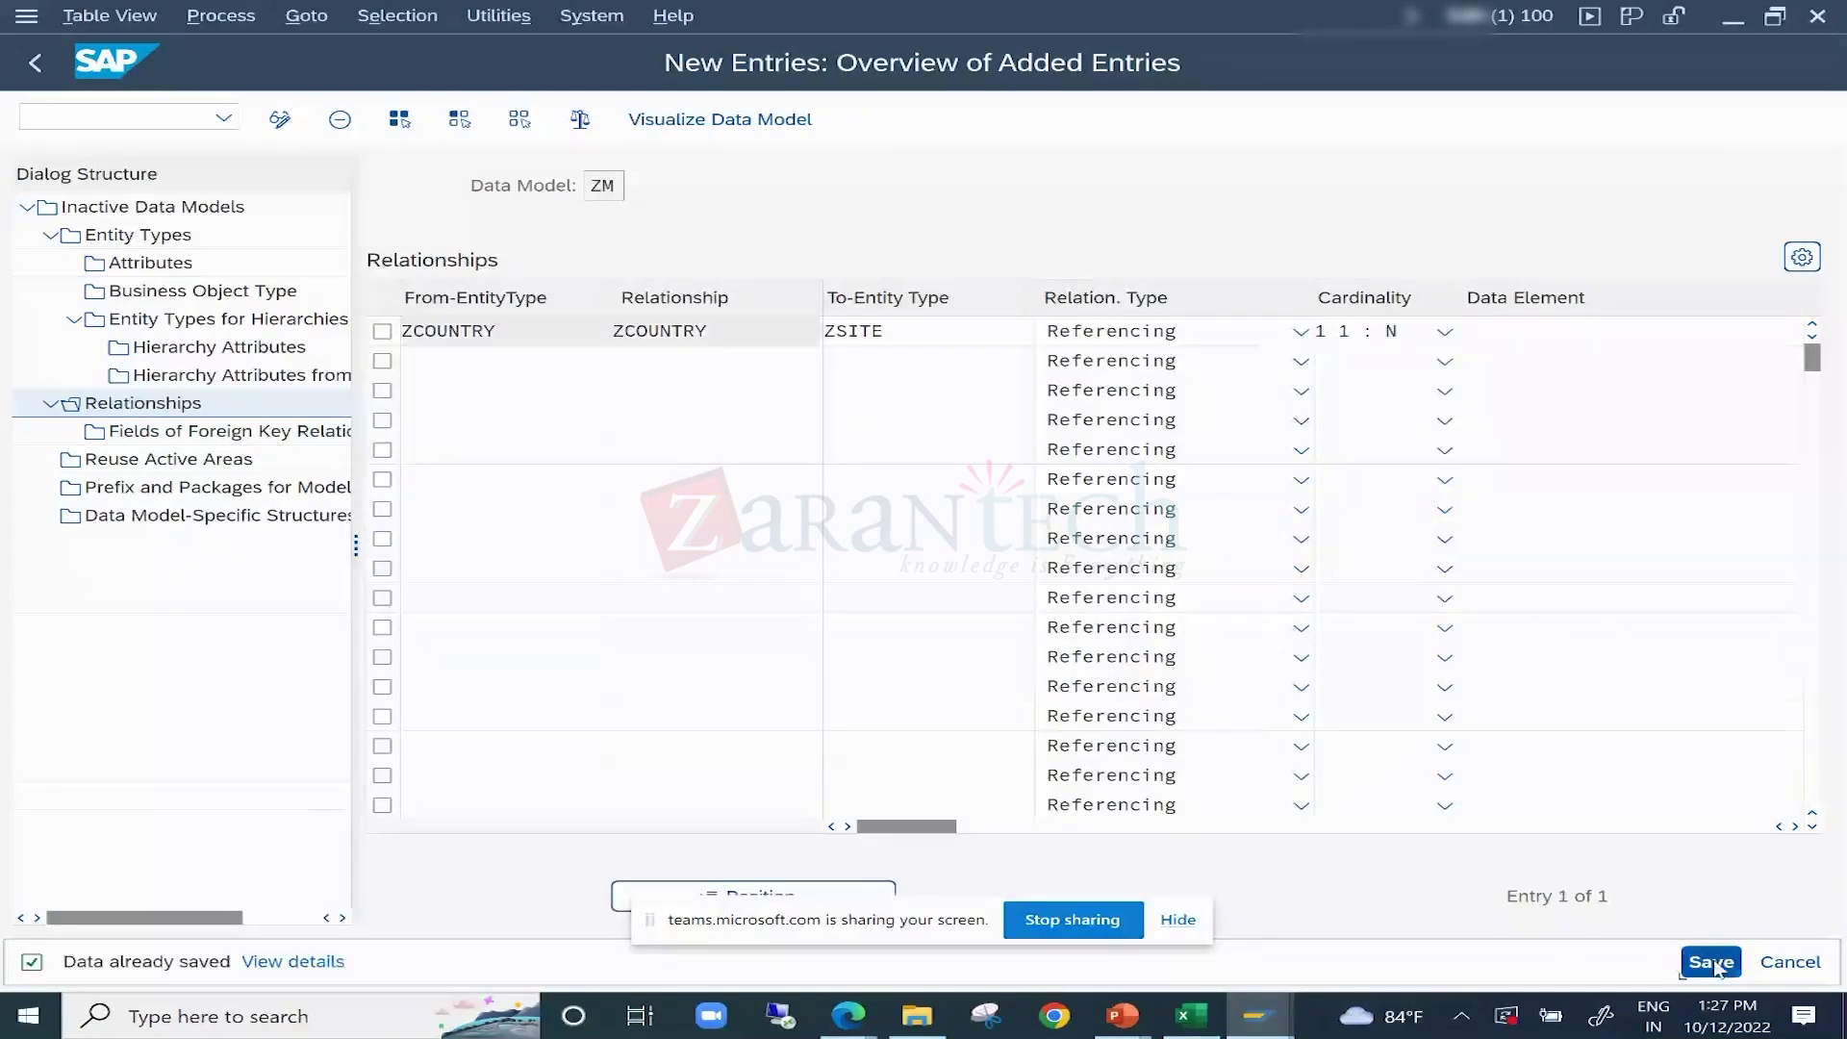
# Reopen the inactive data models list and activate data model ZM under workbench request S4HK902982, closing the issued messages.
pyautogui.click(41, 62)
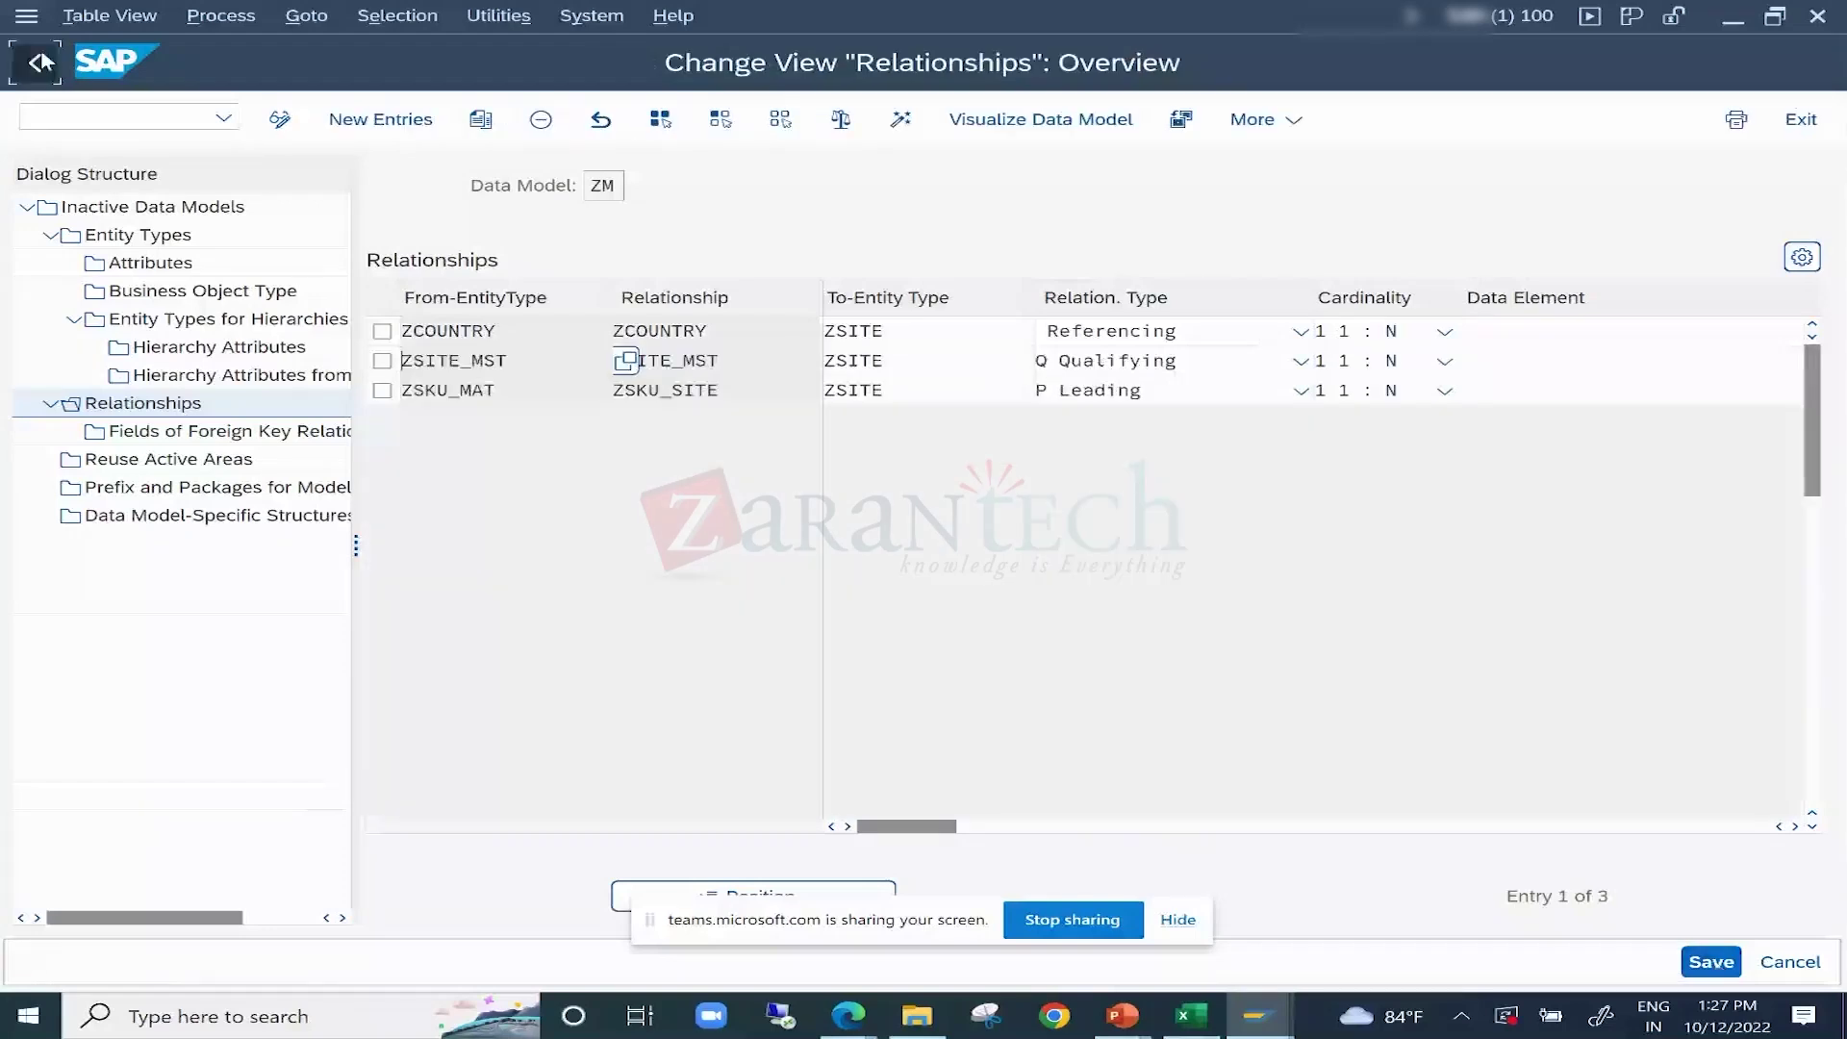
pyautogui.click(41, 60)
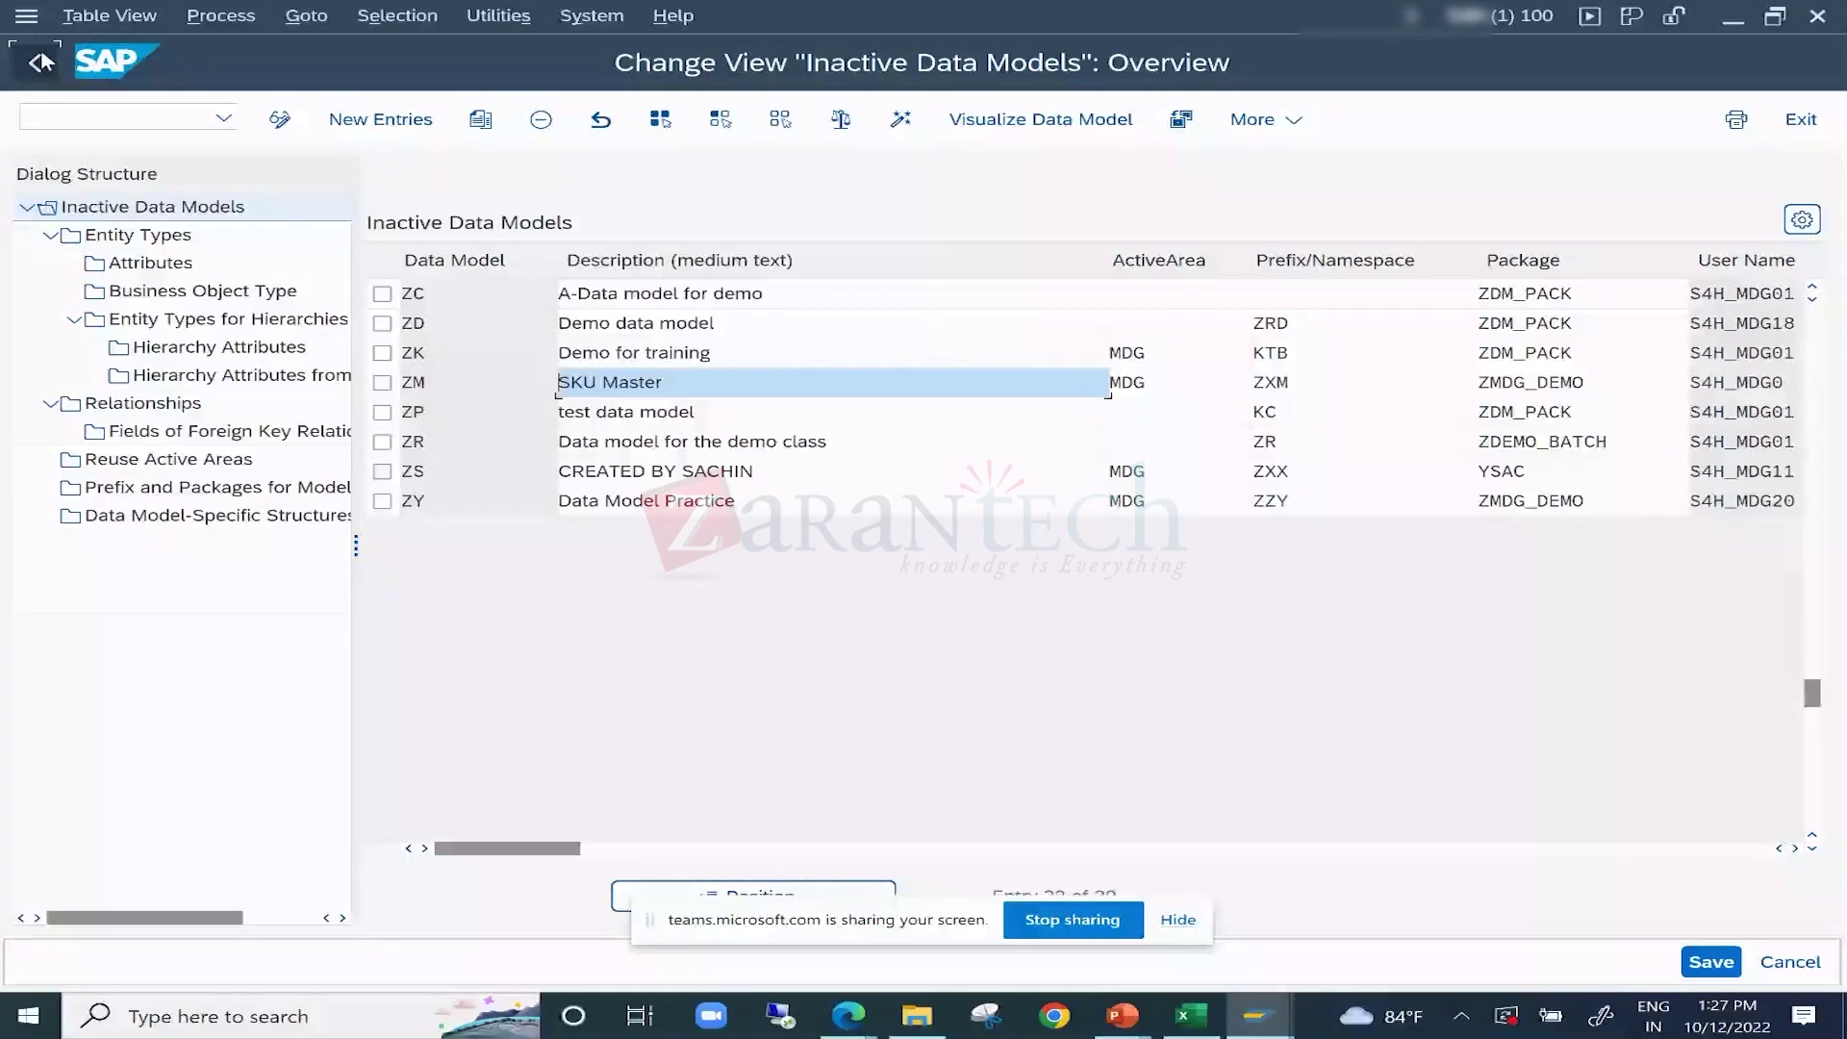
pyautogui.click(41, 61)
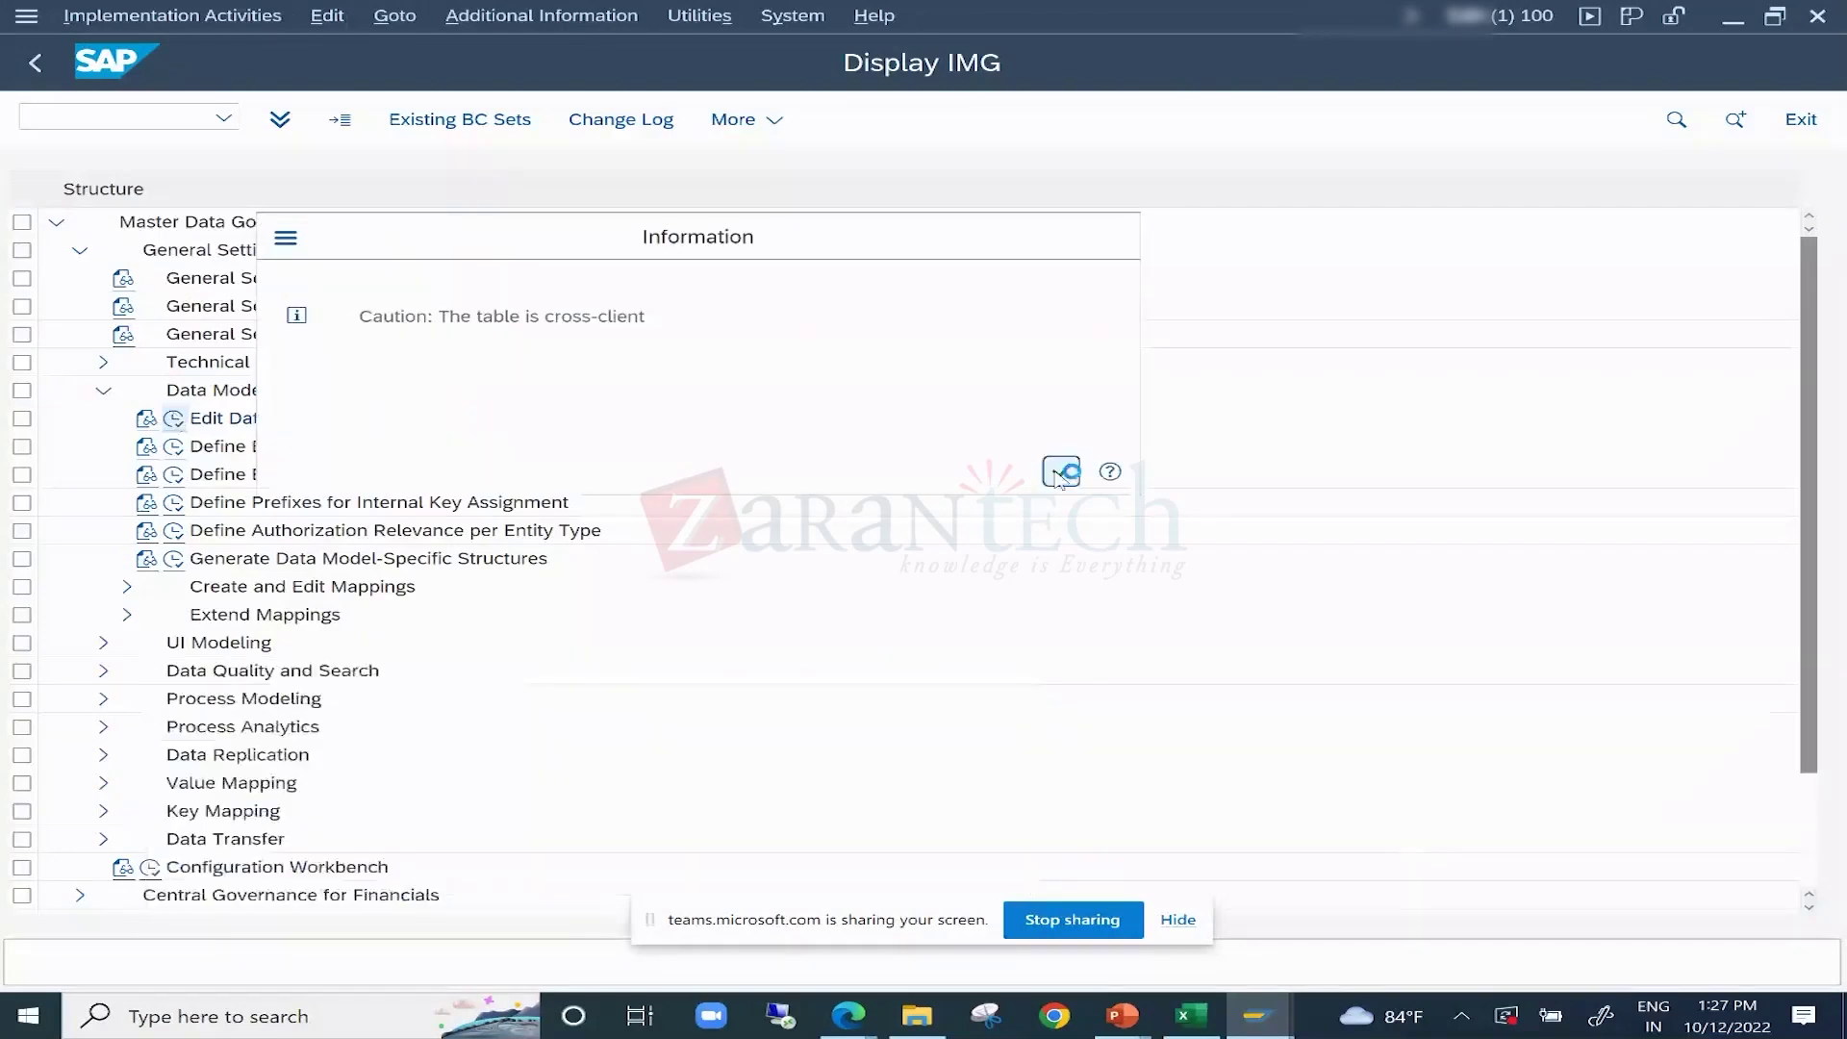
pyautogui.click(1061, 471)
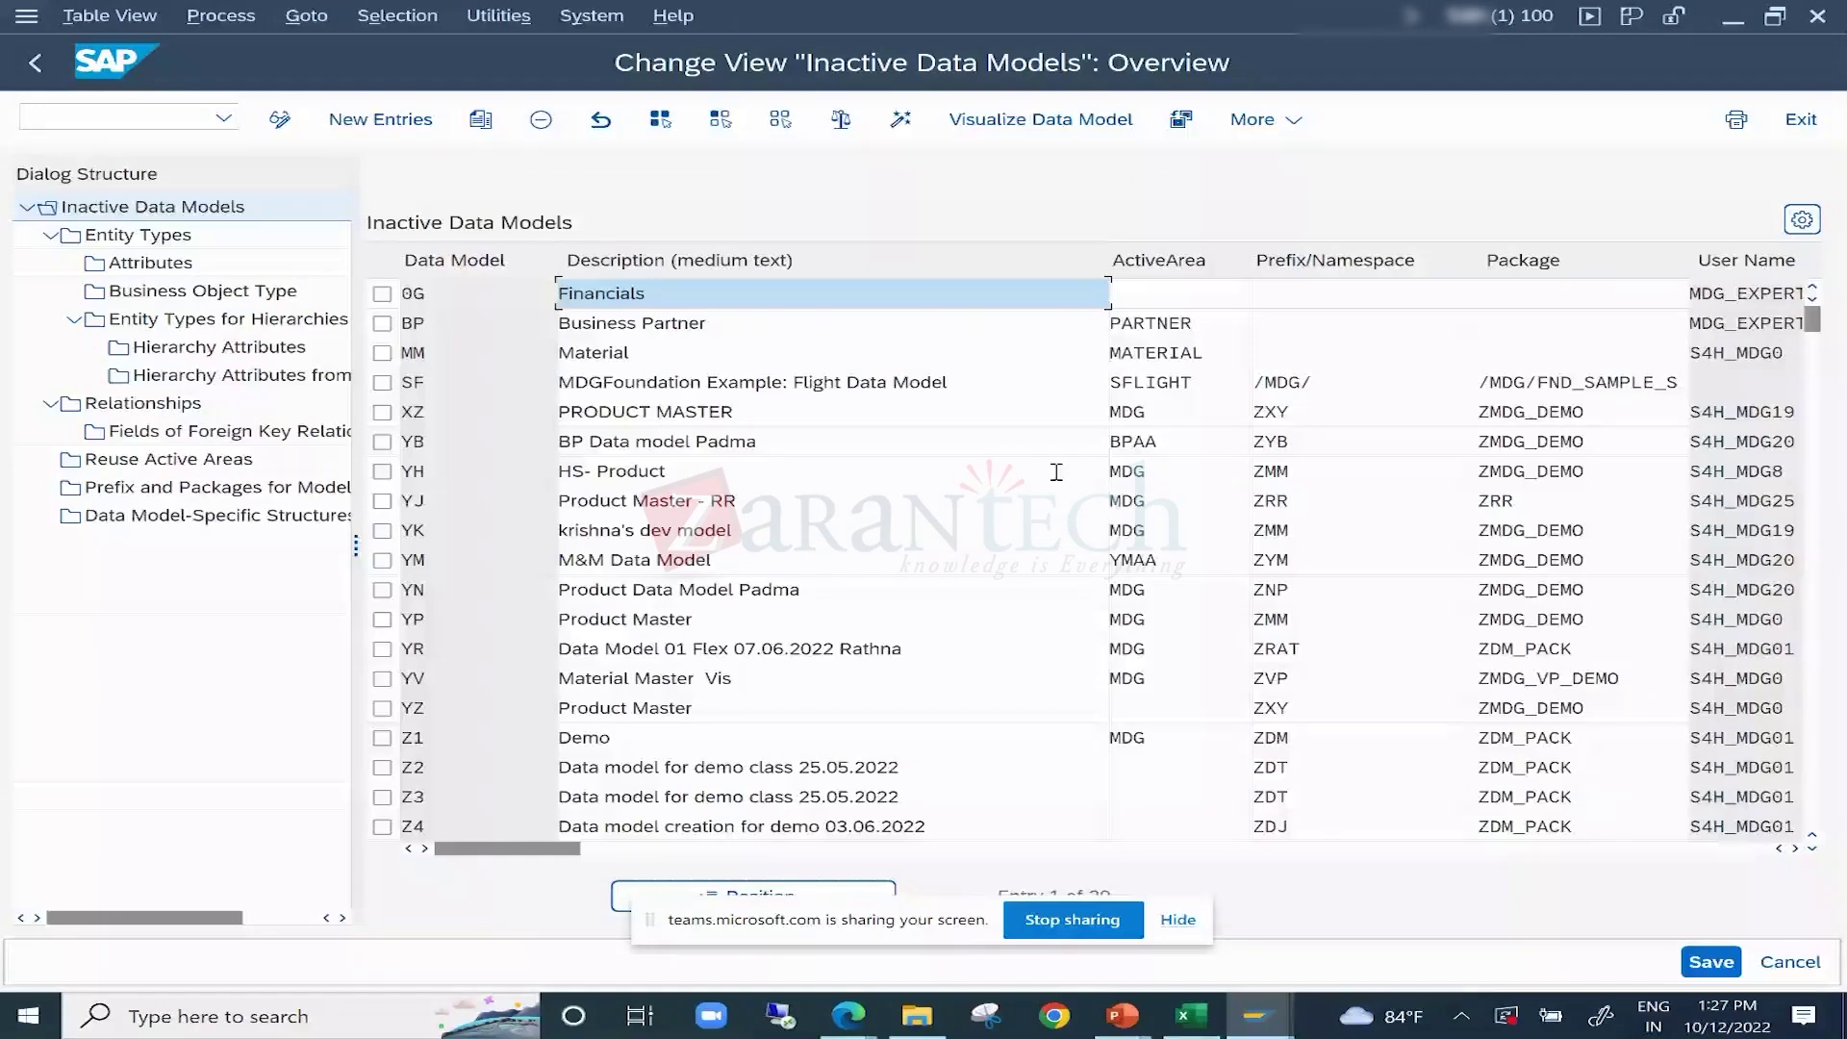
pyautogui.scroll(-4, 1056, 472)
pyautogui.hscroll(3, 736, 830)
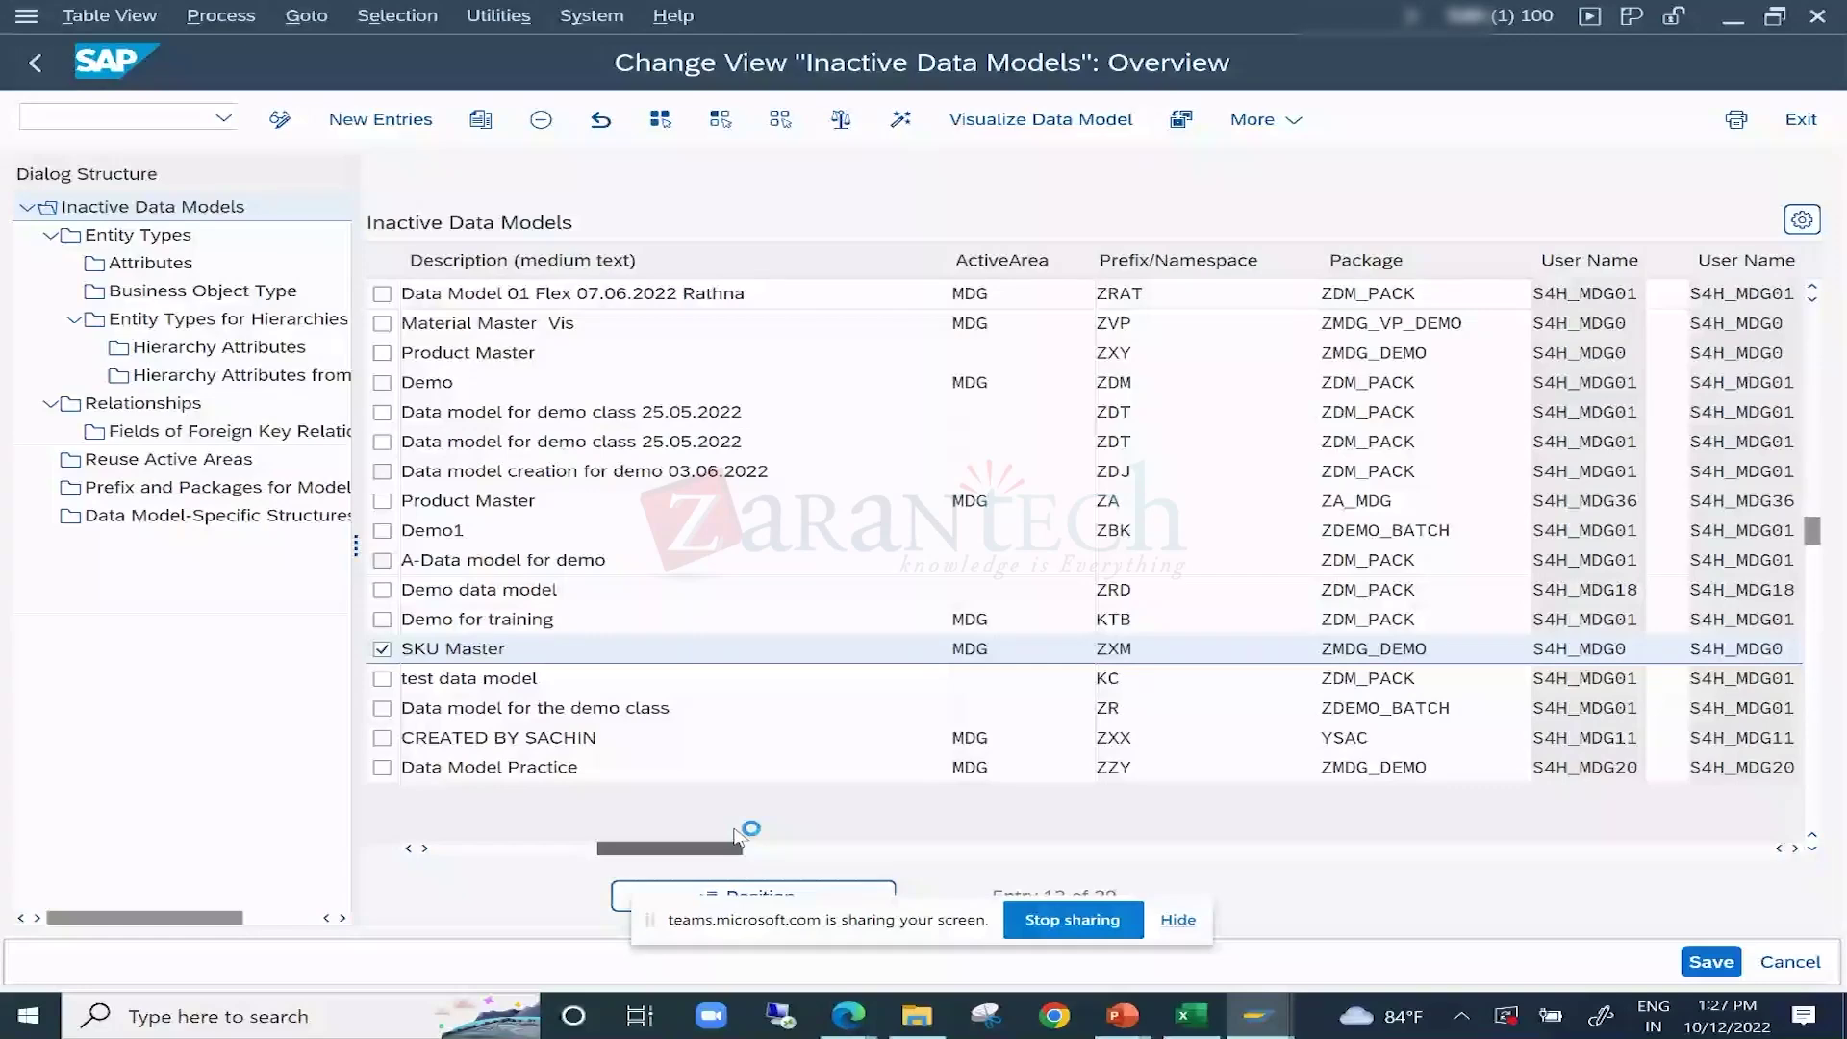
pyautogui.hscroll(3, 736, 833)
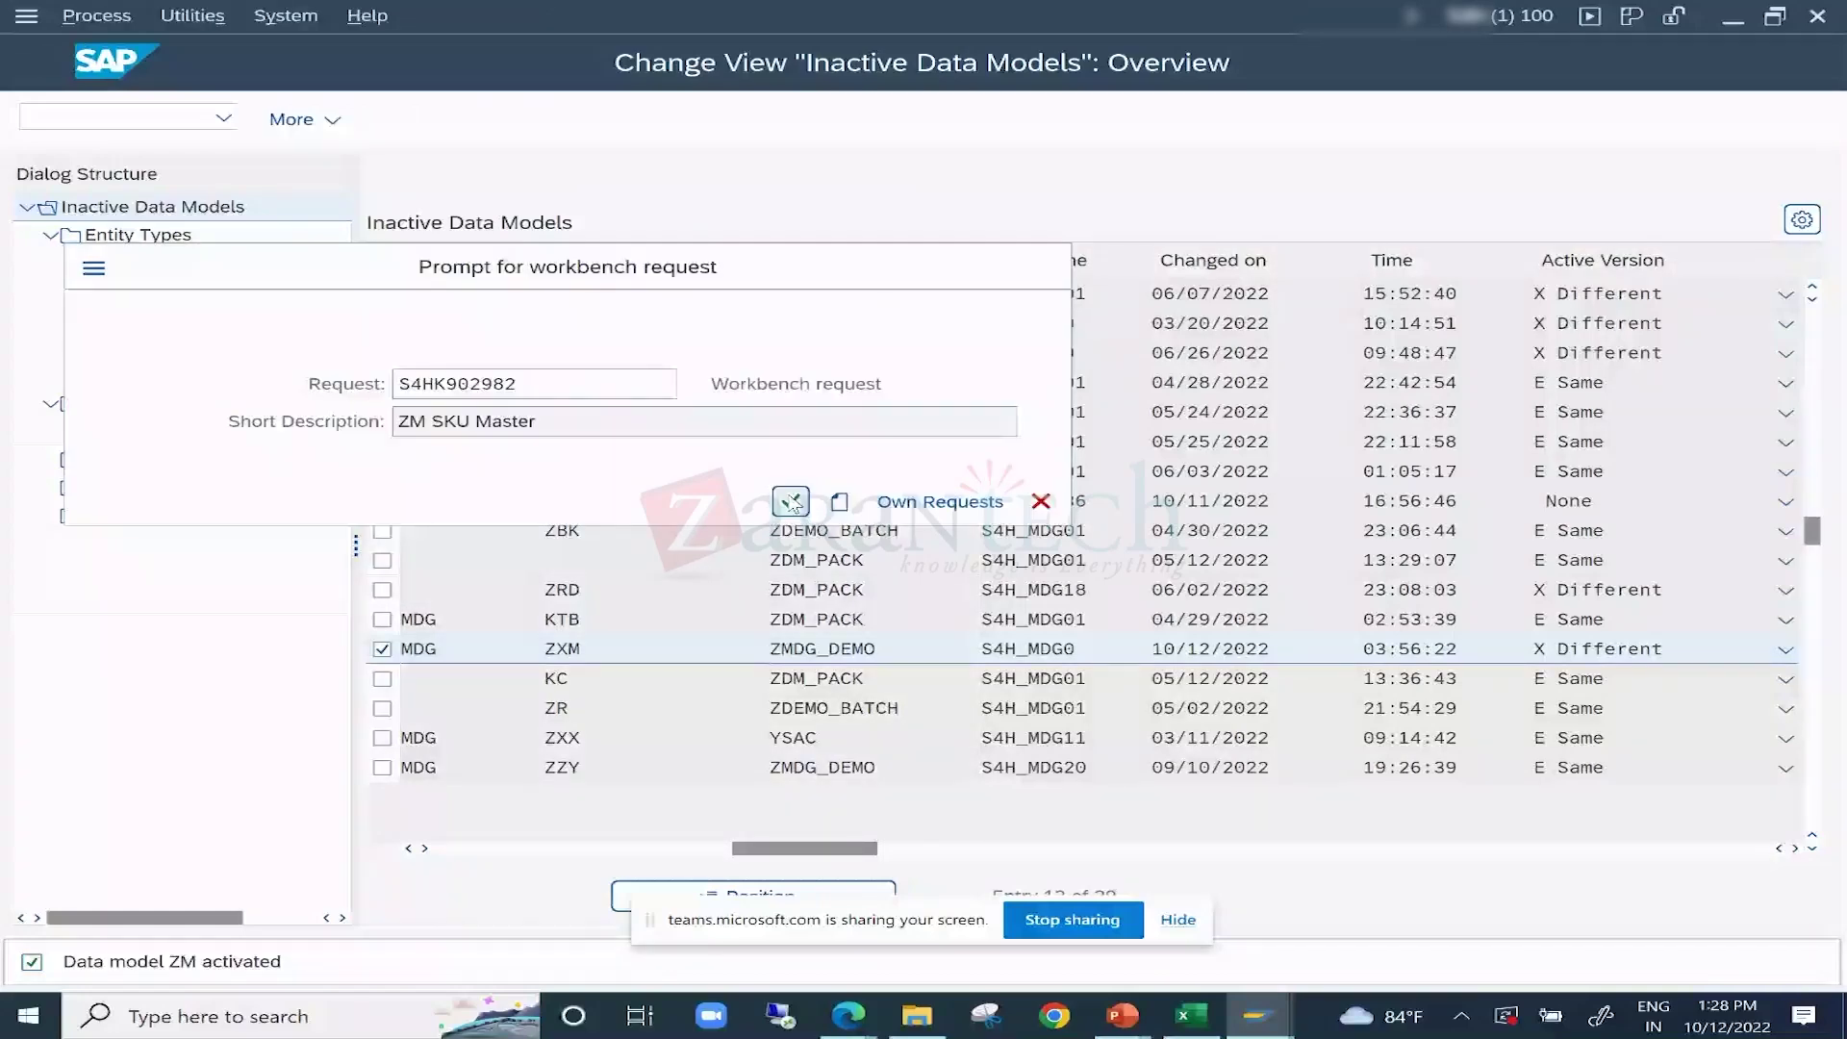
pyautogui.click(791, 501)
pyautogui.click(421, 373)
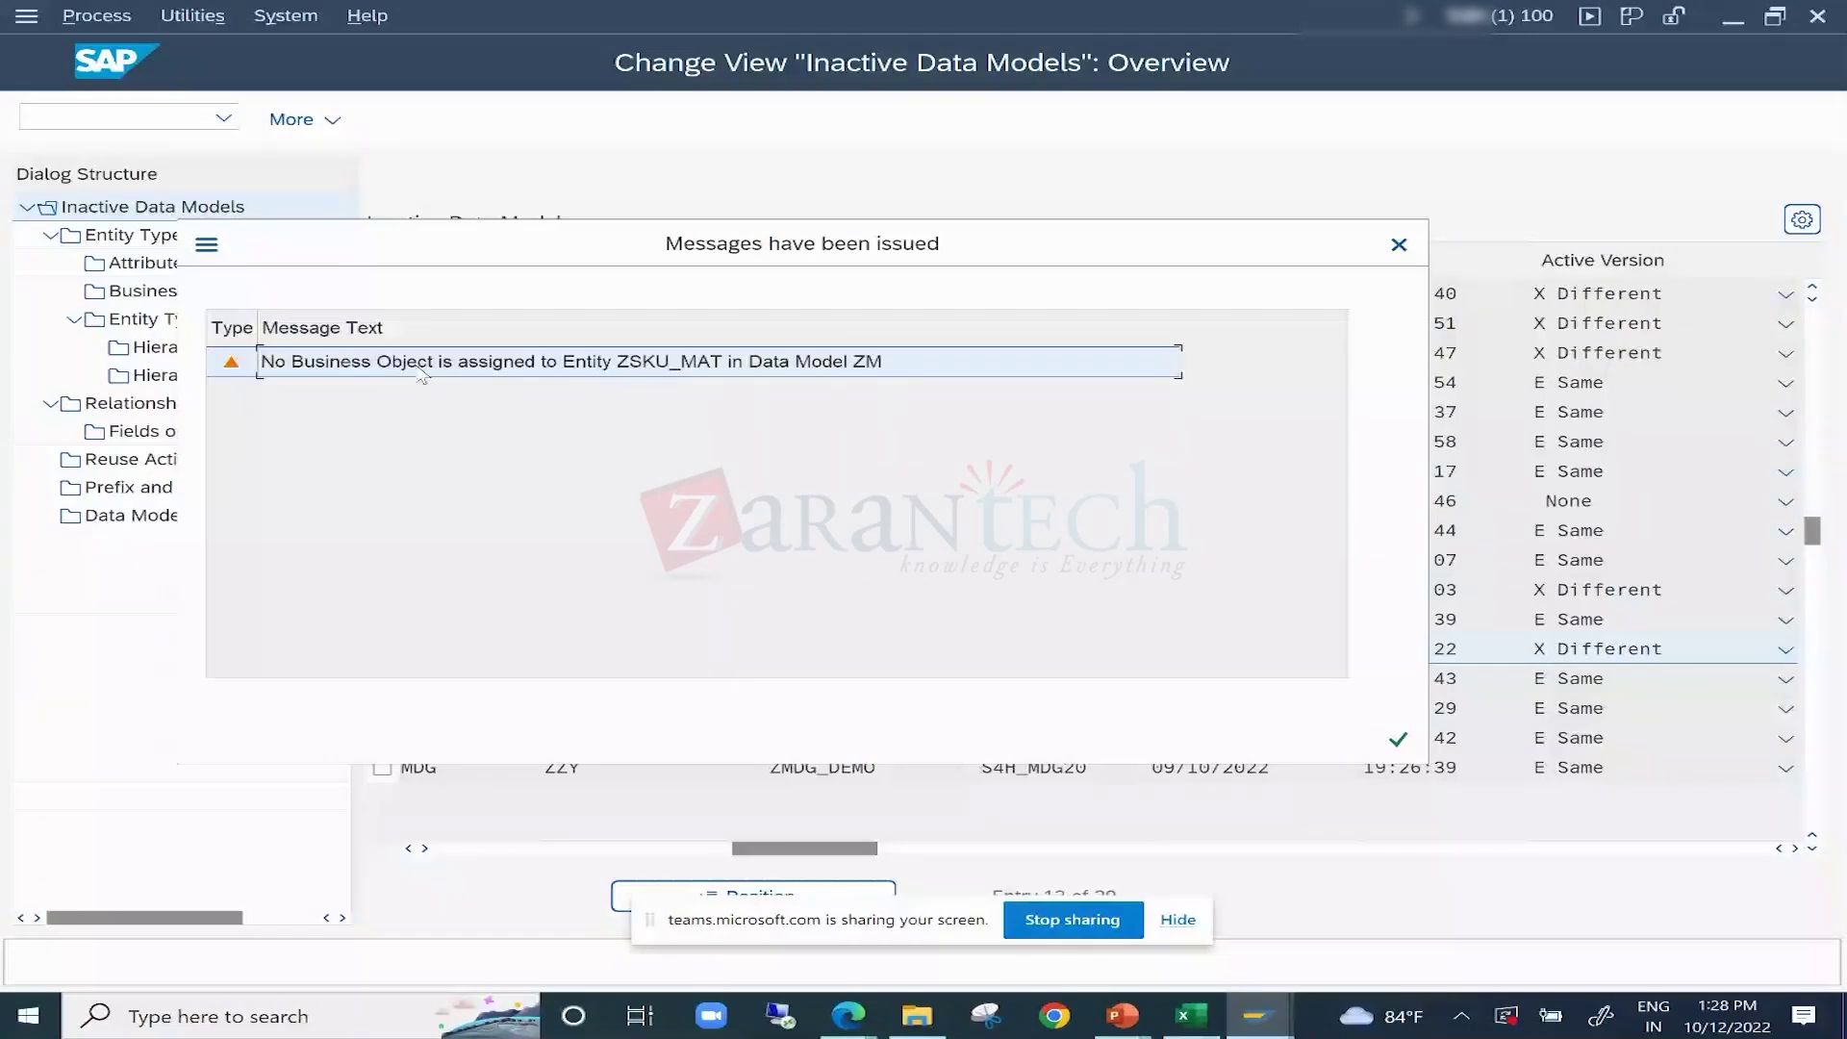
pyautogui.doubleClick(421, 374)
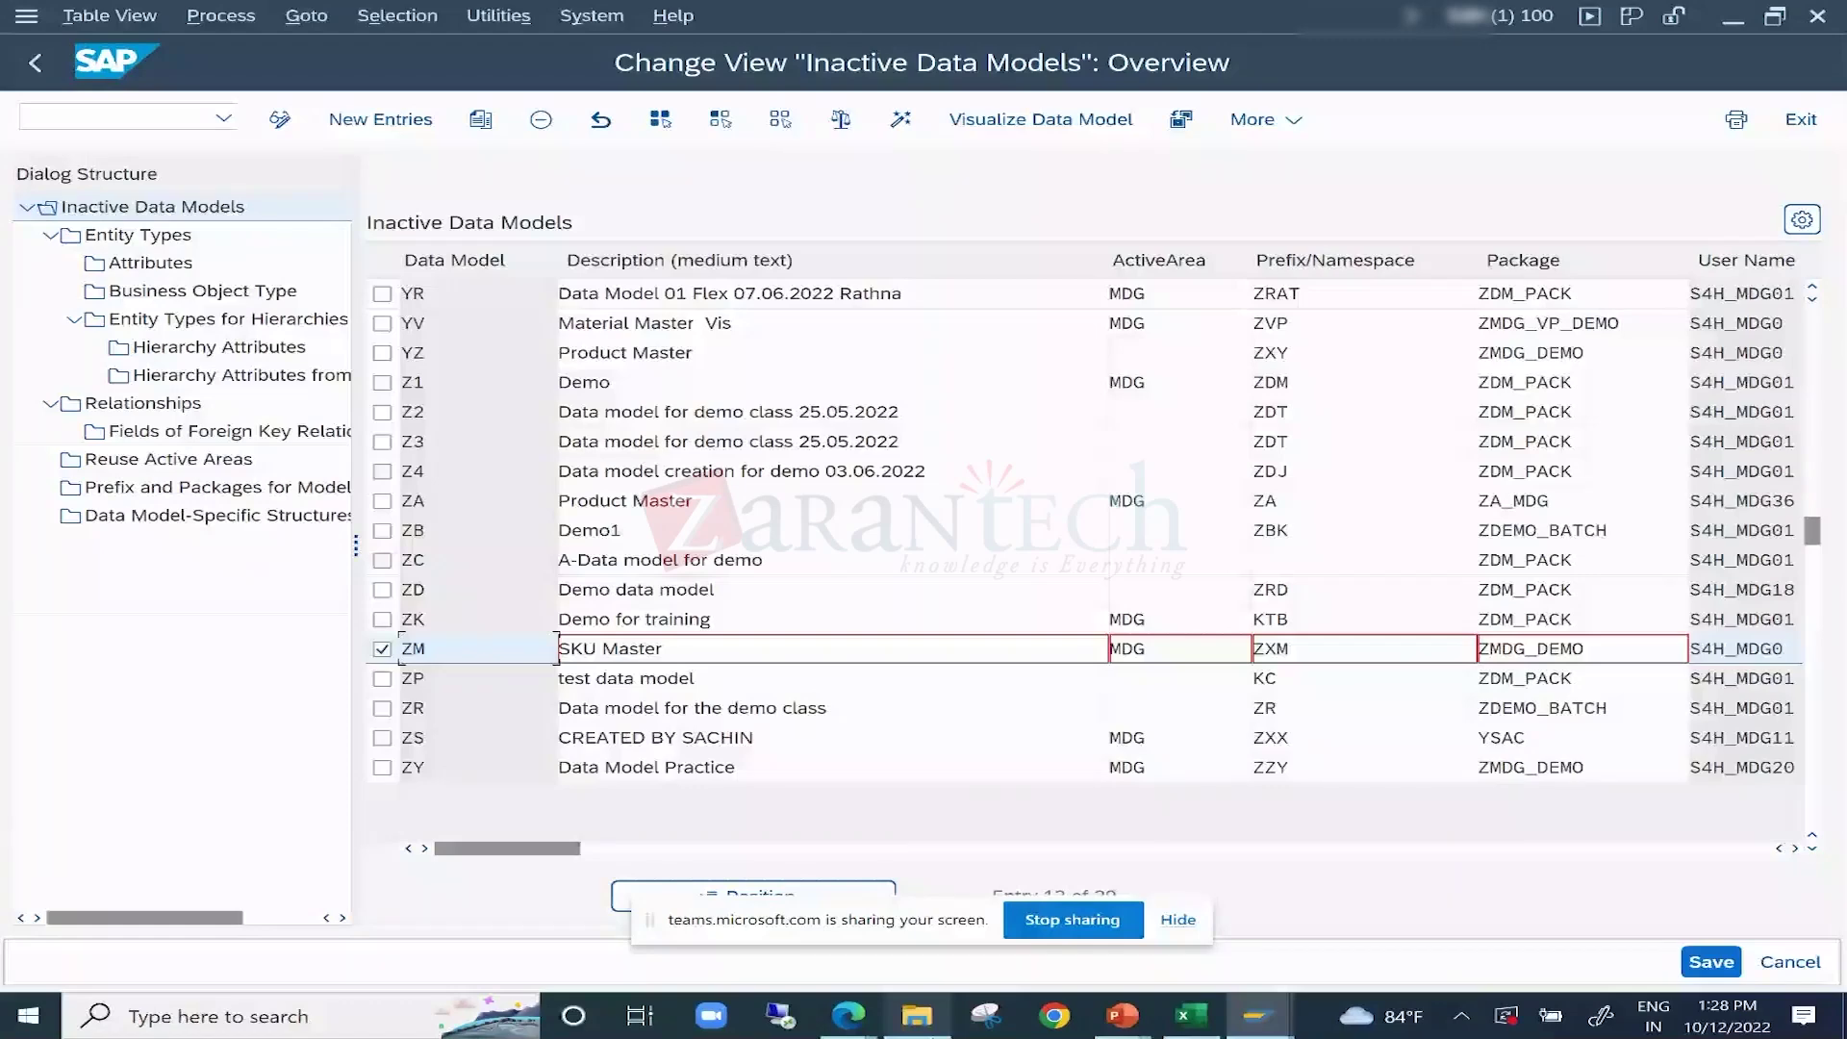
# In the other SAP session, run program USMD_DATA_MODEL through SE38 to list the generated tables of data model ZM.
pyautogui.hotkey('alt', 'Tab')
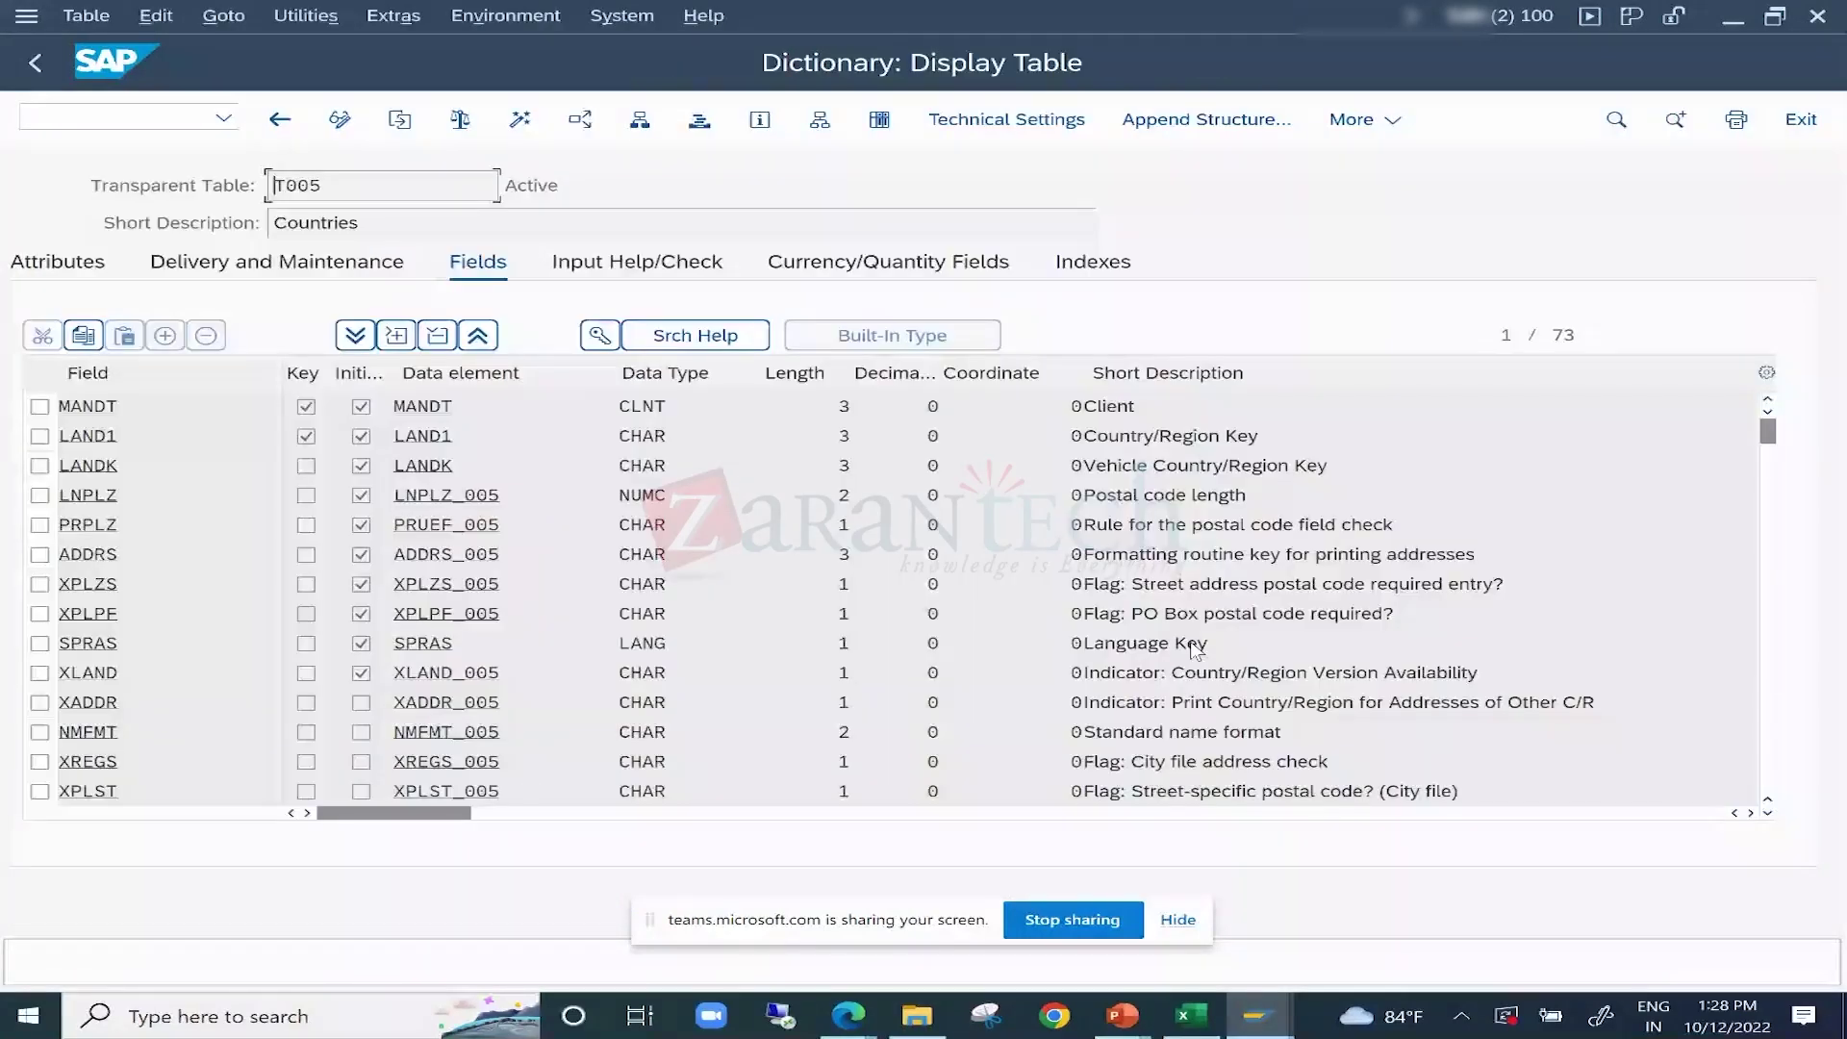
pyautogui.click(118, 108)
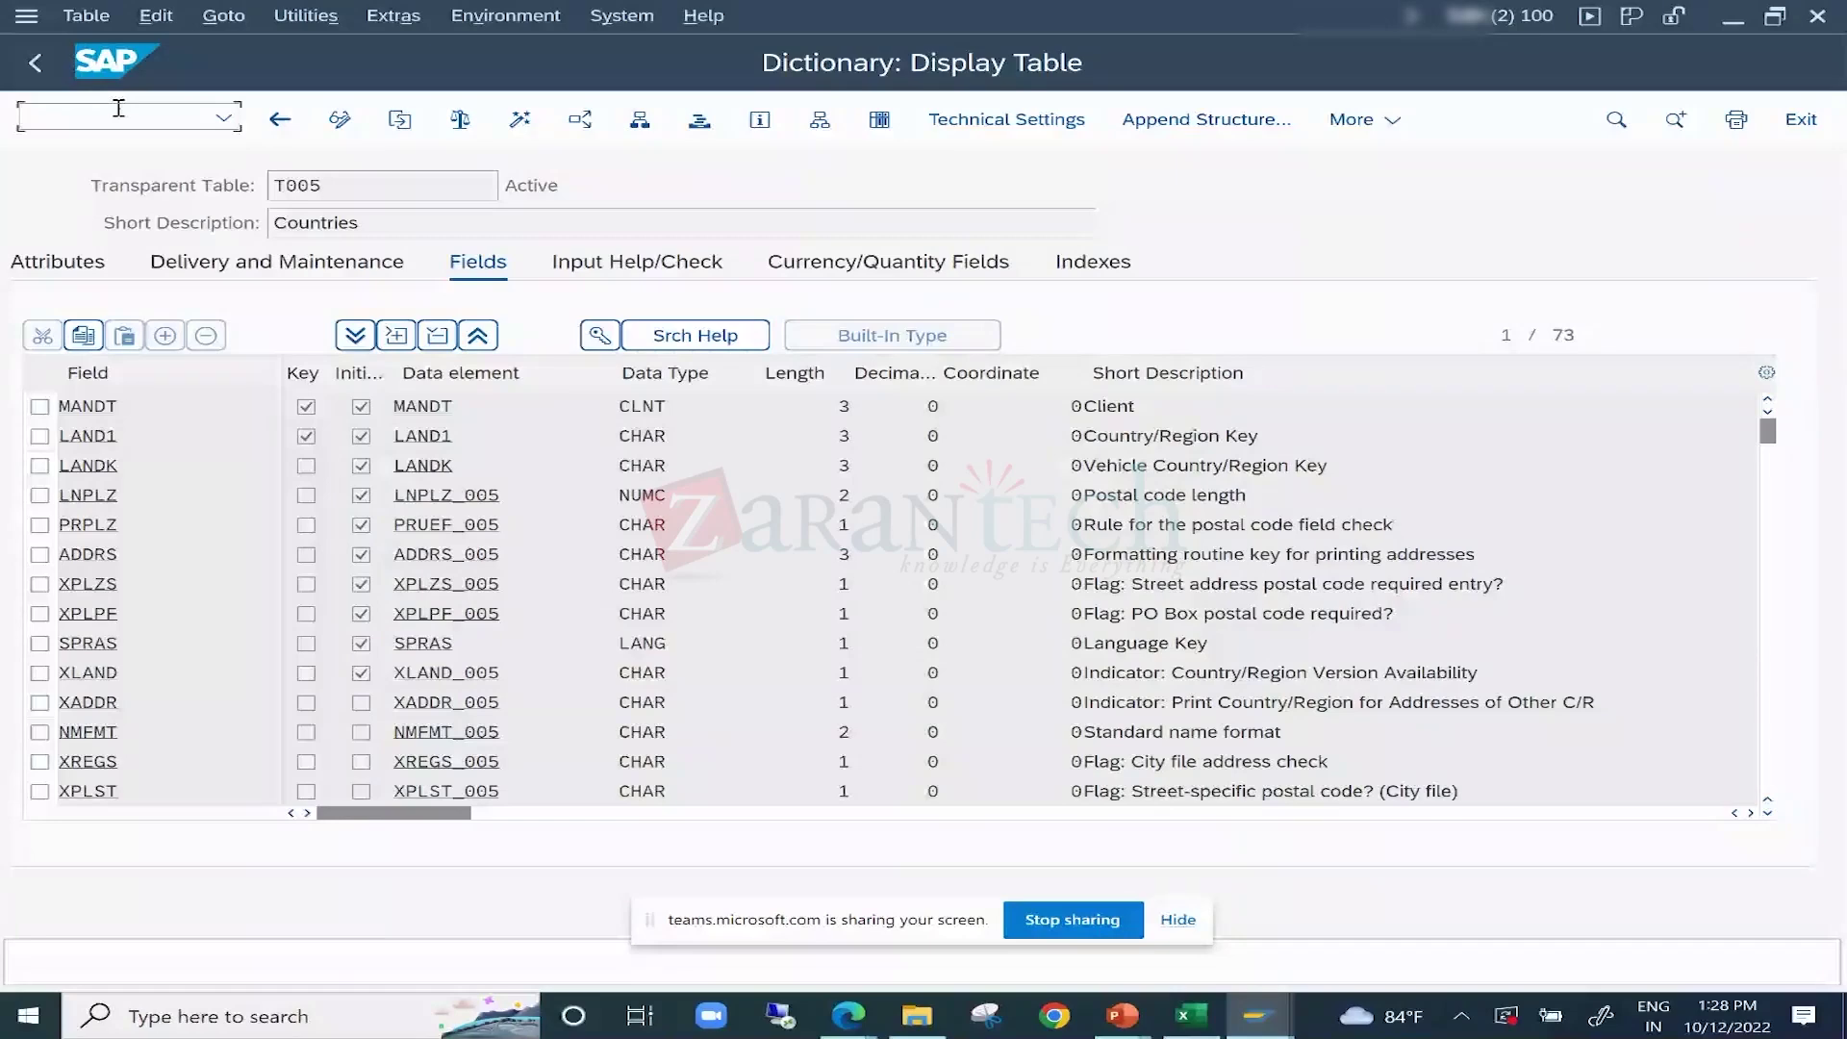
pyautogui.write('/n')
pyautogui.press('Return')
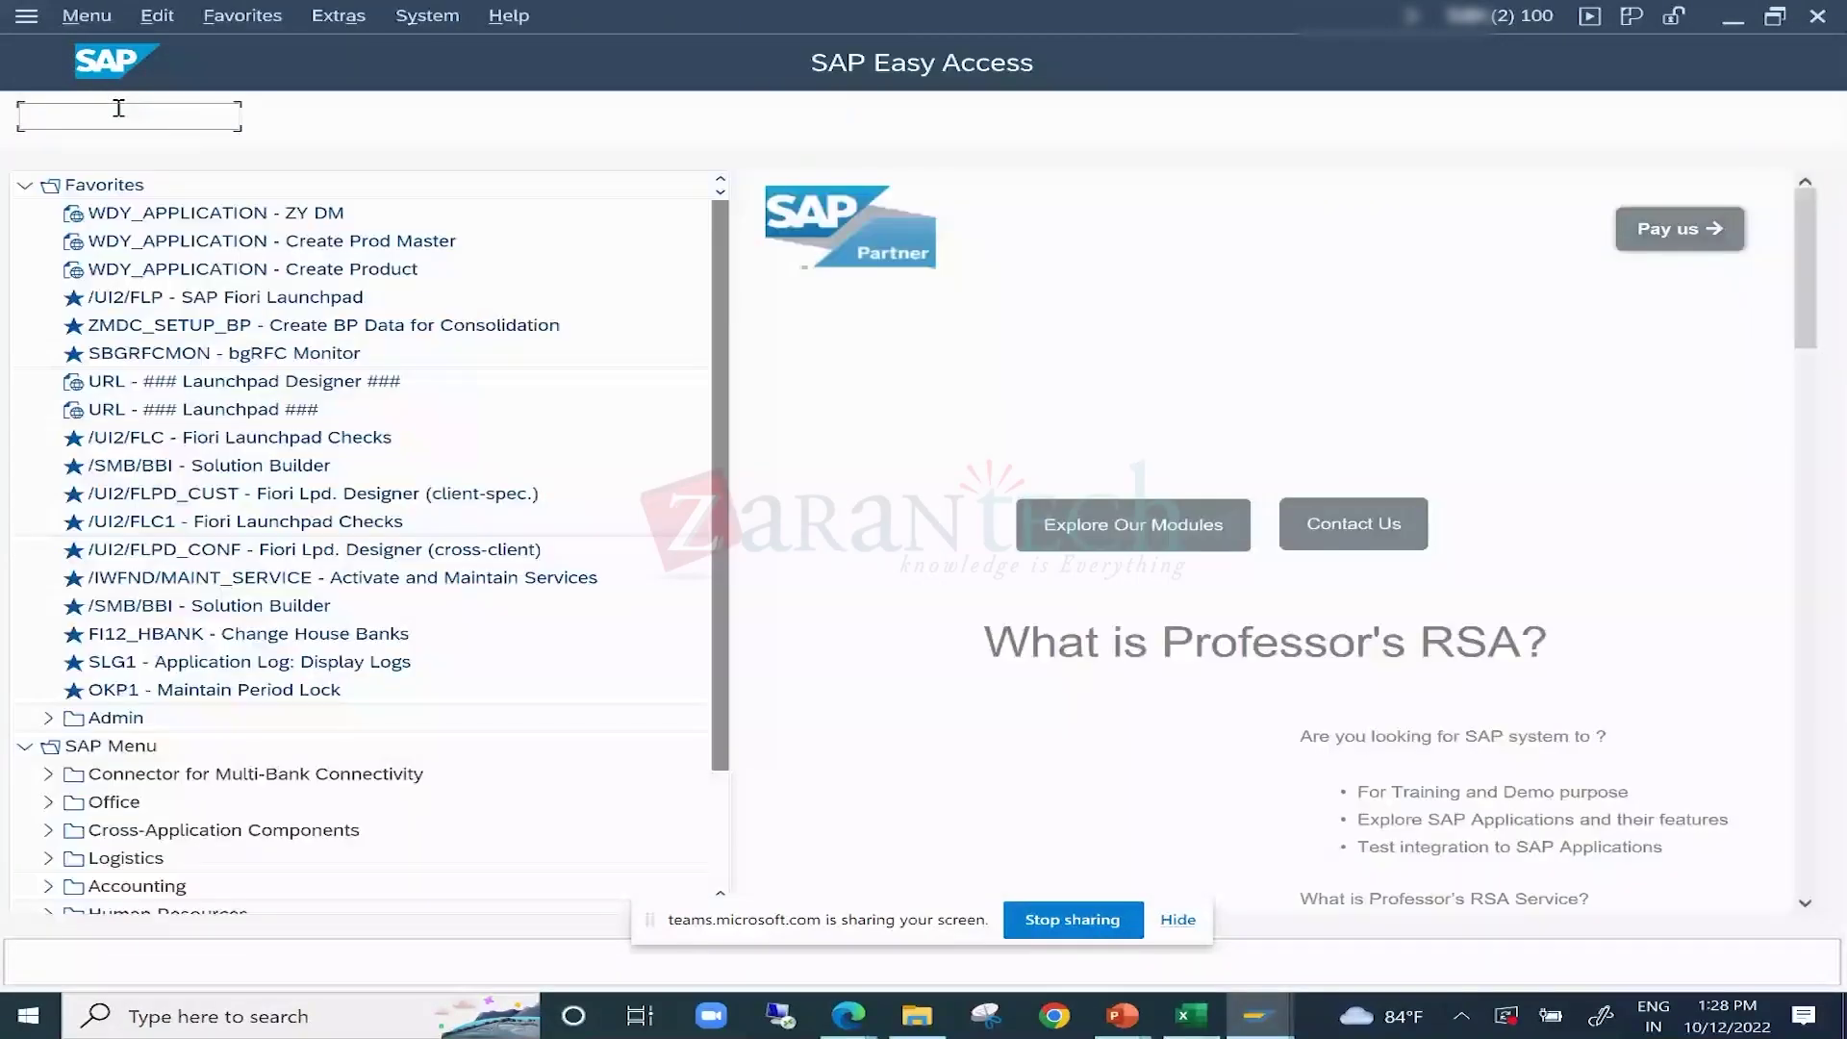
pyautogui.write('se38')
pyautogui.press('Return')
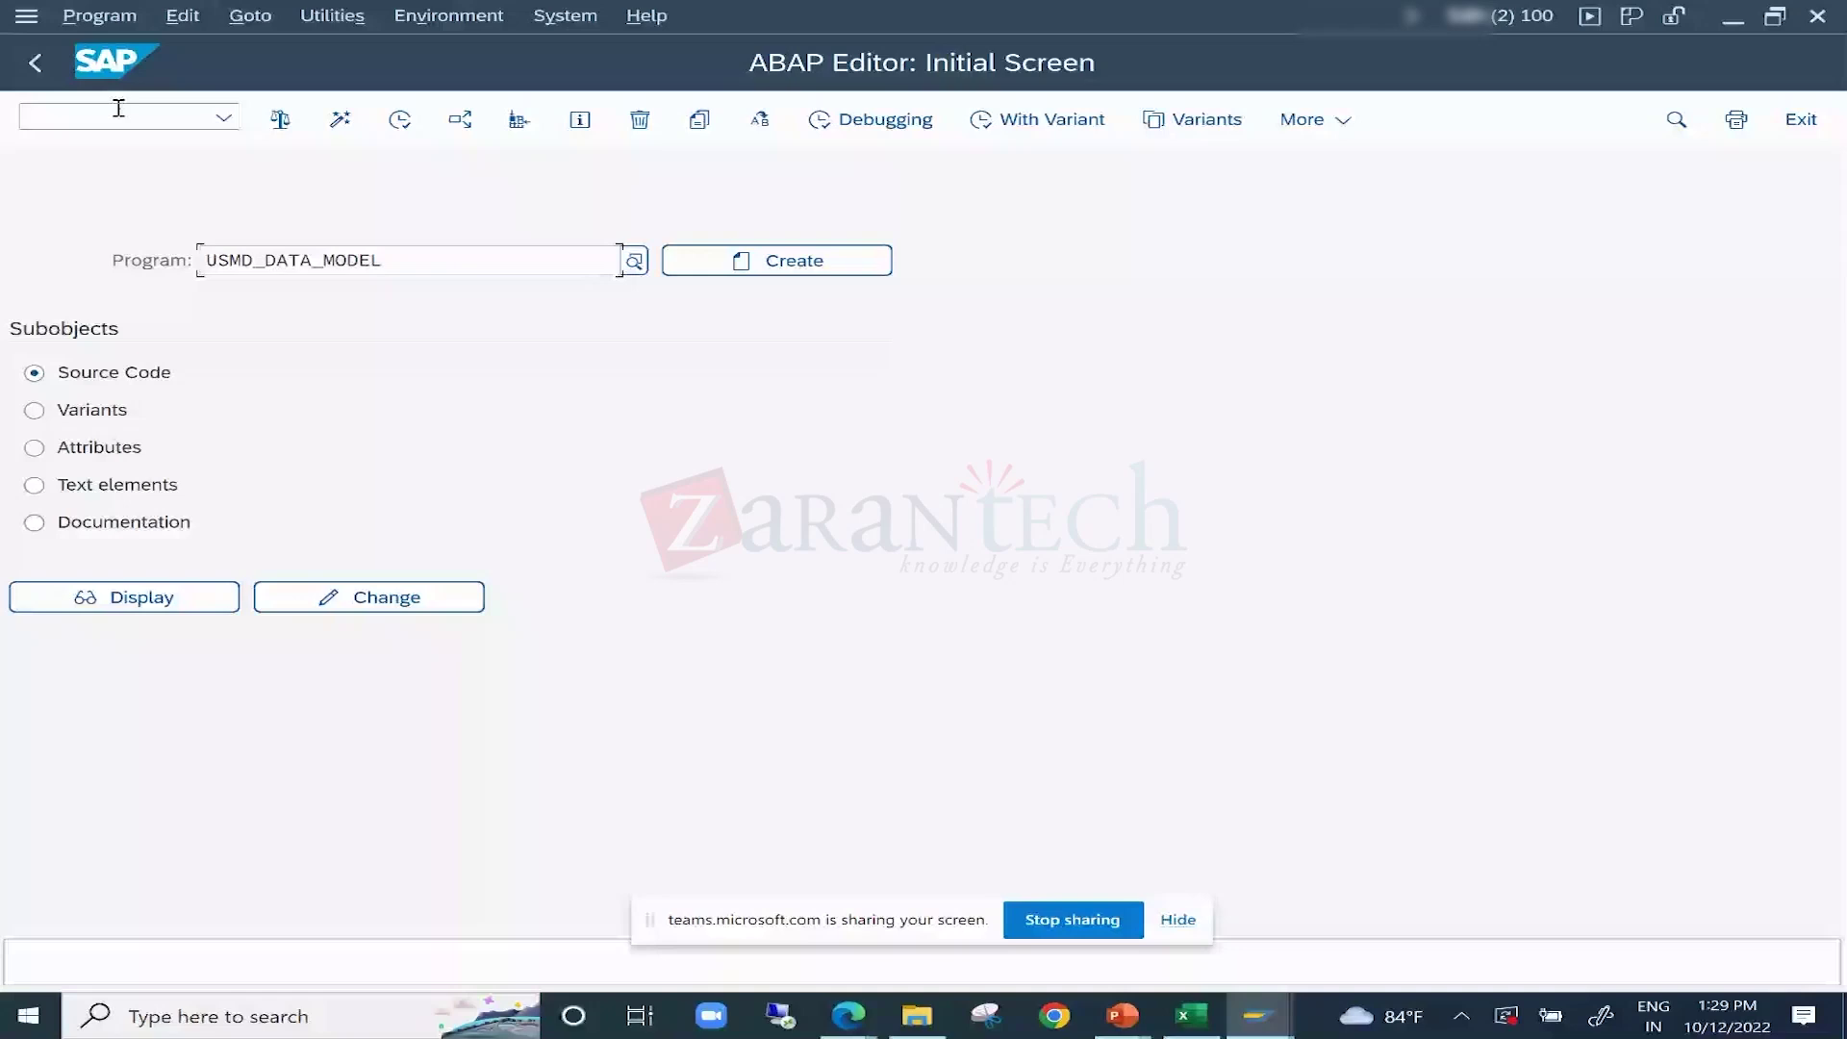
pyautogui.press('F8')
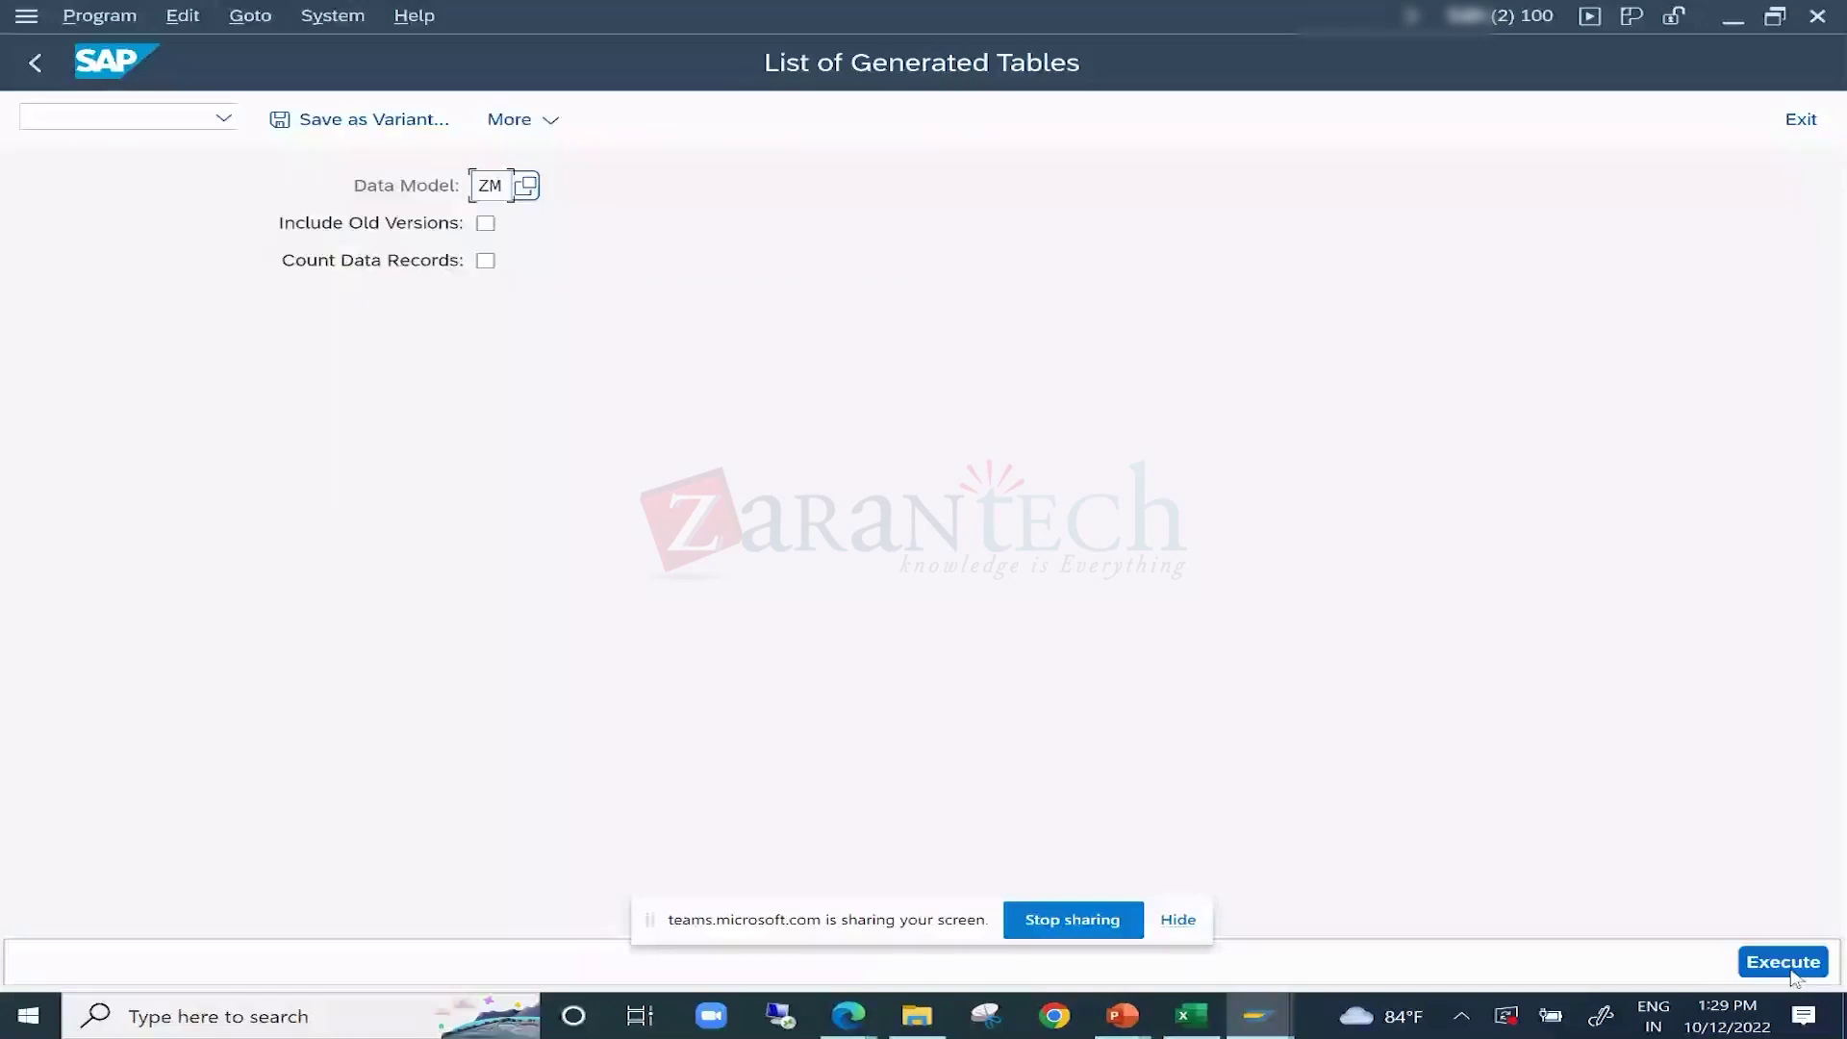
pyautogui.click(1790, 967)
# Open the generated ZSKU_MAT/ZSITE table with further attributes and highlight its ZCOUNTRY field.
pyautogui.click(43, 370)
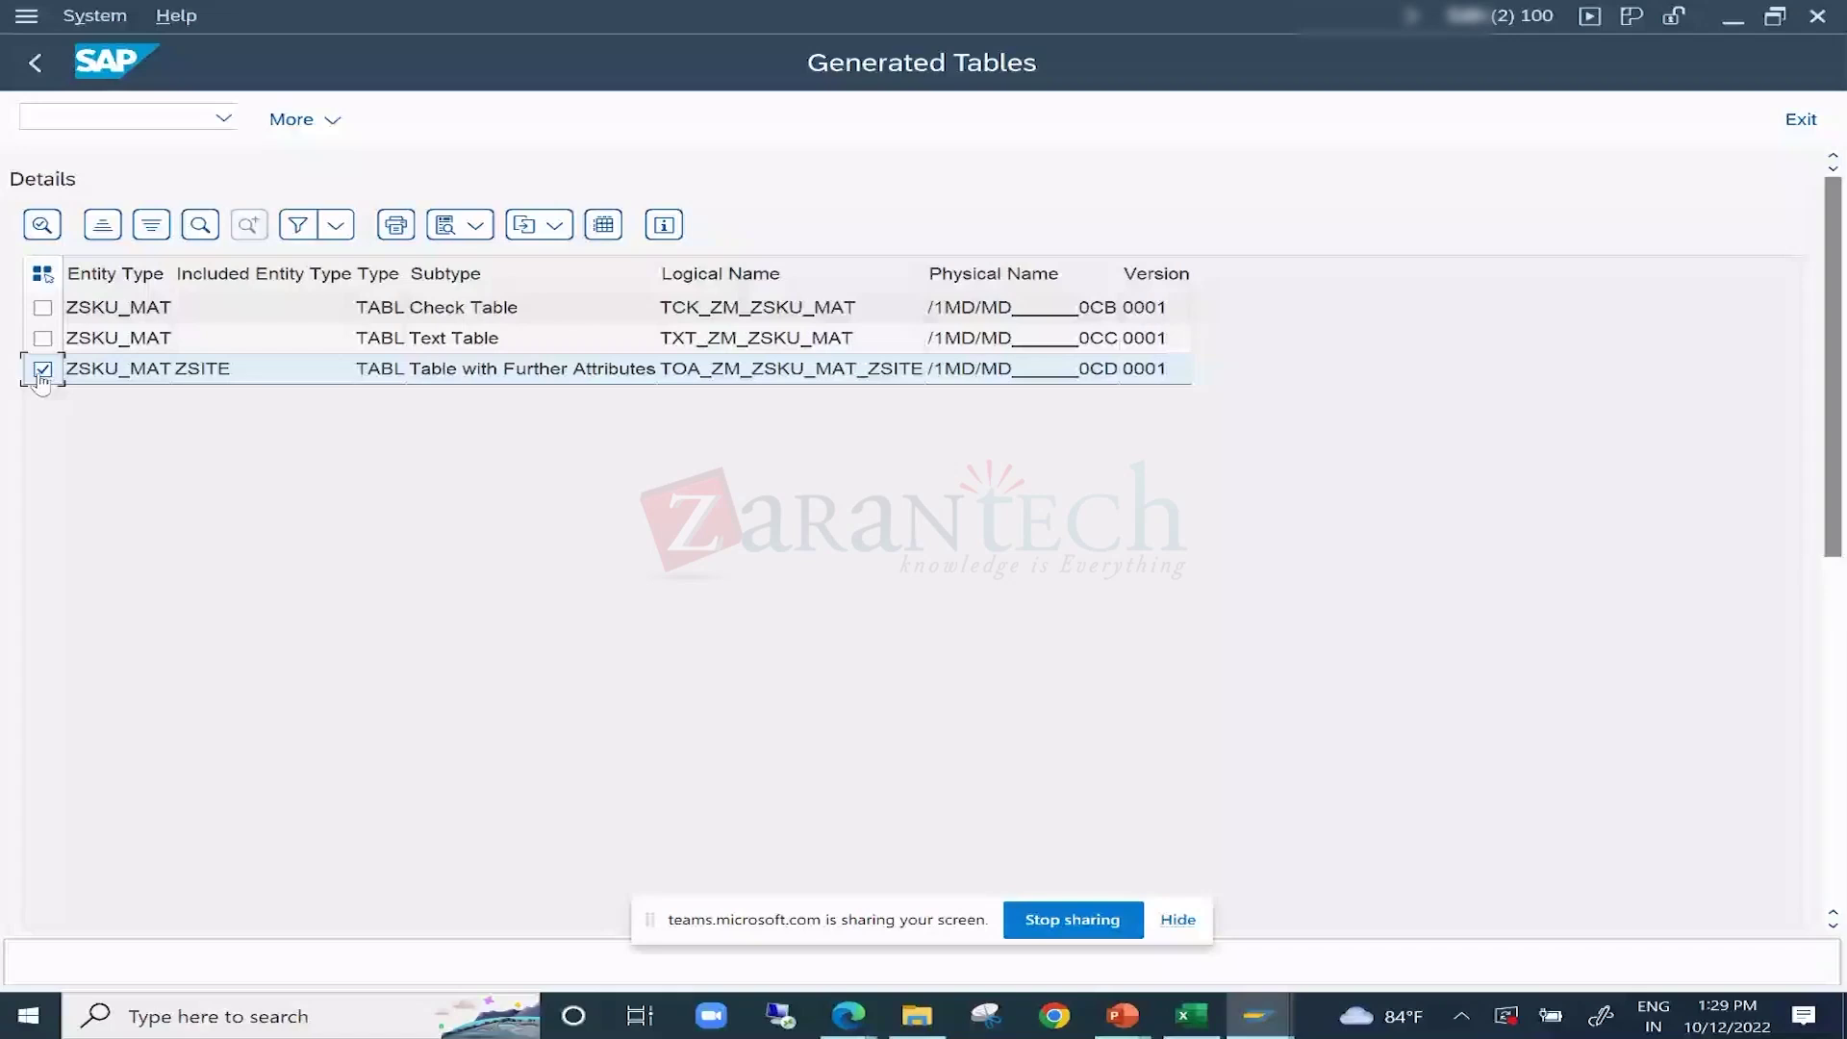
pyautogui.doubleClick(42, 373)
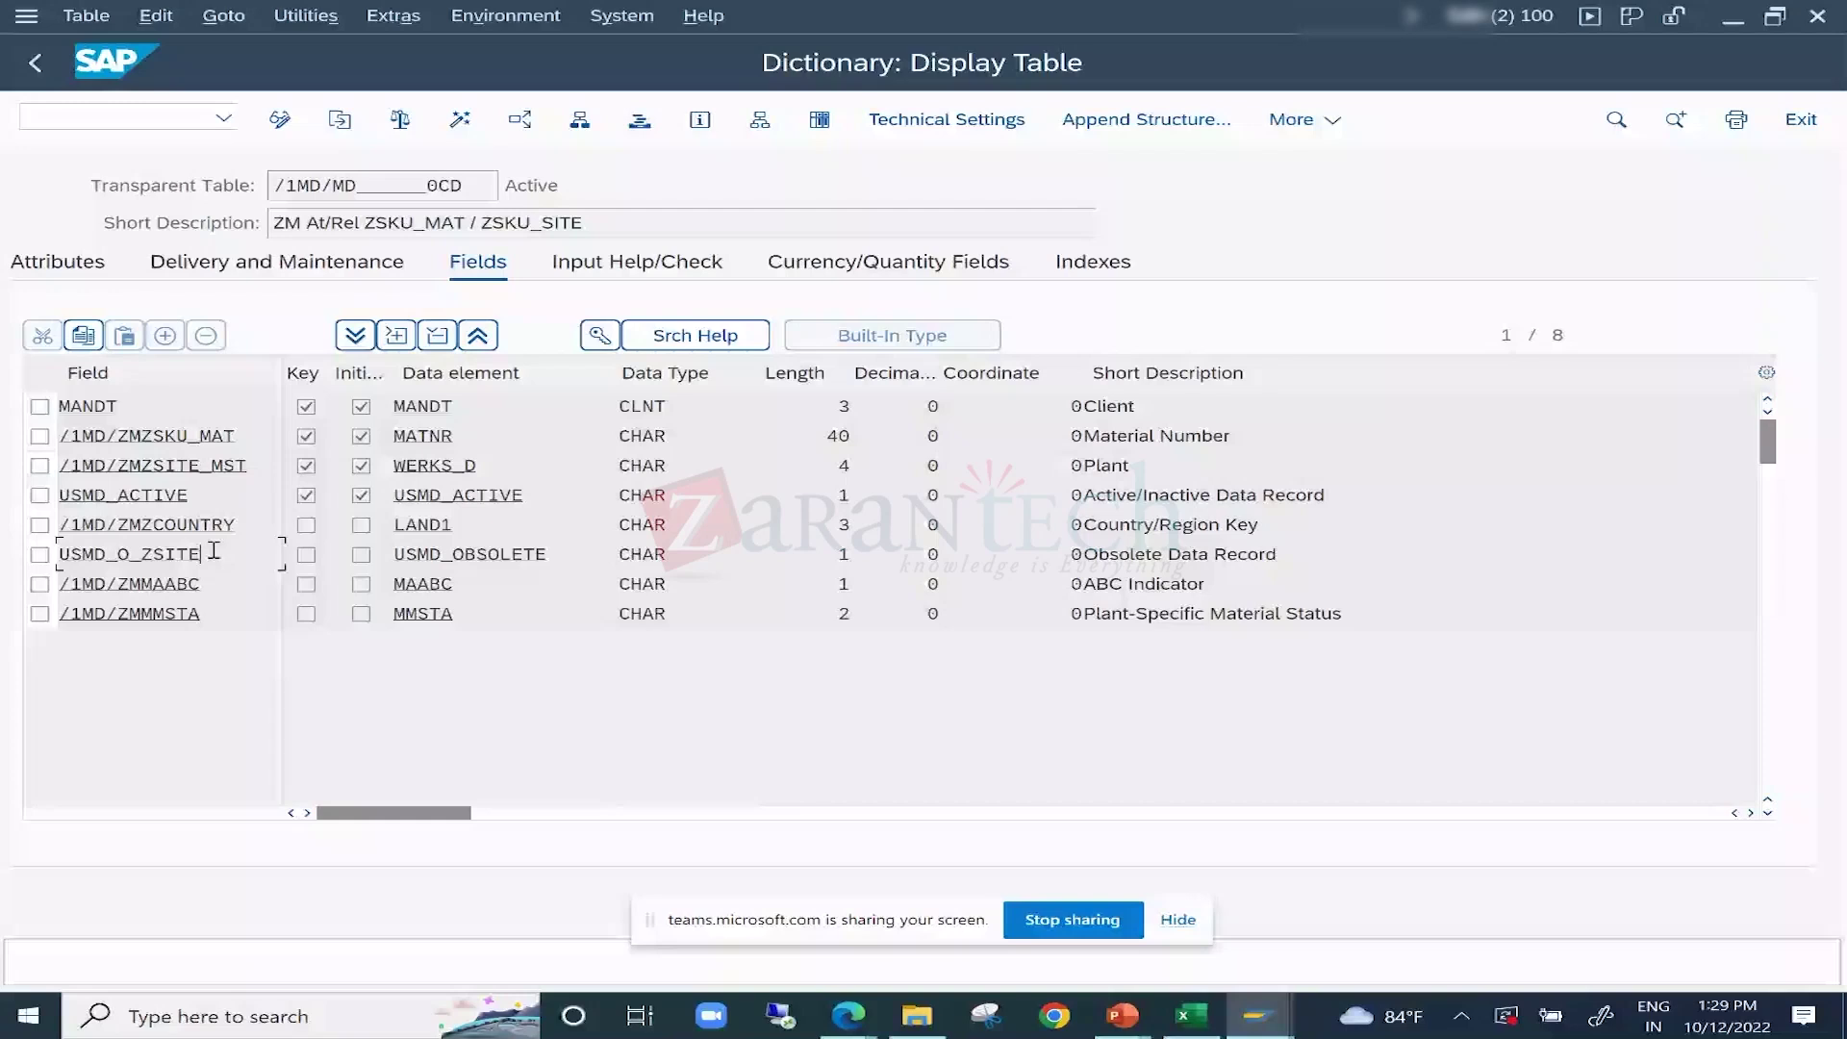
pyautogui.moveTo(129, 524); pyautogui.dragTo(313, 539)
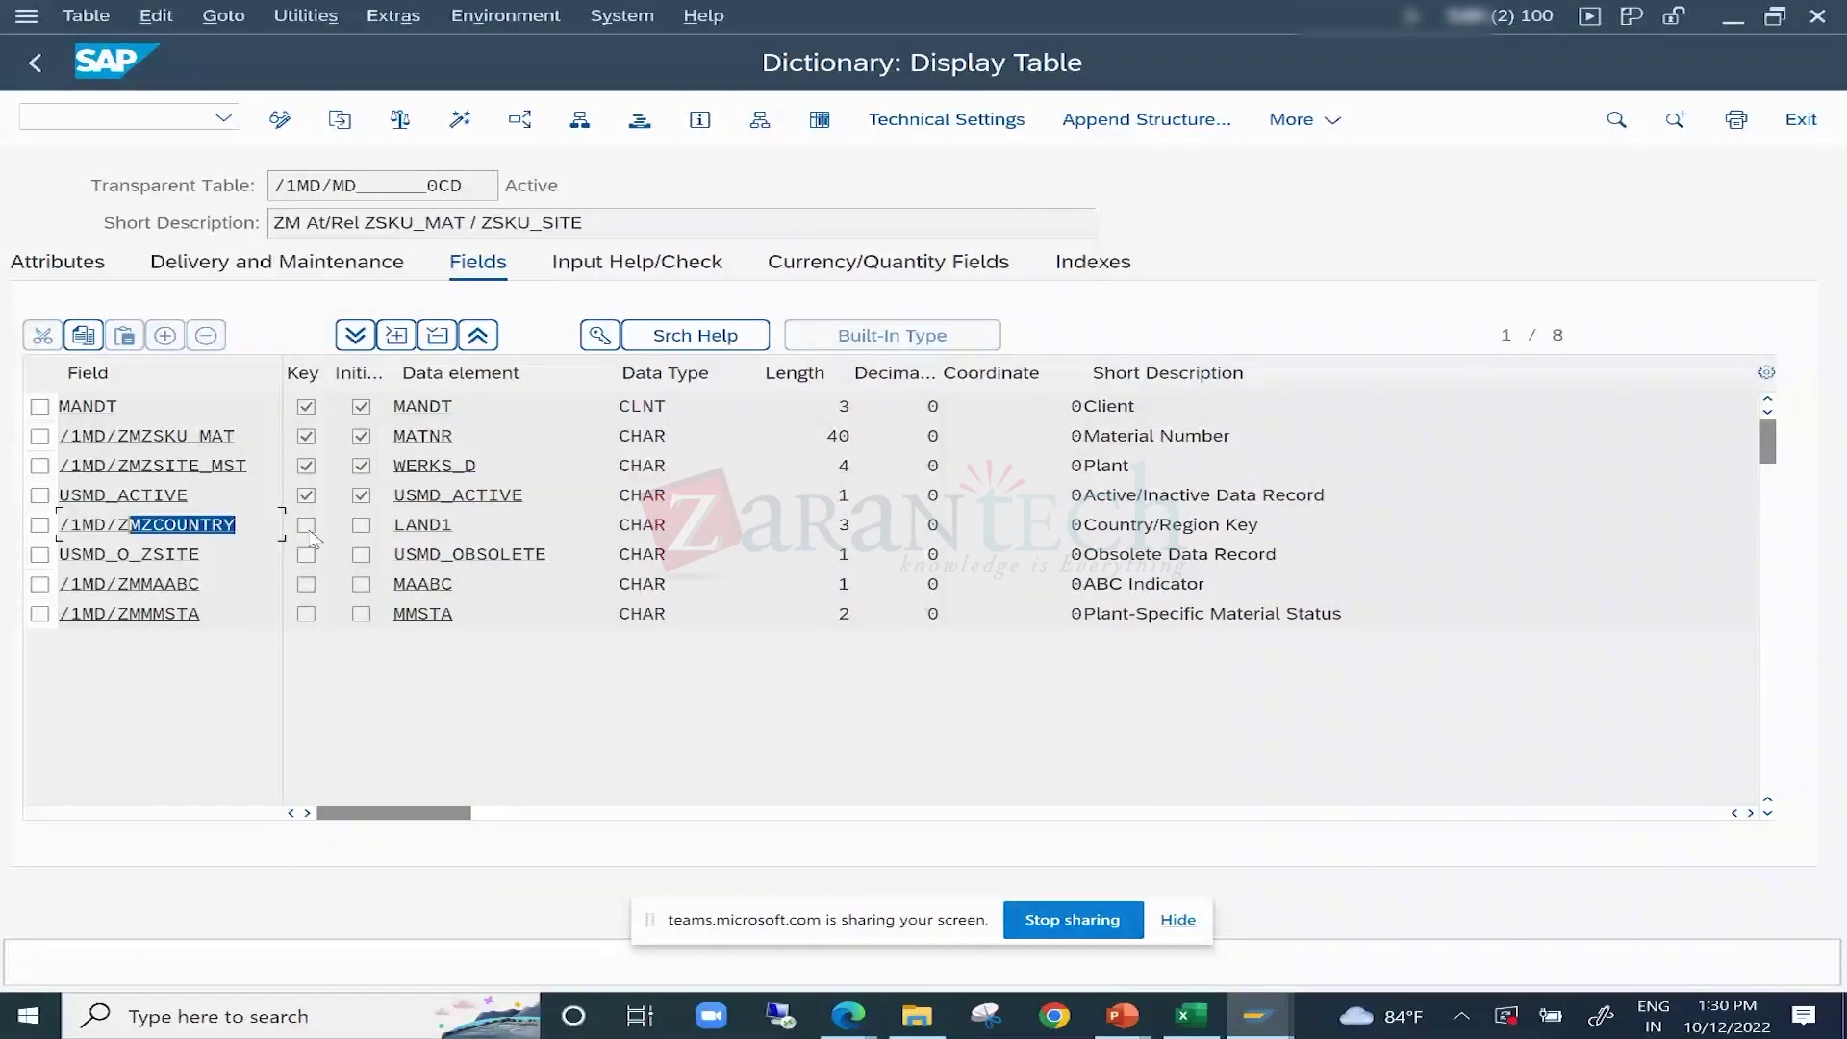
# Switch to Excel and, on a blank area, draw boxes SUT1 and SUT4 joined by an arrow labelled "Leading".
pyautogui.click(1190, 1016)
pyautogui.scroll(-6, 1218, 657)
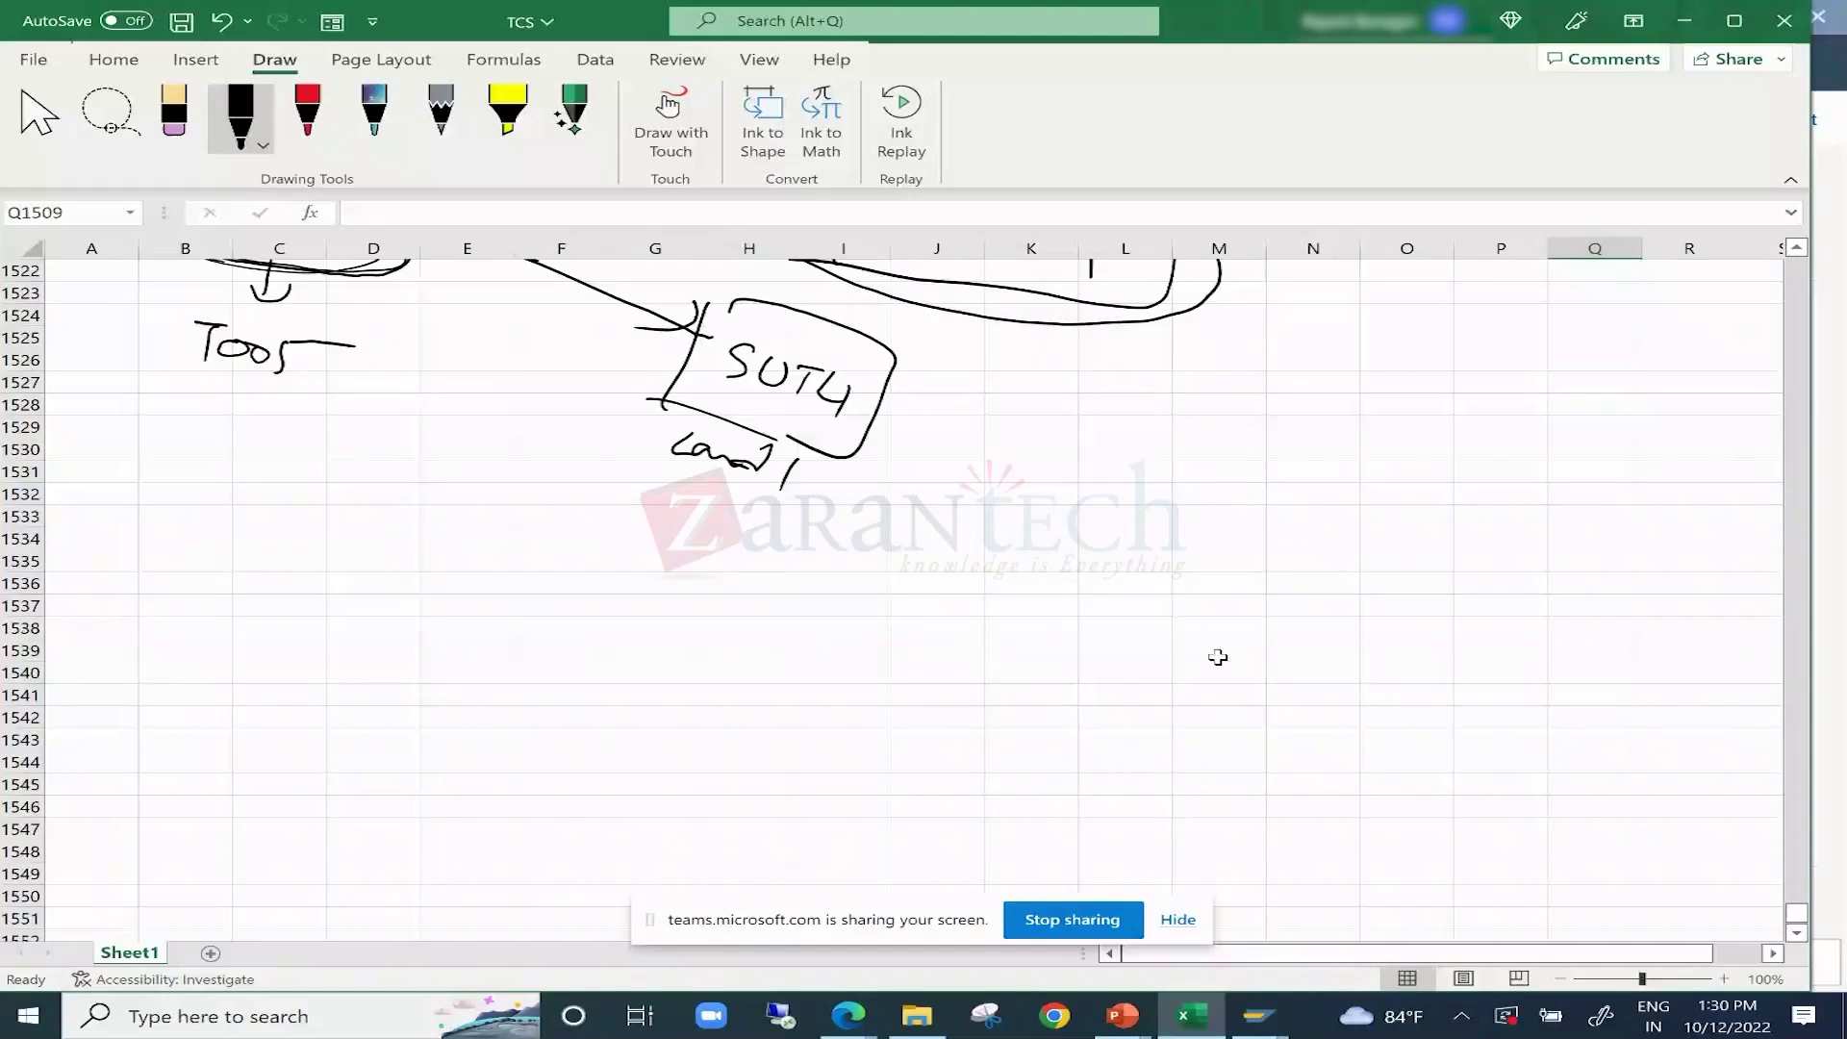
pyautogui.scroll(-5, 1218, 658)
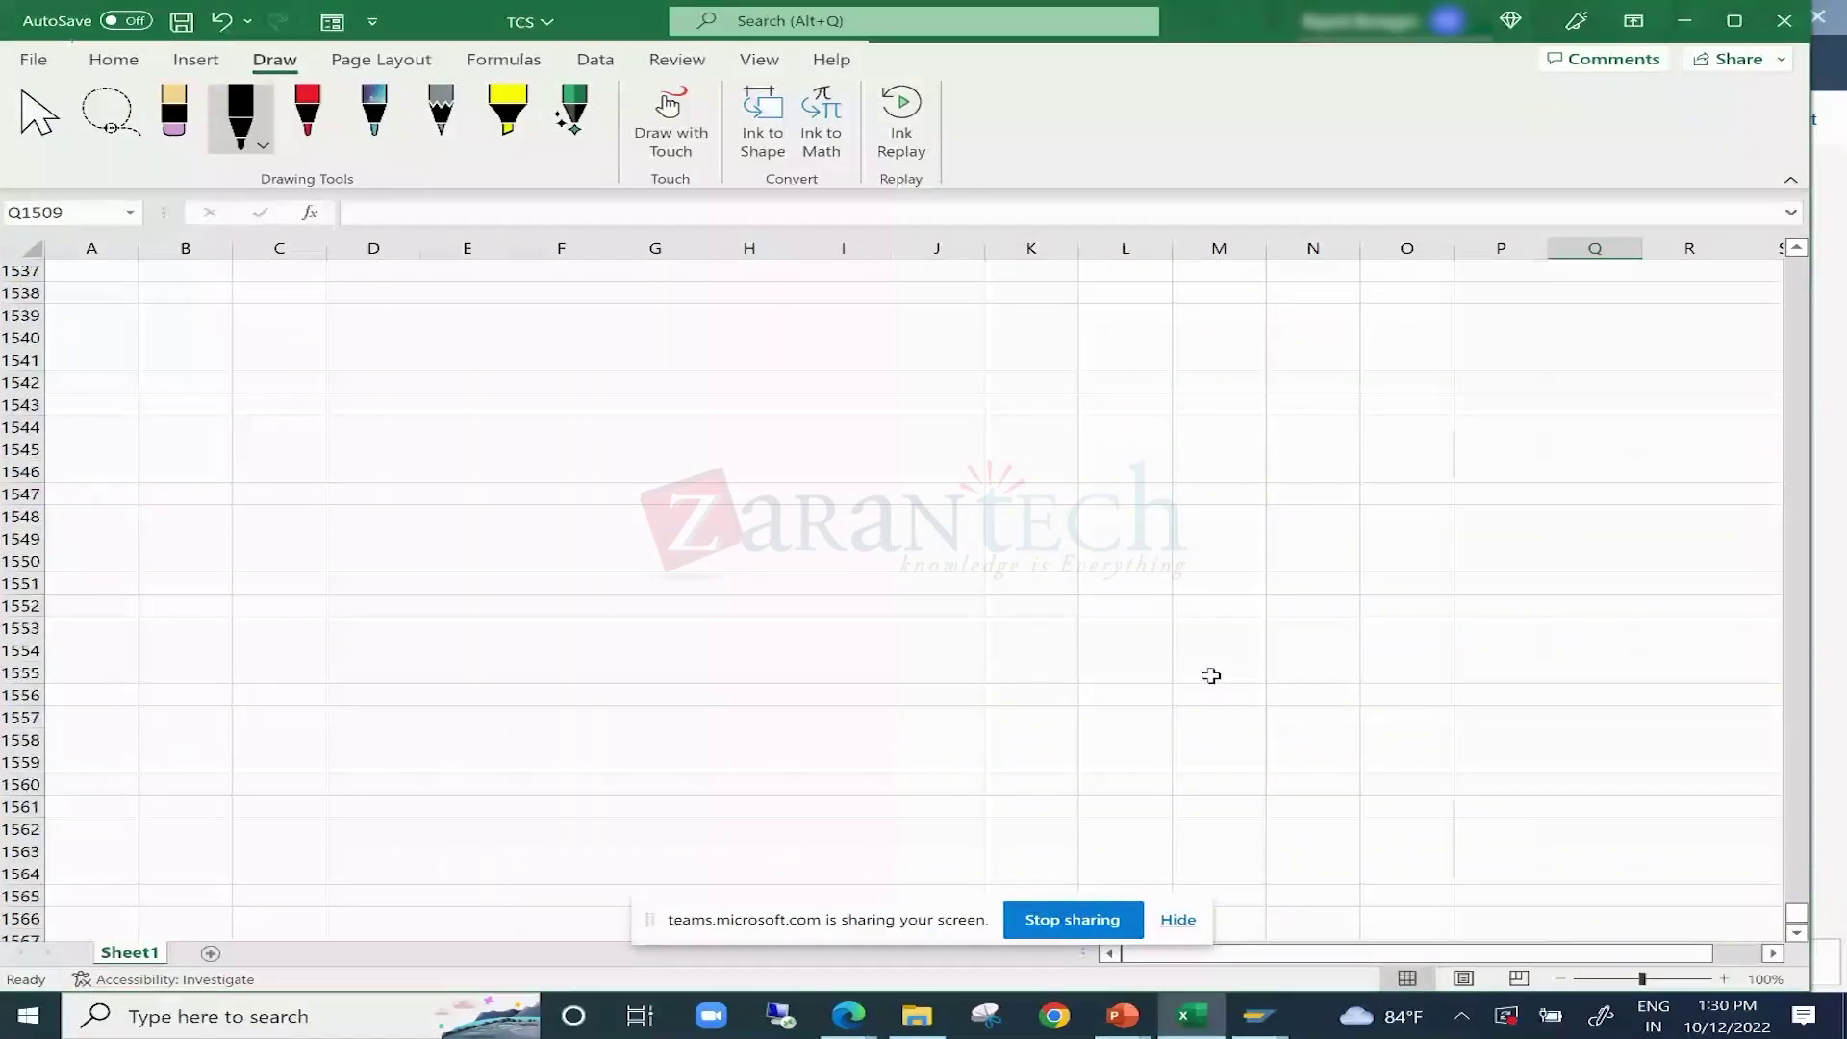
pyautogui.moveTo(409, 304); pyautogui.dragTo(369, 402)
pyautogui.moveTo(784, 529); pyautogui.dragTo(781, 553)
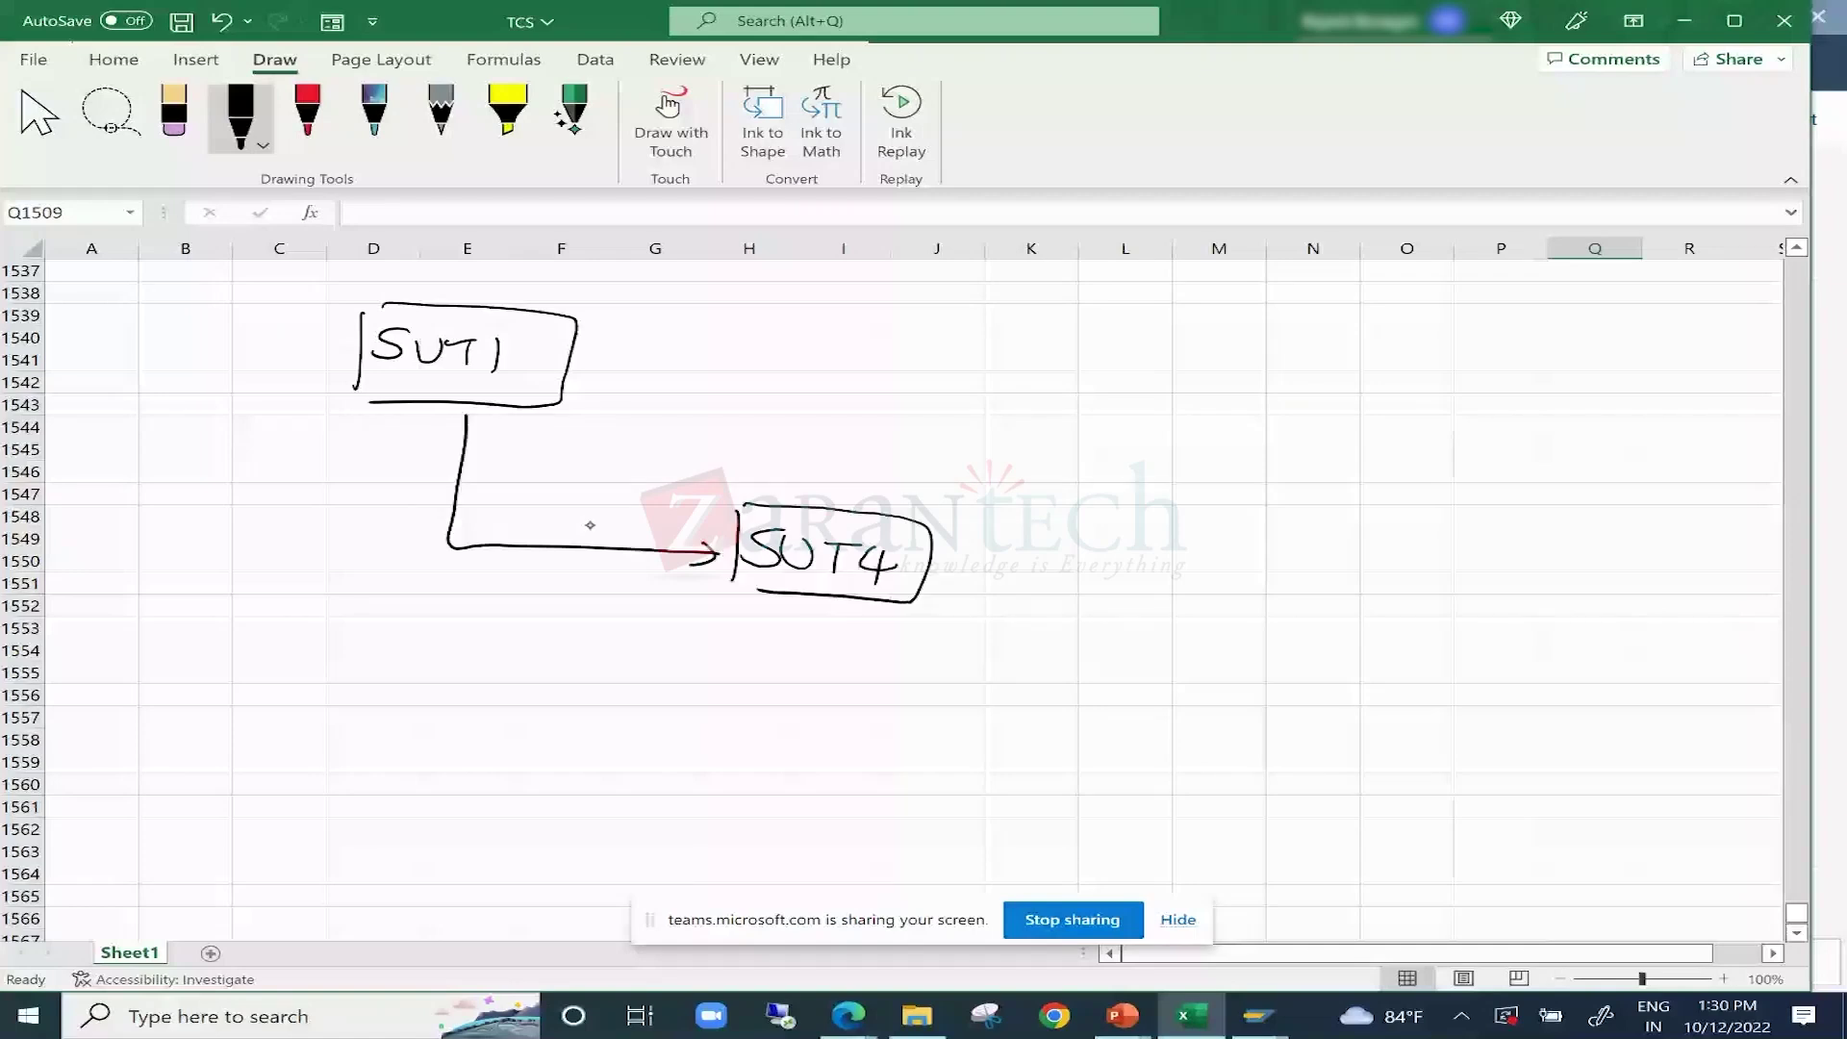
pyautogui.moveTo(546, 507); pyautogui.dragTo(575, 538)
pyautogui.moveTo(580, 529); pyautogui.dragTo(607, 537)
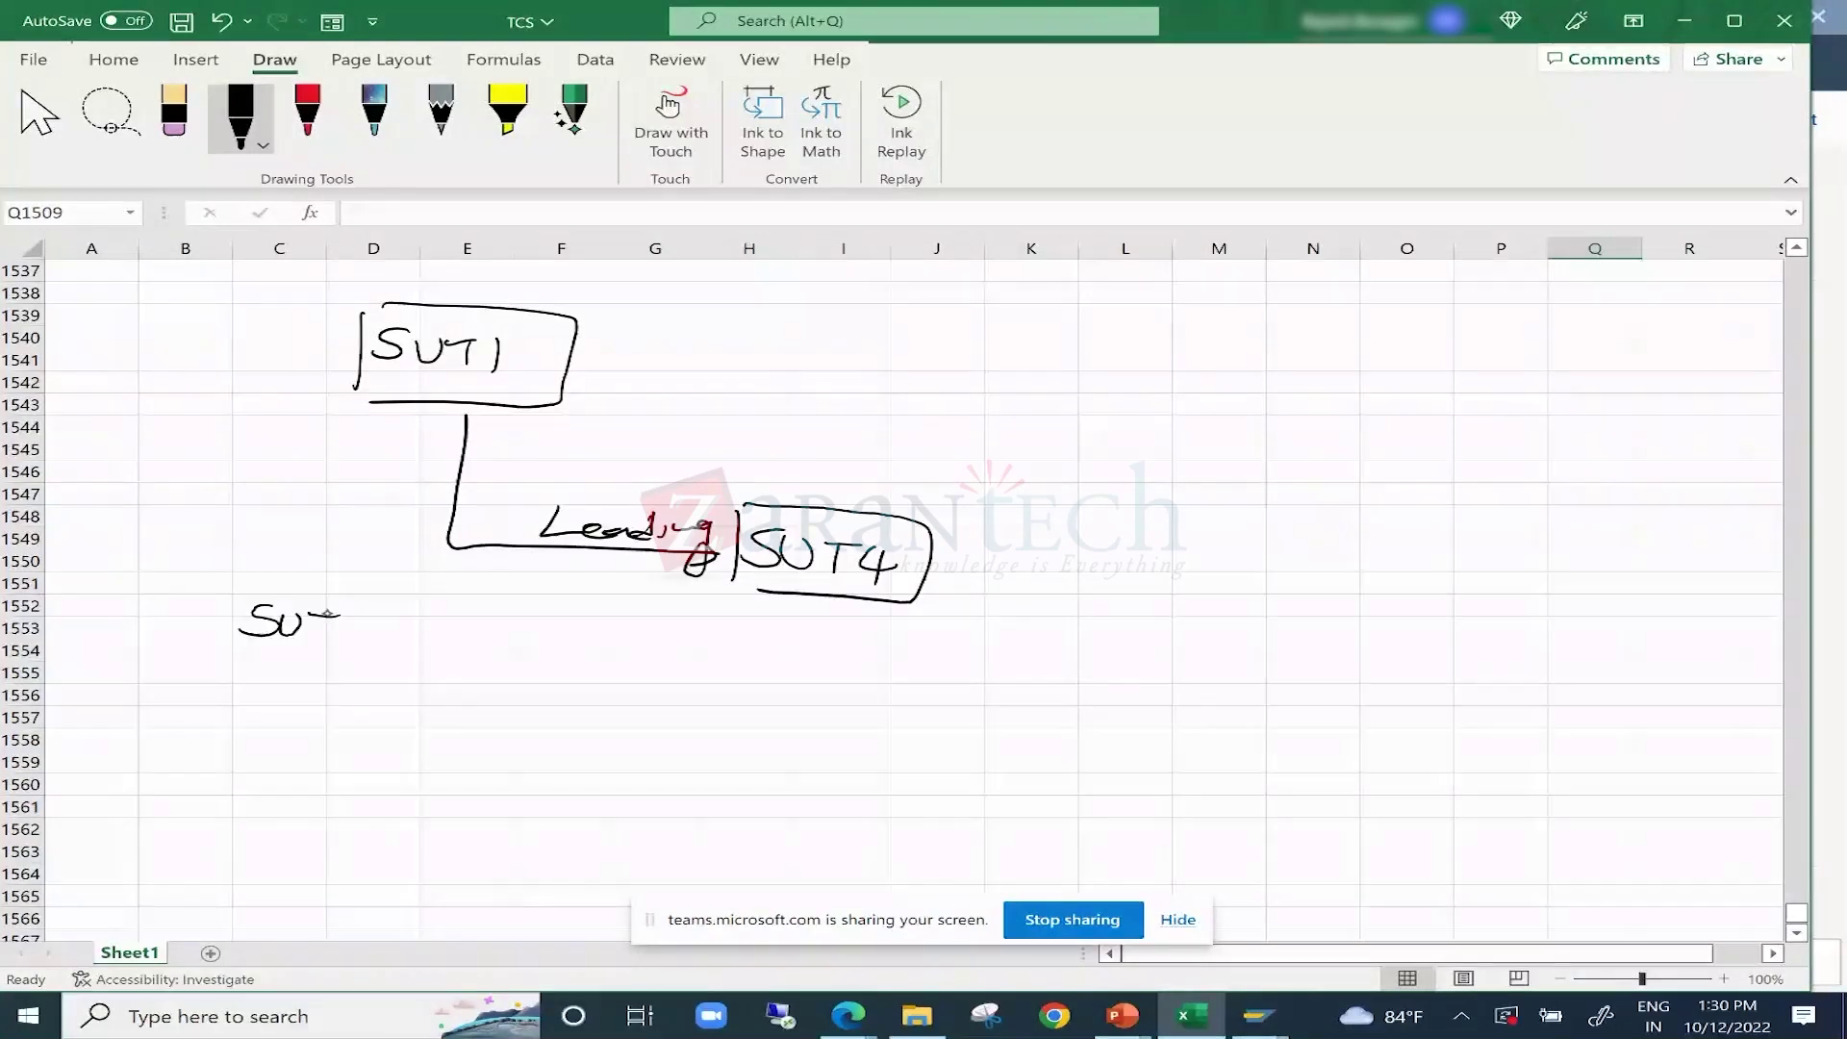
# Draw a SUT3 box below SUT1 and connect it to SUT4 with an arrow labelled "Qualf".
pyautogui.moveTo(326, 611); pyautogui.dragTo(327, 646)
pyautogui.moveTo(339, 617); pyautogui.dragTo(340, 650)
pyautogui.moveTo(232, 585); pyautogui.dragTo(220, 671)
pyautogui.moveTo(245, 580); pyautogui.dragTo(262, 671)
pyautogui.moveTo(380, 637); pyautogui.dragTo(690, 595)
pyautogui.moveTo(586, 622)
pyautogui.mouseDown()
pyautogui.moveTo(608, 660)
pyautogui.moveTo(679, 617)
pyautogui.moveTo(673, 675)
pyautogui.moveTo(733, 646)
pyautogui.mouseUp()
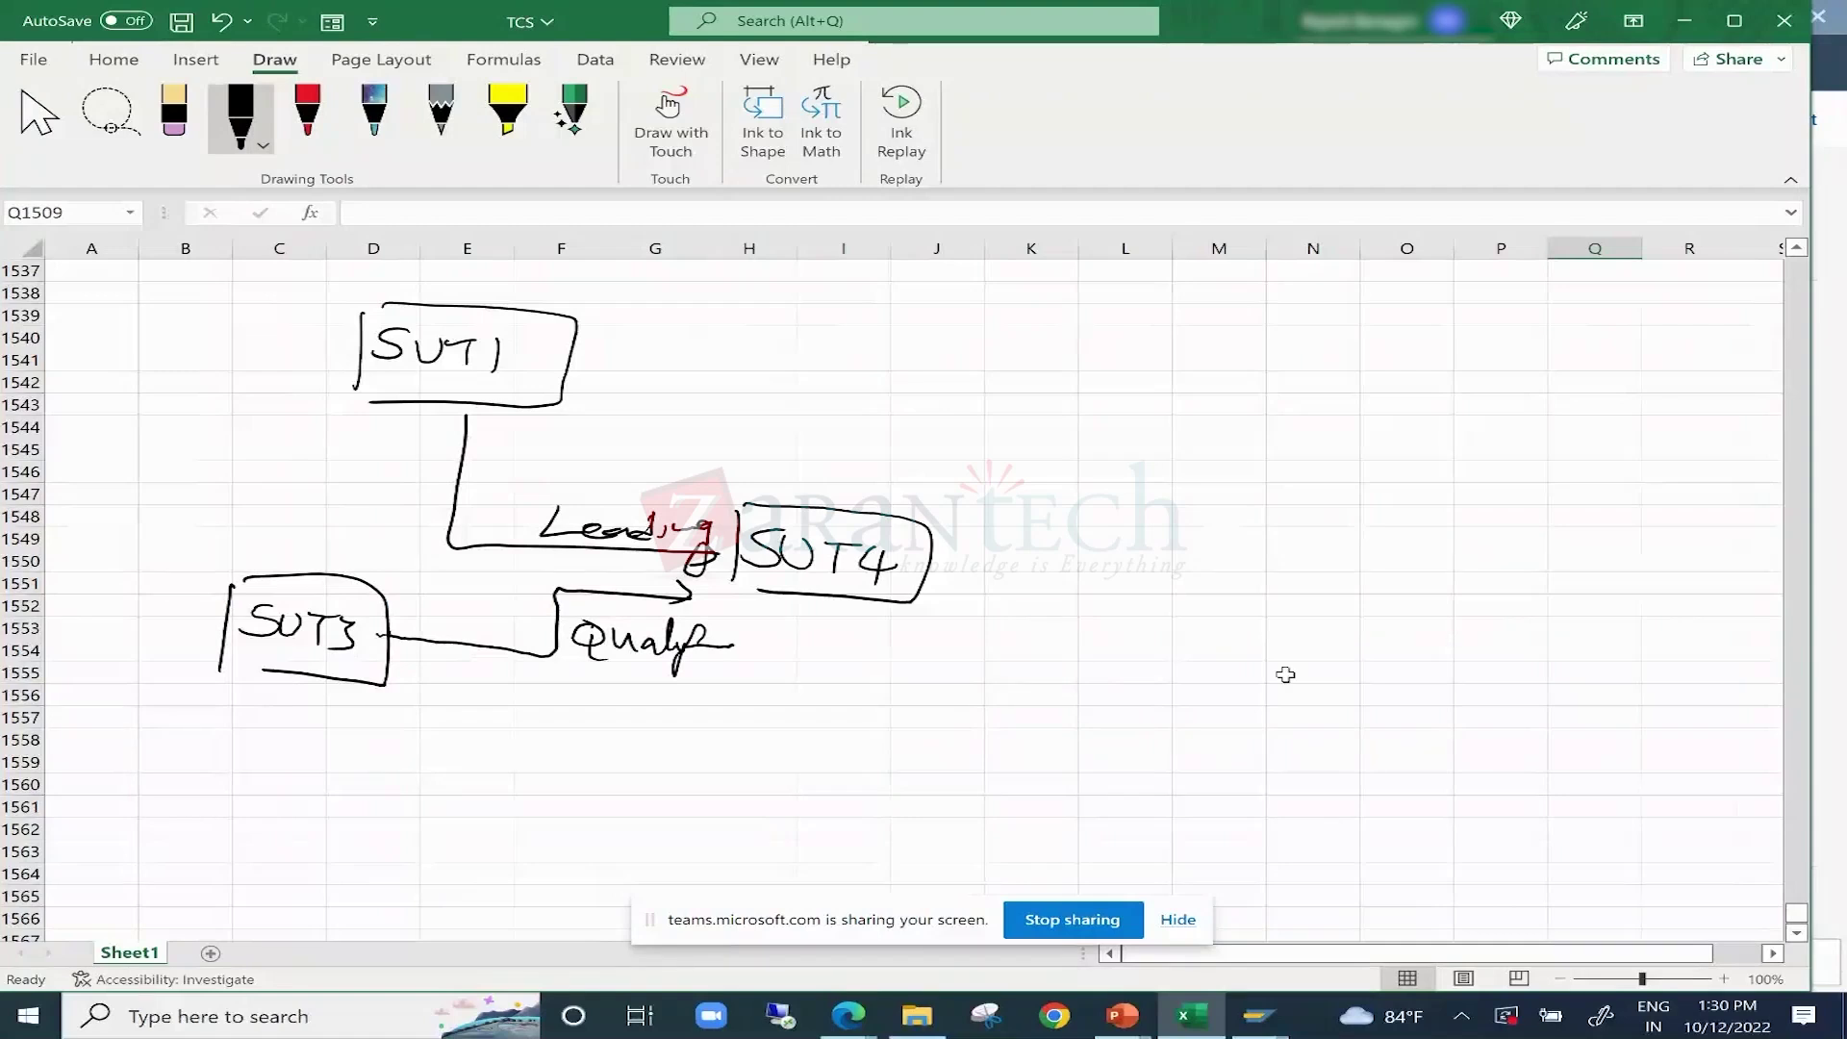
# Write two bracketed key marks "(K)" one above the other beneath the SUT4 box.
pyautogui.scroll(-3, 1285, 674)
pyautogui.scroll(1, 1278, 668)
pyautogui.moveTo(867, 500); pyautogui.dragTo(866, 535)
pyautogui.moveTo(887, 508)
pyautogui.mouseDown()
pyautogui.moveTo(861, 576)
pyautogui.moveTo(884, 575)
pyautogui.mouseUp()
pyautogui.moveTo(850, 498)
pyautogui.mouseDown()
pyautogui.moveTo(842, 537)
pyautogui.moveTo(914, 539)
pyautogui.mouseUp()
pyautogui.moveTo(849, 539); pyautogui.dragTo(828, 577)
pyautogui.moveTo(906, 544); pyautogui.dragTo(922, 594)
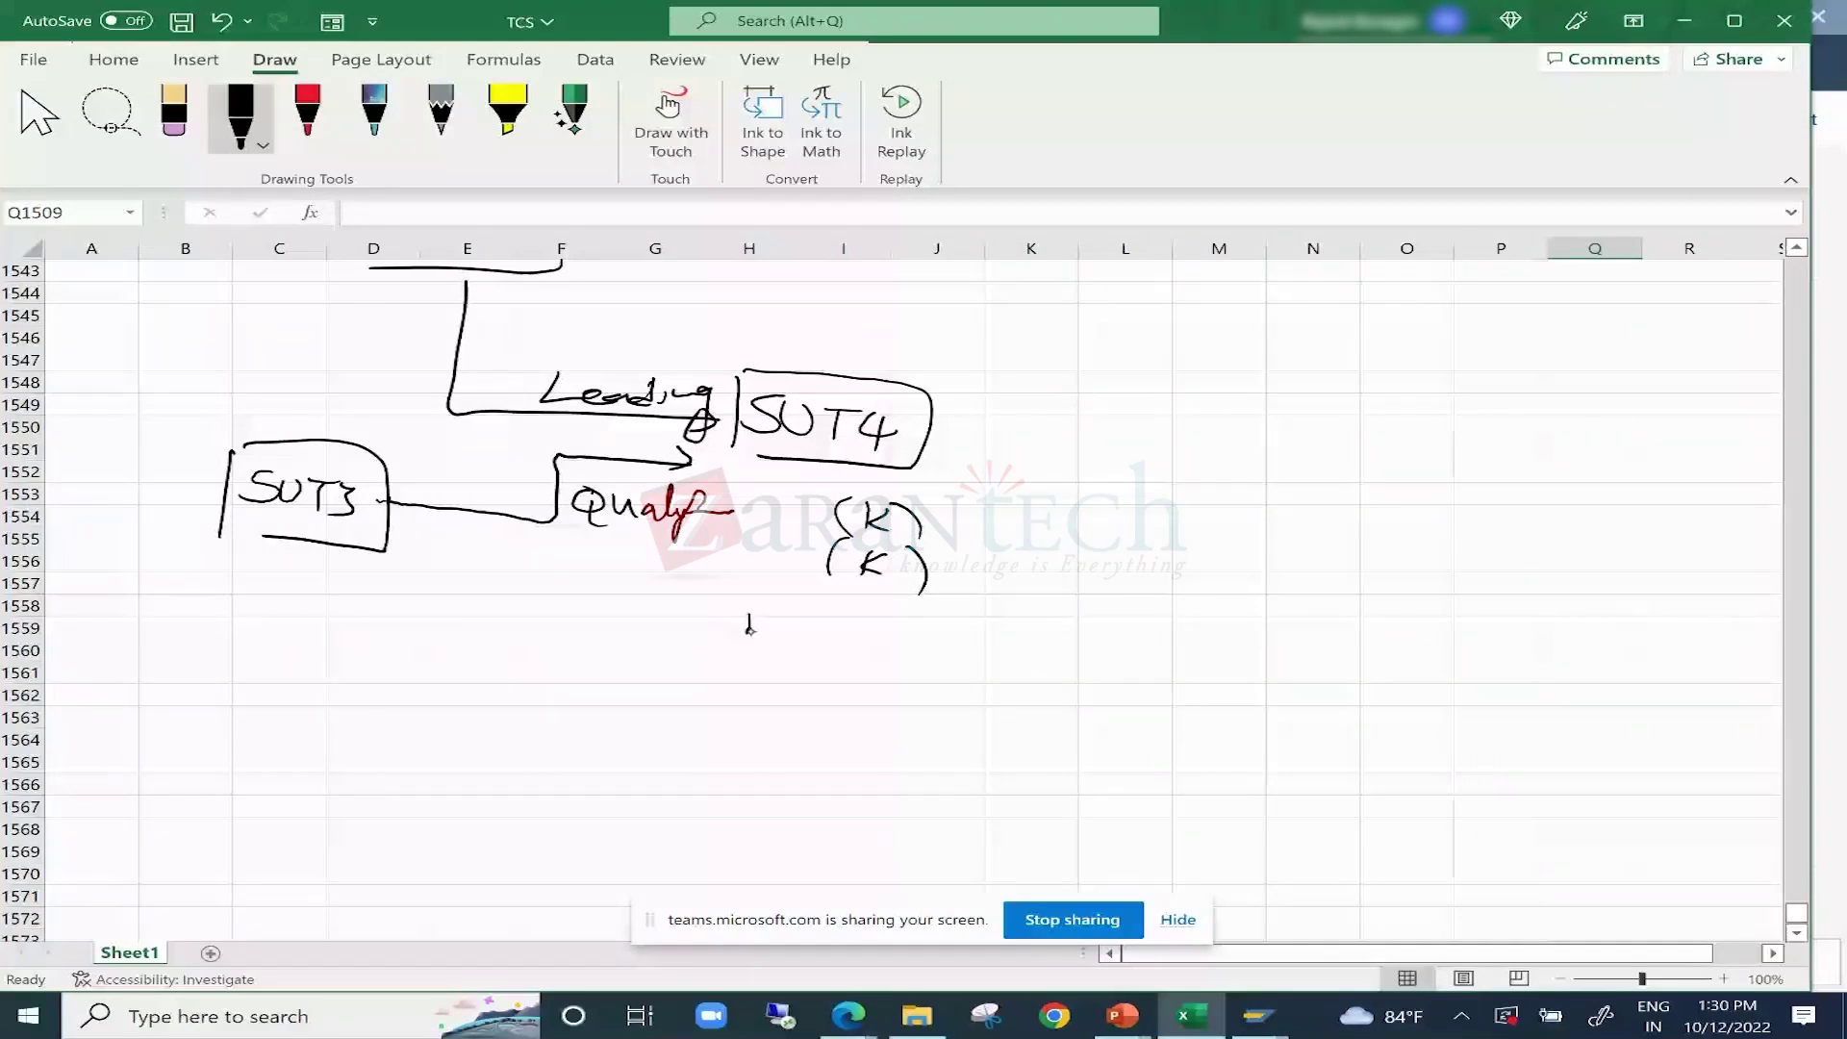
# Write the attribute entries "Atr1" and "Atr2" below the key marks under SUT4.
pyautogui.moveTo(749, 616); pyautogui.dragTo(770, 639)
pyautogui.moveTo(777, 626); pyautogui.dragTo(815, 637)
pyautogui.moveTo(834, 618); pyautogui.dragTo(831, 641)
pyautogui.moveTo(743, 686); pyautogui.dragTo(770, 684)
pyautogui.moveTo(777, 670); pyautogui.dragTo(813, 681)
pyautogui.moveTo(823, 674); pyautogui.dragTo(837, 690)
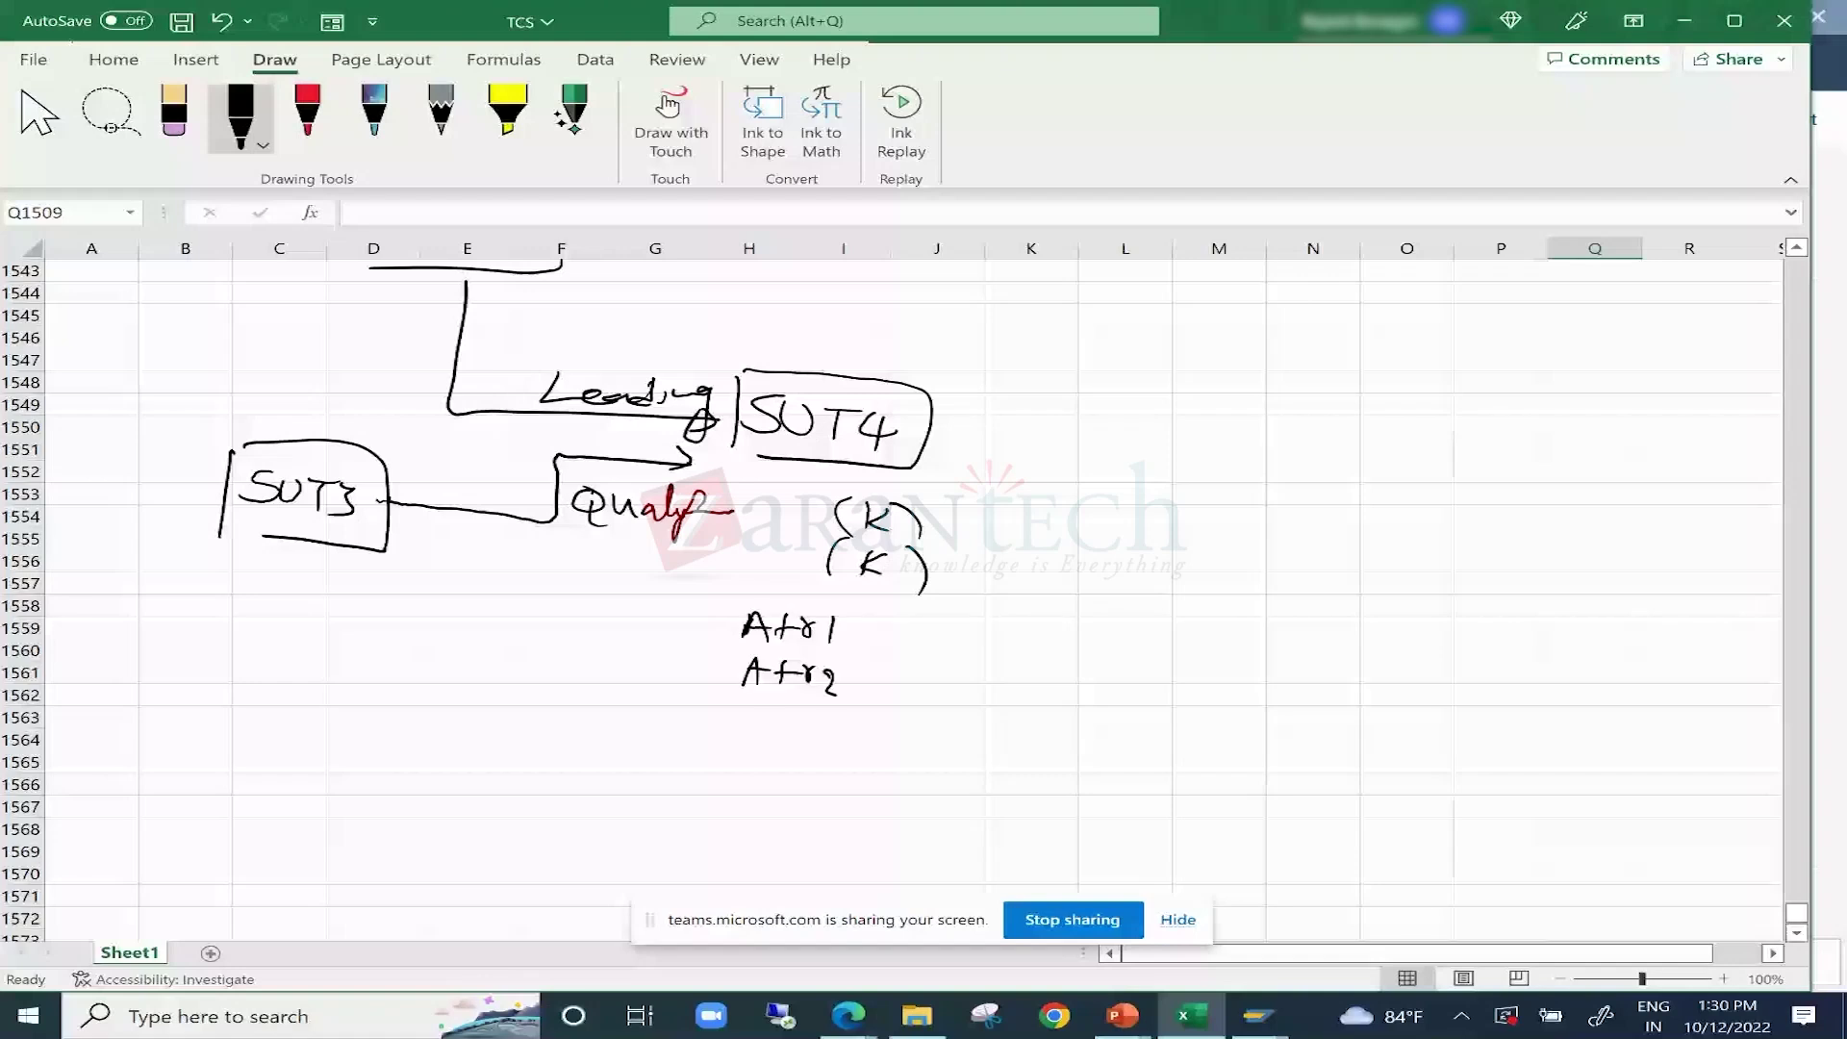
# Draw another box labelled "SUT3" below the existing SUT3 box.
pyautogui.moveTo(180, 597); pyautogui.dragTo(176, 683)
pyautogui.moveTo(183, 594); pyautogui.dragTo(257, 686)
pyautogui.moveTo(228, 622); pyautogui.dragTo(212, 648)
pyautogui.moveTo(238, 621); pyautogui.dragTo(262, 646)
pyautogui.moveTo(267, 633); pyautogui.dragTo(289, 663)
pyautogui.moveTo(288, 639); pyautogui.dragTo(304, 664)
# Connect the lower SUT3 box to SUT4 with an arrow labelled "Ref".
pyautogui.moveTo(339, 630); pyautogui.dragTo(472, 632)
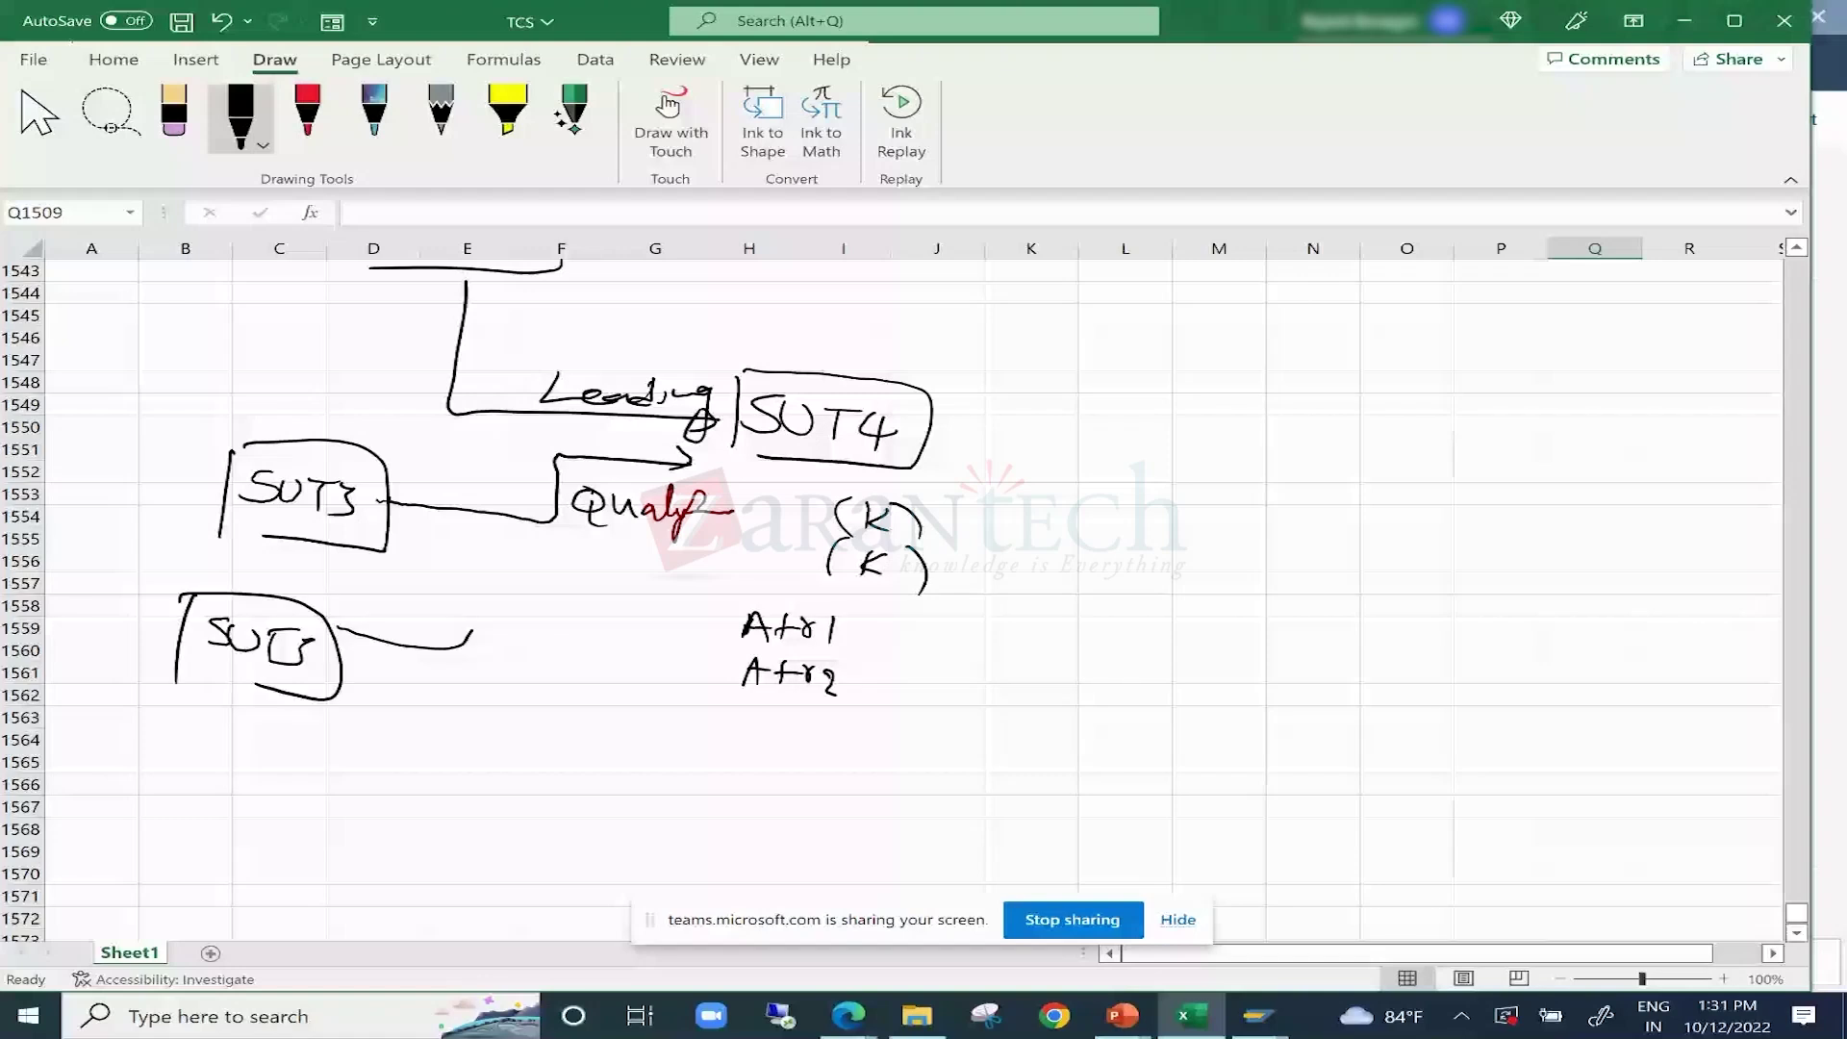
pyautogui.moveTo(470, 643); pyautogui.dragTo(662, 440)
pyautogui.moveTo(650, 427); pyautogui.dragTo(654, 460)
pyautogui.moveTo(493, 593); pyautogui.dragTo(520, 588)
pyautogui.click(525, 581)
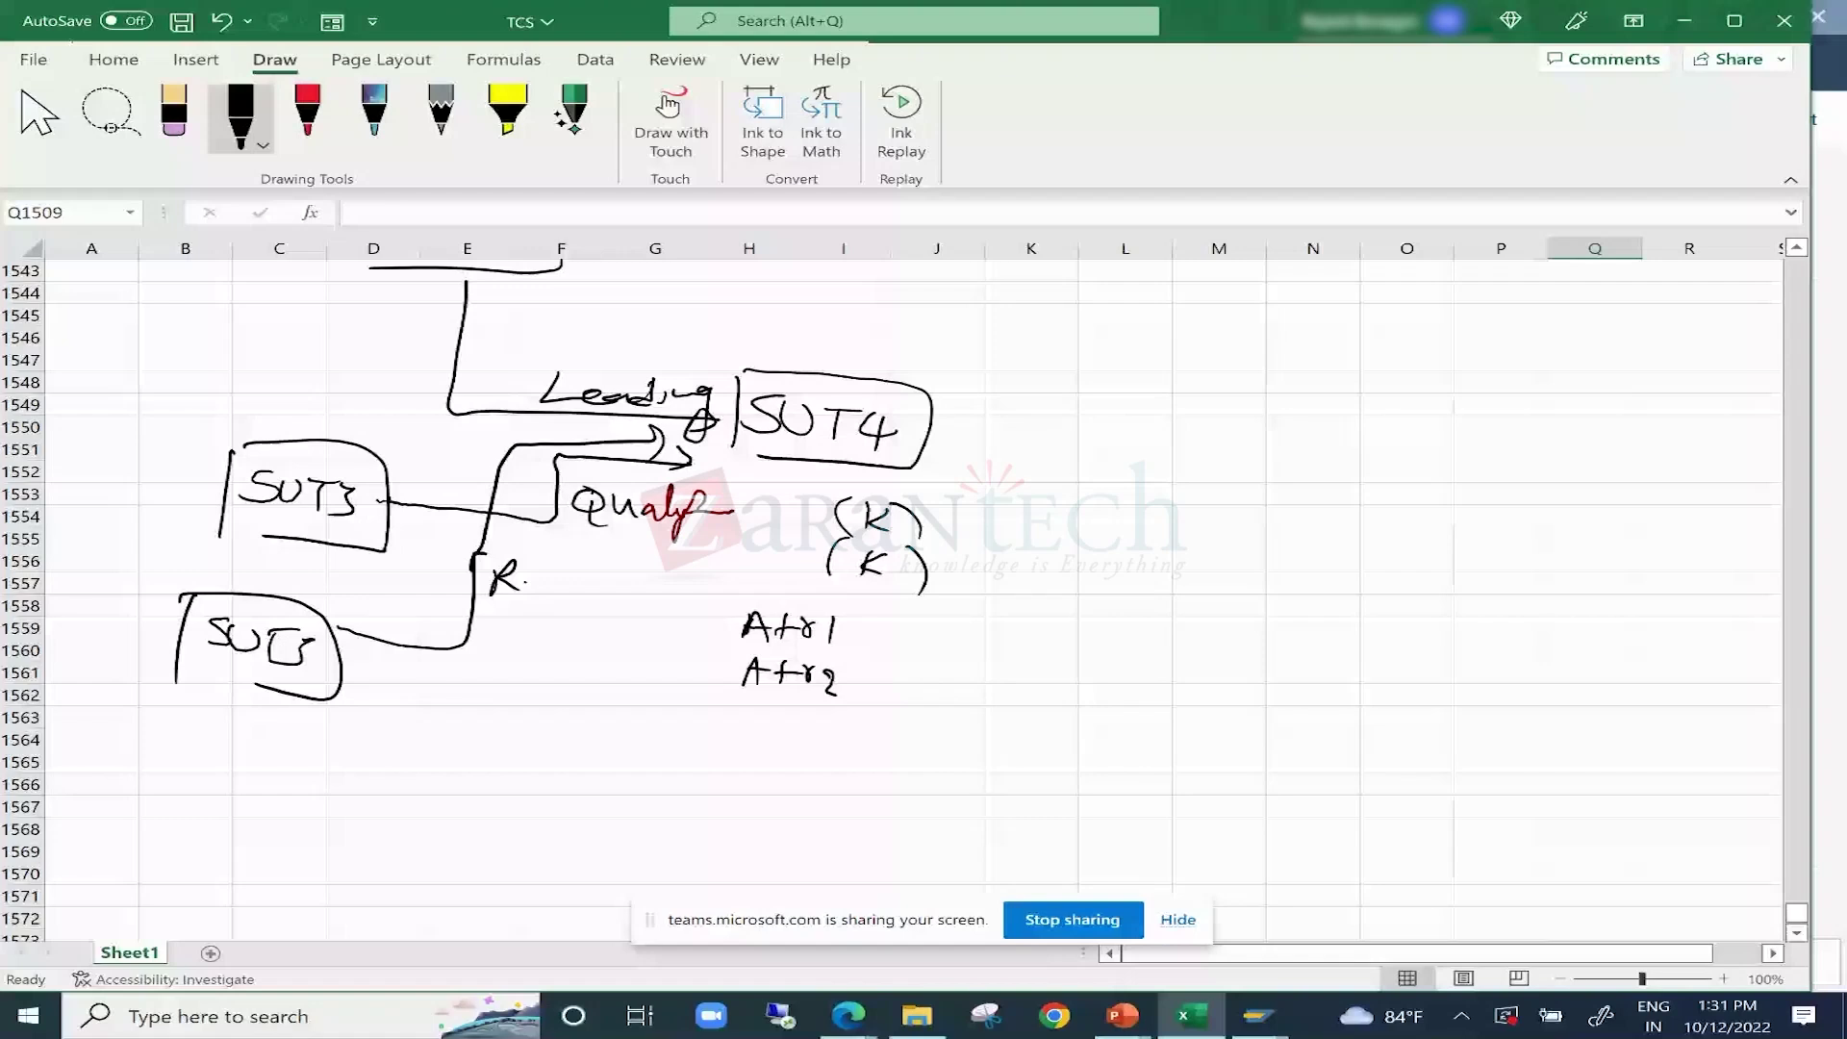
pyautogui.moveTo(510, 570); pyautogui.dragTo(569, 591)
pyautogui.moveTo(575, 599); pyautogui.dragTo(616, 598)
# Add the attribute entry "Atr3" under "Atr2" with an arrow leading to it from the lower SUT3 box.
pyautogui.moveTo(358, 683); pyautogui.dragTo(710, 710)
pyautogui.moveTo(703, 700); pyautogui.dragTo(708, 720)
pyautogui.moveTo(733, 731); pyautogui.dragTo(760, 700)
pyautogui.moveTo(770, 717); pyautogui.dragTo(827, 717)
pyautogui.moveTo(838, 708); pyautogui.dragTo(851, 742)
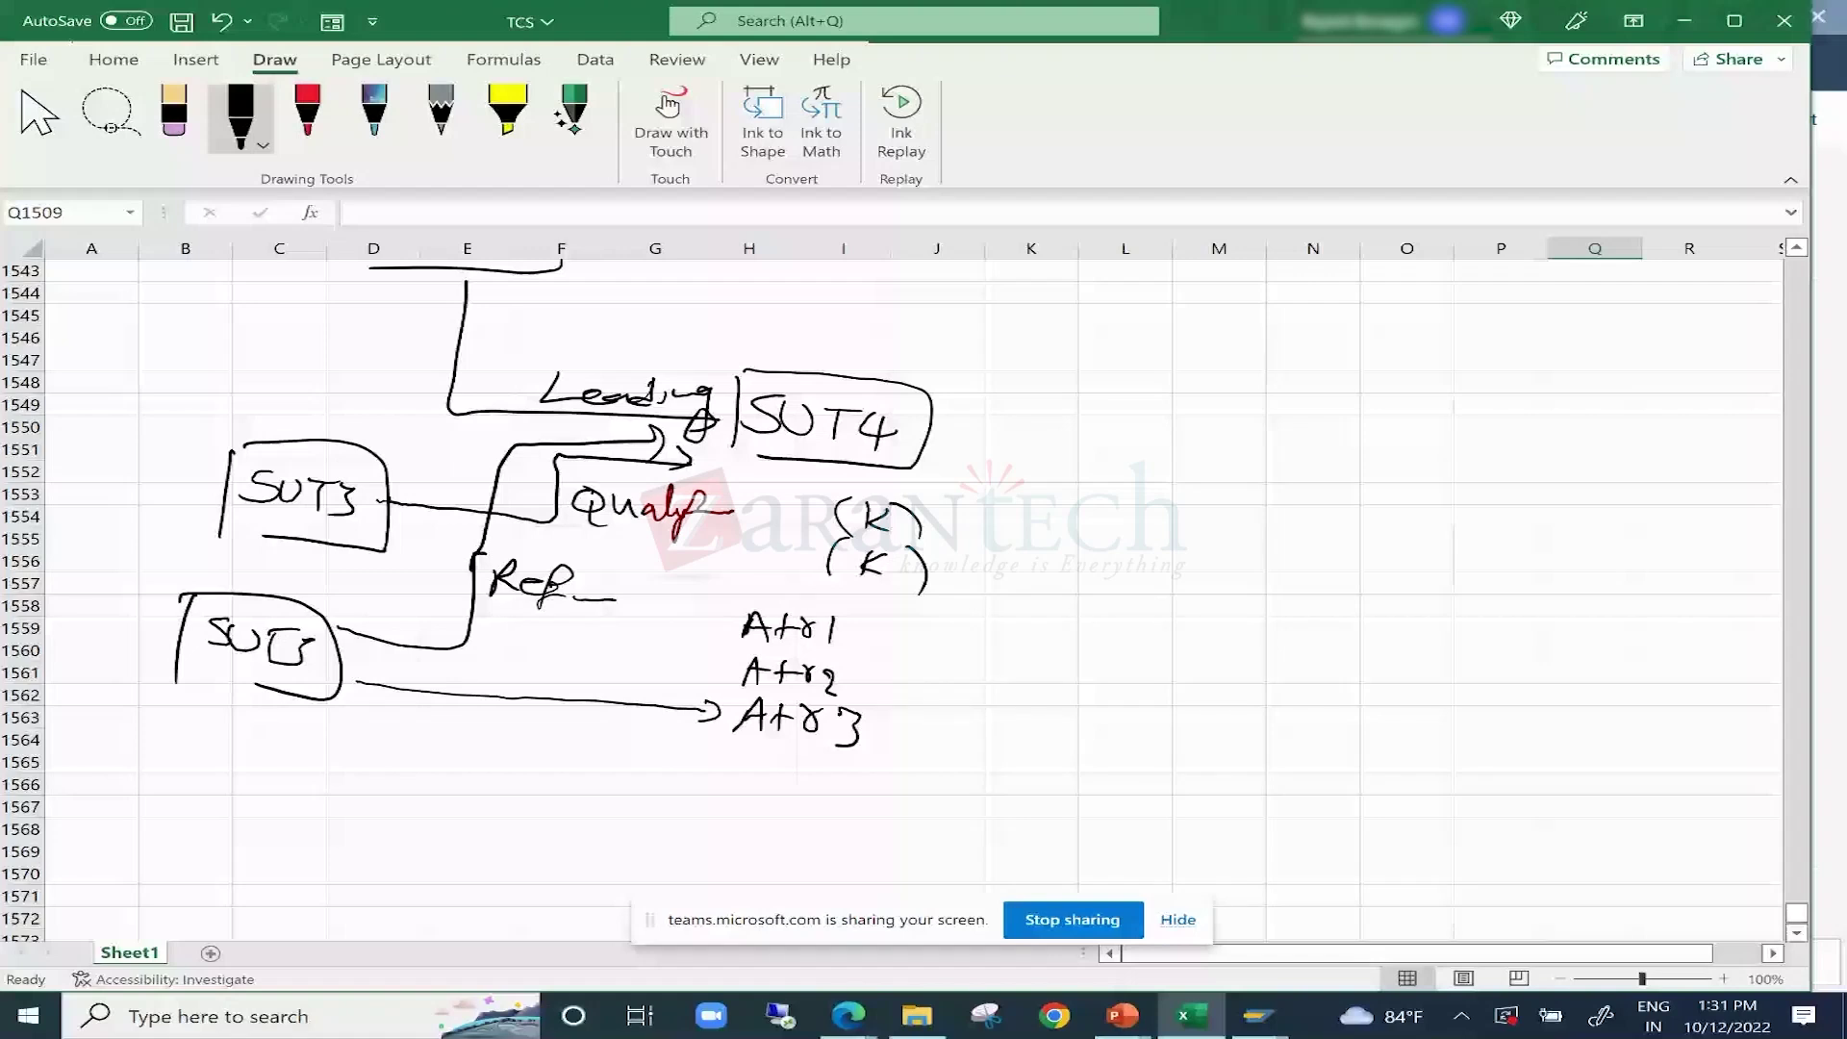
# Write a bracketed side list of the leading, qualifying and referencing relationship types on the blank area beside the diagram.
pyautogui.moveTo(1369, 285); pyautogui.dragTo(1472, 337)
pyautogui.moveTo(1480, 323); pyautogui.dragTo(1512, 335)
pyautogui.moveTo(1482, 328); pyautogui.dragTo(1503, 376)
pyautogui.moveTo(1361, 331); pyautogui.dragTo(1384, 356)
pyautogui.moveTo(1387, 354); pyautogui.dragTo(1462, 371)
pyautogui.moveTo(1339, 377); pyautogui.dragTo(1505, 428)
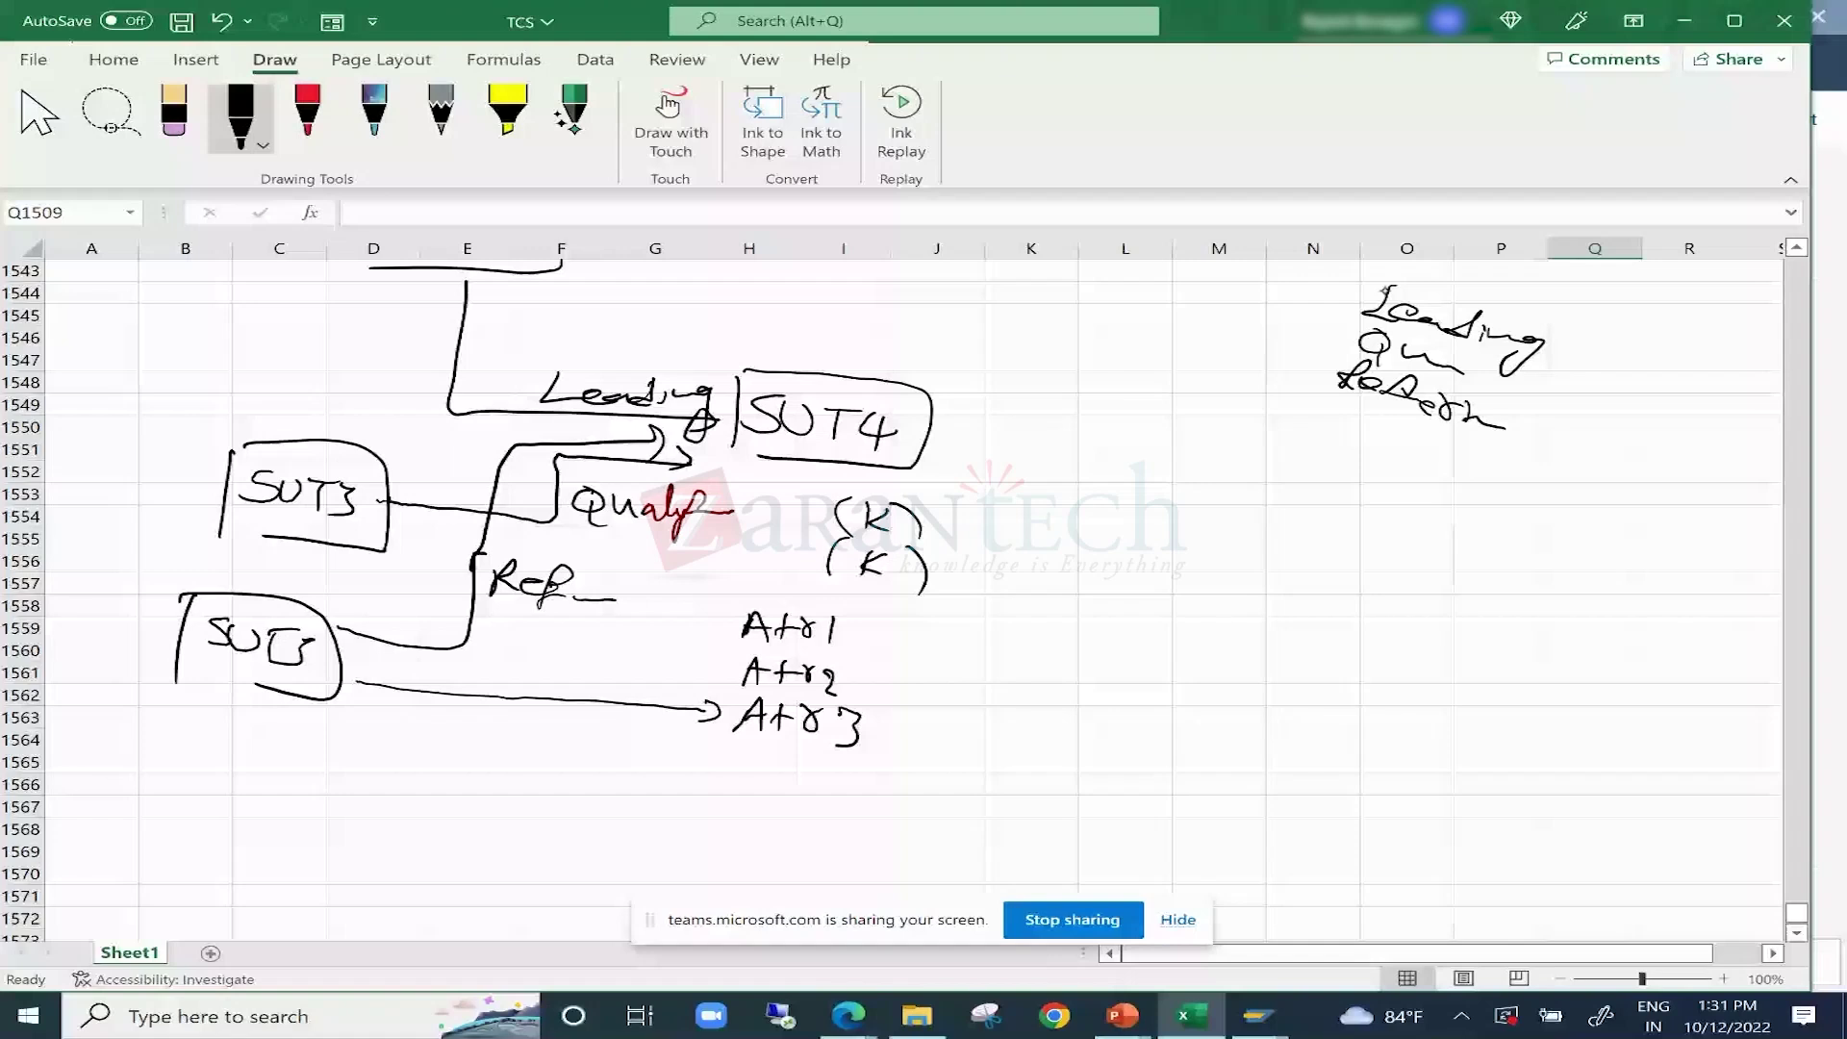
pyautogui.moveTo(1383, 282); pyautogui.dragTo(1285, 377)
# Label the SUT1 box "Material" and the SUT4 box "Plant".
pyautogui.scroll(3, 891, 577)
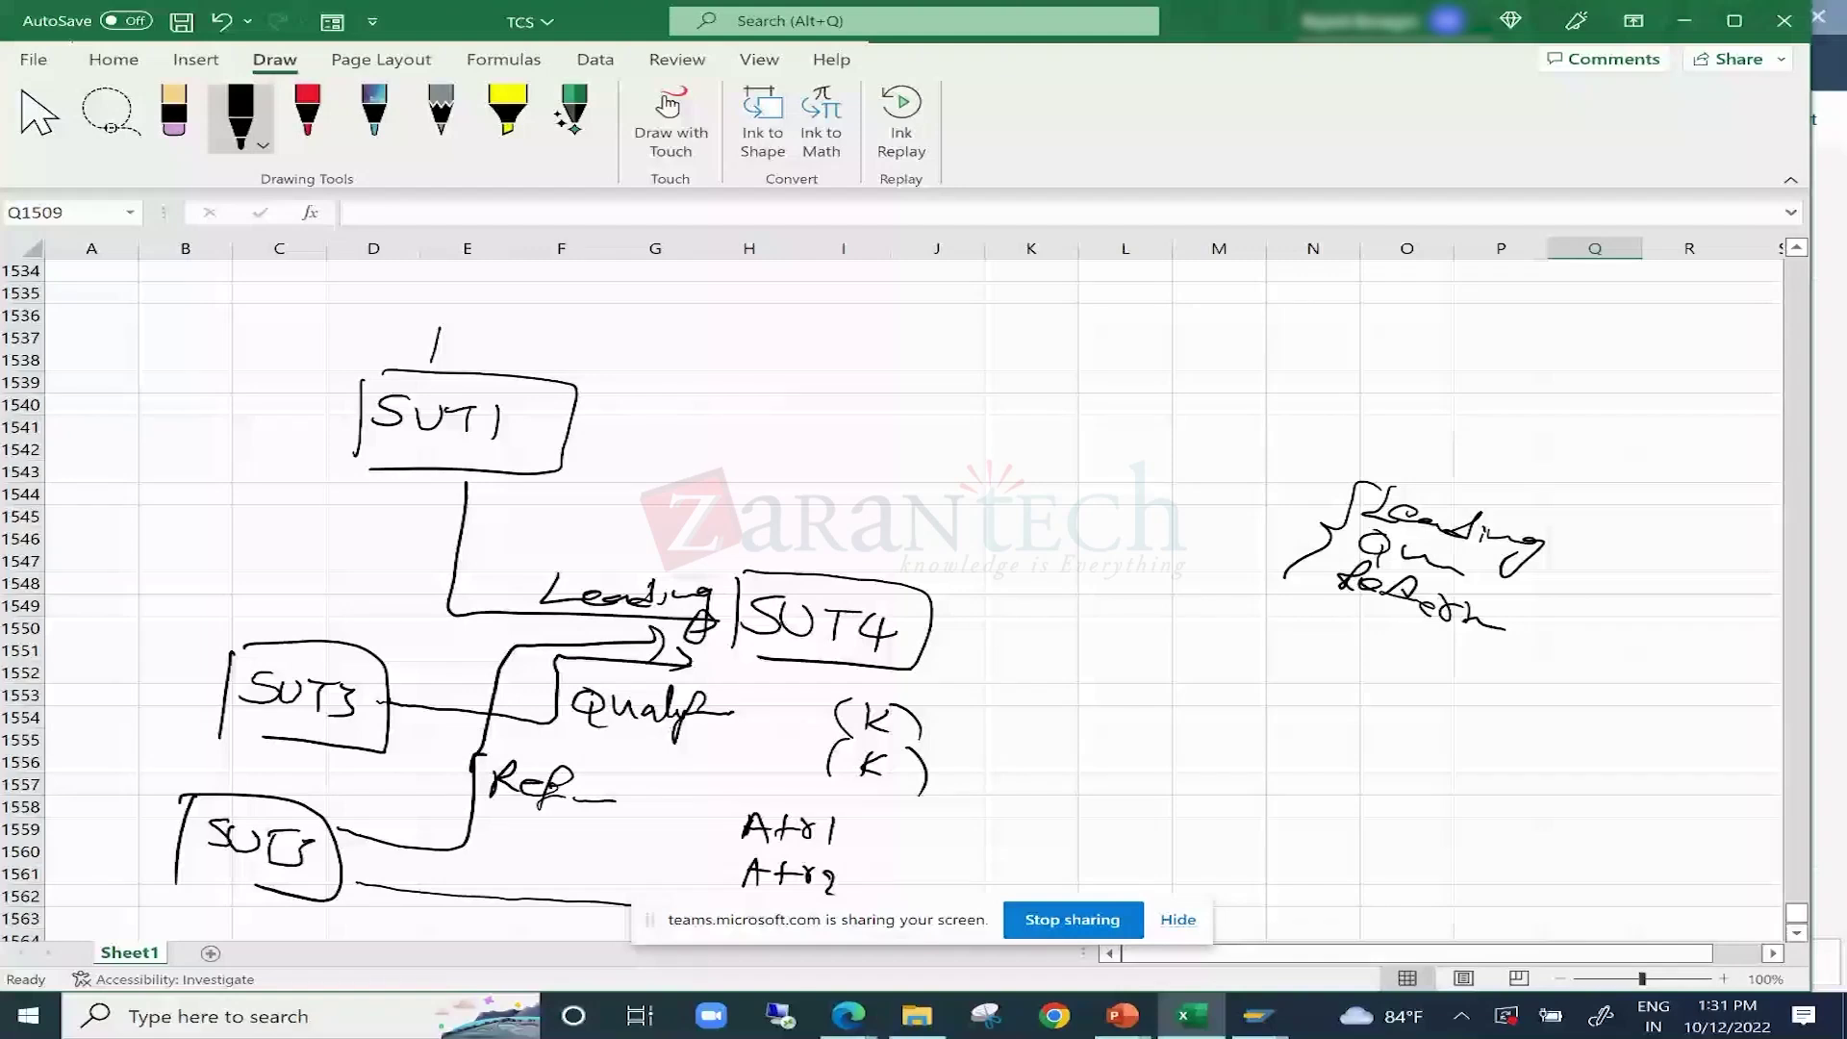
pyautogui.moveTo(433, 360); pyautogui.dragTo(679, 346)
pyautogui.moveTo(803, 572); pyautogui.dragTo(826, 529)
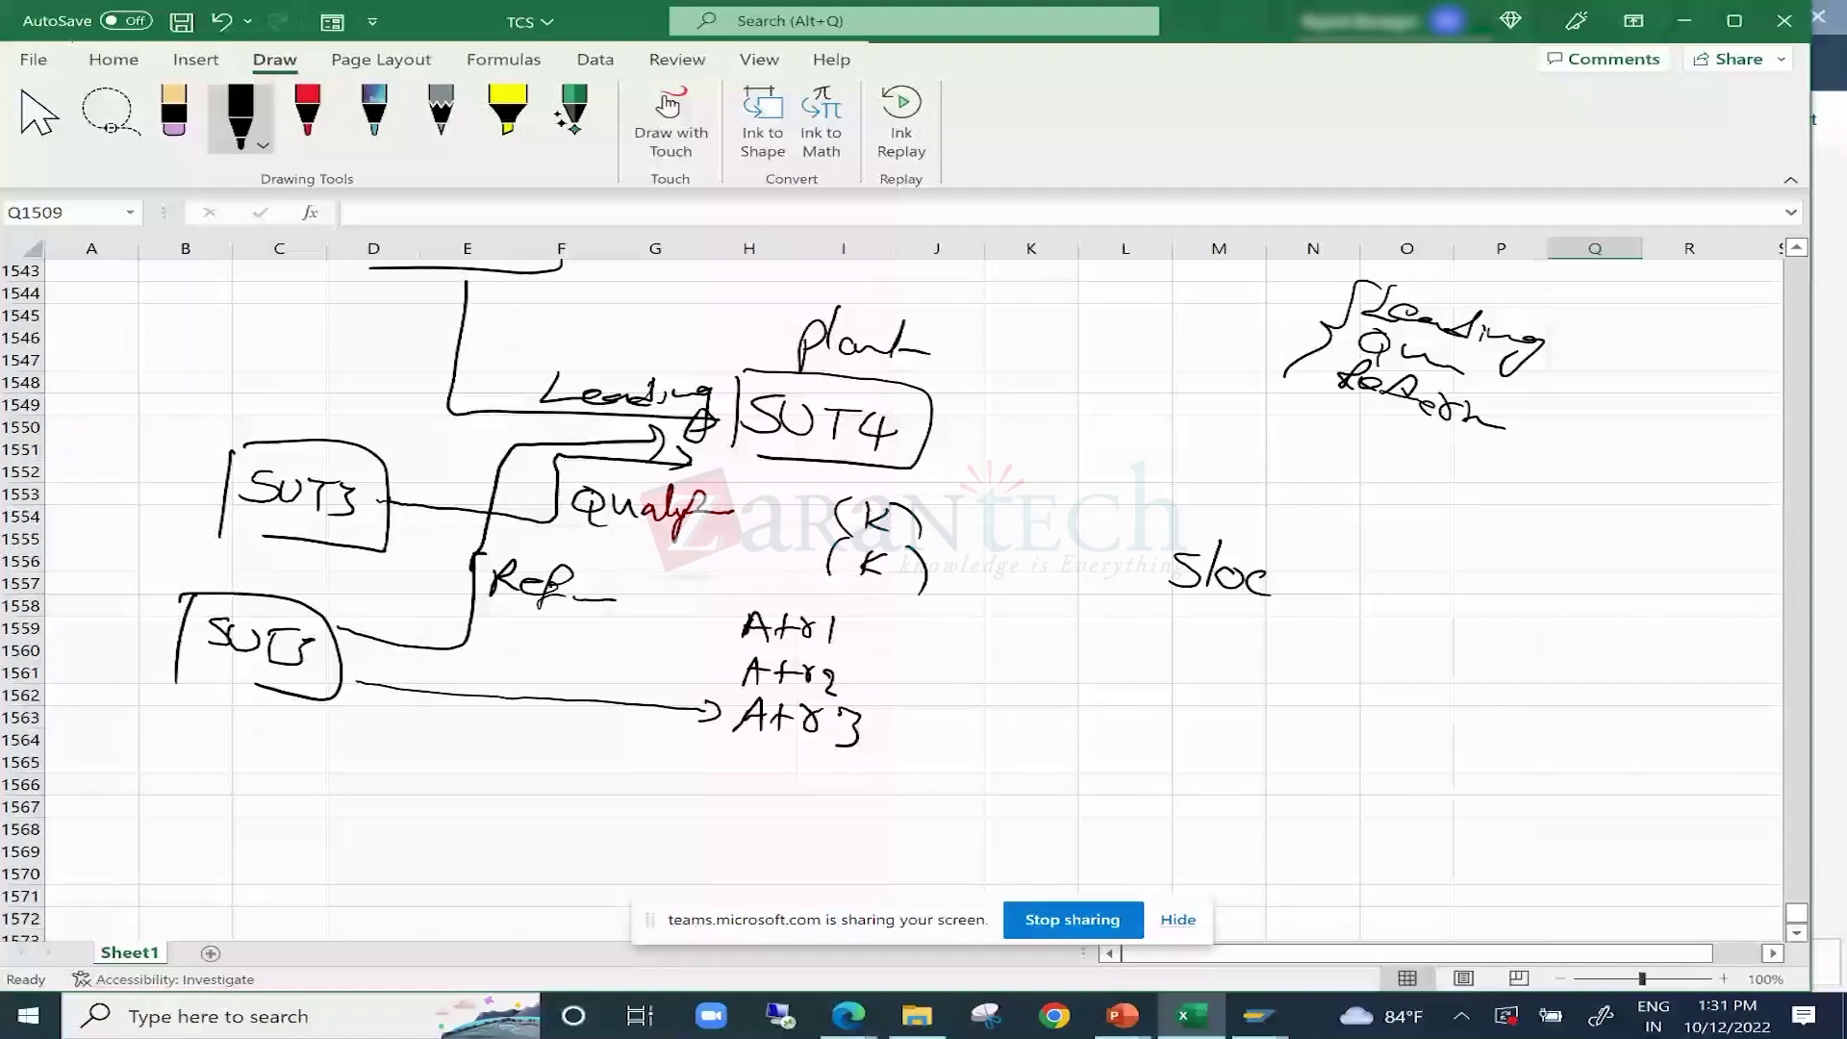
# Draw a "Sloc" box labelled "SUT4" and connect the Plant box to it with an arrow labelled "Leading".
pyautogui.moveTo(1156, 621); pyautogui.dragTo(1289, 510)
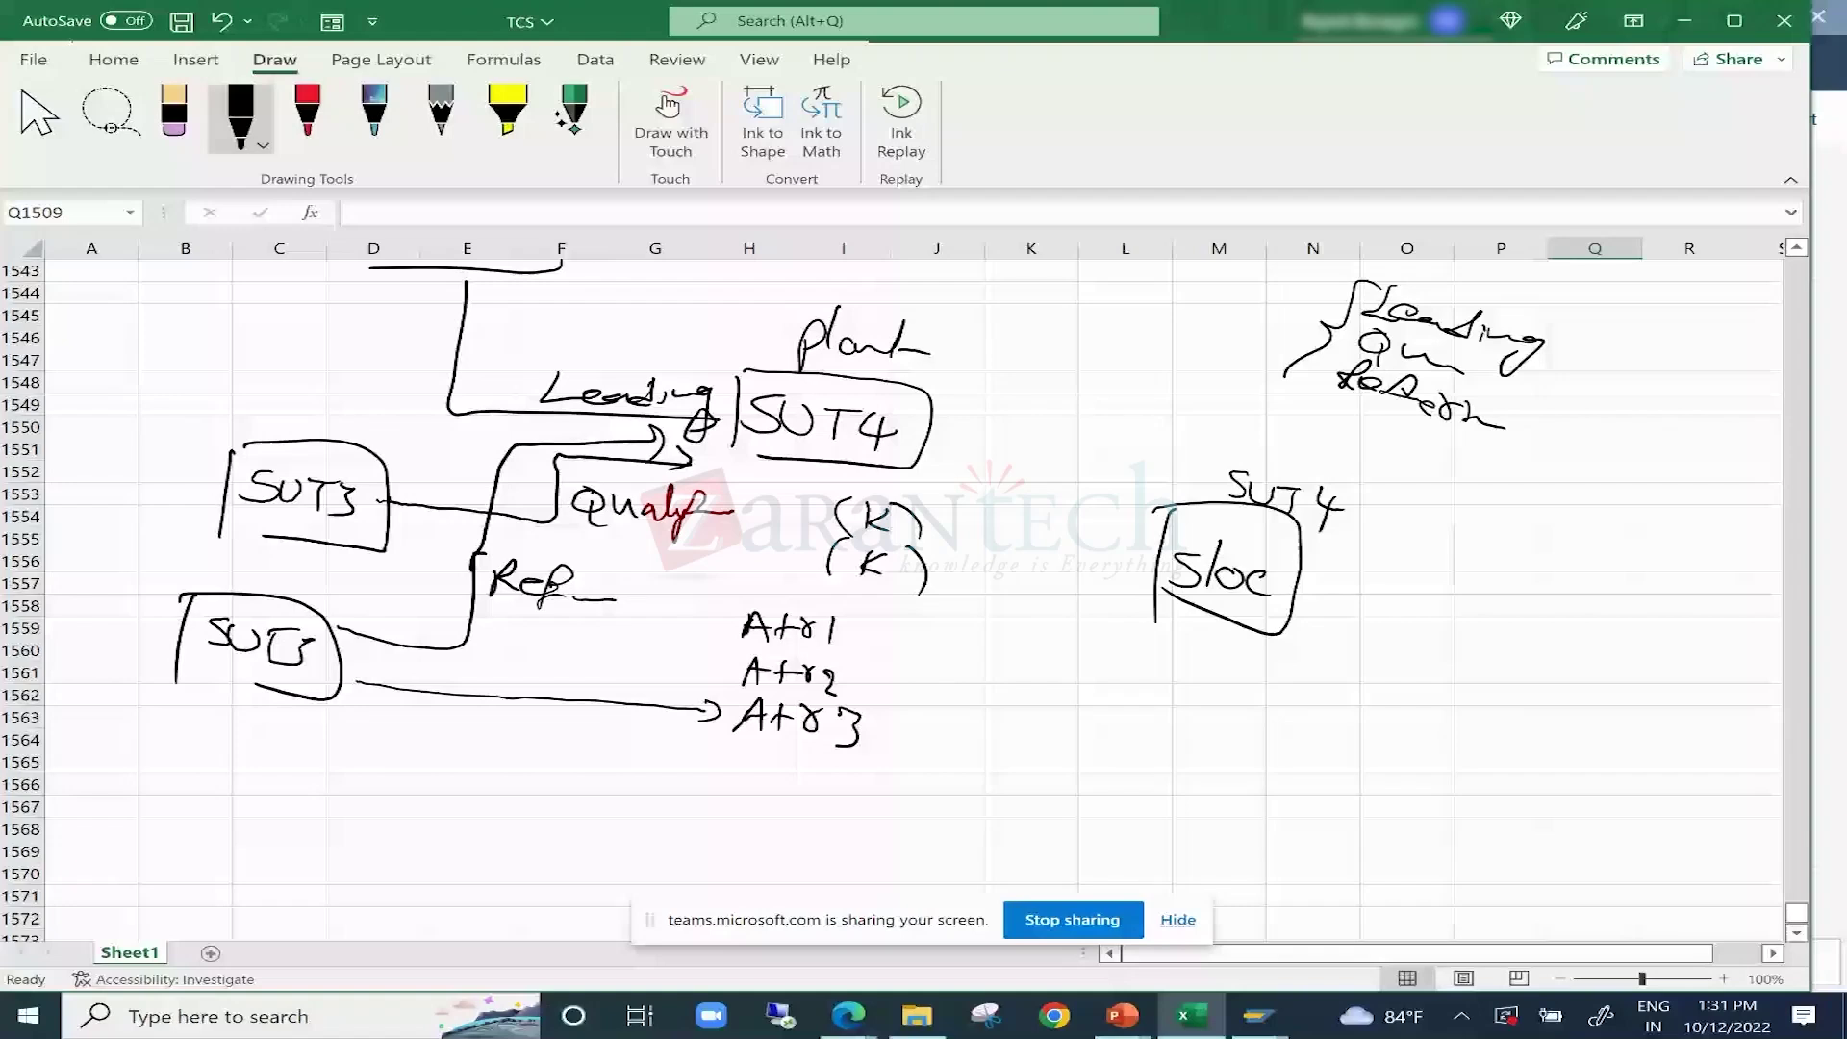
pyautogui.moveTo(928, 449); pyautogui.dragTo(1162, 554)
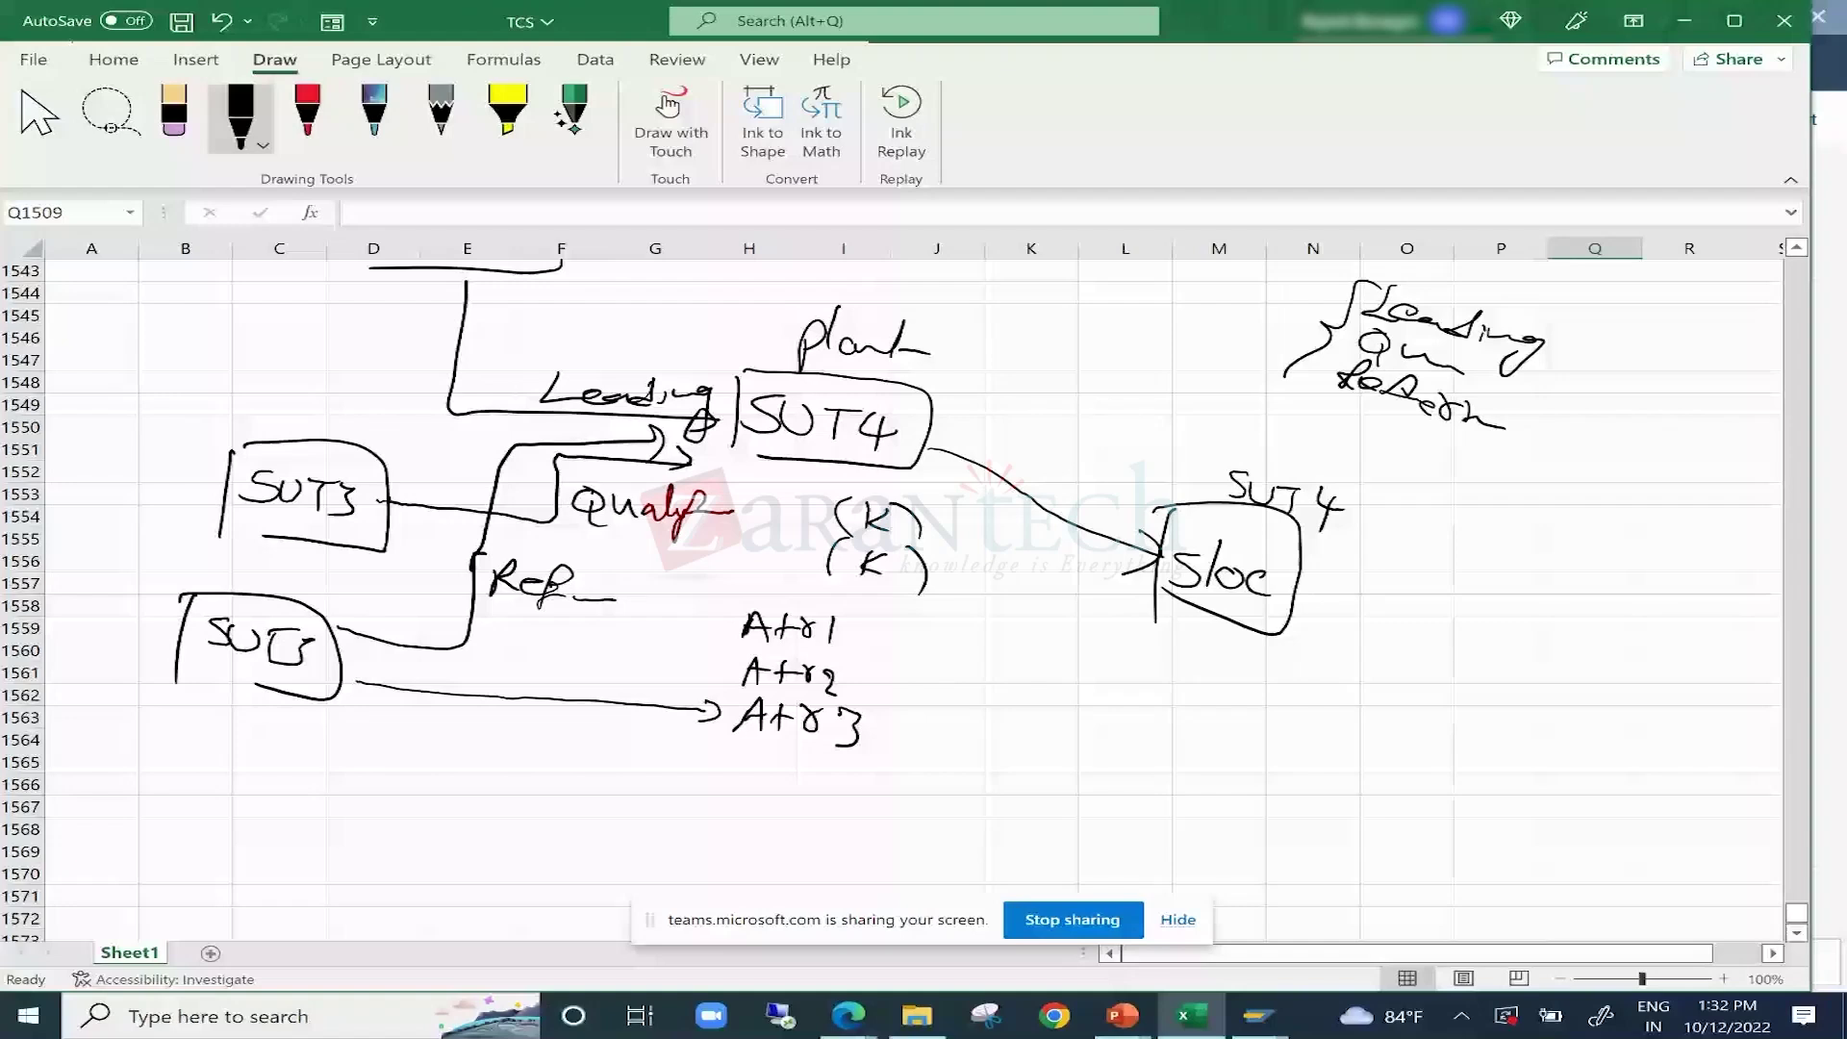
pyautogui.moveTo(902, 424); pyautogui.dragTo(951, 417)
pyautogui.moveTo(1370, 522); pyautogui.dragTo(1430, 518)
pyautogui.moveTo(1011, 440); pyautogui.dragTo(1137, 525)
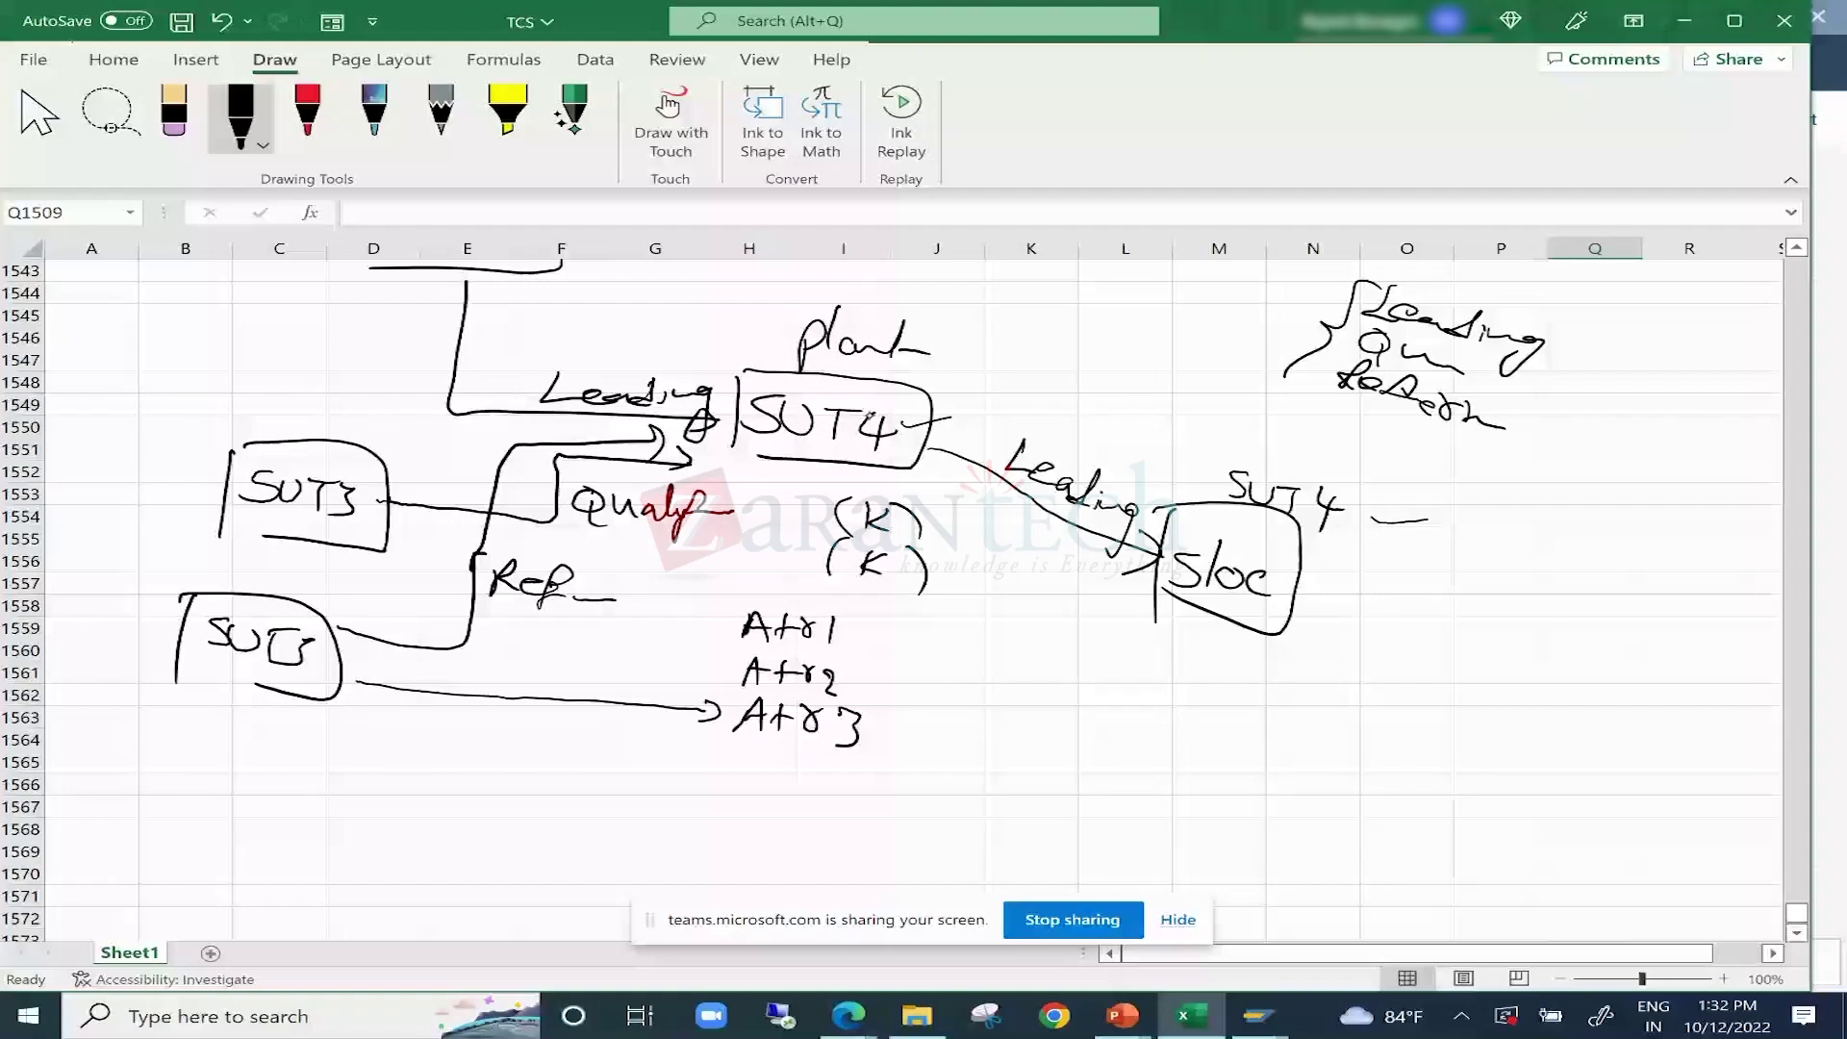
# Put a check mark beside "Plant" and retrace the outline of the Sloc box for emphasis.
pyautogui.moveTo(926, 372); pyautogui.dragTo(1041, 332)
pyautogui.moveTo(1286, 508); pyautogui.dragTo(1160, 621)
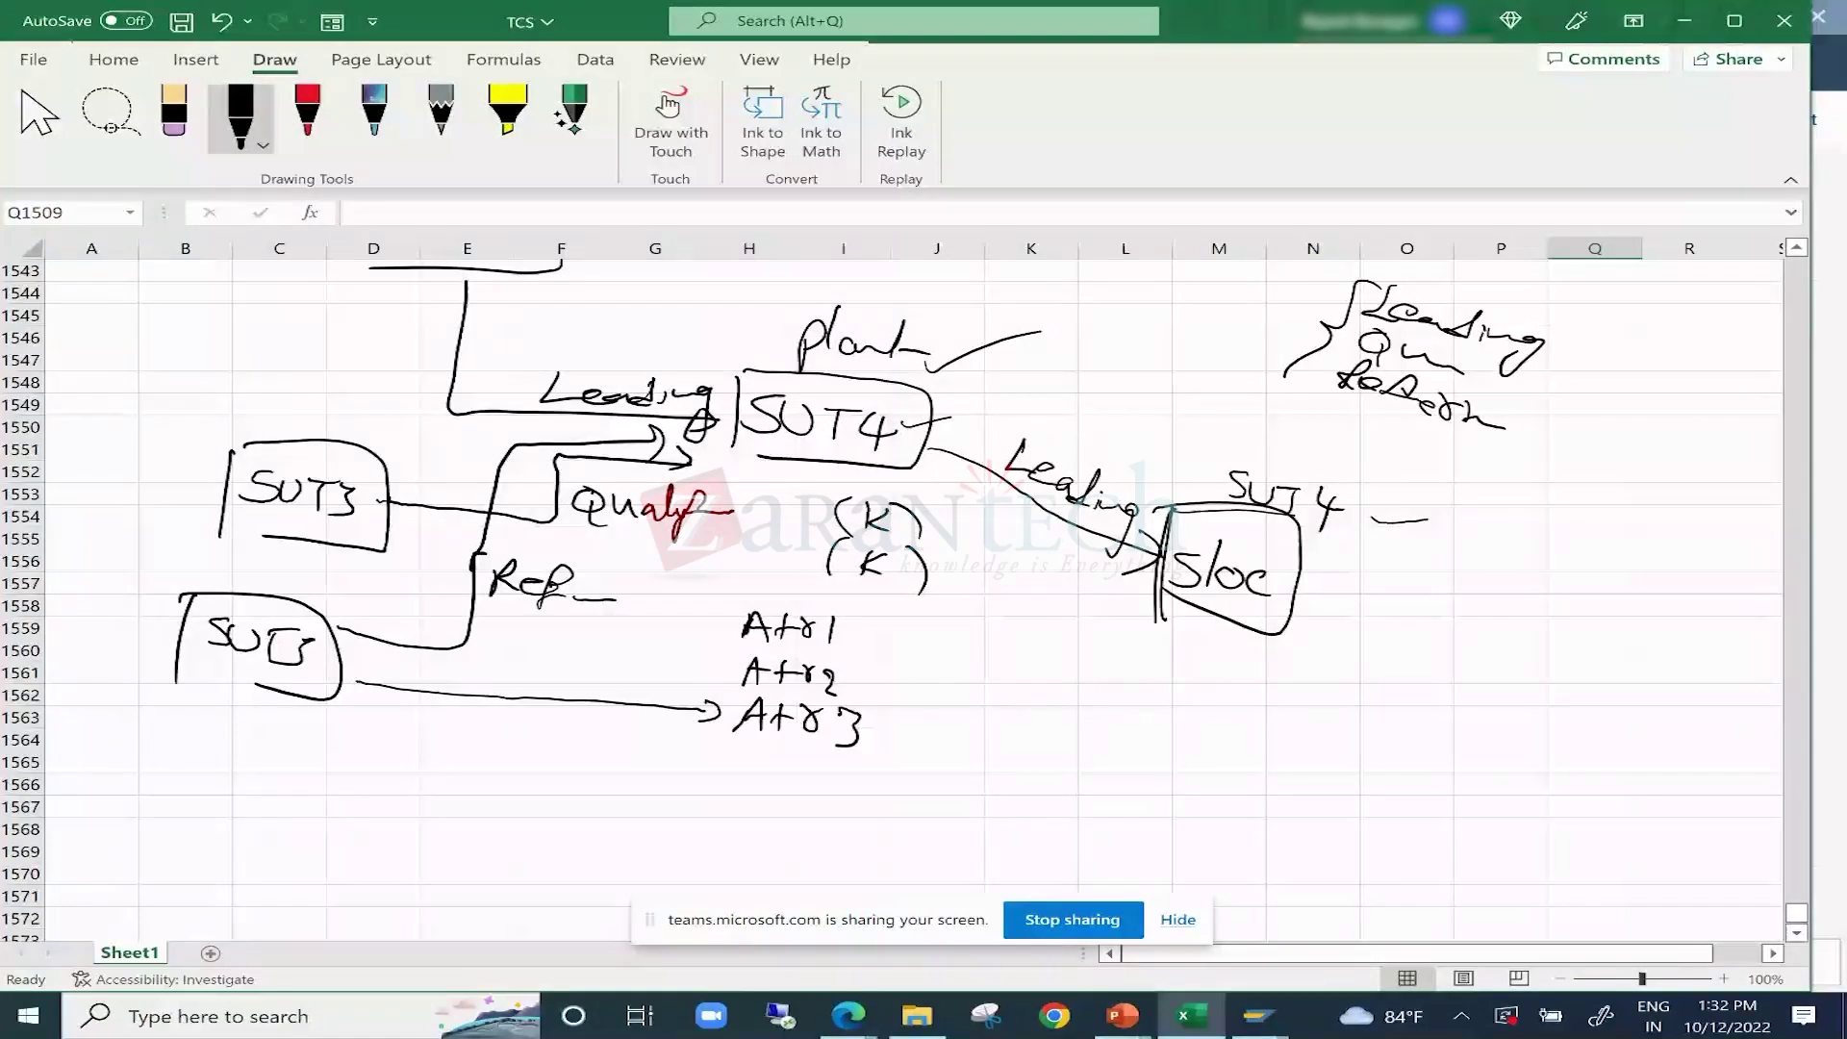
pyautogui.moveTo(1176, 508); pyautogui.dragTo(1172, 604)
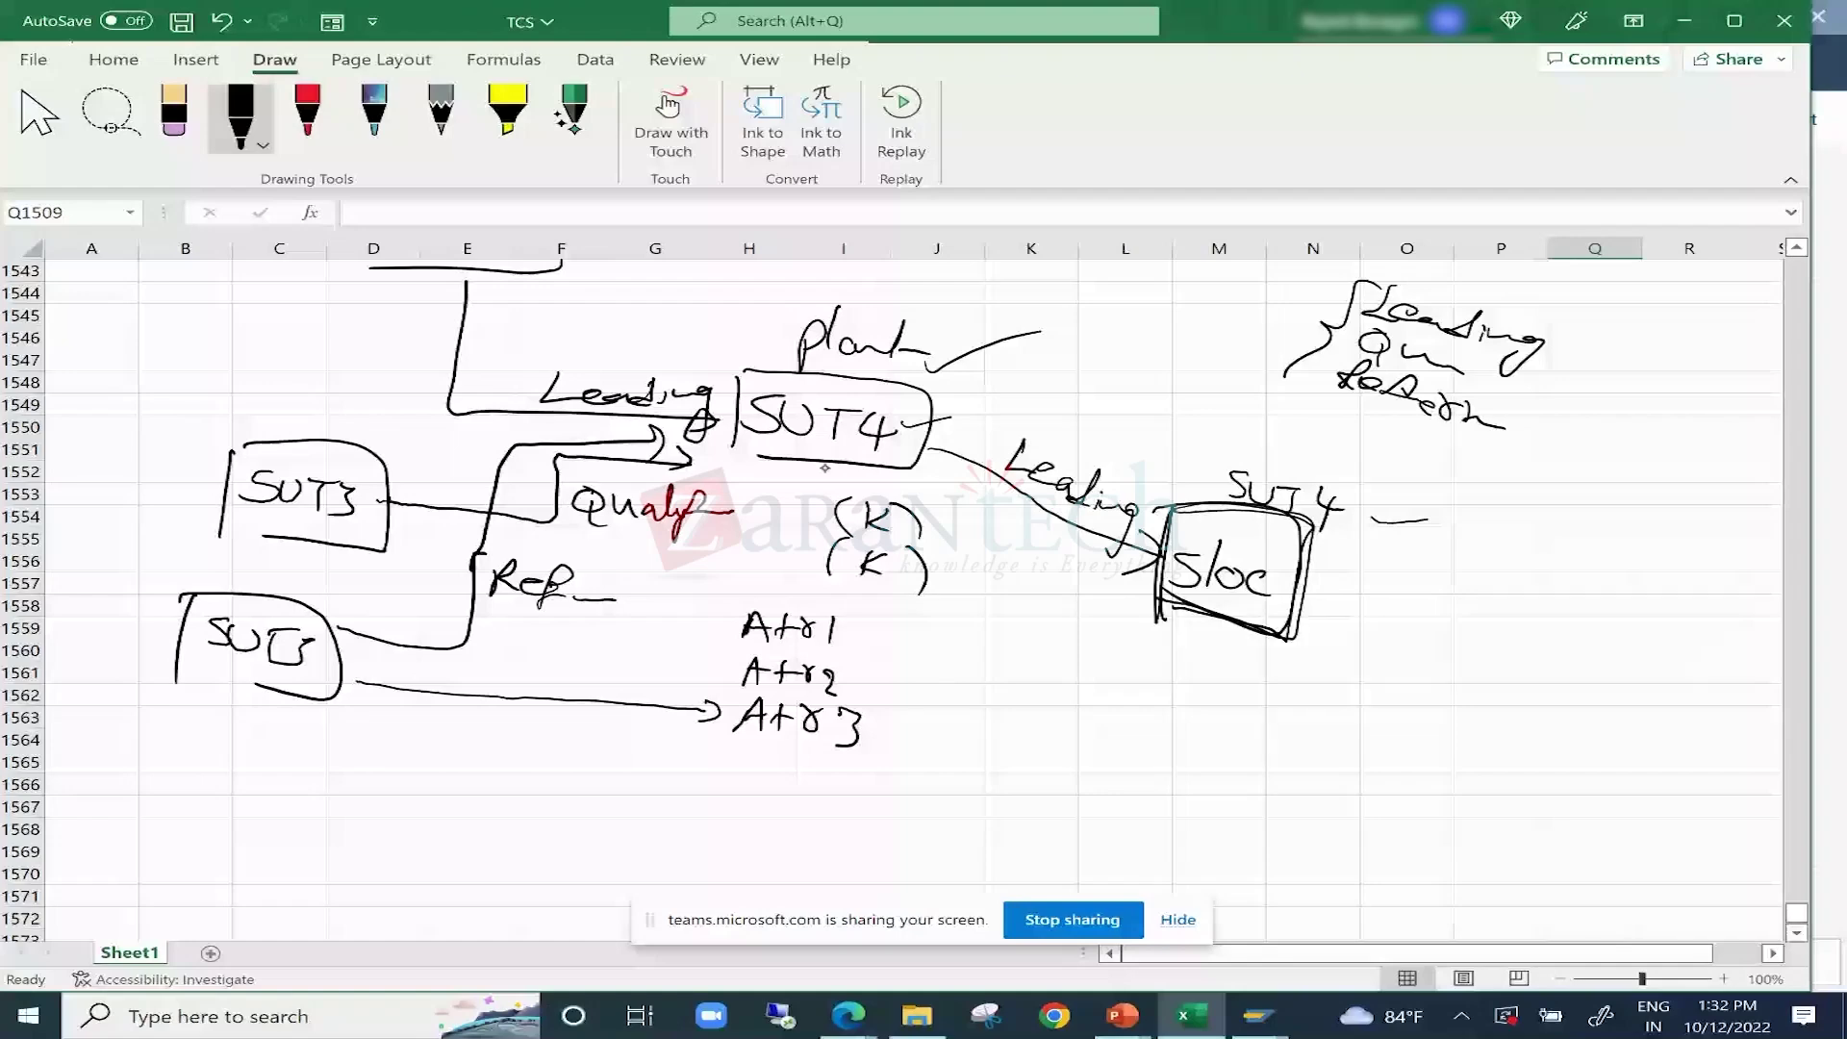
# Write the key entries "M (K)" and "W (K)" beneath the Sloc box.
pyautogui.scroll(2, 824, 469)
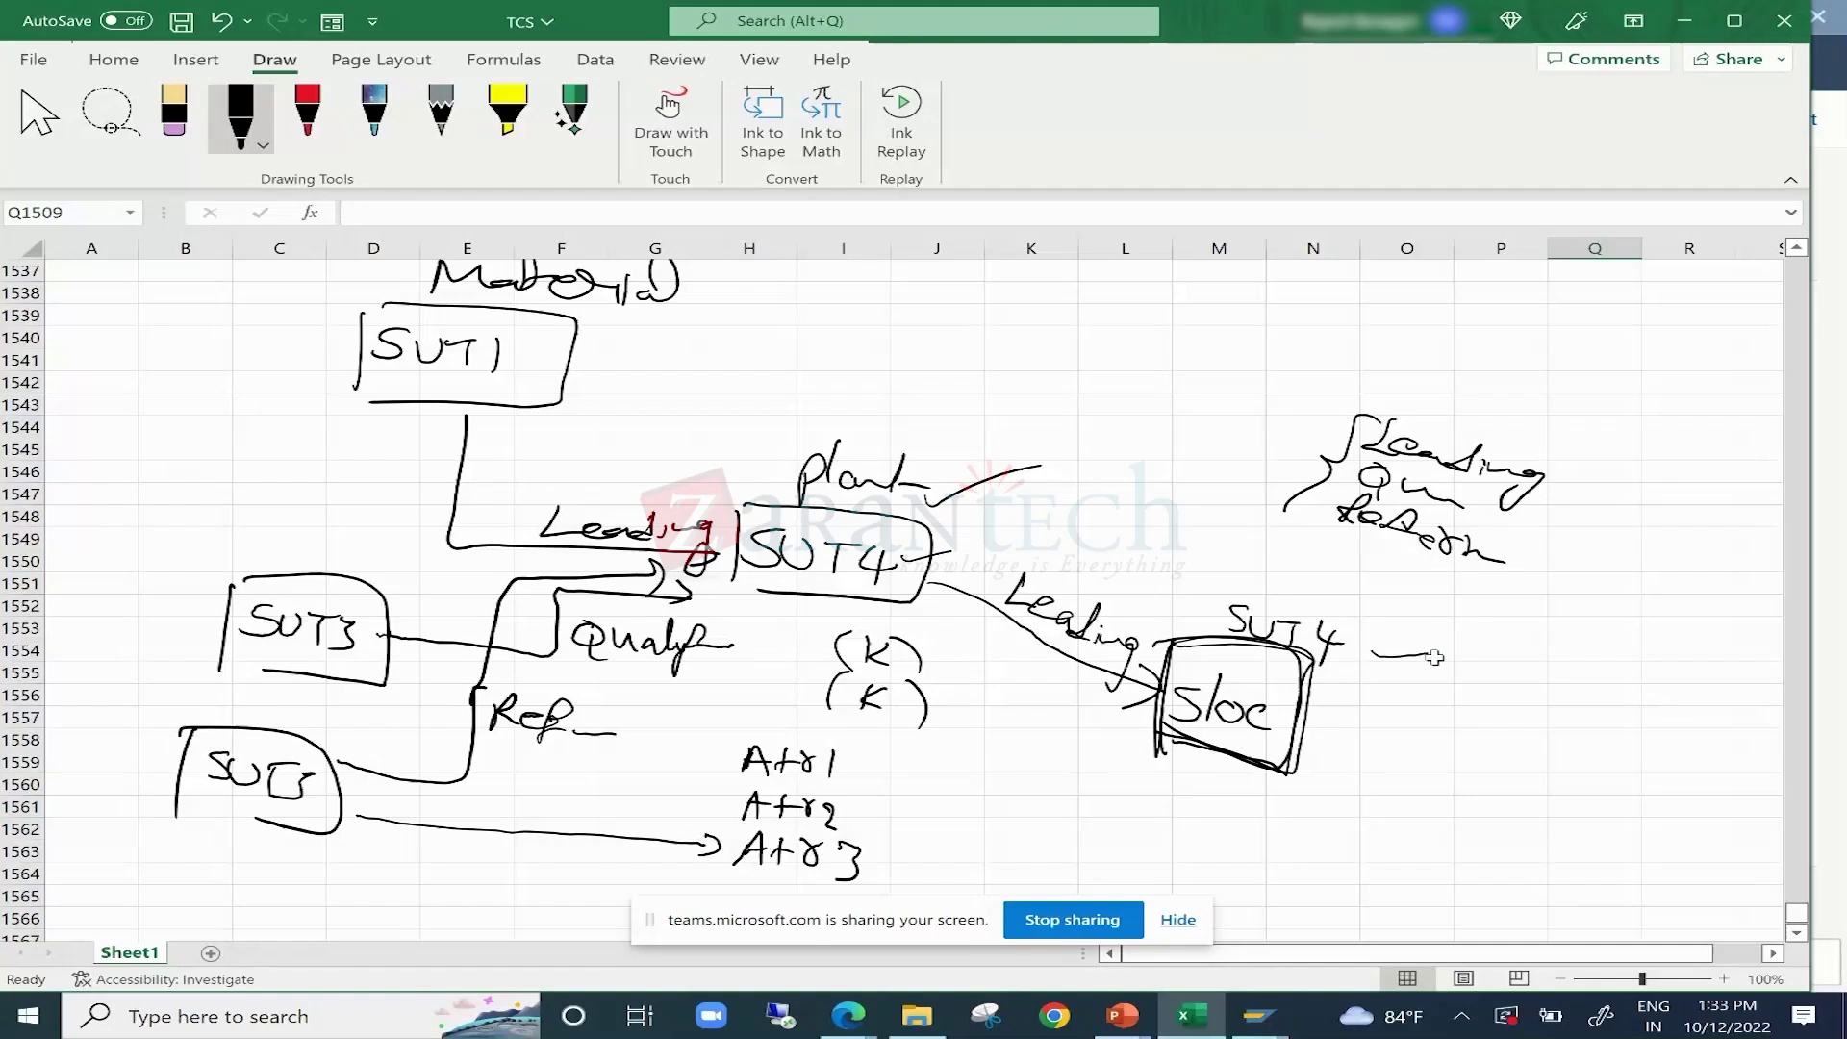
pyautogui.scroll(-2, 1434, 658)
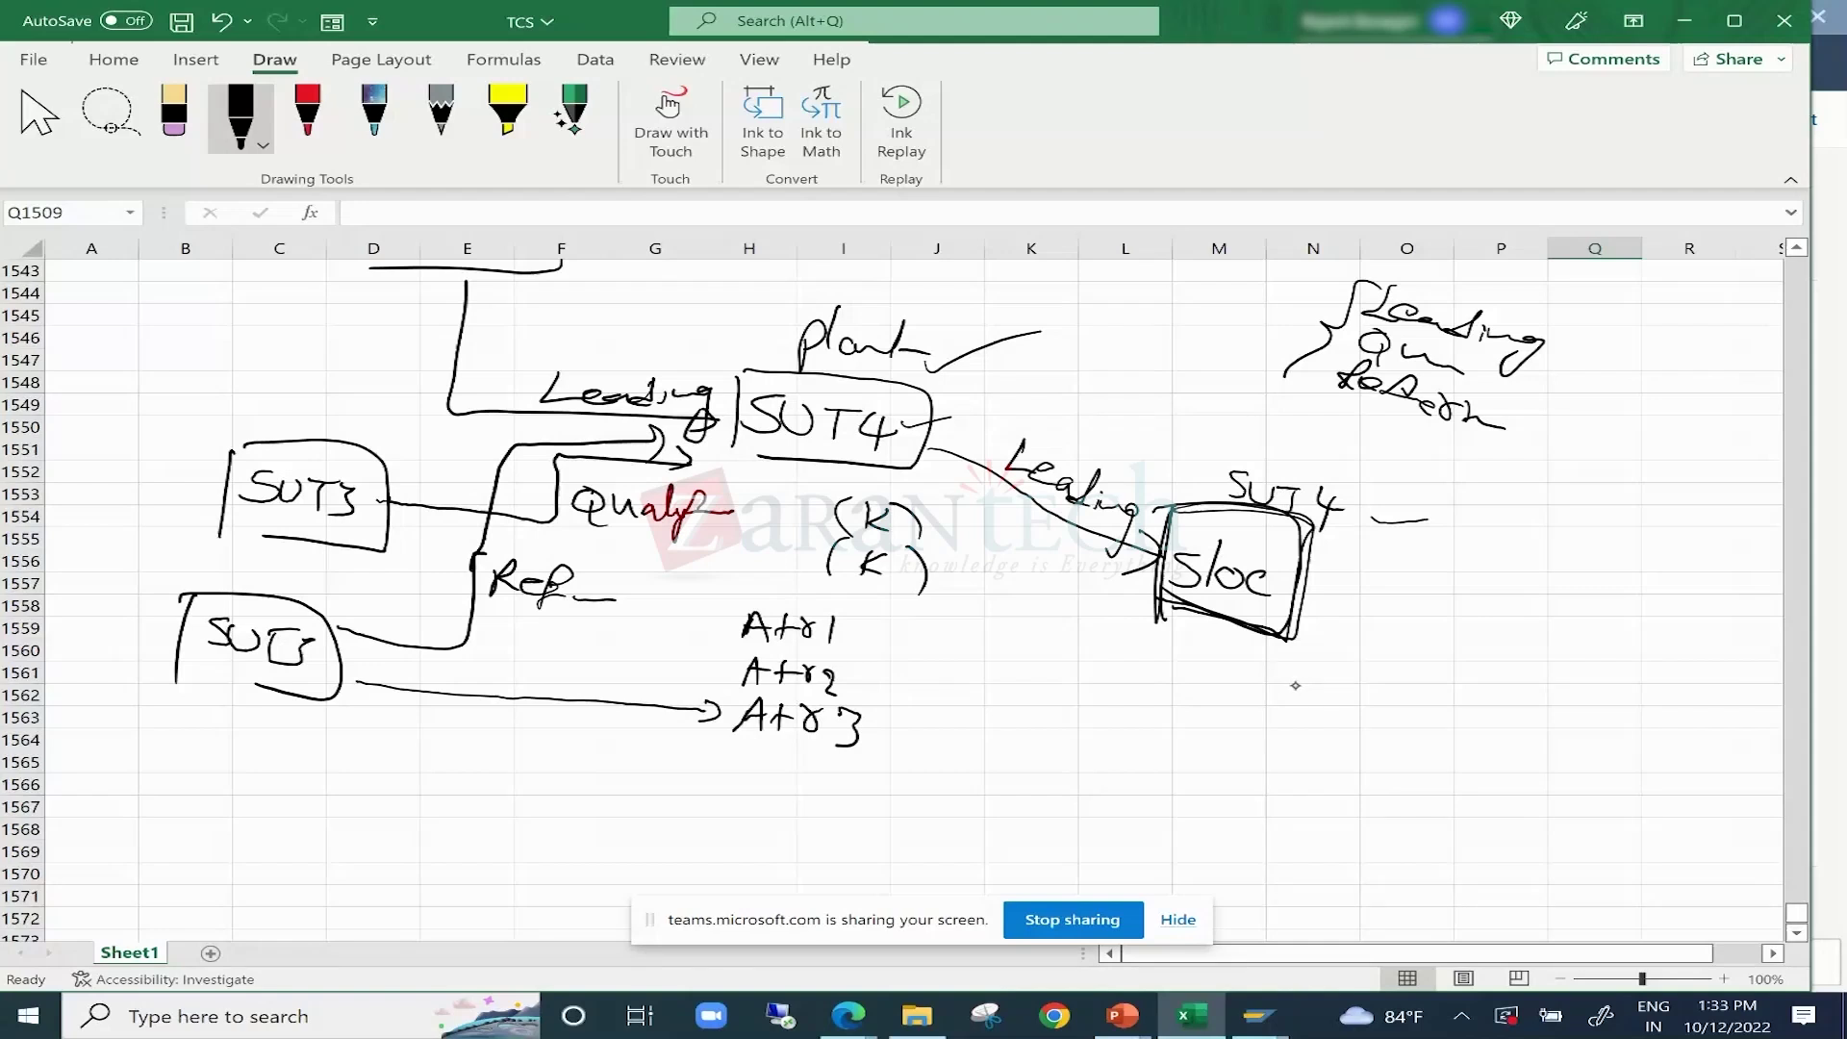
pyautogui.moveTo(1168, 687)
pyautogui.mouseDown()
pyautogui.moveTo(1174, 651)
pyautogui.moveTo(1222, 690)
pyautogui.moveTo(1272, 694)
pyautogui.mouseUp()
pyautogui.moveTo(1294, 671)
pyautogui.mouseDown()
pyautogui.moveTo(1292, 695)
pyautogui.moveTo(1260, 692)
pyautogui.mouseUp()
pyautogui.moveTo(1306, 654); pyautogui.dragTo(1310, 705)
pyautogui.moveTo(1169, 708)
pyautogui.mouseDown()
pyautogui.moveTo(1165, 731)
pyautogui.moveTo(1218, 709)
pyautogui.mouseUp()
pyautogui.moveTo(1250, 714); pyautogui.dragTo(1254, 760)
pyautogui.moveTo(1272, 720)
pyautogui.mouseDown()
pyautogui.moveTo(1269, 745)
pyautogui.moveTo(1295, 747)
pyautogui.mouseUp()
pyautogui.moveTo(1304, 710); pyautogui.dragTo(1307, 773)
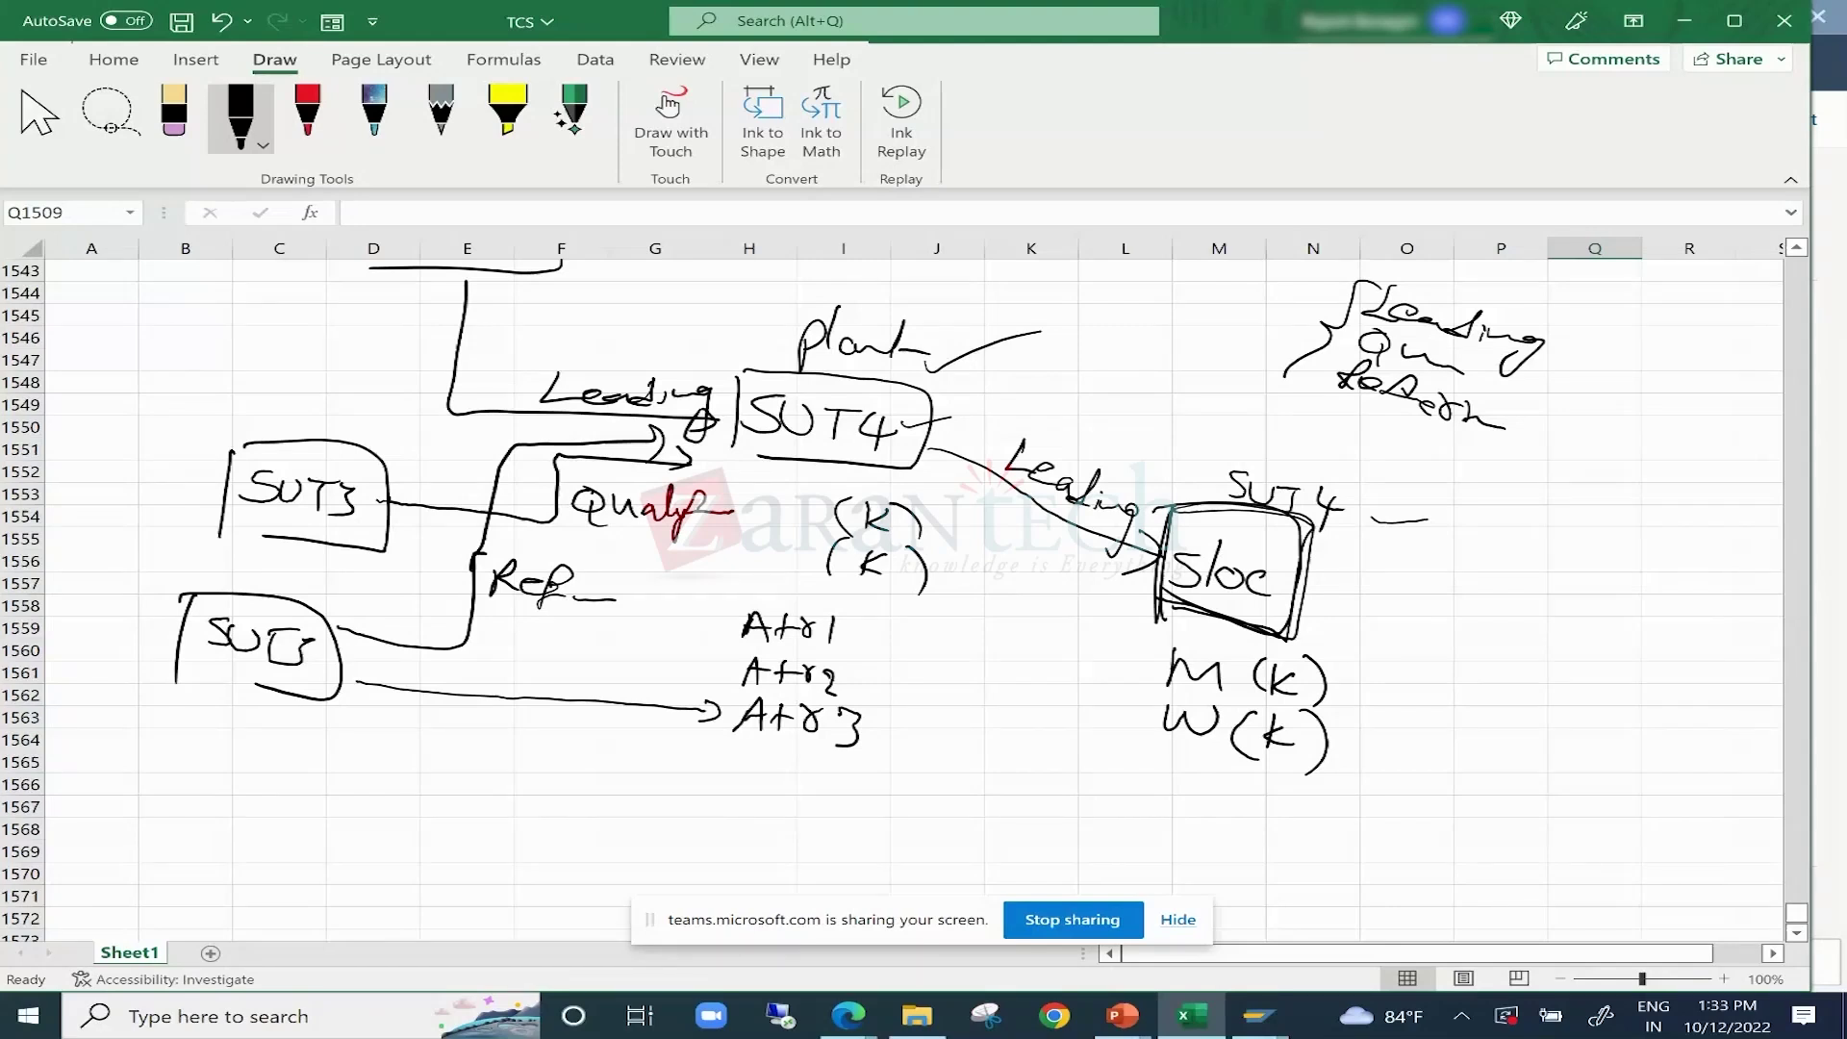
# Add a third key entry "lgort (K)" below "W (K)".
pyautogui.scroll(-1, 1186, 717)
pyautogui.moveTo(1173, 701); pyautogui.dragTo(1168, 750)
pyautogui.moveTo(1198, 719)
pyautogui.mouseDown()
pyautogui.moveTo(1180, 762)
pyautogui.moveTo(1258, 742)
pyautogui.mouseUp()
pyautogui.moveTo(1245, 738); pyautogui.dragTo(1295, 752)
pyautogui.moveTo(1310, 729); pyautogui.dragTo(1335, 765)
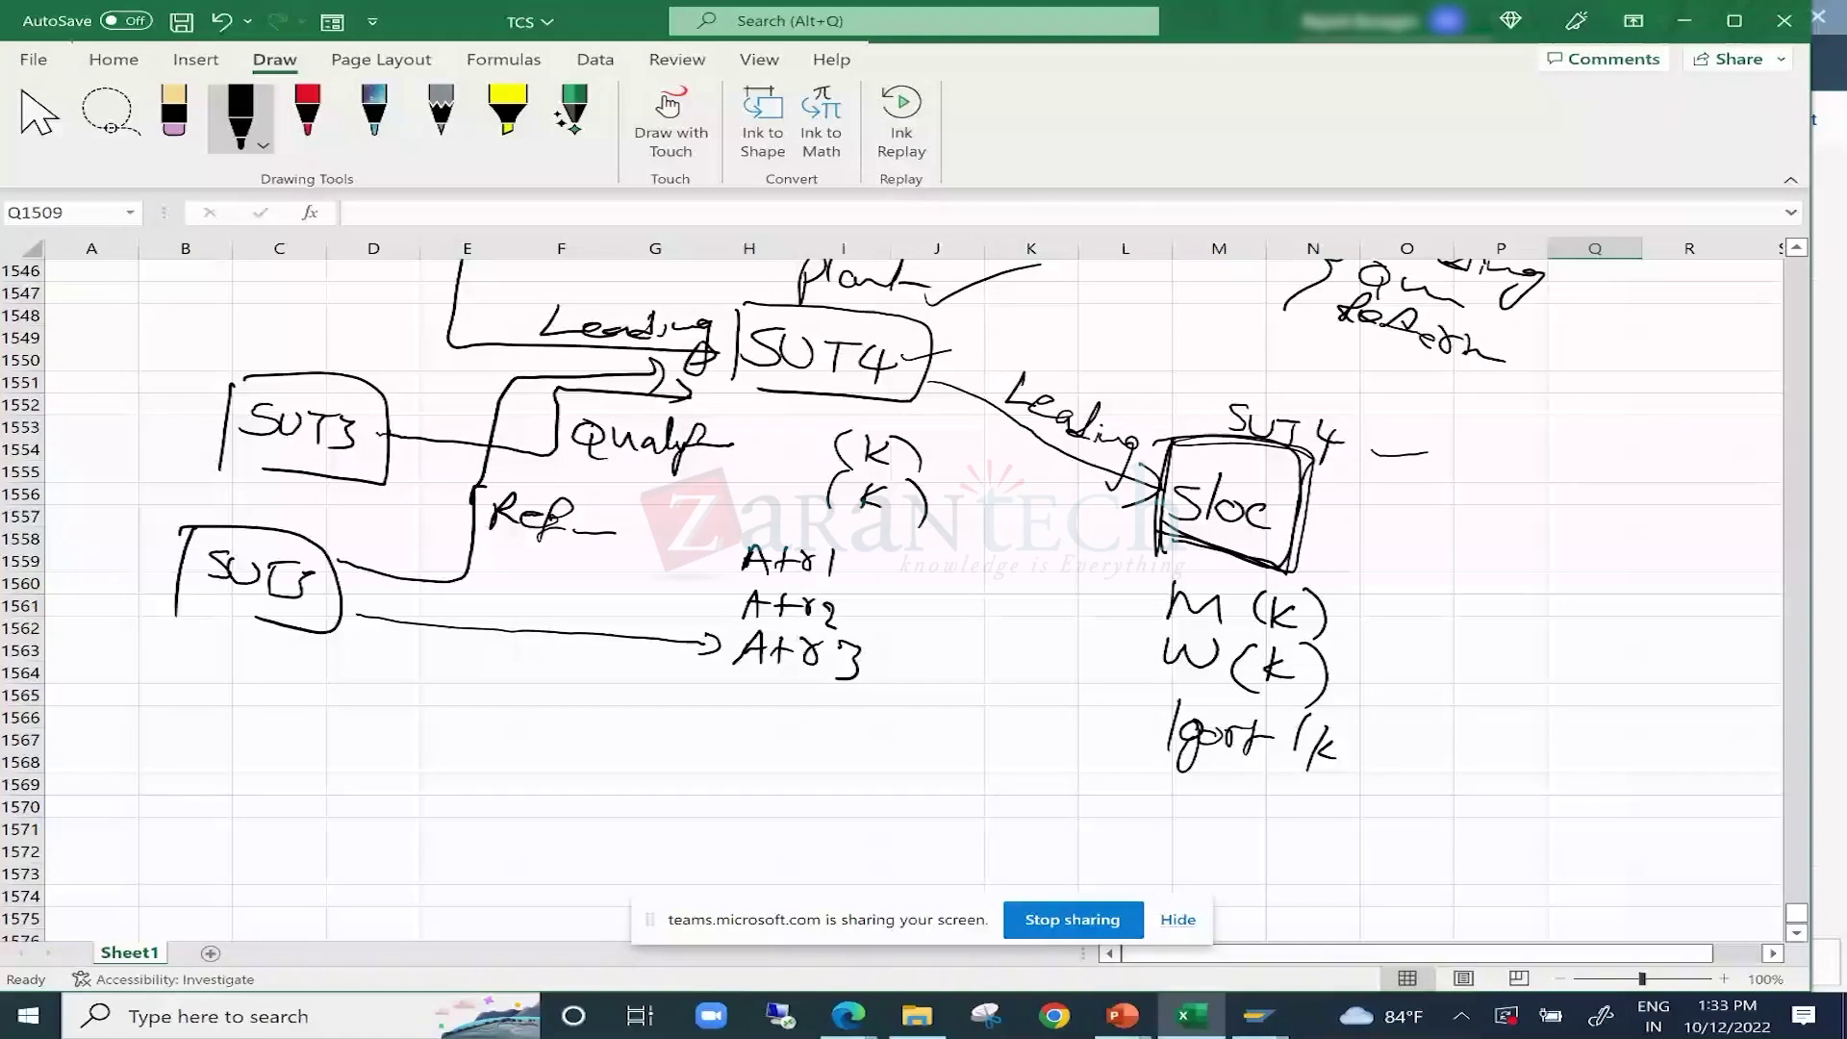
pyautogui.moveTo(1363, 721); pyautogui.dragTo(1359, 799)
# Draw a new box labelled "SUT3" below the attribute list.
pyautogui.moveTo(652, 719); pyautogui.dragTo(642, 823)
pyautogui.moveTo(653, 714); pyautogui.dragTo(829, 727)
pyautogui.moveTo(707, 751); pyautogui.dragTo(685, 791)
pyautogui.moveTo(717, 752); pyautogui.dragTo(748, 791)
pyautogui.moveTo(753, 749); pyautogui.dragTo(775, 760)
pyautogui.moveTo(780, 760); pyautogui.dragTo(799, 800)
pyautogui.moveTo(833, 723); pyautogui.dragTo(707, 808)
# Connect the new SUT3 box to the Sloc box with an arrow labelled "Q".
pyautogui.moveTo(841, 760); pyautogui.dragTo(1116, 518)
pyautogui.moveTo(1093, 499); pyautogui.dragTo(1096, 536)
pyautogui.moveTo(1006, 606); pyautogui.dragTo(1001, 637)
pyautogui.moveTo(997, 631); pyautogui.dragTo(1013, 660)
# Put a check mark beside "lgort (K)" and underline the "Ref" label.
pyautogui.moveTo(1405, 762); pyautogui.dragTo(1485, 749)
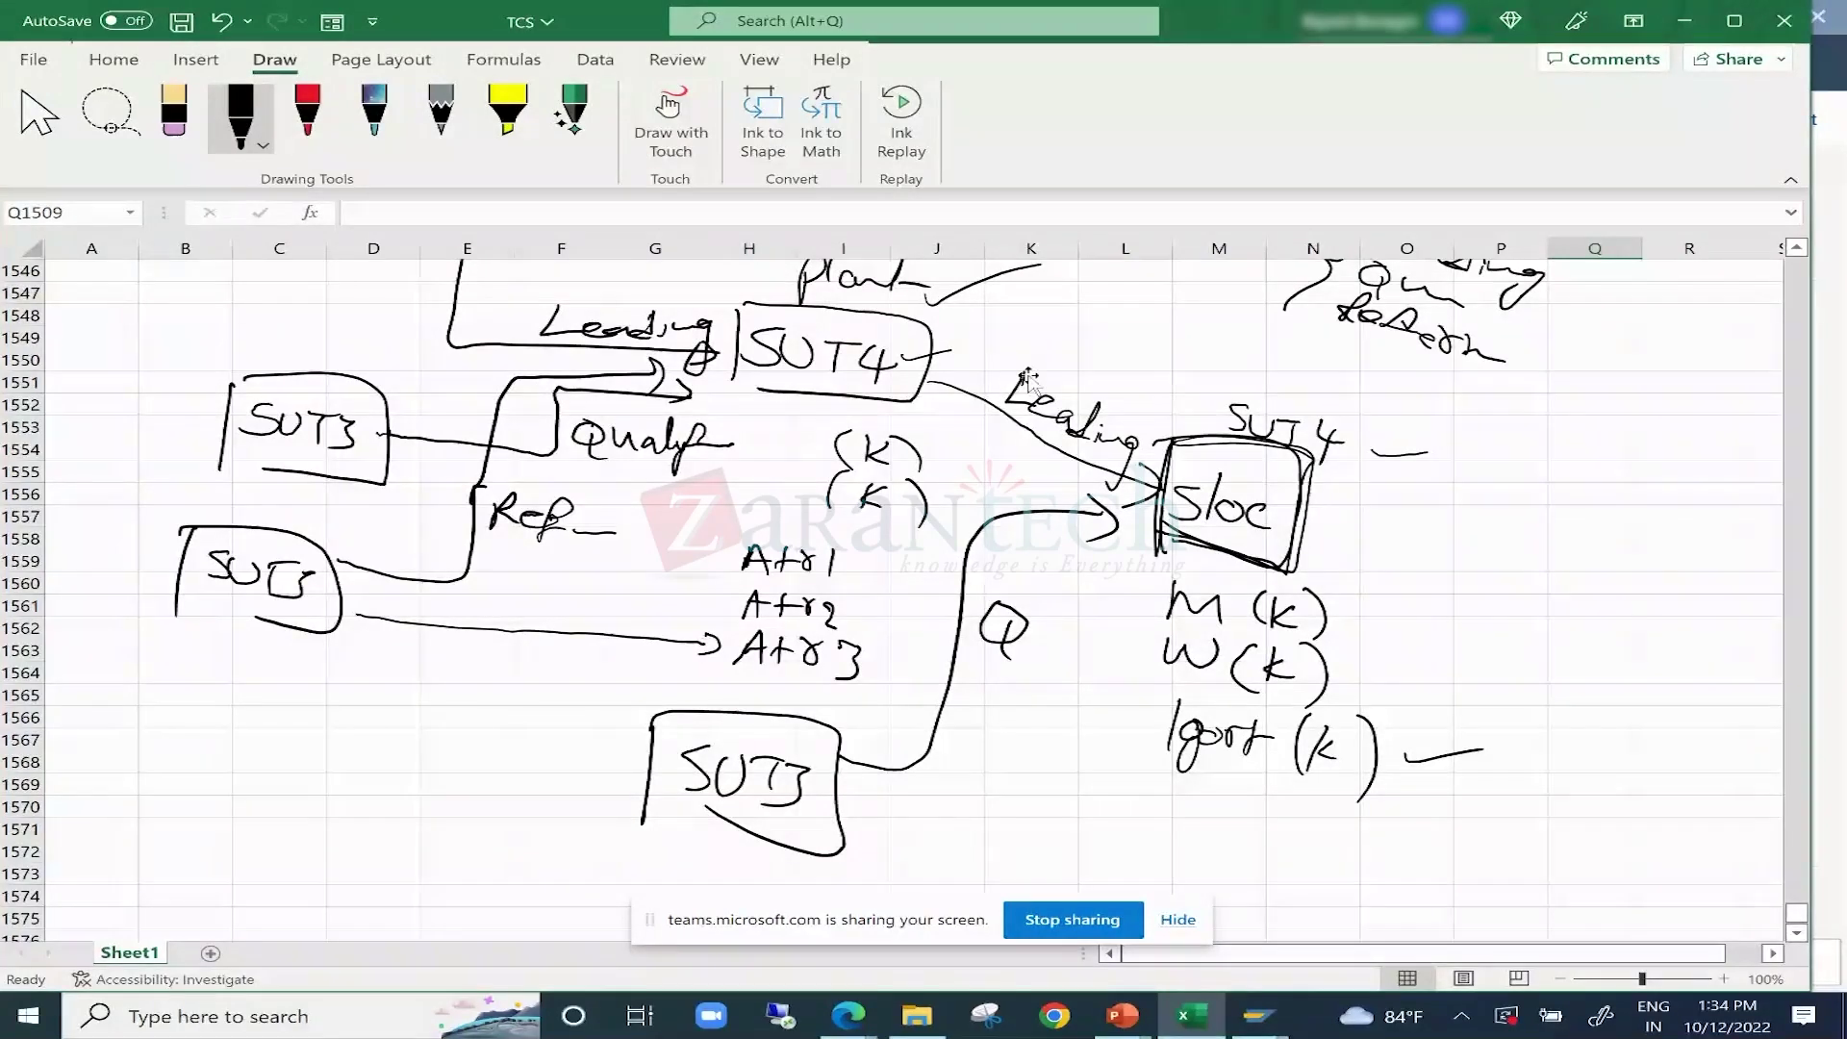
pyautogui.moveTo(481, 547); pyautogui.dragTo(621, 571)
pyautogui.scroll(1, 828, 373)
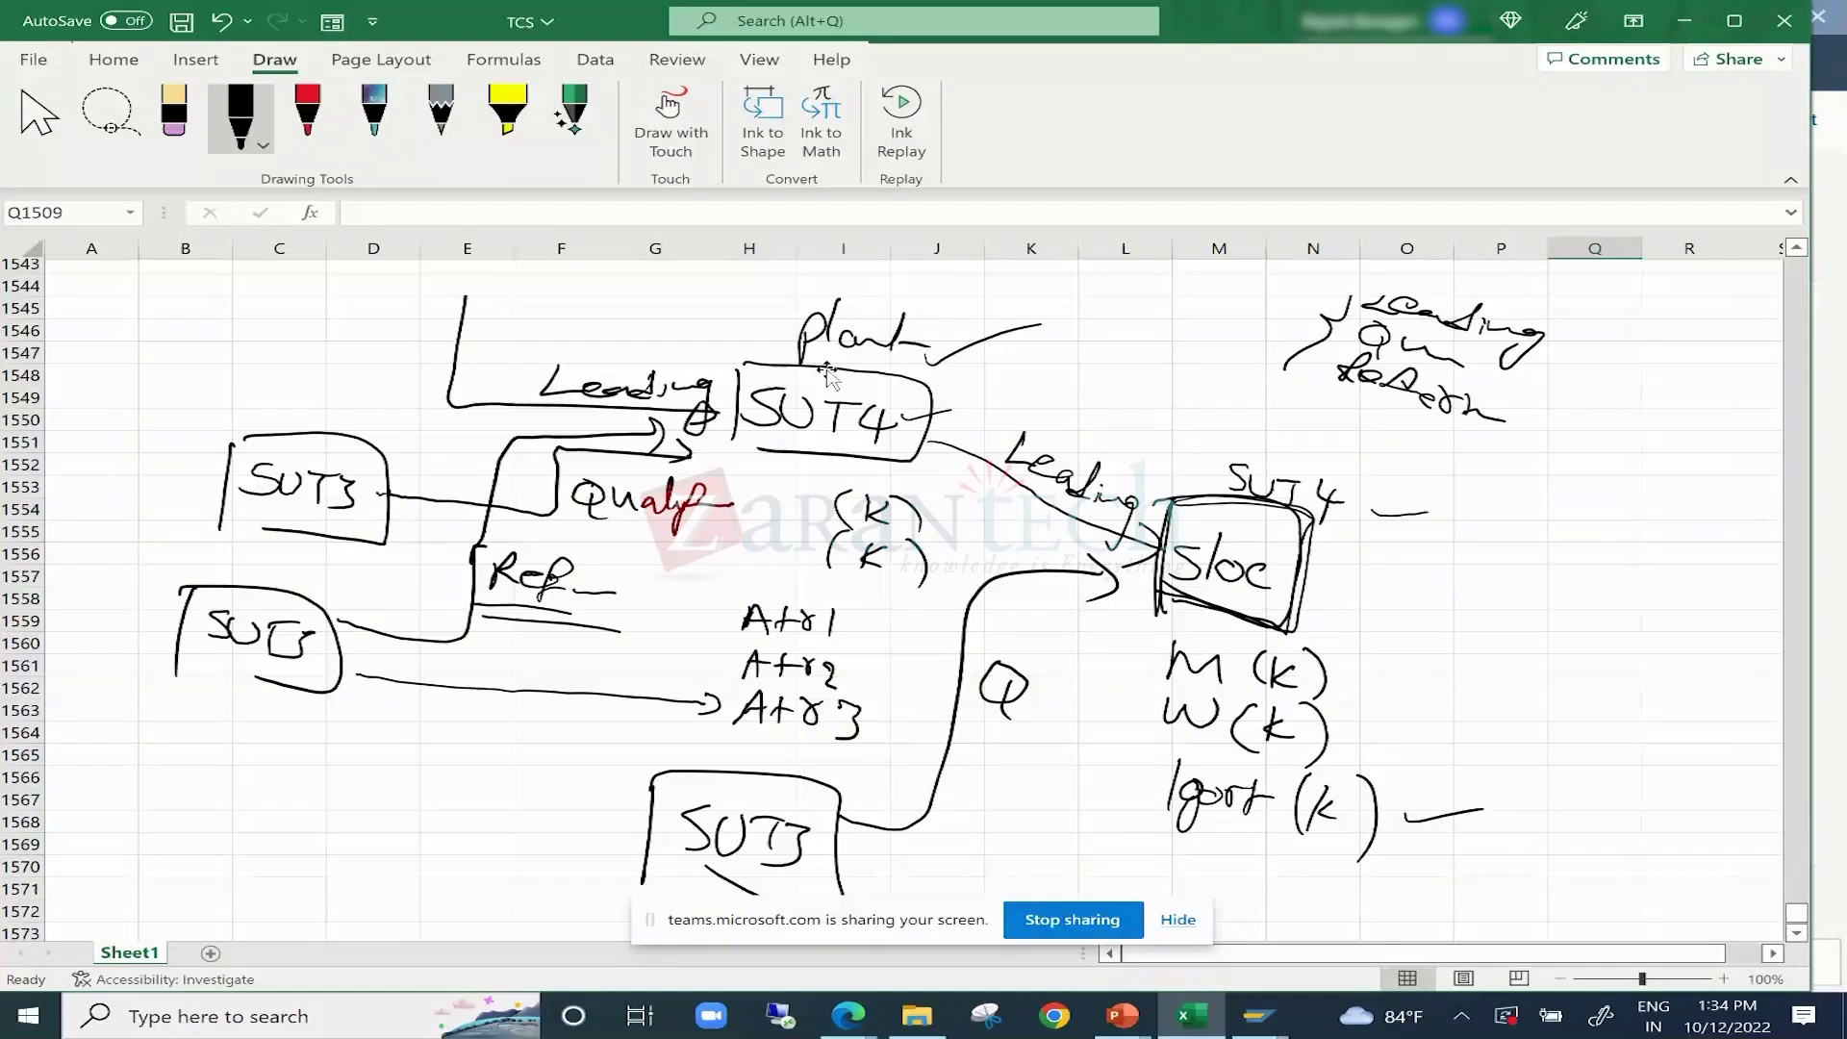
# Underline SUT1 and draw a curved arrow labelled "Reference" to it from the SUT3 box that carries the "Ref" arrow.
pyautogui.scroll(3, 828, 373)
pyautogui.moveTo(342, 469); pyautogui.dragTo(514, 461)
pyautogui.moveTo(187, 449); pyautogui.dragTo(180, 799)
pyautogui.moveTo(81, 445); pyautogui.dragTo(322, 416)
pyautogui.moveTo(306, 404); pyautogui.dragTo(317, 441)
pyautogui.moveTo(149, 510); pyautogui.dragTo(136, 551)
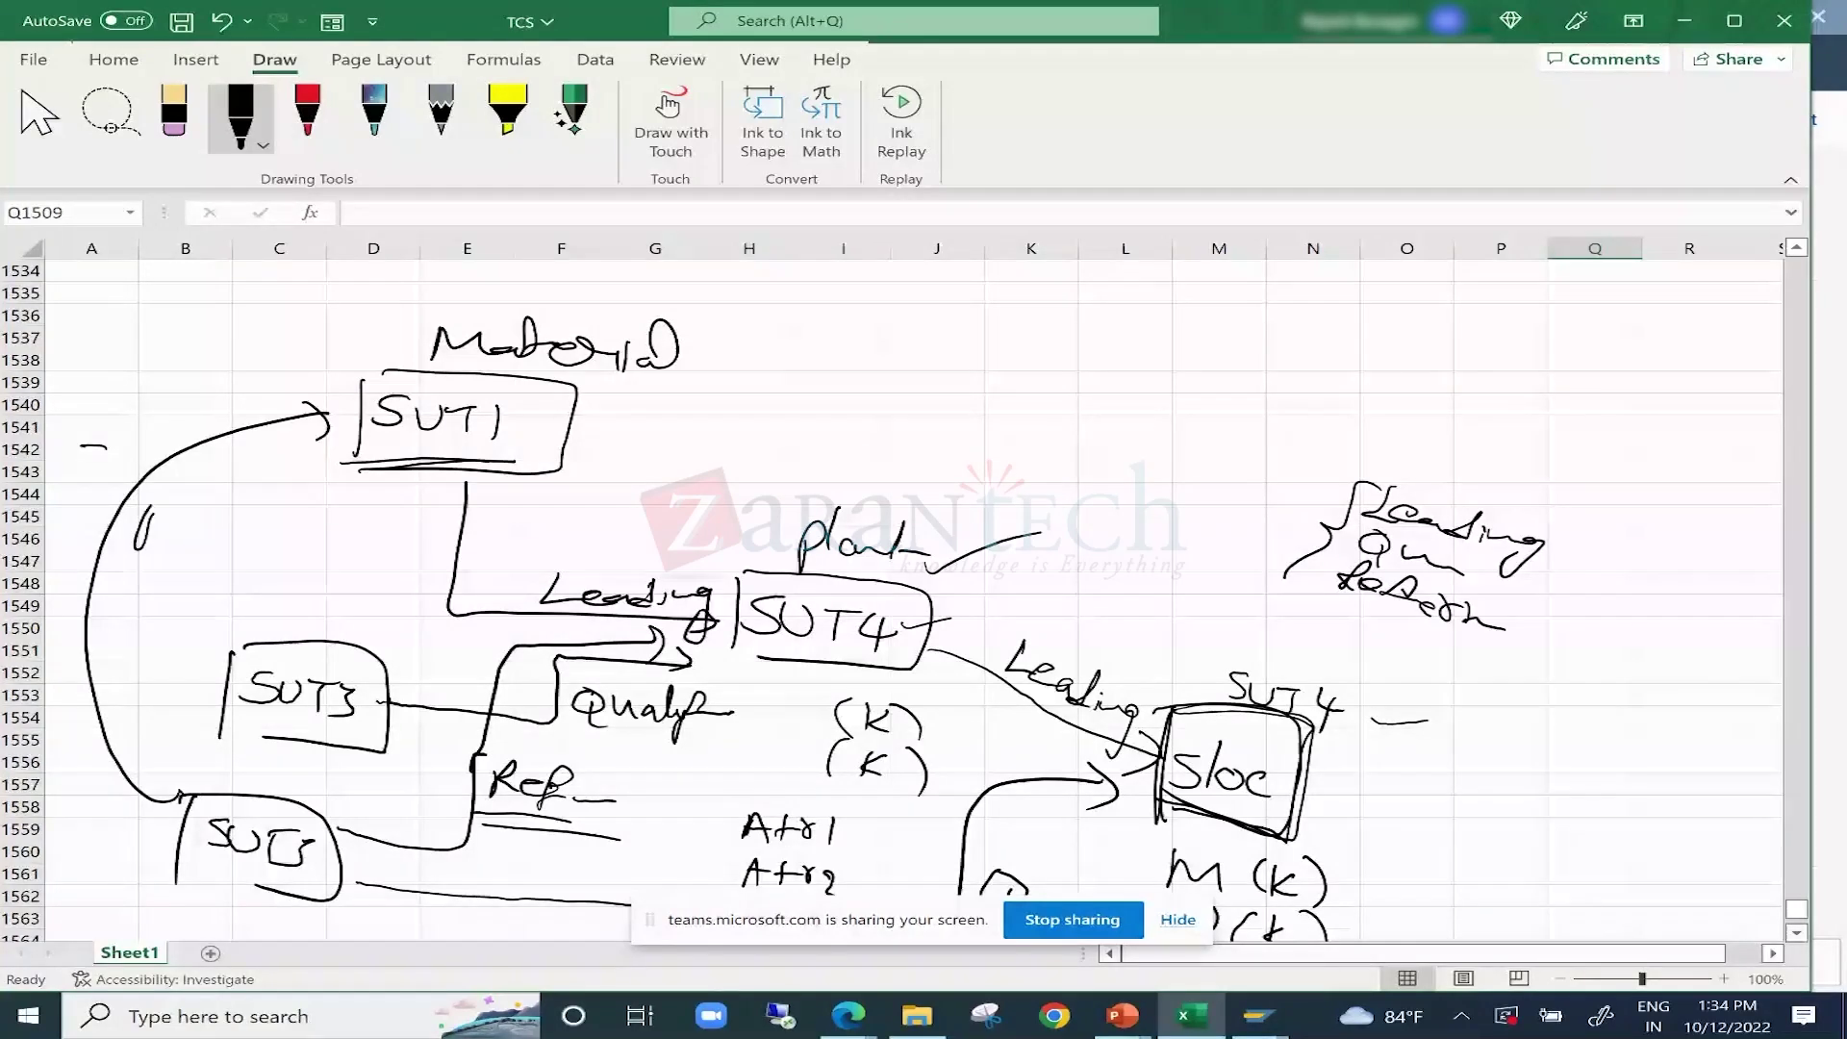
pyautogui.moveTo(145, 515); pyautogui.dragTo(134, 550)
pyautogui.moveTo(142, 519); pyautogui.dragTo(216, 535)
pyautogui.moveTo(179, 510)
pyautogui.mouseDown()
pyautogui.moveTo(173, 560)
pyautogui.moveTo(333, 567)
pyautogui.mouseUp()
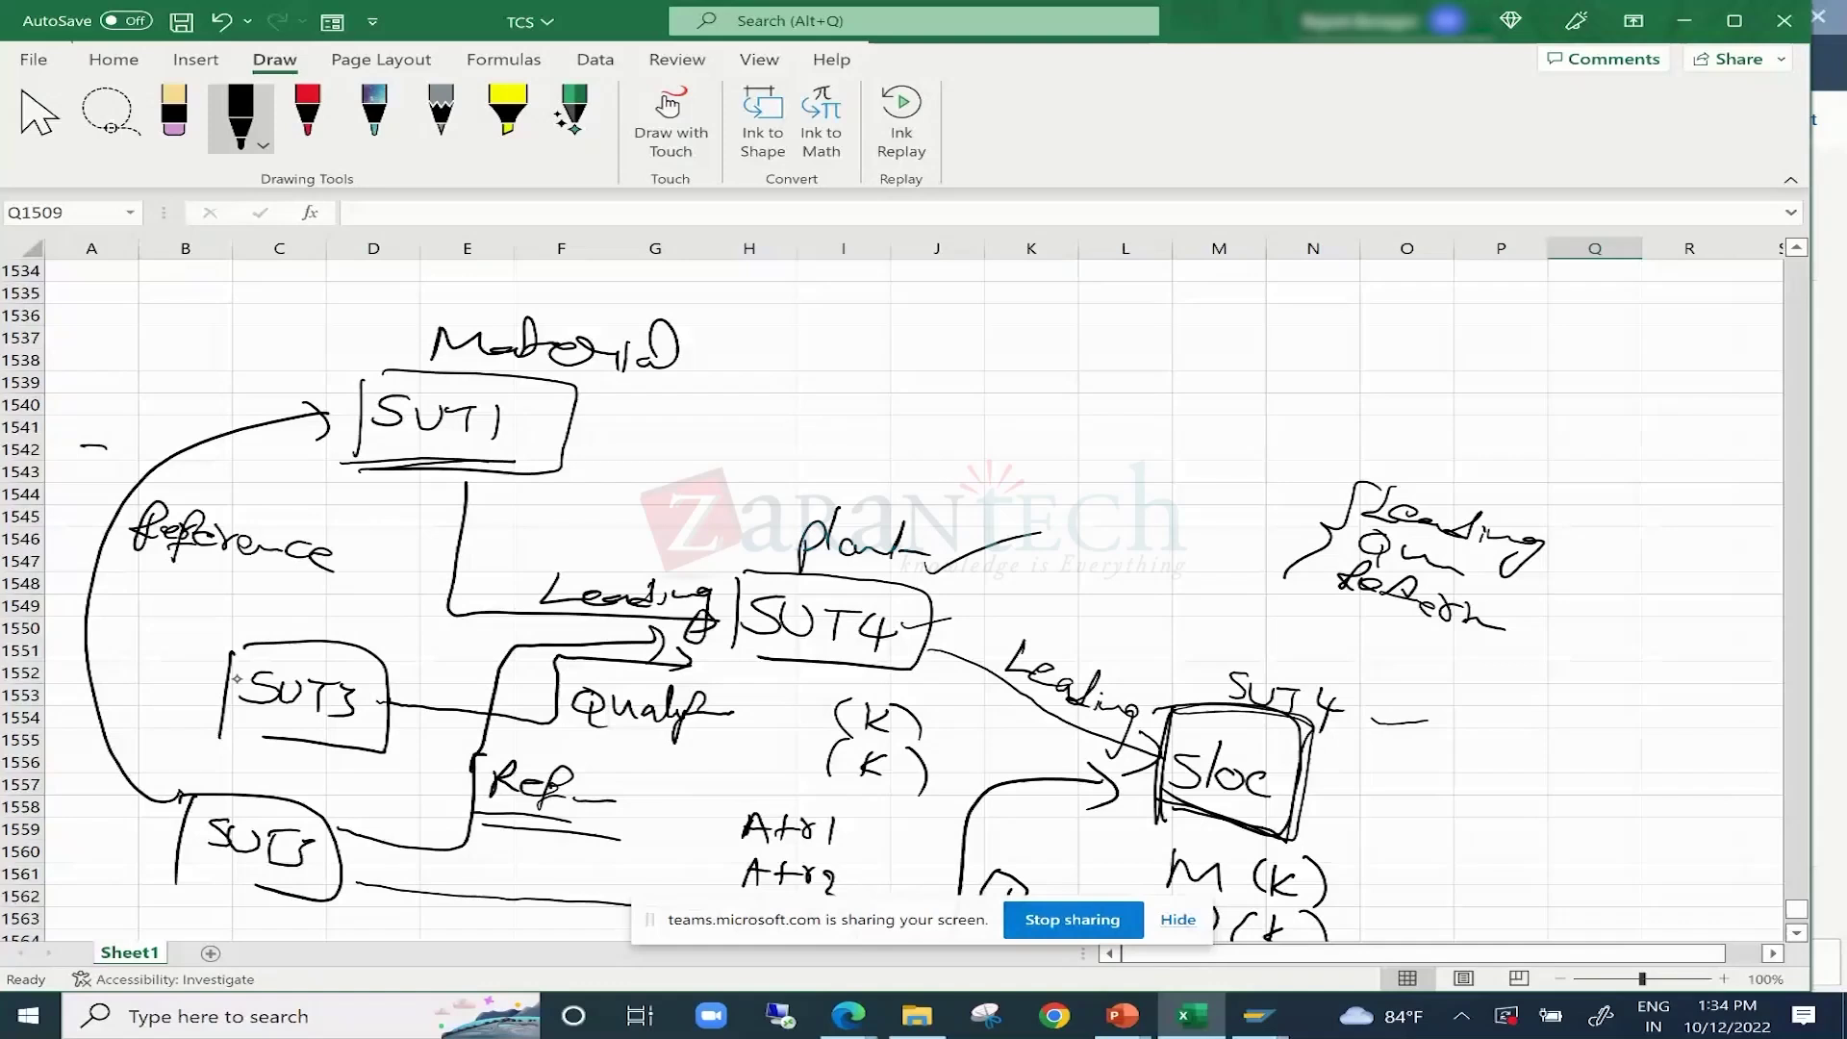
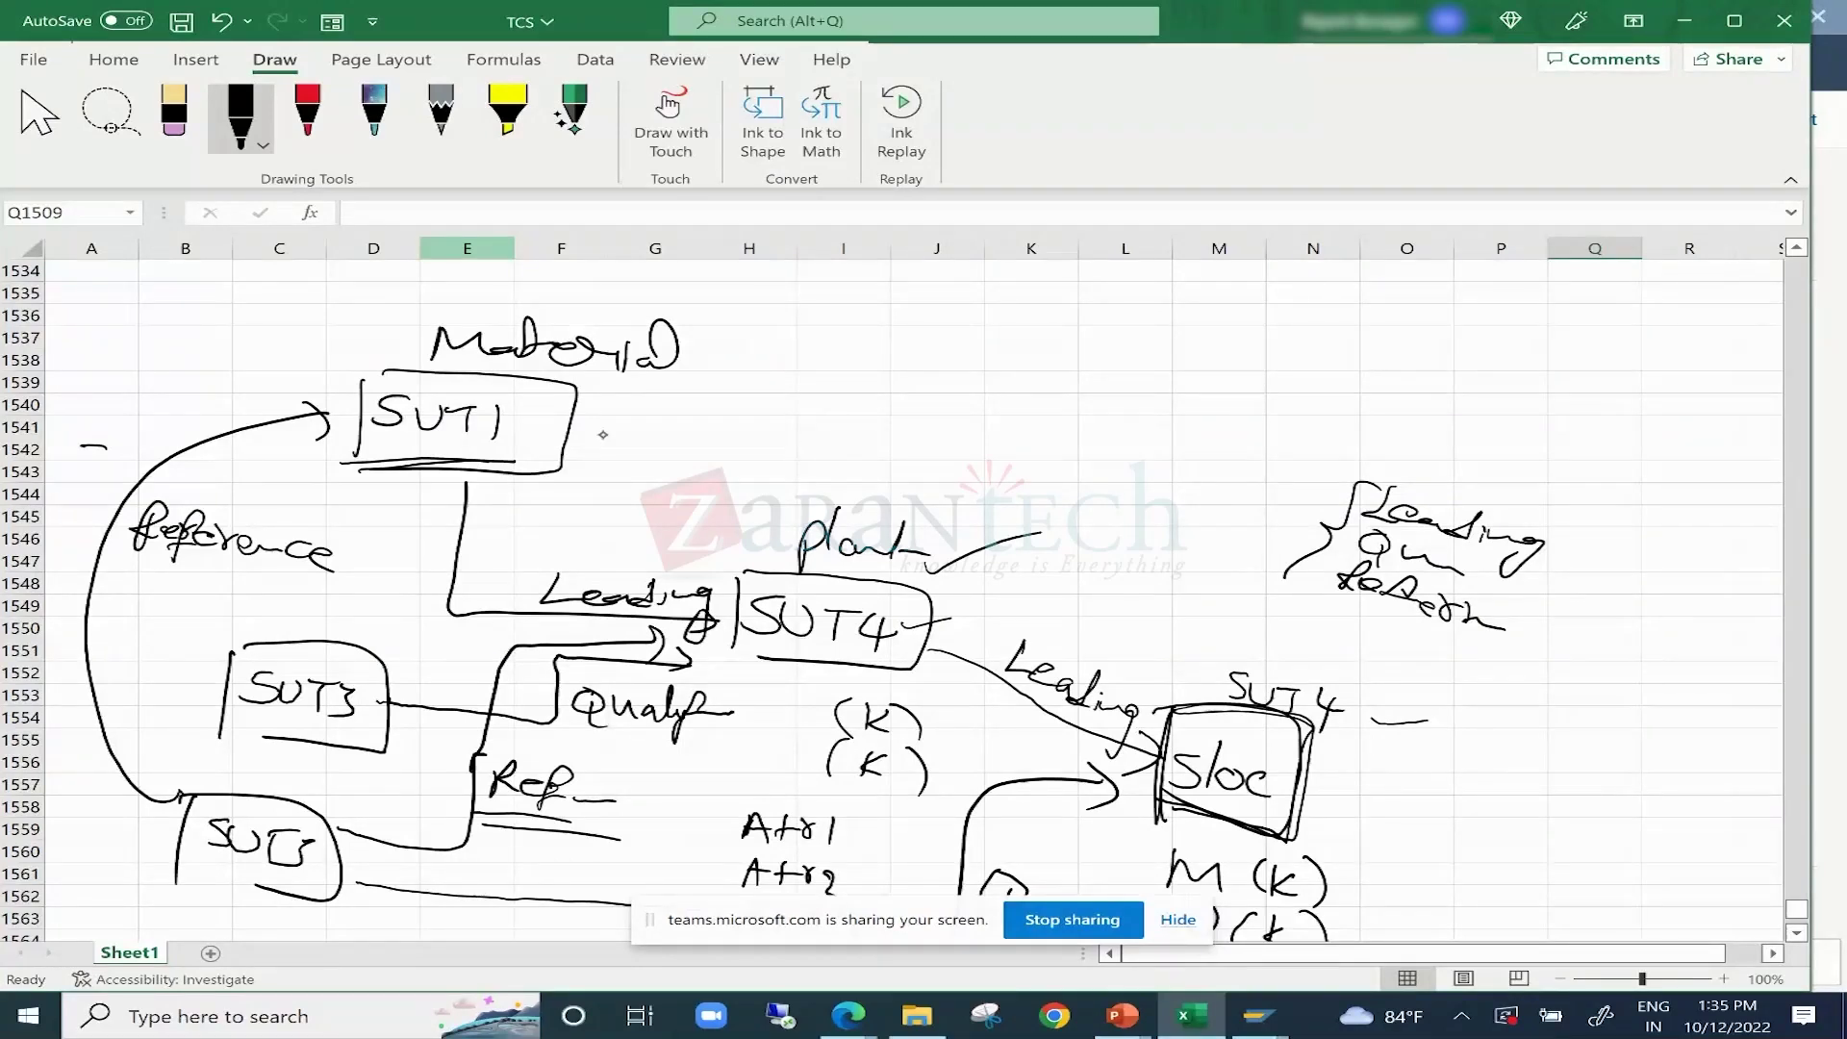
# Put a check mark beside SUT1 and emphasize the SUT1 and SUT4 boxes and both (K) marks under SUT4.
pyautogui.moveTo(588, 426); pyautogui.dragTo(718, 389)
pyautogui.moveTo(733, 577); pyautogui.dragTo(730, 664)
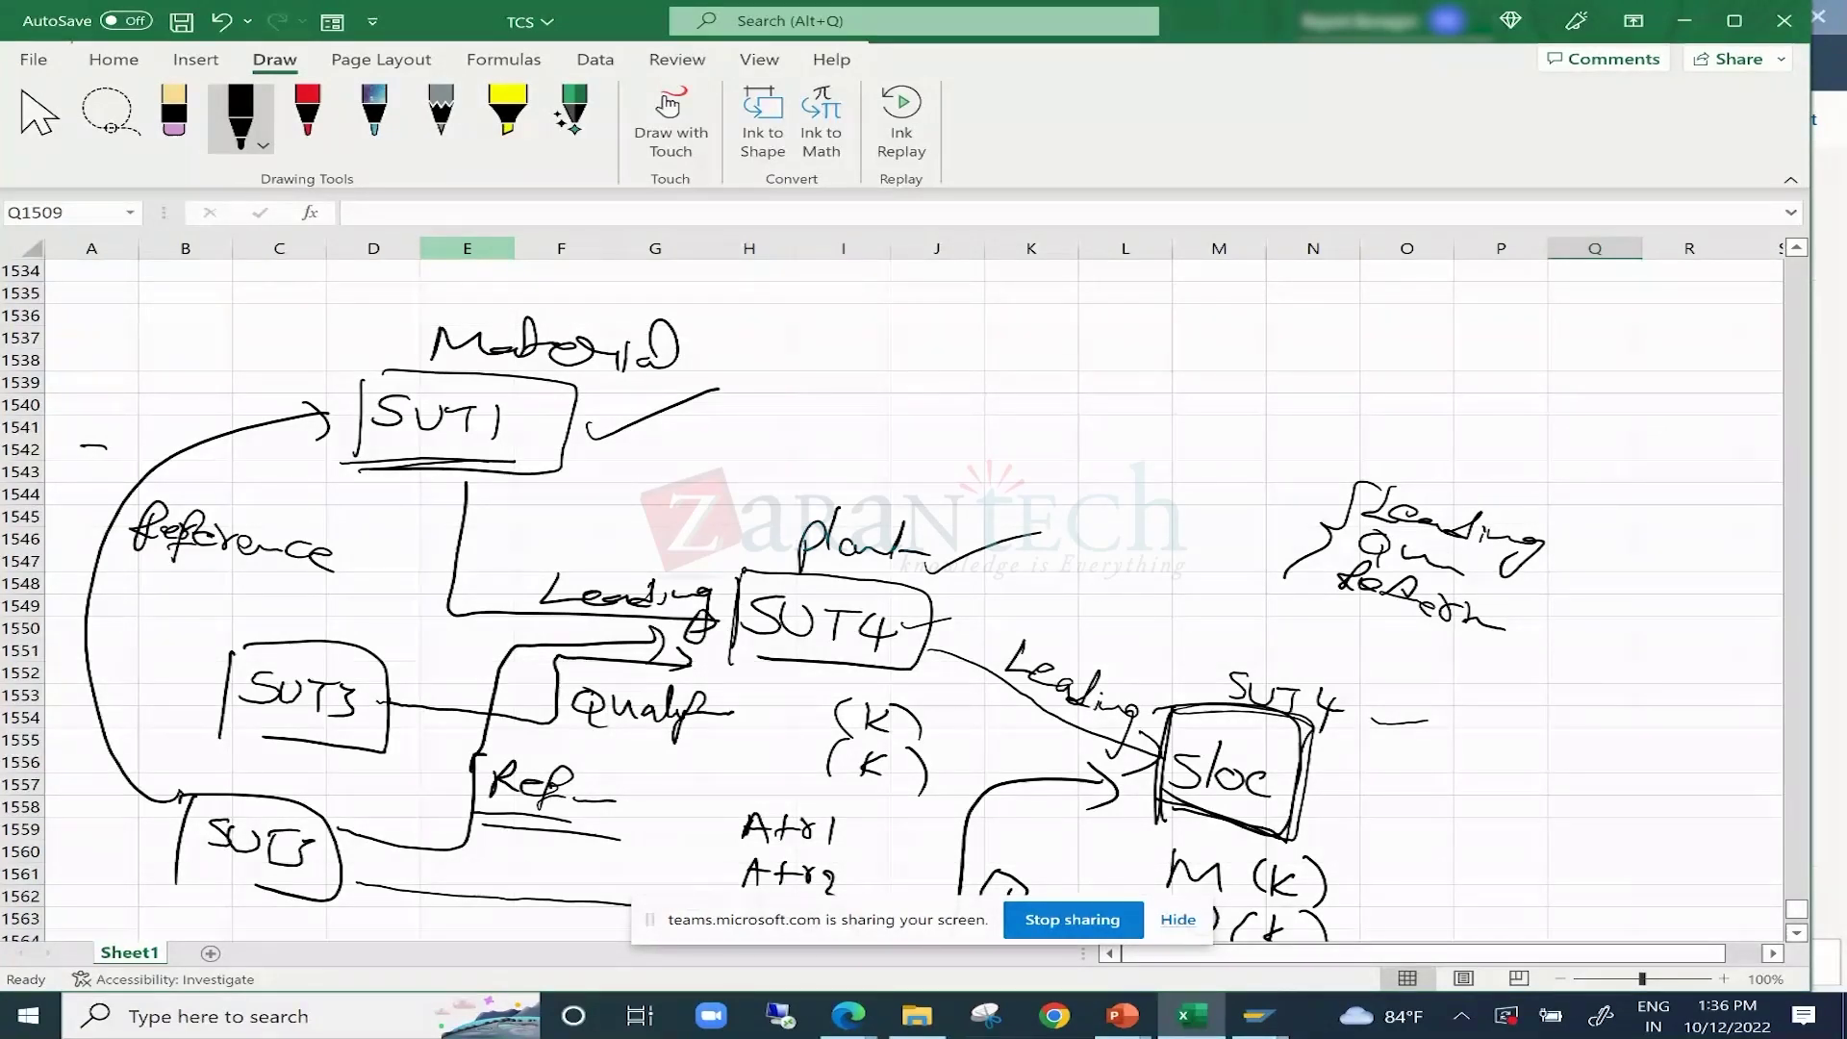
pyautogui.moveTo(737, 575); pyautogui.dragTo(760, 649)
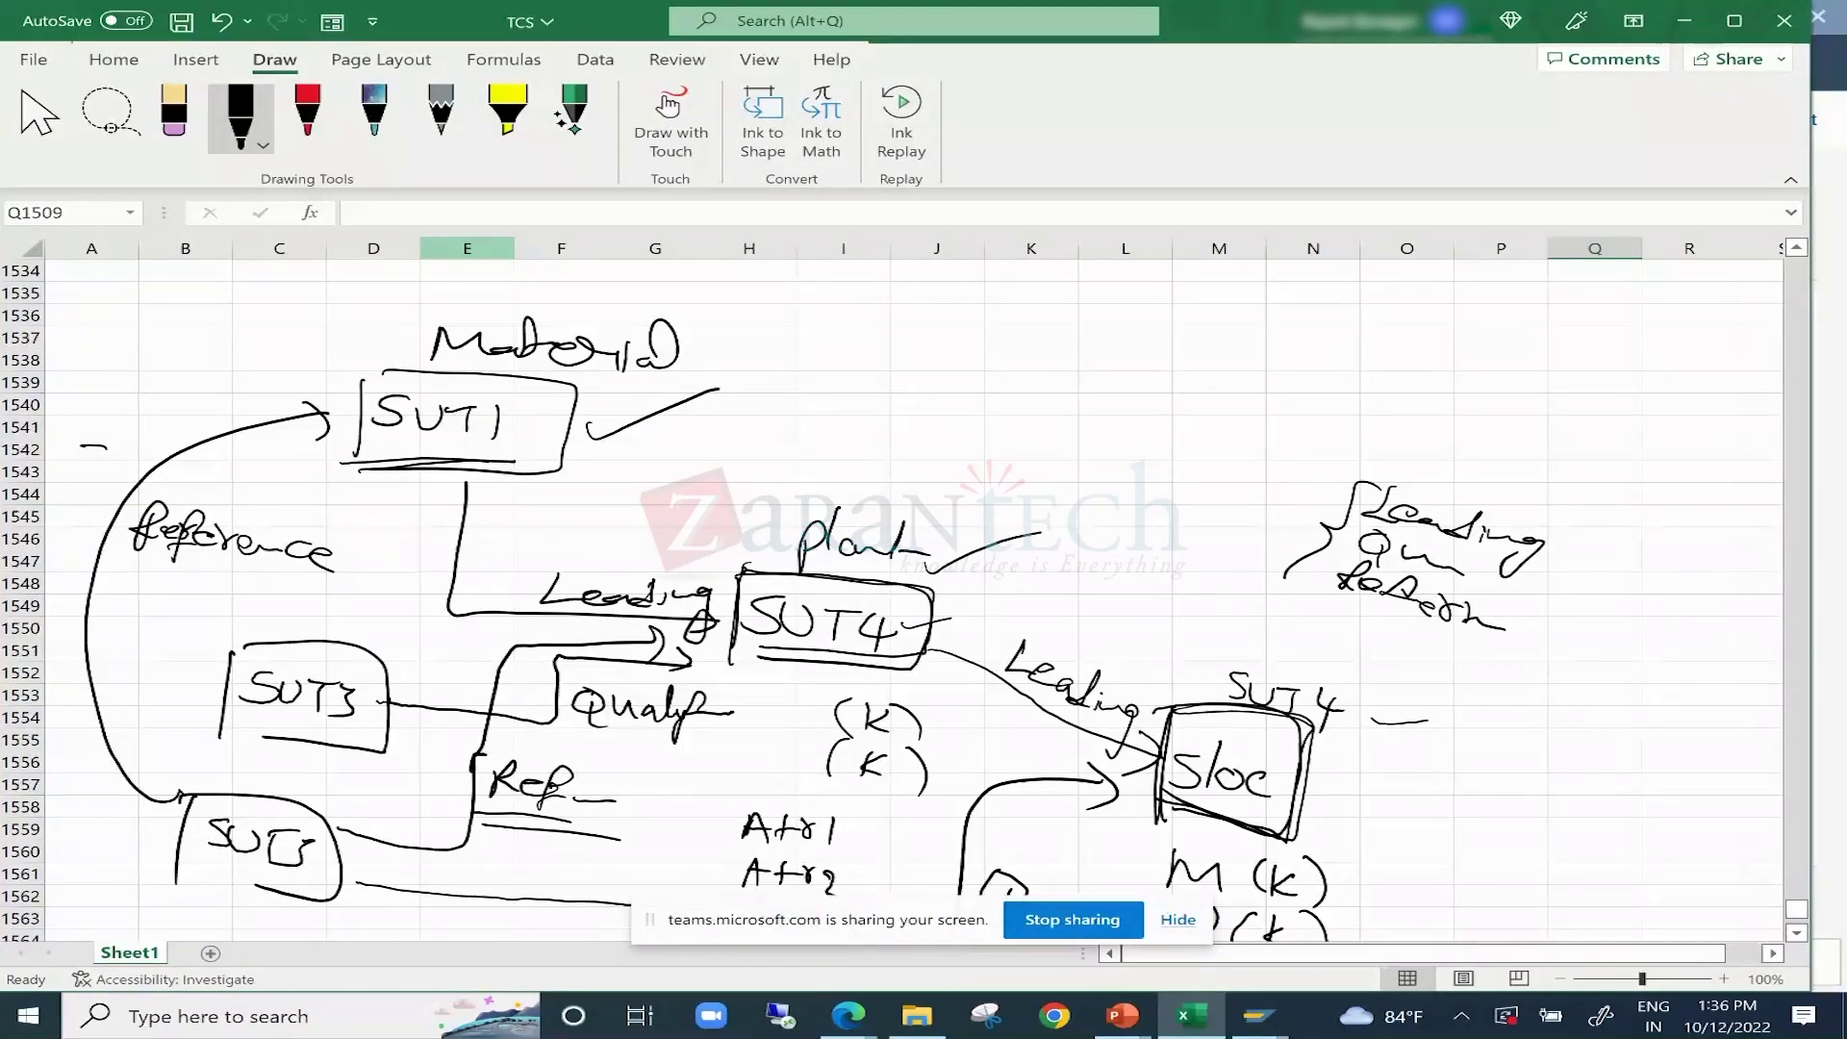
pyautogui.moveTo(357, 466); pyautogui.dragTo(563, 465)
pyautogui.moveTo(567, 388); pyautogui.dragTo(537, 493)
pyautogui.moveTo(861, 707); pyautogui.dragTo(871, 729)
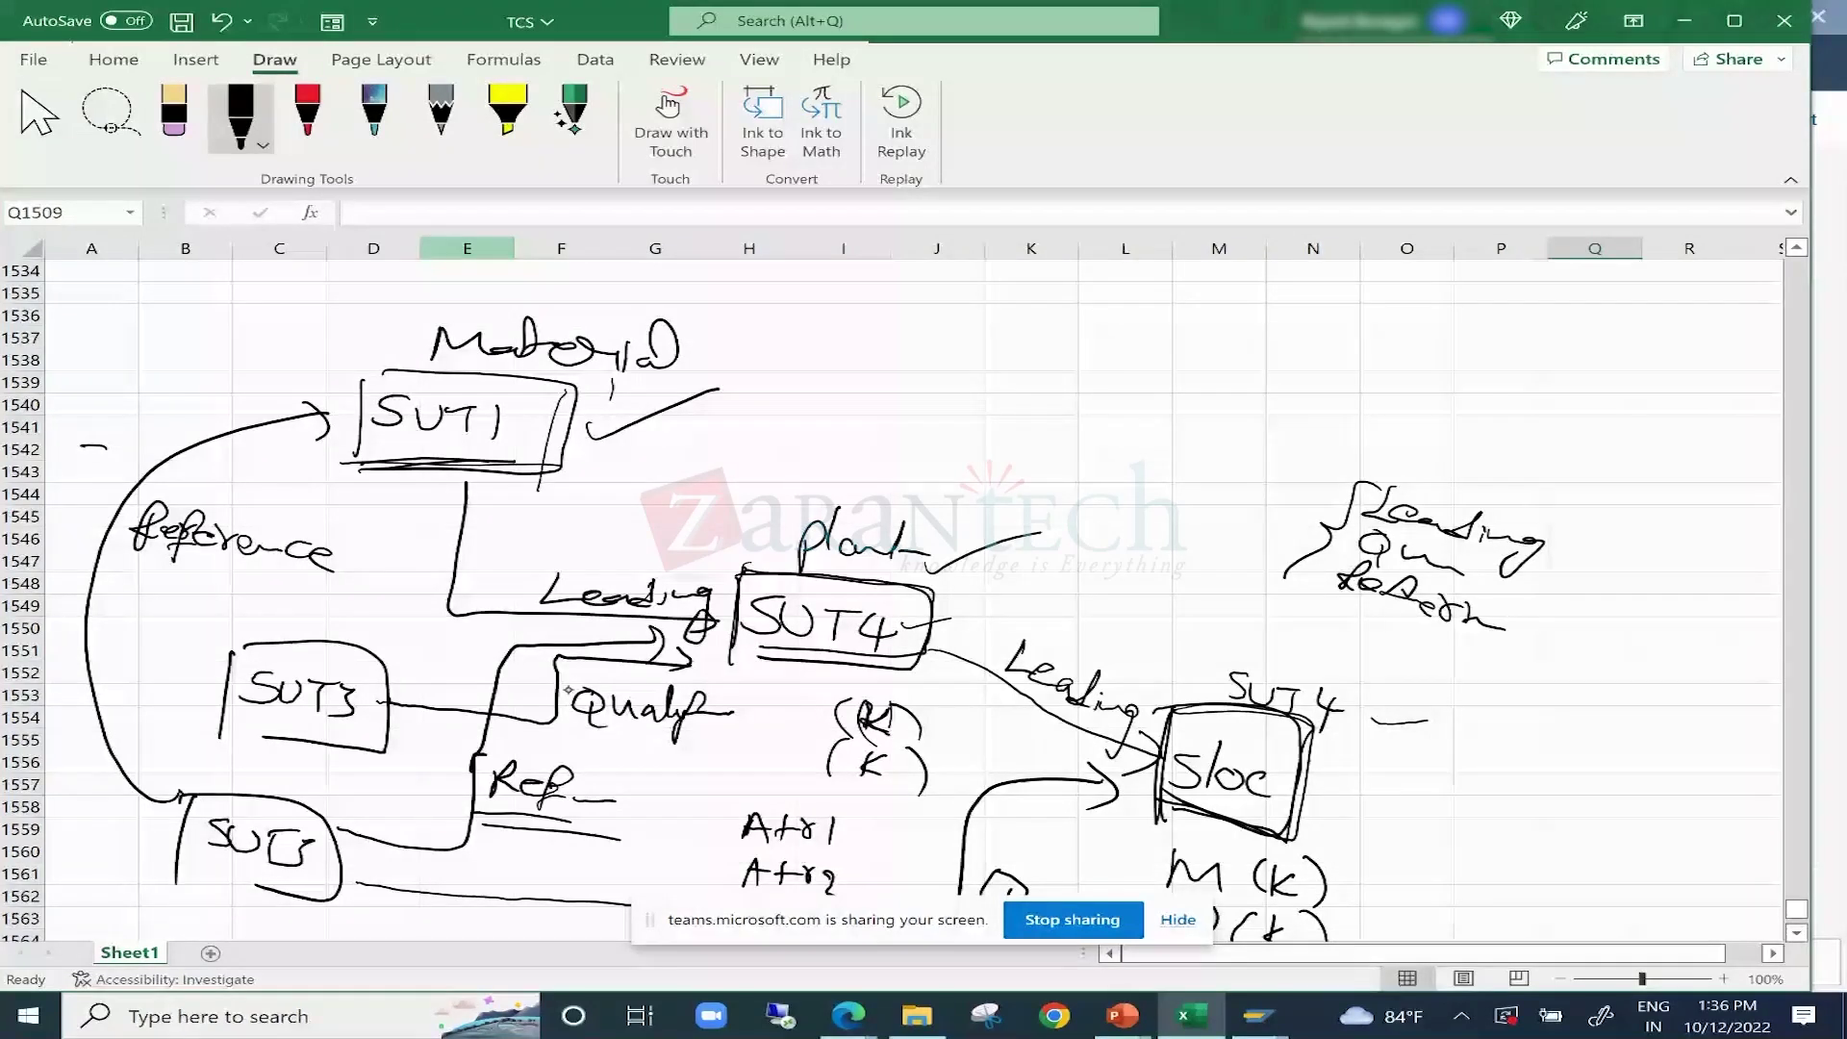
pyautogui.moveTo(858, 750)
pyautogui.mouseDown()
pyautogui.moveTo(890, 789)
pyautogui.moveTo(873, 793)
pyautogui.mouseUp()
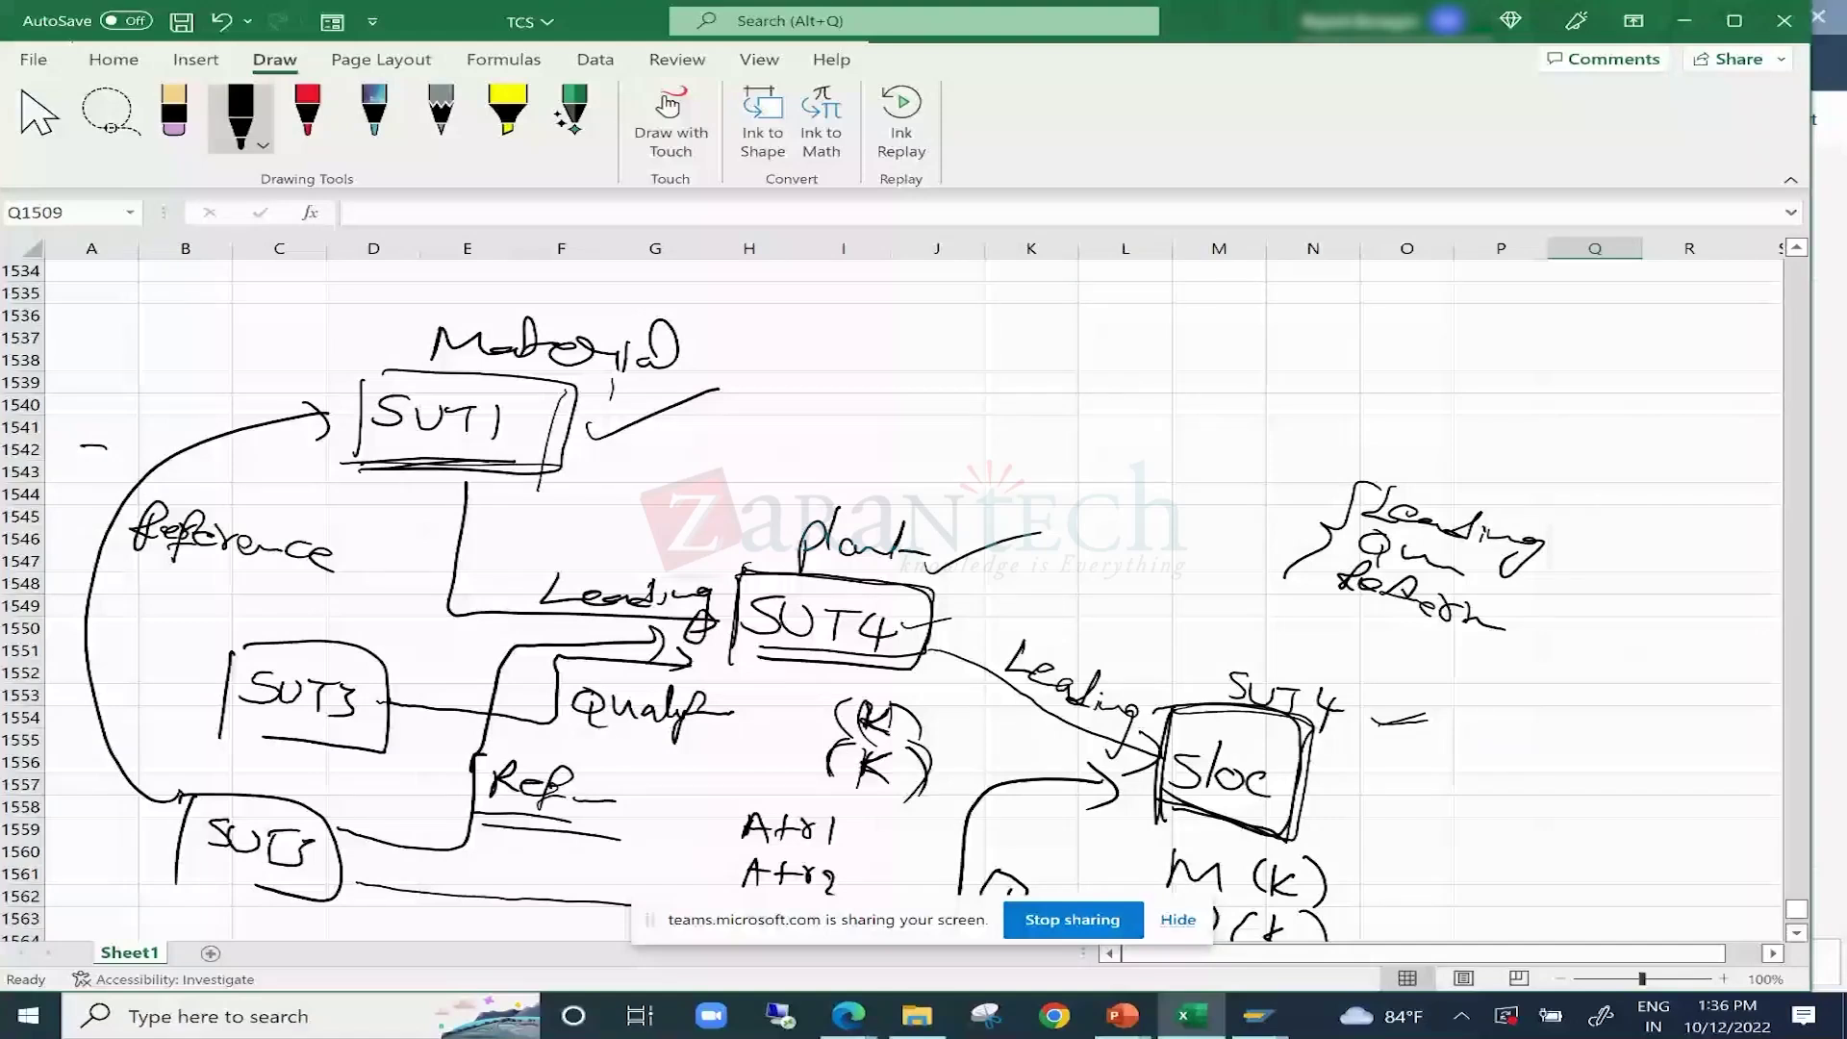
# Circle the Material SUT1, Plant SUT4 and Sloc SUT4 entities in the diagram.
pyautogui.moveTo(608, 291); pyautogui.dragTo(723, 310)
pyautogui.moveTo(818, 500); pyautogui.dragTo(977, 524)
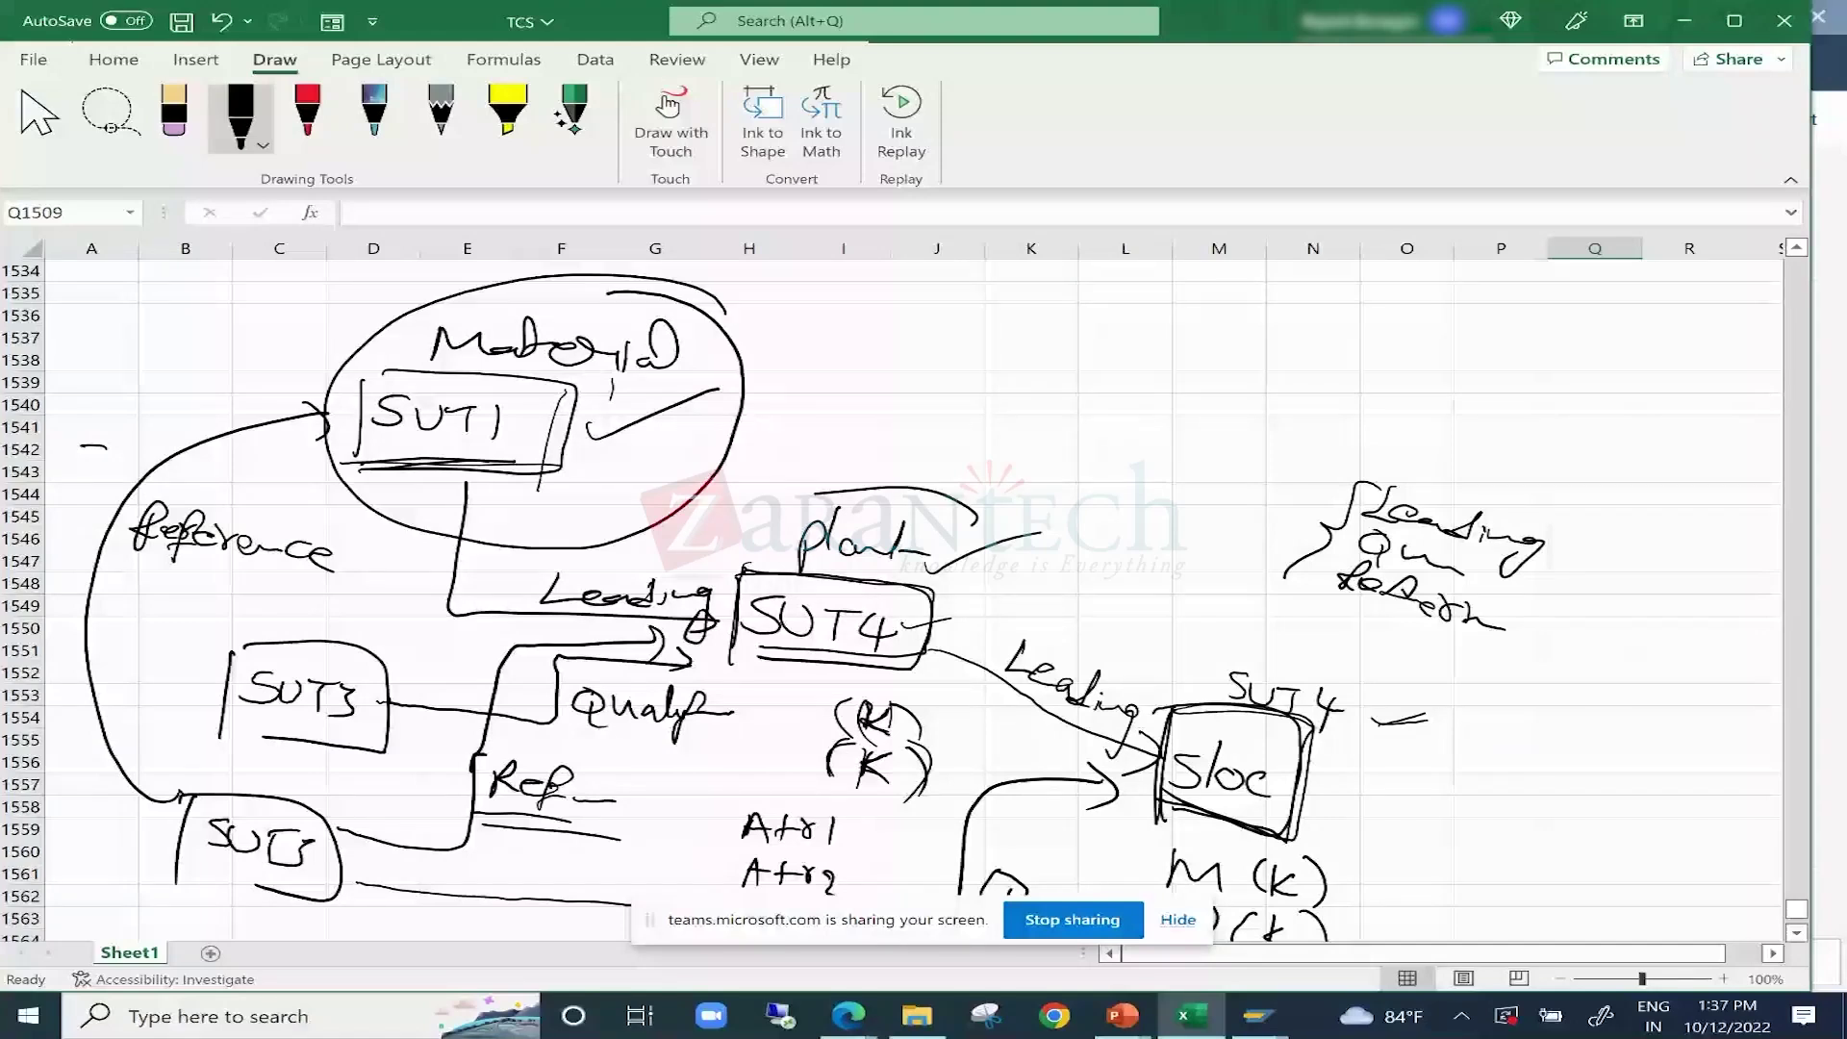
pyautogui.moveTo(885, 486); pyautogui.dragTo(1001, 520)
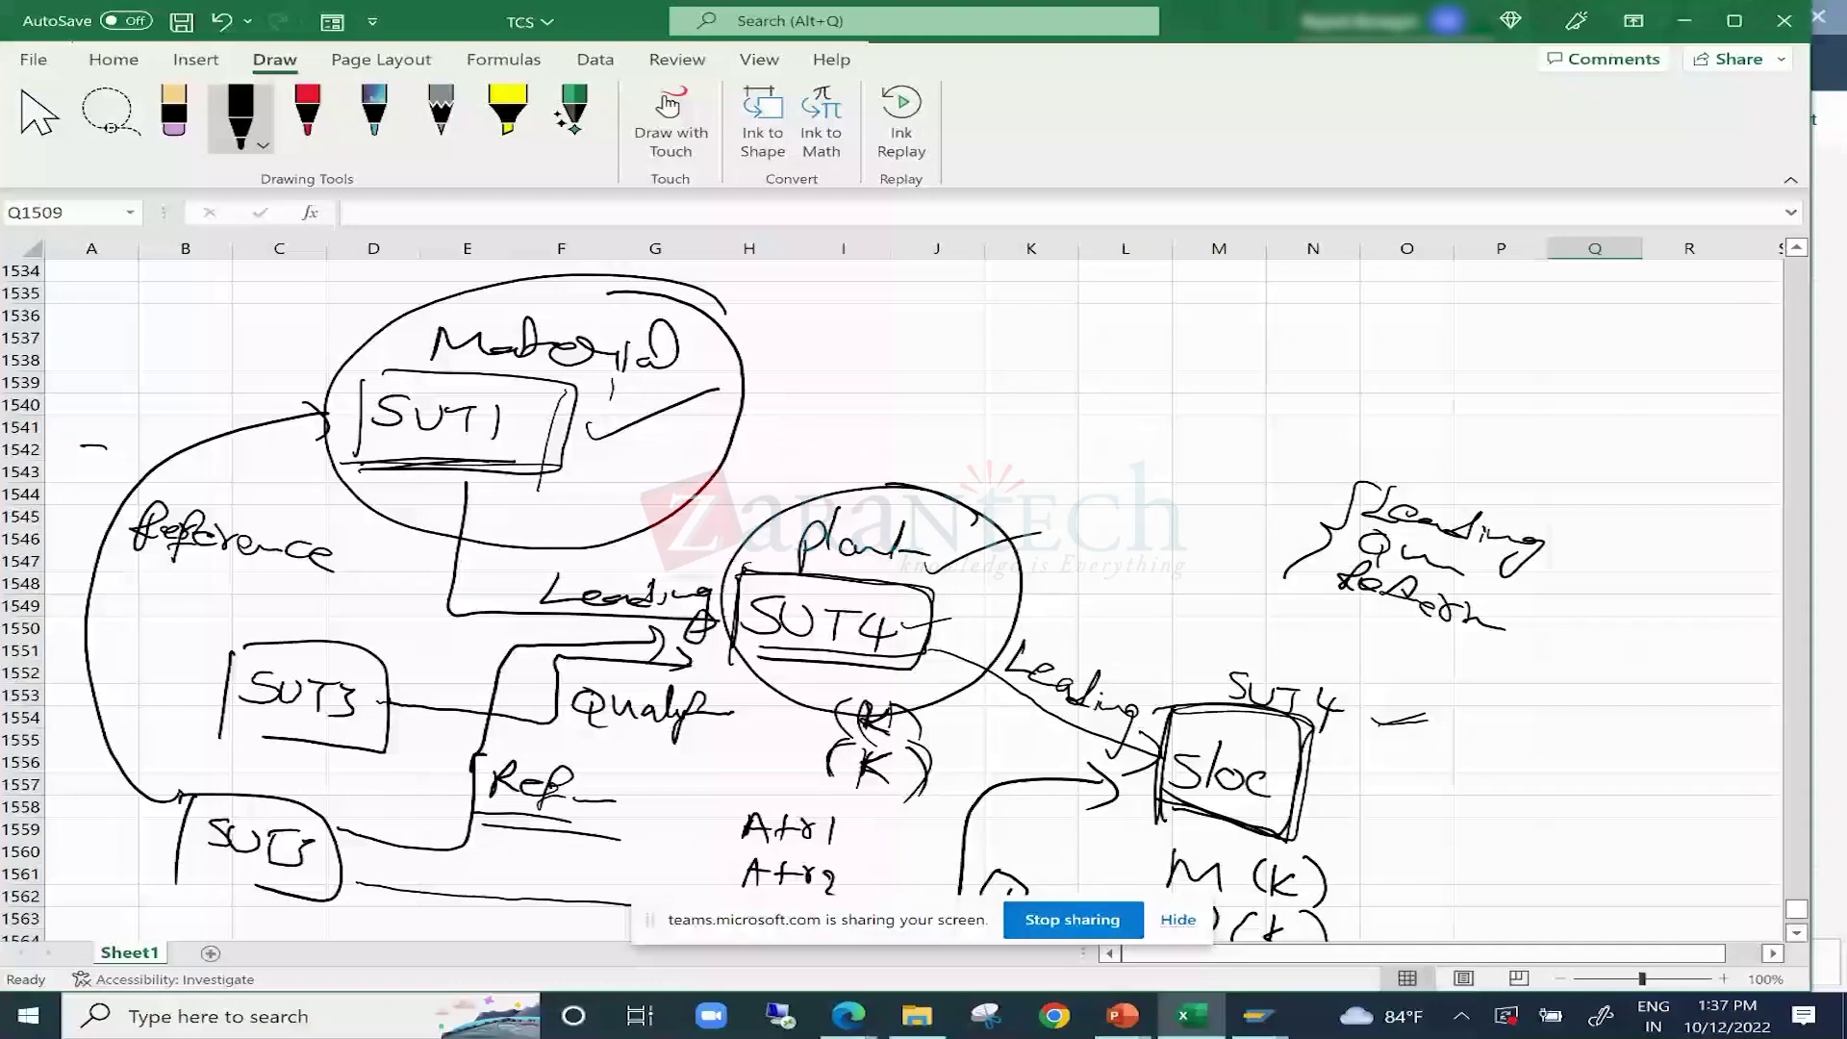
pyautogui.moveTo(1308, 637); pyautogui.dragTo(1419, 673)
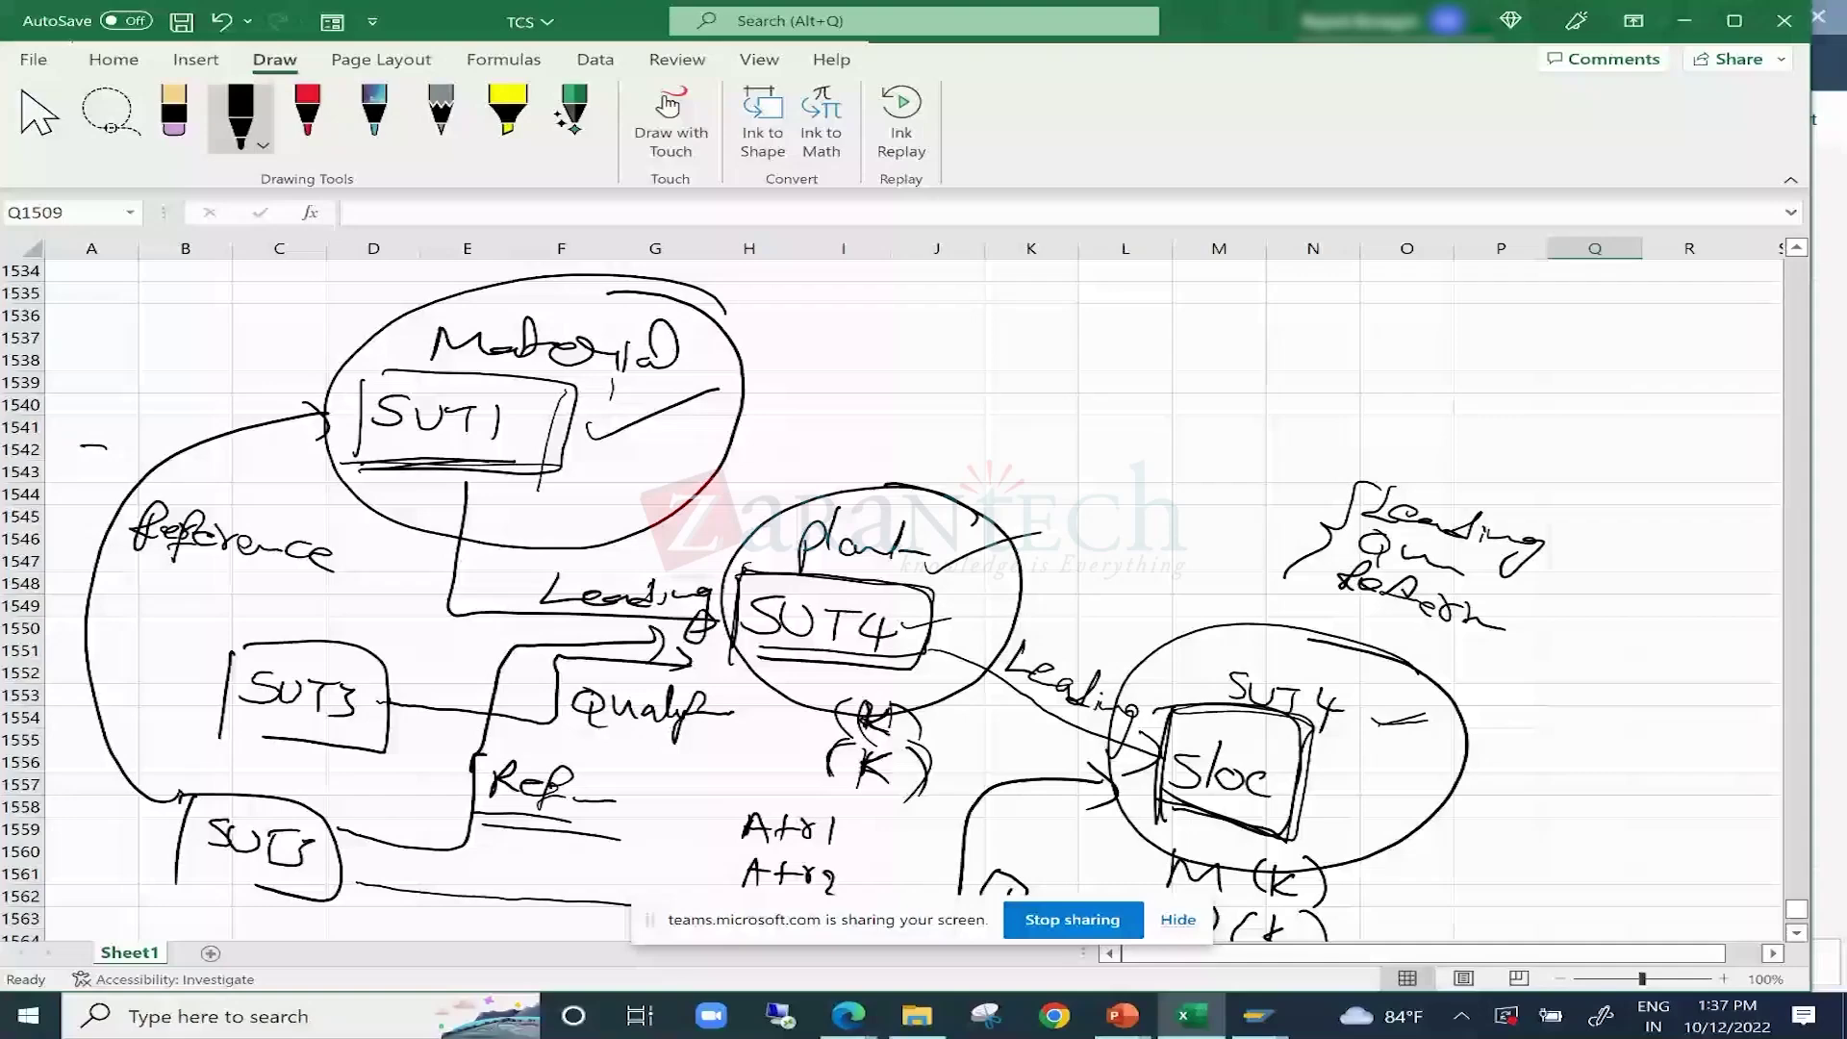
# Switch to SAP and review data model ZM's relationships, the relationship type options for ZCOUNTRY, and the entity types.
pyautogui.hotkey('alt', 'Tab')
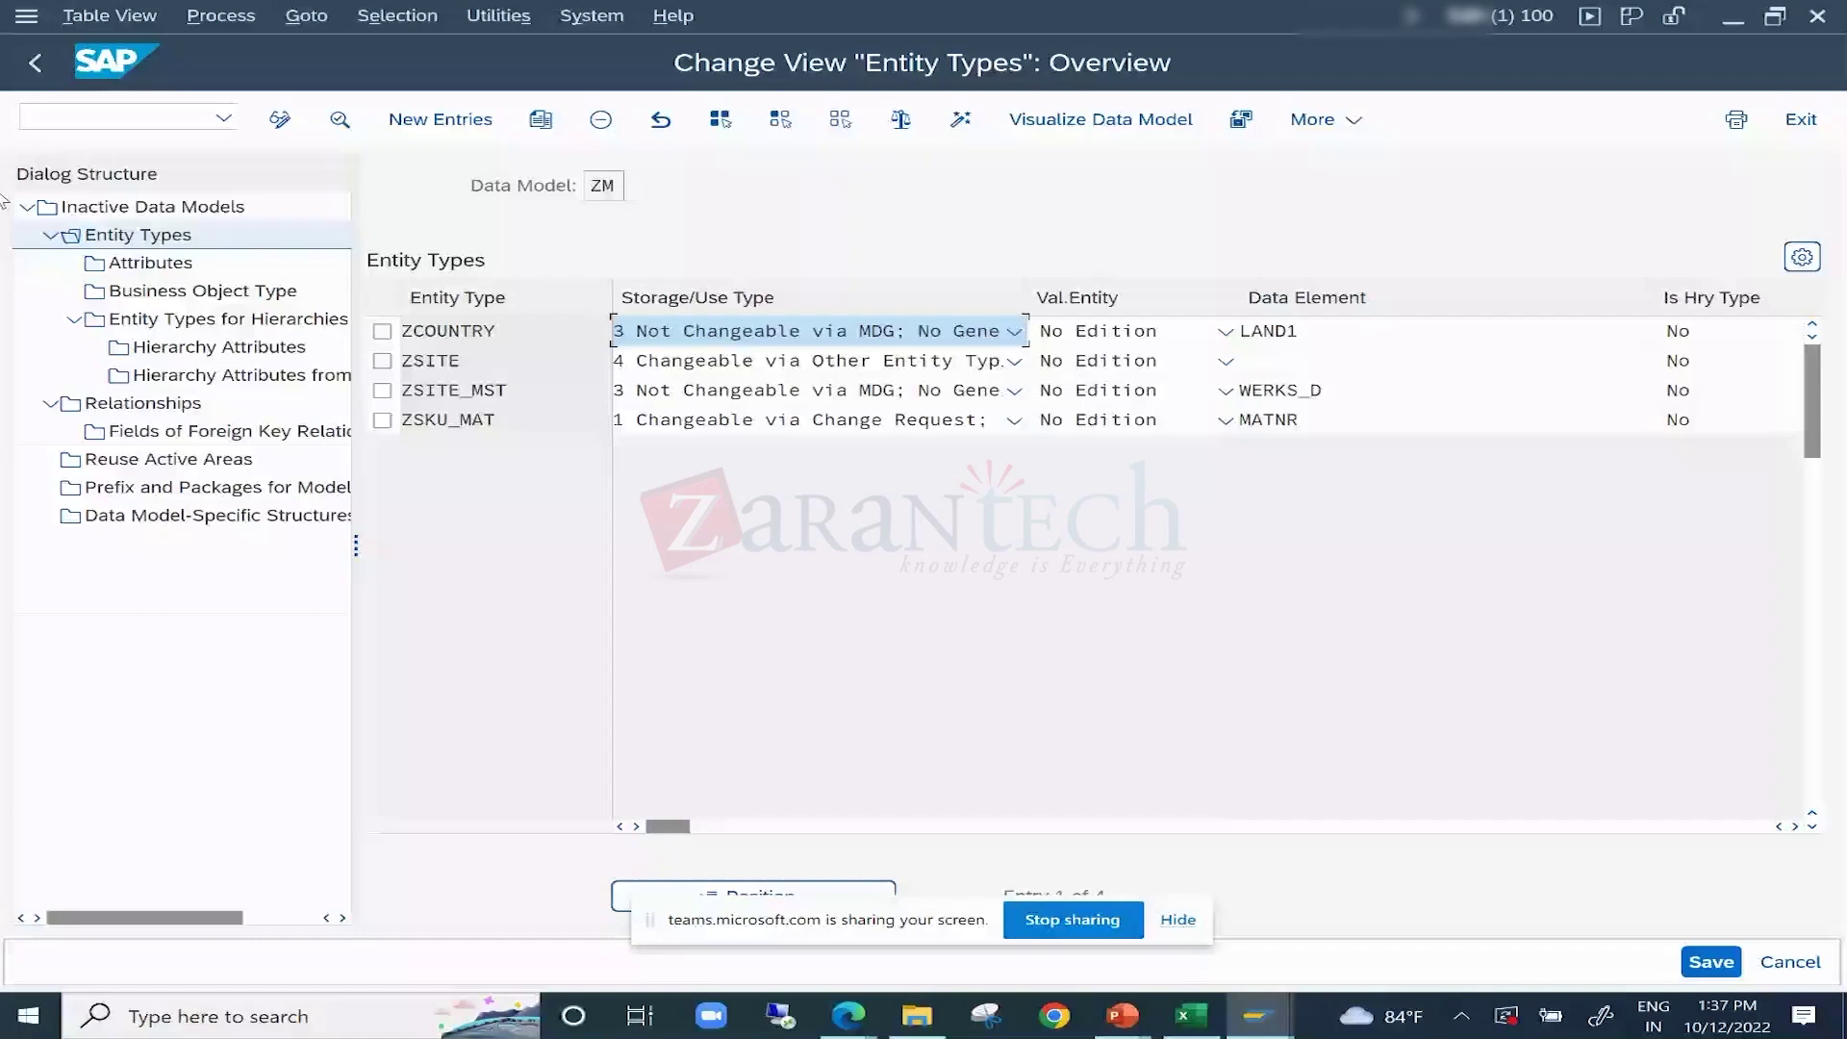
pyautogui.doubleClick(142, 402)
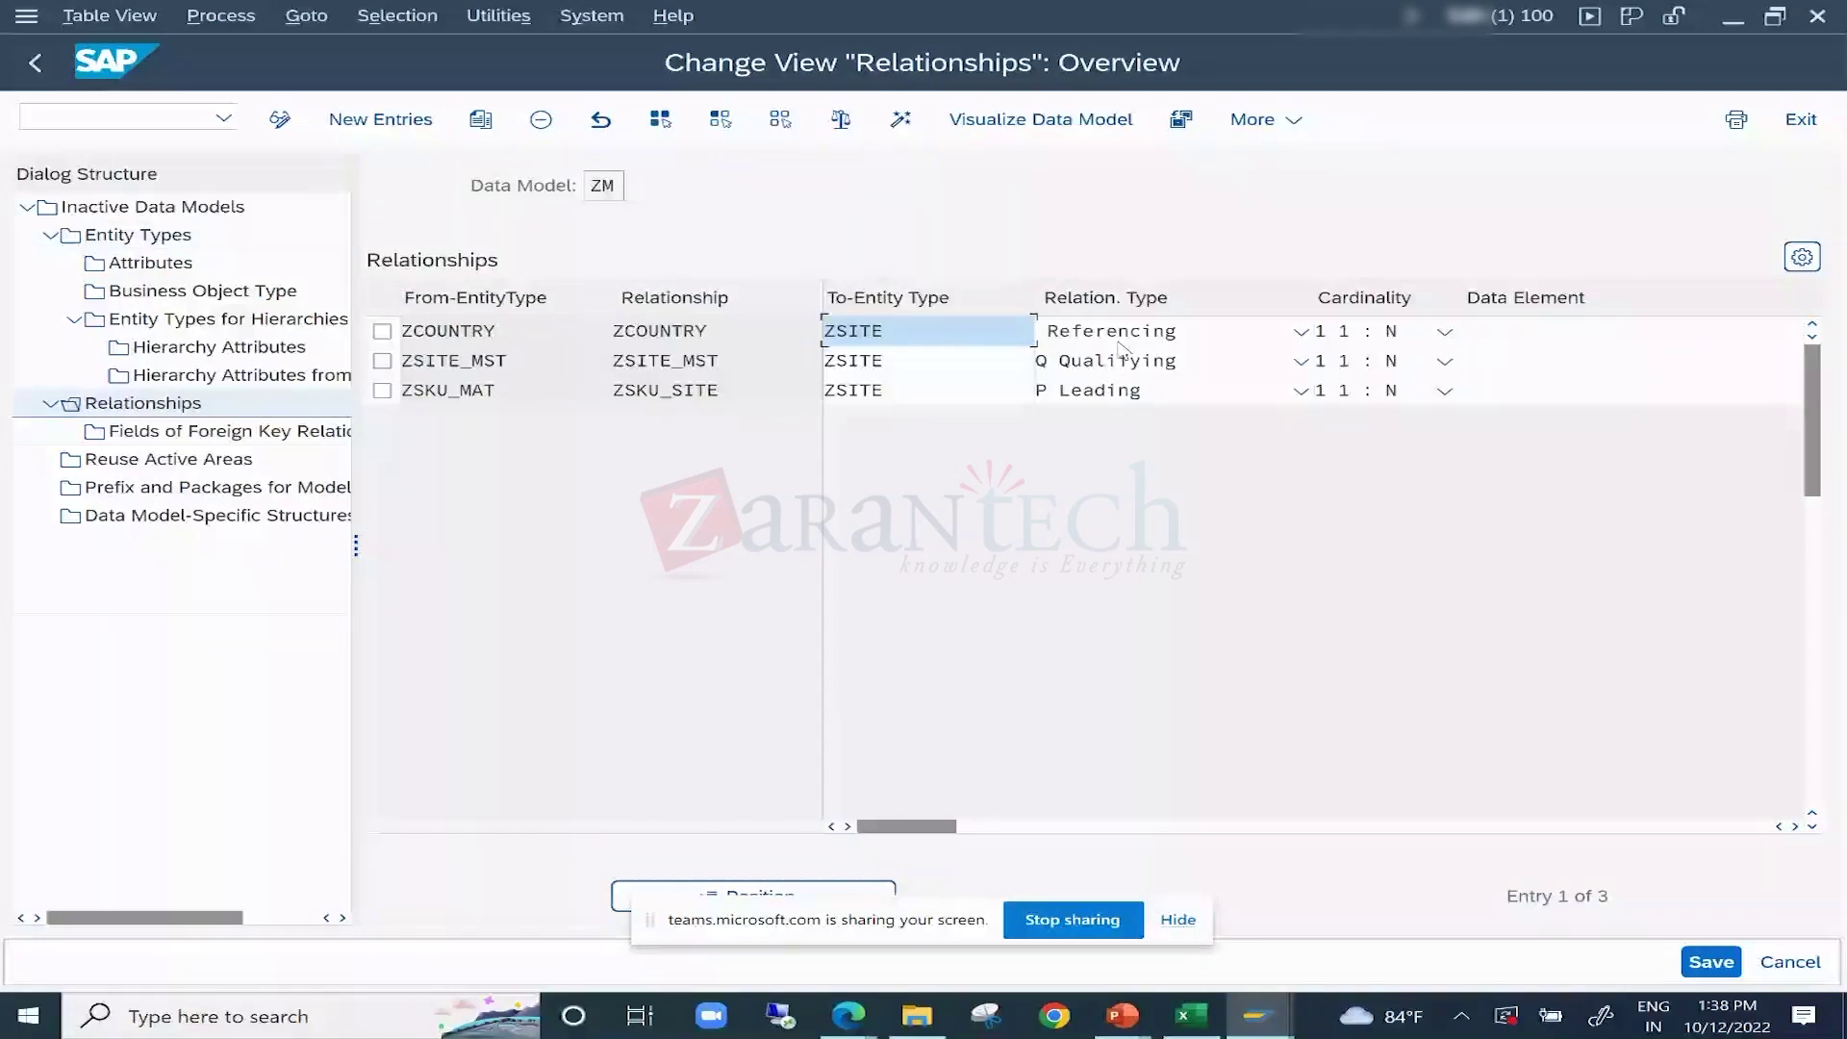
pyautogui.click(1119, 339)
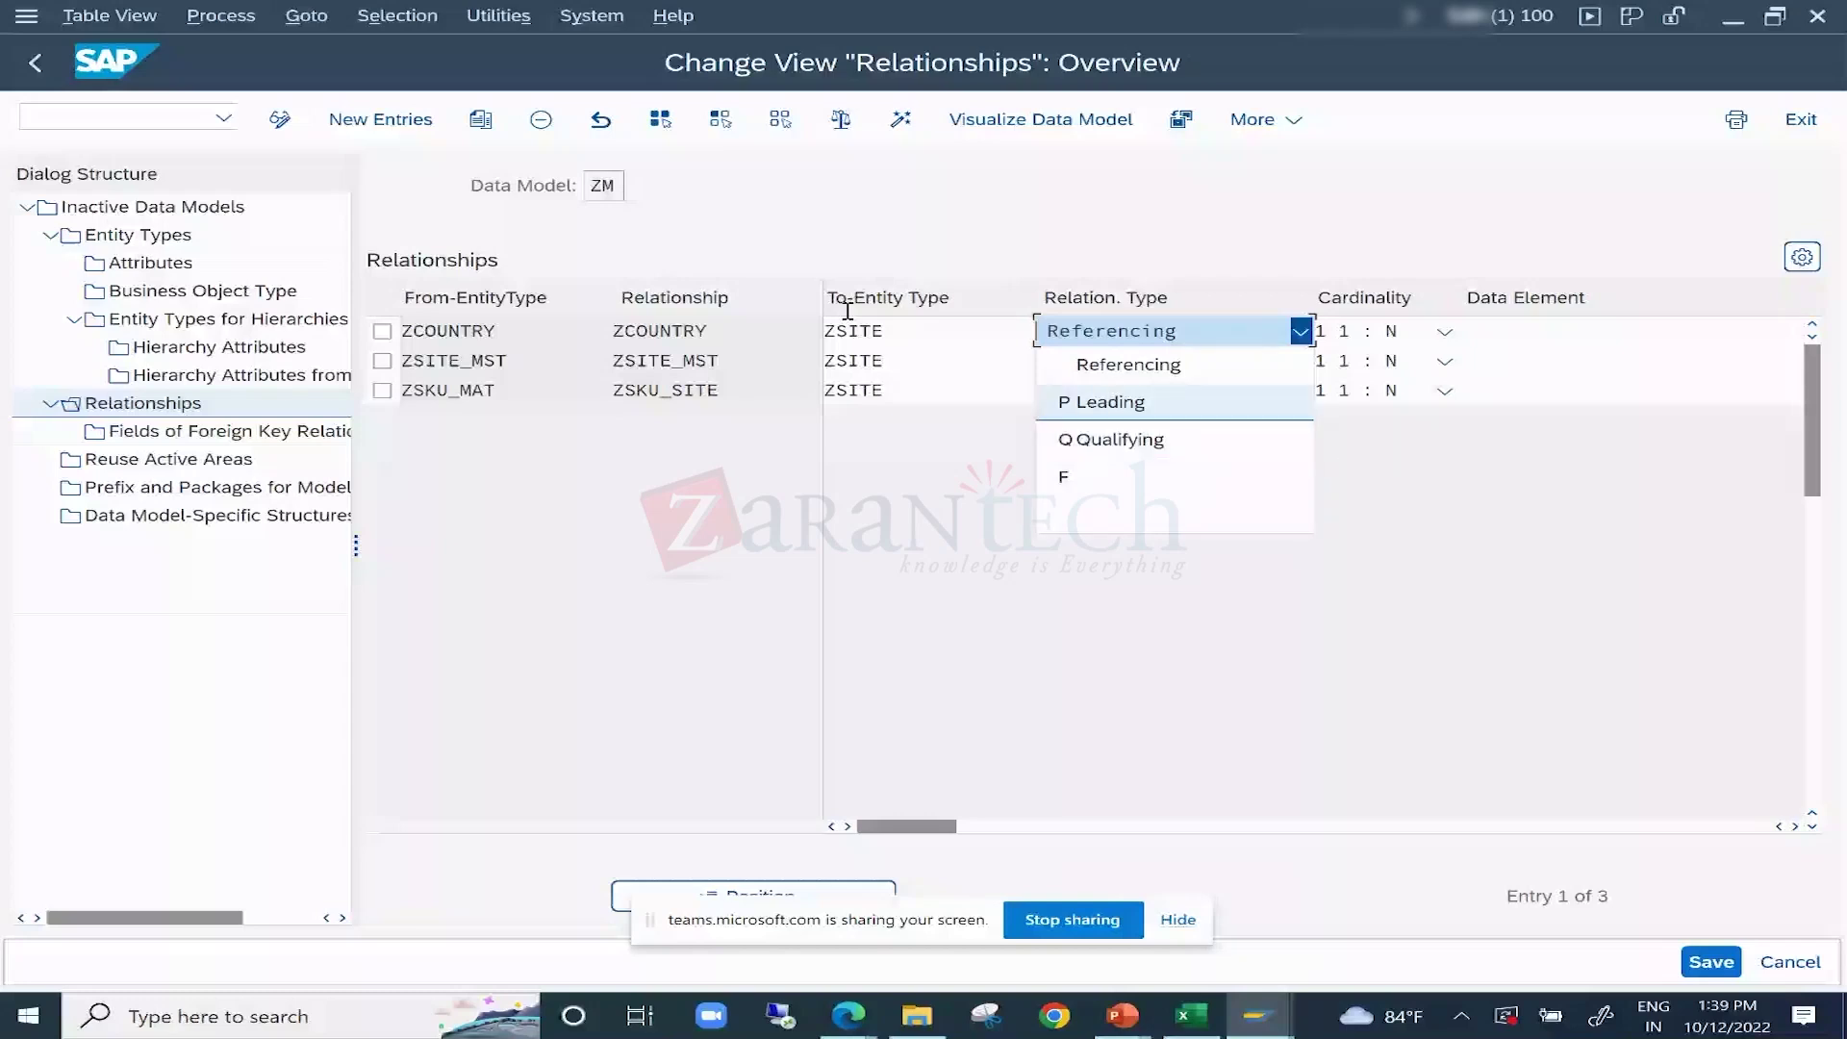
pyautogui.click(114, 237)
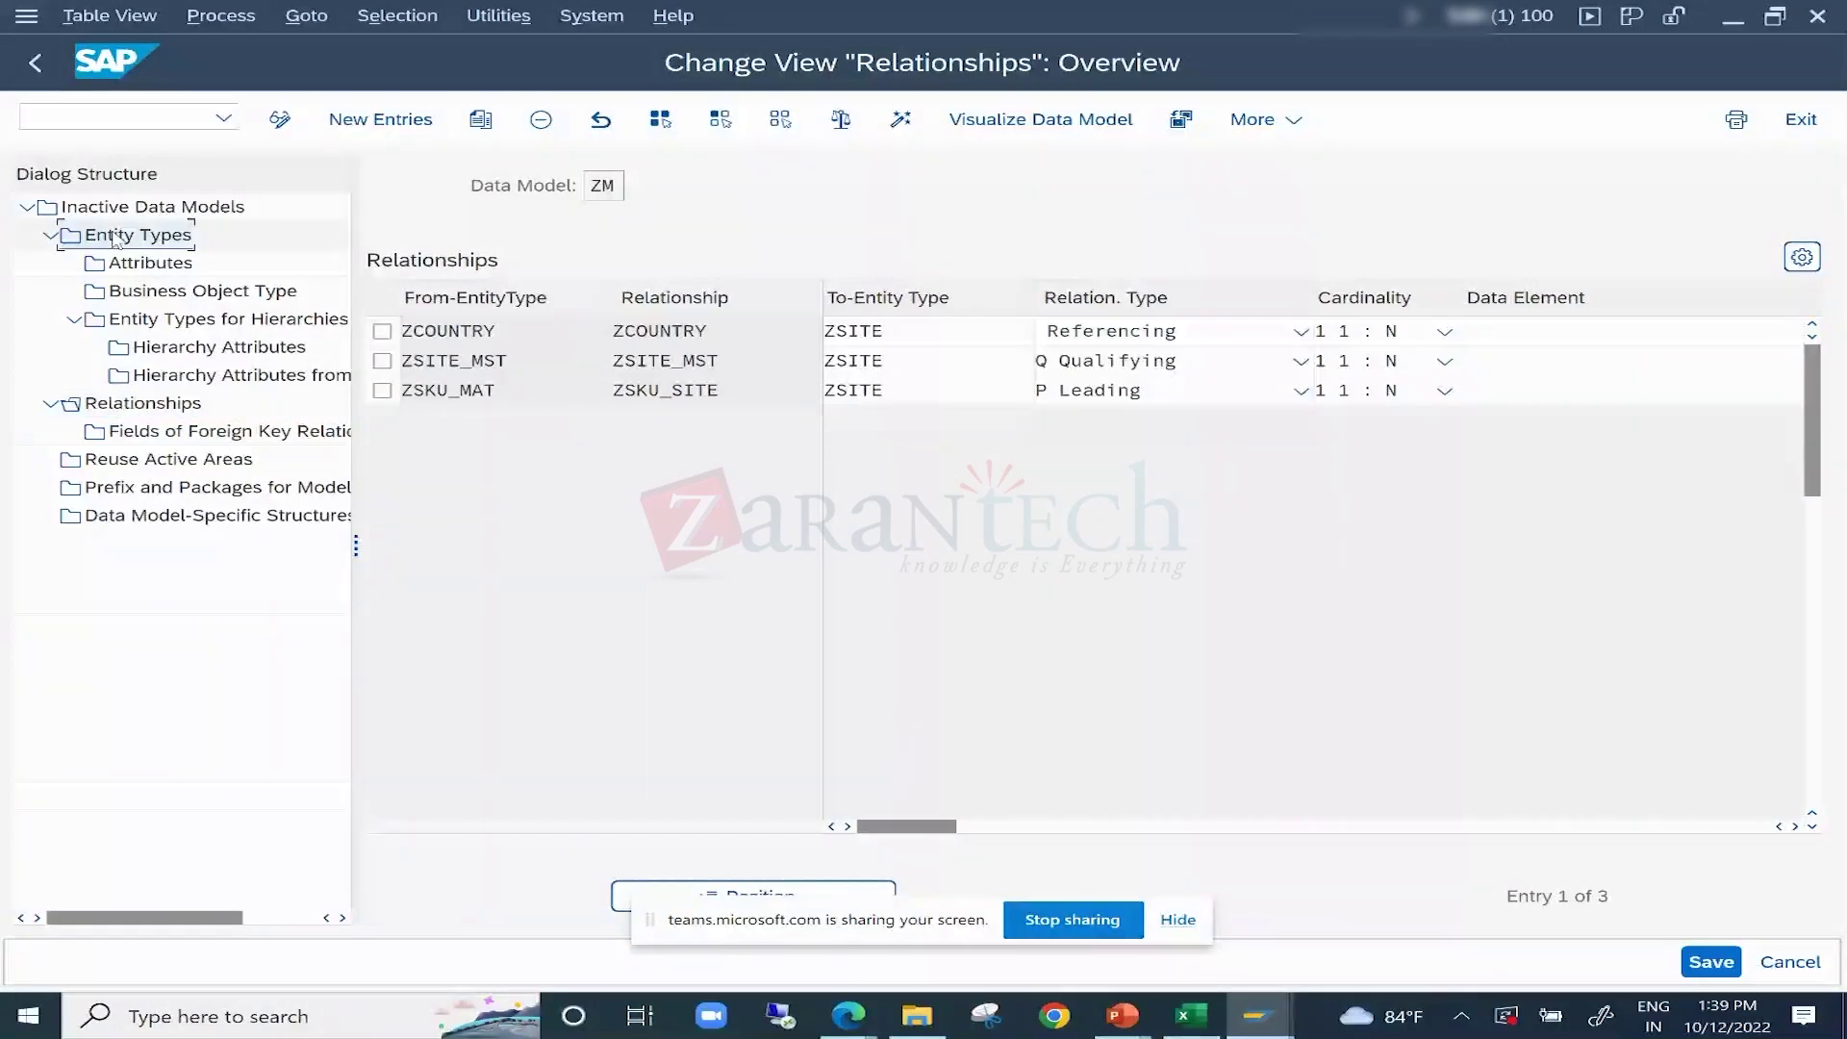
pyautogui.doubleClick(114, 237)
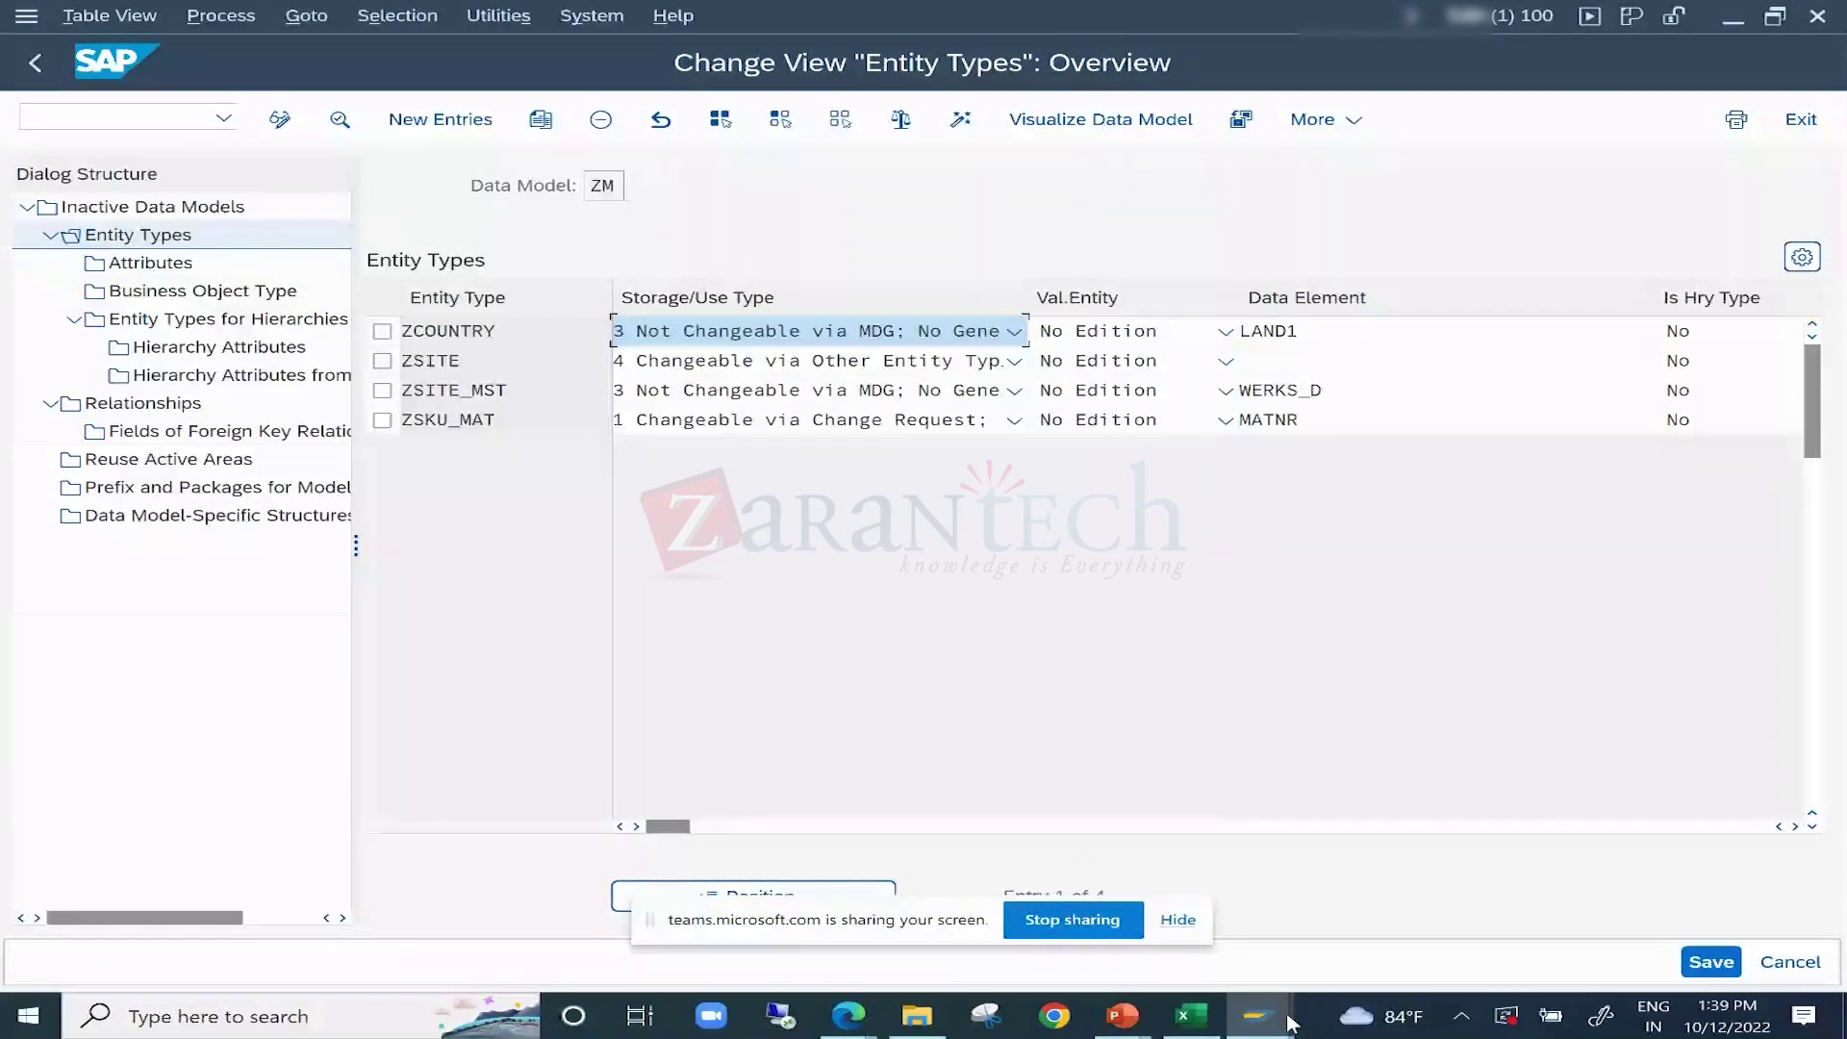
# Switch to Excel and sketch a large box split by a horizontal line, labelling the upper half "MDG" and the lower half "ERP".
pyautogui.click(1191, 1016)
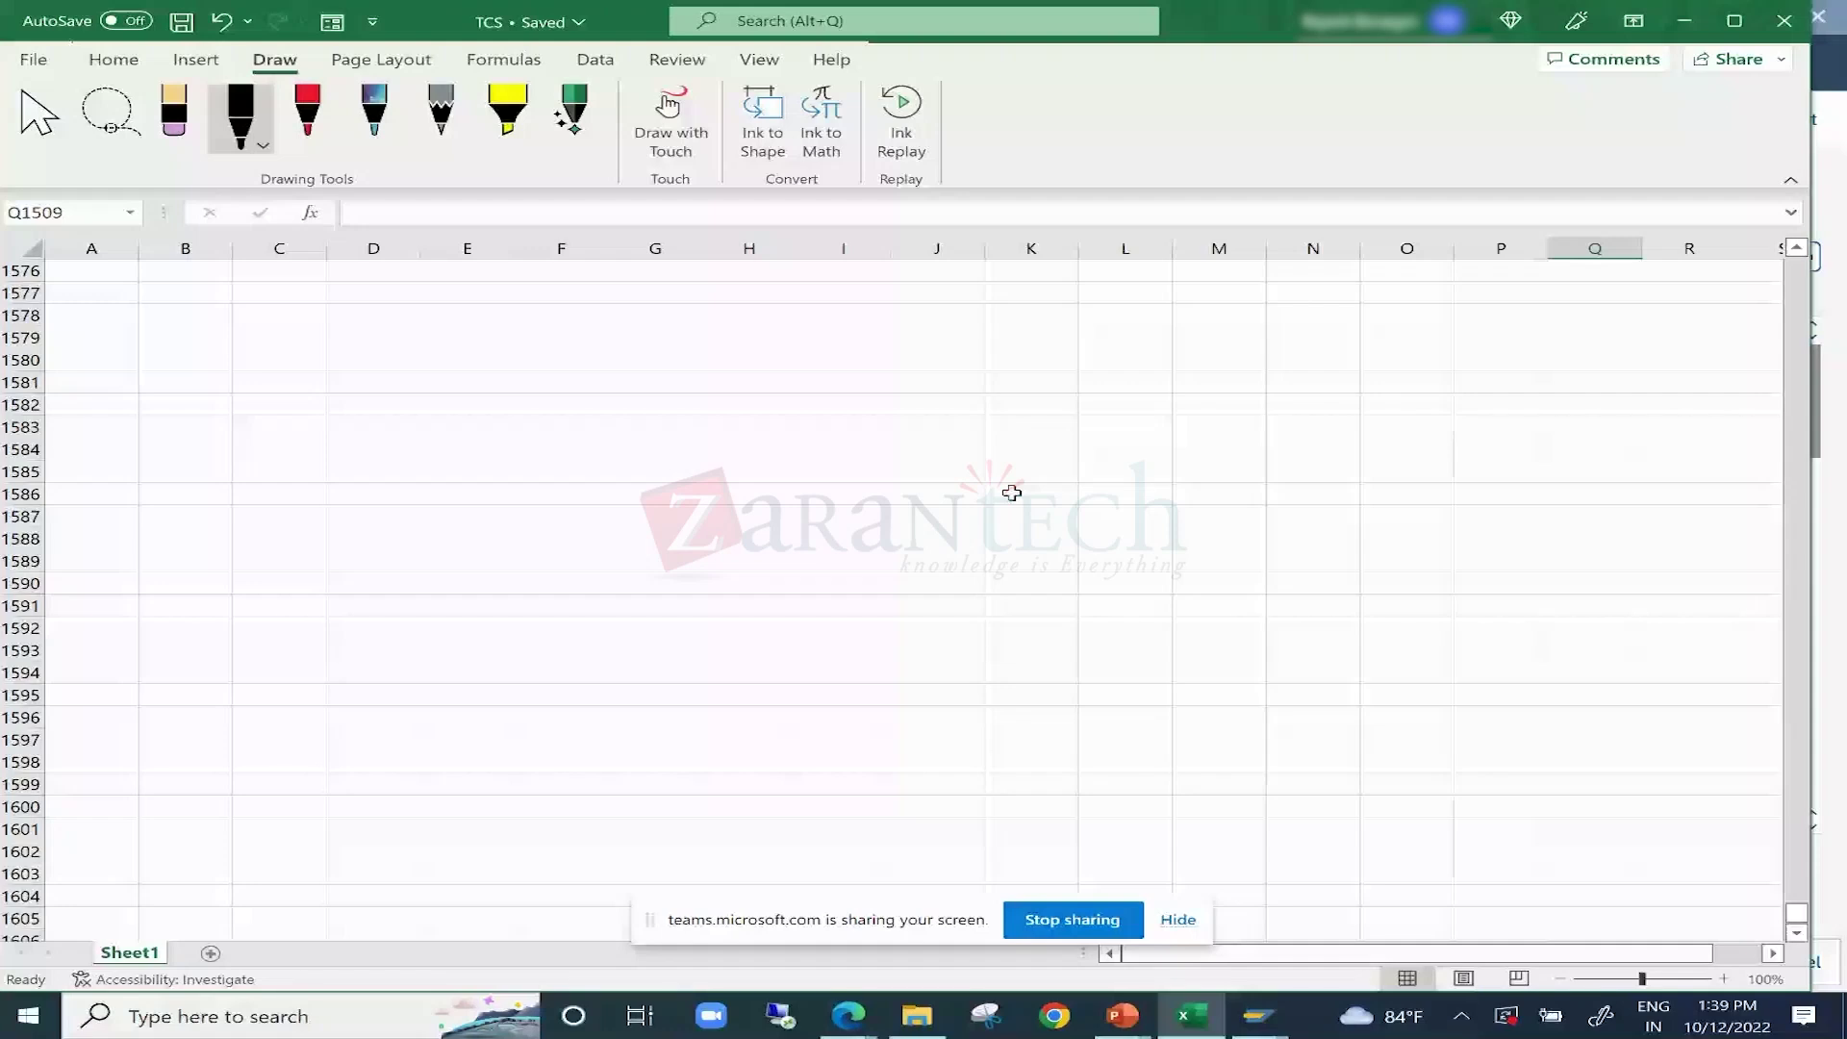
pyautogui.moveTo(409, 826); pyautogui.dragTo(872, 861)
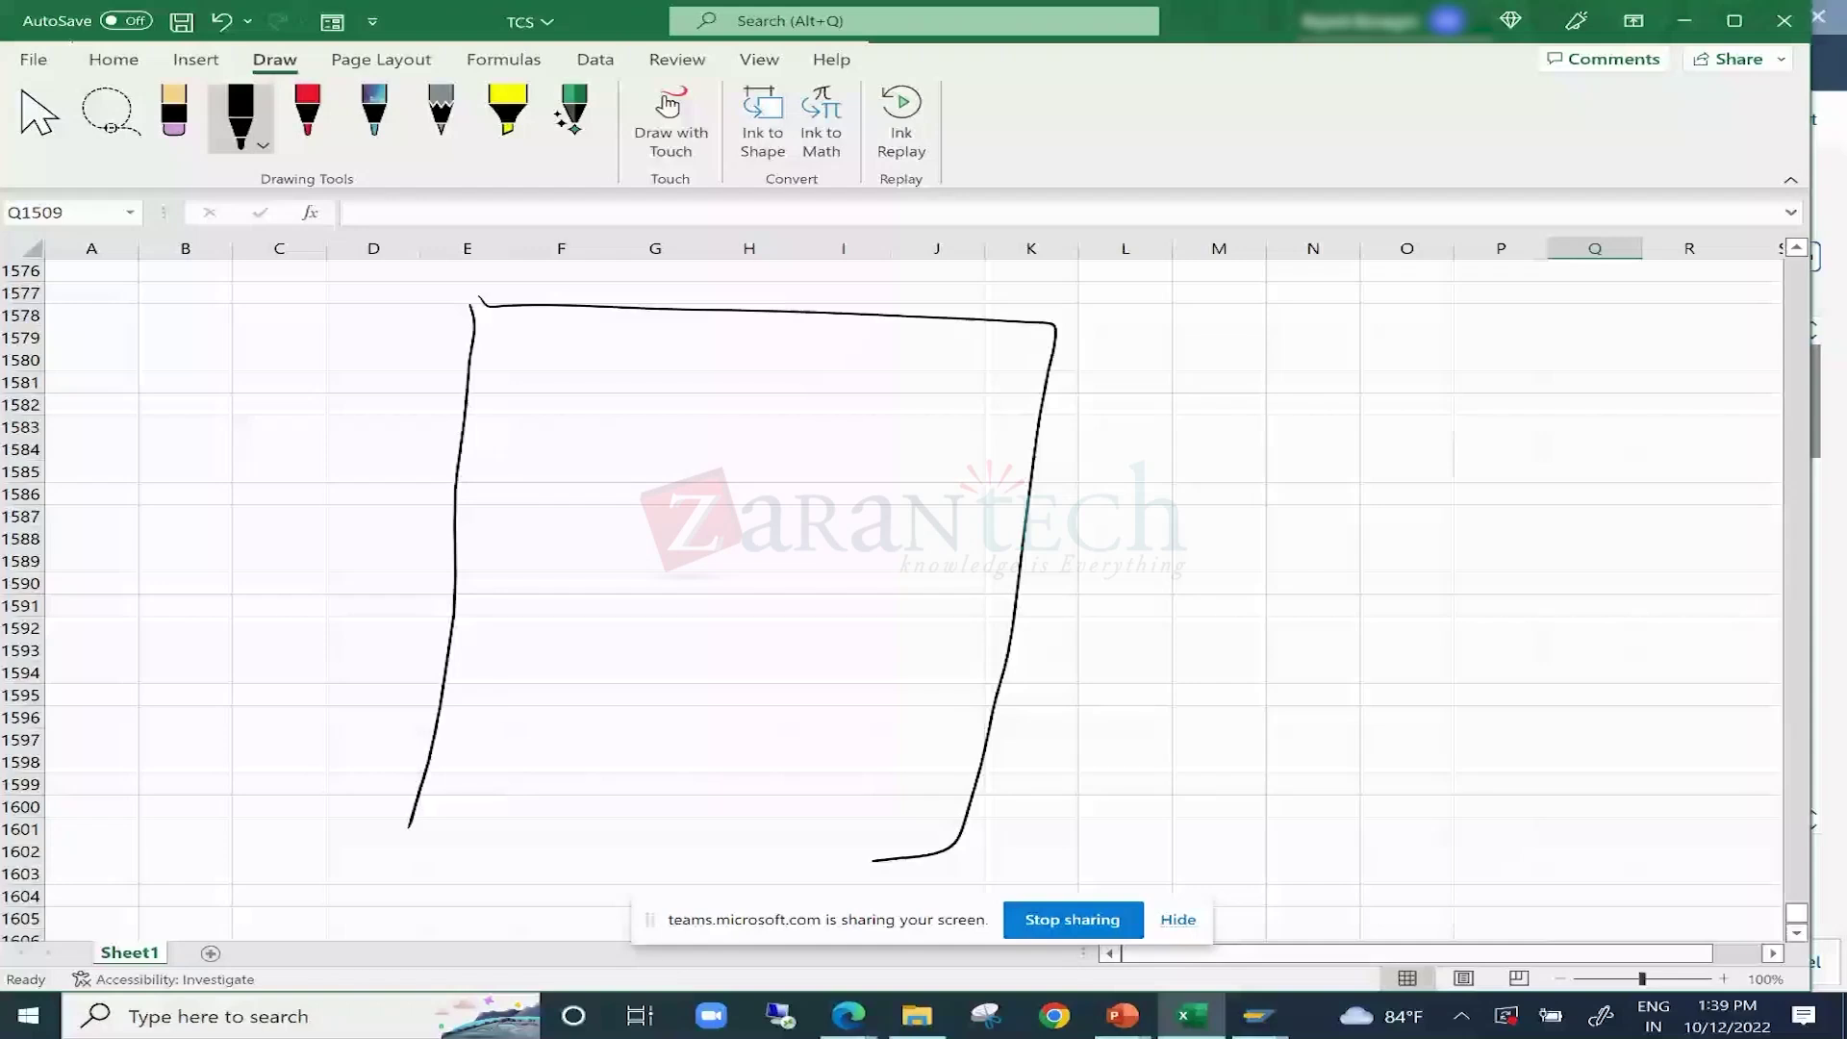
pyautogui.moveTo(408, 825); pyautogui.dragTo(873, 859)
pyautogui.moveTo(456, 543); pyautogui.dragTo(1033, 583)
pyautogui.moveTo(516, 555); pyautogui.dragTo(508, 585)
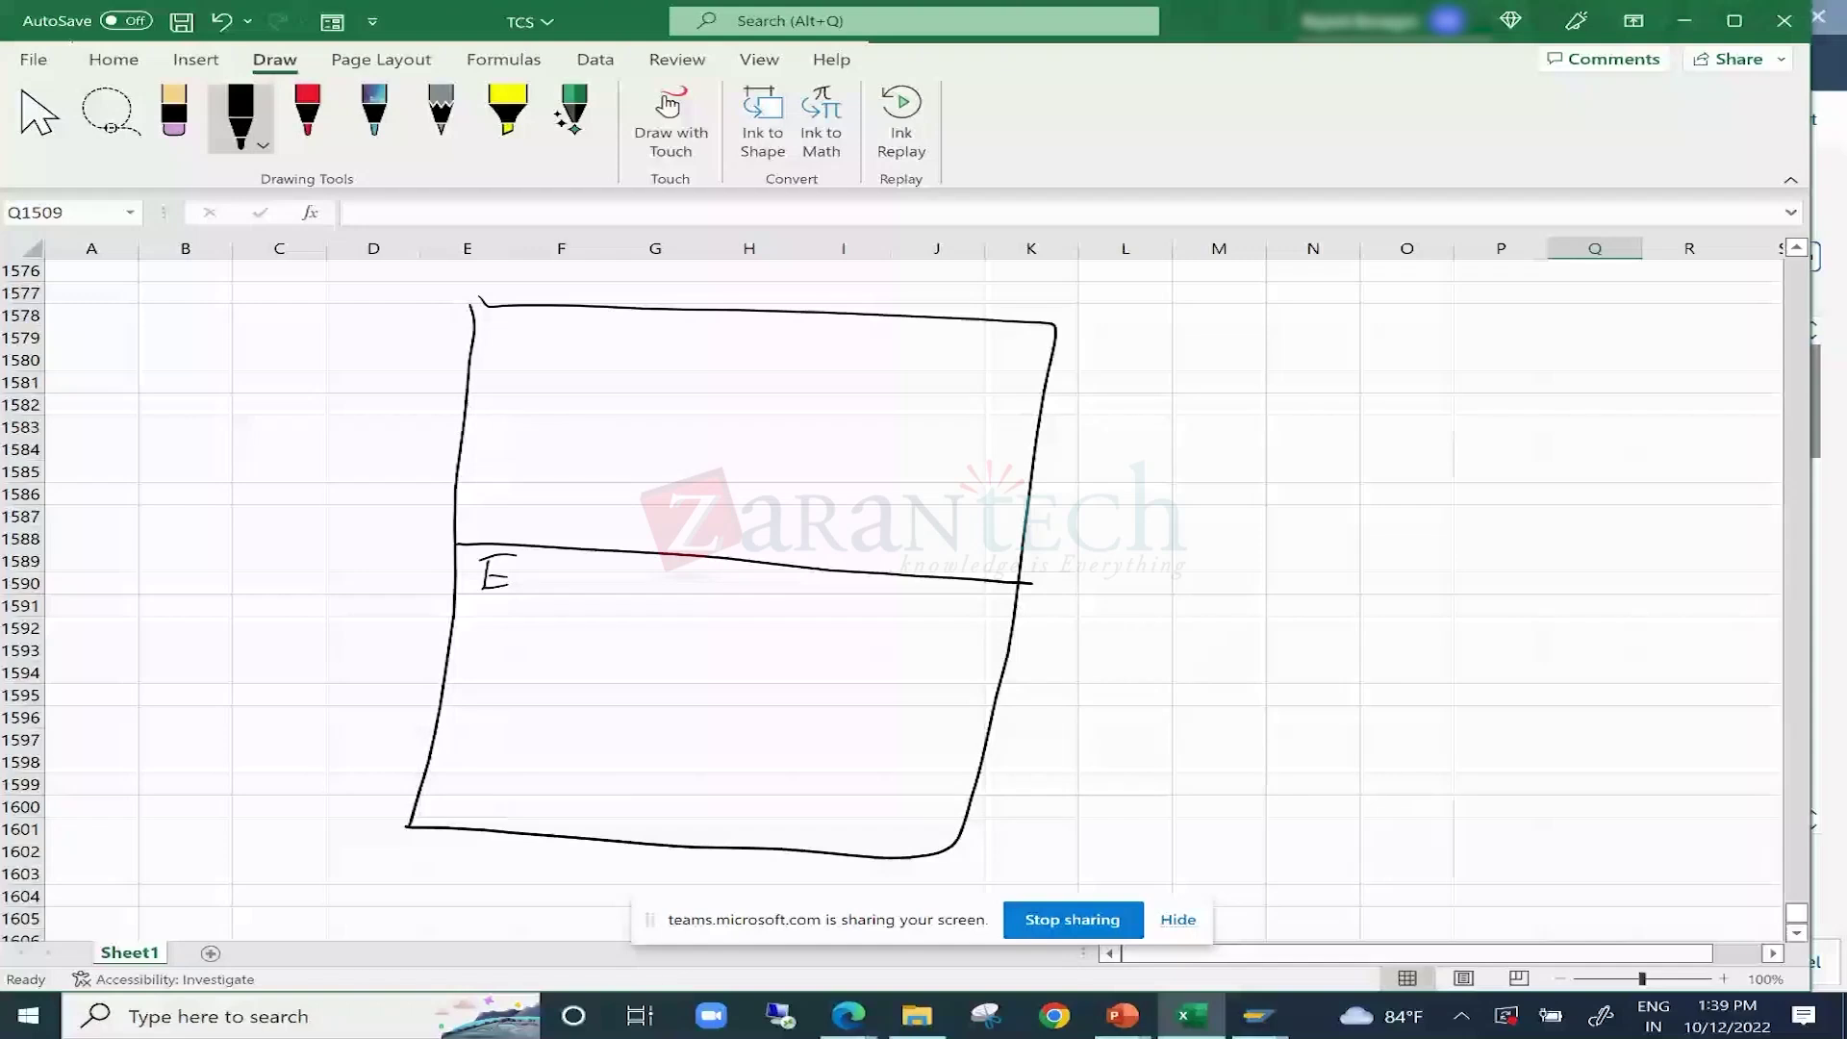
pyautogui.moveTo(494, 354); pyautogui.dragTo(547, 339)
pyautogui.moveTo(562, 372); pyautogui.dragTo(581, 351)
pyautogui.moveTo(622, 344); pyautogui.dragTo(626, 369)
pyautogui.moveTo(523, 596); pyautogui.dragTo(544, 589)
pyautogui.moveTo(550, 589); pyautogui.dragTo(572, 574)
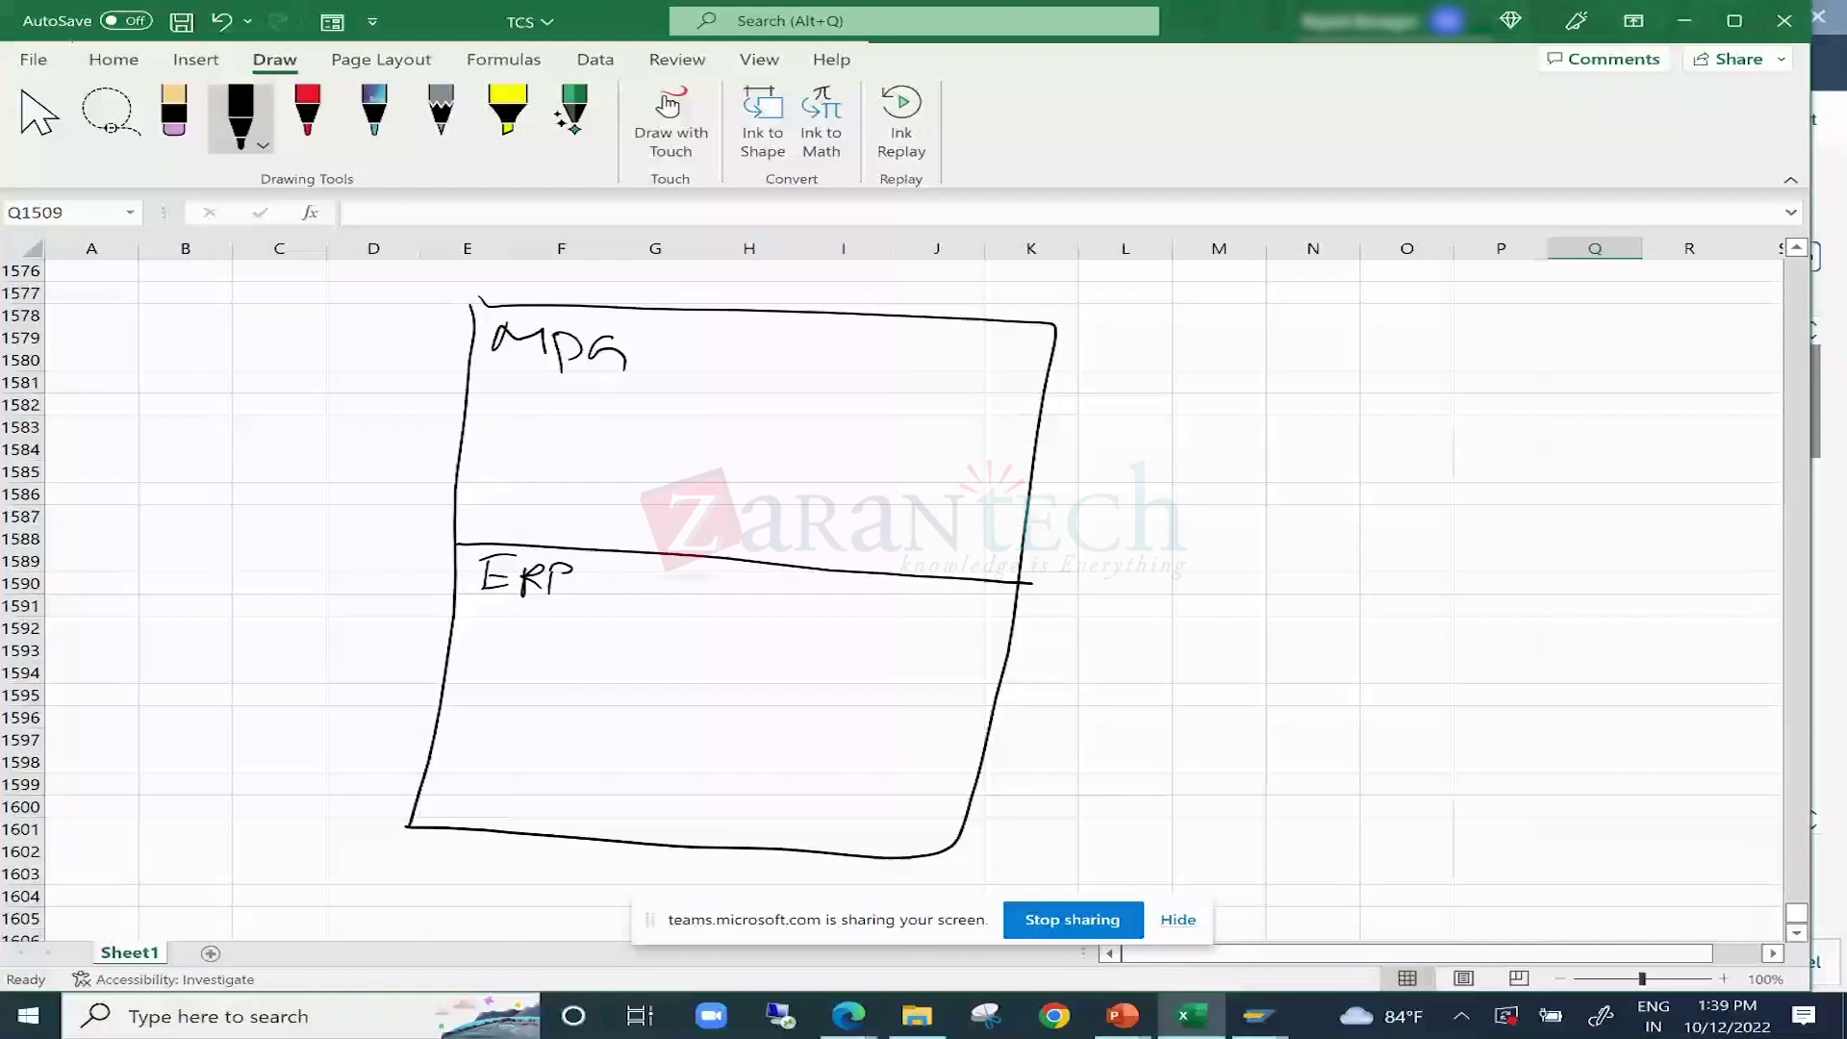
# Write "SUT1" and "SUT4" in the MDG half and draw a box around each.
pyautogui.moveTo(771, 353); pyautogui.dragTo(762, 371)
pyautogui.moveTo(778, 354); pyautogui.dragTo(793, 356)
pyautogui.moveTo(795, 356); pyautogui.dragTo(825, 359)
pyautogui.moveTo(824, 354); pyautogui.dragTo(823, 381)
pyautogui.moveTo(762, 342); pyautogui.dragTo(754, 384)
pyautogui.moveTo(893, 458); pyautogui.dragTo(878, 479)
pyautogui.moveTo(899, 460); pyautogui.dragTo(968, 484)
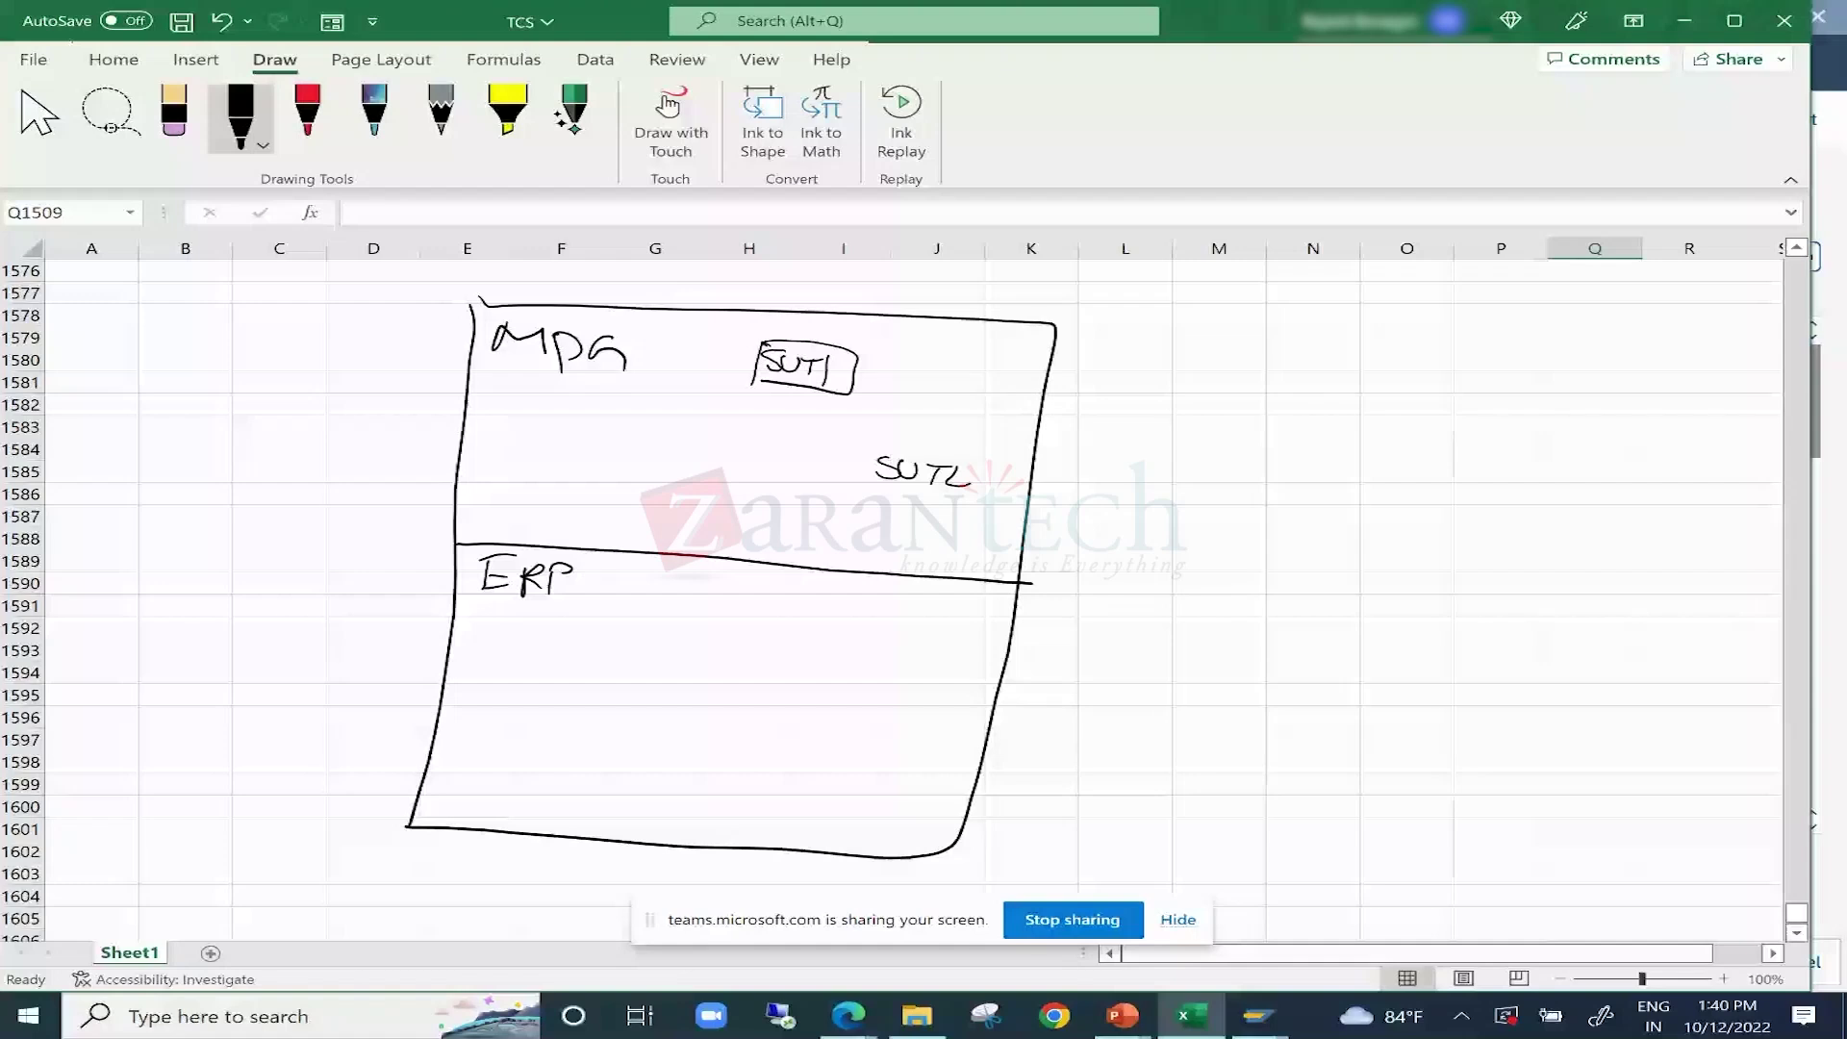
pyautogui.moveTo(952, 460); pyautogui.dragTo(955, 495)
pyautogui.moveTo(876, 440); pyautogui.dragTo(962, 501)
pyautogui.moveTo(864, 443); pyautogui.dragTo(858, 492)
# Write "T001W" in the ERP half and draw a box around it.
pyautogui.moveTo(566, 670); pyautogui.dragTo(591, 672)
pyautogui.moveTo(578, 671); pyautogui.dragTo(577, 694)
pyautogui.moveTo(595, 683); pyautogui.dragTo(605, 685)
pyautogui.moveTo(611, 684); pyautogui.dragTo(623, 687)
pyautogui.moveTo(637, 672); pyautogui.dragTo(637, 700)
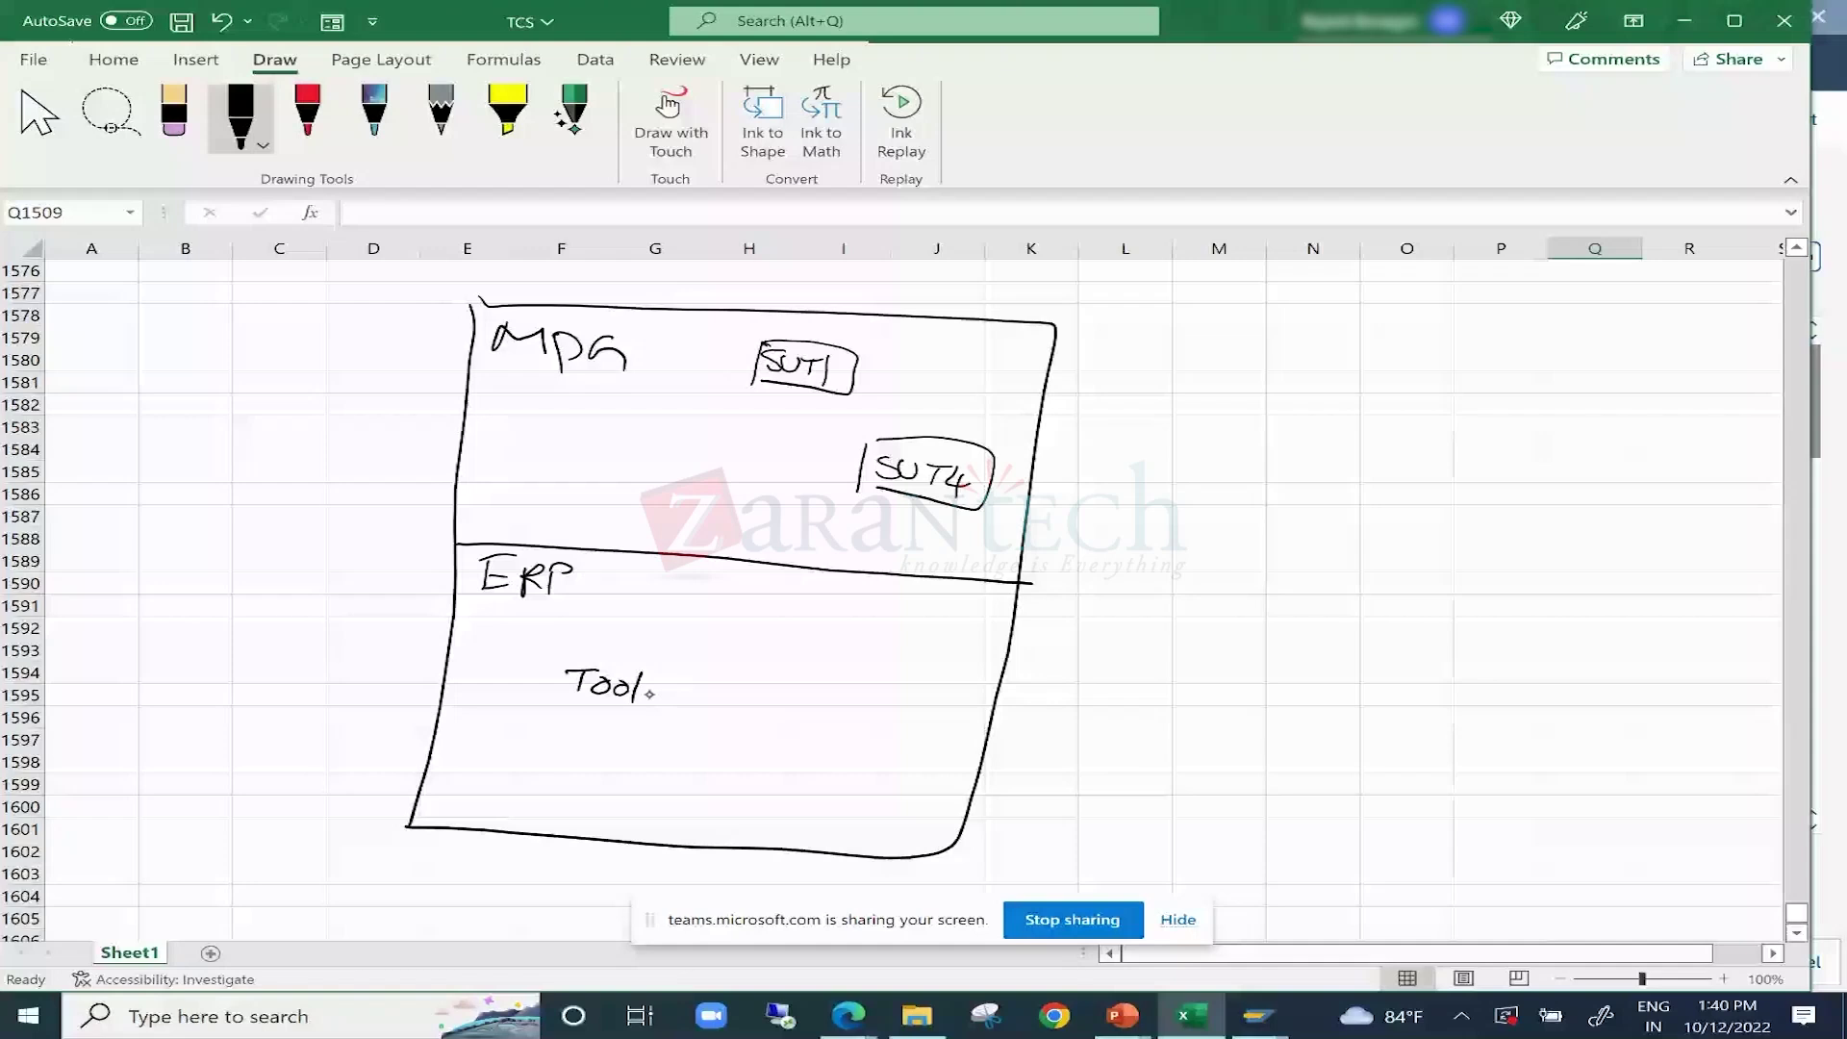
pyautogui.moveTo(649, 676); pyautogui.dragTo(681, 678)
pyautogui.moveTo(568, 646); pyautogui.dragTo(561, 718)
pyautogui.moveTo(570, 645); pyautogui.dragTo(567, 711)
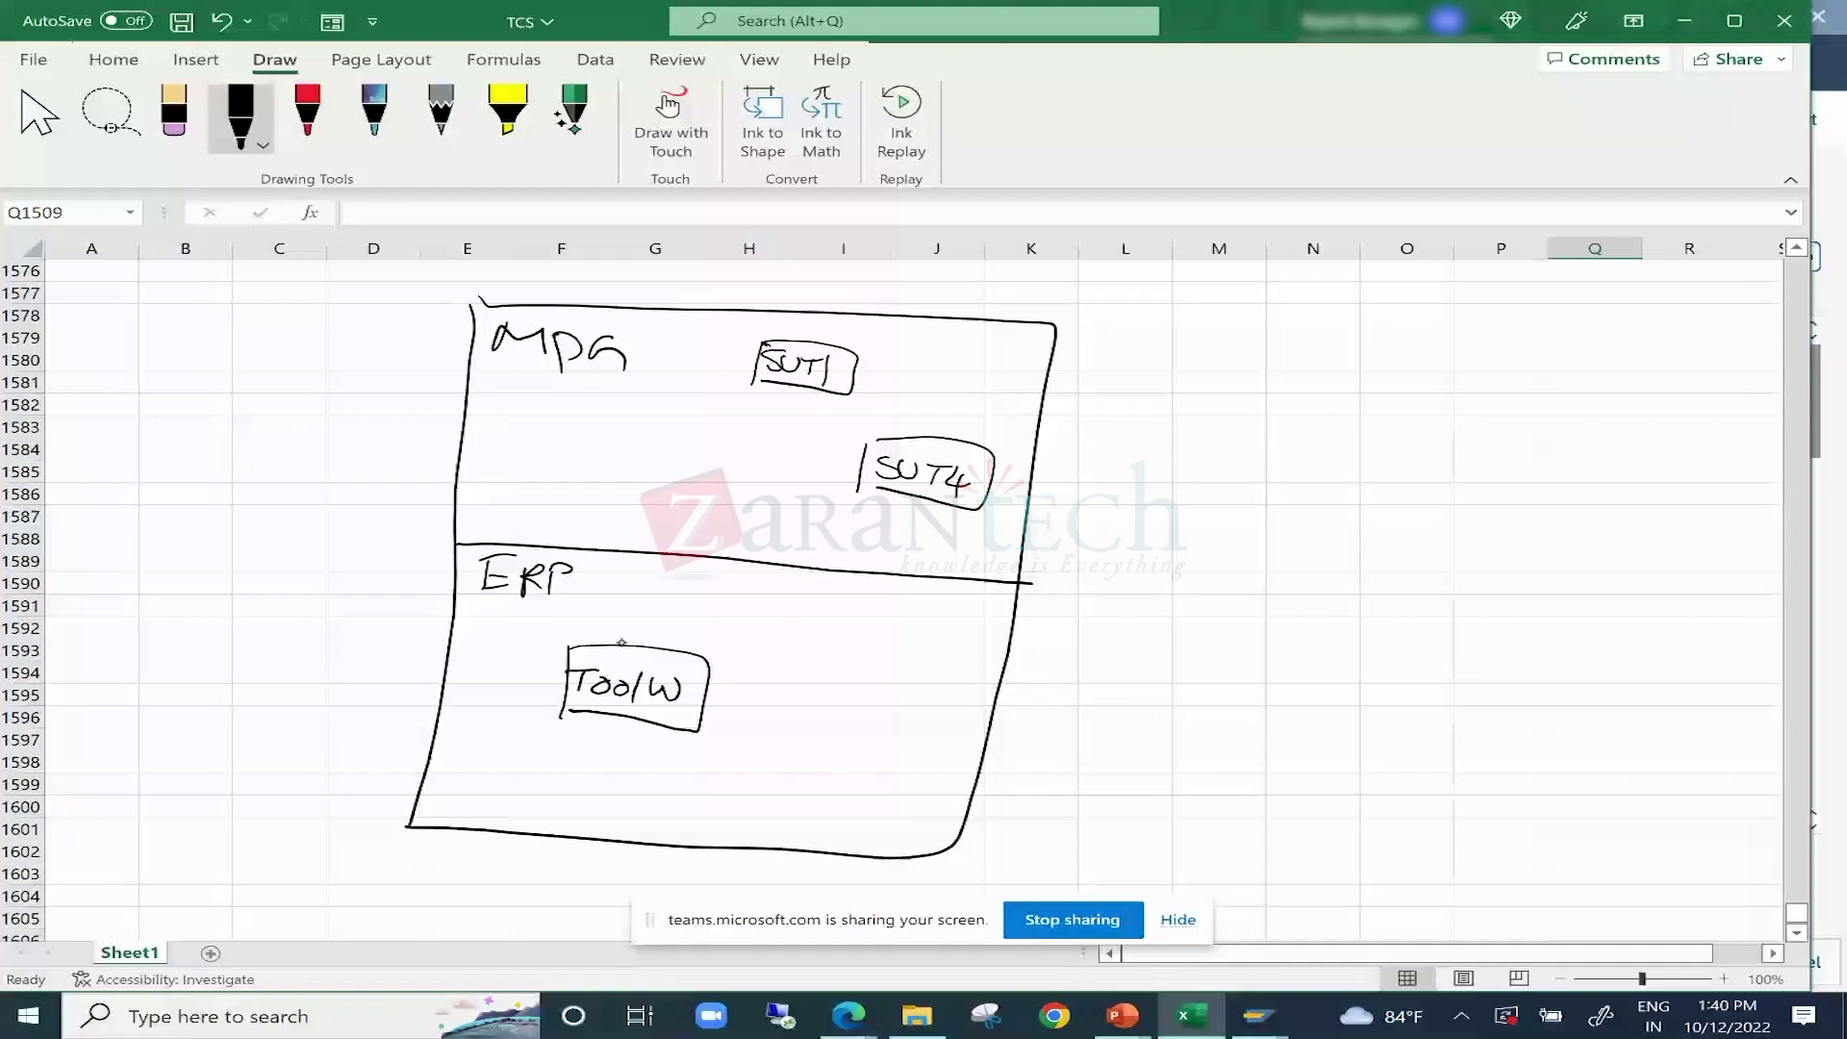
# Draw a line from T001W up to a boxed "SUT3" in the MDG half, and an arrow labelled "Q" from SUT4 to SUT3.
pyautogui.moveTo(625, 643); pyautogui.dragTo(632, 472)
pyautogui.moveTo(610, 439); pyautogui.dragTo(594, 462)
pyautogui.moveTo(621, 440); pyautogui.dragTo(637, 443)
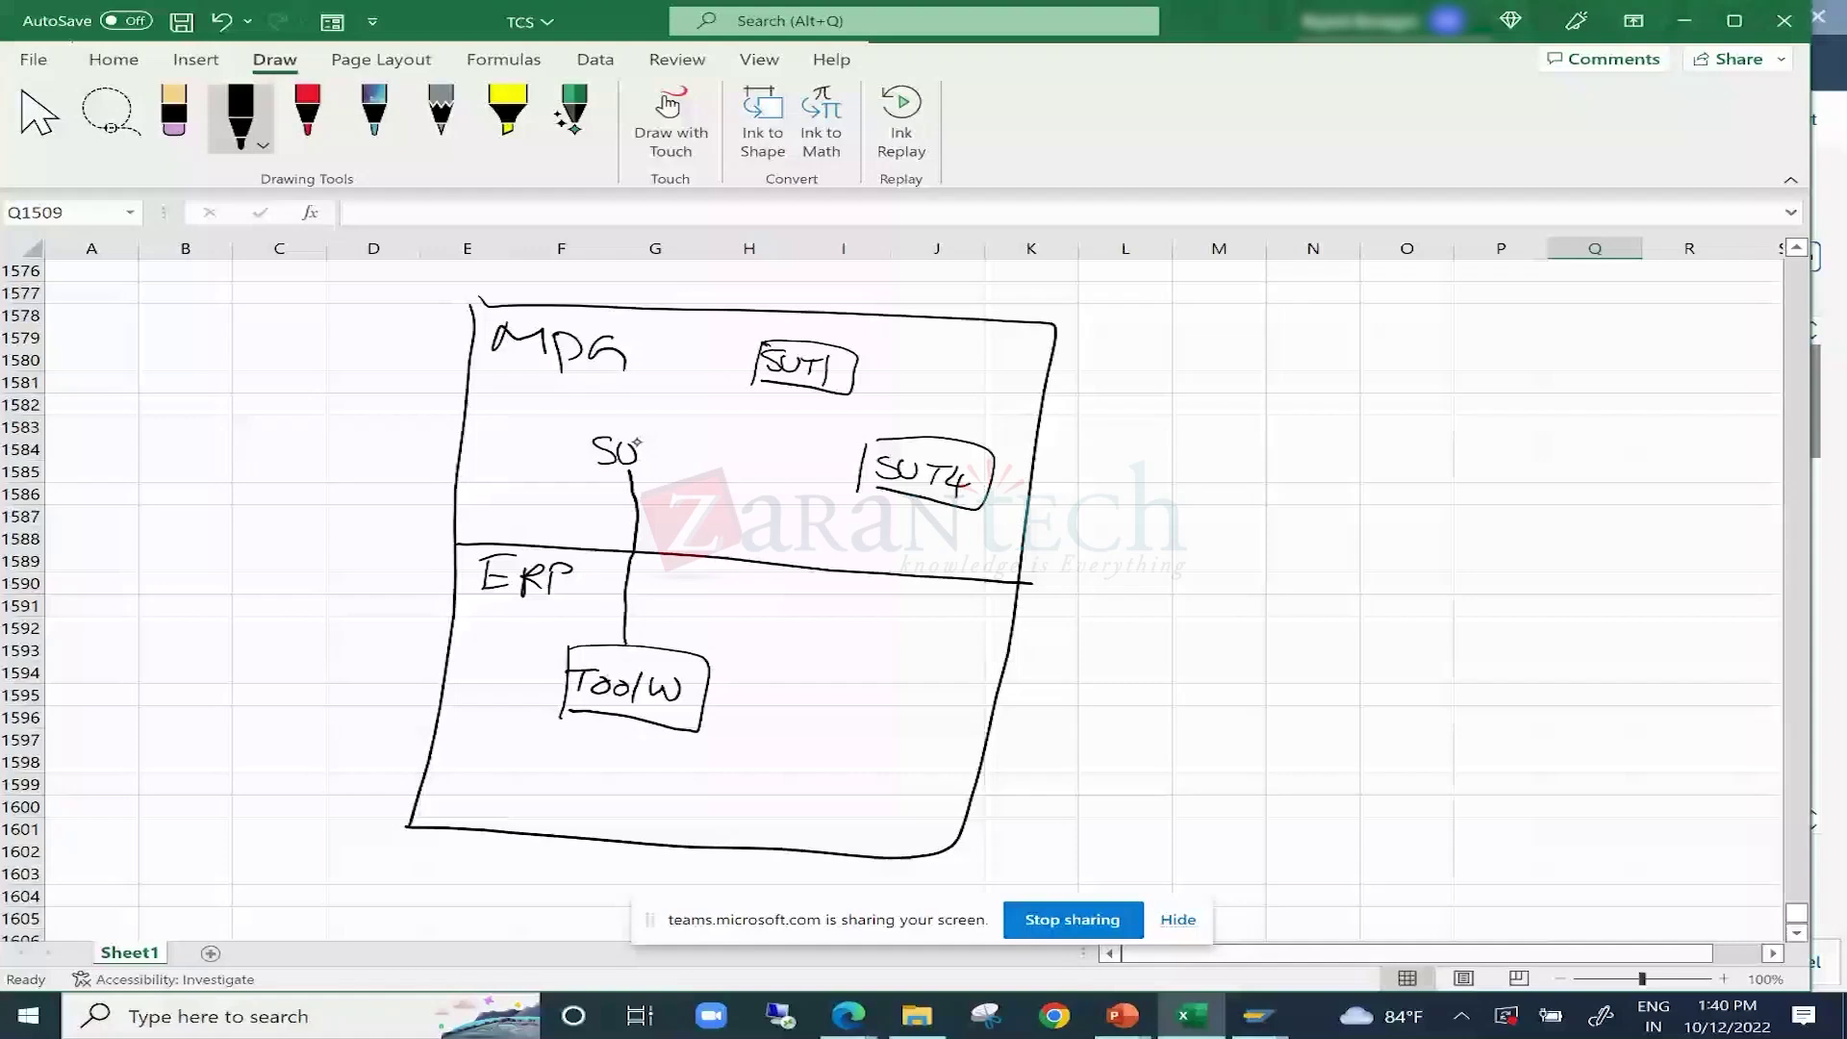
pyautogui.moveTo(639, 440); pyautogui.dragTo(662, 441)
pyautogui.moveTo(650, 441); pyautogui.dragTo(650, 468)
pyautogui.moveTo(662, 442); pyautogui.dragTo(664, 470)
pyautogui.moveTo(580, 423); pyautogui.dragTo(697, 491)
pyautogui.moveTo(658, 423); pyautogui.dragTo(861, 454)
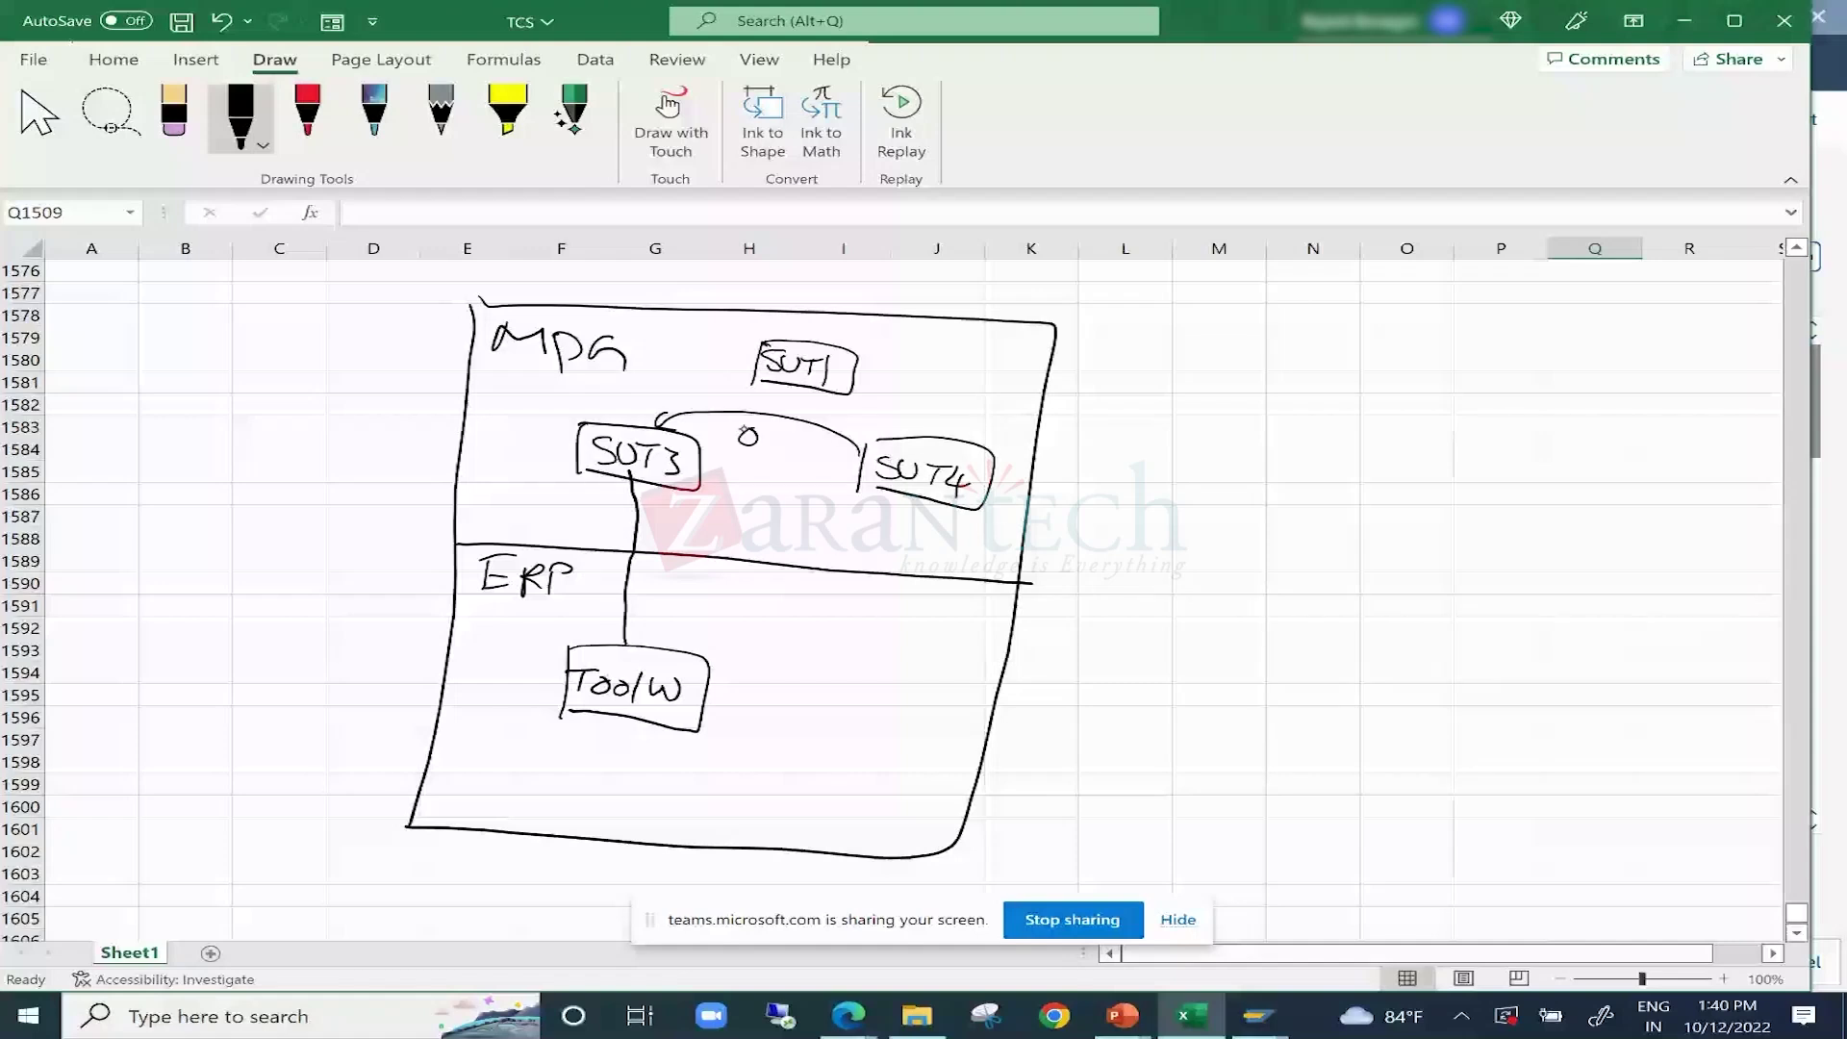
pyautogui.moveTo(747, 429); pyautogui.dragTo(748, 452)
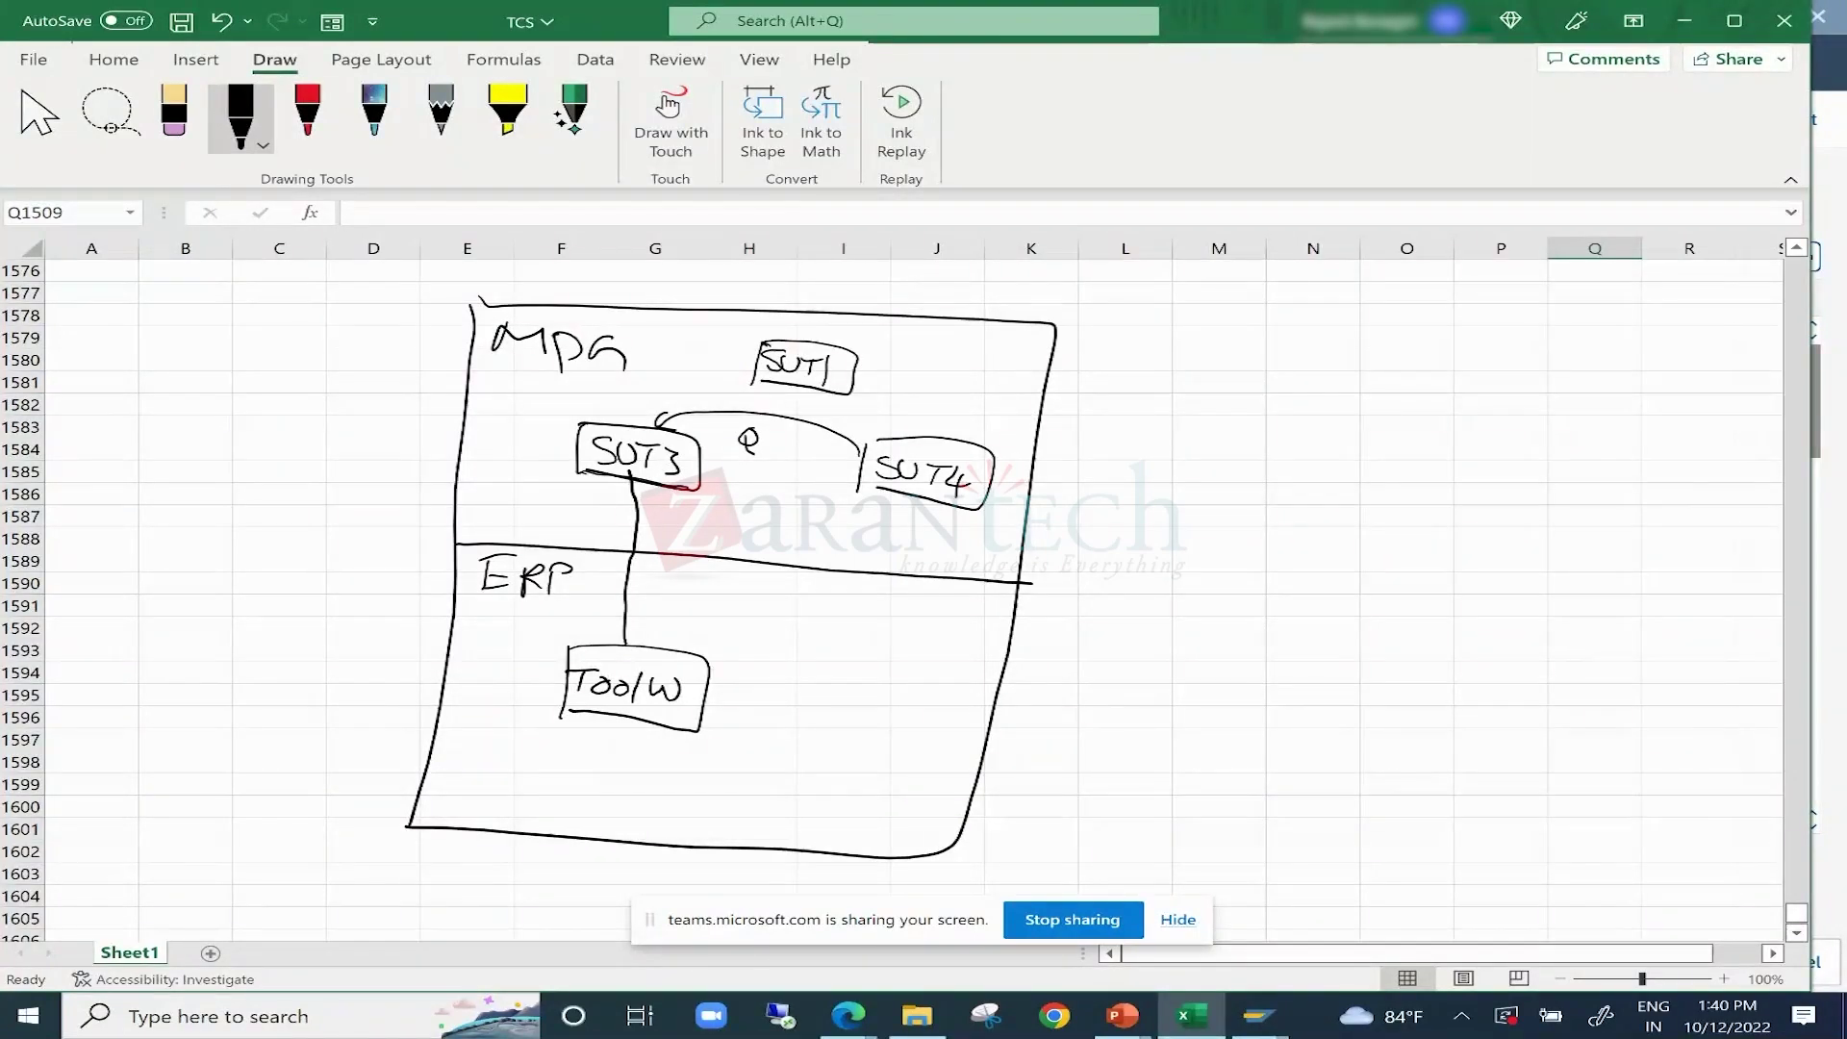
# Retrace the T001W box and the Q arrow between SUT4 and SUT3, and write "Rep" under T001W.
pyautogui.moveTo(579, 650)
pyautogui.mouseDown()
pyautogui.moveTo(564, 722)
pyautogui.moveTo(700, 729)
pyautogui.mouseUp()
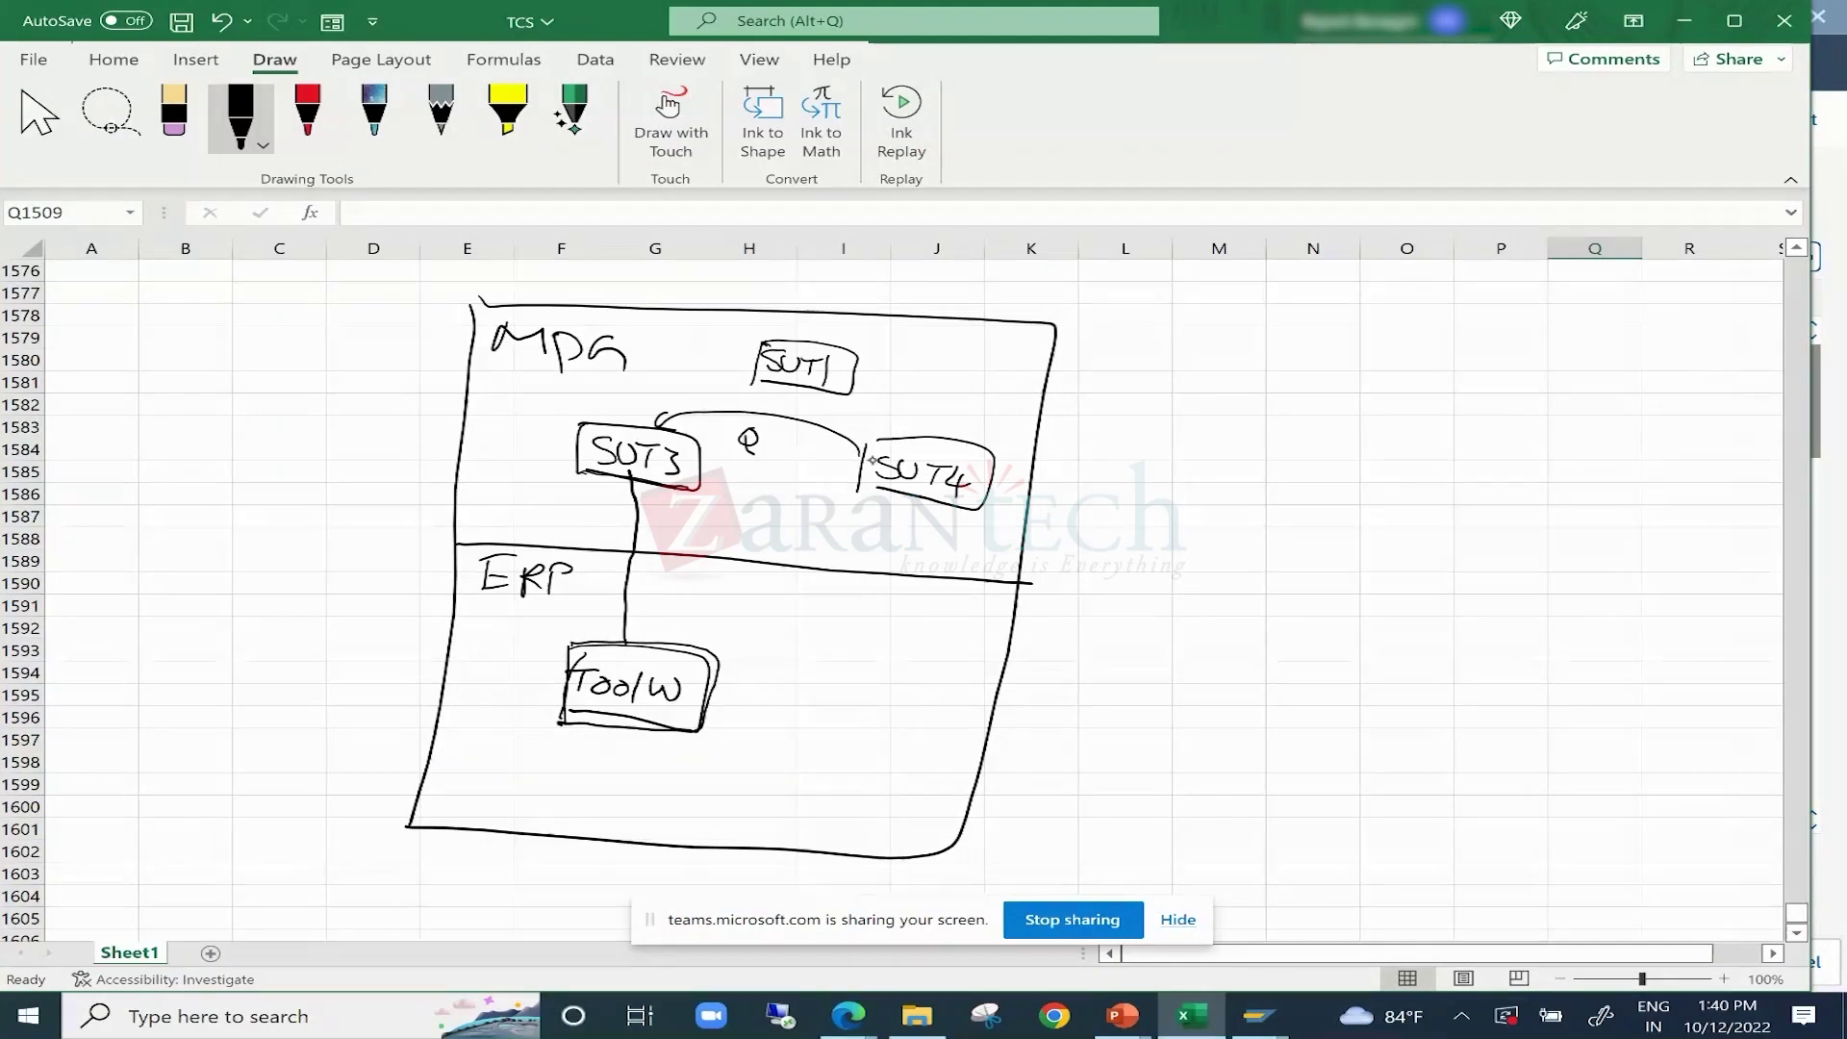
pyautogui.moveTo(850, 443)
pyautogui.mouseDown()
pyautogui.moveTo(868, 445)
pyautogui.moveTo(660, 430)
pyautogui.mouseUp()
pyautogui.moveTo(632, 643)
pyautogui.mouseDown()
pyautogui.moveTo(679, 645)
pyautogui.moveTo(702, 738)
pyautogui.moveTo(563, 655)
pyautogui.moveTo(558, 716)
pyautogui.mouseUp()
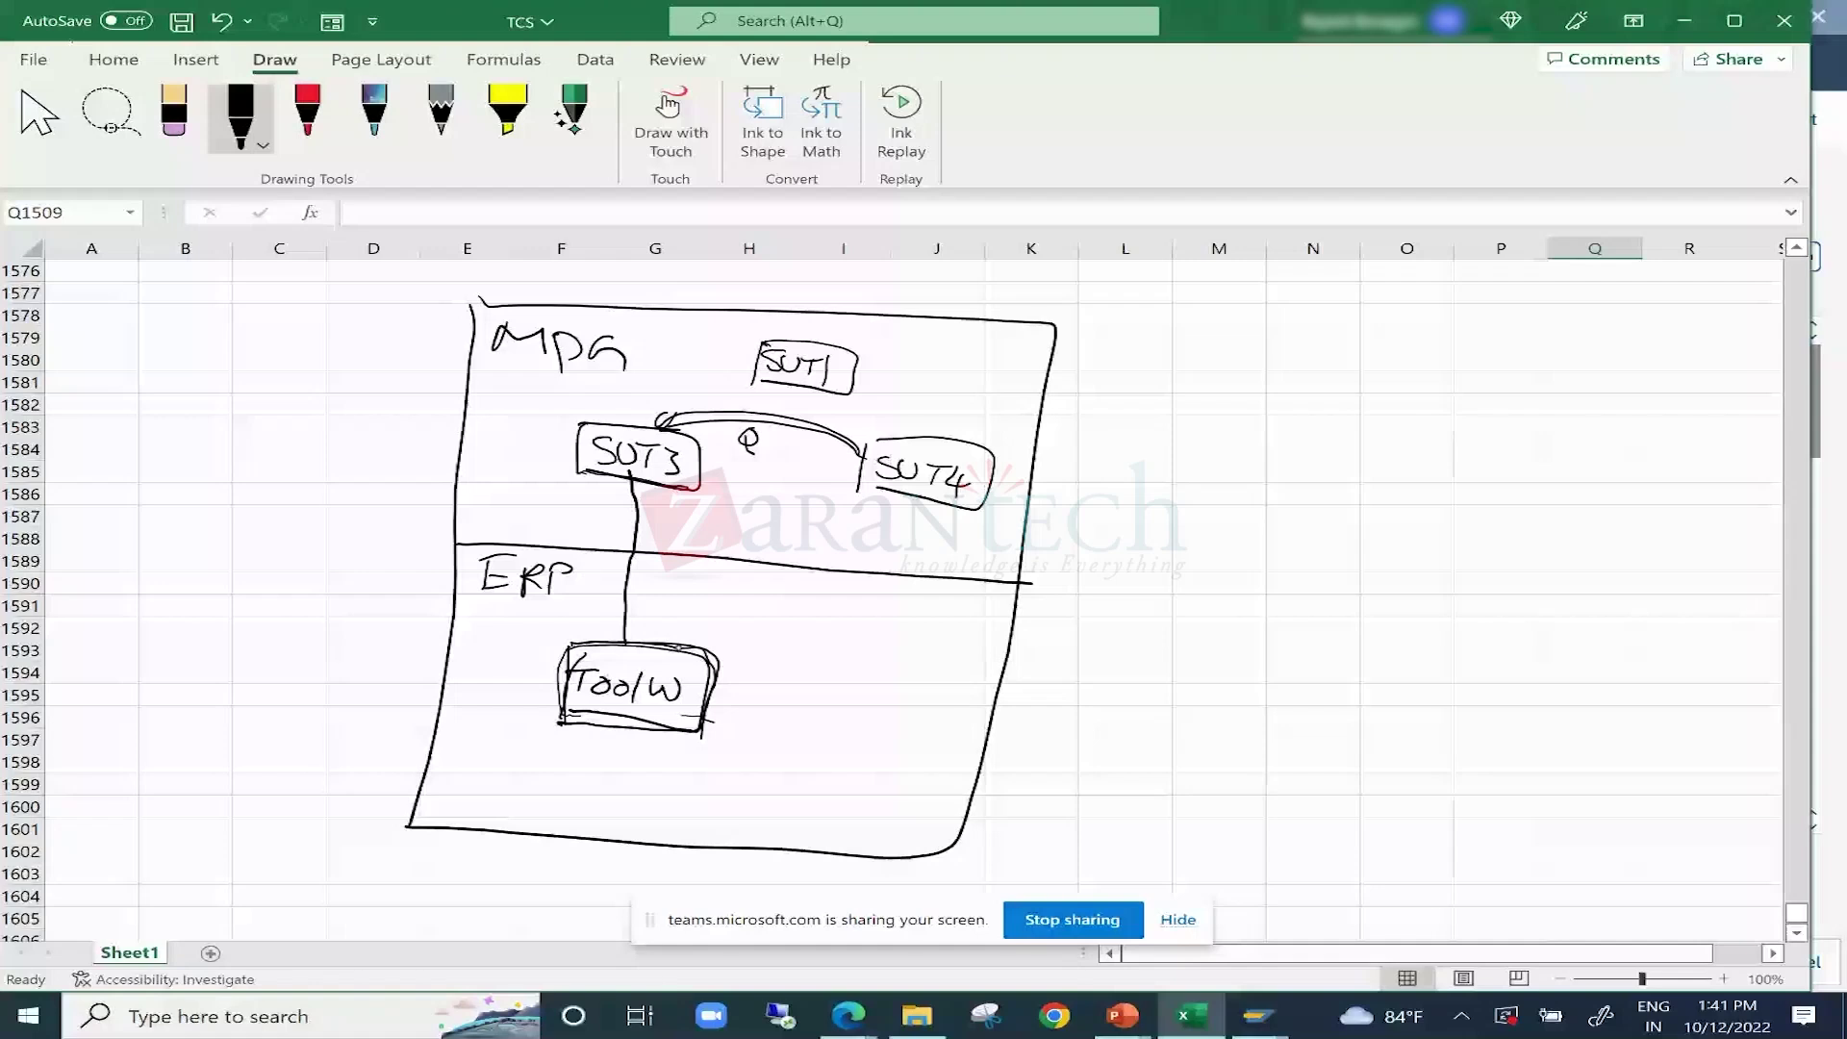
pyautogui.moveTo(561, 743); pyautogui.dragTo(581, 766)
pyautogui.moveTo(587, 758); pyautogui.dragTo(607, 764)
pyautogui.moveTo(621, 761); pyautogui.dragTo(623, 750)
# Sketch a second large box to the right of the MDG/ERP diagram and split it with a horizontal line.
pyautogui.moveTo(1091, 823); pyautogui.dragTo(1580, 364)
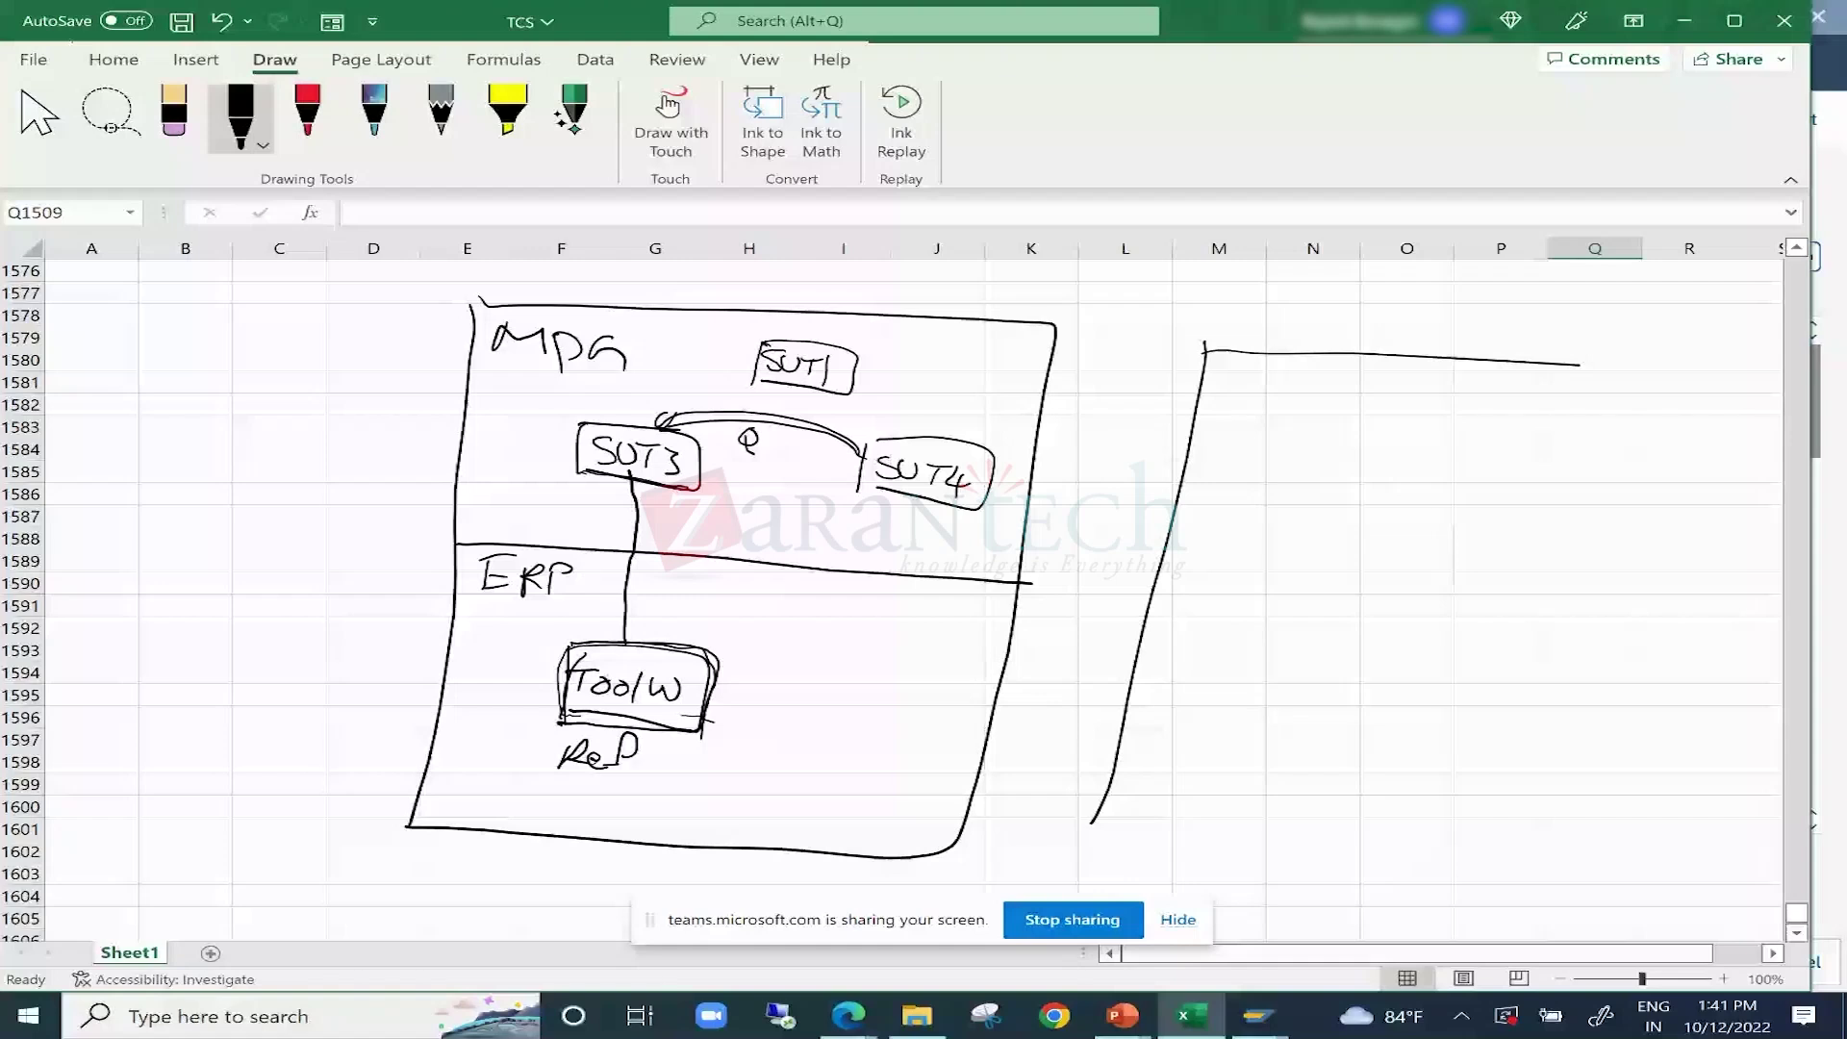
pyautogui.moveTo(1579, 365); pyautogui.dragTo(1095, 813)
pyautogui.moveTo(1151, 608); pyautogui.dragTo(1647, 647)
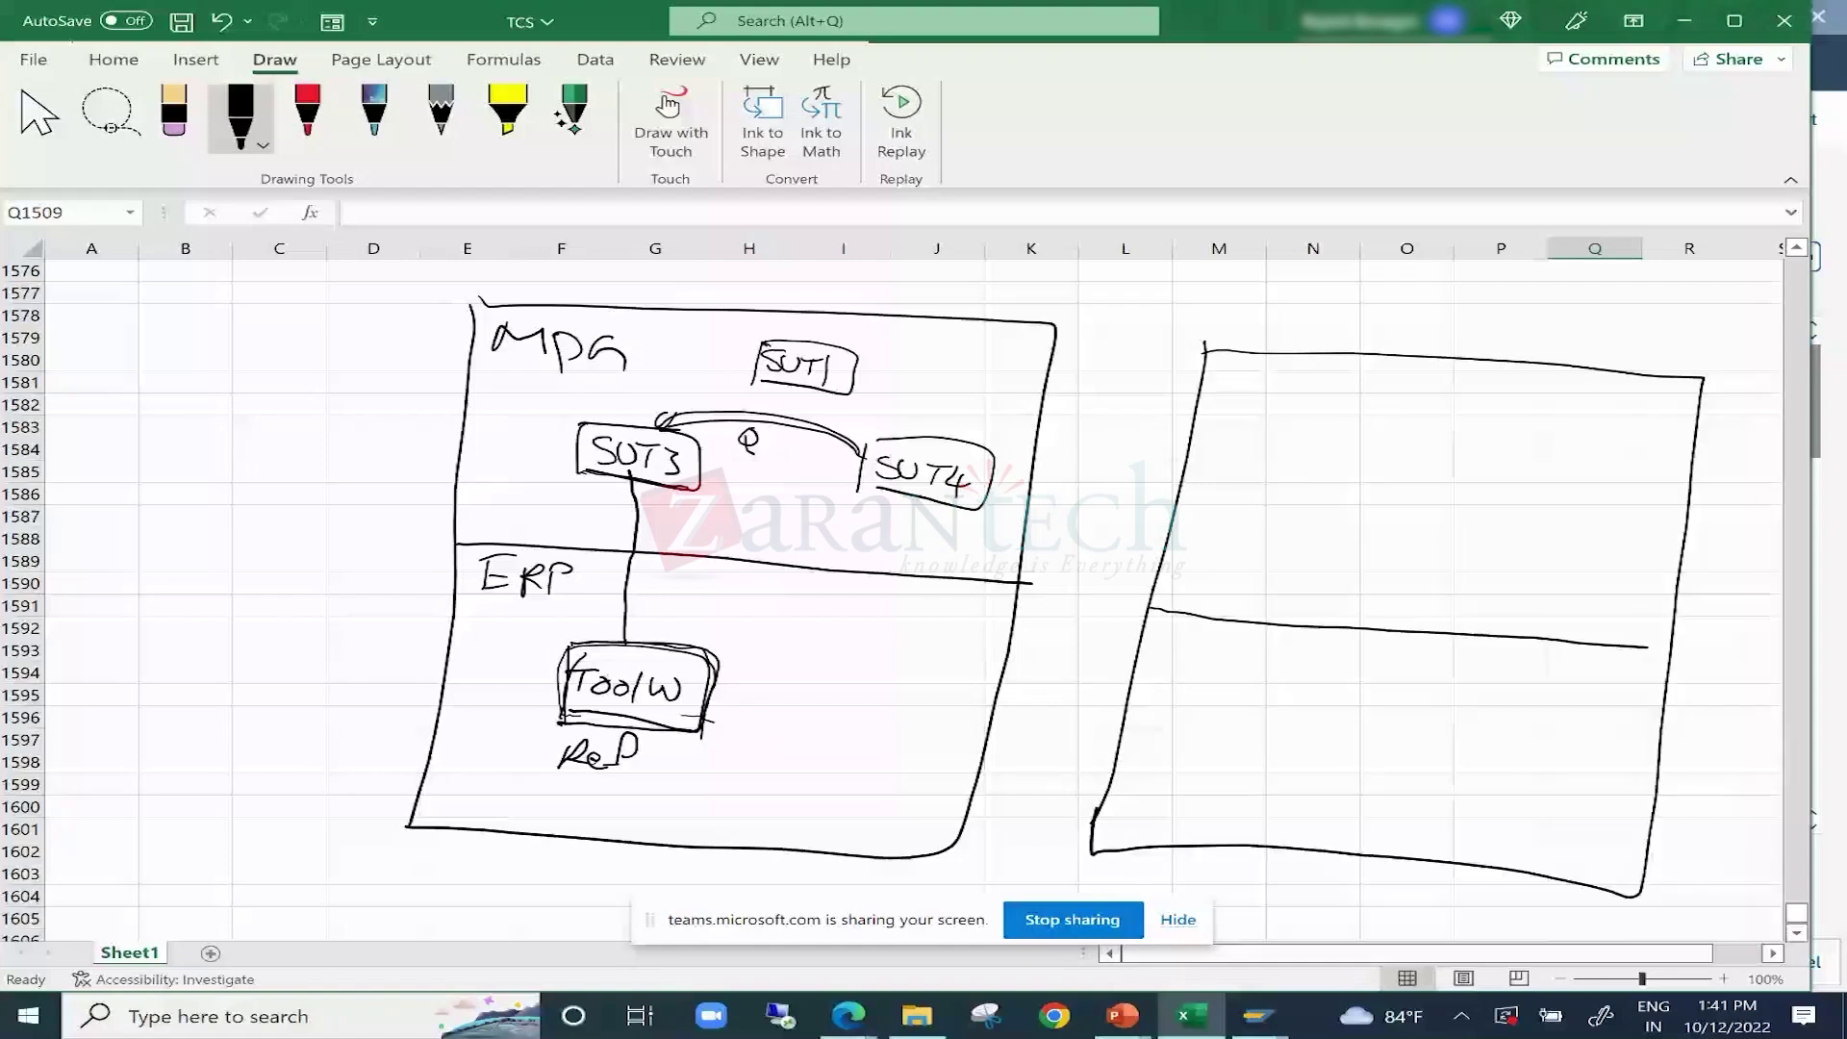
# Write boxed "SUT1" and "SUT4" labels in the upper half of the second diagram.
pyautogui.moveTo(1347, 365); pyautogui.dragTo(1347, 433)
pyautogui.moveTo(1386, 387); pyautogui.dragTo(1462, 415)
pyautogui.moveTo(1342, 365); pyautogui.dragTo(1342, 416)
pyautogui.moveTo(1537, 534); pyautogui.dragTo(1630, 577)
pyautogui.moveTo(1506, 520); pyautogui.dragTo(1502, 582)
pyautogui.moveTo(1513, 512); pyautogui.dragTo(1538, 585)
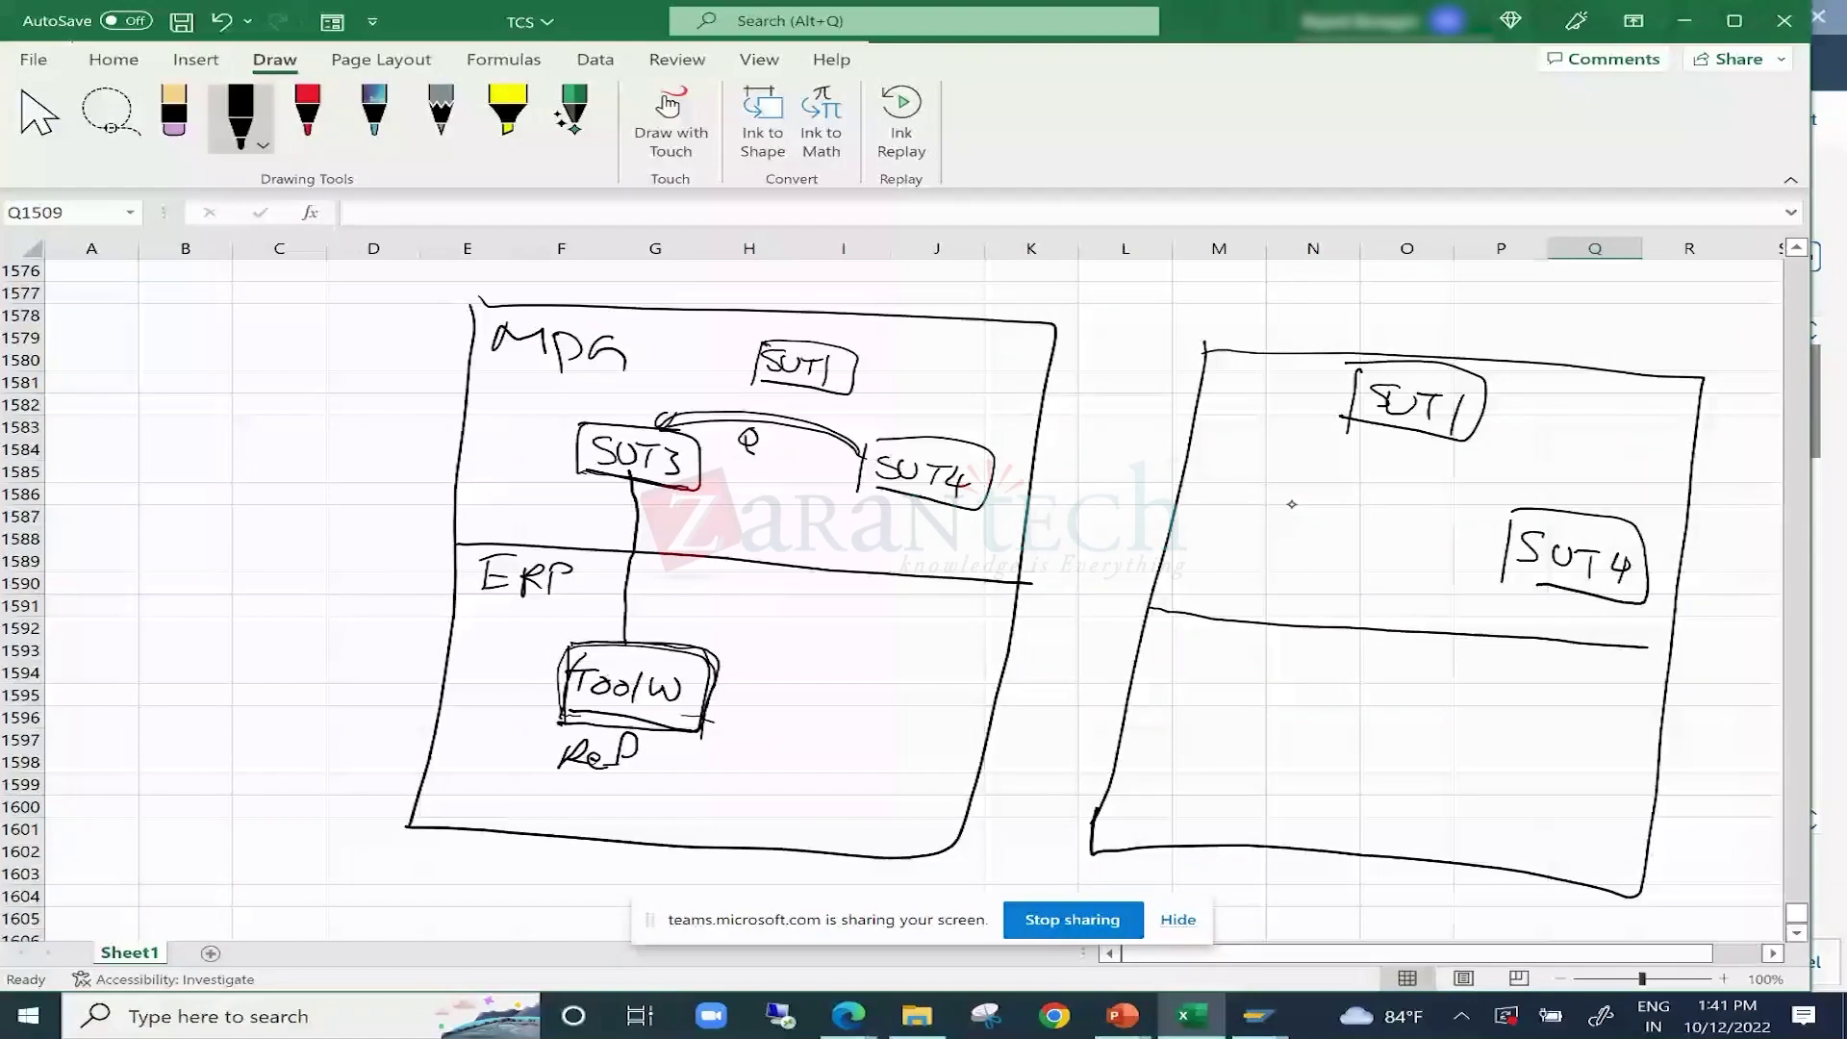
# Add a boxed "SUT2" to the second diagram's upper half, with an arrow labelled "Q" from SUT4 to it.
pyautogui.moveTo(1261, 466); pyautogui.dragTo(1256, 525)
pyautogui.moveTo(1264, 476); pyautogui.dragTo(1356, 520)
pyautogui.moveTo(1268, 464); pyautogui.dragTo(1376, 552)
pyautogui.moveTo(1284, 535); pyautogui.dragTo(1371, 549)
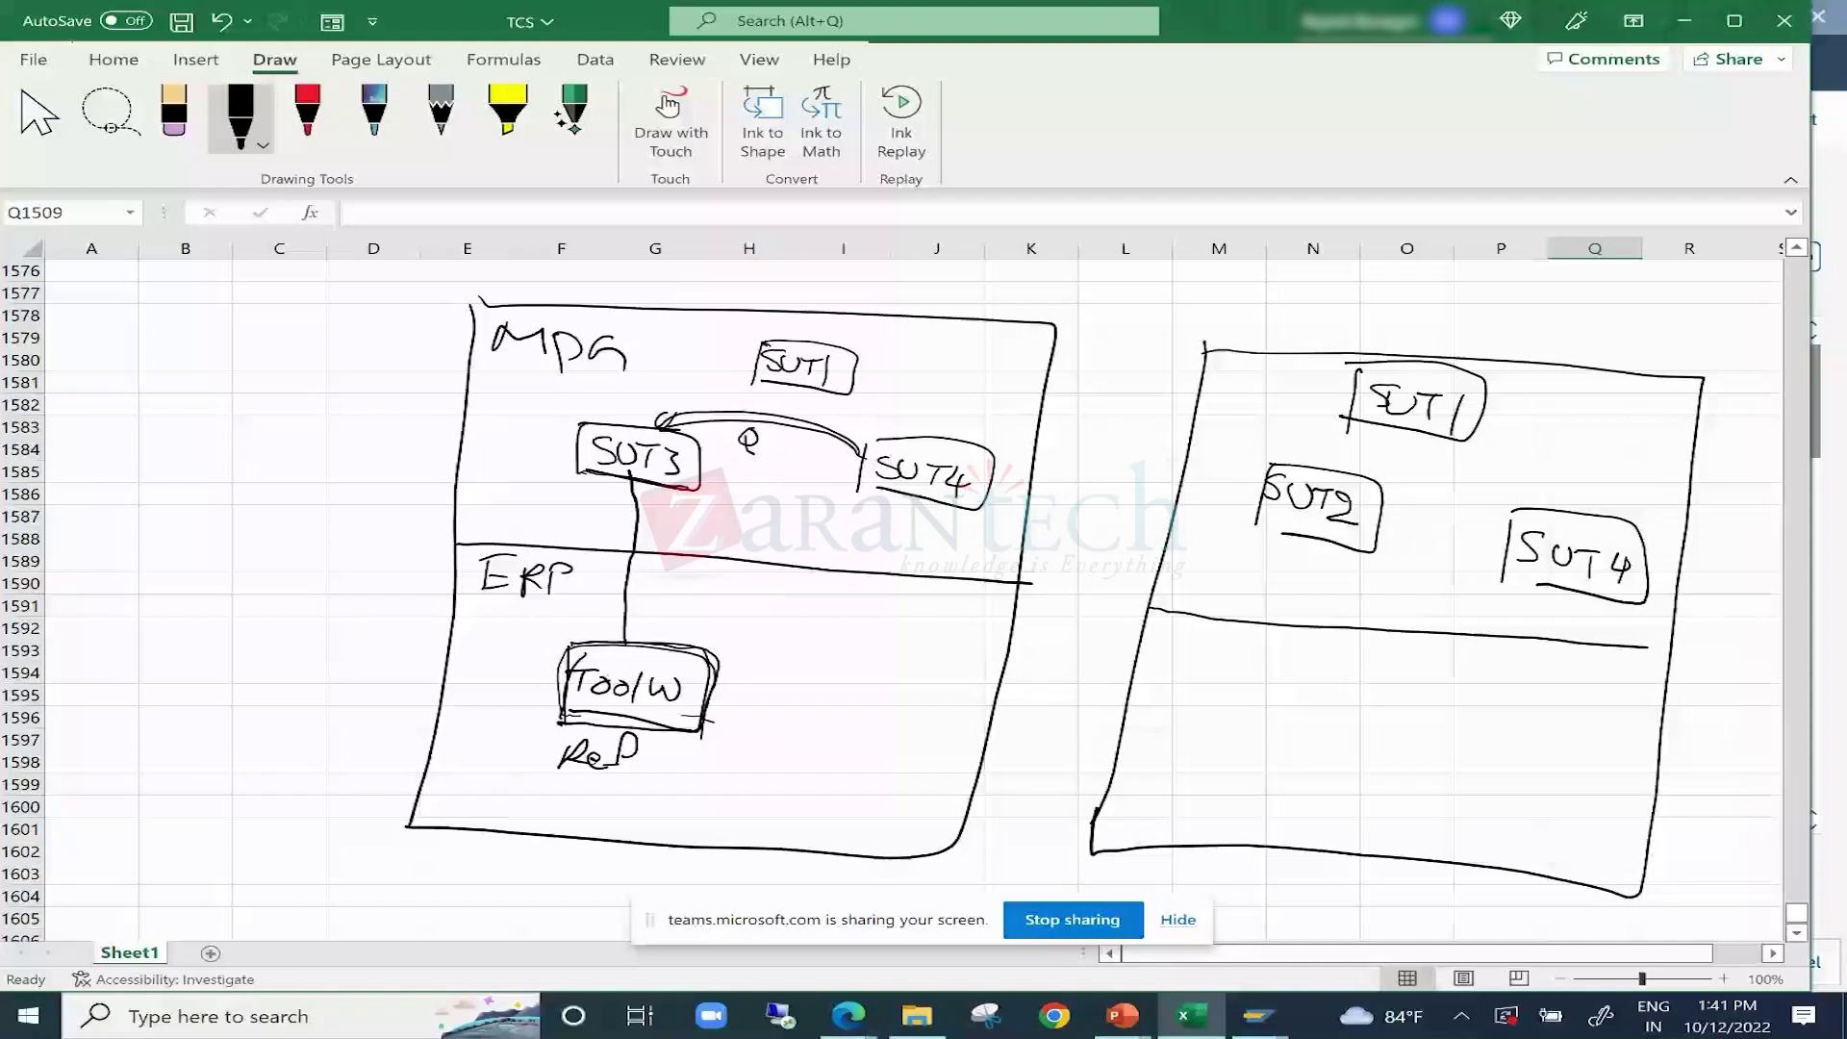
pyautogui.moveTo(1392, 510); pyautogui.dragTo(1508, 525)
pyautogui.moveTo(1451, 510); pyautogui.dragTo(1447, 512)
pyautogui.moveTo(1451, 534); pyautogui.dragTo(1465, 548)
# Draw a small table symbol beneath SUT2 and link it to SUT2 with a curved line.
pyautogui.moveTo(1250, 482); pyautogui.dragTo(1209, 547)
pyautogui.moveTo(1220, 568); pyautogui.dragTo(1305, 575)
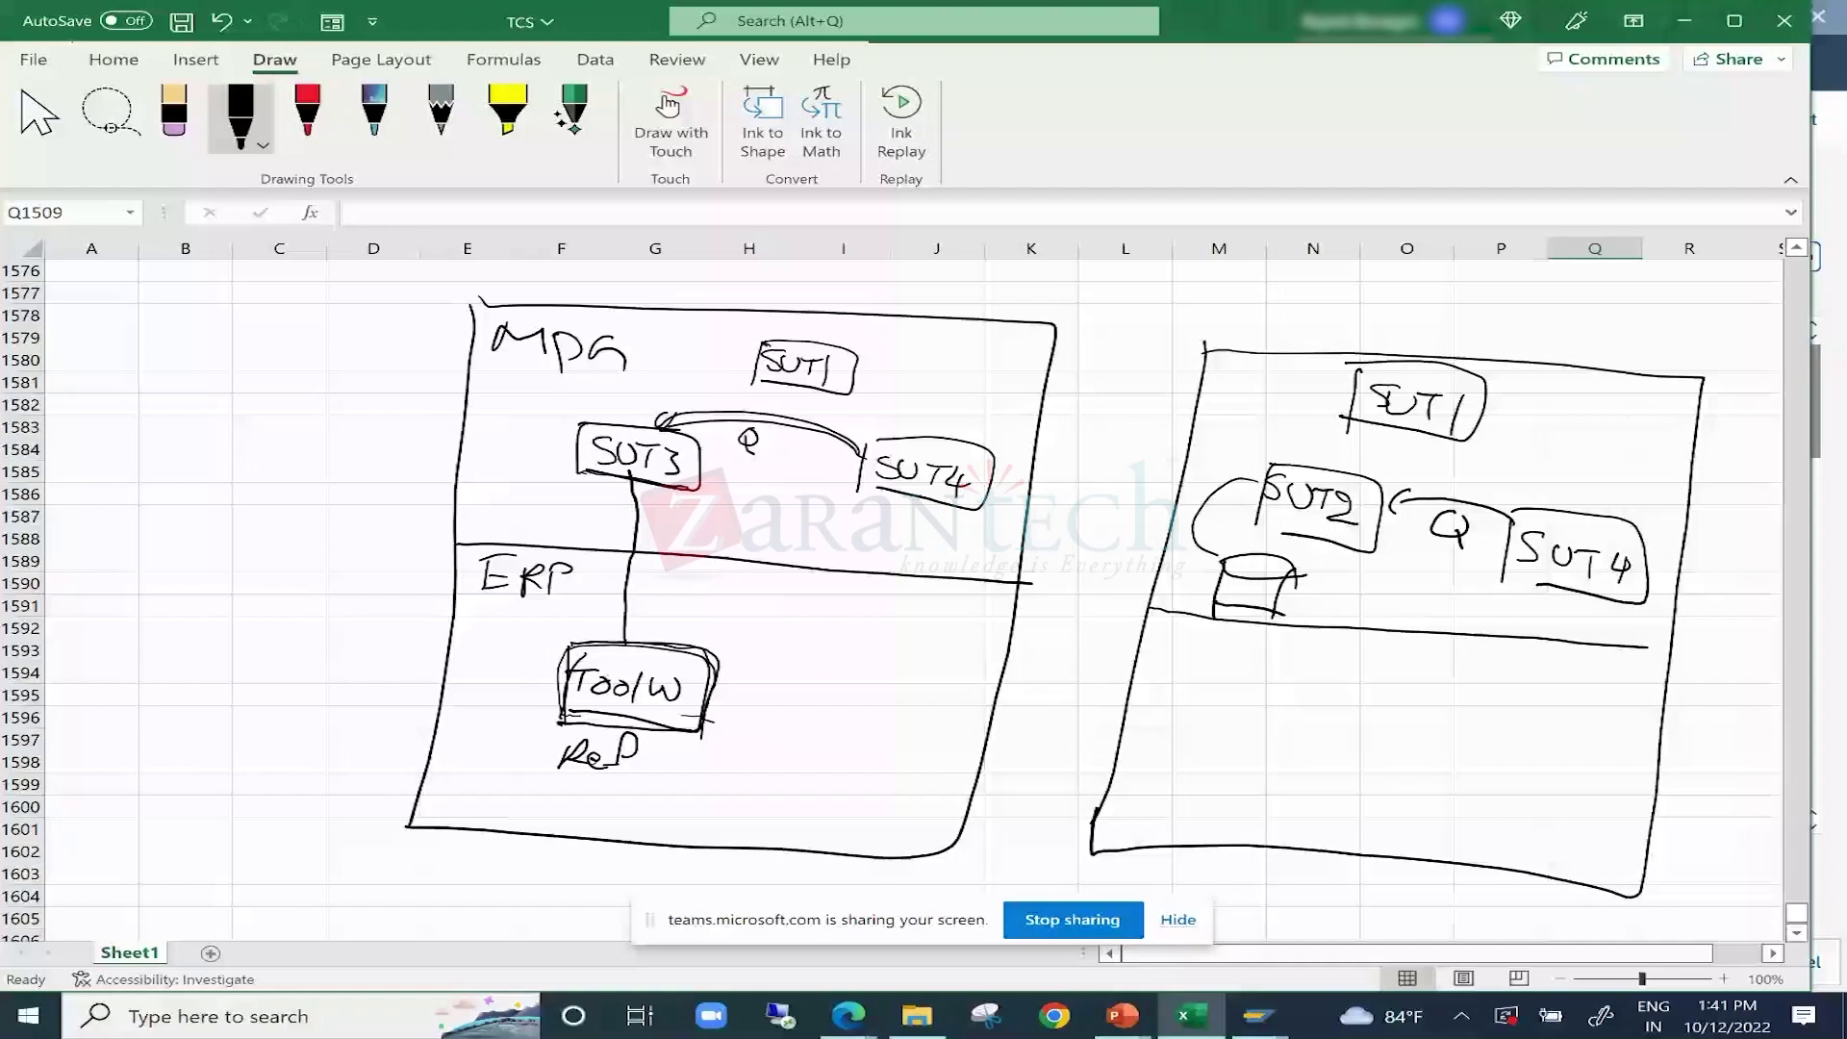
pyautogui.moveTo(1224, 541); pyautogui.dragTo(1215, 565)
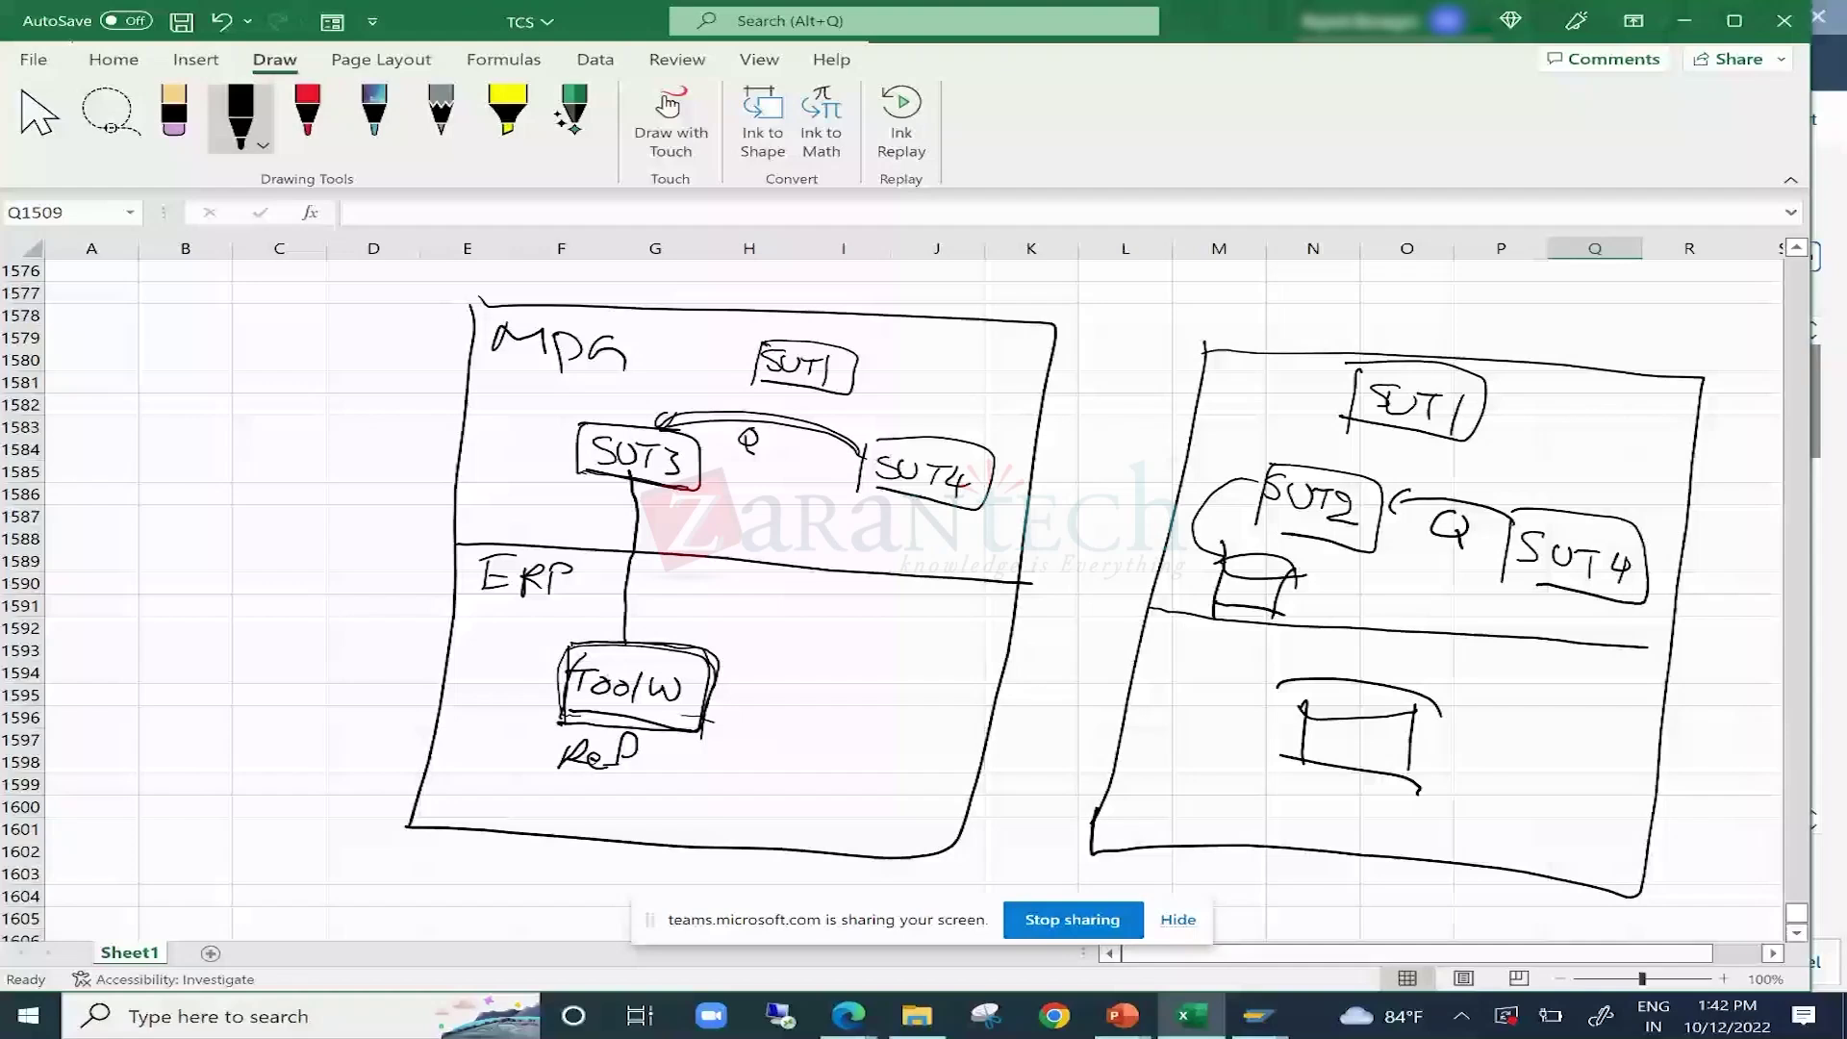
# Draw a labelled arrow from SUT2 down to a table symbol in the second diagram's lower half.
pyautogui.moveTo(1297, 714); pyautogui.dragTo(1325, 684)
pyautogui.moveTo(1391, 498); pyautogui.dragTo(1397, 666)
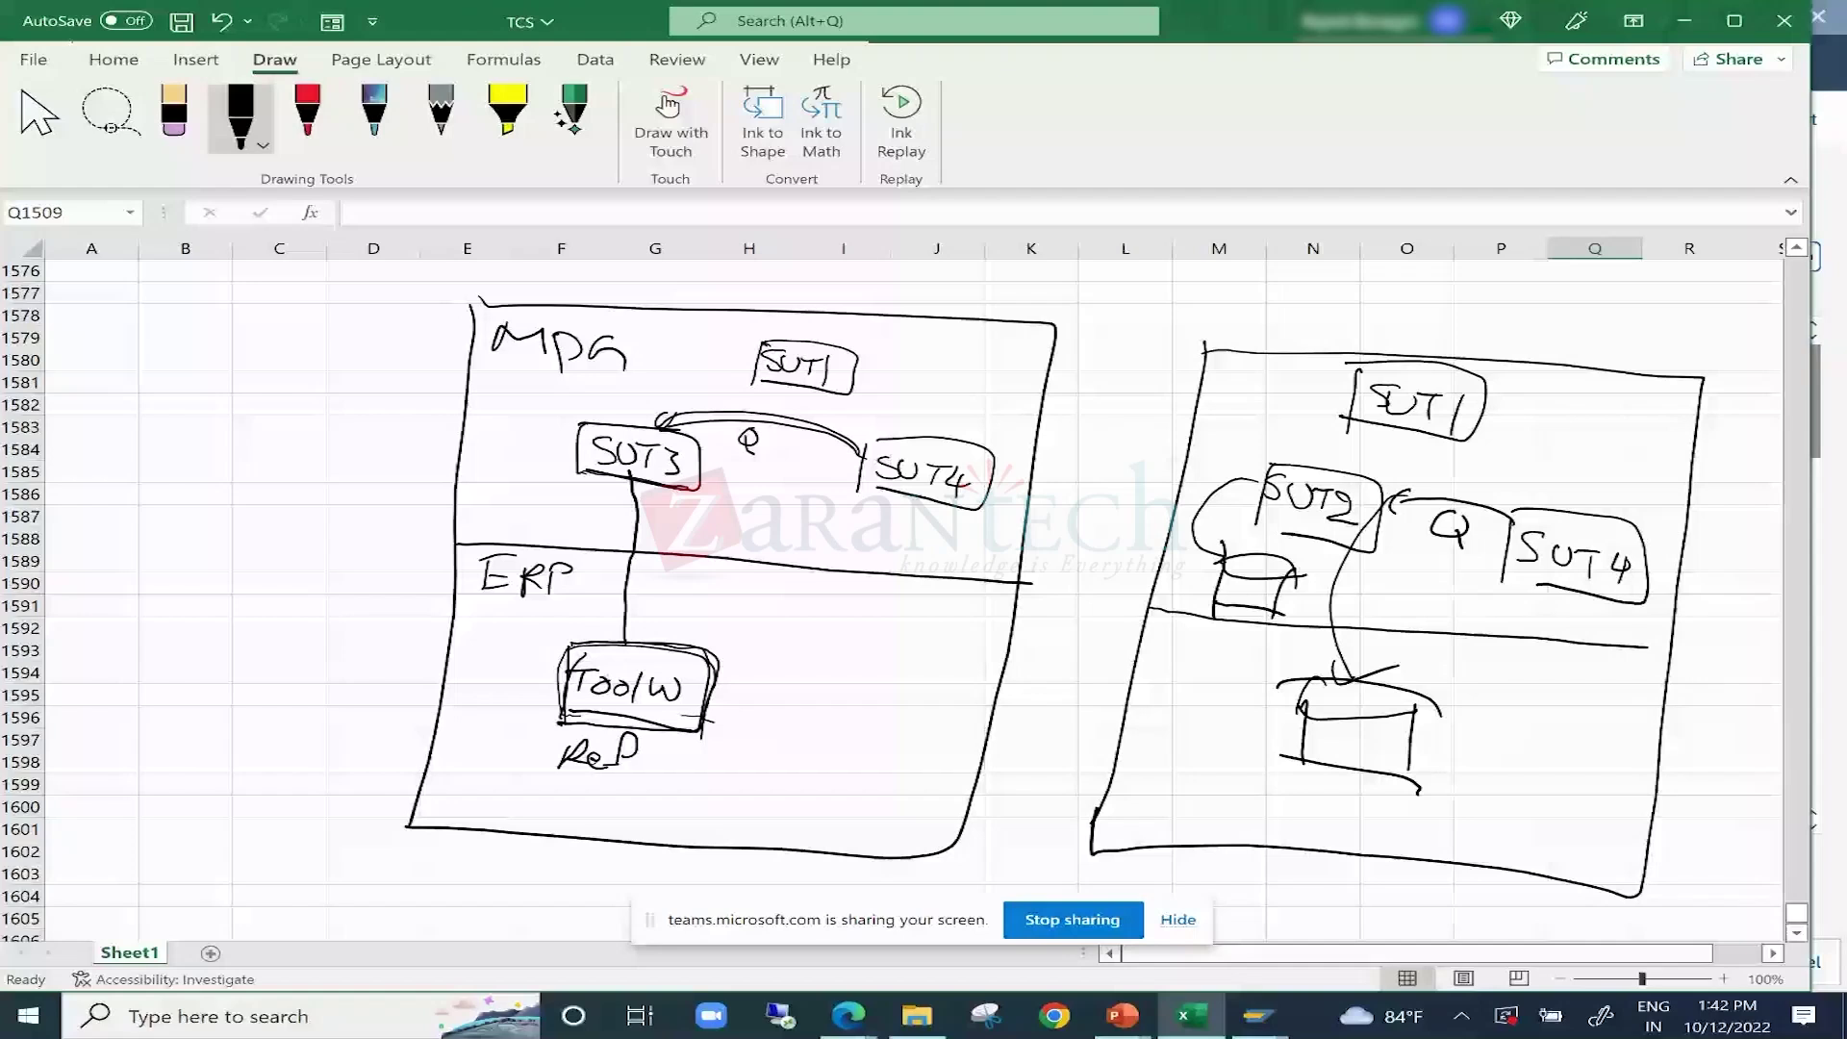
pyautogui.moveTo(1395, 592); pyautogui.dragTo(1386, 609)
pyautogui.moveTo(1401, 595); pyautogui.dragTo(1416, 597)
pyautogui.moveTo(1426, 600); pyautogui.dragTo(1443, 599)
pyautogui.moveTo(1435, 600); pyautogui.dragTo(1431, 626)
pyautogui.moveTo(1442, 604); pyautogui.dragTo(1444, 627)
# Put a check mark beside the MDG half, and remove the arrow, label and table symbol linking SUT2 to the lower half.
pyautogui.moveTo(403, 464); pyautogui.dragTo(475, 442)
pyautogui.moveTo(1444, 616); pyautogui.dragTo(1320, 667)
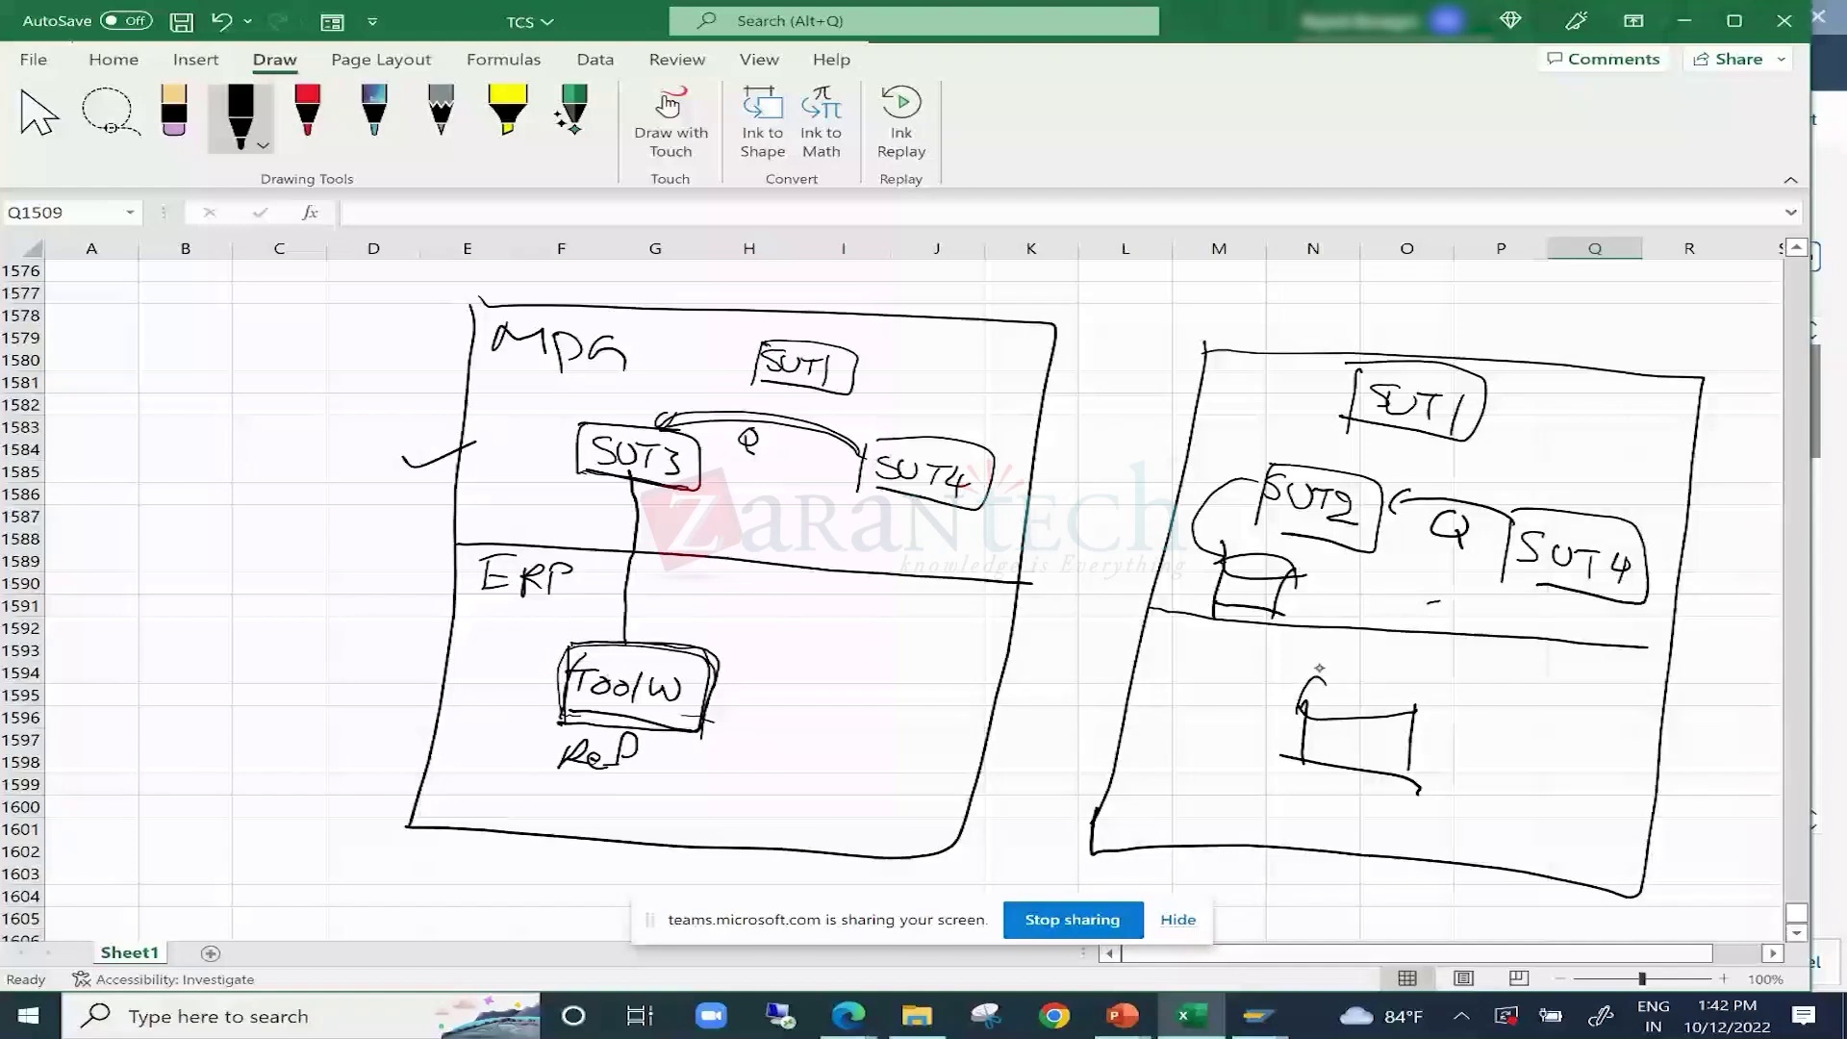
pyautogui.hotkey('ctrl', 'z')
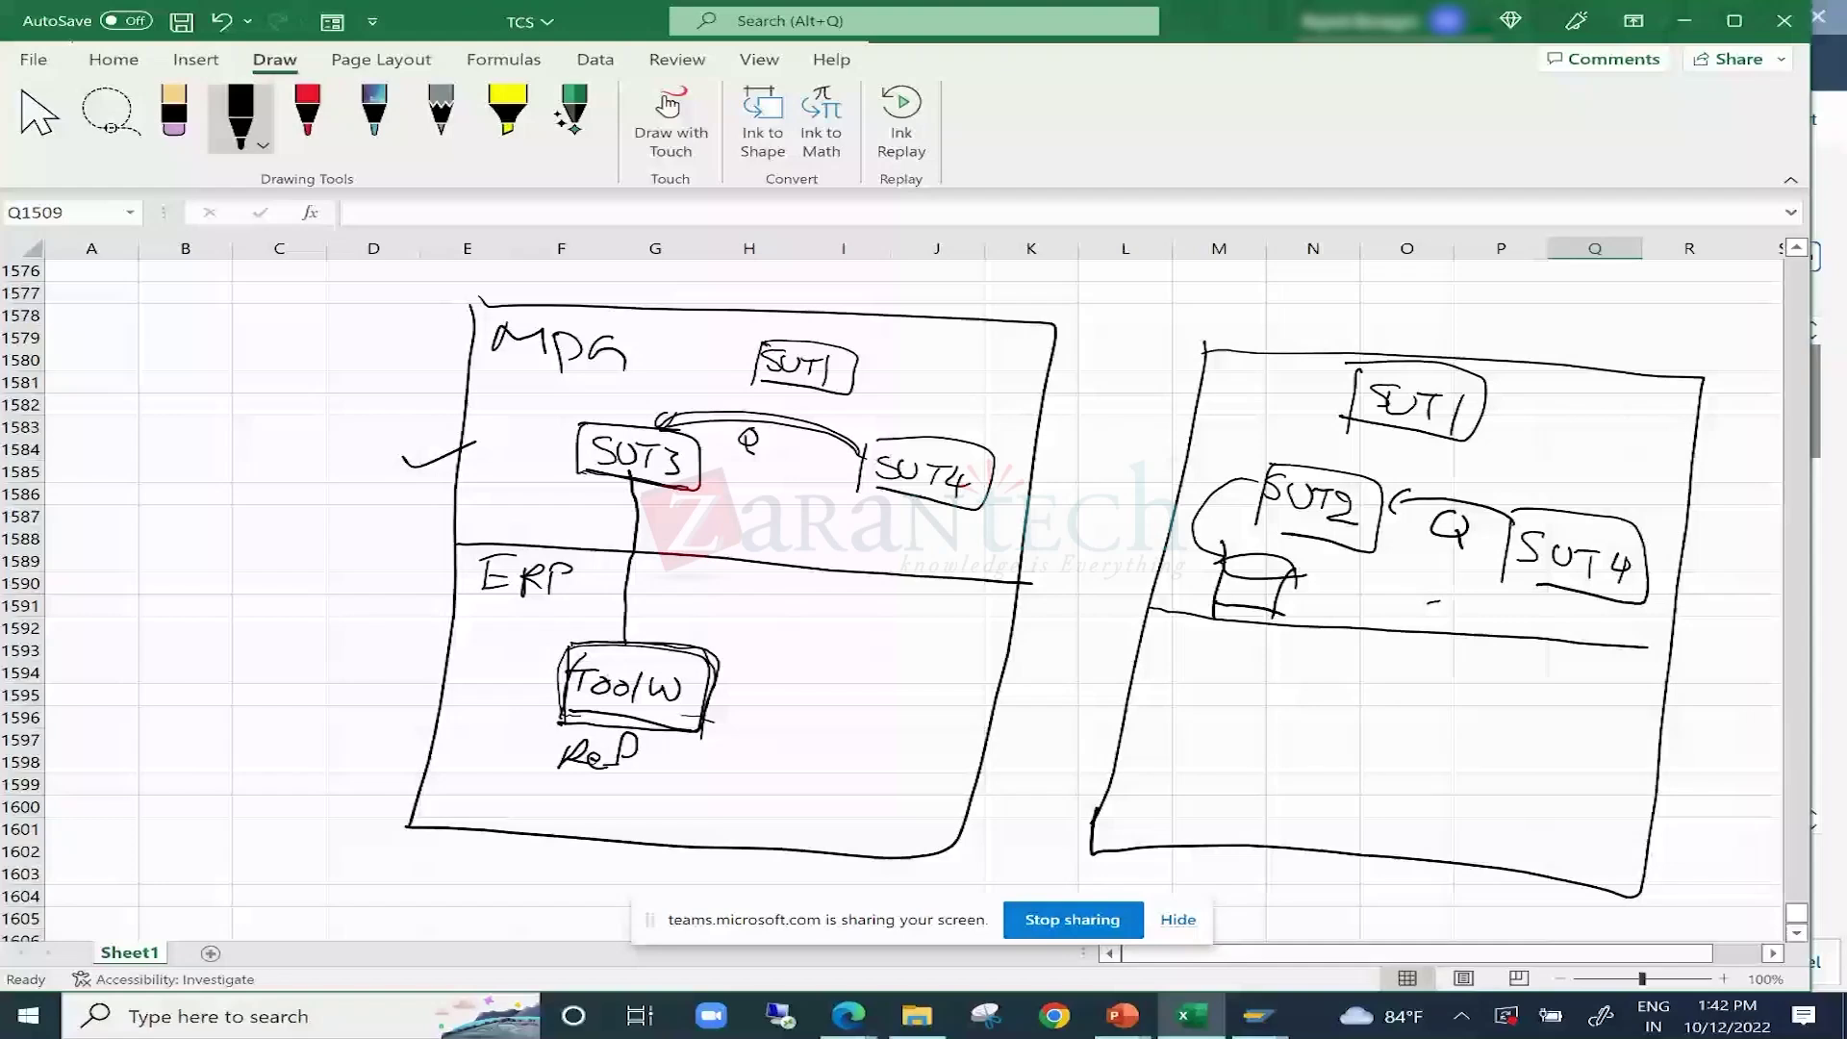
# Retrace the outline of the small table symbol beneath SUT2 to emphasize it.
pyautogui.moveTo(1221, 550); pyautogui.dragTo(1215, 610)
pyautogui.moveTo(1288, 577); pyautogui.dragTo(1278, 619)
pyautogui.moveTo(1220, 576); pyautogui.dragTo(1294, 577)
pyautogui.moveTo(1247, 588); pyautogui.dragTo(1282, 586)
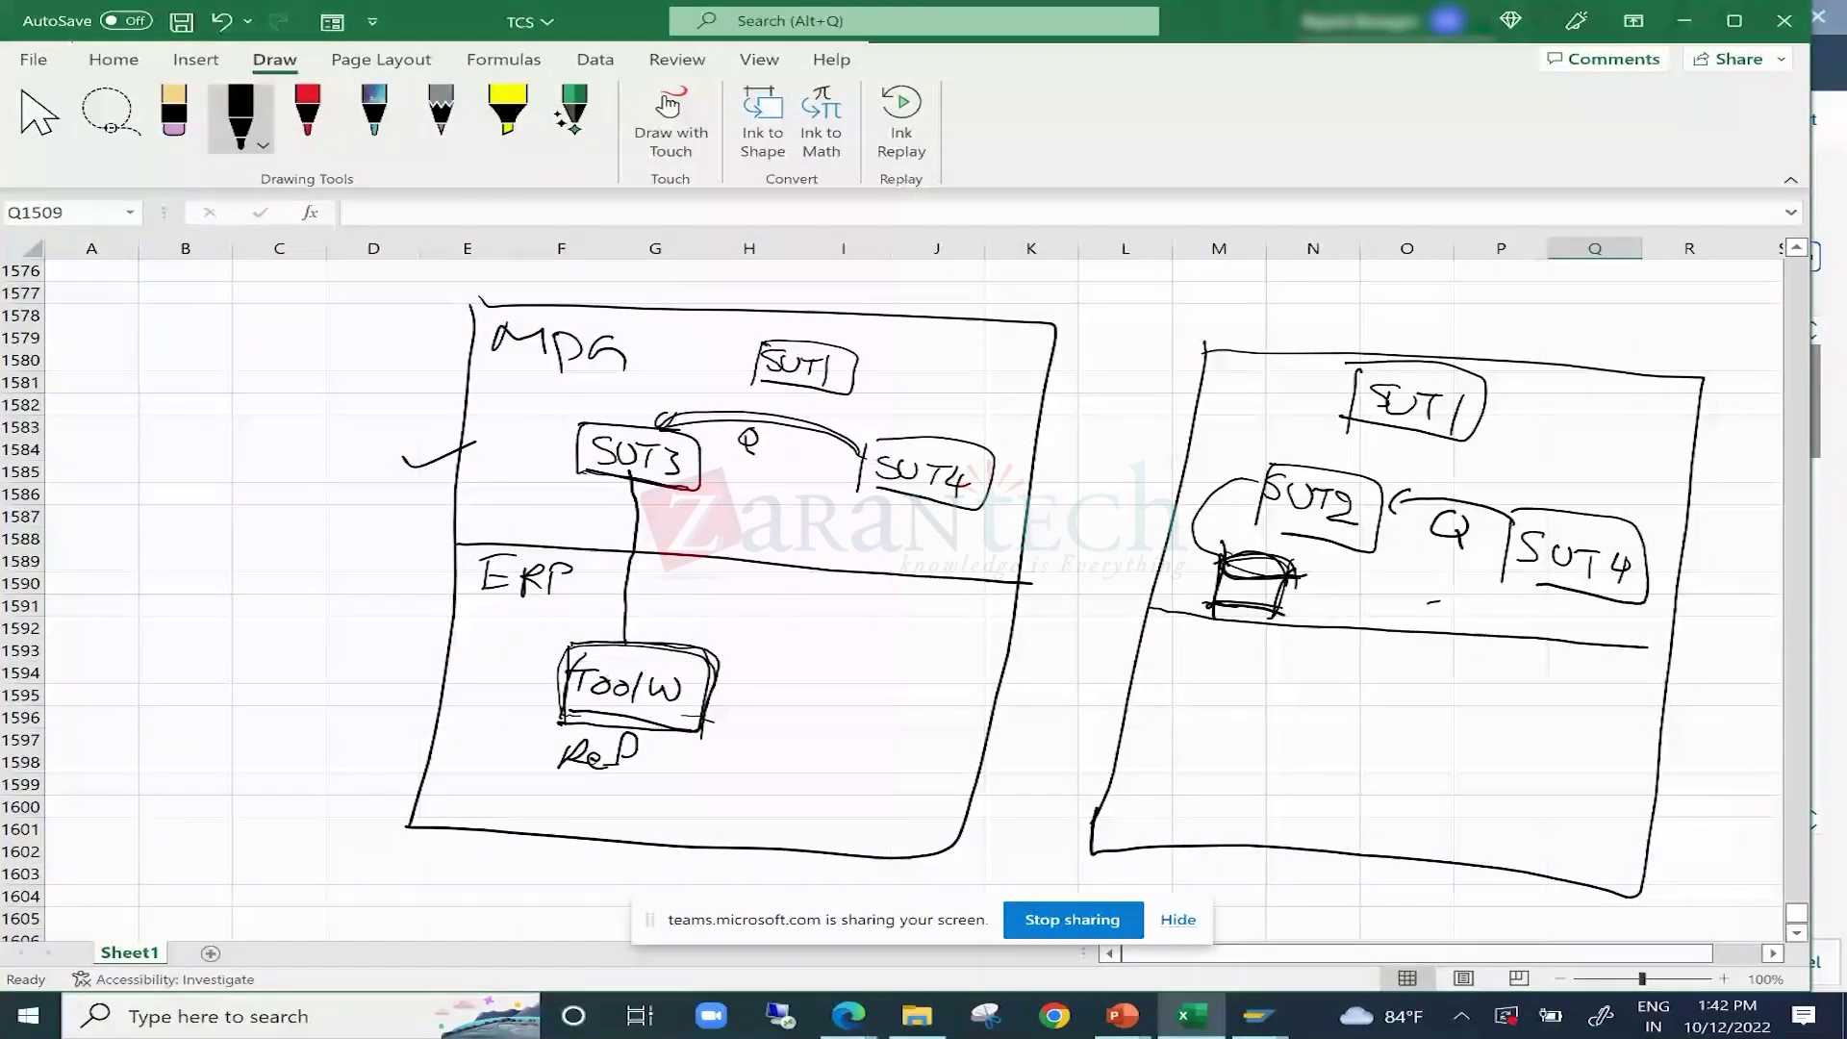
# Emphasize the SUT4-to-SUT2 arrow, the T001W box and SUT2's table, and put check marks beside SUT4 and SUT3.
pyautogui.moveTo(1518, 520); pyautogui.dragTo(1368, 496)
pyautogui.moveTo(1633, 515); pyautogui.dragTo(1707, 491)
pyautogui.moveTo(535, 445); pyautogui.dragTo(577, 435)
pyautogui.moveTo(564, 697); pyautogui.dragTo(686, 720)
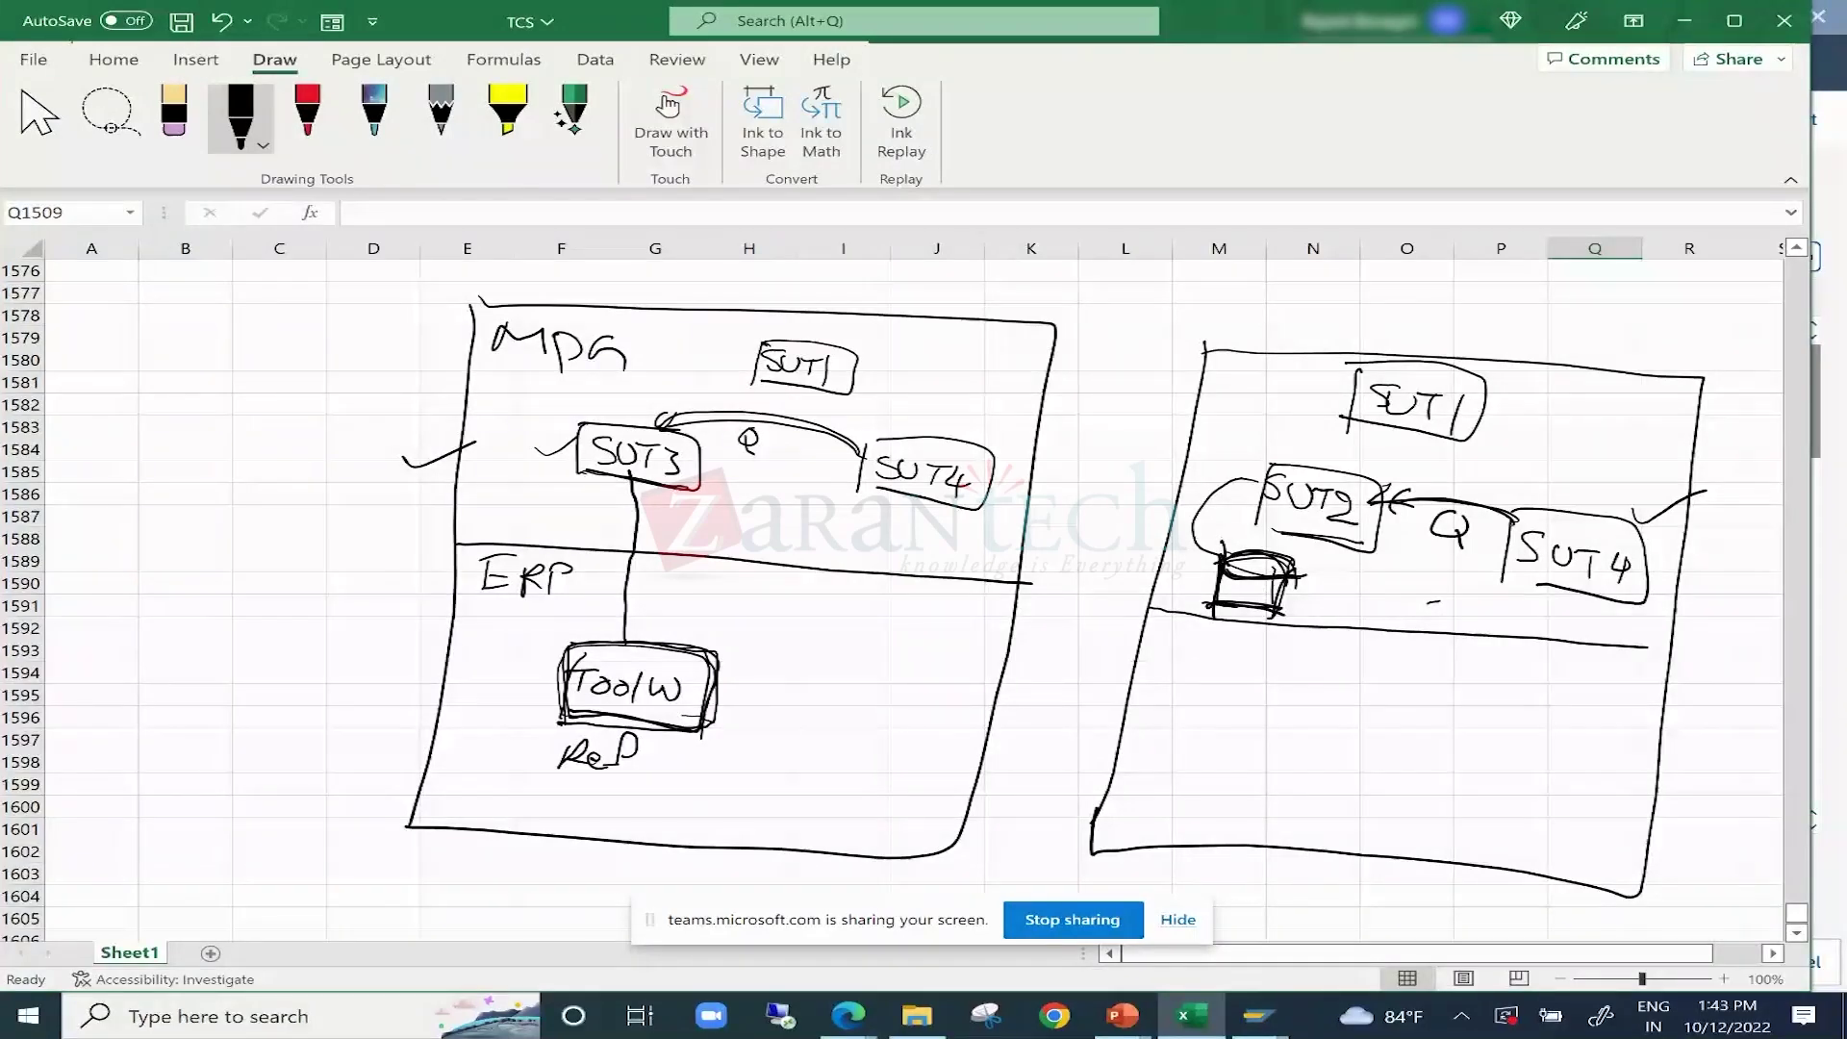
pyautogui.moveTo(1222, 556); pyautogui.dragTo(1180, 560)
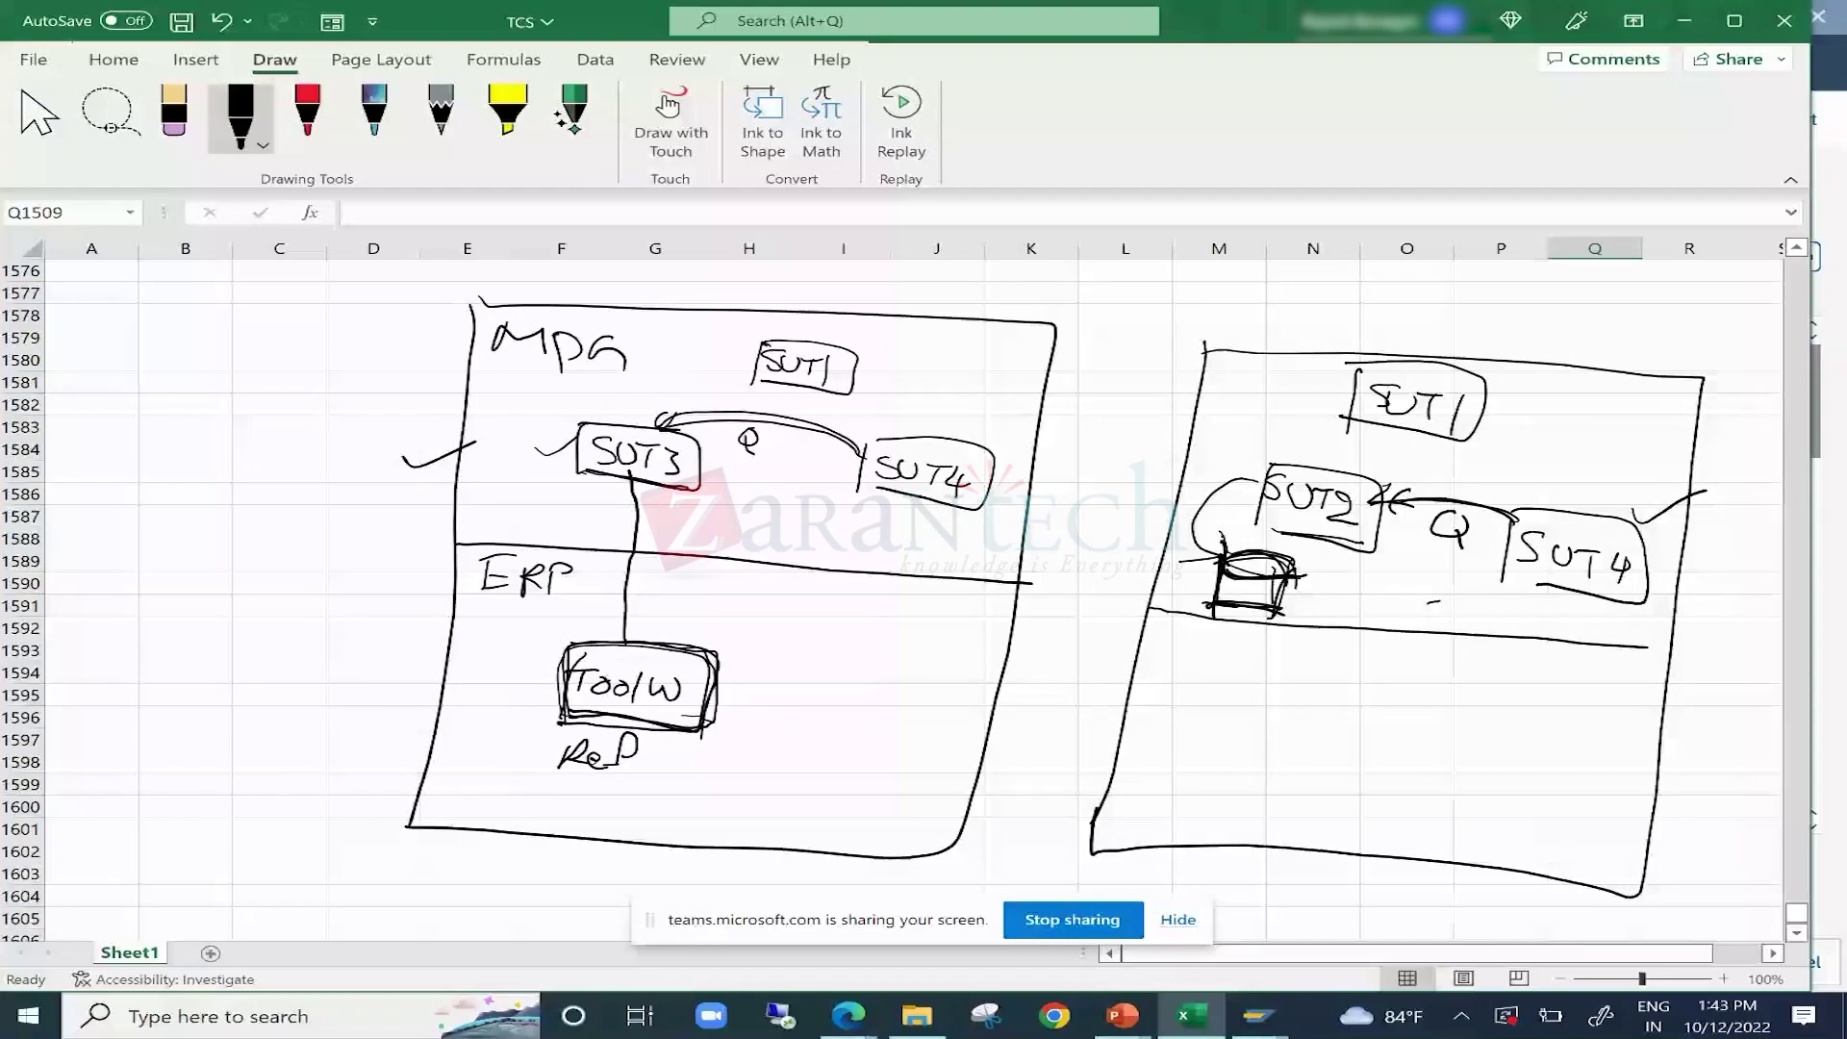
pyautogui.moveTo(1228, 568); pyautogui.dragTo(1260, 575)
# Draw a table symbol in the second diagram's lower half, with an arrow pointing to it from a short handwritten label.
pyautogui.moveTo(1166, 703); pyautogui.dragTo(1161, 725)
pyautogui.moveTo(1382, 705); pyautogui.dragTo(1347, 778)
pyautogui.moveTo(1383, 695); pyautogui.dragTo(1509, 731)
pyautogui.moveTo(1487, 719); pyautogui.dragTo(1458, 797)
pyautogui.moveTo(1347, 777); pyautogui.dragTo(1438, 782)
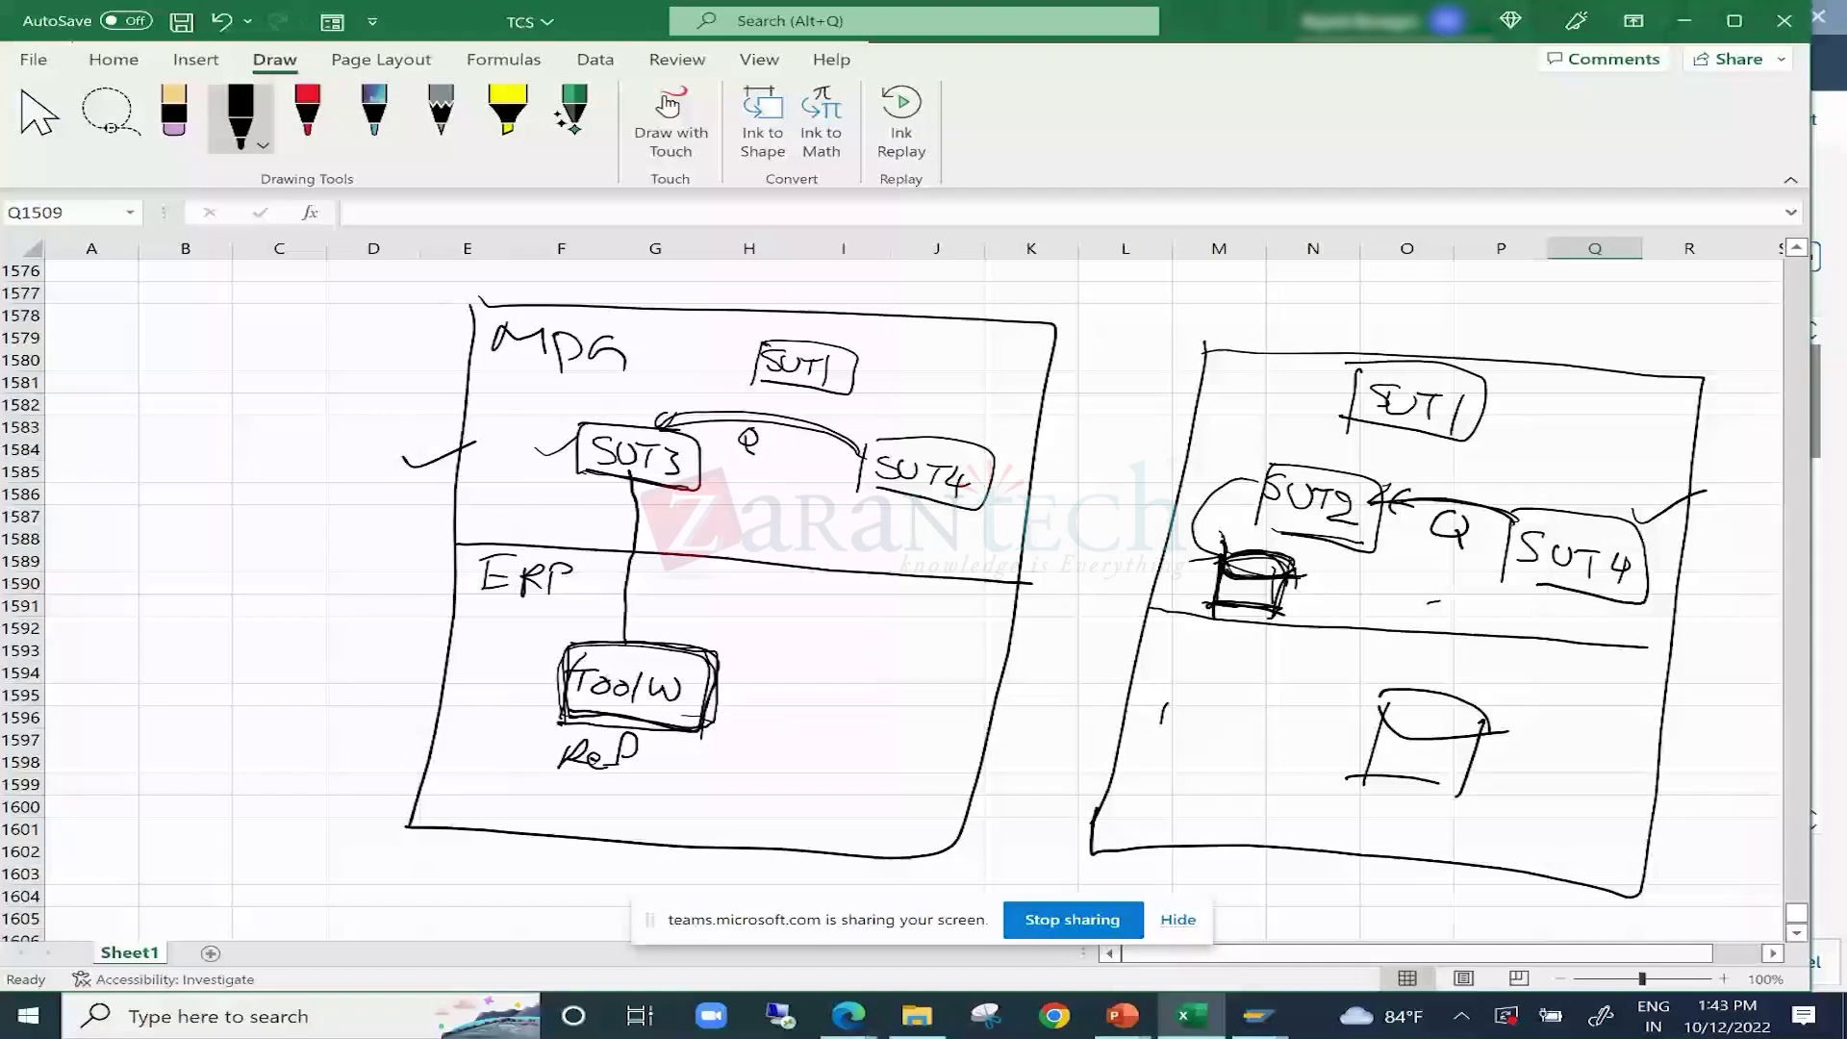
pyautogui.moveTo(1164, 707); pyautogui.dragTo(1176, 723)
pyautogui.moveTo(1189, 697); pyautogui.dragTo(1202, 729)
pyautogui.moveTo(1202, 720); pyautogui.dragTo(1260, 717)
pyautogui.moveTo(1265, 703); pyautogui.dragTo(1366, 716)
pyautogui.moveTo(1350, 686); pyautogui.dragTo(1370, 724)
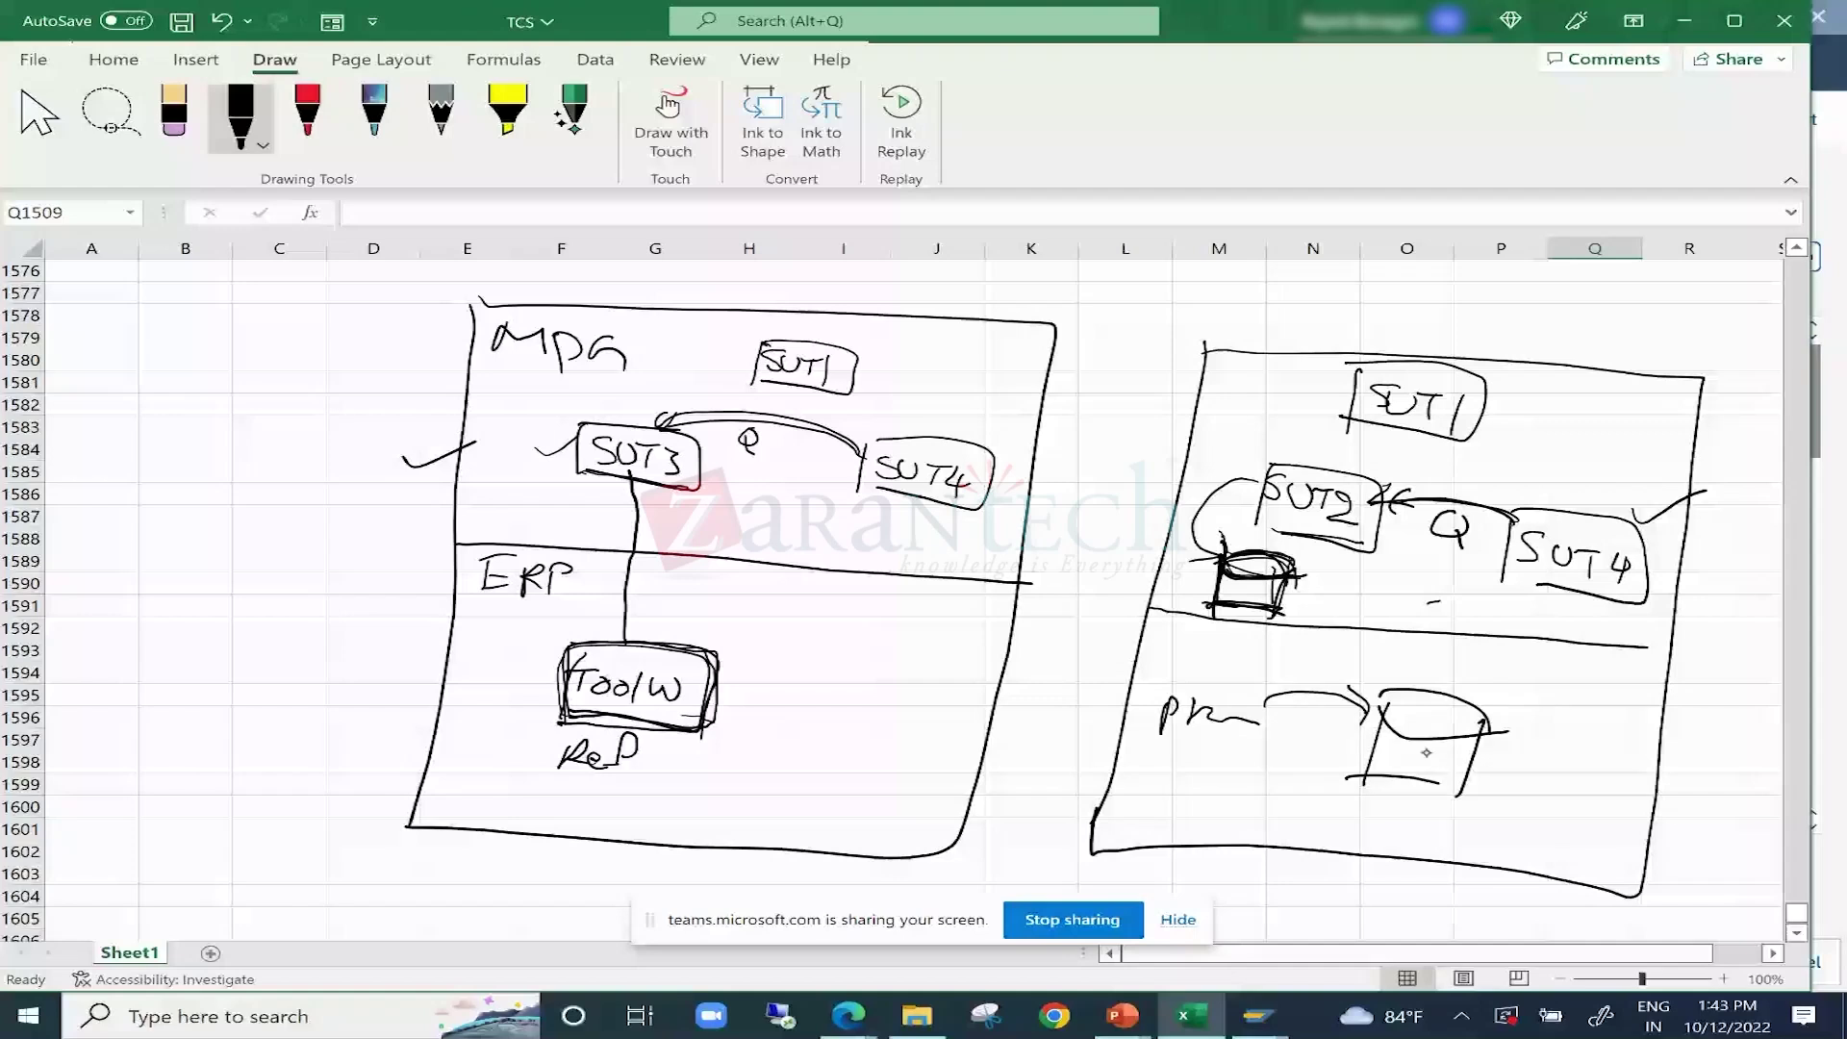
pyautogui.moveTo(1383, 707); pyautogui.dragTo(1487, 724)
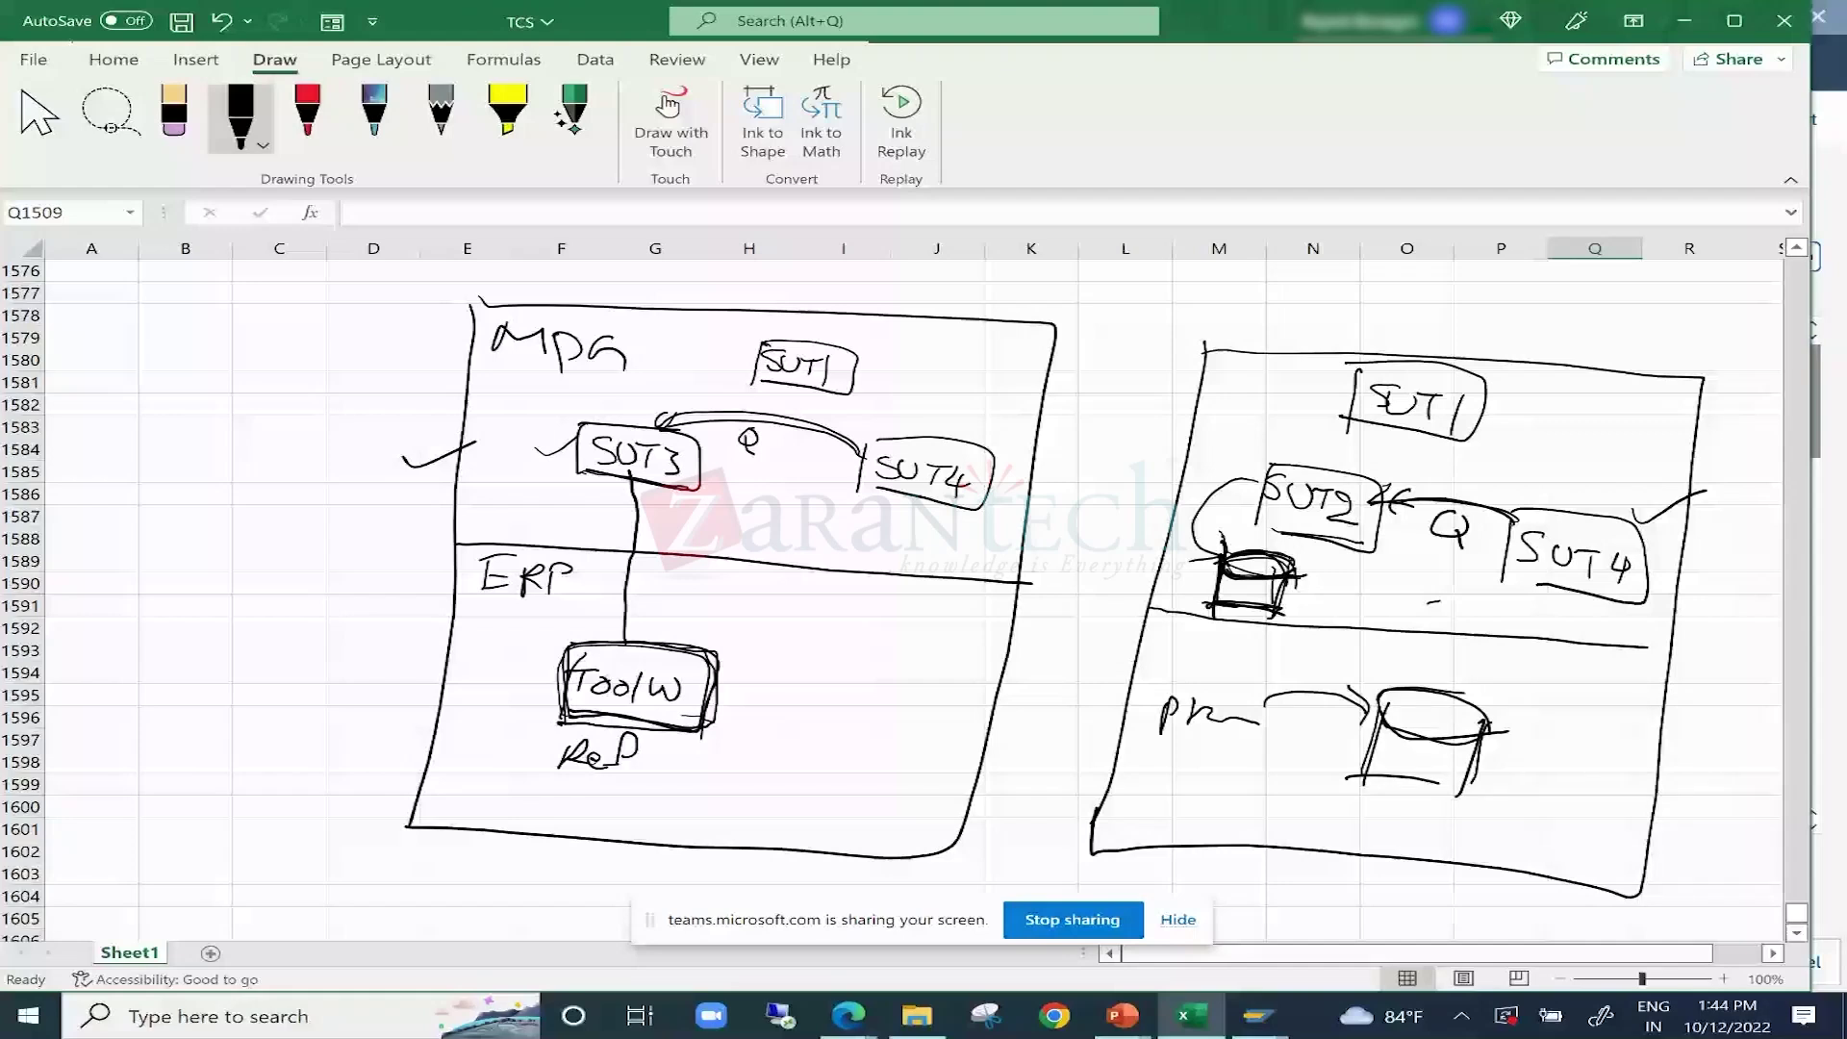
# Undo the table symbol, label and arrow in the second diagram's lower half.
pyautogui.hotkey('ctrl', 'z')
pyautogui.hotkey('ctrl', 'z')
pyautogui.hotkey('ctrl', 'z')
pyautogui.hotkey('ctrl', 'z')
pyautogui.hotkey('ctrl', 'z')
pyautogui.hotkey('ctrl', 'z')
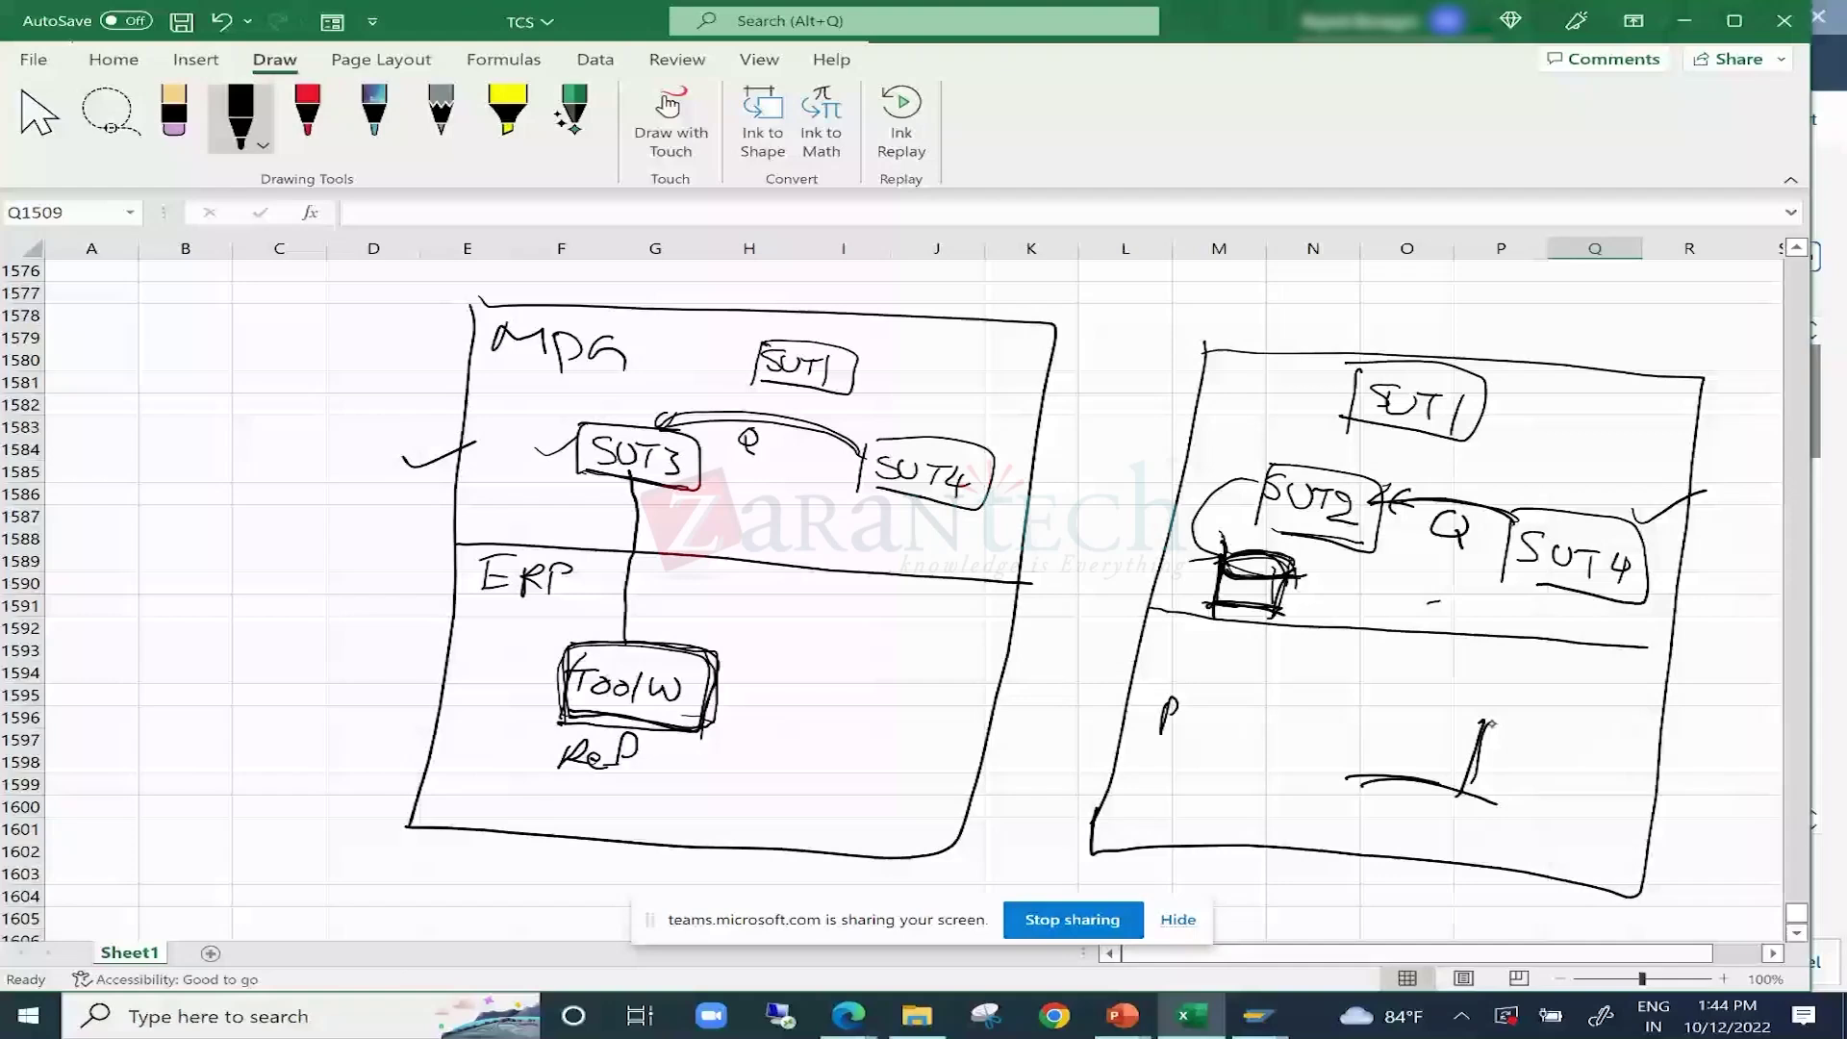
pyautogui.hotkey('ctrl', 'z')
pyautogui.hotkey('ctrl', 'z')
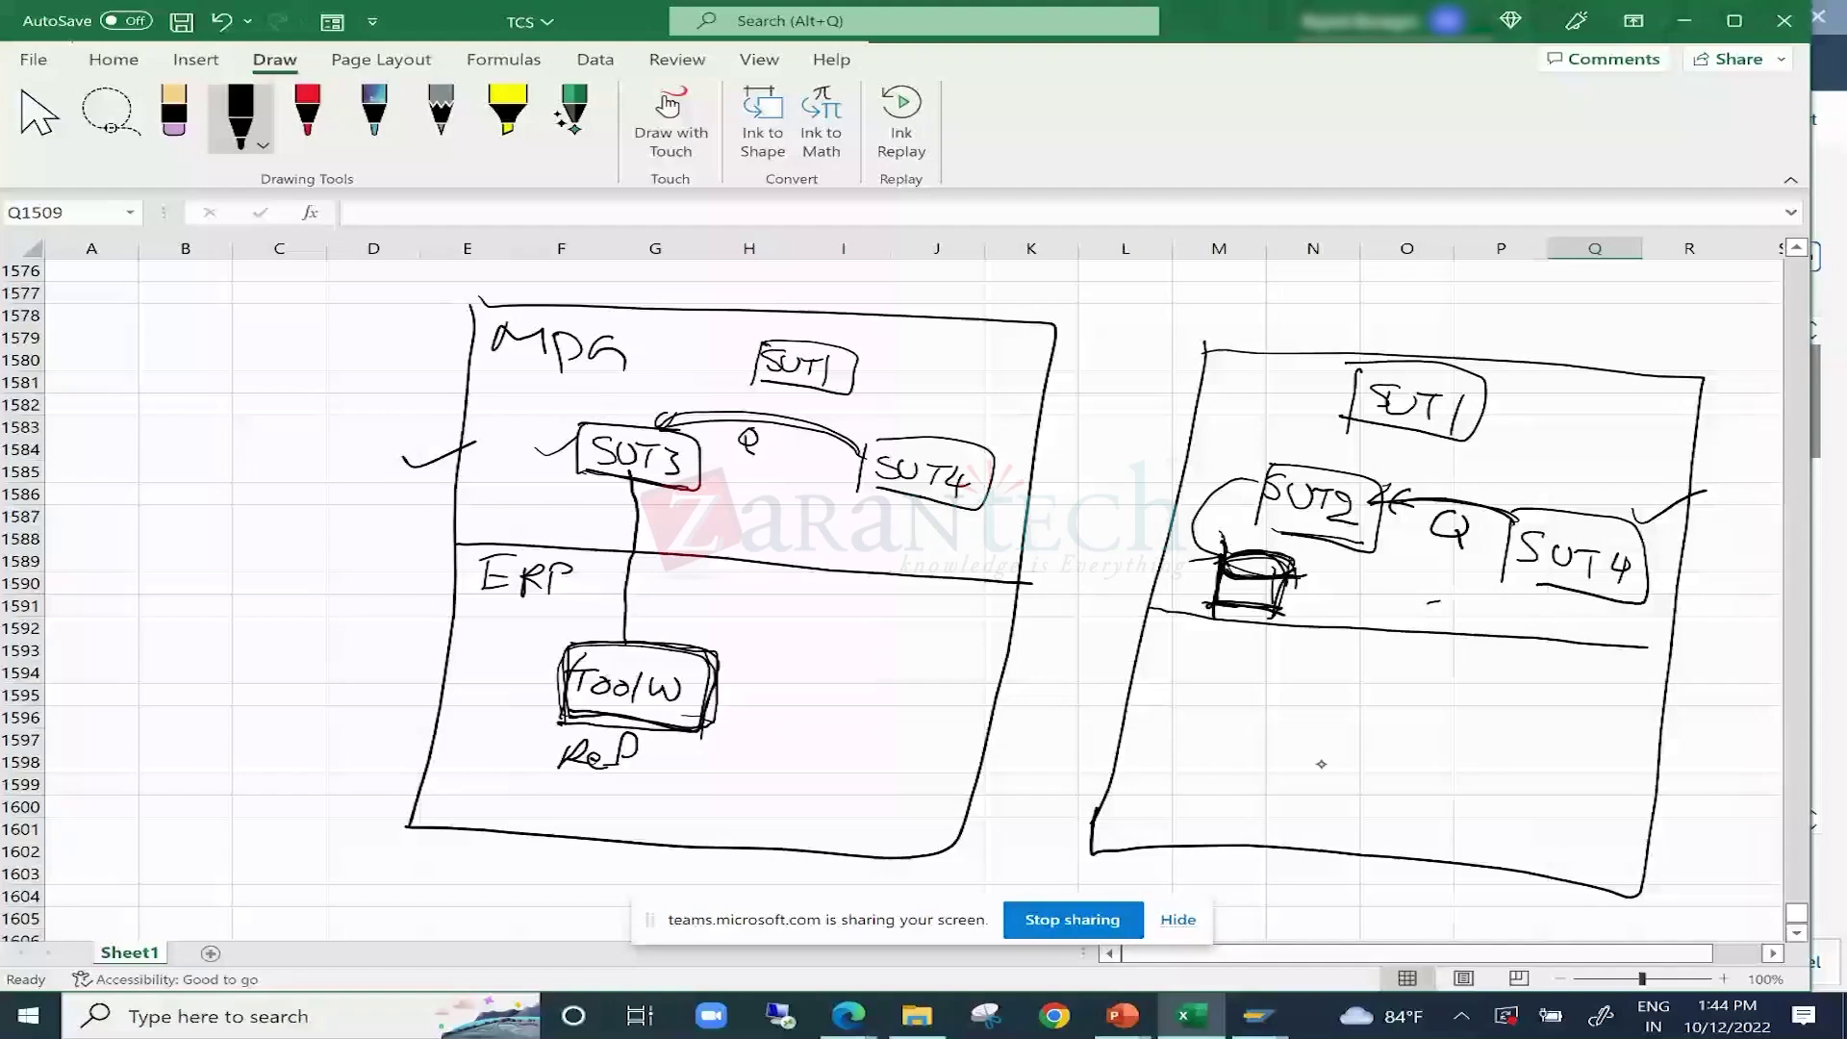
# Write a "File upload" note in the second diagram's lower half and draw a curved arrow from it to SUT2's table.
pyautogui.moveTo(1316, 656); pyautogui.dragTo(1299, 686)
pyautogui.moveTo(1338, 653); pyautogui.dragTo(1330, 687)
pyautogui.moveTo(1376, 660); pyautogui.dragTo(1378, 671)
pyautogui.moveTo(1280, 666); pyautogui.dragTo(1326, 664)
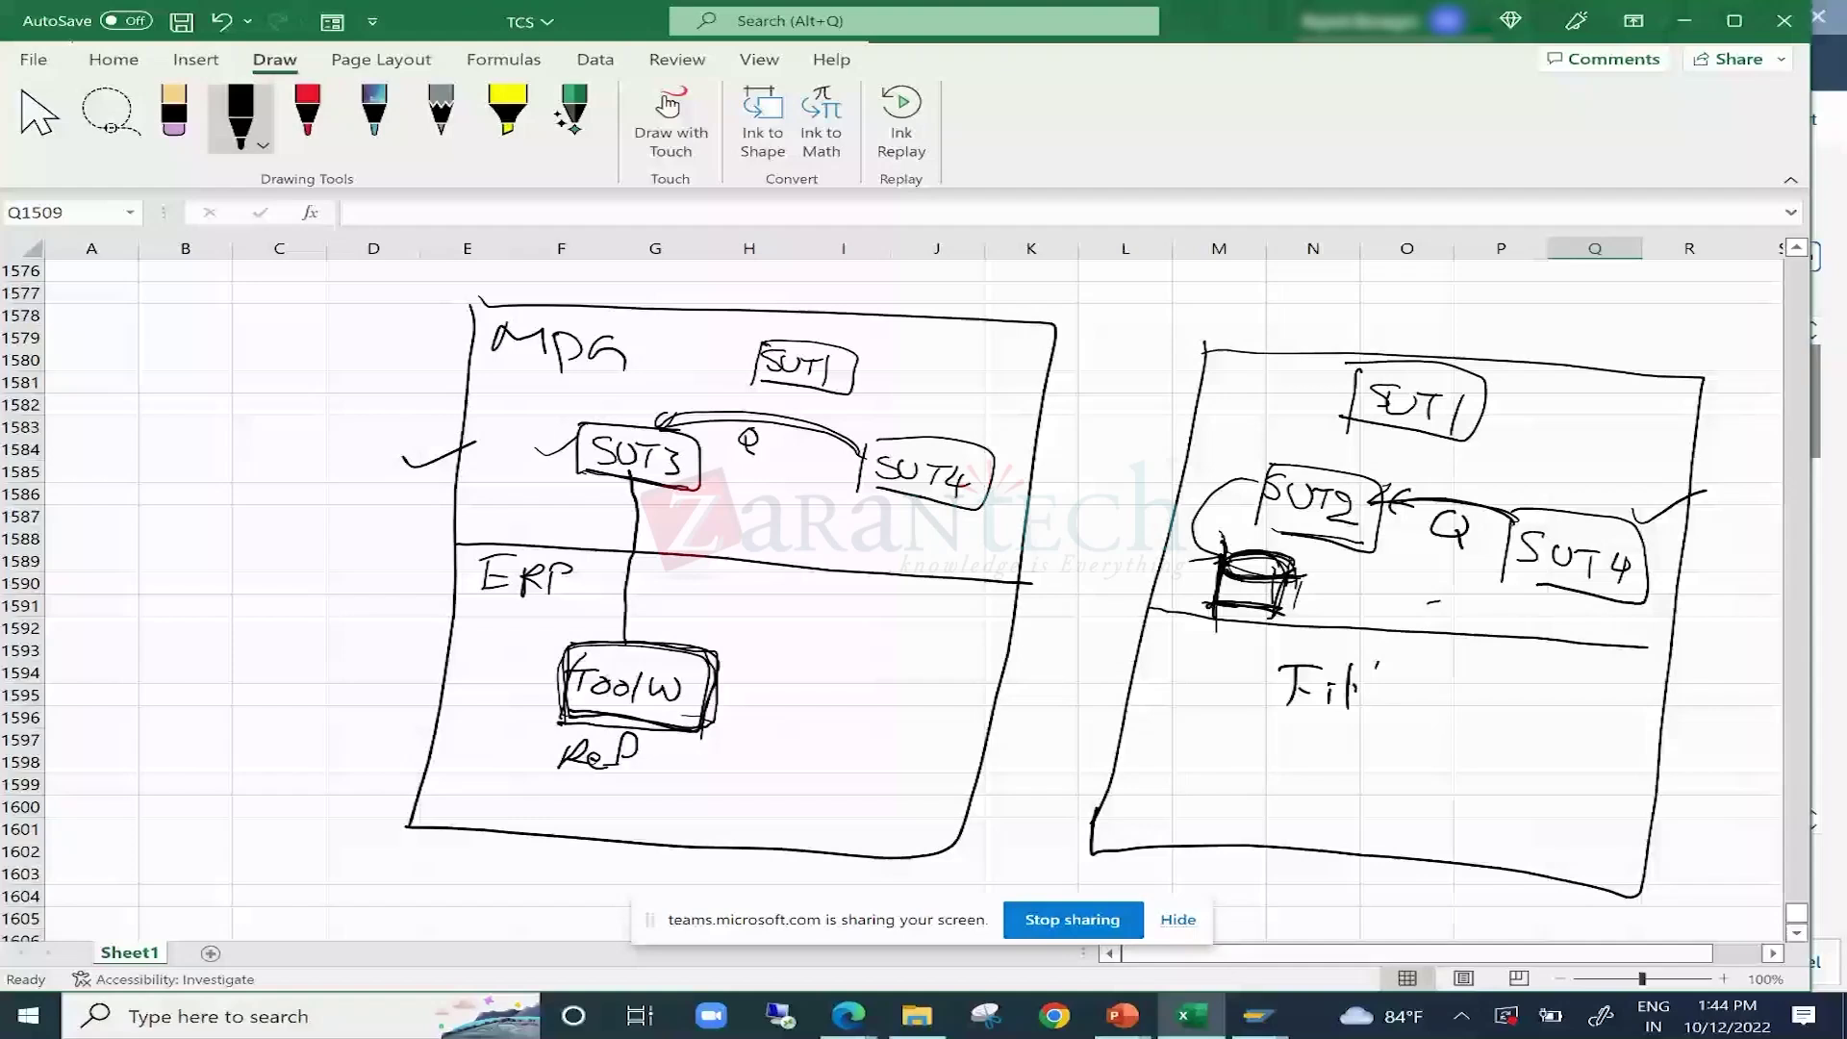
pyautogui.moveTo(1347, 692); pyautogui.dragTo(1602, 746)
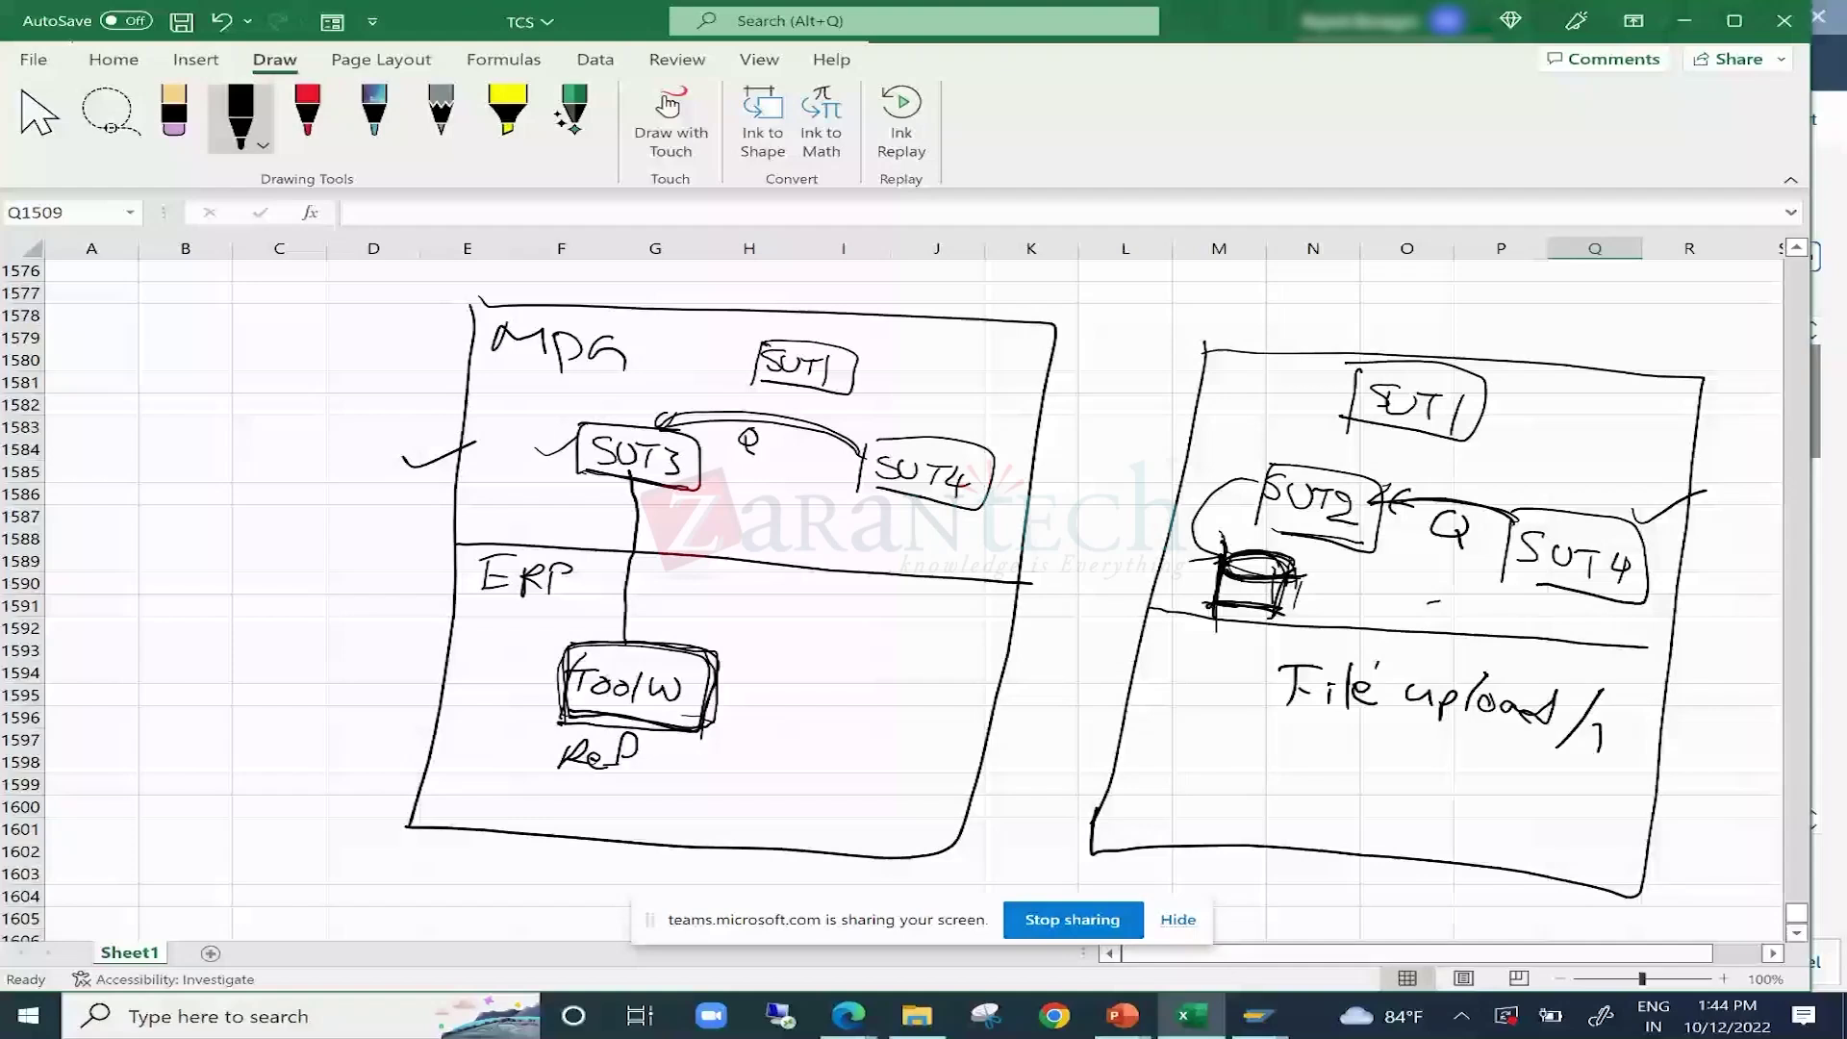
pyautogui.moveTo(1576, 739); pyautogui.dragTo(1637, 749)
pyautogui.moveTo(1271, 683); pyautogui.dragTo(1197, 575)
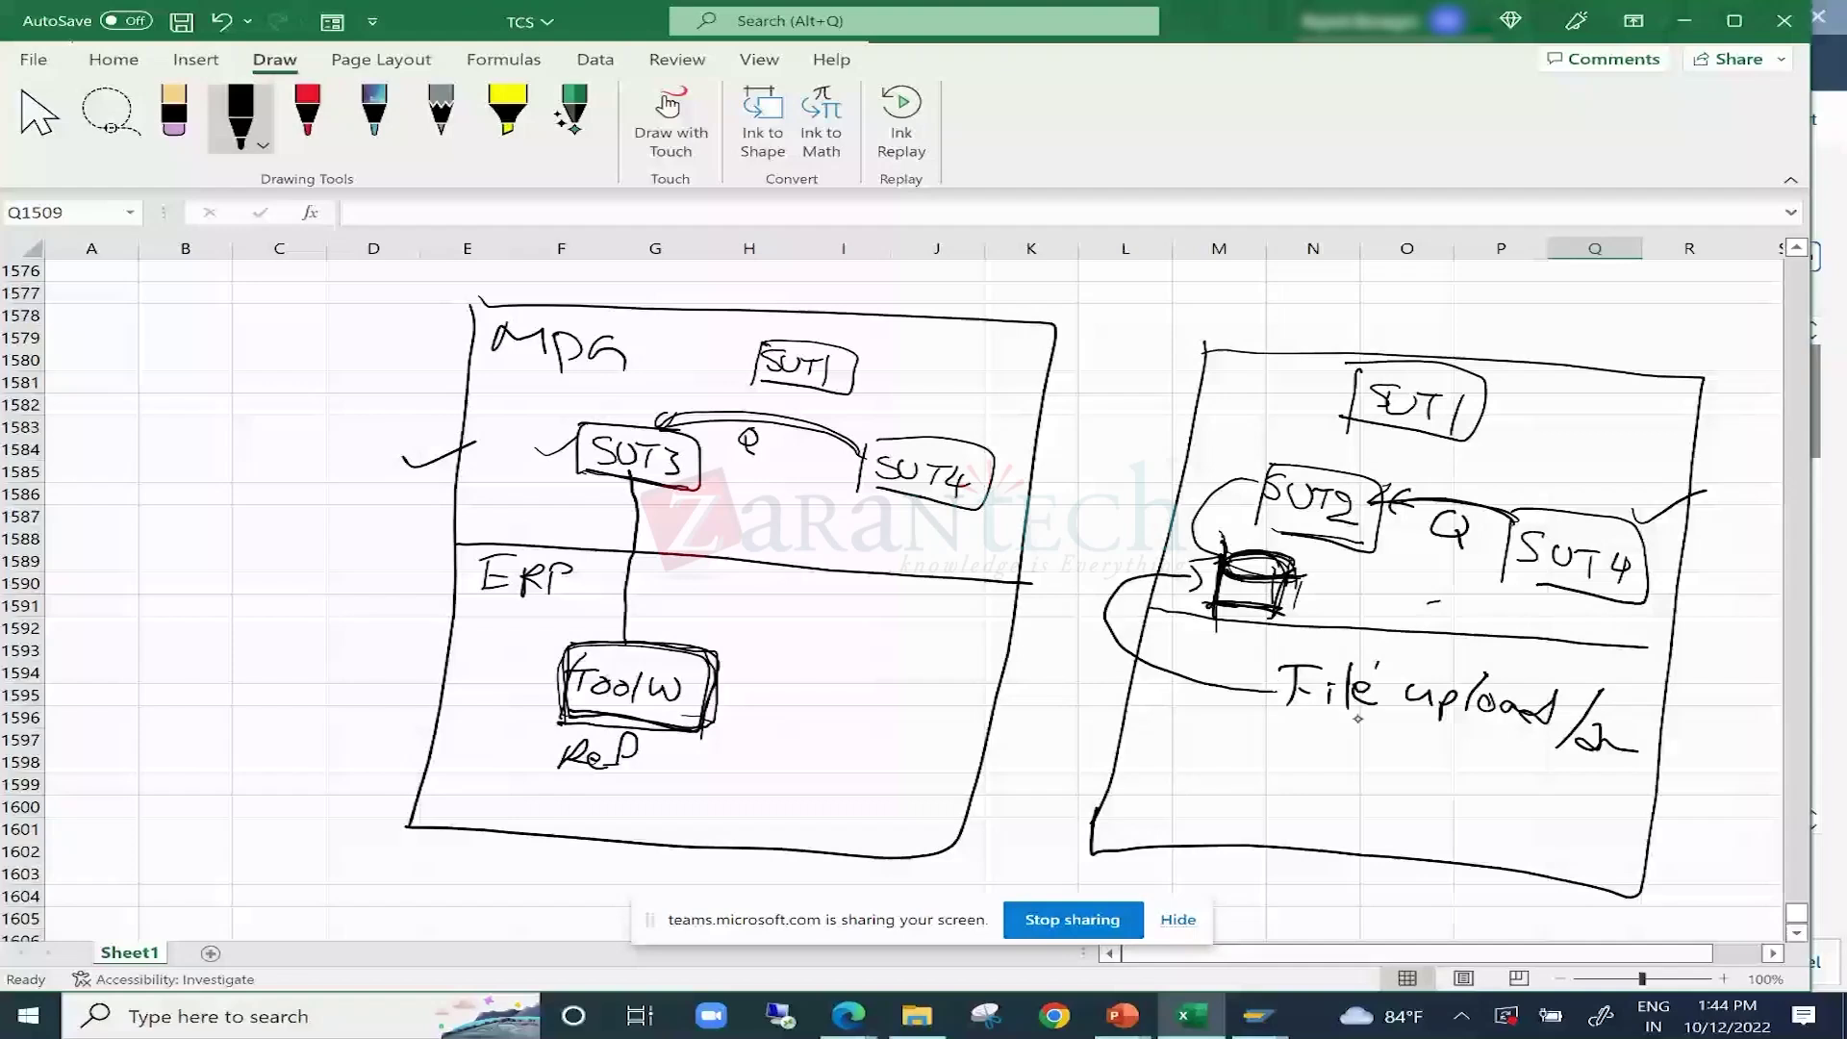
# Erase the file upload note and its arrow, and put check marks beside T001W and SUT2's table.
pyautogui.moveTo(1357, 718); pyautogui.dragTo(1324, 700)
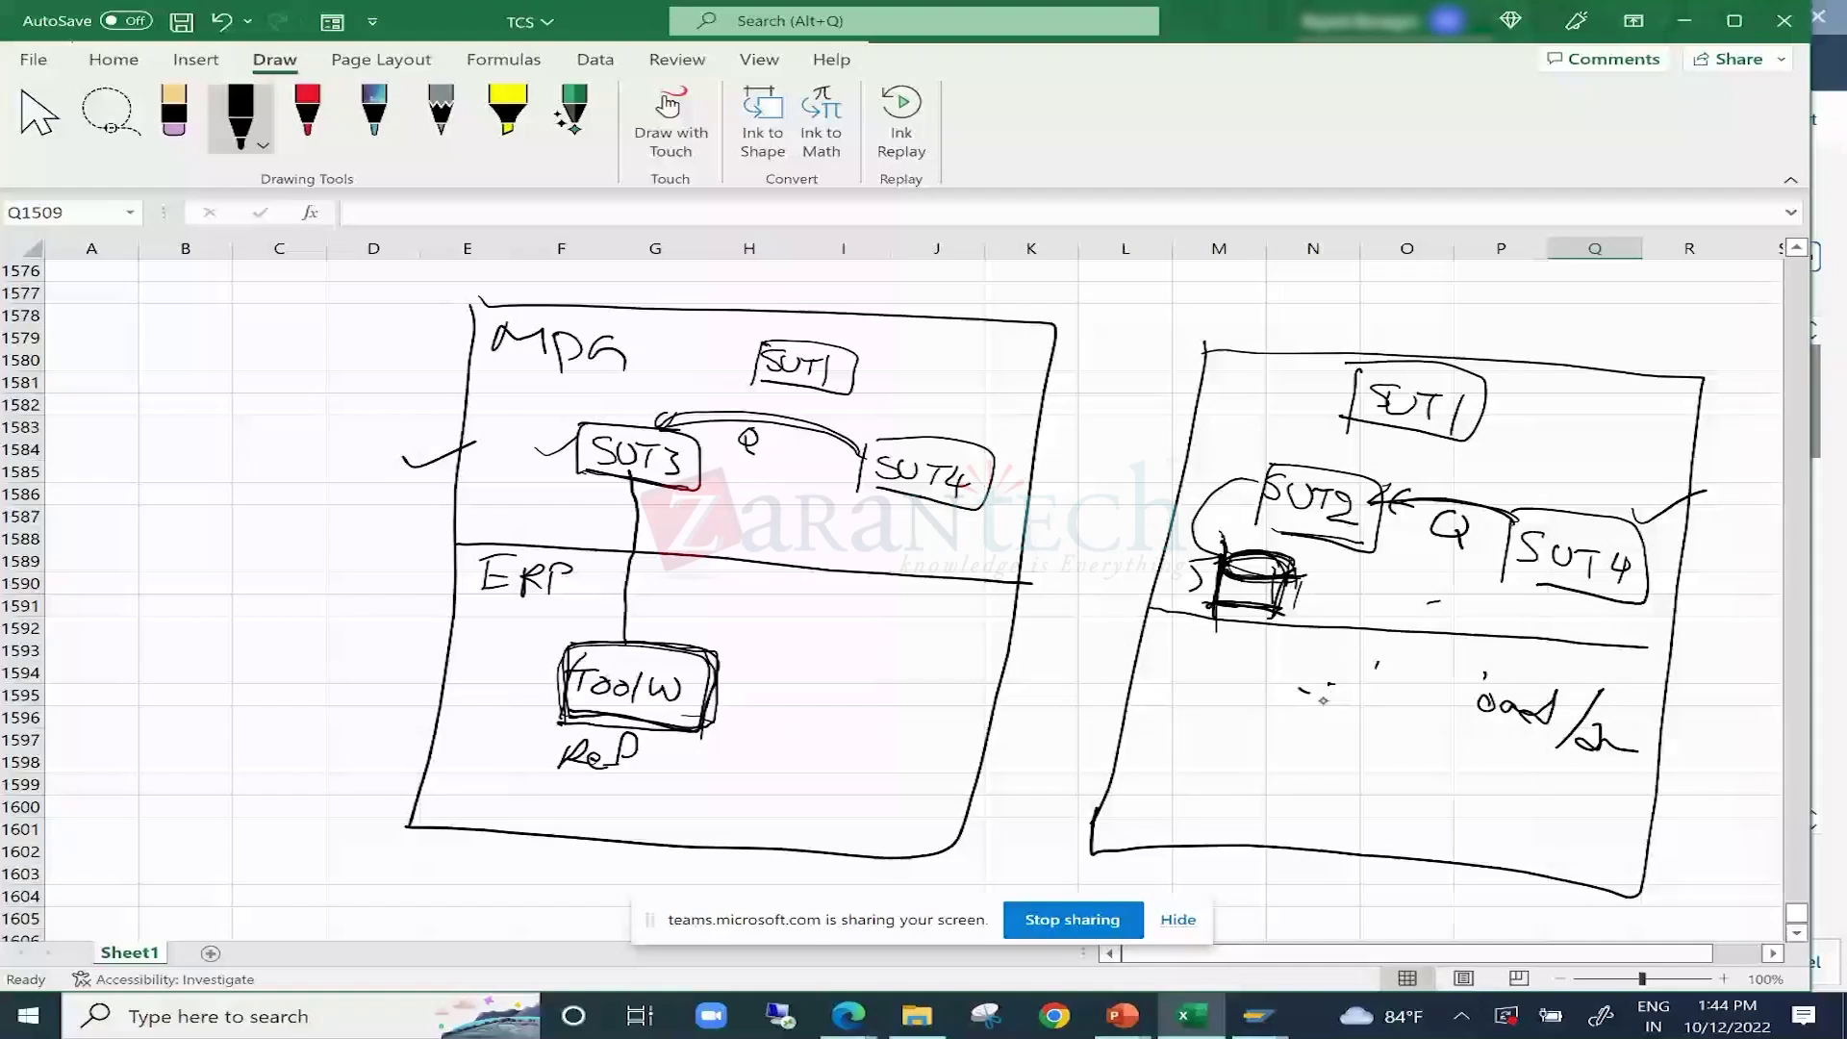
pyautogui.moveTo(1324, 700); pyautogui.dragTo(1368, 682)
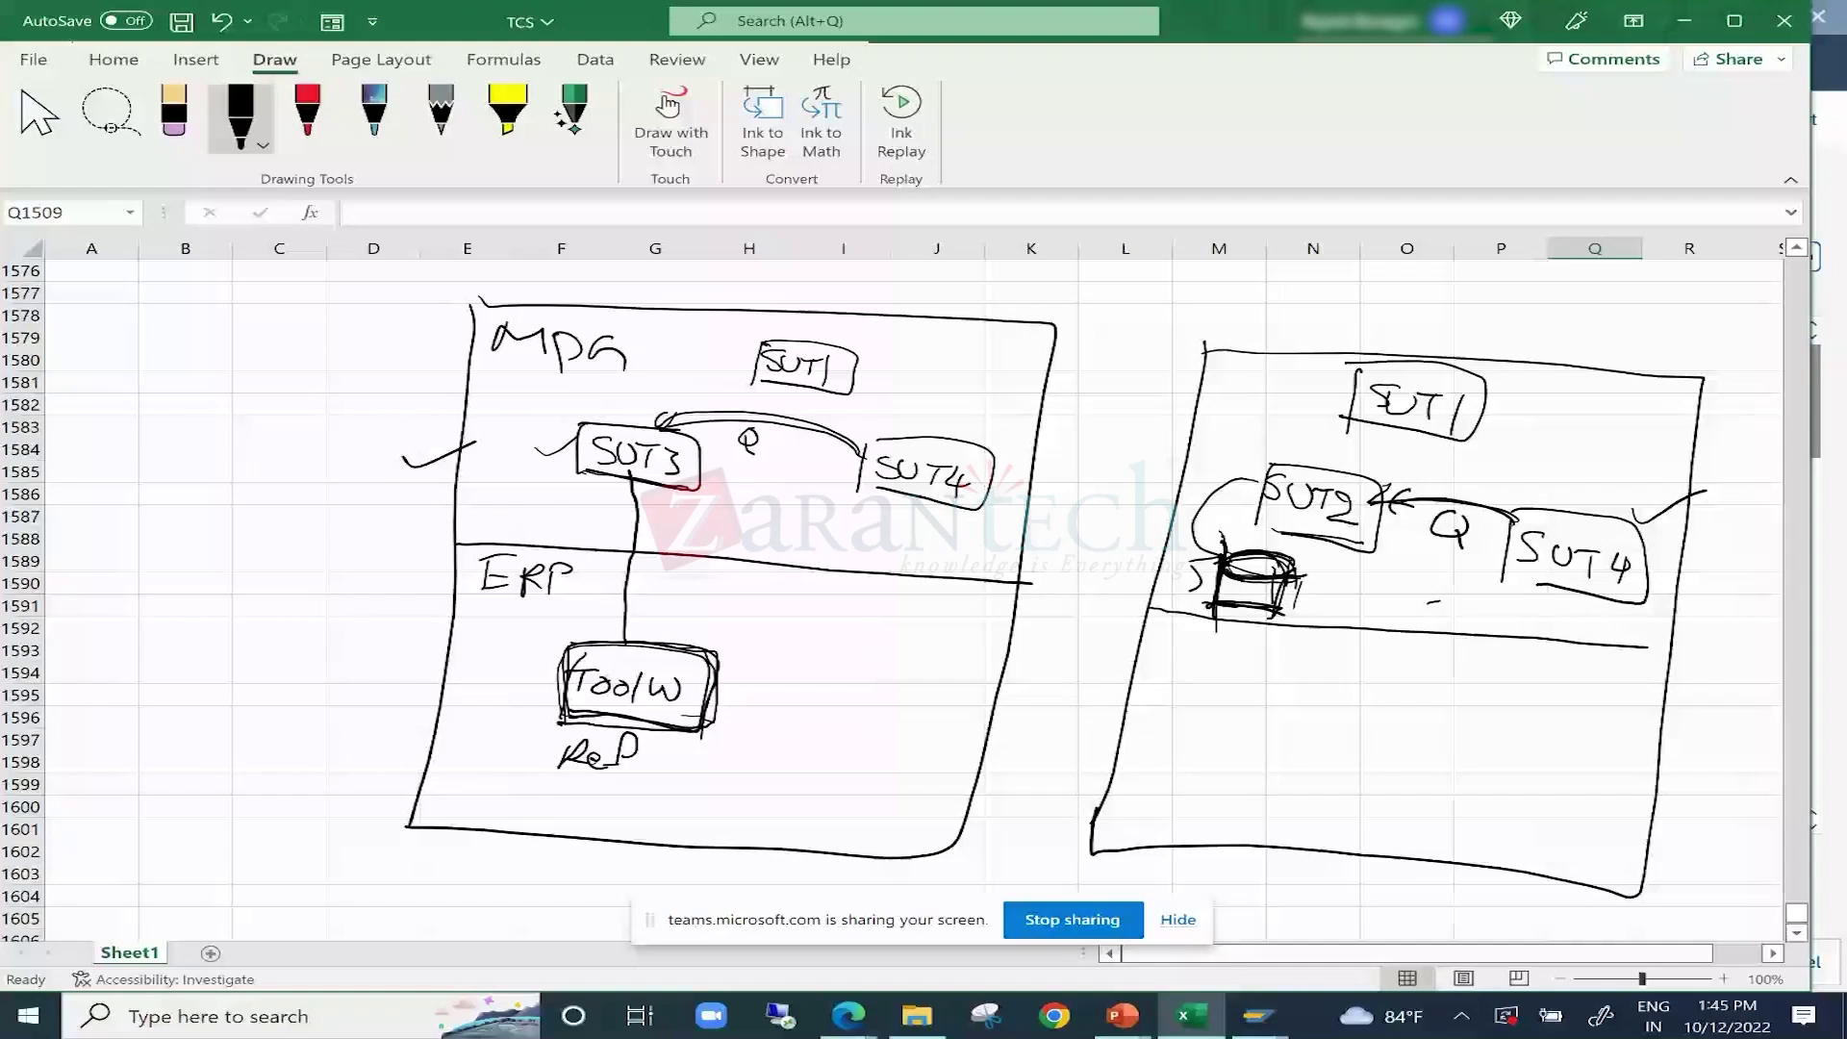
pyautogui.moveTo(724, 679); pyautogui.dragTo(844, 634)
pyautogui.moveTo(1302, 590); pyautogui.dragTo(1397, 570)
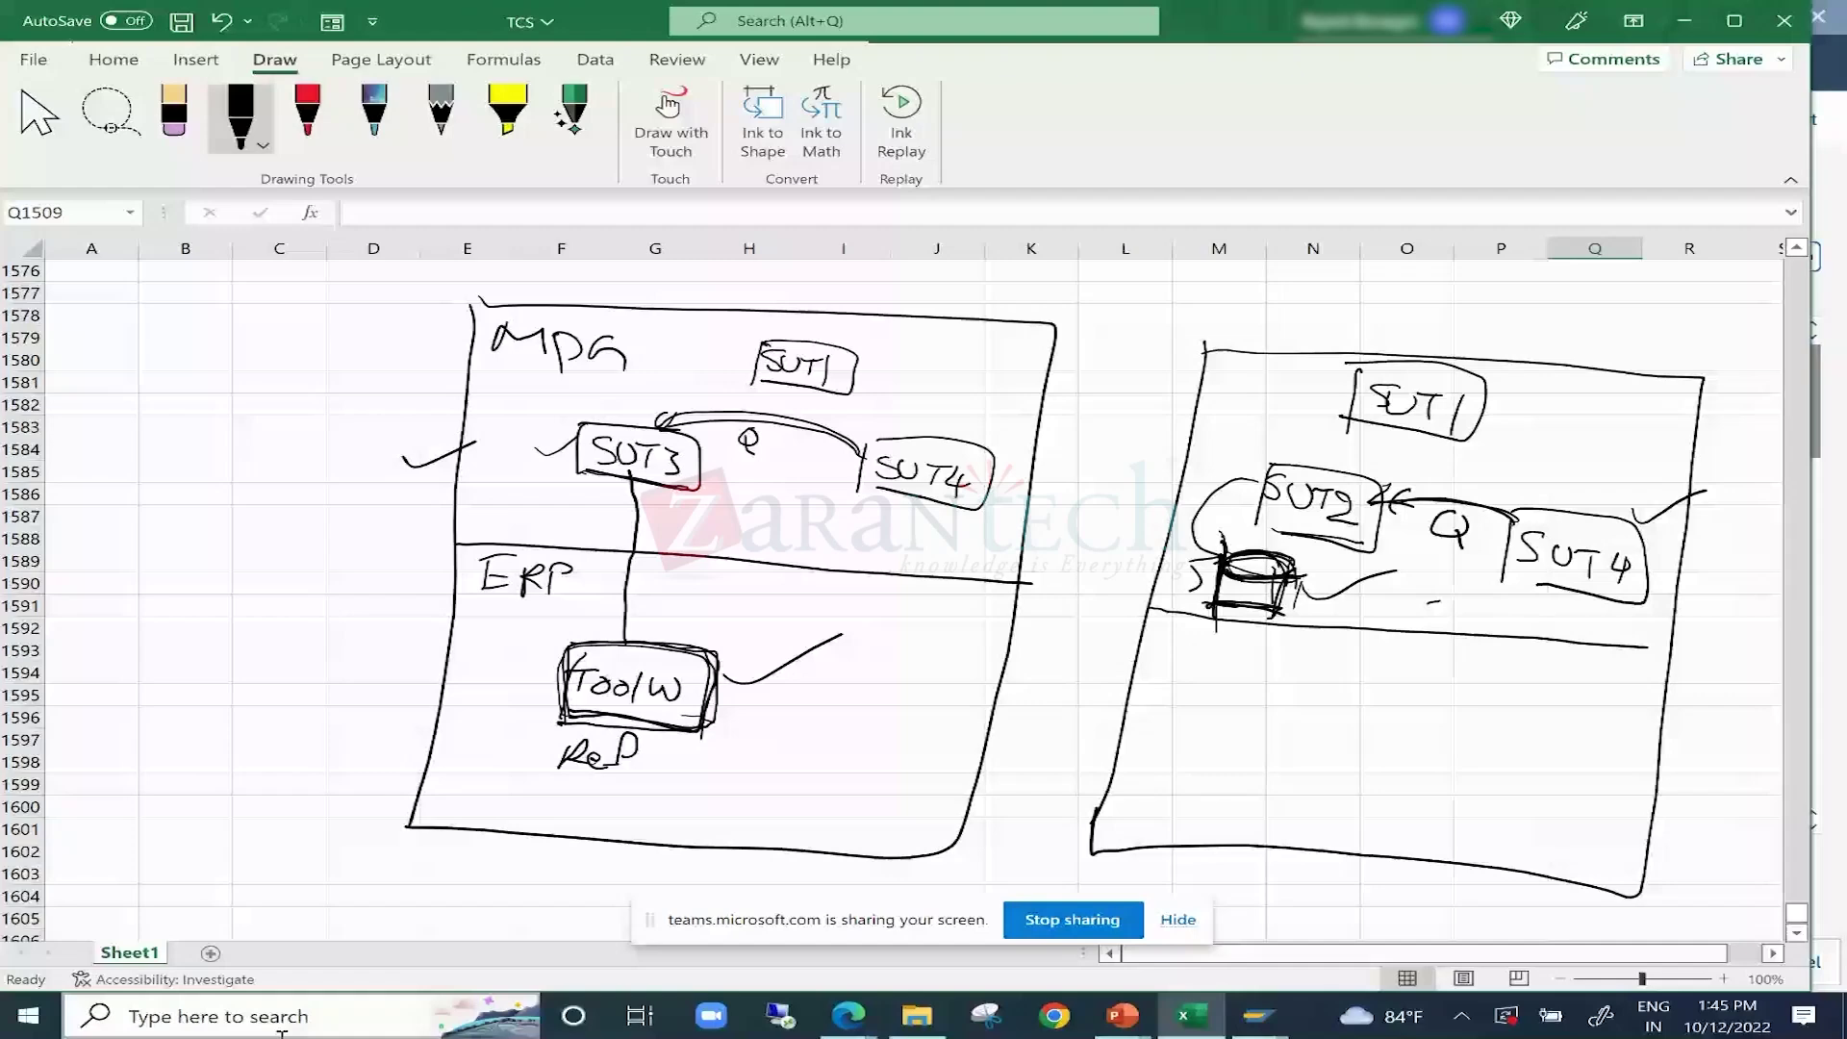
# Switch to SAP, leave ZSITE's storage type unchanged and exit the data model editing without saving the changes.
pyautogui.hotkey('alt', 'Tab')
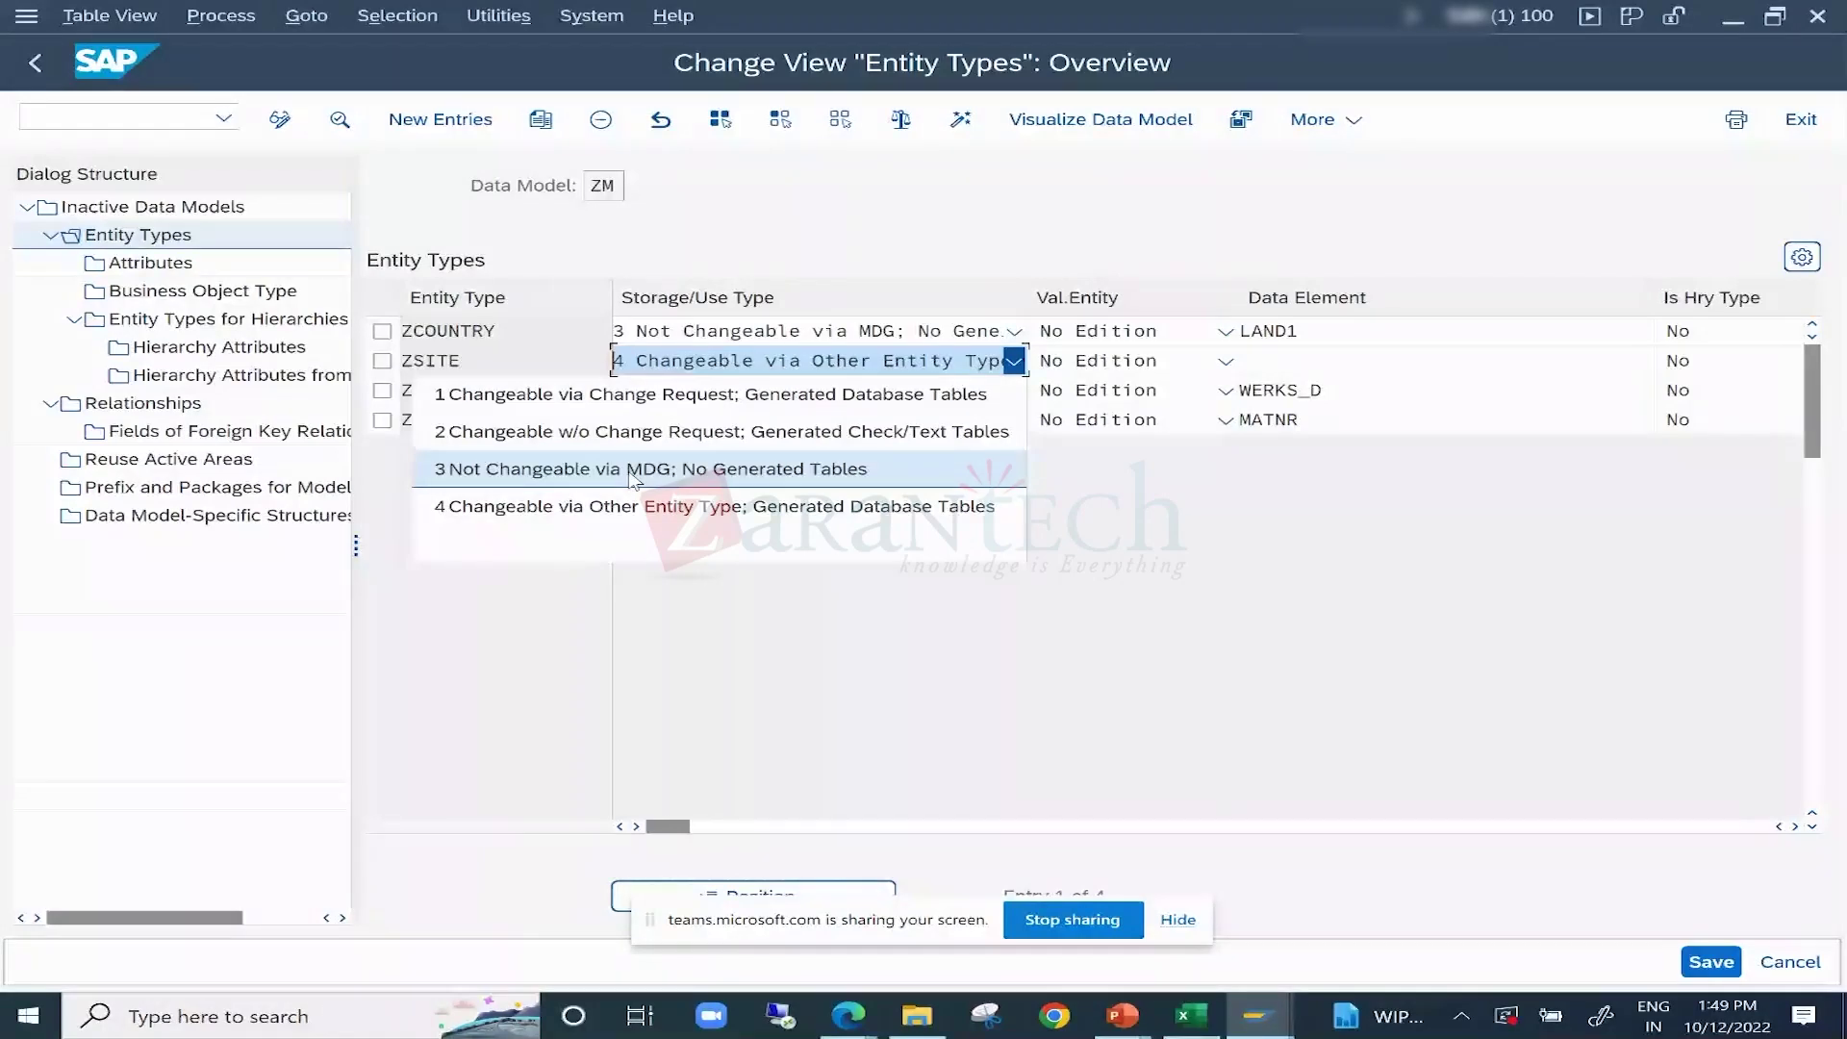
pyautogui.click(741, 684)
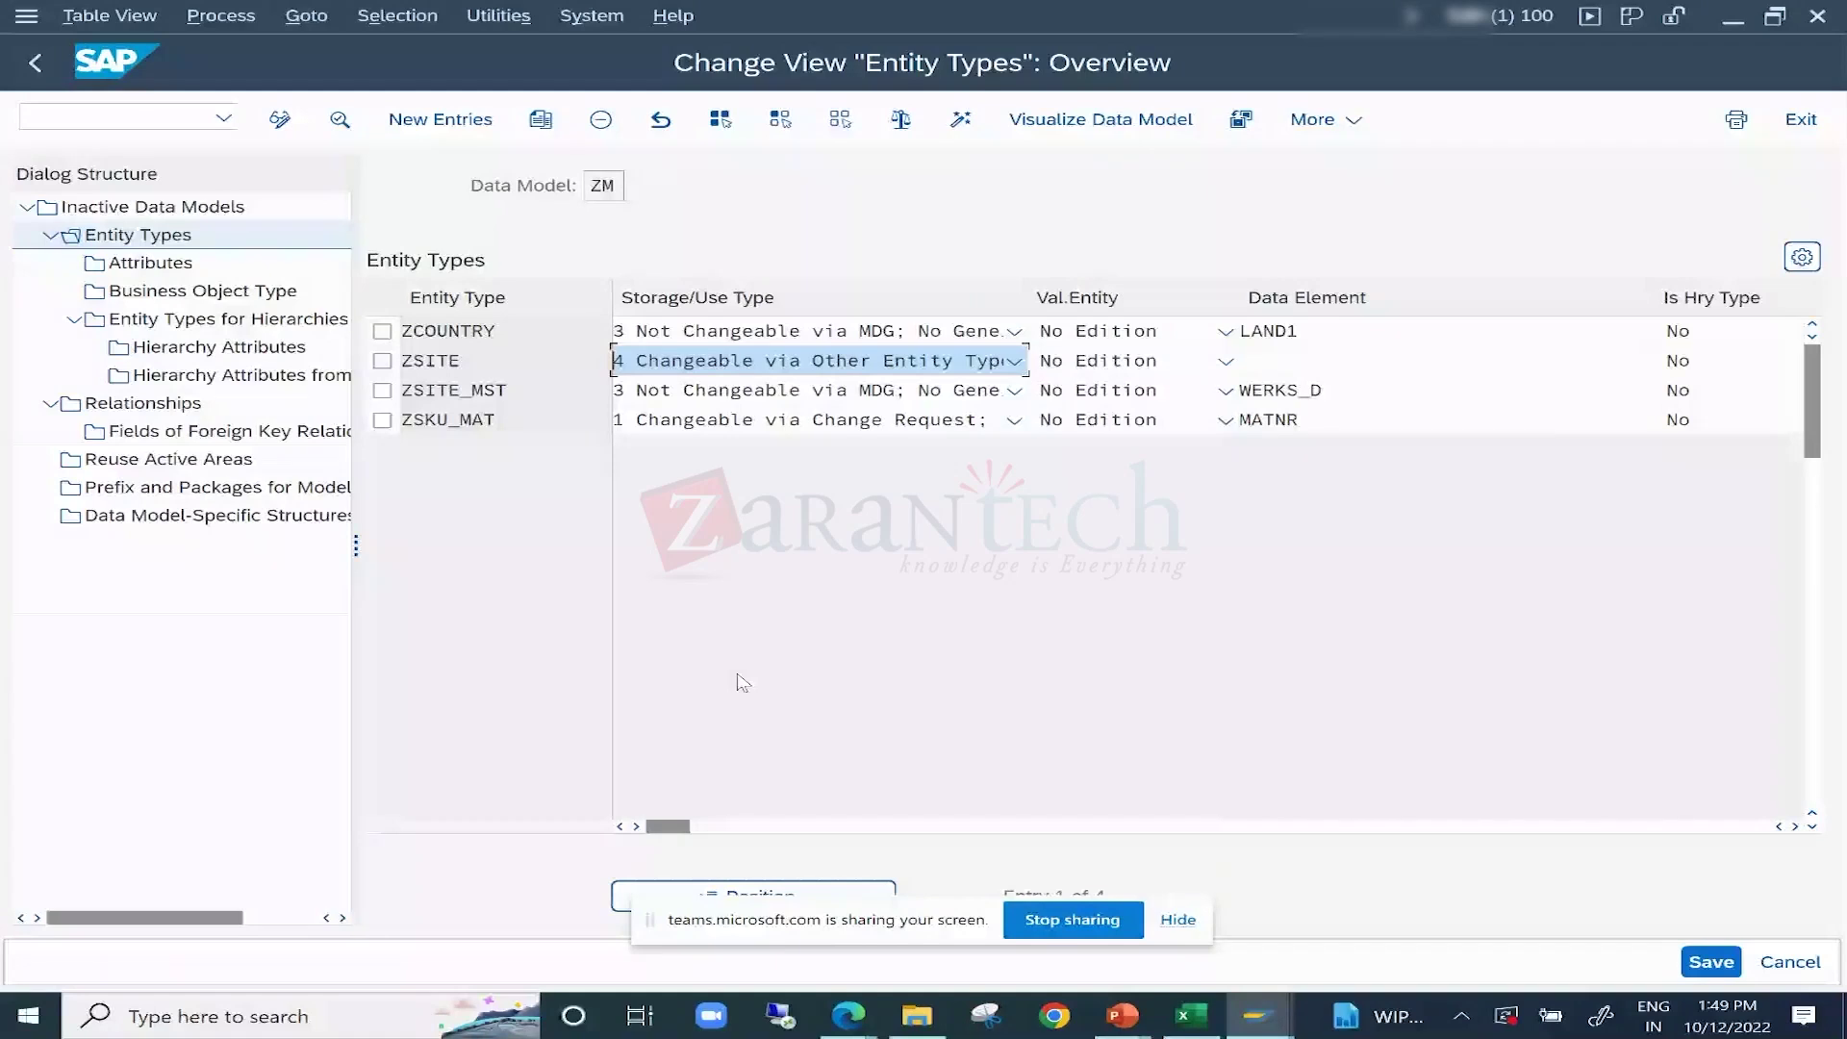
pyautogui.click(36, 64)
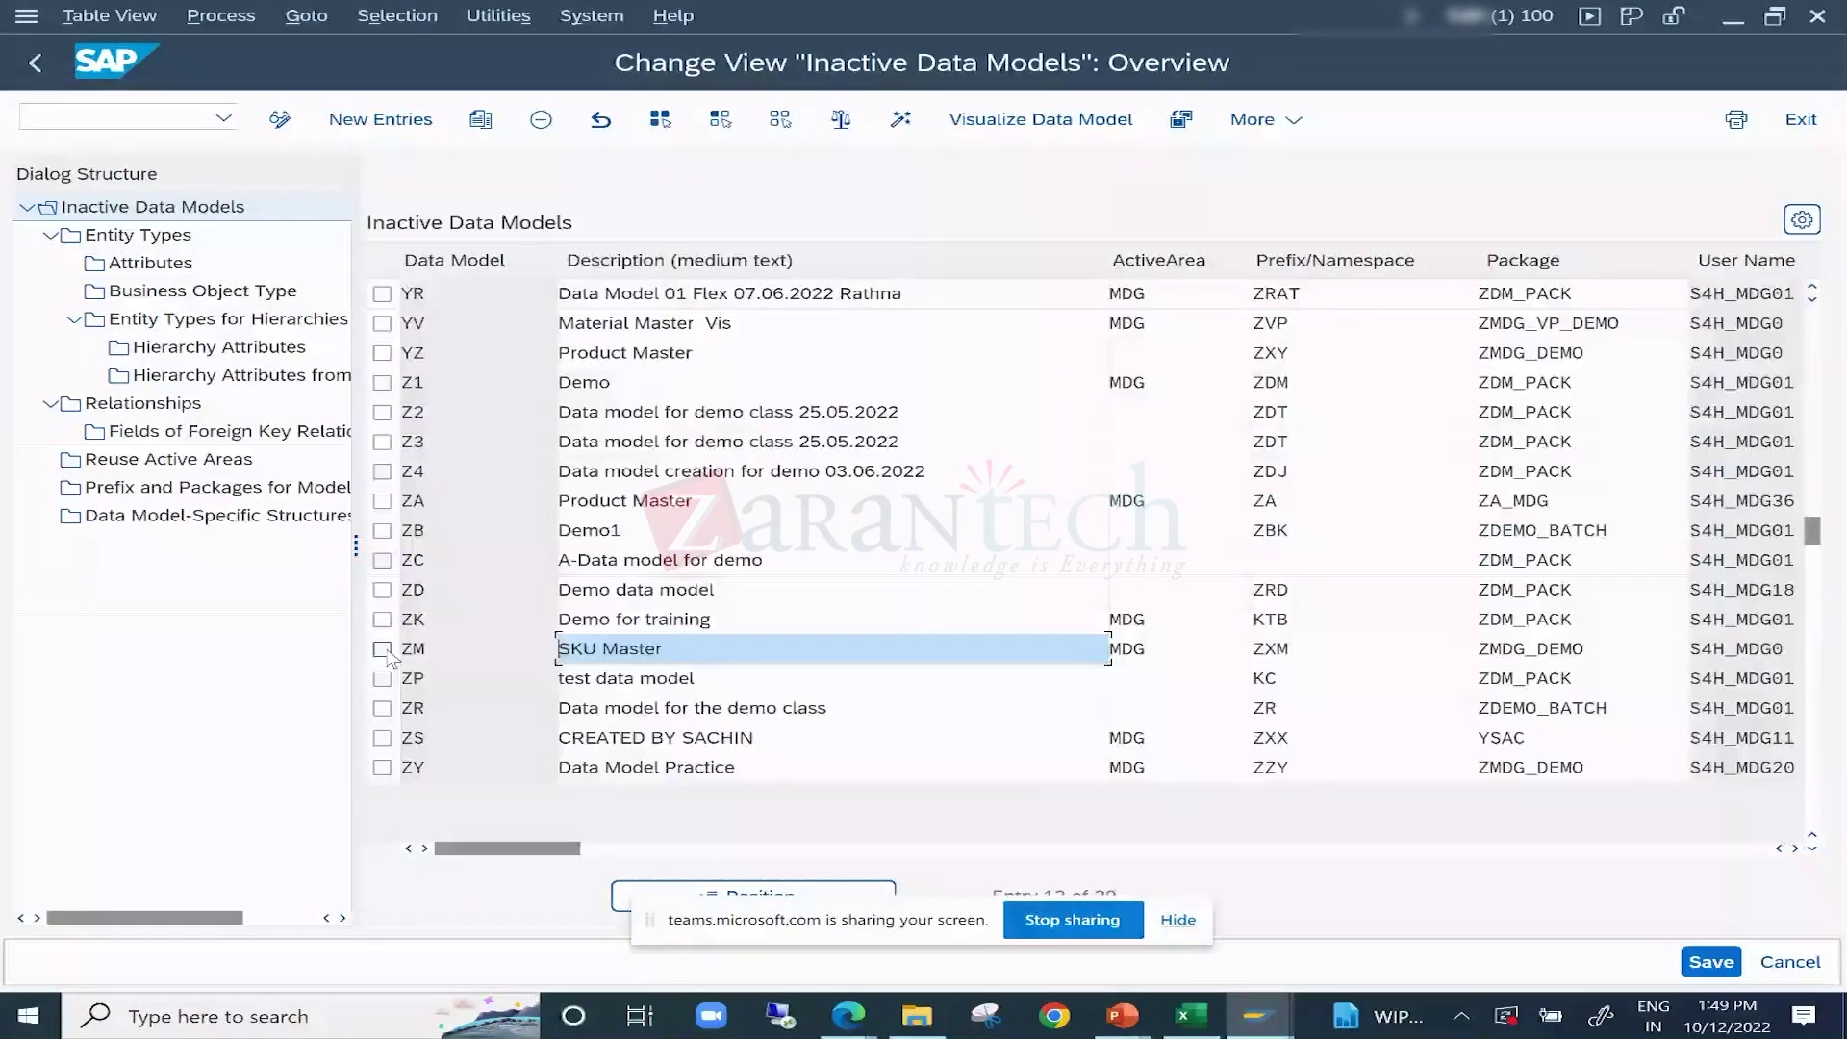
pyautogui.click(382, 648)
pyautogui.click(44, 60)
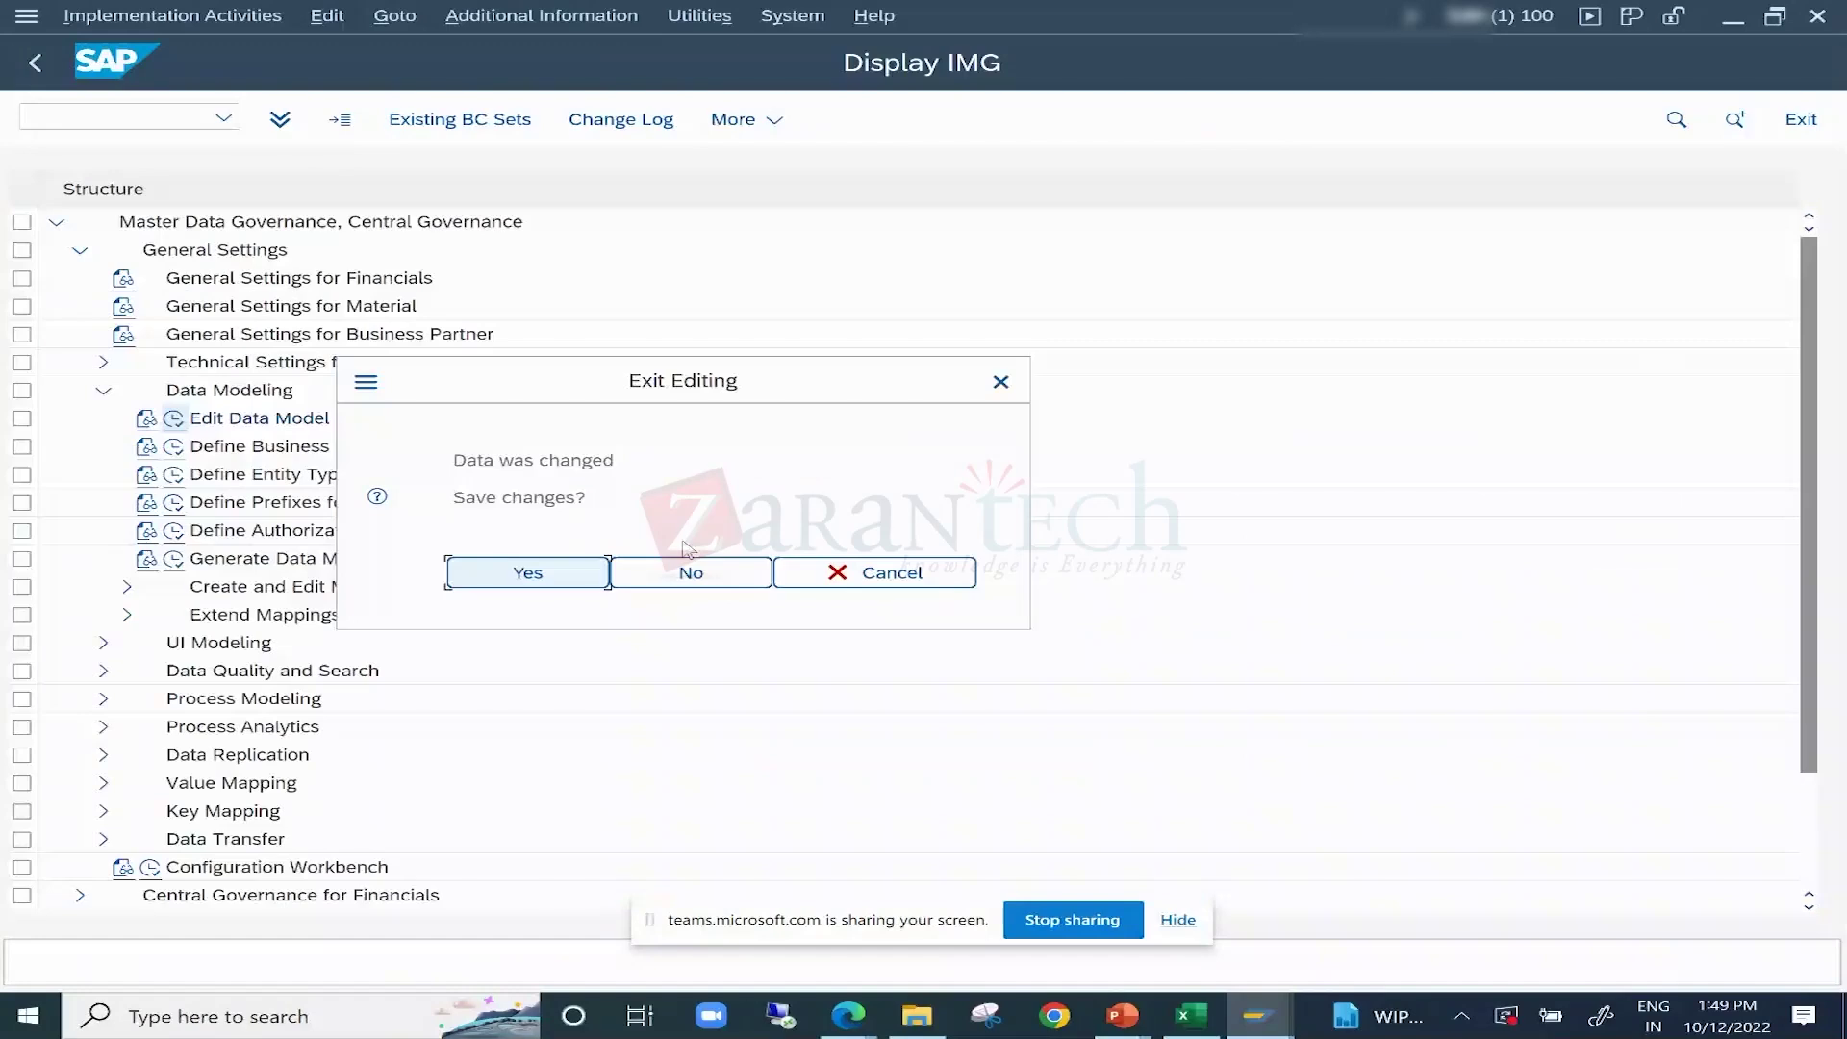
pyautogui.click(691, 577)
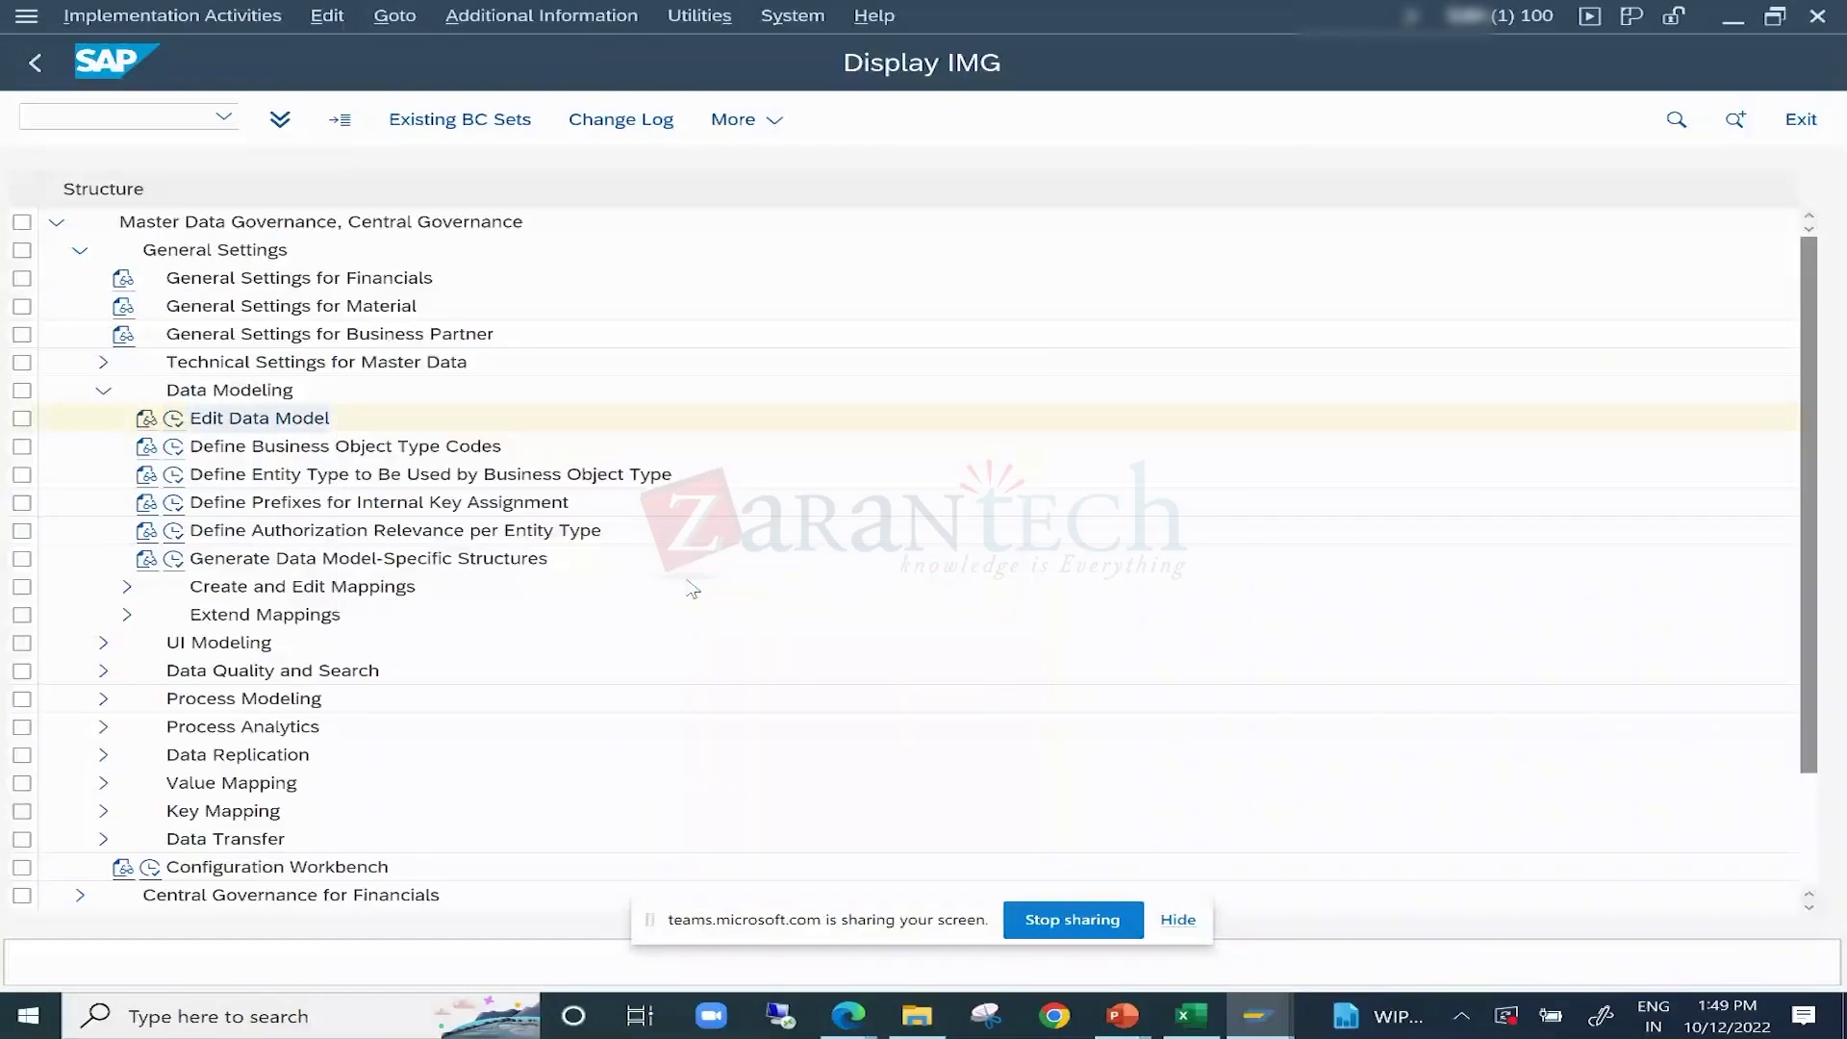
# Open Generate Data Model-Specific Structures and examine the structures of data model ZM, including their prefixes and names.
pyautogui.click(252, 561)
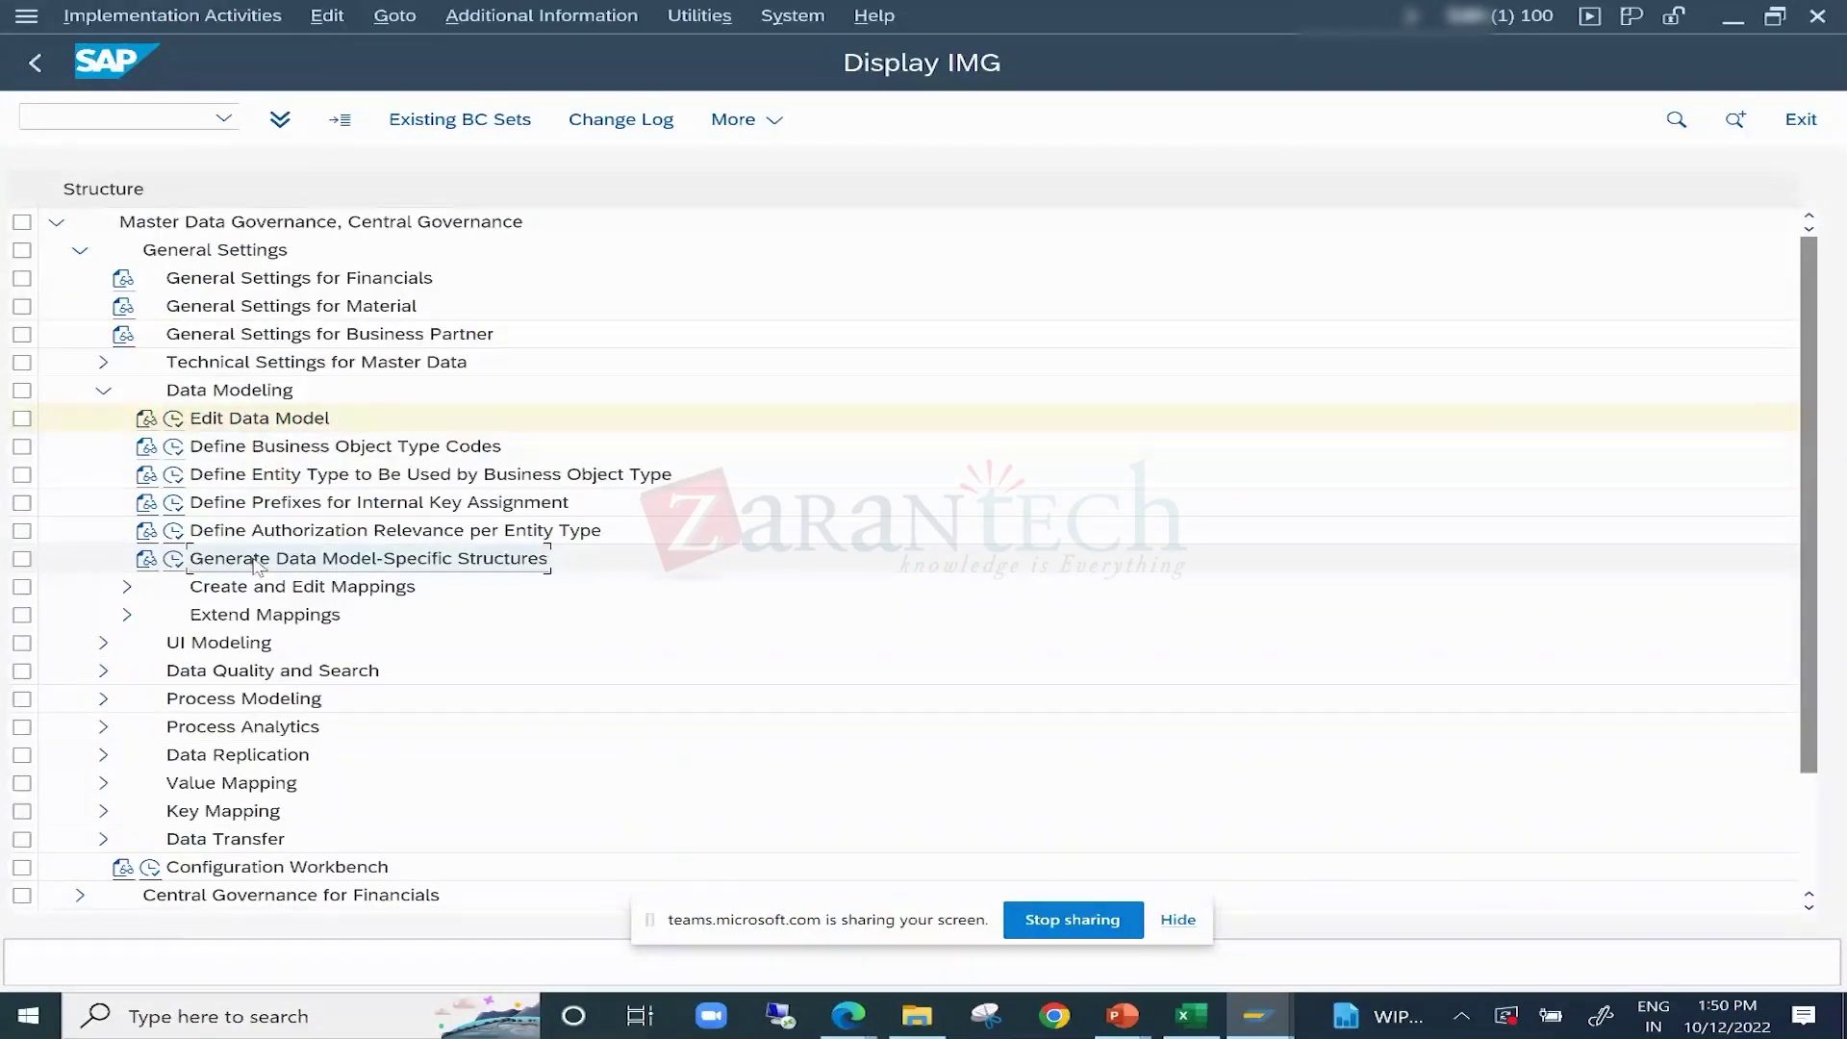
pyautogui.click(174, 560)
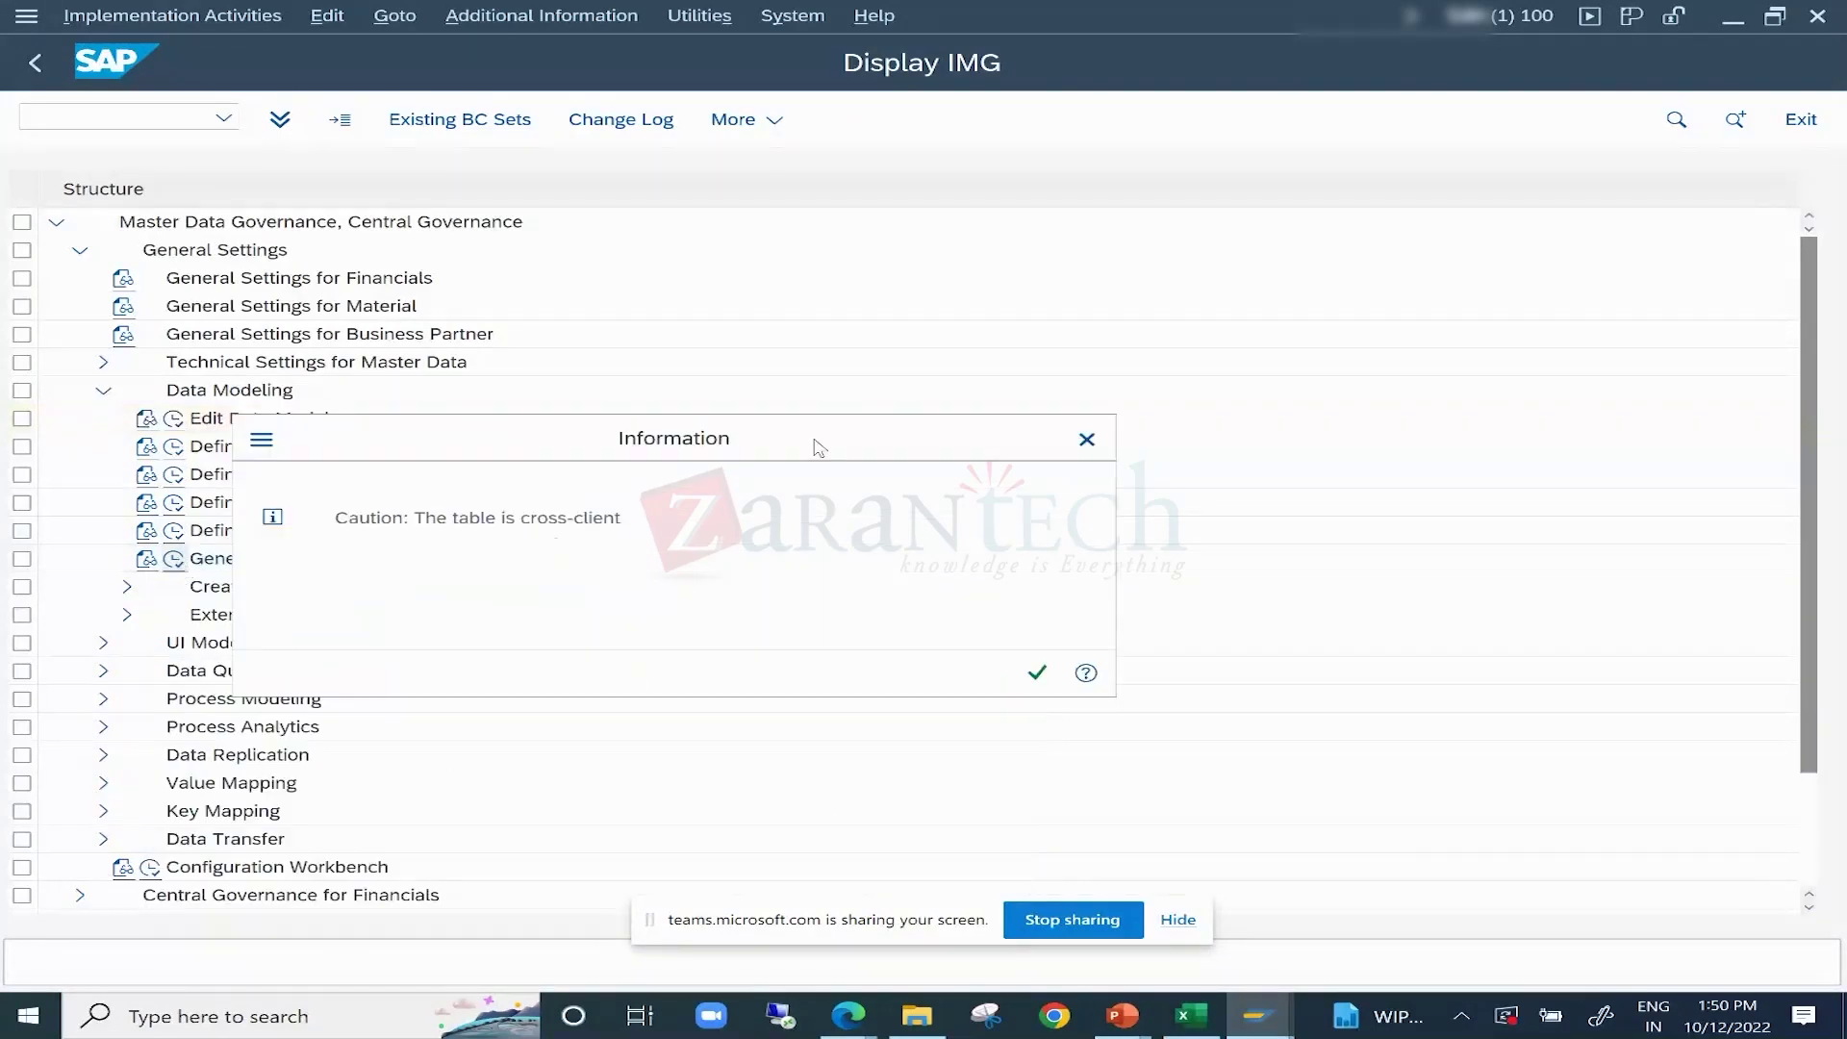
pyautogui.click(1057, 589)
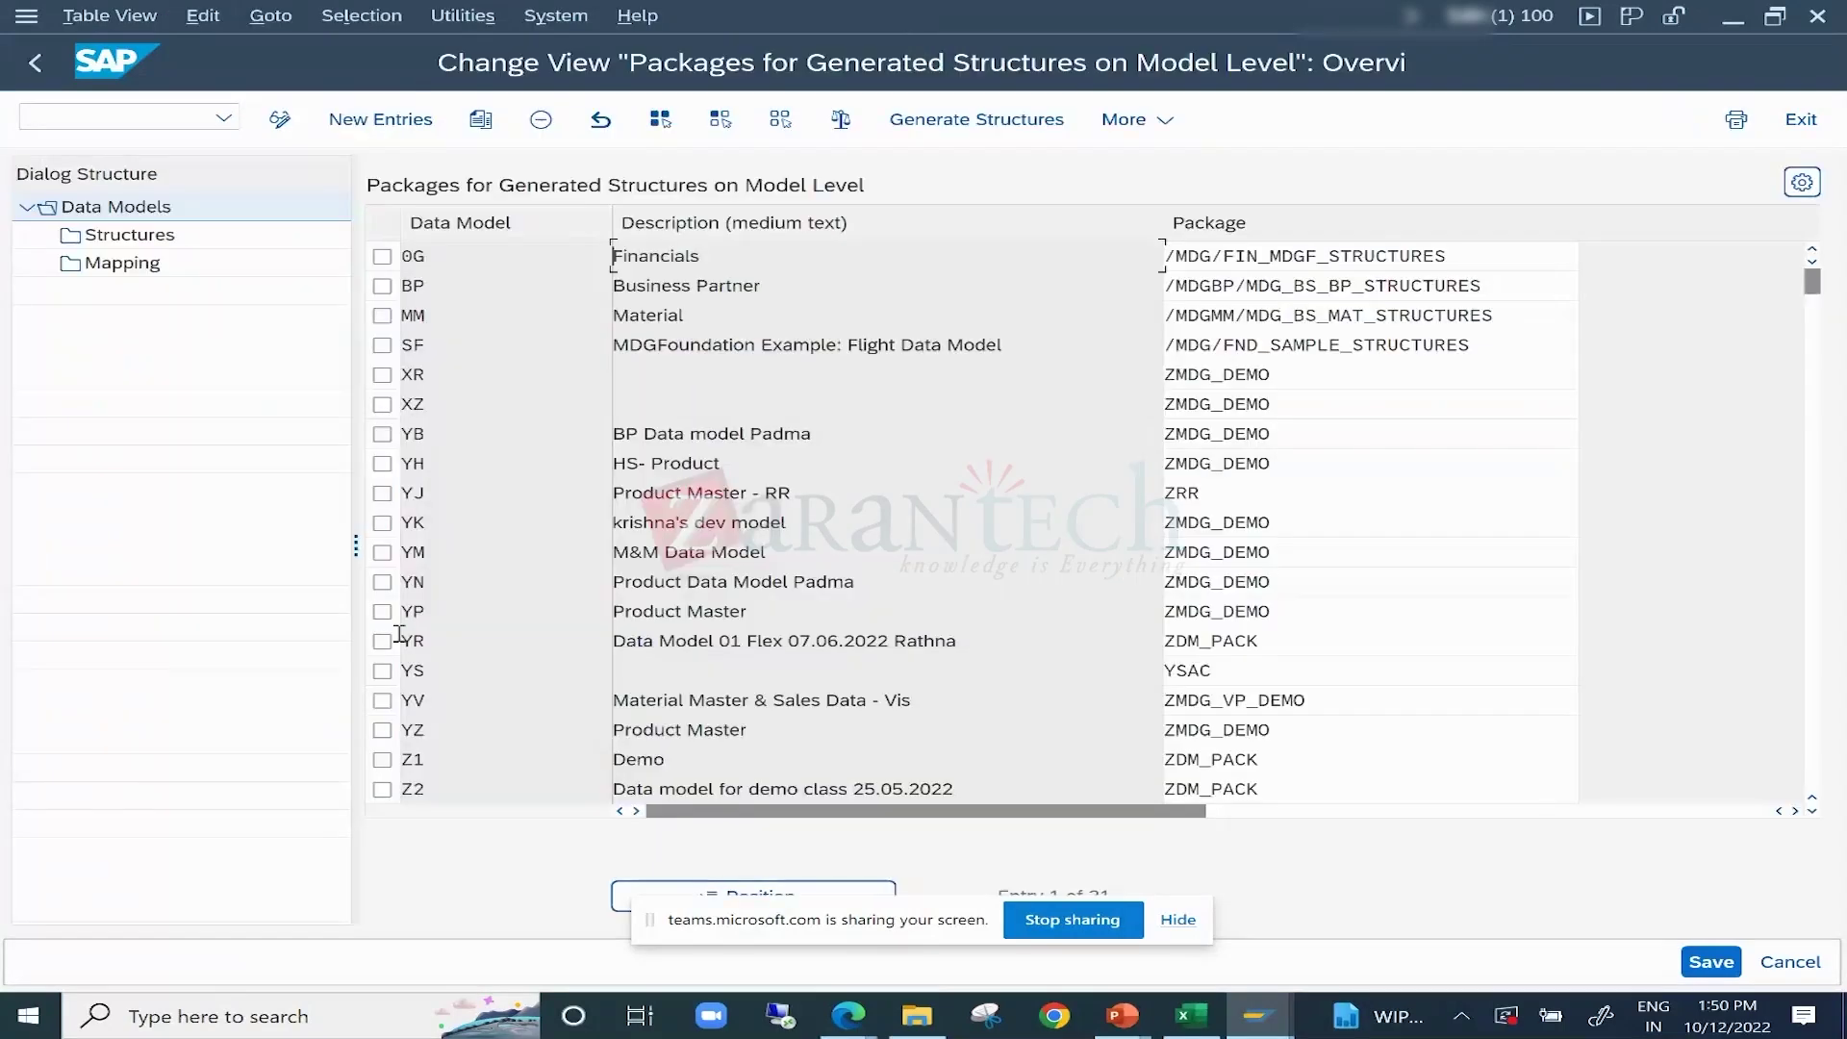
pyautogui.scroll(-1, 570, 667)
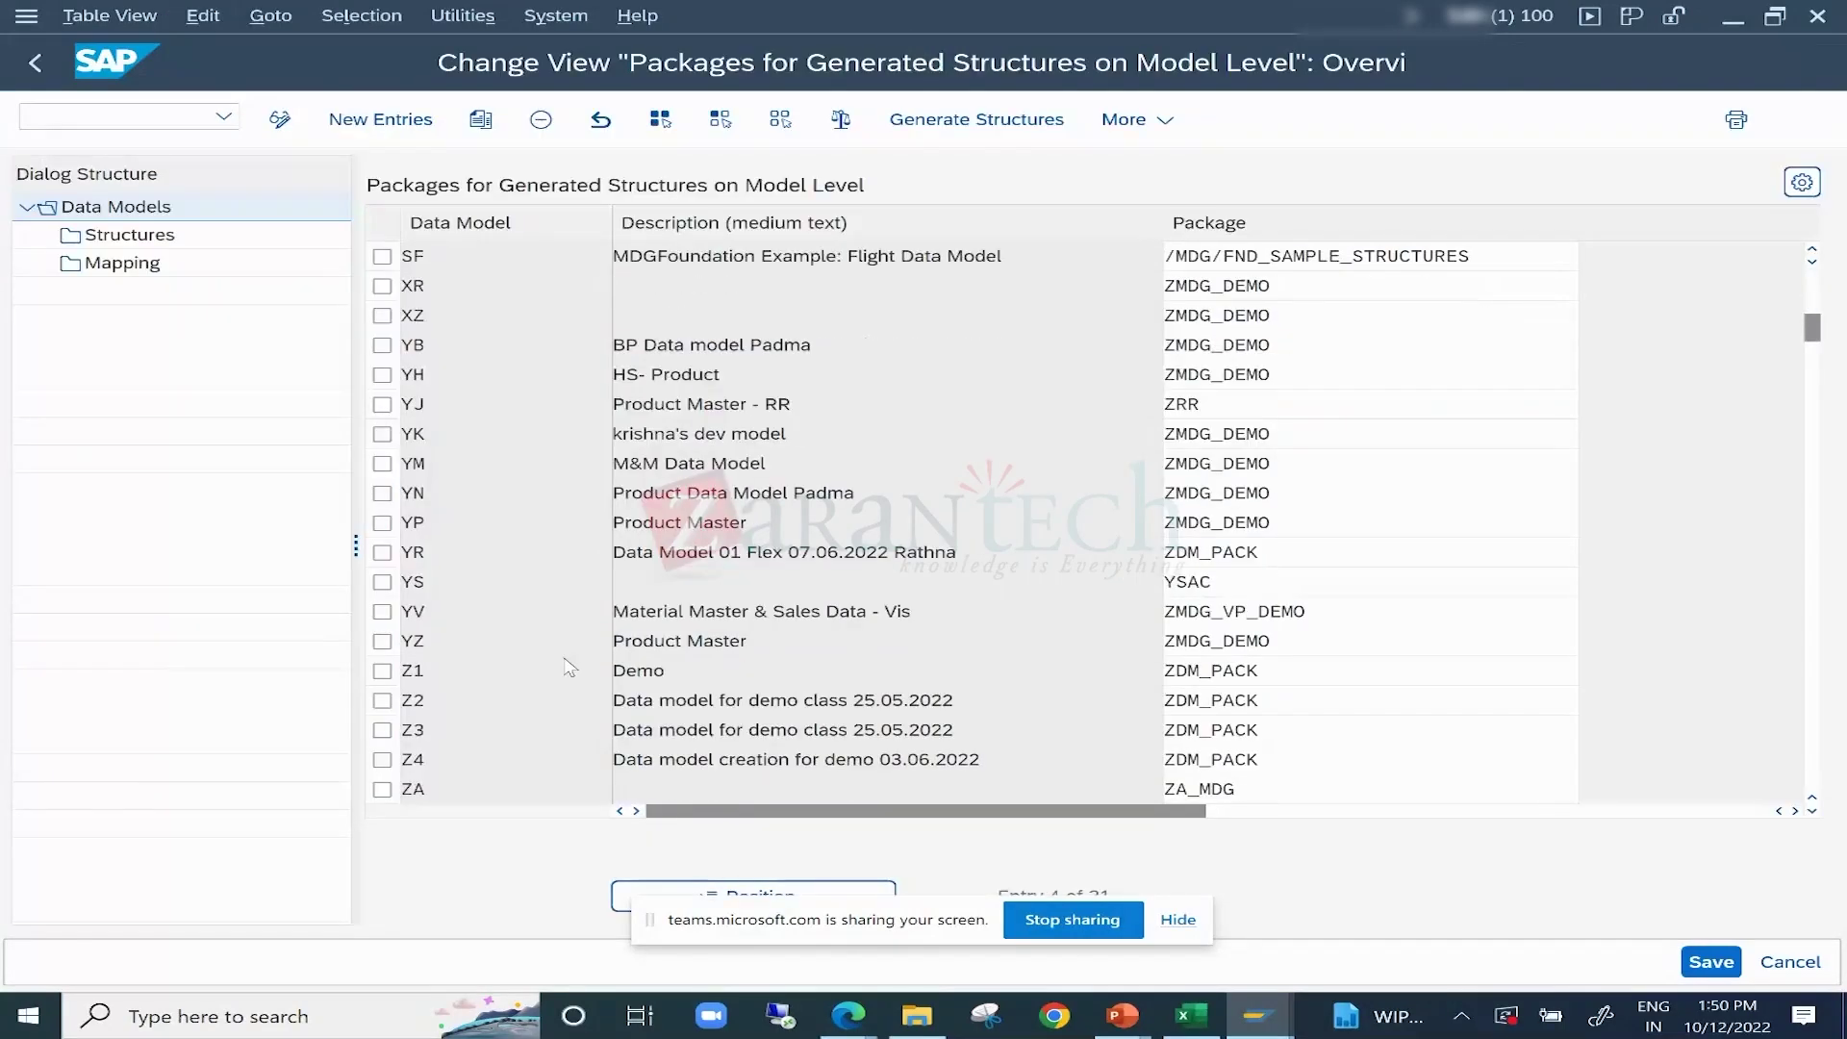
pyautogui.scroll(-2, 570, 667)
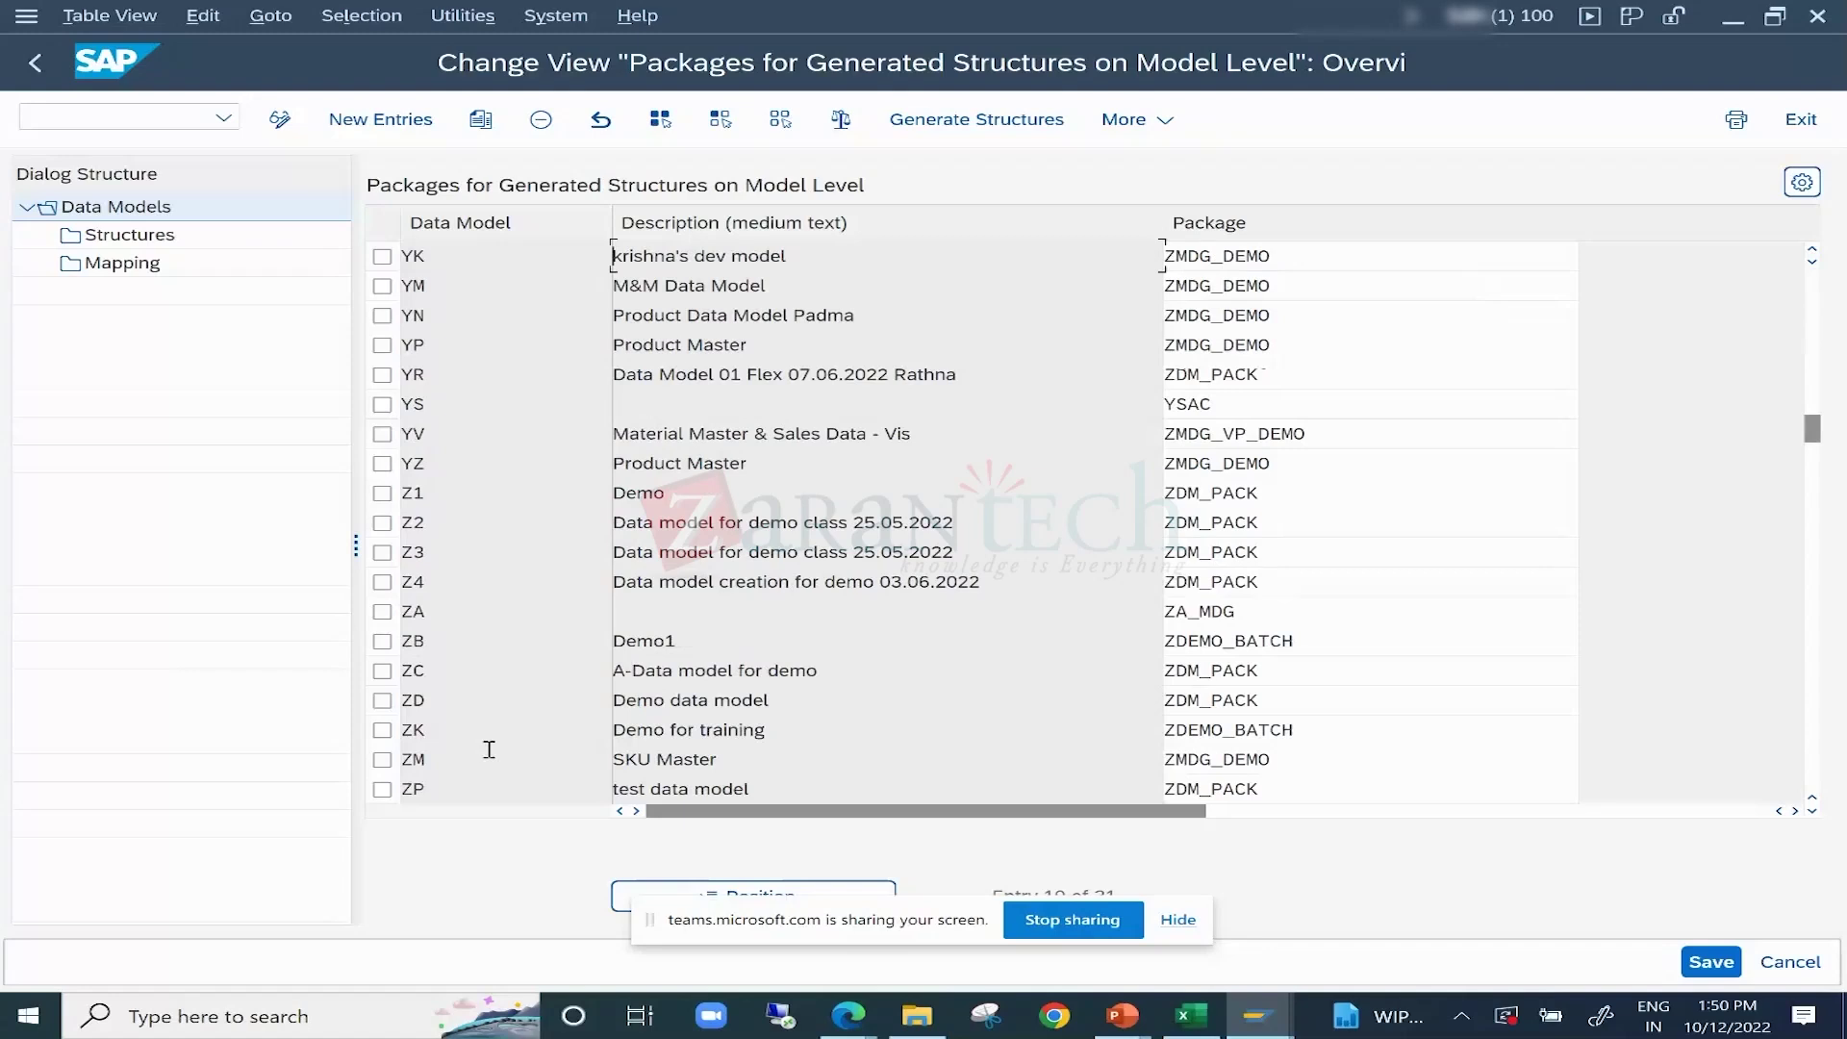
pyautogui.click(382, 760)
pyautogui.click(131, 237)
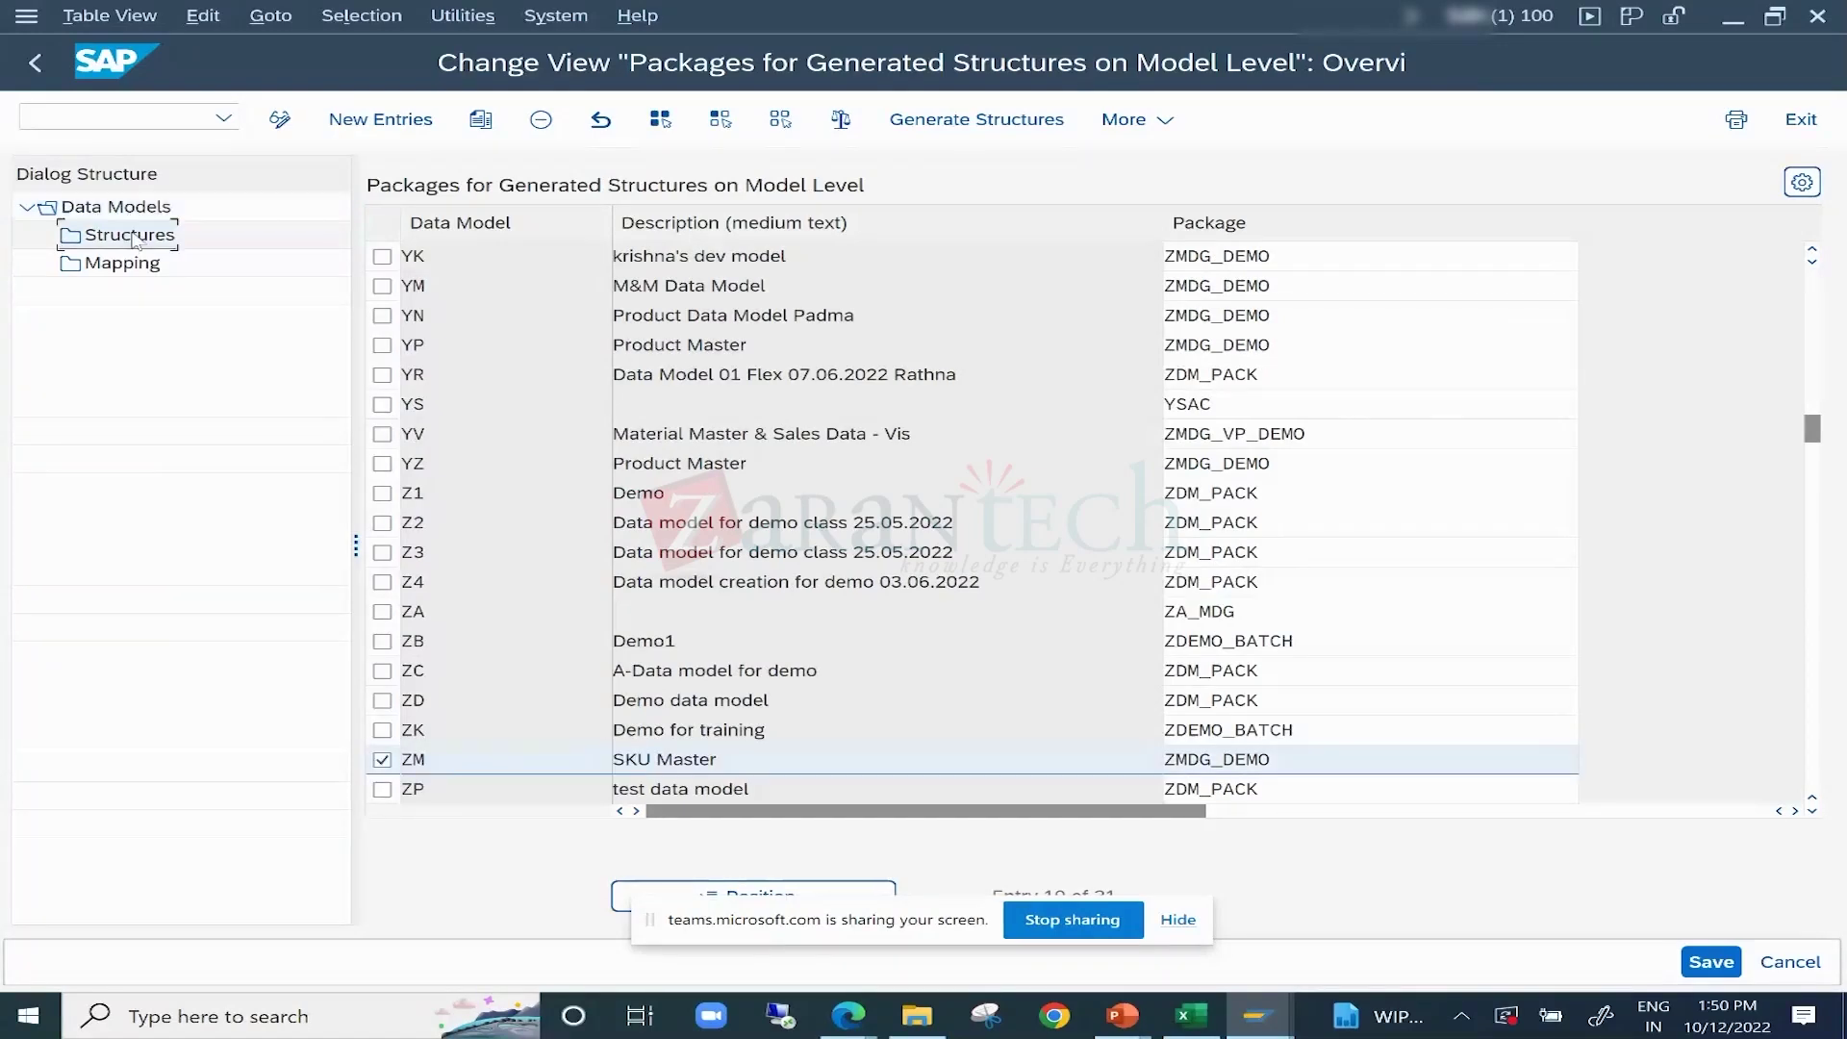
pyautogui.doubleClick(135, 238)
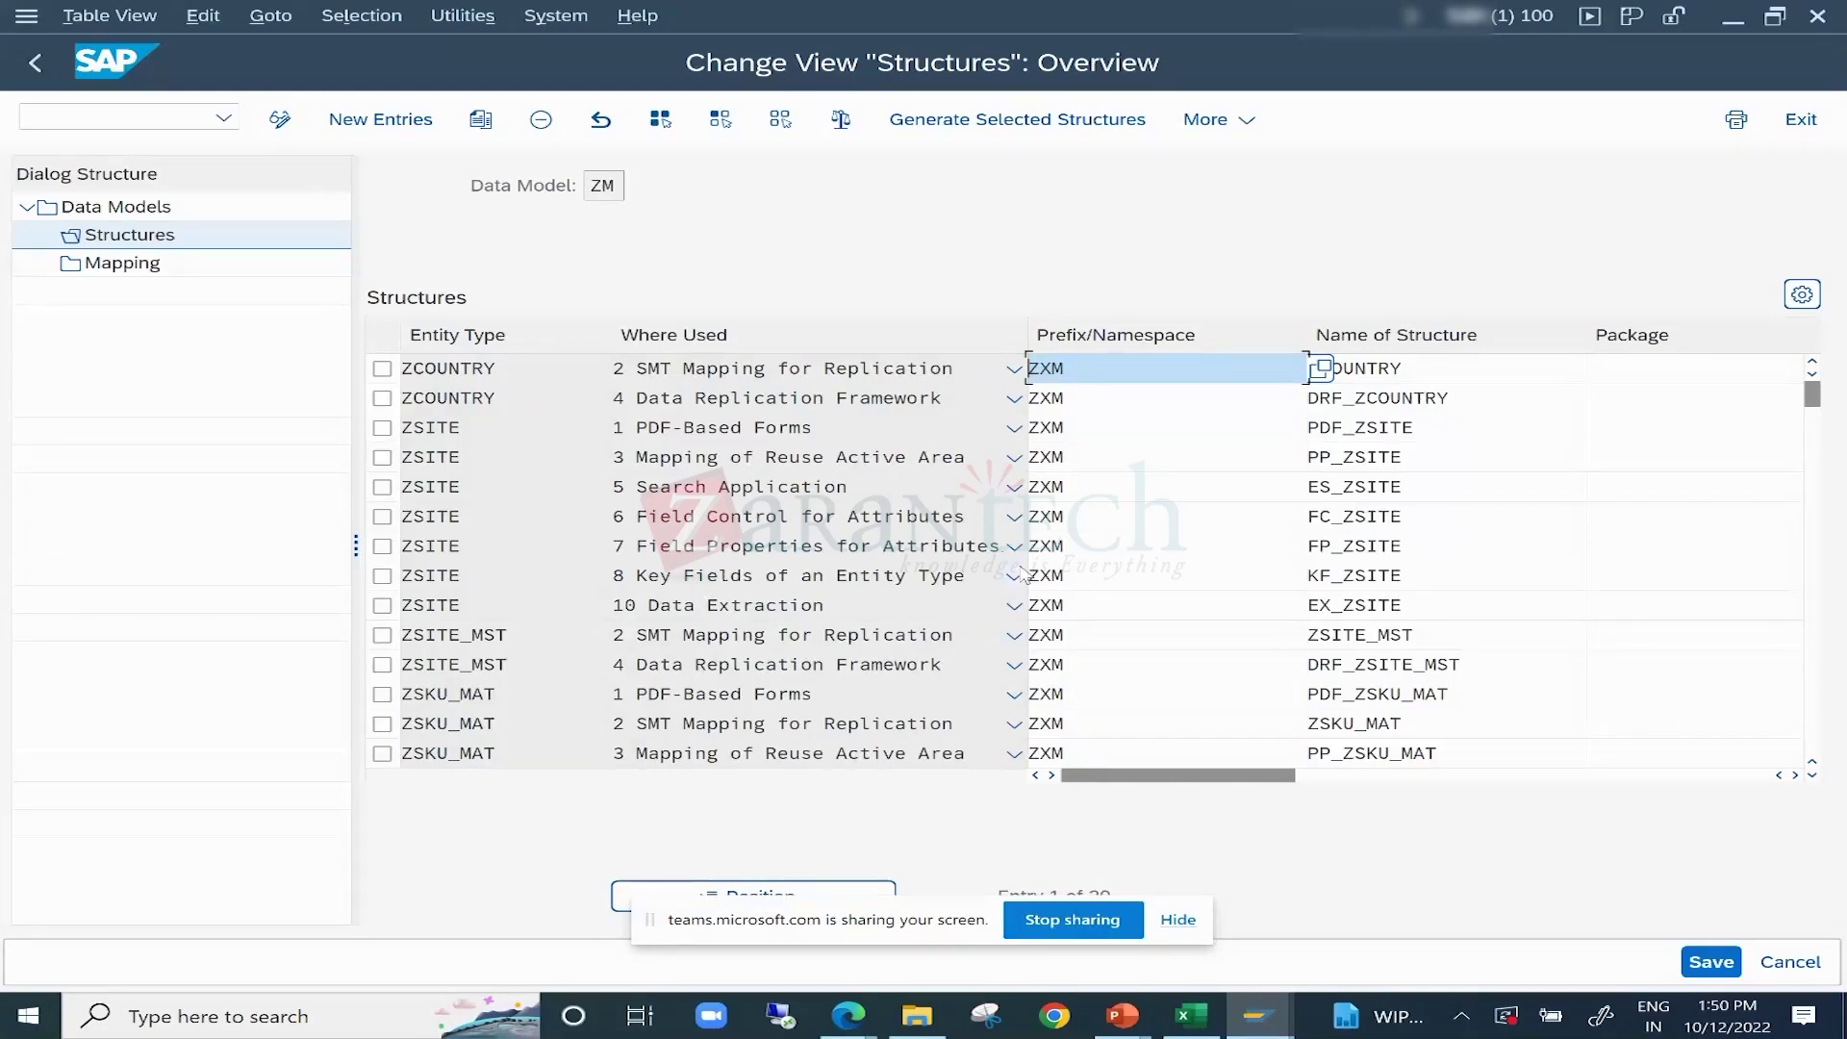
pyautogui.doubleClick(1082, 478)
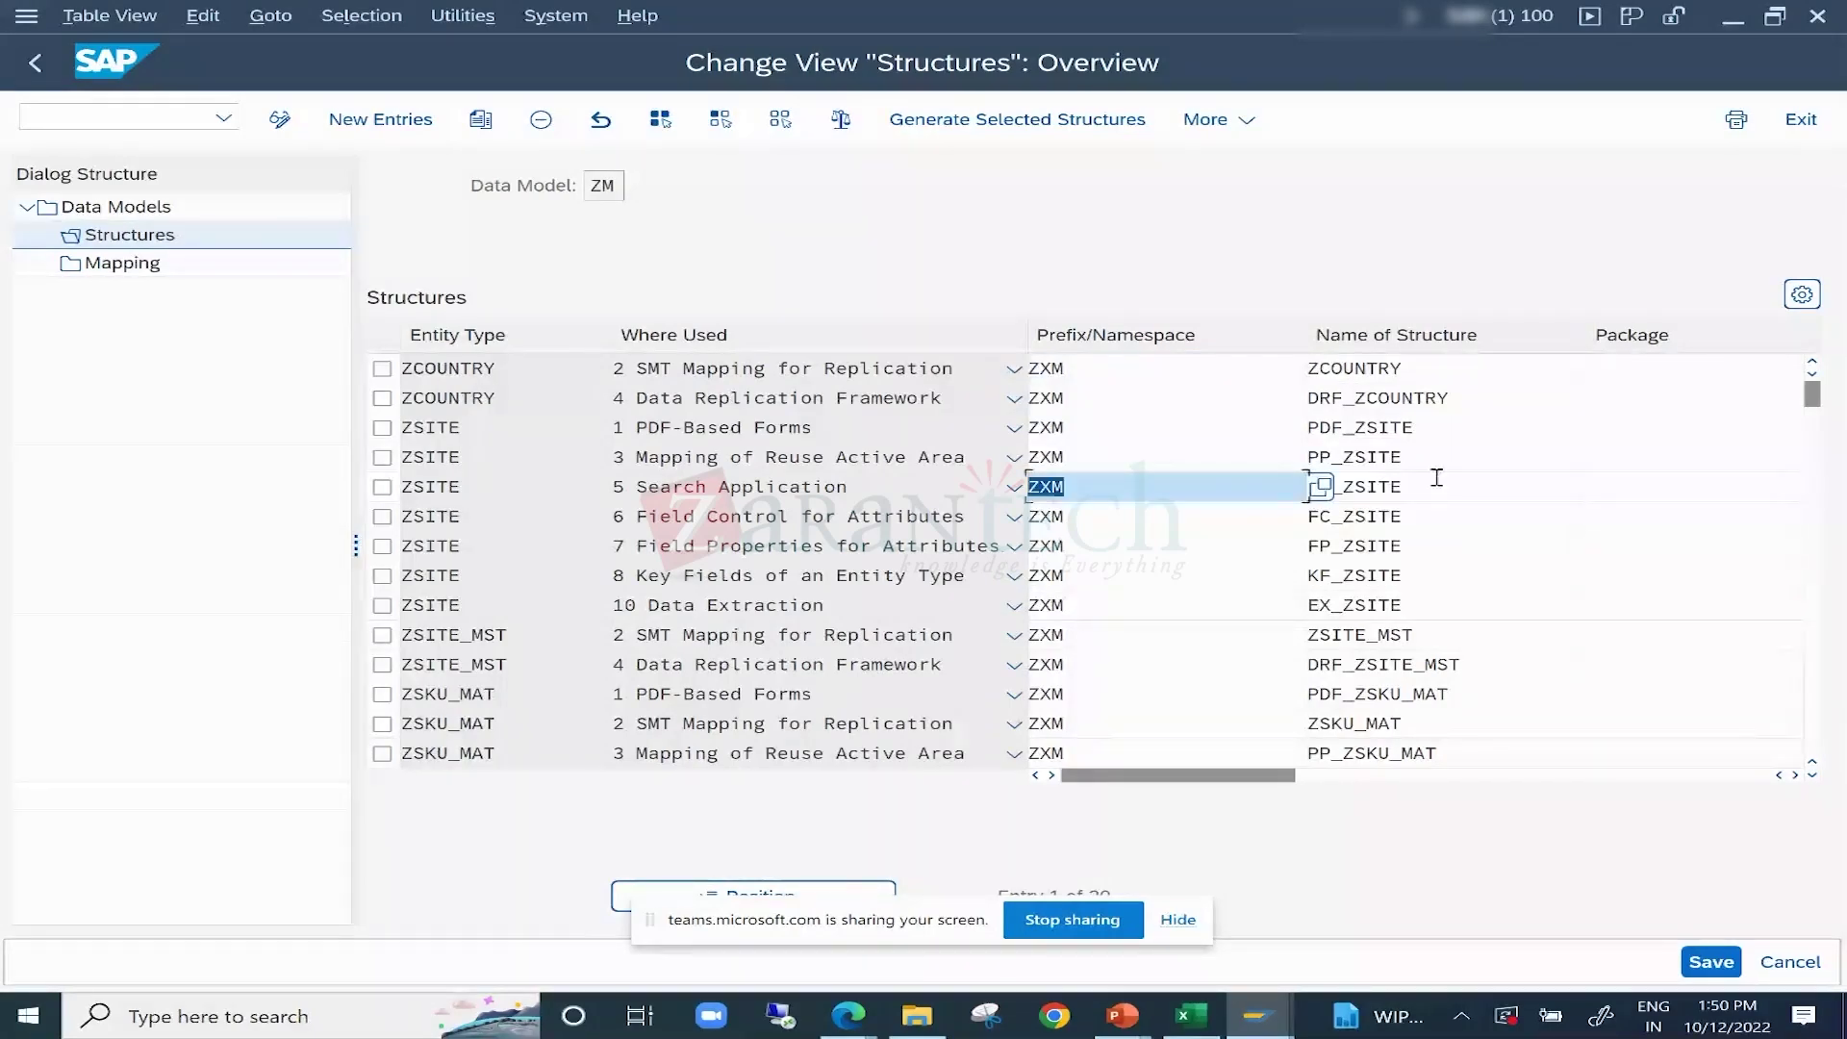
pyautogui.hotkey('shift', 'Tab')
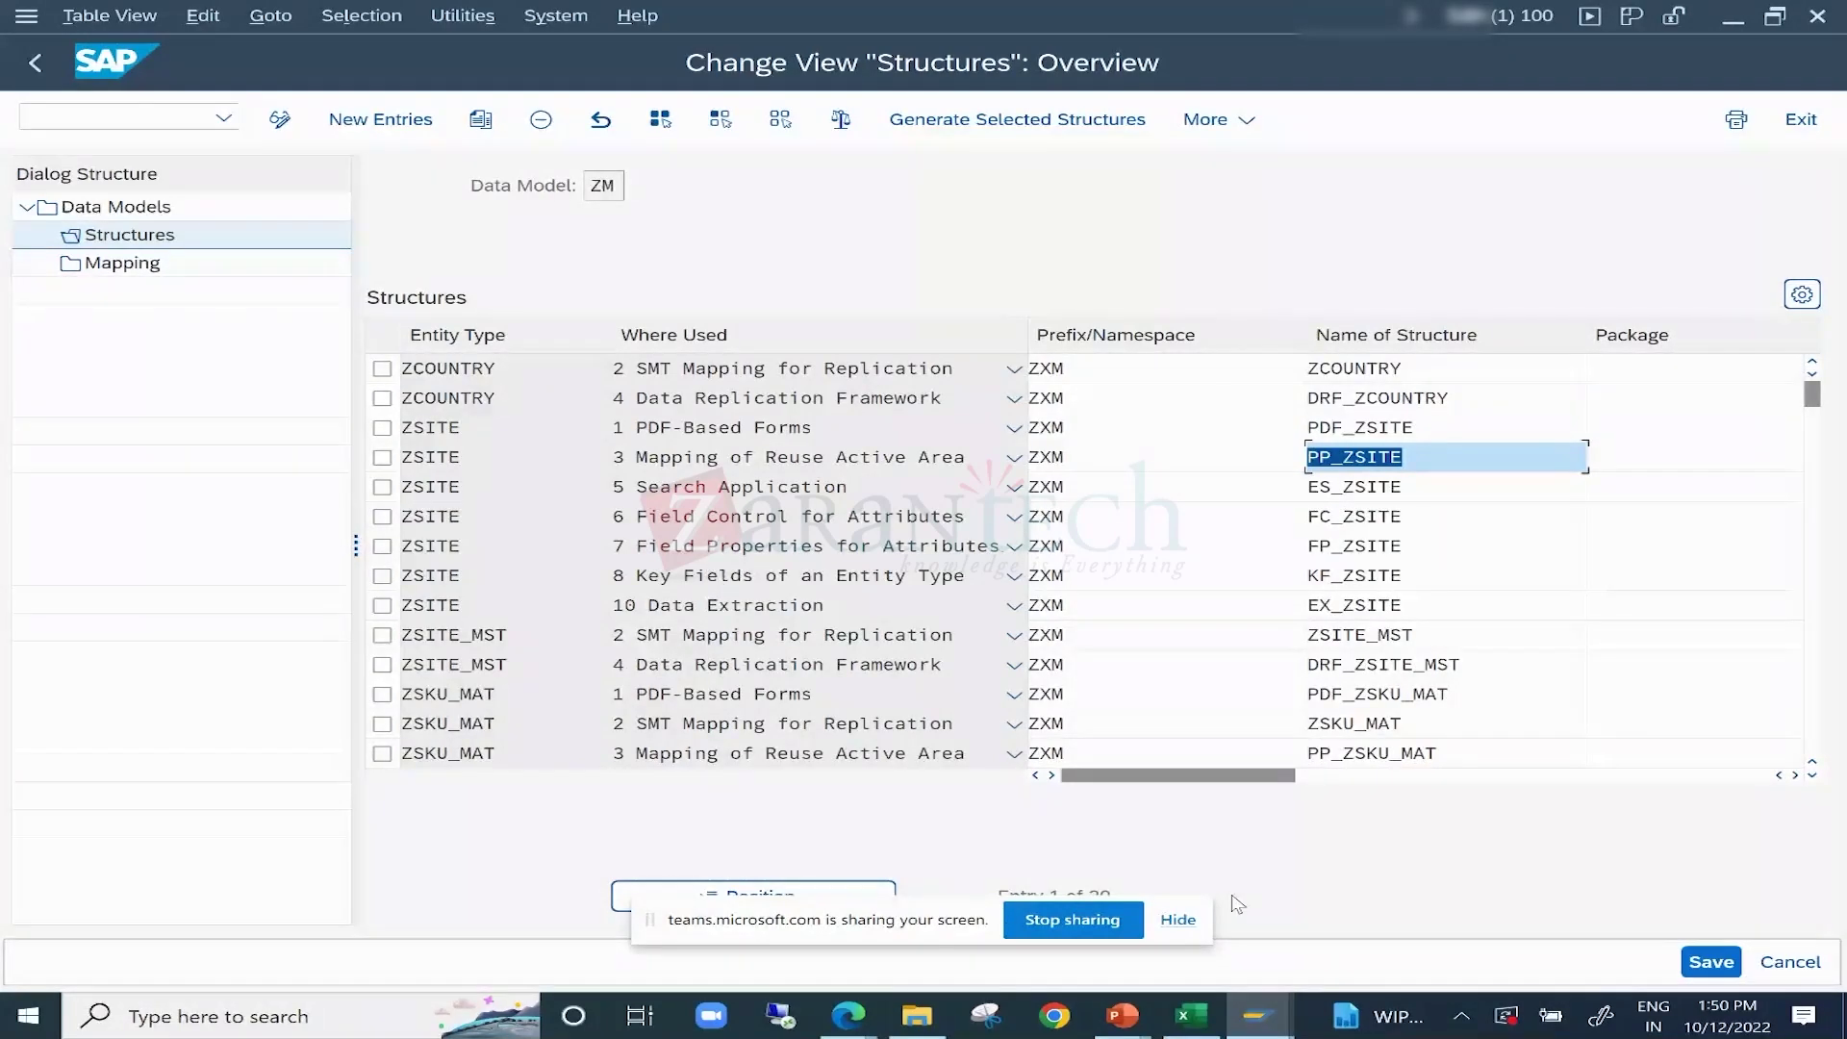
# Switch to the Excel sheet and draw a tall box headed "MDG UI" in the blank area below the diagrams.
pyautogui.hotkey('alt', 'Tab')
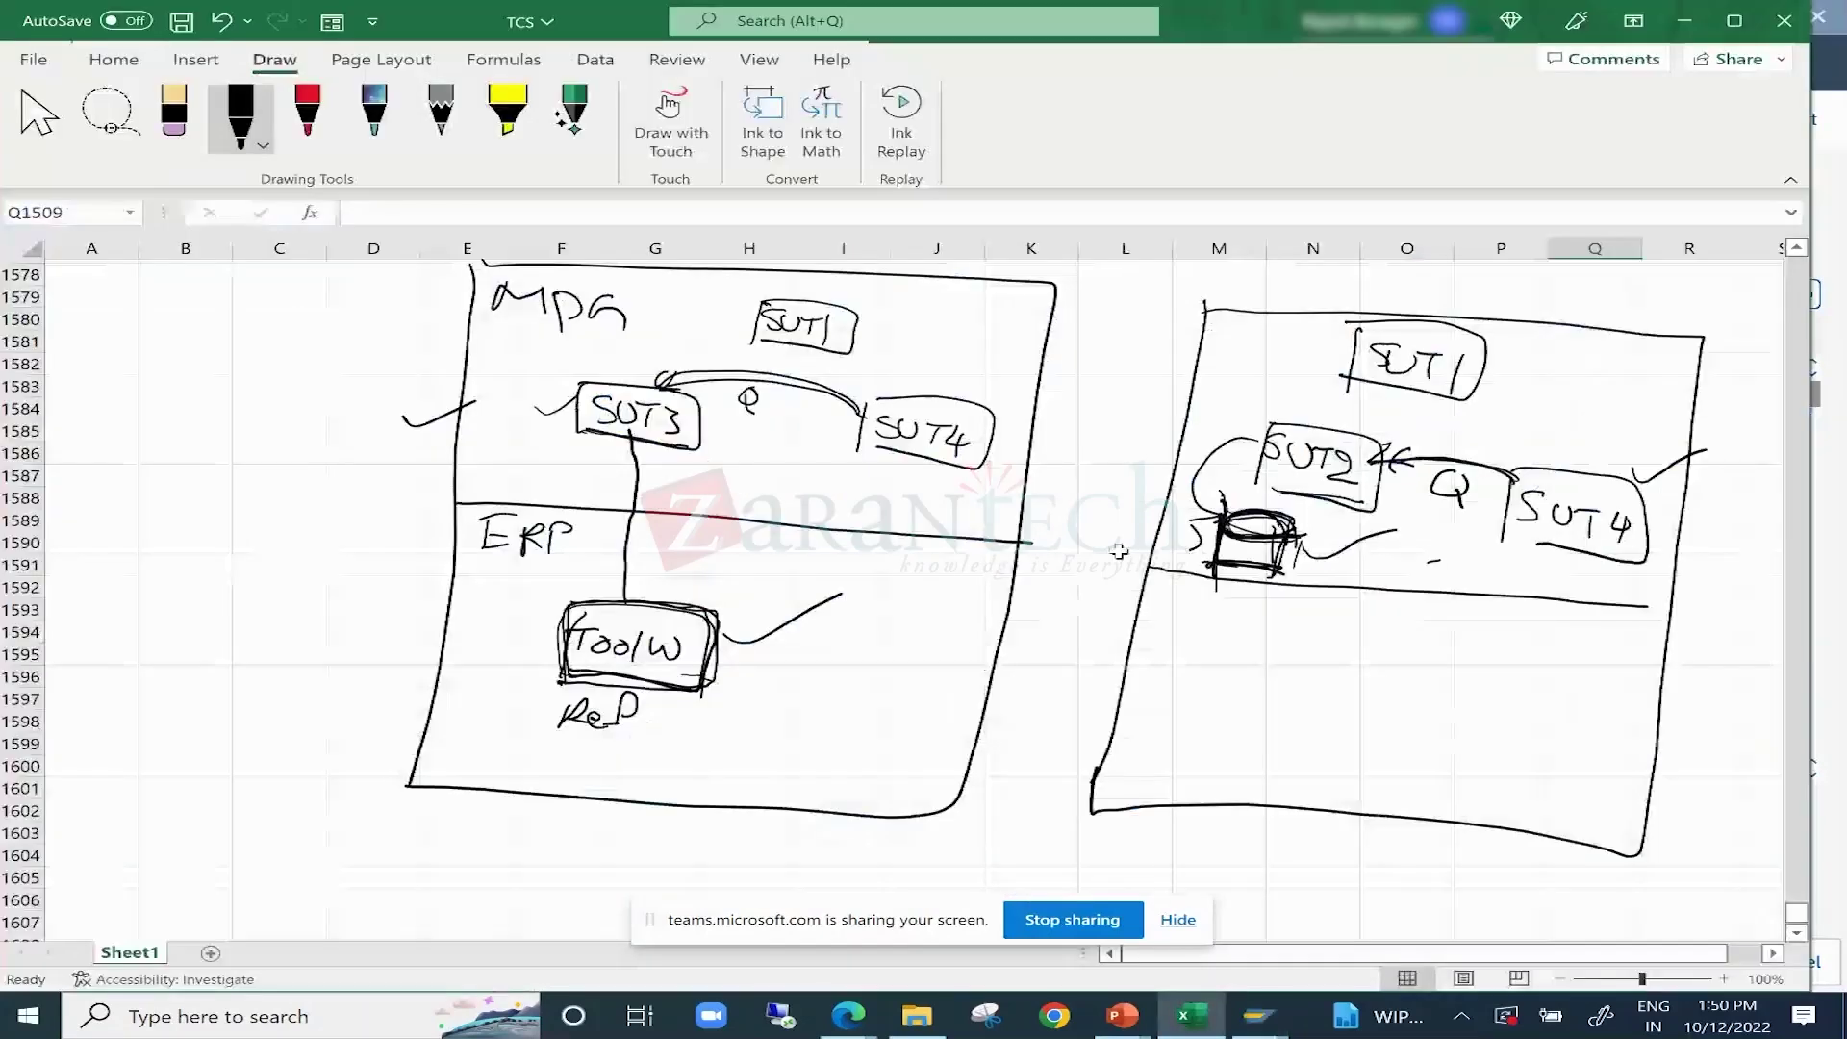
pyautogui.scroll(-10, 1119, 552)
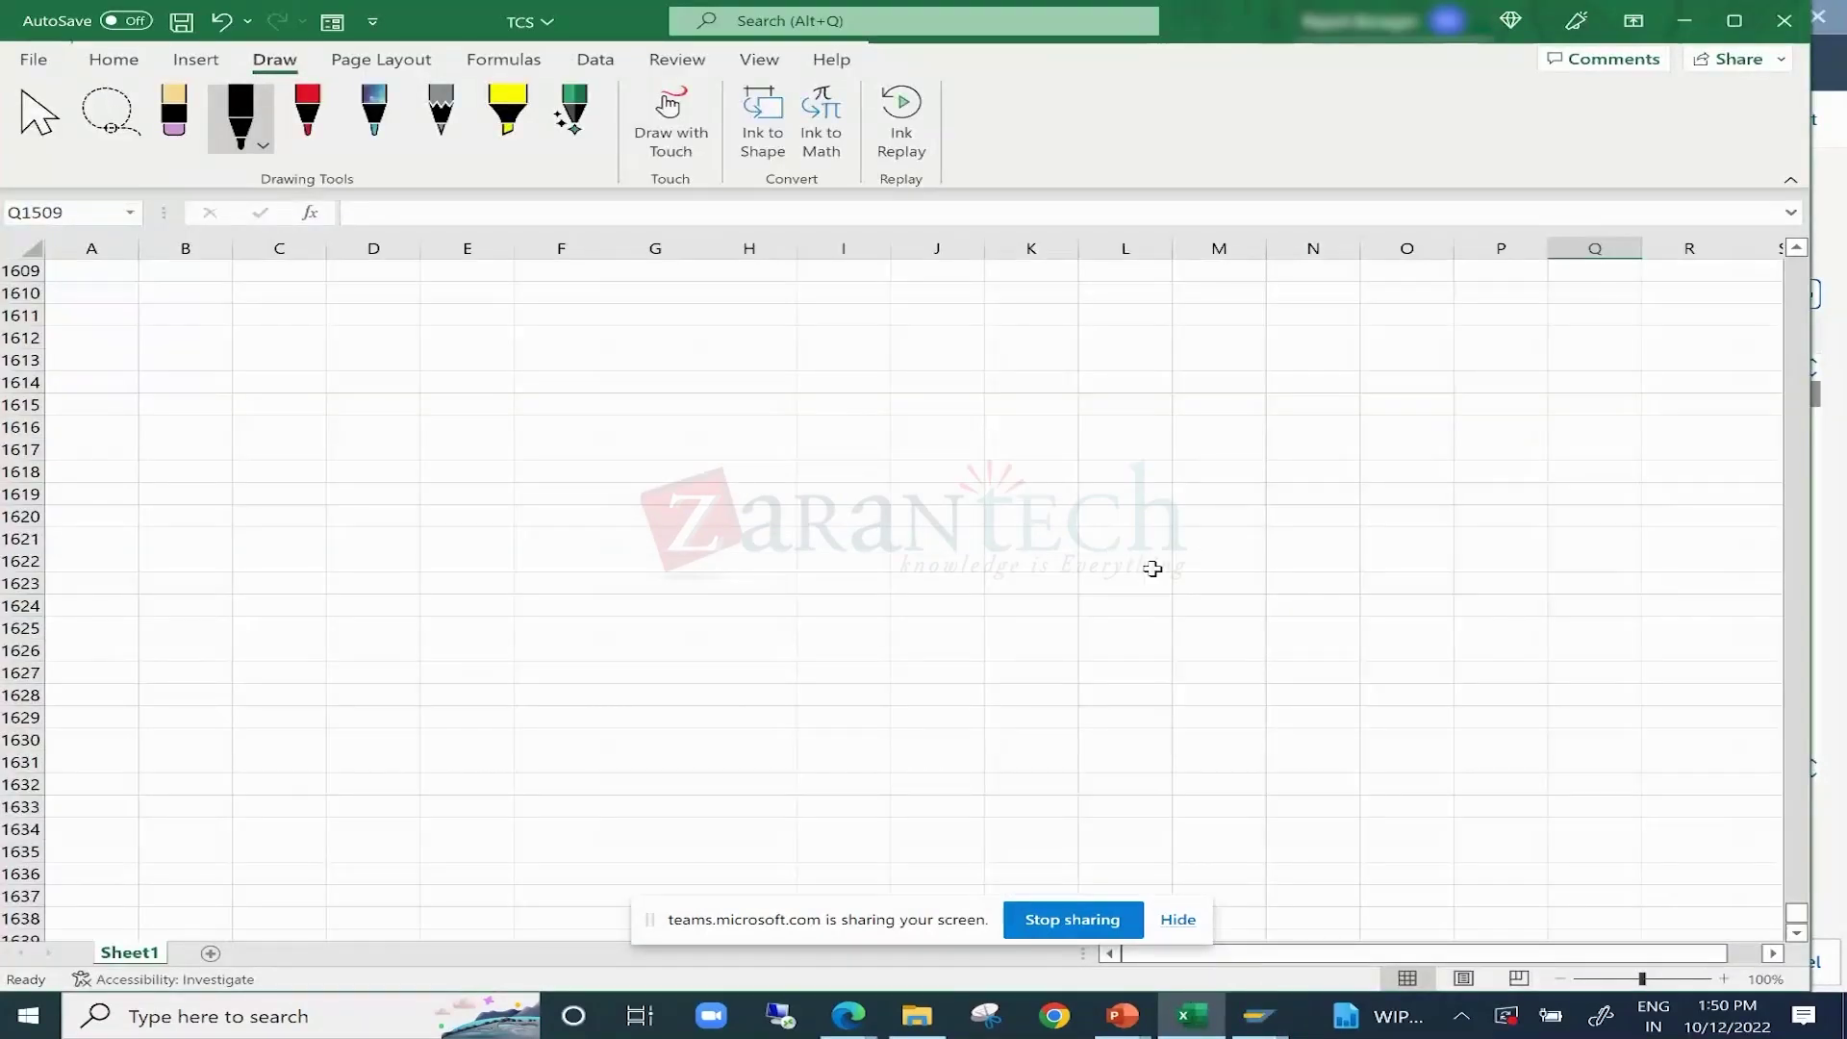
pyautogui.moveTo(210, 289); pyautogui.dragTo(211, 753)
pyautogui.moveTo(211, 291)
pyautogui.mouseDown()
pyautogui.moveTo(279, 737)
pyautogui.moveTo(213, 734)
pyautogui.moveTo(228, 339)
pyautogui.moveTo(300, 344)
pyautogui.mouseUp()
pyautogui.moveTo(310, 331); pyautogui.dragTo(331, 347)
pyautogui.moveTo(346, 347); pyautogui.dragTo(354, 354)
pyautogui.moveTo(363, 337); pyautogui.dragTo(381, 337)
pyautogui.moveTo(389, 333); pyautogui.dragTo(438, 362)
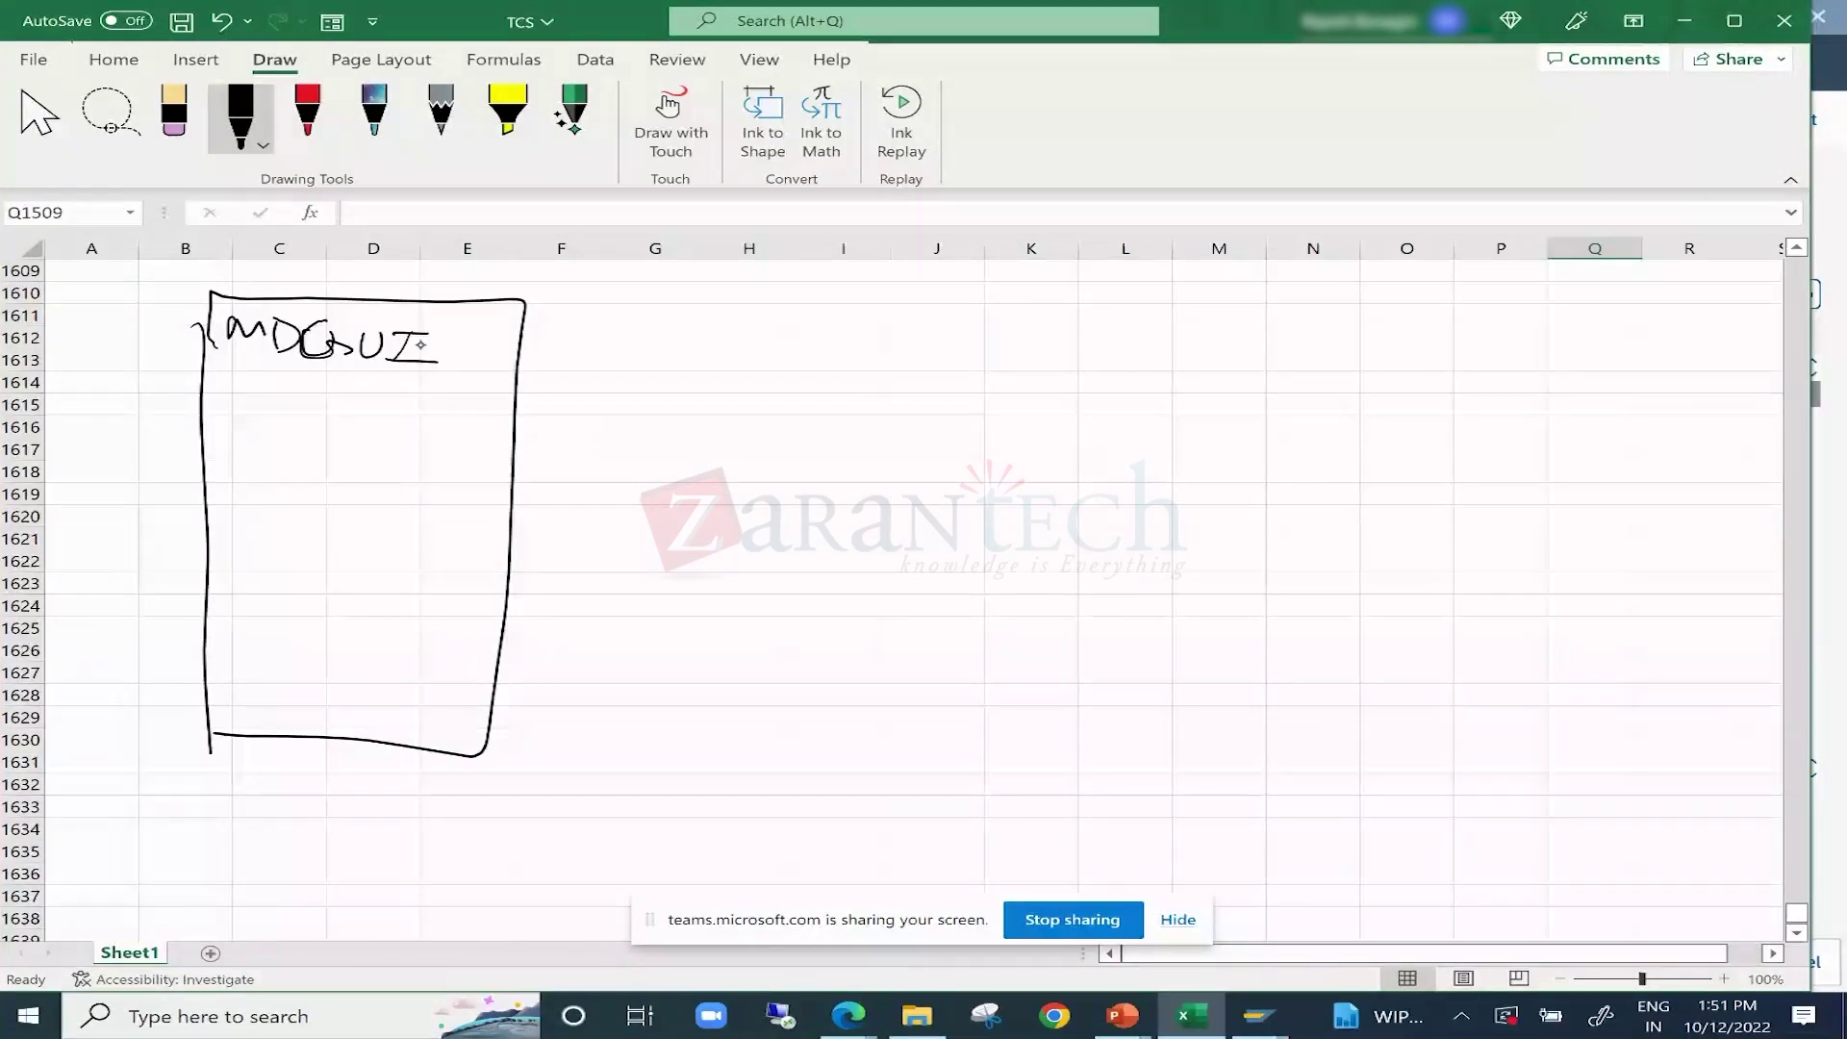
# Underline the "MDG UI" heading and sketch six small field boxes in two columns inside the tall box.
pyautogui.moveTo(210, 363); pyautogui.dragTo(371, 374)
pyautogui.moveTo(260, 417); pyautogui.dragTo(262, 449)
pyautogui.moveTo(274, 408)
pyautogui.mouseDown()
pyautogui.moveTo(344, 417)
pyautogui.moveTo(285, 457)
pyautogui.mouseUp()
pyautogui.moveTo(377, 431); pyautogui.dragTo(377, 467)
pyautogui.moveTo(379, 431); pyautogui.dragTo(393, 492)
pyautogui.moveTo(267, 501); pyautogui.dragTo(267, 543)
pyautogui.moveTo(269, 500); pyautogui.dragTo(274, 532)
pyautogui.moveTo(365, 517)
pyautogui.mouseDown()
pyautogui.moveTo(365, 556)
pyautogui.moveTo(383, 555)
pyautogui.mouseUp()
pyautogui.moveTo(295, 574); pyautogui.dragTo(280, 633)
pyautogui.moveTo(386, 599); pyautogui.dragTo(386, 641)
pyautogui.moveTo(390, 600); pyautogui.dragTo(392, 663)
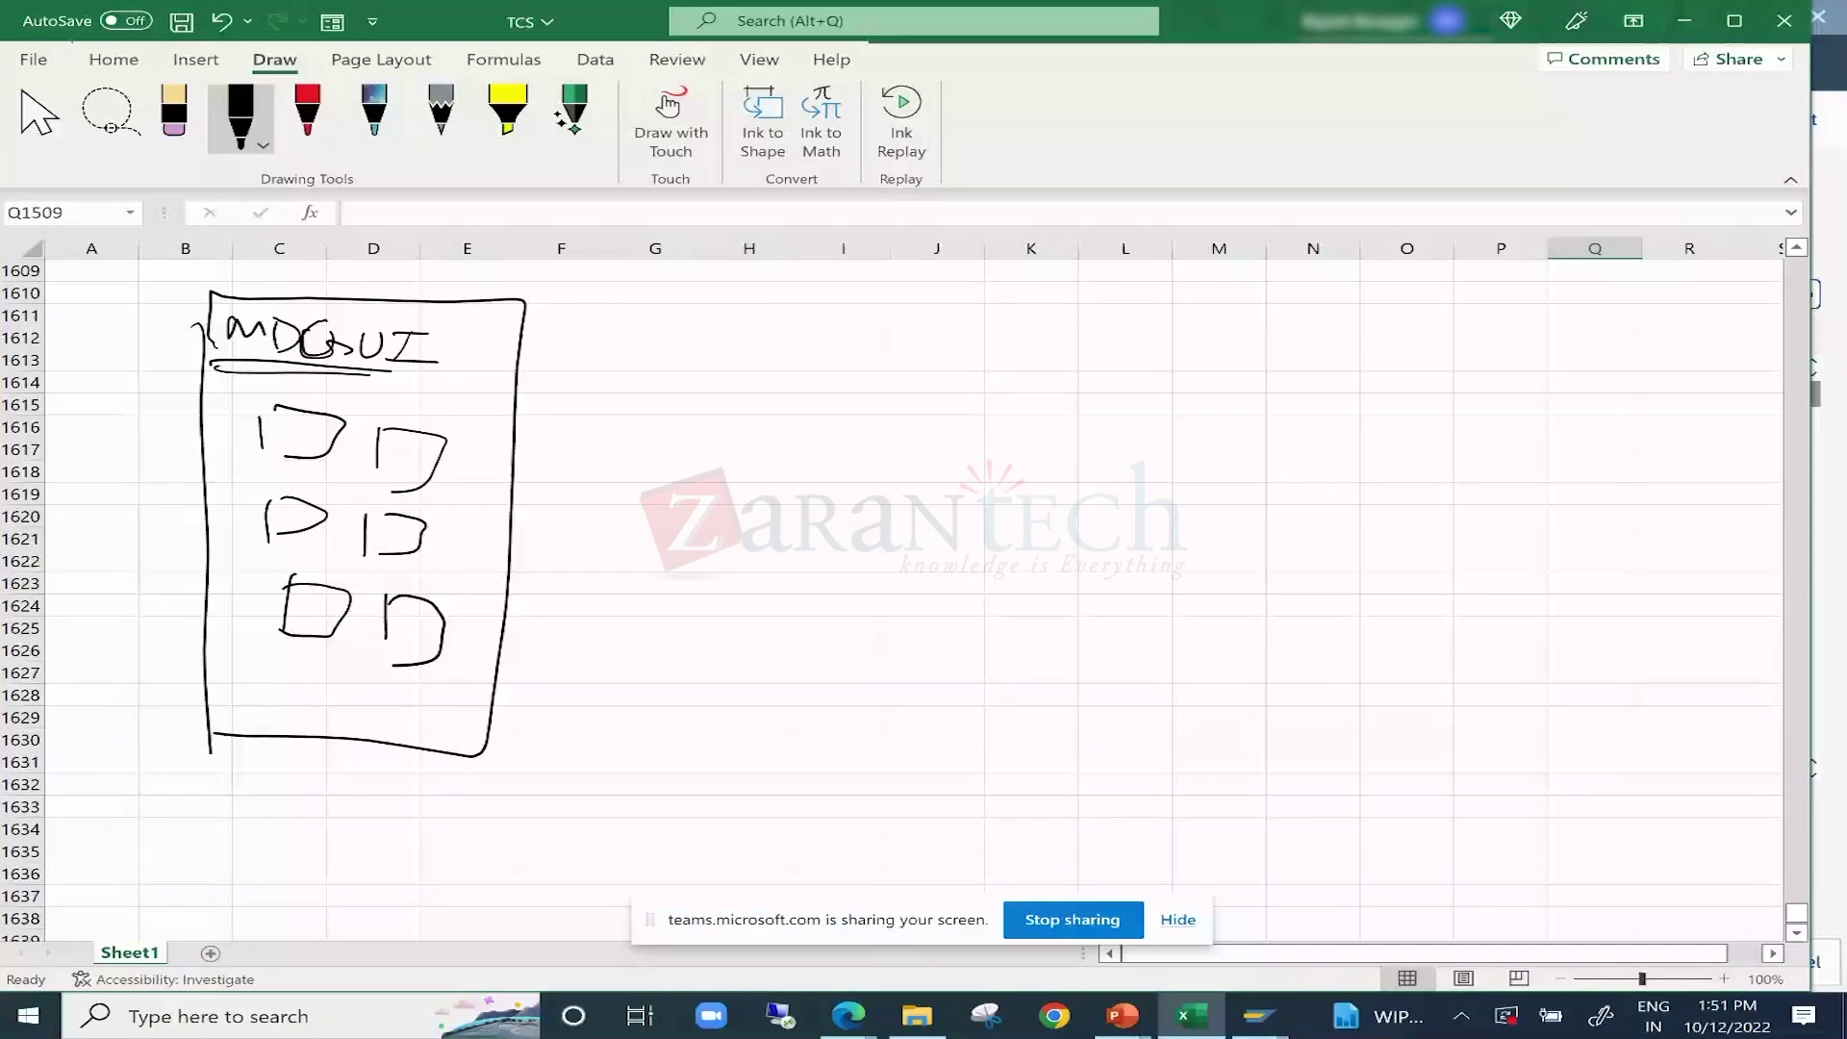
# Draw a large and a smaller table symbol side by side, well to the right of the MDG UI box.
pyautogui.moveTo(1037, 337); pyautogui.dragTo(1162, 344)
pyautogui.moveTo(1034, 346); pyautogui.dragTo(1198, 356)
pyautogui.moveTo(1038, 332); pyautogui.dragTo(1021, 433)
pyautogui.moveTo(999, 429); pyautogui.dragTo(1149, 450)
pyautogui.moveTo(1196, 346); pyautogui.dragTo(1174, 478)
pyautogui.moveTo(1238, 370); pyautogui.dragTo(1212, 450)
pyautogui.moveTo(1299, 371); pyautogui.dragTo(1282, 449)
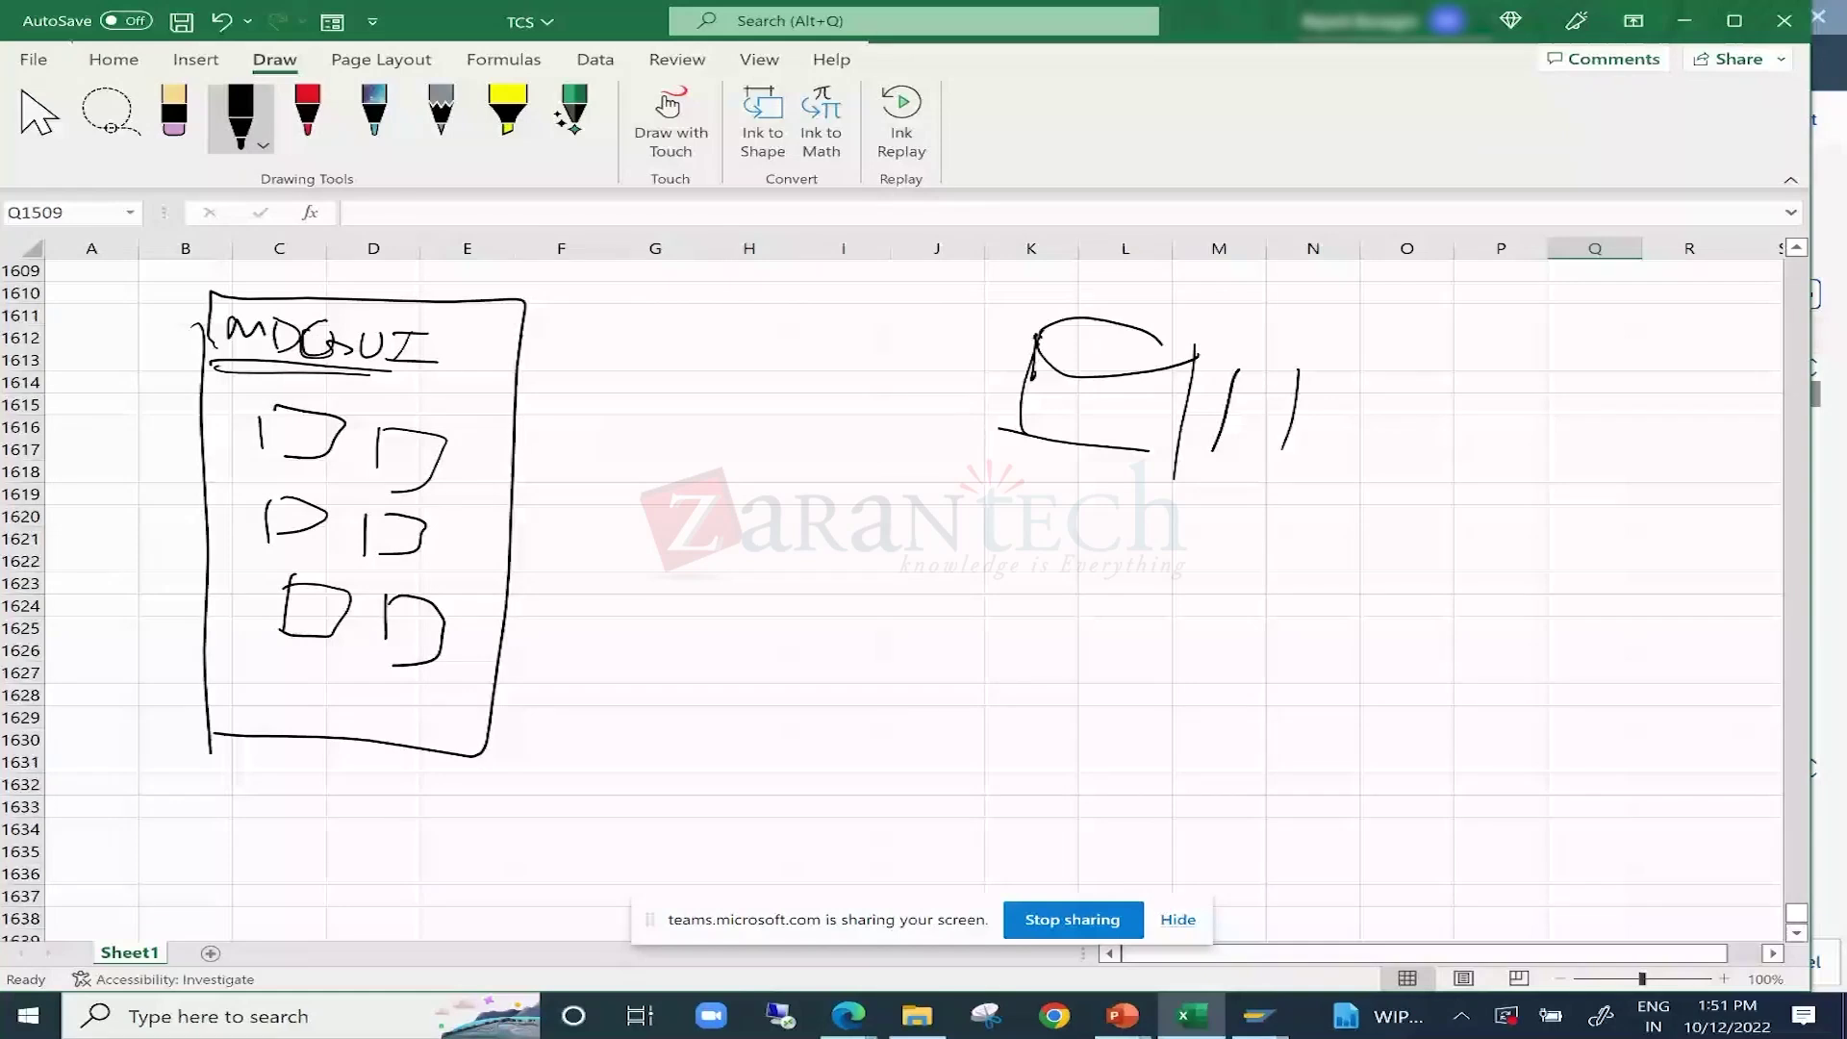
pyautogui.moveTo(1235, 373); pyautogui.dragTo(1298, 366)
pyautogui.moveTo(1220, 379); pyautogui.dragTo(1306, 383)
pyautogui.moveTo(1205, 447); pyautogui.dragTo(1270, 443)
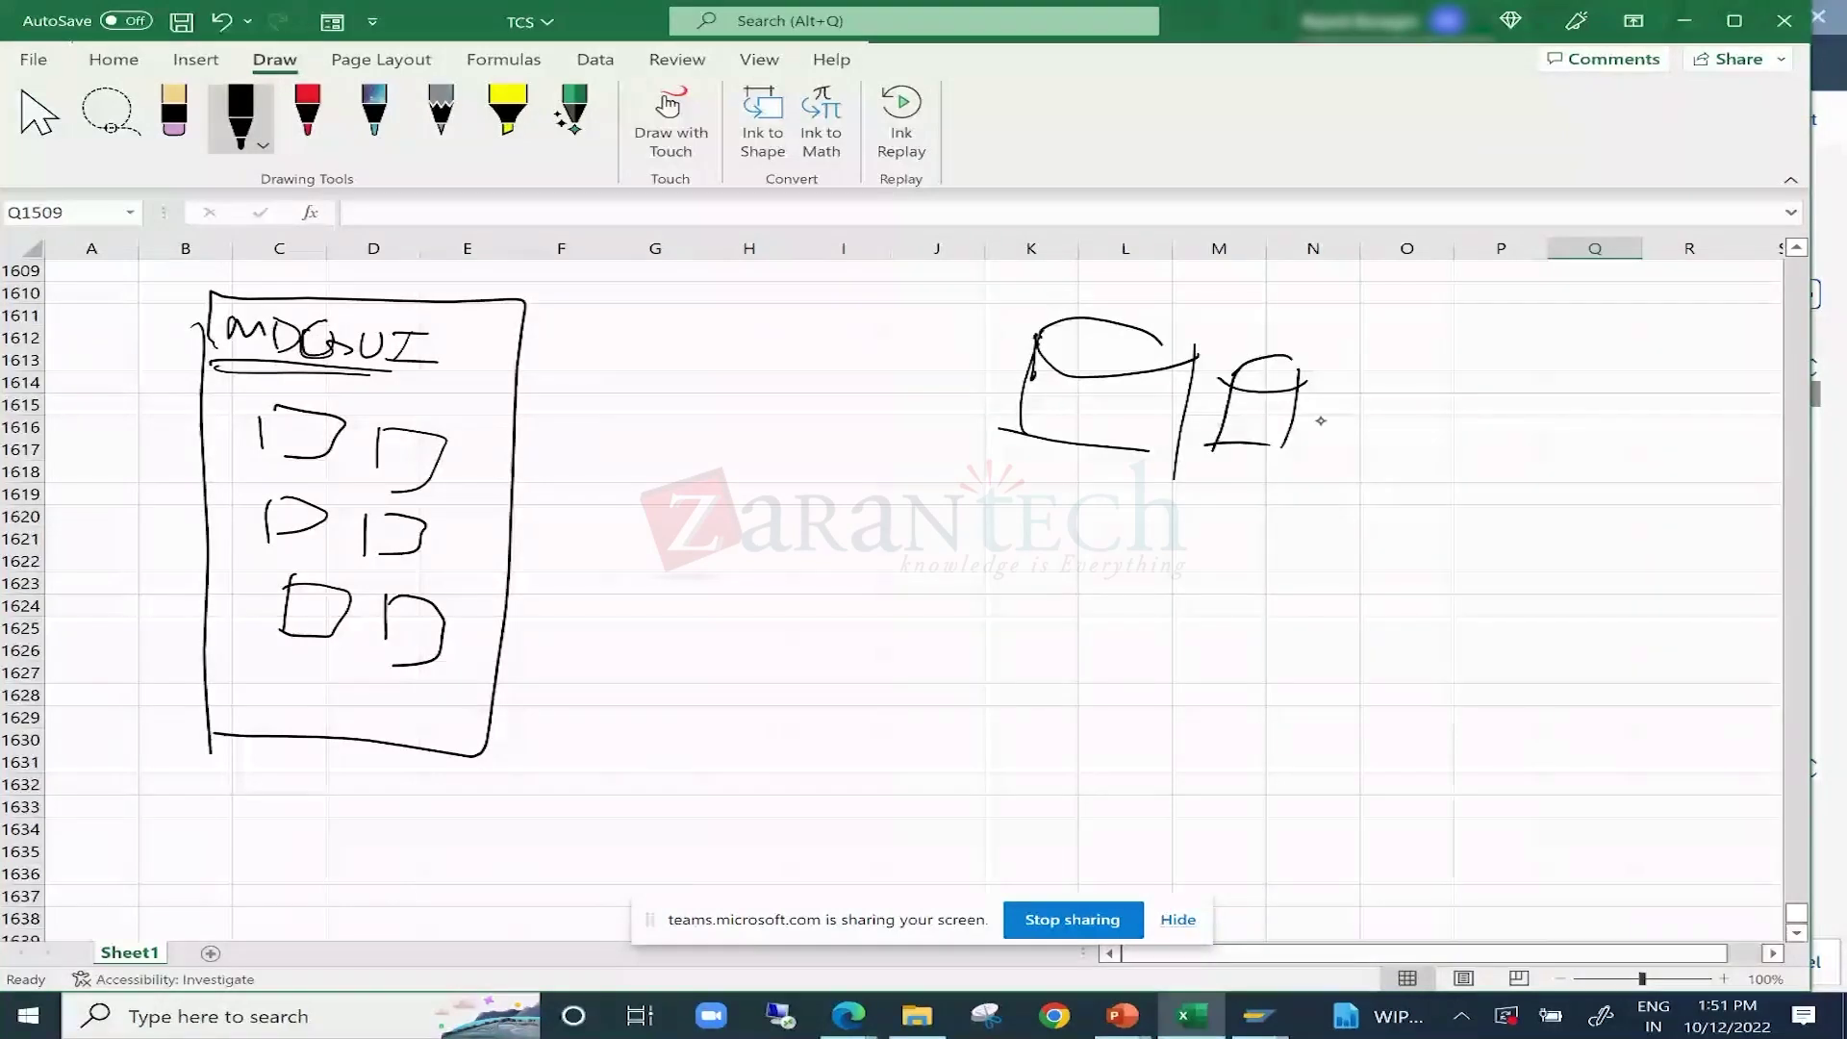
# Write the label "Staging" beneath the smaller table symbol.
pyautogui.click(1228, 474)
pyautogui.moveTo(1239, 477); pyautogui.dragTo(1220, 506)
pyautogui.moveTo(1251, 479); pyautogui.dragTo(1262, 505)
pyautogui.moveTo(1270, 492)
pyautogui.mouseDown()
pyautogui.moveTo(1294, 506)
pyautogui.moveTo(1291, 544)
pyautogui.mouseUp()
pyautogui.moveTo(1342, 508); pyautogui.dragTo(1422, 569)
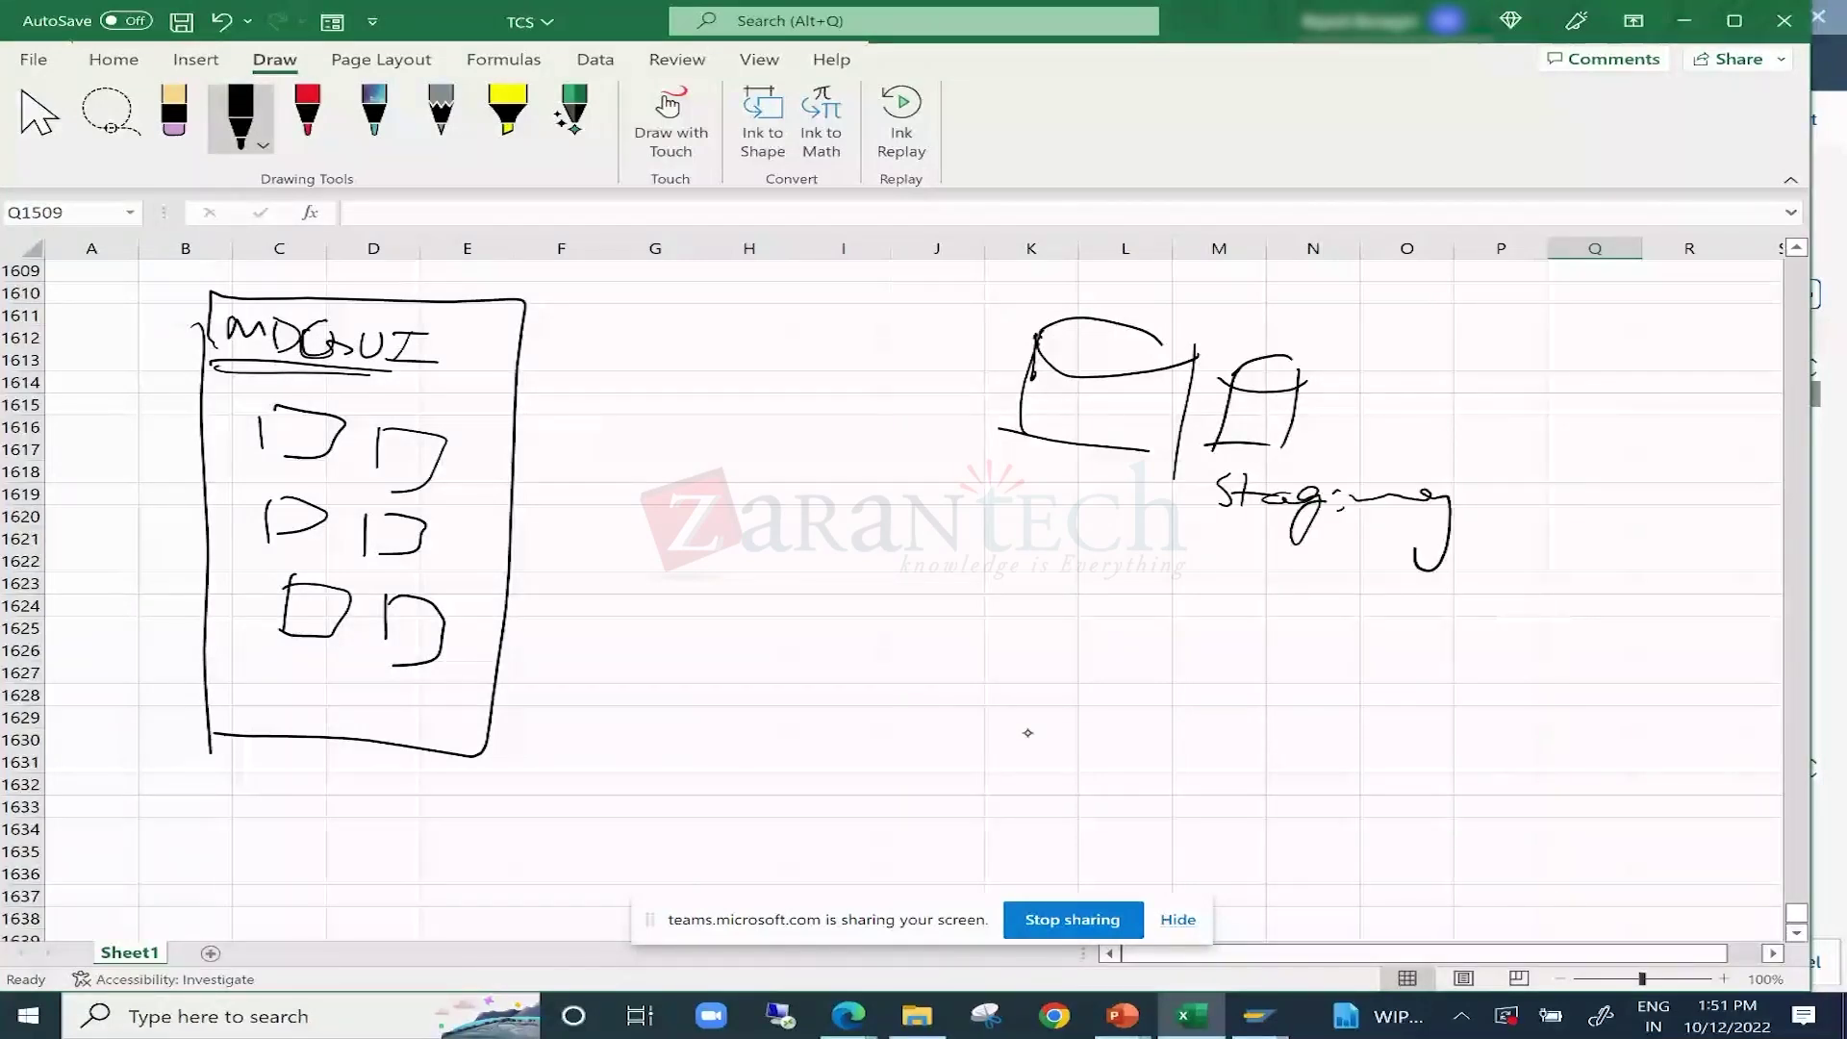
# Draw two more table symbols below the staging tables and write "AA" under the first one.
pyautogui.moveTo(1012, 666); pyautogui.dragTo(1007, 746)
pyautogui.moveTo(997, 748); pyautogui.dragTo(1083, 751)
pyautogui.moveTo(1009, 658); pyautogui.dragTo(1111, 653)
pyautogui.moveTo(1015, 666); pyautogui.dragTo(1138, 687)
pyautogui.moveTo(1111, 673); pyautogui.dragTo(1097, 750)
pyautogui.moveTo(1225, 685); pyautogui.dragTo(1208, 751)
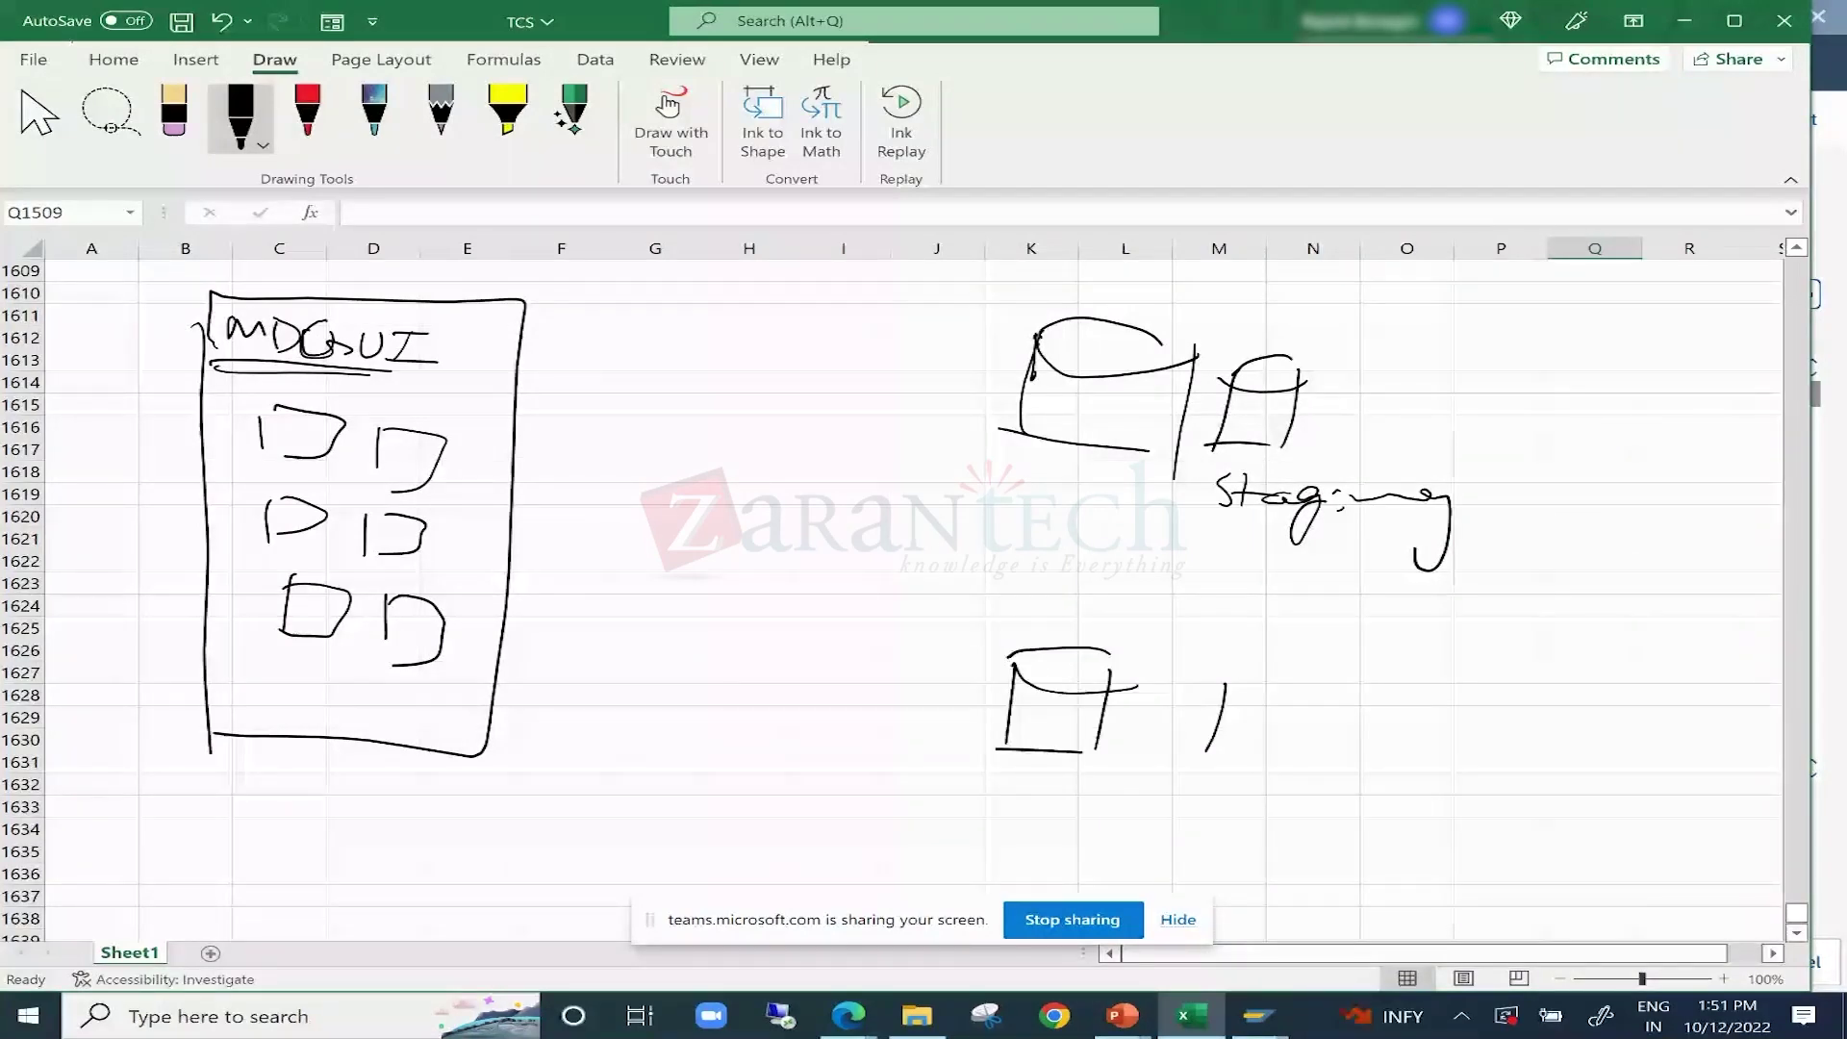
pyautogui.moveTo(1218, 685); pyautogui.dragTo(1330, 689)
pyautogui.moveTo(1220, 687); pyautogui.dragTo(1328, 702)
pyautogui.moveTo(1330, 691); pyautogui.dragTo(1320, 760)
pyautogui.moveTo(1193, 758); pyautogui.dragTo(1326, 760)
pyautogui.moveTo(1021, 820); pyautogui.dragTo(1070, 816)
pyautogui.moveTo(1063, 798); pyautogui.dragTo(1116, 797)
pyautogui.moveTo(1095, 818); pyautogui.dragTo(1147, 814)
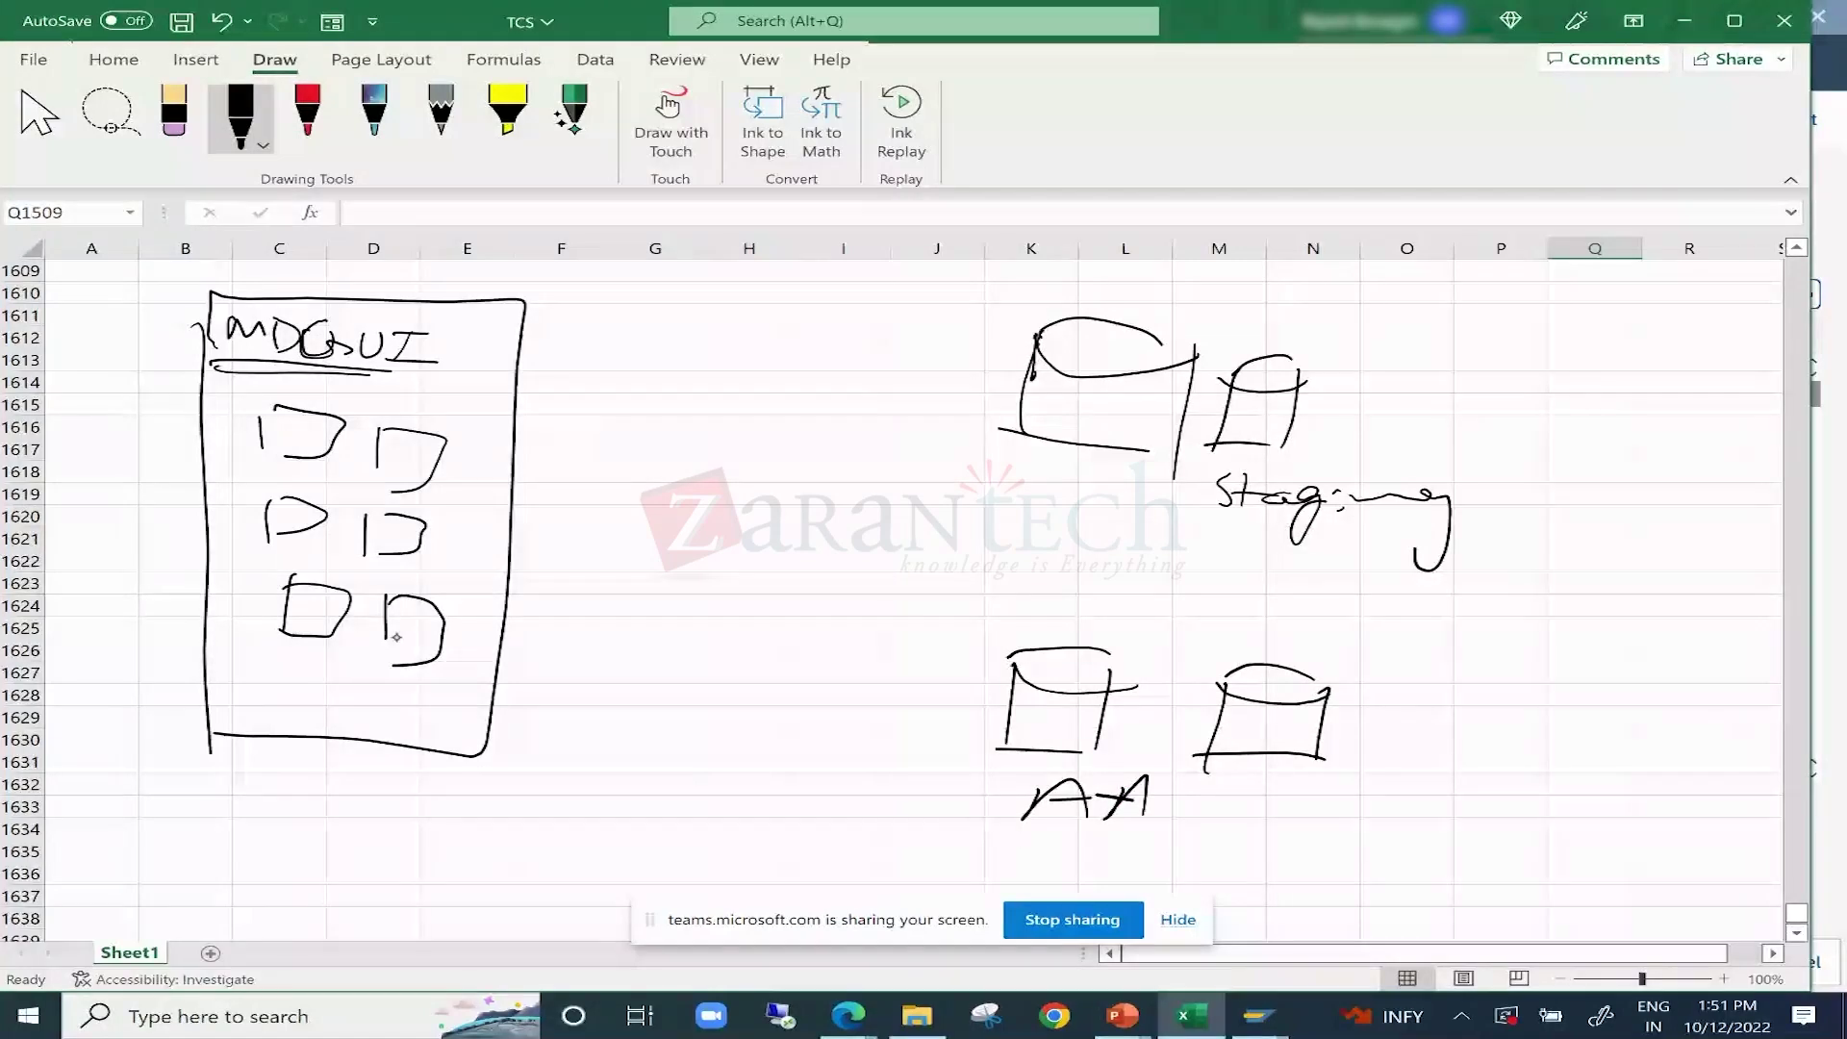
# Draw arrows both ways between the MDG UI box and the staging tables, and both ways between the staging and AA tables.
pyautogui.moveTo(490, 408); pyautogui.dragTo(995, 404)
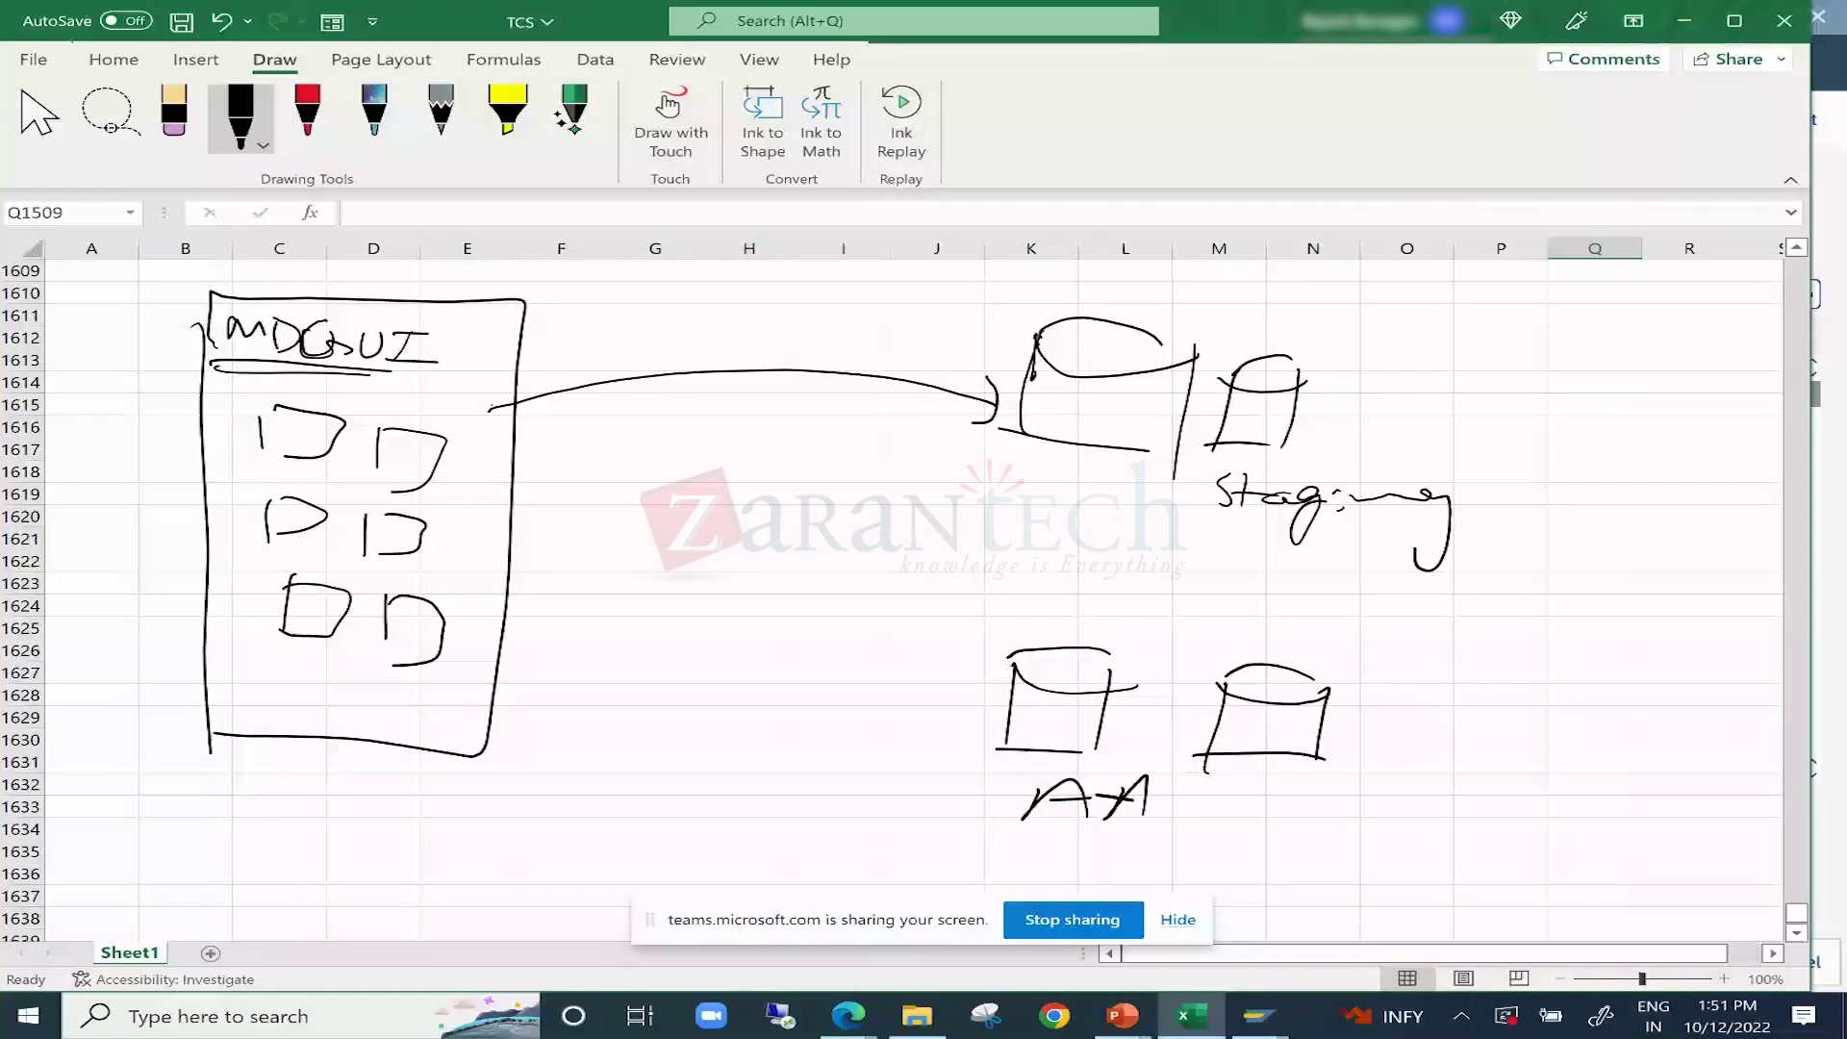
pyautogui.moveTo(1057, 445); pyautogui.dragTo(1097, 630)
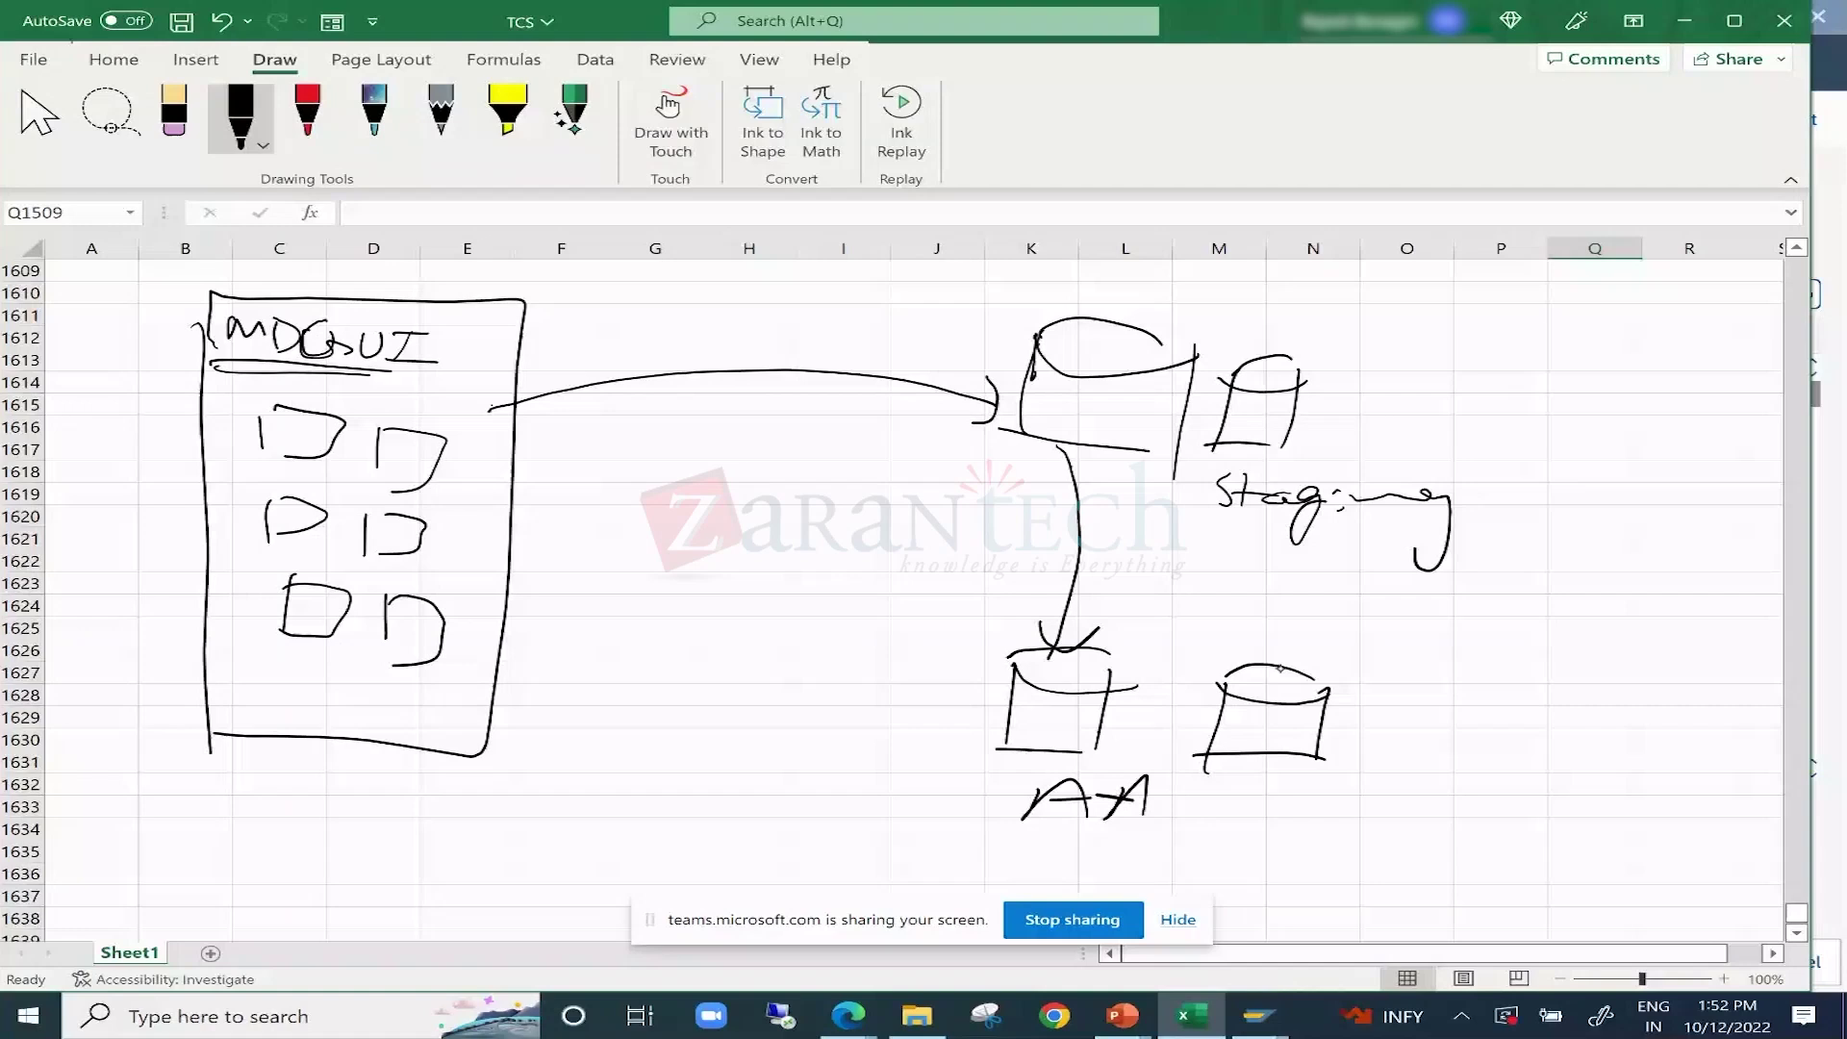
pyautogui.moveTo(1281, 667); pyautogui.dragTo(1308, 404)
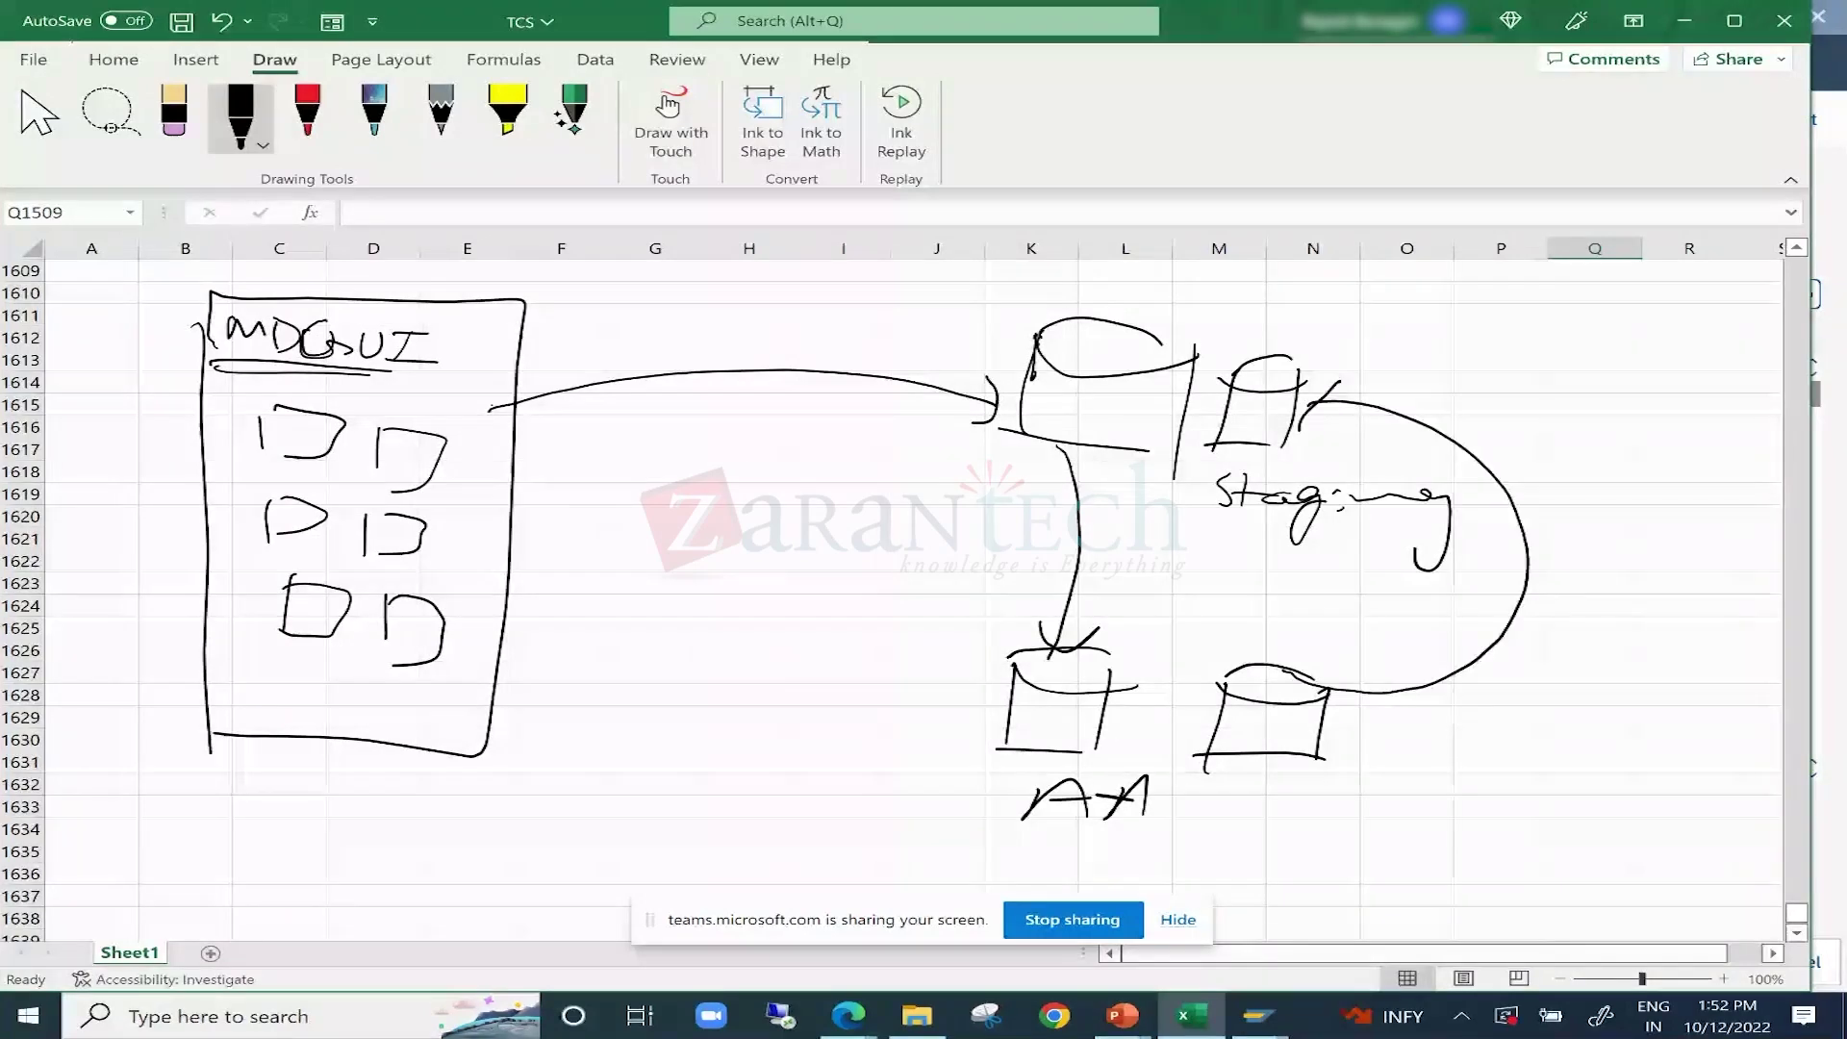
pyautogui.moveTo(1025, 348); pyautogui.dragTo(604, 364)
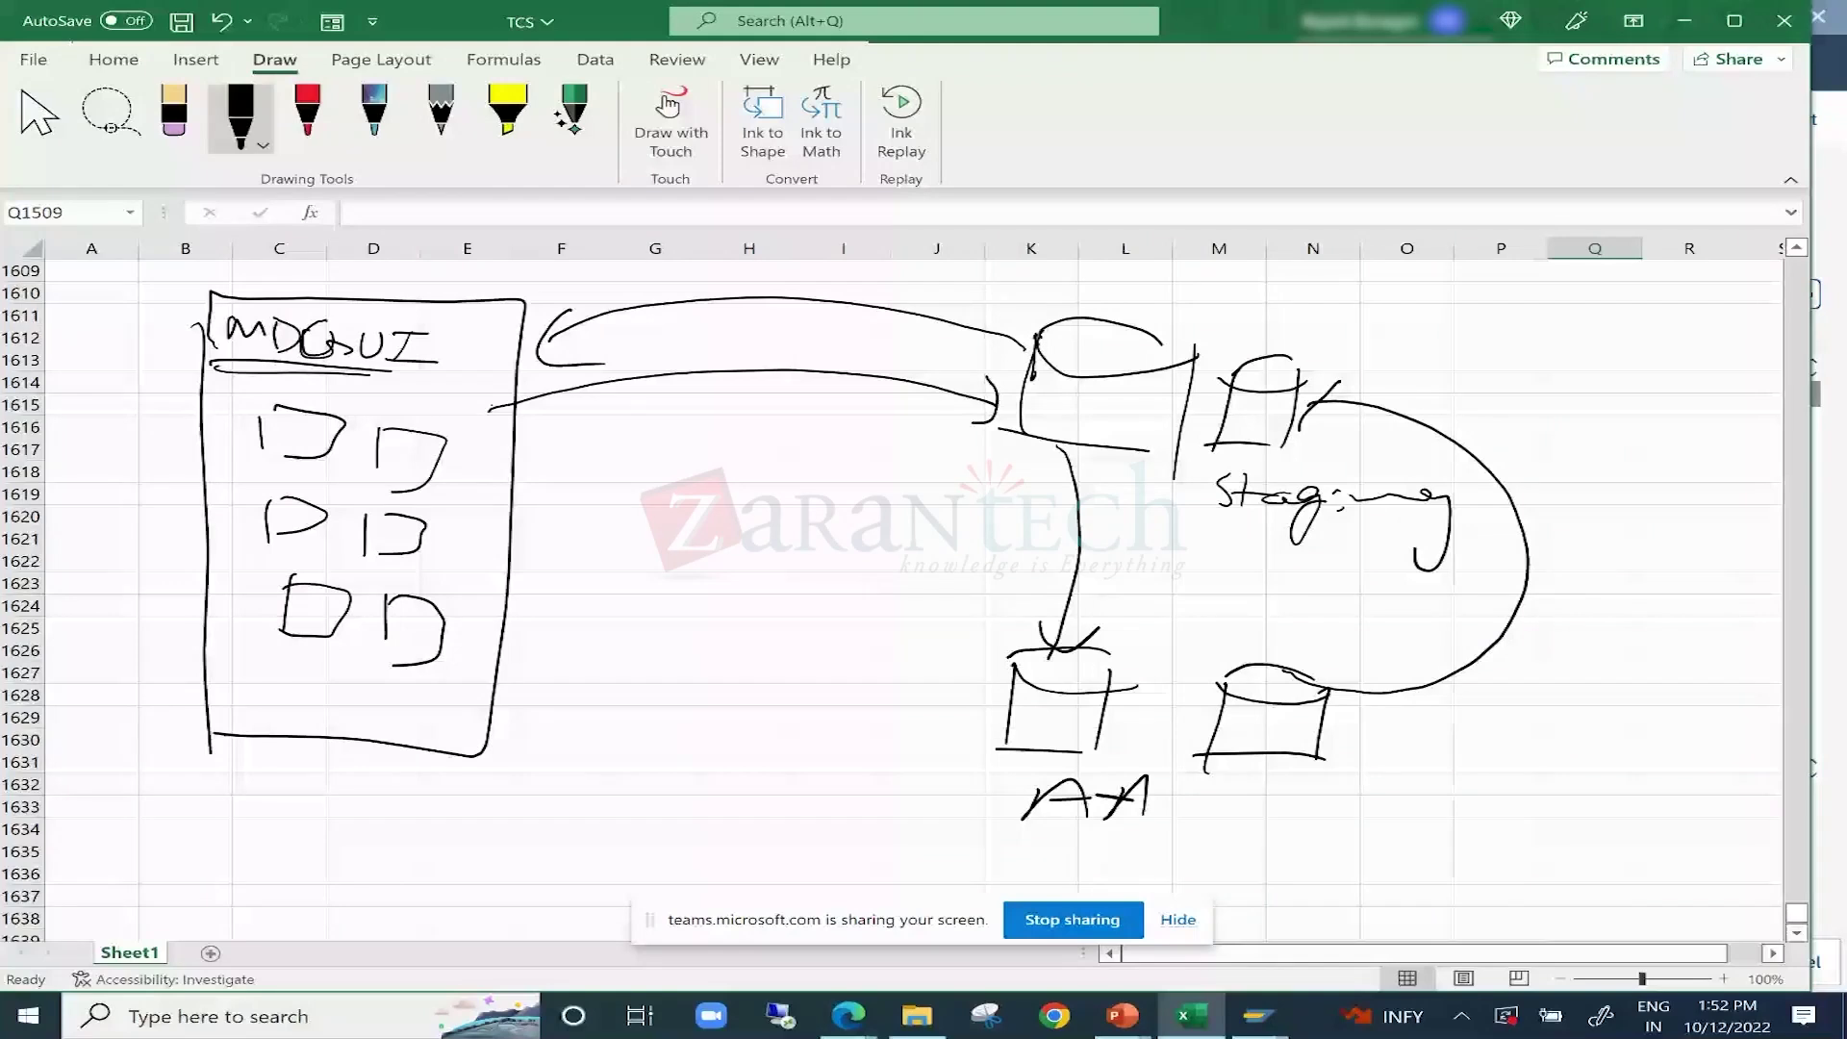
pyautogui.moveTo(496, 408); pyautogui.dragTo(1001, 421)
pyautogui.moveTo(1047, 440); pyautogui.dragTo(1063, 652)
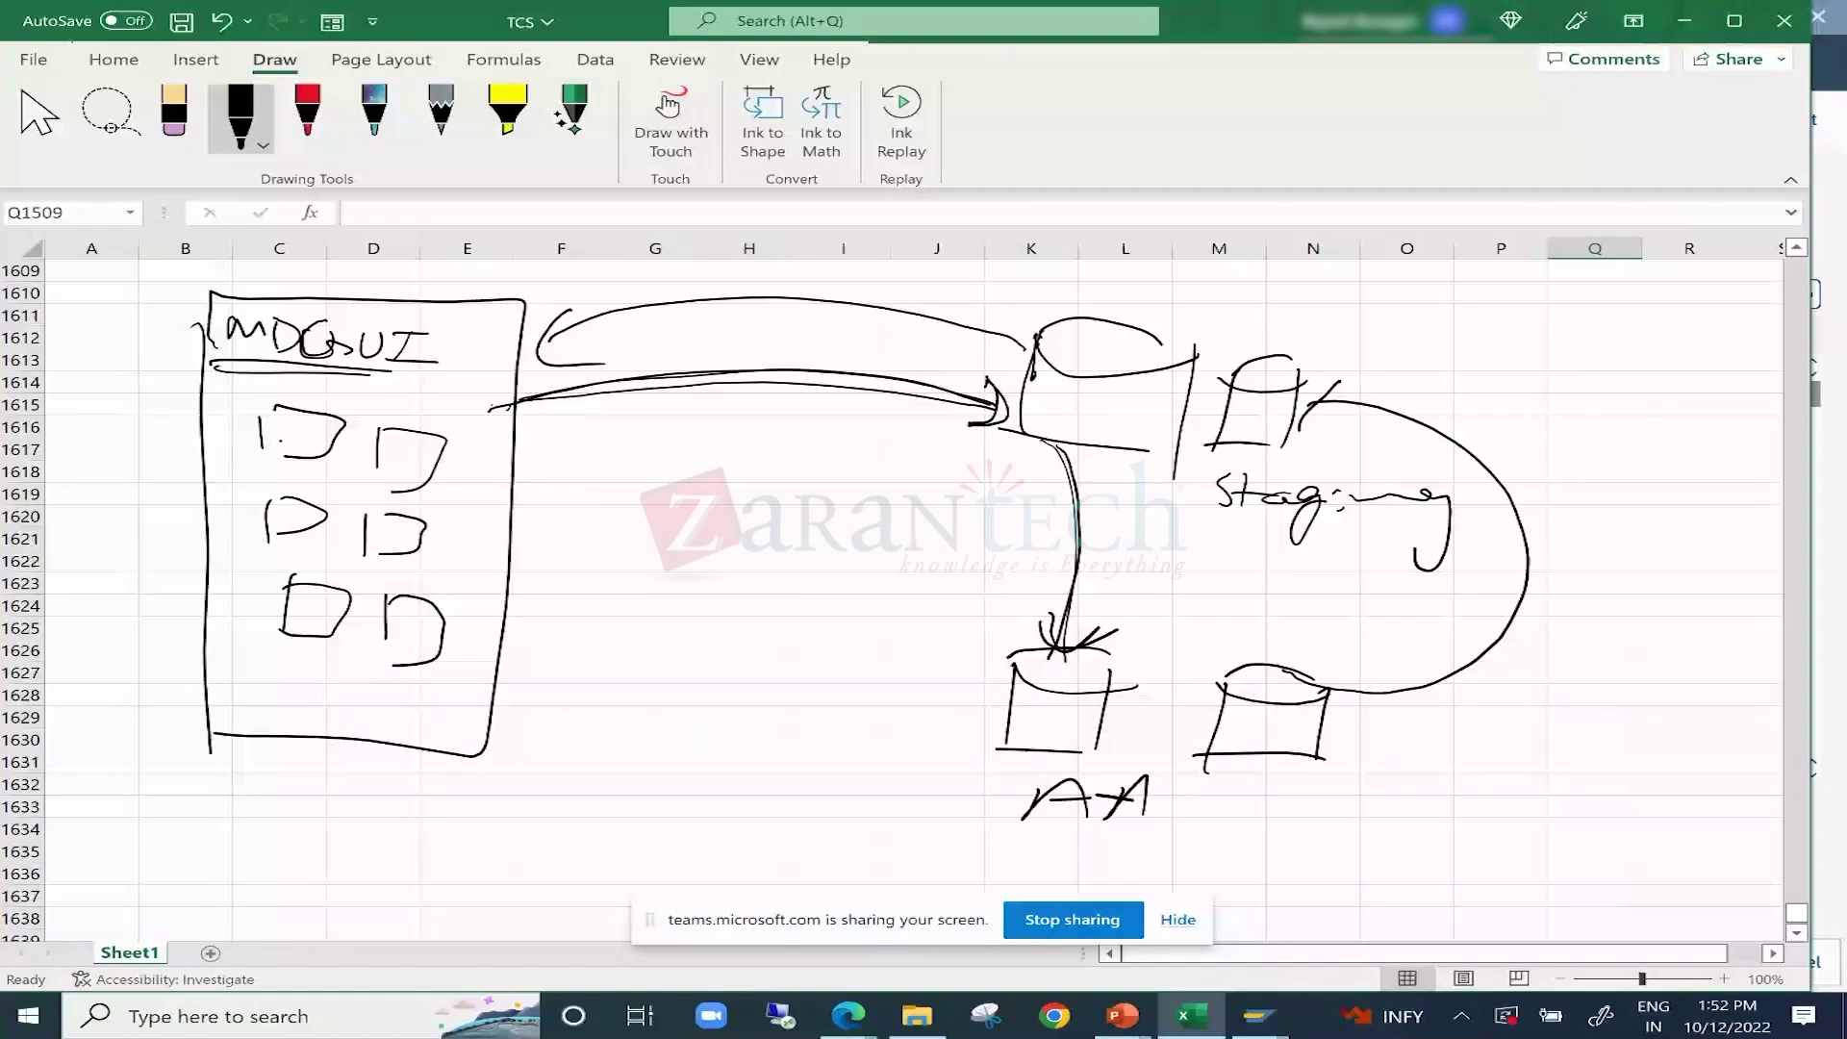
# Write an underlined "Str/Inter" note below the UI-to-staging arrow and a "St/In" note beside the staging-to-AA arrow.
pyautogui.moveTo(984, 378); pyautogui.dragTo(933, 436)
pyautogui.moveTo(672, 423); pyautogui.dragTo(940, 494)
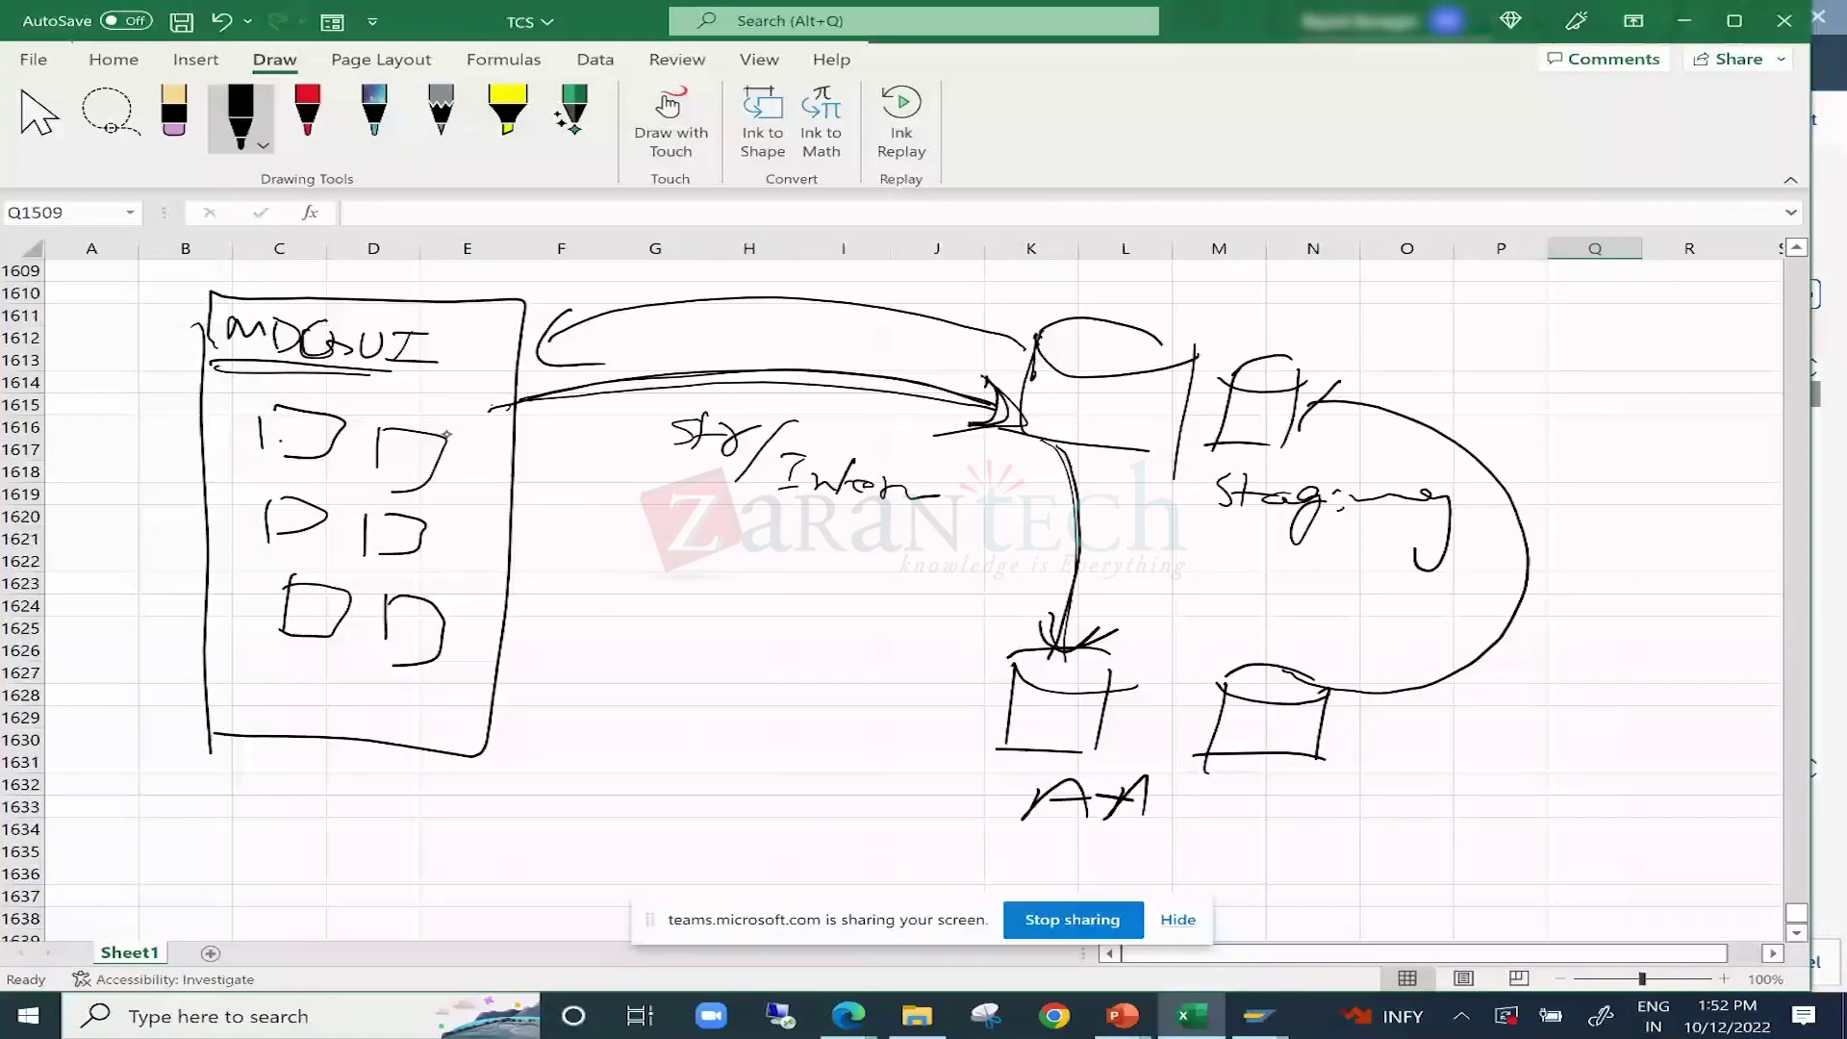
pyautogui.moveTo(642, 471); pyautogui.dragTo(861, 504)
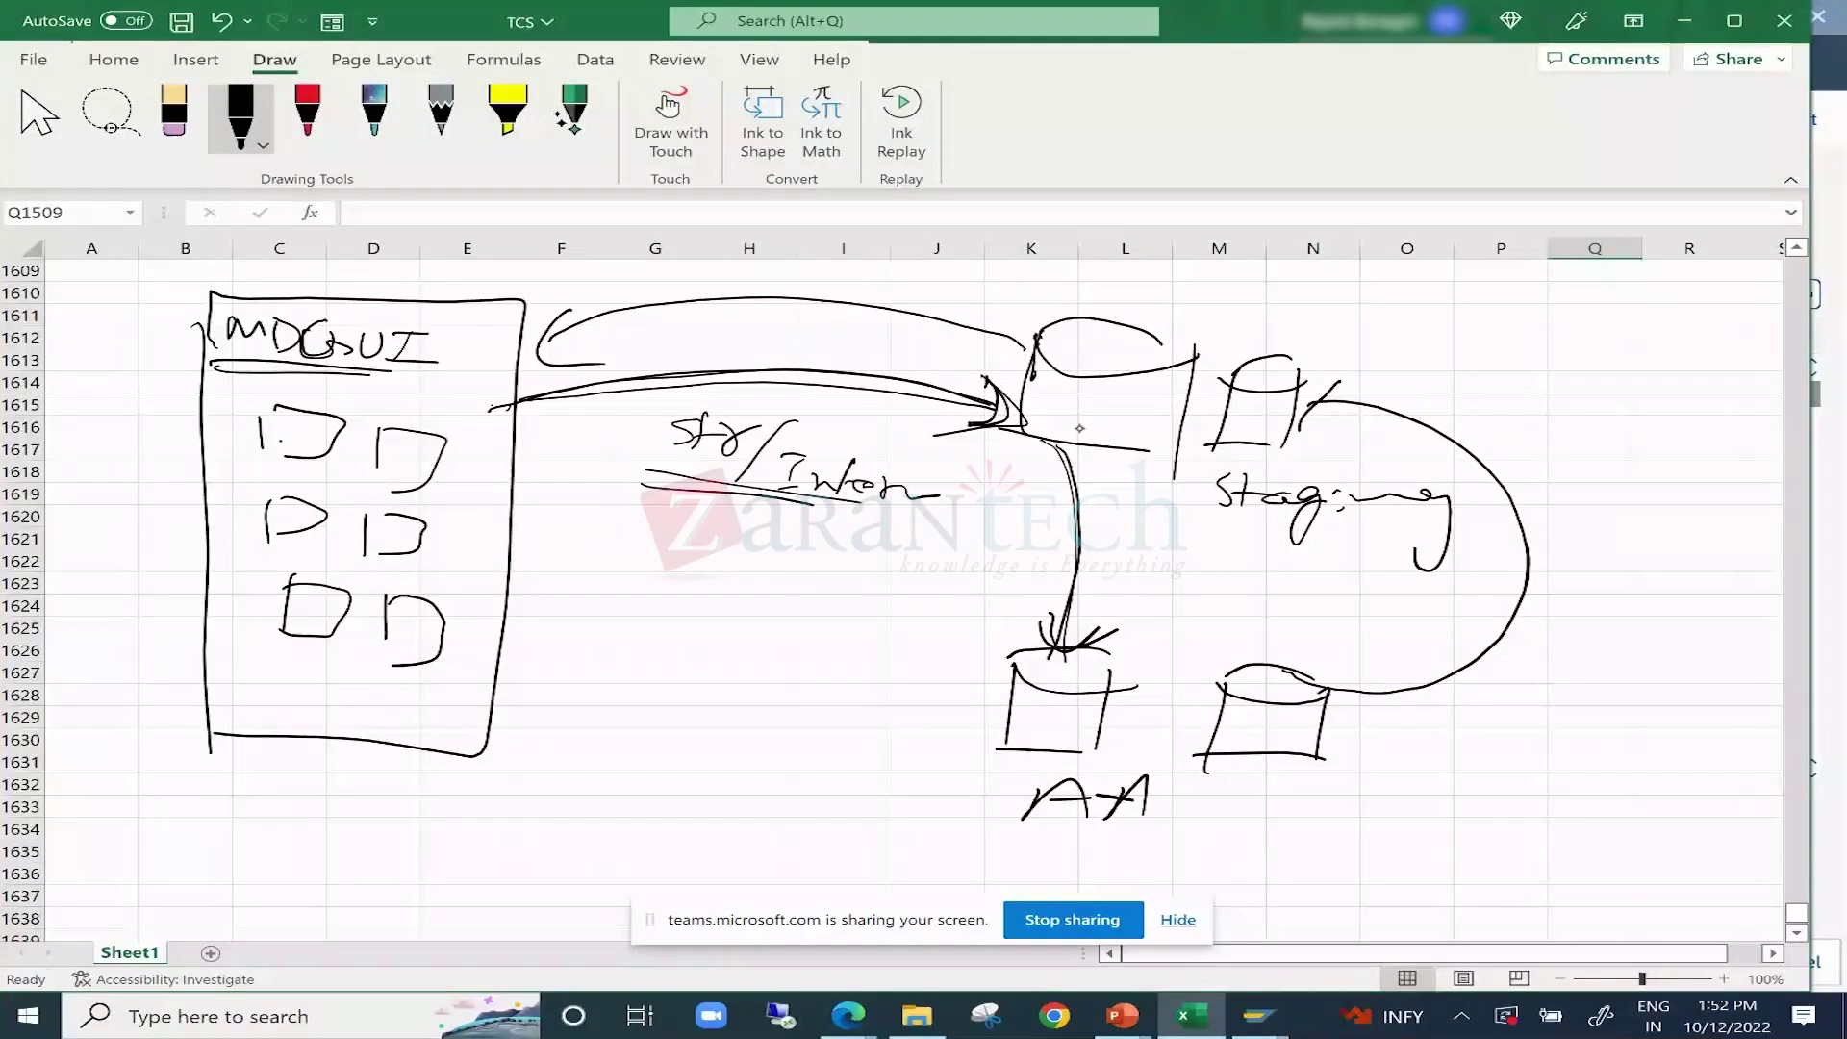
pyautogui.moveTo(1038, 439); pyautogui.dragTo(1053, 652)
pyautogui.moveTo(1108, 503); pyautogui.dragTo(1137, 526)
pyautogui.moveTo(1172, 502); pyautogui.dragTo(1149, 550)
pyautogui.moveTo(1150, 558); pyautogui.dragTo(1230, 570)
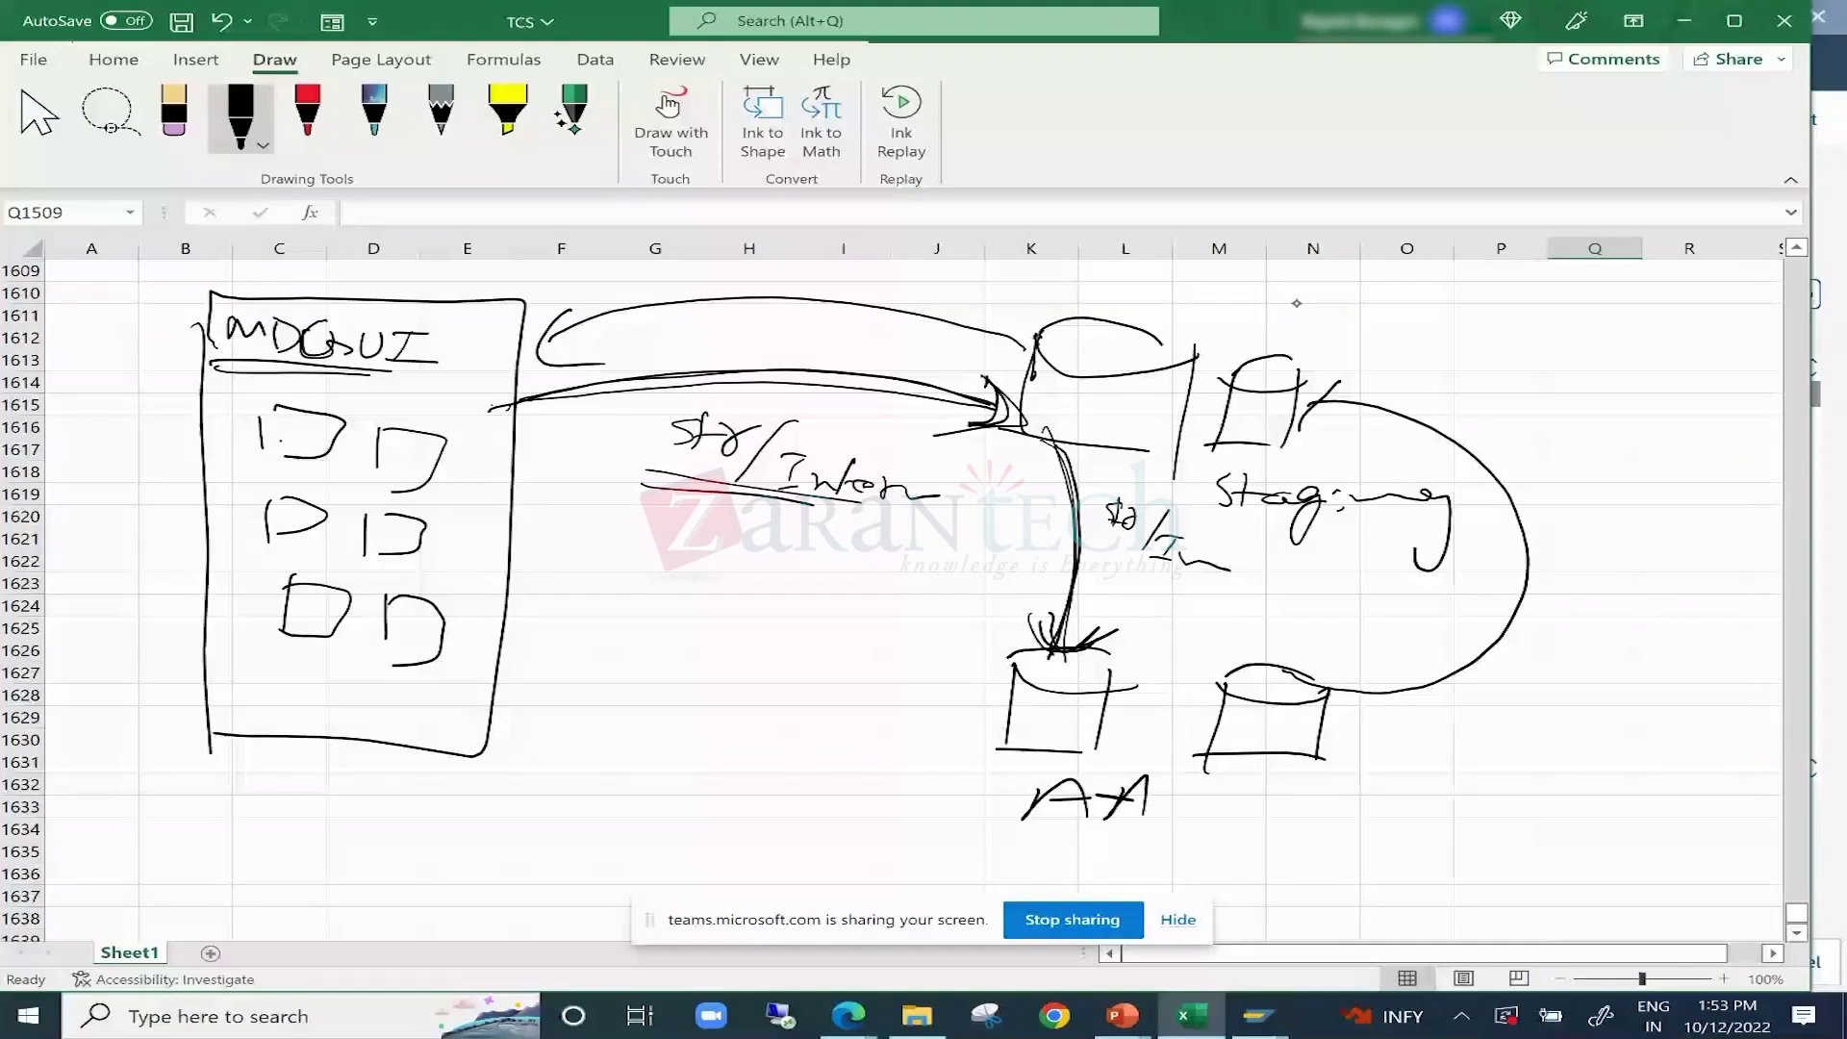
# Sketch a small divided box below the MDG UI box and connect it to the AA table with arrows in both directions.
pyautogui.moveTo(1015, 285); pyautogui.dragTo(982, 460)
pyautogui.moveTo(290, 797); pyautogui.dragTo(282, 906)
pyautogui.moveTo(318, 797); pyautogui.dragTo(332, 890)
pyautogui.moveTo(291, 840); pyautogui.dragTo(453, 847)
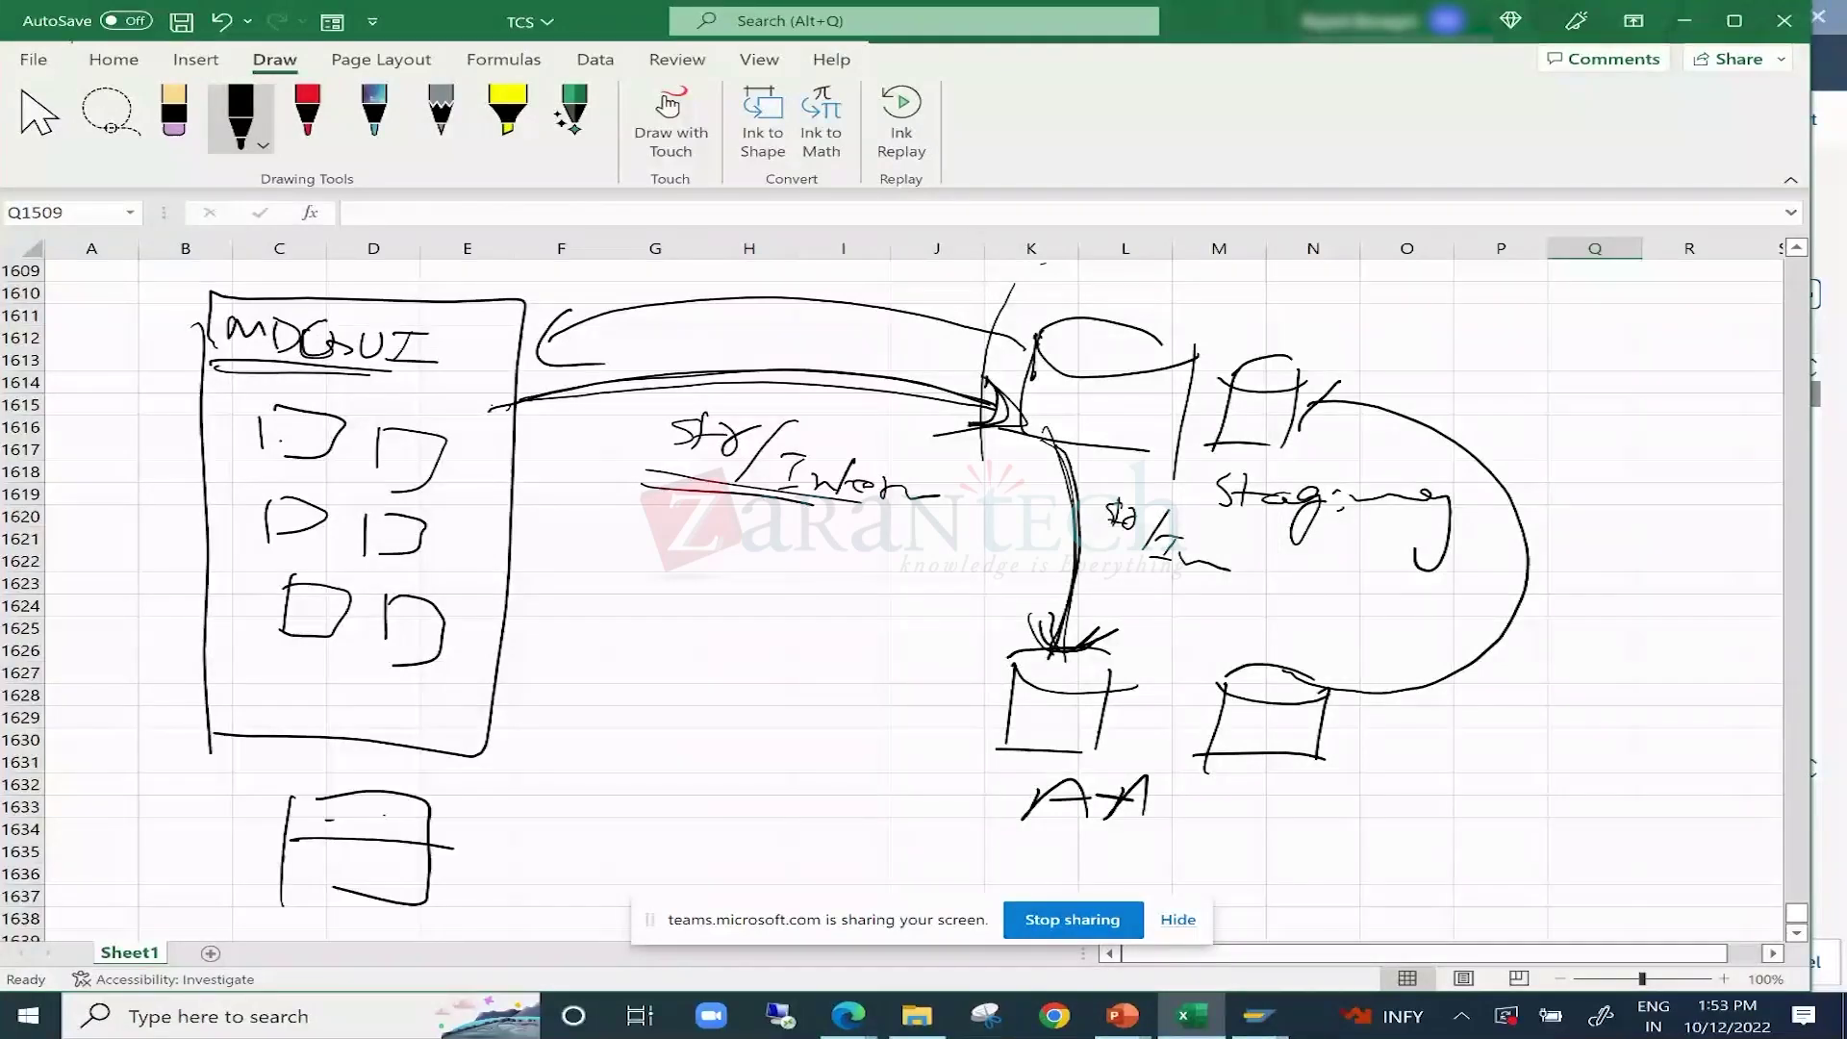
pyautogui.click(419, 818)
pyautogui.moveTo(435, 841); pyautogui.dragTo(988, 685)
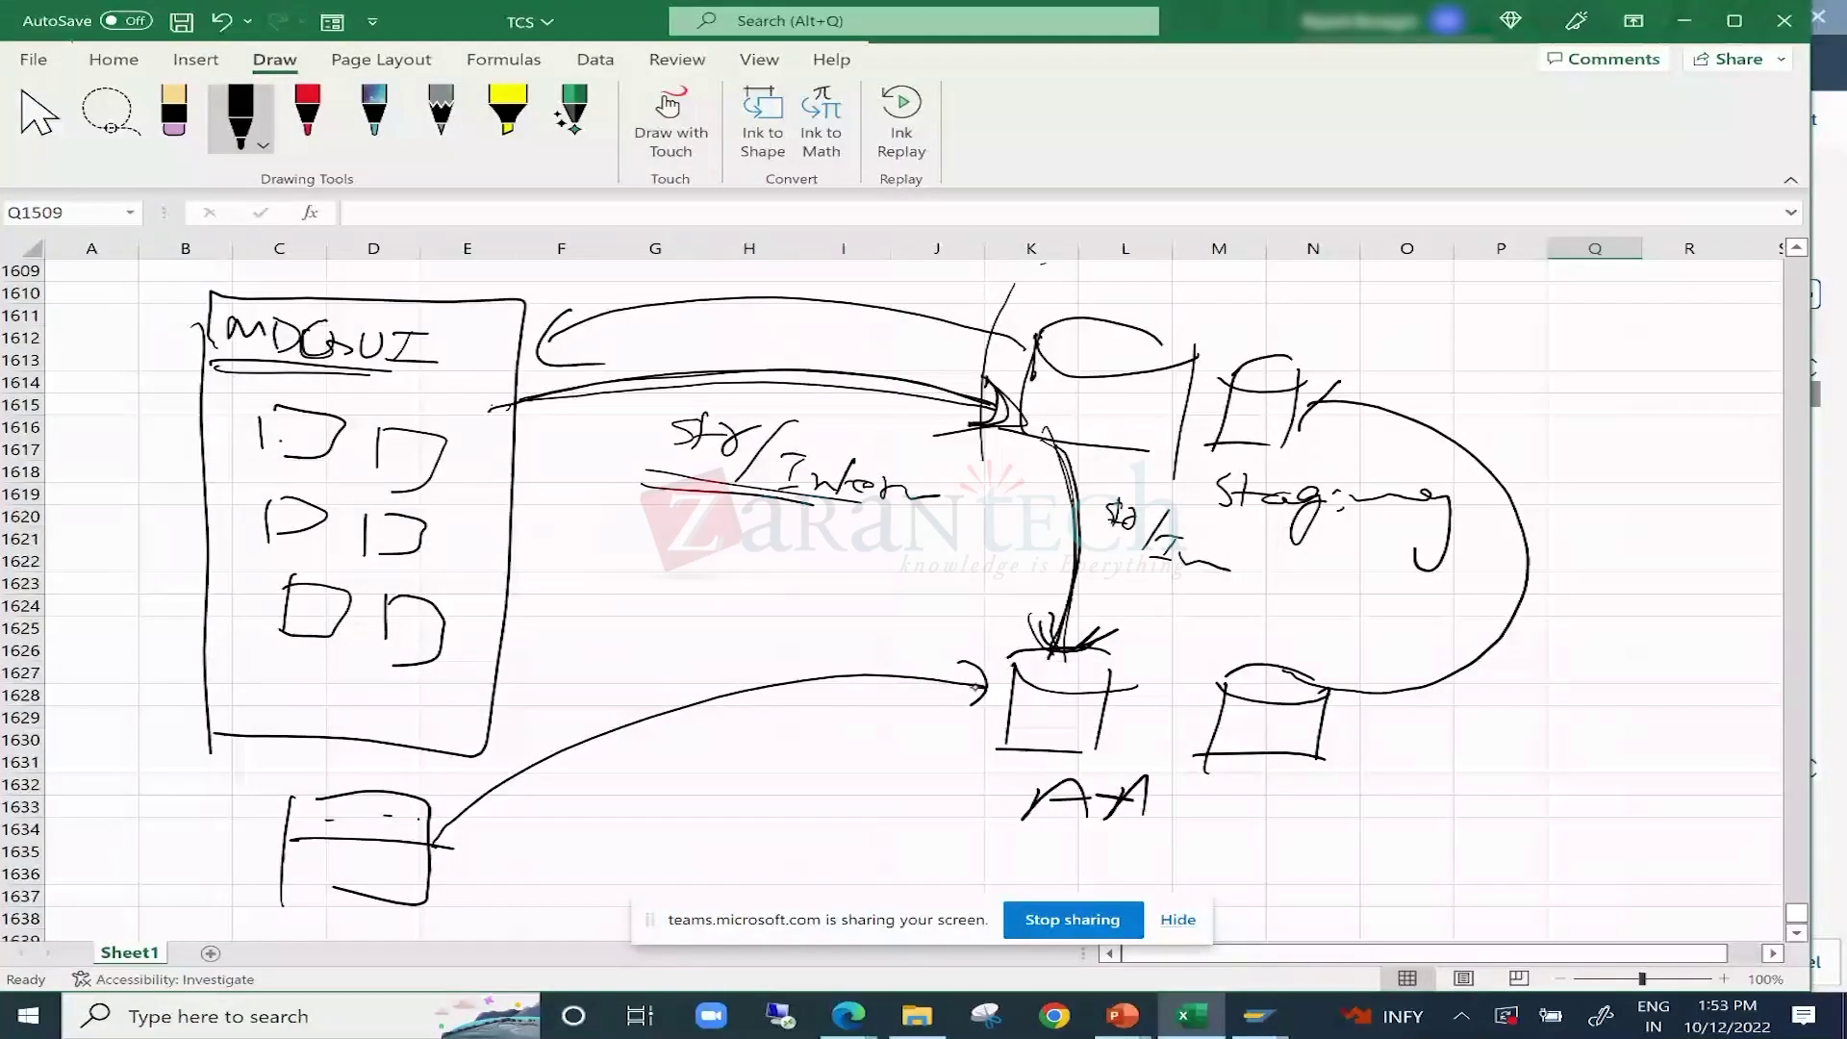
pyautogui.moveTo(991, 693)
pyautogui.mouseDown()
pyautogui.moveTo(511, 827)
pyautogui.moveTo(510, 854)
pyautogui.mouseUp()
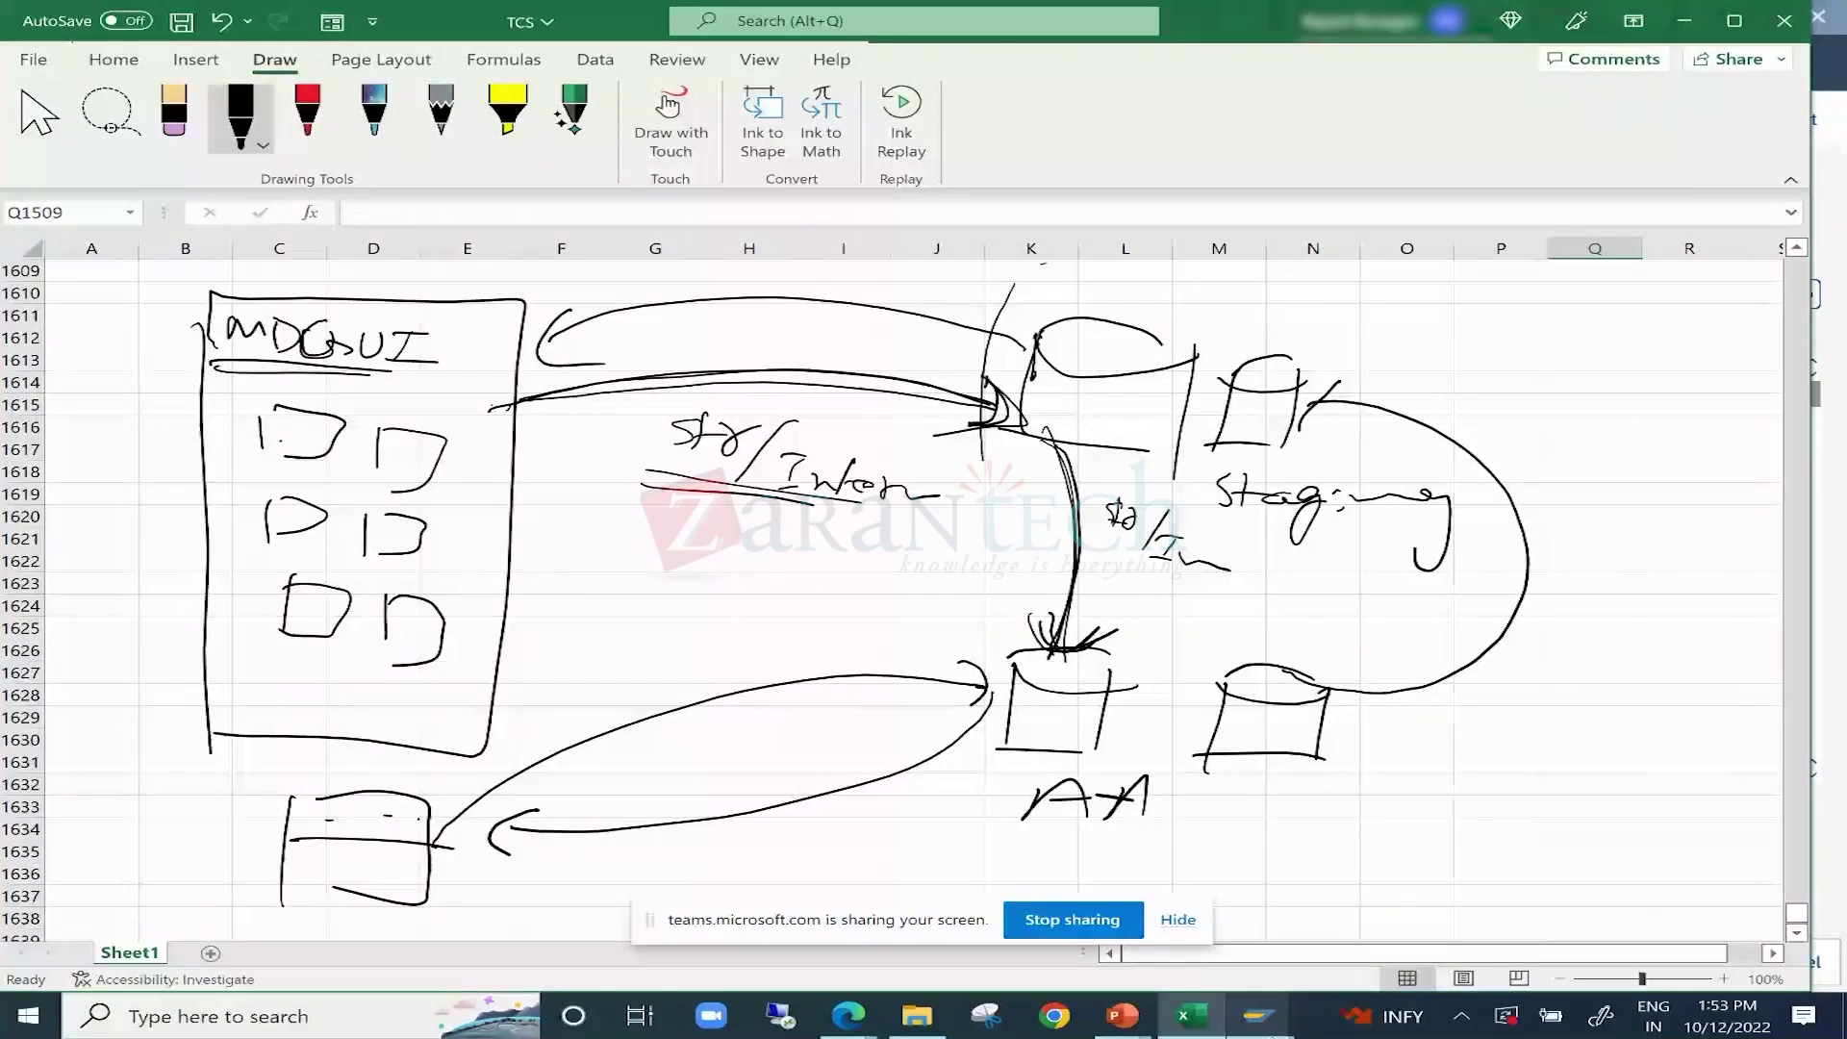
pyautogui.moveTo(1273, 1034)
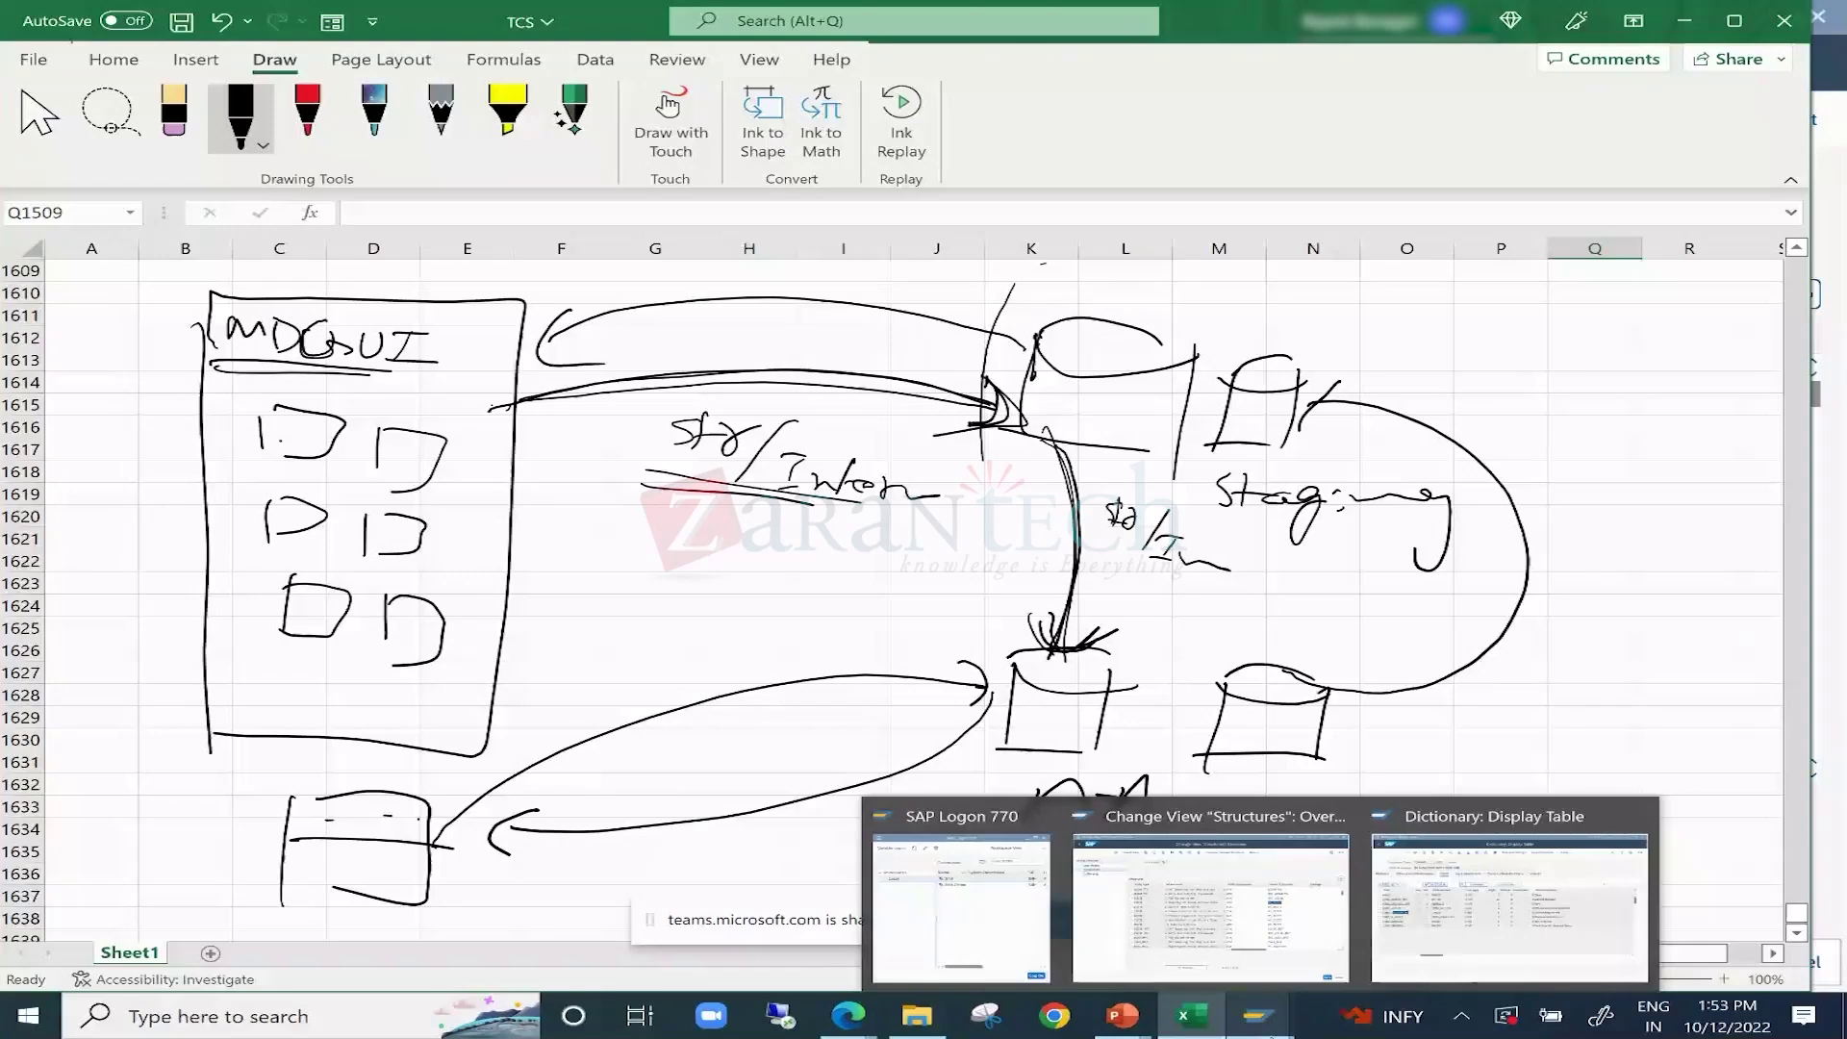
# Switch to the SAP Structures view of data model ZM and examine ZSKU_MAT's structure names for PDF-based forms and reuse active area mapping.
pyautogui.click(1210, 904)
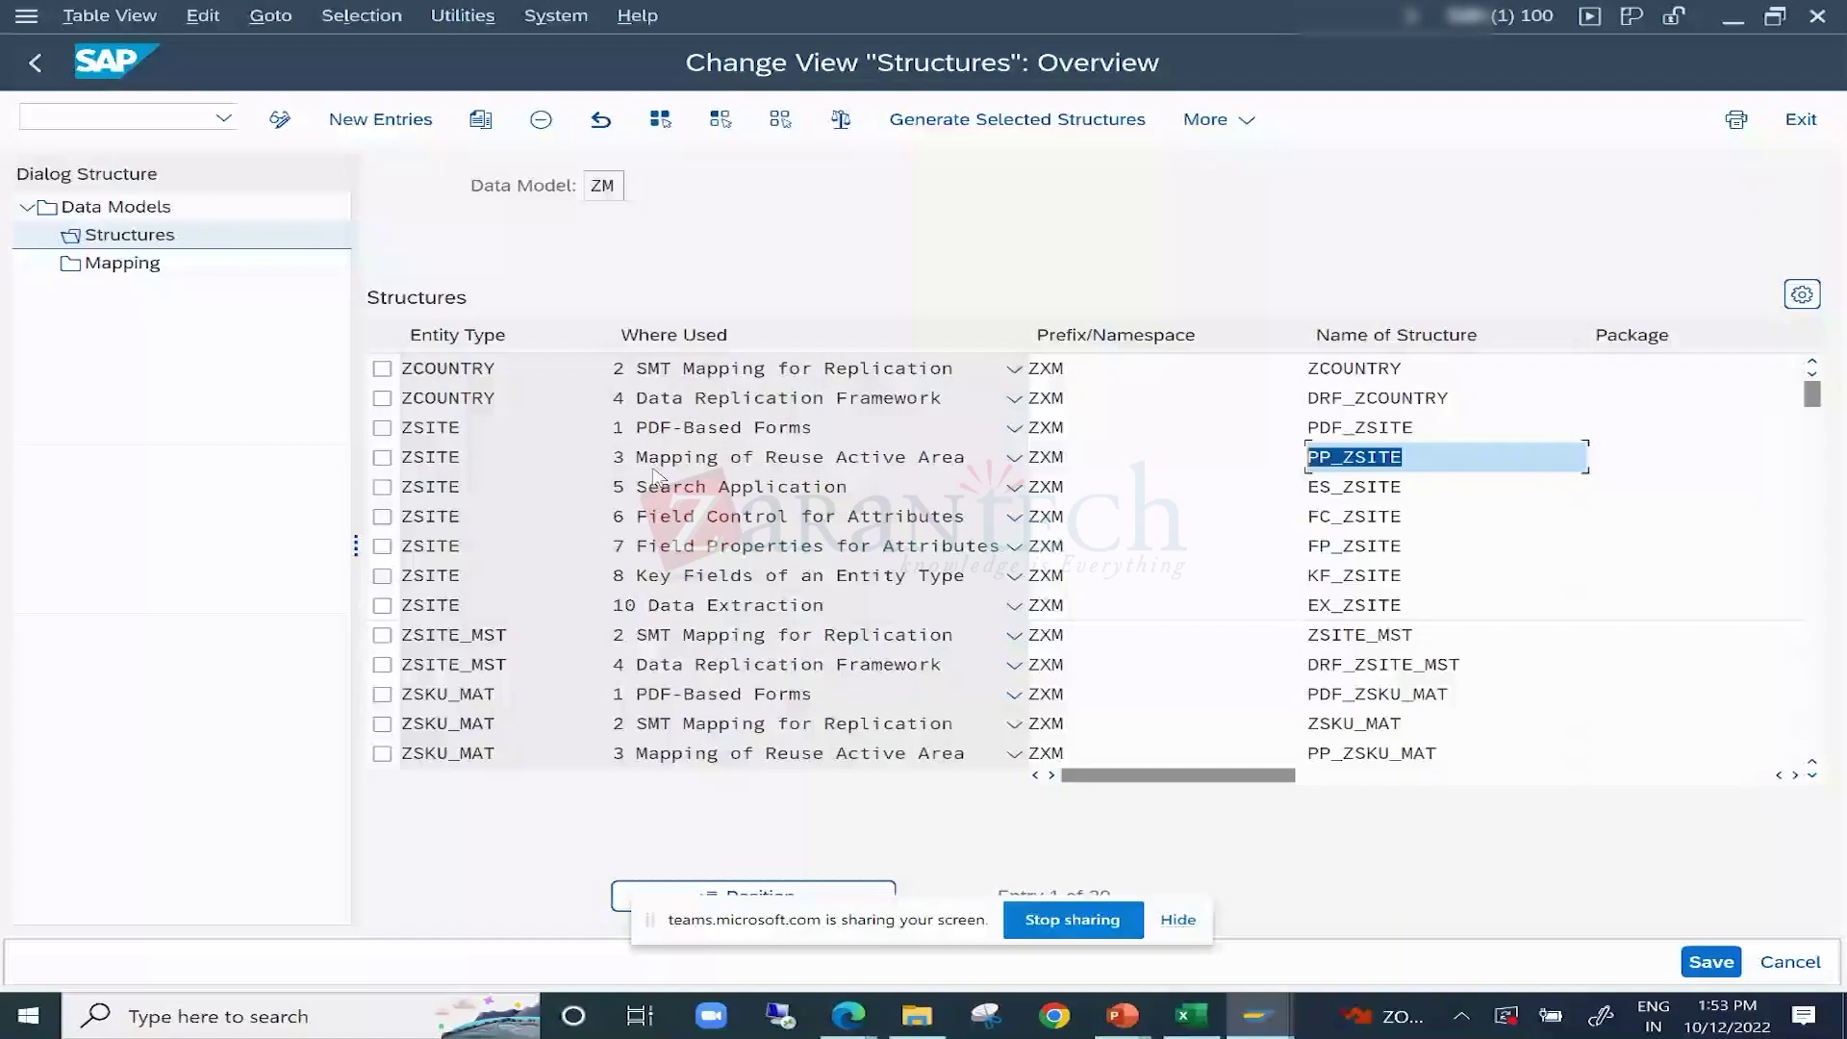
pyautogui.scroll(-2, 657, 478)
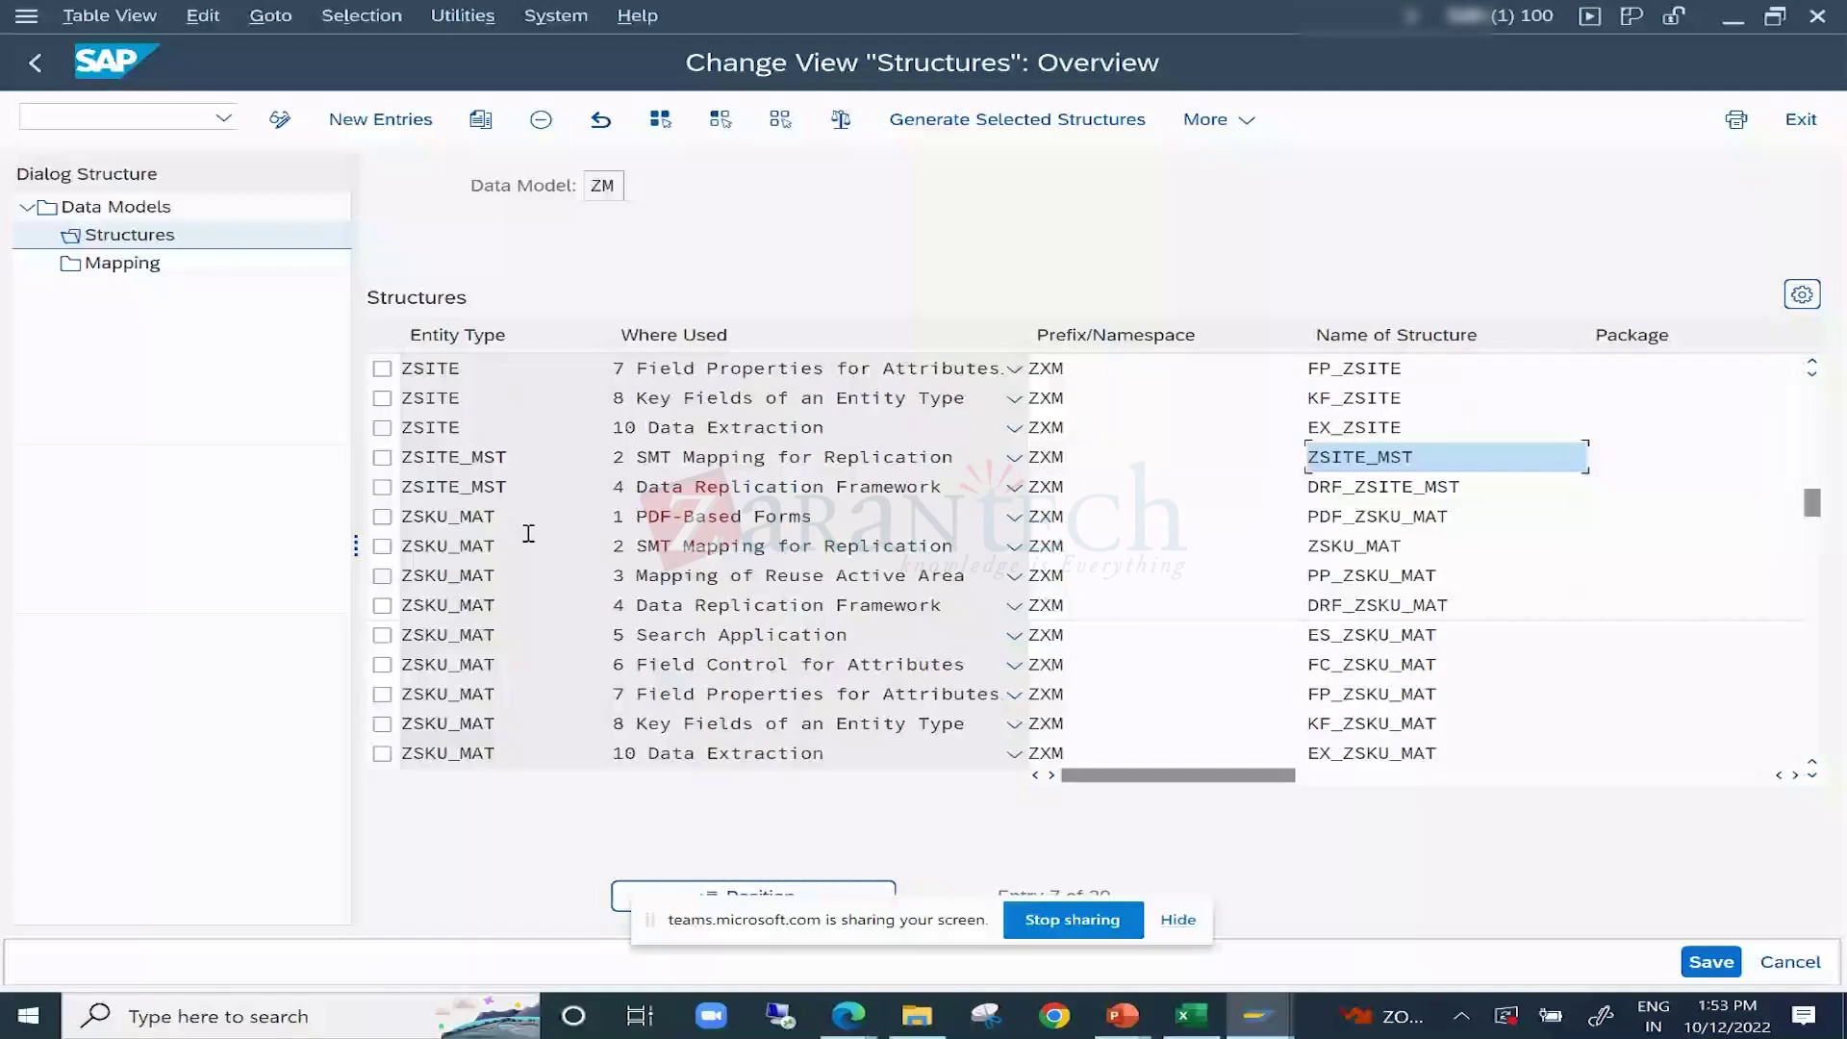
pyautogui.scroll(-1, 528, 533)
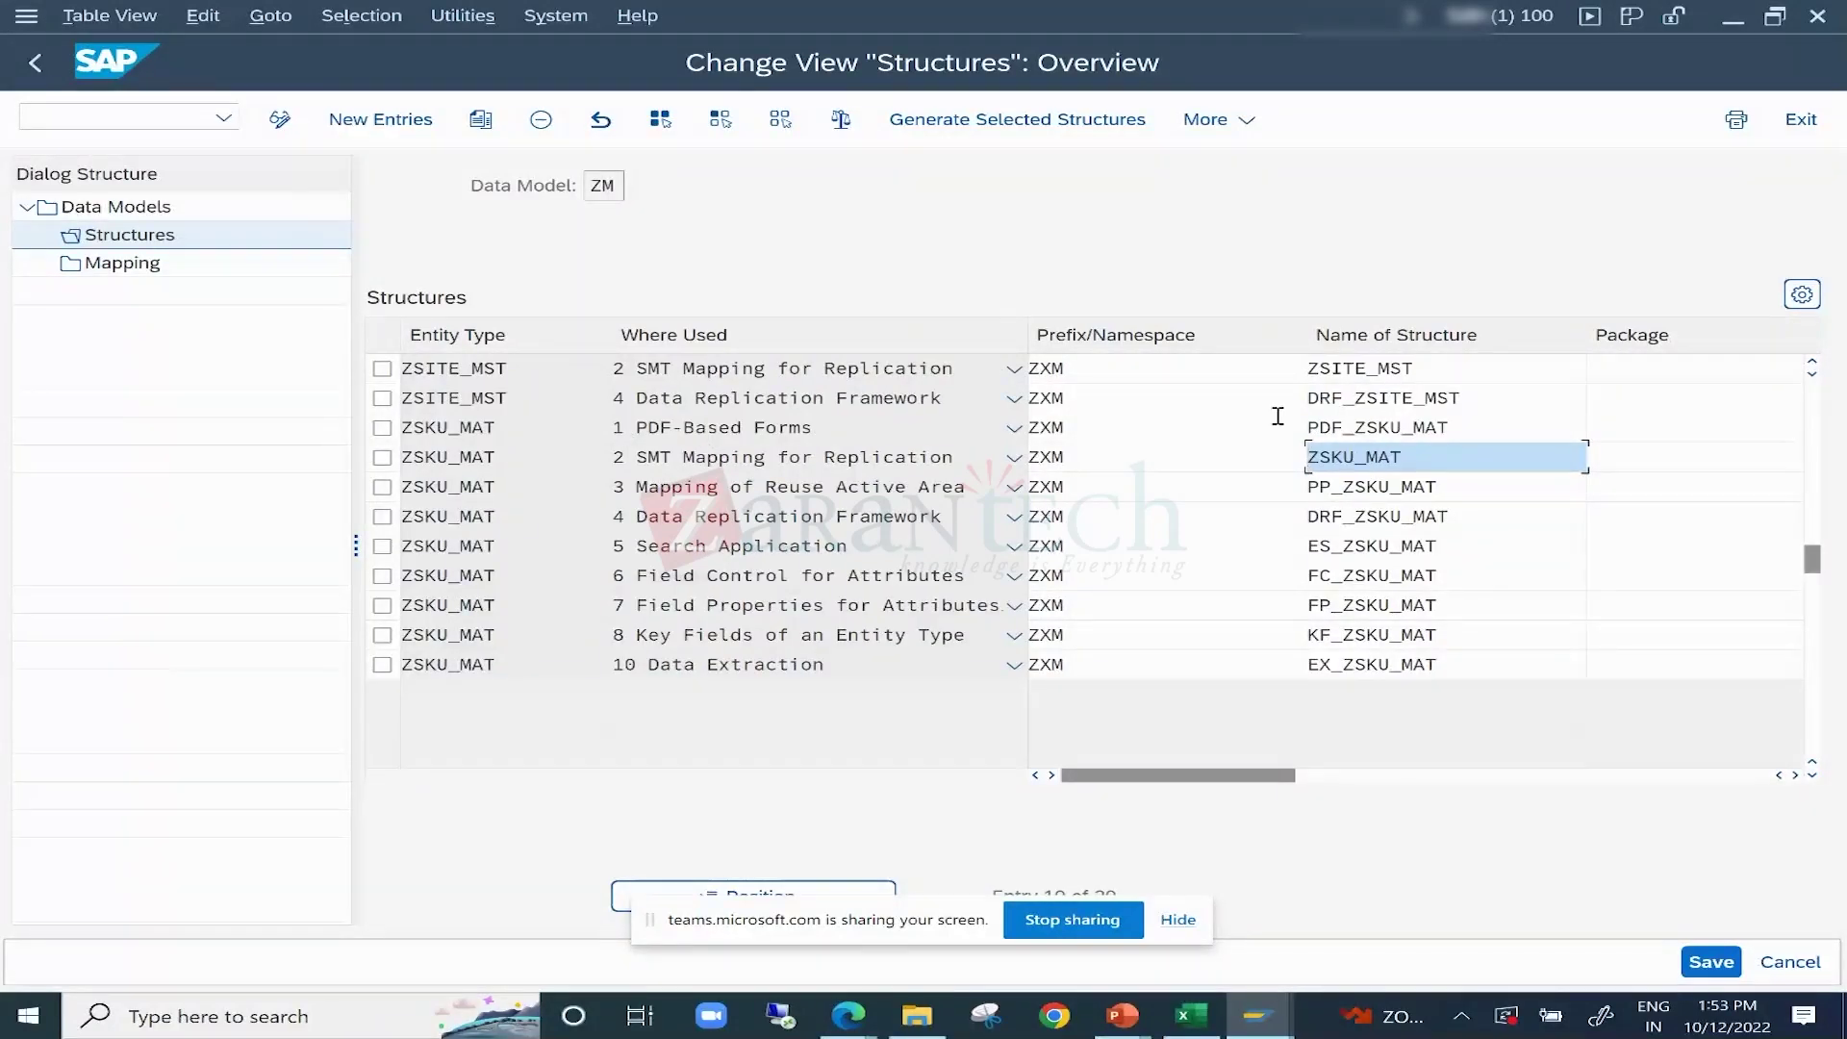
pyautogui.doubleClick(1449, 420)
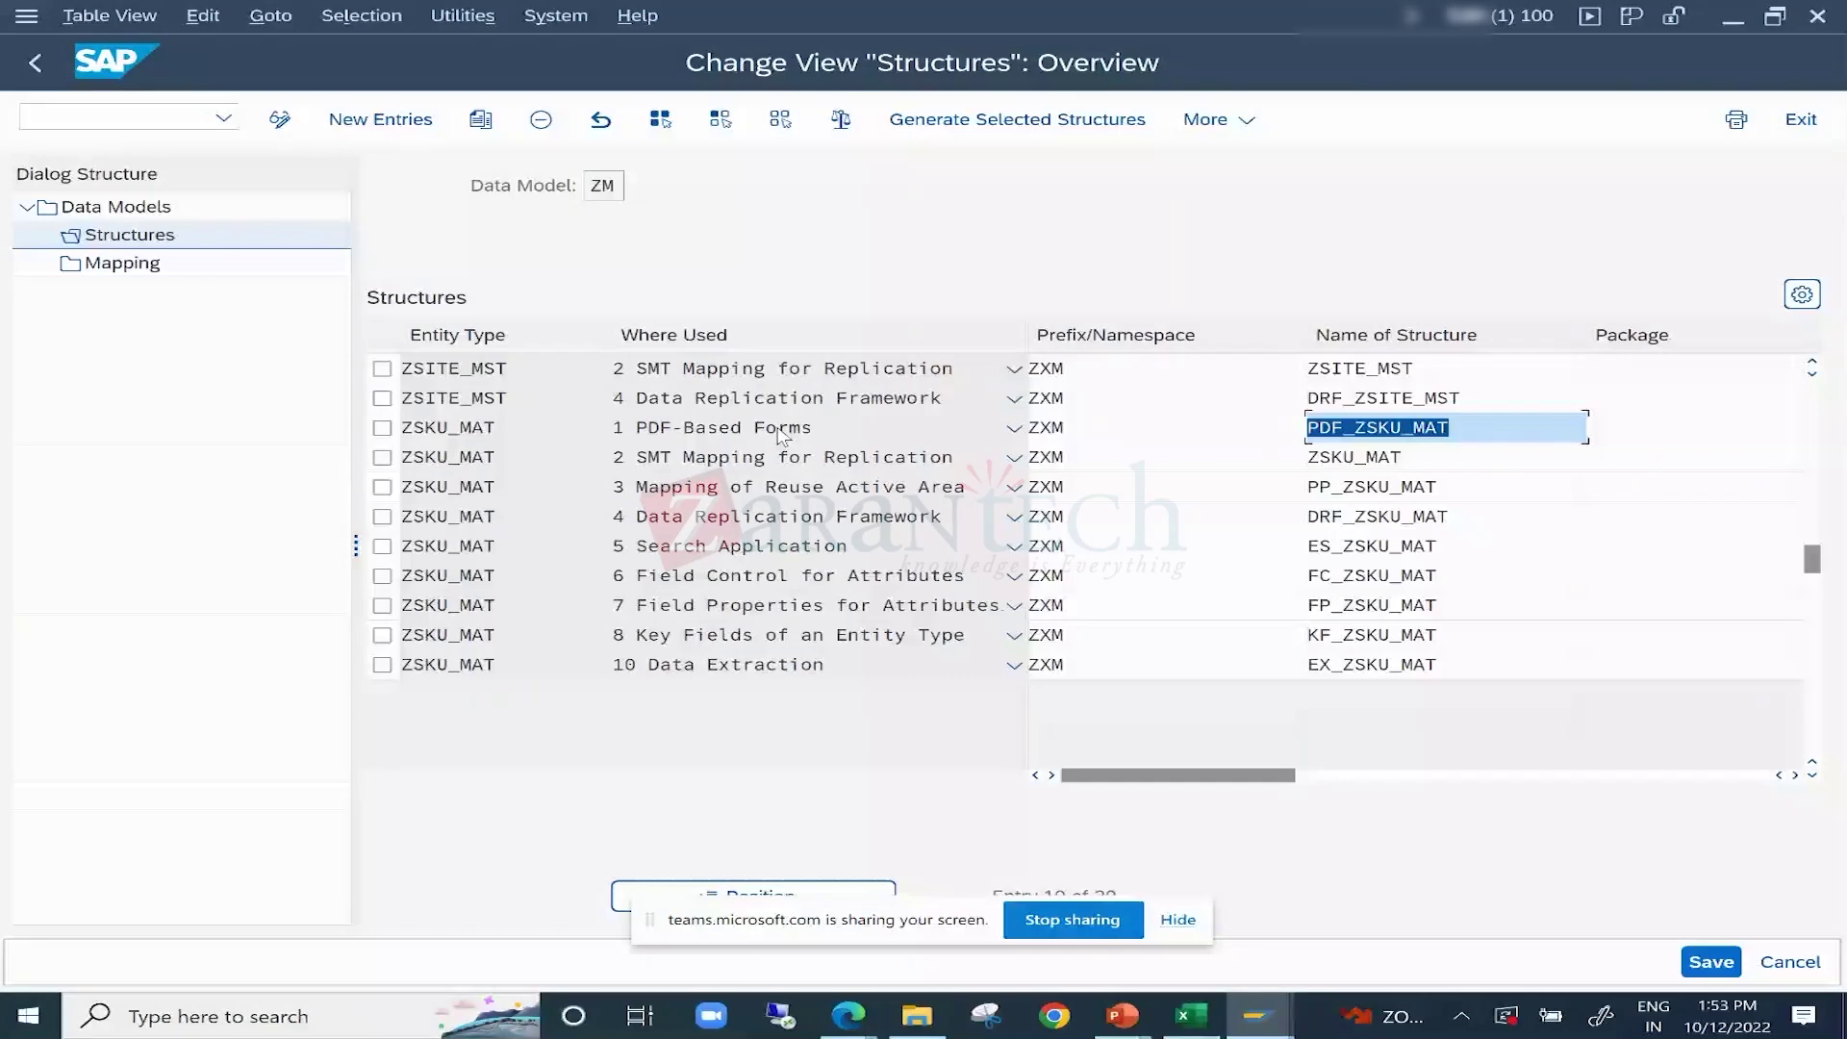
pyautogui.press('Down')
pyautogui.press('Down')
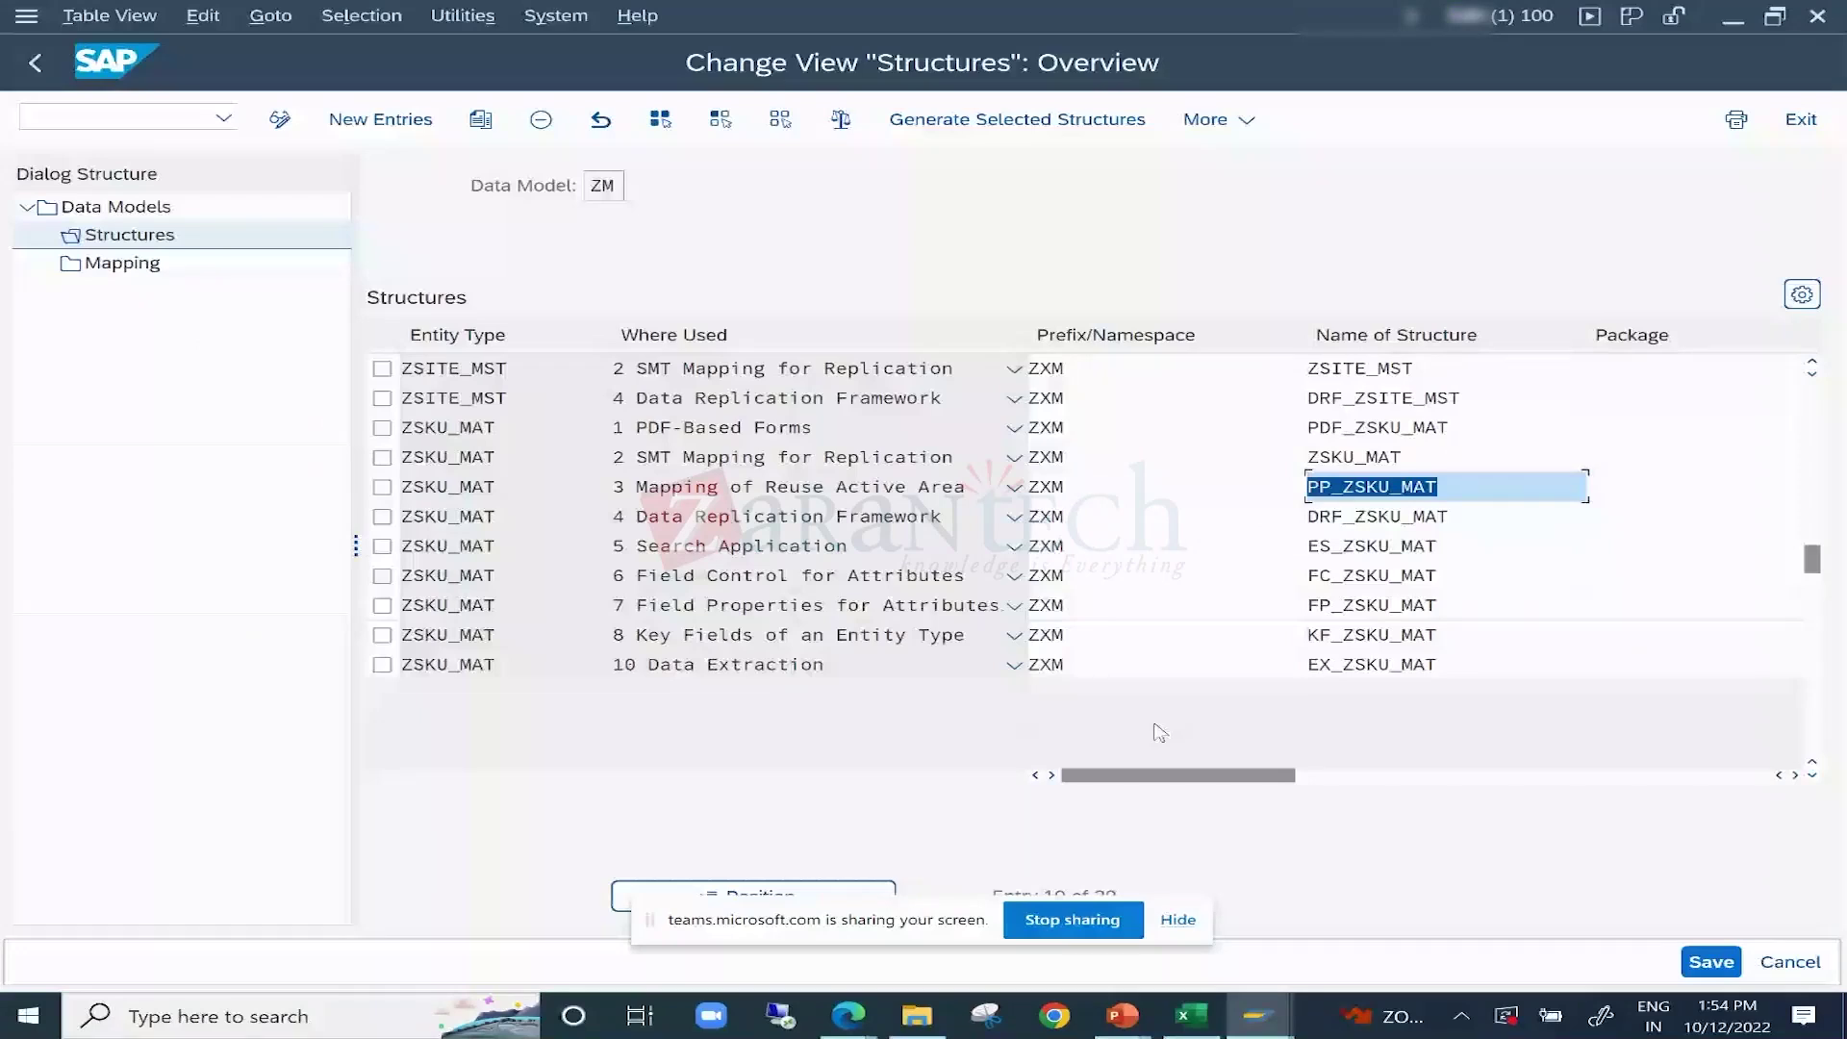
# Examine ZSKU_MAT's structures for search application, field properties and key fields, and view the available Where Used options.
pyautogui.click(1428, 555)
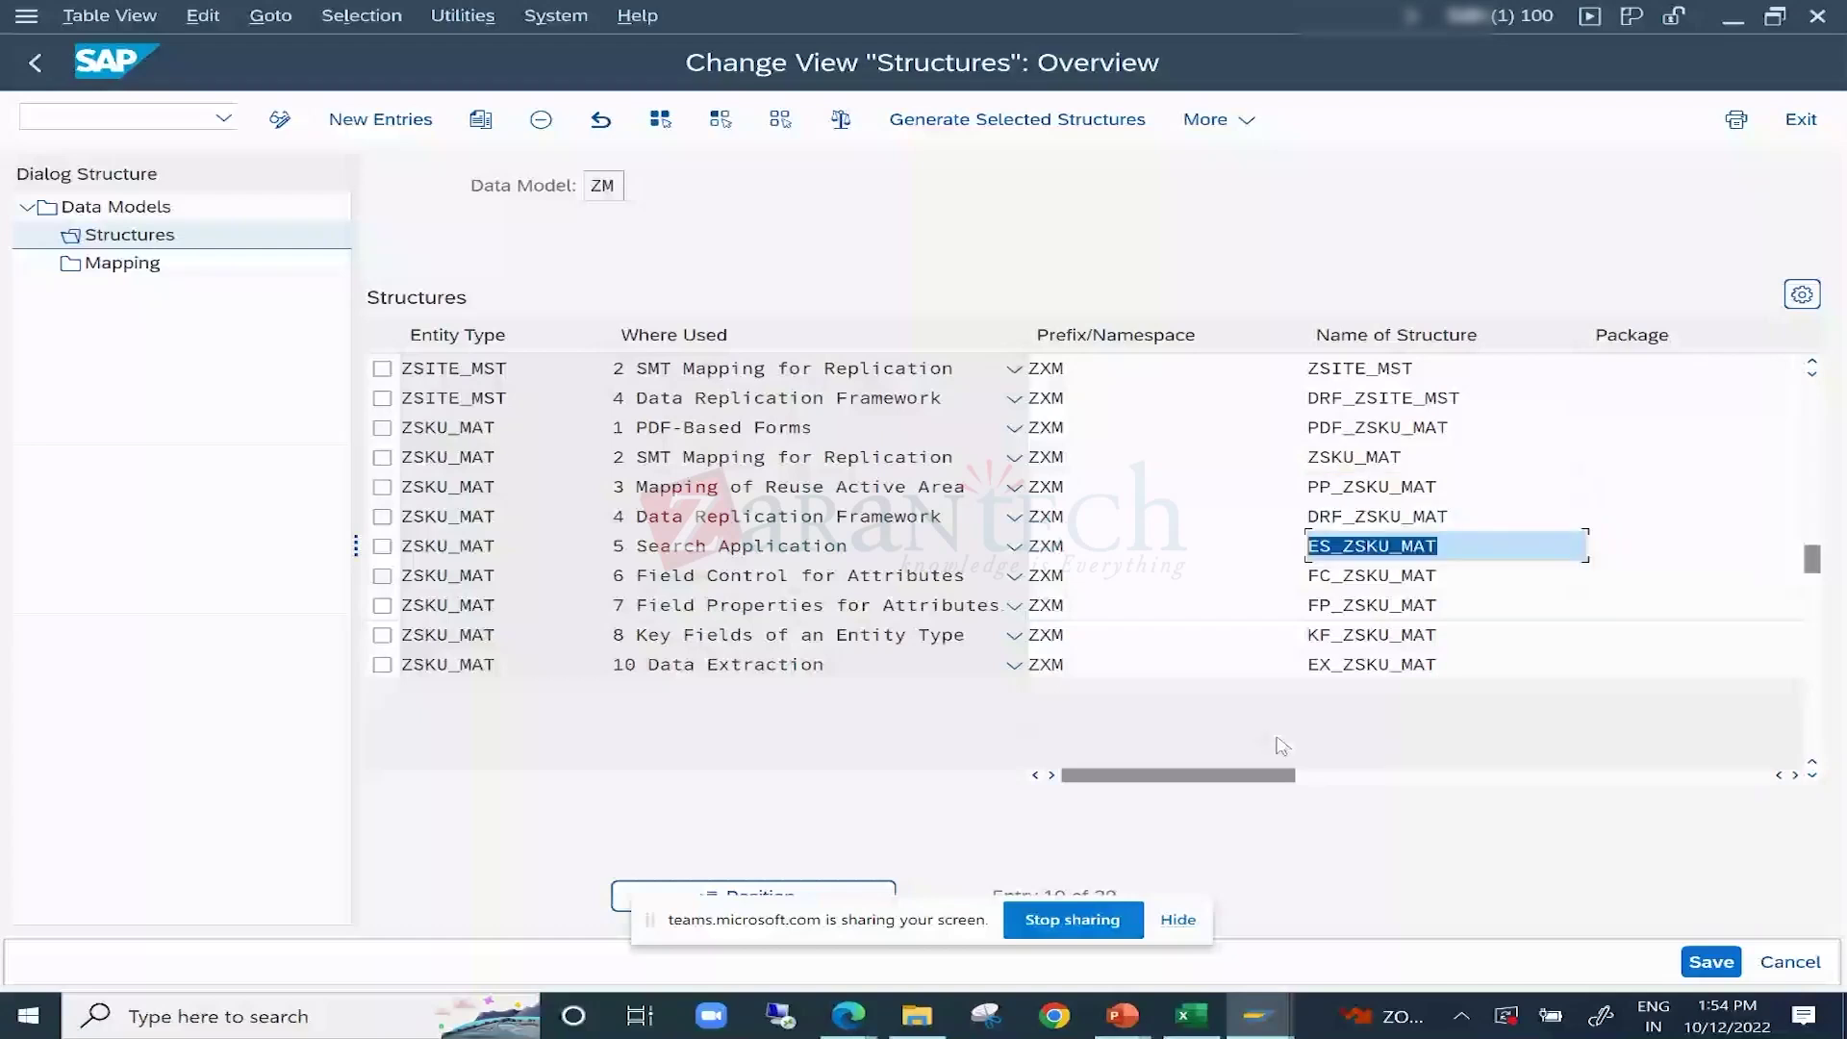
pyautogui.click(1310, 604)
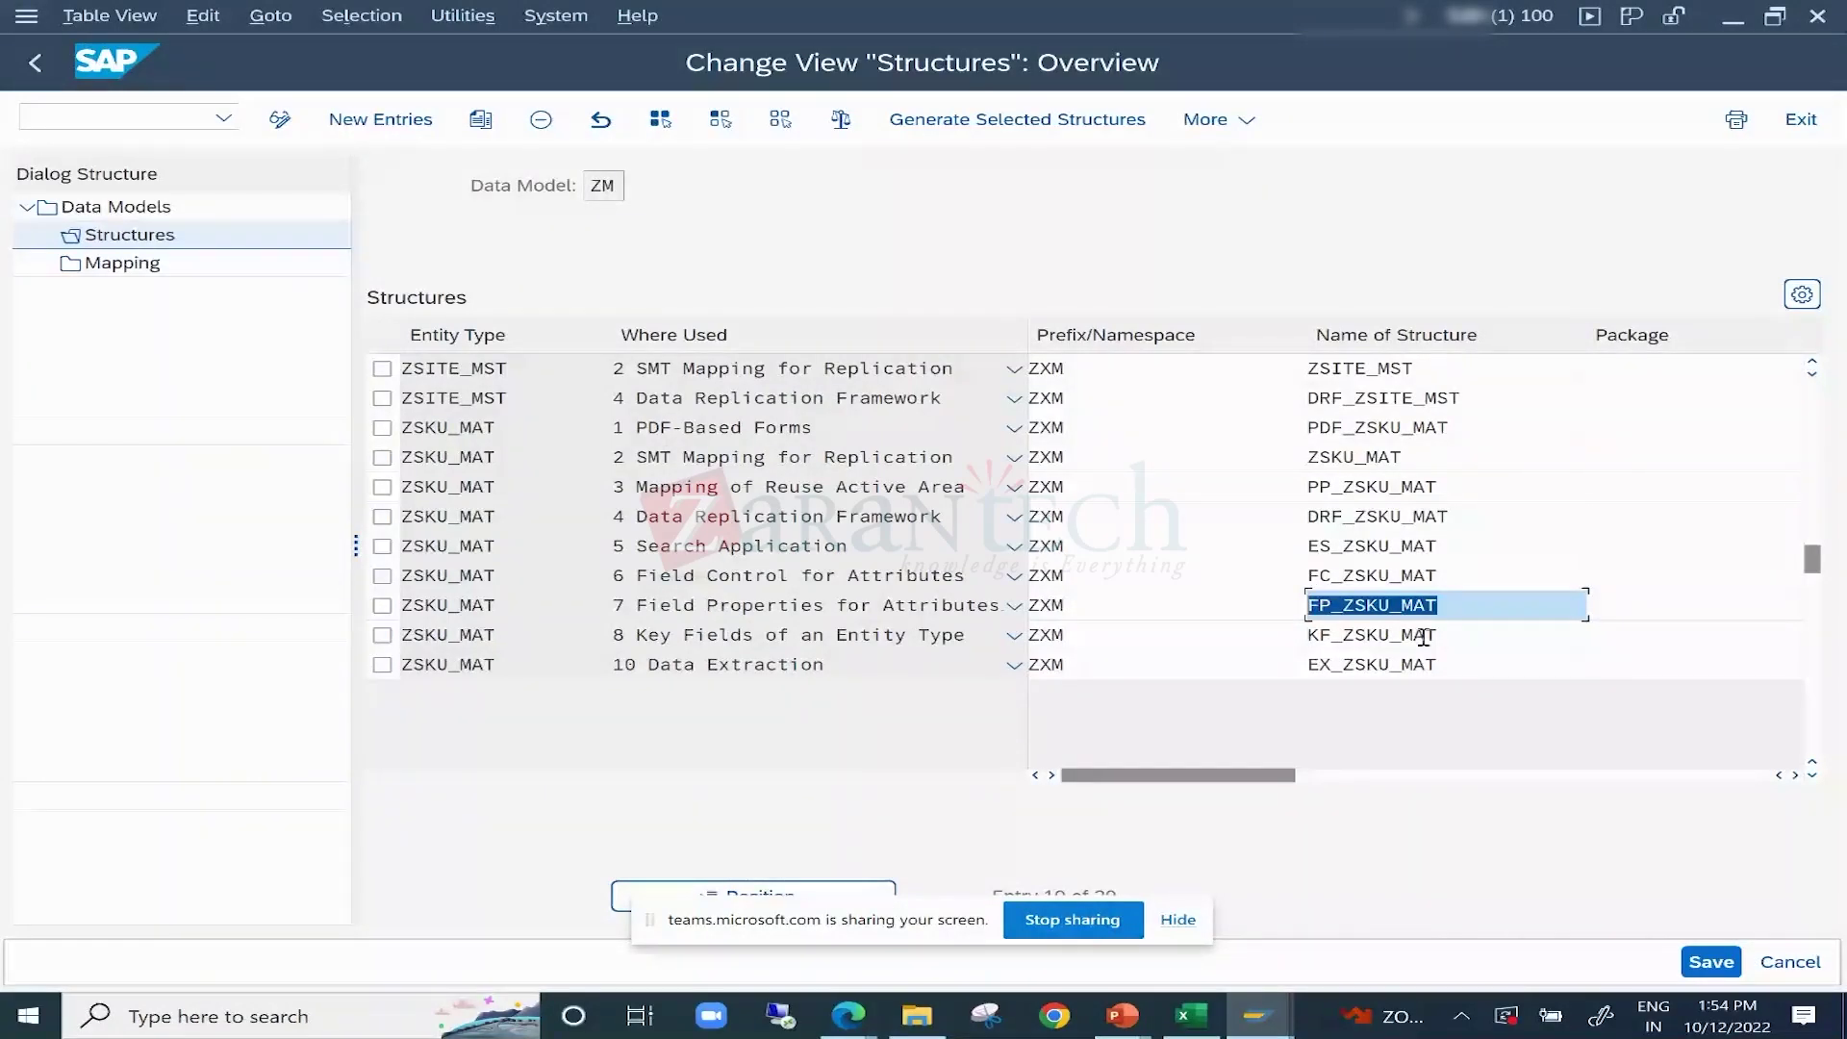
pyautogui.press('Down')
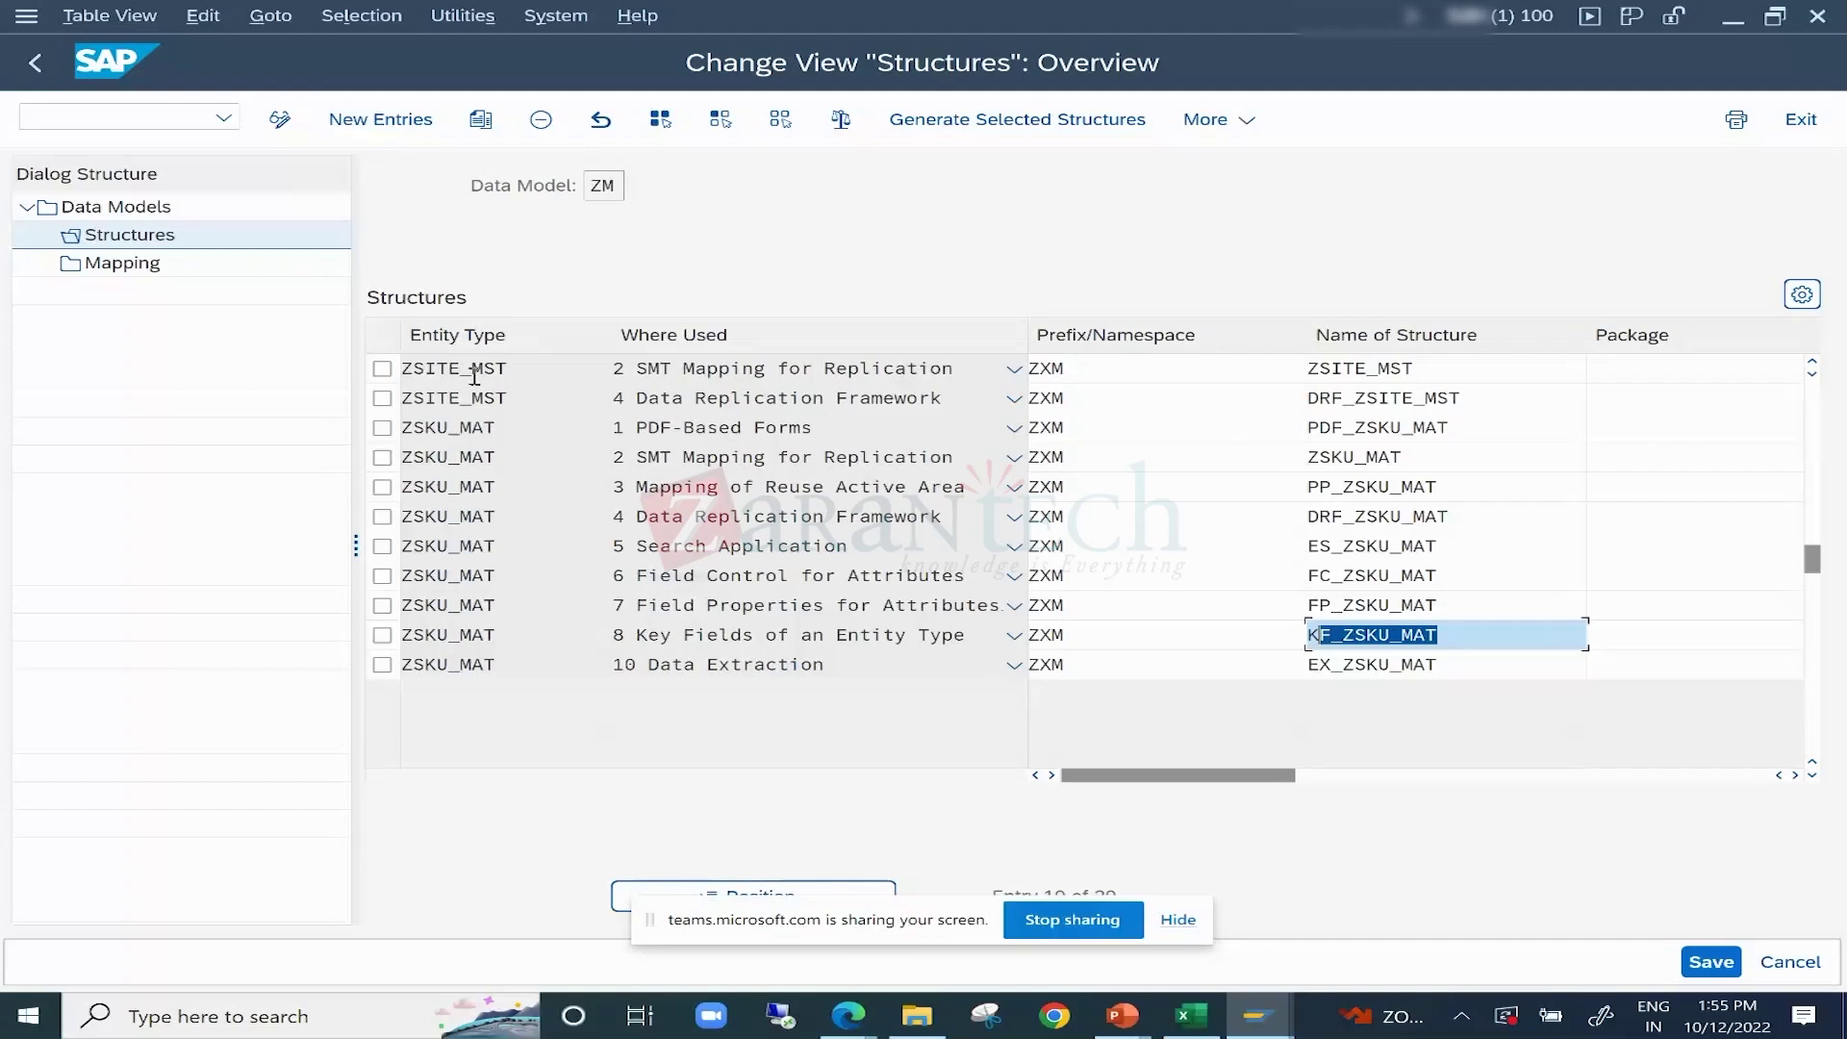
pyautogui.click(678, 435)
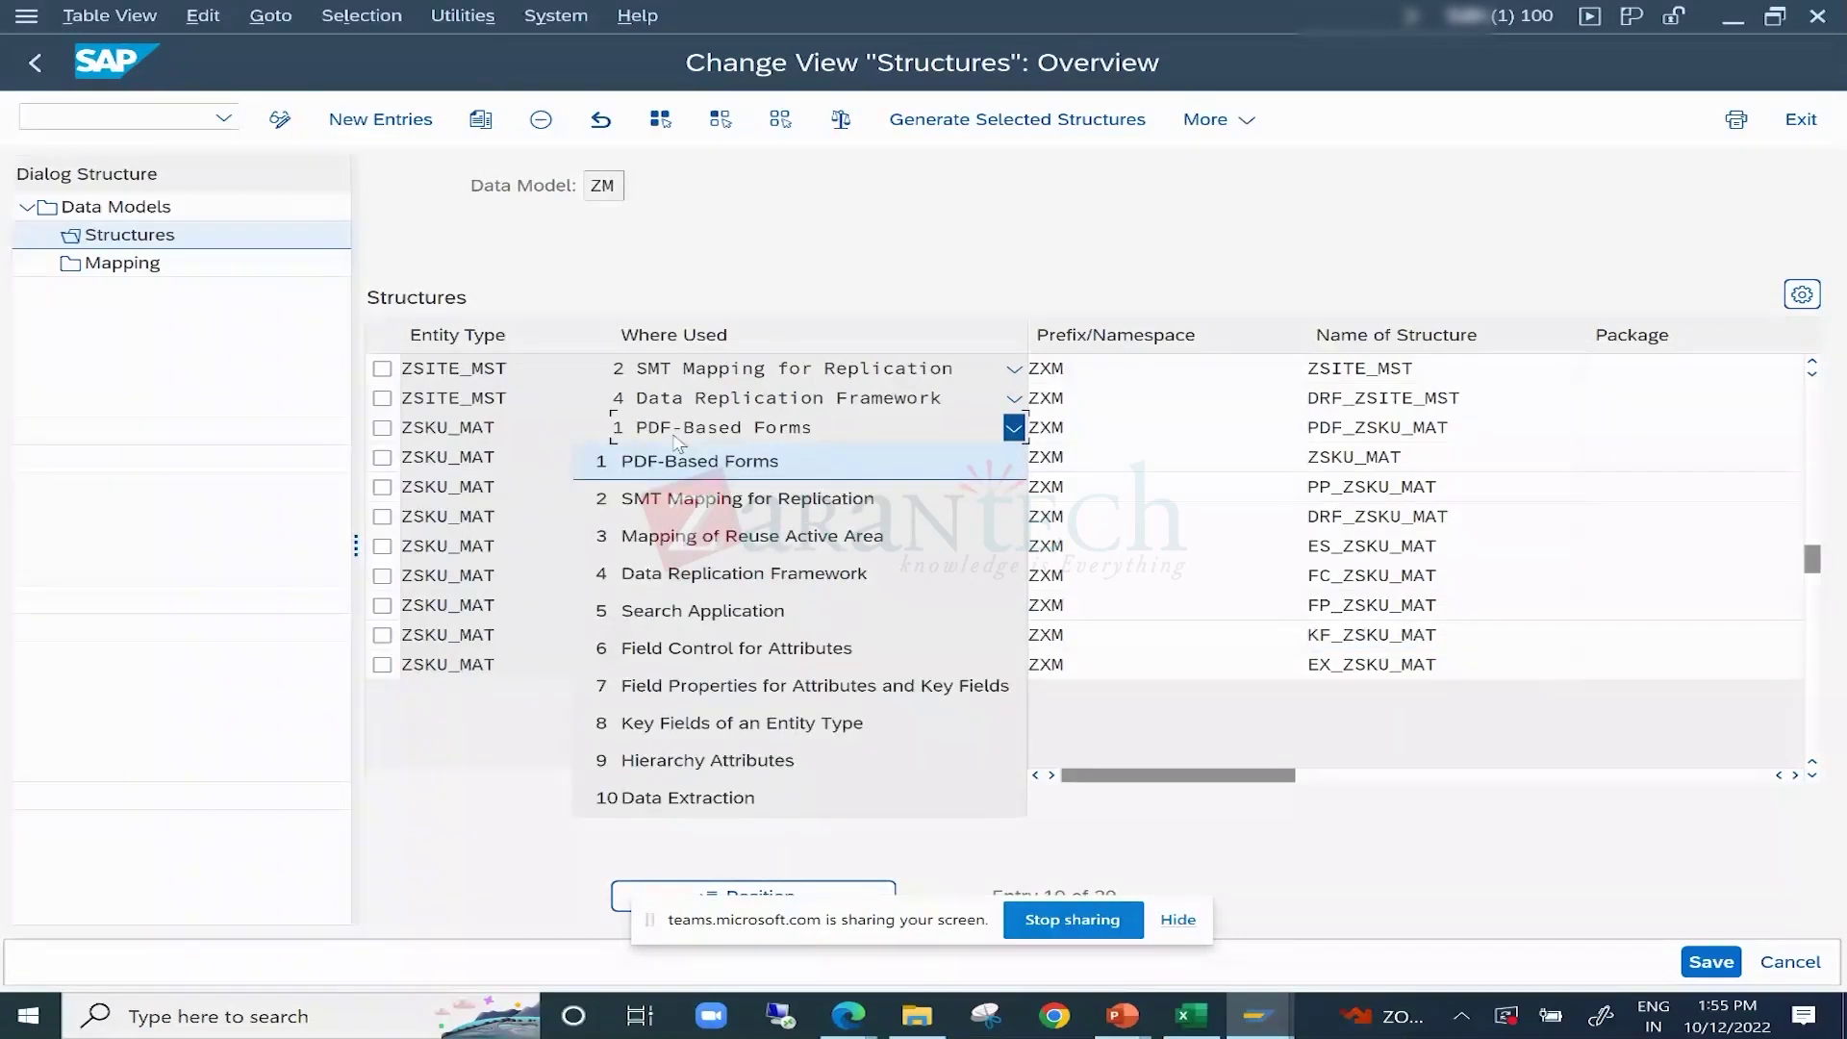
pyautogui.click(678, 440)
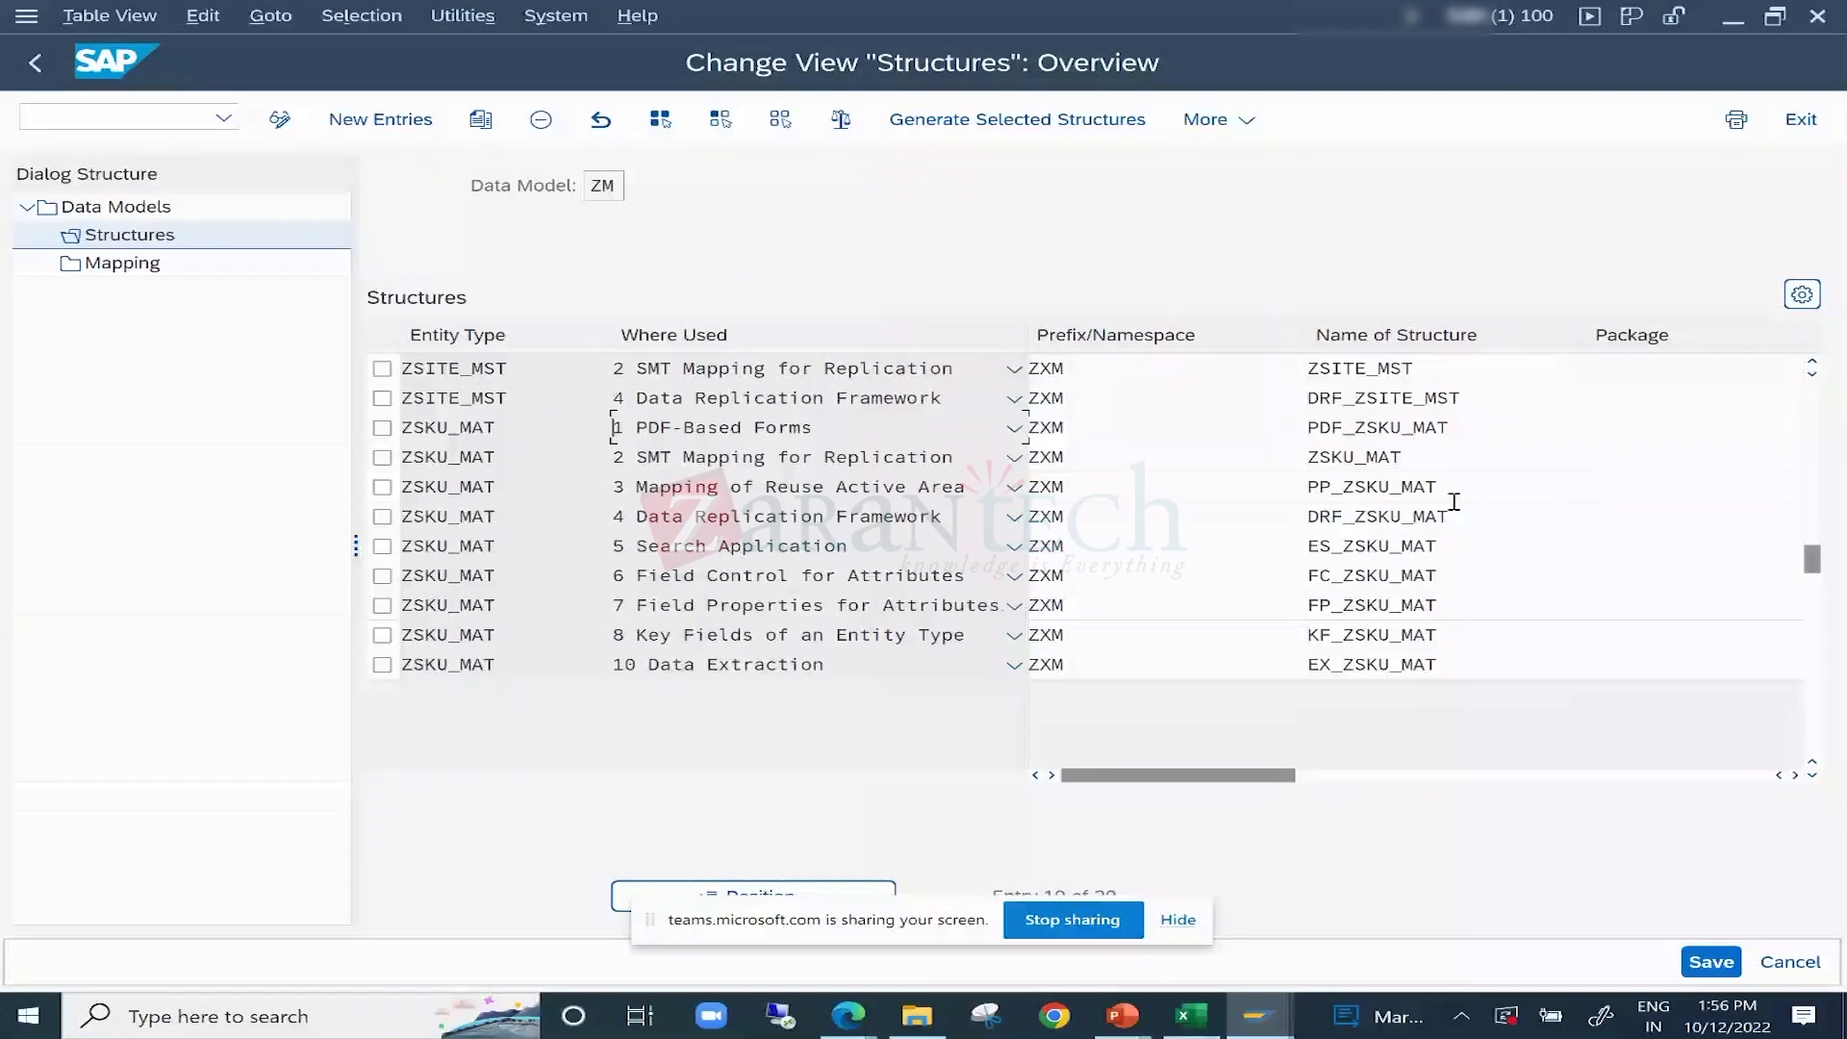
# Highlight ZSKU_MAT's structure name for Mapping of Reuse Active Area, and review the structure entries back up to ZCOUNTRY.
pyautogui.moveTo(1366, 486); pyautogui.dragTo(1452, 488)
pyautogui.hotkey('shift', 'Home')
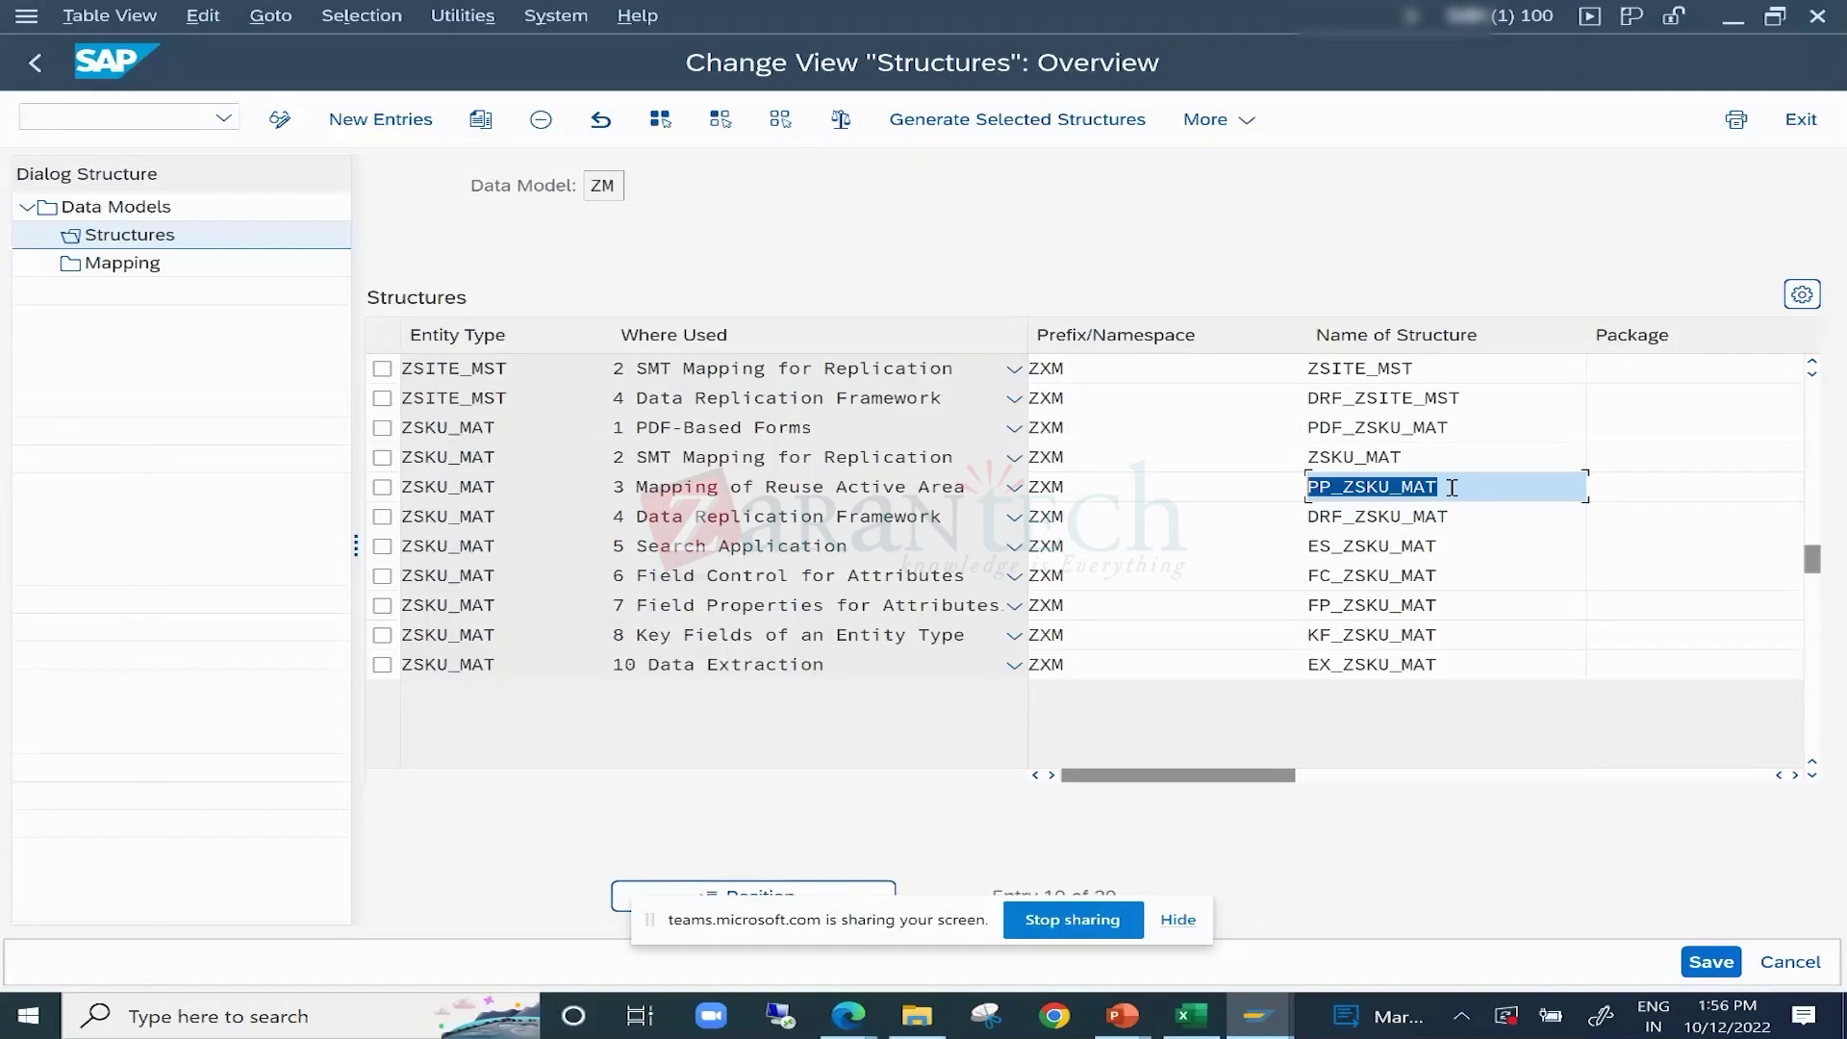
pyautogui.click(725, 460)
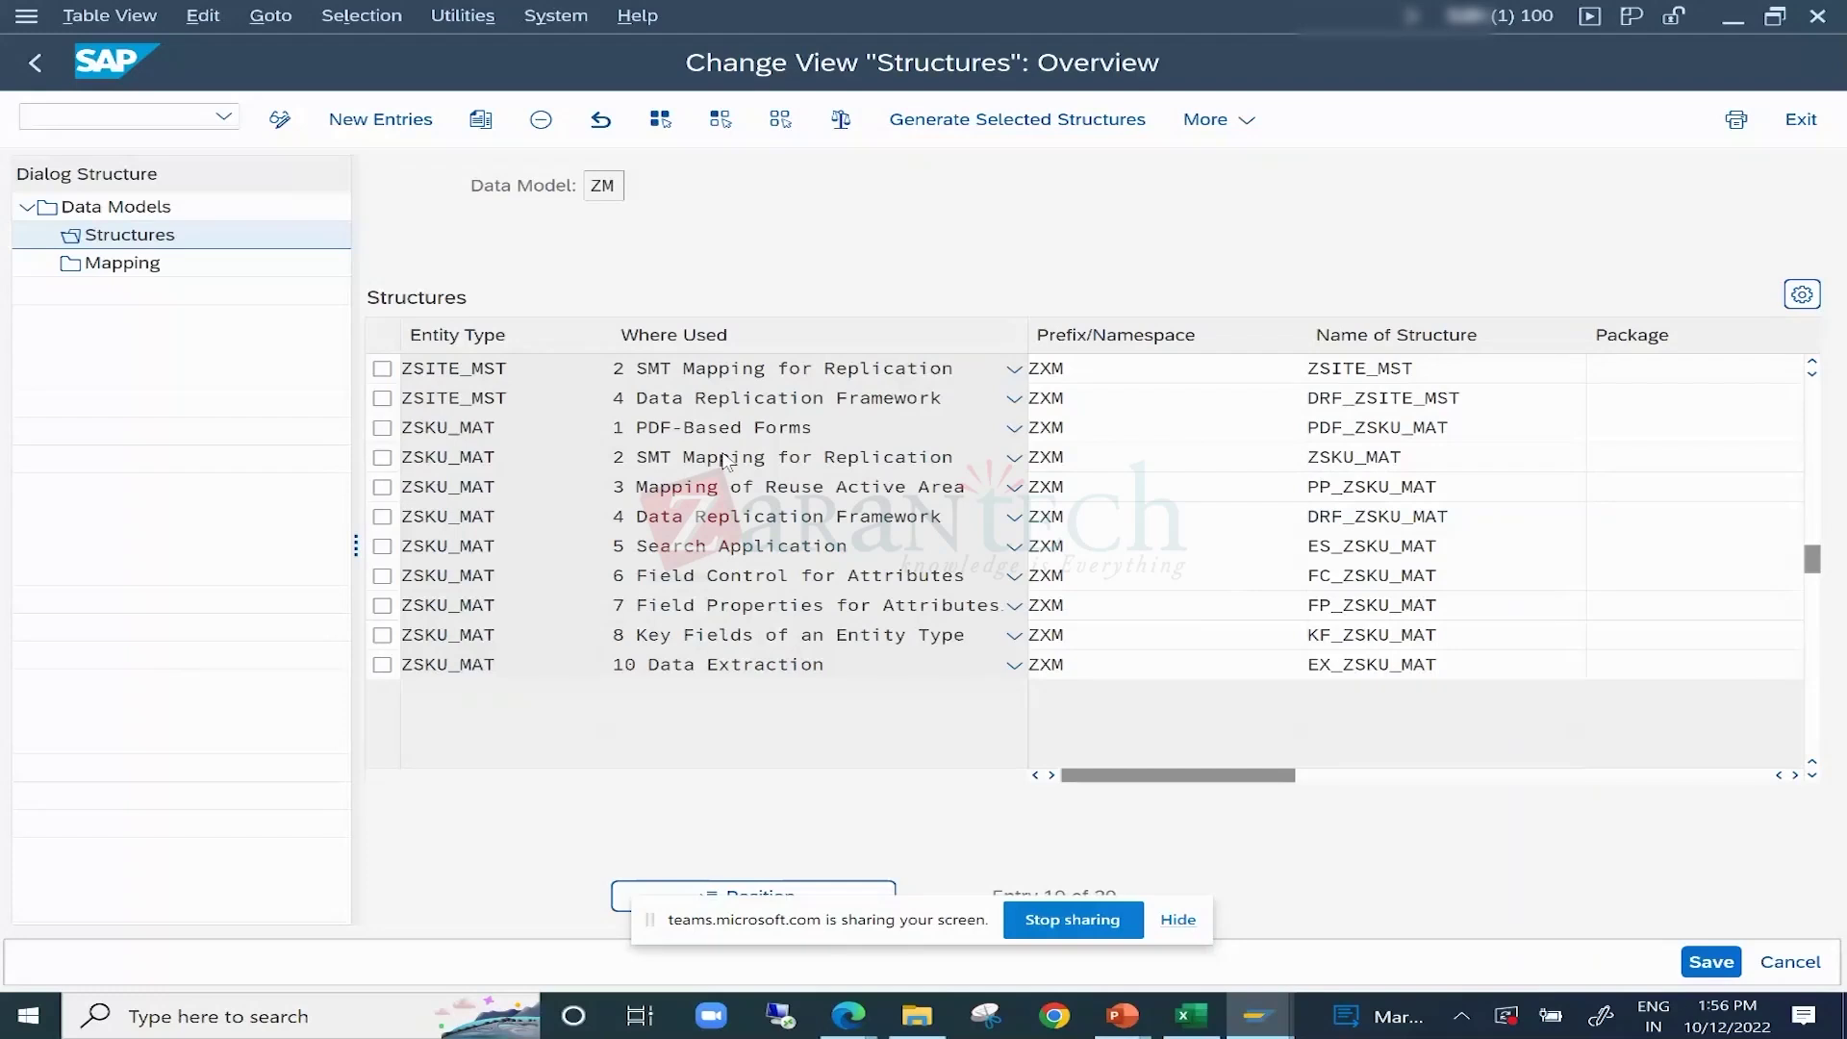
pyautogui.scroll(1, 724, 460)
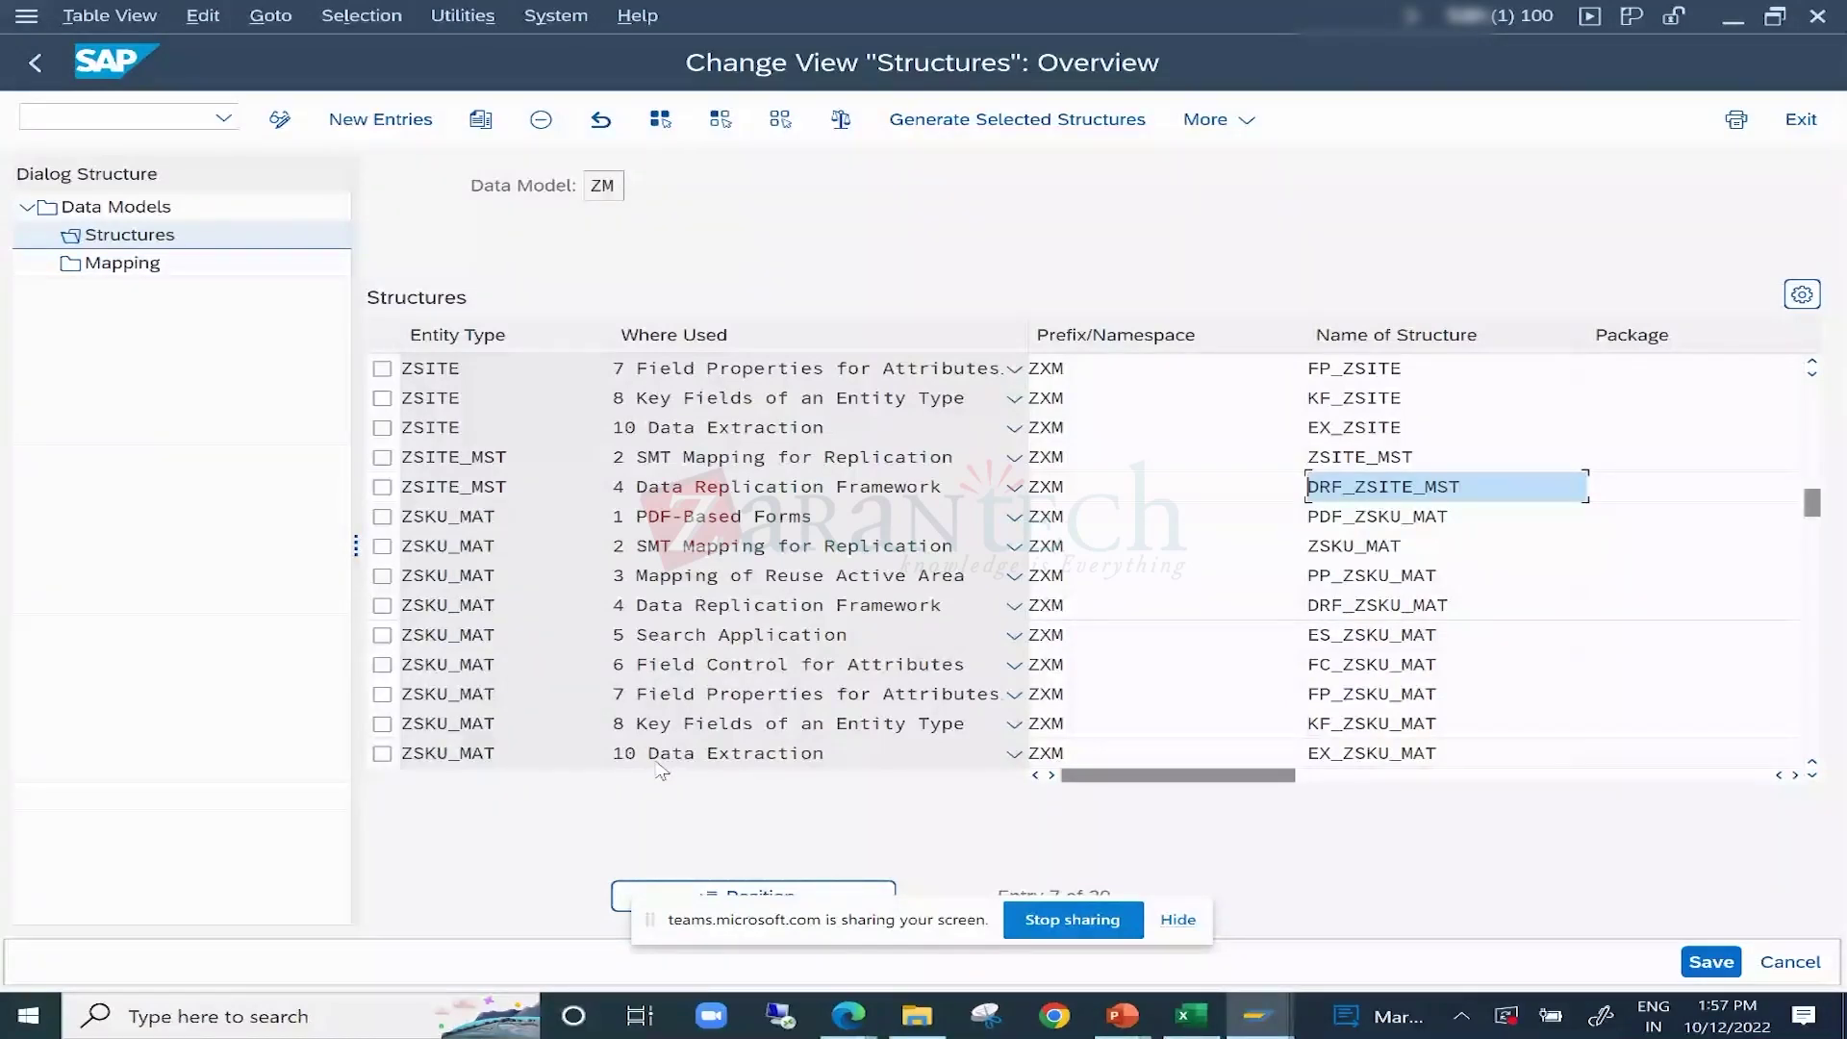
pyautogui.scroll(2, 664, 433)
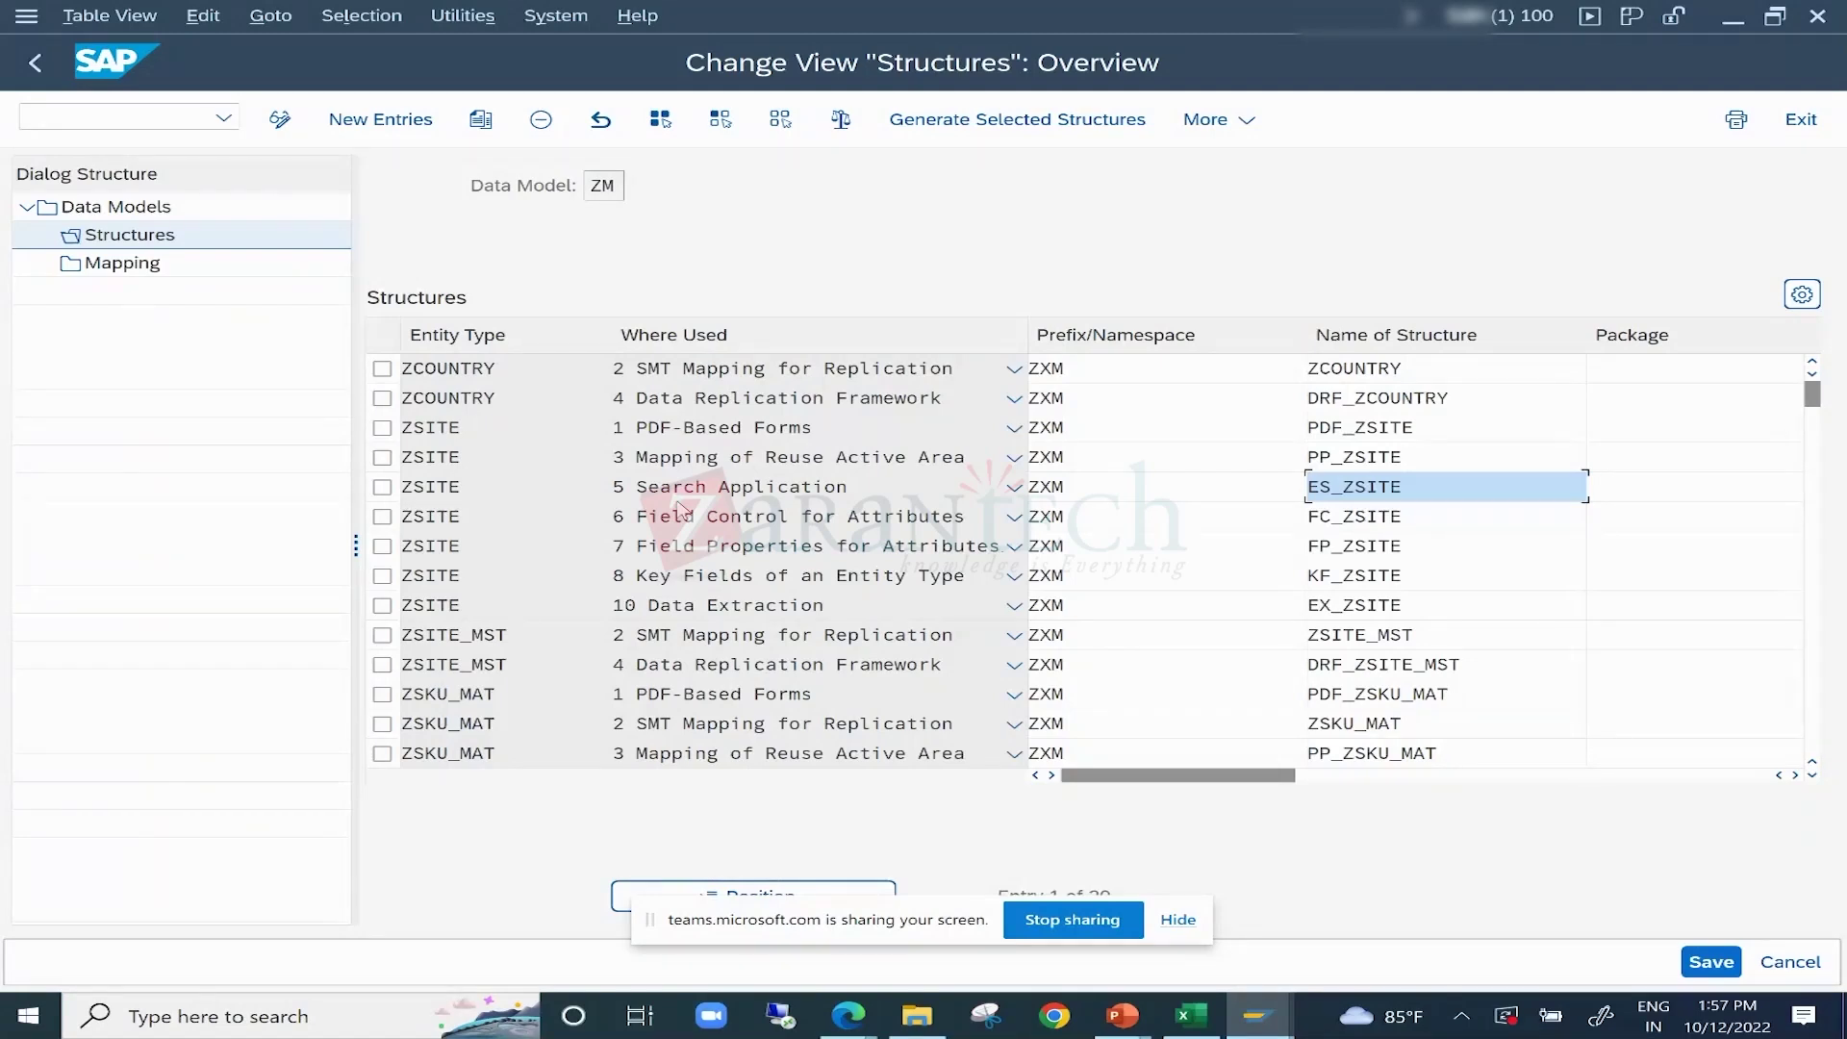
# Highlight the structure name PP_ZSITE in ZSITE's Mapping of Reuse Active Area entry.
pyautogui.click(1457, 466)
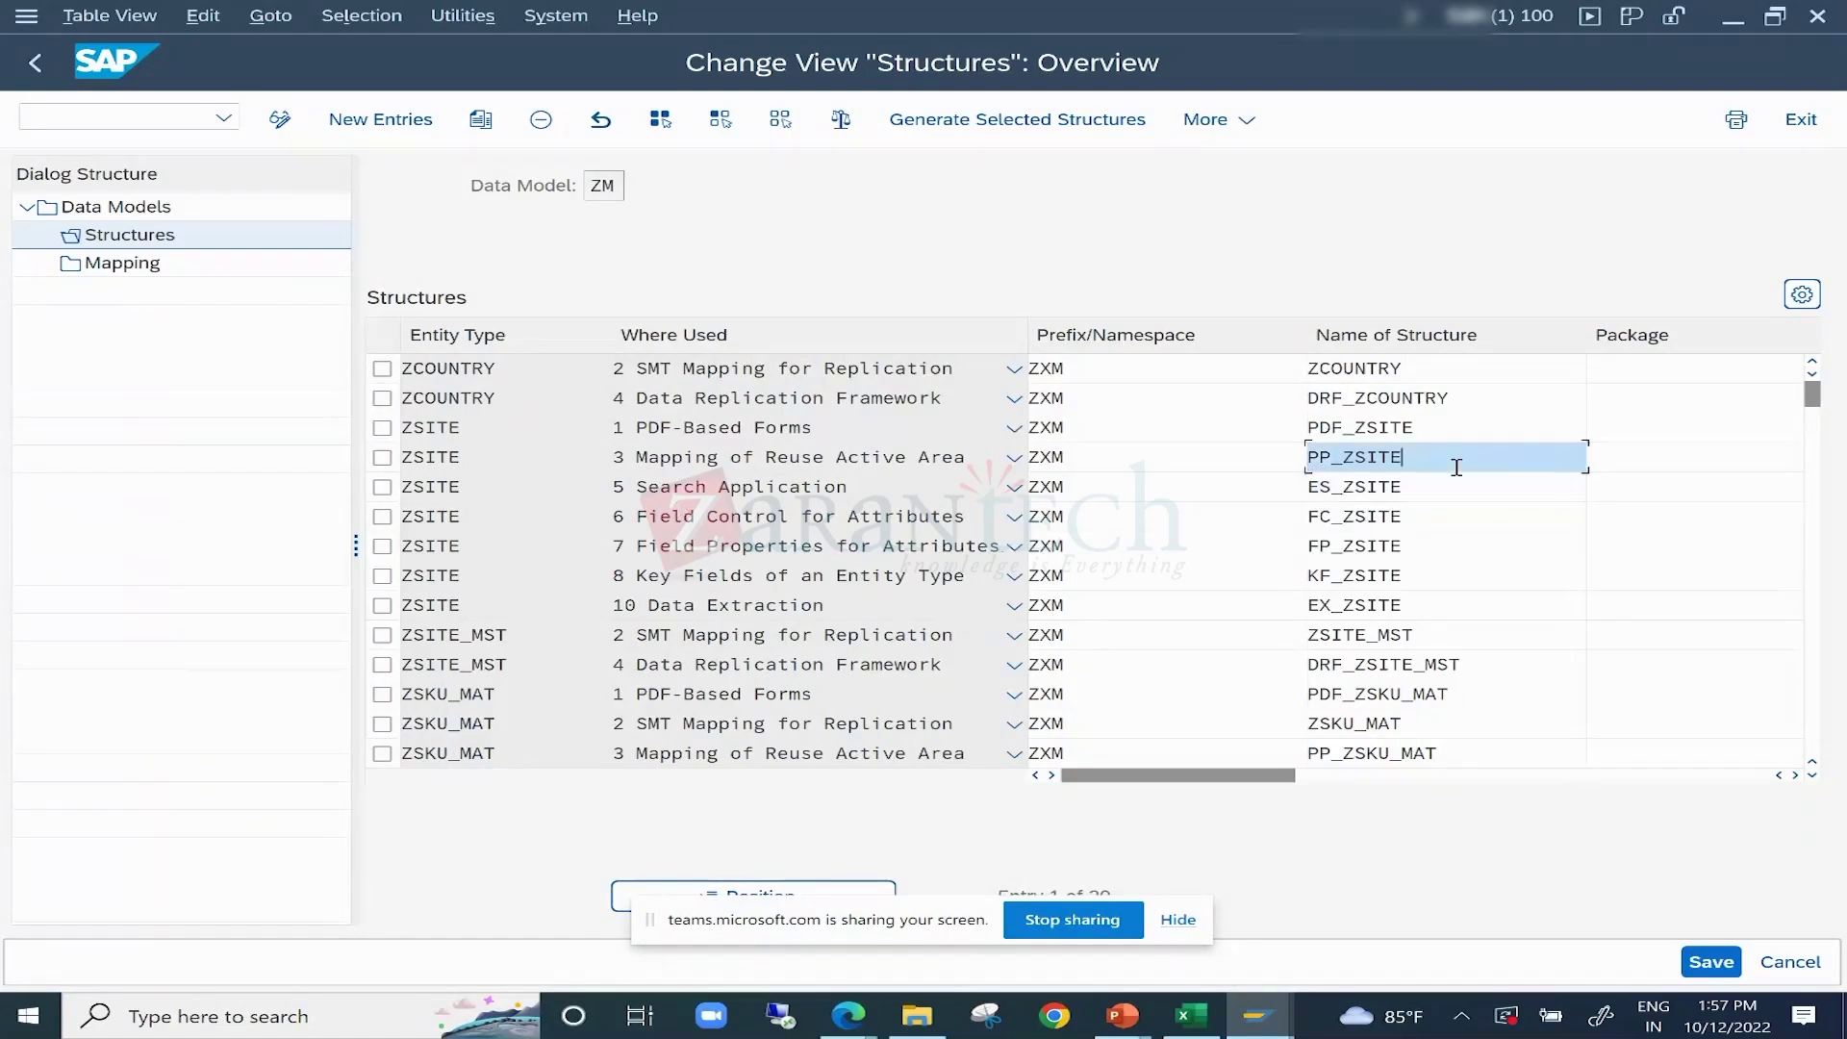
pyautogui.hotkey('shift', 'Left')
pyautogui.hotkey('shift', 'Left')
pyautogui.hotkey('shift', 'Left')
pyautogui.hotkey('shift', 'Home')
pyautogui.press('Home')
pyautogui.hotkey('shift', 'Right')
pyautogui.hotkey('shift', 'Right')
pyautogui.hotkey('shift', 'Right')
pyautogui.hotkey('shift', 'Right')
pyautogui.hotkey('shift', 'Right')
pyautogui.hotkey('shift', 'Right')
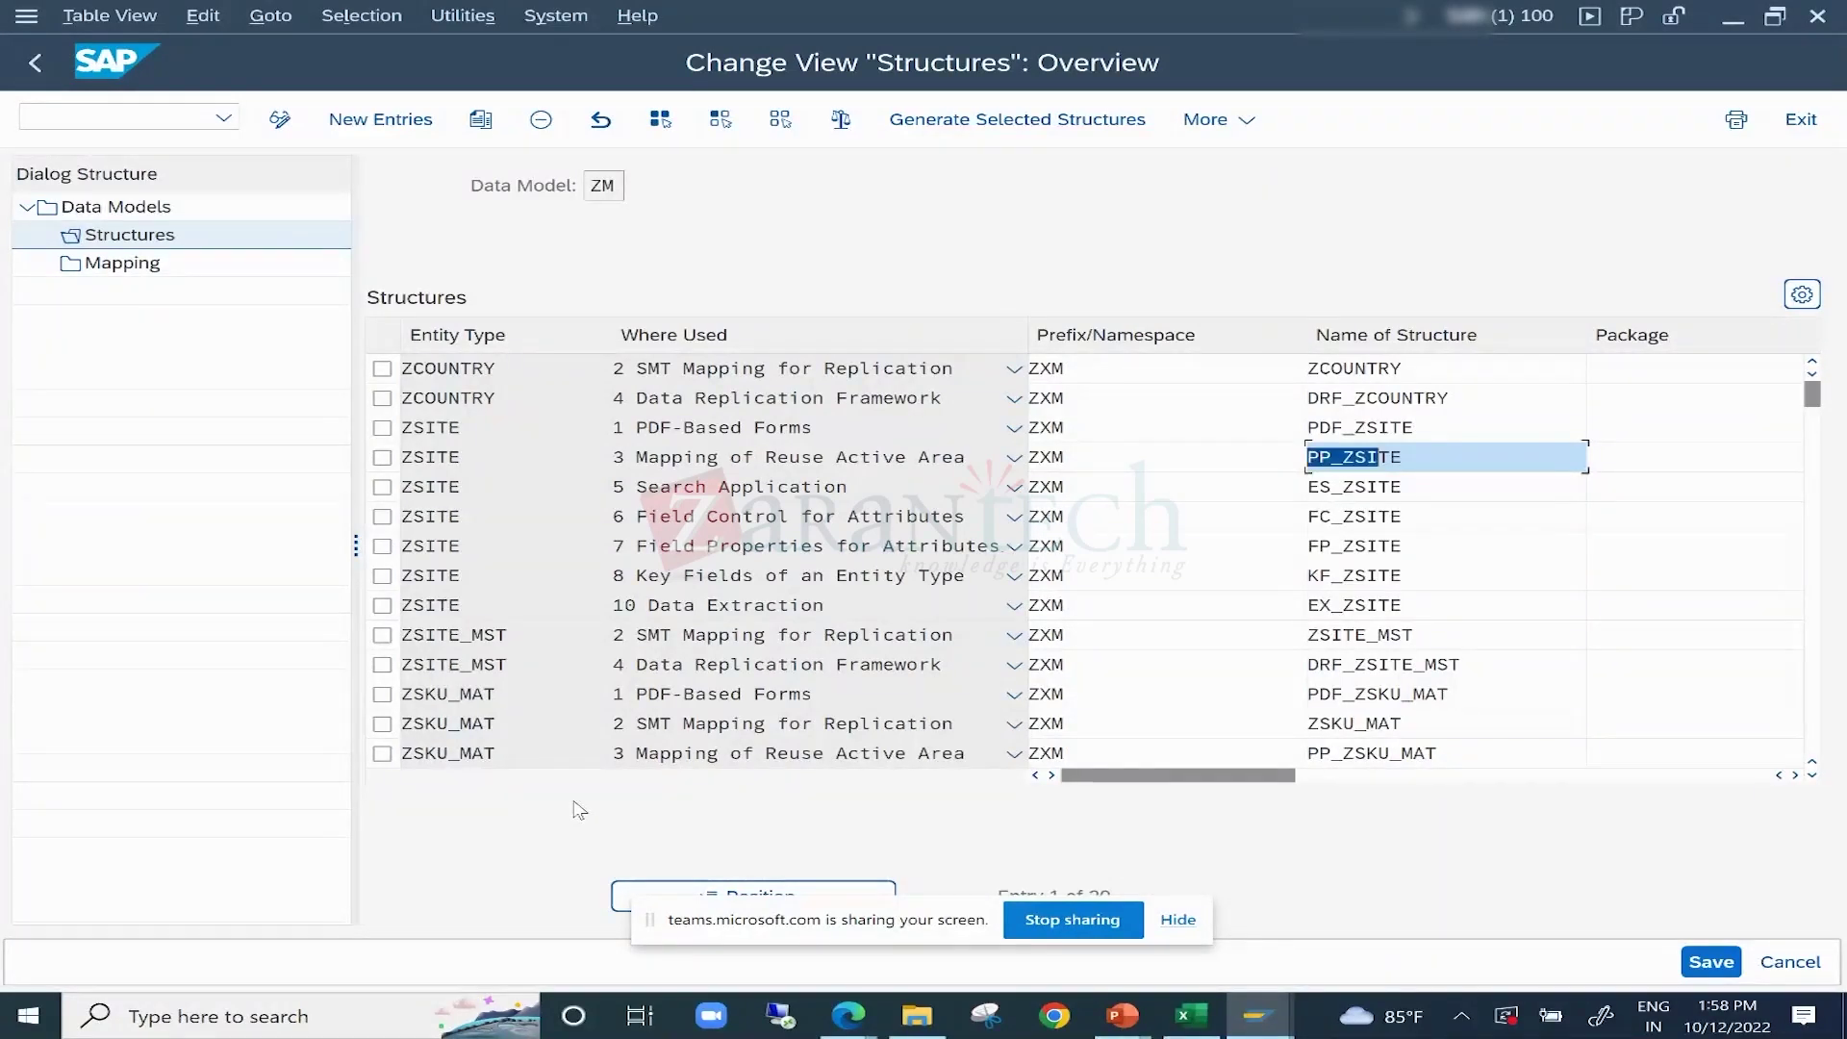
pyautogui.hotkey('shift', 'Right')
pyautogui.hotkey('shift', 'Right')
pyautogui.press('End')
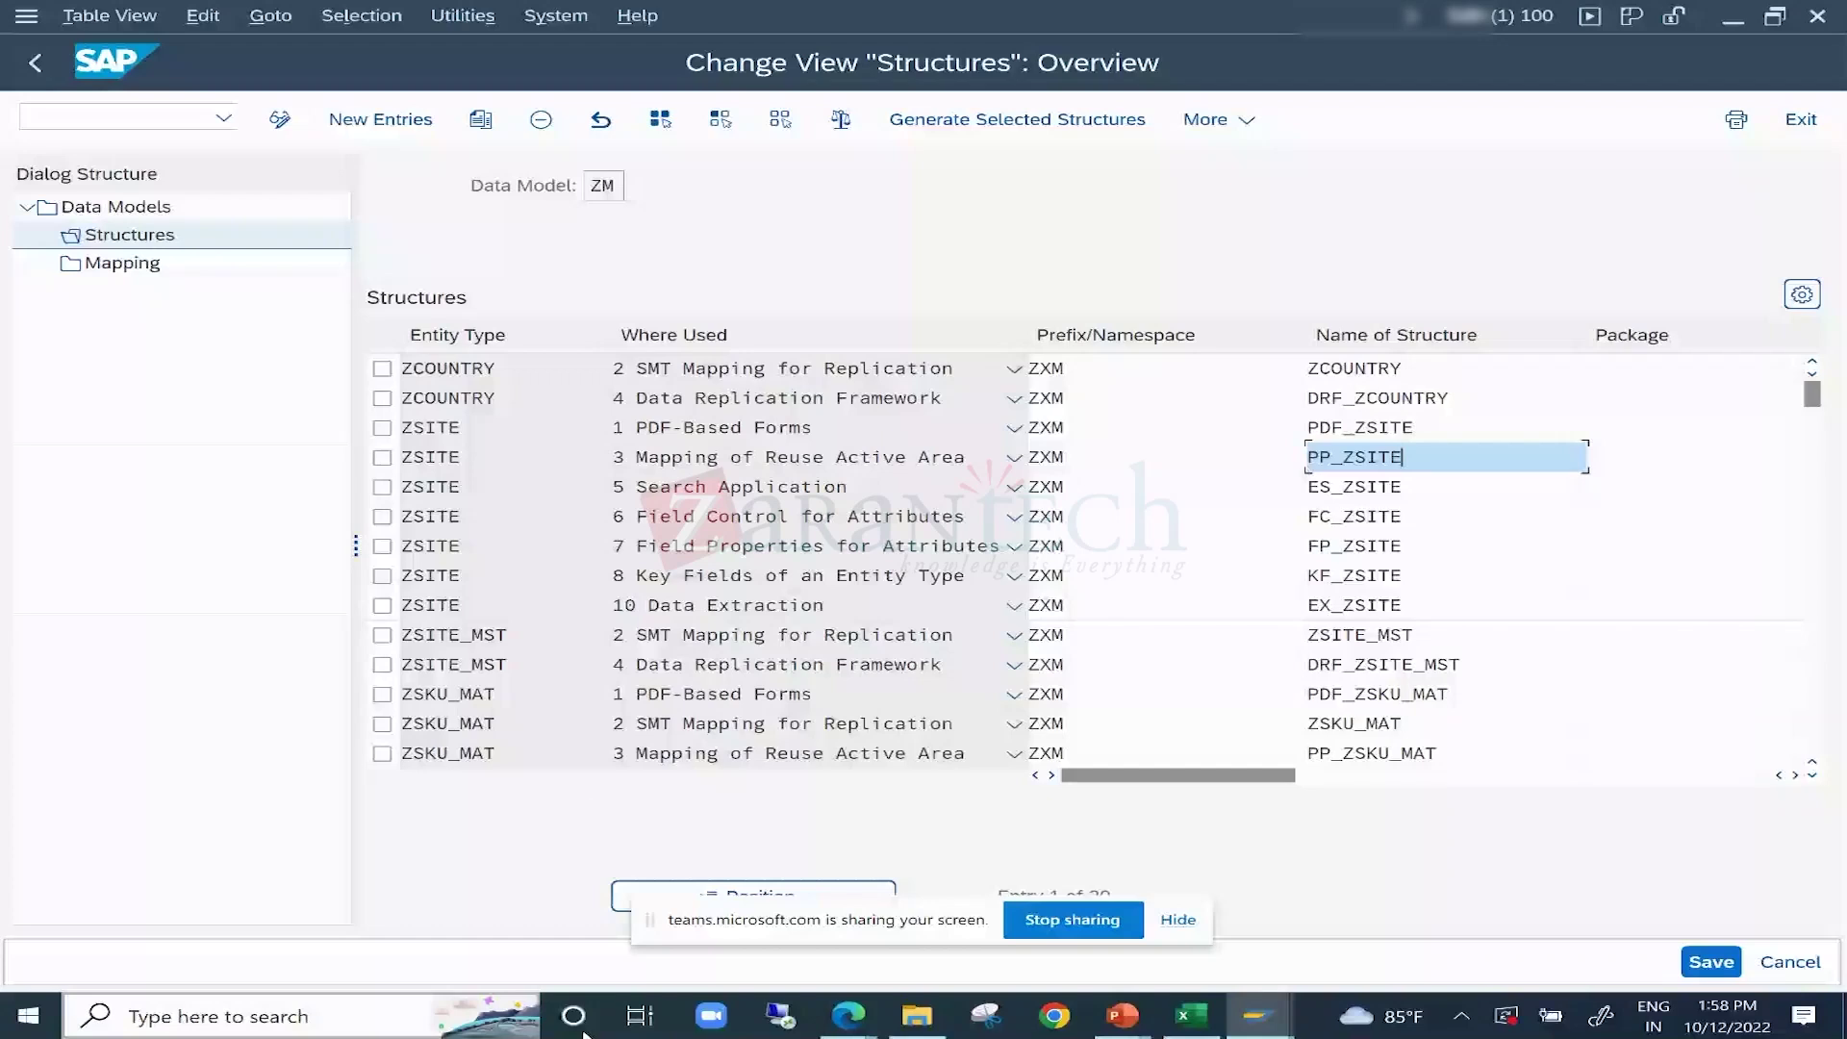
# Search the ABAP Dictionary for data type *PP_ZSITE and display the components of structure ZXM_S_ZM_PP_ZSITE.
pyautogui.hotkey('alt', 'Tab')
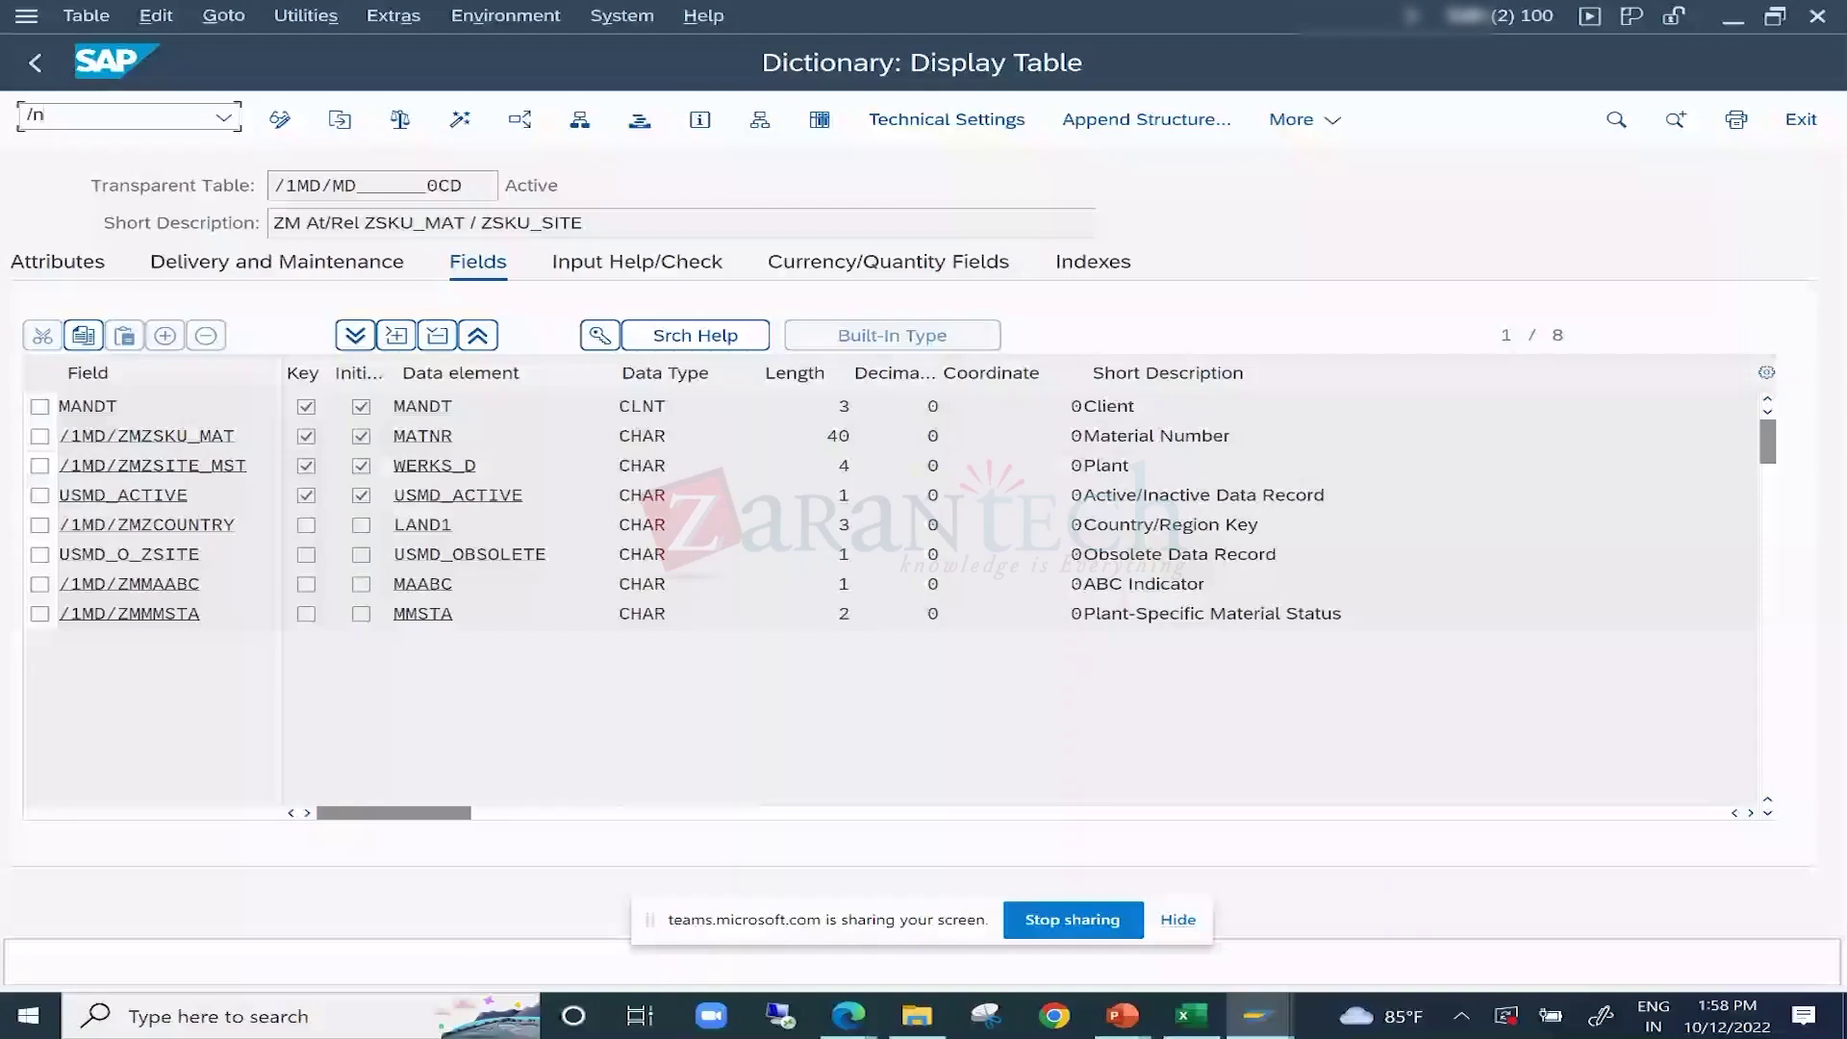
pyautogui.press('Return')
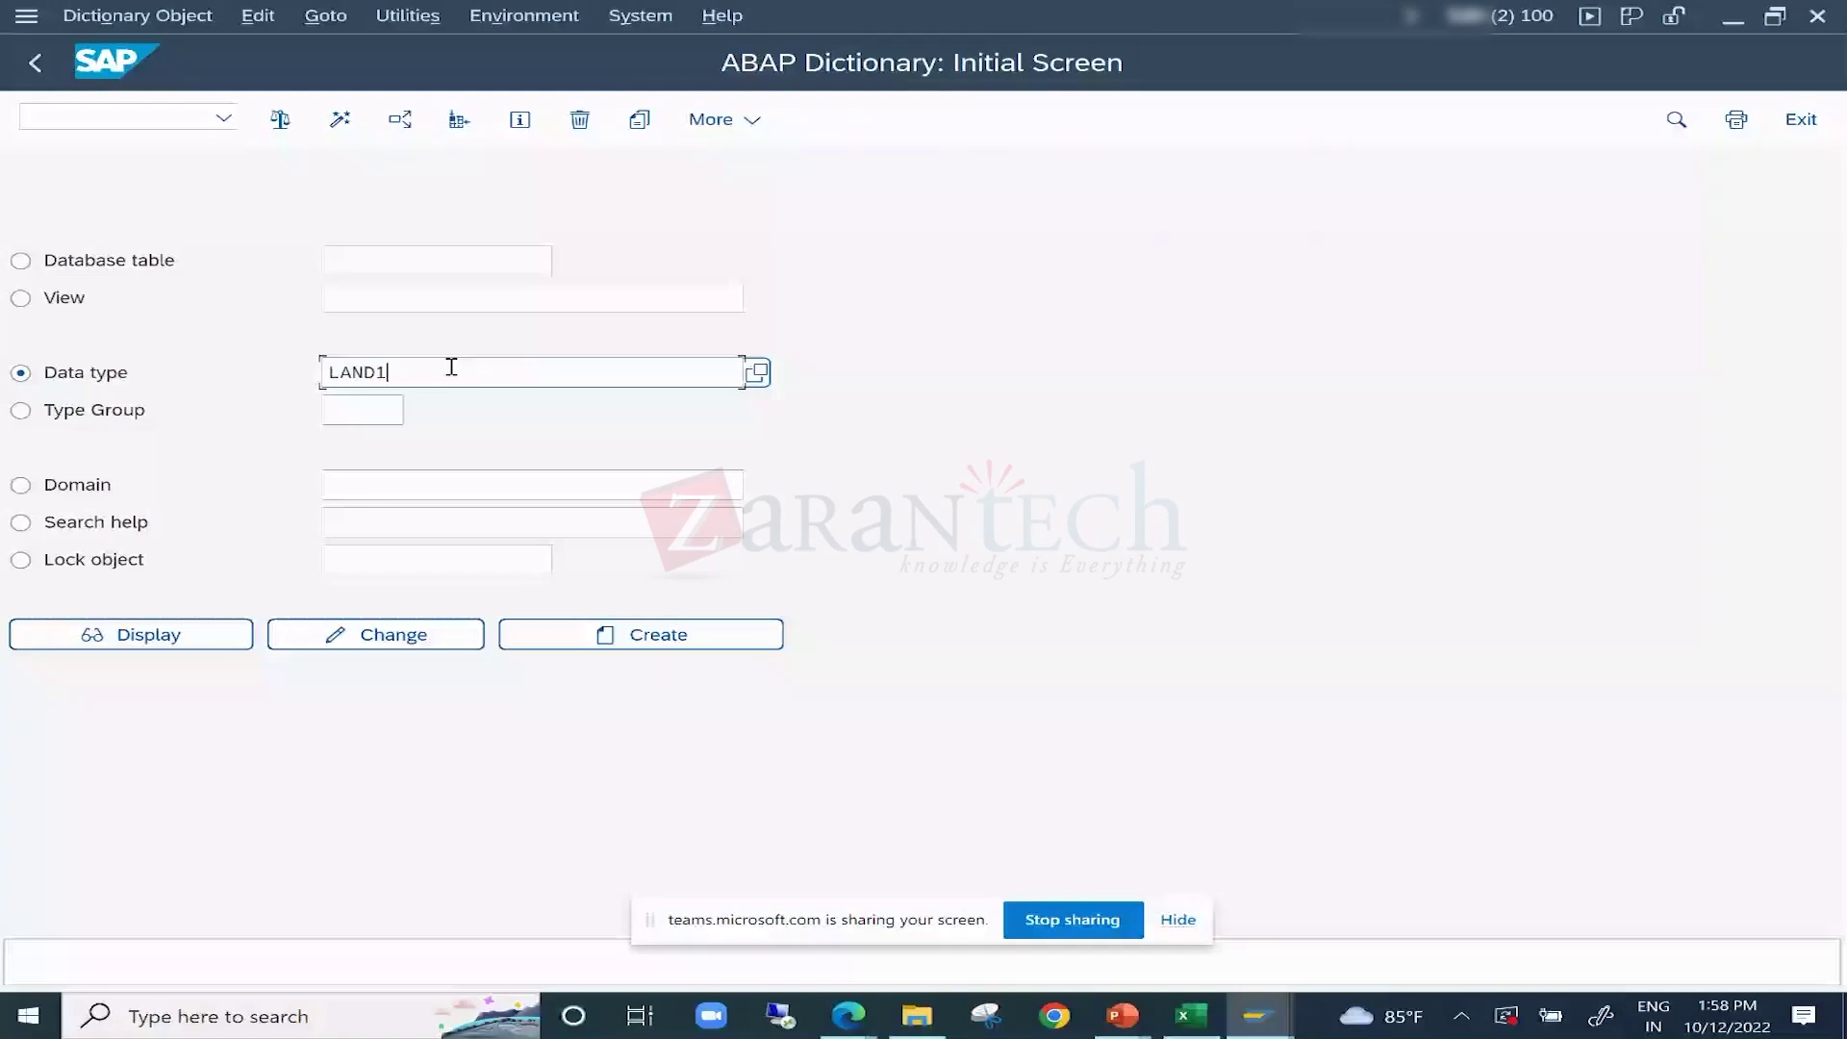
pyautogui.press('Down')
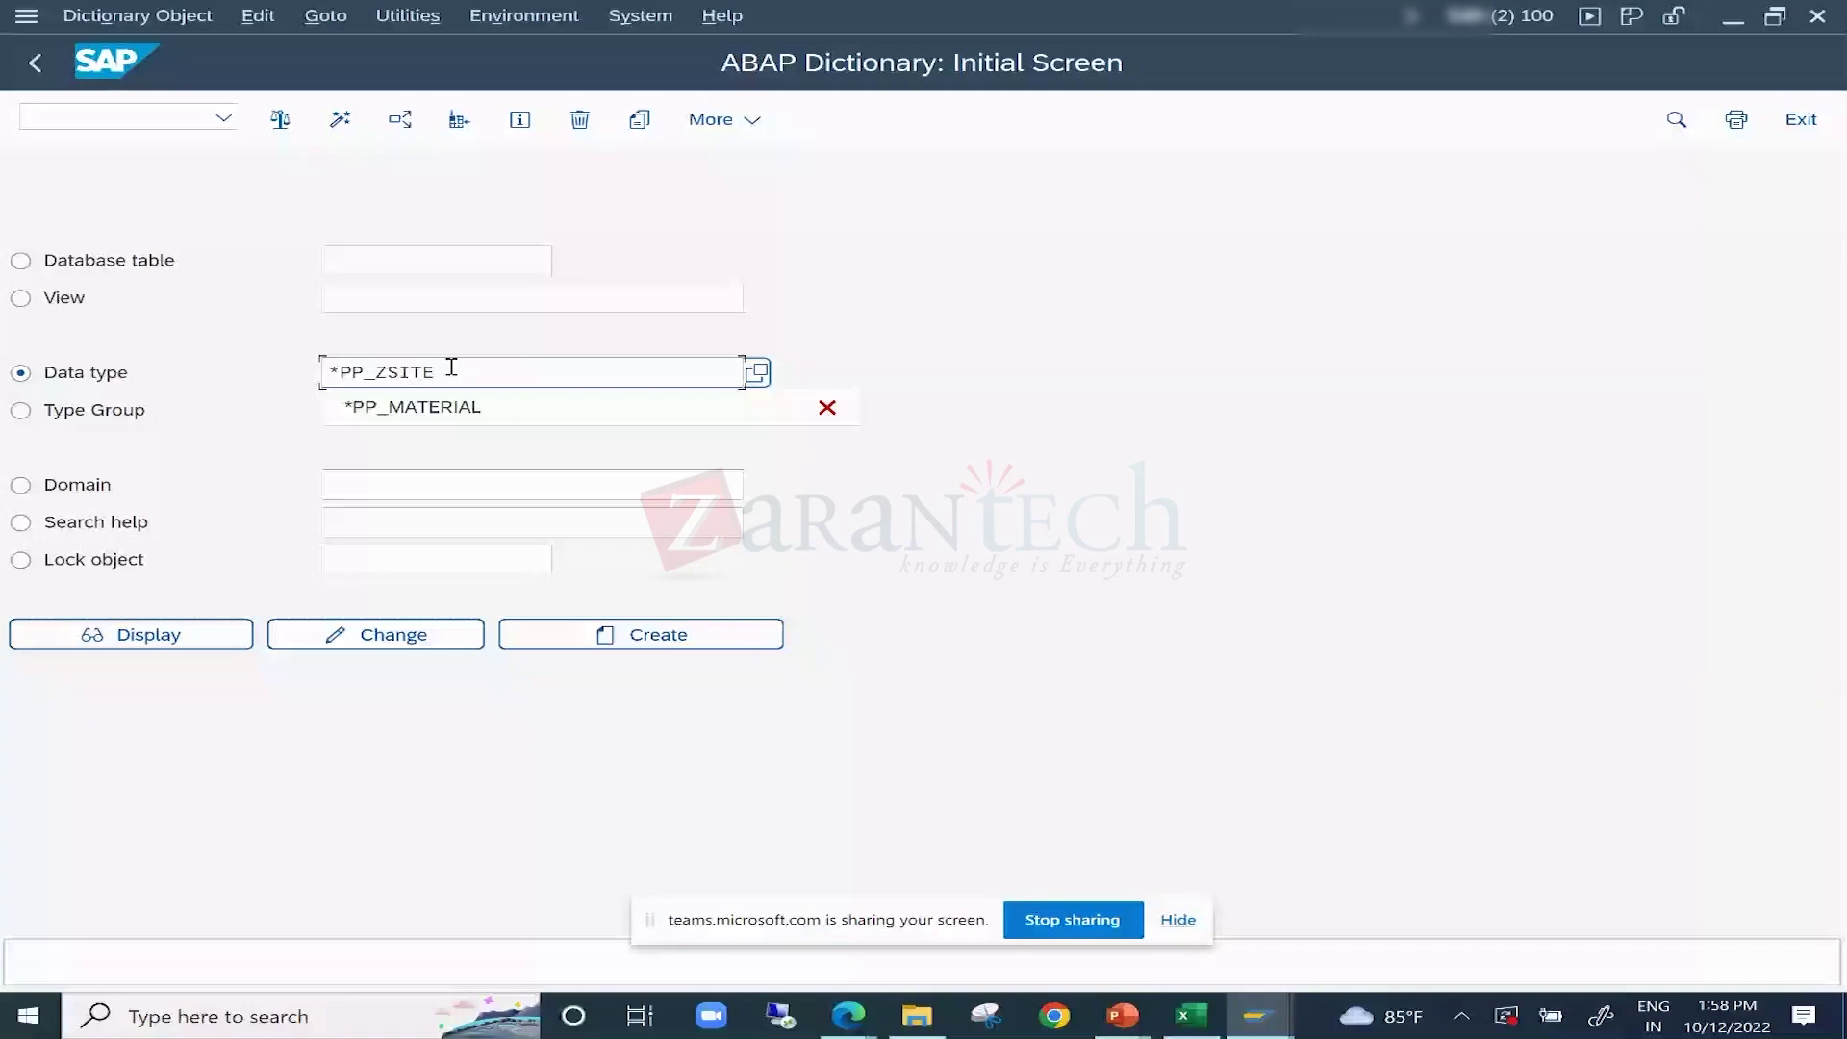
pyautogui.press('F4')
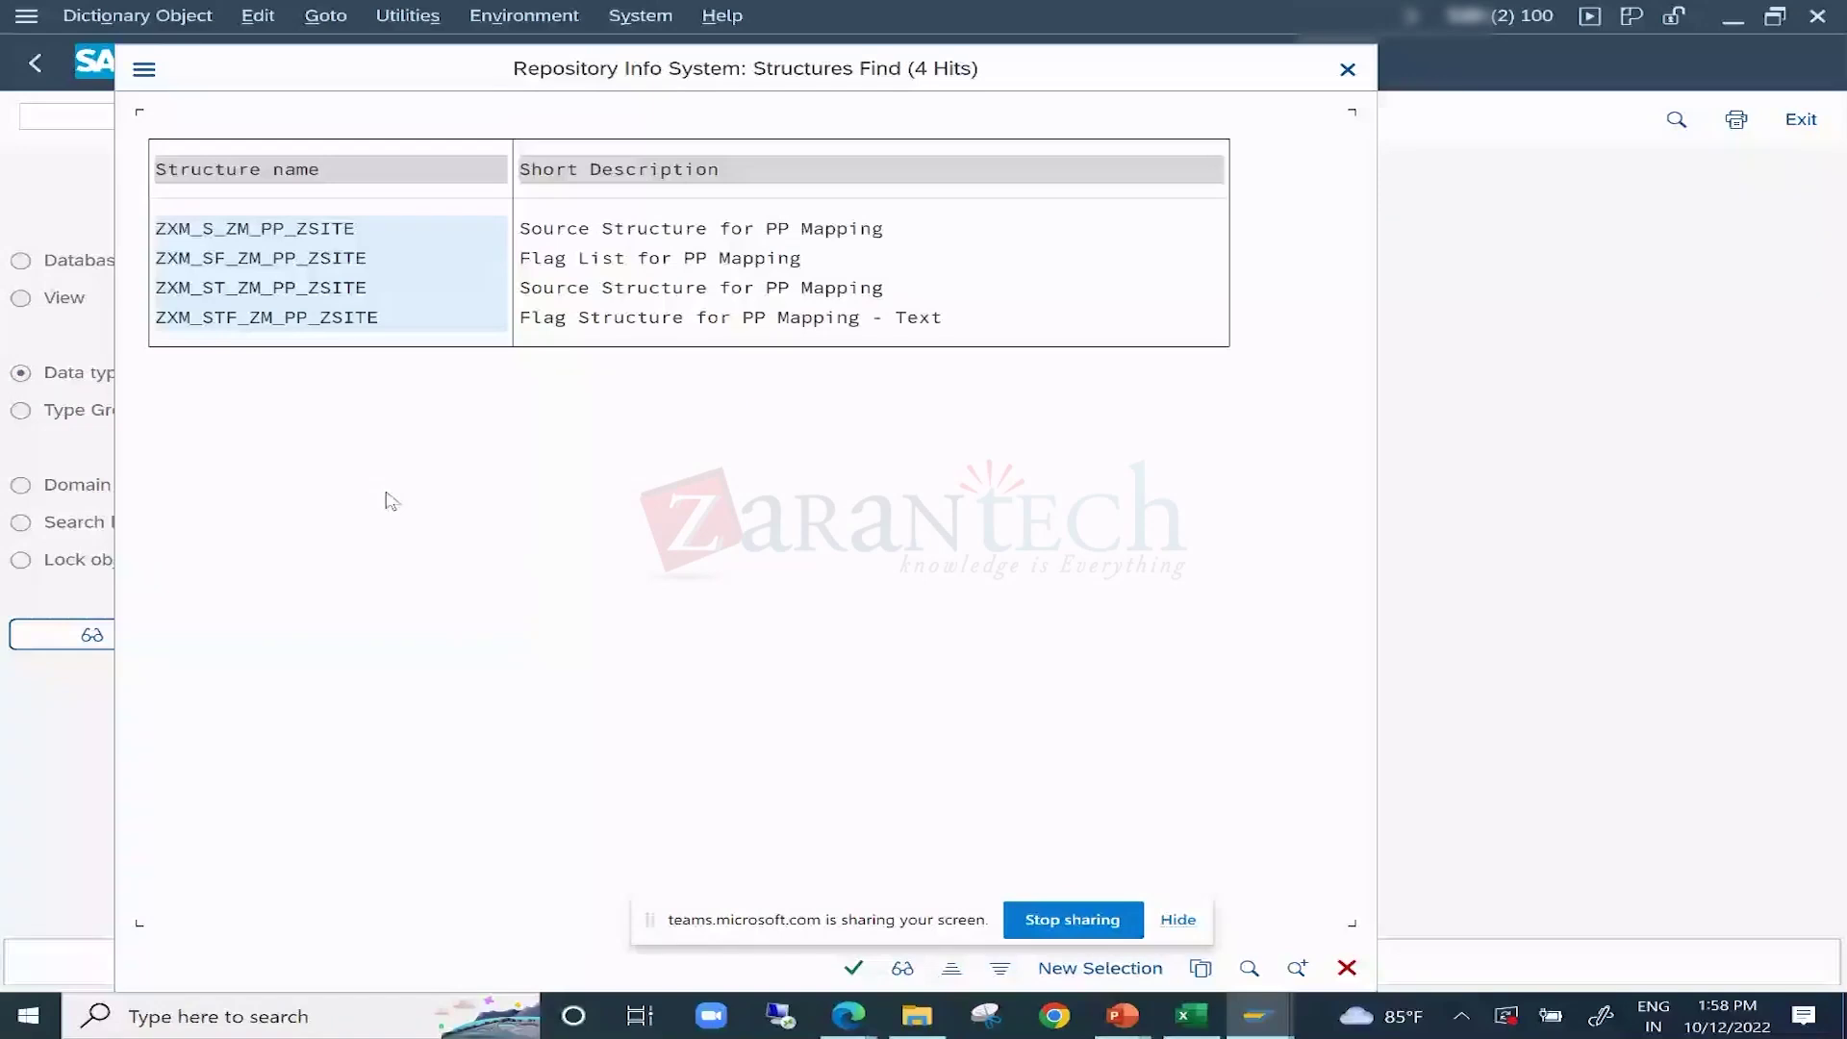
pyautogui.press('Return')
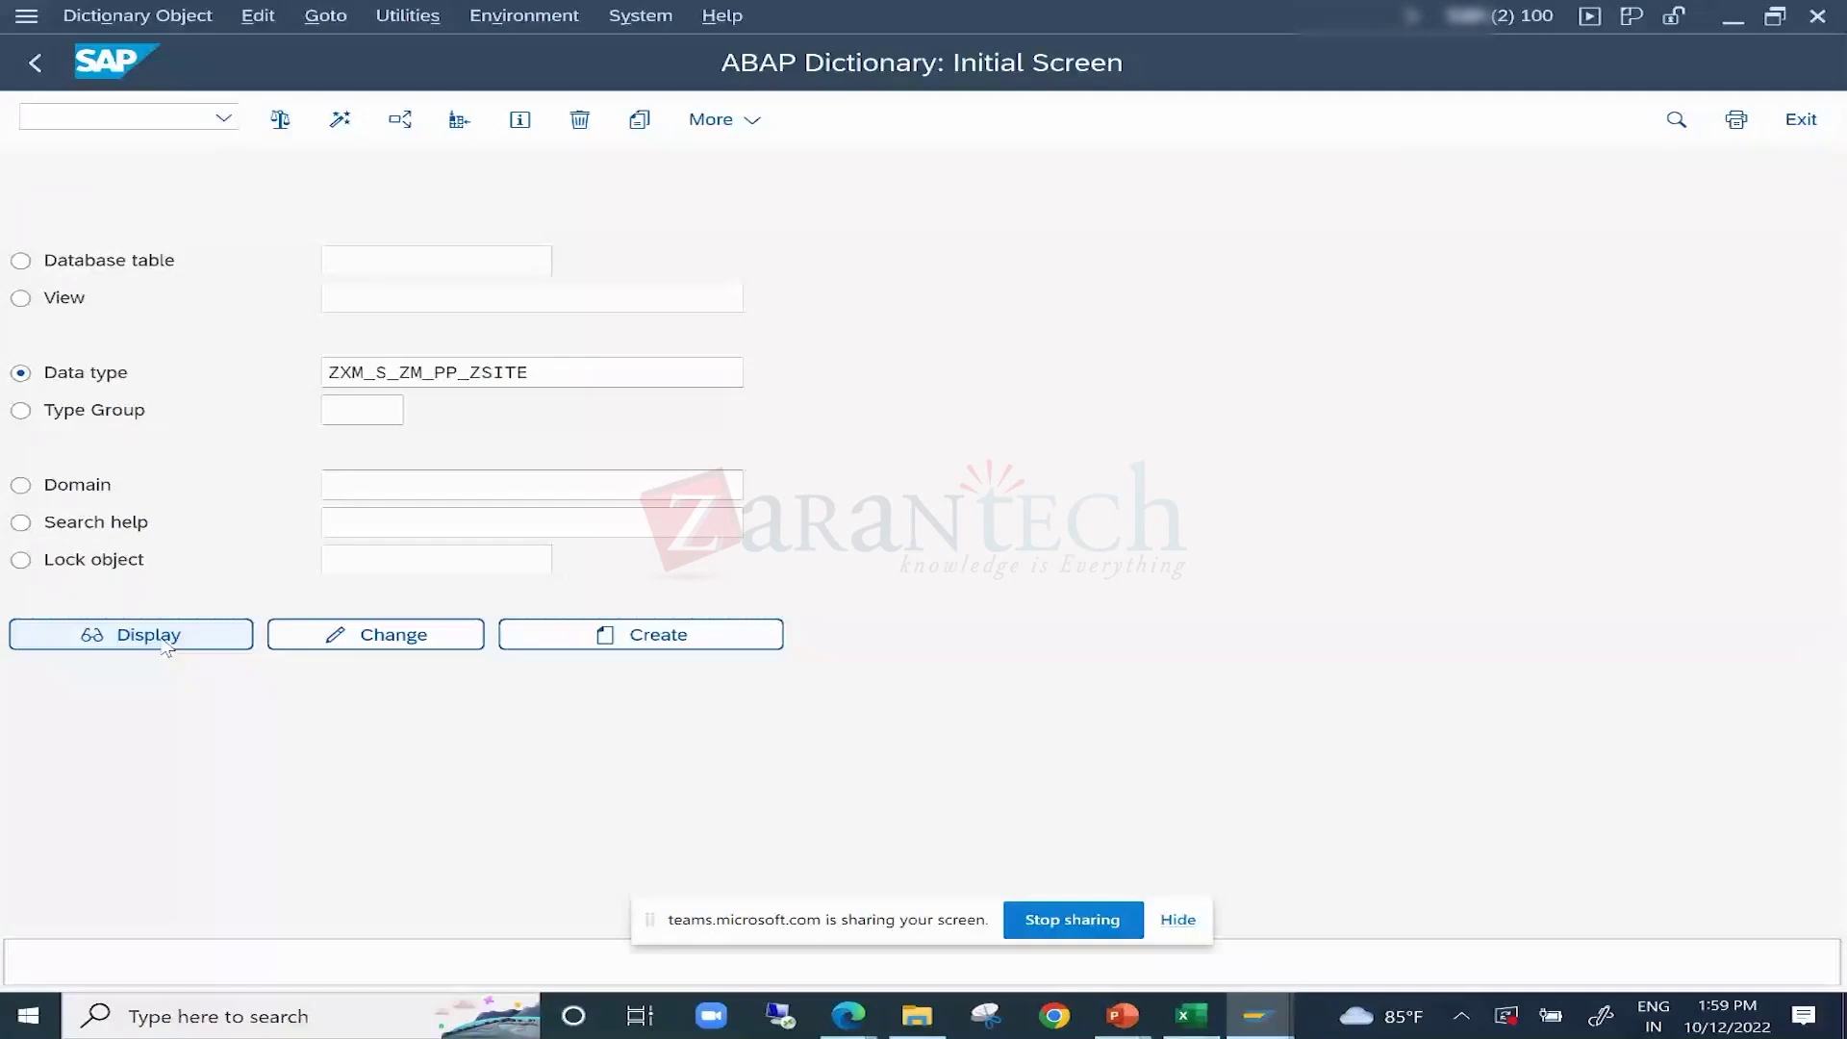
pyautogui.click(166, 639)
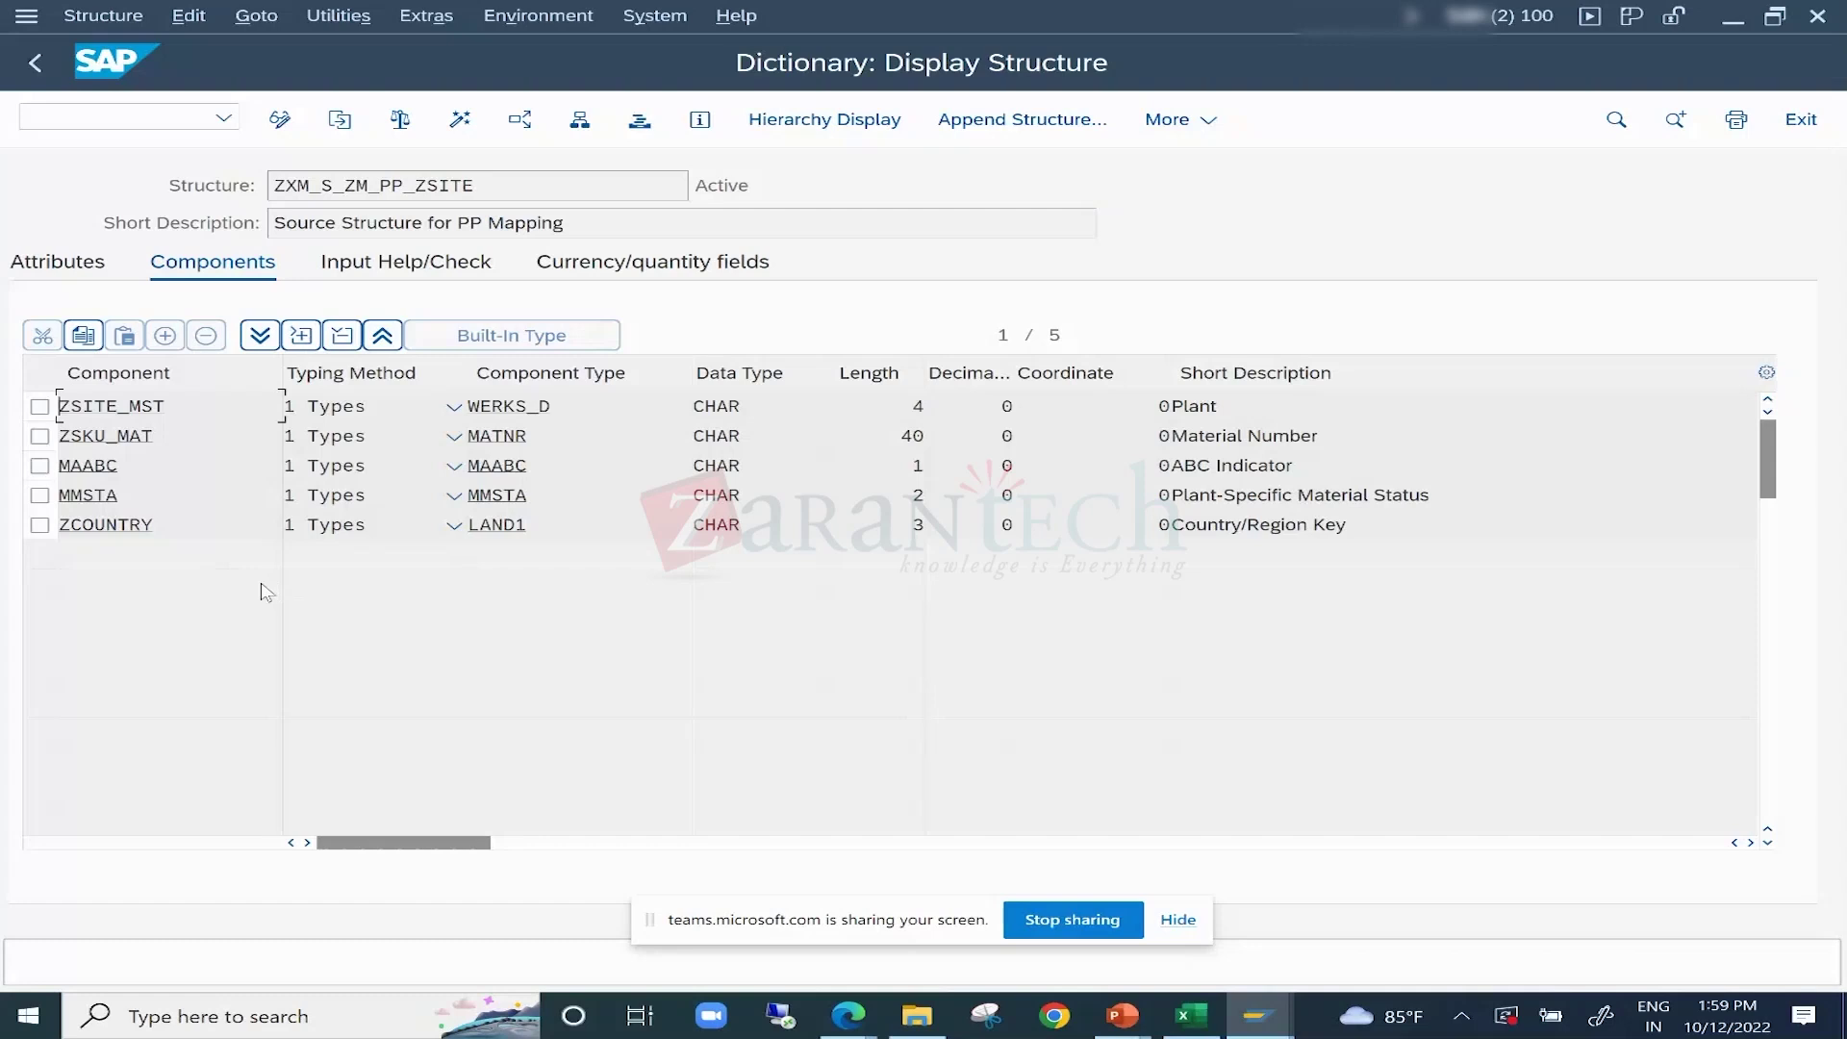
pyautogui.click(280, 119)
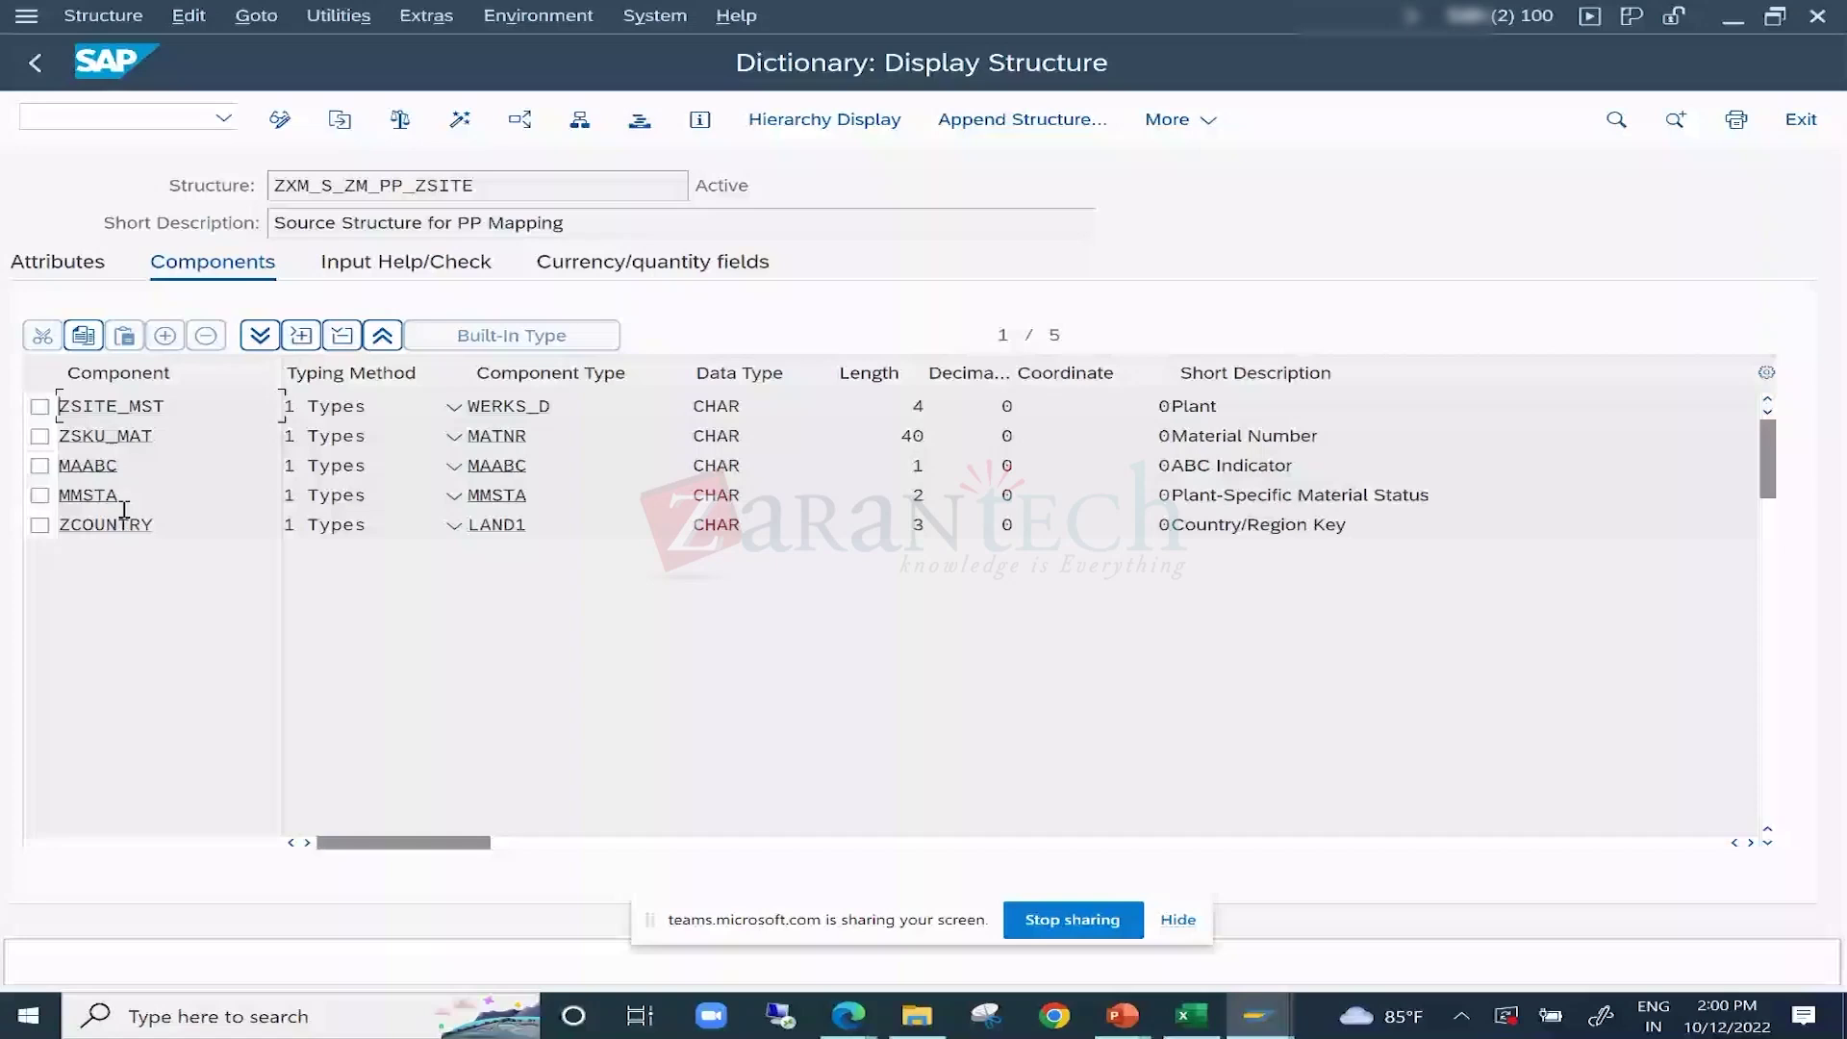
# Leave the generated structures view and open the Edit Data Model activity at the data model-specific structures of ZM.
pyautogui.hotkey('alt', 'Tab')
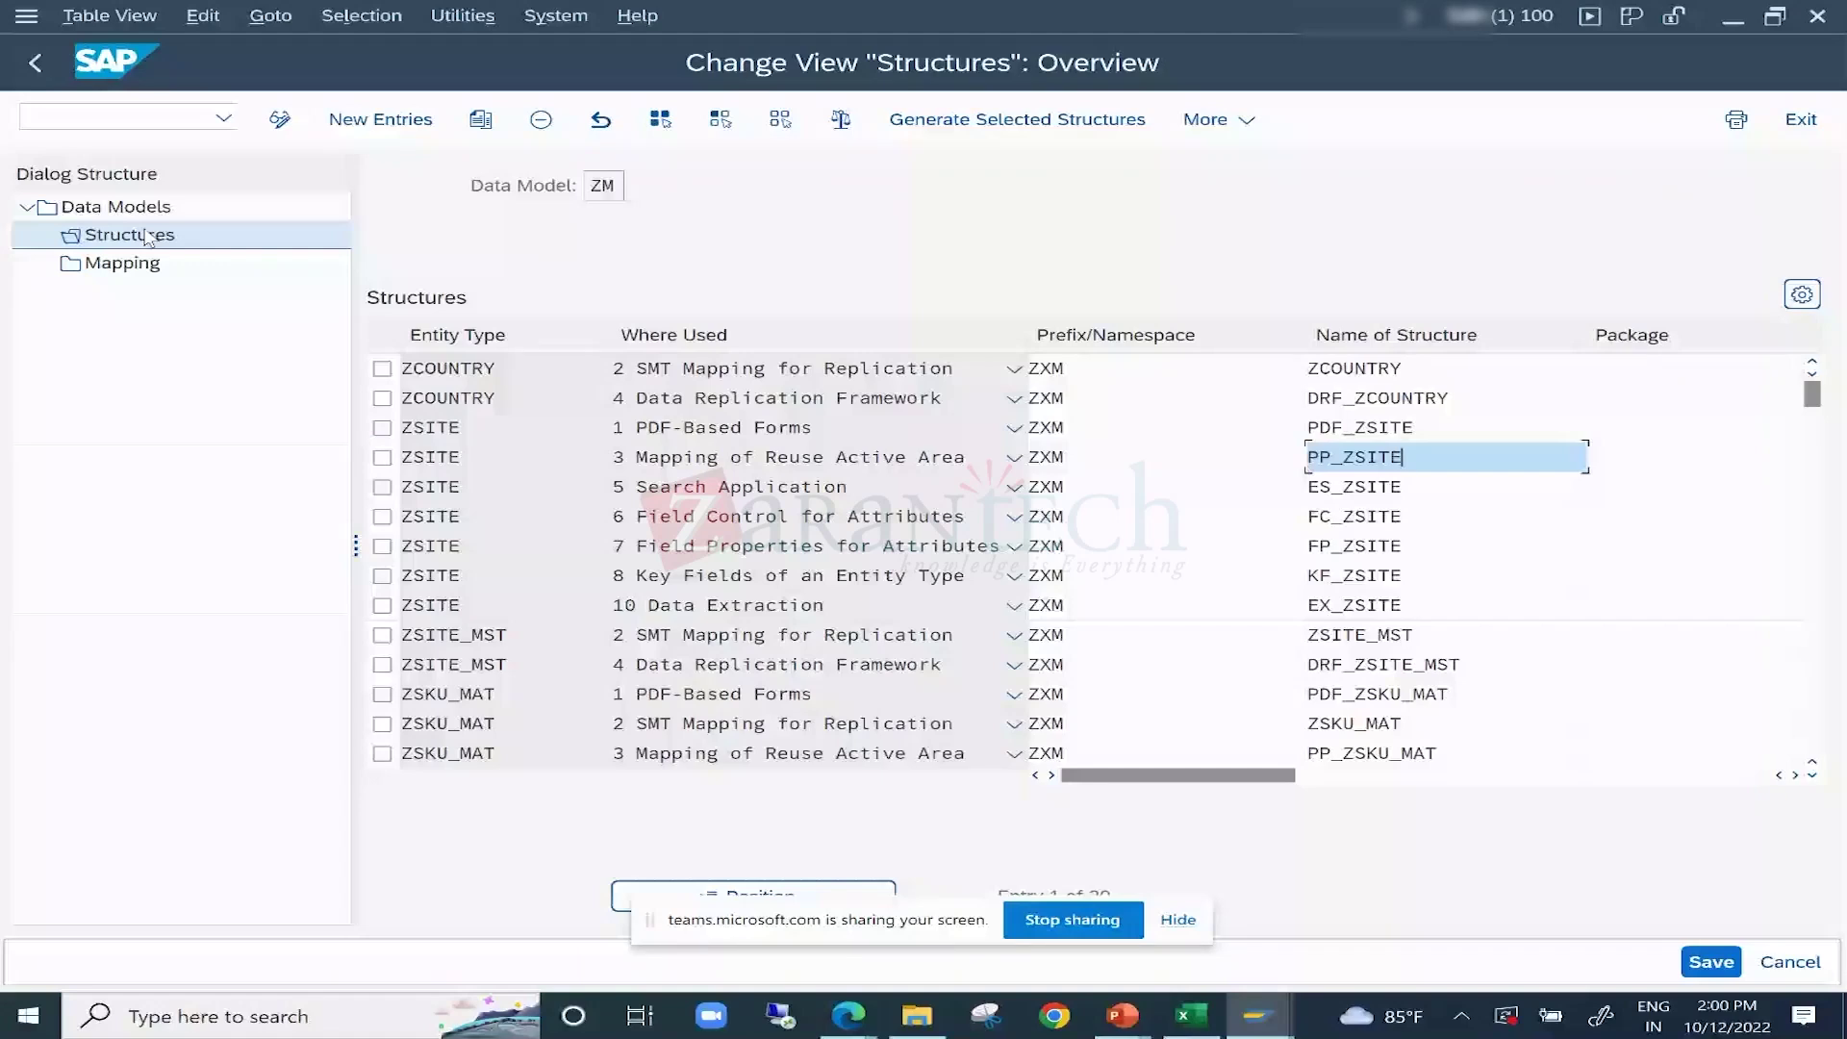
pyautogui.click(37, 74)
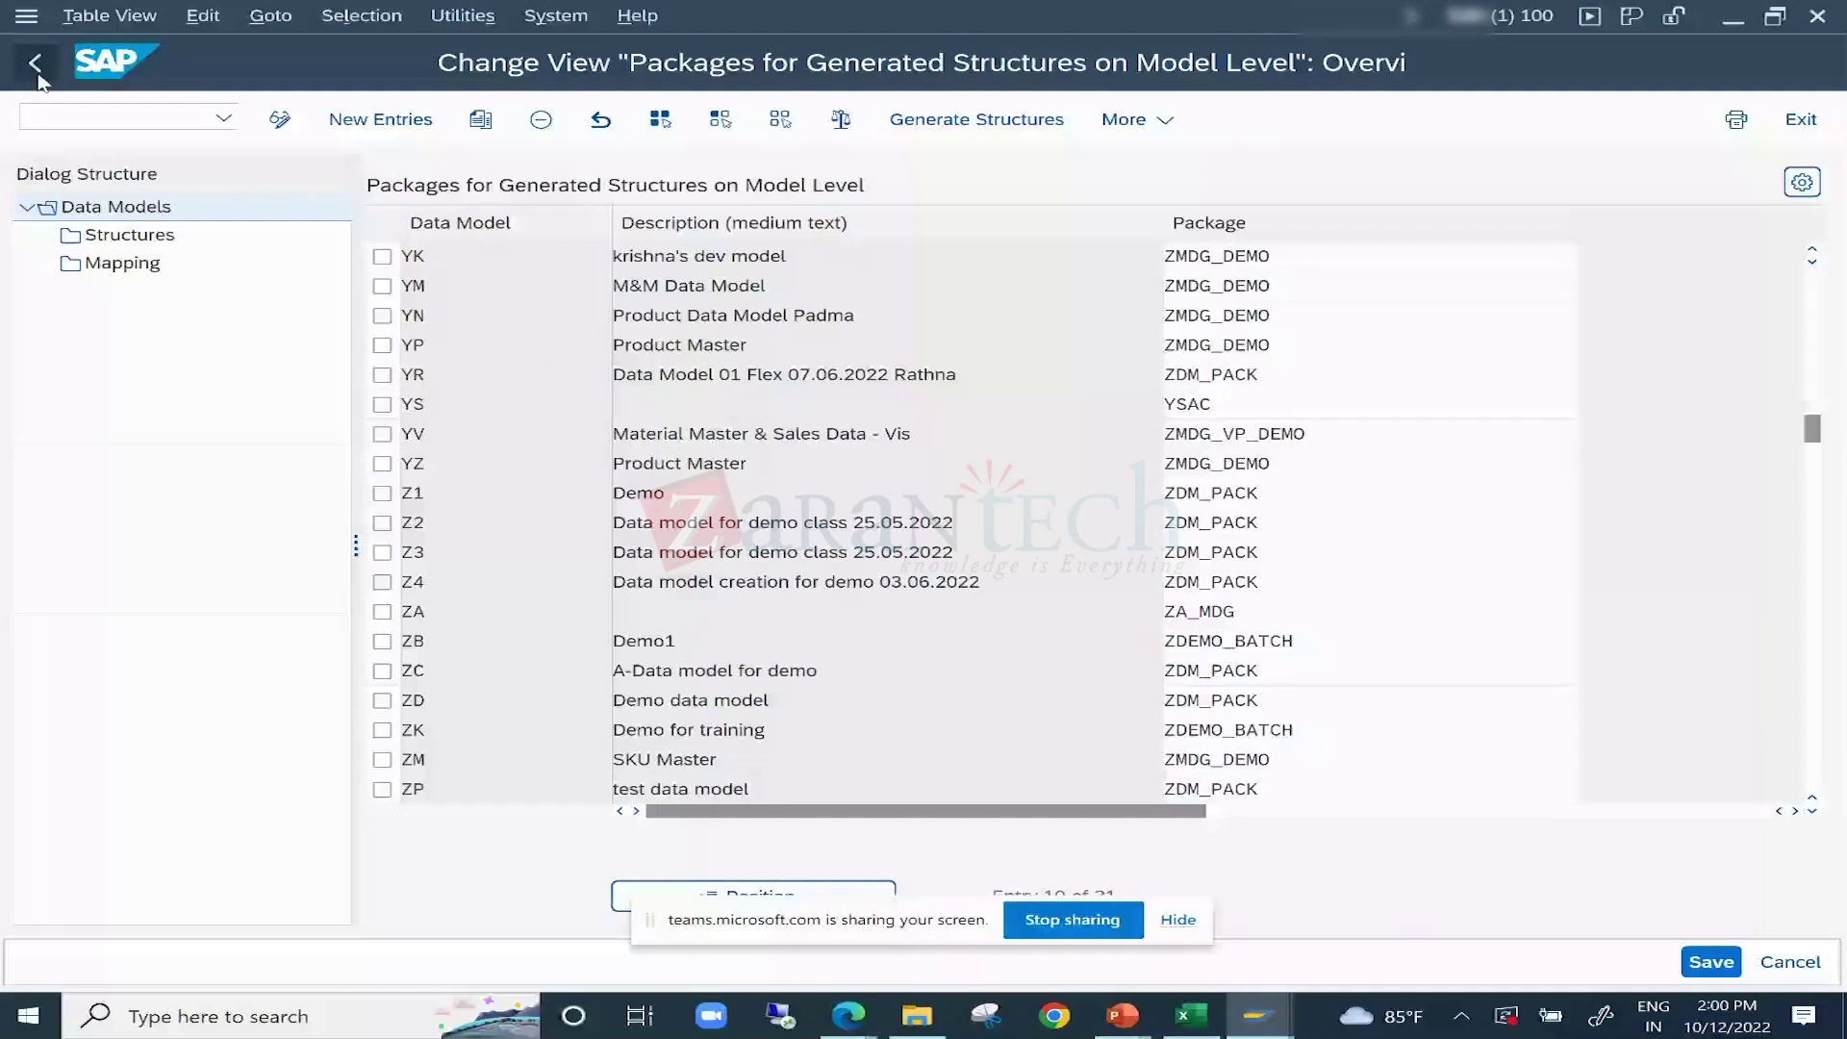
pyautogui.click(36, 67)
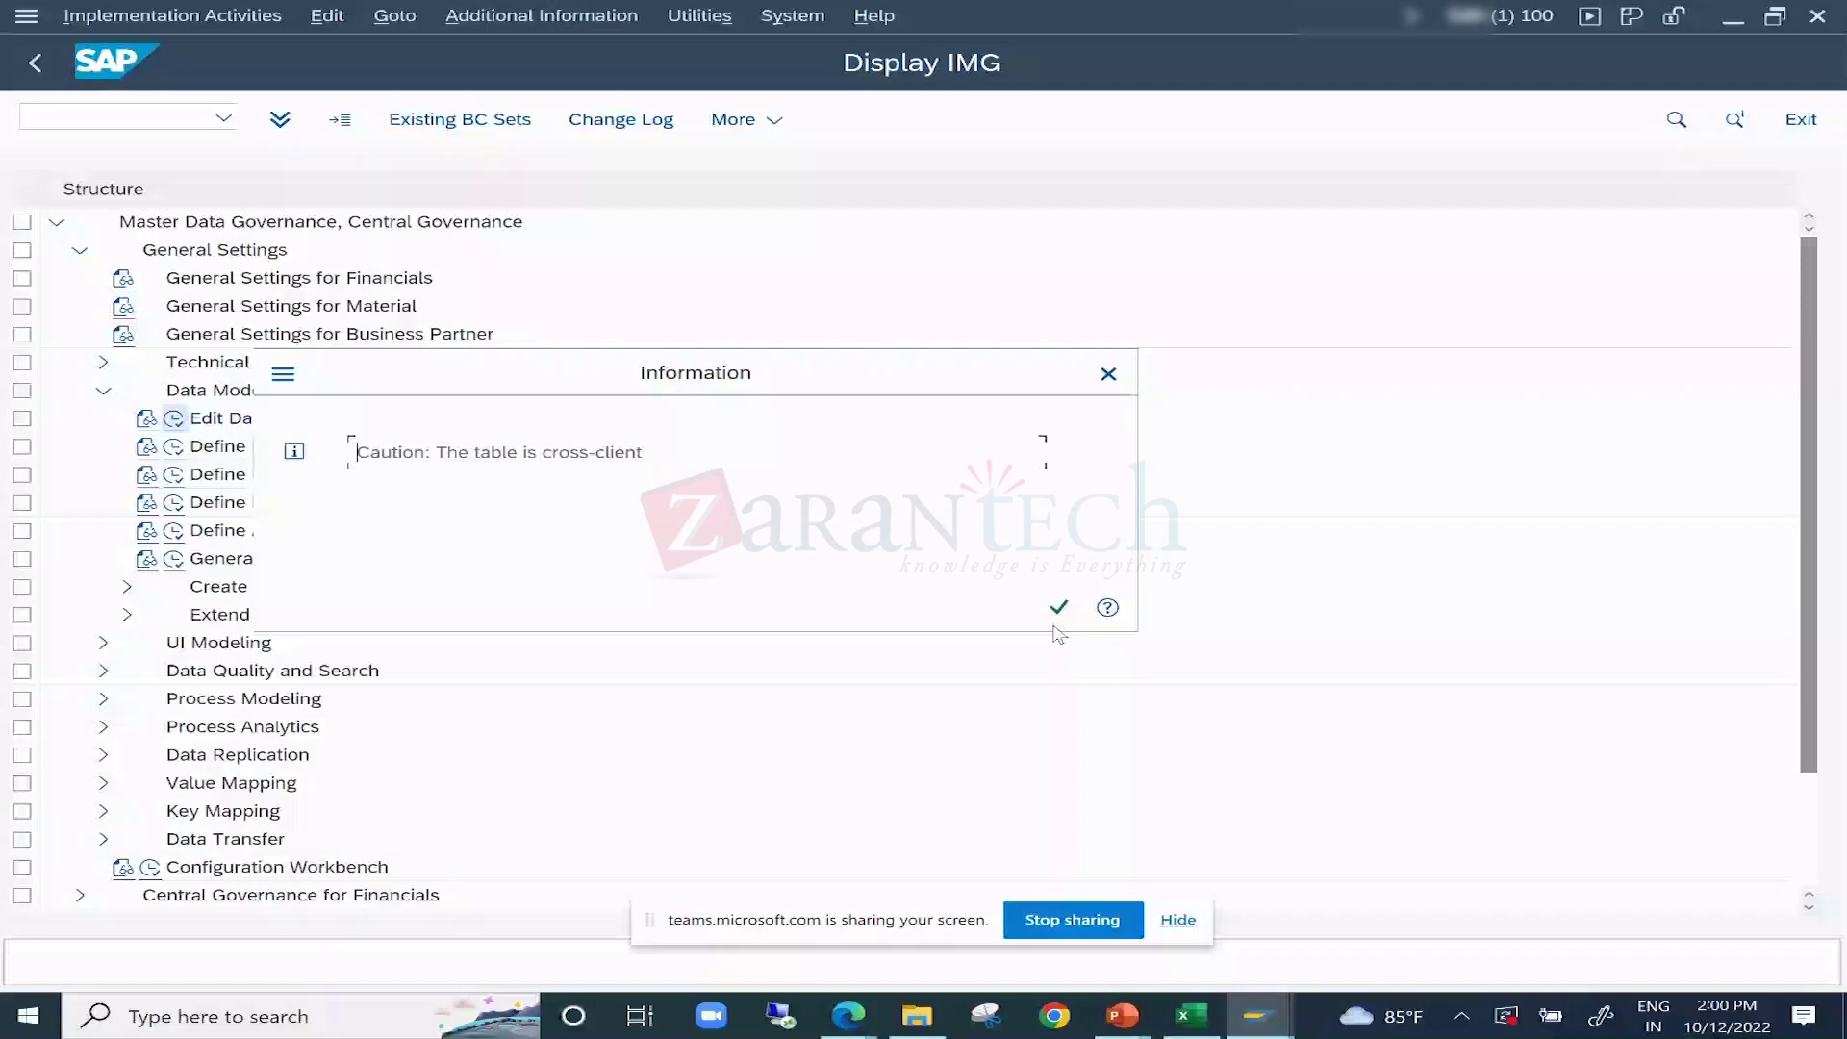
pyautogui.click(1058, 608)
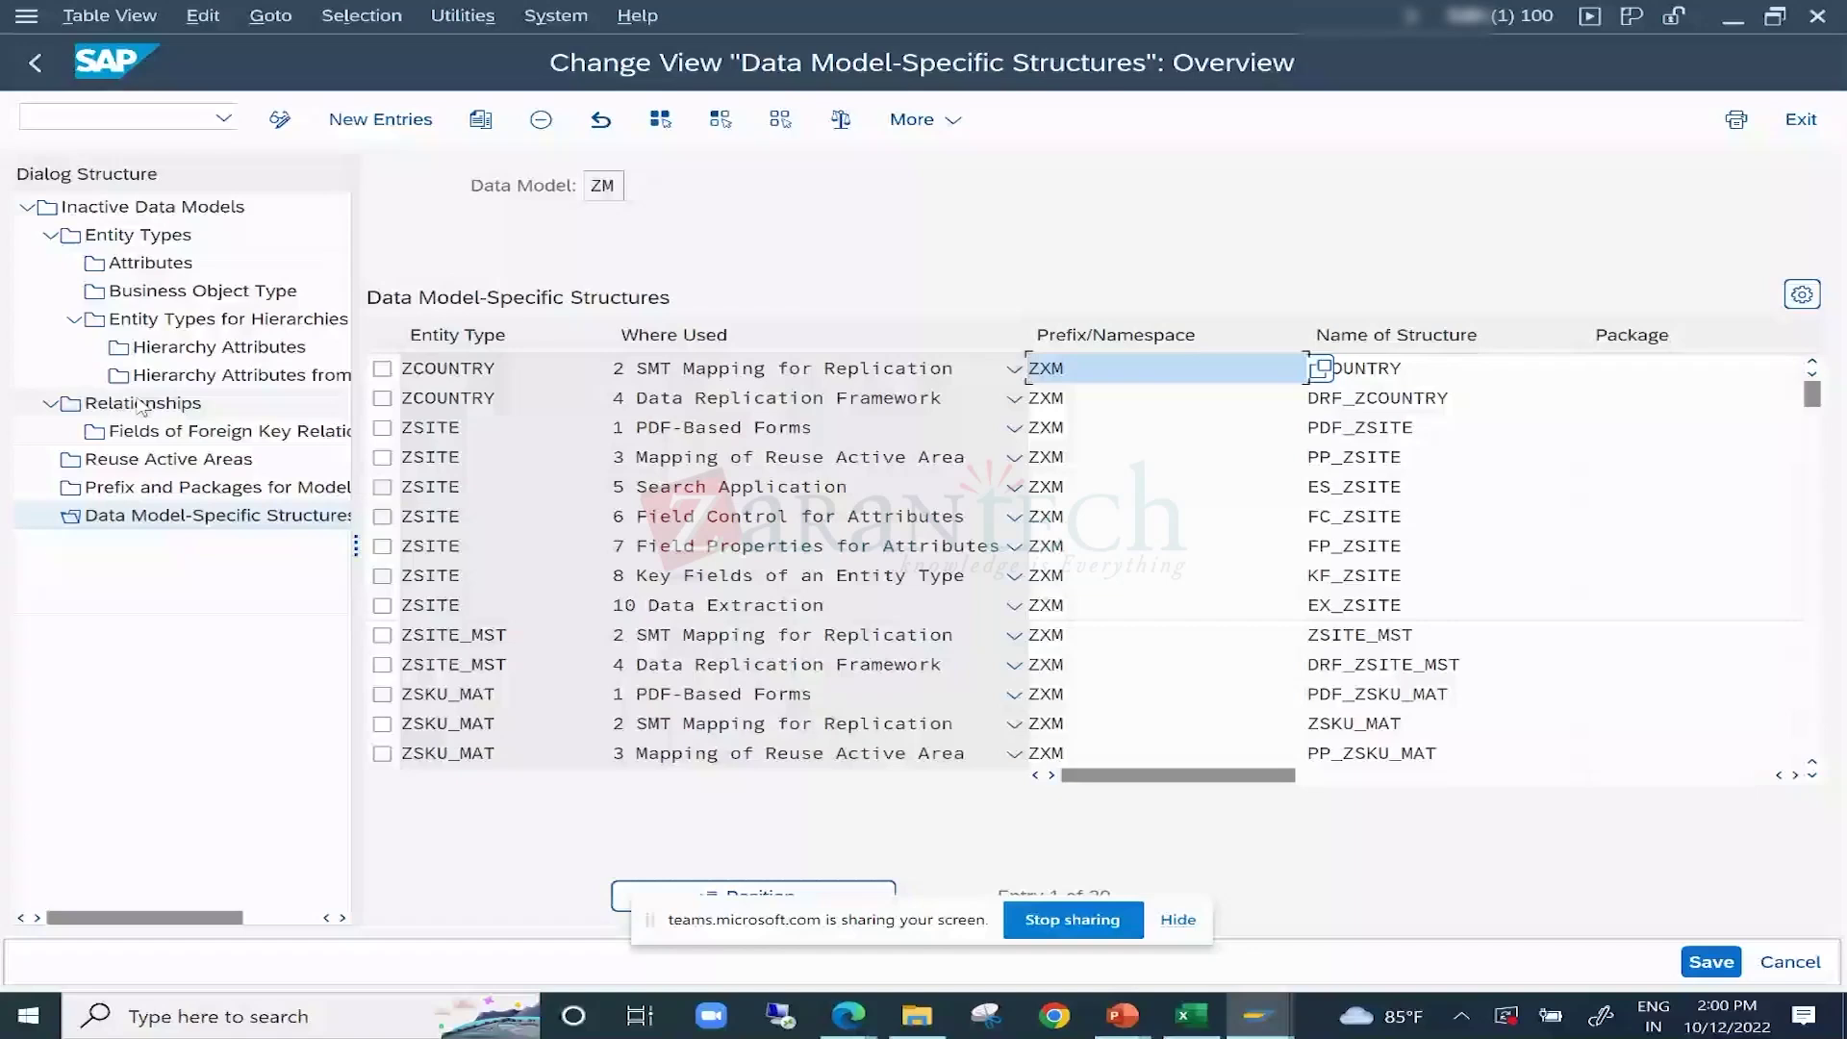
# Review ZM's reuse active areas, model enhancement prefixes and entity types, and return to the inactive data models list.
pyautogui.doubleClick(310, 456)
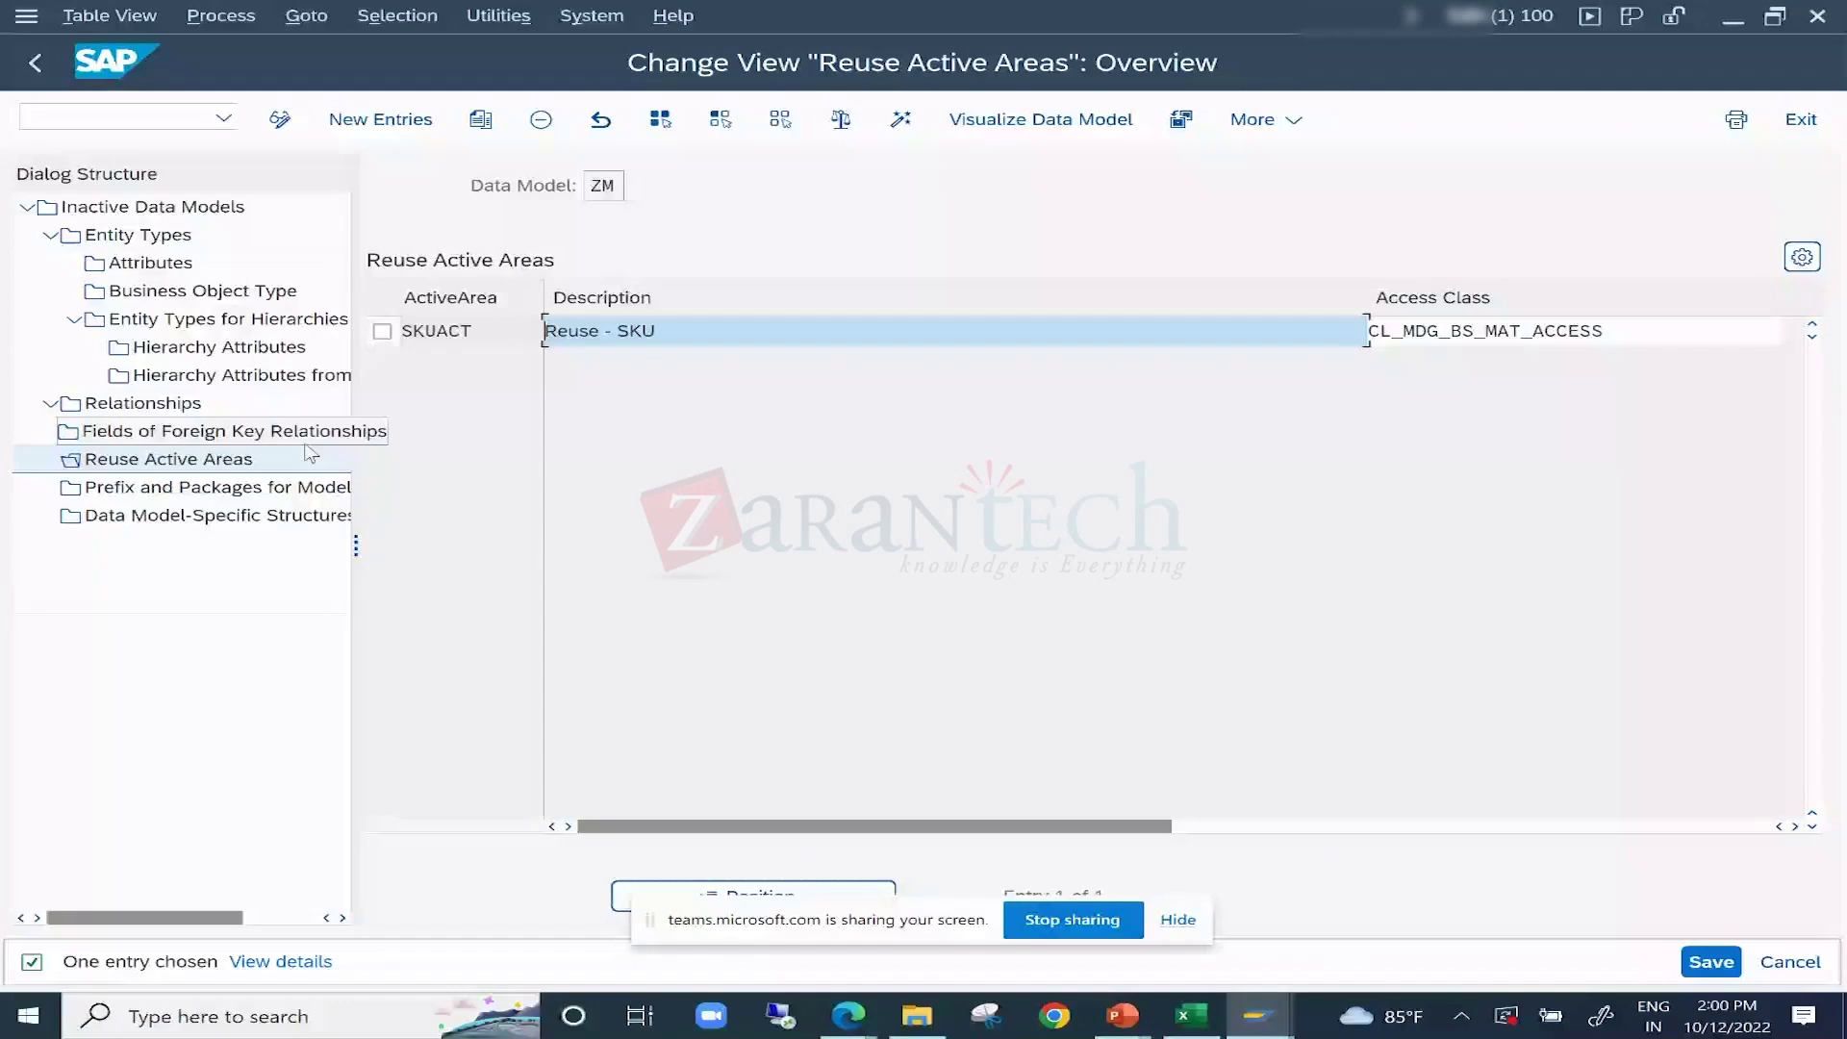
pyautogui.doubleClick(218, 487)
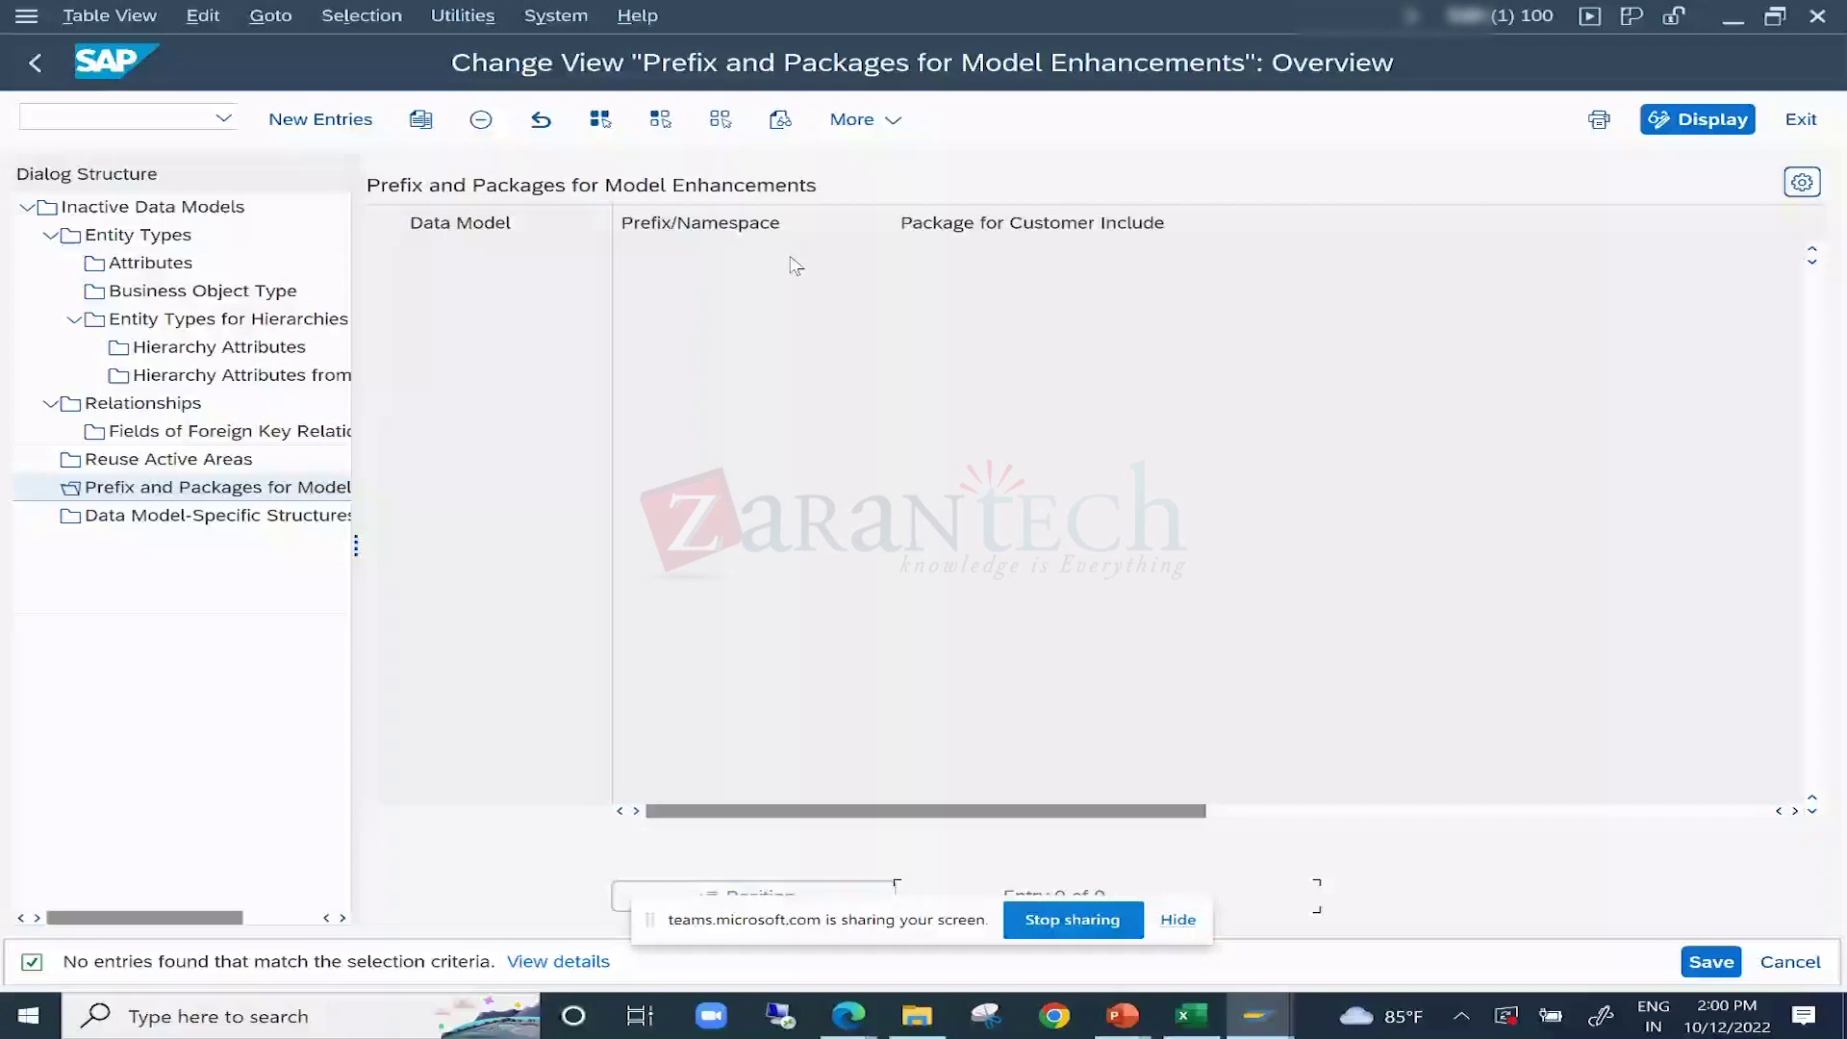
pyautogui.doubleClick(137, 235)
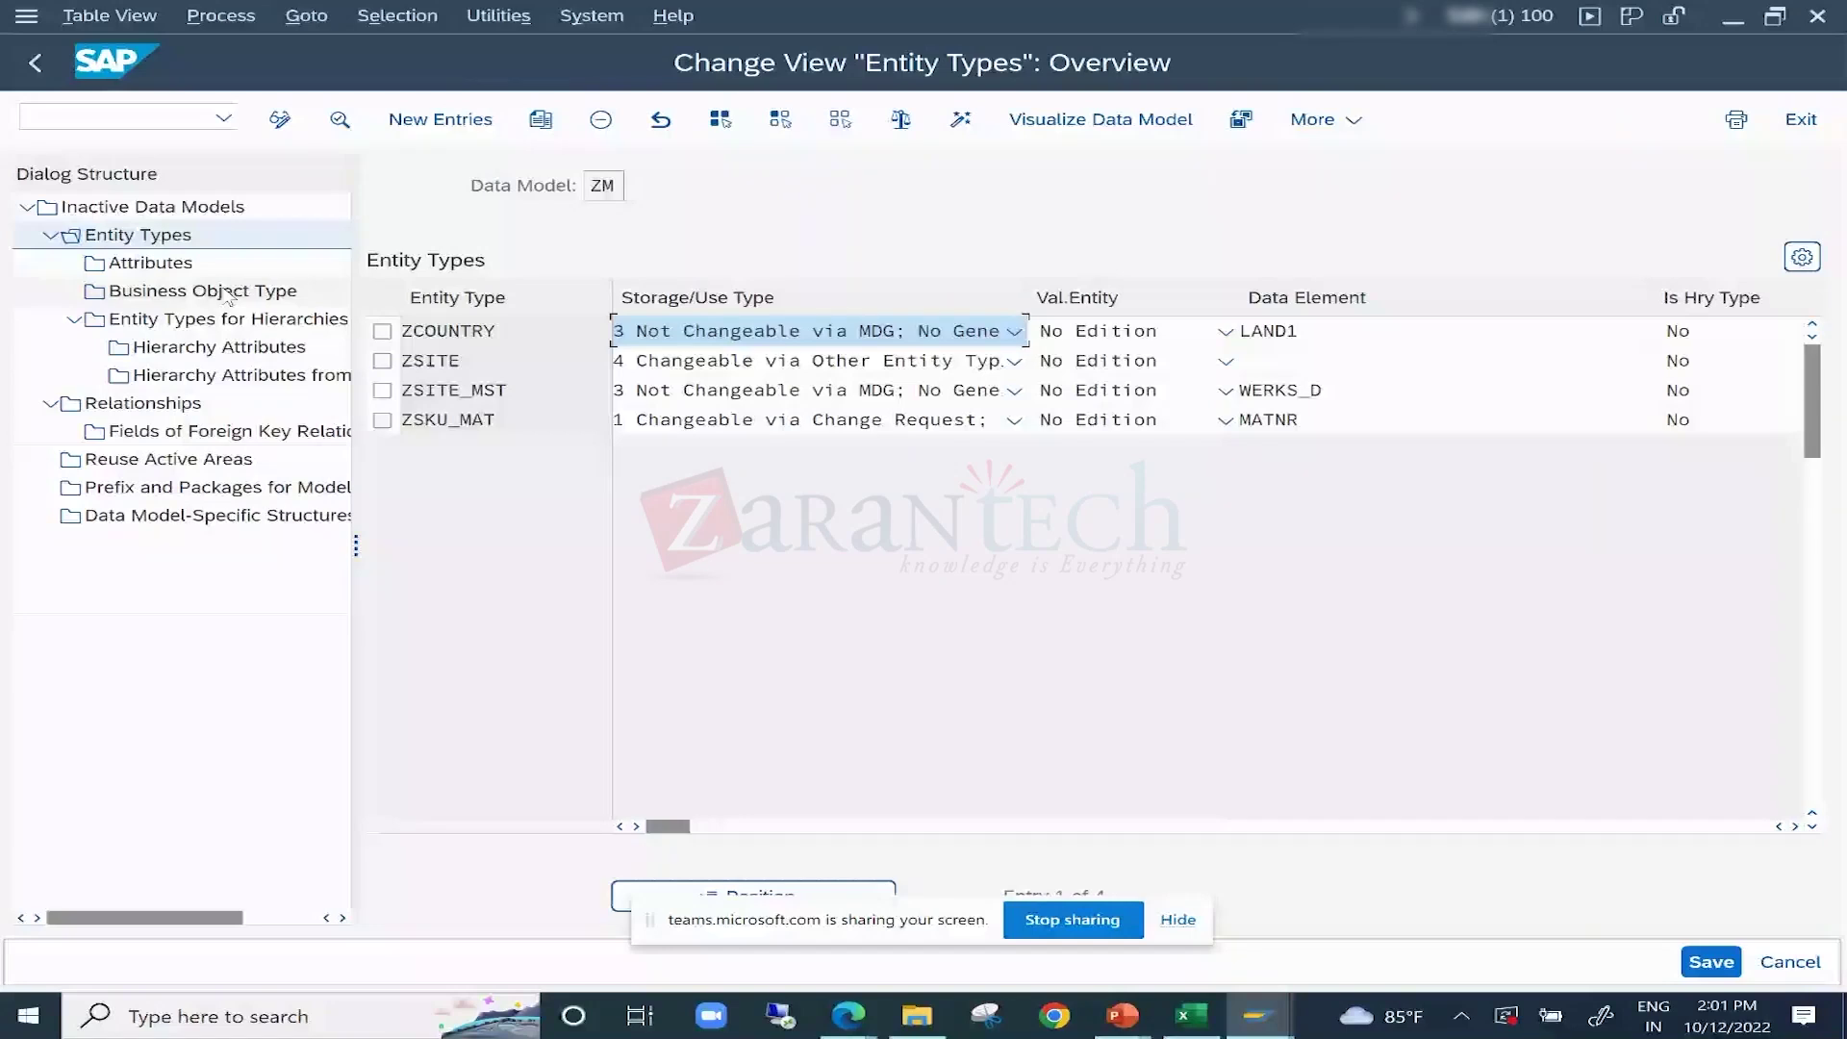
pyautogui.press('F3')
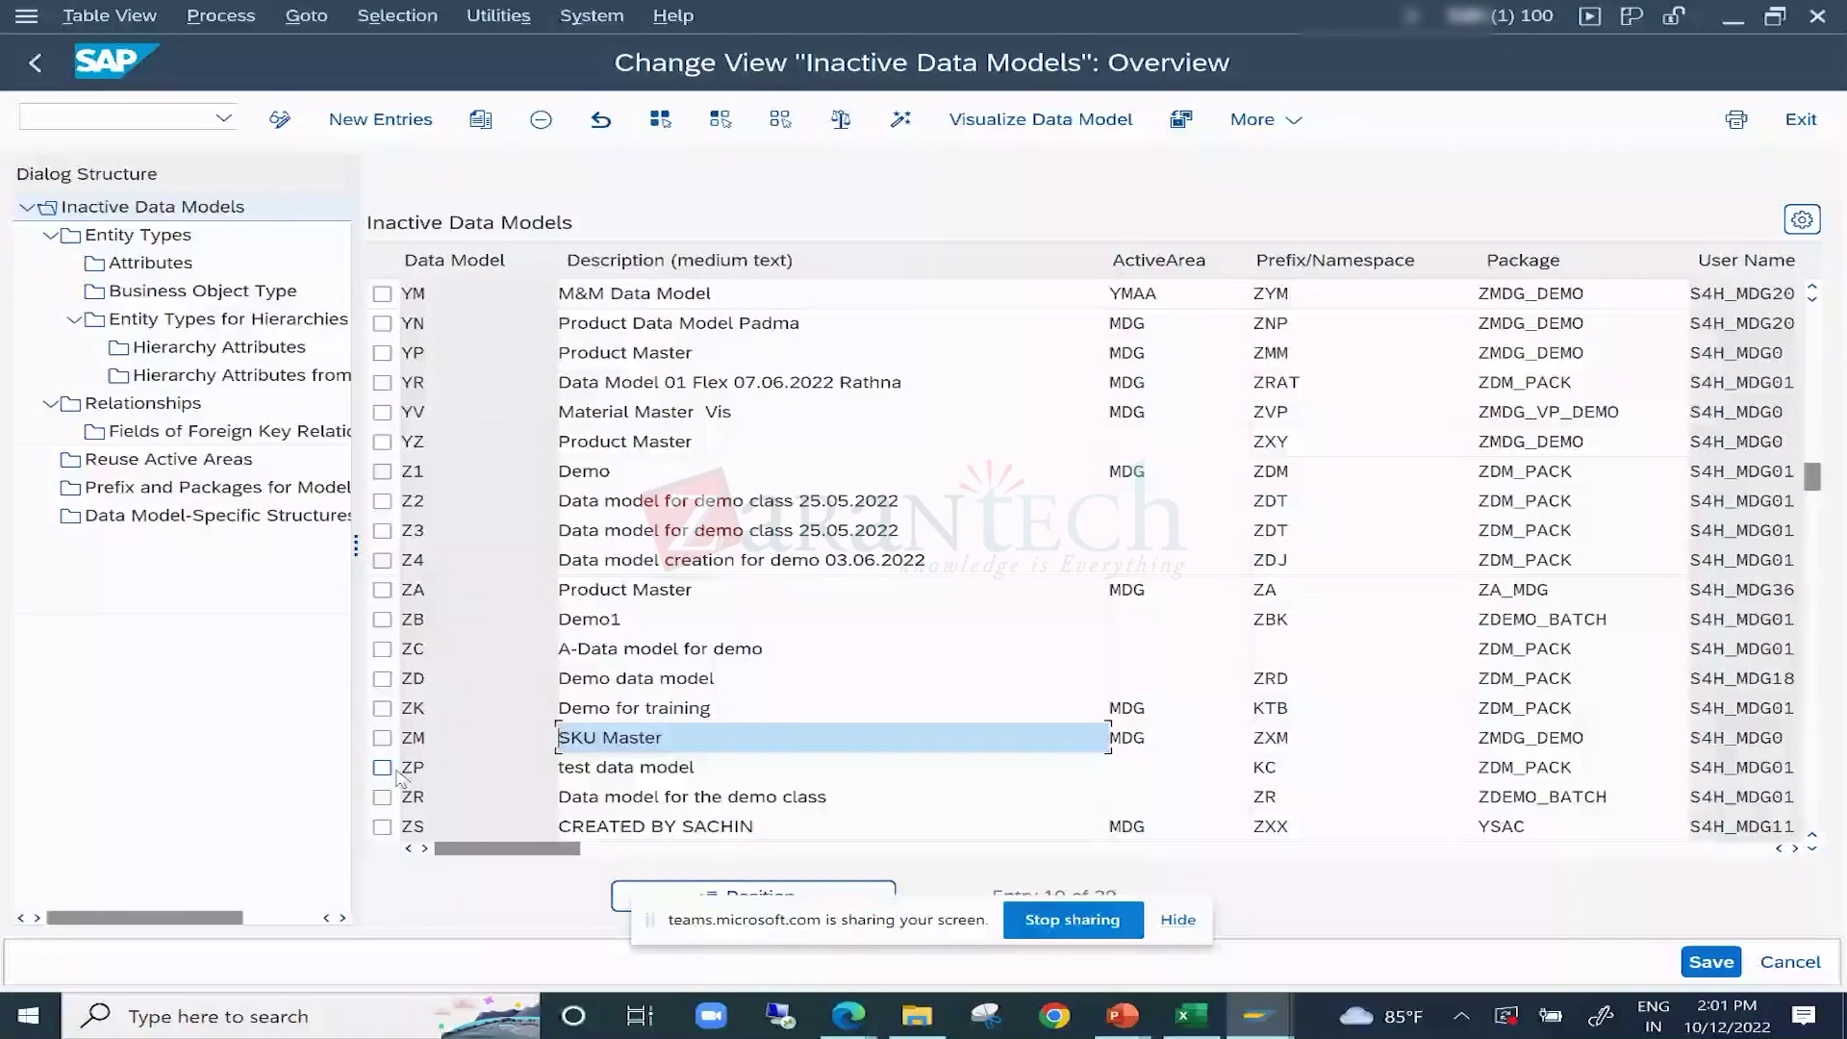
# Check the prefix/namespace of data model ZM, and select data model MM to inspect its prefix/namespace.
pyautogui.click(382, 738)
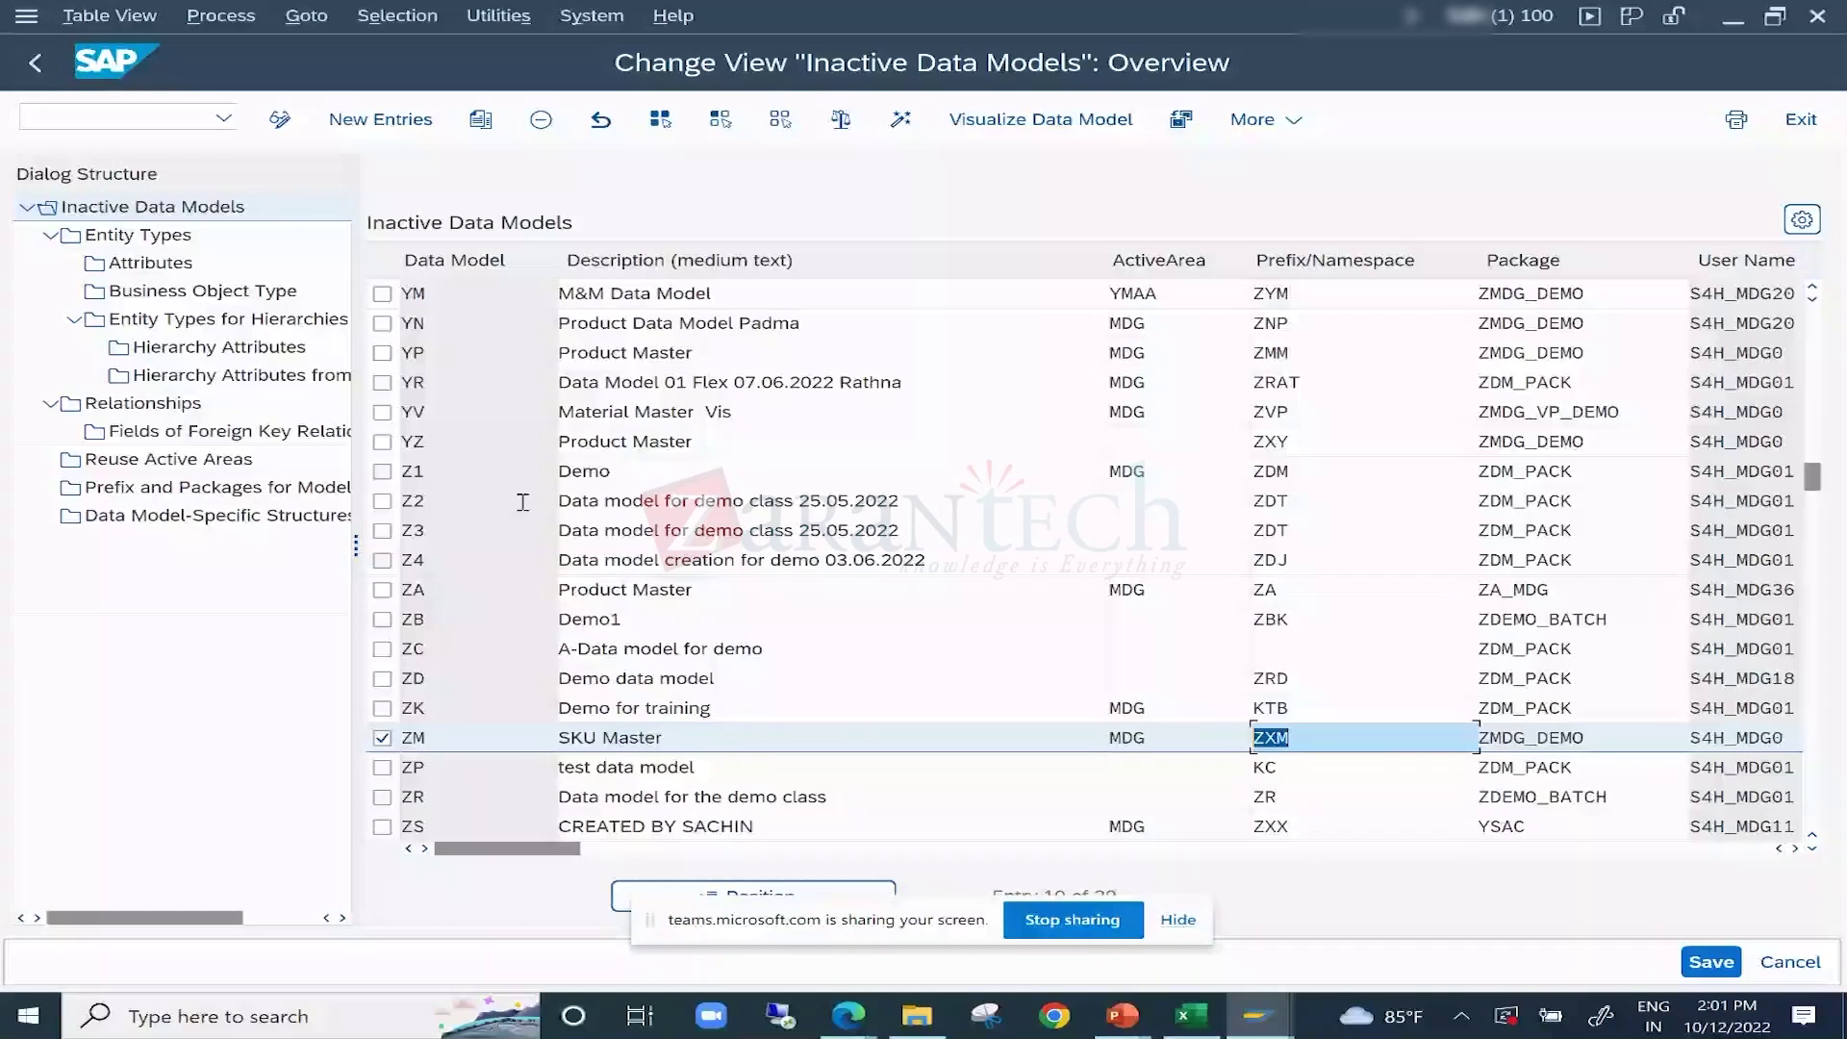
pyautogui.scroll(3, 522, 501)
pyautogui.click(382, 353)
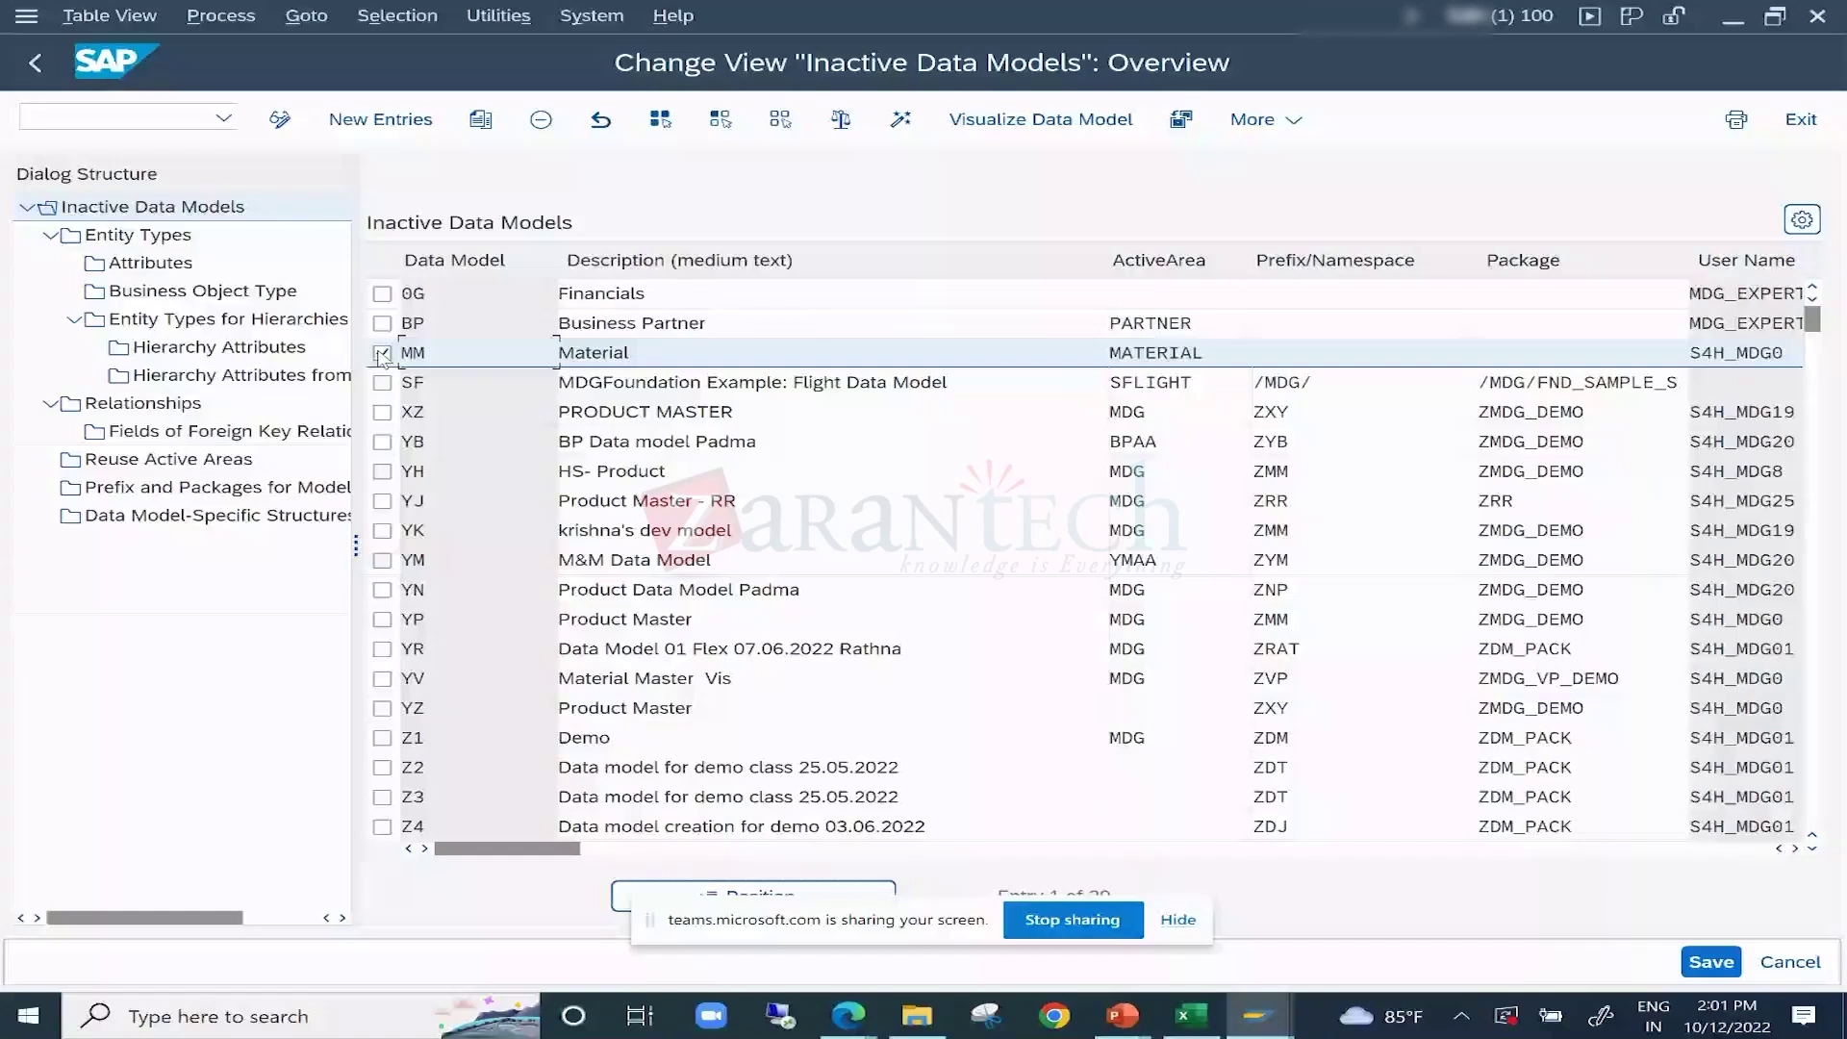
pyautogui.click(1331, 364)
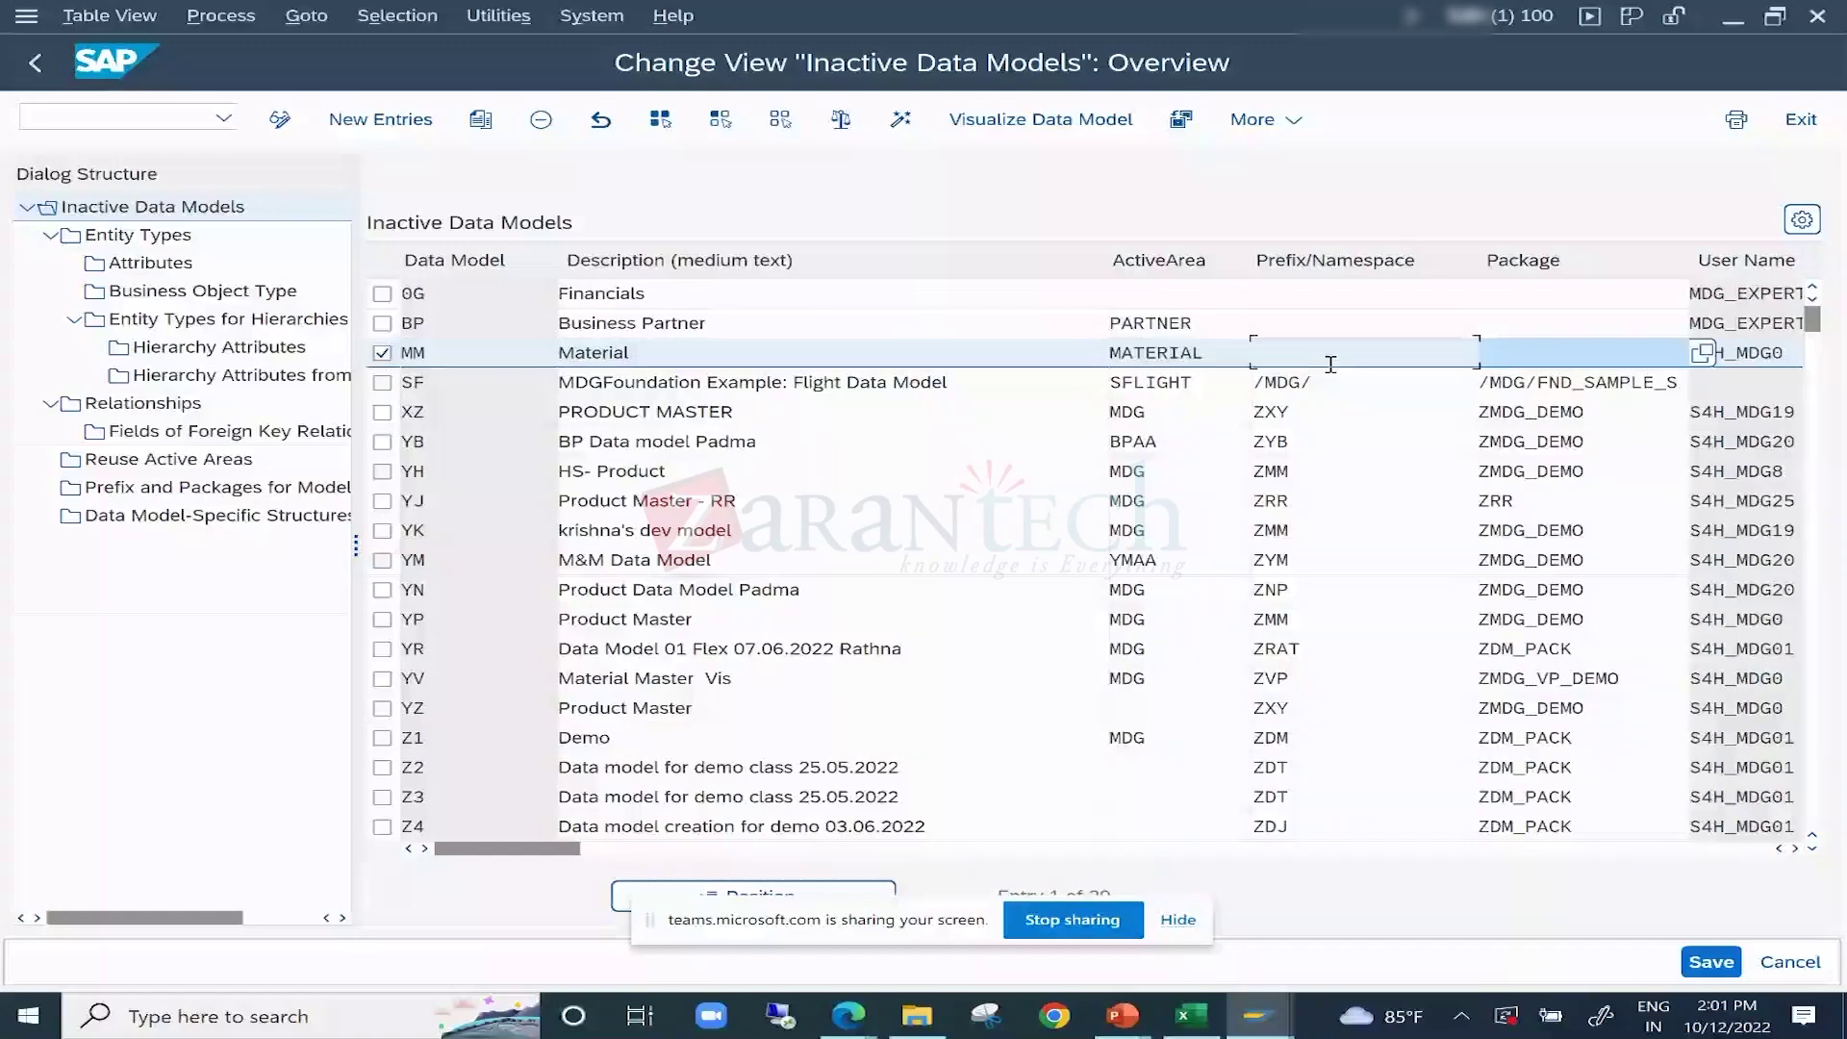
# Inspect data model MM (Material), try to open its prefix and packages for model enhancements, and return to the IMG structure.
pyautogui.click(591, 361)
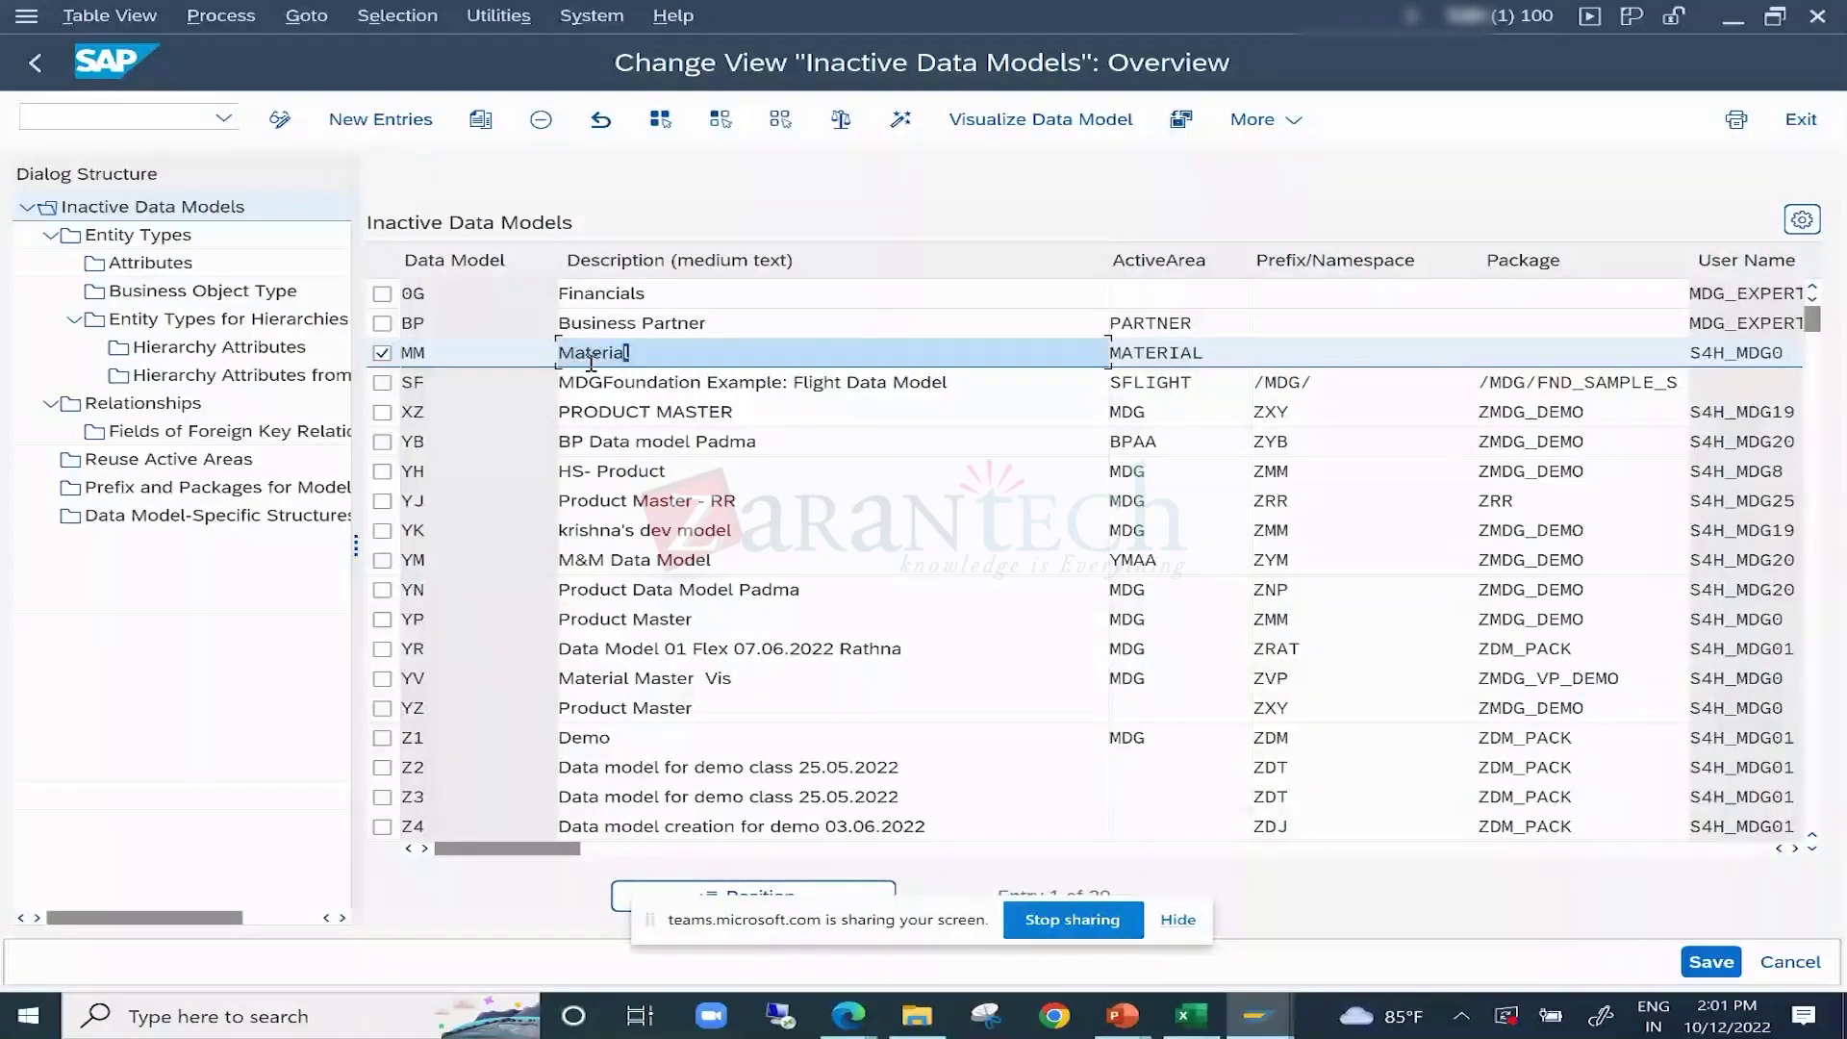
pyautogui.doubleClick(591, 362)
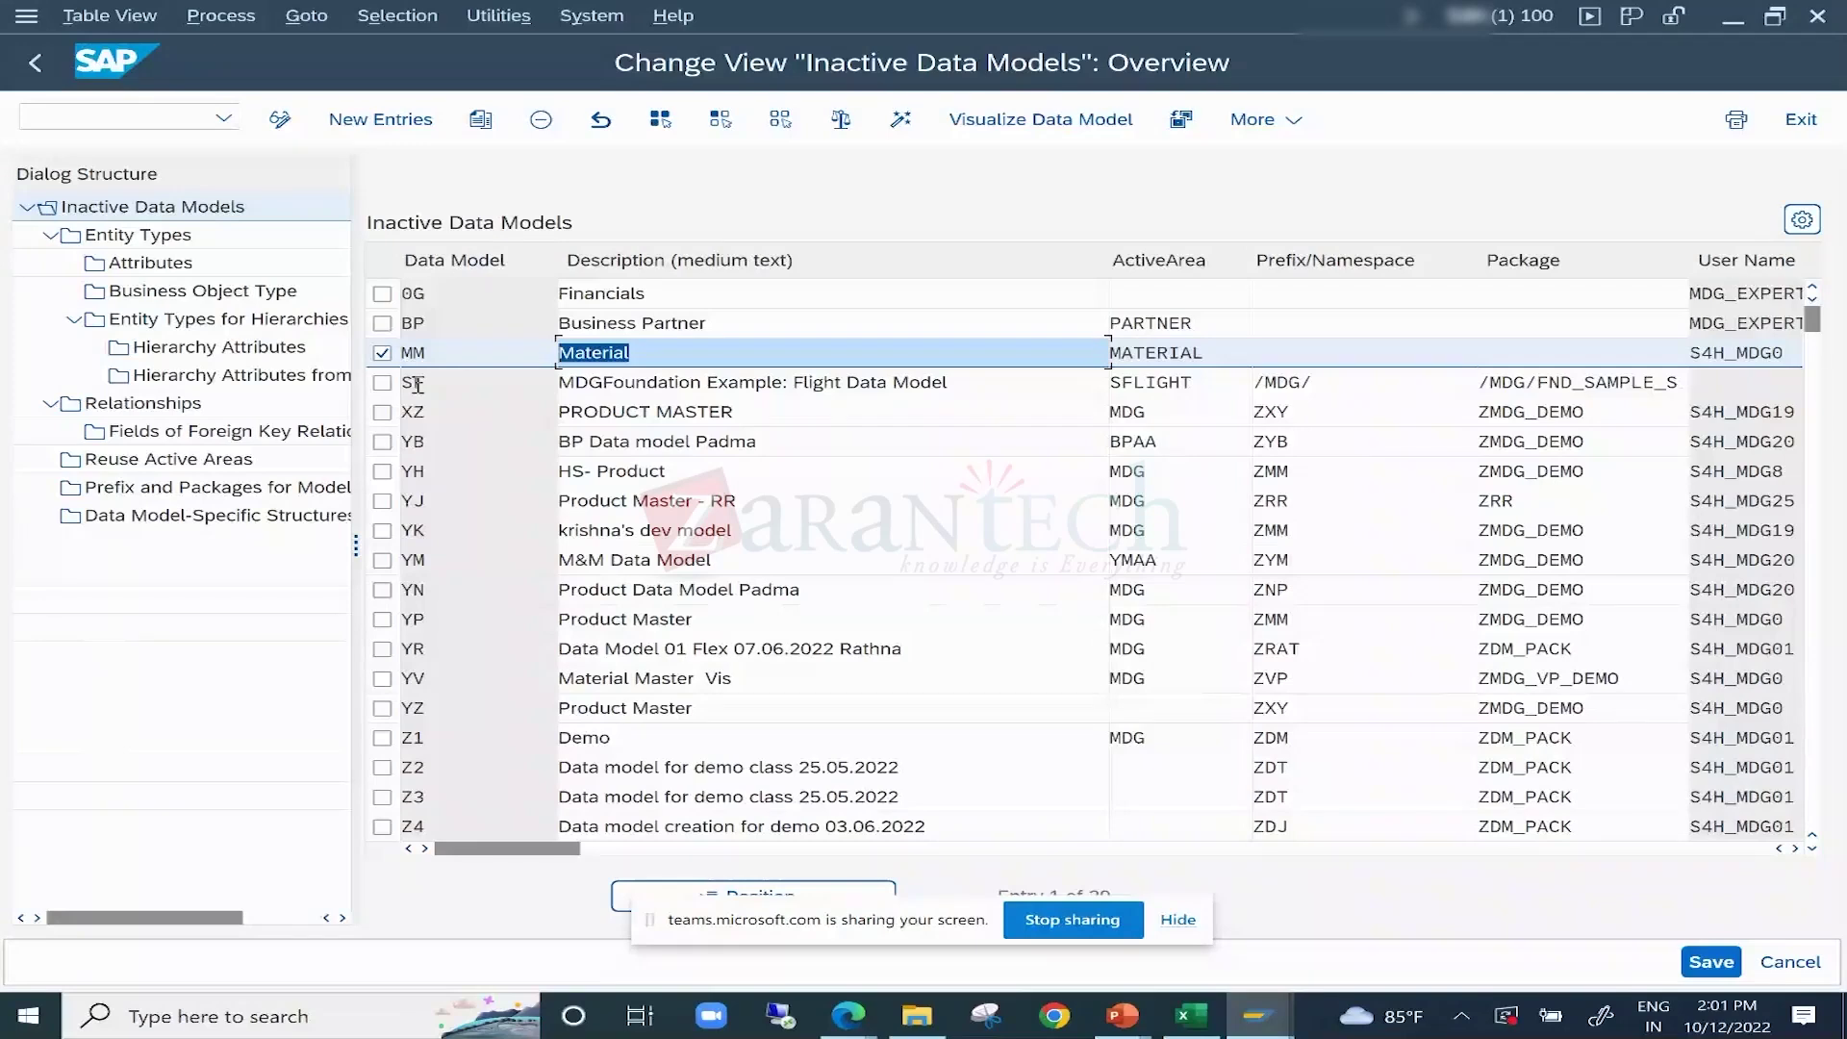
pyautogui.doubleClick(413, 352)
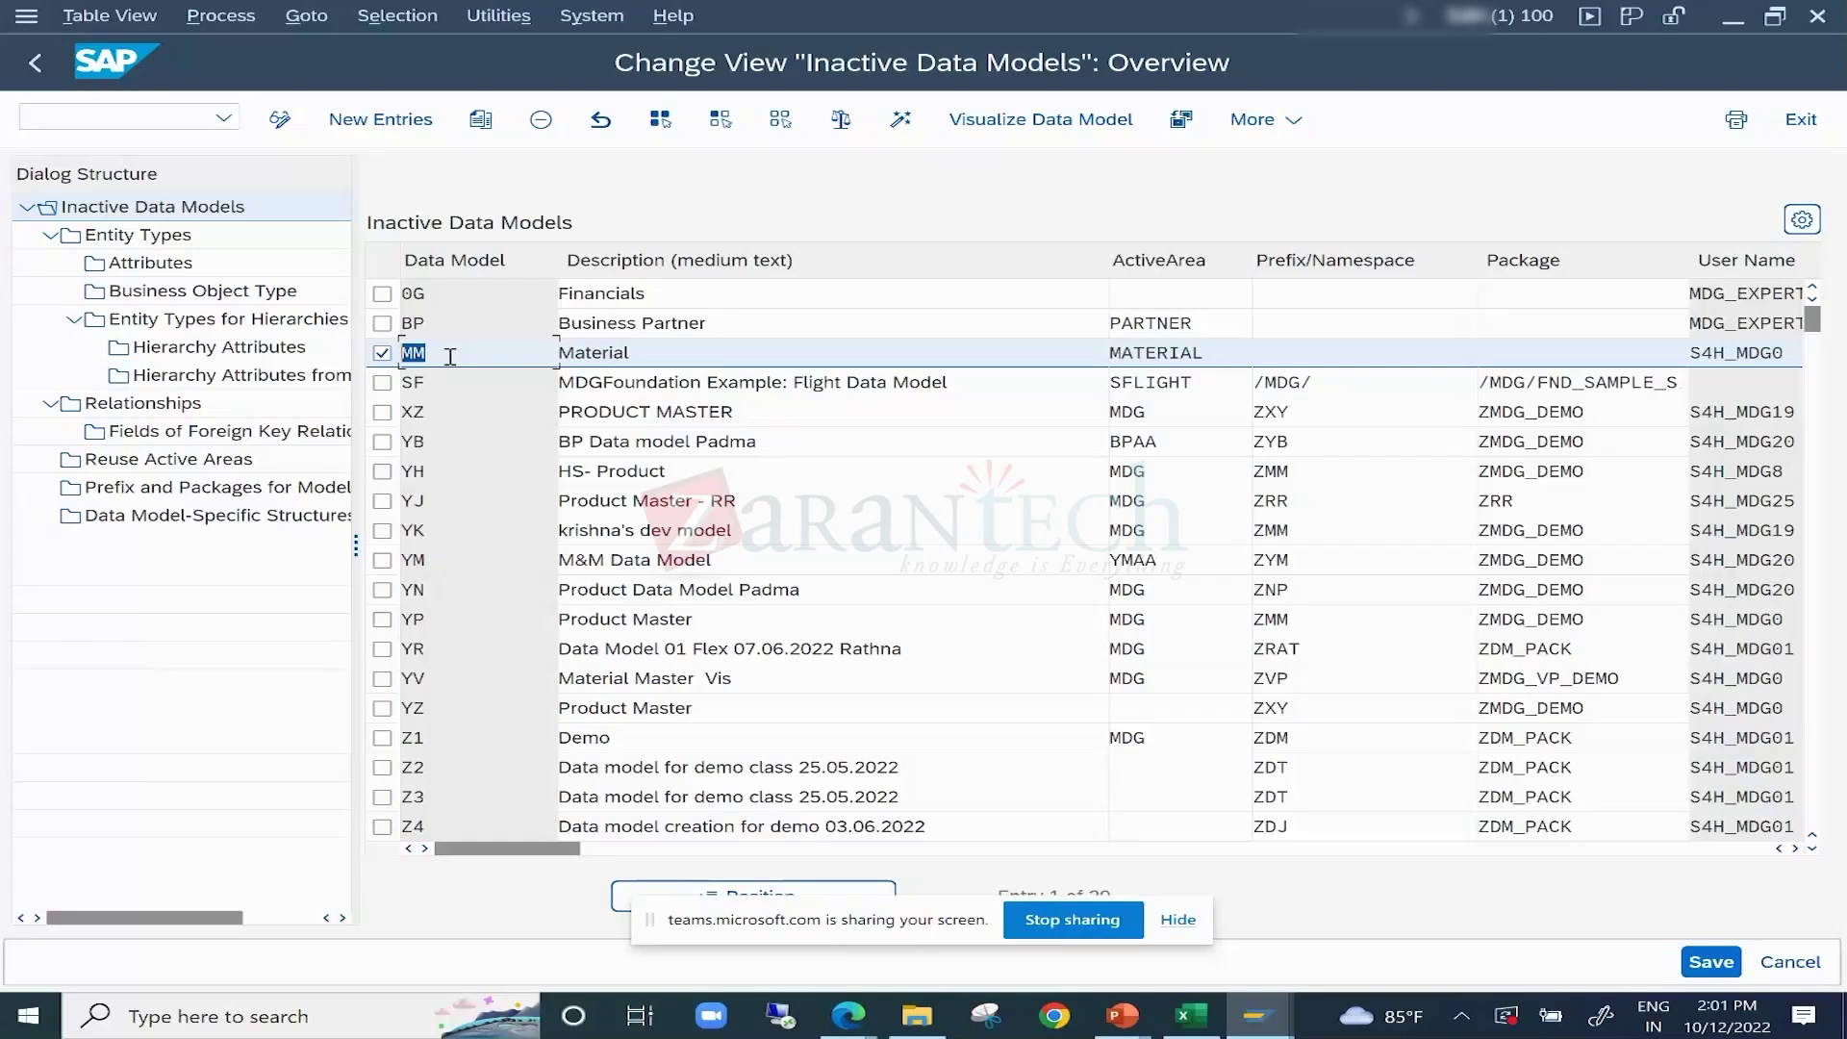
pyautogui.doubleClick(218, 488)
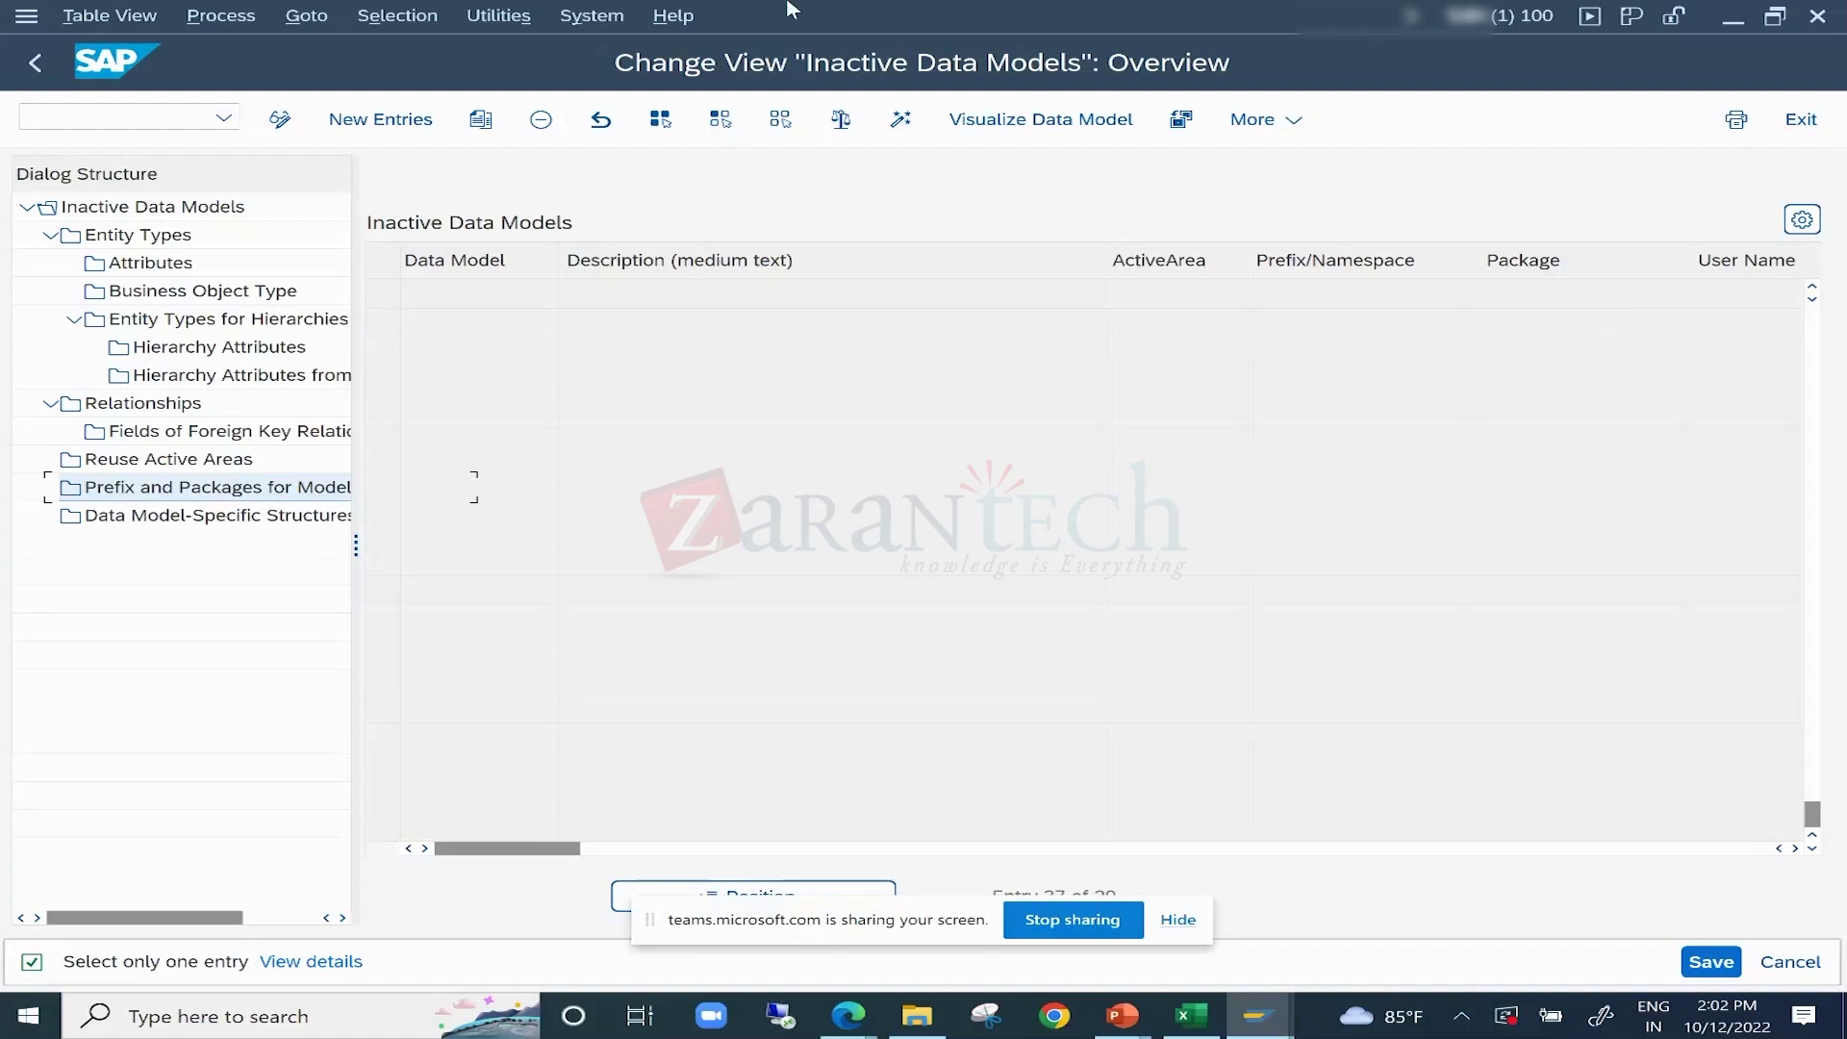
pyautogui.click(36, 65)
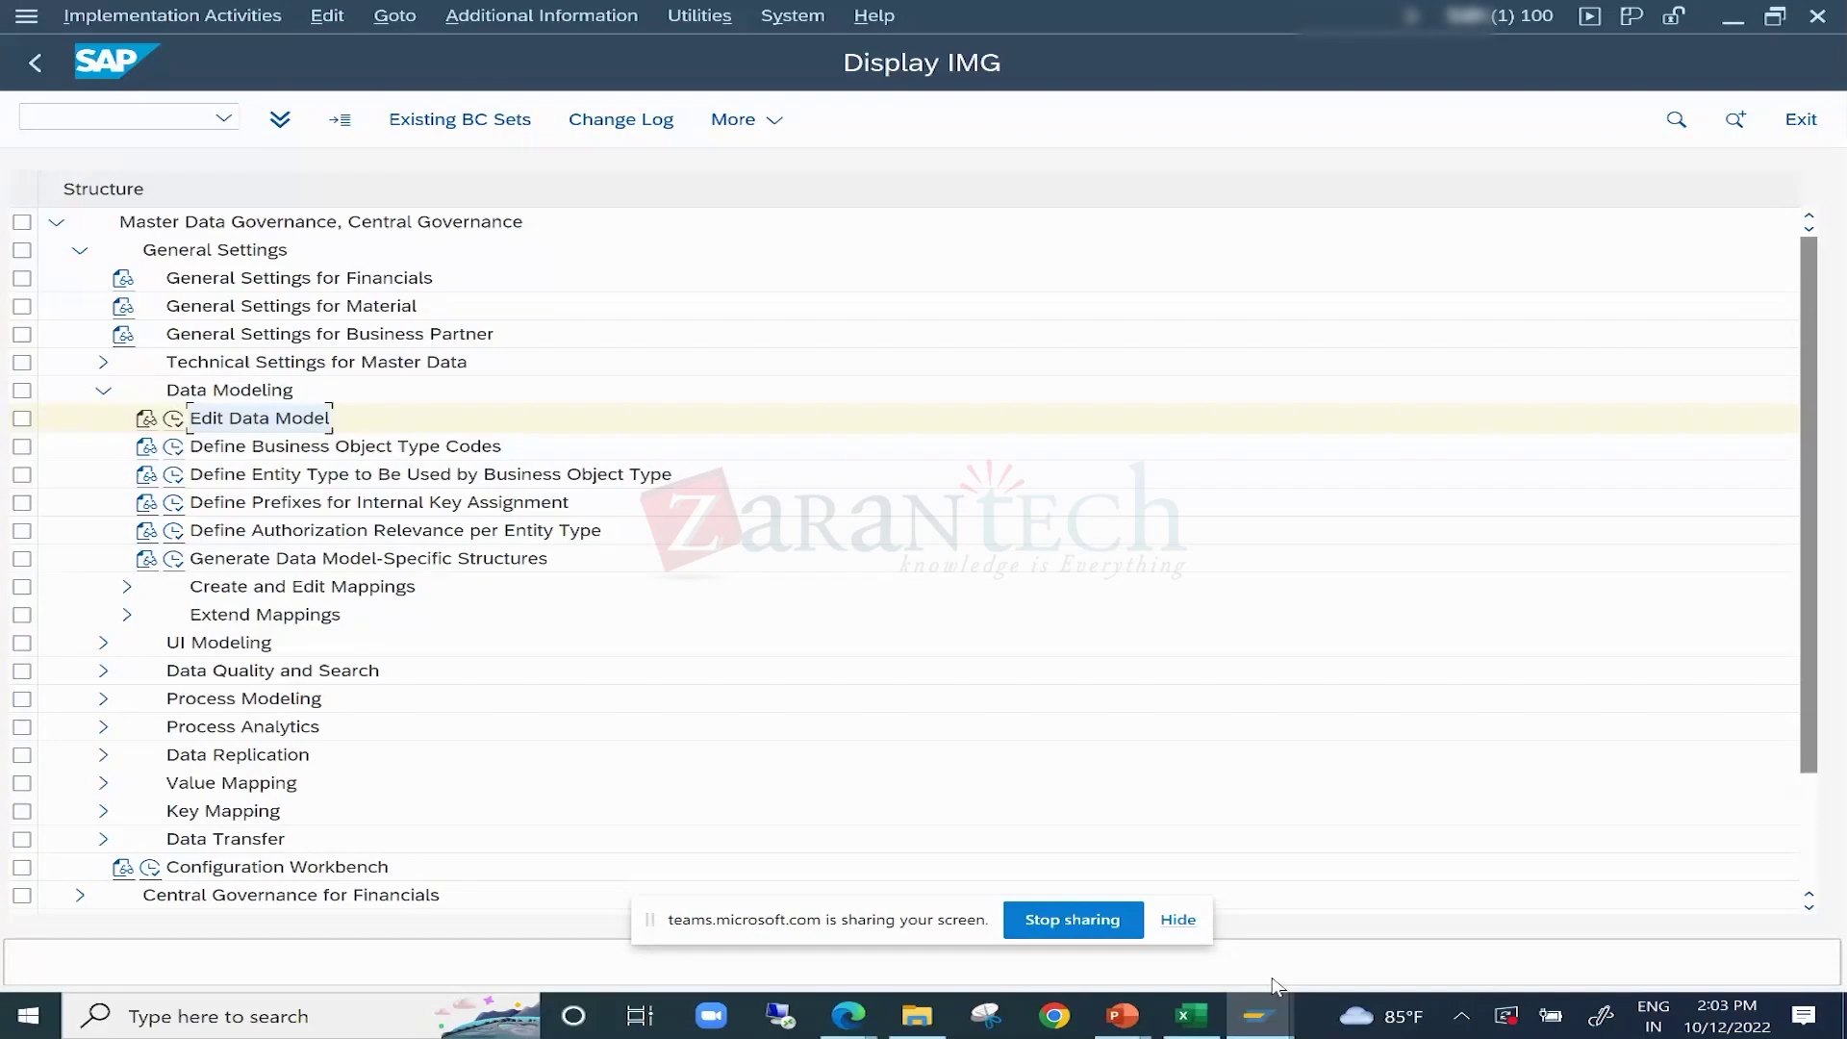
# Switch to the Excel TCS workbook and sketch two circled labels, UI and PM, in an empty area of Sheet1.
pyautogui.click(1191, 1015)
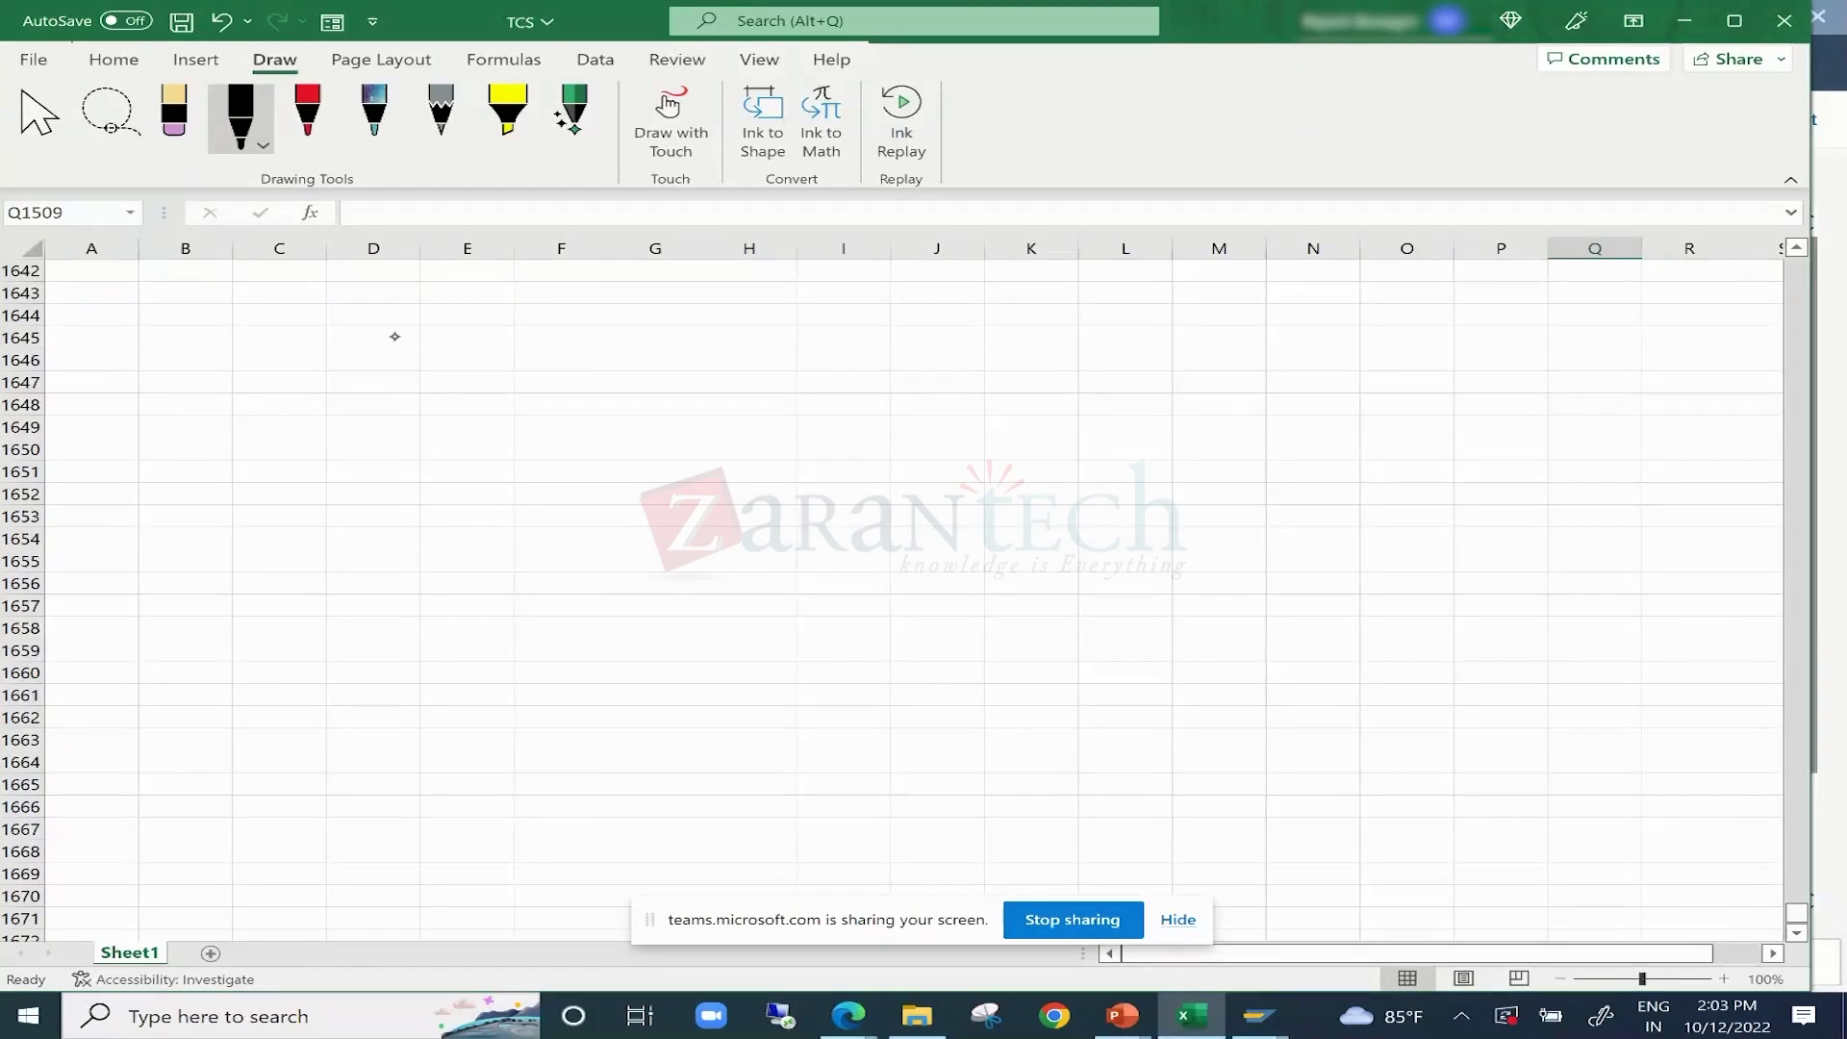
pyautogui.moveTo(308, 385)
pyautogui.mouseDown()
pyautogui.moveTo(315, 364)
pyautogui.moveTo(341, 366)
pyautogui.mouseUp()
pyautogui.moveTo(348, 375); pyautogui.dragTo(413, 380)
pyautogui.moveTo(373, 382); pyautogui.dragTo(365, 419)
pyautogui.moveTo(339, 420)
pyautogui.mouseDown()
pyautogui.moveTo(385, 420)
pyautogui.moveTo(351, 333)
pyautogui.mouseUp()
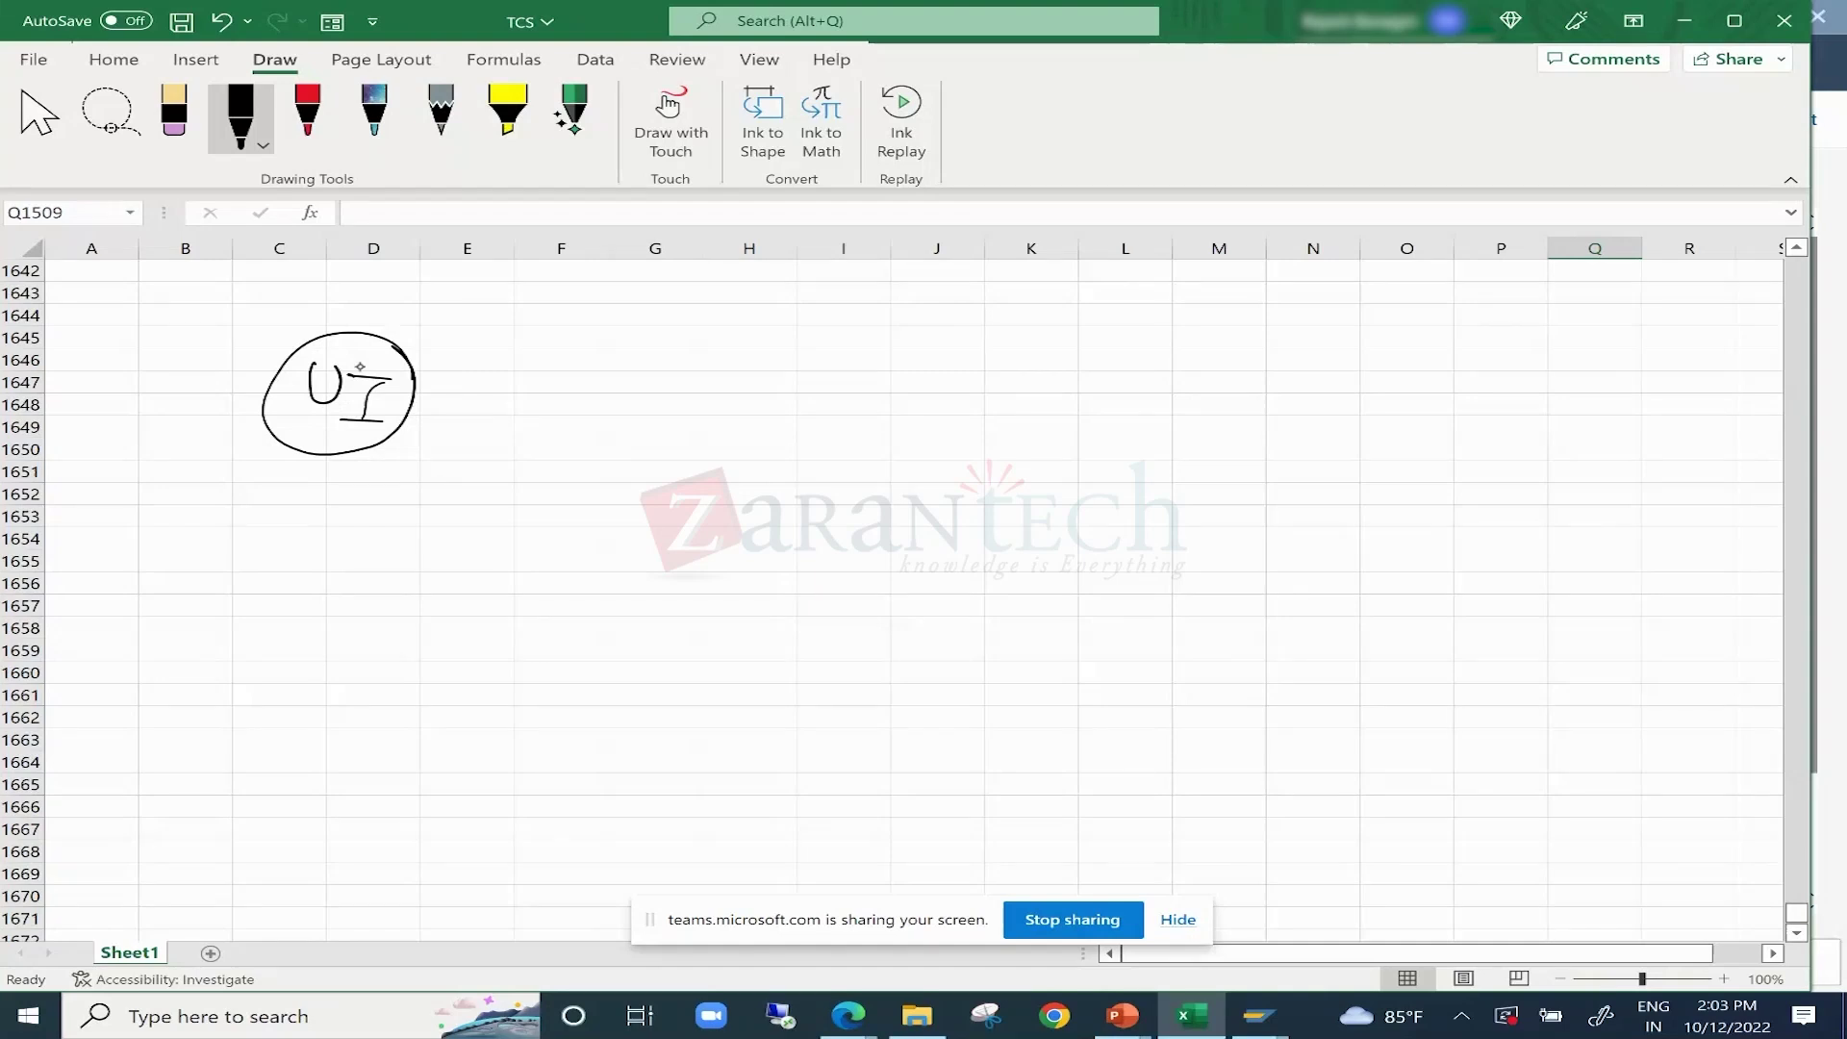
pyautogui.moveTo(587, 306)
pyautogui.mouseDown()
pyautogui.moveTo(577, 352)
pyautogui.moveTo(587, 329)
pyautogui.moveTo(667, 358)
pyautogui.mouseUp()
pyautogui.moveTo(671, 287); pyautogui.dragTo(719, 322)
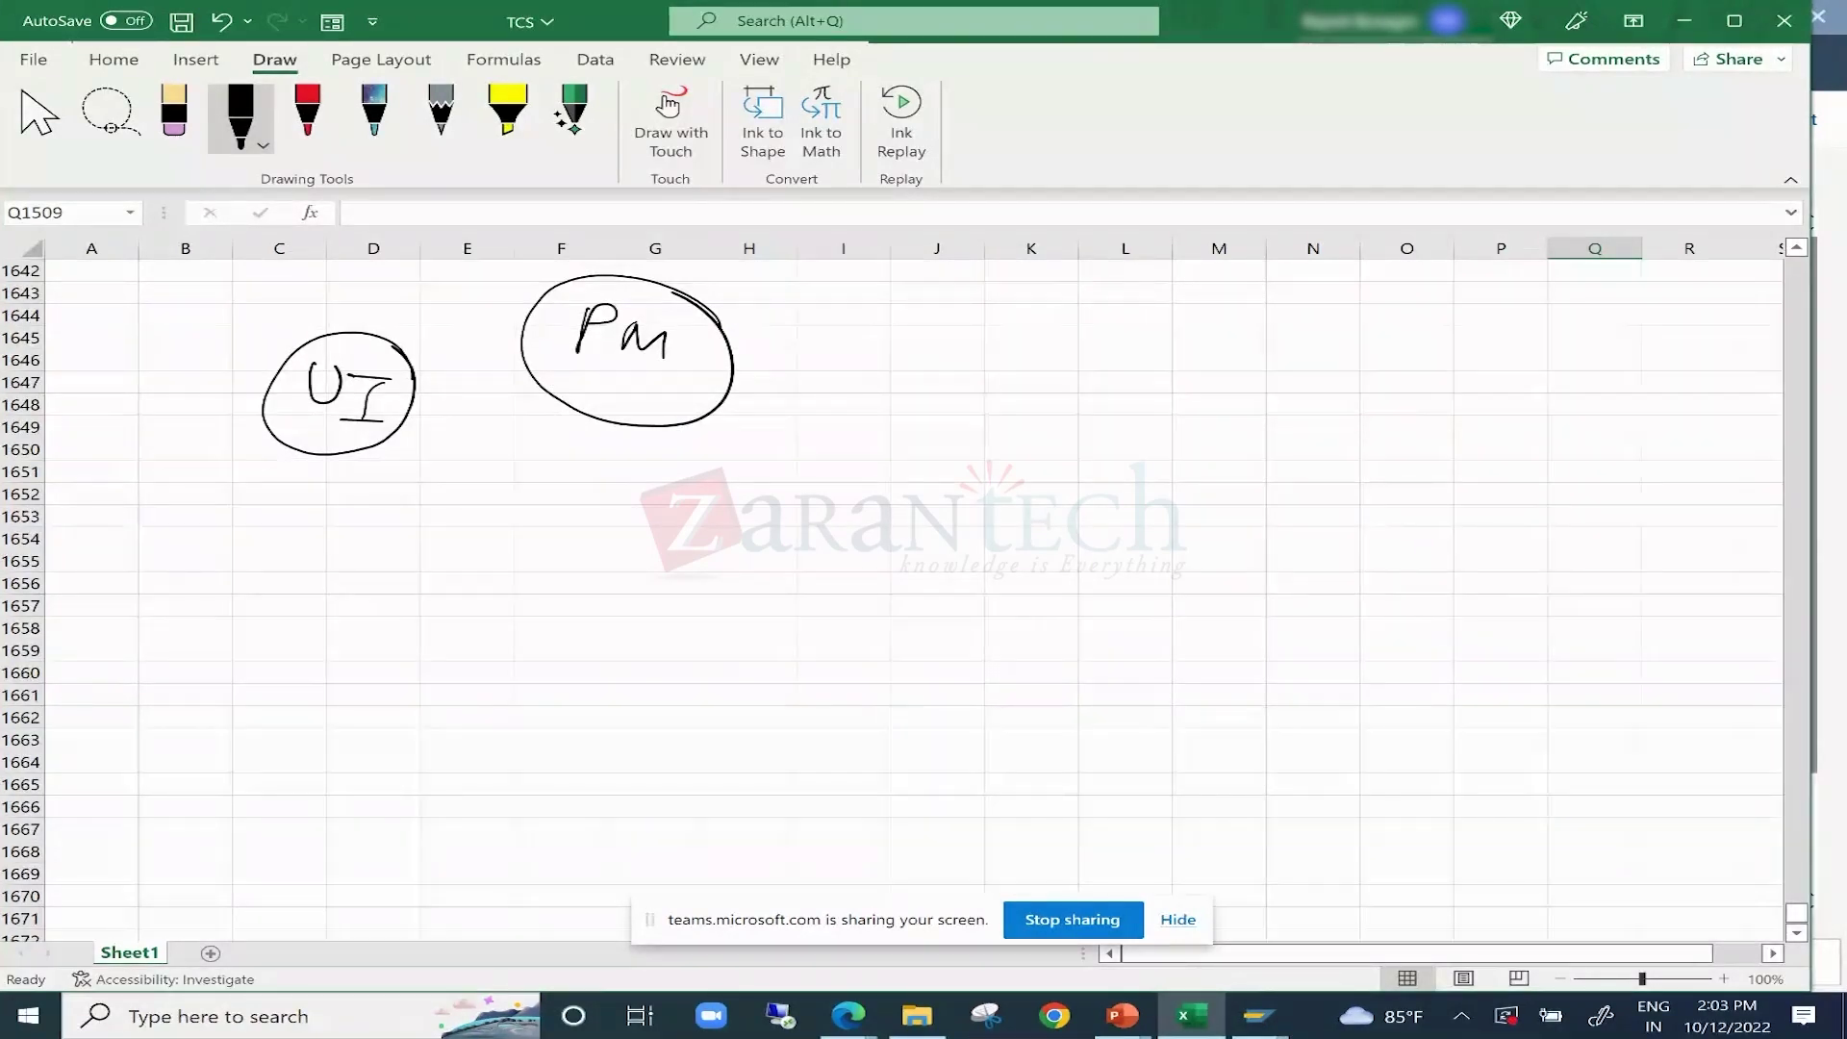
# Sketch circled DQ and DRF labels, with DQ right of PM and DRF below DQ.
pyautogui.moveTo(935, 367); pyautogui.dragTo(910, 424)
pyautogui.moveTo(972, 424)
pyautogui.mouseDown()
pyautogui.moveTo(1012, 404)
pyautogui.moveTo(1000, 452)
pyautogui.mouseUp()
pyautogui.moveTo(991, 428); pyautogui.dragTo(1011, 462)
pyautogui.moveTo(1029, 365); pyautogui.dragTo(1044, 371)
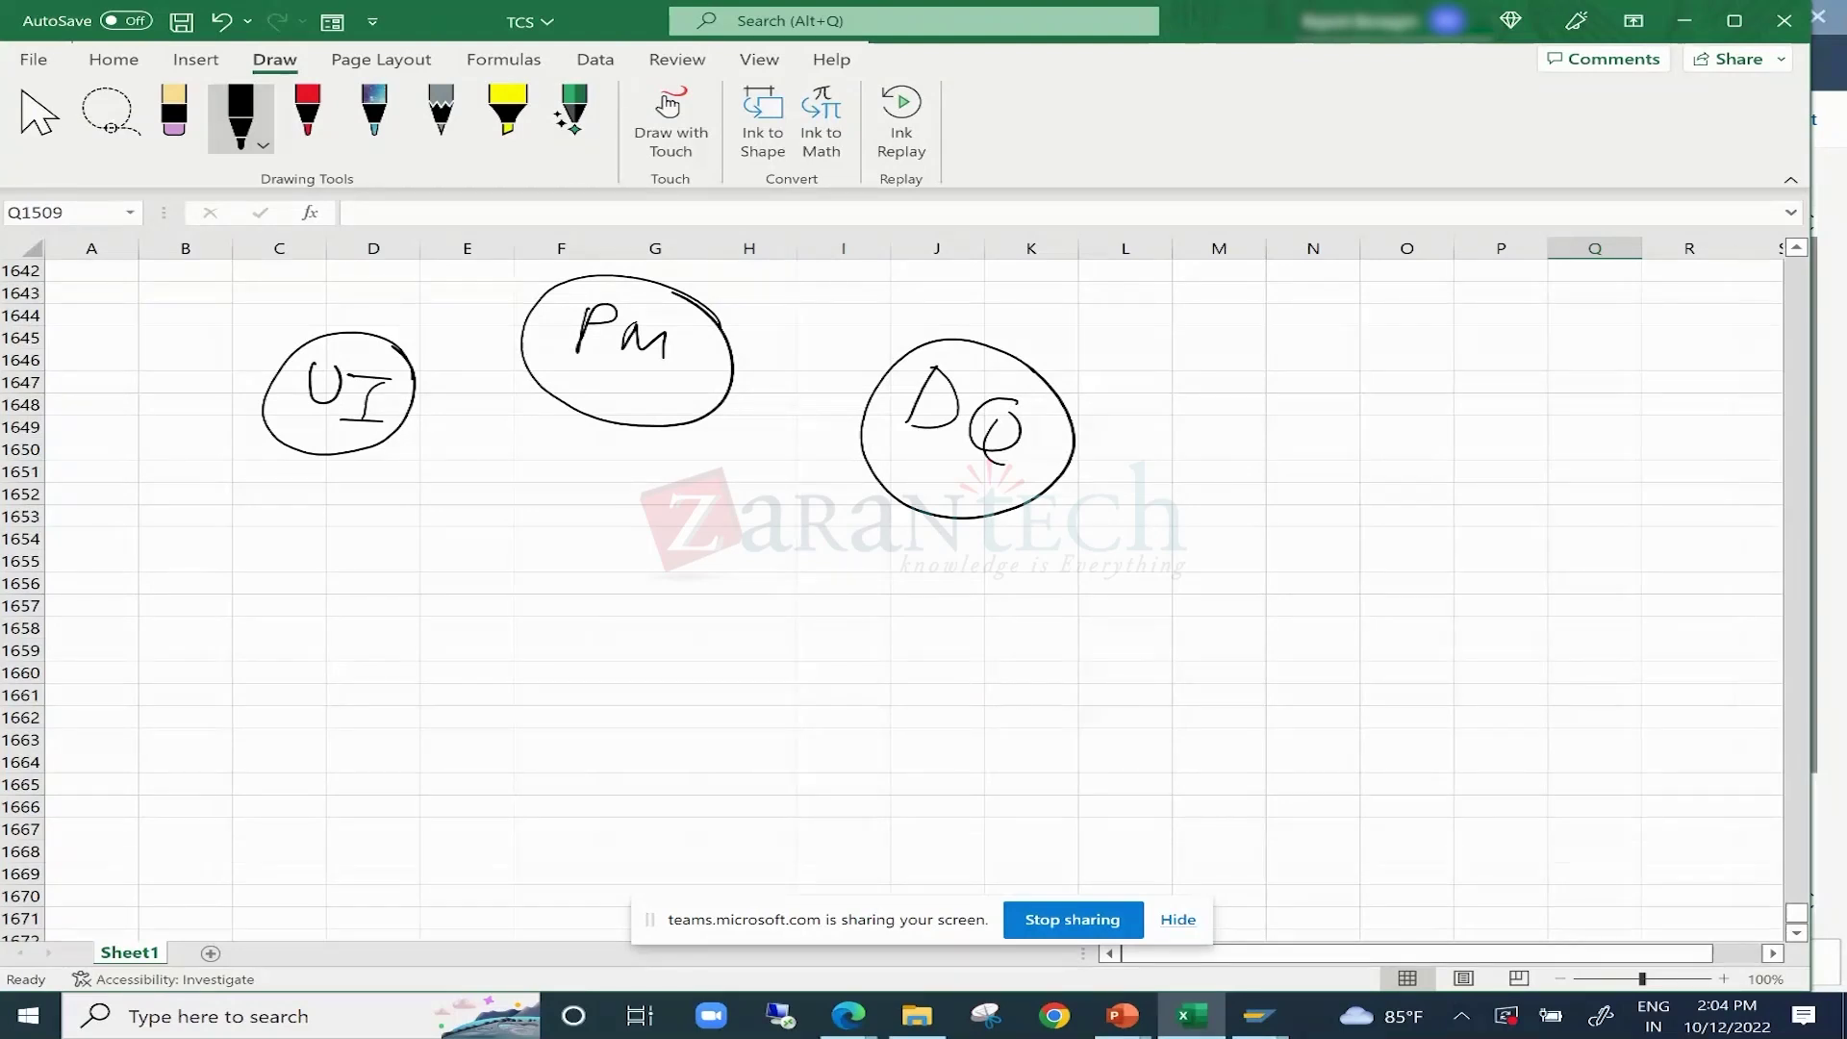
pyautogui.moveTo(991, 632)
pyautogui.mouseDown()
pyautogui.moveTo(987, 673)
pyautogui.moveTo(1058, 669)
pyautogui.moveTo(1068, 708)
pyautogui.moveTo(1122, 671)
pyautogui.mouseUp()
pyautogui.moveTo(1056, 696); pyautogui.dragTo(1183, 654)
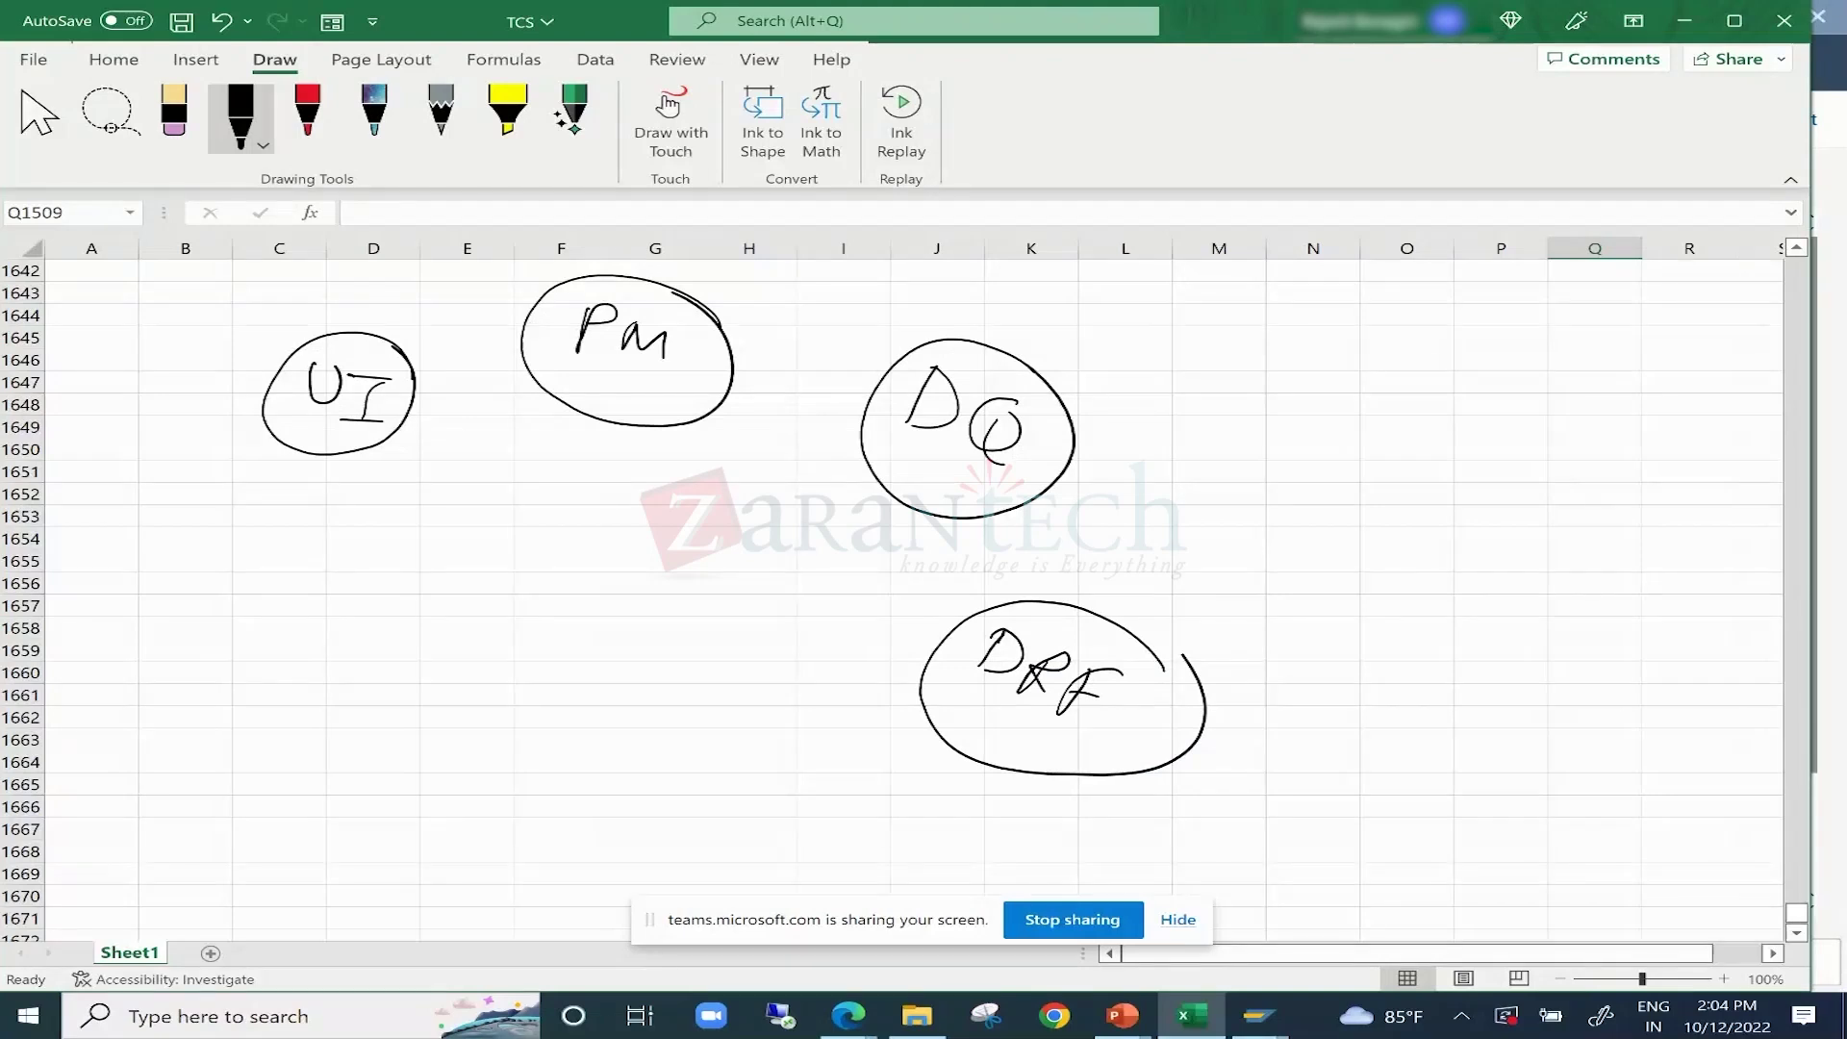
# Sketch a circled DIF label below PM, left of the DRF circle.
pyautogui.moveTo(578, 664)
pyautogui.mouseDown()
pyautogui.moveTo(548, 718)
pyautogui.moveTo(642, 689)
pyautogui.moveTo(608, 719)
pyautogui.mouseUp()
pyautogui.click(656, 700)
pyautogui.moveTo(589, 724); pyautogui.dragTo(635, 739)
pyautogui.moveTo(639, 700)
pyautogui.mouseDown()
pyautogui.moveTo(696, 694)
pyautogui.moveTo(693, 723)
pyautogui.mouseUp()
pyautogui.moveTo(673, 641)
pyautogui.mouseDown()
pyautogui.moveTo(742, 712)
pyautogui.moveTo(707, 691)
pyautogui.mouseUp()
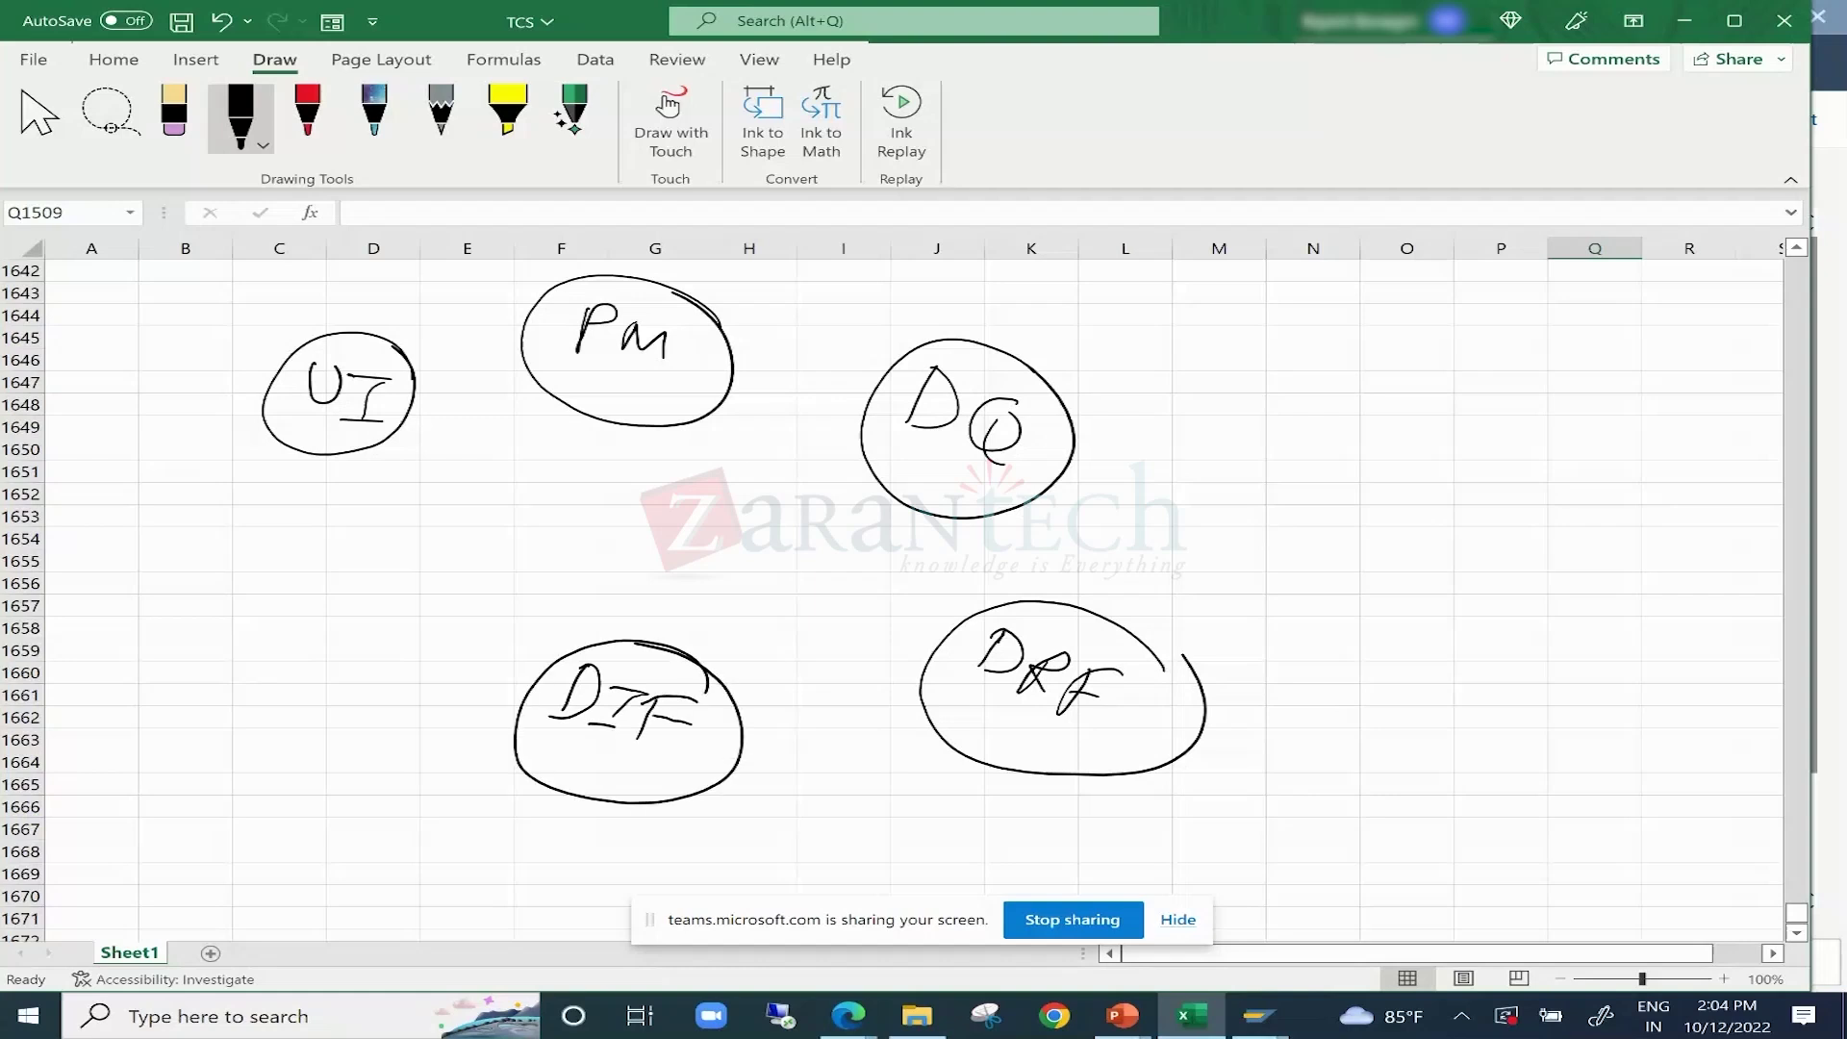
# Sketch circled Consol. and DQM labels below the UI circle.
pyautogui.moveTo(249, 540)
pyautogui.mouseDown()
pyautogui.moveTo(224, 558)
pyautogui.moveTo(260, 541)
pyautogui.moveTo(284, 569)
pyautogui.moveTo(339, 570)
pyautogui.moveTo(332, 585)
pyautogui.mouseUp()
pyautogui.moveTo(369, 550)
pyautogui.mouseDown()
pyautogui.moveTo(355, 590)
pyautogui.moveTo(384, 603)
pyautogui.mouseUp()
pyautogui.moveTo(327, 510)
pyautogui.mouseDown()
pyautogui.moveTo(423, 573)
pyautogui.moveTo(310, 529)
pyautogui.mouseUp()
pyautogui.moveTo(273, 643)
pyautogui.mouseDown()
pyautogui.moveTo(262, 700)
pyautogui.moveTo(329, 672)
pyautogui.moveTo(365, 704)
pyautogui.moveTo(377, 671)
pyautogui.moveTo(394, 700)
pyautogui.mouseUp()
pyautogui.moveTo(227, 678)
pyautogui.mouseDown()
pyautogui.moveTo(395, 662)
pyautogui.moveTo(252, 645)
pyautogui.mouseUp()
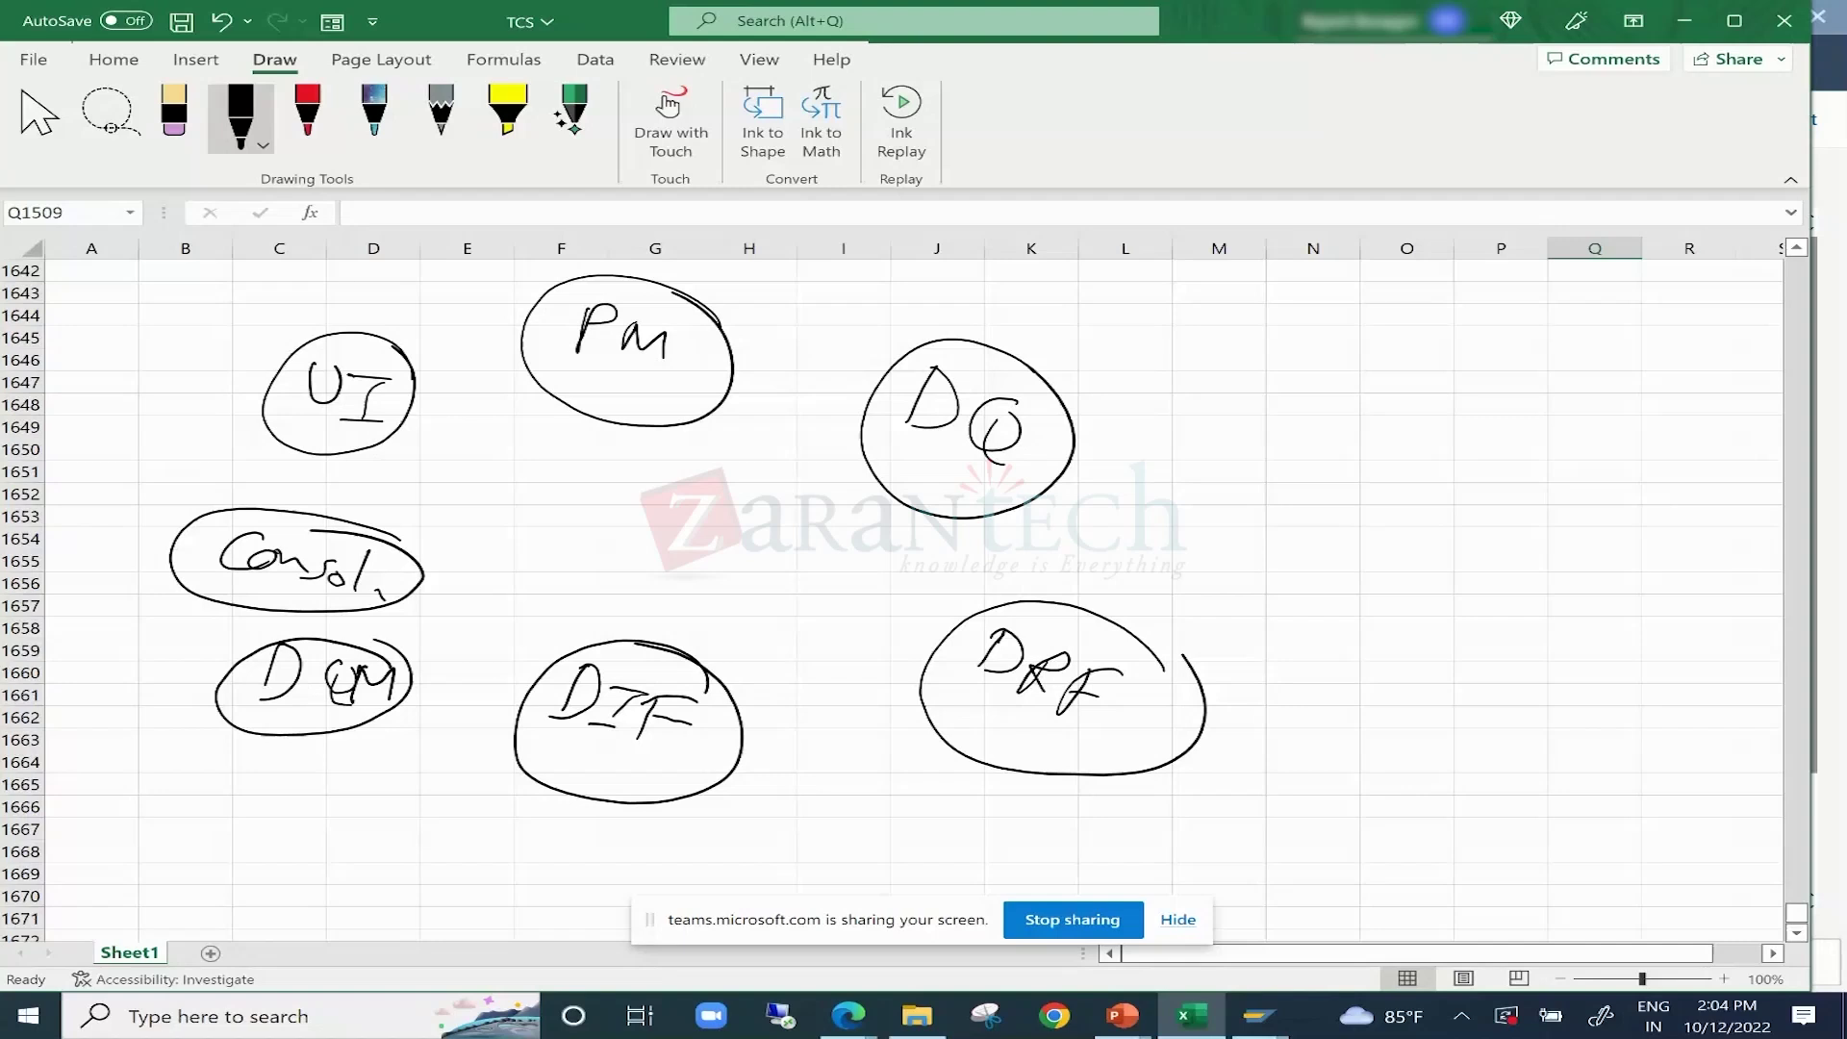
# Sketch a circled DM at the diagram's centre with arrows to UI, PM, DQ, DRF, DIF, Consol. and DQM.
pyautogui.moveTo(575, 491)
pyautogui.mouseDown()
pyautogui.moveTo(566, 543)
pyautogui.moveTo(652, 539)
pyautogui.mouseUp()
pyautogui.moveTo(578, 493)
pyautogui.mouseDown()
pyautogui.moveTo(596, 577)
pyautogui.moveTo(658, 519)
pyautogui.moveTo(408, 428)
pyautogui.moveTo(387, 441)
pyautogui.mouseUp()
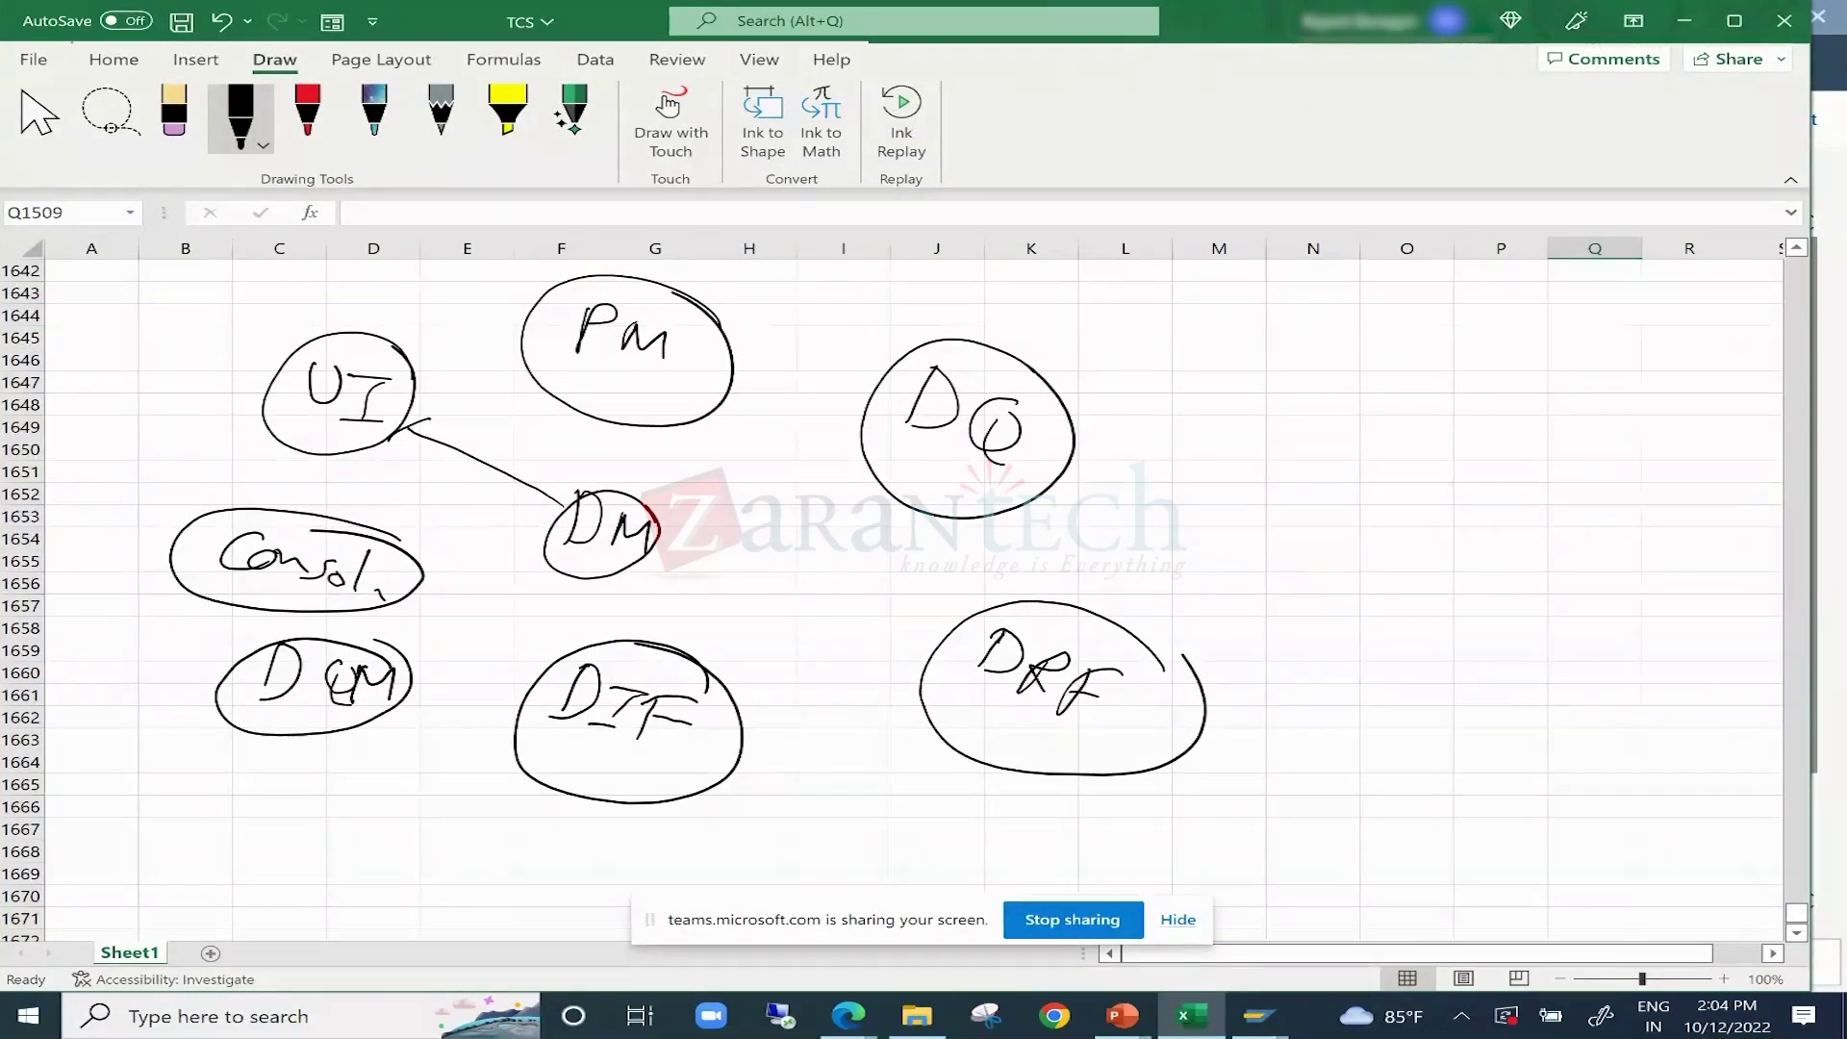
pyautogui.moveTo(612, 496); pyautogui.dragTo(621, 428)
pyautogui.moveTo(588, 451)
pyautogui.mouseDown()
pyautogui.moveTo(620, 428)
pyautogui.moveTo(640, 467)
pyautogui.mouseUp()
pyautogui.moveTo(664, 535); pyautogui.dragTo(910, 492)
pyautogui.moveTo(869, 478)
pyautogui.mouseDown()
pyautogui.moveTo(909, 492)
pyautogui.moveTo(880, 530)
pyautogui.mouseUp()
pyautogui.moveTo(647, 551); pyautogui.dragTo(914, 640)
pyautogui.moveTo(902, 613); pyautogui.dragTo(889, 664)
pyautogui.moveTo(619, 578)
pyautogui.mouseDown()
pyautogui.moveTo(623, 640)
pyautogui.moveTo(641, 624)
pyautogui.mouseUp()
pyautogui.moveTo(548, 562)
pyautogui.mouseDown()
pyautogui.moveTo(390, 679)
pyautogui.moveTo(429, 670)
pyautogui.moveTo(396, 539)
pyautogui.moveTo(414, 544)
pyautogui.mouseUp()
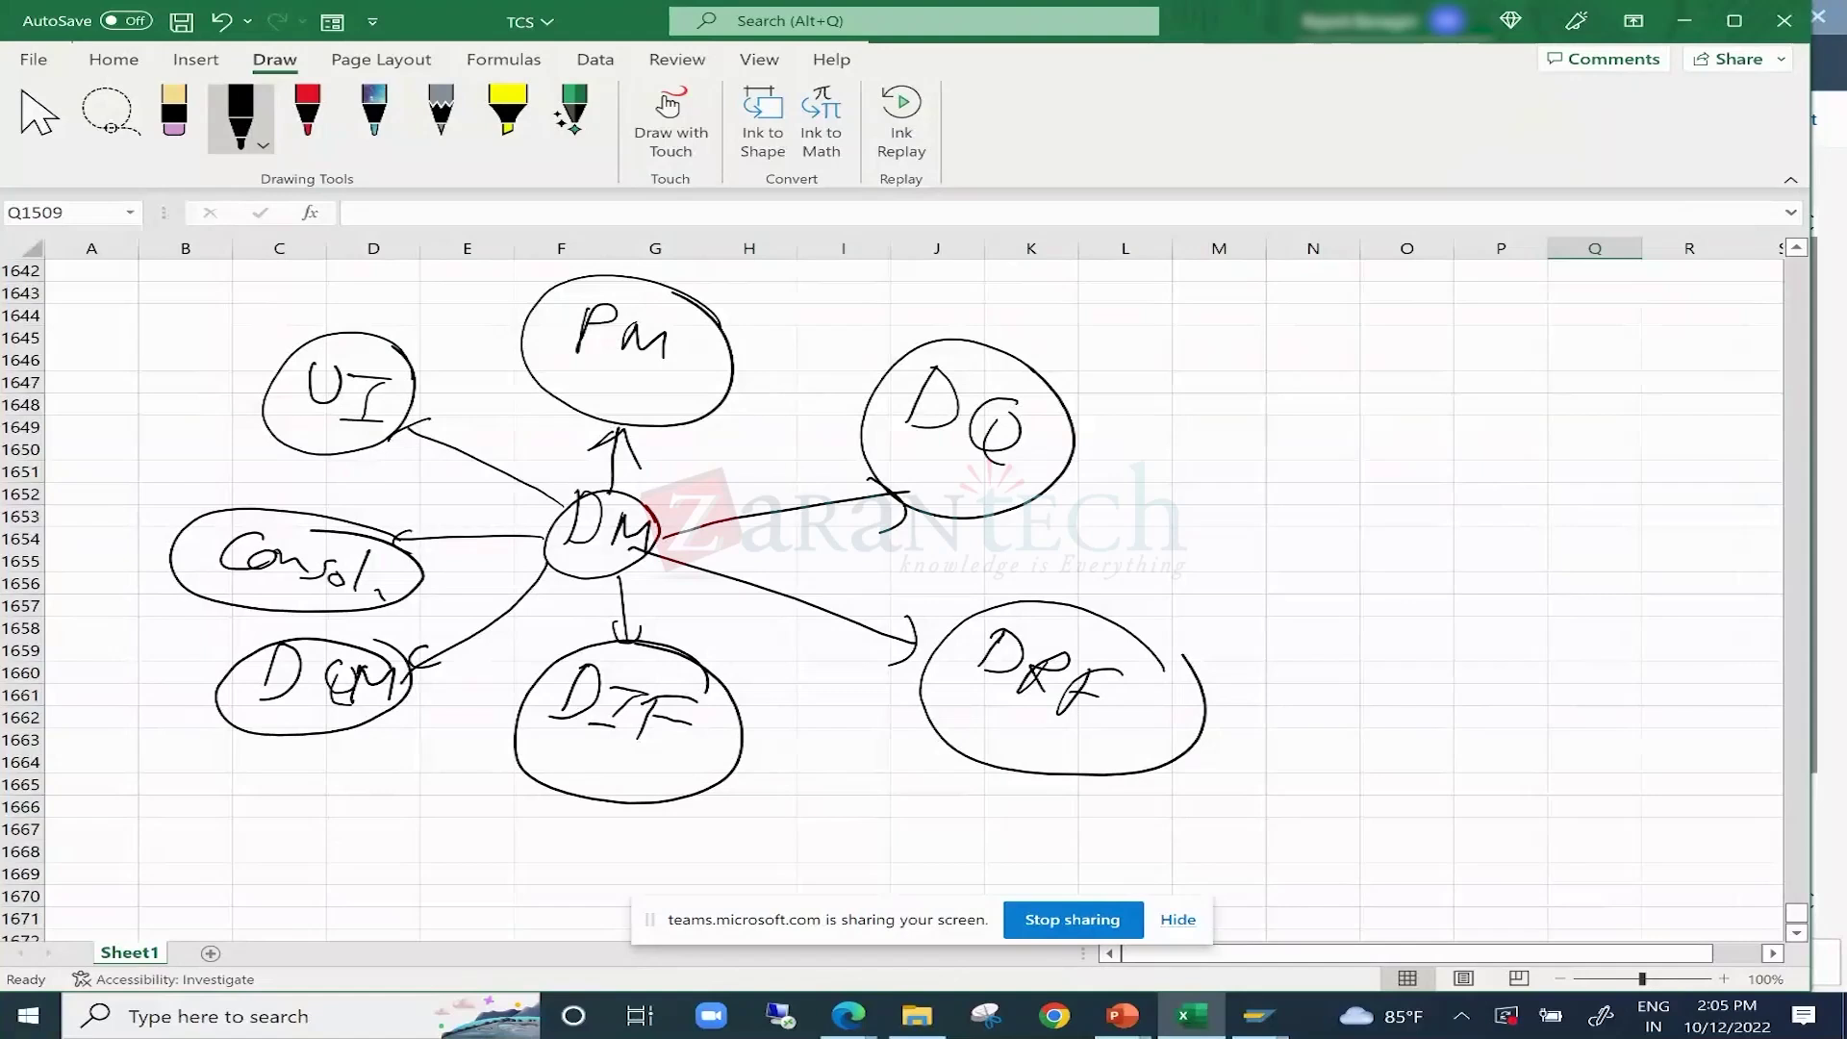
# Handwrite "Business Obj Type (BOT)" to the right of the data model diagram.
pyautogui.moveTo(1309, 298); pyautogui.dragTo(1304, 343)
pyautogui.moveTo(1310, 300)
pyautogui.mouseDown()
pyautogui.moveTo(1347, 308)
pyautogui.moveTo(1316, 347)
pyautogui.moveTo(1407, 364)
pyautogui.mouseUp()
pyautogui.moveTo(1417, 351)
pyautogui.mouseDown()
pyautogui.moveTo(1489, 396)
pyautogui.moveTo(1537, 388)
pyautogui.moveTo(1570, 423)
pyautogui.moveTo(1563, 450)
pyautogui.moveTo(1652, 431)
pyautogui.moveTo(1626, 450)
pyautogui.mouseUp()
pyautogui.moveTo(1664, 441); pyautogui.dragTo(1651, 458)
pyautogui.moveTo(1653, 481)
pyautogui.mouseDown()
pyautogui.moveTo(1688, 462)
pyautogui.moveTo(1684, 508)
pyautogui.mouseUp()
pyautogui.moveTo(1400, 416)
pyautogui.mouseDown()
pyautogui.moveTo(1372, 458)
pyautogui.moveTo(1391, 467)
pyautogui.mouseUp()
pyautogui.moveTo(1443, 454); pyautogui.dragTo(1506, 470)
pyautogui.moveTo(1481, 462); pyautogui.dragTo(1460, 493)
pyautogui.moveTo(1403, 404); pyautogui.dragTo(1354, 469)
pyautogui.moveTo(1498, 453); pyautogui.dragTo(1498, 522)
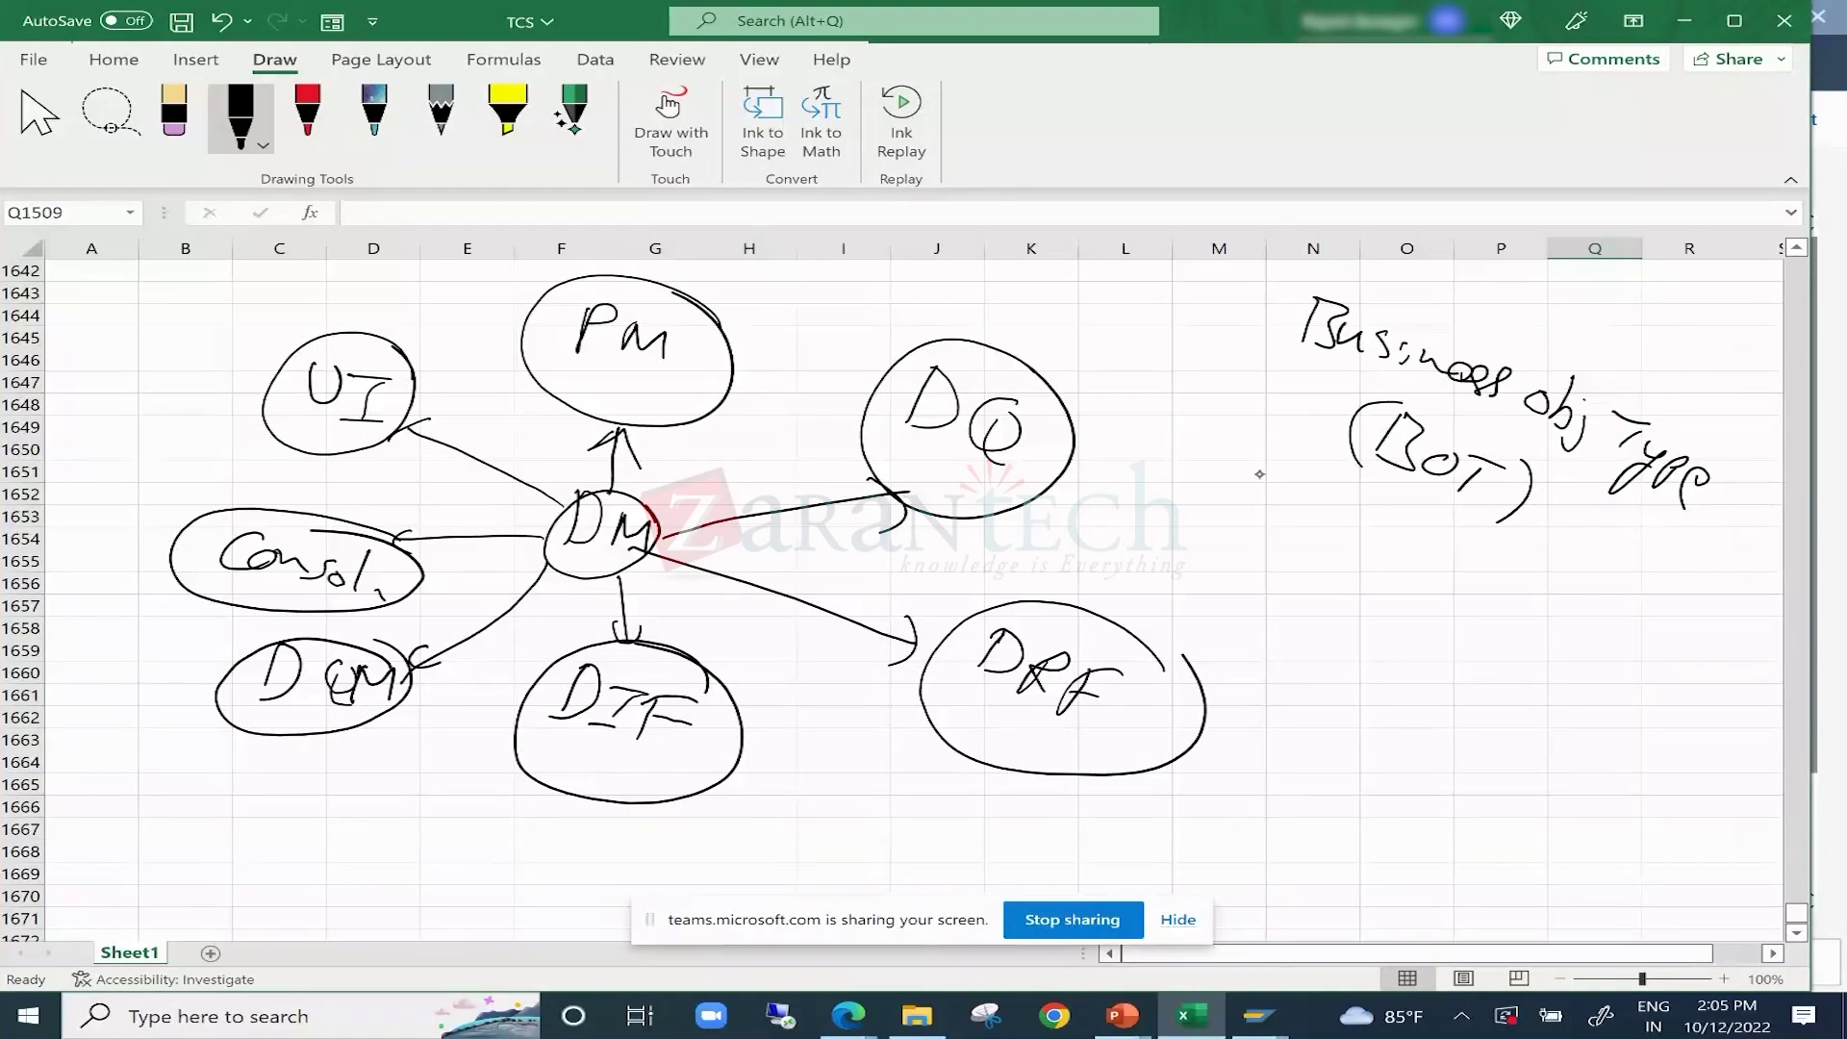
# Handwrite "Obj Type Code (OTC)" below the business object type note, and mark both BOT and OTC with a dash.
pyautogui.moveTo(1243, 464)
pyautogui.mouseDown()
pyautogui.moveTo(1202, 479)
pyautogui.moveTo(1241, 486)
pyautogui.mouseUp()
pyautogui.moveTo(1250, 458)
pyautogui.mouseDown()
pyautogui.moveTo(1251, 525)
pyautogui.moveTo(1355, 518)
pyautogui.mouseUp()
pyautogui.moveTo(1338, 518)
pyautogui.mouseDown()
pyautogui.moveTo(1320, 541)
pyautogui.moveTo(1364, 536)
pyautogui.moveTo(1310, 580)
pyautogui.mouseUp()
pyautogui.moveTo(1362, 544)
pyautogui.mouseDown()
pyautogui.moveTo(1352, 569)
pyautogui.moveTo(1385, 557)
pyautogui.mouseUp()
pyautogui.moveTo(1391, 559); pyautogui.dragTo(1489, 635)
pyautogui.moveTo(1503, 618); pyautogui.dragTo(1531, 656)
pyautogui.moveTo(1570, 606)
pyautogui.mouseDown()
pyautogui.moveTo(1564, 664)
pyautogui.moveTo(1586, 643)
pyautogui.moveTo(1597, 666)
pyautogui.mouseUp()
pyautogui.moveTo(1331, 620)
pyautogui.mouseDown()
pyautogui.moveTo(1301, 642)
pyautogui.moveTo(1332, 625)
pyautogui.moveTo(1374, 642)
pyautogui.mouseUp()
pyautogui.moveTo(1360, 645)
pyautogui.mouseDown()
pyautogui.moveTo(1353, 670)
pyautogui.moveTo(1386, 691)
pyautogui.mouseUp()
pyautogui.moveTo(1295, 616); pyautogui.dragTo(1284, 681)
pyautogui.moveTo(1460, 683); pyautogui.dragTo(1414, 744)
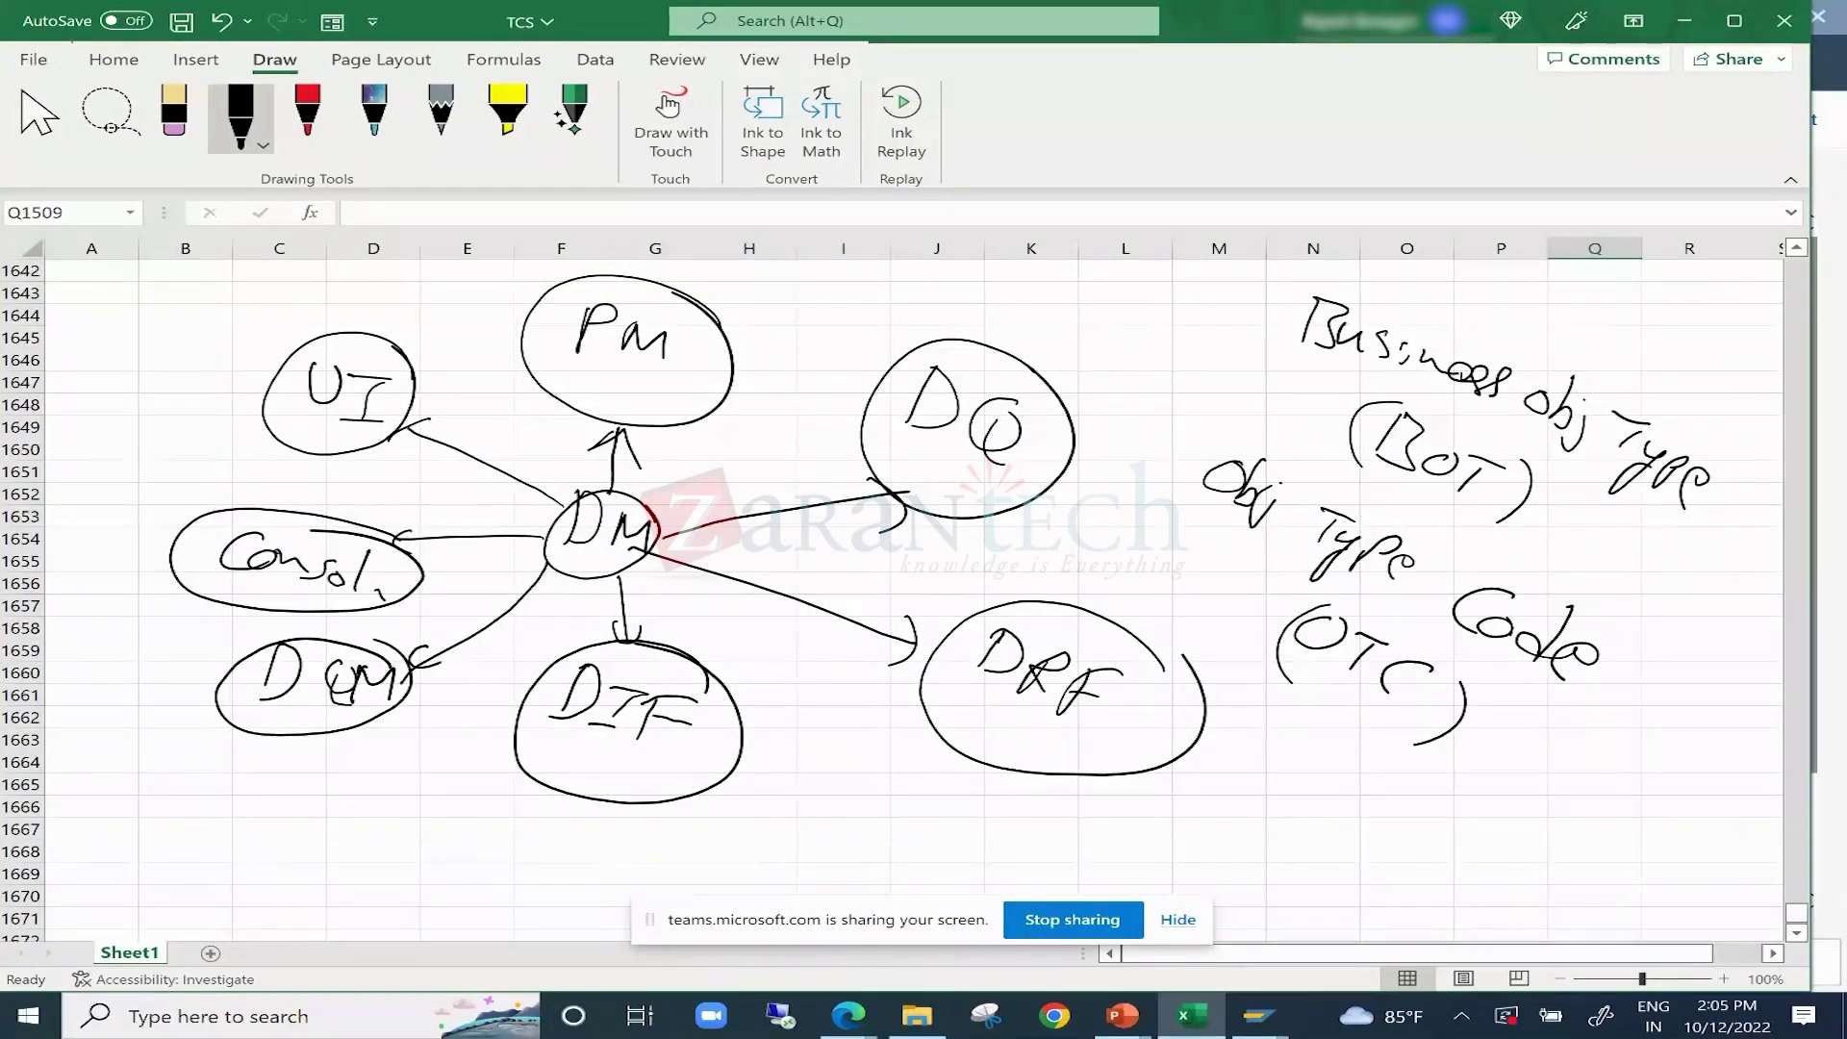
pyautogui.moveTo(1276, 402); pyautogui.dragTo(1352, 398)
pyautogui.moveTo(1219, 593); pyautogui.dragTo(1301, 605)
# Handwrite "MM → 194" below the diagram, underline MM, circle 194, label it OTC/BOT and draw an arrow back to MM.
pyautogui.moveTo(100, 852); pyautogui.dragTo(185, 864)
pyautogui.moveTo(193, 852)
pyautogui.mouseDown()
pyautogui.moveTo(240, 856)
pyautogui.moveTo(224, 881)
pyautogui.moveTo(280, 885)
pyautogui.moveTo(317, 858)
pyautogui.moveTo(309, 893)
pyautogui.moveTo(358, 876)
pyautogui.mouseUp()
pyautogui.moveTo(348, 860); pyautogui.dragTo(347, 895)
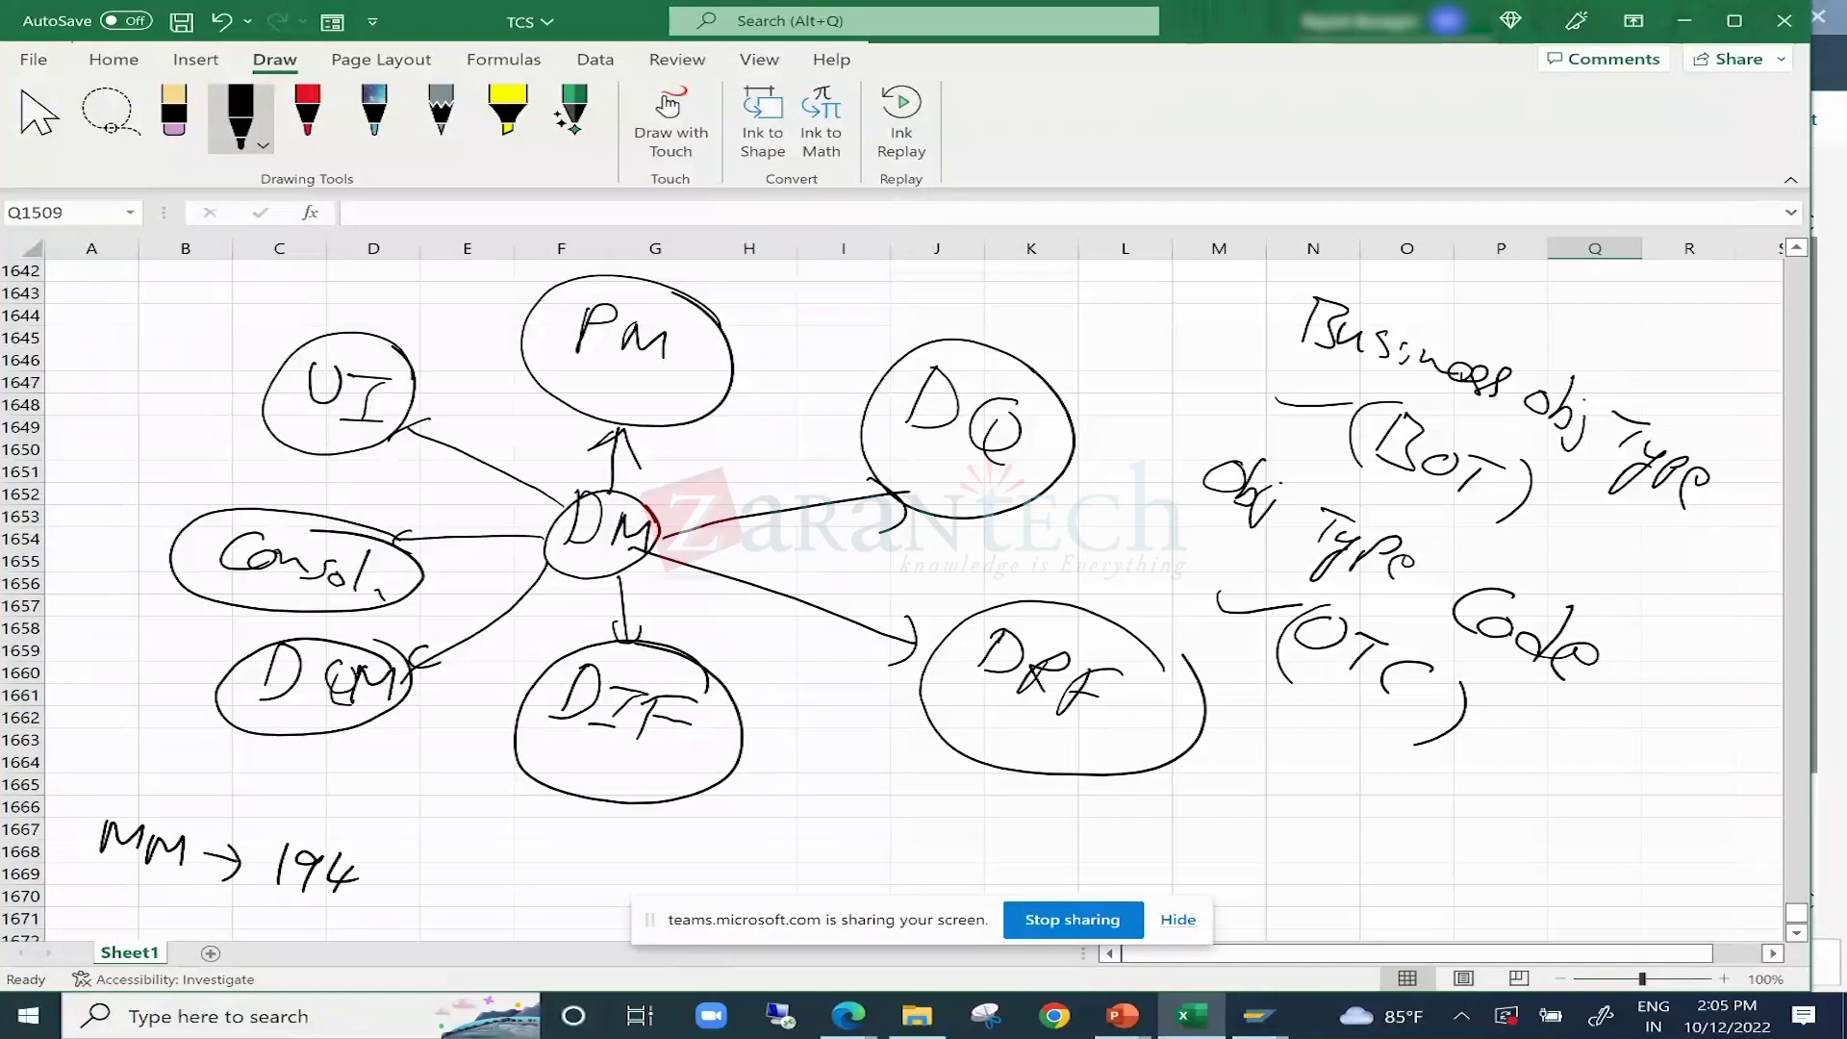
pyautogui.moveTo(80, 862); pyautogui.dragTo(197, 880)
pyautogui.moveTo(362, 841)
pyautogui.mouseDown()
pyautogui.moveTo(367, 899)
pyautogui.moveTo(329, 833)
pyautogui.mouseUp()
pyautogui.moveTo(435, 853)
pyautogui.mouseDown()
pyautogui.moveTo(488, 854)
pyautogui.moveTo(466, 887)
pyautogui.moveTo(509, 884)
pyautogui.moveTo(513, 903)
pyautogui.mouseUp()
pyautogui.moveTo(546, 859)
pyautogui.mouseDown()
pyautogui.moveTo(537, 909)
pyautogui.moveTo(593, 880)
pyautogui.mouseUp()
pyautogui.moveTo(327, 825)
pyautogui.mouseDown()
pyautogui.moveTo(159, 784)
pyautogui.moveTo(144, 820)
pyautogui.mouseUp()
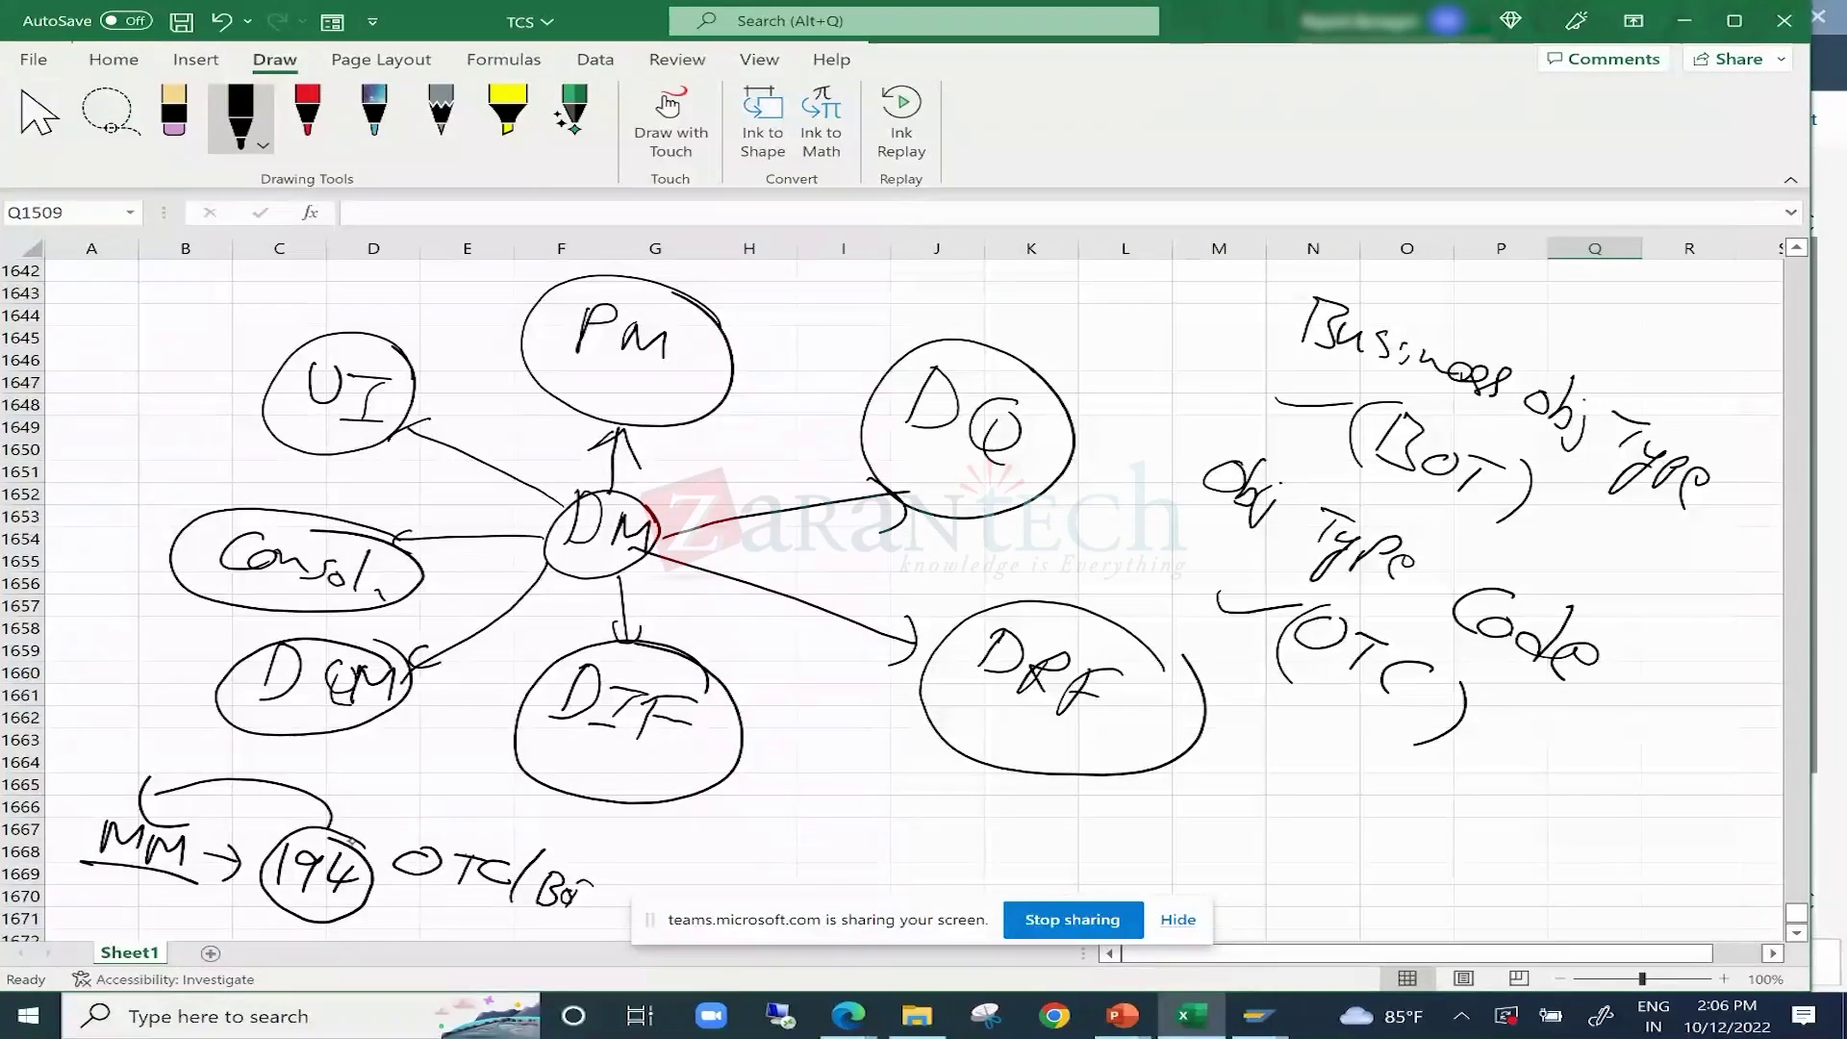
pyautogui.moveTo(329, 831); pyautogui.dragTo(318, 839)
pyautogui.moveTo(332, 825)
pyautogui.mouseDown()
pyautogui.moveTo(192, 783)
pyautogui.moveTo(146, 812)
pyautogui.moveTo(192, 822)
pyautogui.mouseUp()
# Write the code 194 beside the UI, PM, DQ and DRF circles.
pyautogui.moveTo(402, 310); pyautogui.dragTo(457, 370)
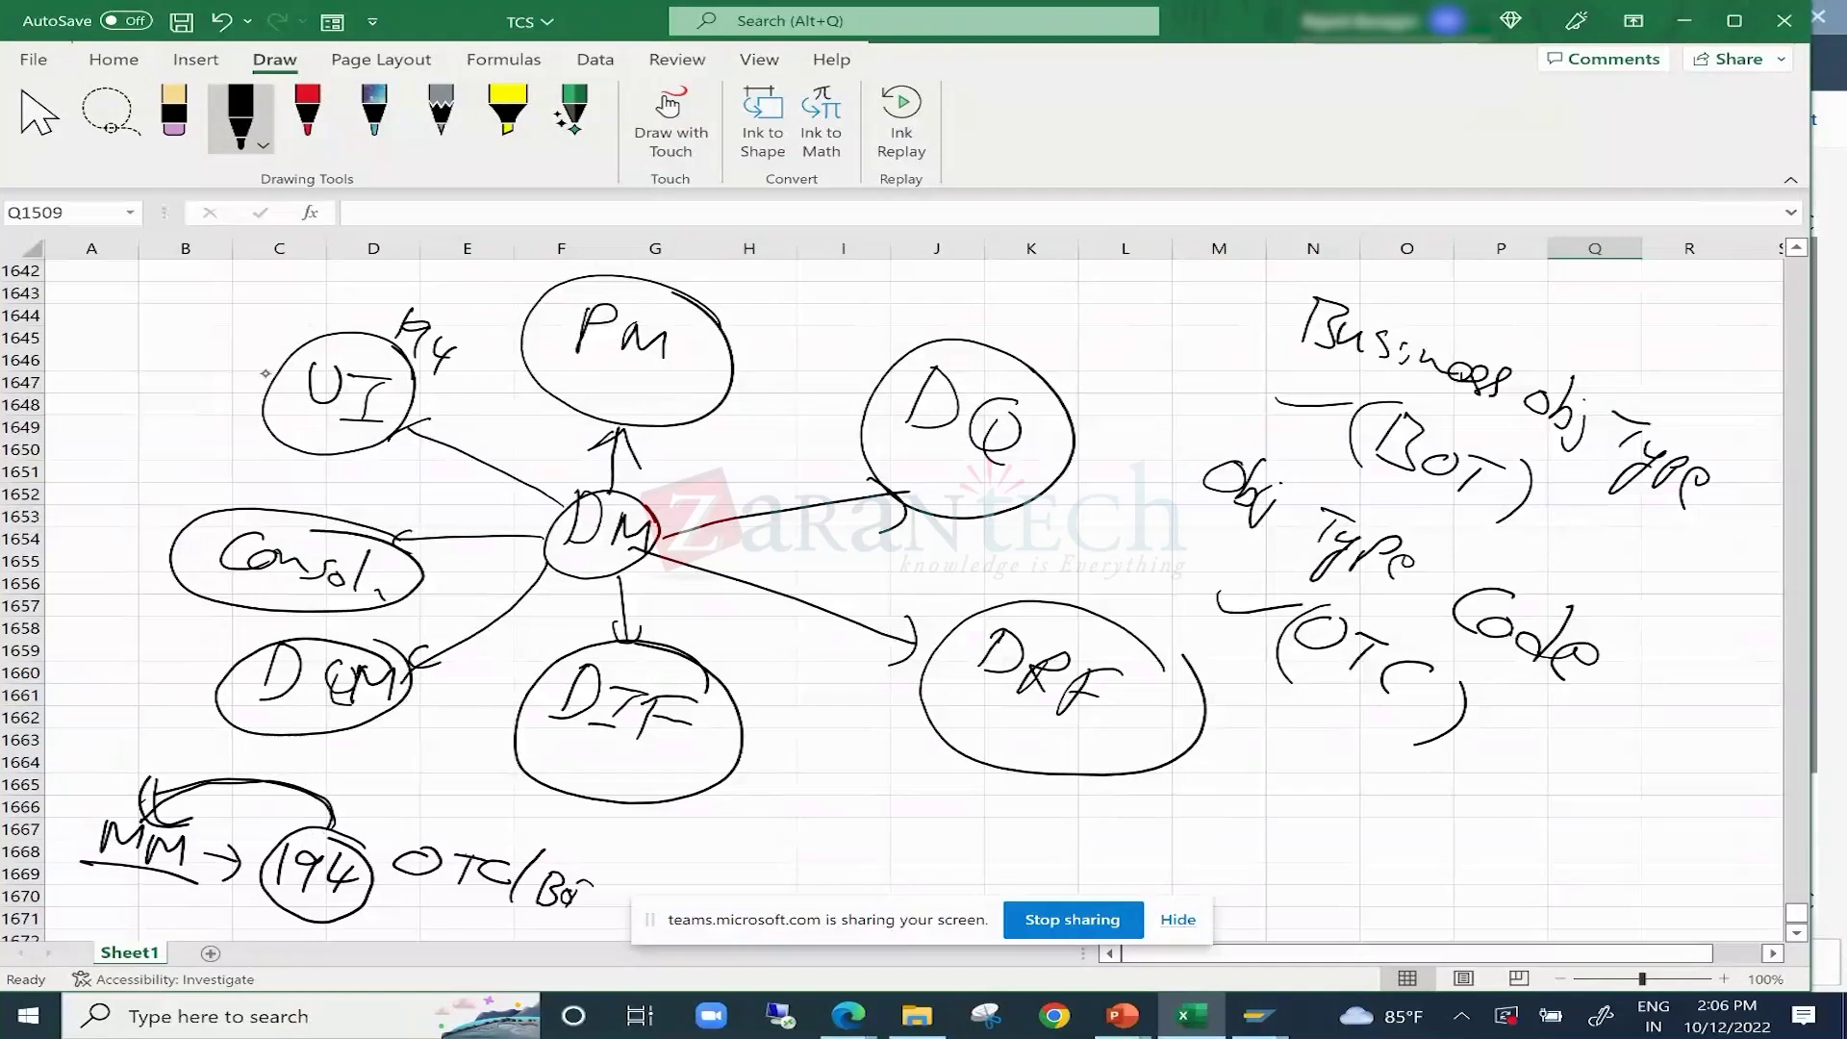
pyautogui.moveTo(385, 364); pyautogui.dragTo(443, 345)
pyautogui.moveTo(717, 316)
pyautogui.mouseDown()
pyautogui.moveTo(719, 292)
pyautogui.moveTo(739, 335)
pyautogui.moveTo(778, 352)
pyautogui.mouseUp()
pyautogui.moveTo(996, 520); pyautogui.dragTo(1014, 564)
pyautogui.moveTo(1045, 529); pyautogui.dragTo(1061, 547)
pyautogui.moveTo(1052, 538); pyautogui.dragTo(1045, 572)
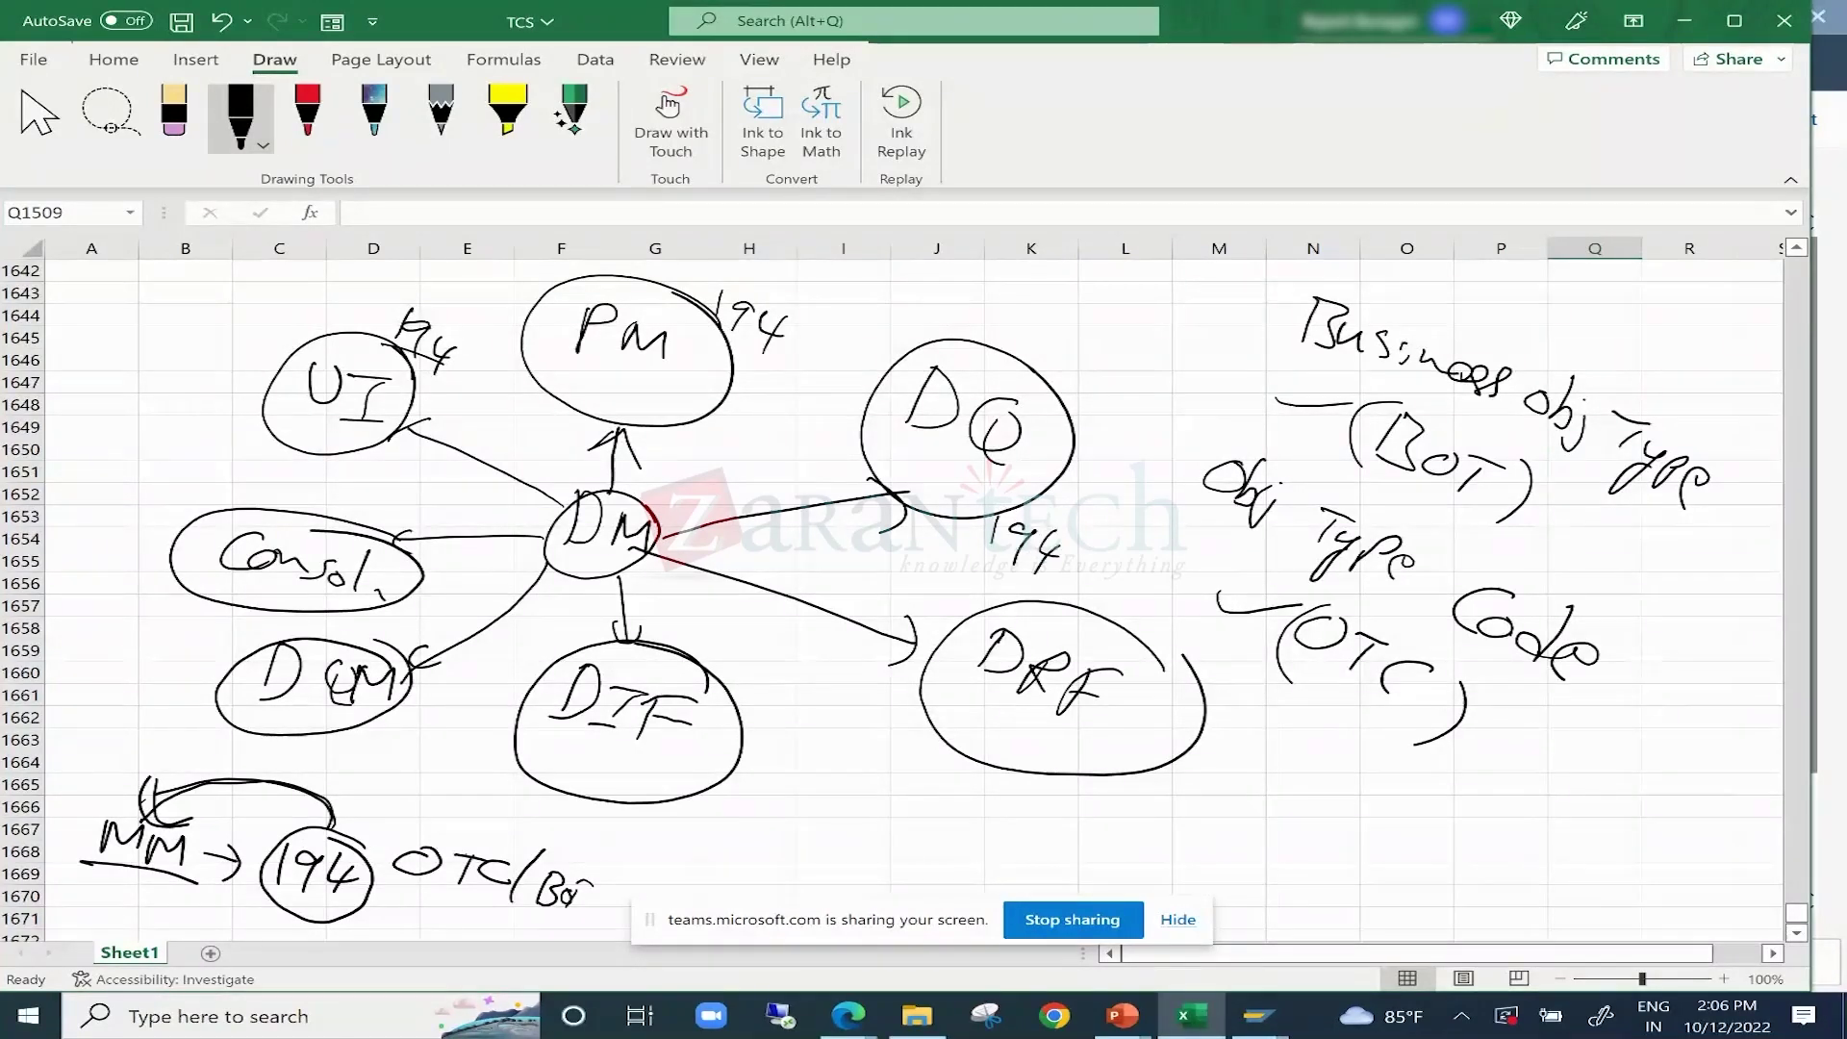
pyautogui.moveTo(933, 754)
pyautogui.mouseDown()
pyautogui.moveTo(929, 787)
pyautogui.moveTo(982, 807)
pyautogui.moveTo(983, 769)
pyautogui.moveTo(1012, 808)
pyautogui.mouseUp()
pyautogui.moveTo(1007, 797); pyautogui.dragTo(991, 829)
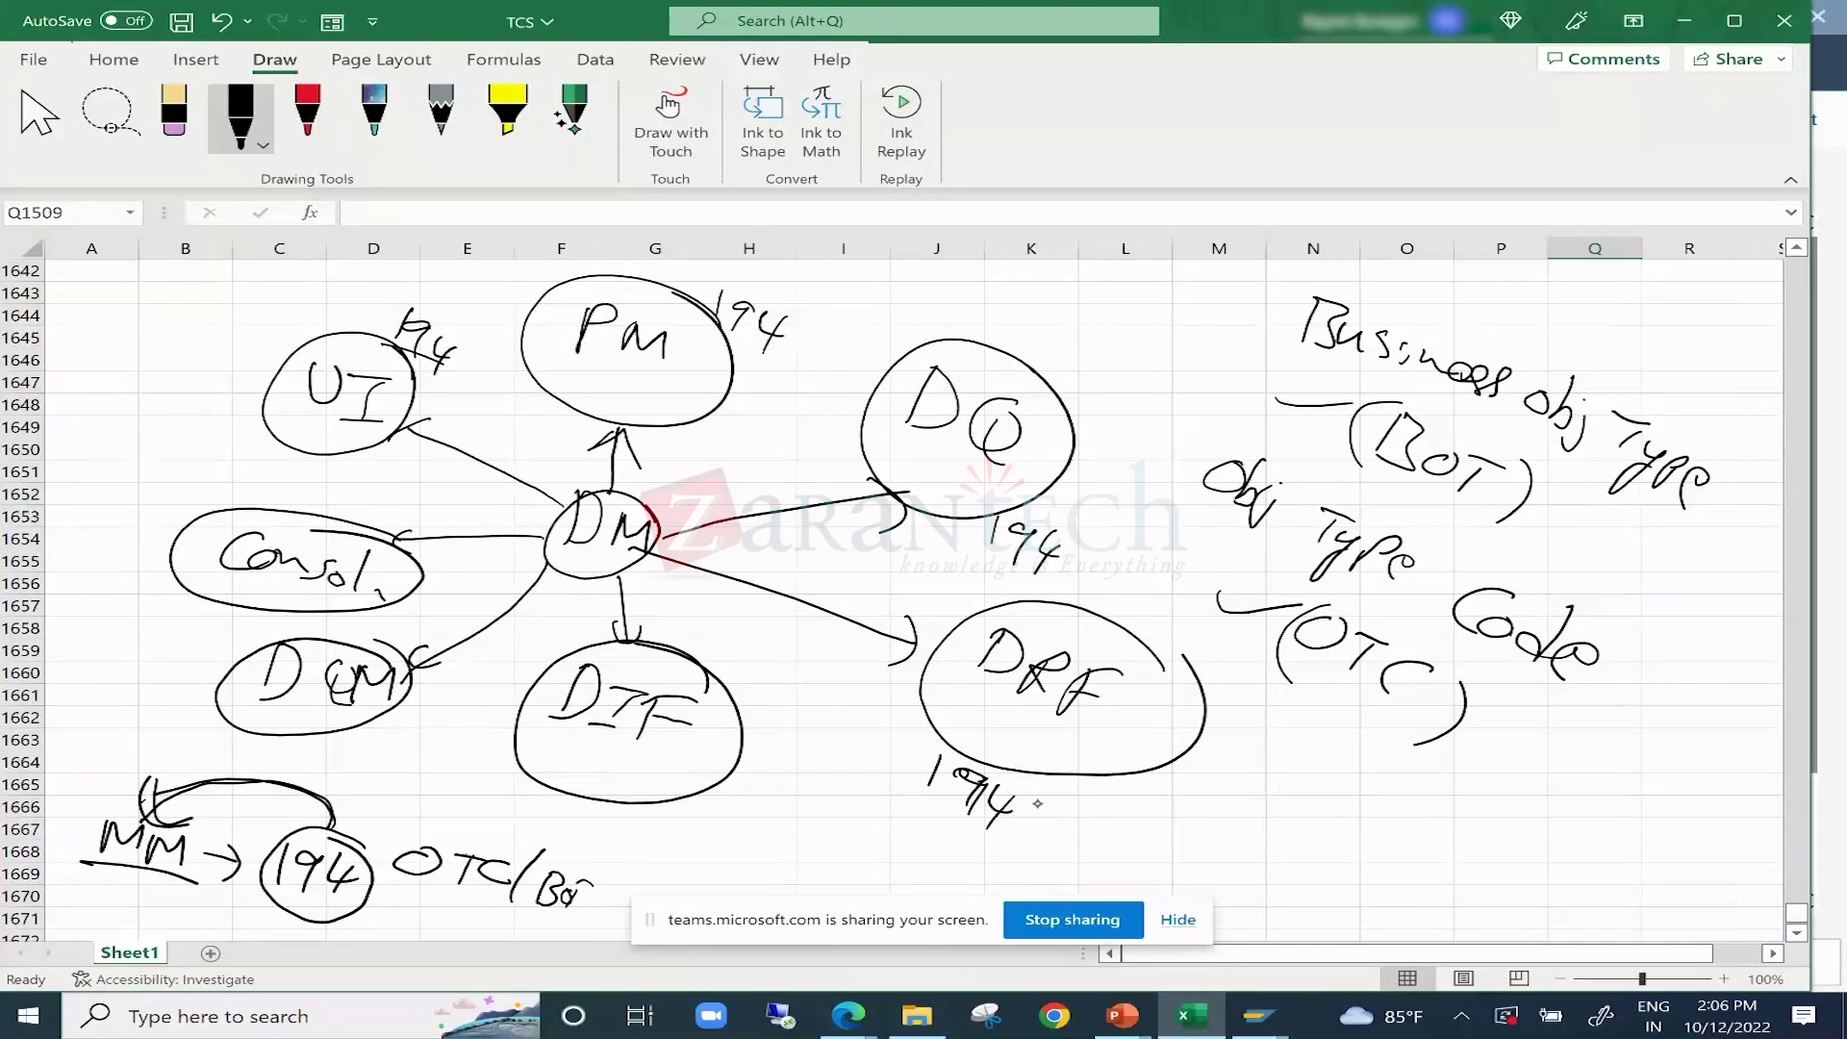
# Add a dash after DRF's 194 and beside the DQM, Consol. and DIF circles.
pyautogui.moveTo(1025, 814); pyautogui.dragTo(1097, 806)
pyautogui.moveTo(185, 673); pyautogui.dragTo(232, 678)
pyautogui.moveTo(142, 532); pyautogui.dragTo(192, 526)
pyautogui.moveTo(690, 652); pyautogui.dragTo(750, 639)
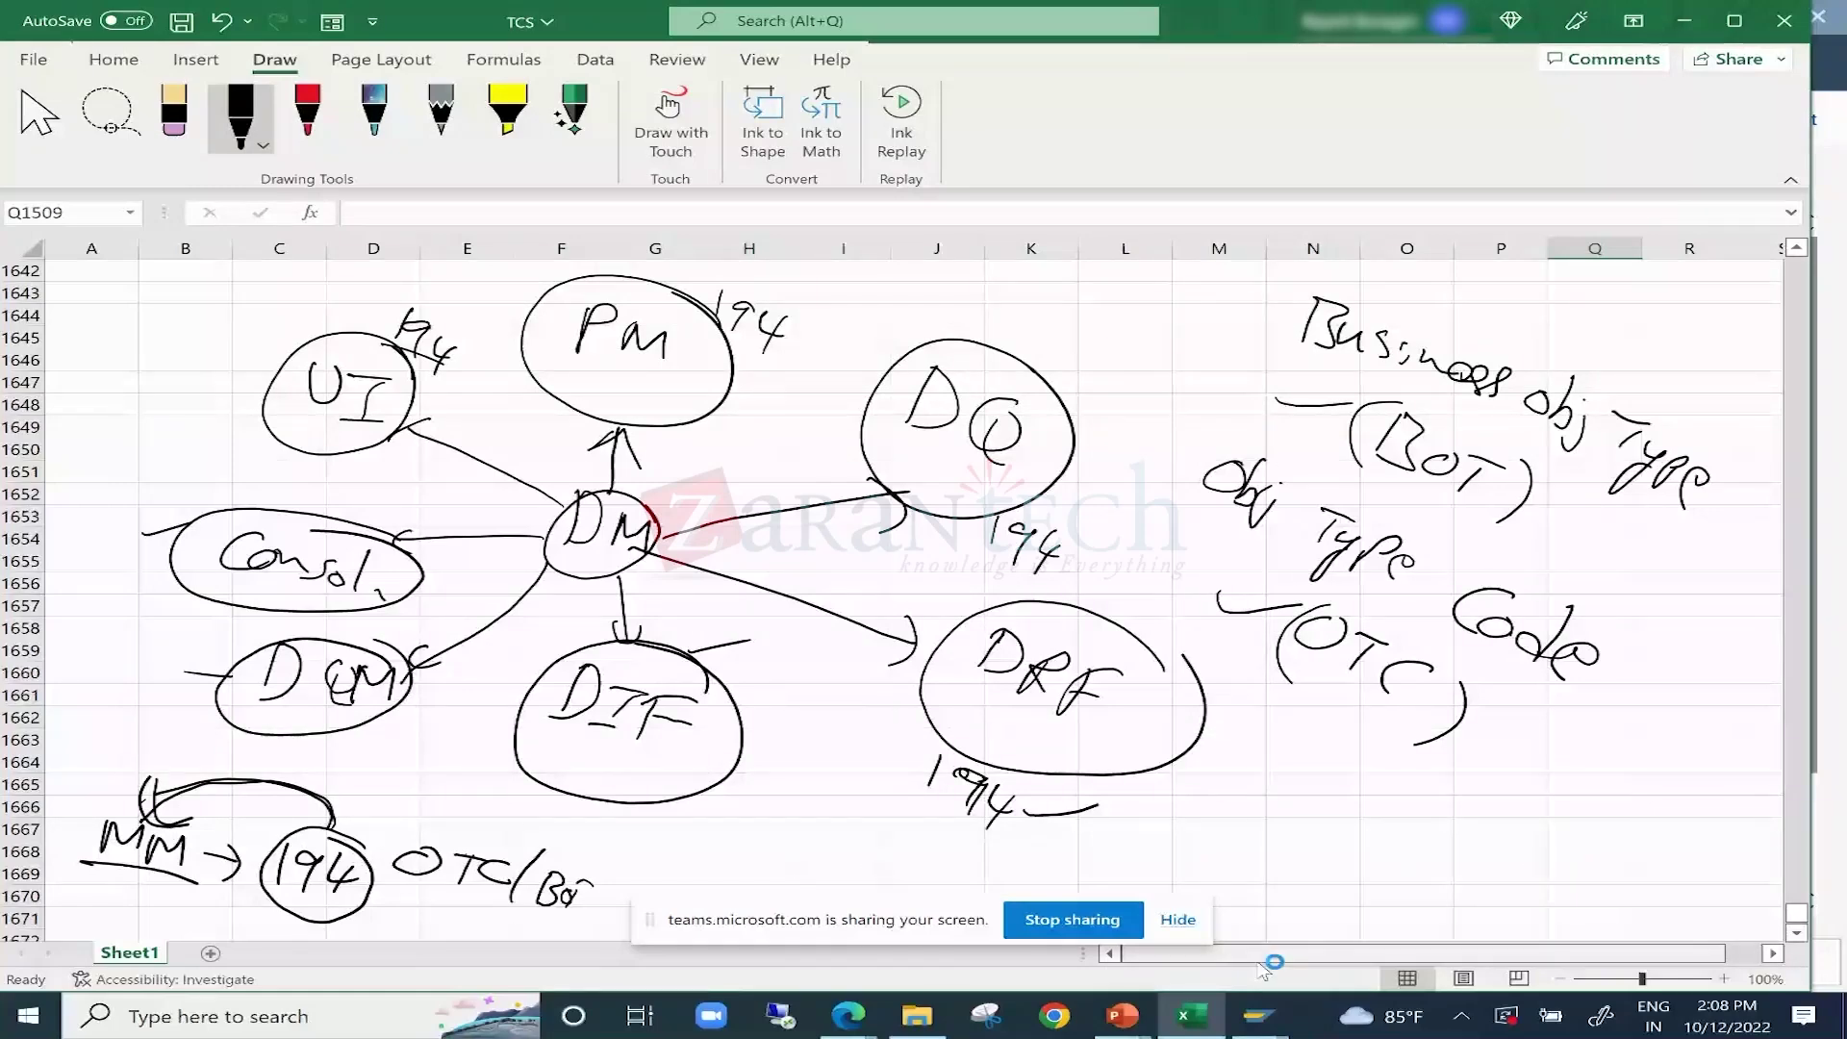
# Switch to SAP, open the Define Business Object Type Codes activity and acknowledge the cross-client notice.
pyautogui.click(1241, 1021)
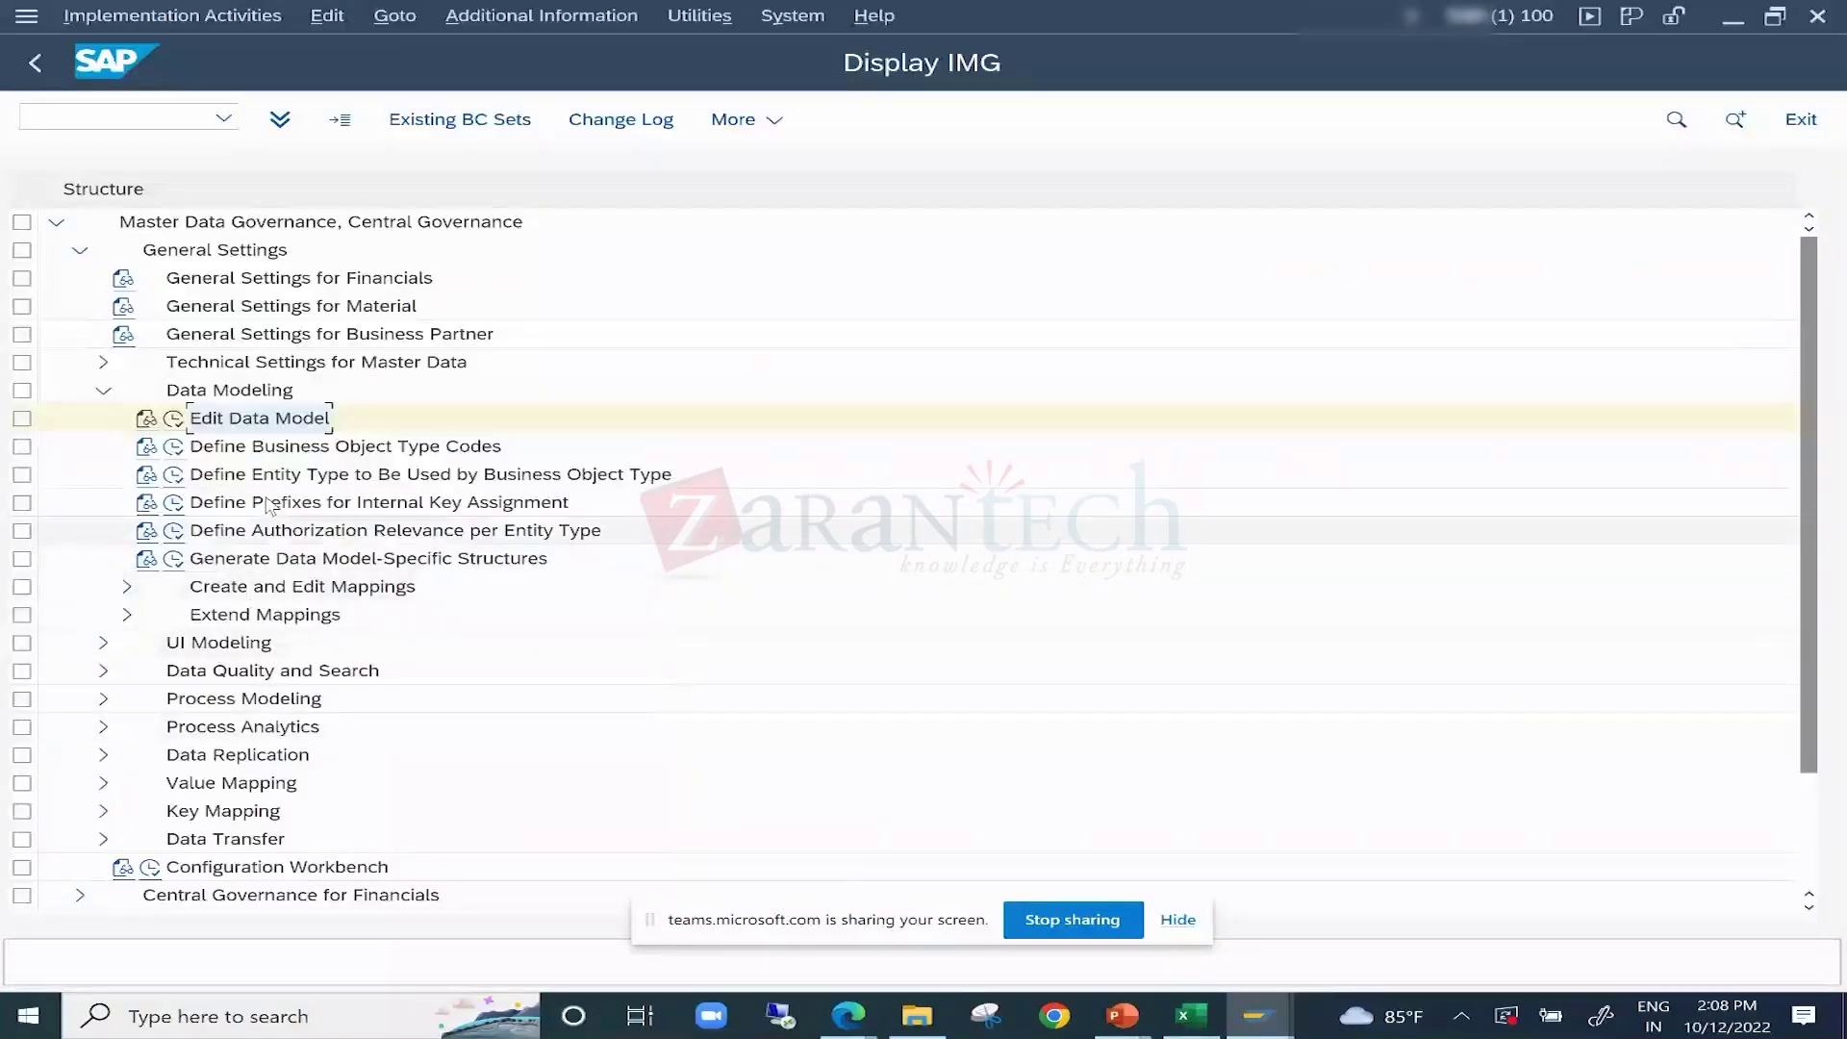
pyautogui.click(296, 448)
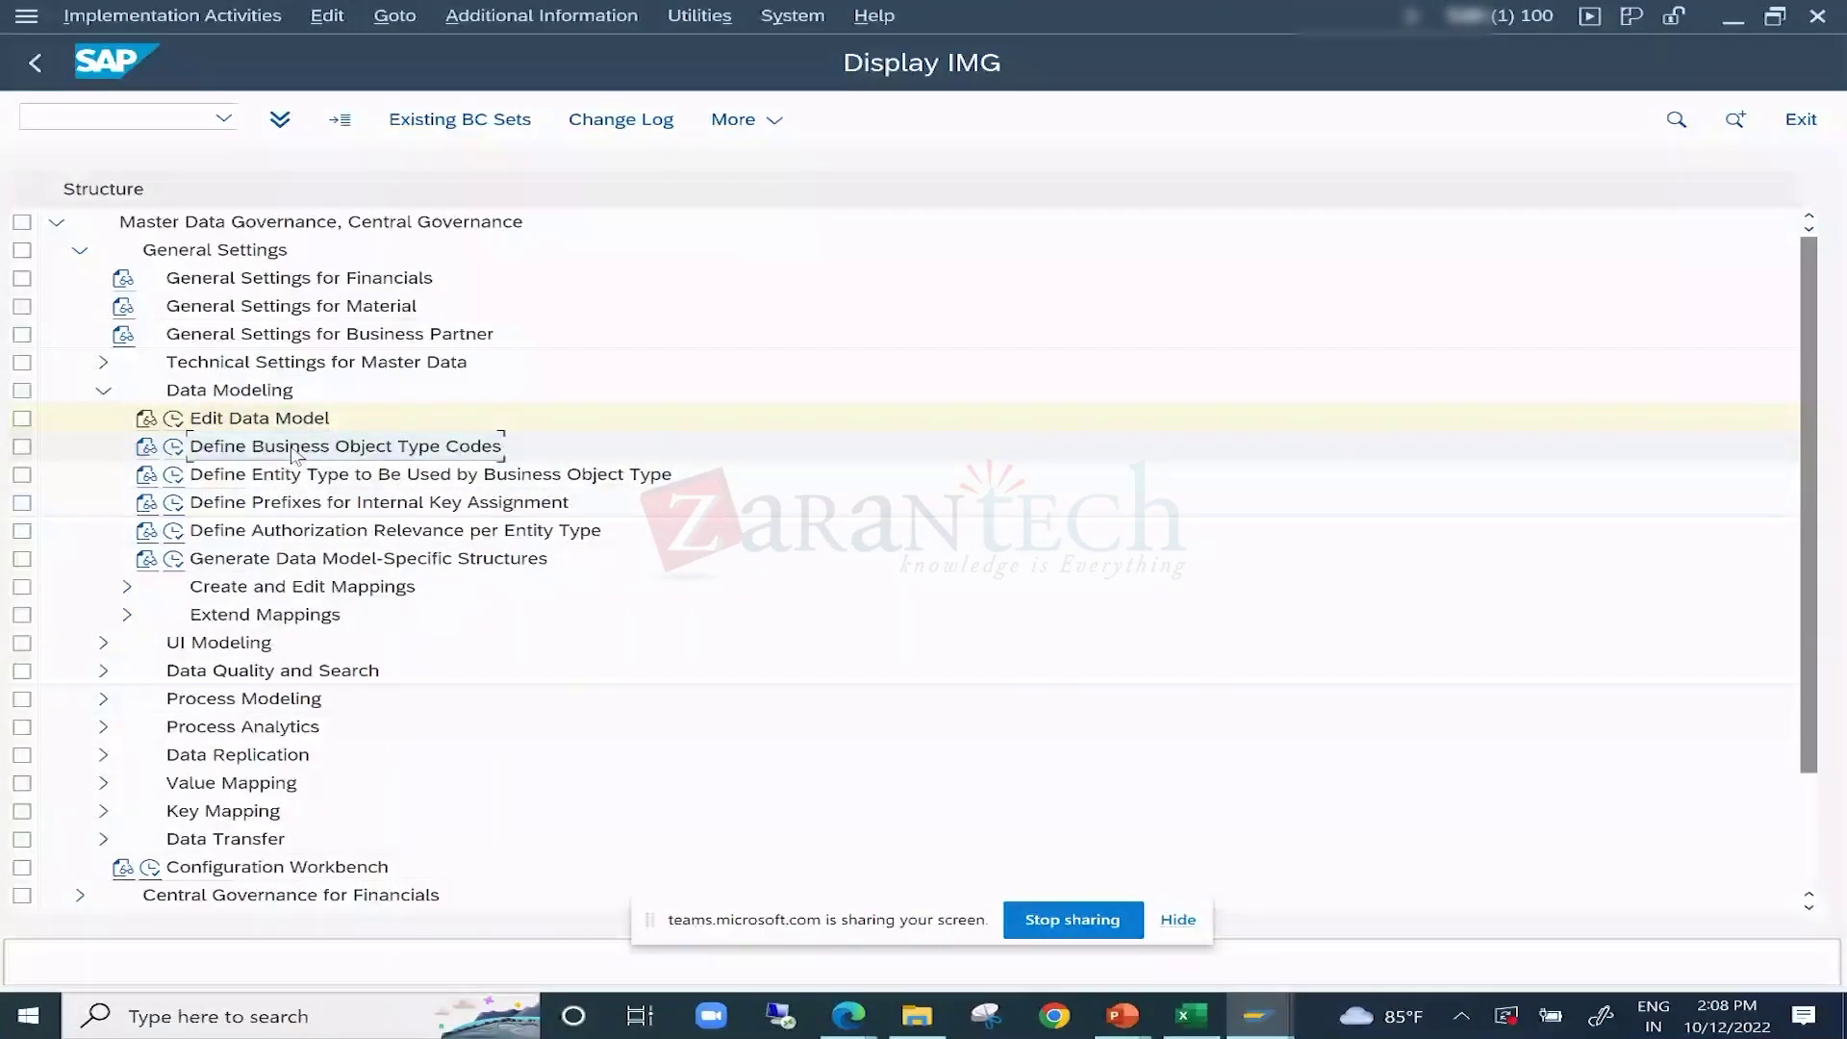
pyautogui.click(175, 450)
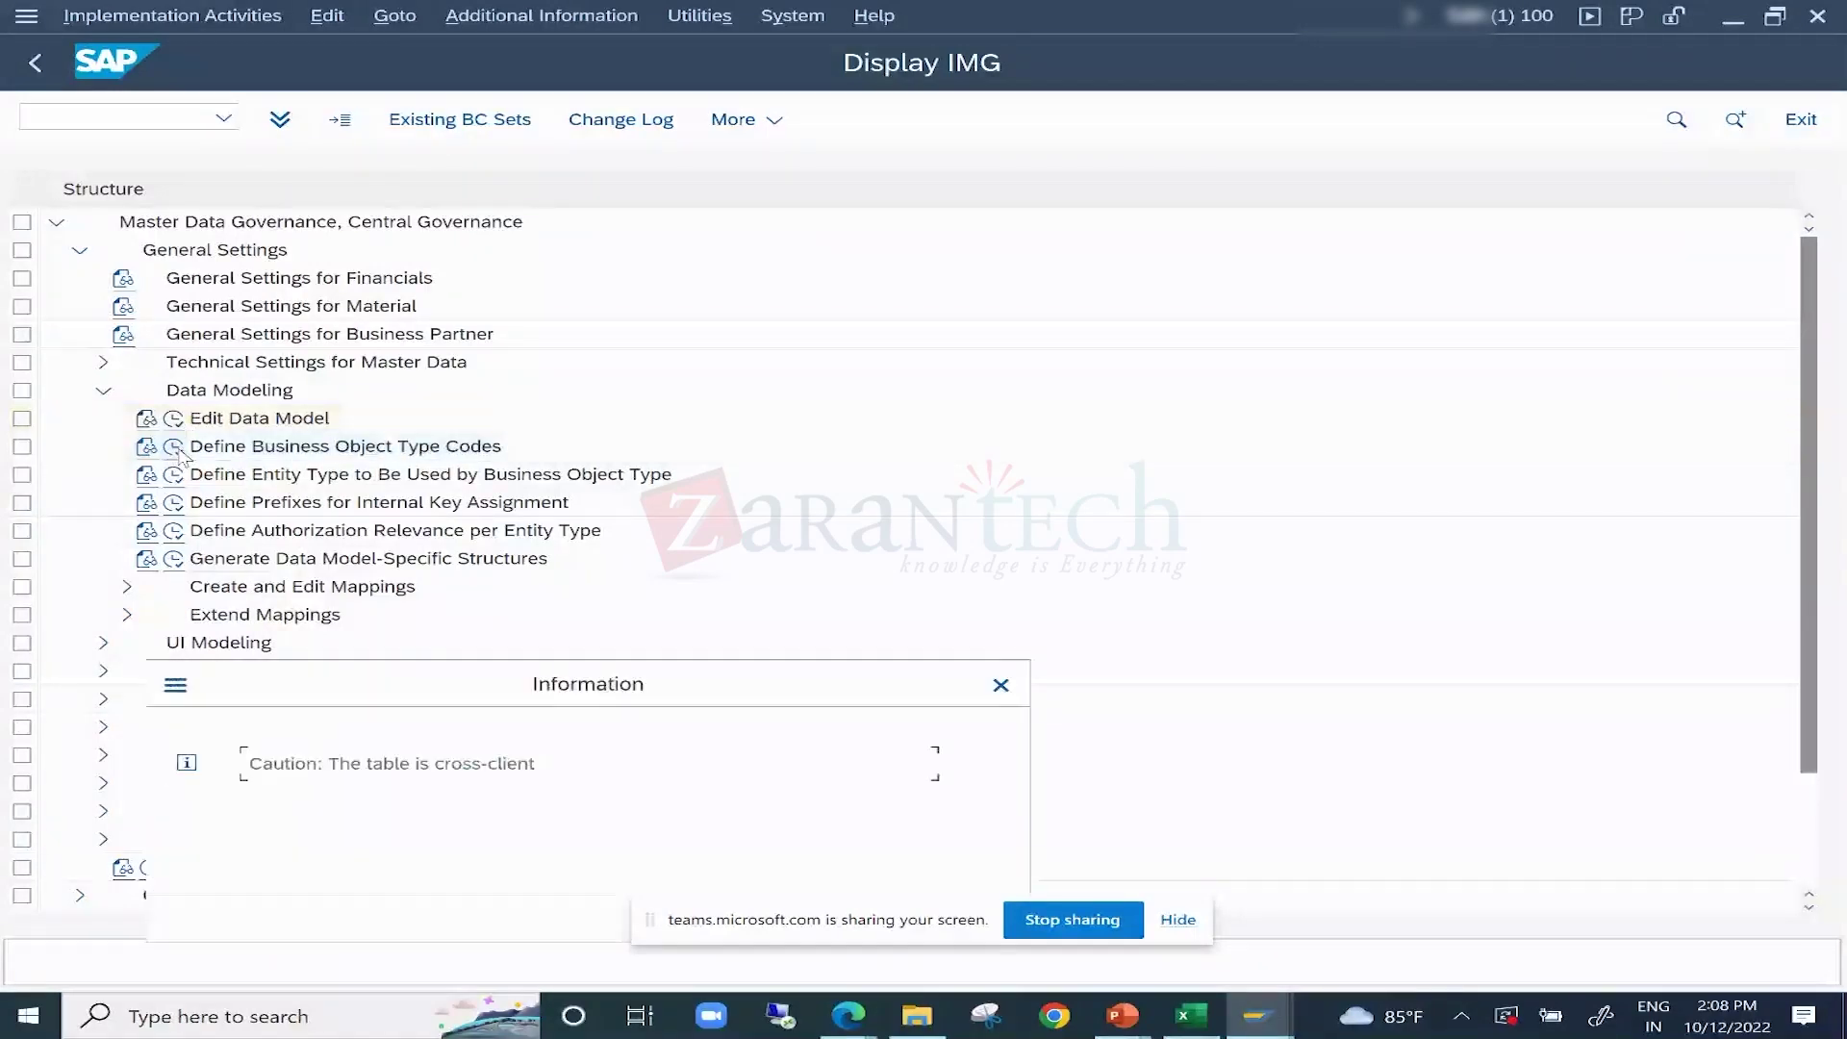
pyautogui.moveTo(763, 693); pyautogui.dragTo(1041, 272)
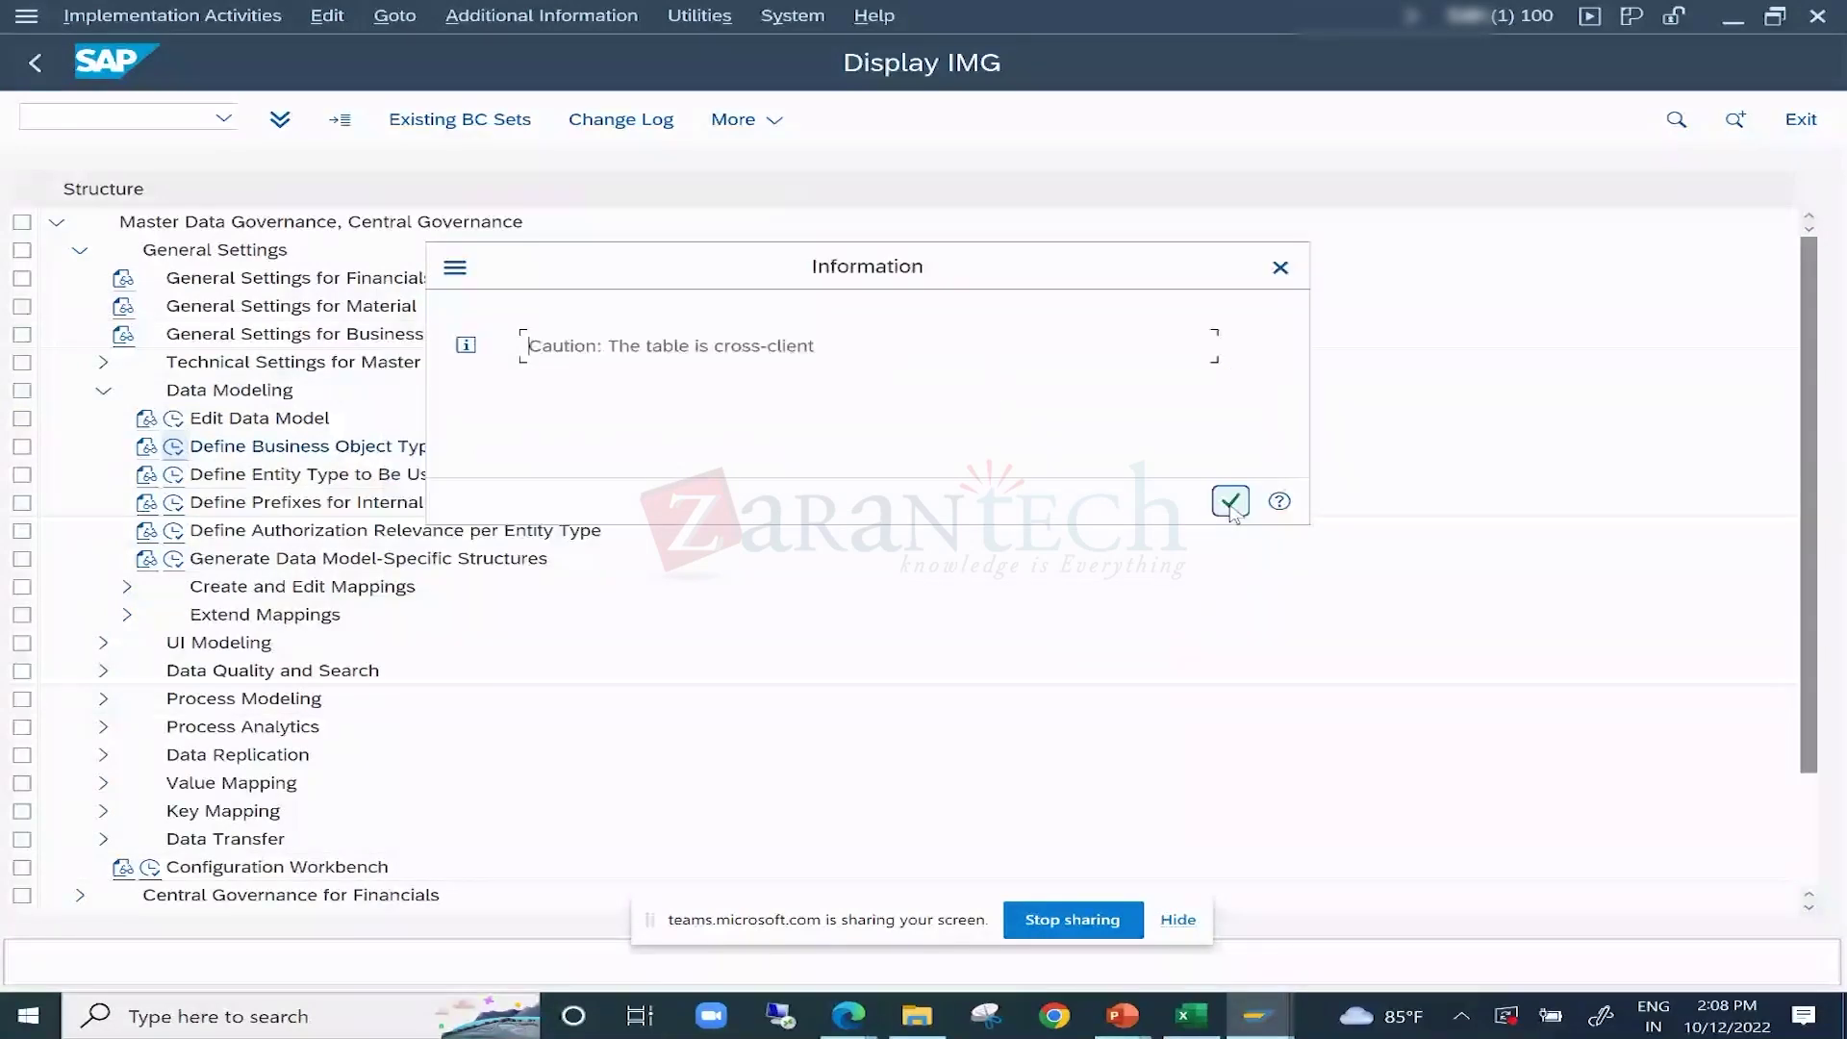
pyautogui.click(1231, 501)
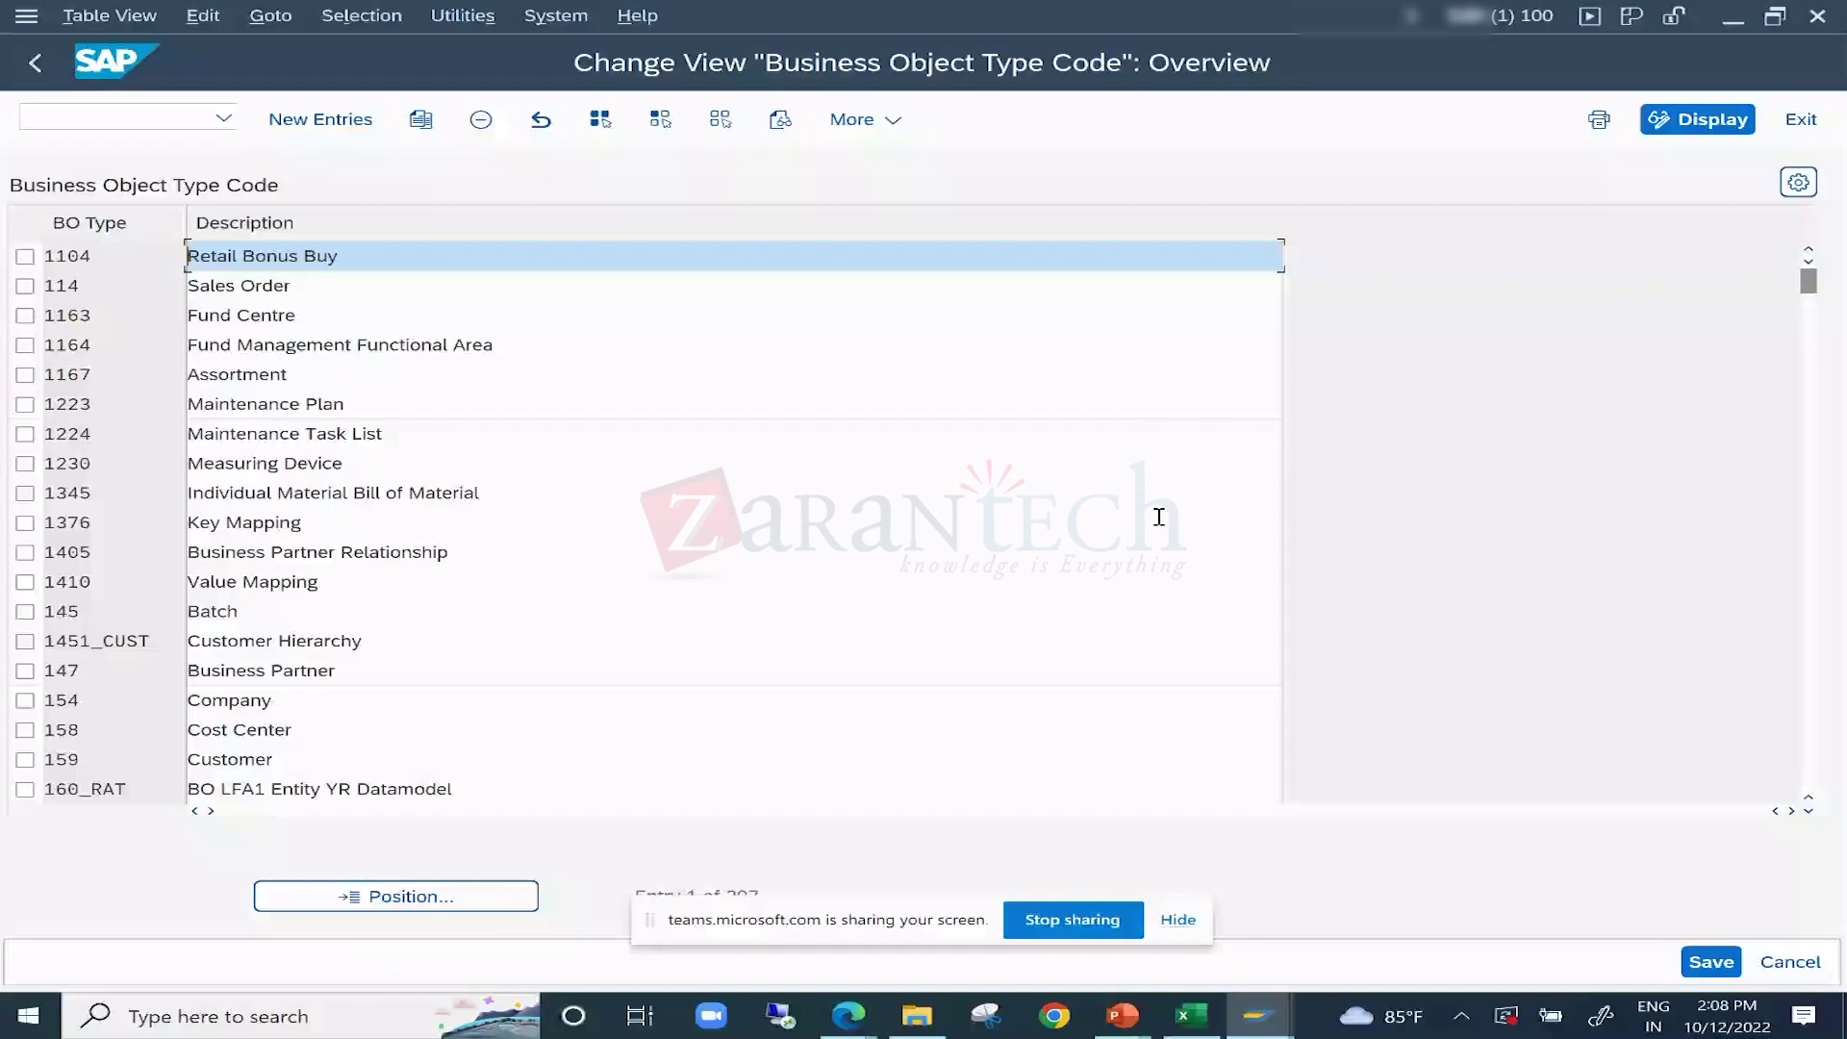
# Examine the list of business object type codes, including 147 (Business Partner) and 194 (Product).
pyautogui.click(142, 562)
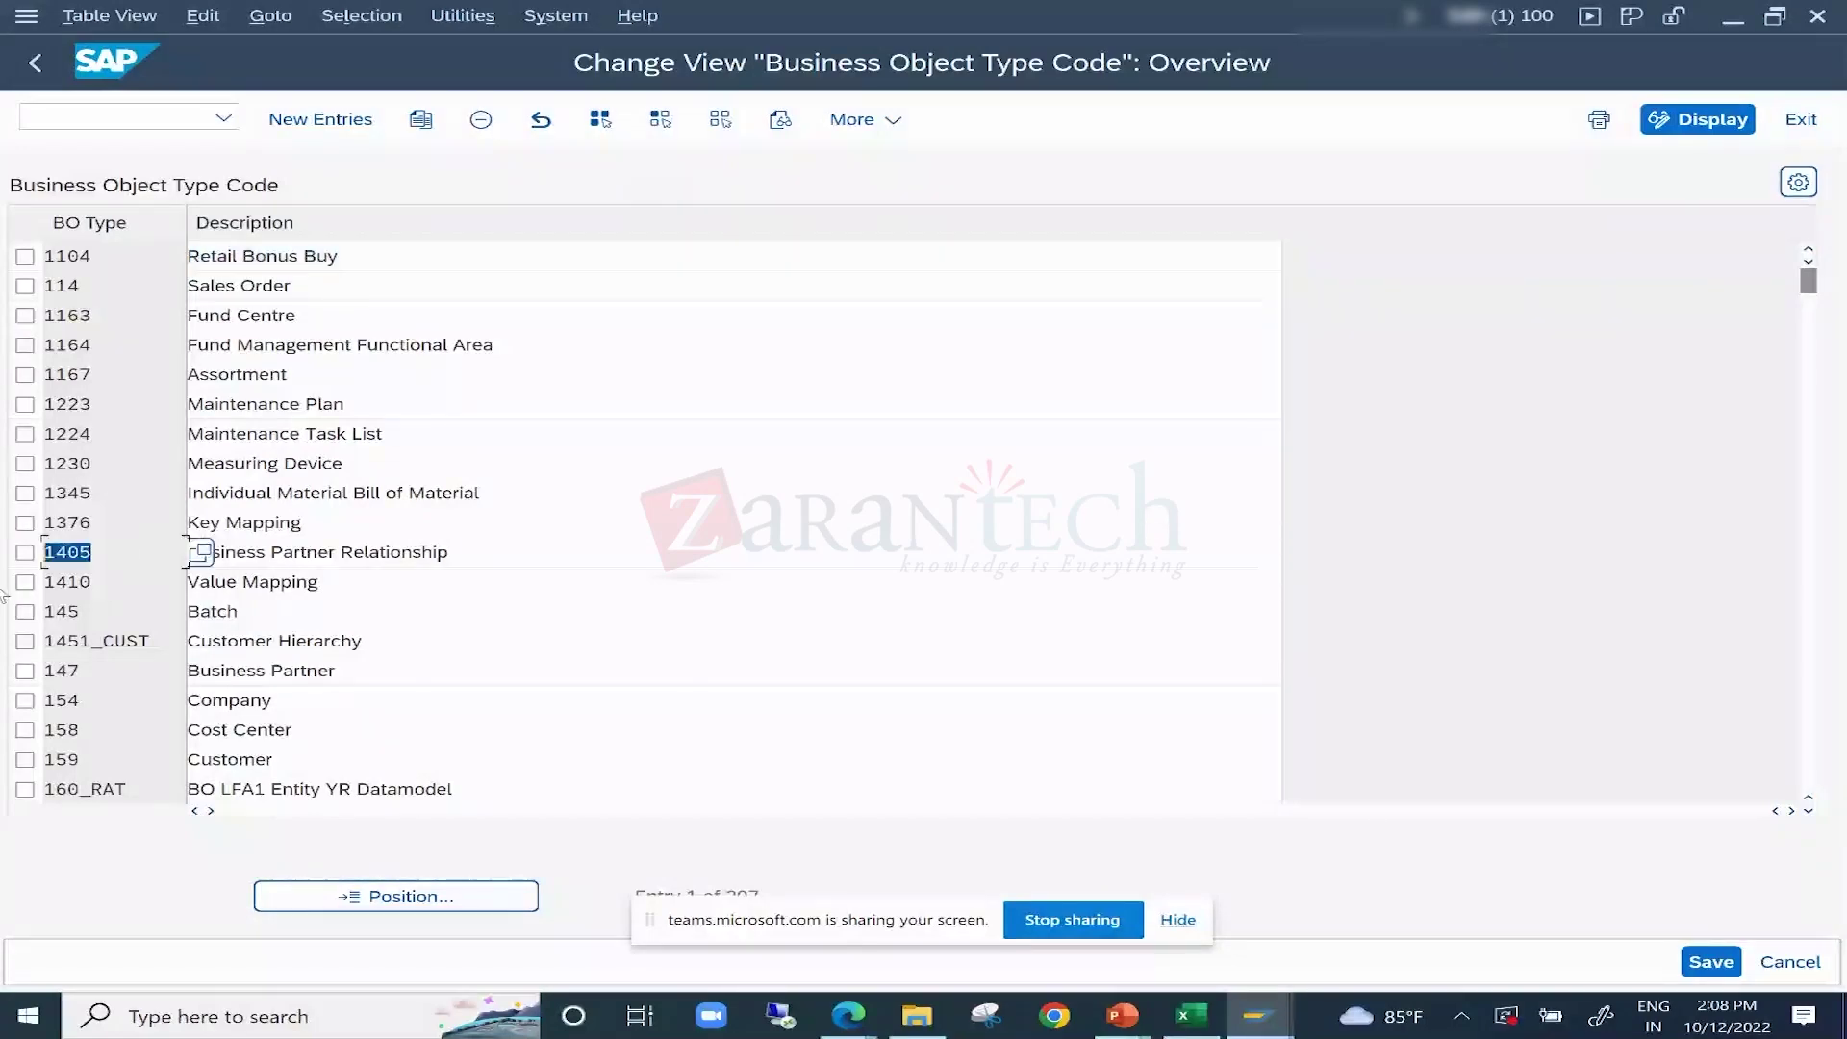
pyautogui.click(136, 405)
pyautogui.click(116, 433)
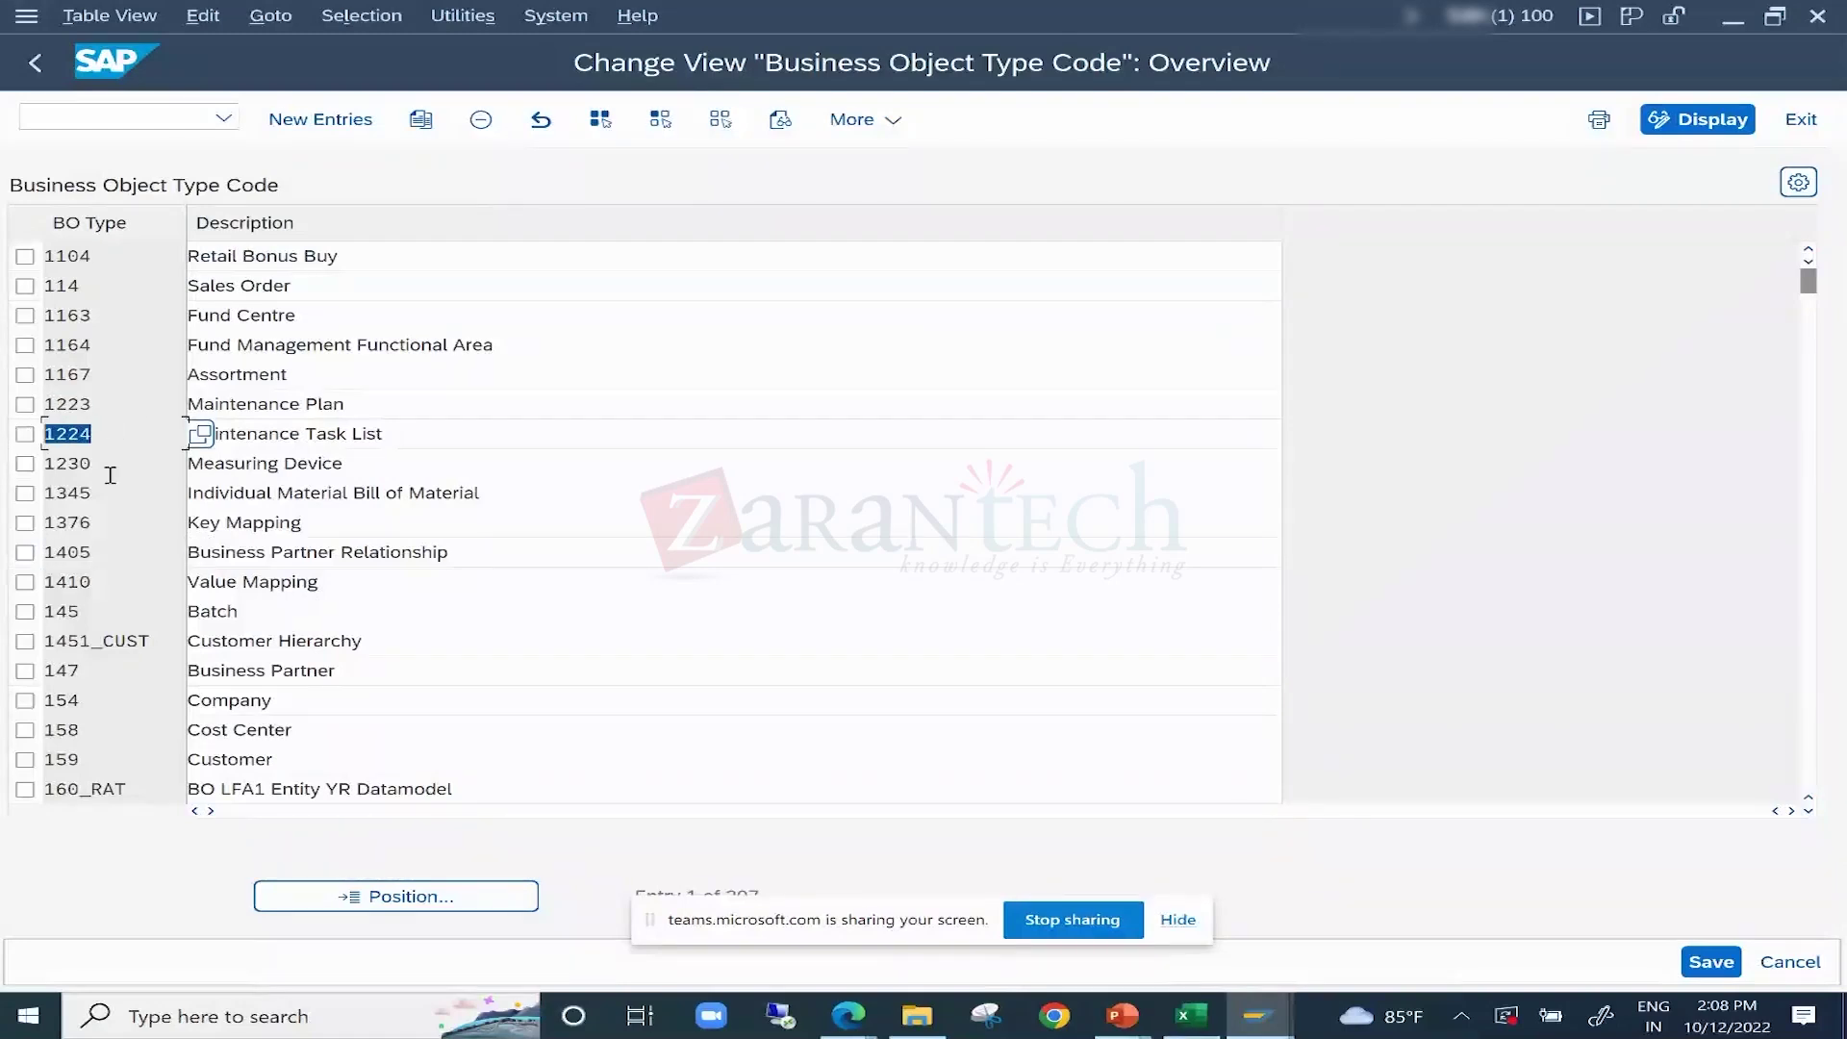
pyautogui.click(112, 465)
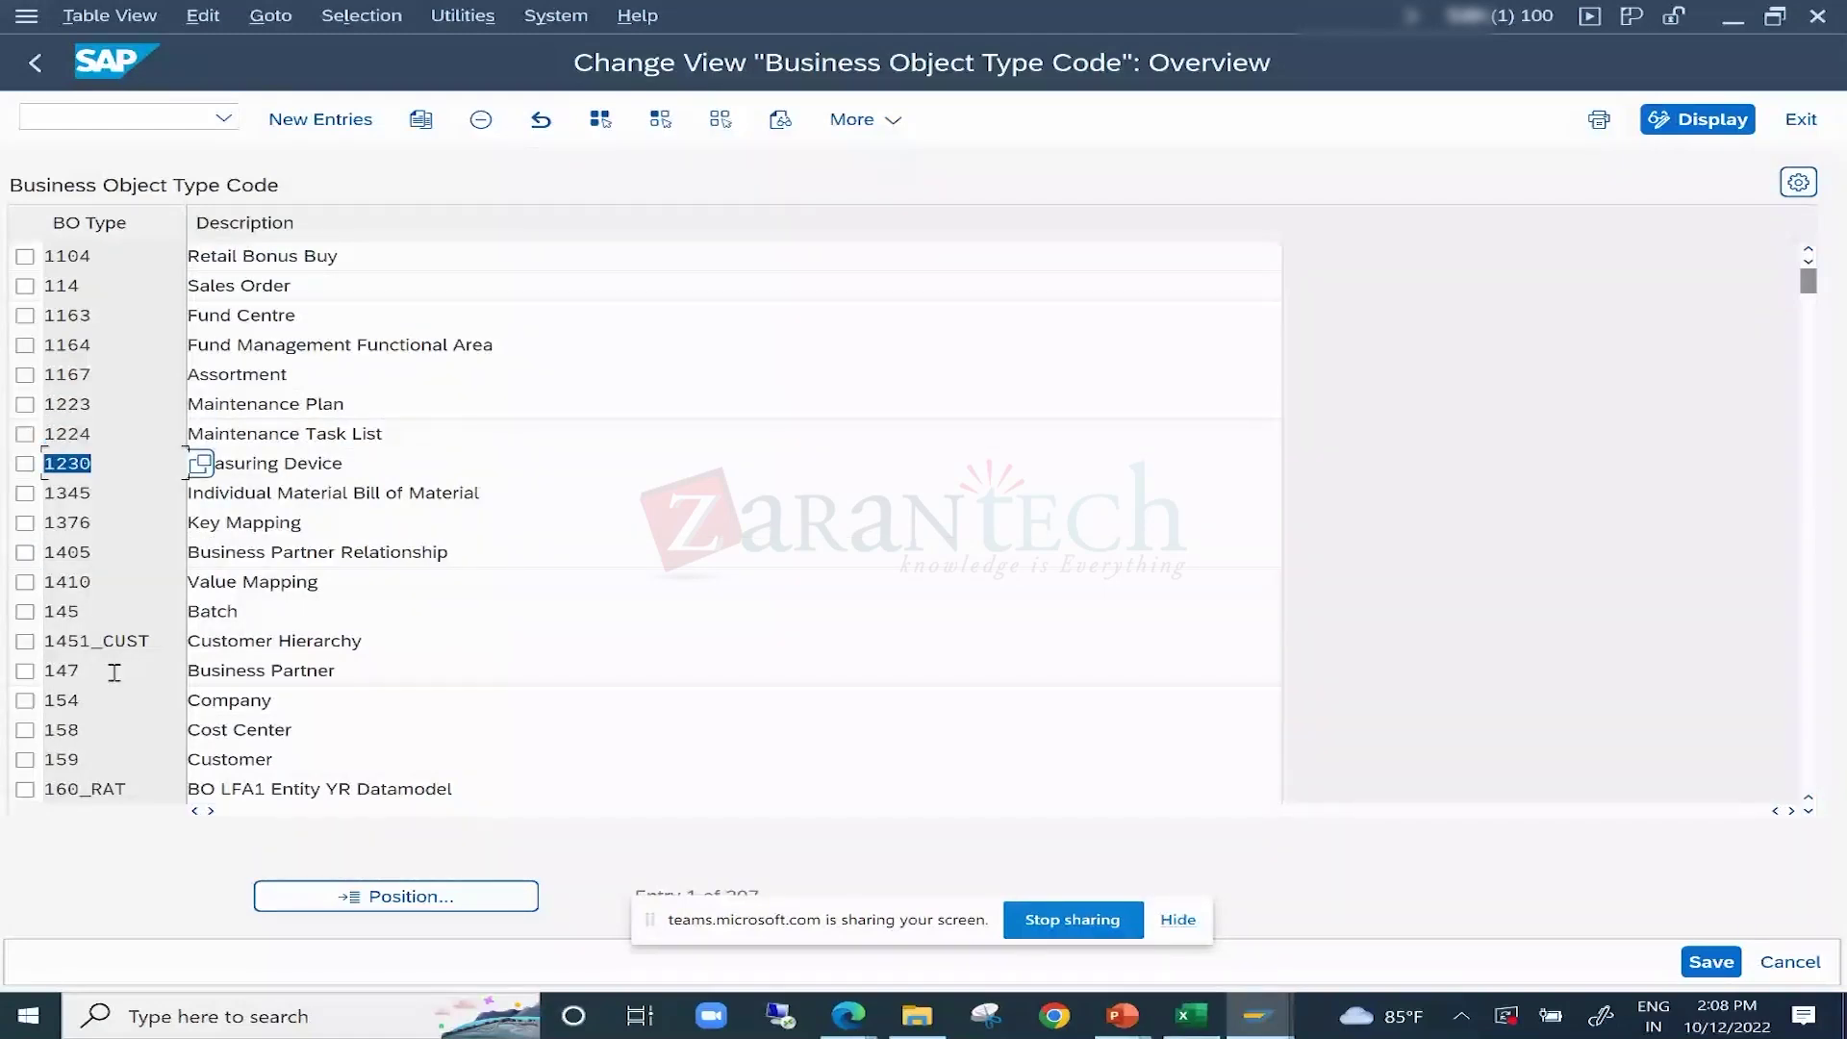
pyautogui.click(114, 673)
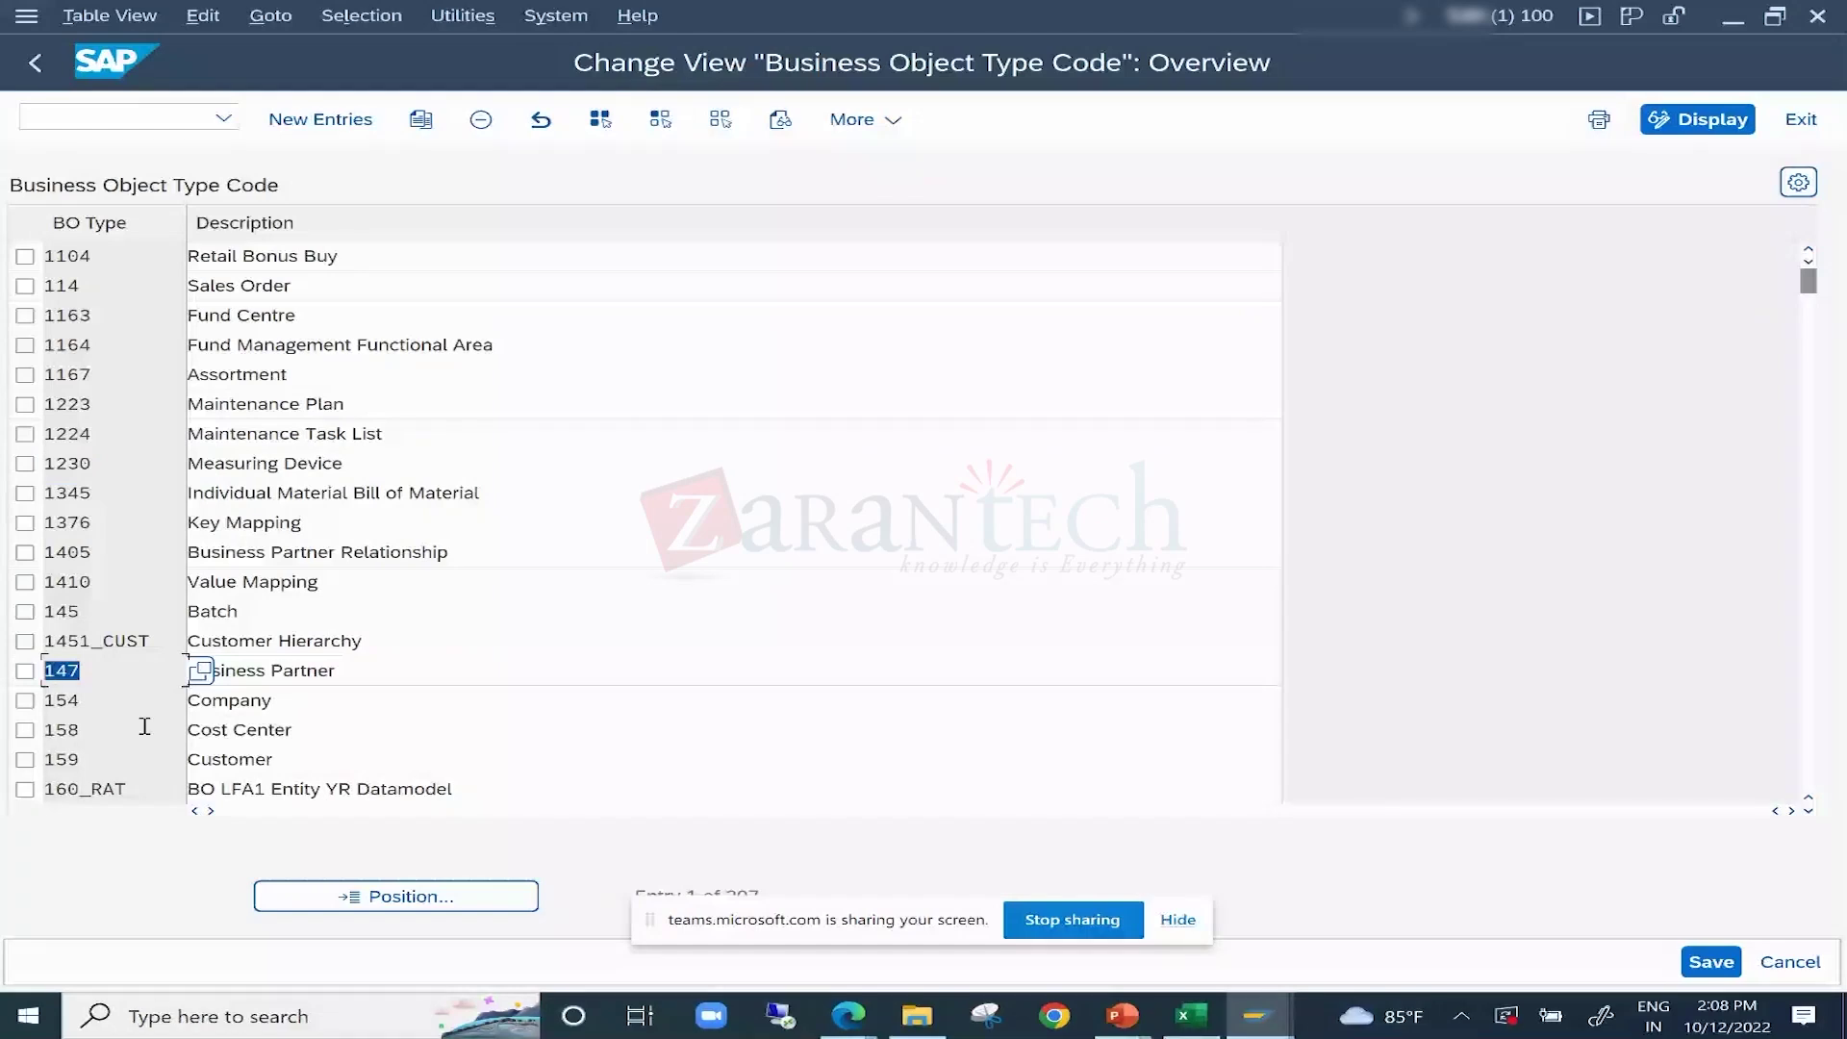
pyautogui.scroll(-1, 221, 717)
pyautogui.scroll(-4, 222, 717)
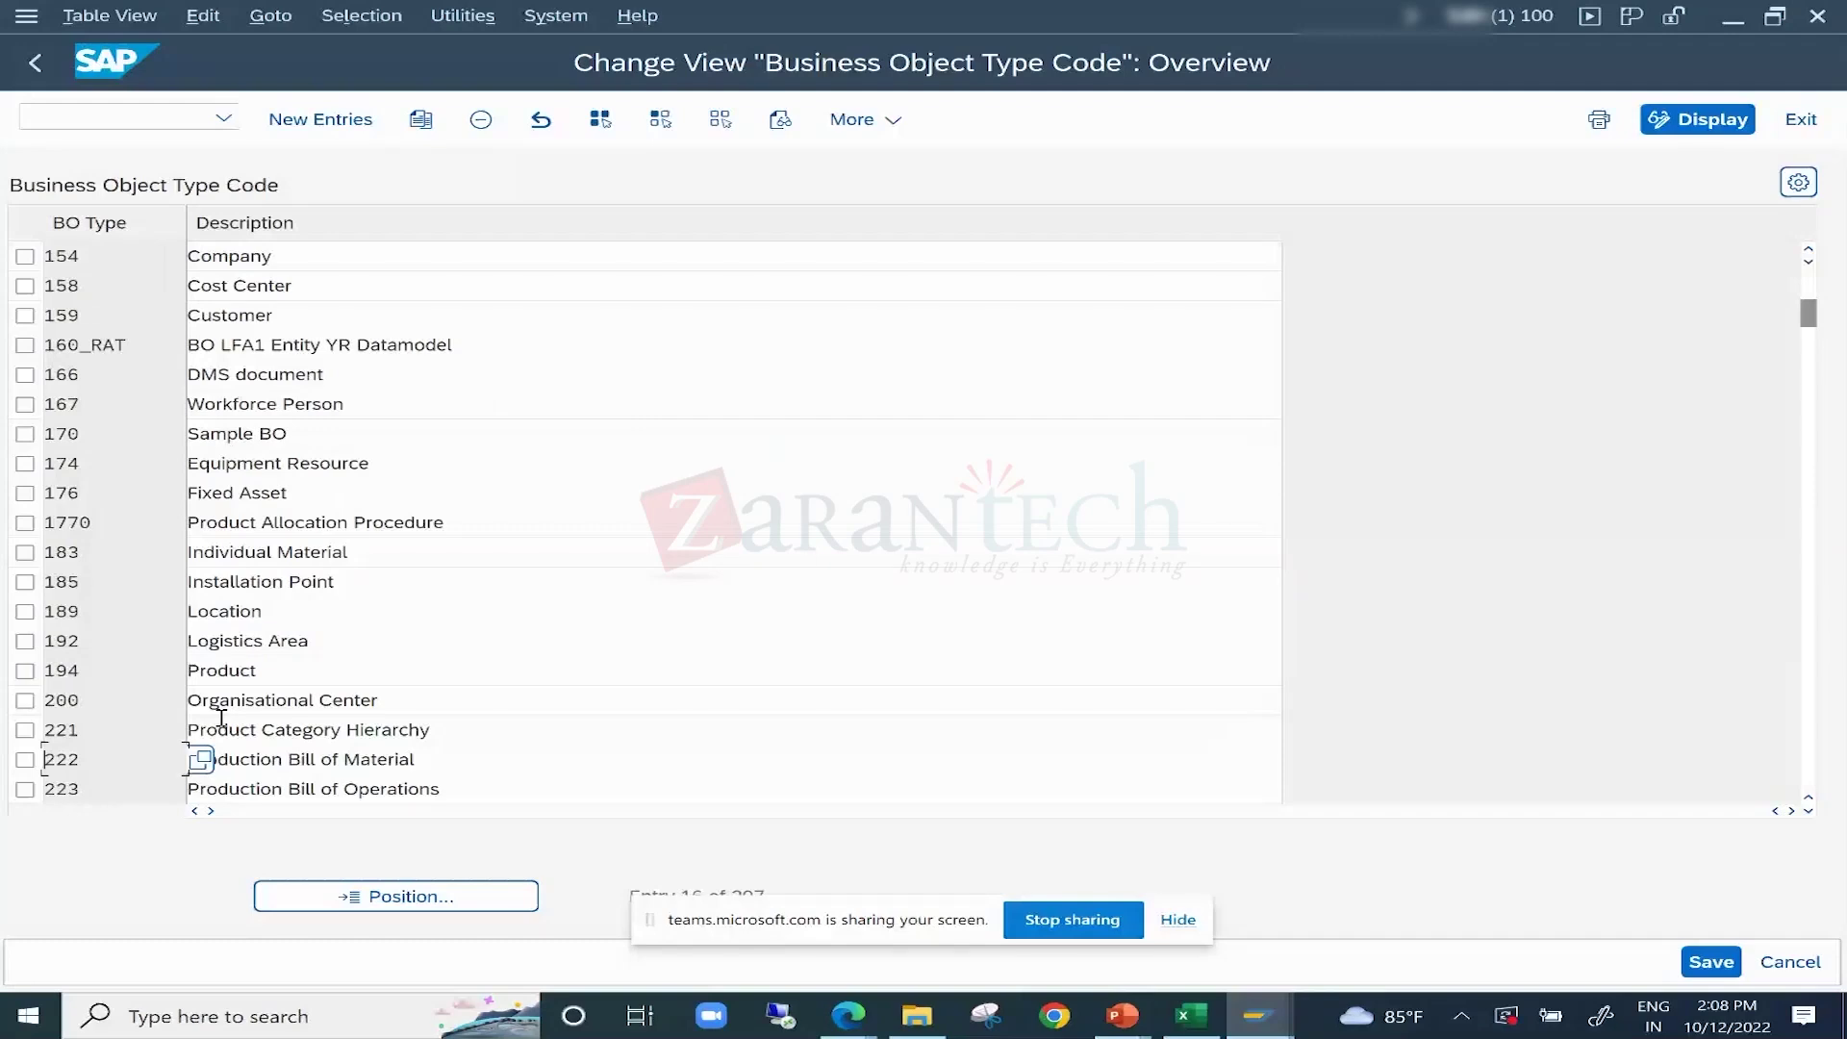
pyautogui.doubleClick(61, 671)
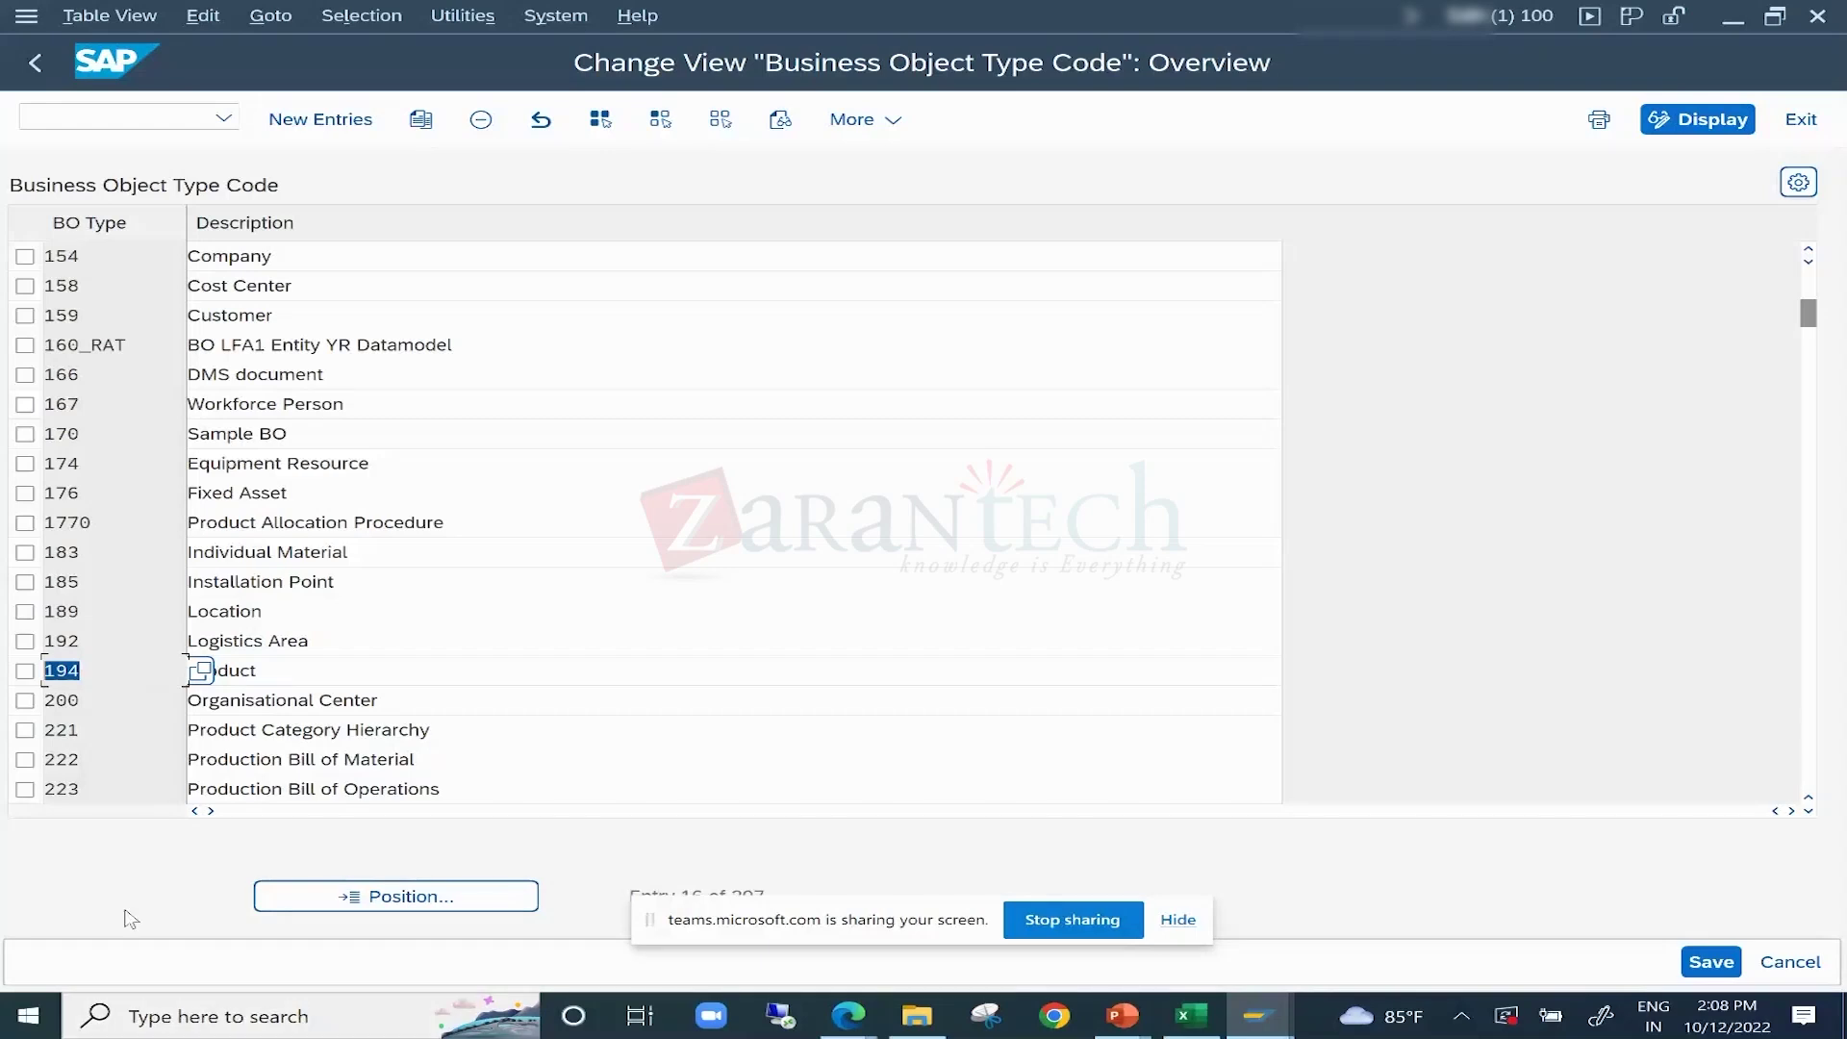
pyautogui.scroll(-1, 185, 729)
pyautogui.scroll(-3, 184, 730)
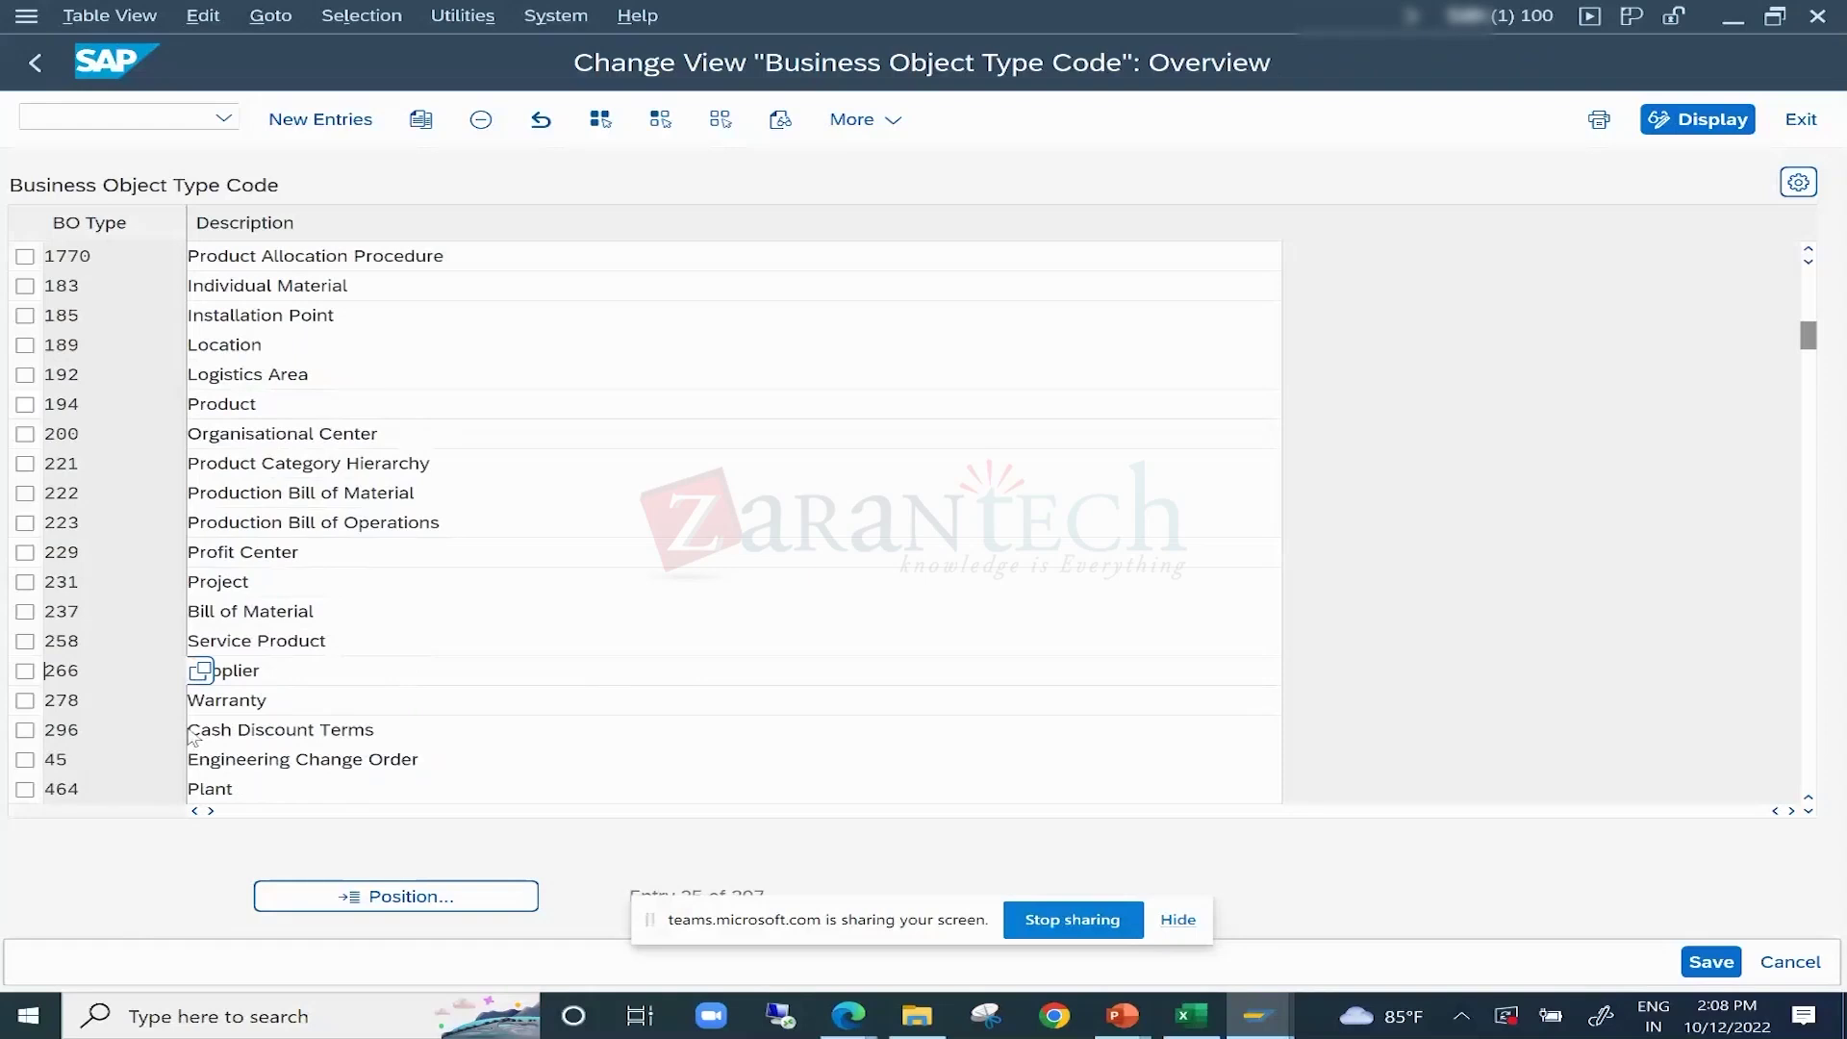
pyautogui.scroll(-1, 190, 736)
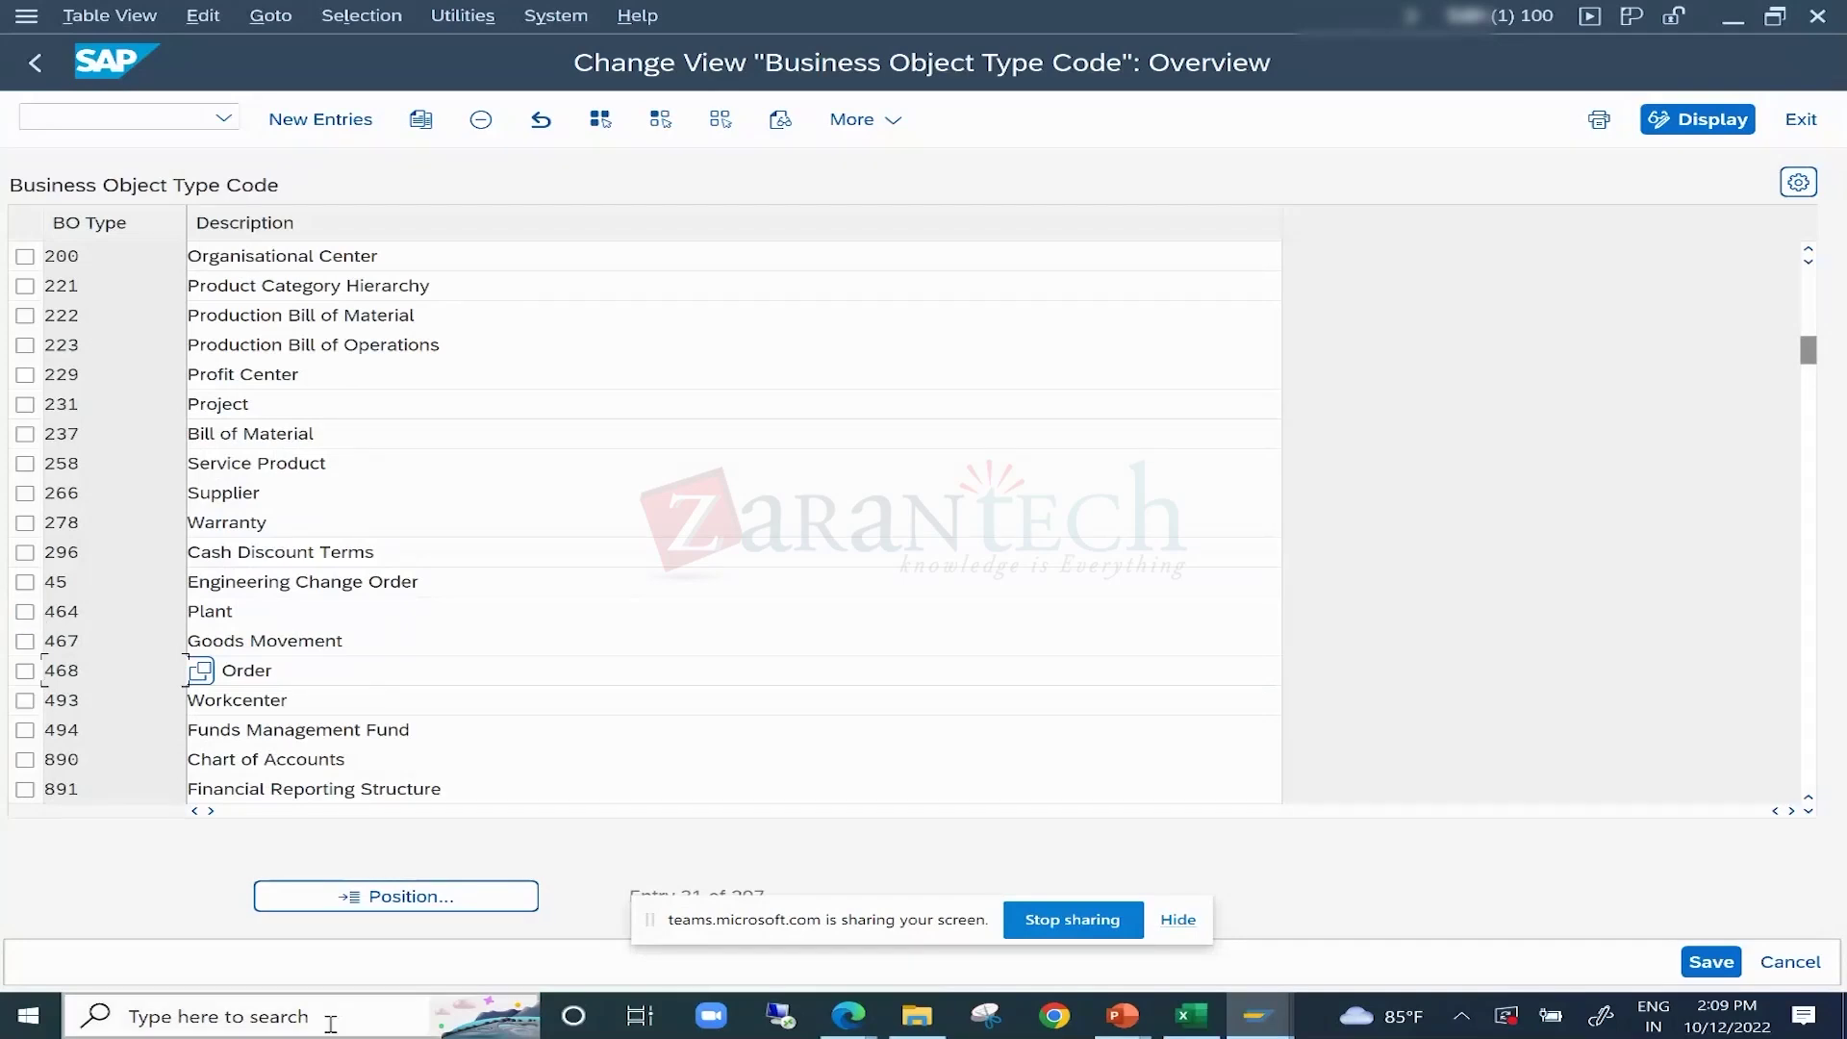
# Add the business object type code ZM_BOT with the description "Business Object for ZM Model".
pyautogui.scroll(-10, 449, 722)
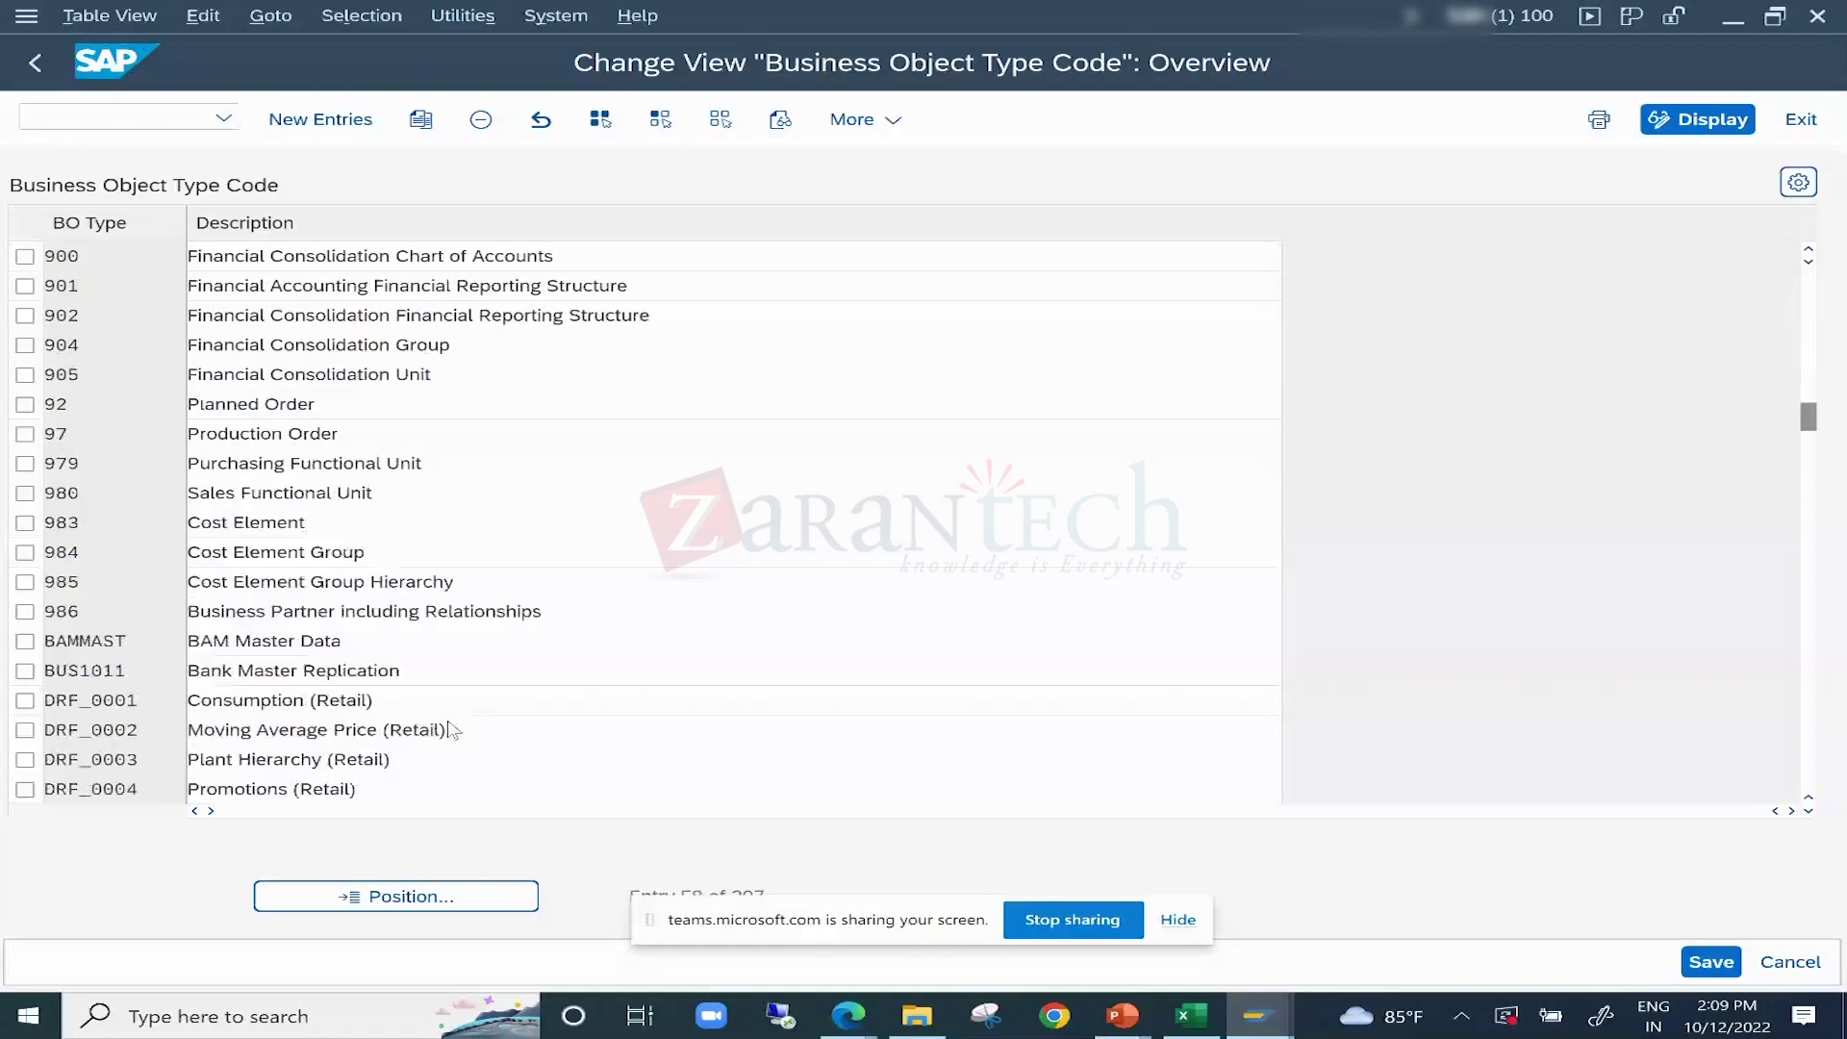
pyautogui.scroll(-1, 450, 726)
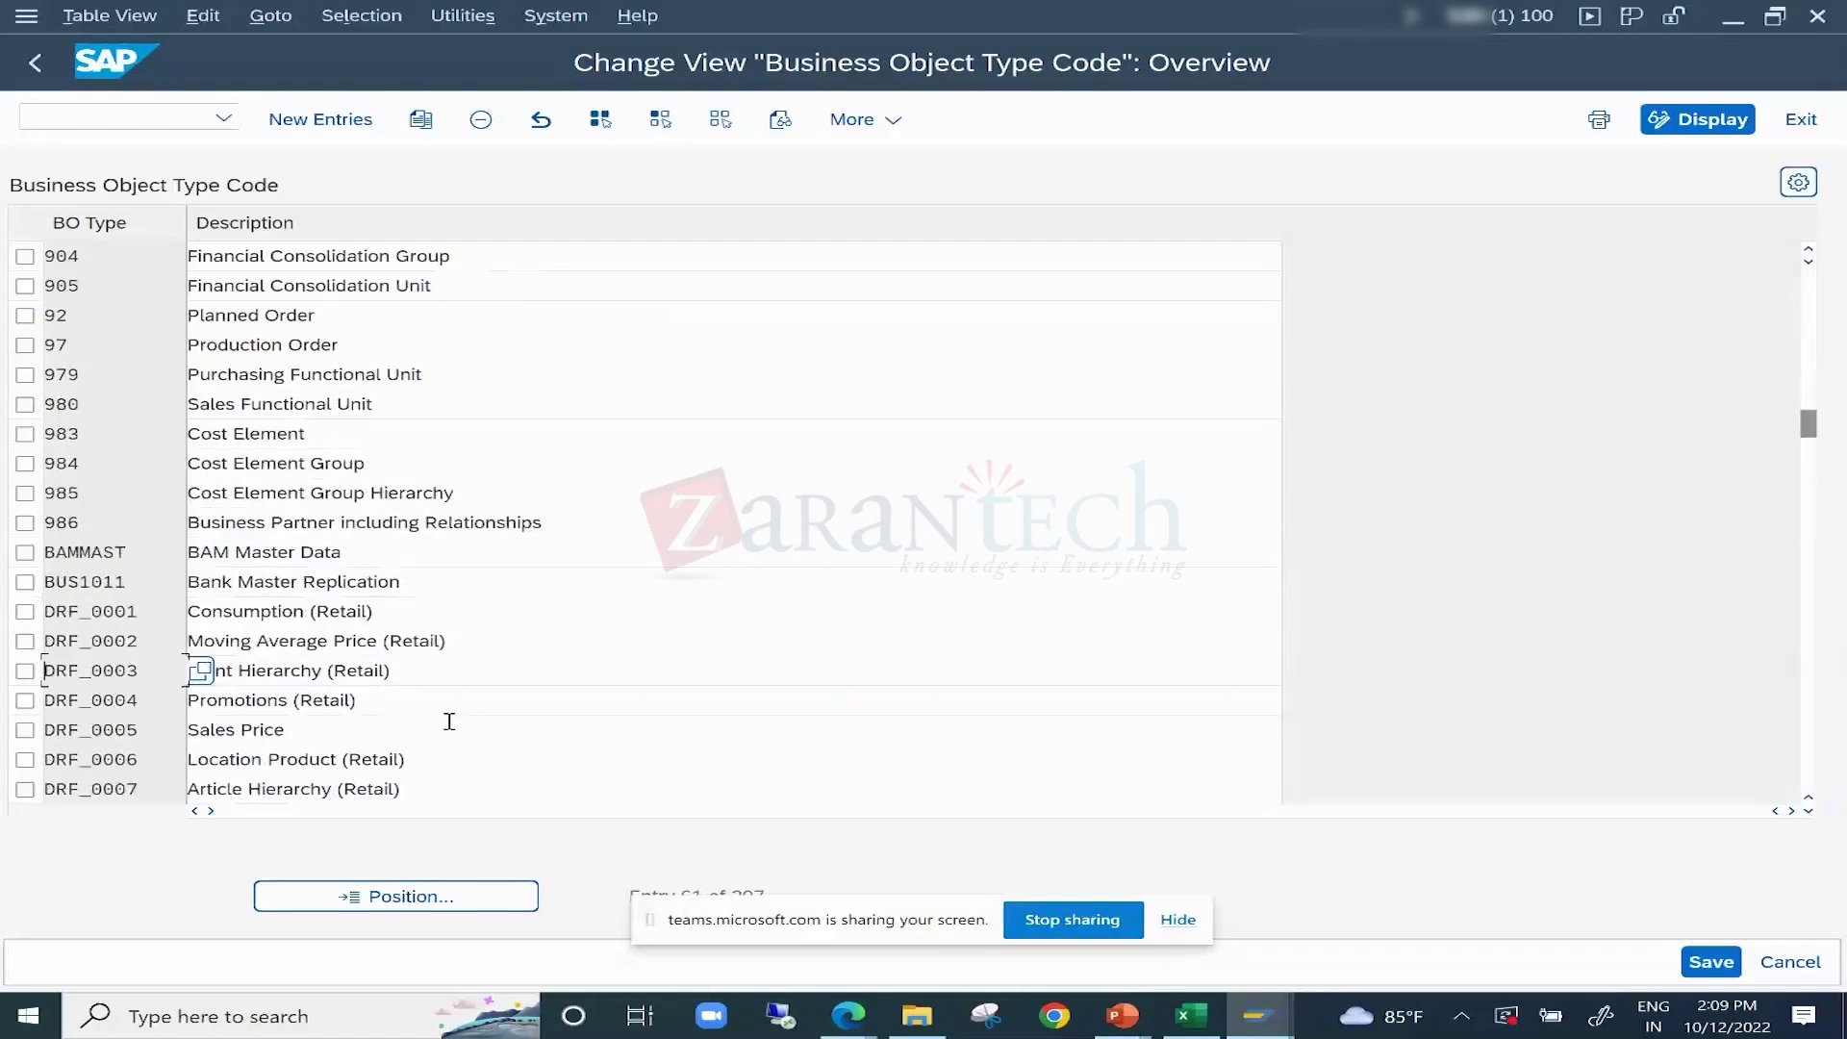
pyautogui.click(320, 120)
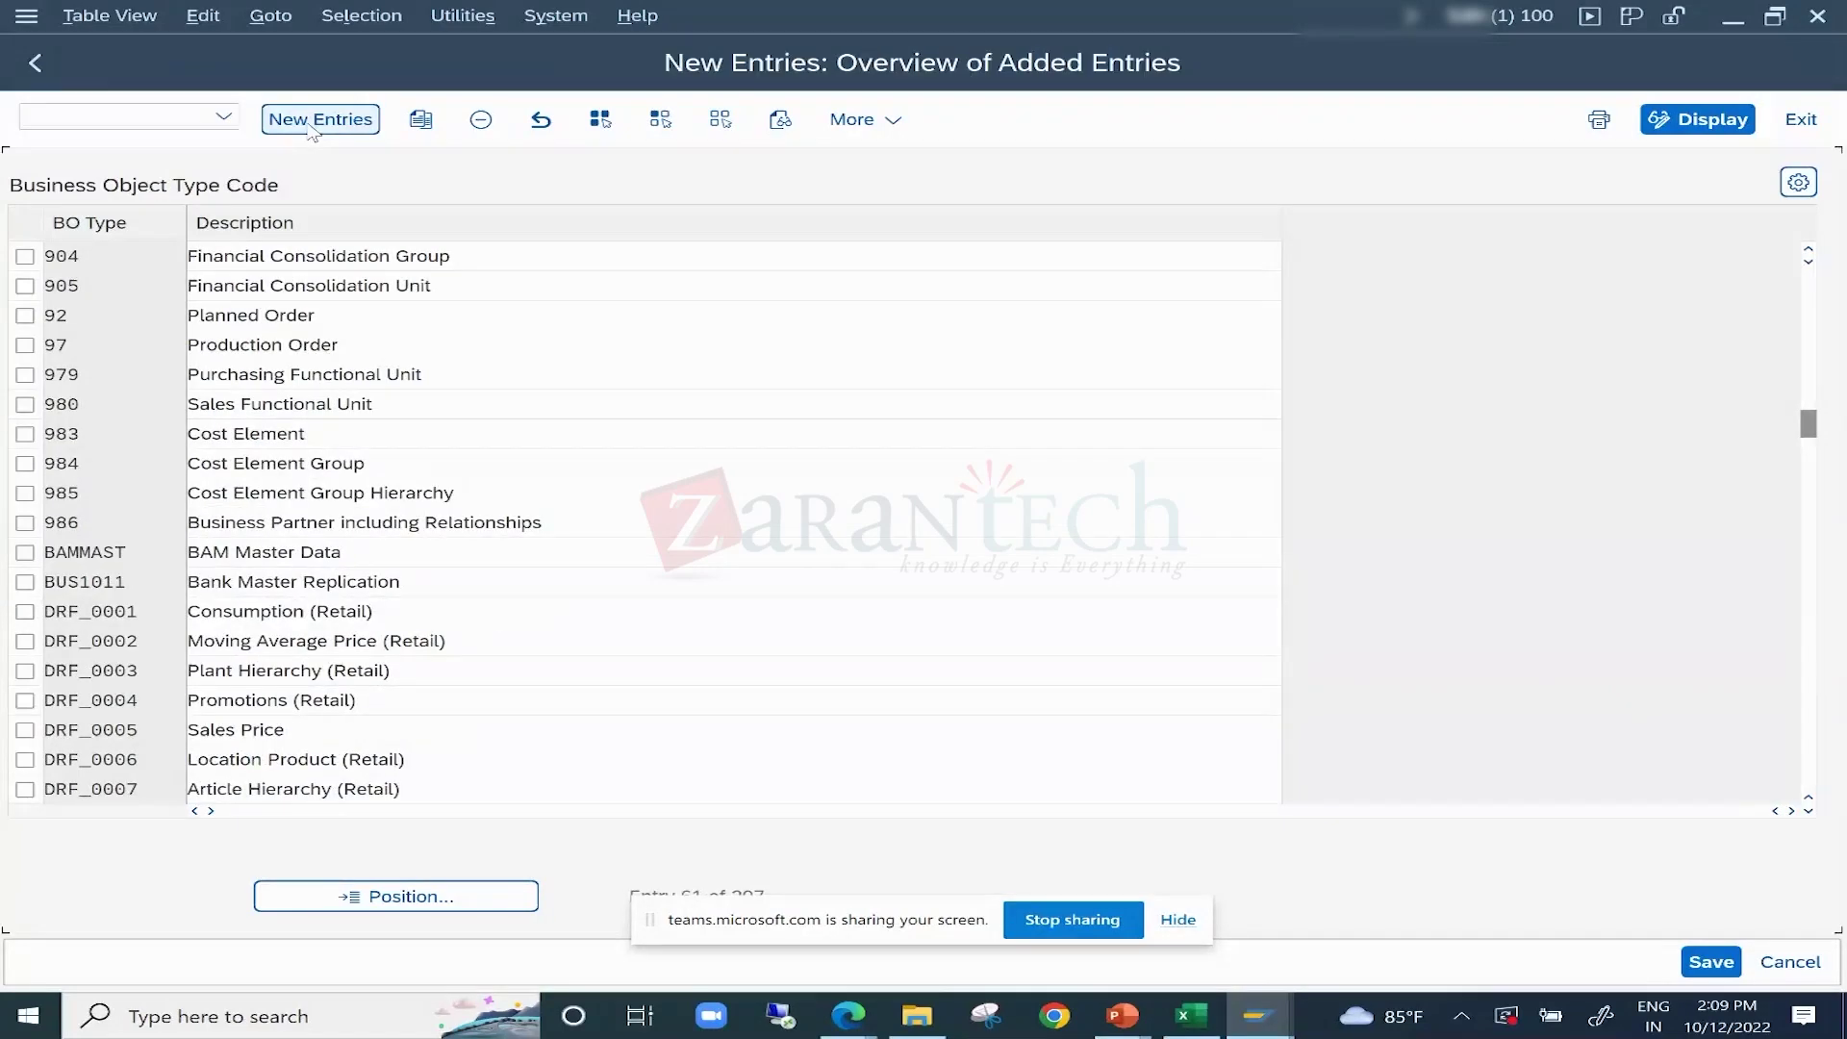
pyautogui.write('Z')
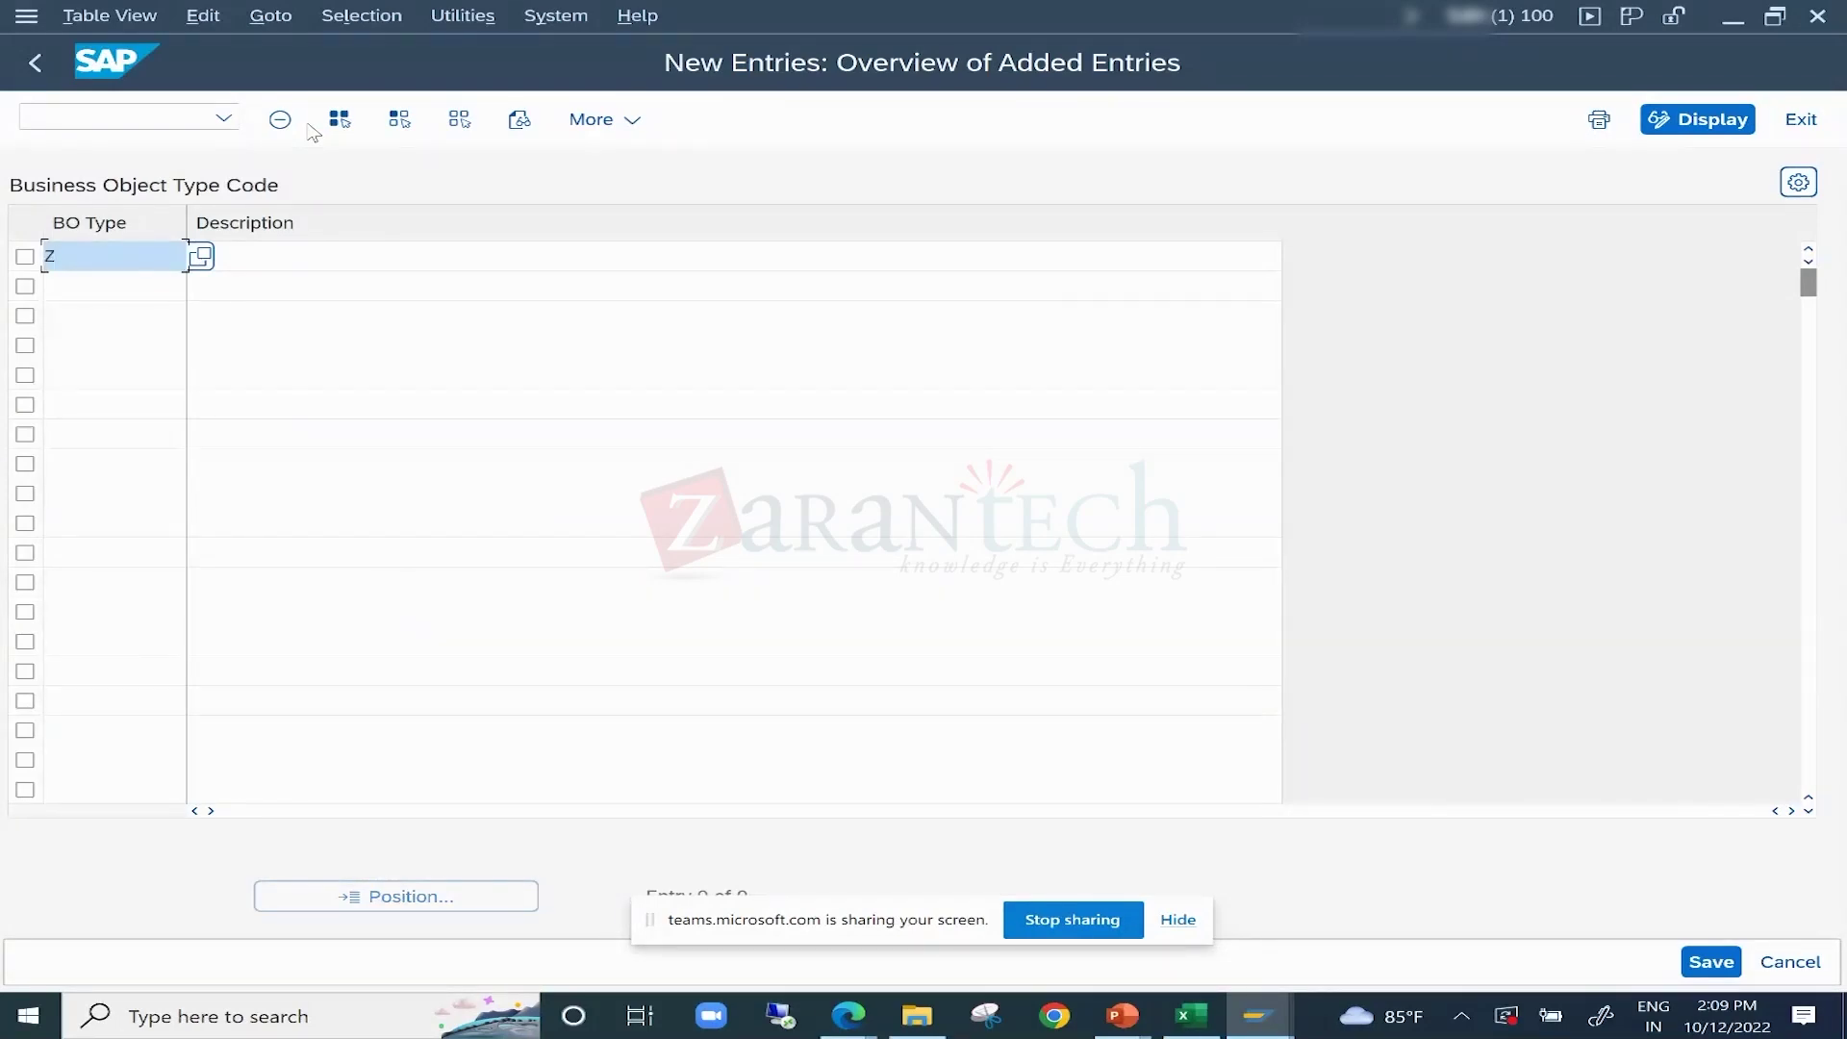
pyautogui.write('M_BOT')
pyautogui.press('Tab')
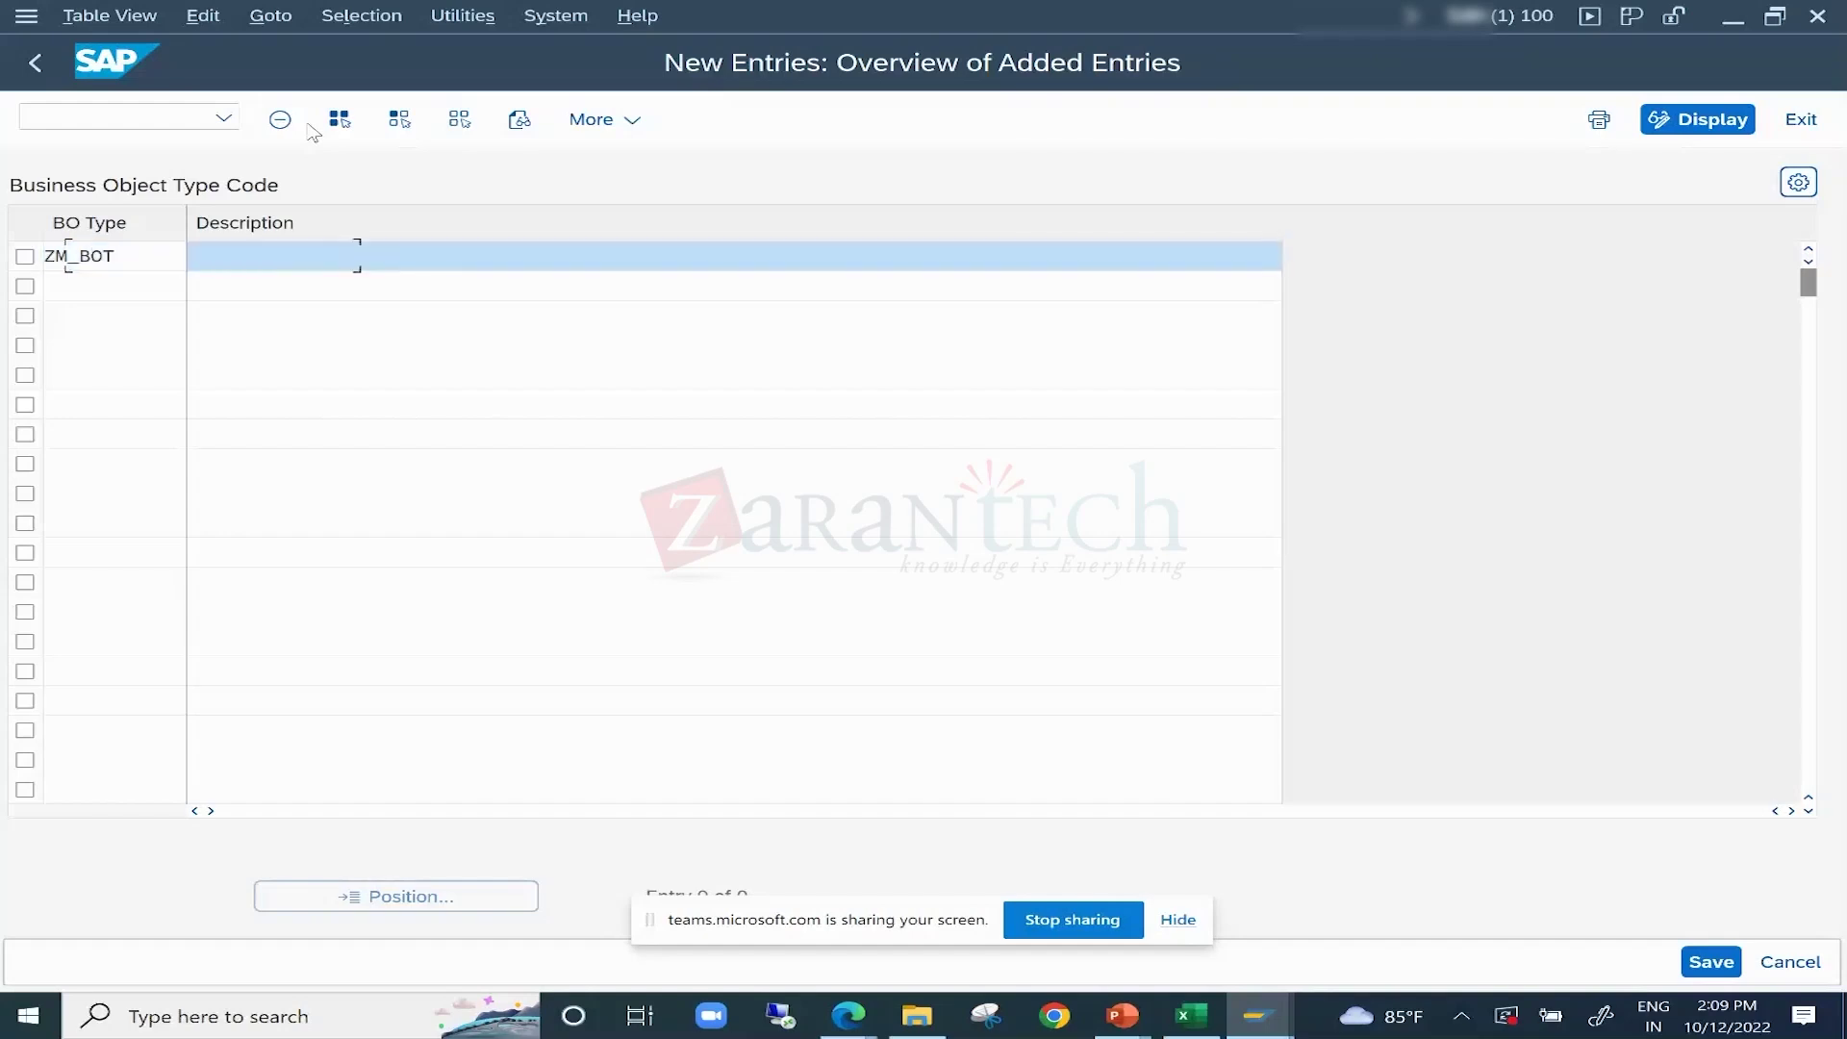
pyautogui.write('Business Object for ')
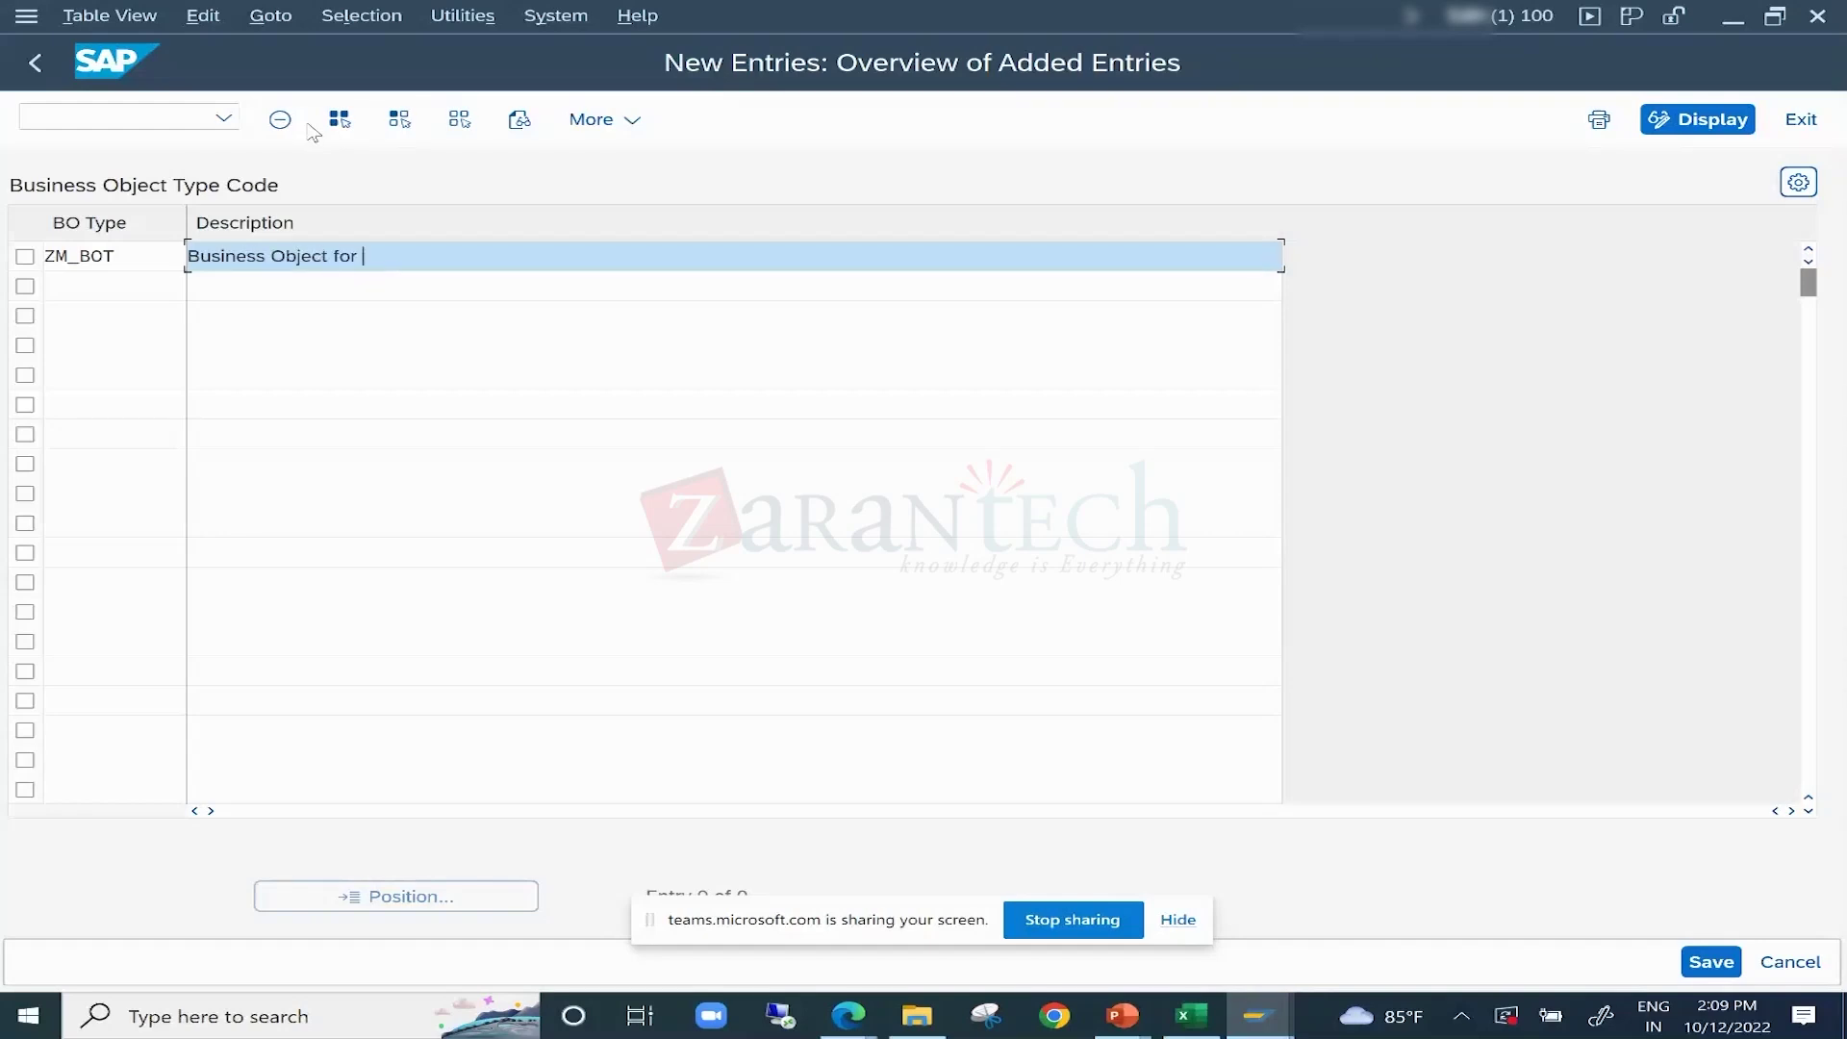
pyautogui.write('ZM Model')
pyautogui.press('Return')
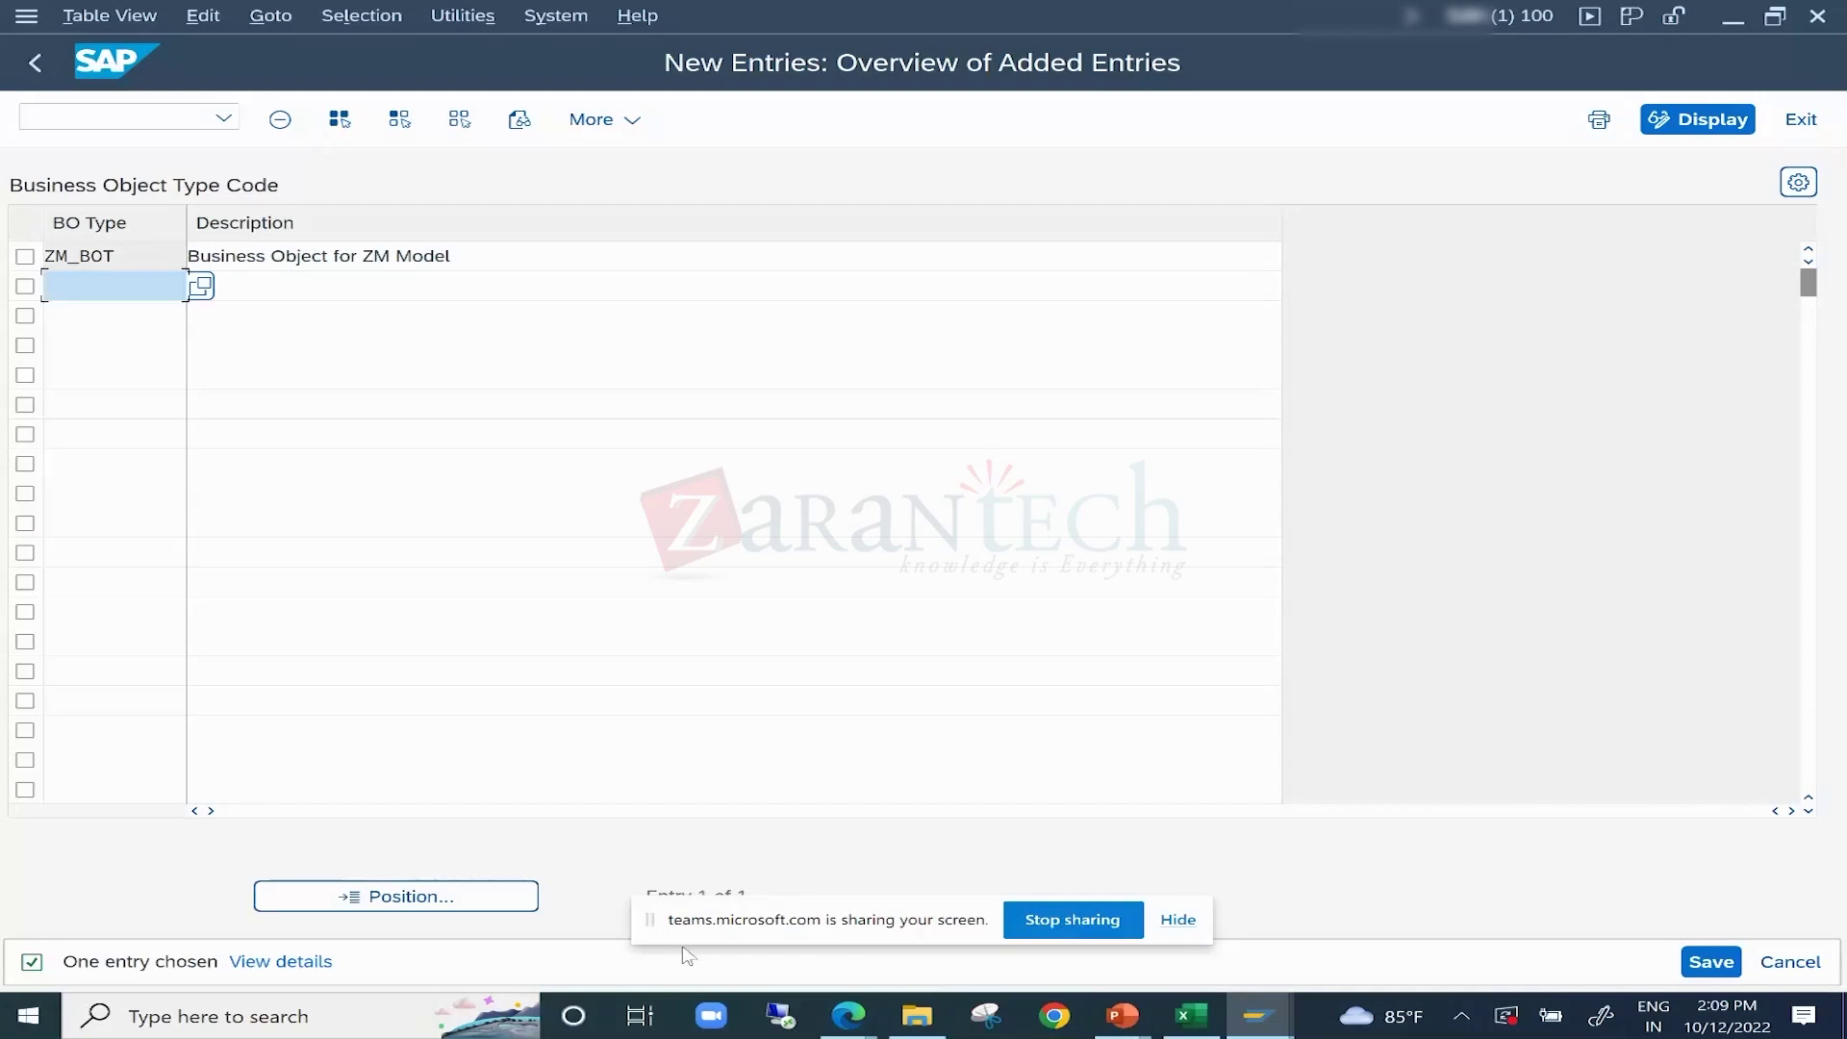
# Save the new business object type code to the ZM SKU Master workbench request and return to the IMG structure.
pyautogui.click(1712, 962)
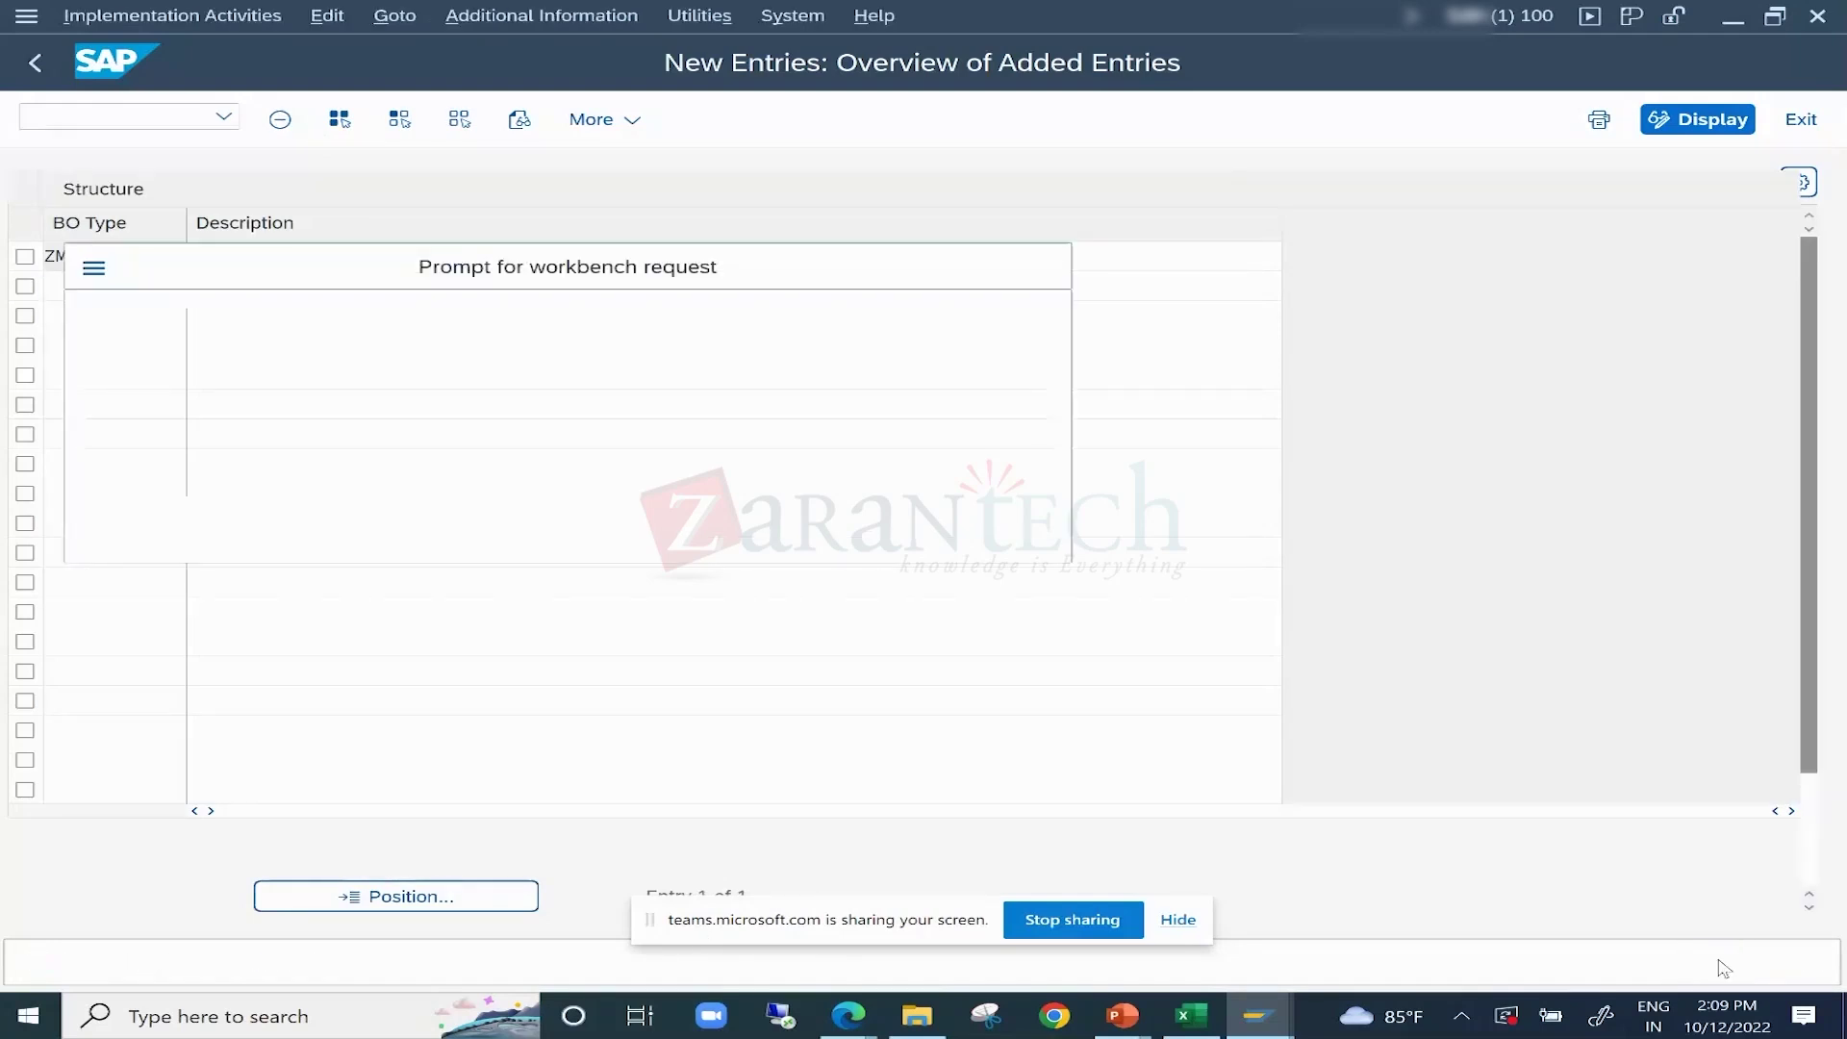
pyautogui.click(690, 537)
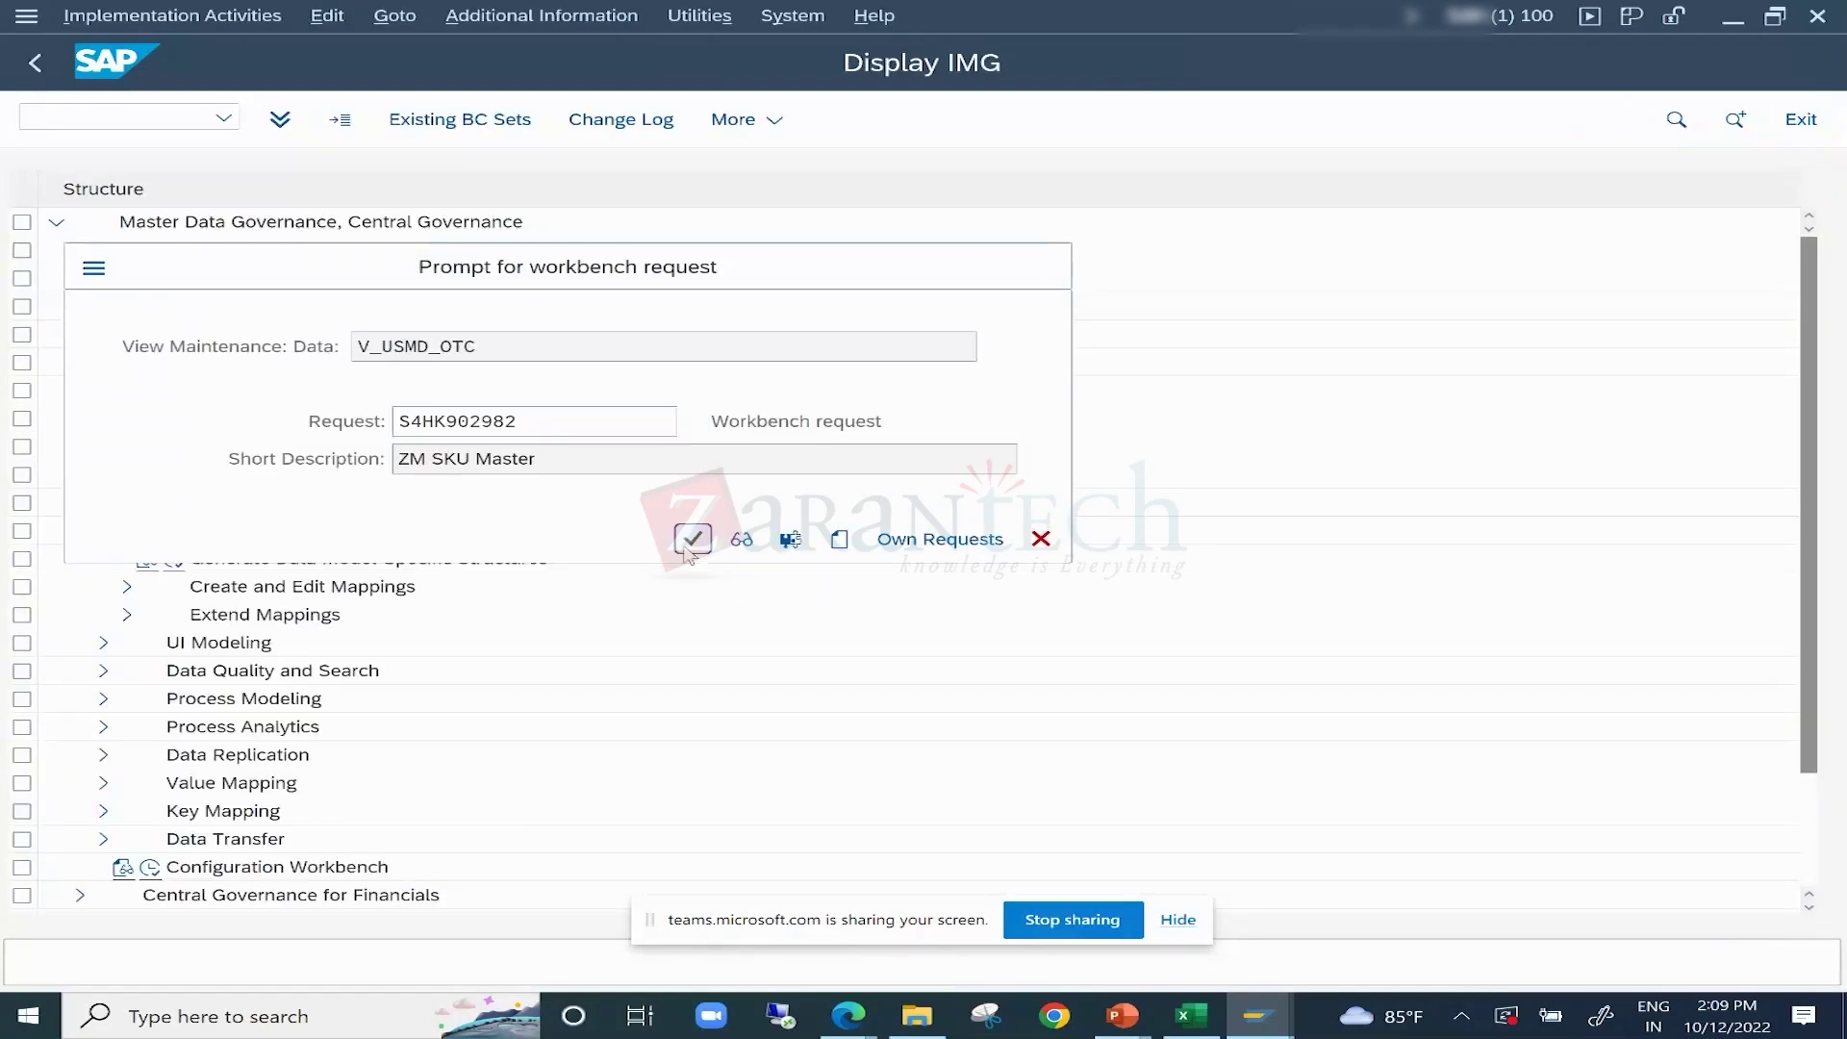
pyautogui.click(23, 71)
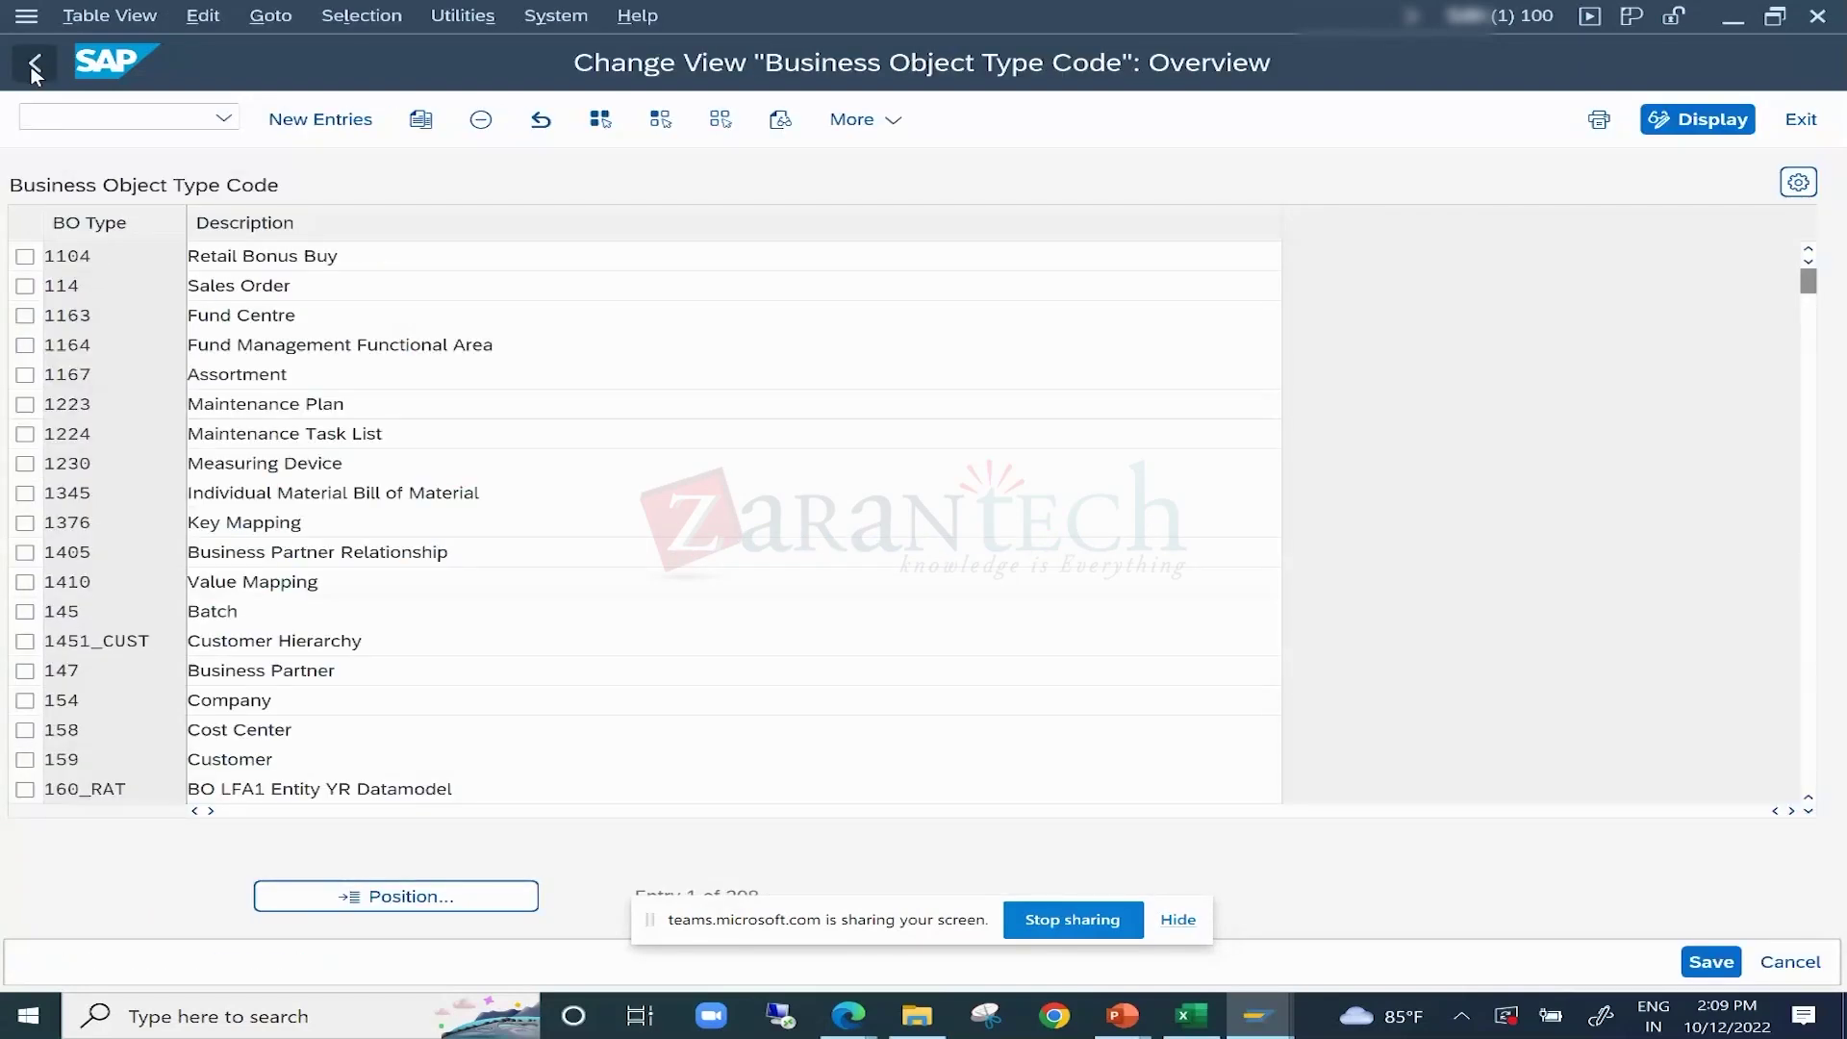
pyautogui.click(33, 69)
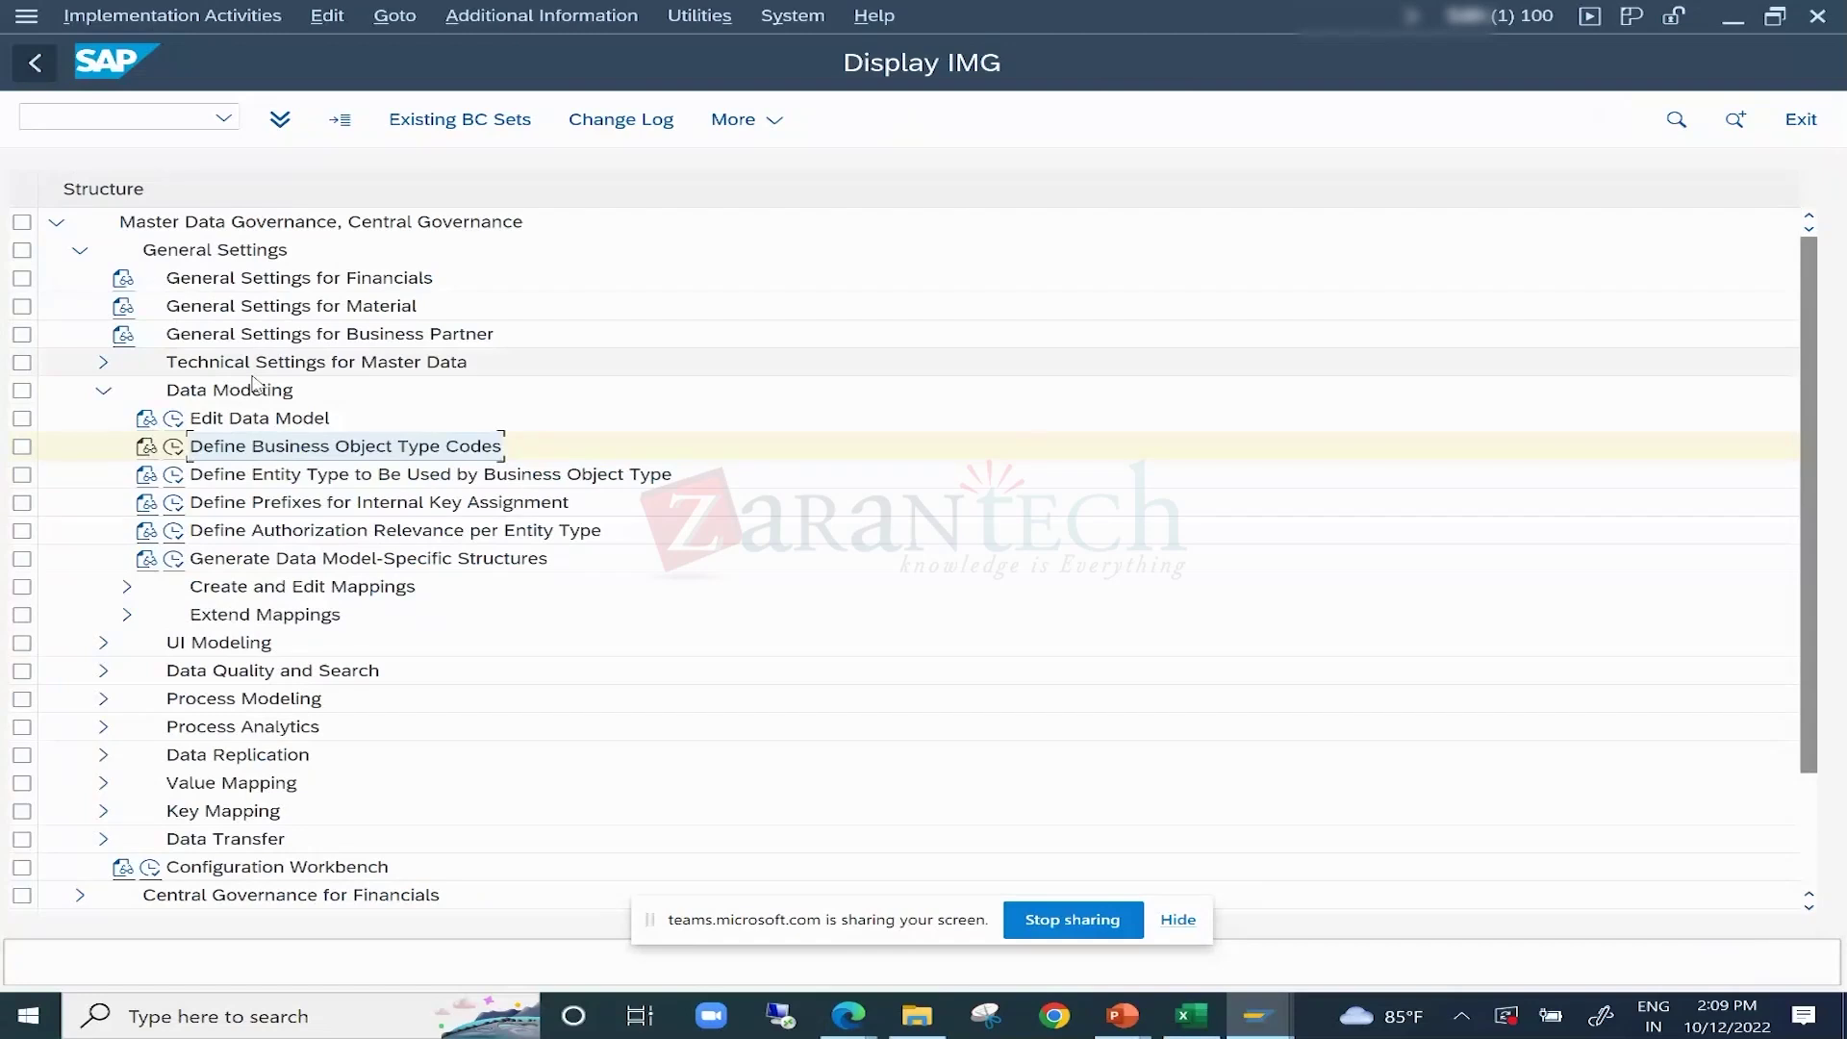
# Open the Edit Data Model activity, acknowledge the cross-client notice and display the entity types of data model ZM.
pyautogui.click(177, 431)
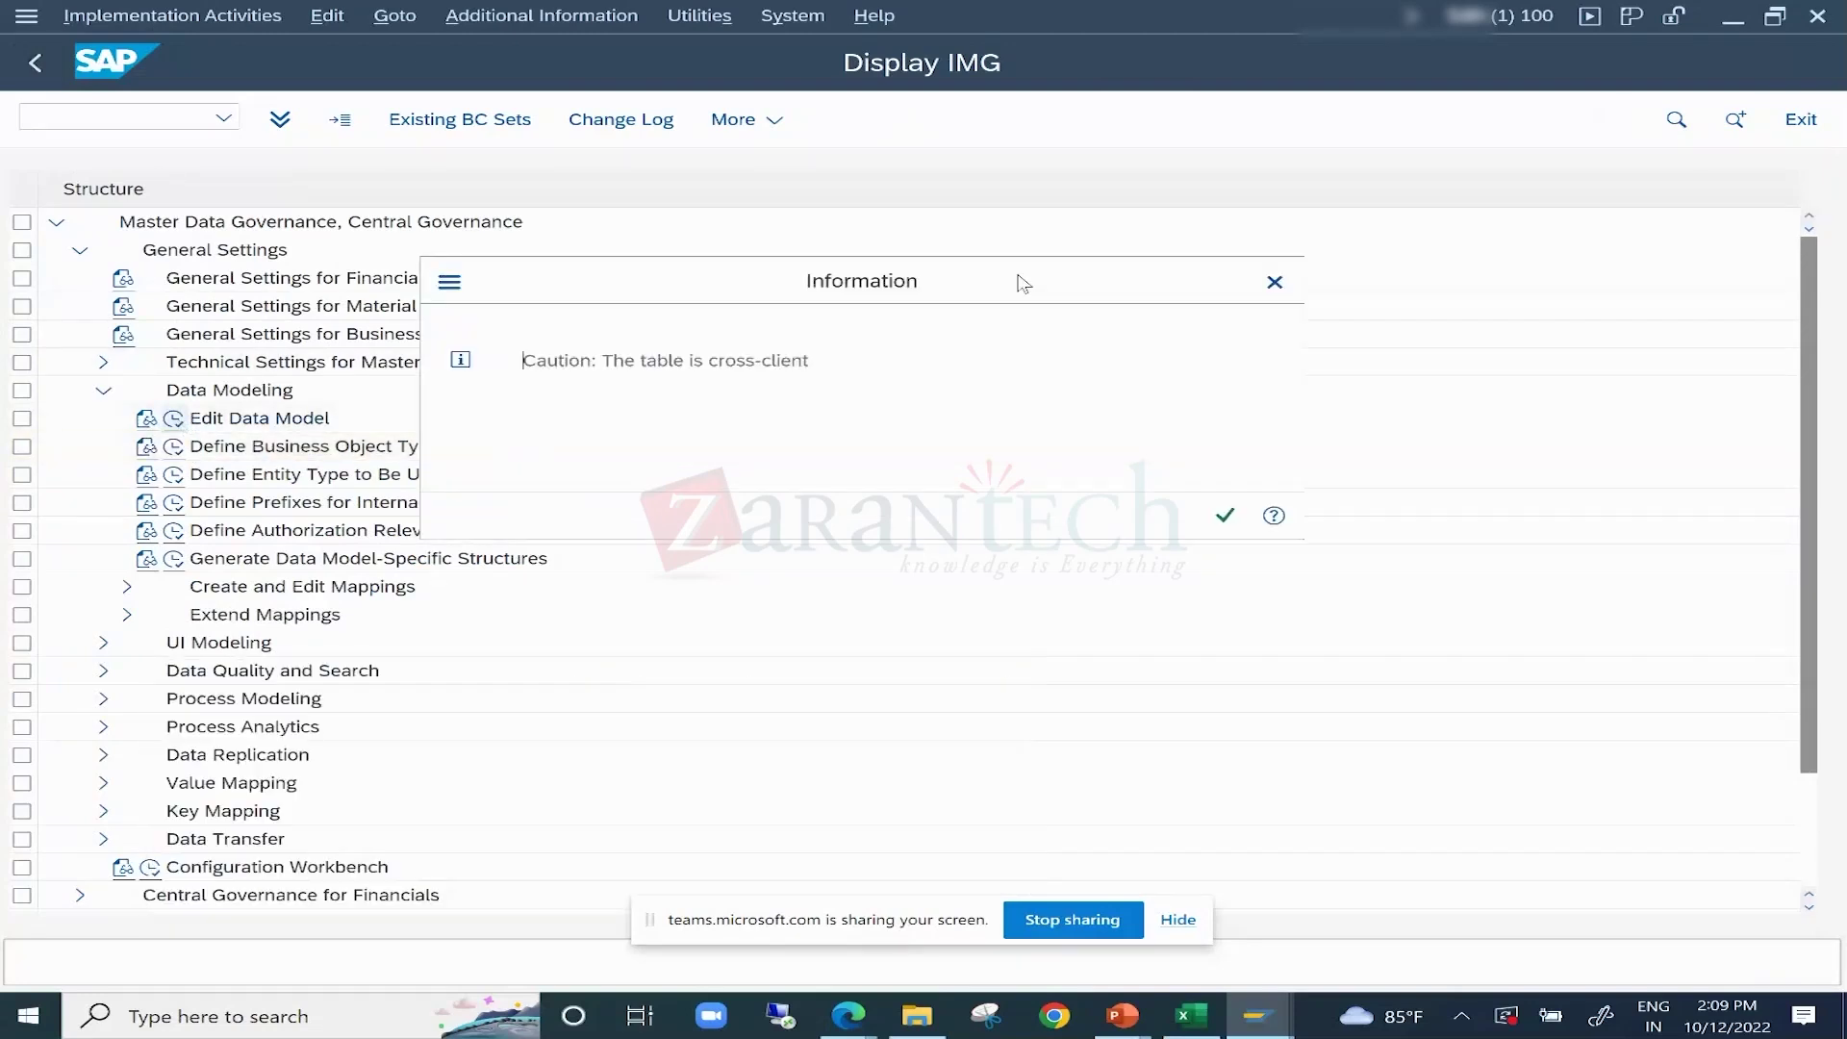
pyautogui.click(1227, 520)
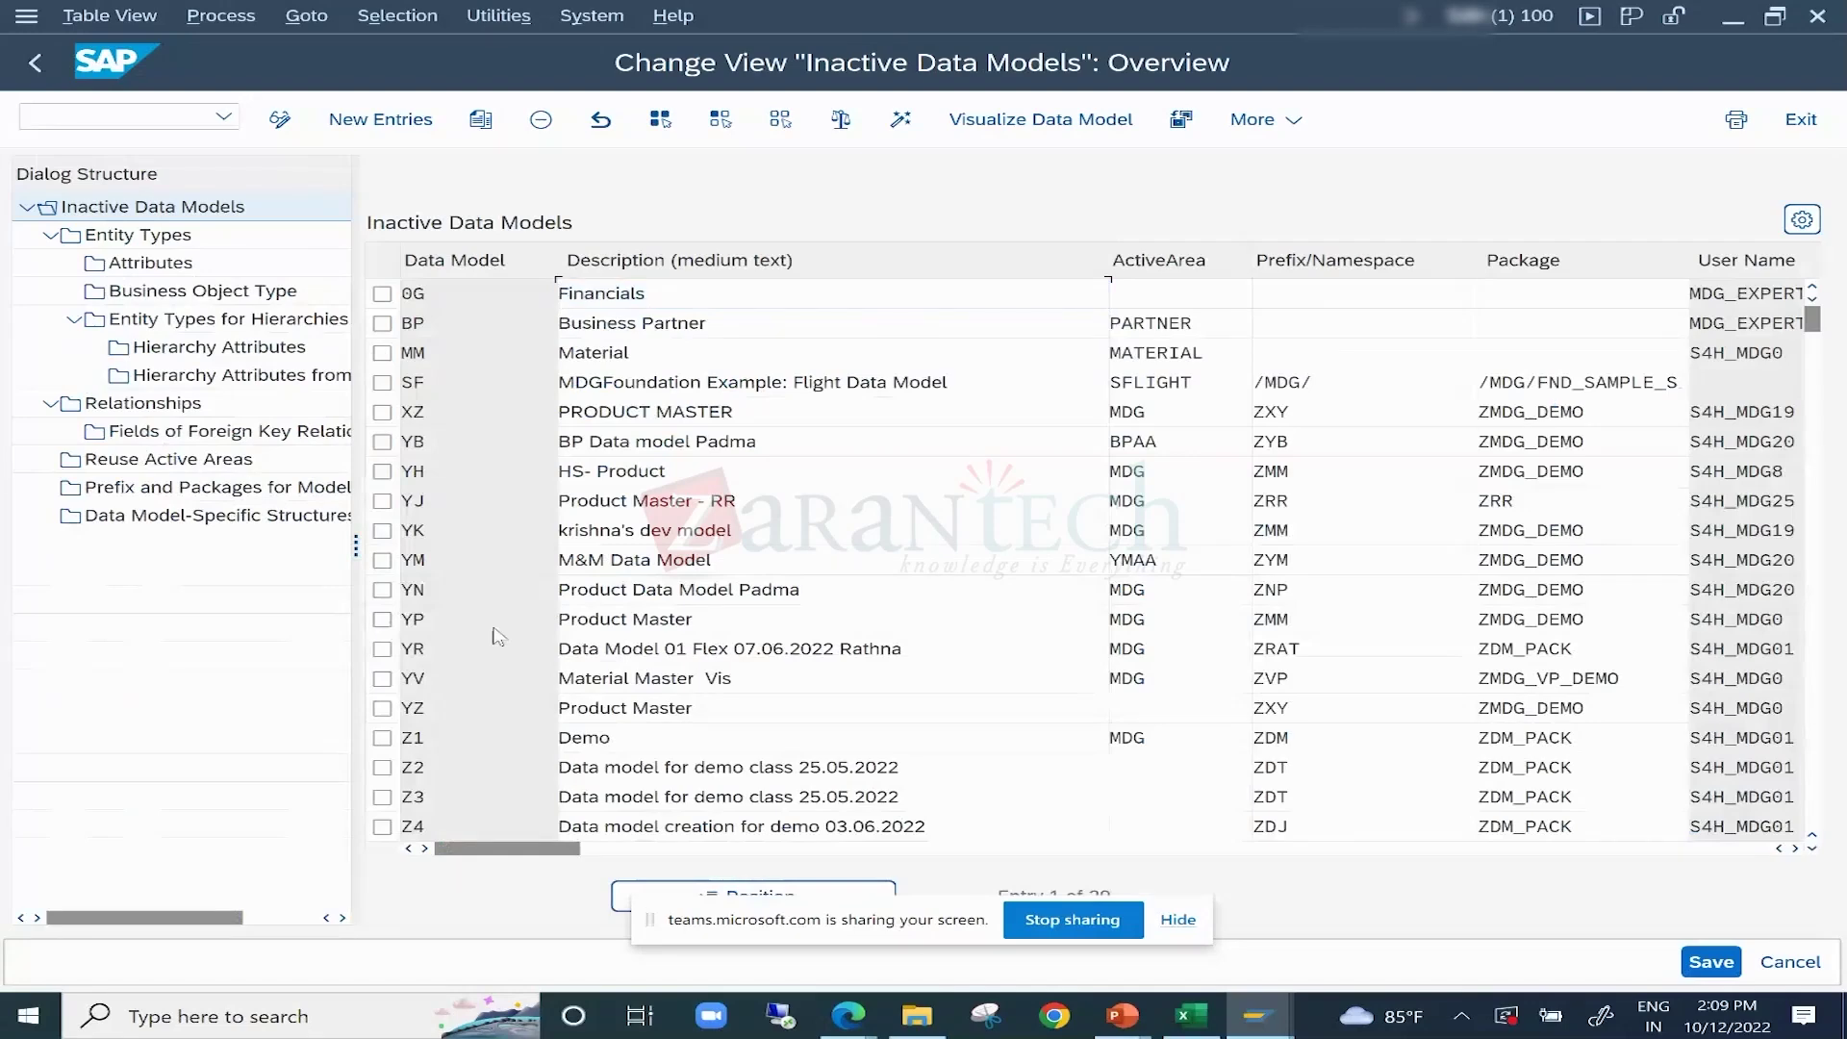
pyautogui.scroll(-6, 496, 637)
pyautogui.click(382, 471)
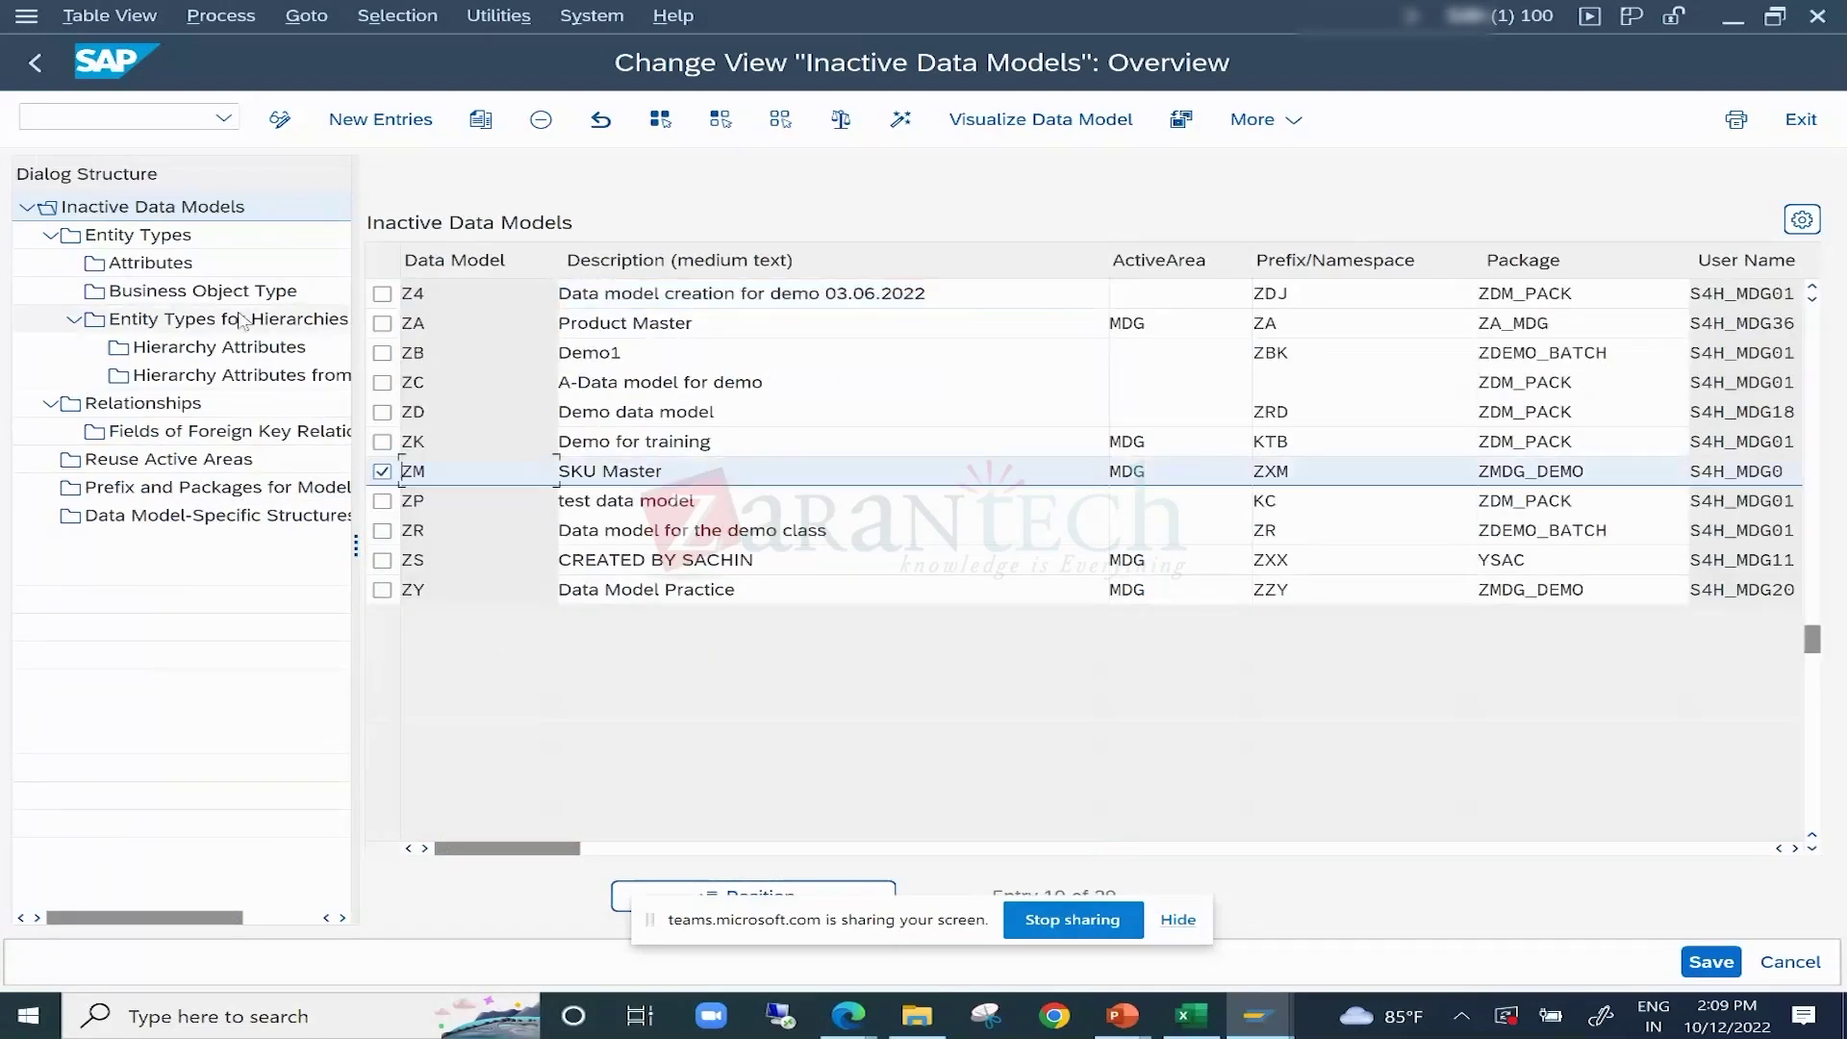
pyautogui.click(190, 236)
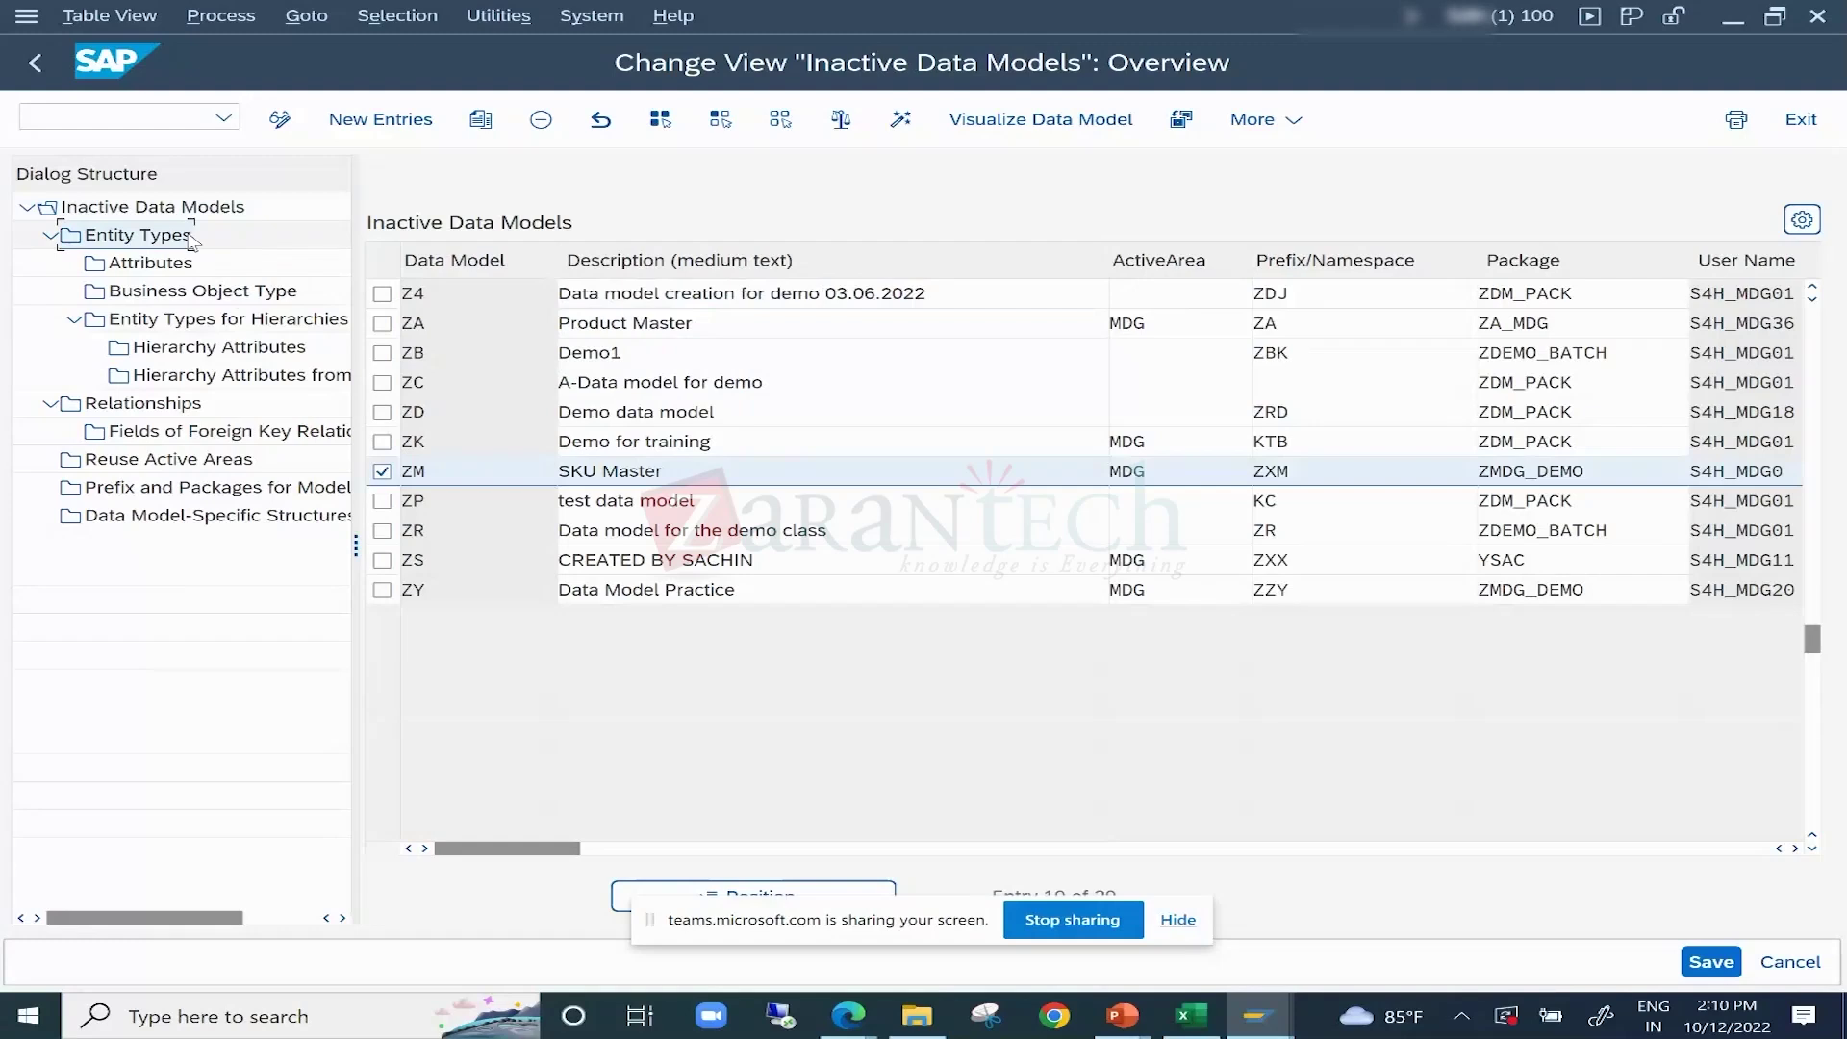
pyautogui.doubleClick(166, 249)
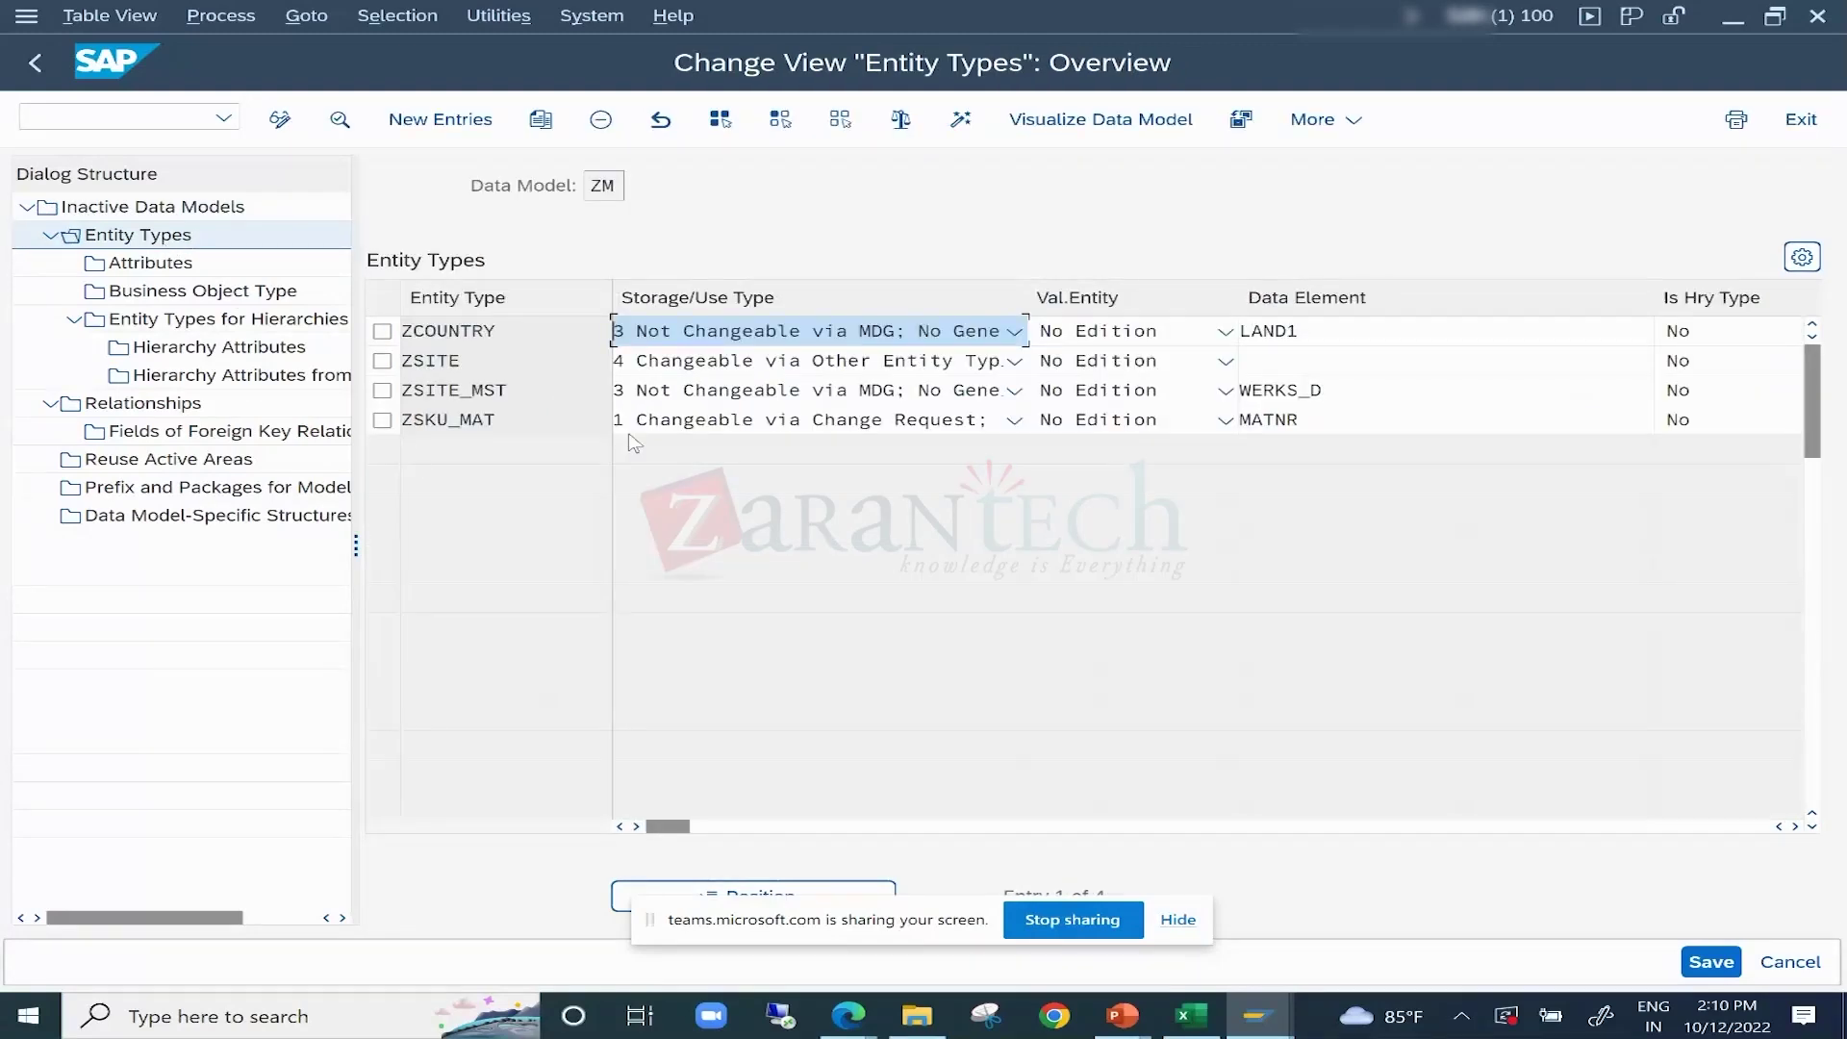
# Assign the business object type ZM_BOT to the entity type ZSKU_MAT as a new entry.
pyautogui.click(382, 421)
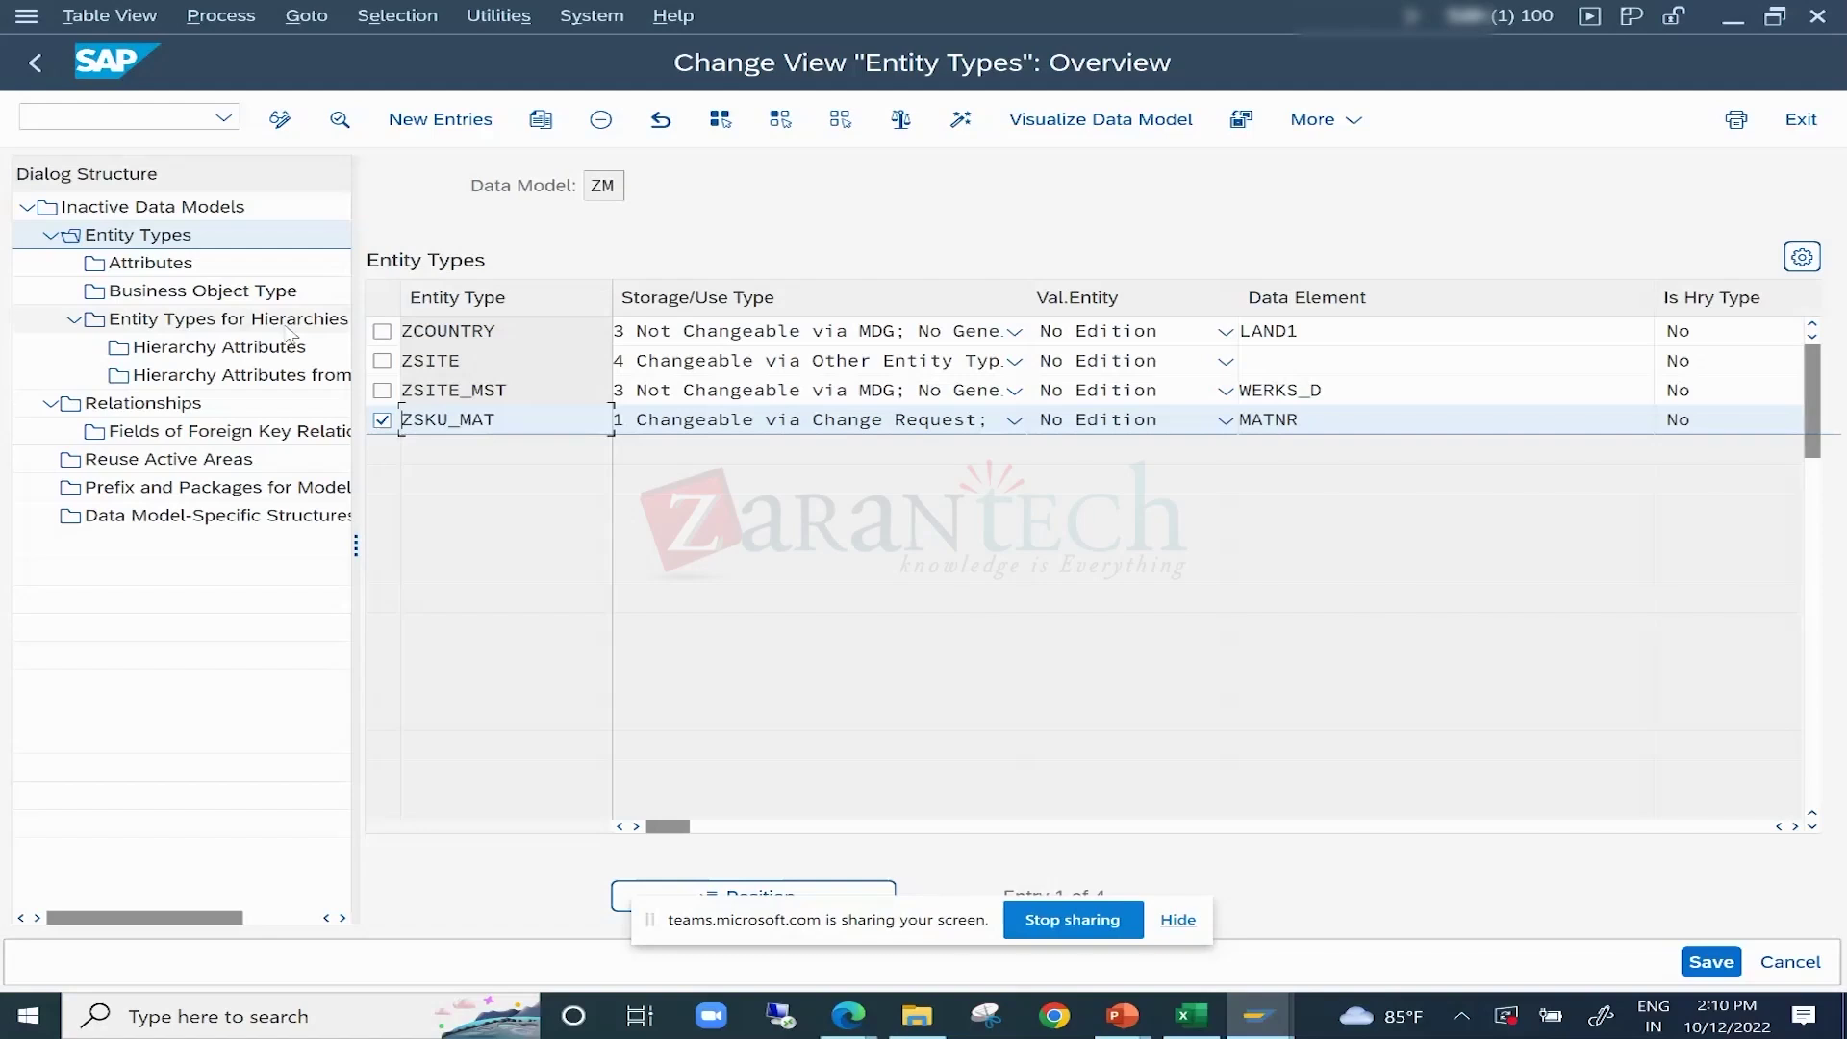
pyautogui.doubleClick(144, 293)
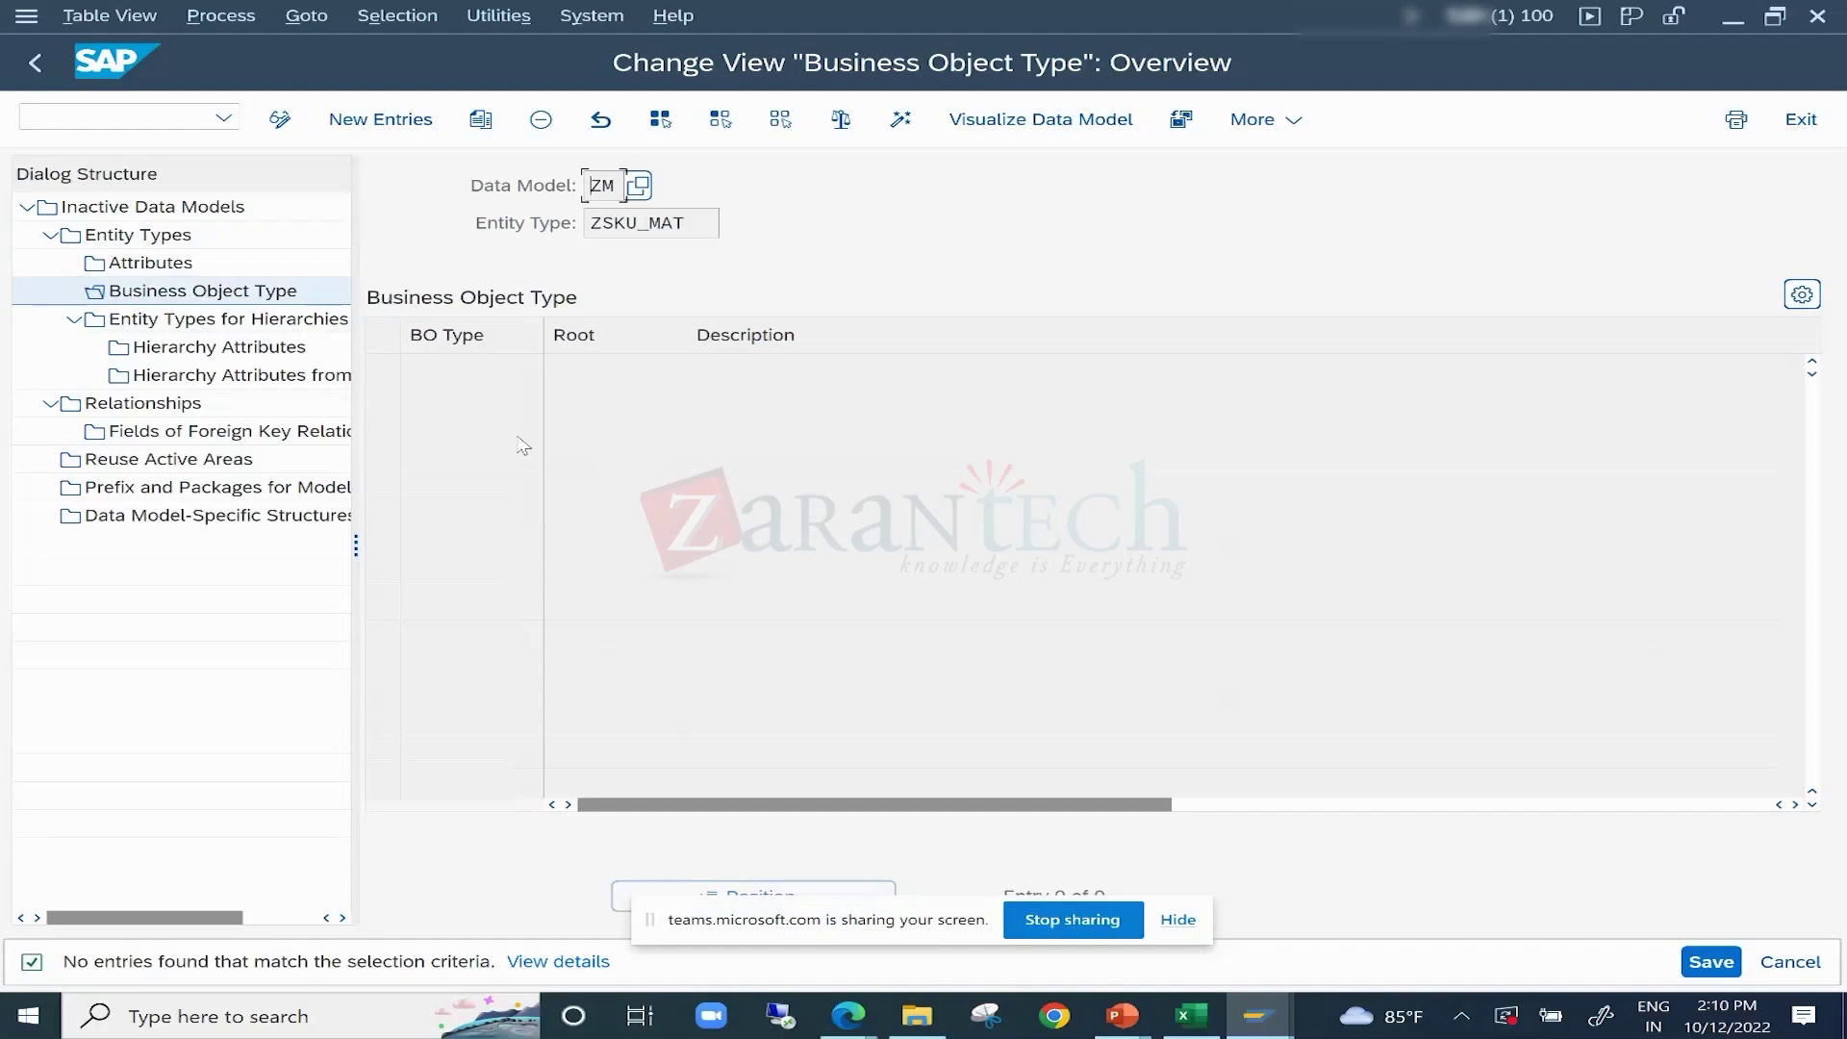
pyautogui.click(394, 119)
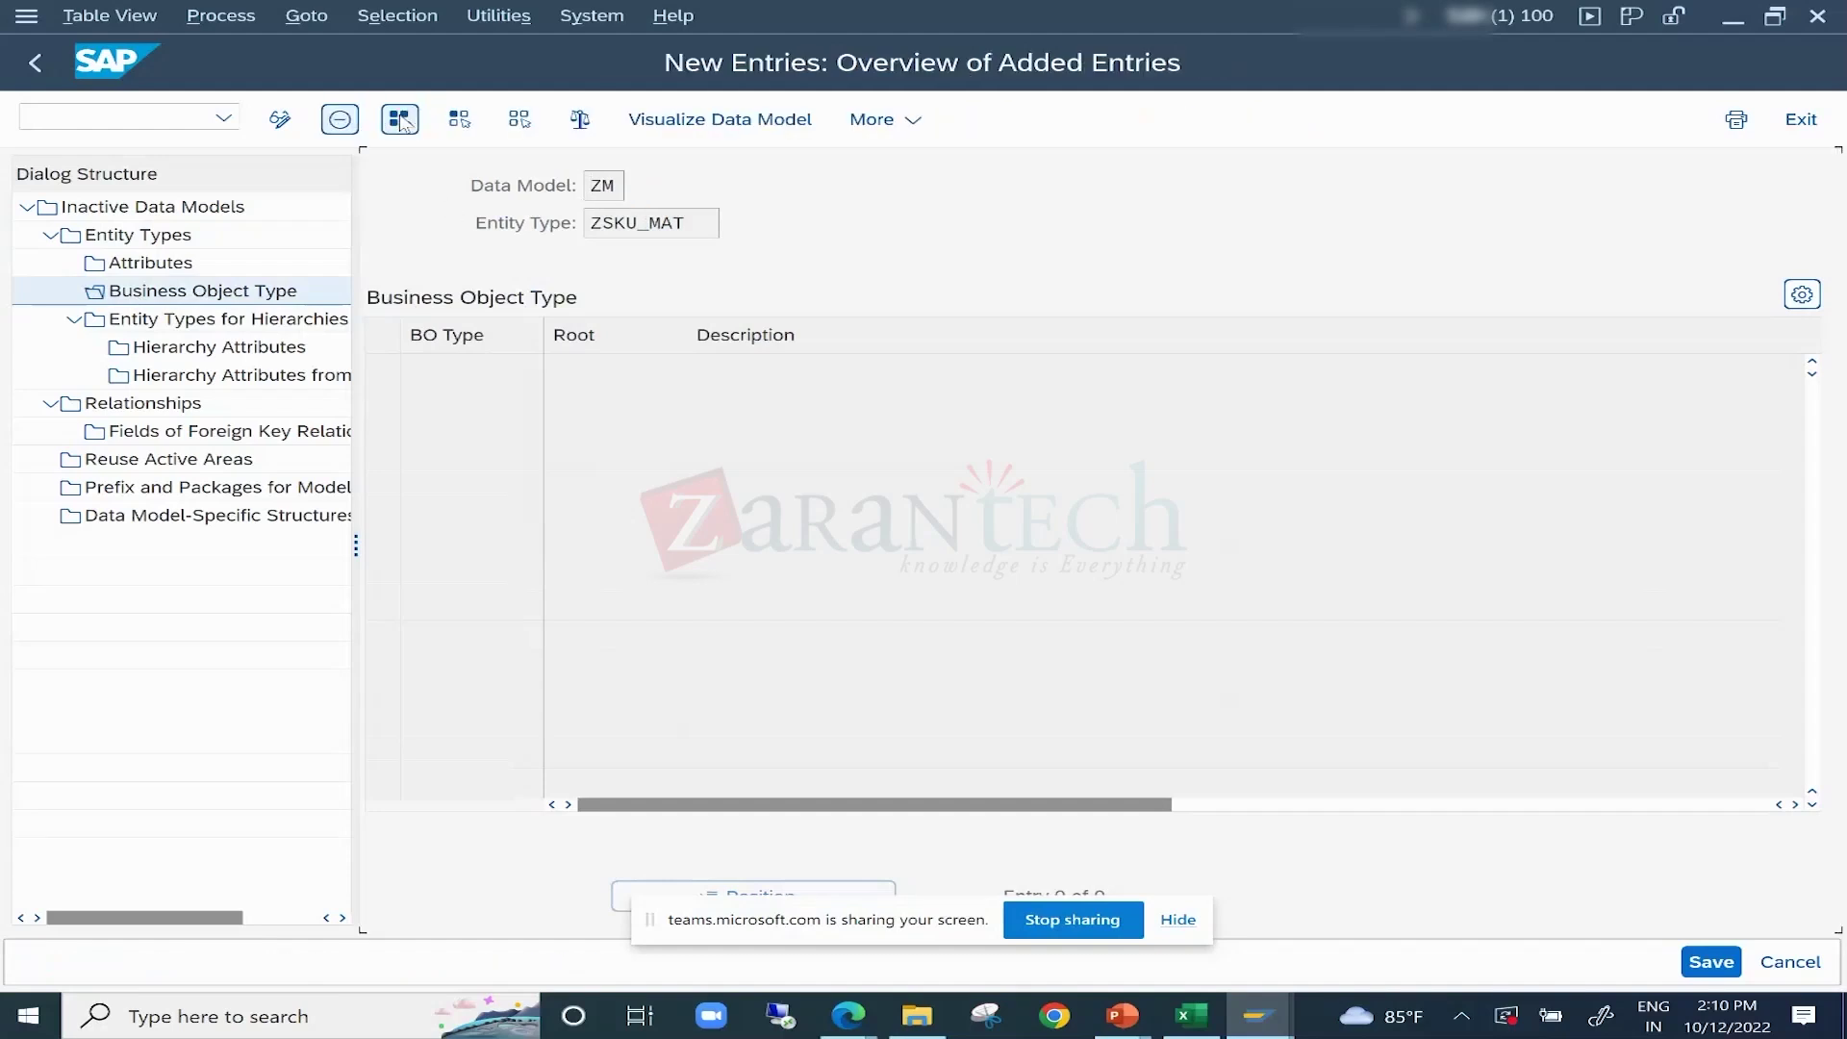
pyautogui.click(554, 369)
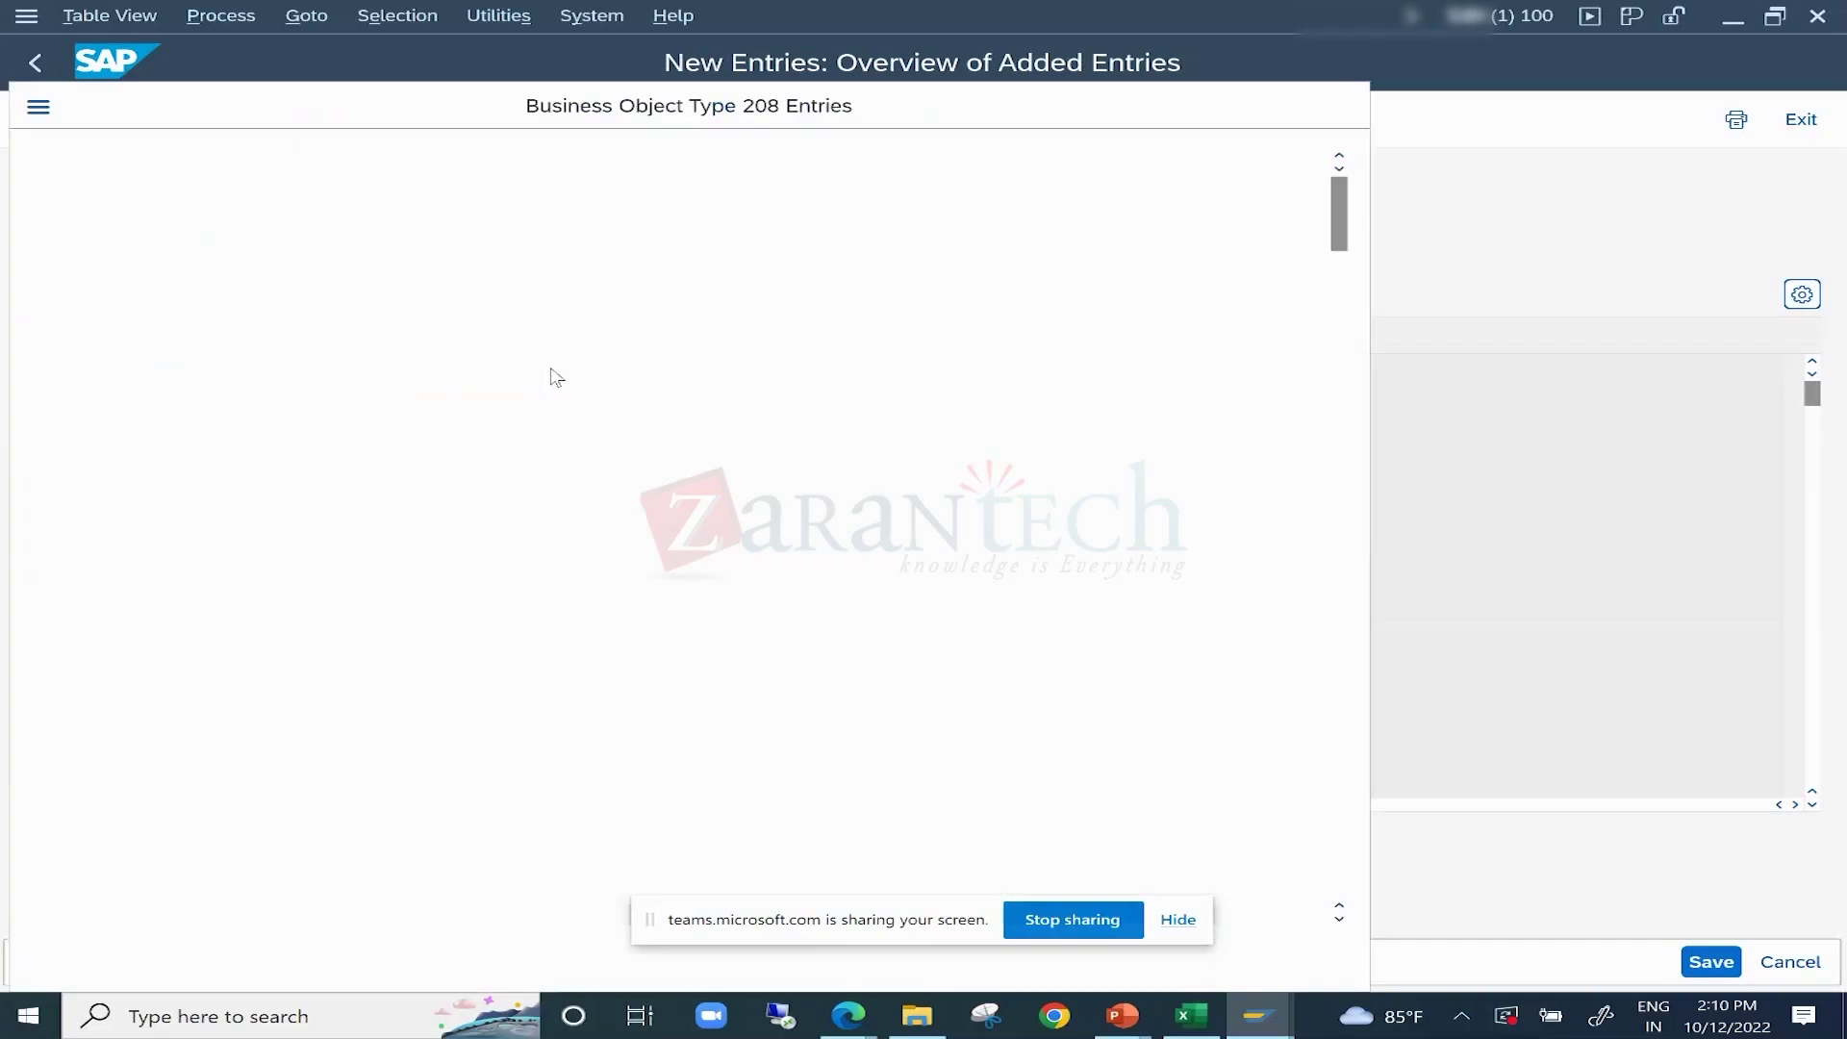
pyautogui.scroll(-3, 565, 399)
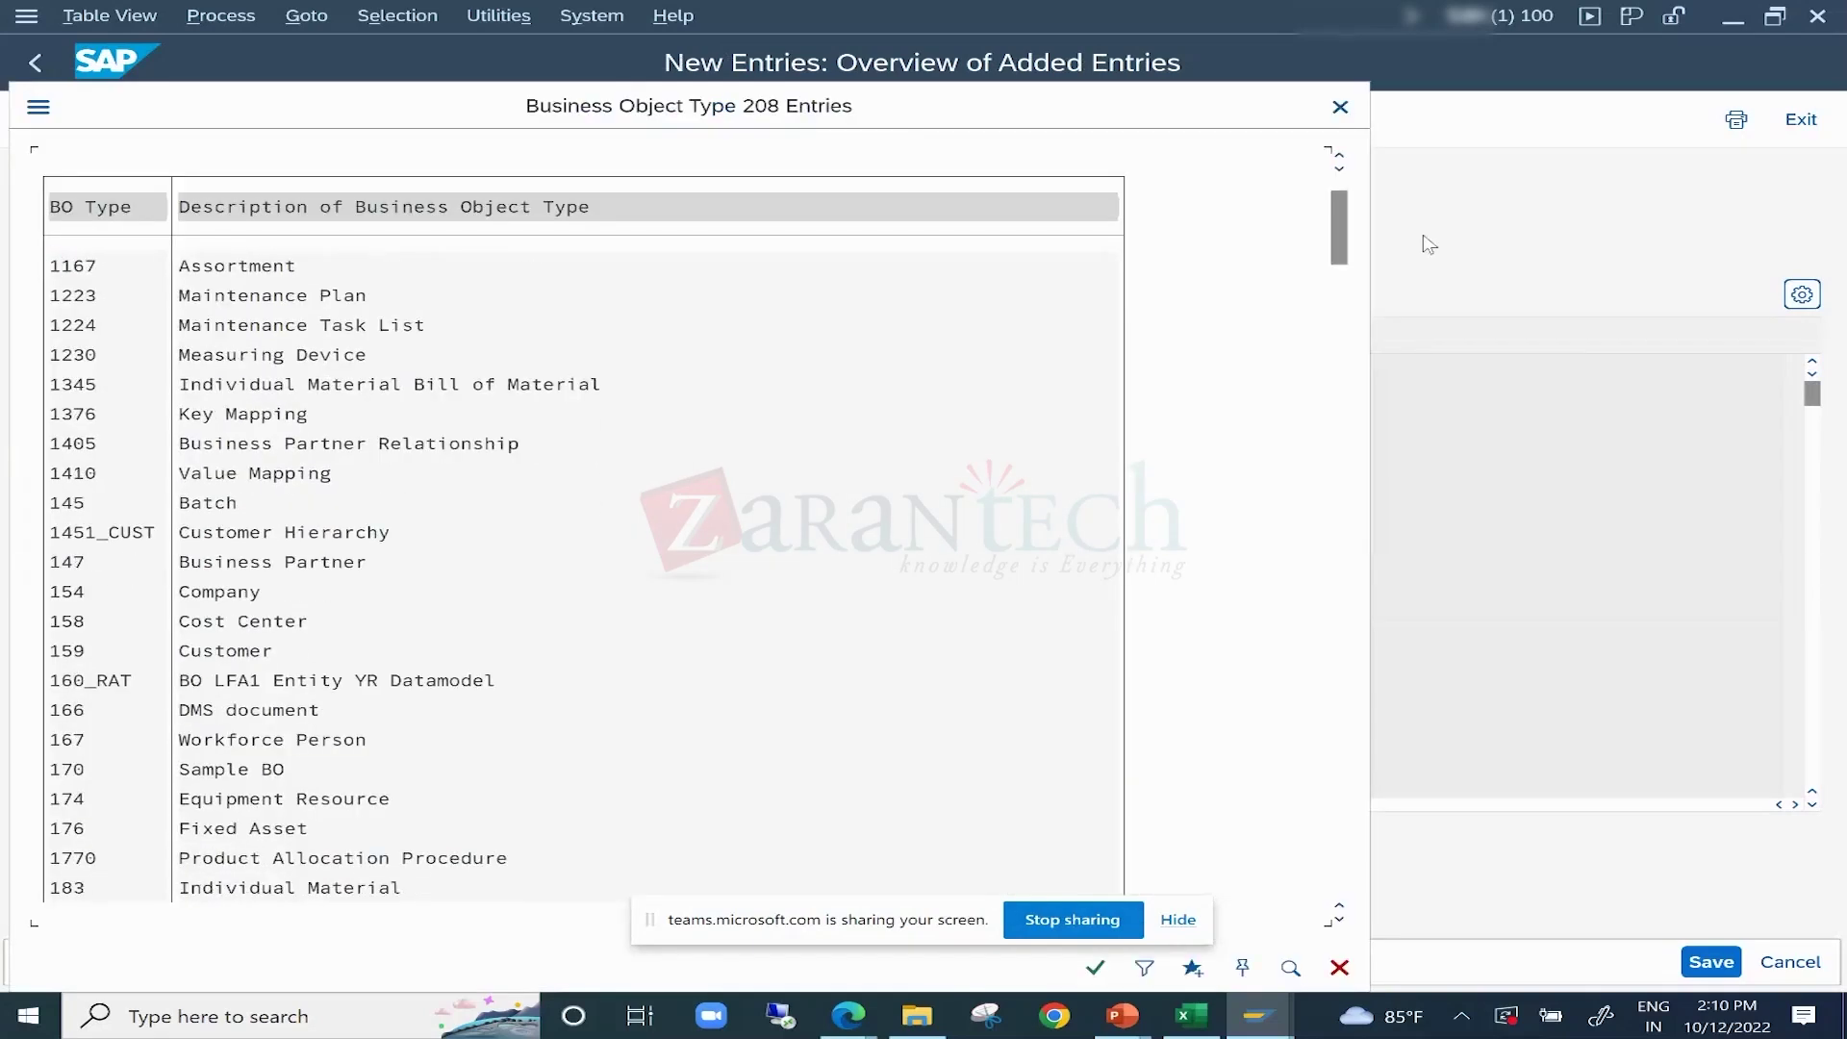
pyautogui.moveTo(1336, 239); pyautogui.dragTo(989, 812)
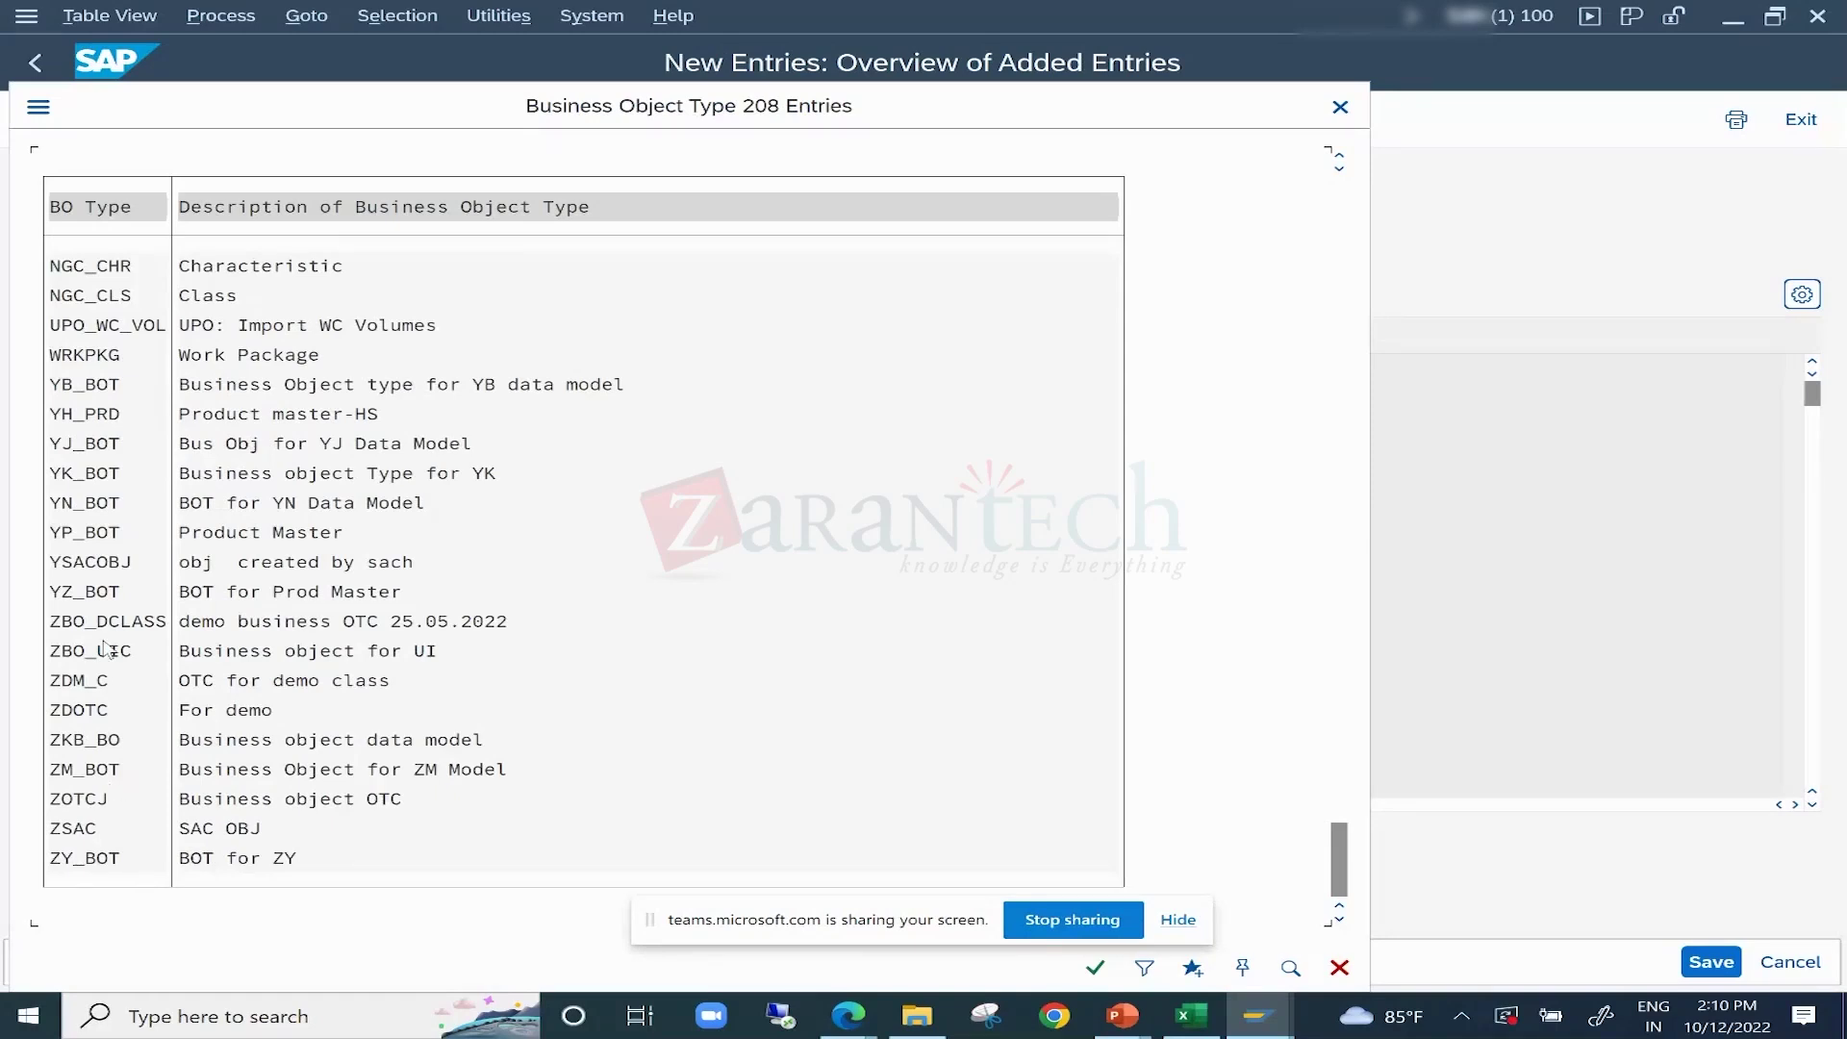
pyautogui.click(114, 770)
pyautogui.doubleClick(322, 780)
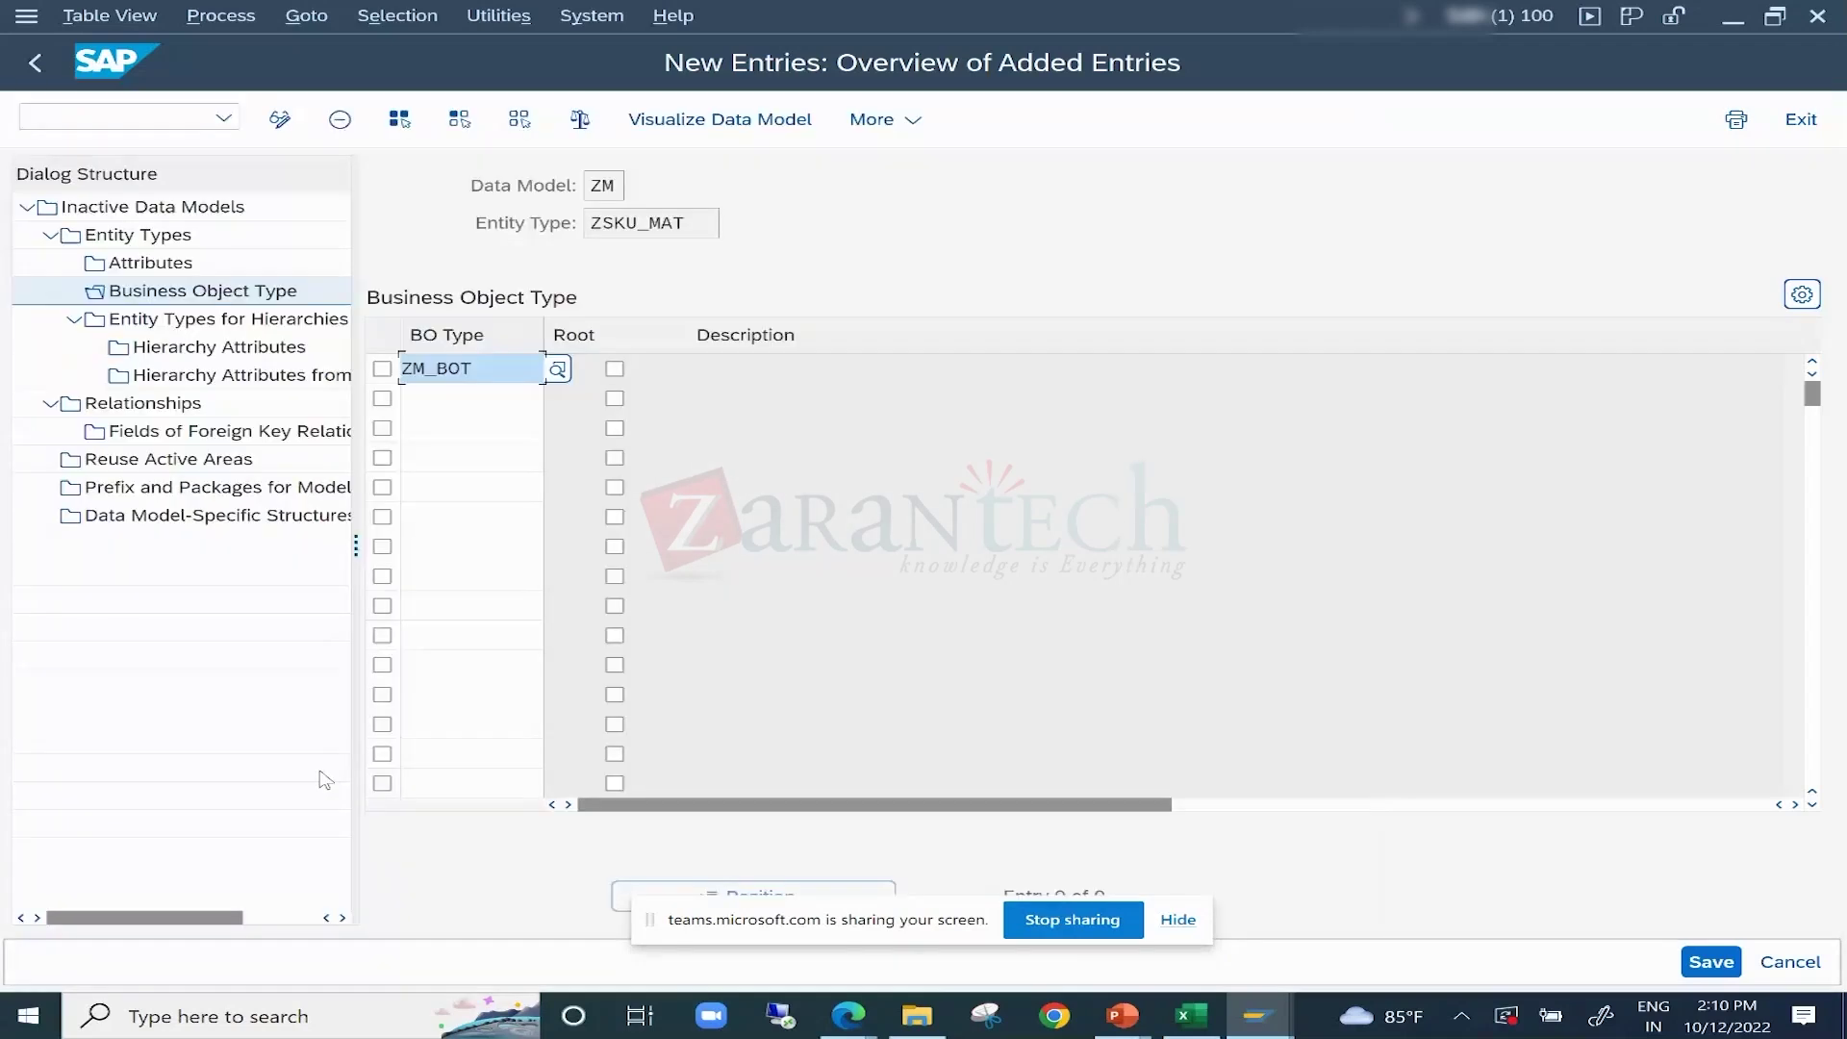
pyautogui.press('Return')
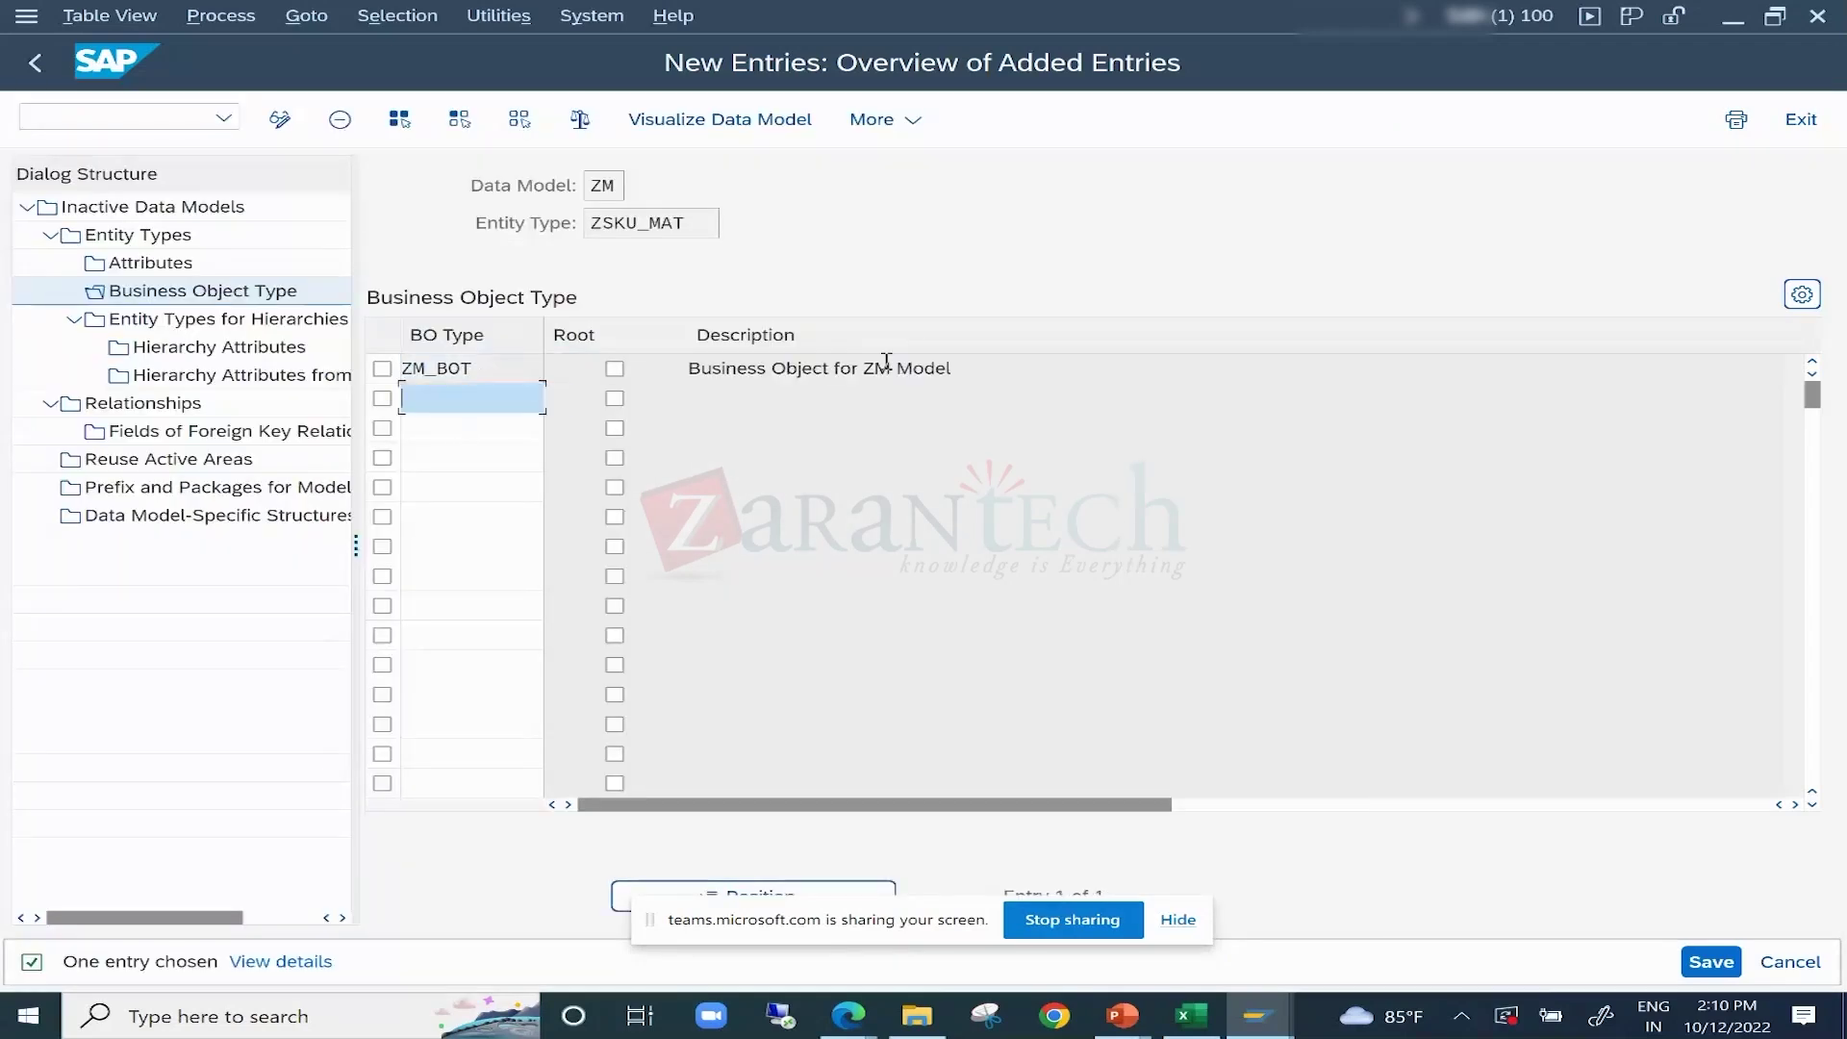
# Mark ZM_BOT as root for ZSKU_MAT and save the assignment to the ZM SKU Master workbench request.
pyautogui.moveTo(999, 378); pyautogui.dragTo(603, 400)
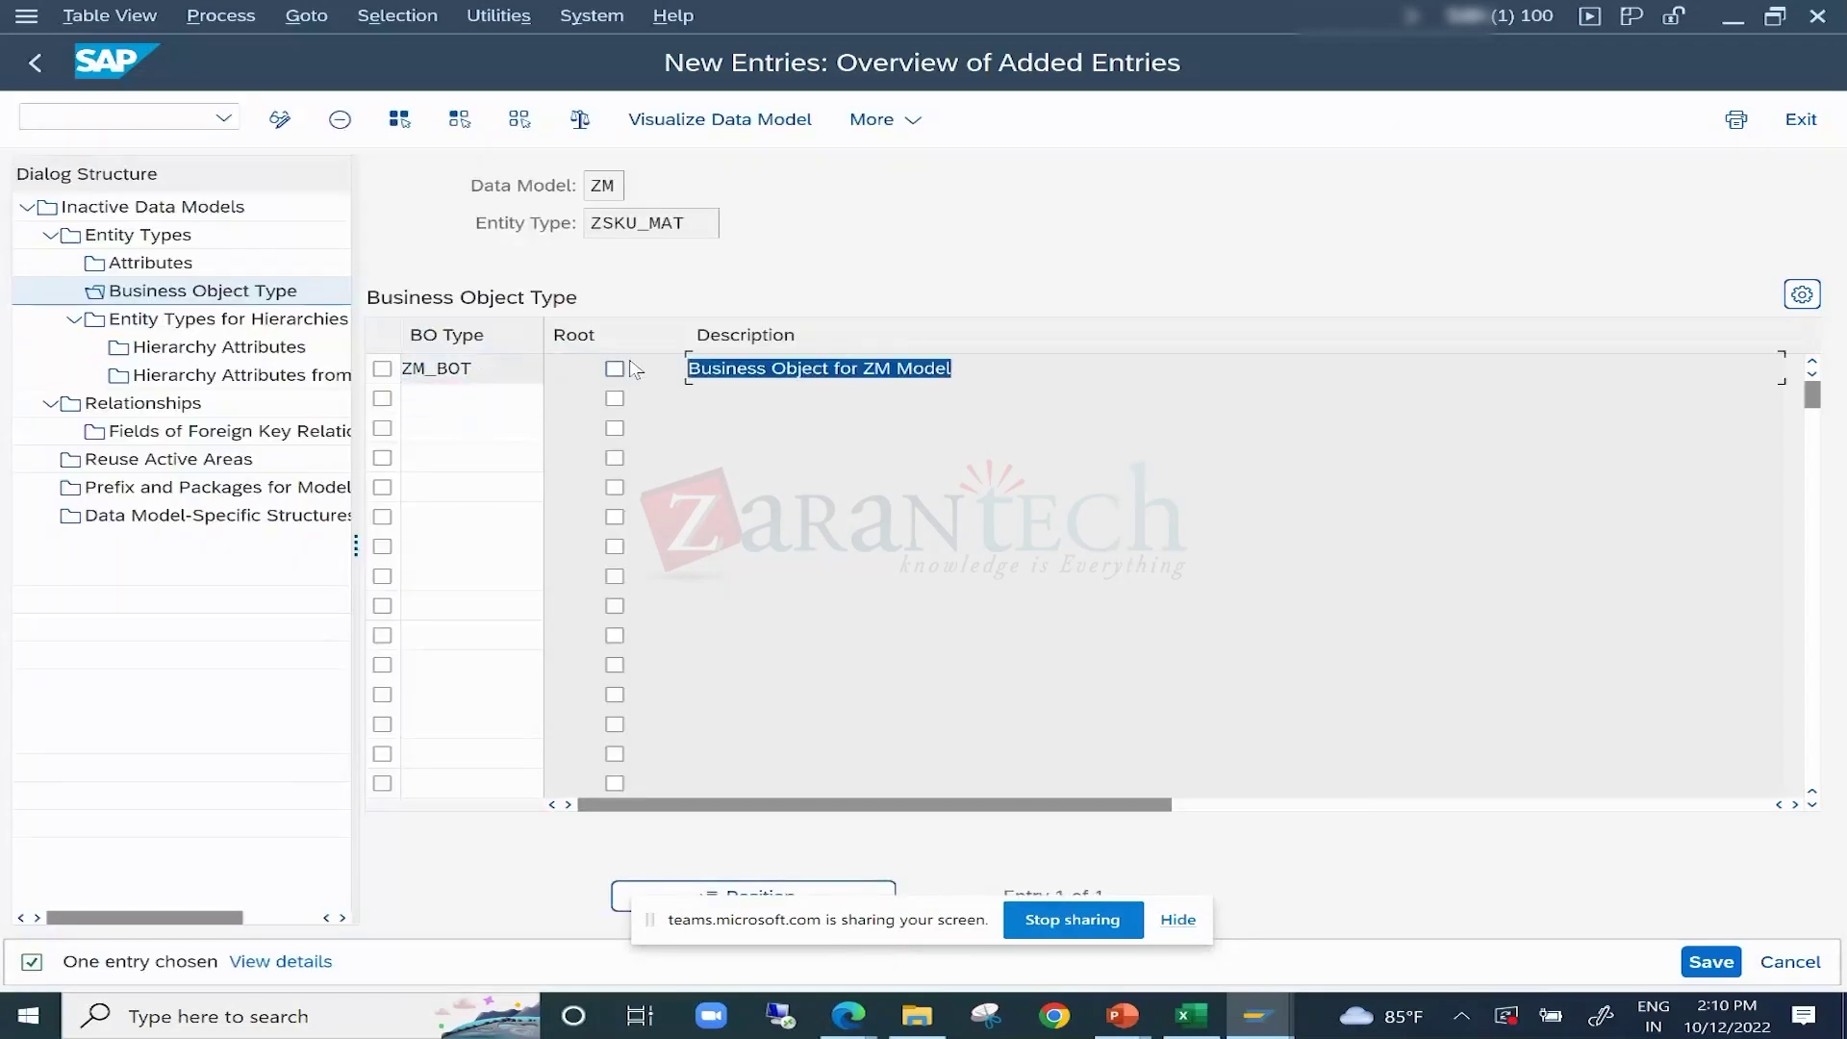
pyautogui.click(614, 368)
pyautogui.click(701, 219)
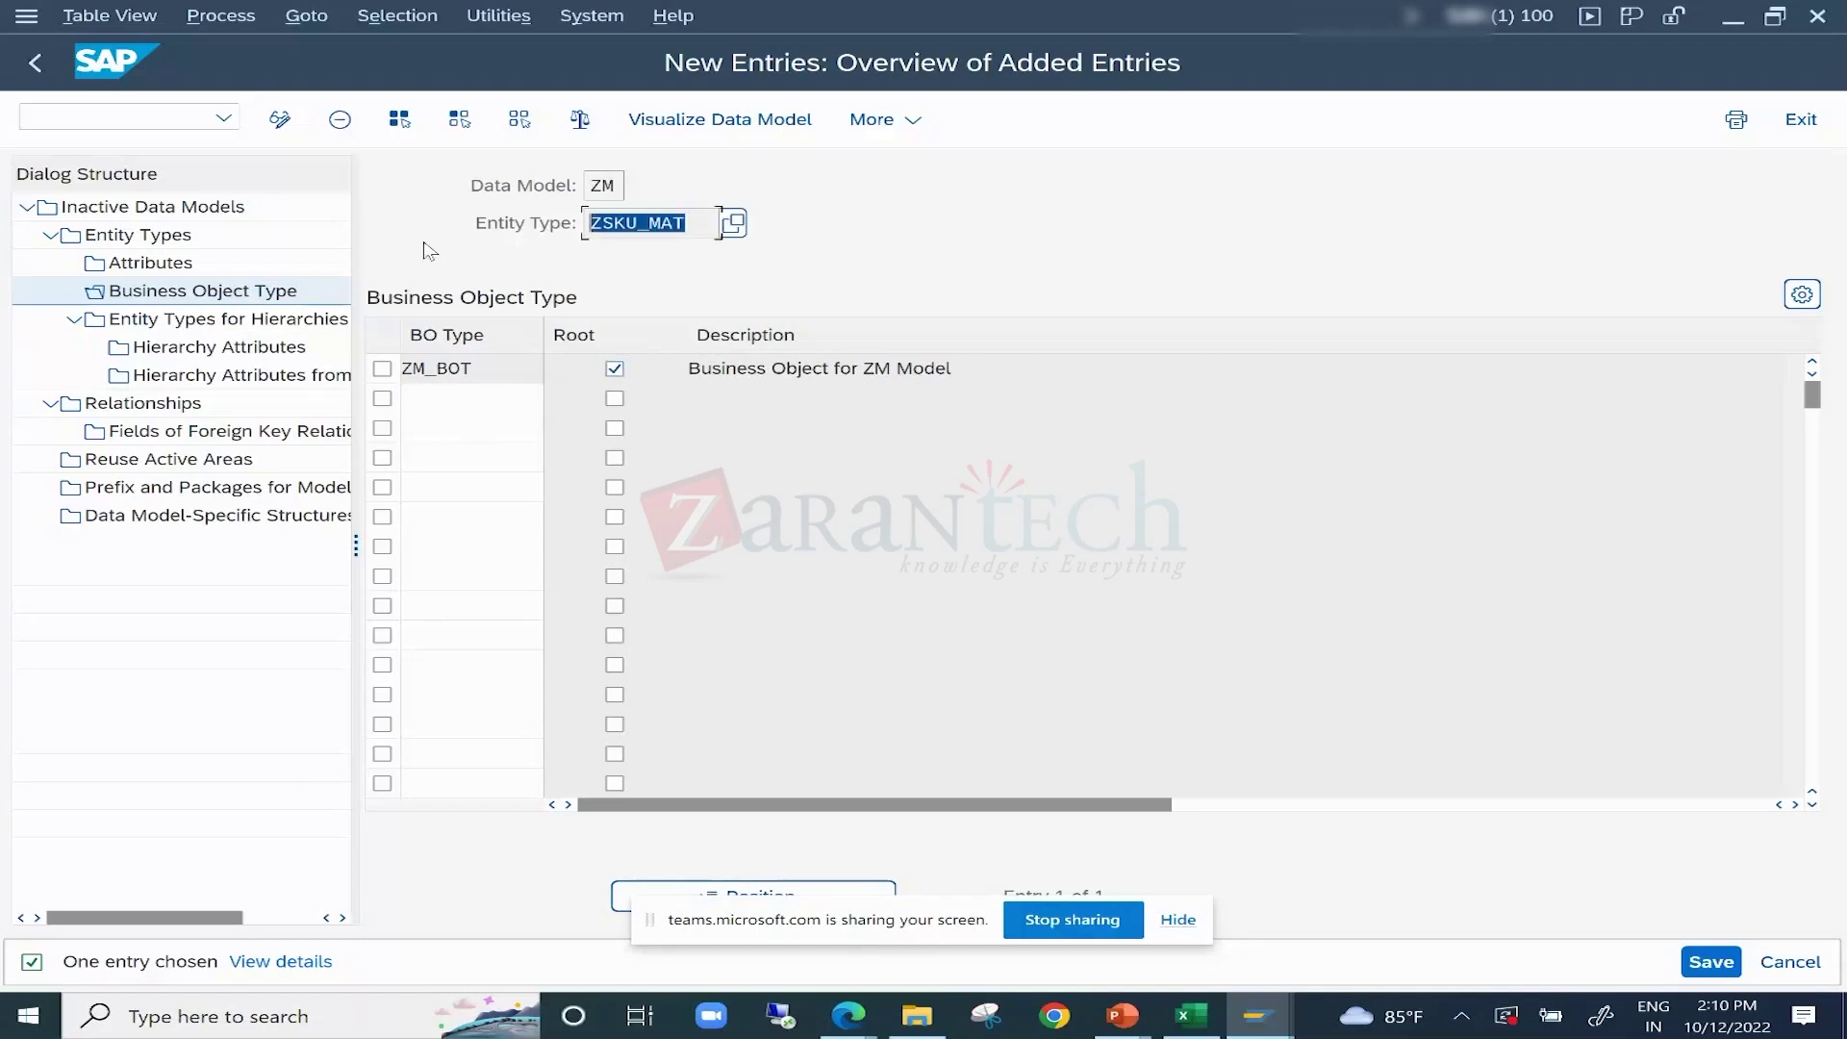
pyautogui.click(423, 368)
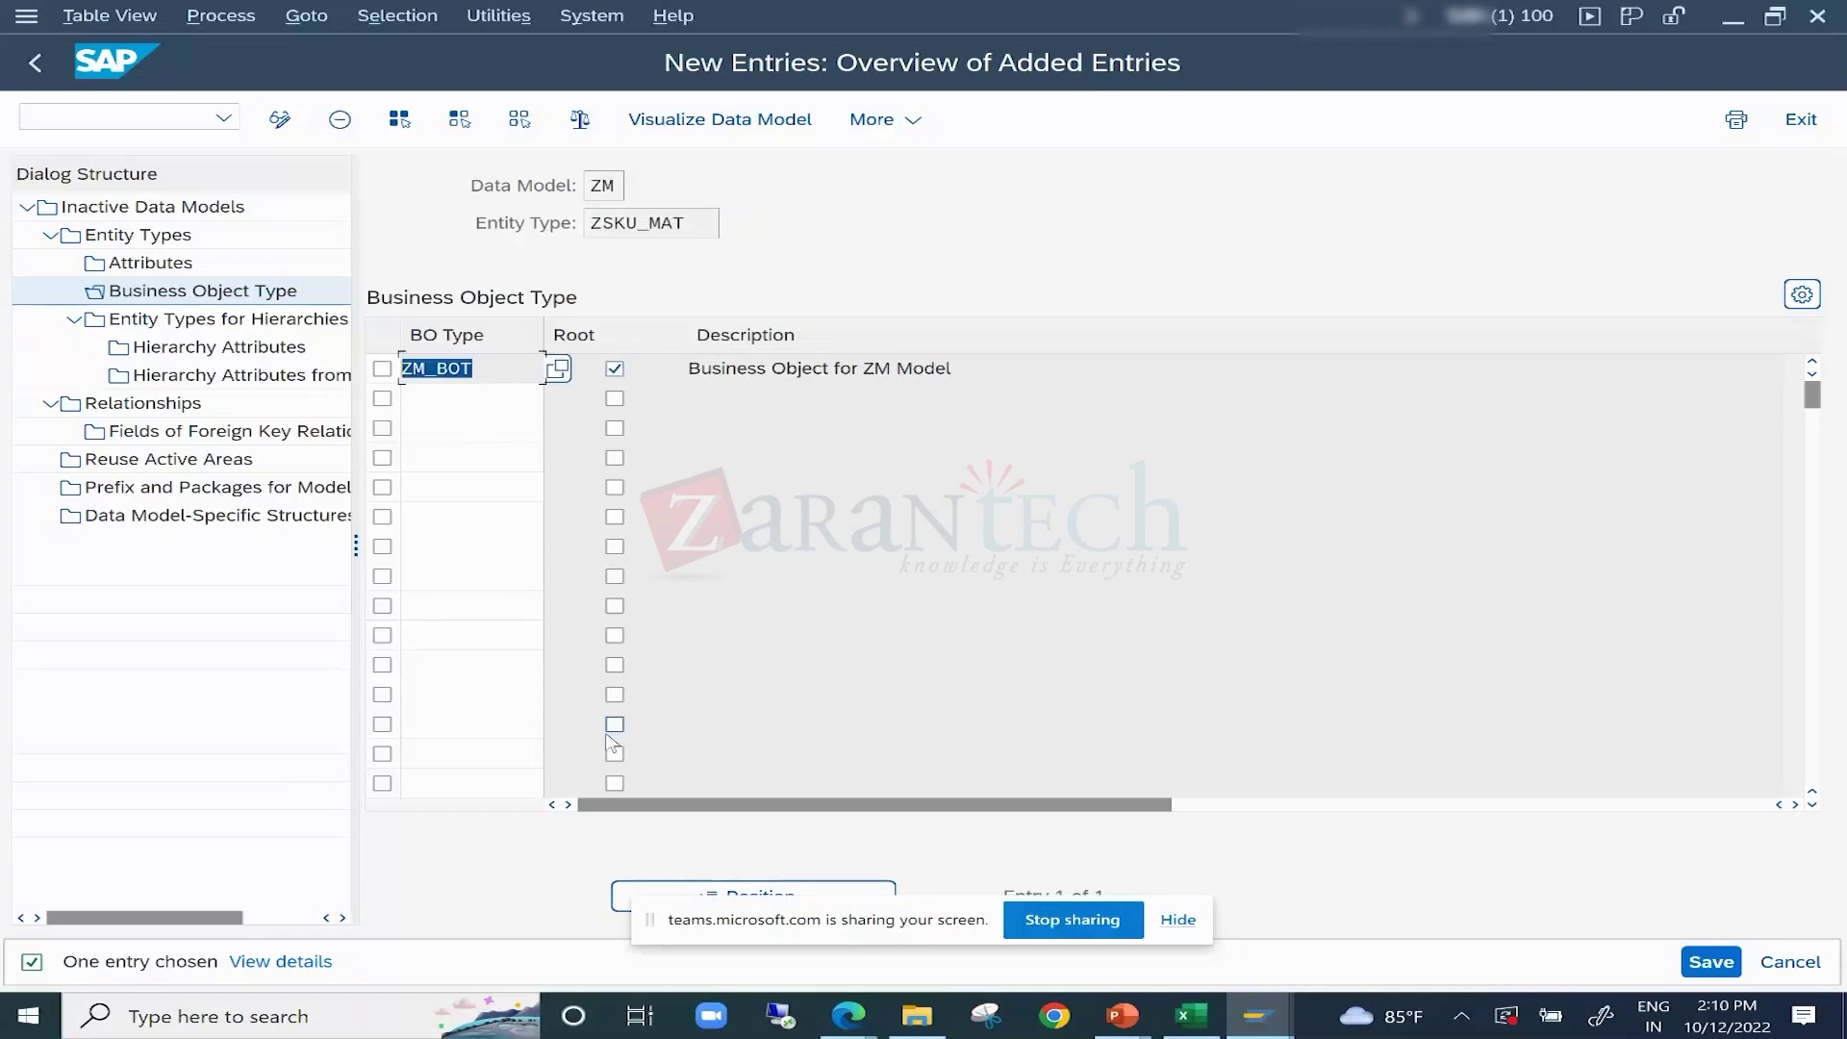
pyautogui.click(1736, 973)
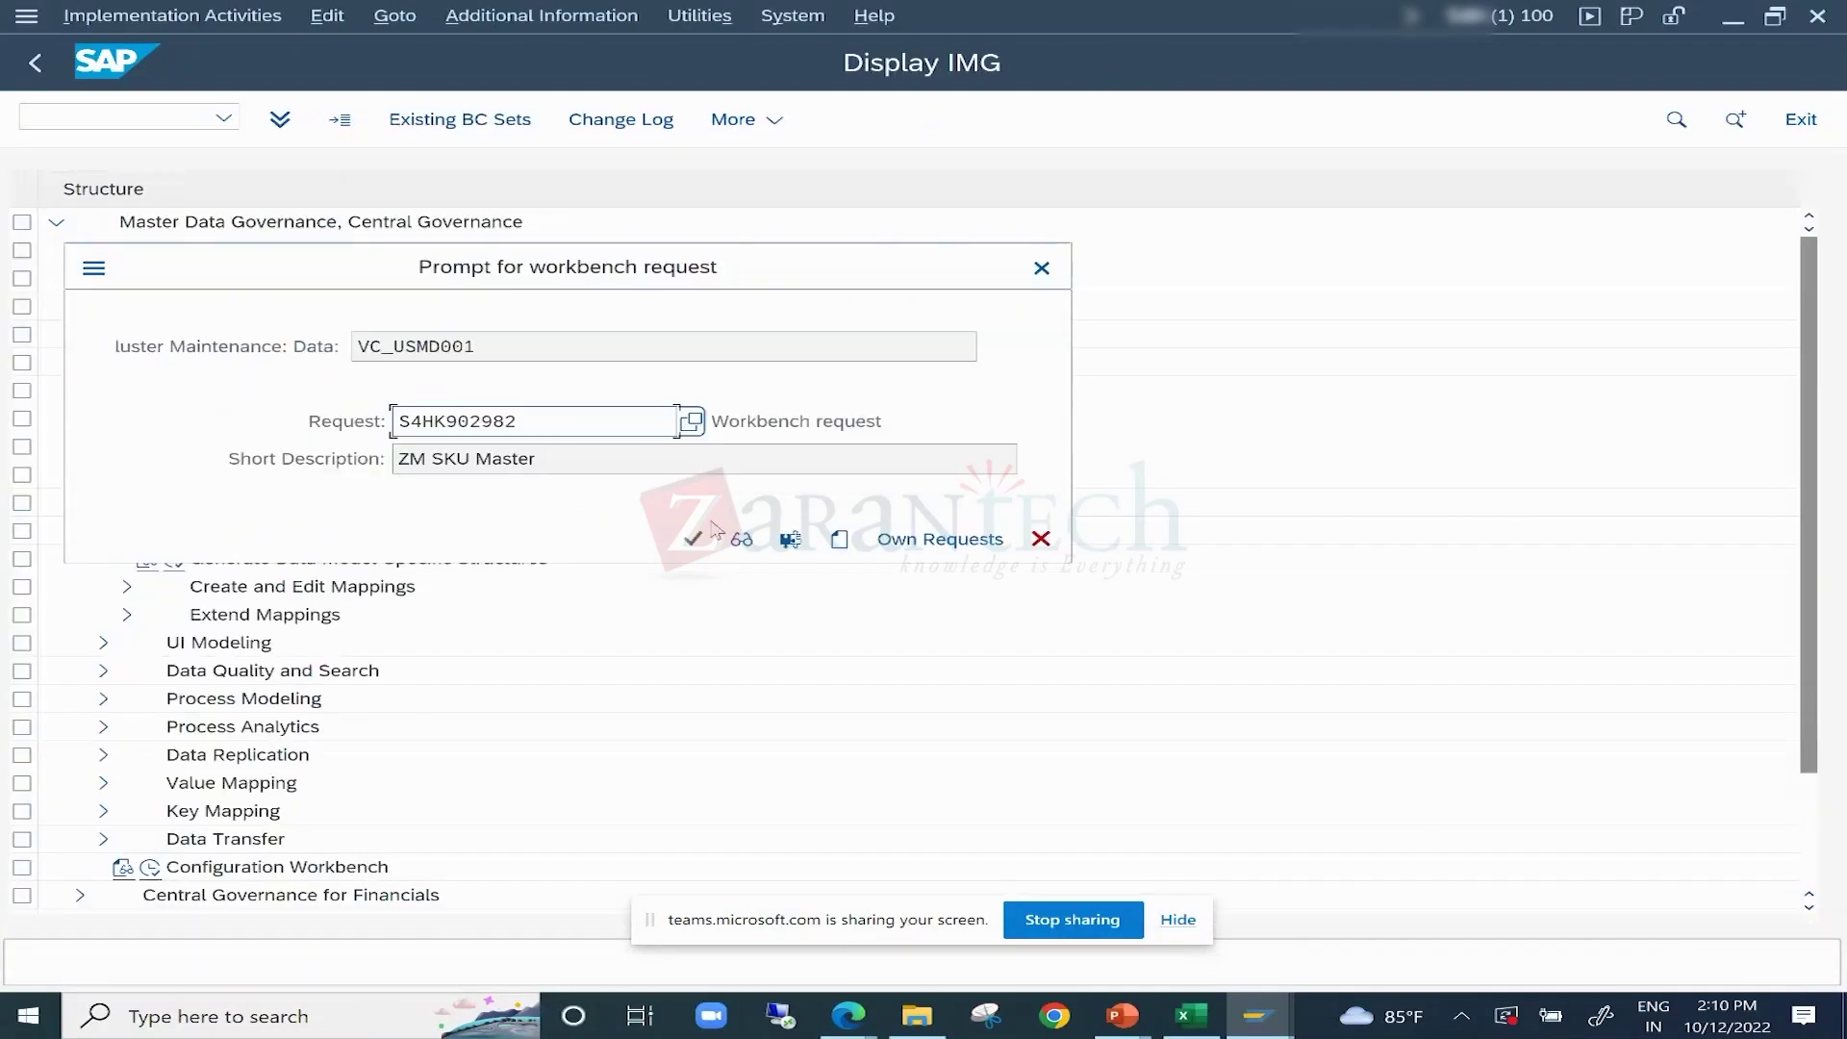
pyautogui.click(702, 534)
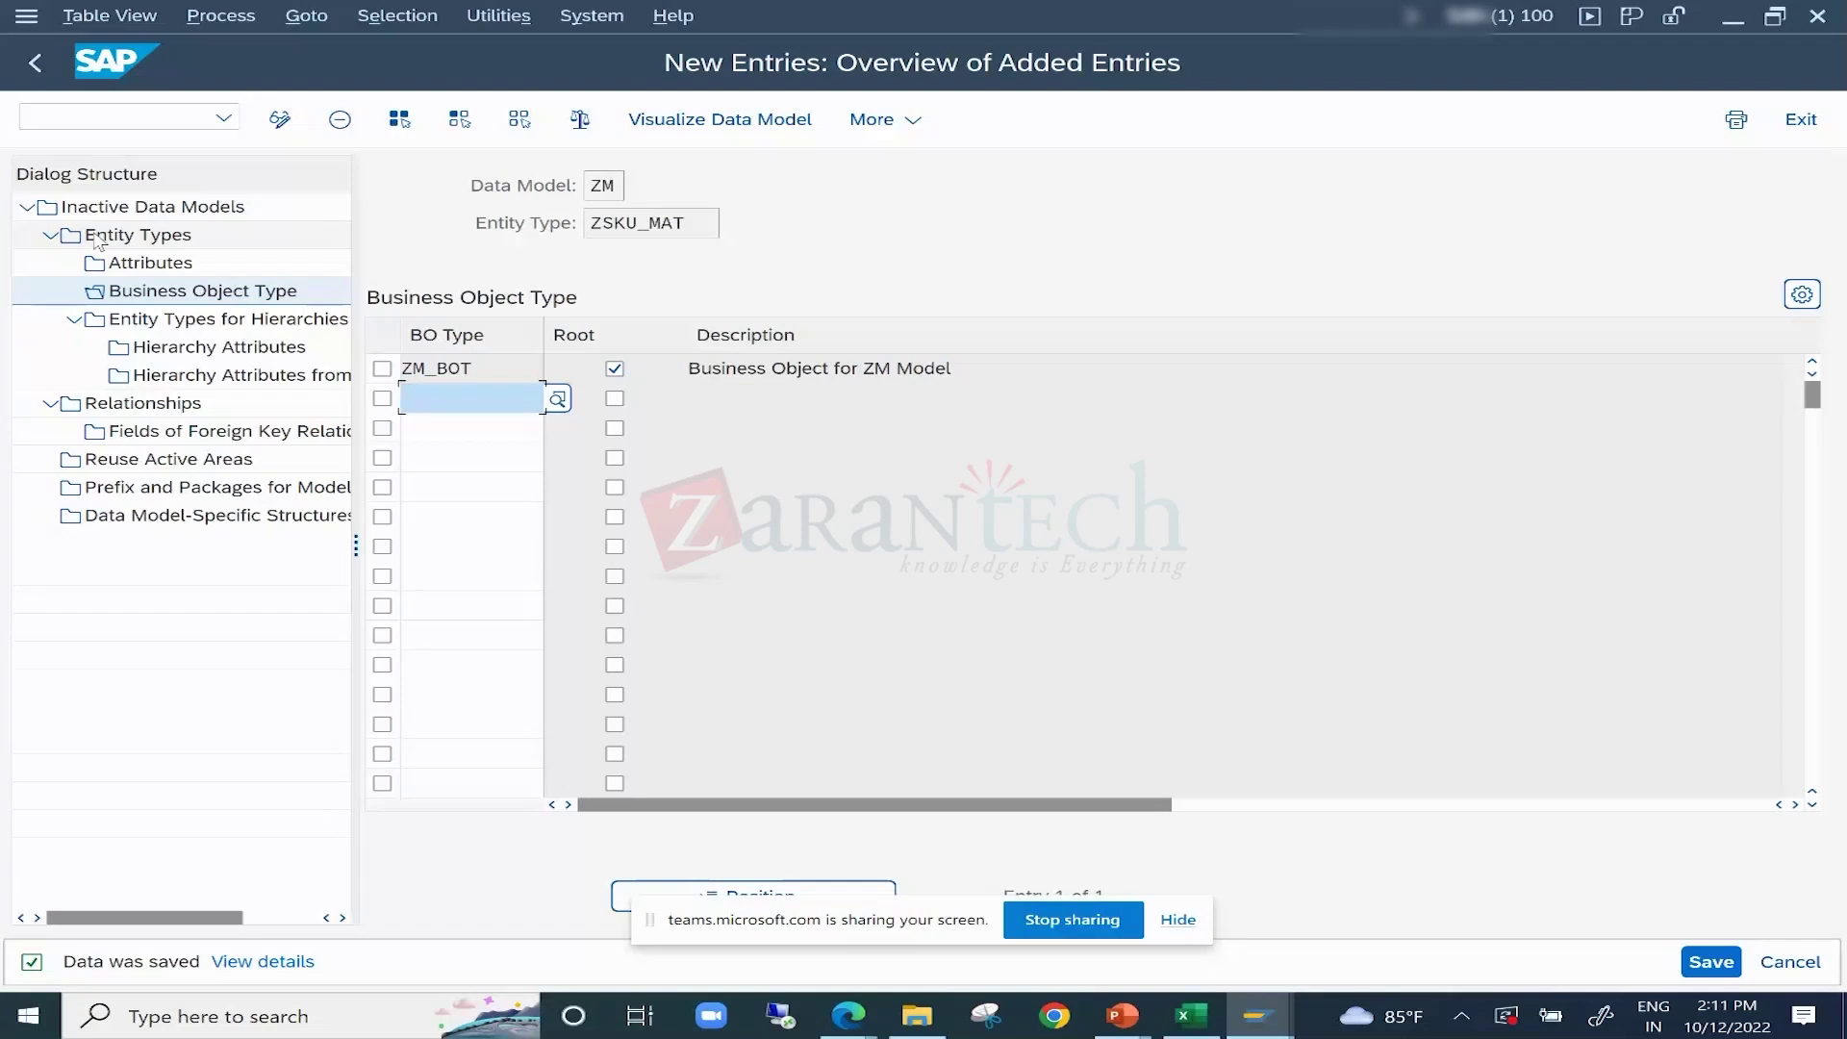
# Switch to Excel and write a circled DM in a blank area further down the sheet.
pyautogui.scroll(-1, 673, 587)
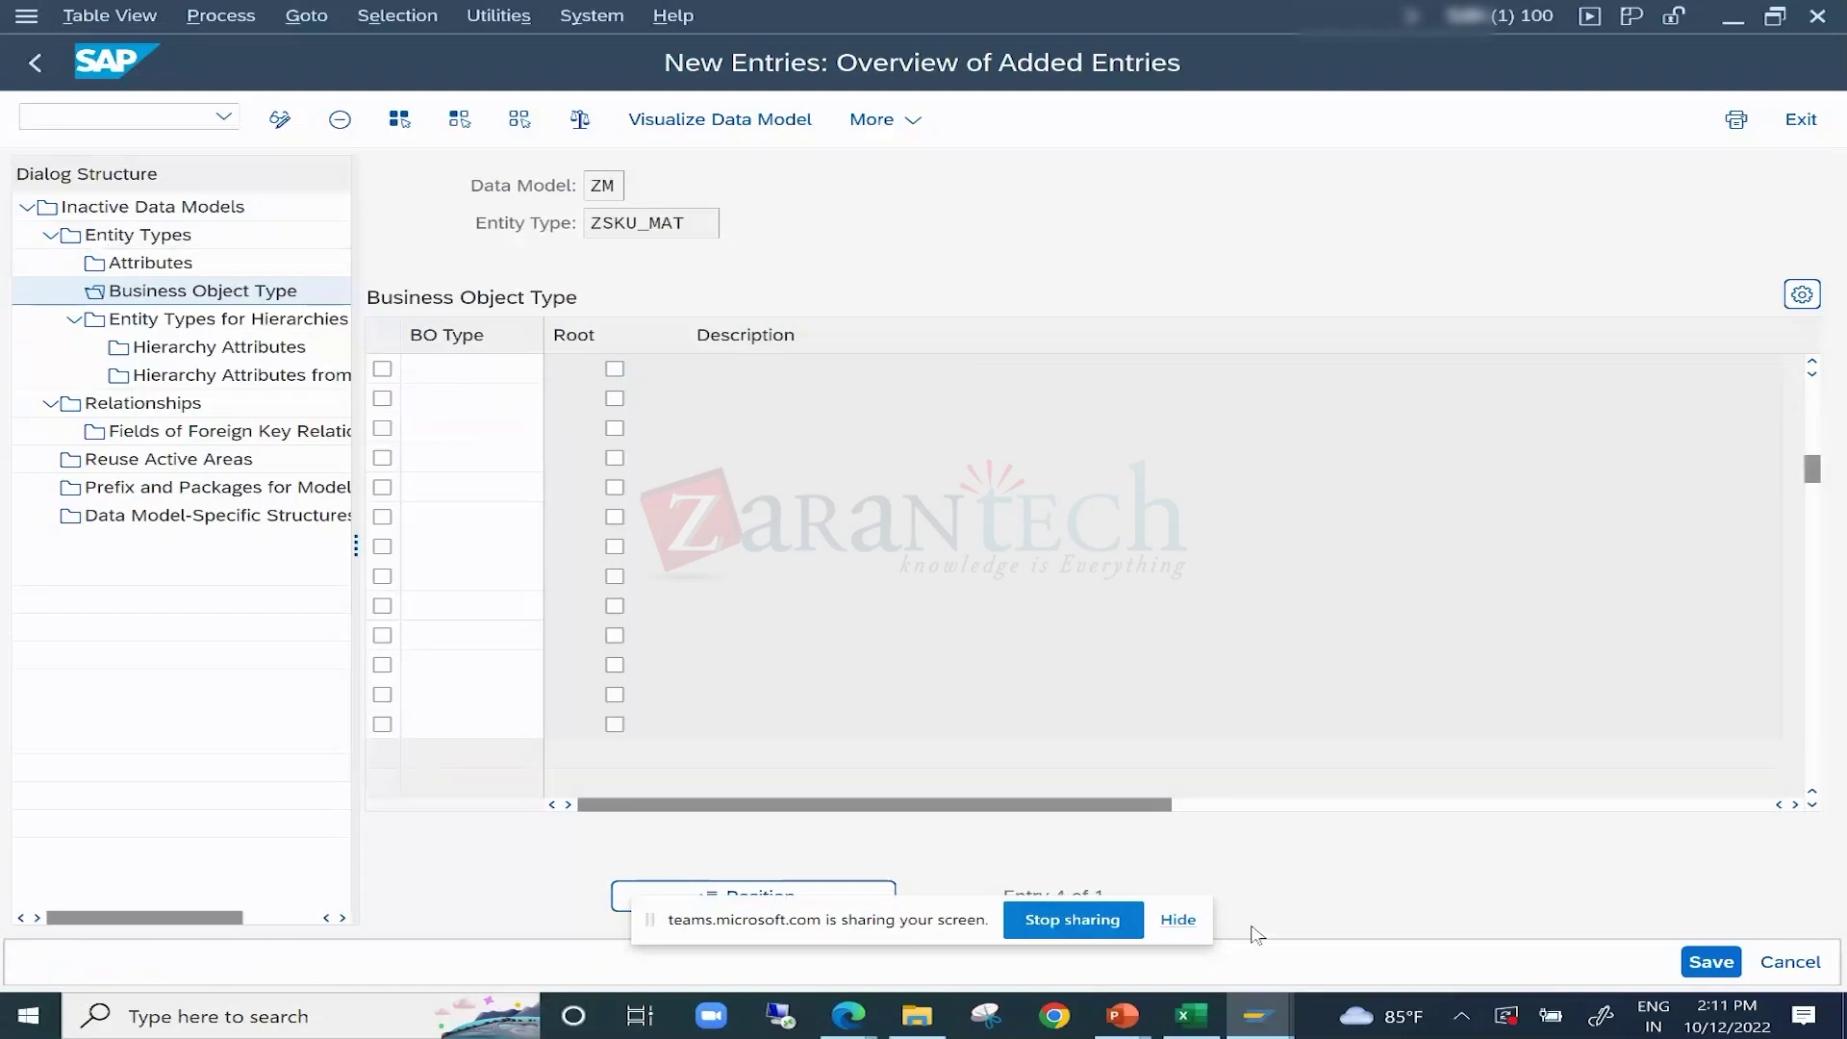
pyautogui.click(1209, 1027)
pyautogui.scroll(-7, 696, 688)
pyautogui.scroll(-2, 696, 688)
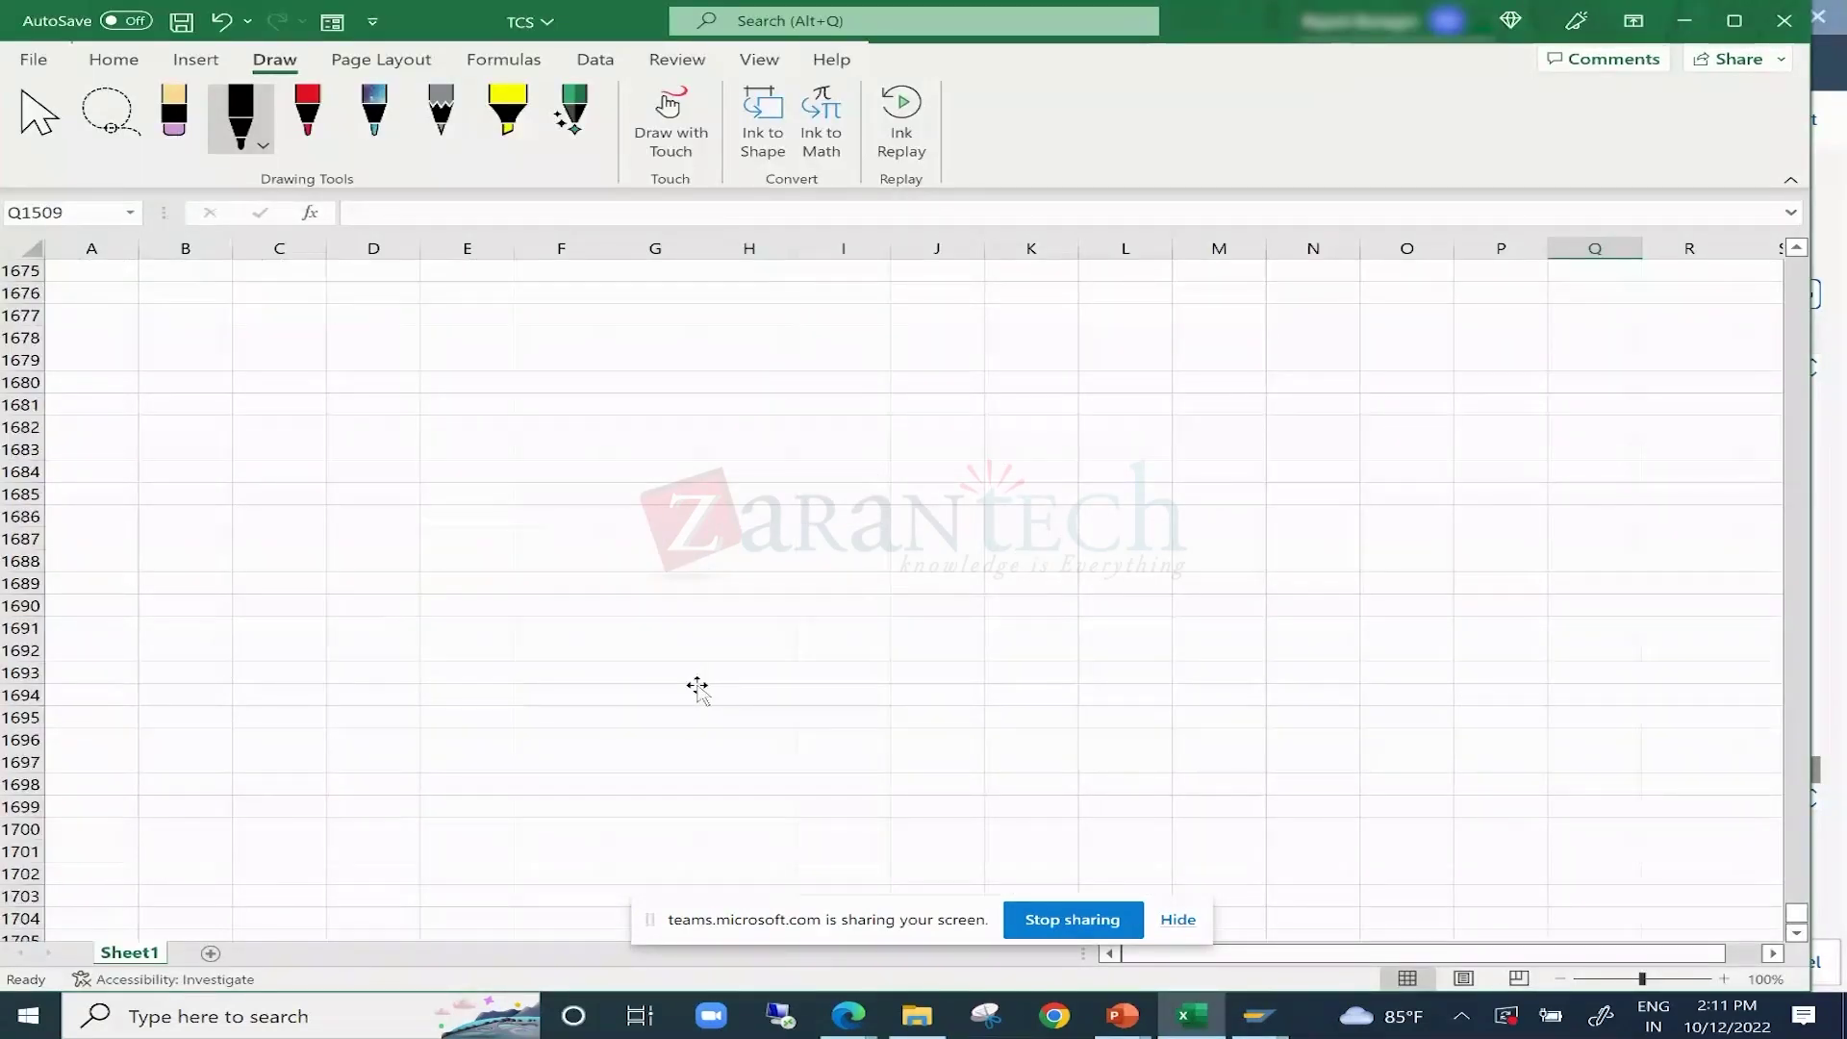
pyautogui.moveTo(279, 328)
pyautogui.mouseDown()
pyautogui.moveTo(280, 379)
pyautogui.moveTo(299, 380)
pyautogui.mouseUp()
pyautogui.moveTo(320, 371); pyautogui.dragTo(400, 383)
pyautogui.moveTo(380, 314); pyautogui.dragTo(395, 319)
# Draw a first arrow branching from the DM circle to a boxed SUT1.
pyautogui.moveTo(337, 416)
pyautogui.mouseDown()
pyautogui.moveTo(422, 488)
pyautogui.moveTo(481, 490)
pyautogui.mouseUp()
pyautogui.moveTo(467, 469)
pyautogui.mouseDown()
pyautogui.moveTo(470, 502)
pyautogui.moveTo(515, 518)
pyautogui.mouseUp()
pyautogui.moveTo(566, 485); pyautogui.dragTo(597, 487)
pyautogui.moveTo(606, 493); pyautogui.dragTo(646, 525)
pyautogui.moveTo(514, 454); pyautogui.dragTo(499, 546)
pyautogui.moveTo(519, 450); pyautogui.dragTo(732, 572)
pyautogui.moveTo(568, 555); pyautogui.dragTo(727, 573)
# Extend the DM line downward with a second arrow pointing to another boxed SUT1.
pyautogui.moveTo(324, 486)
pyautogui.mouseDown()
pyautogui.moveTo(260, 689)
pyautogui.moveTo(386, 694)
pyautogui.moveTo(380, 713)
pyautogui.mouseUp()
pyautogui.moveTo(486, 687)
pyautogui.mouseDown()
pyautogui.moveTo(463, 689)
pyautogui.moveTo(469, 726)
pyautogui.mouseUp()
pyautogui.moveTo(536, 699)
pyautogui.mouseDown()
pyautogui.moveTo(535, 728)
pyautogui.moveTo(536, 701)
pyautogui.mouseUp()
pyautogui.moveTo(544, 698); pyautogui.dragTo(587, 700)
pyautogui.moveTo(568, 700)
pyautogui.mouseDown()
pyautogui.moveTo(561, 736)
pyautogui.moveTo(585, 751)
pyautogui.mouseUp()
pyautogui.moveTo(456, 673); pyautogui.dragTo(440, 765)
pyautogui.moveTo(453, 673); pyautogui.dragTo(538, 777)
# Add a third arrow at the lower end of the DM line, leading to a smaller boxed SUT1.
pyautogui.moveTo(264, 688); pyautogui.dragTo(346, 848)
pyautogui.moveTo(347, 825); pyautogui.dragTo(354, 861)
pyautogui.moveTo(448, 837)
pyautogui.mouseDown()
pyautogui.moveTo(448, 868)
pyautogui.moveTo(475, 844)
pyautogui.moveTo(492, 877)
pyautogui.mouseUp()
pyautogui.moveTo(511, 845); pyautogui.dragTo(499, 880)
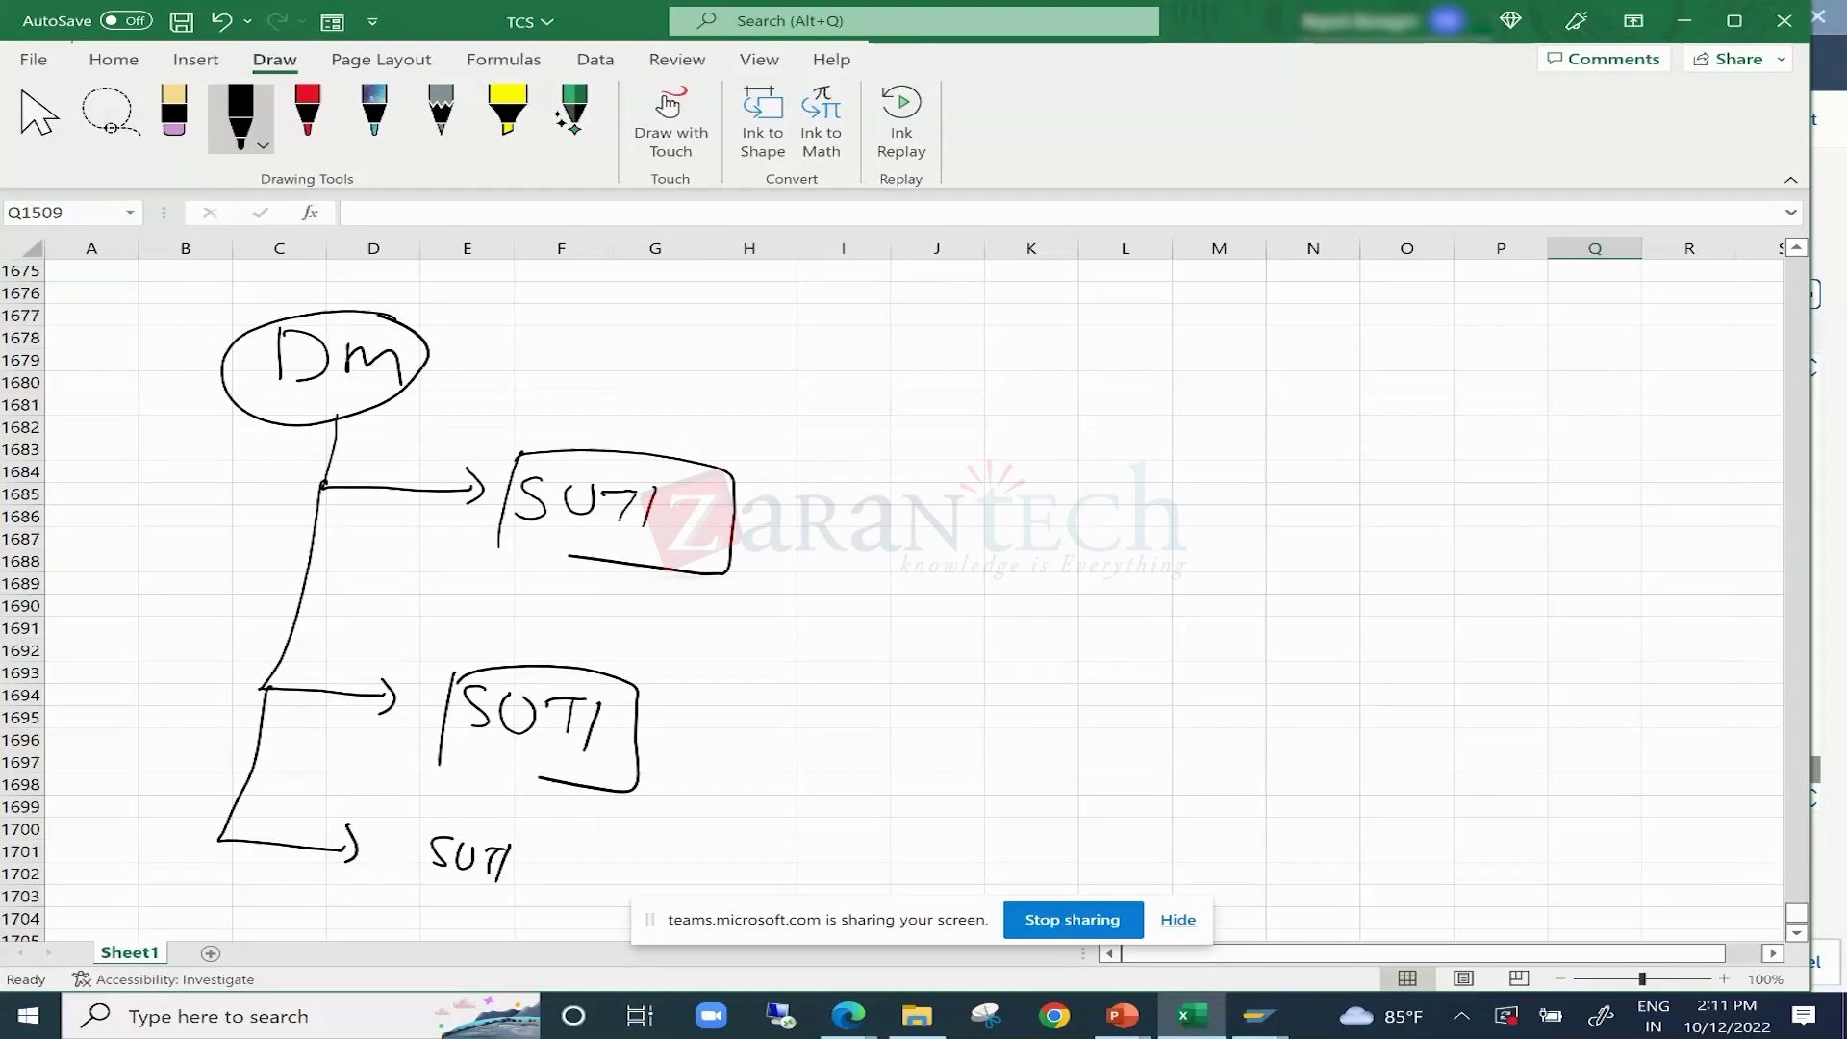
pyautogui.moveTo(408, 818)
pyautogui.mouseDown()
pyautogui.moveTo(403, 883)
pyautogui.moveTo(469, 892)
pyautogui.mouseUp()
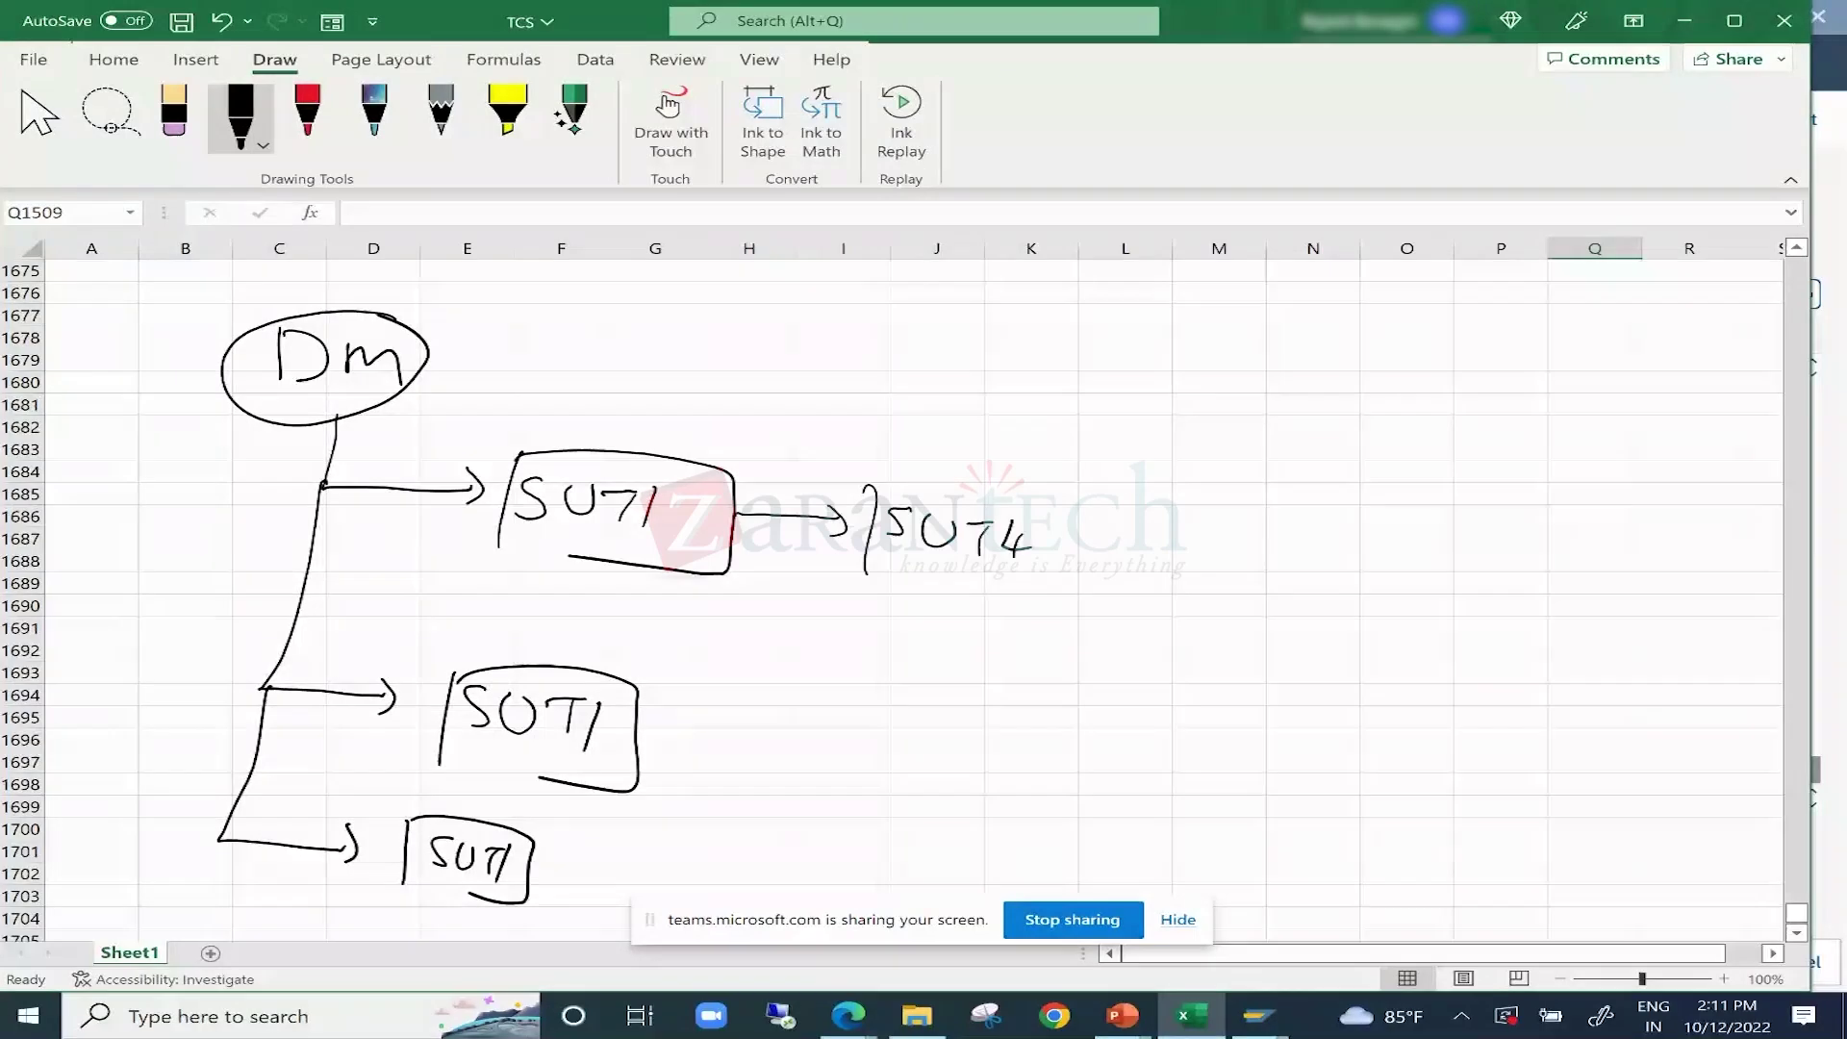
# Box the SUT4 beside the first SUT1 and draw an arrow from the second SUT1 to its own boxed SUT4.
pyautogui.moveTo(878, 472); pyautogui.dragTo(894, 594)
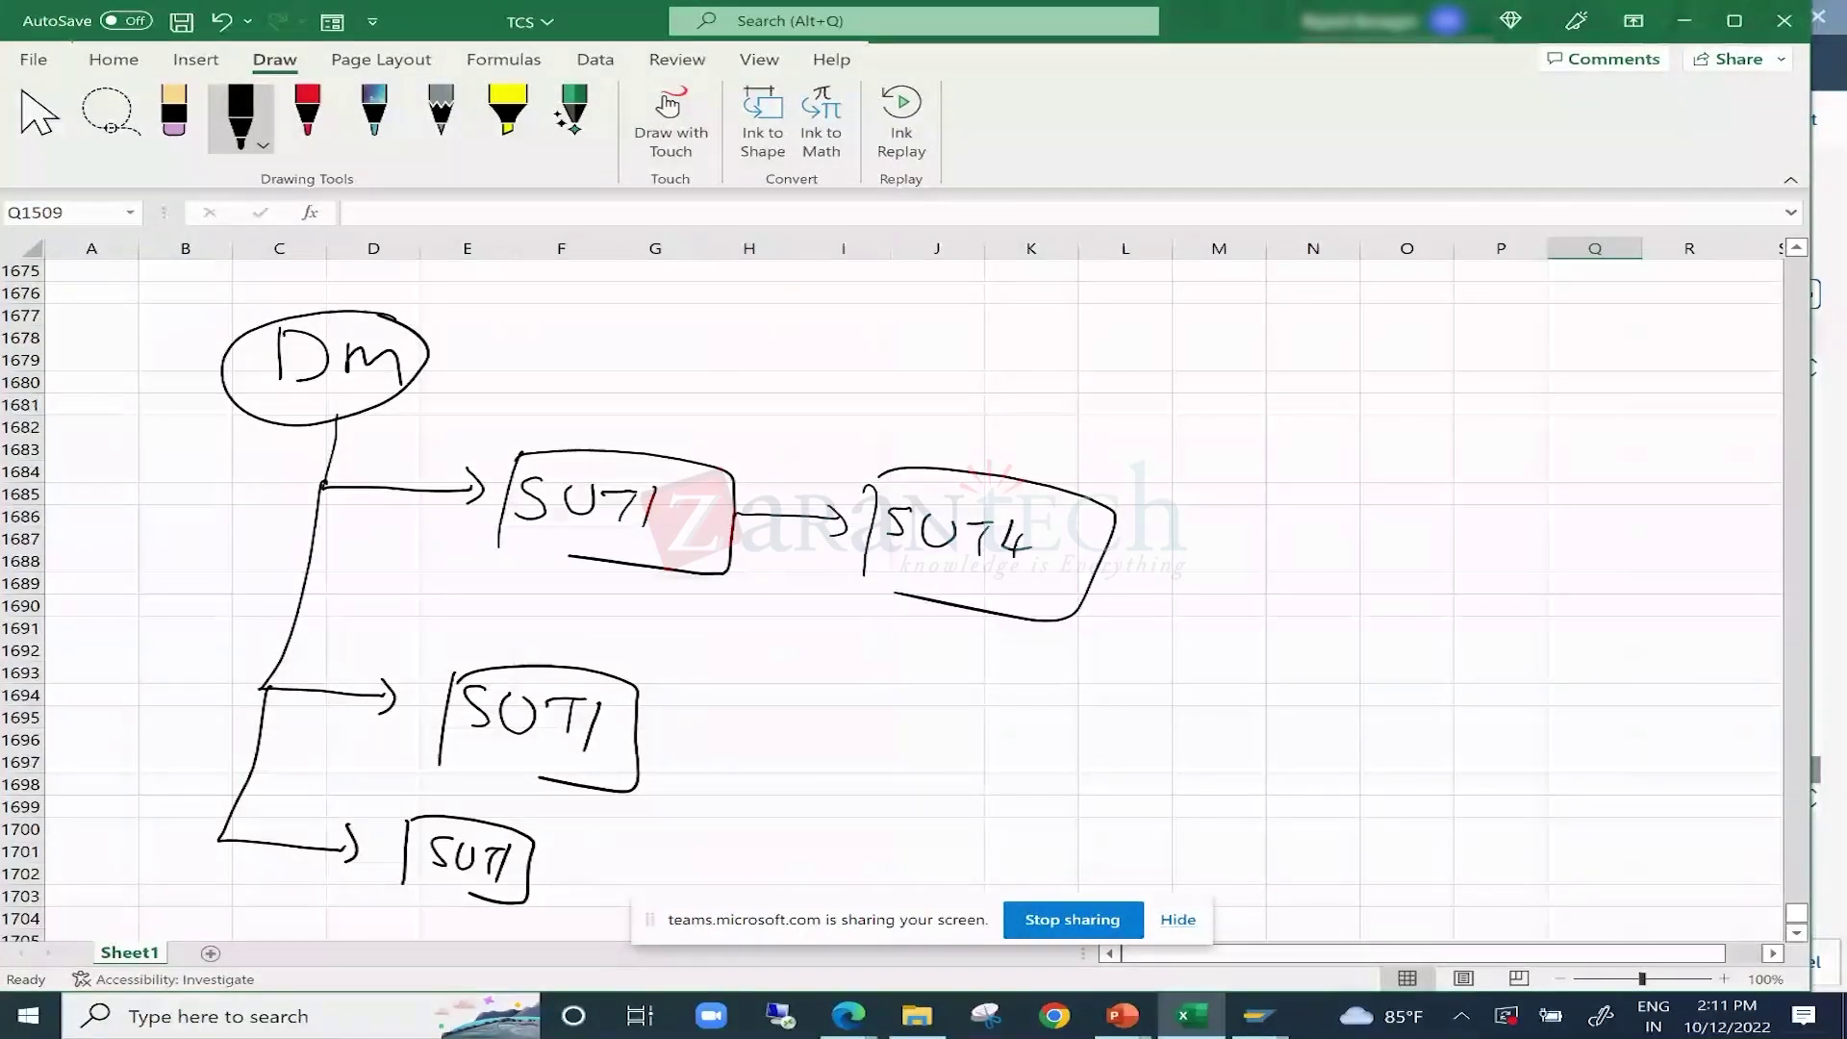
pyautogui.moveTo(647, 740); pyautogui.dragTo(765, 743)
pyautogui.moveTo(737, 721); pyautogui.dragTo(757, 757)
pyautogui.moveTo(828, 737); pyautogui.dragTo(800, 762)
pyautogui.moveTo(835, 736); pyautogui.dragTo(859, 737)
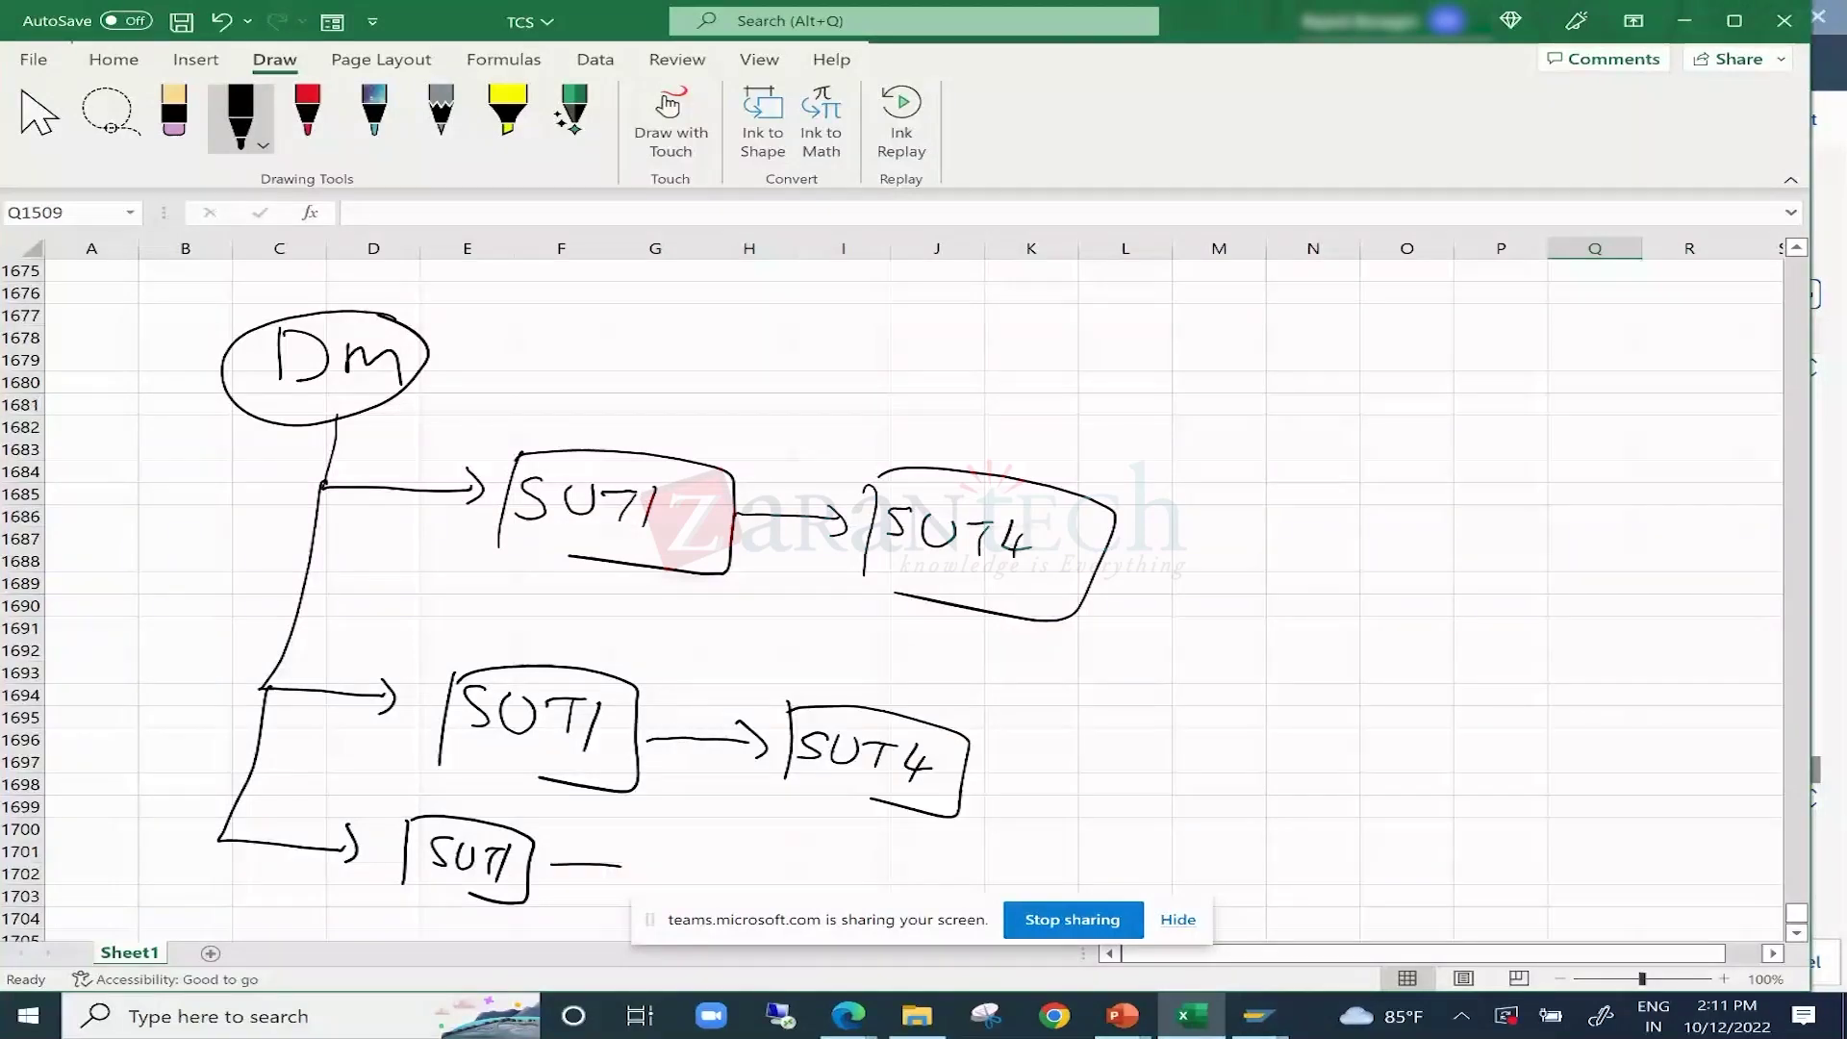
# Finish the arrow from the third SUT1 and write a boxed SUT4 at its end.
pyautogui.moveTo(607, 852); pyautogui.dragTo(608, 880)
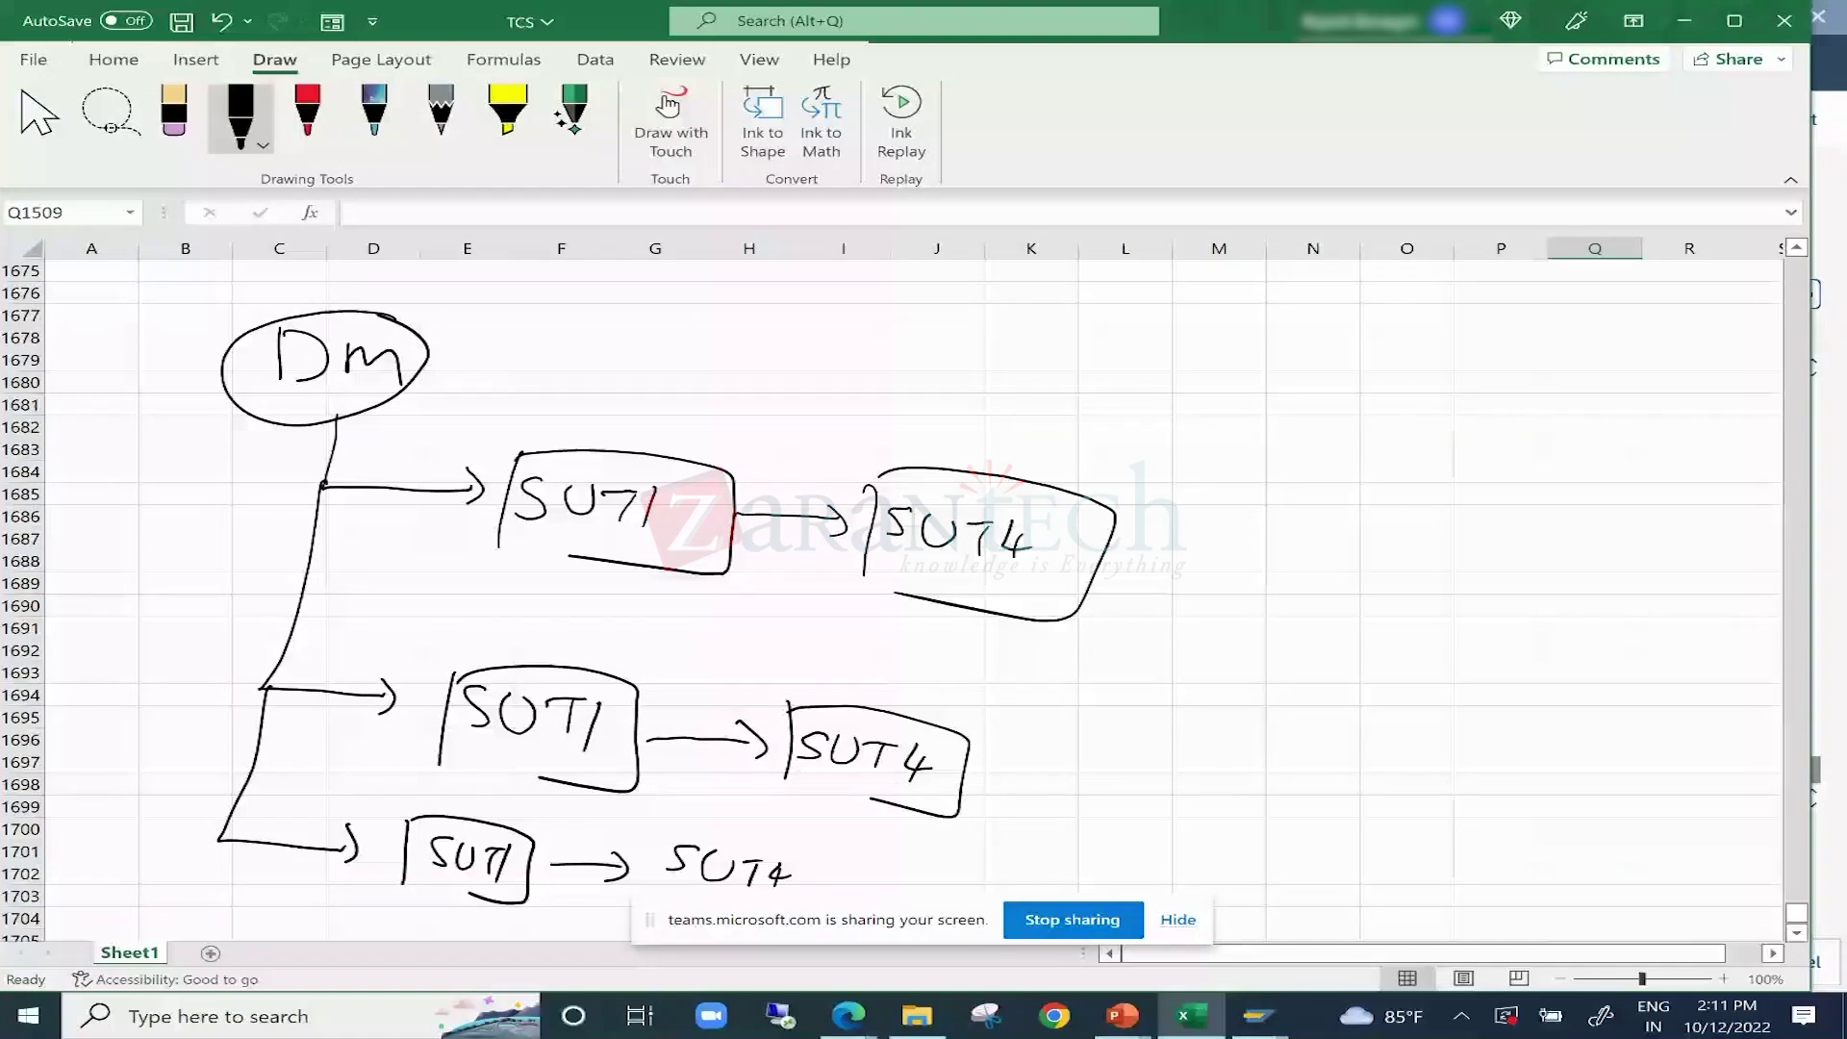
pyautogui.moveTo(653, 895); pyautogui.dragTo(806, 892)
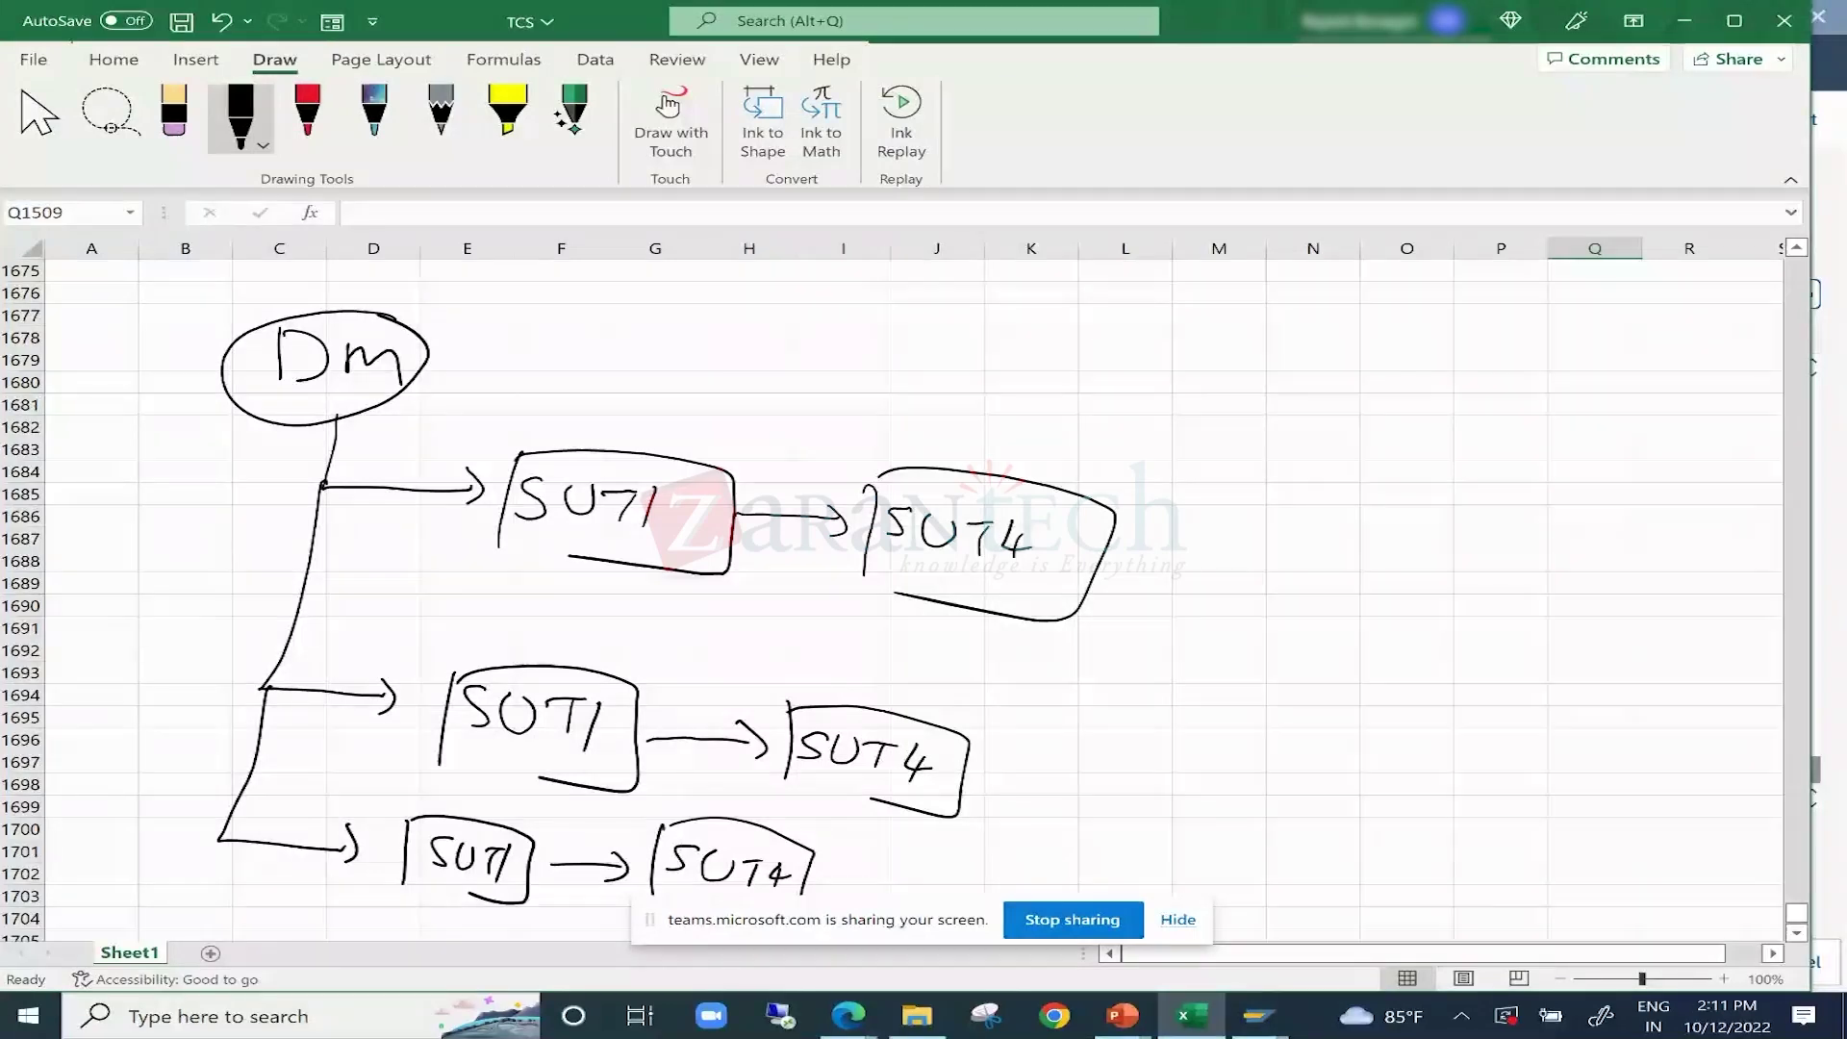
# Draw a small bent arrow beneath the first SUT1 box and write BOT beside it.
pyautogui.moveTo(584, 560); pyautogui.dragTo(619, 594)
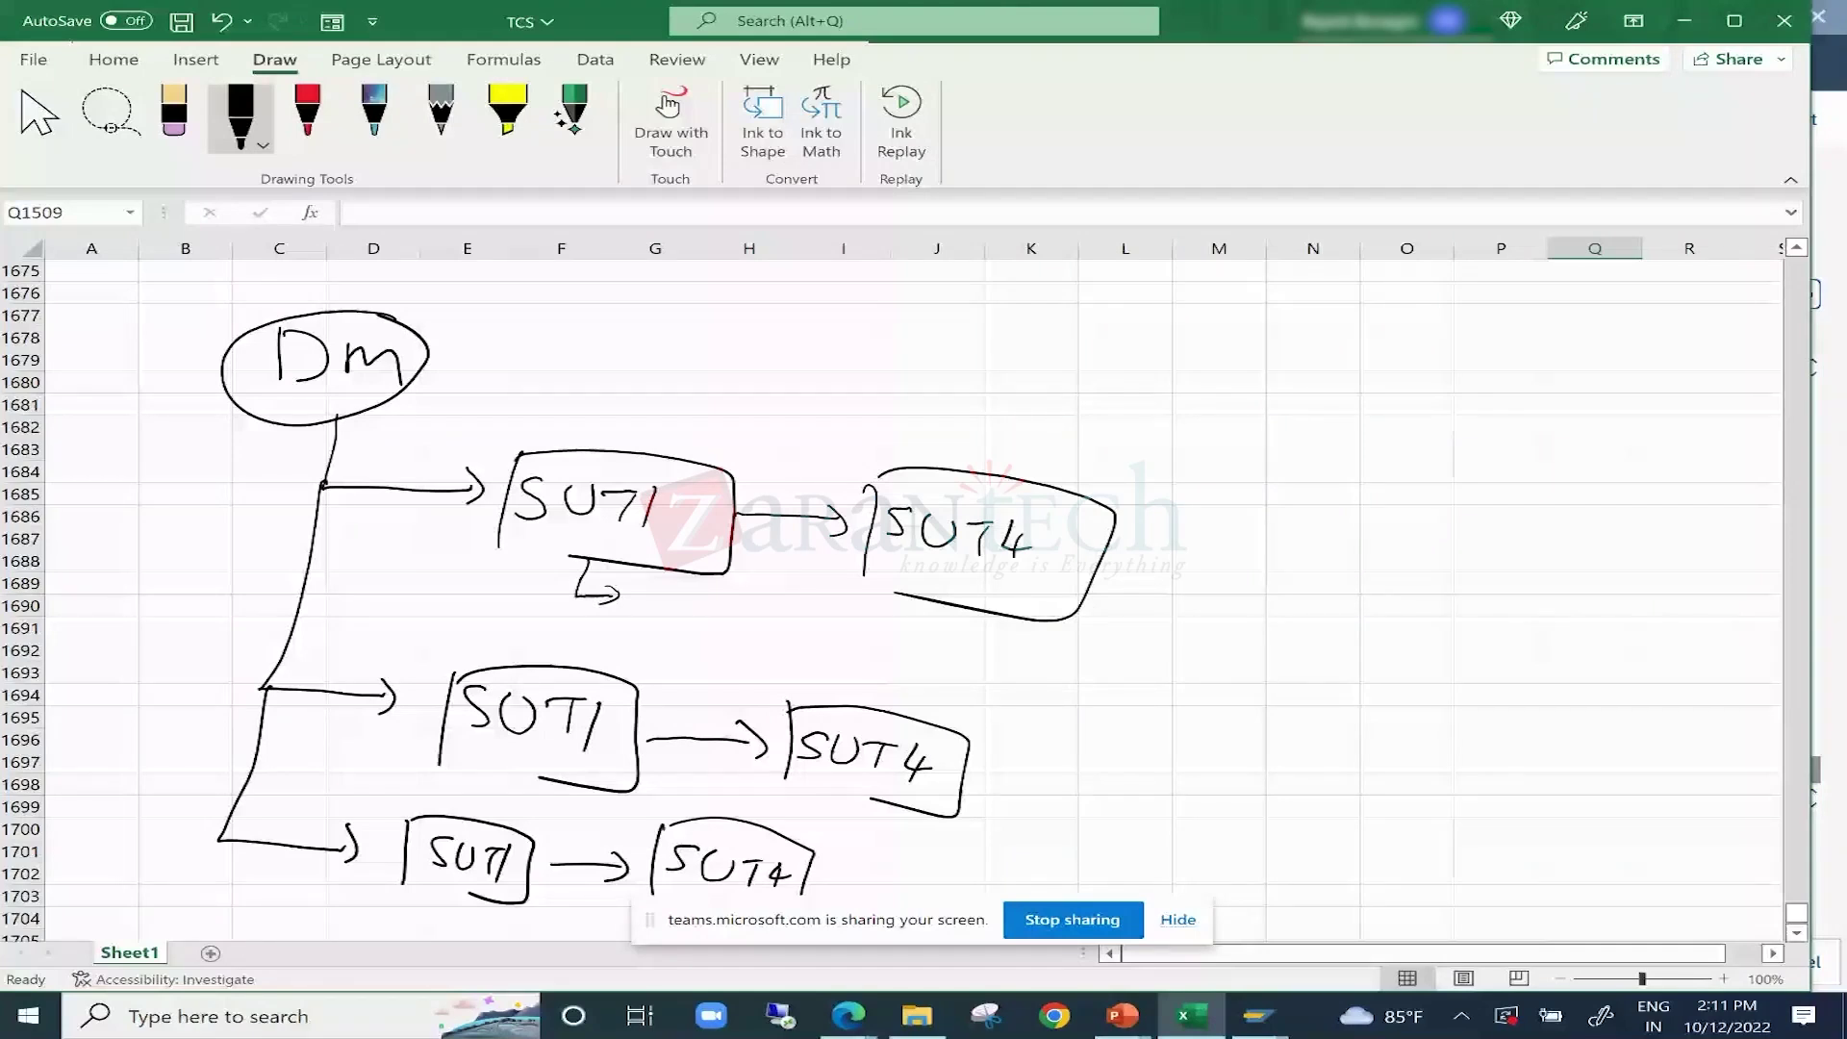
pyautogui.moveTo(643, 588); pyautogui.dragTo(645, 622)
pyautogui.moveTo(650, 591); pyautogui.dragTo(654, 622)
pyautogui.moveTo(685, 598); pyautogui.dragTo(683, 601)
pyautogui.moveTo(705, 605); pyautogui.dragTo(749, 603)
pyautogui.moveTo(727, 608); pyautogui.dragTo(720, 638)
# Add a small bent arrow labelled BOT beneath the second SUT1 box.
pyautogui.moveTo(521, 768); pyautogui.dragTo(568, 799)
pyautogui.moveTo(546, 820)
pyautogui.mouseDown()
pyautogui.moveTo(571, 801)
pyautogui.moveTo(566, 825)
pyautogui.mouseUp()
pyautogui.moveTo(573, 811); pyautogui.dragTo(581, 819)
pyautogui.moveTo(582, 810); pyautogui.dragTo(602, 814)
pyautogui.moveTo(592, 813); pyautogui.dragTo(589, 830)
# Add a small bent arrow labelled BOT beneath the third SUT1 box.
pyautogui.moveTo(482, 897); pyautogui.dragTo(516, 933)
pyautogui.moveTo(517, 910); pyautogui.dragTo(517, 932)
pyautogui.moveTo(548, 914); pyautogui.dragTo(550, 931)
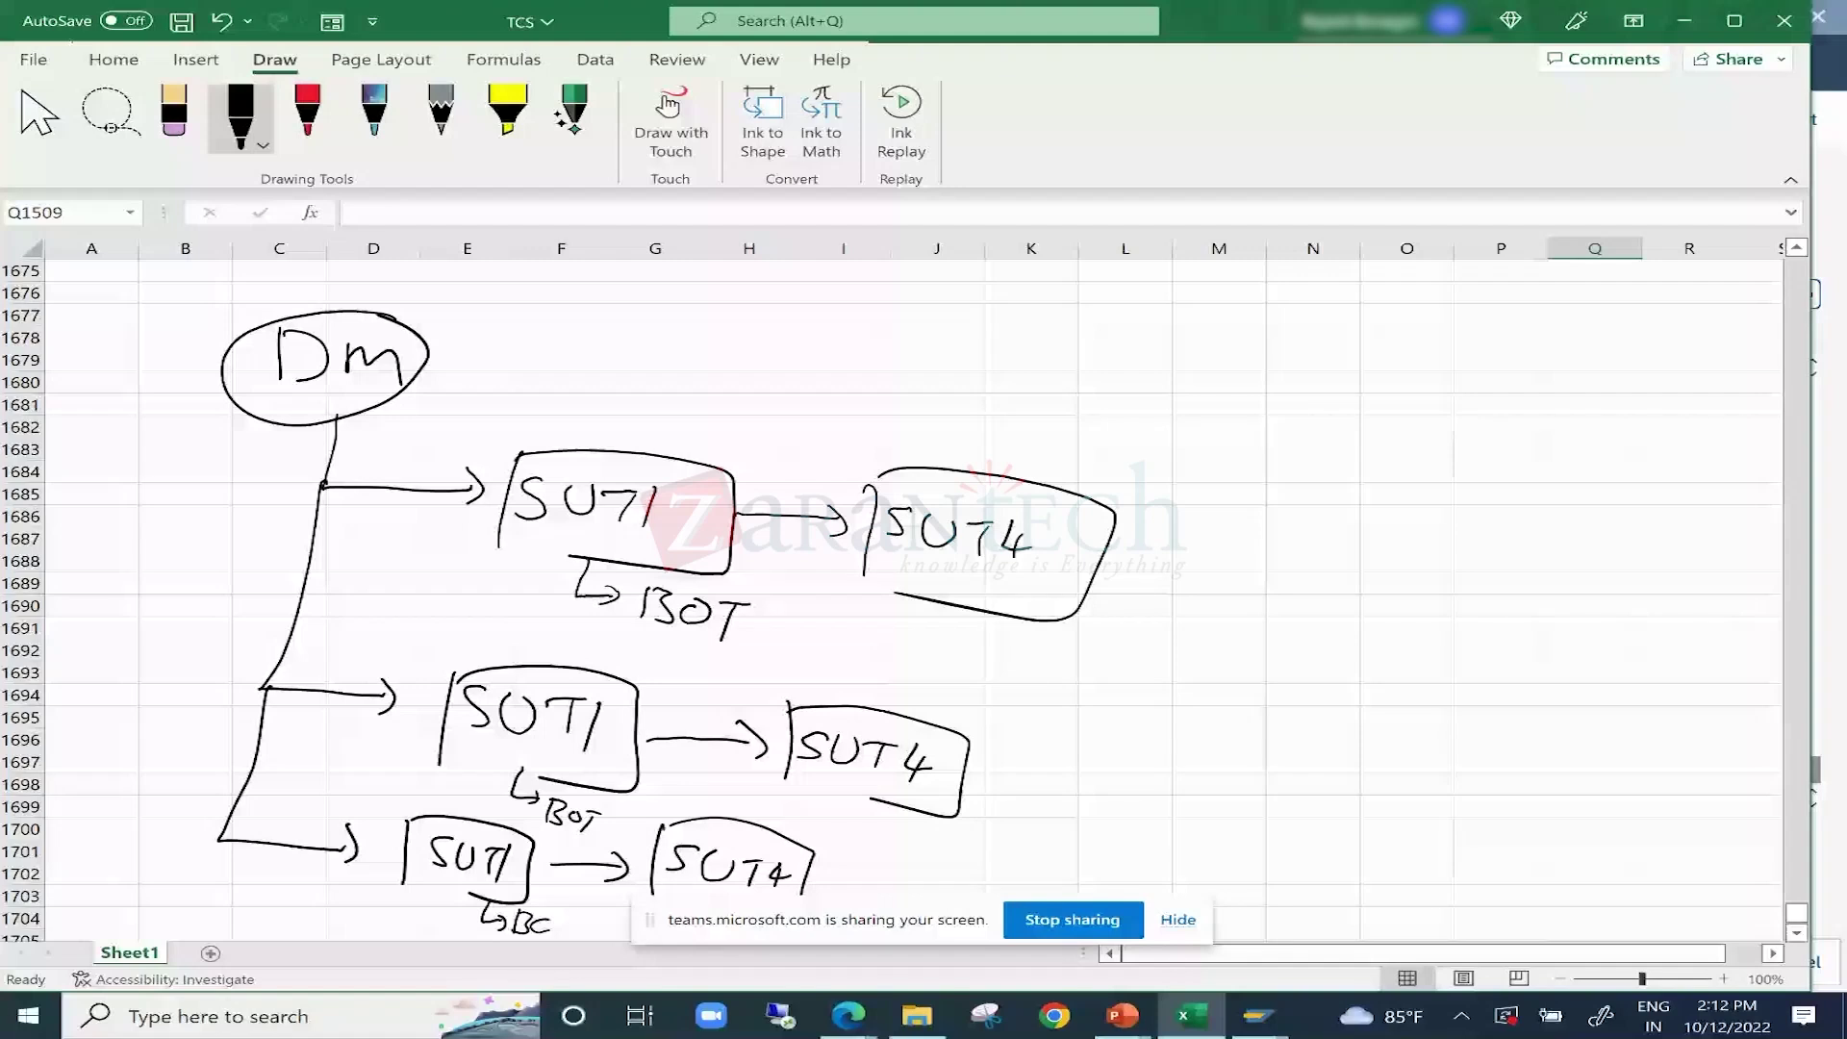
pyautogui.moveTo(550, 917); pyautogui.dragTo(545, 931)
pyautogui.moveTo(553, 918); pyautogui.dragTo(573, 921)
pyautogui.moveTo(564, 919); pyautogui.dragTo(566, 938)
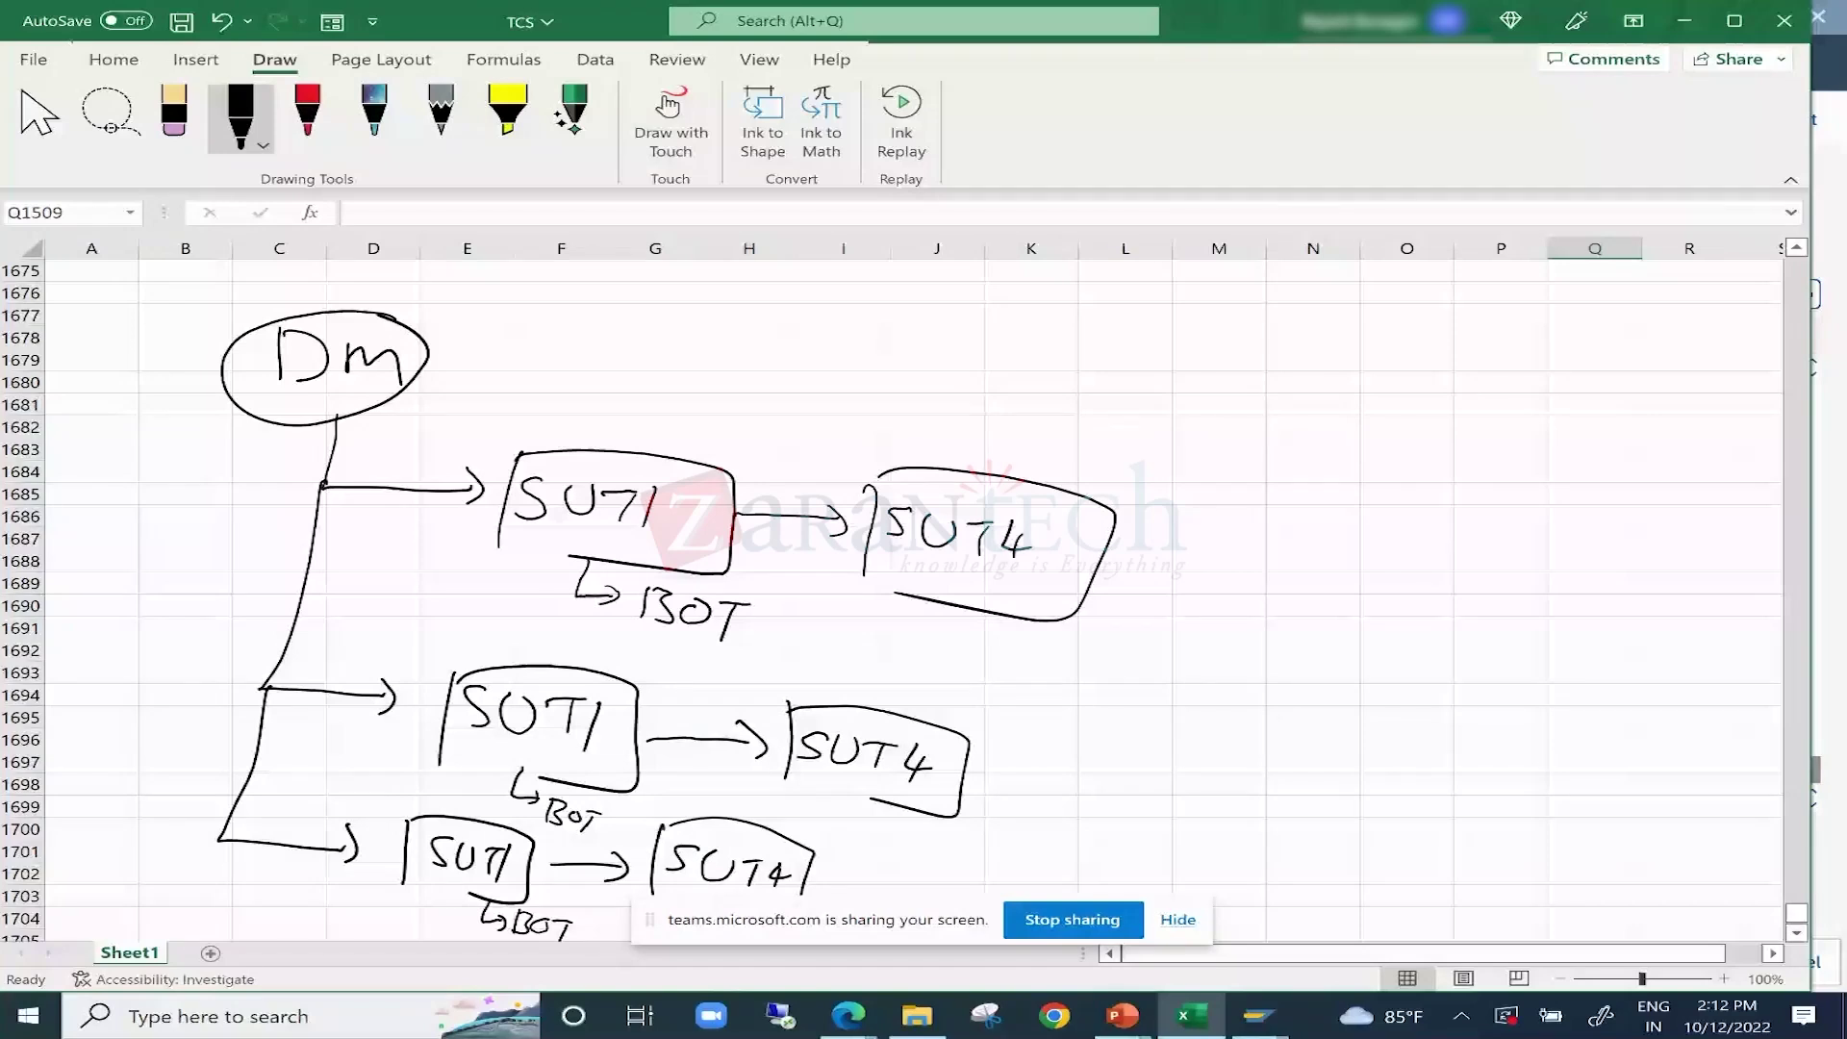
# Write a circled MM in the empty area beside the DM diagram and draw an arrow from it to SUT1.
pyautogui.moveTo(1320, 342); pyautogui.dragTo(1376, 345)
pyautogui.moveTo(1400, 352); pyautogui.dragTo(1441, 352)
pyautogui.moveTo(1389, 372); pyautogui.dragTo(1431, 409)
pyautogui.moveTo(1429, 402); pyautogui.dragTo(1436, 417)
pyautogui.moveTo(1470, 414); pyautogui.dragTo(1453, 439)
pyautogui.moveTo(1494, 412)
pyautogui.mouseDown()
pyautogui.moveTo(1506, 444)
pyautogui.moveTo(1515, 422)
pyautogui.mouseUp()
pyautogui.moveTo(1522, 431); pyautogui.dragTo(1551, 423)
pyautogui.moveTo(1536, 429); pyautogui.dragTo(1540, 460)
pyautogui.moveTo(1568, 433); pyautogui.dragTo(1565, 458)
pyautogui.moveTo(1337, 289)
pyautogui.mouseDown()
pyautogui.moveTo(1452, 313)
pyautogui.moveTo(1337, 291)
pyautogui.mouseUp()
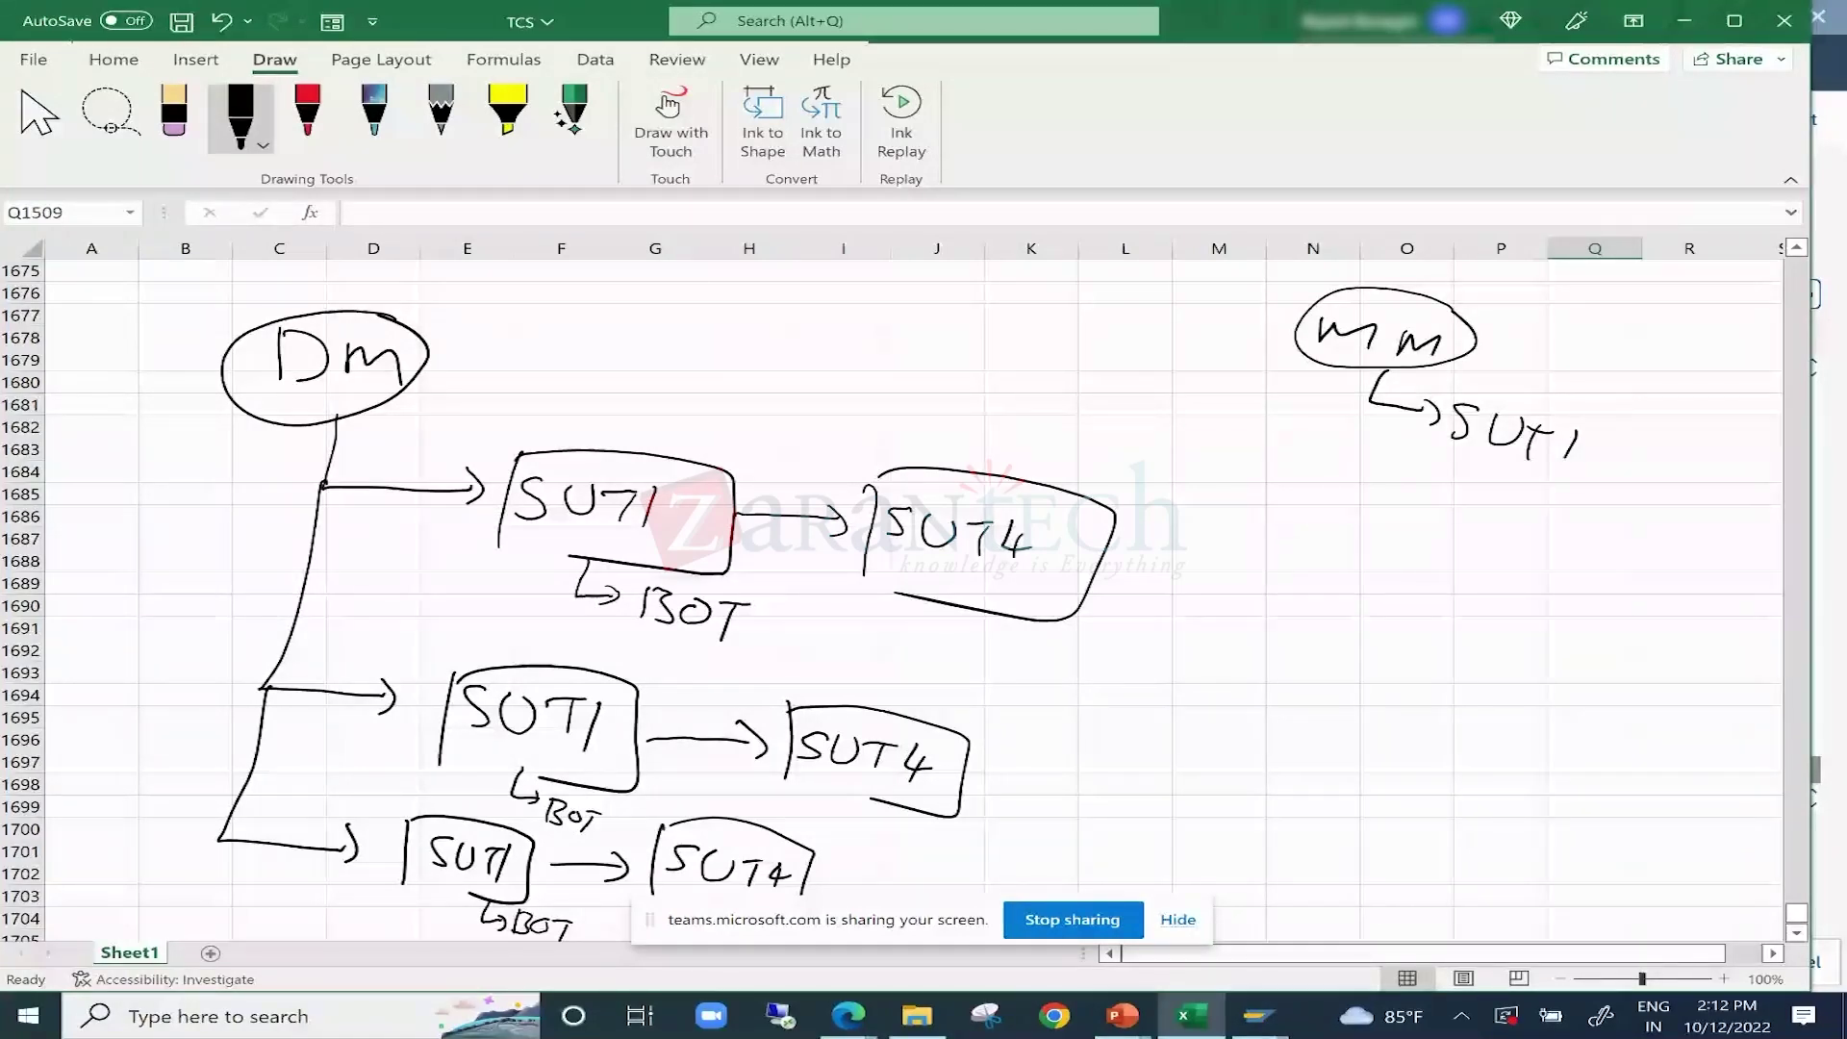
# Write a circled BP below the MM example and draw an arrow from it to SUT1.
pyautogui.moveTo(1286, 501); pyautogui.dragTo(1295, 458)
pyautogui.moveTo(1299, 470); pyautogui.dragTo(1332, 506)
pyautogui.moveTo(1343, 458); pyautogui.dragTo(1366, 591)
pyautogui.moveTo(1407, 572)
pyautogui.mouseDown()
pyautogui.moveTo(1423, 575)
pyautogui.moveTo(1392, 604)
pyautogui.mouseUp()
pyautogui.moveTo(1416, 583)
pyautogui.mouseDown()
pyautogui.moveTo(1442, 582)
pyautogui.moveTo(1472, 624)
pyautogui.mouseUp()
pyautogui.moveTo(1493, 602); pyautogui.dragTo(1482, 627)
# Write BP beneath the SUT1 of the circled BP and draw two lines branching from it, the upper one ending in C.
pyautogui.moveTo(1432, 649); pyautogui.dragTo(1429, 676)
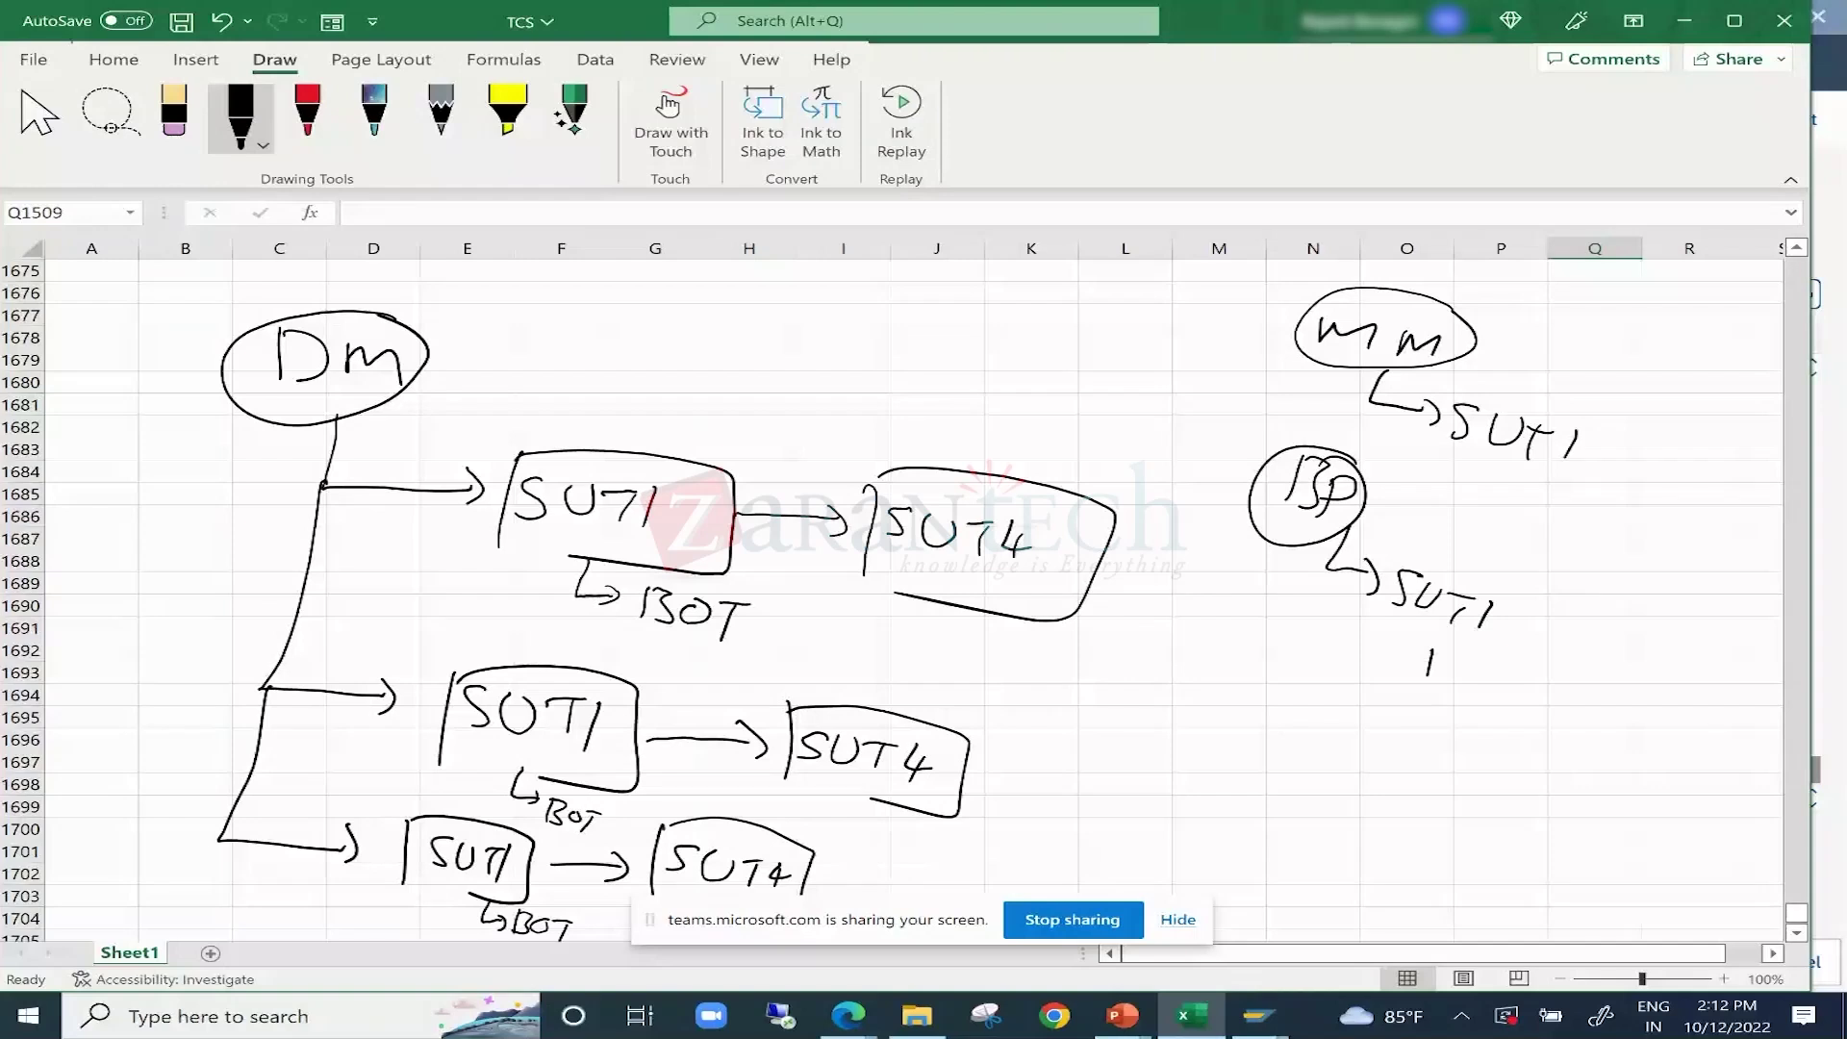
pyautogui.moveTo(1431, 647); pyautogui.dragTo(1436, 678)
pyautogui.moveTo(1453, 679); pyautogui.dragTo(1481, 668)
pyautogui.moveTo(1494, 686); pyautogui.dragTo(1593, 691)
pyautogui.moveTo(1493, 690); pyautogui.dragTo(1566, 724)
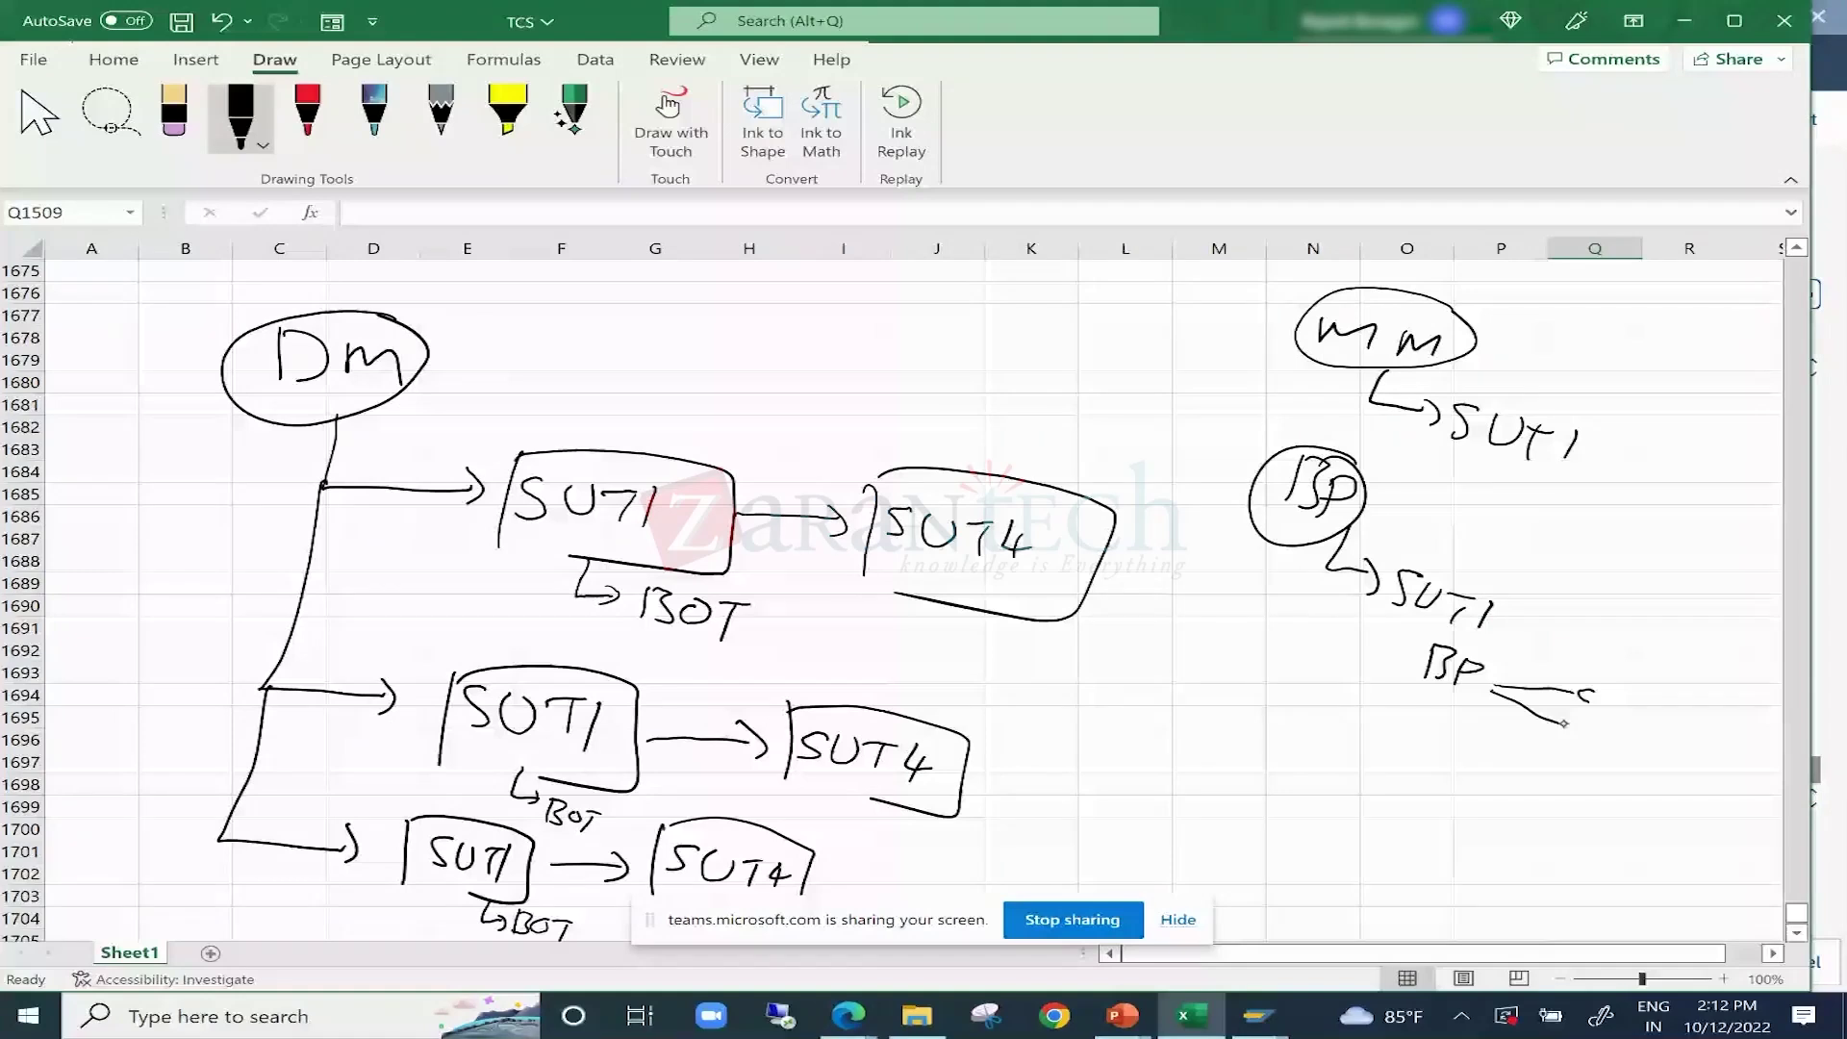
# Label the lower BP branch V, write S4 beside both BP branches, and outline the circled BP heading.
pyautogui.moveTo(1560, 714); pyautogui.dragTo(1582, 728)
pyautogui.moveTo(1625, 705); pyautogui.dragTo(1638, 720)
pyautogui.moveTo(1642, 700); pyautogui.dragTo(1657, 725)
pyautogui.moveTo(1607, 750); pyautogui.dragTo(1616, 737)
pyautogui.moveTo(1612, 738); pyautogui.dragTo(1626, 756)
pyautogui.moveTo(1280, 450); pyautogui.dragTo(1342, 564)
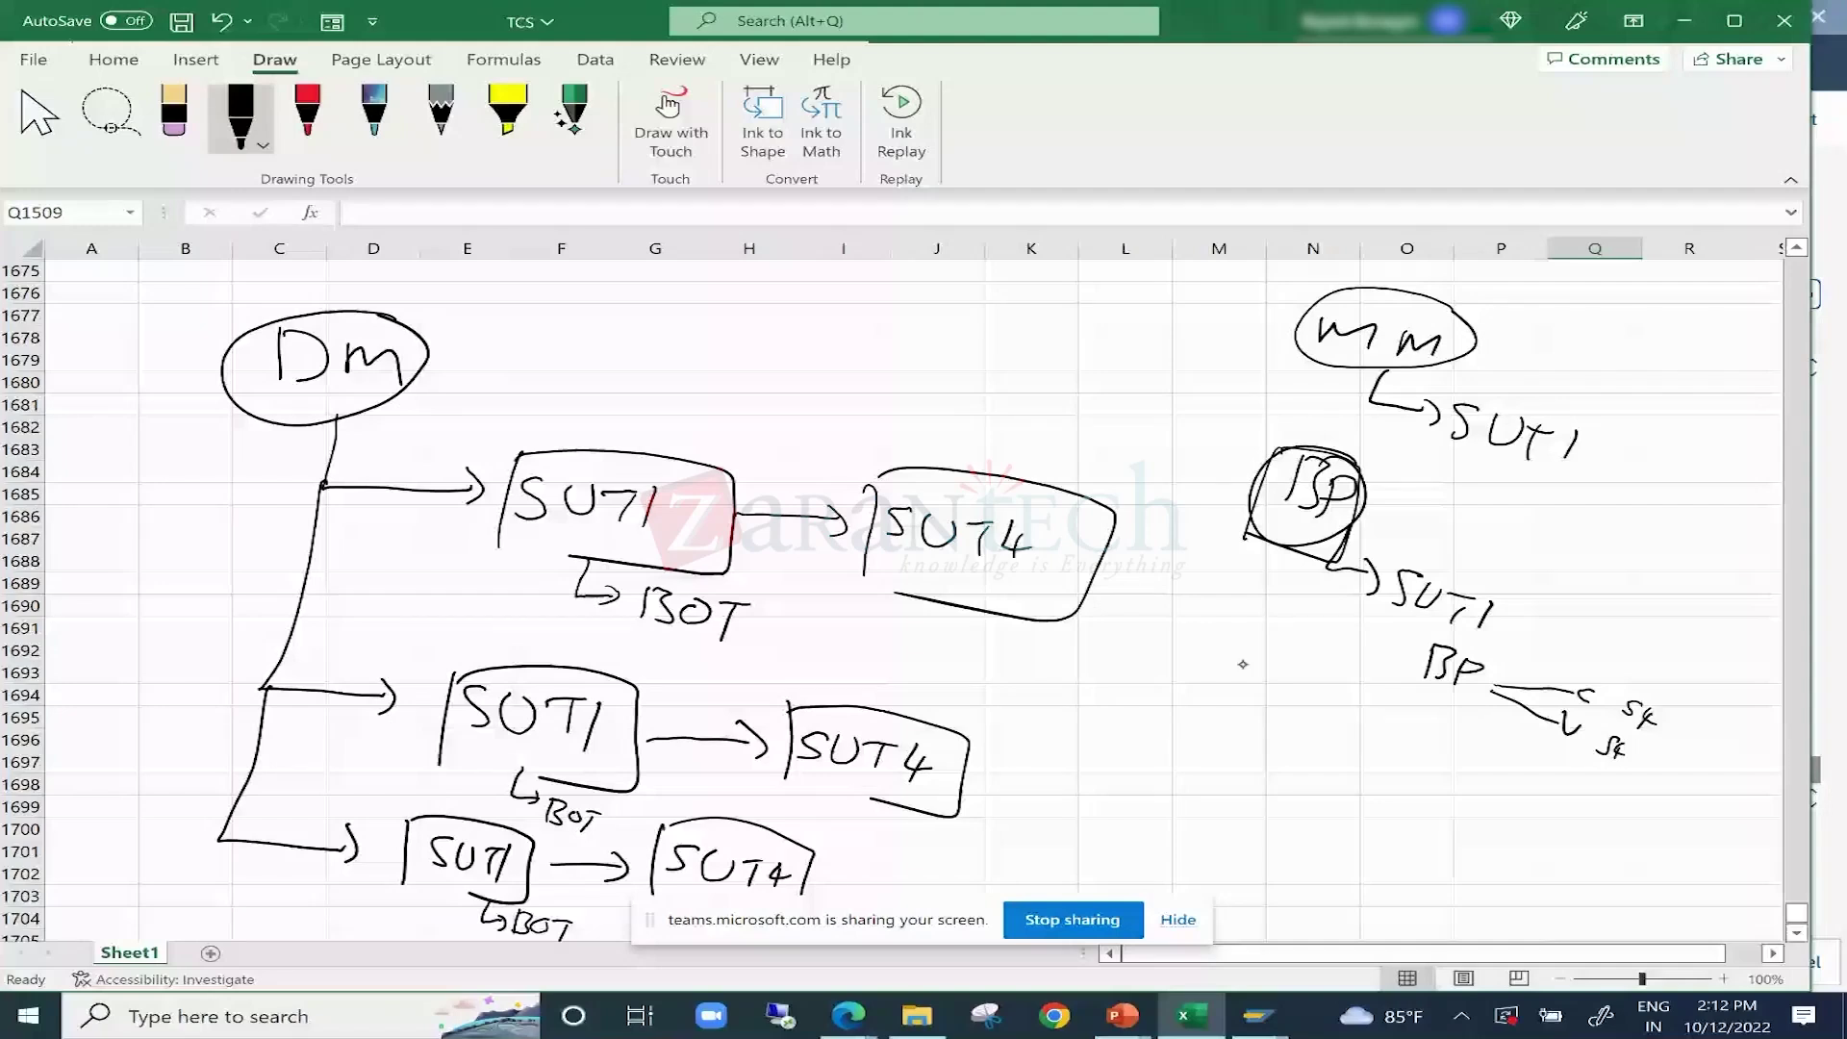
# Draw a box labelled 0G below the BP heading with an arrow leading to SUT1 (CC).
pyautogui.moveTo(1231, 647); pyautogui.dragTo(1202, 717)
pyautogui.moveTo(1251, 674); pyautogui.dragTo(1294, 712)
pyautogui.moveTo(1256, 743); pyautogui.dragTo(1301, 798)
pyautogui.moveTo(1314, 794); pyautogui.dragTo(1382, 828)
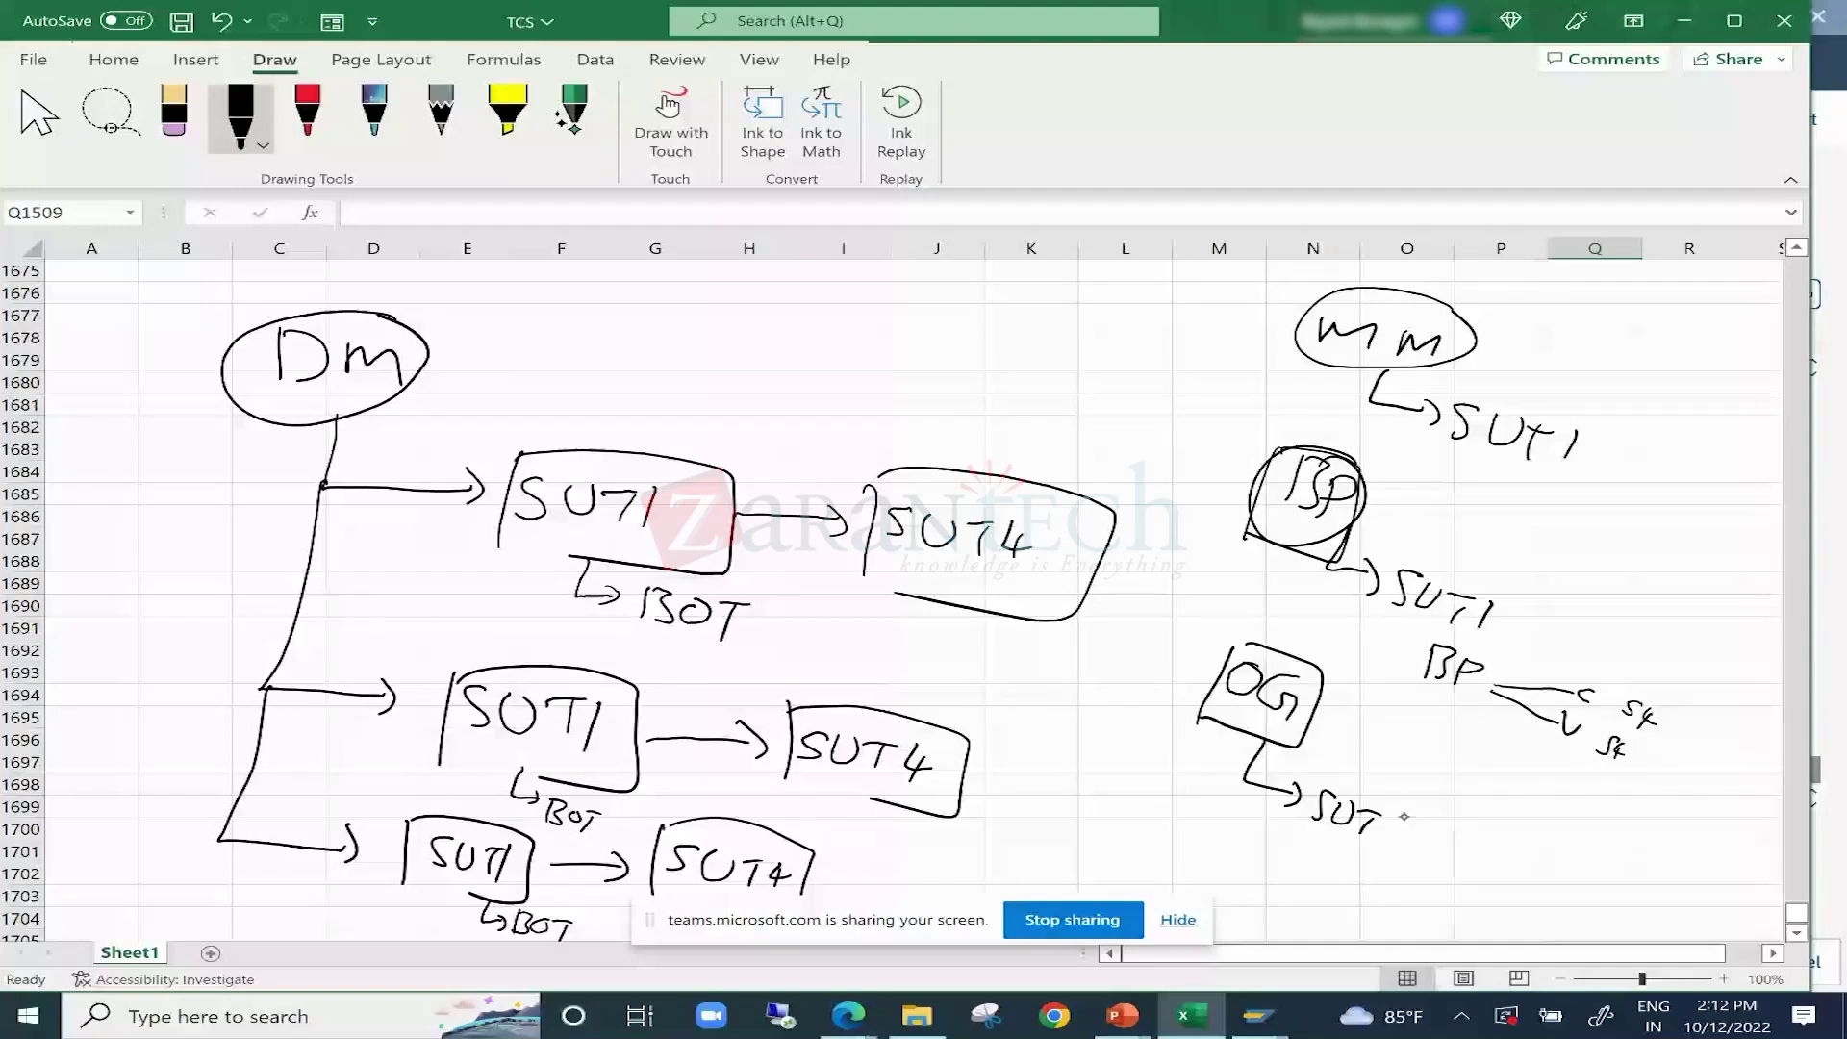
pyautogui.moveTo(1378, 810); pyautogui.dragTo(1361, 839)
pyautogui.moveTo(1460, 829); pyautogui.dragTo(1454, 861)
pyautogui.moveTo(1489, 835); pyautogui.dragTo(1484, 866)
pyautogui.moveTo(1501, 835); pyautogui.dragTo(1493, 883)
# Add a second arrow from the 0G box leading to SUT1 (PC) and put a tick mark beside the box.
pyautogui.moveTo(1246, 791); pyautogui.dragTo(1253, 858)
pyautogui.moveTo(1247, 847); pyautogui.dragTo(1250, 866)
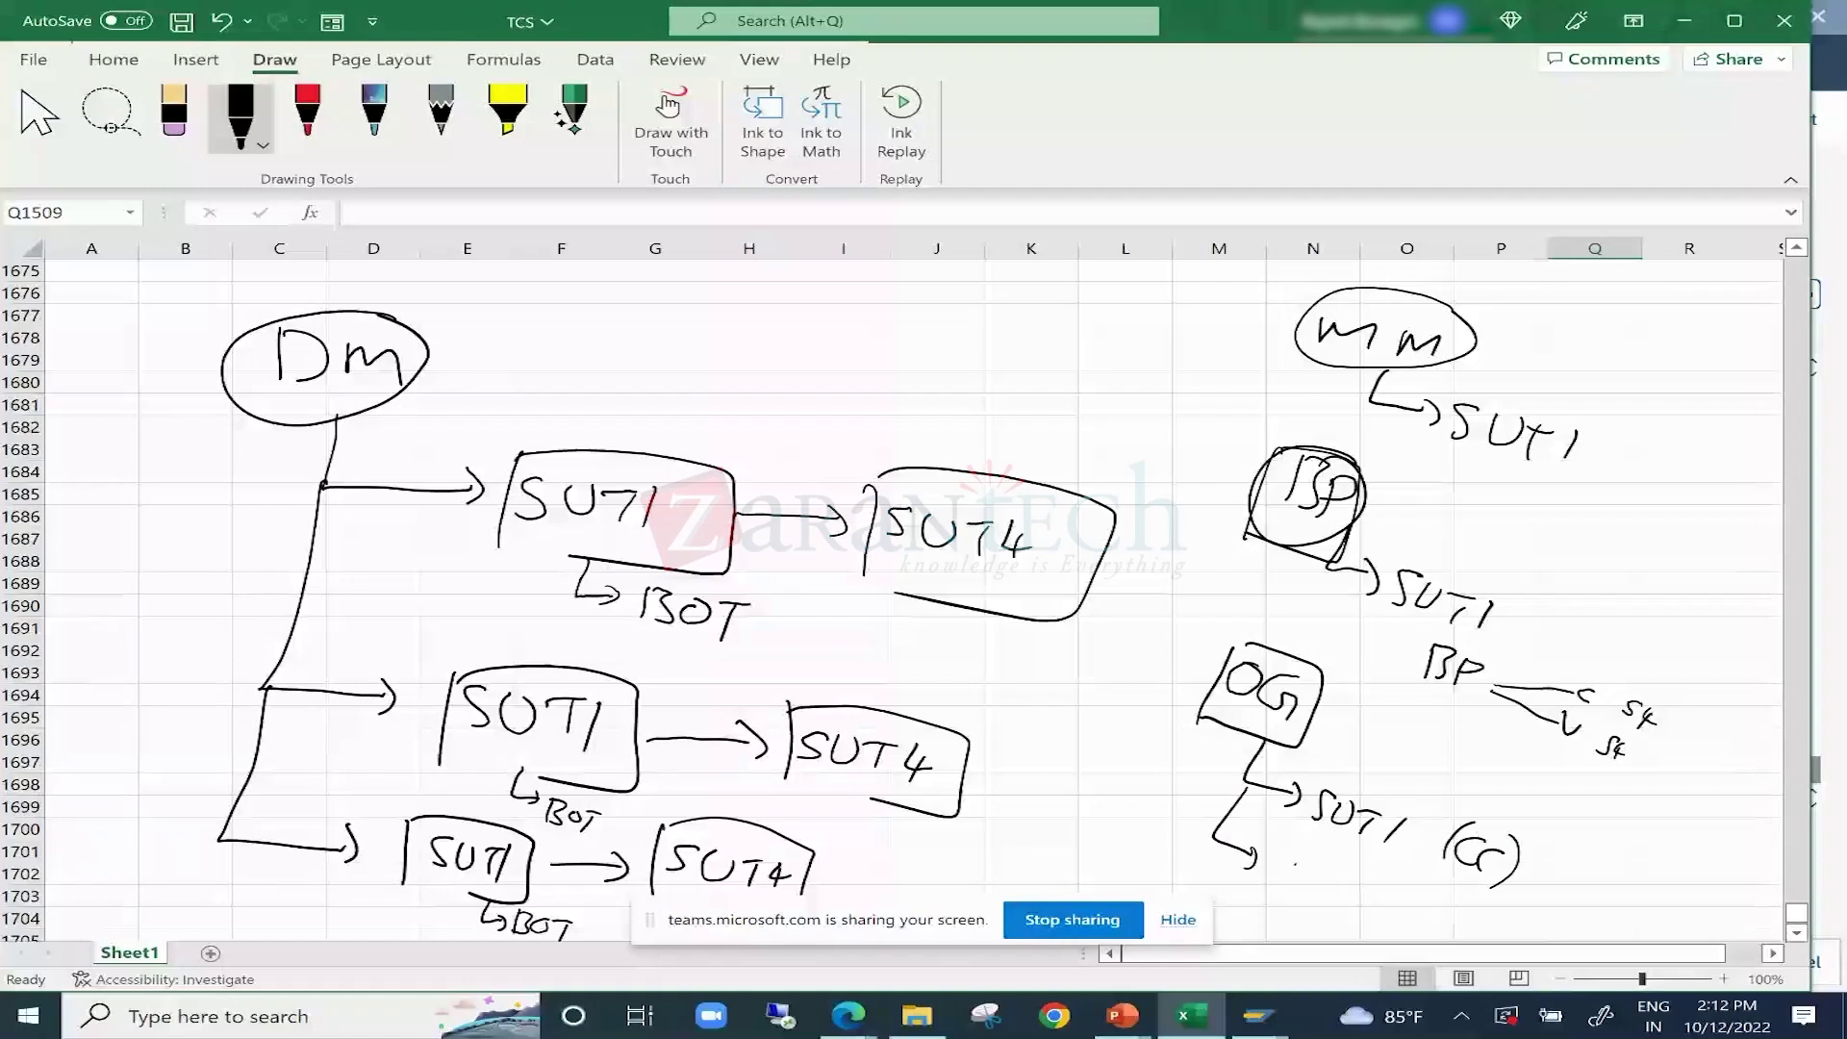
pyautogui.moveTo(1272, 860); pyautogui.dragTo(1270, 883)
pyautogui.moveTo(1272, 859); pyautogui.dragTo(1278, 884)
pyautogui.moveTo(1294, 865); pyautogui.dragTo(1291, 879)
pyautogui.moveTo(1297, 874); pyautogui.dragTo(1316, 870)
pyautogui.moveTo(1306, 873)
pyautogui.mouseDown()
pyautogui.moveTo(1302, 895)
pyautogui.moveTo(1327, 893)
pyautogui.mouseUp()
pyautogui.moveTo(1362, 879); pyautogui.dragTo(1355, 902)
pyautogui.moveTo(1371, 882); pyautogui.dragTo(1369, 905)
pyautogui.moveTo(1371, 882); pyautogui.dragTo(1377, 893)
pyautogui.moveTo(1401, 886); pyautogui.dragTo(1395, 900)
pyautogui.moveTo(1160, 662); pyautogui.dragTo(1266, 637)
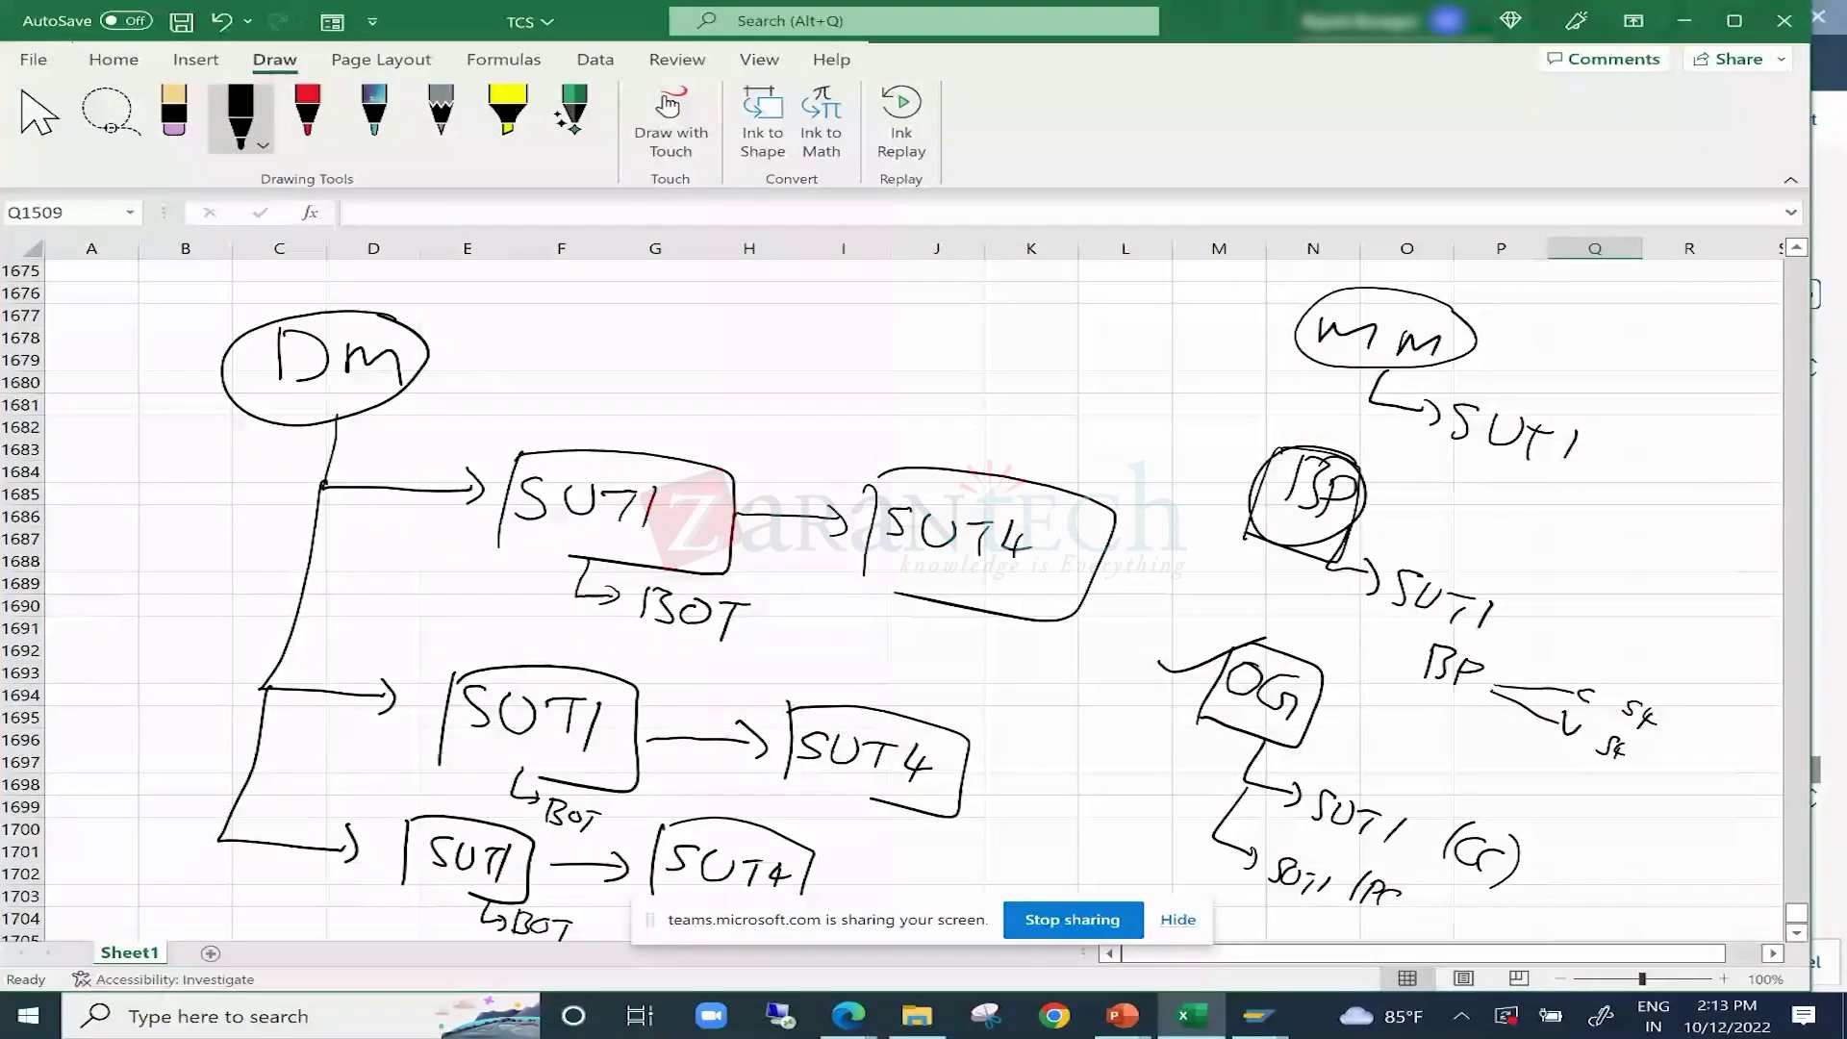
# Draw a box labelled AR below the existing diagrams, with an arrow to SUT1 and the note Article.
pyautogui.click(759, 59)
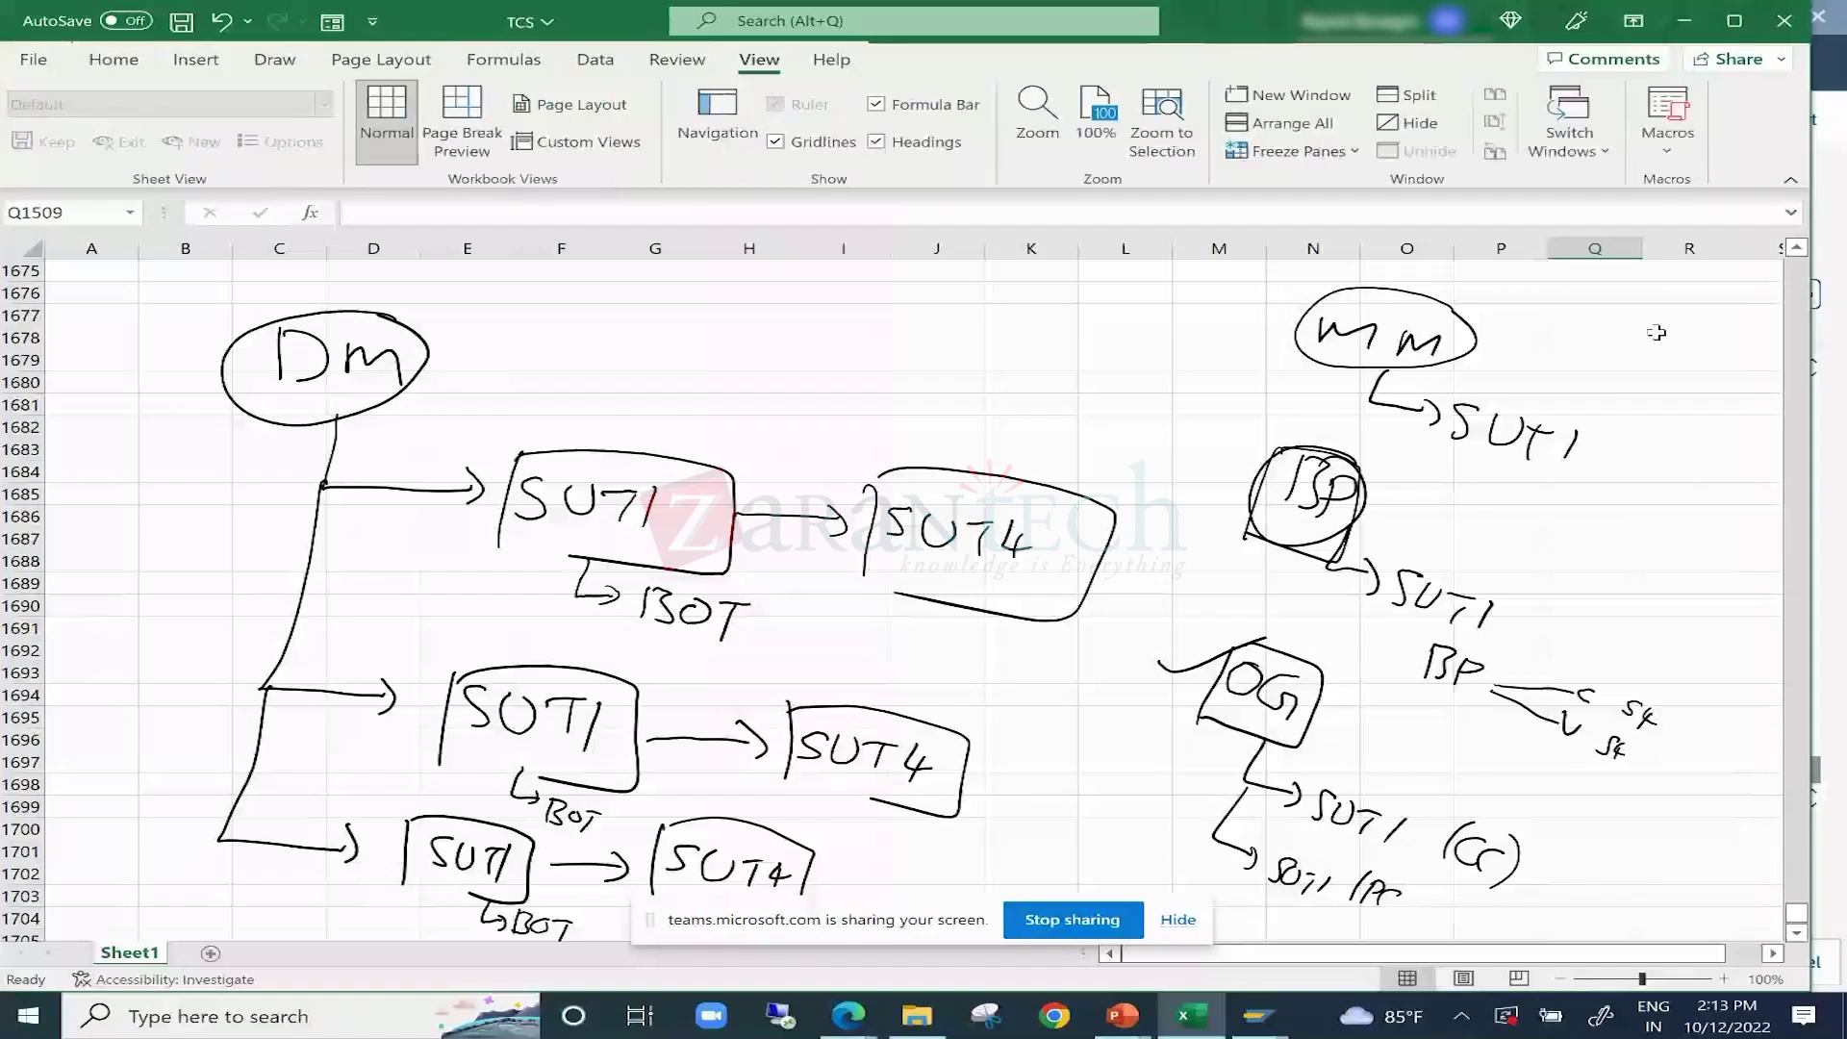
pyautogui.scroll(-7, 1178, 543)
pyautogui.moveTo(1054, 491)
pyautogui.mouseDown()
pyautogui.moveTo(1023, 520)
pyautogui.moveTo(1098, 553)
pyautogui.moveTo(1005, 572)
pyautogui.moveTo(1155, 701)
pyautogui.mouseUp()
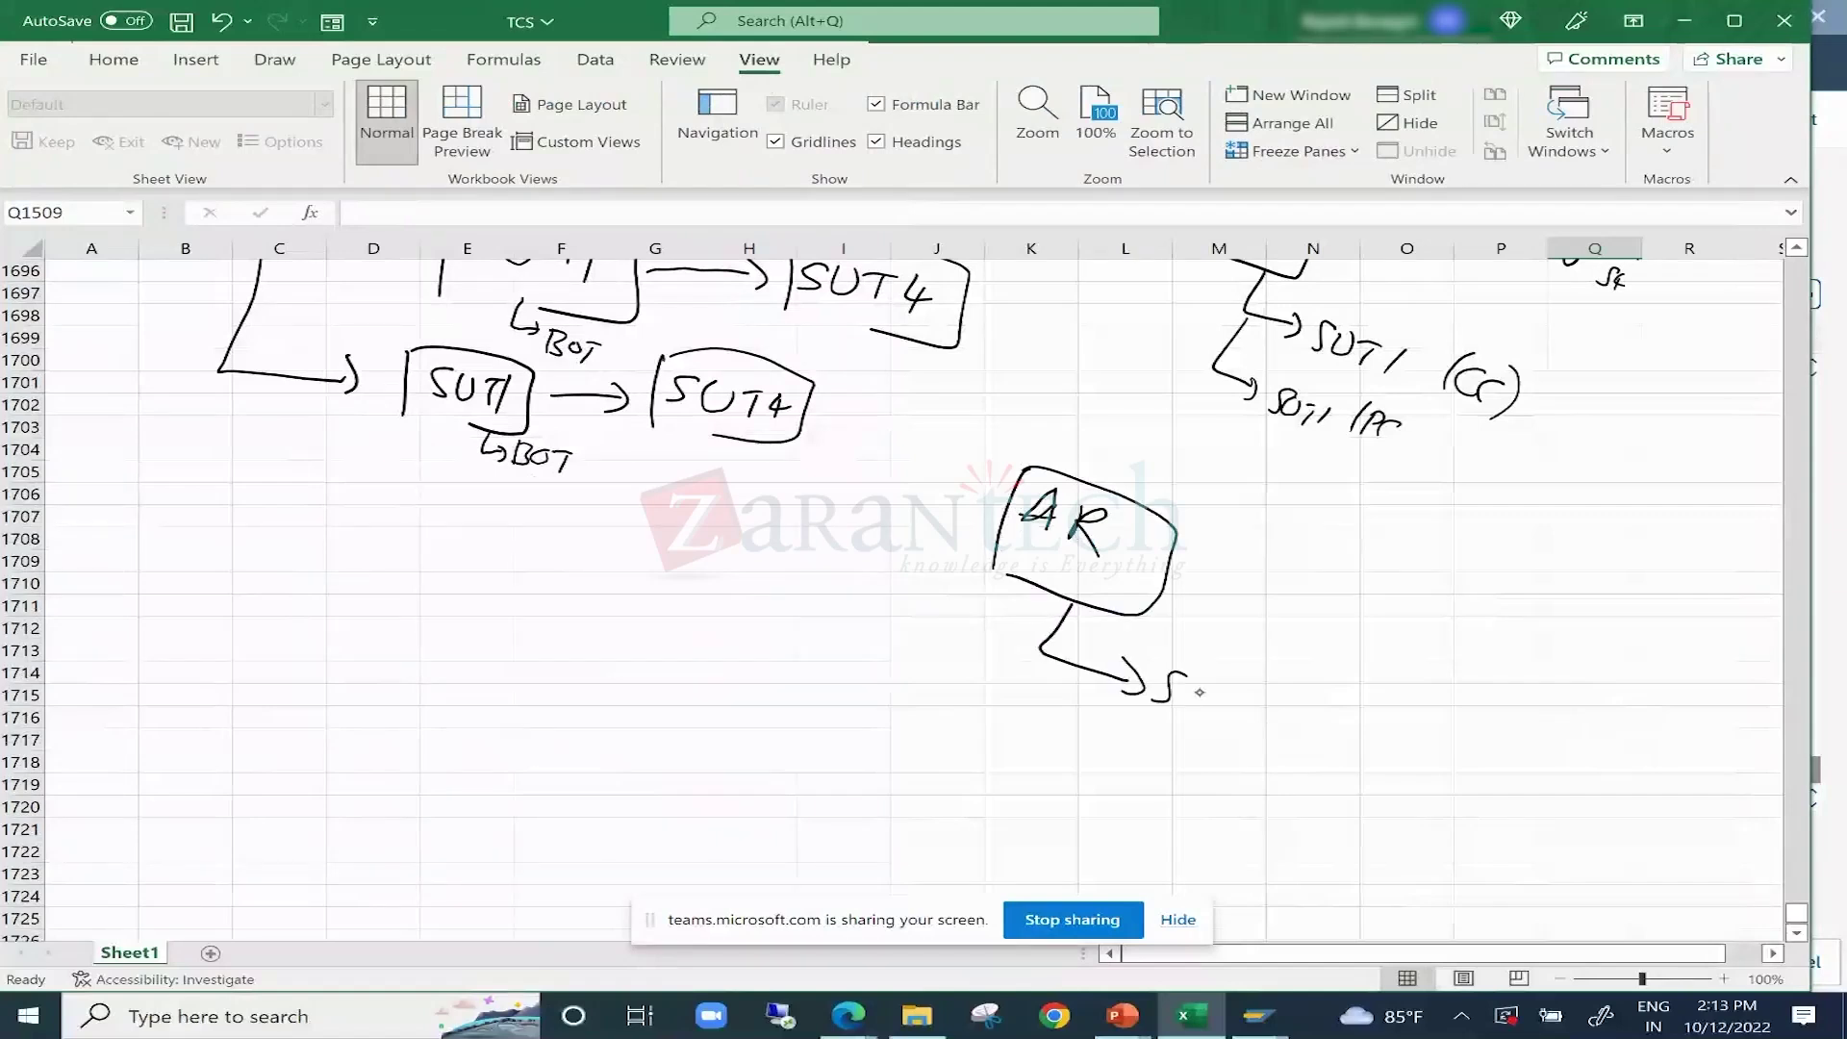
pyautogui.moveTo(1199, 693)
pyautogui.mouseDown()
pyautogui.moveTo(1253, 710)
pyautogui.moveTo(1244, 730)
pyautogui.mouseUp()
pyautogui.moveTo(1285, 706); pyautogui.dragTo(1272, 743)
pyautogui.moveTo(1363, 756); pyautogui.dragTo(1412, 739)
pyautogui.moveTo(1414, 752)
pyautogui.mouseDown()
pyautogui.moveTo(1449, 737)
pyautogui.moveTo(1451, 775)
pyautogui.moveTo(1514, 796)
pyautogui.mouseUp()
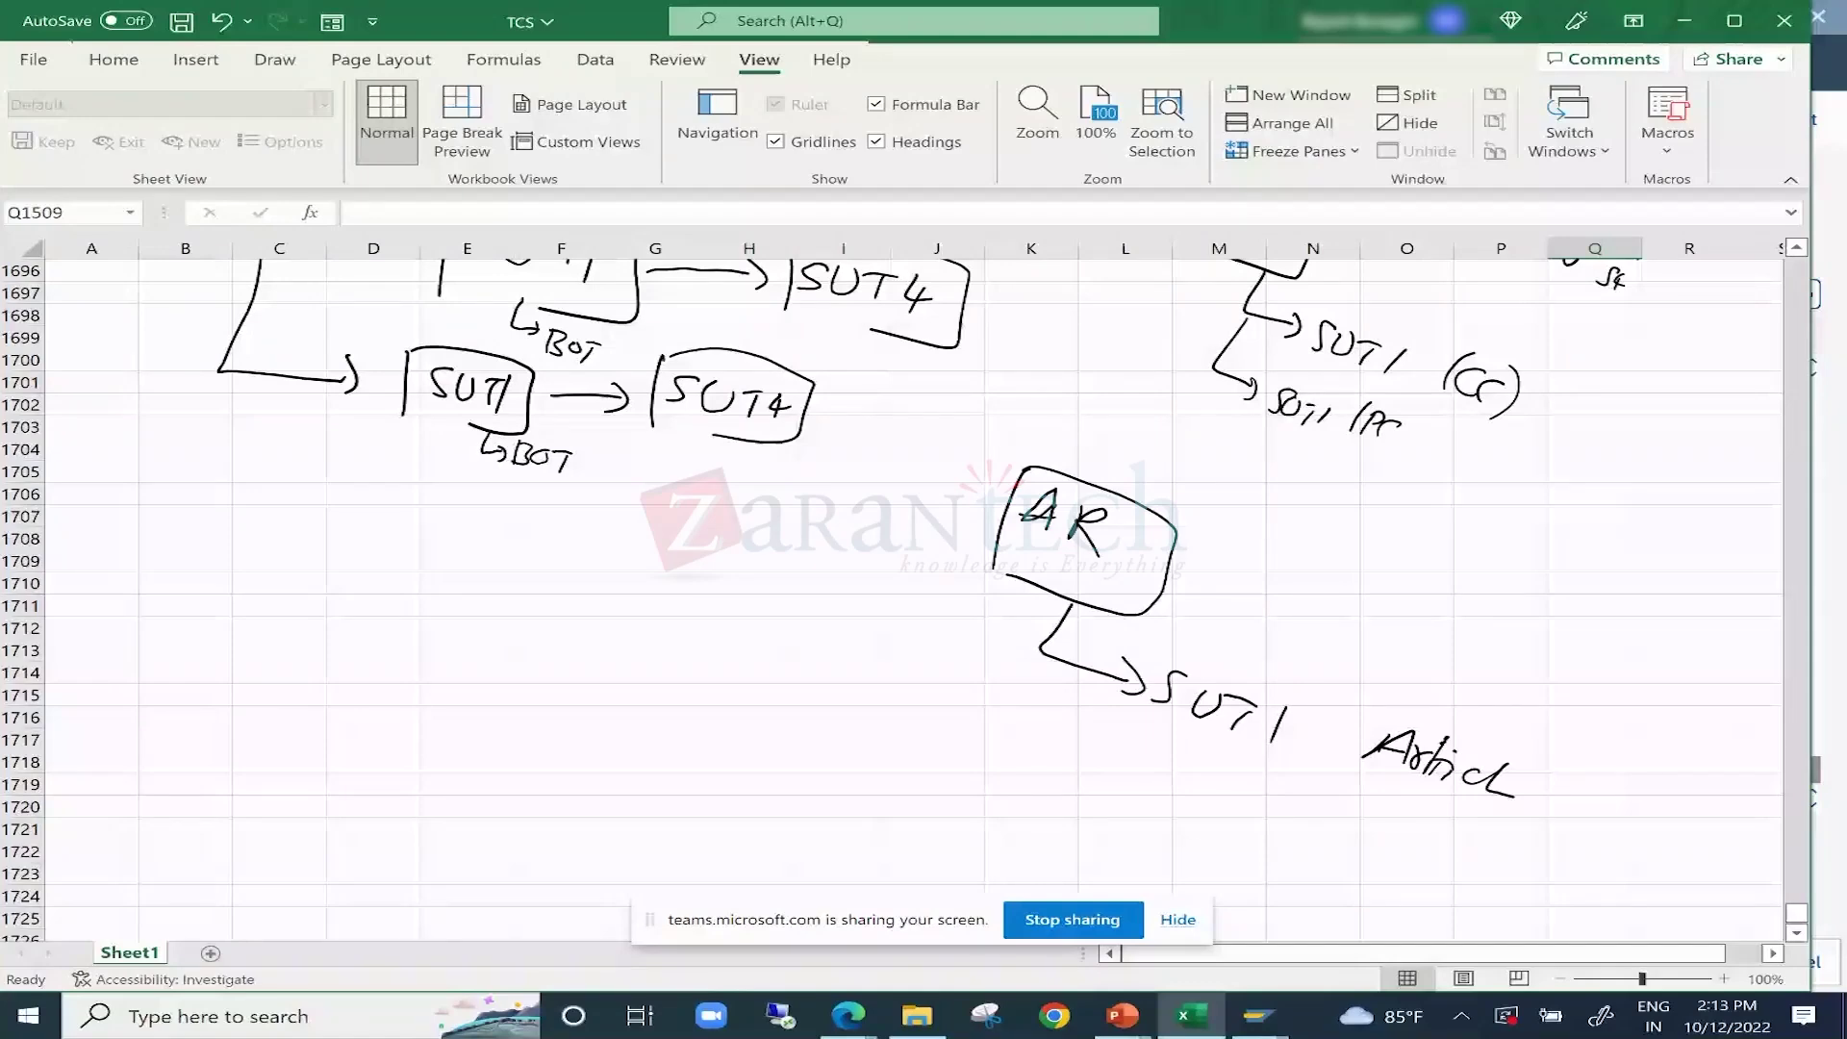
# Draw a box labelled UI below and to the left of the AR diagram.
pyautogui.scroll(-4, 905, 577)
pyautogui.moveTo(846, 430); pyautogui.dragTo(837, 435)
pyautogui.moveTo(857, 460); pyautogui.dragTo(897, 464)
pyautogui.moveTo(914, 468); pyautogui.dragTo(905, 510)
# Draw an arrow from the UI box to SUT1 and annotate it (EQ).
pyautogui.moveTo(861, 556)
pyautogui.mouseDown()
pyautogui.moveTo(834, 588)
pyautogui.moveTo(895, 616)
pyautogui.mouseUp()
pyautogui.moveTo(947, 604); pyautogui.dragTo(928, 635)
pyautogui.moveTo(970, 625); pyautogui.dragTo(974, 648)
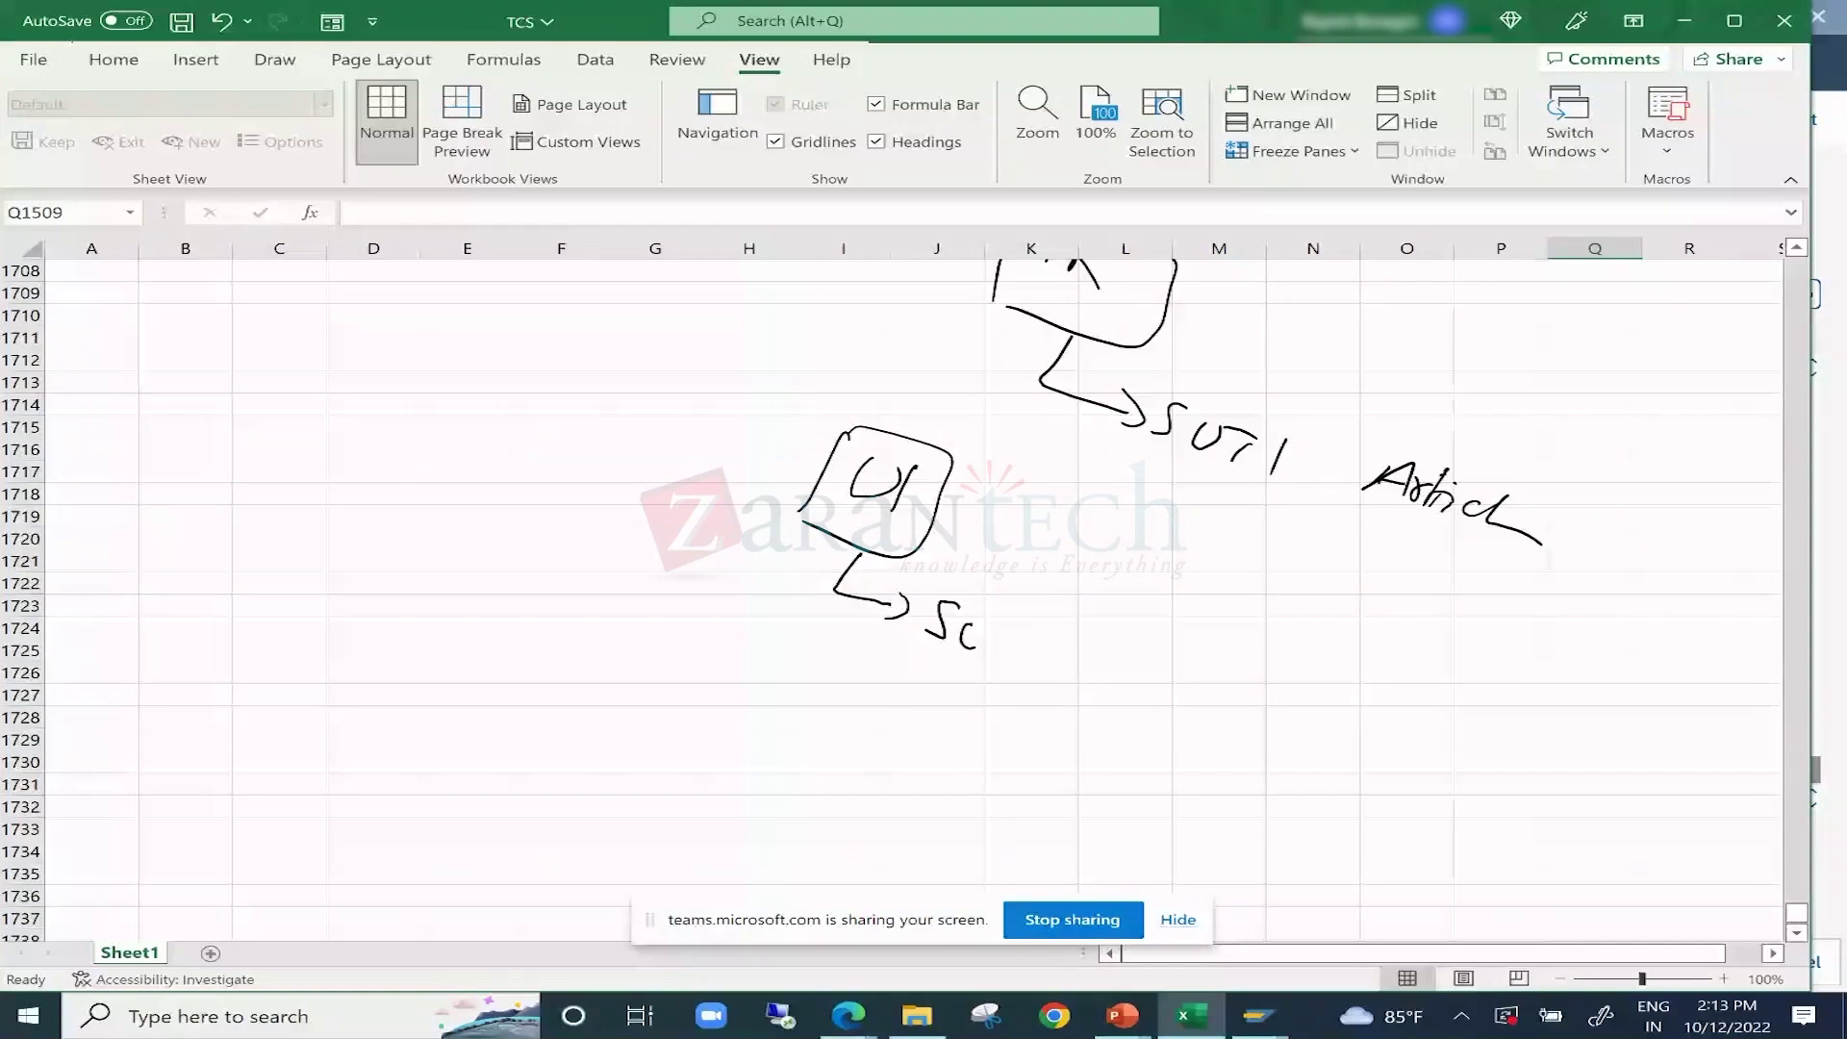
pyautogui.moveTo(963, 627); pyautogui.dragTo(982, 629)
pyautogui.moveTo(989, 635); pyautogui.dragTo(998, 662)
pyautogui.moveTo(1036, 641); pyautogui.dragTo(1026, 666)
pyautogui.moveTo(917, 668); pyautogui.dragTo(914, 707)
pyautogui.moveTo(926, 681); pyautogui.dragTo(942, 694)
pyautogui.moveTo(962, 685); pyautogui.dragTo(968, 702)
pyautogui.moveTo(983, 682); pyautogui.dragTo(979, 720)
# Add a second branch under the UI box leading to SUT1 (FL).
pyautogui.moveTo(833, 606); pyautogui.dragTo(807, 710)
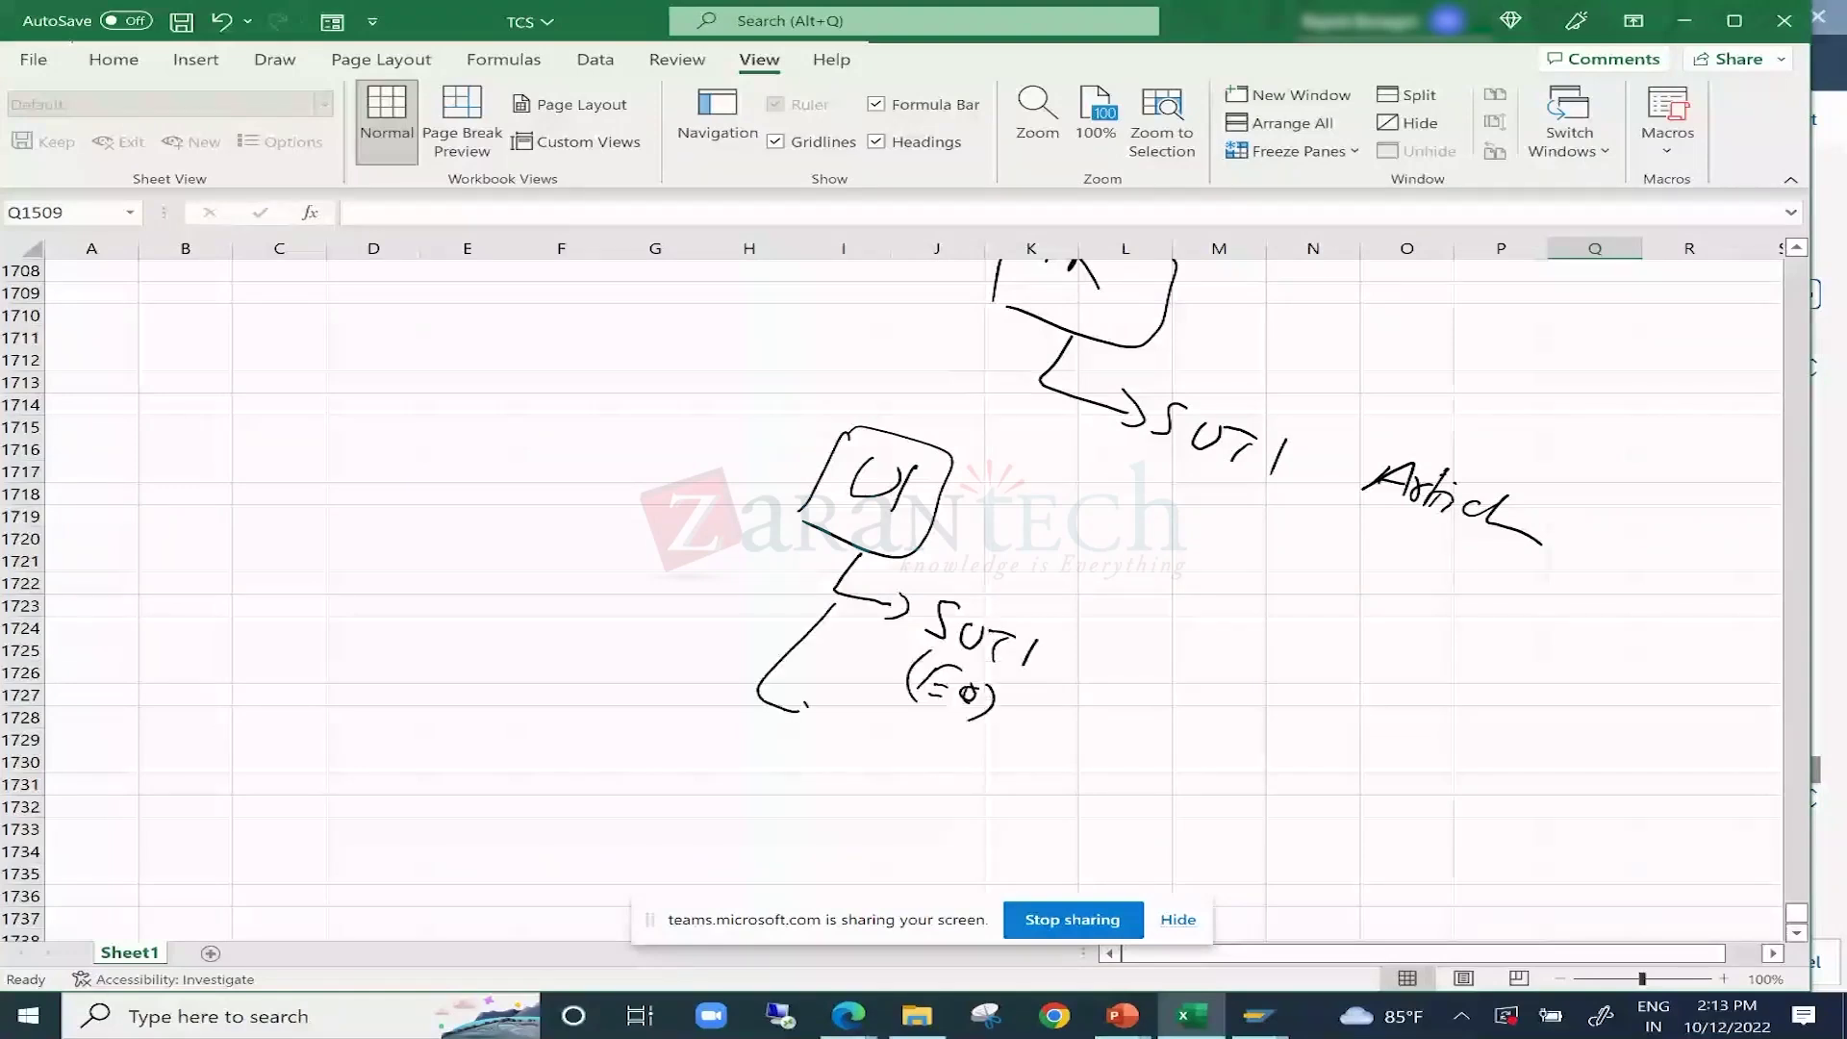
pyautogui.moveTo(794, 707); pyautogui.dragTo(791, 733)
pyautogui.moveTo(879, 721); pyautogui.dragTo(858, 749)
pyautogui.moveTo(890, 731); pyautogui.dragTo(909, 756)
pyautogui.moveTo(914, 746); pyautogui.dragTo(938, 750)
pyautogui.moveTo(926, 749); pyautogui.dragTo(922, 774)
pyautogui.moveTo(958, 760); pyautogui.dragTo(943, 782)
pyautogui.moveTo(825, 782); pyautogui.dragTo(818, 837)
pyautogui.moveTo(832, 813); pyautogui.dragTo(852, 803)
pyautogui.moveTo(861, 798); pyautogui.dragTo(871, 827)
pyautogui.moveTo(885, 794); pyautogui.dragTo(895, 839)
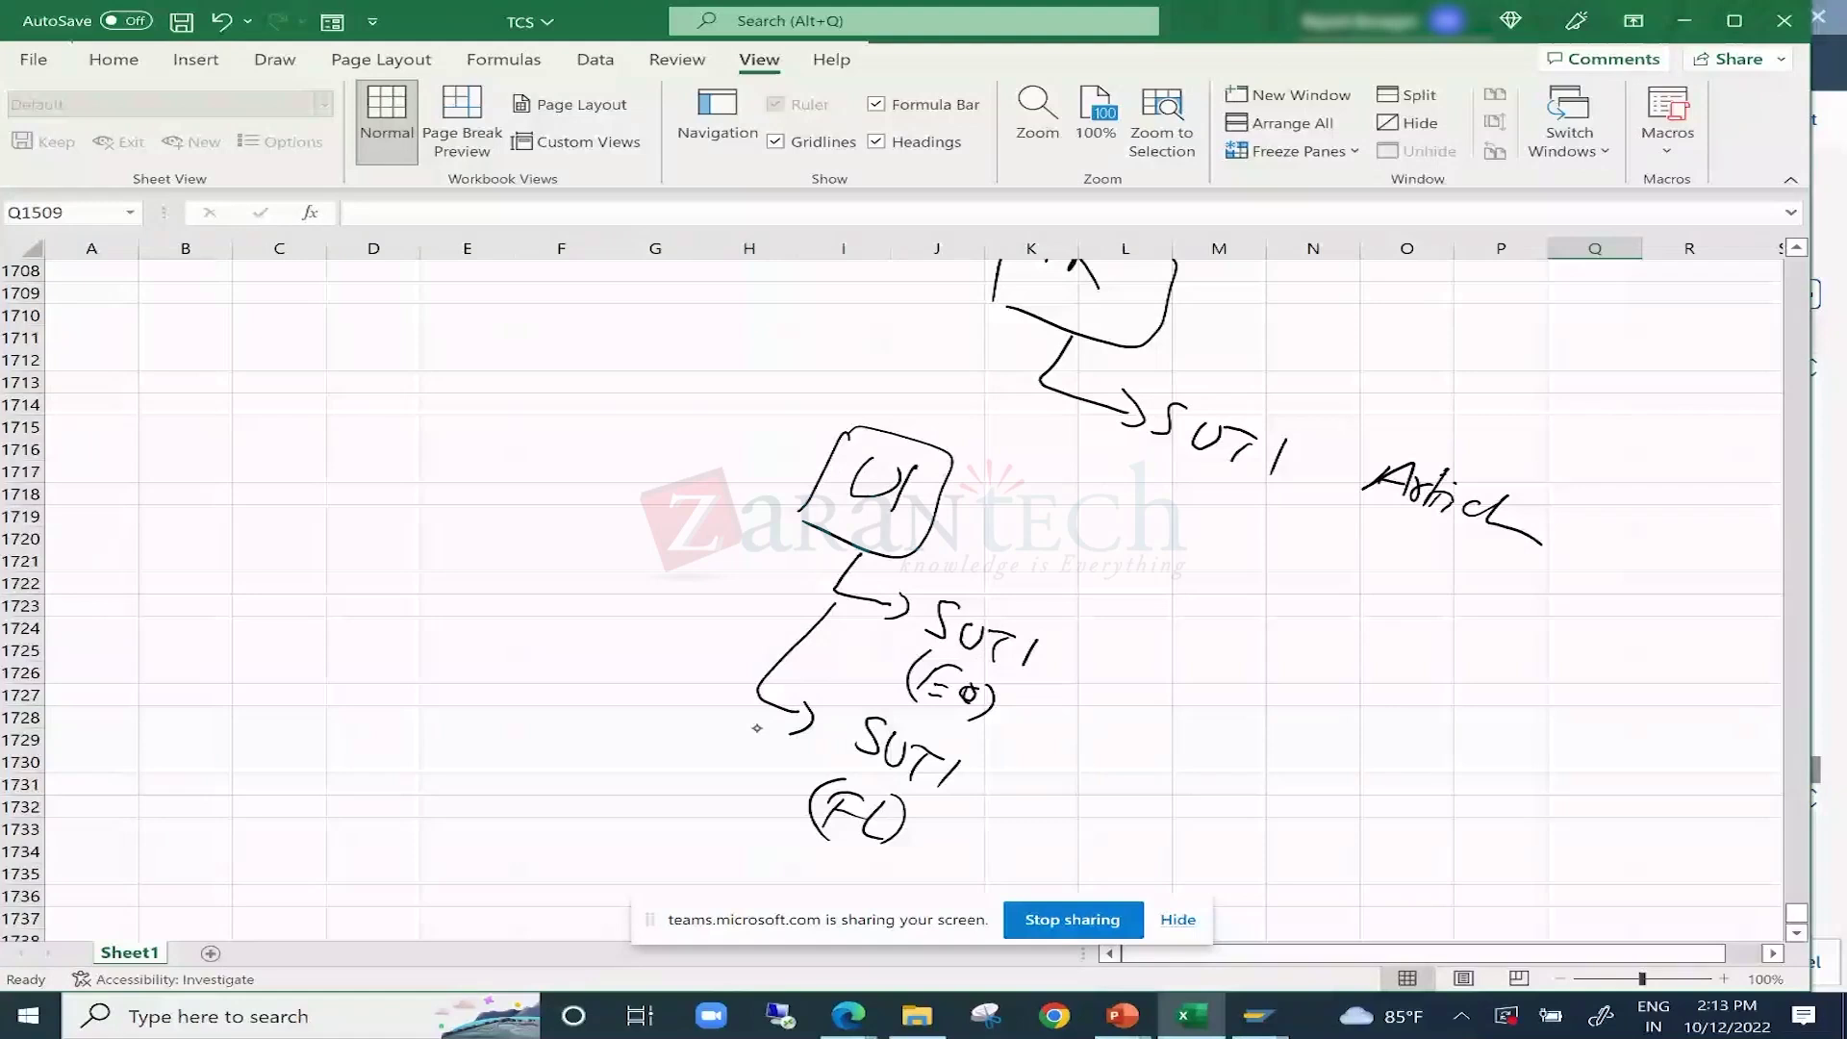
# Add a third branch under the UI box leading to SUT1 with the note Bo.
pyautogui.moveTo(760, 718); pyautogui.dragTo(716, 843)
pyautogui.moveTo(749, 837)
pyautogui.mouseDown()
pyautogui.moveTo(737, 856)
pyautogui.moveTo(766, 846)
pyautogui.mouseUp()
pyautogui.moveTo(770, 847); pyautogui.dragTo(784, 850)
pyautogui.moveTo(777, 848); pyautogui.dragTo(774, 866)
pyautogui.moveTo(793, 853); pyautogui.dragTo(789, 868)
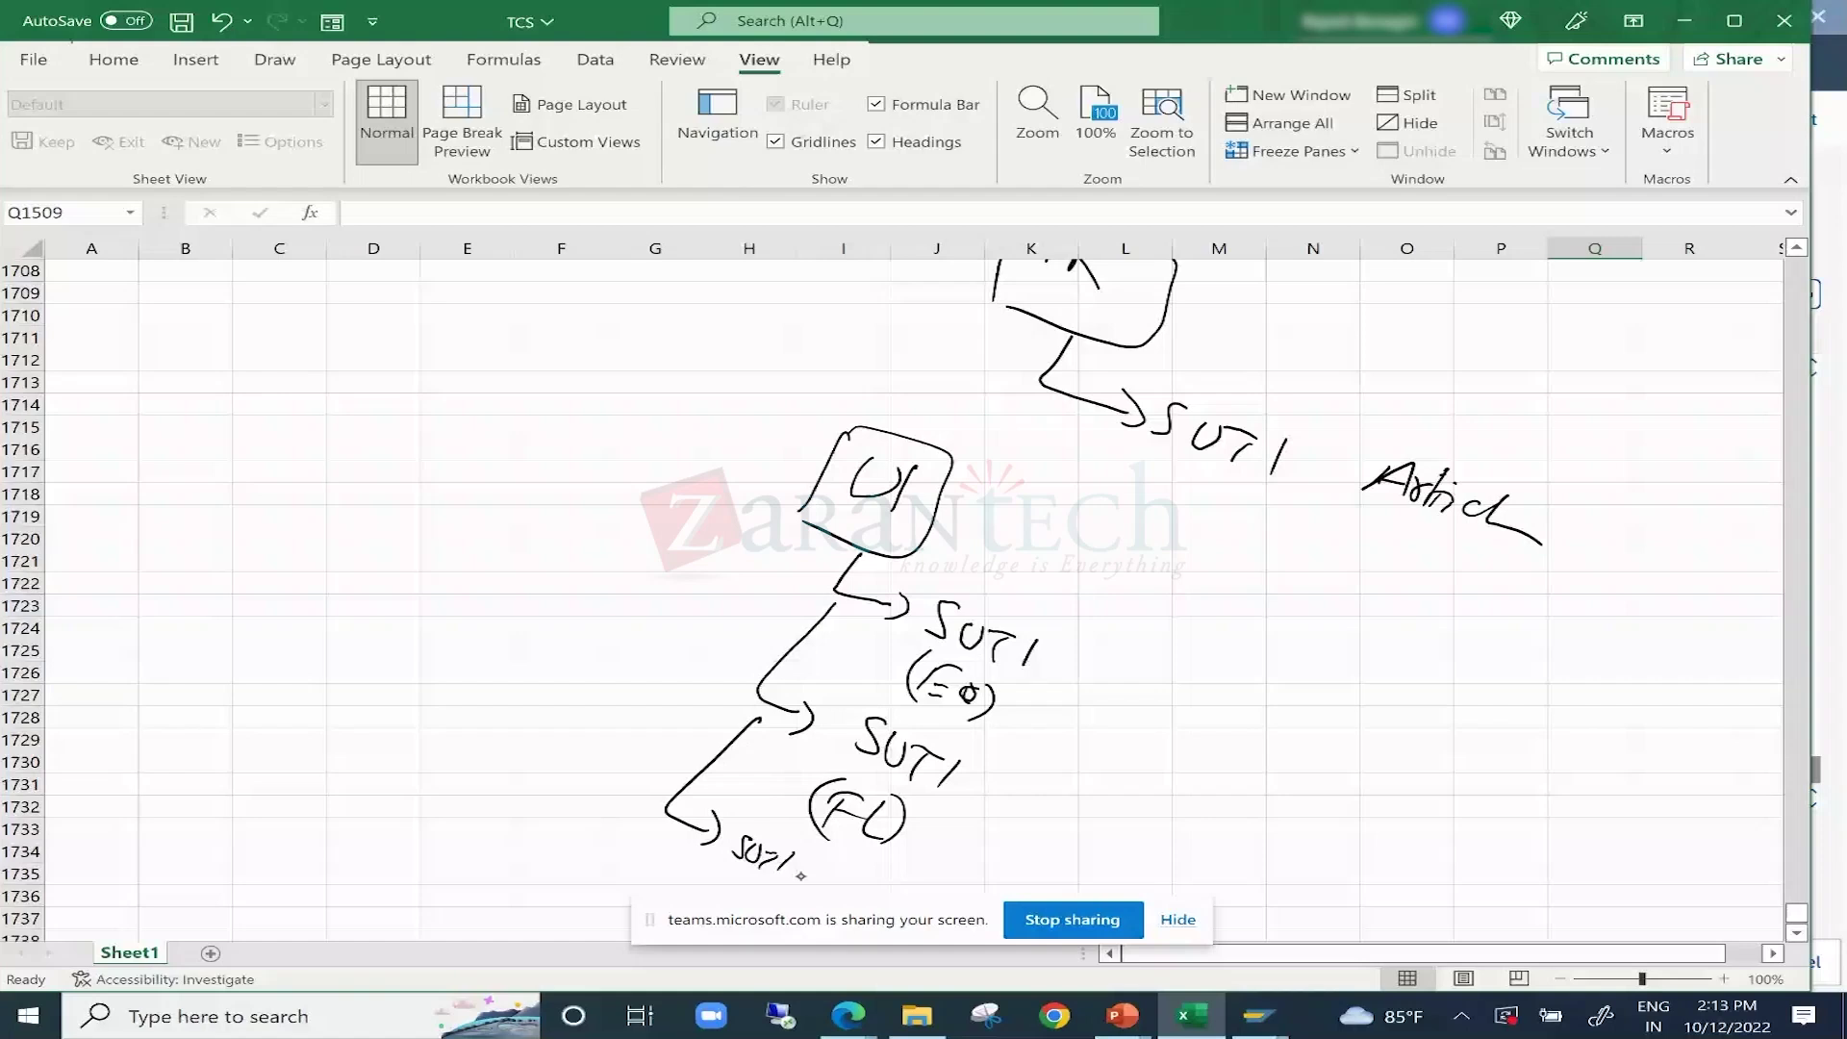
pyautogui.moveTo(811, 859); pyautogui.dragTo(817, 880)
pyautogui.moveTo(846, 869); pyautogui.dragTo(835, 879)
pyautogui.moveTo(847, 561); pyautogui.dragTo(625, 741)
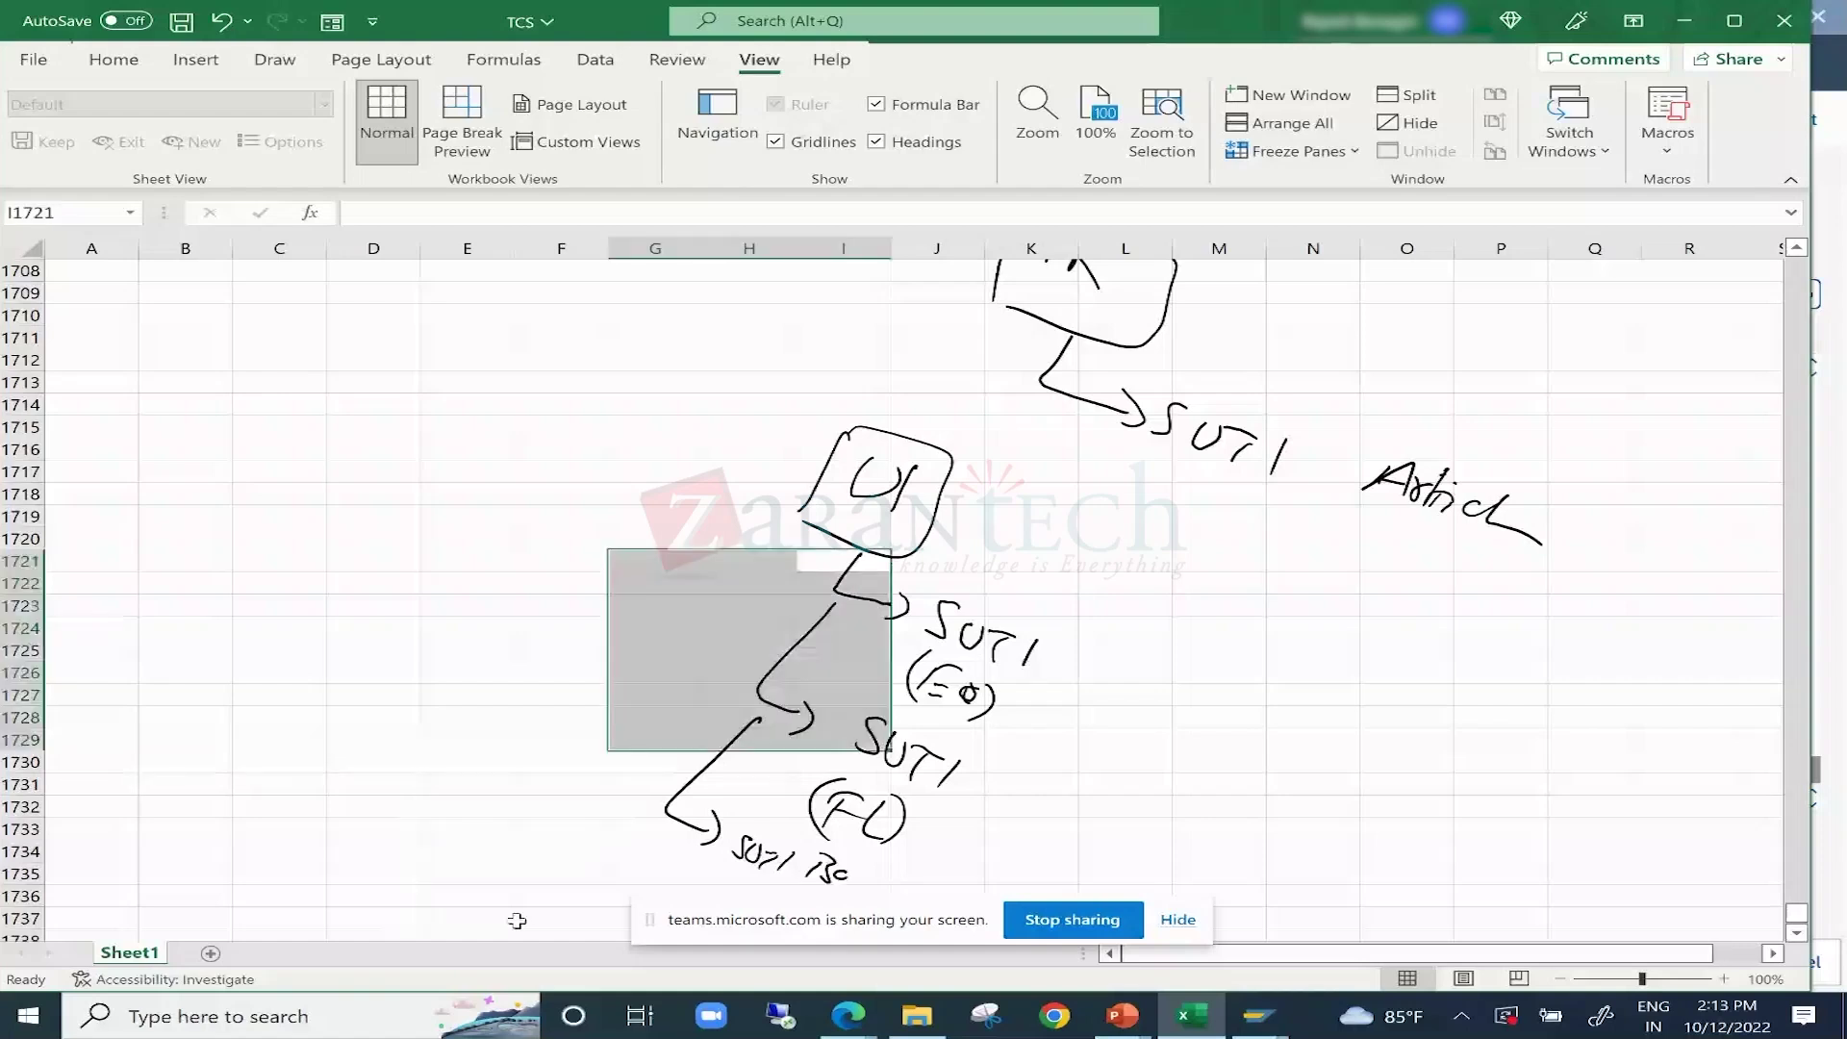
pyautogui.click(612, 428)
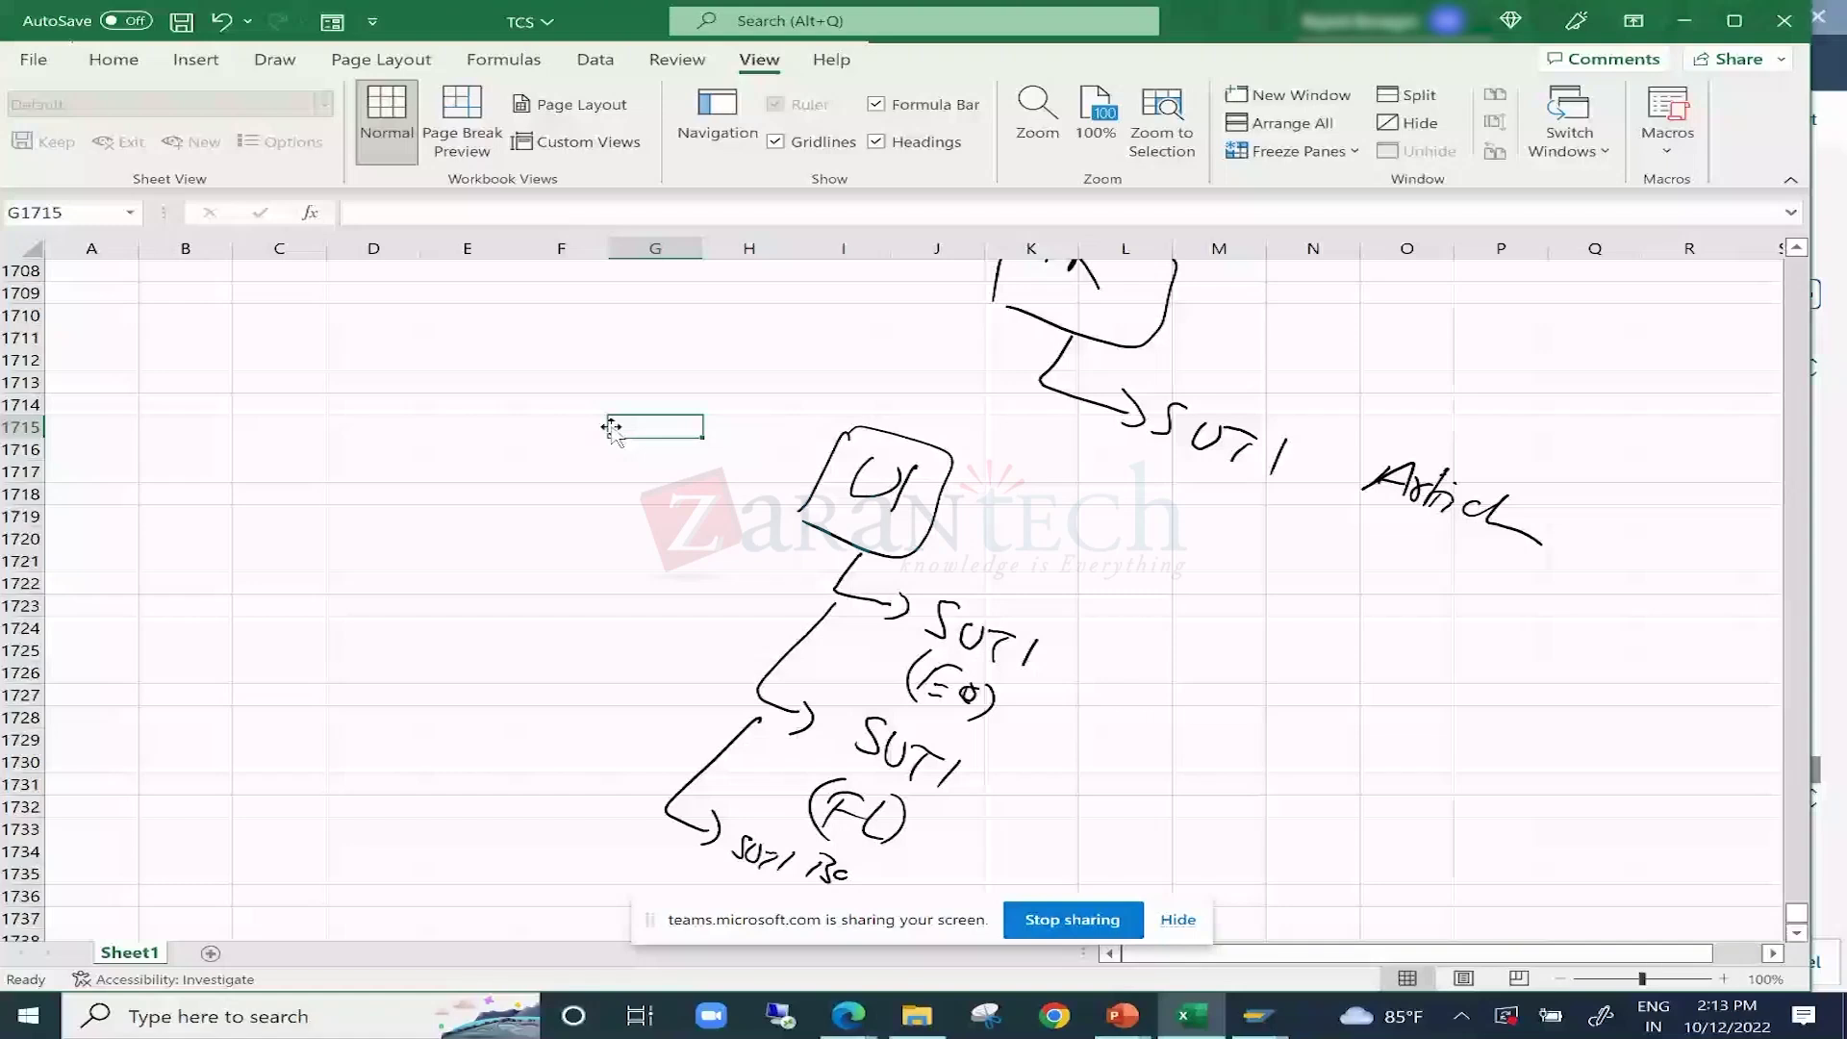
pyautogui.moveTo(822, 408); pyautogui.dragTo(828, 414)
pyautogui.moveTo(786, 568); pyautogui.dragTo(584, 833)
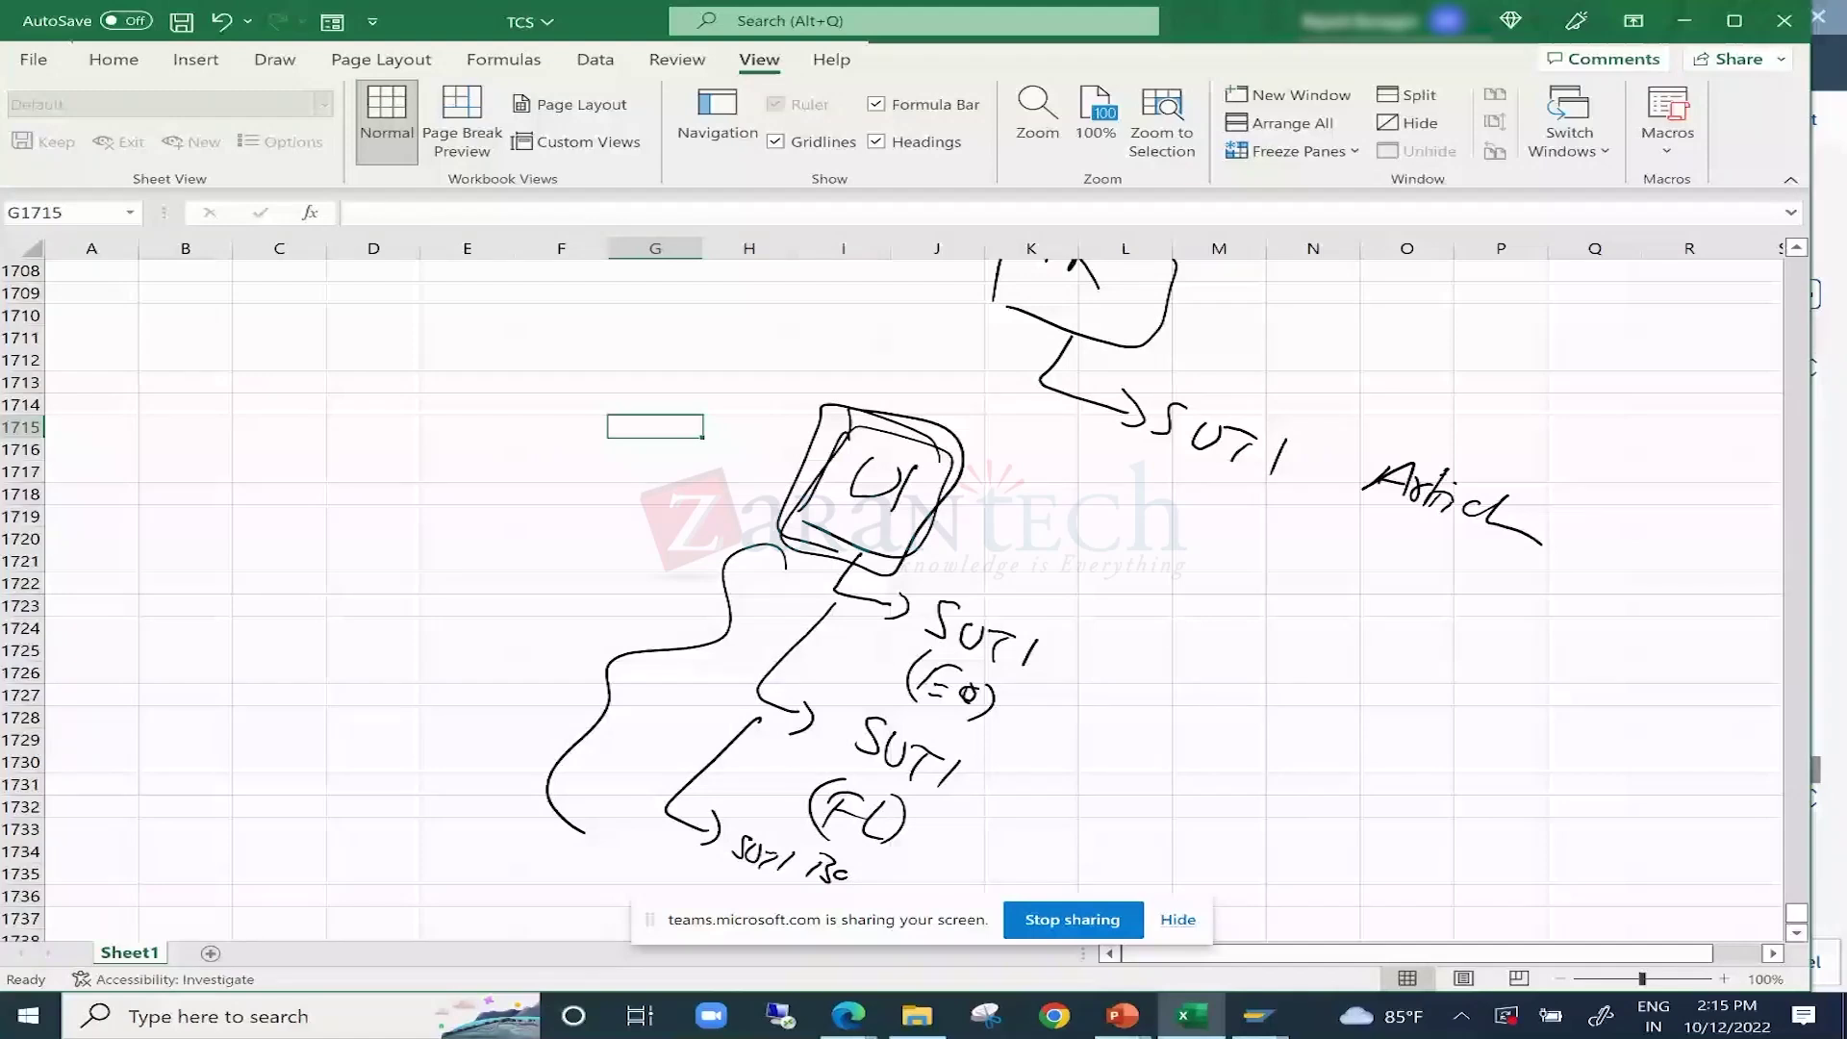
pyautogui.hotkey('ctrl', 'z')
pyautogui.hotkey('ctrl', 'z')
pyautogui.hotkey('ctrl', 'z')
# Switch to the SAP window showing the new business object type entries for entity type ZSKU_MAT.
pyautogui.moveTo(1257, 1016)
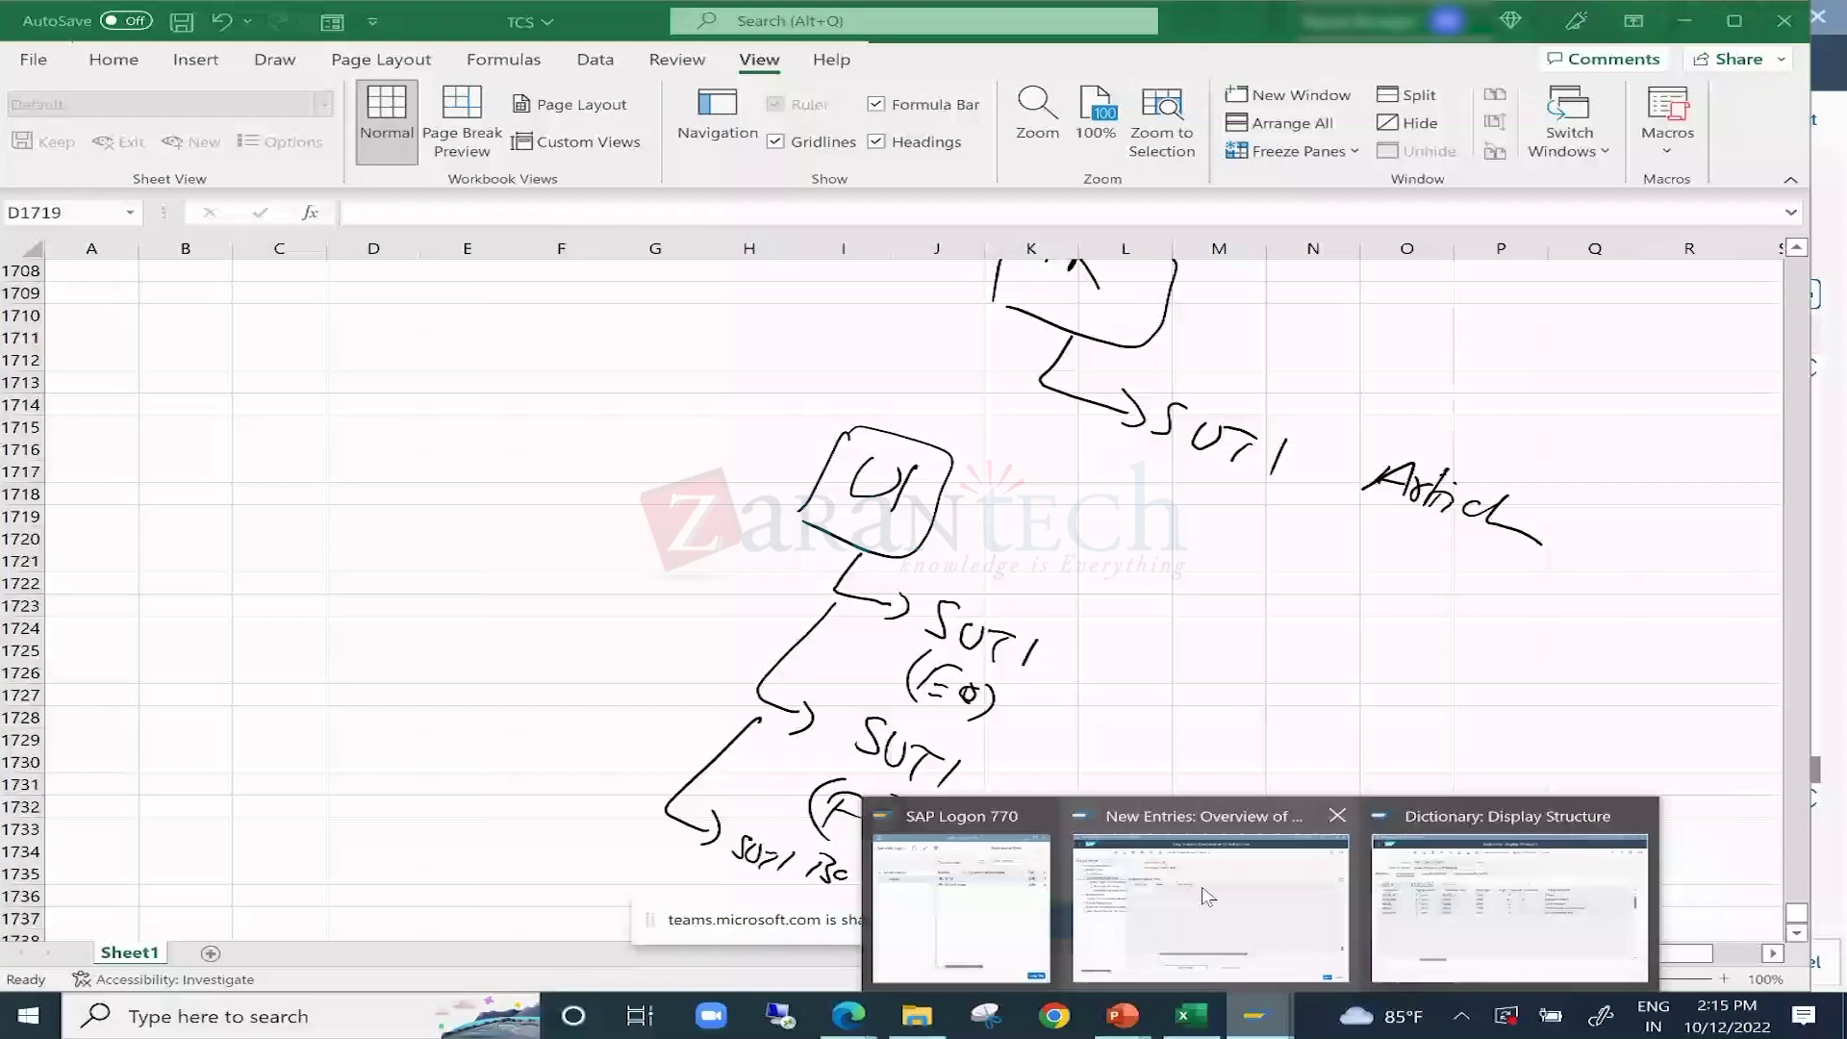
pyautogui.click(1209, 896)
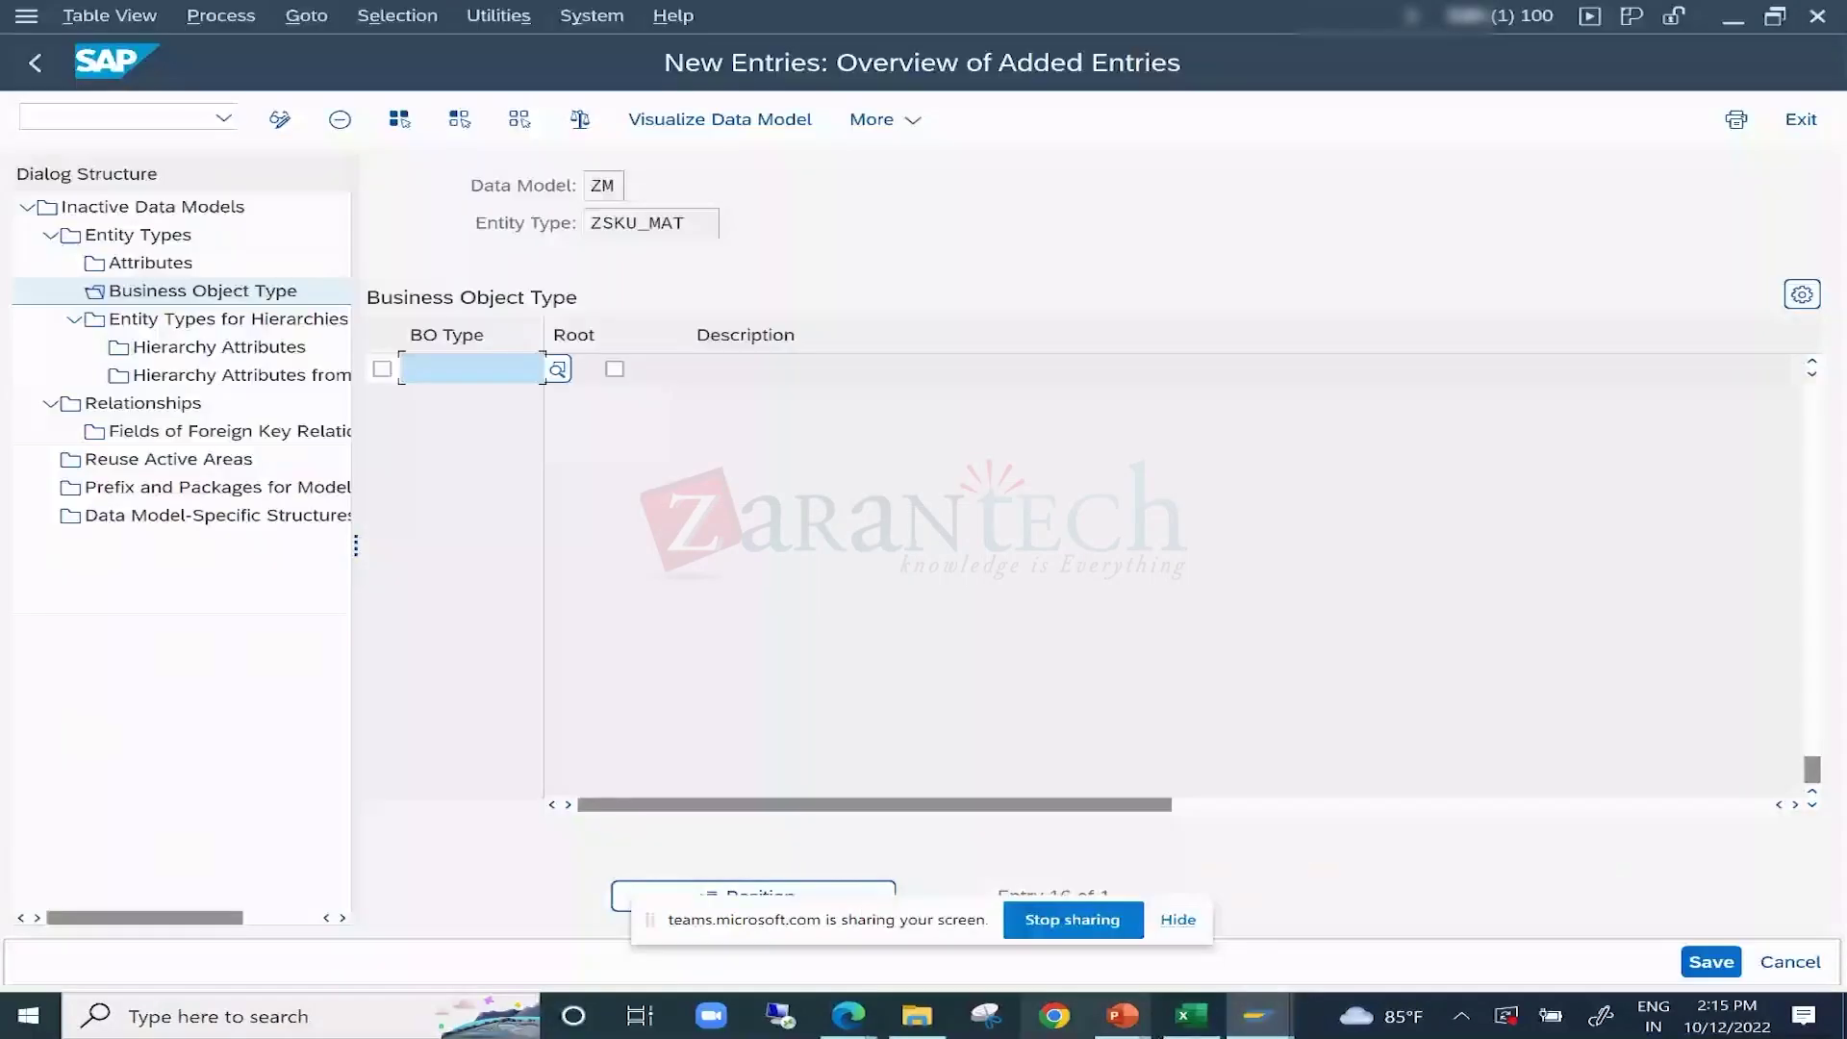
pyautogui.click(1256, 1015)
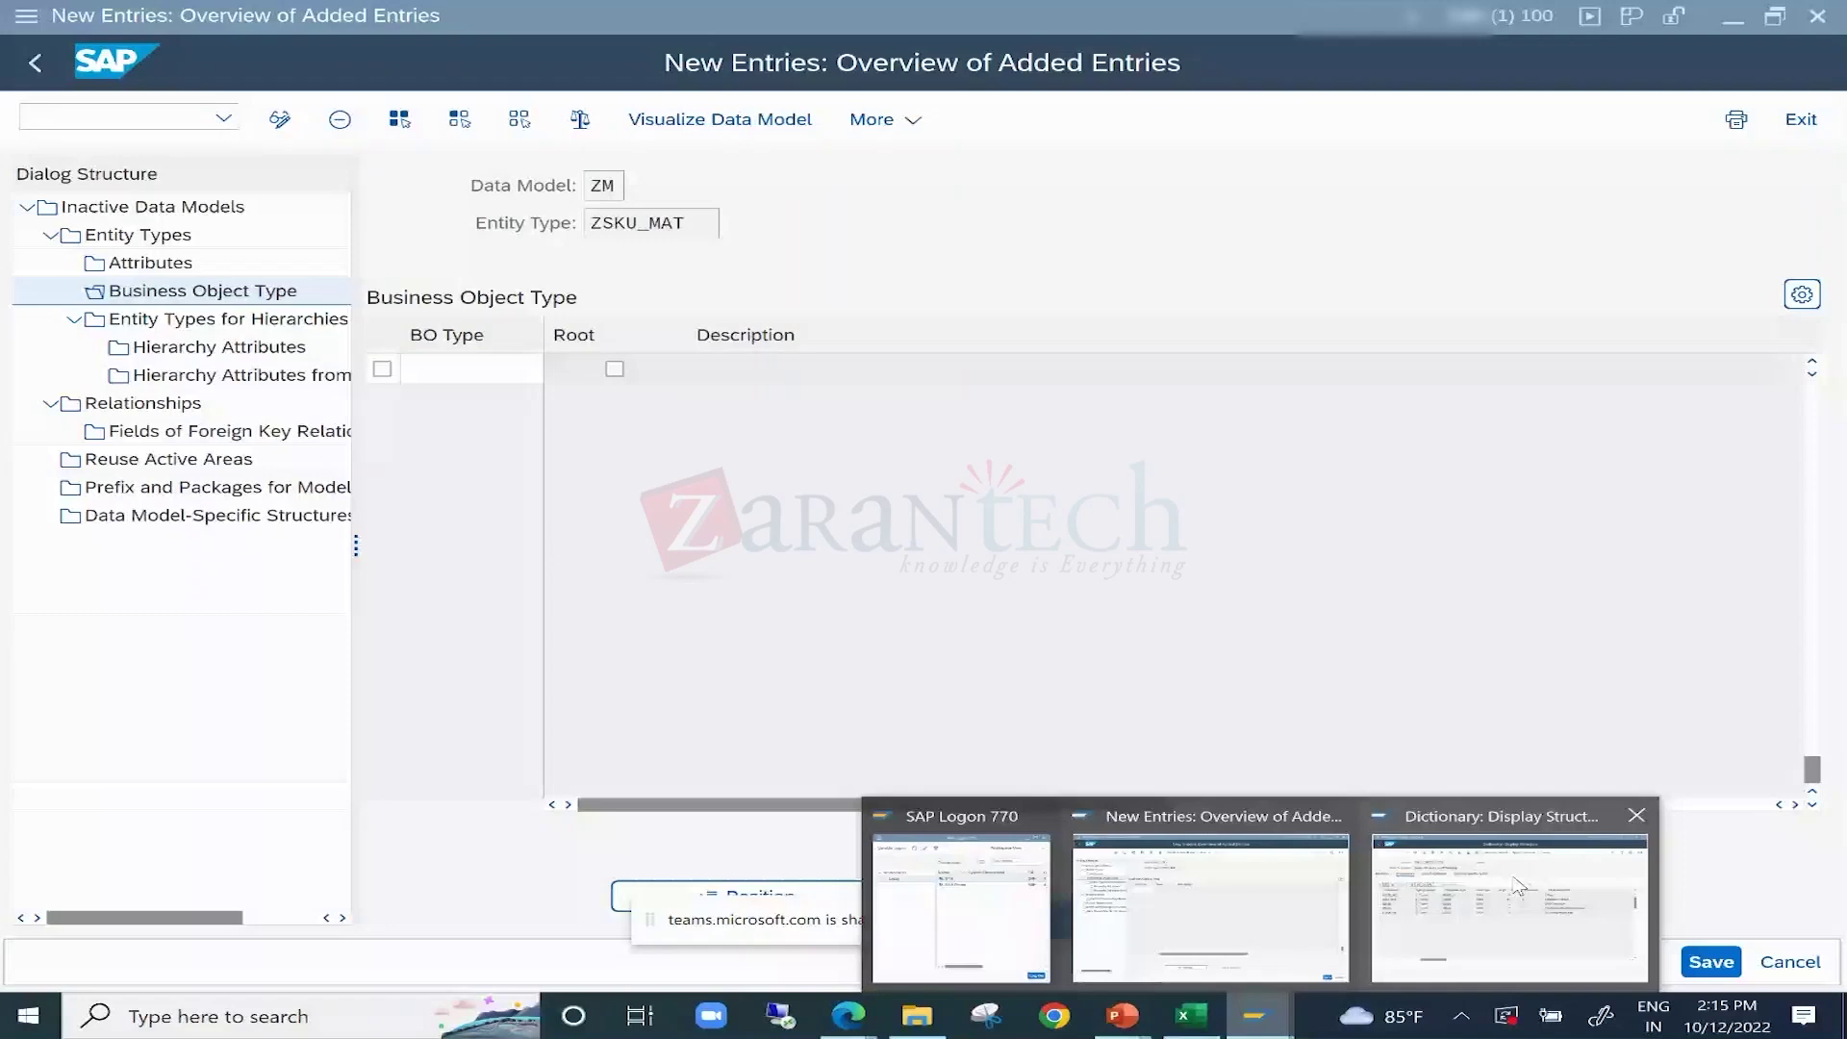
# Try to enter ZM_BOT as the BO type for entity type ZSKU_MAT.
pyautogui.click(530, 372)
pyautogui.click(530, 371)
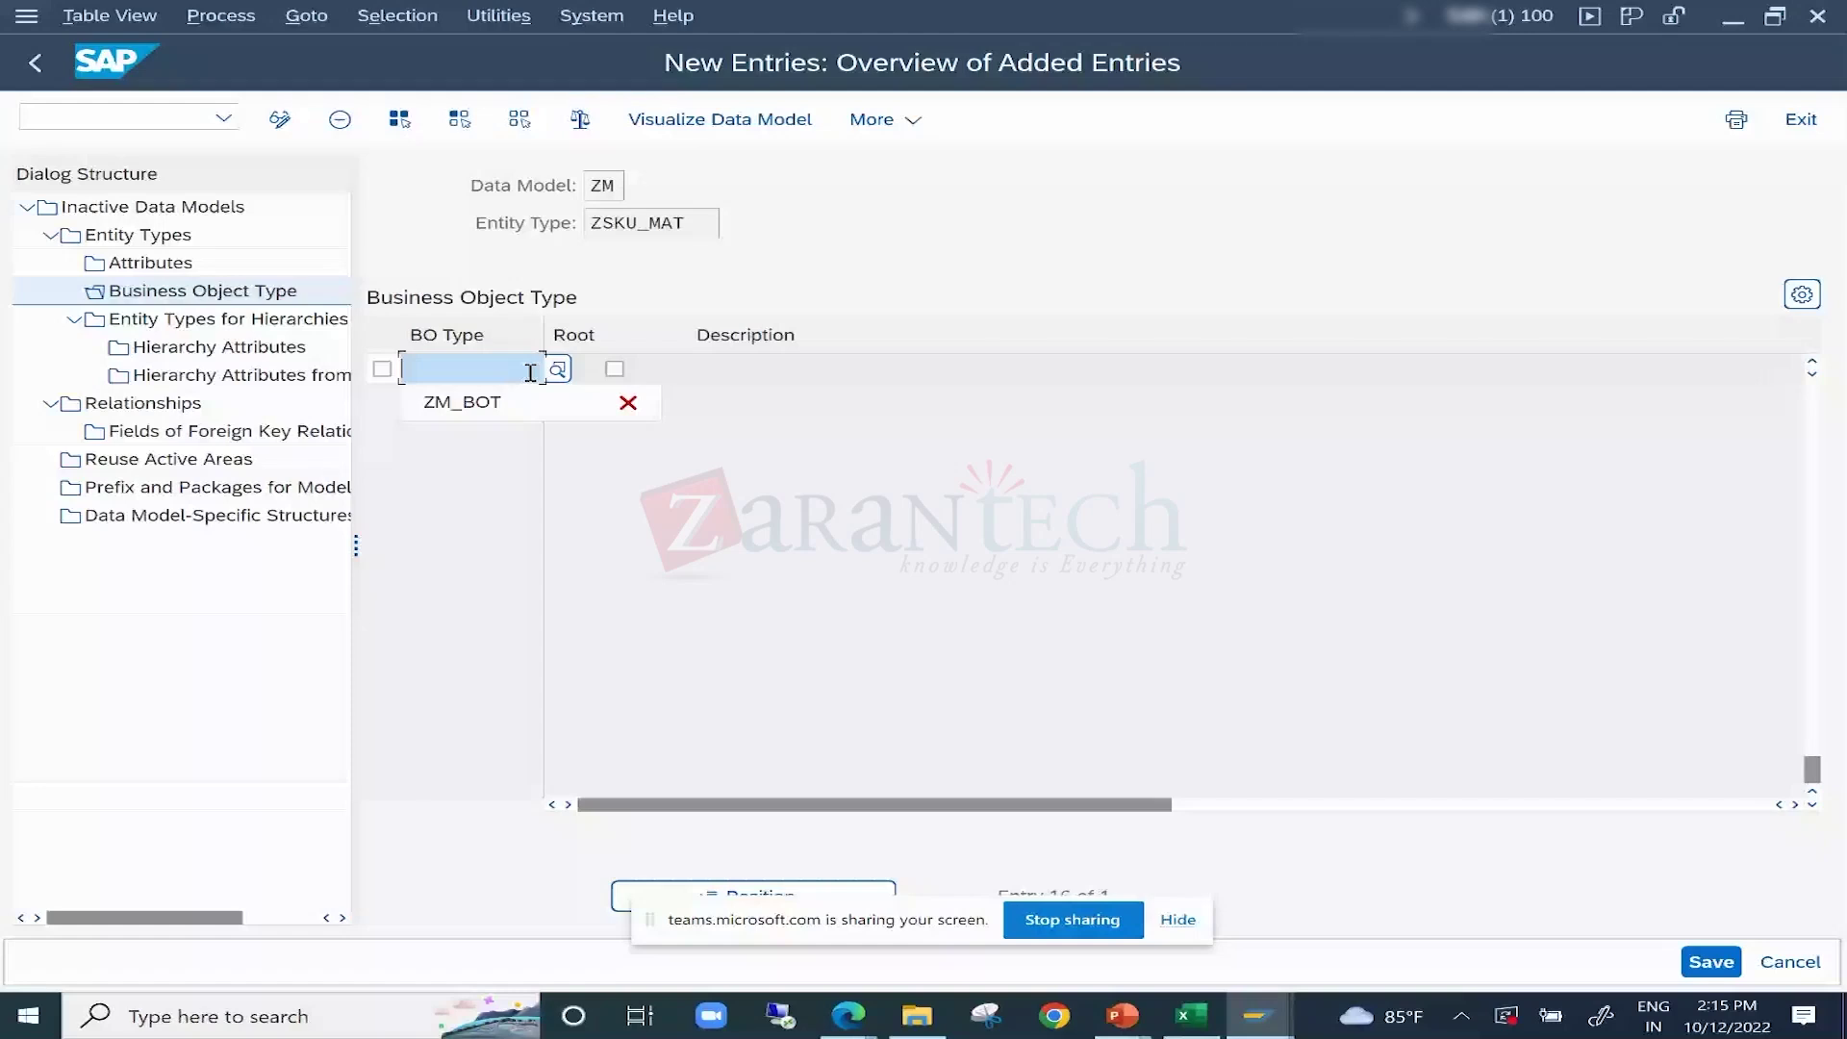
pyautogui.click(462, 402)
pyautogui.click(516, 395)
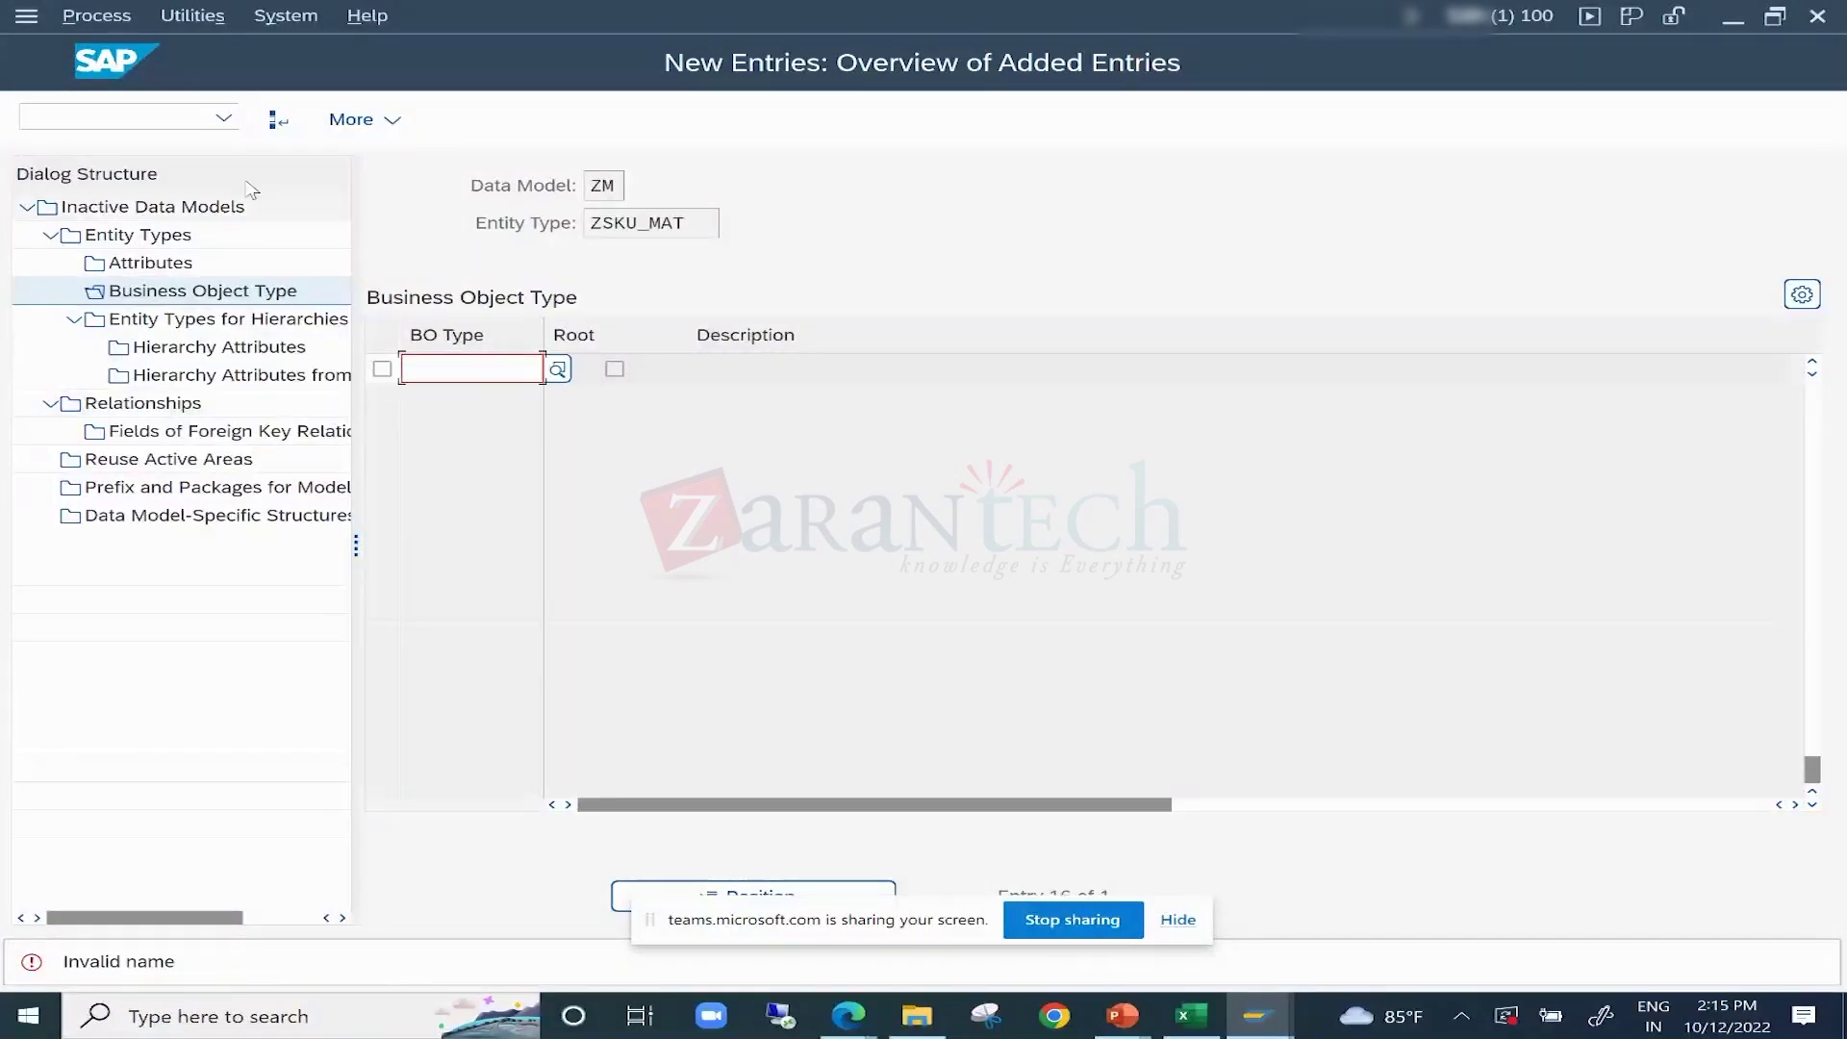
# Go to the Master Data Governance customizing and open Edit Data Model, accepting the cross-client notice.
pyautogui.click(122, 118)
pyautogui.write('/nmdg')
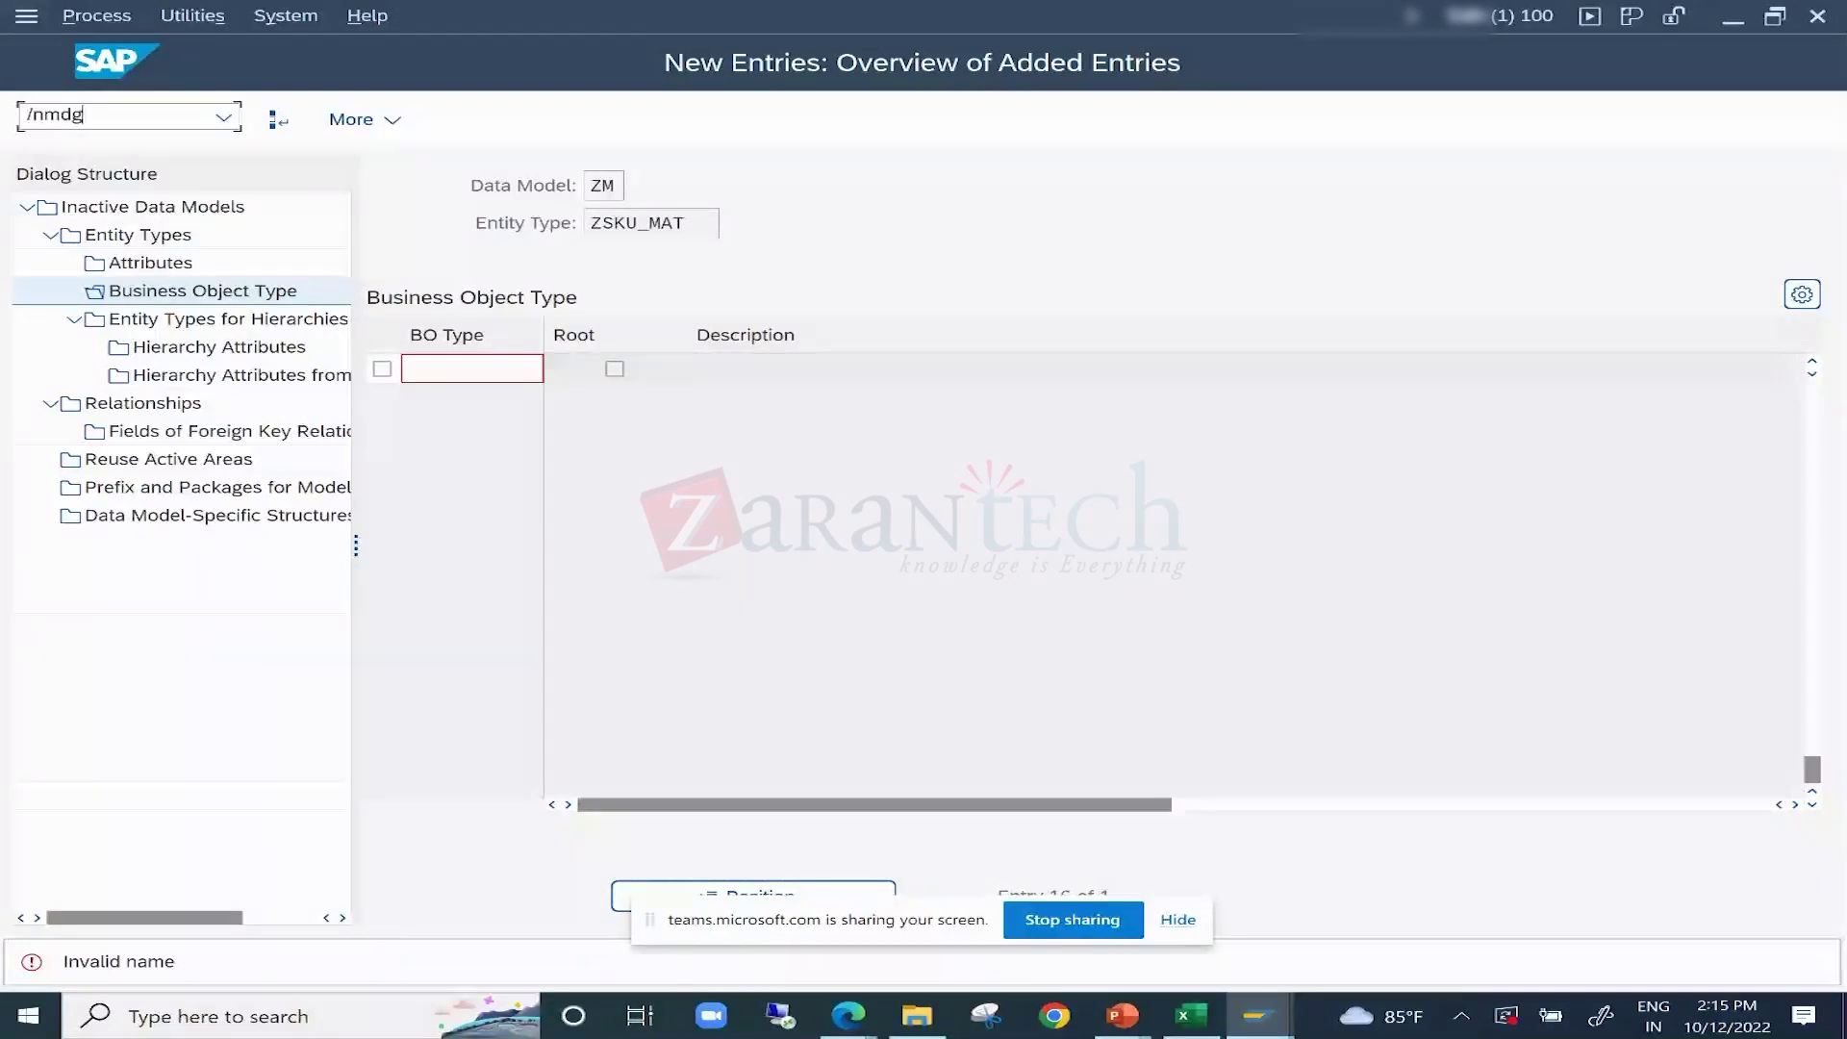
pyautogui.press('Return')
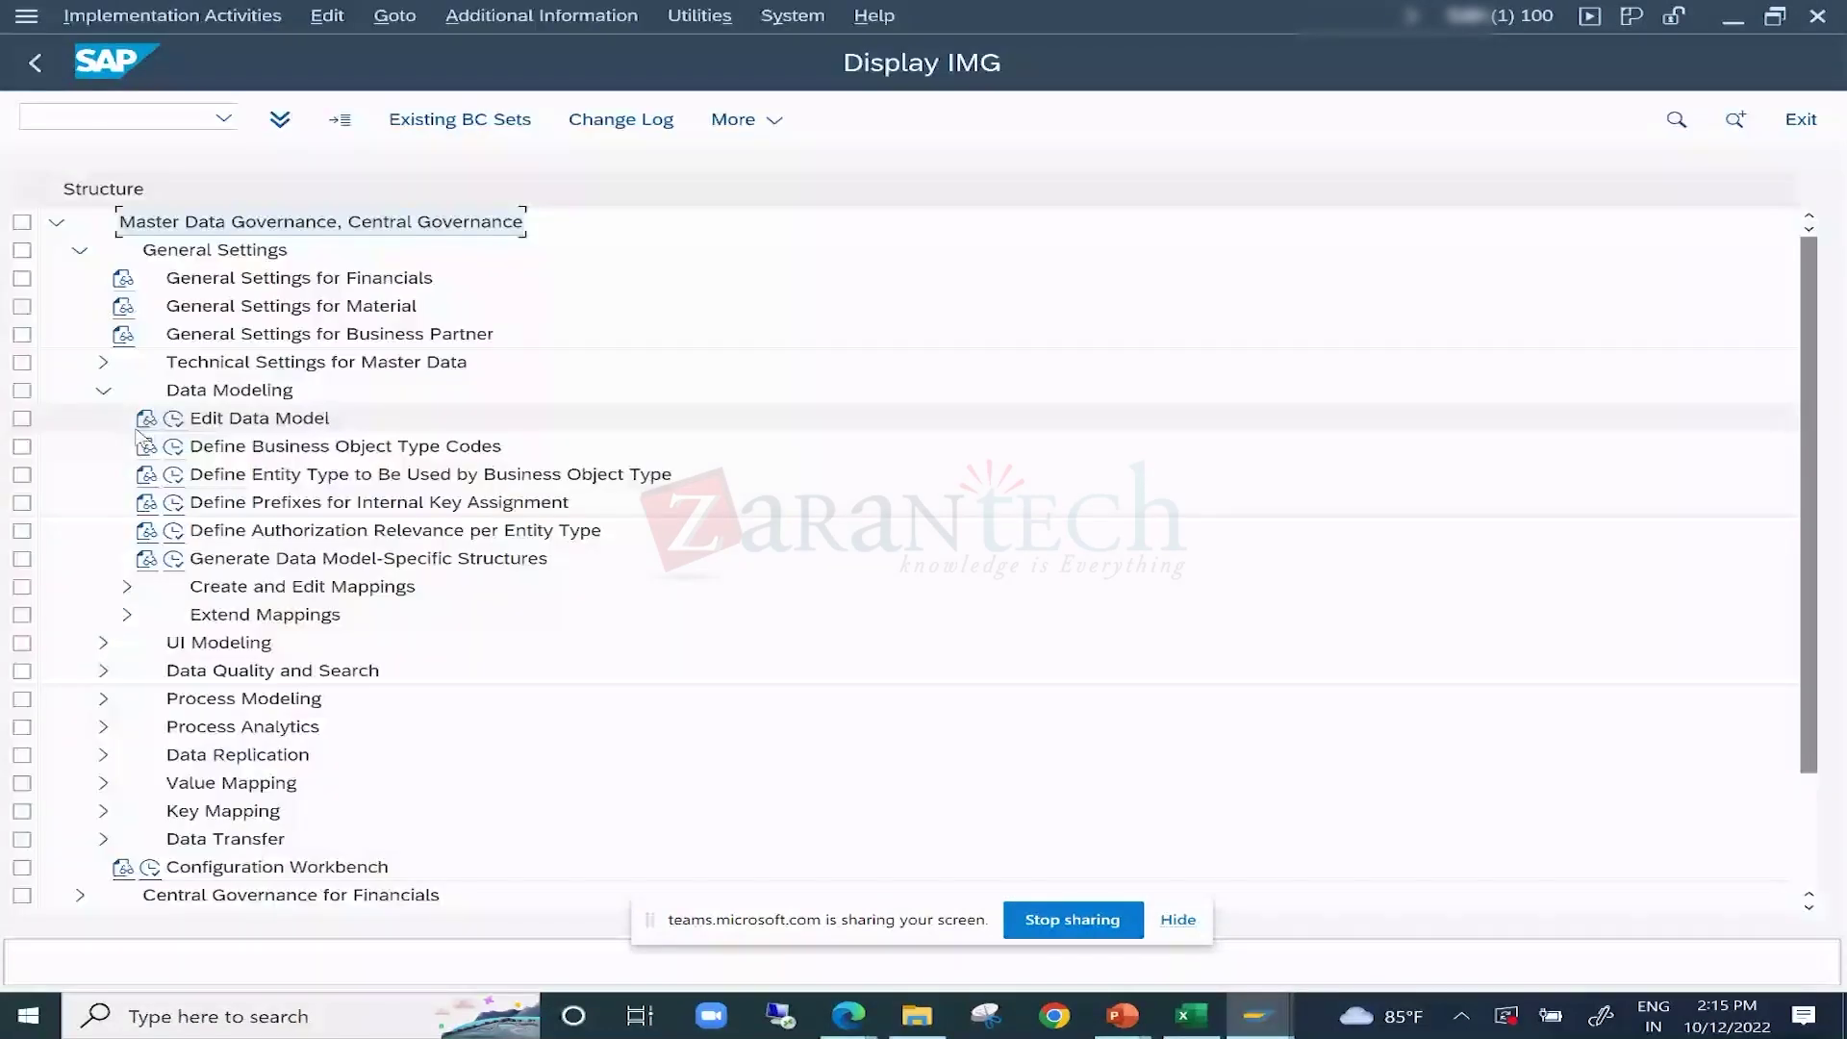
pyautogui.click(144, 443)
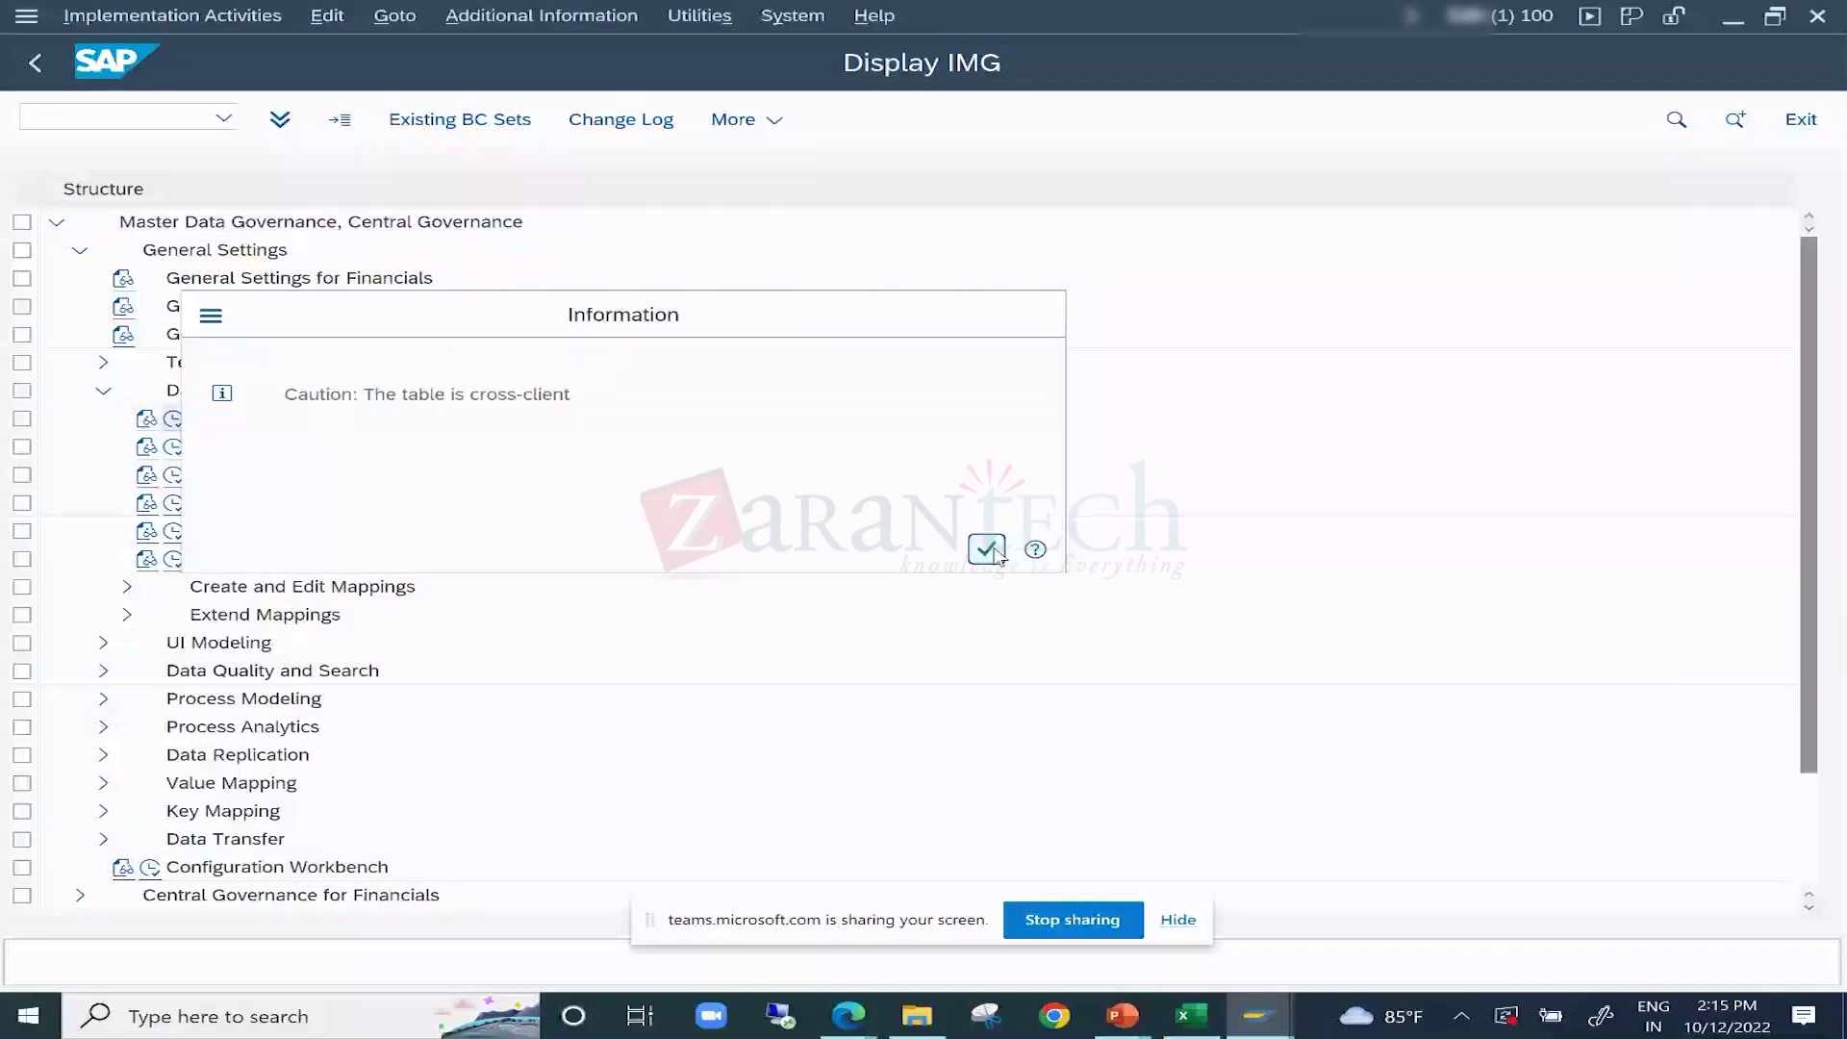
pyautogui.click(987, 549)
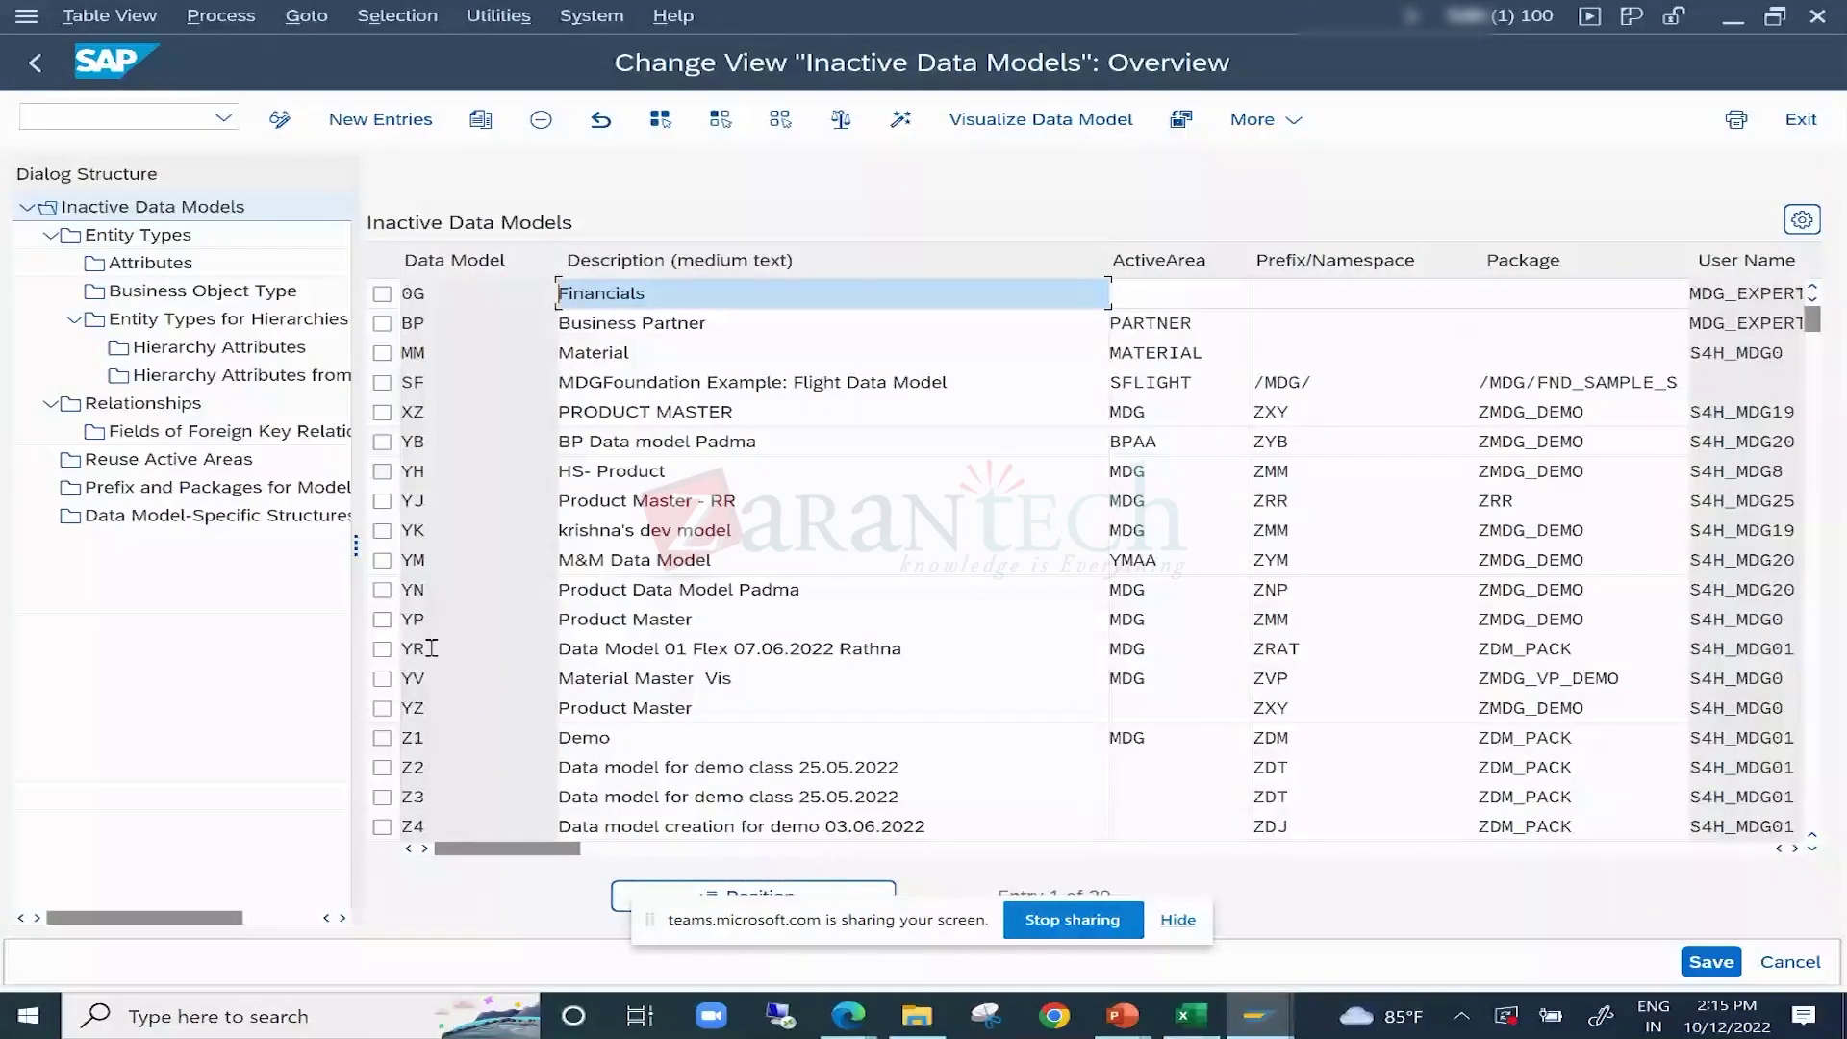
# Select data model ZM, review its business object type assignment, and return to the inactive data models list.
pyautogui.click(400, 715)
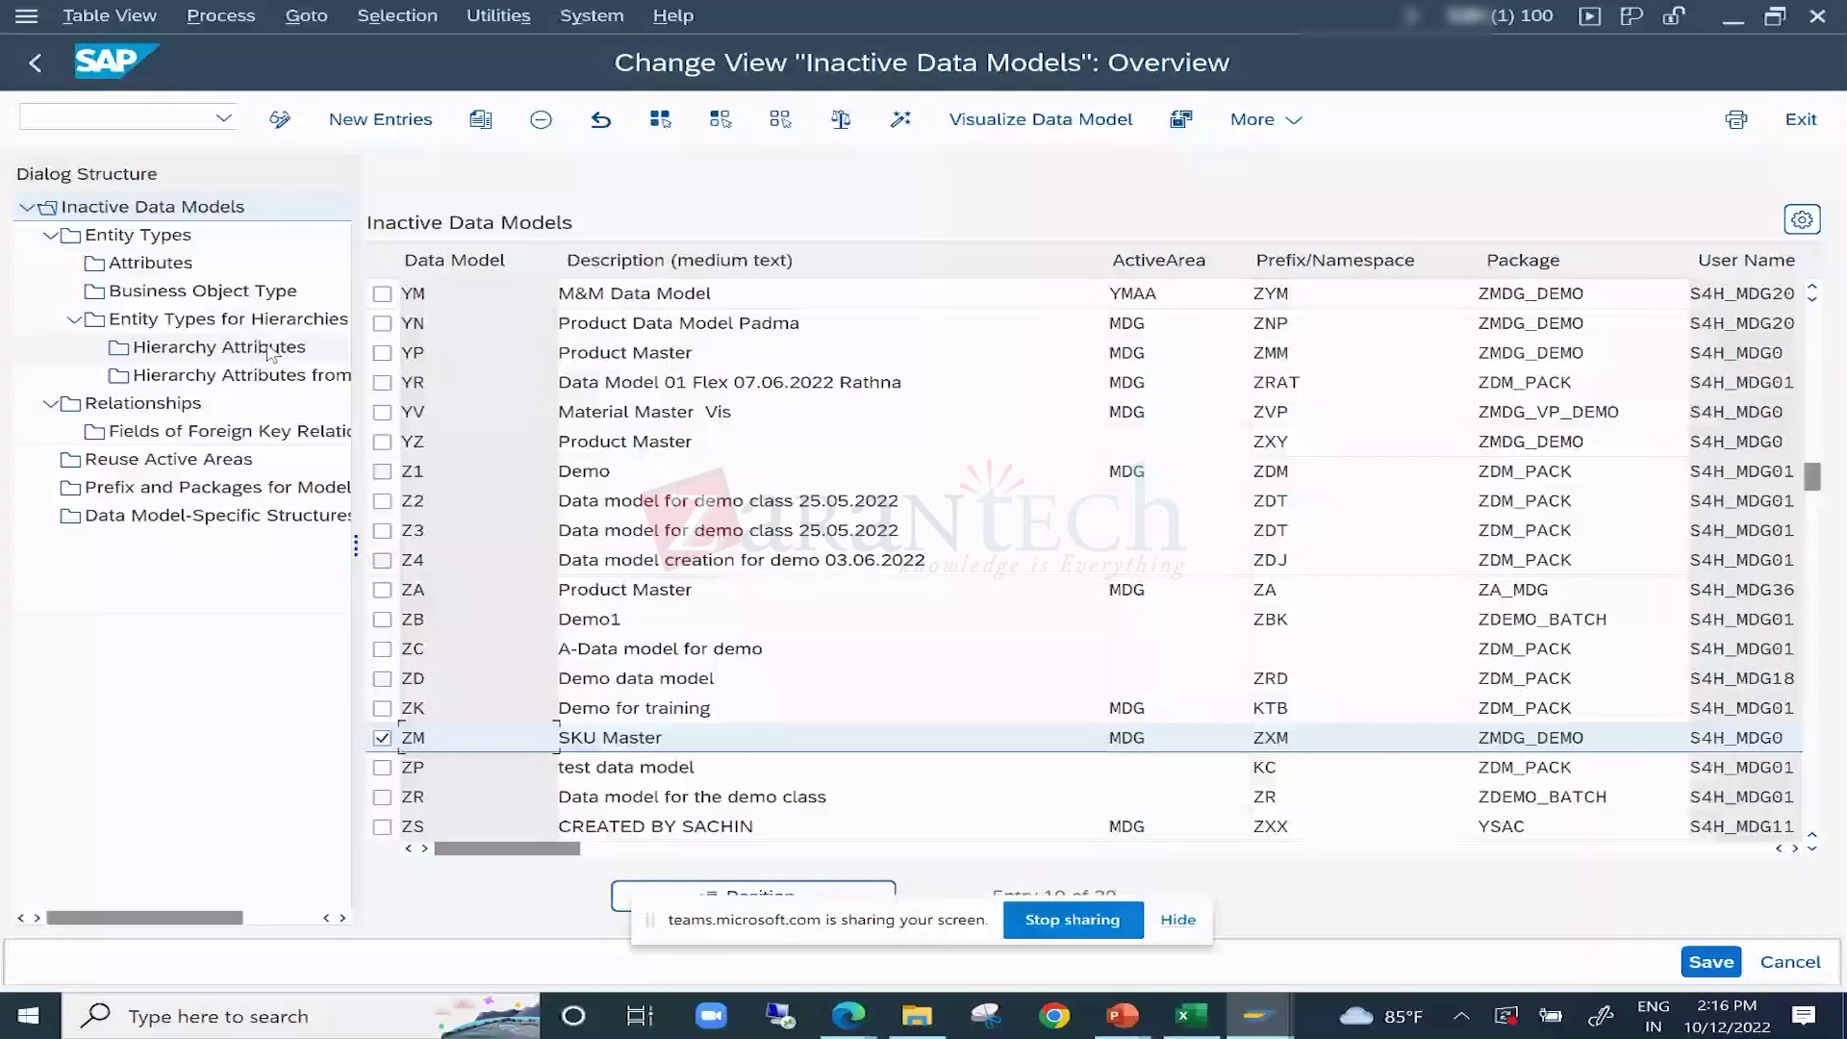
pyautogui.doubleClick(197, 293)
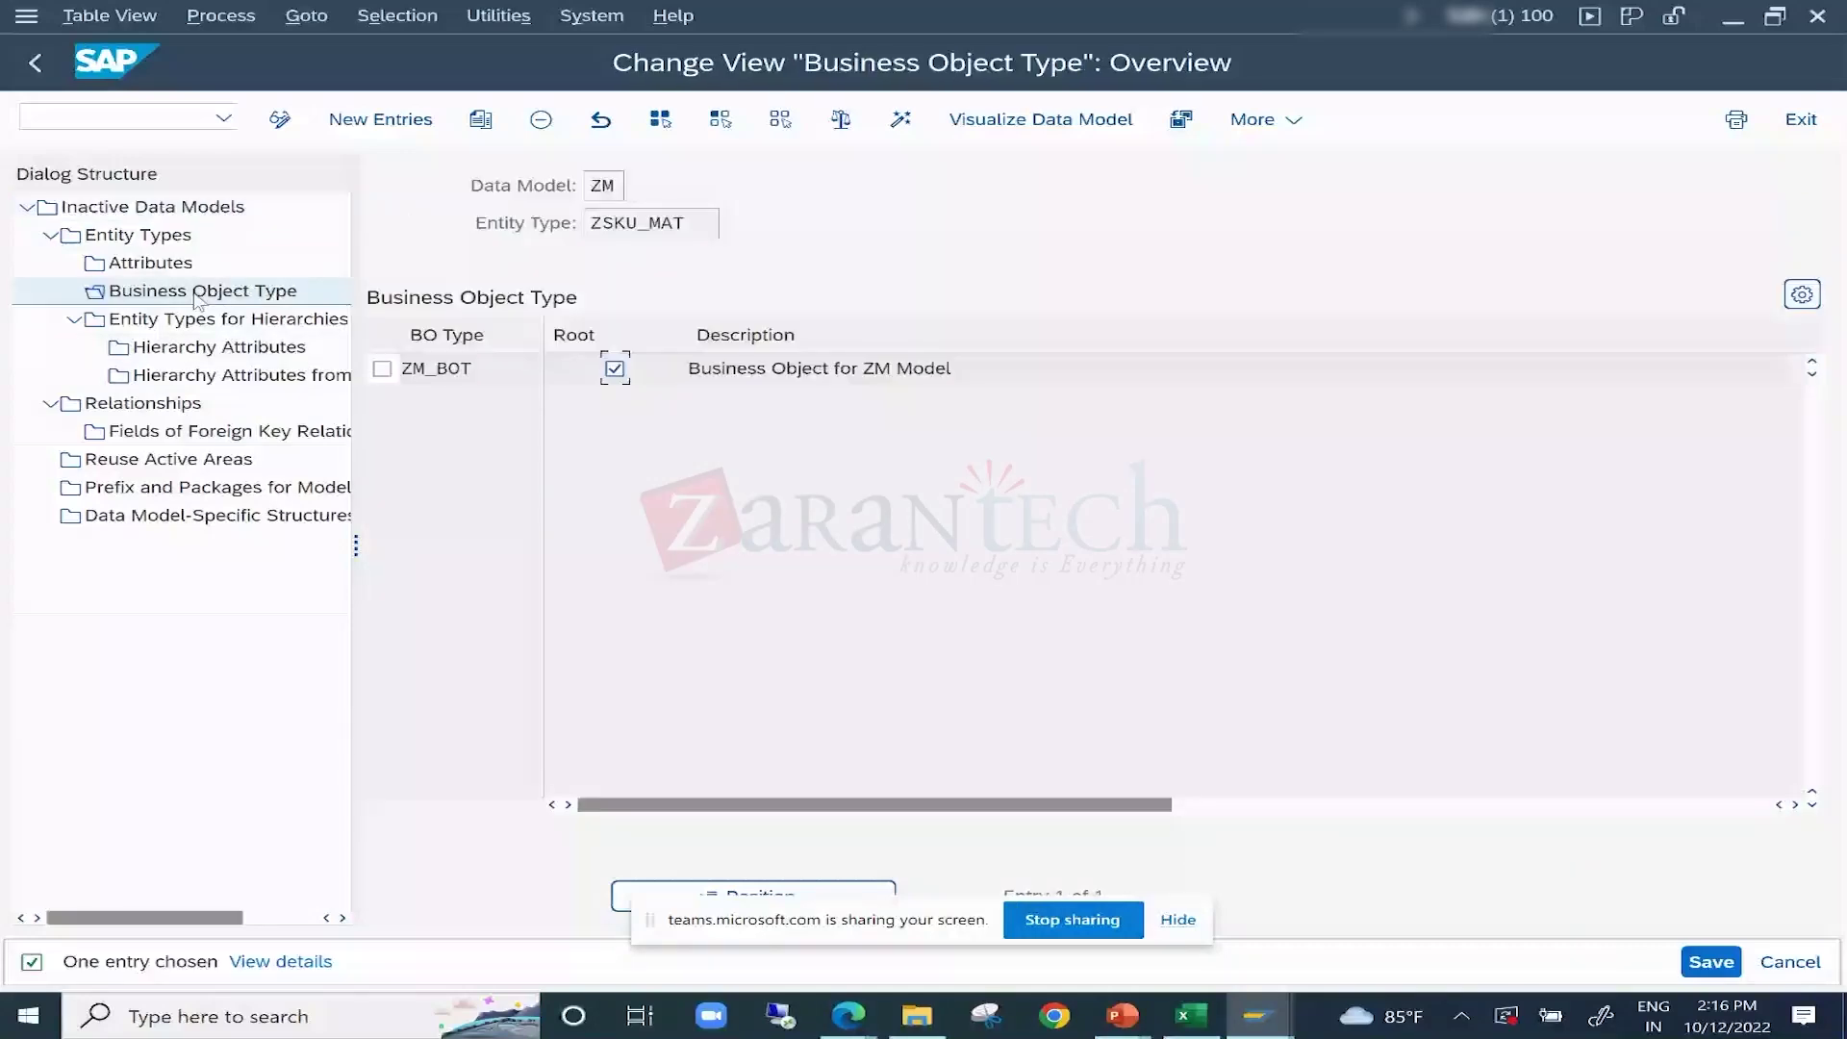
pyautogui.click(150, 211)
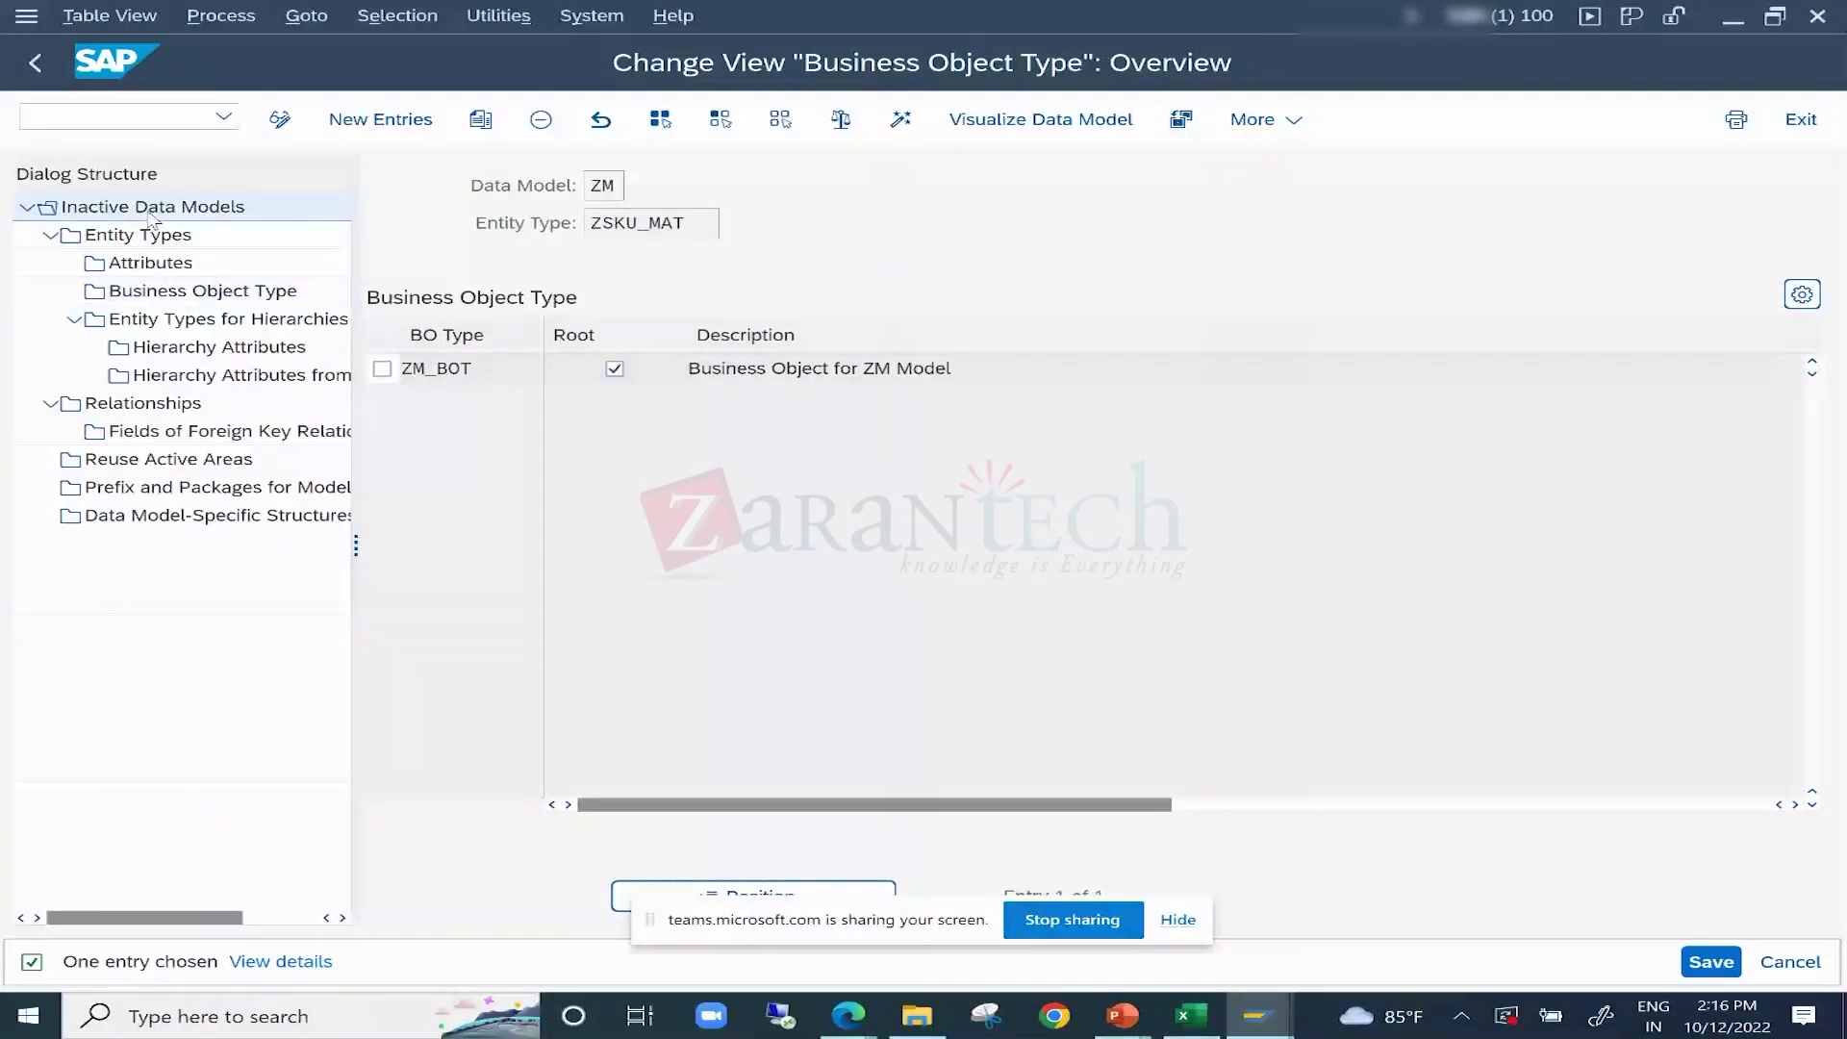
pyautogui.doubleClick(150, 213)
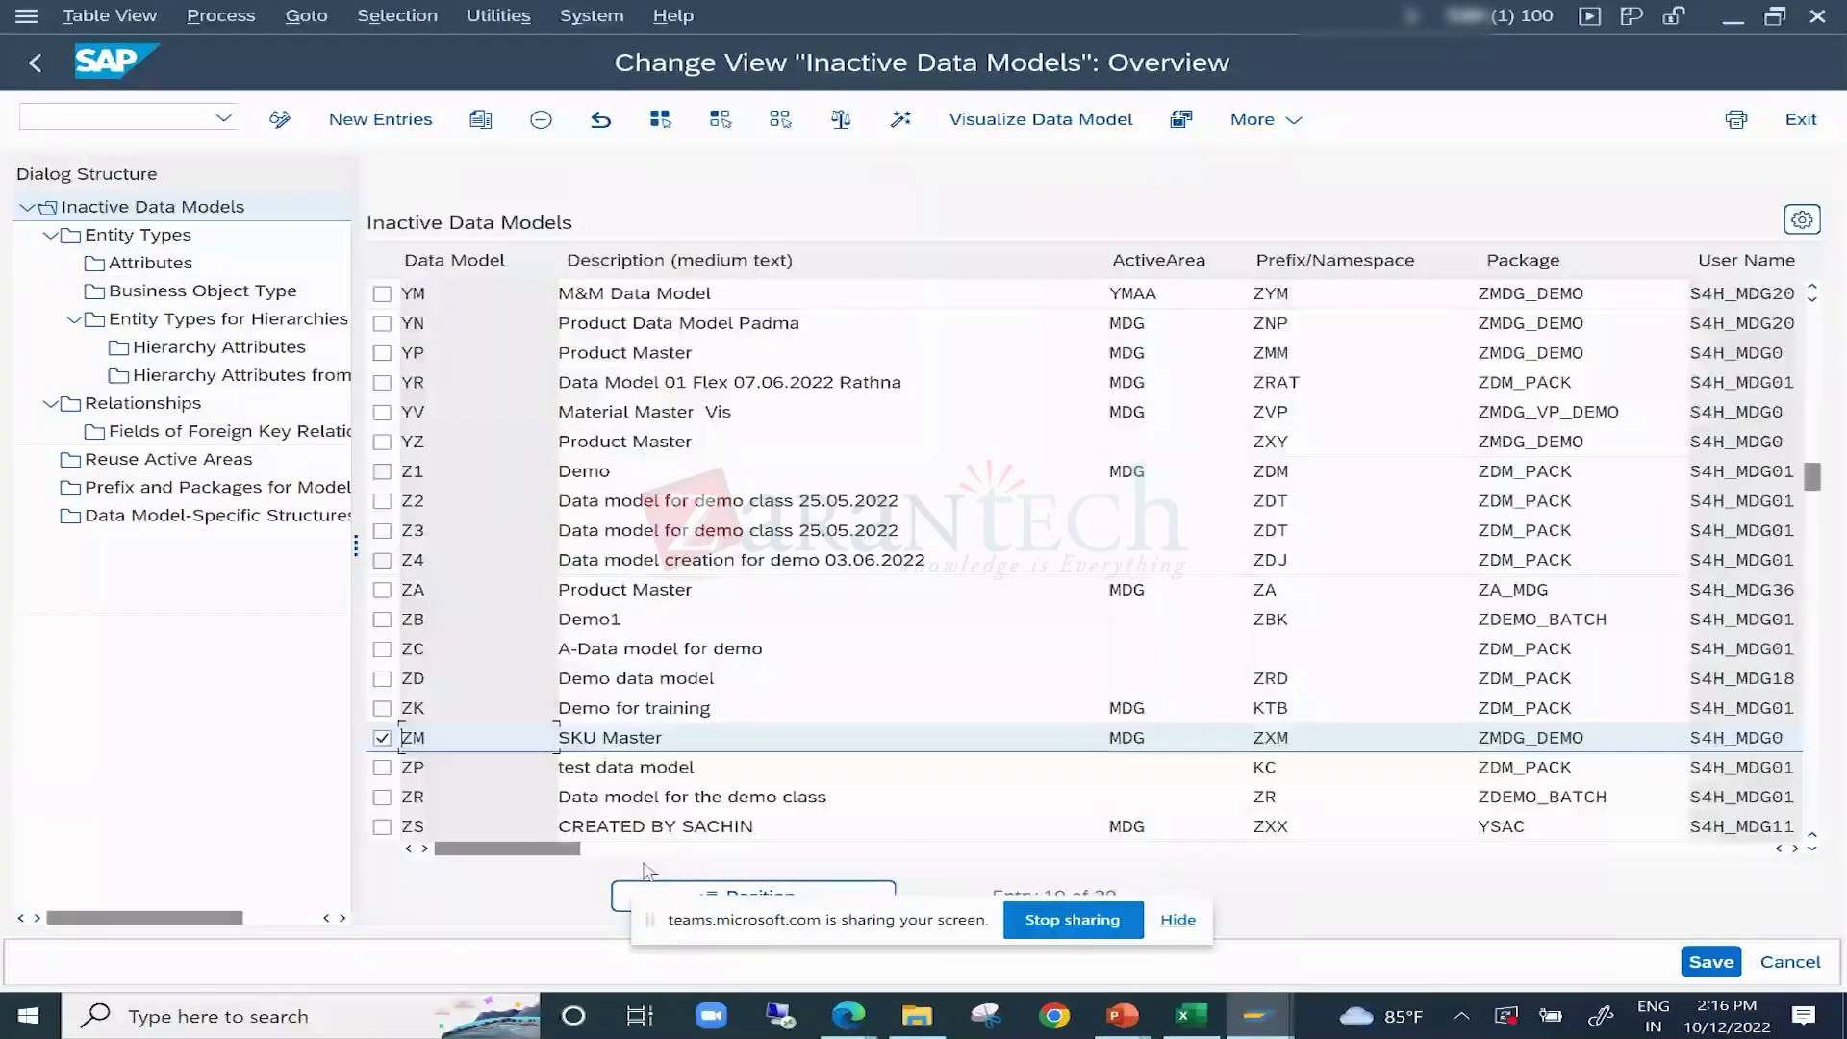
# Check the active version status of data model ZM, then activate the model using the ZM SKU Master workbench request.
pyautogui.moveTo(565, 848); pyautogui.dragTo(1313, 782)
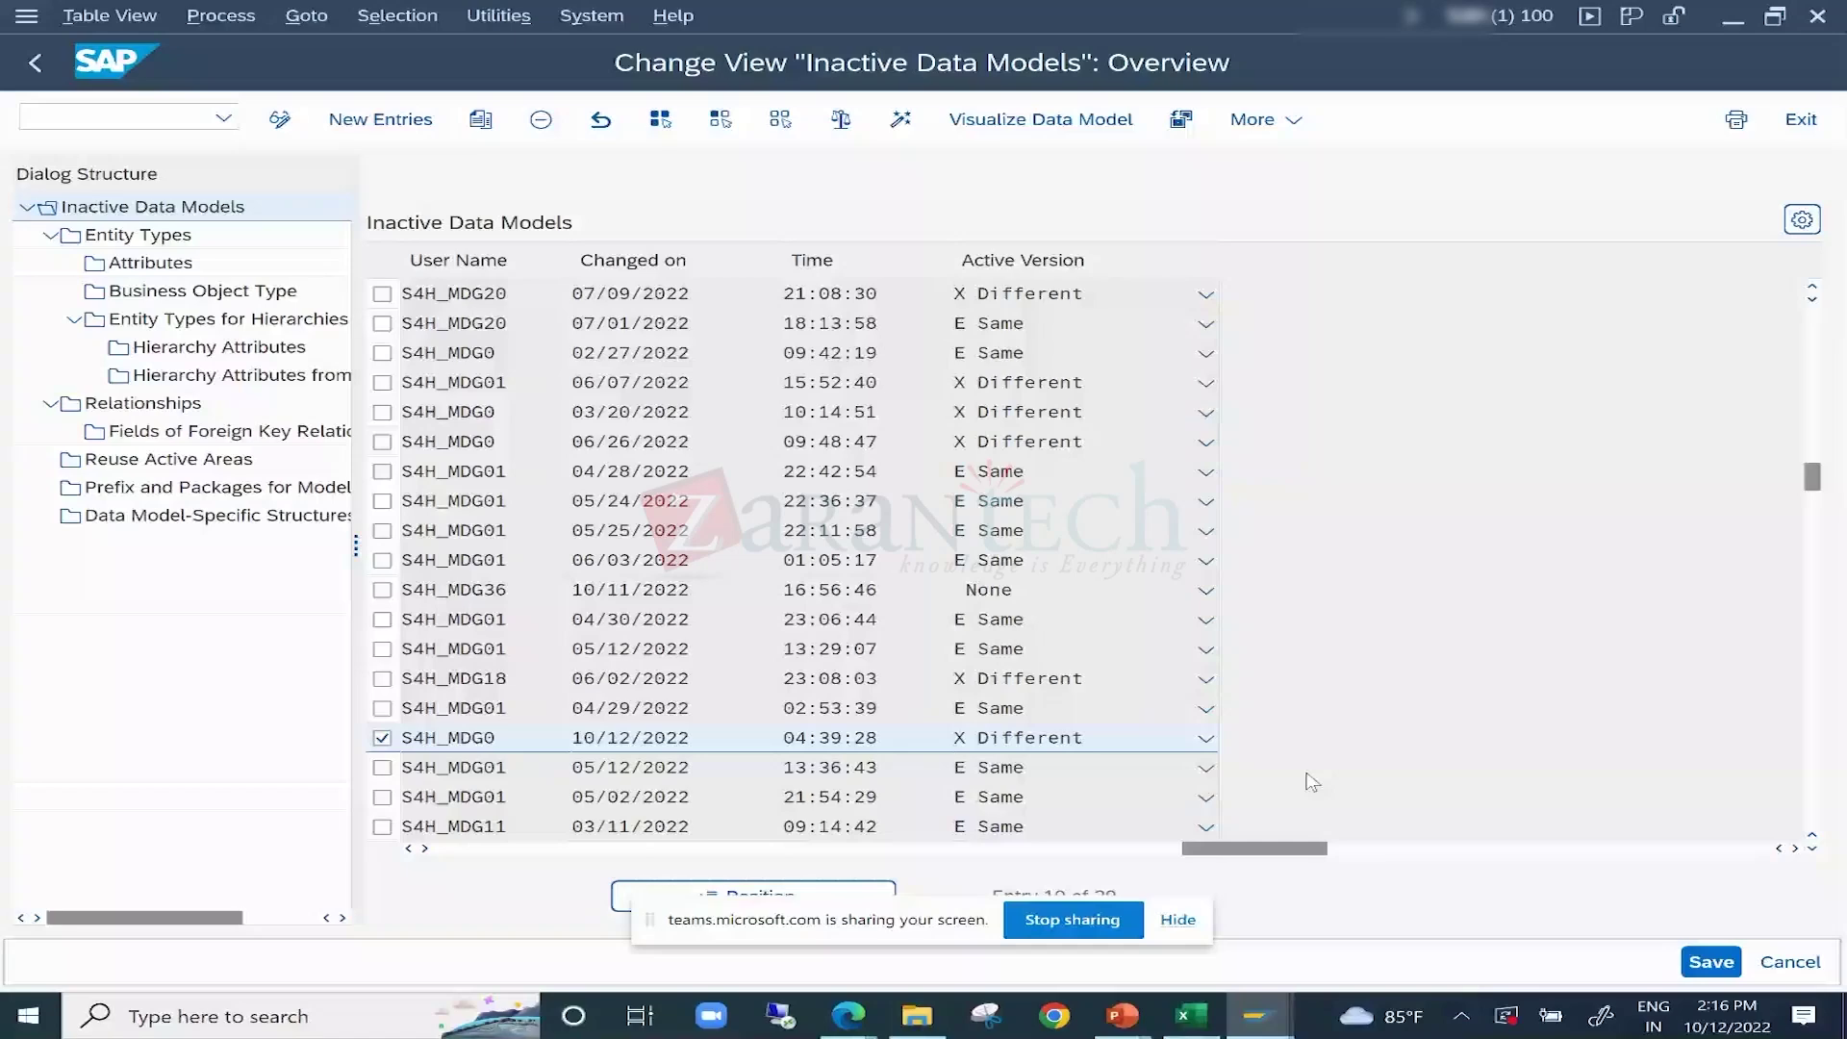
pyautogui.hotkey('ctrl', 's')
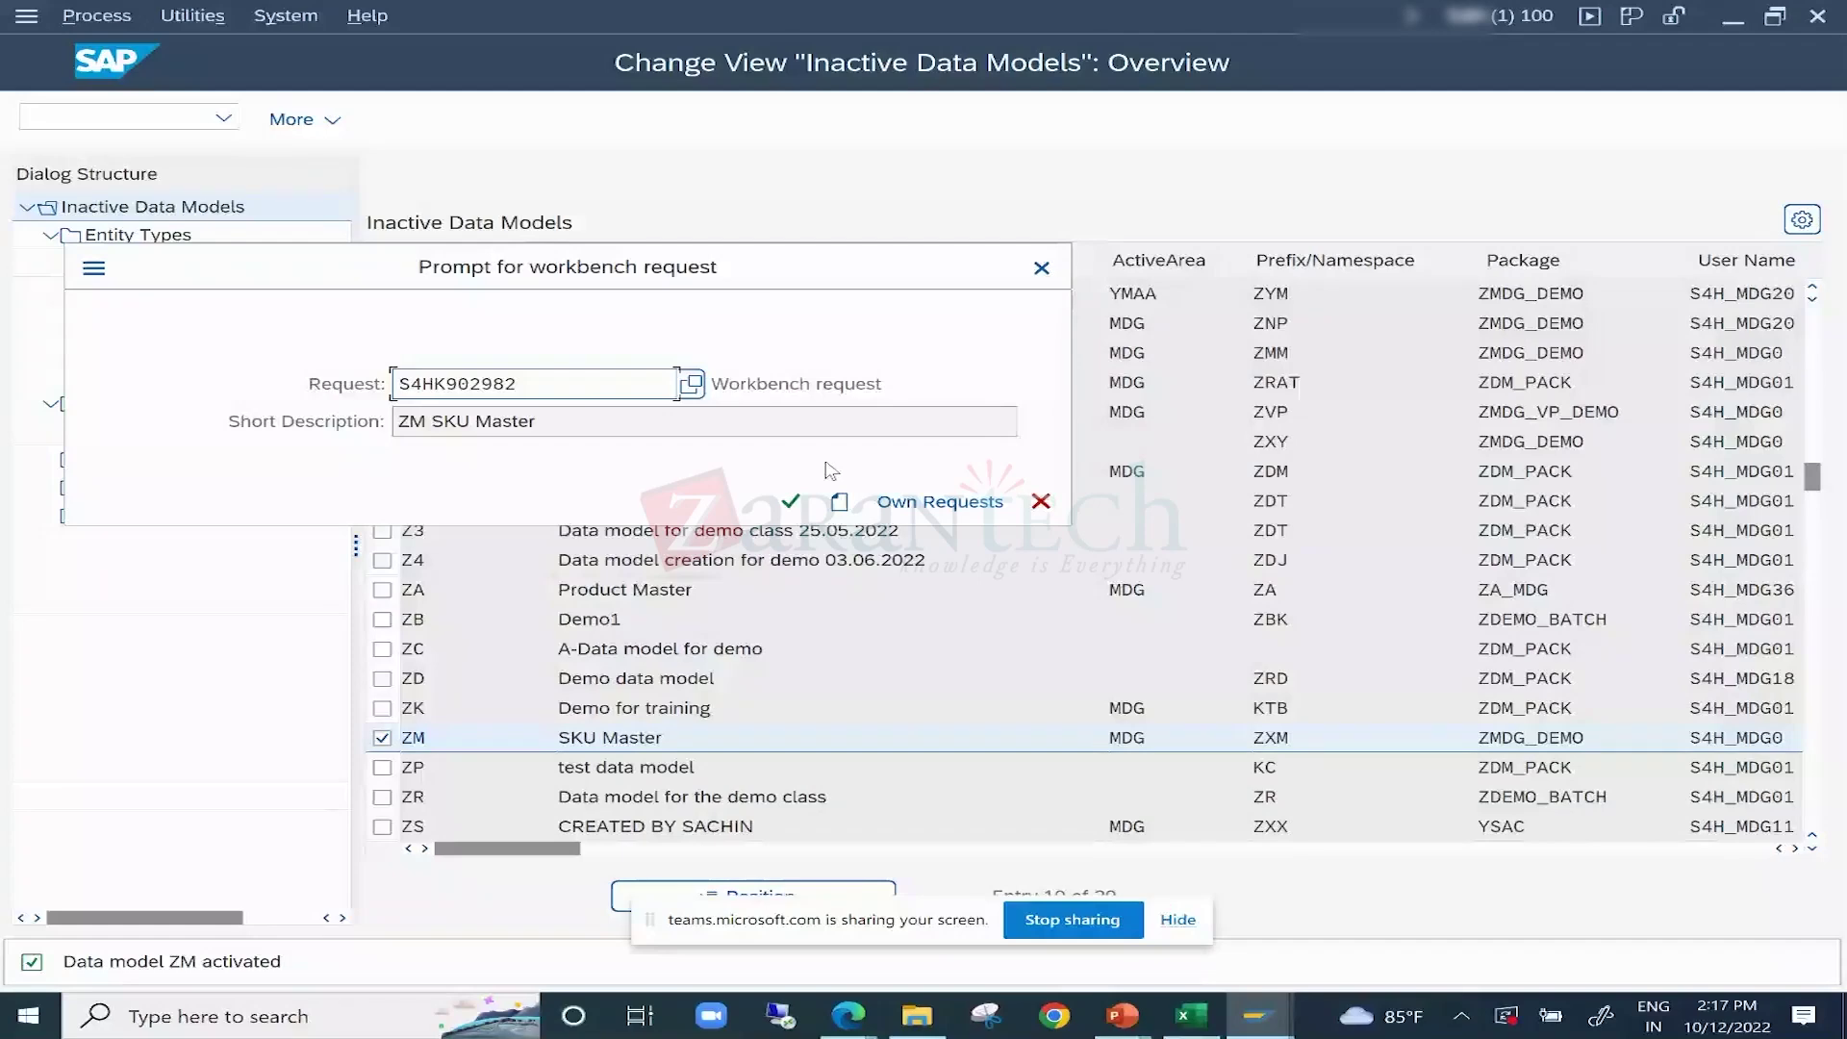
pyautogui.click(791, 503)
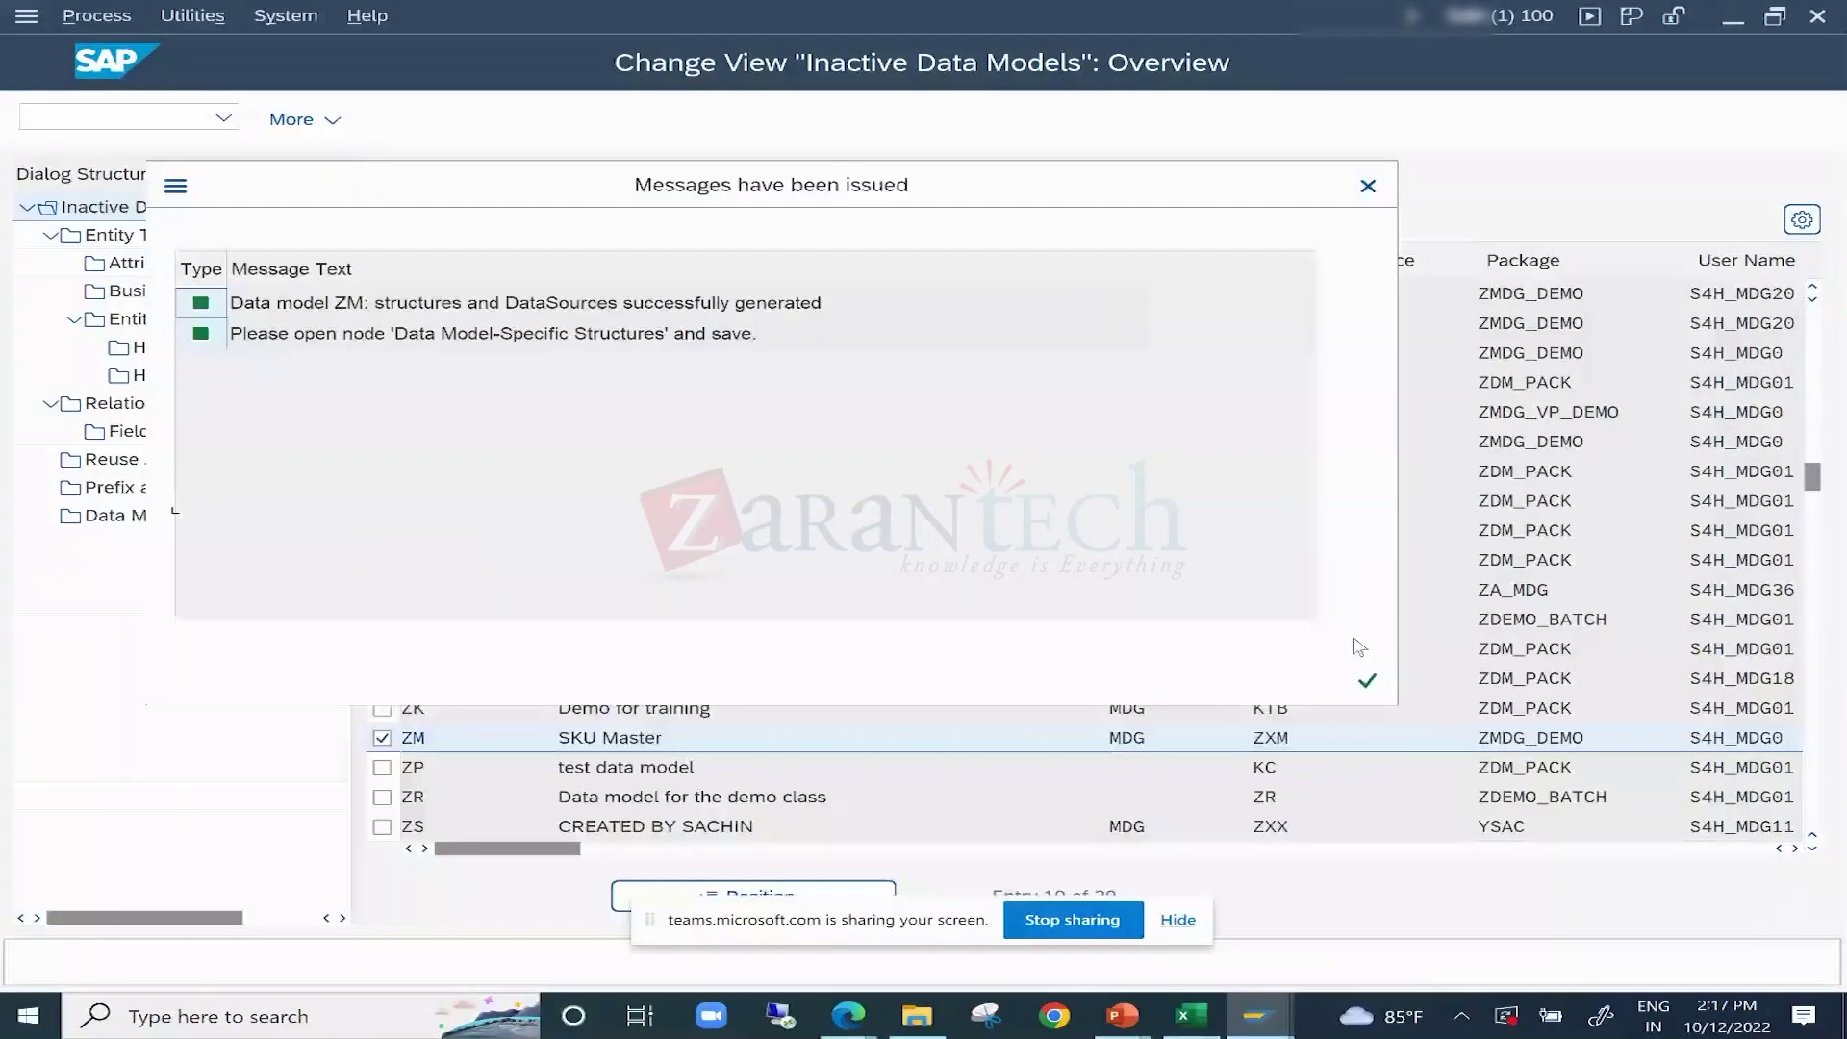
pyautogui.click(1367, 680)
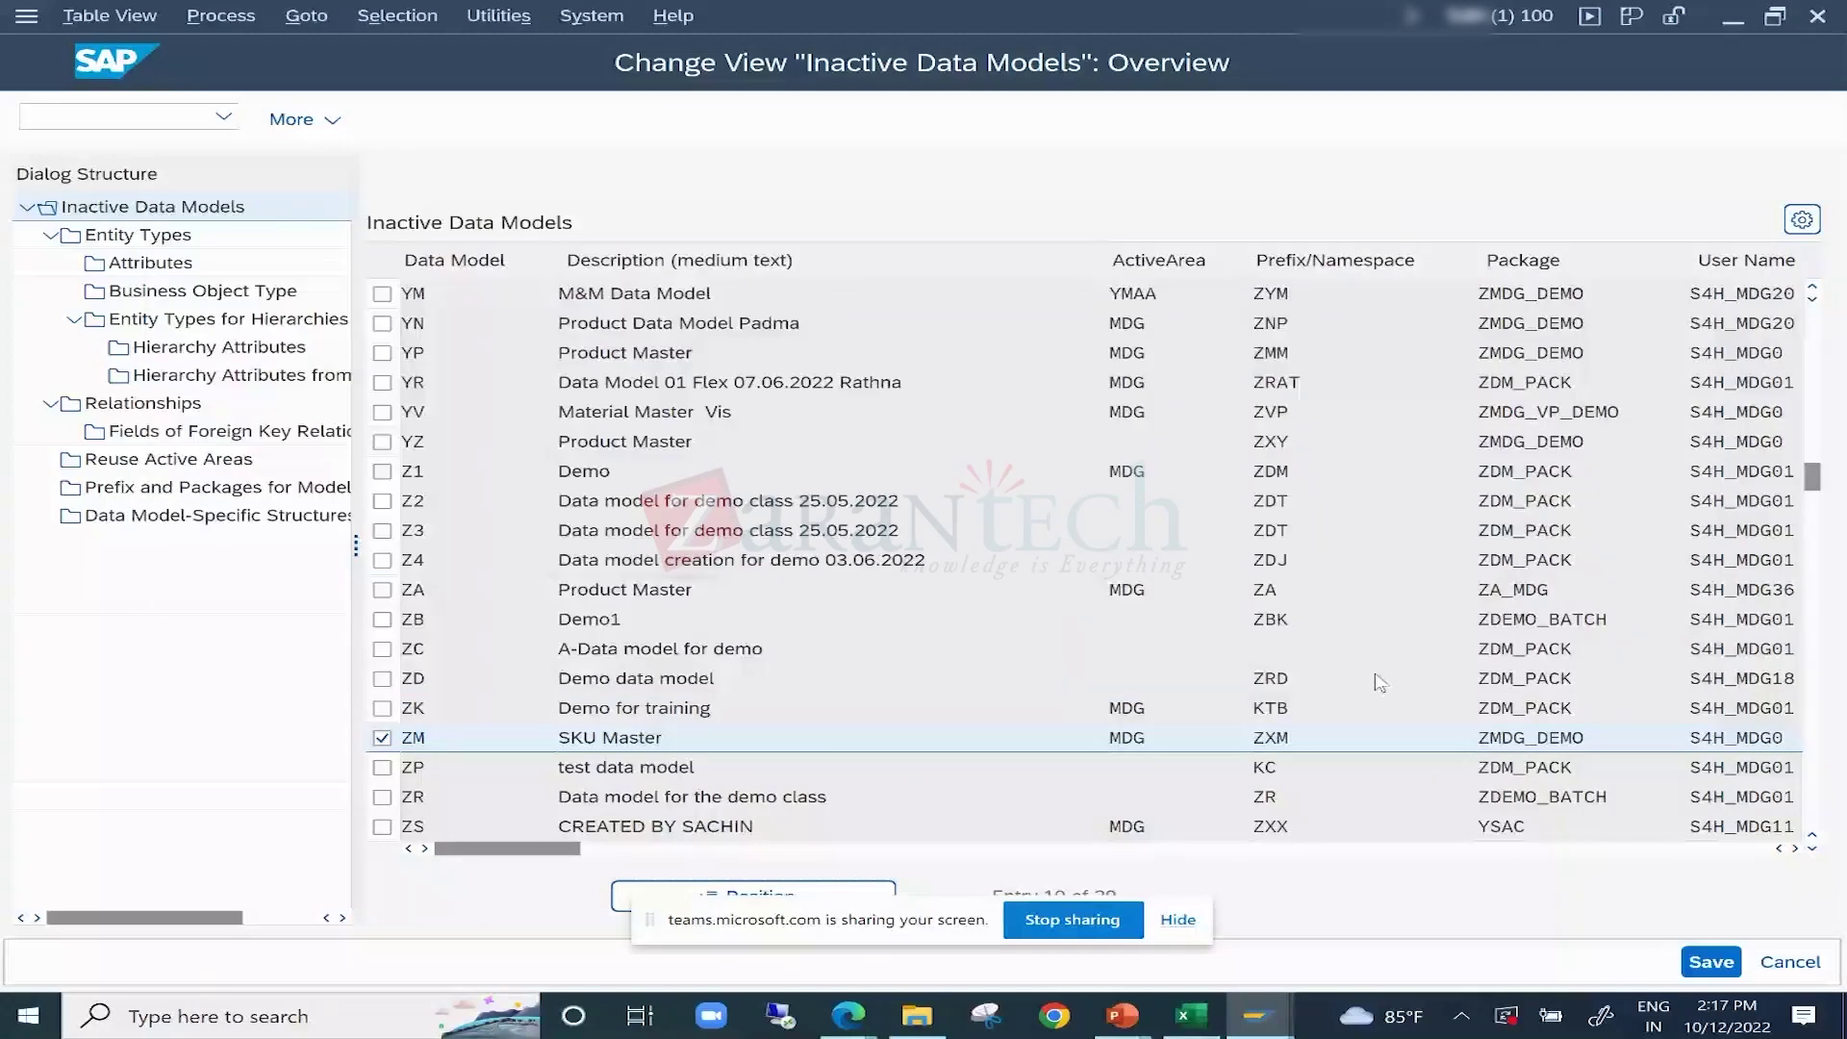
# Review the customizing activity Define Entity Type to Be Used by Business Object Type, accepting the cross-client notice, and return to the IMG.
pyautogui.press('F3')
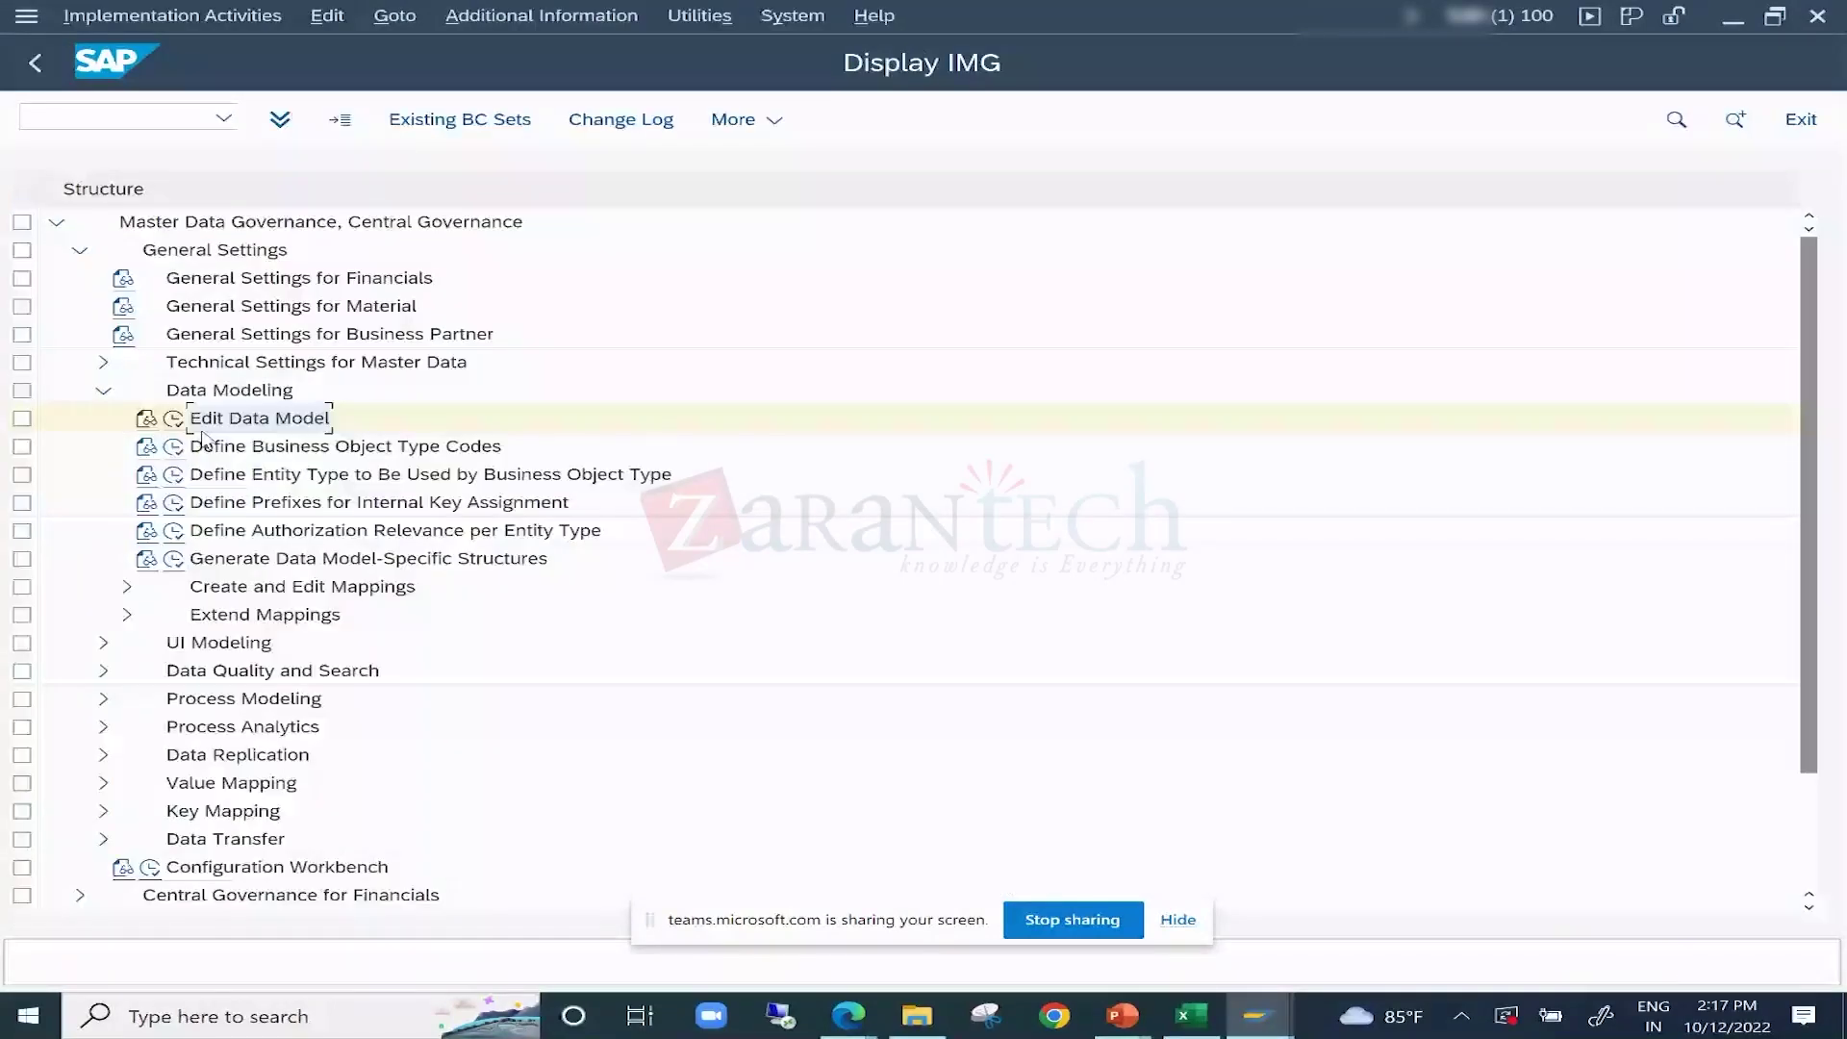
pyautogui.click(285, 449)
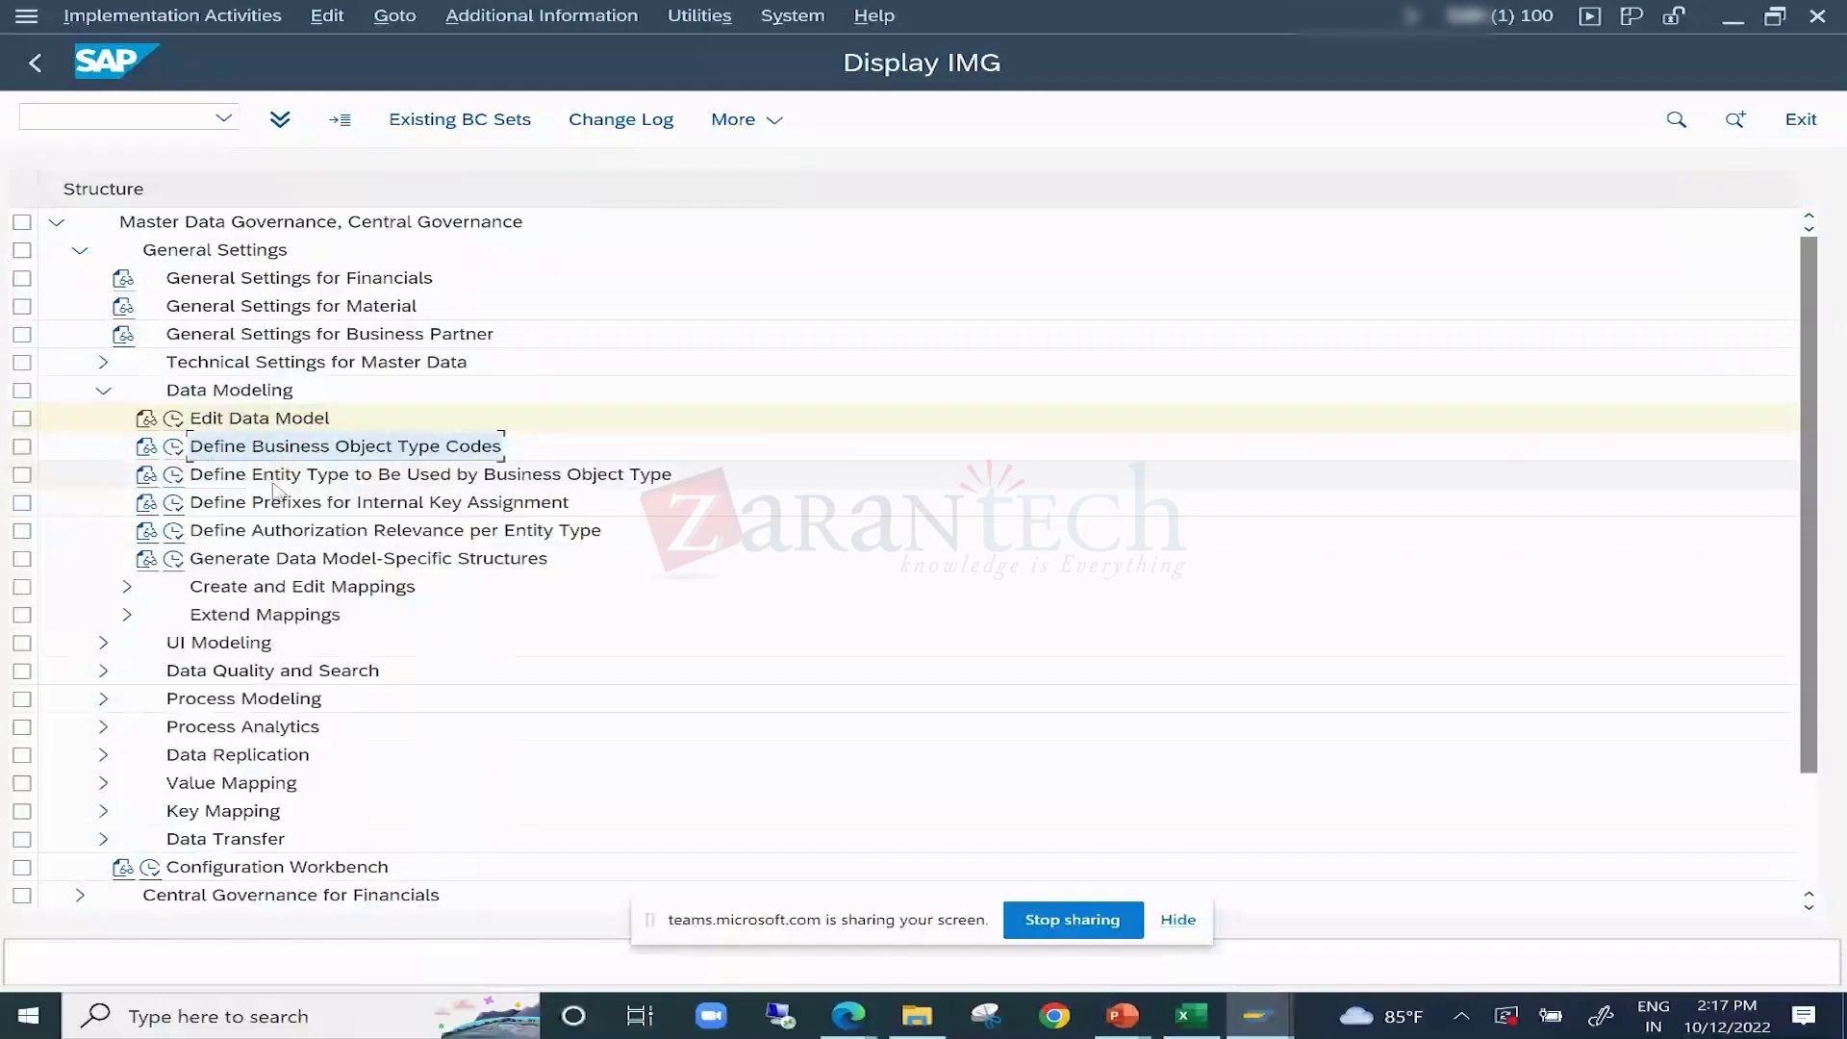
pyautogui.click(260, 420)
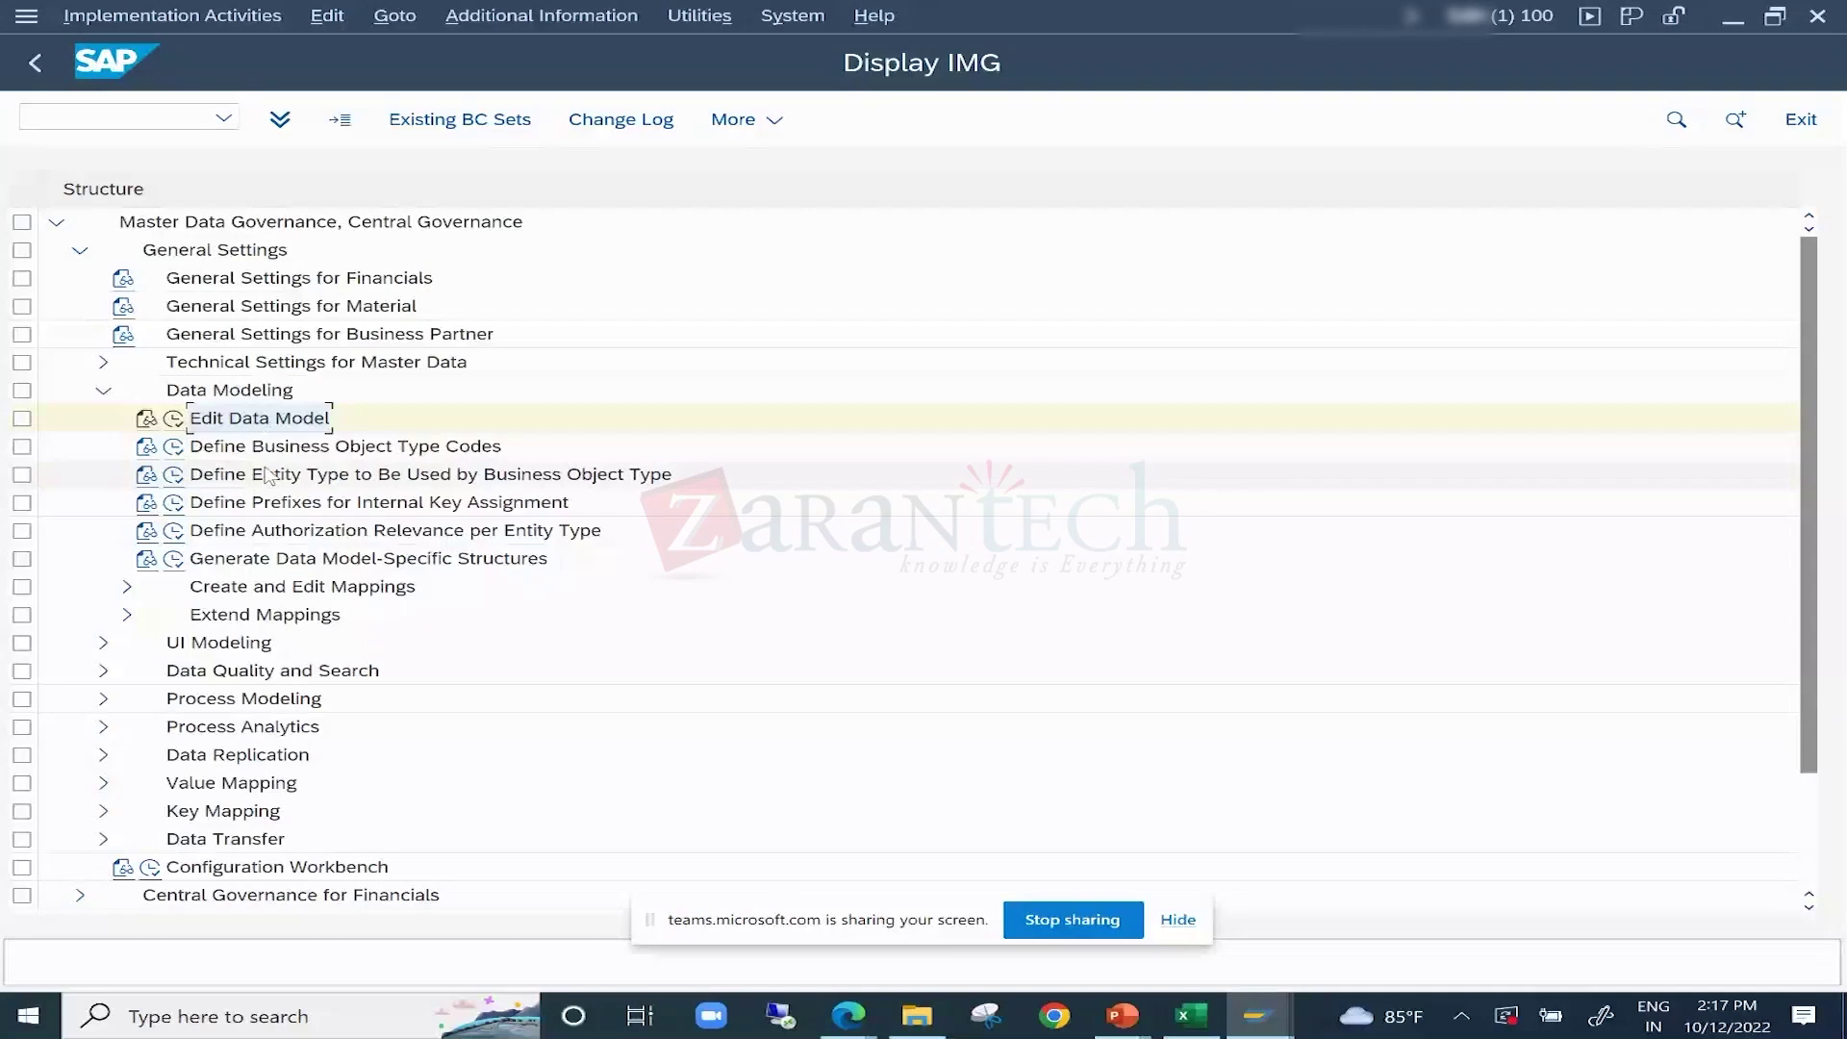
pyautogui.click(174, 474)
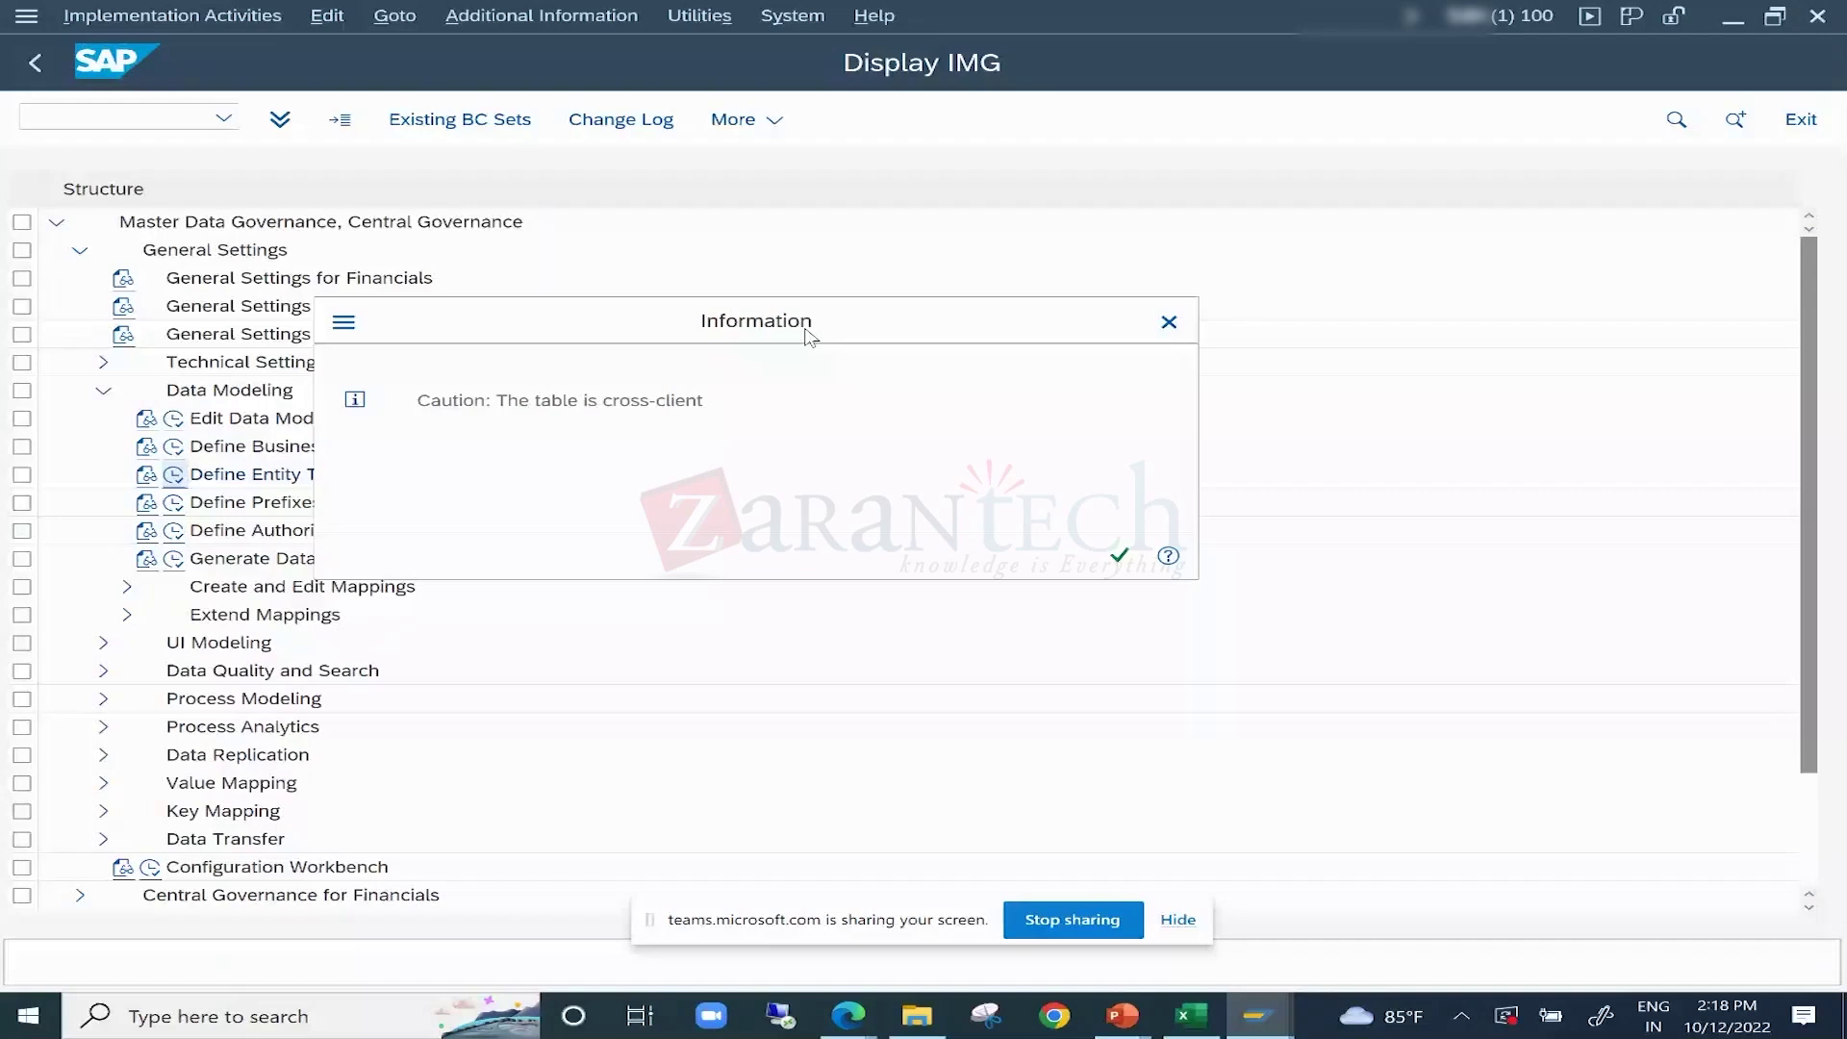
pyautogui.click(1128, 564)
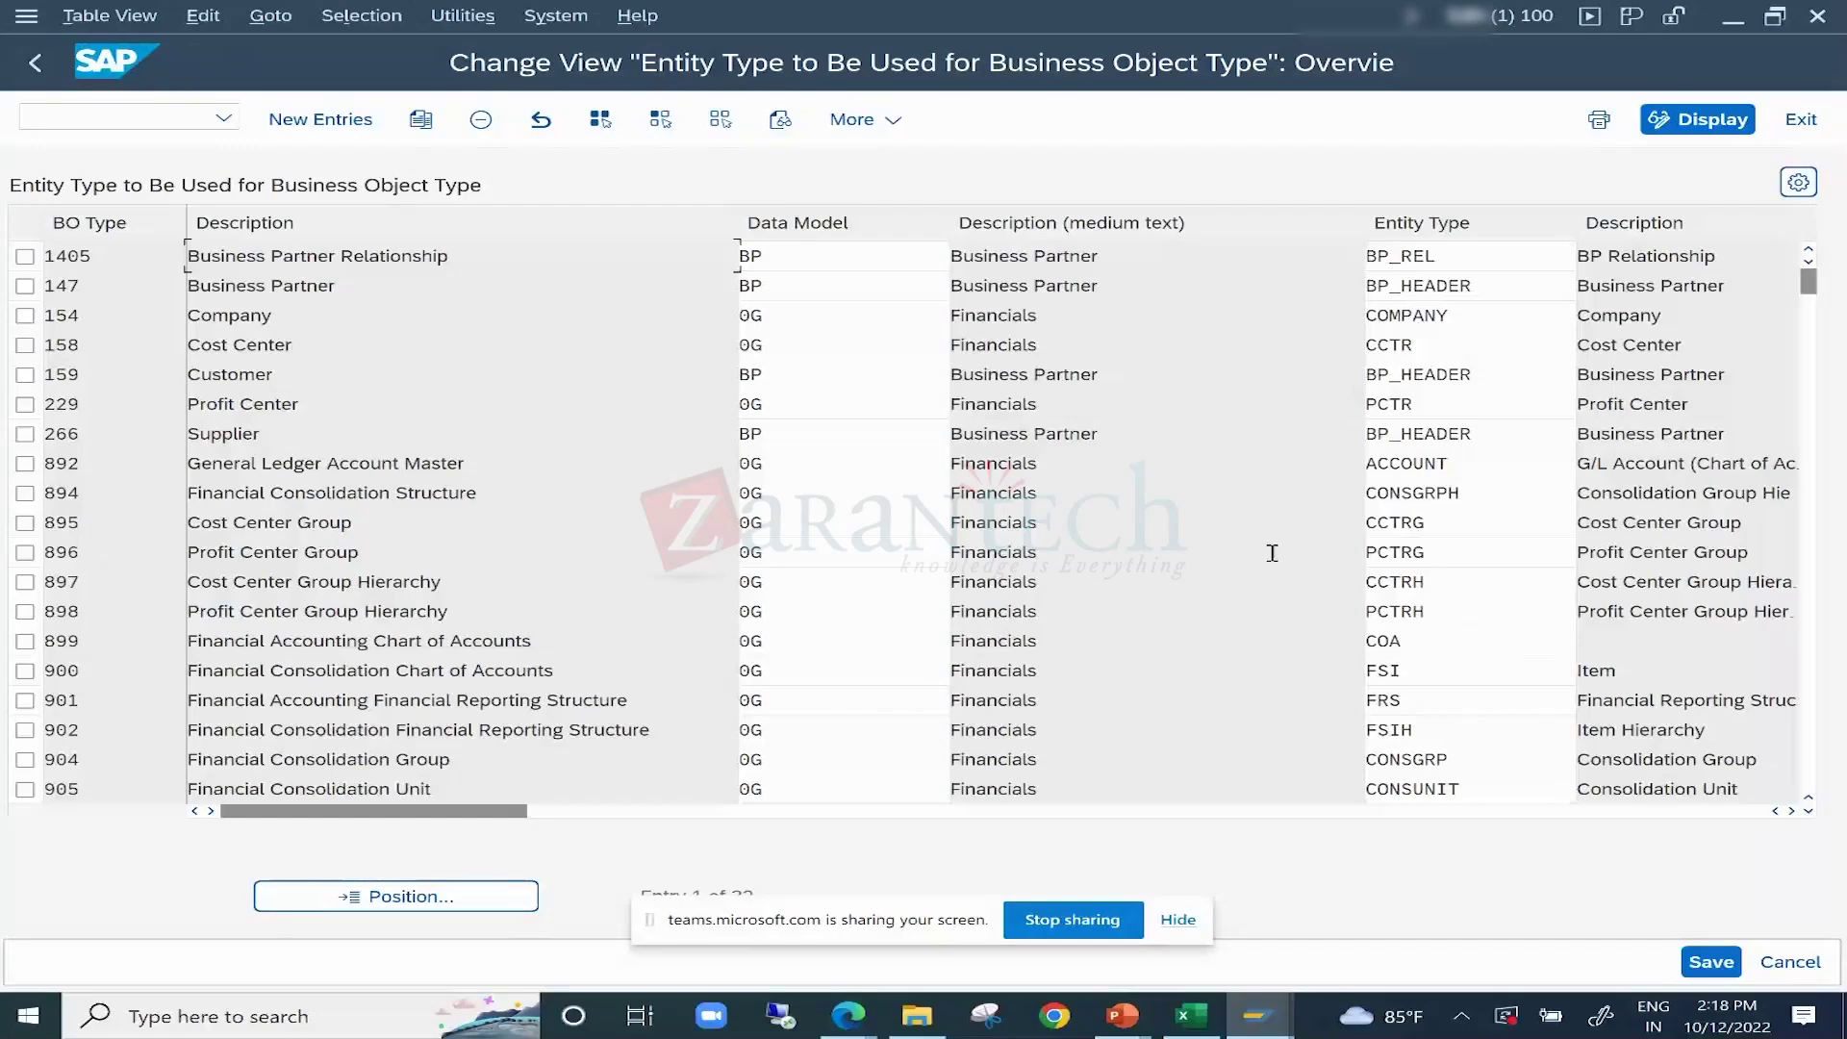
pyautogui.click(35, 73)
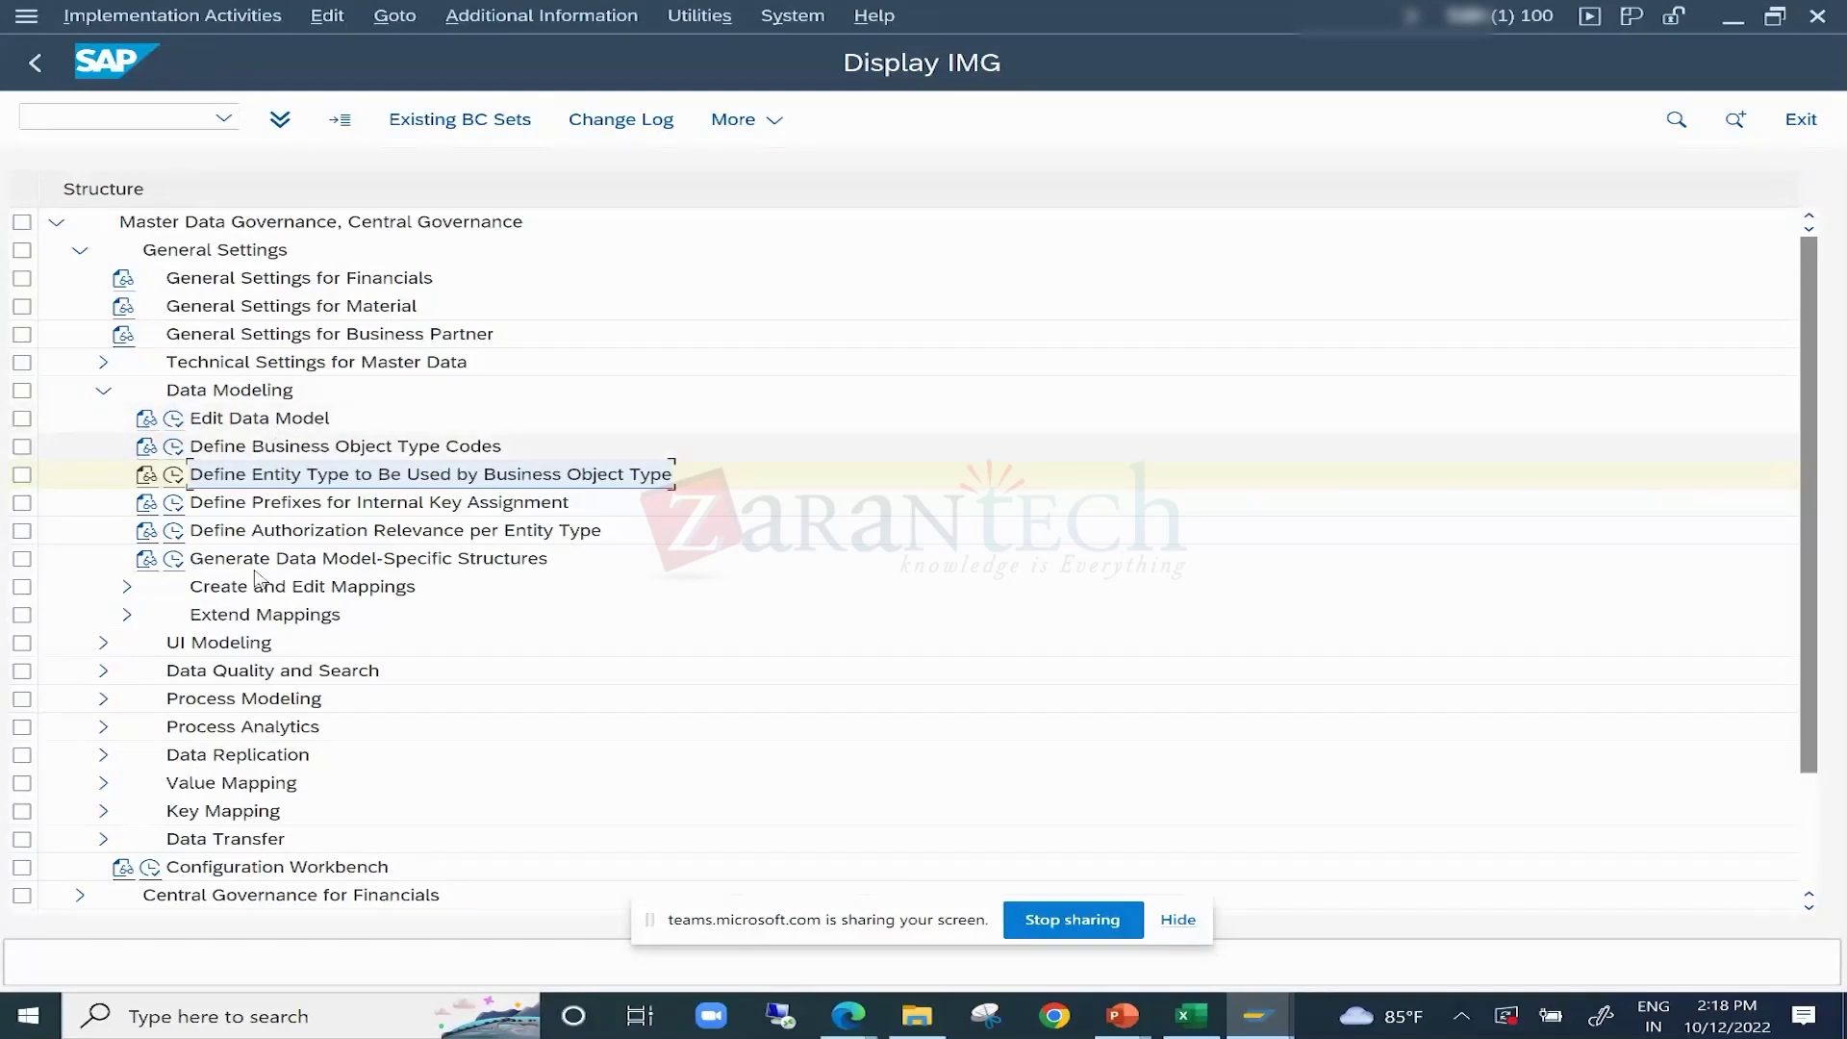
# Review the temporary key prefixes for BP_HEADER and MATERIAL in Define Prefixes for Internal Key Assignment, and return to the IMG.
pyautogui.click(304, 510)
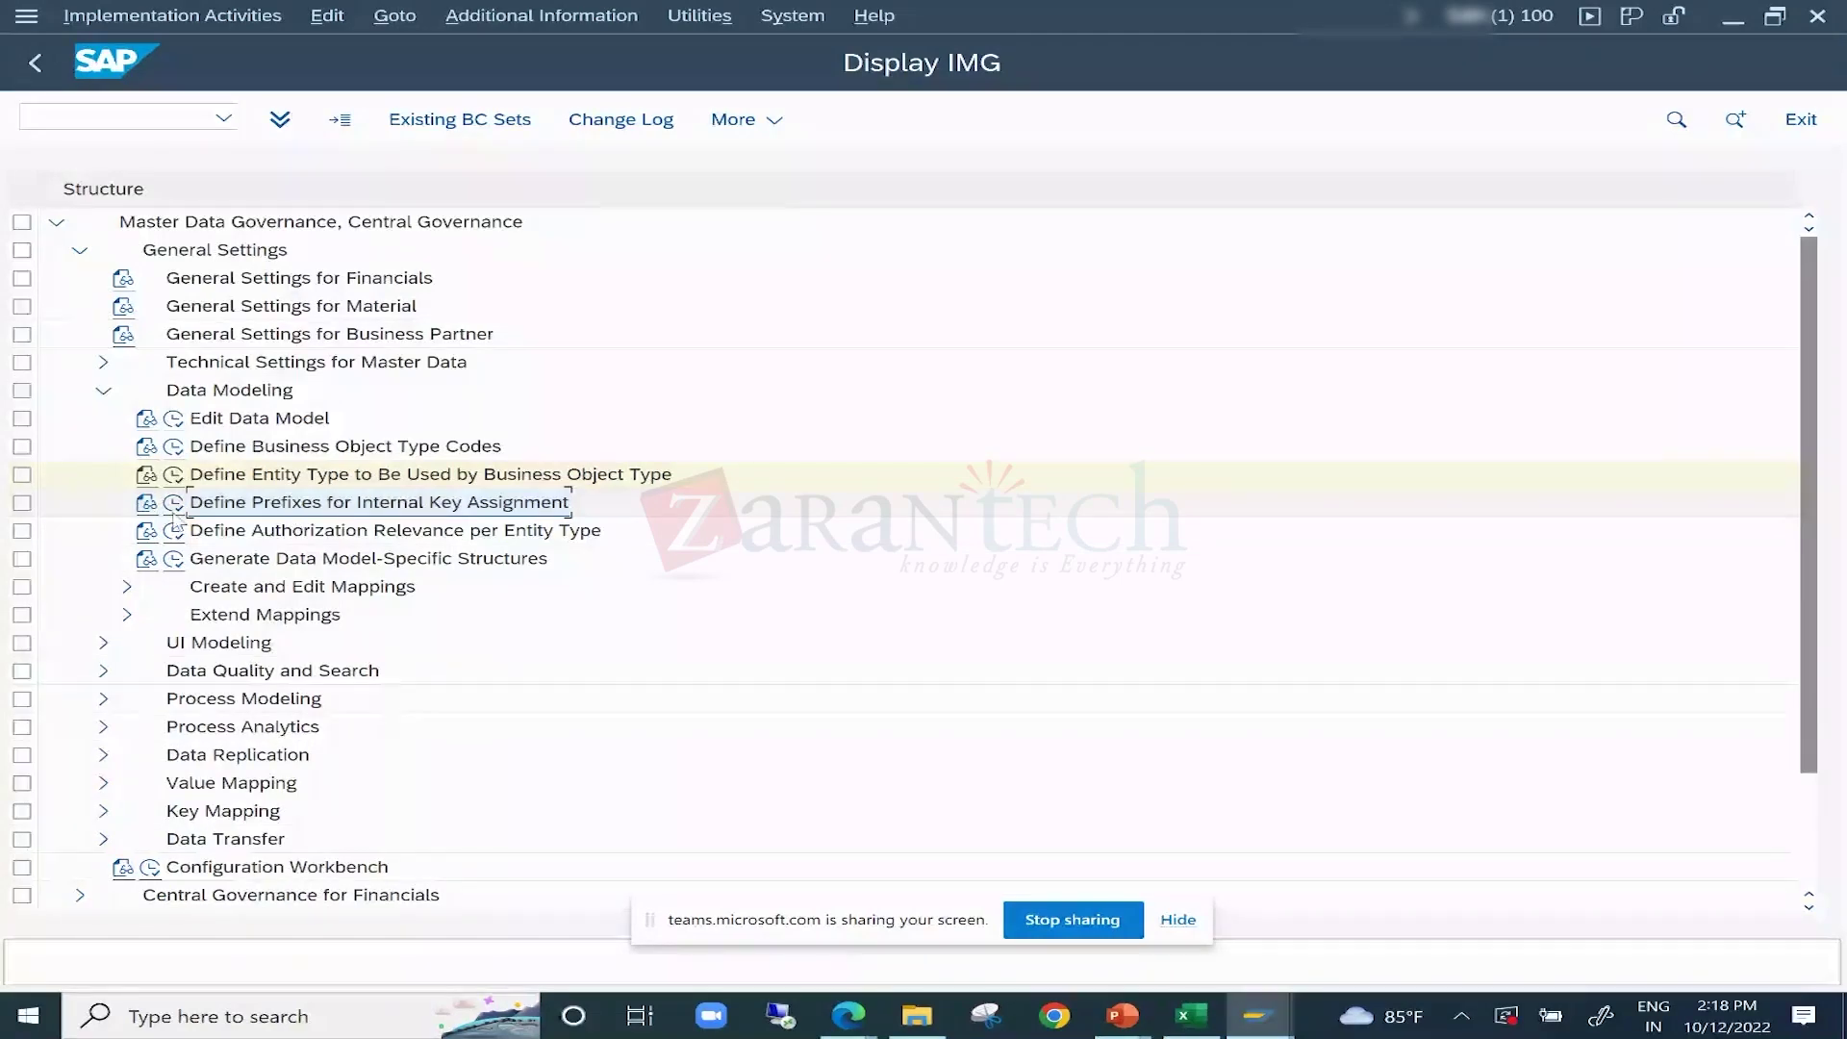
pyautogui.click(175, 503)
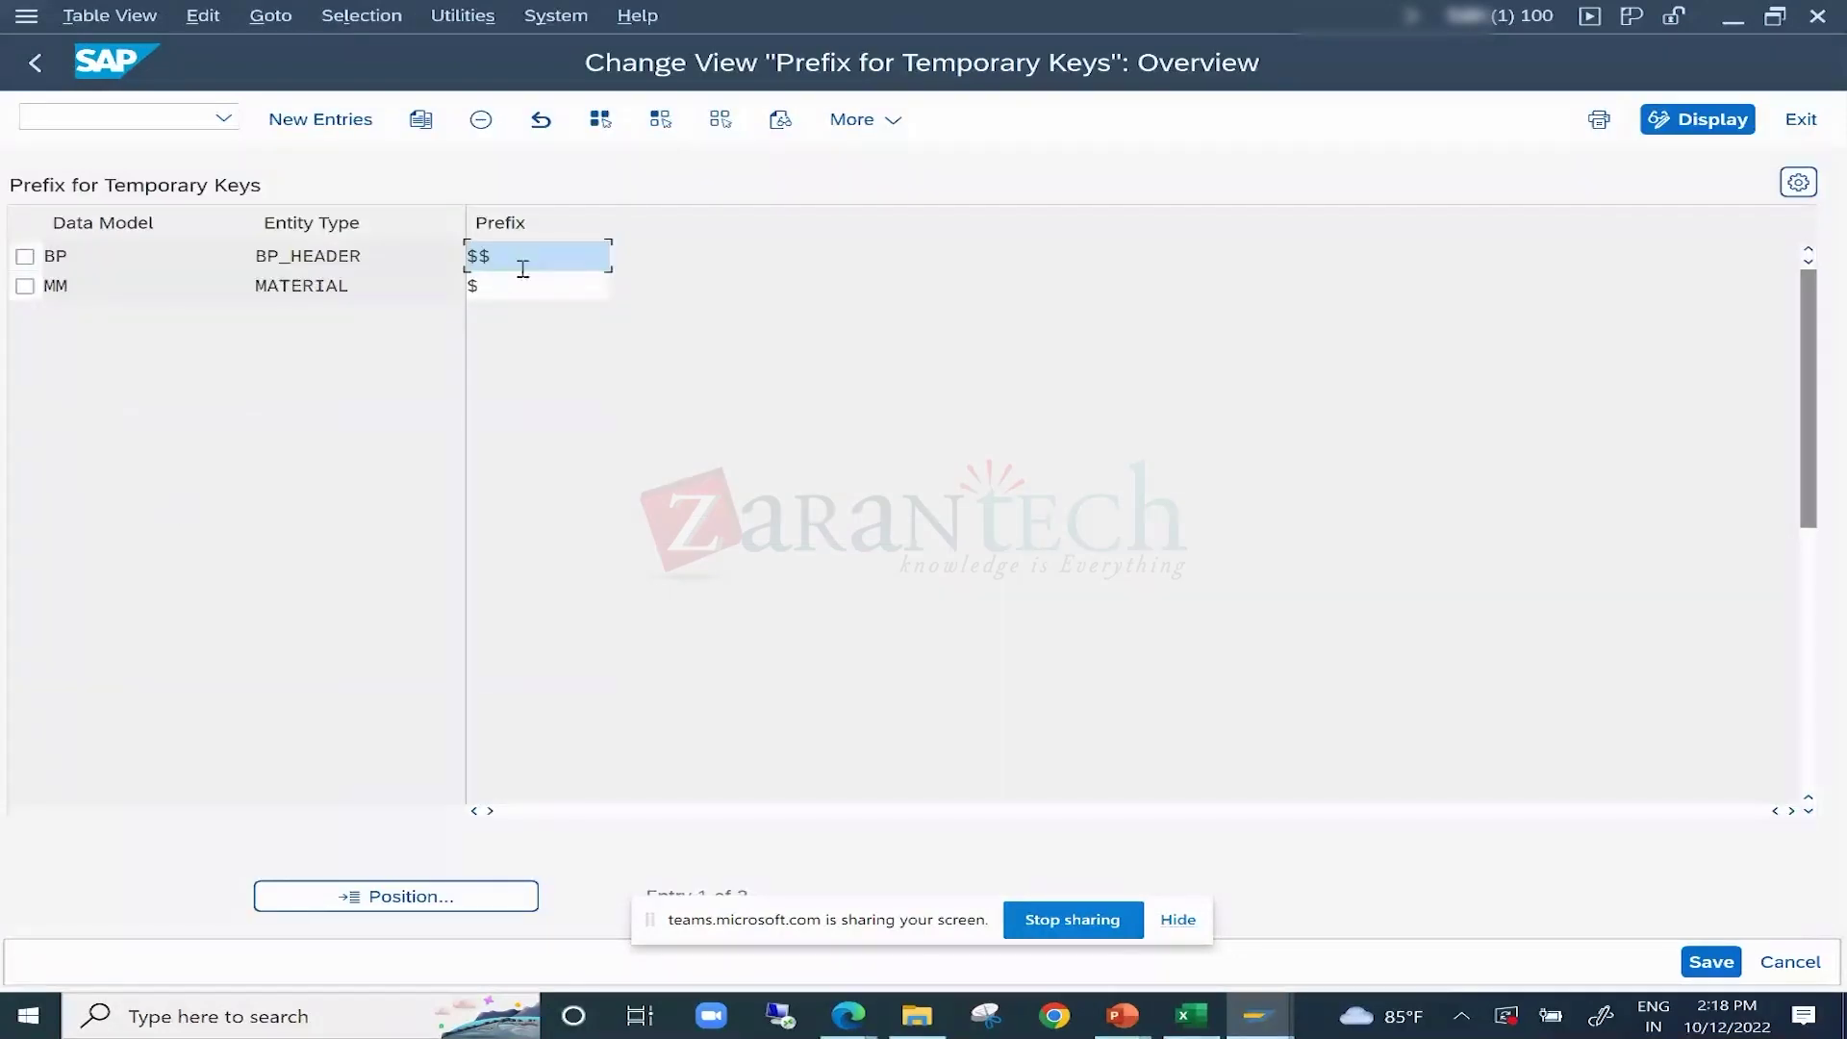
pyautogui.press('Tab')
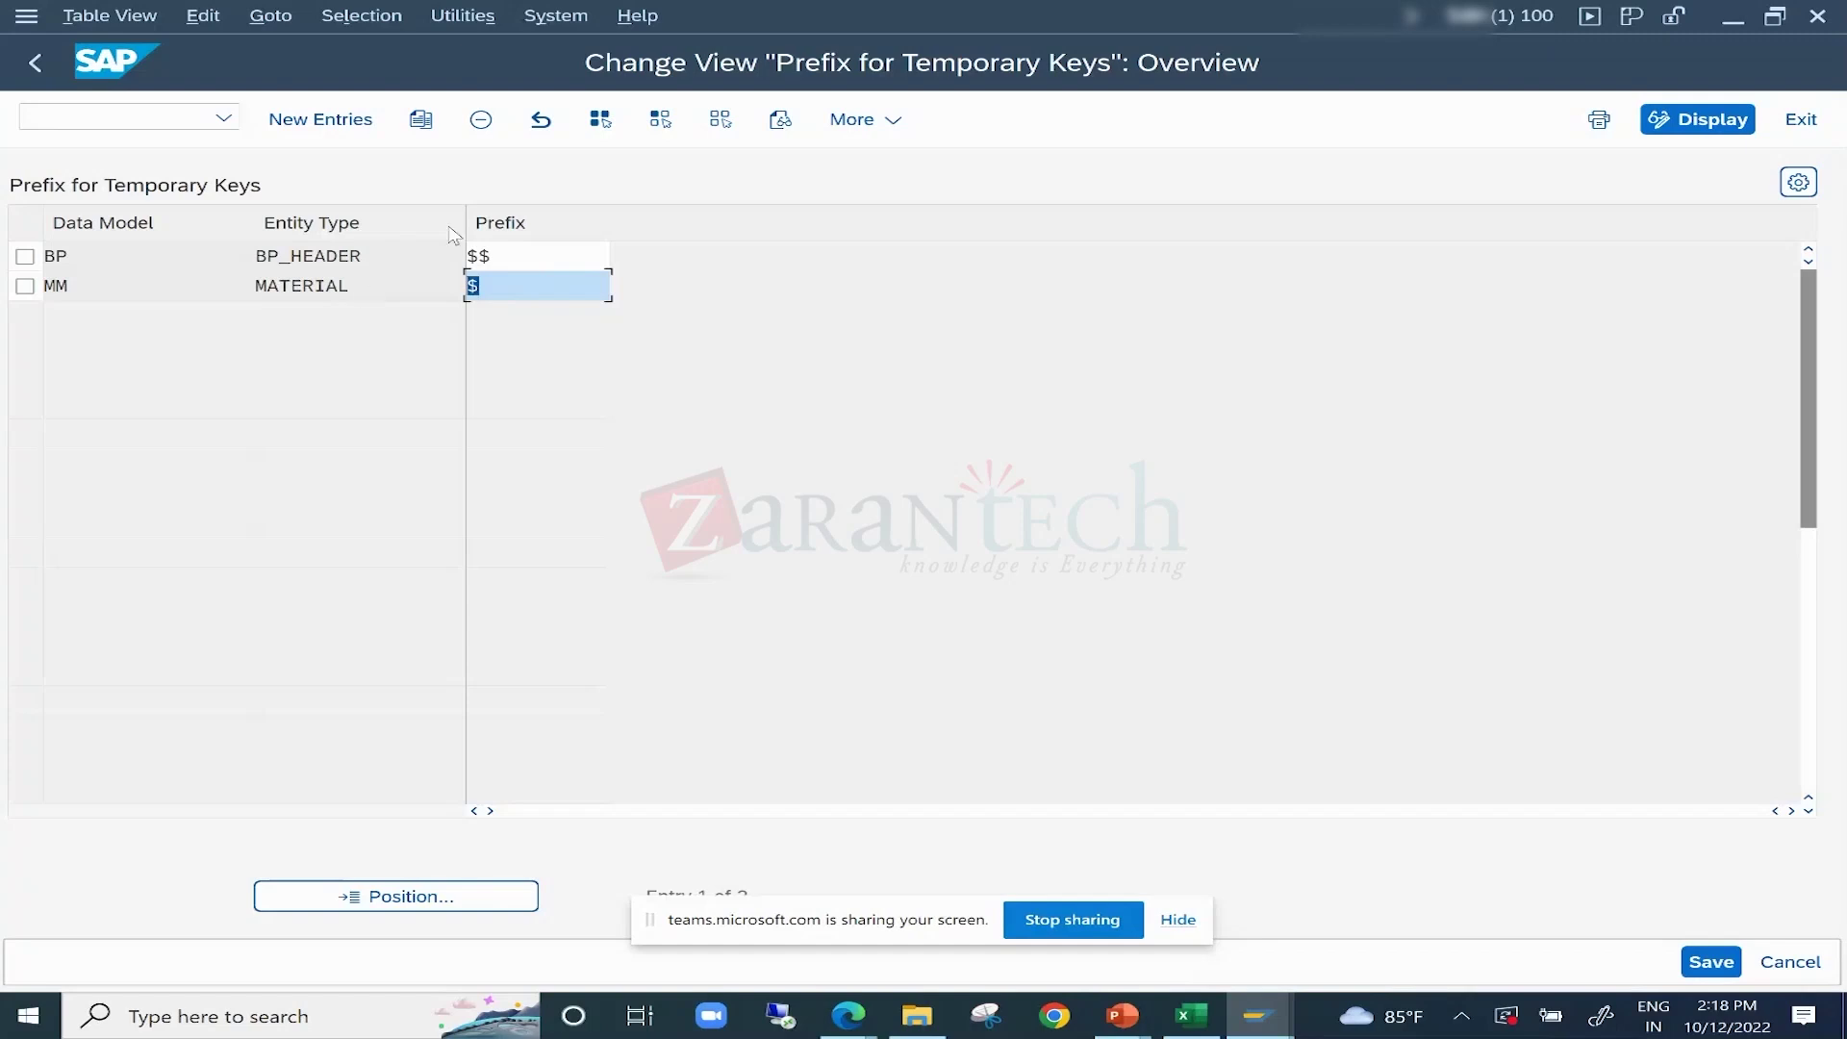
pyautogui.click(517, 281)
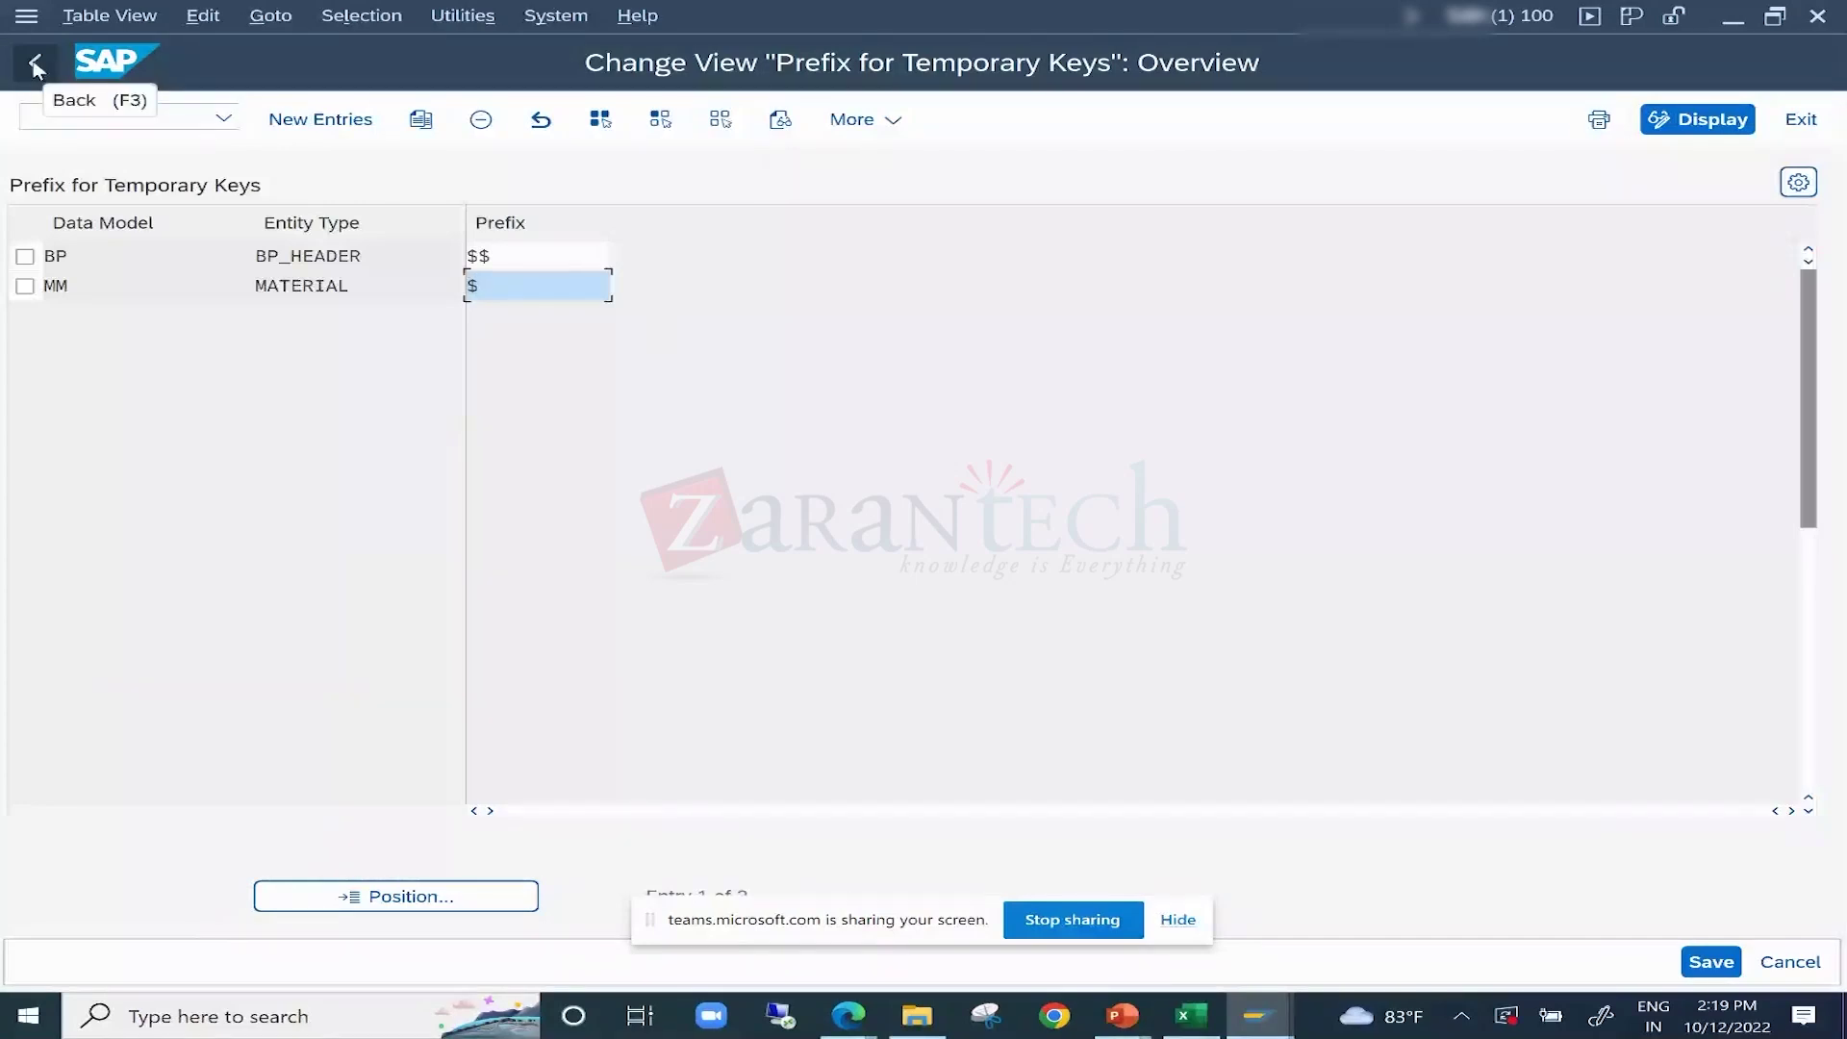
pyautogui.click(530, 261)
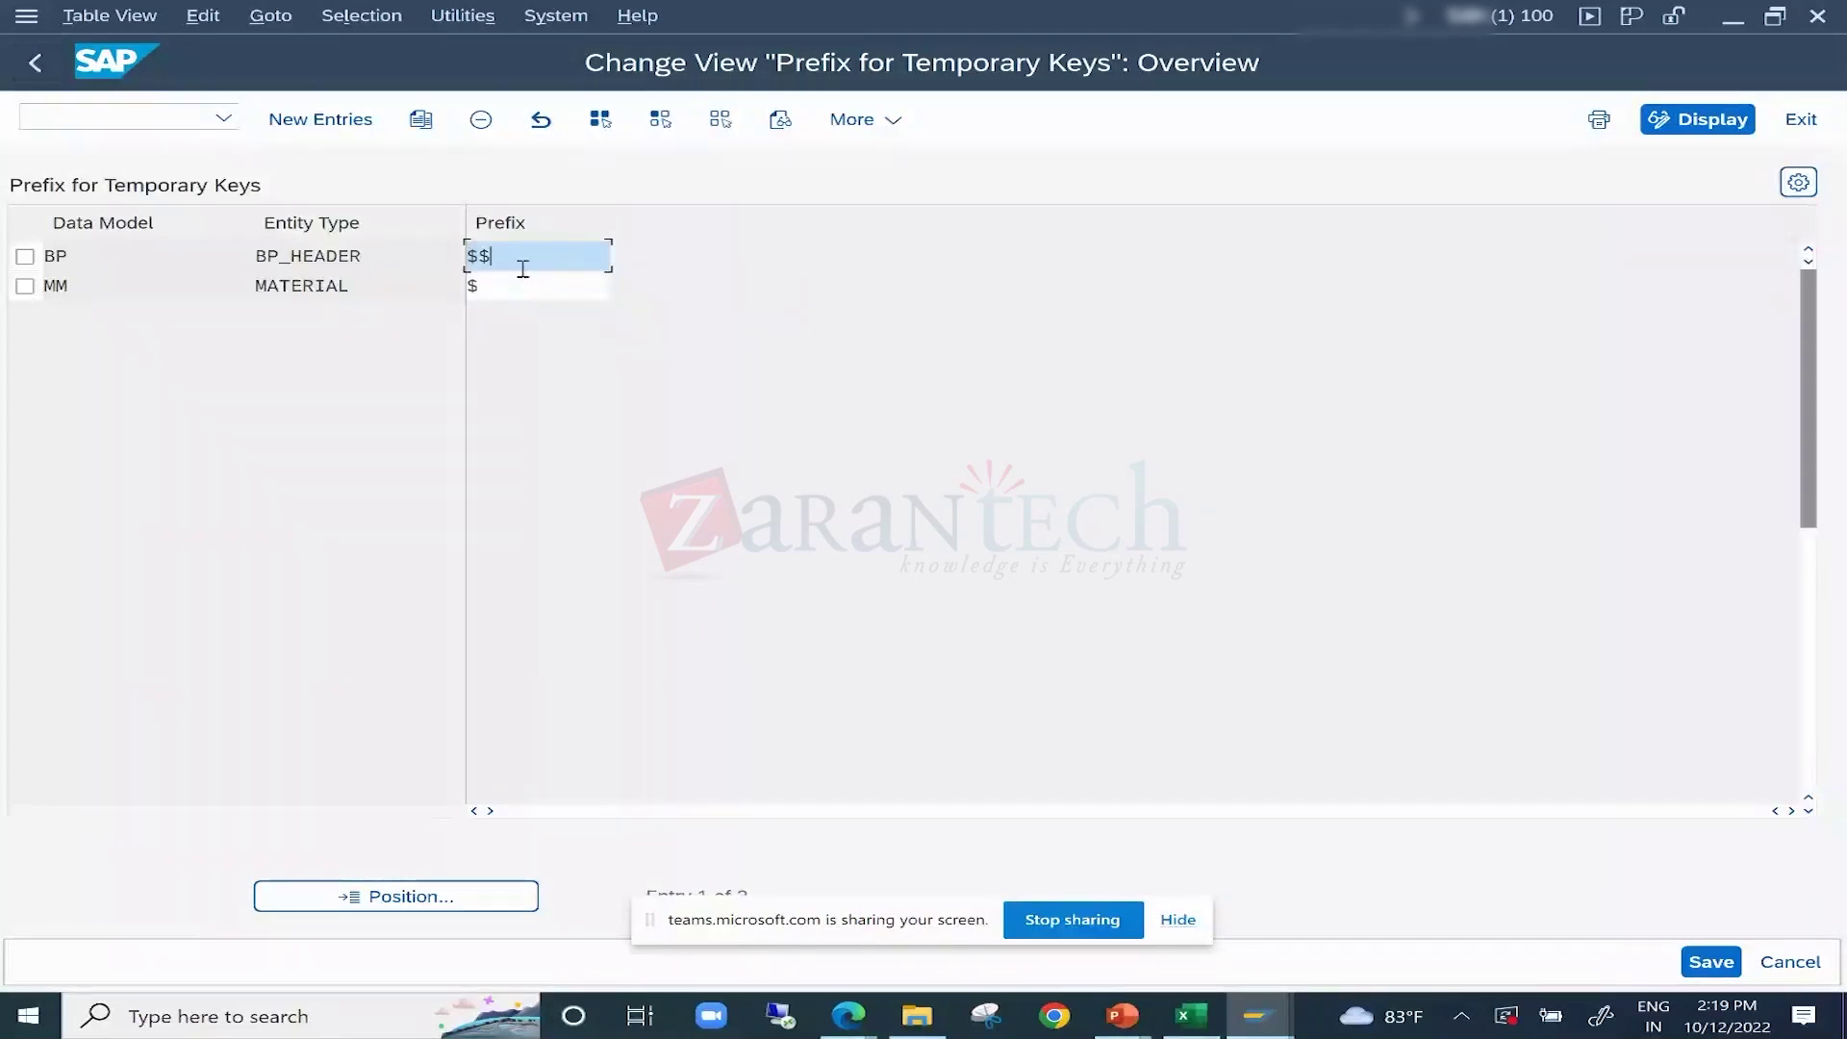
pyautogui.click(524, 276)
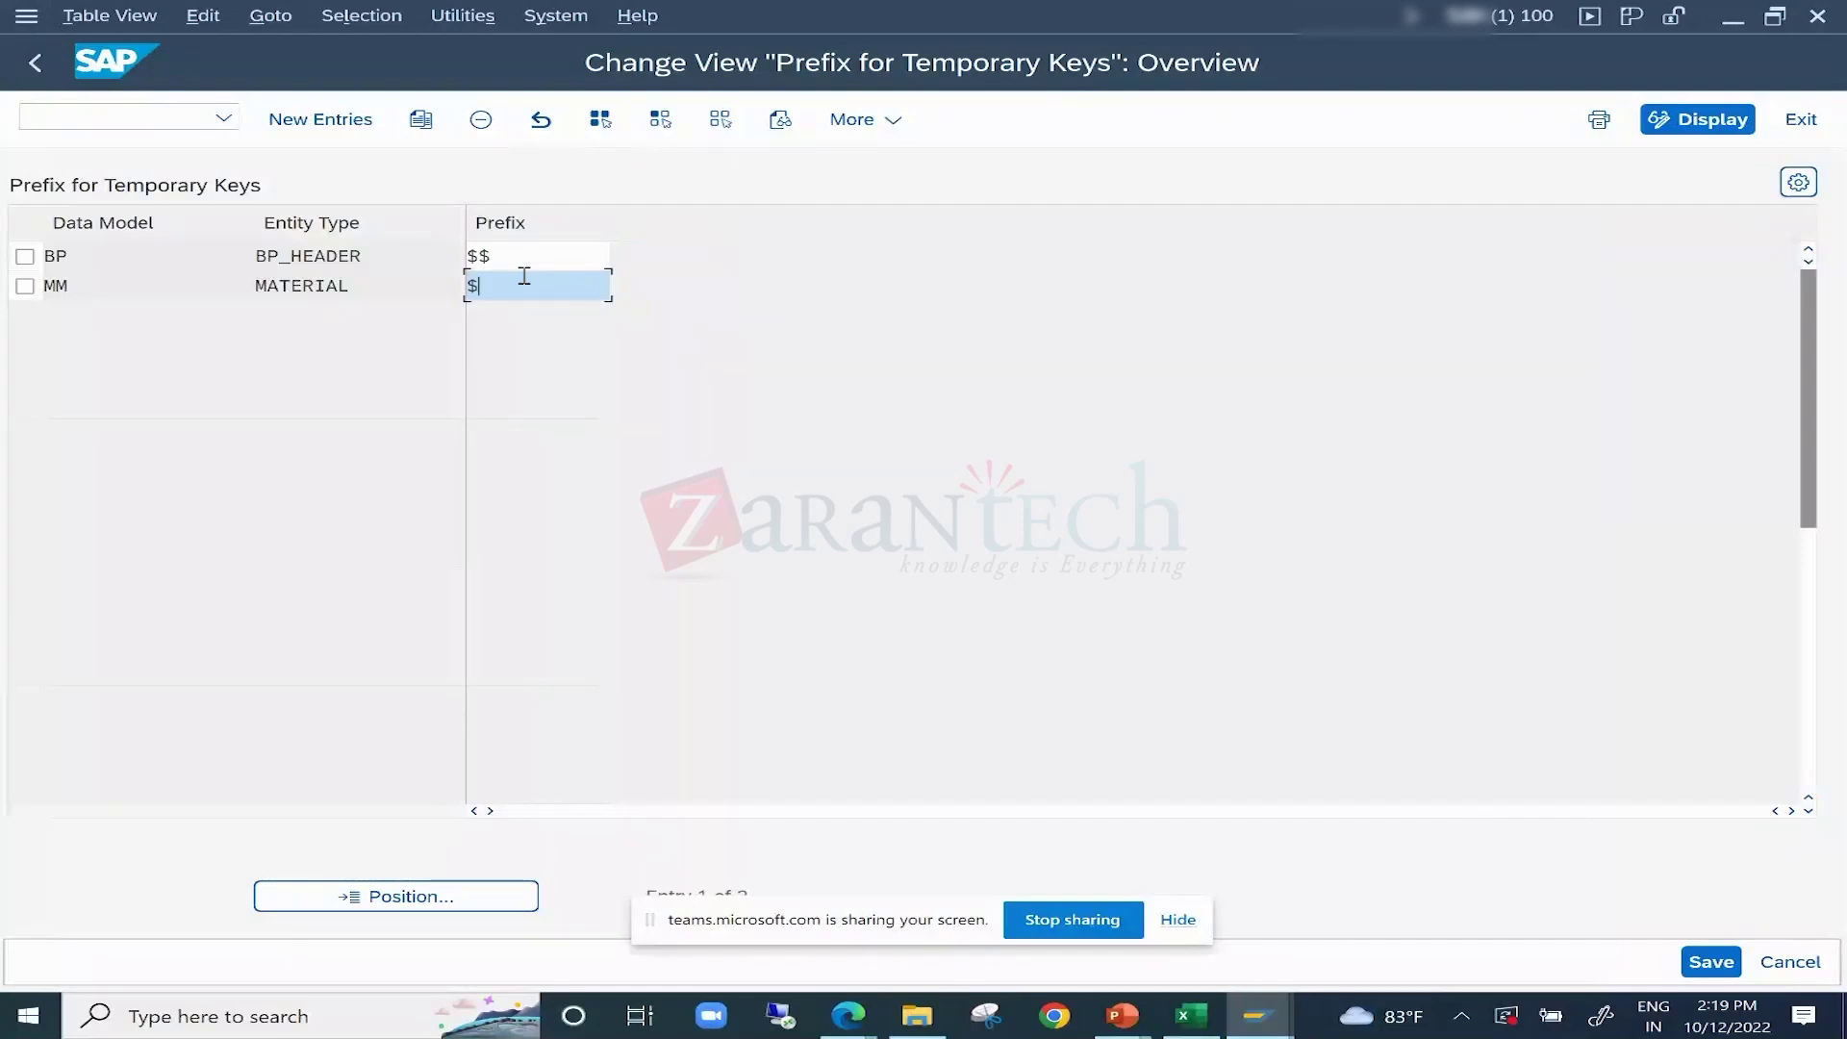
pyautogui.click(37, 65)
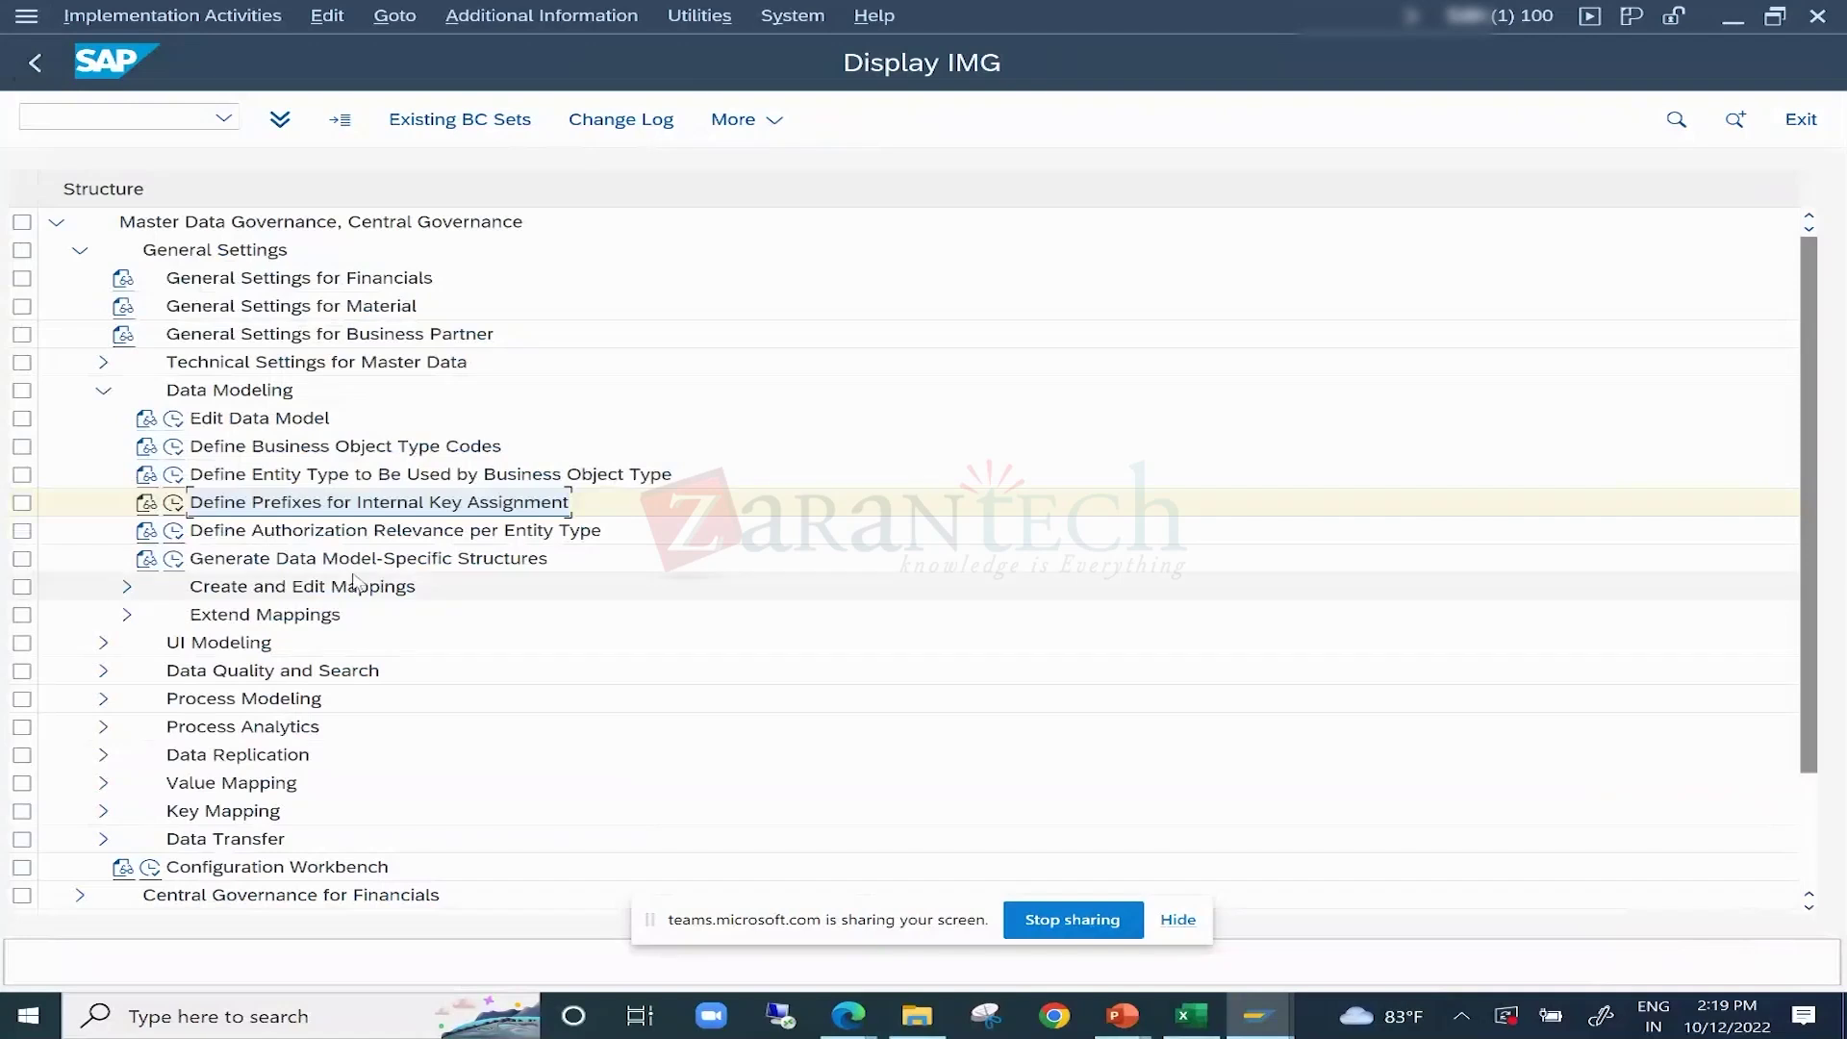
# Select Define Authorization Relevance per Entity Type, switch to the TCS workbook in Excel, and save, close and reopen that workbook.
pyautogui.click(317, 533)
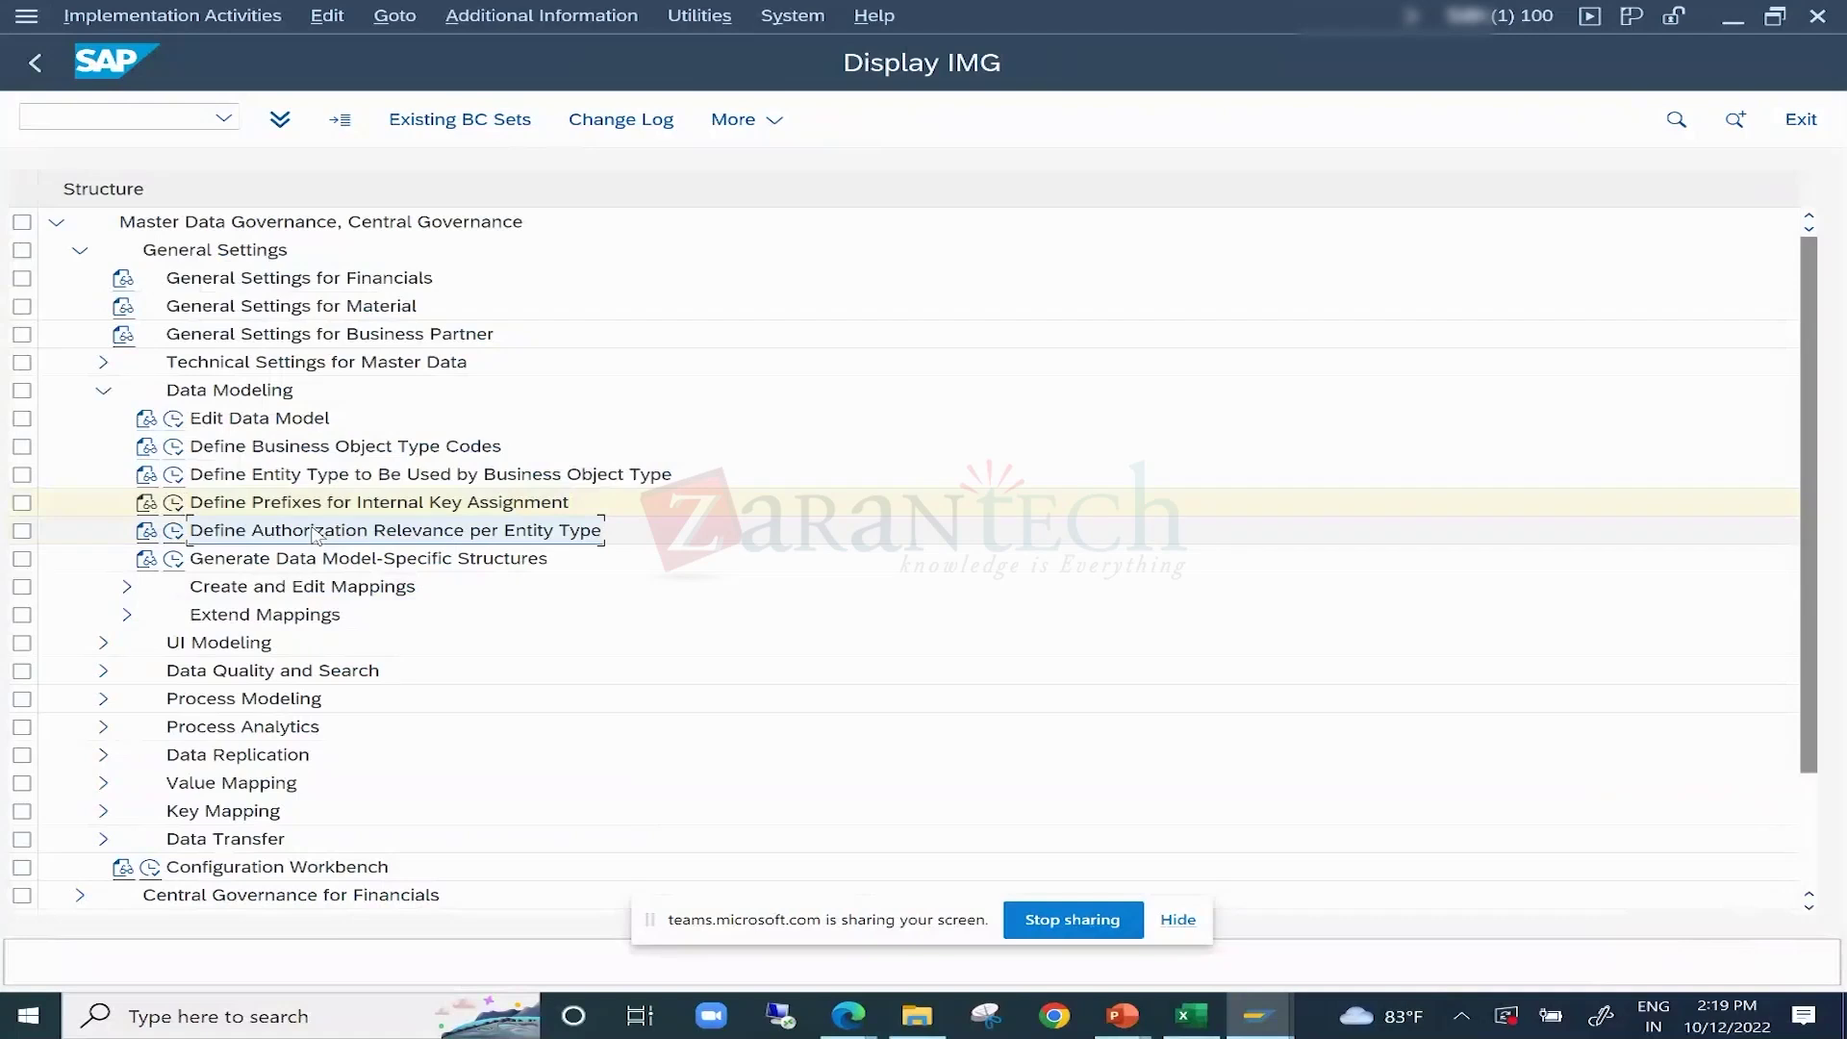
pyautogui.click(1198, 1030)
pyautogui.scroll(-7, 1101, 549)
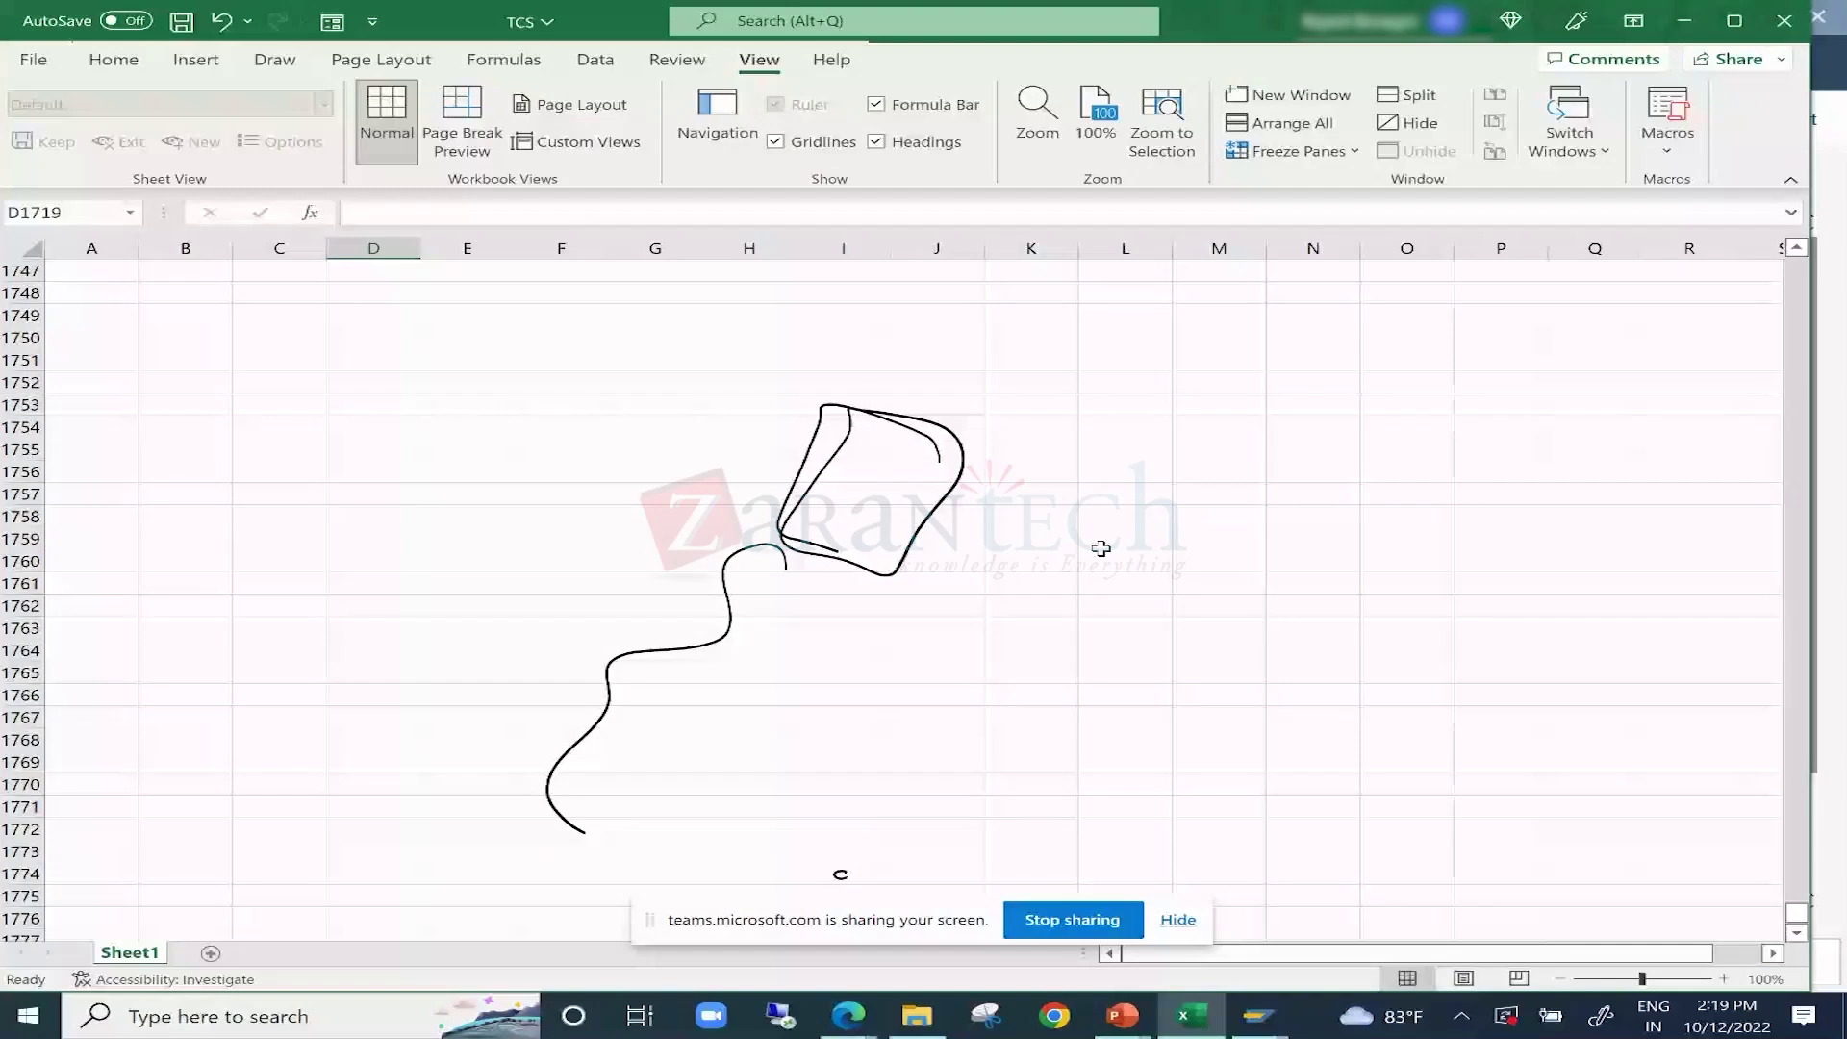
pyautogui.scroll(-3, 1101, 548)
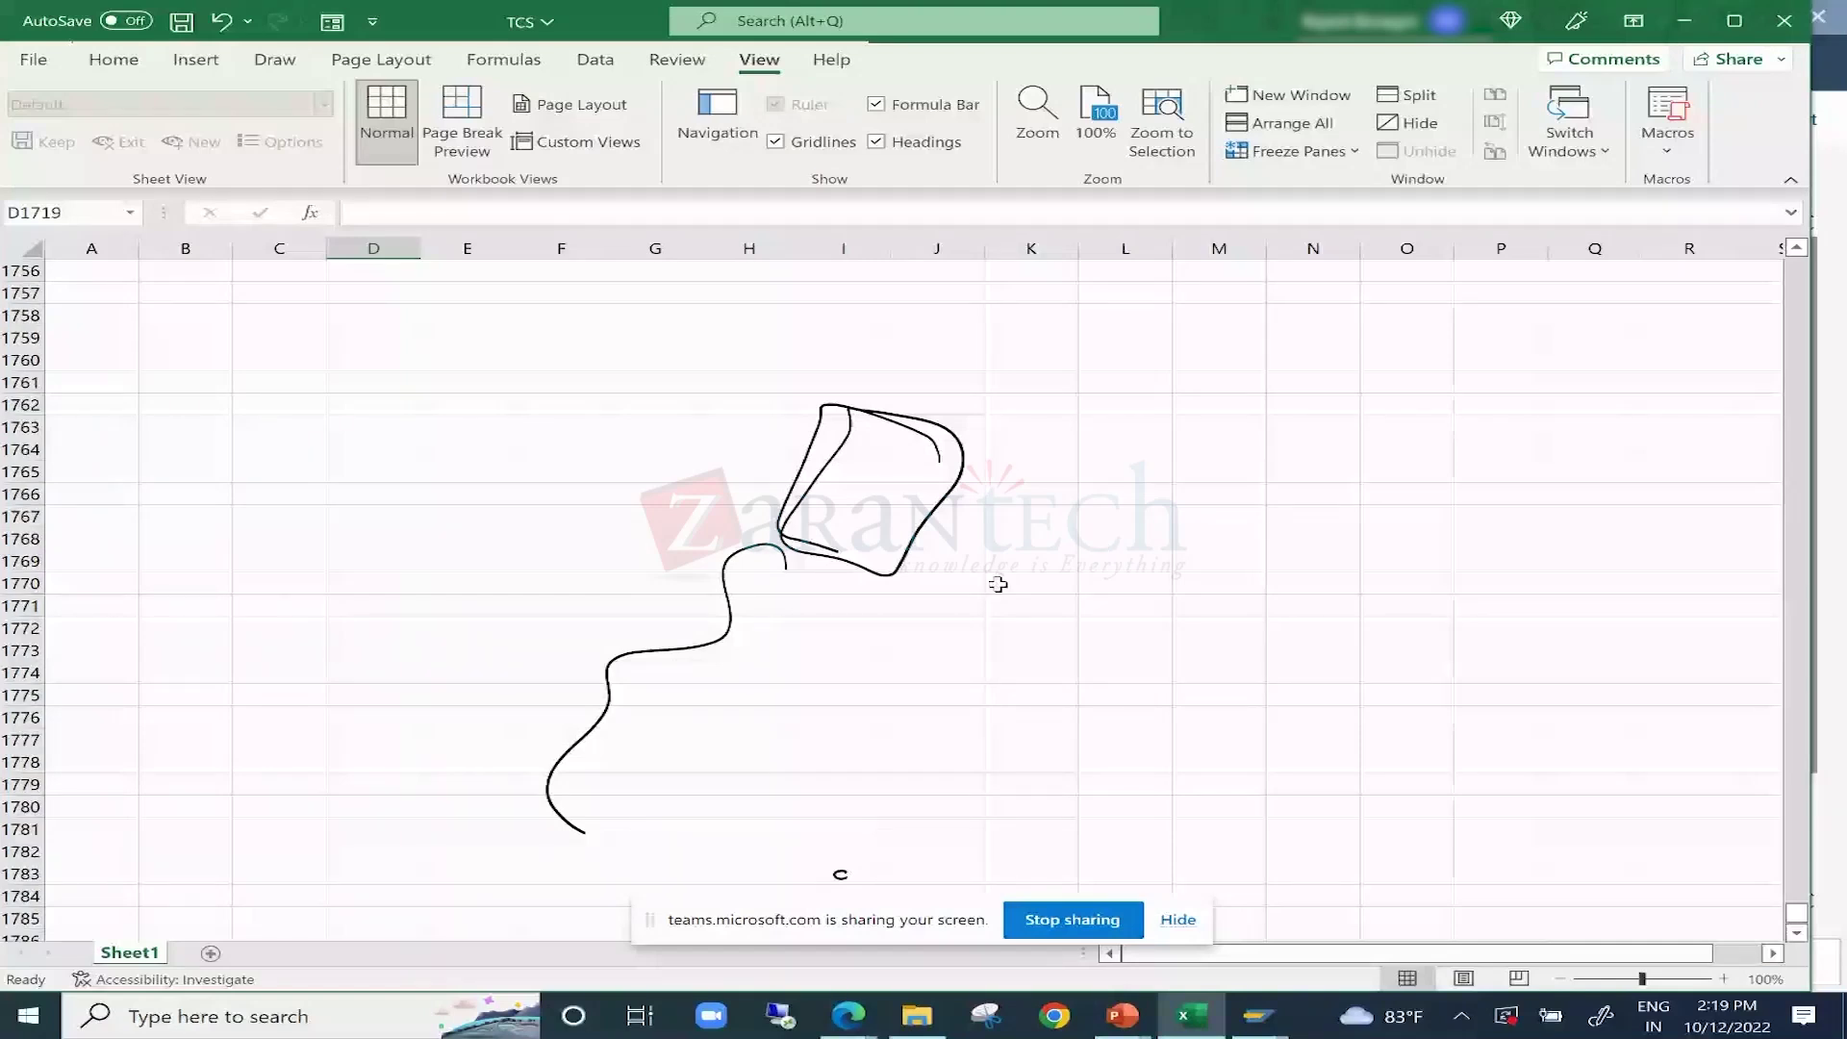
pyautogui.hotkey('ctrl', 's')
pyautogui.click(1107, 635)
pyautogui.scroll(-7, 1100, 656)
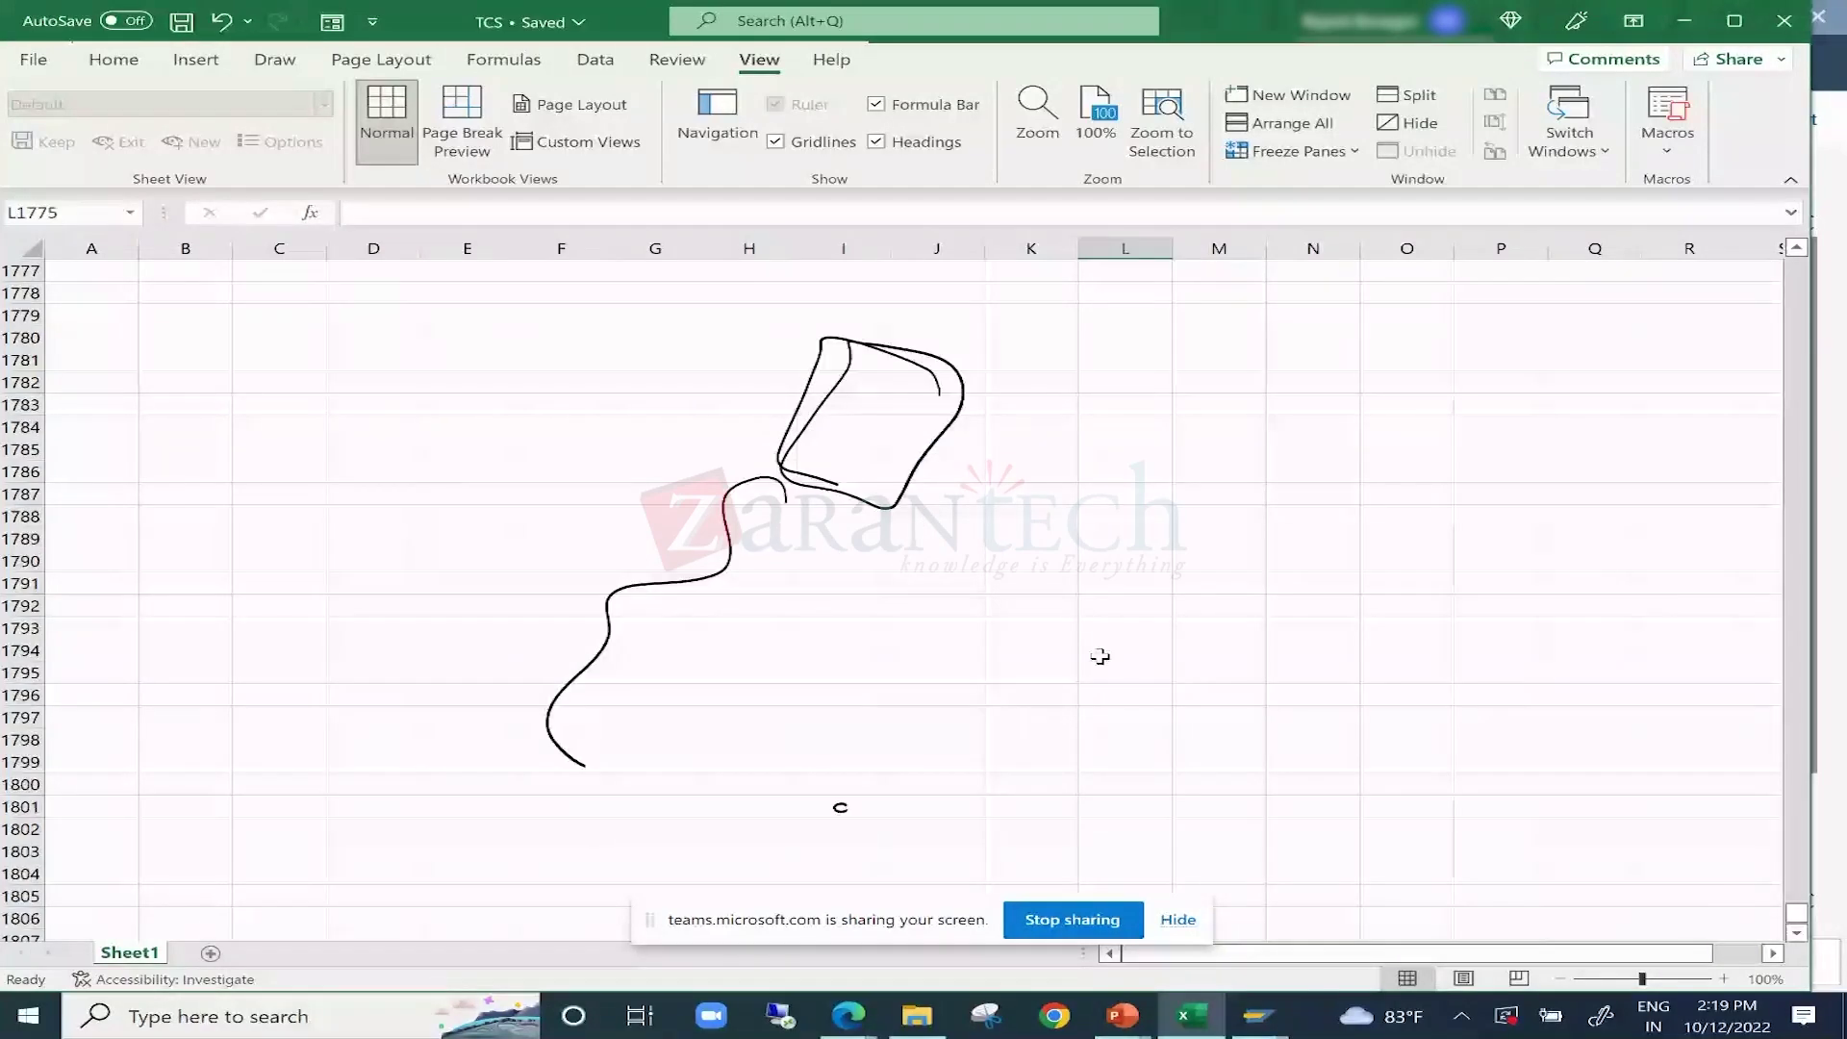
pyautogui.scroll(7, 1099, 657)
pyautogui.click(478, 414)
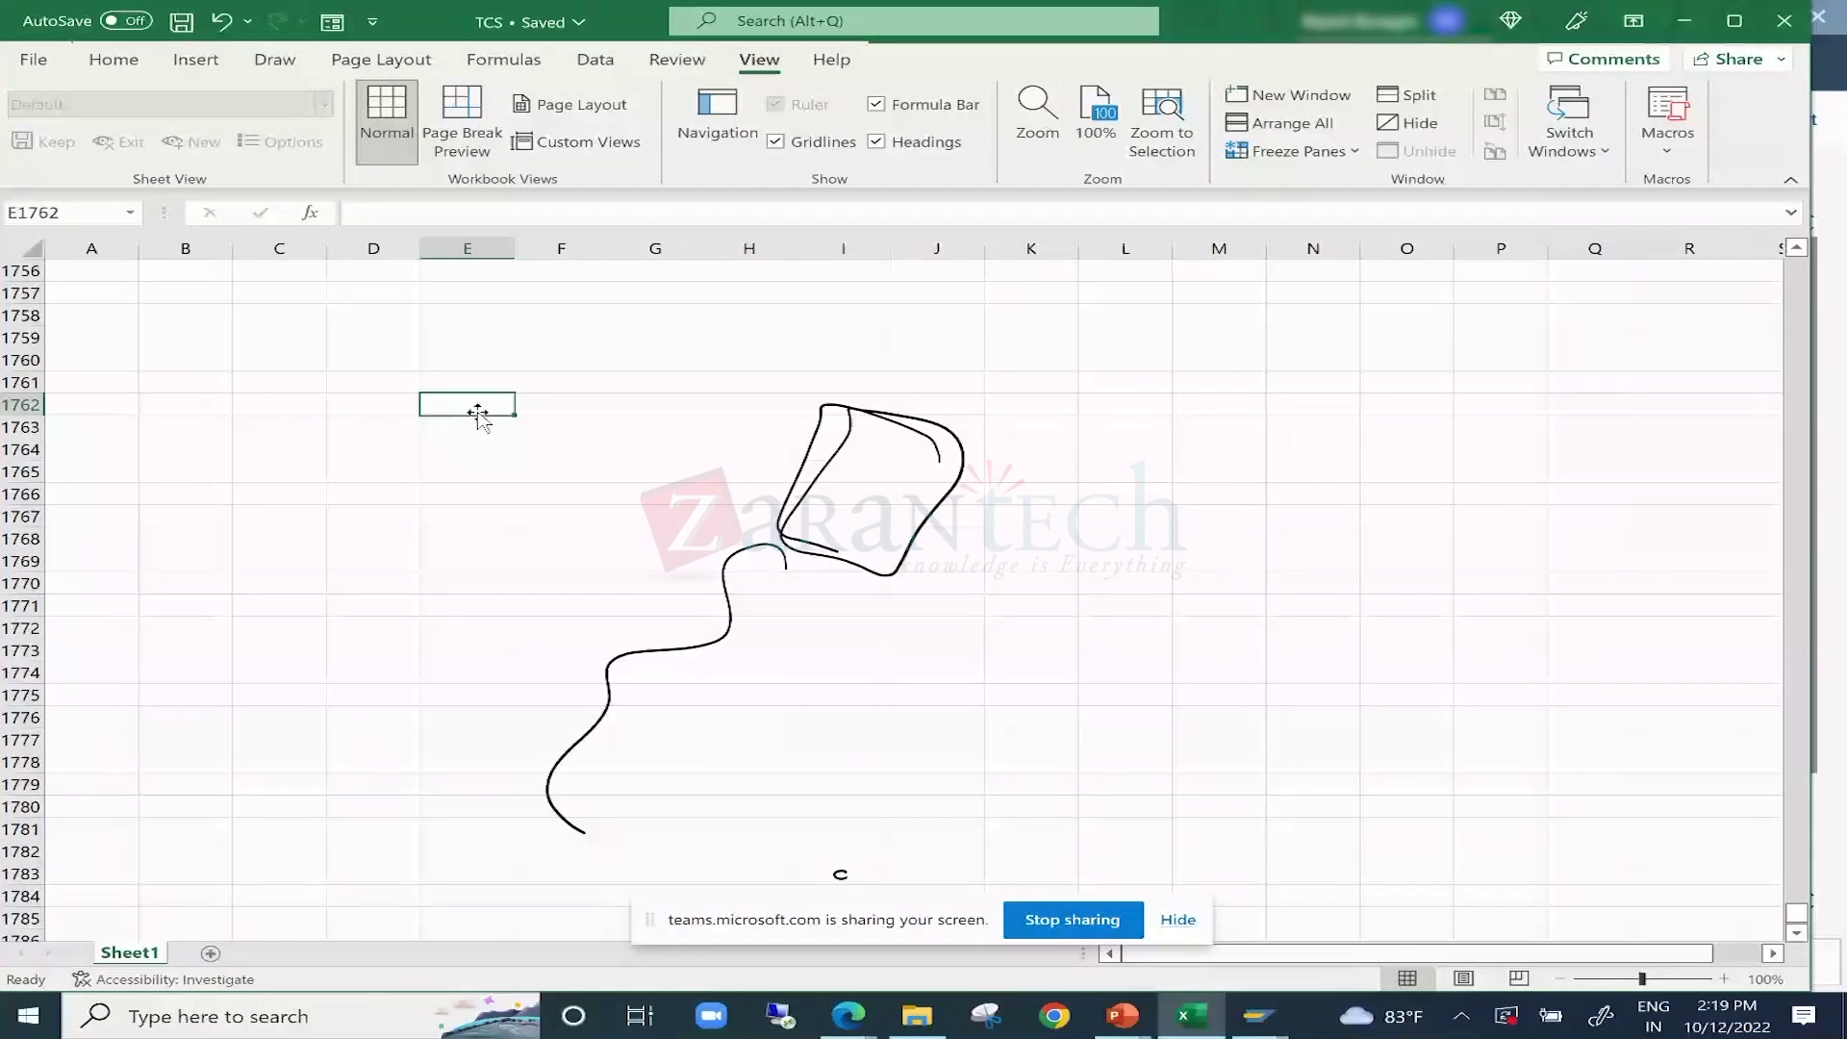
pyautogui.hotkey('alt', 'F4')
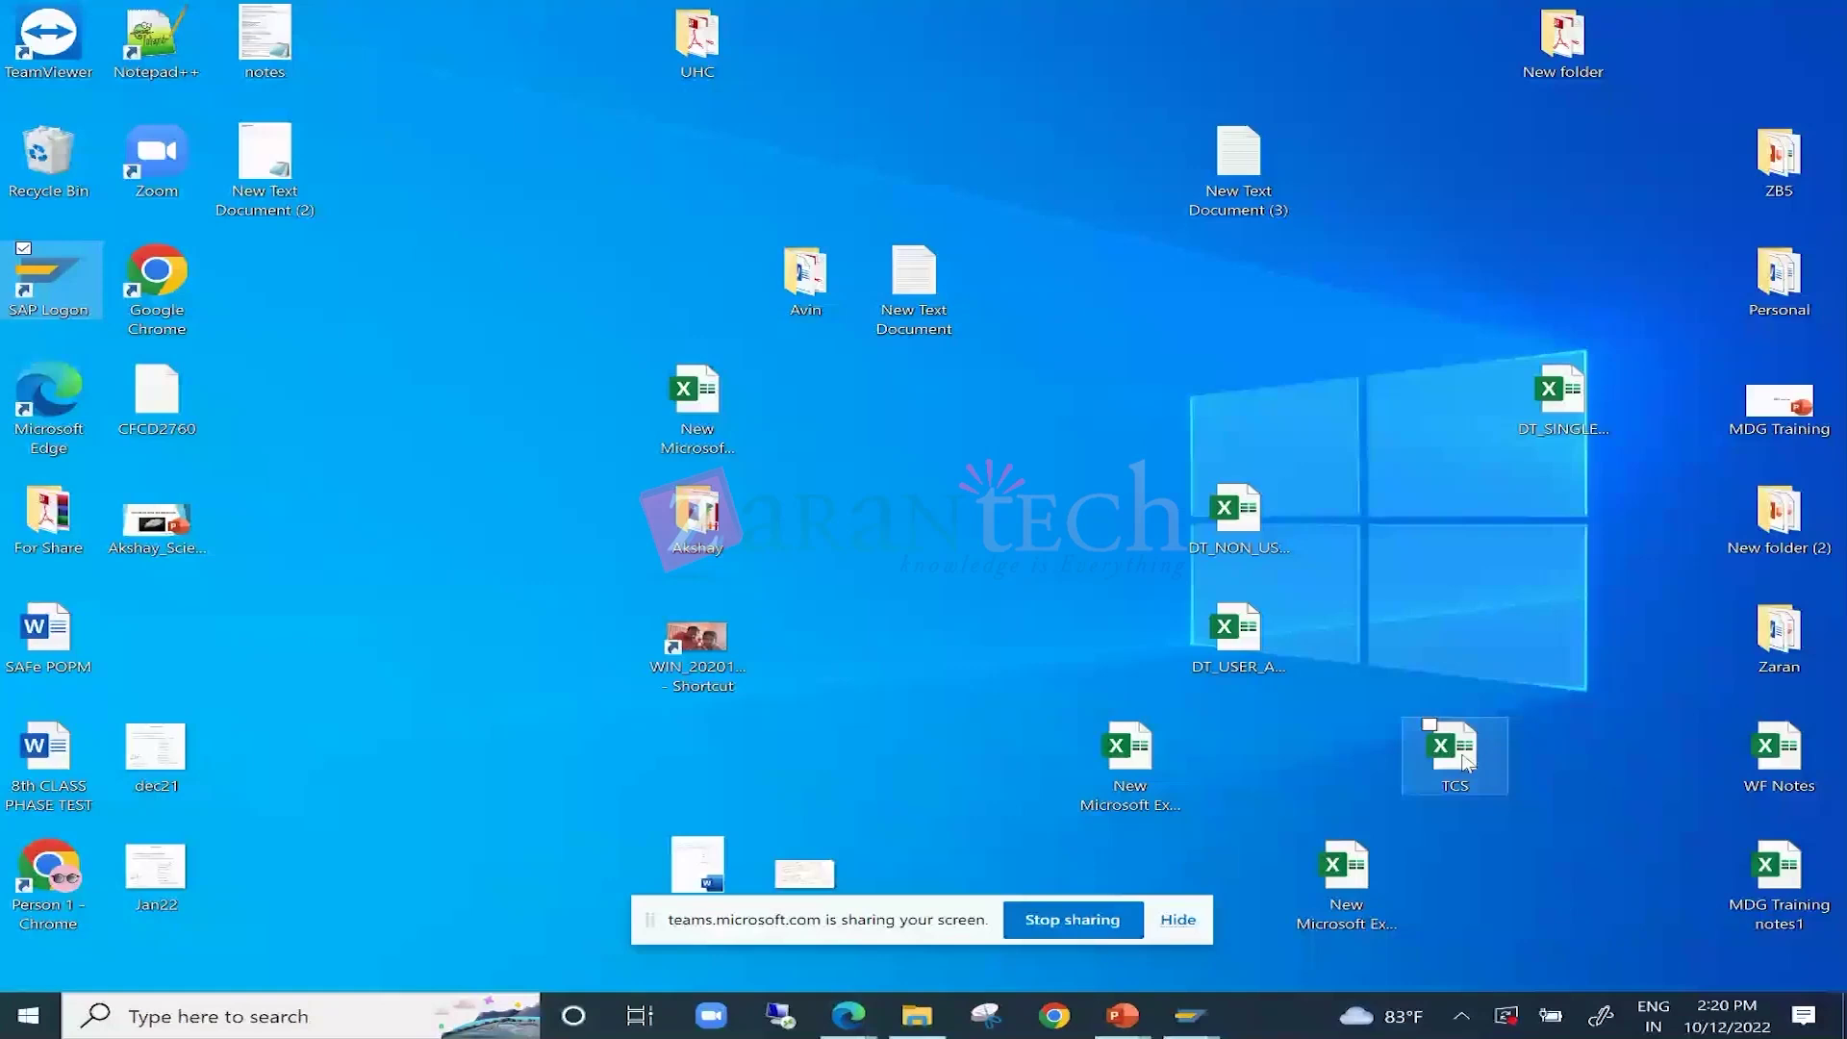
pyautogui.doubleClick(1455, 755)
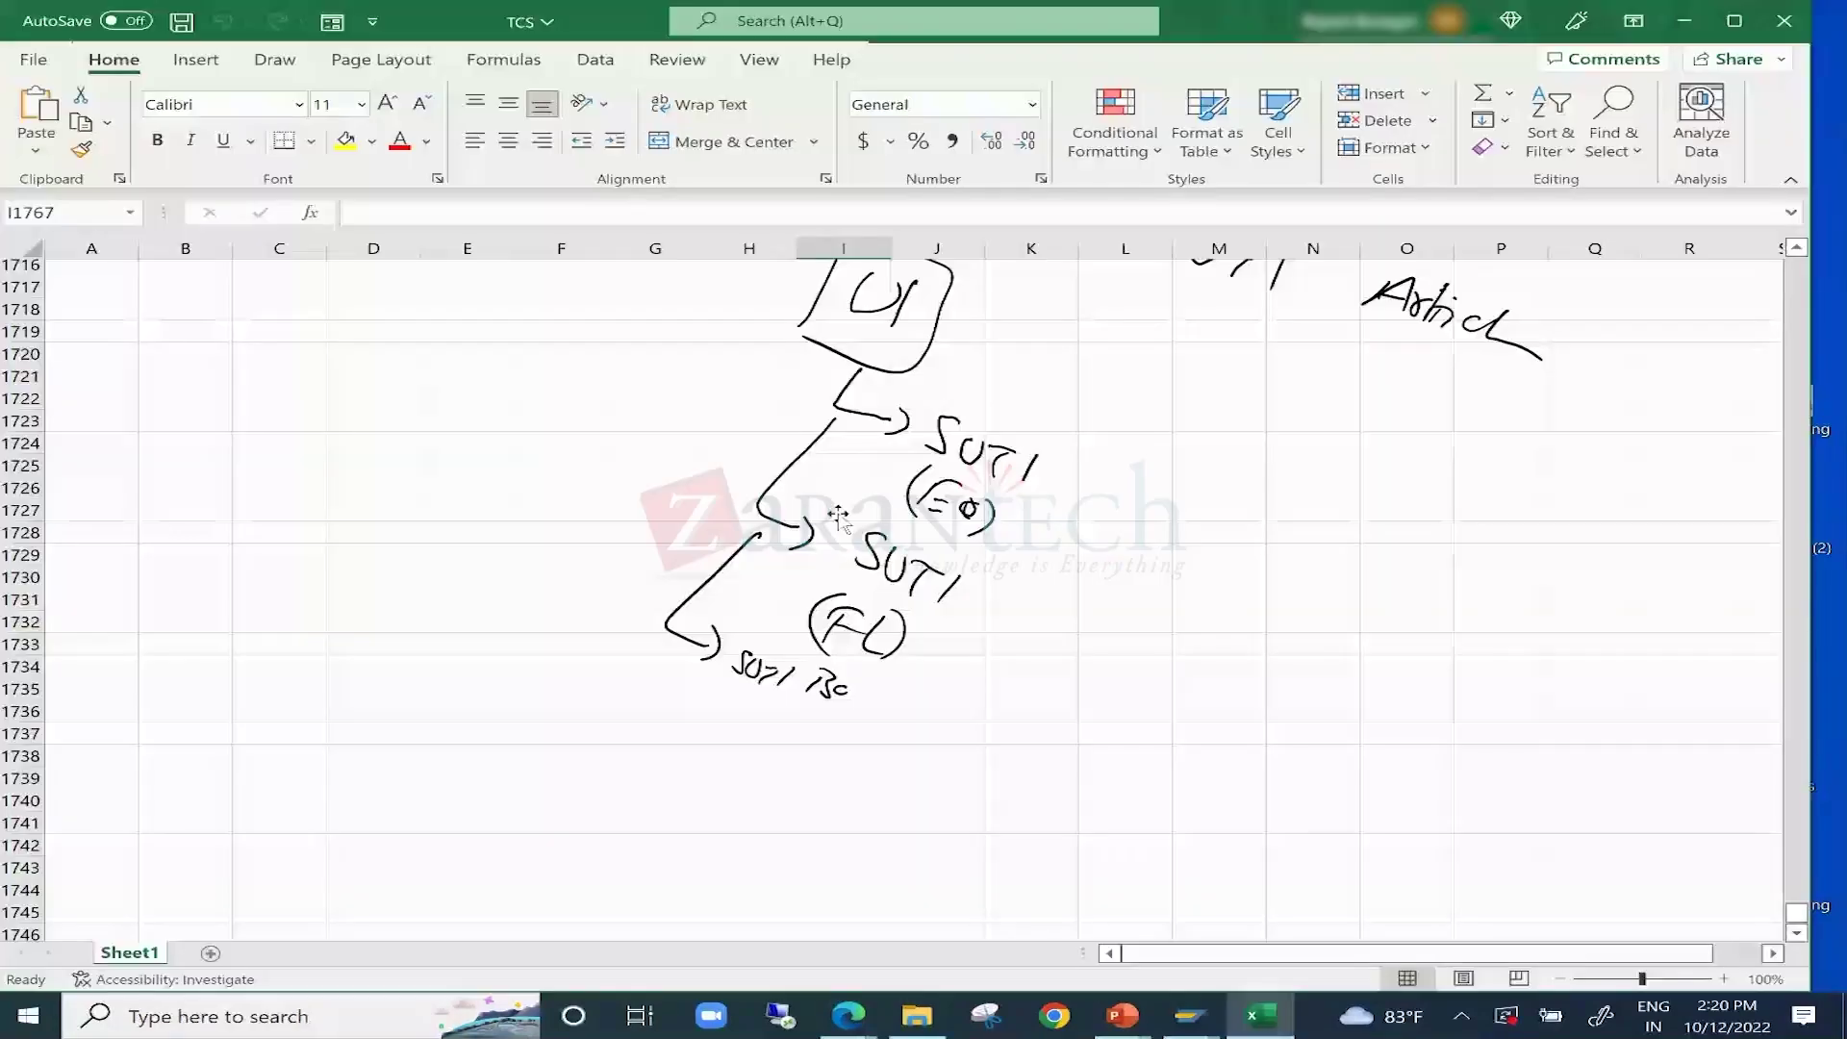
pyautogui.scroll(-6, 838, 517)
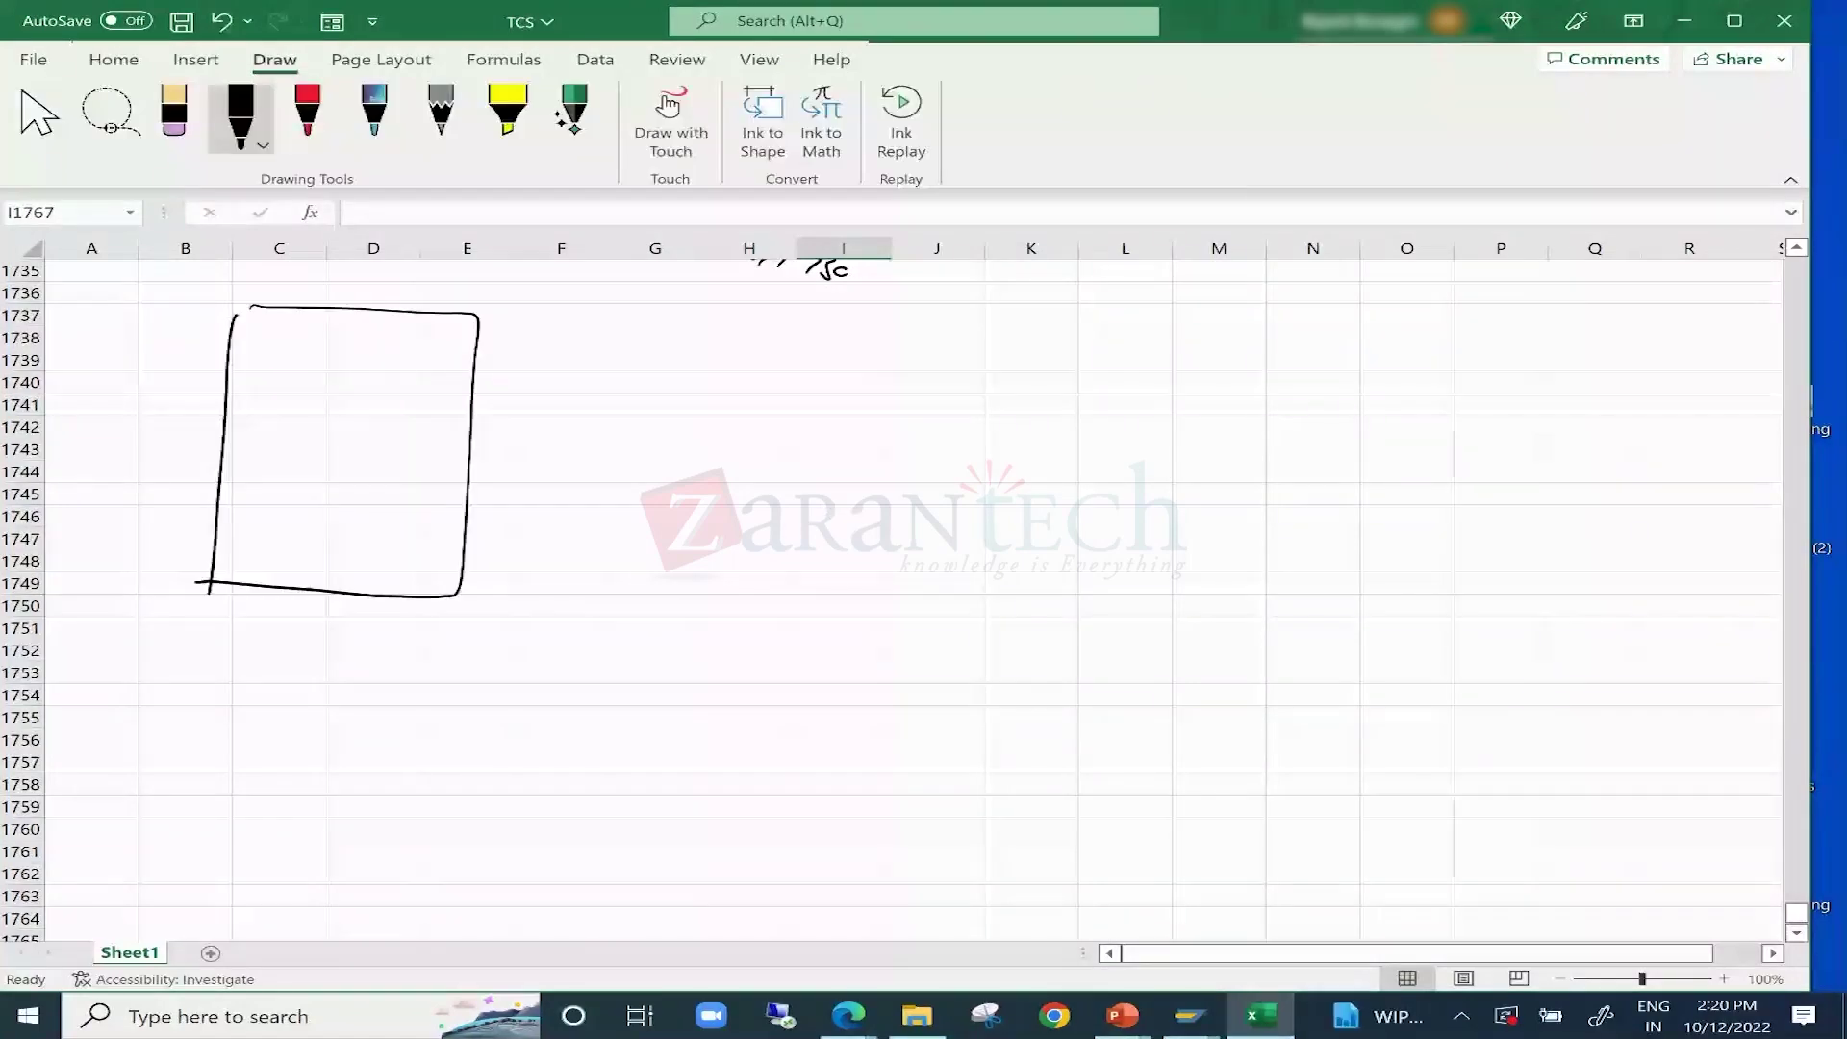
pyautogui.moveTo(812, 329); pyautogui.dragTo(776, 480)
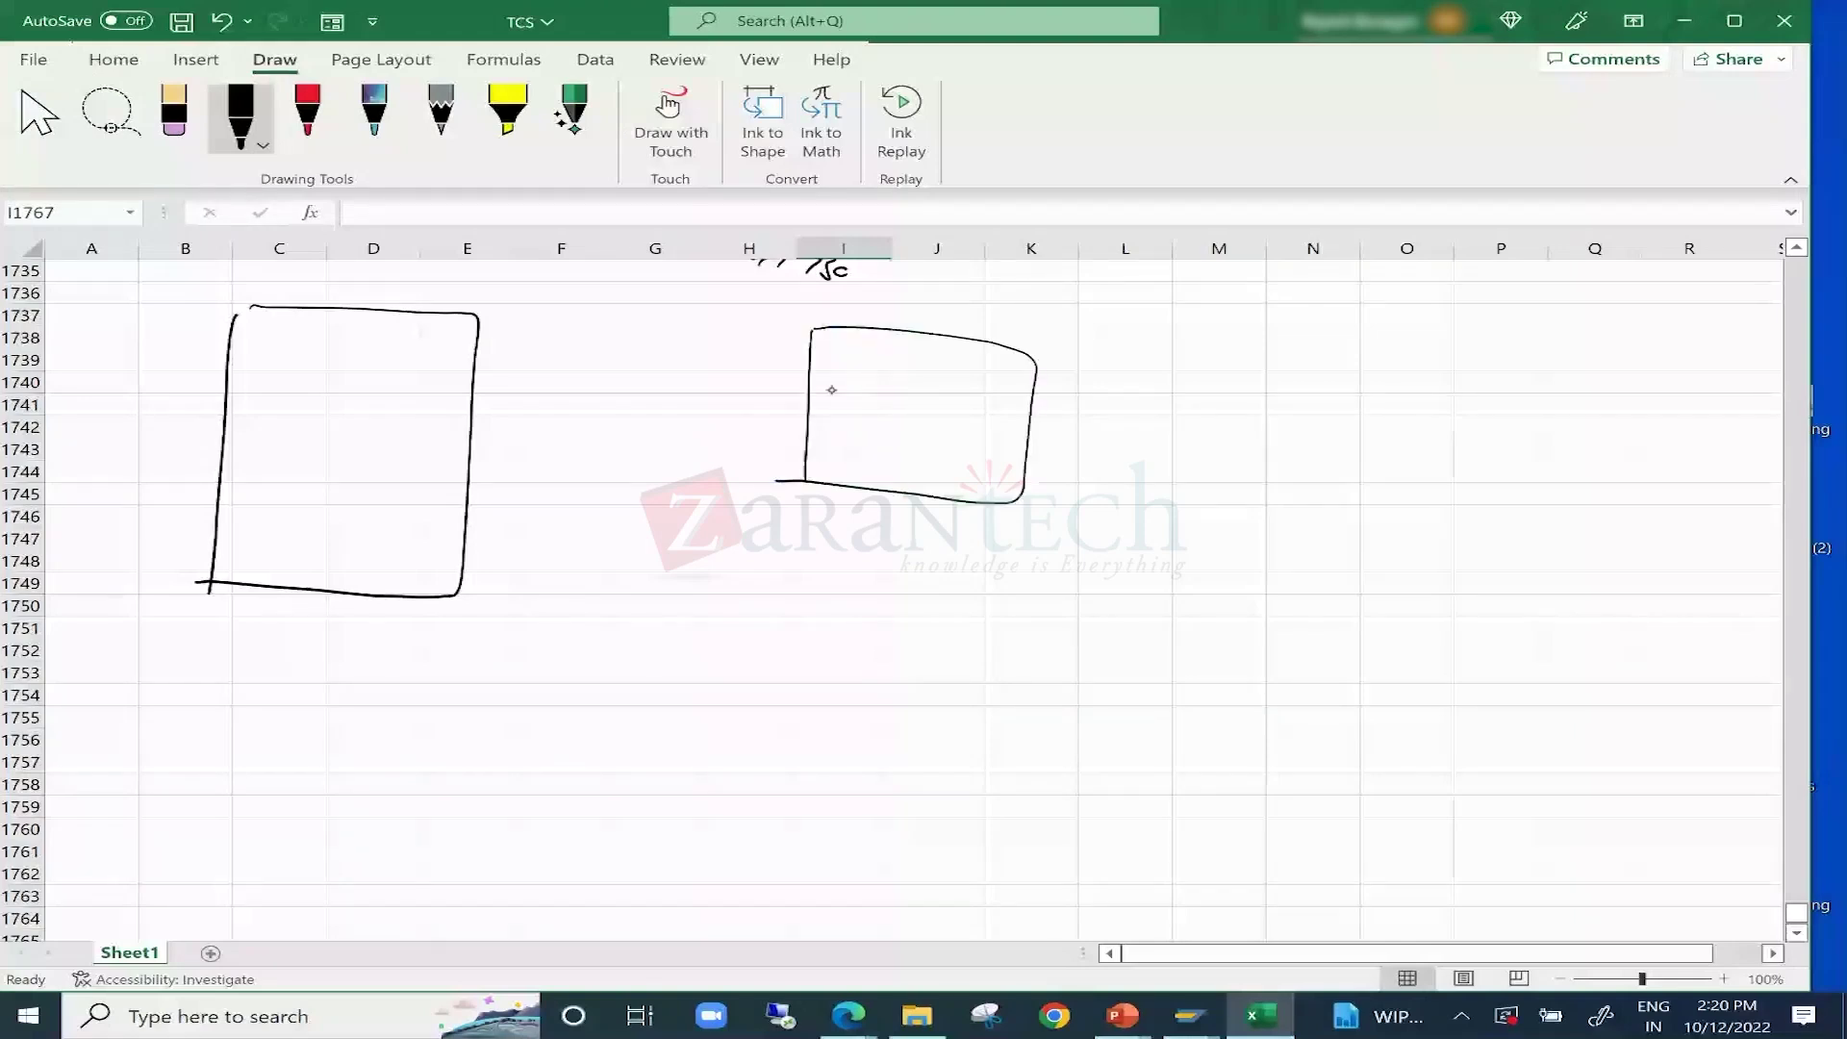
pyautogui.moveTo(844, 400); pyautogui.dragTo(885, 388)
pyautogui.moveTo(887, 377); pyautogui.dragTo(901, 412)
pyautogui.moveTo(931, 385); pyautogui.dragTo(949, 438)
pyautogui.moveTo(785, 598); pyautogui.dragTo(759, 783)
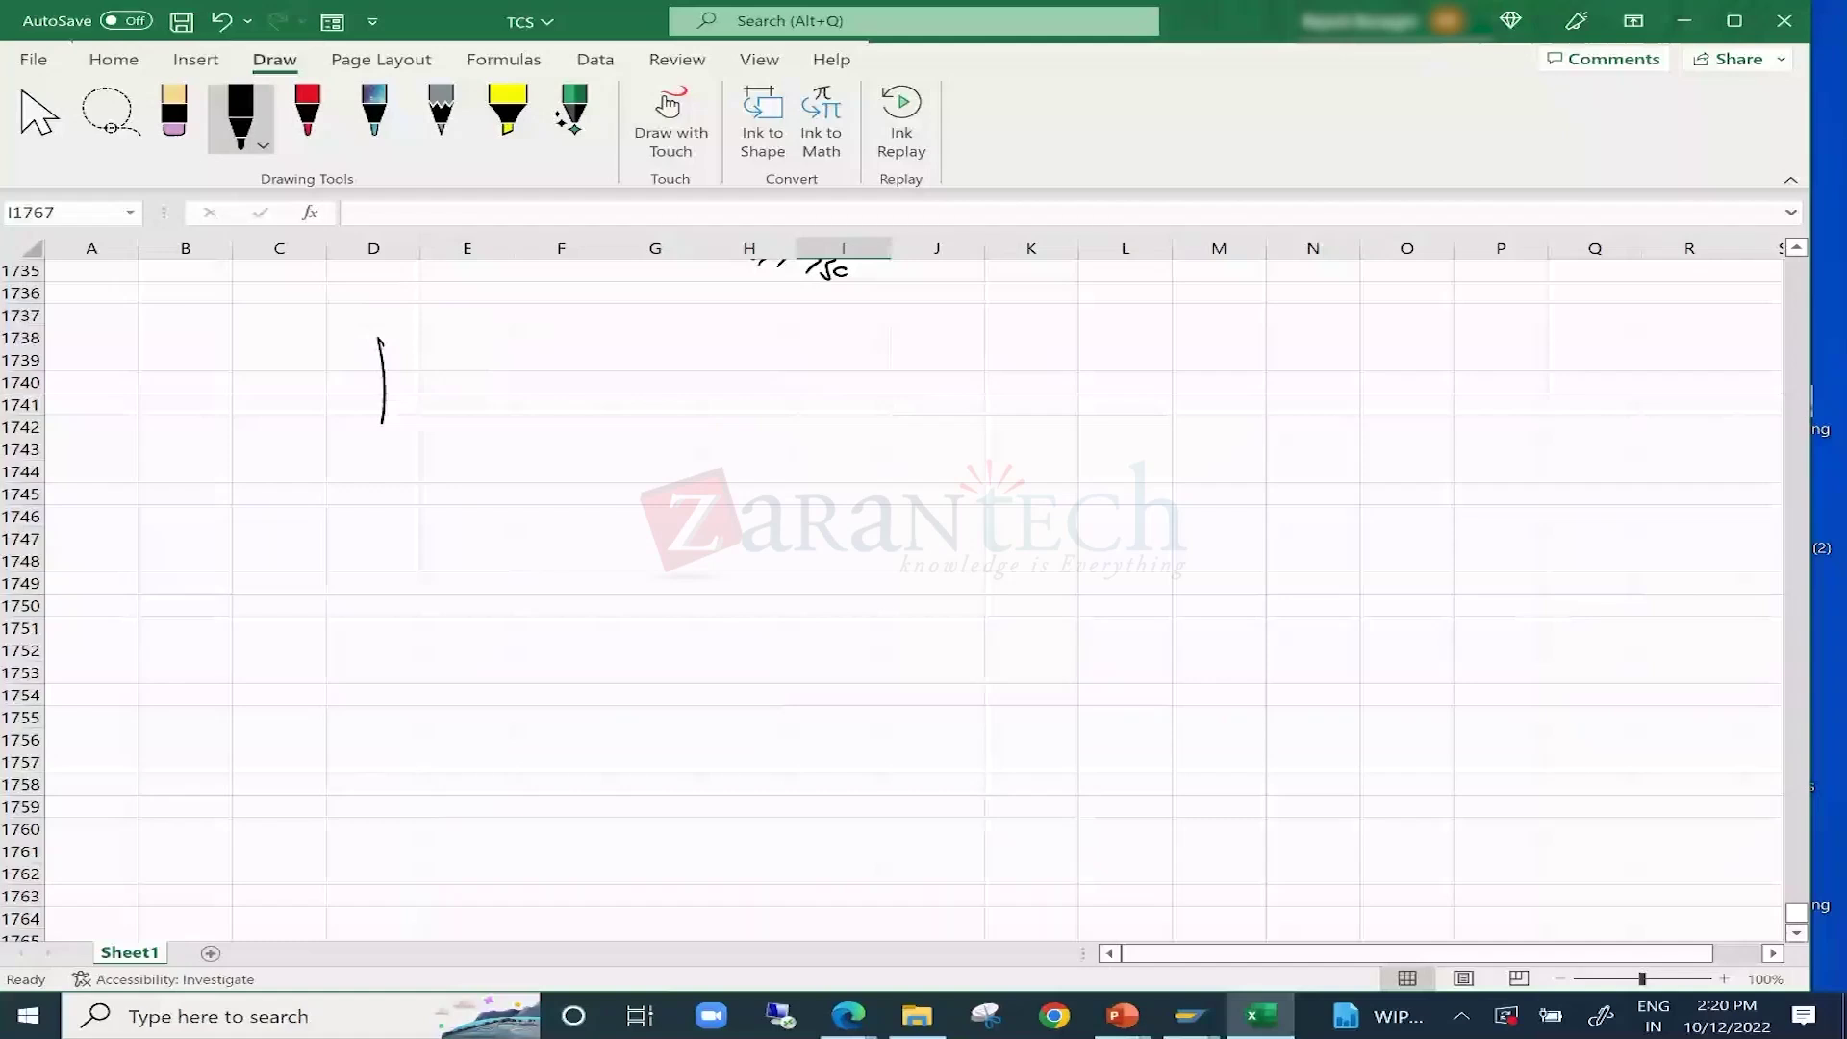
# Draw a large box with a horizontal dividing line in the empty area below the earlier sketches, spanning about columns D to J.
pyautogui.moveTo(380, 336); pyautogui.dragTo(385, 887)
pyautogui.moveTo(383, 423); pyautogui.dragTo(400, 880)
pyautogui.moveTo(388, 584); pyautogui.dragTo(964, 630)
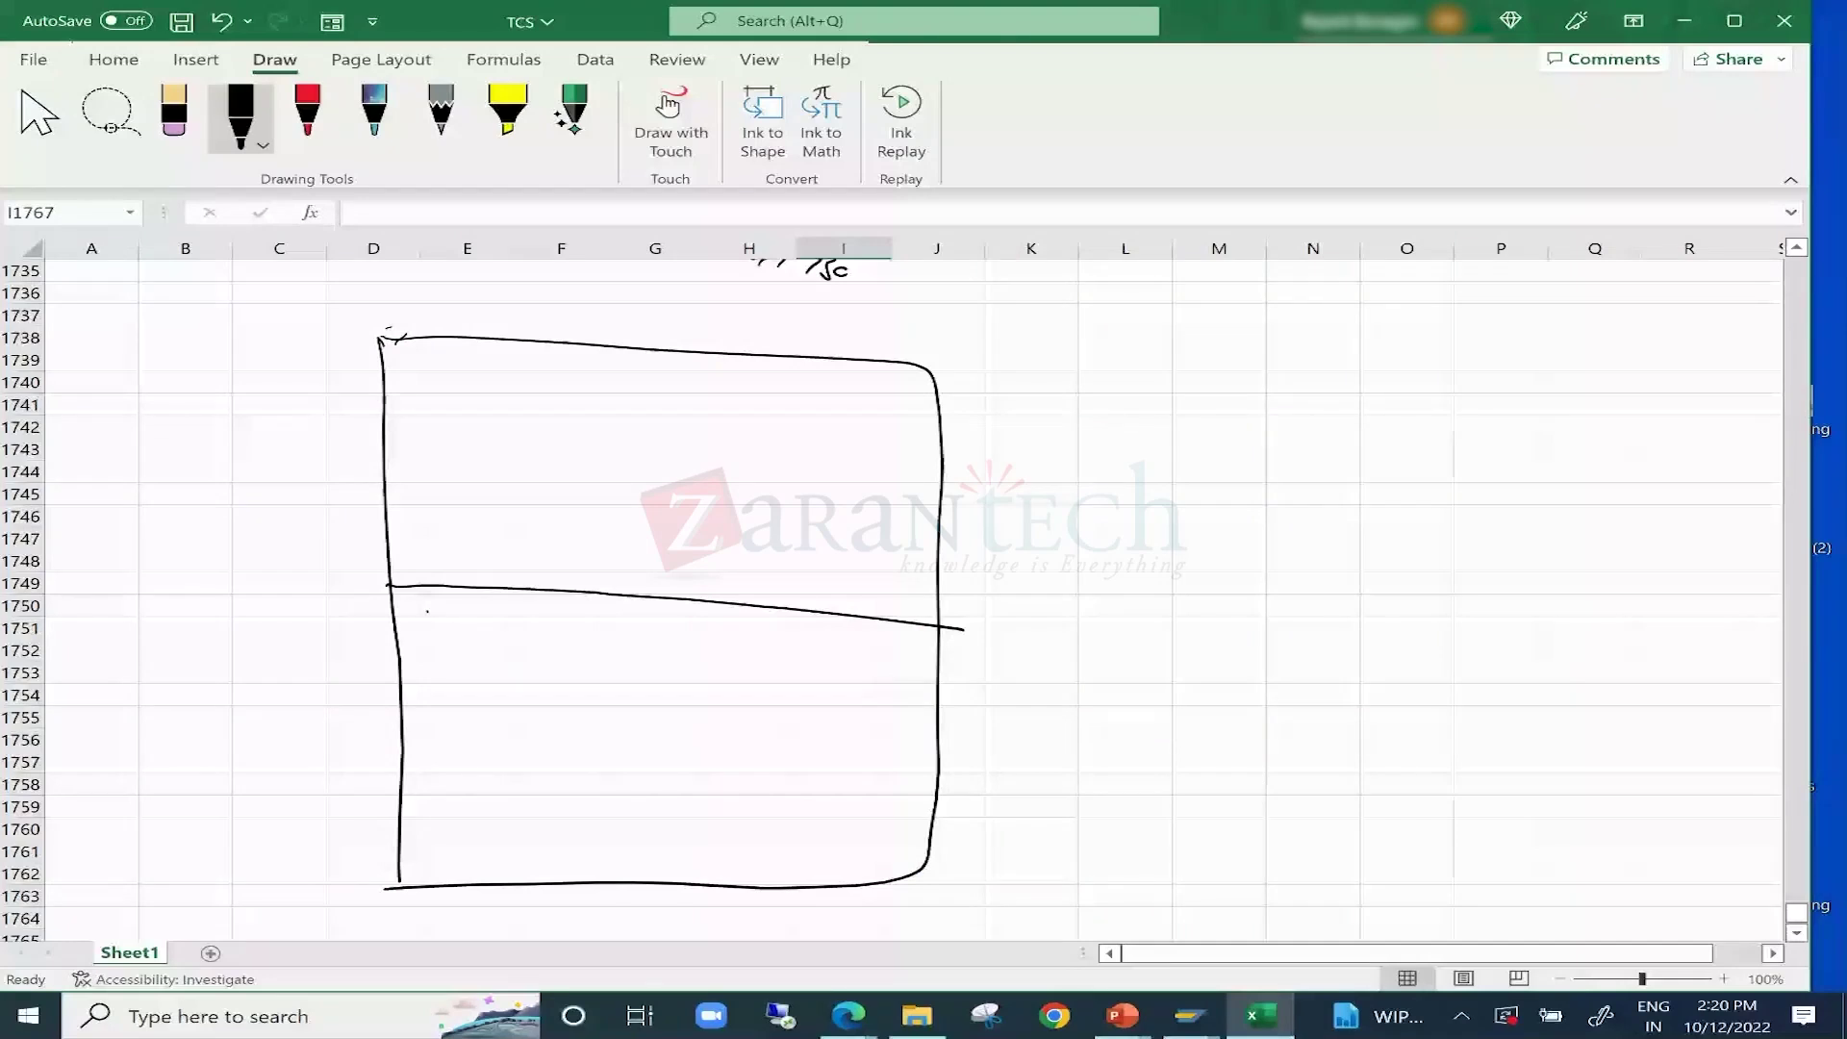
# Handwrite the label MDG in the upper half of the large box and ERP in the lower half.
pyautogui.moveTo(410, 389); pyautogui.dragTo(445, 387)
pyautogui.moveTo(449, 364); pyautogui.dragTo(449, 390)
pyautogui.moveTo(492, 366); pyautogui.dragTo(501, 395)
pyautogui.moveTo(429, 612); pyautogui.dragTo(452, 651)
pyautogui.moveTo(470, 658); pyautogui.dragTo(486, 636)
pyautogui.moveTo(496, 659); pyautogui.dragTo(513, 635)
# Draw a small box under the MDG label and a flat box labelled Access just above the dividing line.
pyautogui.moveTo(454, 439); pyautogui.dragTo(459, 541)
pyautogui.moveTo(449, 435); pyautogui.dragTo(580, 546)
pyautogui.moveTo(469, 528); pyautogui.dragTo(579, 545)
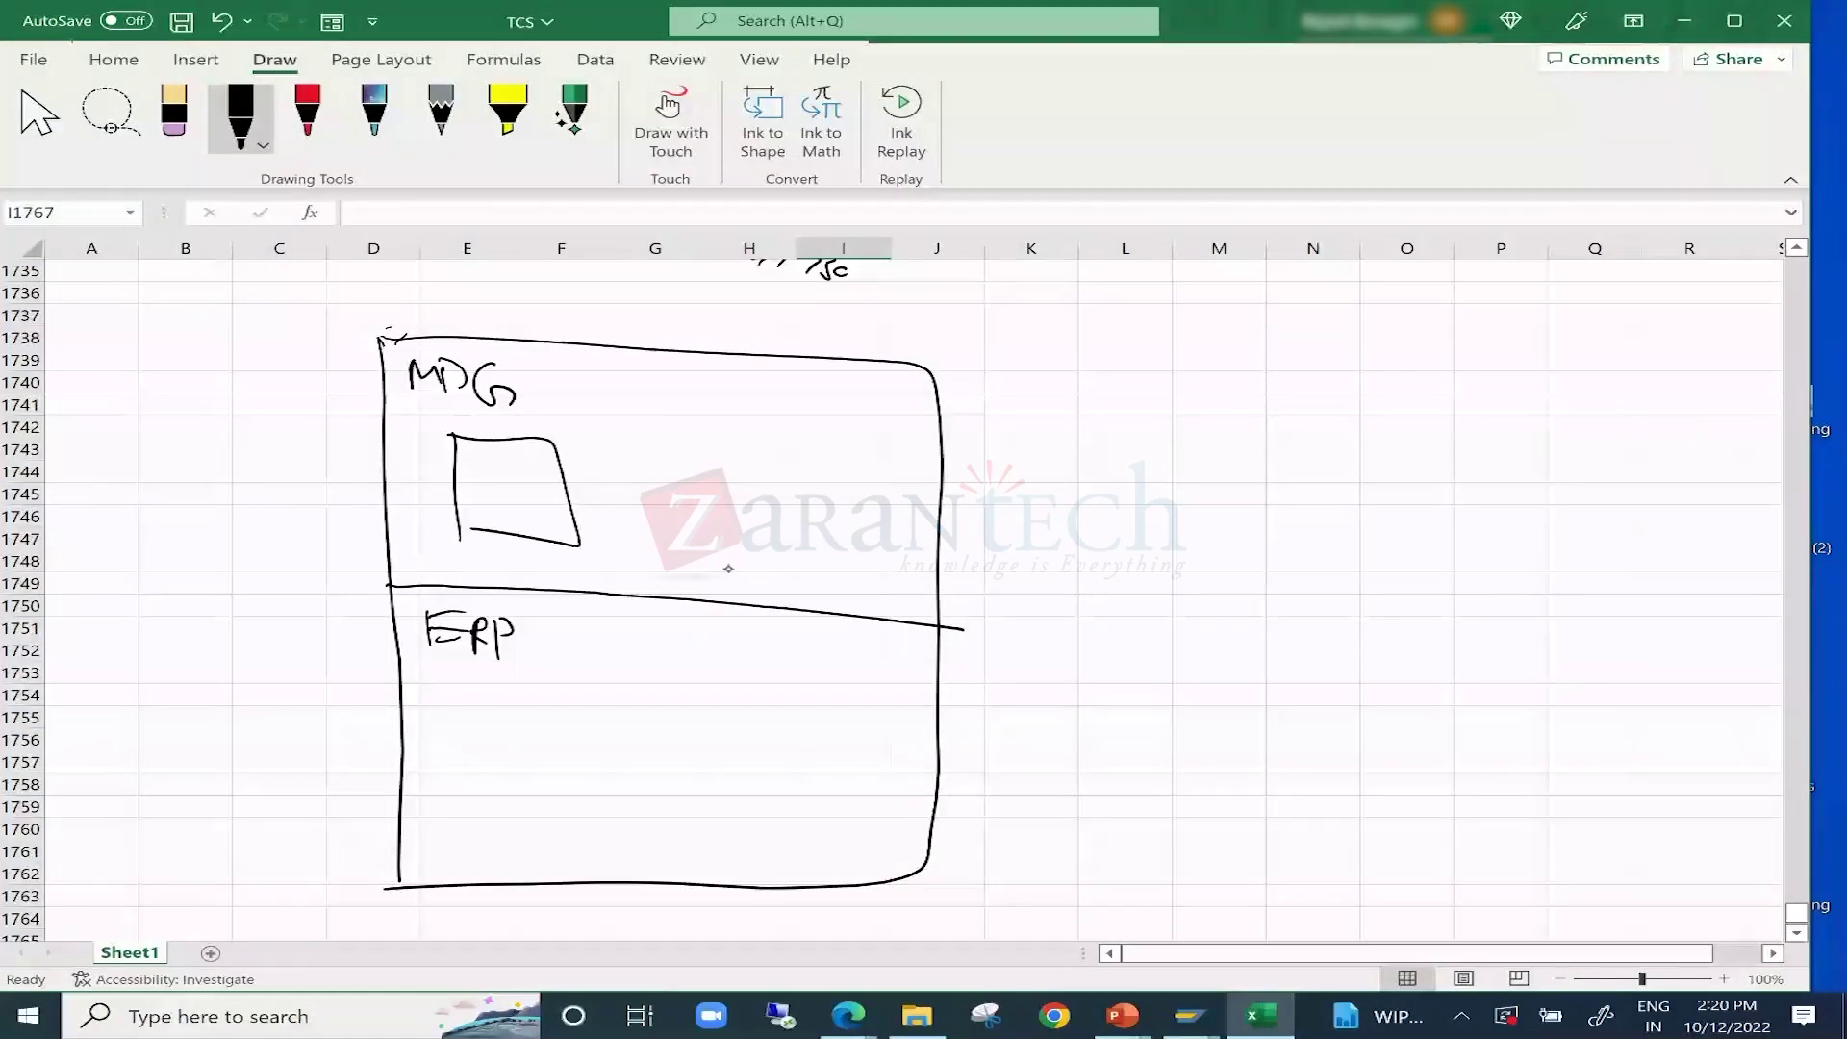
pyautogui.moveTo(709, 543); pyautogui.dragTo(705, 599)
pyautogui.moveTo(719, 540); pyautogui.dragTo(933, 561)
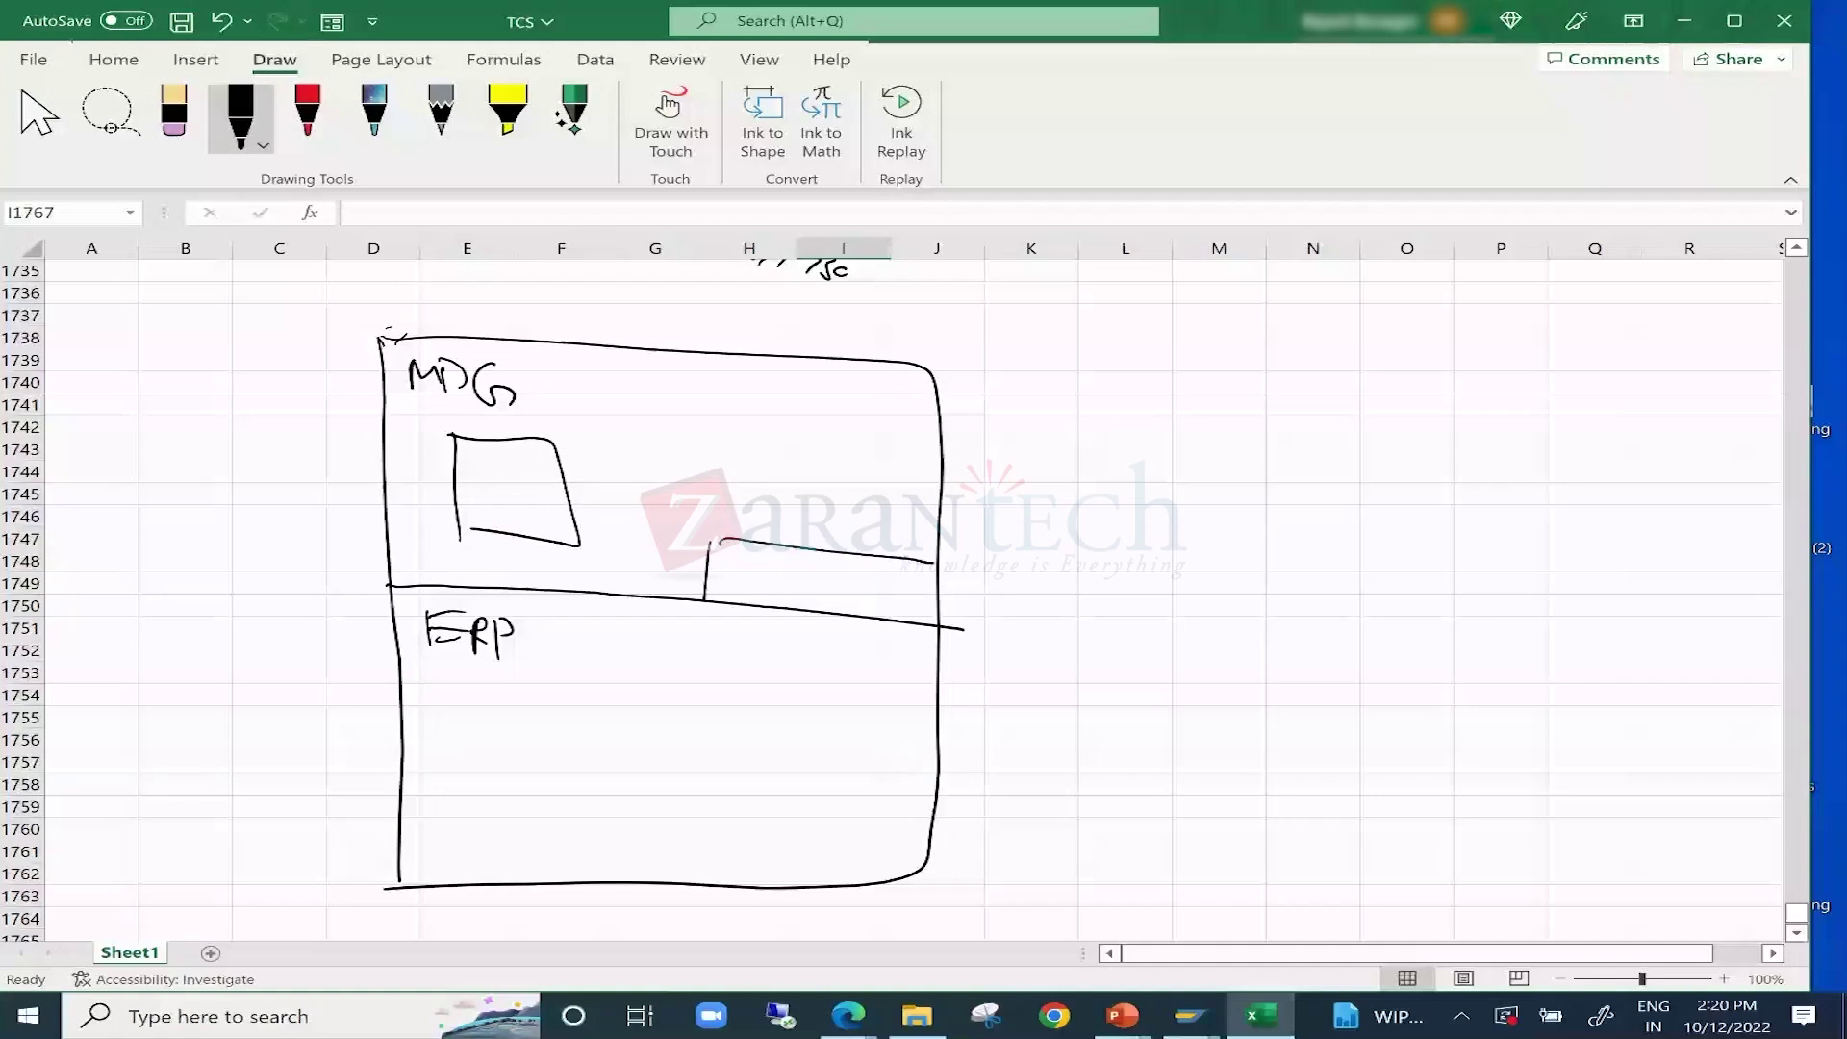
pyautogui.scroll(-2, 991, 564)
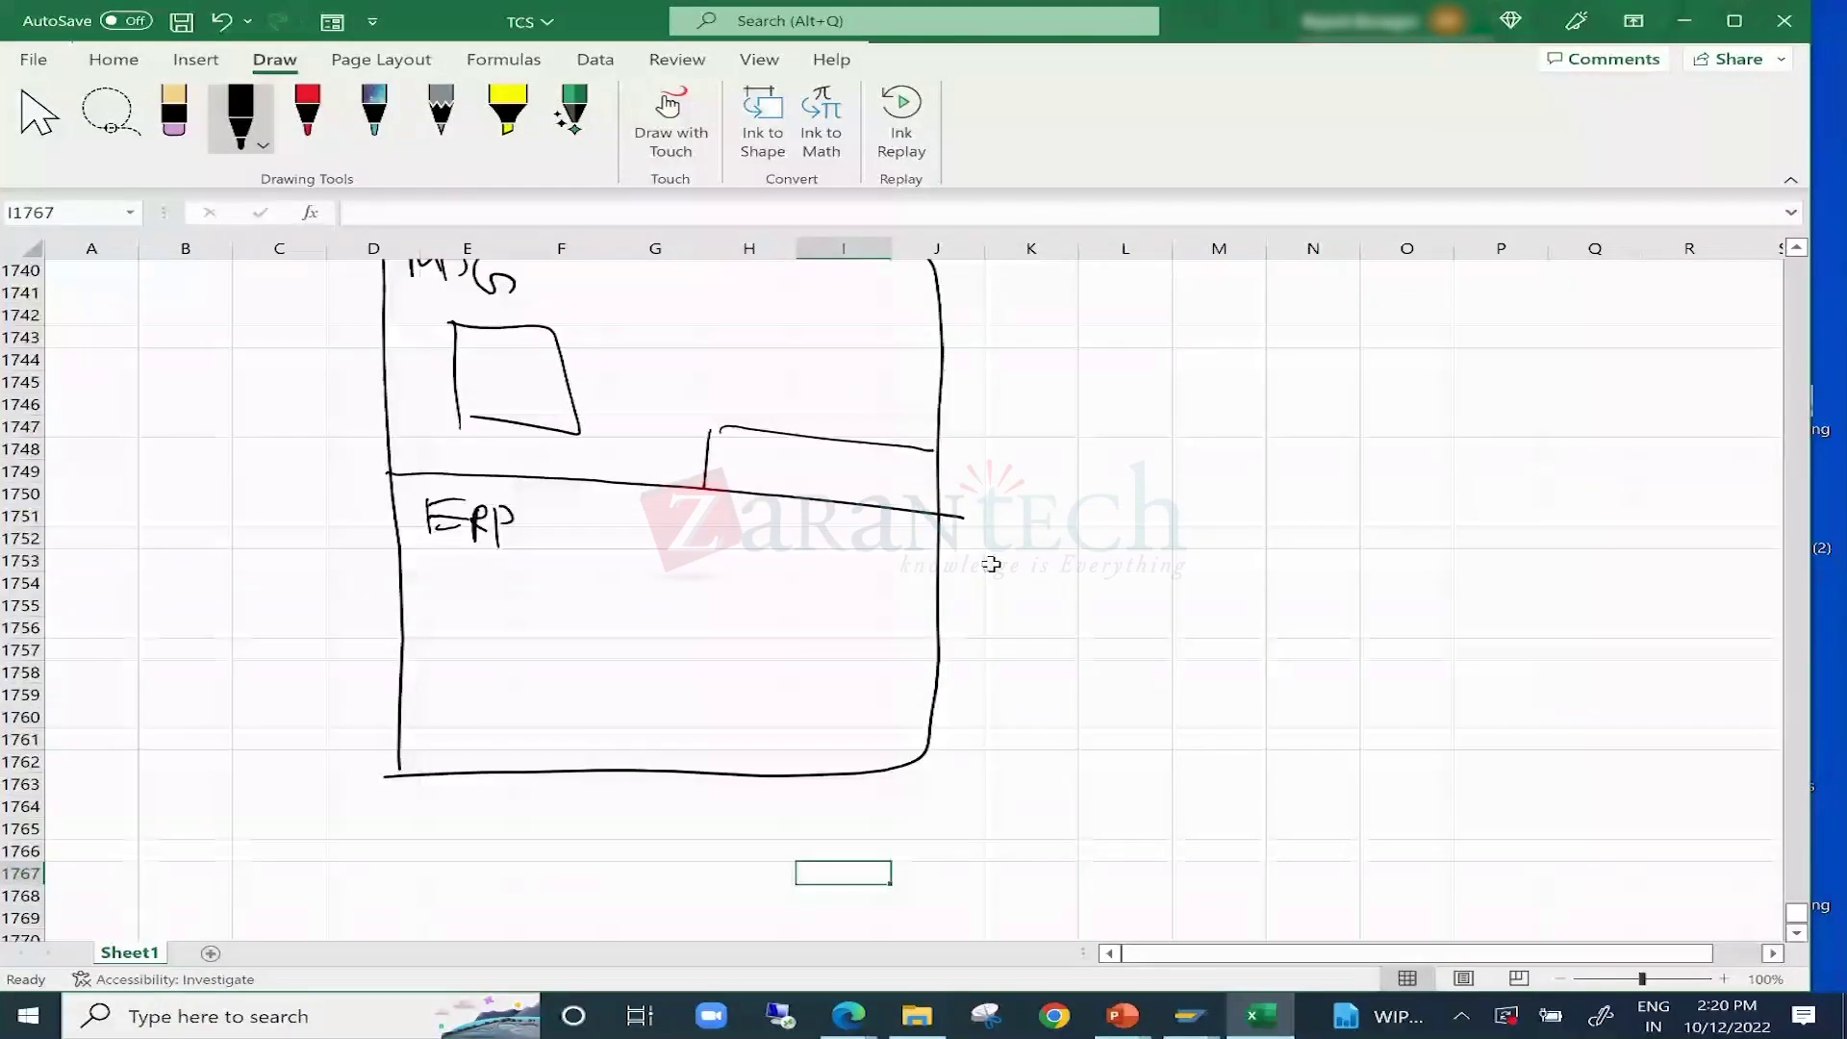
pyautogui.moveTo(736, 481); pyautogui.dragTo(878, 471)
pyautogui.scroll(-1, 990, 565)
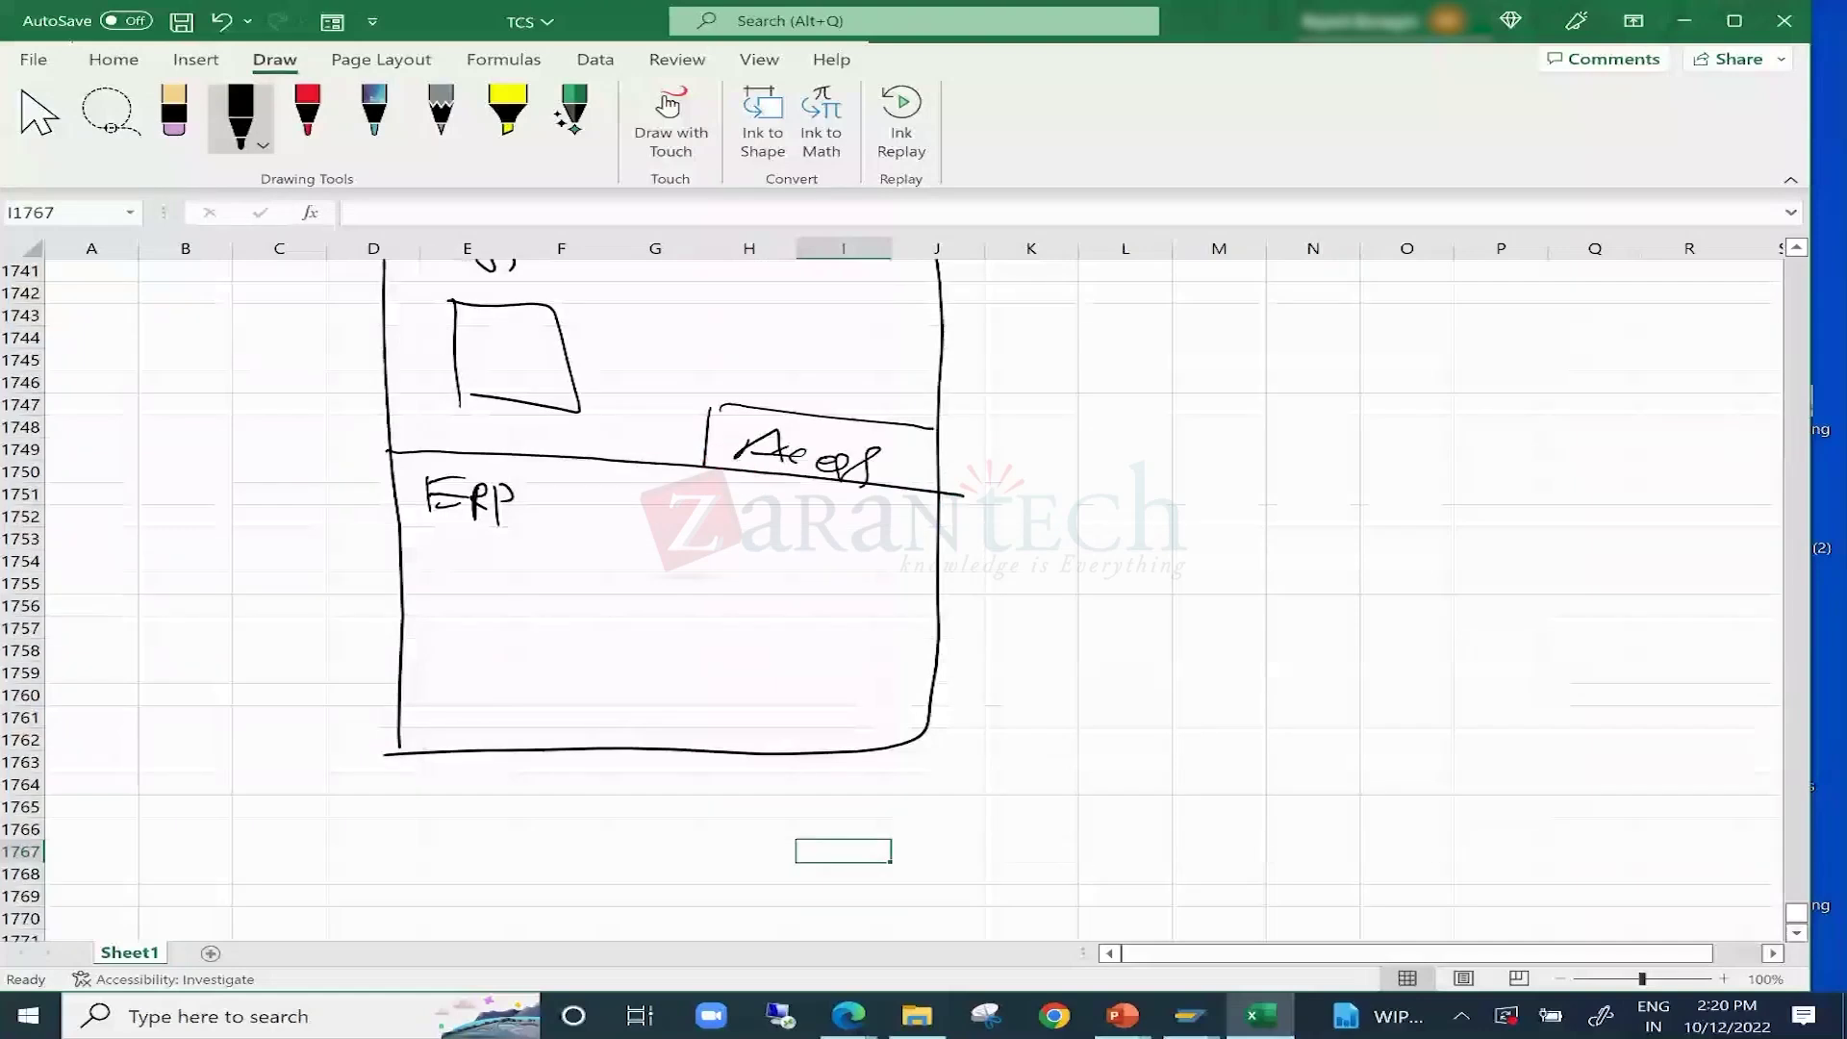
# Handwrite a circled MM01, a user figure and the word Author in the ERP half, and double-underline the ERP label.
pyautogui.scroll(2, 991, 565)
pyautogui.moveTo(478, 721); pyautogui.dragTo(575, 708)
pyautogui.moveTo(477, 731); pyautogui.dragTo(553, 734)
pyautogui.moveTo(466, 744); pyautogui.dragTo(505, 744)
pyautogui.moveTo(580, 689)
pyautogui.mouseDown()
pyautogui.moveTo(696, 681)
pyautogui.moveTo(714, 723)
pyautogui.moveTo(952, 729)
pyautogui.mouseUp()
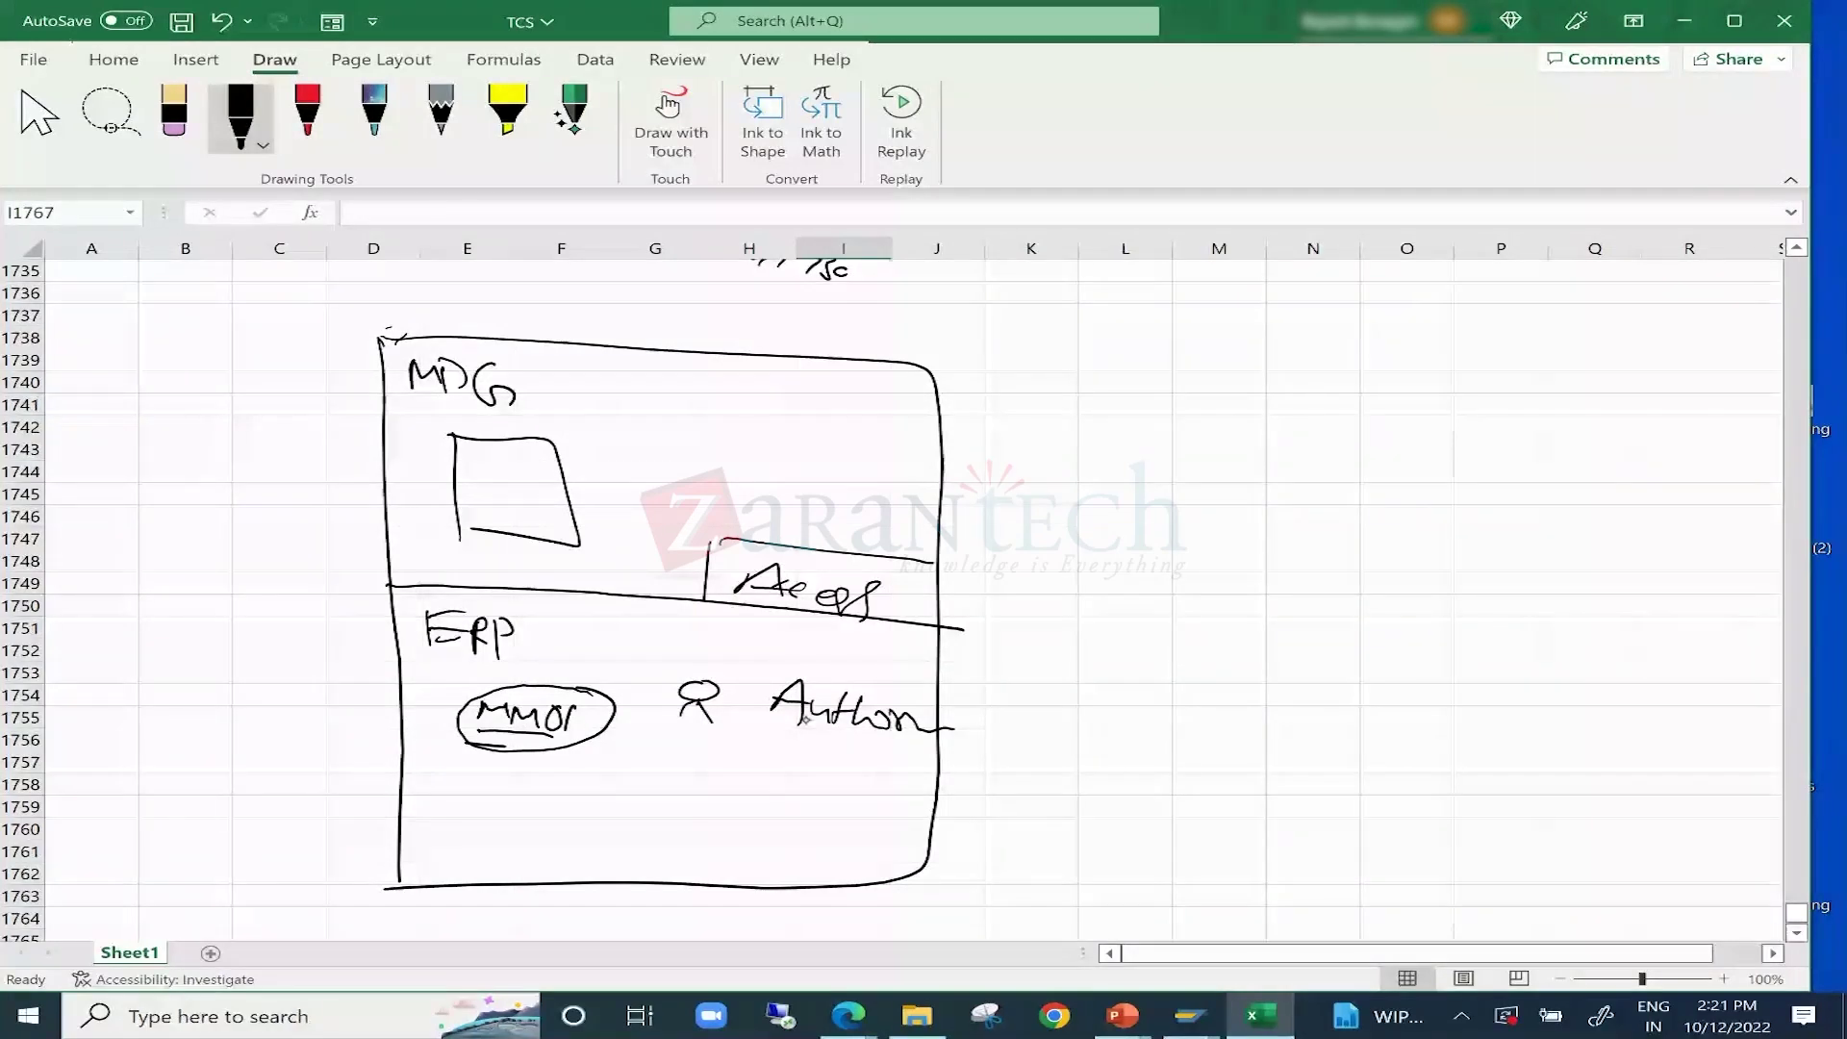
pyautogui.moveTo(438, 664); pyautogui.dragTo(523, 662)
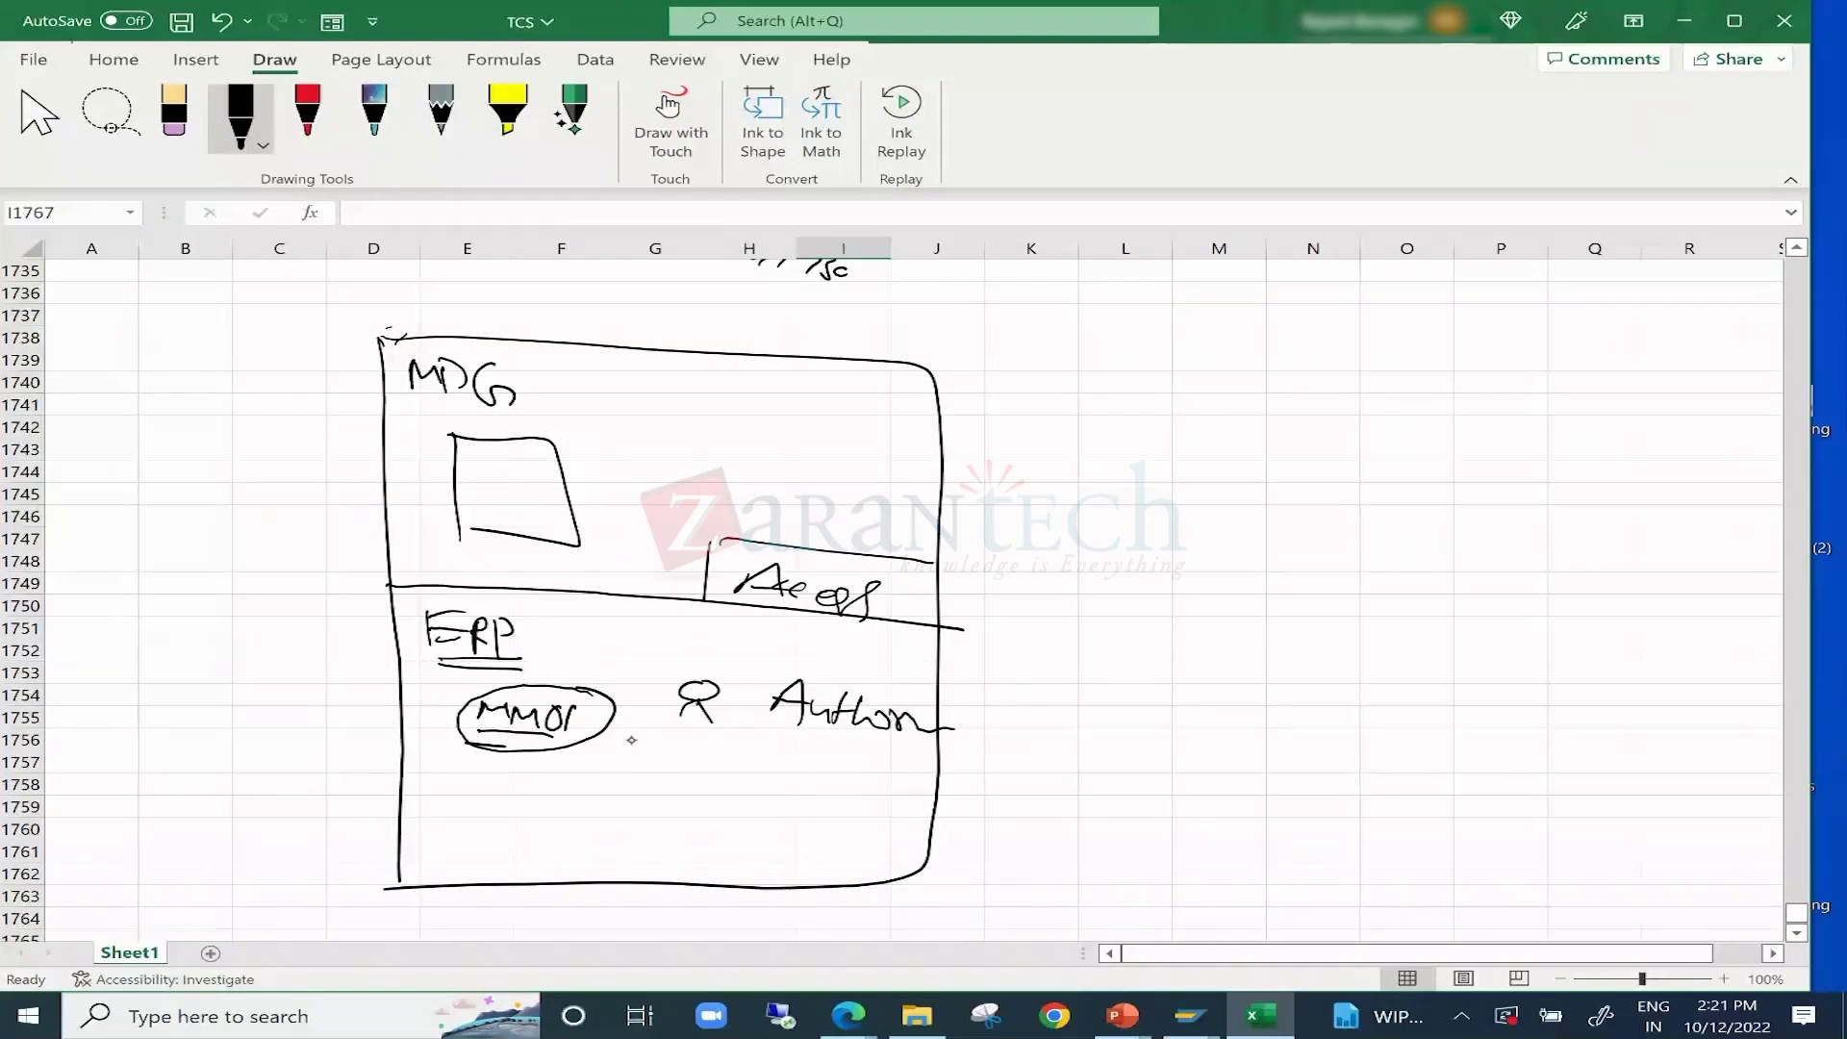
# Handwrite a braced list of three short entries under Author, and circle the Author and ERP labels.
pyautogui.moveTo(787, 751)
pyautogui.mouseDown()
pyautogui.moveTo(789, 768)
pyautogui.moveTo(862, 773)
pyautogui.mouseUp()
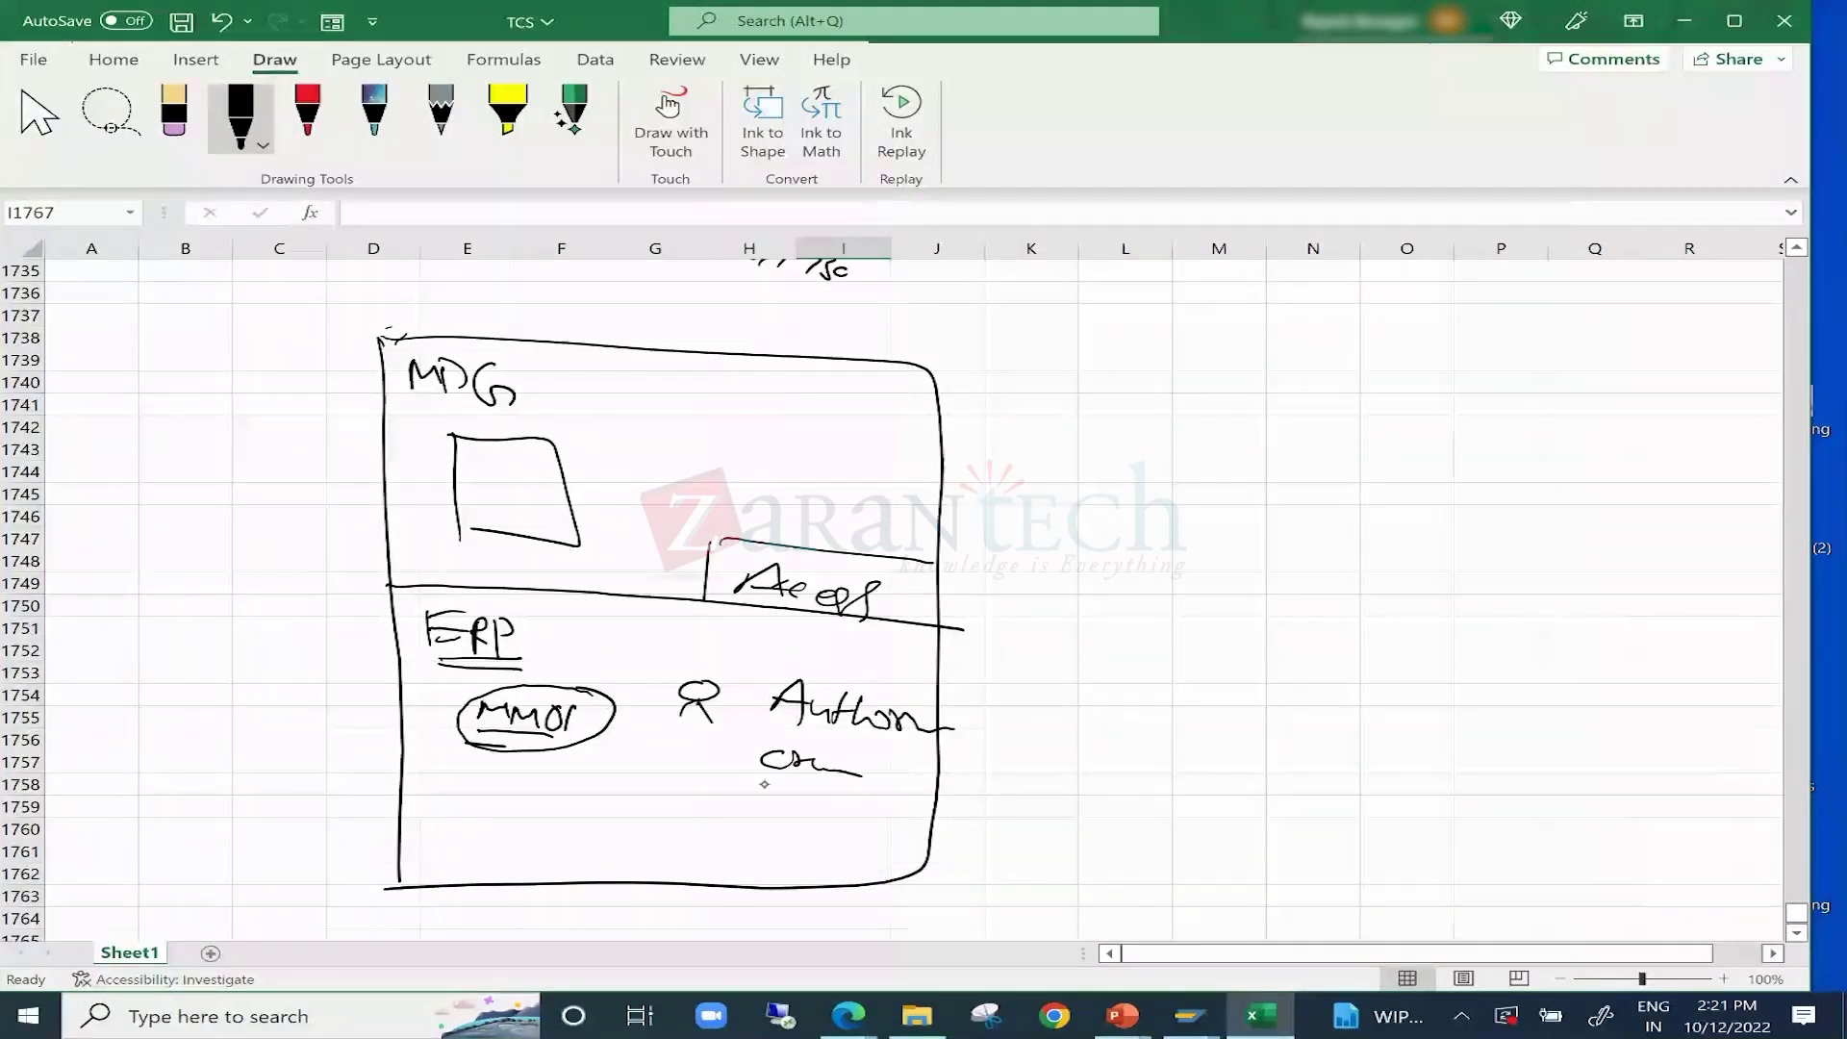
pyautogui.moveTo(765, 784)
pyautogui.mouseDown()
pyautogui.moveTo(752, 814)
pyautogui.moveTo(801, 814)
pyautogui.mouseUp()
pyautogui.moveTo(743, 839); pyautogui.dragTo(823, 855)
pyautogui.moveTo(760, 751); pyautogui.dragTo(712, 867)
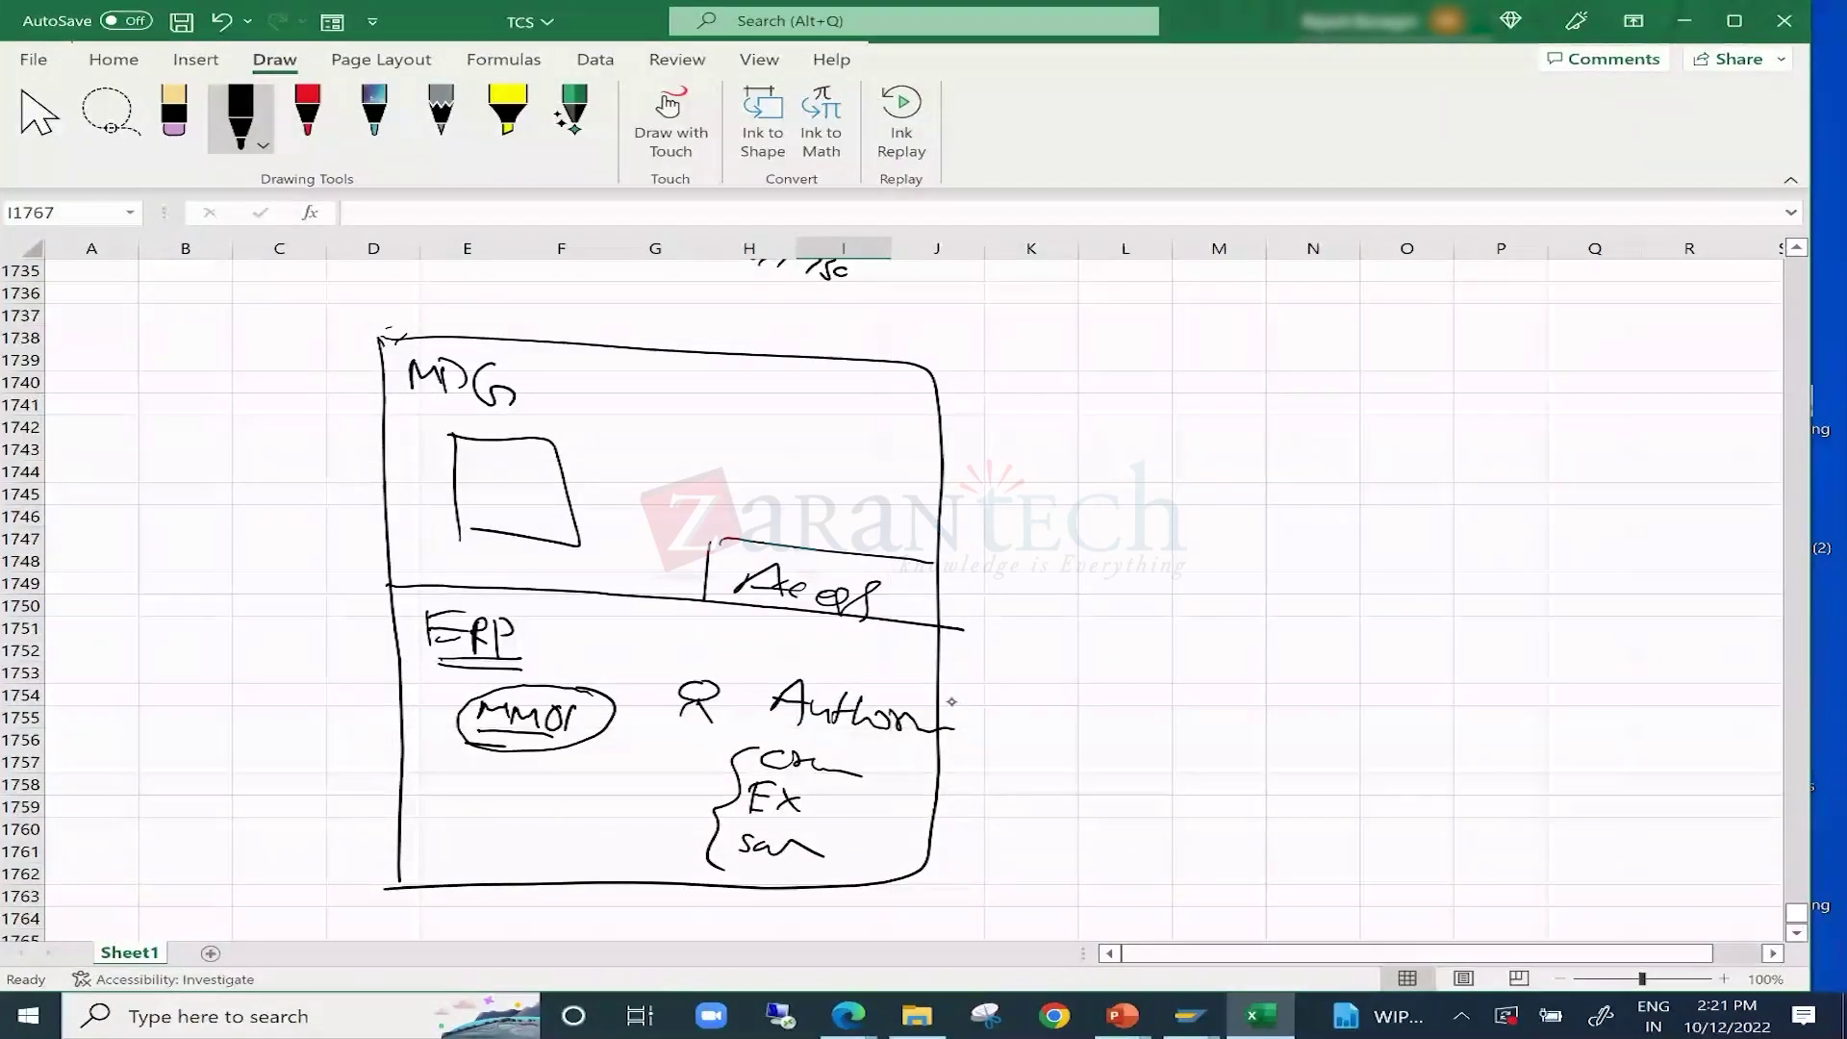
pyautogui.moveTo(926, 675); pyautogui.dragTo(981, 689)
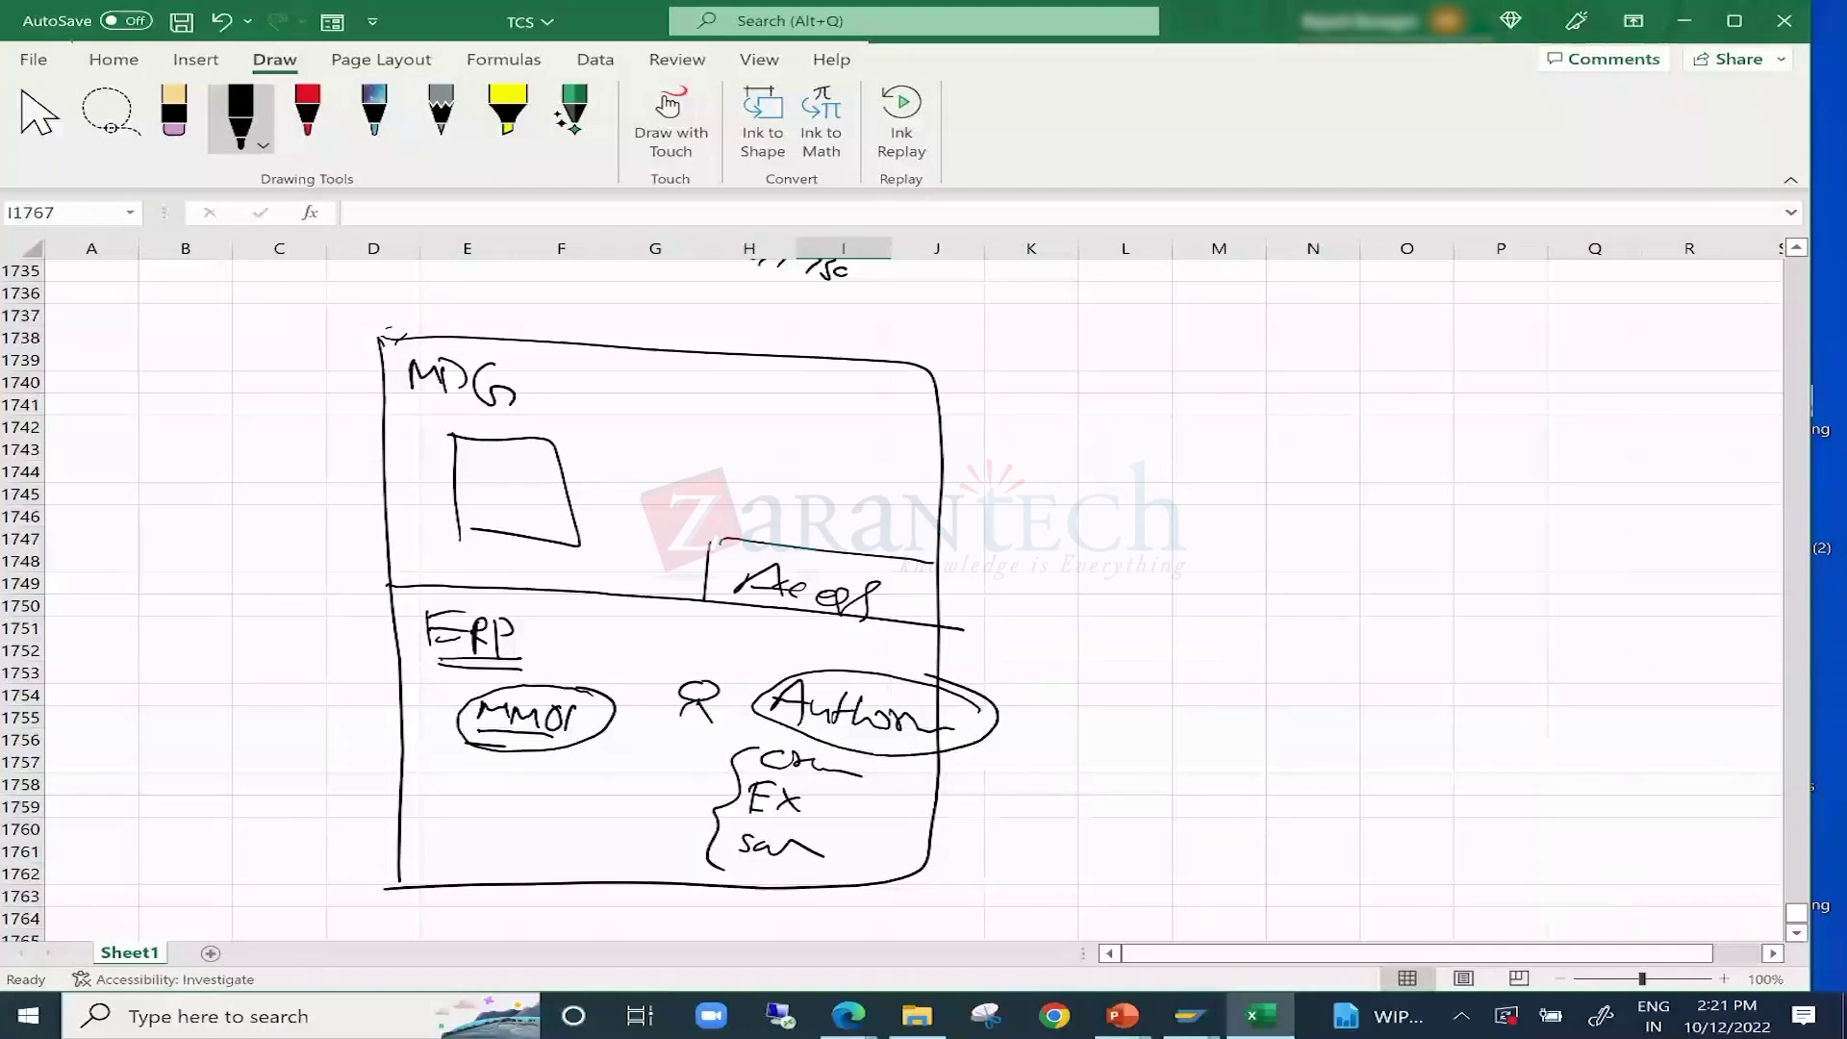
pyautogui.moveTo(539, 612); pyautogui.dragTo(506, 604)
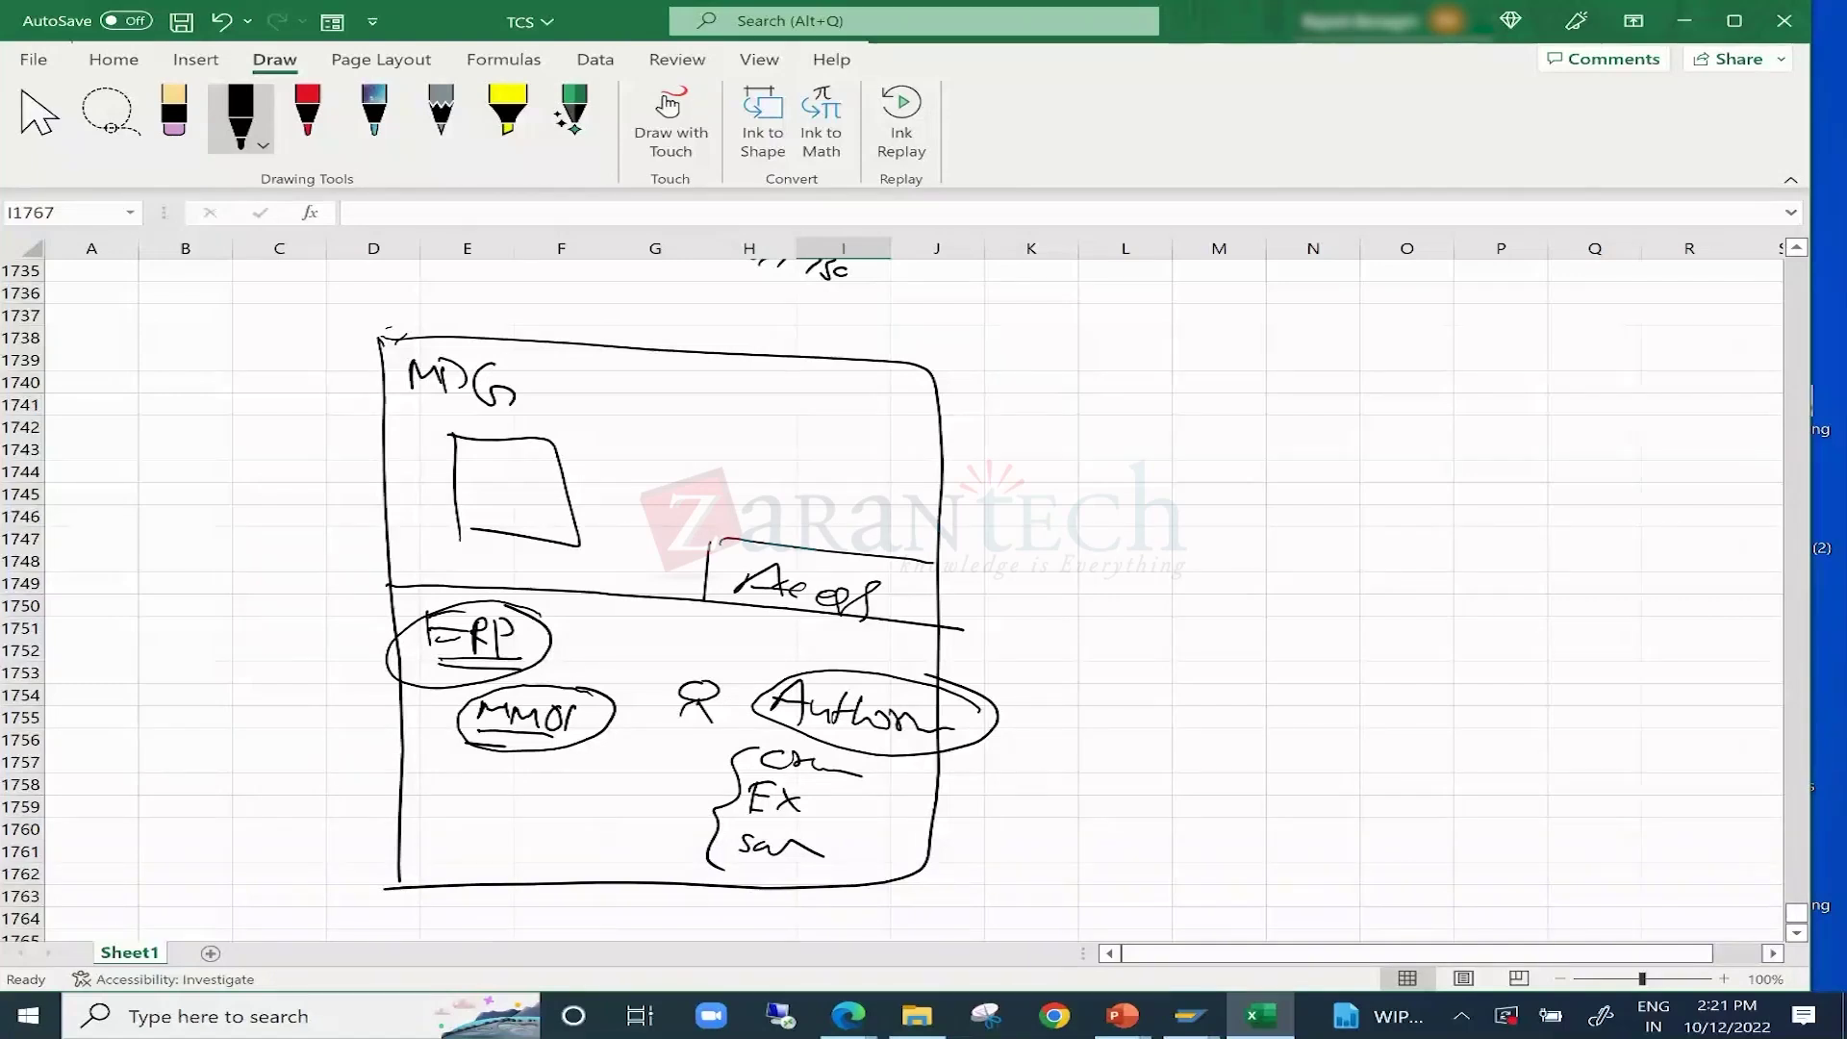
# Fill the small MDG box with short dashes and draw a curved arrow from it to the Access box.
pyautogui.moveTo(471, 463); pyautogui.dragTo(489, 461)
pyautogui.moveTo(568, 477); pyautogui.dragTo(837, 529)
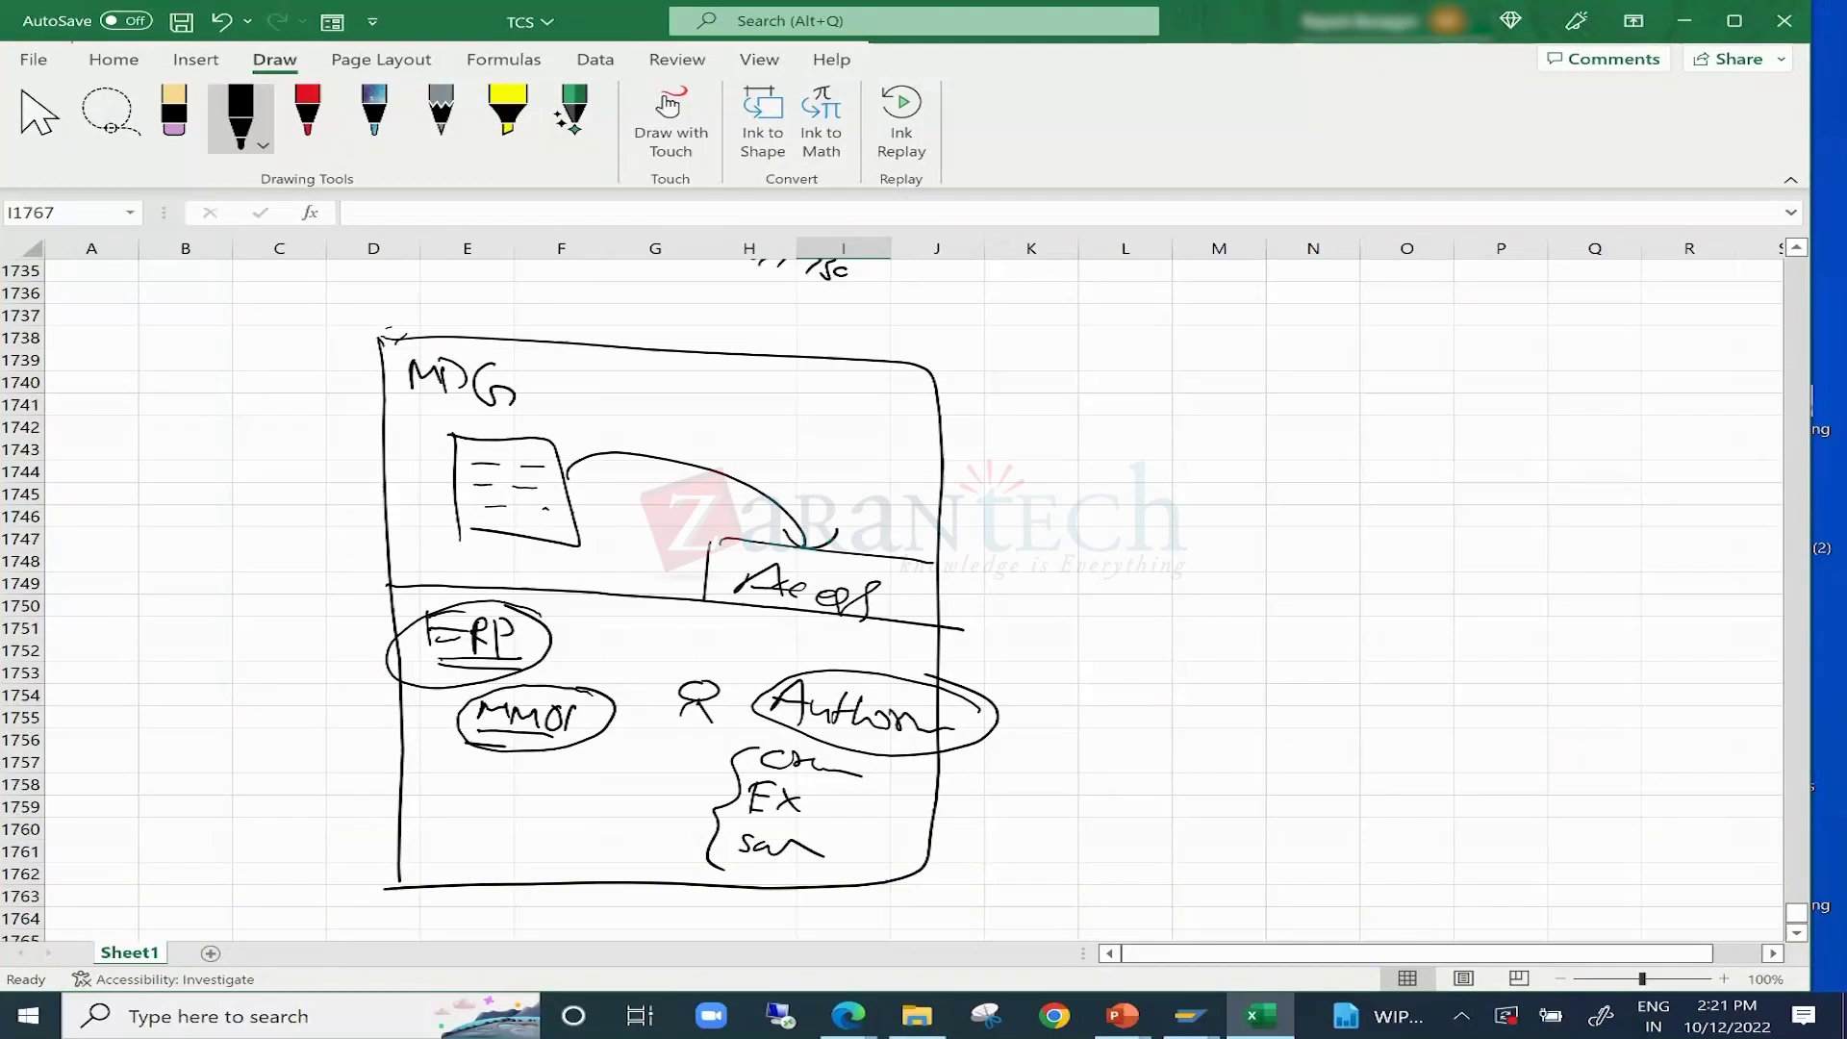
# Draw an arrow from the Access box down to the circled Author label in the ERP half of the sketch.
pyautogui.moveTo(796, 608)
pyautogui.mouseDown()
pyautogui.moveTo(816, 676)
pyautogui.moveTo(833, 657)
pyautogui.mouseUp()
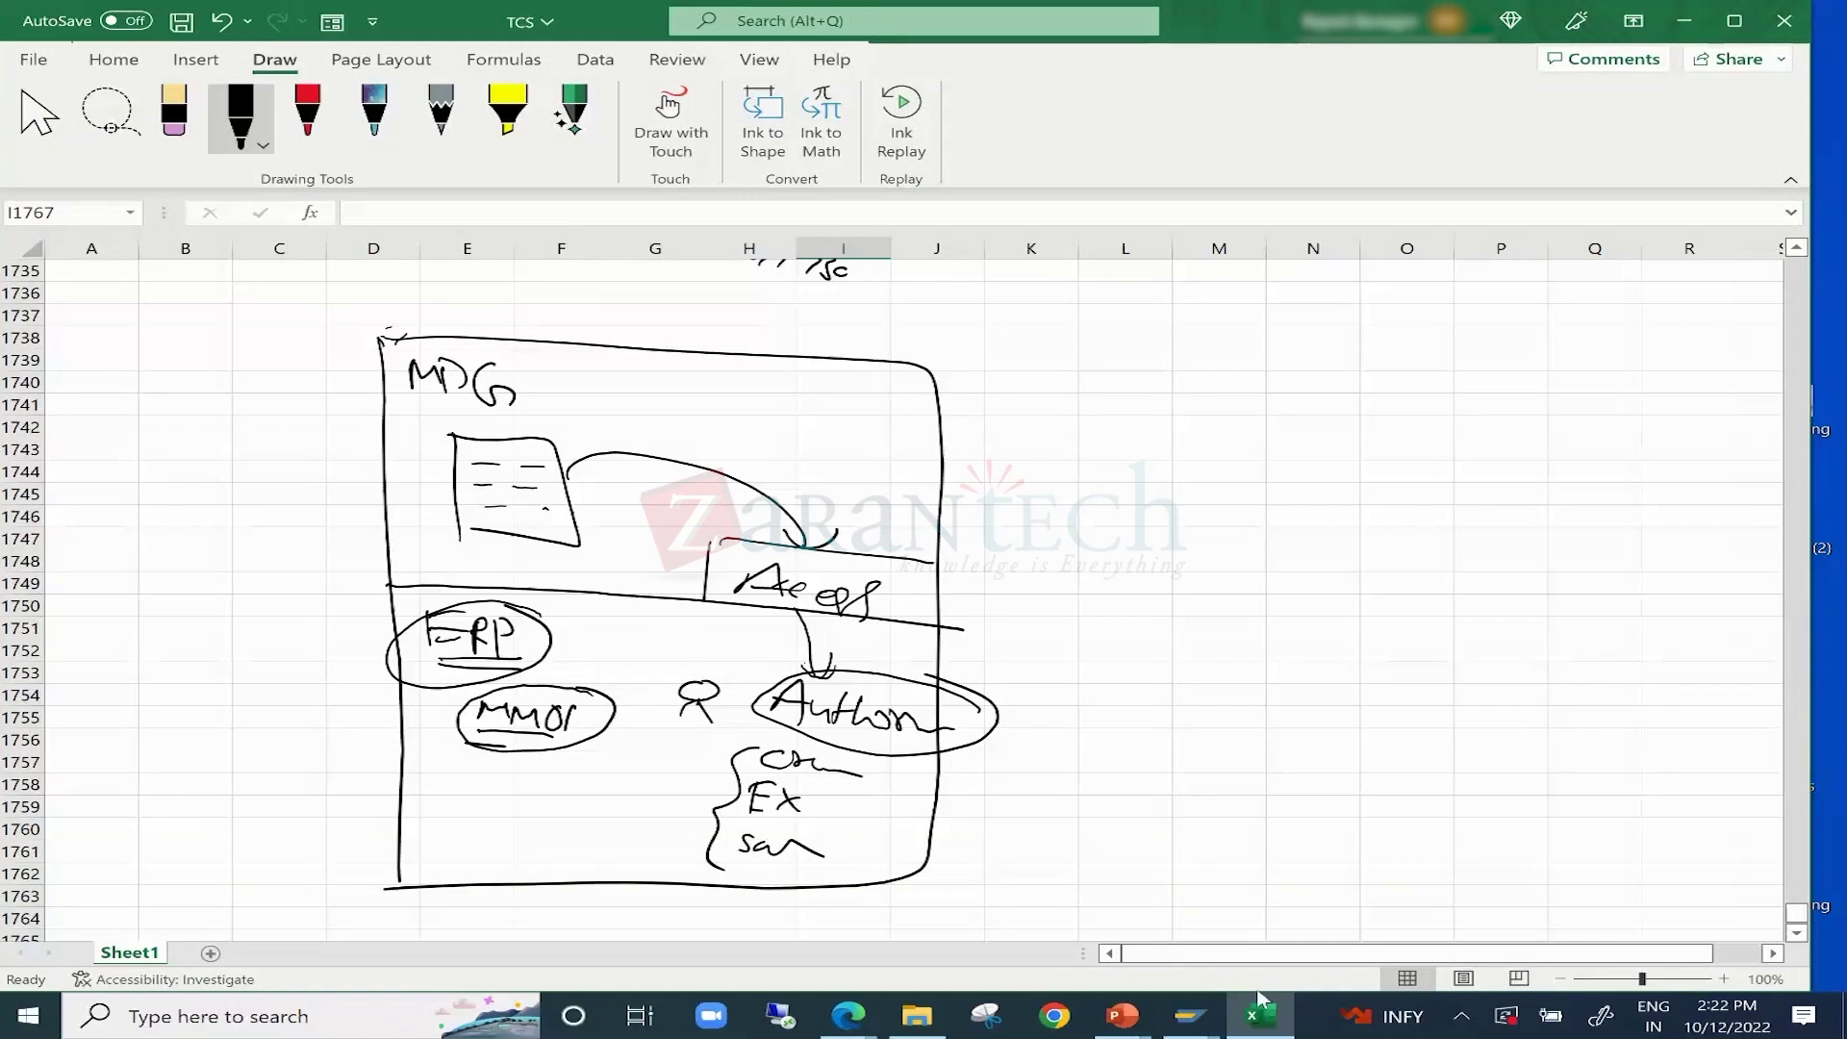
# Switch to the SAP Display IMG window and open the Define Authorization Relevance per Entity Type activity under Data Modeling.
pyautogui.moveTo(1191, 1016)
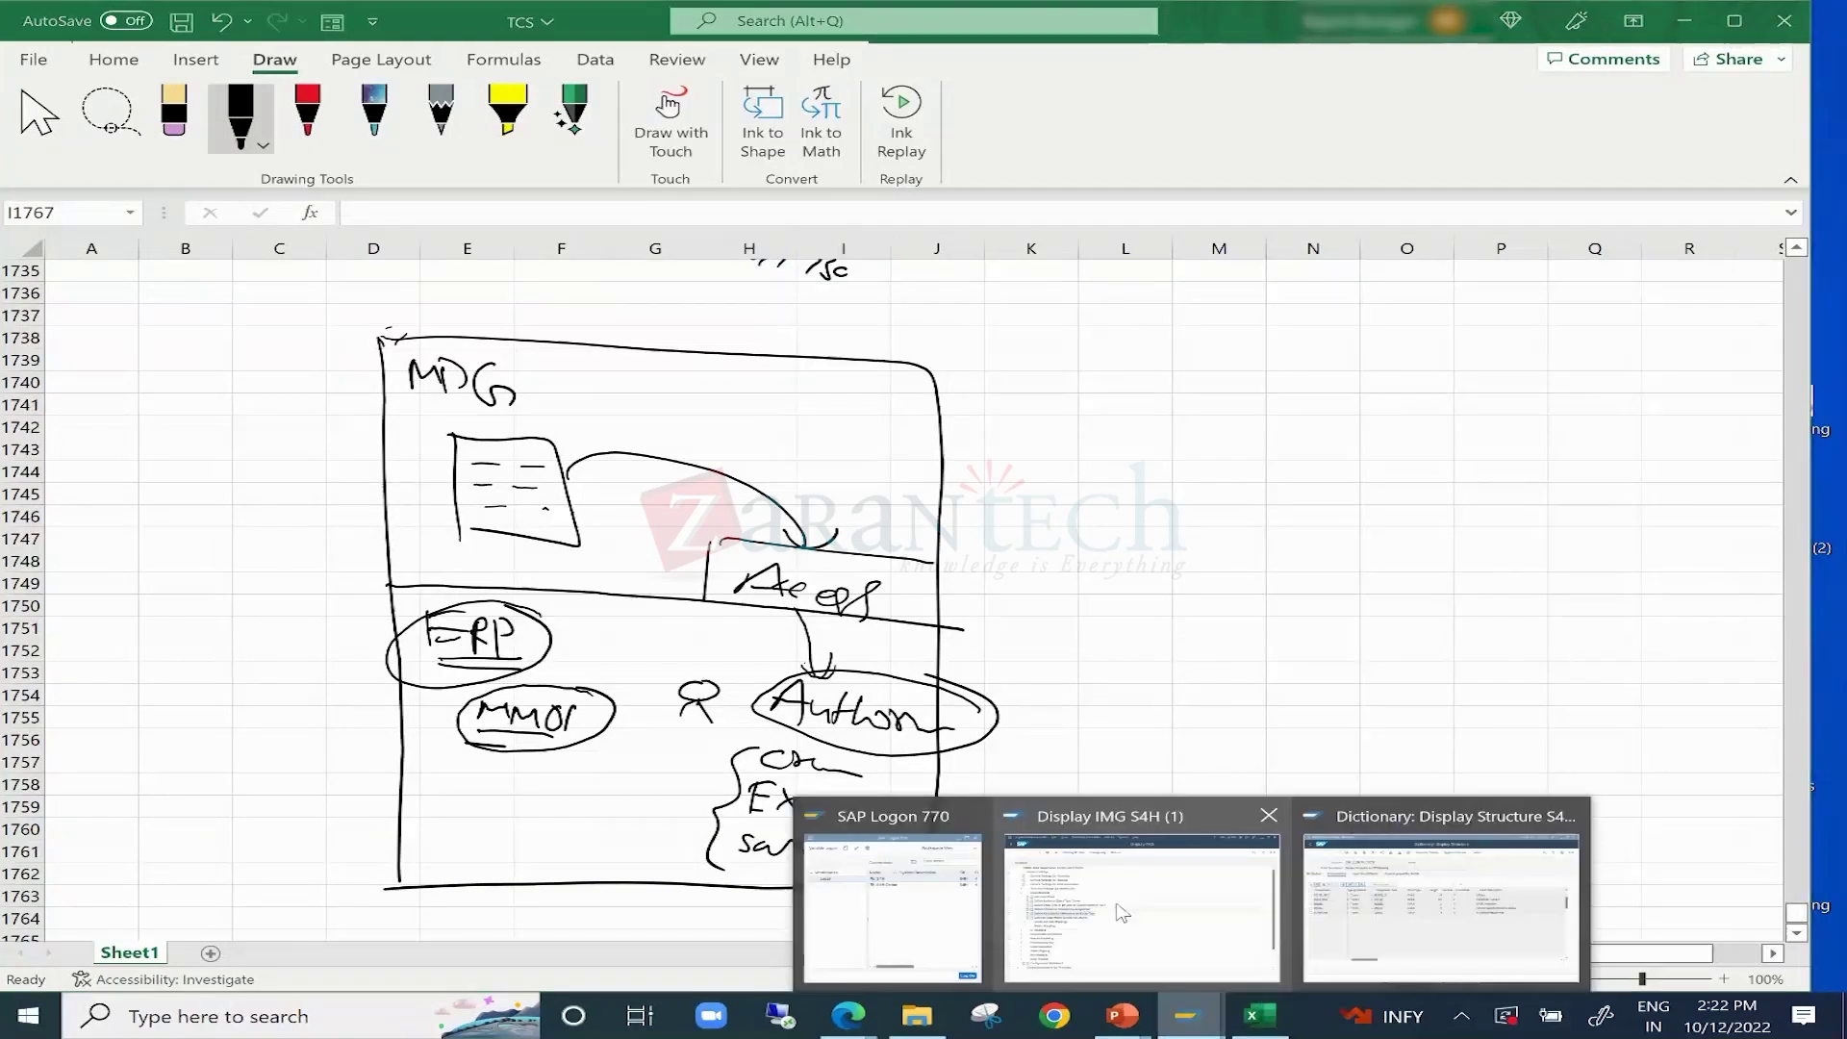
pyautogui.click(1154, 876)
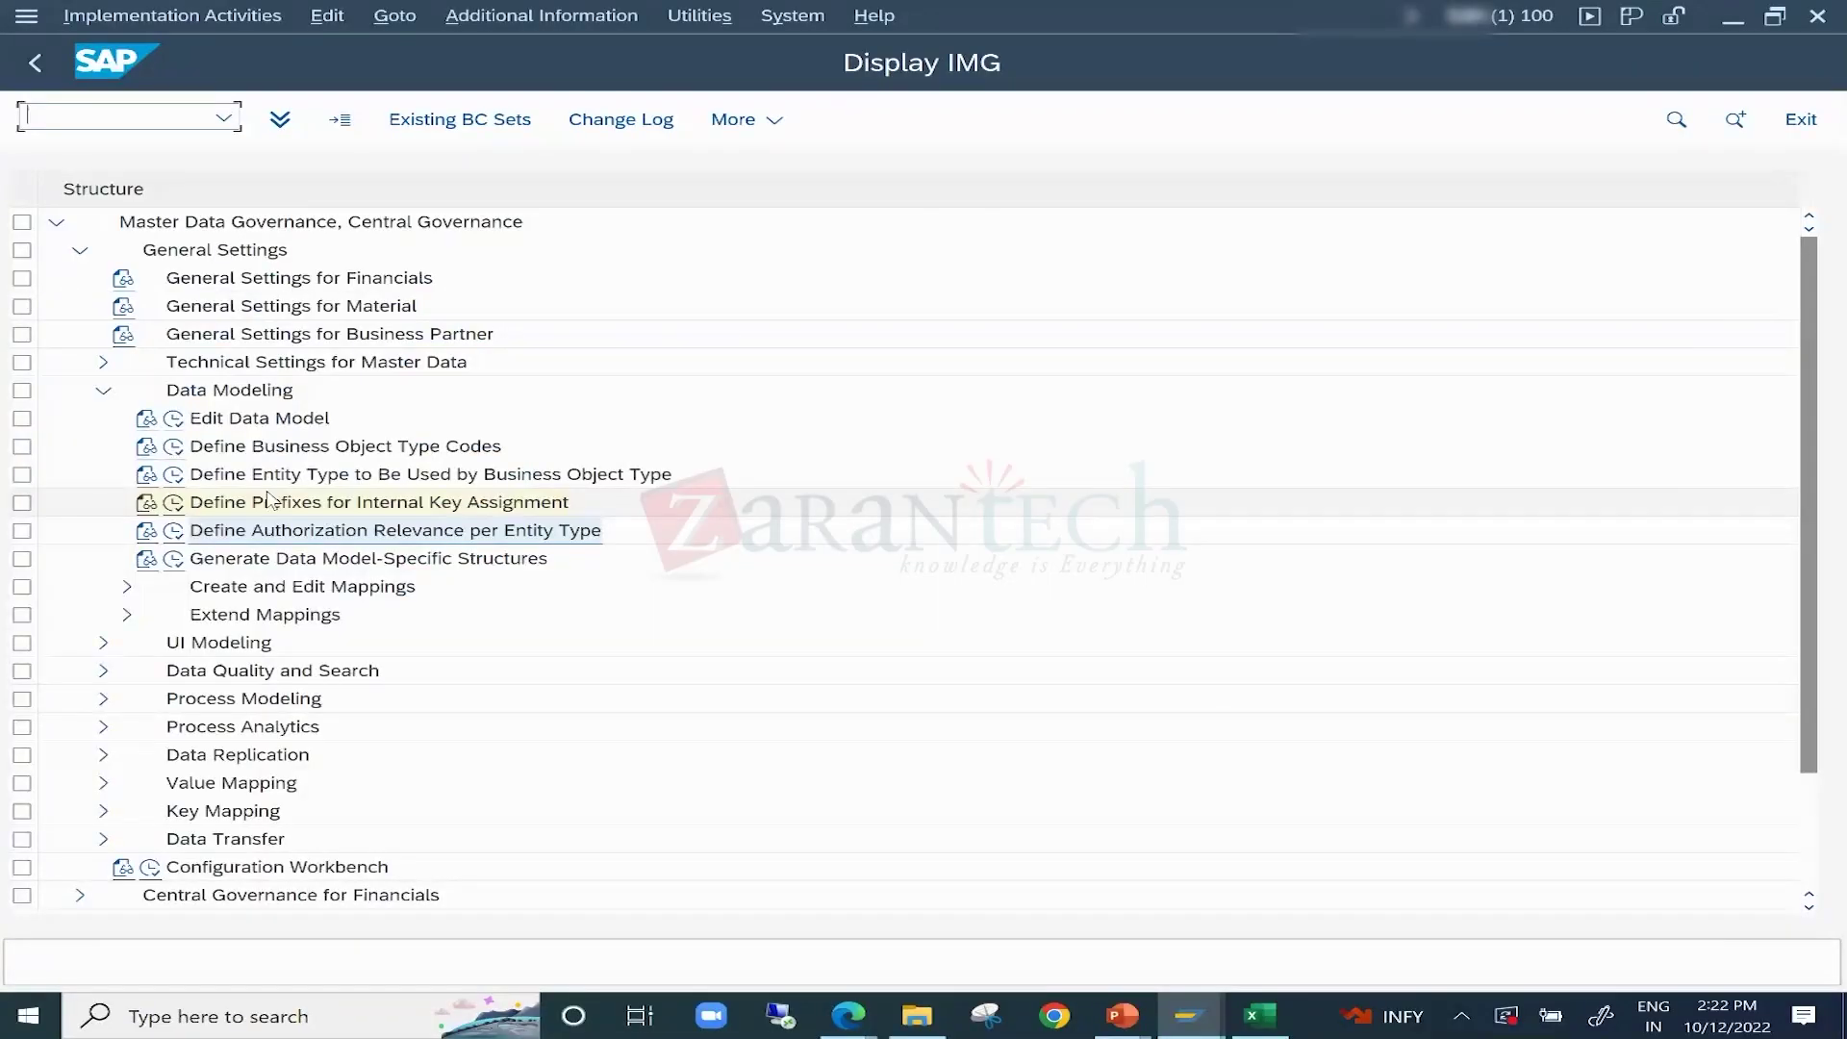
pyautogui.click(269, 501)
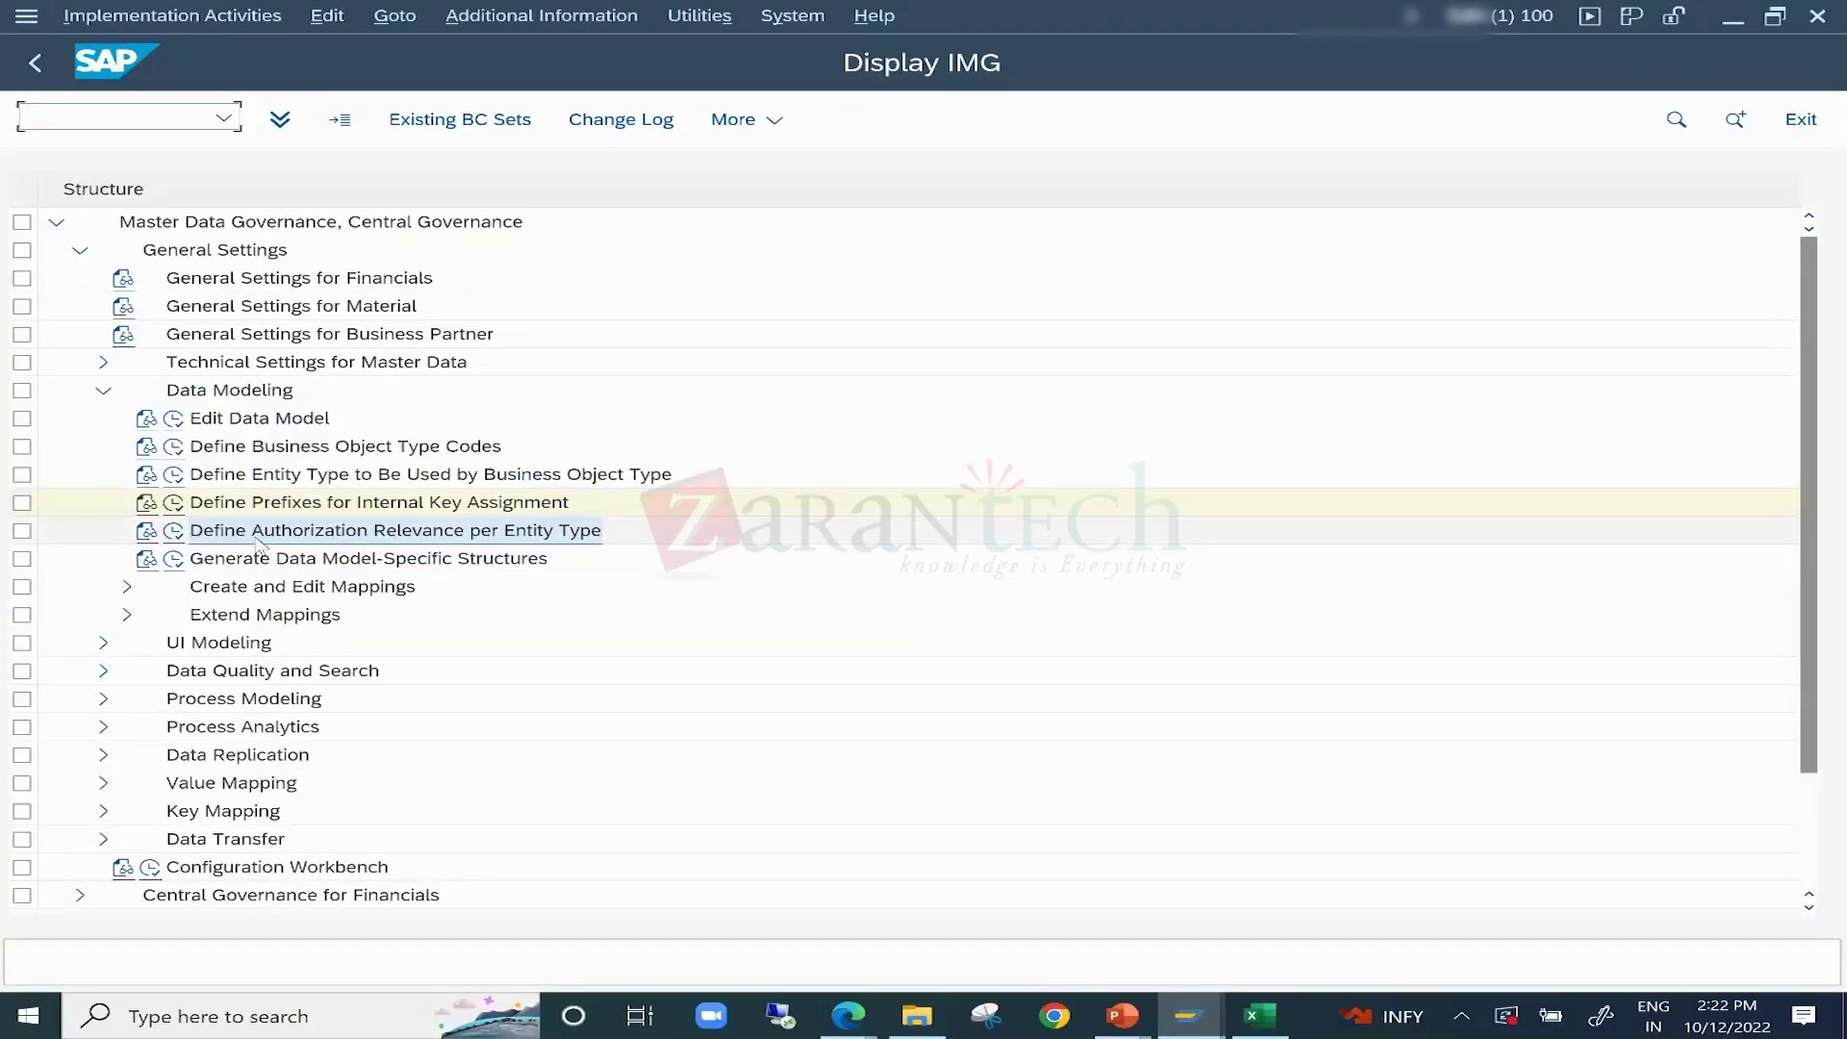
pyautogui.click(175, 532)
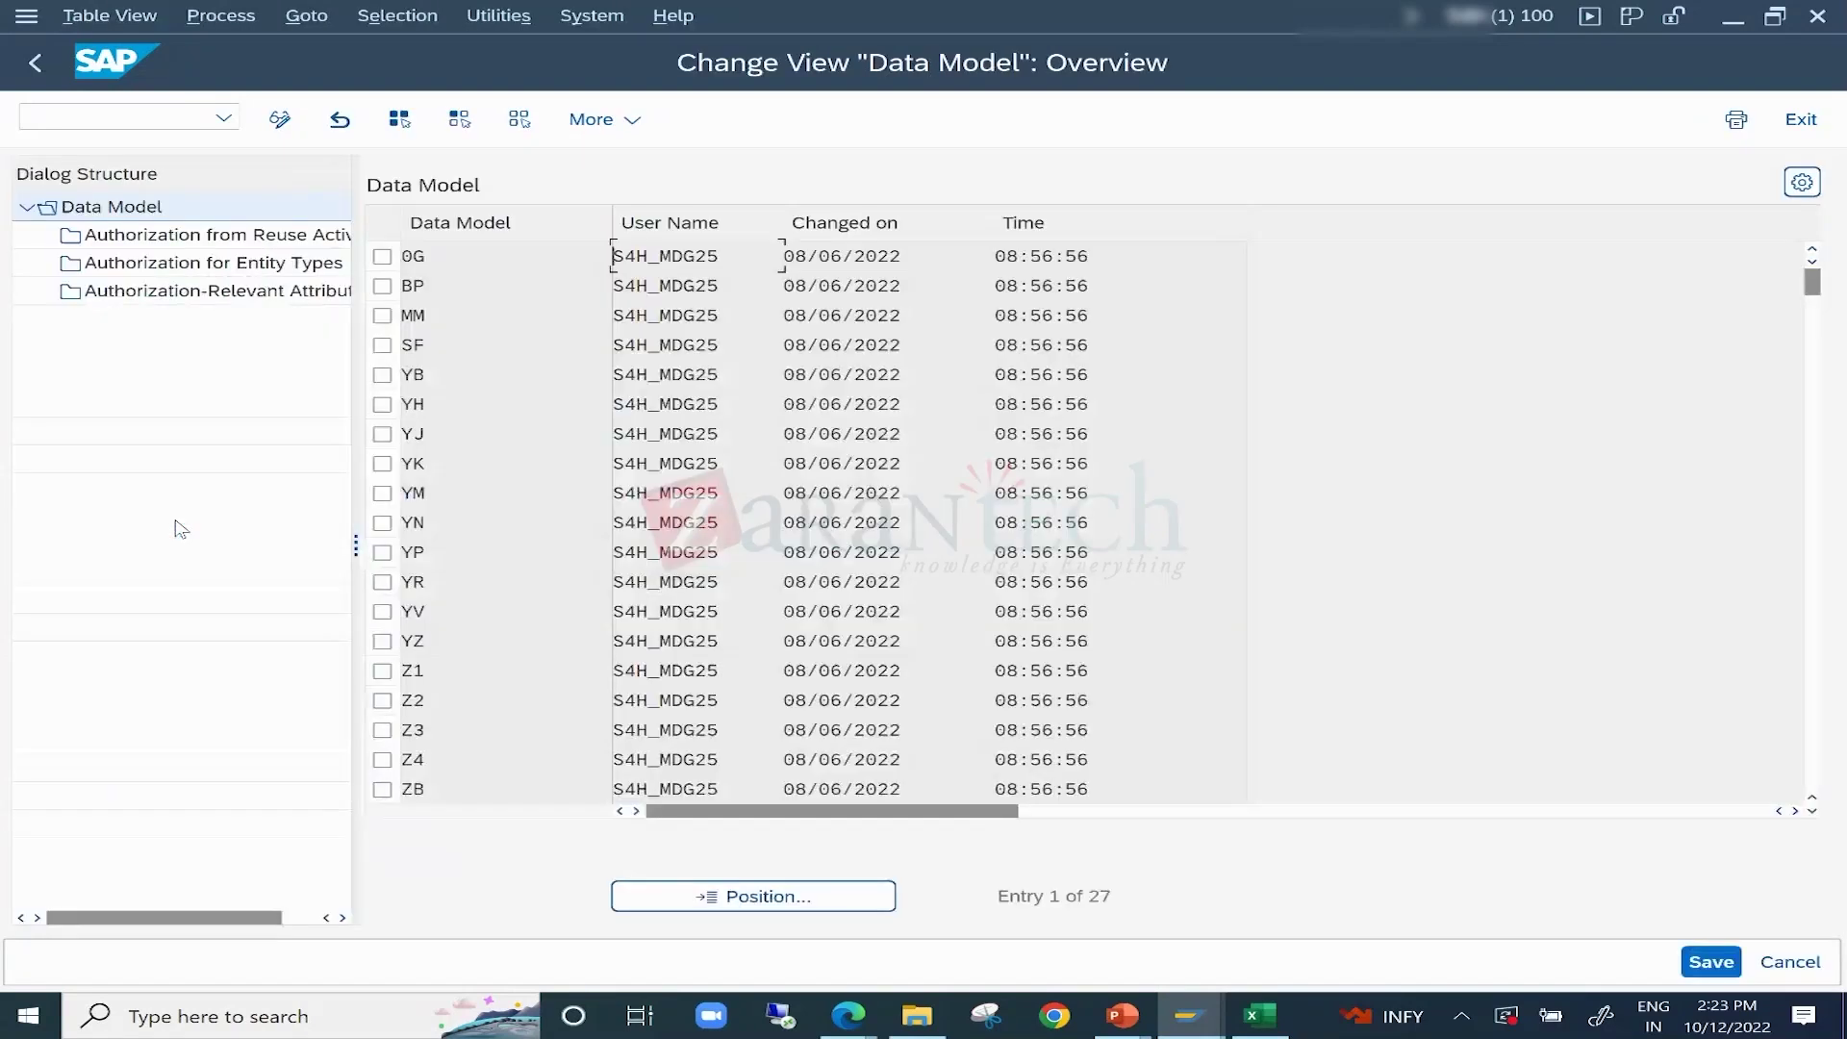
# Display Authorization from Reuse Active Area for the MM data model and highlight the MATERIAL active area.
pyautogui.click(382, 316)
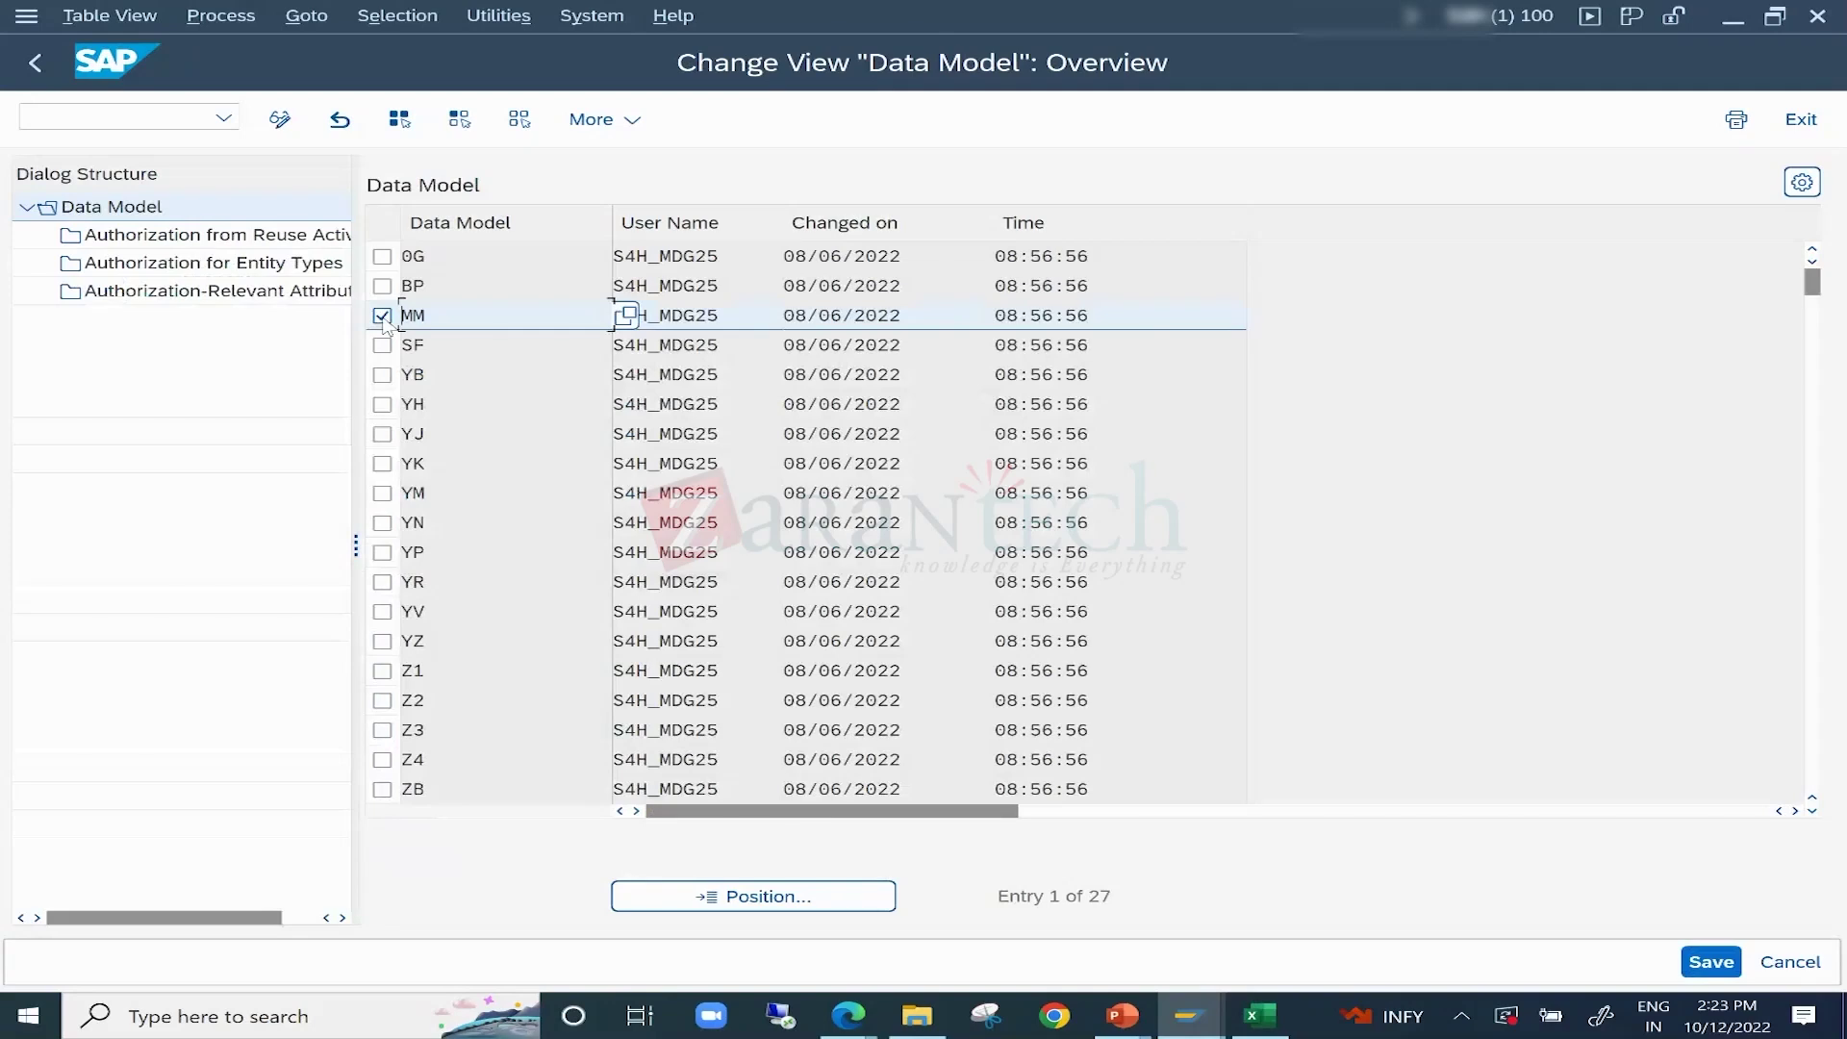
pyautogui.doubleClick(269, 236)
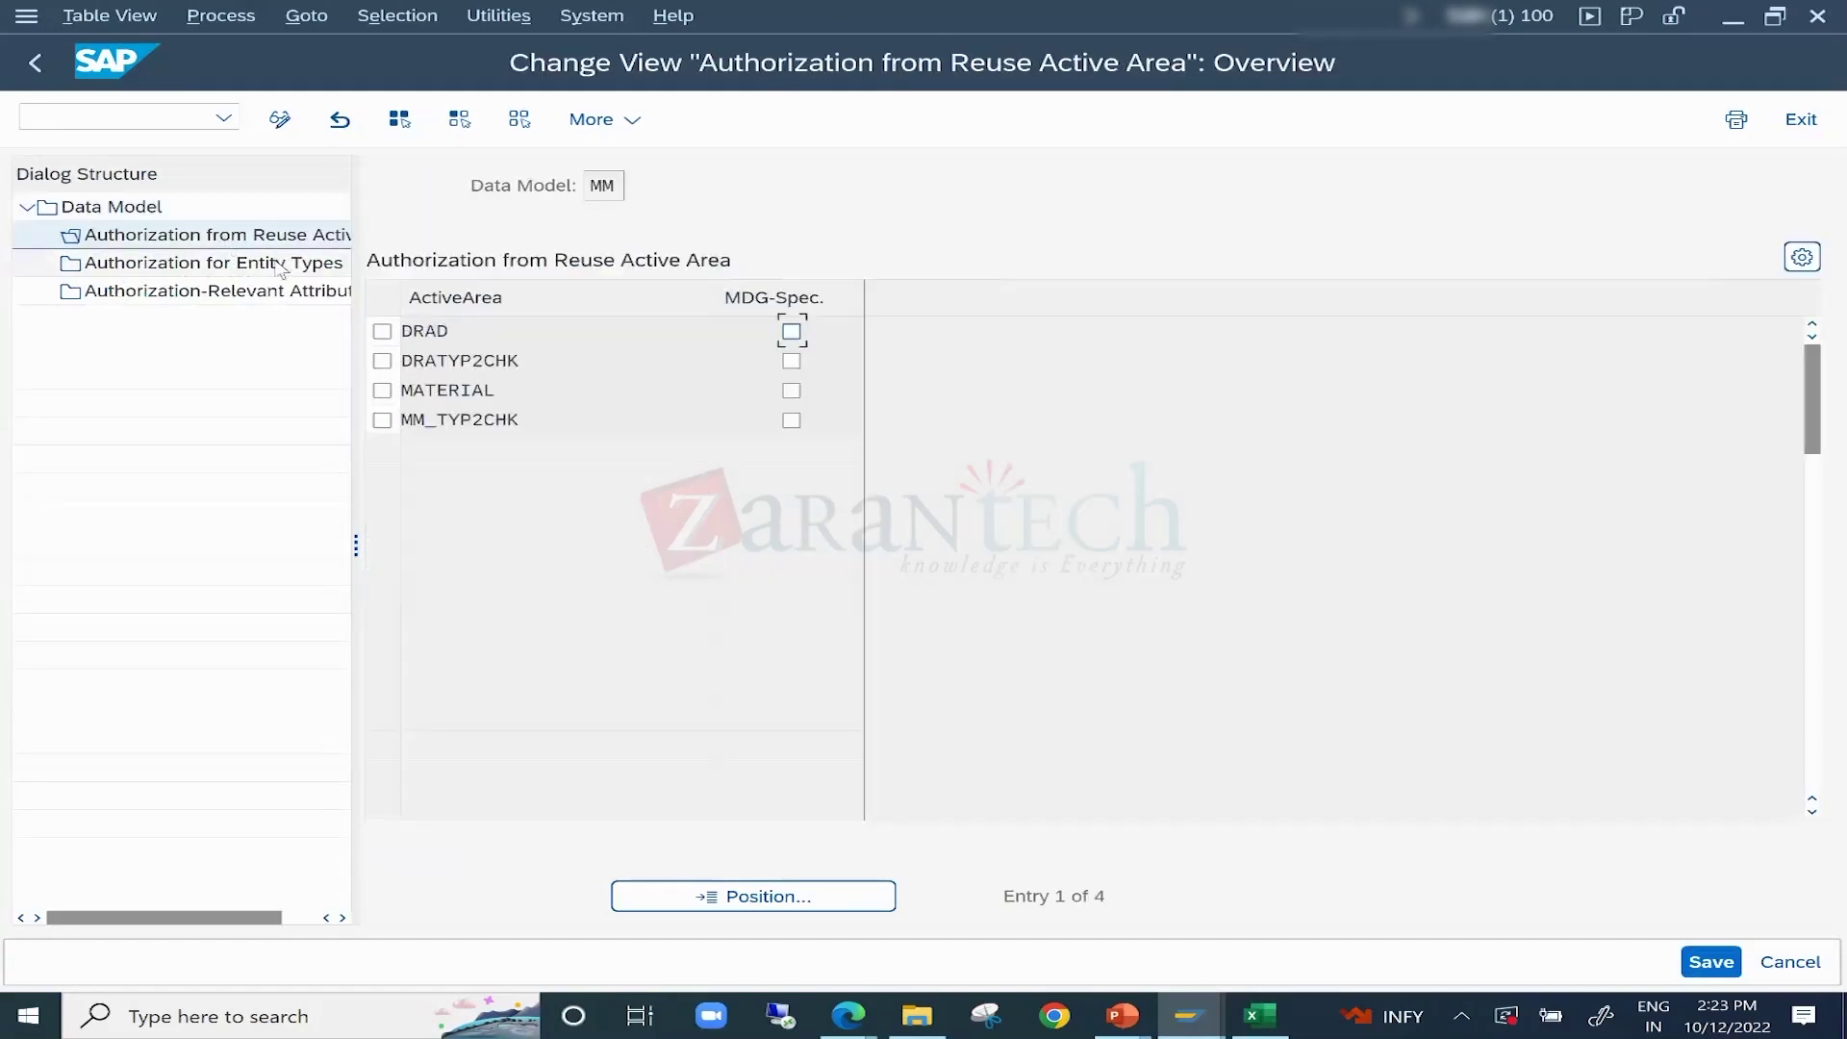
pyautogui.click(535, 390)
pyautogui.moveTo(535, 389); pyautogui.dragTo(312, 379)
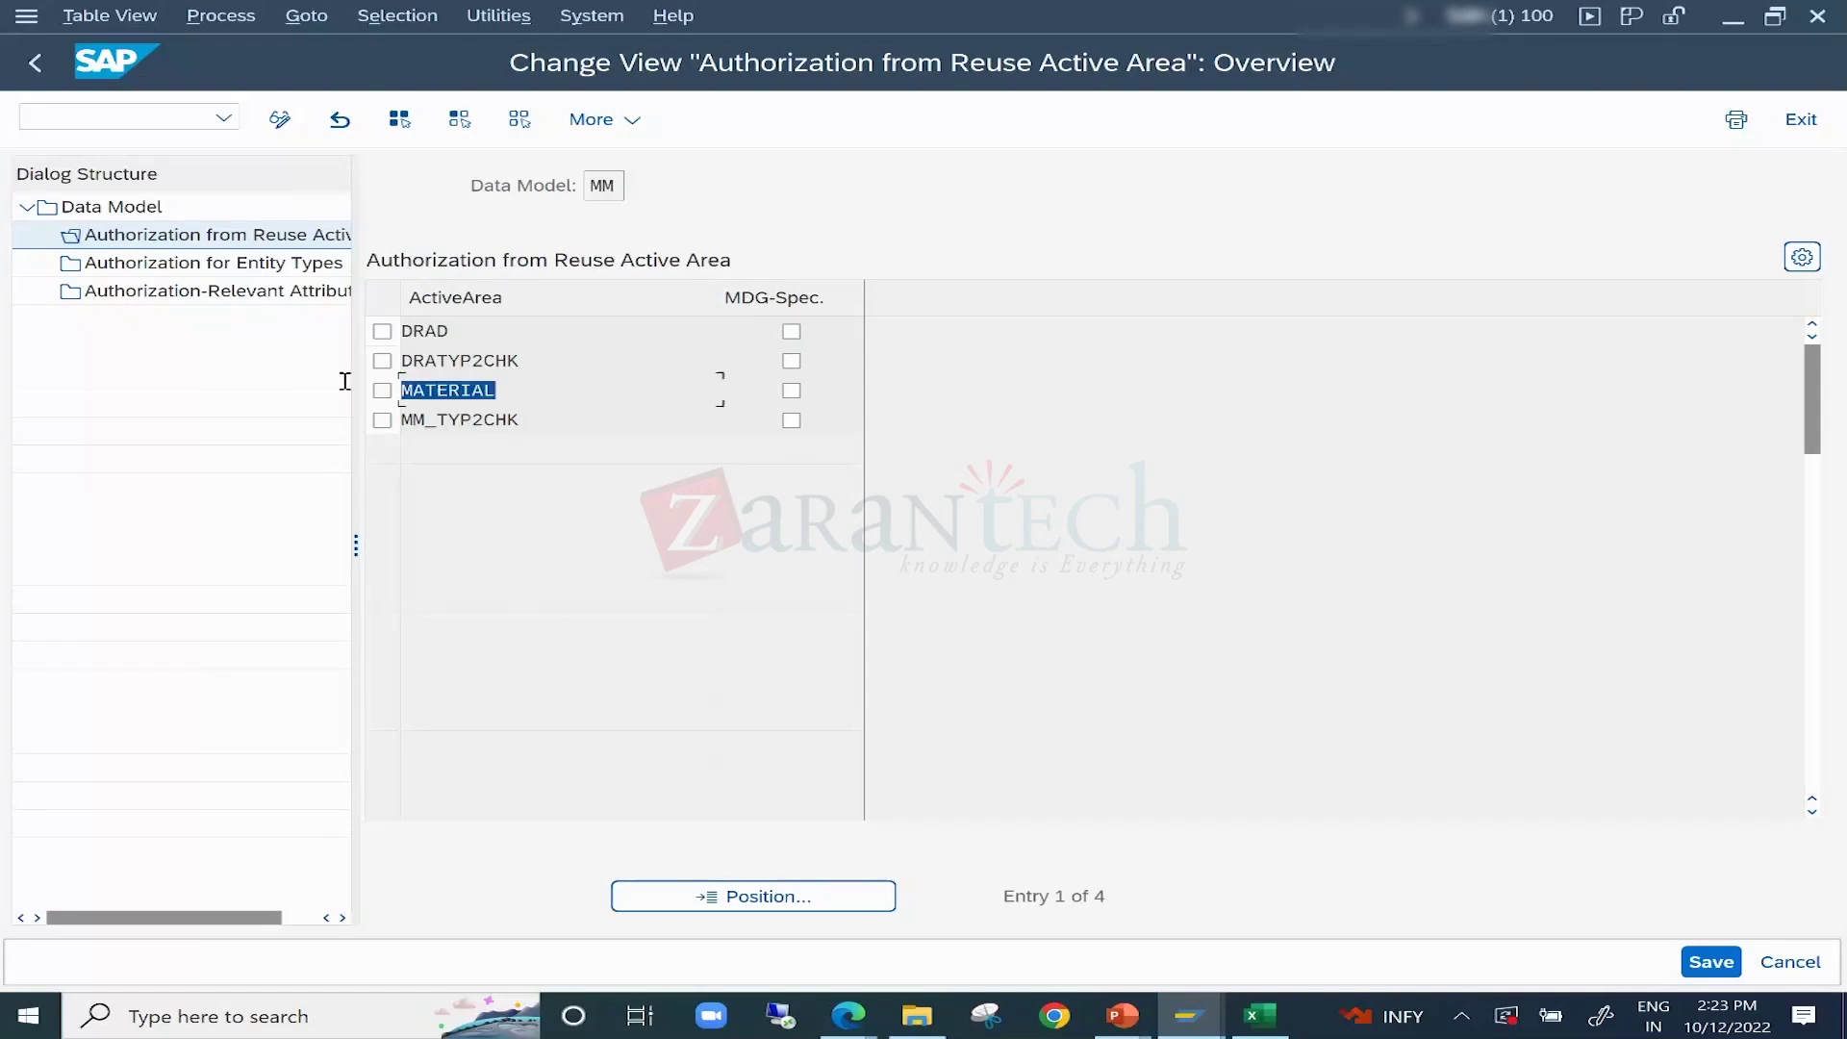
# View Authorization for Entity Types of the MM model, and return to Authorization from Reuse Active Area.
pyautogui.click(245, 266)
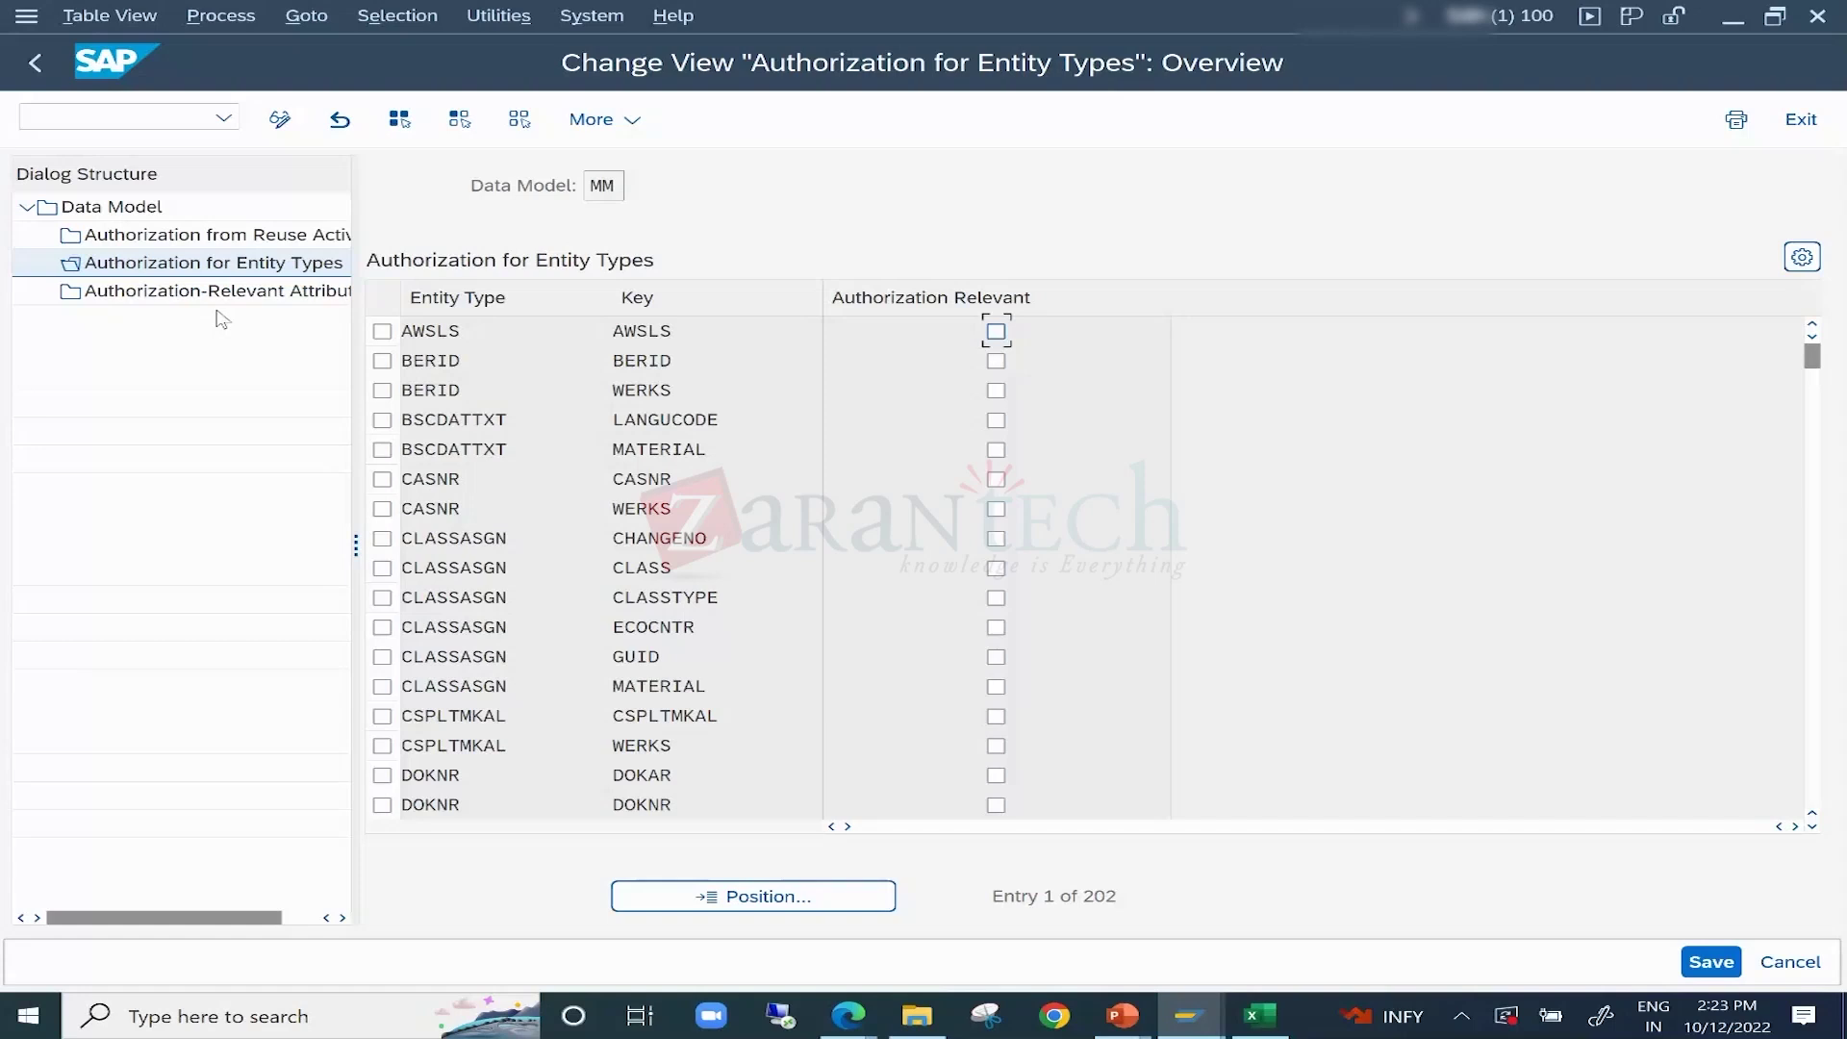
pyautogui.click(262, 236)
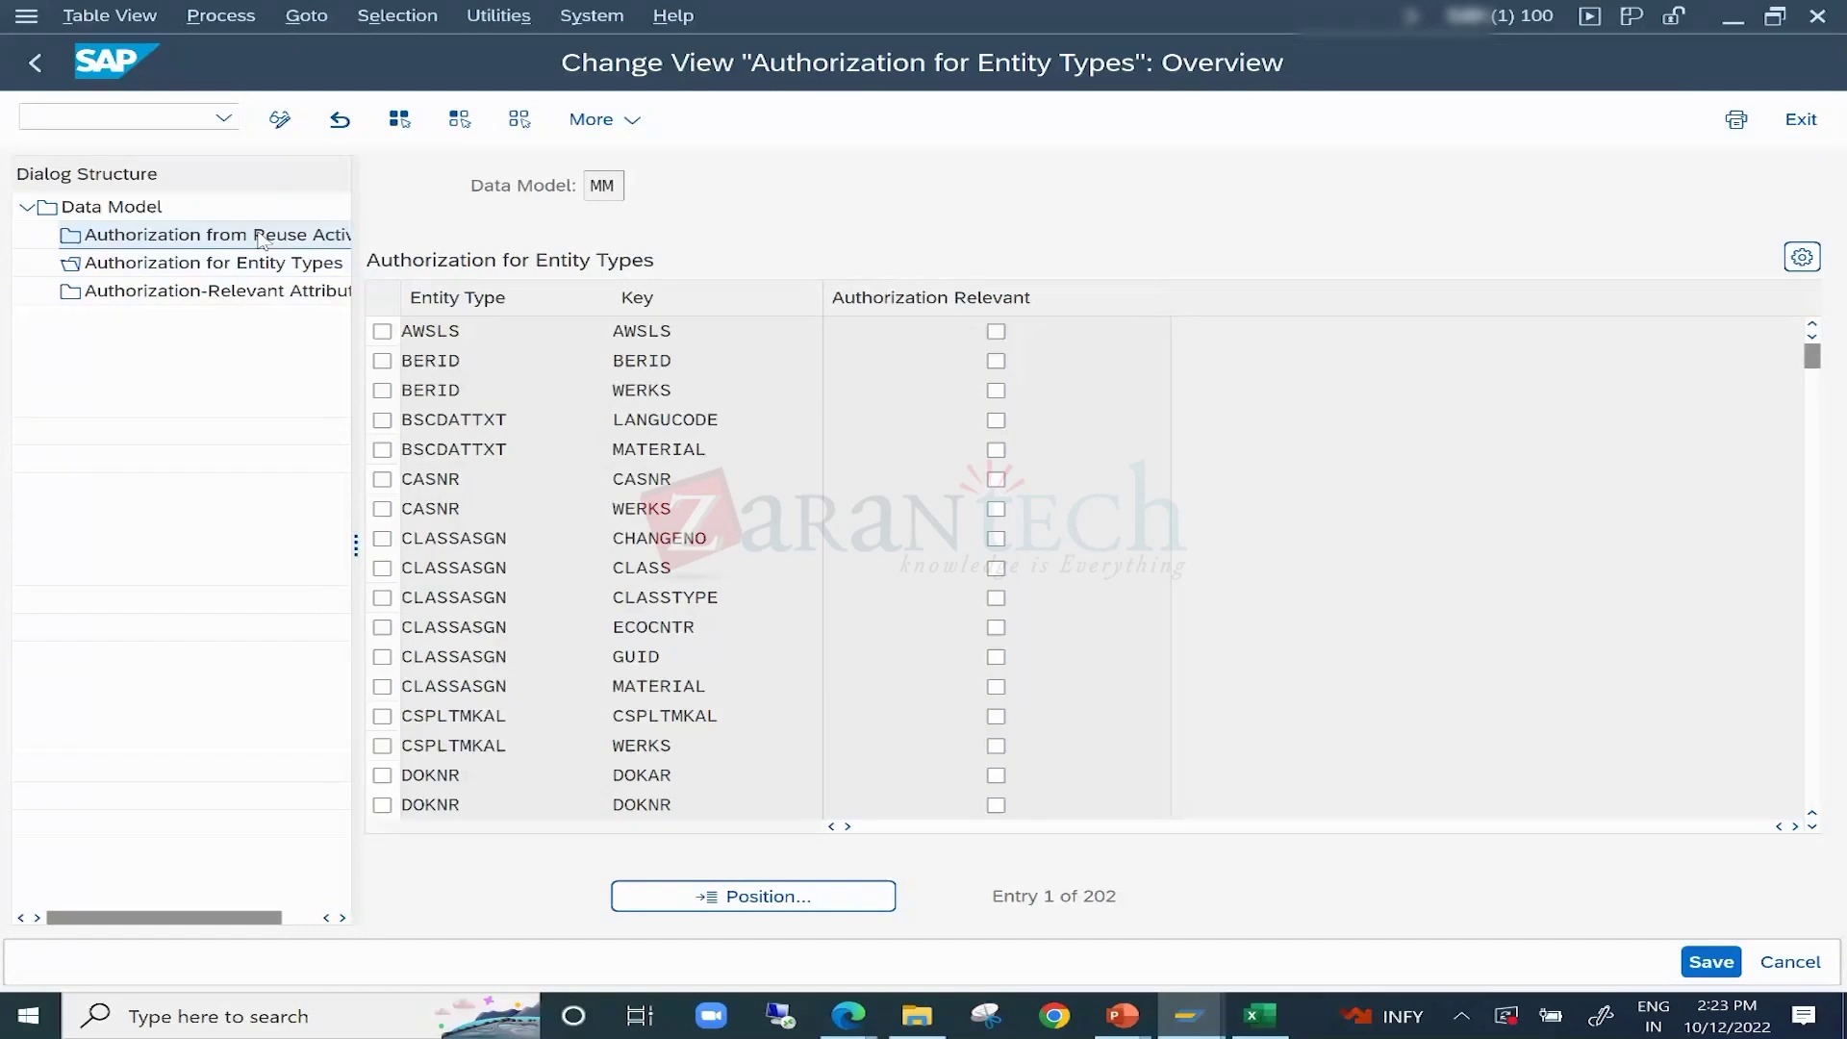
pyautogui.doubleClick(262, 236)
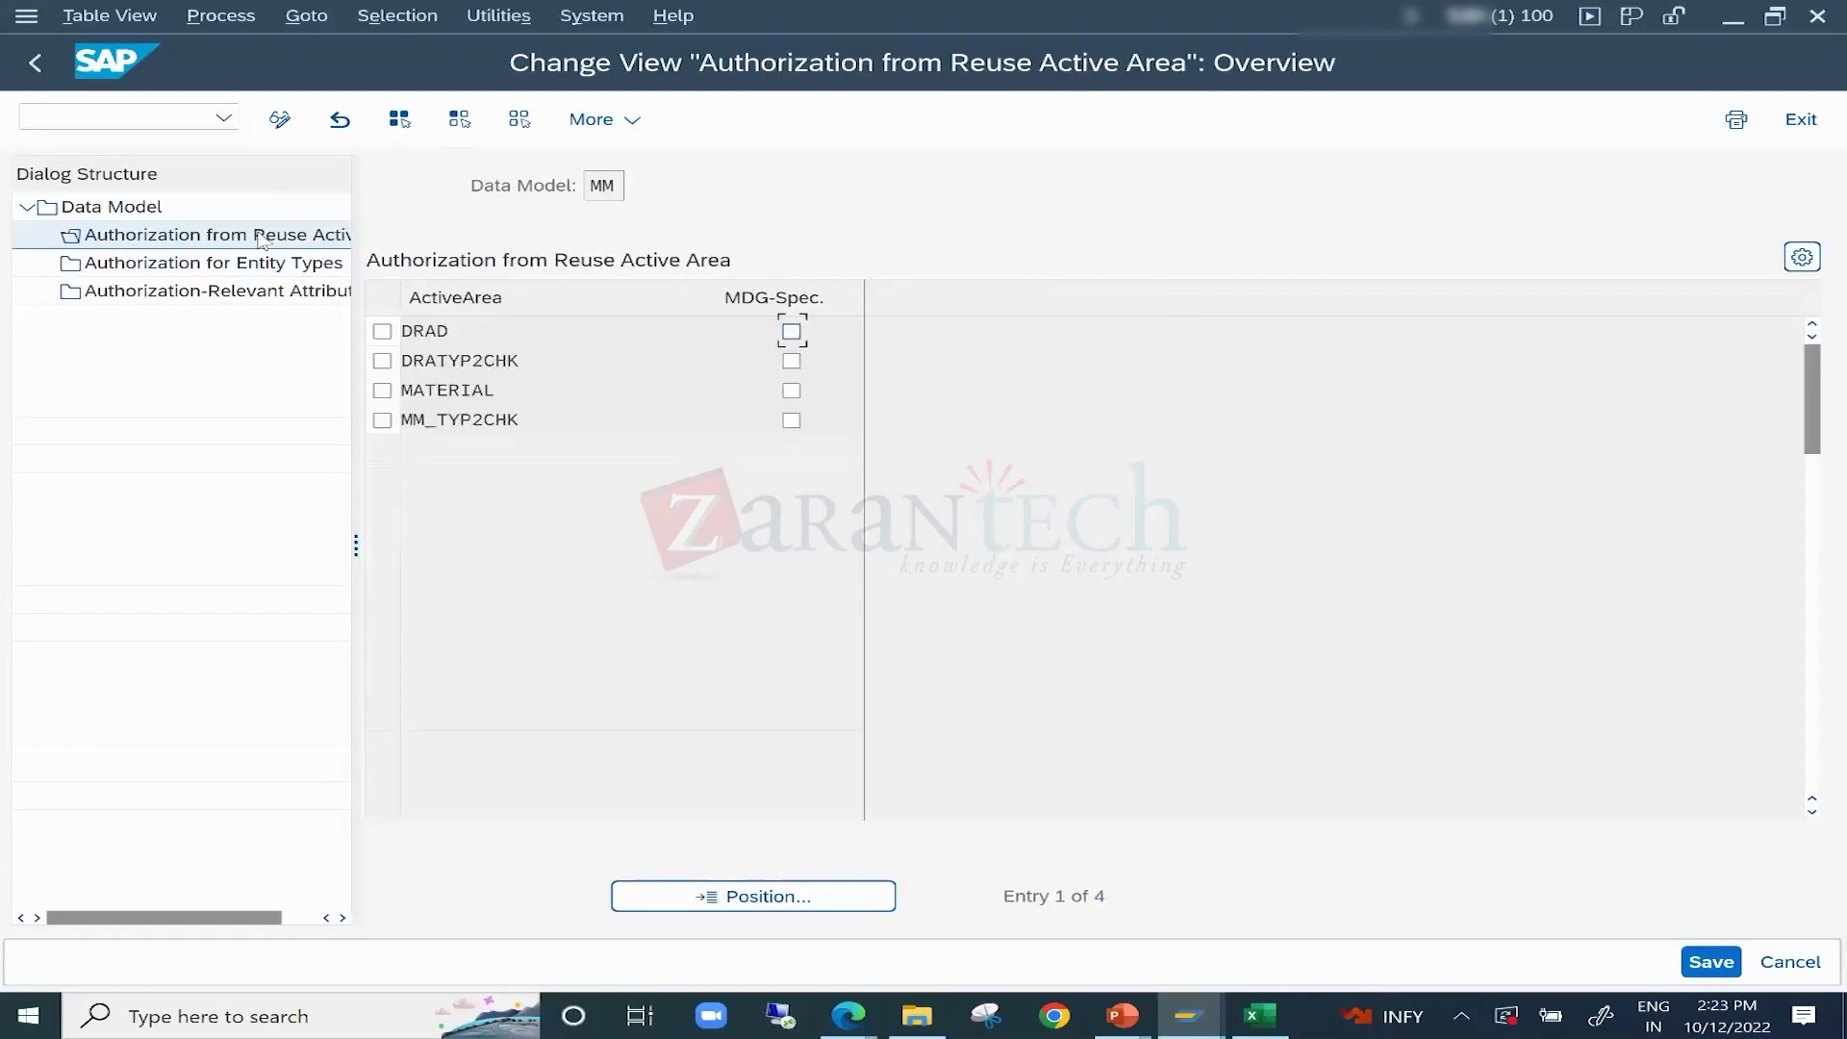
# Switch to the Excel sketch, cross out the arrow between Access and Author, and draw a box above Access in the MDG half.
pyautogui.click(1260, 1012)
pyautogui.moveTo(767, 627); pyautogui.dragTo(813, 654)
pyautogui.moveTo(719, 685); pyautogui.dragTo(840, 632)
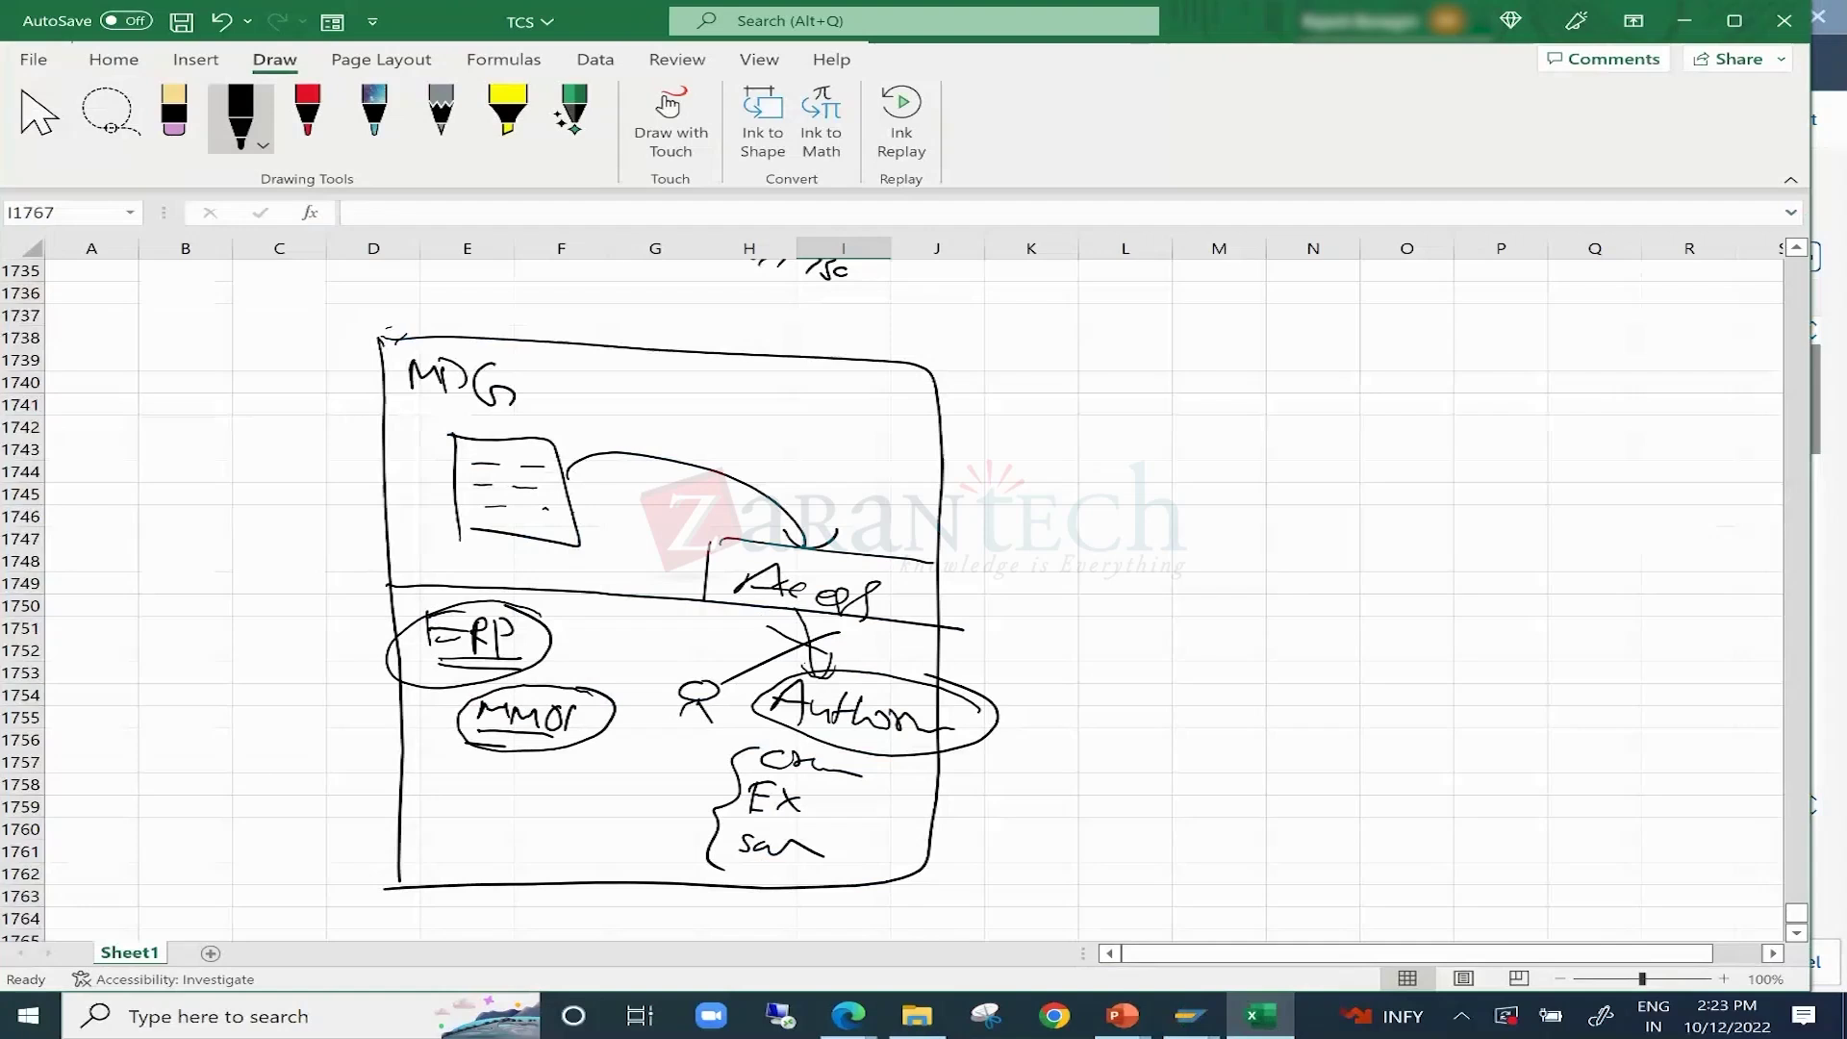
pyautogui.moveTo(778, 447); pyautogui.dragTo(771, 471)
pyautogui.moveTo(784, 496)
pyautogui.mouseDown()
pyautogui.moveTo(816, 408)
pyautogui.moveTo(806, 495)
pyautogui.mouseUp()
# Switch to SAP and turn the MDG-Spec. flag of the MATERIAL active area on and back off.
pyautogui.hotkey('alt', 'Tab')
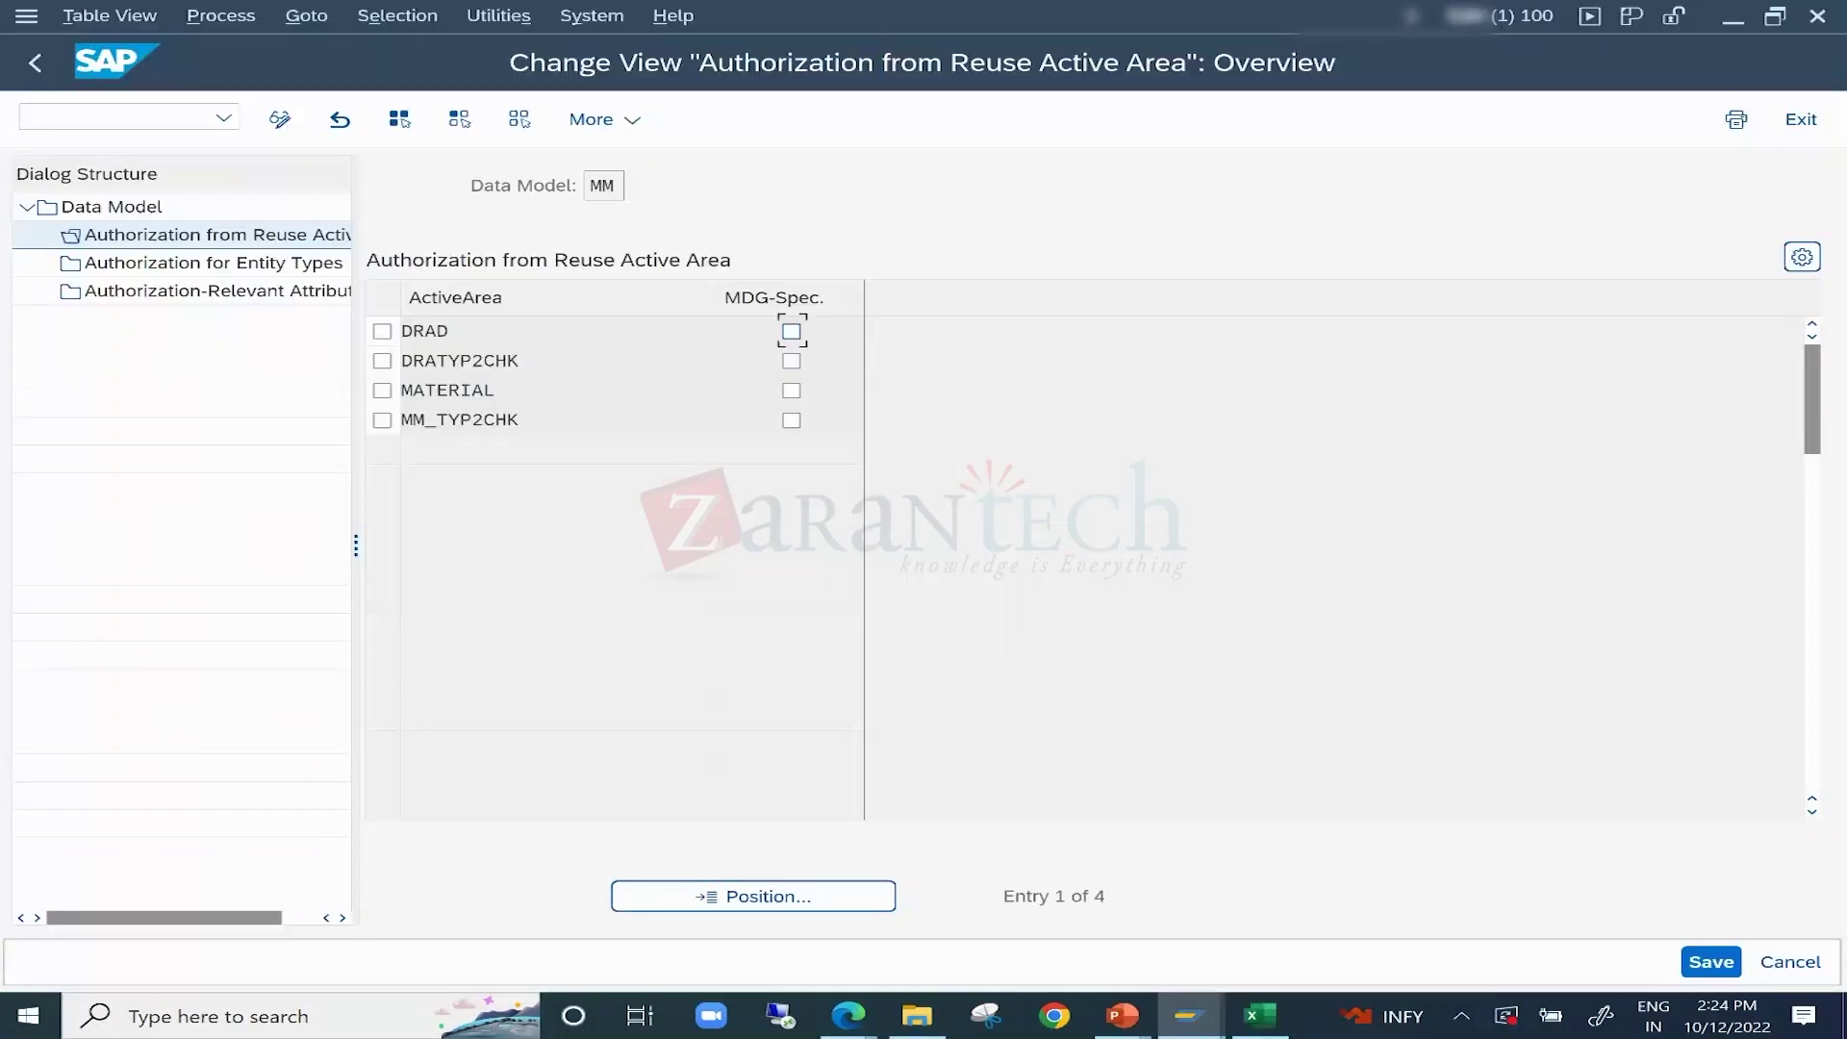
pyautogui.click(792, 391)
pyautogui.click(795, 395)
pyautogui.click(149, 208)
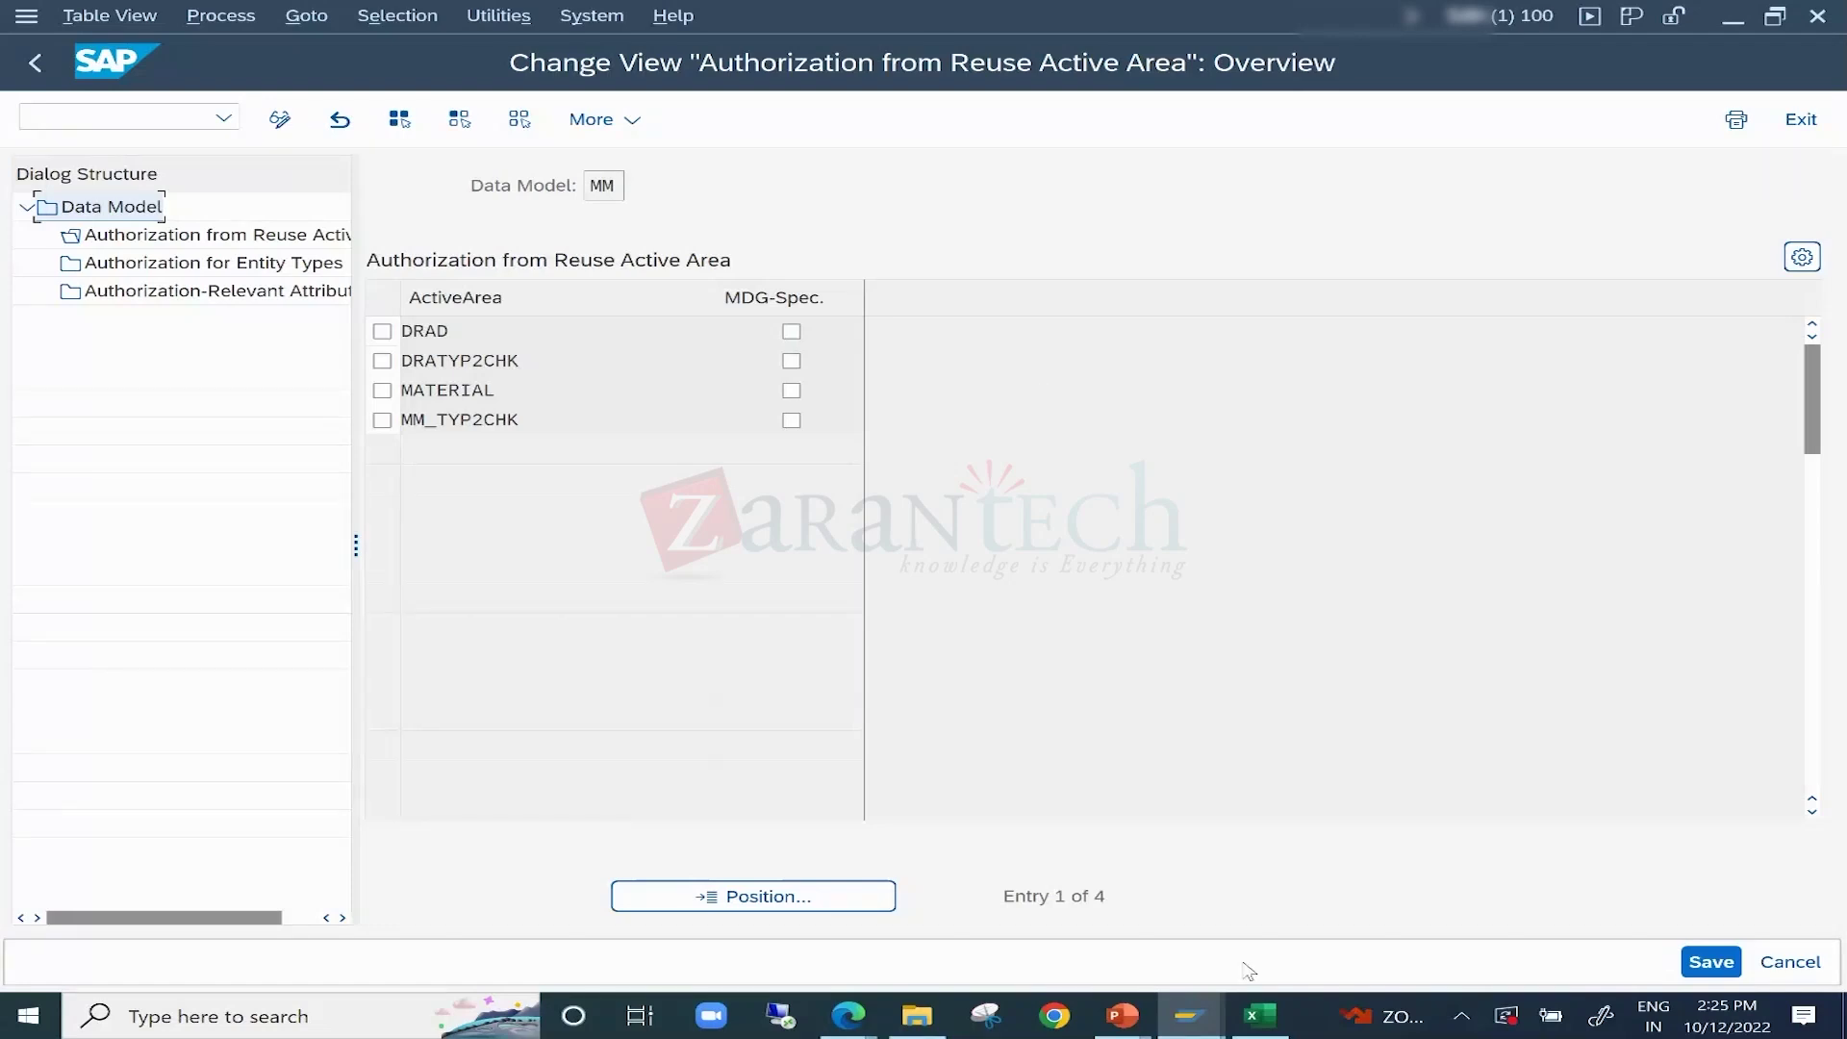
# Switch to Excel and enter the authorization object name USMD_MDAT in cell N1746.
pyautogui.click(1263, 1007)
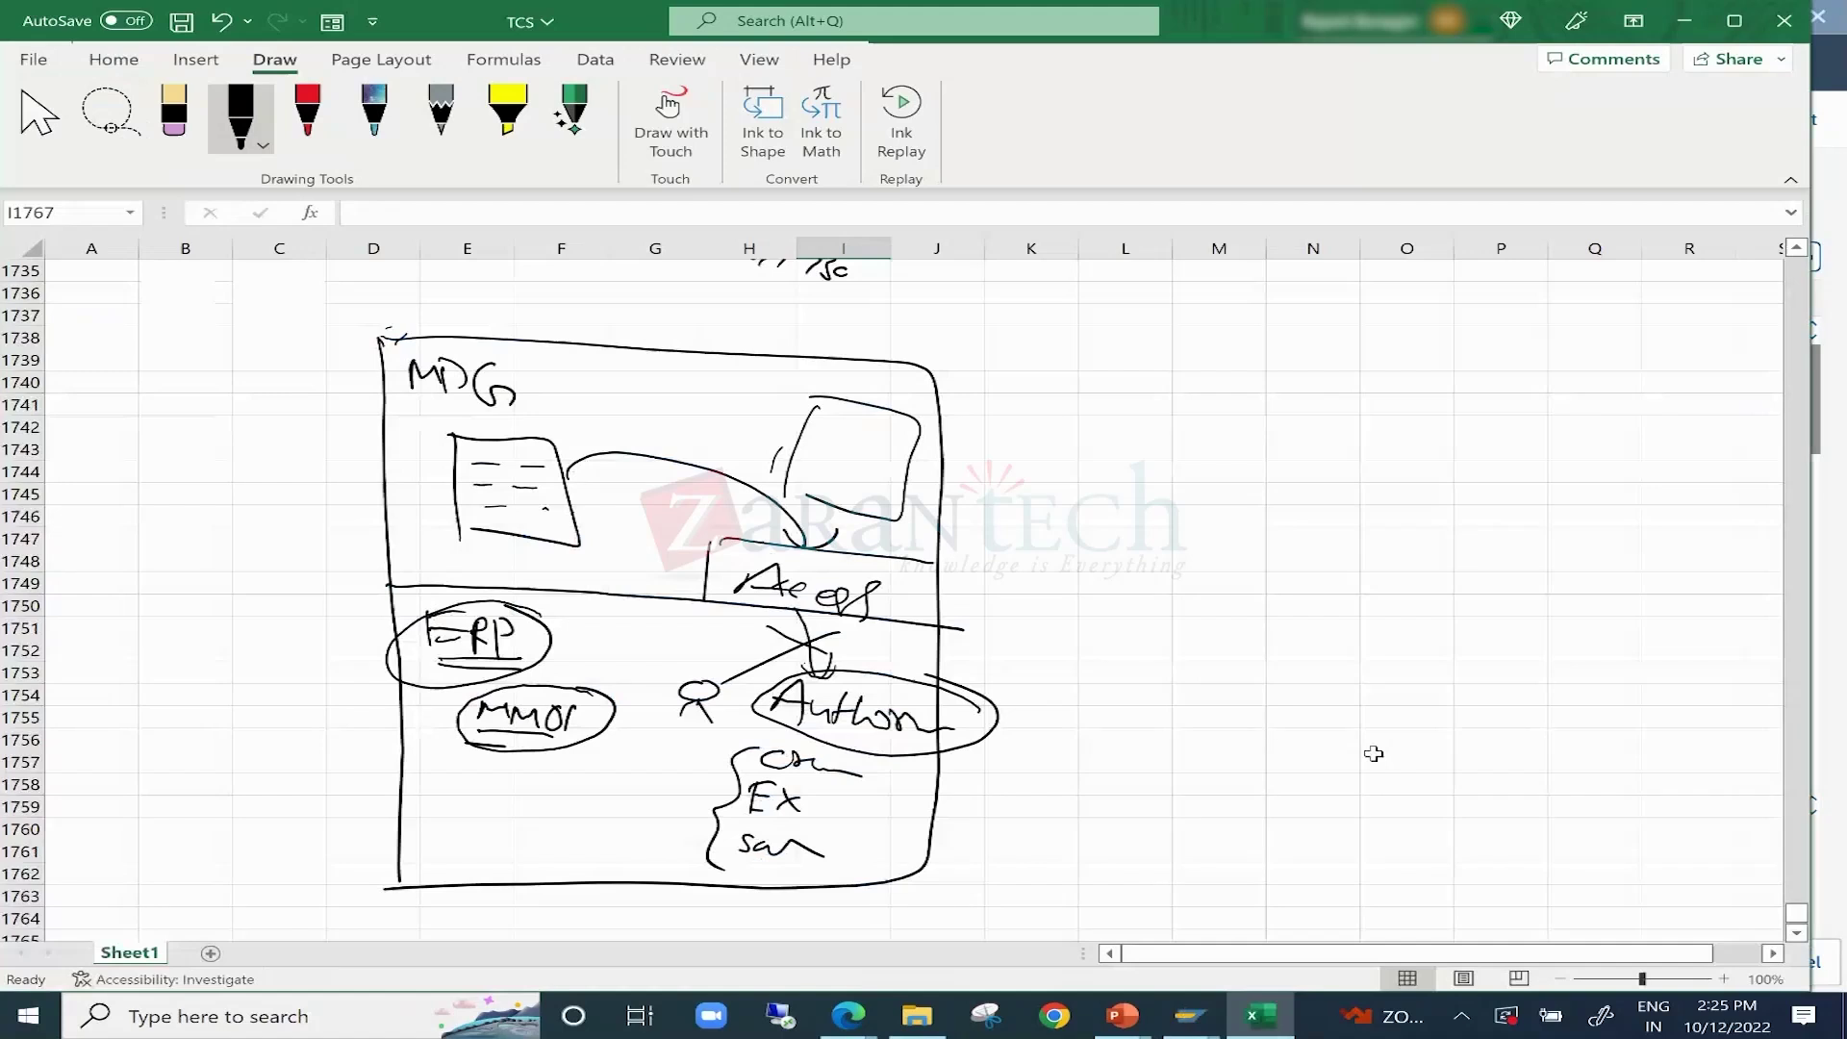
pyautogui.click(1330, 511)
pyautogui.write('U')
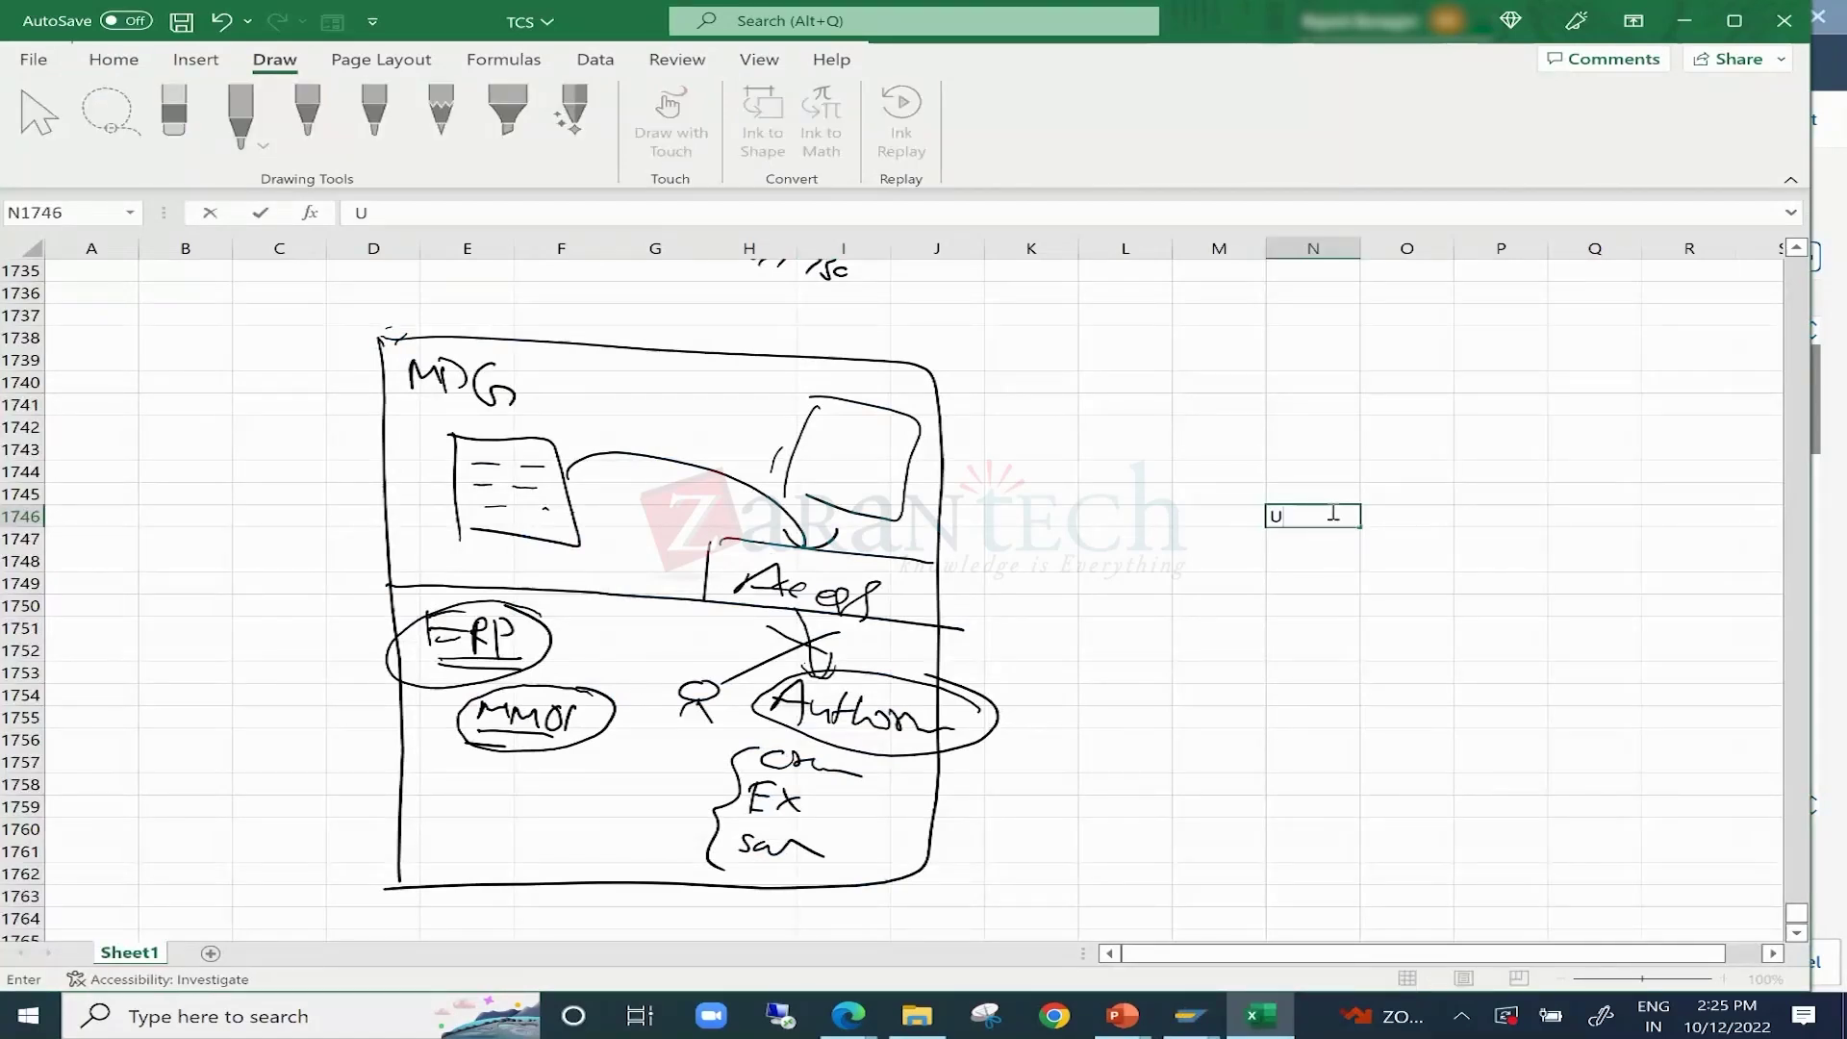
pyautogui.write('SMD_MDAT')
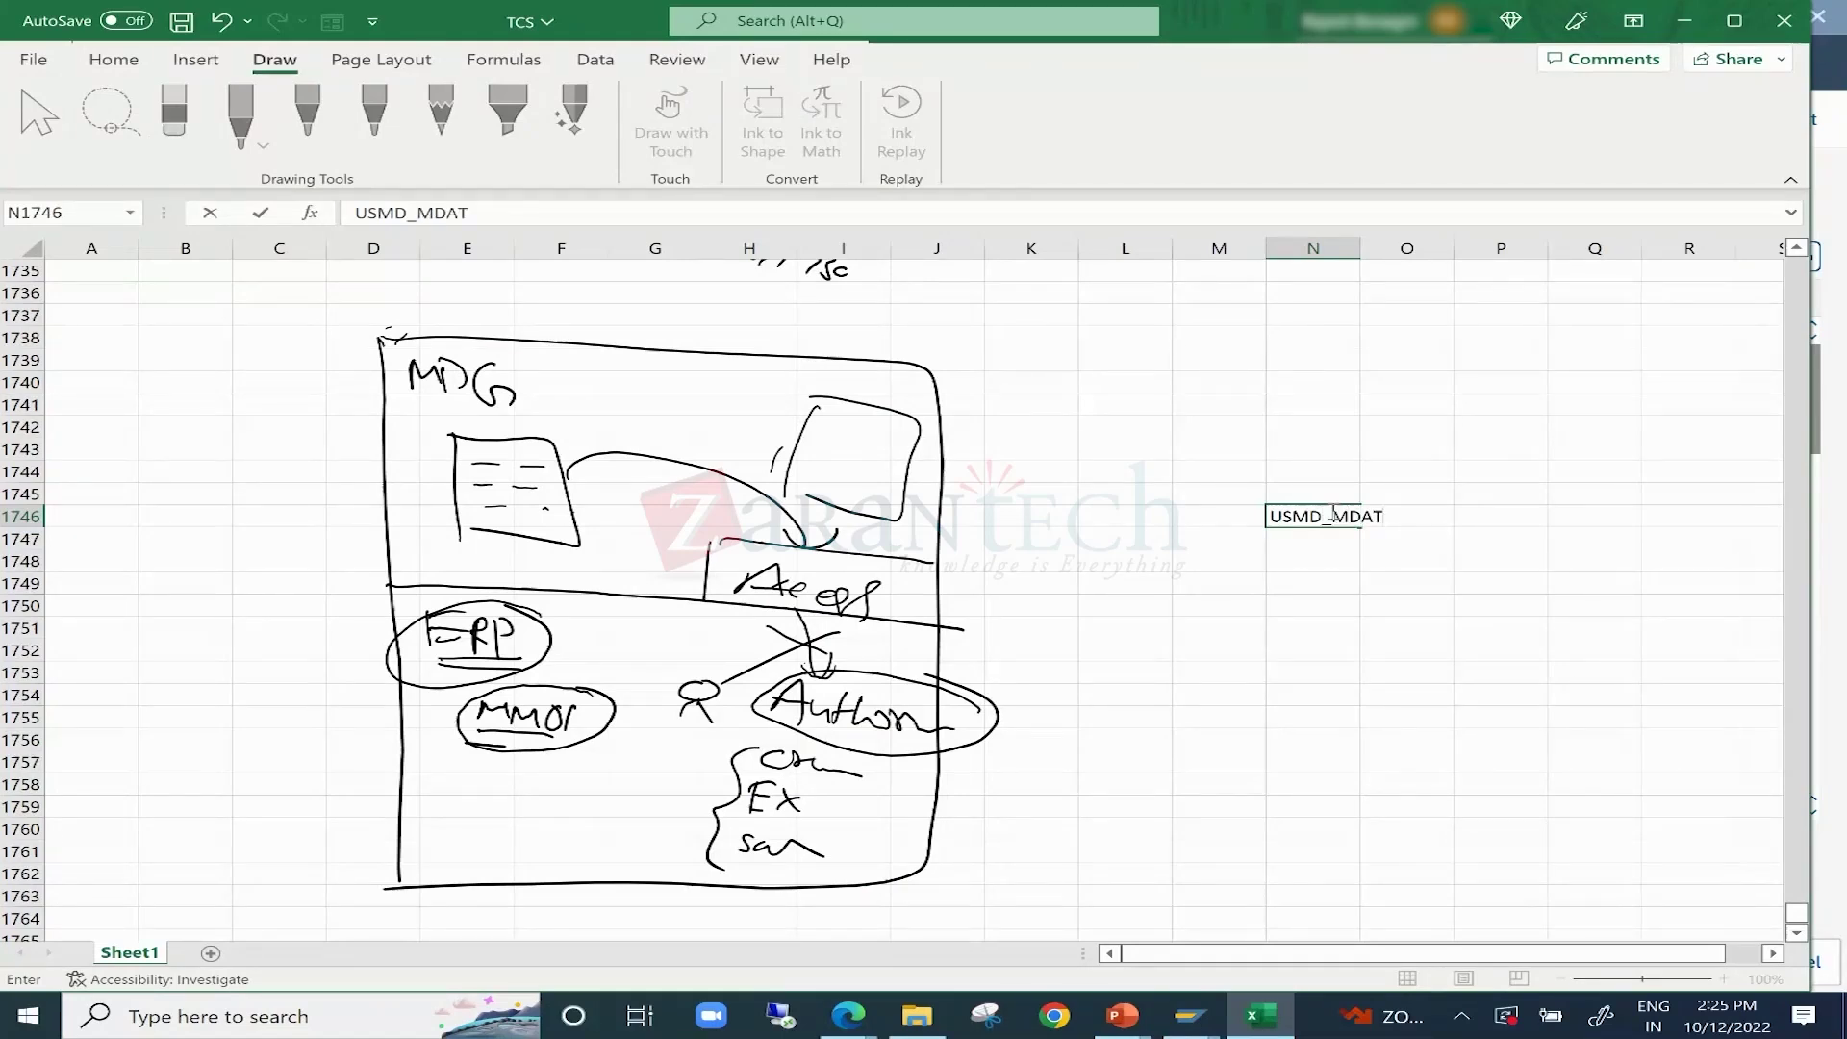
pyautogui.hotkey('ctrl', 'Return')
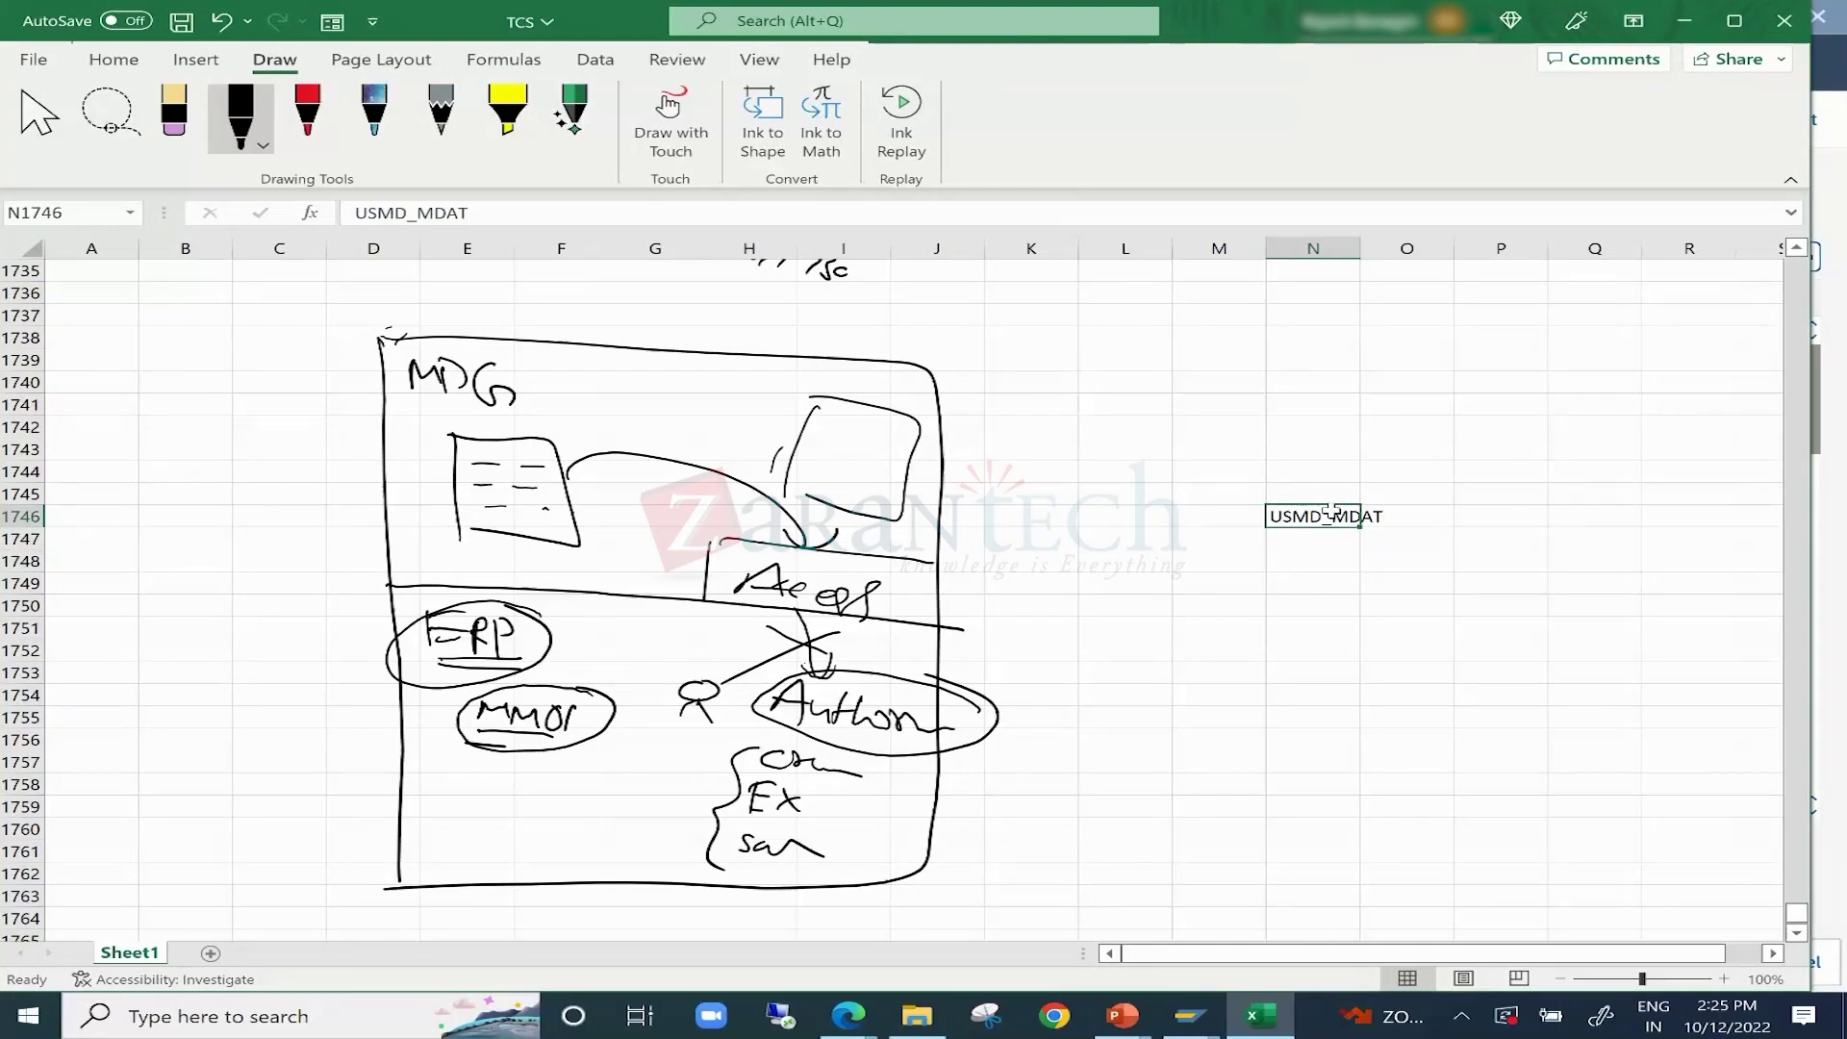
pyautogui.click(1320, 561)
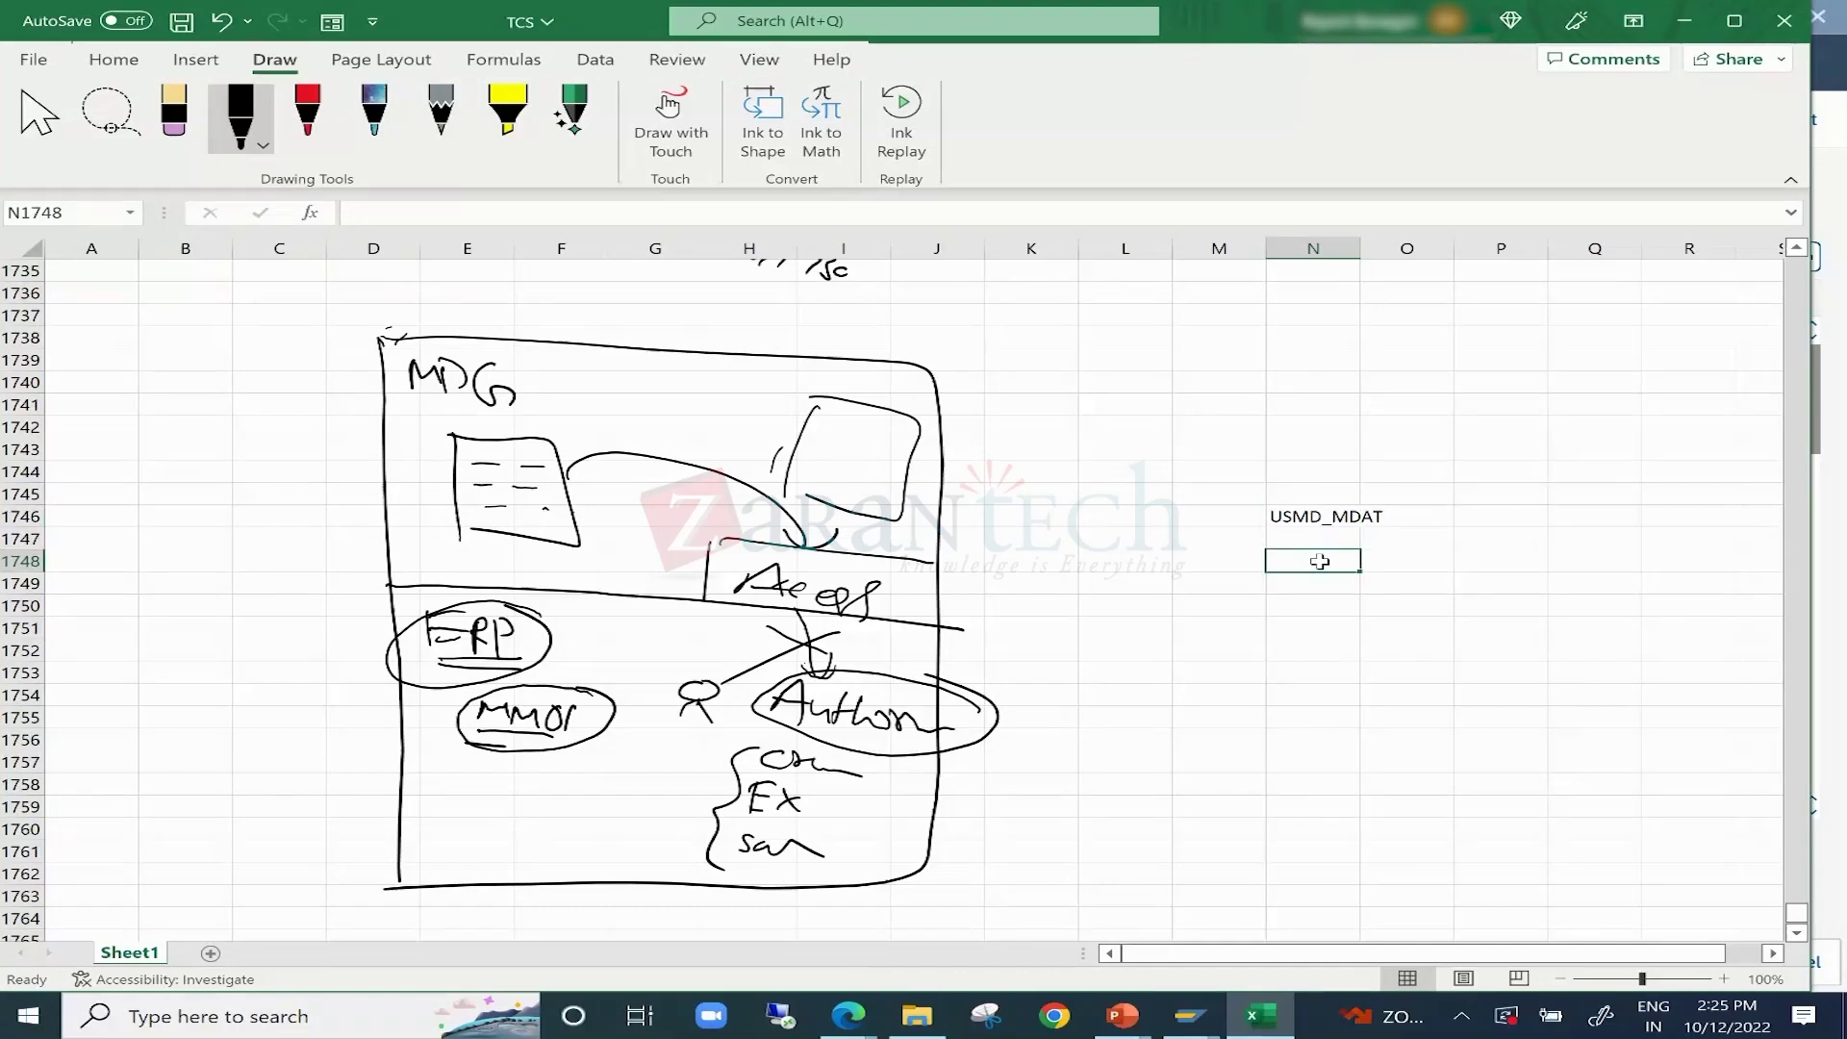
pyautogui.write('dm')
pyautogui.press('Return')
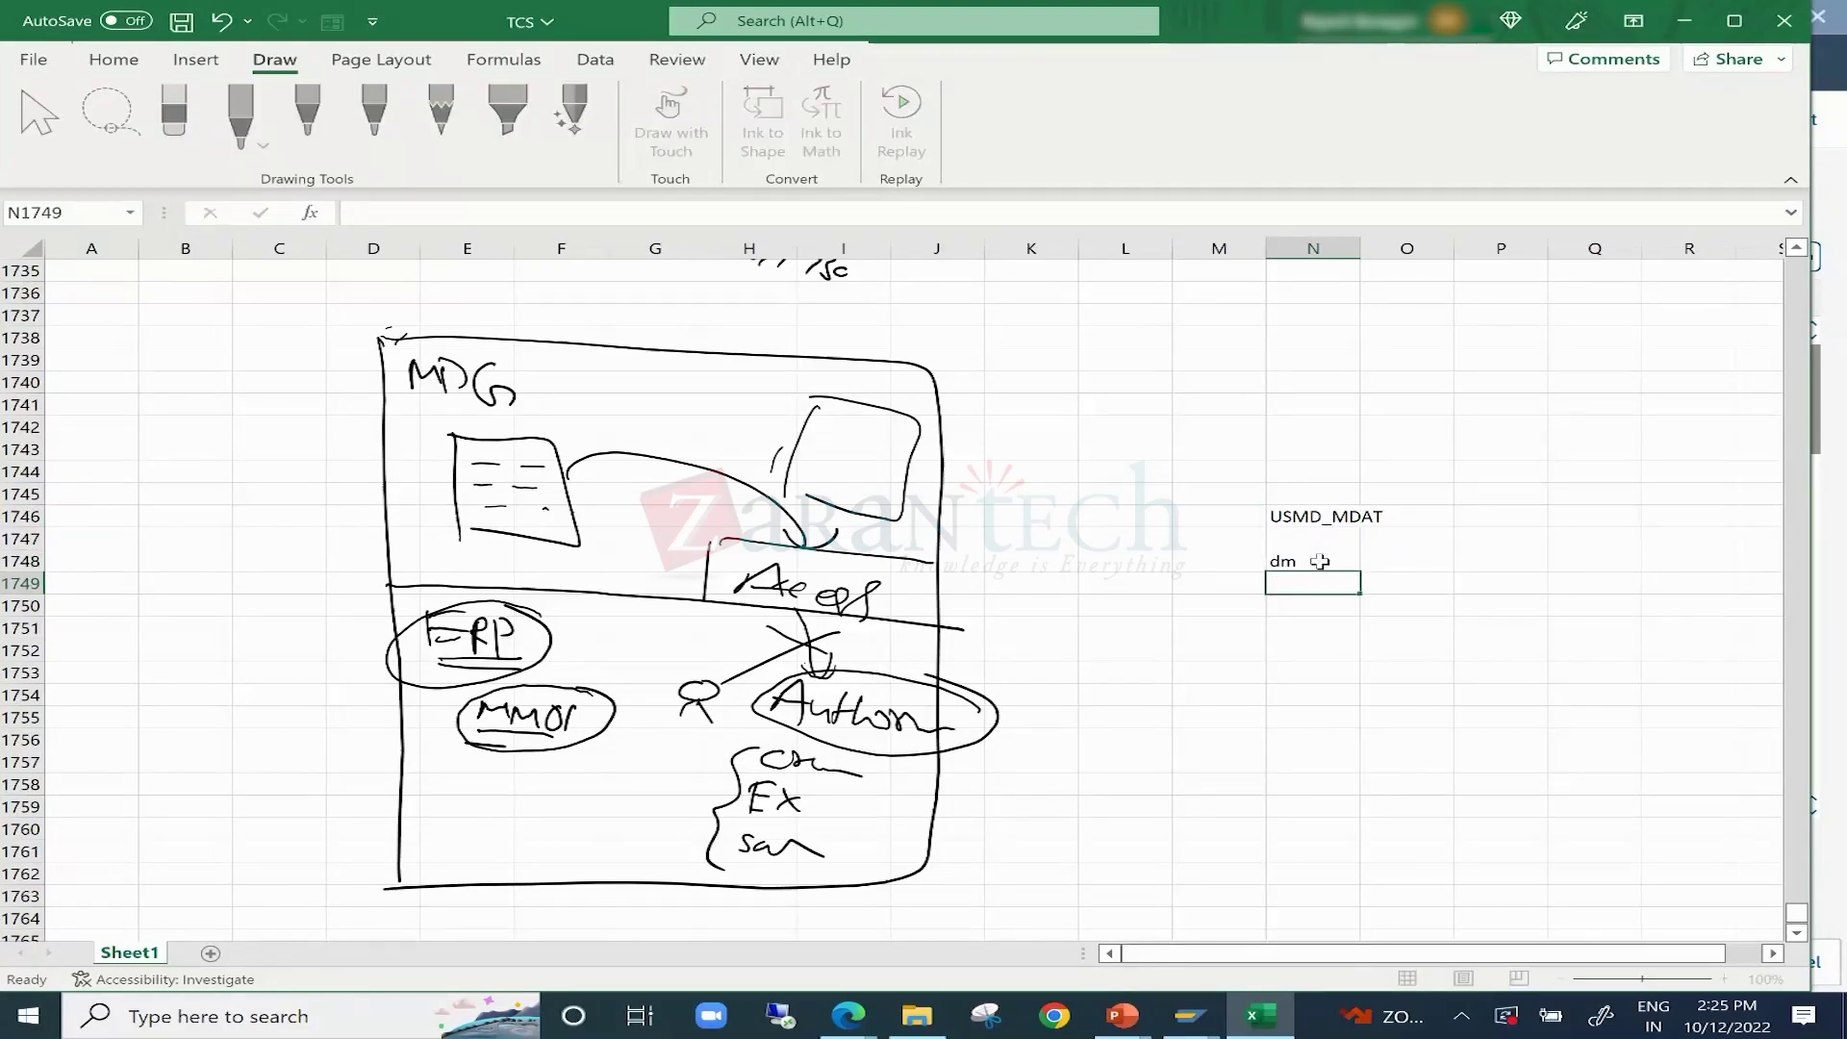
pyautogui.click(1319, 561)
pyautogui.press('Delete')
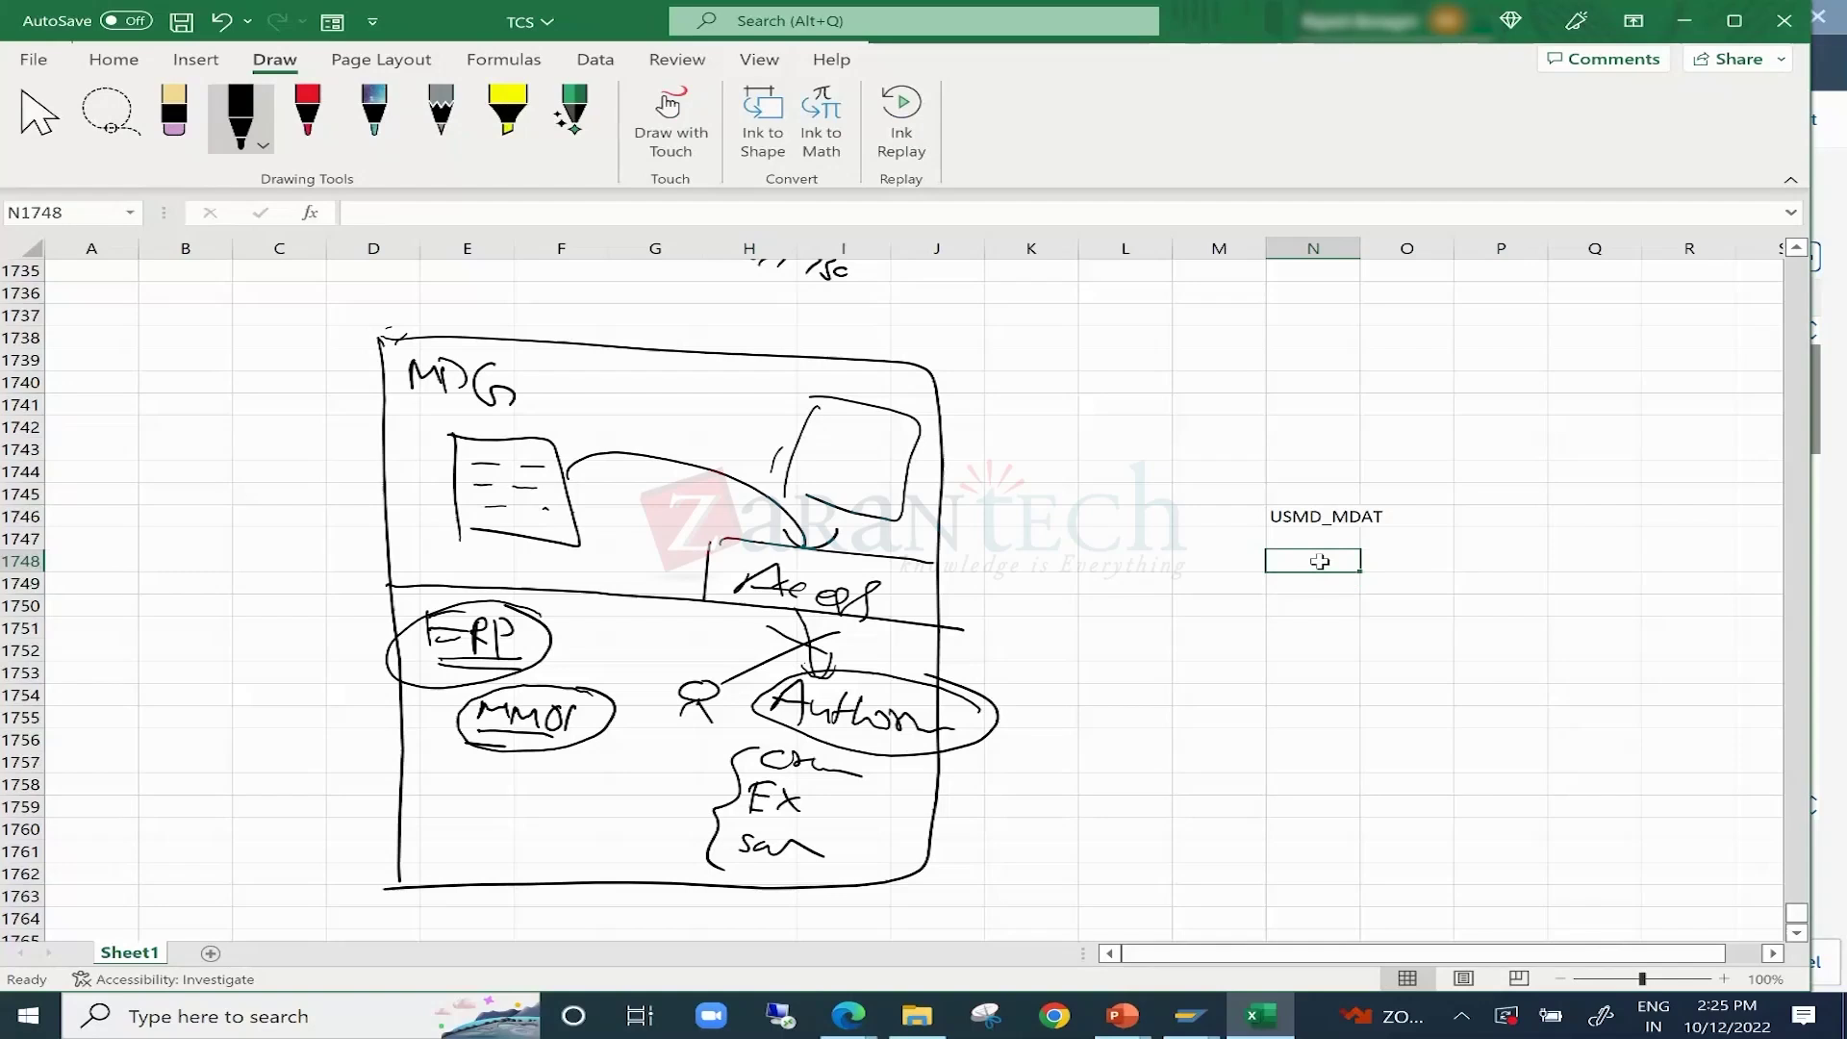
# List DM, ENTITY and CRTYPE in uppercase in cells N1748 to N1750, below USMD_MDAT.
pyautogui.write('DM')
pyautogui.press('Return')
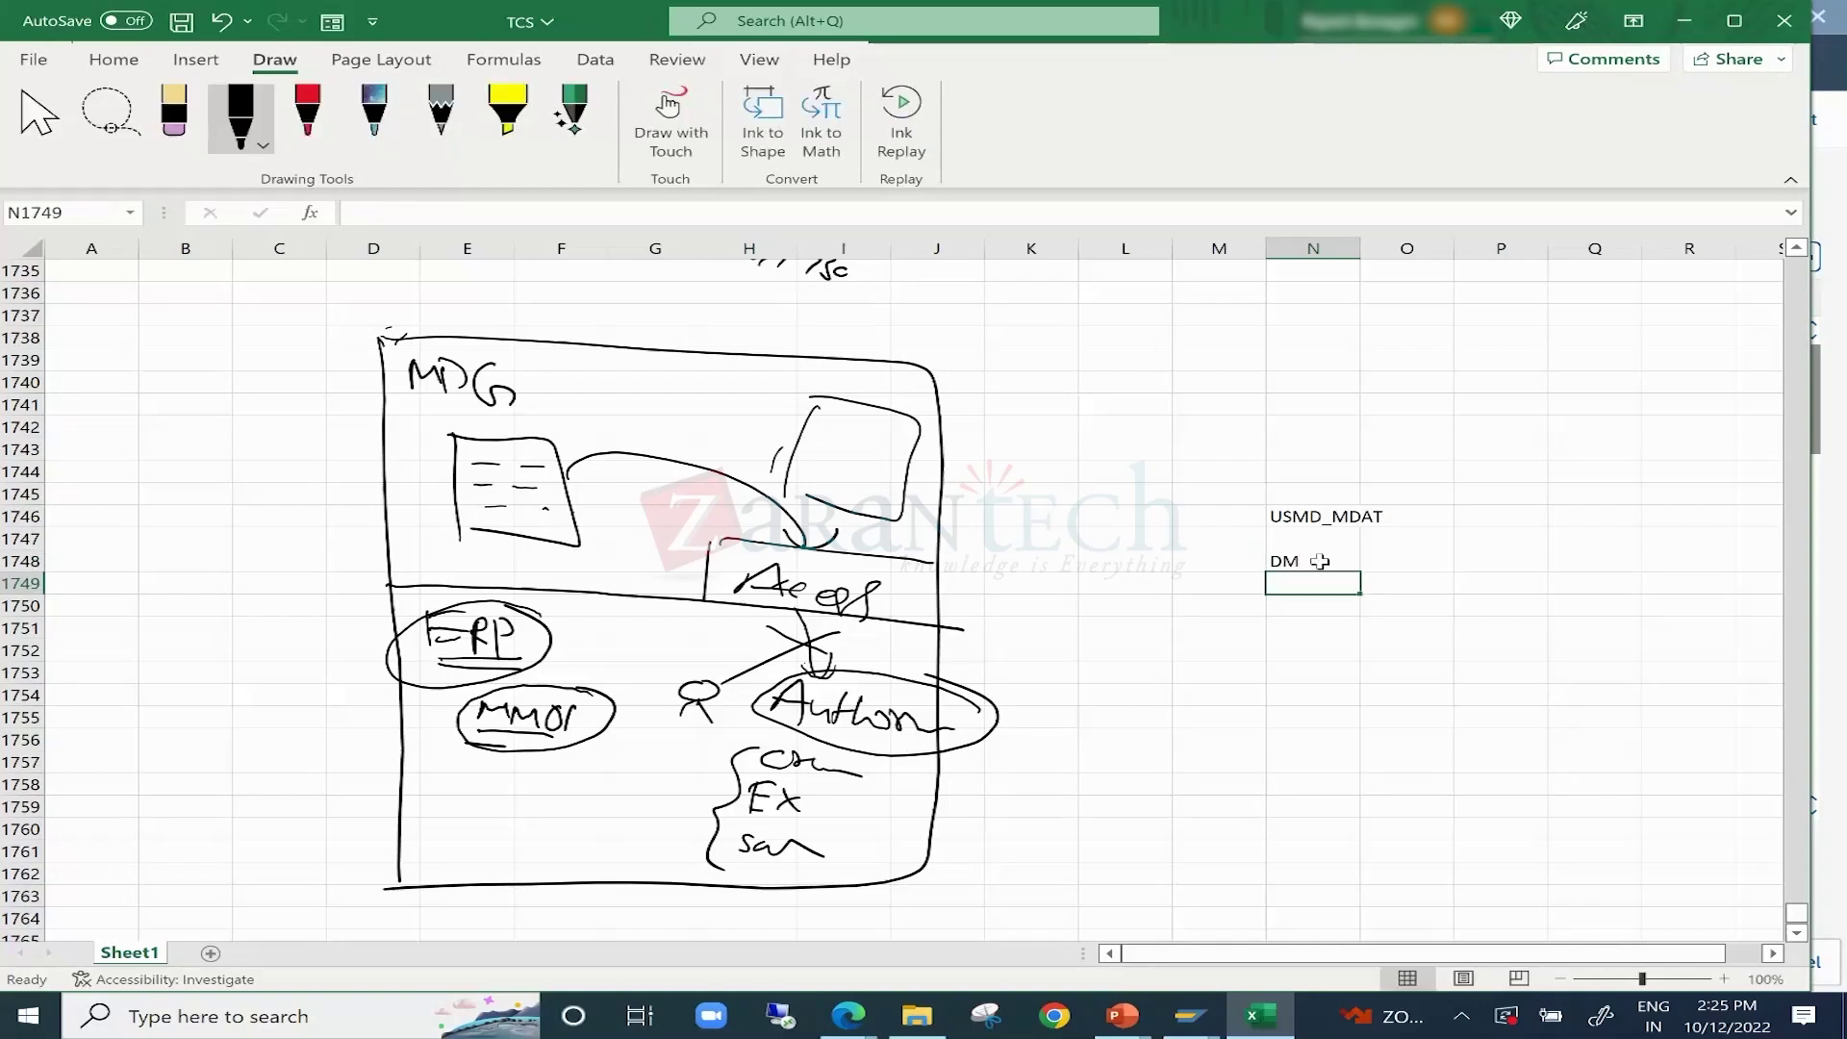
pyautogui.write('ENTITY')
pyautogui.press('Return')
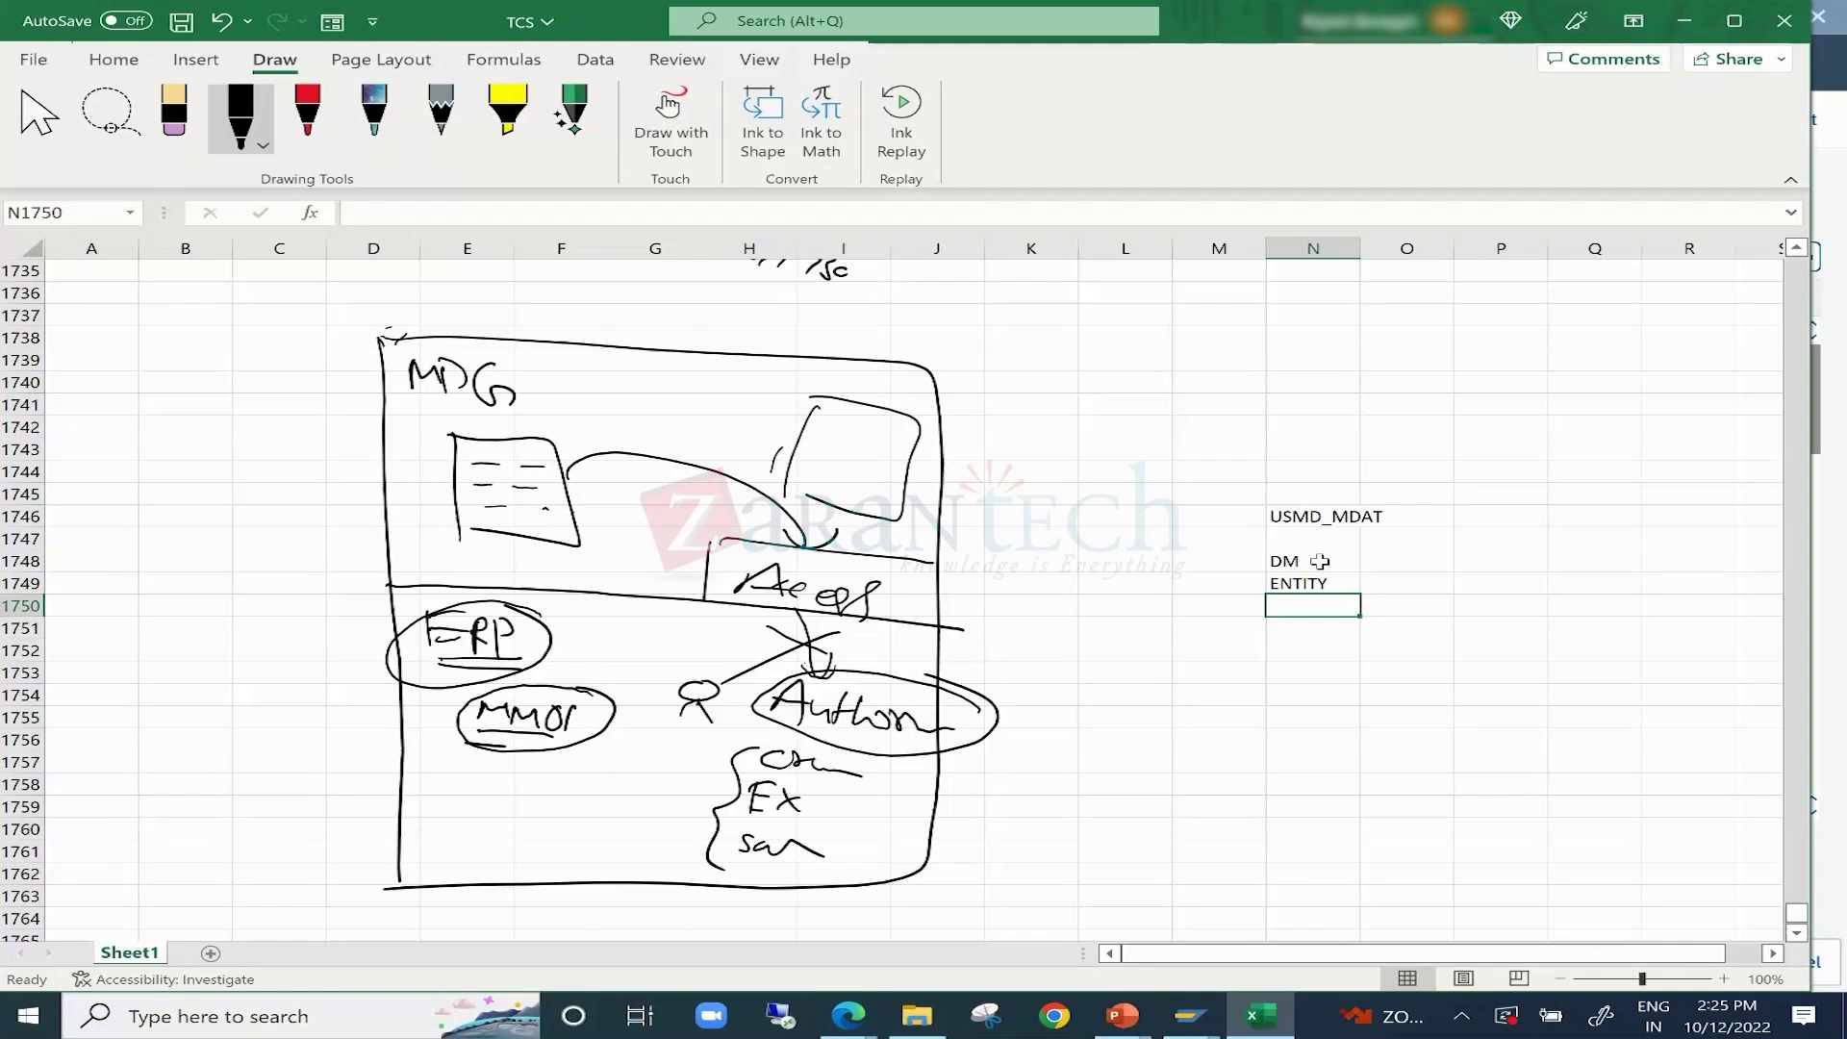
pyautogui.write('CRTYPE')
pyautogui.press('Return')
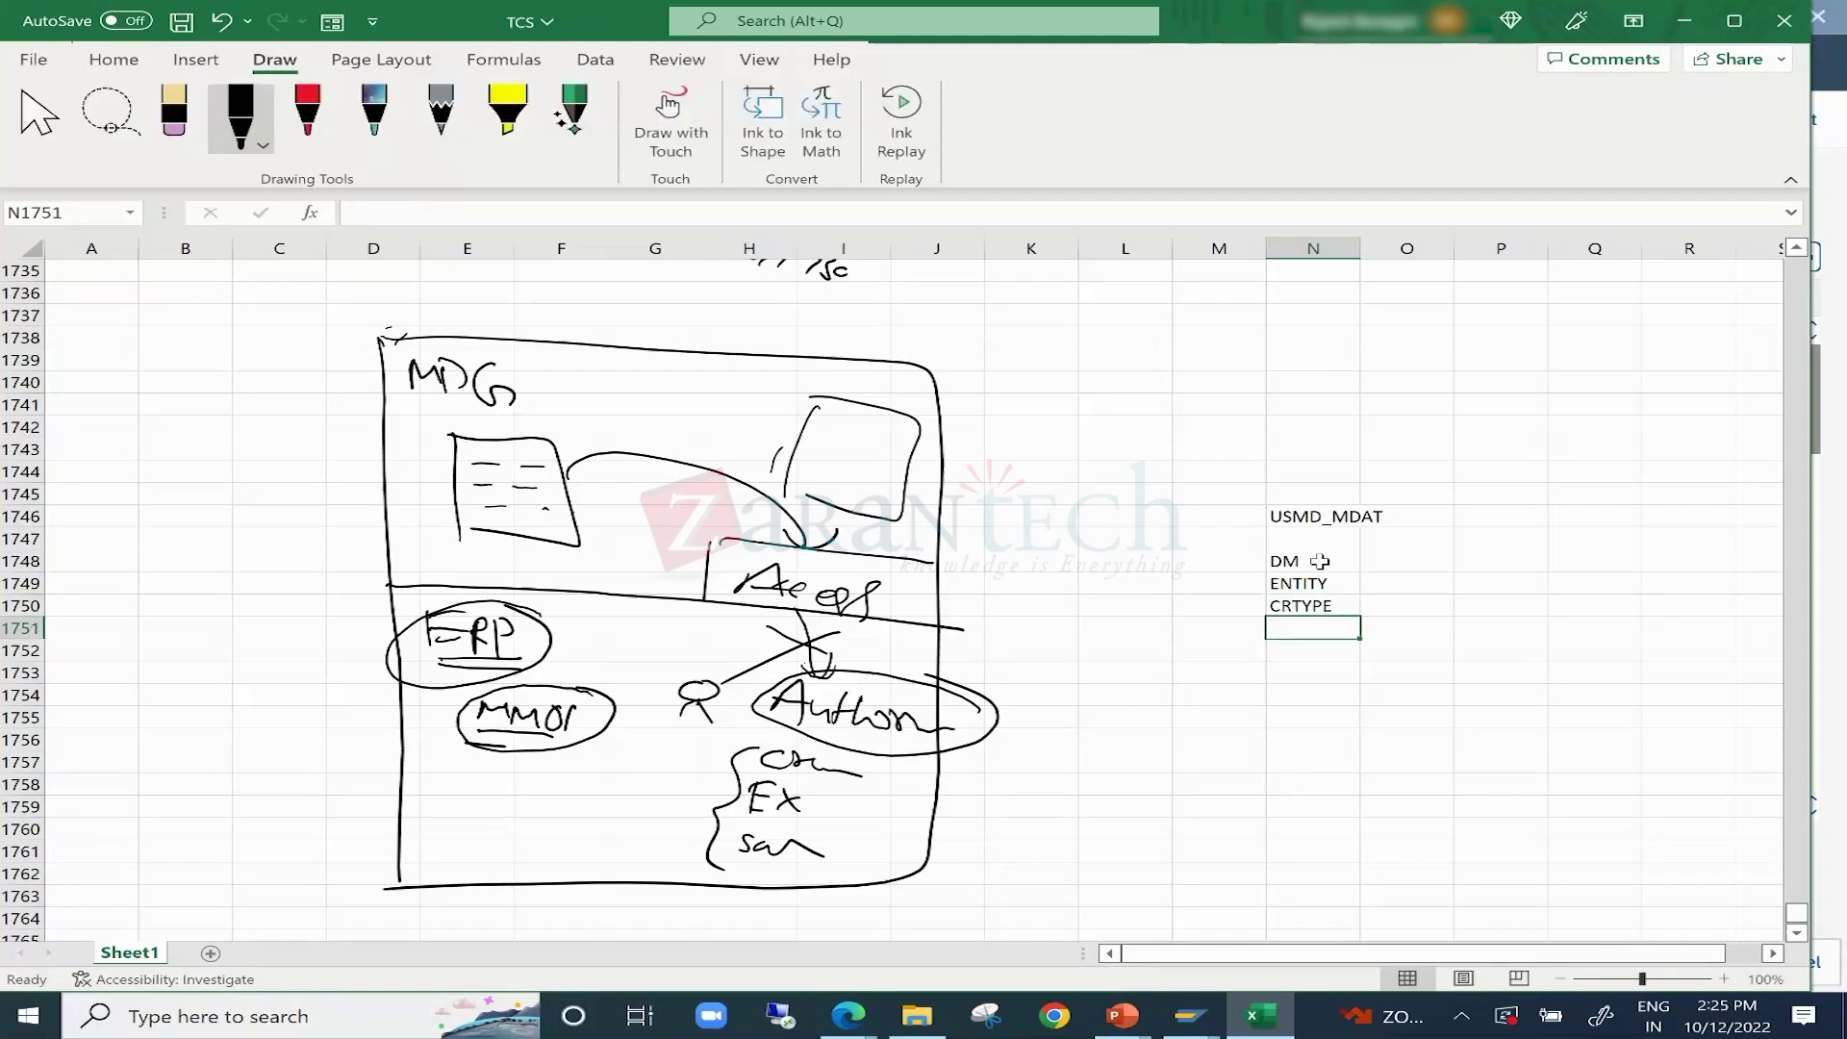
# Go through the USMD_MDAT heading and its DM, ENTITY and CRTYPE entries by highlighting their cells.
pyautogui.click(1310, 520)
pyautogui.click(1287, 563)
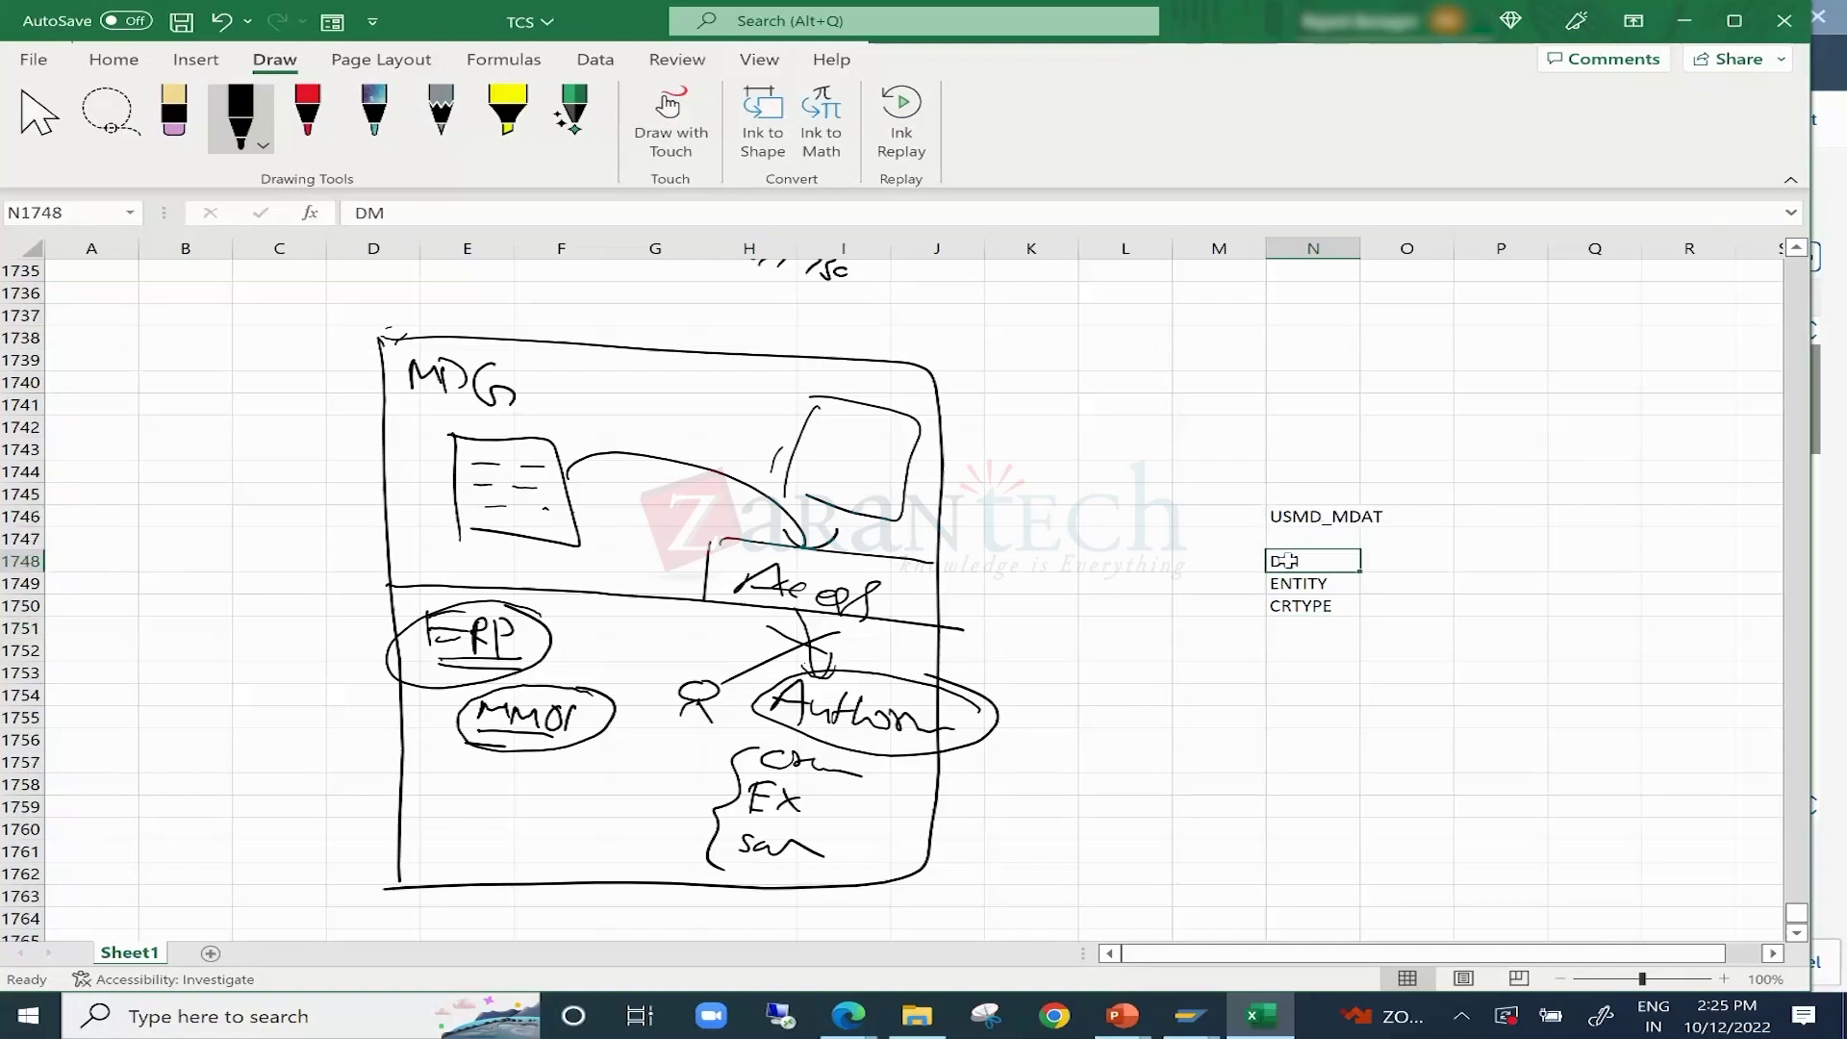
pyautogui.click(1397, 561)
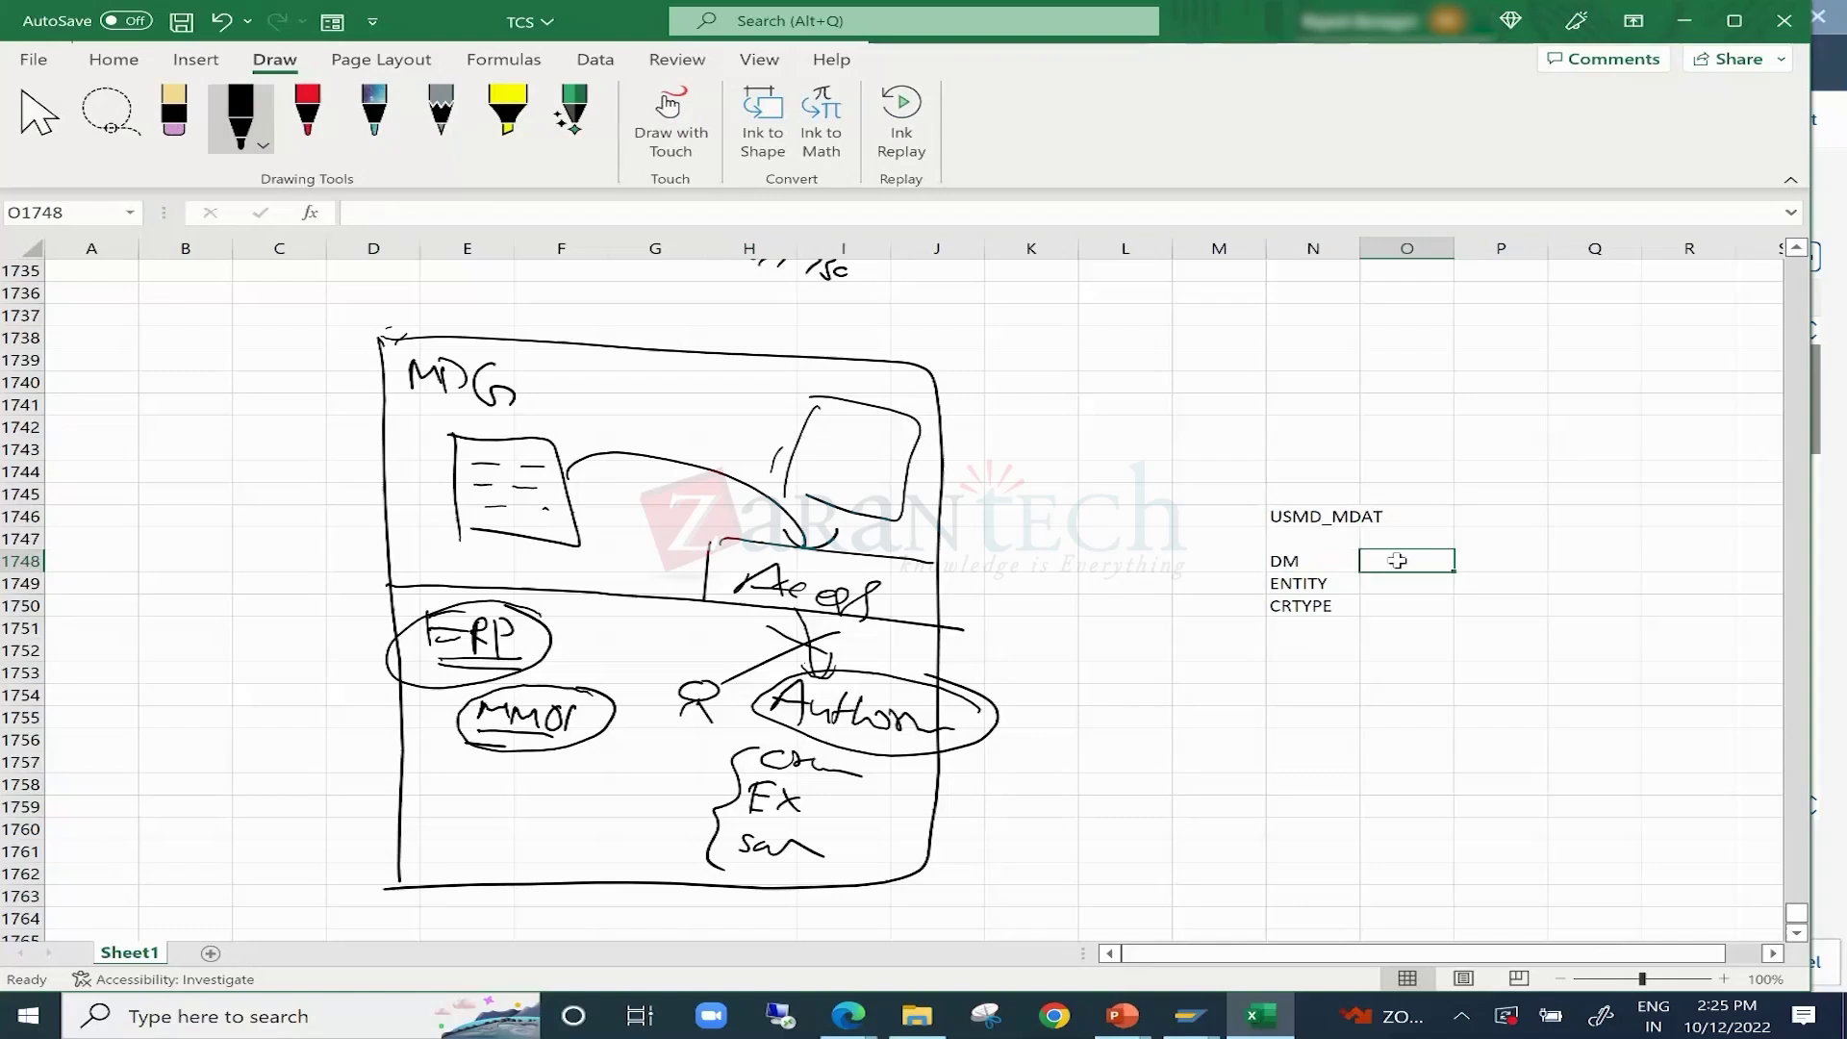
pyautogui.click(1383, 584)
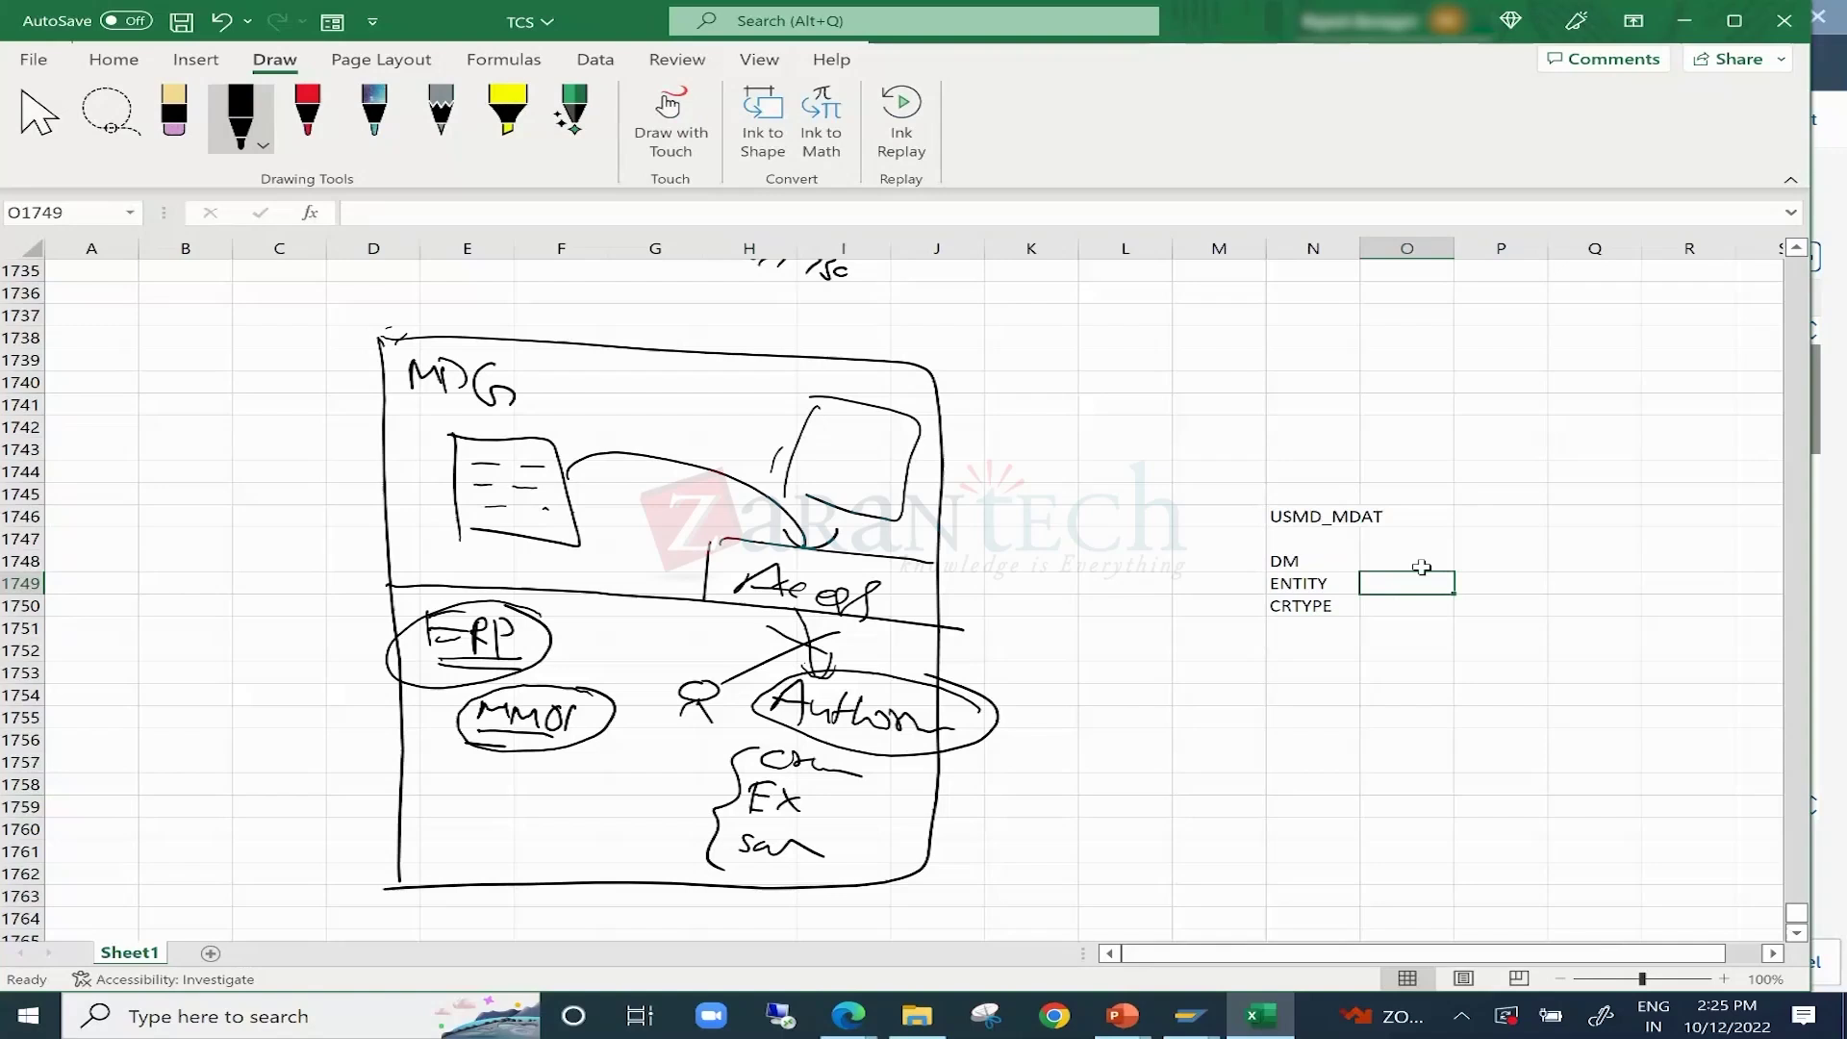
pyautogui.click(1290, 557)
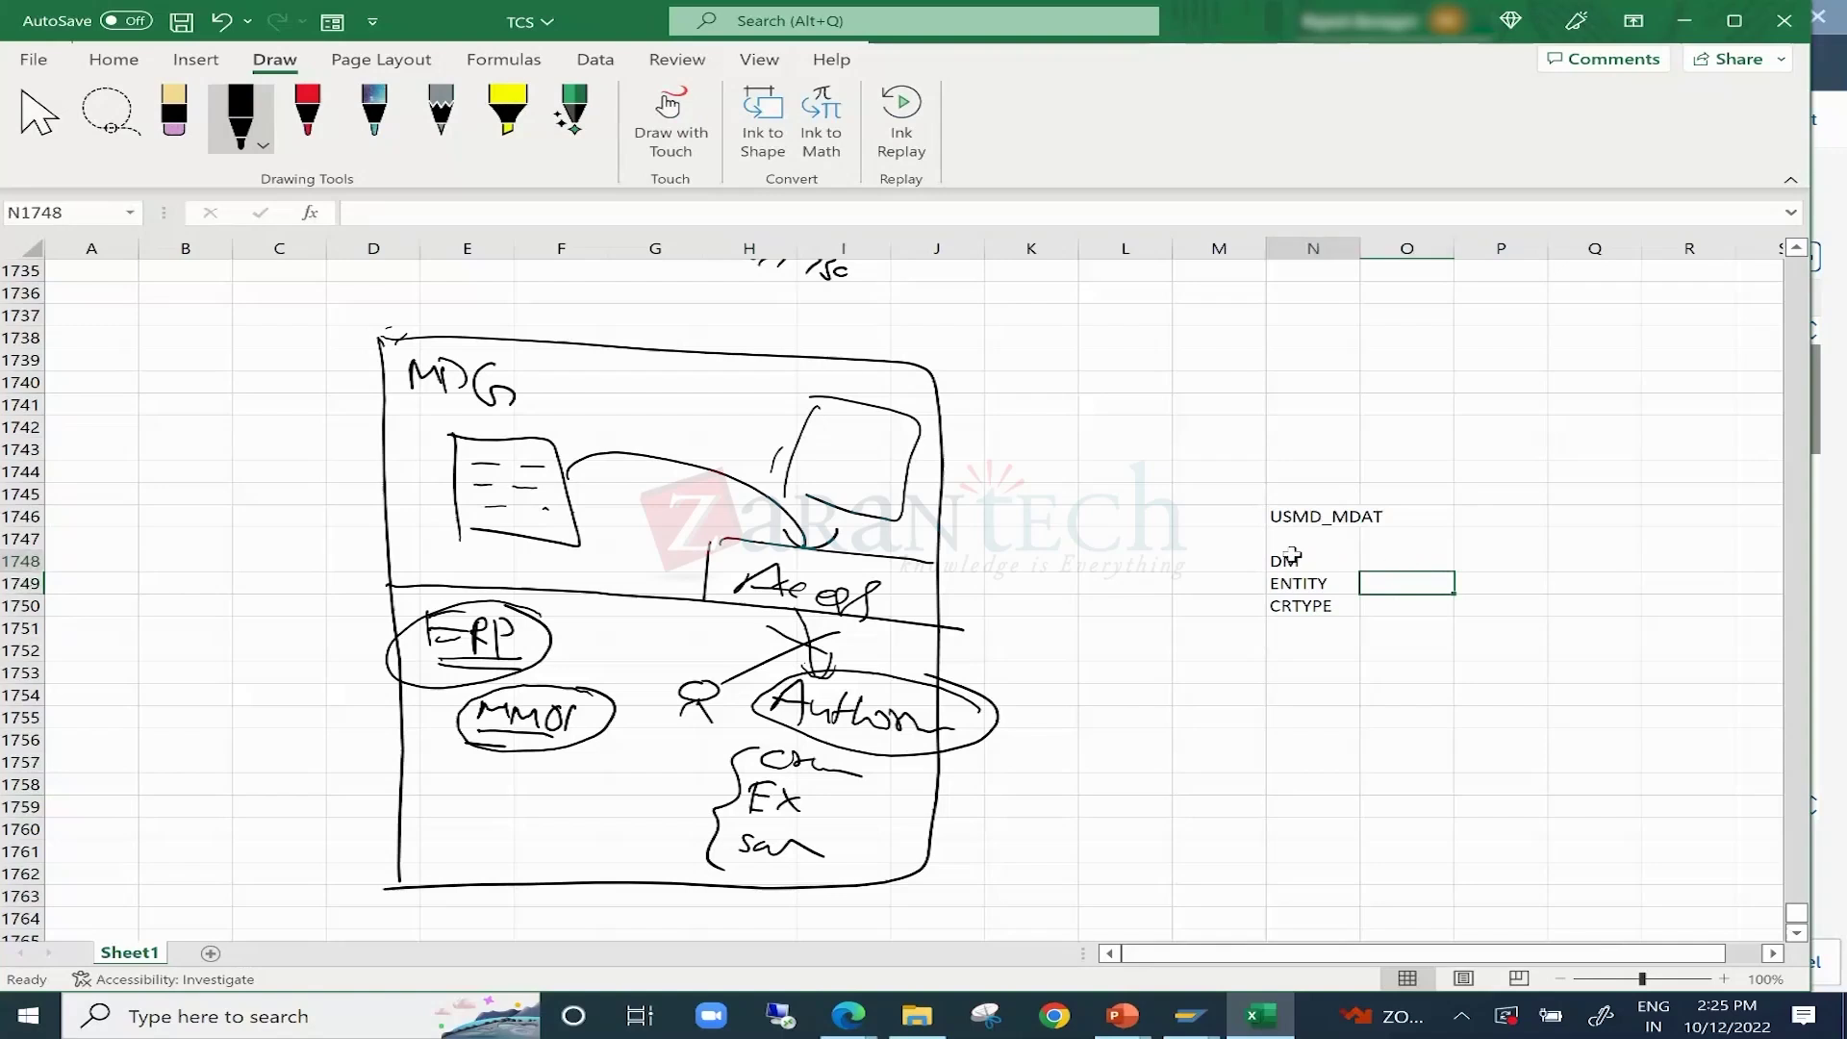
pyautogui.moveTo(1290, 557); pyautogui.dragTo(1345, 612)
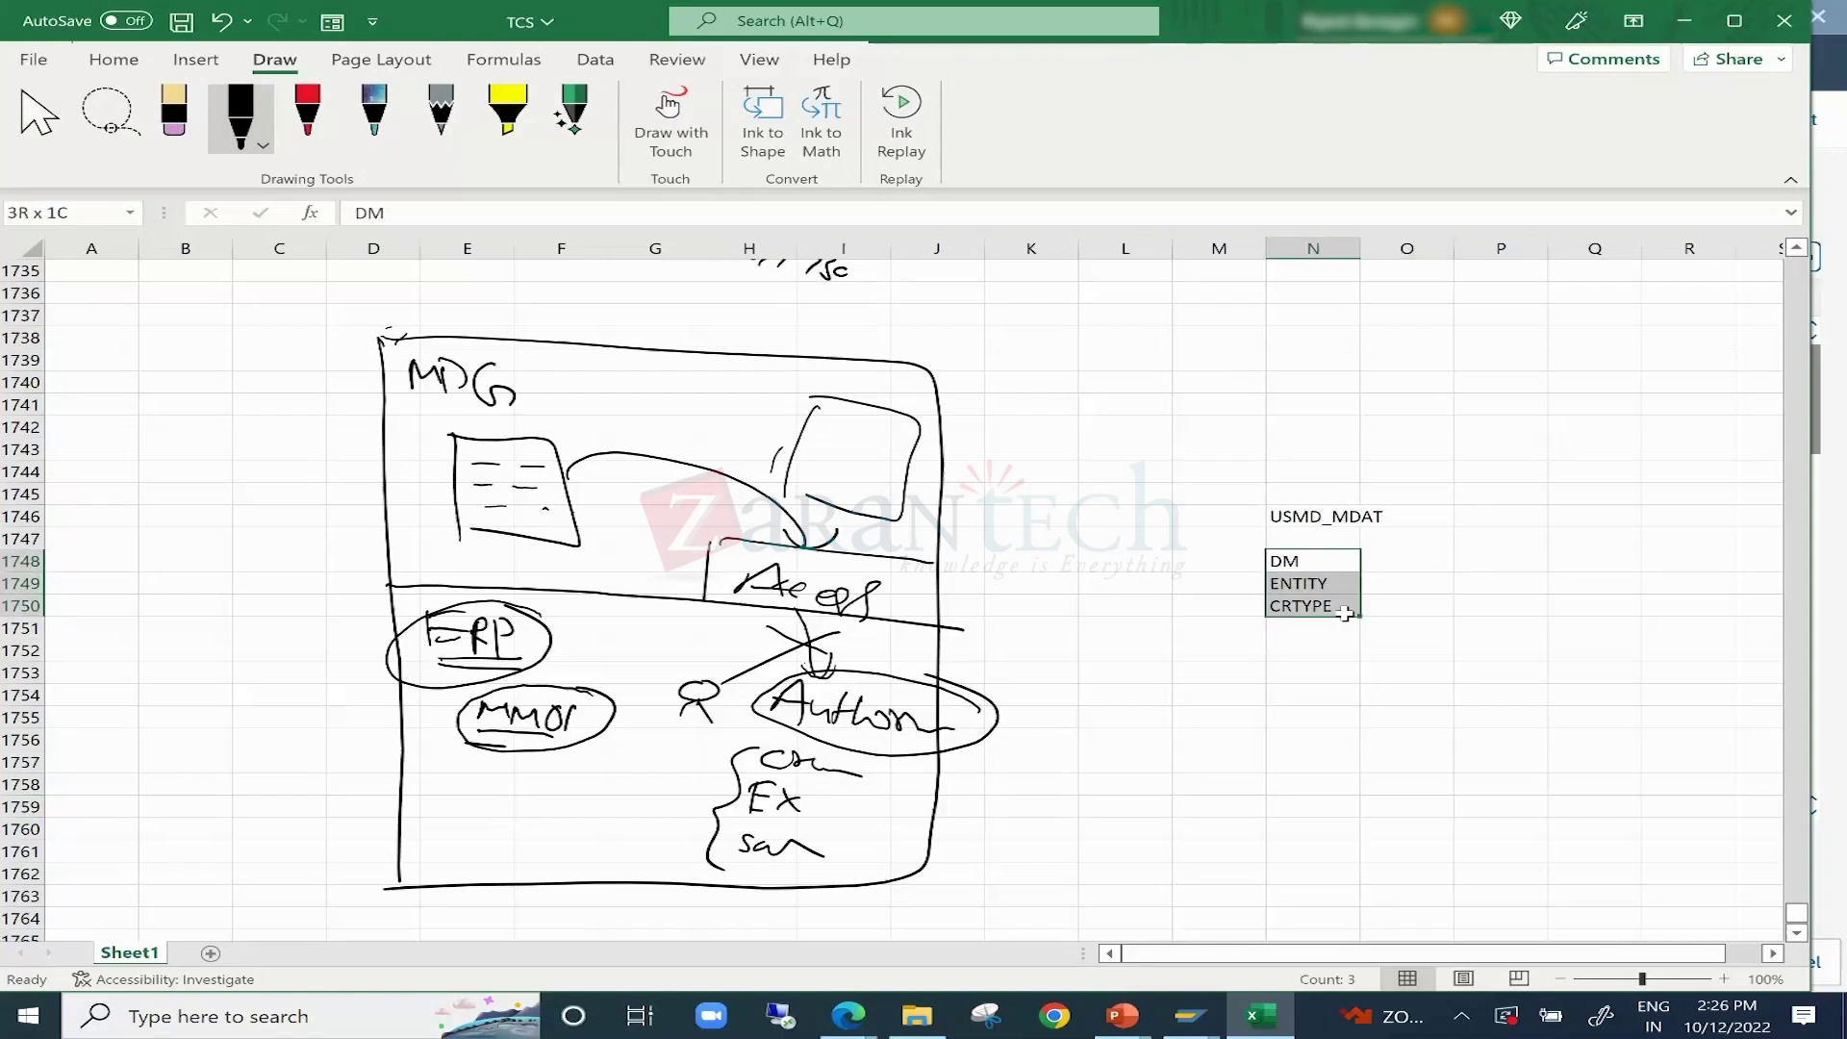
pyautogui.click(1285, 558)
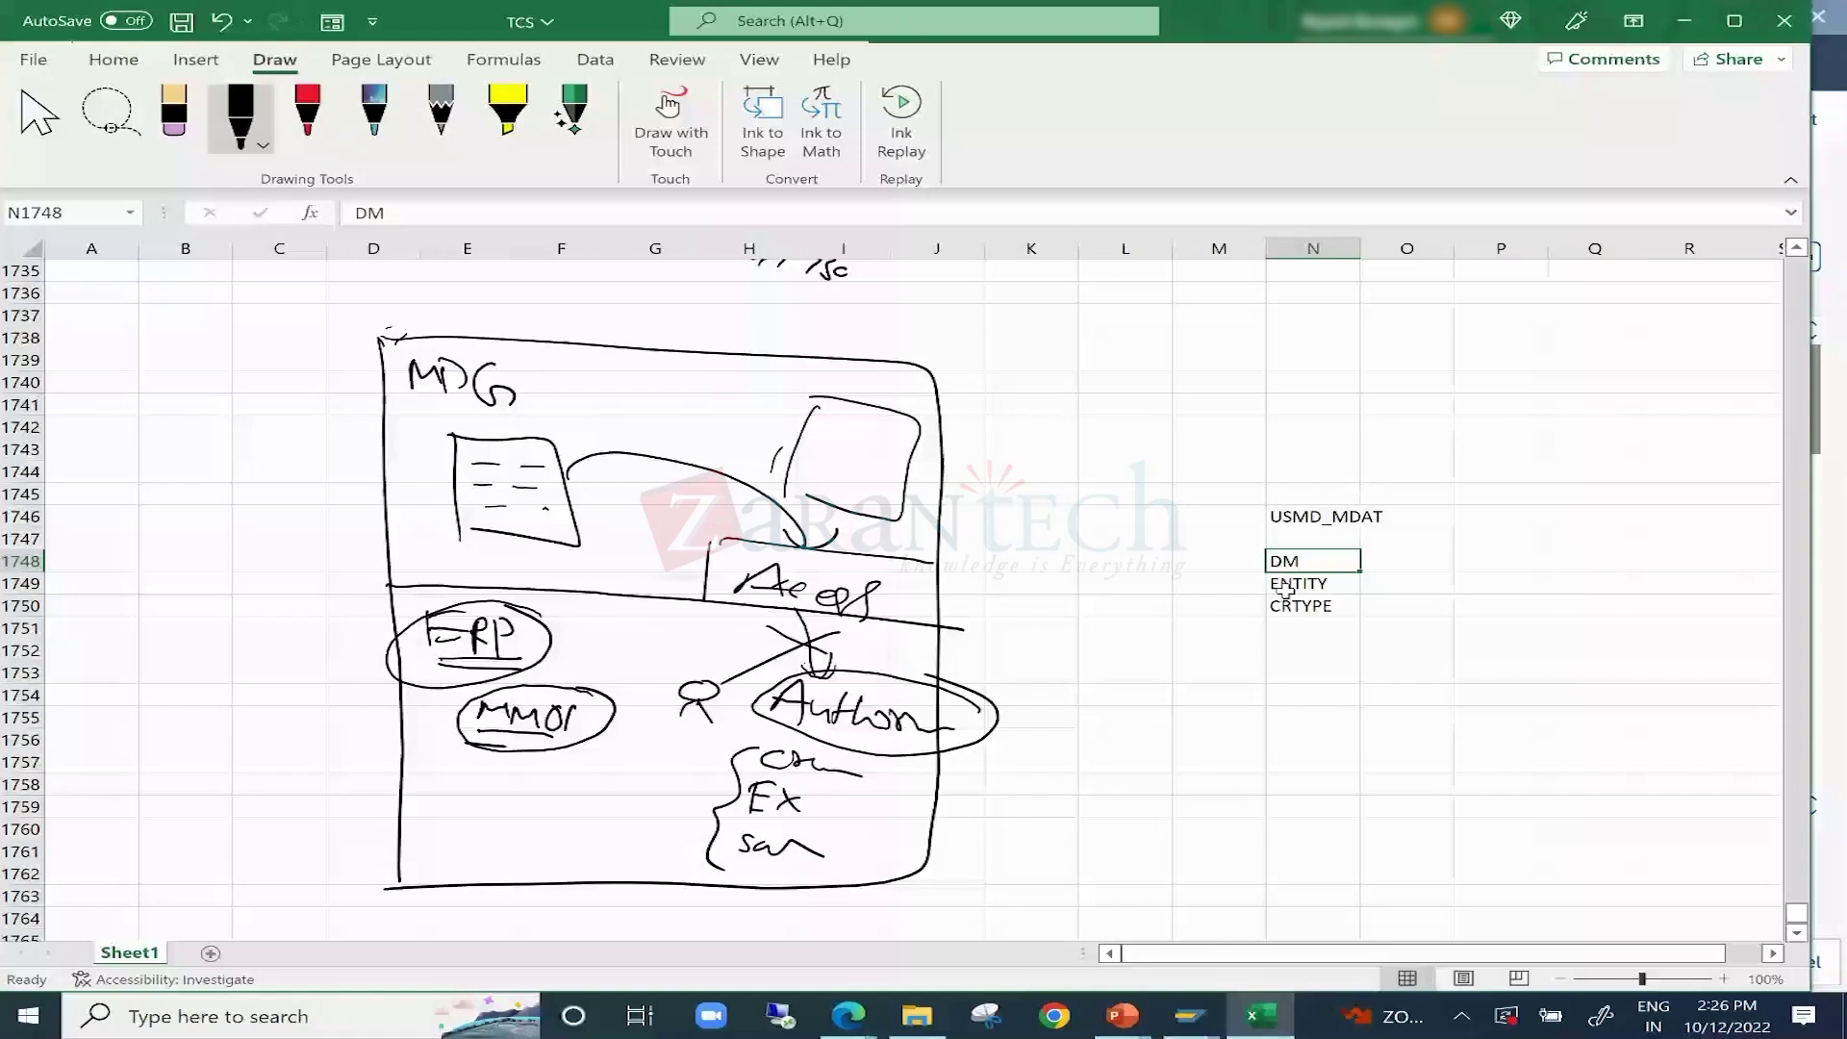
pyautogui.click(1287, 588)
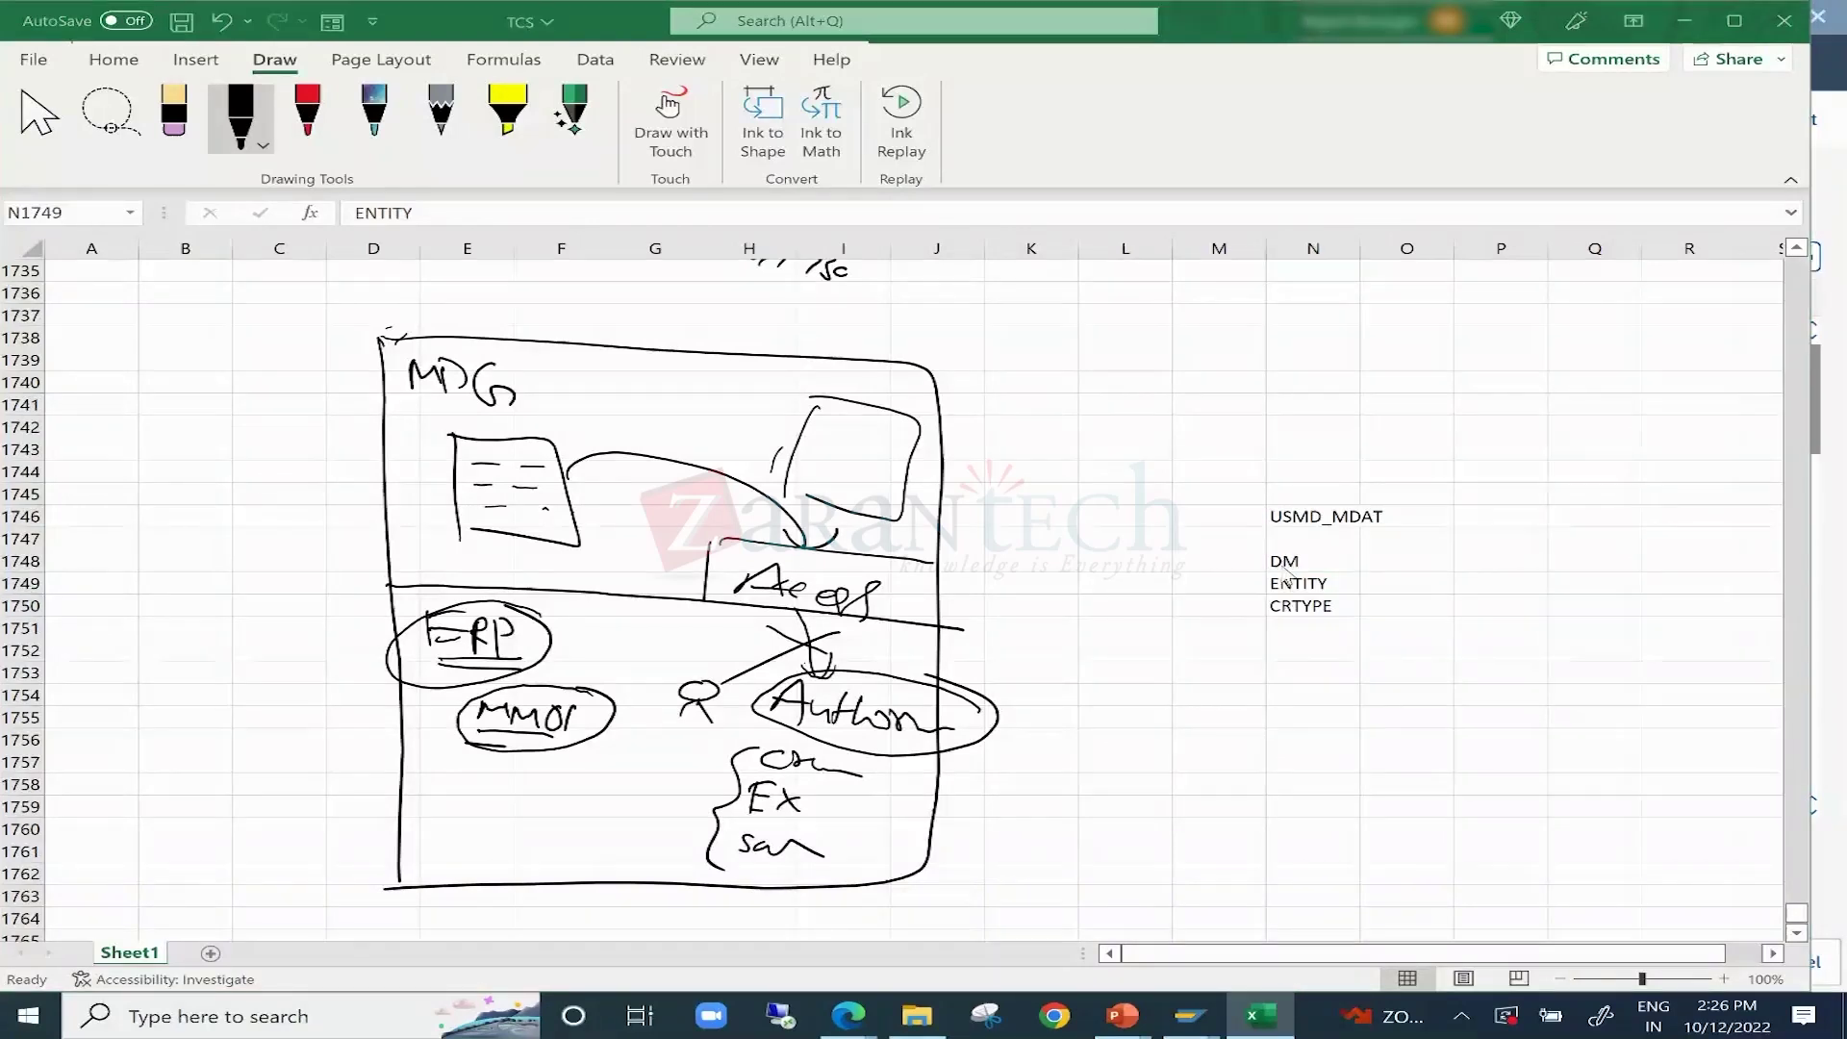
# Switch to SAP and leave the MM data model's authorization settings without saving, returning to the IMG structure.
pyautogui.hotkey('alt', 'Tab')
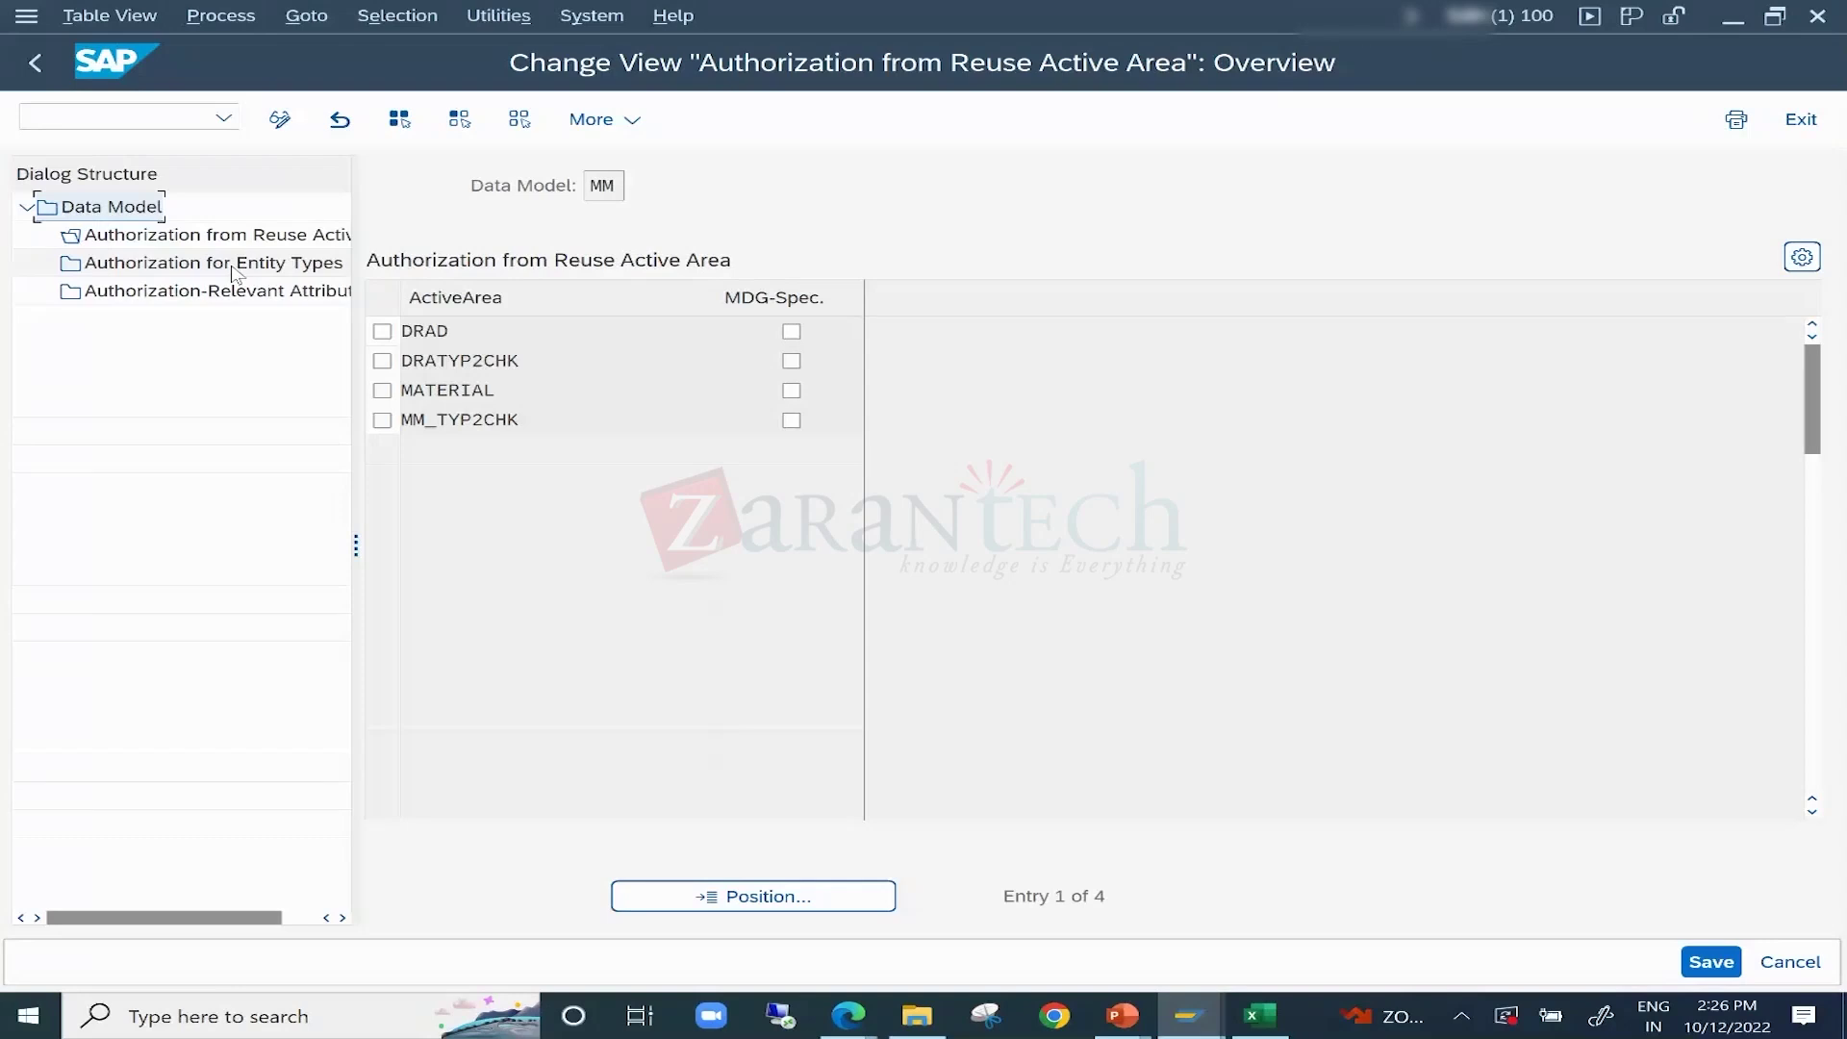
pyautogui.click(601, 186)
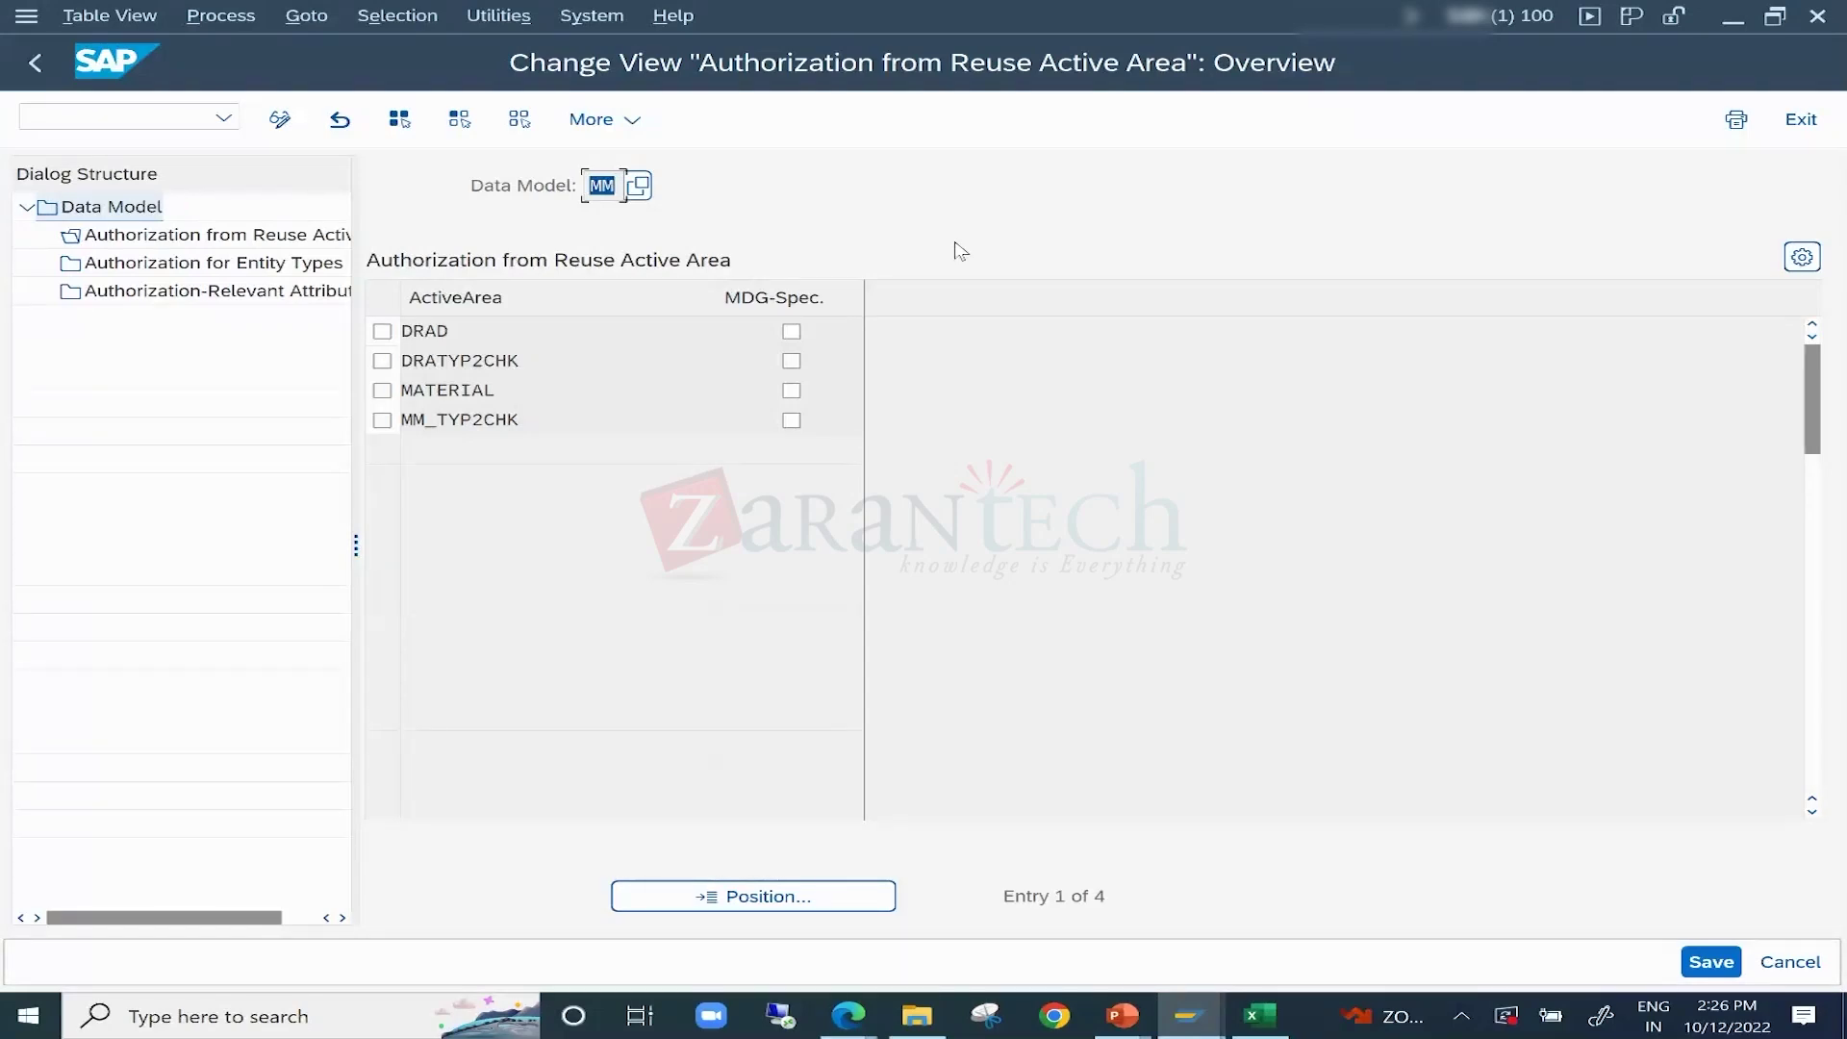
pyautogui.click(32, 81)
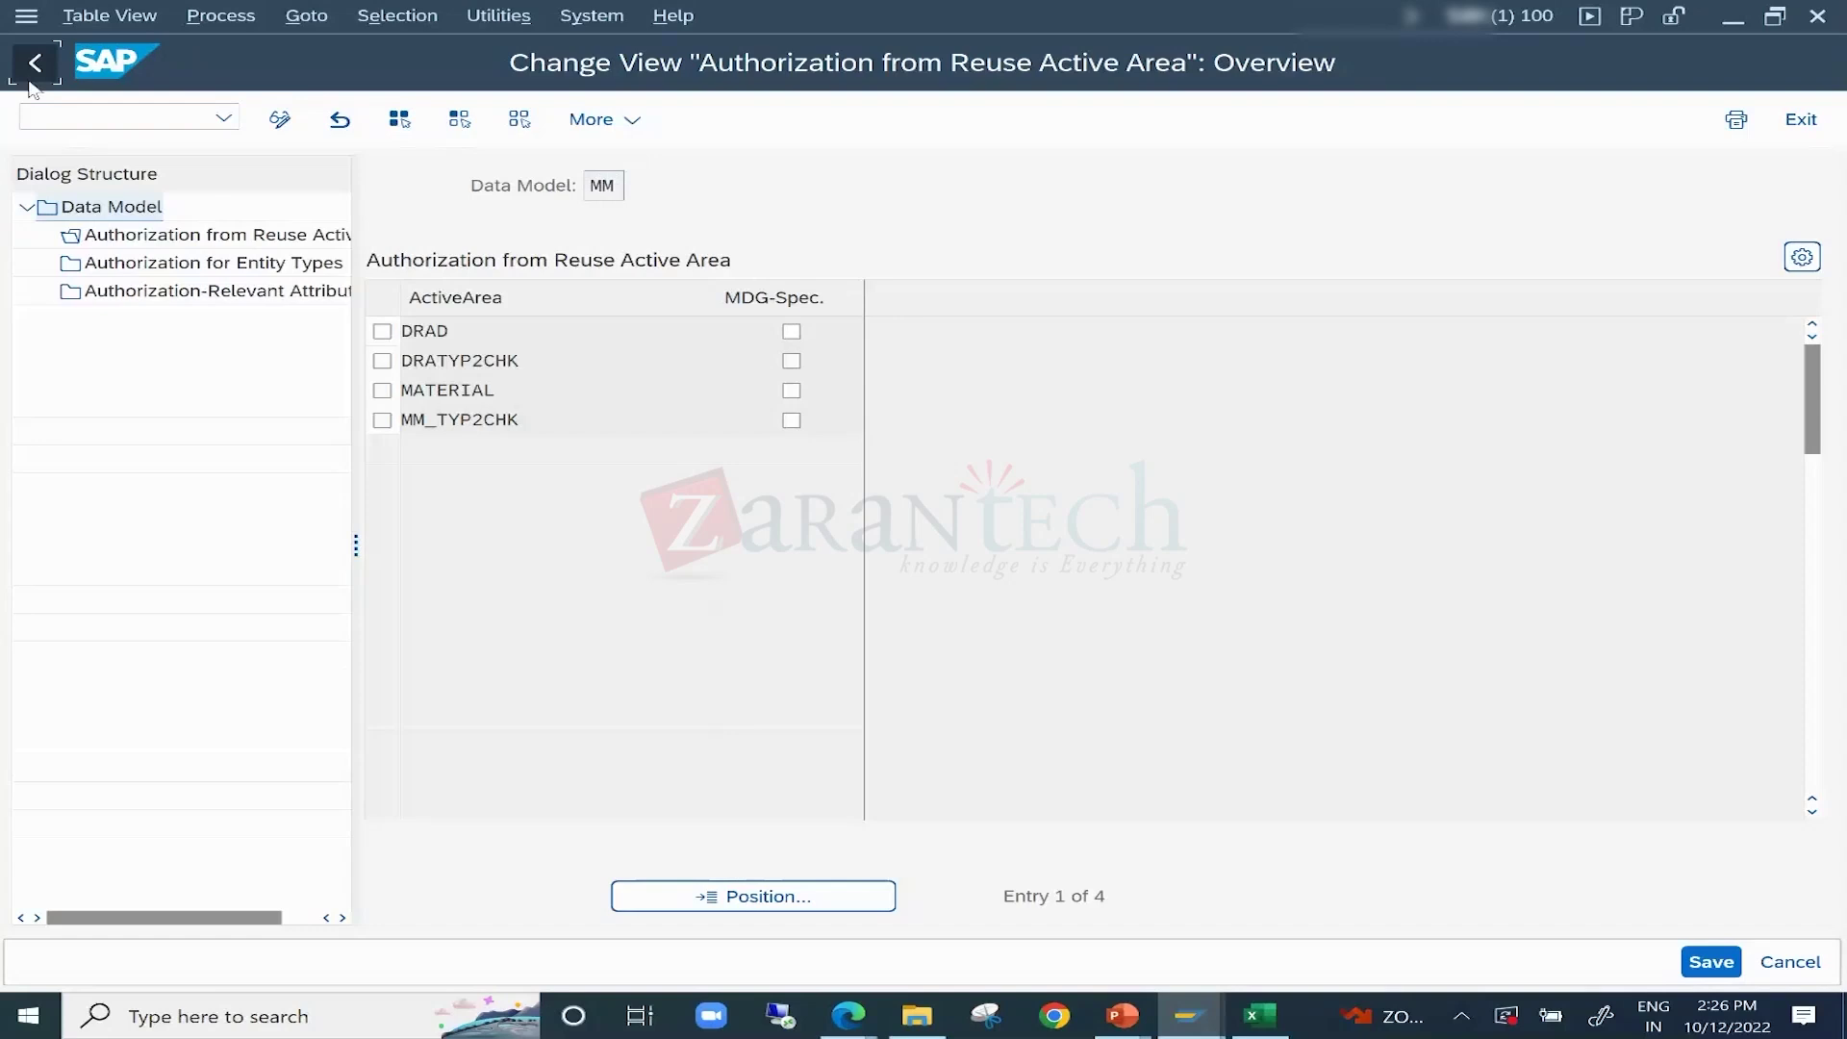
pyautogui.click(33, 81)
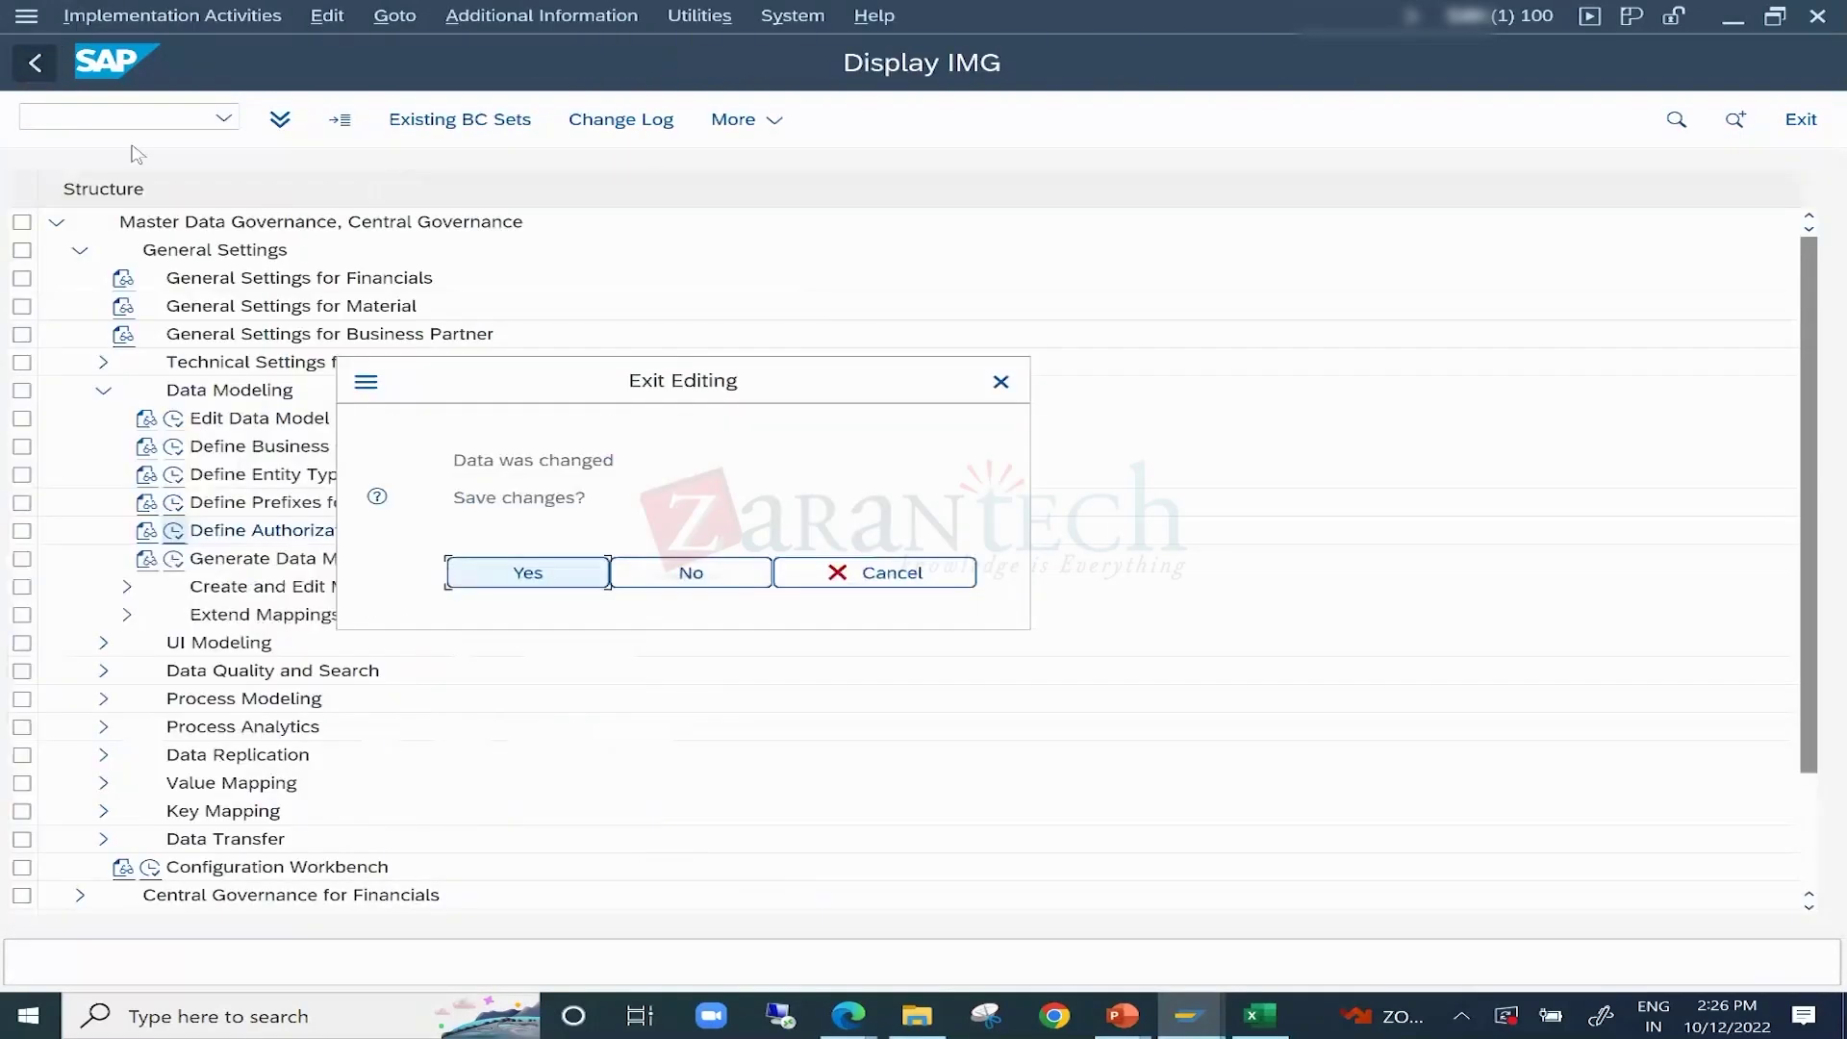
pyautogui.click(678, 578)
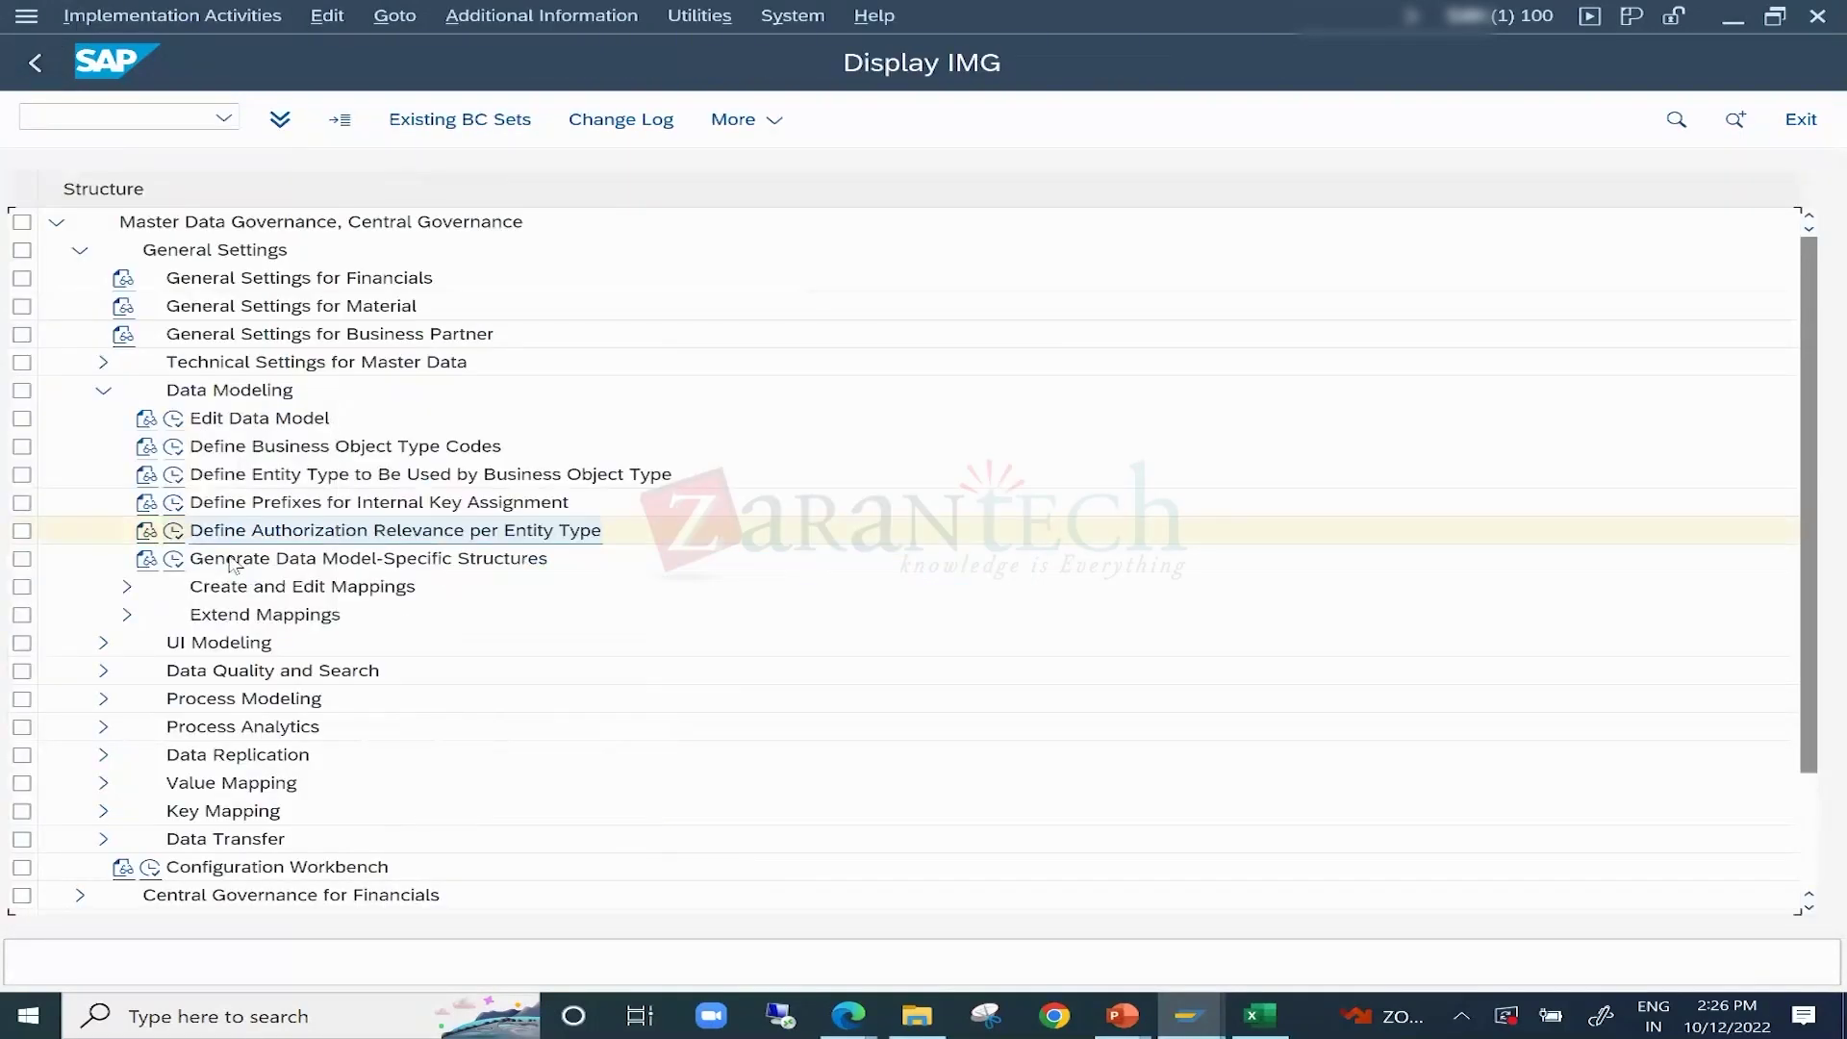
# Open the documentation of Define Authorization Relevance per Entity Type and follow its link to the USMD_MDAT authorization object.
pyautogui.click(145, 546)
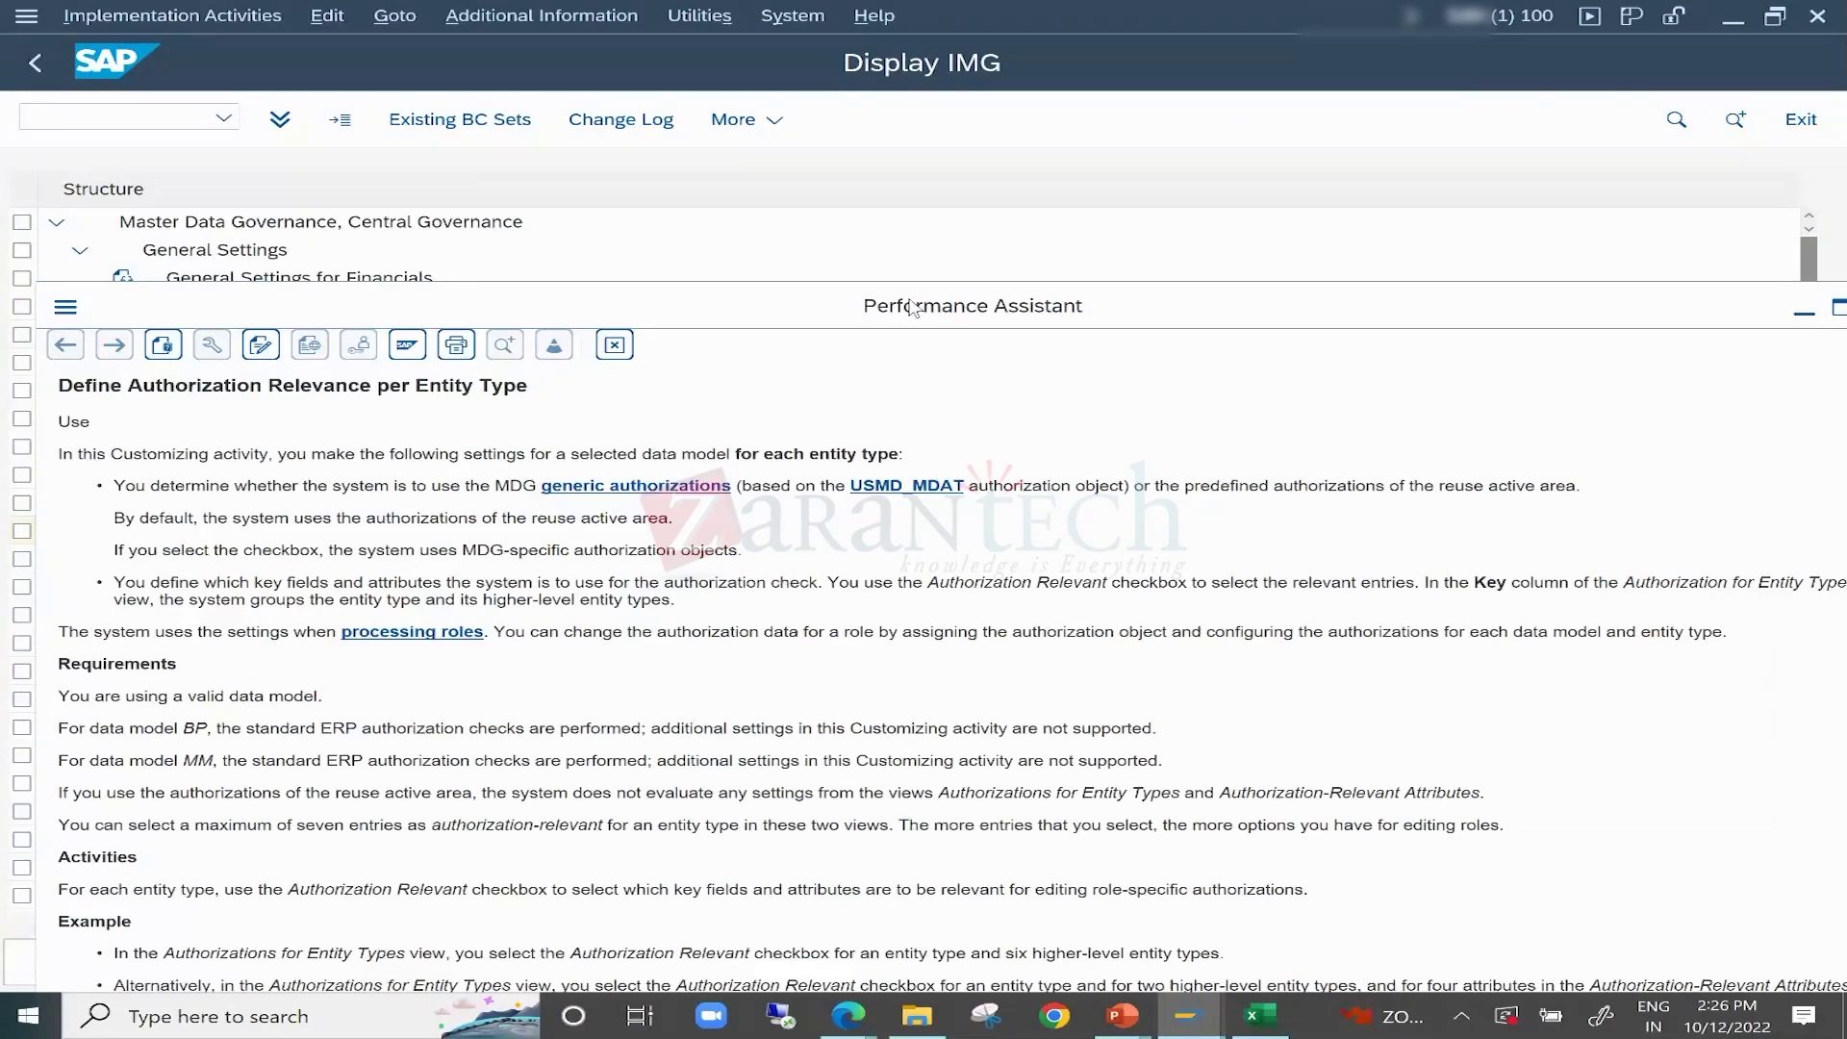
pyautogui.moveTo(912, 308); pyautogui.dragTo(1036, 171)
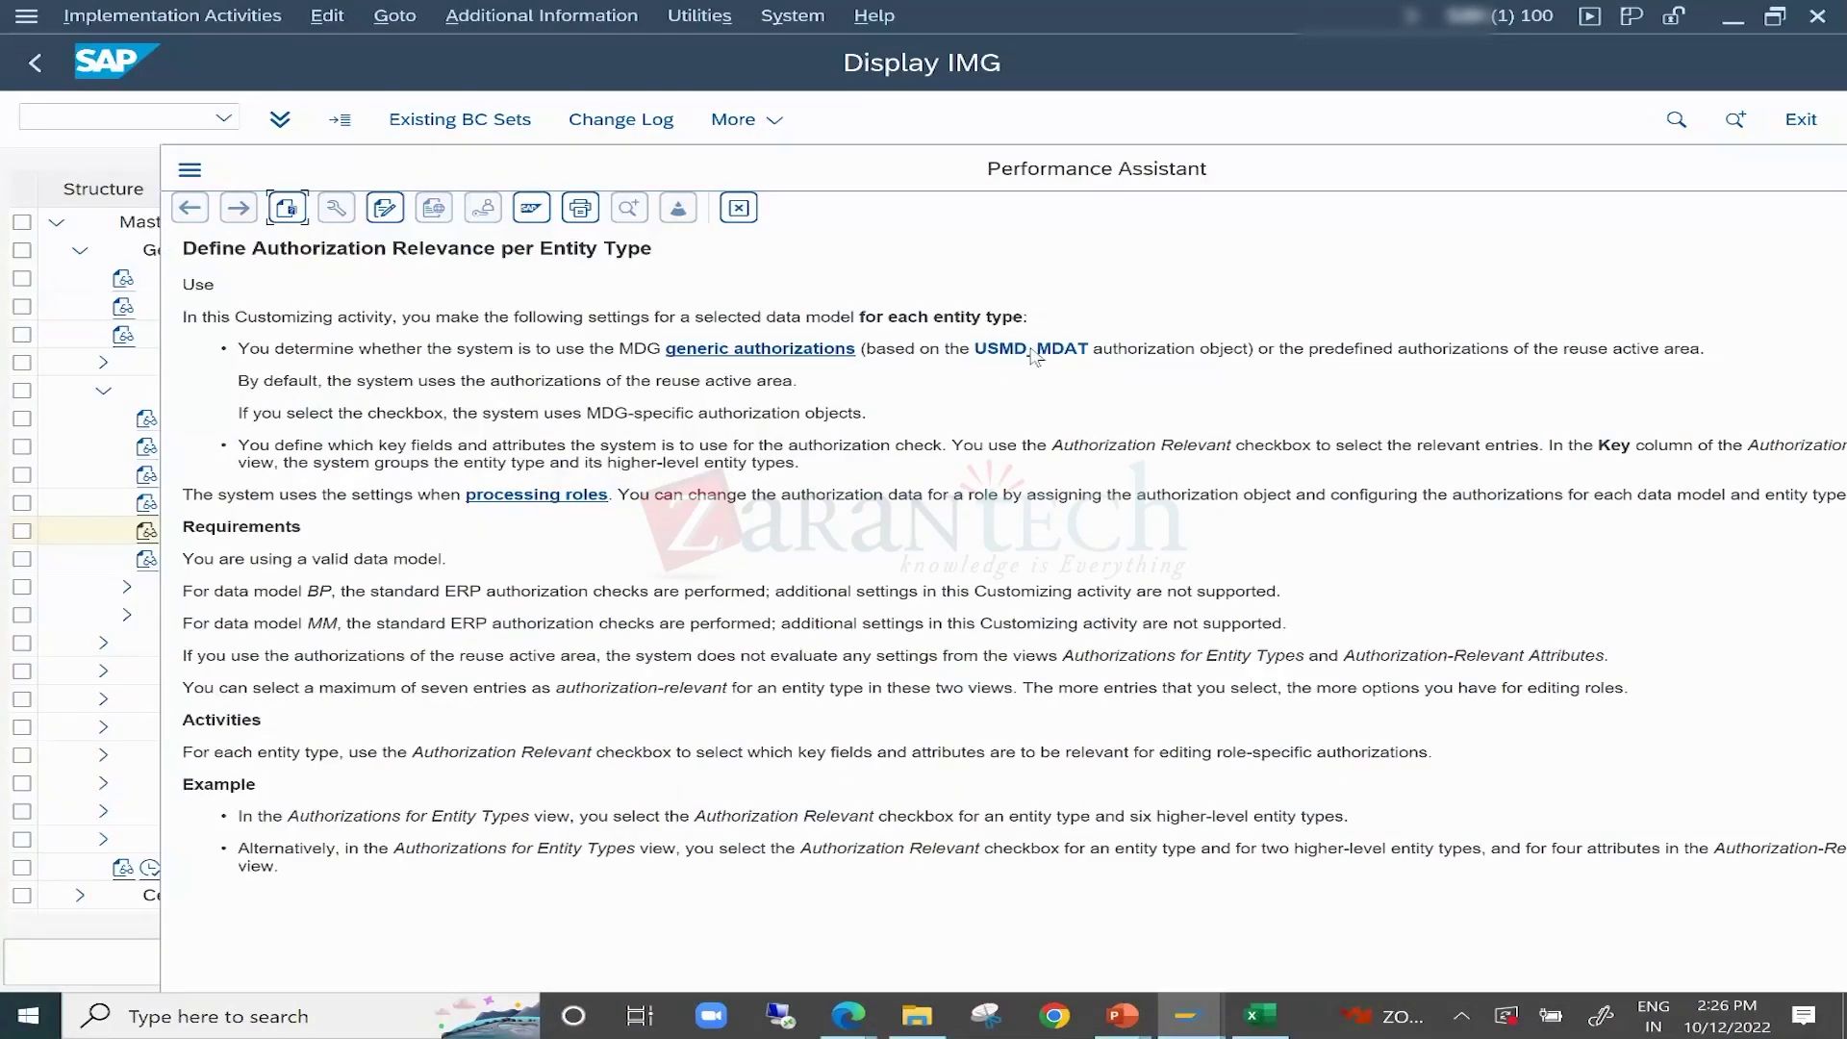
pyautogui.click(1034, 358)
# Go through the ACTVT, USMD_MODEL and ENTITY field definitions of USMD_MDAT by highlighting them, and close the documentation.
pyautogui.moveTo(240, 412); pyautogui.dragTo(383, 413)
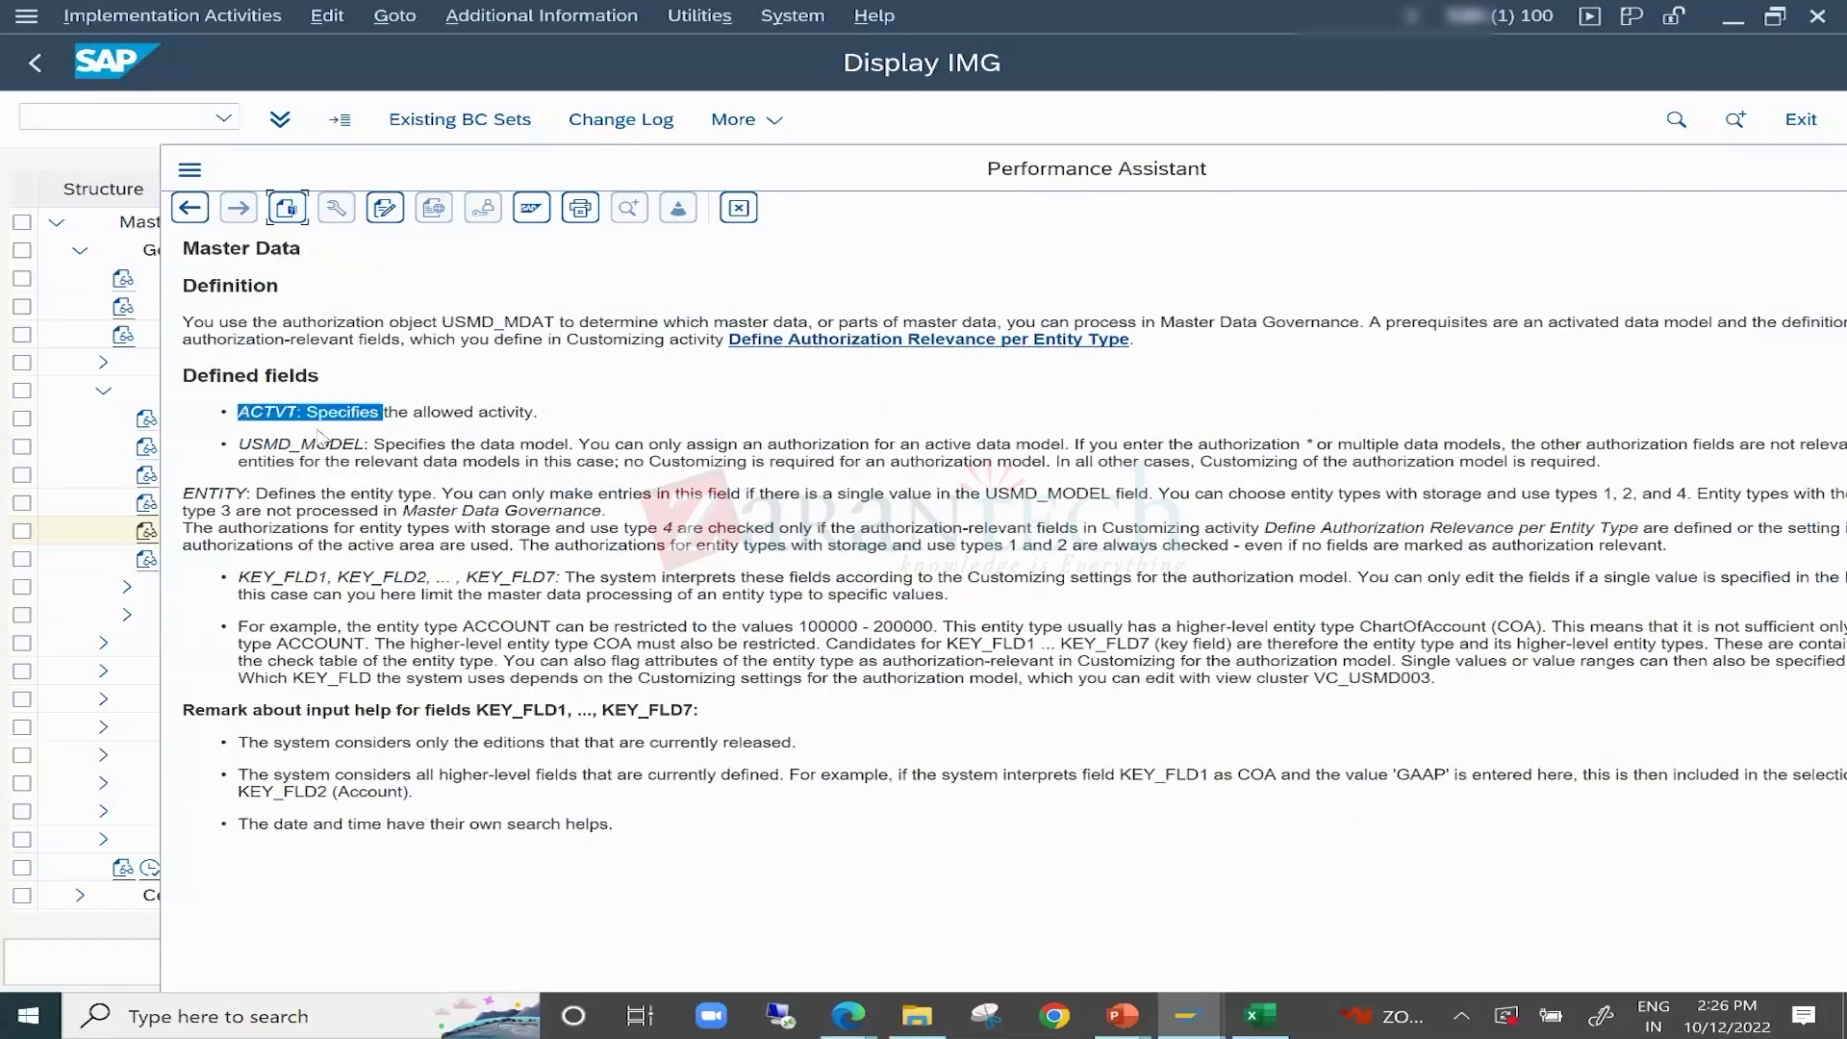
pyautogui.moveTo(239, 444); pyautogui.dragTo(356, 462)
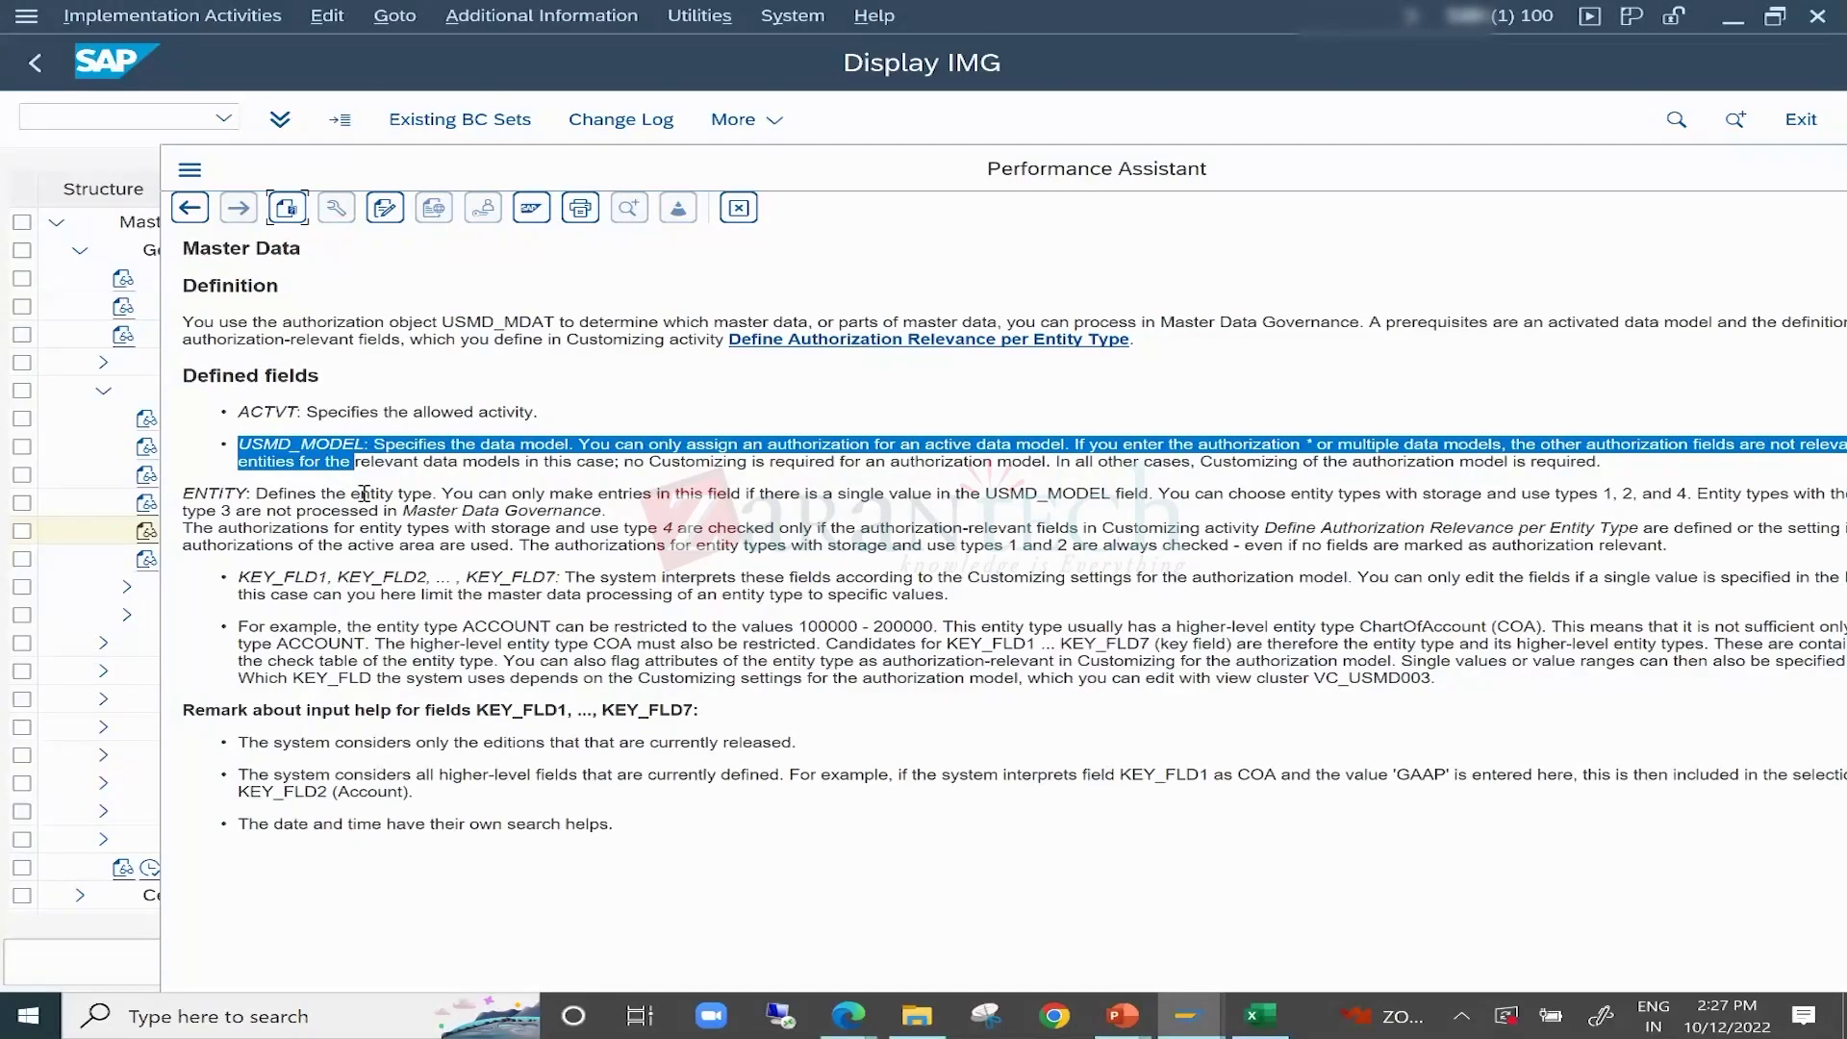
pyautogui.moveTo(195, 494); pyautogui.dragTo(246, 494)
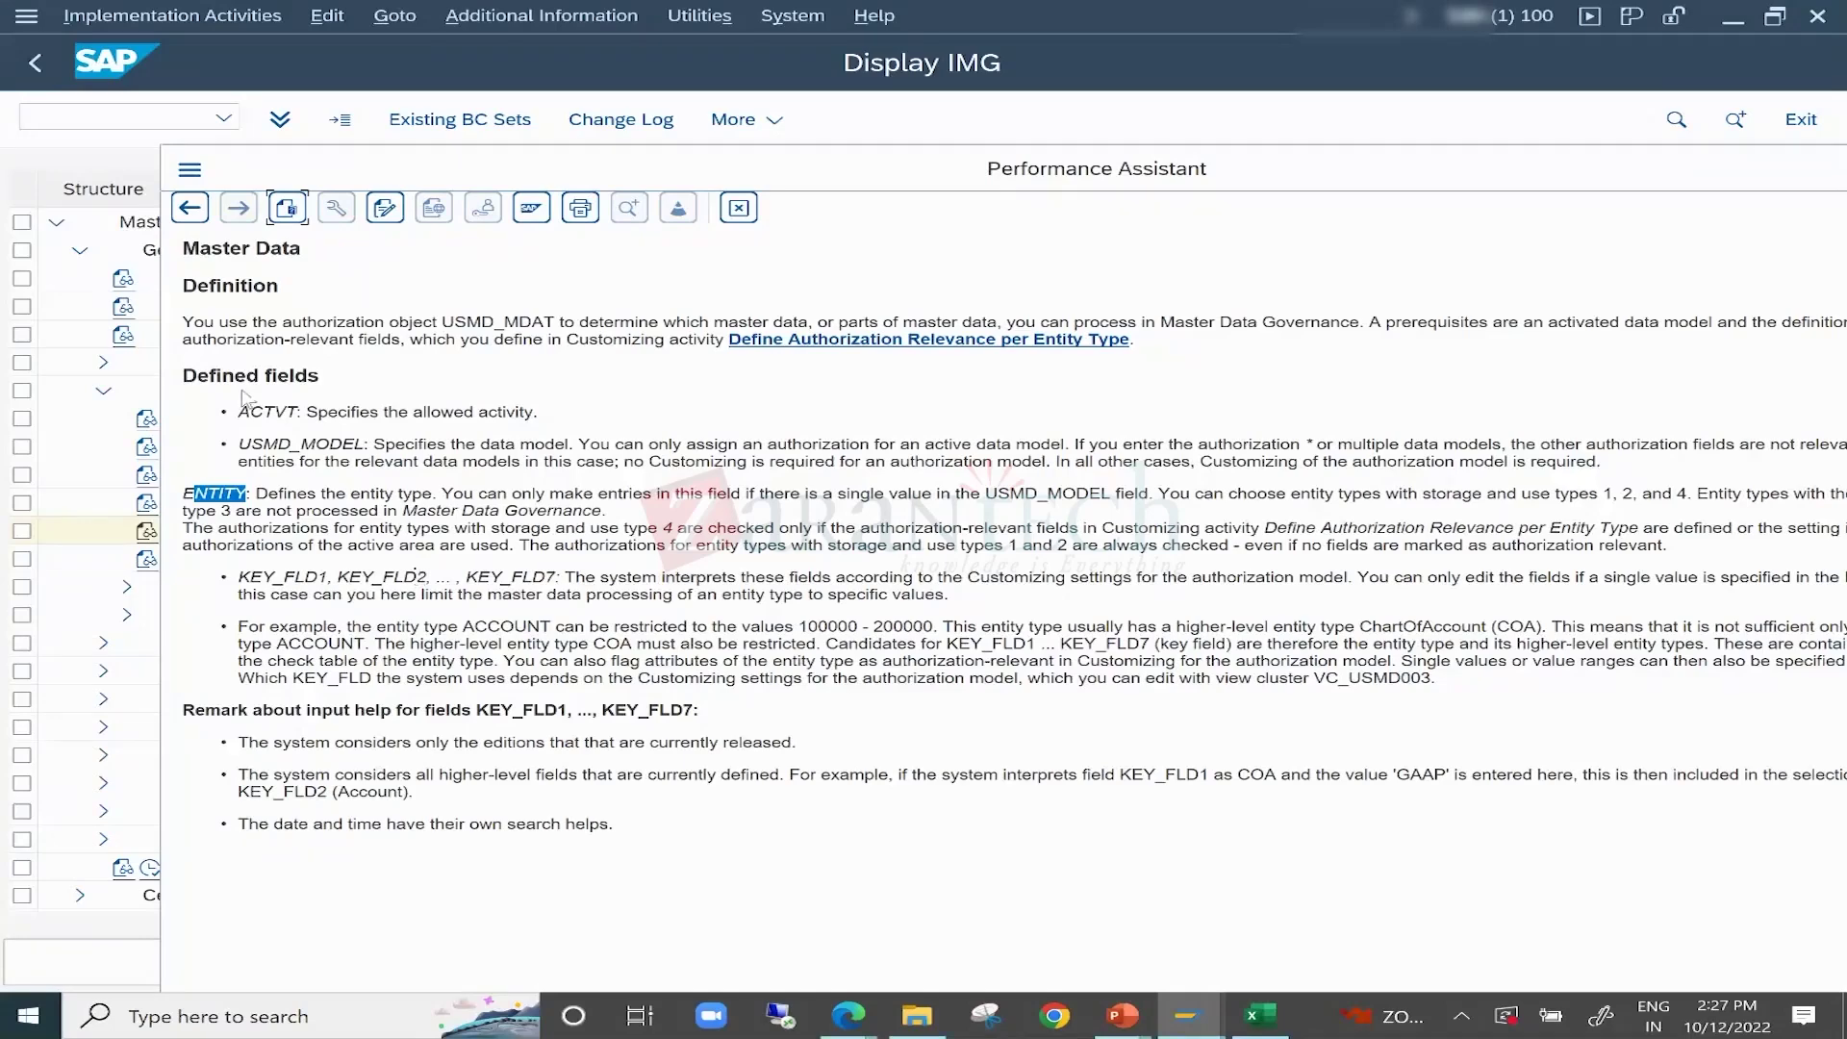
pyautogui.moveTo(239, 412); pyautogui.dragTo(316, 504)
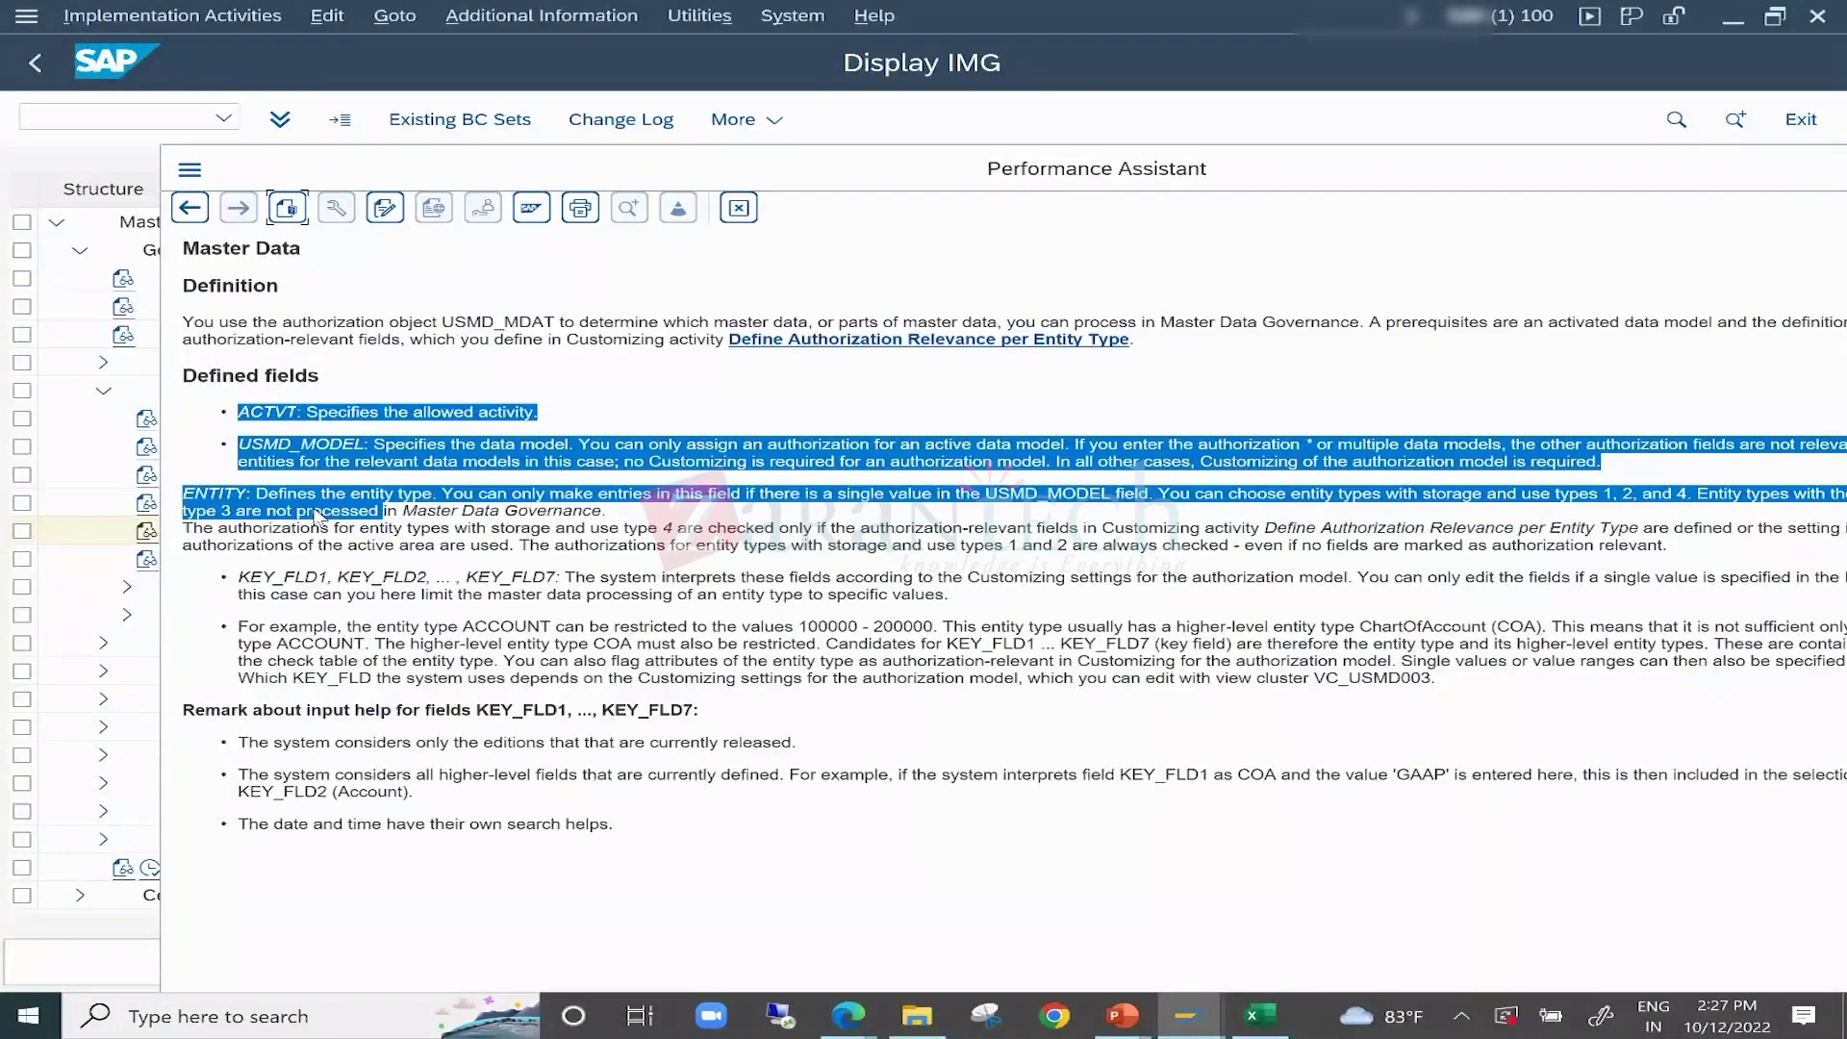
pyautogui.click(739, 209)
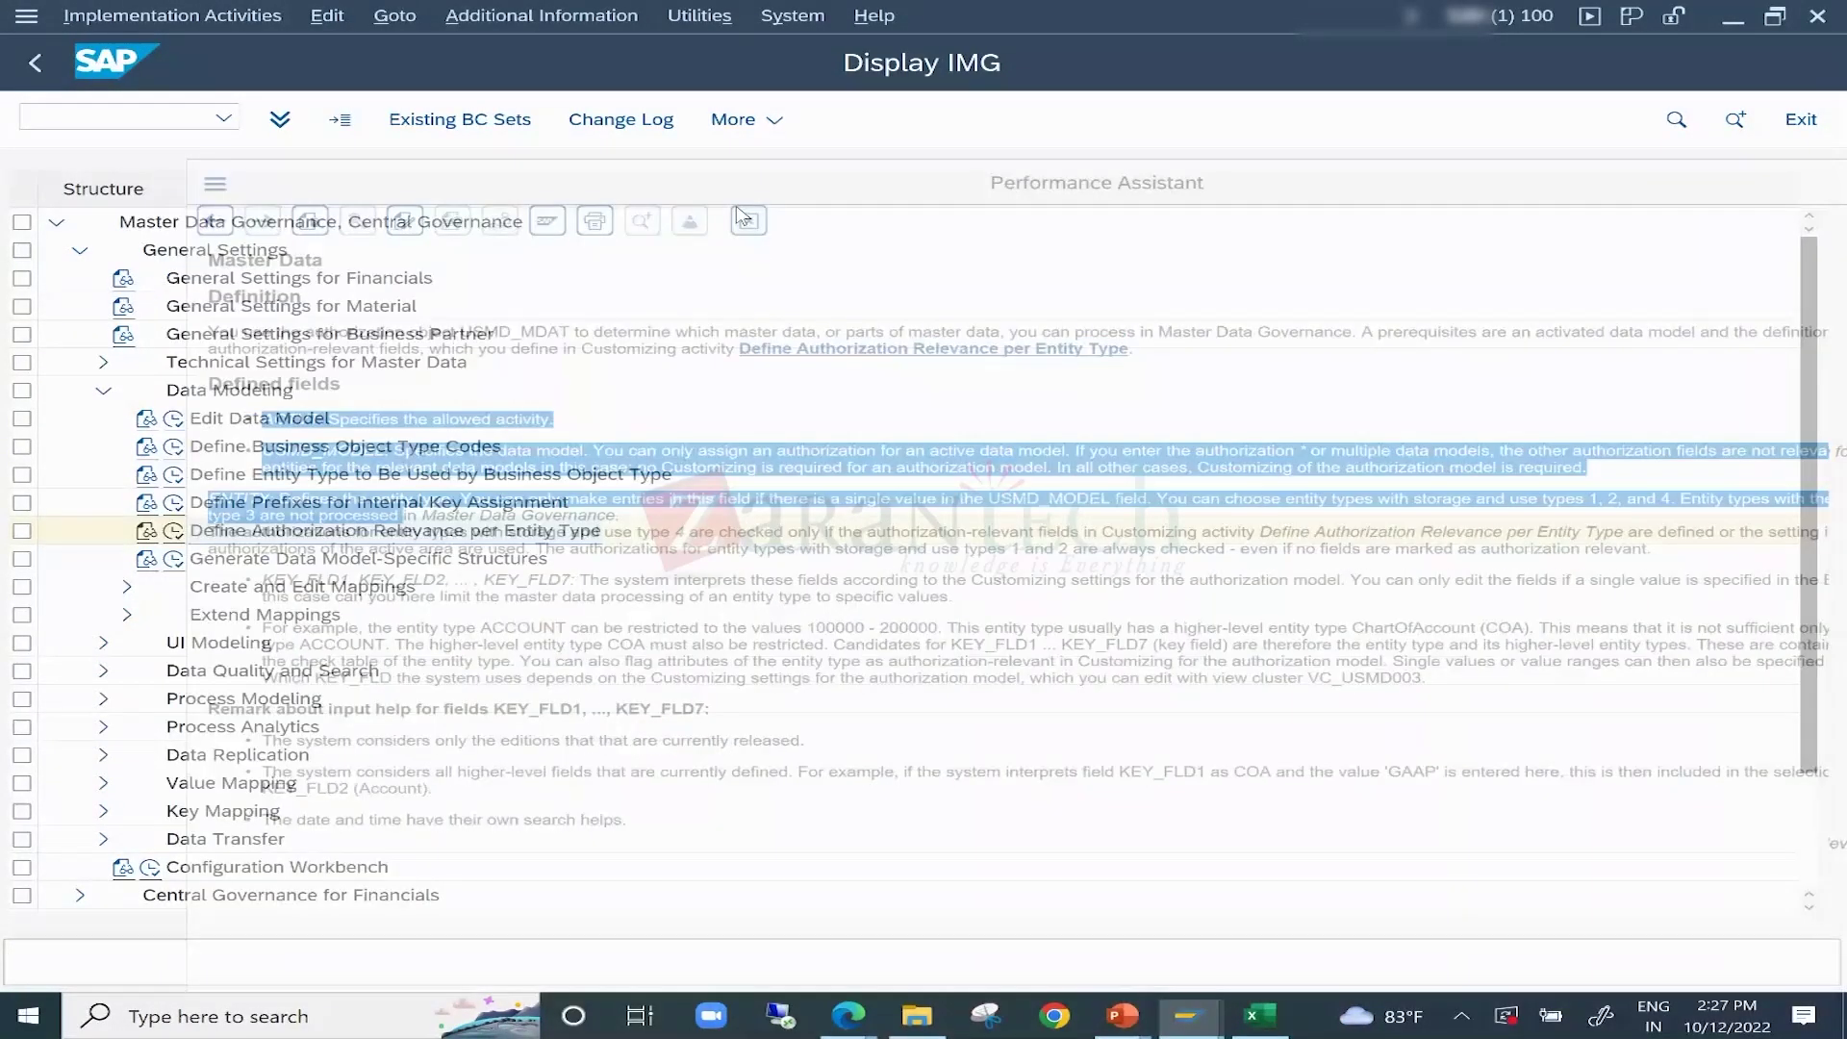
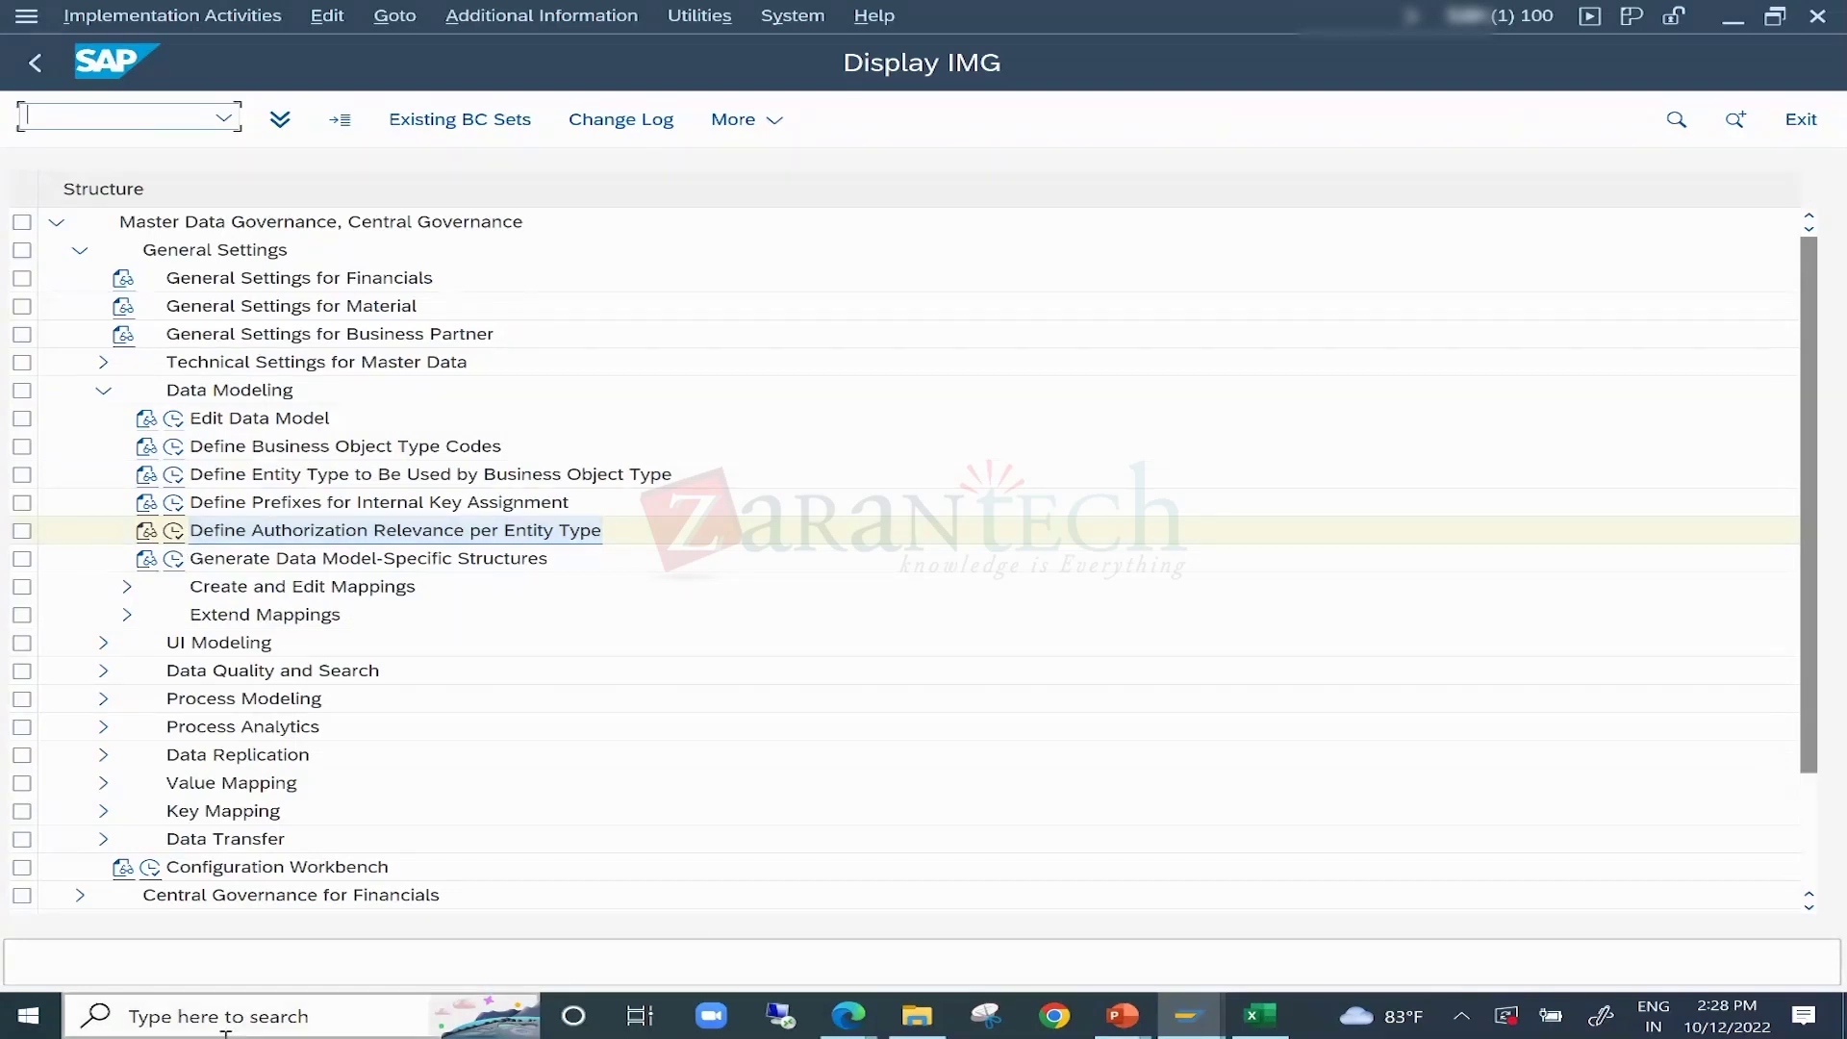
# Switch to Excel and enter the authorization object M_MAT_PLANT in cell N1753.
pyautogui.click(1261, 1011)
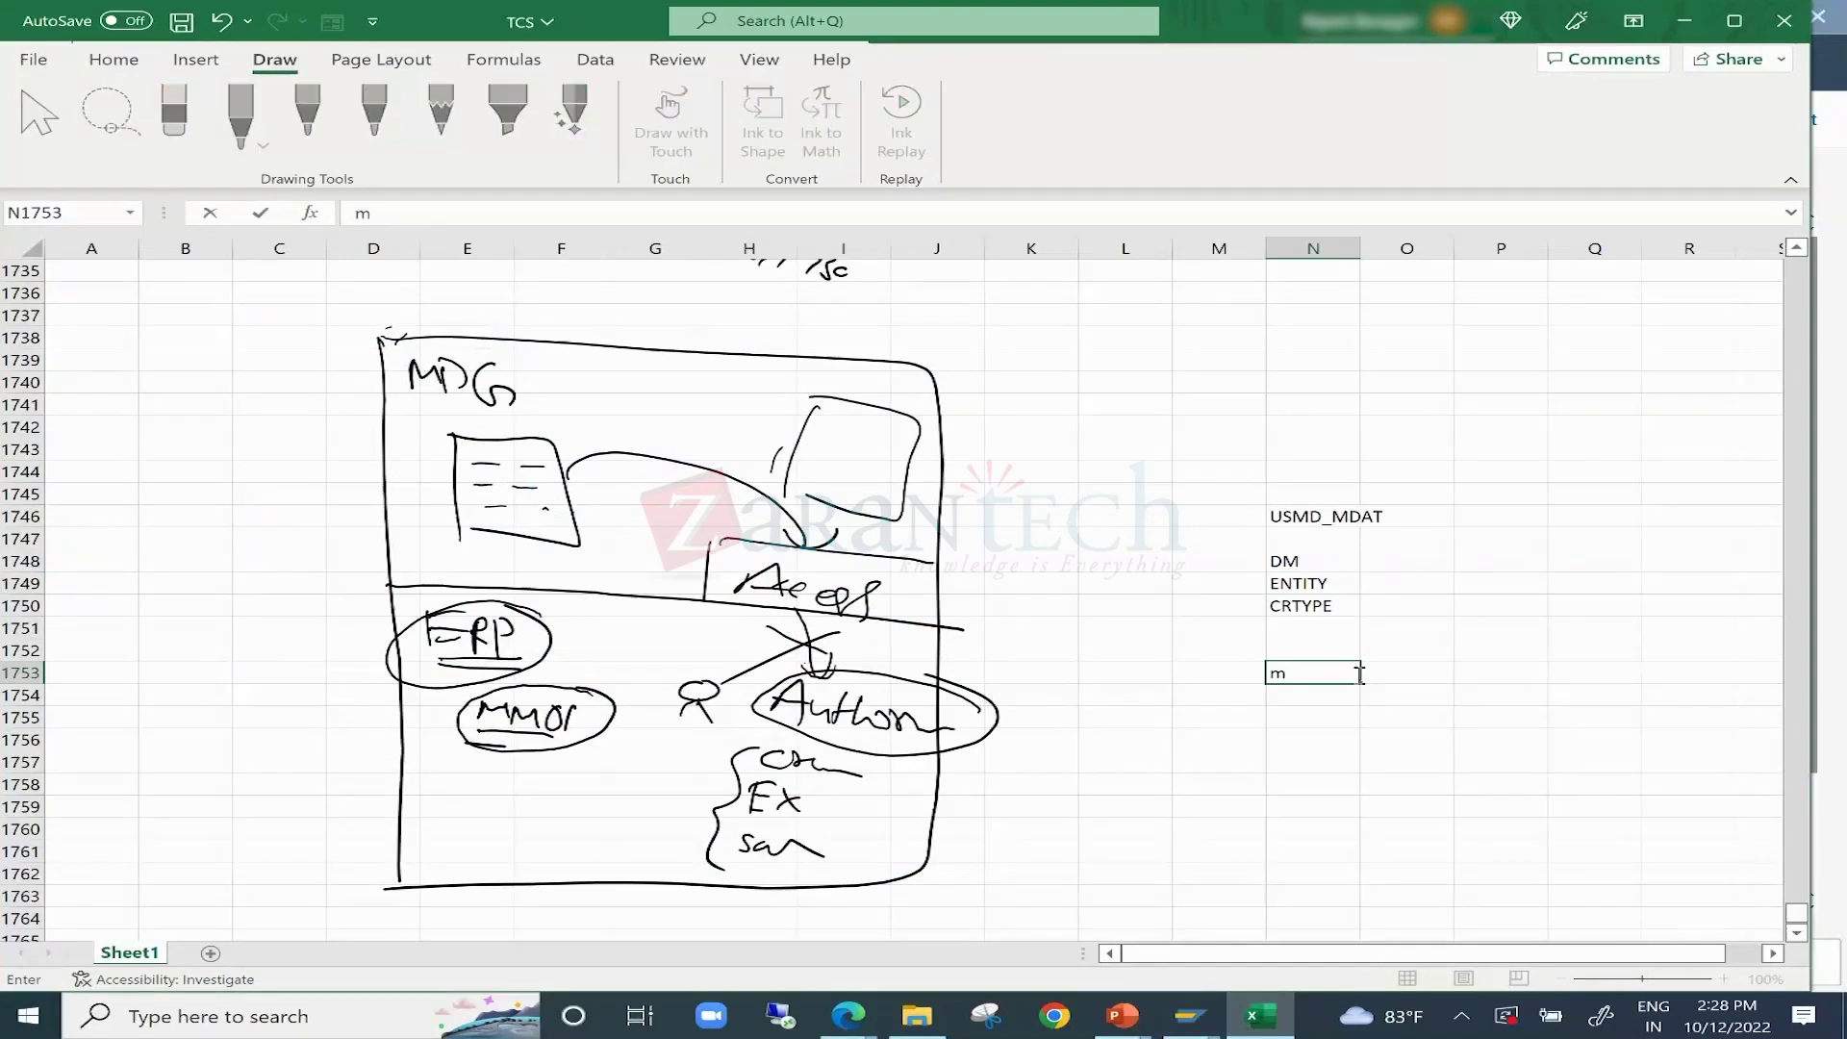
pyautogui.press('BackSpace')
pyautogui.write('M_')
pyautogui.write('MAT-')
pyautogui.write('PLANT')
pyautogui.press('Return')
# Enter the authorization object M_MAT_MVKE in cell N1754, below M_MAT_PLANT.
pyautogui.write('M')
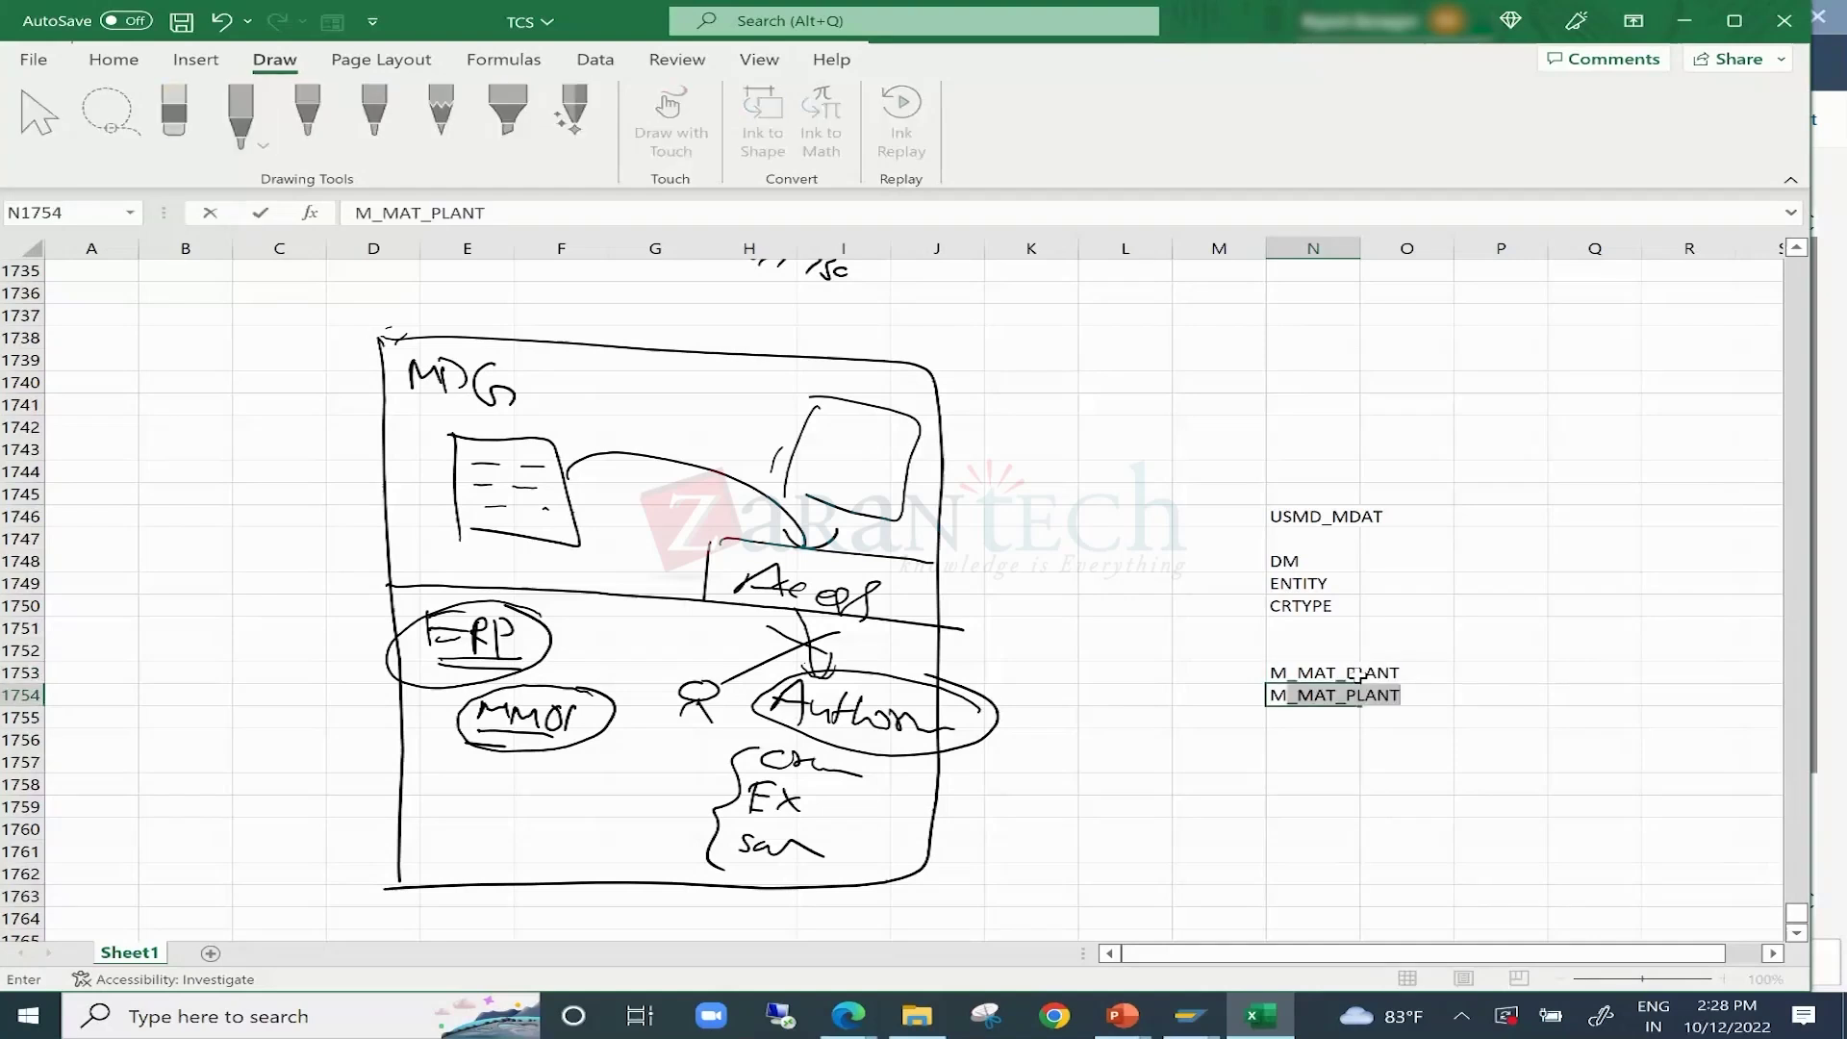
pyautogui.write('_MAY')
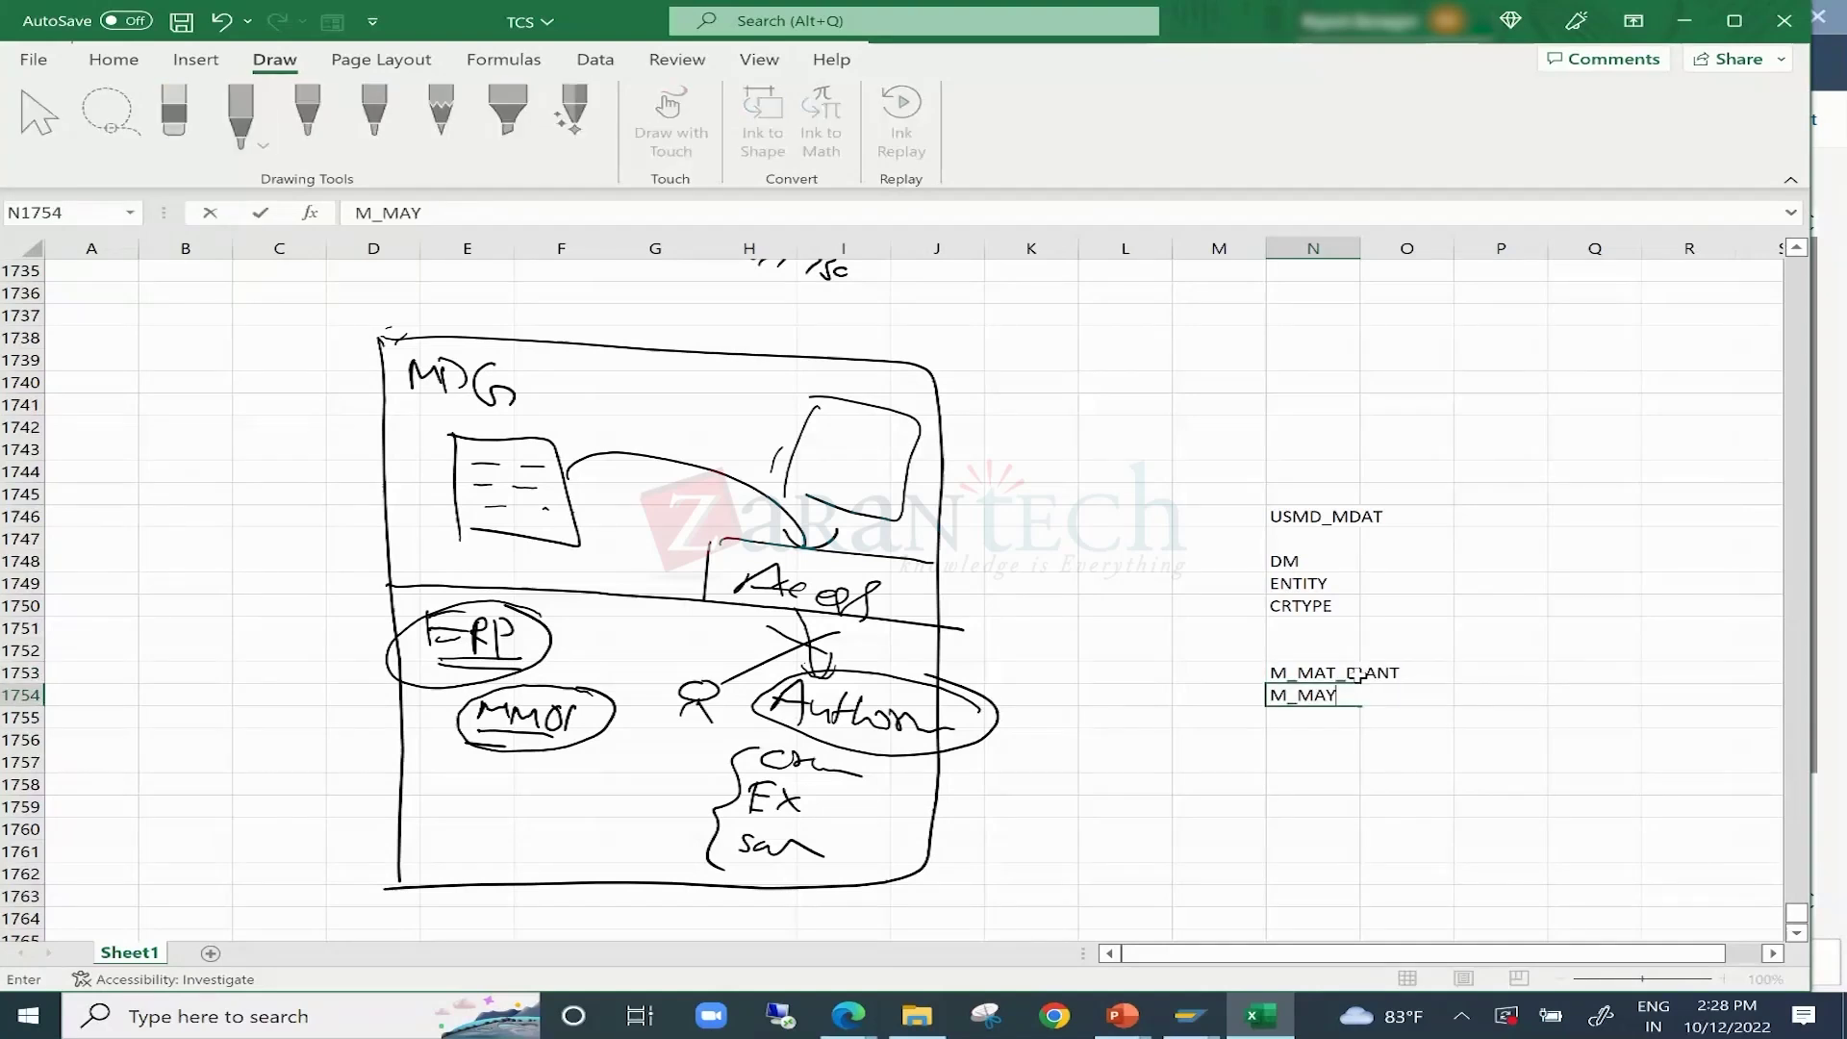
pyautogui.press('BackSpace')
pyautogui.write('T_')
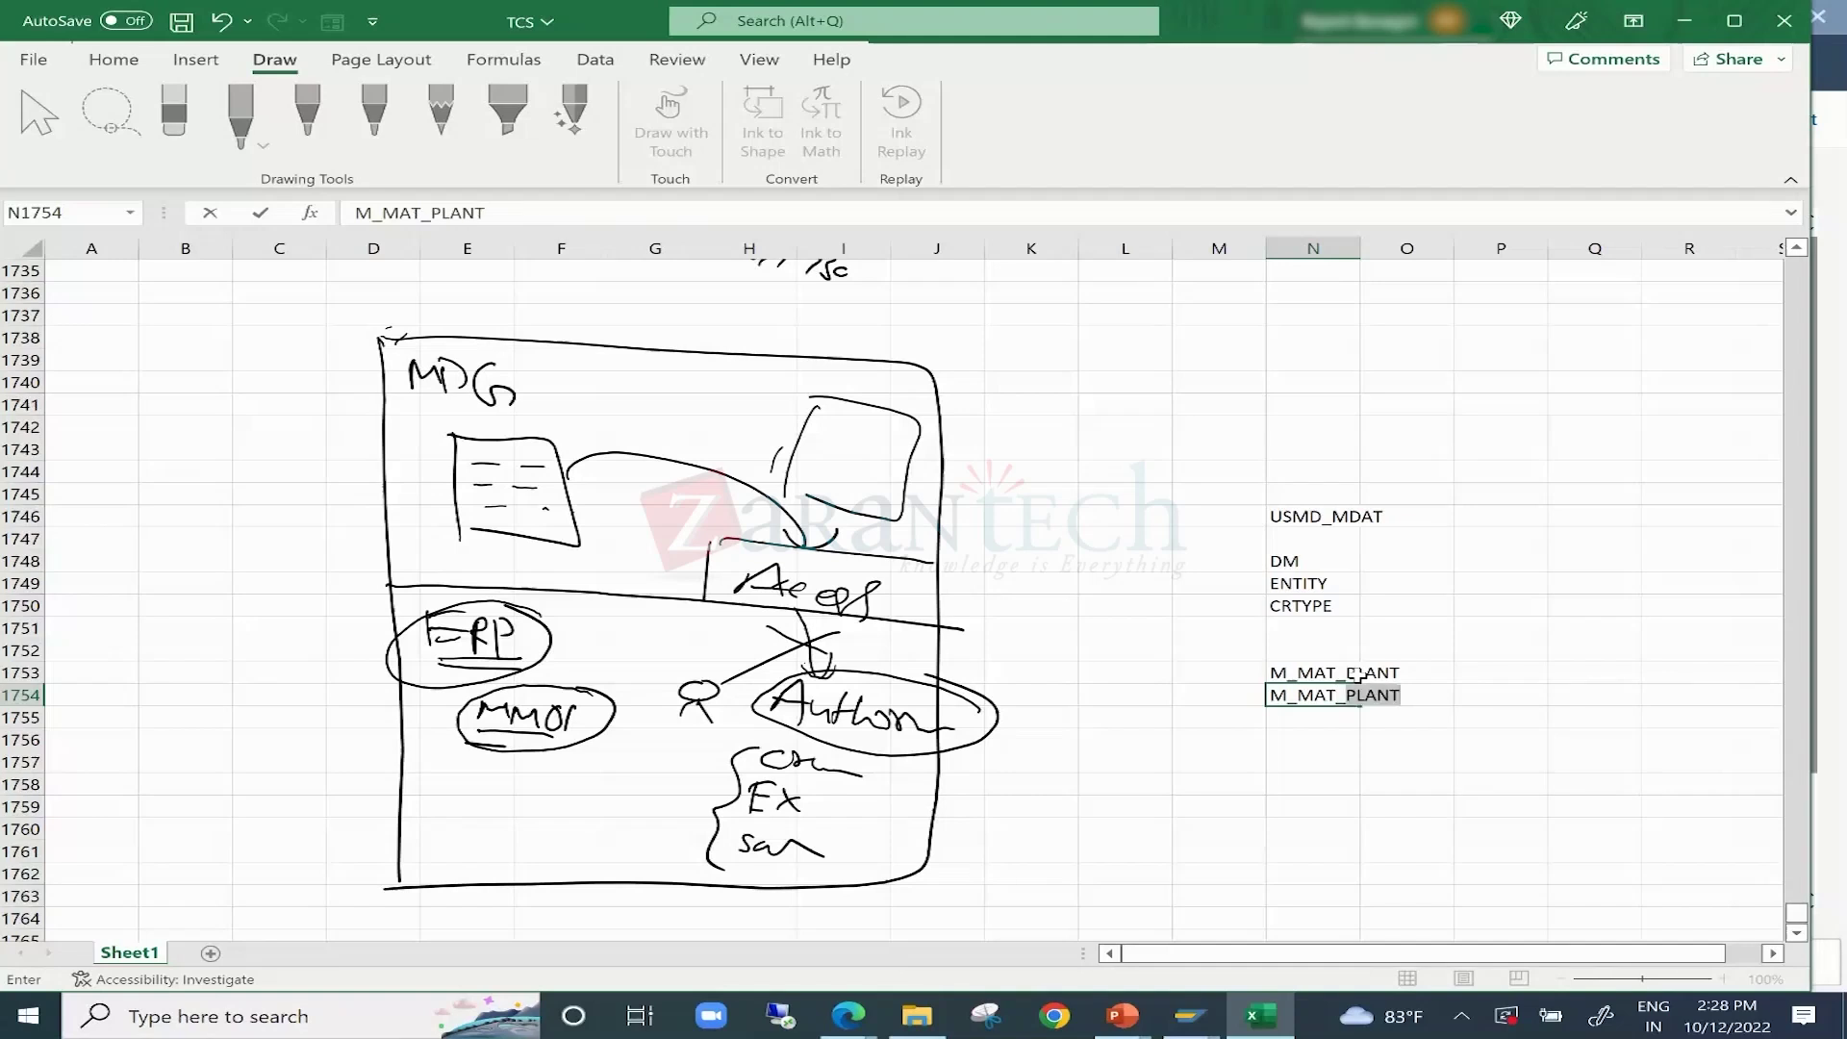
pyautogui.write('MVKE')
pyautogui.press('Return')
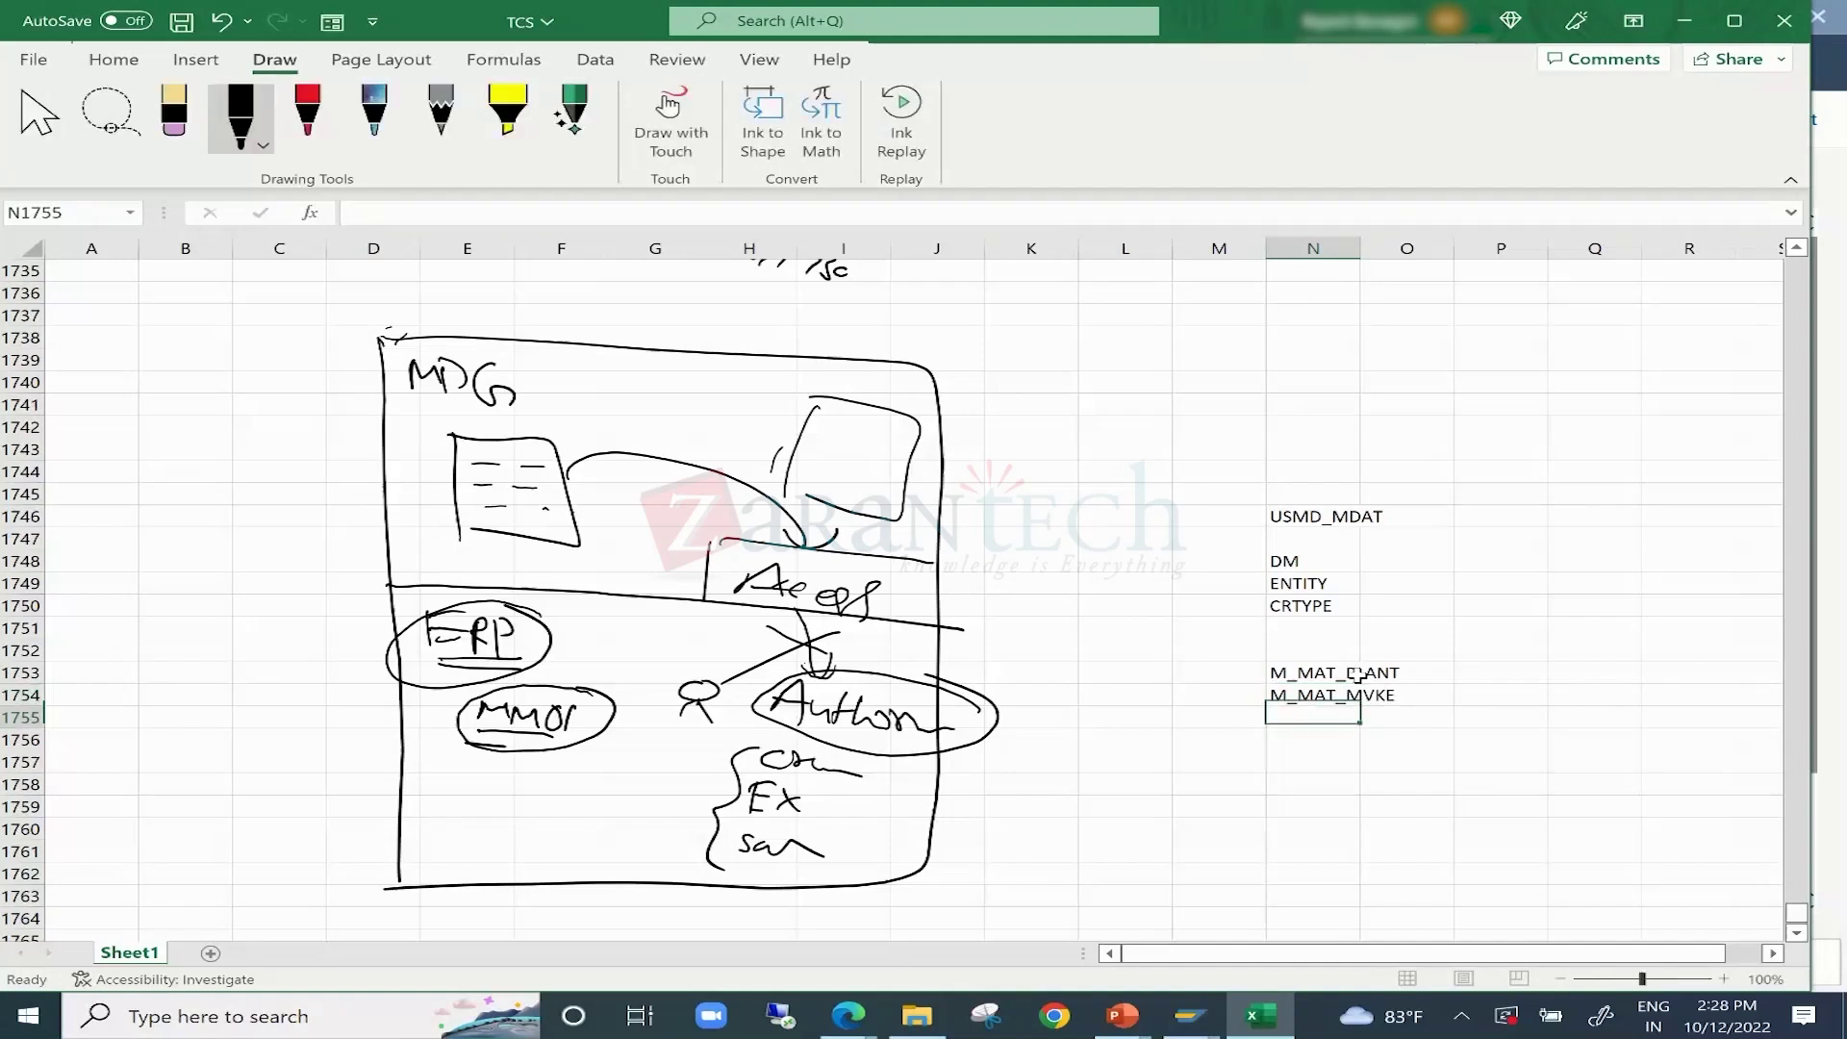
# Compare the M_MAT_PLANT and M_MAT_MVKE entries with USMD_MDAT by highlighting their cells.
pyautogui.moveTo(1318, 671); pyautogui.dragTo(1421, 689)
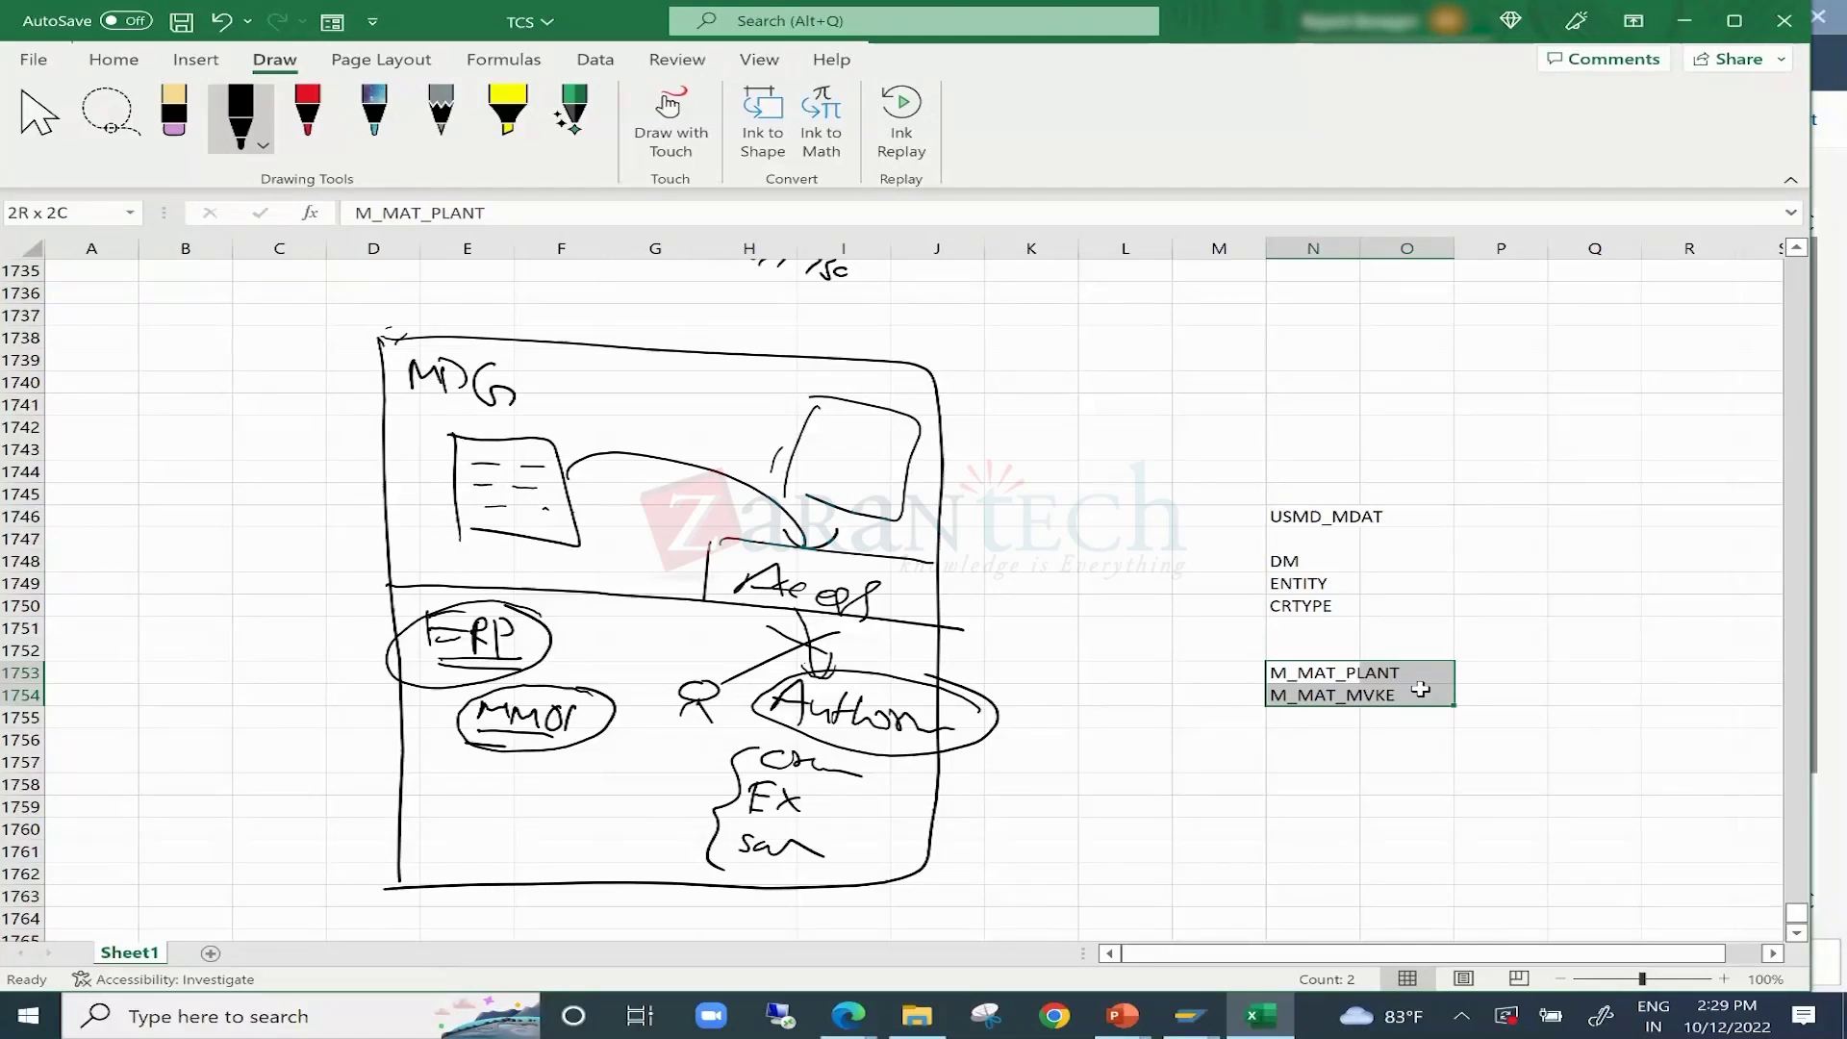
pyautogui.moveTo(1421, 690); pyautogui.dragTo(1420, 691)
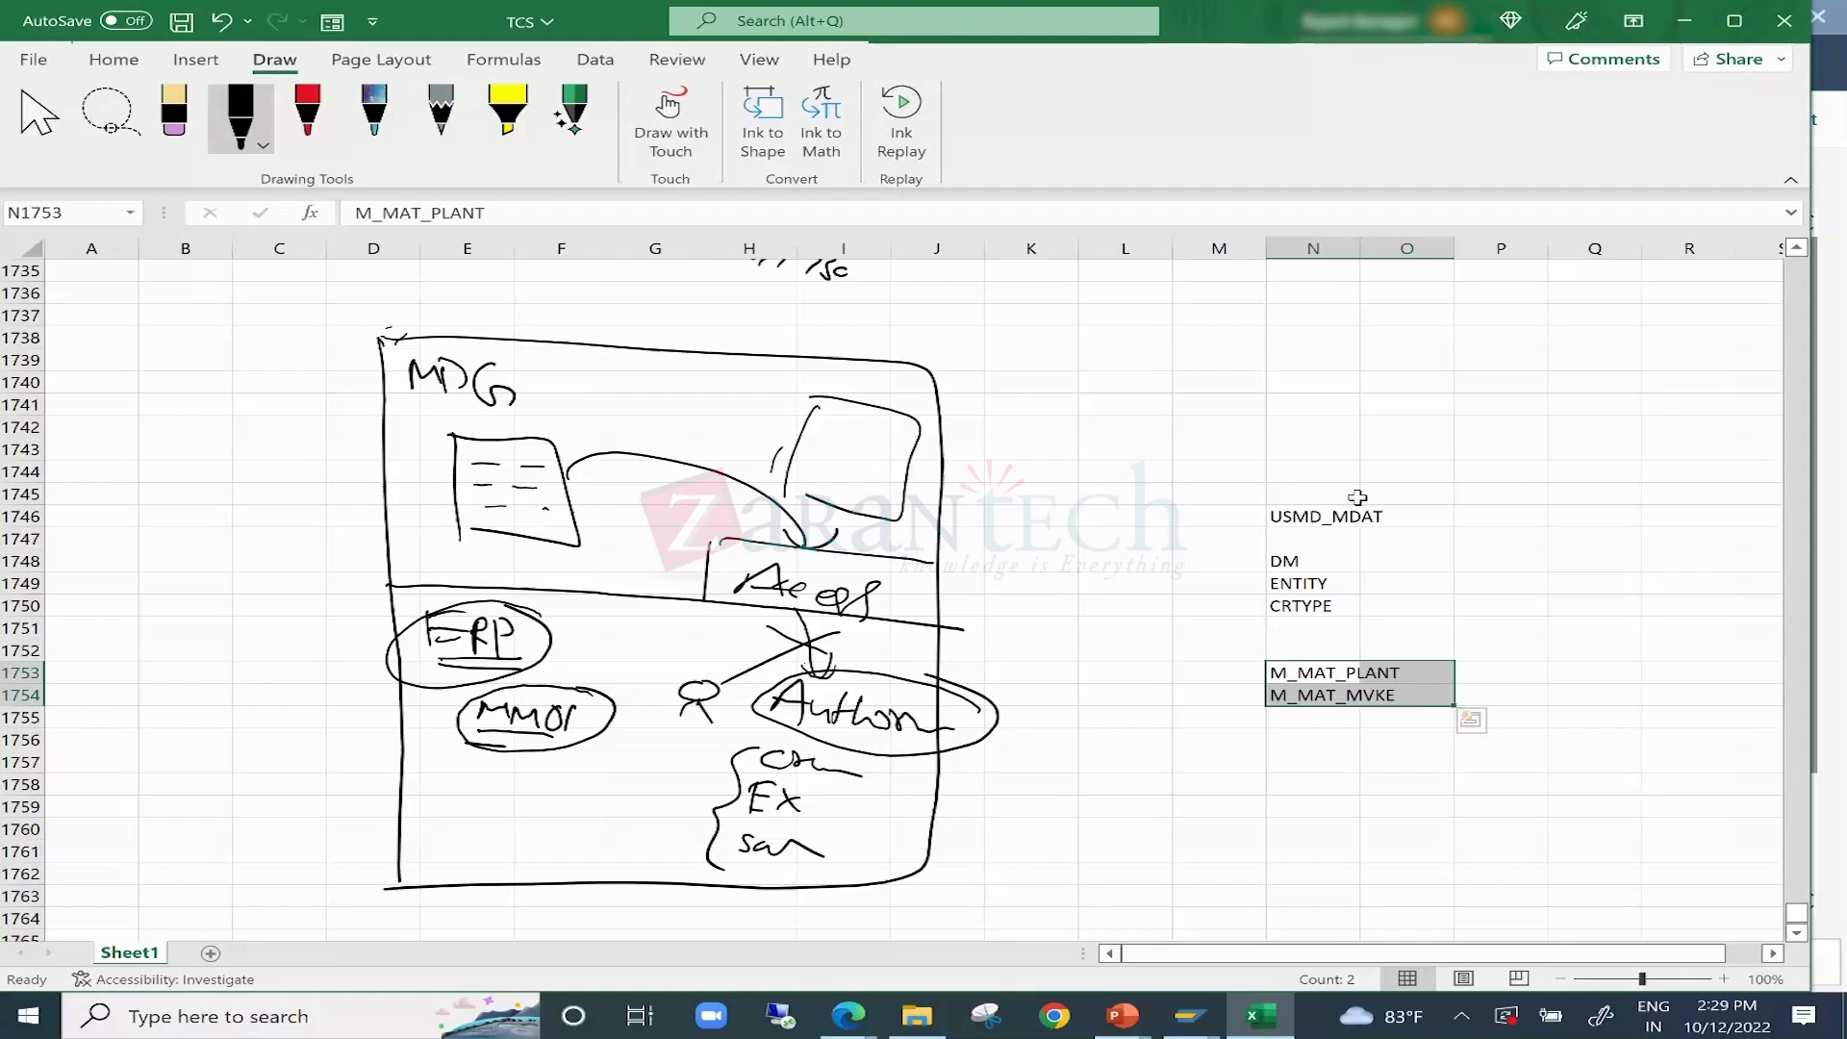
pyautogui.click(1326, 516)
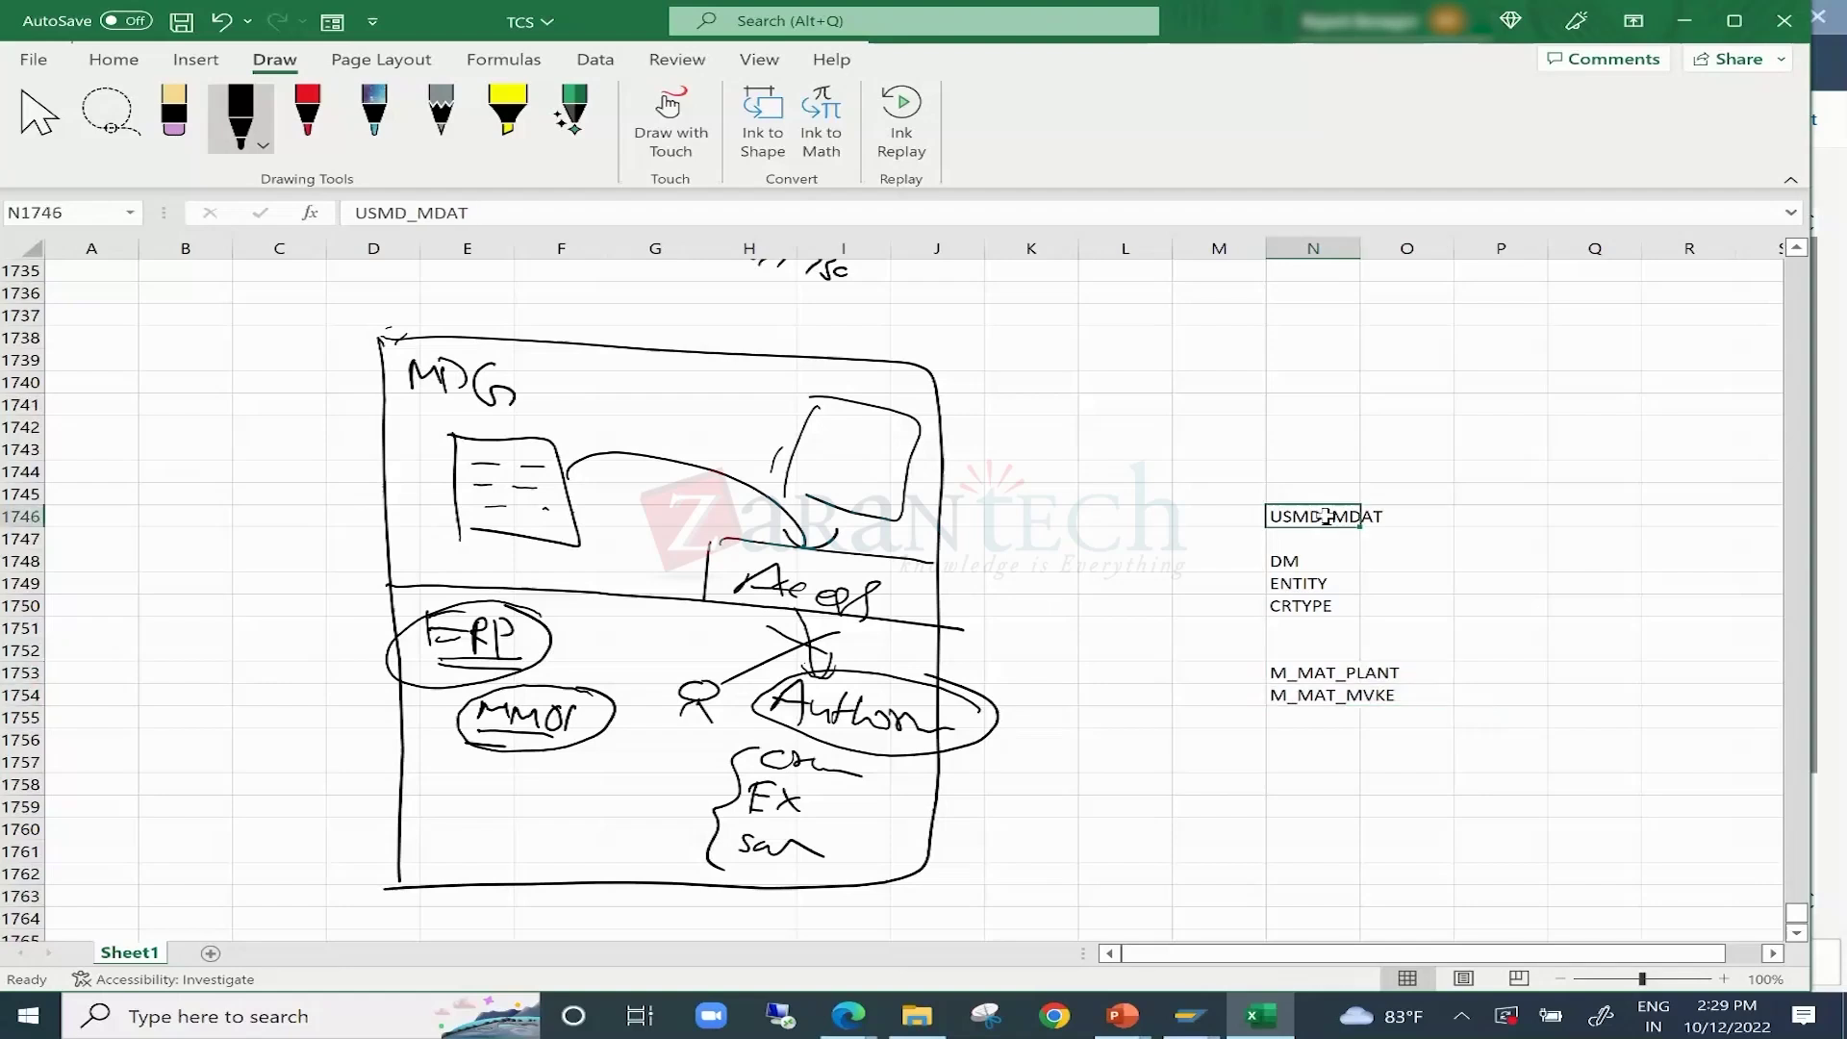
# Enter MM beside DM in cell O1748 and ZCUST beside ENTITY in cell O1749.
pyautogui.click(1407, 559)
pyautogui.write('m')
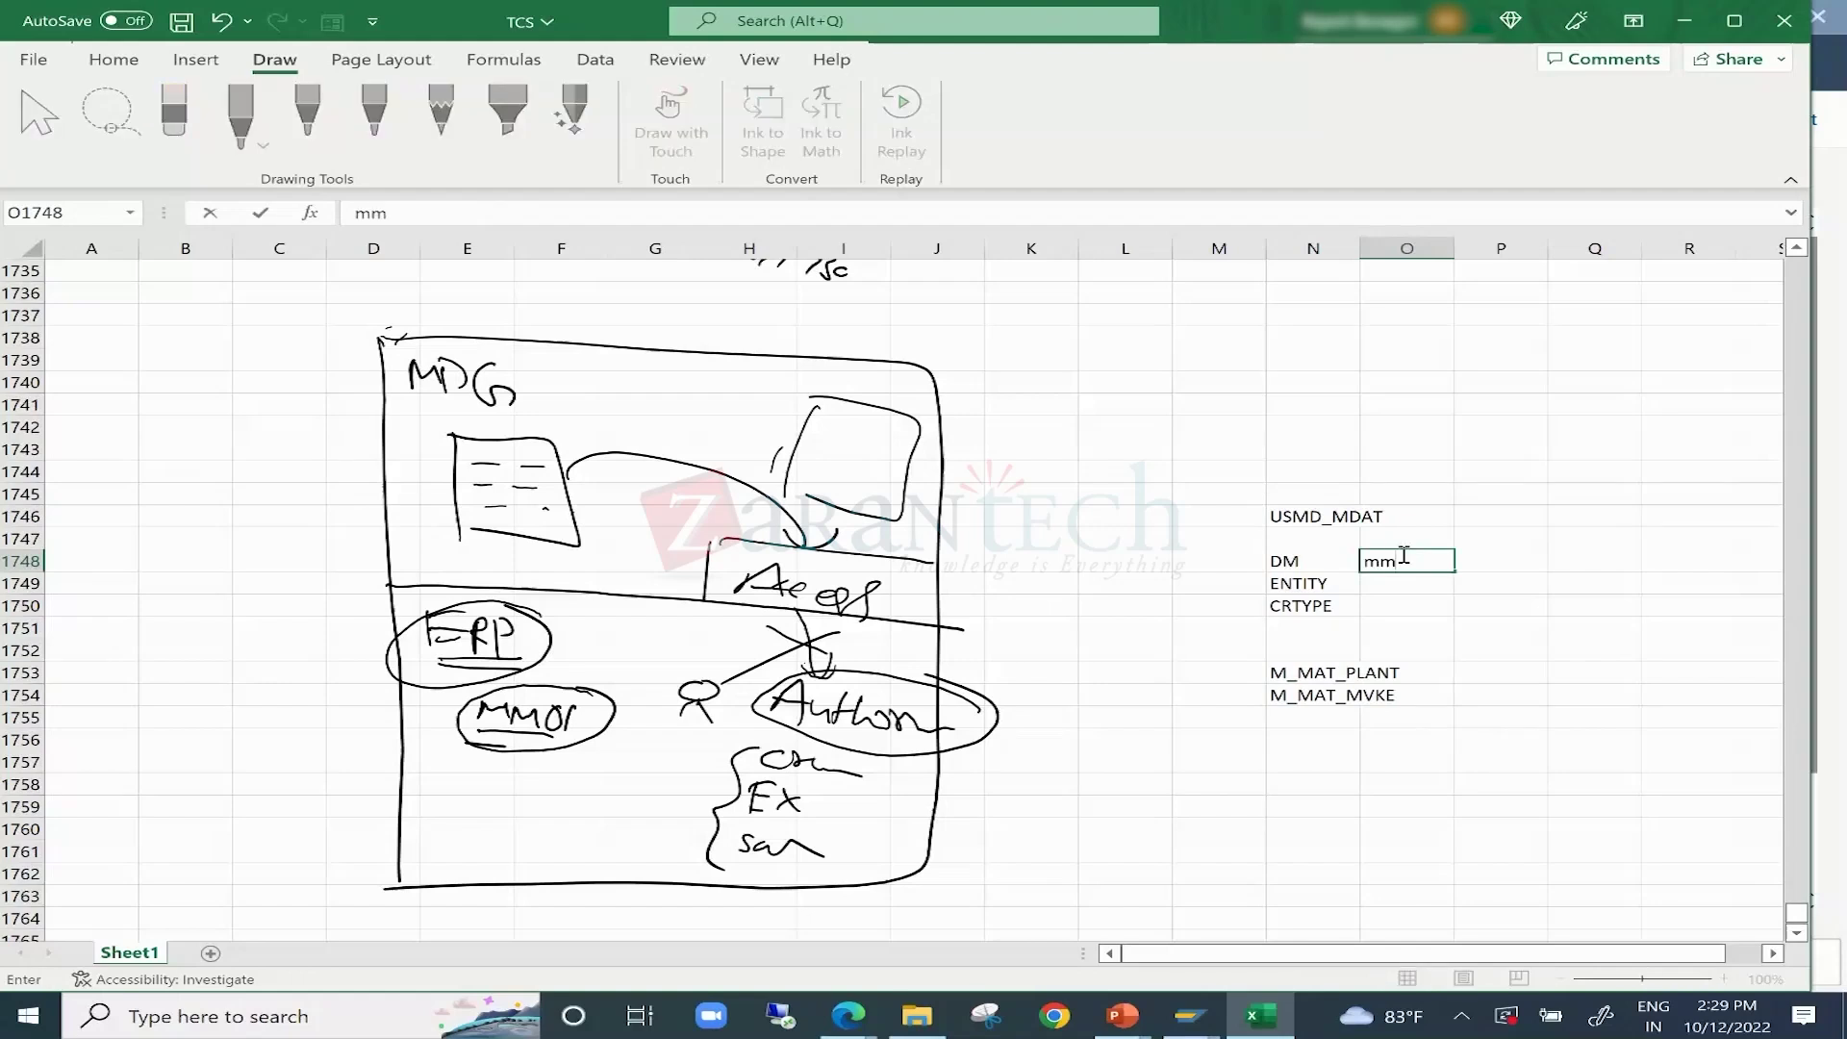
pyautogui.press('BackSpace')
pyautogui.write('MM')
pyautogui.press('Return')
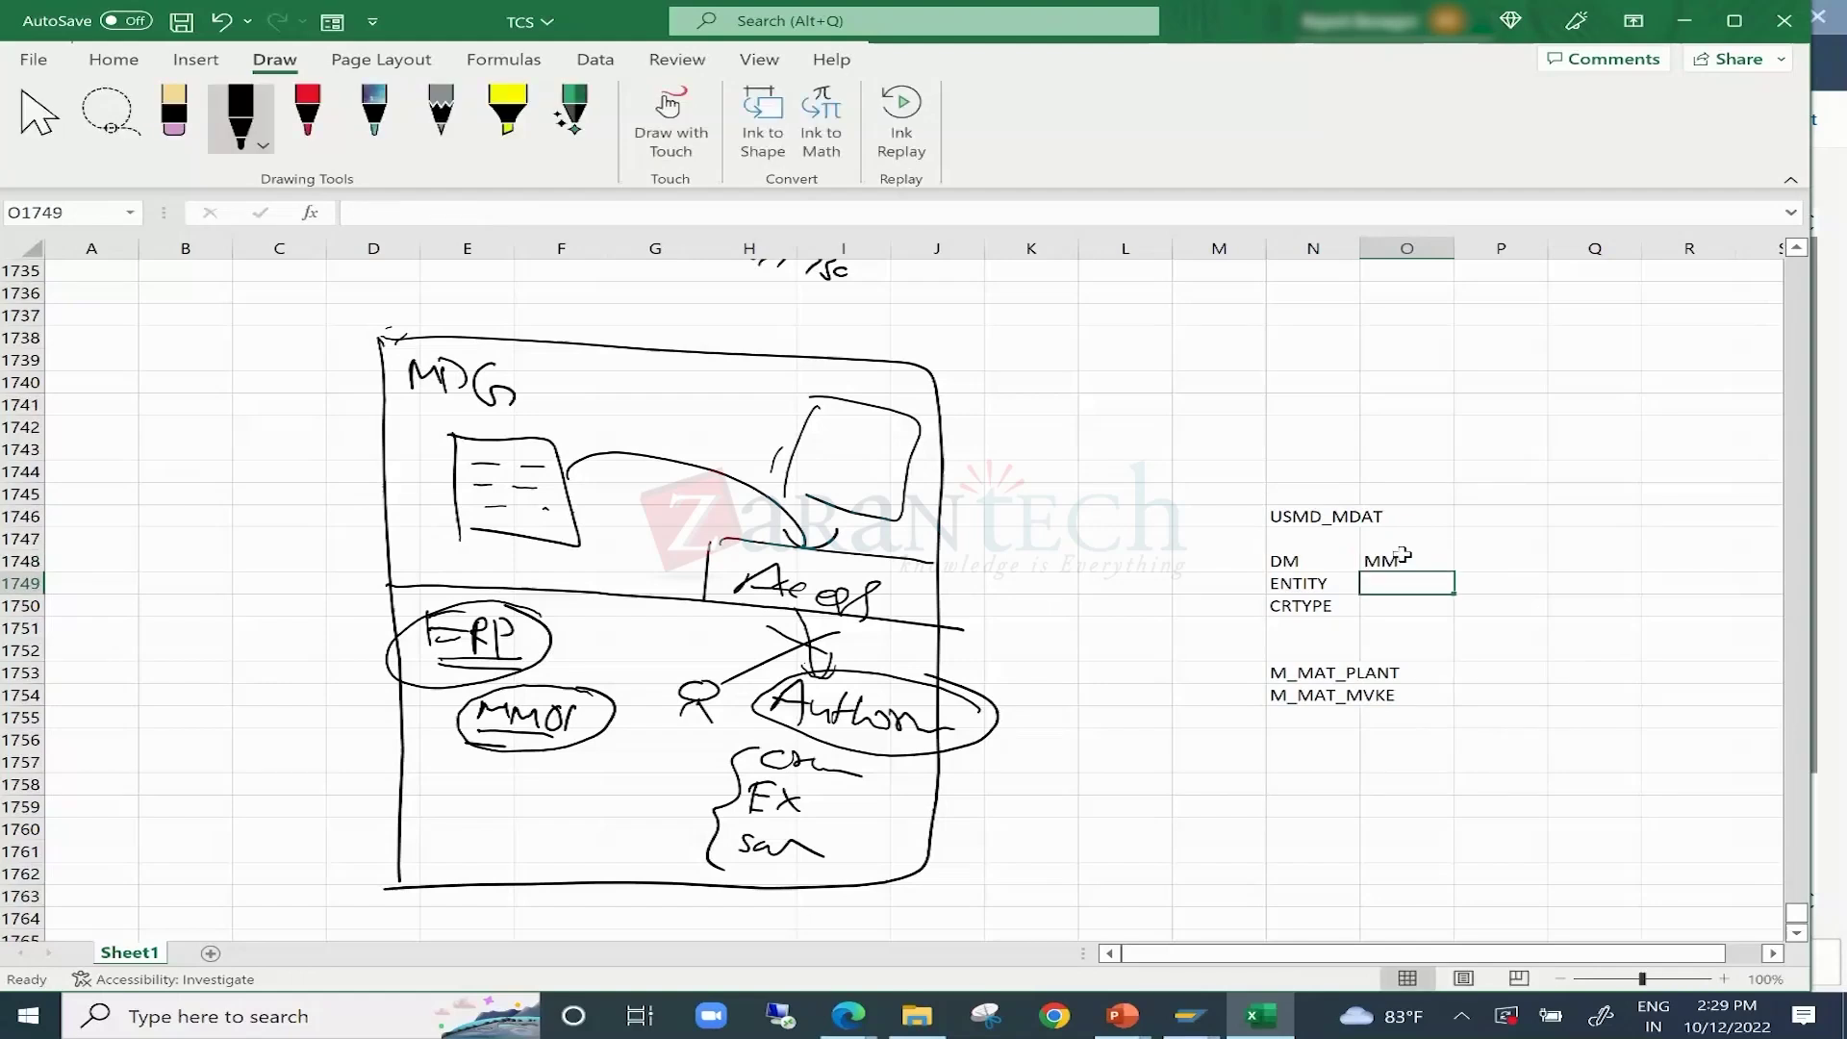
pyautogui.write('ZCUT')
pyautogui.write('S')
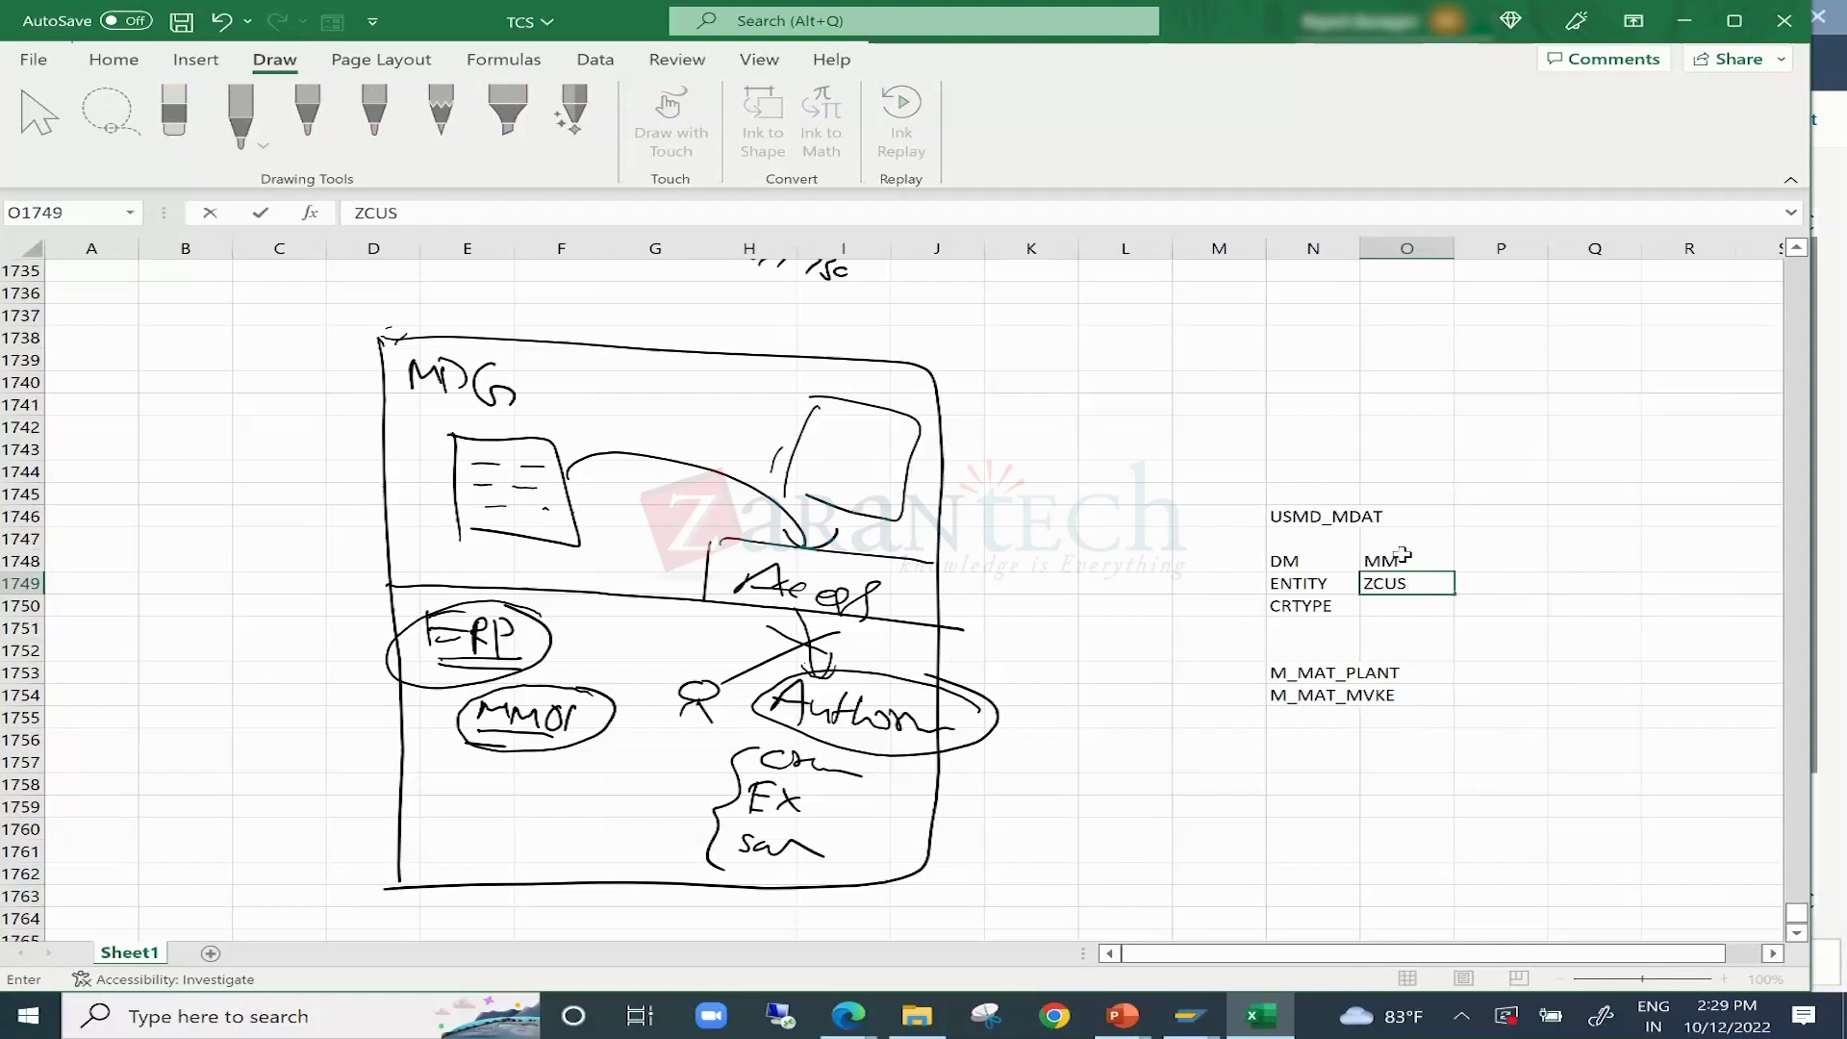
pyautogui.write('T')
pyautogui.press('Return')
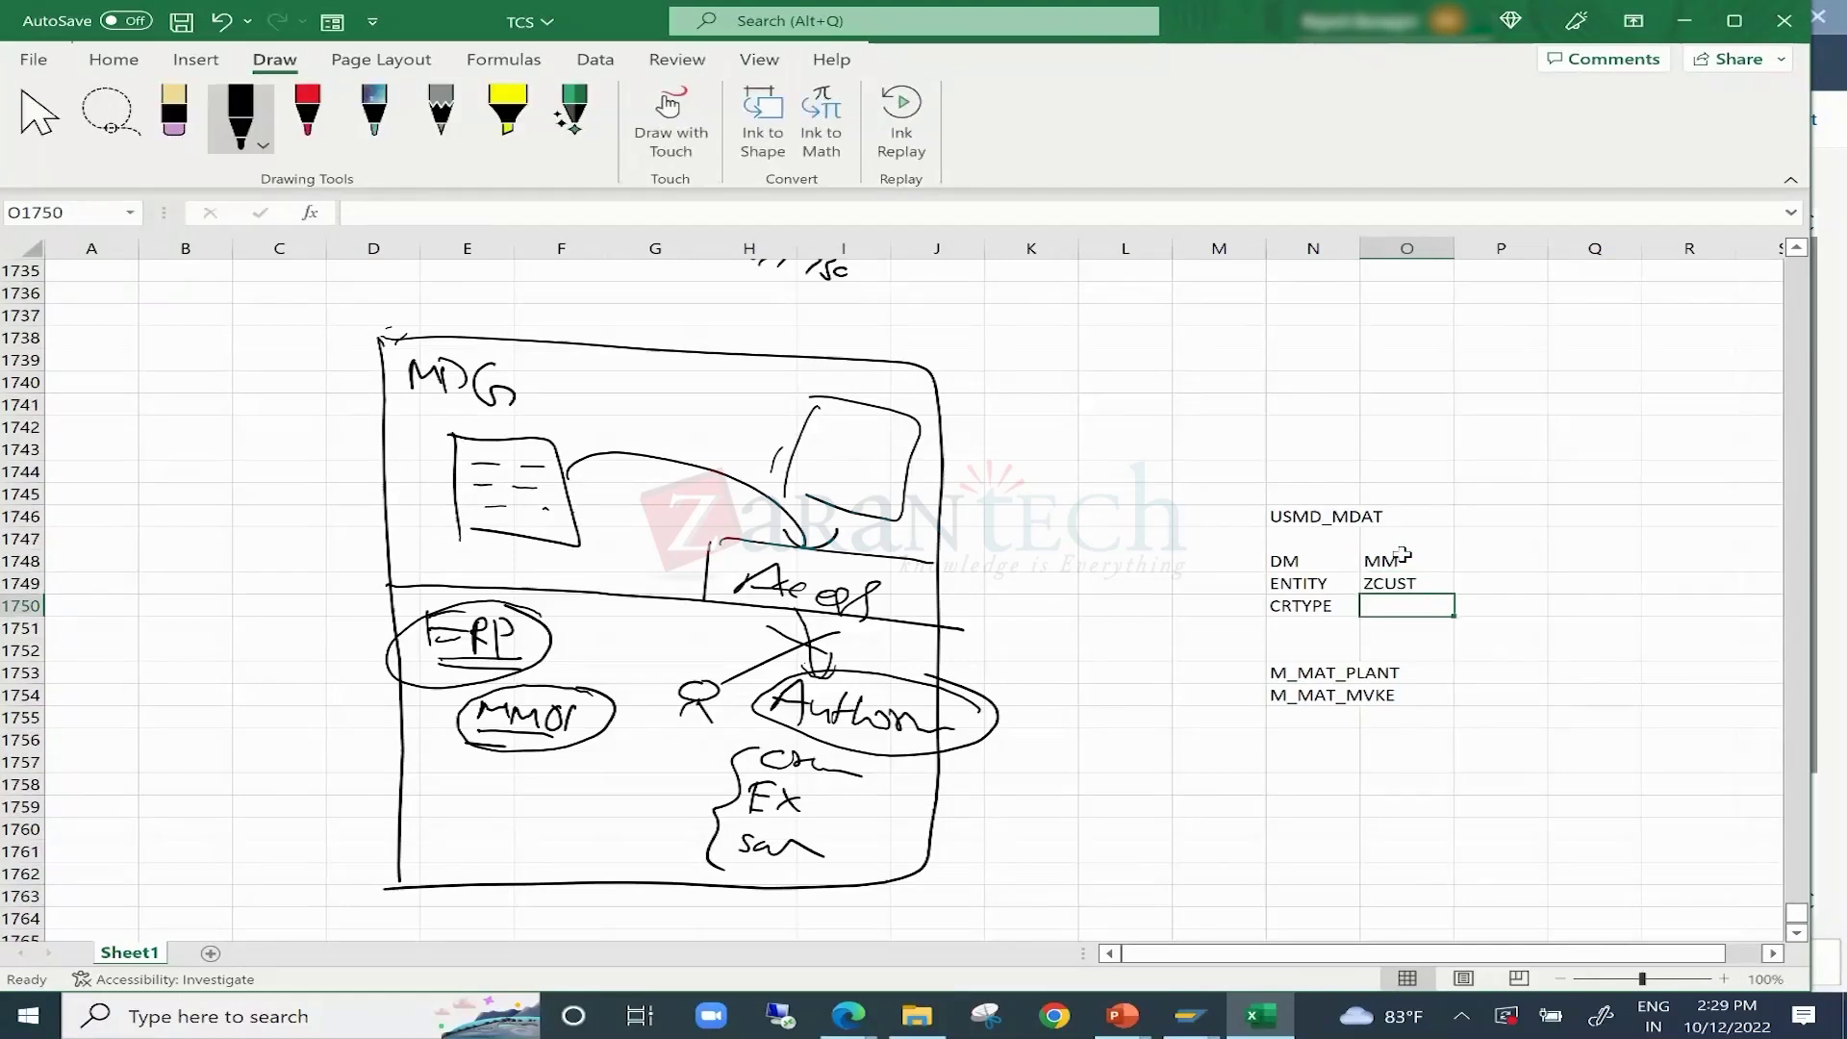
# Replace CRTYPE in N1750 with ACTIVITY and enter CREATE/CHANGE/ DISPLAY beside it in O1750.
pyautogui.press('Left')
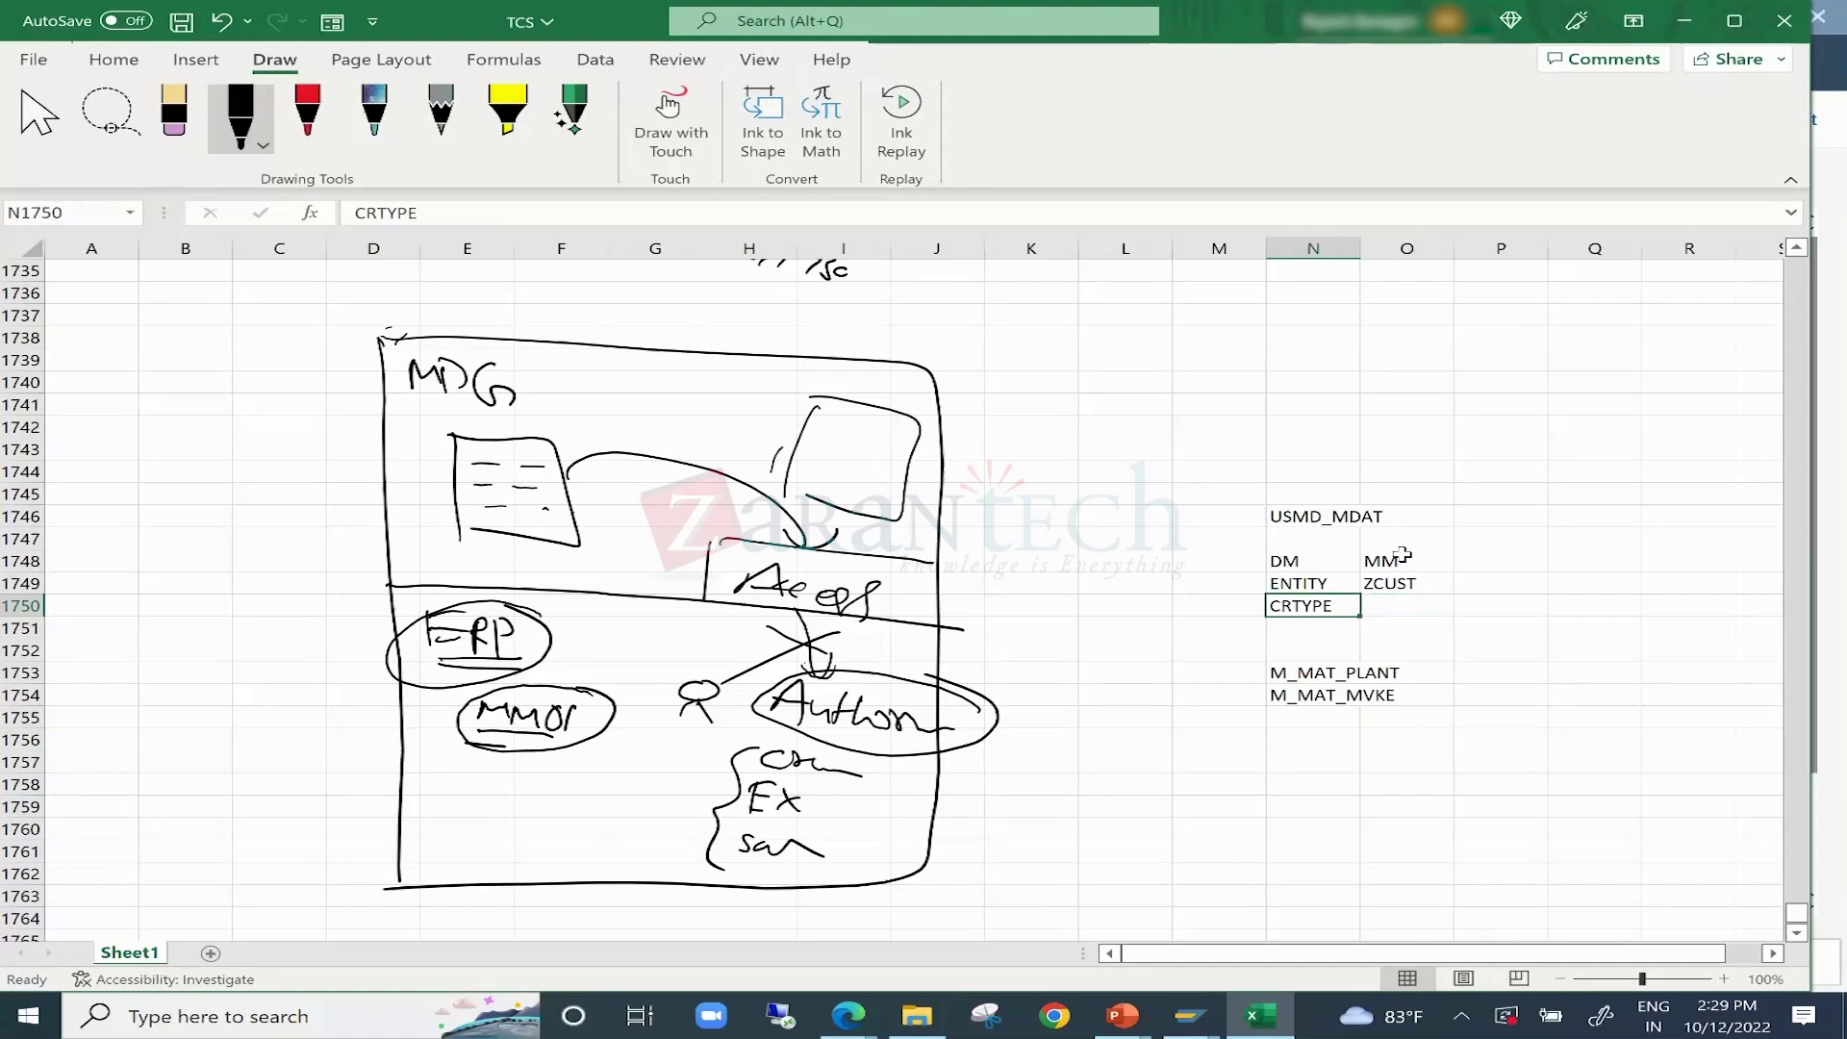
pyautogui.write('ACTIVITY')
pyautogui.press('Return')
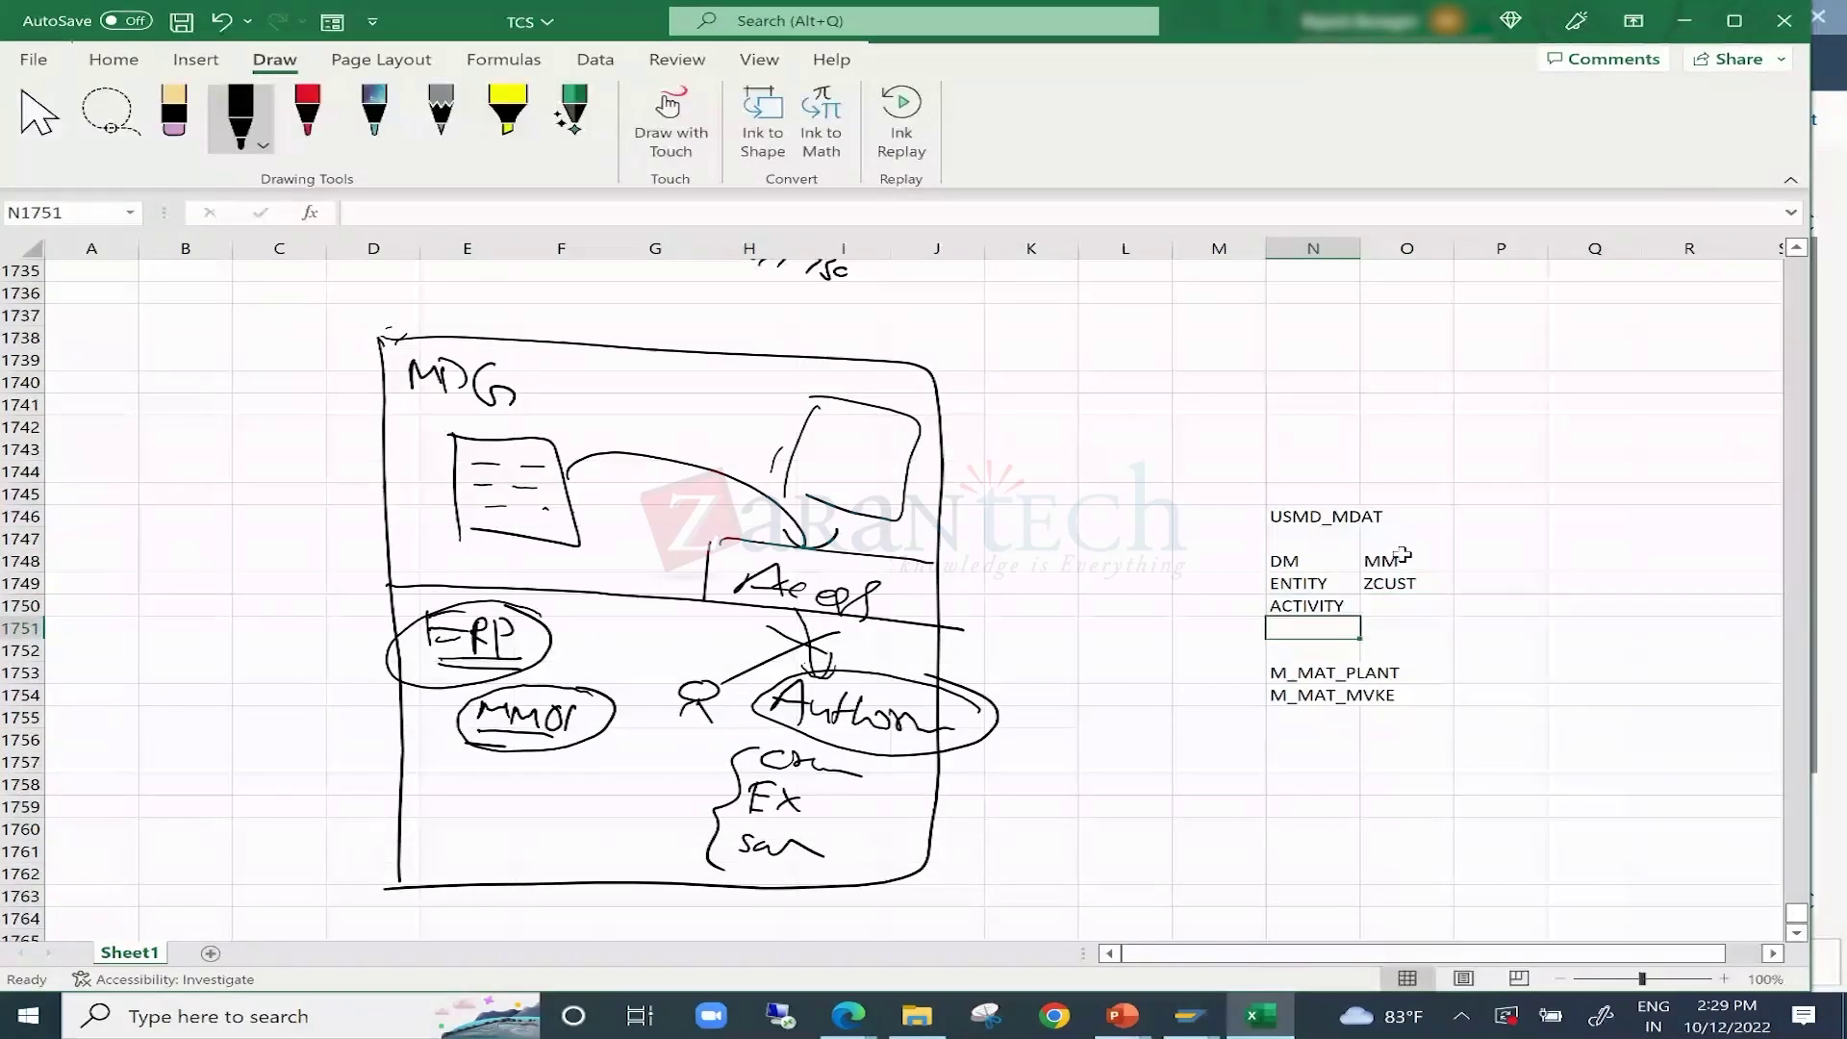
pyautogui.press('Up')
pyautogui.press('Right')
pyautogui.write('CREATE')
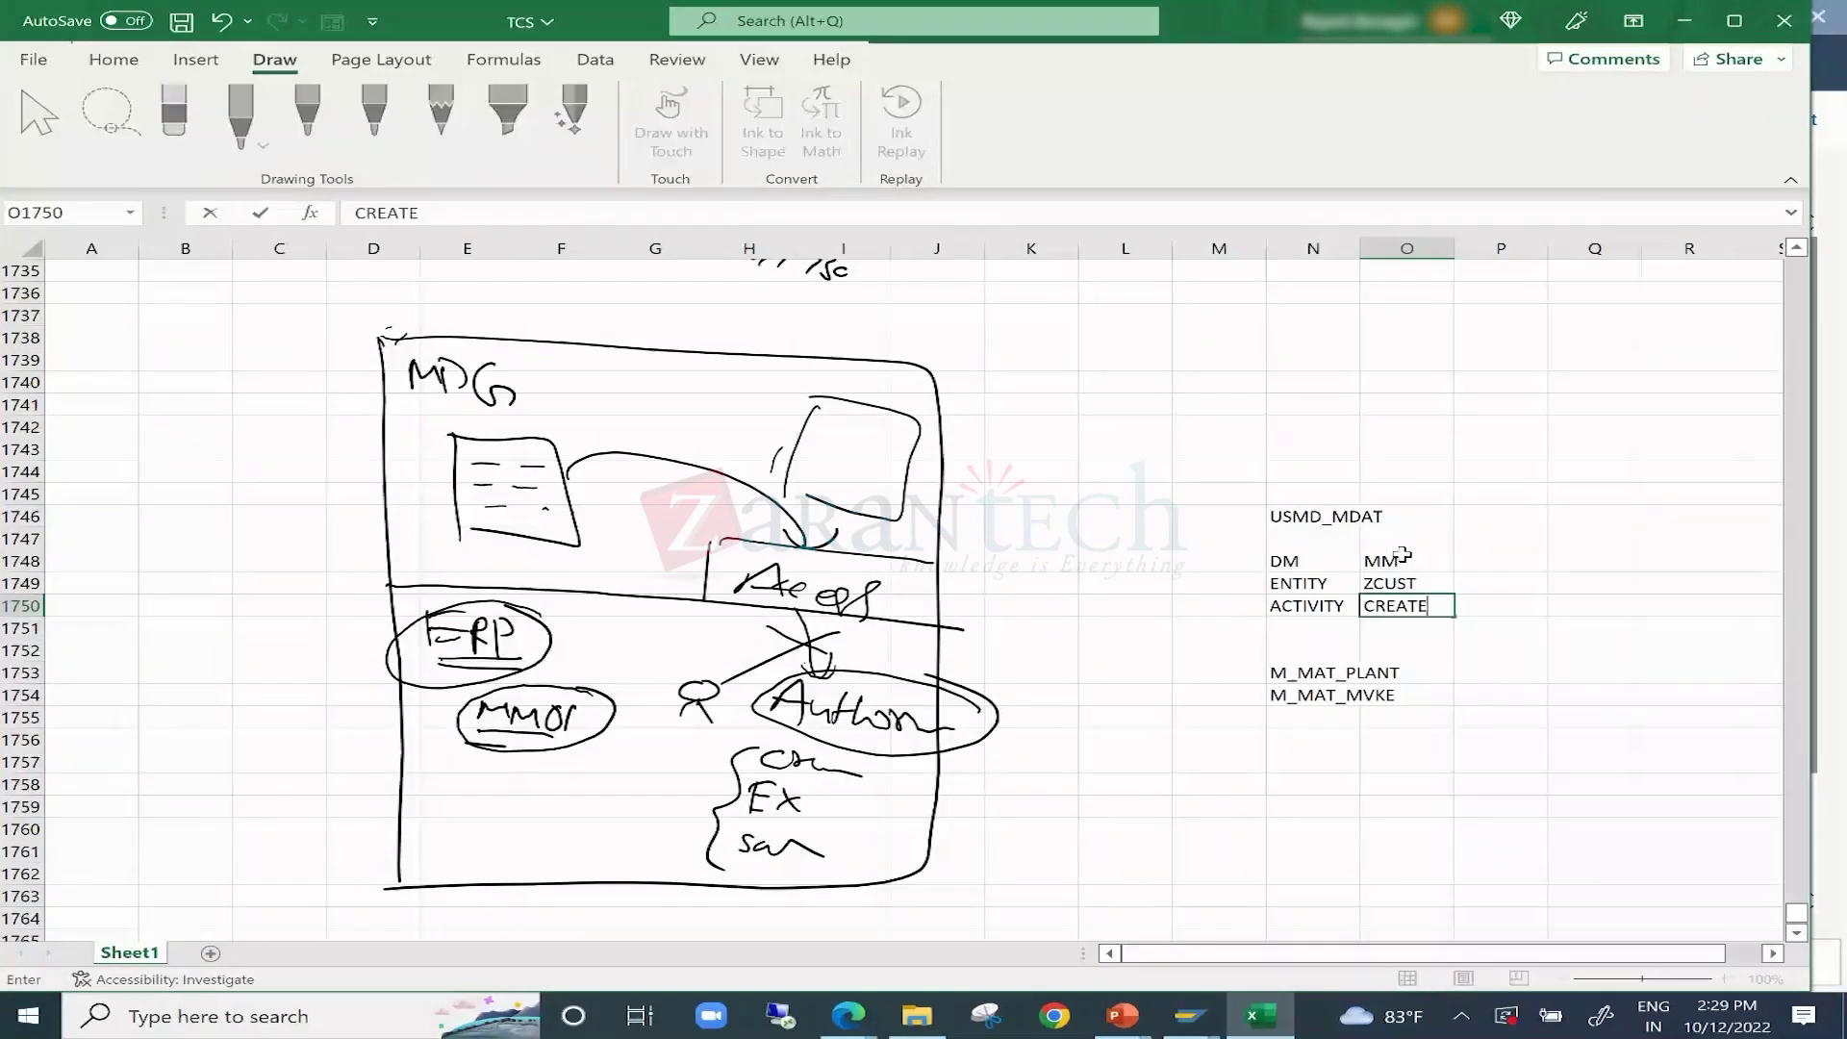
pyautogui.write('/CHANGE/ DISPLAY')
pyautogui.press('Return')
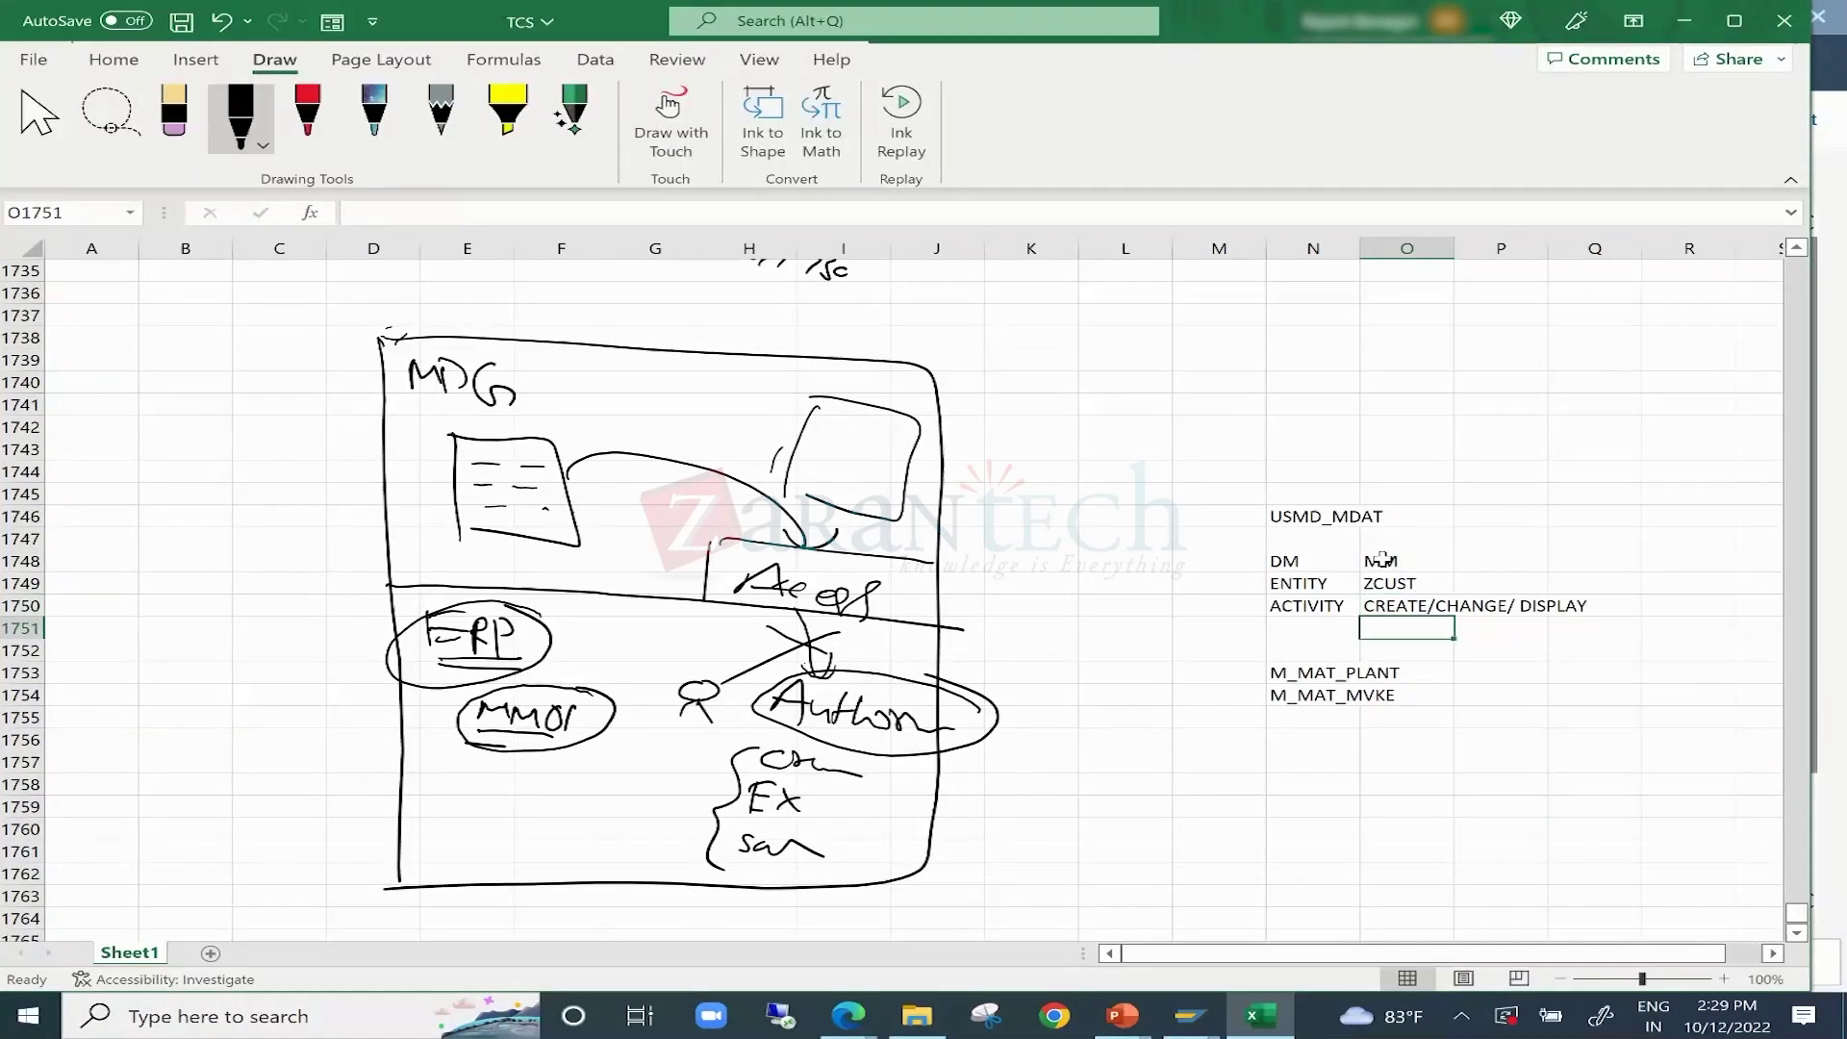
# Go through the DM, ENTITY and ACTIVITY entries with their values and the M_MAT objects by highlighting the cells.
pyautogui.moveTo(1300, 556); pyautogui.dragTo(1626, 608)
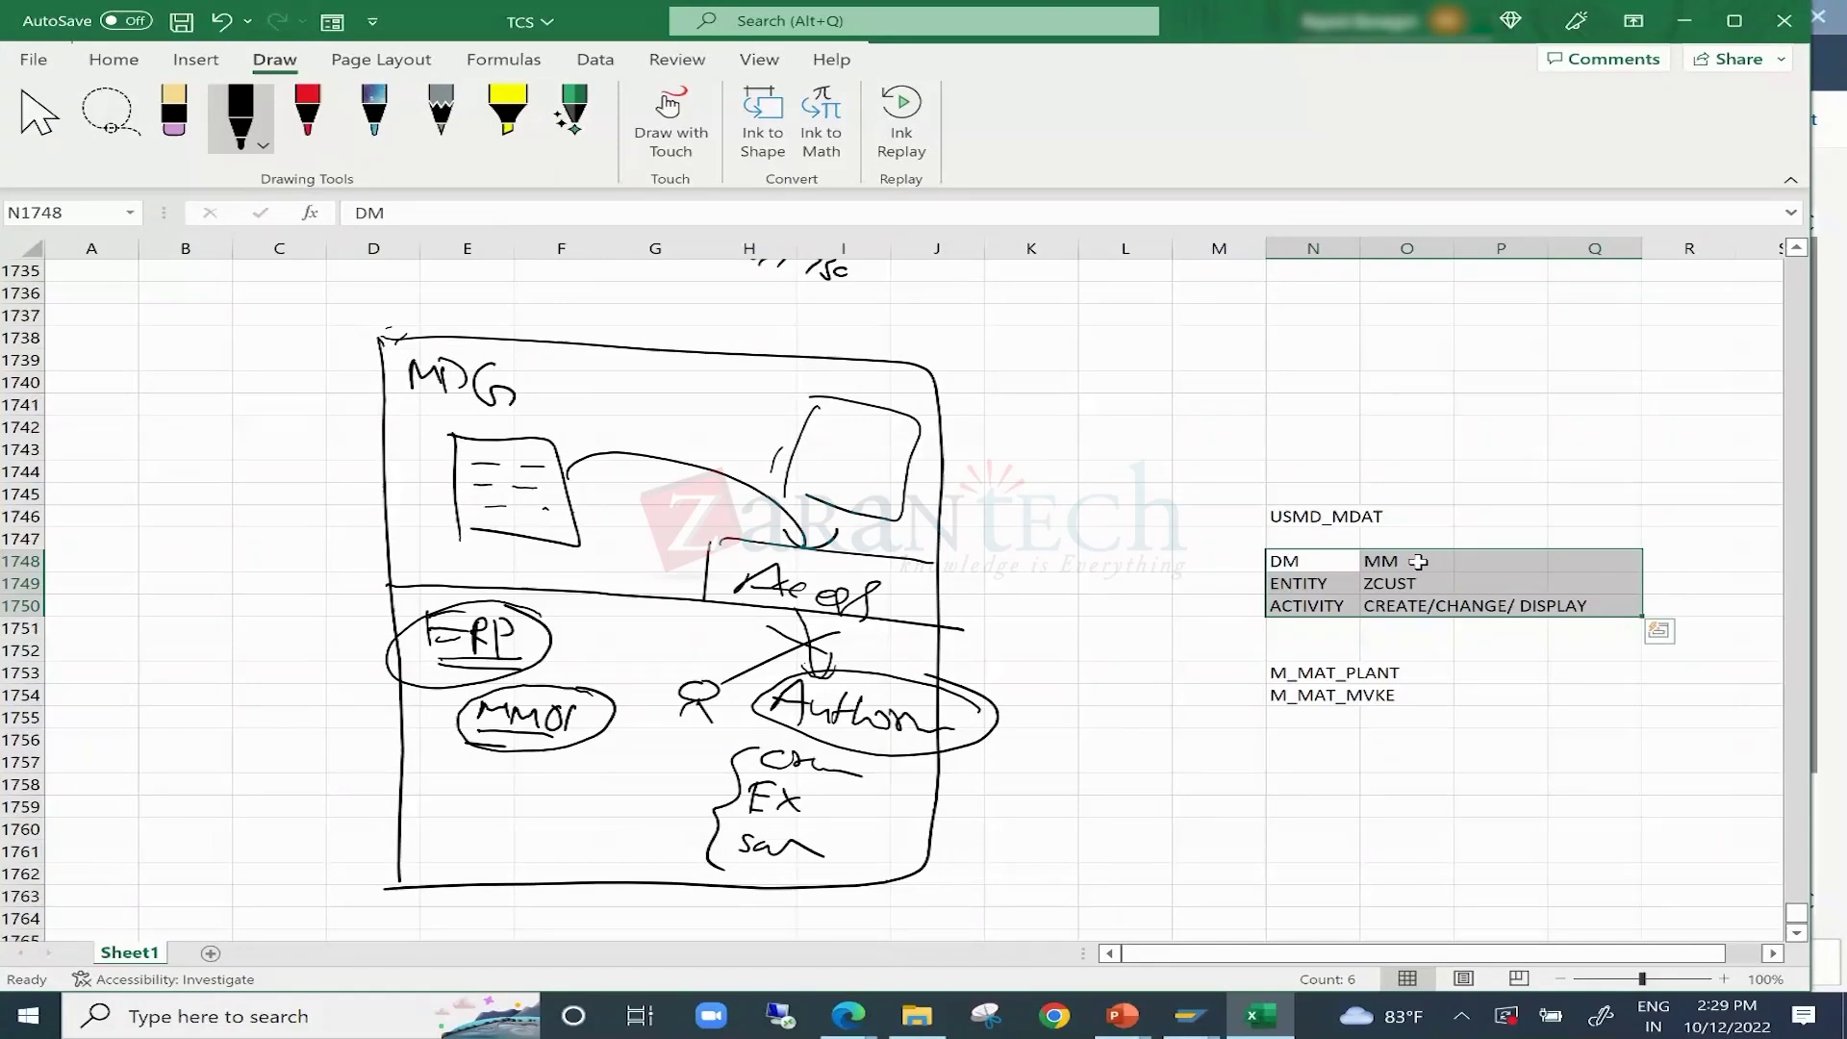
pyautogui.click(1163, 543)
pyautogui.moveTo(1231, 683); pyautogui.dragTo(1442, 715)
pyautogui.click(1405, 539)
pyautogui.click(1396, 585)
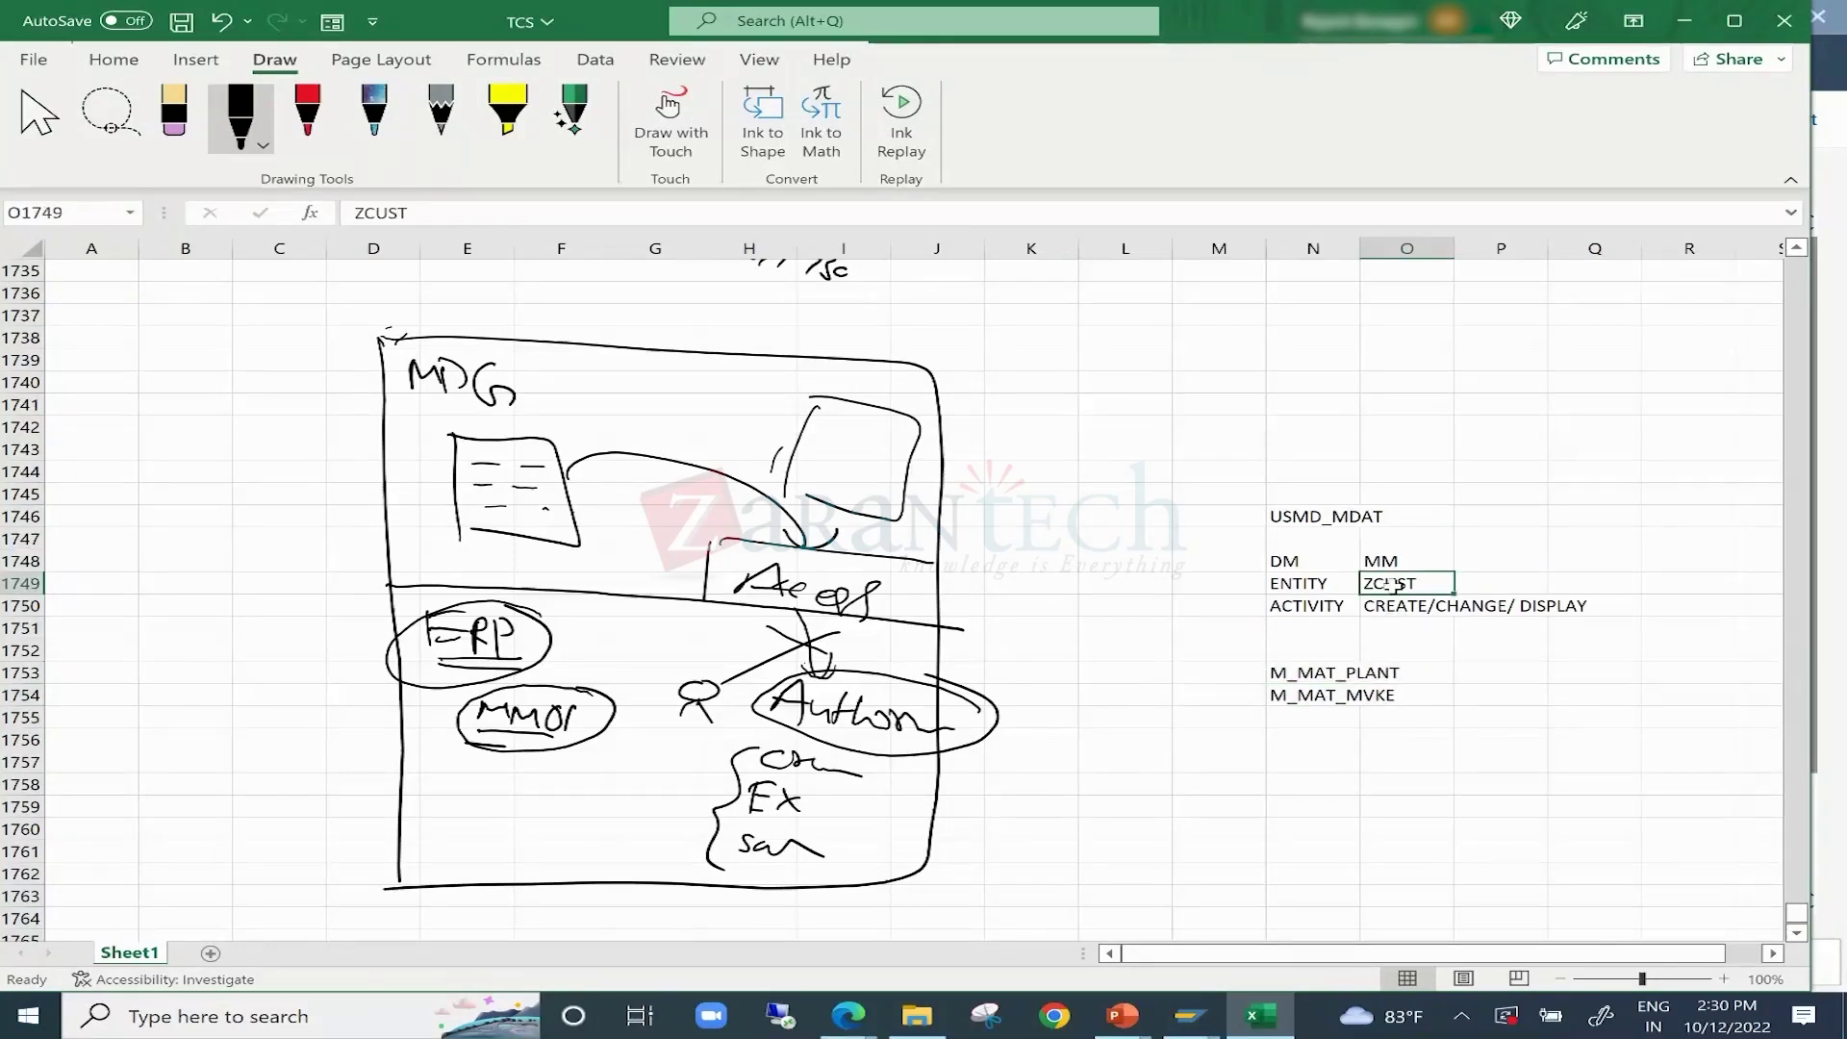
pyautogui.moveTo(1382, 606); pyautogui.dragTo(1581, 606)
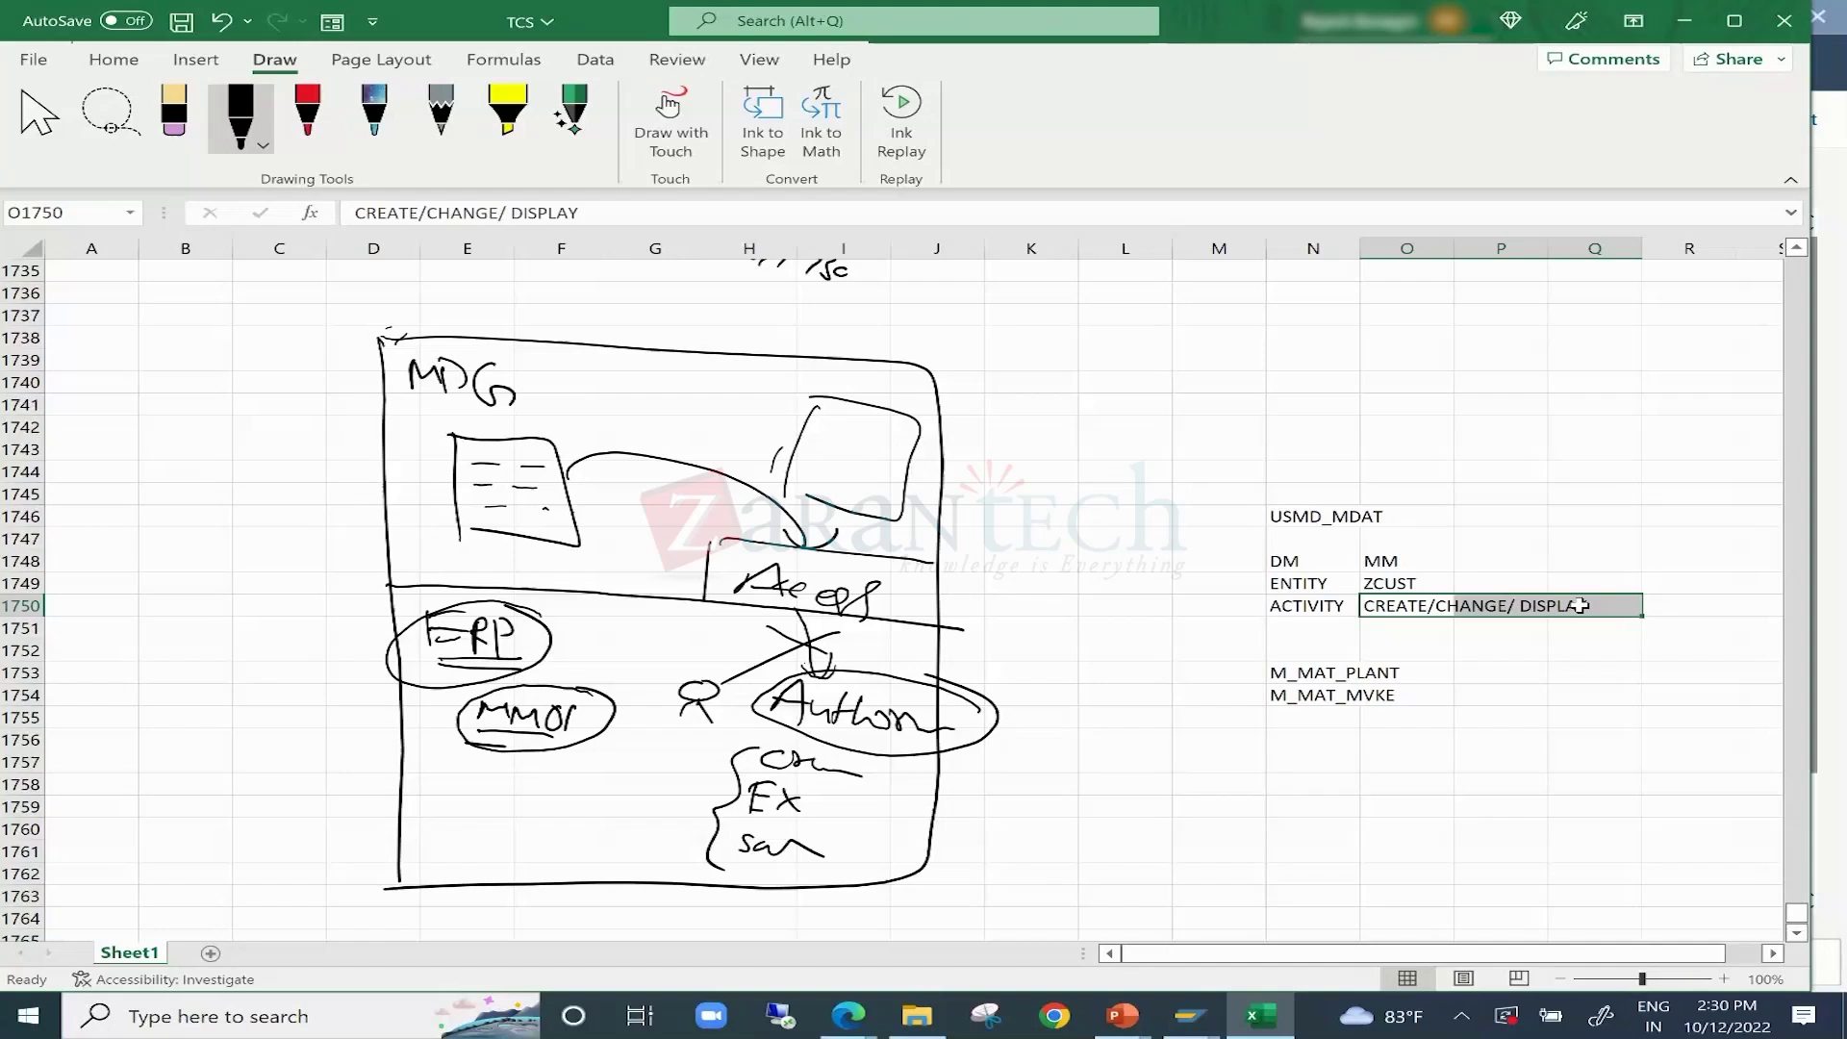
# Move the M_MAT_PLANT and M_MAT_MVKE entries to N1759:N1760, and enter the labels R1 in L1748 and R2 in L1752.
pyautogui.moveTo(1279, 672); pyautogui.dragTo(1295, 767)
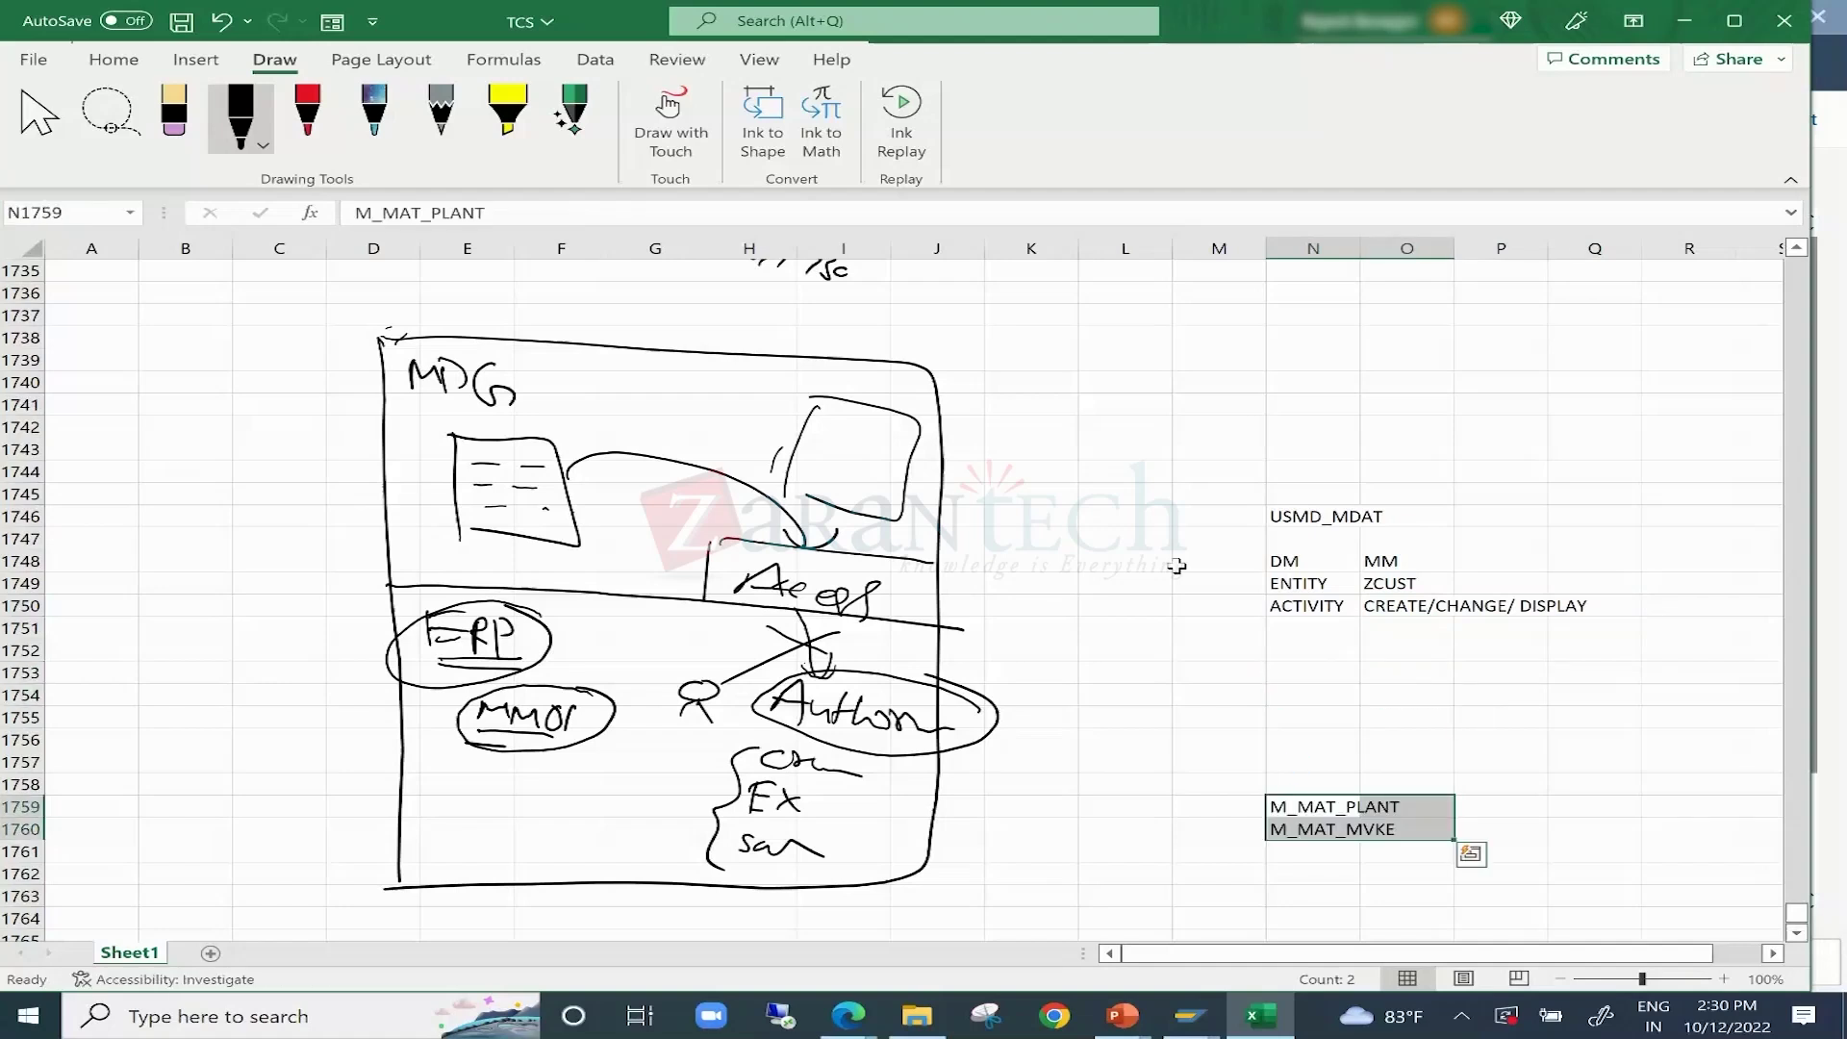
pyautogui.click(1141, 561)
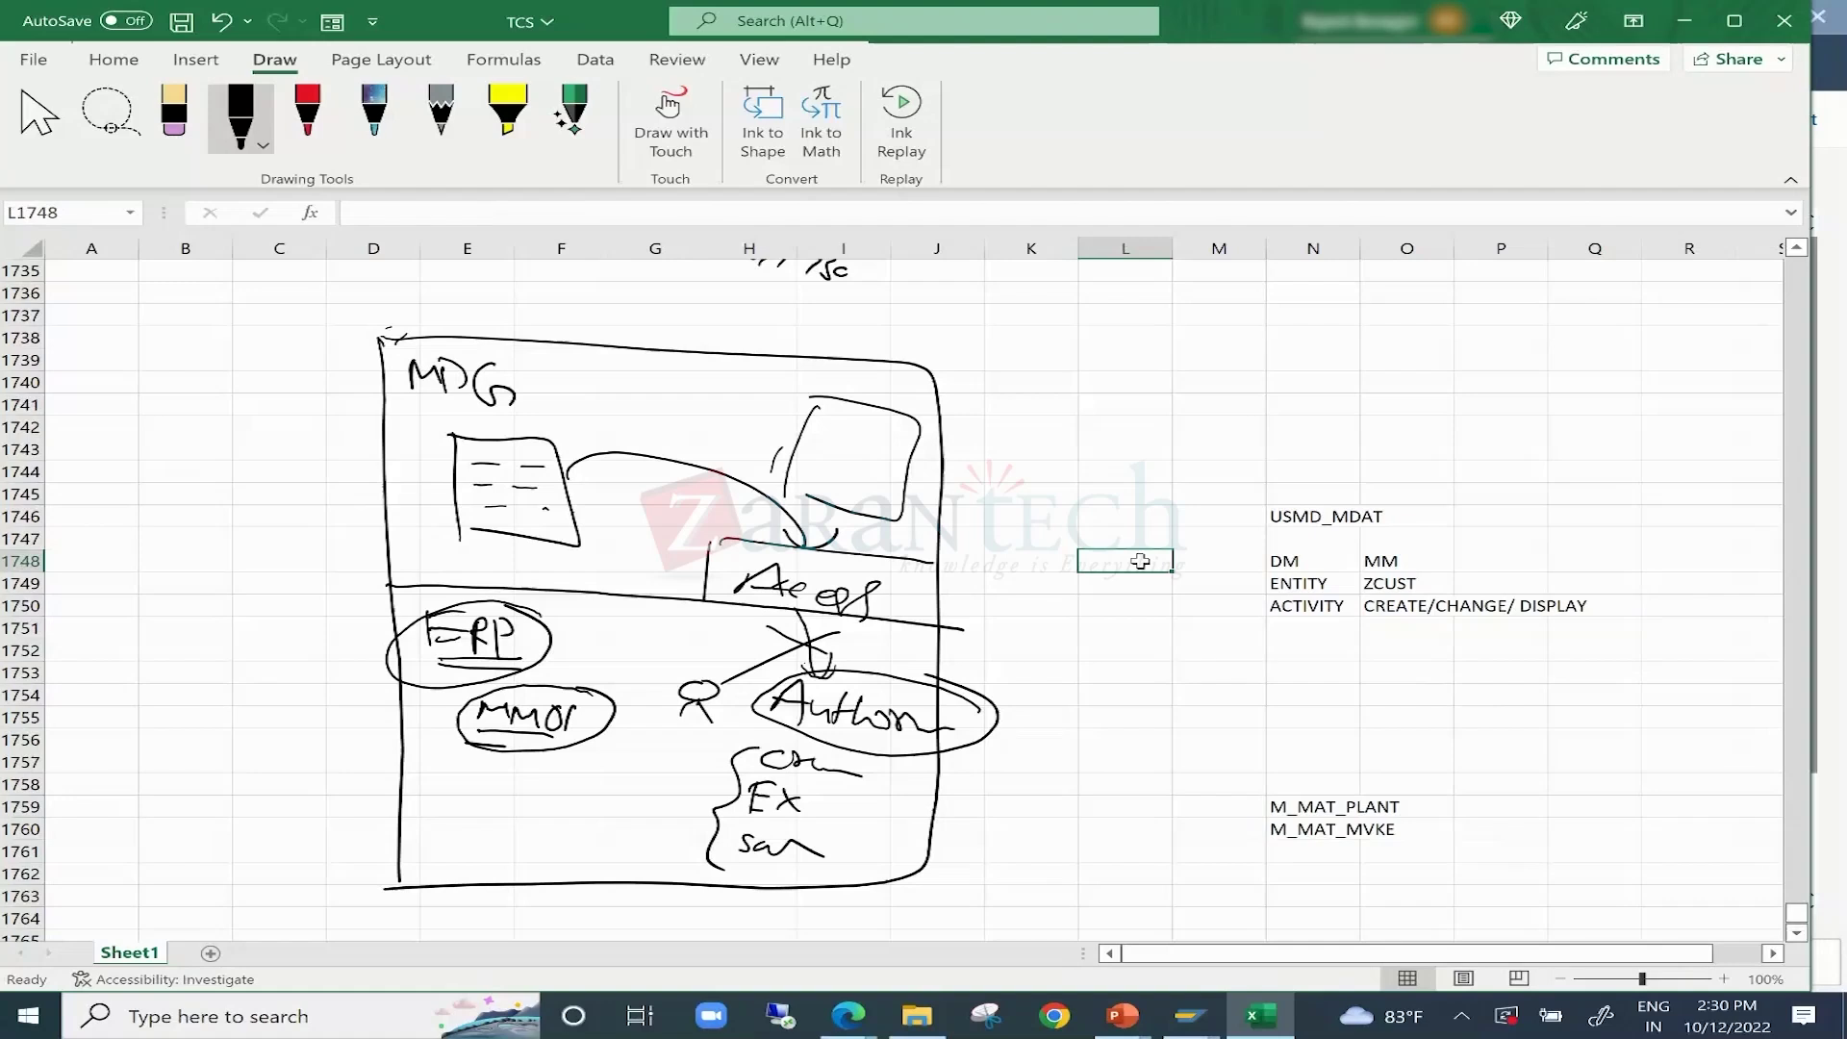
pyautogui.write('R1')
pyautogui.press('Return')
pyautogui.click(1129, 651)
pyautogui.write('R2')
pyautogui.press('Return')
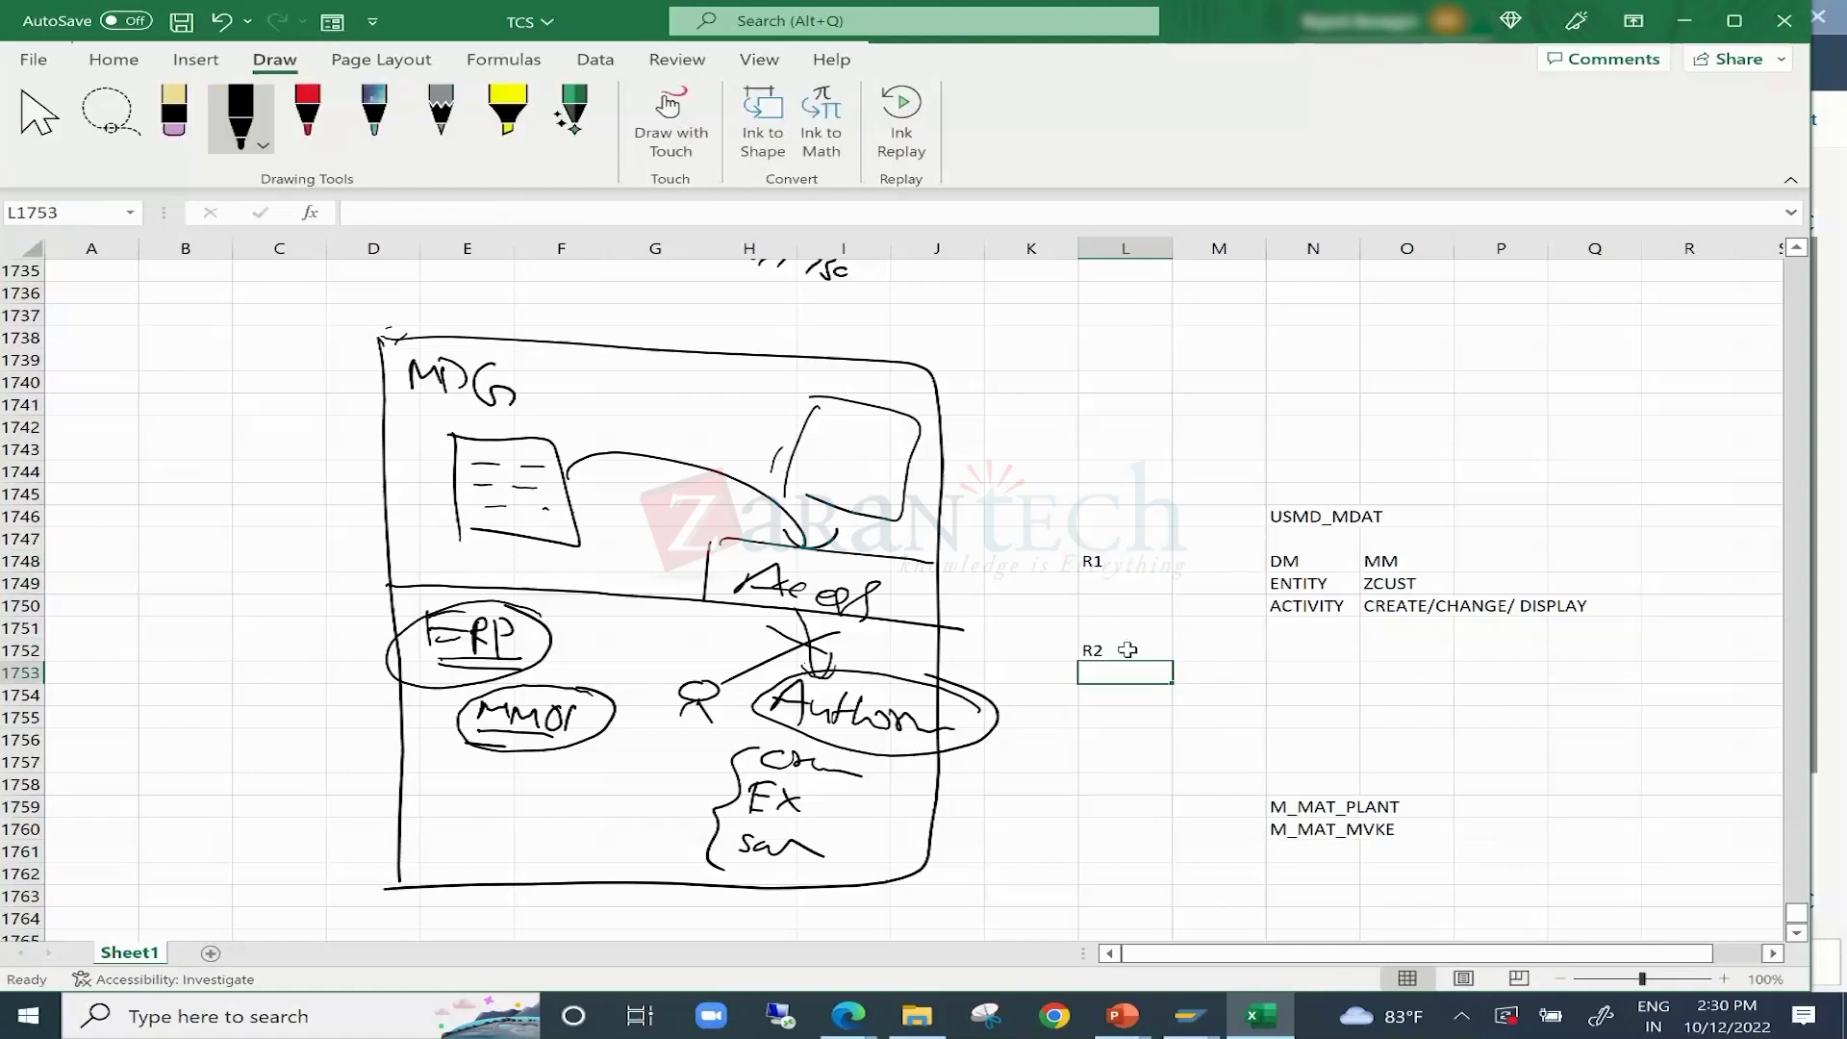
# Copy the DM, ENTITY and ACTIVITY entries with their values from the R1 block to N1752 beside R2.
pyautogui.moveTo(1284, 561); pyautogui.dragTo(1518, 602)
pyautogui.hotkey('ctrl', 'c')
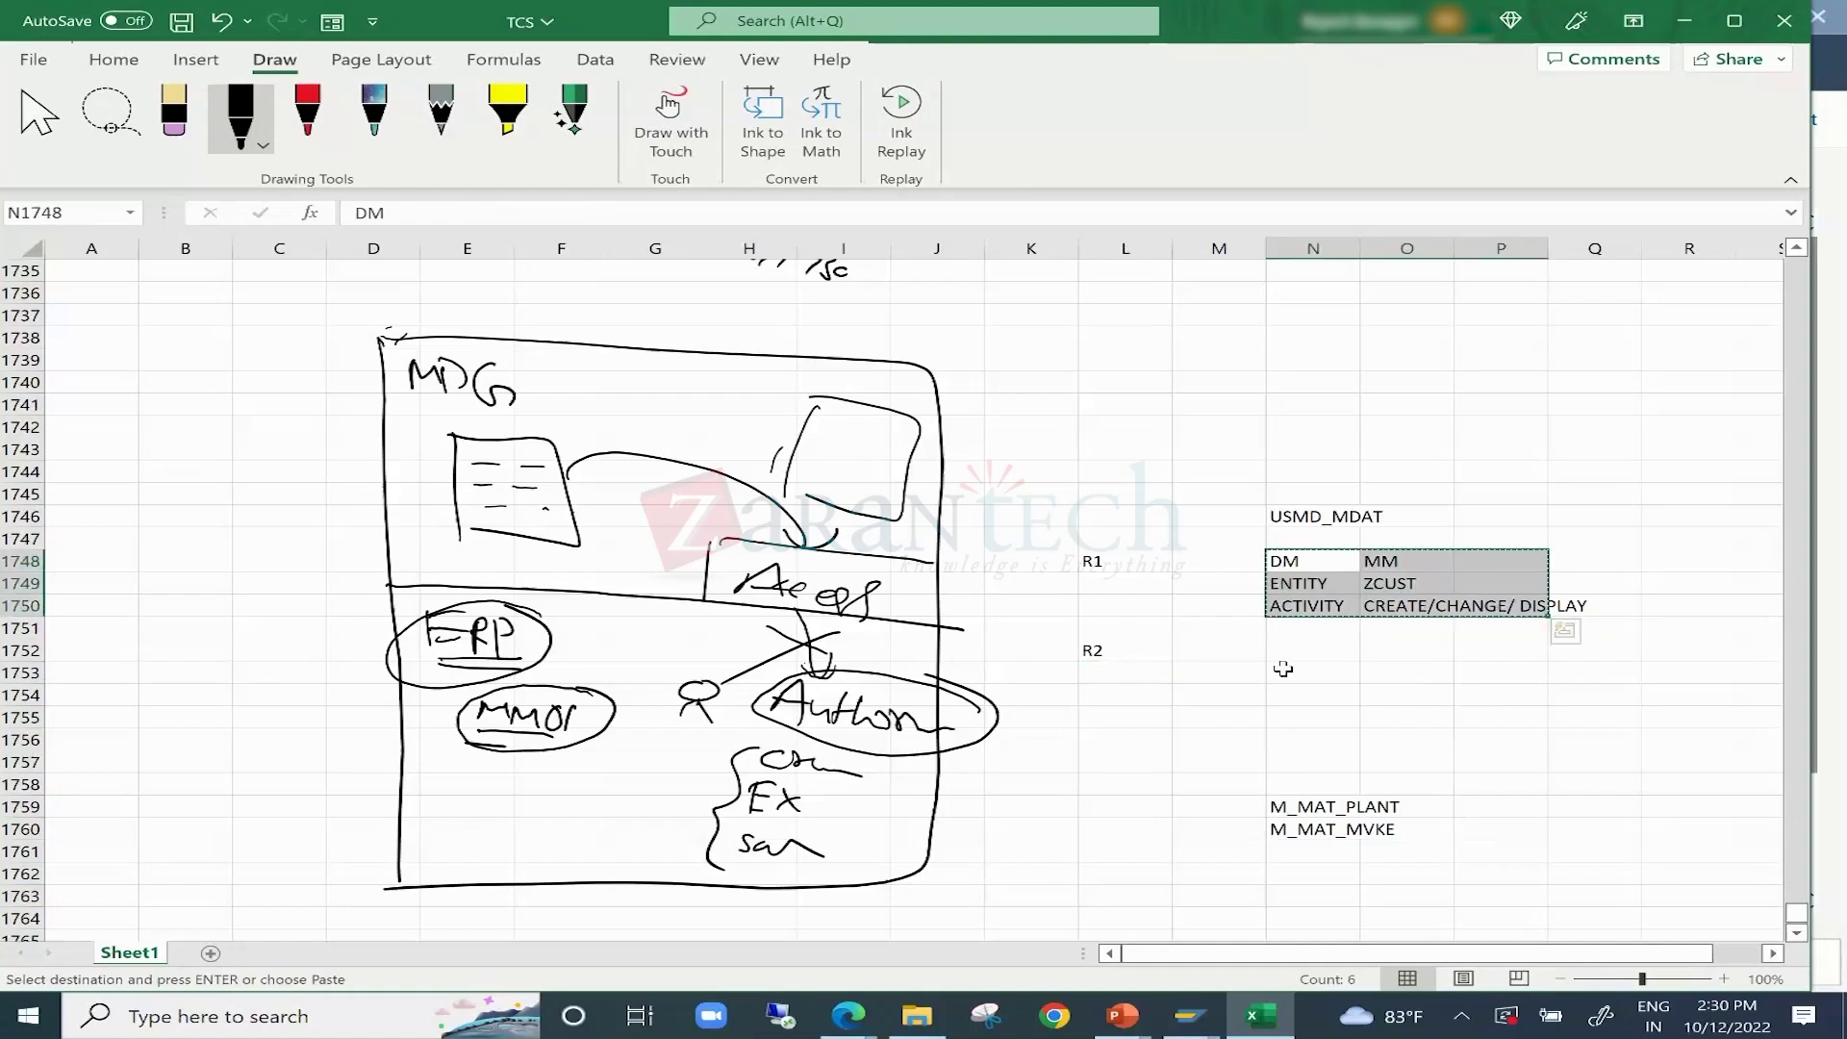
pyautogui.click(1284, 654)
pyautogui.hotkey('ctrl', 'v')
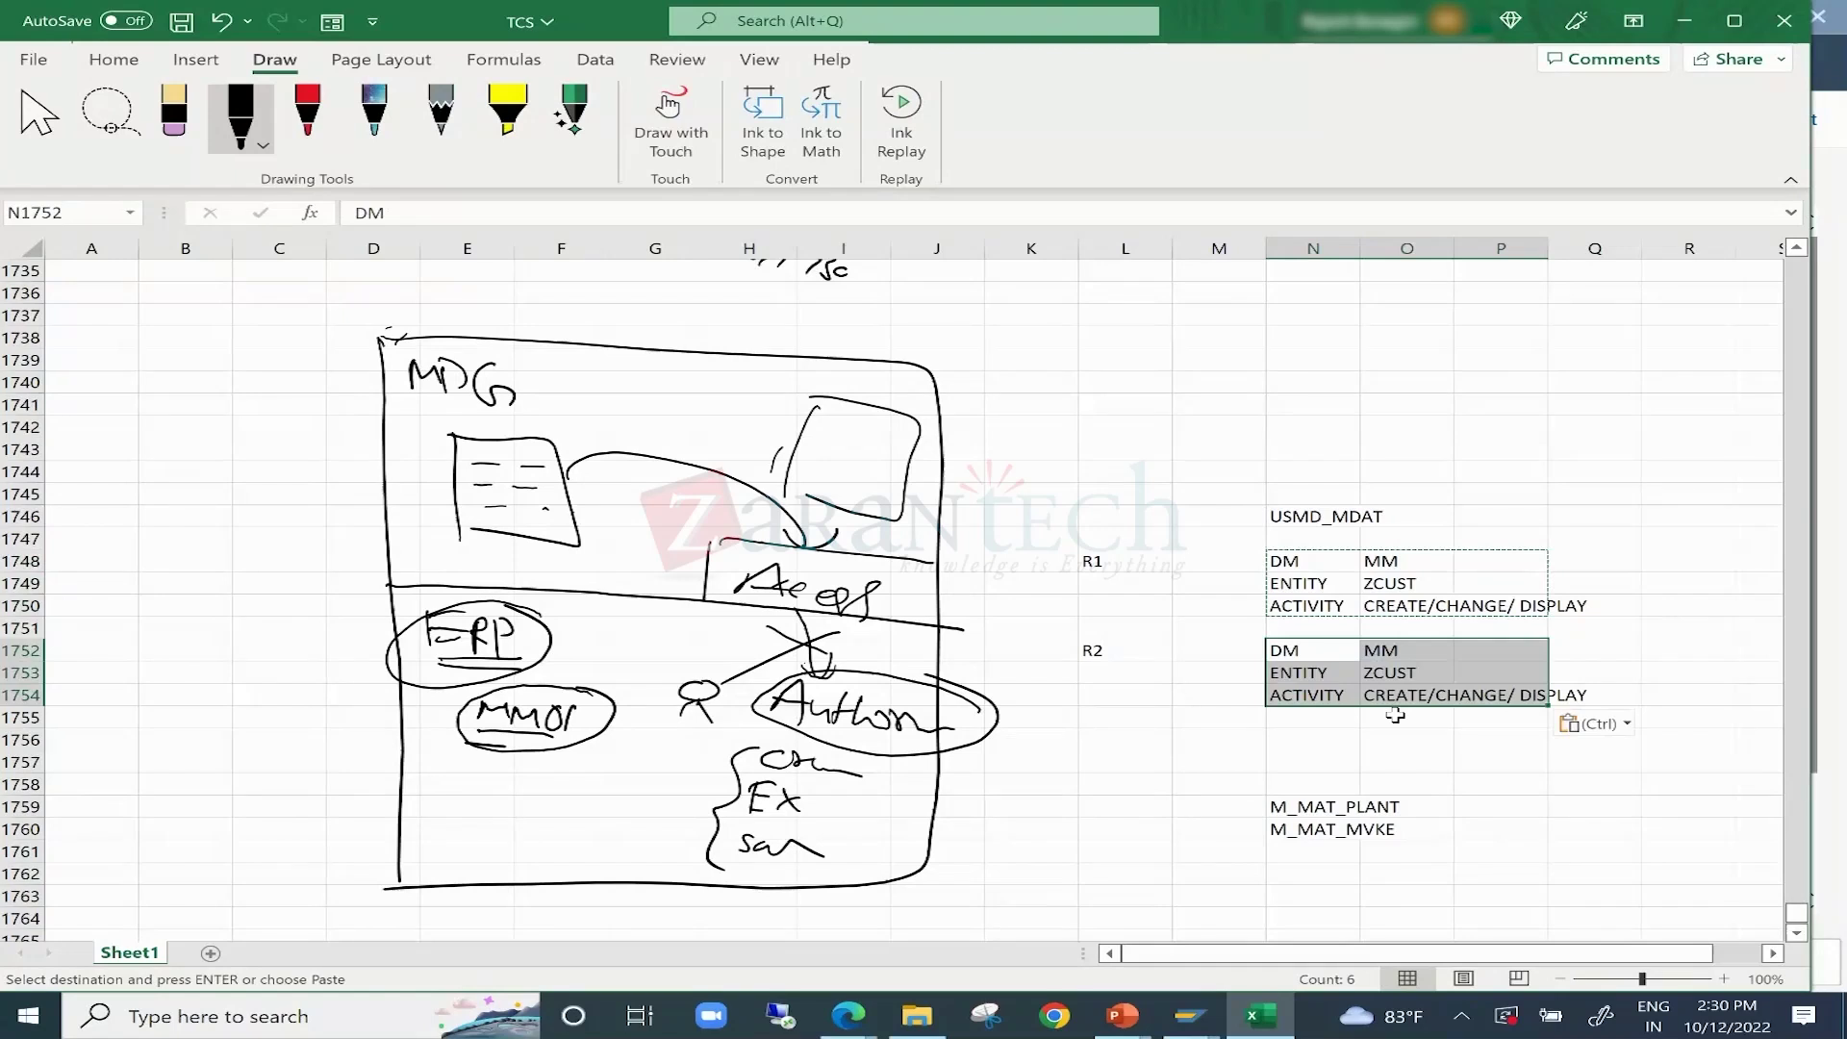
# Shorten the R2 block's ACTIVITY value in O1754 to DISPLAY.
pyautogui.doubleClick(1433, 694)
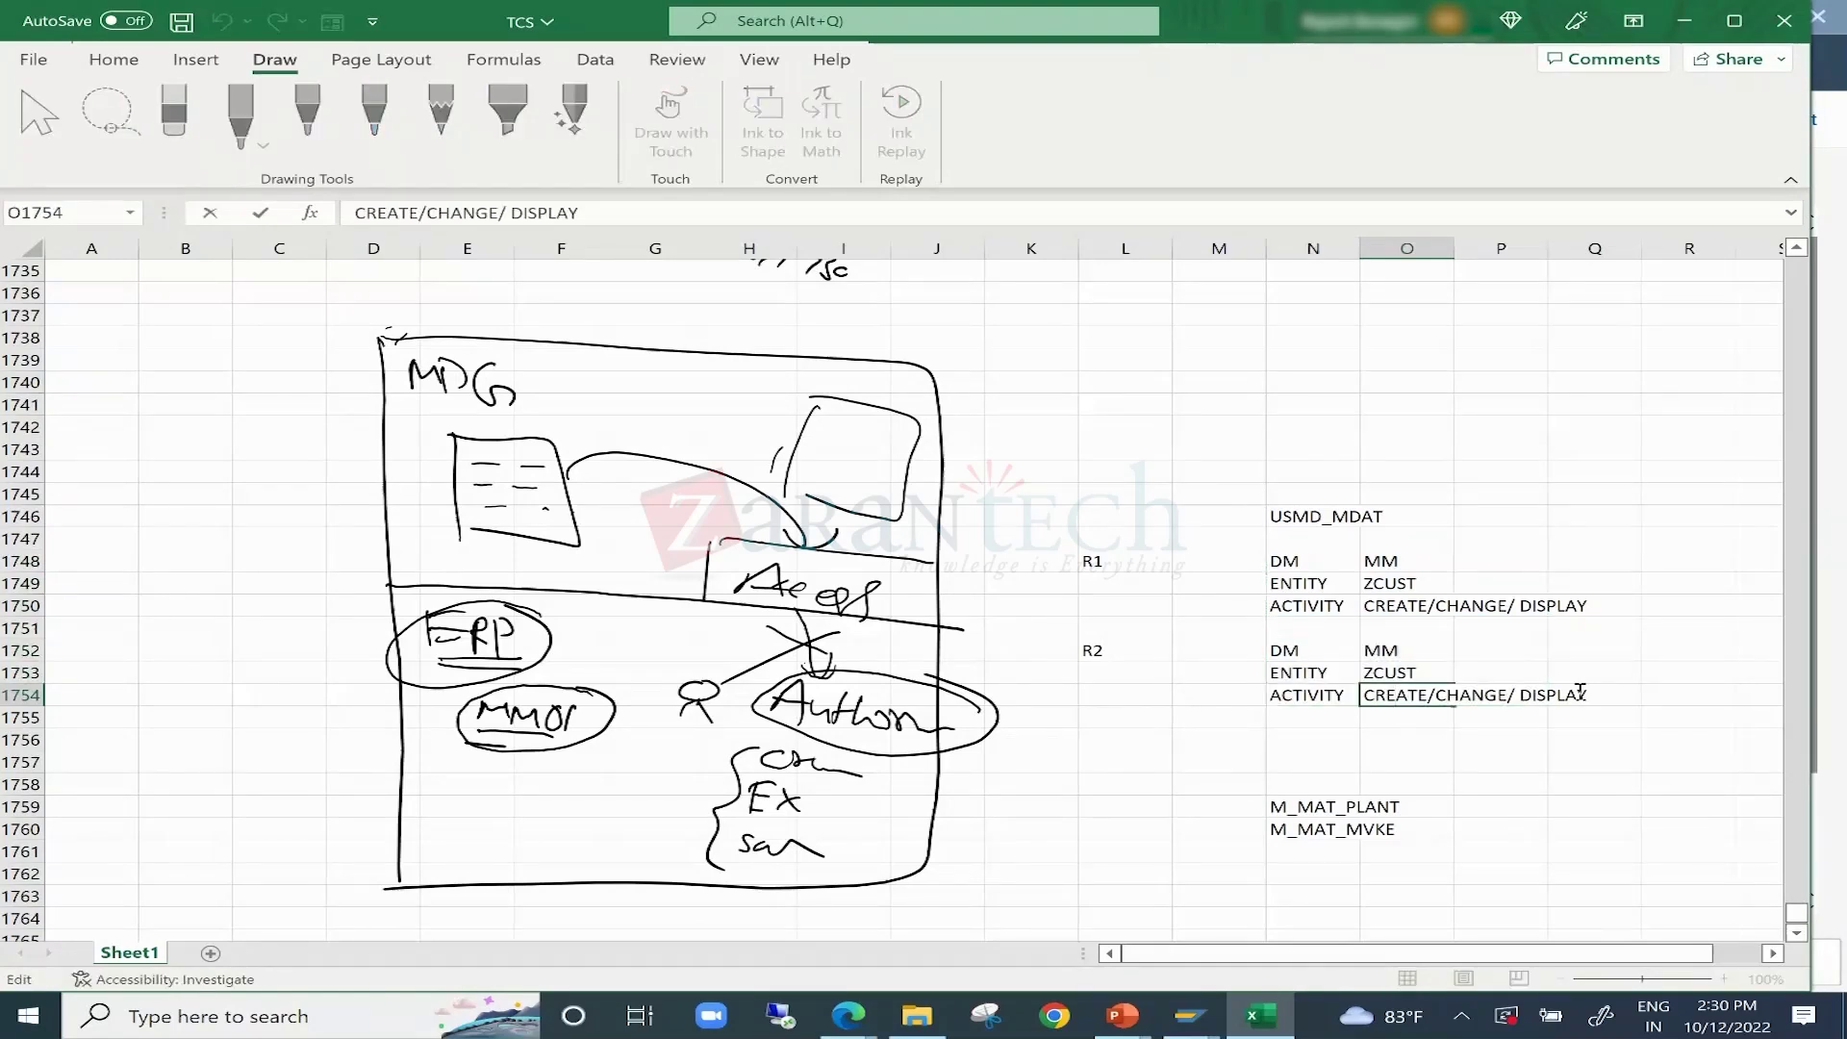
pyautogui.hotkey('shift', 'Right')
pyautogui.hotkey('shift', 'Right')
pyautogui.hotkey('shift', 'Right')
pyautogui.hotkey('shift', 'Right')
pyautogui.hotkey('shift', 'Right')
pyautogui.hotkey('shift', 'Right')
pyautogui.hotkey('shift', 'Right')
pyautogui.hotkey('shift', 'Right')
pyautogui.hotkey('shift', 'Right')
pyautogui.hotkey('shift', 'Right')
pyautogui.hotkey('shift', 'Right')
pyautogui.hotkey('shift', 'Right')
pyautogui.hotkey('shift', 'Right')
pyautogui.hotkey('shift', 'Right')
pyautogui.hotkey('shift', 'Right')
pyautogui.press('Delete')
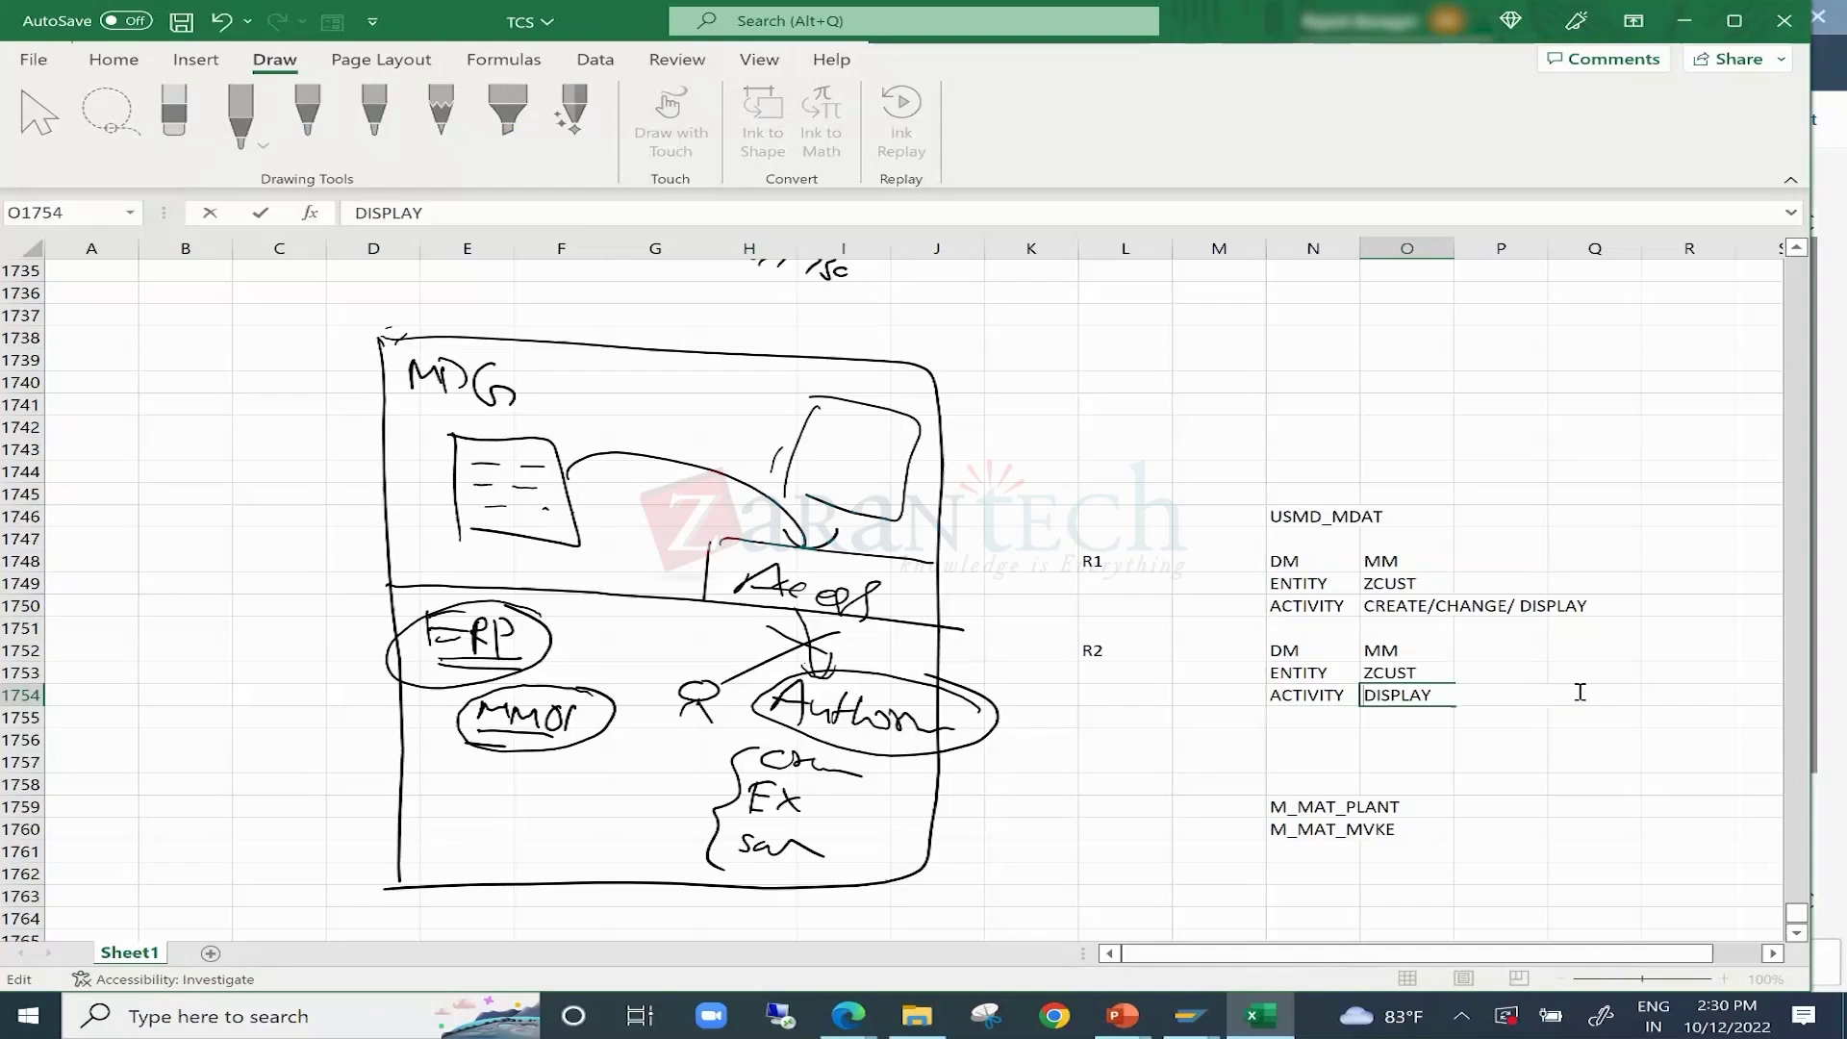
pyautogui.press('Return')
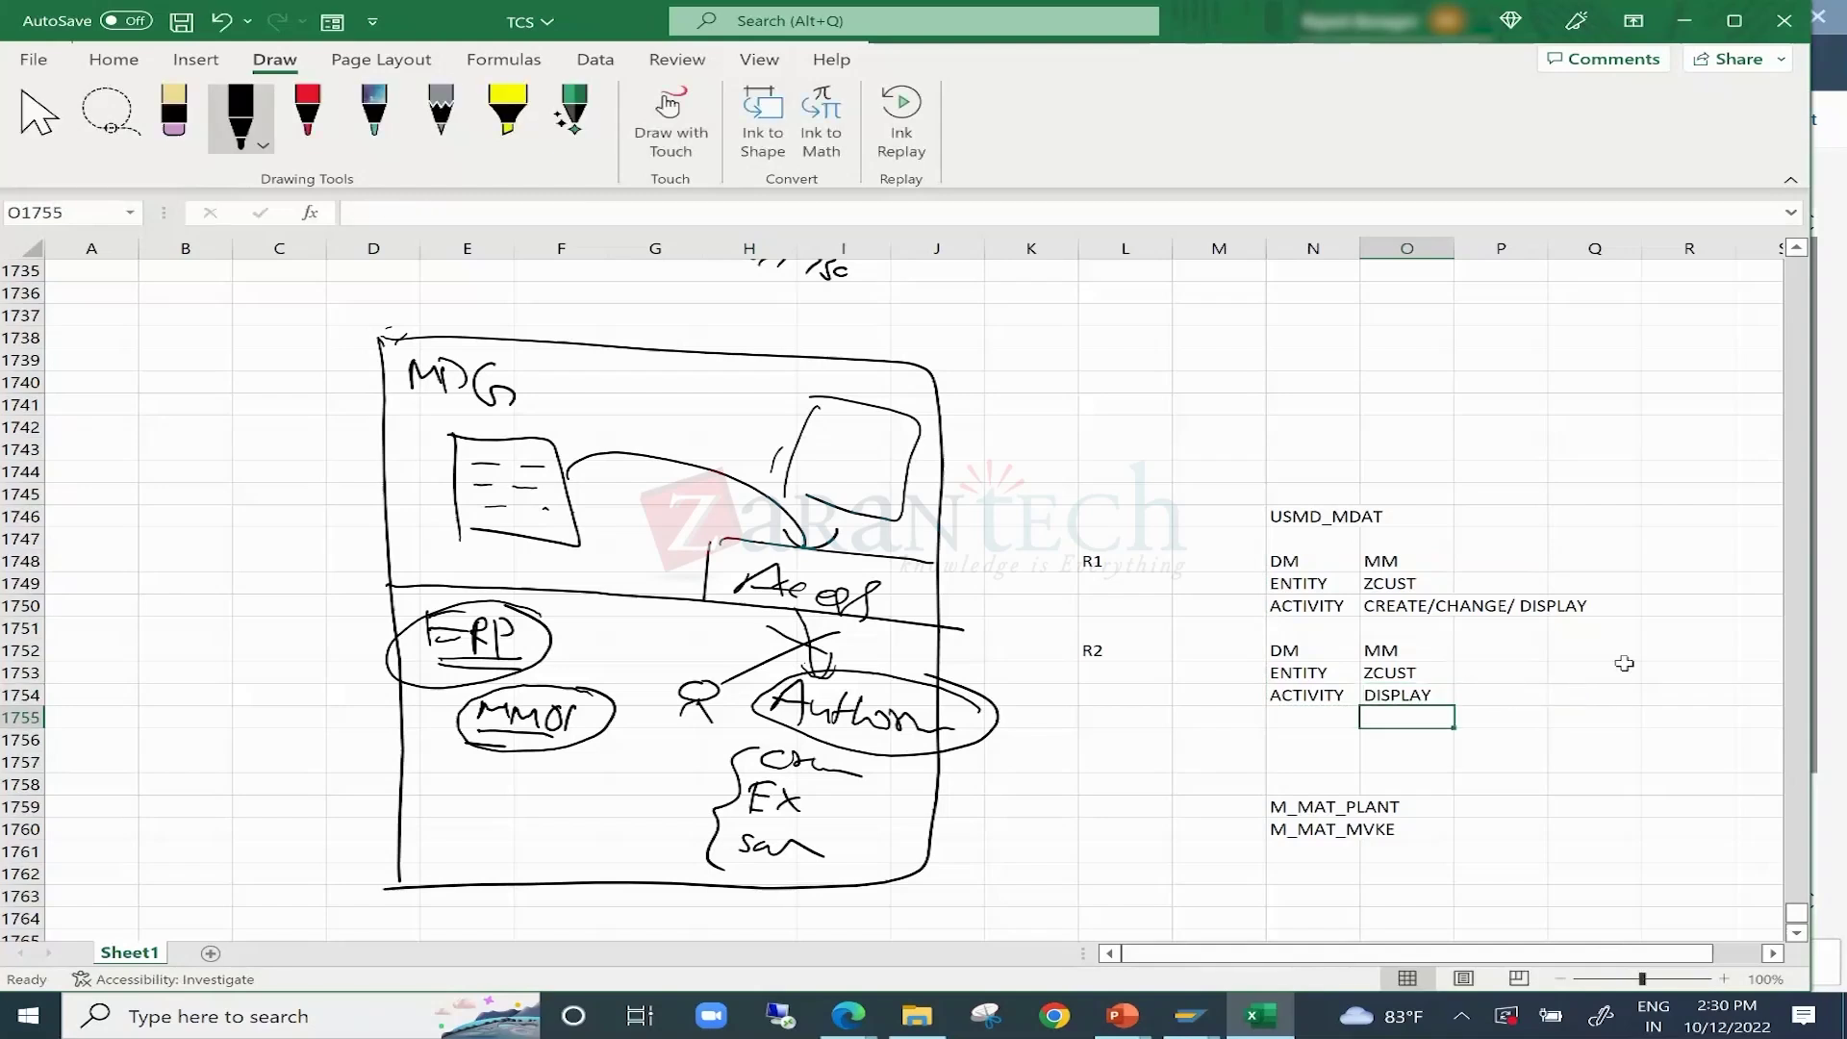
# Go through the R2 label, its DM, ENTITY and ACTIVITY entries, and the USMD_MDAT heading by highlighting the cells.
pyautogui.click(1111, 655)
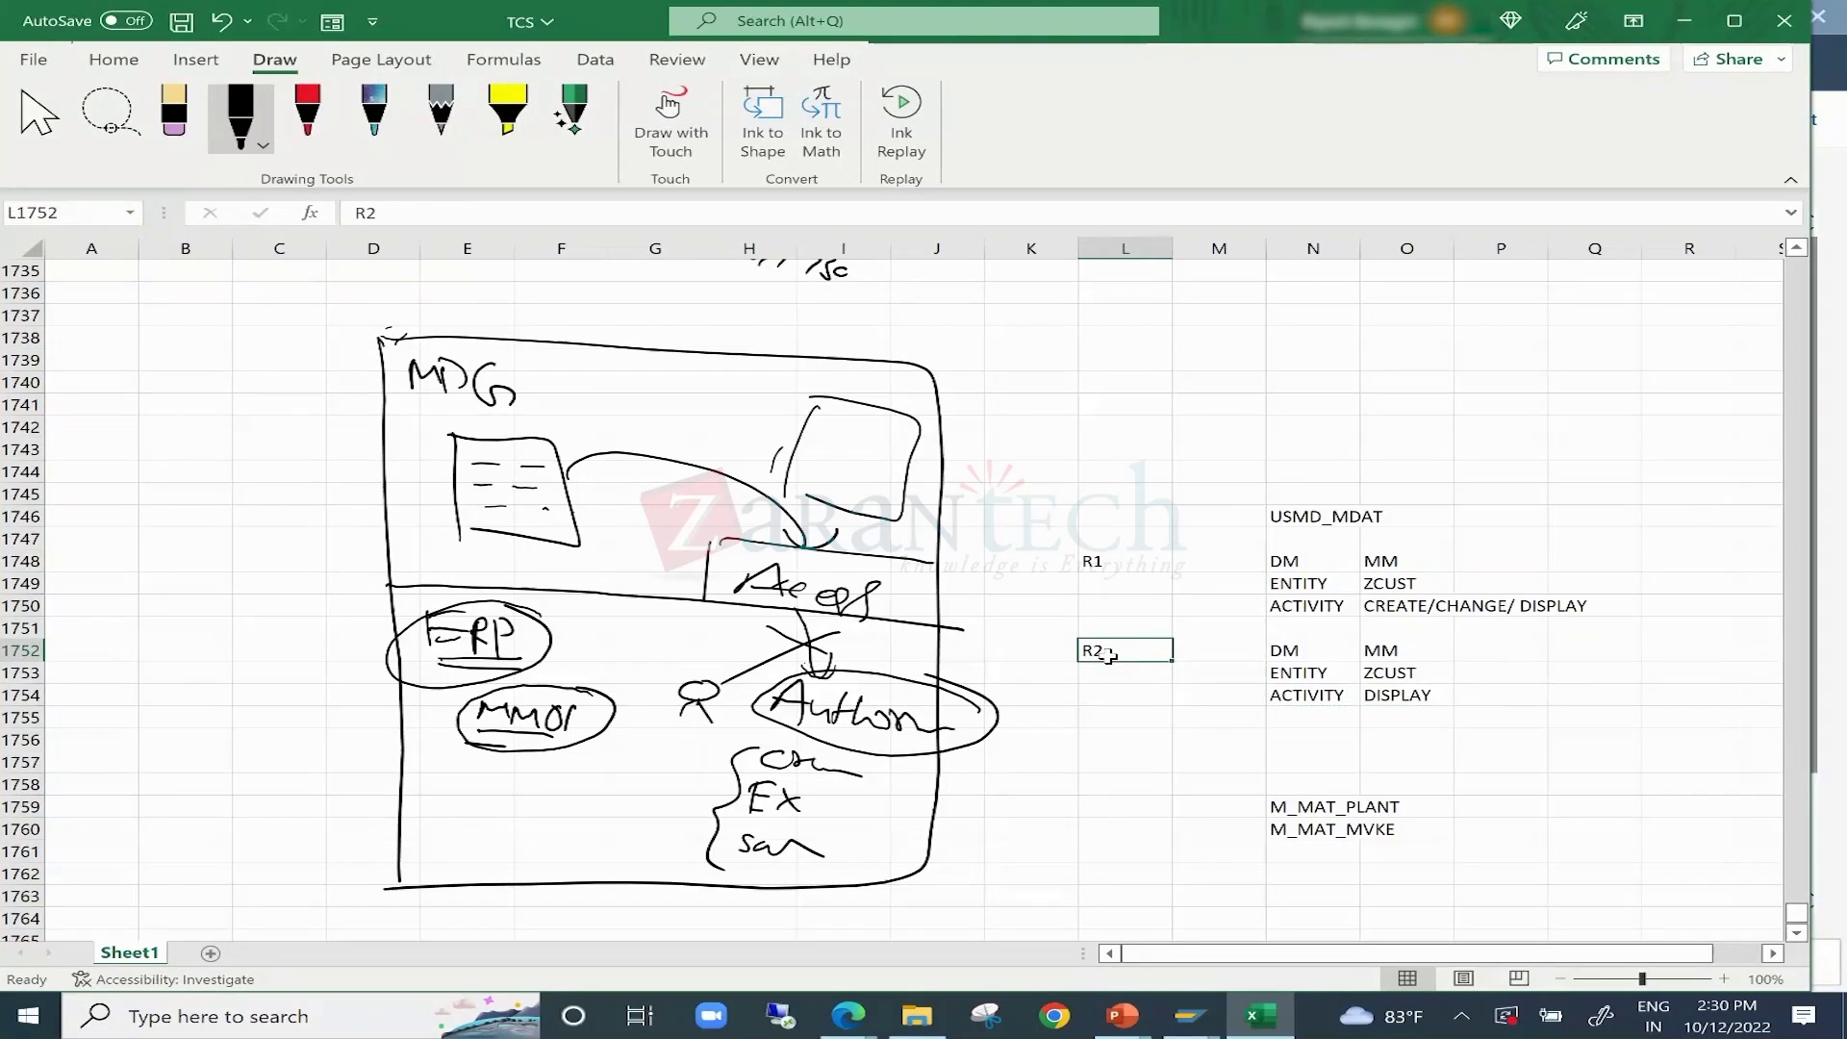
pyautogui.moveTo(1283, 644); pyautogui.dragTo(1409, 701)
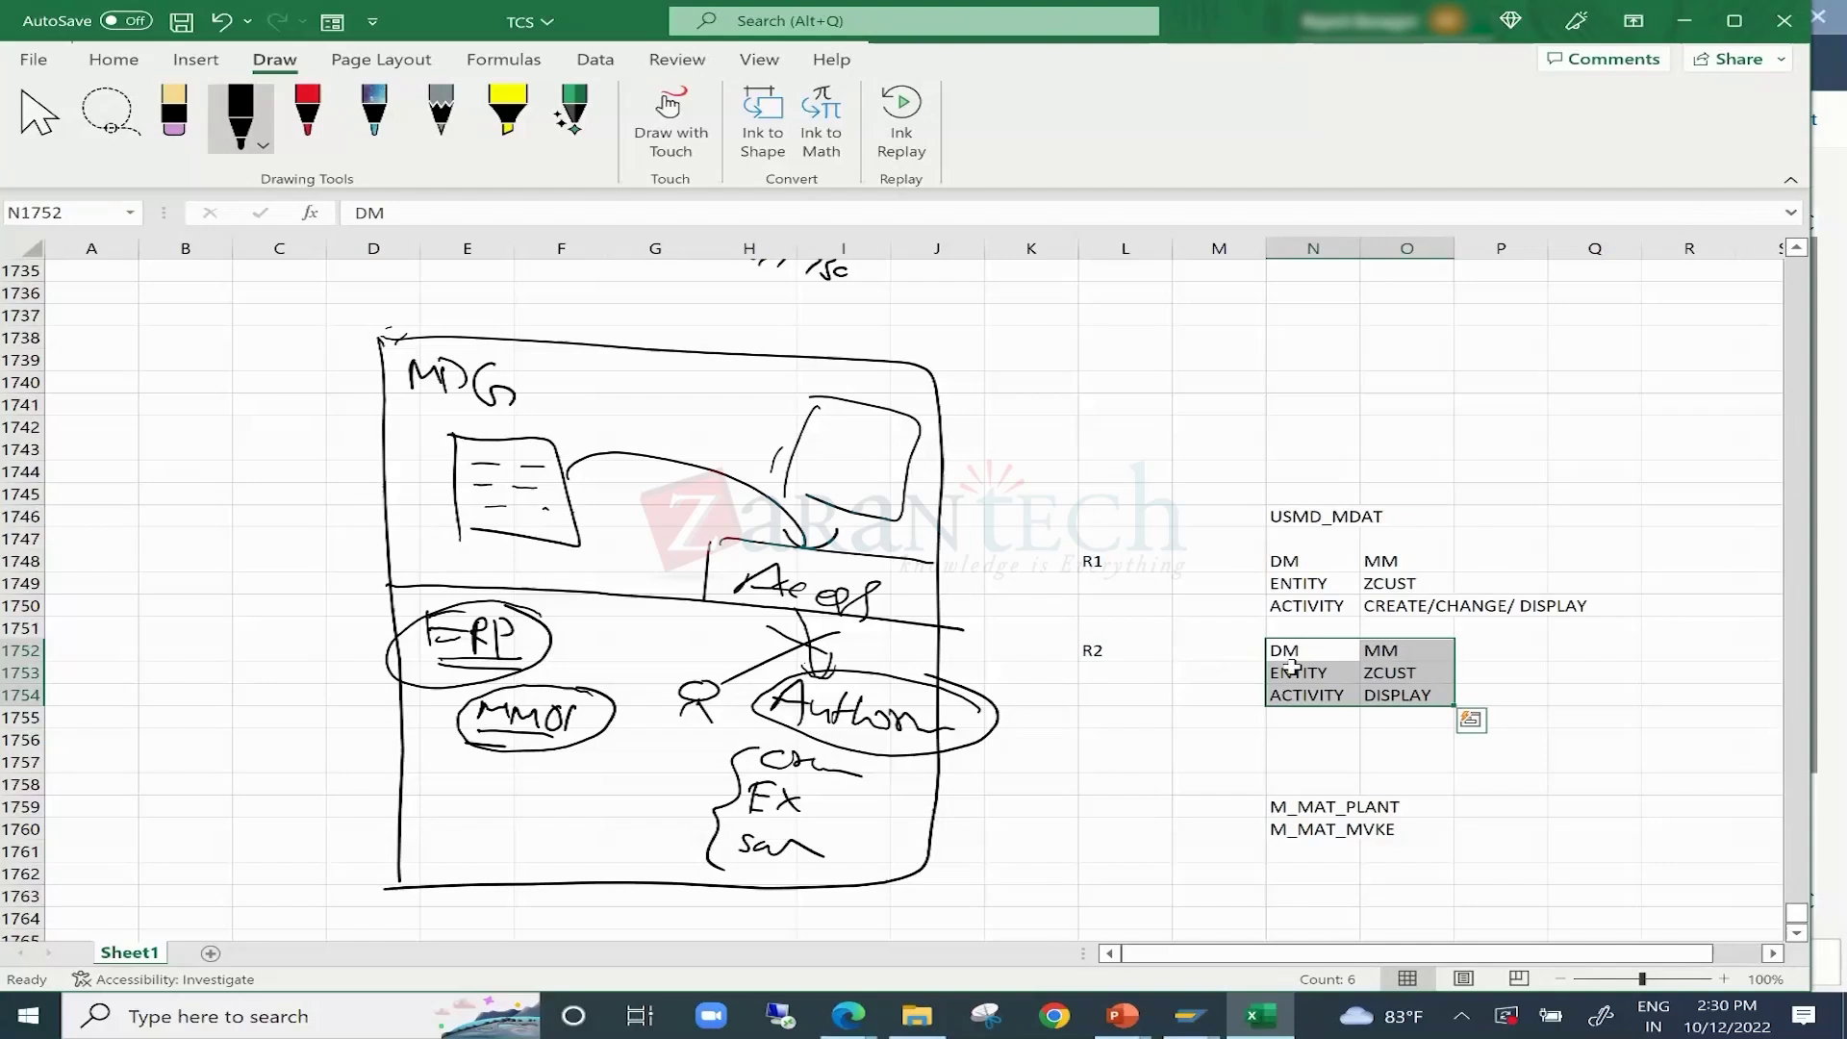
pyautogui.click(1291, 513)
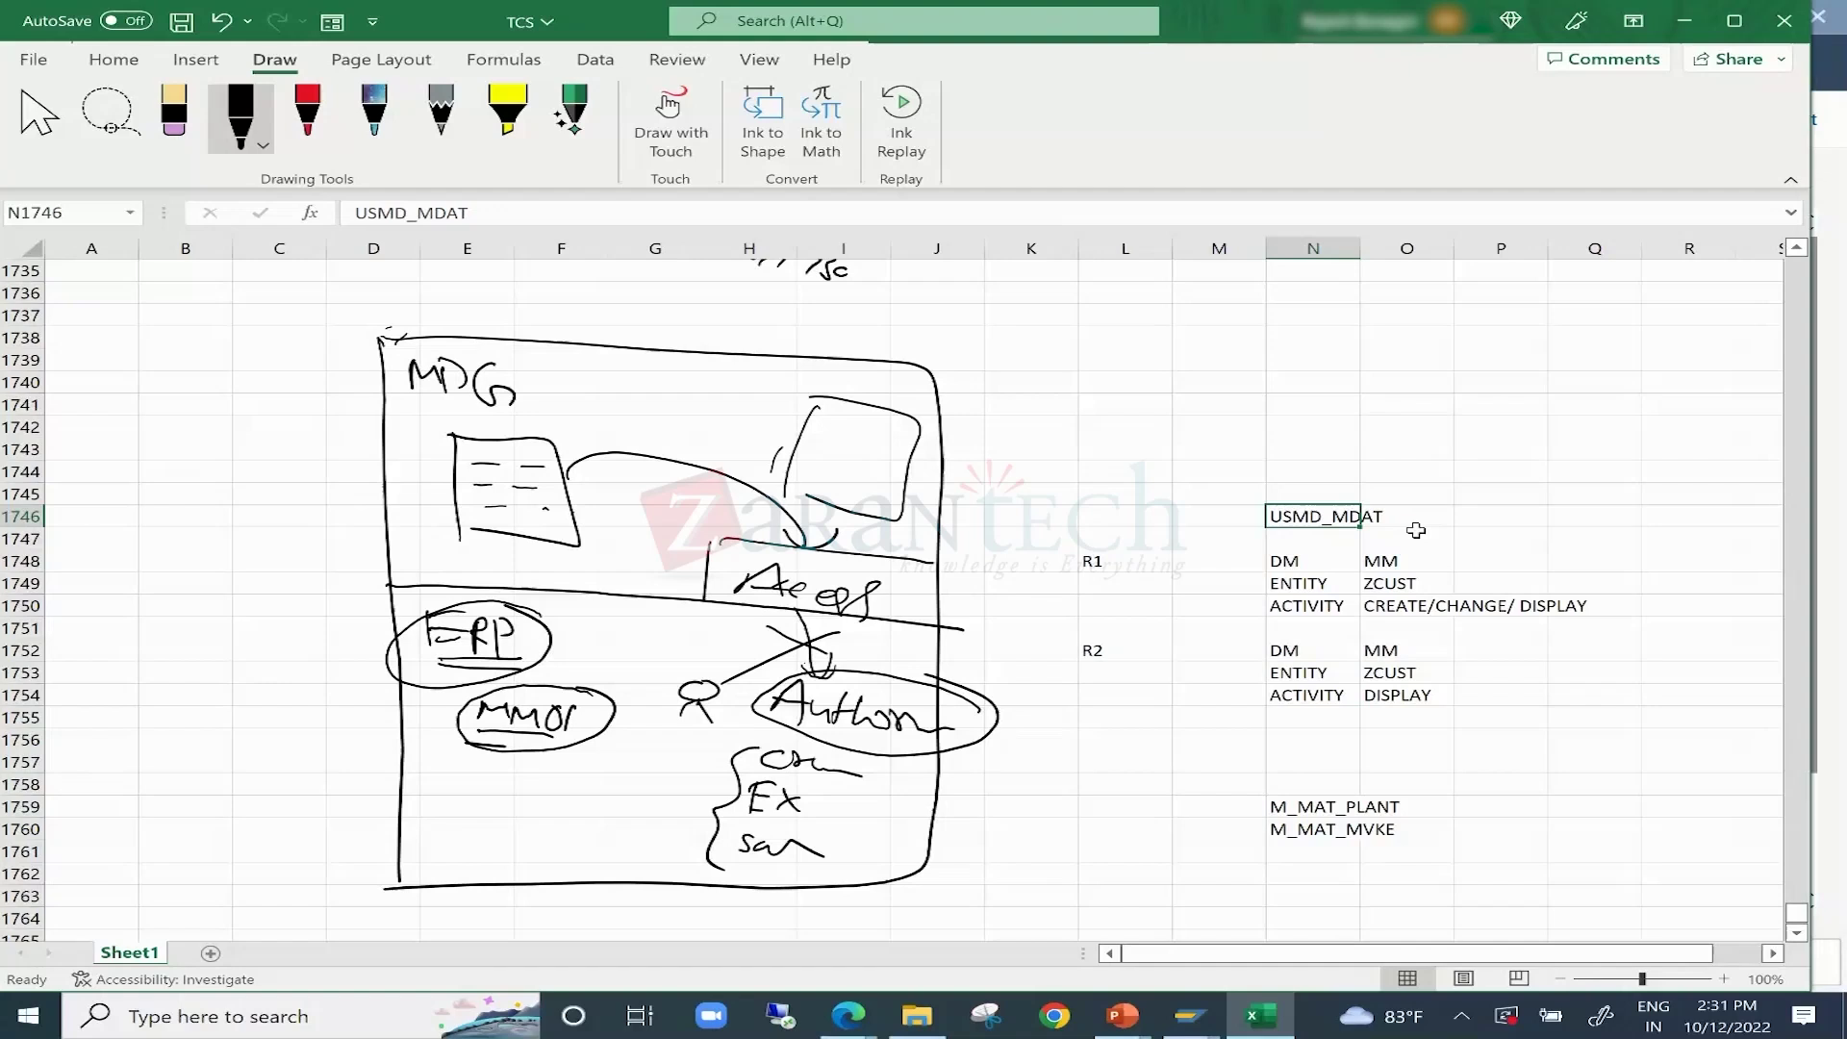
# Draw a box around the DQ circle in the handwritten DM diagram near row 1648.
pyautogui.scroll(3, 1386, 480)
pyautogui.scroll(20, 1387, 480)
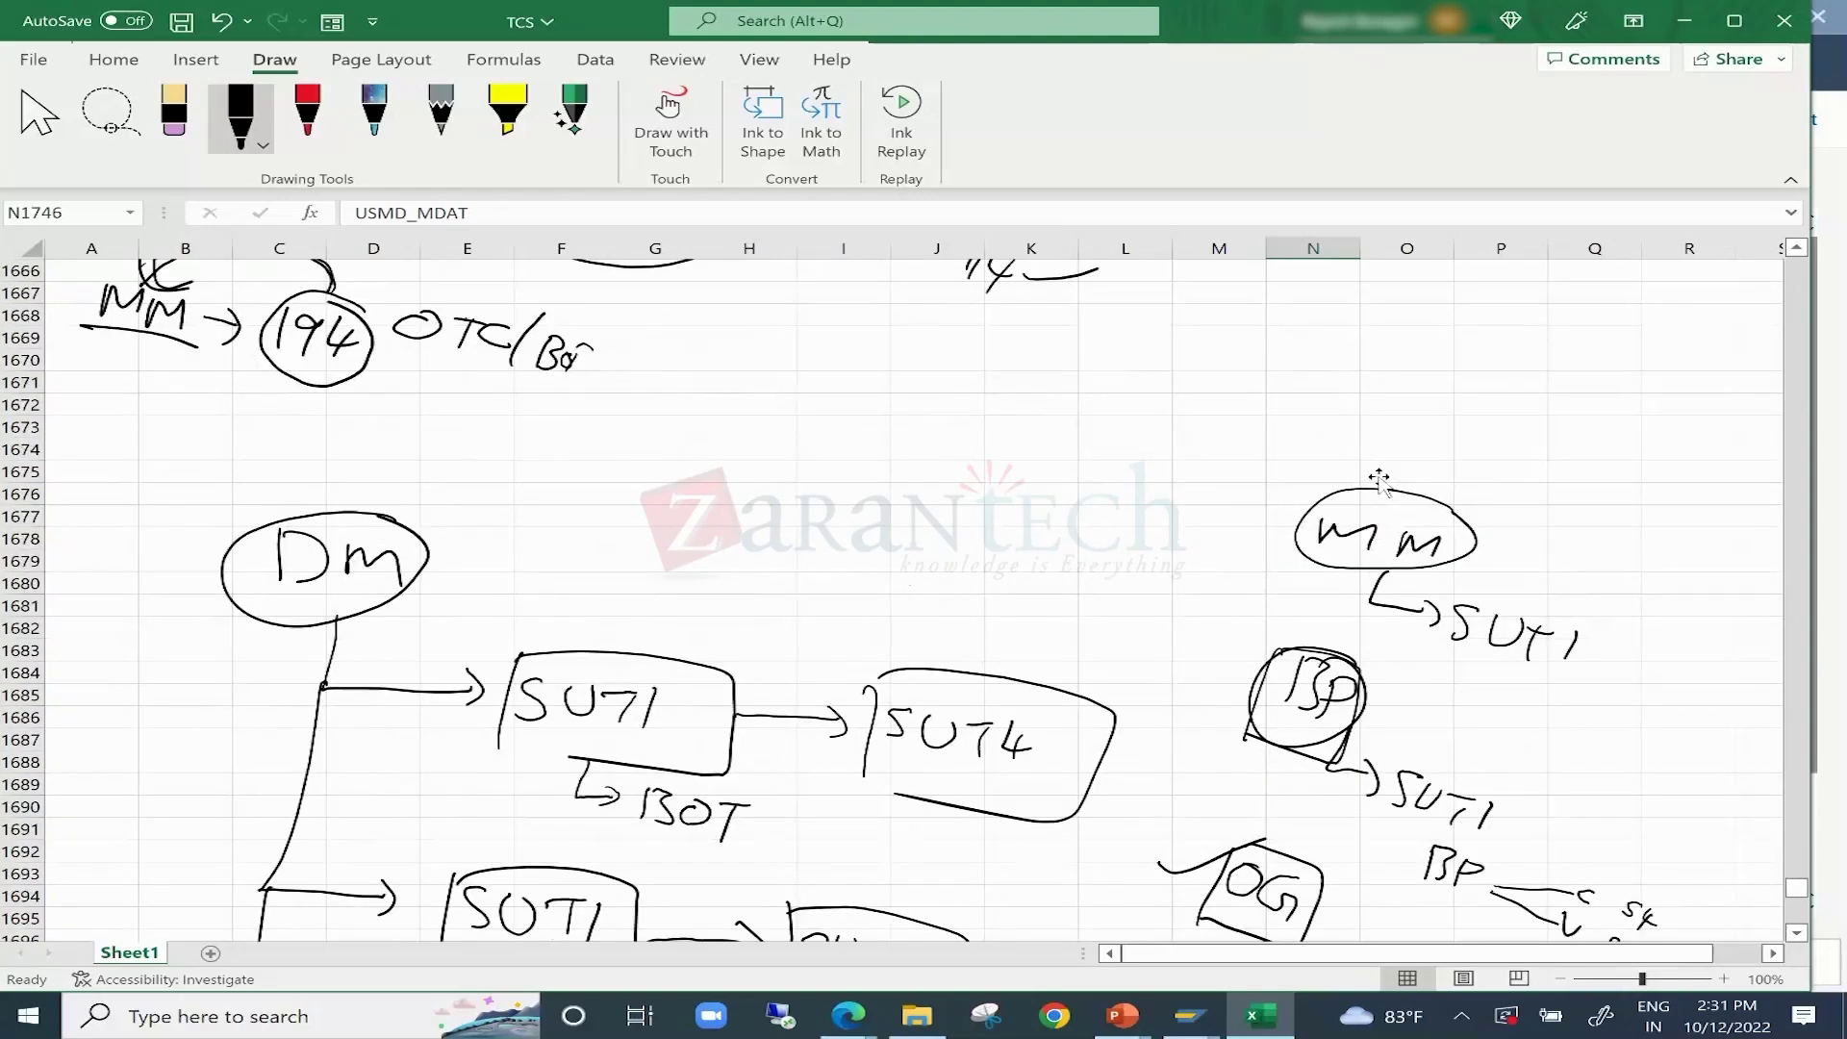
pyautogui.scroll(8, 1379, 478)
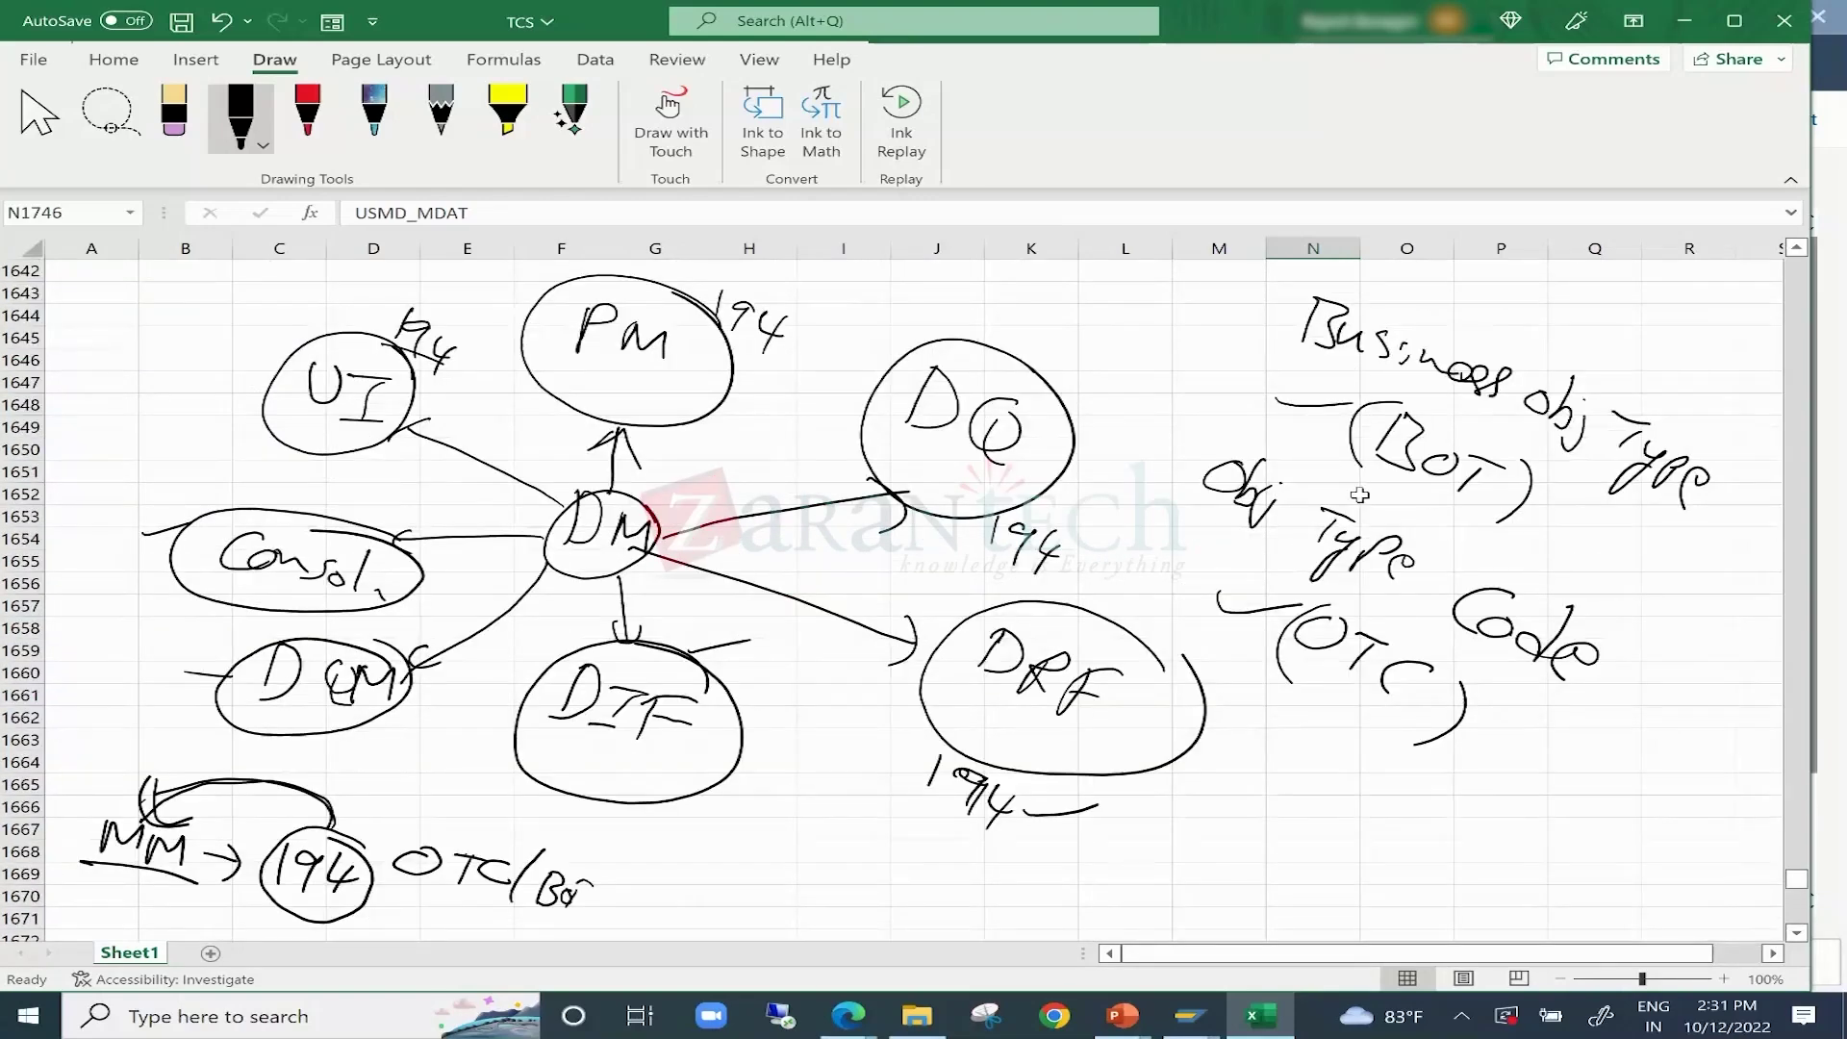
pyautogui.moveTo(914, 299)
pyautogui.mouseDown()
pyautogui.moveTo(792, 447)
pyautogui.moveTo(1001, 531)
pyautogui.mouseUp()
pyautogui.moveTo(783, 426); pyautogui.dragTo(1034, 539)
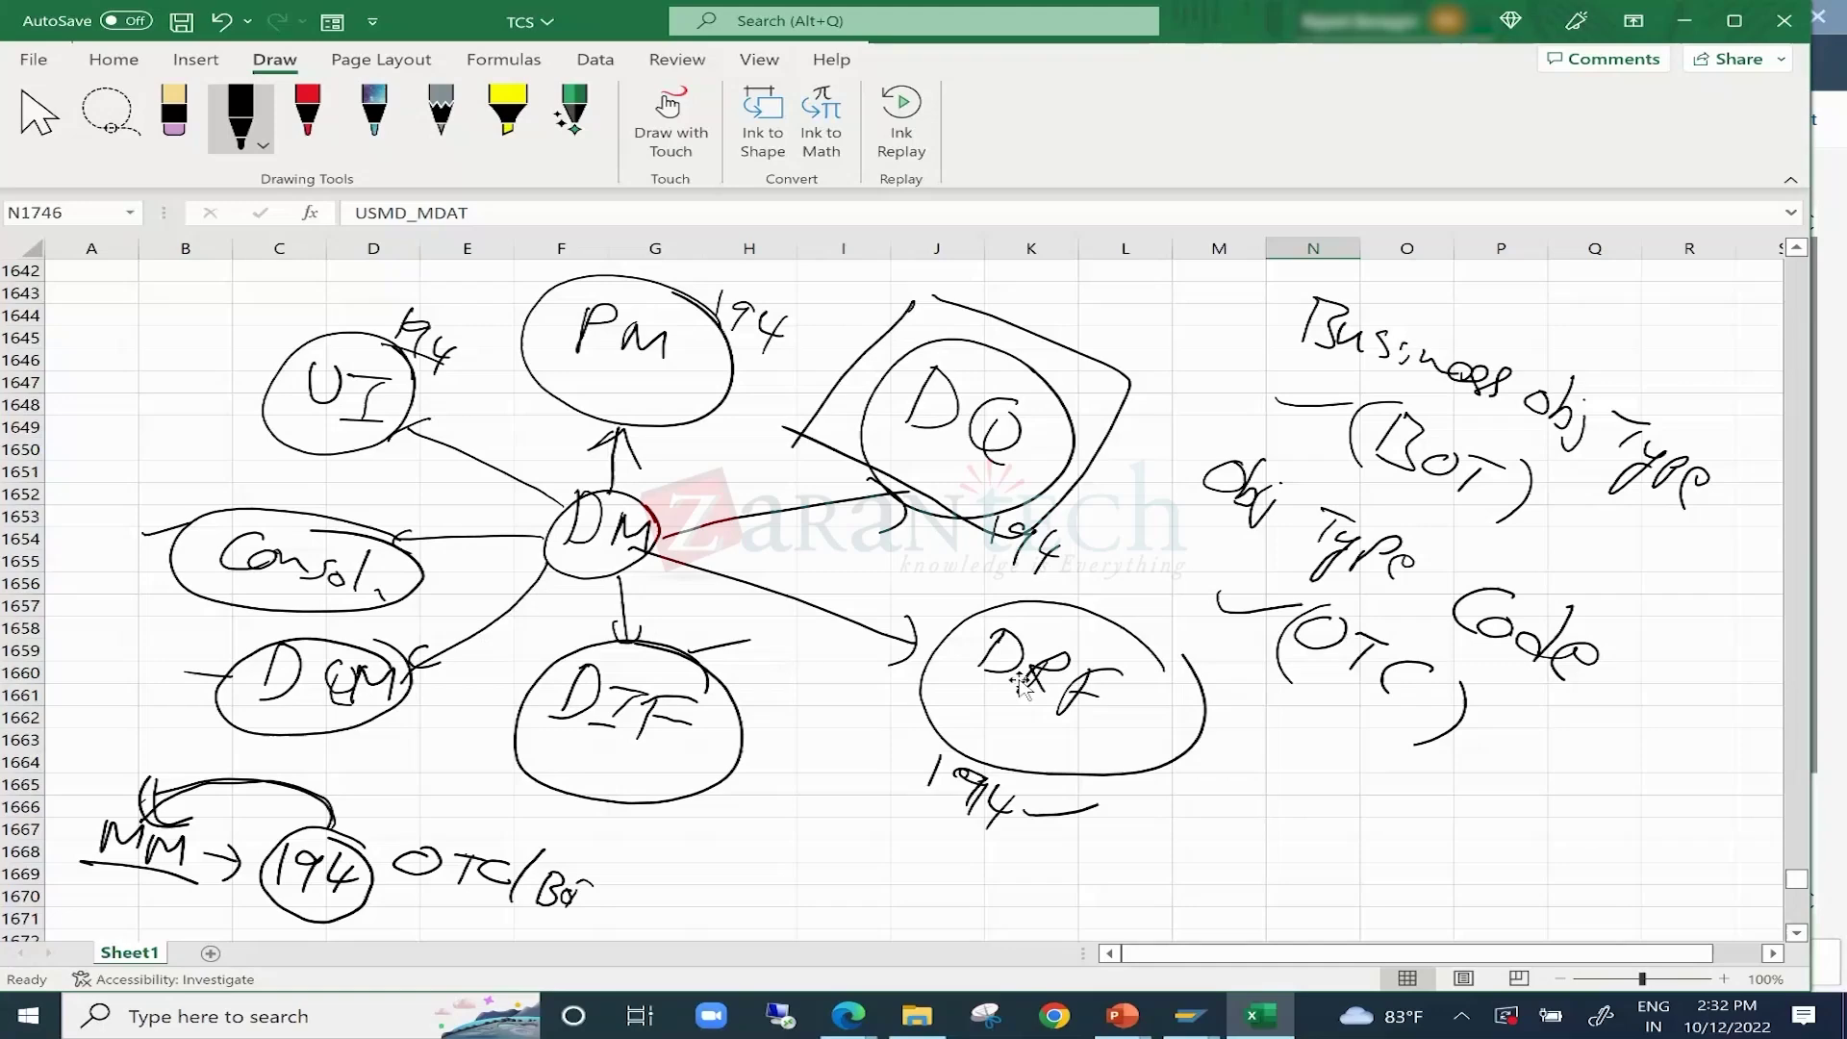
# Return to the USMD_MDAT notes around row 1746 and save the workbook.
pyautogui.scroll(-4, 1020, 683)
pyautogui.scroll(-14, 1019, 683)
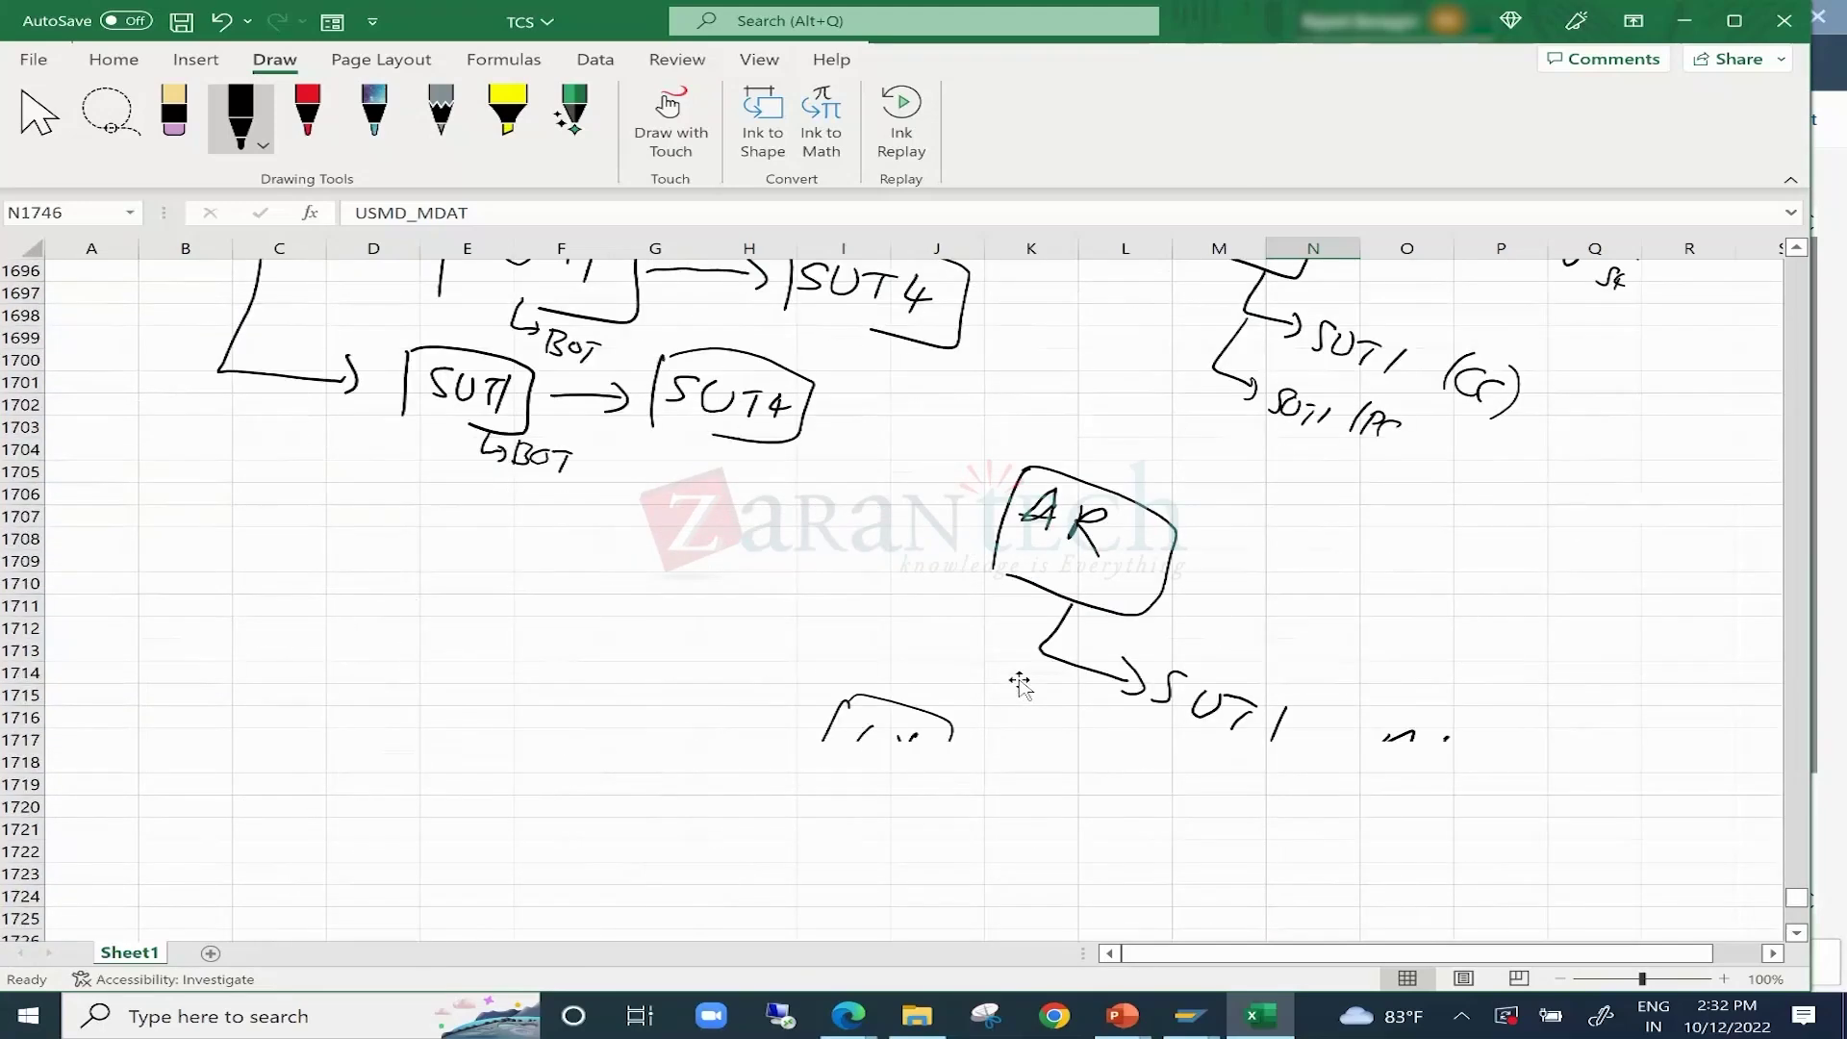
pyautogui.scroll(-14, 1020, 683)
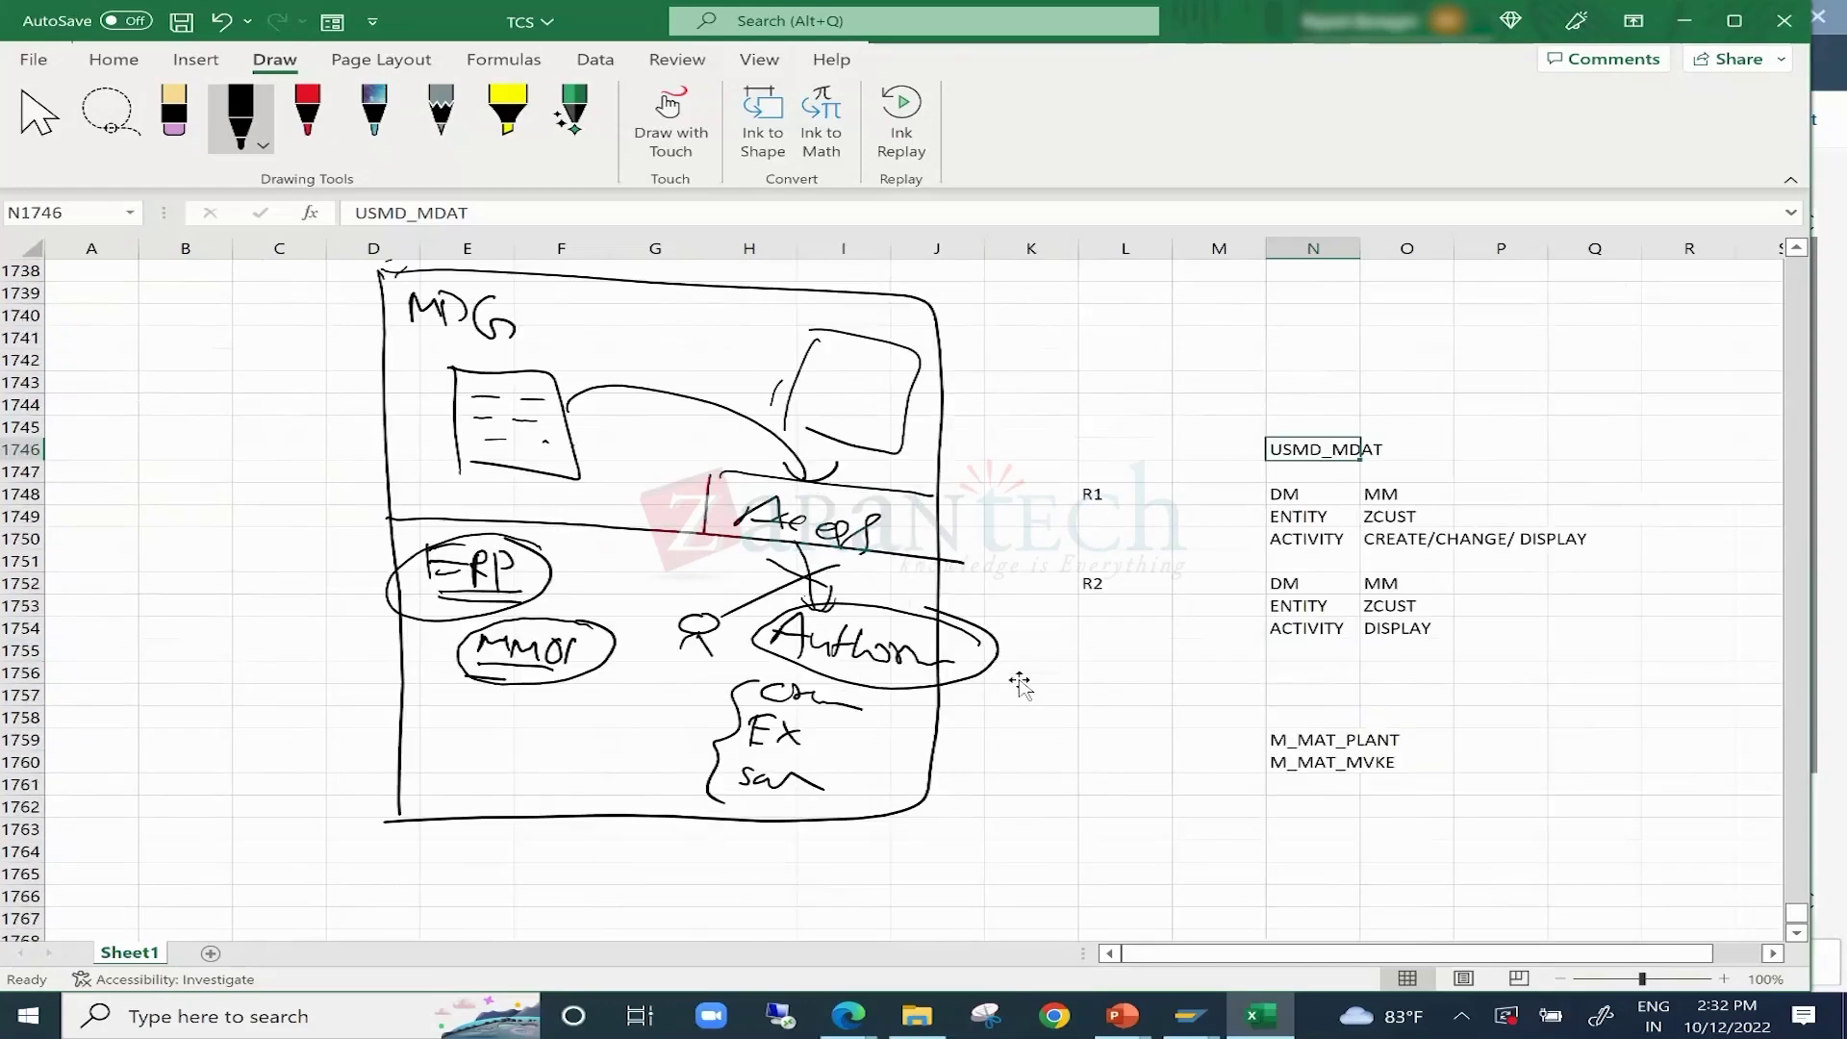
pyautogui.scroll(-2, 1020, 683)
pyautogui.scroll(1, 1020, 683)
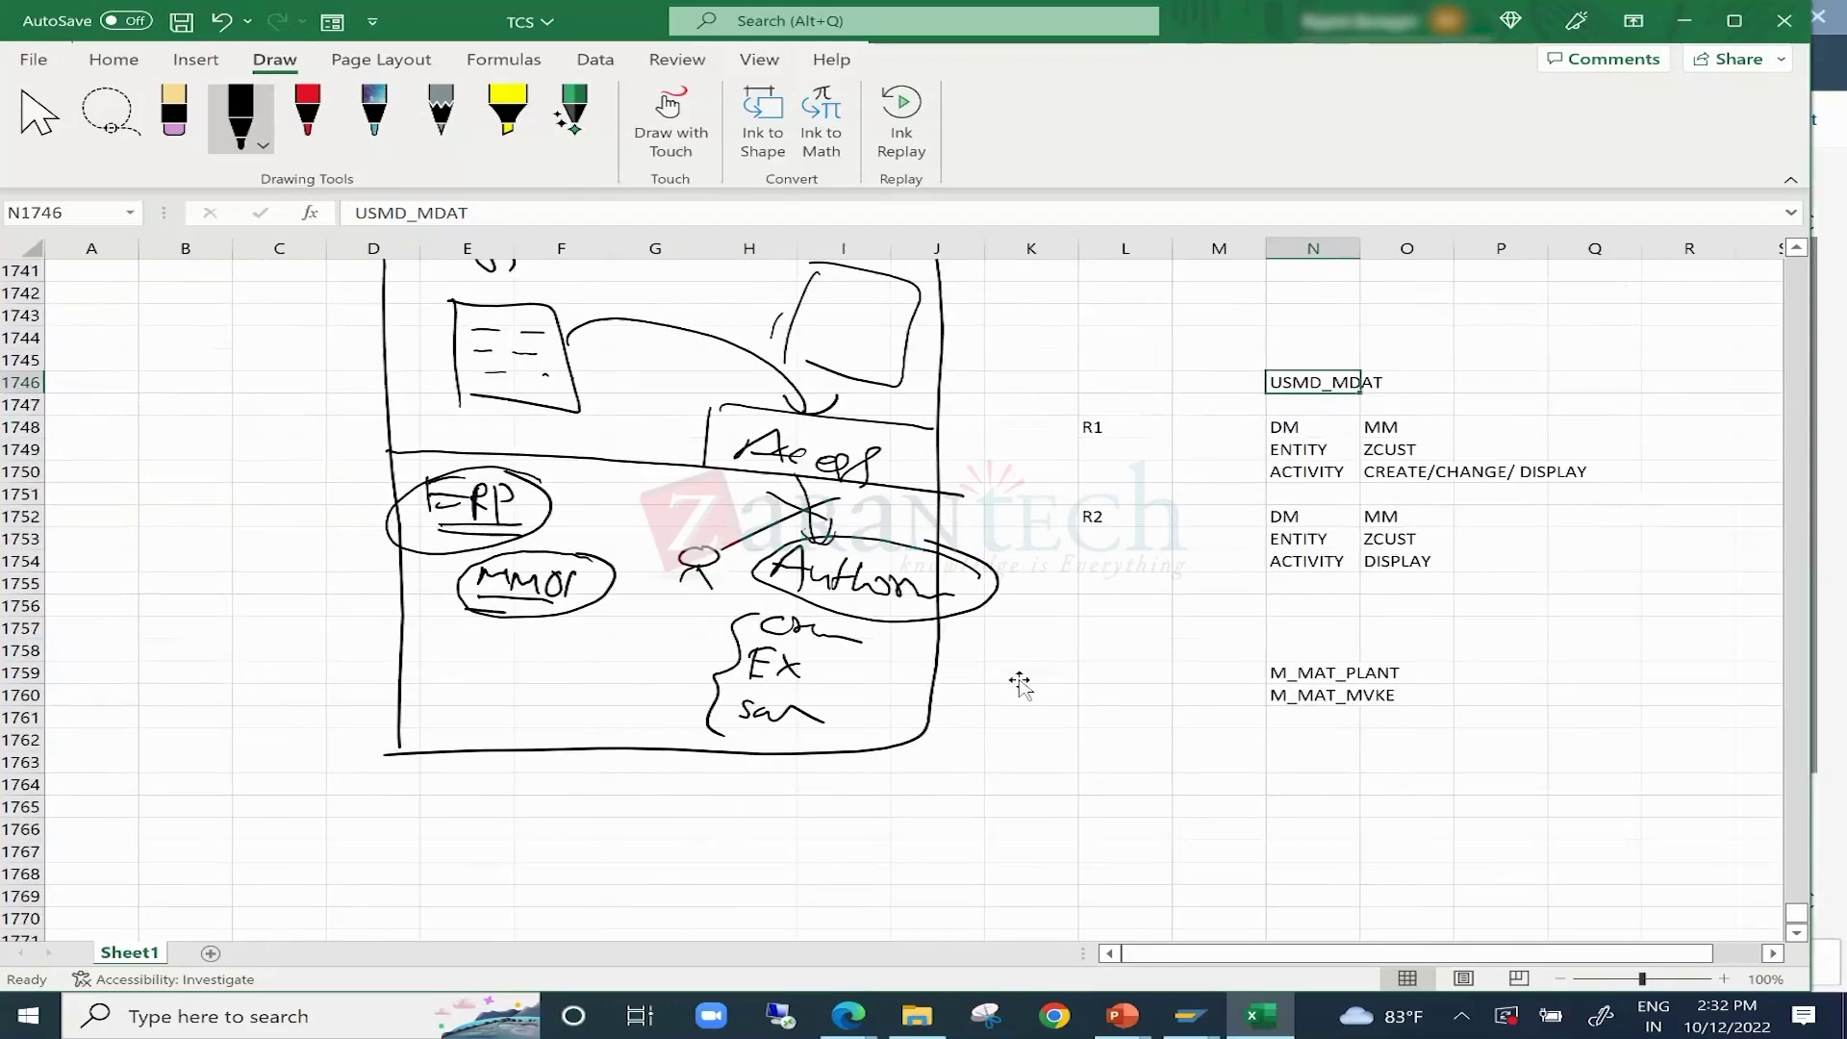
pyautogui.hotkey('ctrl', 's')
# Switch to the SAP Display IMG window, go through the structure generation and mapping entries under Data Modeling, and collapse that node.
pyautogui.click(1208, 1020)
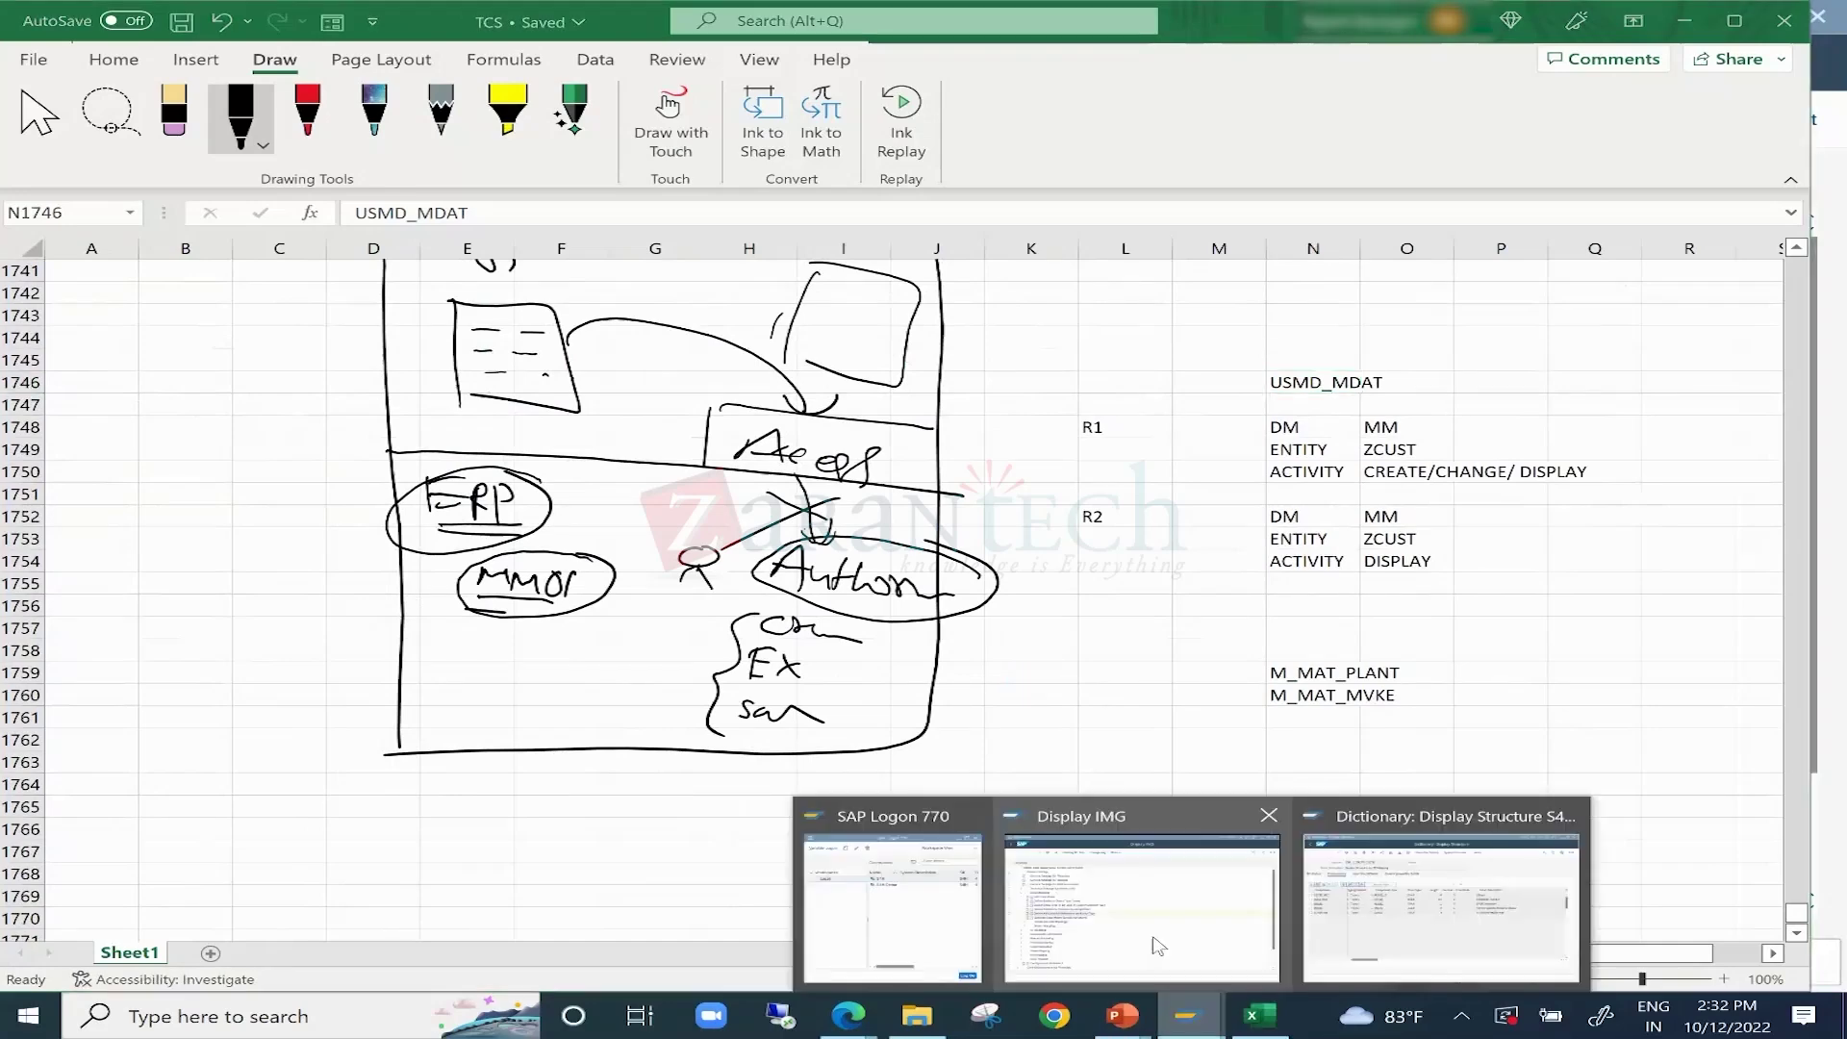
pyautogui.click(1158, 946)
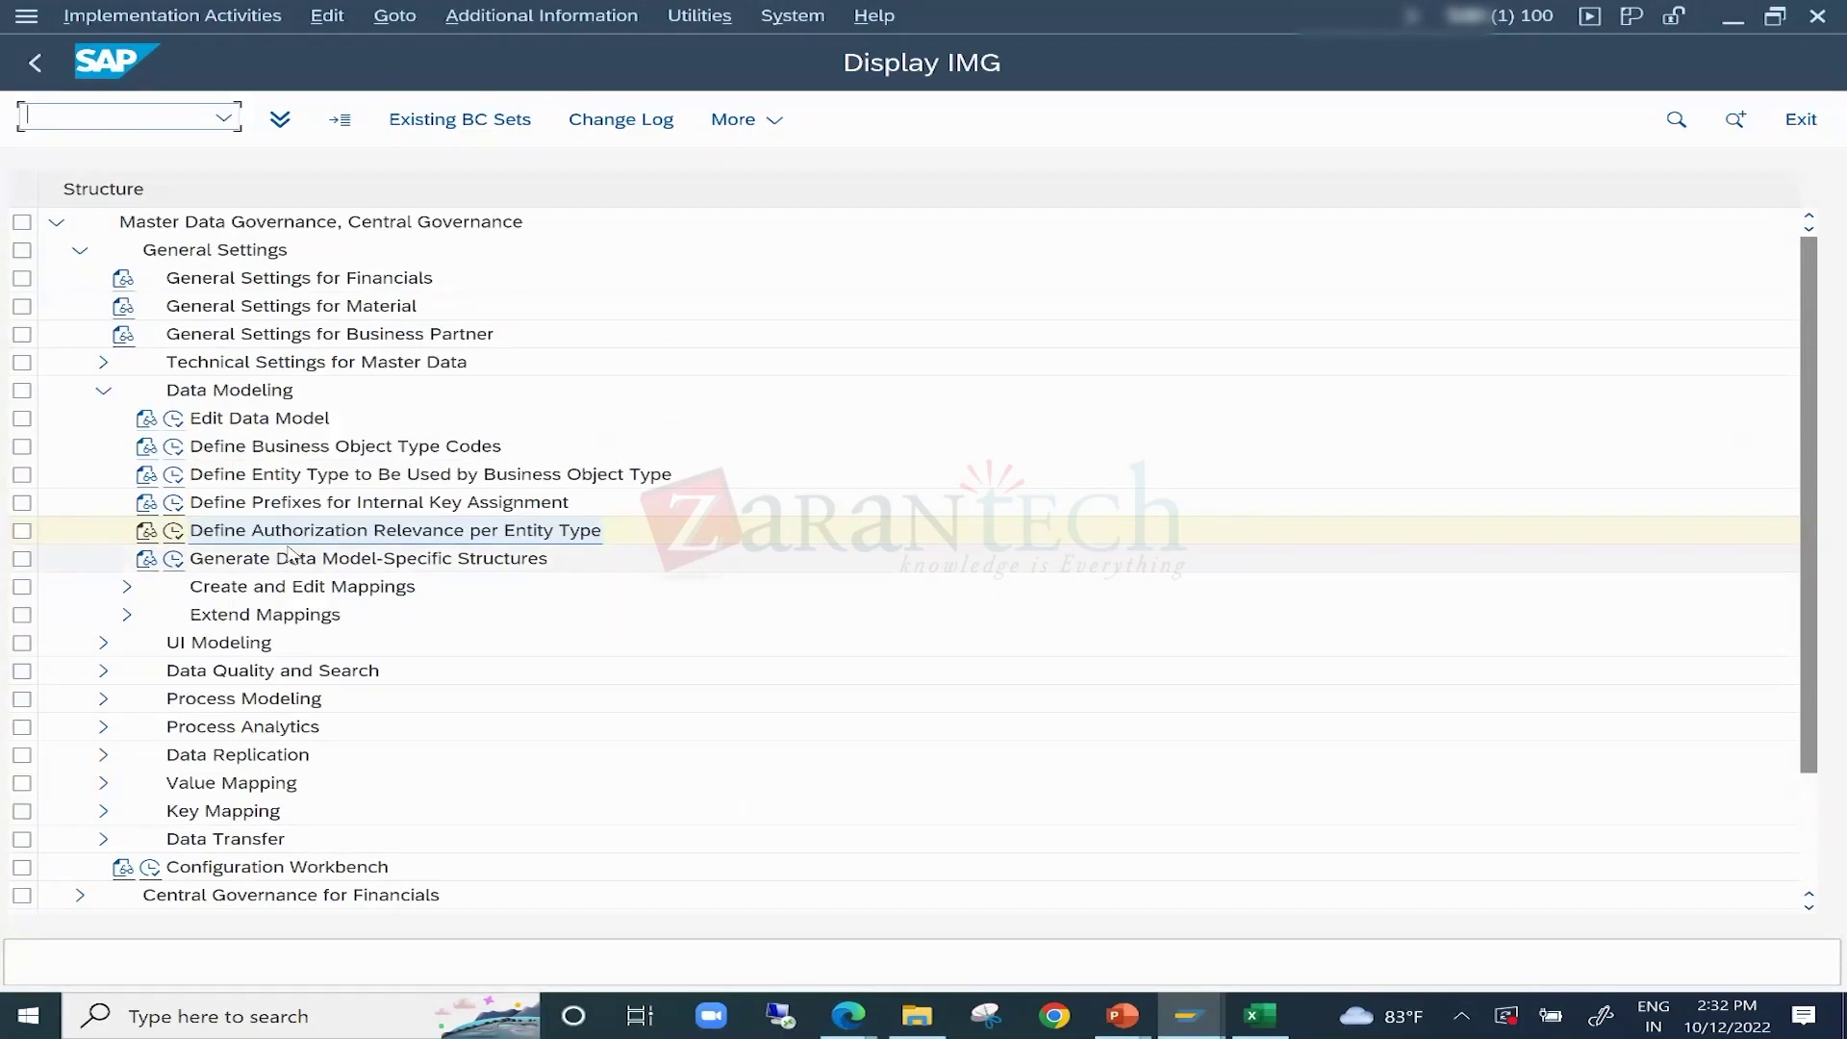
pyautogui.click(284, 566)
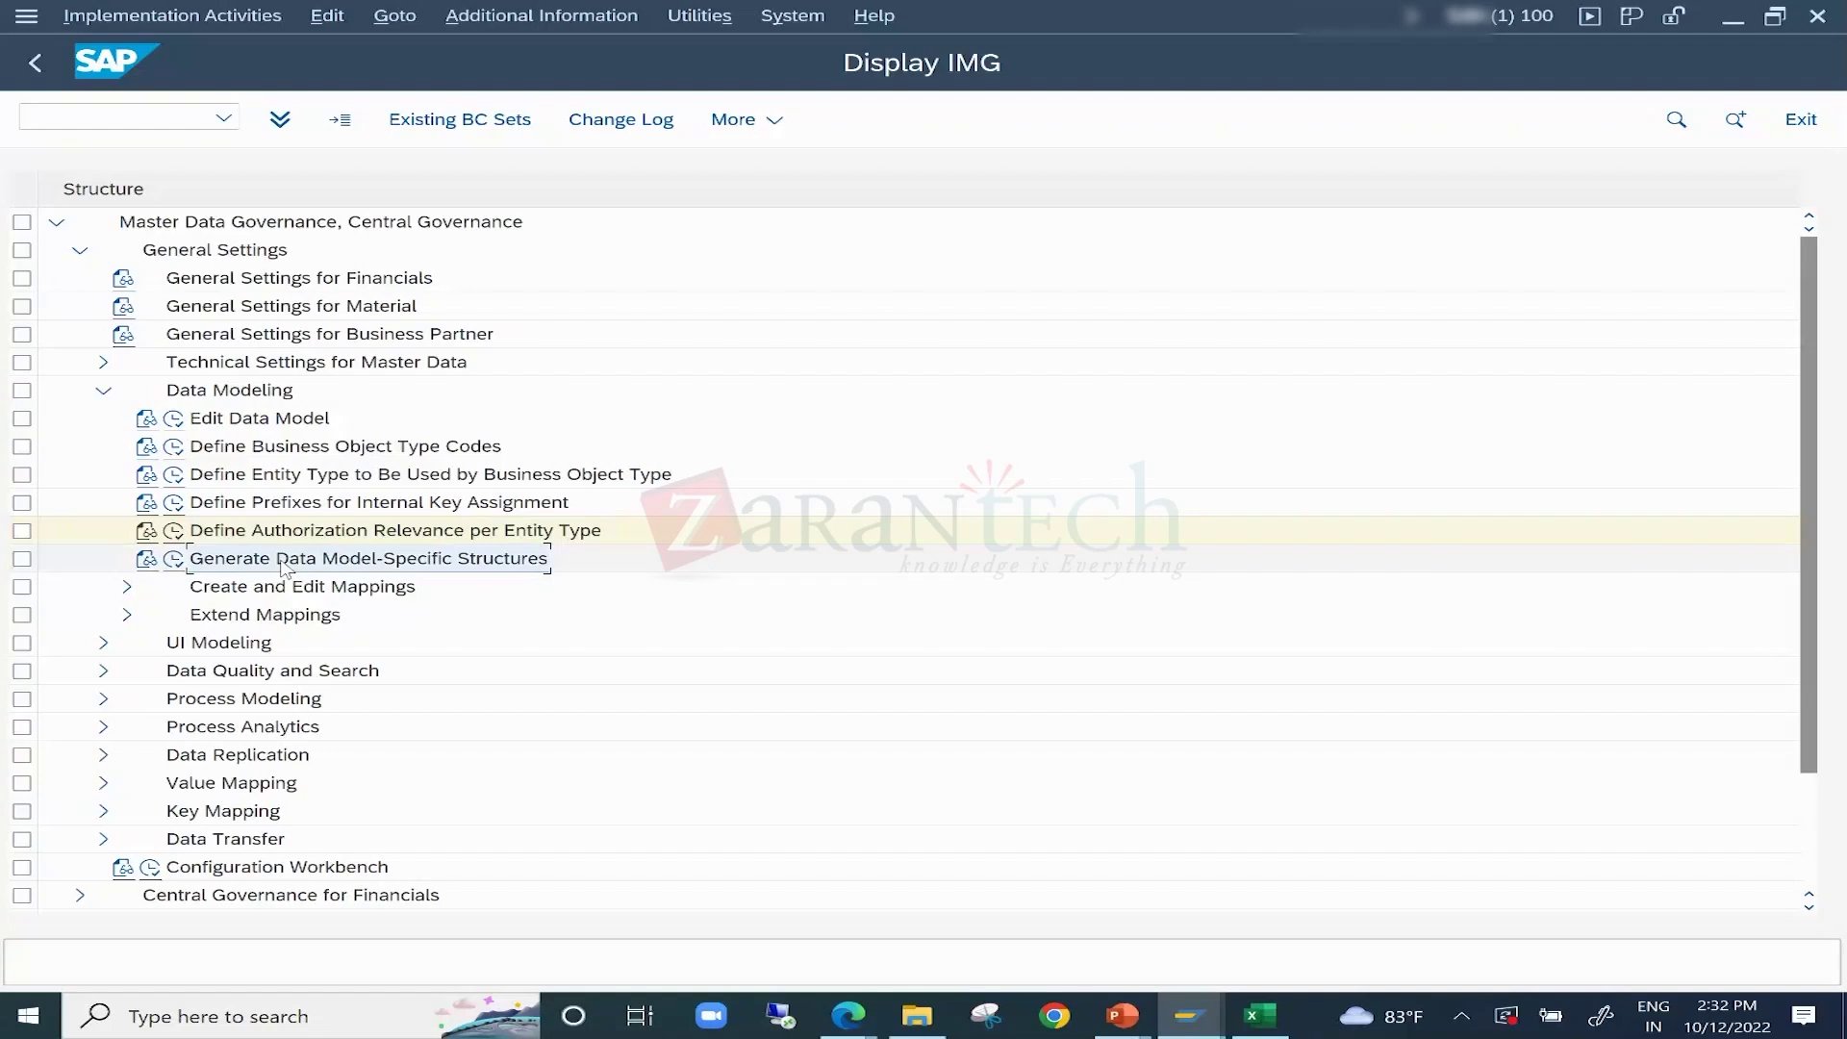
pyautogui.click(207, 587)
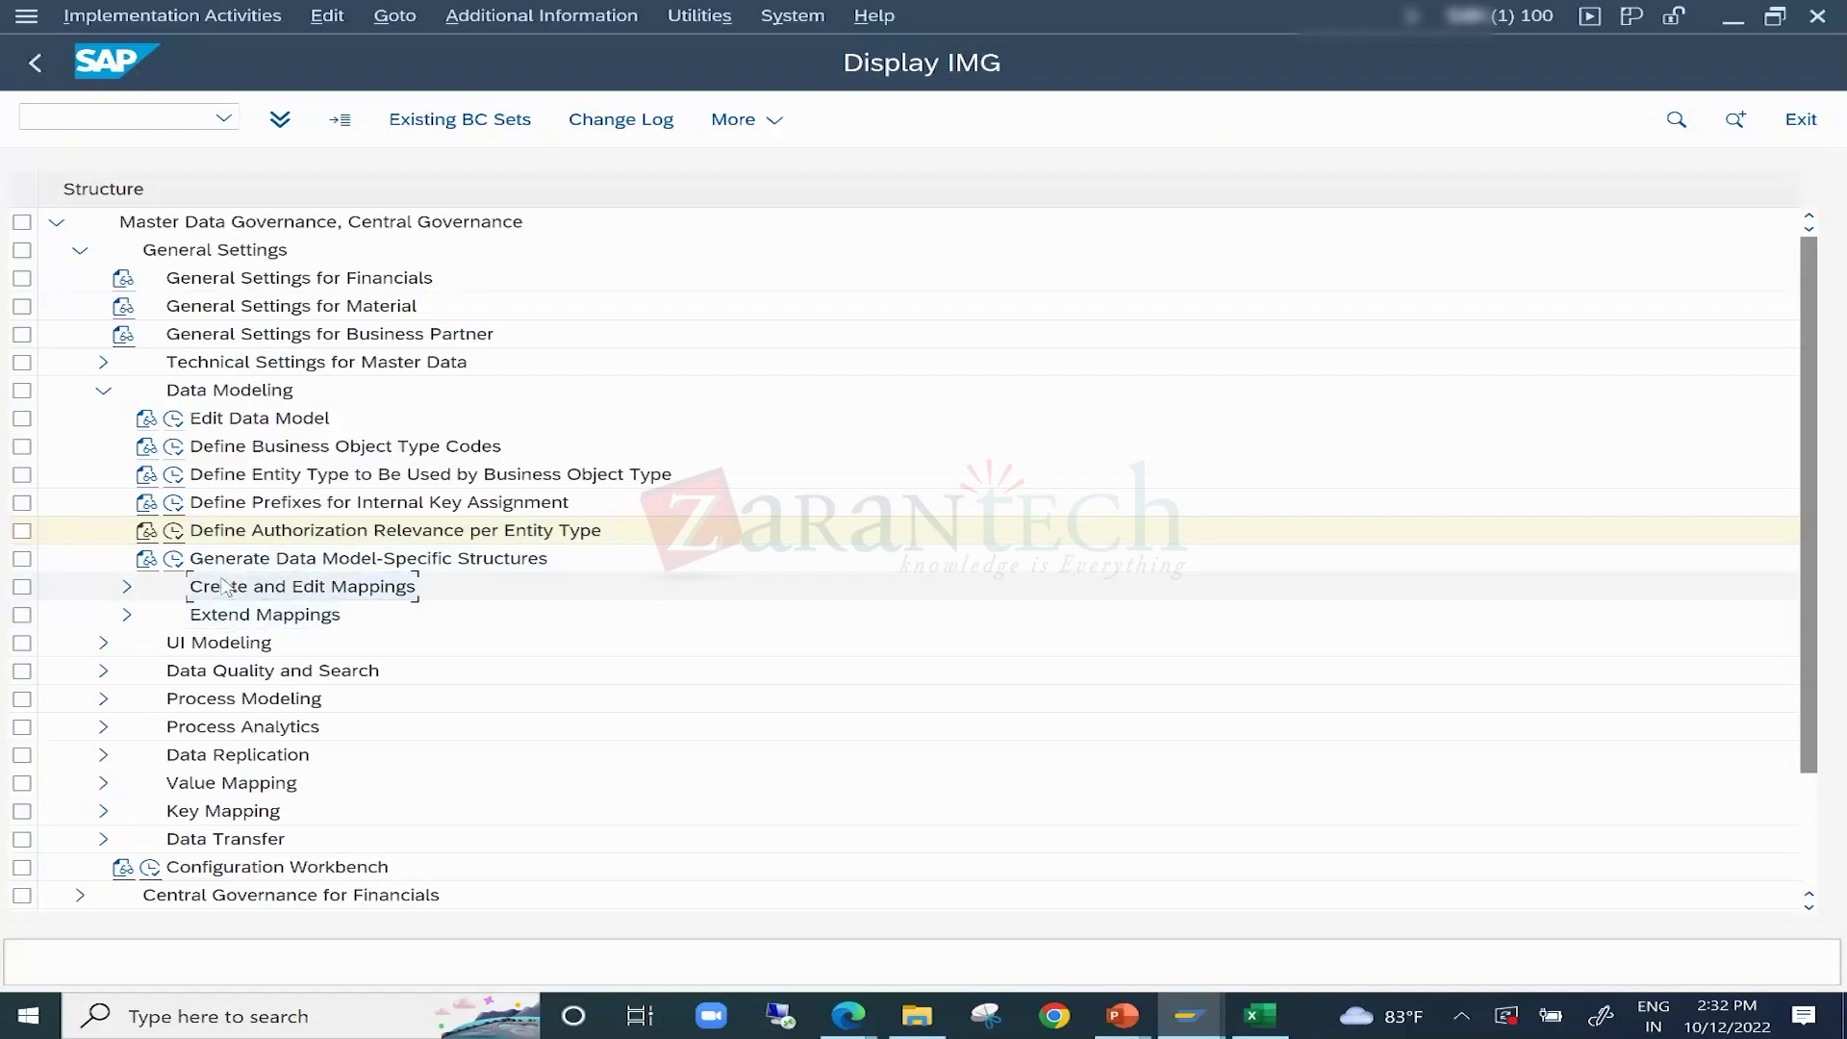
pyautogui.click(235, 619)
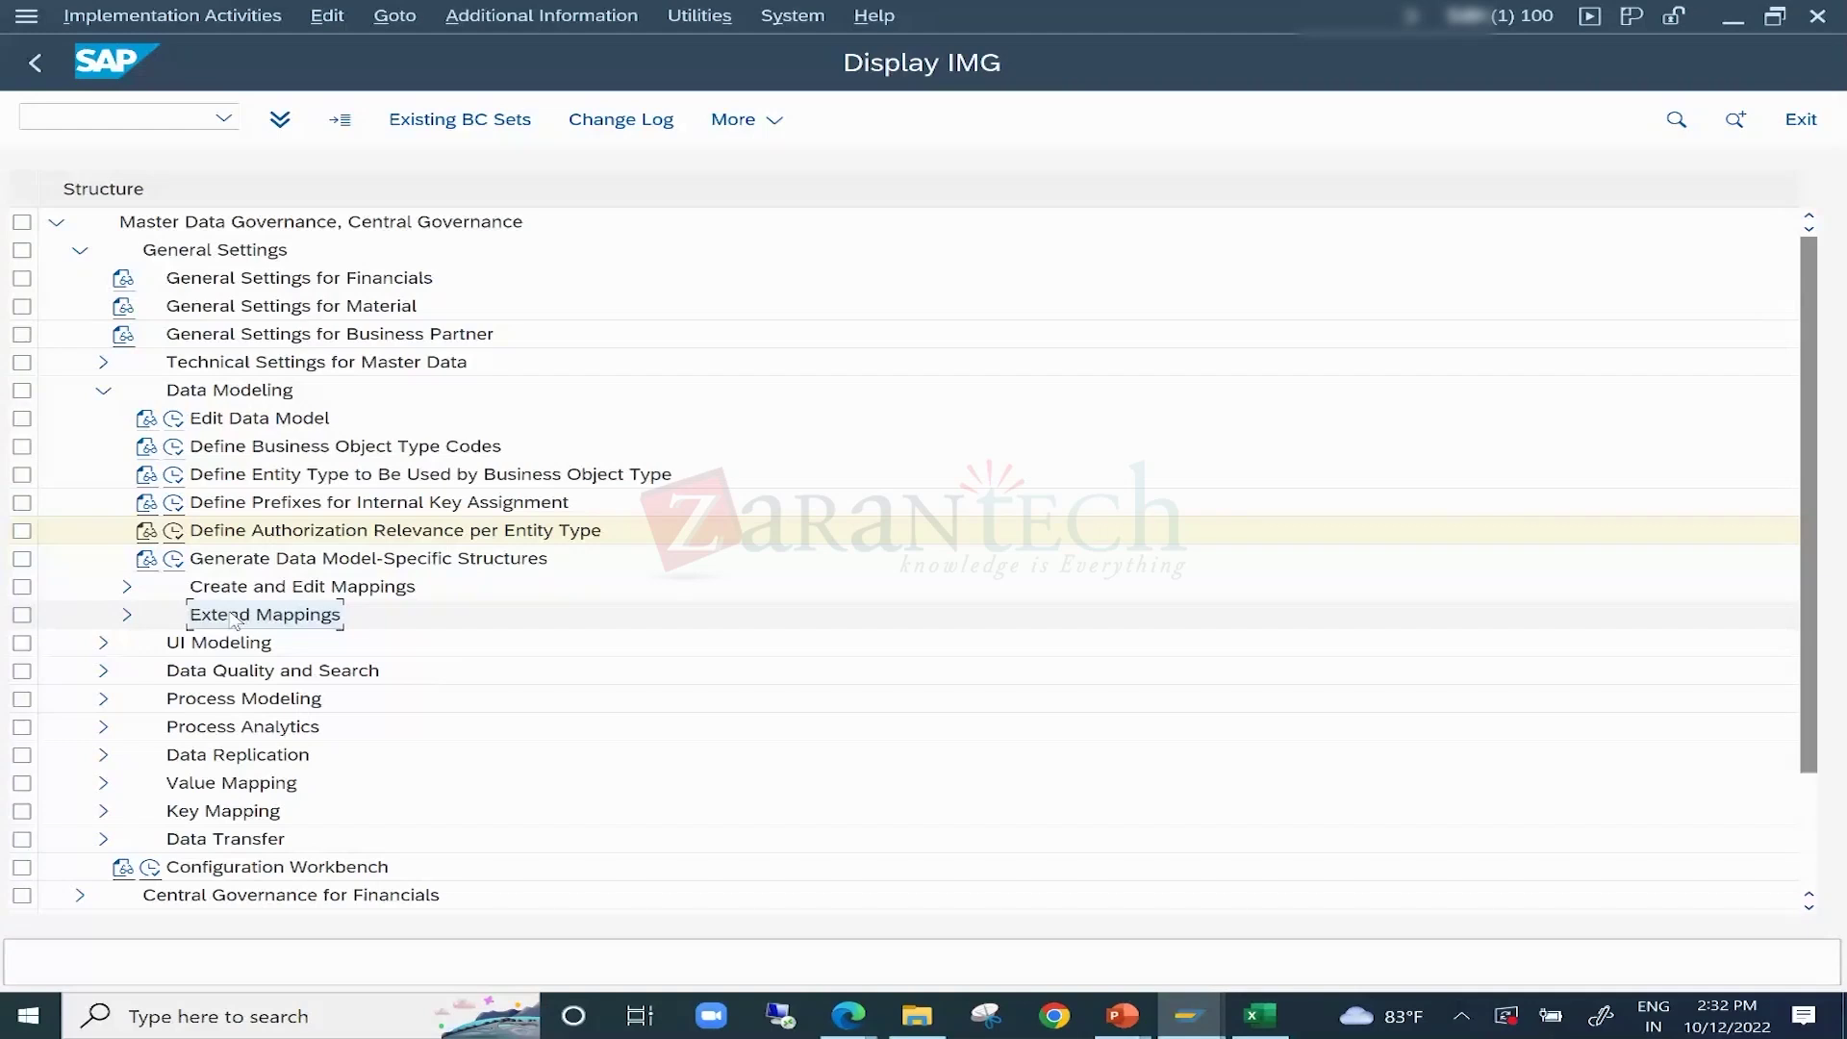
pyautogui.click(236, 592)
pyautogui.click(240, 623)
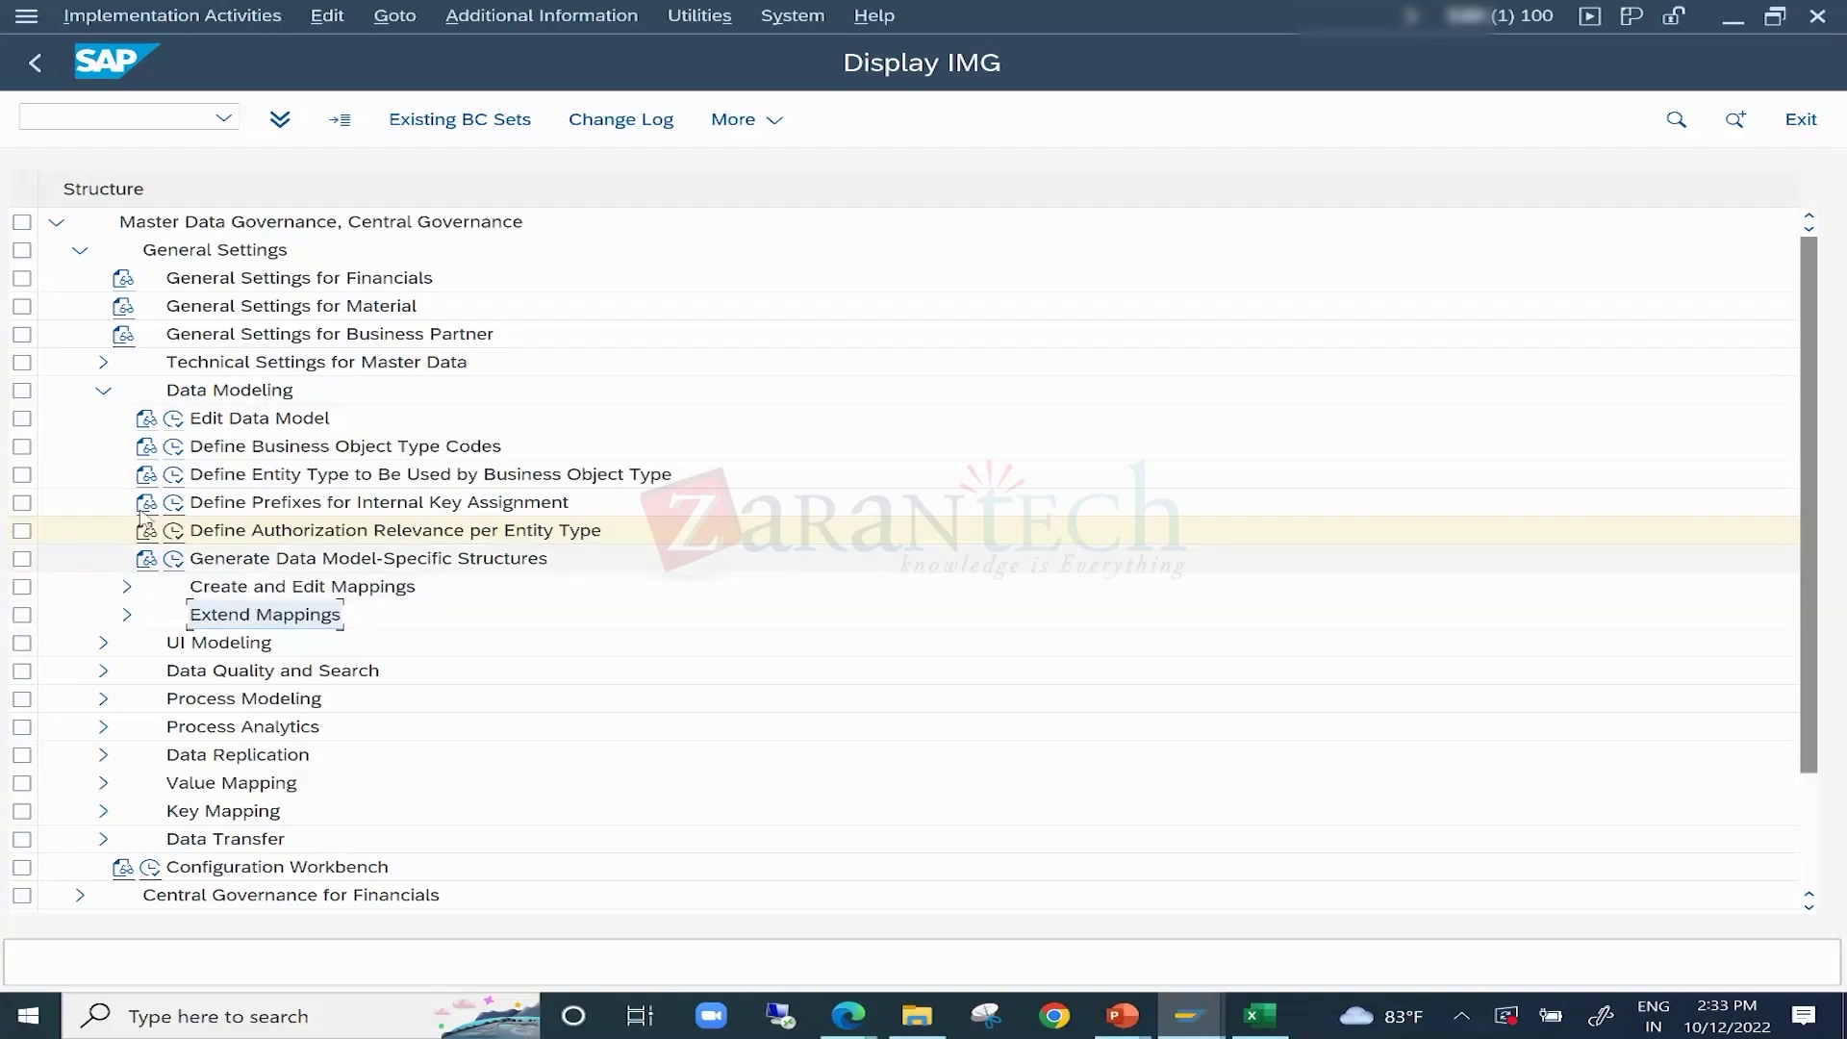
pyautogui.click(103, 391)
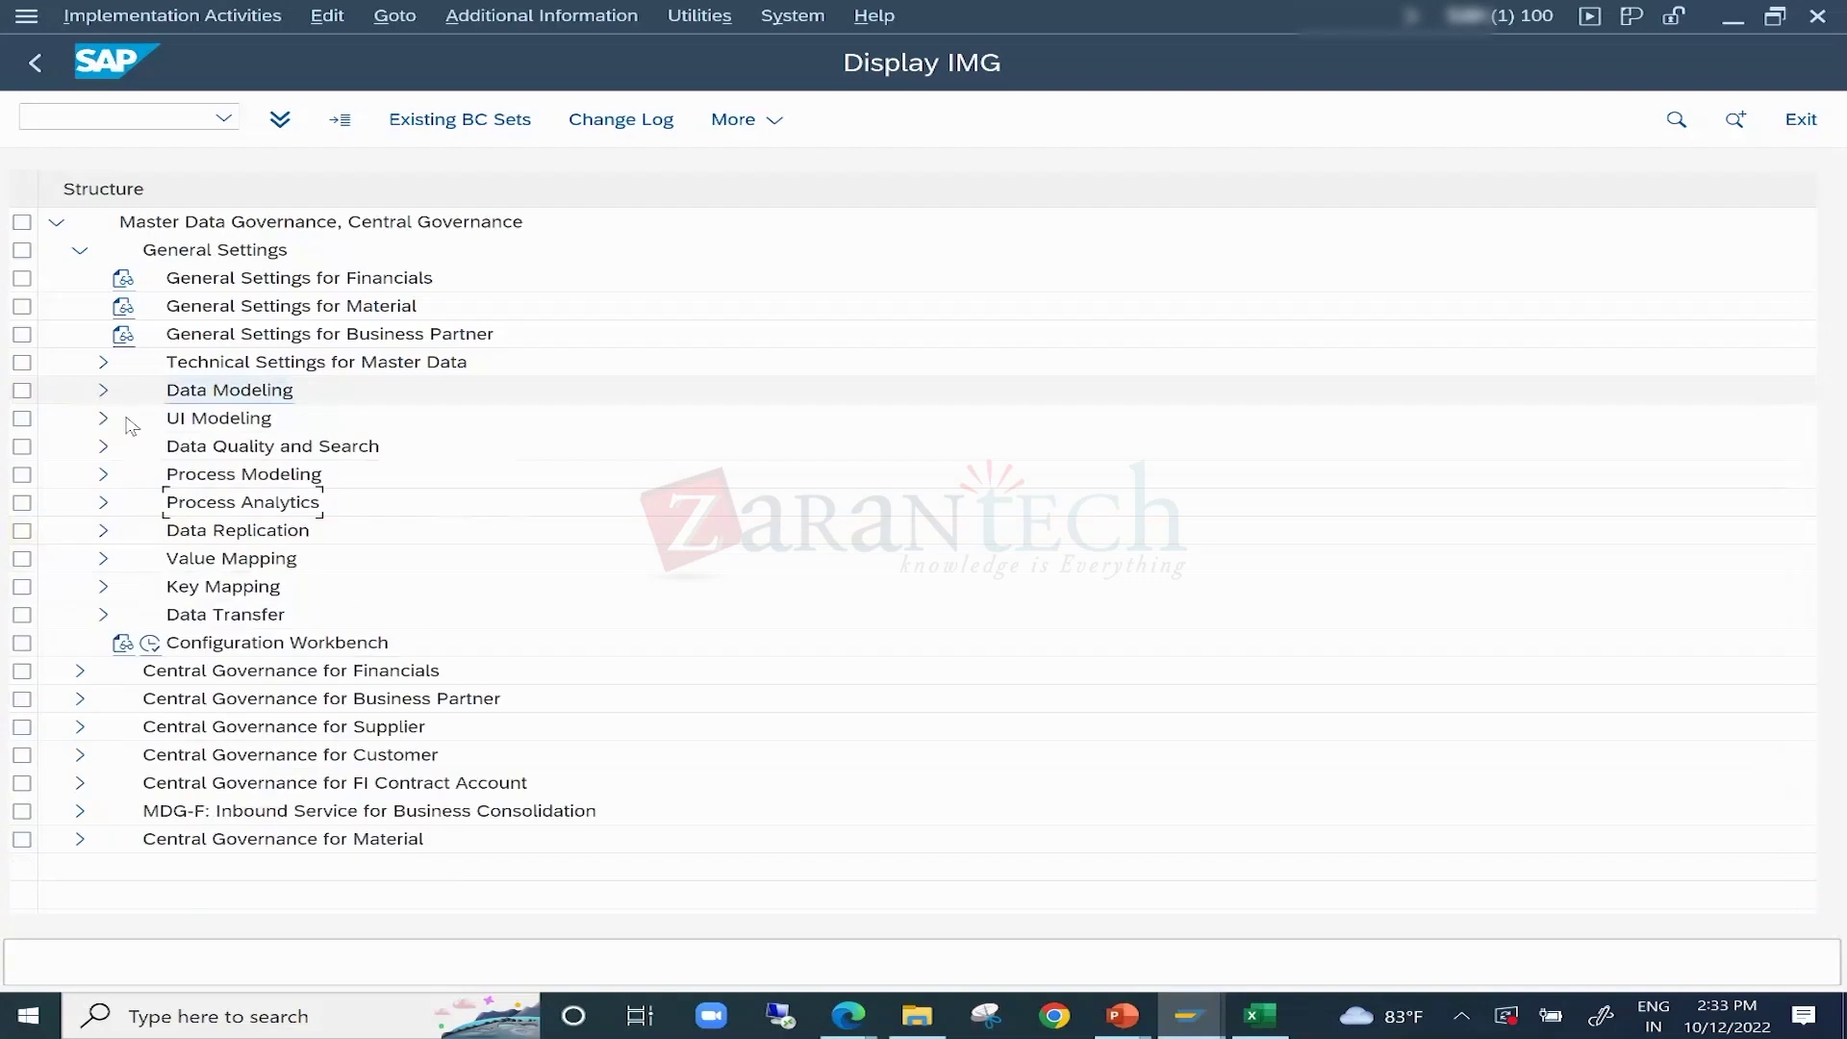
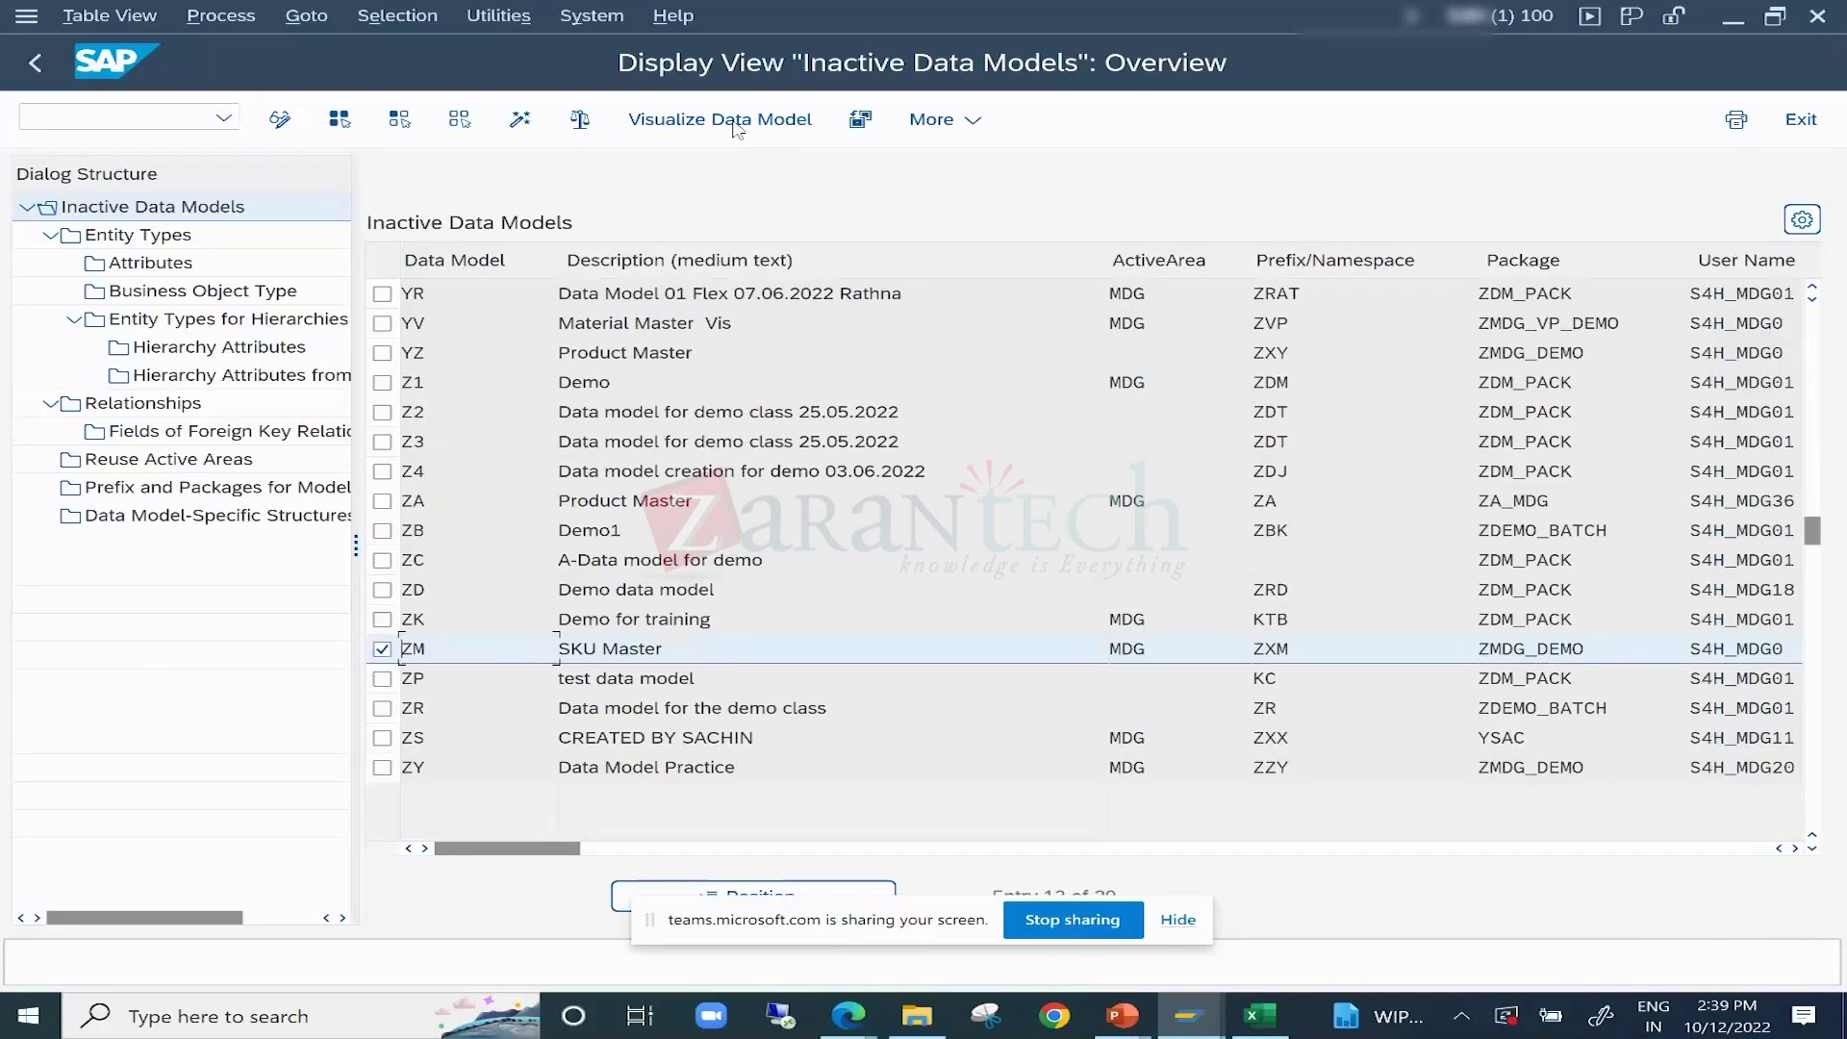
# Visualize the inactive data model ZM and examine its ZSKU_MAT entity by collapsing and expanding it.
pyautogui.click(737, 120)
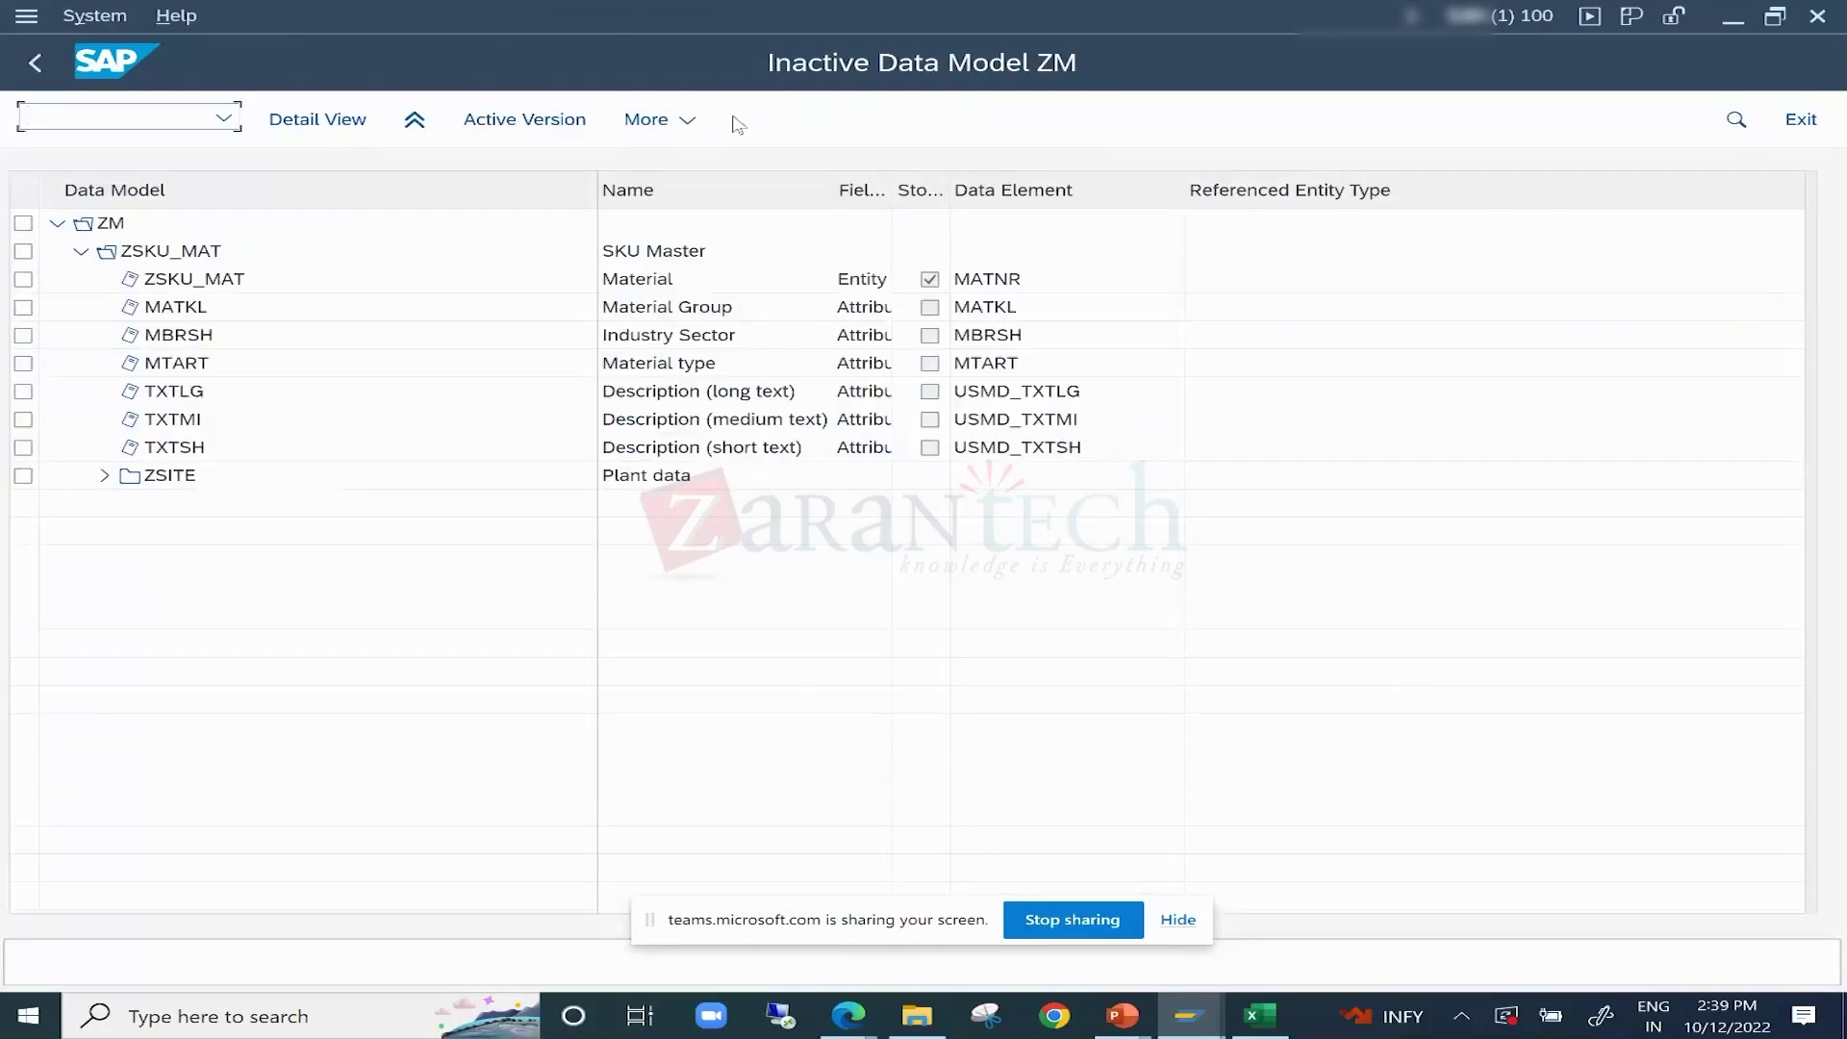
pyautogui.click(82, 251)
pyautogui.click(116, 227)
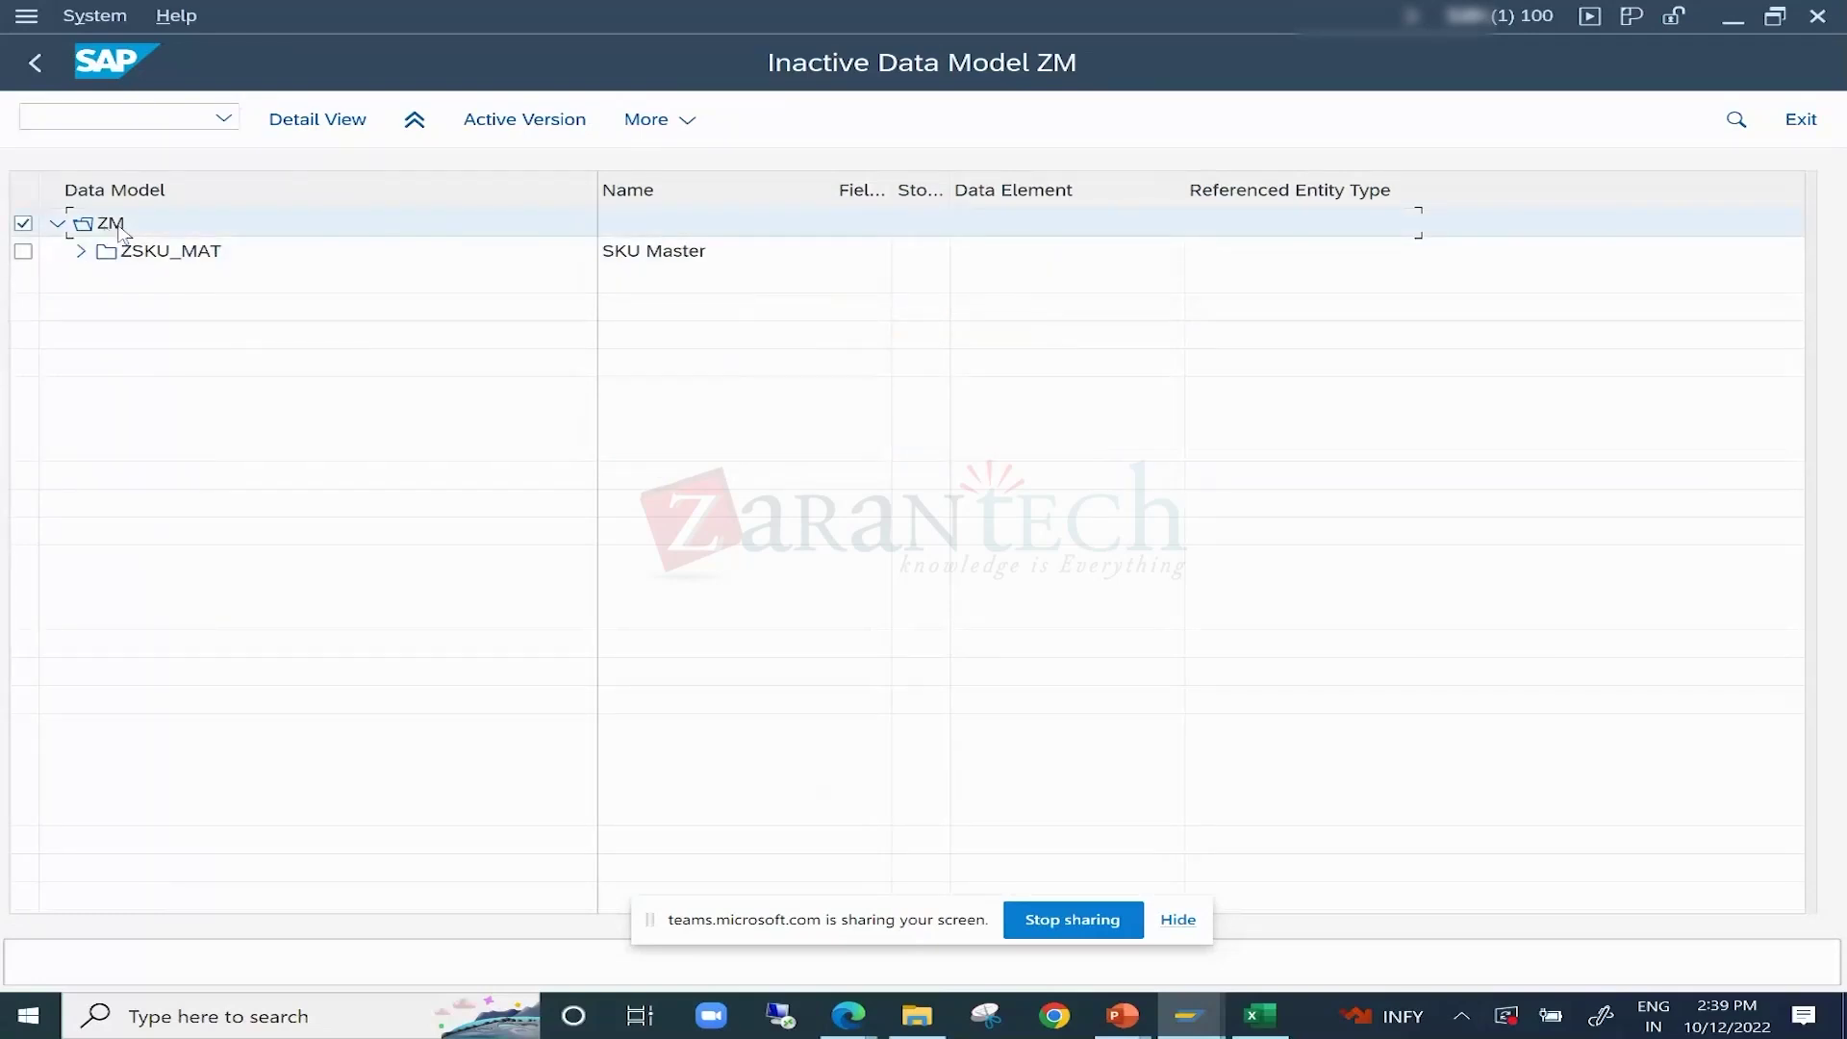
pyautogui.click(154, 262)
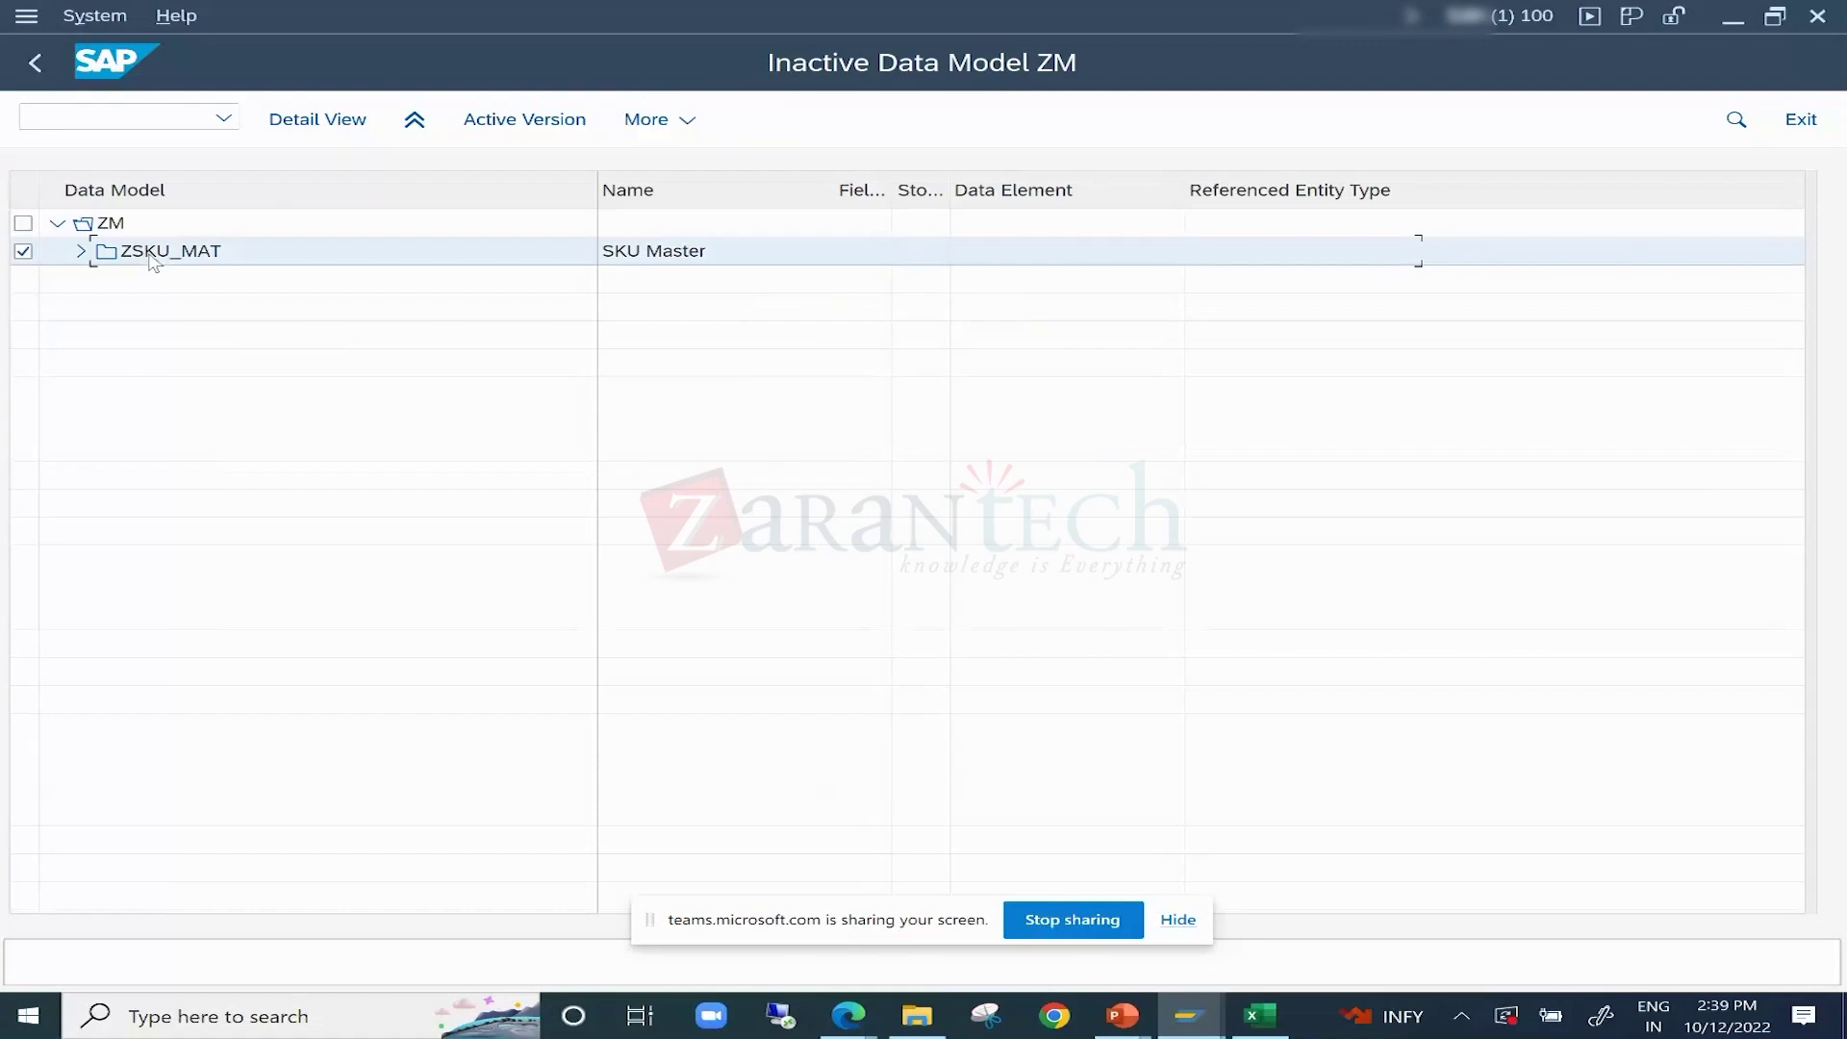
pyautogui.click(80, 251)
# Go through the fields of ZSKU_MAT from the material key to TXTSH and the ZSITE entity by selecting each row.
pyautogui.click(177, 279)
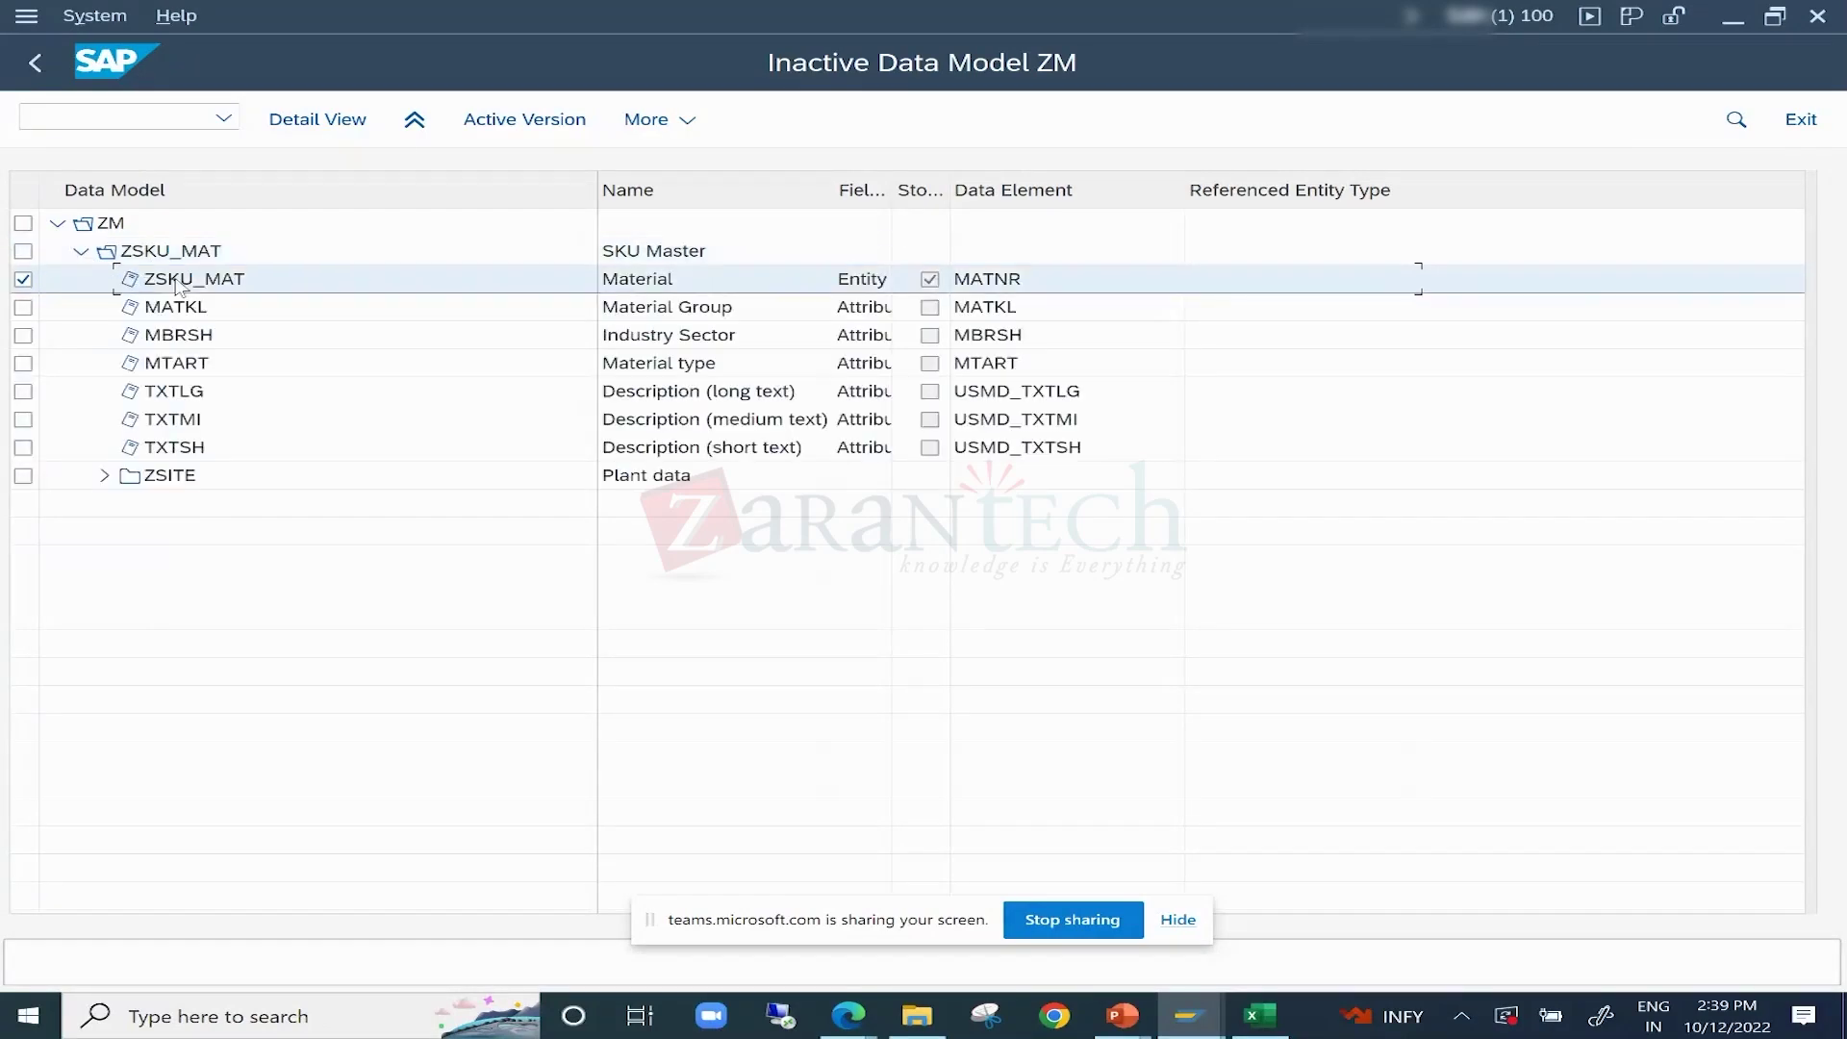
pyautogui.click(178, 307)
pyautogui.click(181, 335)
pyautogui.click(178, 364)
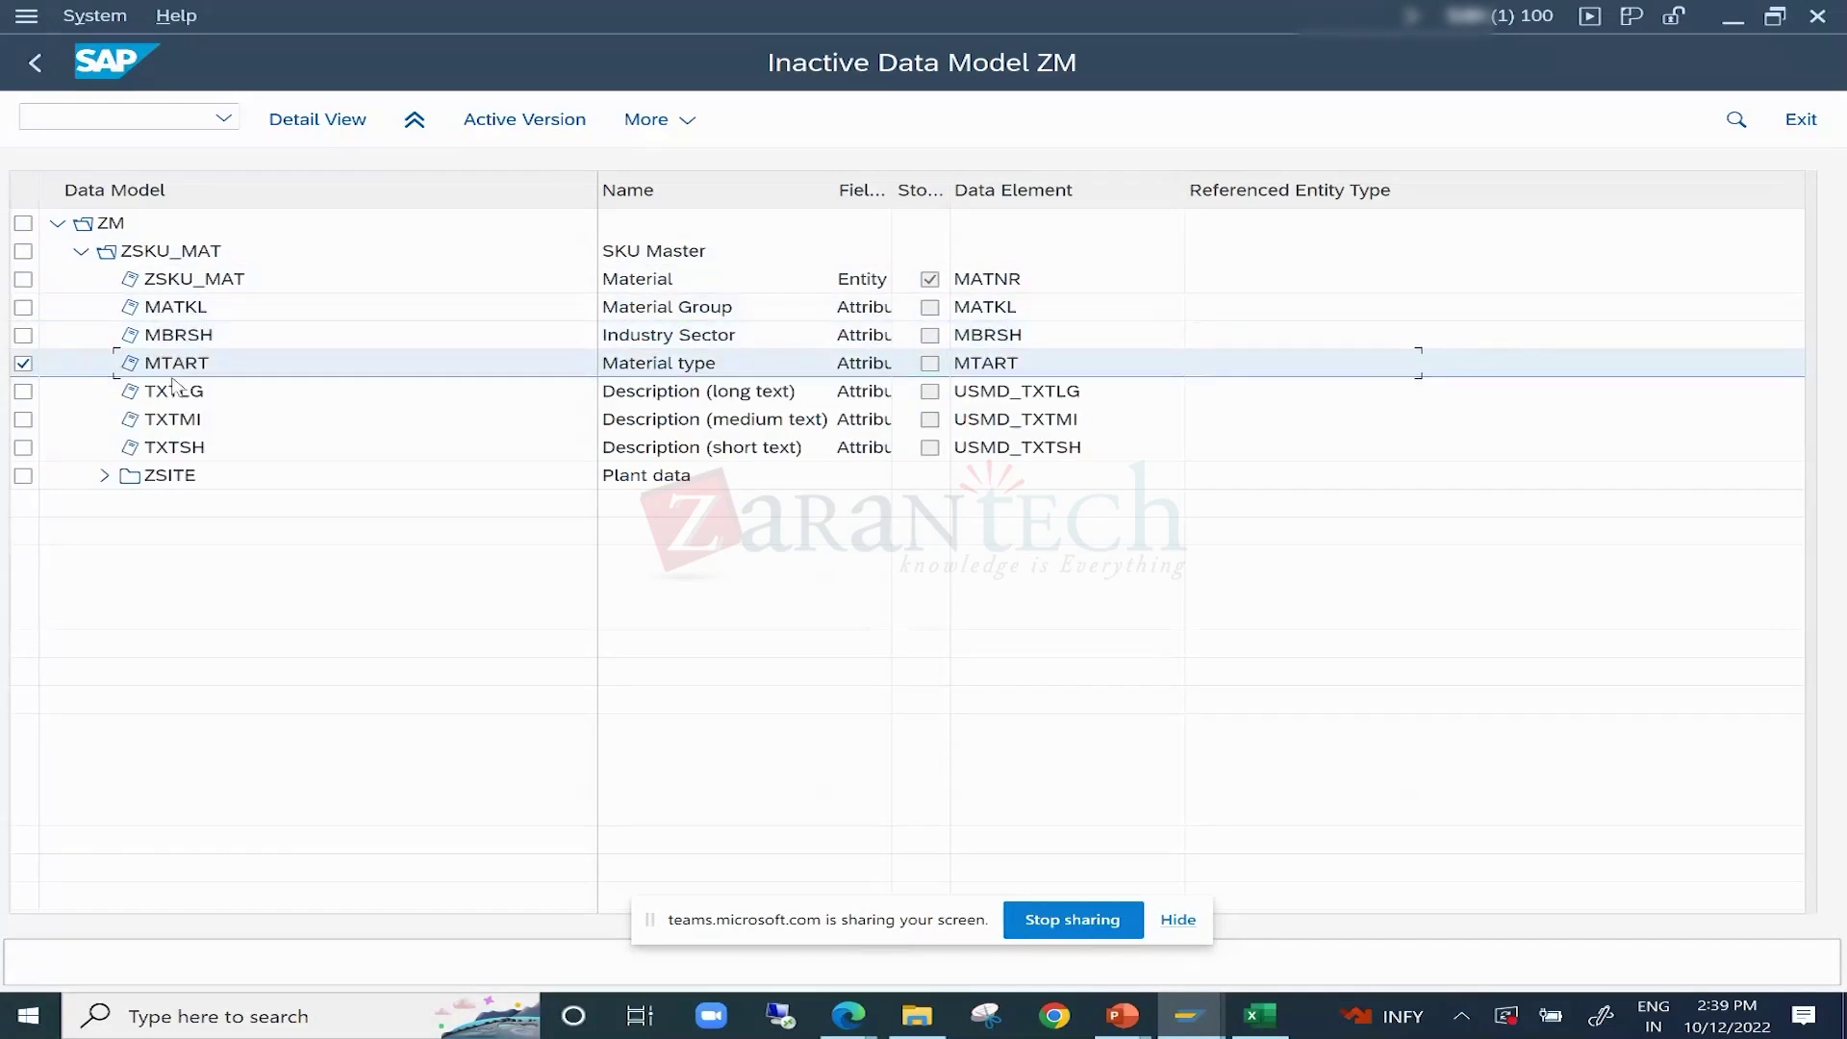
pyautogui.click(173, 392)
pyautogui.click(171, 426)
pyautogui.click(174, 450)
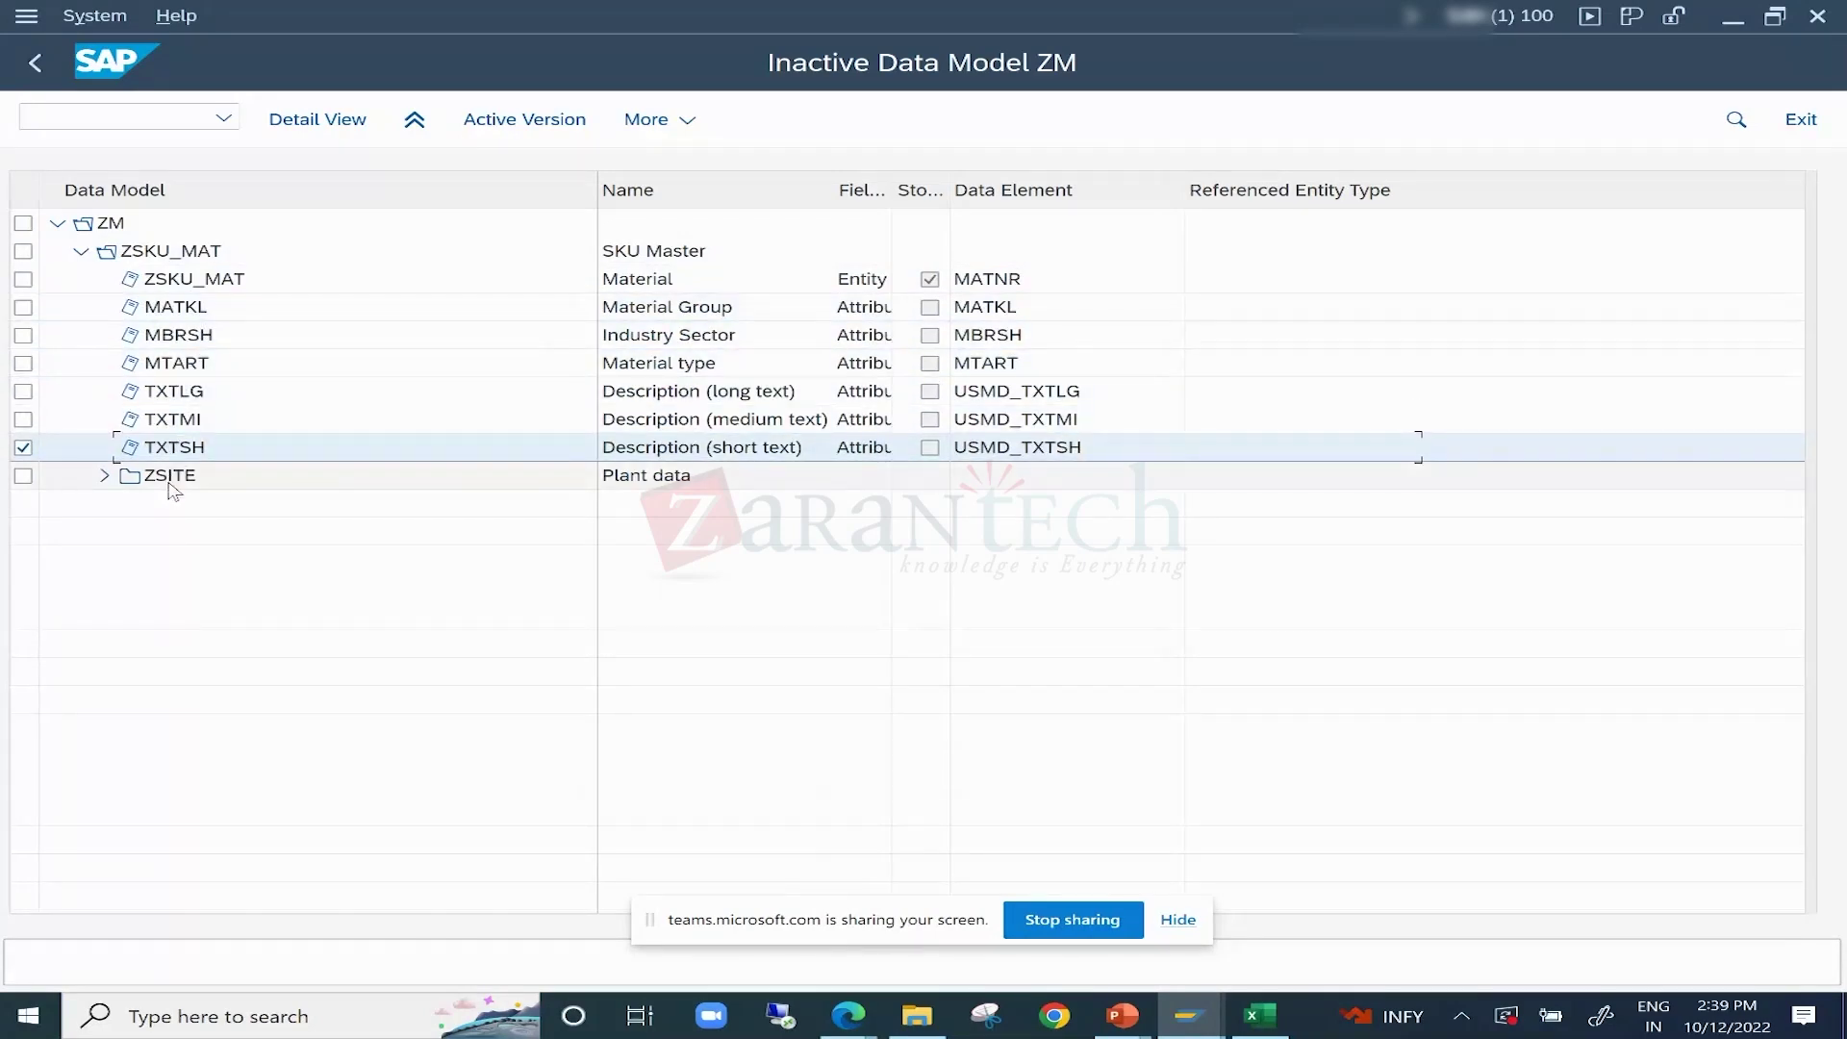
pyautogui.click(174, 487)
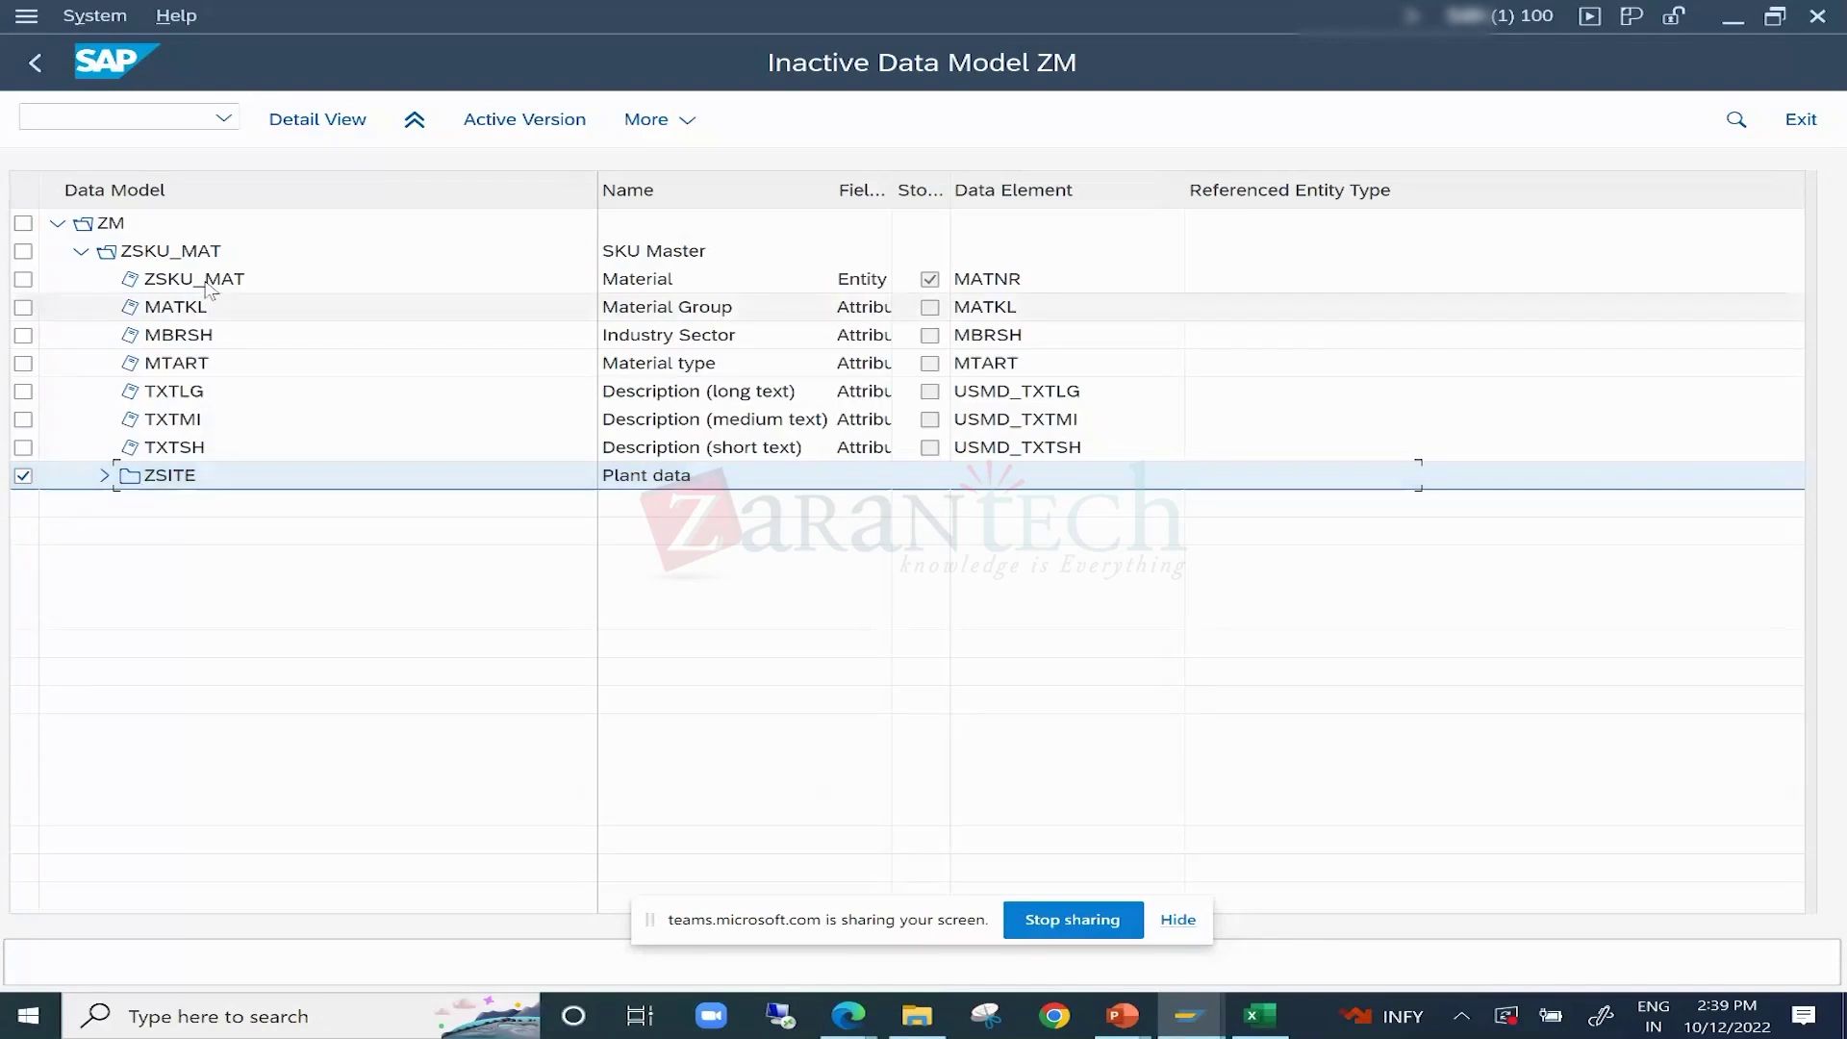
# Widen the Field Type and Storage and Use Type columns, narrow the Data Model column, and expand the ZSITE entity.
pyautogui.click(760, 281)
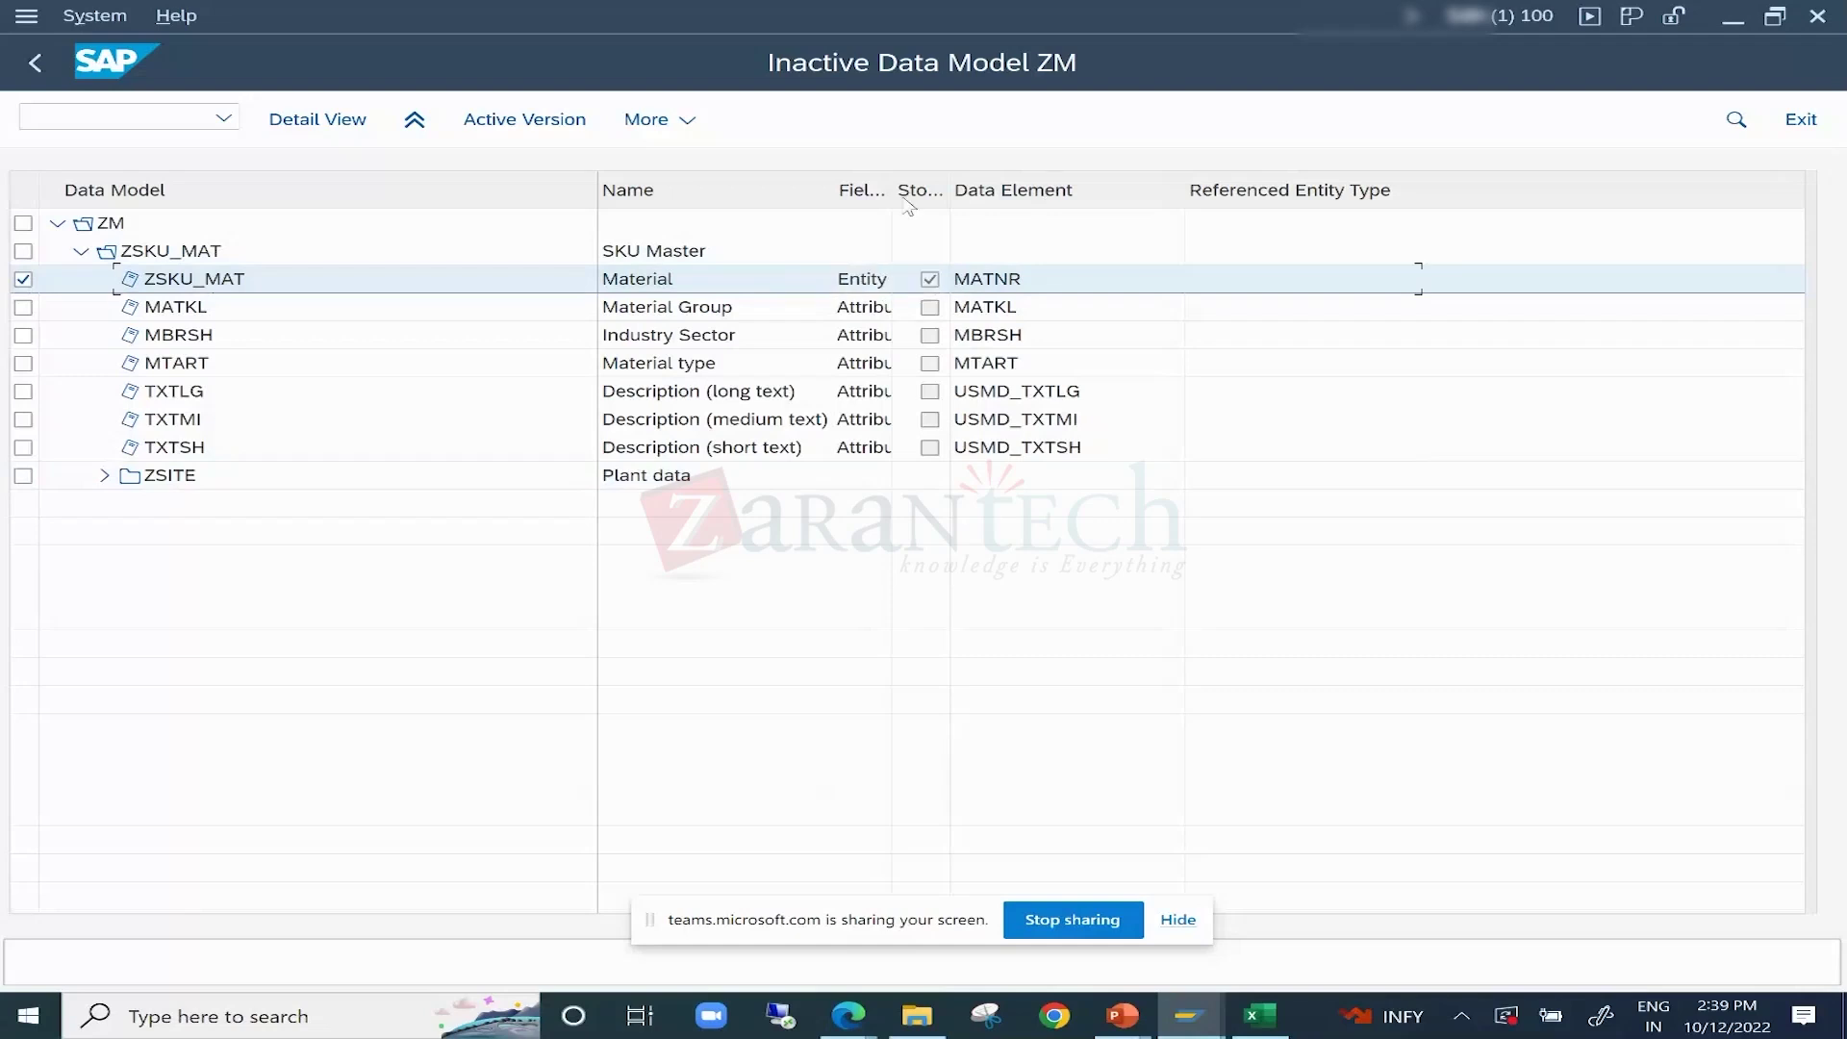
pyautogui.moveTo(893, 193); pyautogui.dragTo(1055, 192)
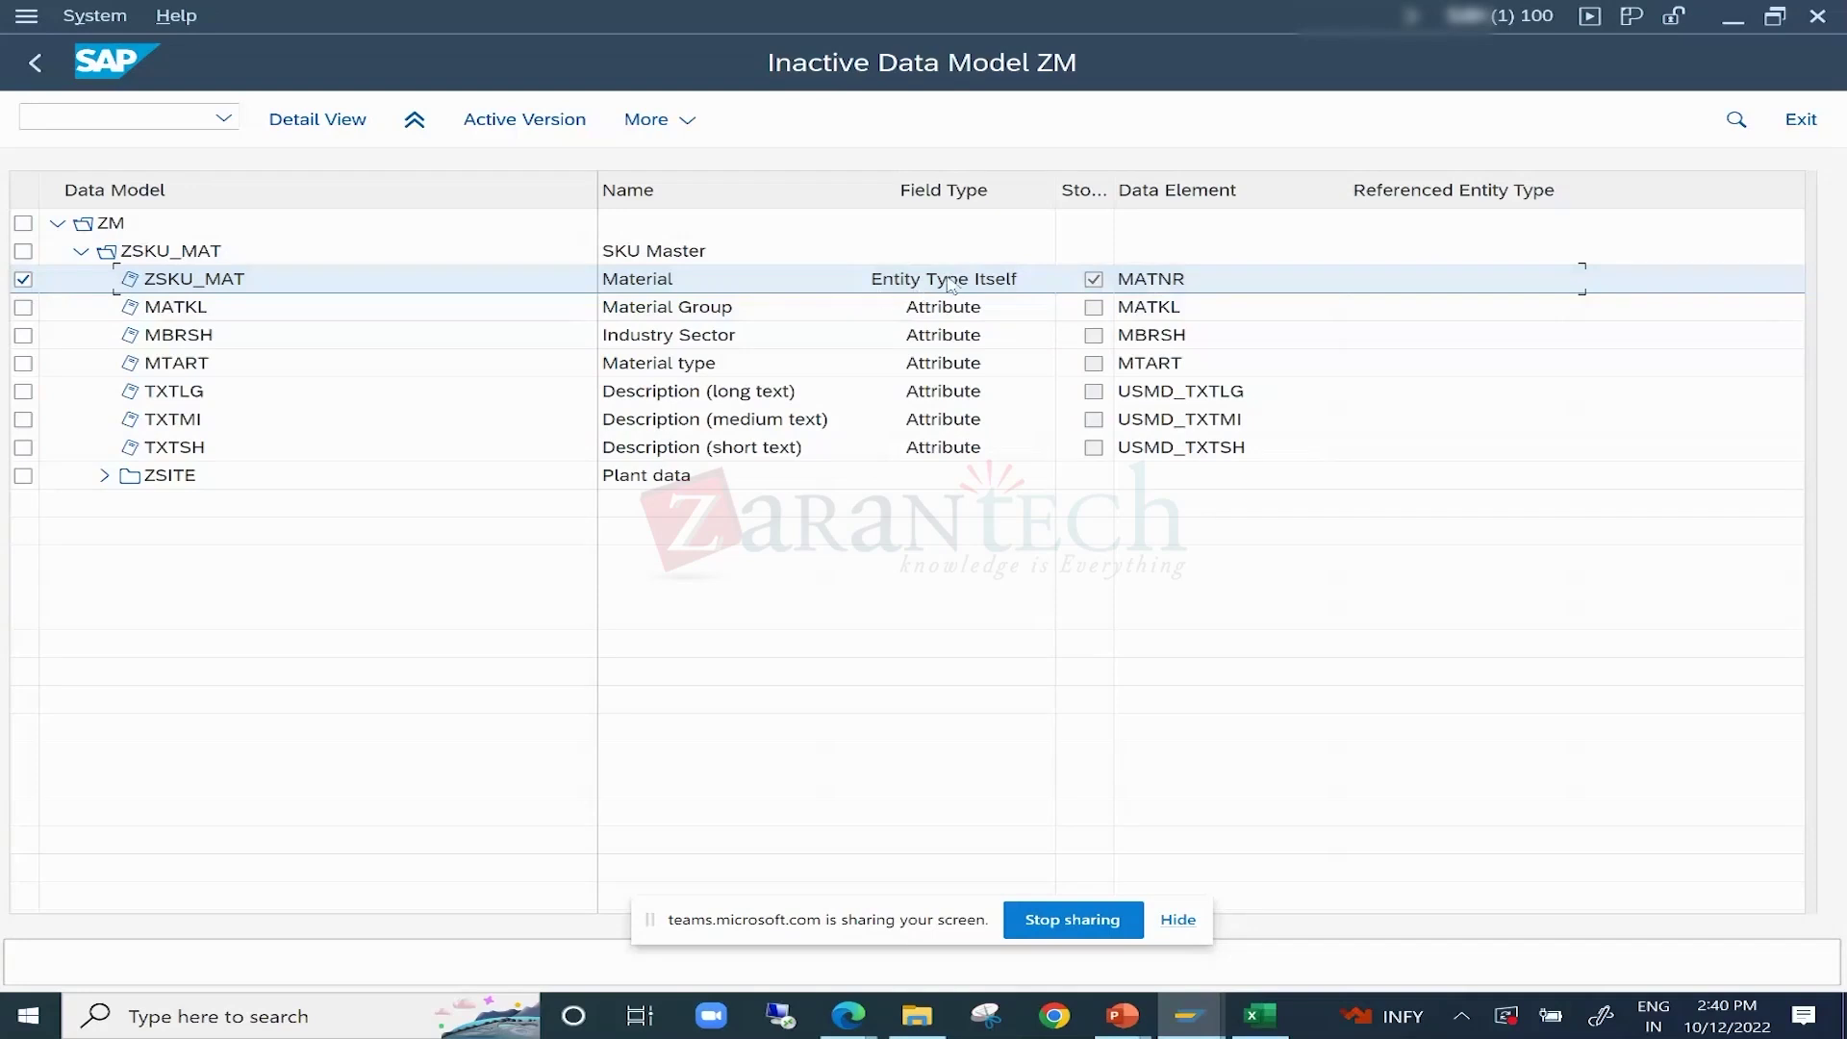
pyautogui.moveTo(1114, 198); pyautogui.dragTo(1307, 175)
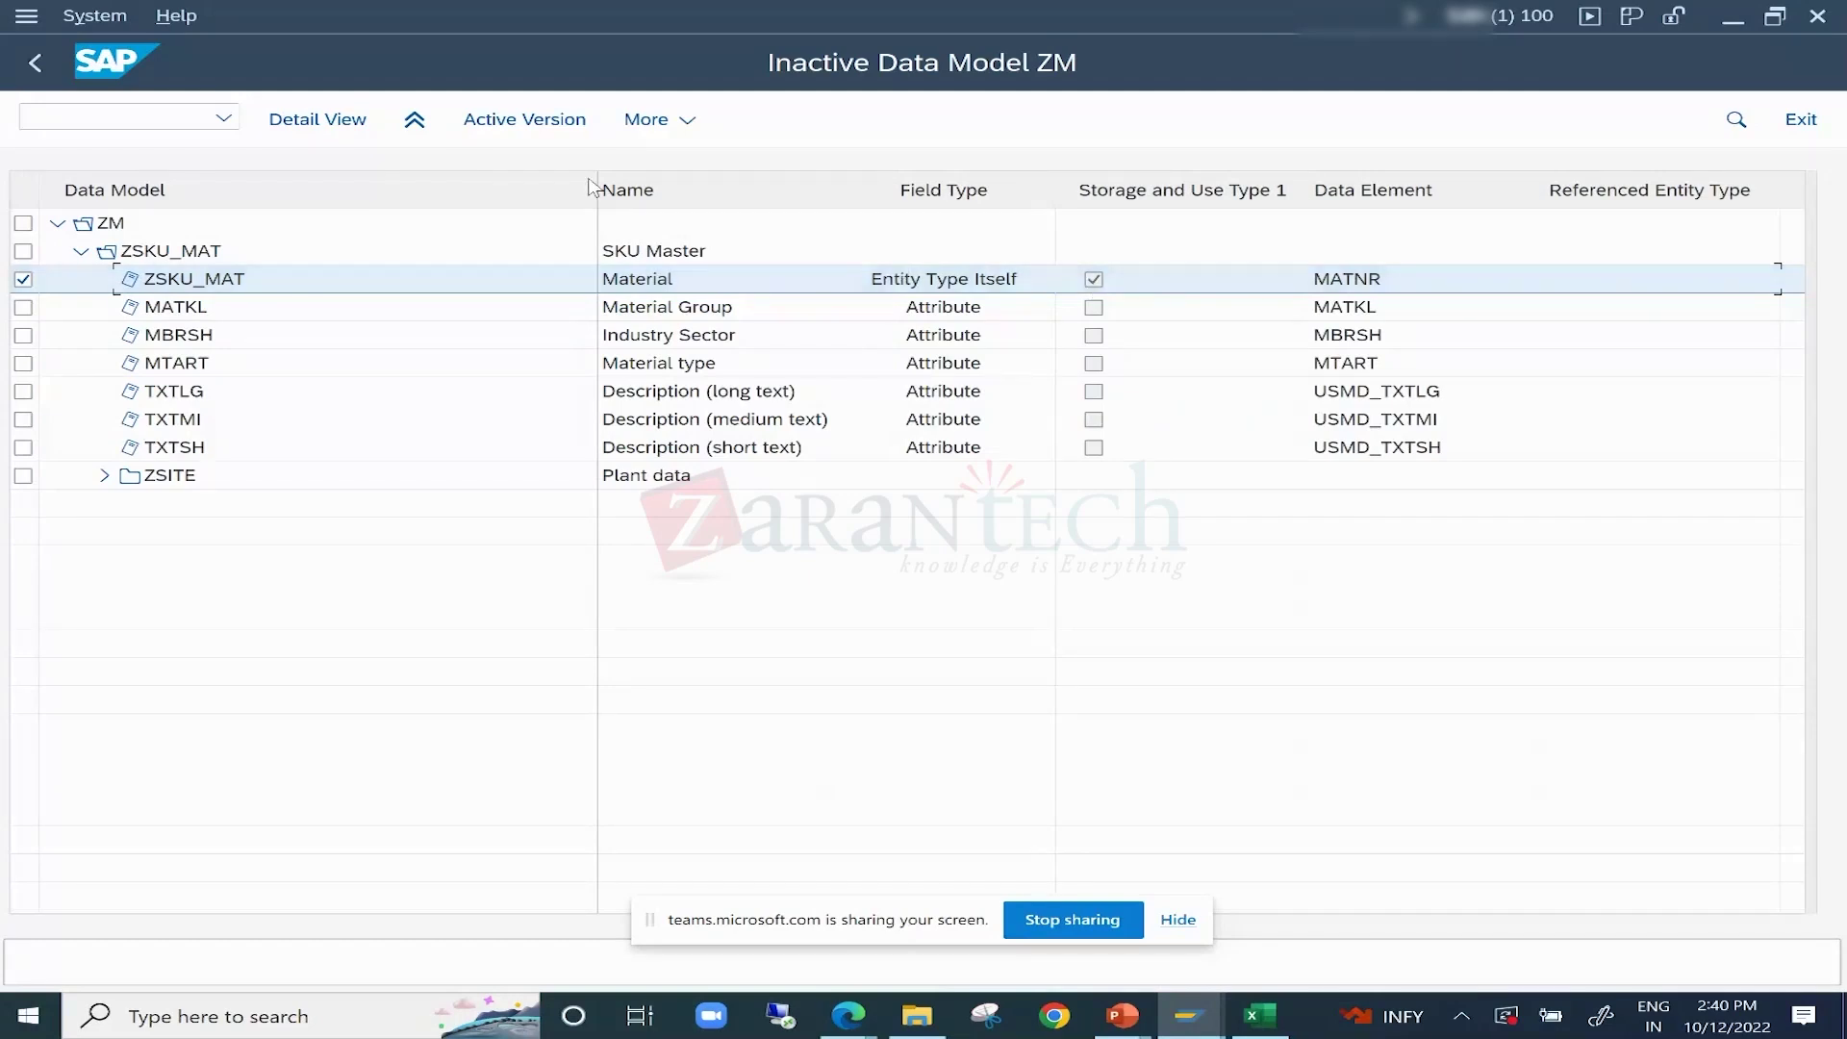
pyautogui.moveTo(590, 182); pyautogui.dragTo(356, 192)
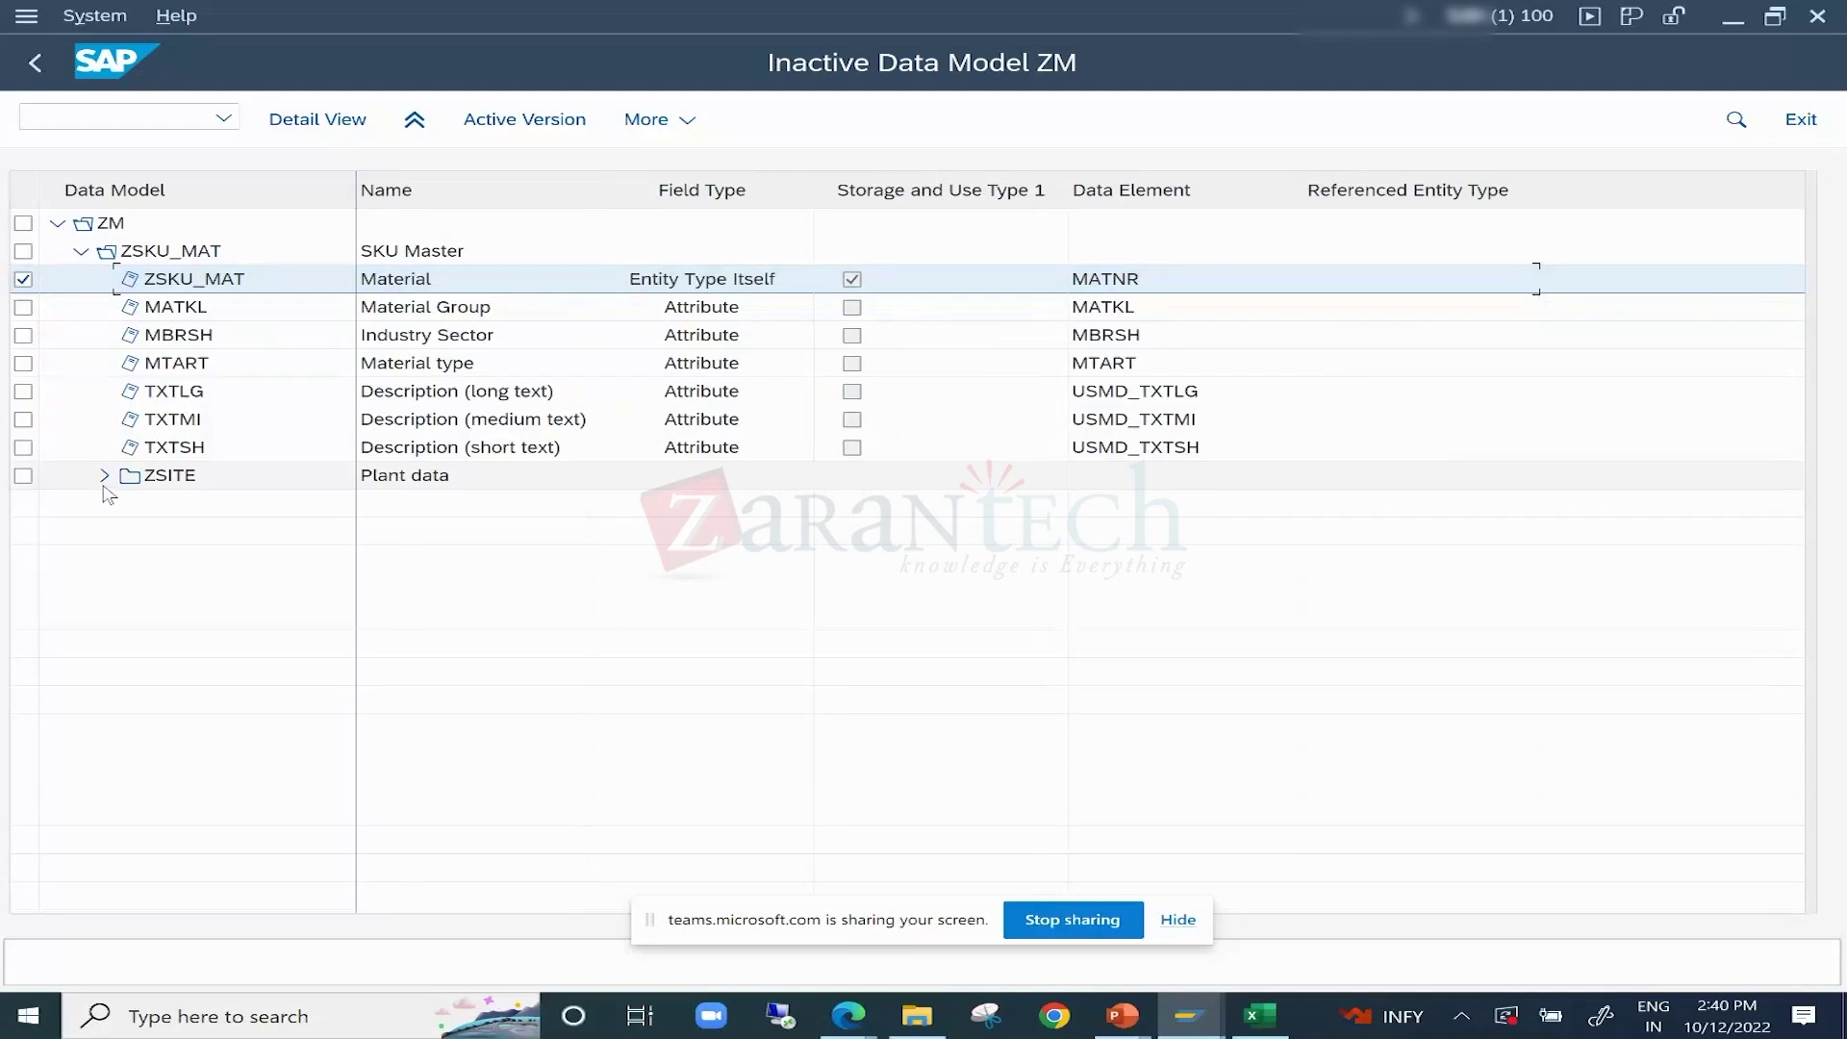
pyautogui.click(169, 478)
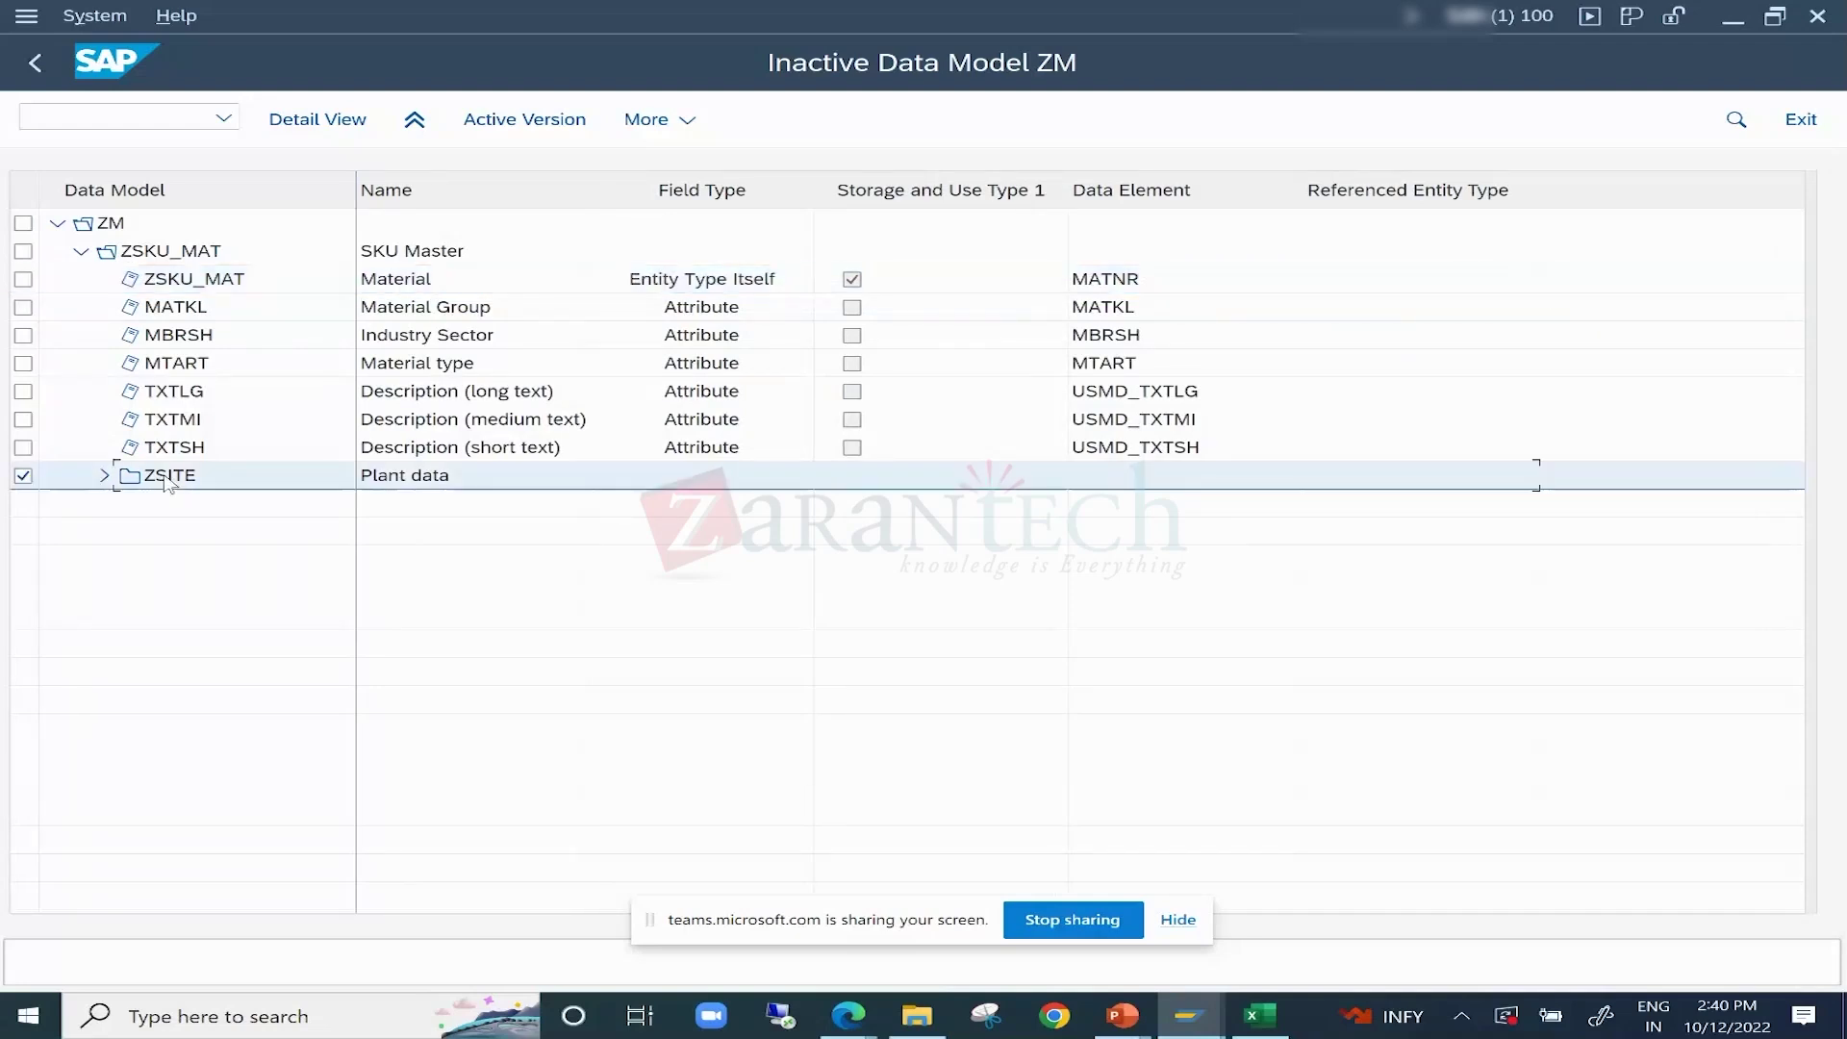
pyautogui.click(105, 476)
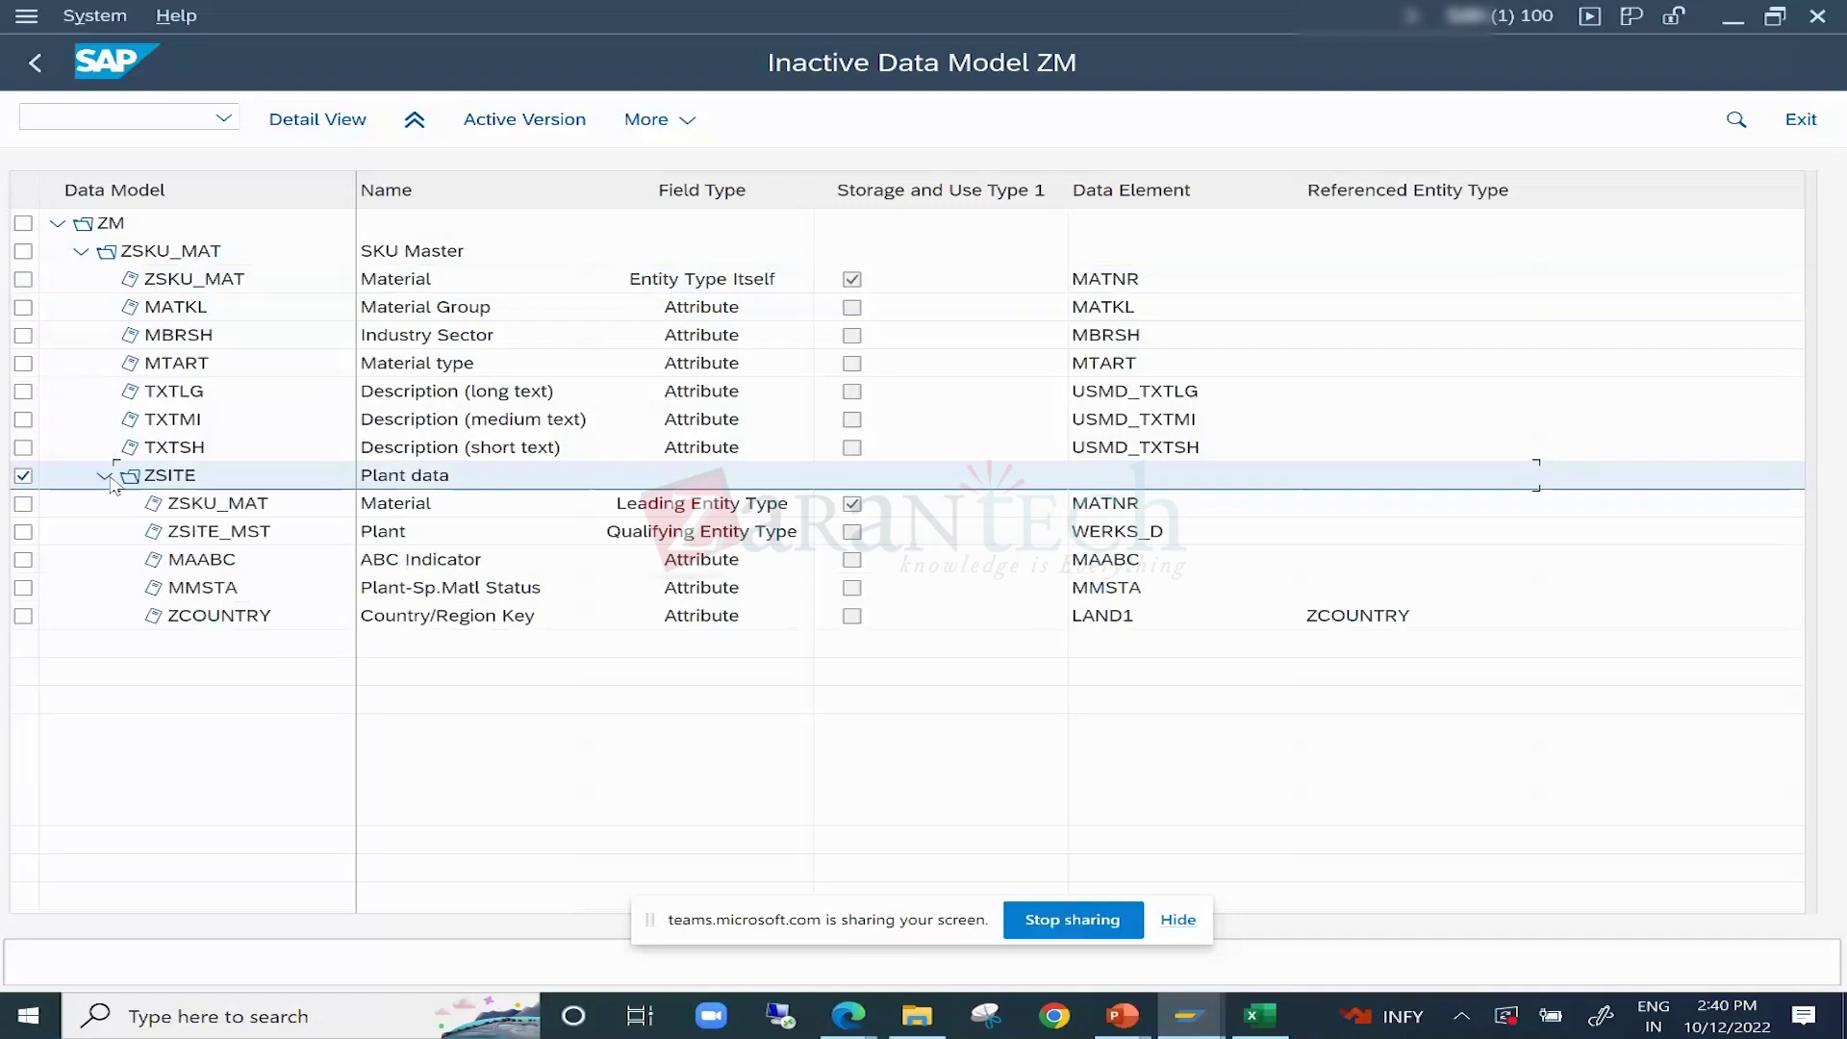
# Go through the ZSITE fields, from the leading material and qualifying plant keys to the ZCOUNTRY attribute with its referenced entity type.
pyautogui.click(693, 508)
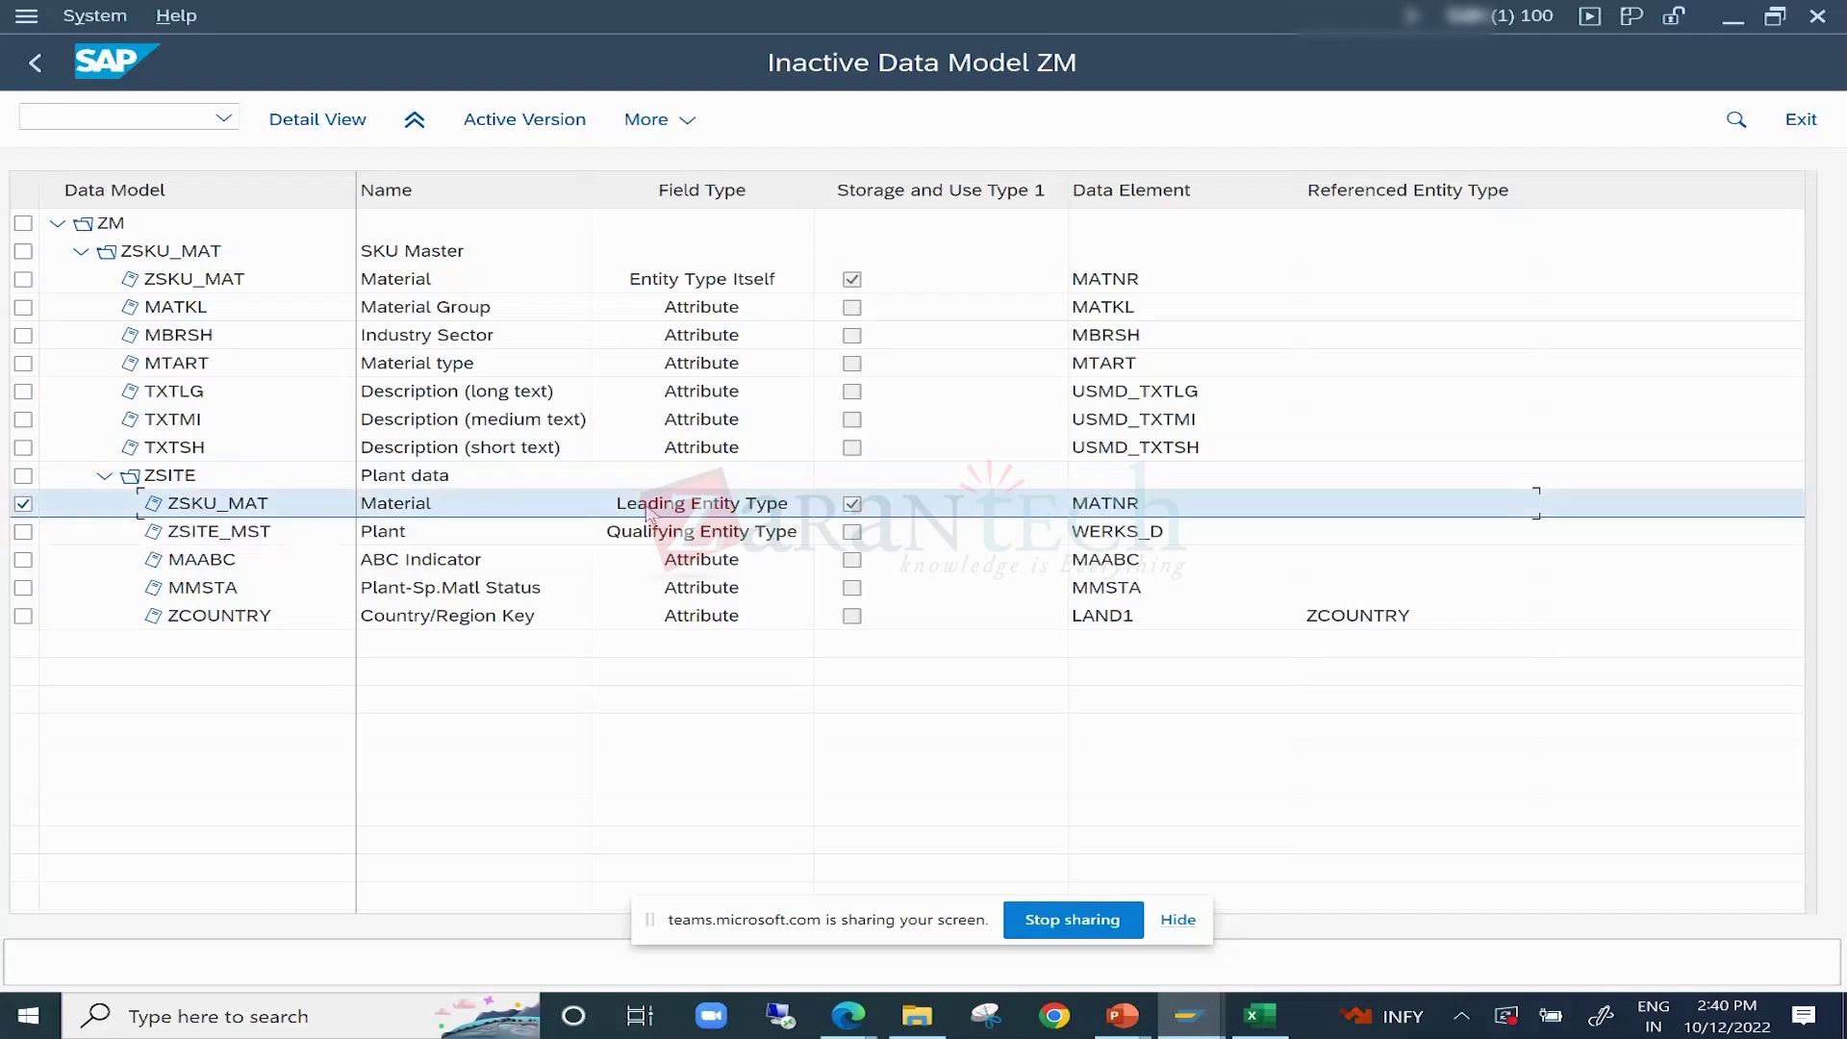
pyautogui.click(248, 535)
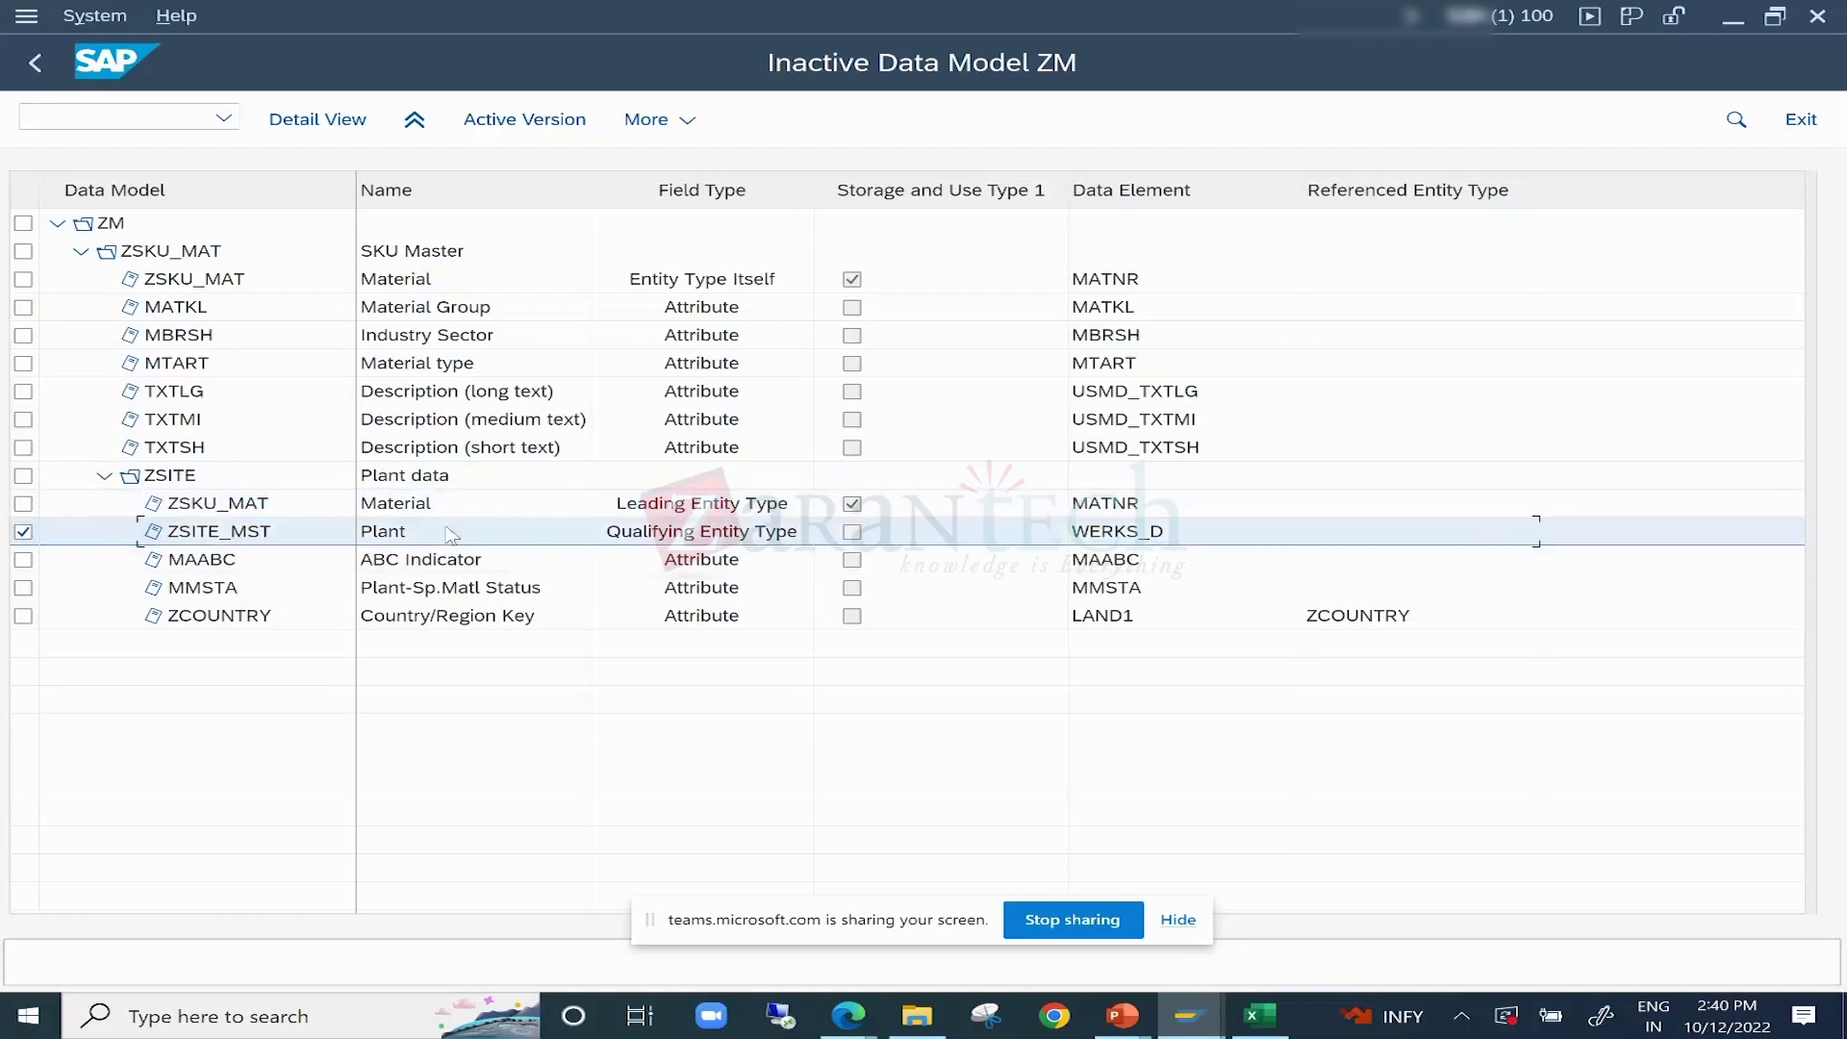
pyautogui.click(223, 590)
pyautogui.click(213, 610)
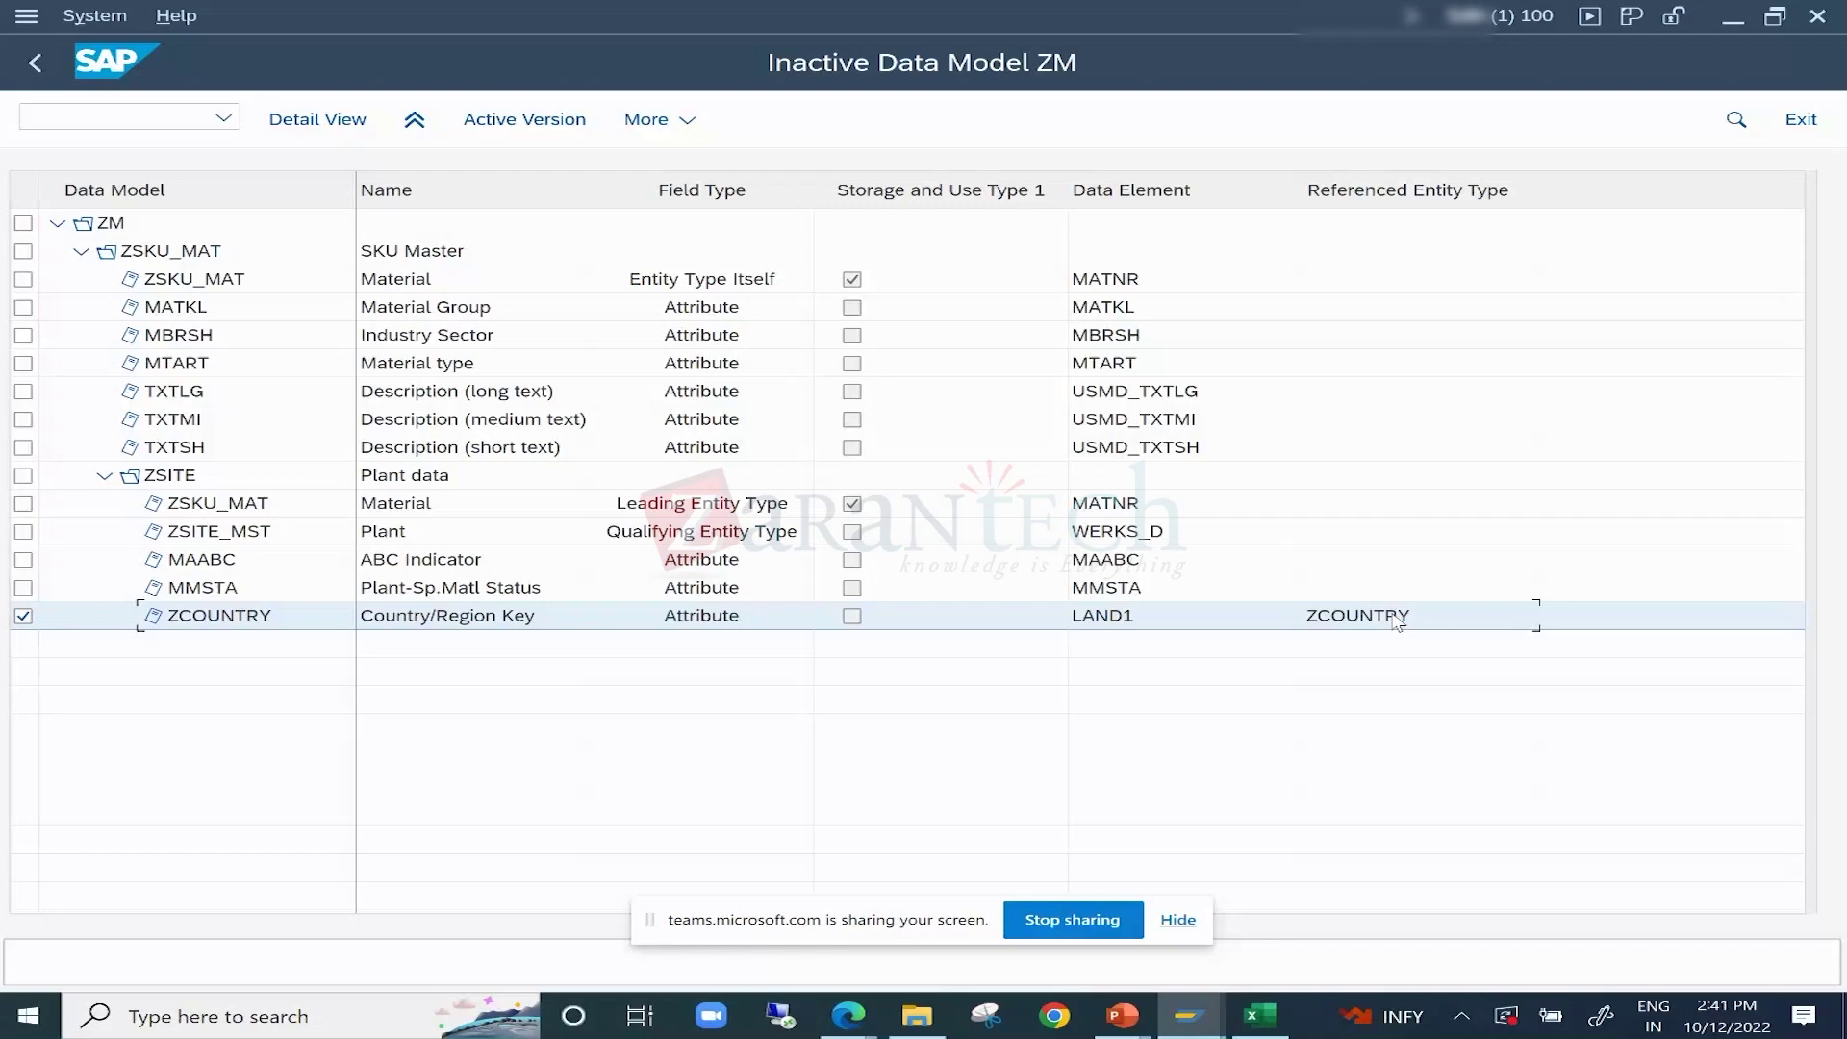
# Return to the inactive data models overview, deselect ZM, and visualize the MM data model instead.
pyautogui.click(40, 63)
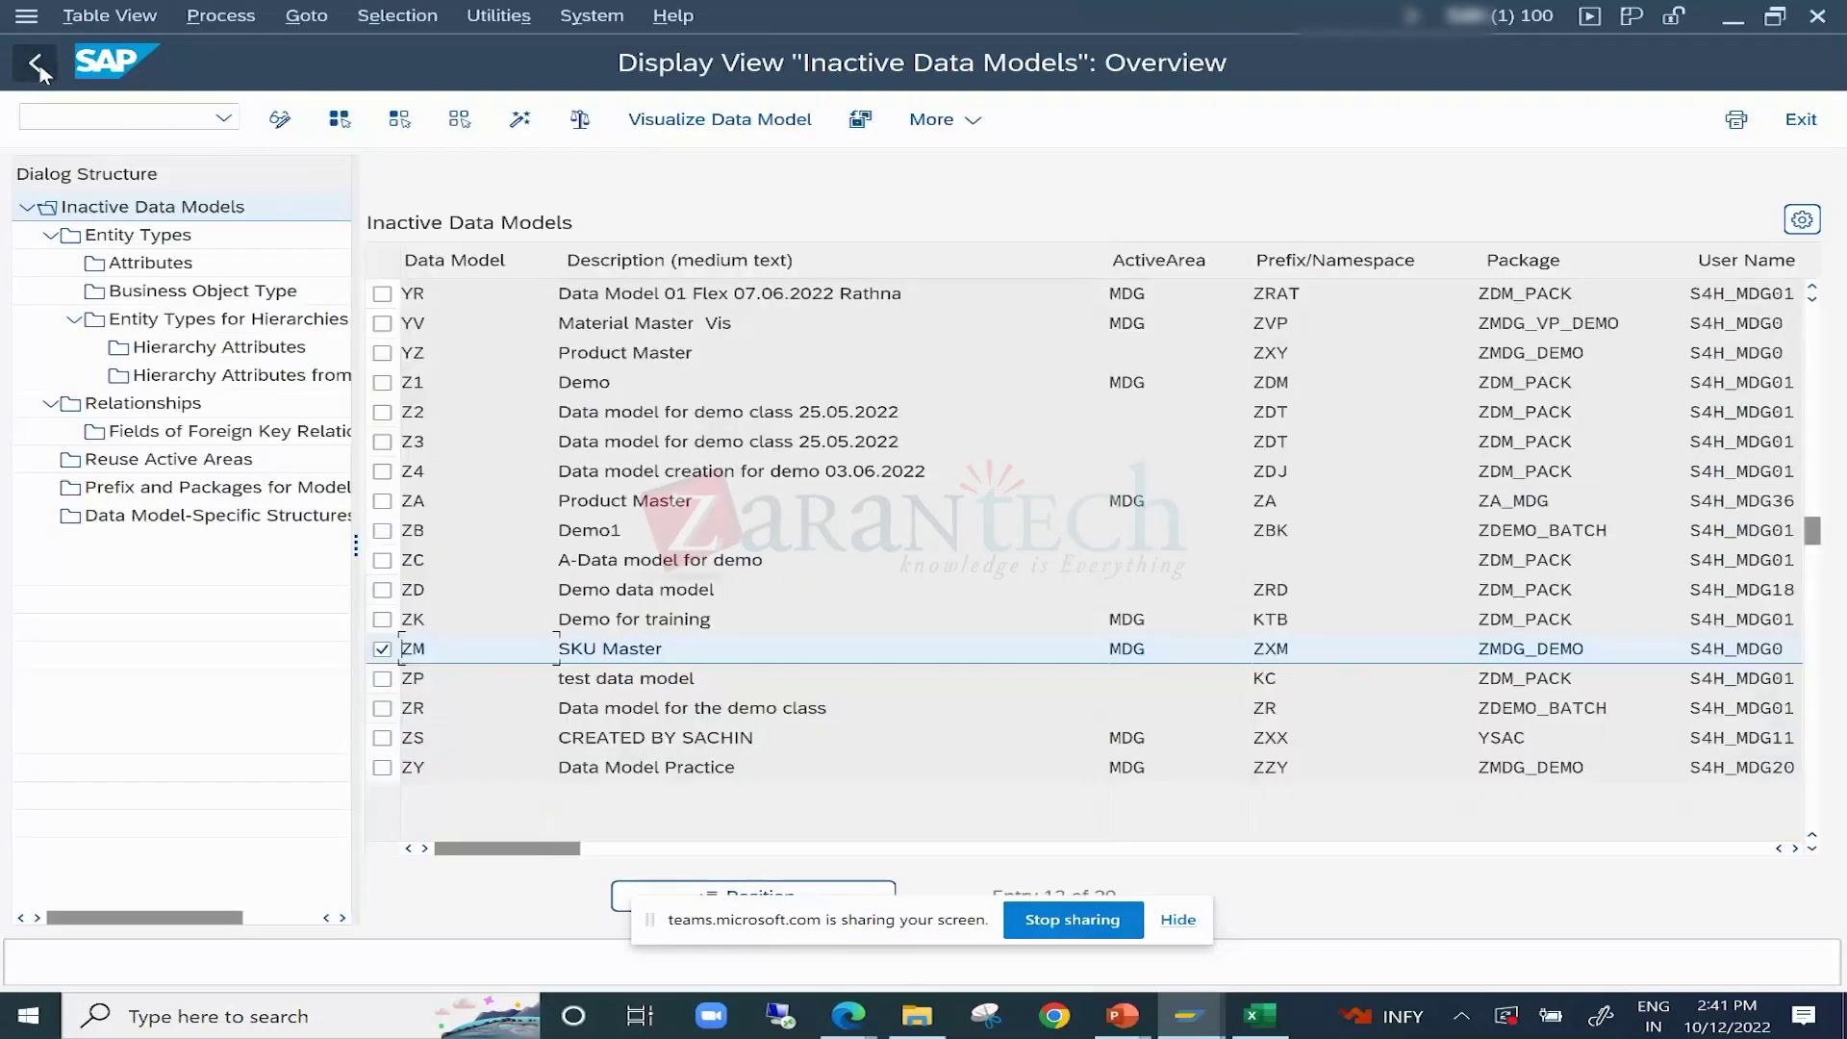
pyautogui.click(382, 648)
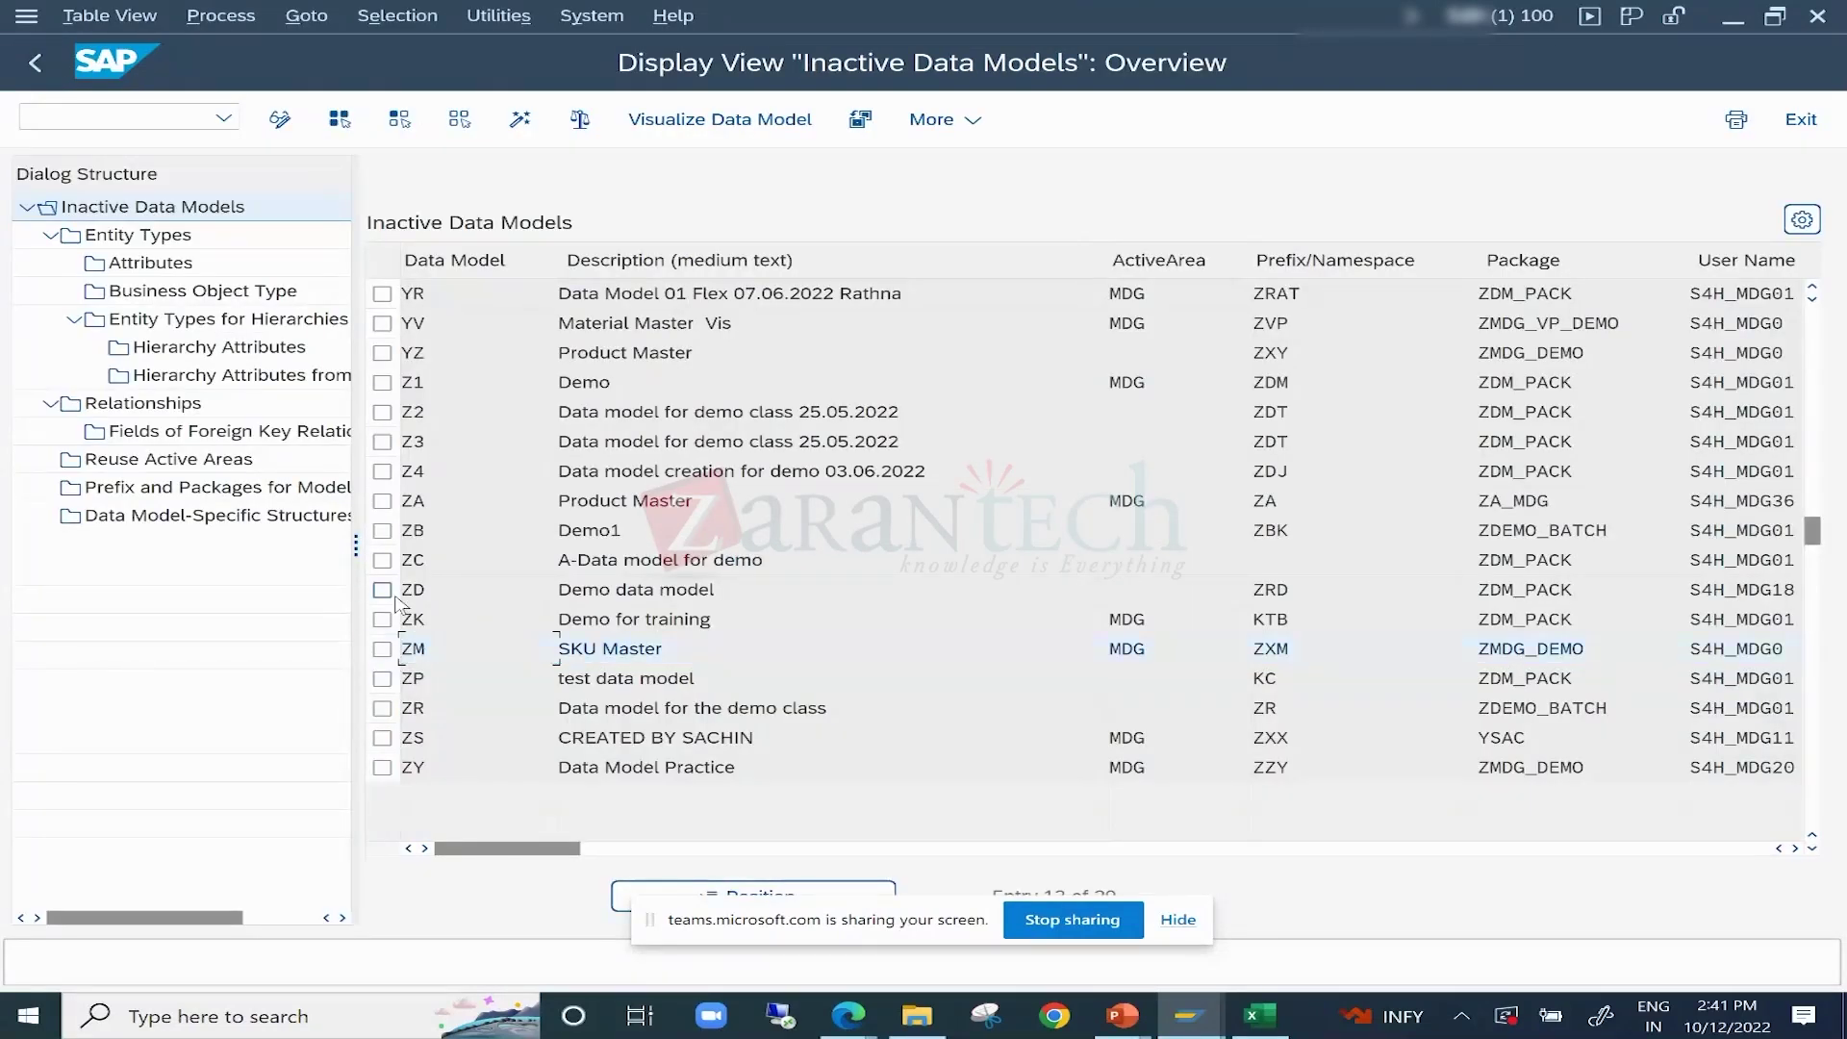
pyautogui.scroll(4, 395, 412)
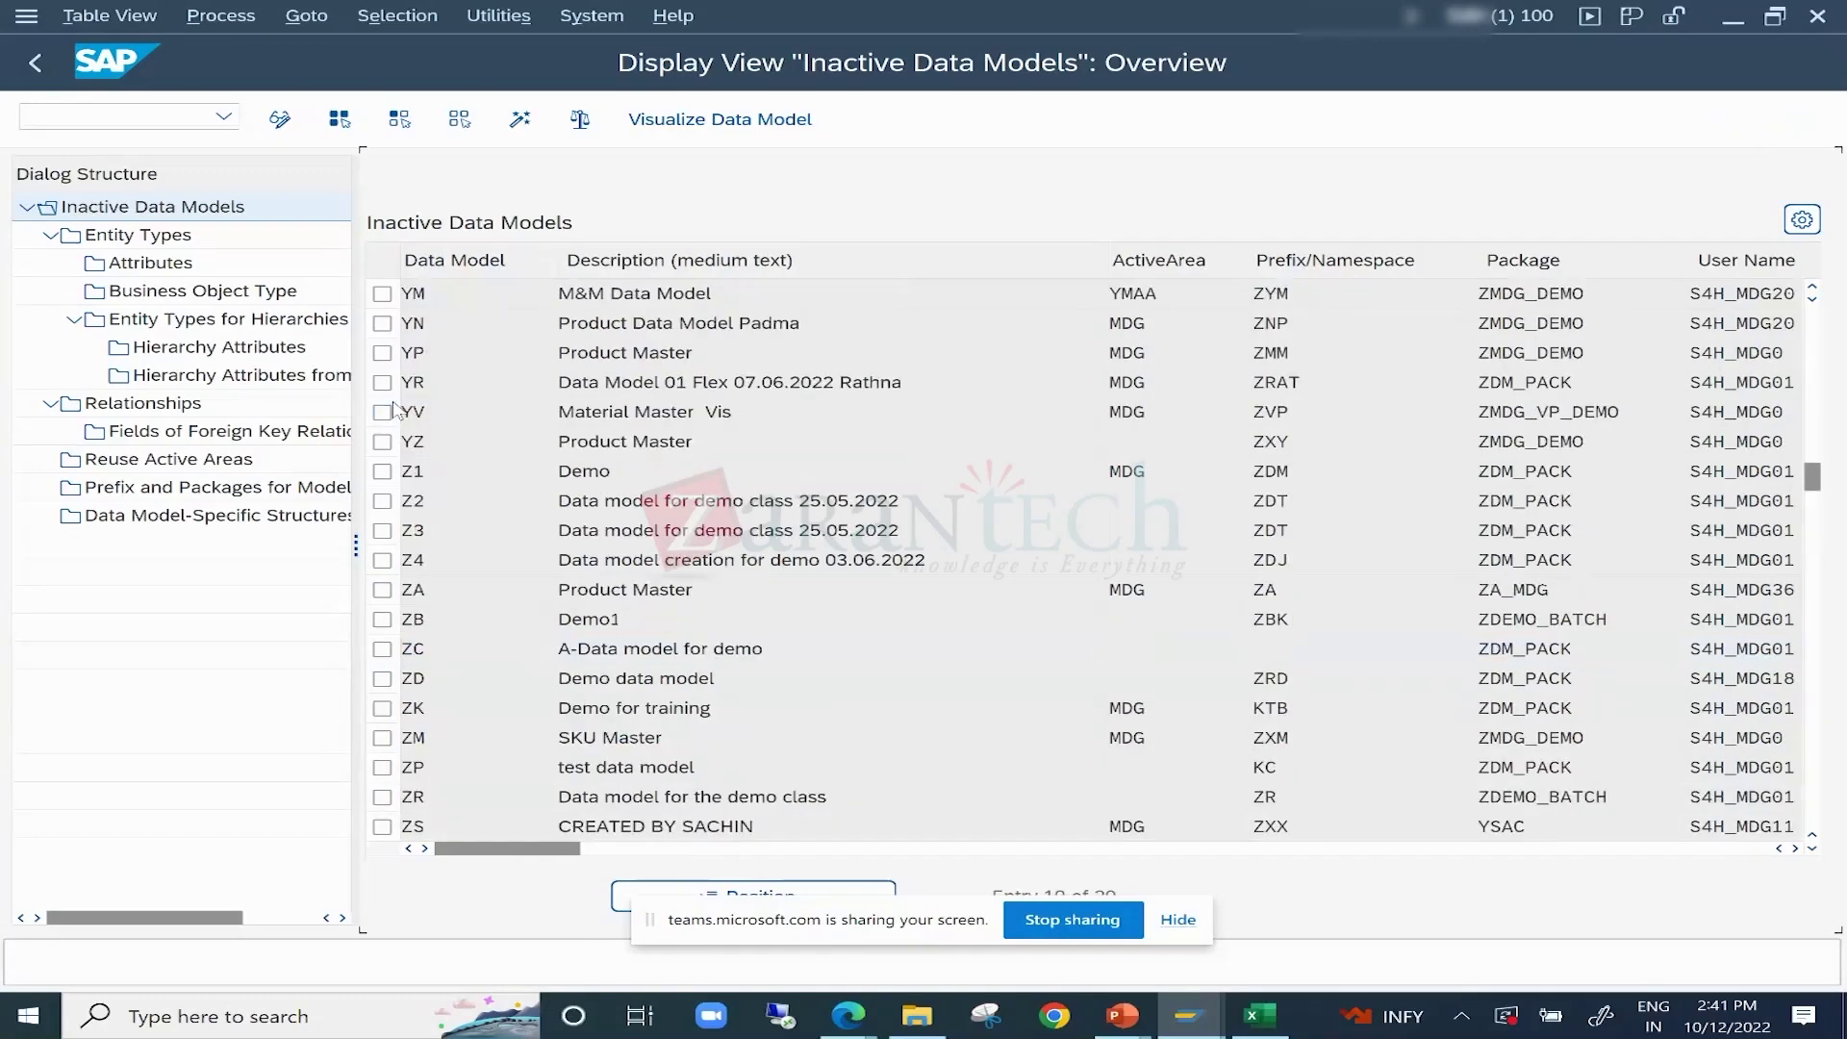
pyautogui.click(382, 352)
pyautogui.click(688, 125)
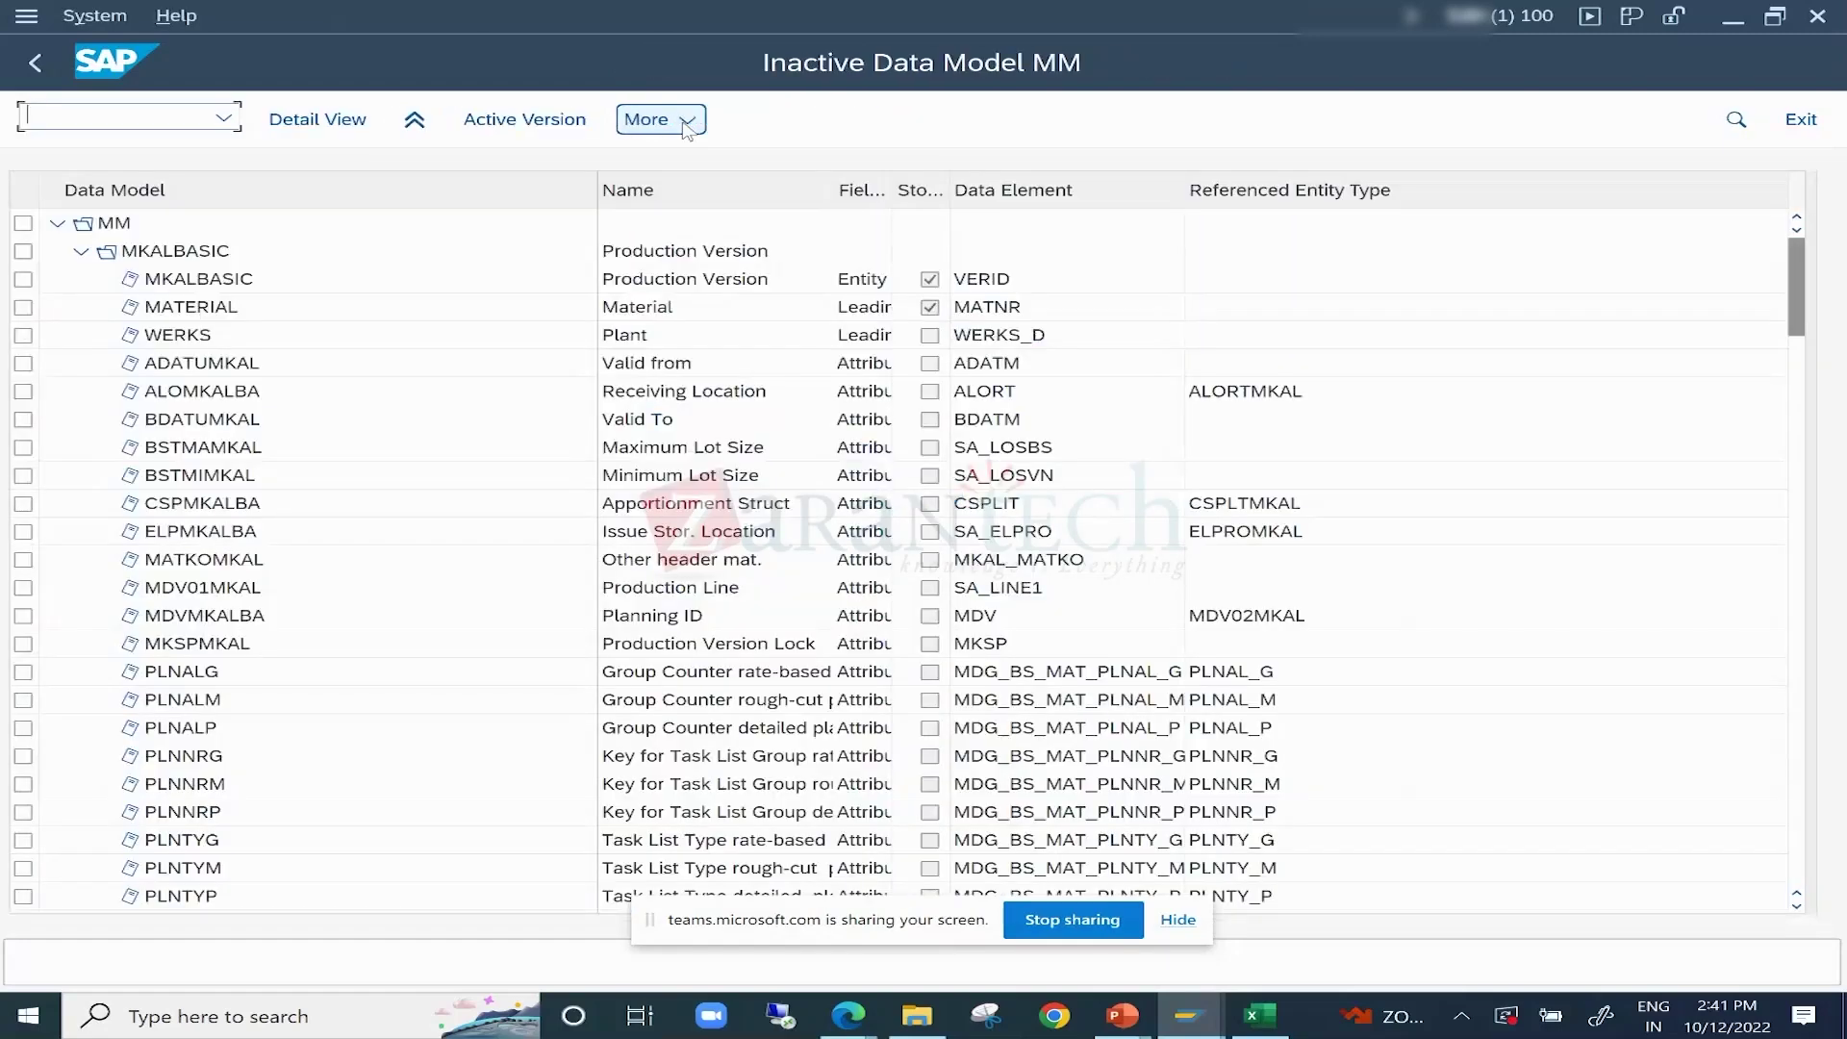
# Collapse the MKALBASIC, MATERIAL, MATCHGMNG and DRADBASIC entities so only the top-level entity types under MM are listed.
pyautogui.click(57, 225)
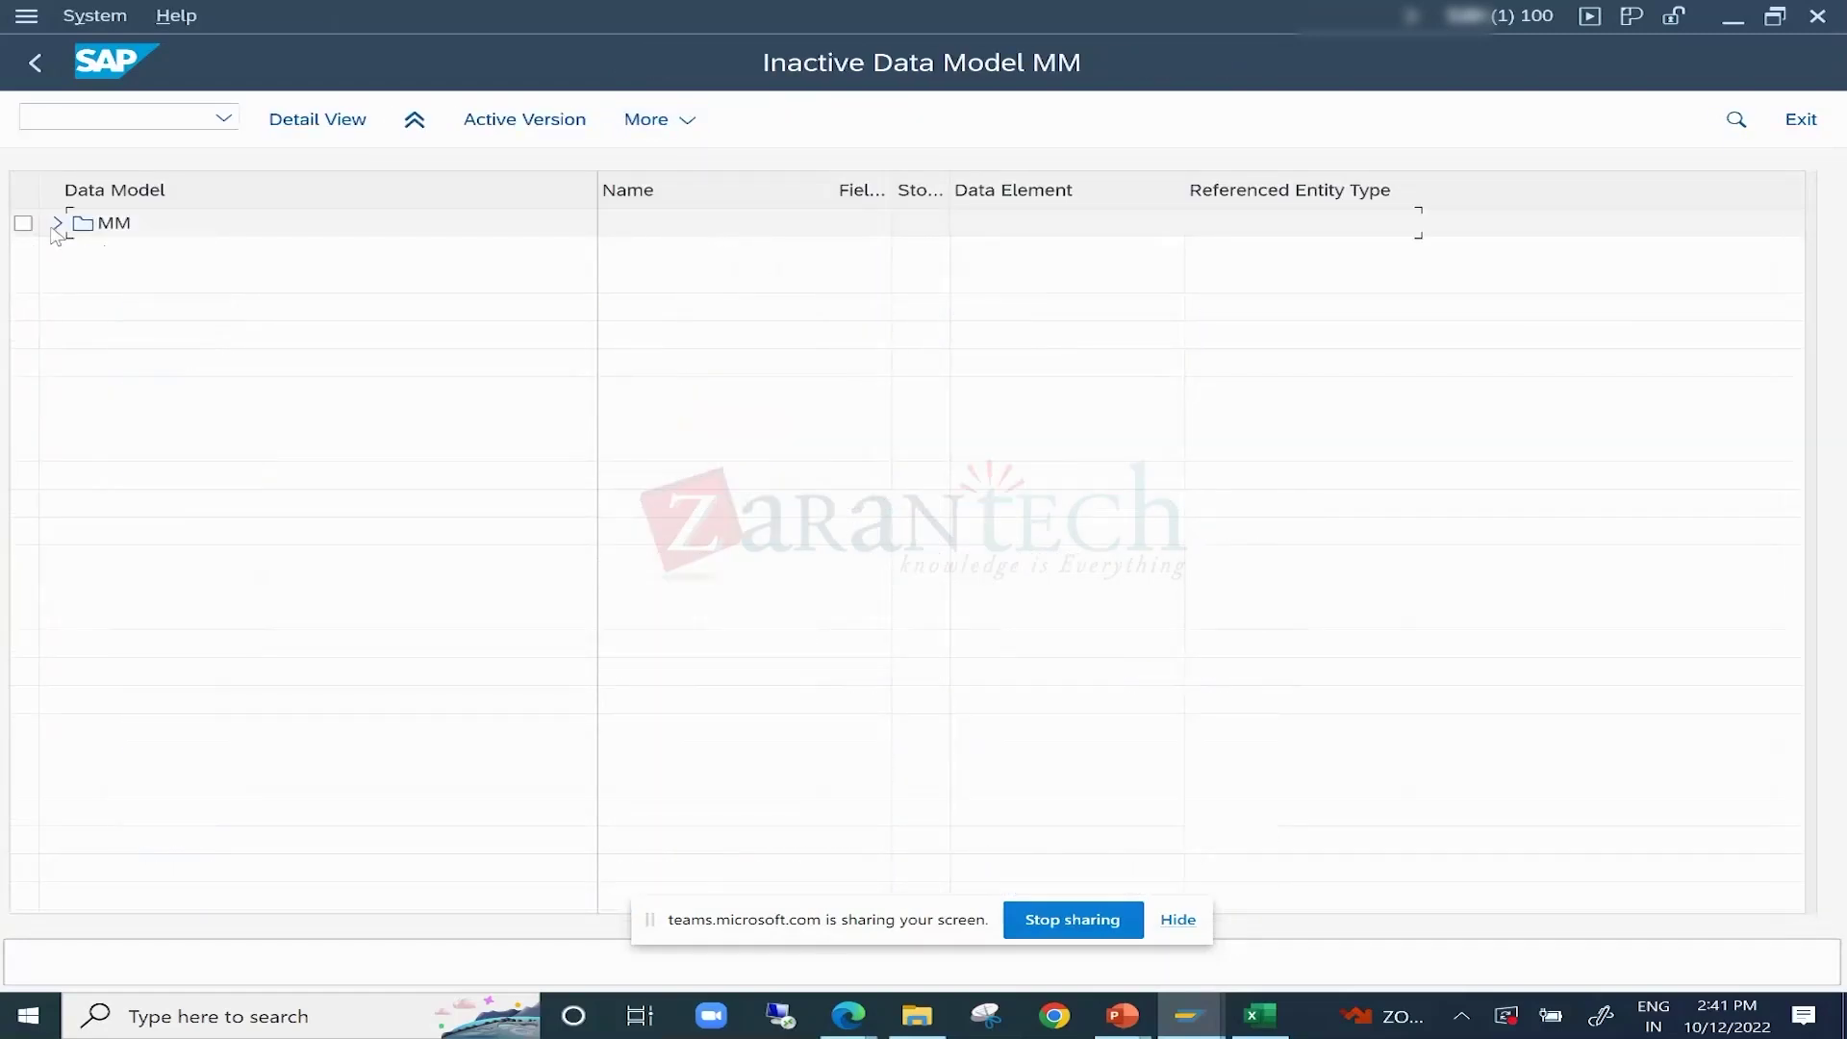
pyautogui.click(57, 223)
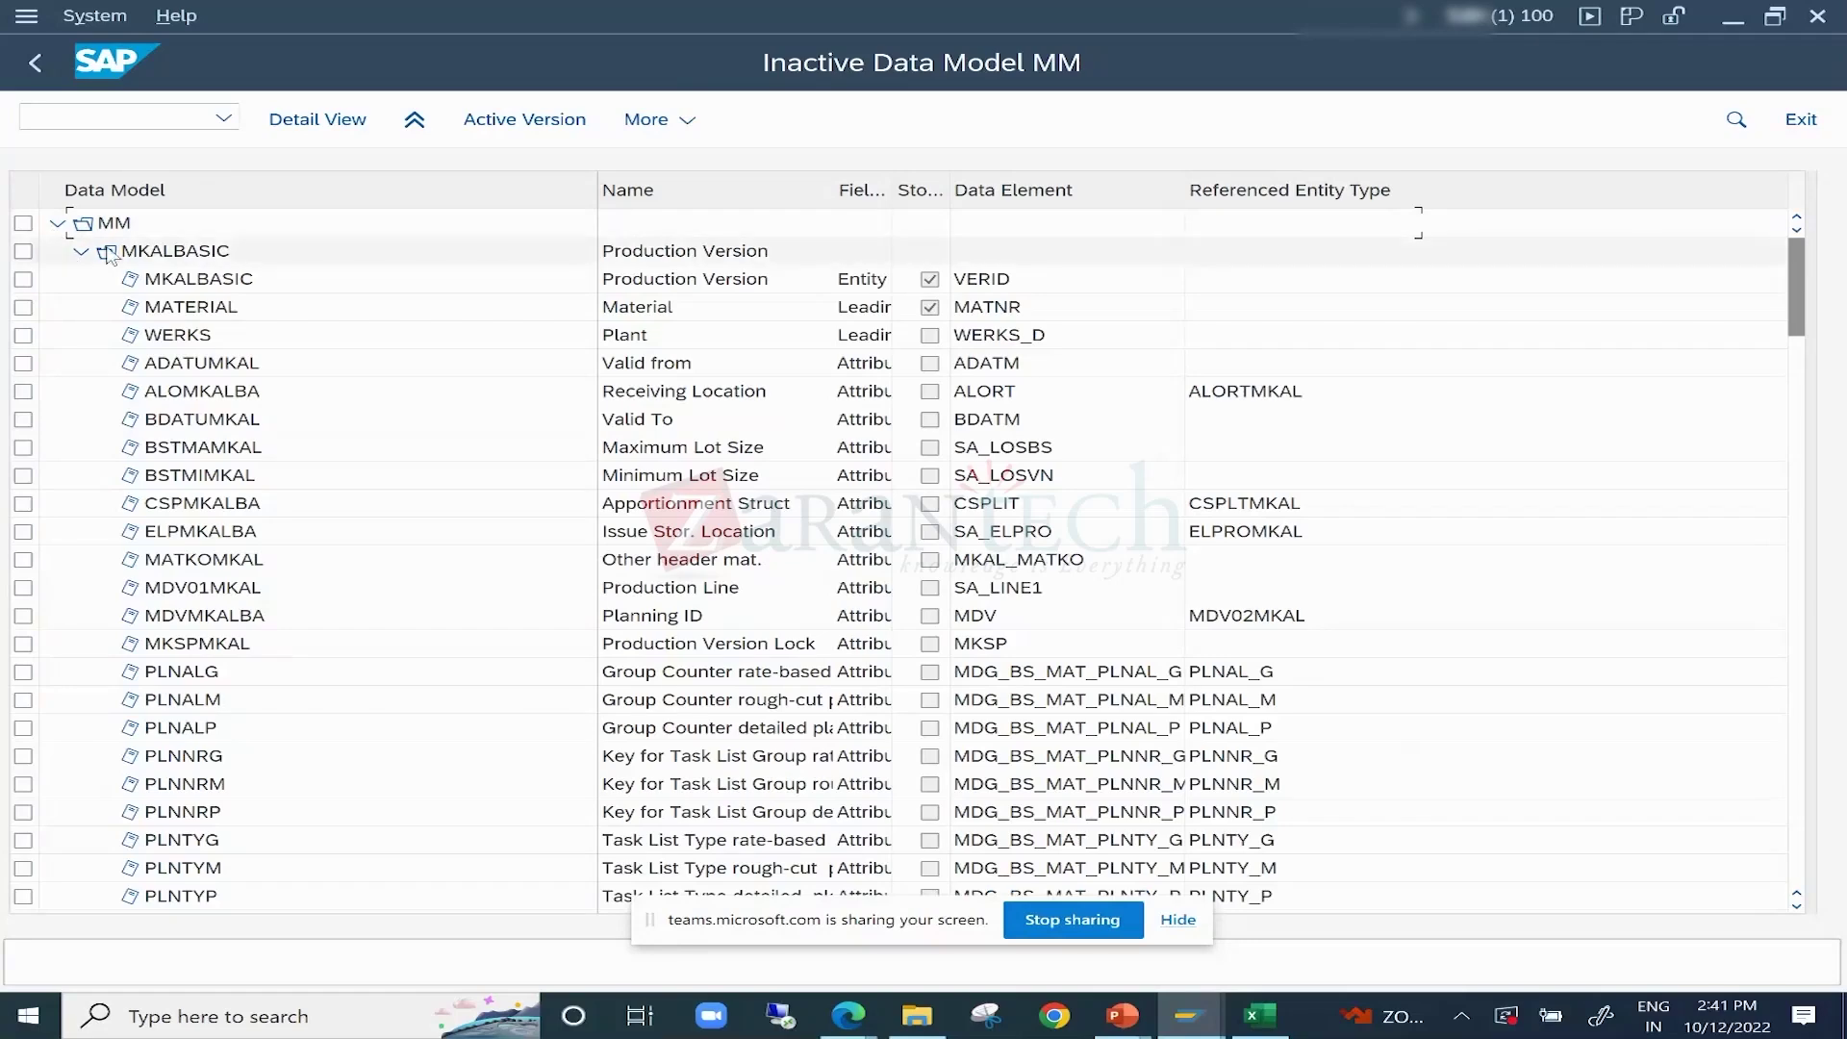
pyautogui.click(81, 253)
pyautogui.click(81, 280)
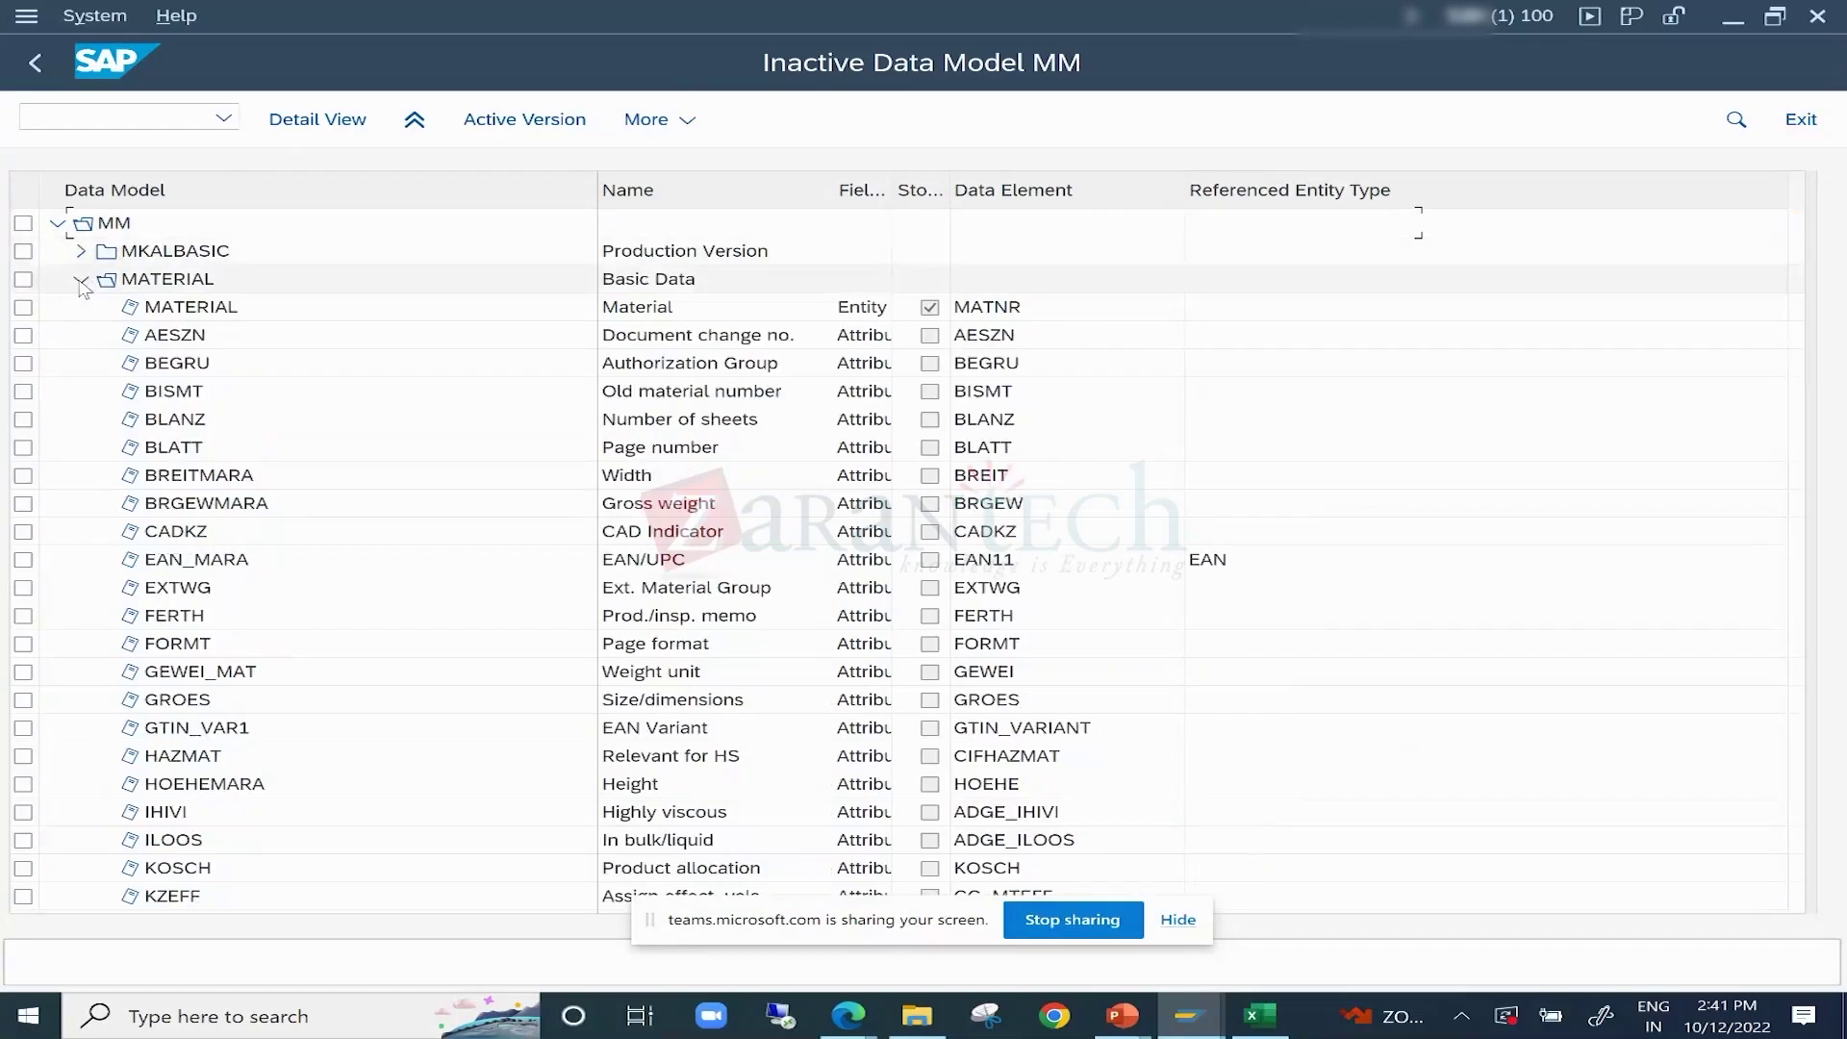
pyautogui.click(81, 280)
pyautogui.click(81, 307)
pyautogui.click(81, 335)
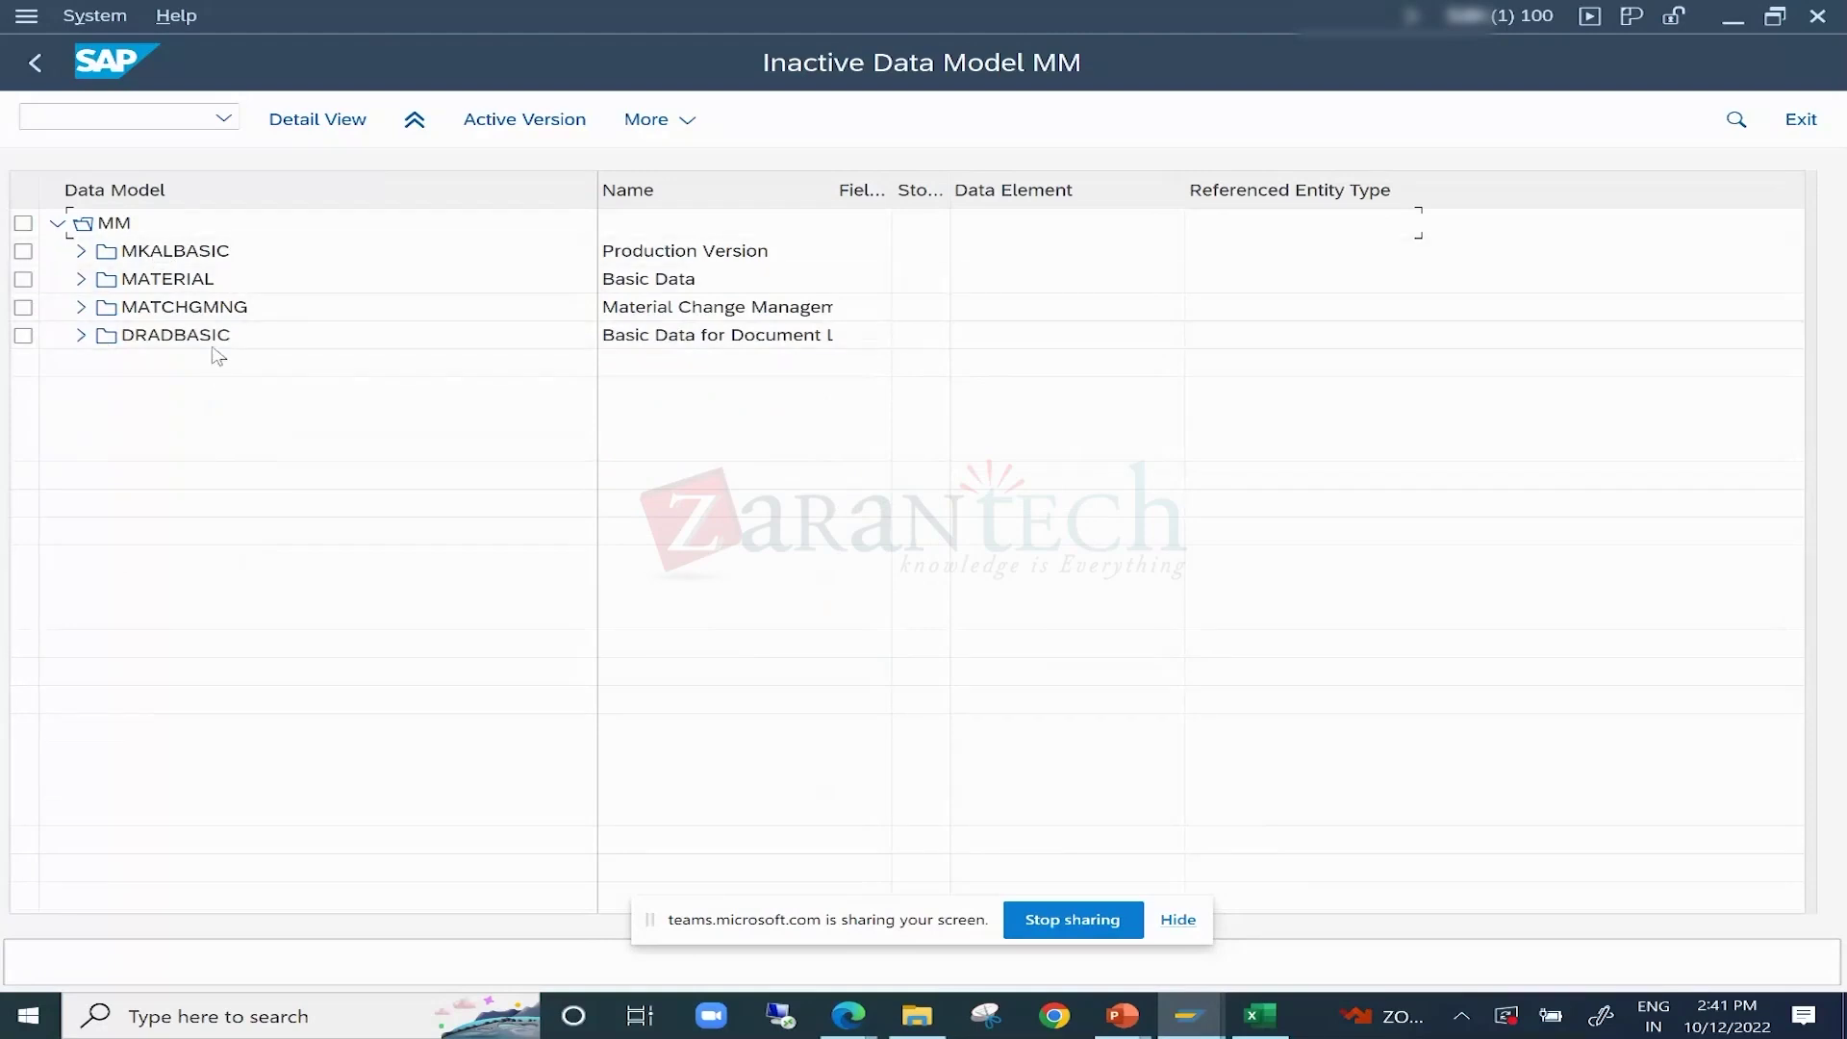
# Go through the top-level entity types of MM, selecting MKALBASIC, MATCHGMNG, DRADBASIC and the model node in turn.
pyautogui.click(187, 252)
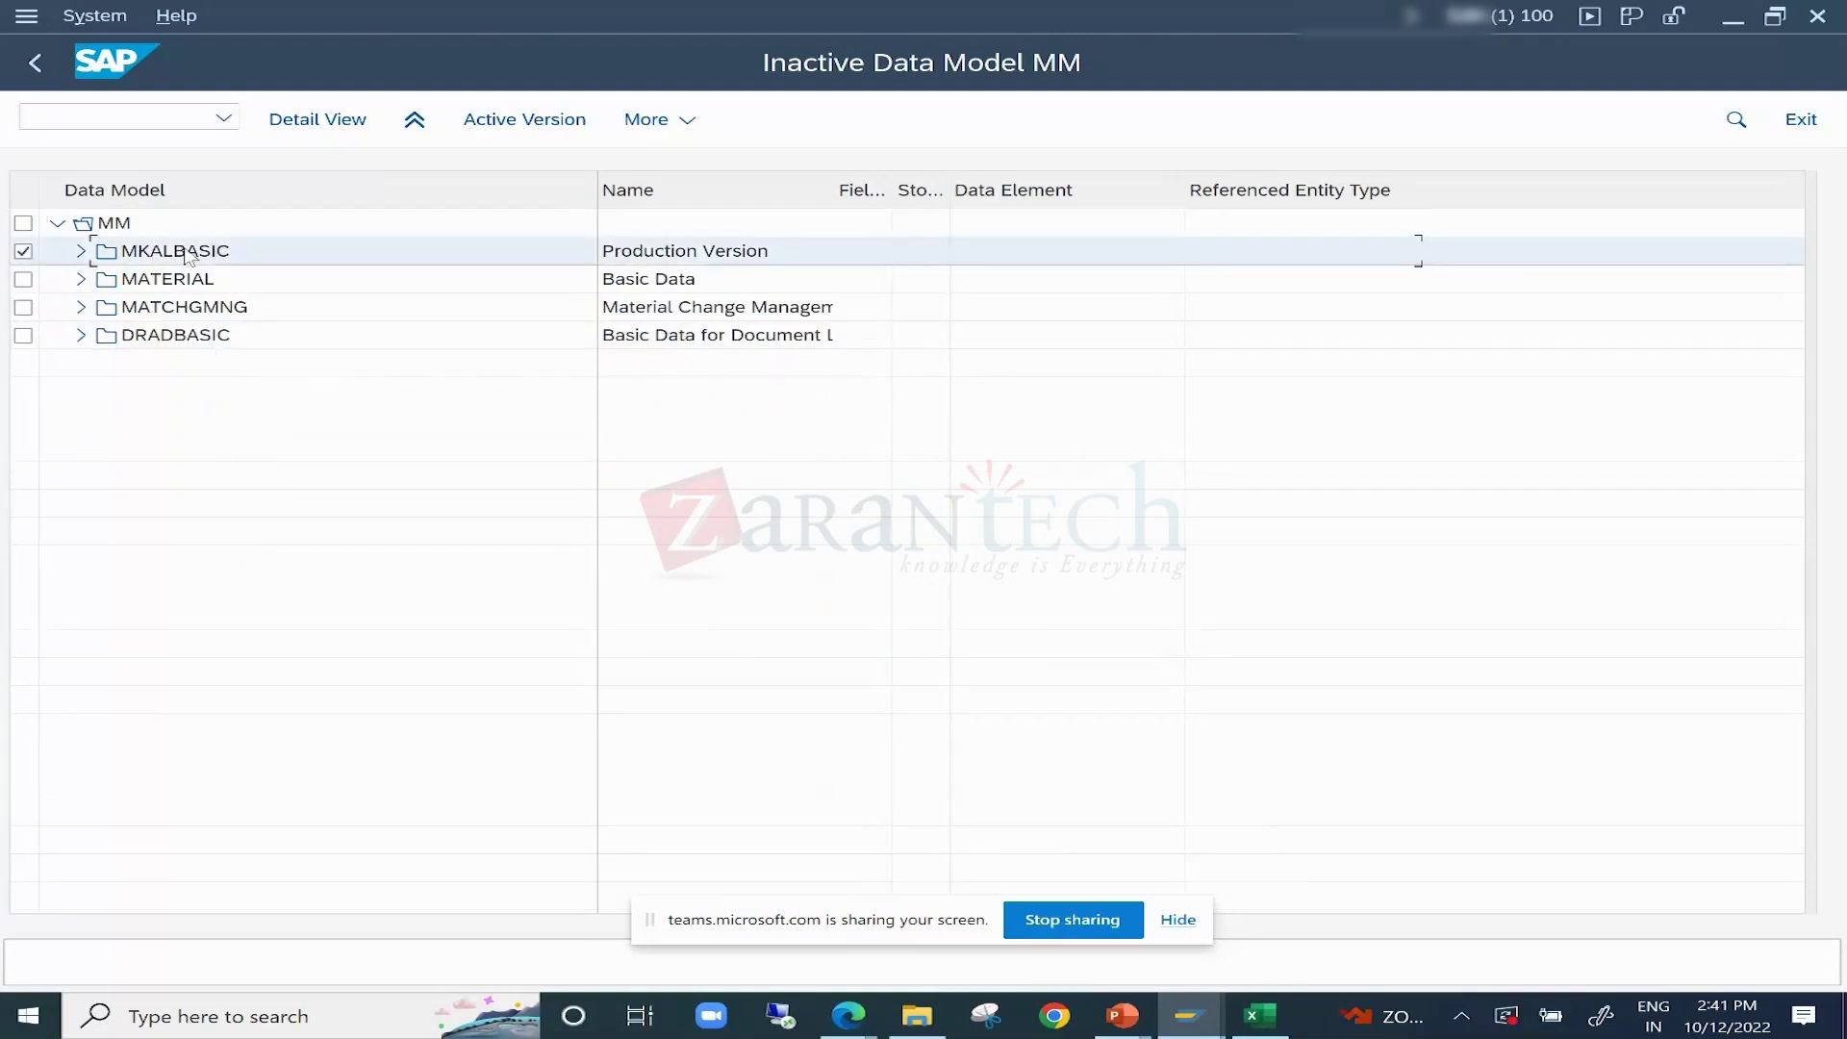
pyautogui.click(193, 308)
pyautogui.click(198, 338)
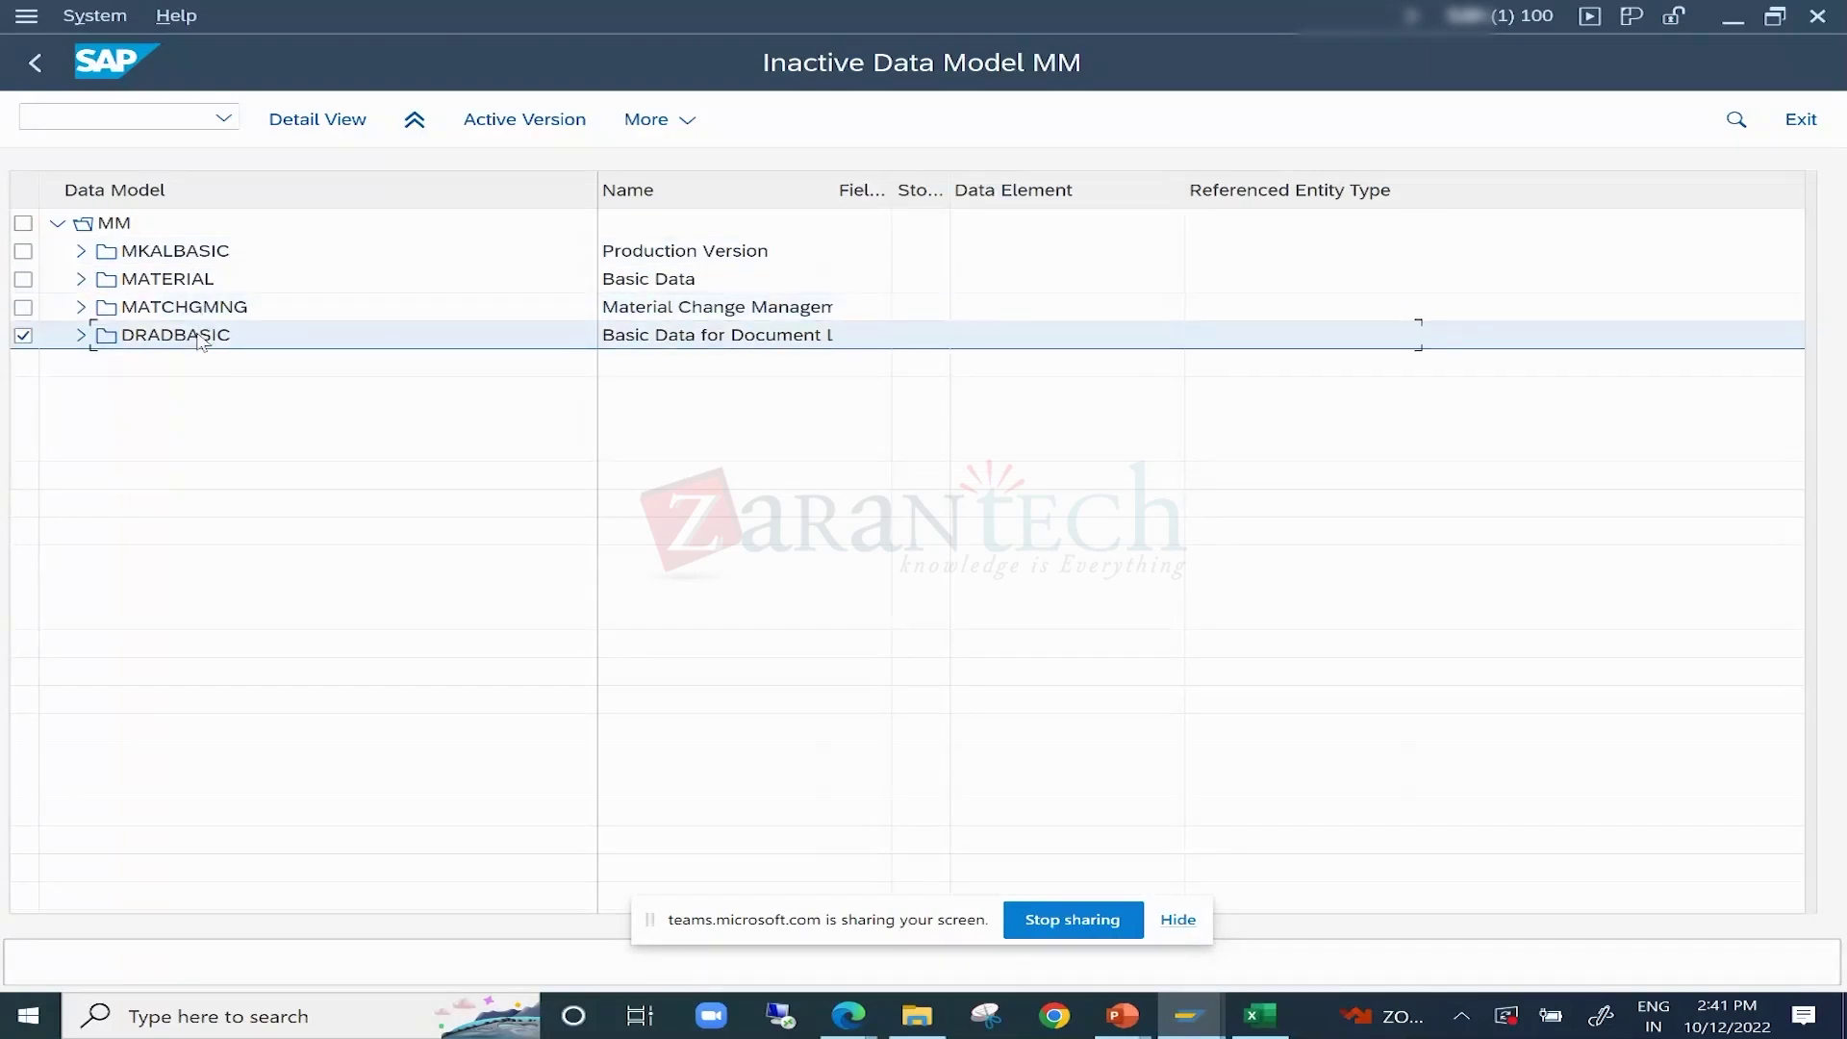
pyautogui.press('Up')
pyautogui.press('Up')
pyautogui.press('Up')
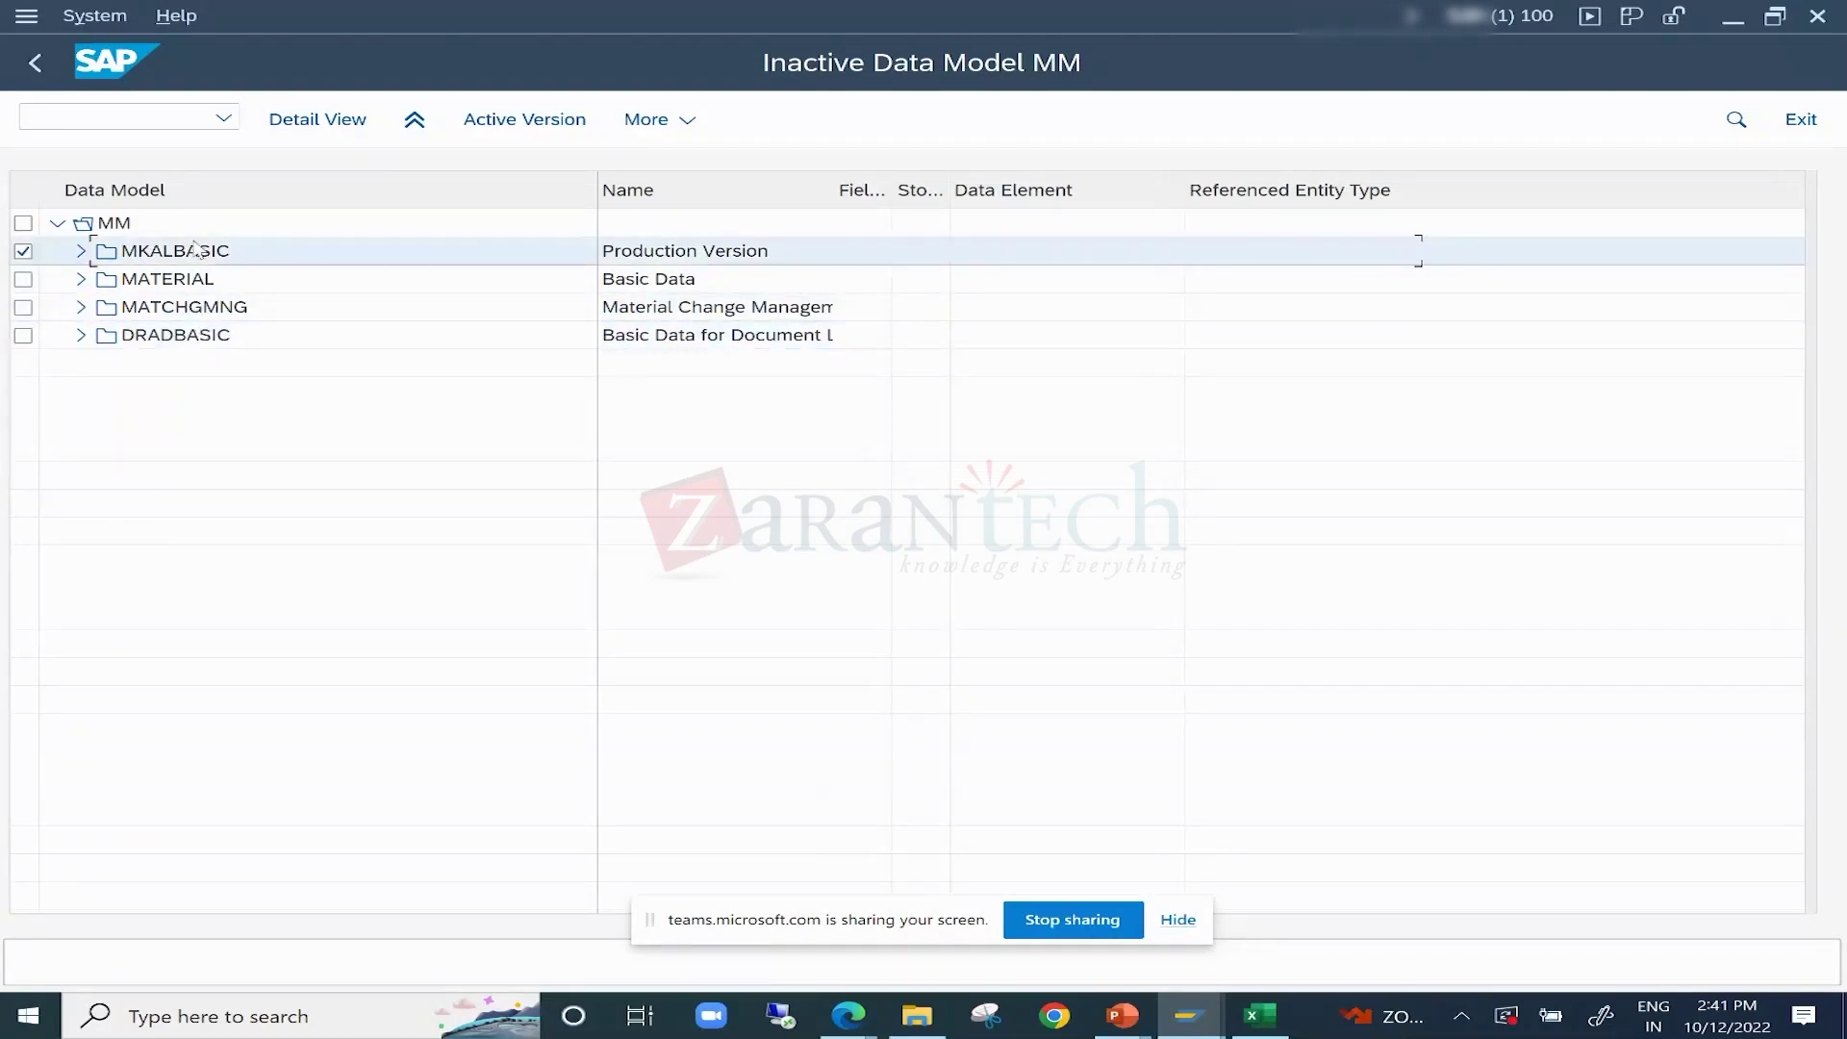
pyautogui.click(190, 339)
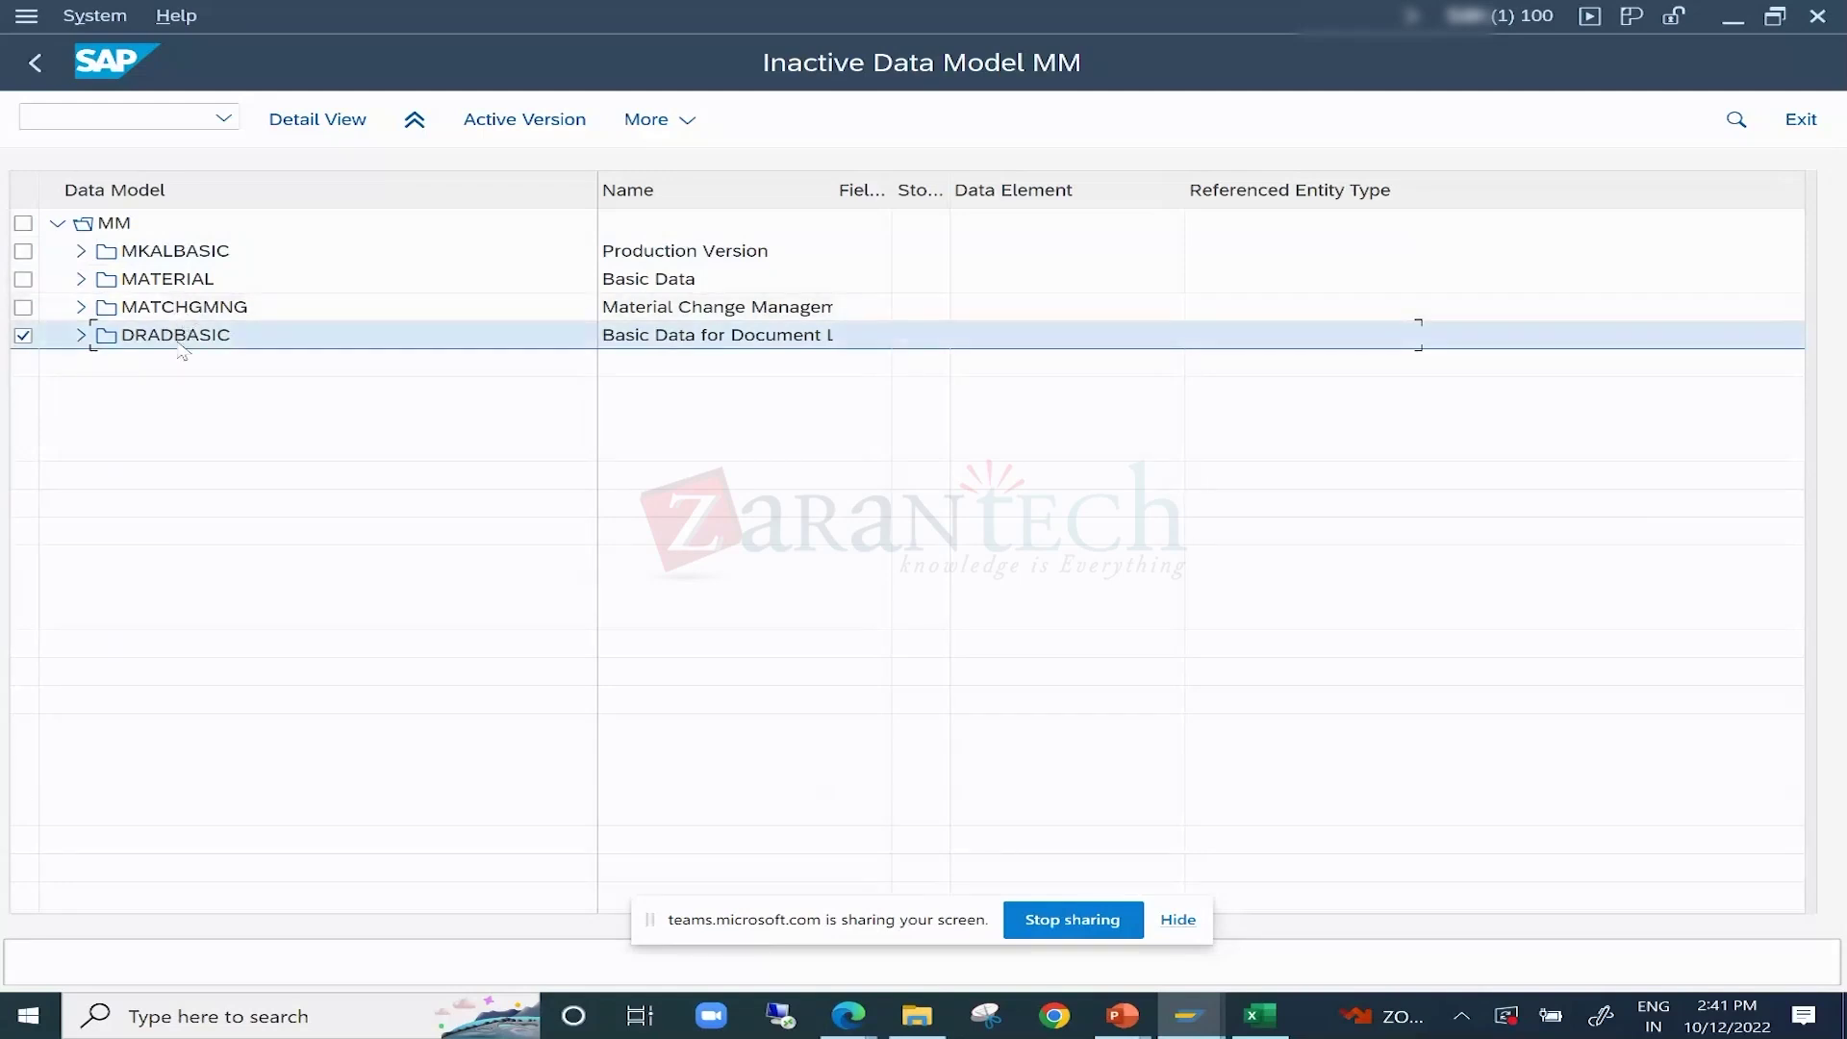
pyautogui.click(178, 309)
pyautogui.click(175, 252)
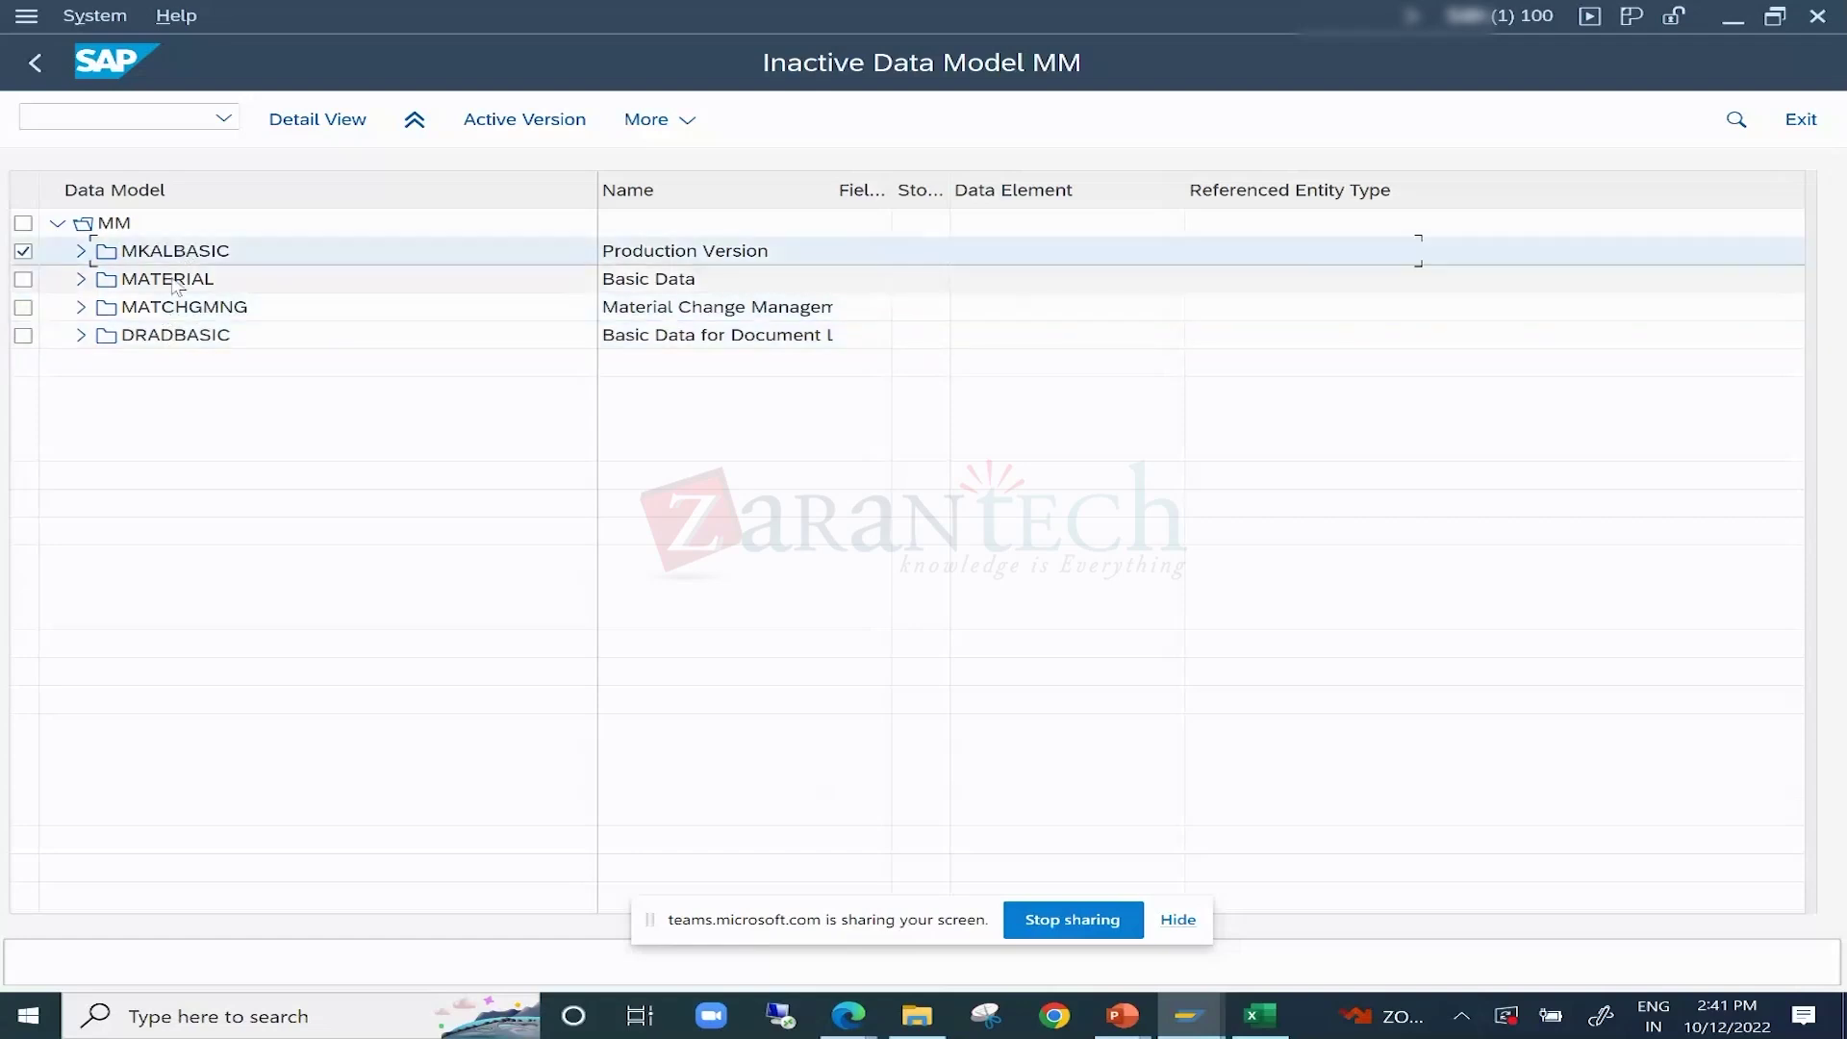
pyautogui.press('Up')
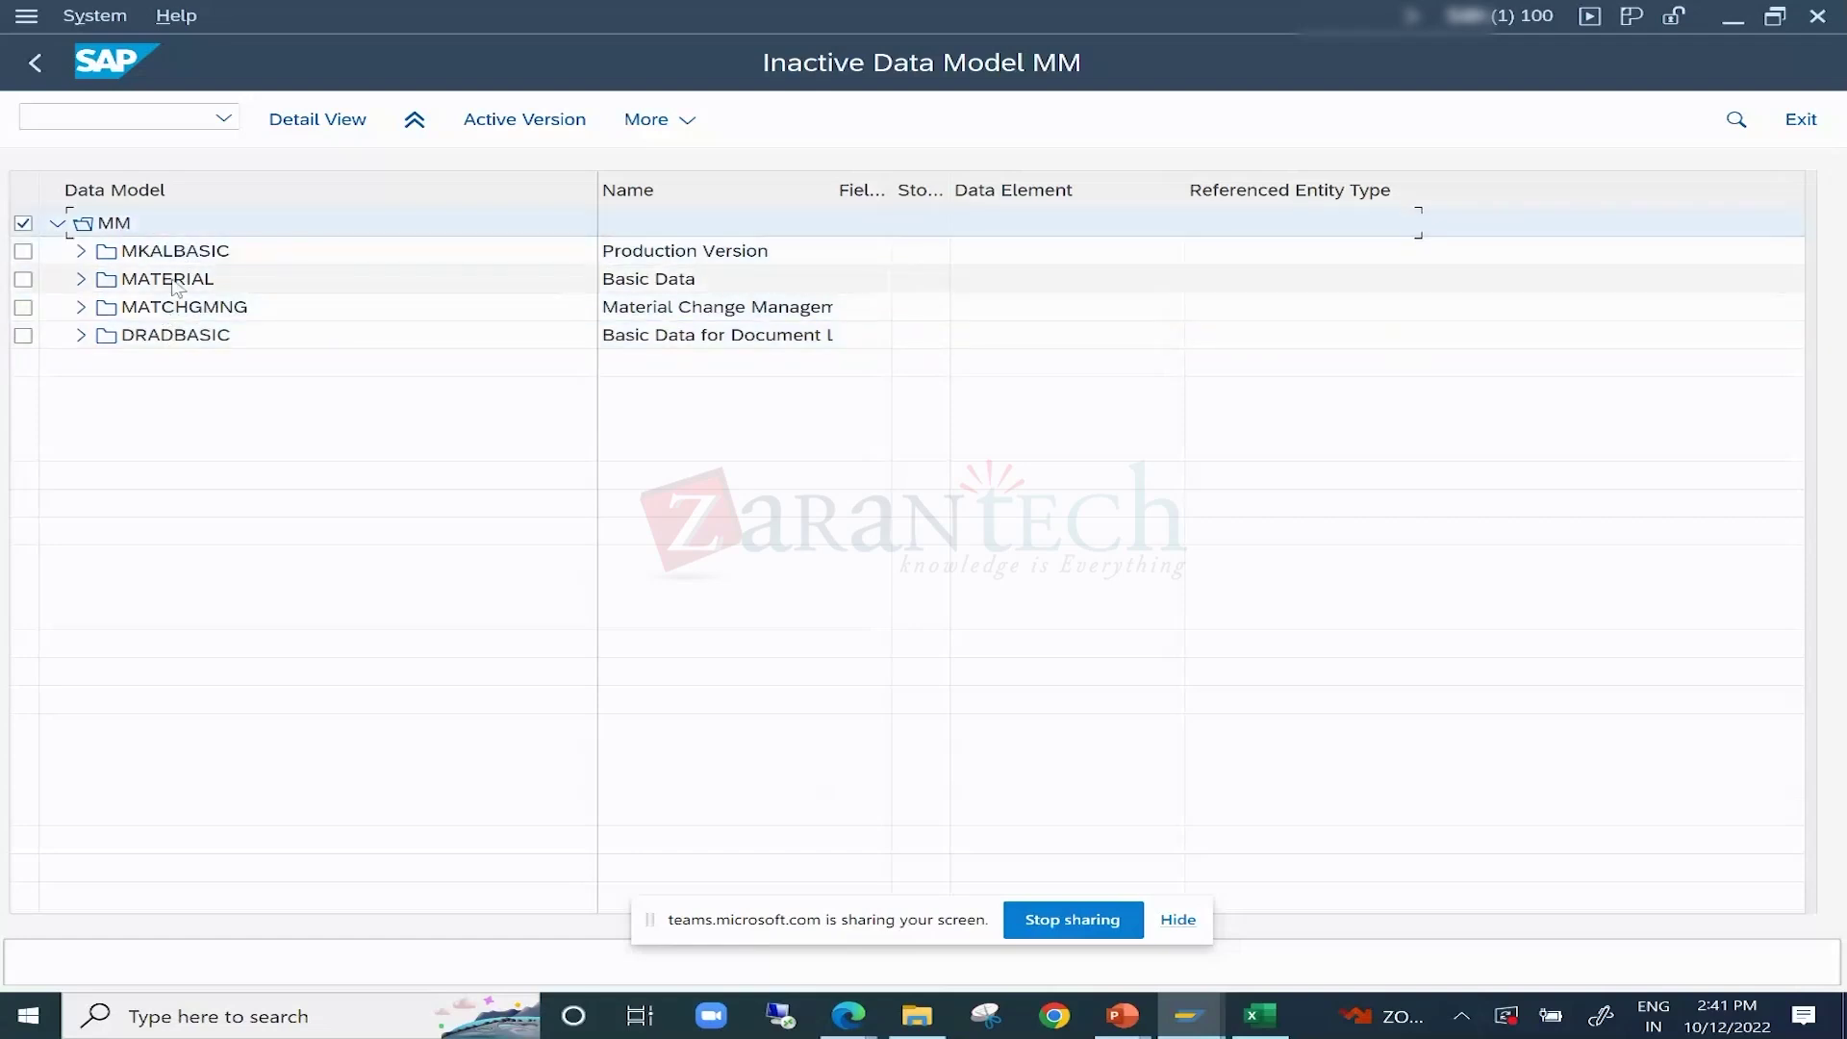
# Expand the MATERIAL entity, widen the Field Type and Storage and Use Type columns, and narrow the Data Model column.
pyautogui.click(173, 280)
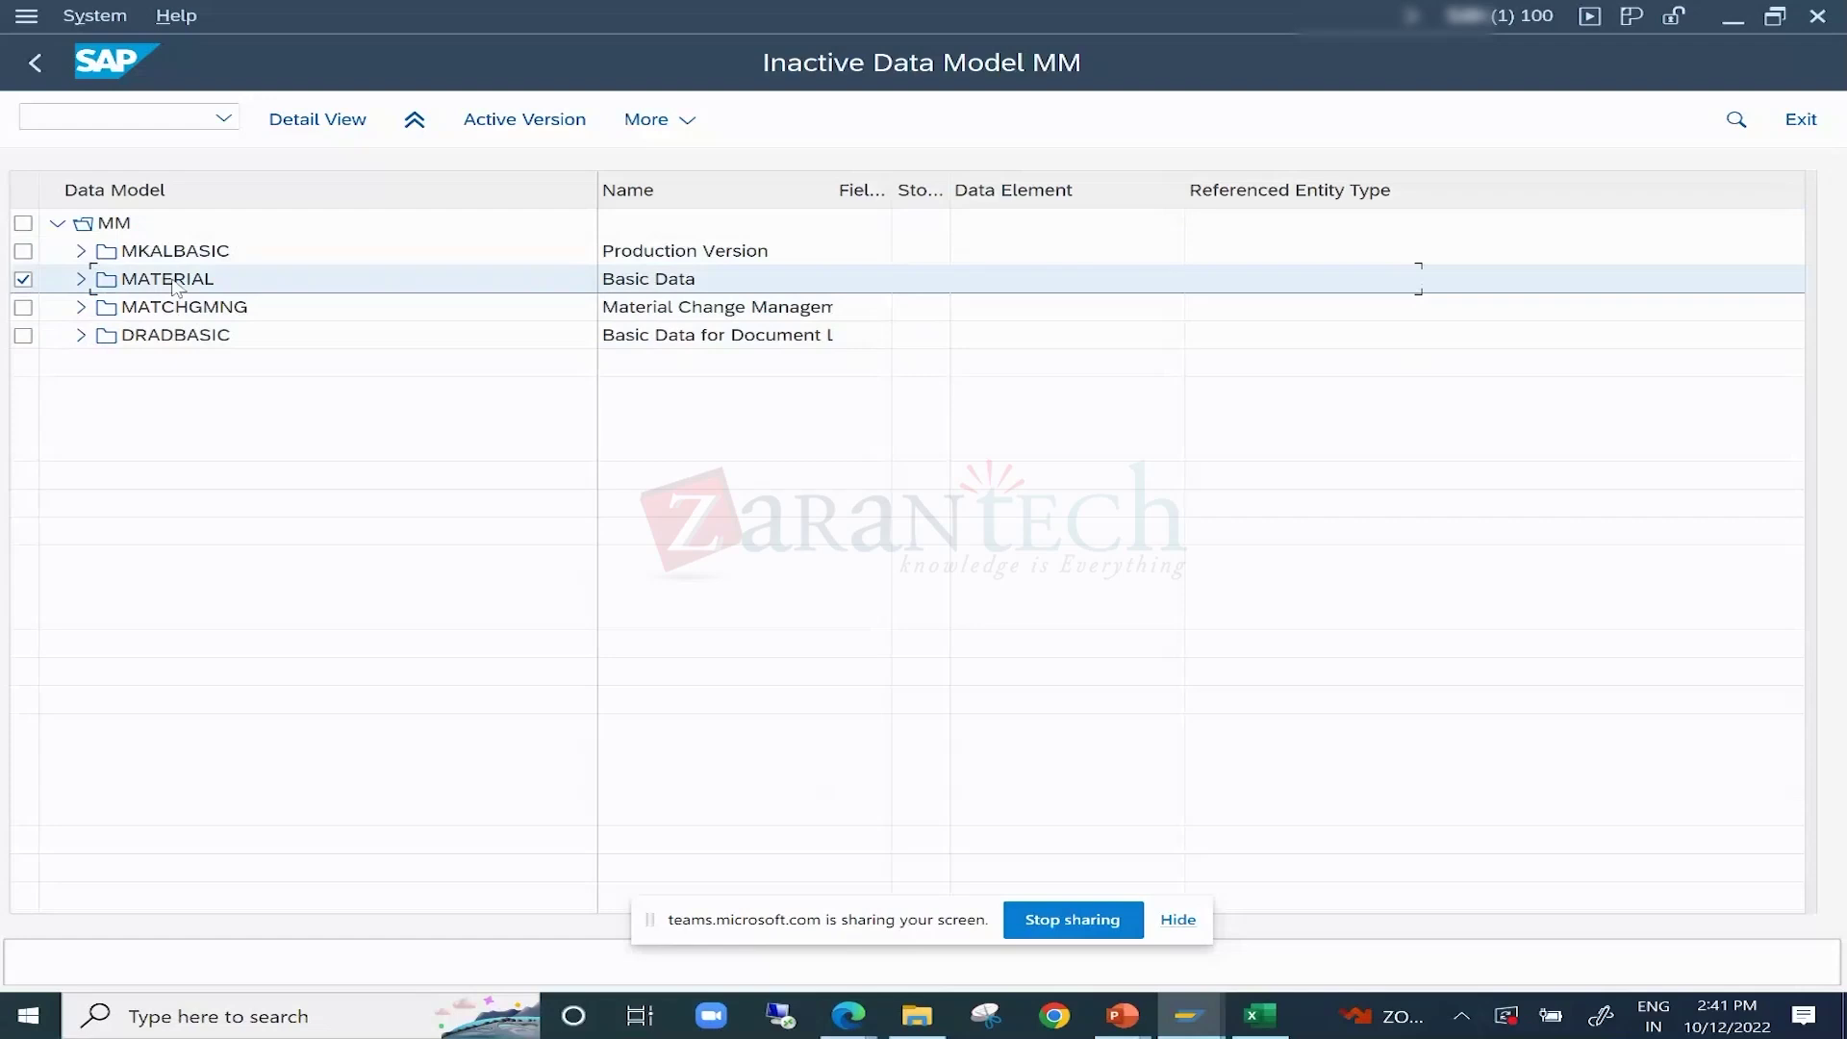
pyautogui.doubleClick(173, 281)
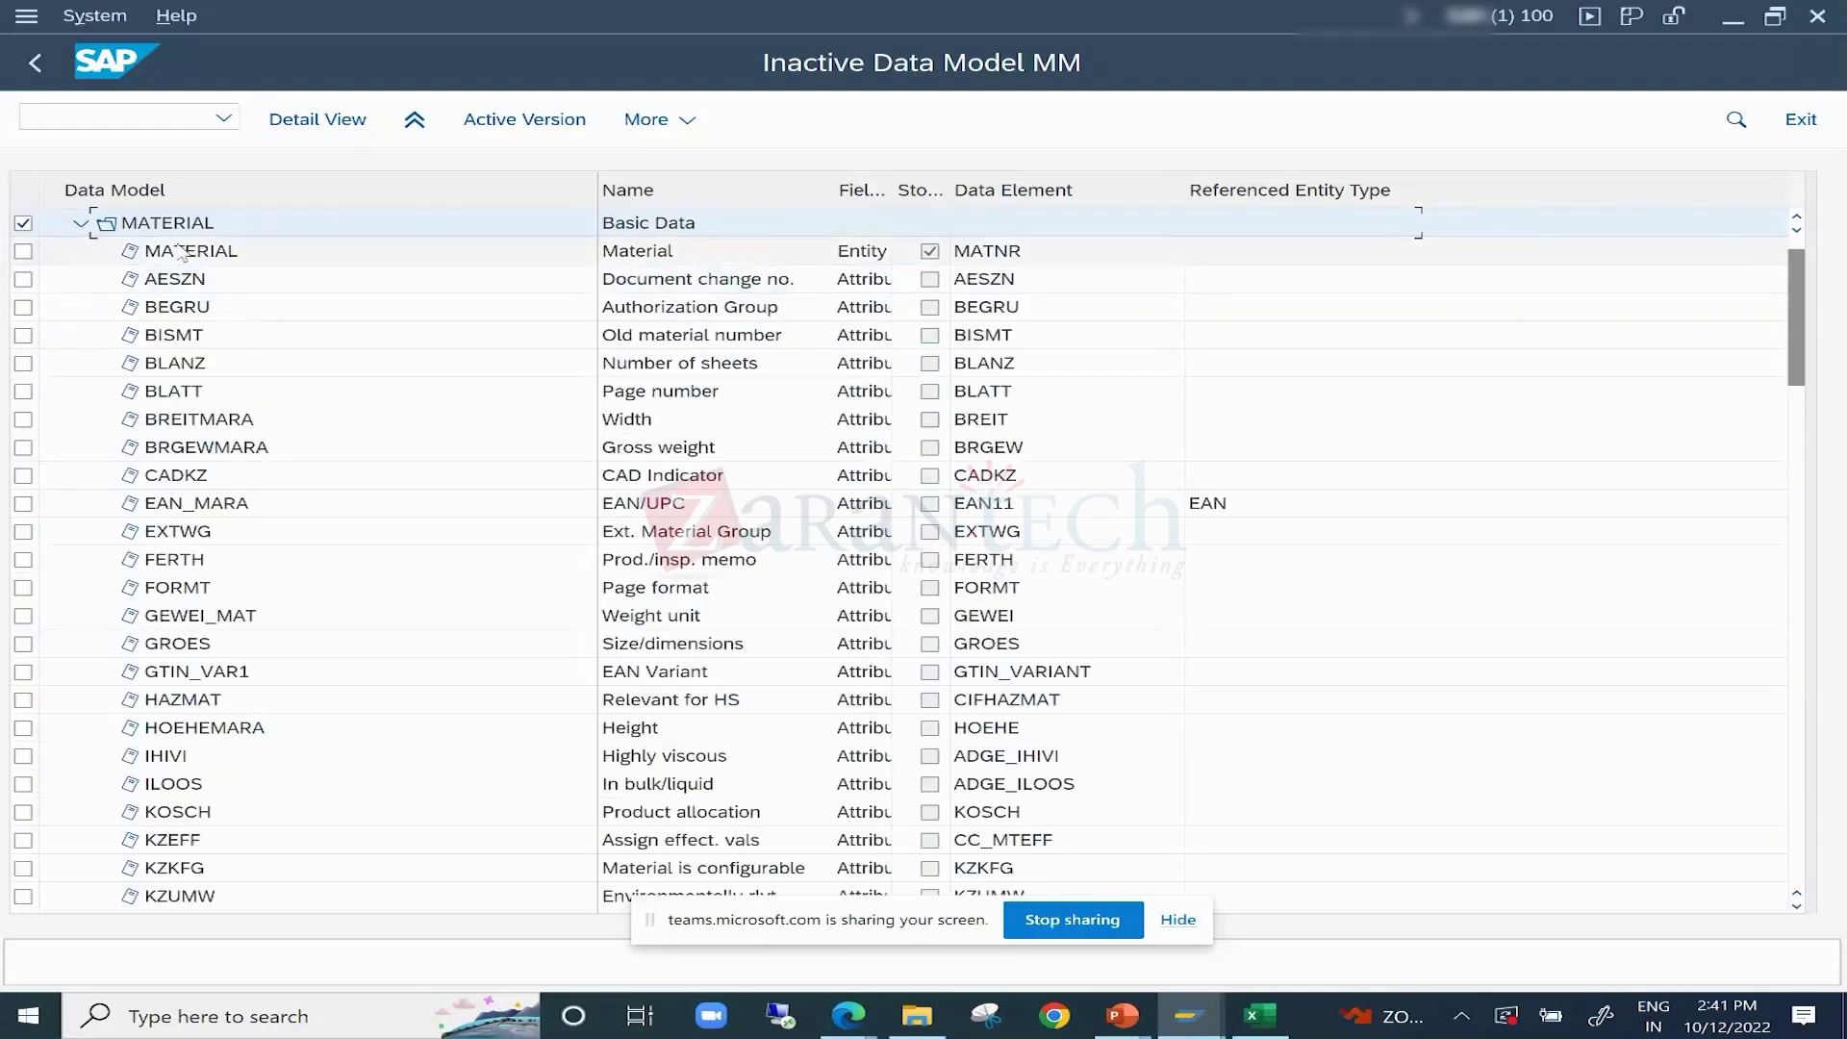
pyautogui.click(490, 253)
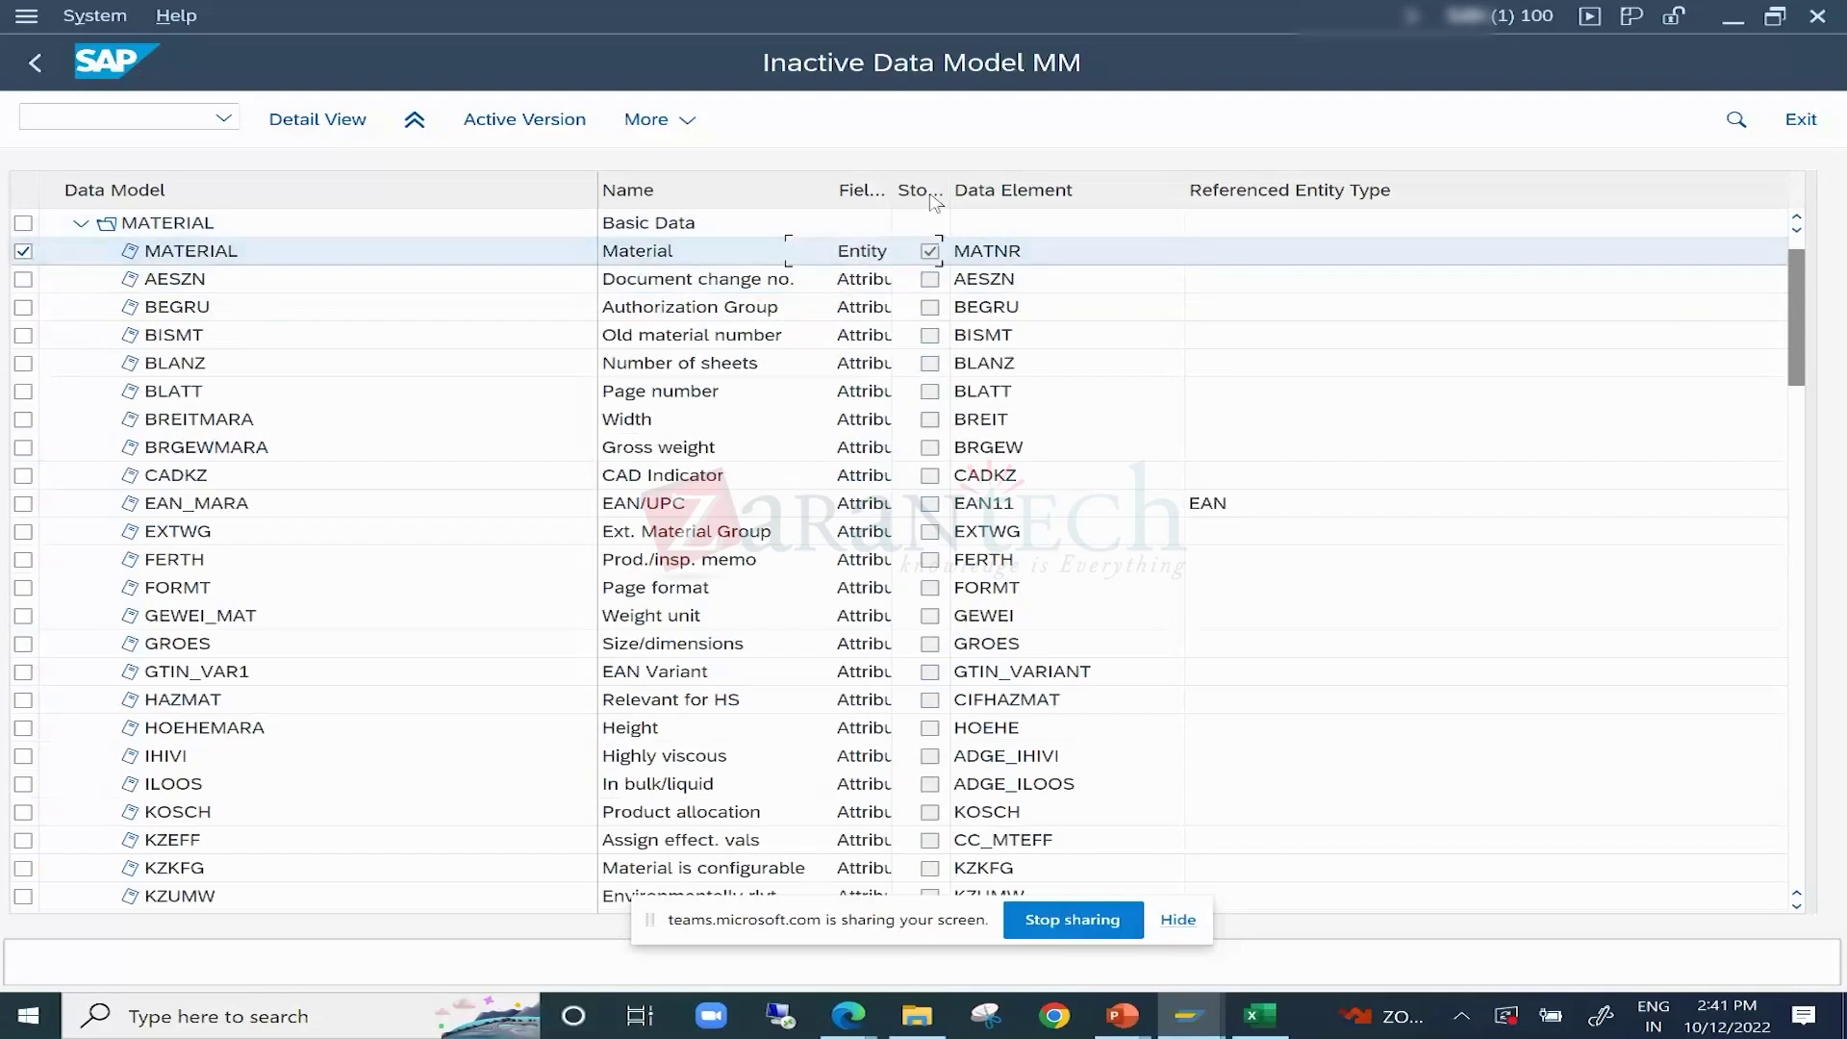
pyautogui.moveTo(892, 190); pyautogui.dragTo(1284, 185)
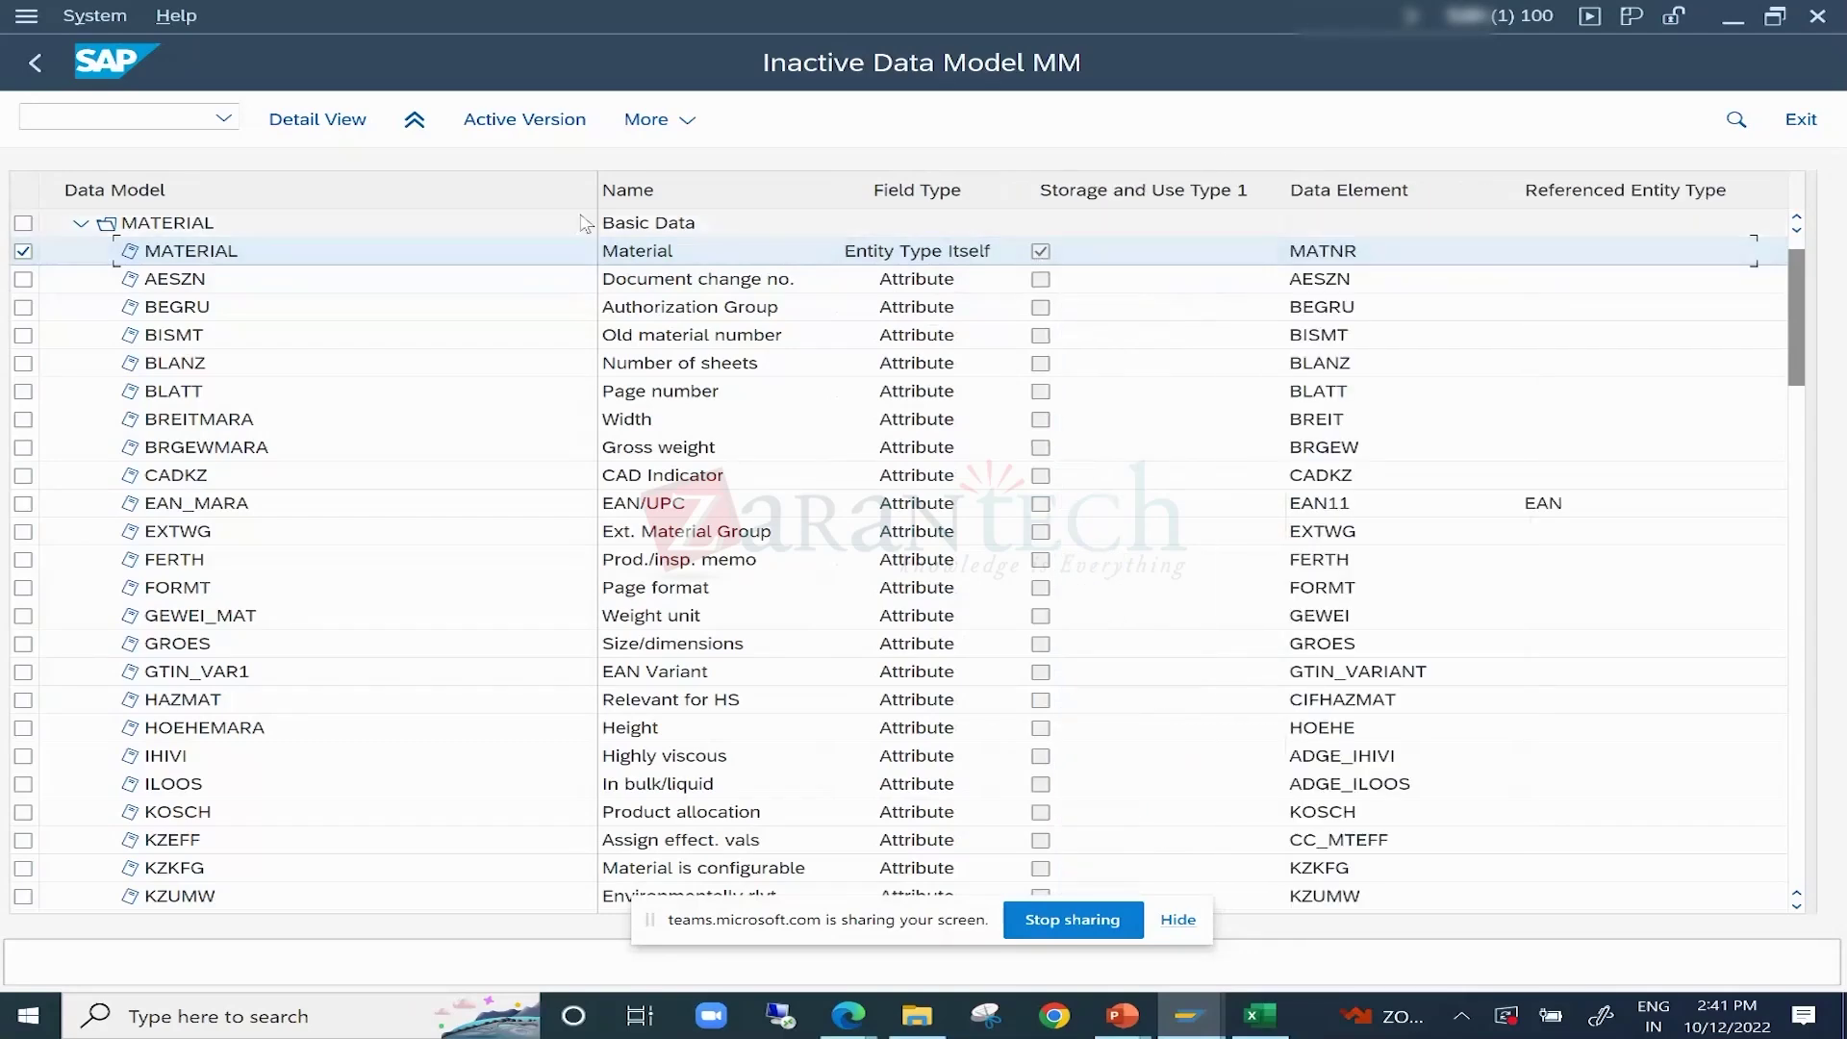
pyautogui.moveTo(598, 189); pyautogui.dragTo(356, 231)
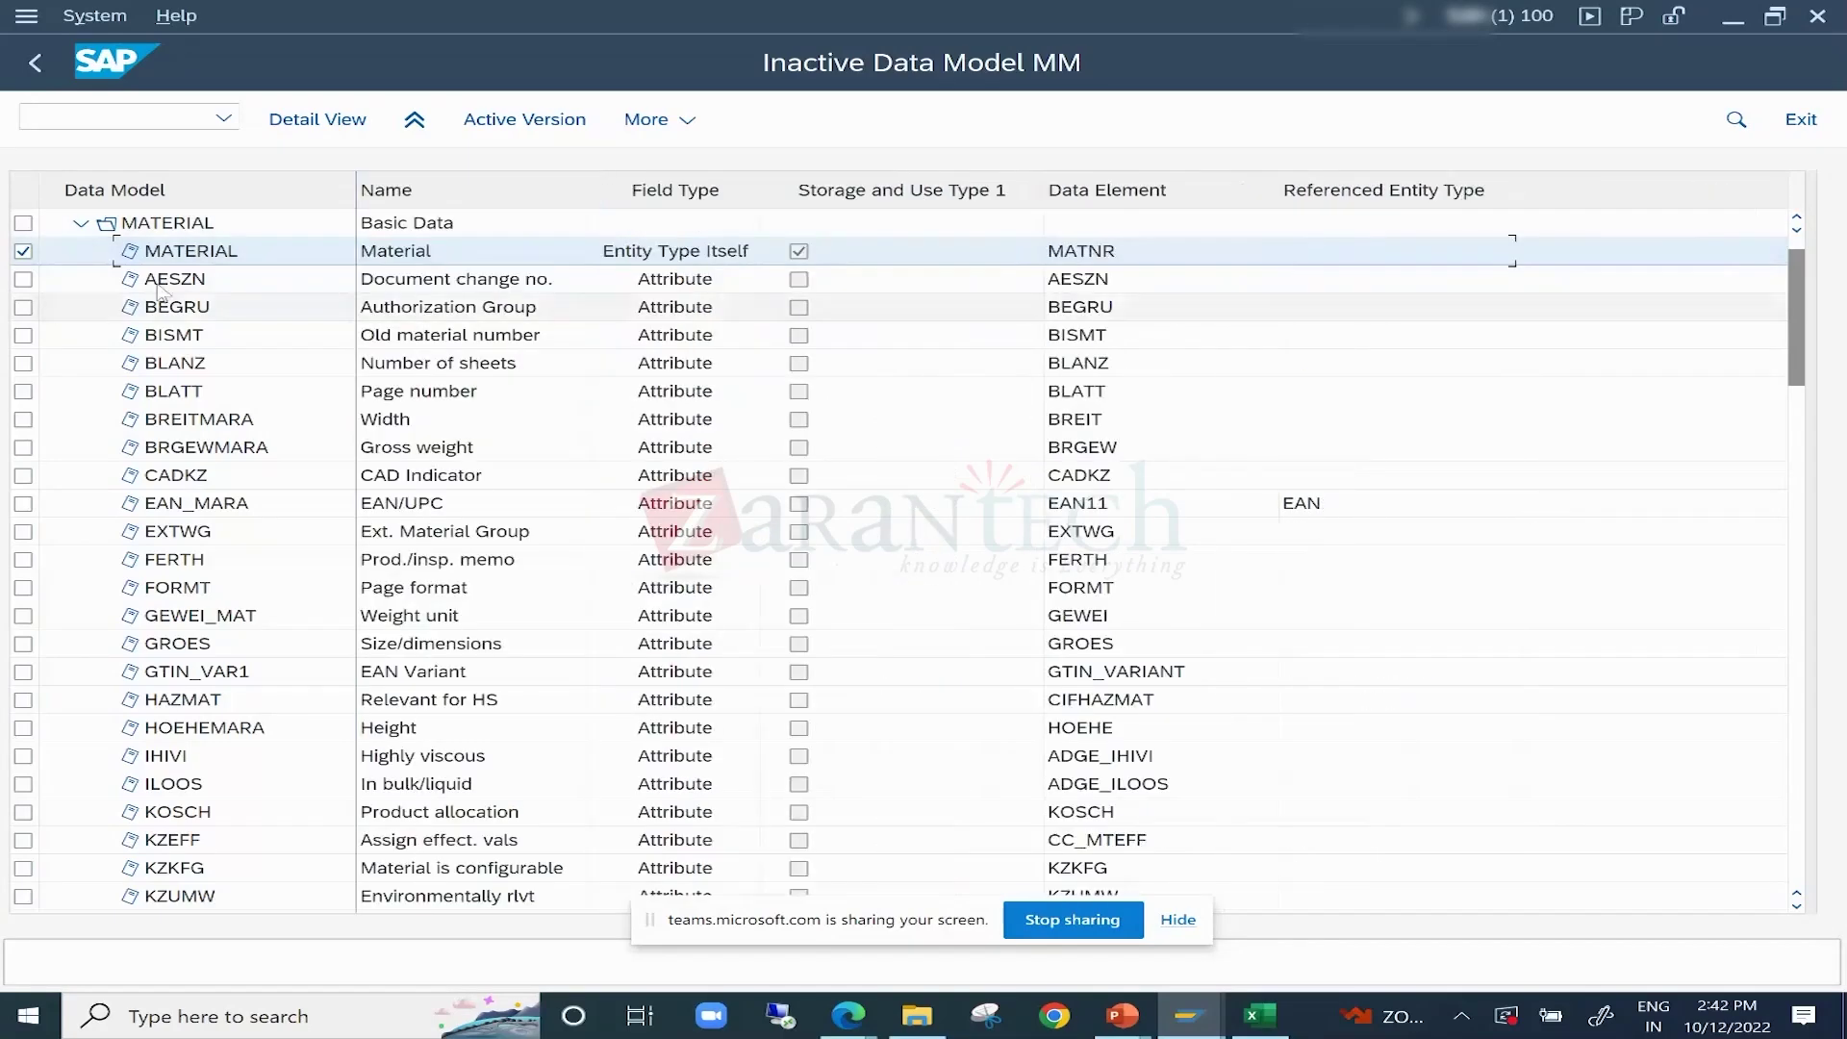
# Look through the attributes of the MATERIAL entity with their field types and data elements, down to the custom ZZ fields.
pyautogui.scroll(-1, 196, 625)
pyautogui.scroll(-13, 195, 625)
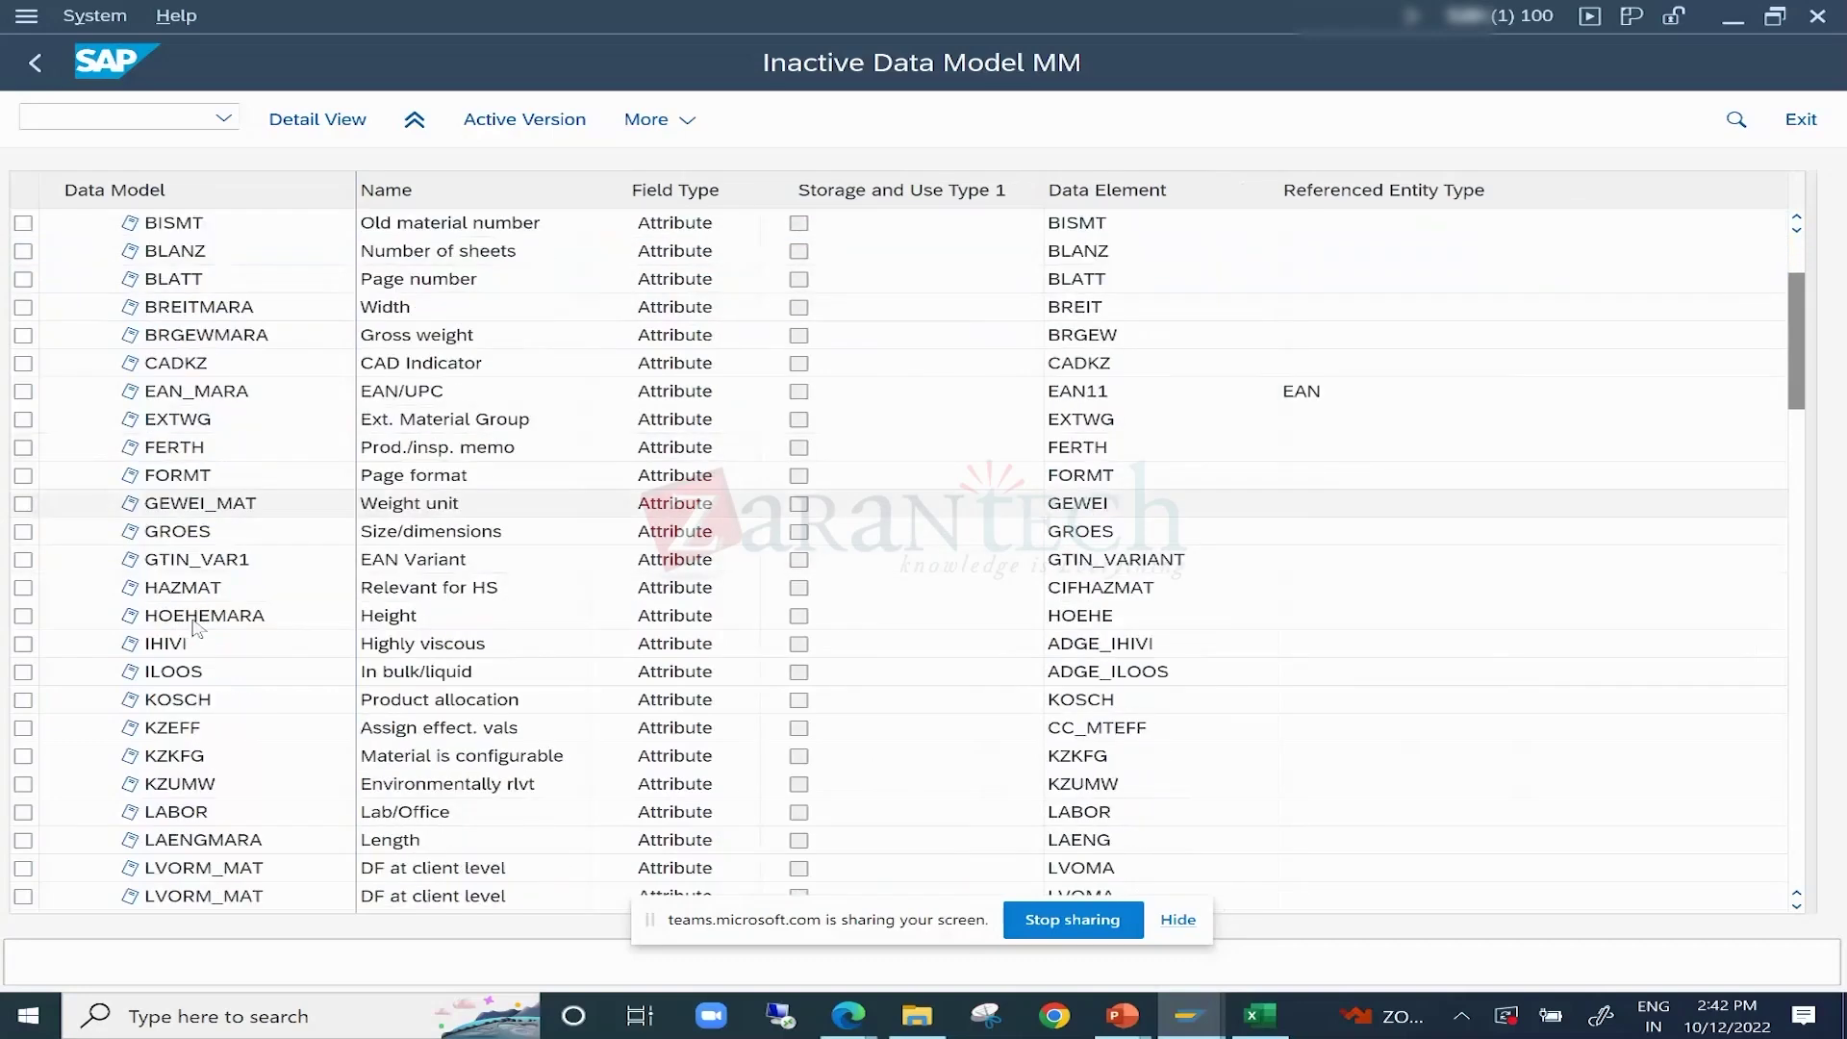
pyautogui.scroll(-6, 195, 625)
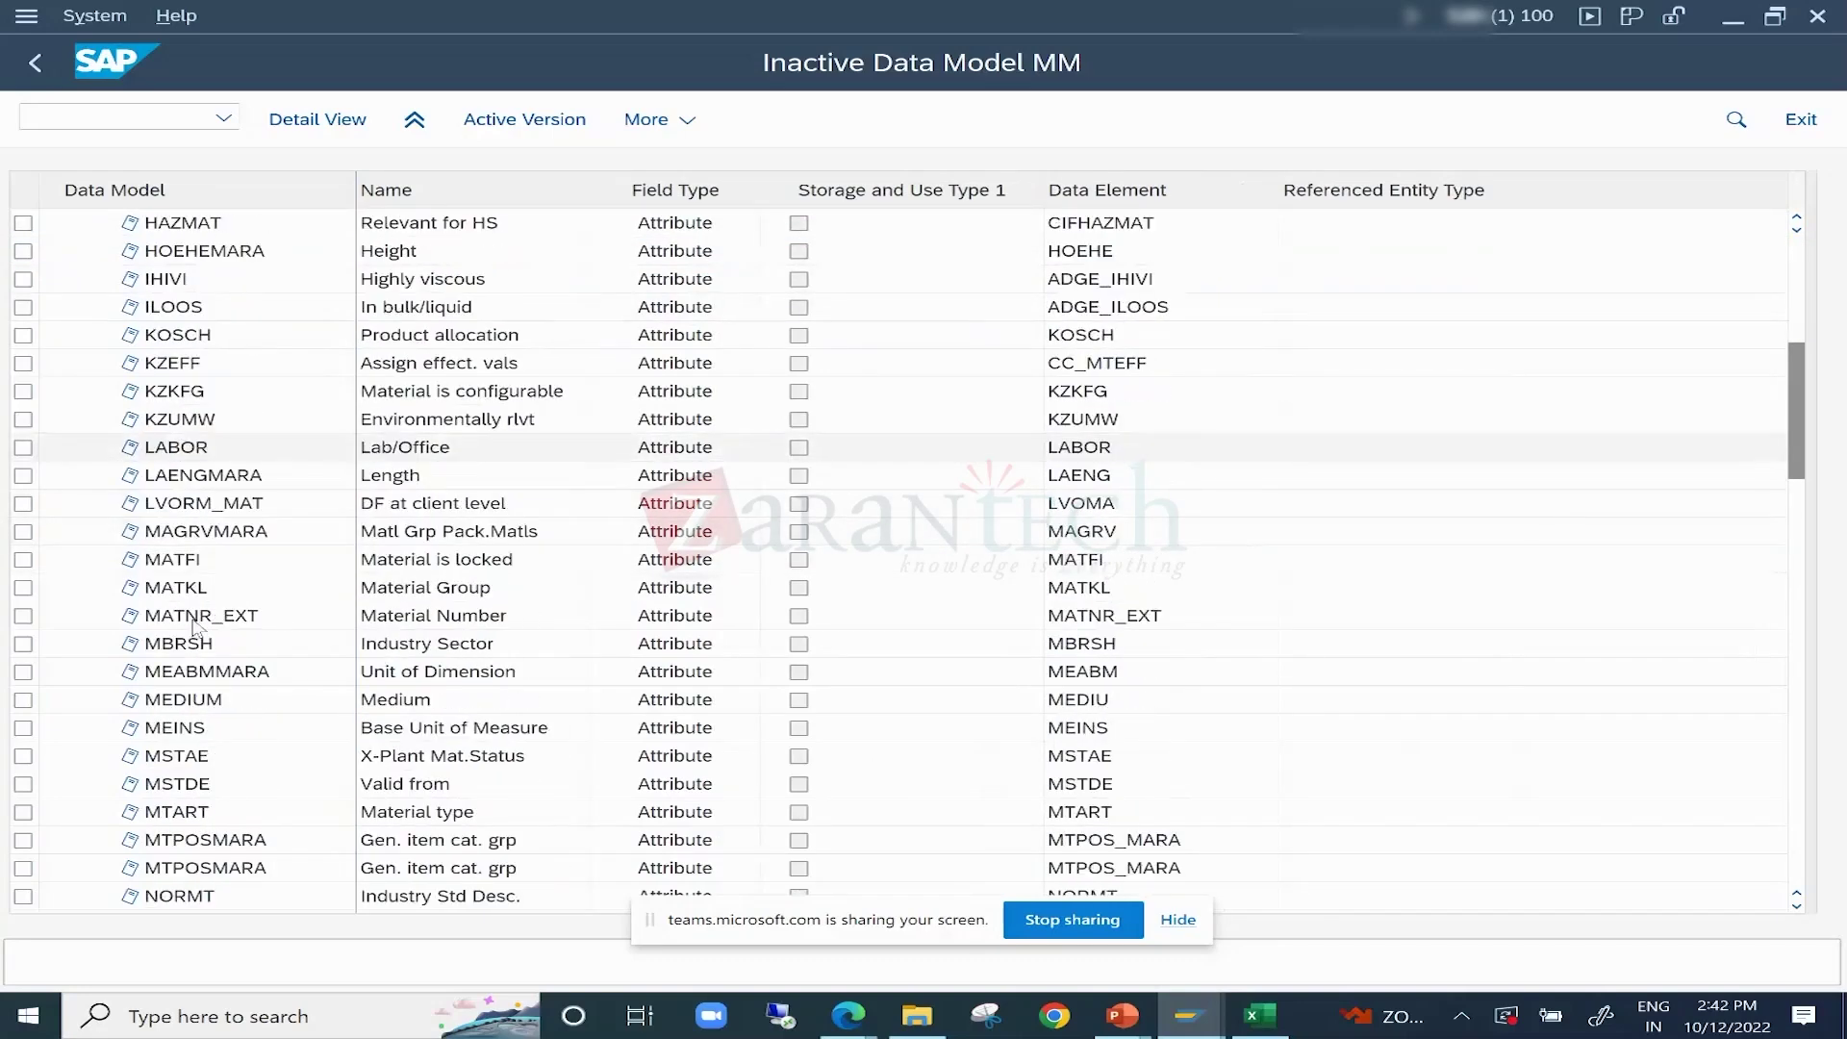
pyautogui.scroll(-13, 195, 625)
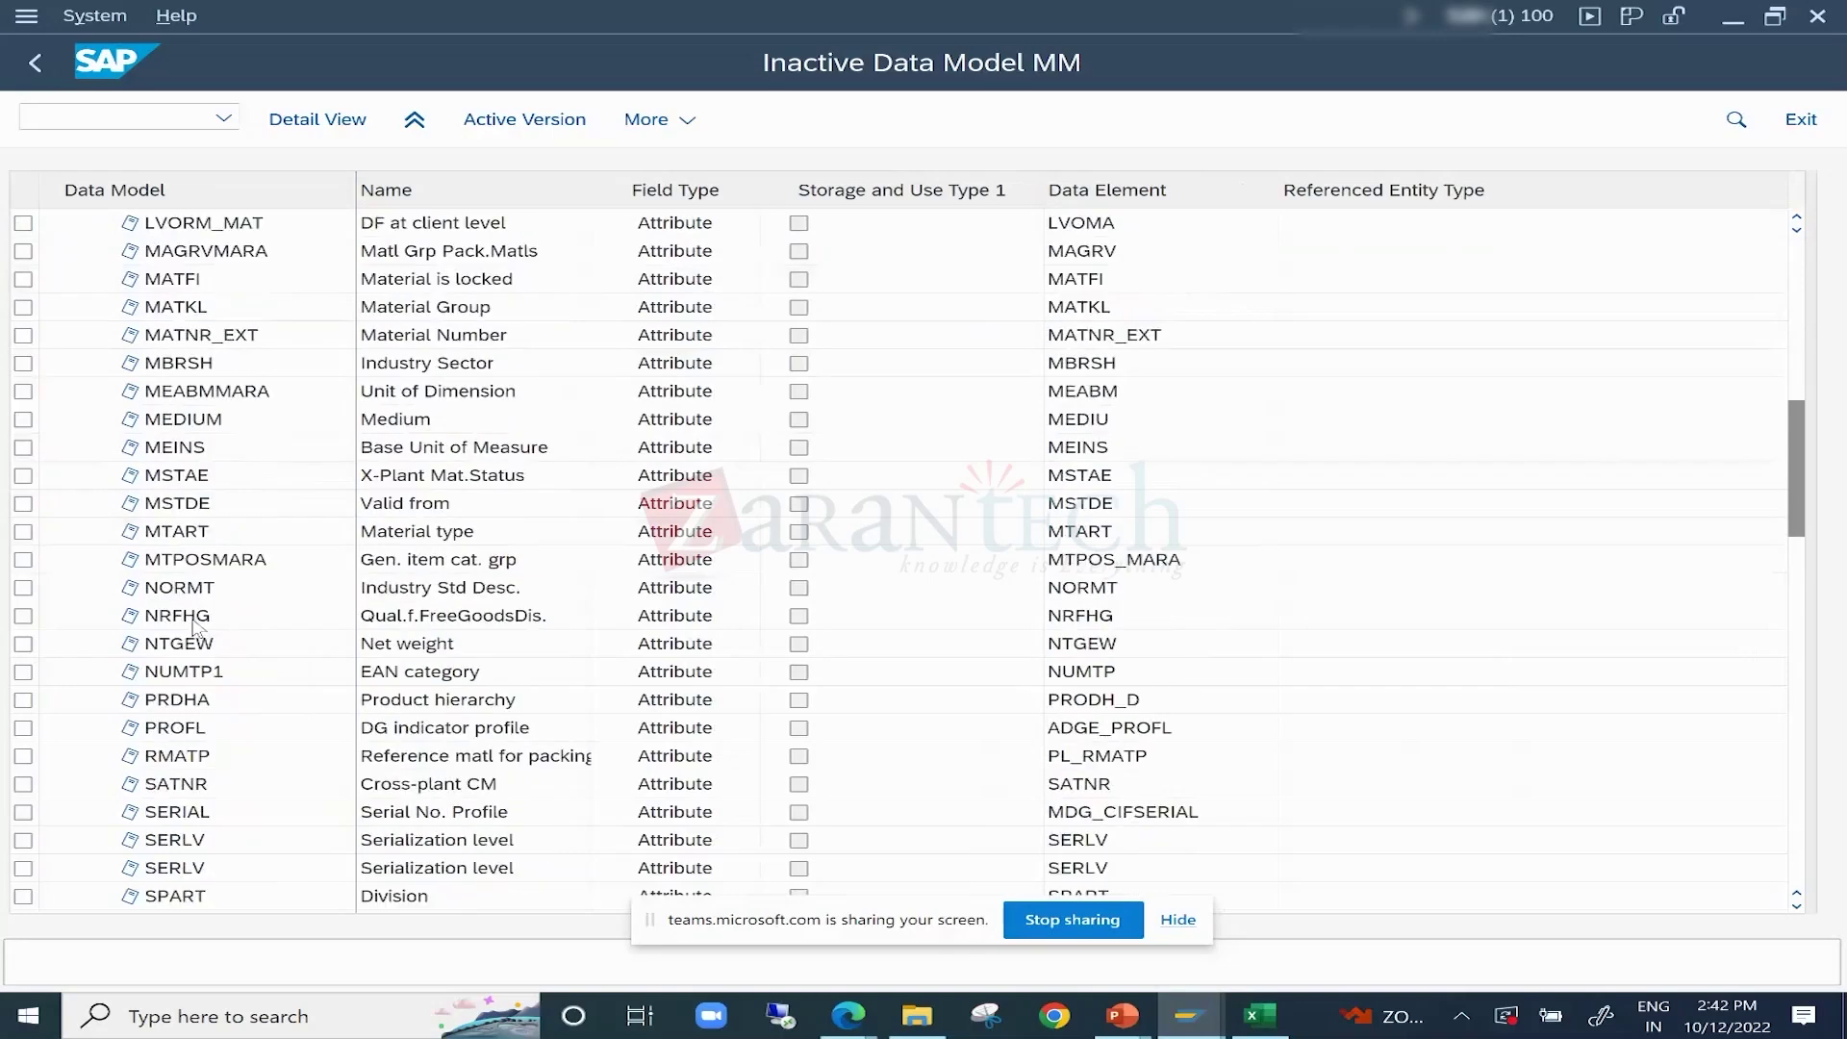
pyautogui.scroll(-12, 195, 625)
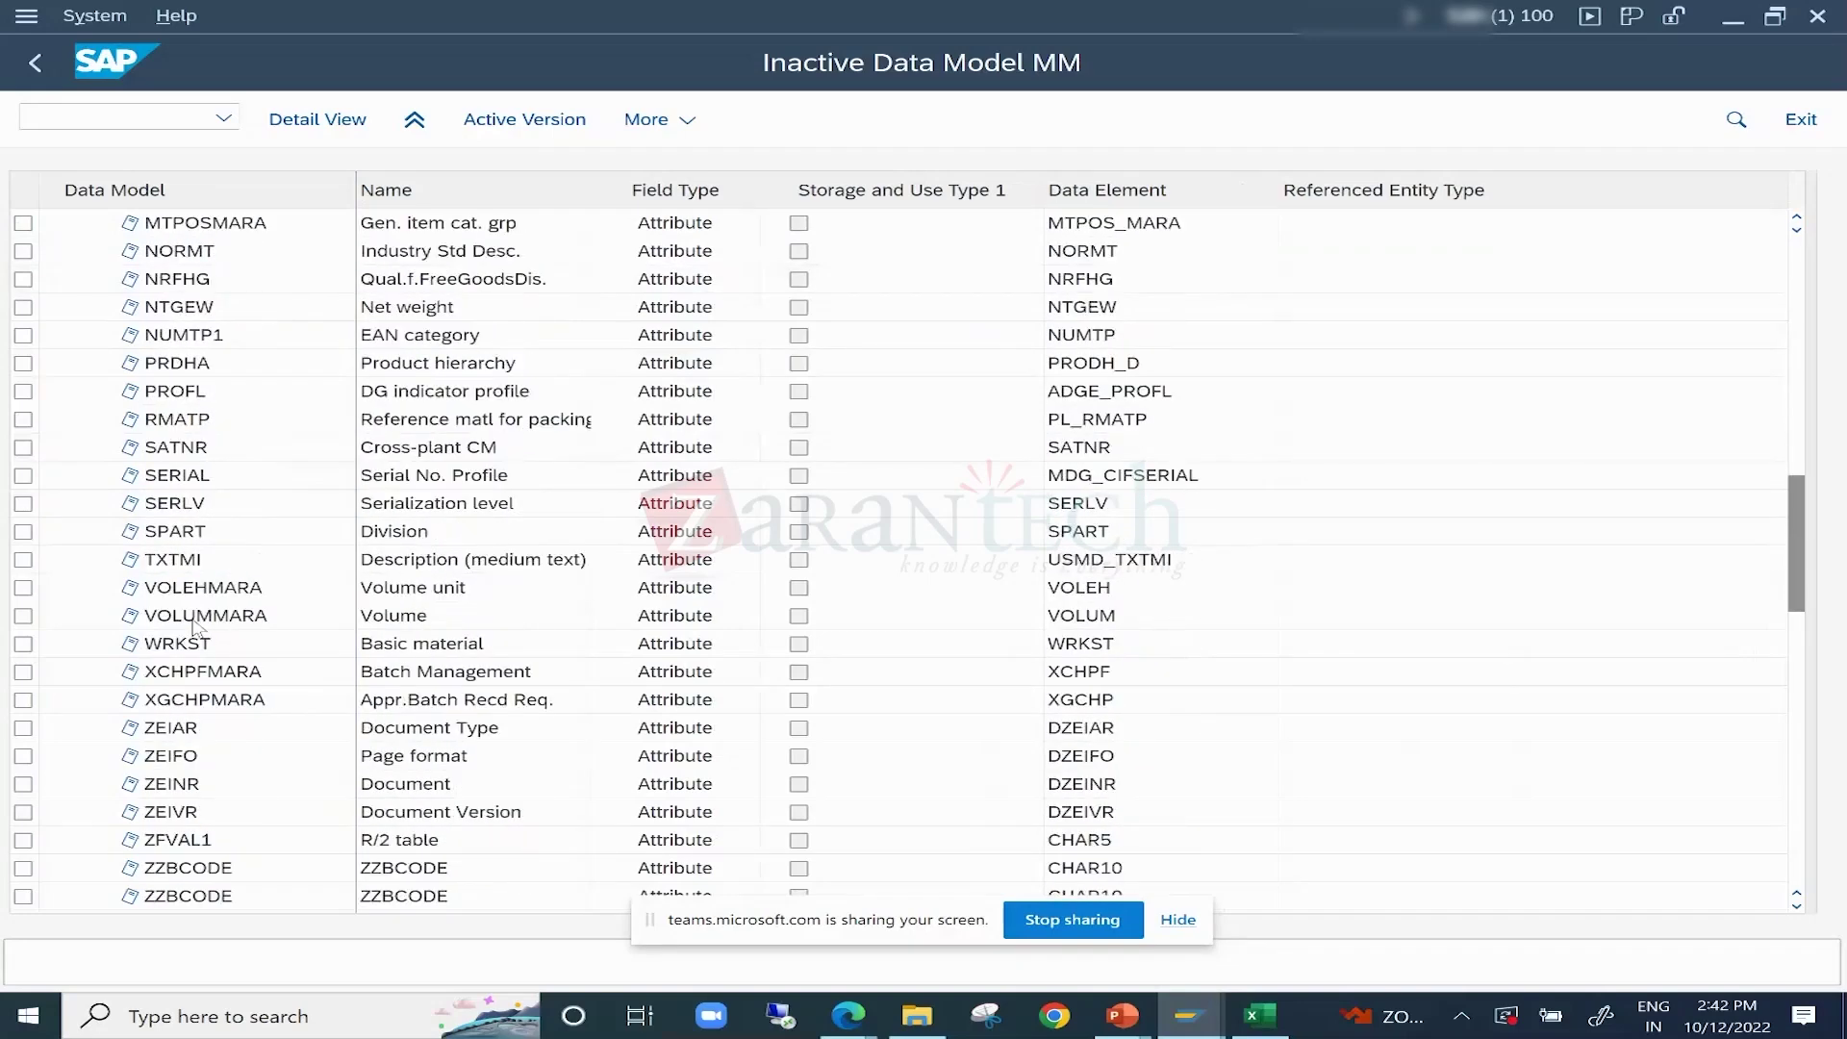
pyautogui.scroll(-10, 195, 626)
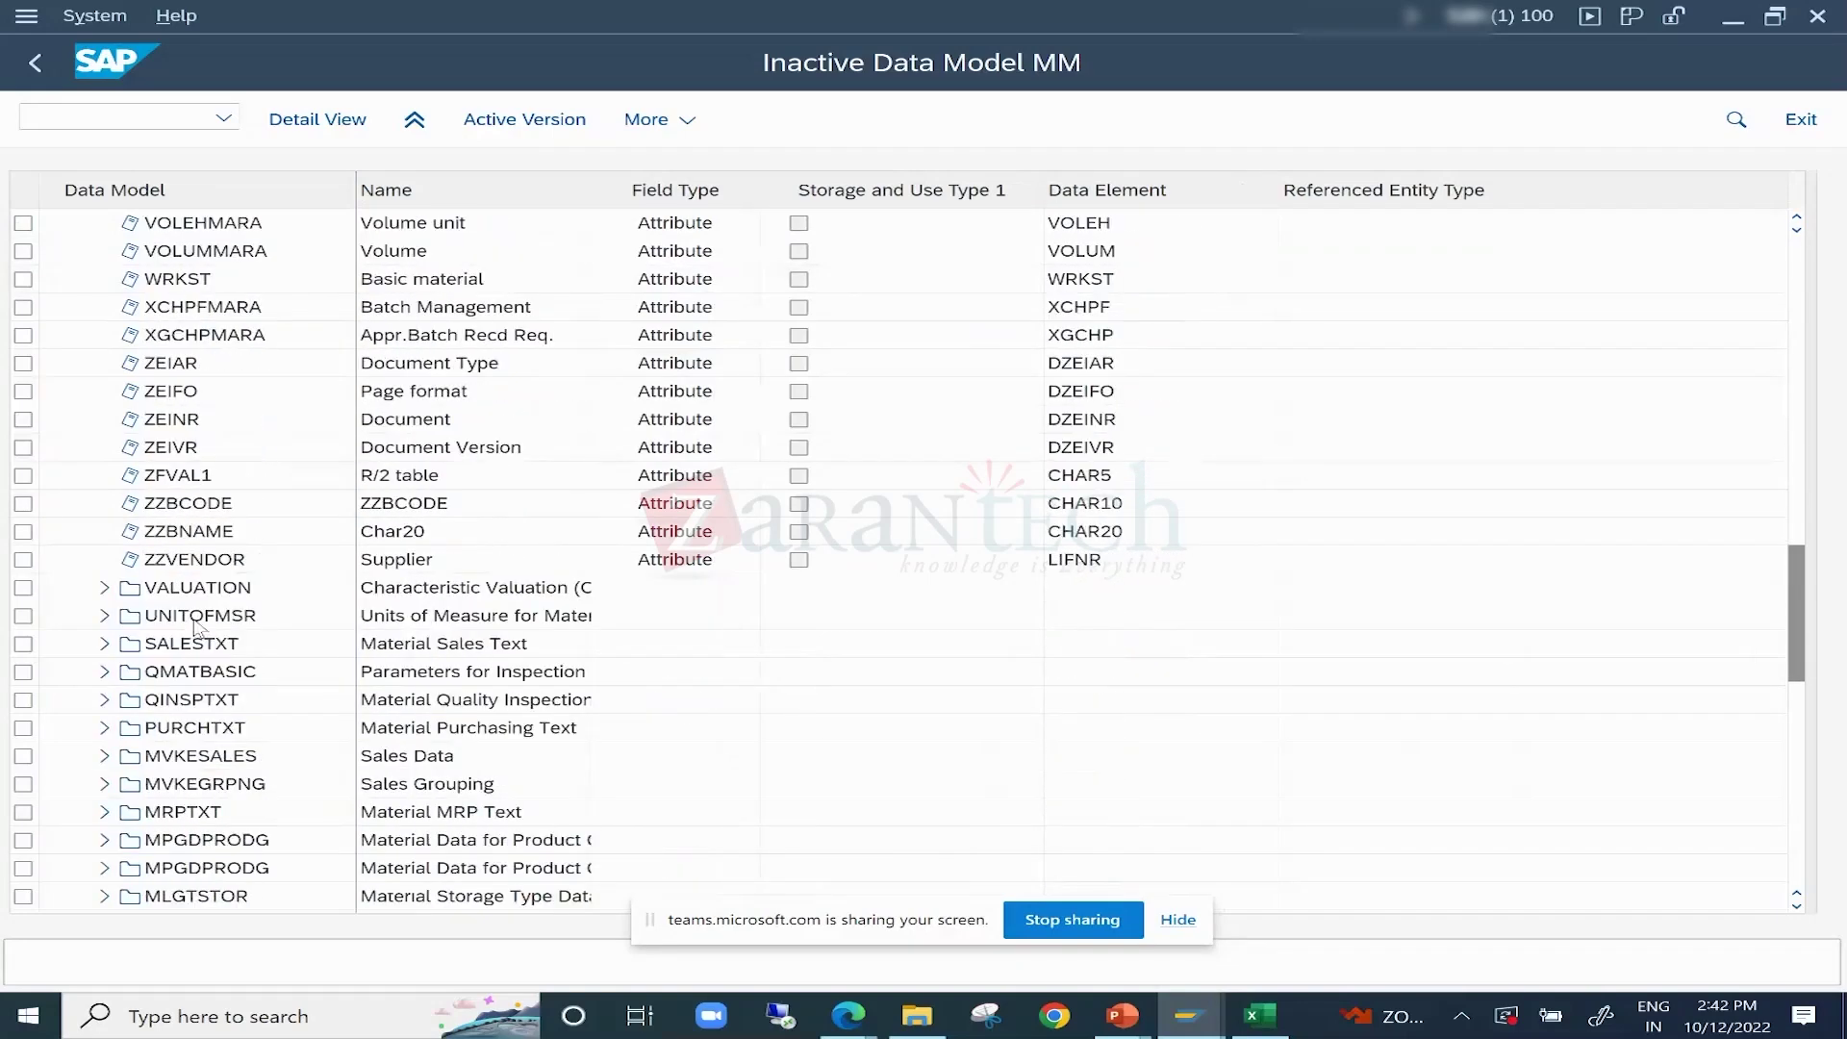
# Look through the dependent entity types under MATERIAL, such as the valuation, sales, storage and plant data entities.
pyautogui.scroll(-6, 217, 419)
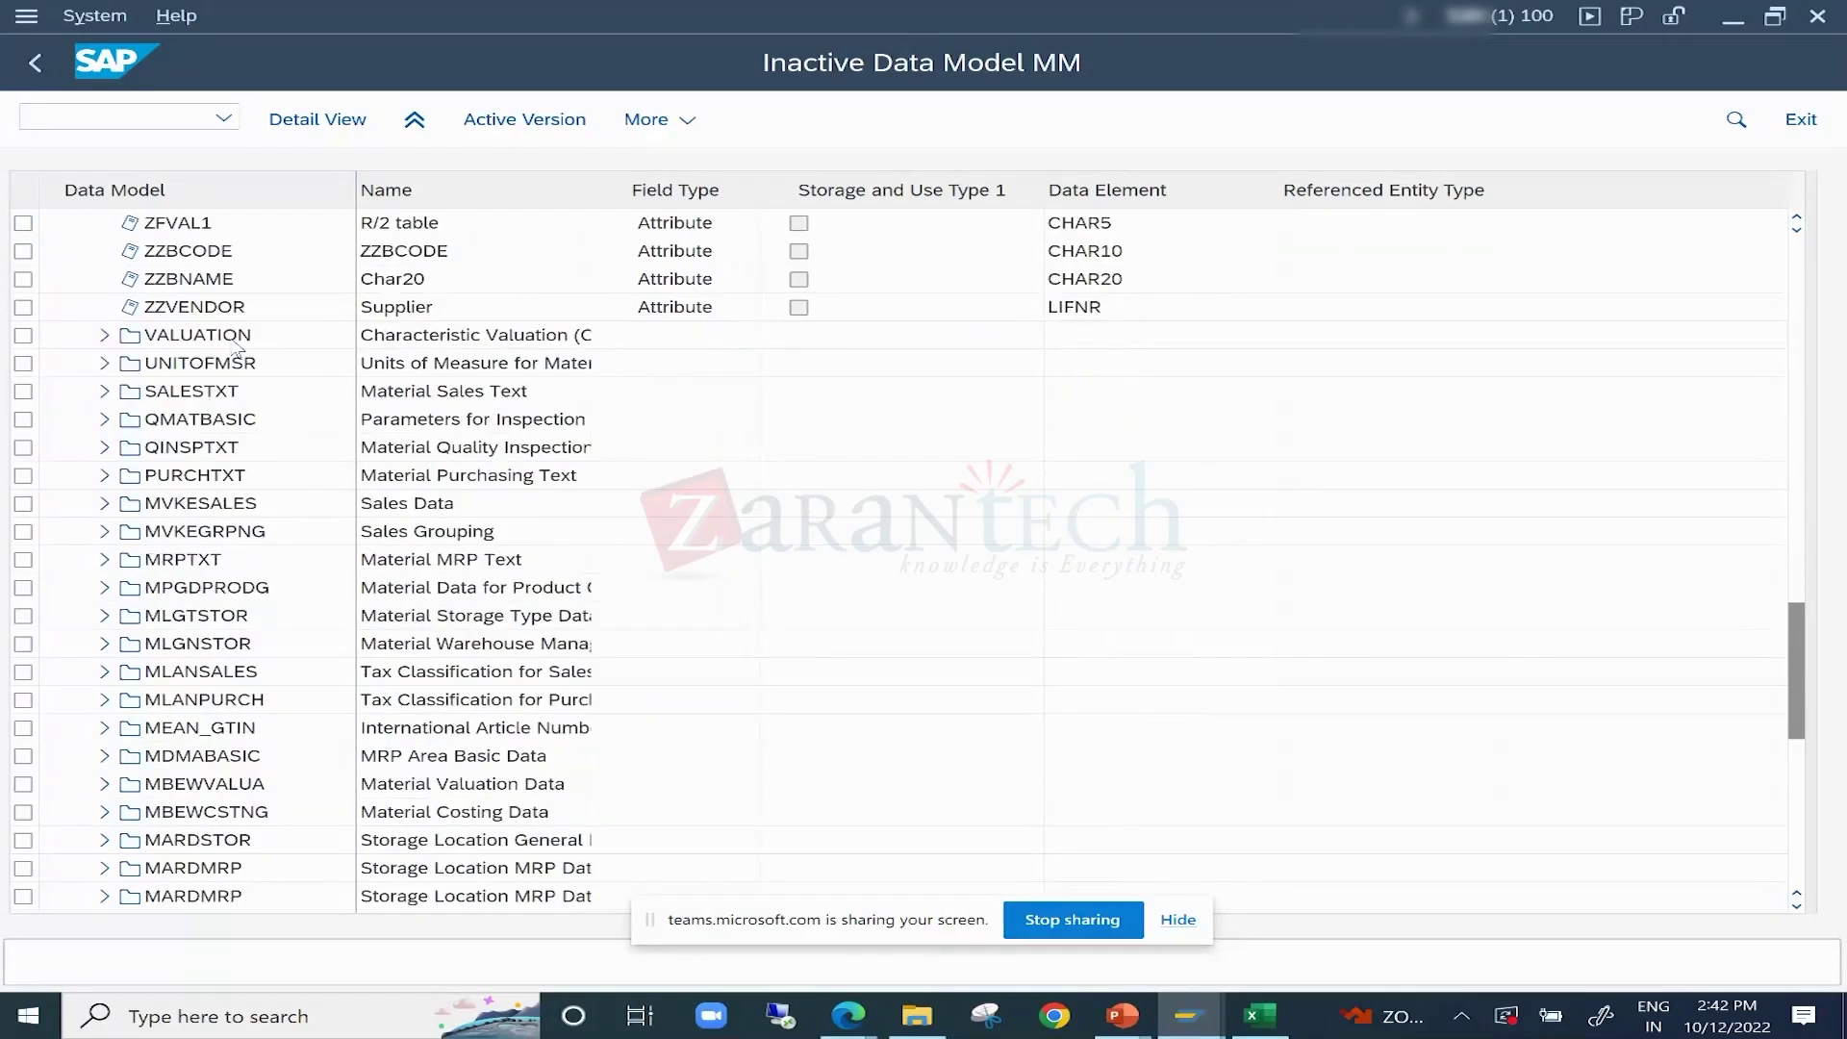
pyautogui.scroll(-14, 237, 351)
pyautogui.scroll(-12, 269, 413)
pyautogui.click(289, 475)
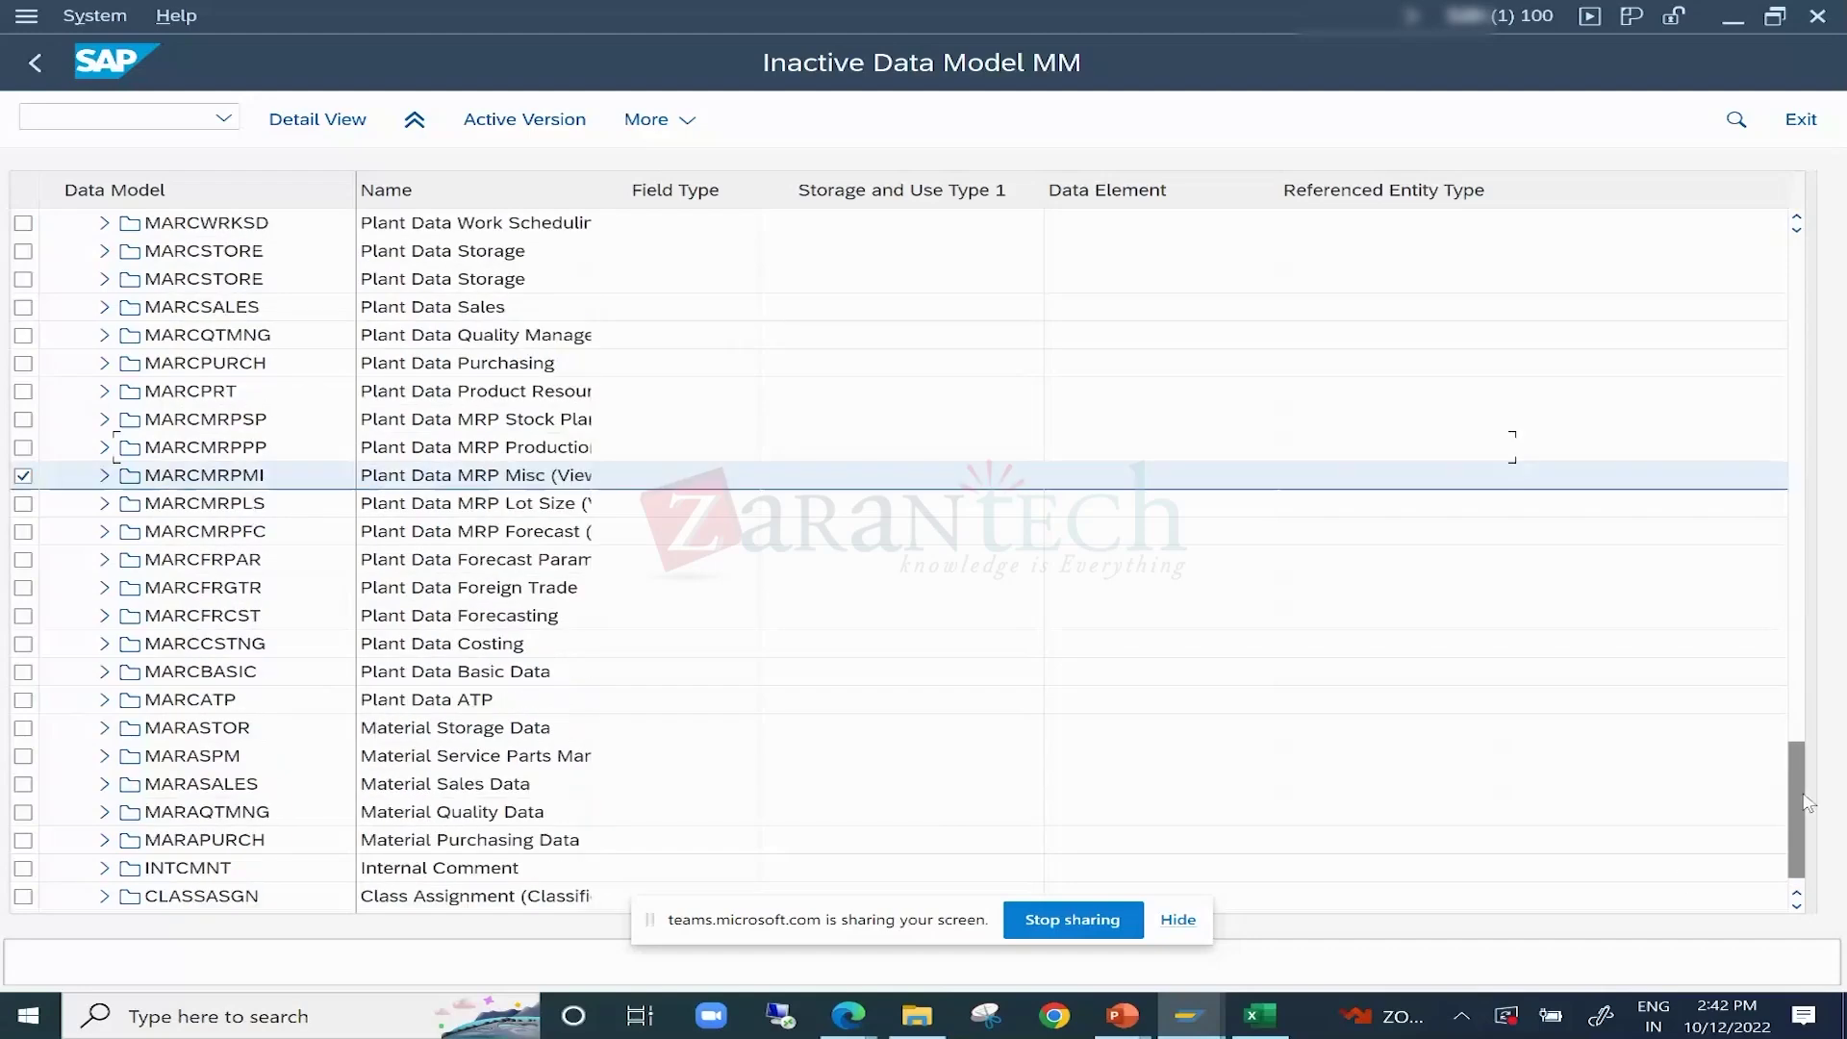
pyautogui.scroll(3, 843, 503)
pyautogui.scroll(5, 842, 503)
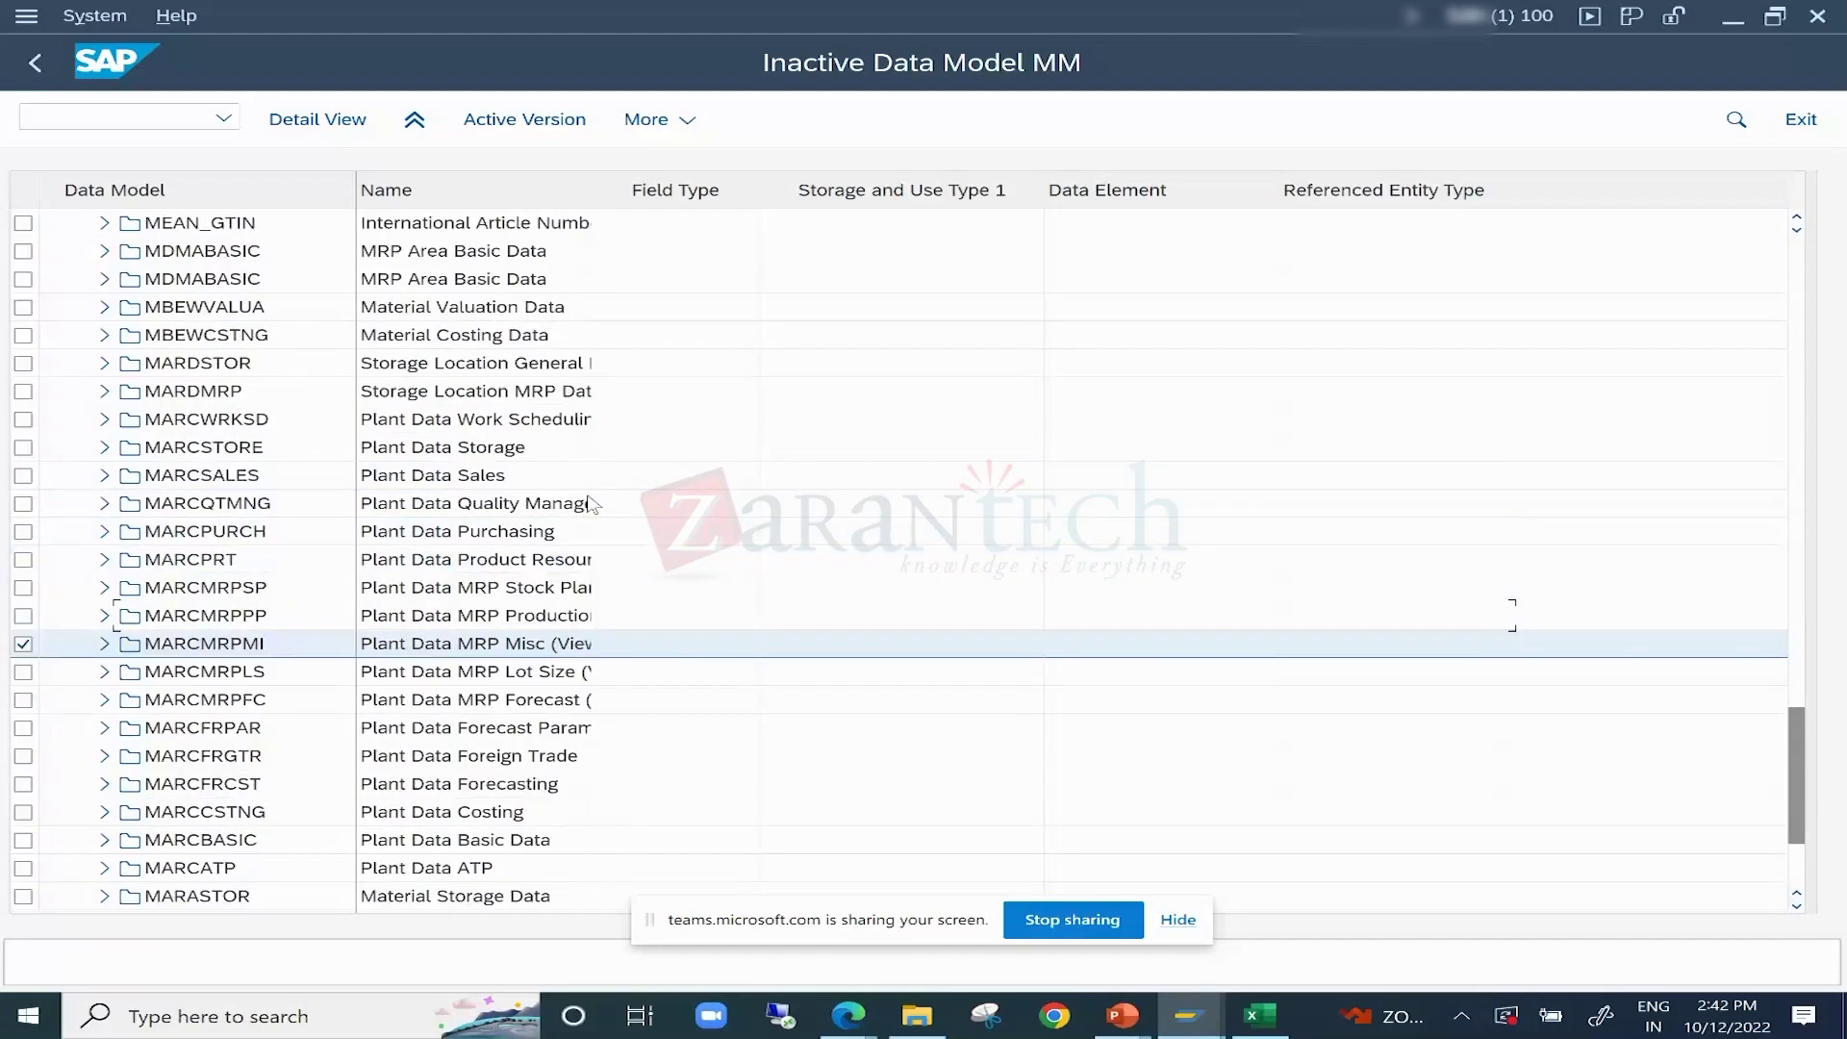
pyautogui.moveTo(1805, 760); pyautogui.dragTo(1794, 604)
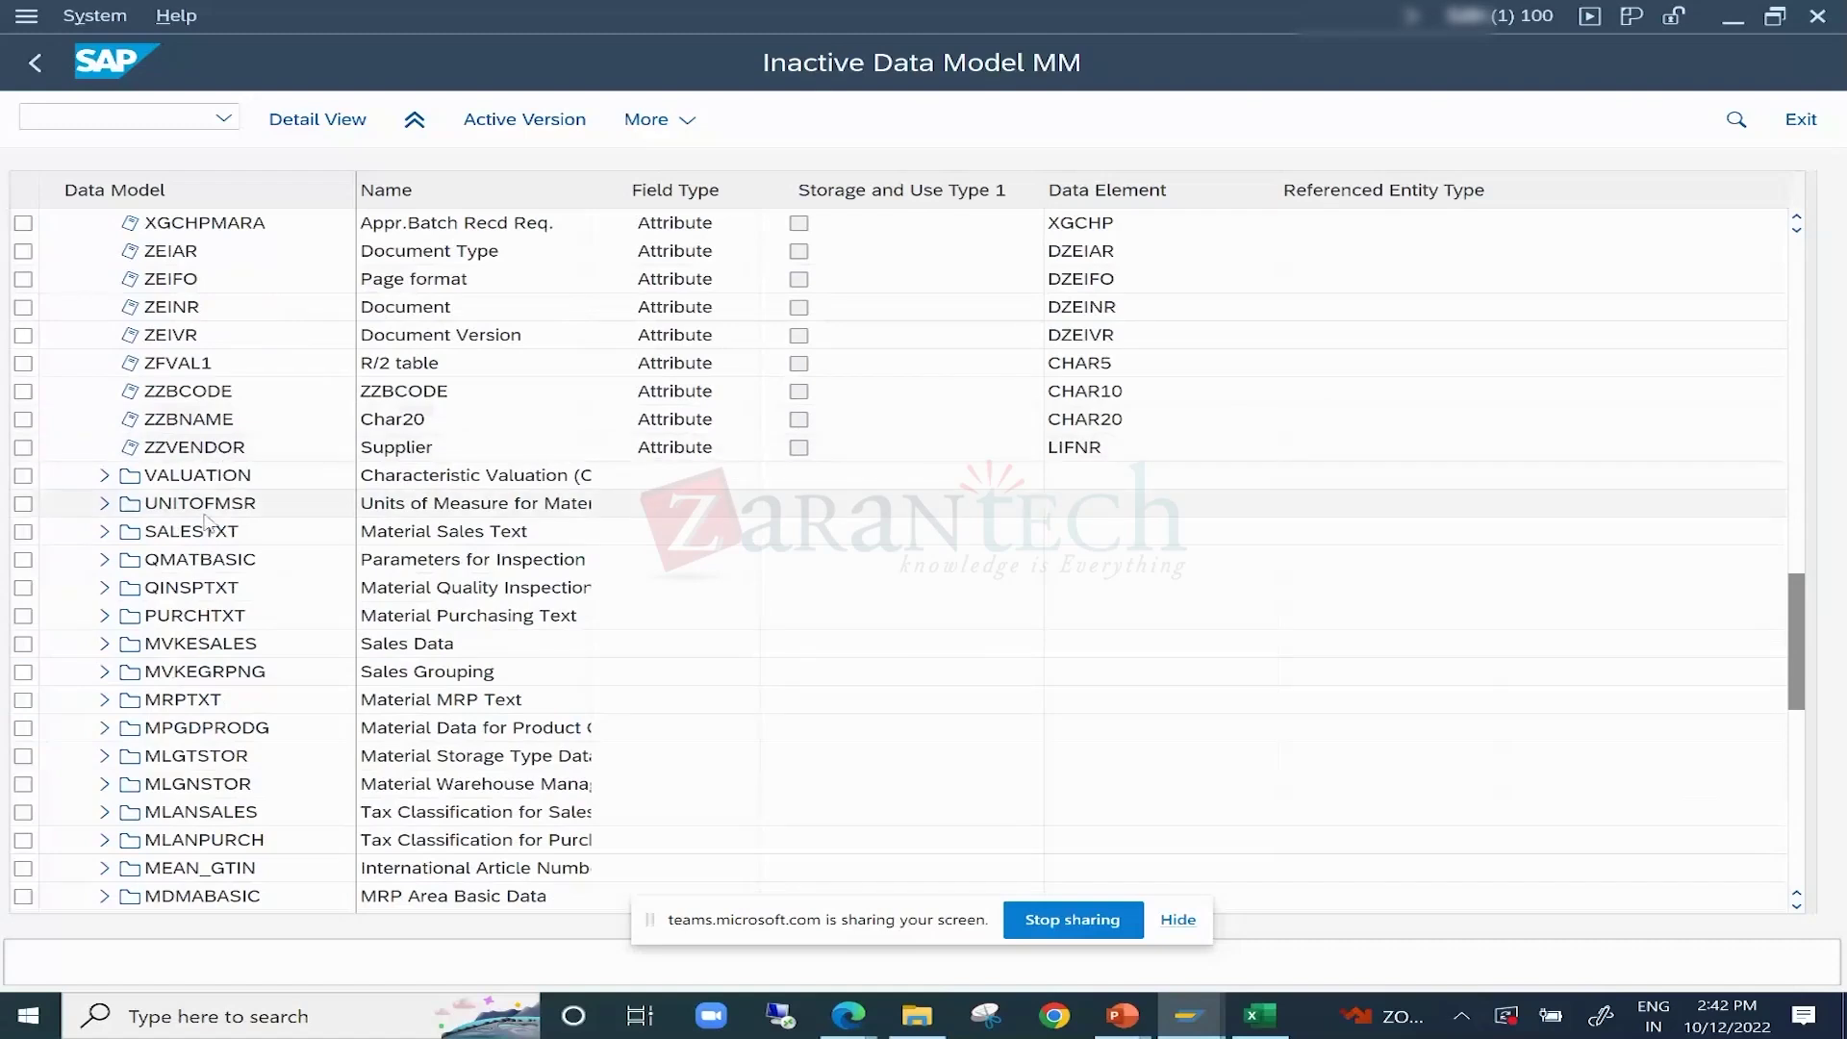
# Expand the MVKESALES sales data entity and examine the referenced entity types of its MEGSALES and RDPSALES attributes.
pyautogui.click(200, 647)
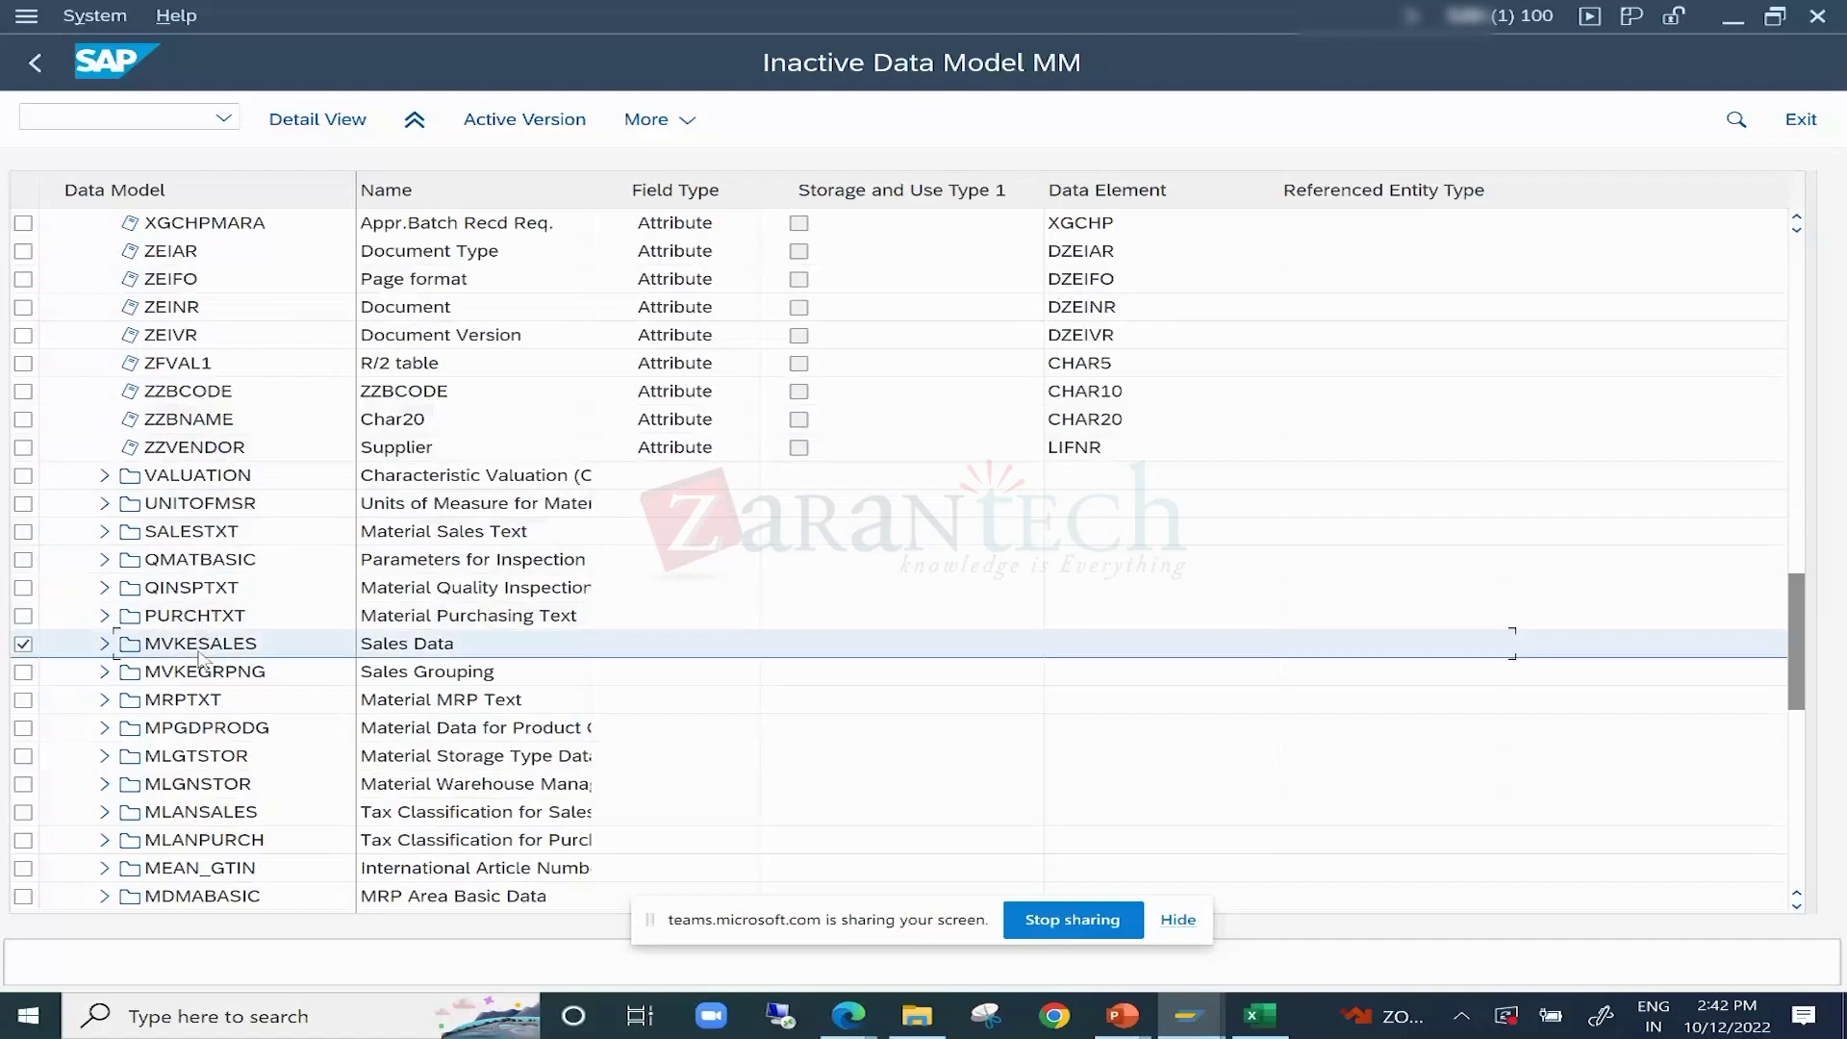
pyautogui.click(104, 644)
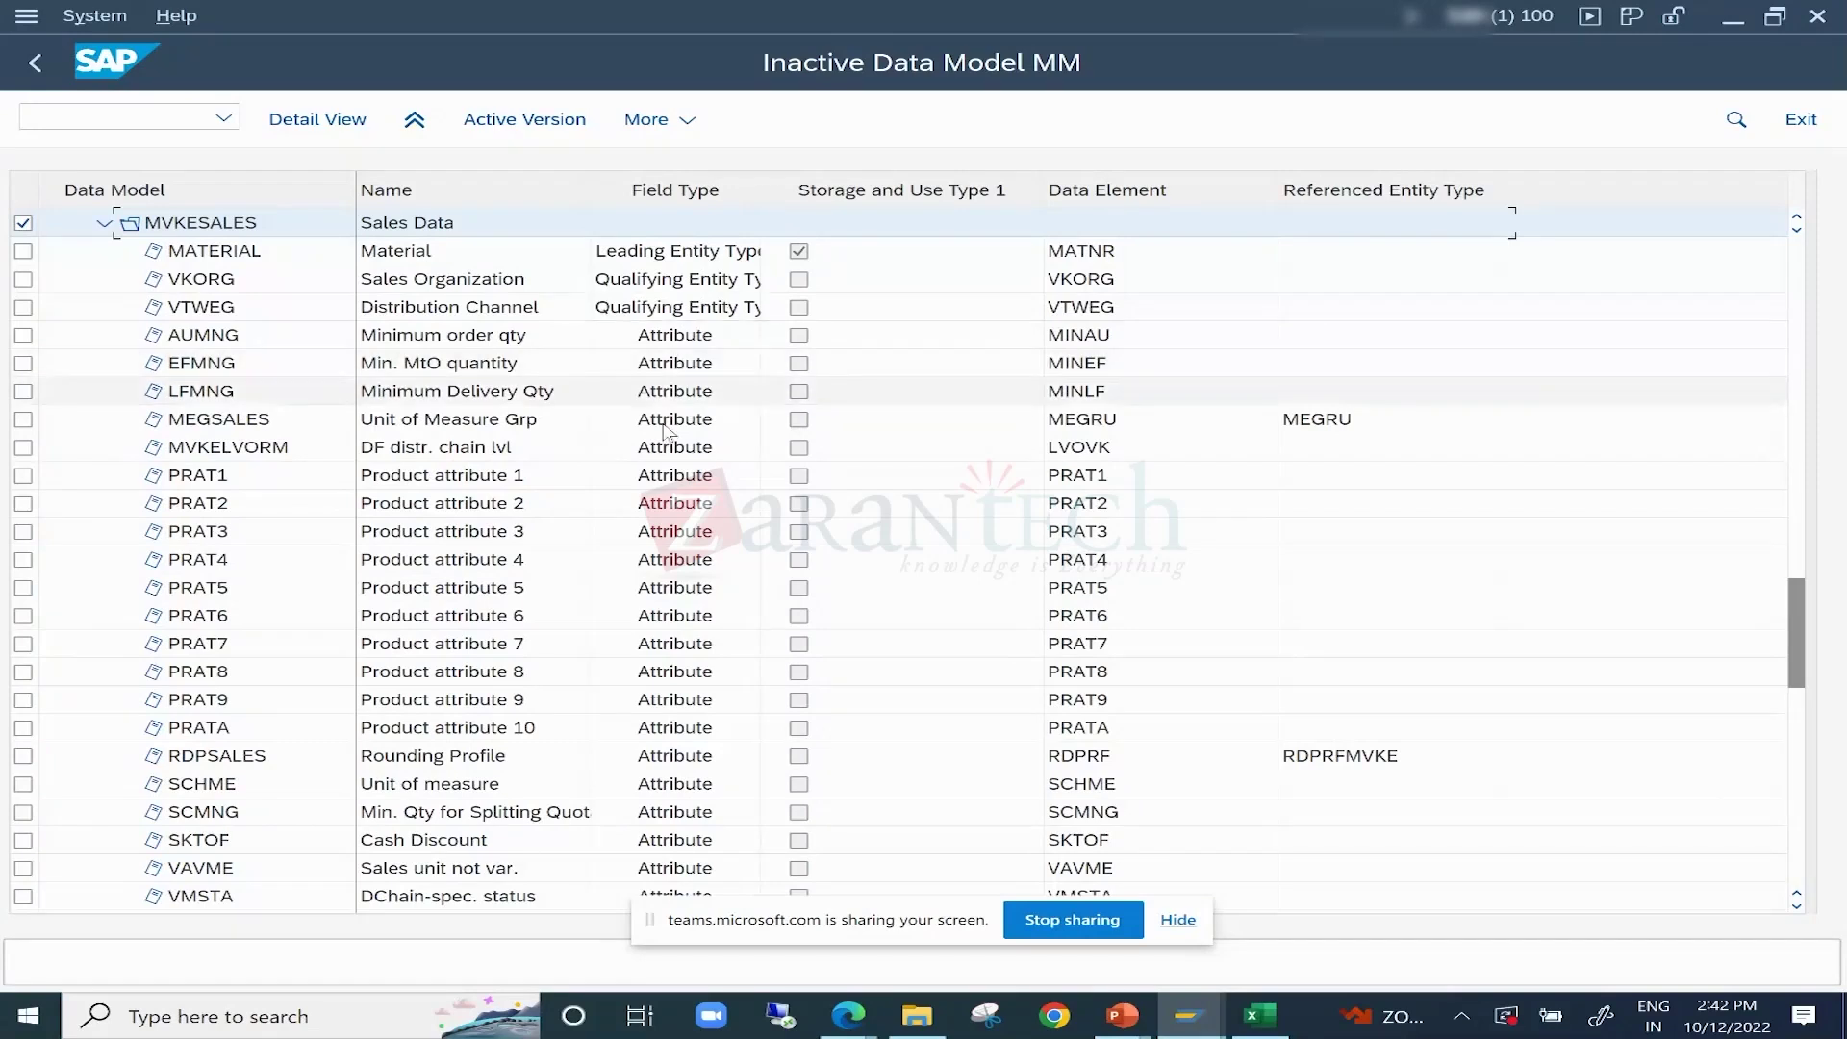
pyautogui.click(1270, 422)
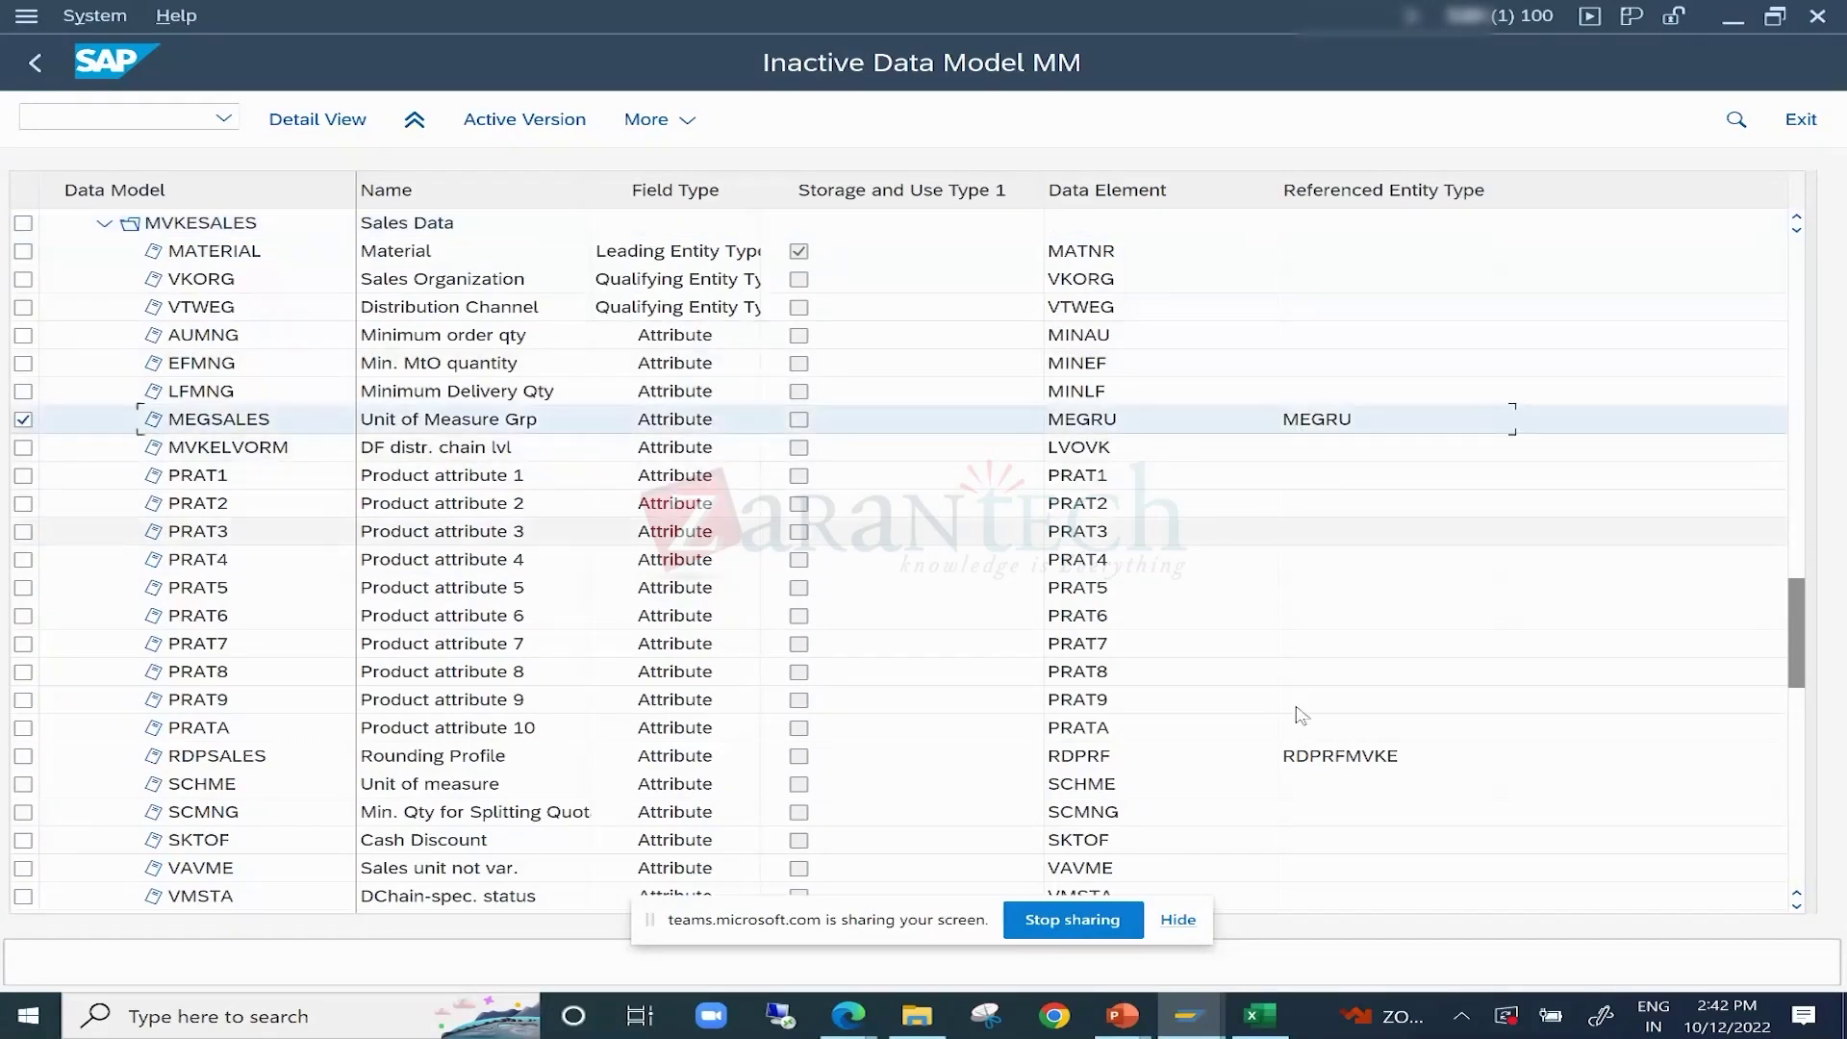
pyautogui.click(1334, 760)
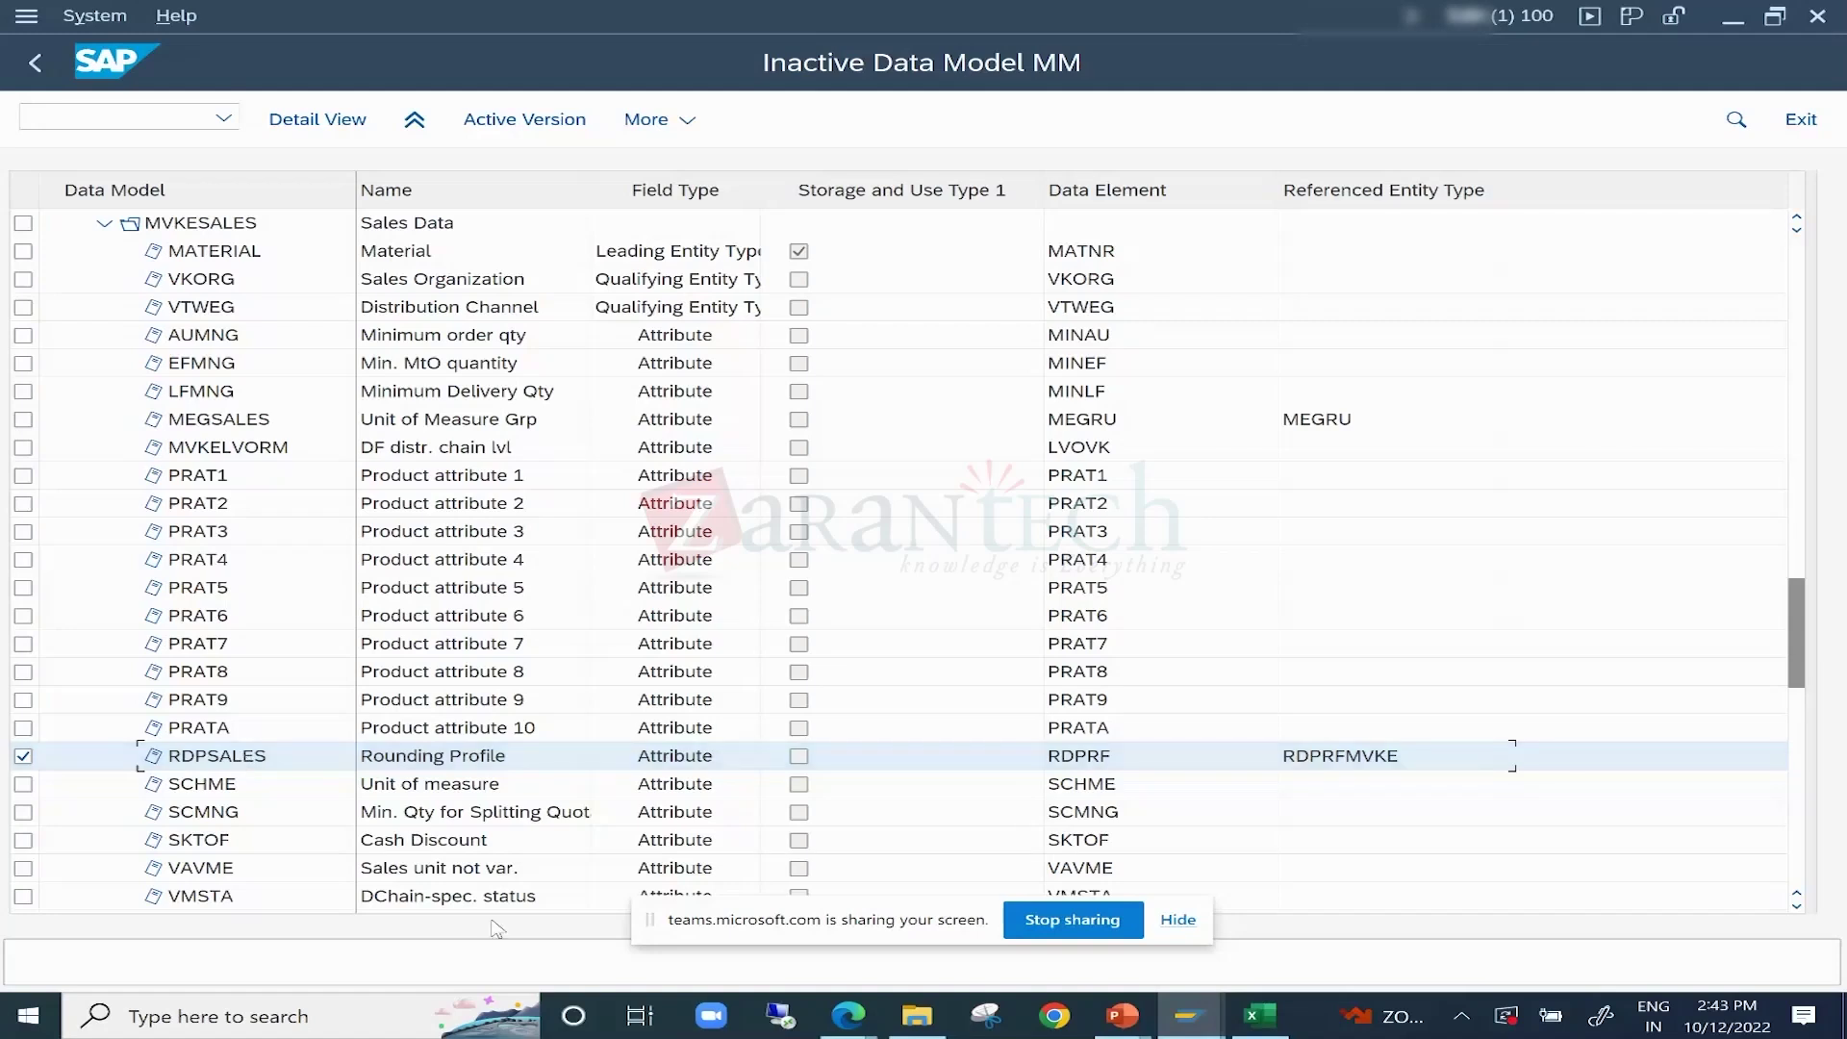
# Switch to the ABAP Dictionary session, leave the displayed structure and display the database table MARA.
pyautogui.moveTo(1206, 1025)
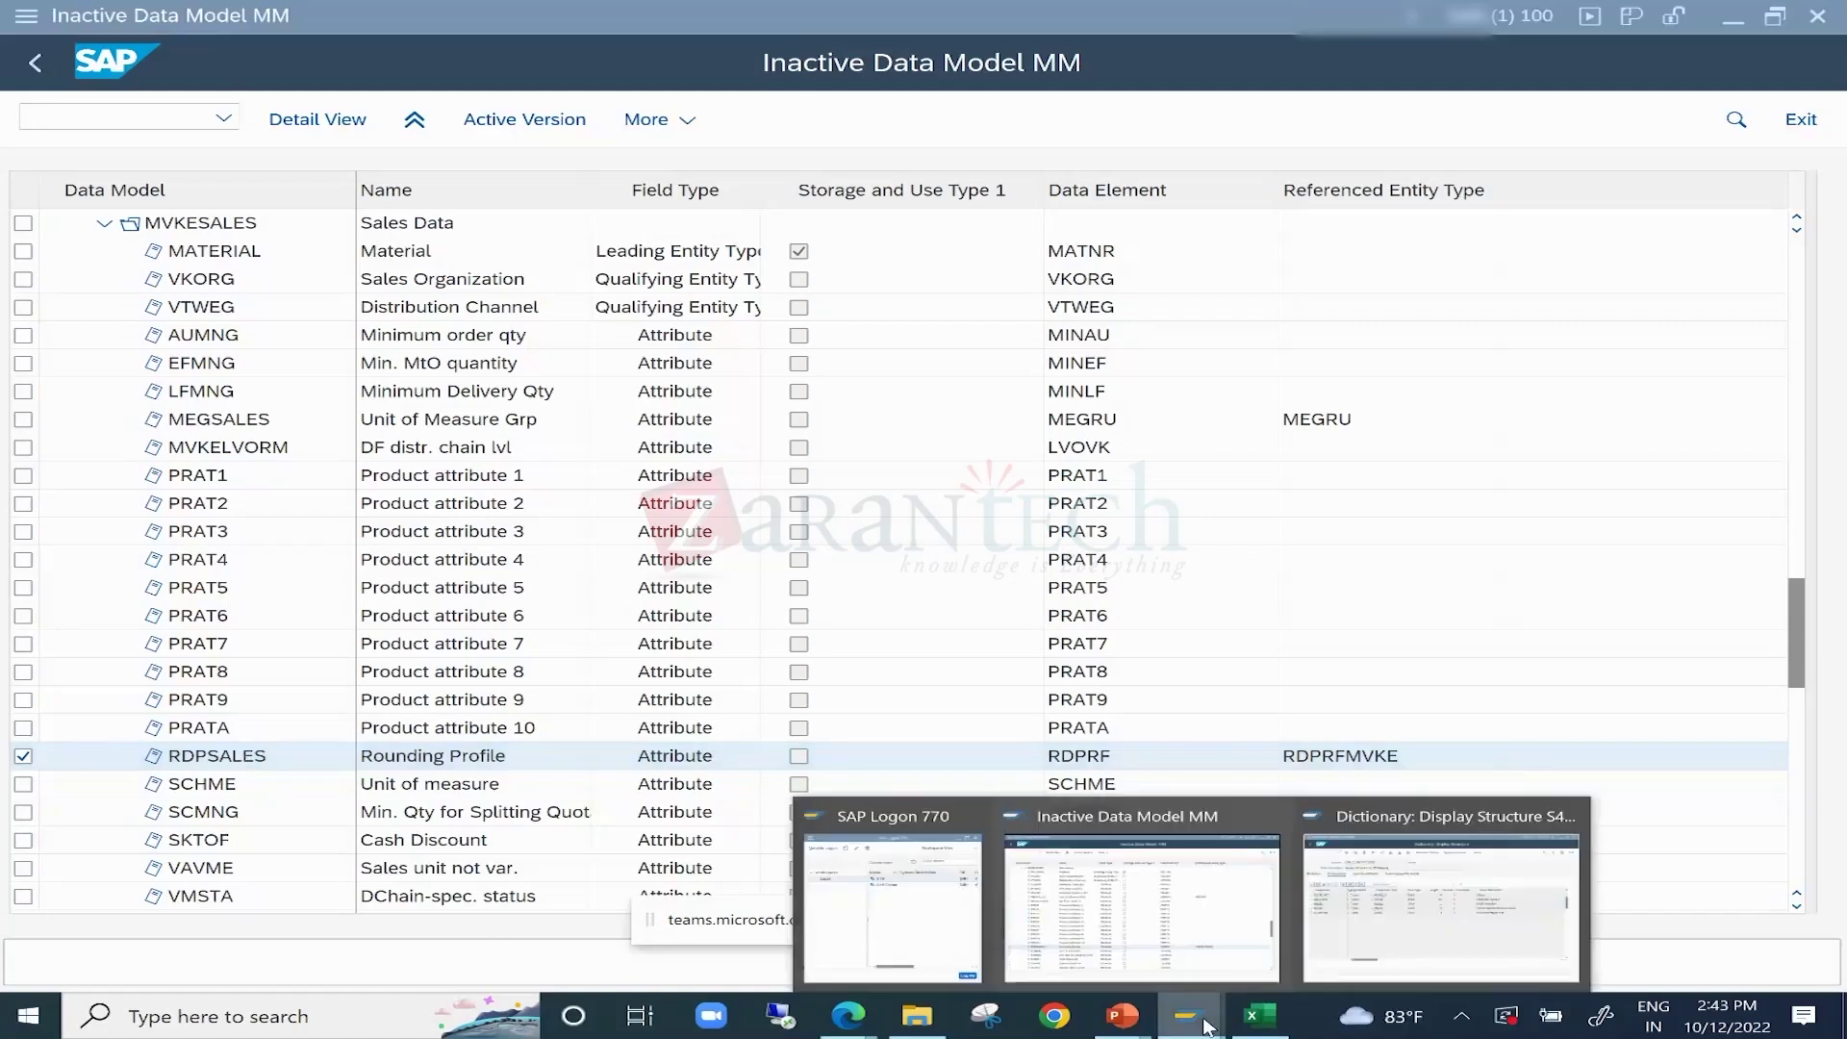
pyautogui.click(1440, 900)
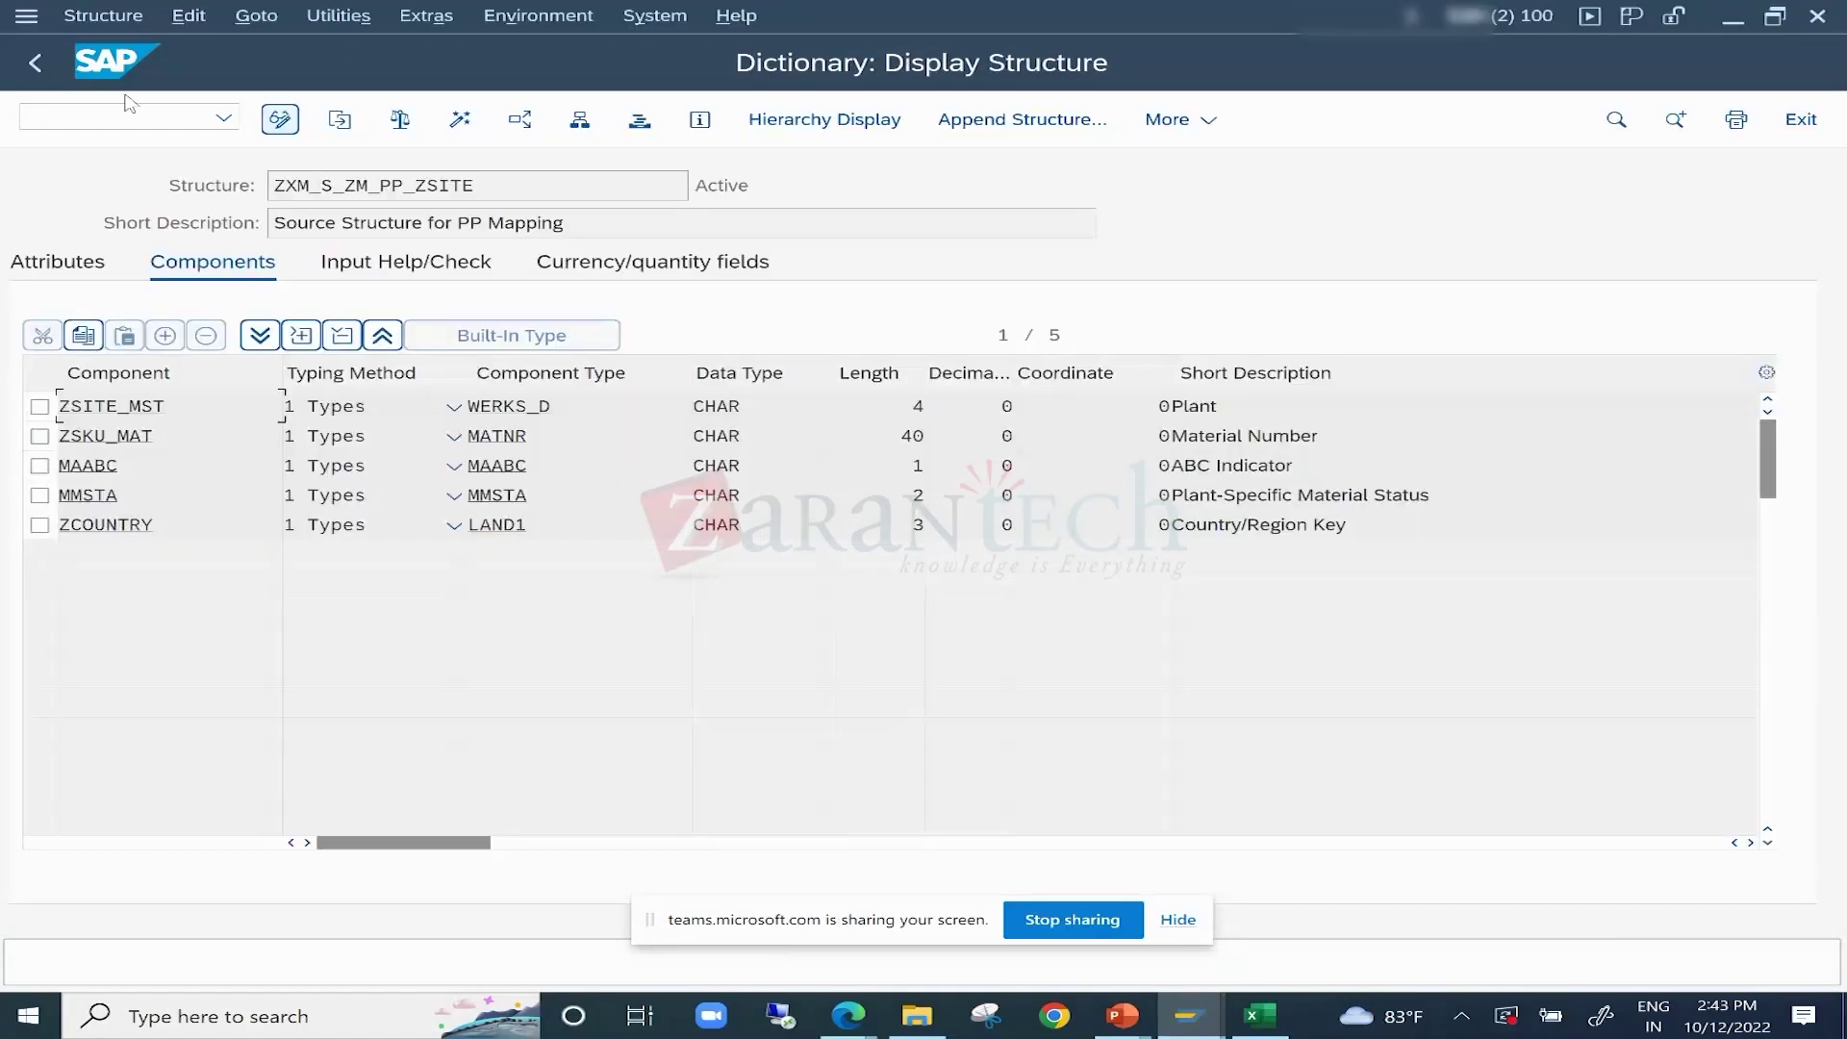
pyautogui.click(35, 63)
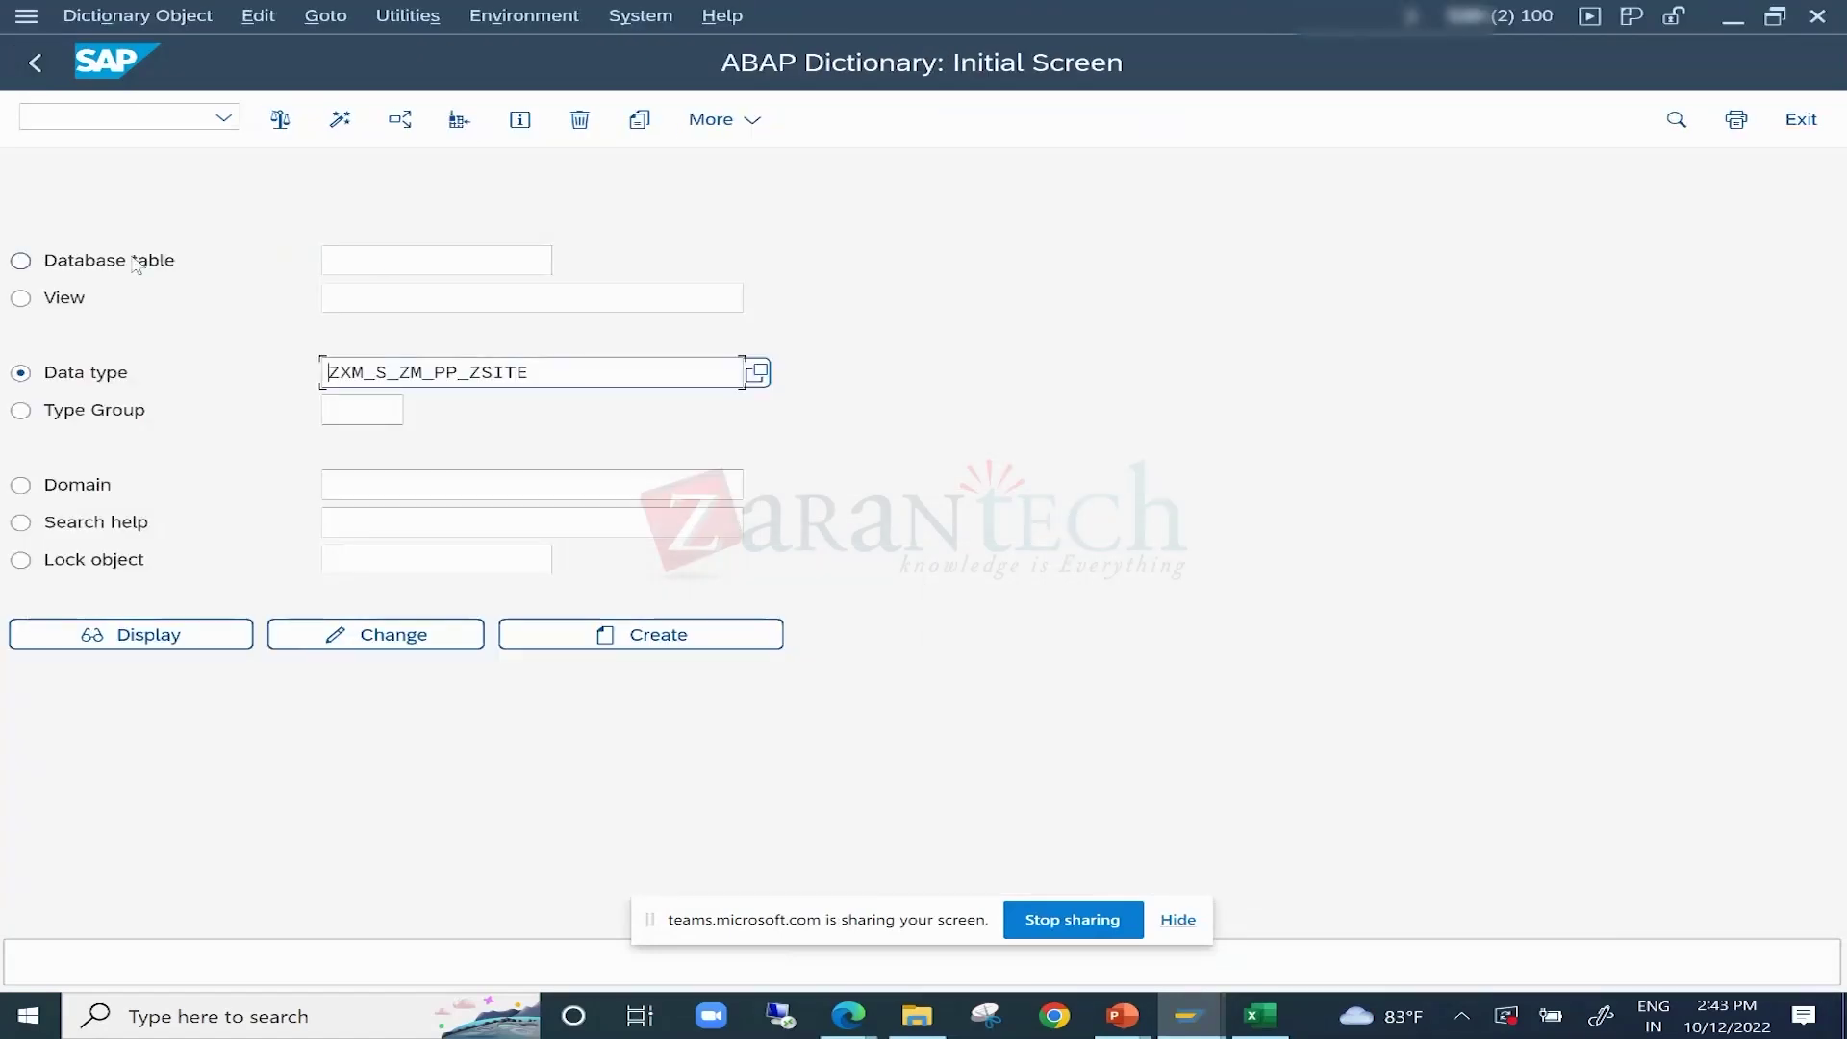
pyautogui.click(383, 258)
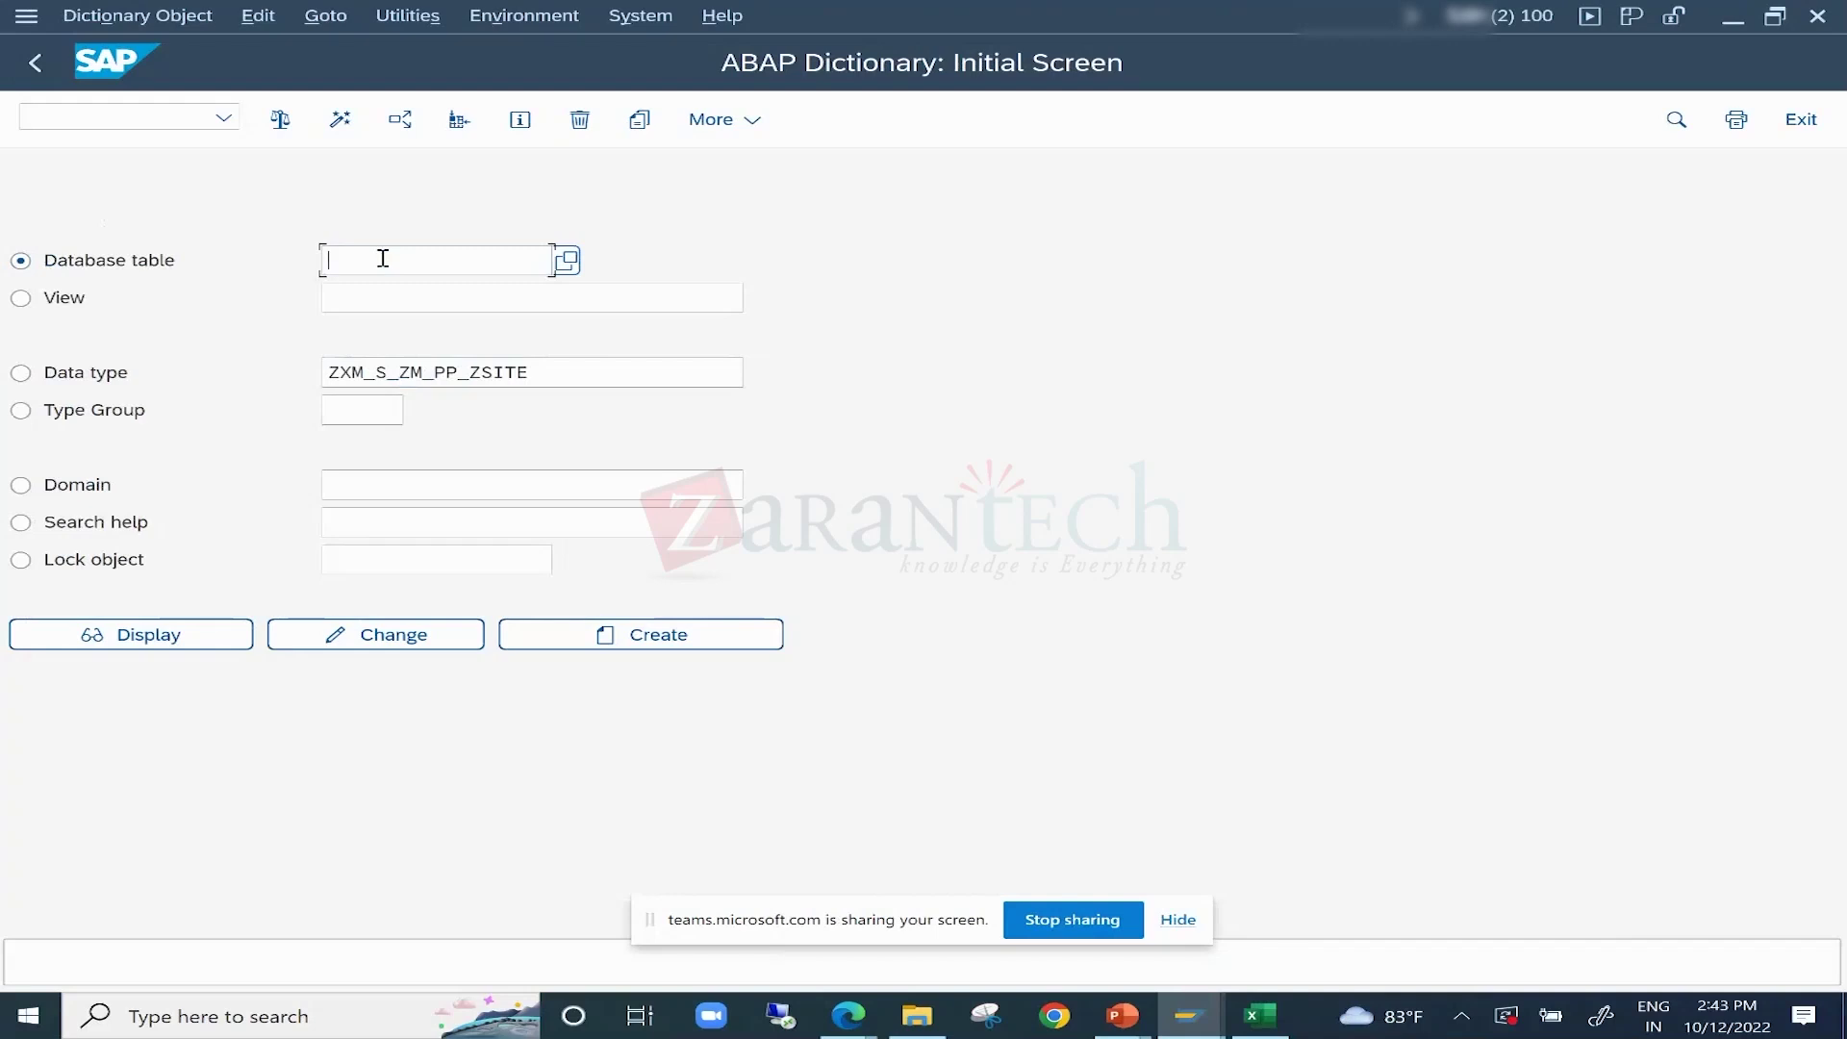
pyautogui.write('mara')
pyautogui.click(166, 635)
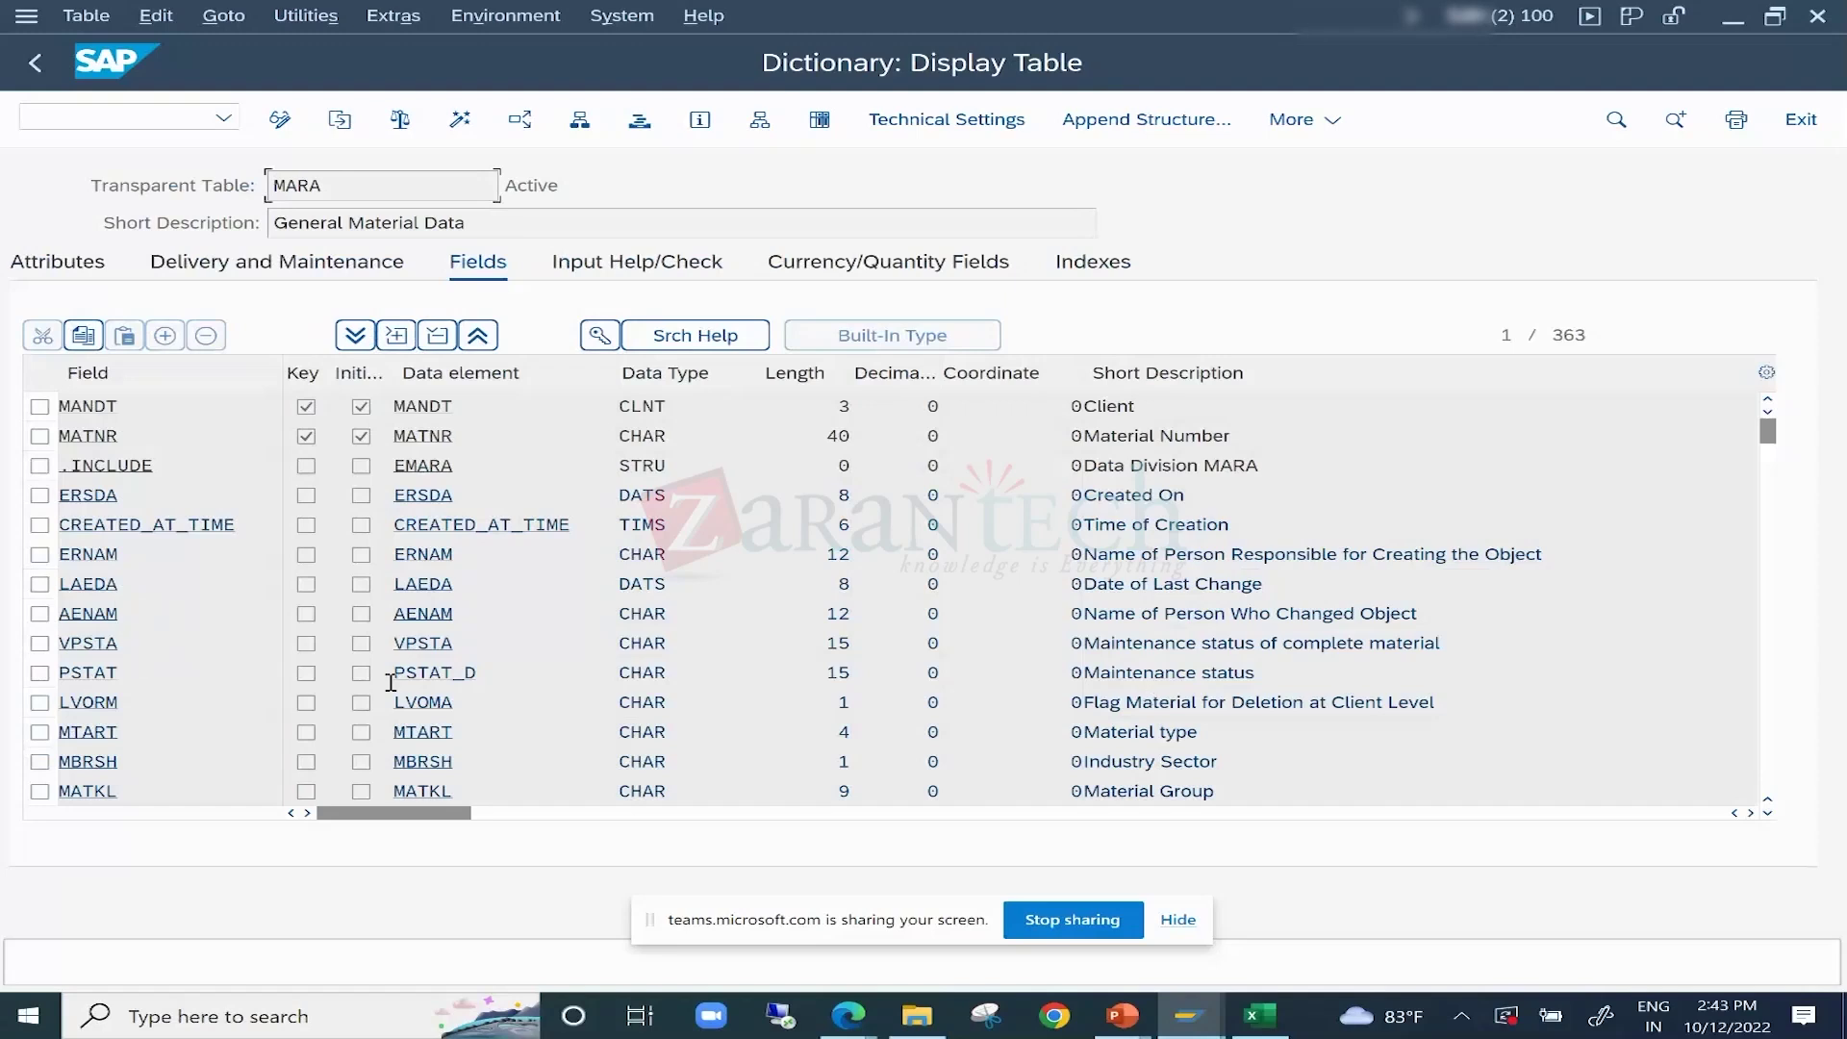
# Copy the data element name PSTAT_D of the PSTAT maintenance status field in table MARA.
pyautogui.doubleClick(123, 673)
pyautogui.click(156, 673)
pyautogui.moveTo(157, 673); pyautogui.dragTo(56, 675)
pyautogui.moveTo(536, 670); pyautogui.dragTo(257, 684)
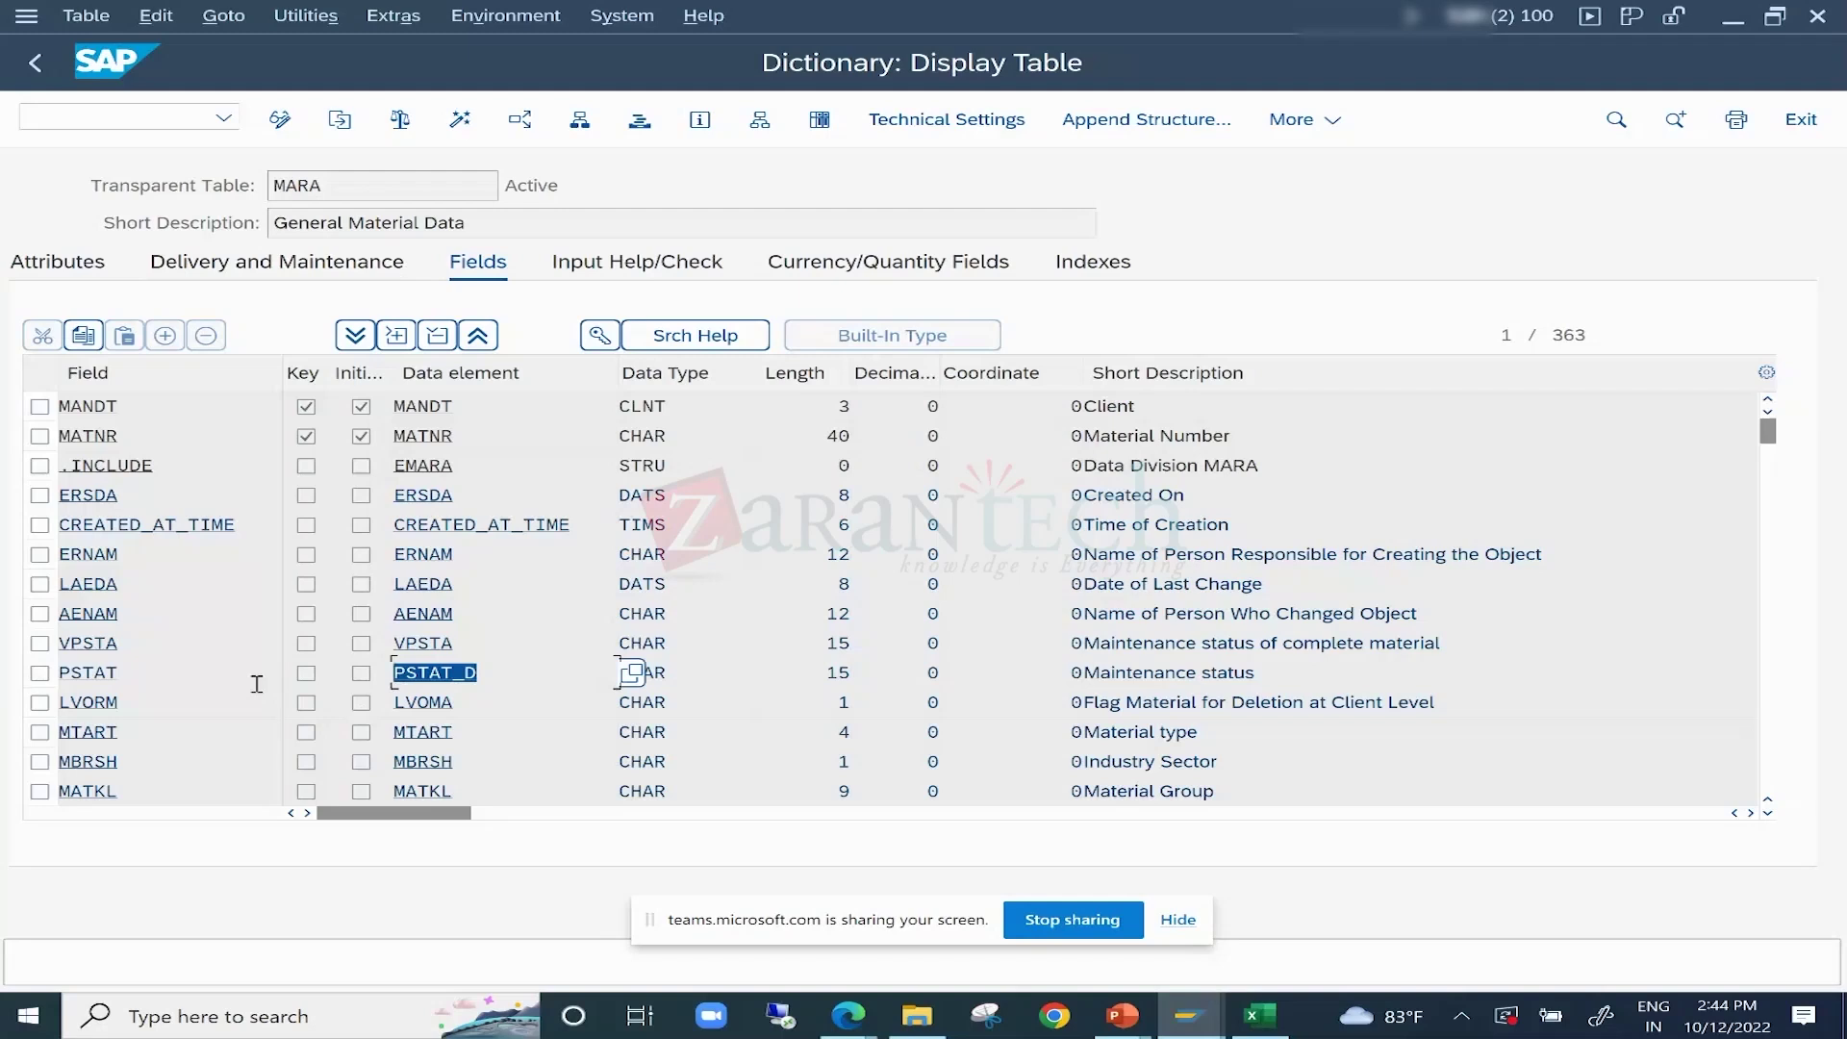
pyautogui.press('Left')
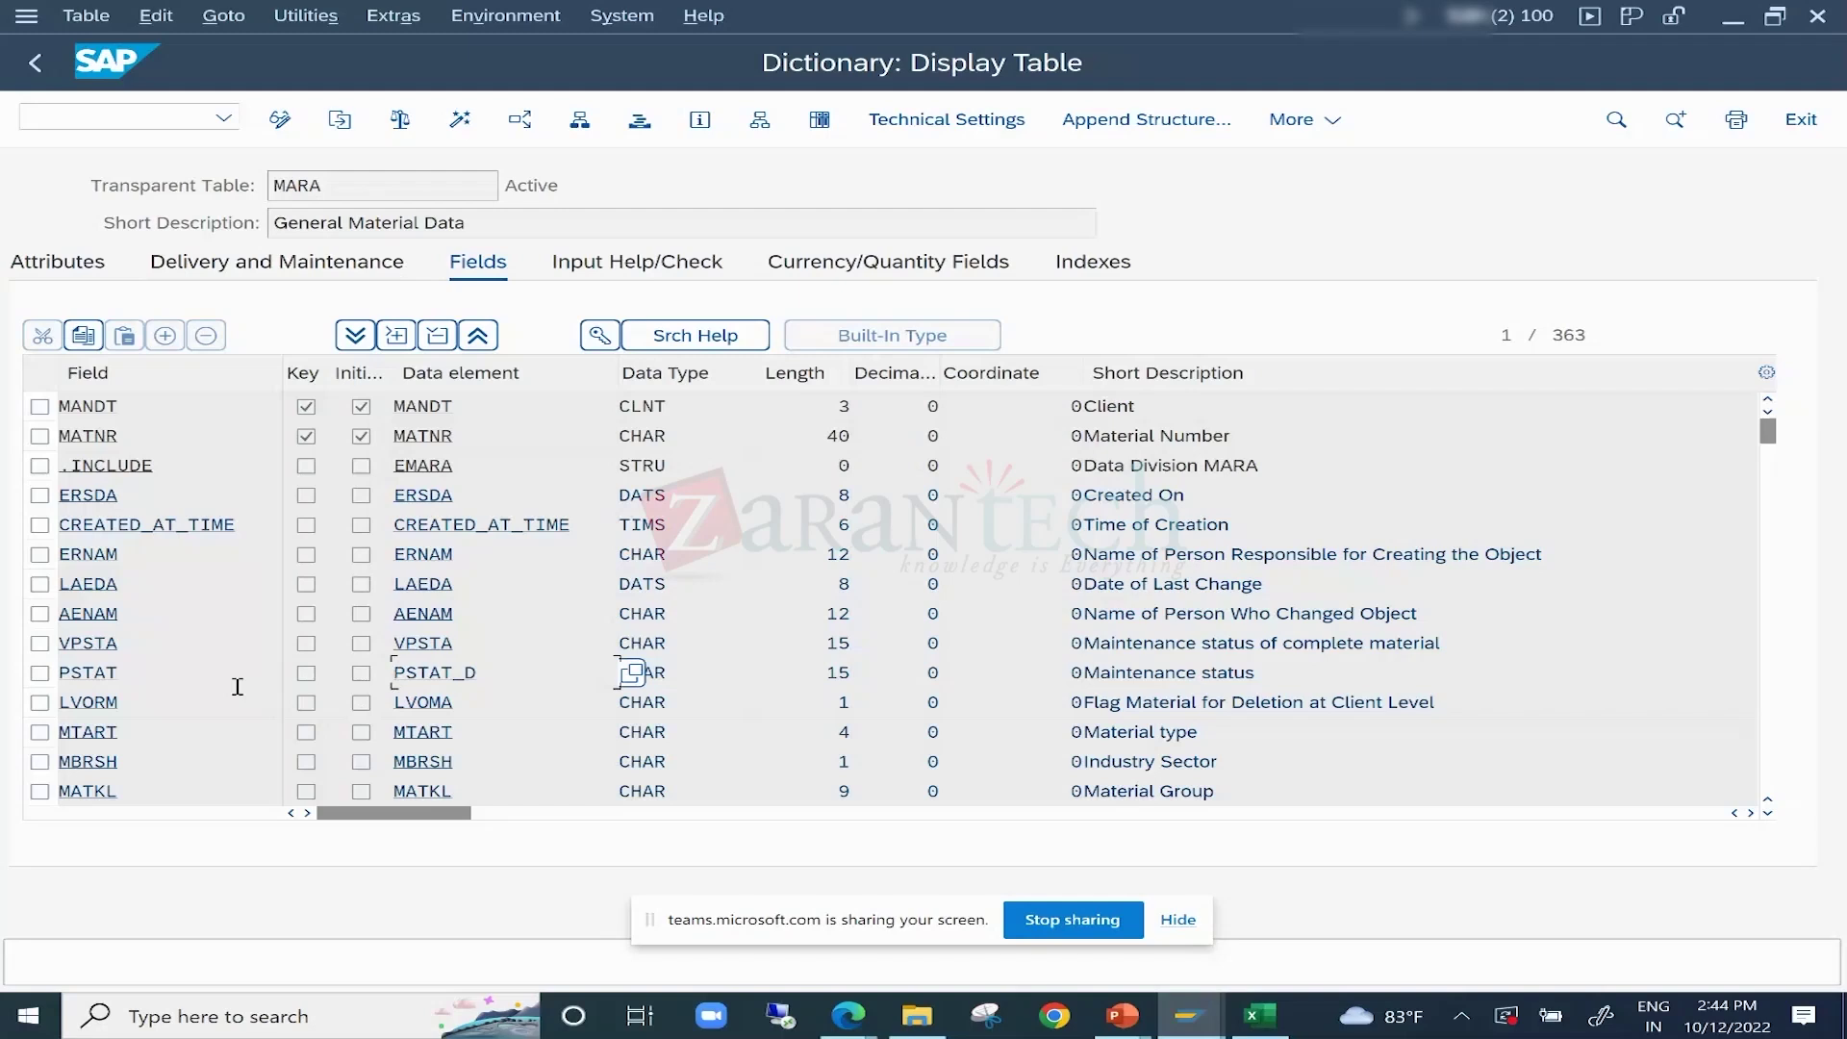
pyautogui.moveTo(496, 670); pyautogui.dragTo(316, 682)
pyautogui.hotkey('ctrl', 'c')
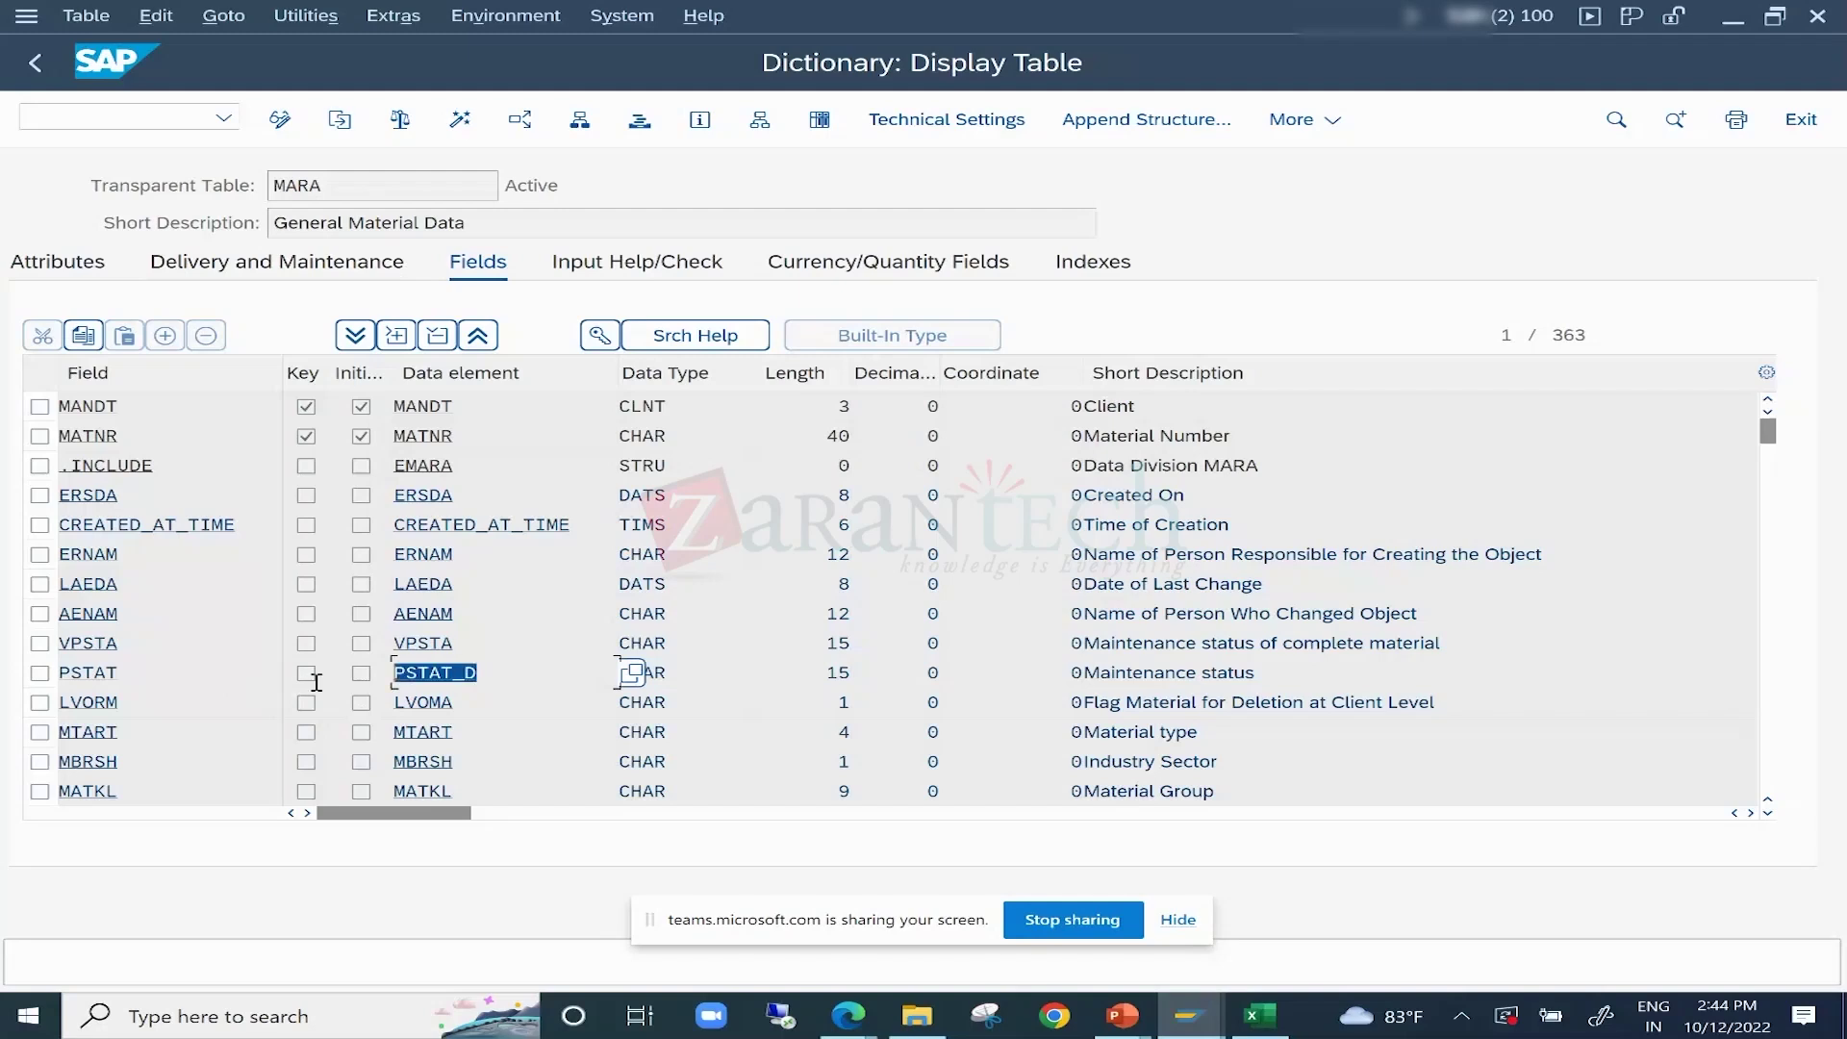
pyautogui.click(306, 689)
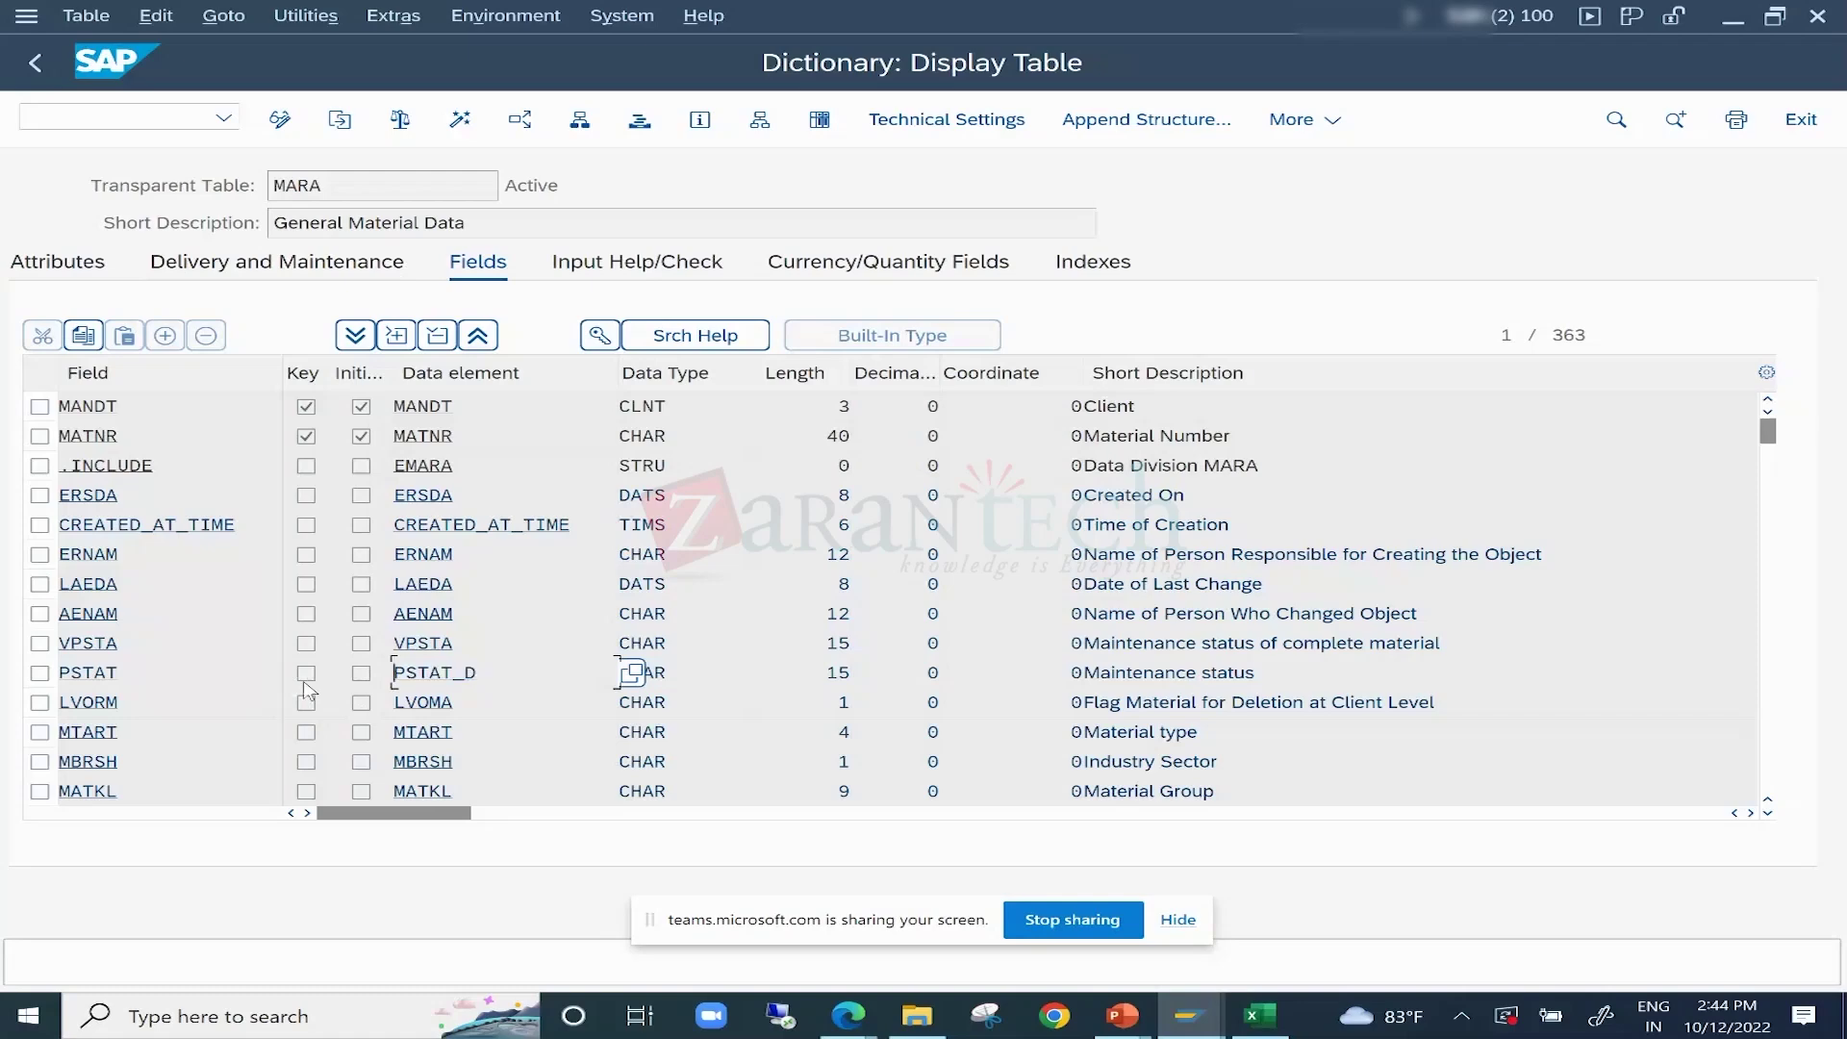
# Return to the MM data model and search it from the MATERIAL entity for PSTAT_D.
pyautogui.hotkey('alt', 'Tab')
pyautogui.moveTo(1796, 633); pyautogui.dragTo(1821, 306)
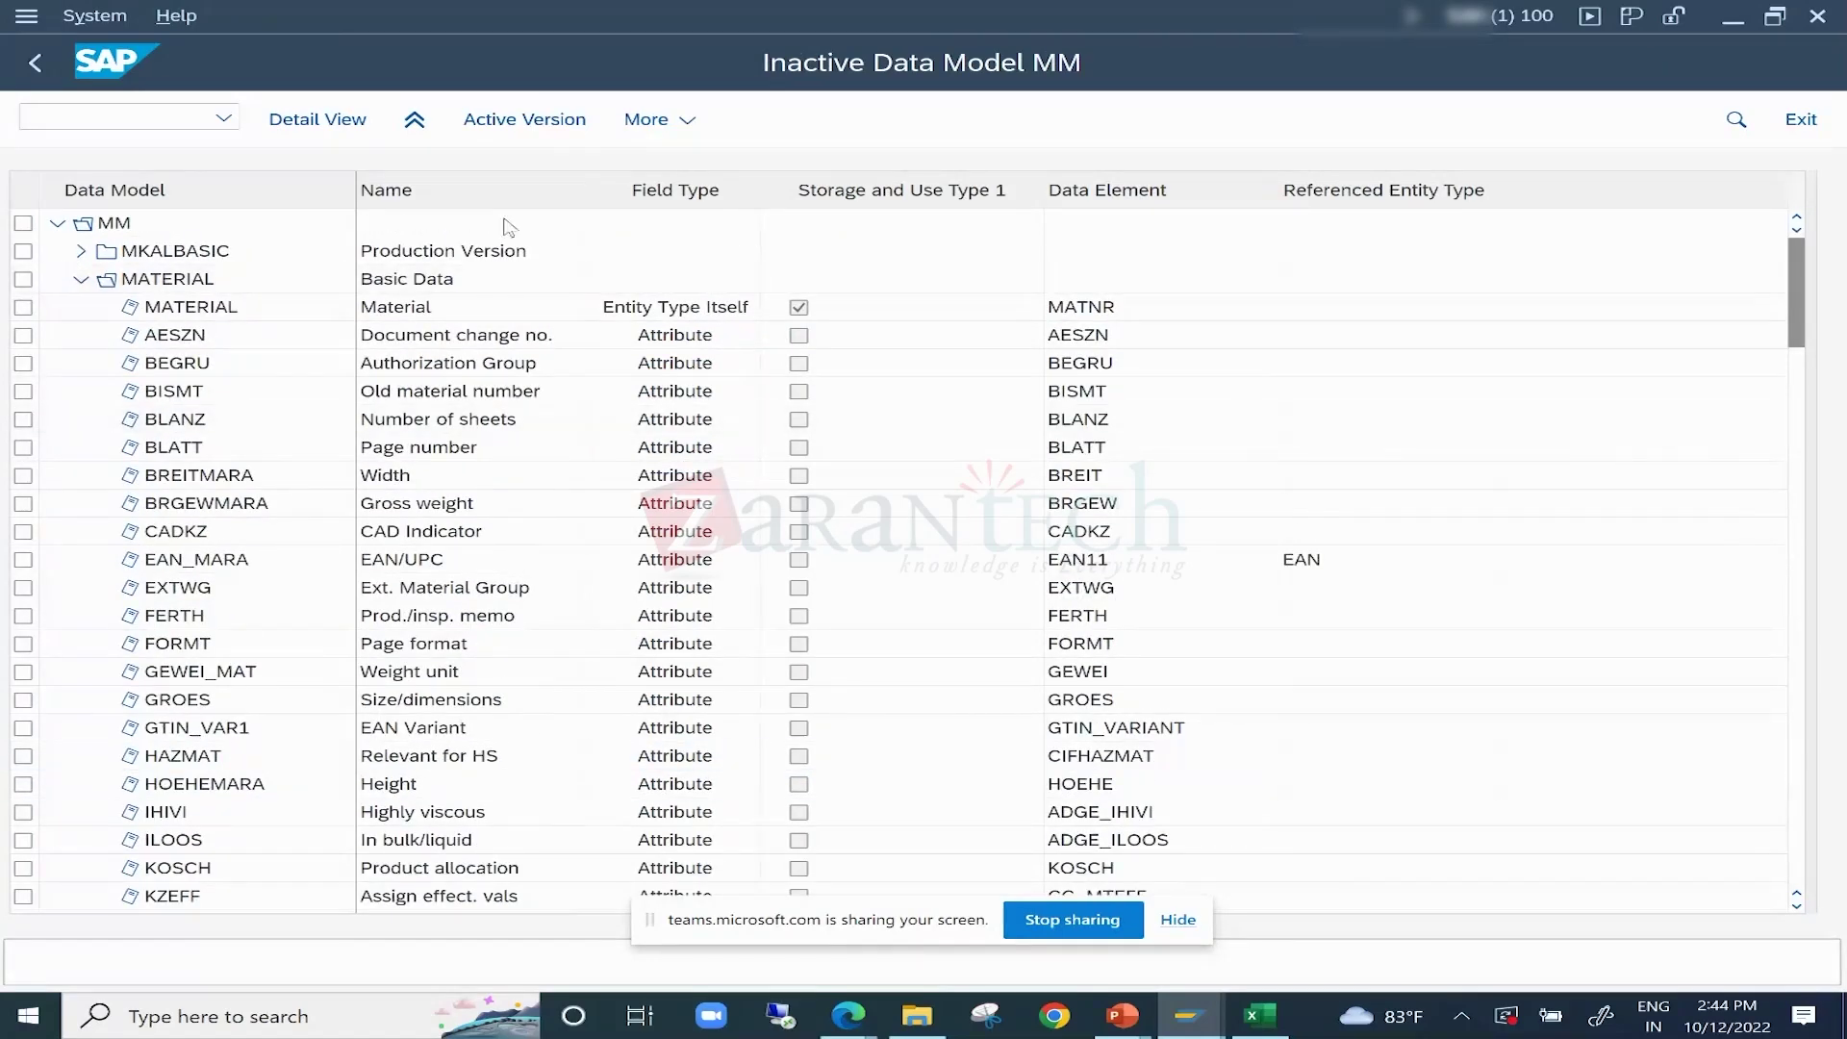
pyautogui.click(1395, 278)
pyautogui.click(1737, 120)
pyautogui.hotkey('ctrl', 'v')
pyautogui.press('Return')
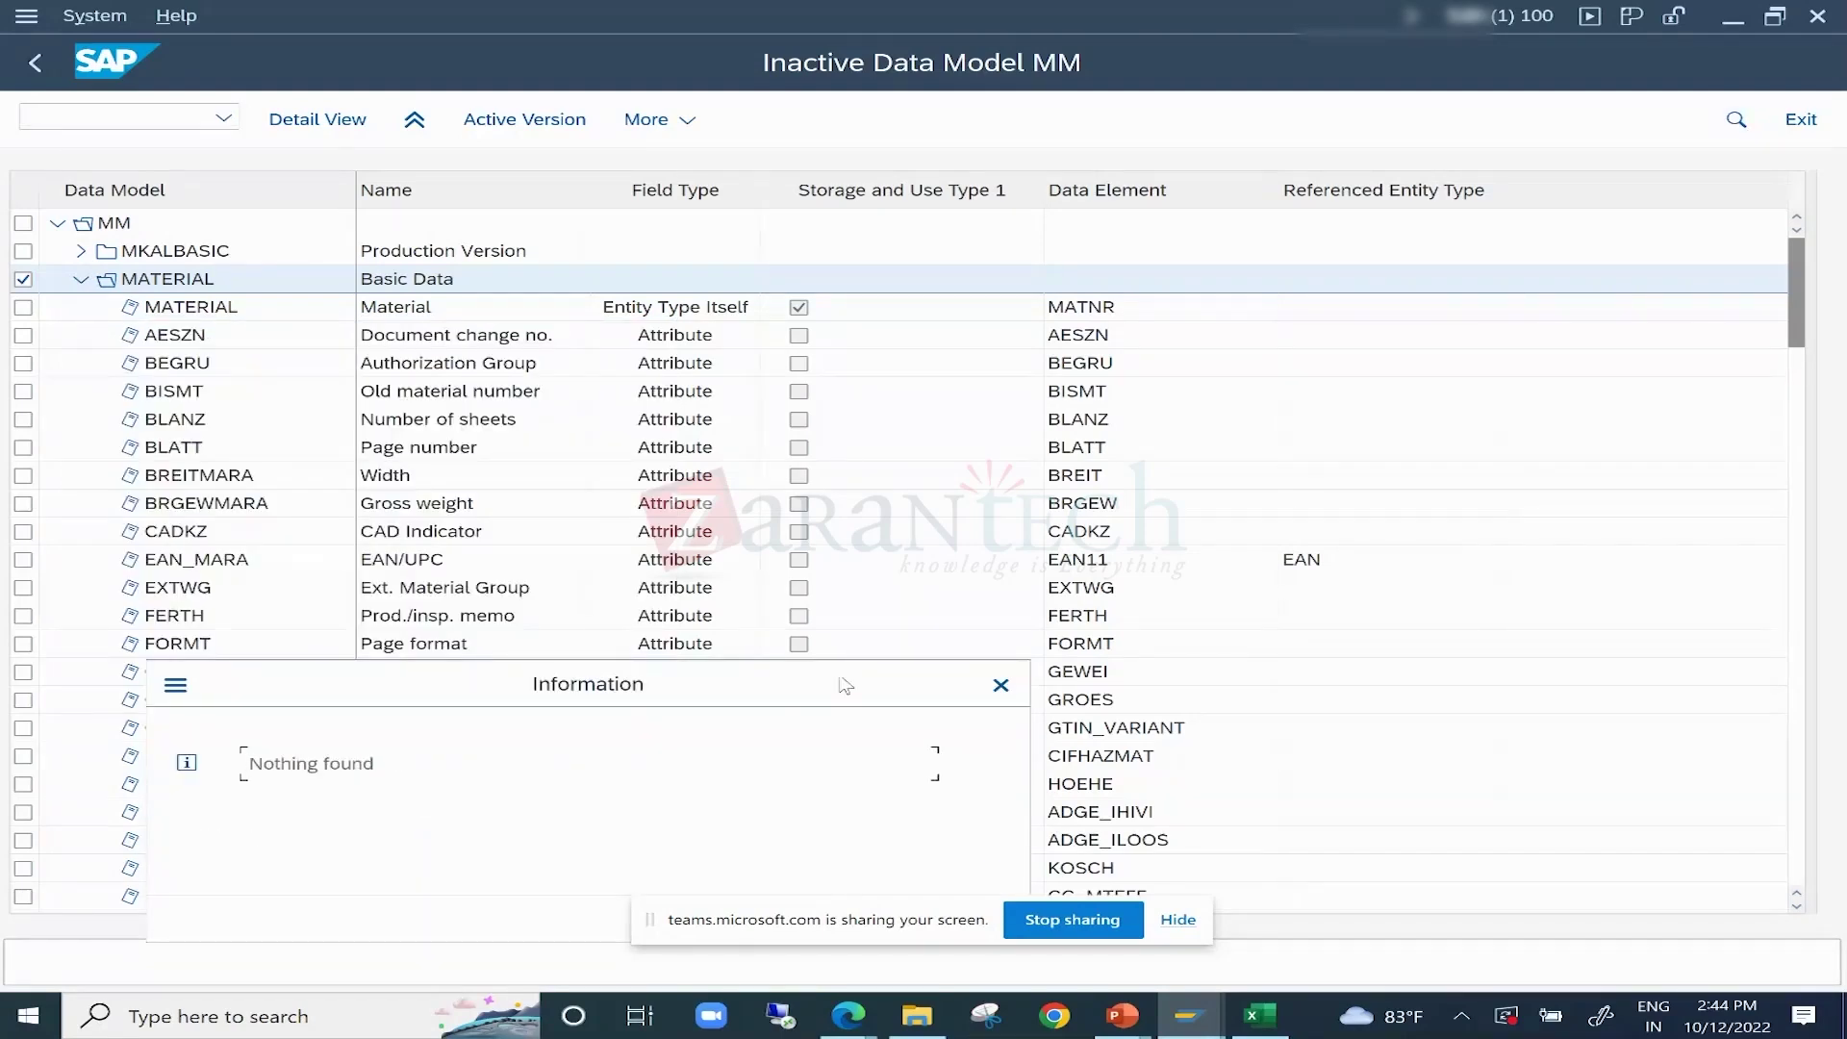
pyautogui.moveTo(845, 685); pyautogui.dragTo(1056, 151)
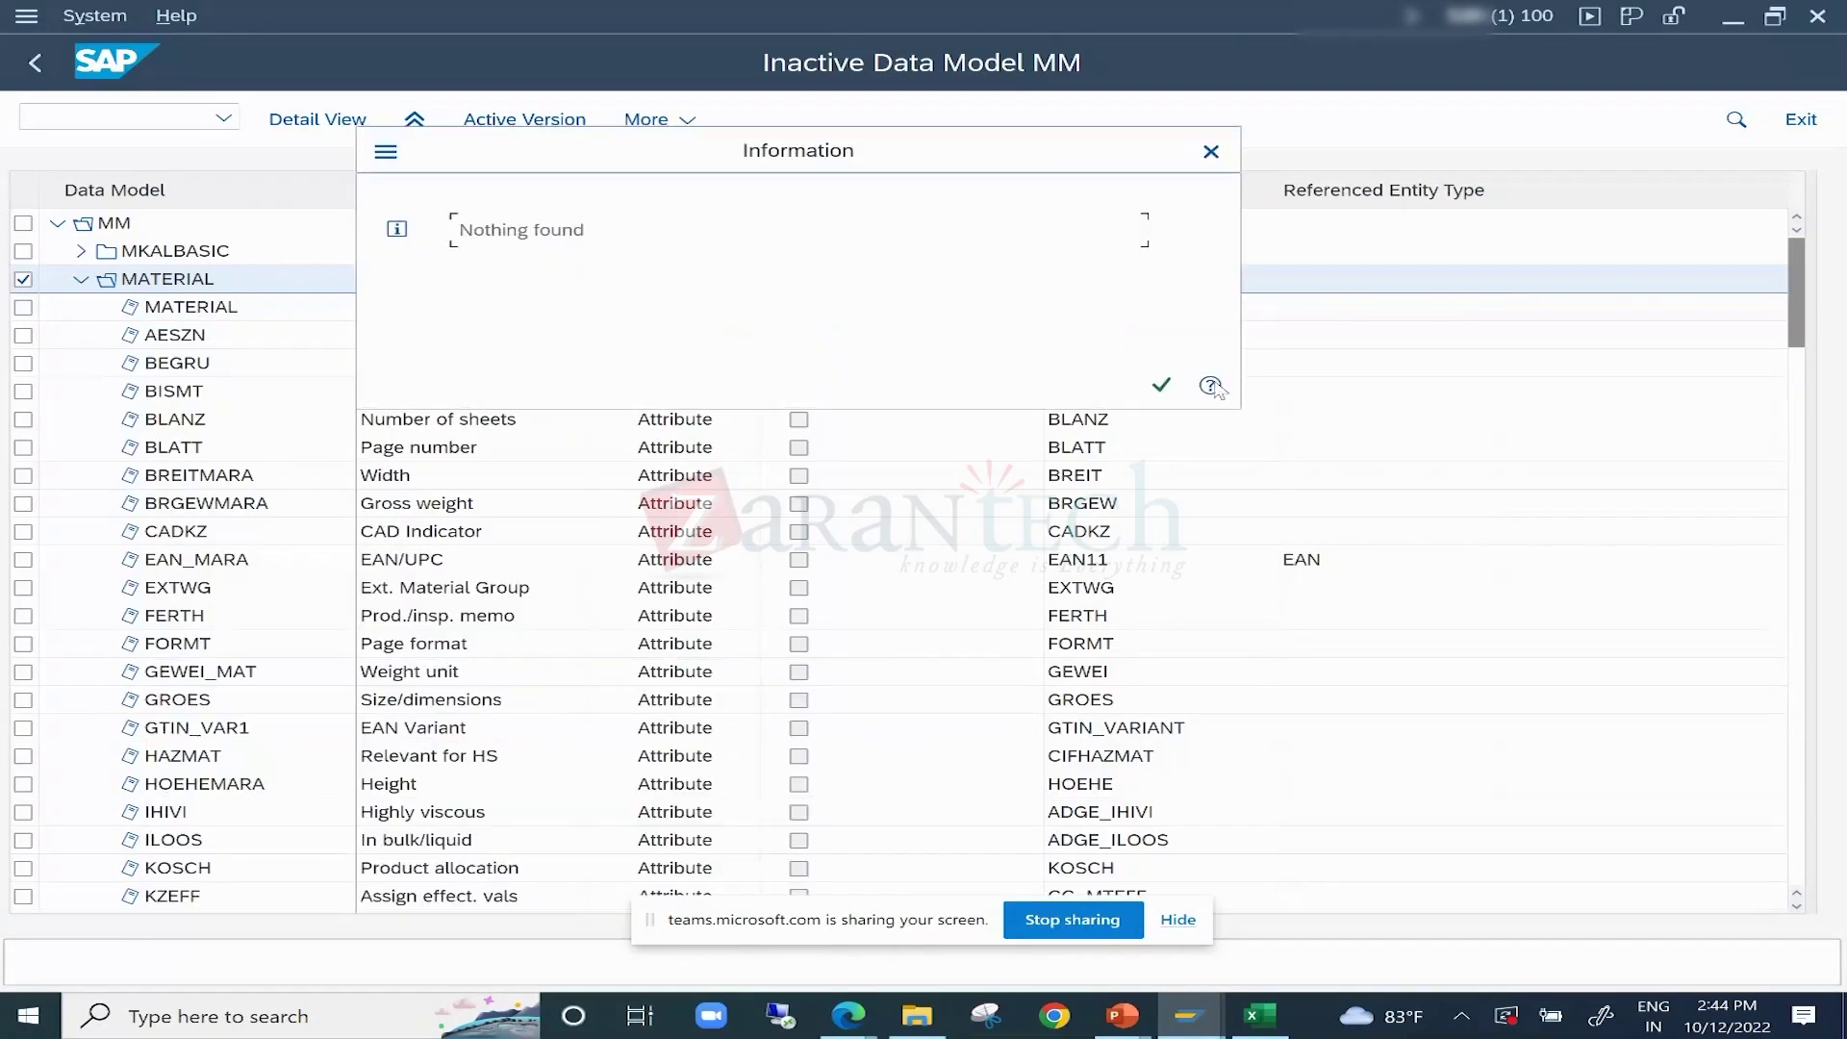
pyautogui.click(1162, 386)
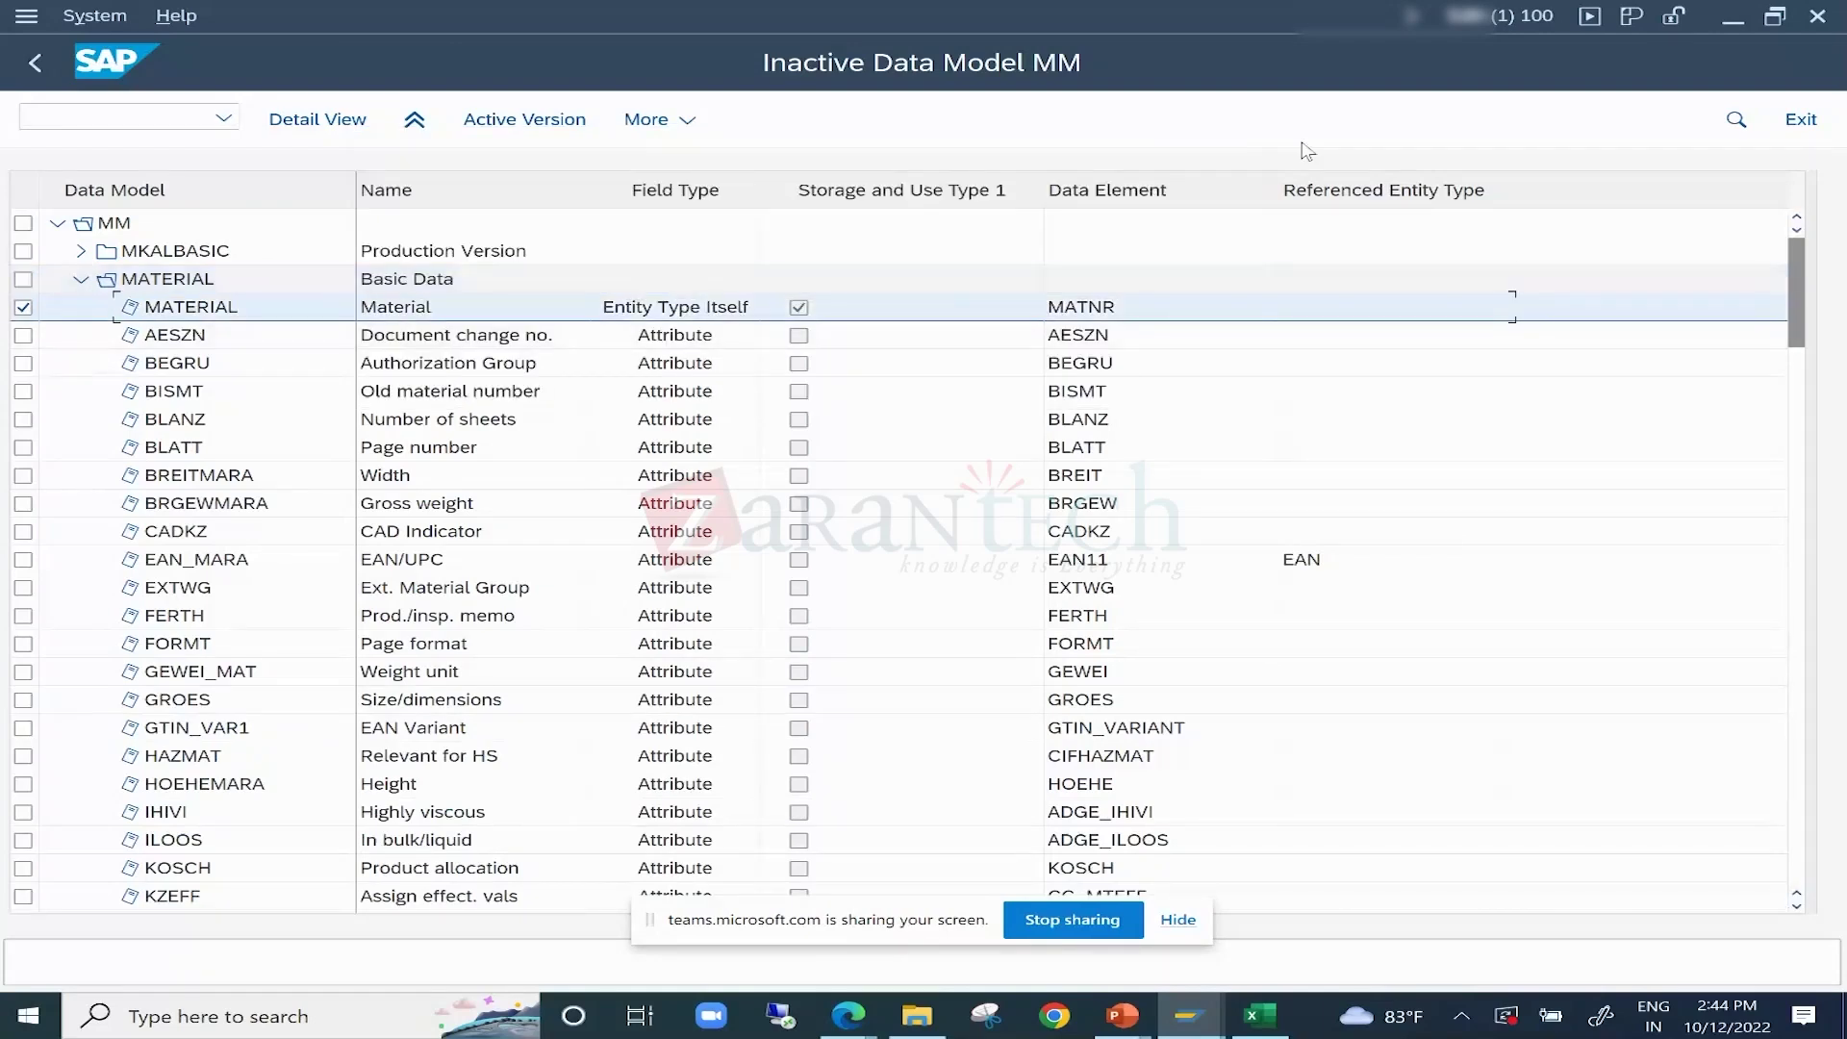
# Search the MM data model again with the search text shortened to PSTAT.
pyautogui.click(1737, 123)
pyautogui.hotkey('ctrl', 'v')
pyautogui.press('BackSpace')
pyautogui.press('BackSpace')
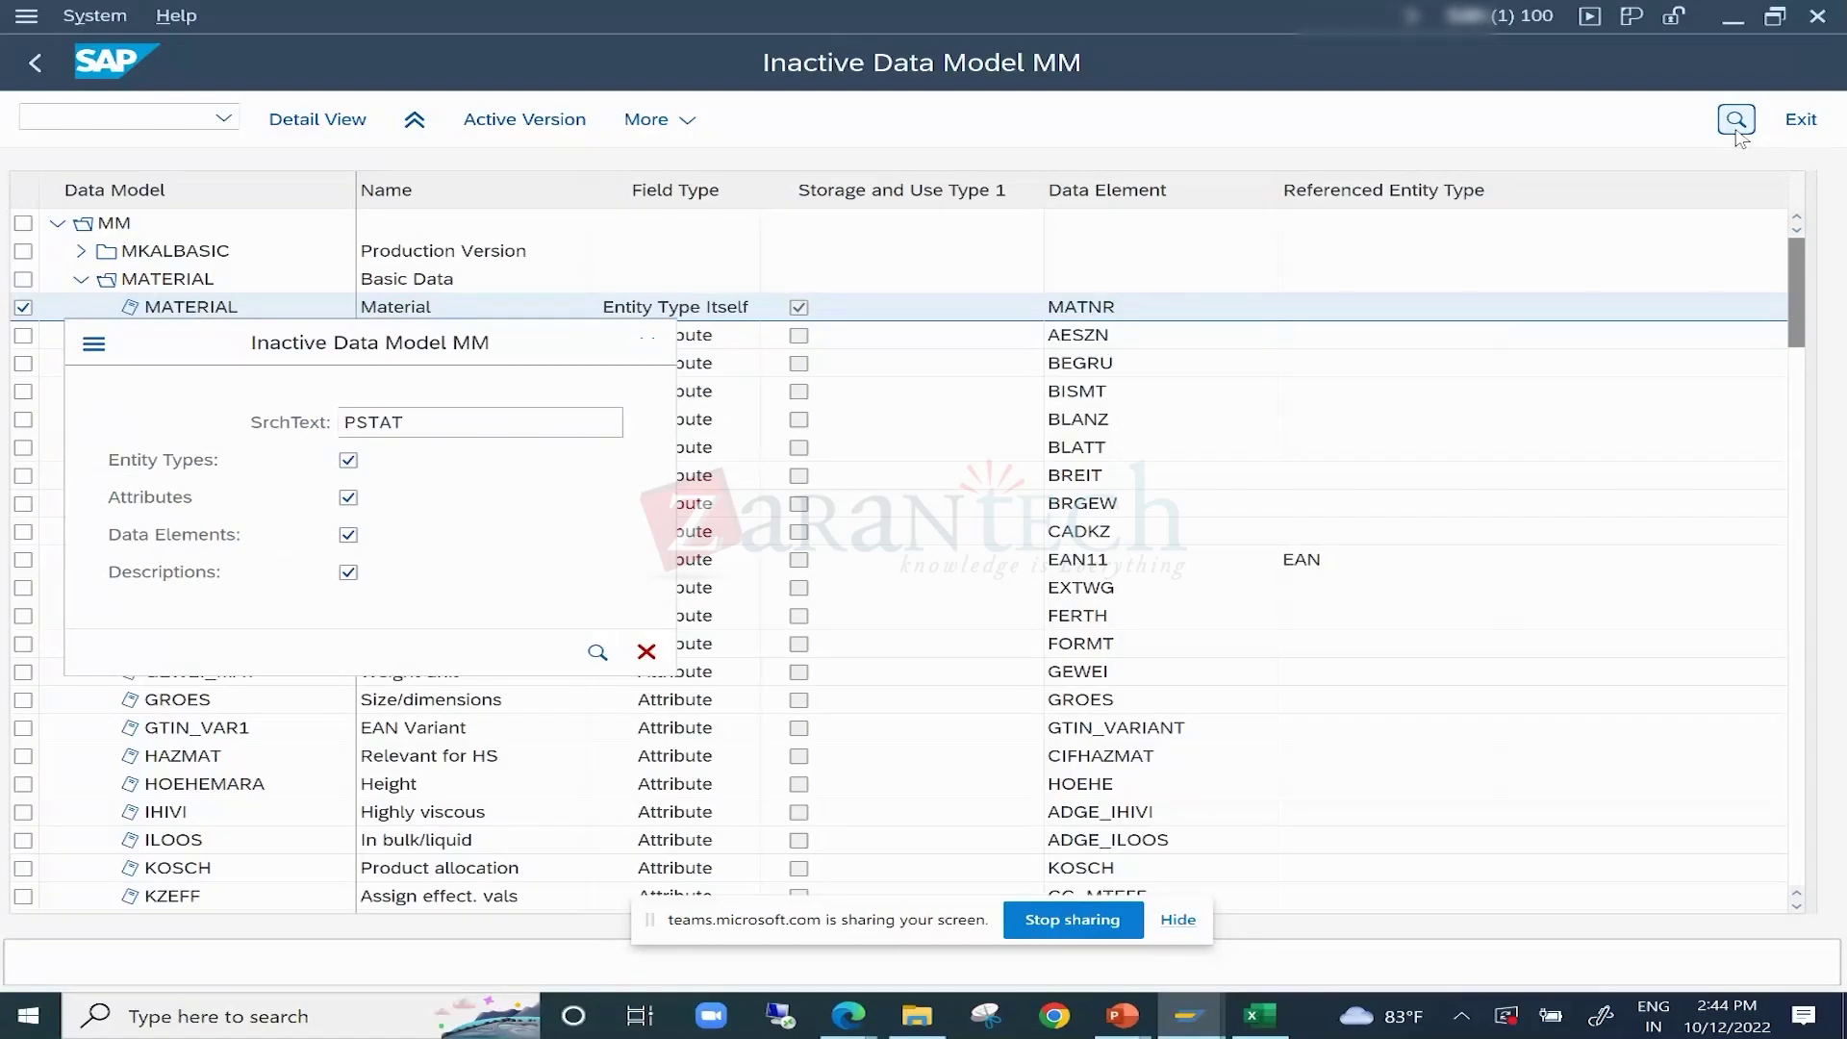
pyautogui.press('Return')
pyautogui.press('Return')
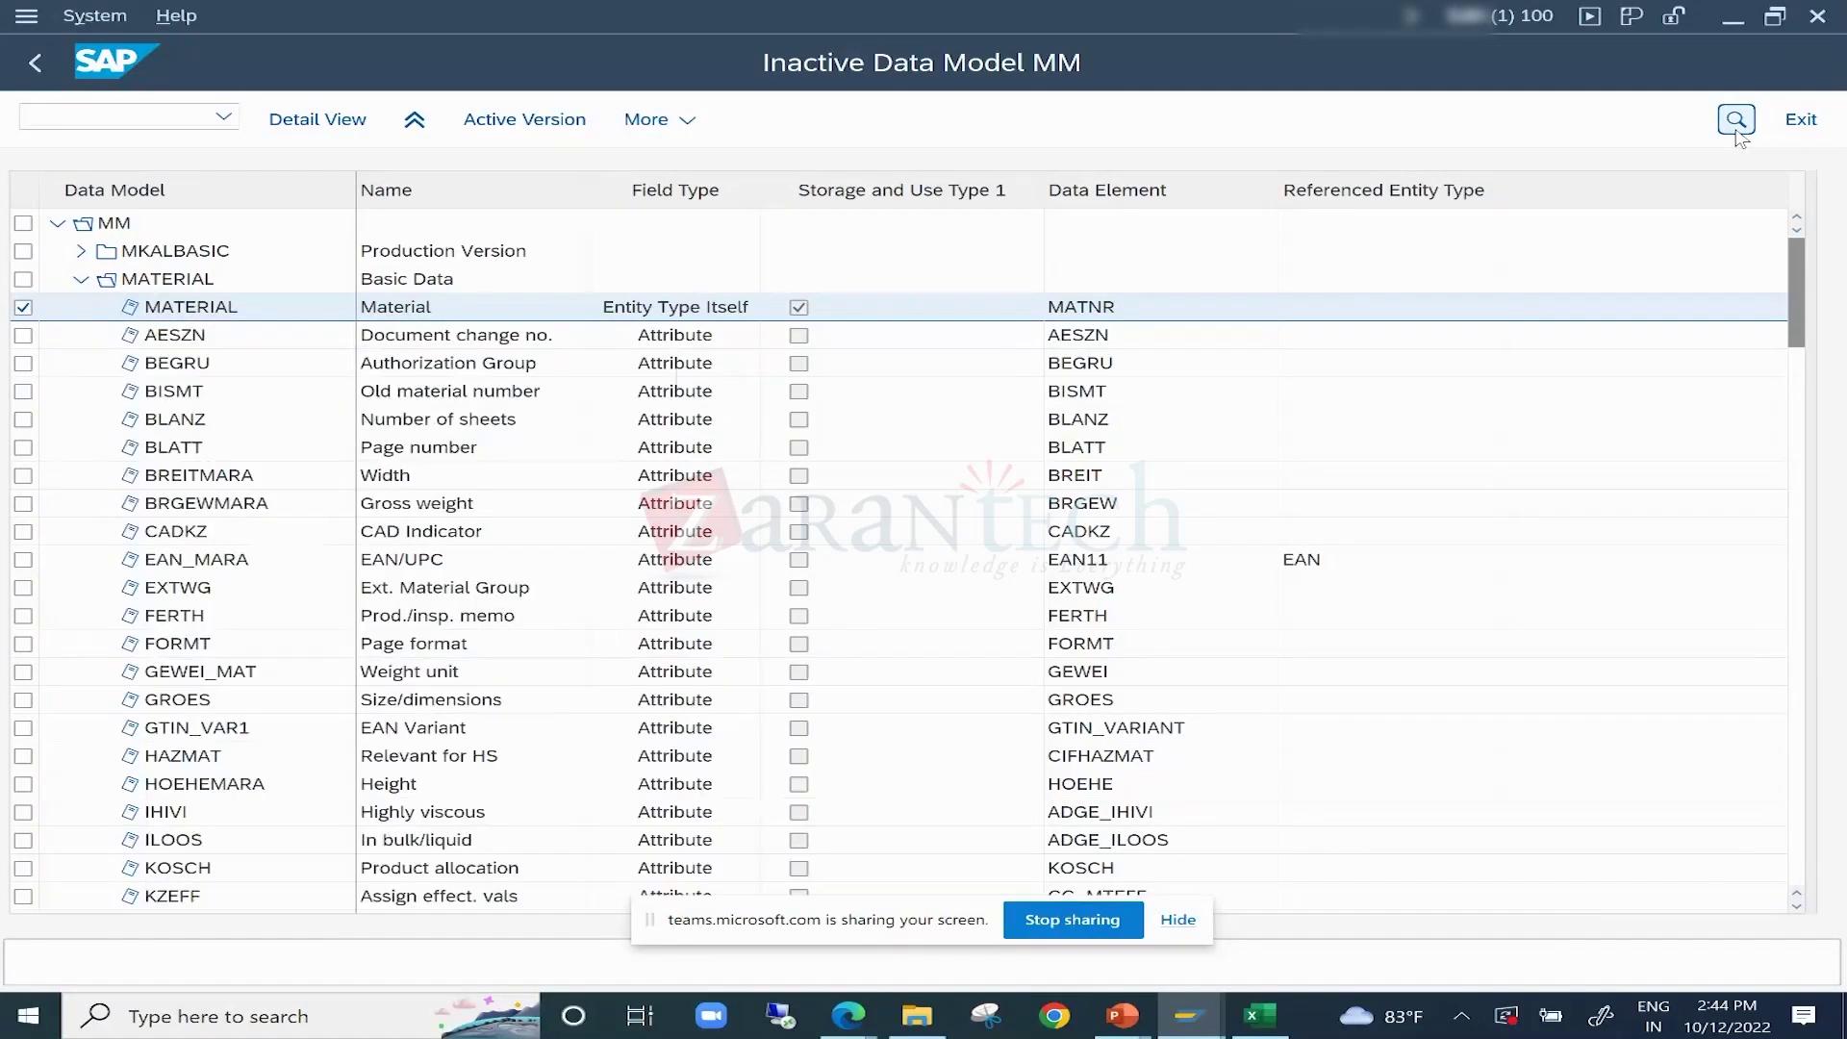
# Check the material type field in table MARA and search the MM data model for MTART.
pyautogui.hotkey('alt', 'Tab')
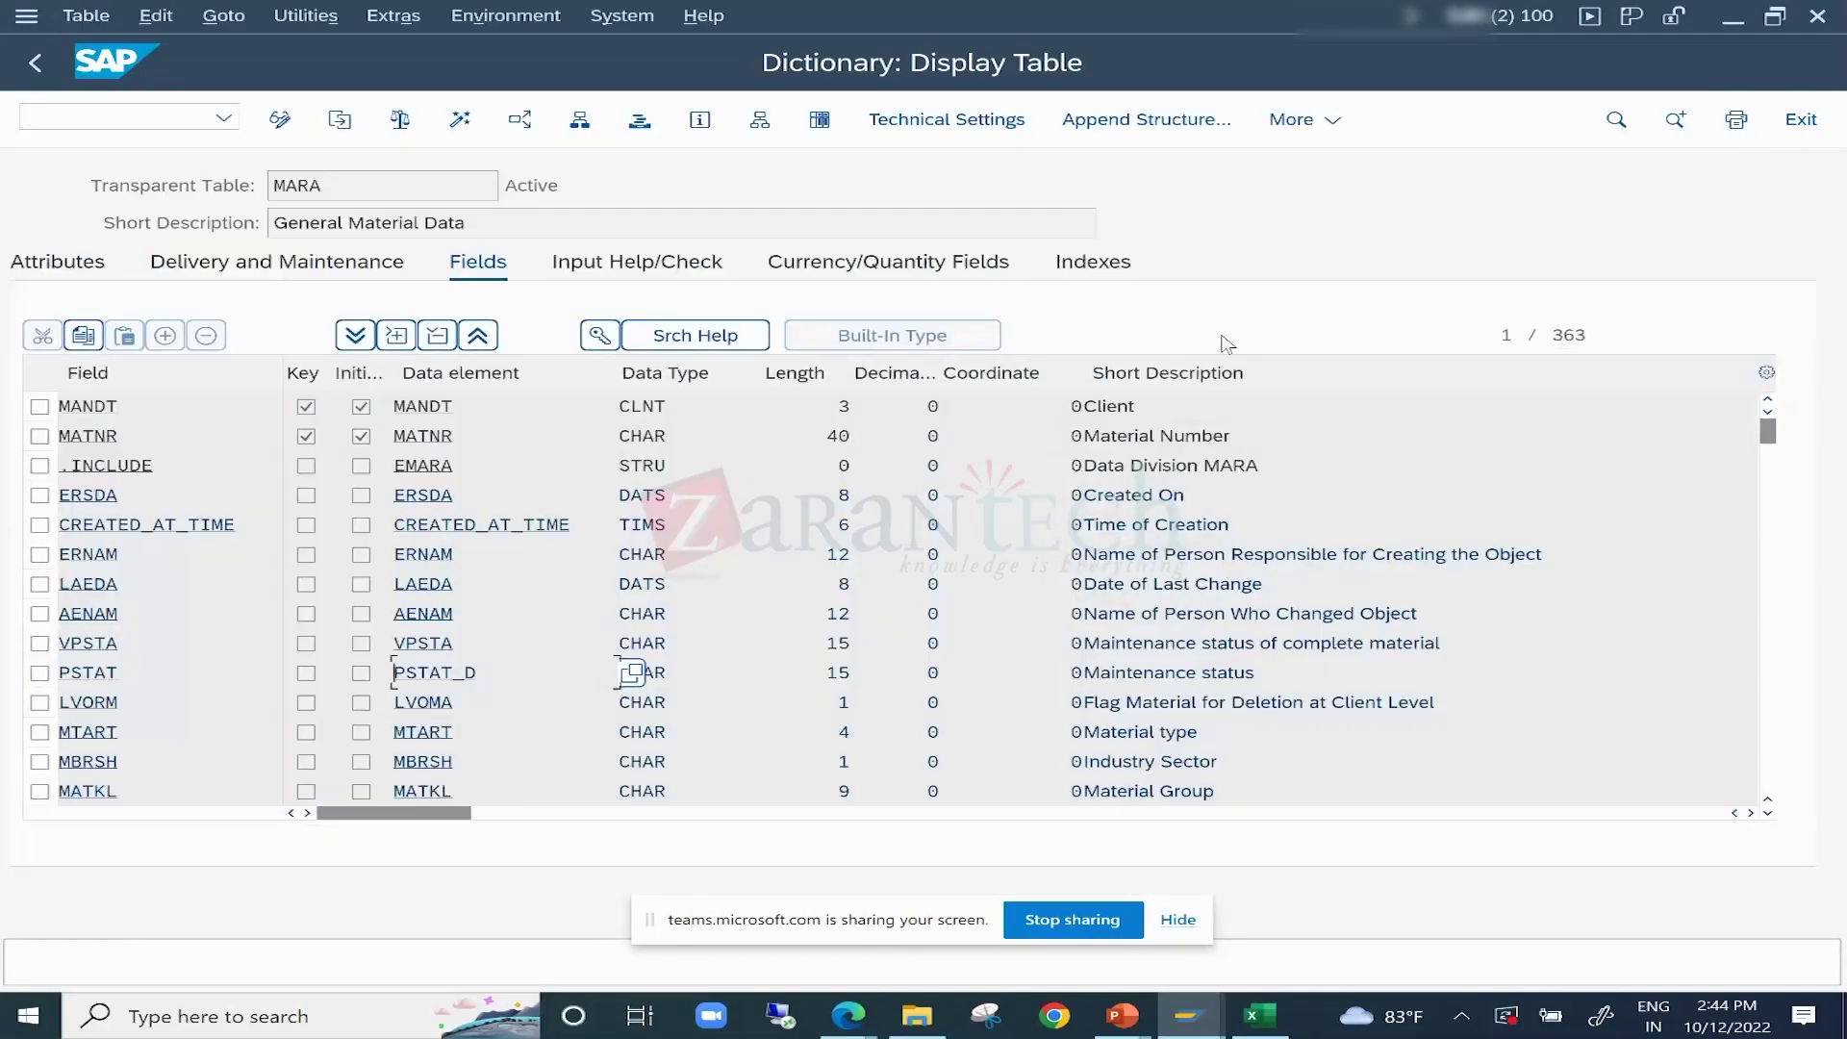
pyautogui.click(491, 731)
pyautogui.click(1747, 17)
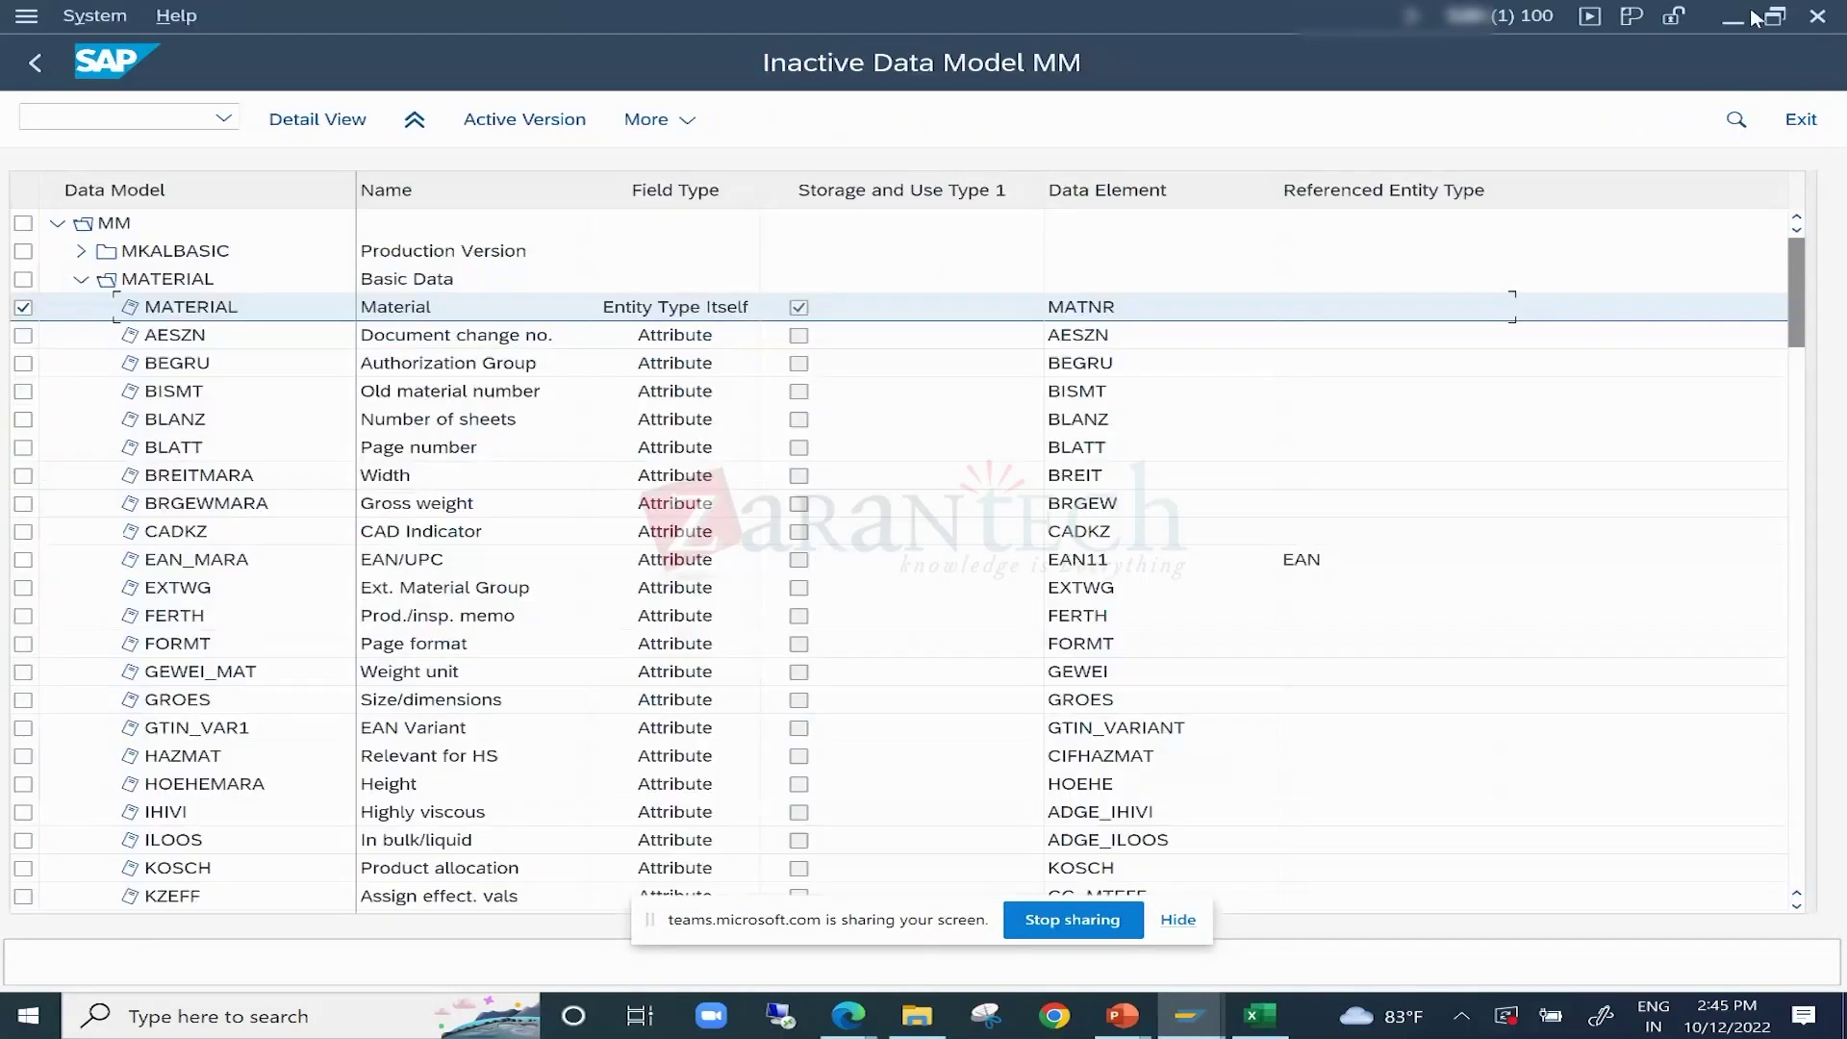
pyautogui.click(1736, 119)
pyautogui.write('MTART')
pyautogui.press('Return')
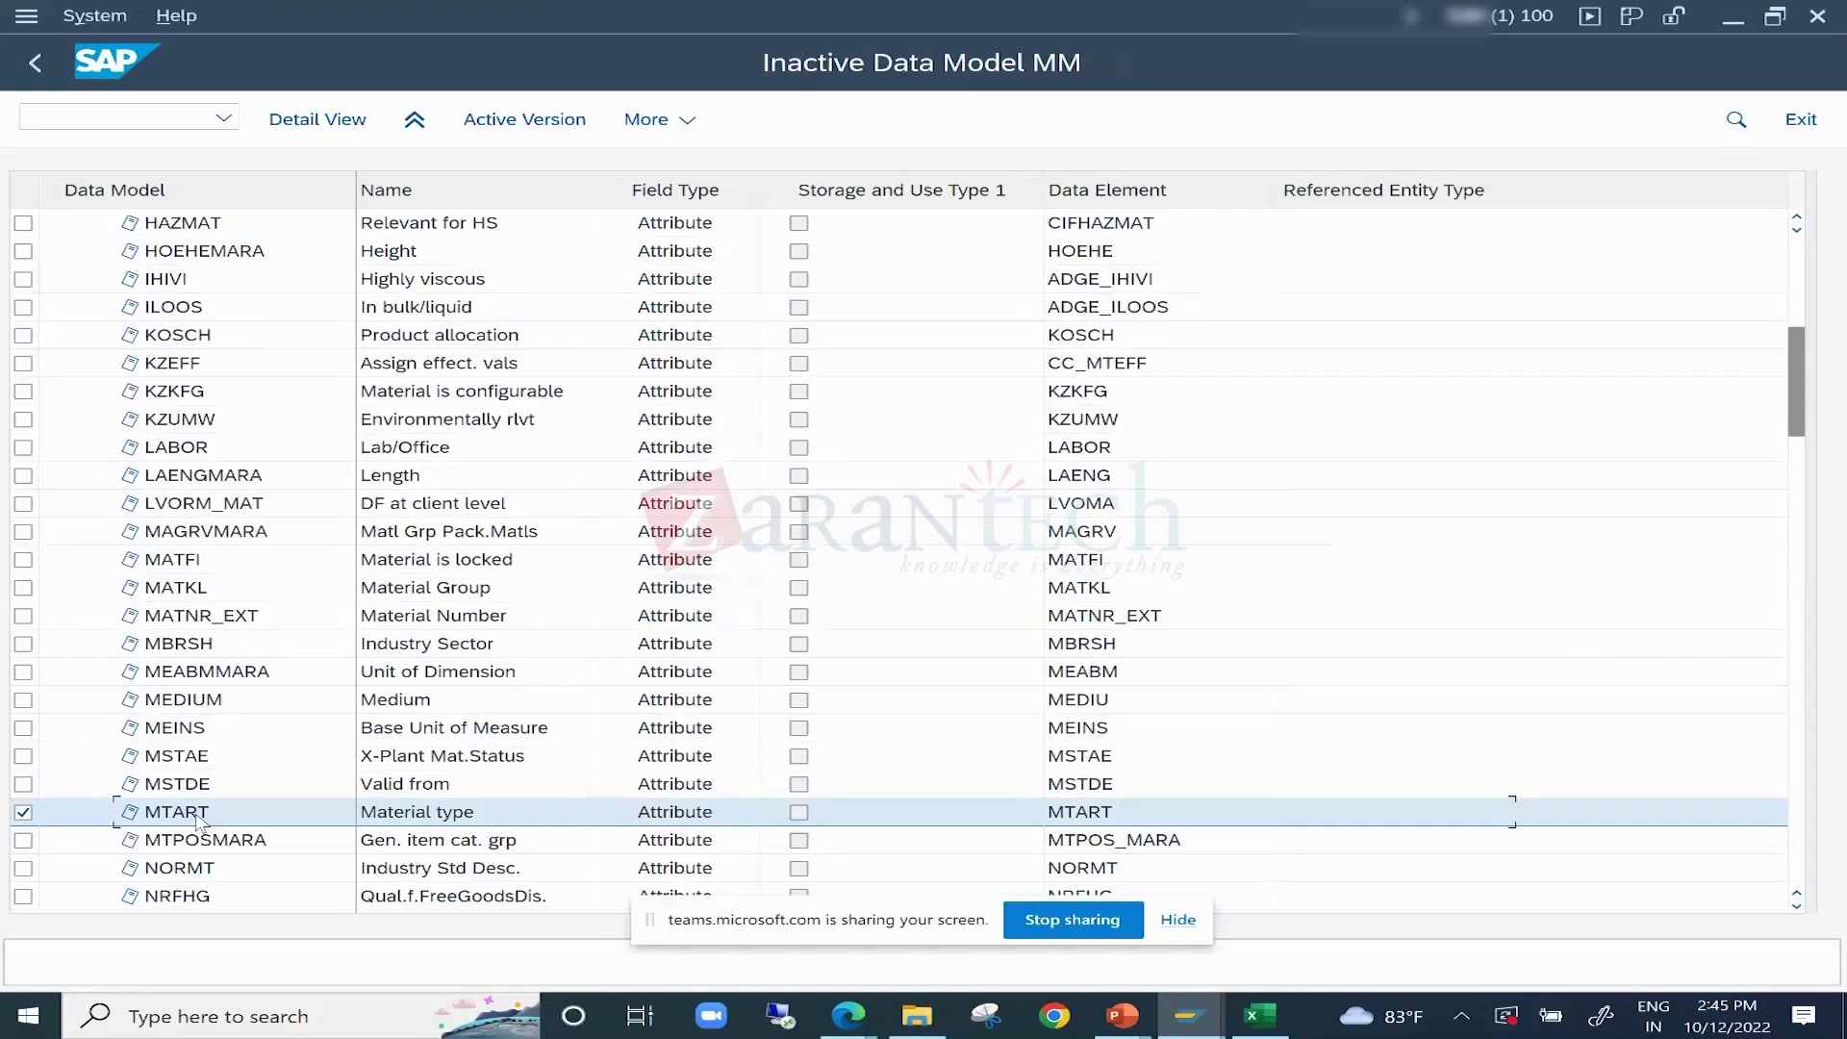
# Look through the MATERIAL attributes following MTART and bring up the open PowerPoint presentations.
pyautogui.scroll(-7, 197, 818)
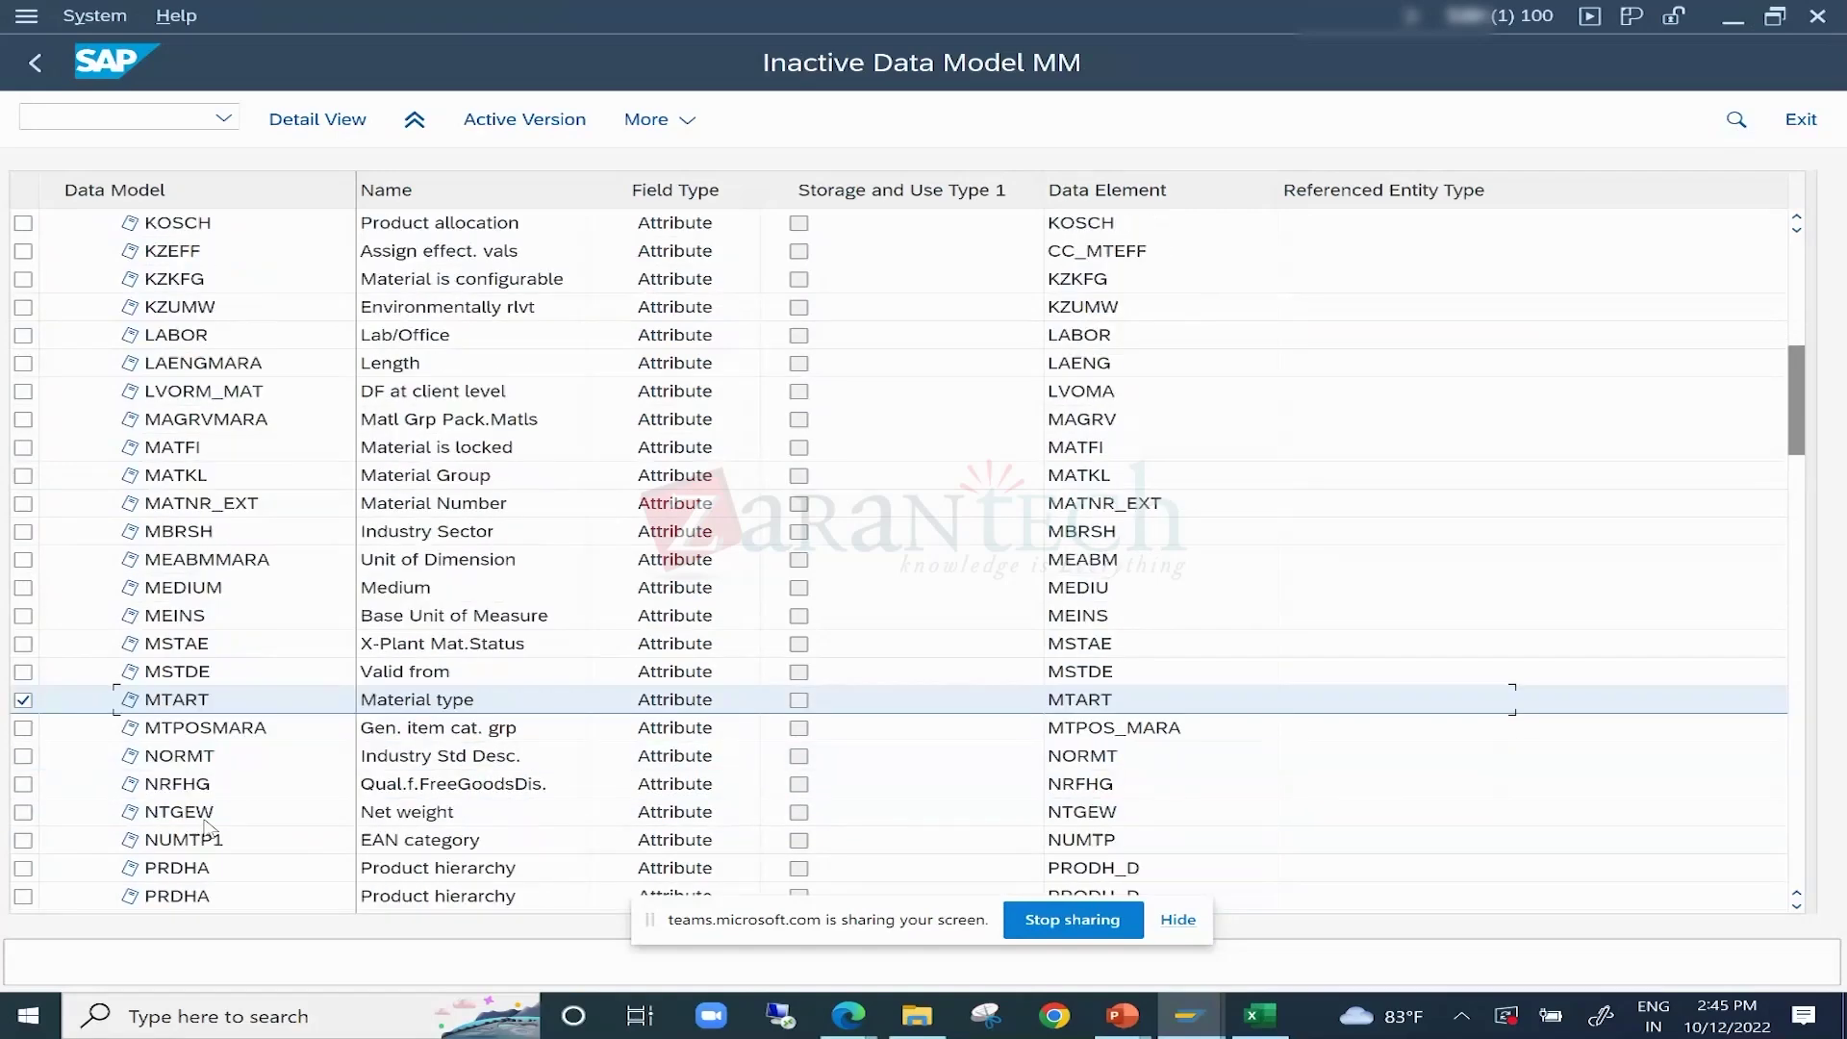
pyautogui.scroll(-5, 205, 825)
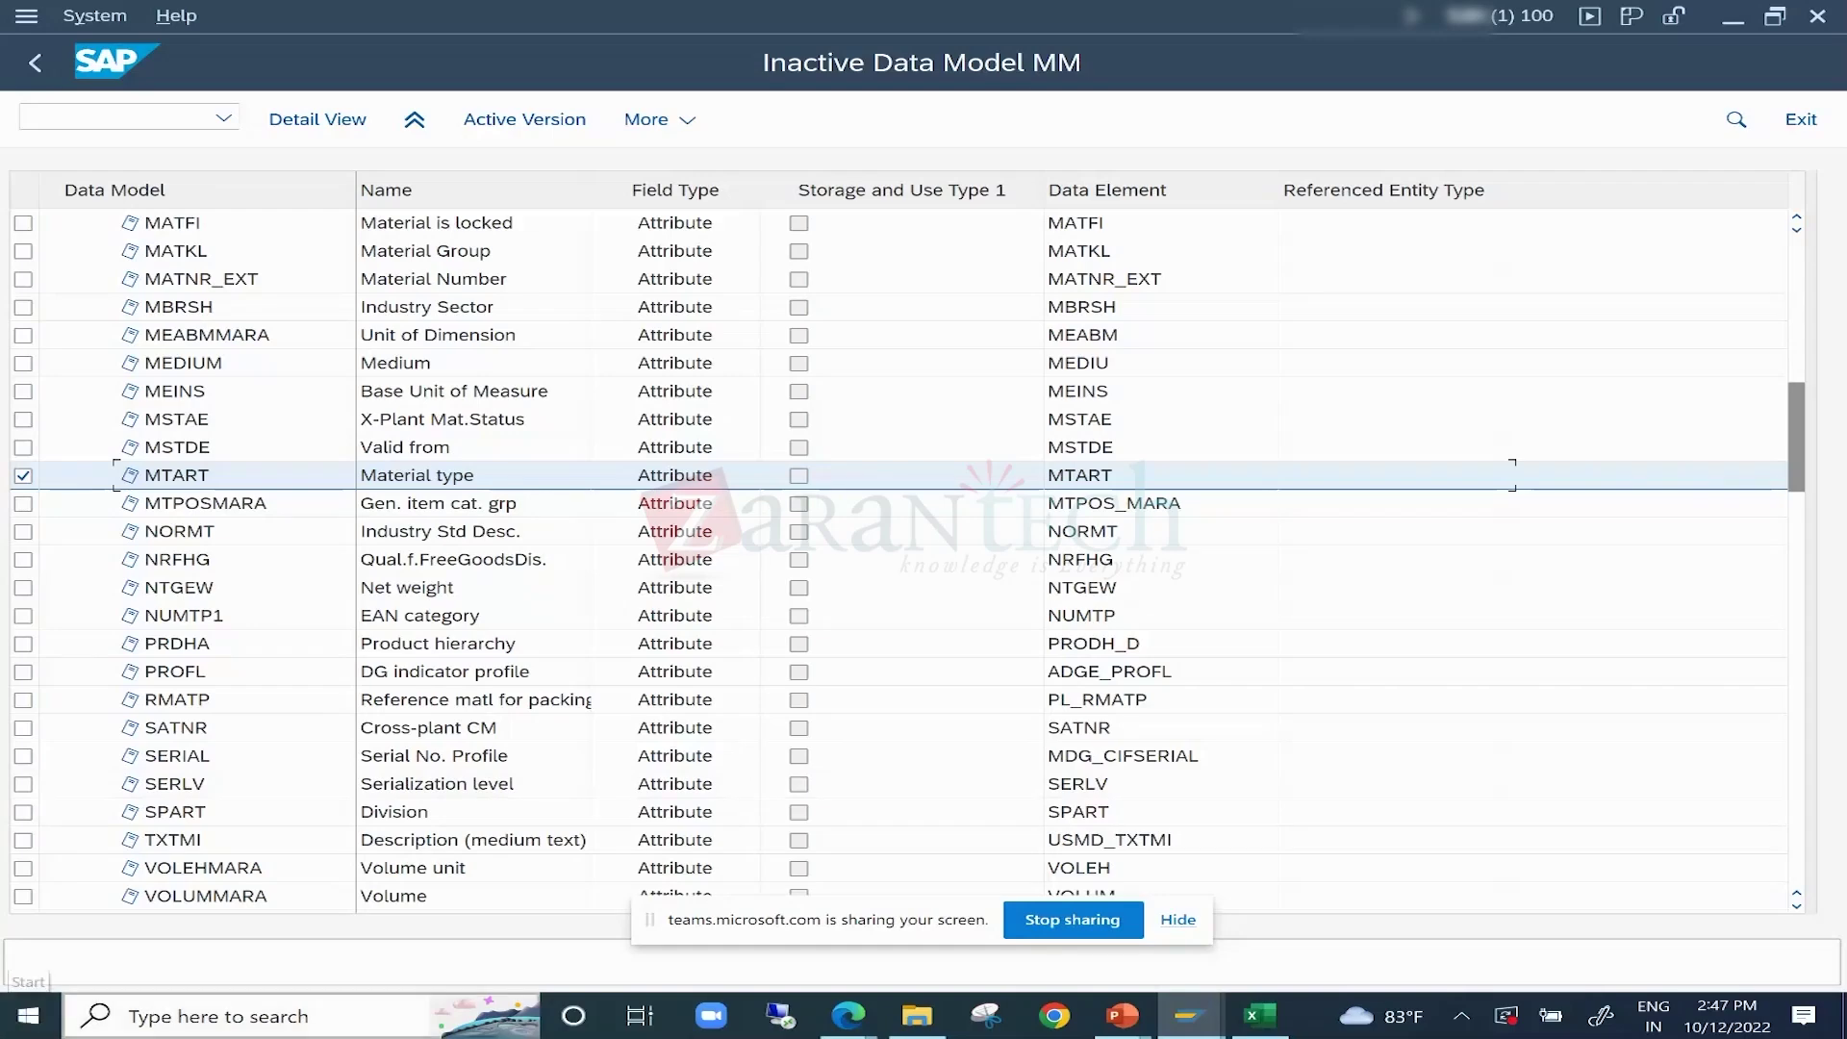
pyautogui.click(1136, 1021)
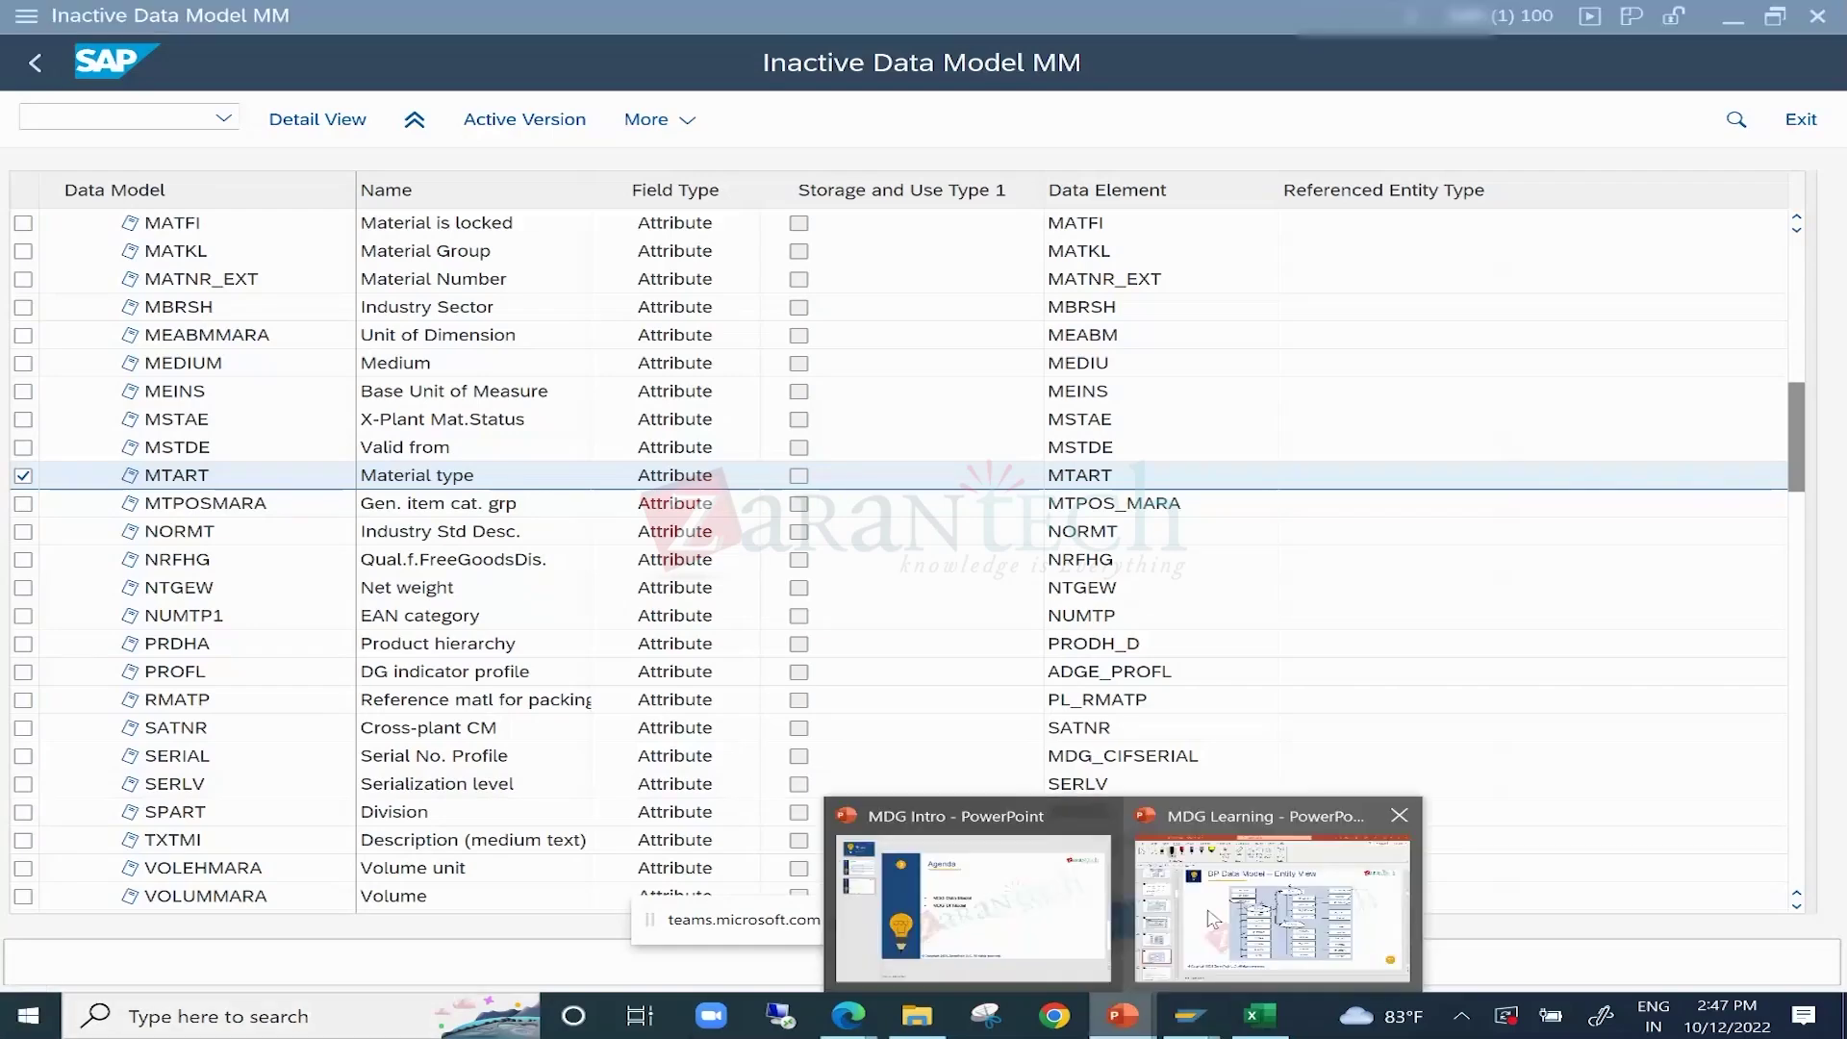
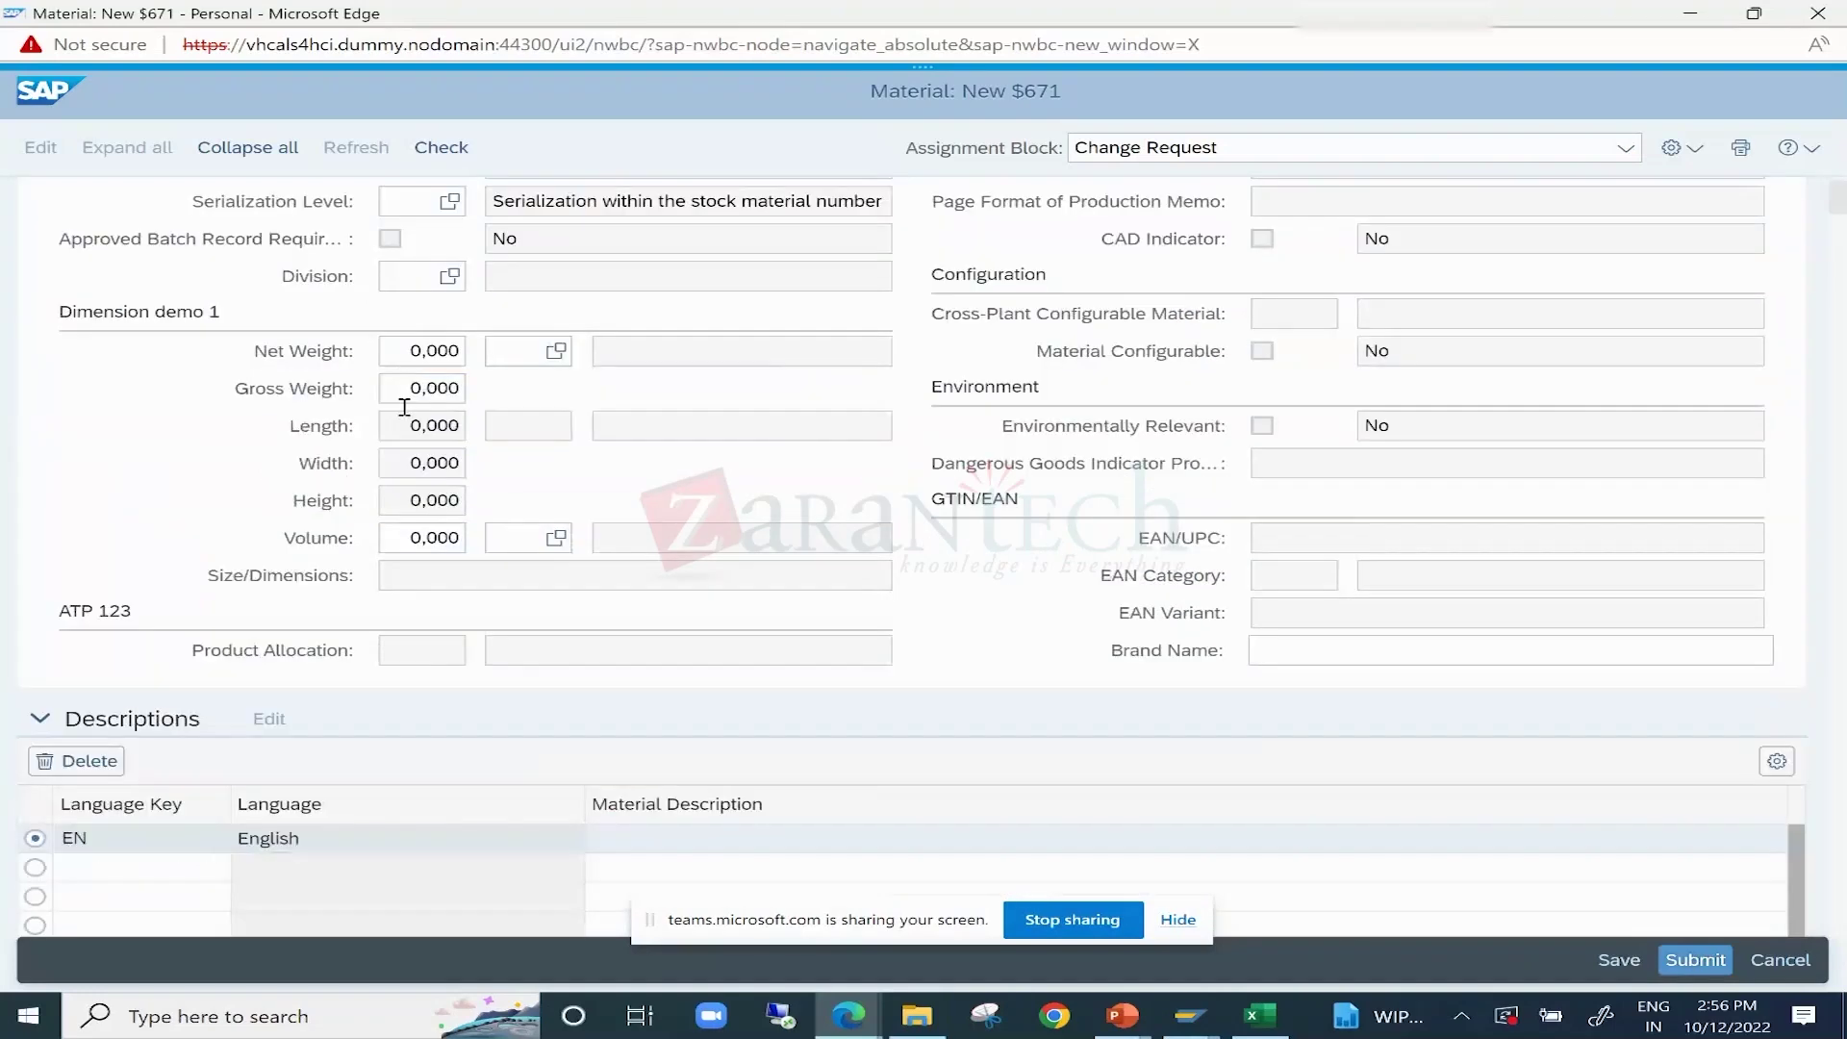
# Collapse all sections of the new material form and expand only Basic Data to review its fields.
pyautogui.scroll(-20, 420, 416)
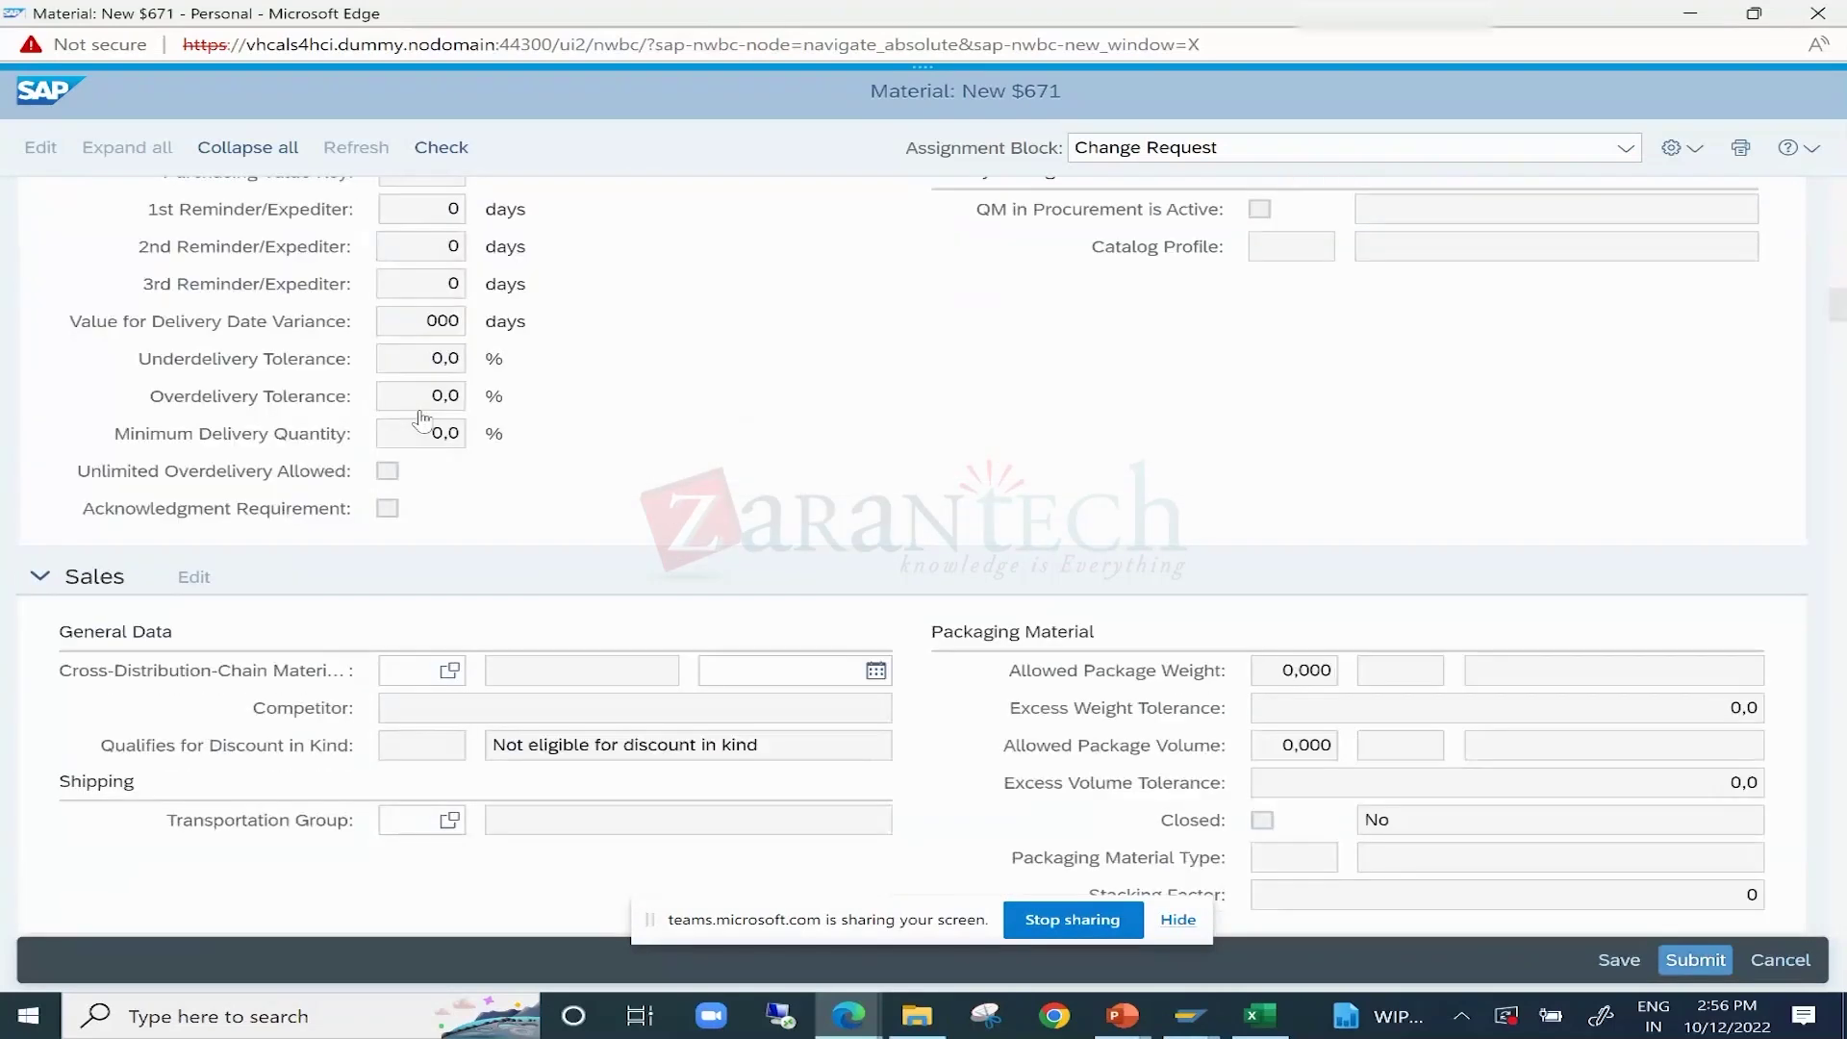
pyautogui.scroll(20, 438, 412)
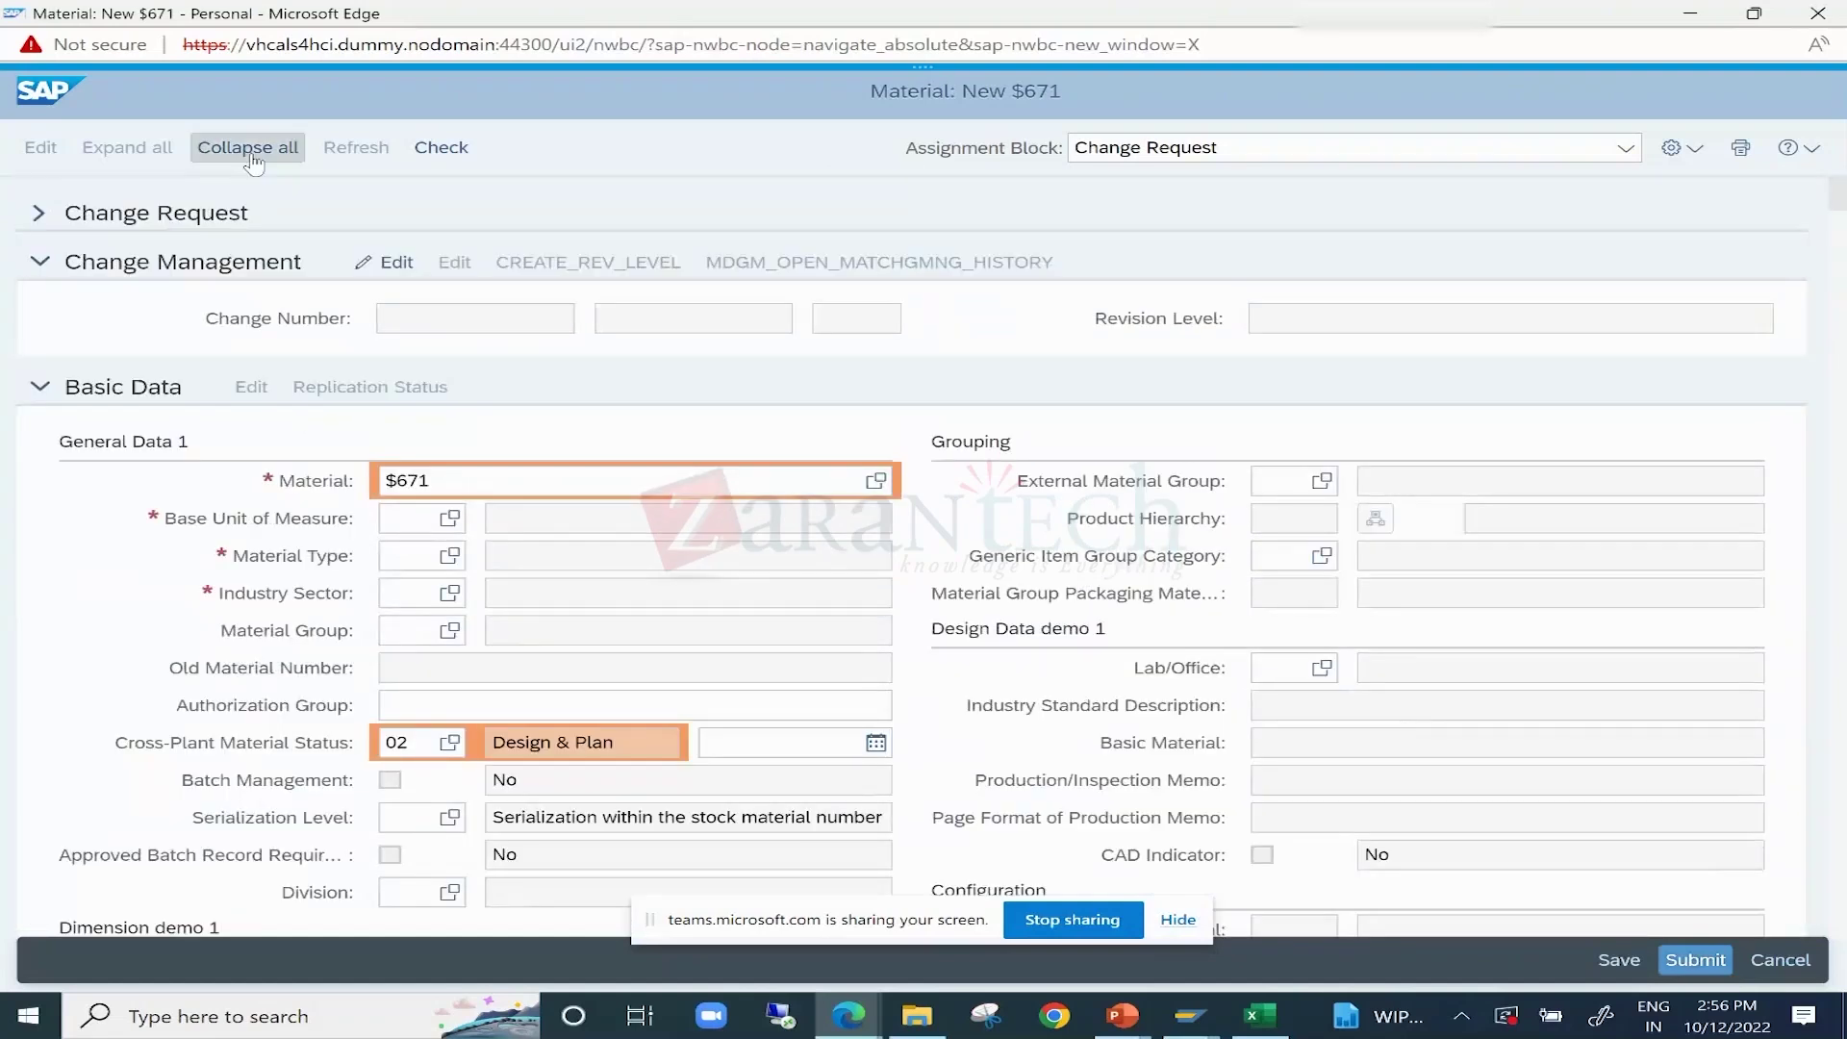
pyautogui.click(250, 149)
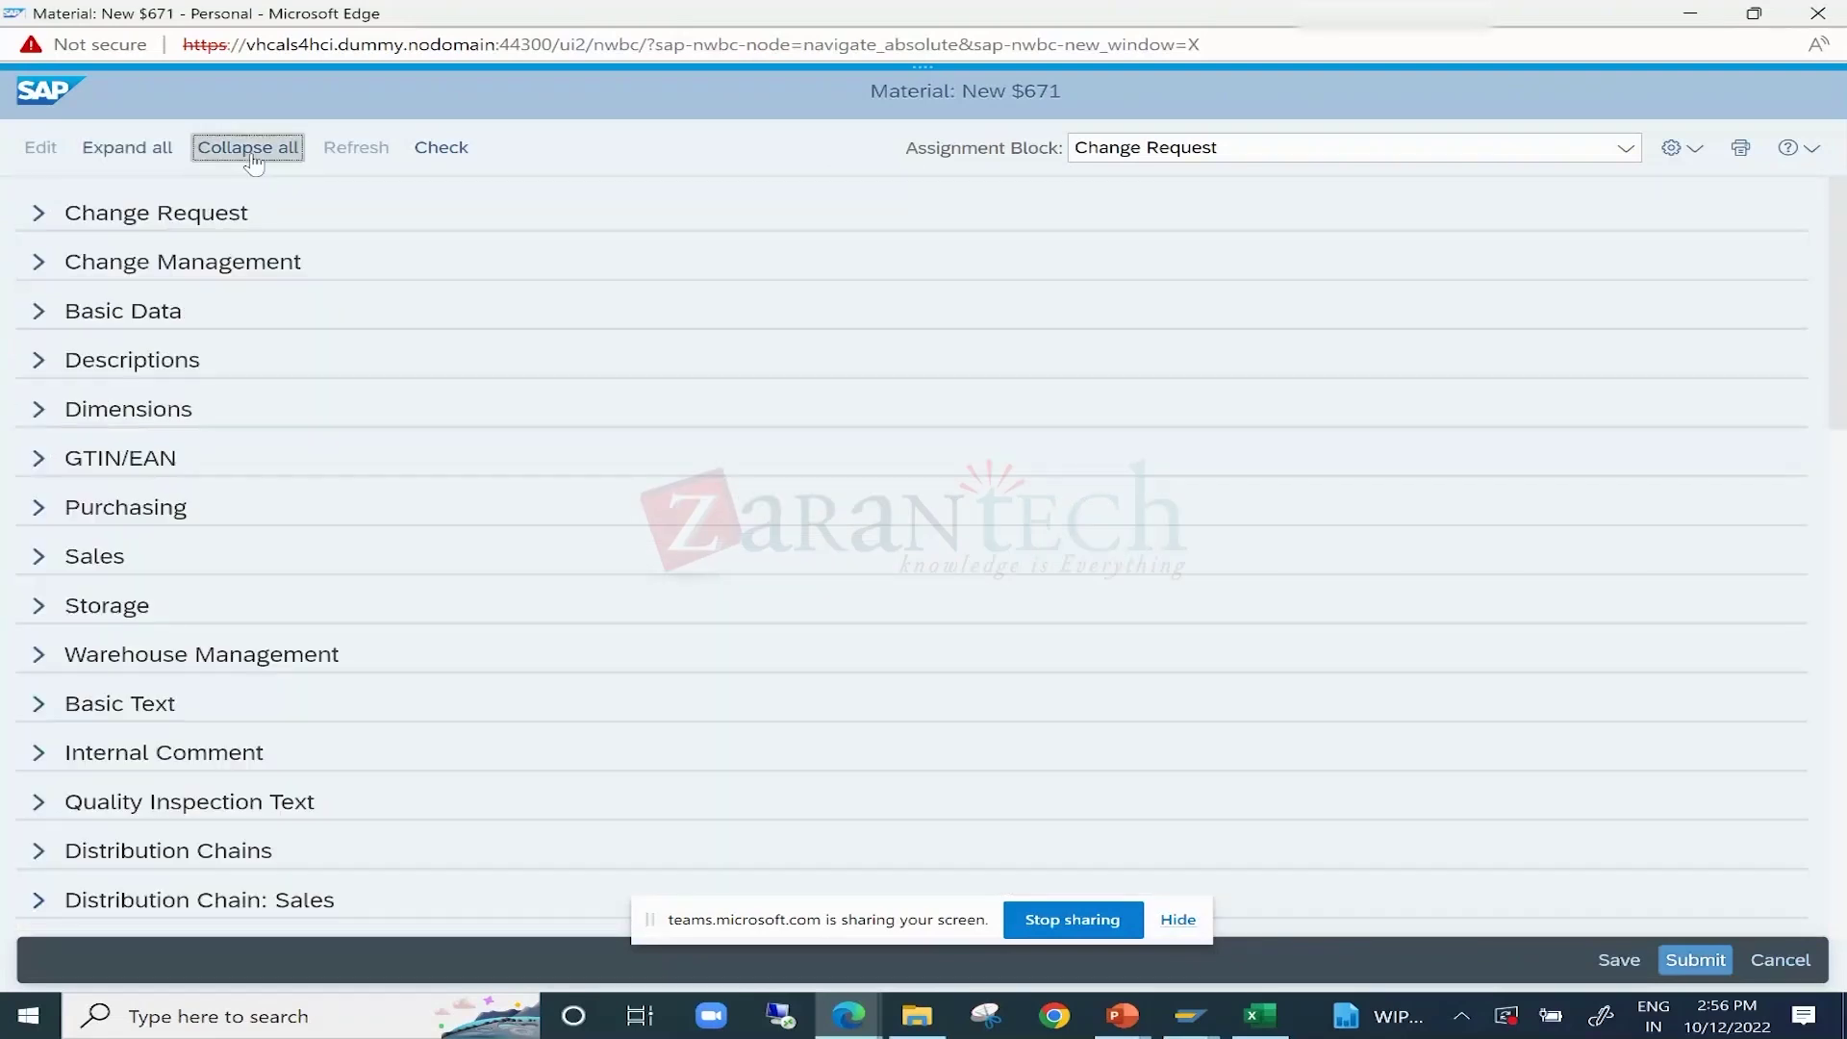
pyautogui.click(40, 313)
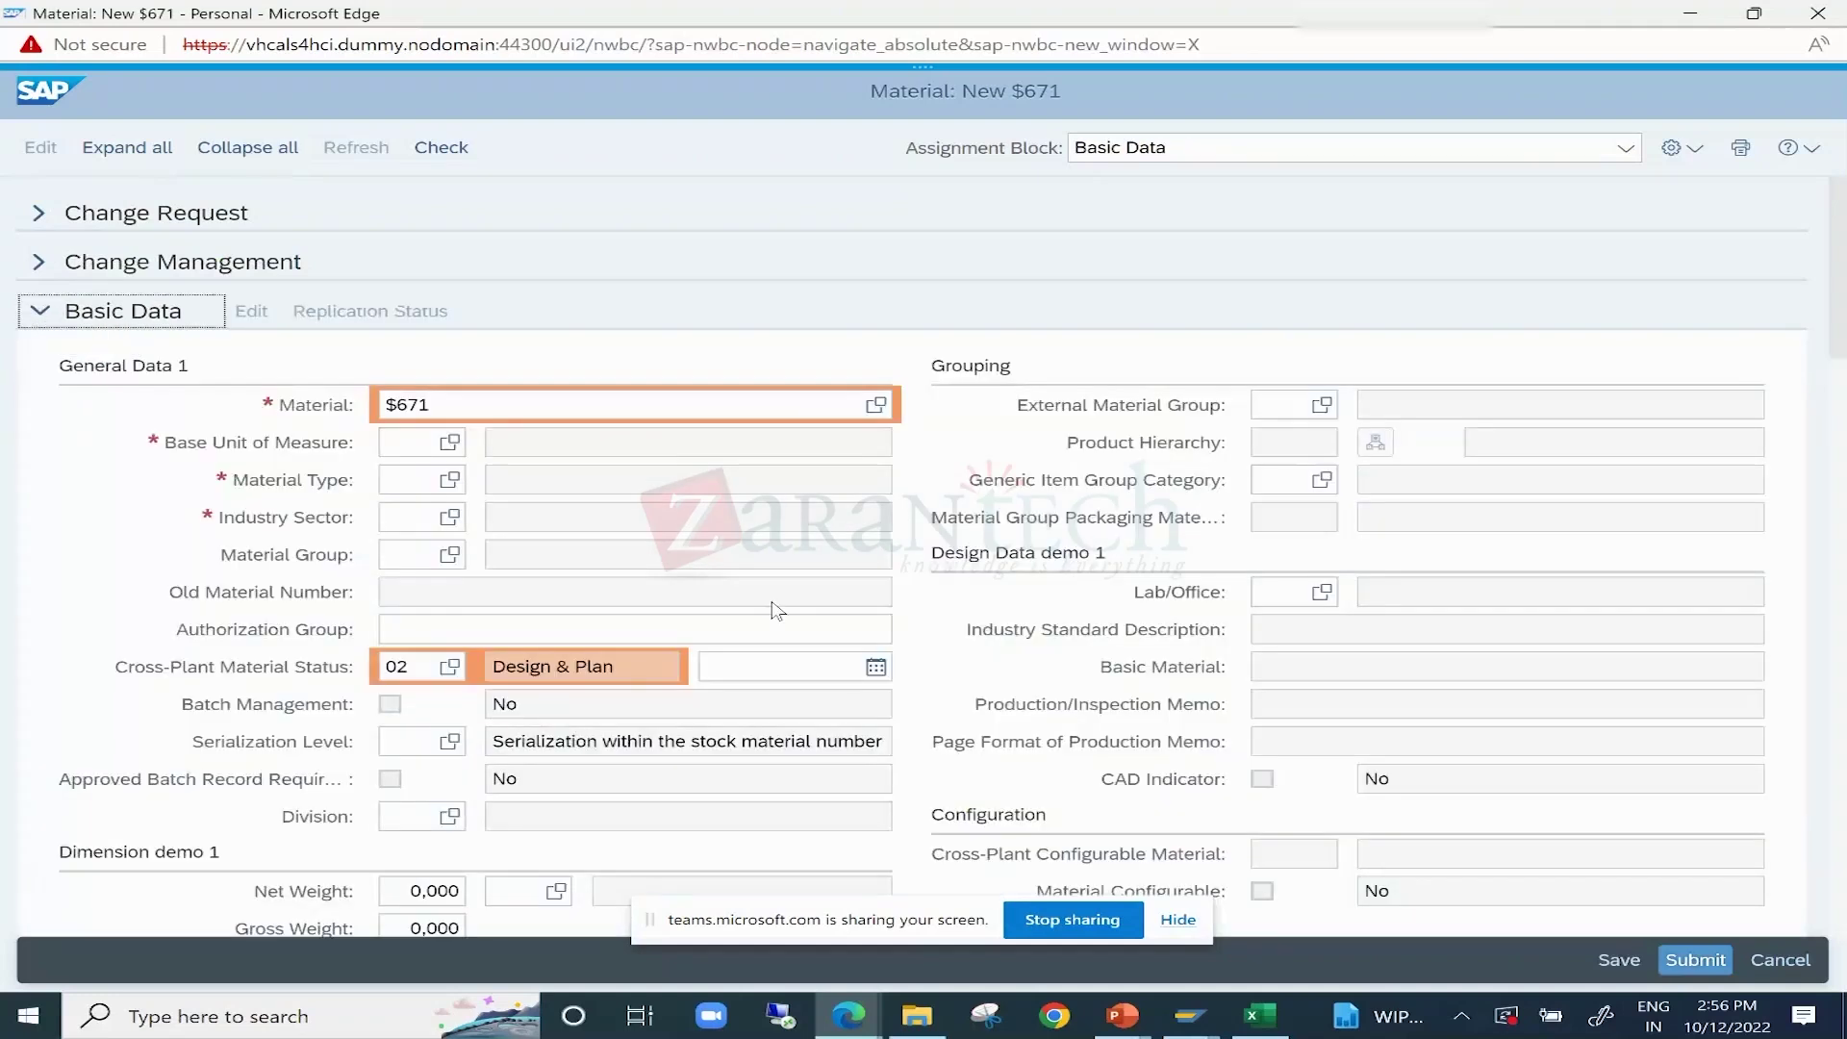
pyautogui.scroll(-3, 781, 624)
pyautogui.scroll(-3, 781, 623)
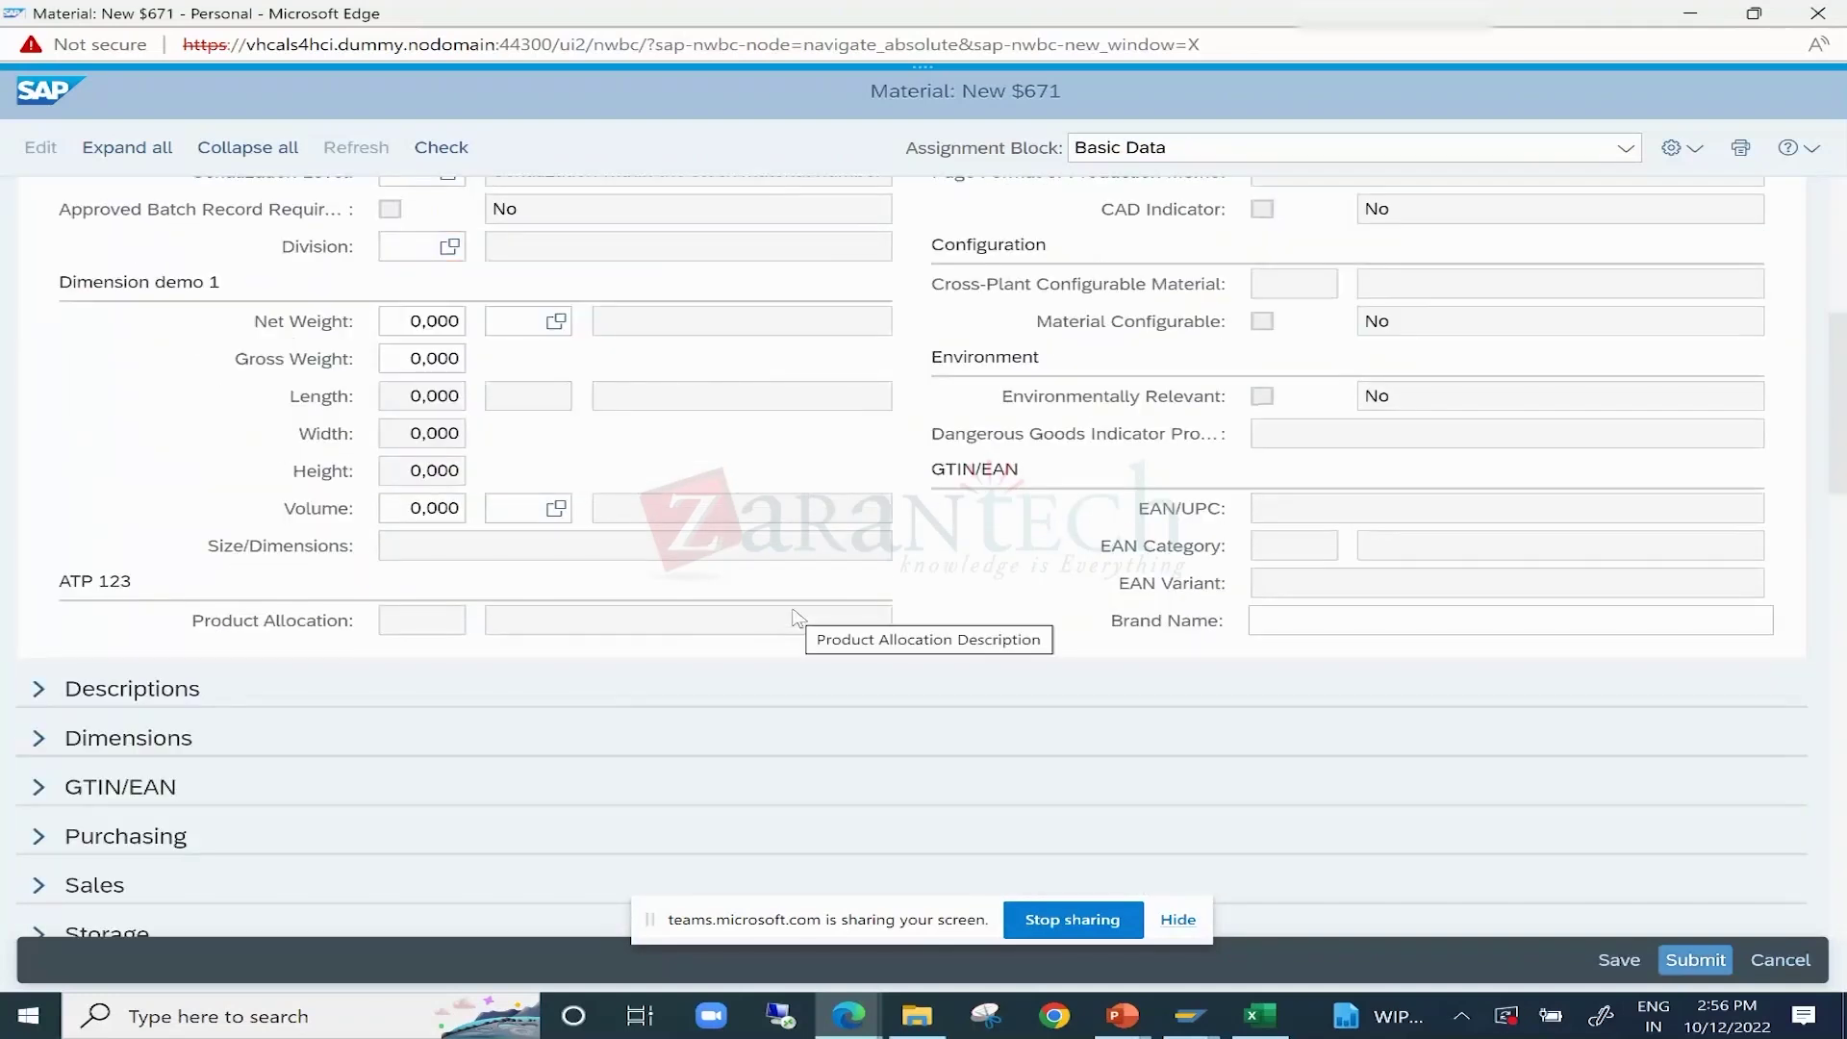
pyautogui.scroll(5, 794, 616)
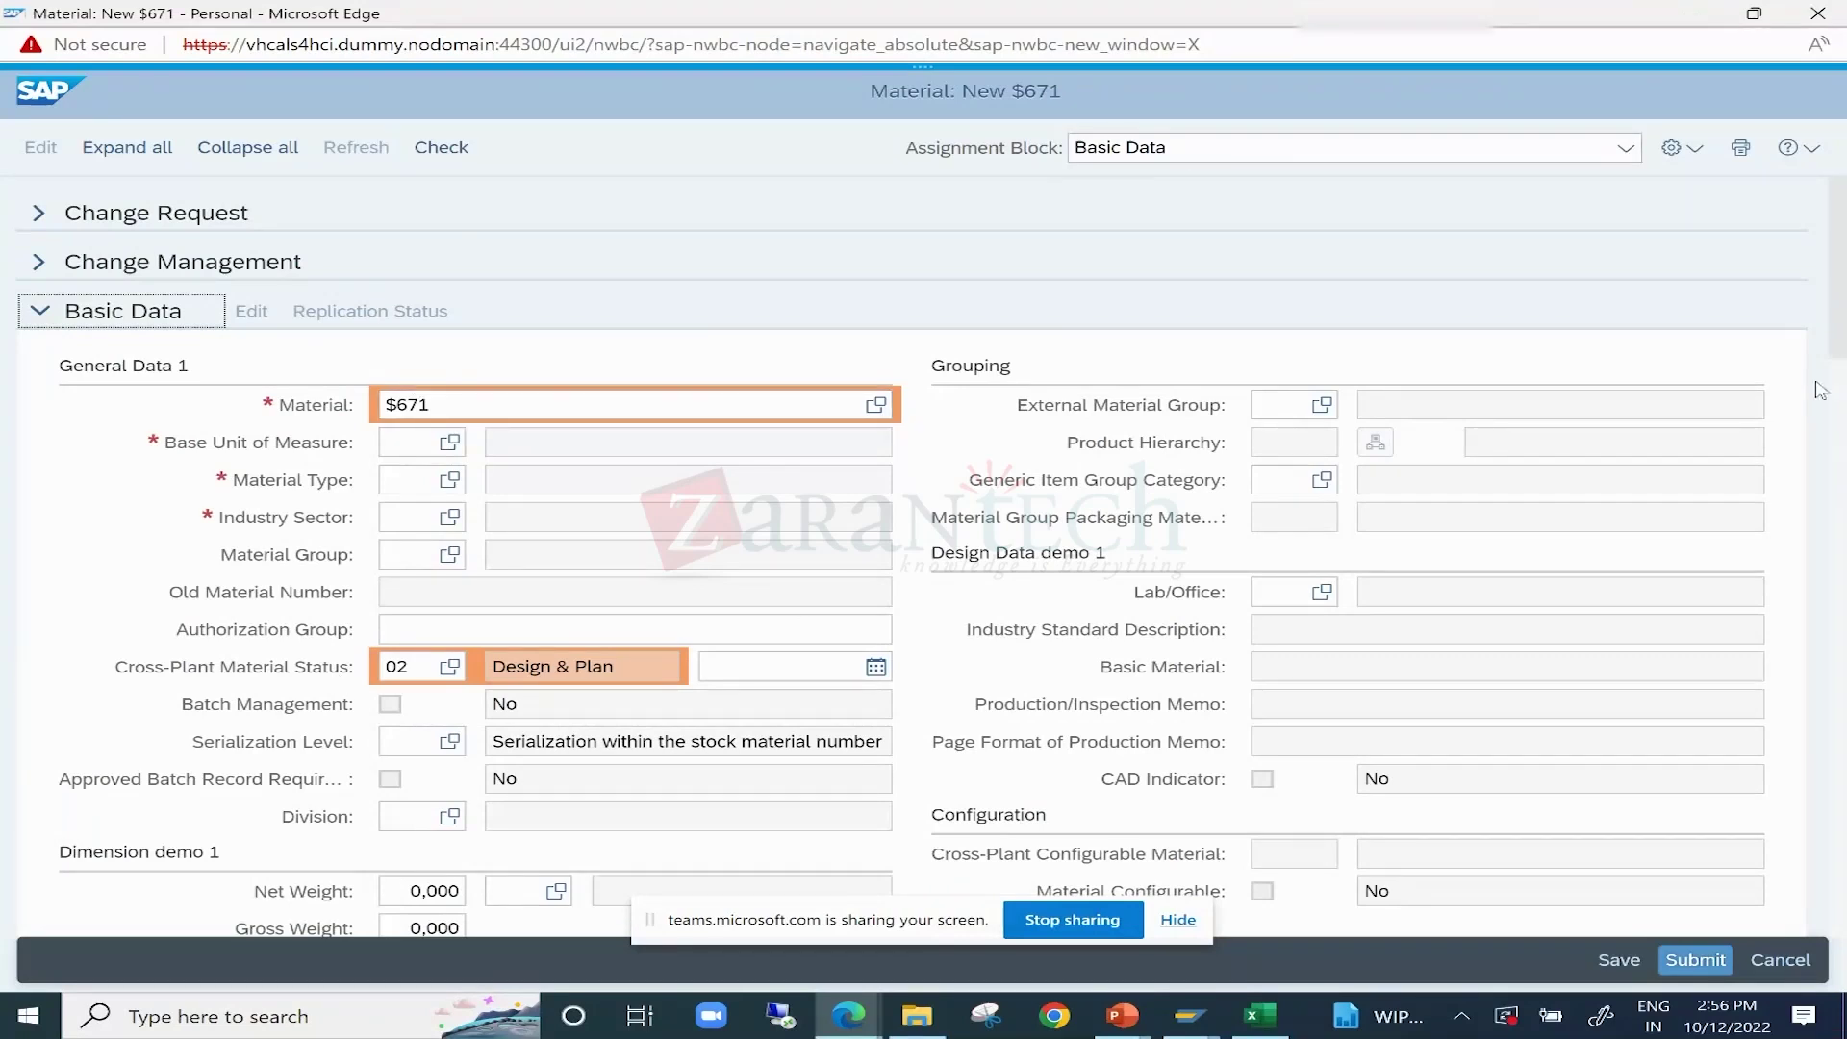
# Look over the remaining sections of the material form and jump to the Plant: Storage assignment block to review its fields.
pyautogui.moveTo(1837, 241); pyautogui.dragTo(1837, 813)
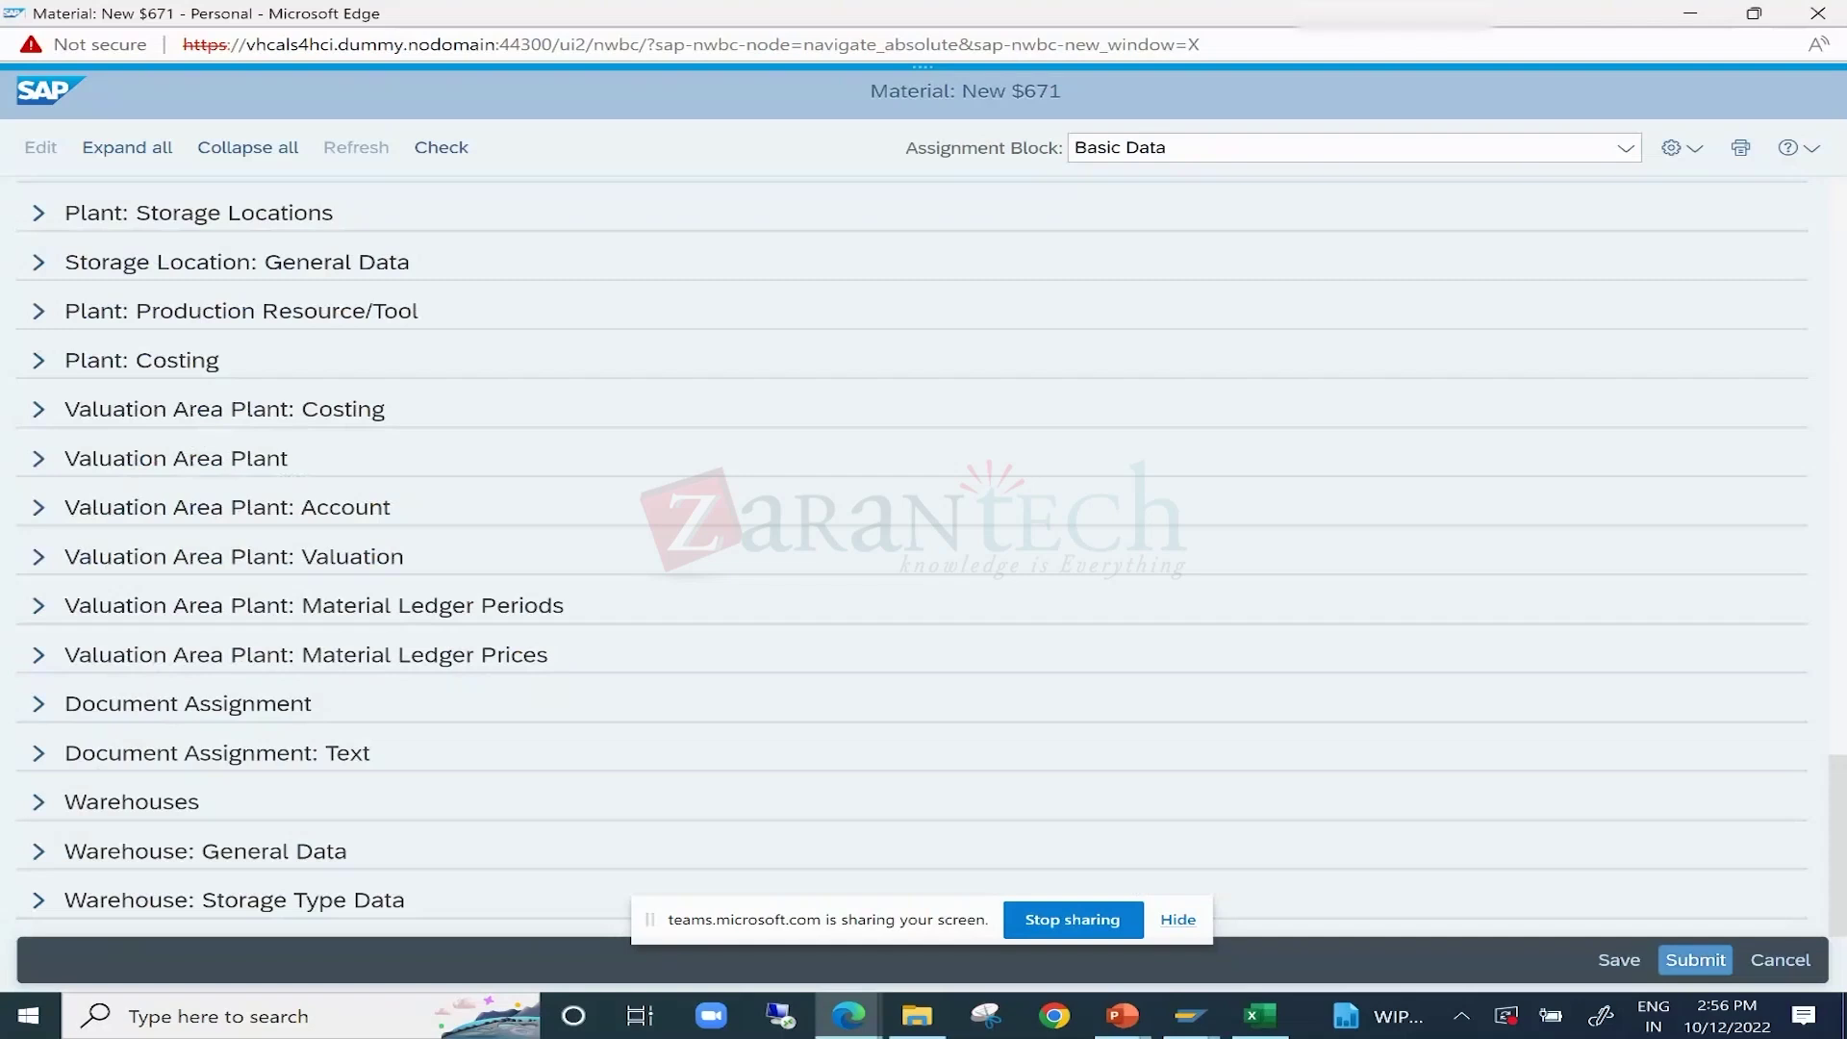
pyautogui.scroll(15, 1596, 208)
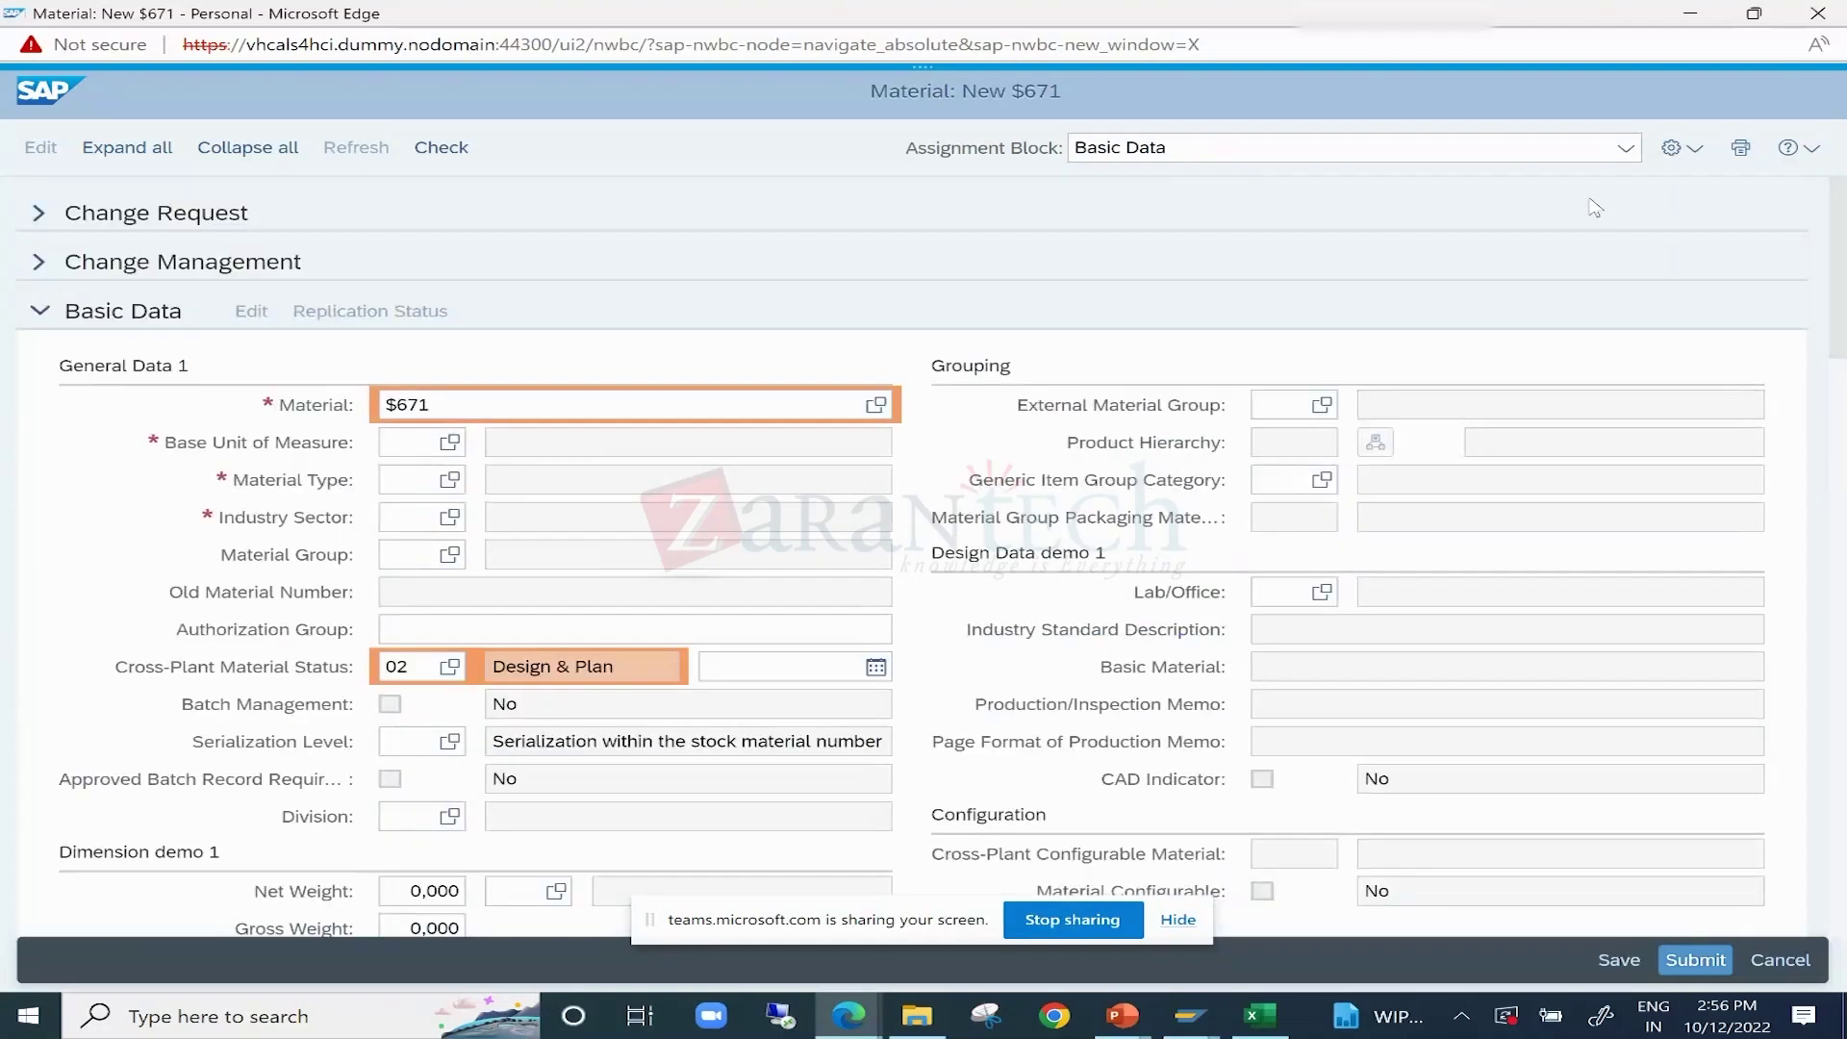
pyautogui.click(1633, 156)
pyautogui.scroll(-4, 1391, 414)
pyautogui.scroll(-5, 1389, 409)
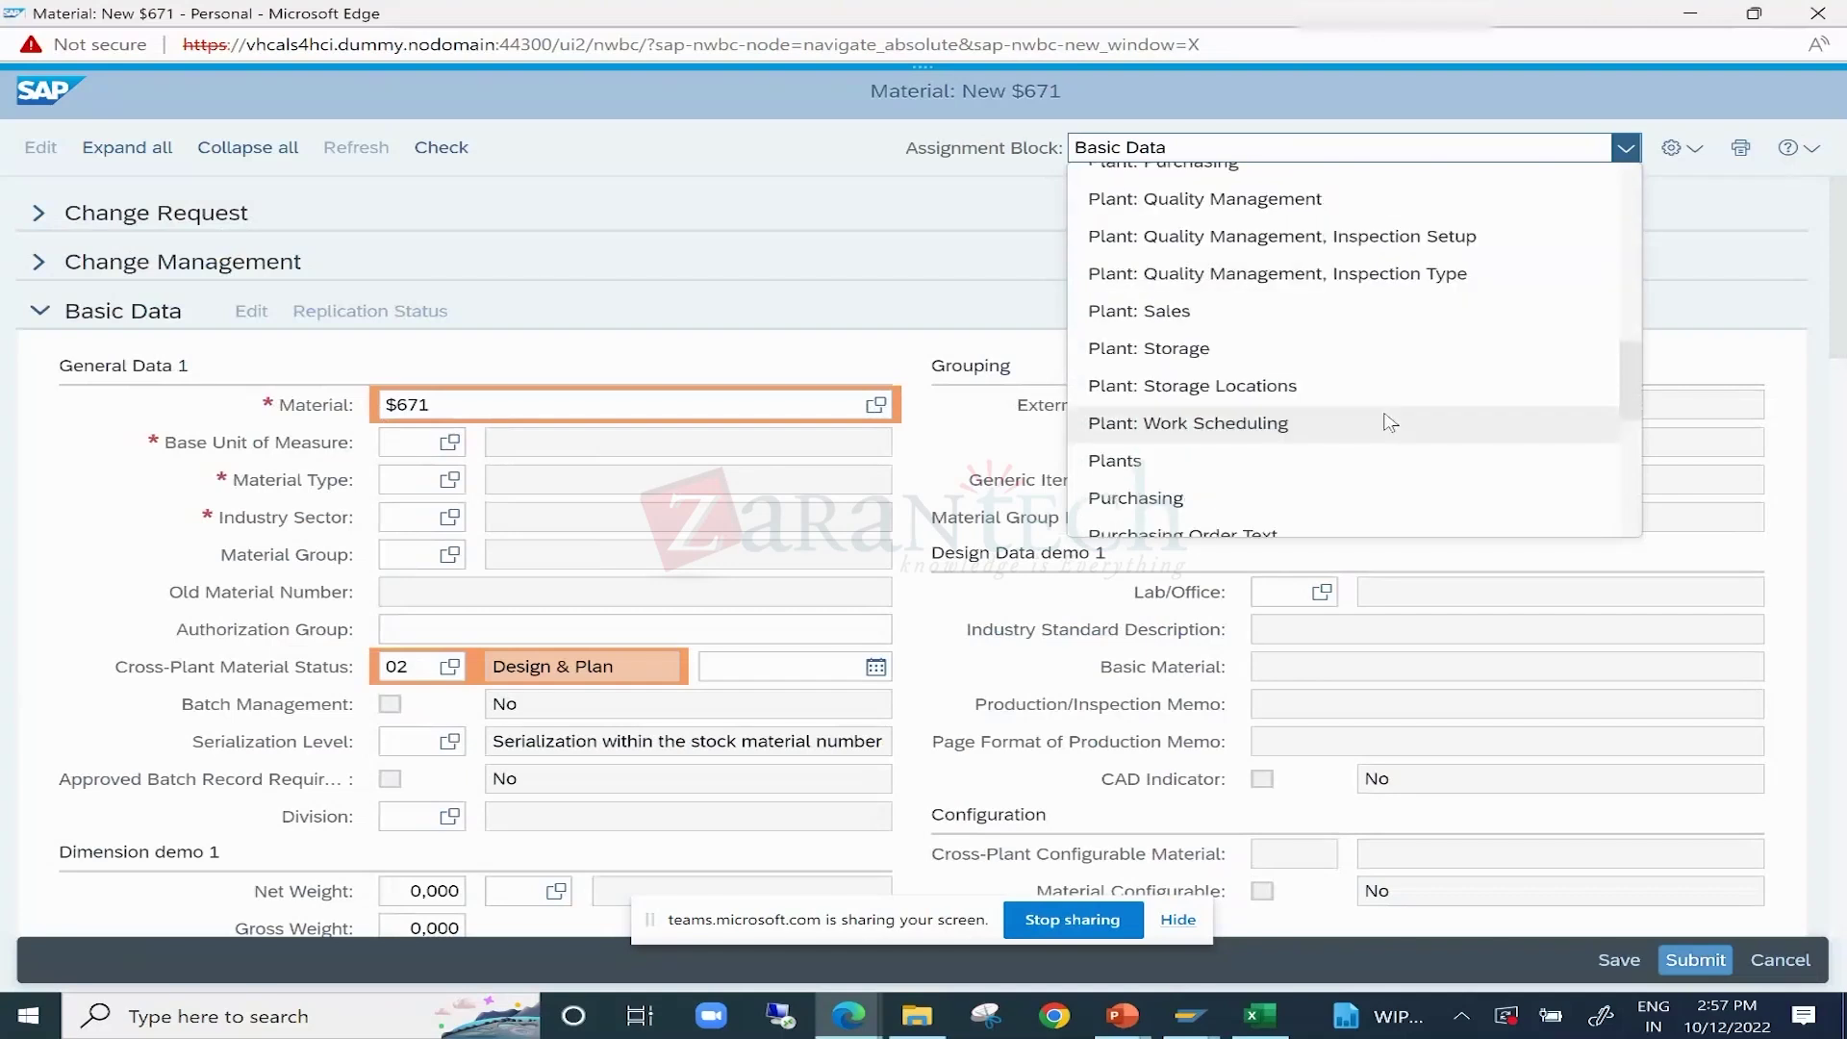
pyautogui.click(1171, 347)
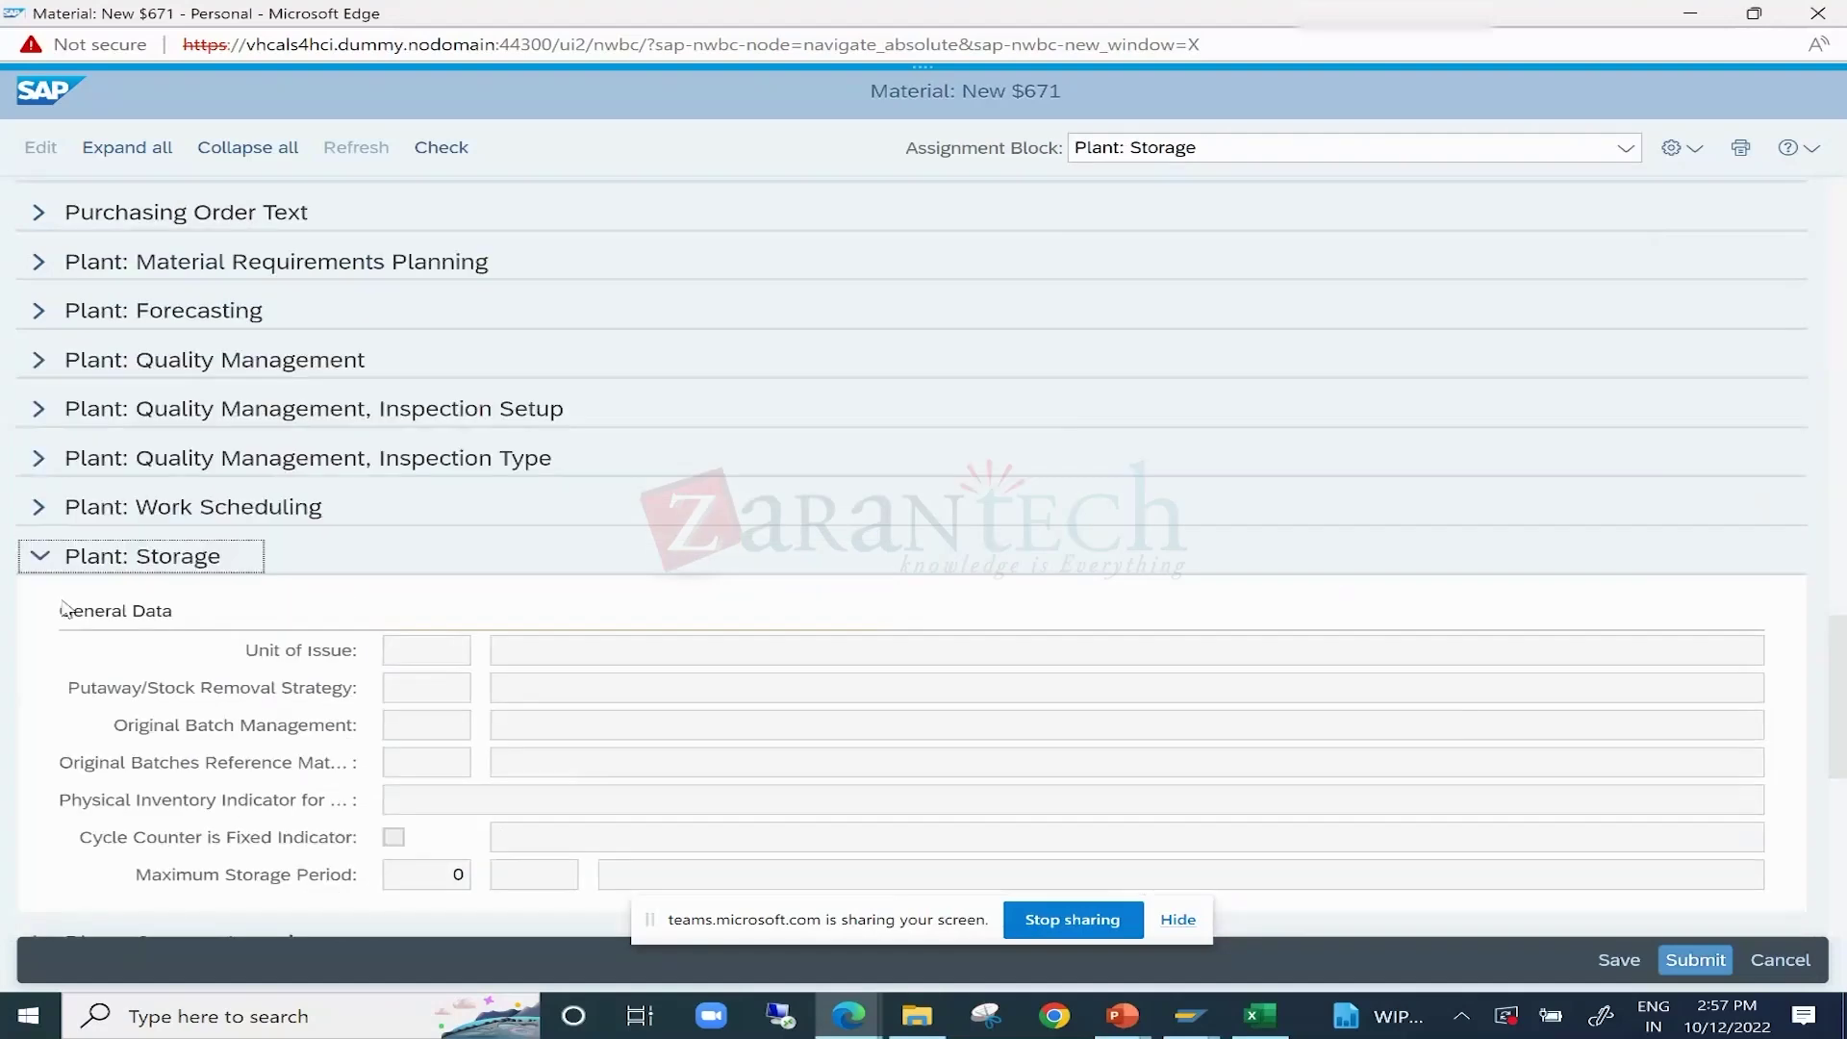
pyautogui.scroll(-5, 289, 404)
pyautogui.scroll(3, 285, 396)
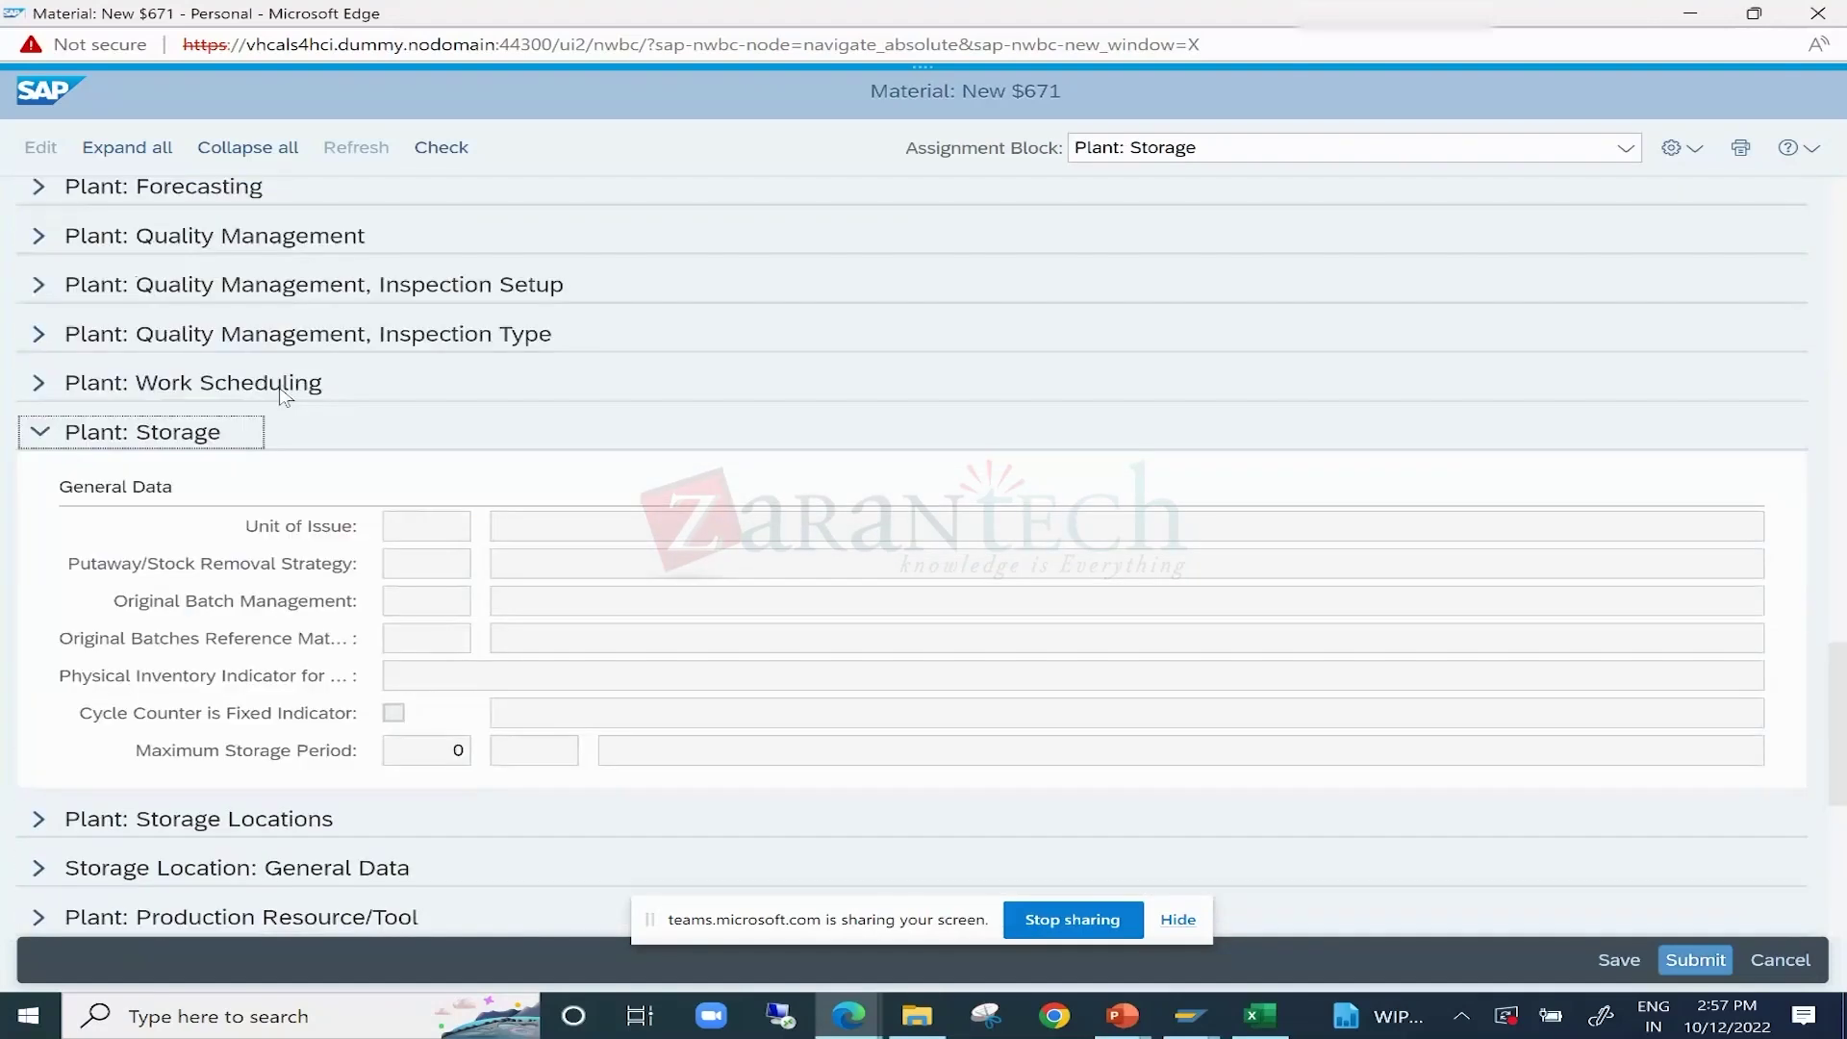
# Open the page layout settings of the new material form and look over the layout of Sections 1 and 2.
pyautogui.scroll(20, 286, 397)
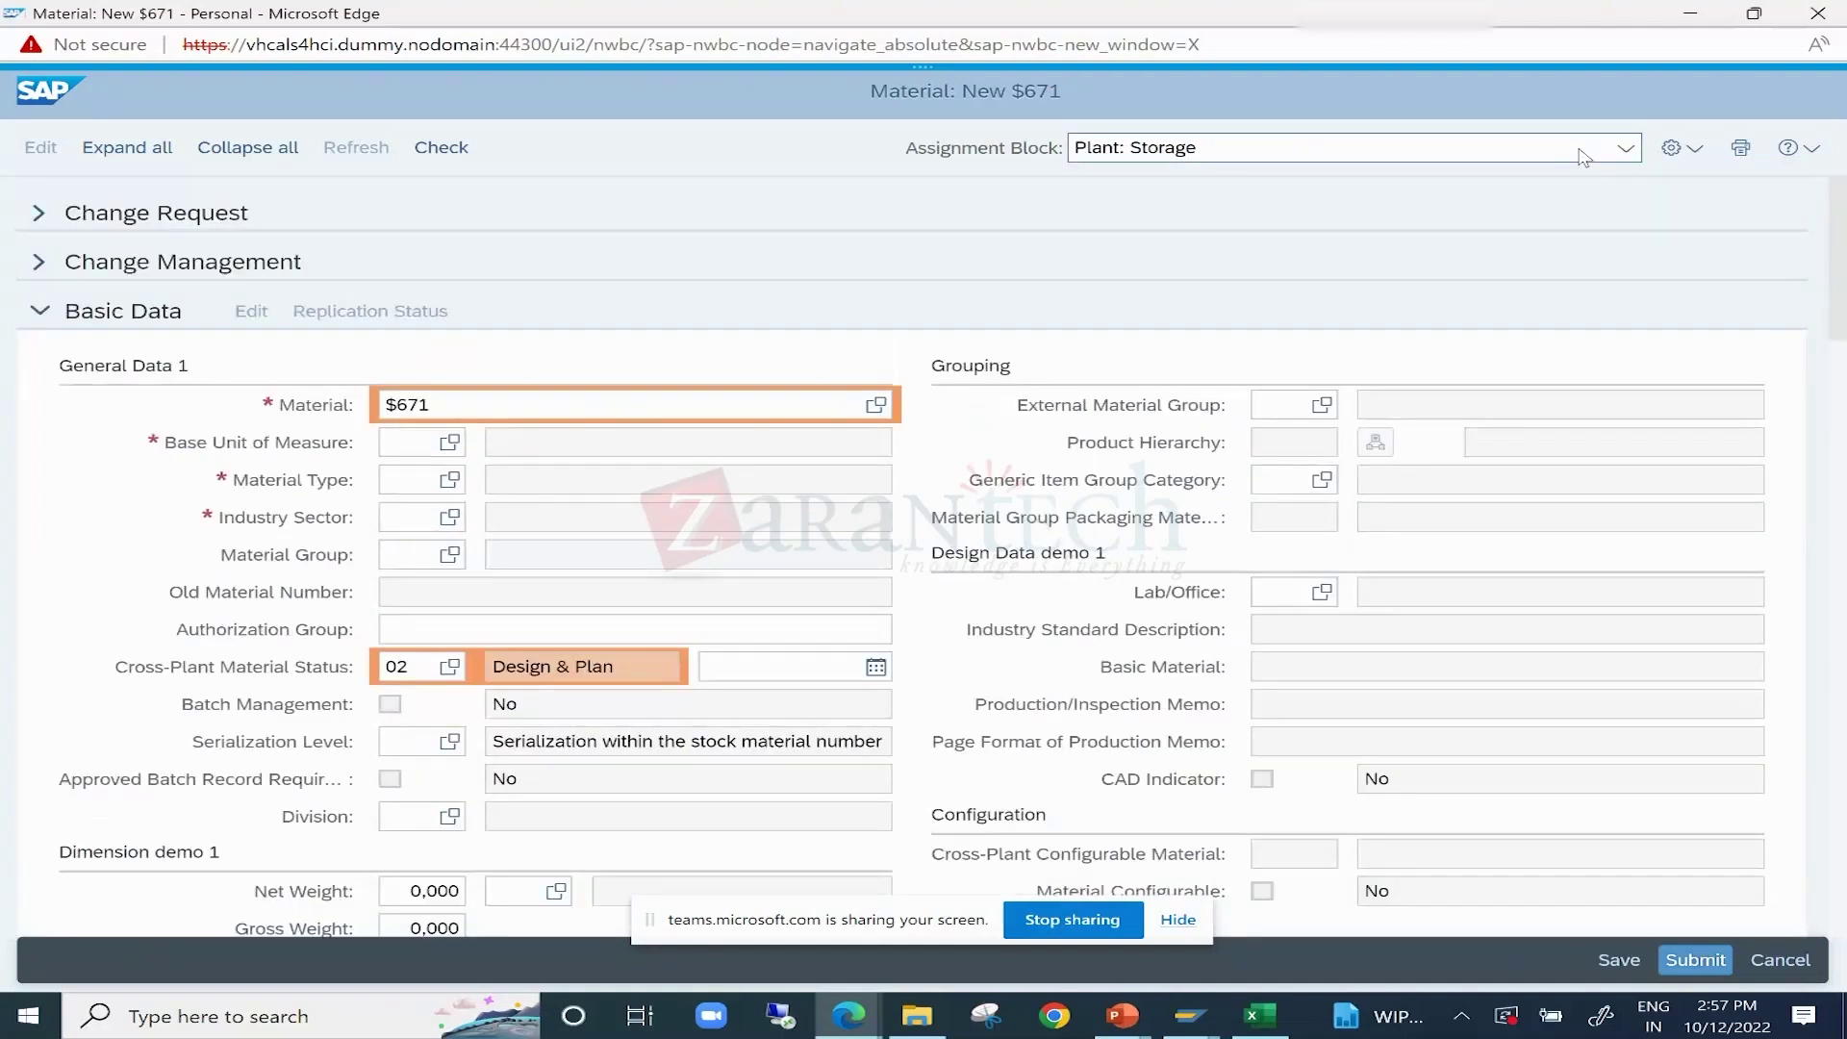
pyautogui.click(1694, 154)
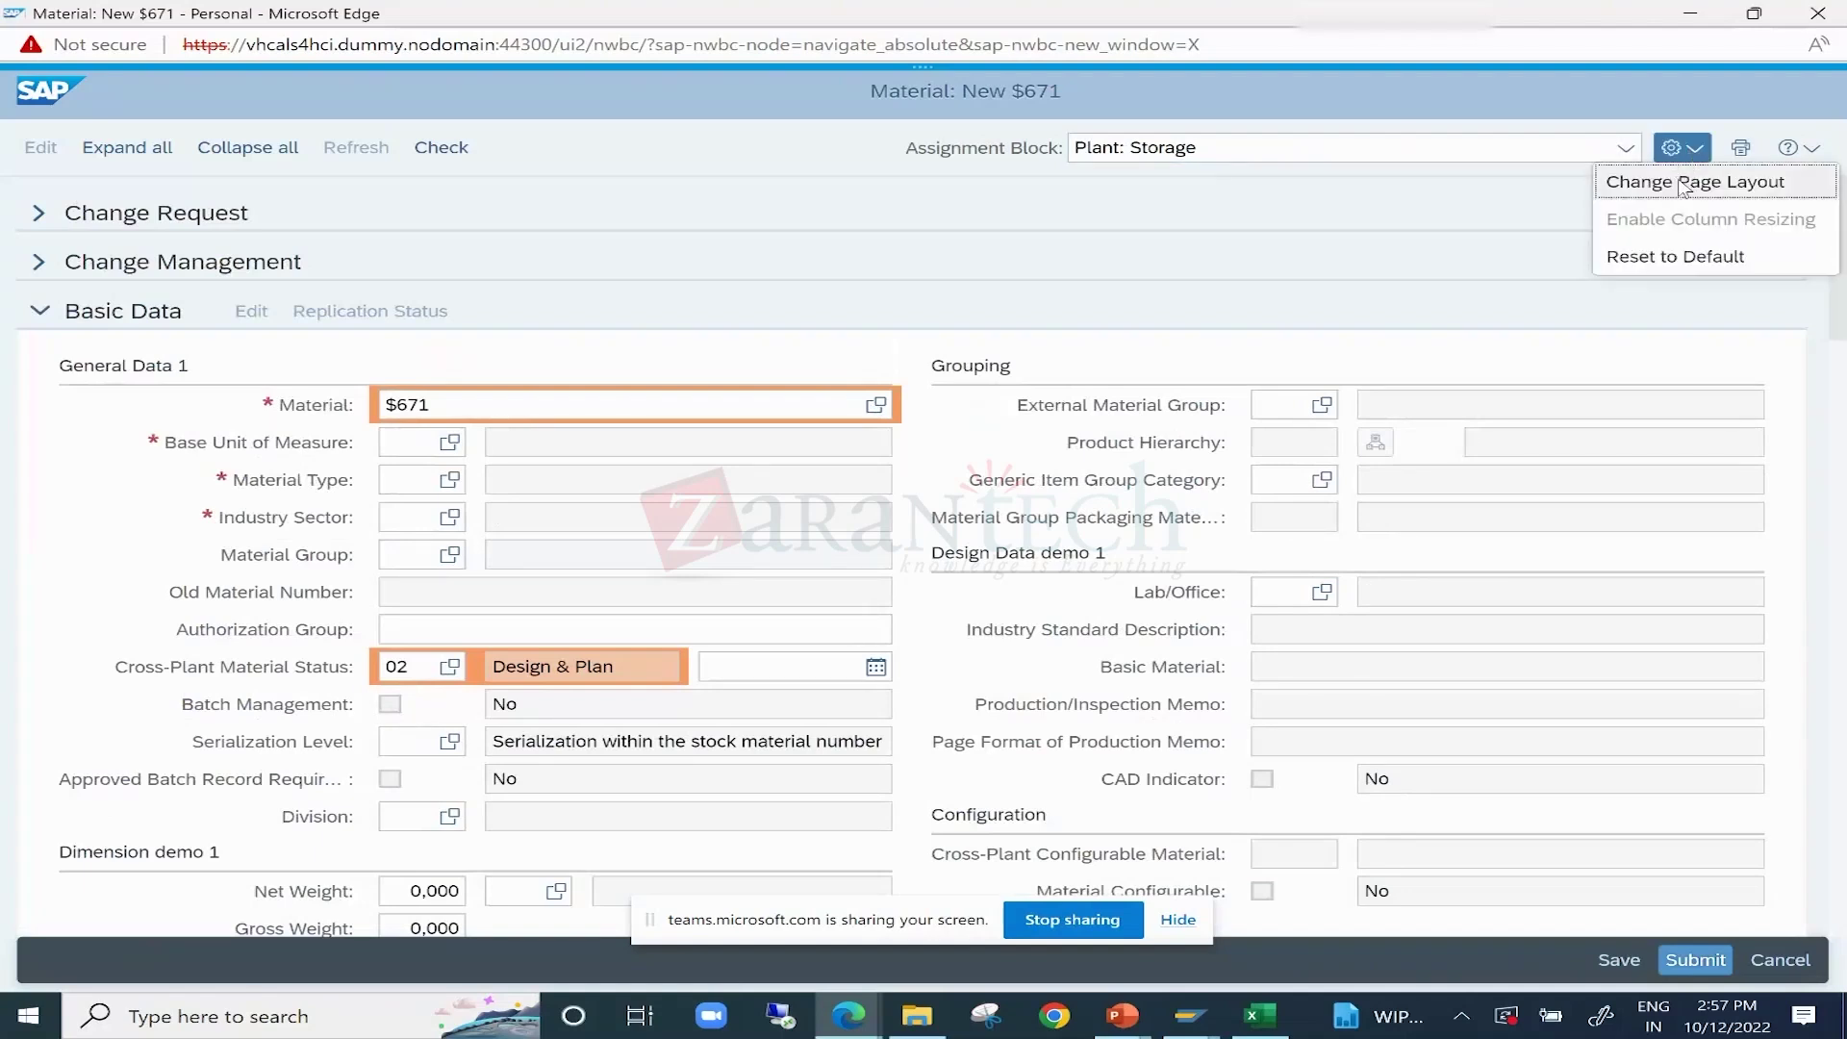
pyautogui.click(1684, 186)
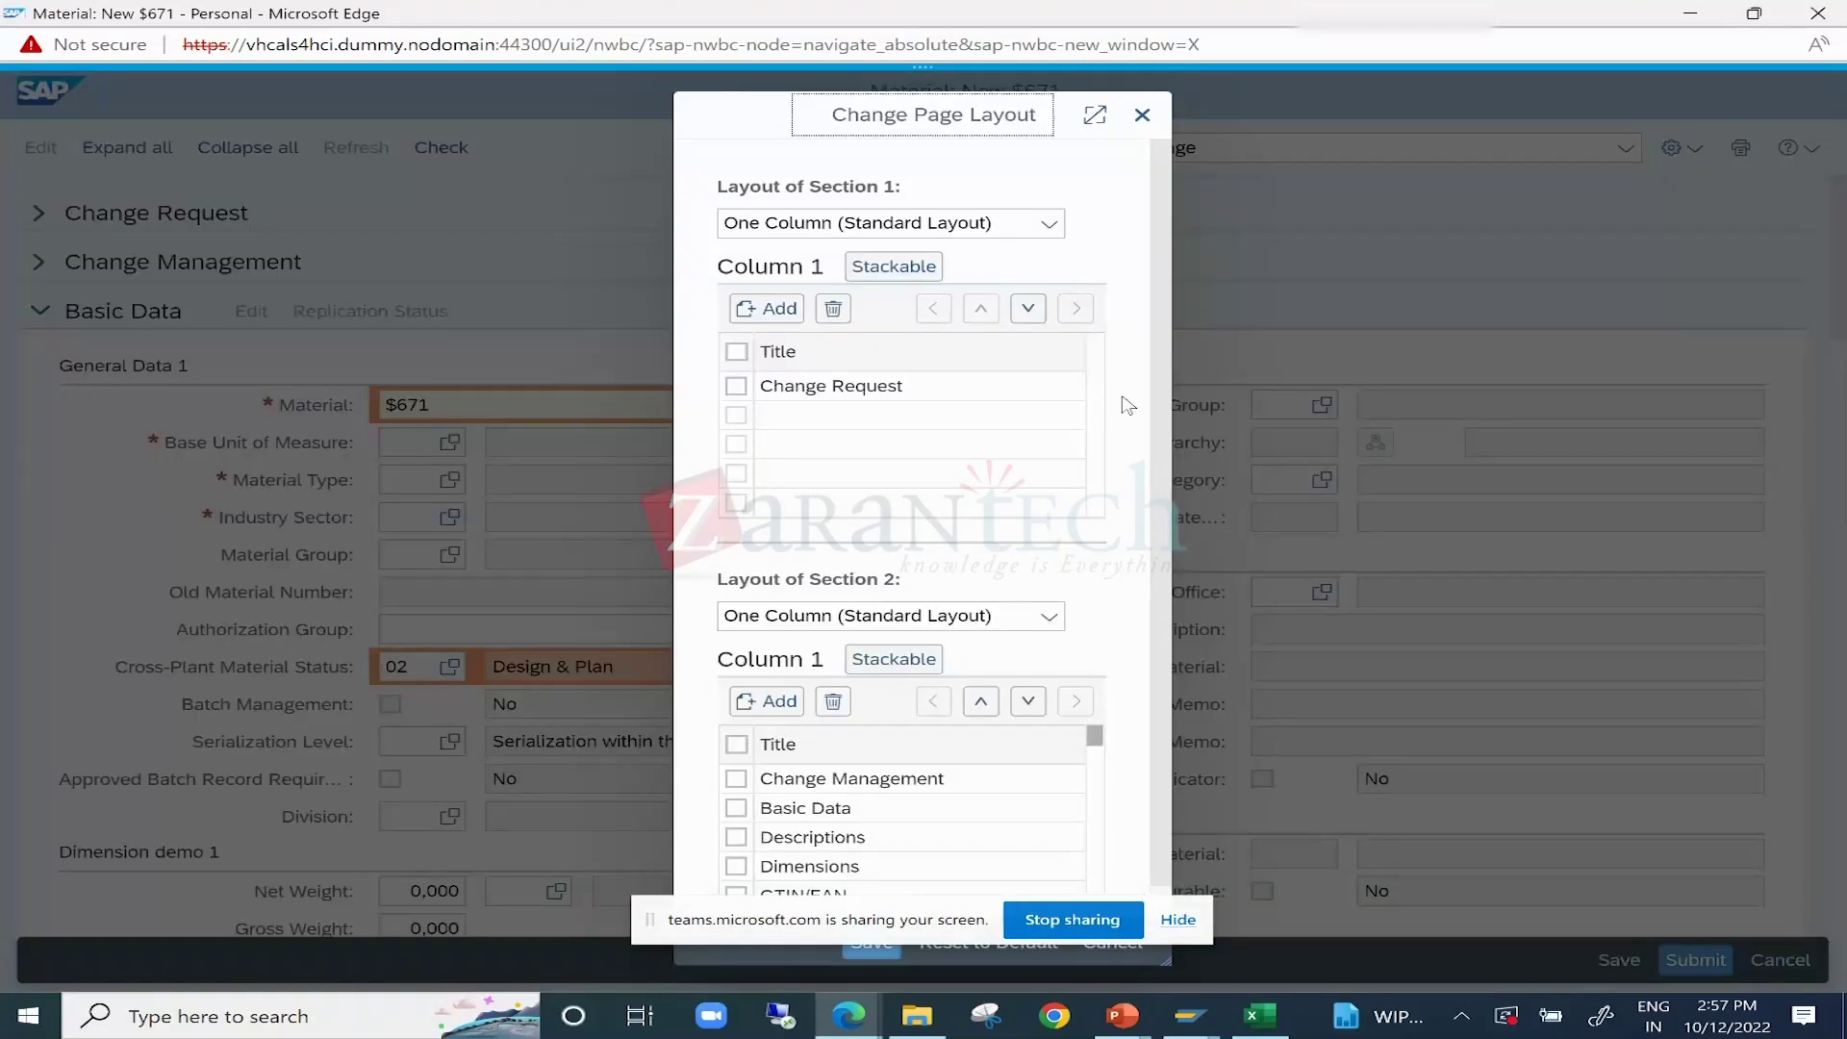
pyautogui.scroll(-1, 1128, 414)
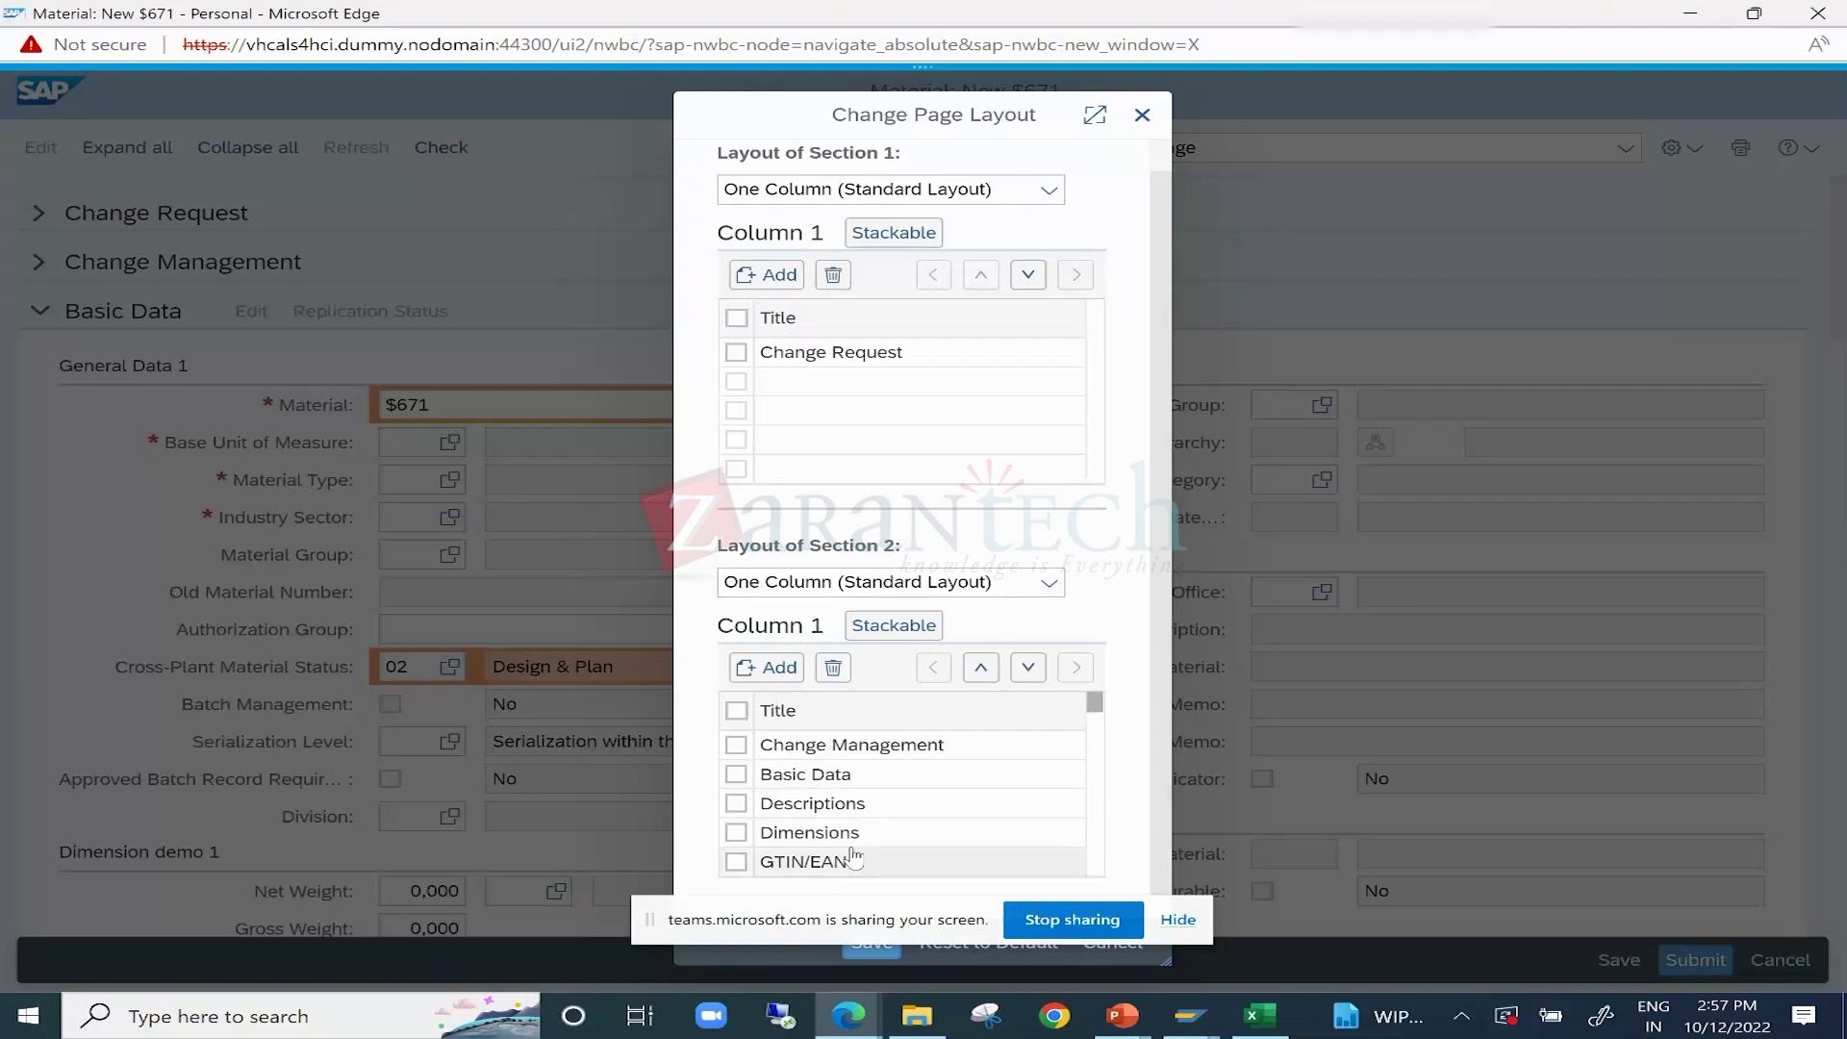
# Try making Section 2's column stackable and moving Basic Data above Change Management, and close the page layout settings without saving.
pyautogui.click(887, 630)
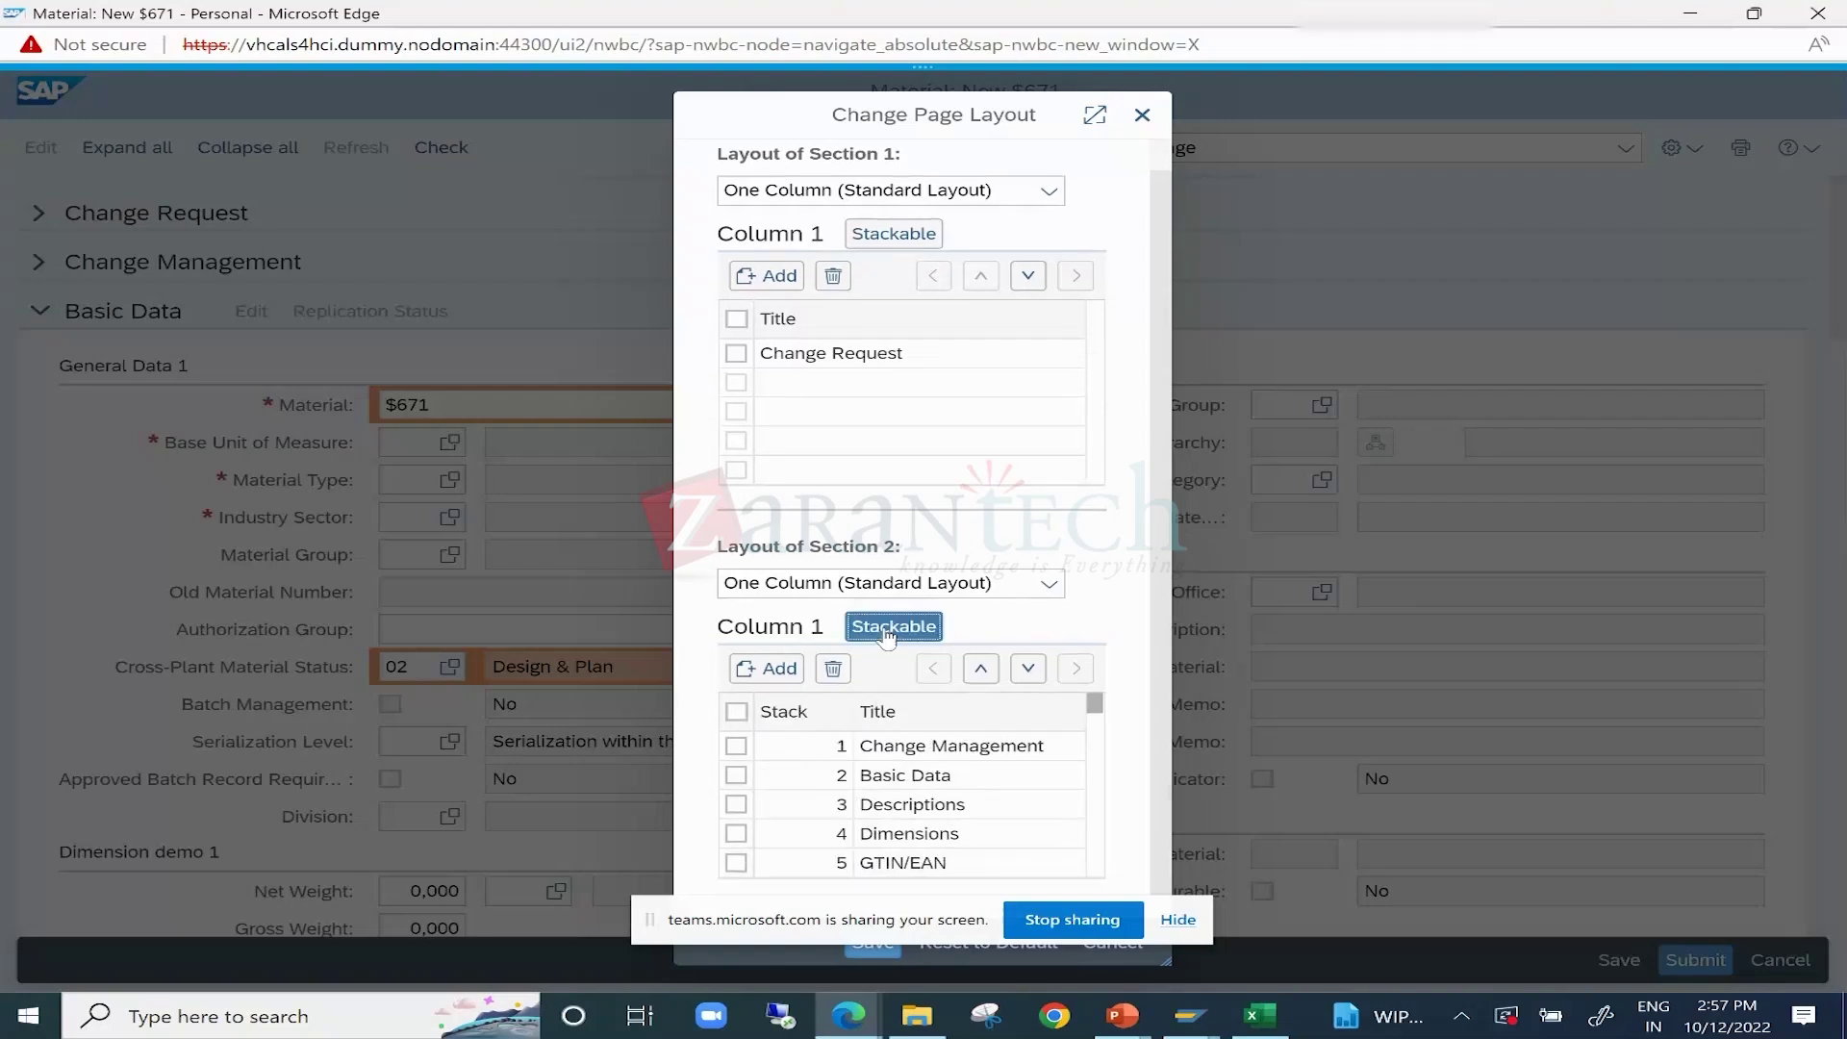
pyautogui.click(787, 776)
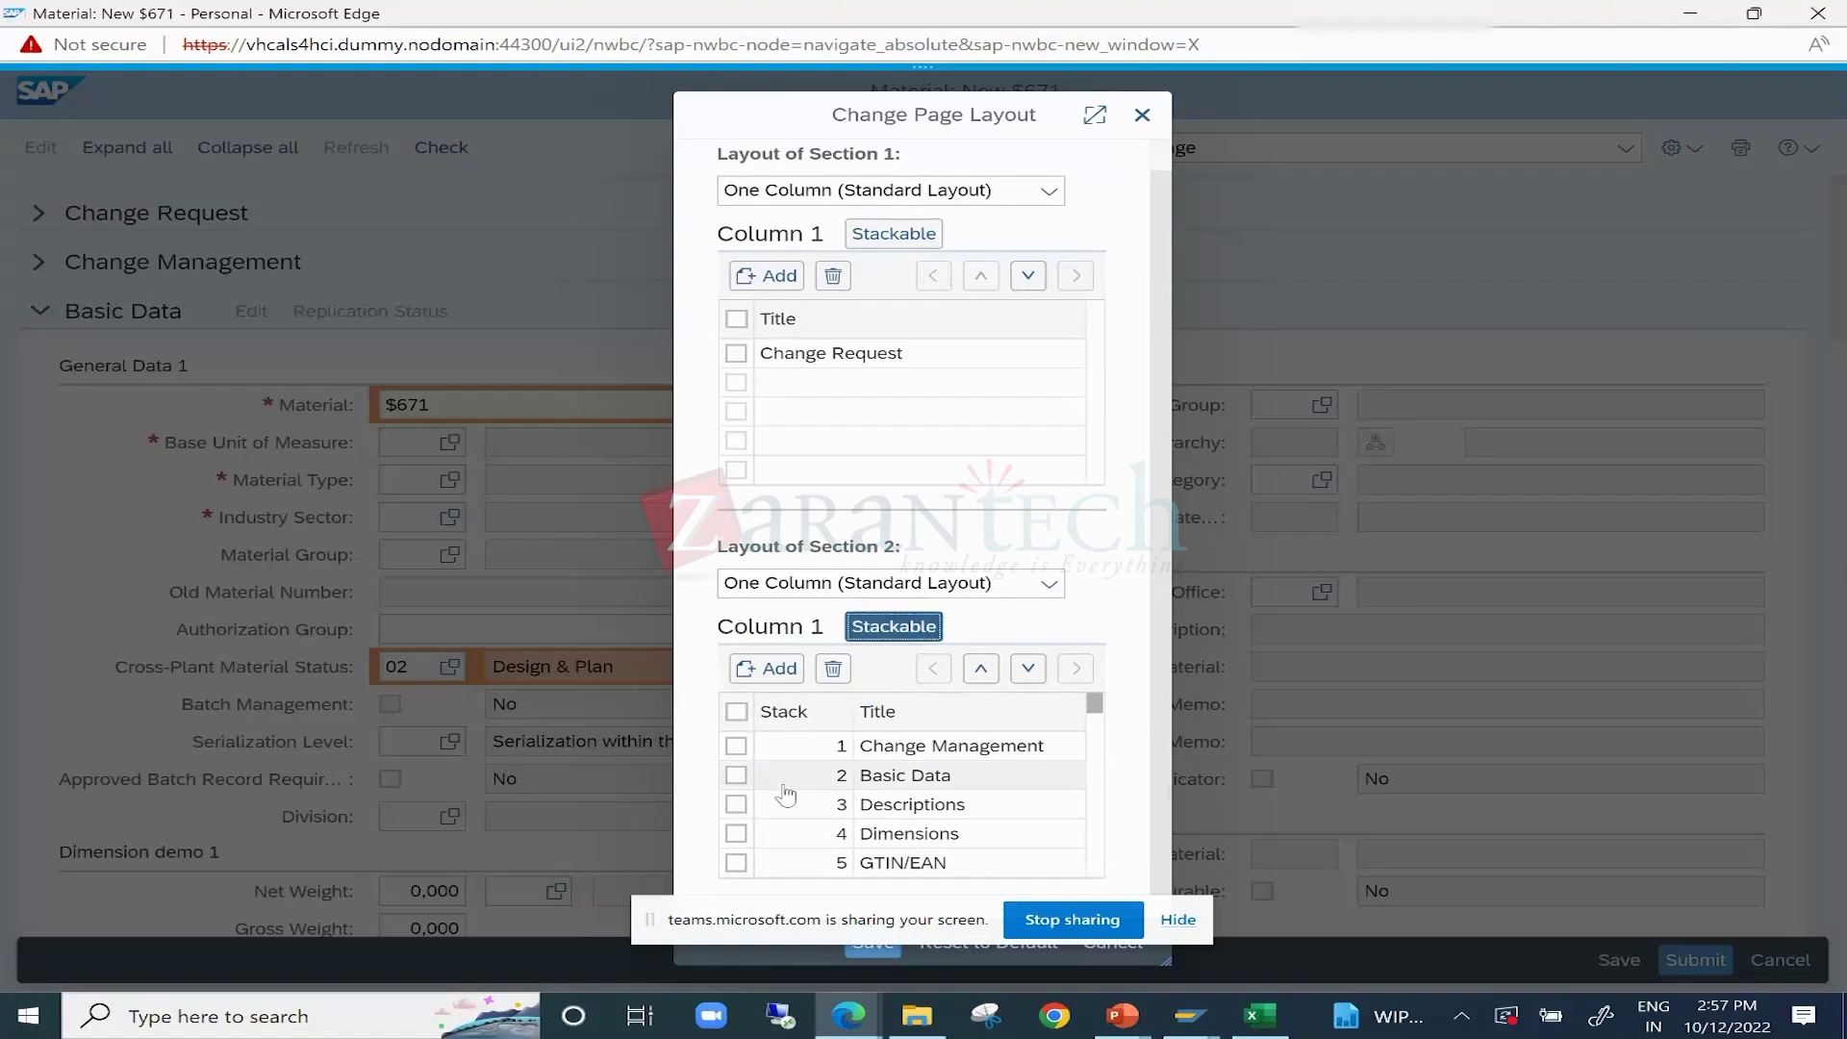
pyautogui.moveTo(787, 775); pyautogui.dragTo(1022, 750)
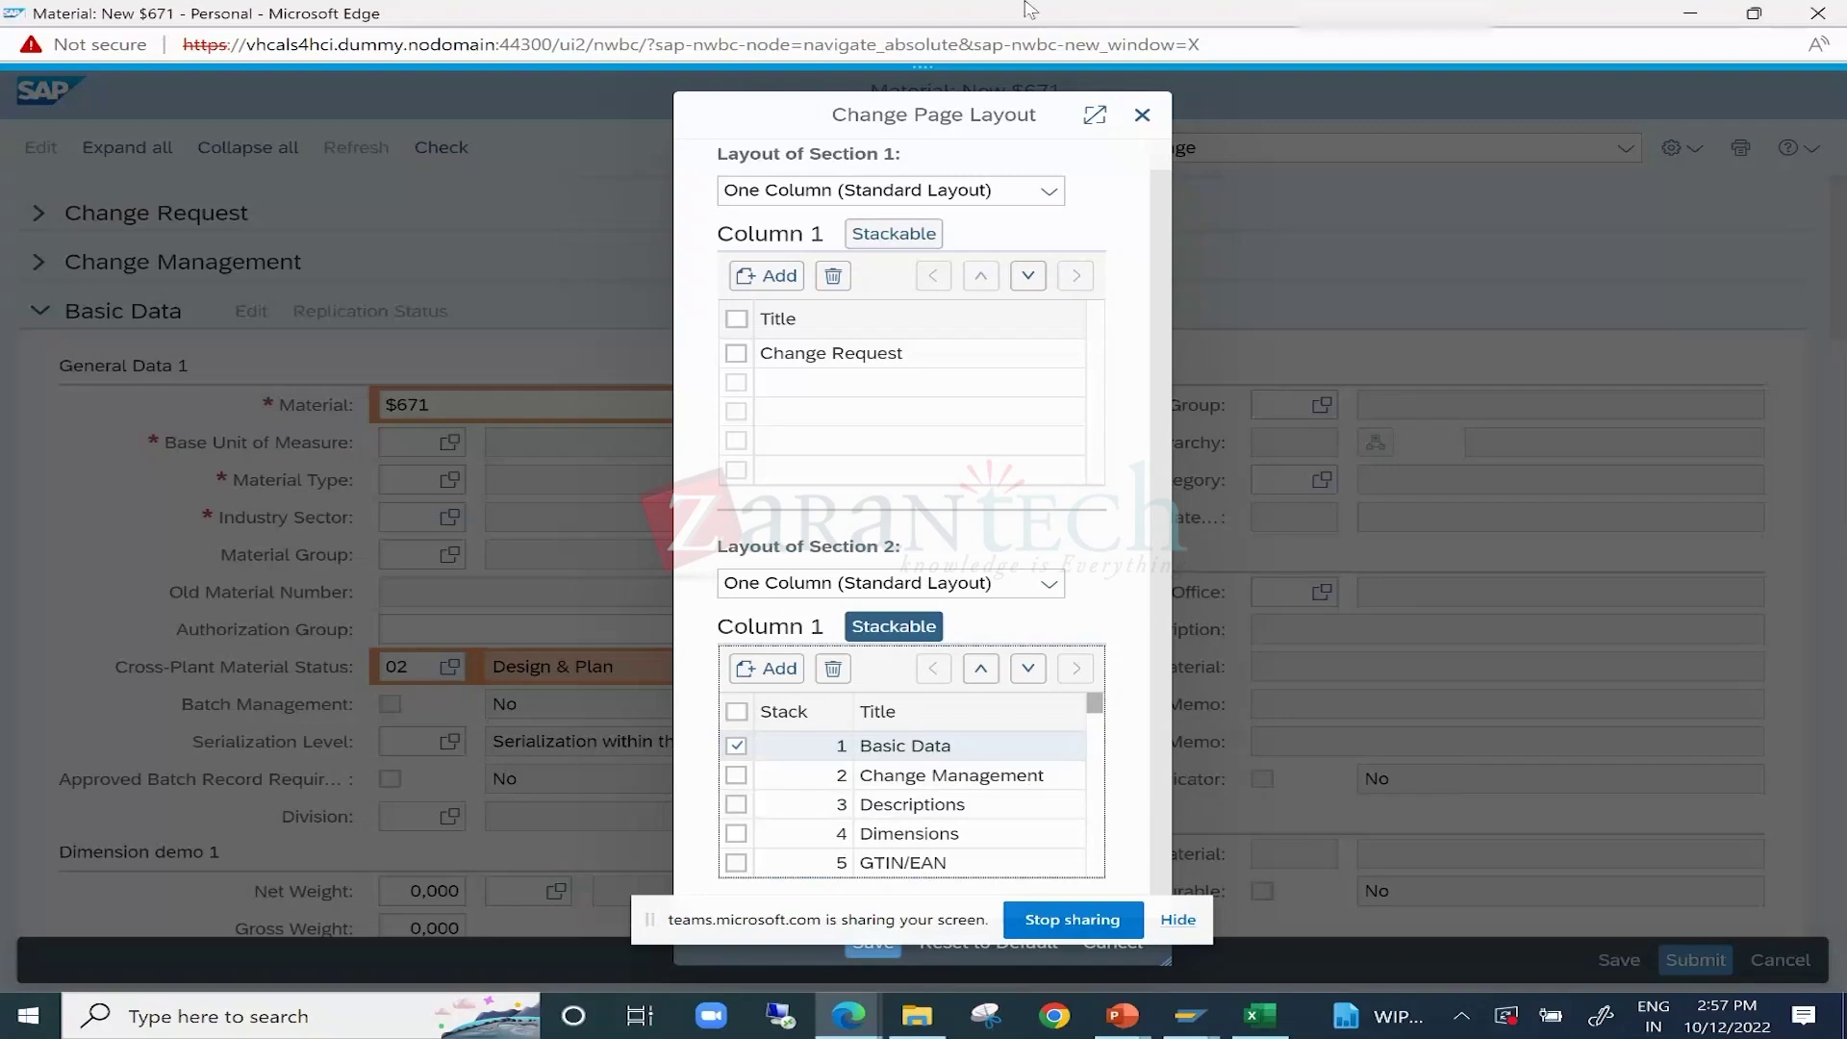
pyautogui.click(1095, 115)
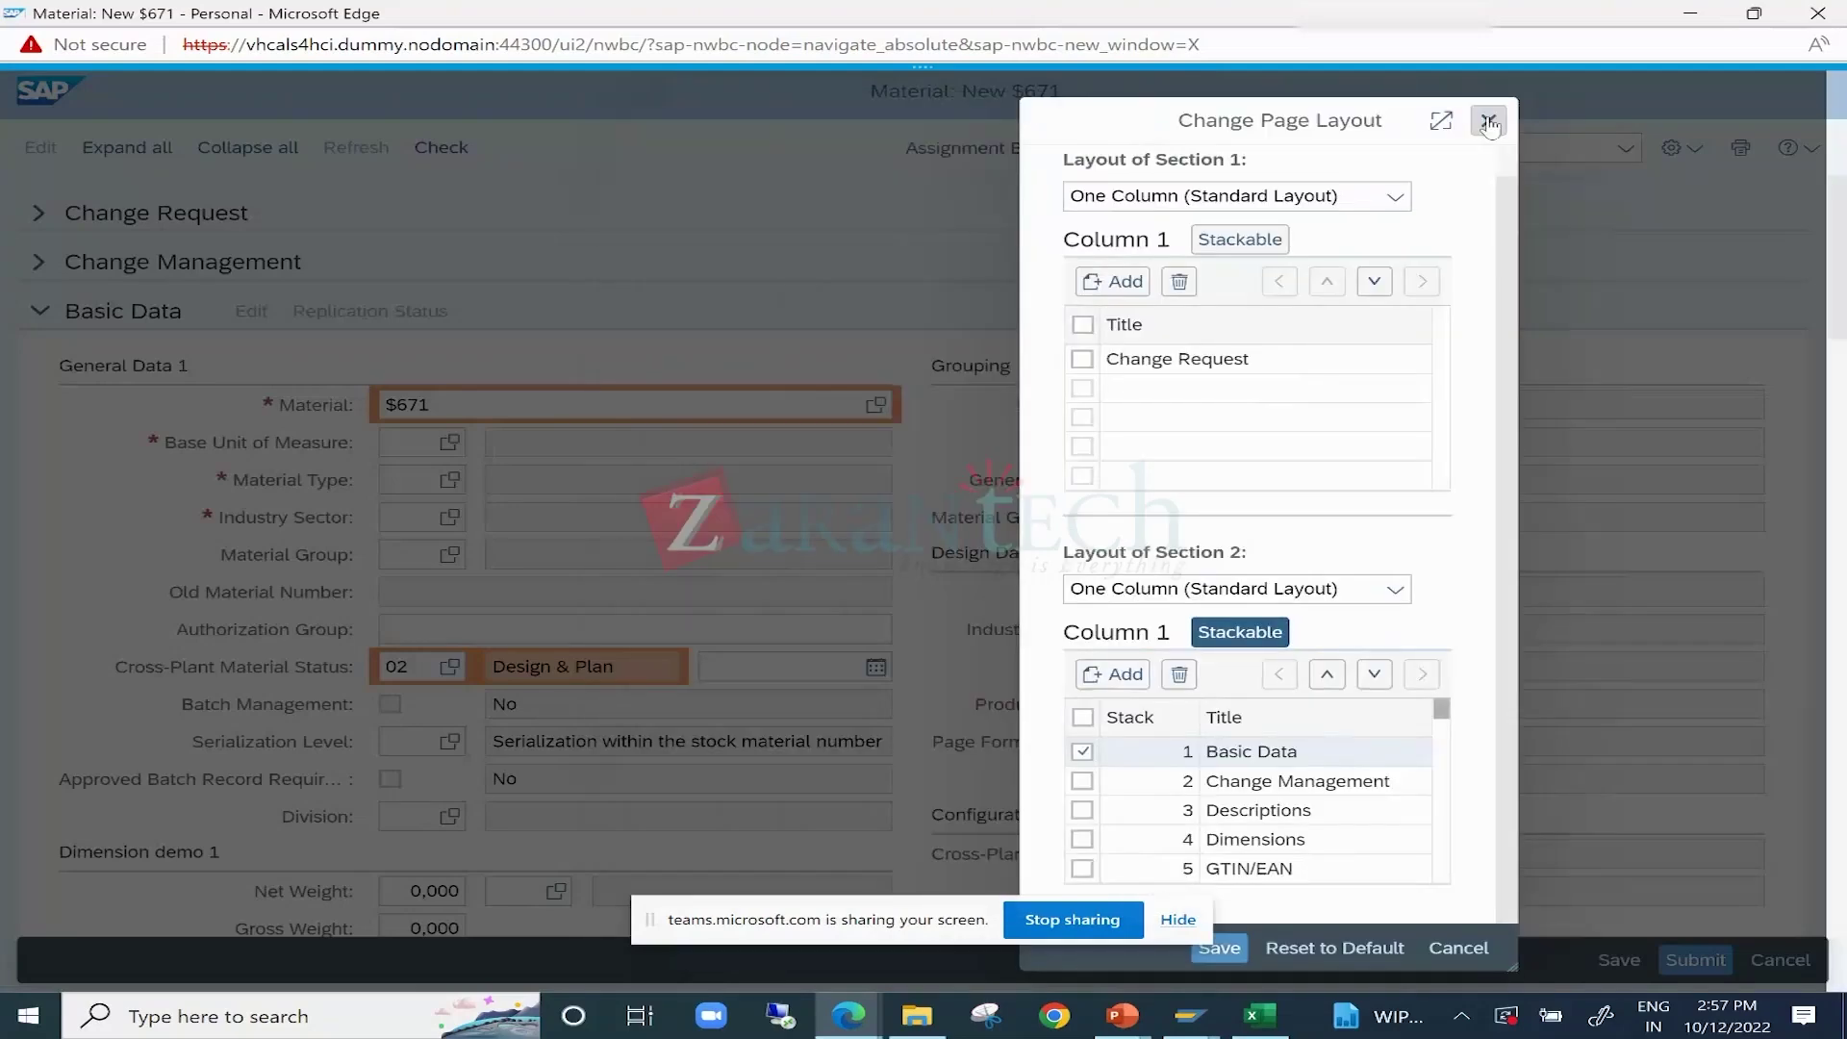
pyautogui.click(1490, 122)
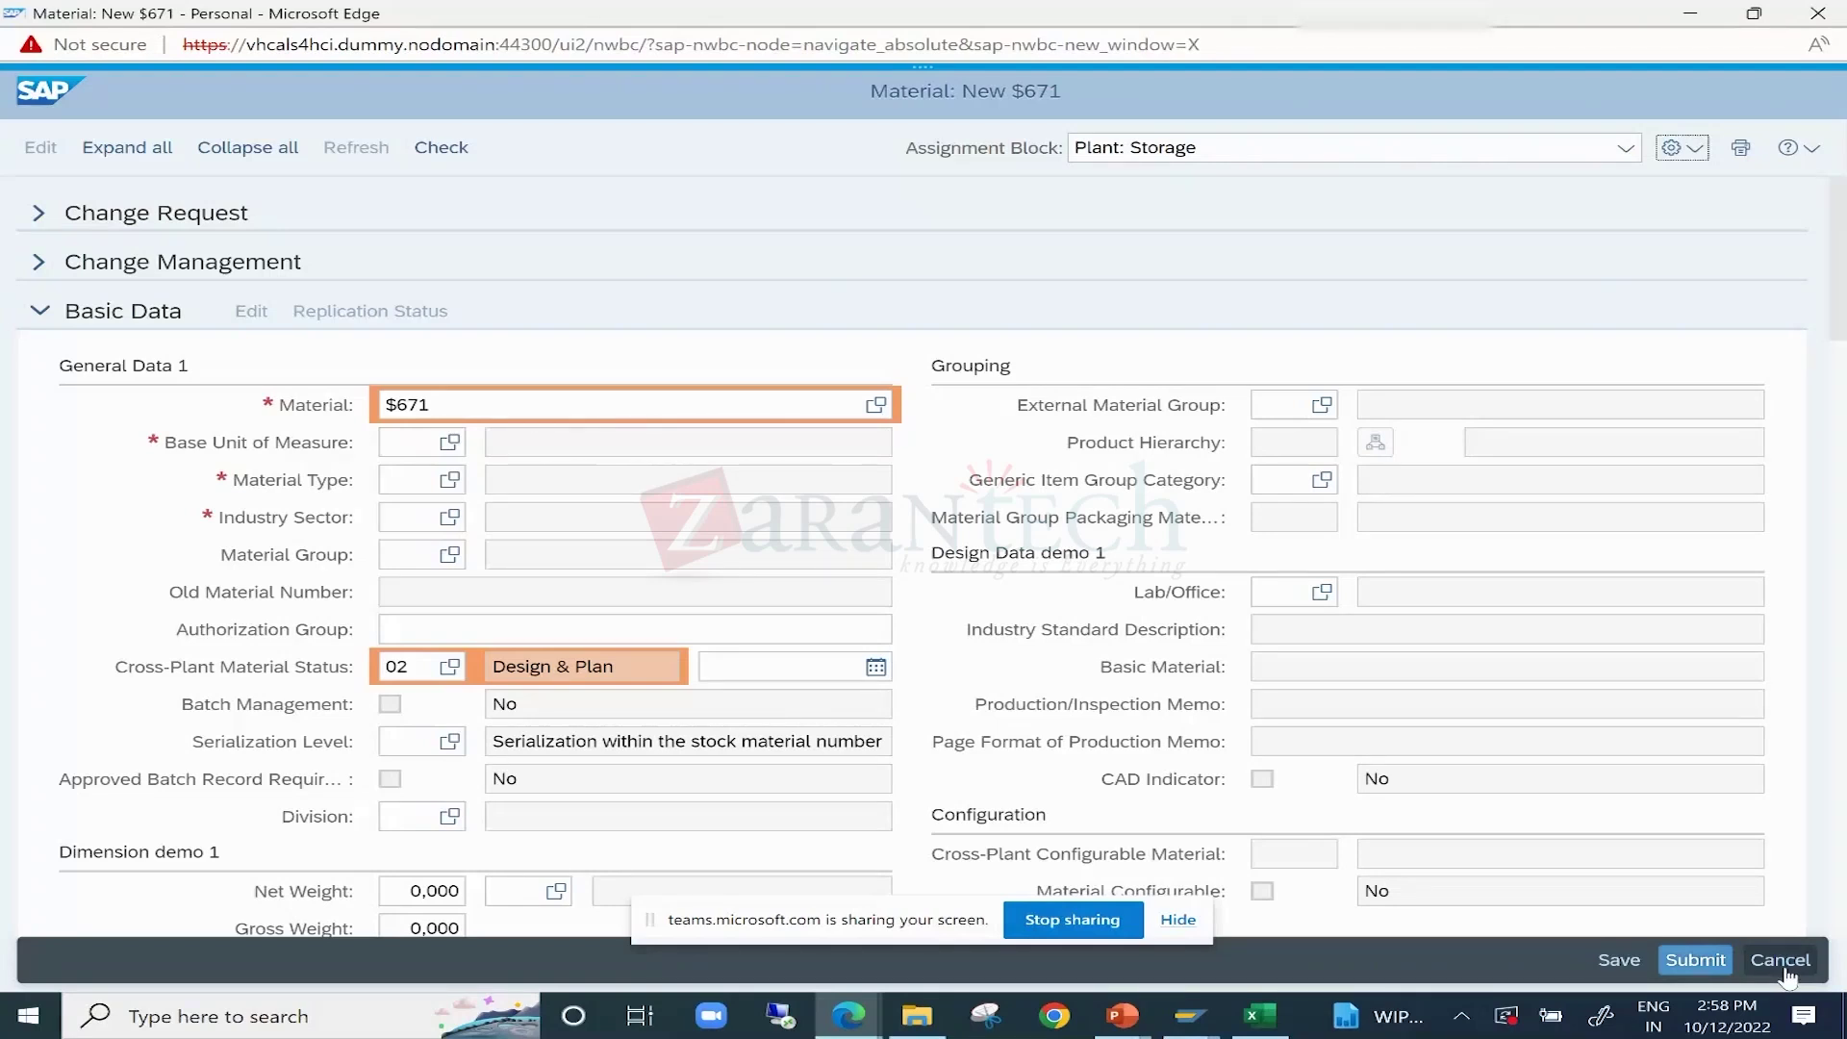
# Hide the screen-sharing bar and collapse Basic Data so the form shows only its section headings.
pyautogui.click(1189, 920)
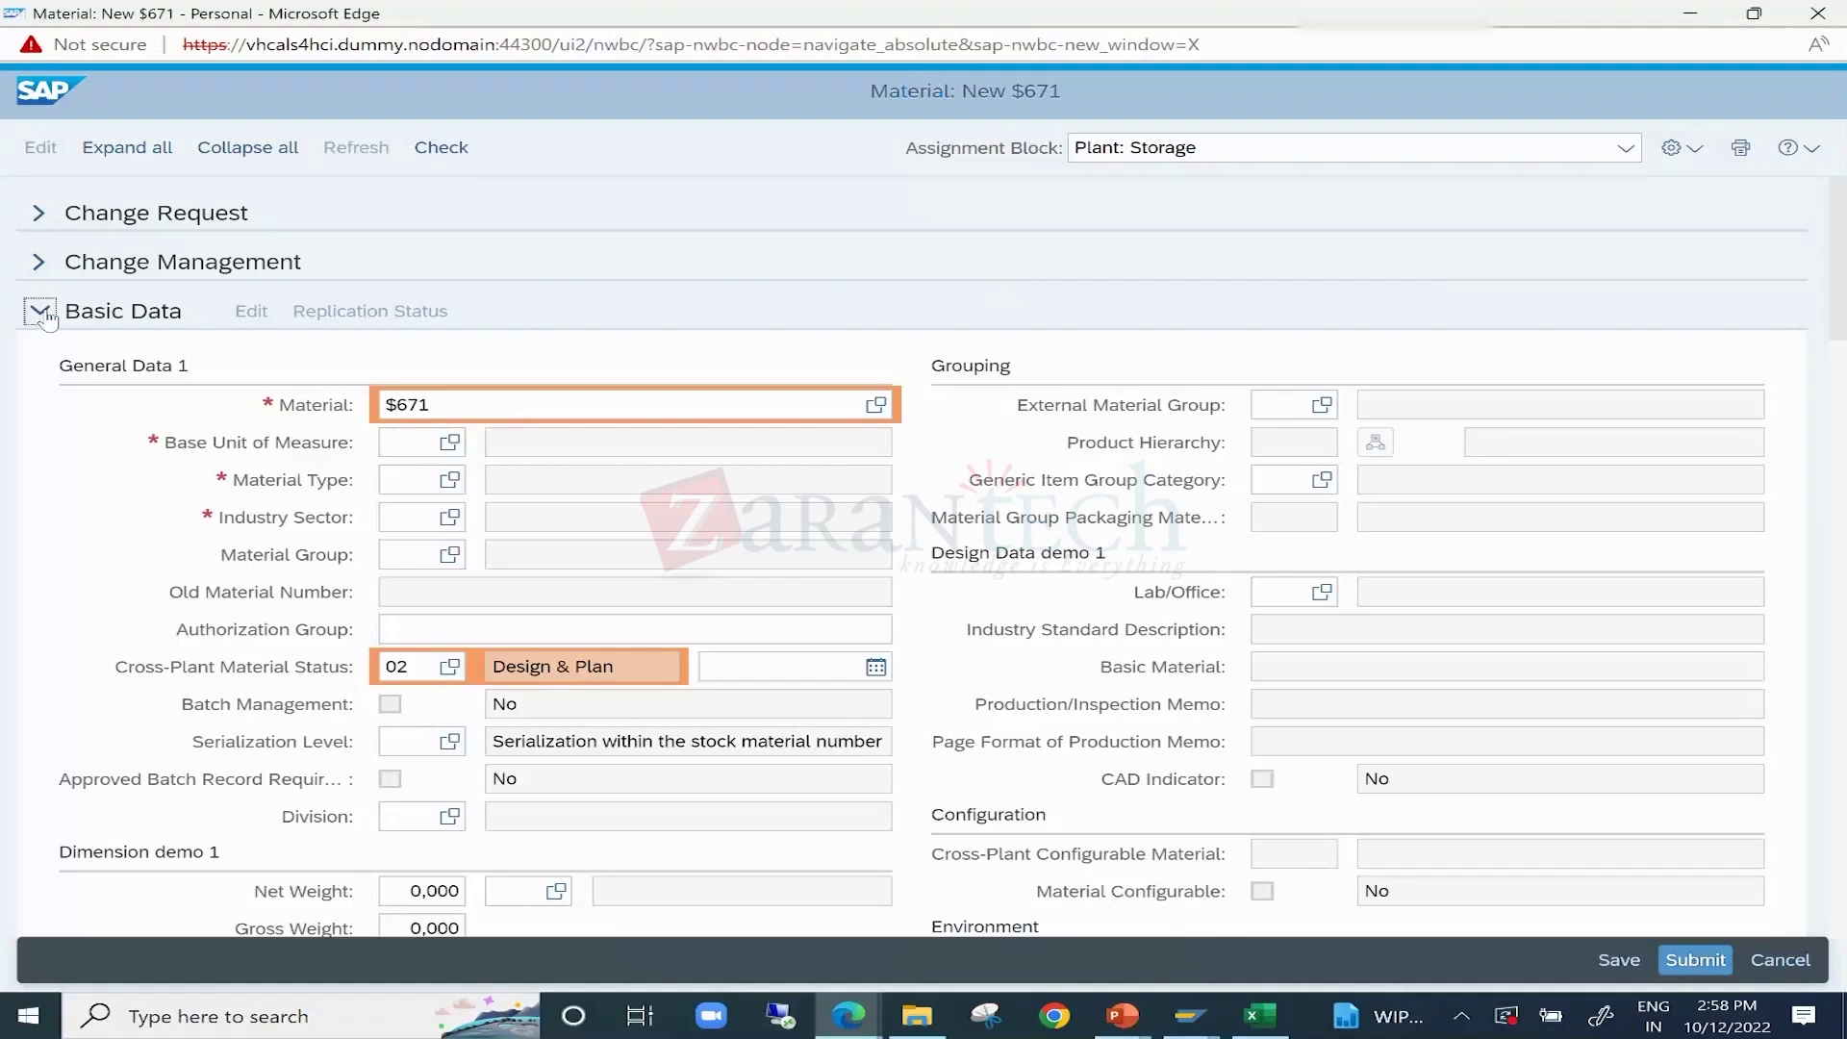
pyautogui.click(197, 147)
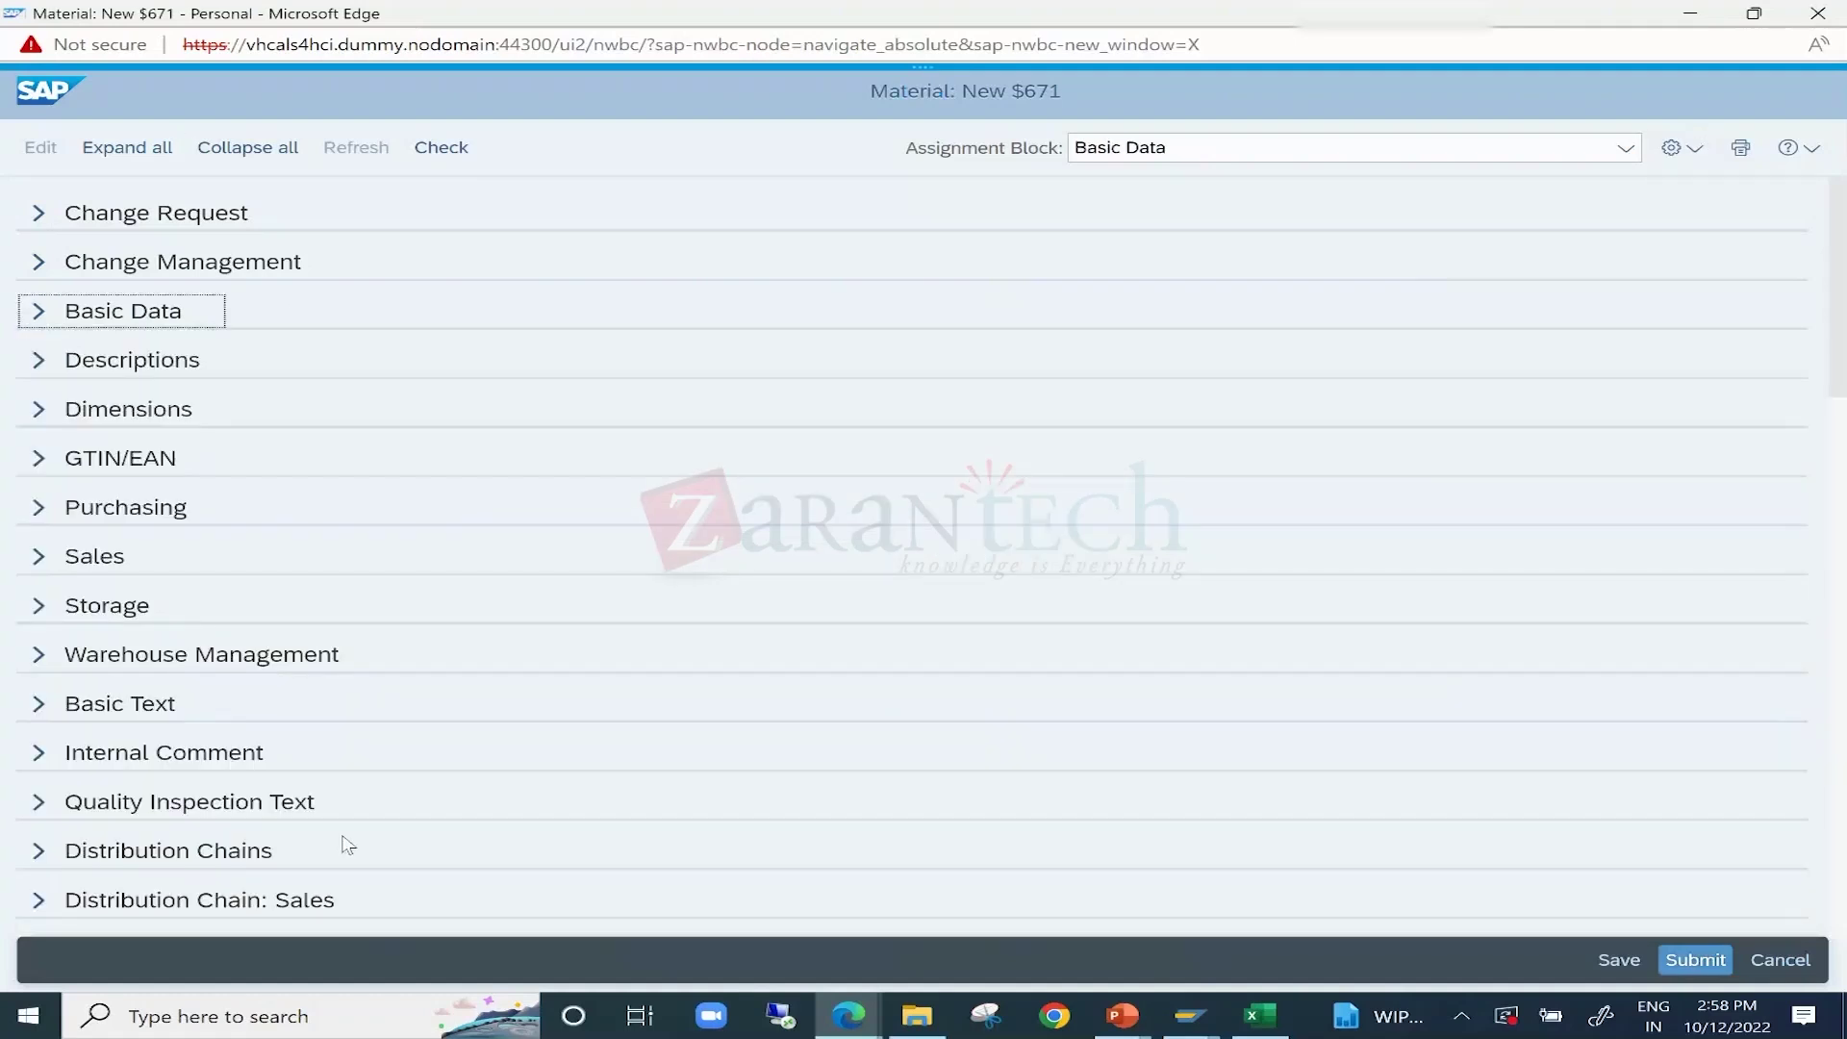
# In the TCS Excel workbook, sketch a large box in the empty area below the existing notes and divide it with four lines into five rows.
pyautogui.click(1252, 1009)
pyautogui.scroll(-7, 723, 568)
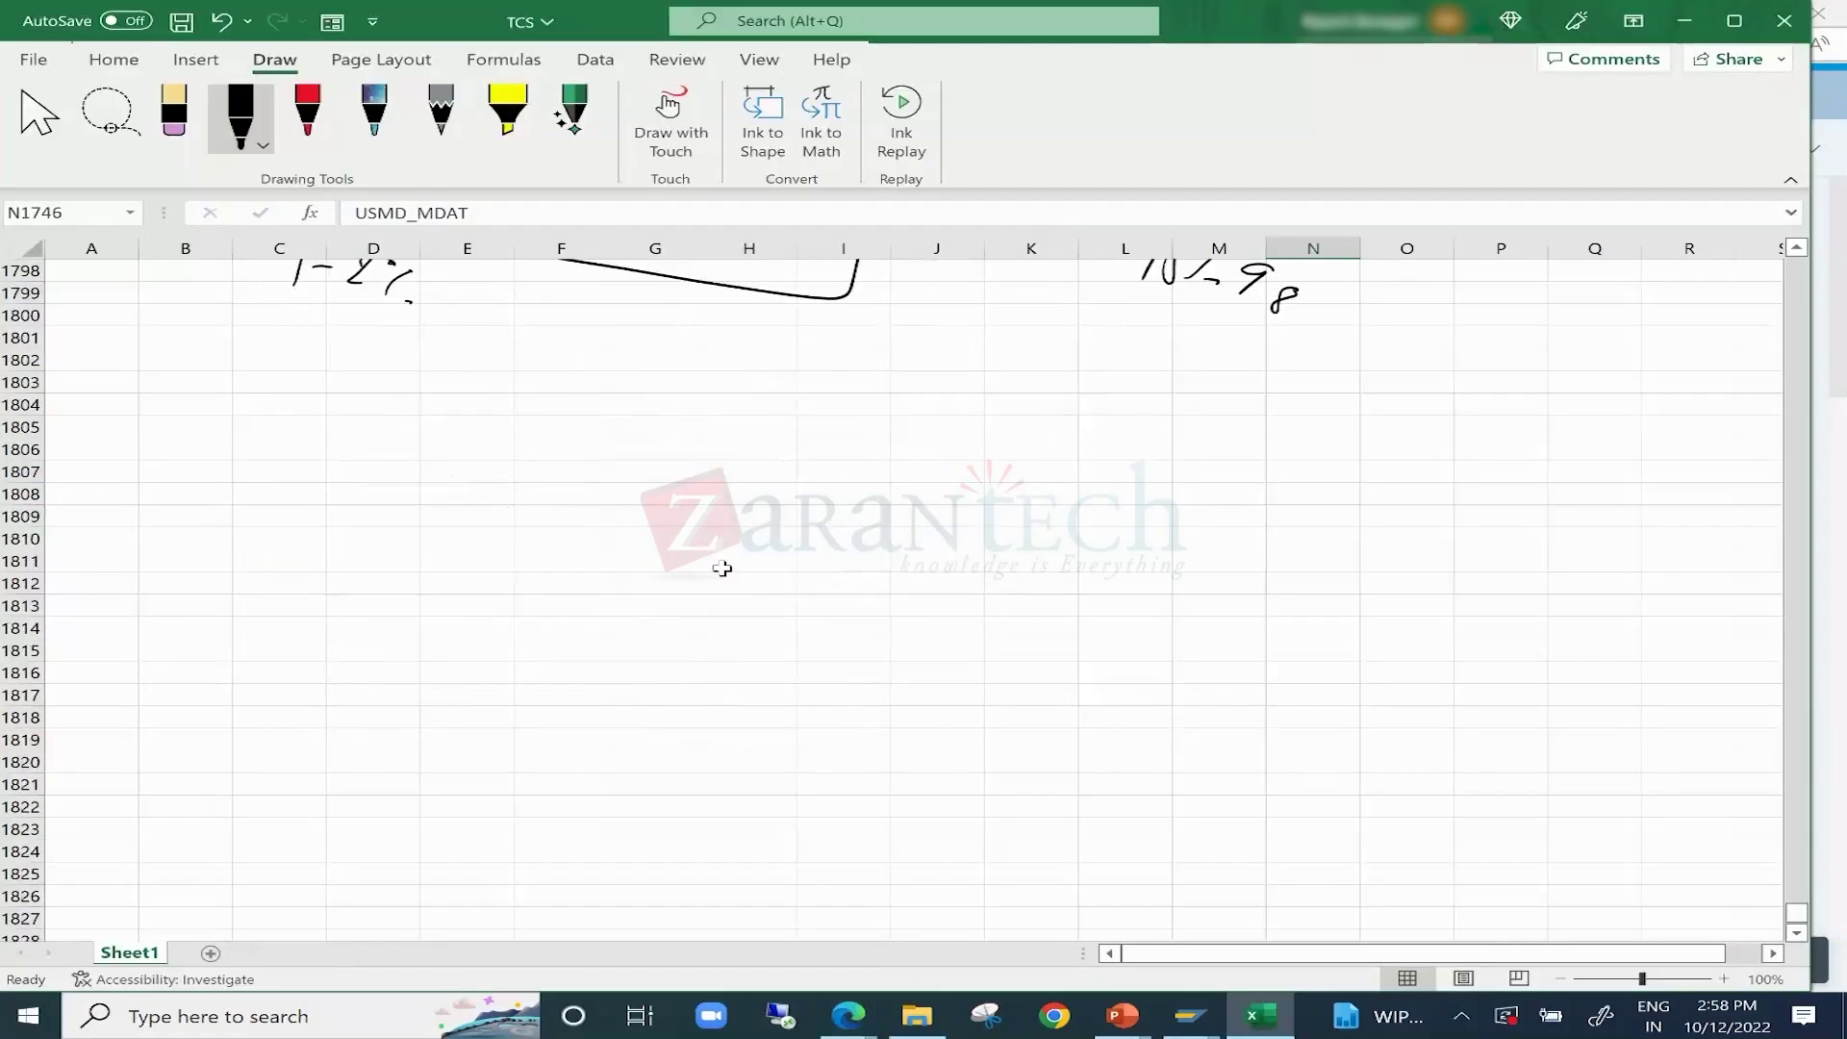
pyautogui.scroll(-4, 722, 569)
pyautogui.moveTo(364, 298); pyautogui.dragTo(386, 882)
pyautogui.moveTo(367, 301)
pyautogui.mouseDown()
pyautogui.moveTo(866, 314)
pyautogui.moveTo(1006, 610)
pyautogui.moveTo(874, 882)
pyautogui.moveTo(375, 859)
pyautogui.mouseUp()
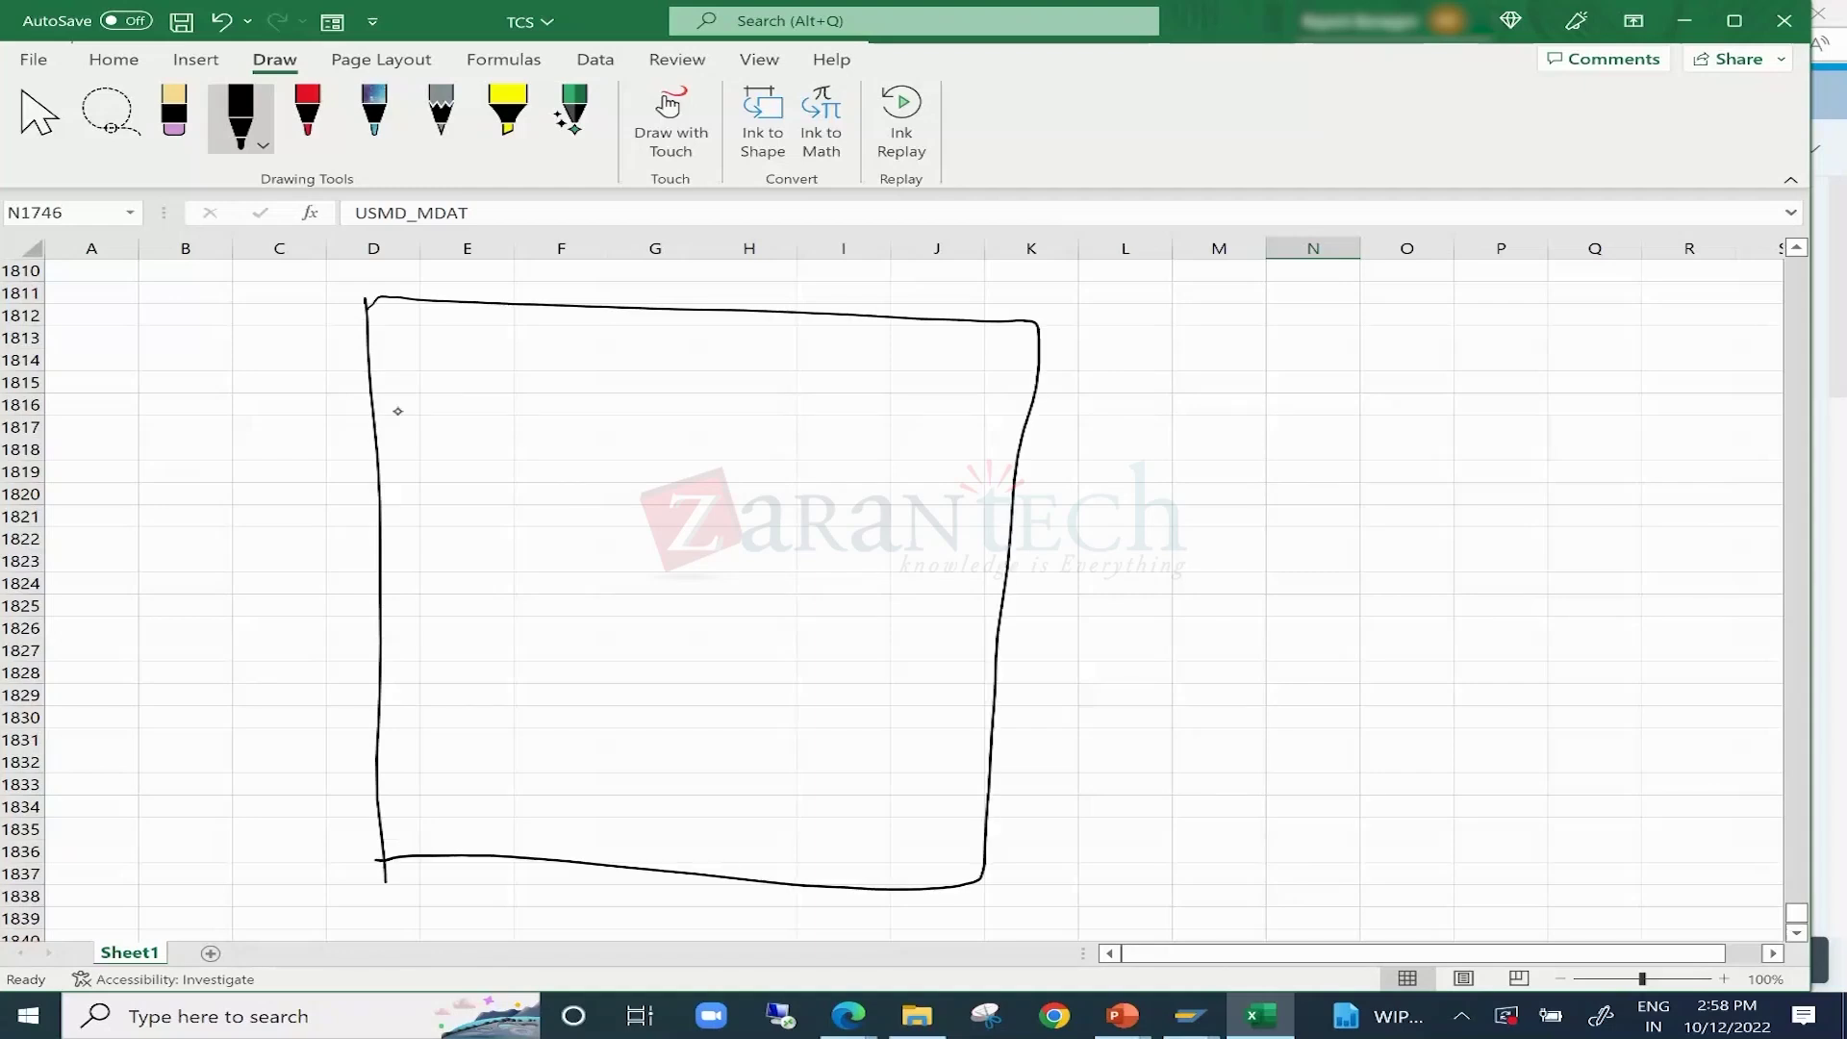
pyautogui.moveTo(363, 390); pyautogui.dragTo(1030, 464)
pyautogui.moveTo(386, 521); pyautogui.dragTo(996, 584)
pyautogui.moveTo(379, 660)
pyautogui.mouseDown()
pyautogui.moveTo(876, 693)
pyautogui.moveTo(1001, 722)
pyautogui.mouseUp()
pyautogui.moveTo(373, 748); pyautogui.dragTo(985, 806)
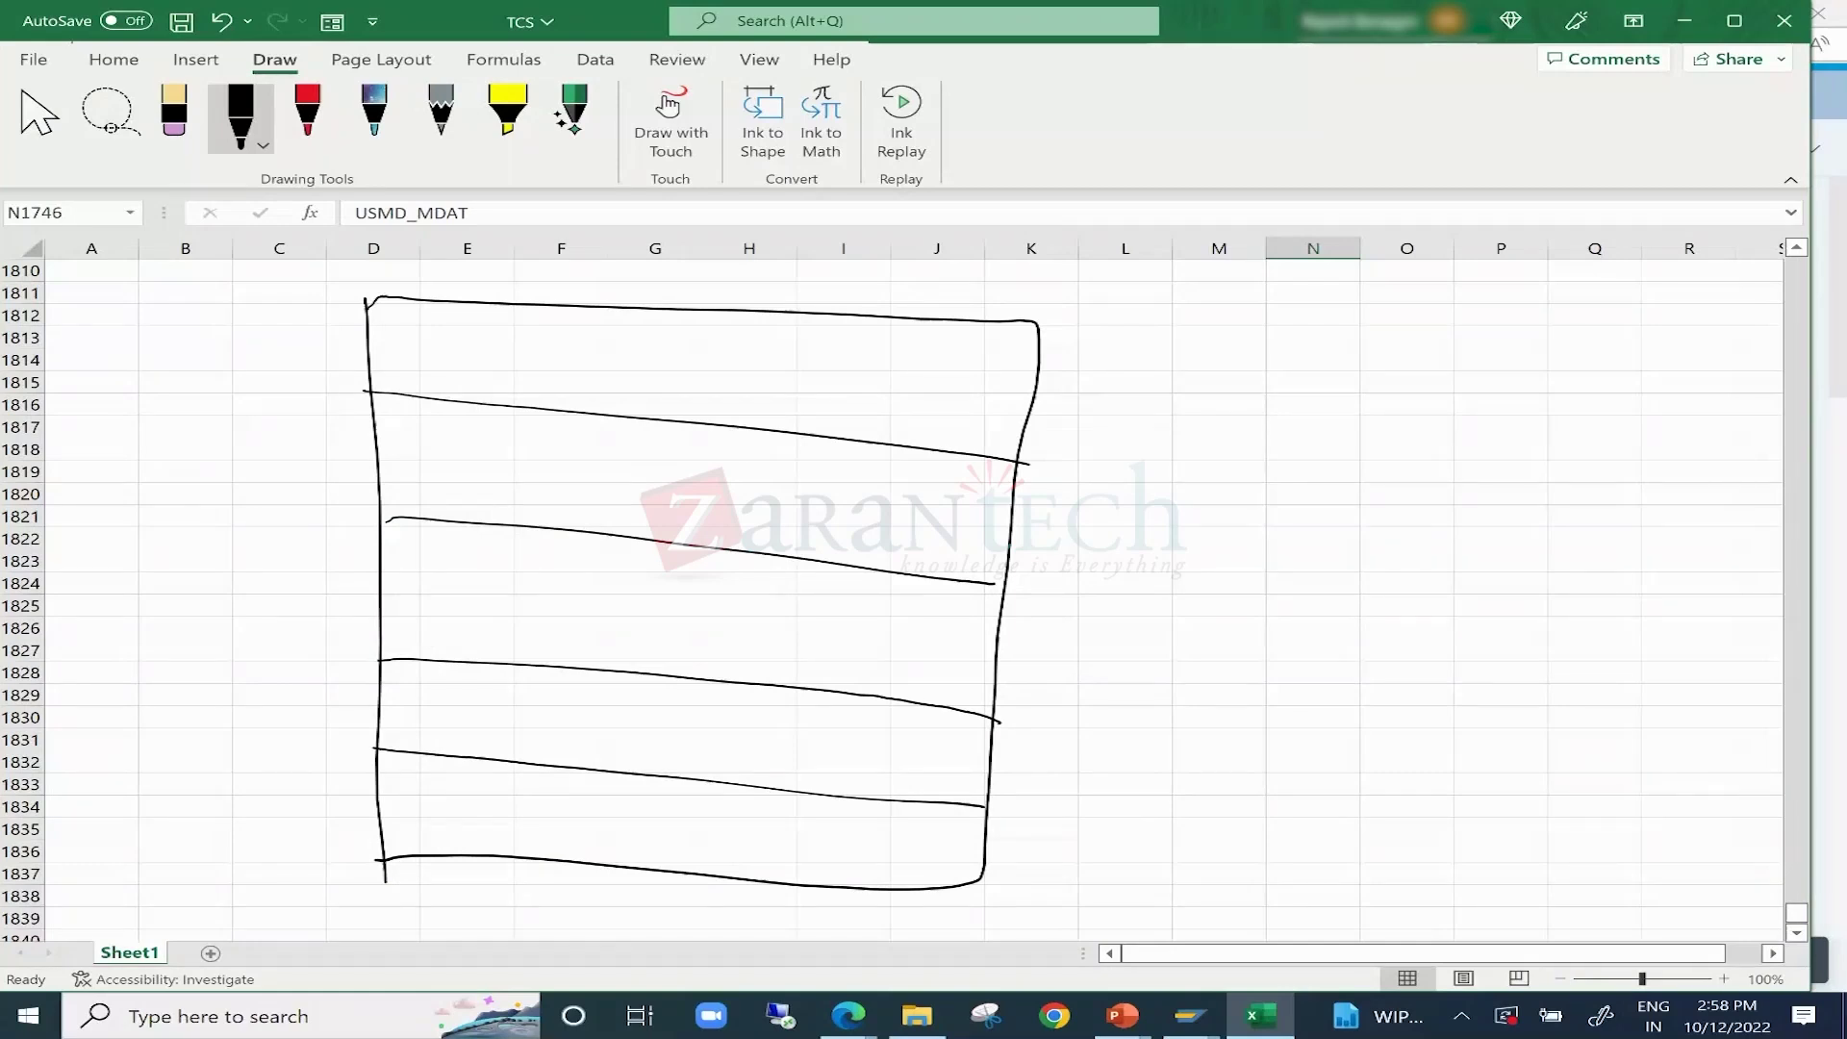
# Handwrite UIBB in the box's second row and its meaning, User Interface Building Block, on the sheet beside the box.
pyautogui.moveTo(412, 416)
pyautogui.mouseDown()
pyautogui.moveTo(417, 437)
pyautogui.moveTo(429, 415)
pyautogui.mouseUp()
pyautogui.moveTo(439, 417)
pyautogui.mouseDown()
pyautogui.moveTo(469, 418)
pyautogui.moveTo(452, 440)
pyautogui.mouseUp()
pyautogui.moveTo(435, 441)
pyautogui.mouseDown()
pyautogui.moveTo(539, 435)
pyautogui.moveTo(549, 451)
pyautogui.mouseUp()
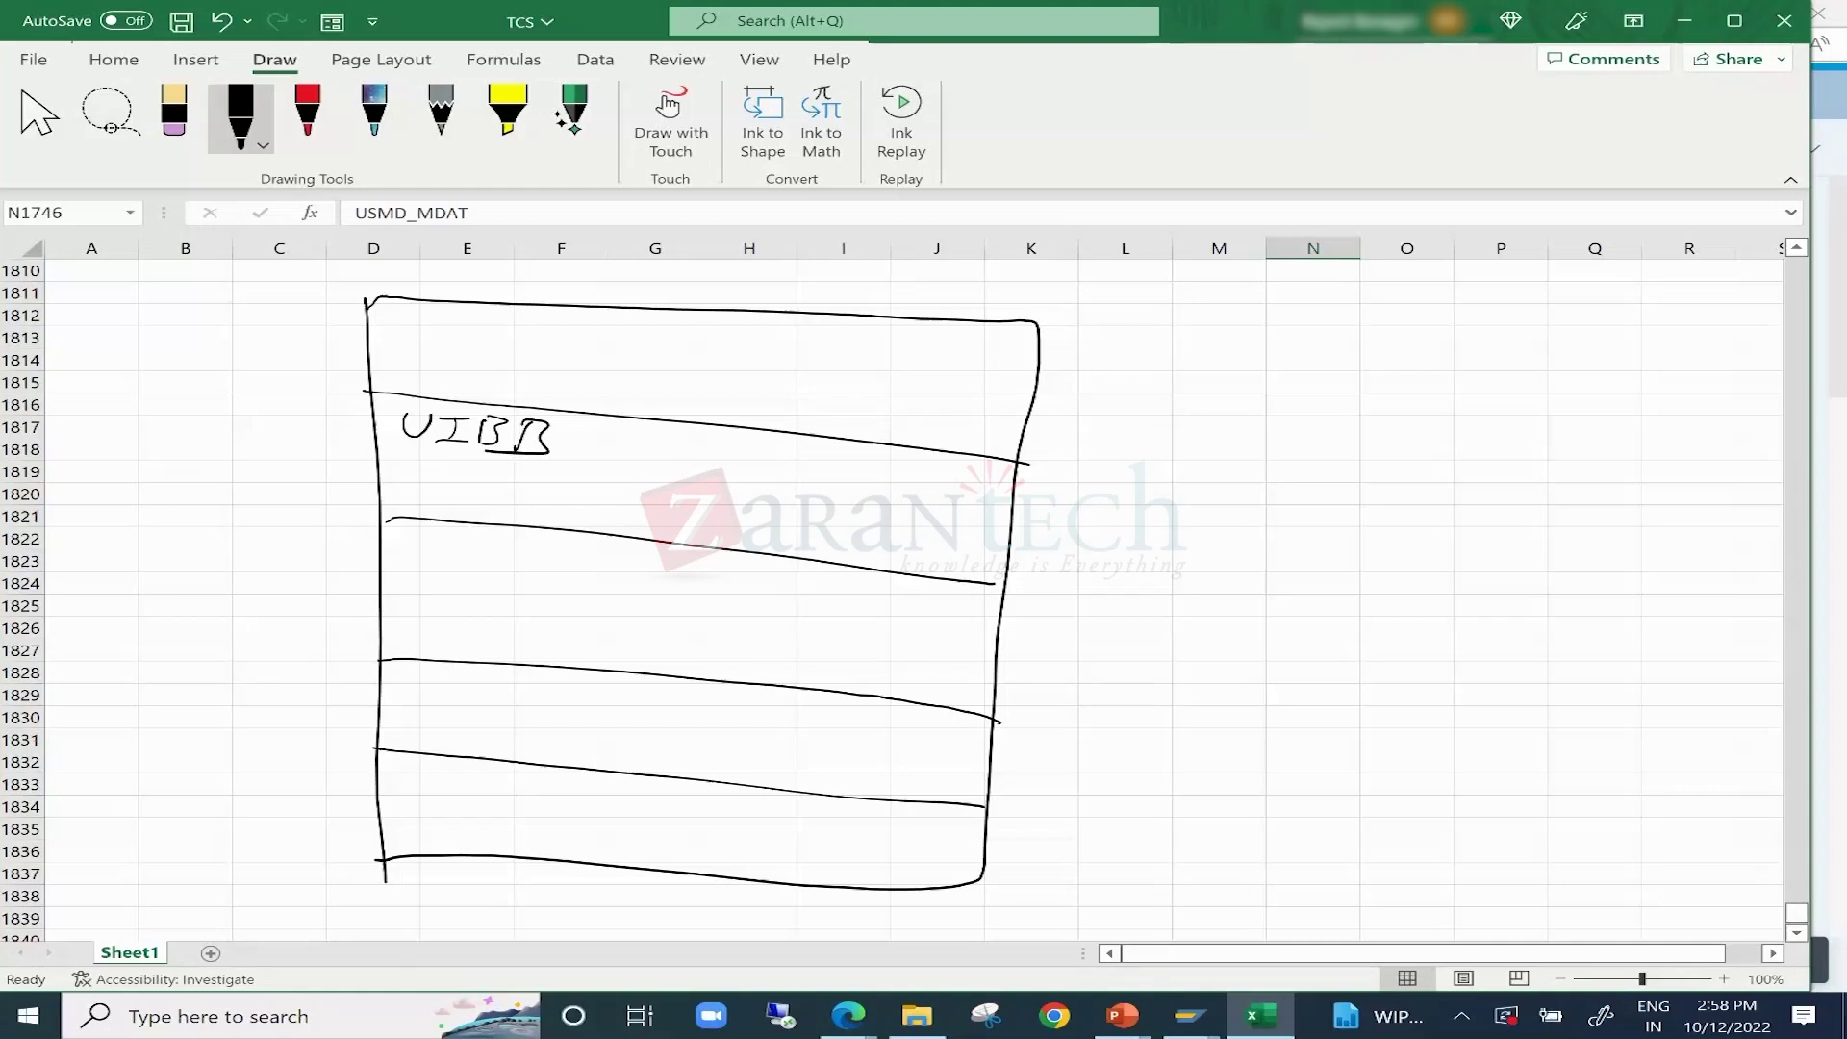
pyautogui.moveTo(1224, 289)
pyautogui.mouseDown()
pyautogui.moveTo(1225, 306)
pyautogui.moveTo(1258, 294)
pyautogui.moveTo(1268, 325)
pyautogui.moveTo(1394, 304)
pyautogui.mouseUp()
pyautogui.moveTo(1371, 306)
pyautogui.mouseDown()
pyautogui.moveTo(1345, 342)
pyautogui.moveTo(1435, 333)
pyautogui.moveTo(1459, 361)
pyautogui.moveTo(1512, 369)
pyautogui.mouseUp()
pyautogui.moveTo(1536, 344); pyautogui.dragTo(1617, 383)
pyautogui.moveTo(1617, 332)
pyautogui.mouseDown()
pyautogui.moveTo(1636, 380)
pyautogui.moveTo(1660, 385)
pyautogui.mouseUp()
pyautogui.moveTo(1692, 339); pyautogui.dragTo(1669, 383)
pyautogui.moveTo(1699, 373)
pyautogui.mouseDown()
pyautogui.moveTo(1772, 389)
pyautogui.moveTo(1743, 451)
pyautogui.mouseUp()
pyautogui.moveTo(1589, 428); pyautogui.dragTo(1588, 472)
pyautogui.moveTo(1593, 425)
pyautogui.mouseDown()
pyautogui.moveTo(1599, 470)
pyautogui.moveTo(1636, 475)
pyautogui.mouseUp()
pyautogui.moveTo(1660, 454); pyautogui.dragTo(1656, 456)
pyautogui.moveTo(1692, 456); pyautogui.dragTo(1690, 478)
pyautogui.moveTo(1699, 448); pyautogui.dragTo(1720, 485)
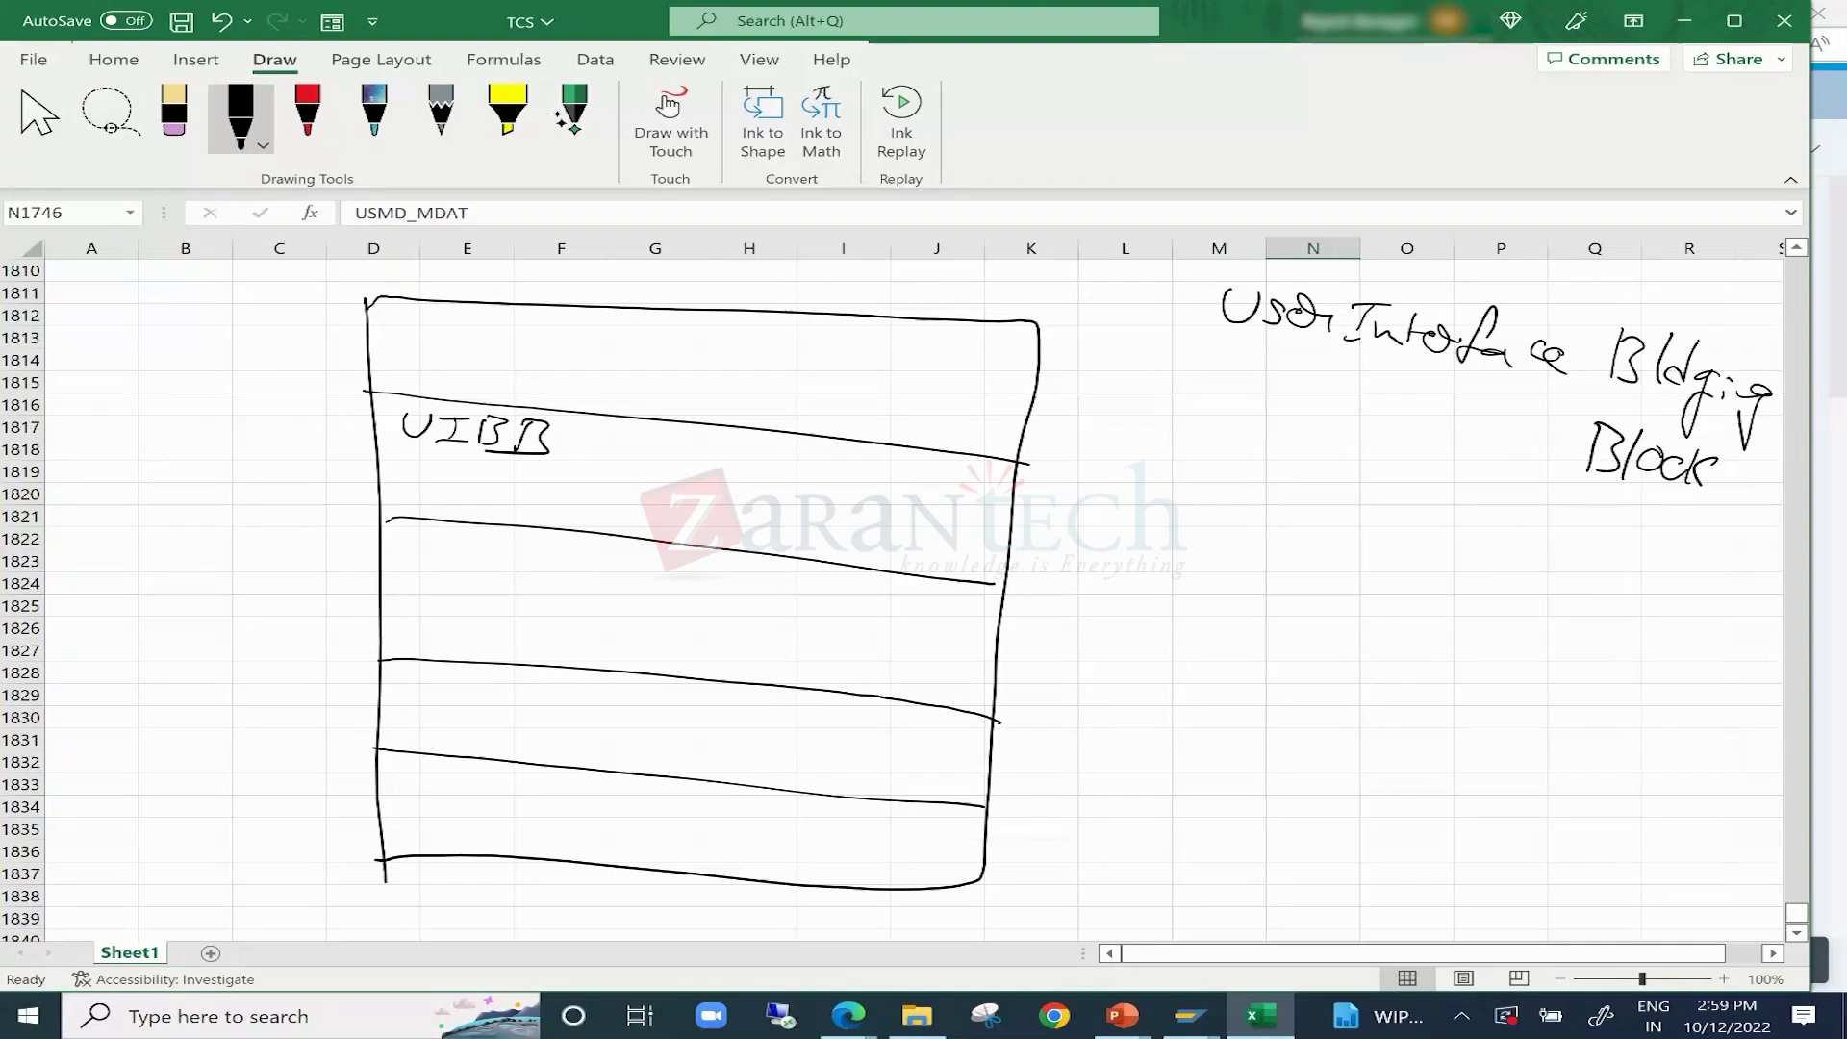
# Number the first label UIBB1 and handwrite UIBB2 and UIBB3 in the following two rows of the box.
pyautogui.moveTo(566, 424); pyautogui.dragTo(565, 473)
pyautogui.moveTo(412, 527); pyautogui.dragTo(429, 531)
pyautogui.moveTo(448, 531); pyautogui.dragTo(448, 567)
pyautogui.moveTo(481, 539); pyautogui.dragTo(488, 574)
pyautogui.moveTo(520, 545); pyautogui.dragTo(525, 574)
pyautogui.moveTo(529, 548); pyautogui.dragTo(590, 583)
pyautogui.moveTo(402, 671); pyautogui.dragTo(432, 674)
pyautogui.moveTo(445, 693); pyautogui.dragTo(493, 720)
pyautogui.moveTo(497, 687)
pyautogui.mouseDown()
pyautogui.moveTo(518, 717)
pyautogui.moveTo(558, 704)
pyautogui.moveTo(558, 729)
pyautogui.mouseUp()
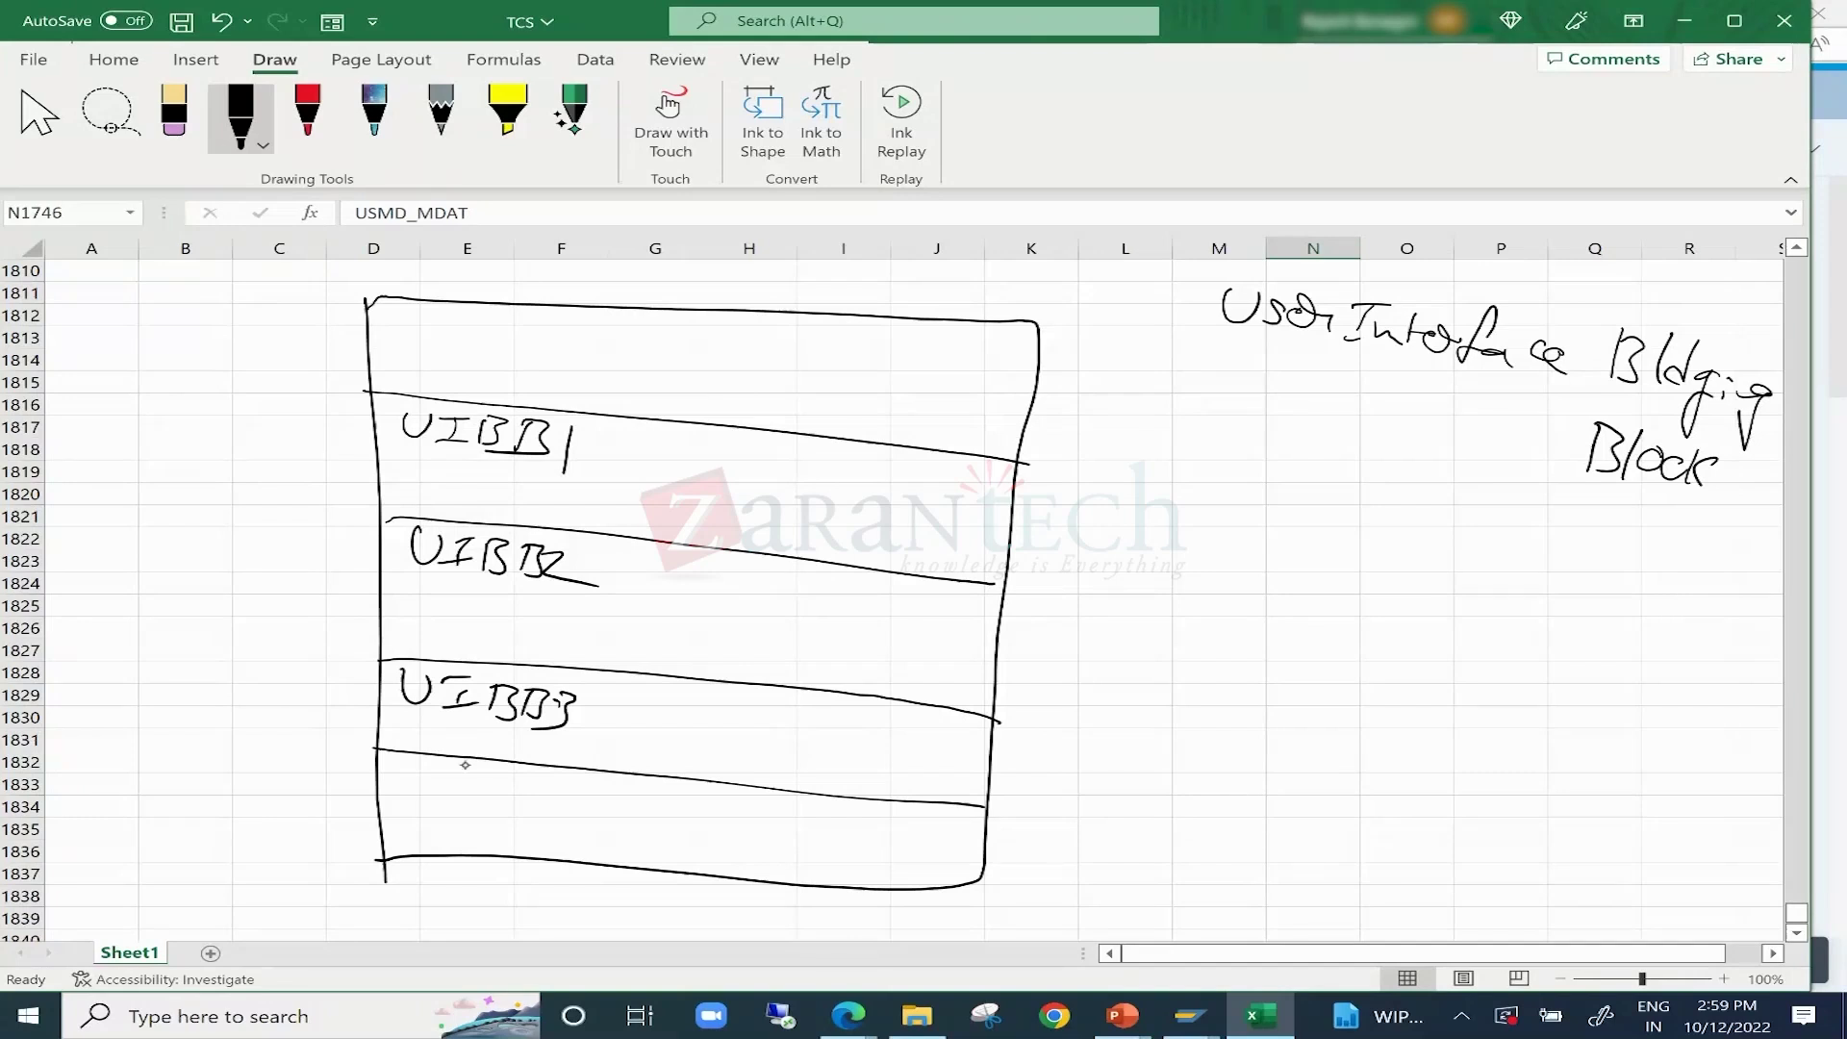
# Bracket the UIBB rows, retrace the outer box, and link it with an arrow to the underlined handwritten labels OVP and overview page.
pyautogui.moveTo(373, 394)
pyautogui.mouseDown()
pyautogui.moveTo(327, 491)
pyautogui.moveTo(282, 715)
pyautogui.moveTo(311, 758)
pyautogui.mouseUp()
pyautogui.moveTo(379, 287)
pyautogui.mouseDown()
pyautogui.moveTo(384, 877)
pyautogui.moveTo(727, 308)
pyautogui.moveTo(1028, 476)
pyautogui.moveTo(385, 856)
pyautogui.mouseUp()
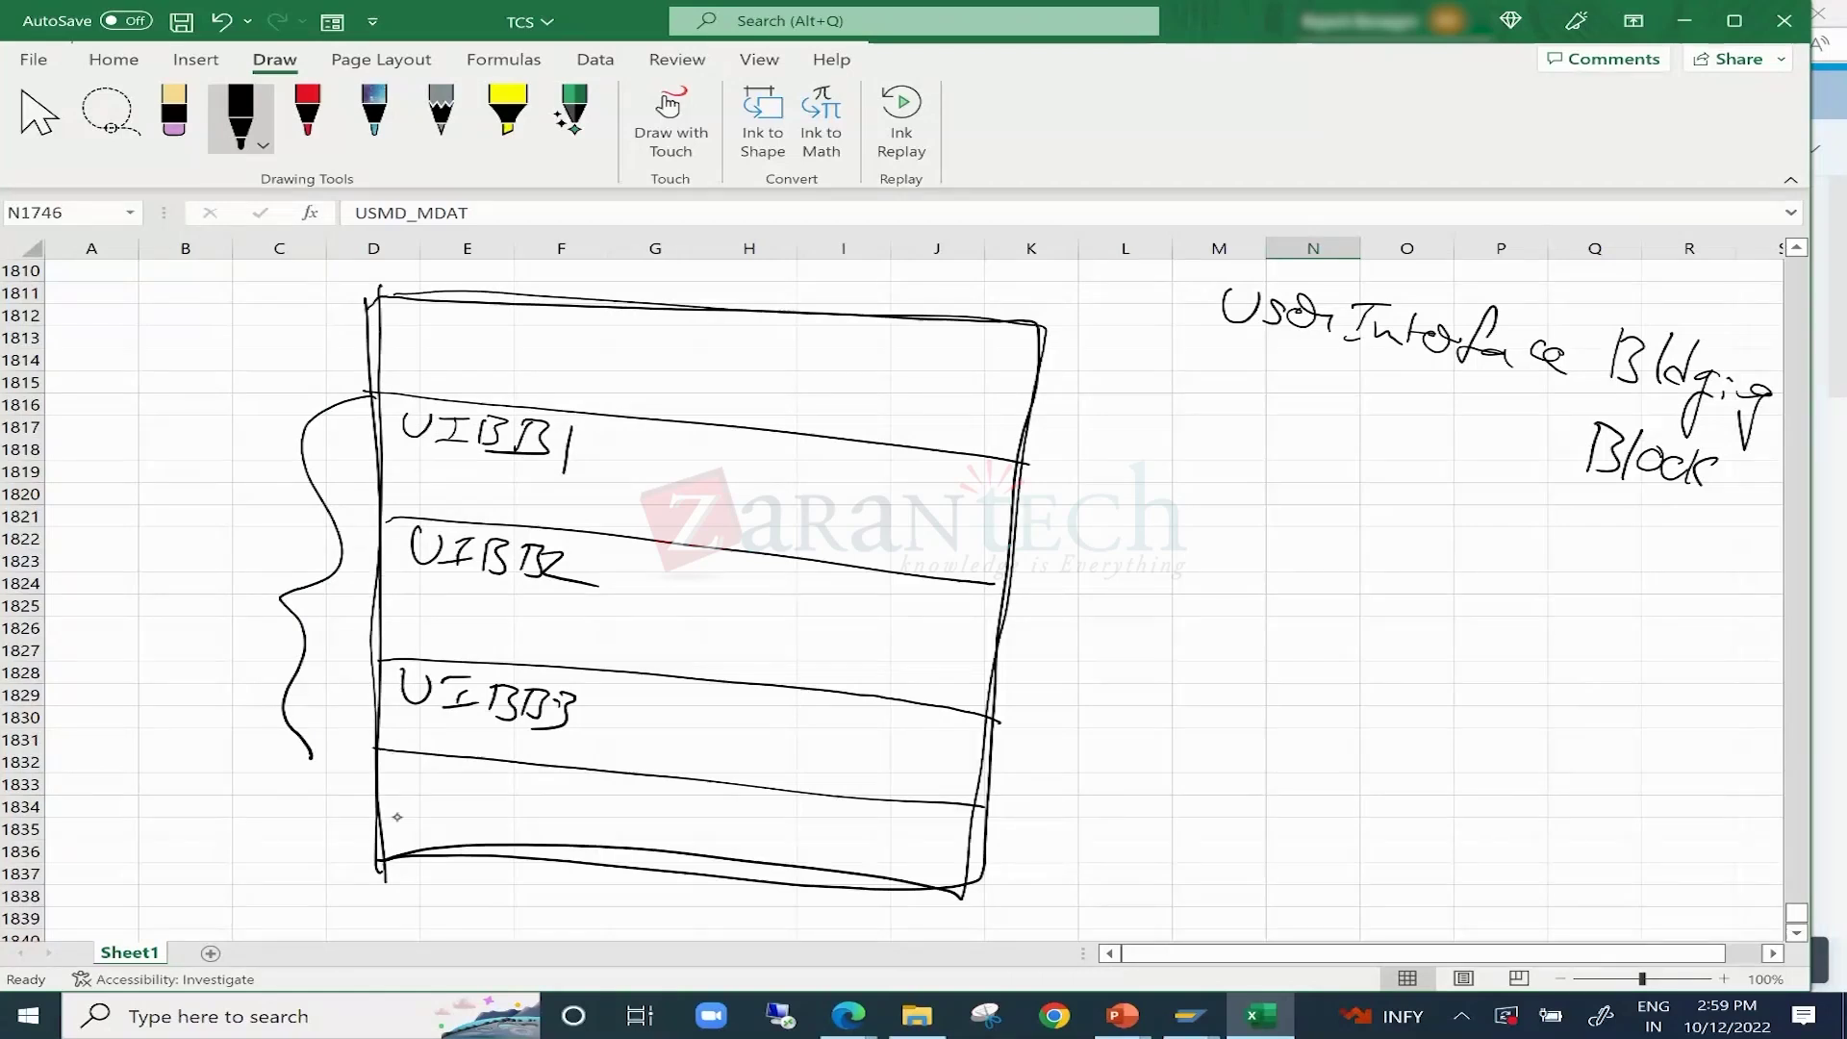
pyautogui.moveTo(1018, 406)
pyautogui.mouseDown()
pyautogui.moveTo(1181, 444)
pyautogui.moveTo(1162, 467)
pyautogui.moveTo(1241, 490)
pyautogui.mouseUp()
pyautogui.moveTo(1270, 452); pyautogui.dragTo(1318, 462)
pyautogui.moveTo(1323, 462)
pyautogui.mouseDown()
pyautogui.moveTo(1301, 525)
pyautogui.moveTo(1332, 493)
pyautogui.mouseUp()
pyautogui.moveTo(1178, 497)
pyautogui.mouseDown()
pyautogui.moveTo(1328, 529)
pyautogui.moveTo(1214, 556)
pyautogui.moveTo(1231, 548)
pyautogui.moveTo(1245, 576)
pyautogui.moveTo(1257, 553)
pyautogui.mouseUp()
pyautogui.moveTo(1270, 569); pyautogui.dragTo(1339, 594)
pyautogui.moveTo(1354, 589)
pyautogui.mouseDown()
pyautogui.moveTo(1414, 615)
pyautogui.moveTo(1430, 602)
pyautogui.moveTo(1449, 657)
pyautogui.moveTo(1510, 627)
pyautogui.moveTo(1515, 645)
pyautogui.moveTo(1582, 647)
pyautogui.moveTo(1592, 678)
pyautogui.mouseUp()
pyautogui.moveTo(1173, 598); pyautogui.dragTo(1566, 736)
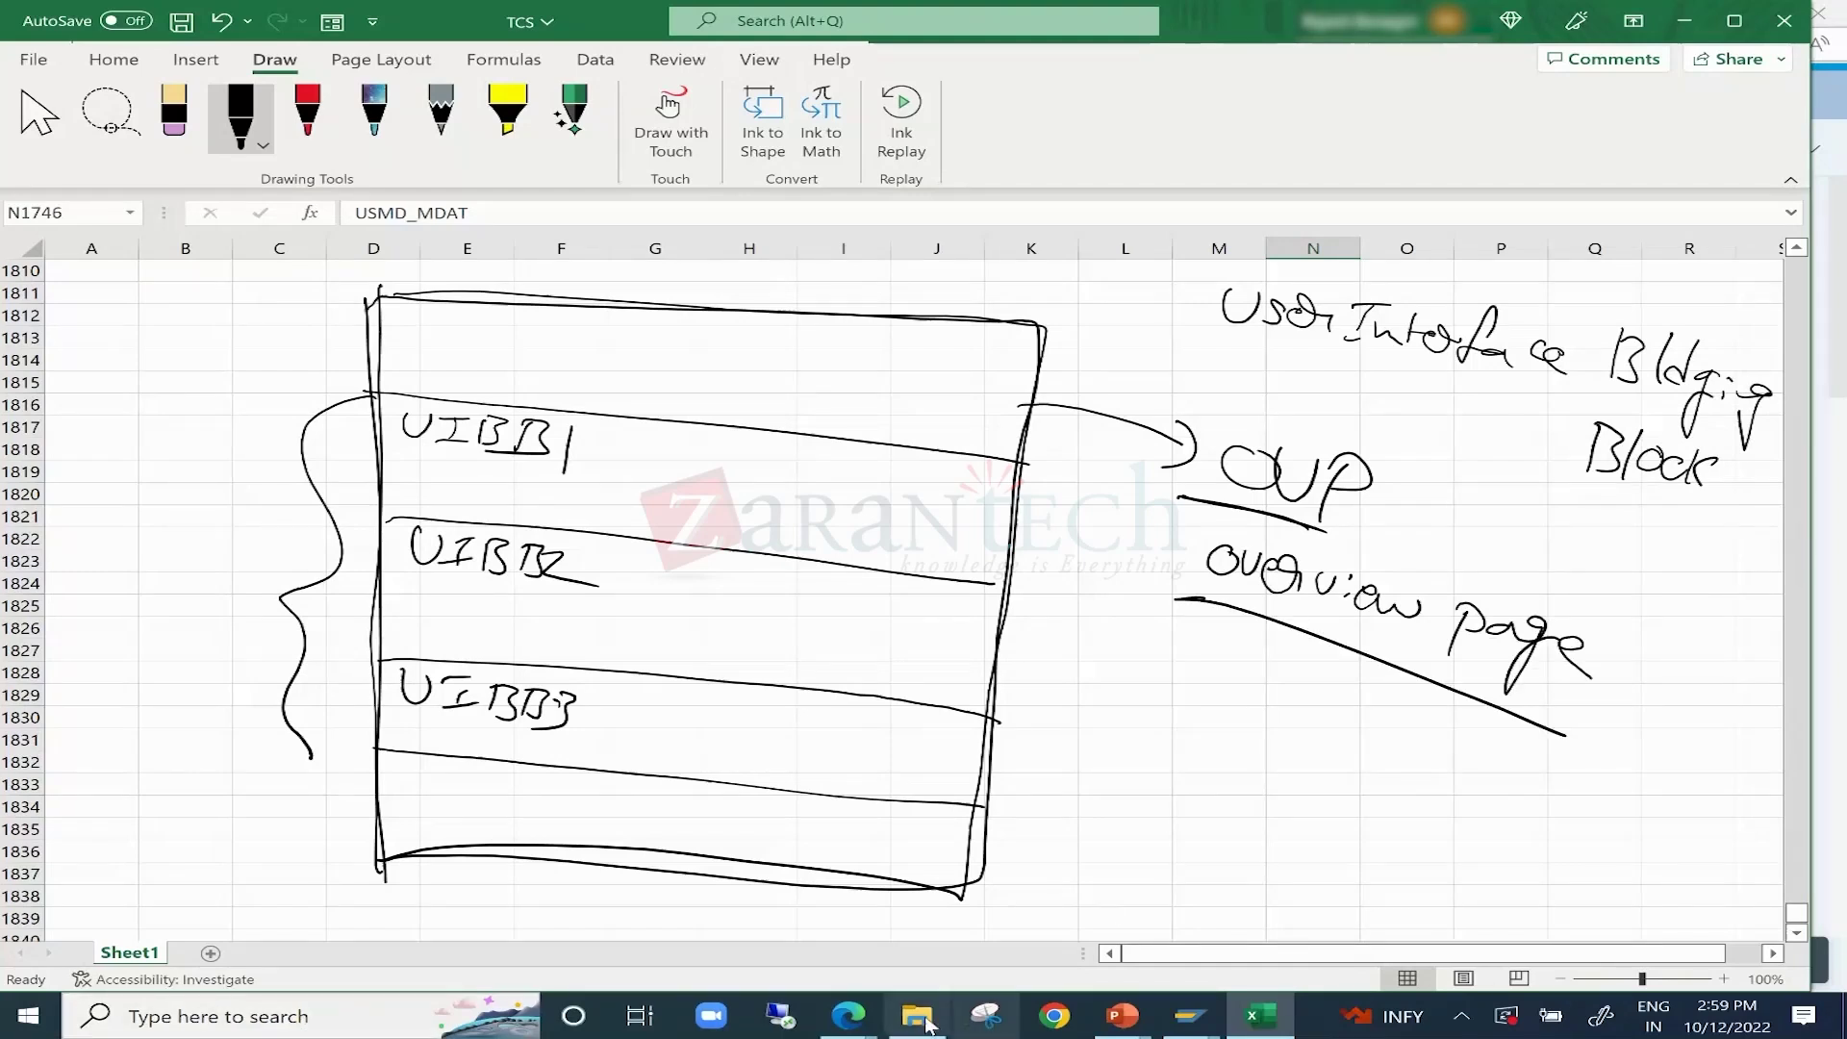
# Switch back to the new material form in Edge, look over its sections, and expand Basic Data to review its fields.
pyautogui.moveTo(869, 1021)
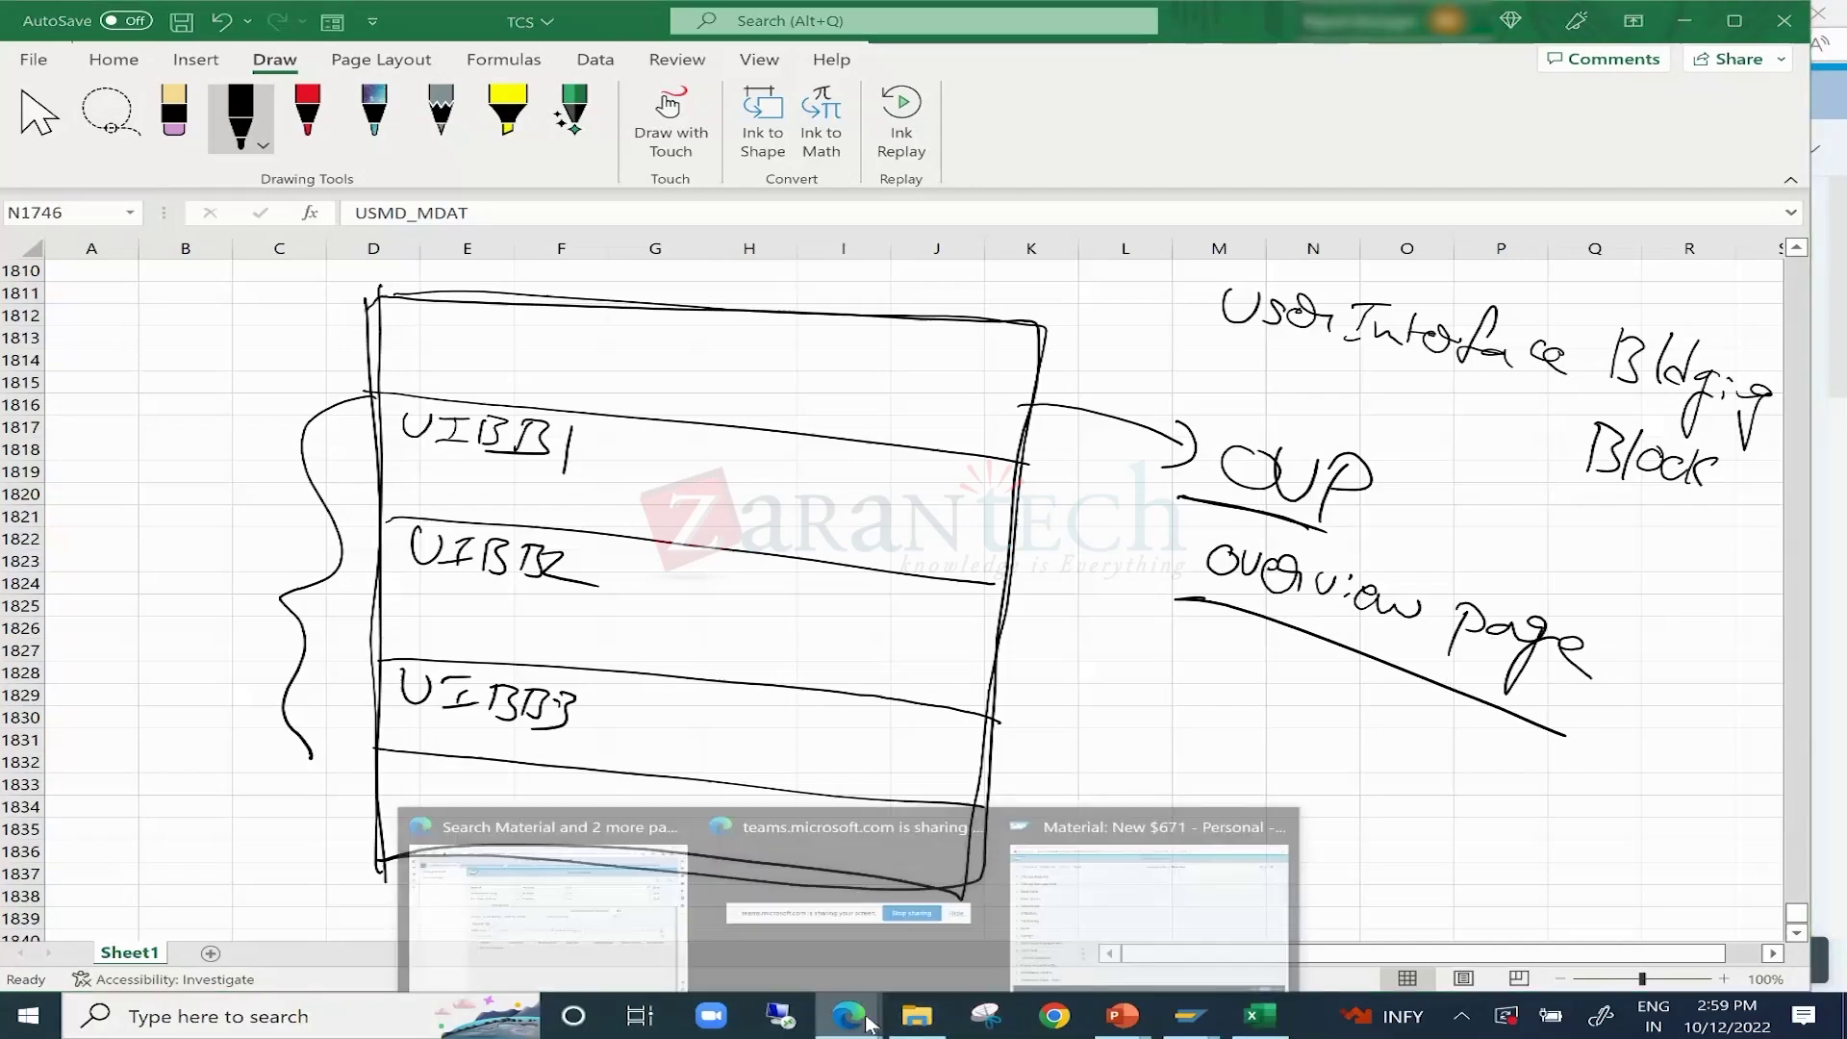
pyautogui.click(1149, 914)
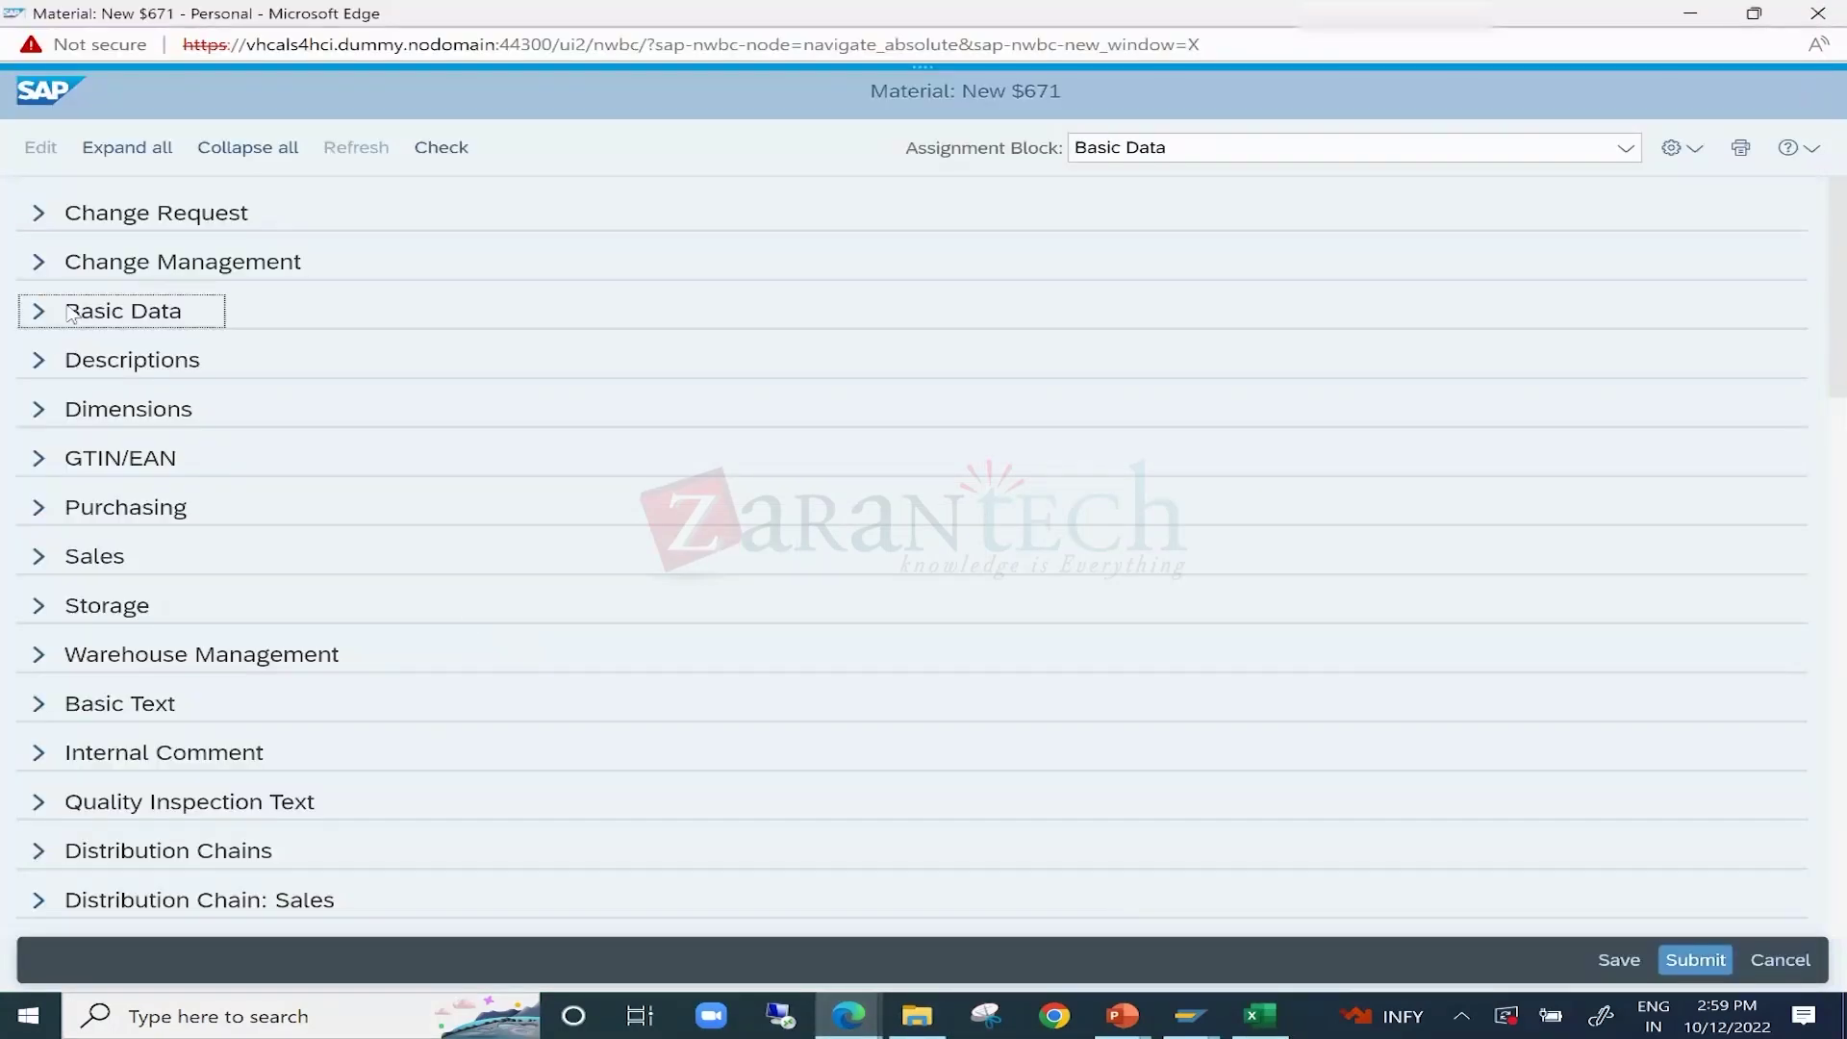
pyautogui.scroll(-5, 314, 453)
pyautogui.scroll(5, 309, 433)
pyautogui.click(38, 313)
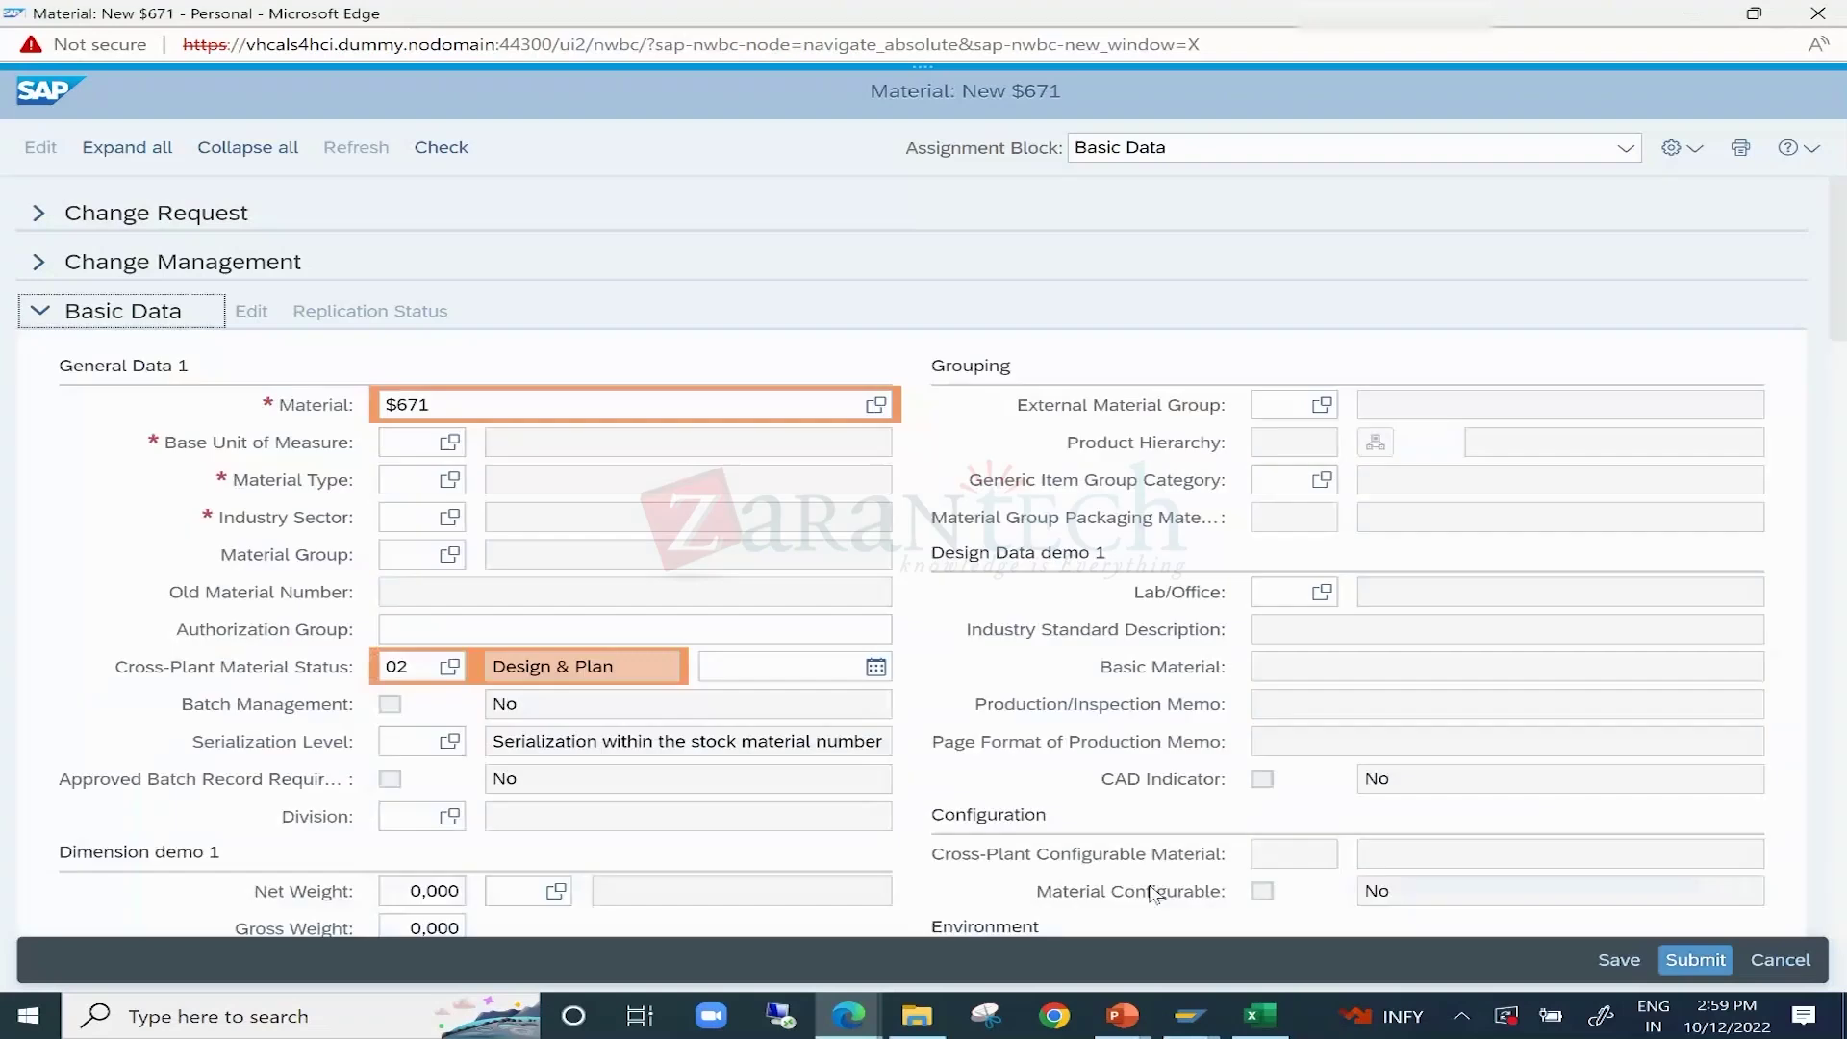
pyautogui.scroll(-7, 1145, 866)
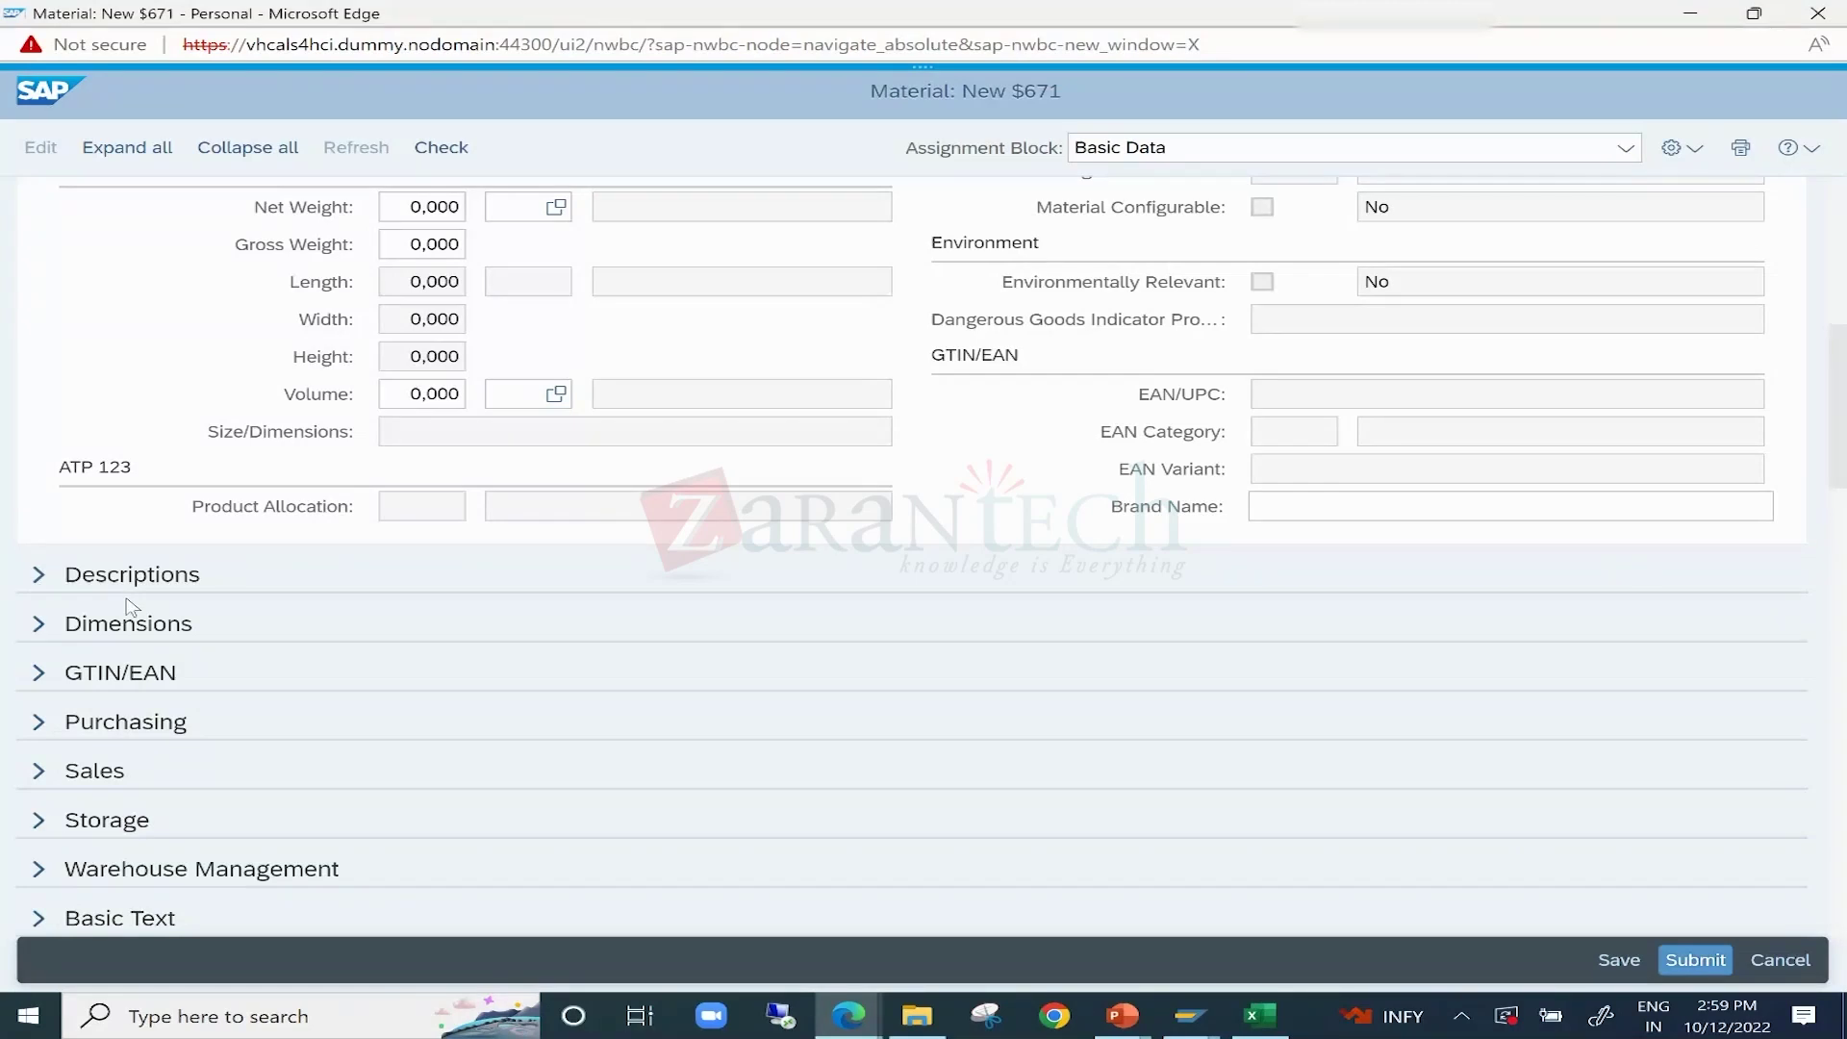
# Return to the Excel sketch and add an arrow from OVP to a handwritten, underlined FPM Template label.
pyautogui.moveTo(1258, 1027)
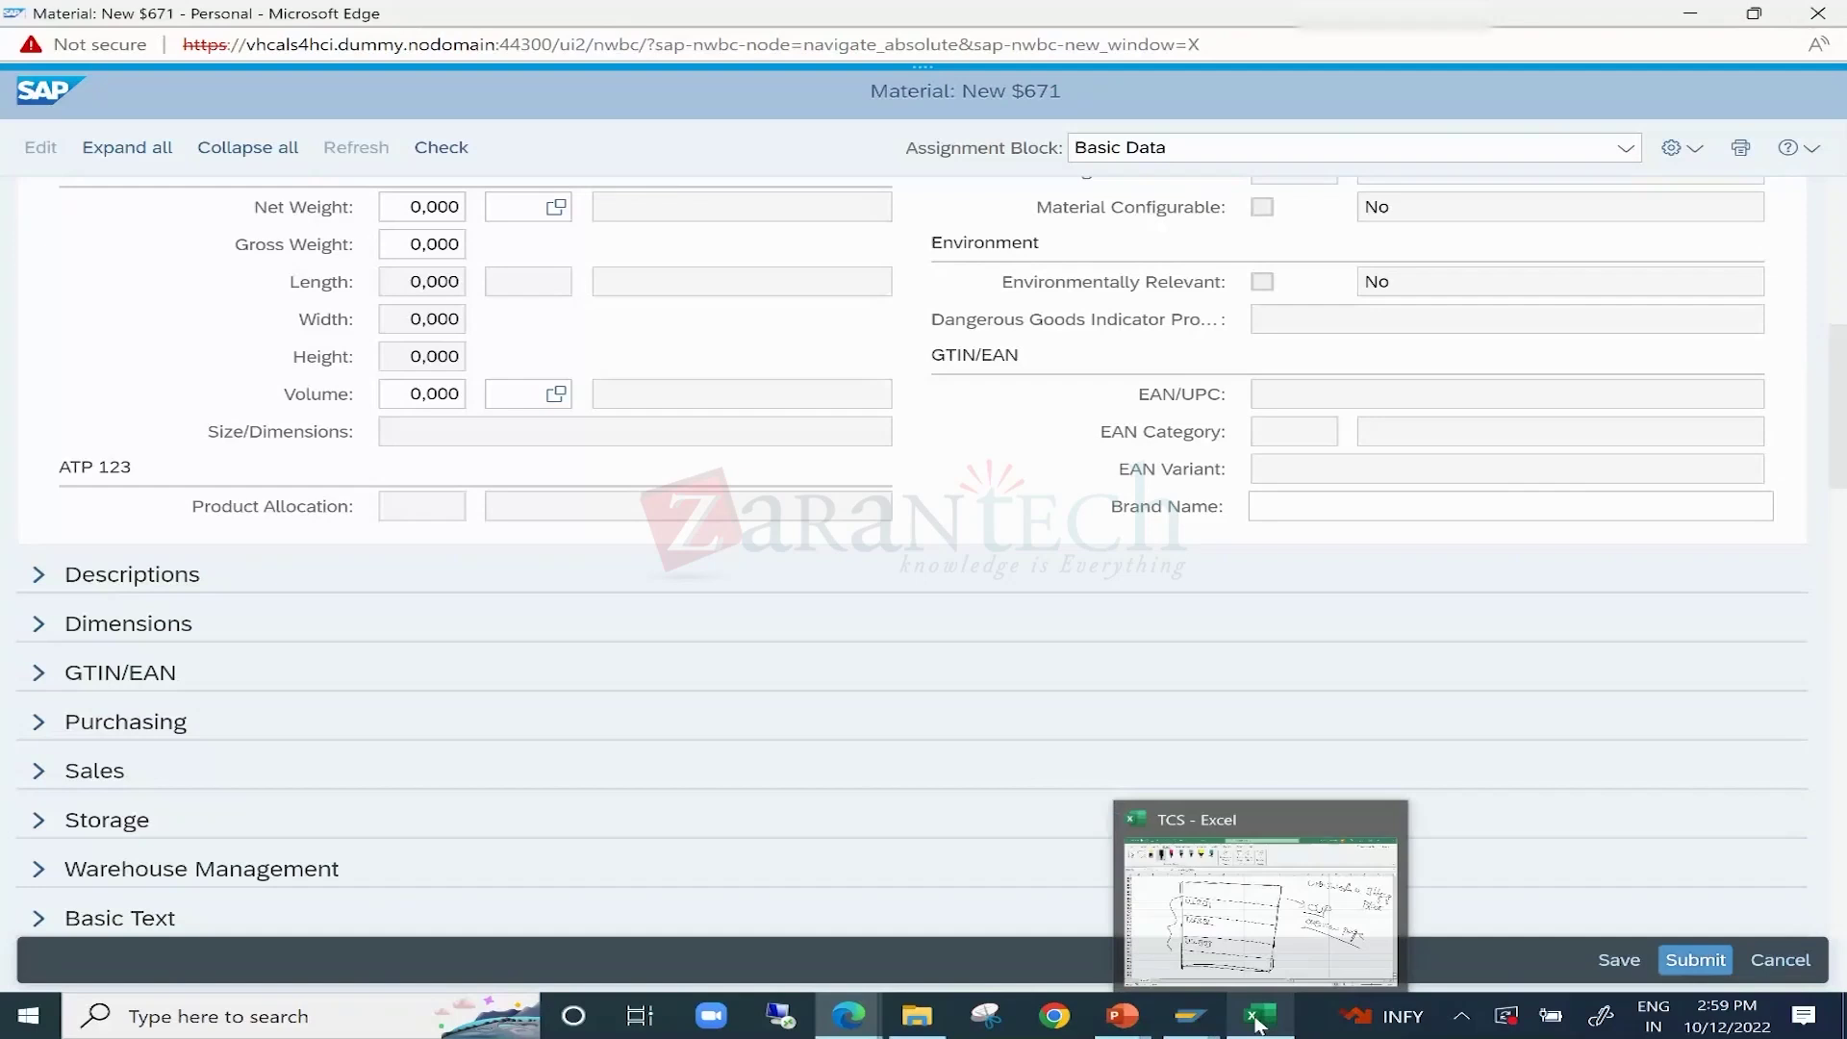
pyautogui.click(1243, 969)
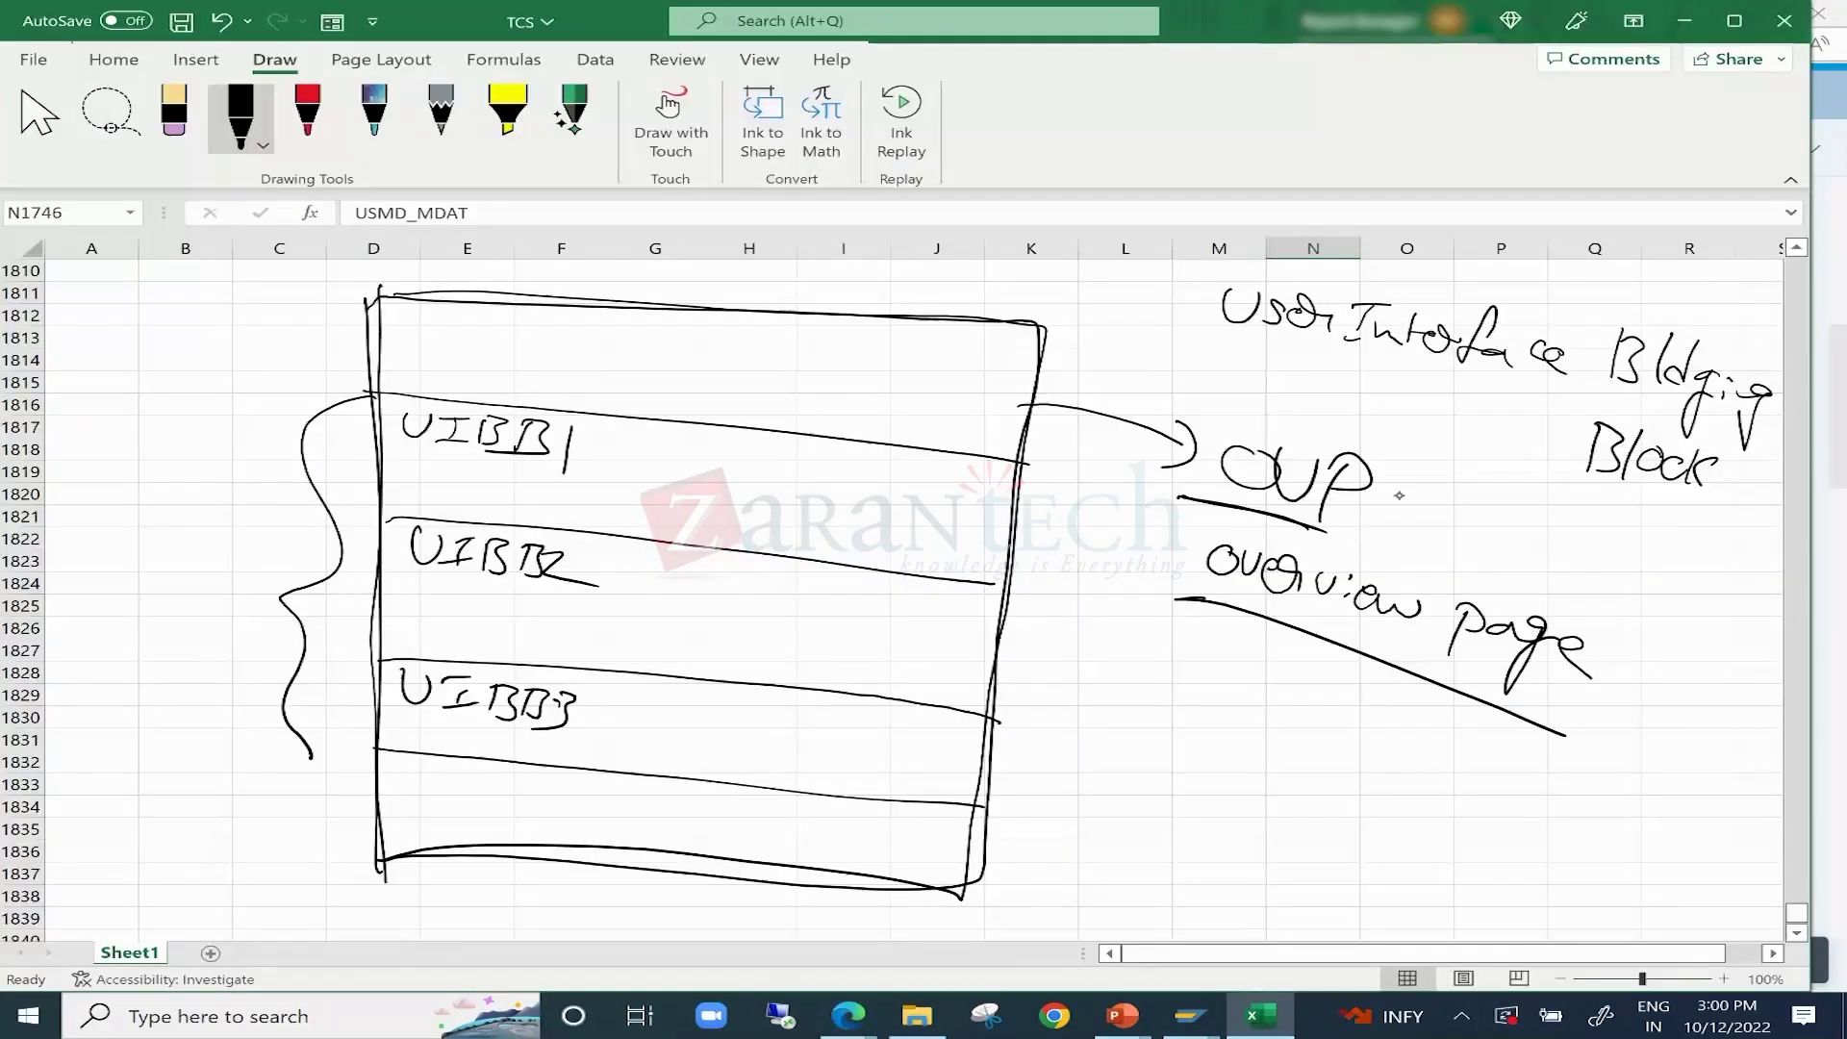
pyautogui.moveTo(1381, 508); pyautogui.dragTo(1431, 527)
pyautogui.moveTo(1494, 516)
pyautogui.mouseDown()
pyautogui.moveTo(1479, 556)
pyautogui.moveTo(1521, 513)
pyautogui.mouseUp()
pyautogui.moveTo(1512, 527); pyautogui.dragTo(1540, 573)
pyautogui.moveTo(1538, 556); pyautogui.dragTo(1589, 567)
pyautogui.moveTo(1601, 573); pyautogui.dragTo(1666, 628)
pyautogui.moveTo(1672, 635)
pyautogui.mouseDown()
pyautogui.moveTo(1704, 625)
pyautogui.moveTo(1672, 664)
pyautogui.moveTo(1747, 663)
pyautogui.mouseUp()
pyautogui.moveTo(1458, 563); pyautogui.dragTo(1660, 664)
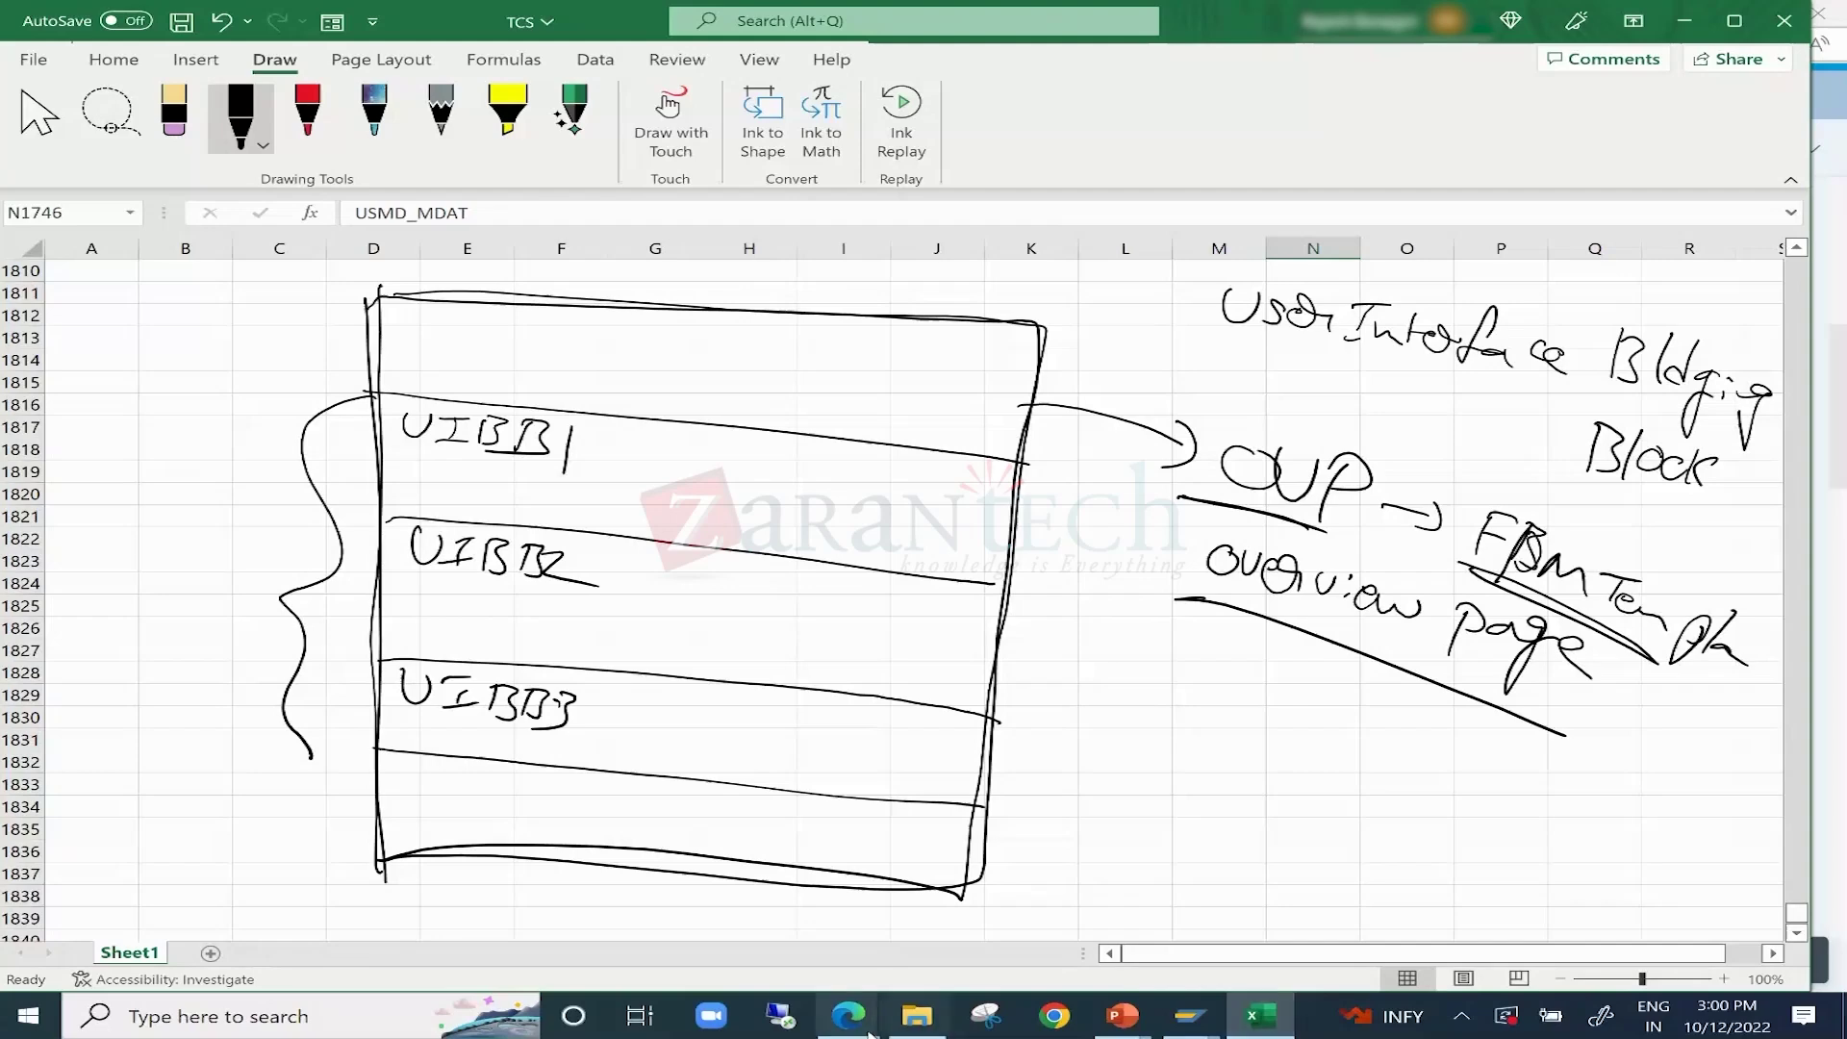
# Switch to the new material form in Edge and highlight the number 671 in its page title.
pyautogui.moveTo(845, 1020)
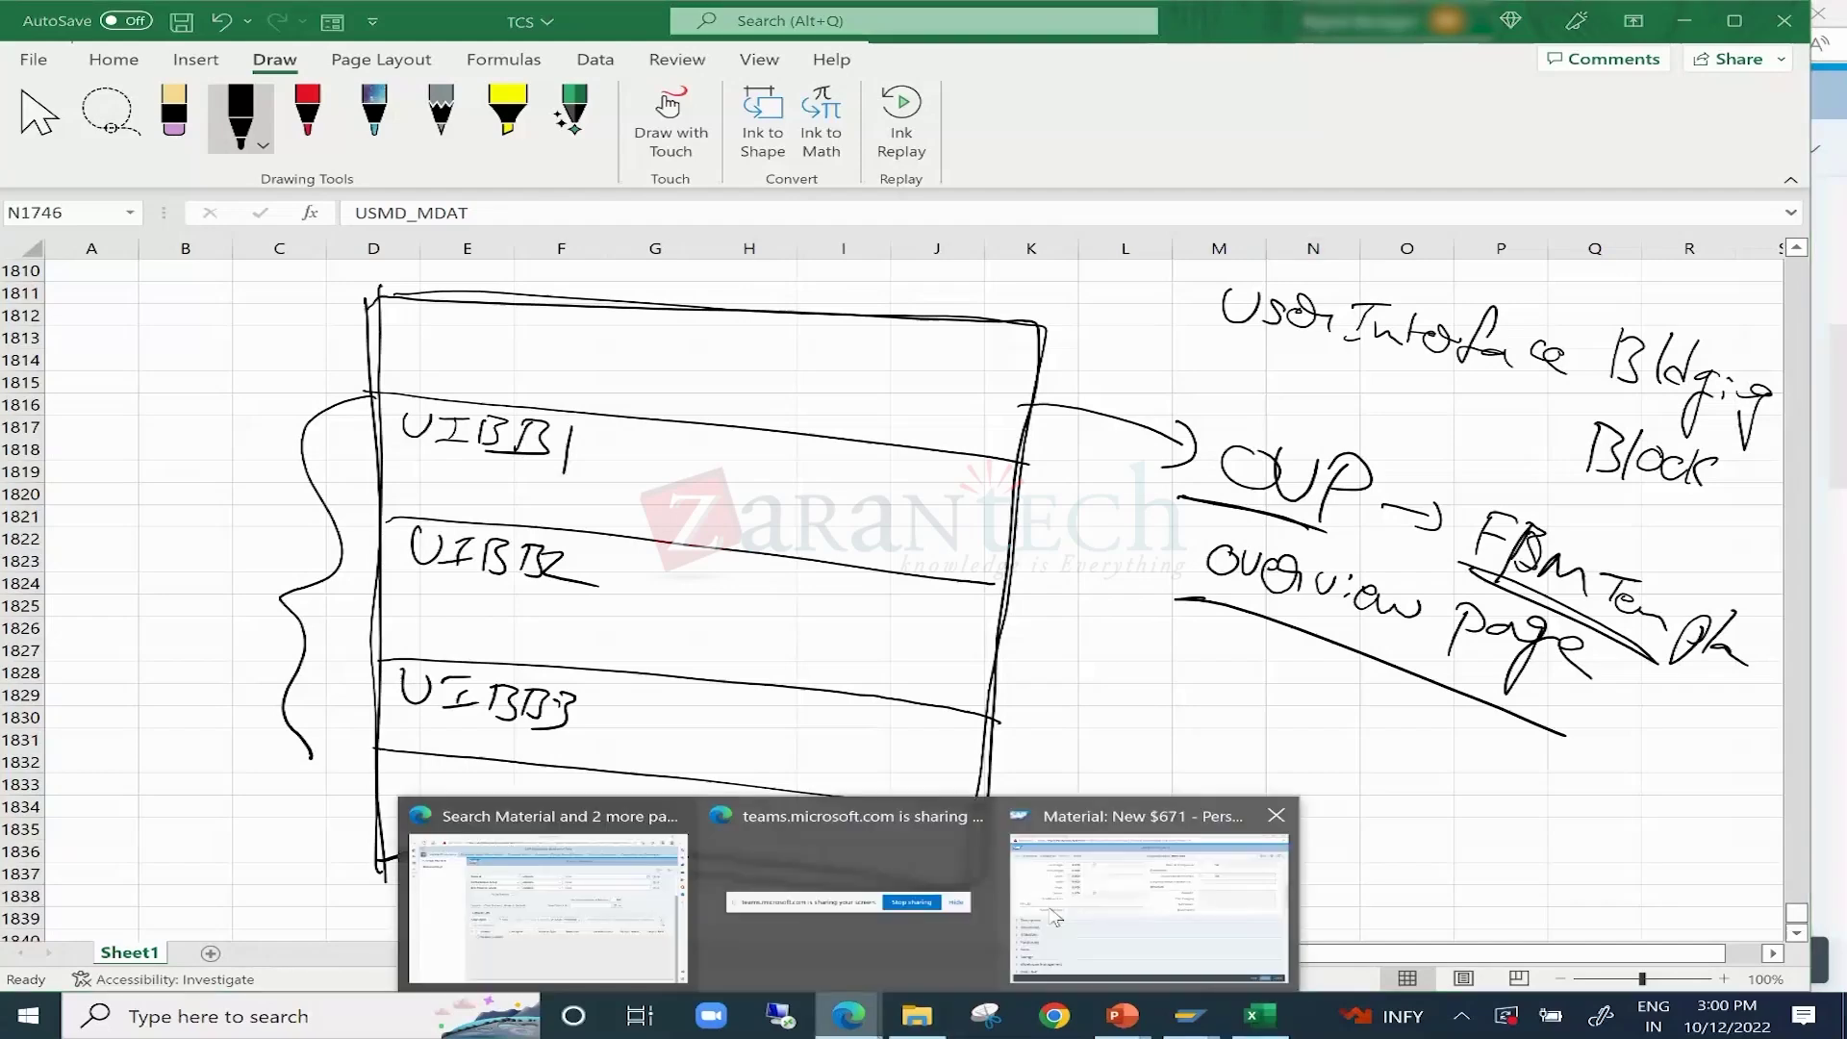
pyautogui.click(1055, 916)
pyautogui.scroll(7, 712, 808)
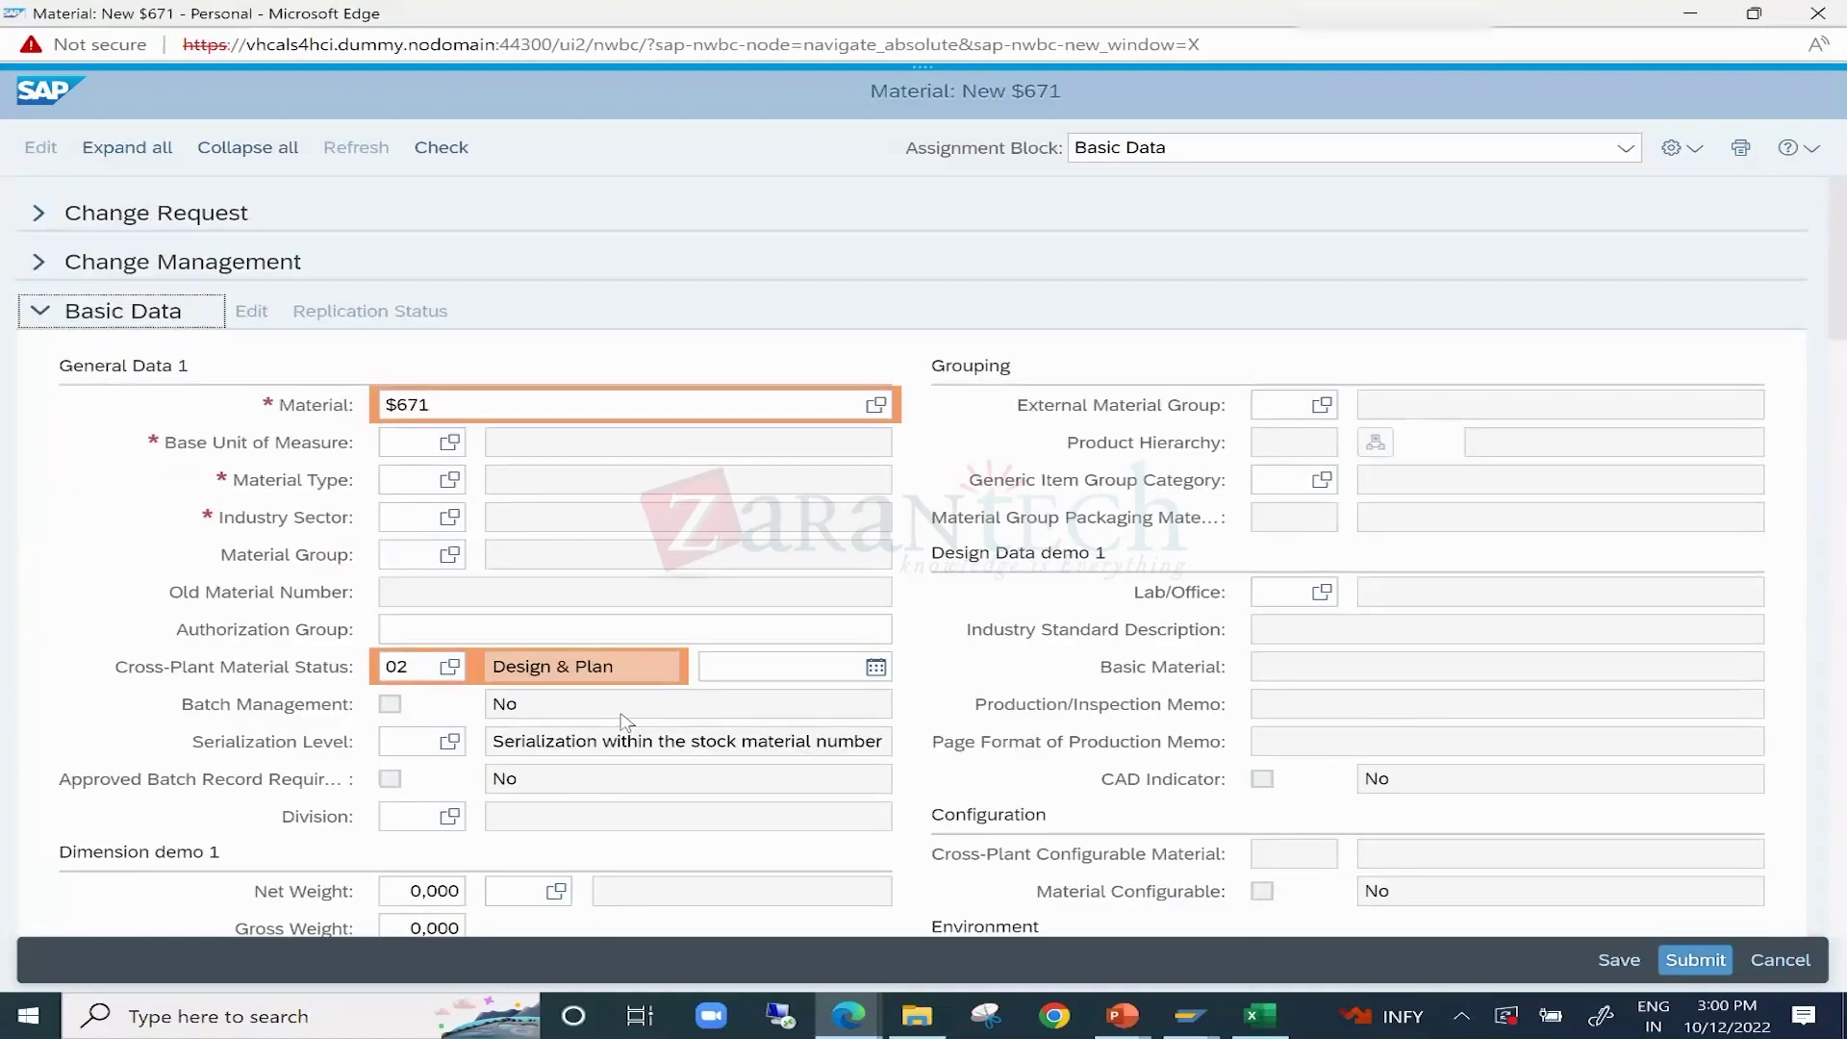
pyautogui.moveTo(1023, 91); pyautogui.dragTo(1063, 92)
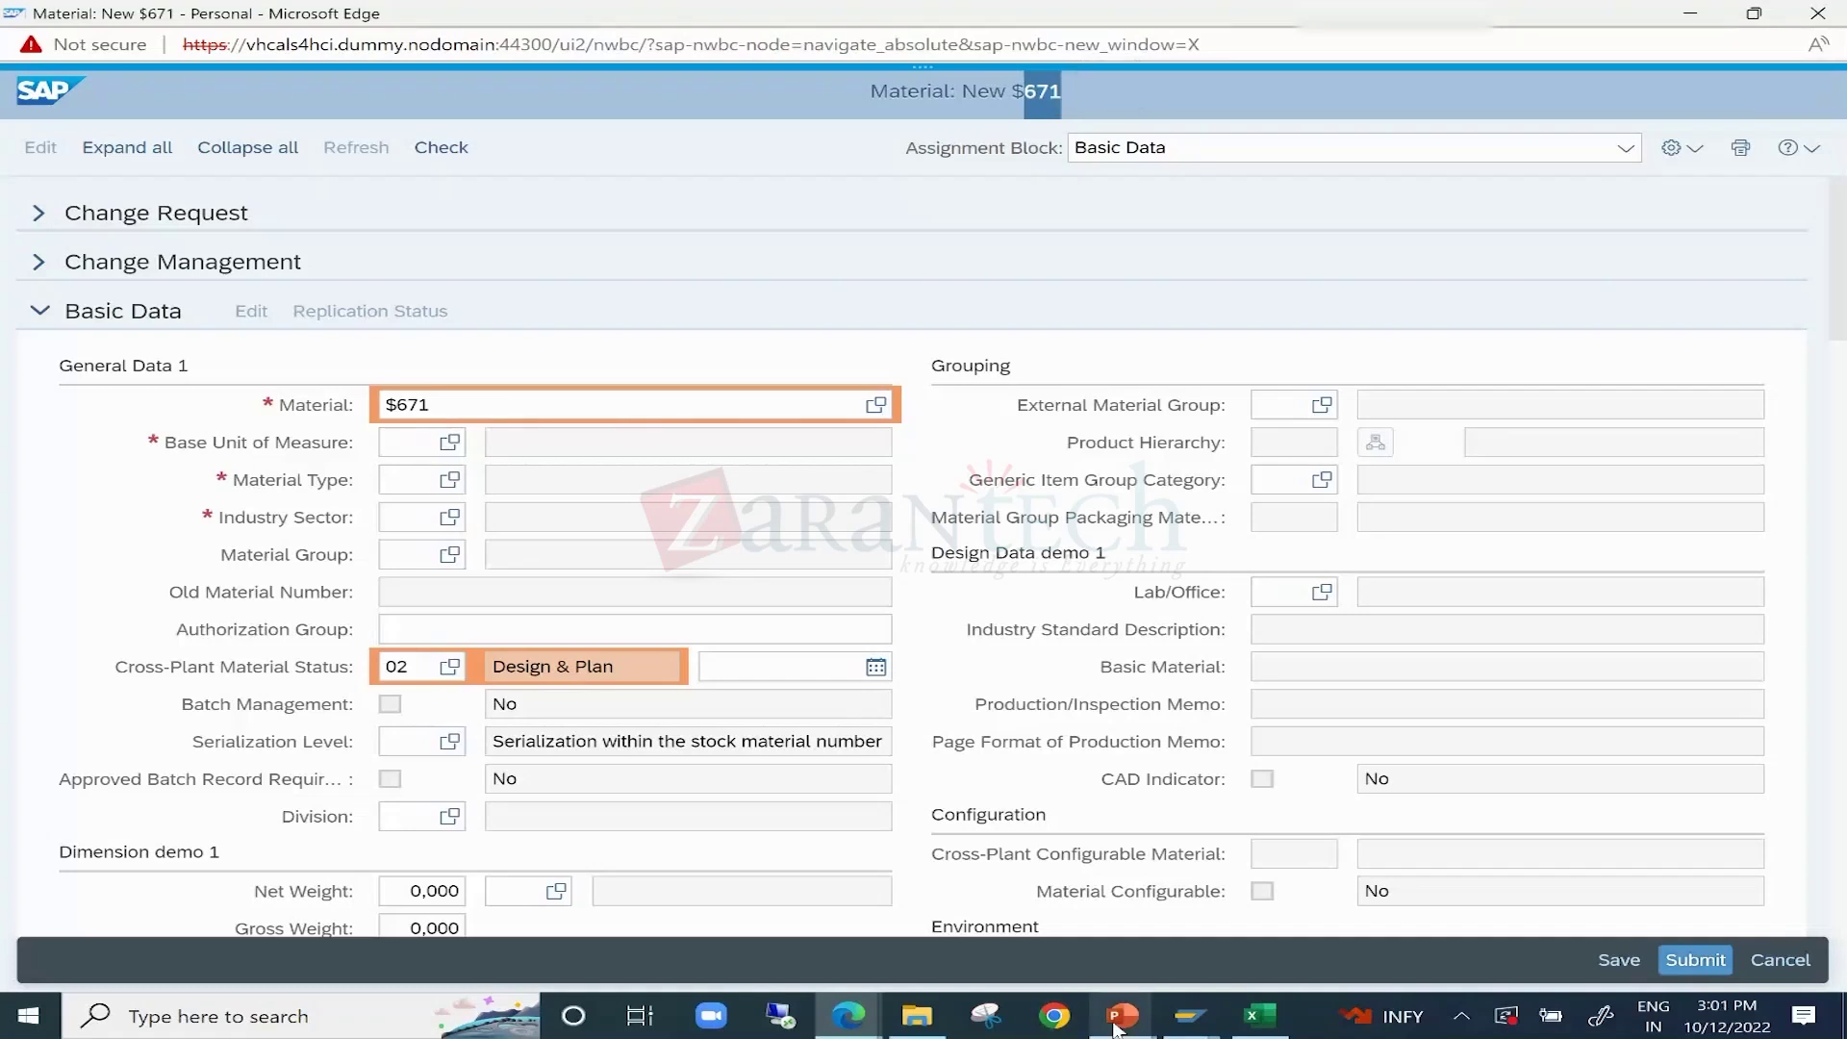
# Show the Agenda slide of the MDG Intro presentation and select the MDG Training file on the desktop.
pyautogui.moveTo(1122, 1015)
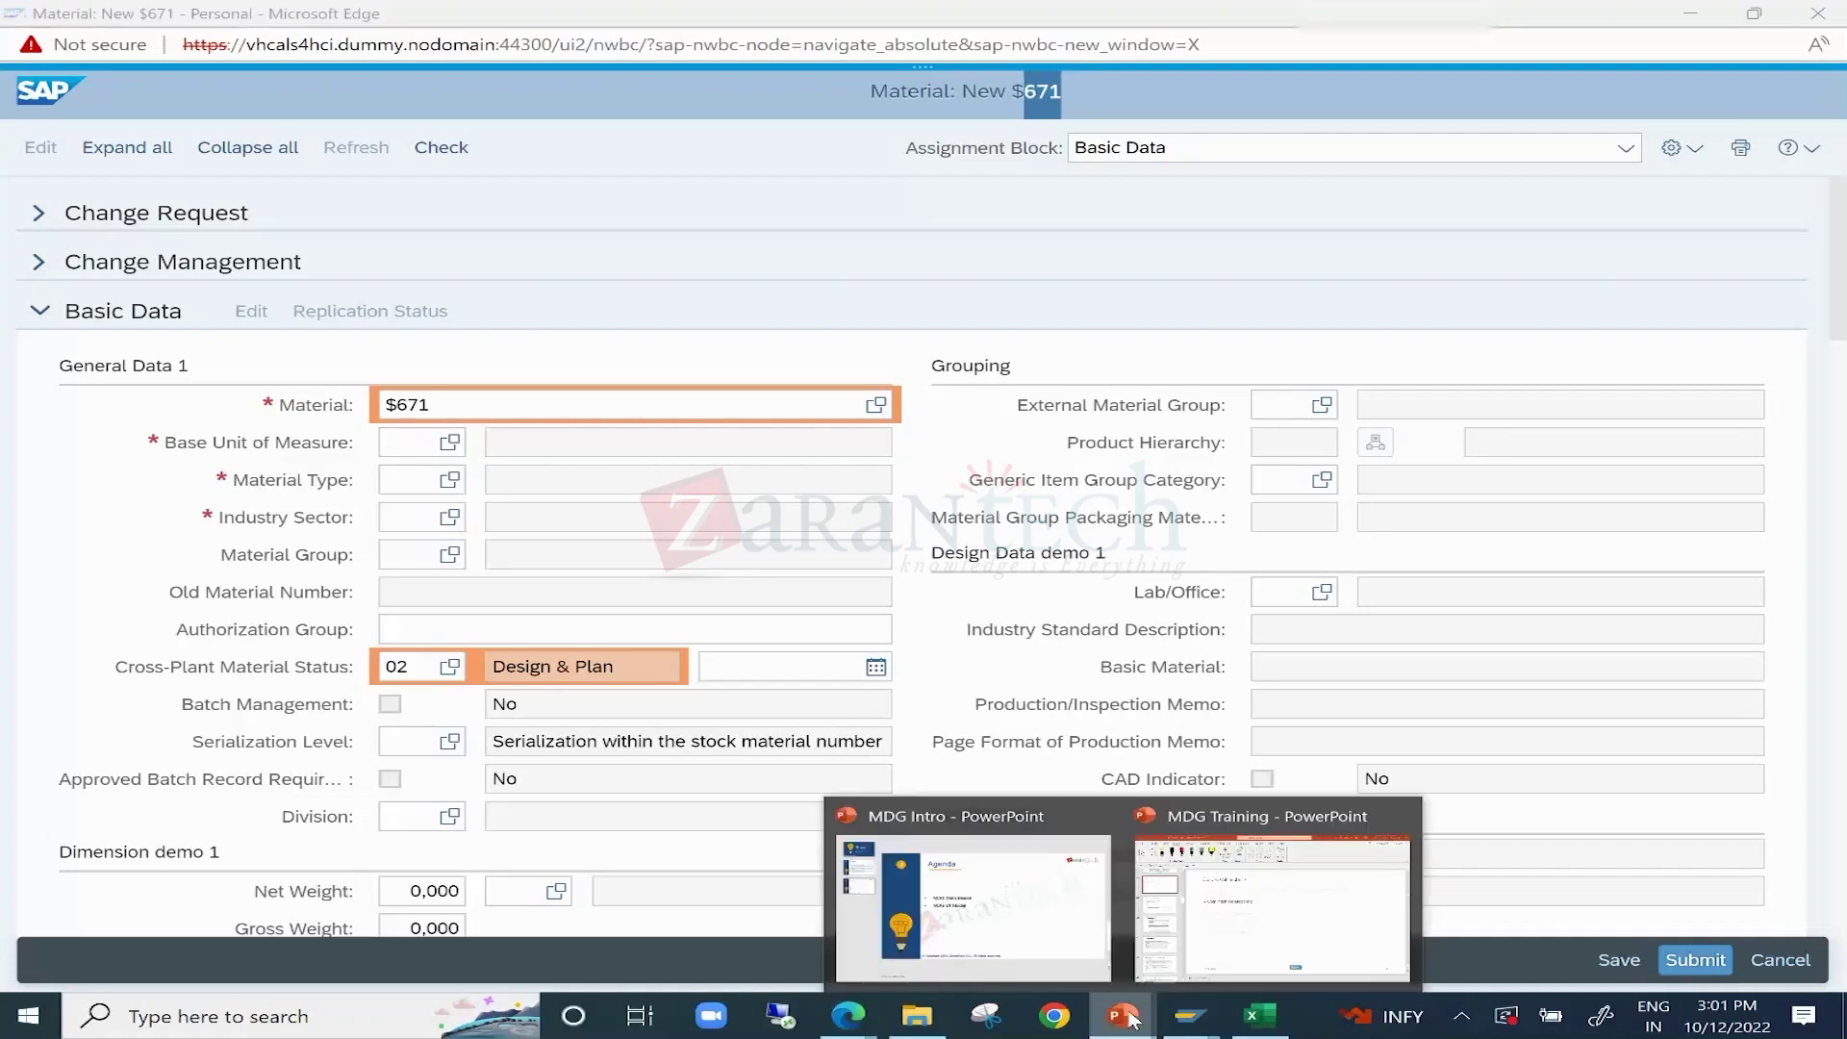
pyautogui.click(1012, 926)
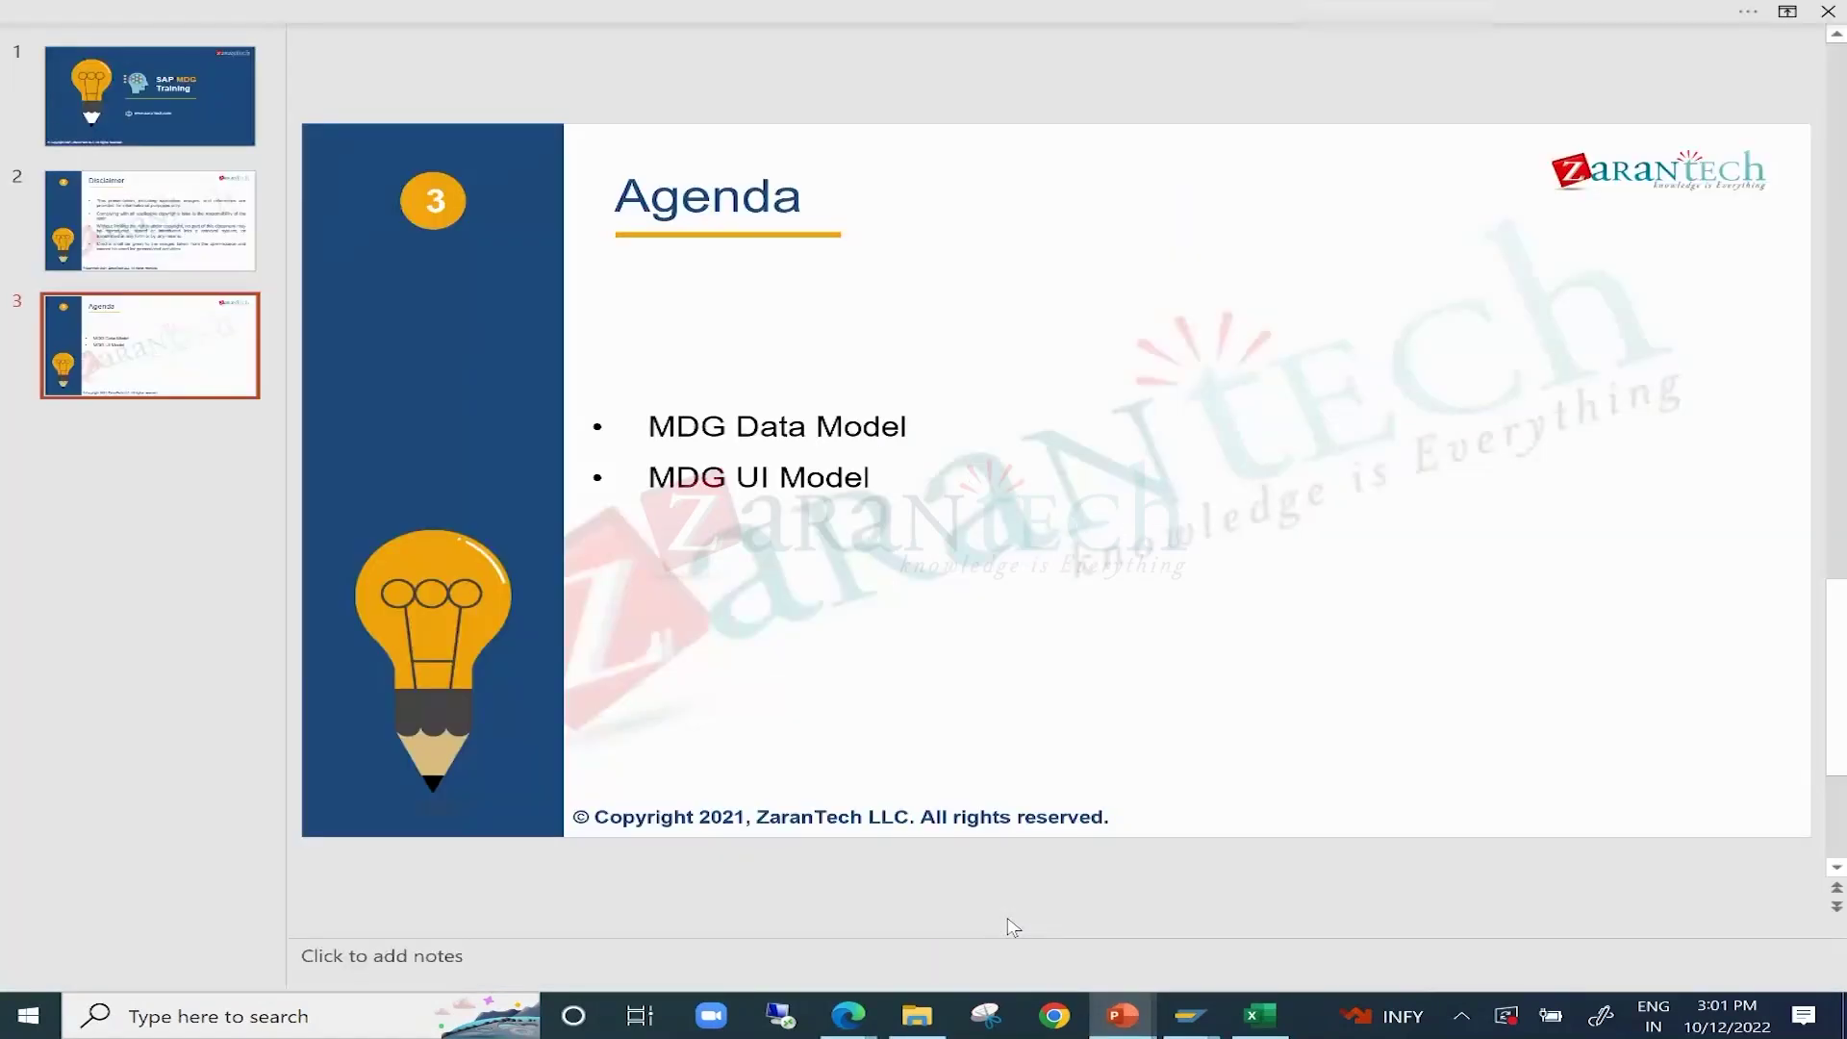
pyautogui.click(1121, 1015)
pyautogui.click(1779, 404)
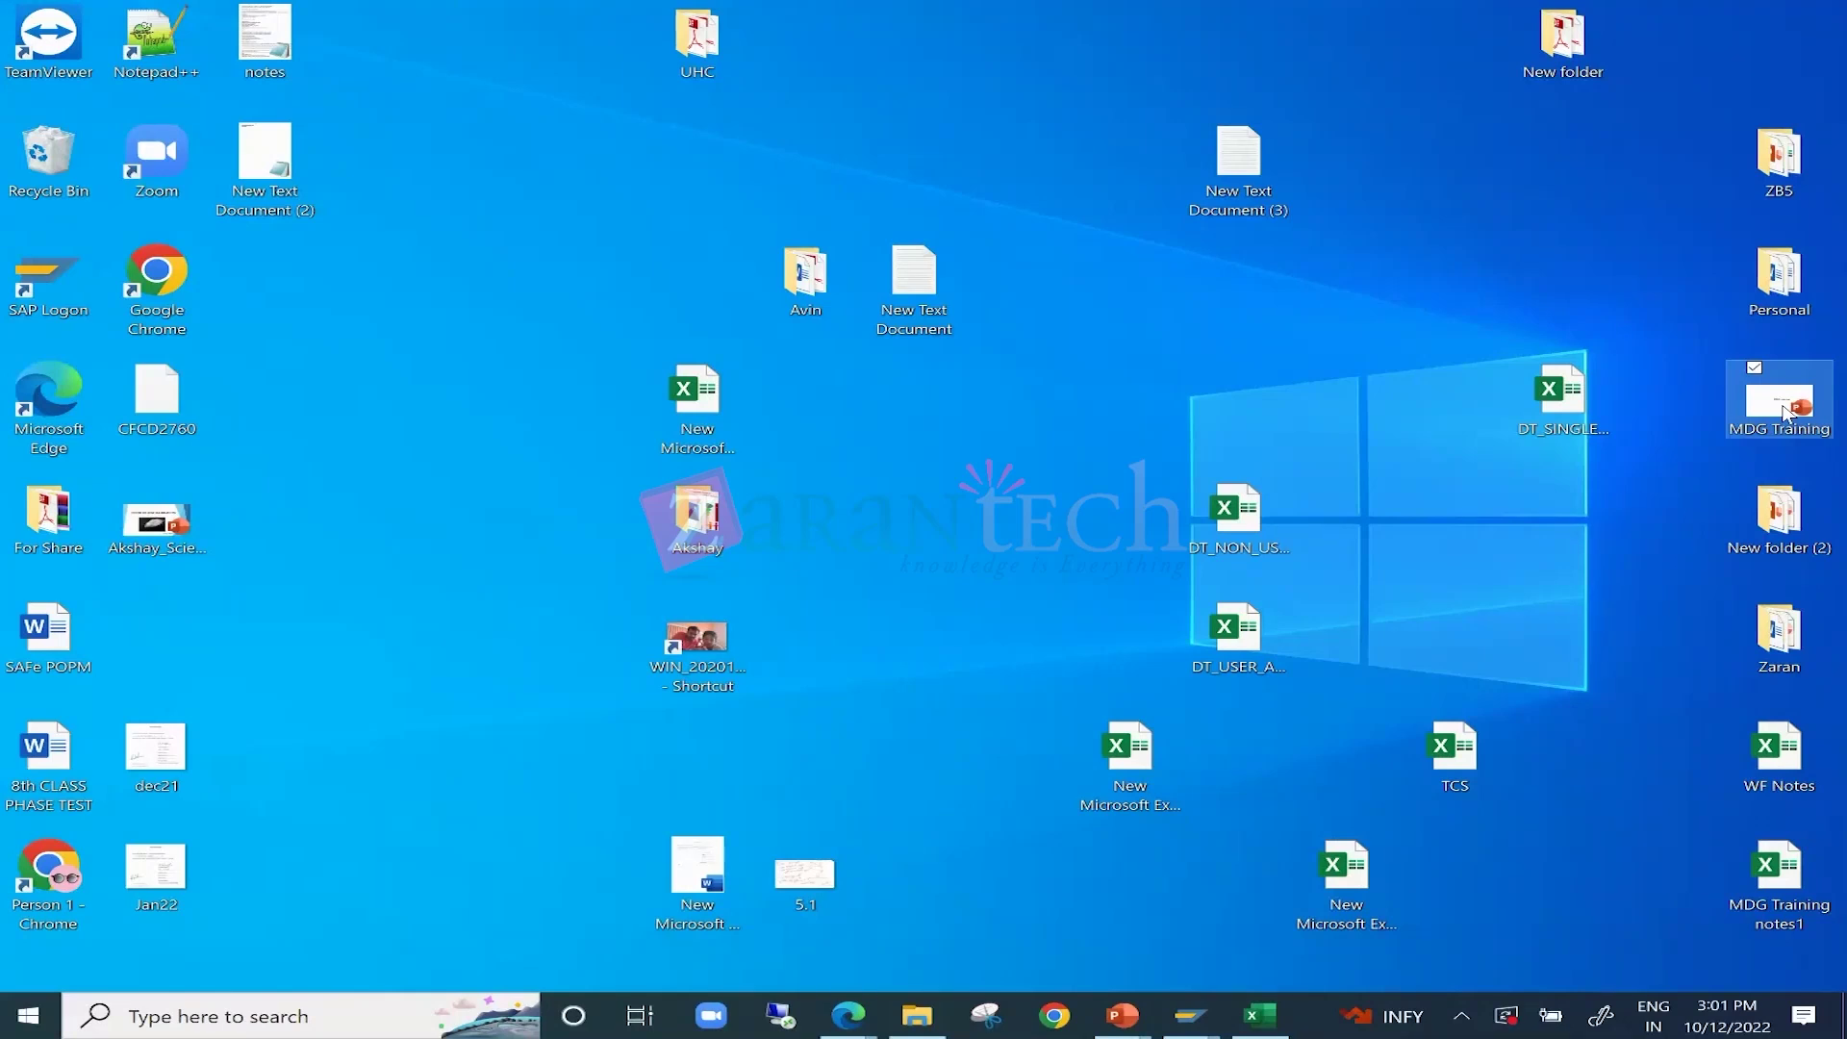
# Return to the new material form in Edge and expand the Basic Data section from the collapsed section list.
pyautogui.click(848, 1020)
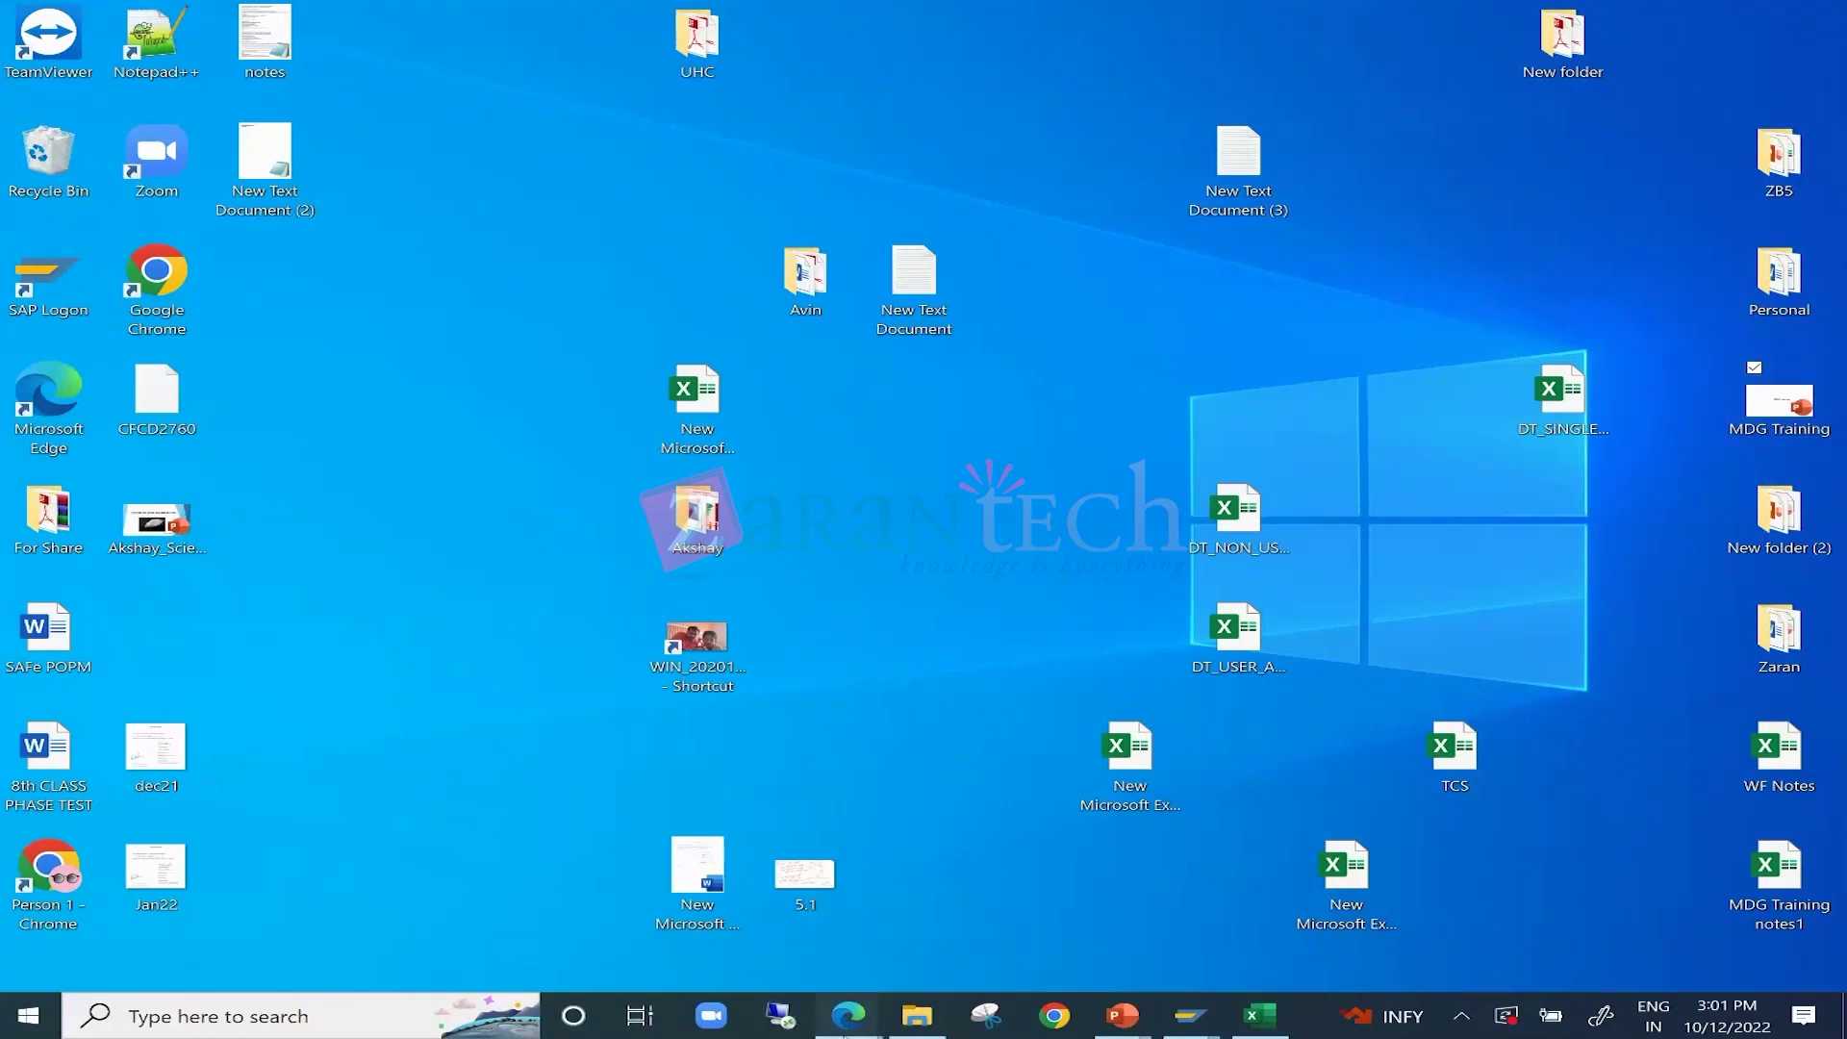
pyautogui.click(1140, 905)
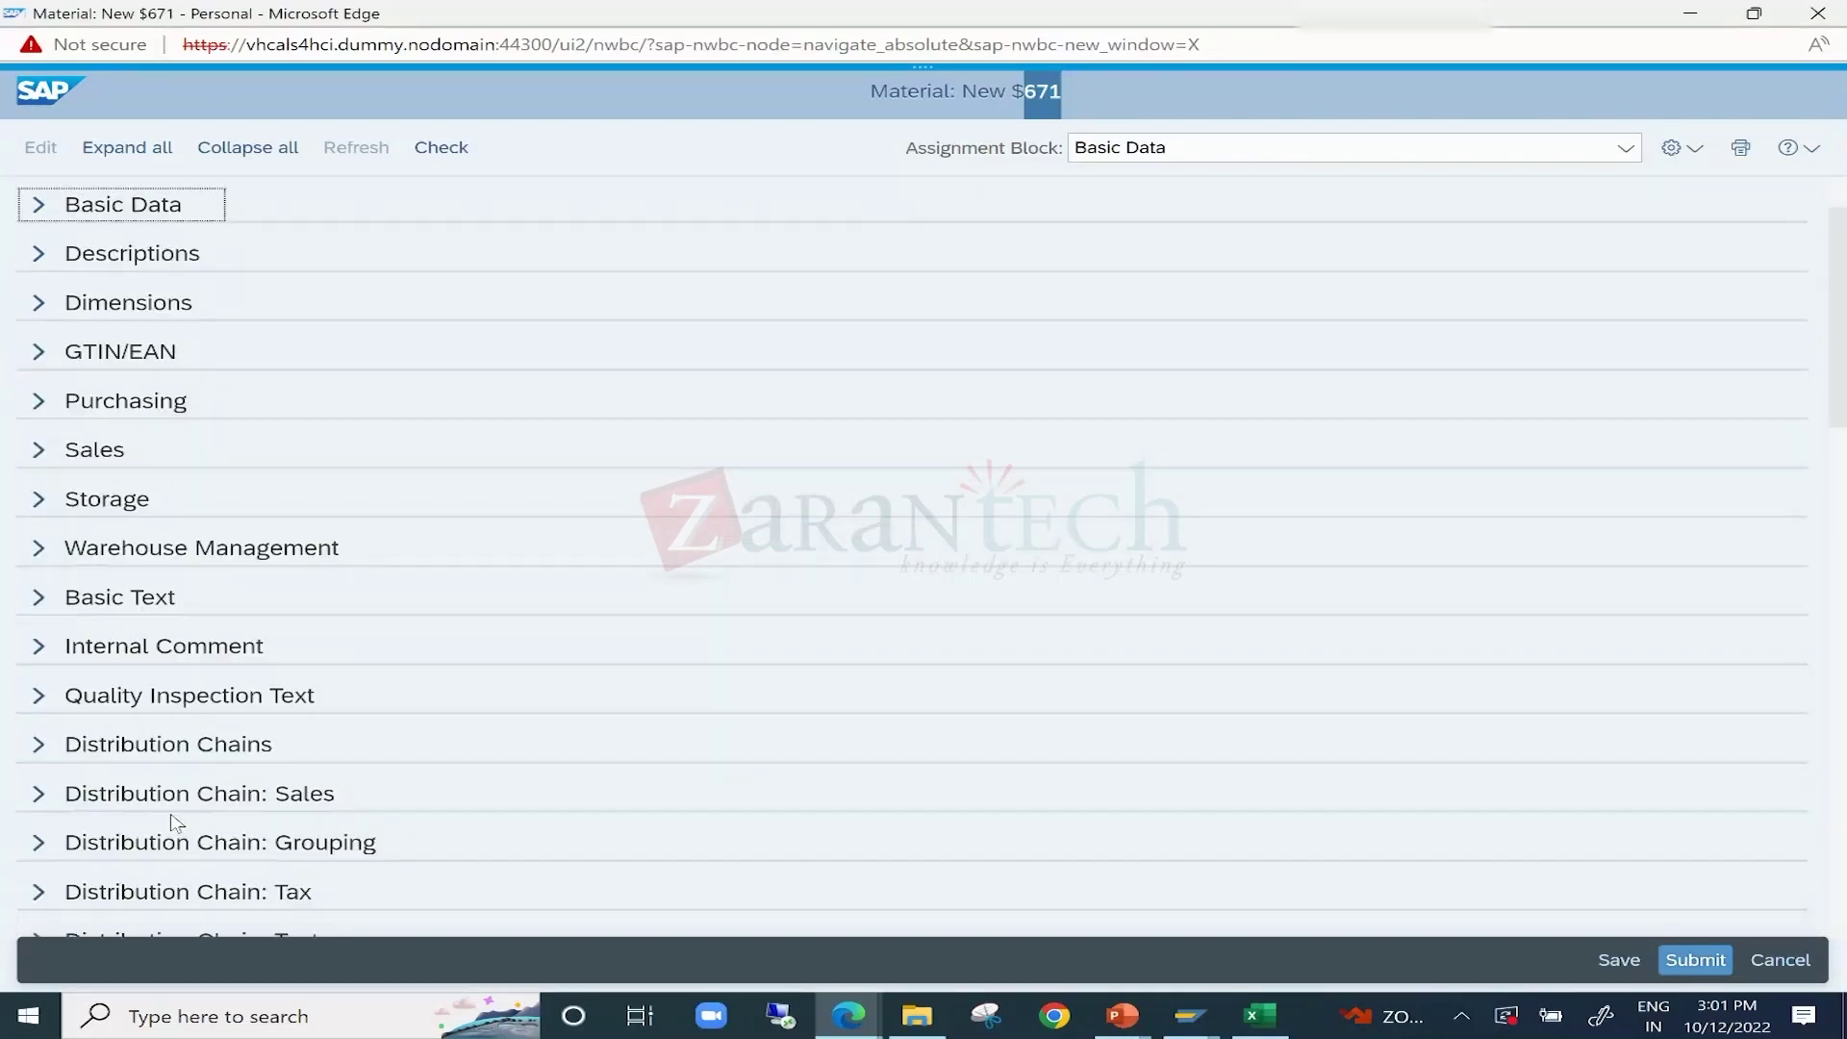
pyautogui.scroll(1, 120, 318)
pyautogui.click(38, 317)
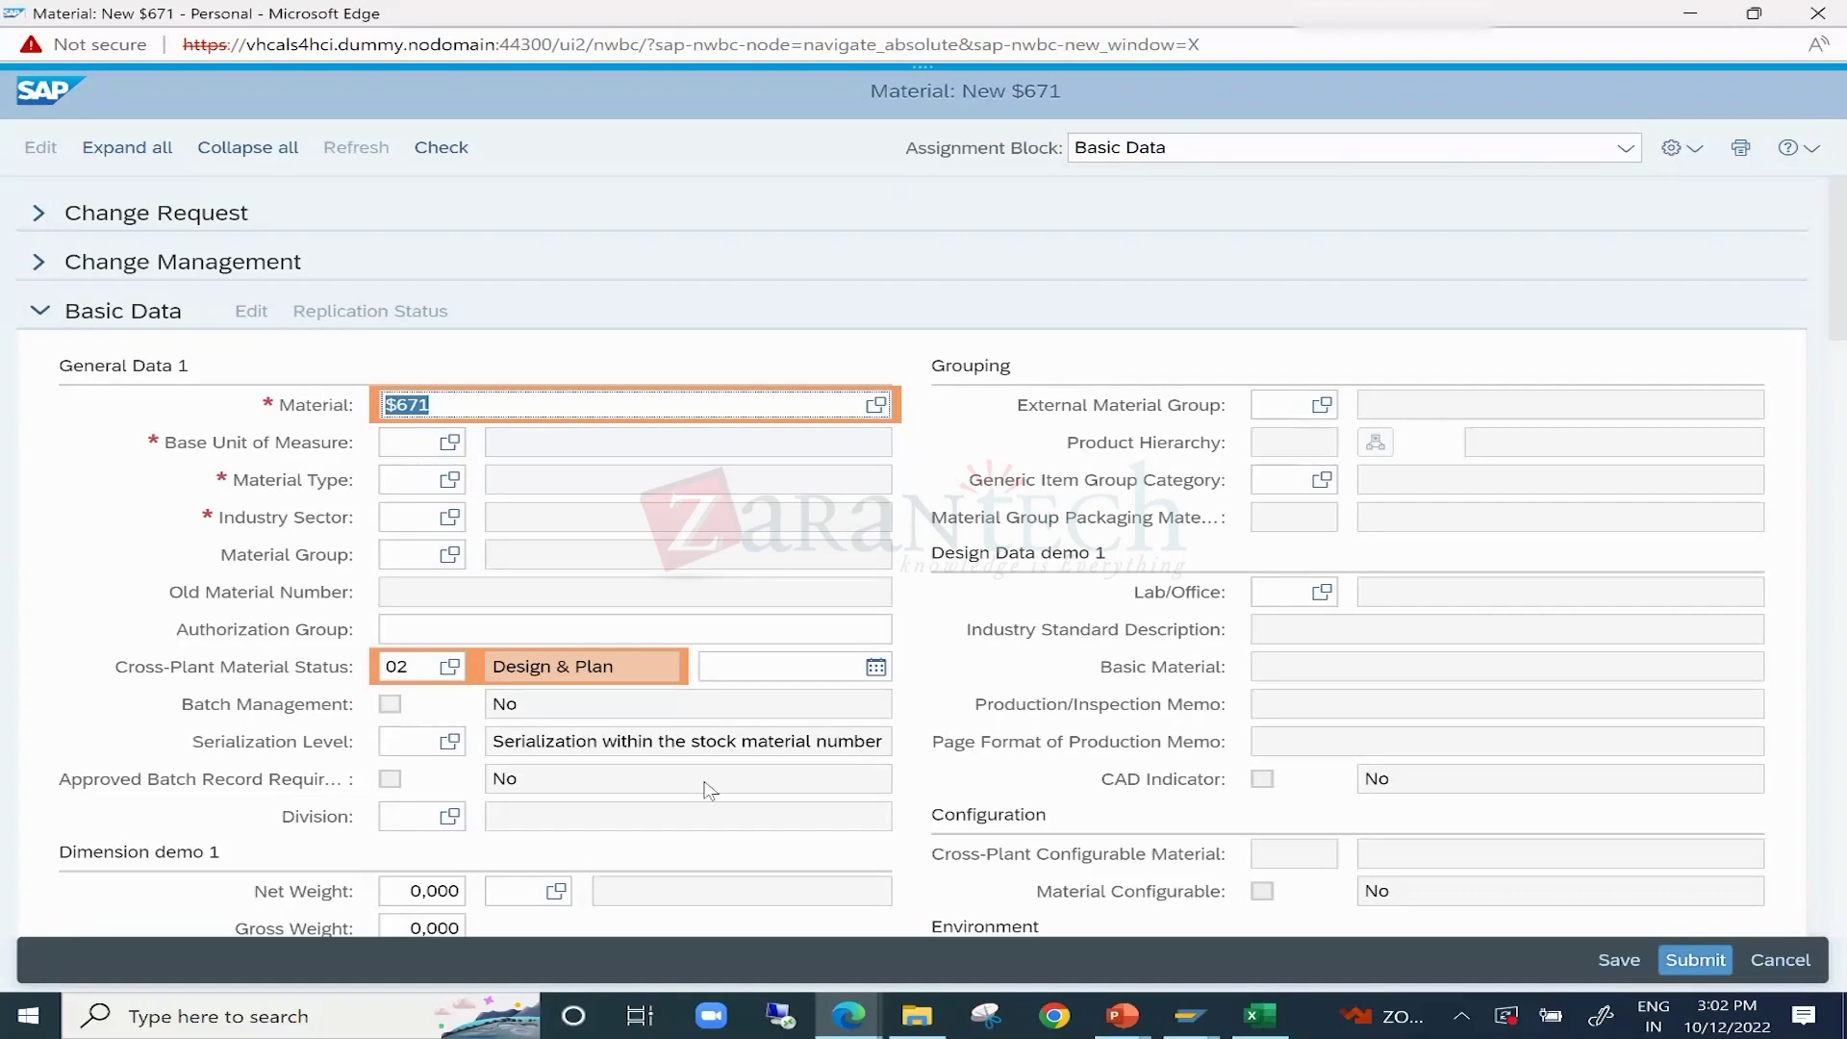
# Switch to the Excel sketch and handwrite an underlined SOP label beside the UIBB page drawing in columns A and B.
pyautogui.click(1253, 1020)
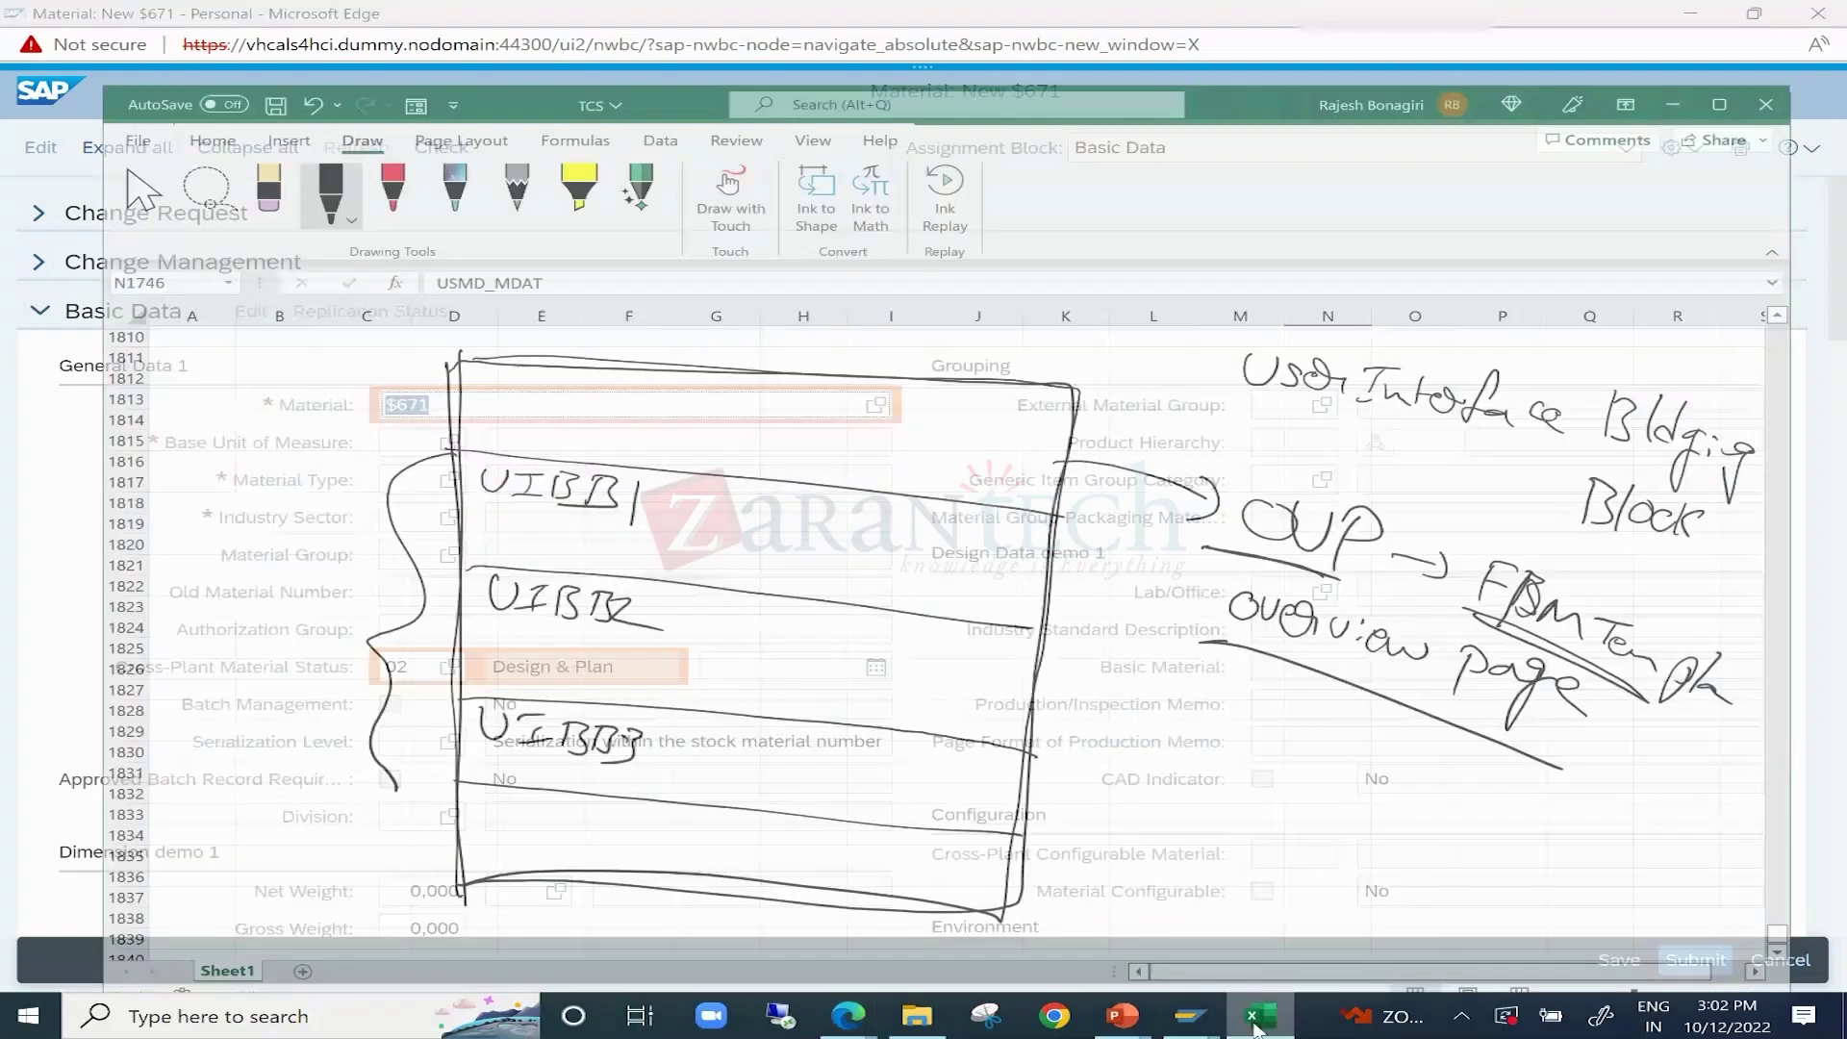
pyautogui.hotkey('alt', 'Tab')
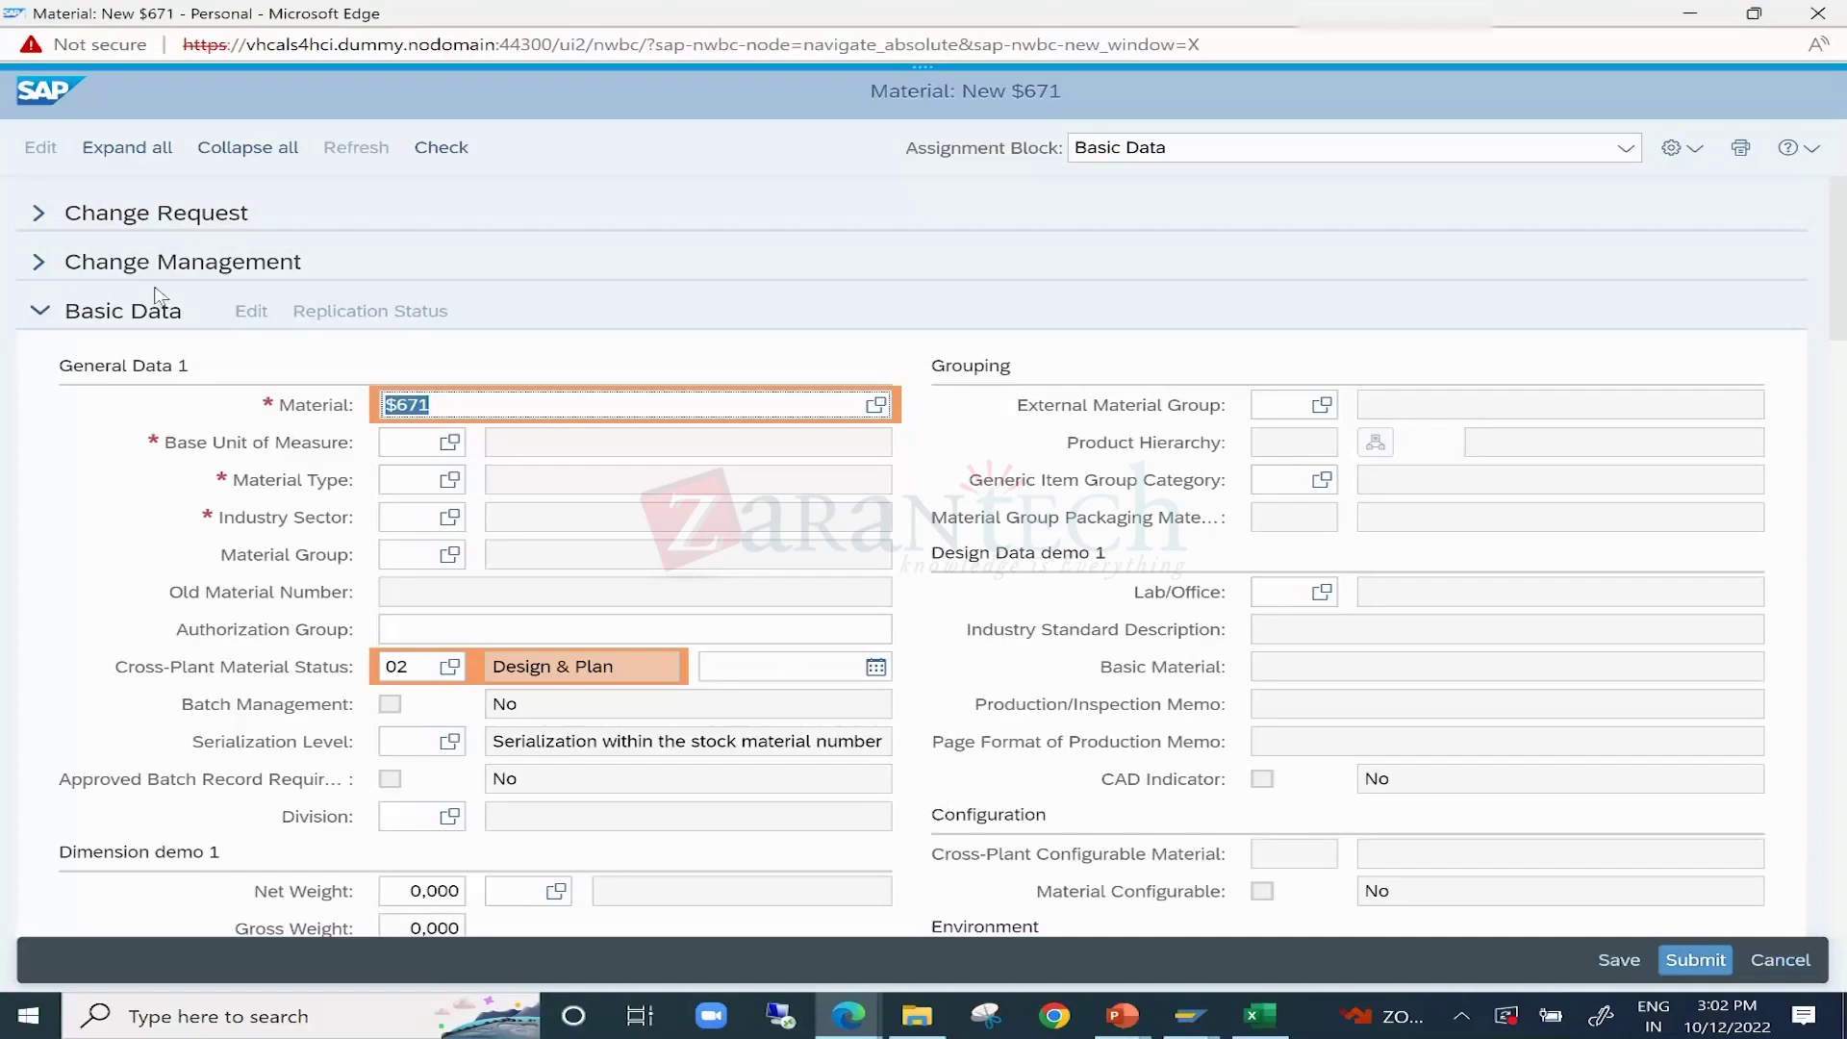
pyautogui.hotkey('alt', 'Tab')
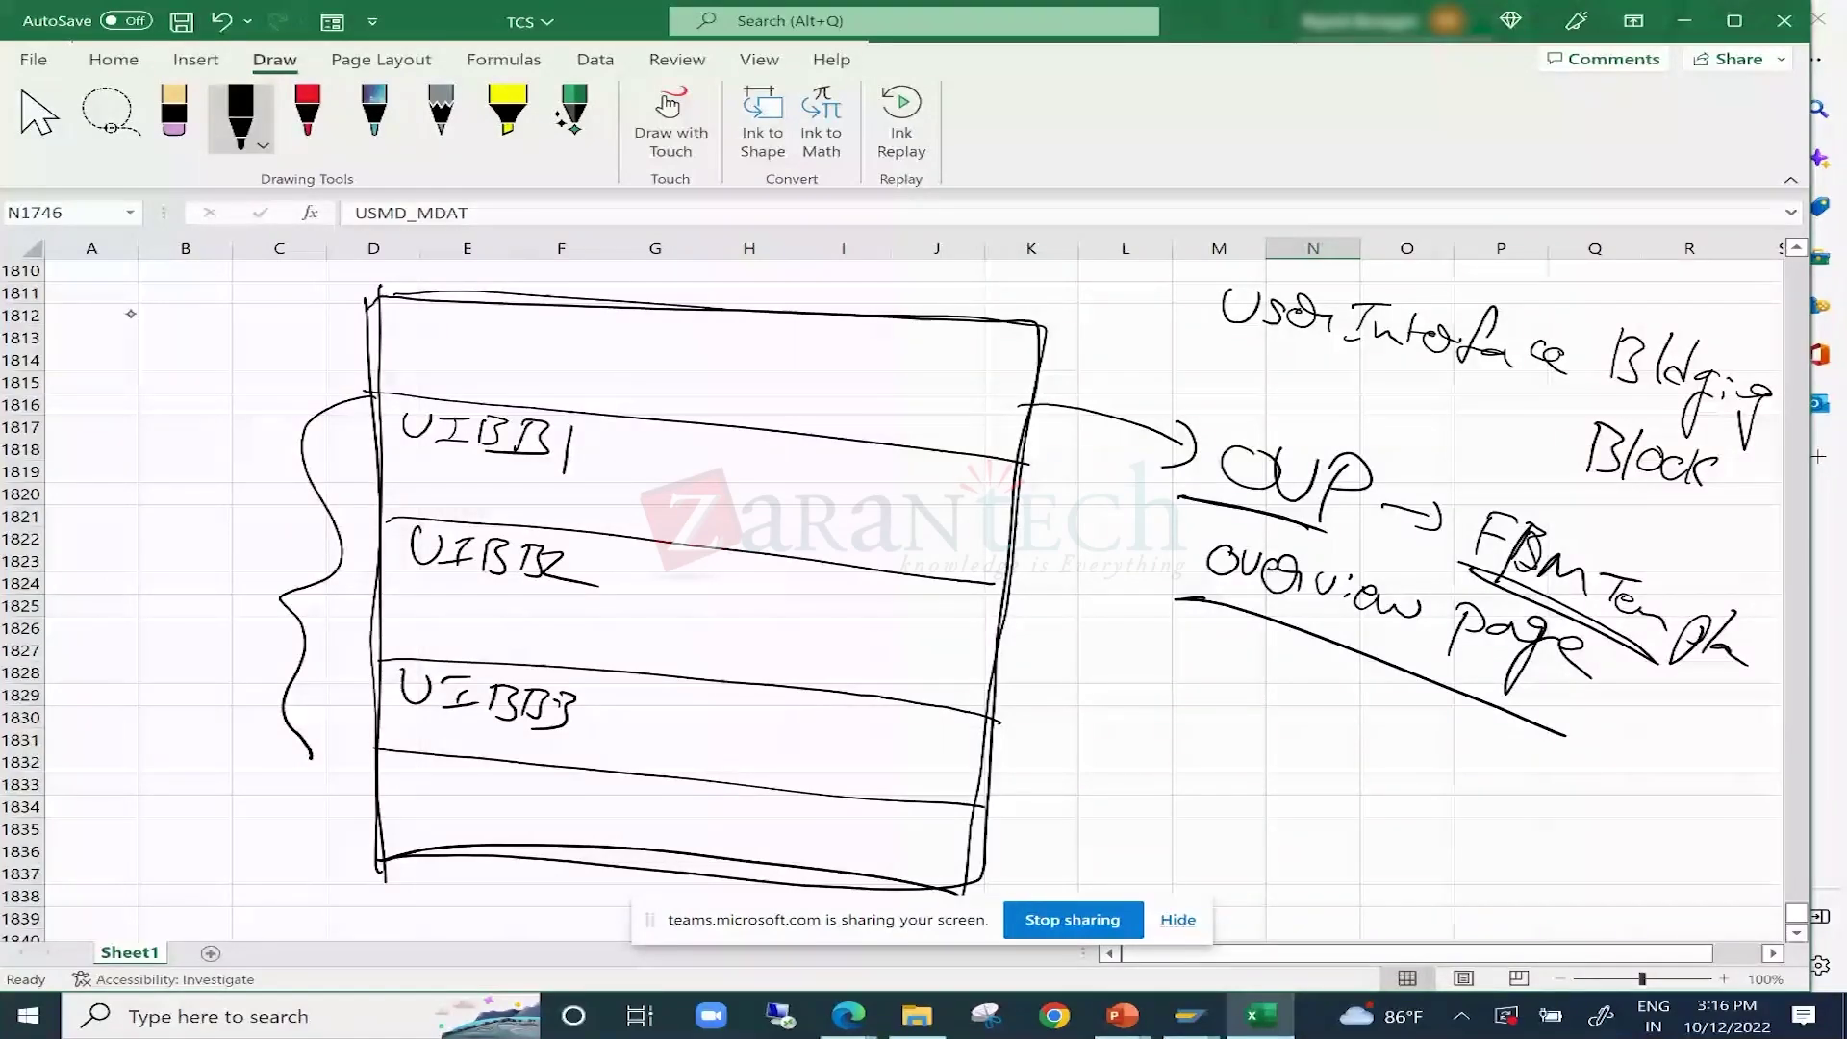
pyautogui.moveTo(131, 313)
pyautogui.mouseDown()
pyautogui.moveTo(138, 373)
pyautogui.moveTo(185, 394)
pyautogui.mouseUp()
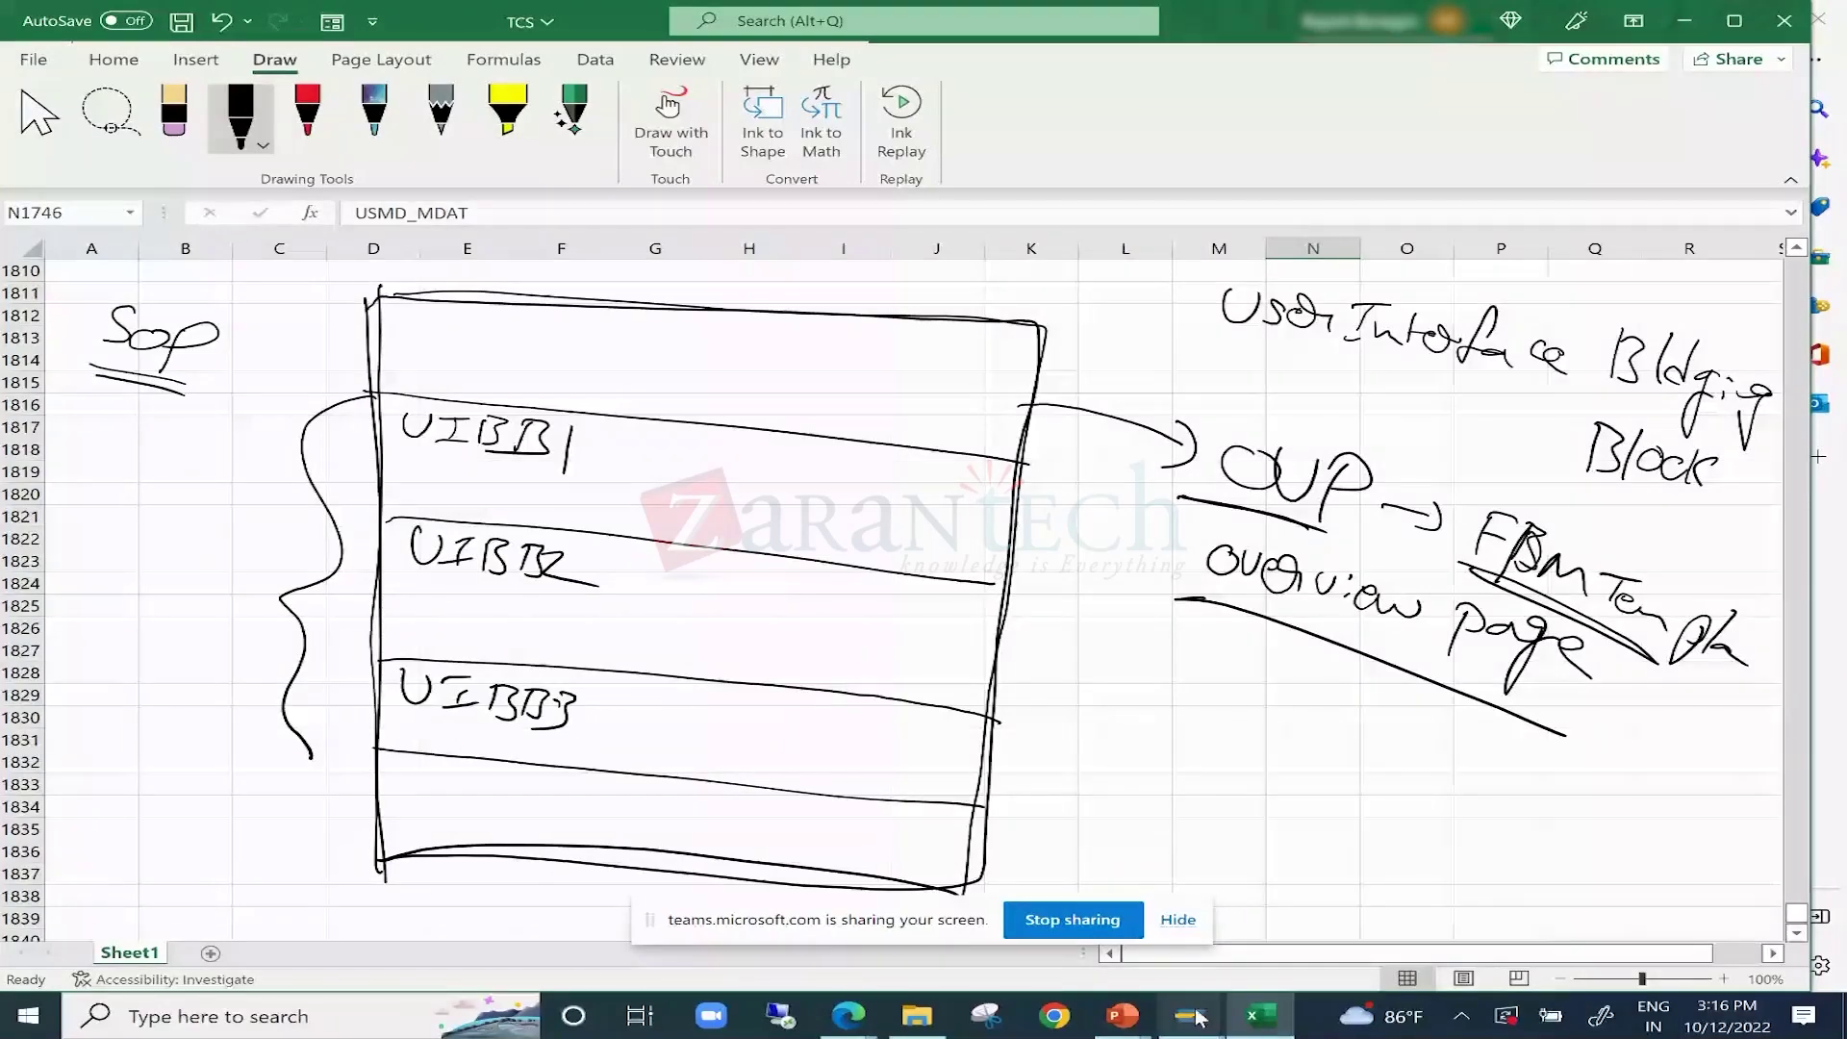
# Return to the new material form in Edge and expand the Plants, Distribution Chain: Text and Distribution Chain: Tax sections.
pyautogui.moveTo(1122, 1016)
pyautogui.click(1299, 904)
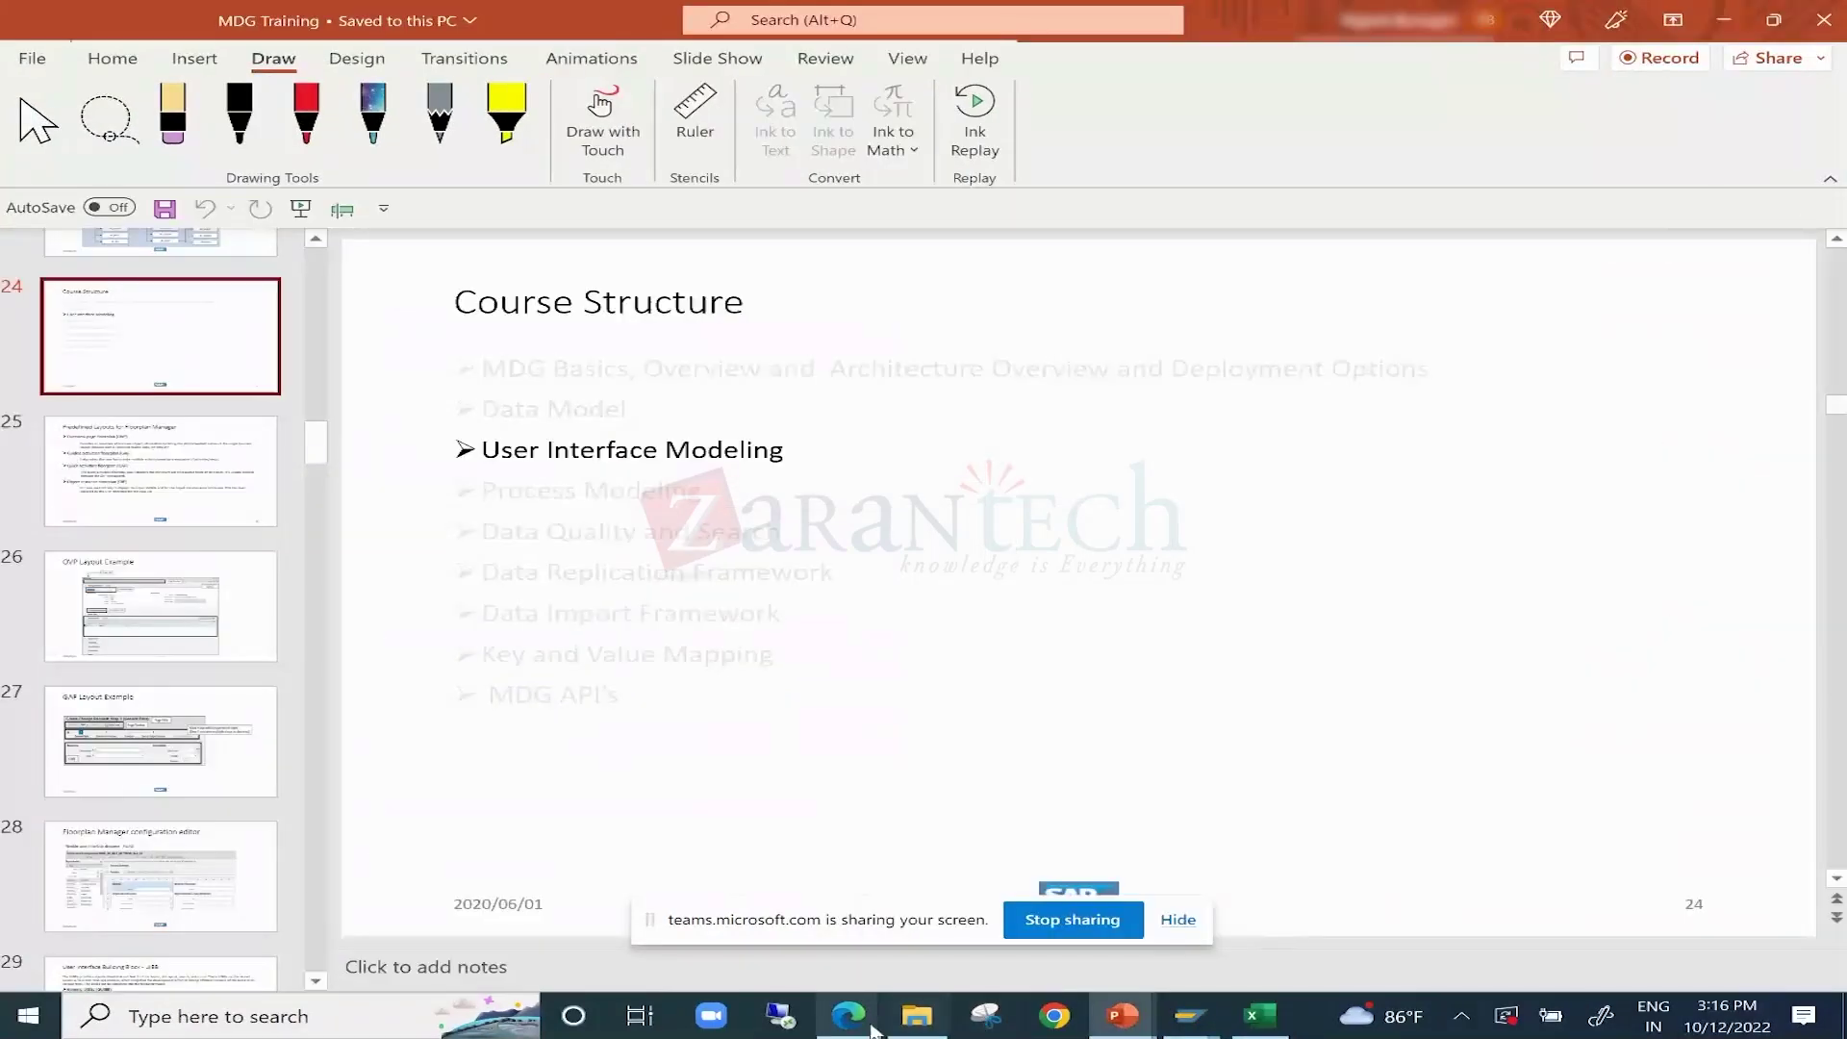
pyautogui.moveTo(856, 1022)
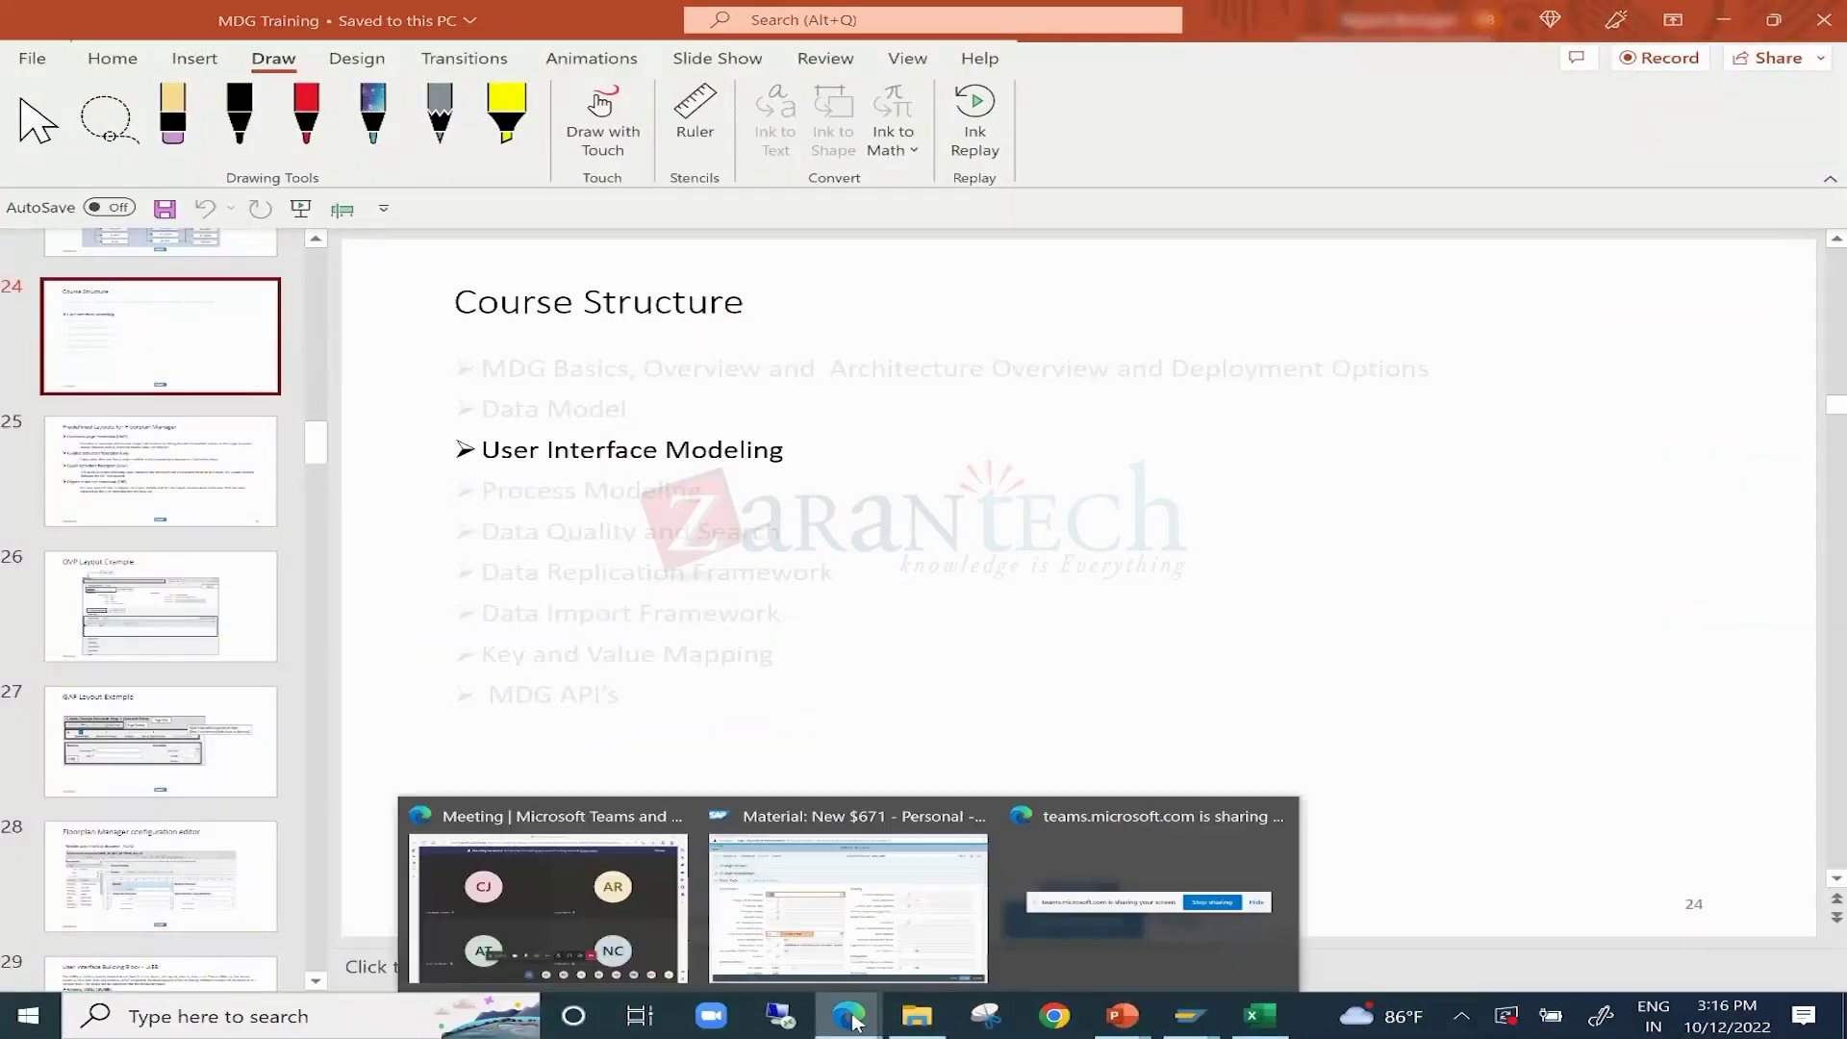
pyautogui.click(926, 918)
pyautogui.scroll(-5, 452, 549)
pyautogui.scroll(-10, 415, 566)
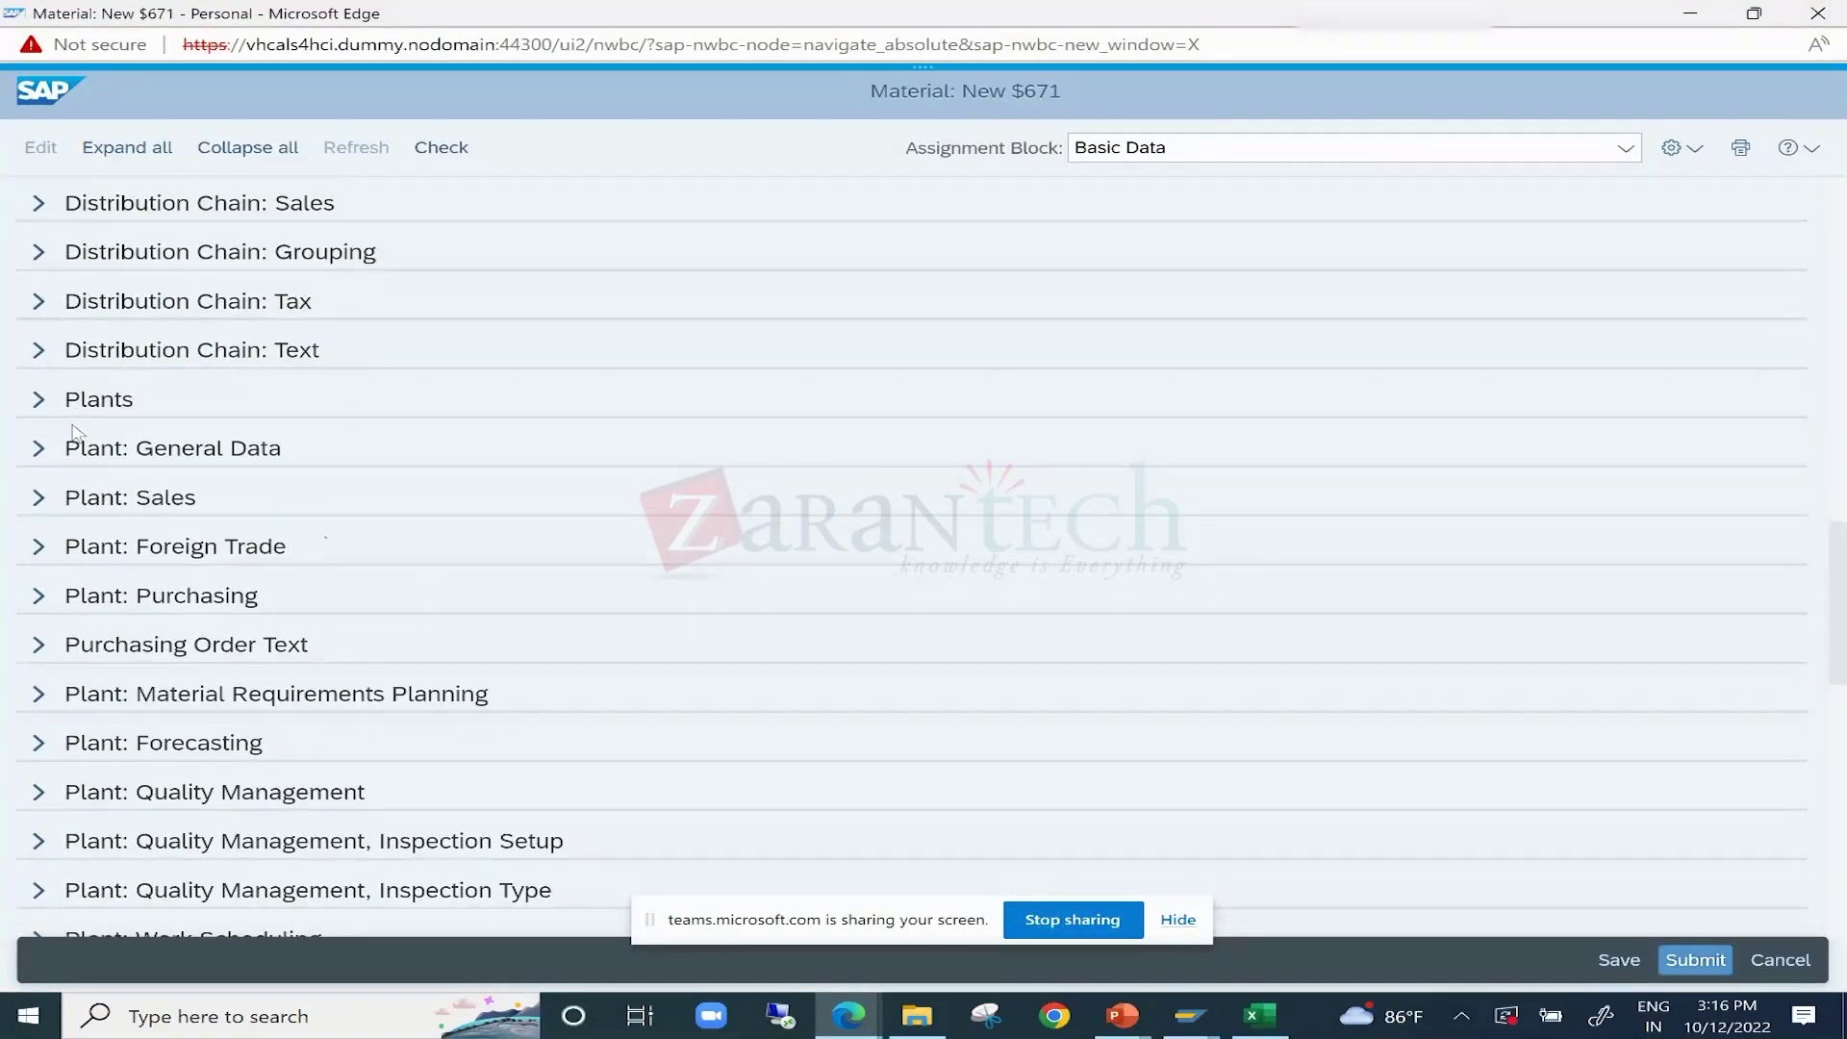
pyautogui.click(39, 399)
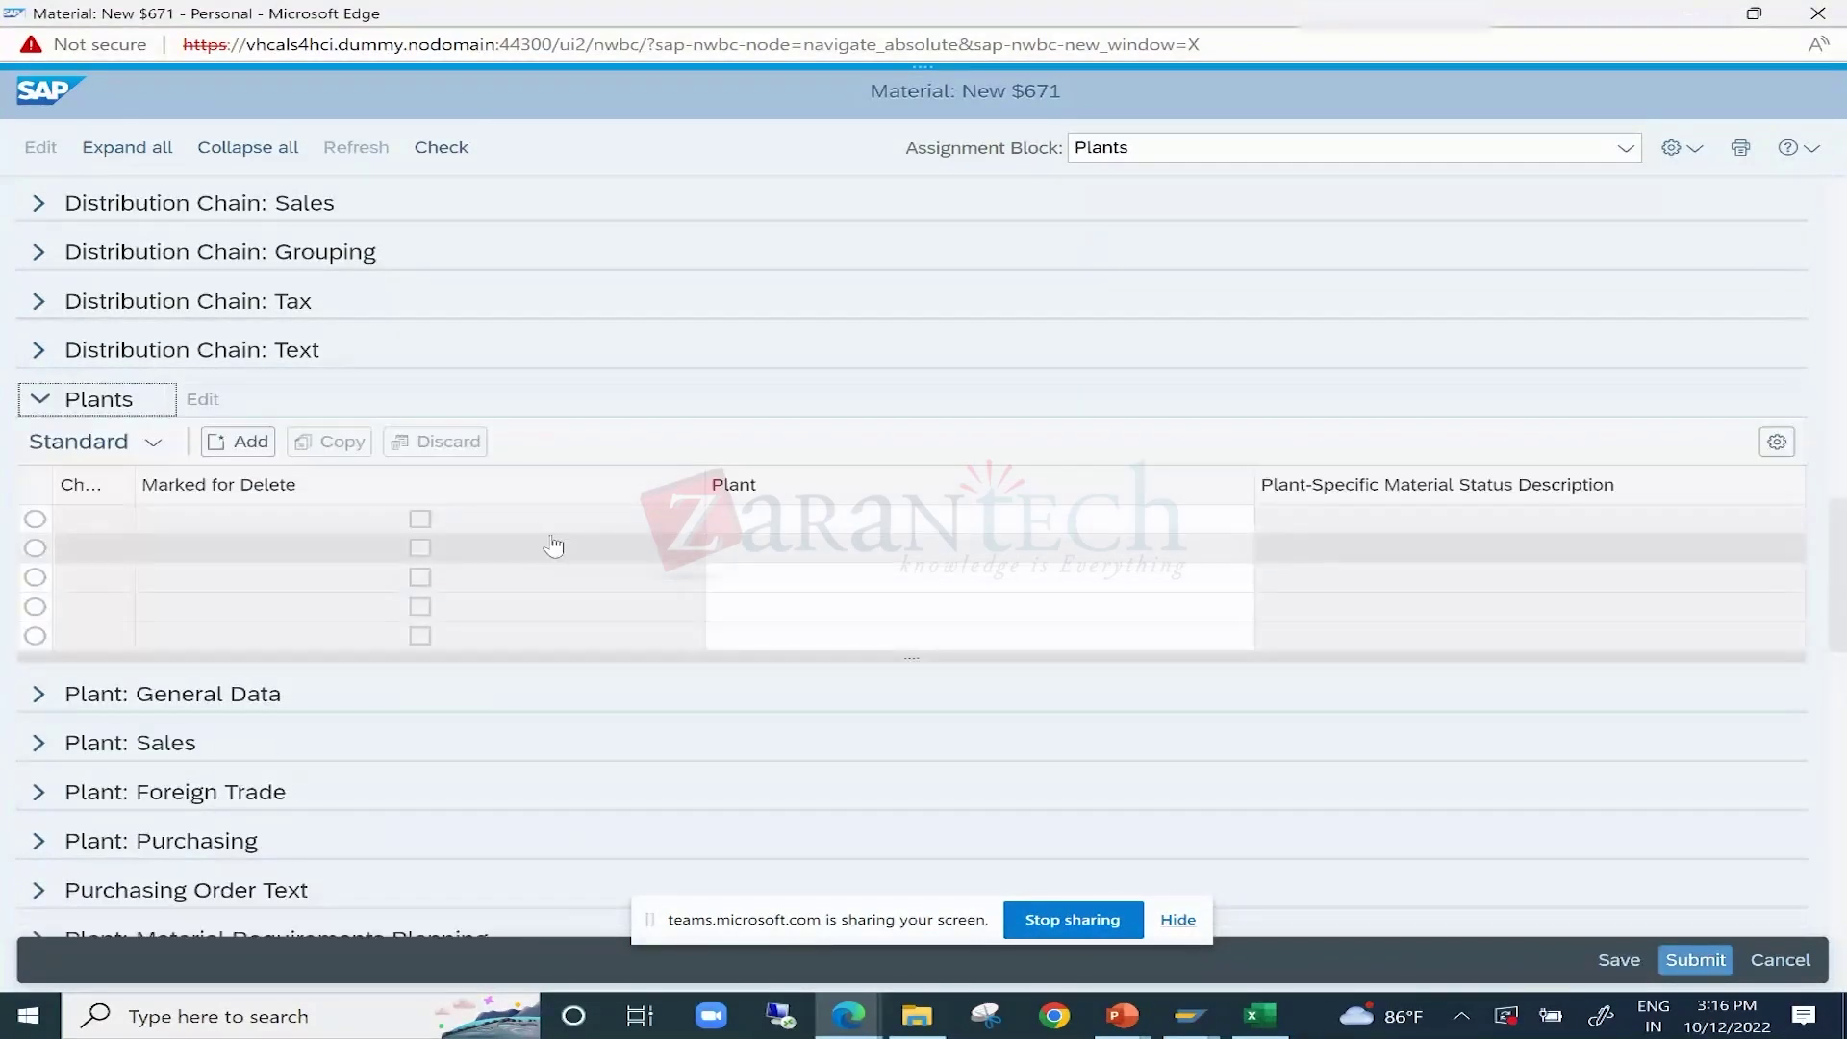
pyautogui.click(38, 351)
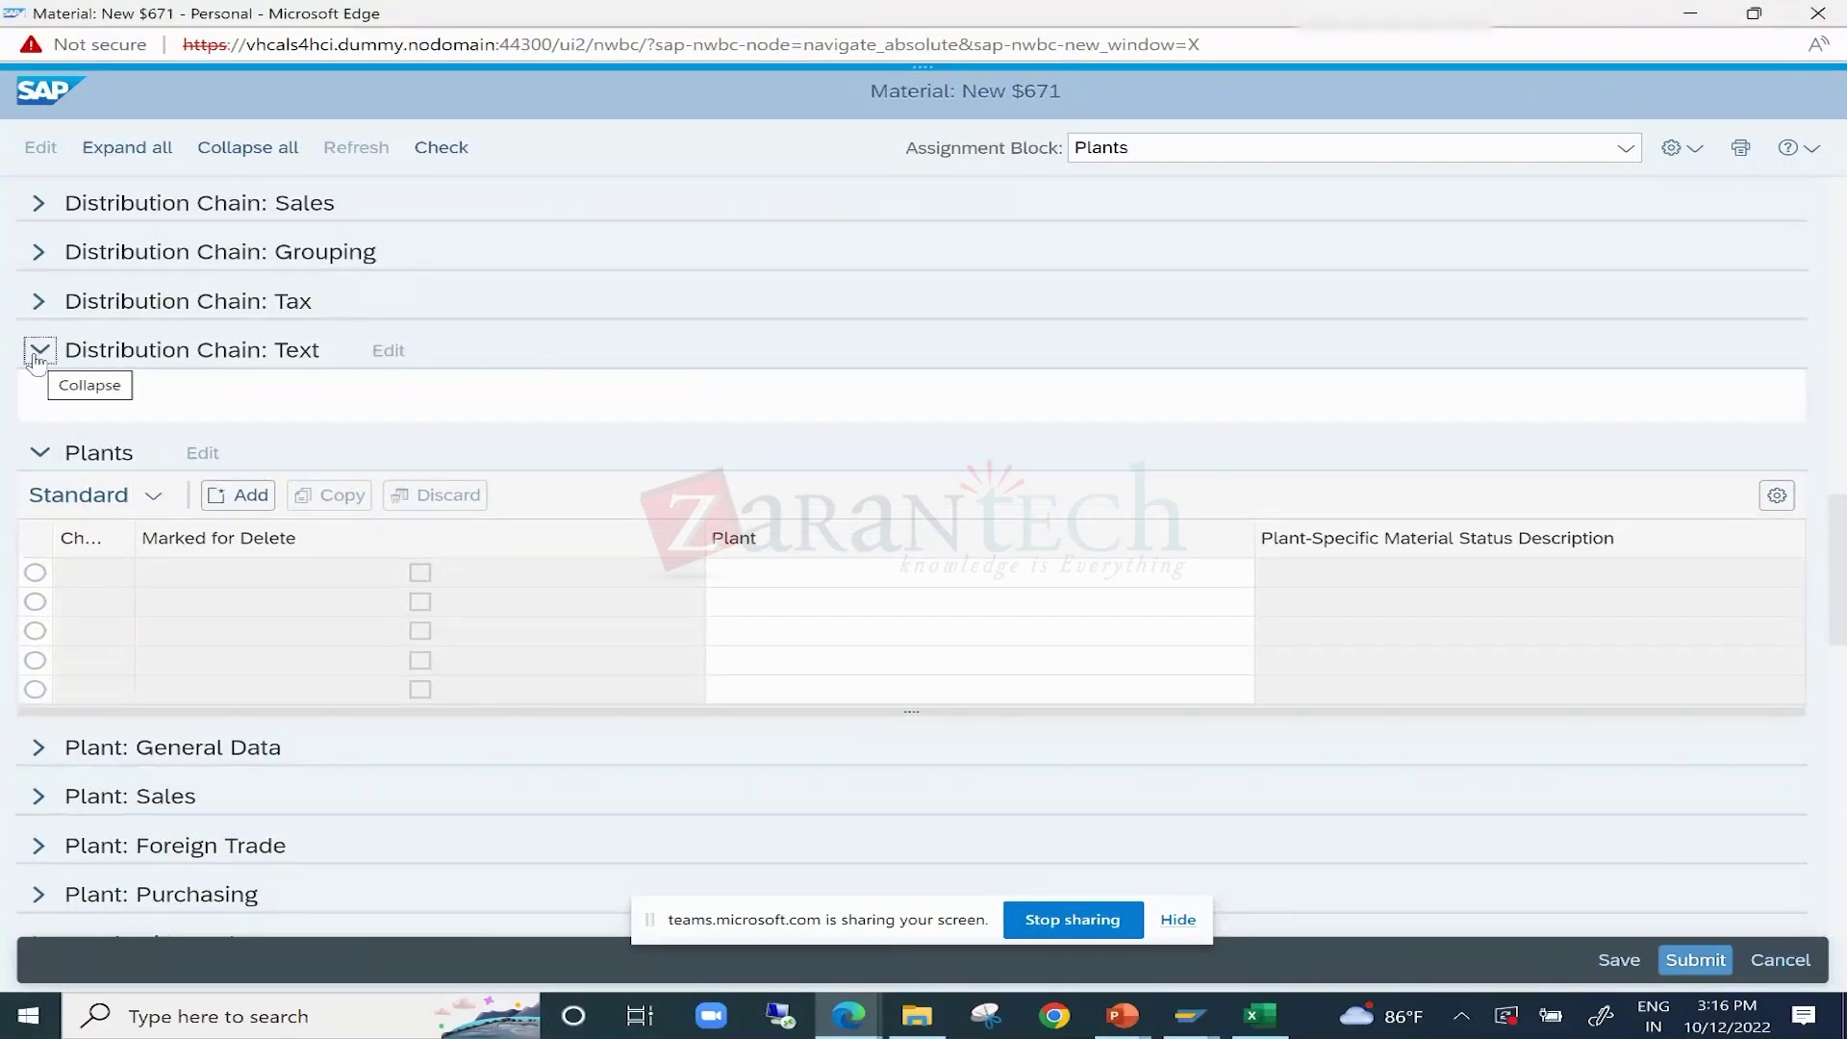
pyautogui.click(39, 303)
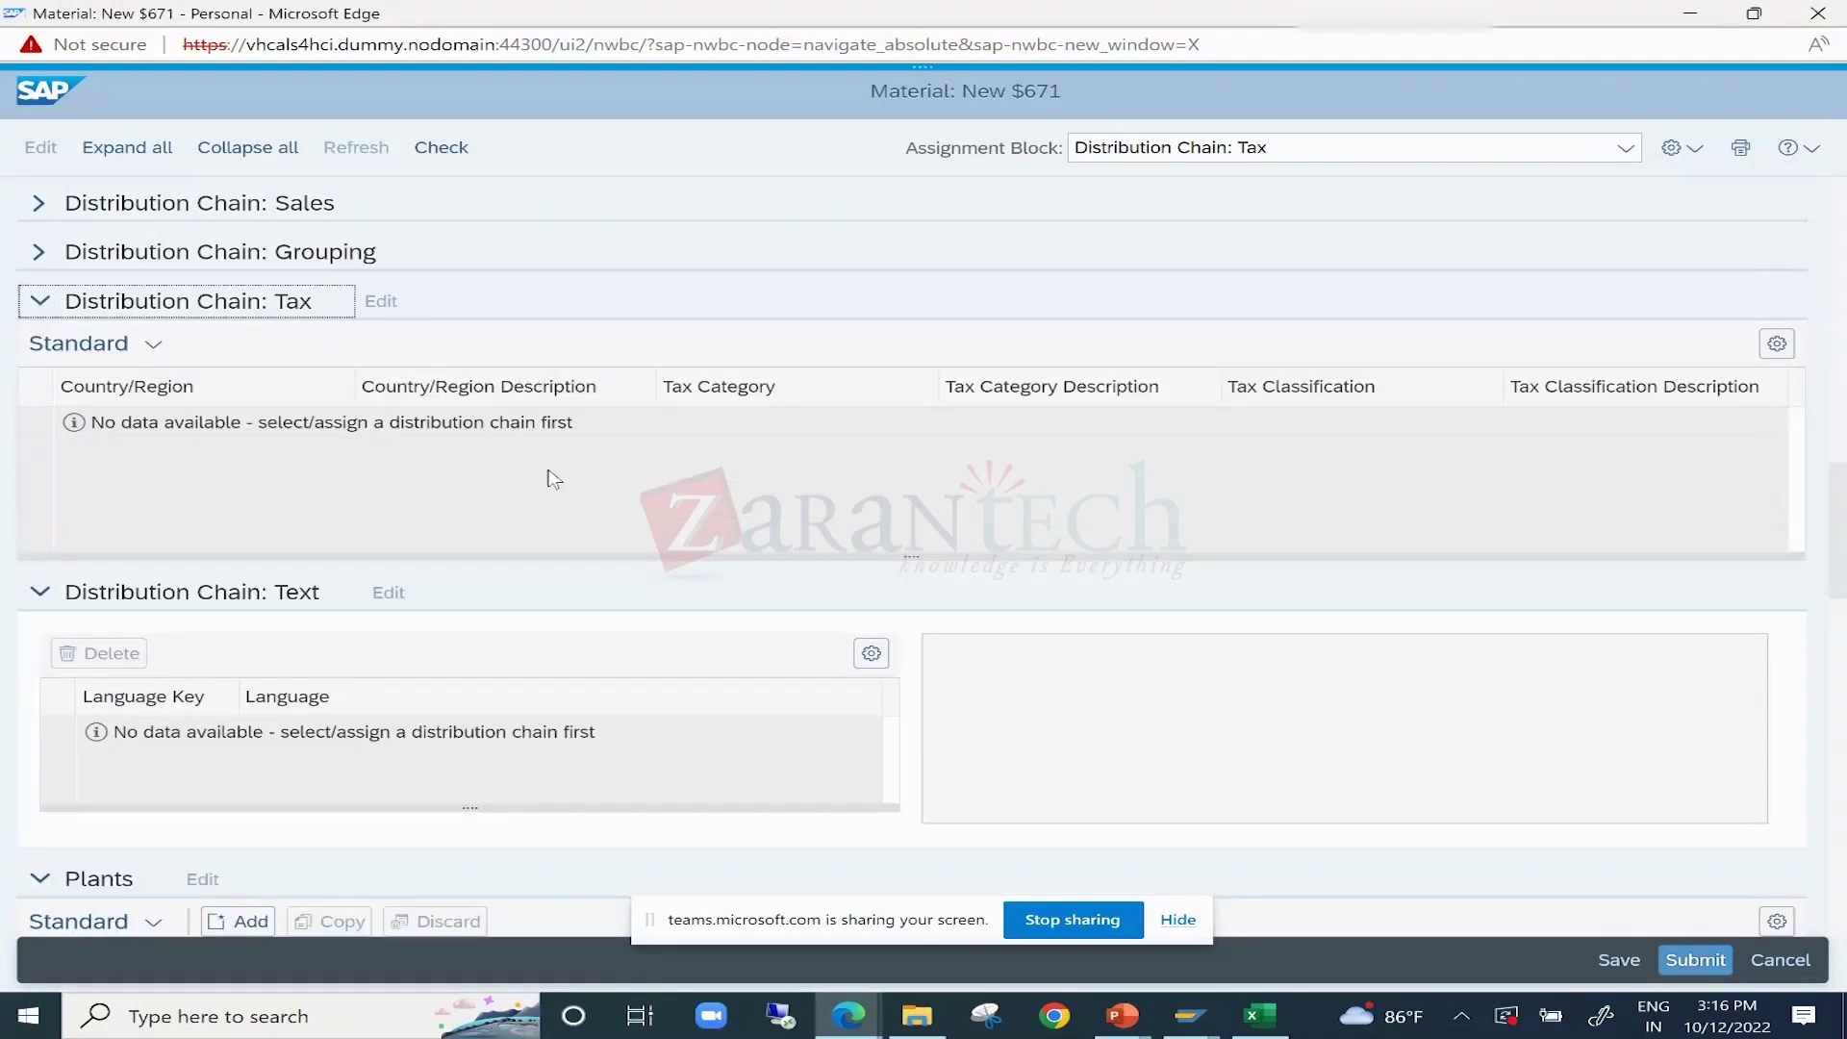
pyautogui.scroll(-1, 556, 478)
pyautogui.scroll(-5, 555, 478)
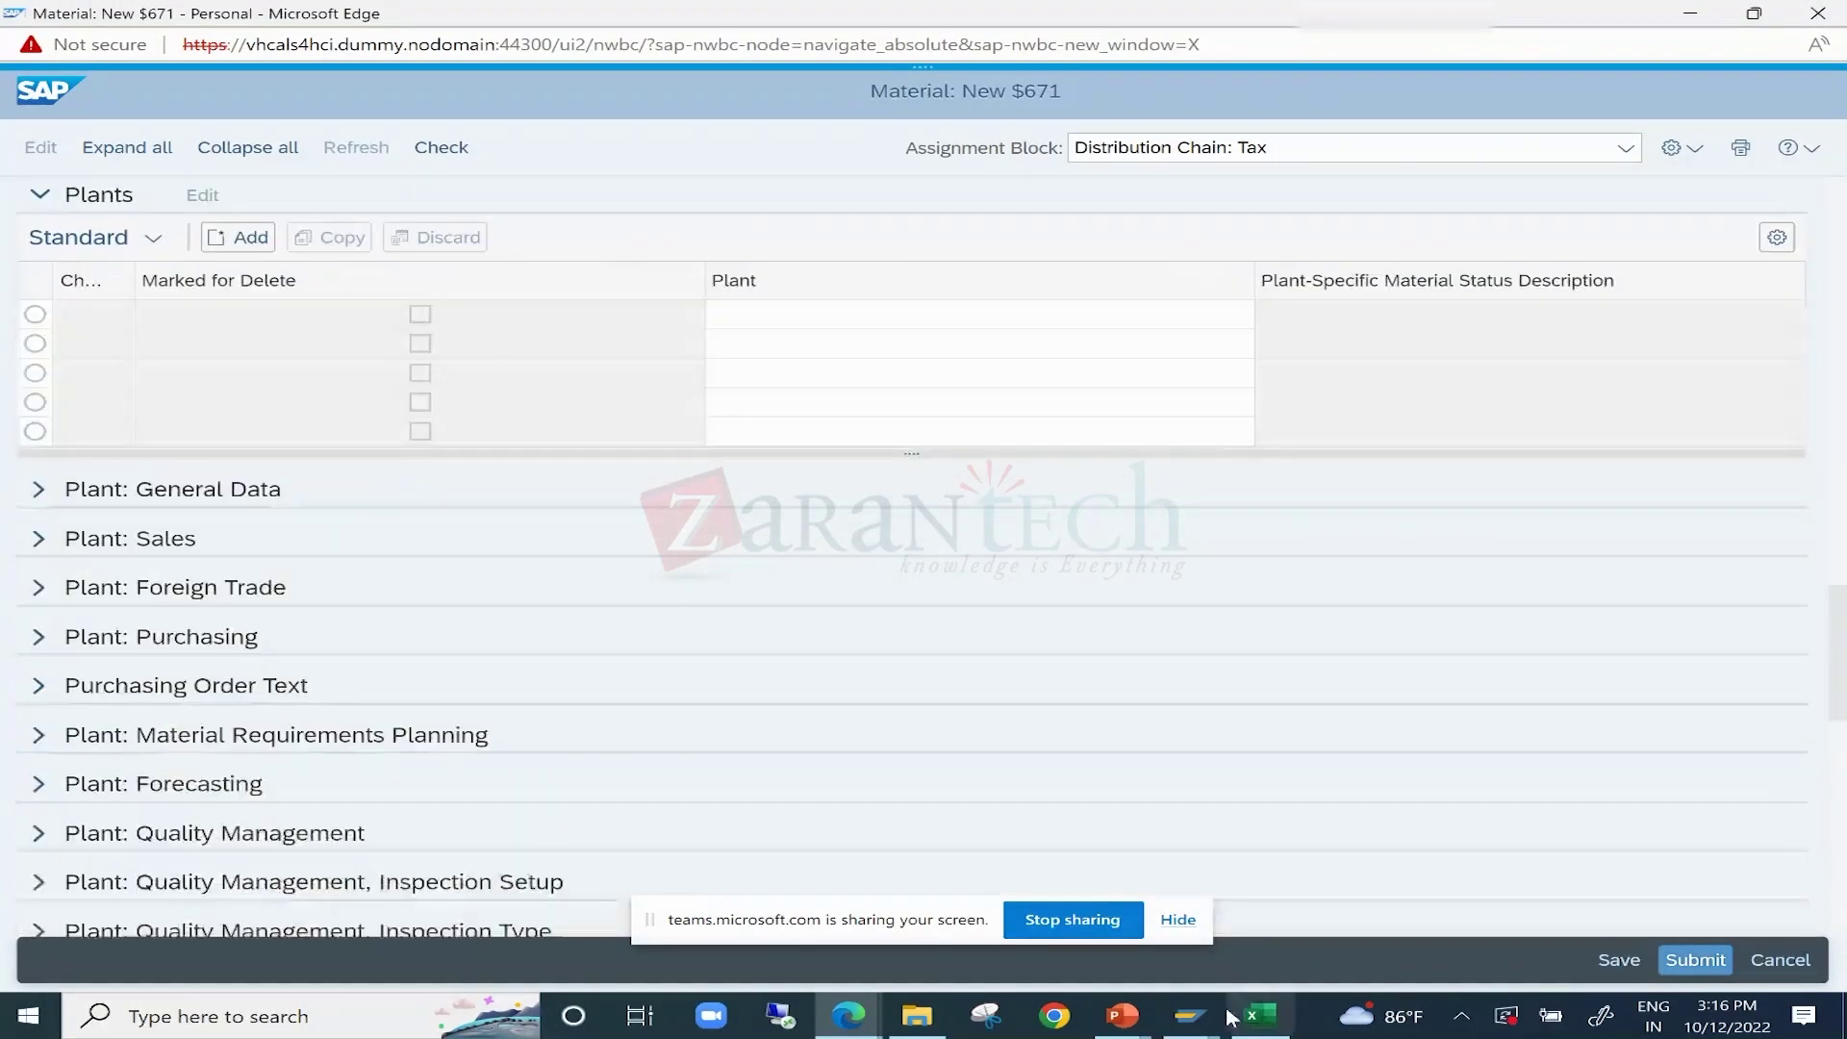
# Switch to the MDG Training presentation in PowerPoint and show slide 25, Predefined Layouts for Floorplan Manager.
pyautogui.click(1131, 1030)
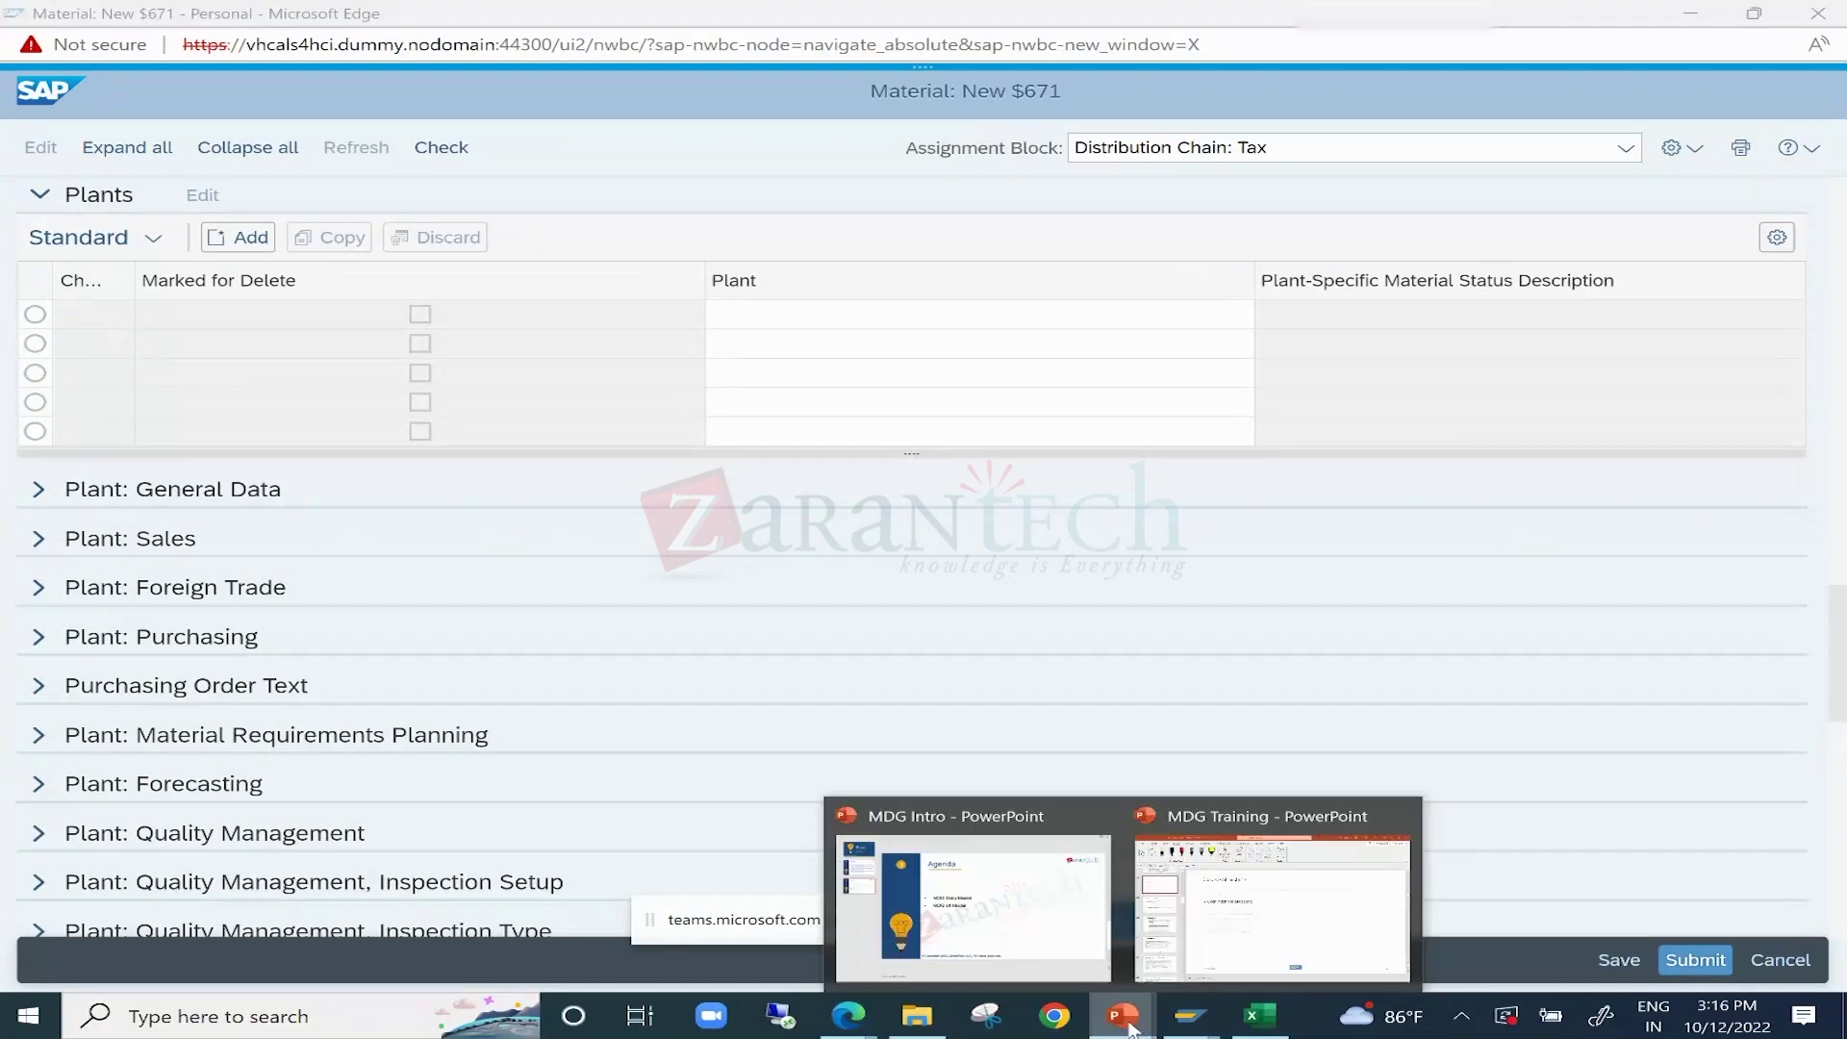
pyautogui.click(1272, 905)
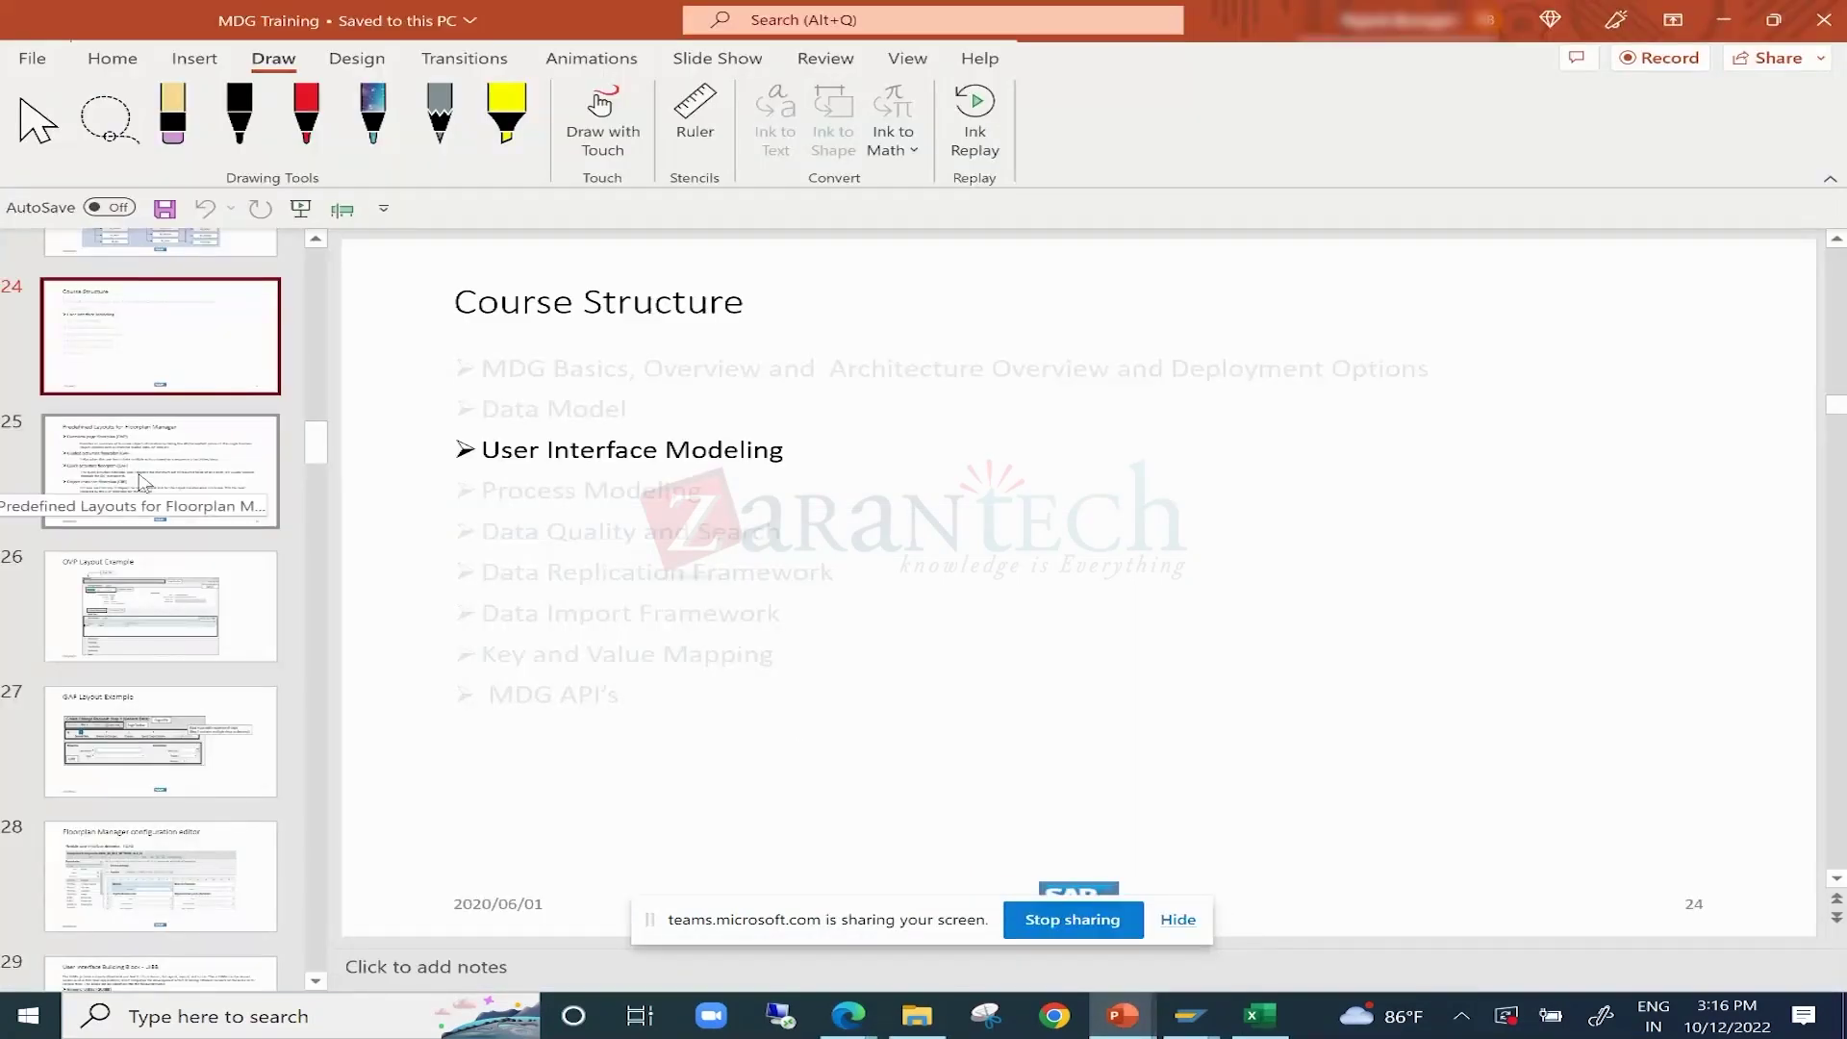
pyautogui.click(188, 495)
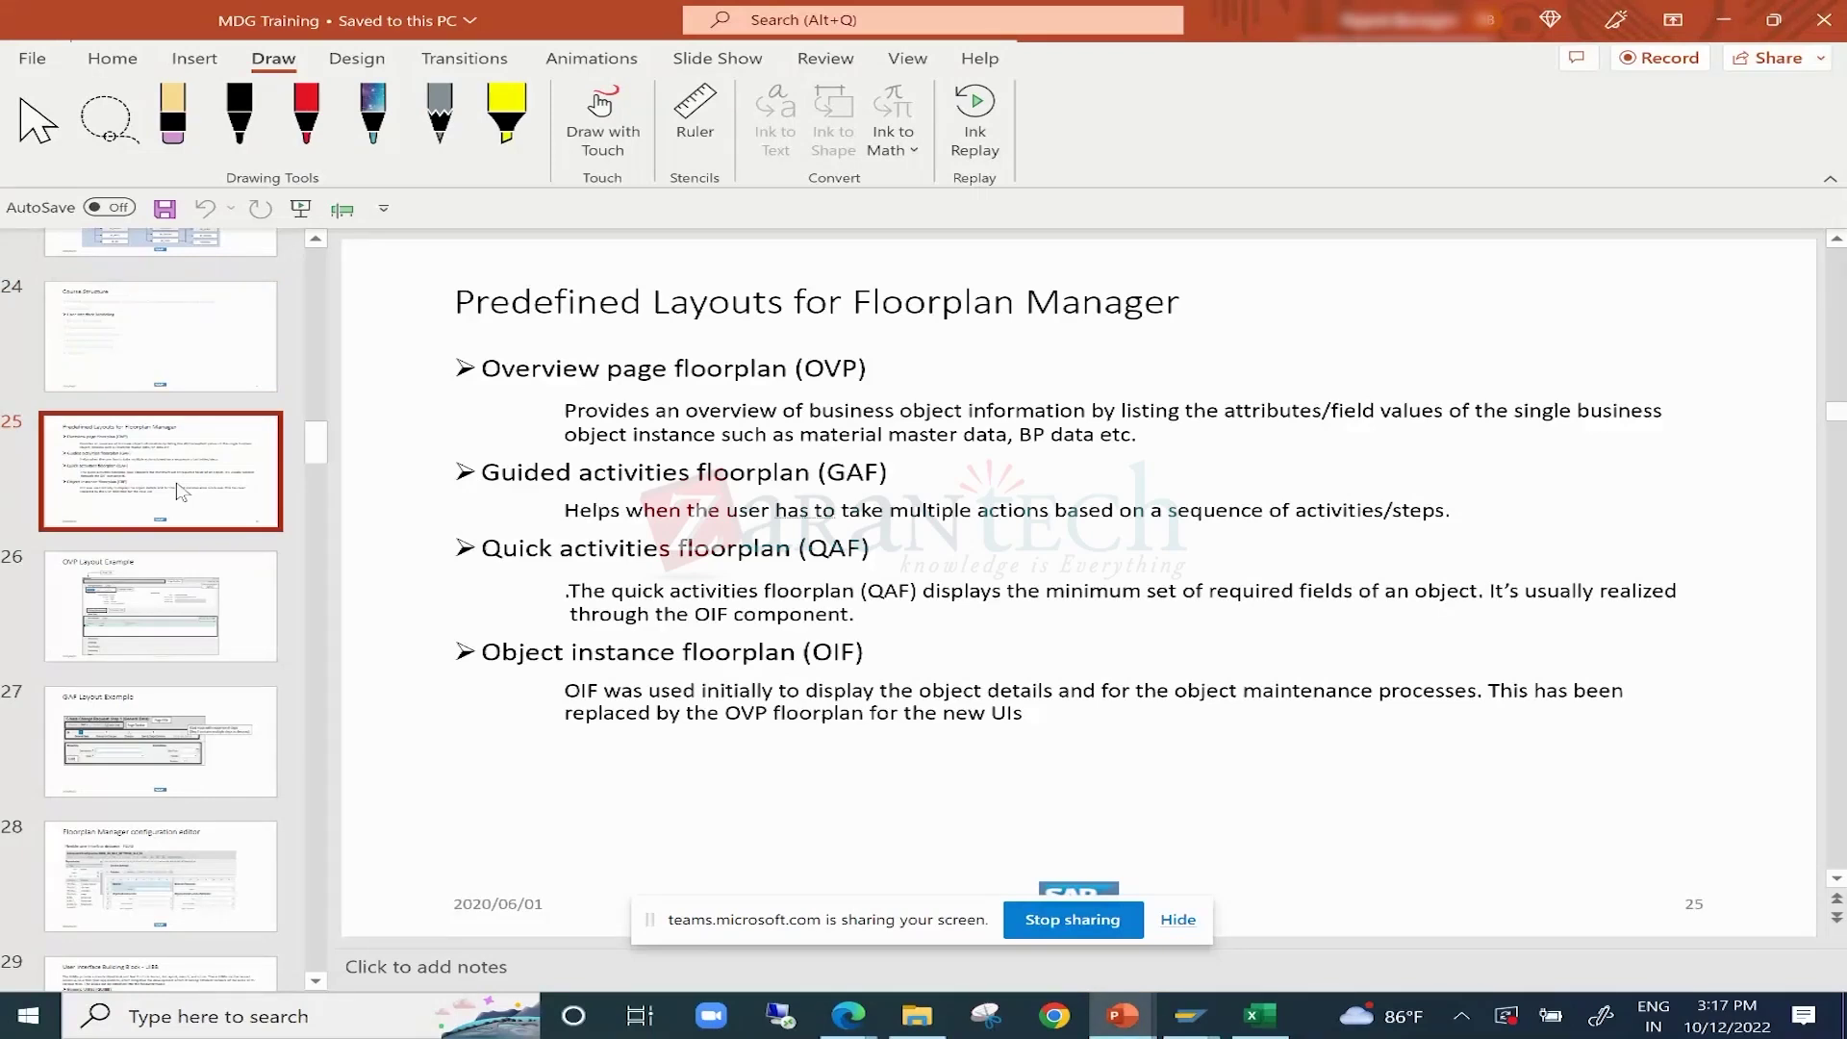
# Draw a black ink brace beside the four floorplan types, then undo it and circle the Overview page floorplan (OVP) heading instead.
pyautogui.click(240, 110)
pyautogui.moveTo(421, 363)
pyautogui.mouseDown()
pyautogui.moveTo(392, 561)
pyautogui.moveTo(402, 745)
pyautogui.mouseUp()
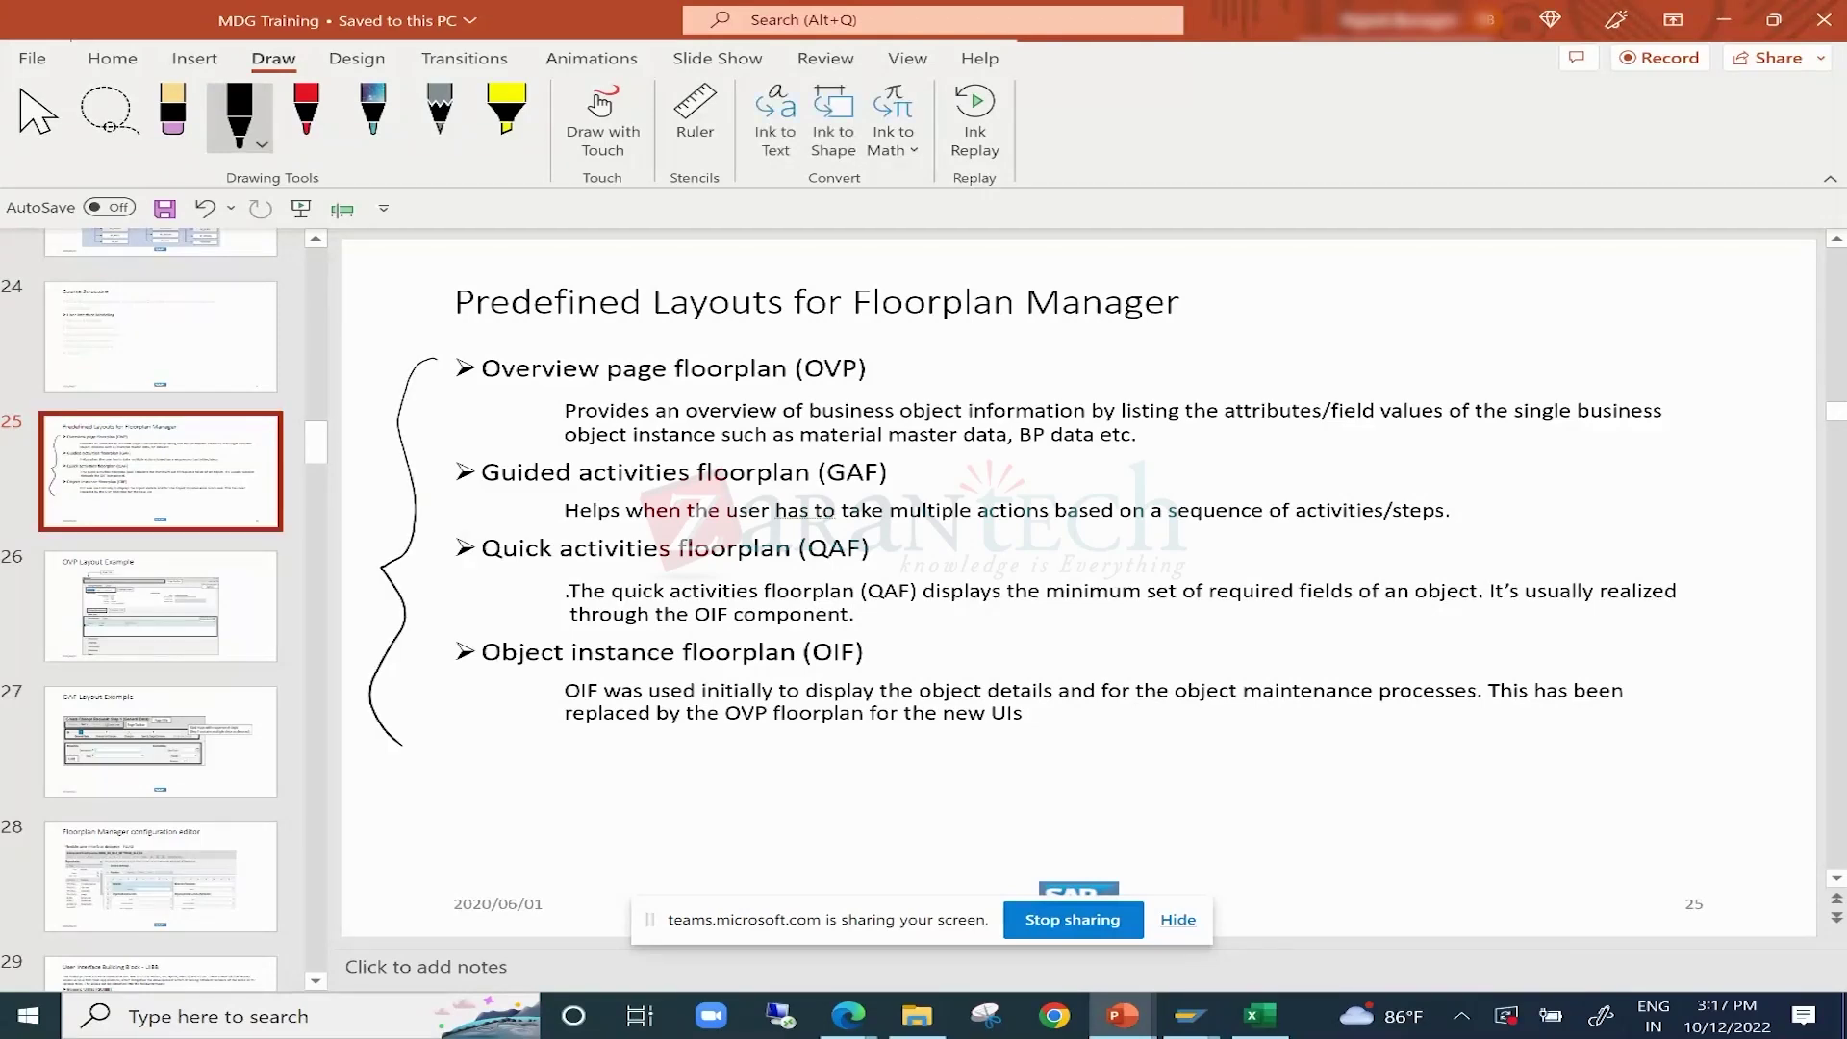
pyautogui.hotkey('ctrl', 'z')
pyautogui.moveTo(887, 356)
pyautogui.mouseDown()
pyautogui.moveTo(499, 342)
pyautogui.moveTo(556, 390)
pyautogui.moveTo(895, 354)
pyautogui.mouseUp()
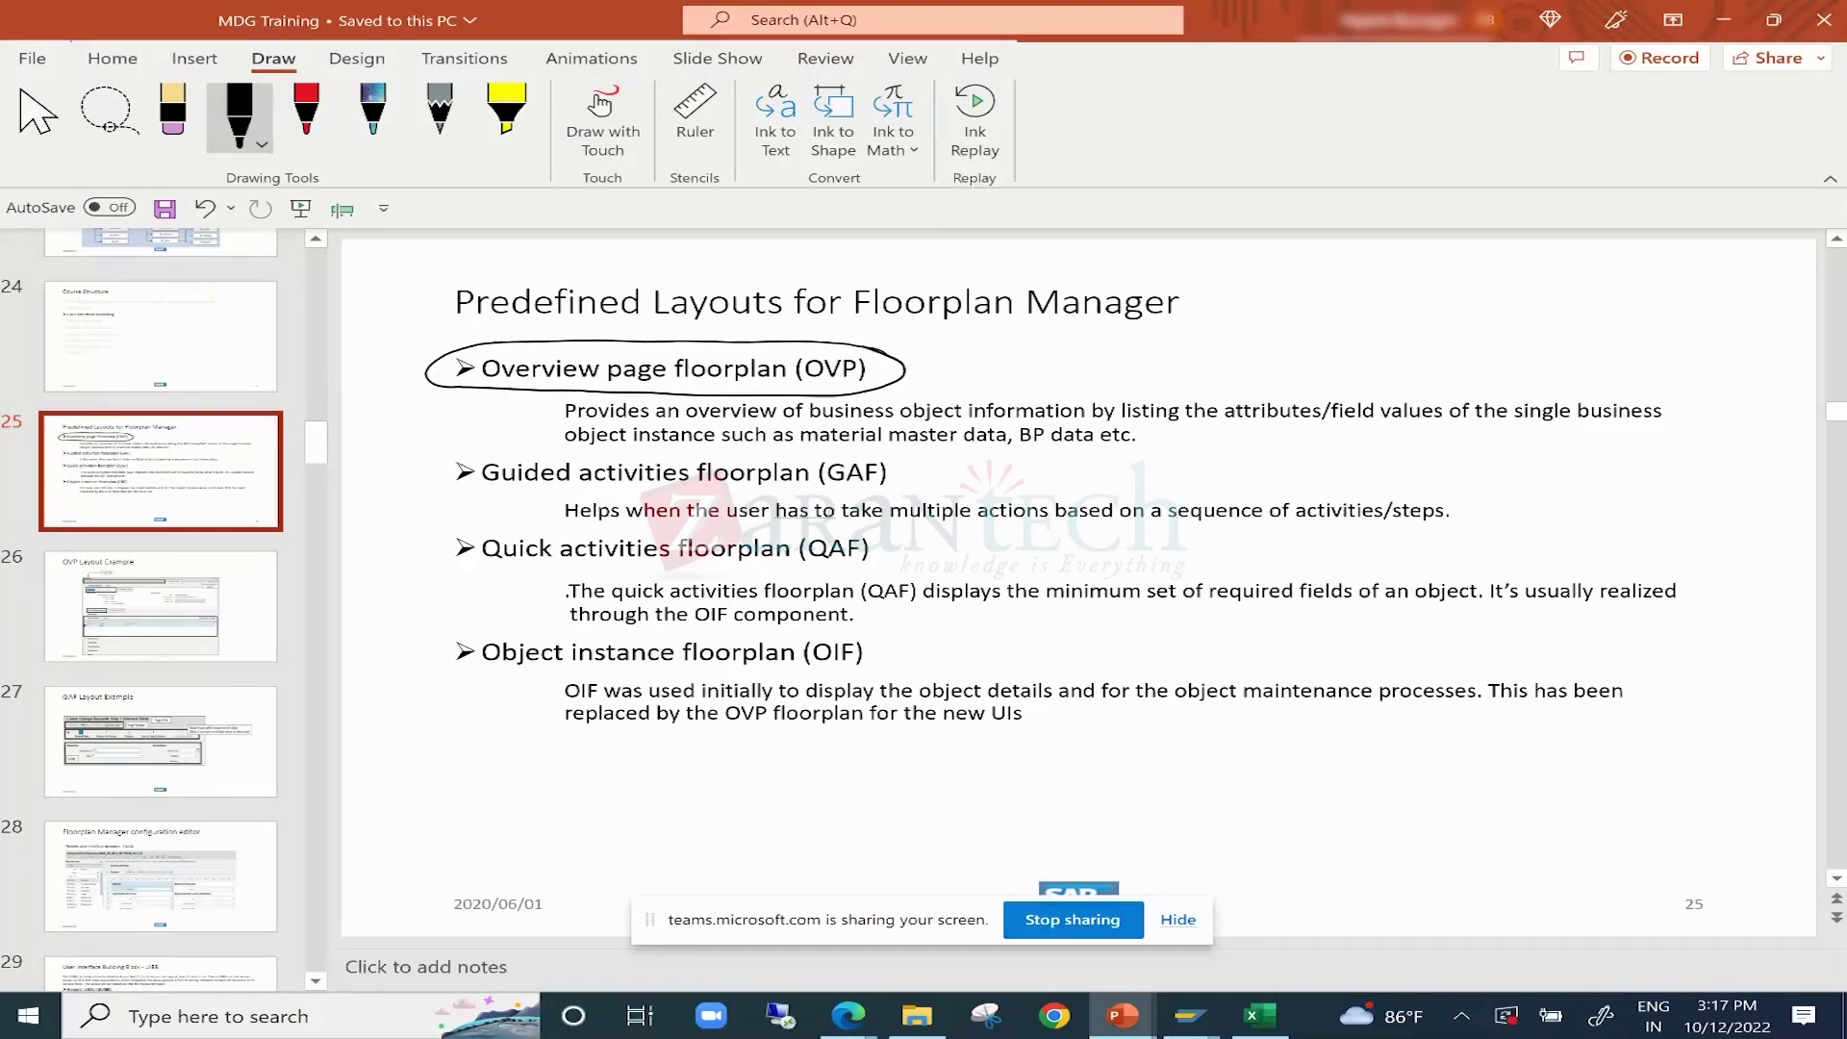
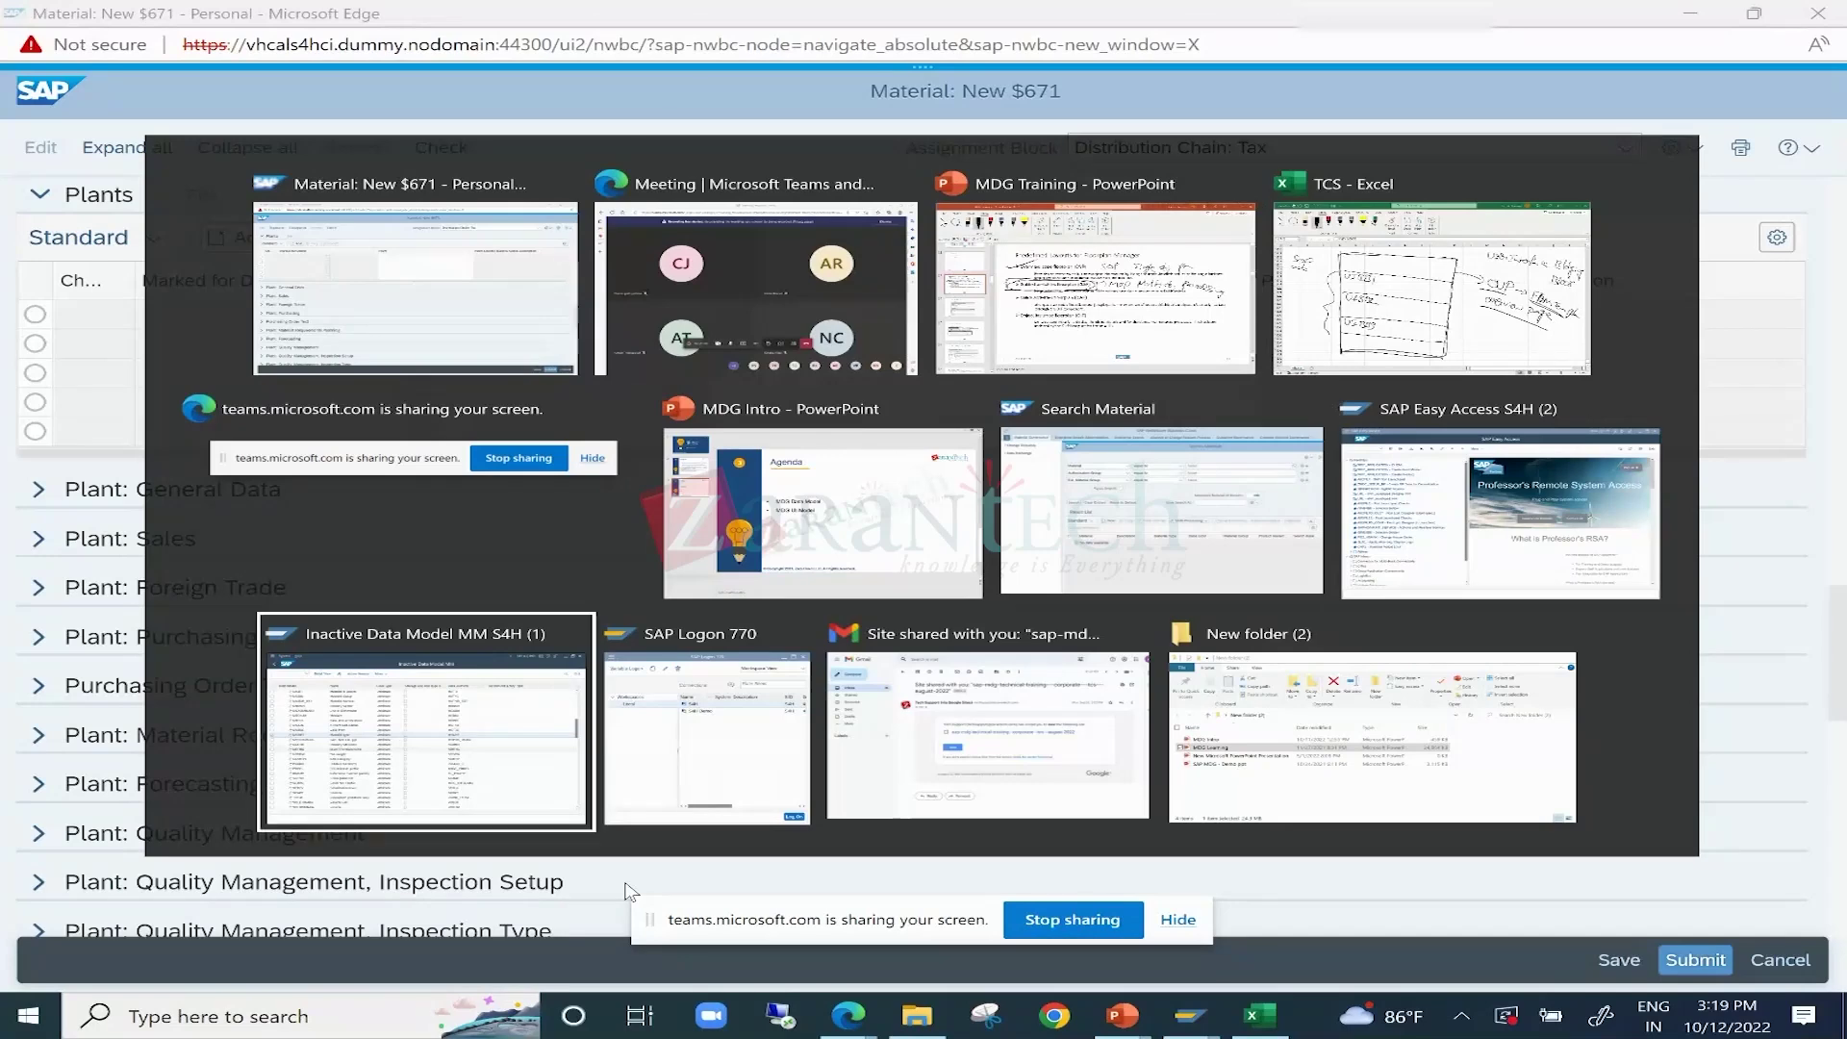
pyautogui.press('Escape')
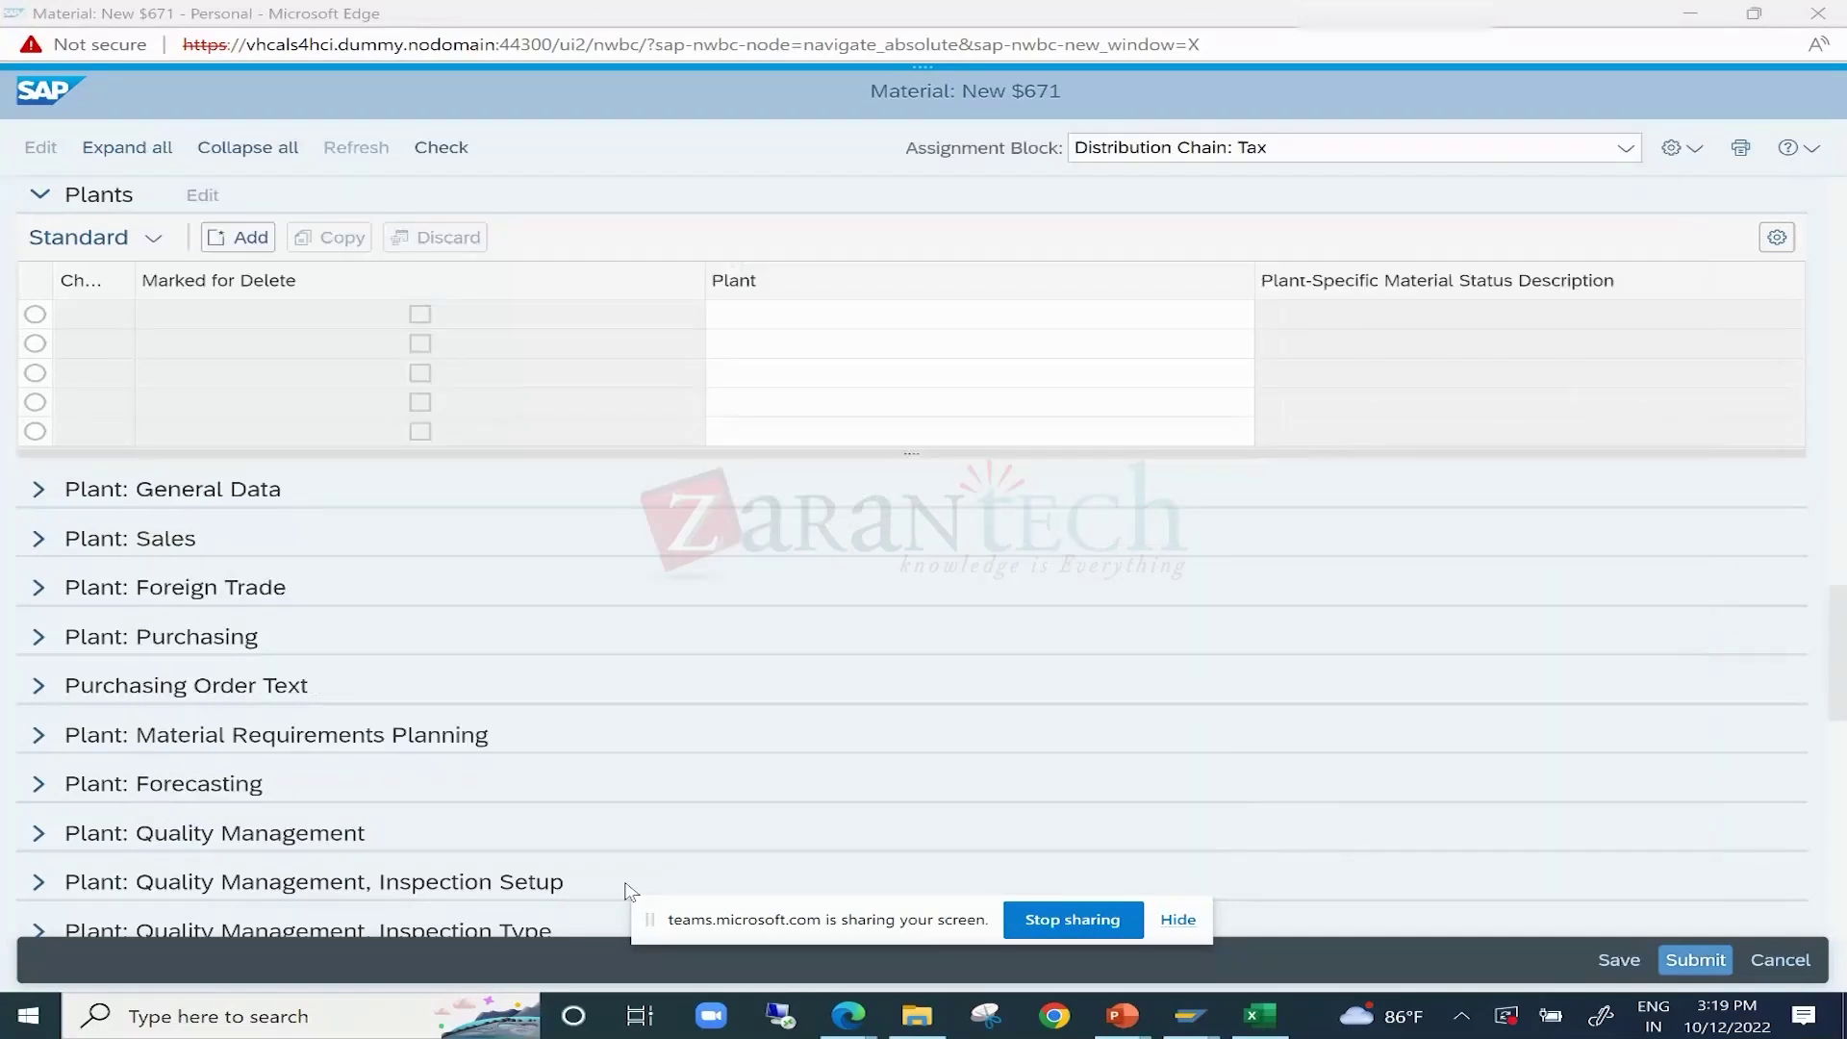
pyautogui.hotkey('alt', 'Tab')
pyautogui.hotkey('alt', 'Tab')
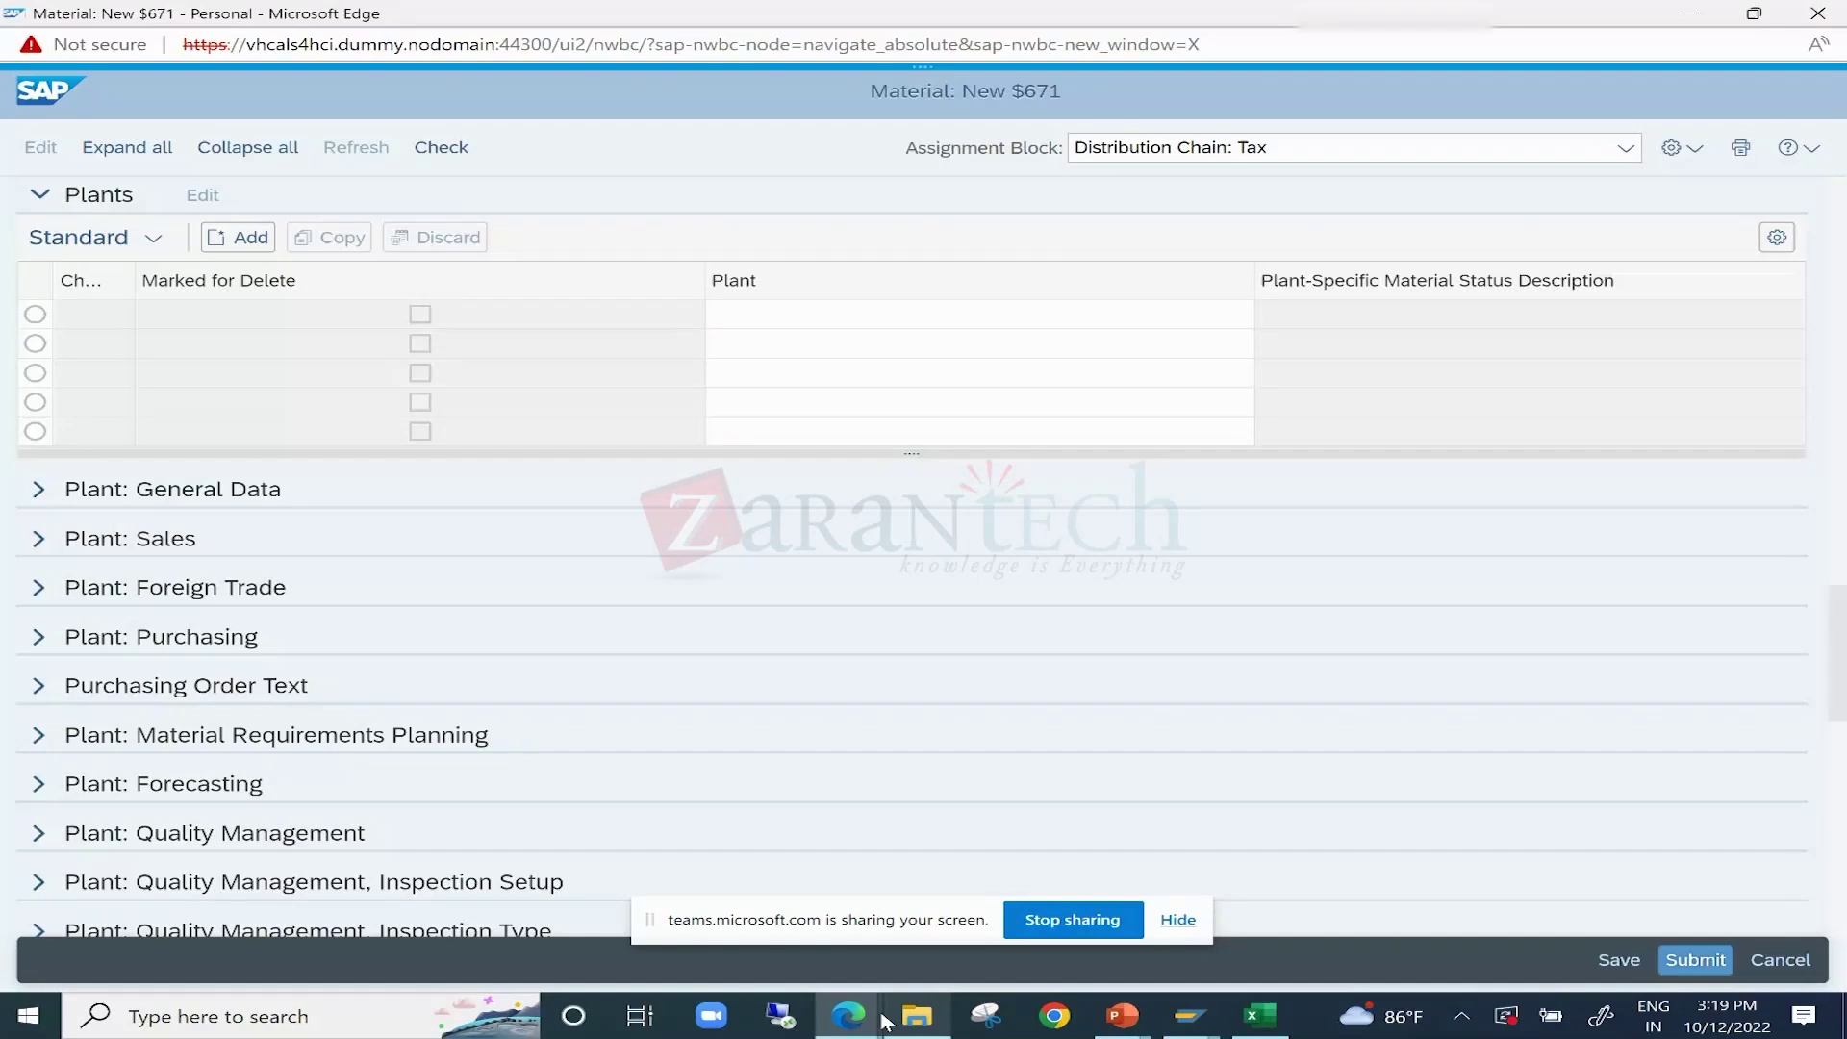
pyautogui.click(1688, 19)
pyautogui.moveTo(871, 1035)
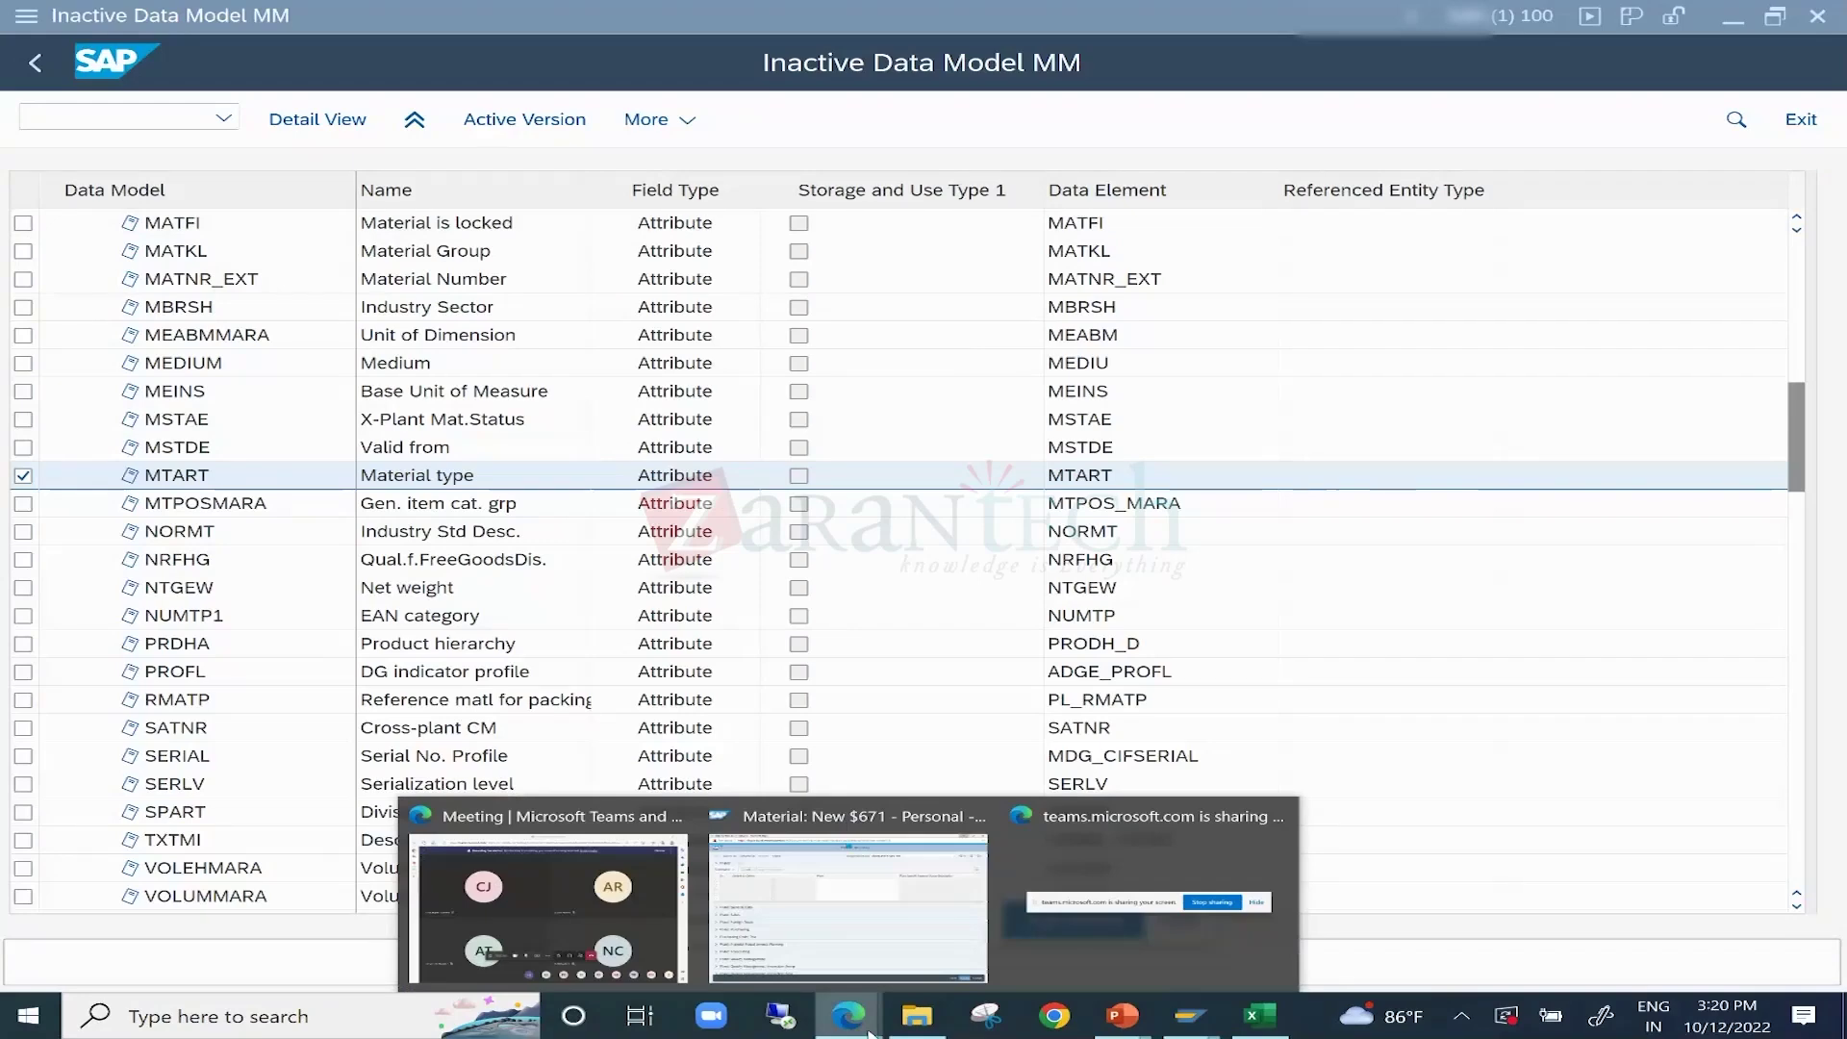
pyautogui.click(848, 904)
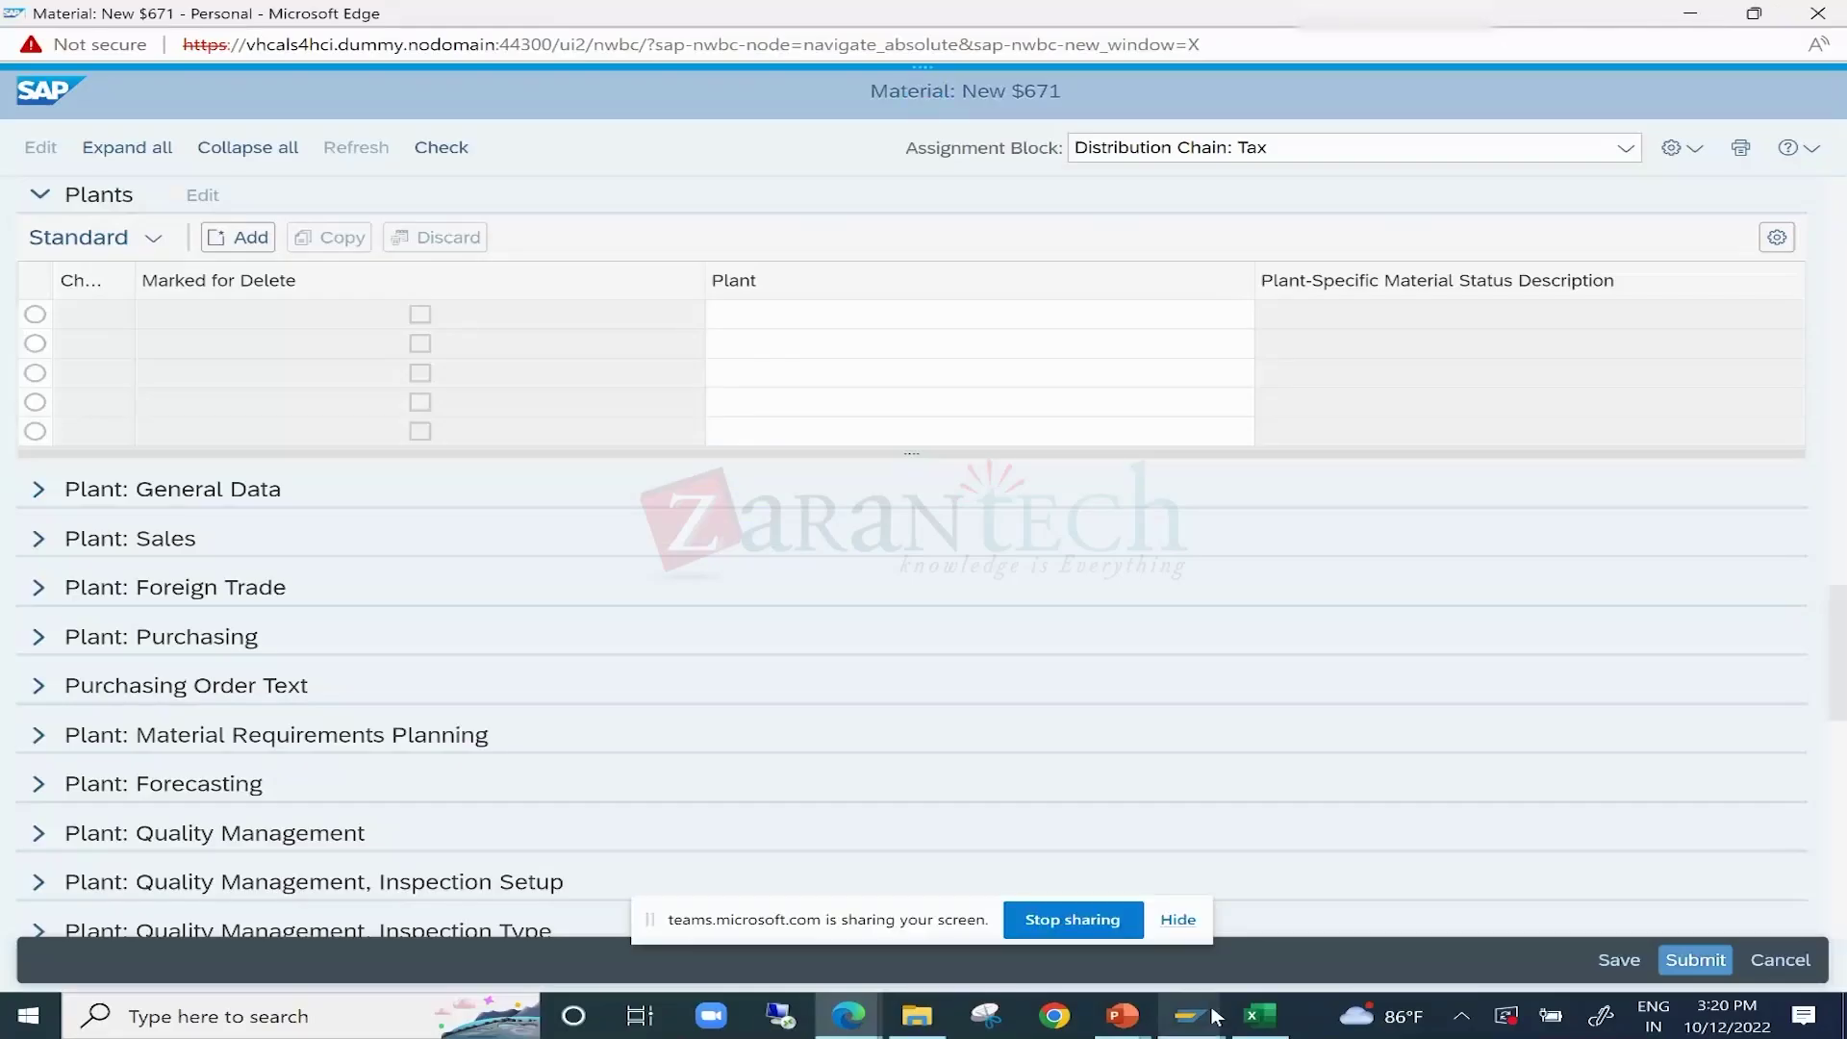
# Switch to the SAP Easy Access session, launch the NetWeaver Business Client page in Edge and open the /nwbc cockpit.
pyautogui.moveTo(1210, 1017)
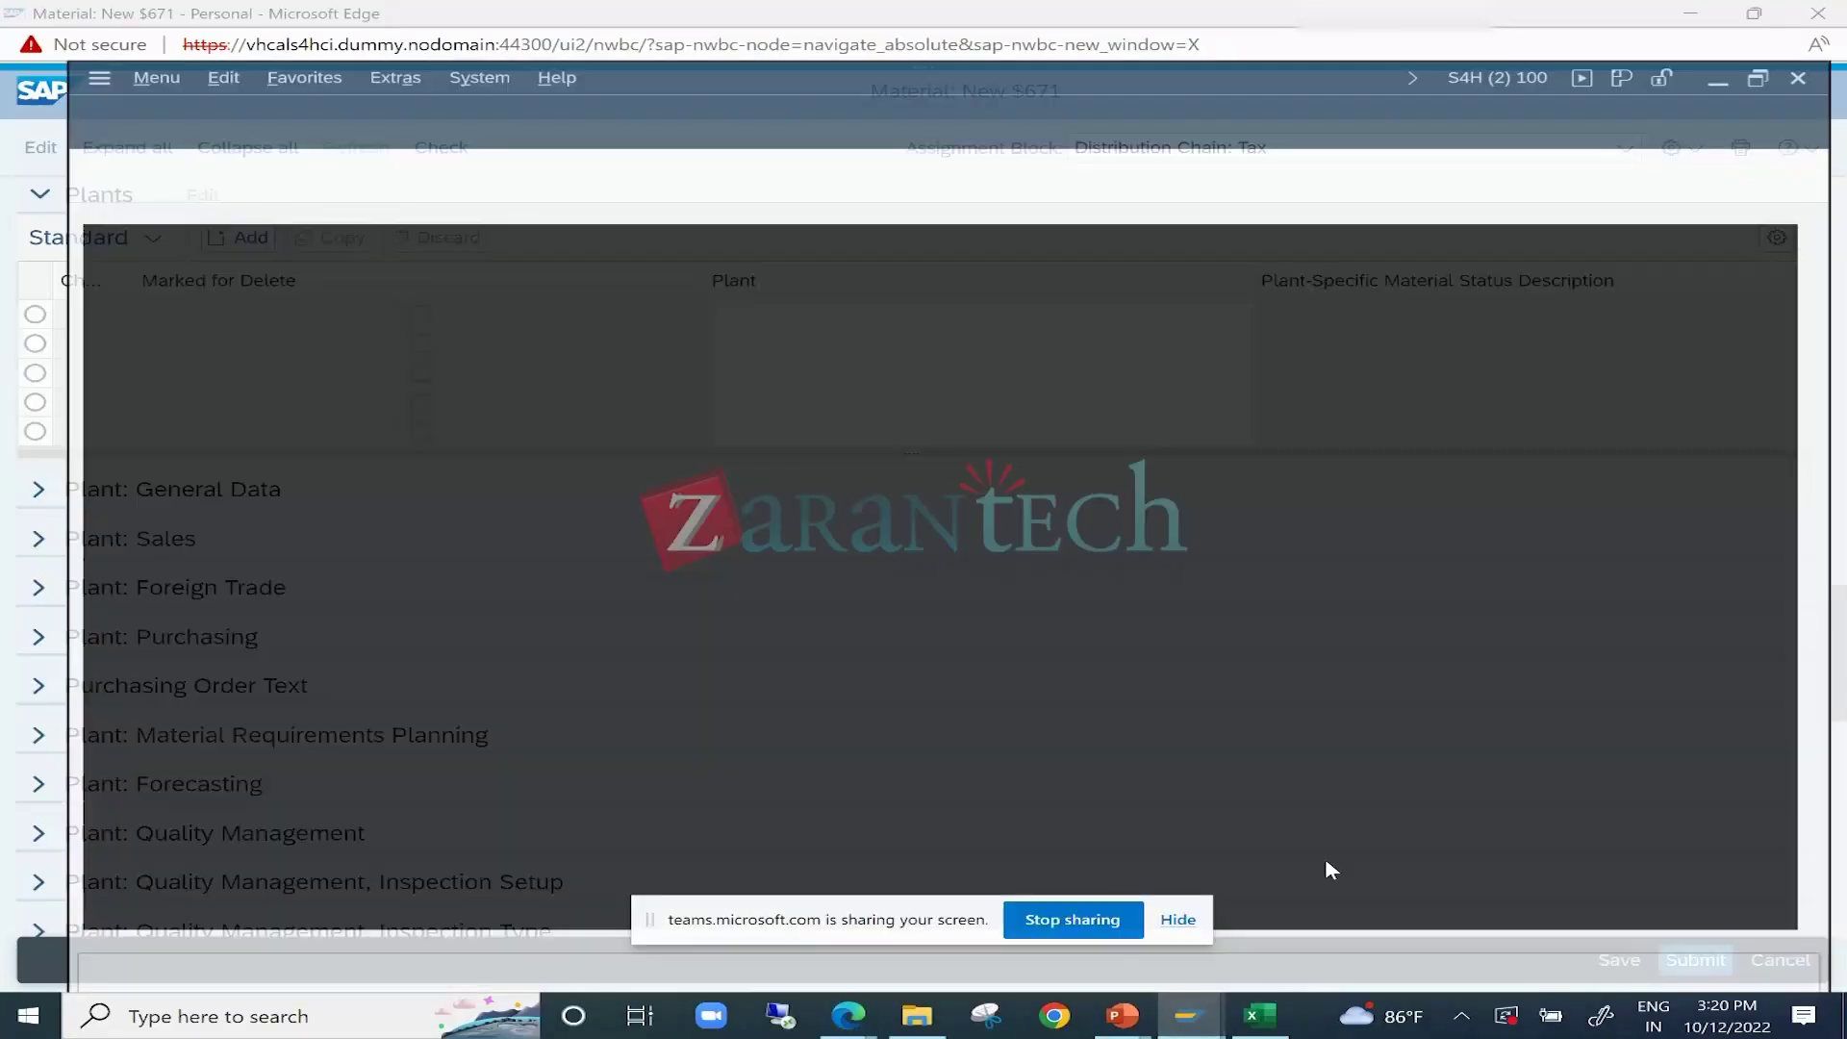
pyautogui.click(1324, 857)
pyautogui.click(962, 551)
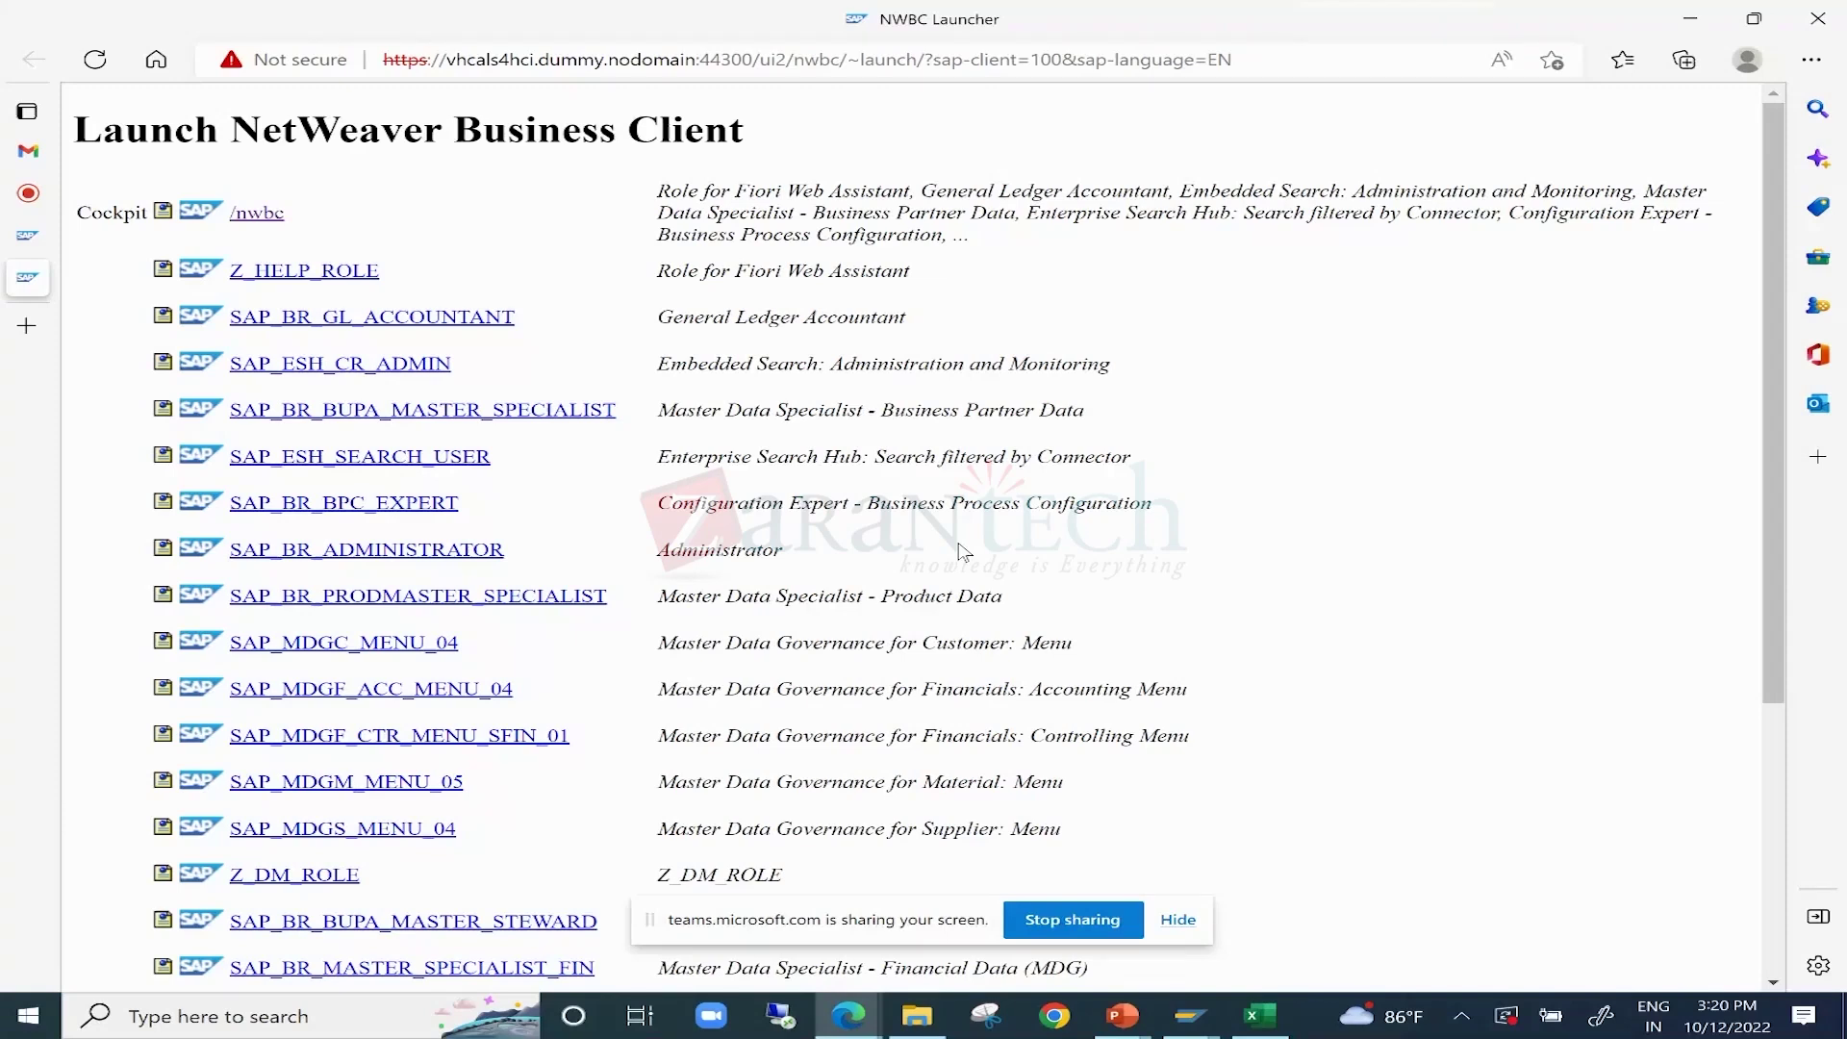
pyautogui.click(259, 215)
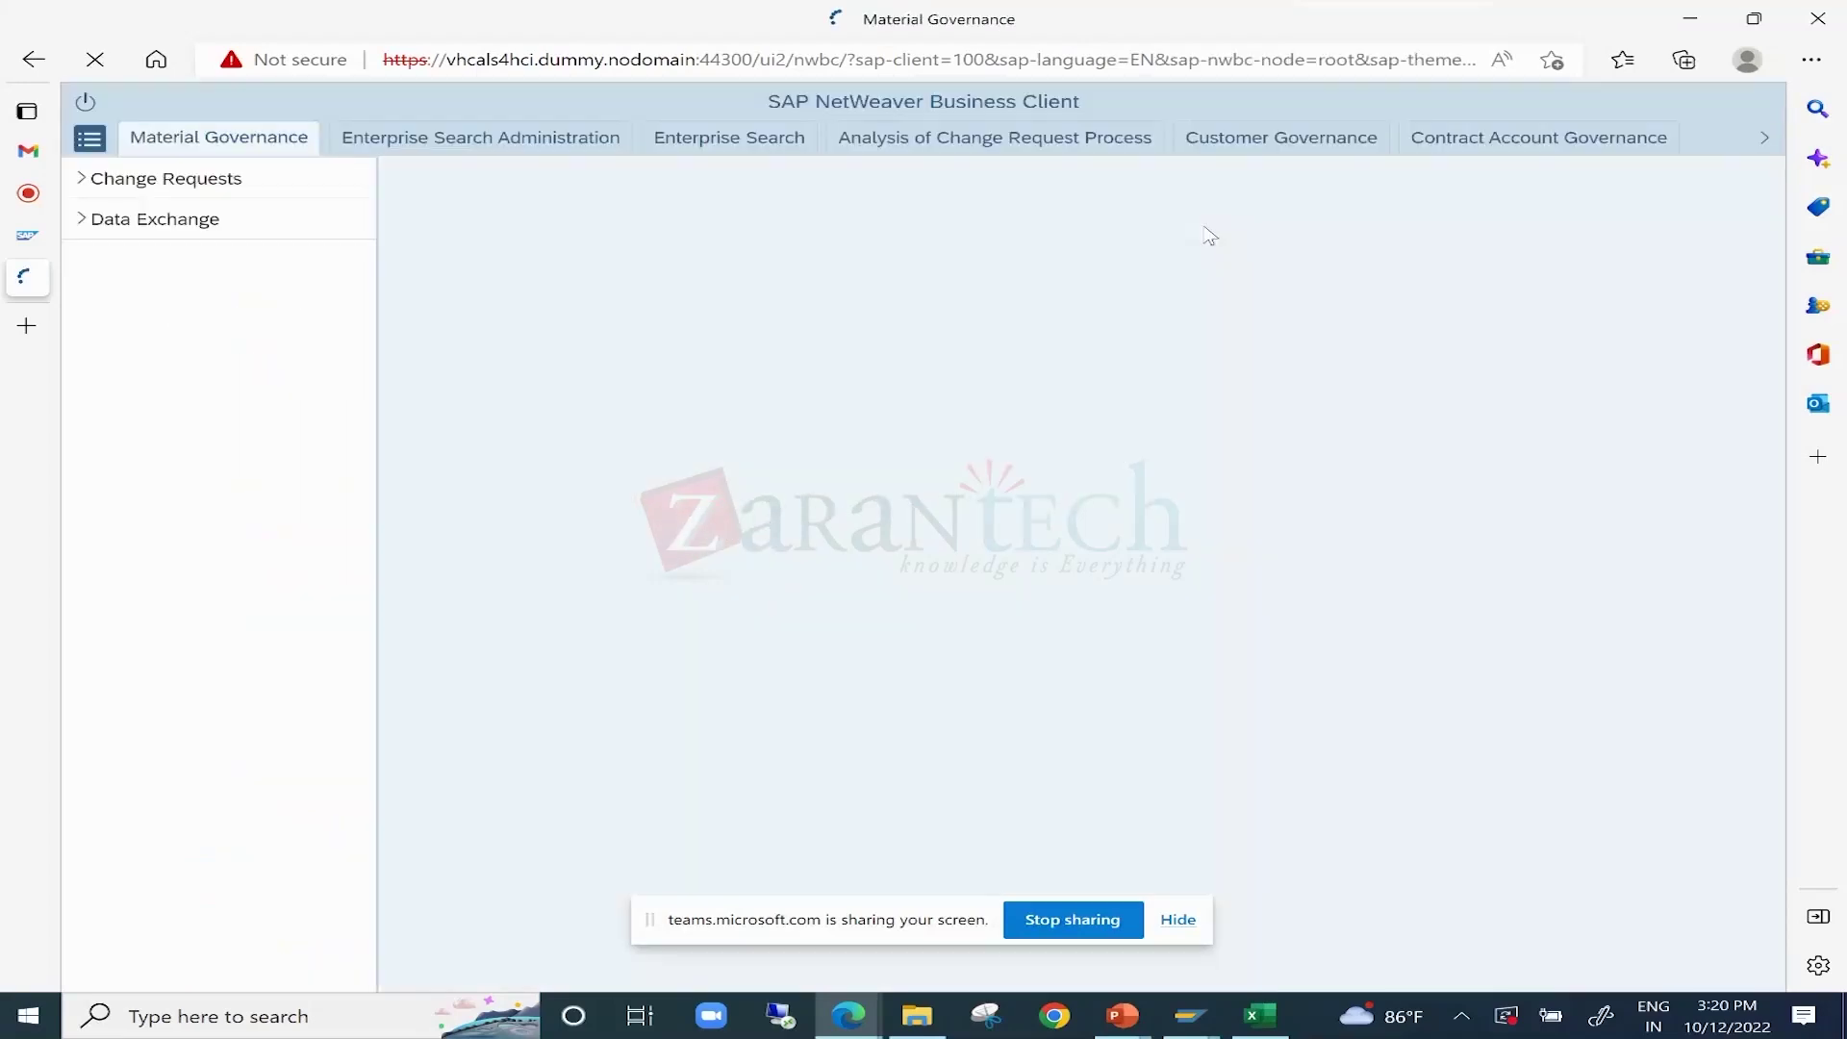
# Open Search Customer under Customer Governance and create a new customer of type Organization in its own full-size window.
pyautogui.click(1276, 151)
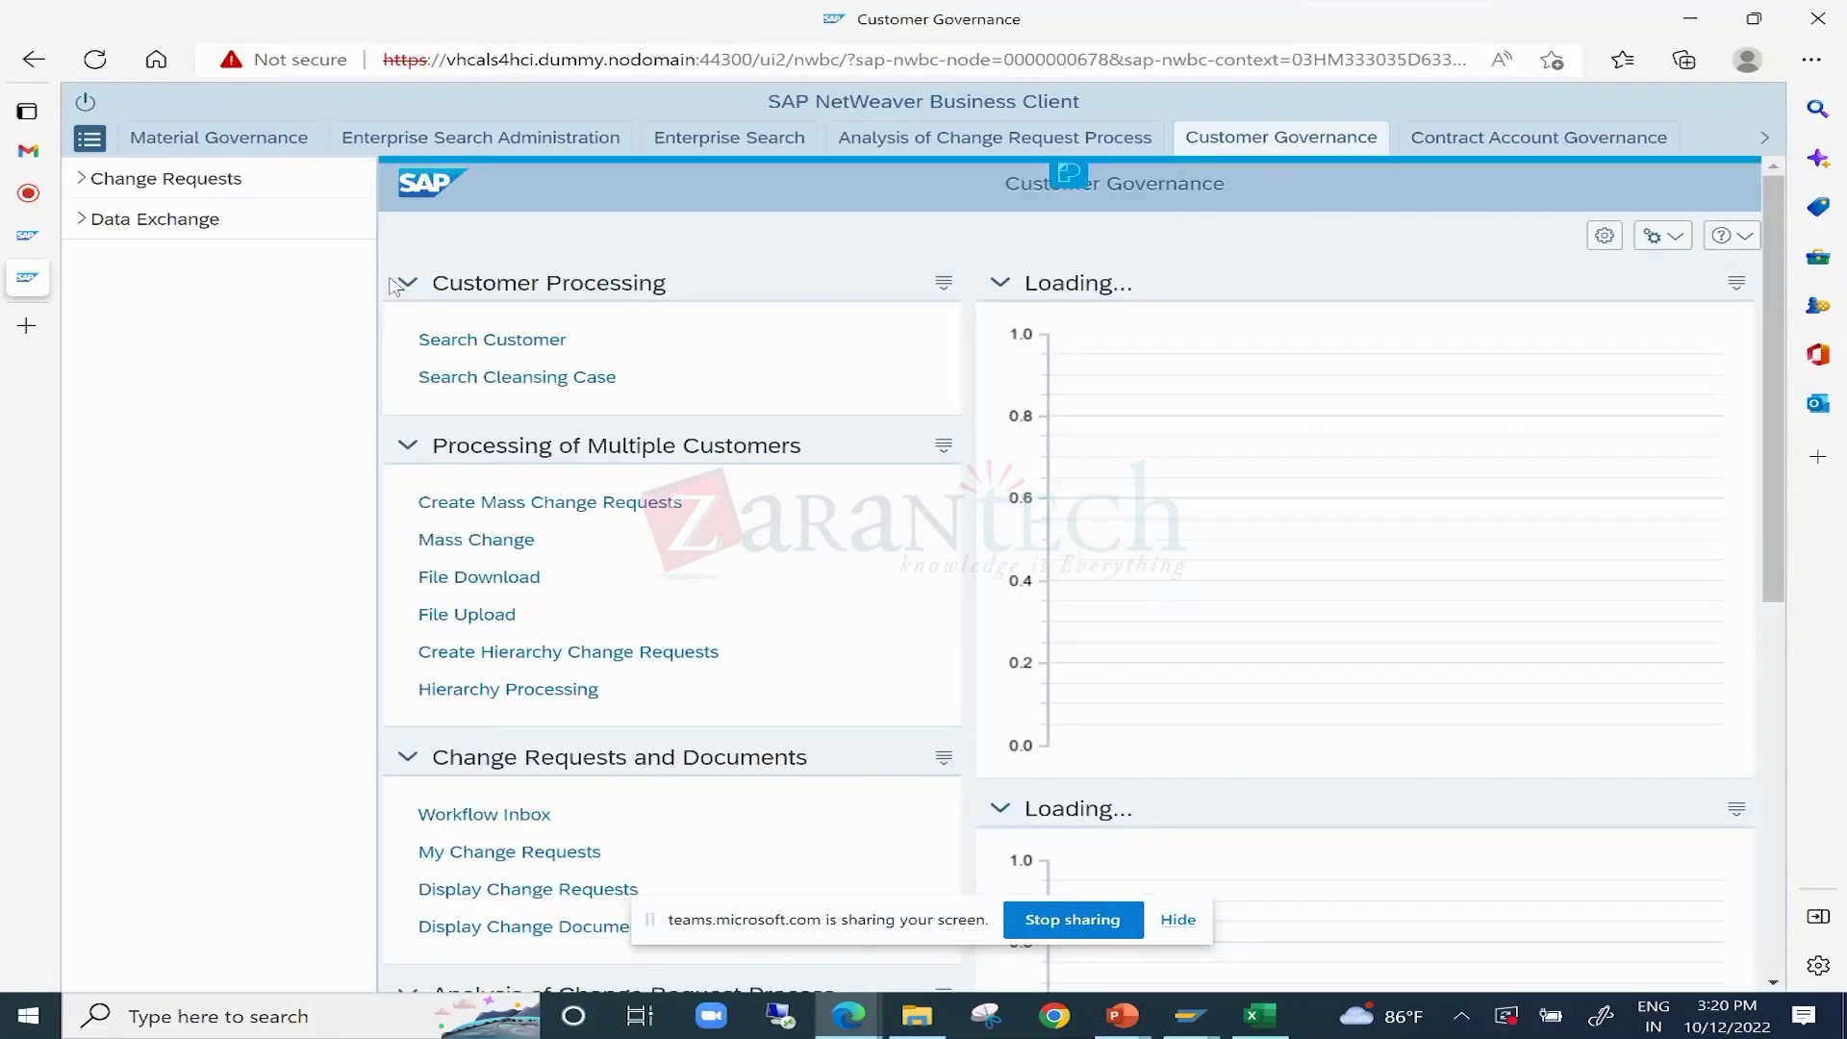
pyautogui.click(510, 348)
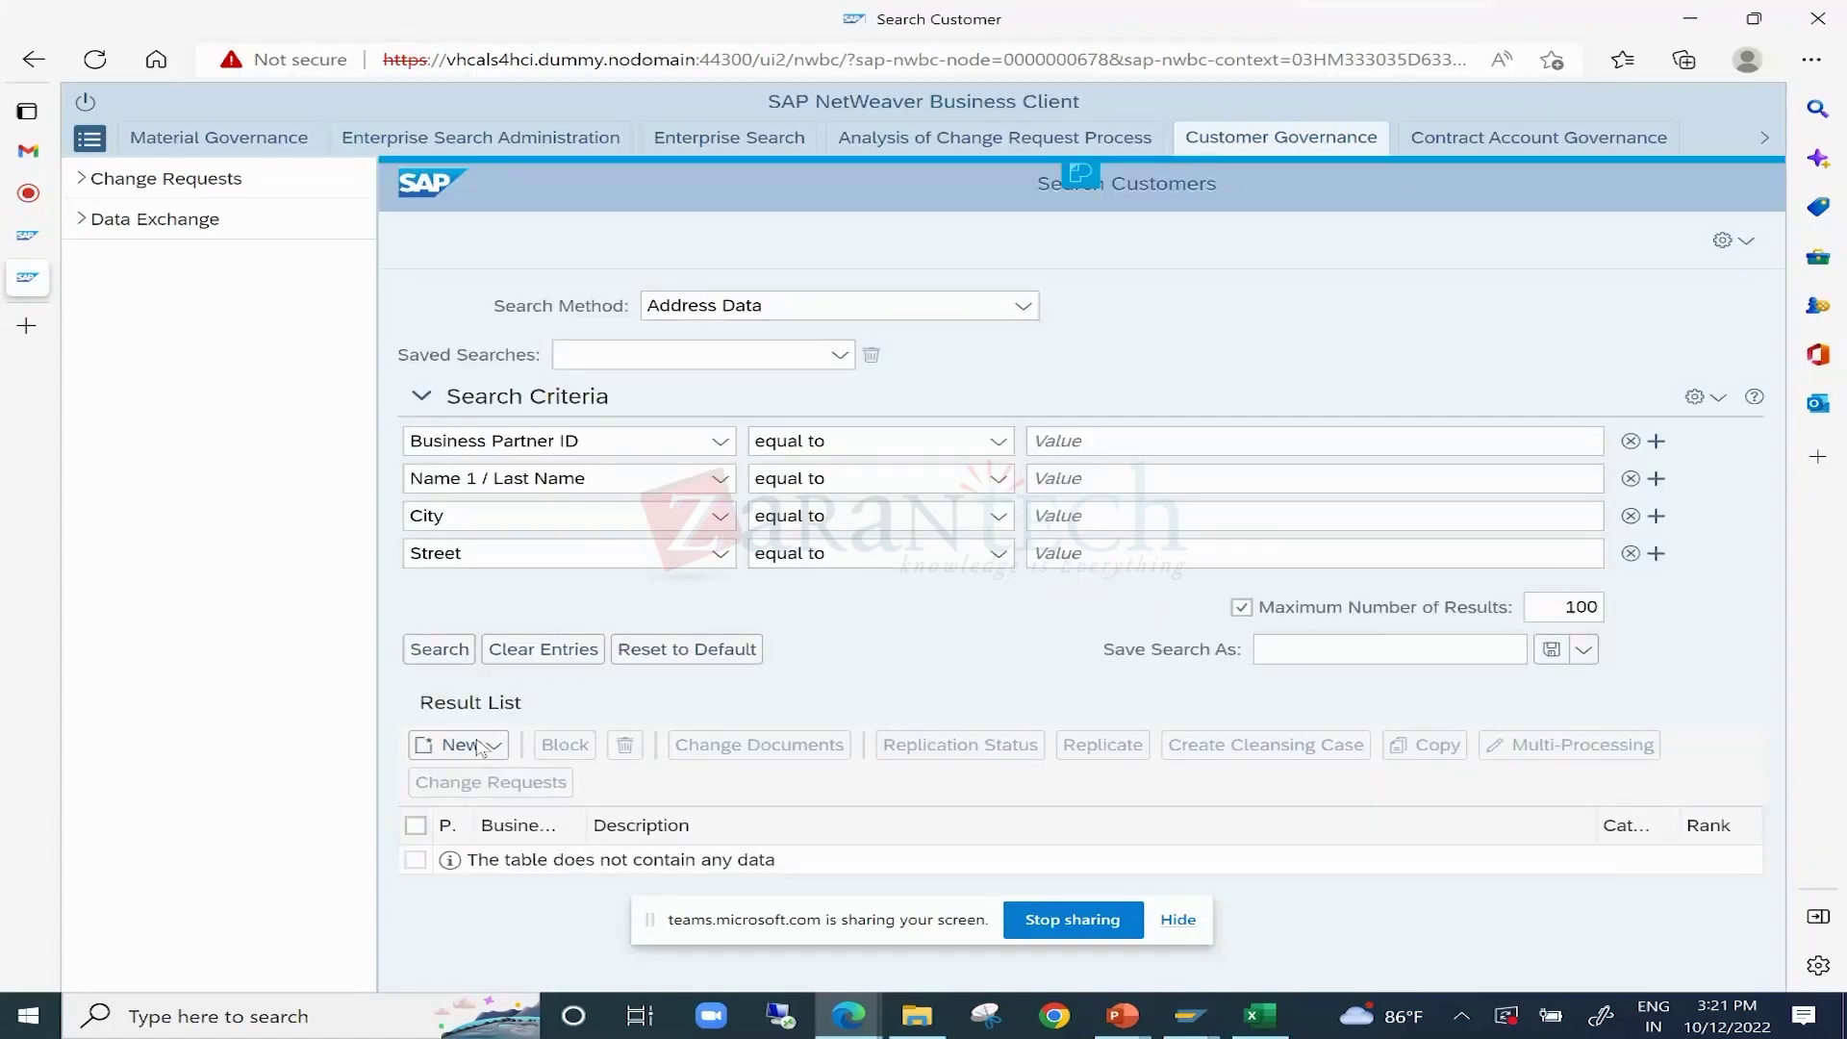
pyautogui.click(473, 748)
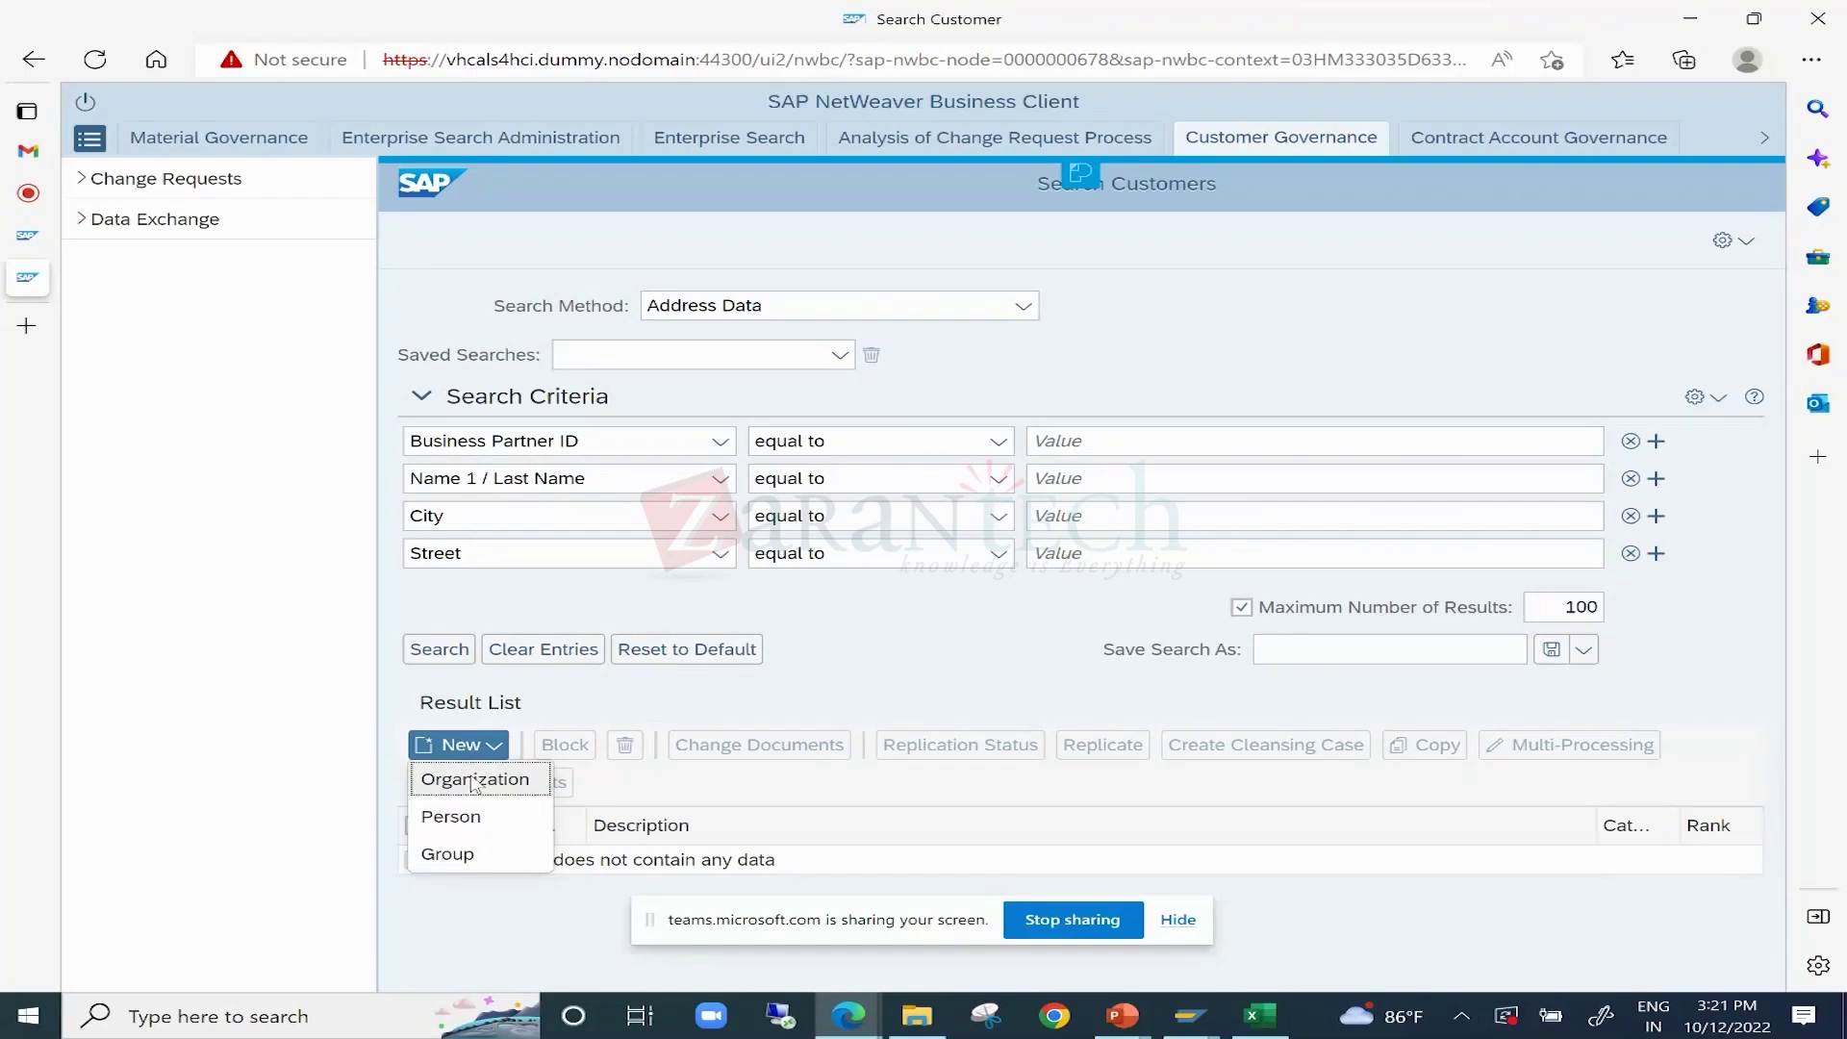
pyautogui.click(475, 779)
pyautogui.click(1567, 19)
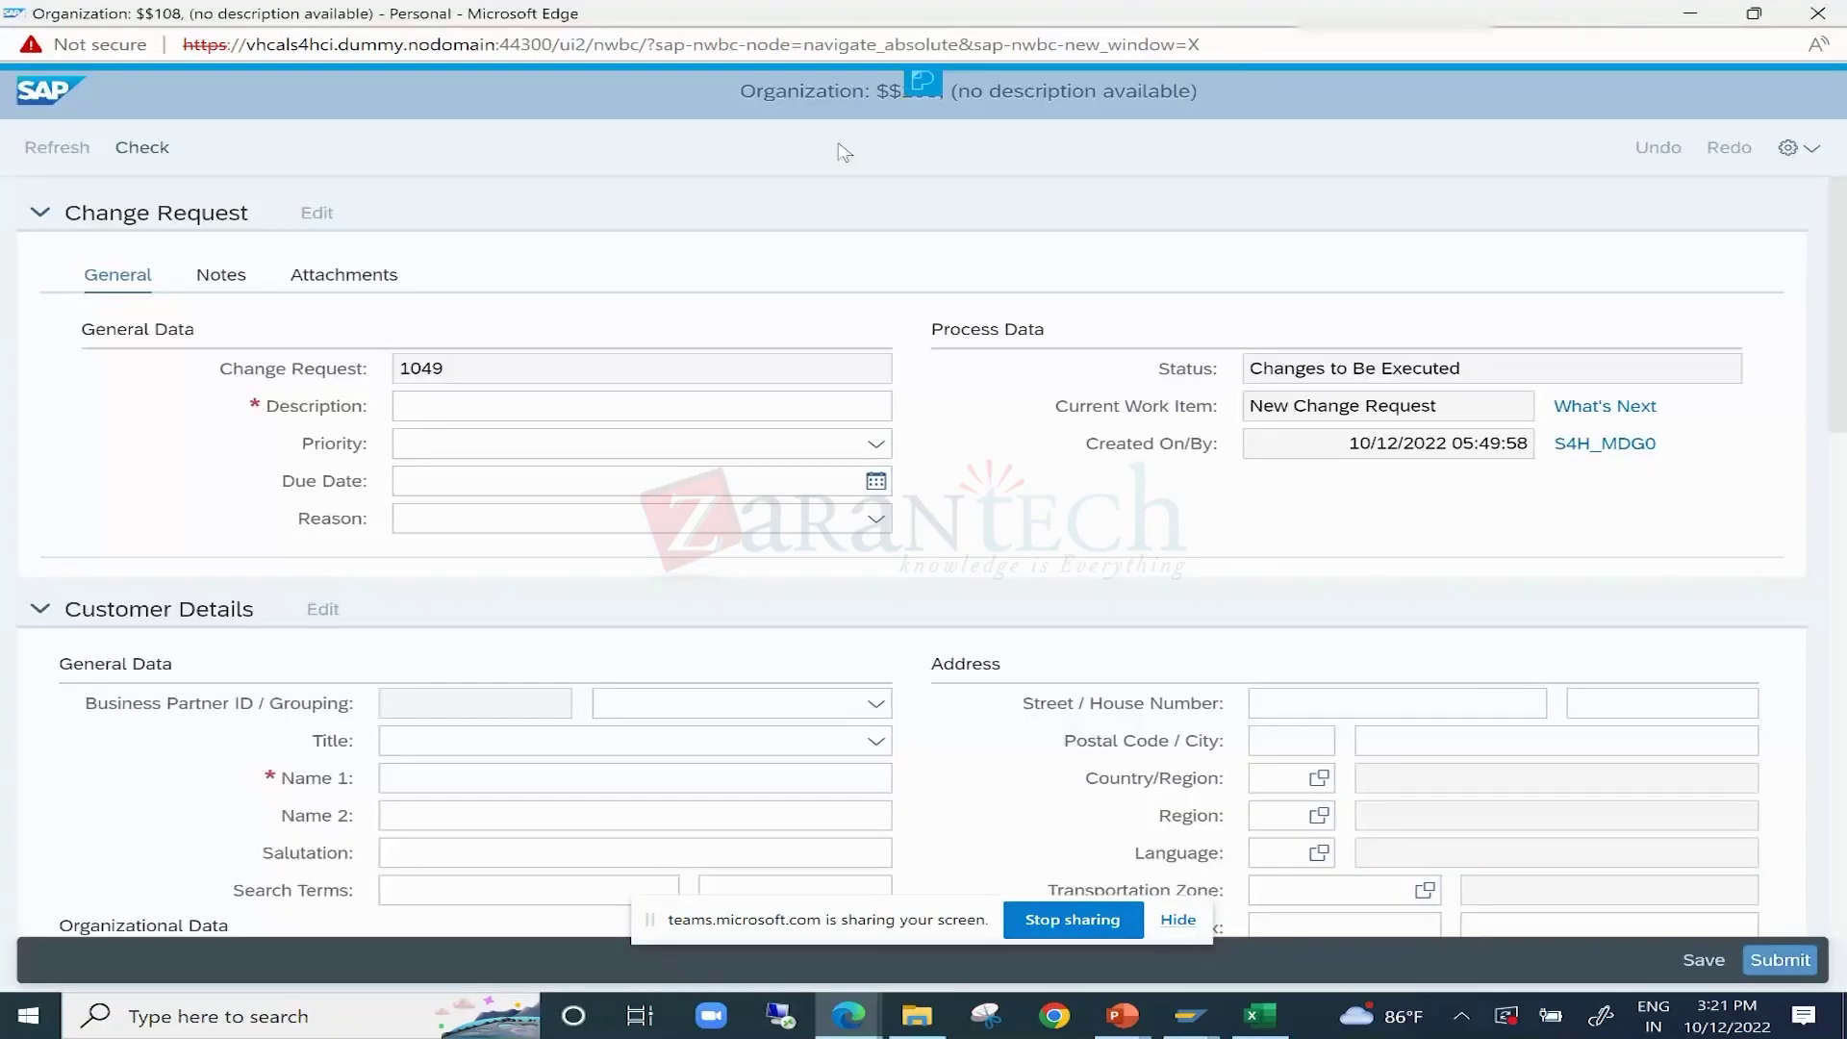
# Collapse the Change Request and Customer Details sections and review the organization form's remaining sections from Roles to Additional Names.
pyautogui.click(39, 212)
pyautogui.click(43, 265)
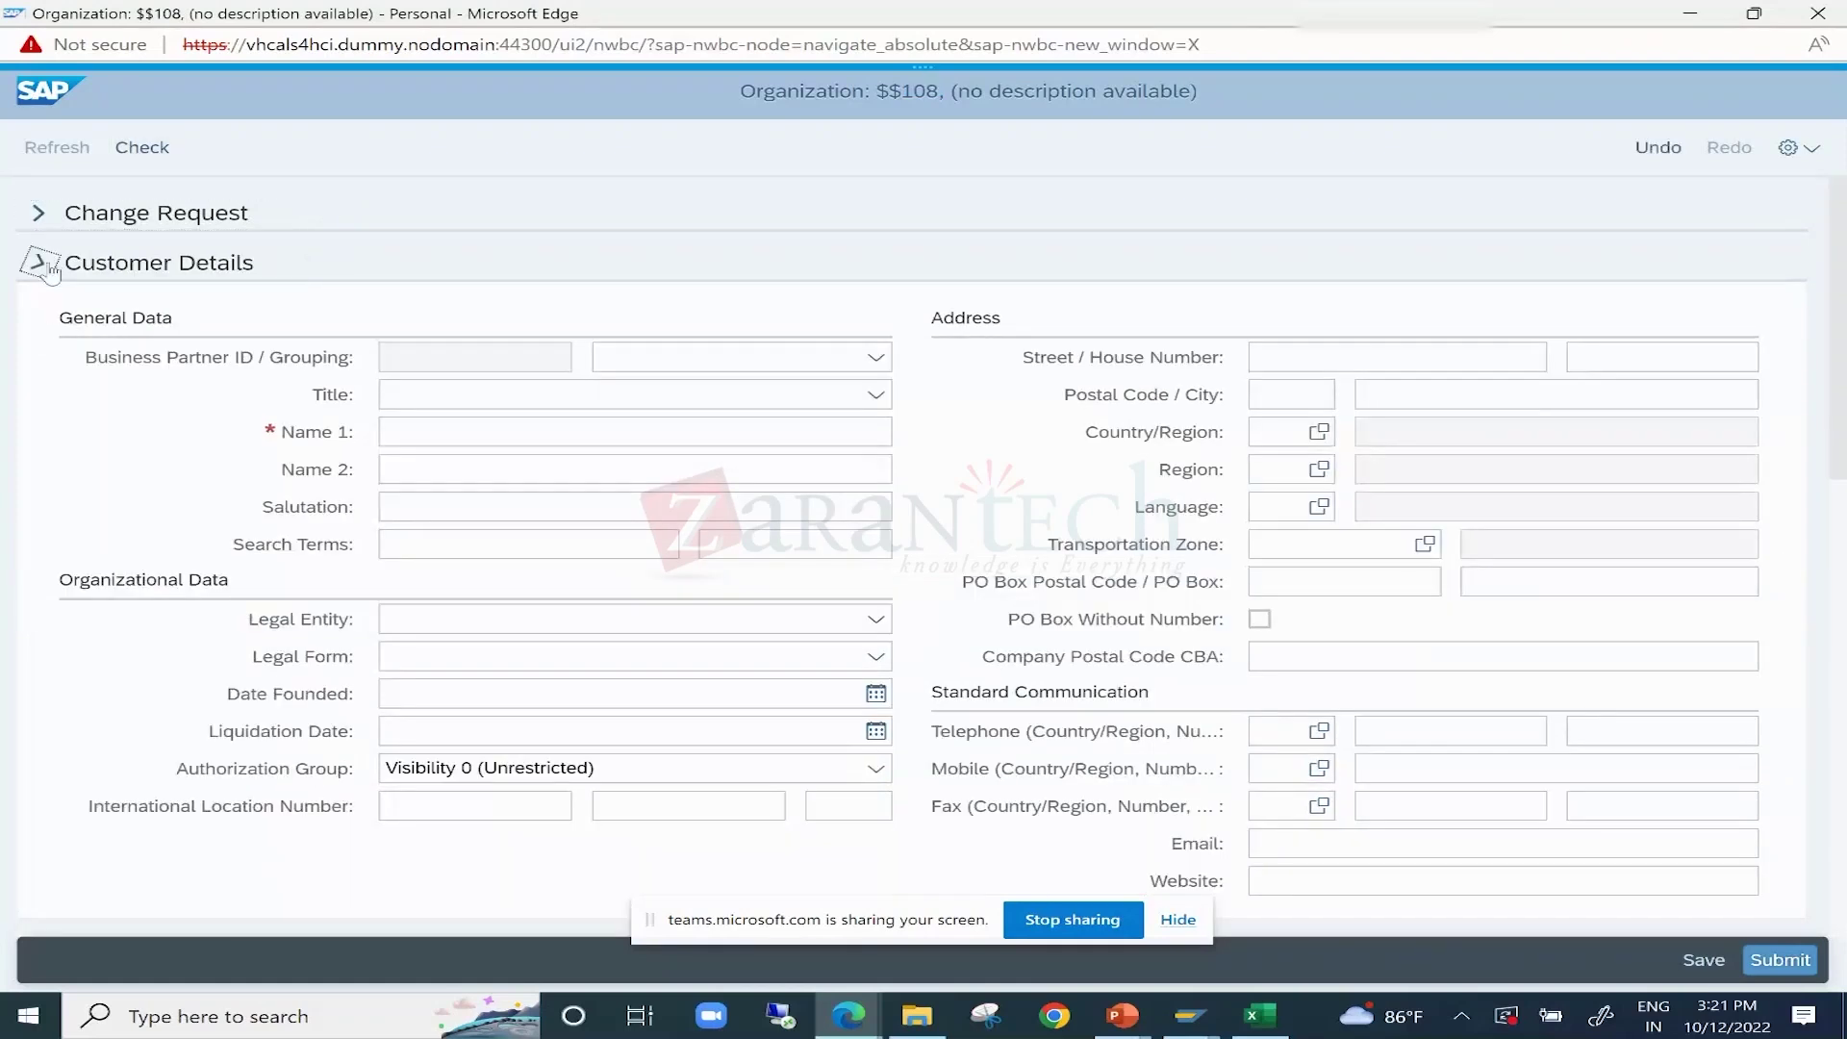
pyautogui.scroll(-3, 192, 404)
pyautogui.scroll(2, 193, 385)
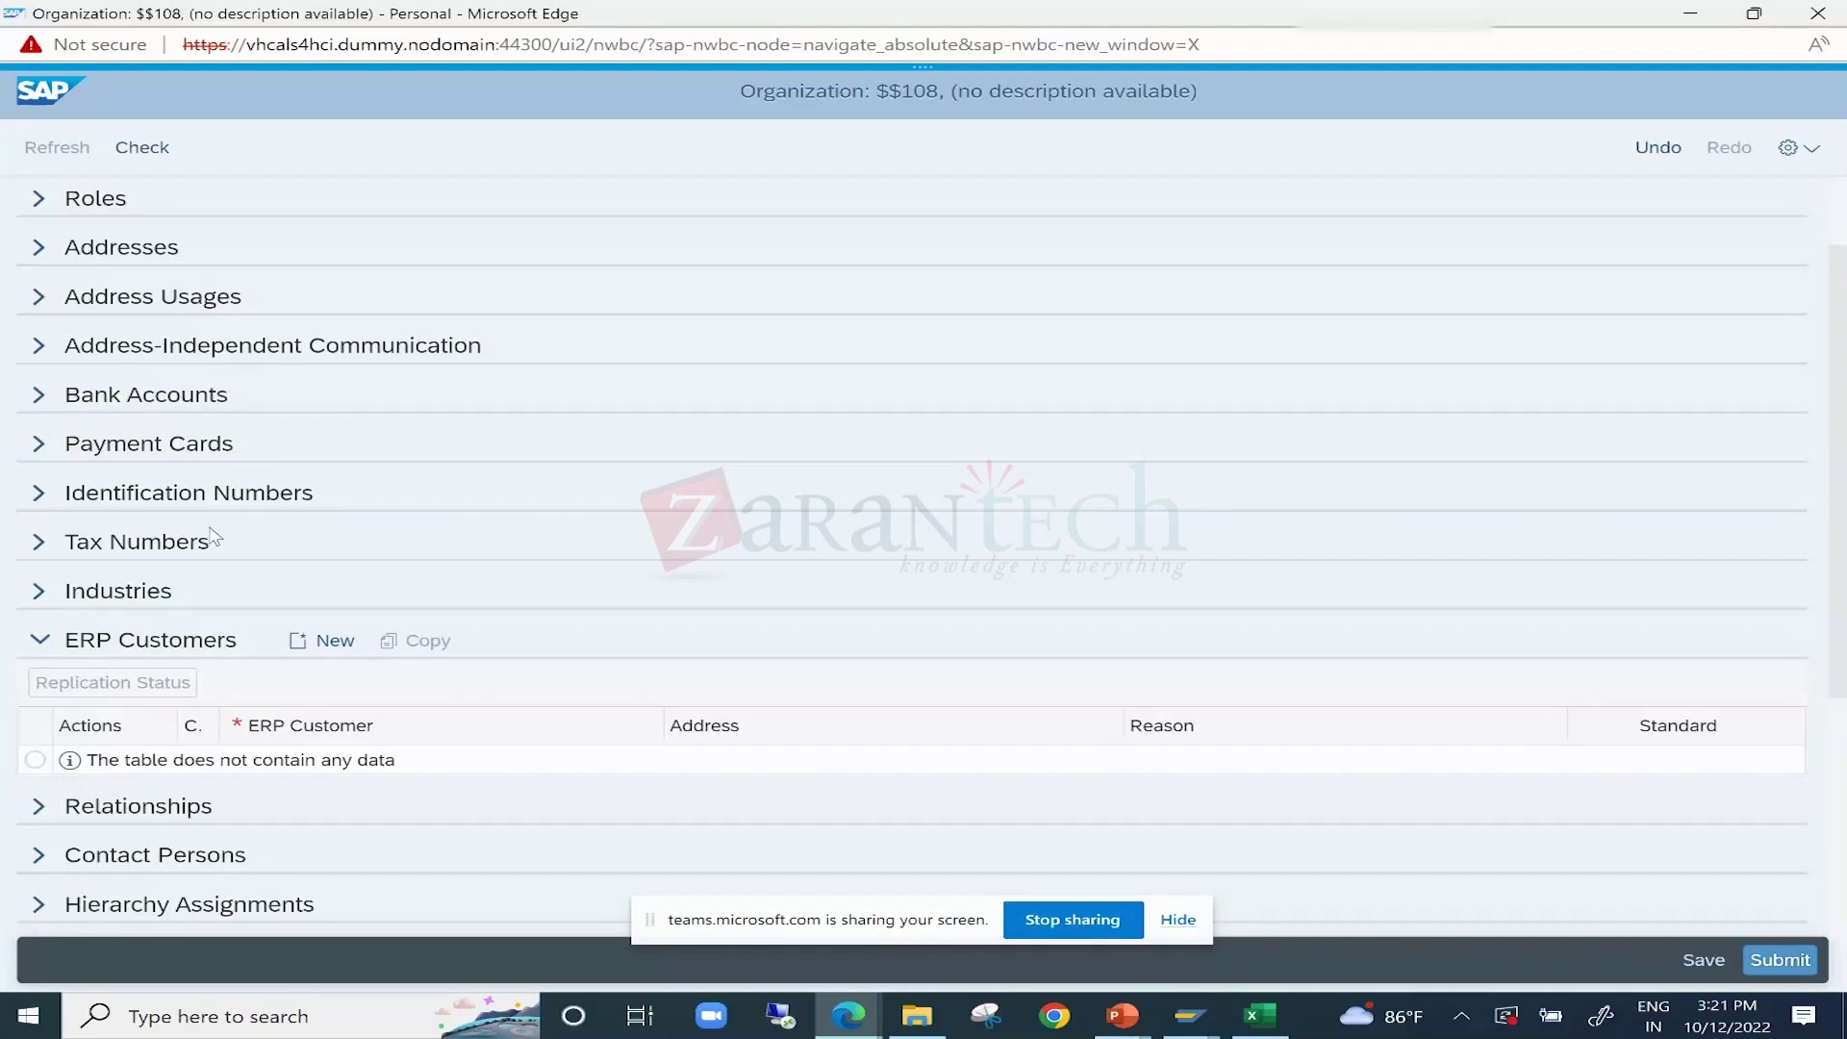
pyautogui.scroll(-4, 213, 537)
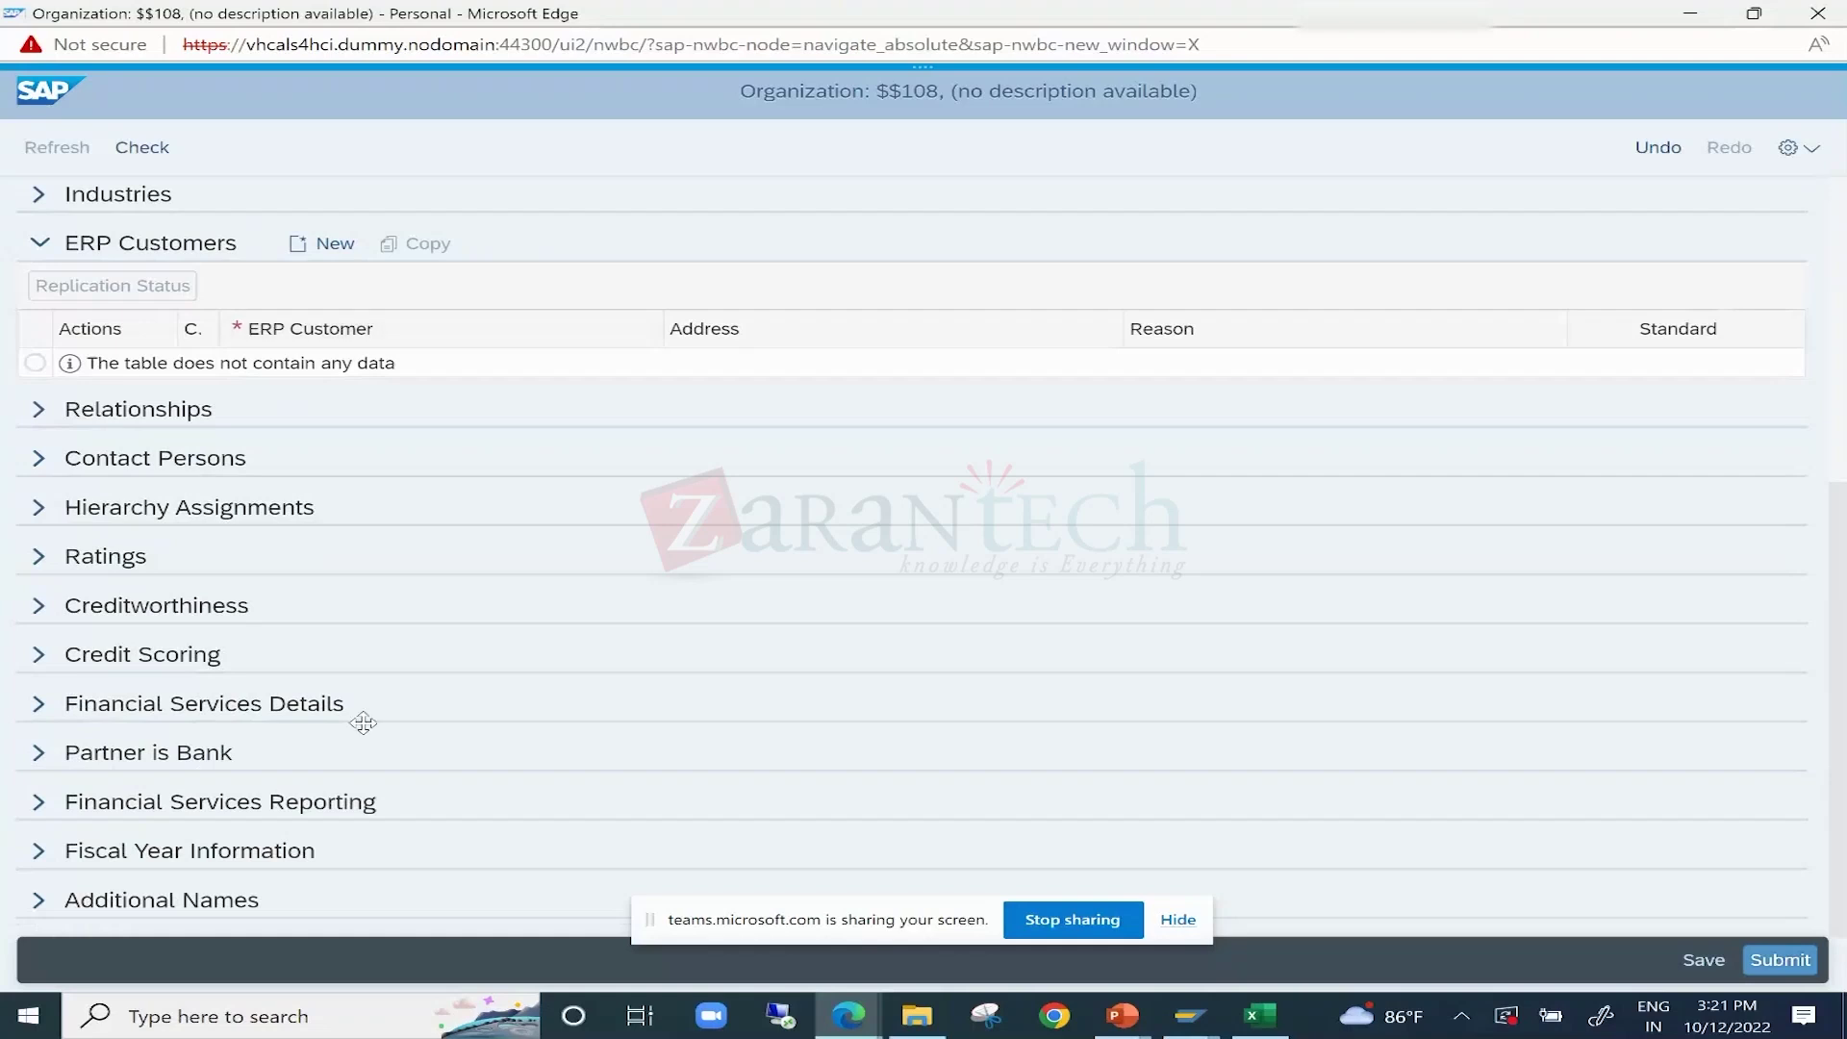
pyautogui.scroll(5, 482, 383)
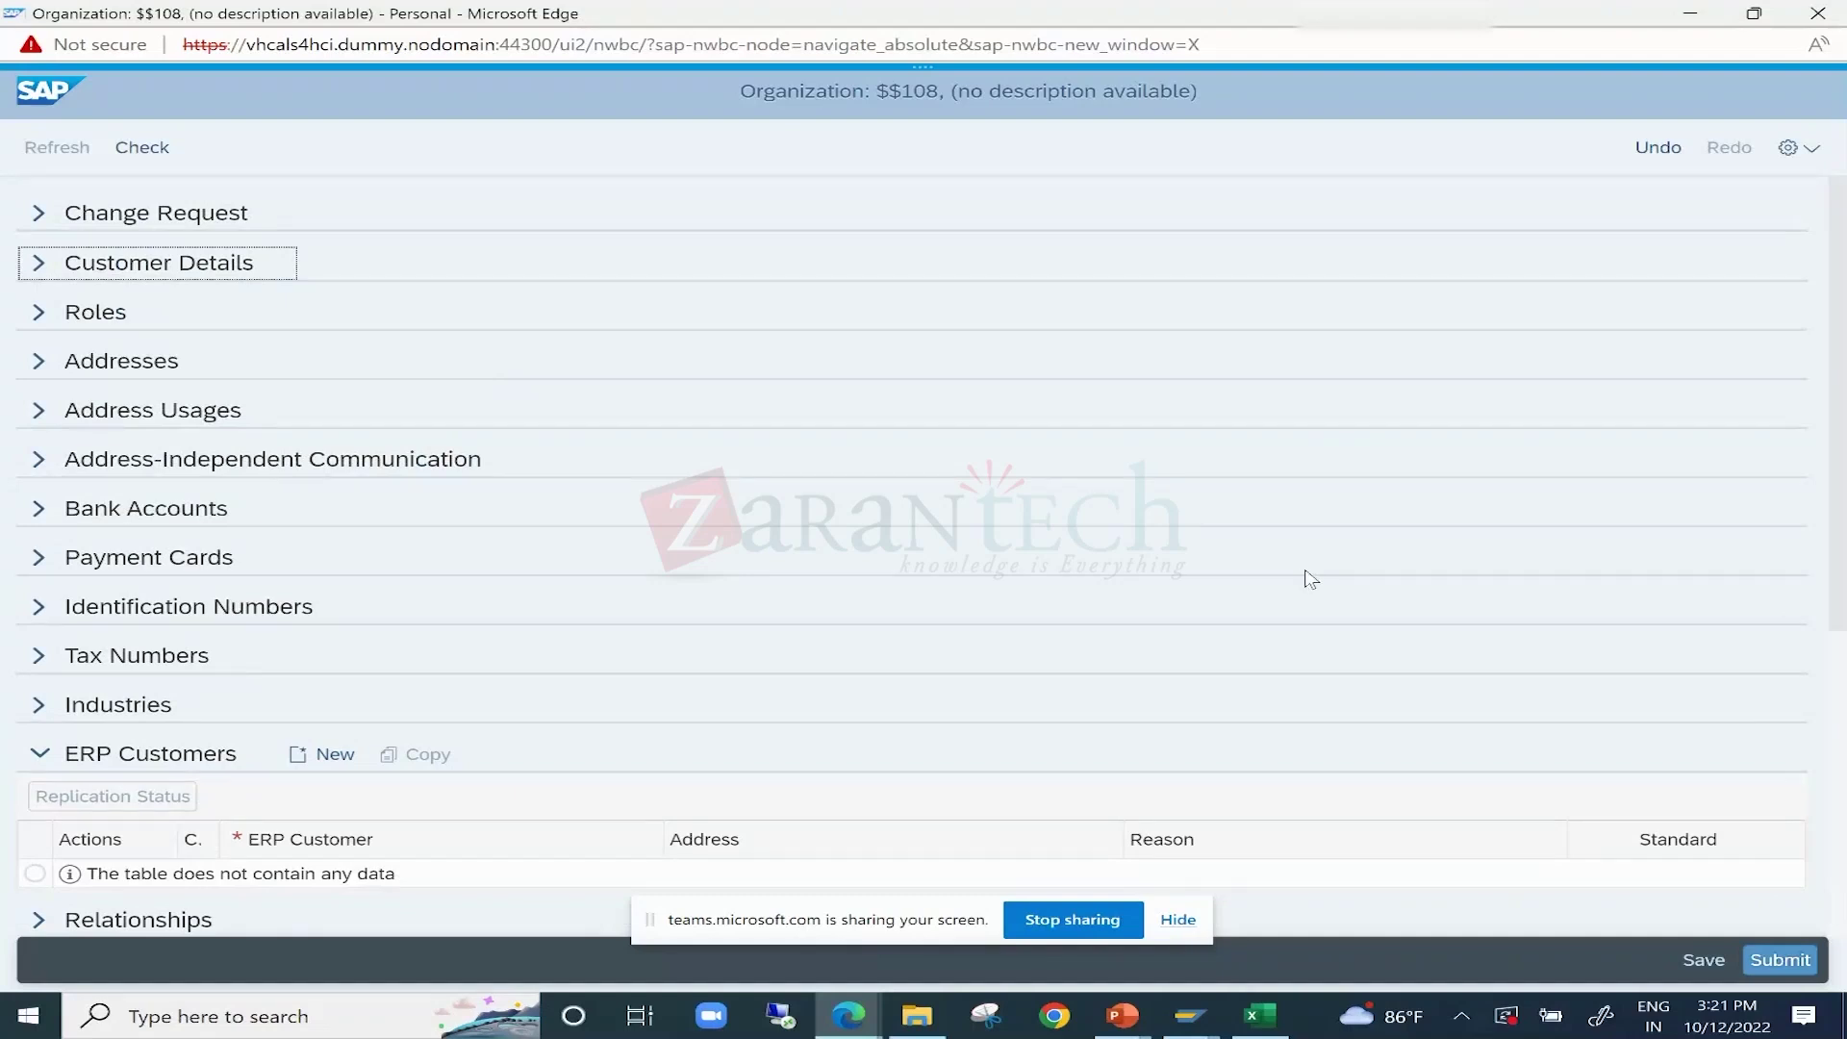
# Return to the Predefined Layouts for Floorplan Manager slide of the MDG Training presentation.
pyautogui.click(1110, 1019)
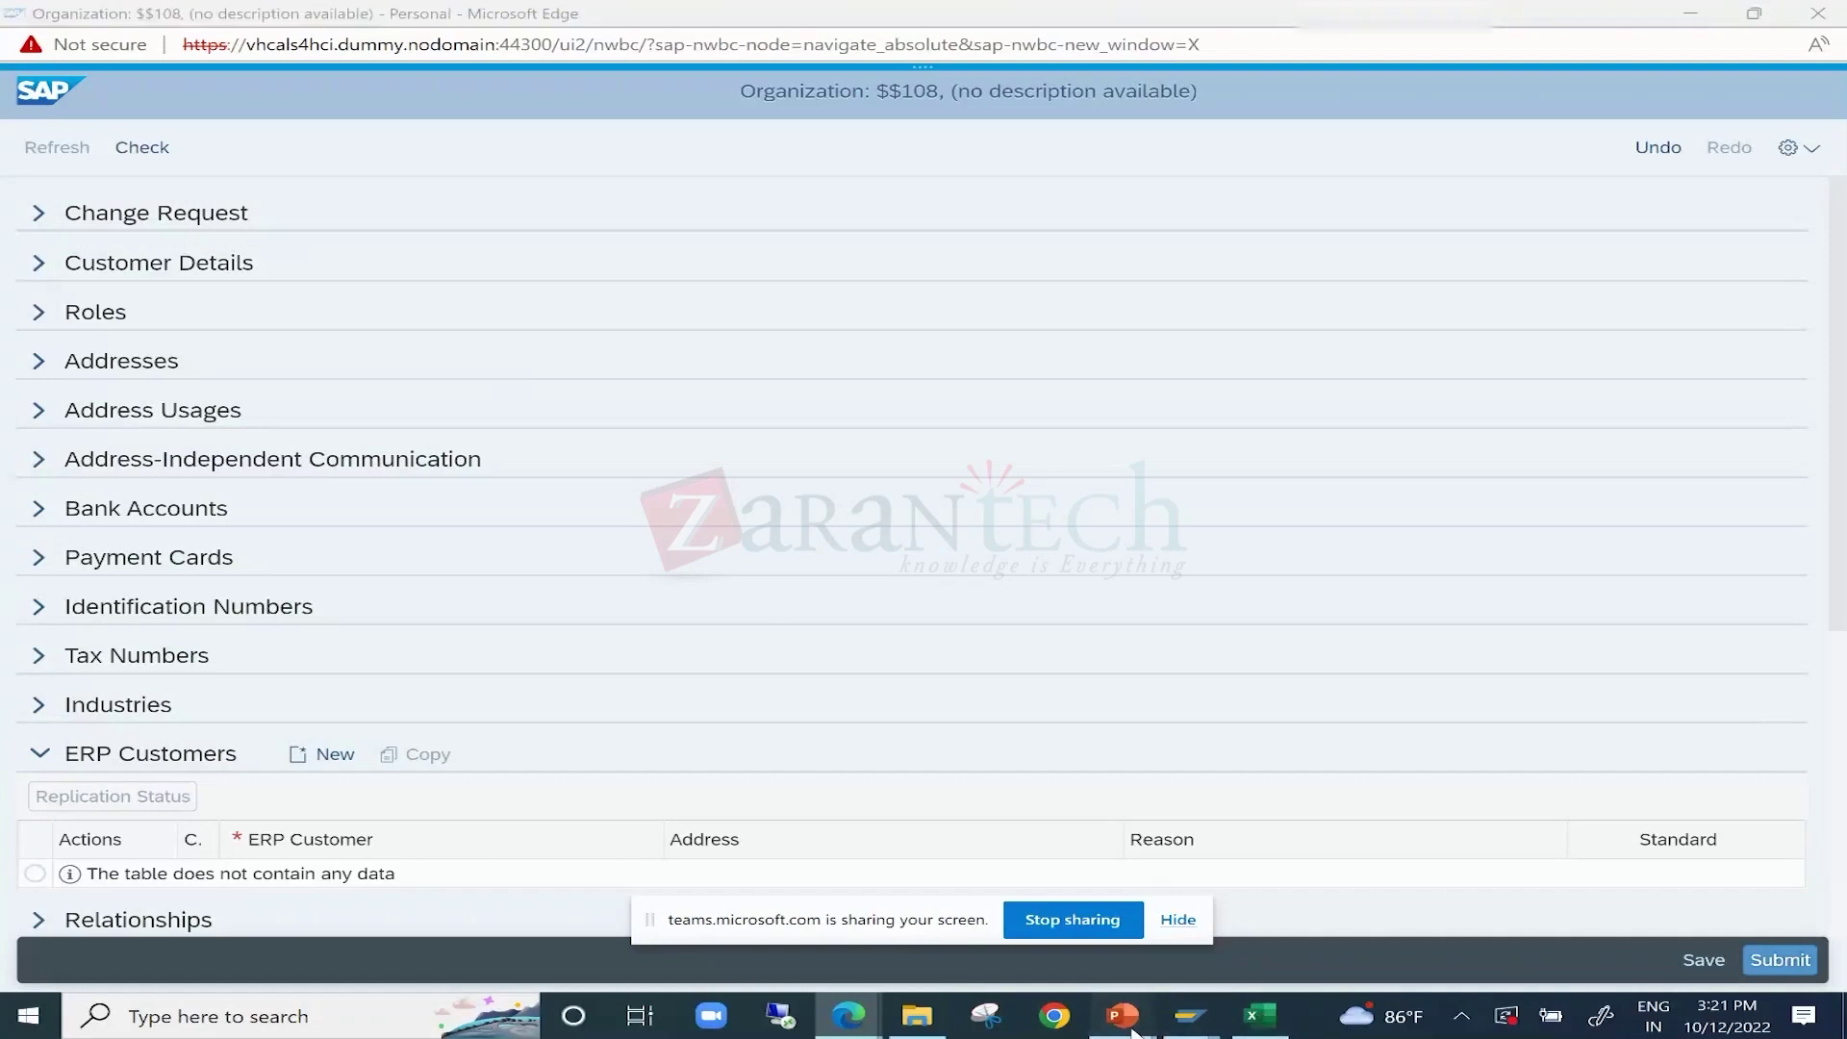
pyautogui.click(1270, 909)
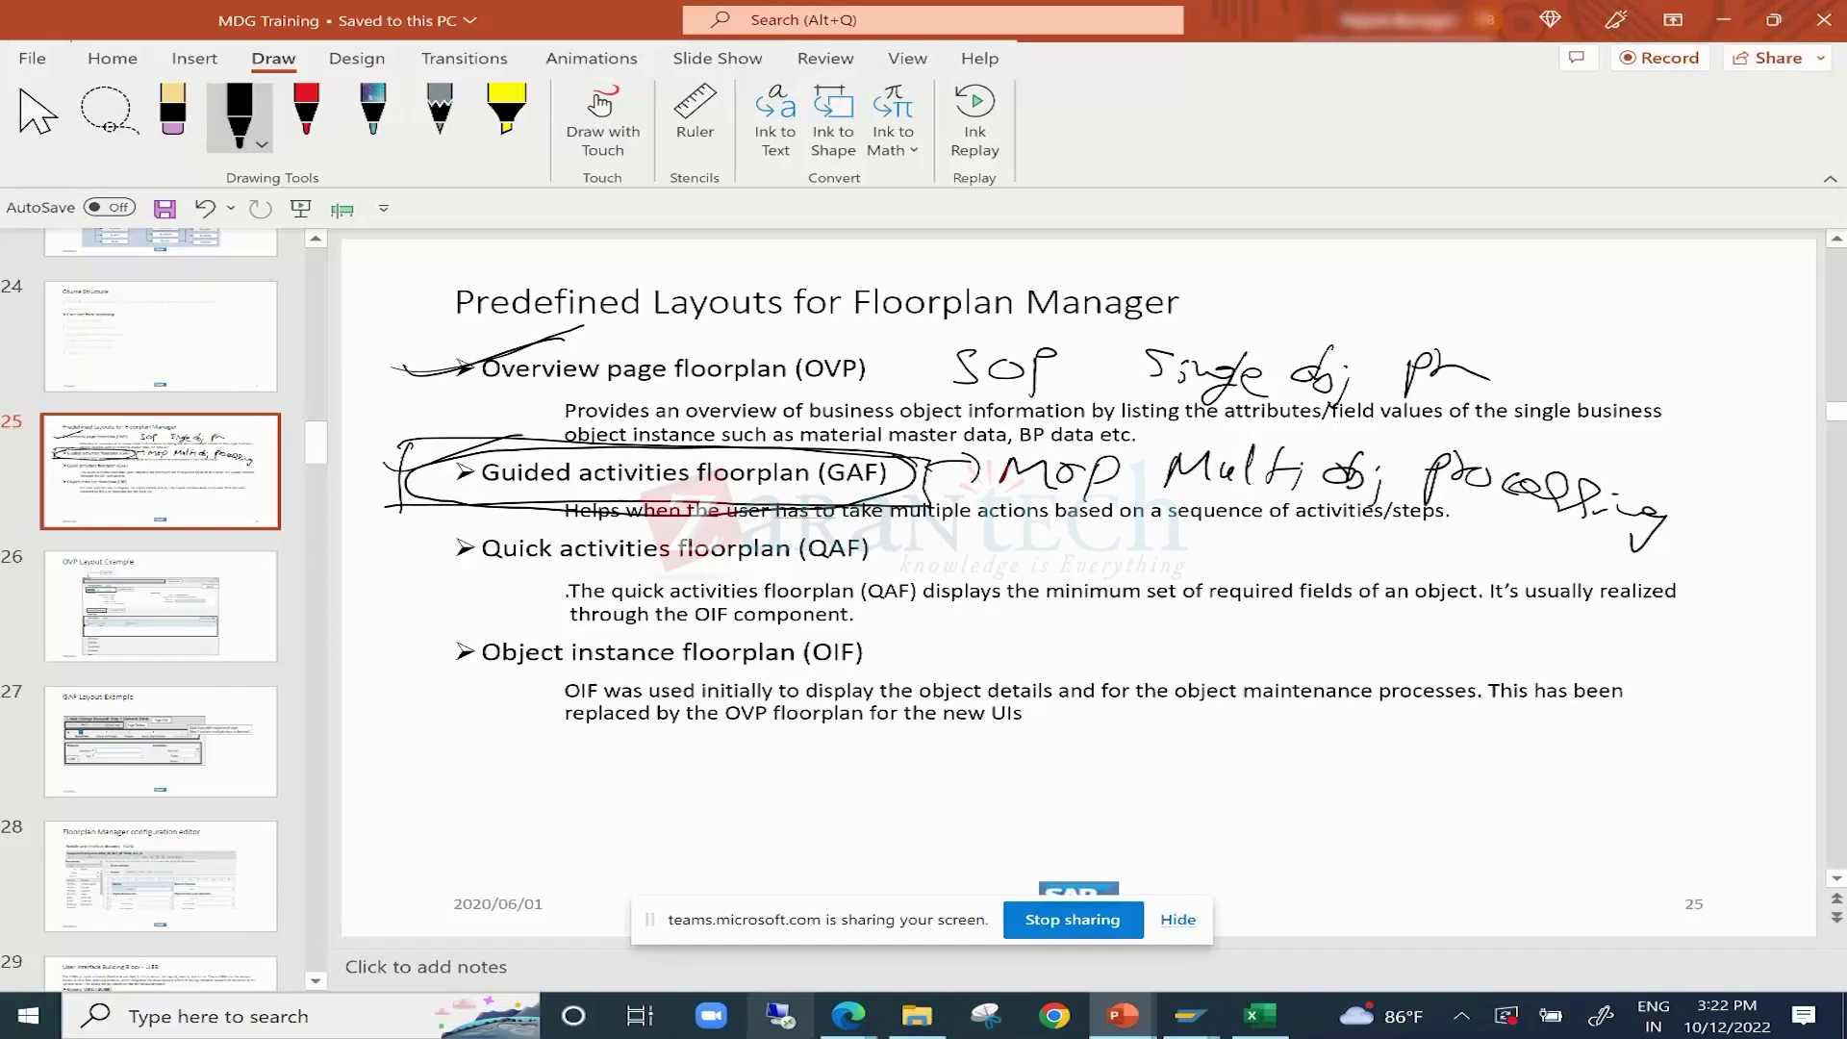
pyautogui.moveTo(843, 1027)
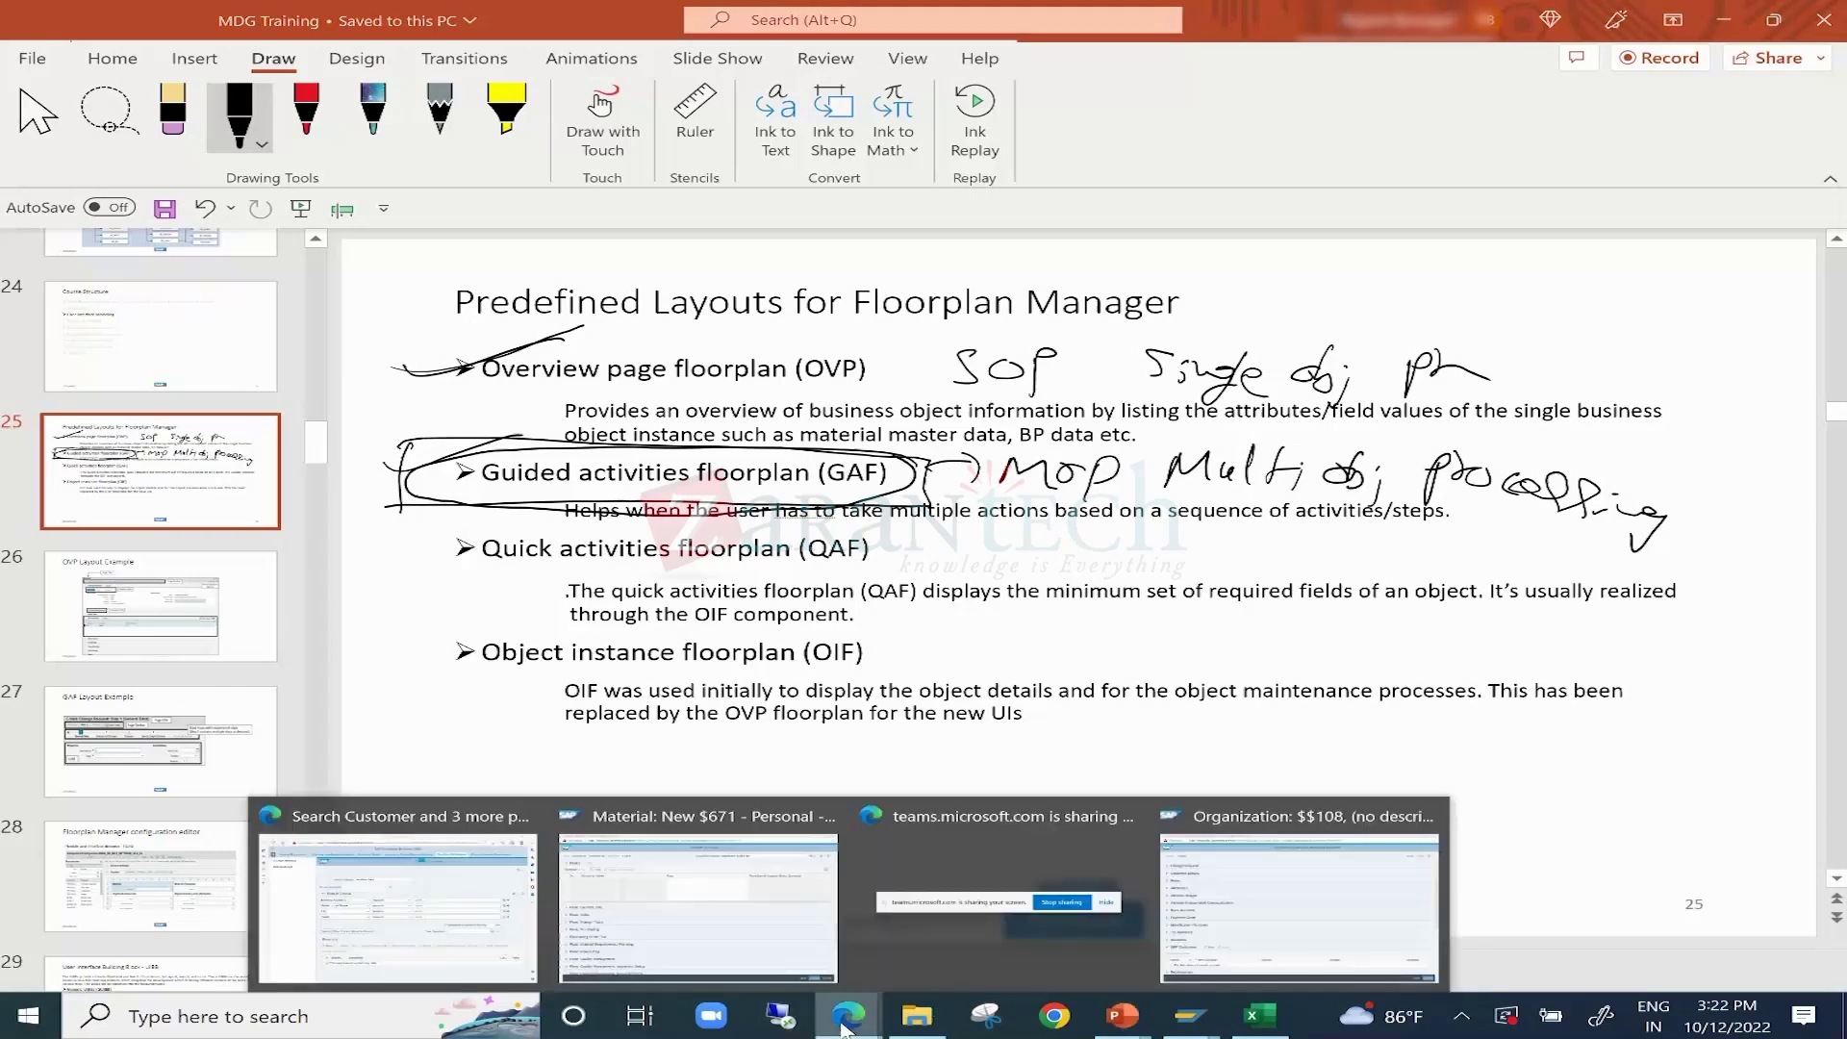
# Switch to the NetWeaver Business Client window and open File Download for multiple materials under Material Governance.
pyautogui.click(351, 877)
pyautogui.click(206, 138)
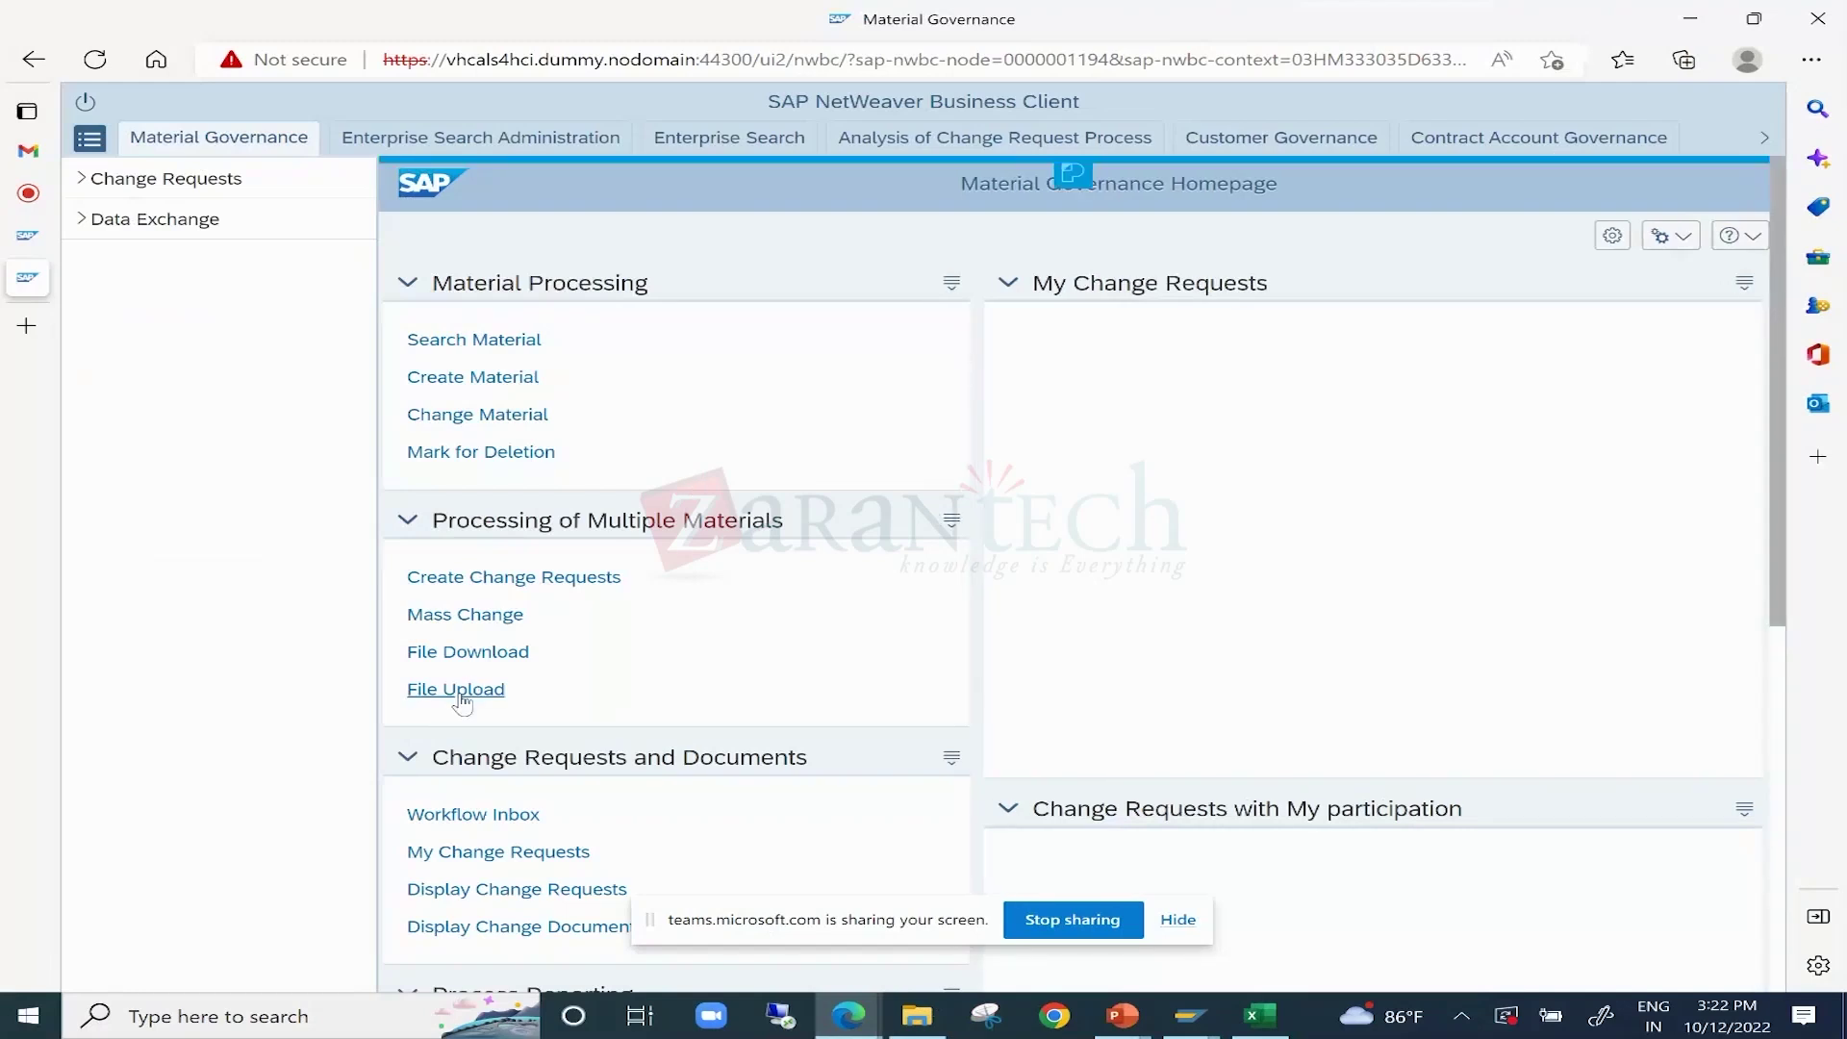
pyautogui.click(474, 651)
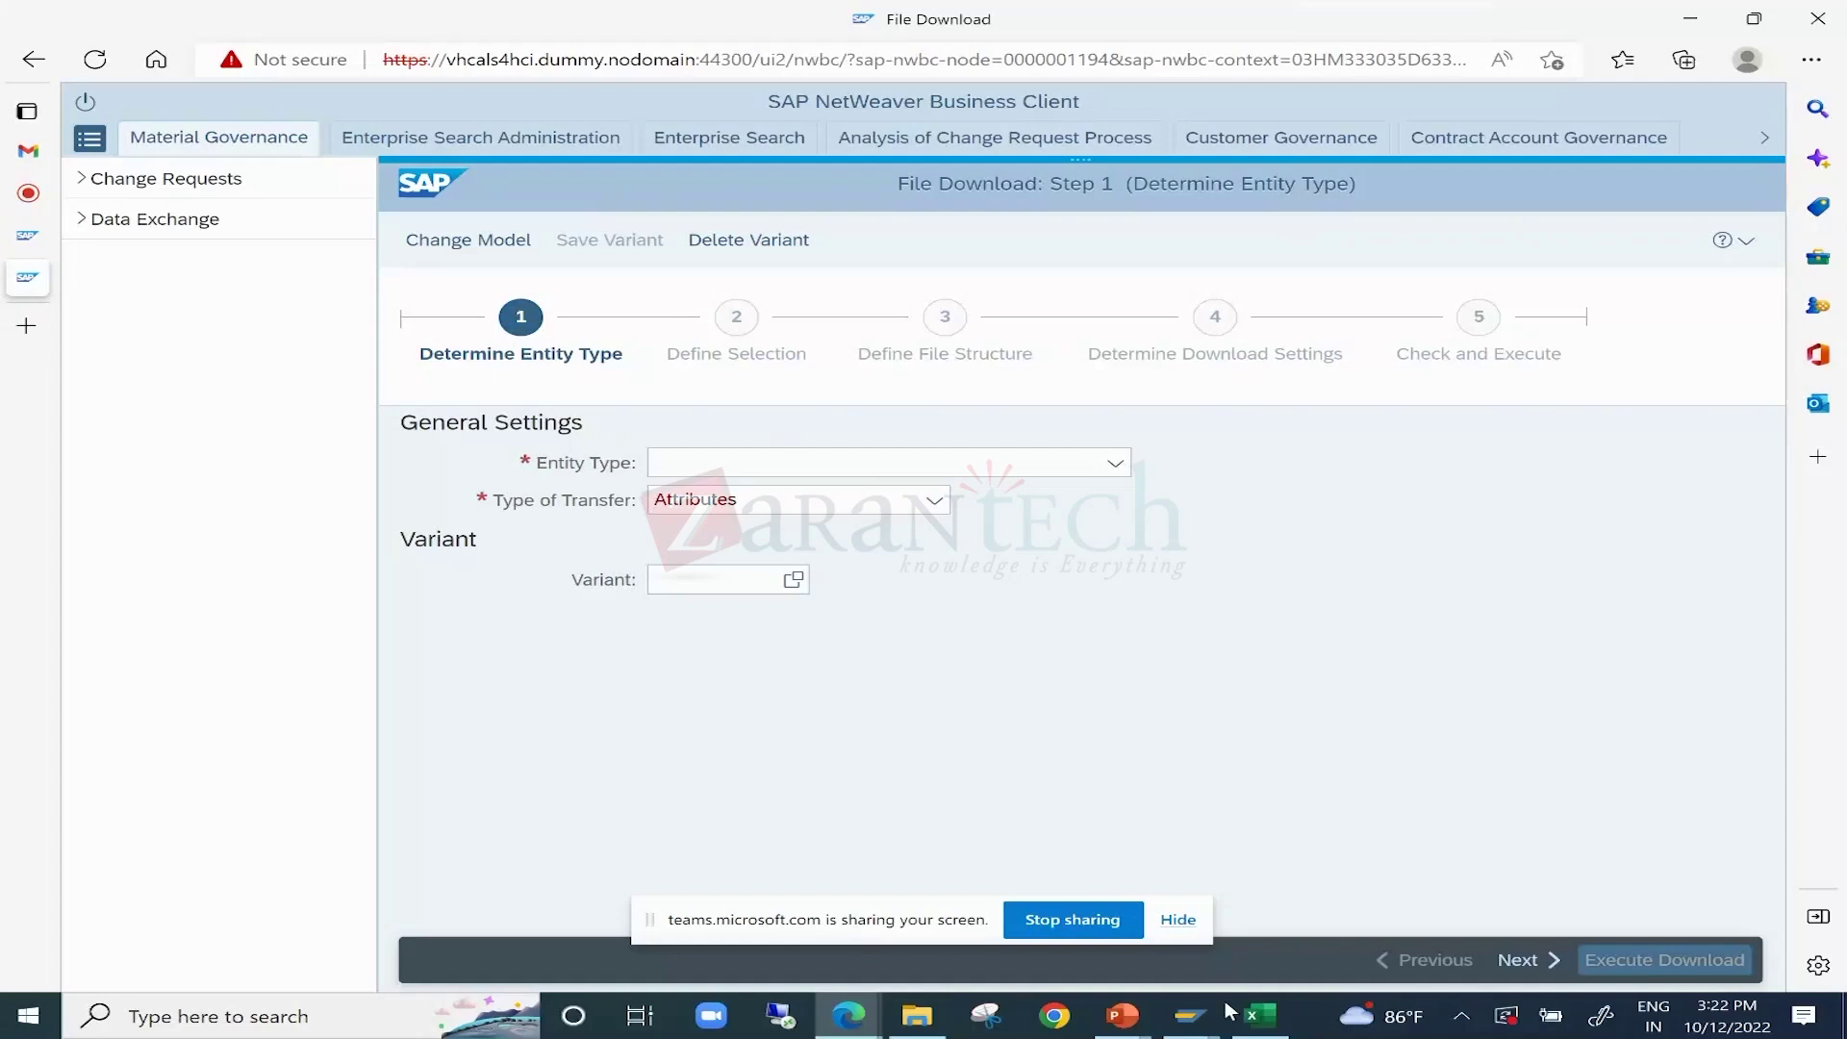
pyautogui.click(1202, 923)
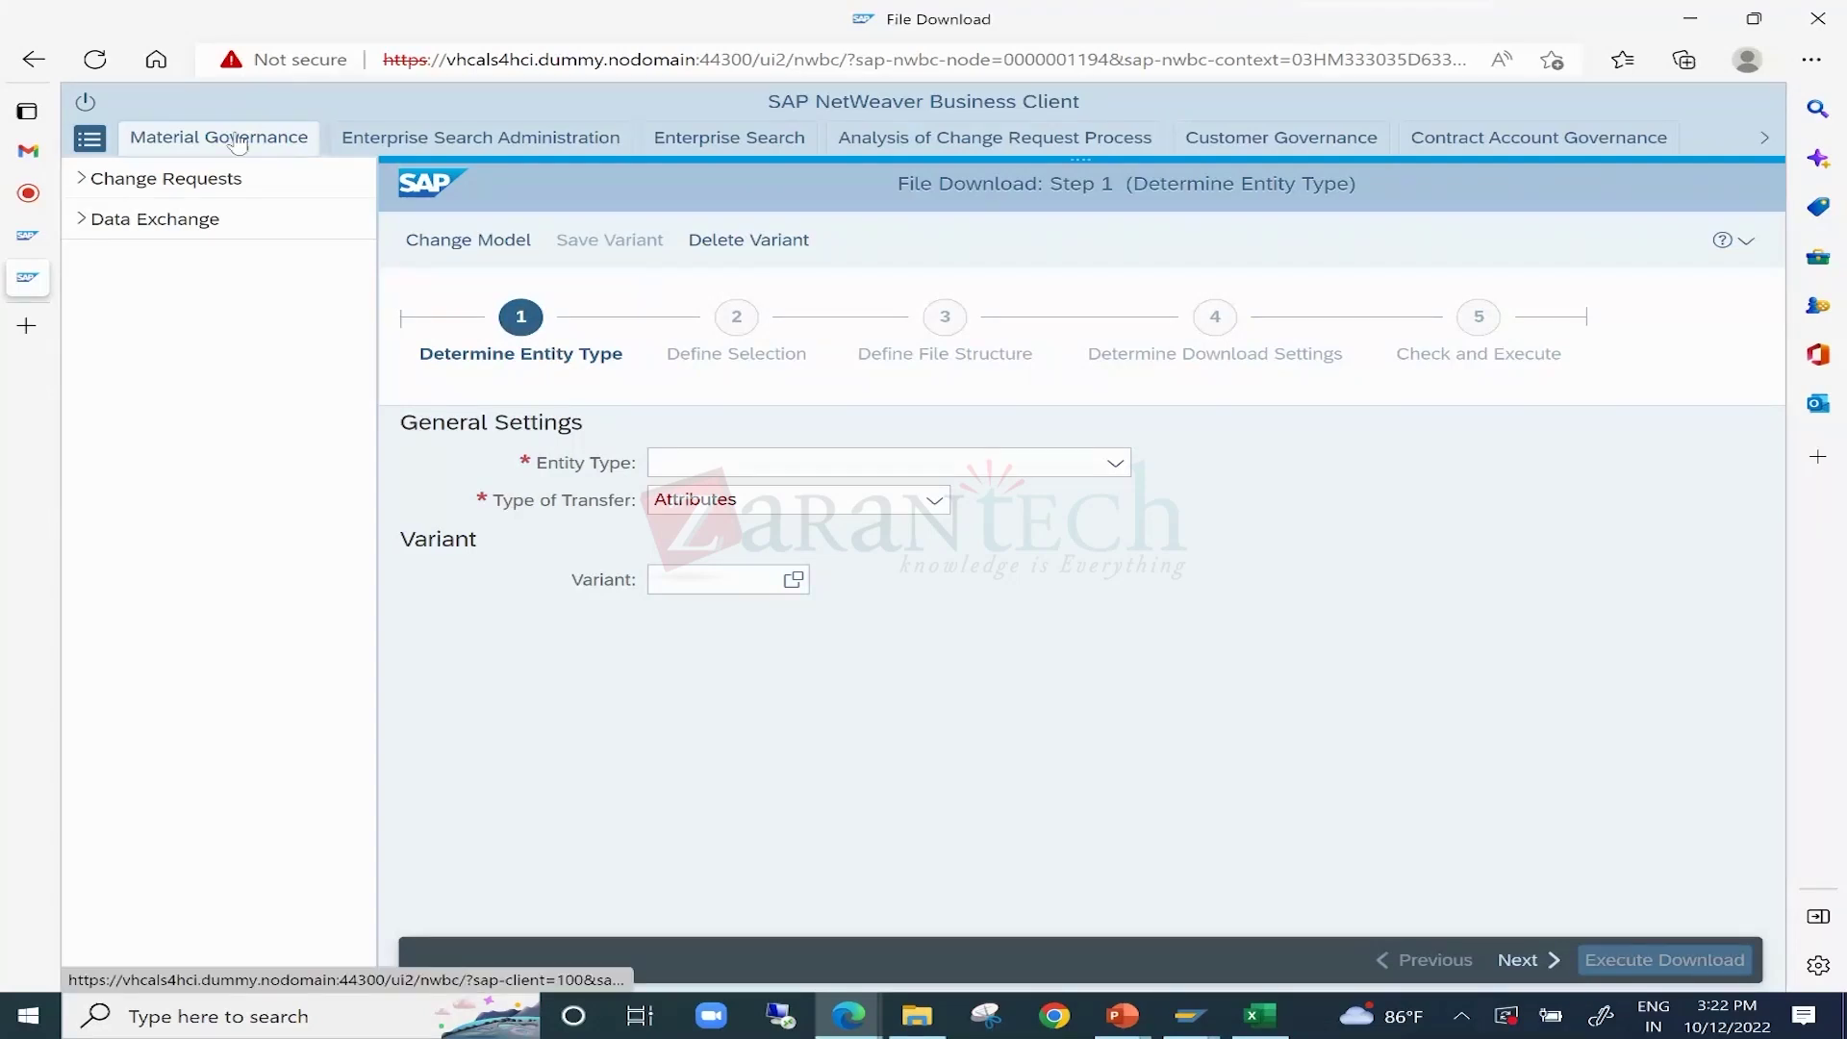
# Review the data models offered for the material file download without changing them, and inspect the available entity types.
pyautogui.click(475, 244)
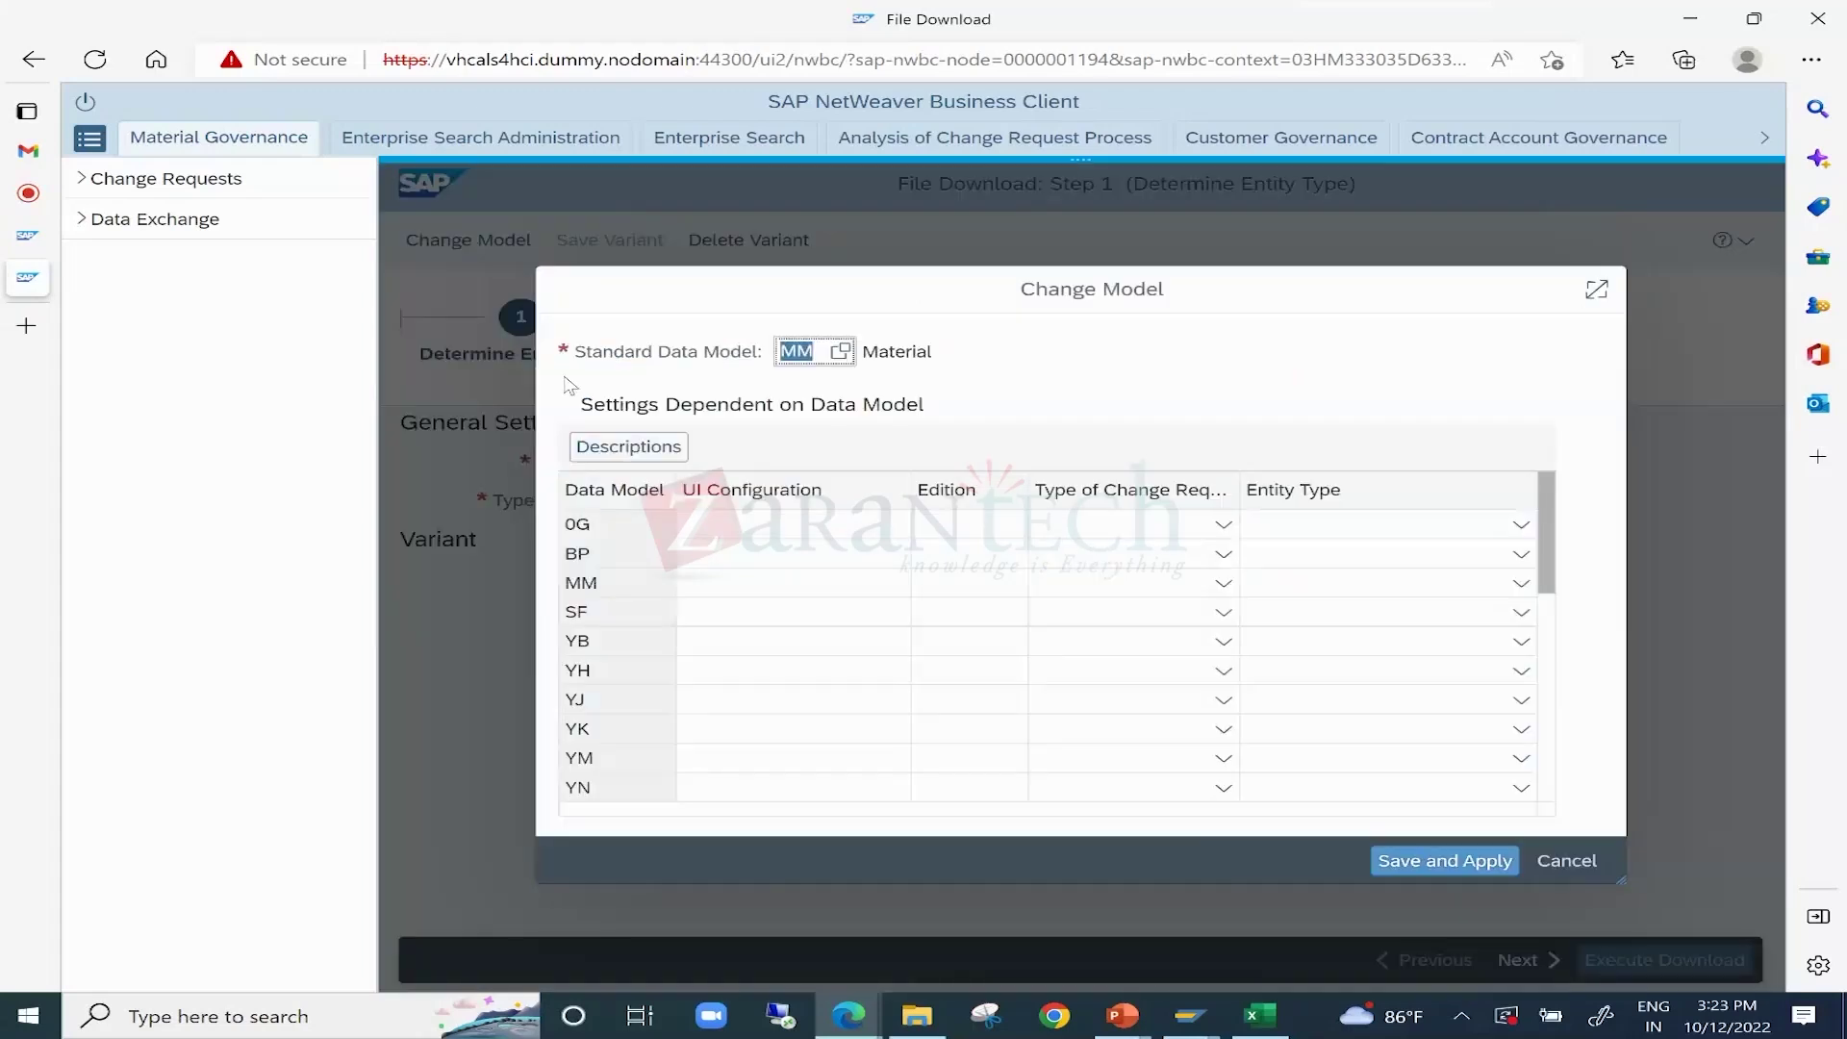
pyautogui.scroll(-5, 609, 712)
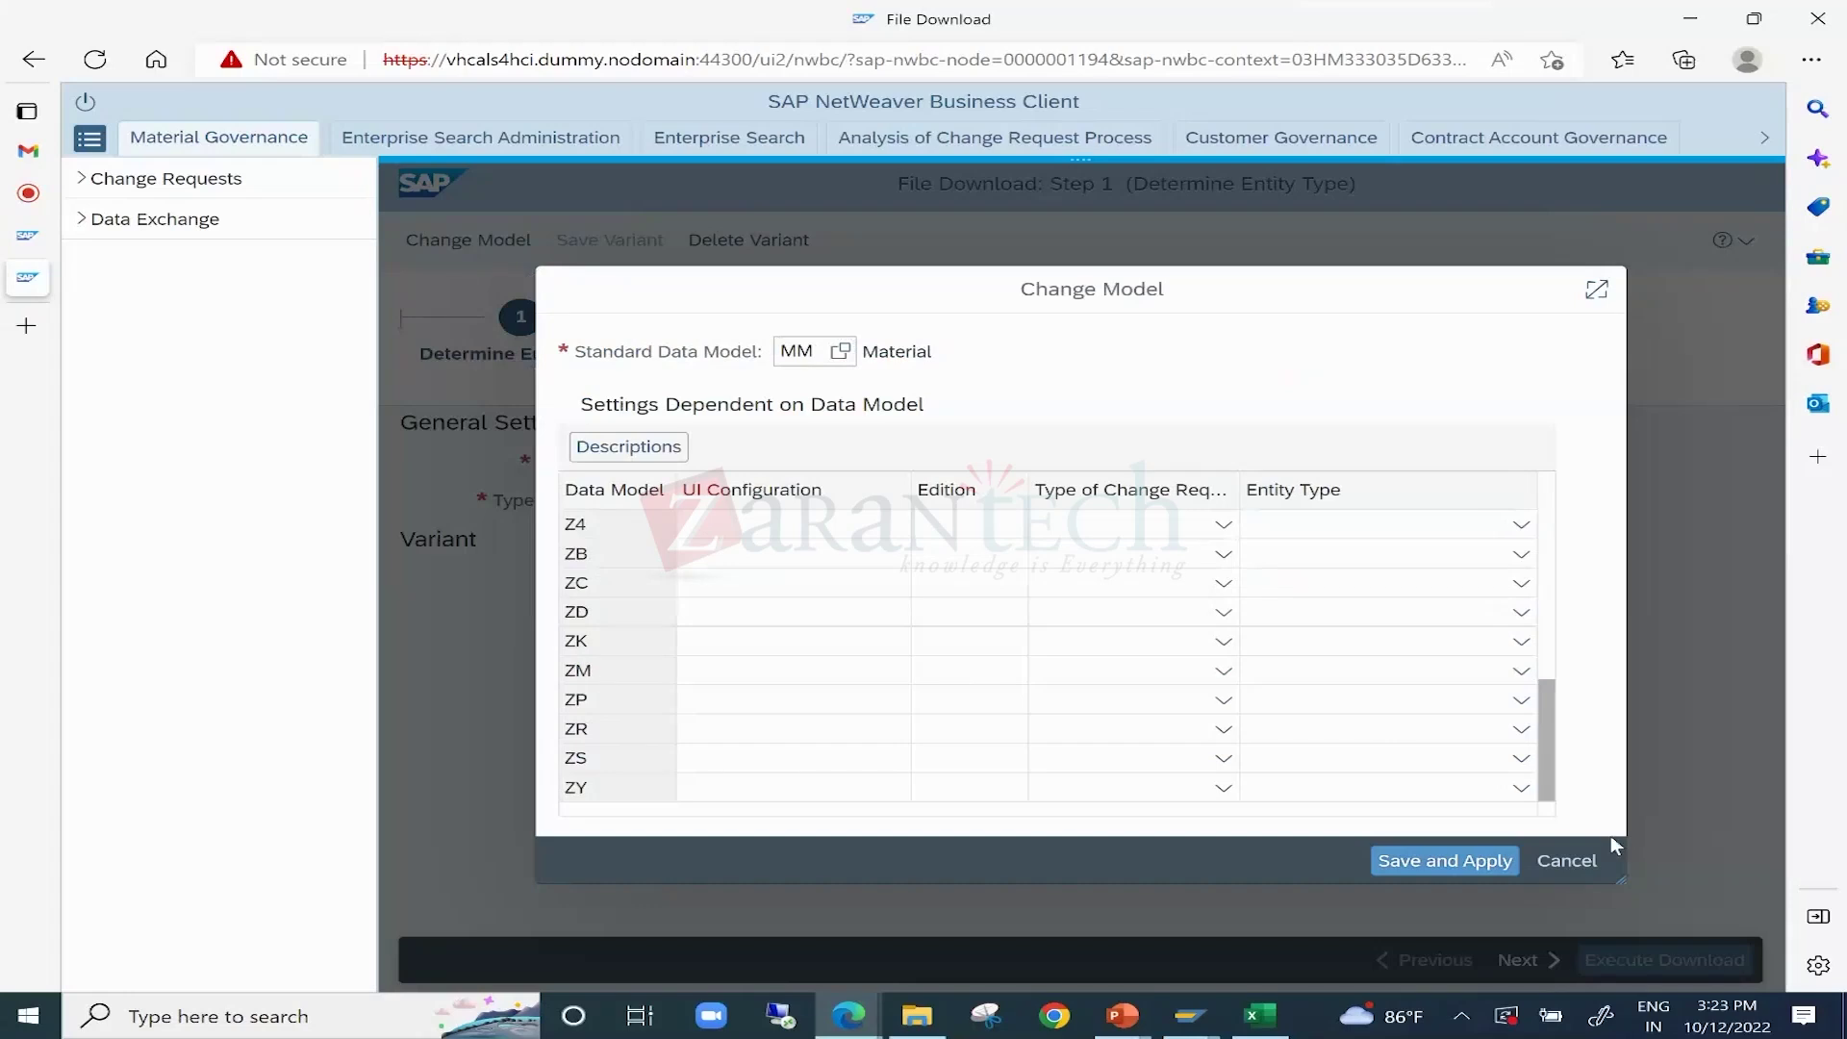
pyautogui.click(1570, 864)
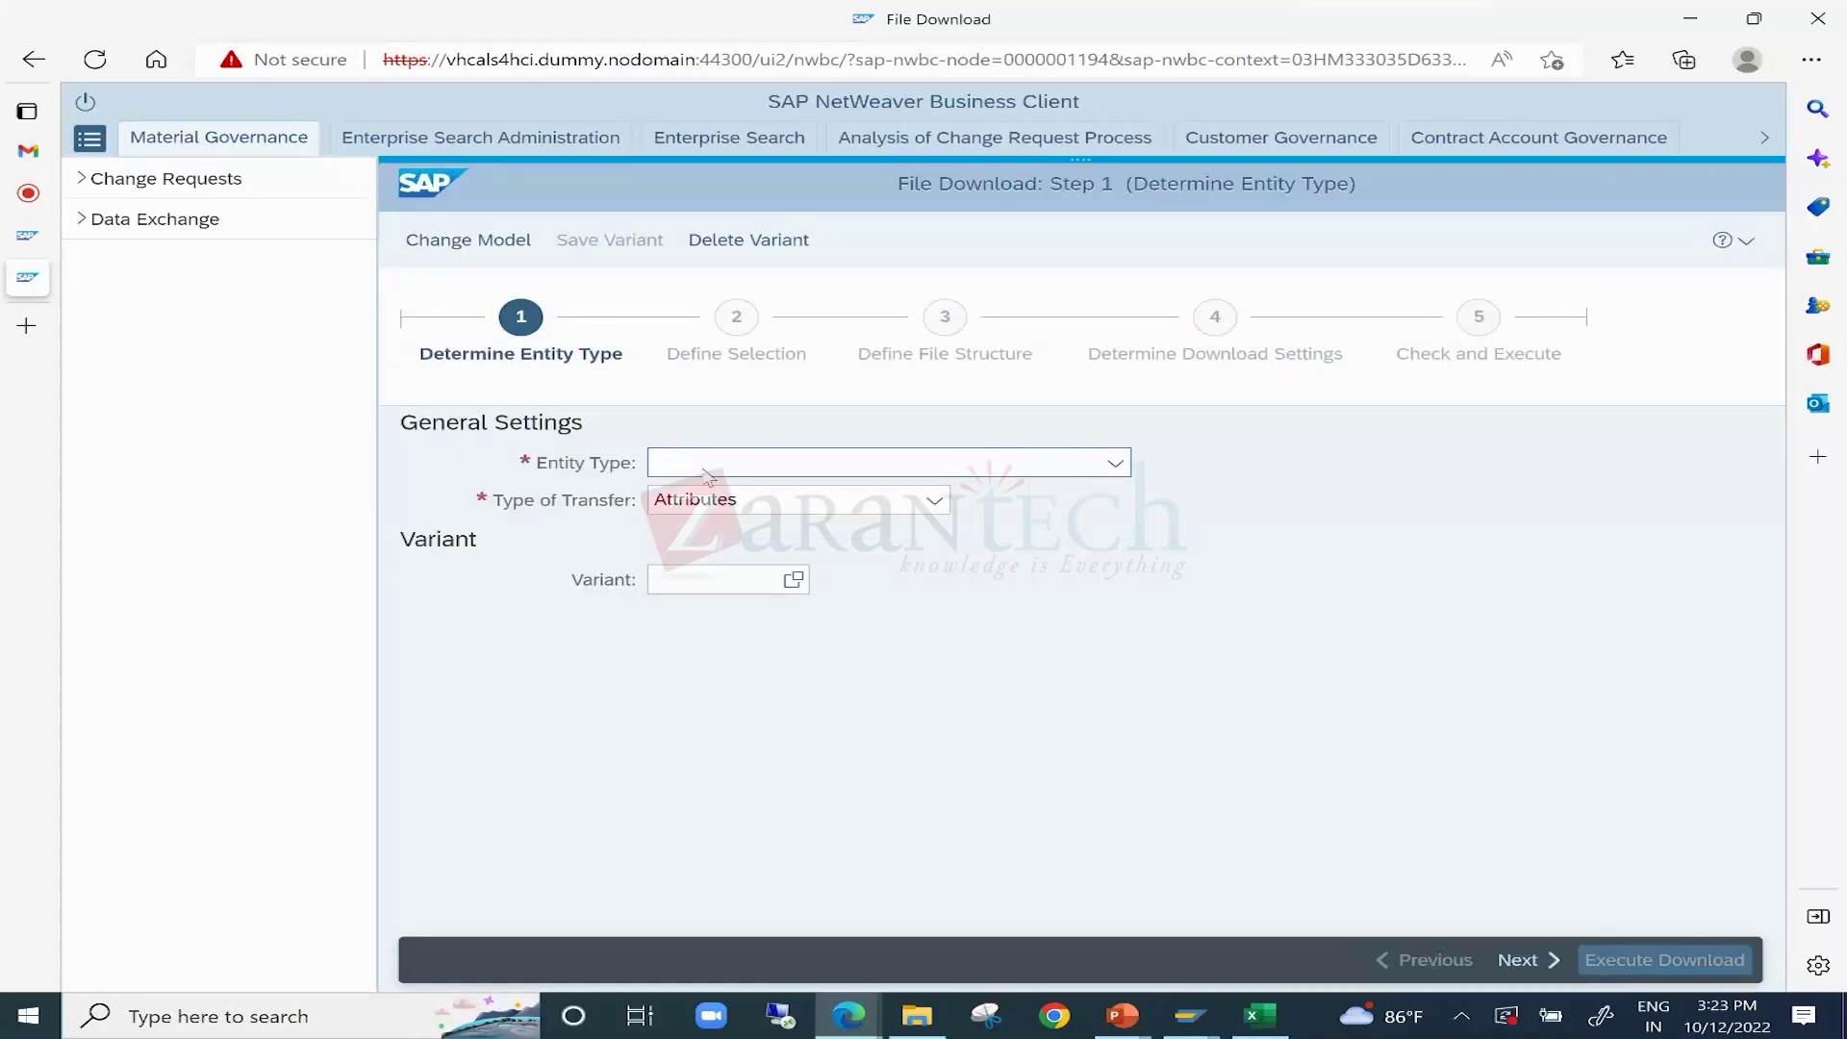
pyautogui.click(717, 465)
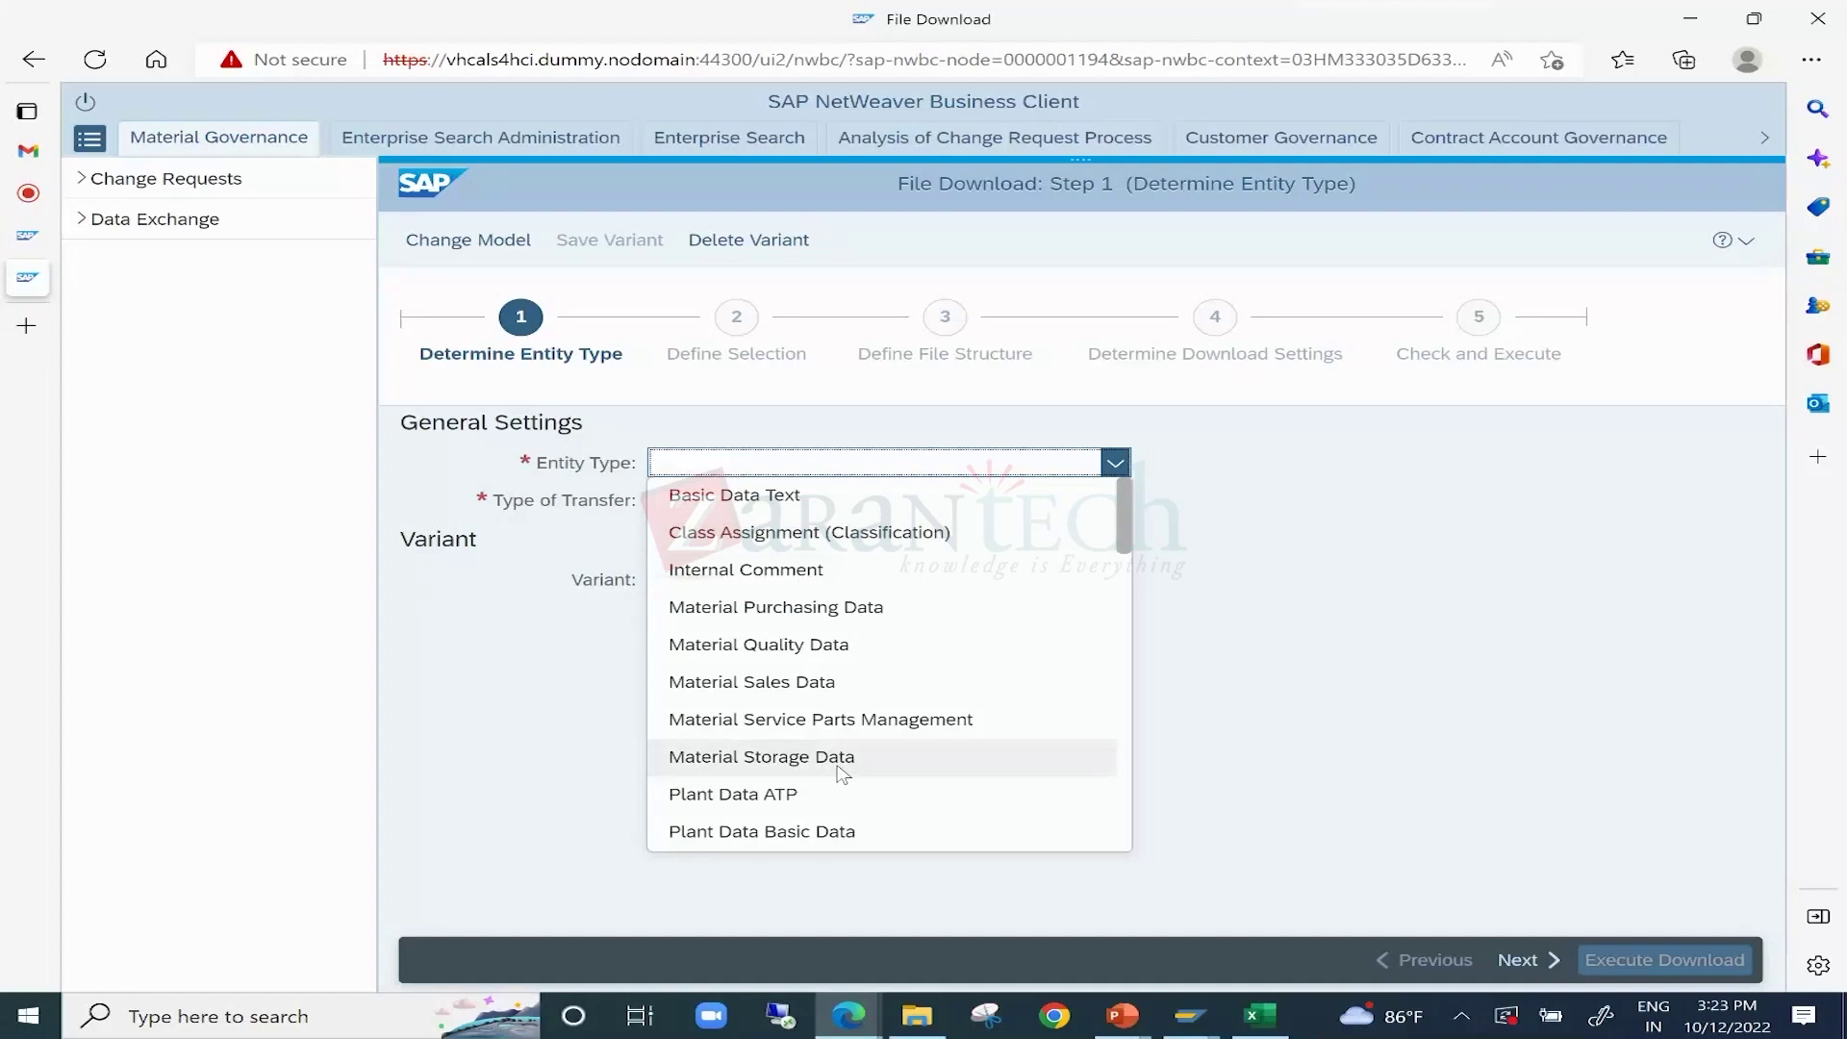
pyautogui.click(1299, 668)
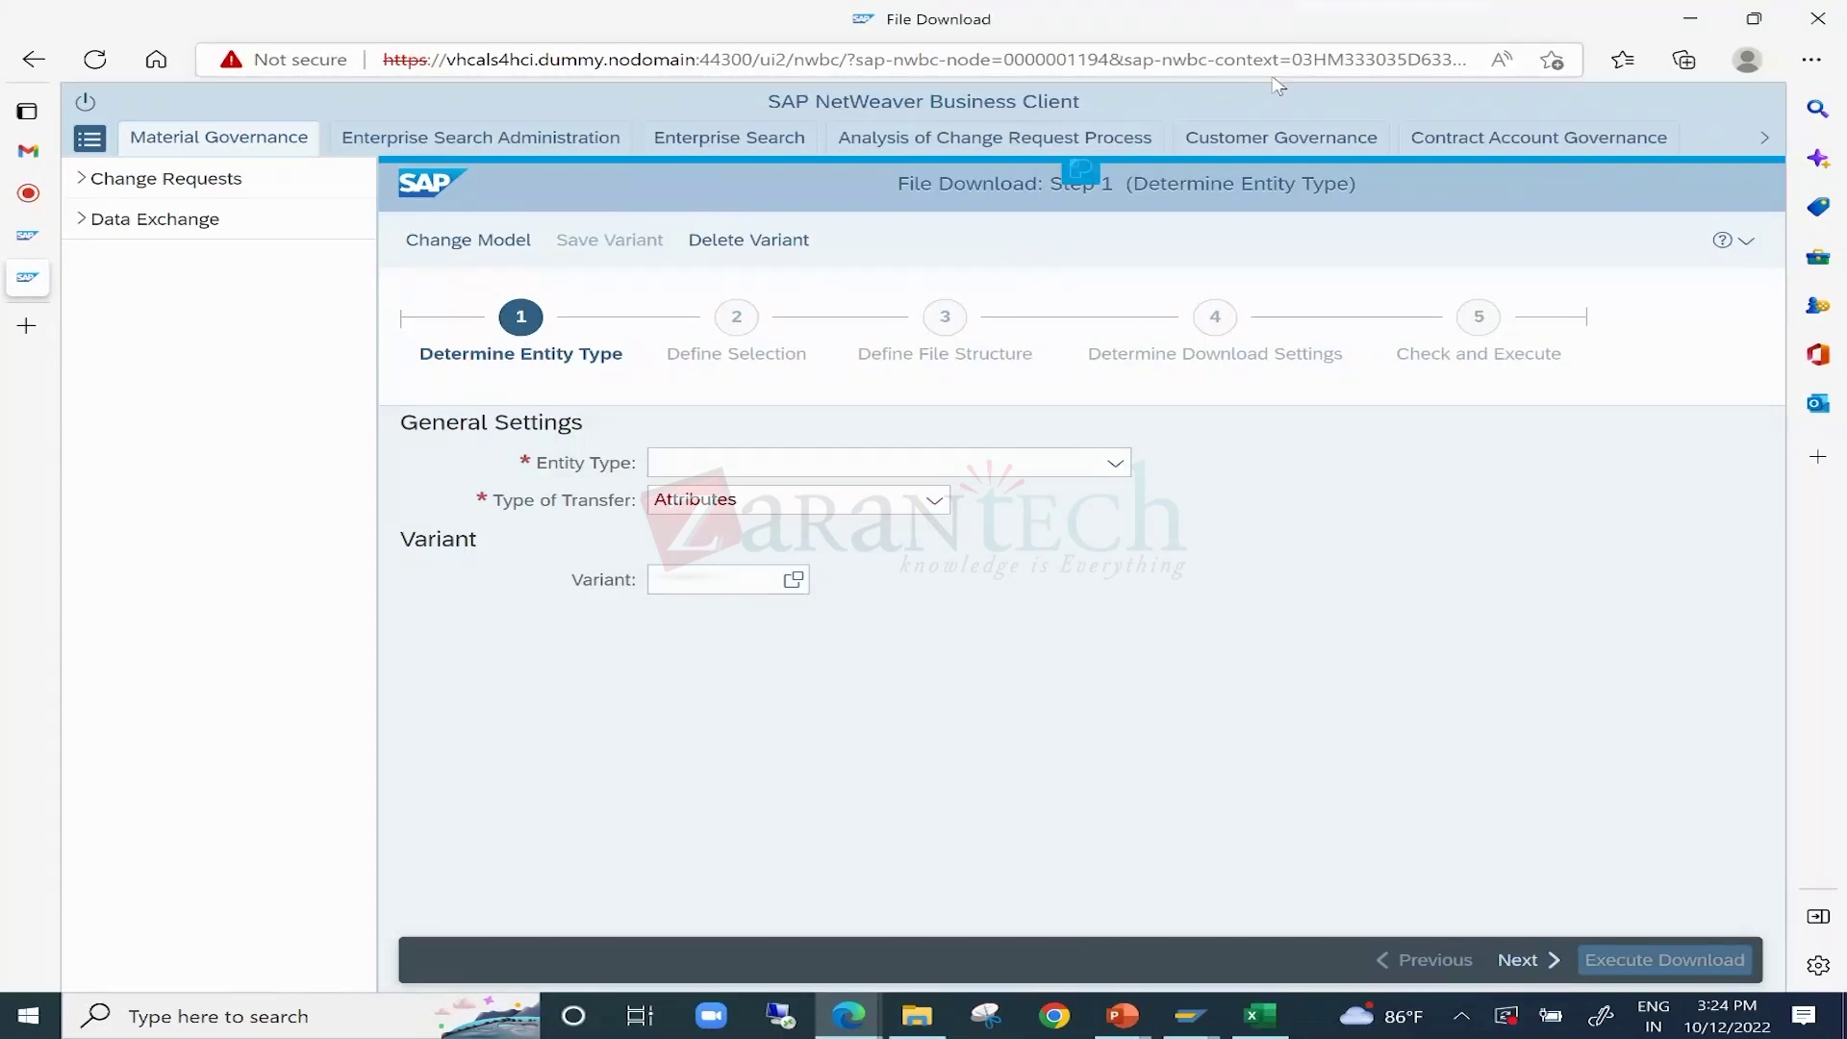
# Open File Download under Customer Governance and inspect the entity types available for customers.
pyautogui.click(1258, 147)
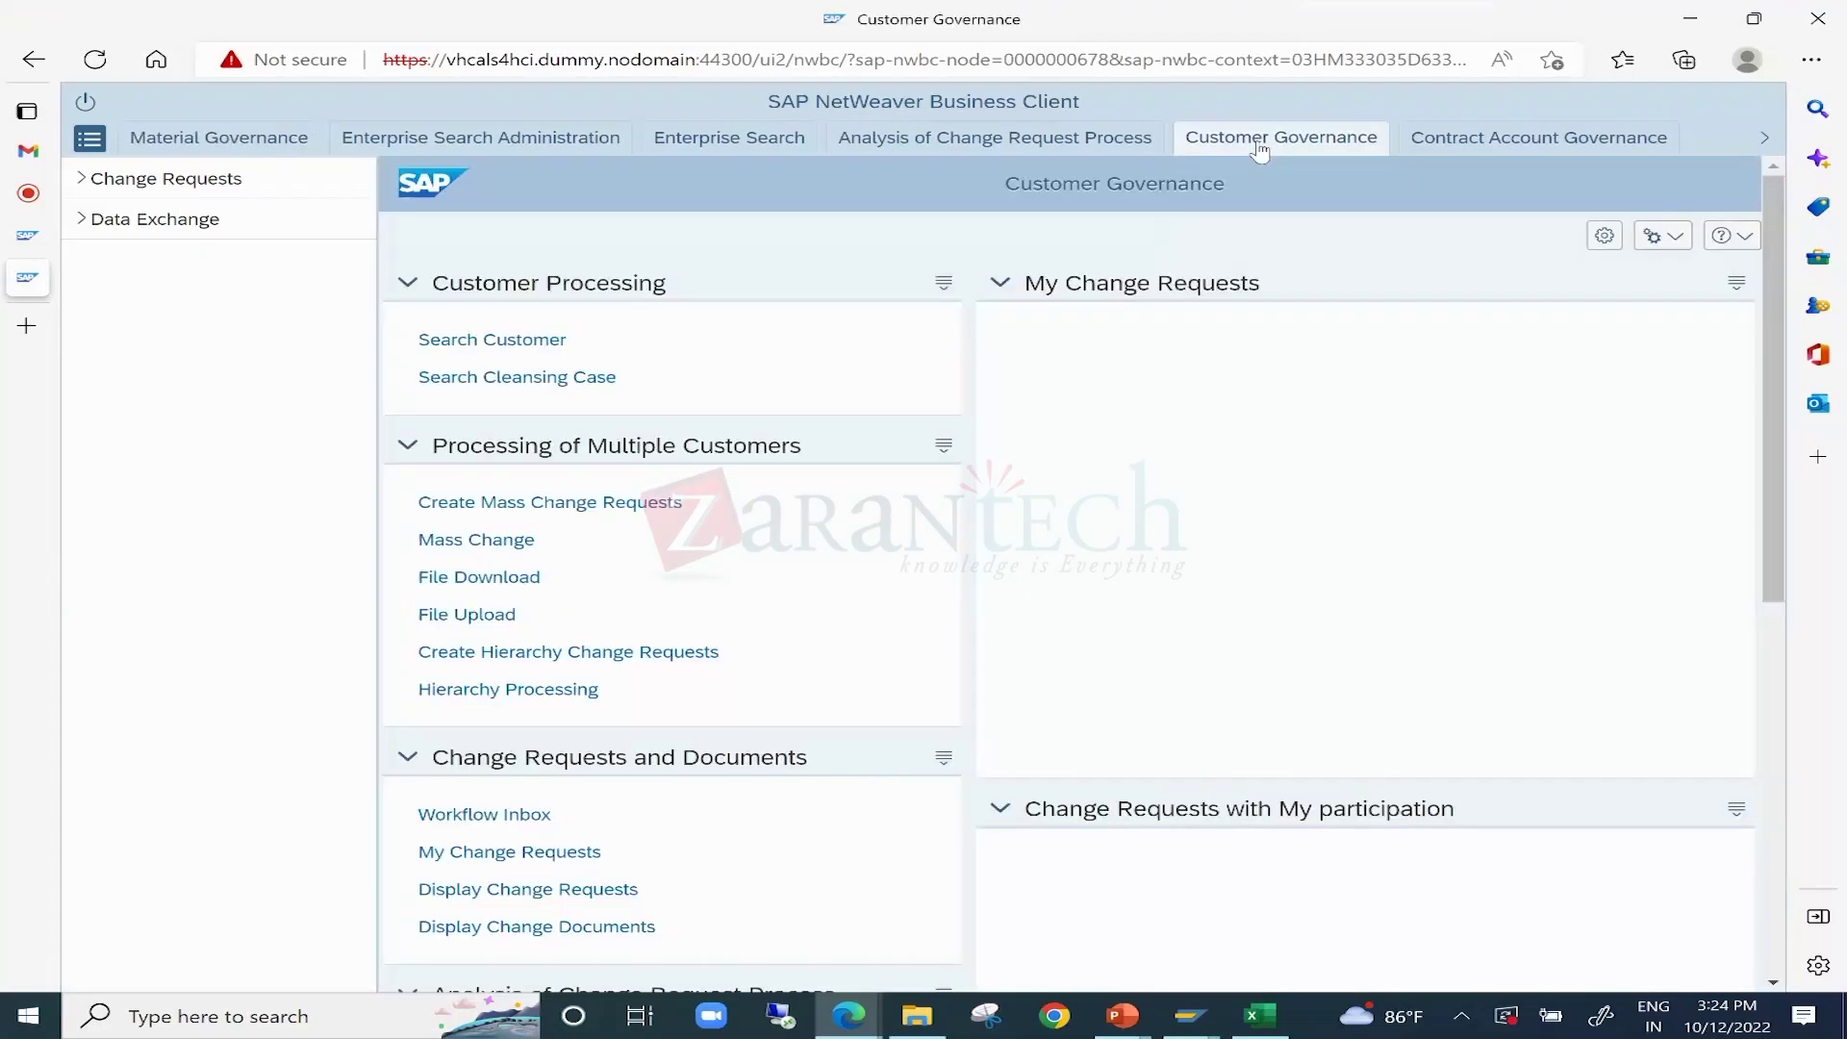
pyautogui.click(515, 579)
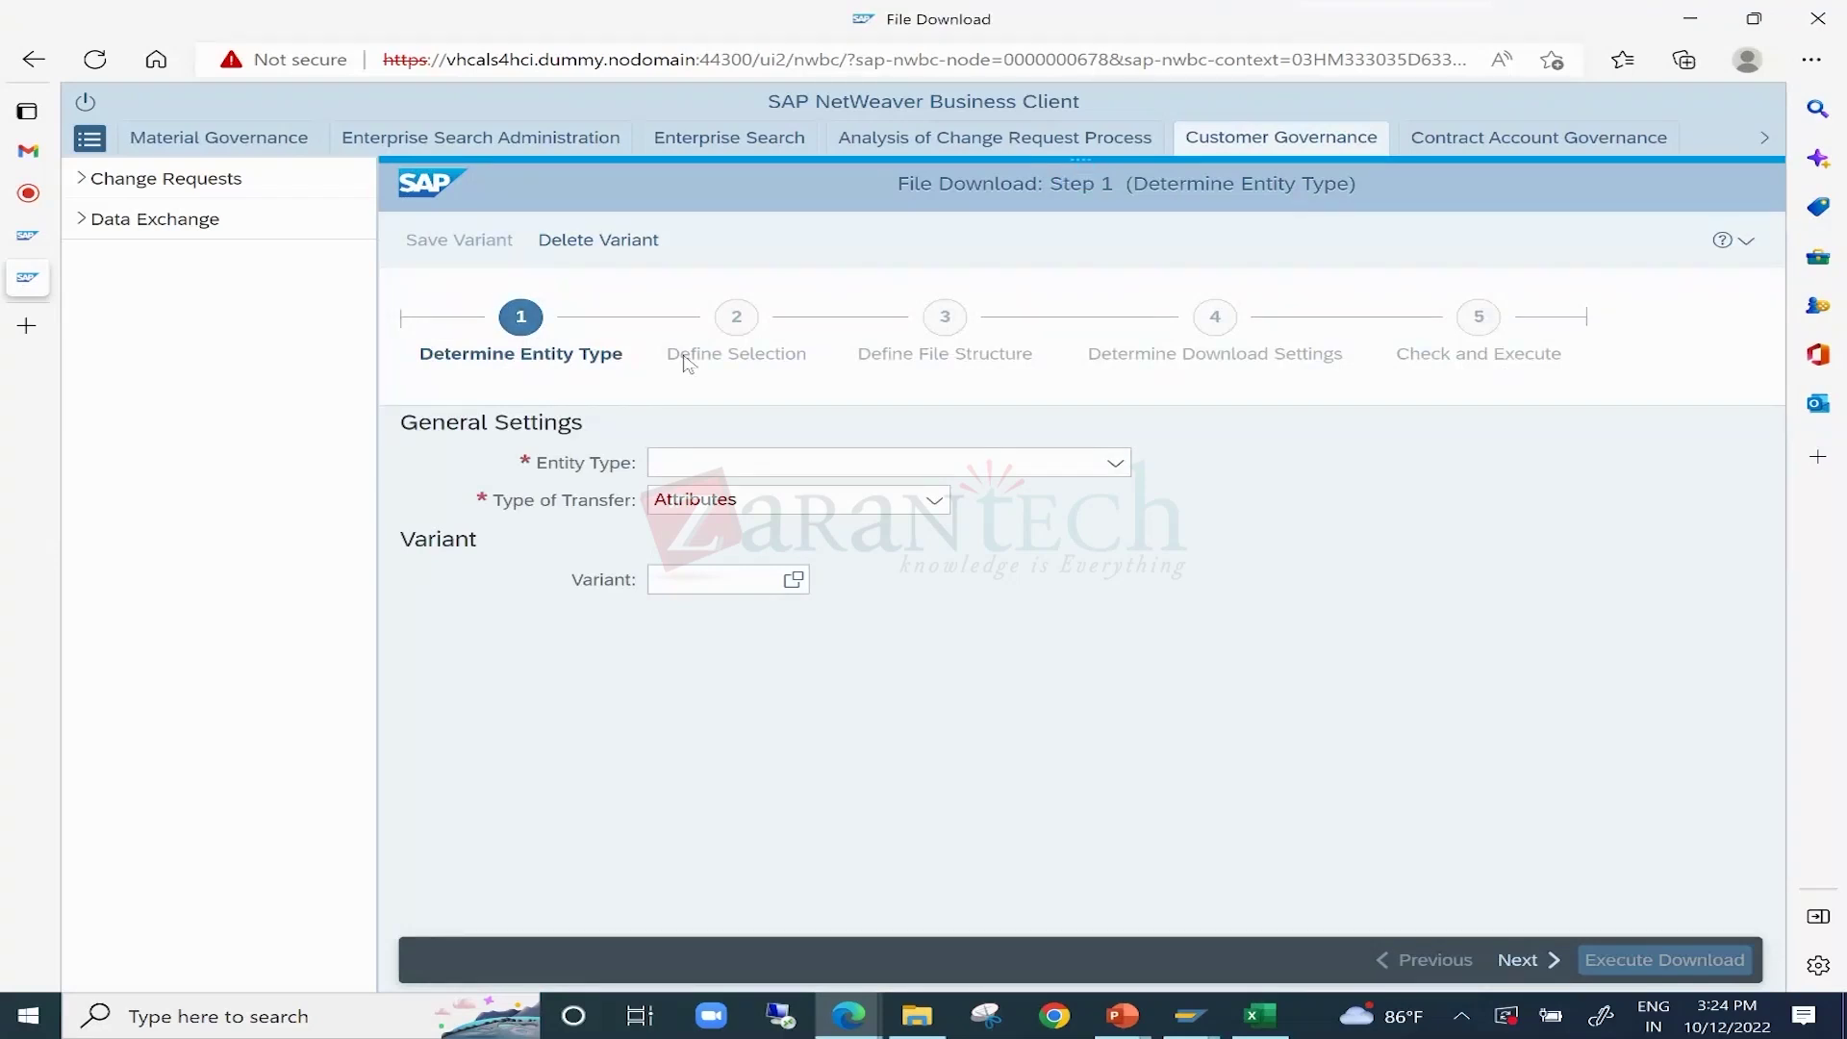
pyautogui.click(890, 470)
pyautogui.scroll(-5, 789, 765)
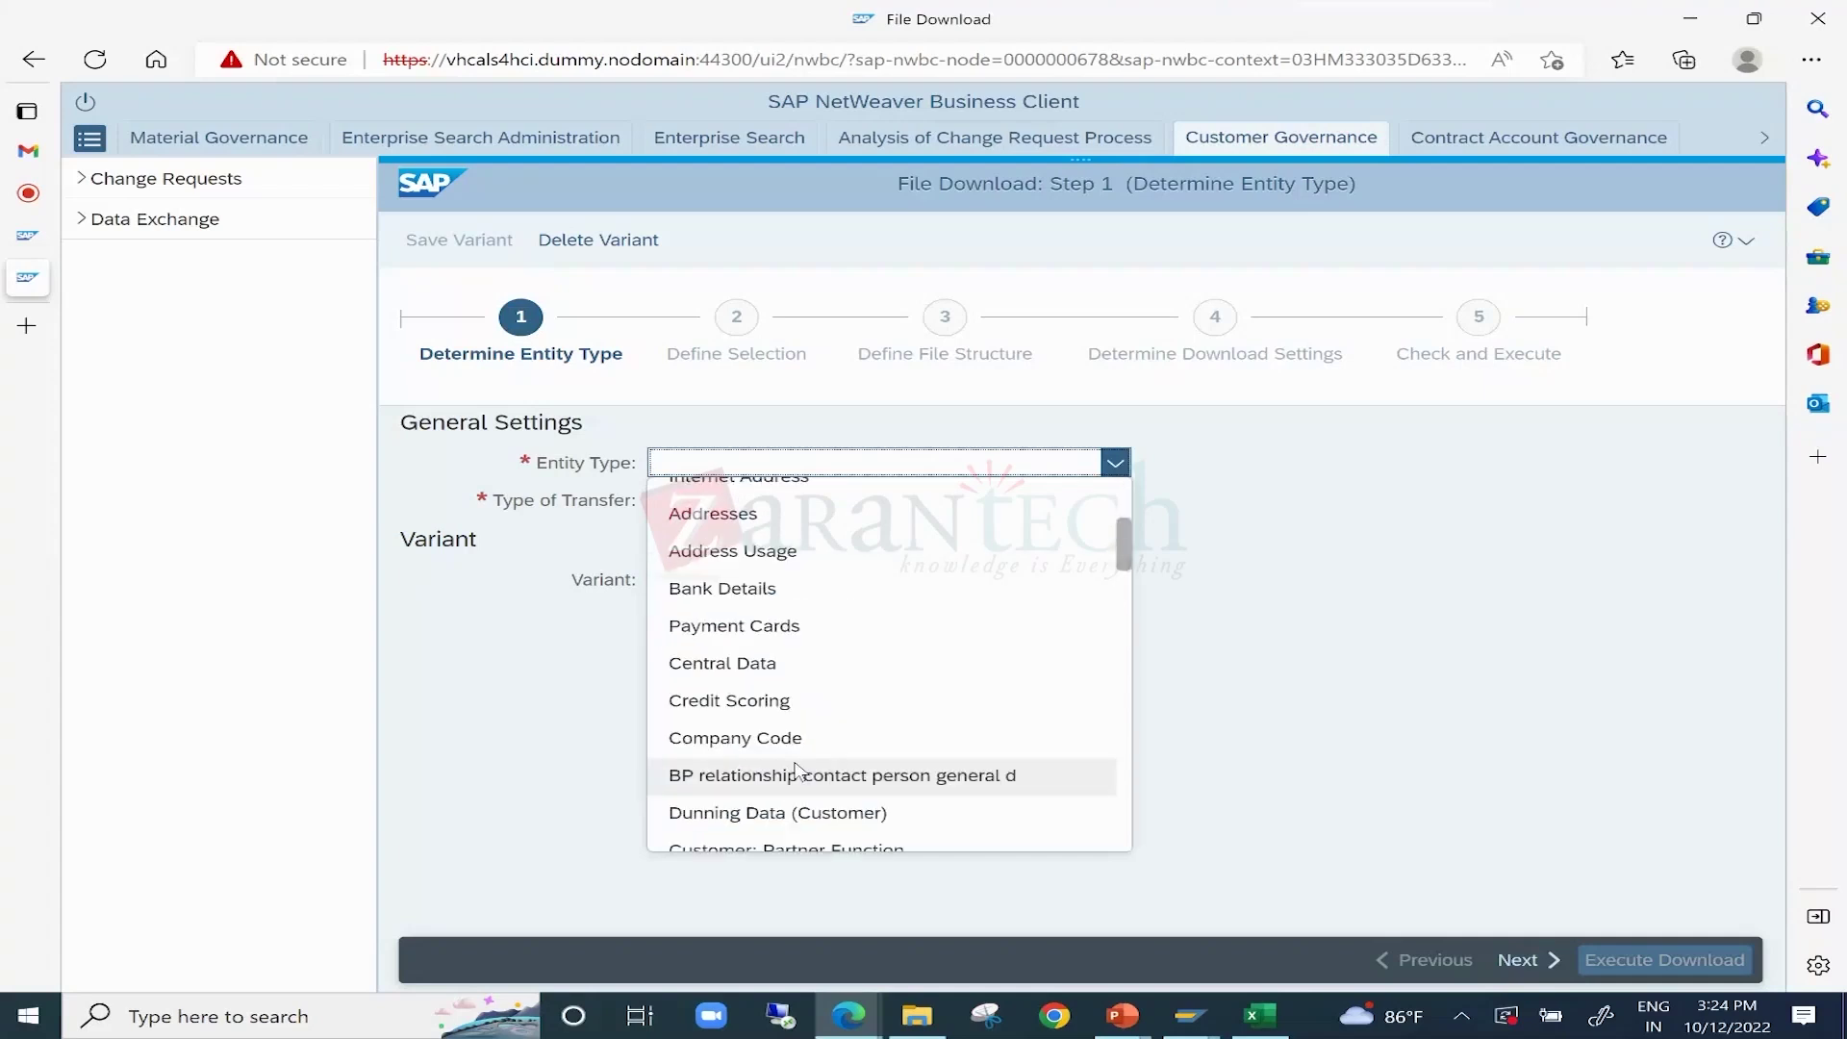
pyautogui.click(517, 694)
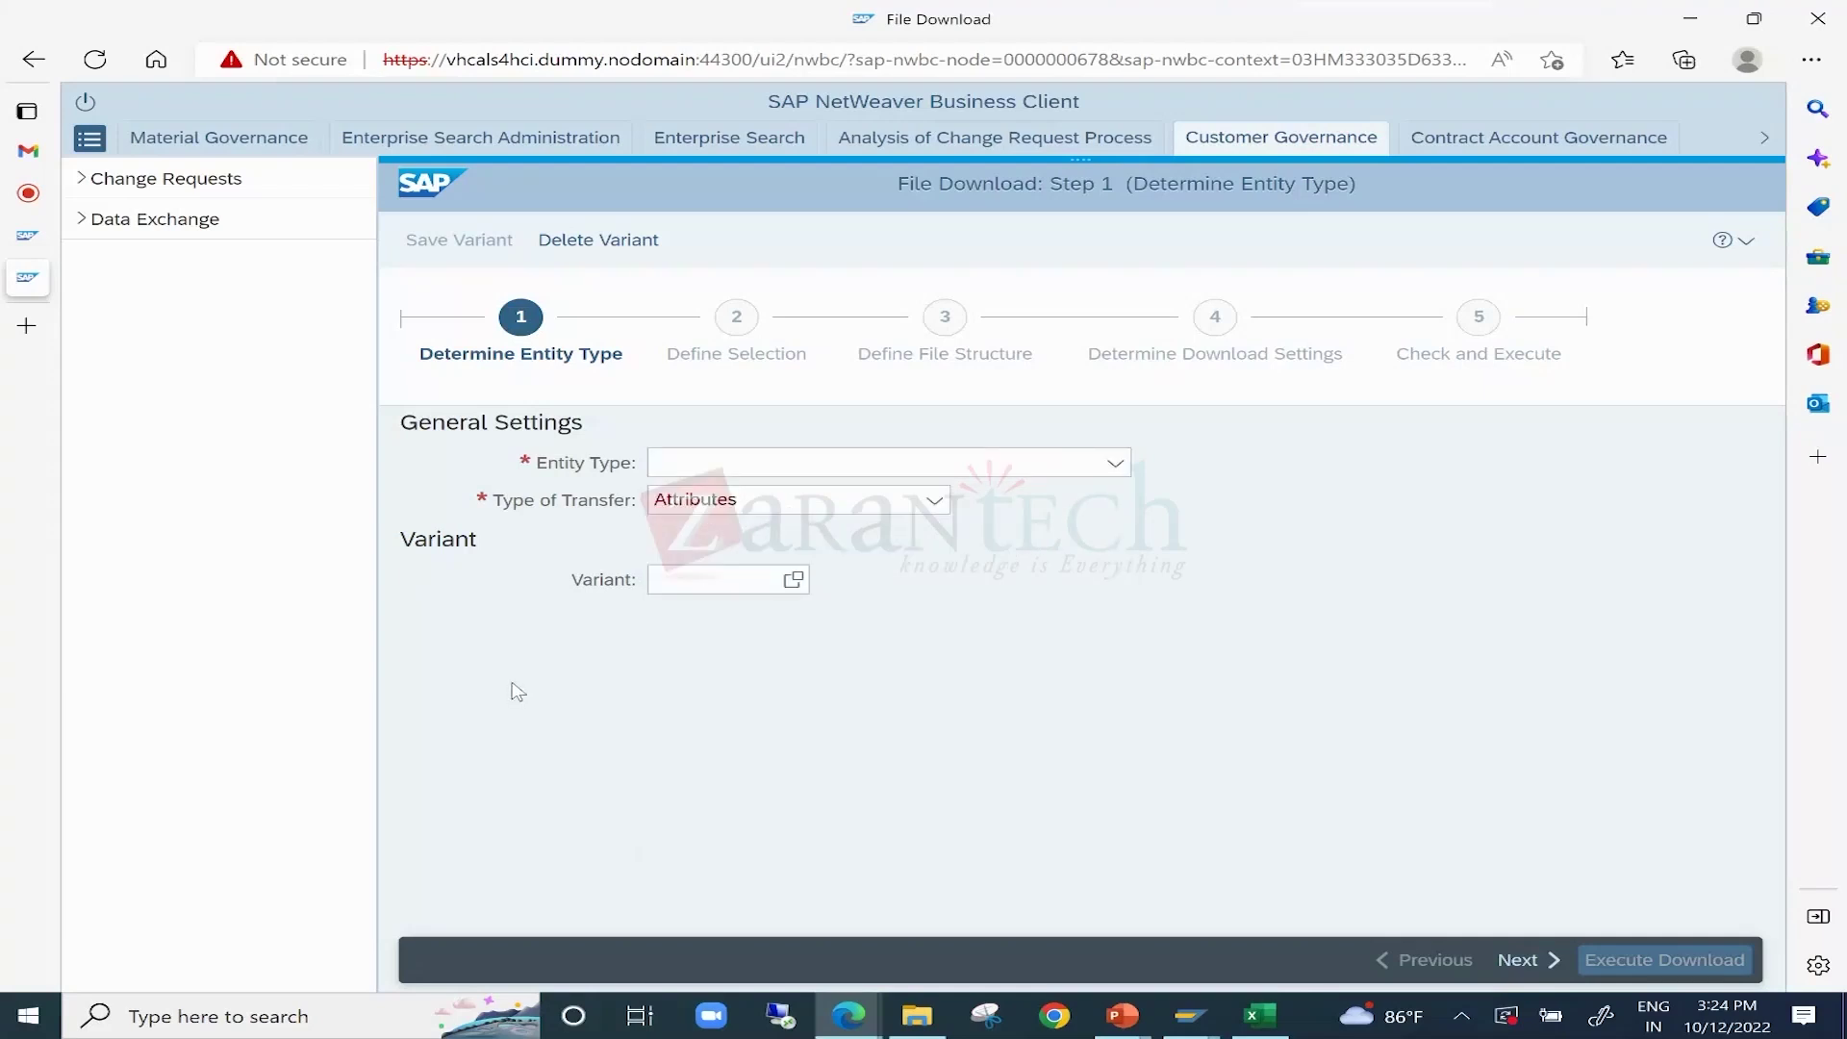
# On the MDG Training presentation's floorplan layouts slide, undo the handwritten annotations and draw a curly brace beside the QAF and OIF bullets.
pyautogui.click(1108, 1022)
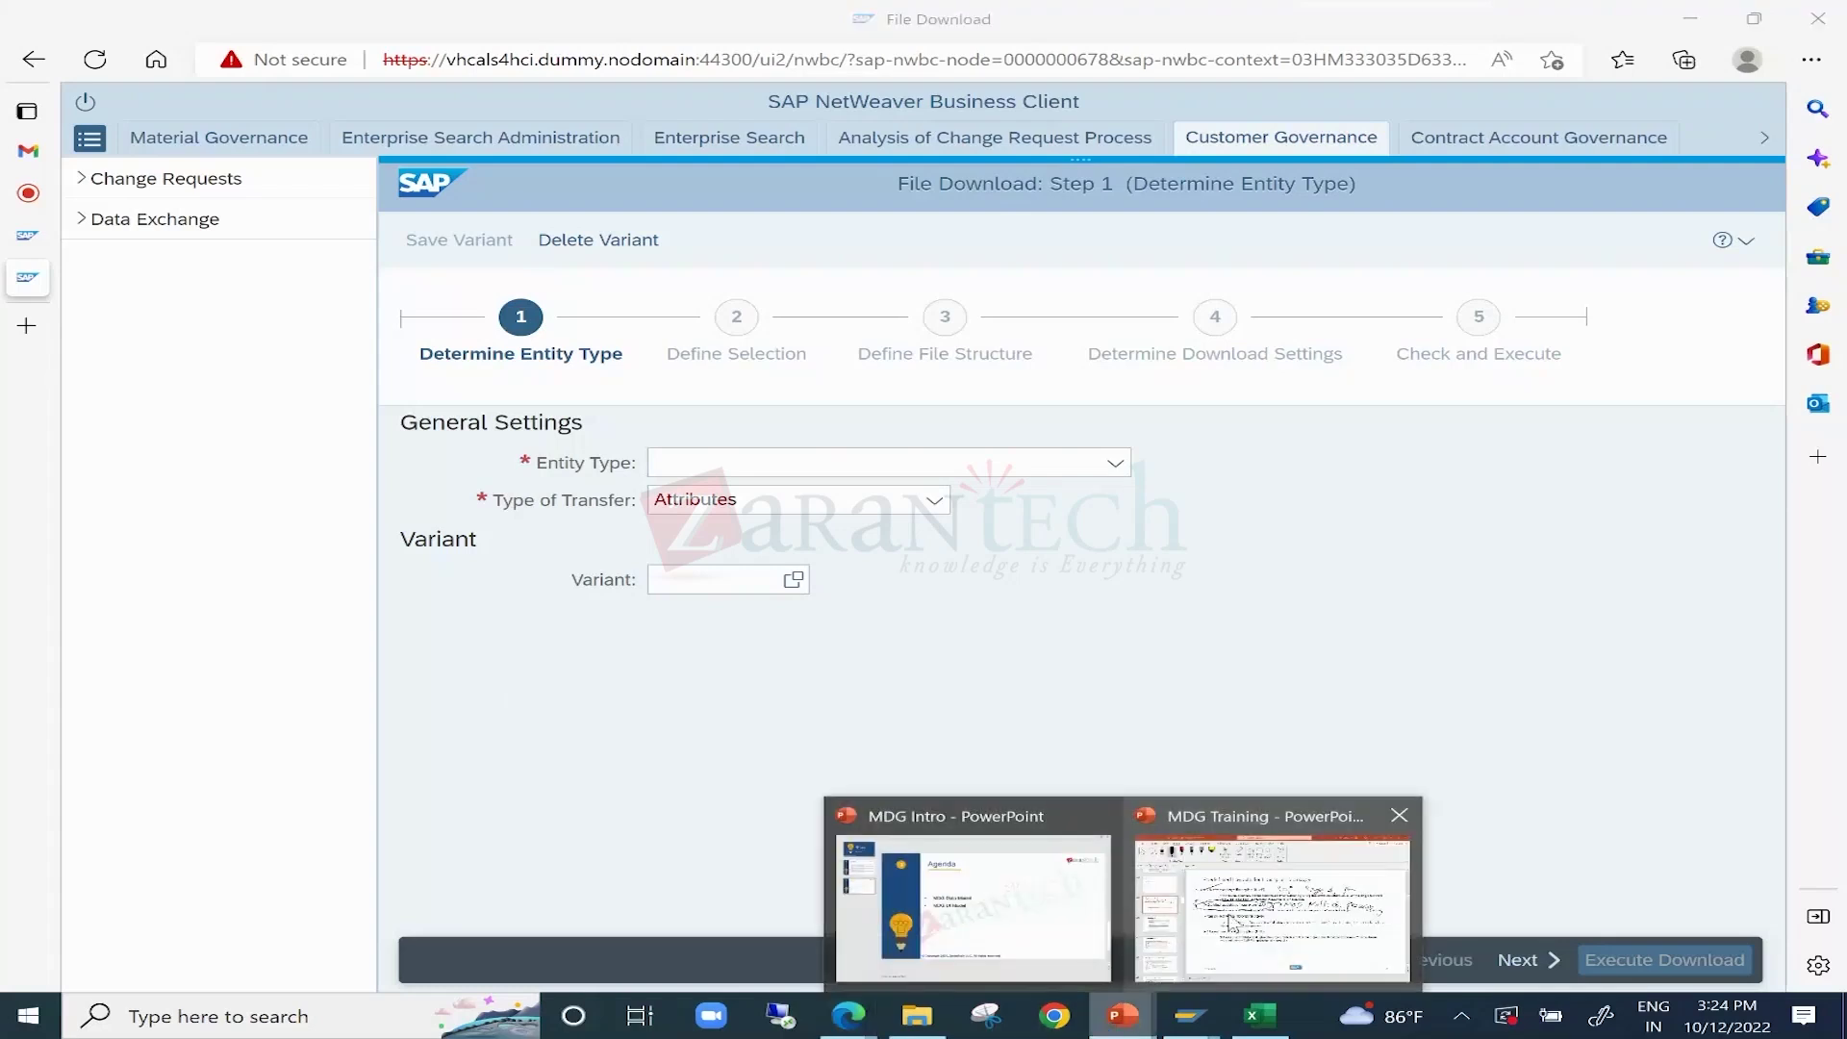
pyautogui.click(1270, 904)
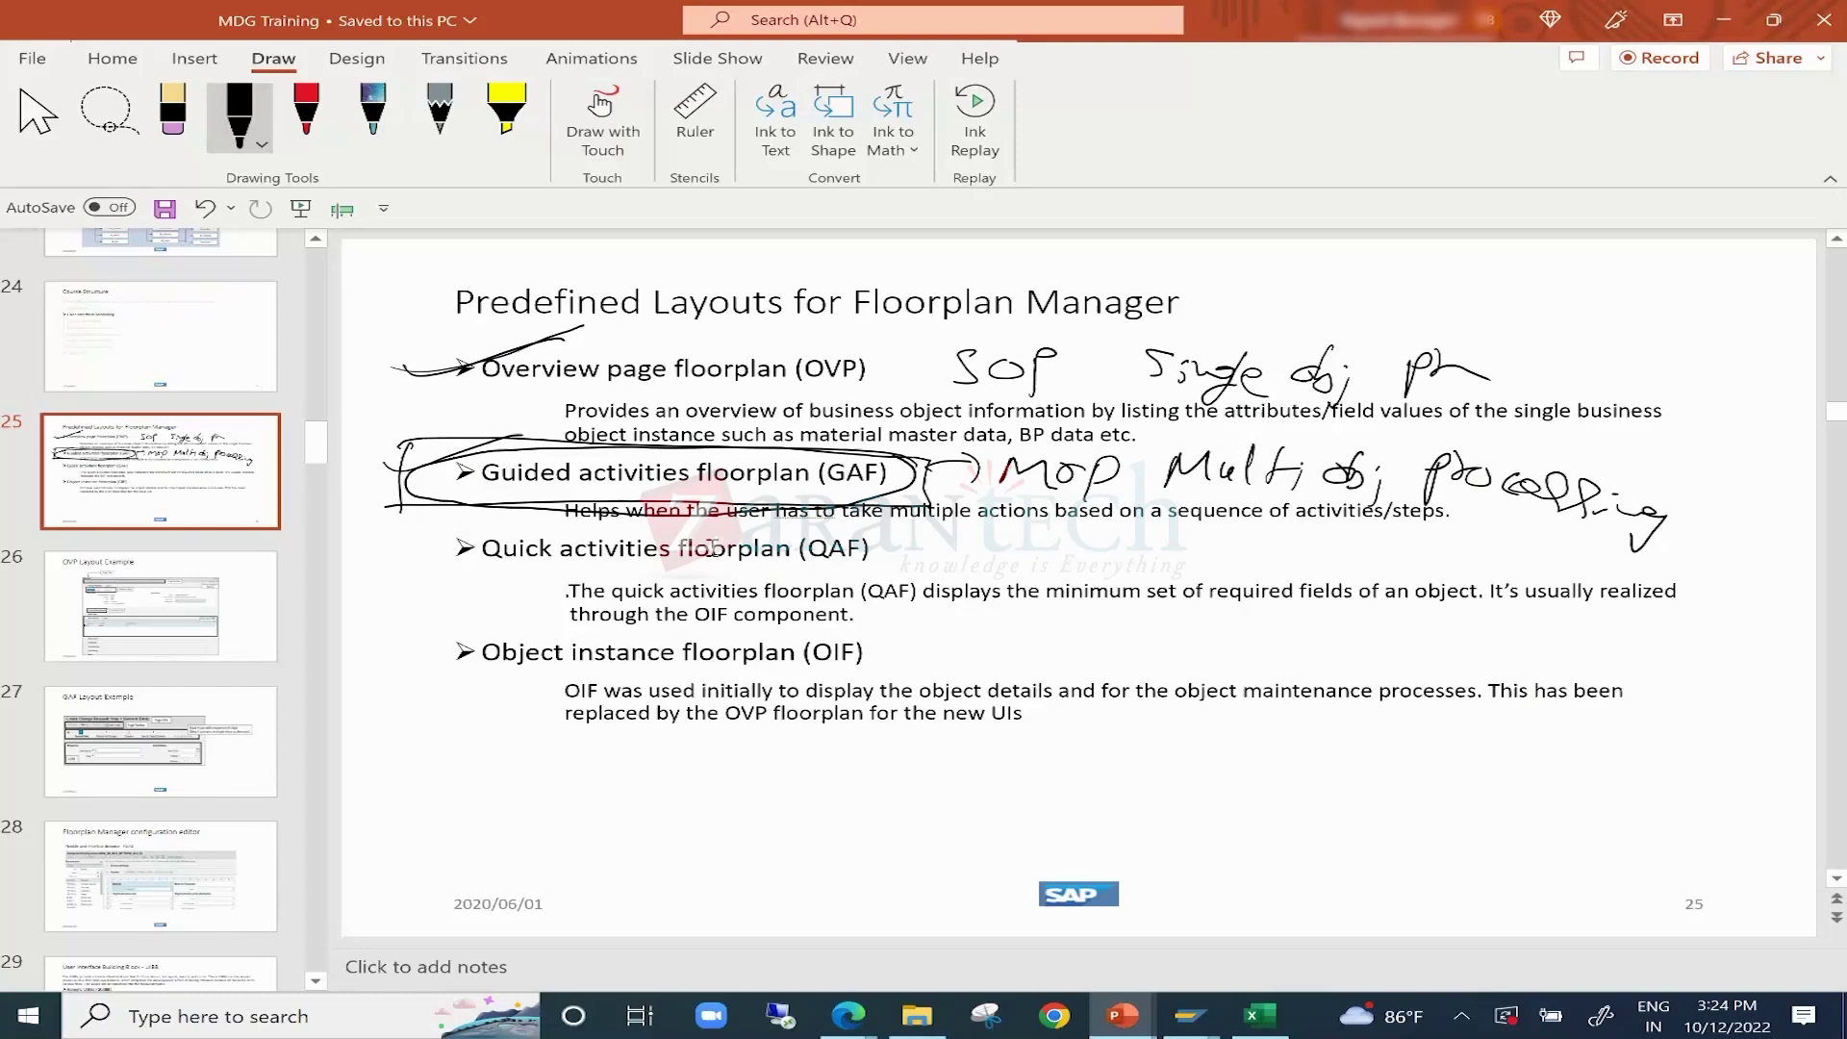
pyautogui.hotkey('ctrl', 'z')
pyautogui.hotkey('ctrl', 'z')
pyautogui.hotkey('ctrl', 'z')
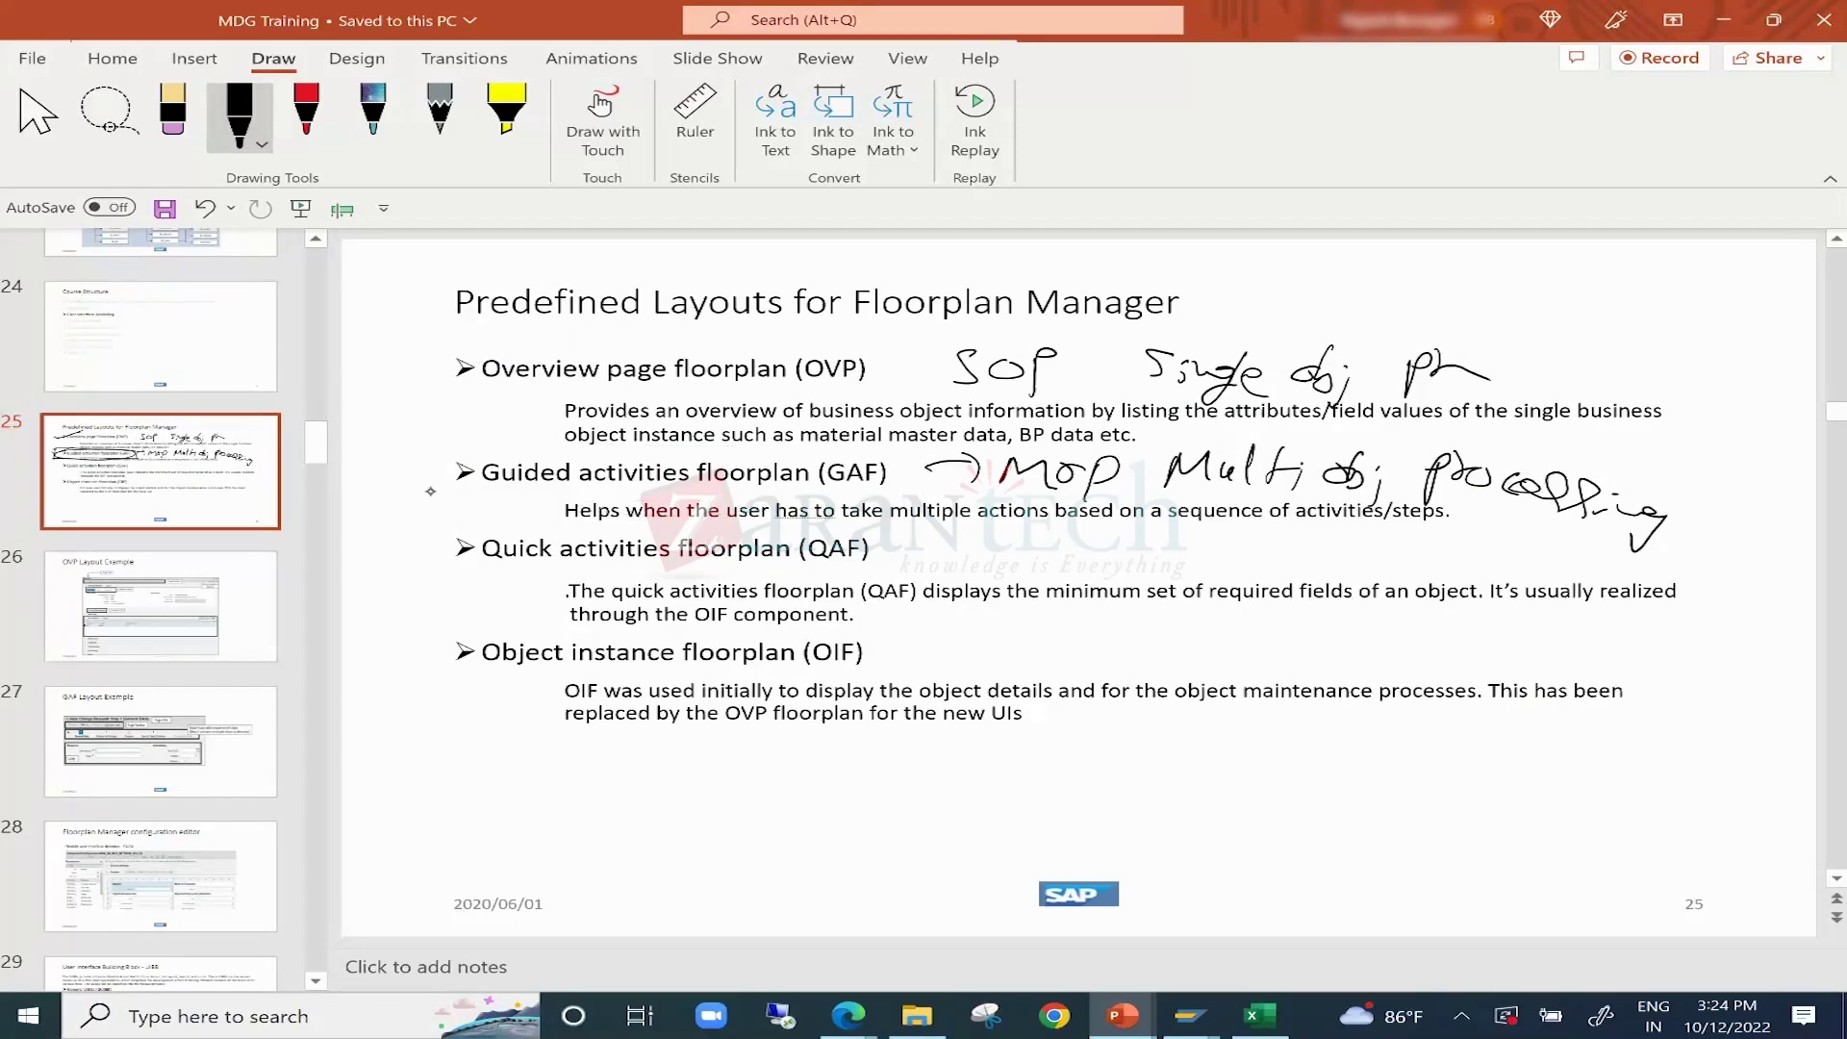
pyautogui.hotkey('ctrl', 'z')
pyautogui.hotkey('ctrl', 'z')
pyautogui.hotkey('ctrl', 'z')
pyautogui.hotkey('ctrl', 'z')
pyautogui.hotkey('ctrl', 'z')
pyautogui.hotkey('ctrl', 'z')
pyautogui.hotkey('ctrl', 'z')
pyautogui.hotkey('ctrl', 'z')
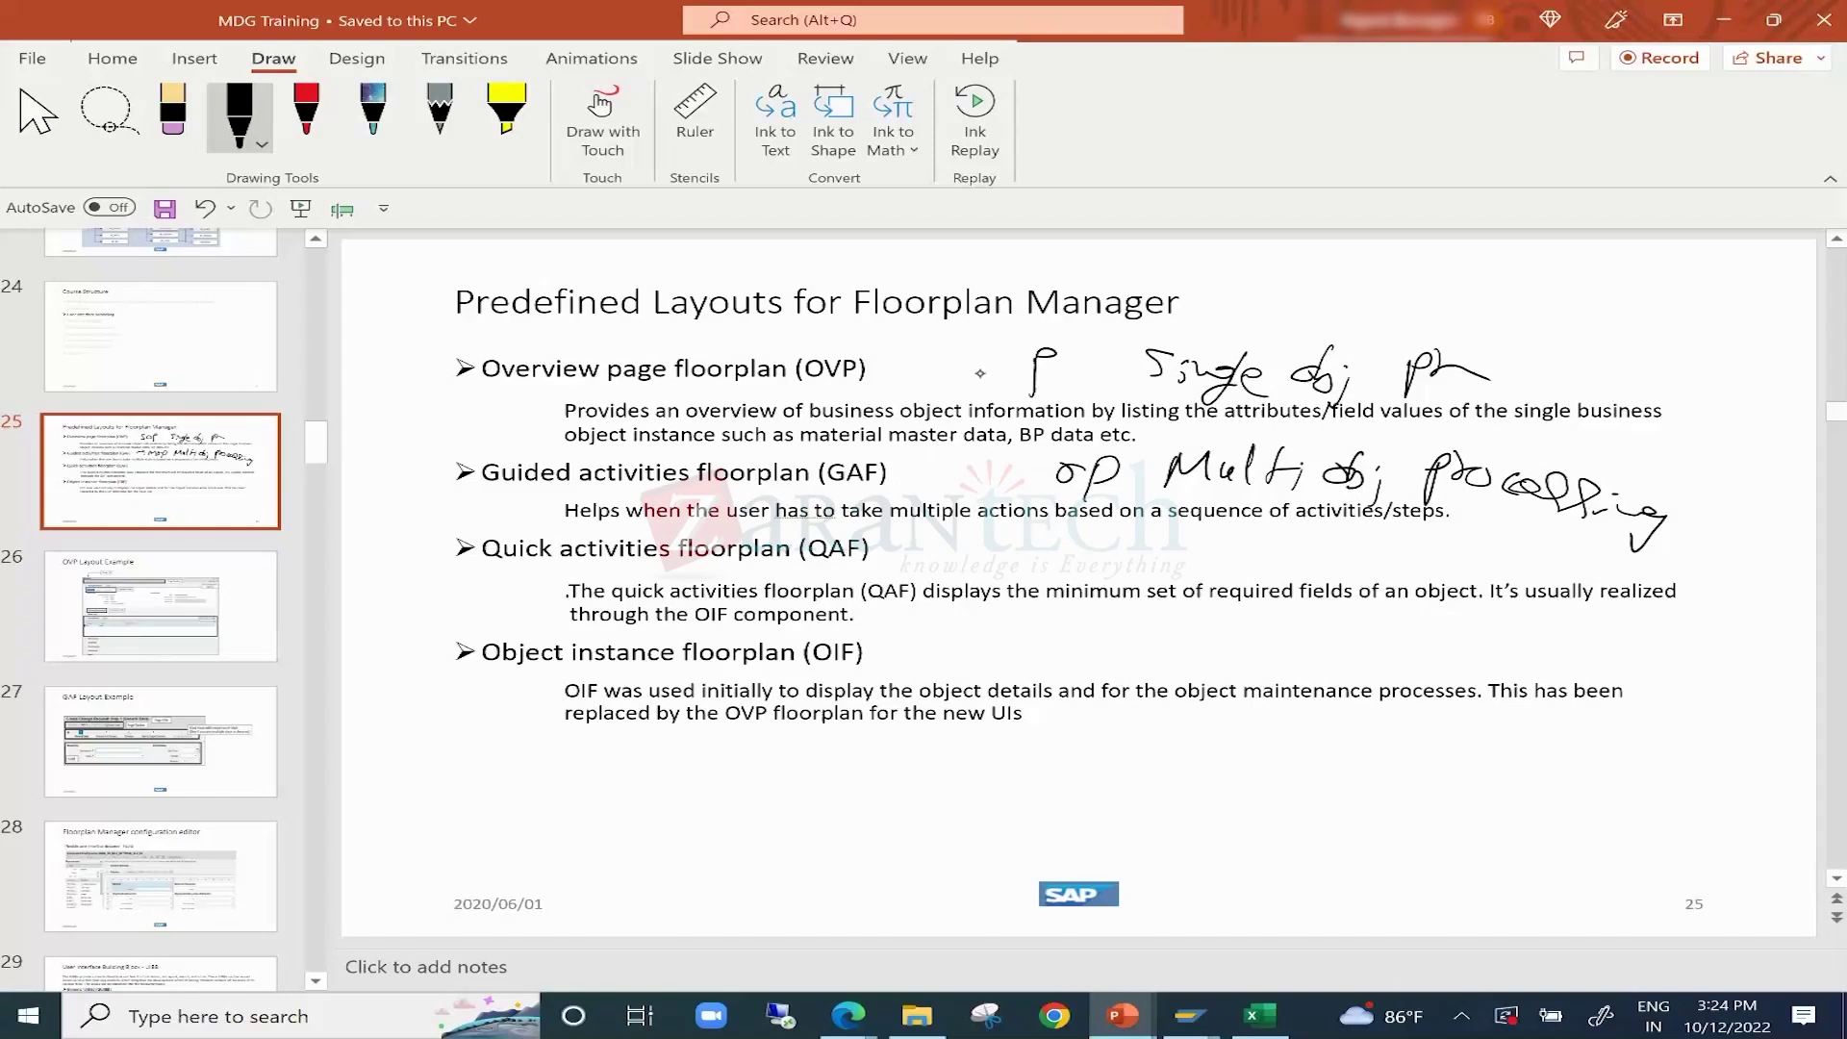
pyautogui.hotkey('ctrl', 'z')
pyautogui.hotkey('ctrl', 'z')
pyautogui.hotkey('ctrl', 'z')
pyautogui.hotkey('ctrl', 'z')
pyautogui.hotkey('ctrl', 'z')
pyautogui.hotkey('ctrl', 'z')
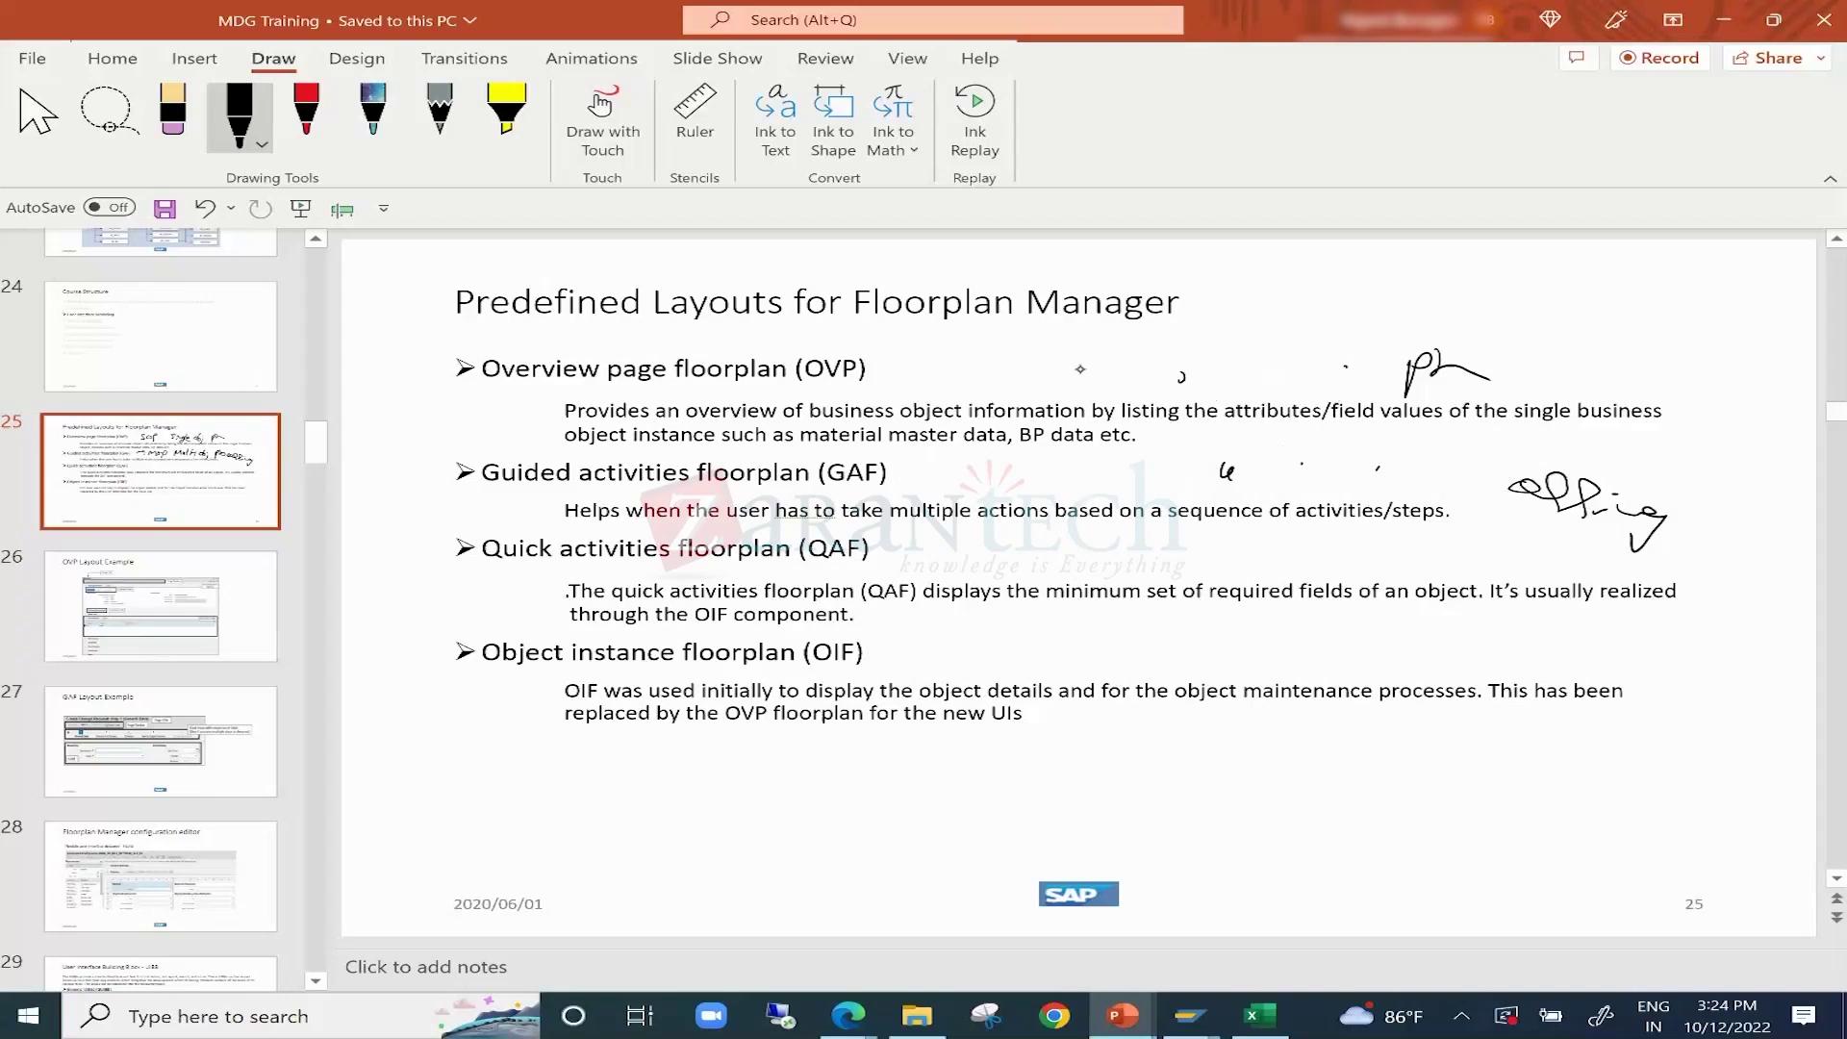
pyautogui.hotkey('ctrl', 'z')
pyautogui.hotkey('ctrl', 'z')
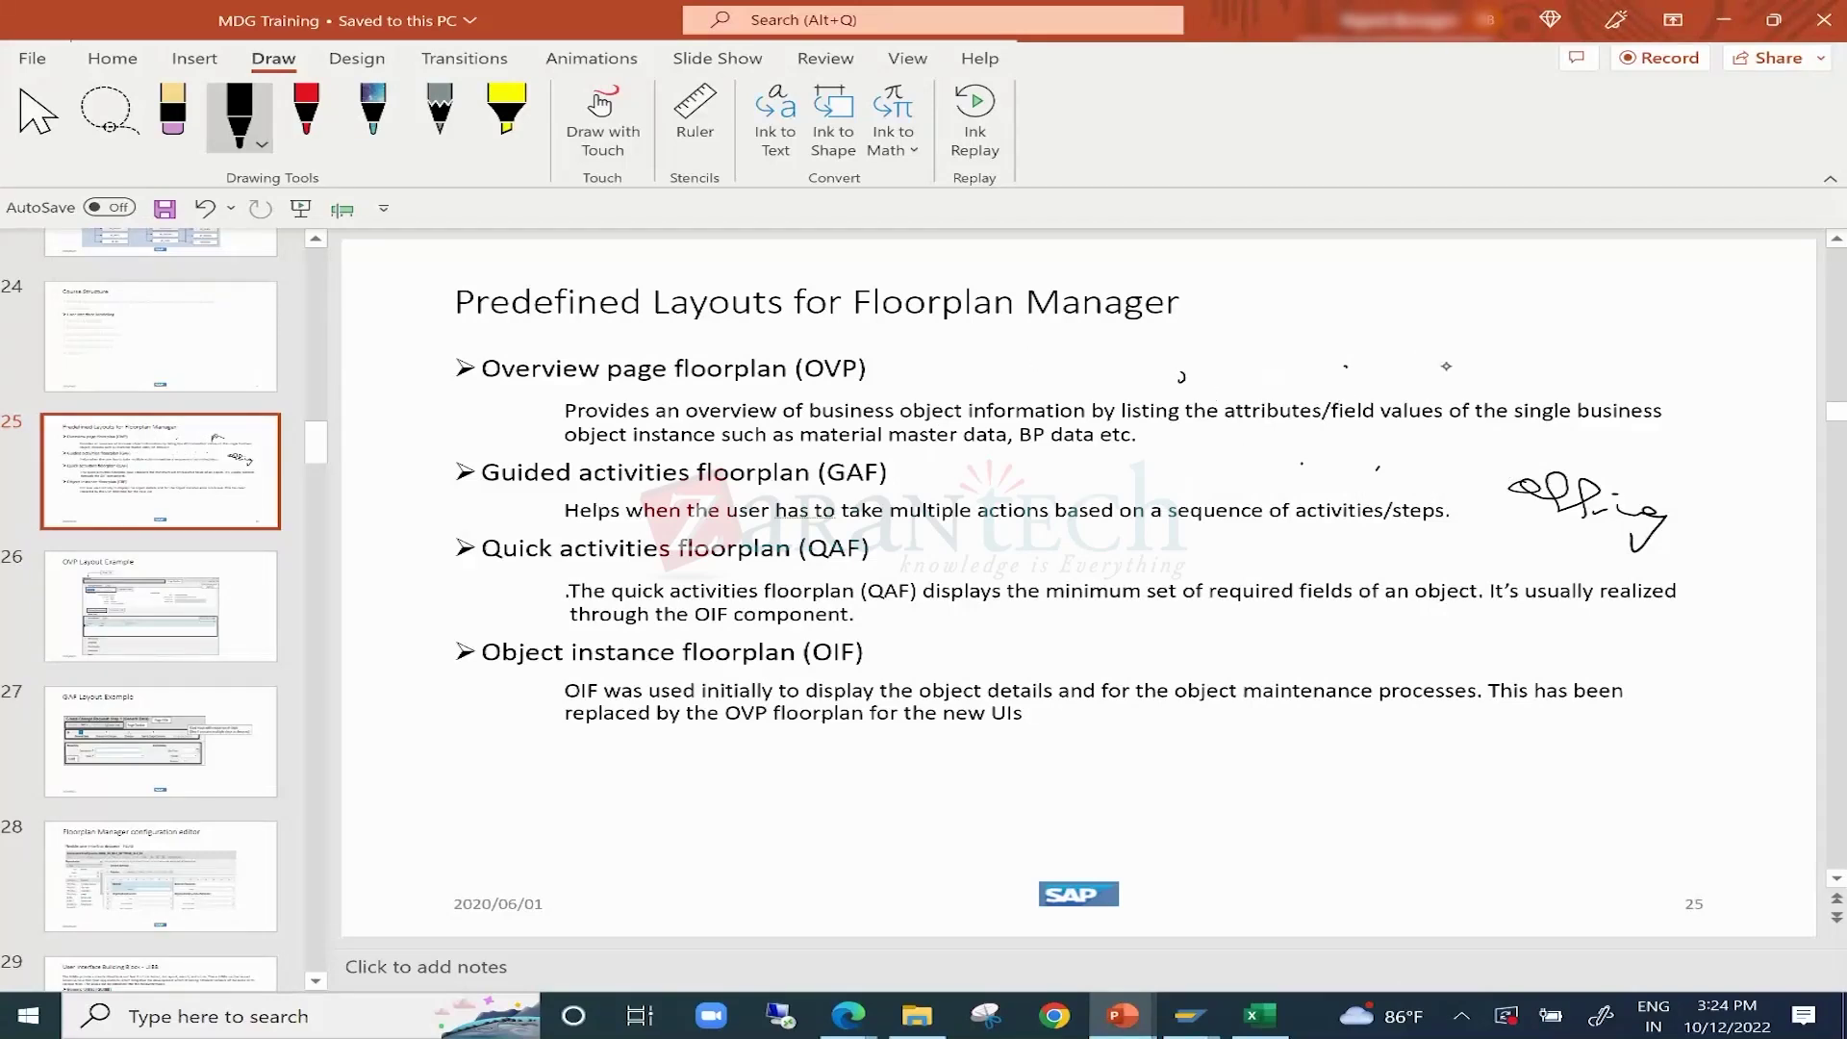
pyautogui.hotkey('ctrl', 'z')
pyautogui.hotkey('ctrl', 'z')
pyautogui.hotkey('ctrl', 'z')
pyautogui.hotkey('ctrl', 'z')
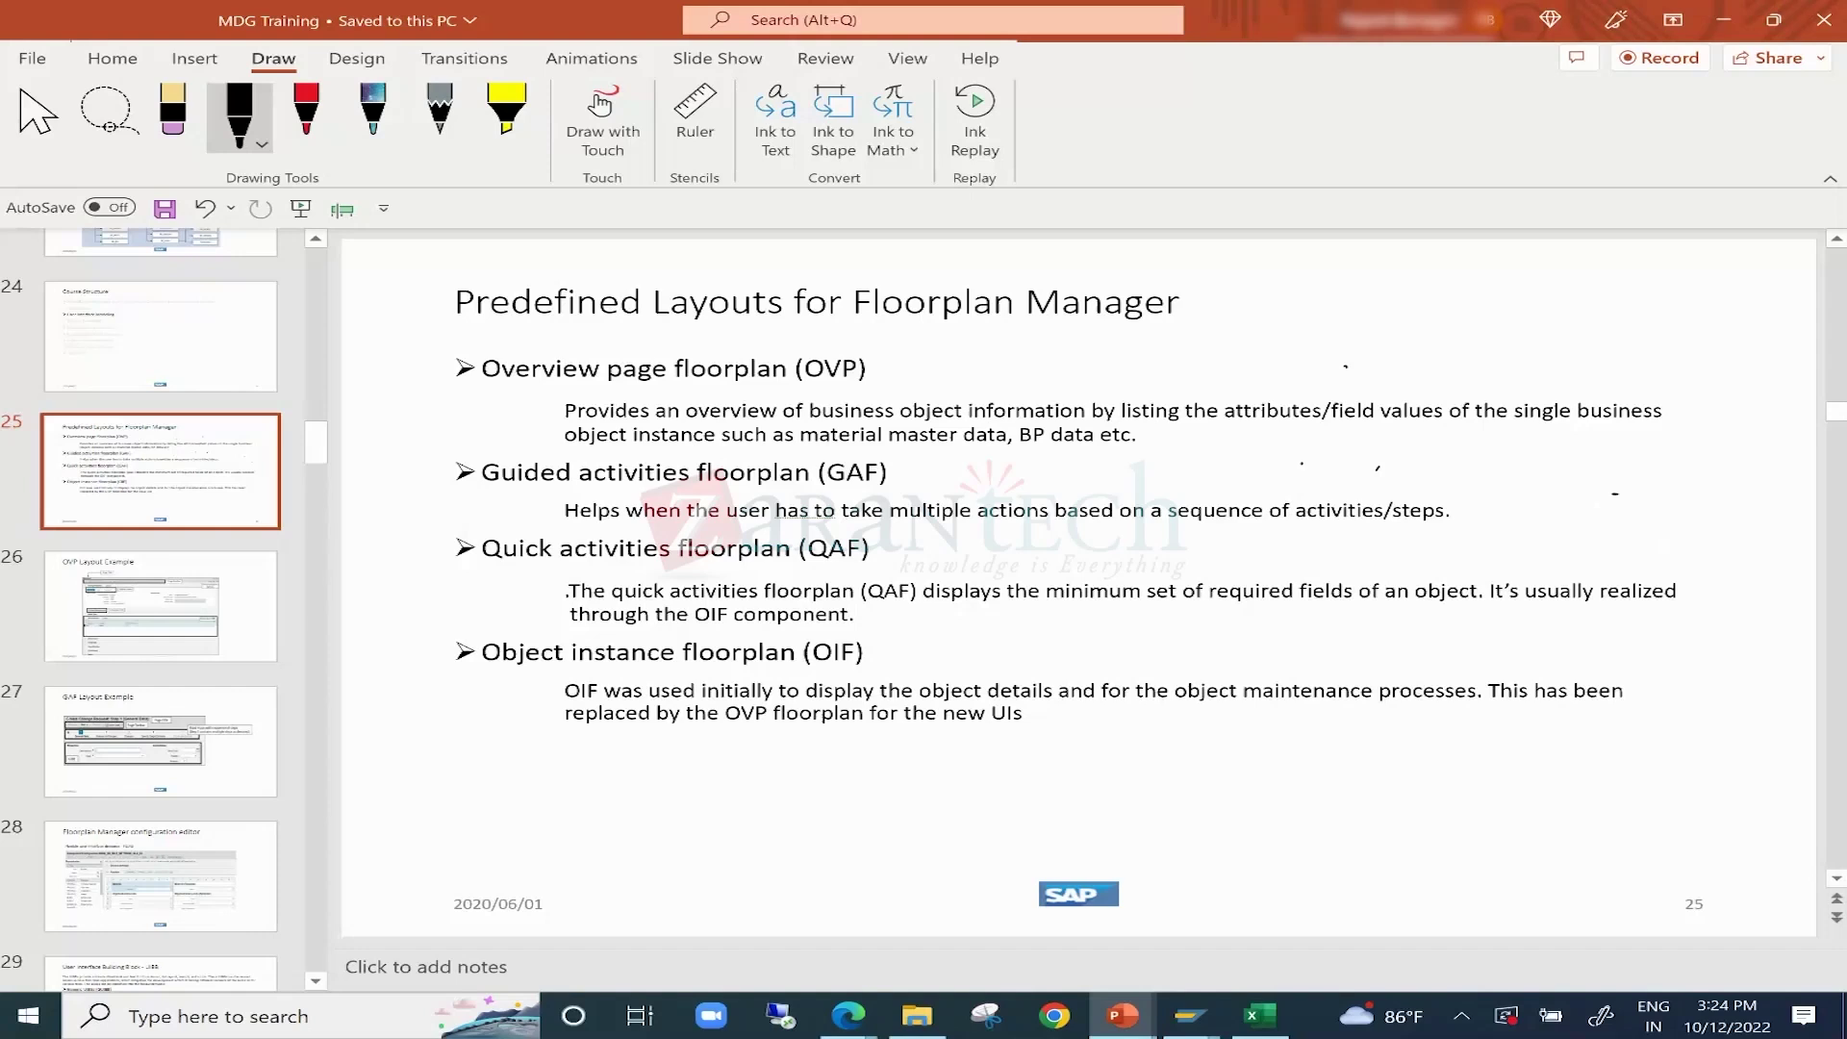
pyautogui.moveTo(464, 549)
pyautogui.mouseDown()
pyautogui.moveTo(431, 554)
pyautogui.moveTo(409, 679)
pyautogui.moveTo(433, 695)
pyautogui.mouseUp()
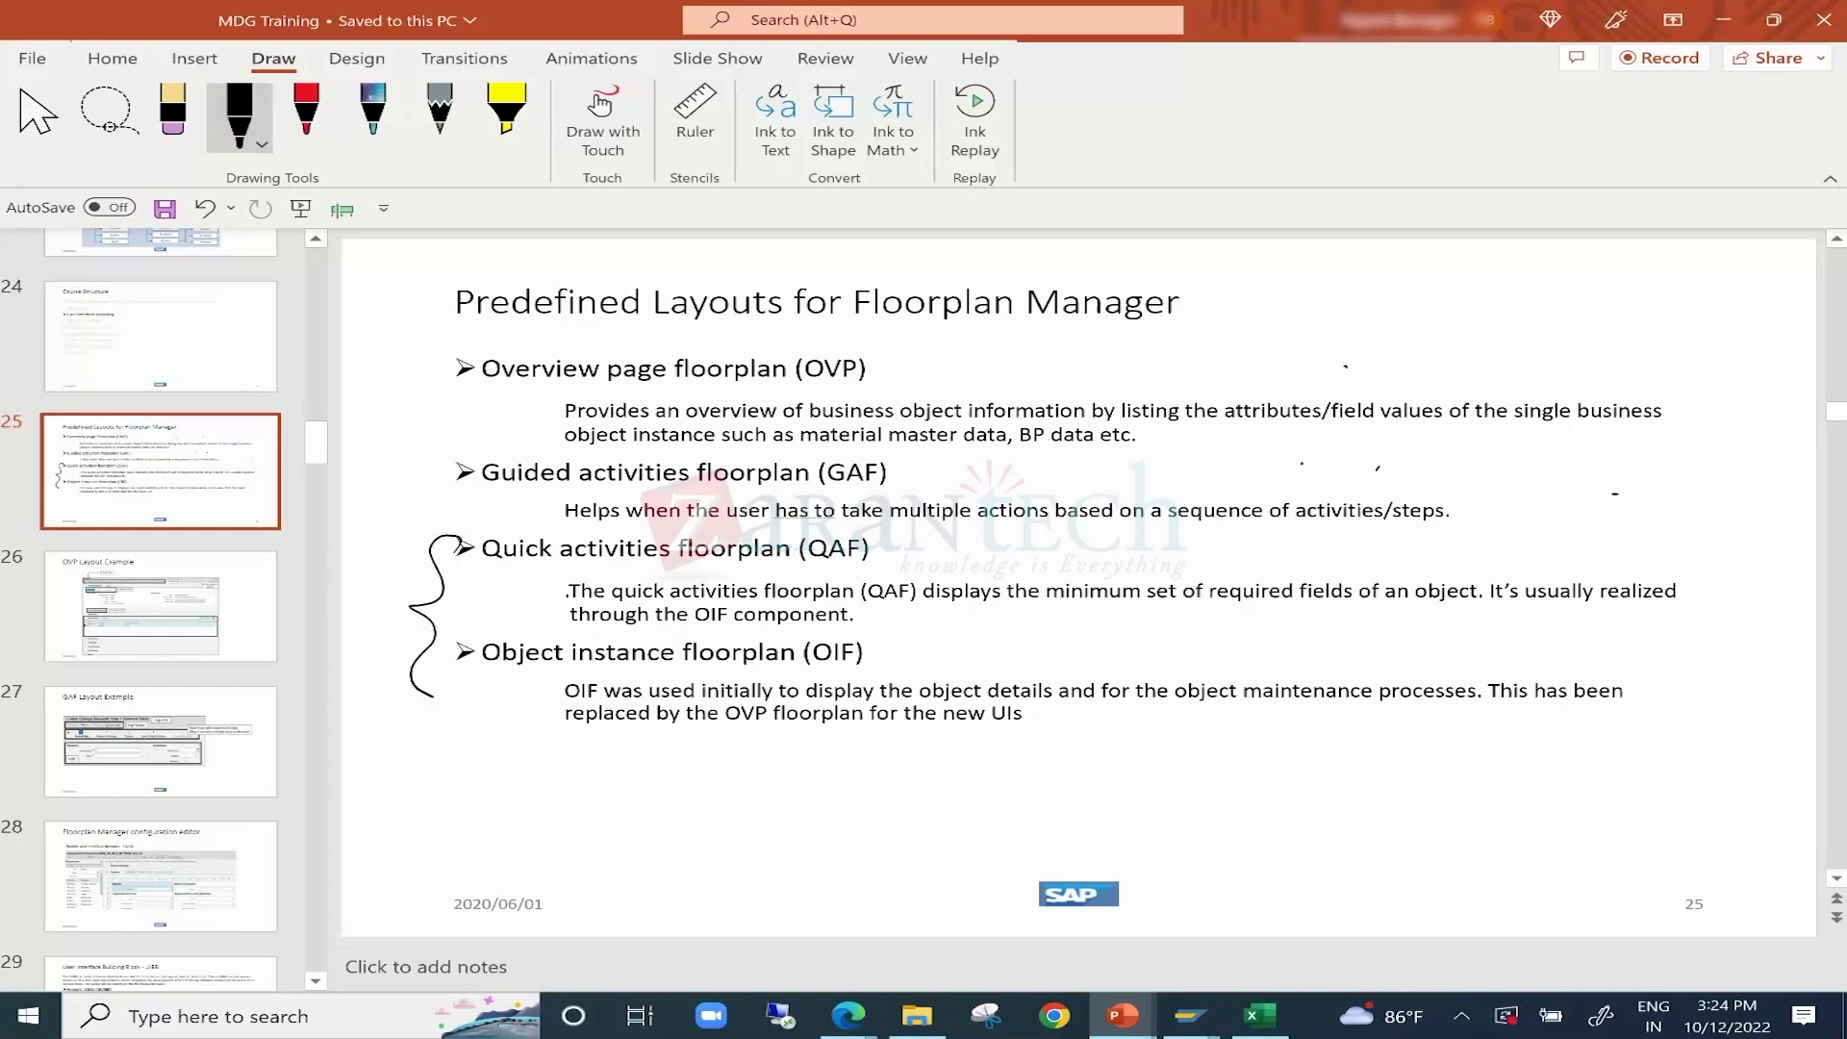
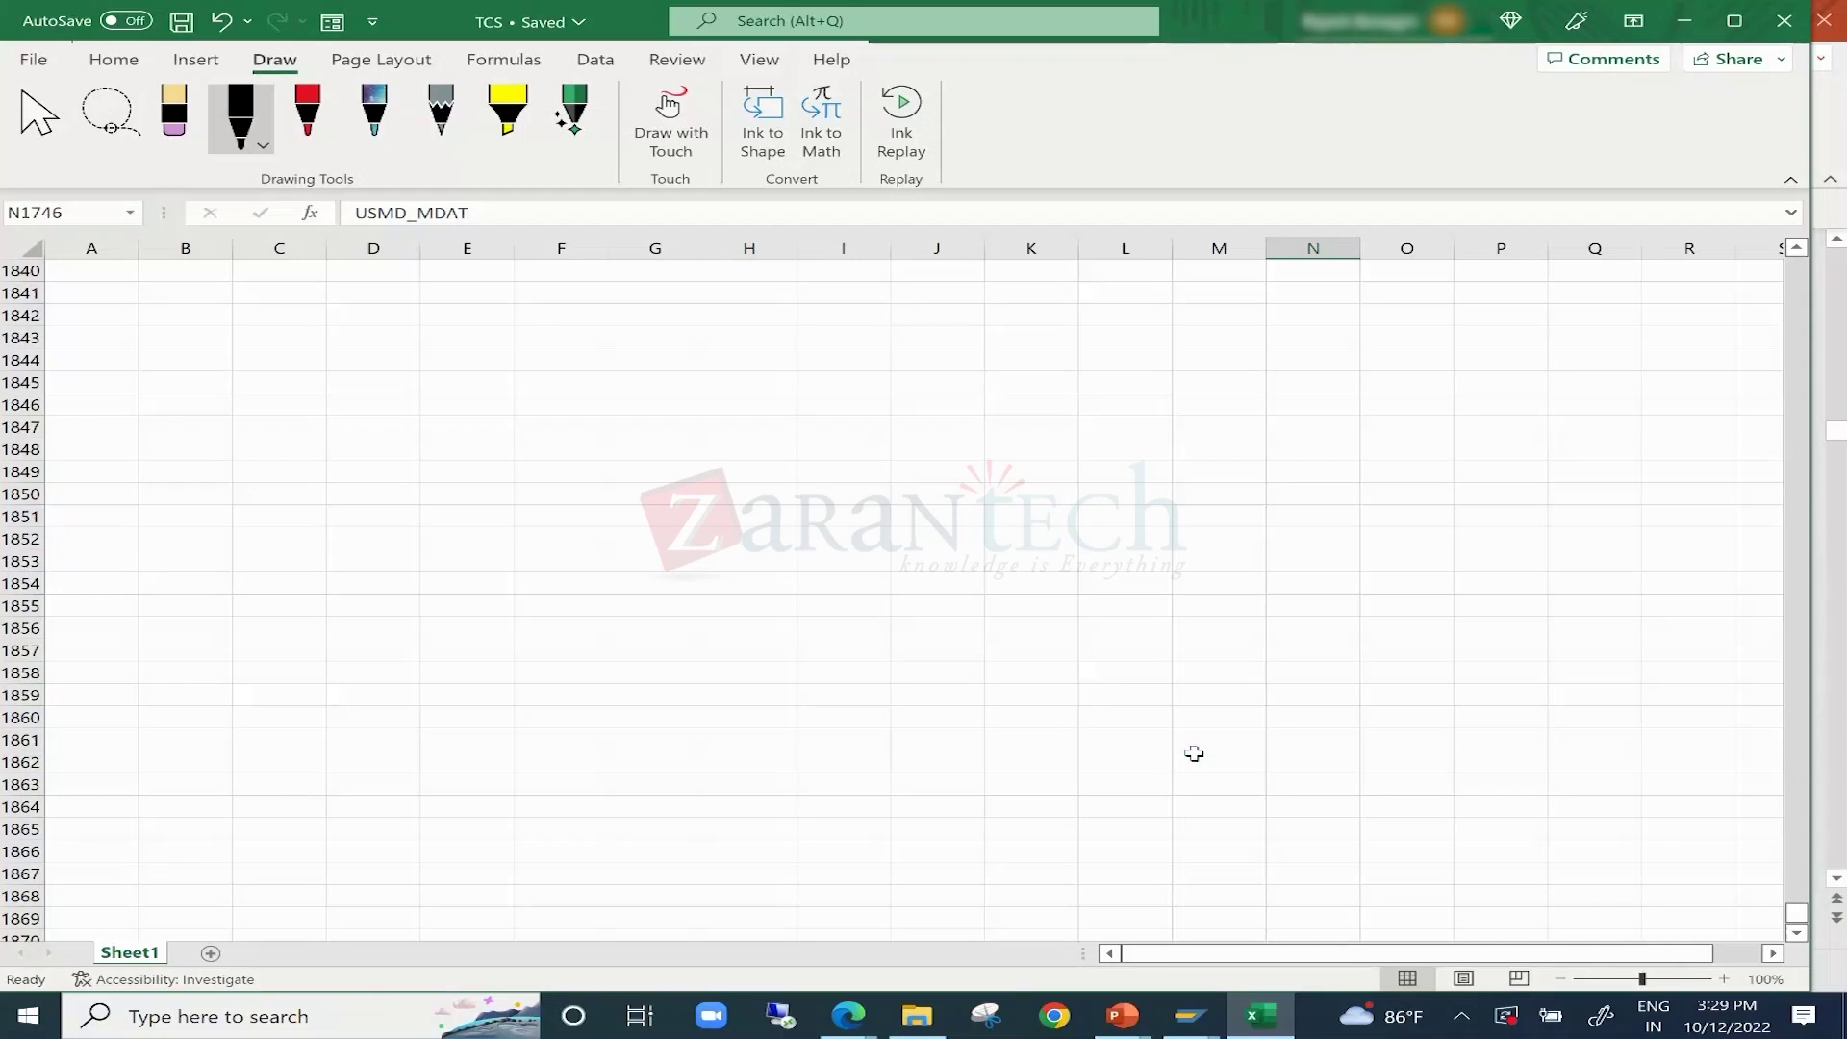
# Handwrite an underlined "ZM" with an arrow to "New FPM OVP Applicat" on the empty rows of the TCS worksheet.
pyautogui.moveTo(123, 288); pyautogui.dragTo(221, 322)
pyautogui.moveTo(98, 334)
pyautogui.mouseDown()
pyautogui.moveTo(220, 325)
pyautogui.moveTo(252, 344)
pyautogui.moveTo(312, 318)
pyautogui.moveTo(412, 335)
pyautogui.mouseUp()
pyautogui.moveTo(426, 320)
pyautogui.mouseDown()
pyautogui.moveTo(444, 337)
pyautogui.moveTo(472, 321)
pyautogui.mouseUp()
pyautogui.moveTo(514, 317)
pyautogui.mouseDown()
pyautogui.moveTo(516, 354)
pyautogui.moveTo(554, 317)
pyautogui.mouseUp()
pyautogui.moveTo(568, 356)
pyautogui.mouseDown()
pyautogui.moveTo(599, 331)
pyautogui.moveTo(613, 359)
pyautogui.moveTo(733, 333)
pyautogui.mouseUp()
pyautogui.moveTo(756, 325)
pyautogui.mouseDown()
pyautogui.moveTo(784, 353)
pyautogui.moveTo(794, 323)
pyautogui.mouseUp()
pyautogui.moveTo(810, 368); pyautogui.dragTo(835, 335)
pyautogui.moveTo(951, 325)
pyautogui.mouseDown()
pyautogui.moveTo(916, 373)
pyautogui.moveTo(996, 362)
pyautogui.mouseUp()
pyautogui.moveTo(920, 368); pyautogui.dragTo(1049, 346)
pyautogui.moveTo(1058, 376)
pyautogui.mouseDown()
pyautogui.moveTo(1078, 344)
pyautogui.moveTo(1092, 365)
pyautogui.mouseUp()
pyautogui.moveTo(1118, 358); pyautogui.dragTo(1162, 363)
pyautogui.moveTo(1183, 356); pyautogui.dragTo(1256, 346)
# Draw an arrow down from the handwritten "New" line and write "Enh → MM/BP/STD UI Appl" beneath it.
pyautogui.moveTo(482, 383); pyautogui.dragTo(568, 463)
pyautogui.moveTo(709, 440)
pyautogui.mouseDown()
pyautogui.moveTo(671, 489)
pyautogui.moveTo(707, 467)
pyautogui.mouseUp()
pyautogui.moveTo(670, 489); pyautogui.dragTo(748, 485)
pyautogui.moveTo(776, 435)
pyautogui.mouseDown()
pyautogui.moveTo(760, 492)
pyautogui.moveTo(806, 498)
pyautogui.moveTo(853, 471)
pyautogui.mouseUp()
pyautogui.moveTo(859, 458)
pyautogui.mouseDown()
pyautogui.moveTo(861, 489)
pyautogui.moveTo(1015, 480)
pyautogui.mouseUp()
pyautogui.click(970, 481)
pyautogui.moveTo(1051, 451)
pyautogui.mouseDown()
pyautogui.moveTo(1033, 509)
pyautogui.moveTo(1096, 522)
pyautogui.mouseUp()
pyautogui.moveTo(1123, 479); pyautogui.dragTo(1134, 502)
pyautogui.moveTo(1210, 455); pyautogui.dragTo(1178, 527)
pyautogui.moveTo(1256, 493)
pyautogui.mouseDown()
pyautogui.moveTo(1254, 523)
pyautogui.moveTo(1277, 482)
pyautogui.moveTo(1293, 509)
pyautogui.mouseUp()
pyautogui.moveTo(1311, 488); pyautogui.dragTo(1318, 526)
pyautogui.moveTo(1403, 471); pyautogui.dragTo(1509, 487)
pyautogui.moveTo(1479, 489)
pyautogui.mouseDown()
pyautogui.moveTo(1474, 529)
pyautogui.moveTo(1504, 527)
pyautogui.mouseUp()
pyautogui.moveTo(1587, 497)
pyautogui.mouseDown()
pyautogui.moveTo(1558, 547)
pyautogui.moveTo(1663, 525)
pyautogui.moveTo(1715, 552)
pyautogui.mouseUp()
pyautogui.click(1703, 498)
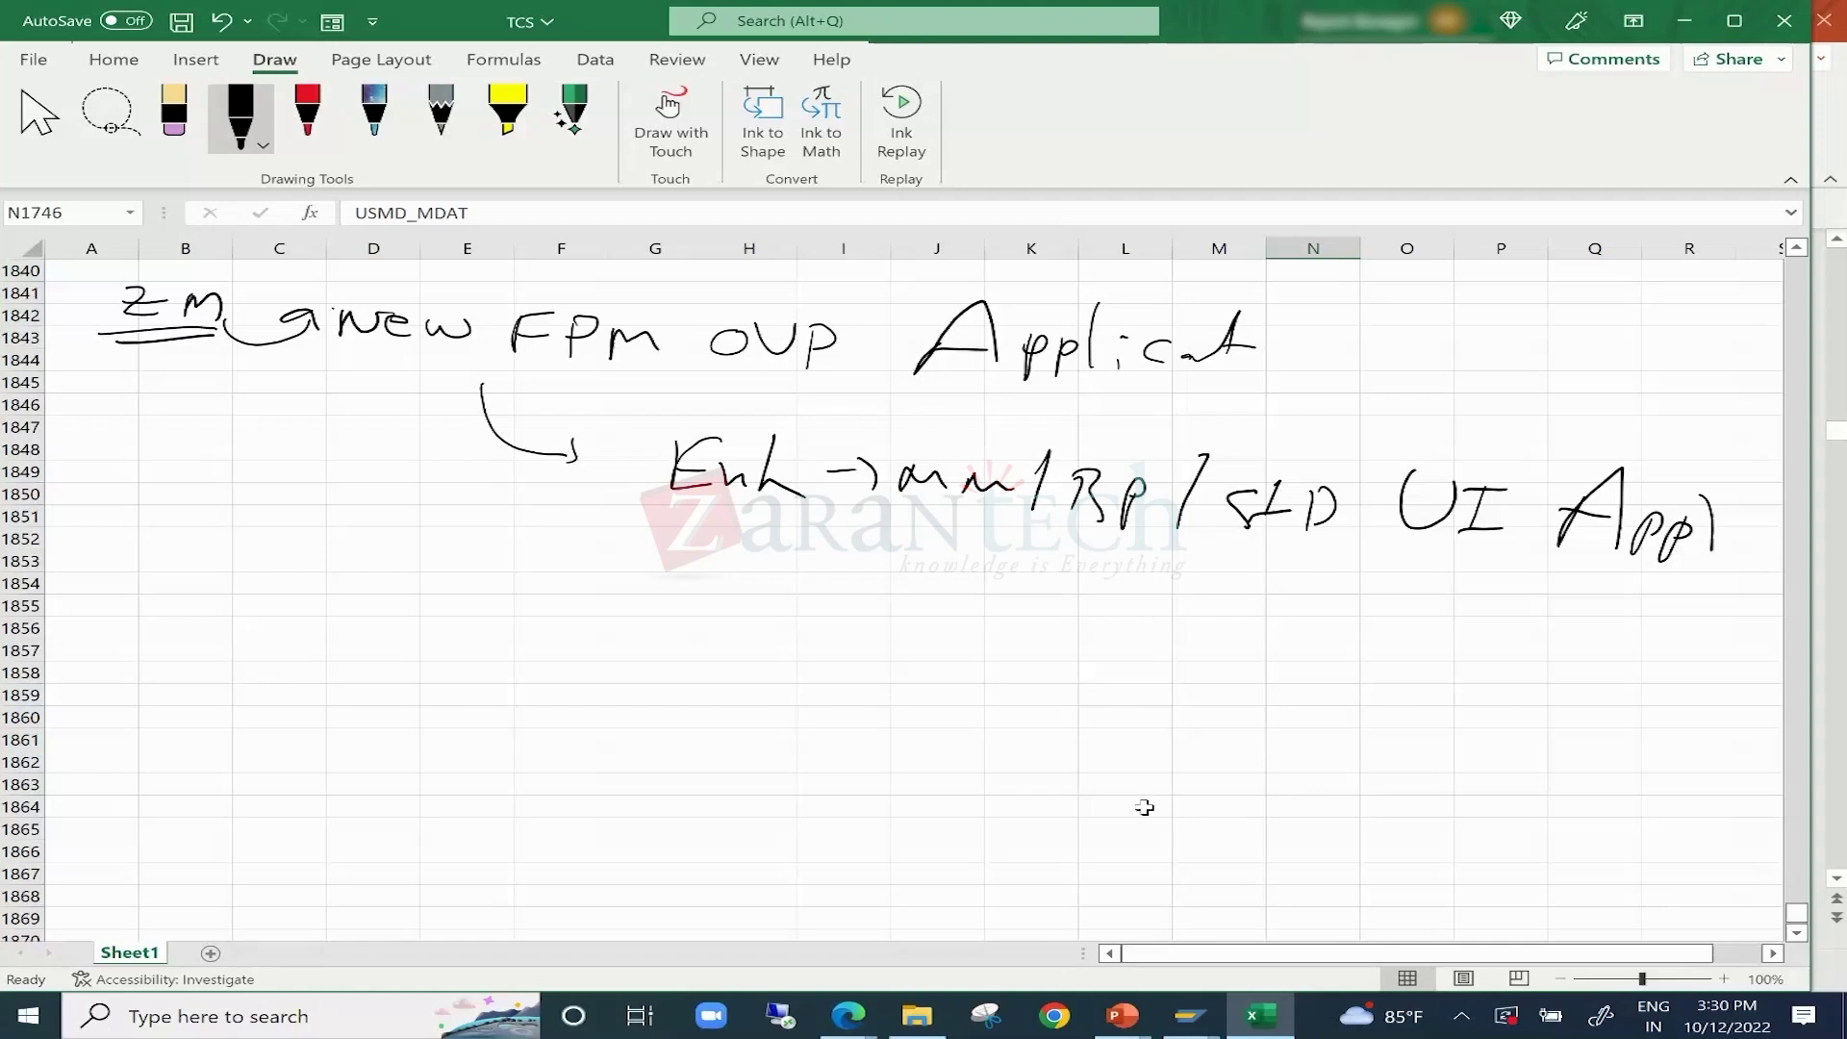
# Below the notes, sketch a tall page frame containing three stacked boxes labelled UIBB, UIBB2 and UIBB3.
pyautogui.scroll(-1, 853, 669)
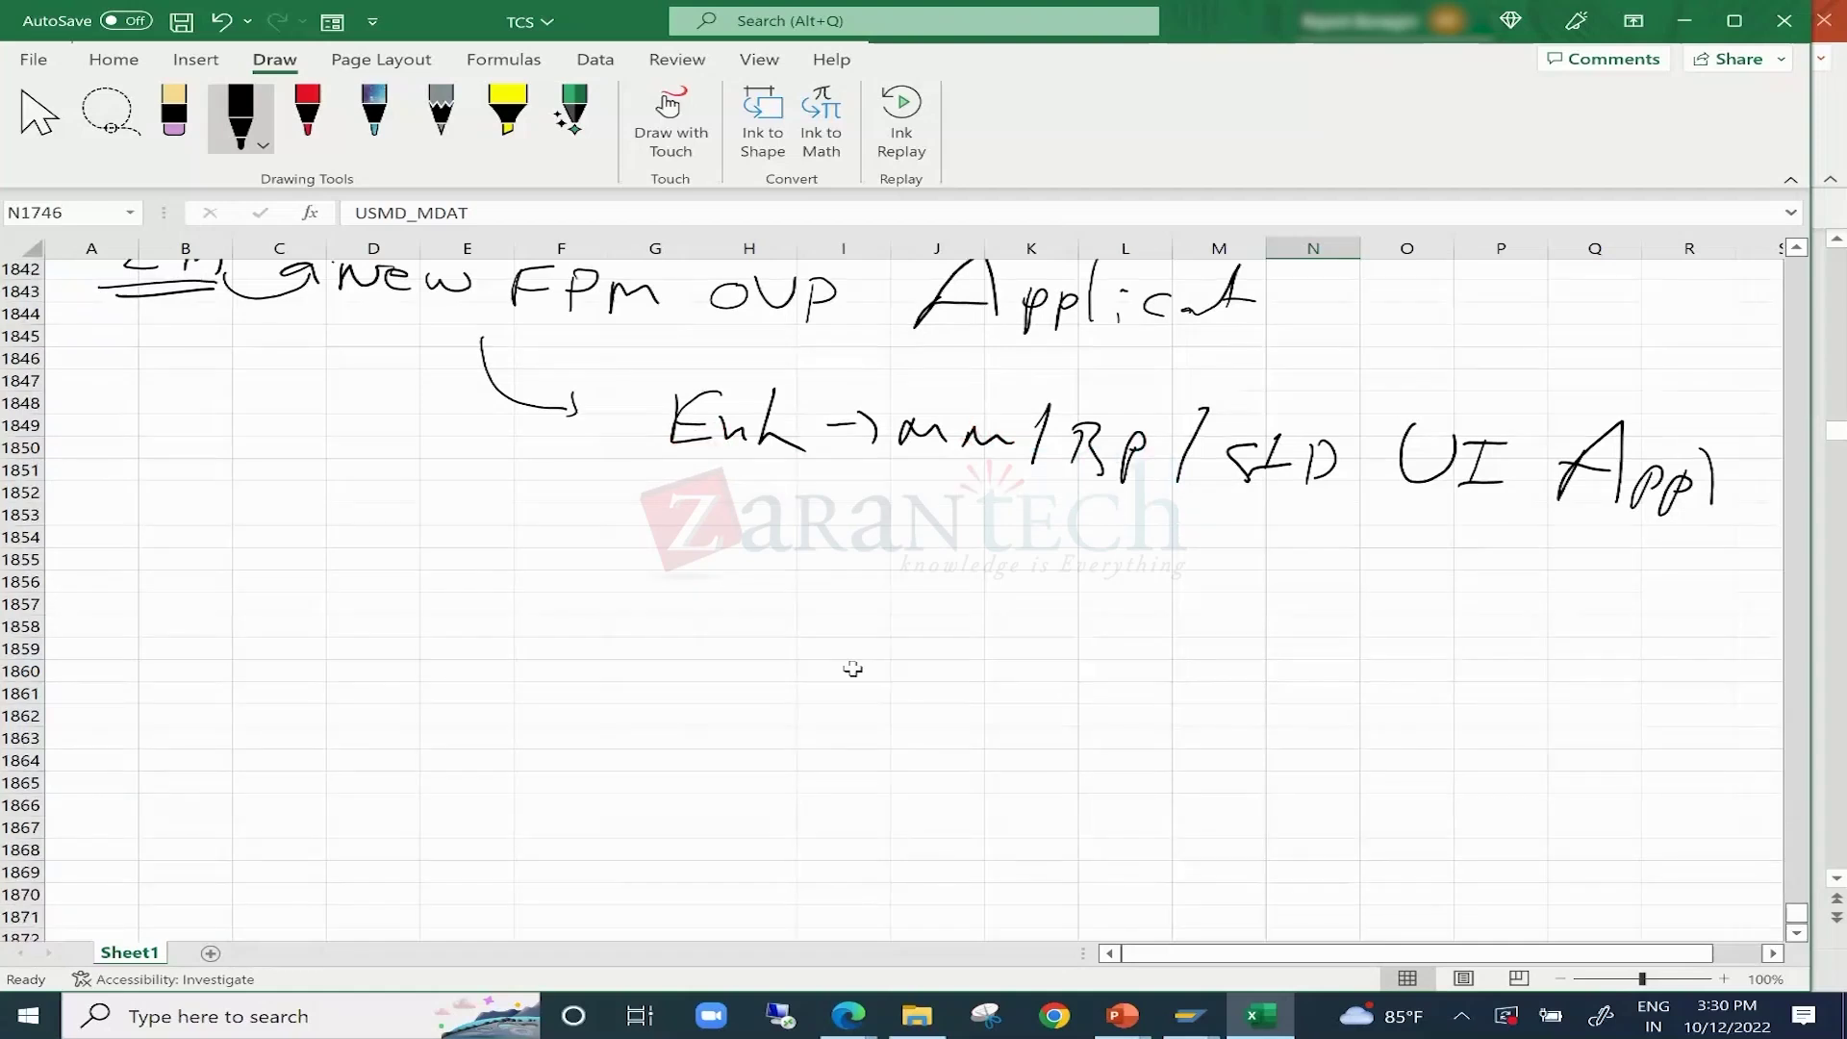
pyautogui.scroll(-3, 852, 669)
pyautogui.moveTo(380, 313); pyautogui.dragTo(384, 863)
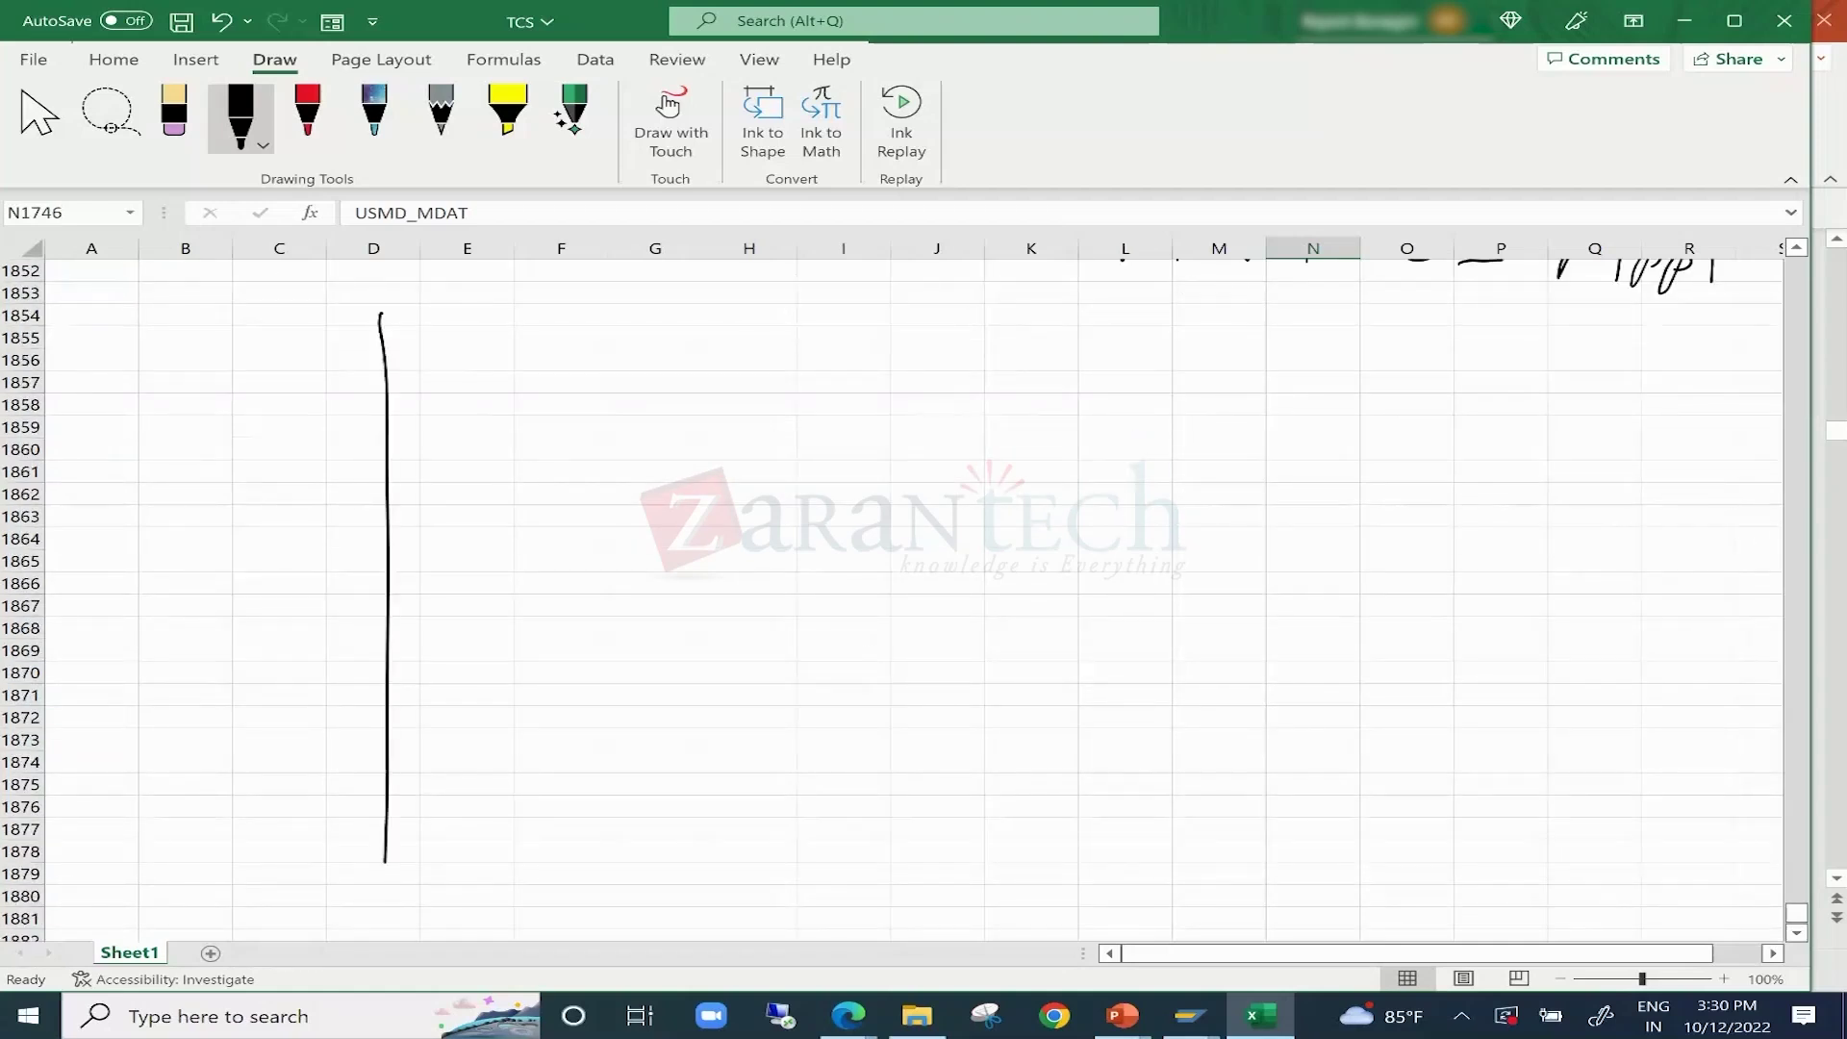
pyautogui.moveTo(378, 321)
pyautogui.mouseDown()
pyautogui.moveTo(660, 302)
pyautogui.moveTo(844, 606)
pyautogui.moveTo(627, 876)
pyautogui.moveTo(381, 866)
pyautogui.mouseUp()
pyautogui.moveTo(409, 396)
pyautogui.mouseDown()
pyautogui.moveTo(403, 505)
pyautogui.moveTo(511, 387)
pyautogui.moveTo(833, 471)
pyautogui.moveTo(405, 523)
pyautogui.mouseUp()
pyautogui.moveTo(428, 558); pyautogui.dragTo(406, 624)
pyautogui.moveTo(428, 556)
pyautogui.mouseDown()
pyautogui.moveTo(773, 667)
pyautogui.moveTo(389, 647)
pyautogui.mouseUp()
pyautogui.moveTo(428, 689)
pyautogui.mouseDown()
pyautogui.moveTo(417, 806)
pyautogui.moveTo(449, 811)
pyautogui.moveTo(424, 807)
pyautogui.mouseUp()
pyautogui.moveTo(440, 414)
pyautogui.mouseDown()
pyautogui.moveTo(500, 443)
pyautogui.moveTo(519, 428)
pyautogui.moveTo(515, 462)
pyautogui.mouseUp()
pyautogui.moveTo(453, 567); pyautogui.dragTo(595, 612)
pyautogui.moveTo(438, 694); pyautogui.dragTo(510, 725)
pyautogui.moveTo(532, 707); pyautogui.dragTo(544, 726)
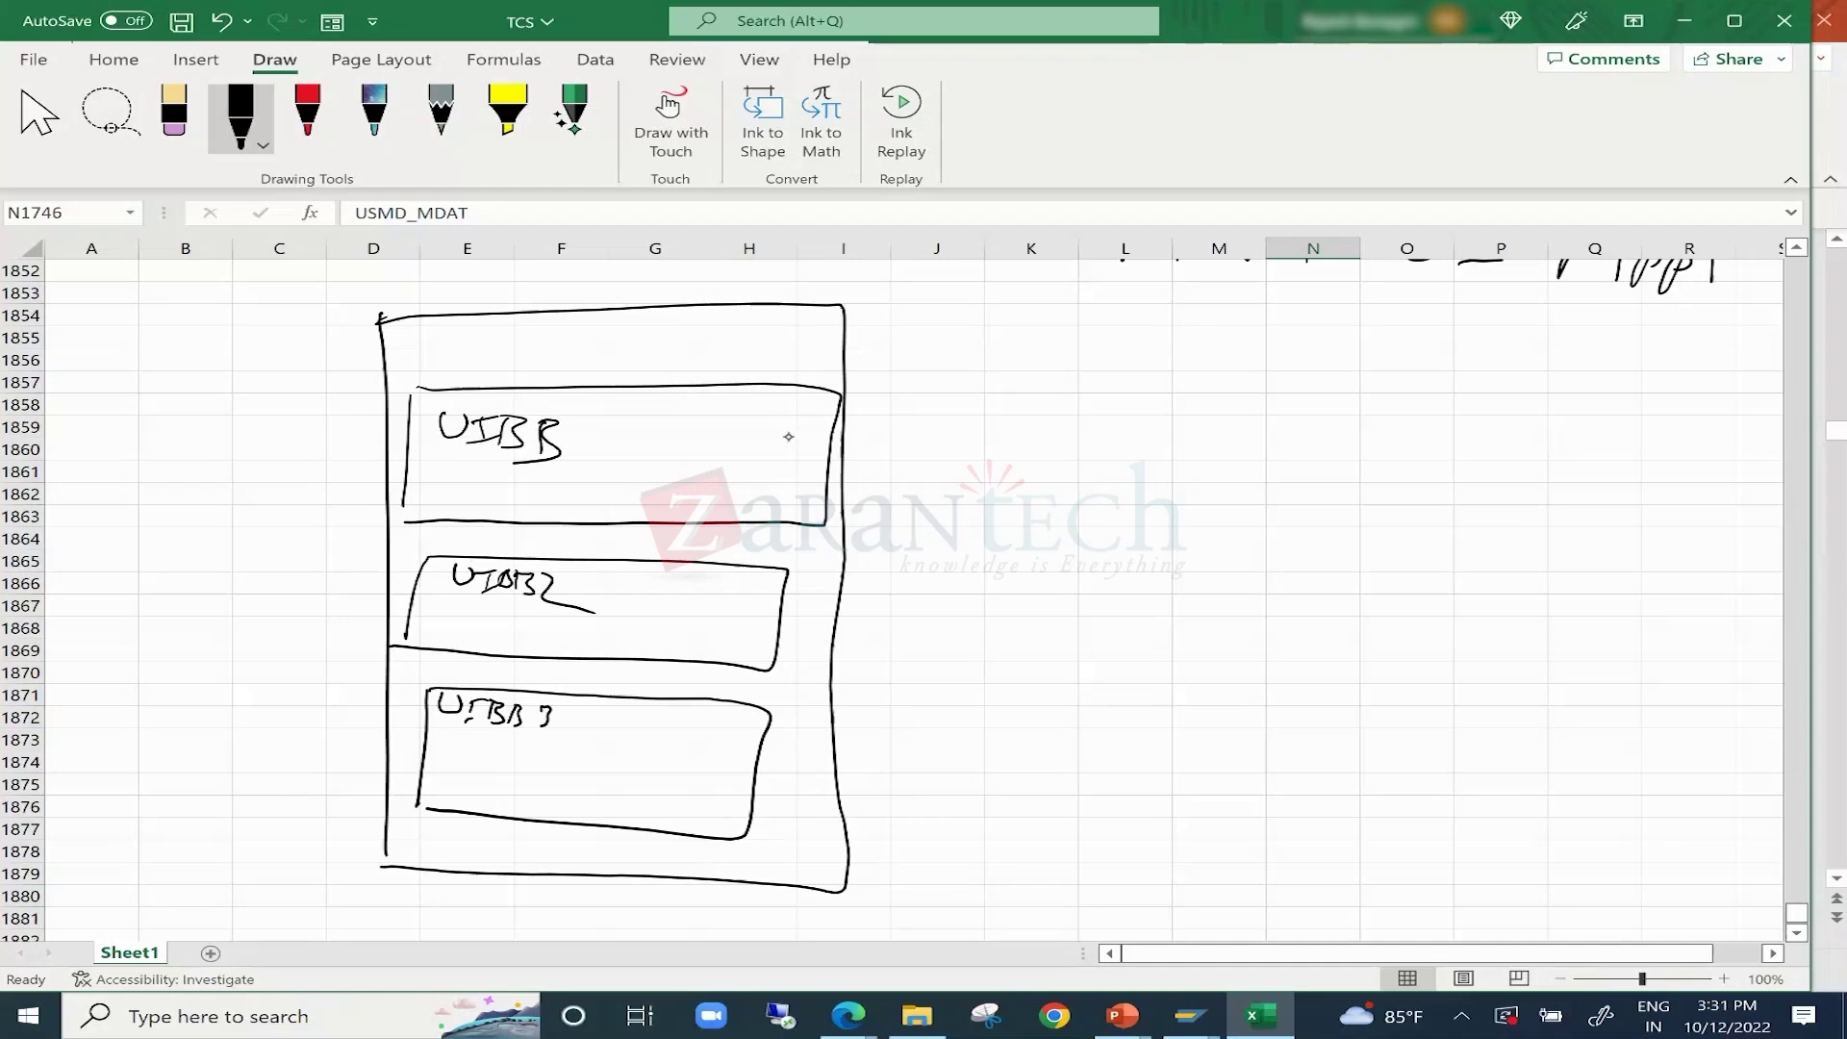
# Draw an arrow out of the first UIBB box and handwrite "Form UIBB" and "LIST UIBB" beside it.
pyautogui.moveTo(814, 413); pyautogui.dragTo(1047, 399)
pyautogui.moveTo(1016, 374); pyautogui.dragTo(1042, 424)
pyautogui.moveTo(1089, 375)
pyautogui.mouseDown()
pyautogui.moveTo(1088, 413)
pyautogui.moveTo(1131, 373)
pyautogui.mouseUp()
pyautogui.moveTo(1091, 399)
pyautogui.mouseDown()
pyautogui.moveTo(1220, 413)
pyautogui.moveTo(1306, 395)
pyautogui.mouseUp()
pyautogui.moveTo(1298, 396); pyautogui.dragTo(1296, 425)
pyautogui.moveTo(1285, 427); pyautogui.dragTo(1337, 433)
pyautogui.moveTo(1350, 401); pyautogui.dragTo(1355, 435)
pyautogui.moveTo(1374, 402); pyautogui.dragTo(1366, 456)
pyautogui.moveTo(1085, 446)
pyautogui.mouseDown()
pyautogui.moveTo(1066, 489)
pyautogui.moveTo(1106, 490)
pyautogui.mouseUp()
pyautogui.moveTo(1114, 466)
pyautogui.mouseDown()
pyautogui.moveTo(1113, 495)
pyautogui.moveTo(1141, 494)
pyautogui.mouseUp()
pyautogui.moveTo(1168, 468)
pyautogui.mouseDown()
pyautogui.moveTo(1147, 494)
pyautogui.moveTo(1214, 473)
pyautogui.mouseUp()
pyautogui.moveTo(1202, 477)
pyautogui.mouseDown()
pyautogui.moveTo(1200, 500)
pyautogui.moveTo(1280, 471)
pyautogui.mouseUp()
pyautogui.moveTo(1294, 481)
pyautogui.mouseDown()
pyautogui.moveTo(1324, 484)
pyautogui.moveTo(1304, 510)
pyautogui.mouseUp()
pyautogui.moveTo(1277, 512); pyautogui.dragTo(1318, 511)
pyautogui.moveTo(1347, 483)
pyautogui.mouseDown()
pyautogui.moveTo(1351, 525)
pyautogui.moveTo(1416, 498)
pyautogui.moveTo(1383, 547)
pyautogui.mouseUp()
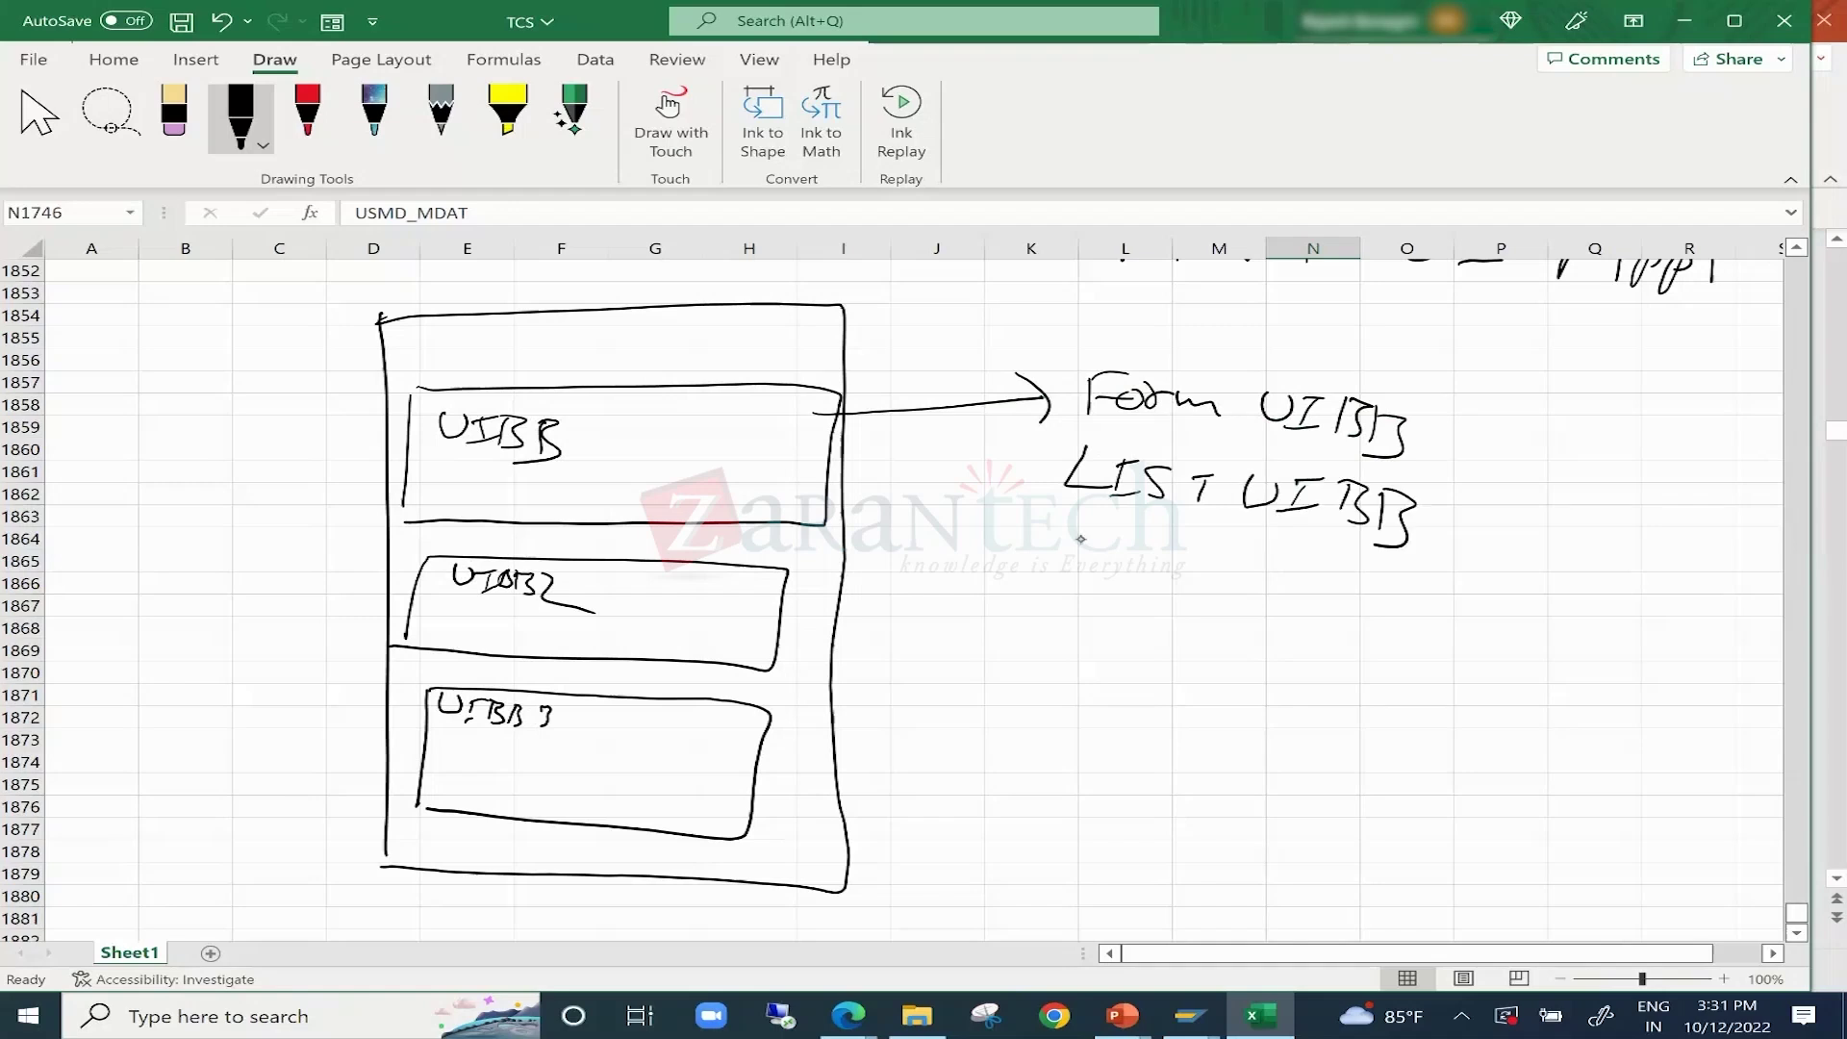
# Add "Tabbed UIBB" and "Composite UIBB" to the handwritten list of UIBB types.
pyautogui.moveTo(1066, 551); pyautogui.dragTo(1116, 555)
pyautogui.moveTo(1094, 557)
pyautogui.mouseDown()
pyautogui.moveTo(1092, 589)
pyautogui.moveTo(1166, 593)
pyautogui.mouseUp()
pyautogui.moveTo(1178, 544)
pyautogui.mouseDown()
pyautogui.moveTo(1193, 592)
pyautogui.moveTo(1243, 591)
pyautogui.moveTo(1270, 553)
pyautogui.moveTo(1349, 564)
pyautogui.mouseUp()
pyautogui.moveTo(1356, 567)
pyautogui.mouseDown()
pyautogui.moveTo(1391, 565)
pyautogui.moveTo(1382, 598)
pyautogui.mouseUp()
pyautogui.moveTo(1395, 570)
pyautogui.mouseDown()
pyautogui.moveTo(1400, 601)
pyautogui.moveTo(1445, 633)
pyautogui.mouseUp()
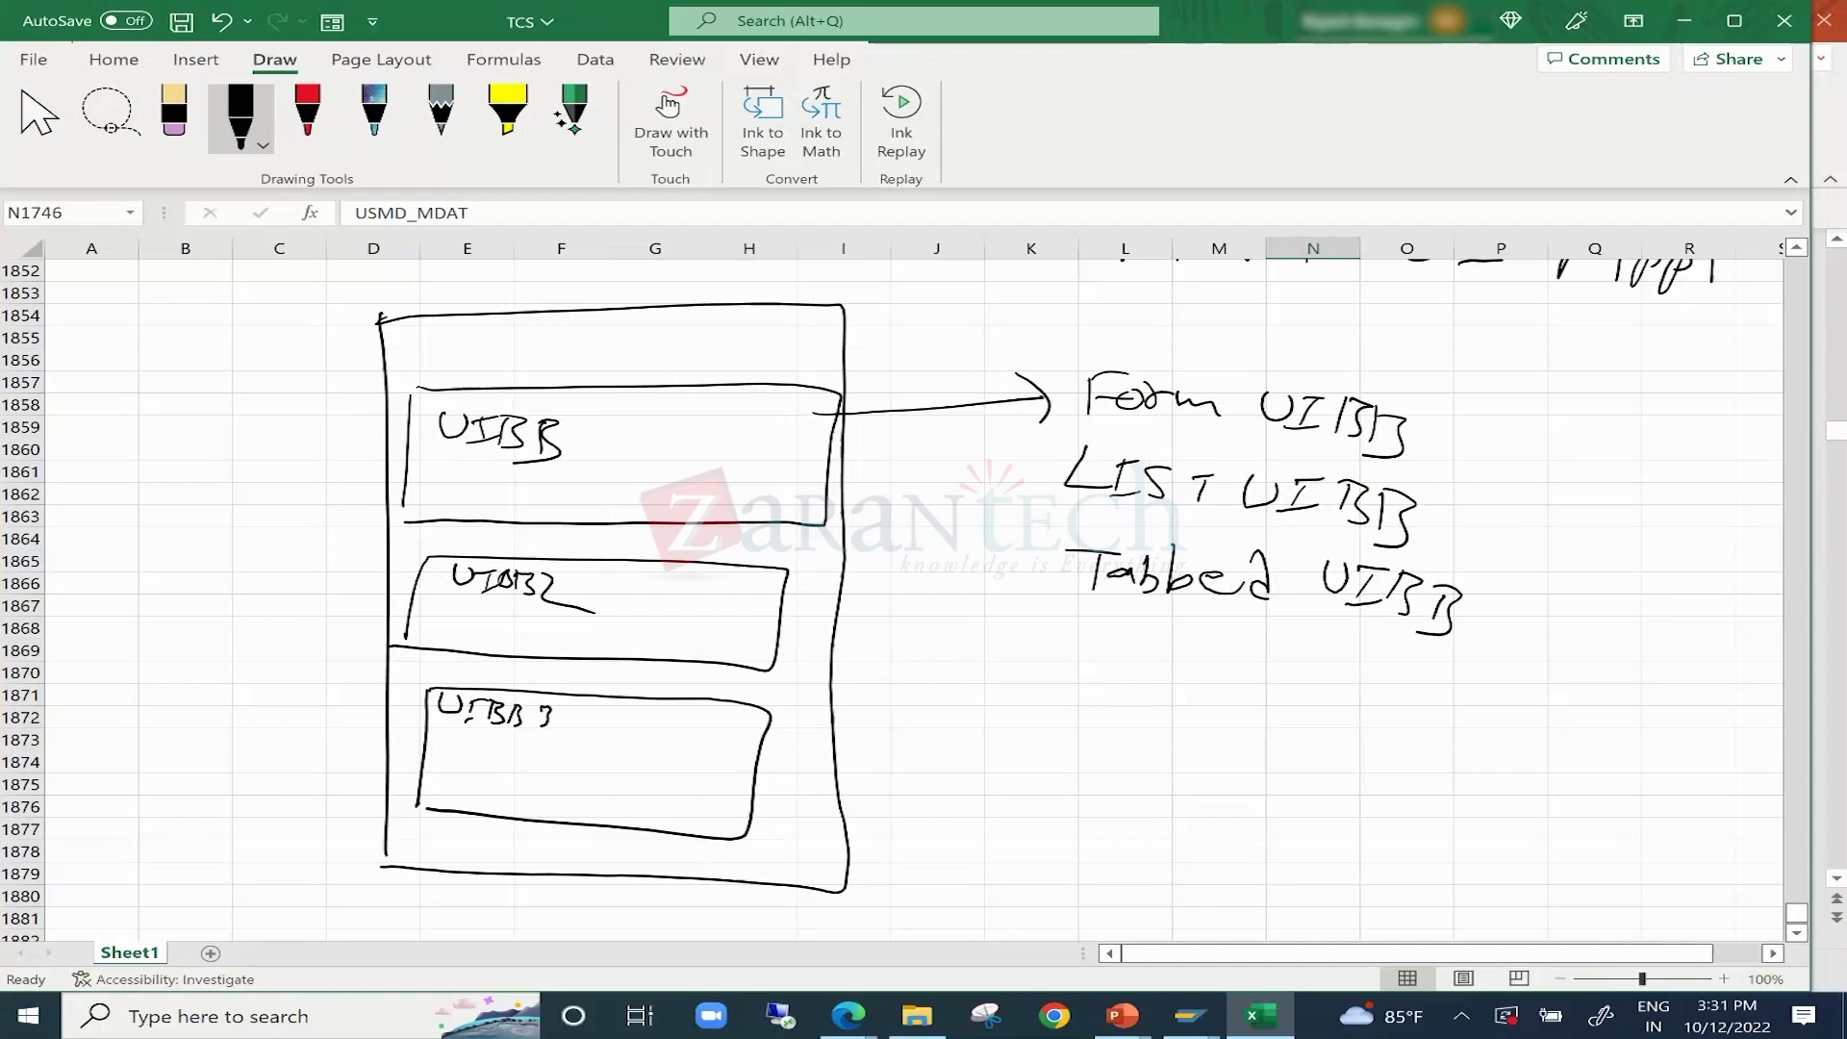
pyautogui.moveTo(1058, 647)
pyautogui.mouseDown()
pyautogui.moveTo(1056, 683)
pyautogui.moveTo(1149, 671)
pyautogui.mouseUp()
pyautogui.moveTo(1166, 668); pyautogui.dragTo(1172, 687)
pyautogui.moveTo(1203, 675); pyautogui.dragTo(1210, 679)
pyautogui.moveTo(1249, 660); pyautogui.dragTo(1241, 691)
pyautogui.moveTo(1278, 664); pyautogui.dragTo(1275, 684)
pyautogui.moveTo(1294, 644); pyautogui.dragTo(1292, 685)
pyautogui.moveTo(1286, 664); pyautogui.dragTo(1308, 662)
pyautogui.moveTo(1311, 676); pyautogui.dragTo(1443, 675)
pyautogui.moveTo(1431, 693); pyautogui.dragTo(1459, 722)
pyautogui.moveTo(1462, 677)
pyautogui.mouseDown()
pyautogui.moveTo(1468, 724)
pyautogui.moveTo(1507, 727)
pyautogui.mouseUp()
pyautogui.moveTo(1508, 685)
pyautogui.mouseDown()
pyautogui.moveTo(1539, 691)
pyautogui.moveTo(1507, 735)
pyautogui.mouseUp()
# Complete the handwritten list of UIBB types with "Freestyle UIBB" and "Reusable UIBB".
pyautogui.moveTo(1088, 729); pyautogui.dragTo(1085, 775)
pyautogui.moveTo(1085, 729)
pyautogui.mouseDown()
pyautogui.moveTo(1127, 725)
pyautogui.moveTo(1126, 751)
pyautogui.mouseUp()
pyautogui.moveTo(1139, 741); pyautogui.dragTo(1241, 771)
pyautogui.moveTo(1254, 755)
pyautogui.mouseDown()
pyautogui.moveTo(1271, 751)
pyautogui.moveTo(1255, 784)
pyautogui.mouseUp()
pyautogui.moveTo(1294, 733); pyautogui.dragTo(1288, 781)
pyautogui.moveTo(1279, 760)
pyautogui.mouseDown()
pyautogui.moveTo(1316, 756)
pyautogui.moveTo(1306, 818)
pyautogui.mouseUp()
pyautogui.moveTo(1378, 769); pyautogui.dragTo(1376, 795)
pyautogui.moveTo(1387, 781)
pyautogui.mouseDown()
pyautogui.moveTo(1404, 795)
pyautogui.moveTo(1482, 770)
pyautogui.mouseUp()
pyautogui.moveTo(1499, 775)
pyautogui.mouseDown()
pyautogui.moveTo(1520, 773)
pyautogui.moveTo(1494, 801)
pyautogui.mouseUp()
pyautogui.moveTo(1480, 806); pyautogui.dragTo(1538, 808)
pyautogui.moveTo(1538, 781); pyautogui.dragTo(1560, 816)
pyautogui.moveTo(1562, 783)
pyautogui.mouseDown()
pyautogui.moveTo(1583, 808)
pyautogui.moveTo(1557, 839)
pyautogui.mouseUp()
pyautogui.moveTo(1059, 855); pyautogui.dragTo(1060, 803)
pyautogui.moveTo(1060, 804); pyautogui.dragTo(1085, 853)
pyautogui.moveTo(1091, 840); pyautogui.dragTo(1116, 852)
pyautogui.moveTo(1143, 818)
pyautogui.mouseDown()
pyautogui.moveTo(1169, 820)
pyautogui.moveTo(1181, 862)
pyautogui.moveTo(1224, 868)
pyautogui.mouseUp()
pyautogui.moveTo(1236, 833); pyautogui.dragTo(1243, 870)
pyautogui.moveTo(1268, 829)
pyautogui.mouseDown()
pyautogui.moveTo(1263, 855)
pyautogui.moveTo(1294, 878)
pyautogui.mouseUp()
pyautogui.moveTo(1347, 839)
pyautogui.mouseDown()
pyautogui.moveTo(1349, 872)
pyautogui.moveTo(1368, 837)
pyautogui.mouseUp()
pyautogui.moveTo(1381, 845)
pyautogui.mouseDown()
pyautogui.moveTo(1404, 843)
pyautogui.moveTo(1389, 872)
pyautogui.mouseUp()
pyautogui.moveTo(1378, 874); pyautogui.dragTo(1407, 872)
pyautogui.moveTo(1429, 843)
pyautogui.mouseDown()
pyautogui.moveTo(1435, 883)
pyautogui.moveTo(1462, 889)
pyautogui.mouseUp()
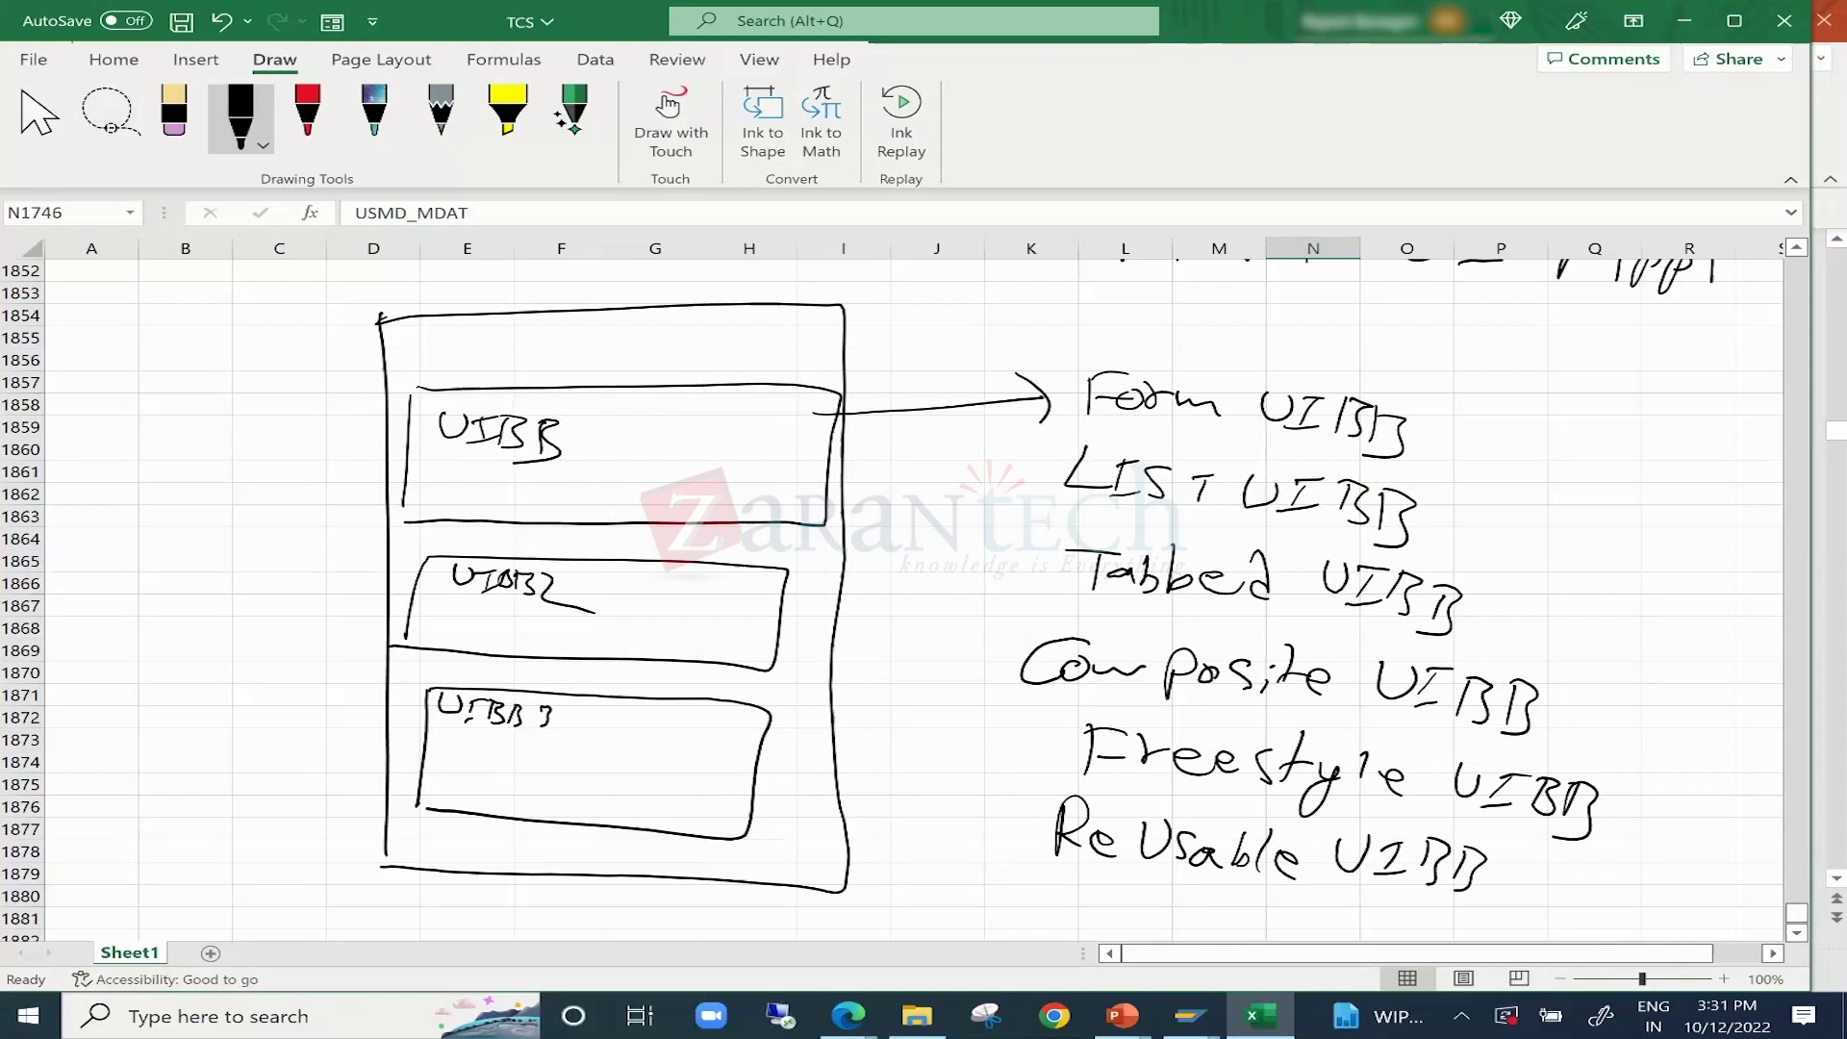
# Circle and mark the Form and List UIBB entries, brace the four remaining types, and box Form UIBB.
pyautogui.moveTo(1463, 423)
pyautogui.mouseDown()
pyautogui.moveTo(1177, 337)
pyautogui.moveTo(1342, 527)
pyautogui.moveTo(1386, 375)
pyautogui.mouseUp()
pyautogui.moveTo(1057, 519)
pyautogui.mouseDown()
pyautogui.moveTo(1008, 523)
pyautogui.moveTo(942, 731)
pyautogui.moveTo(977, 842)
pyautogui.mouseUp()
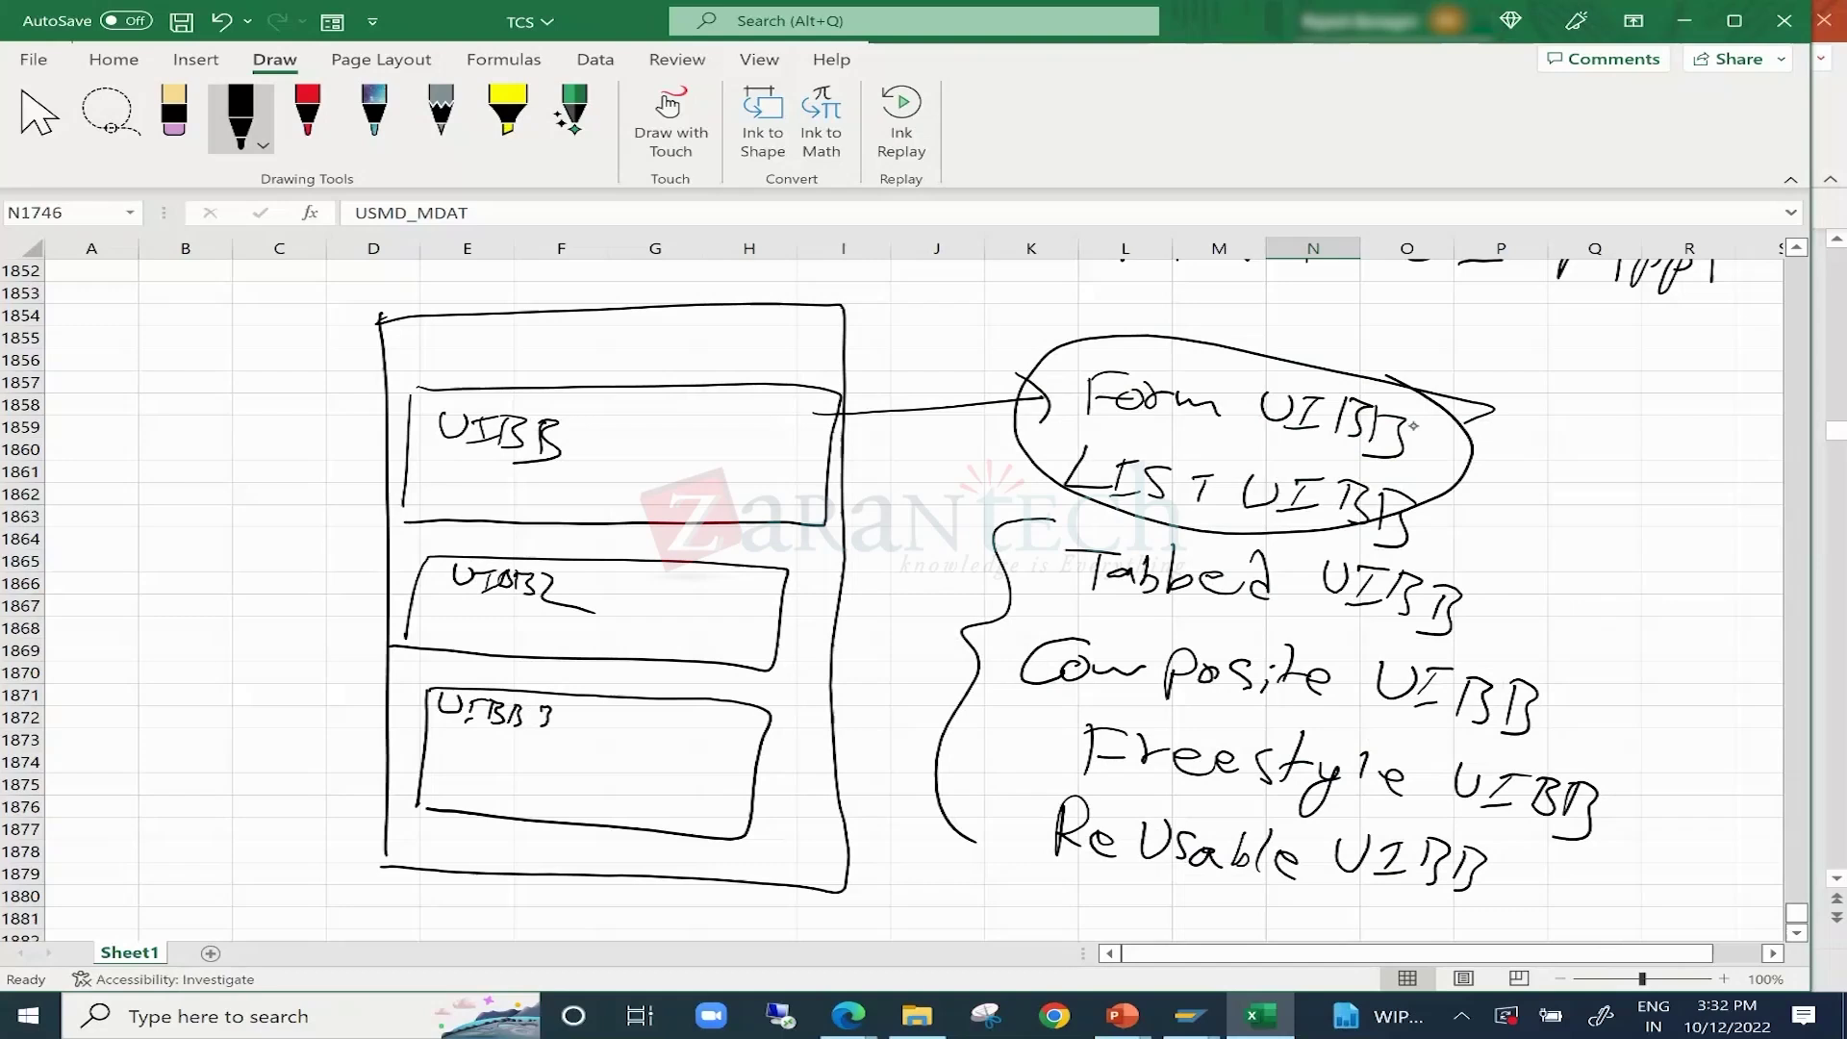
pyautogui.moveTo(1412, 435); pyautogui.dragTo(1494, 424)
pyautogui.moveTo(1436, 489); pyautogui.dragTo(1495, 475)
pyautogui.moveTo(1039, 416)
pyautogui.mouseDown()
pyautogui.moveTo(1082, 315)
pyautogui.moveTo(1464, 457)
pyautogui.moveTo(1012, 412)
pyautogui.mouseUp()
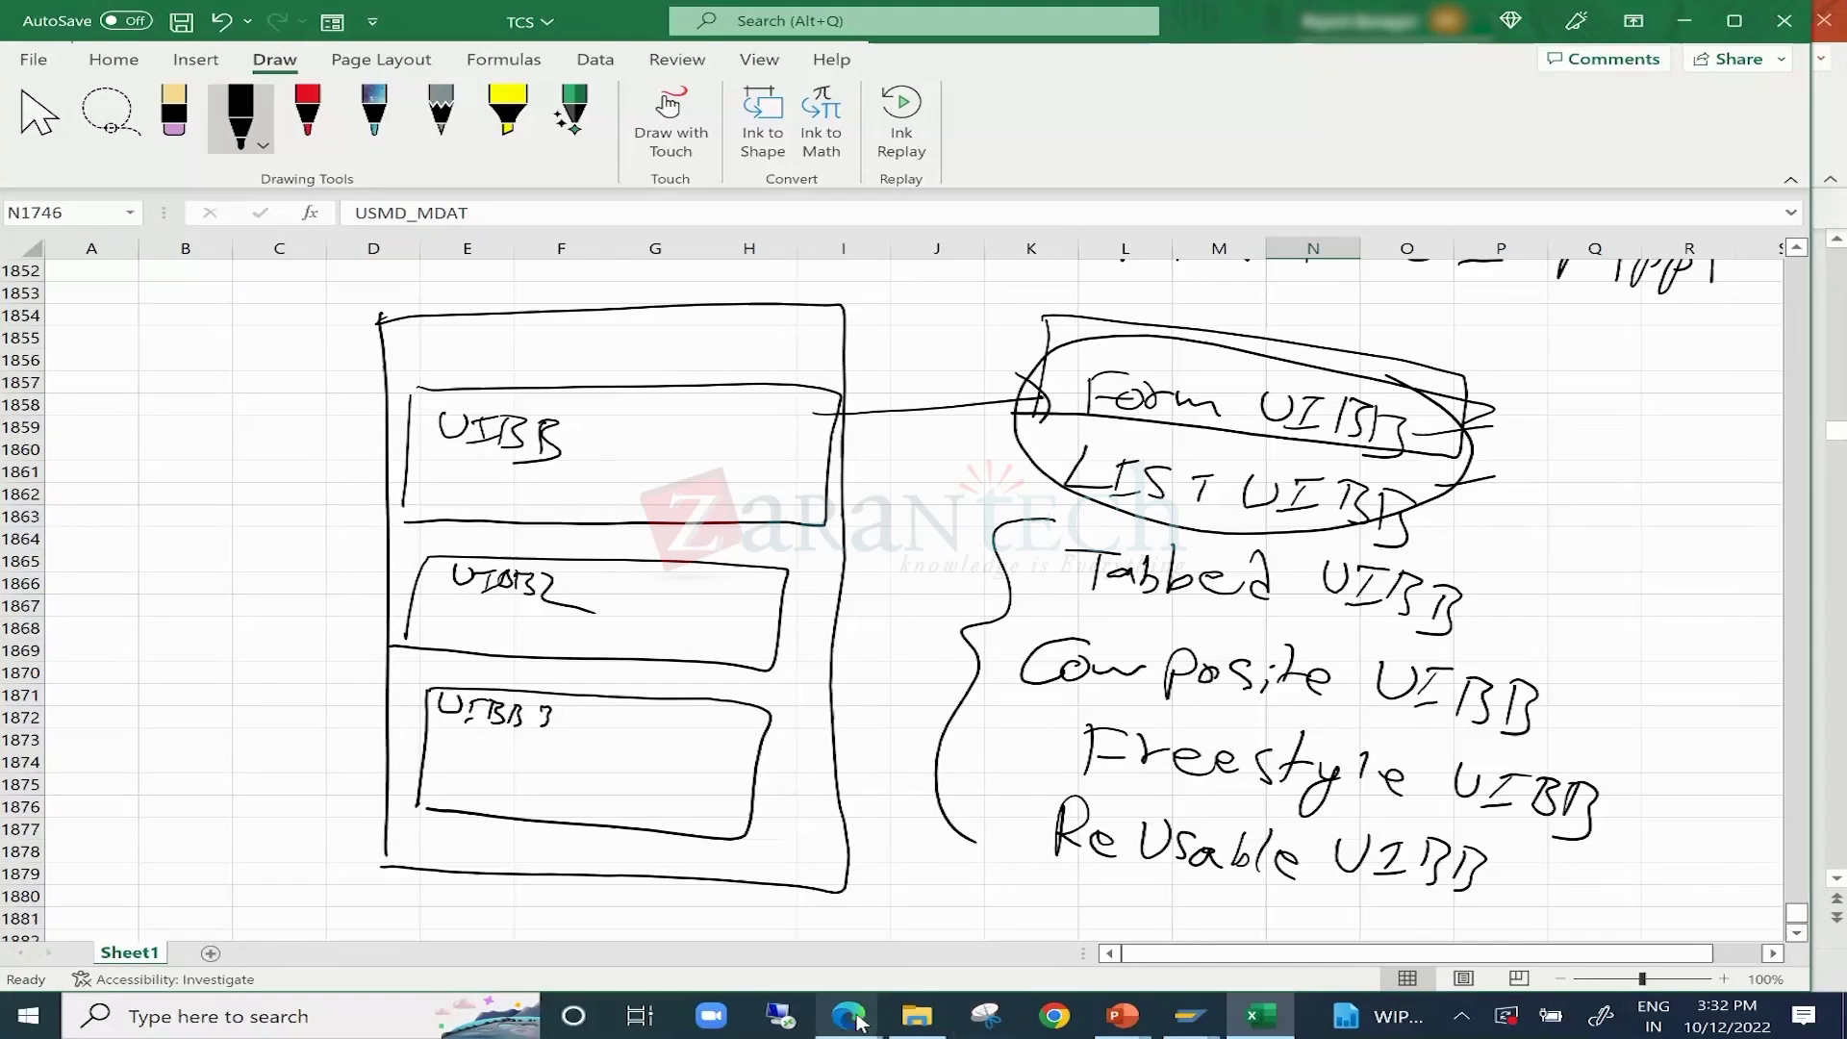
# Switch to the Material: New $671 window, collapse Change Request and examine the fields of the Basic Data section.
pyautogui.moveTo(859, 1022)
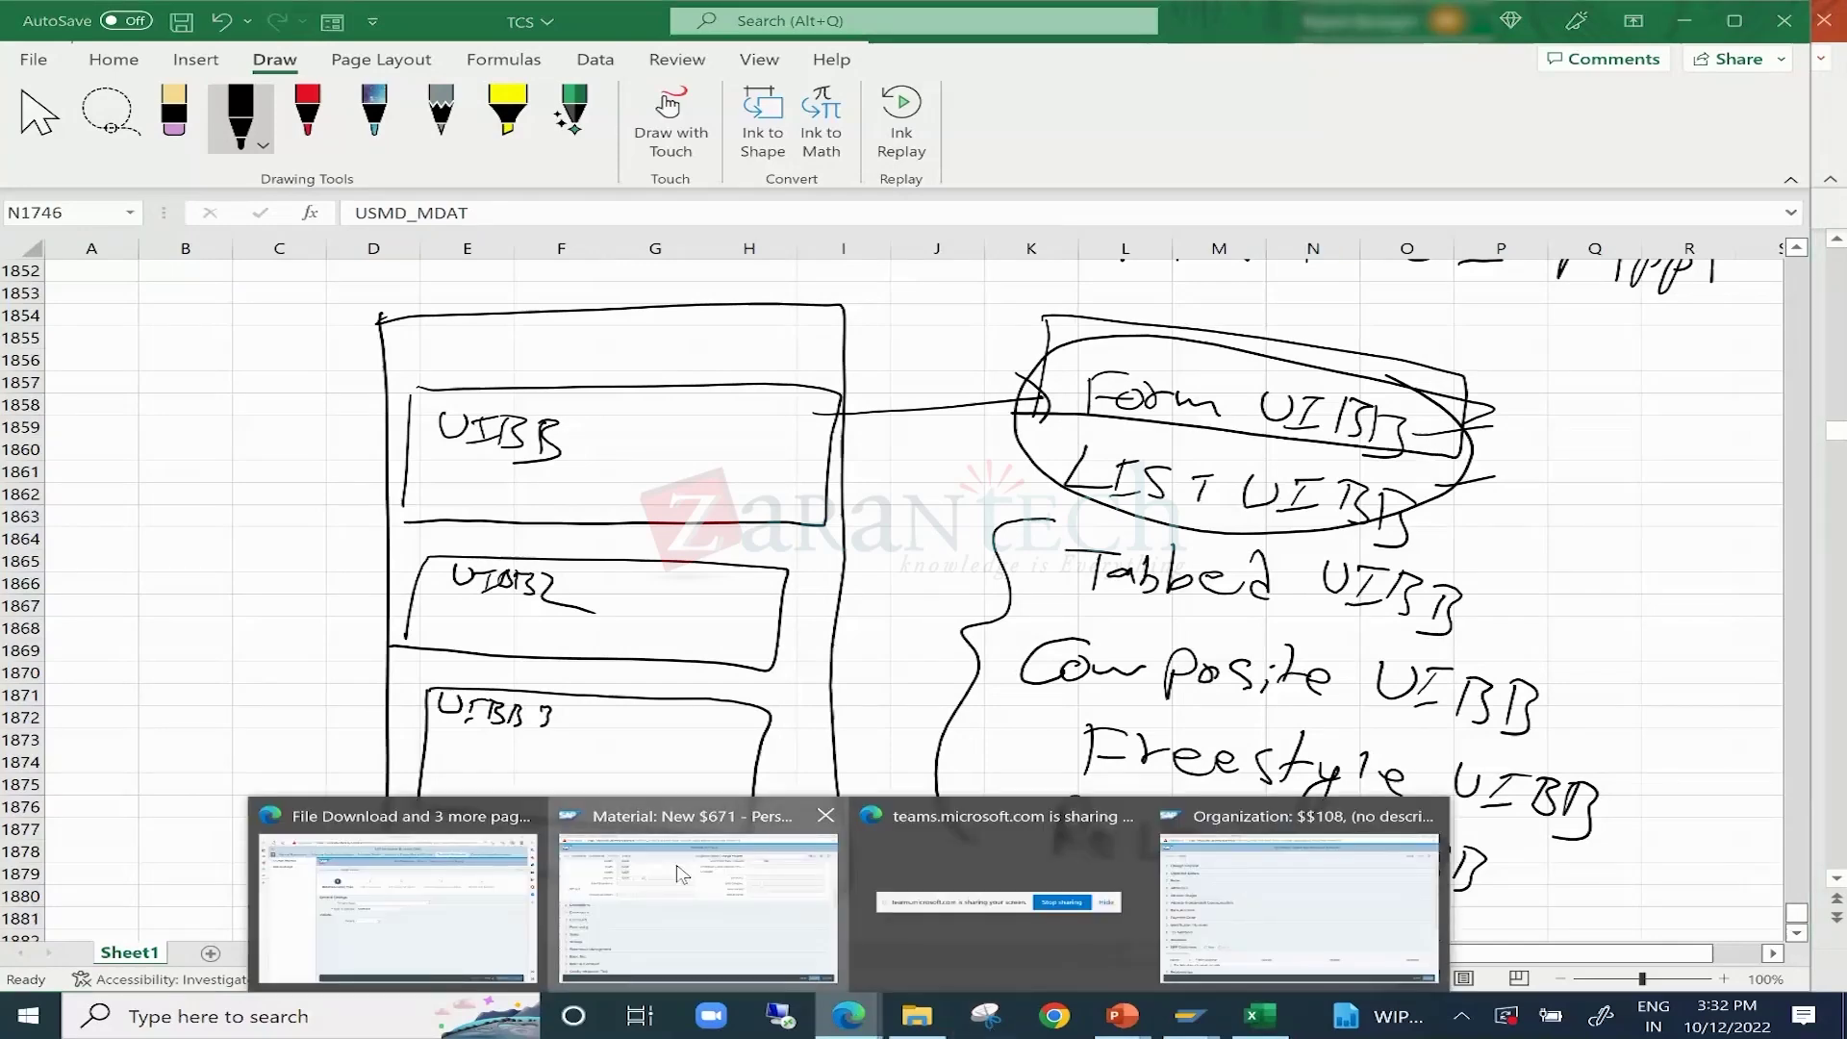
pyautogui.click(683, 874)
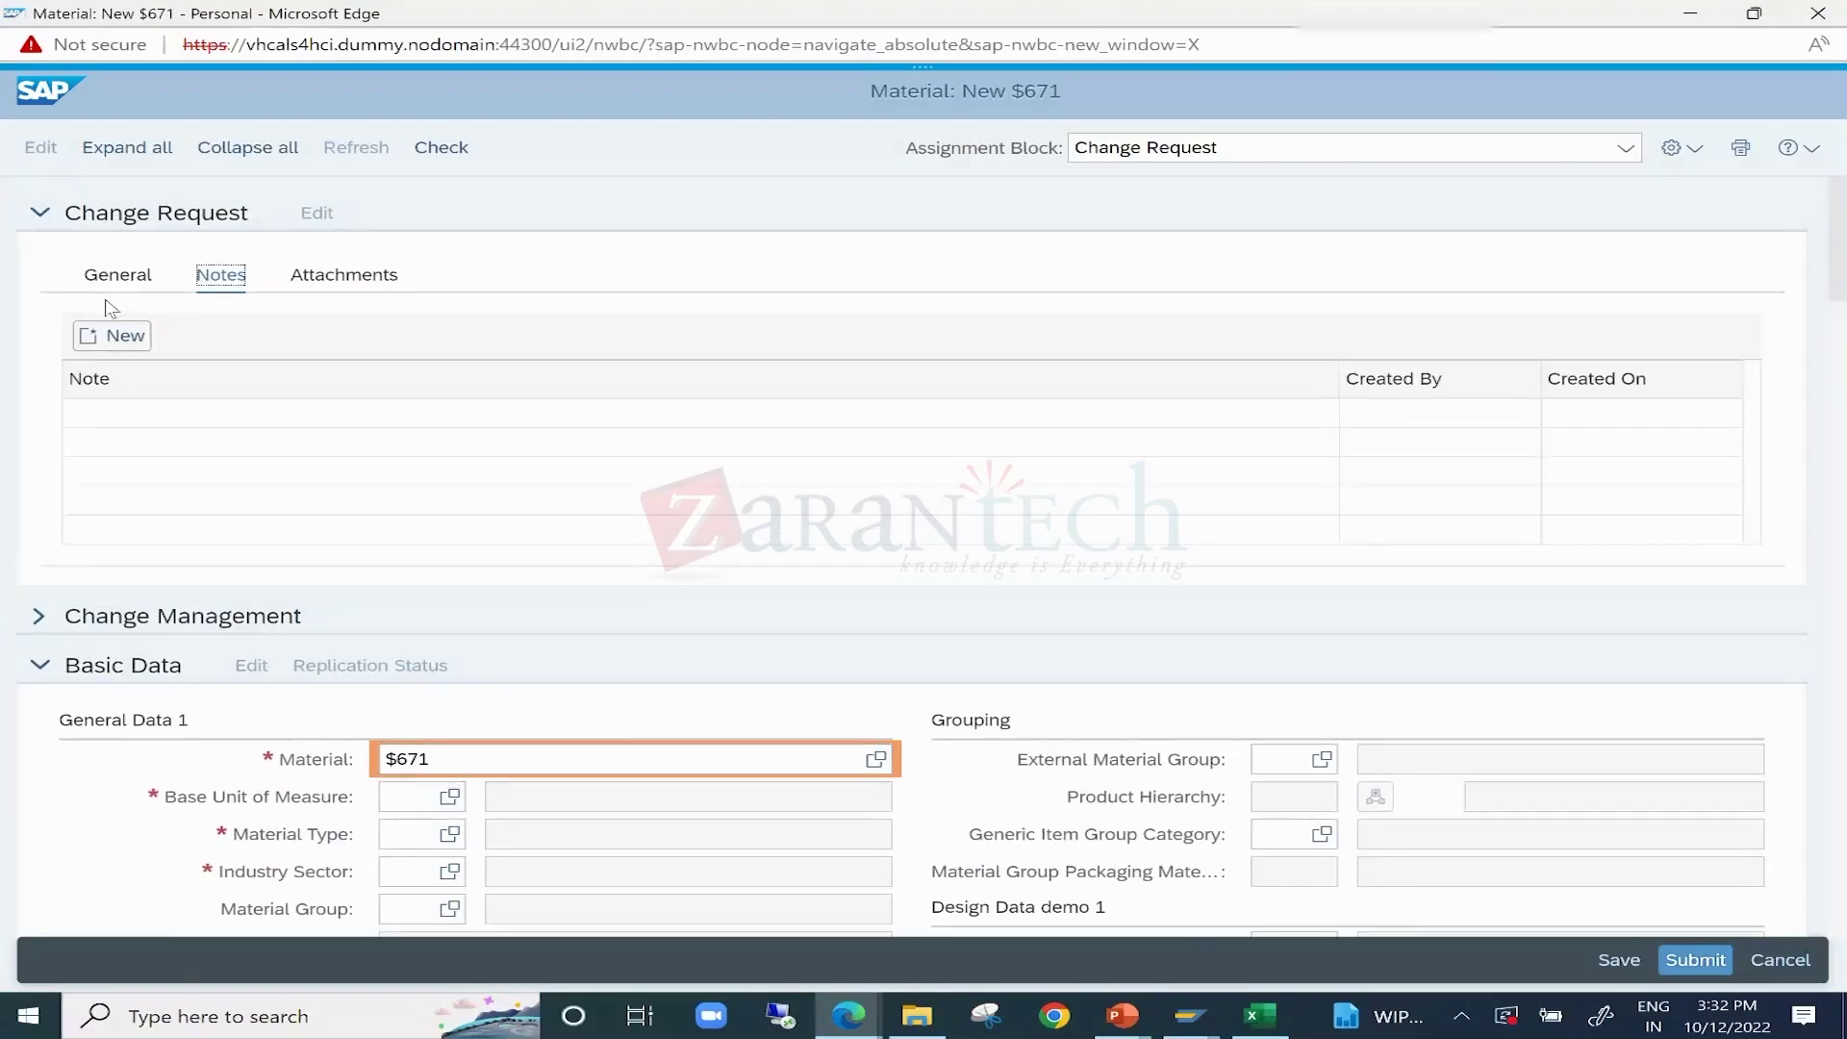
pyautogui.click(36, 211)
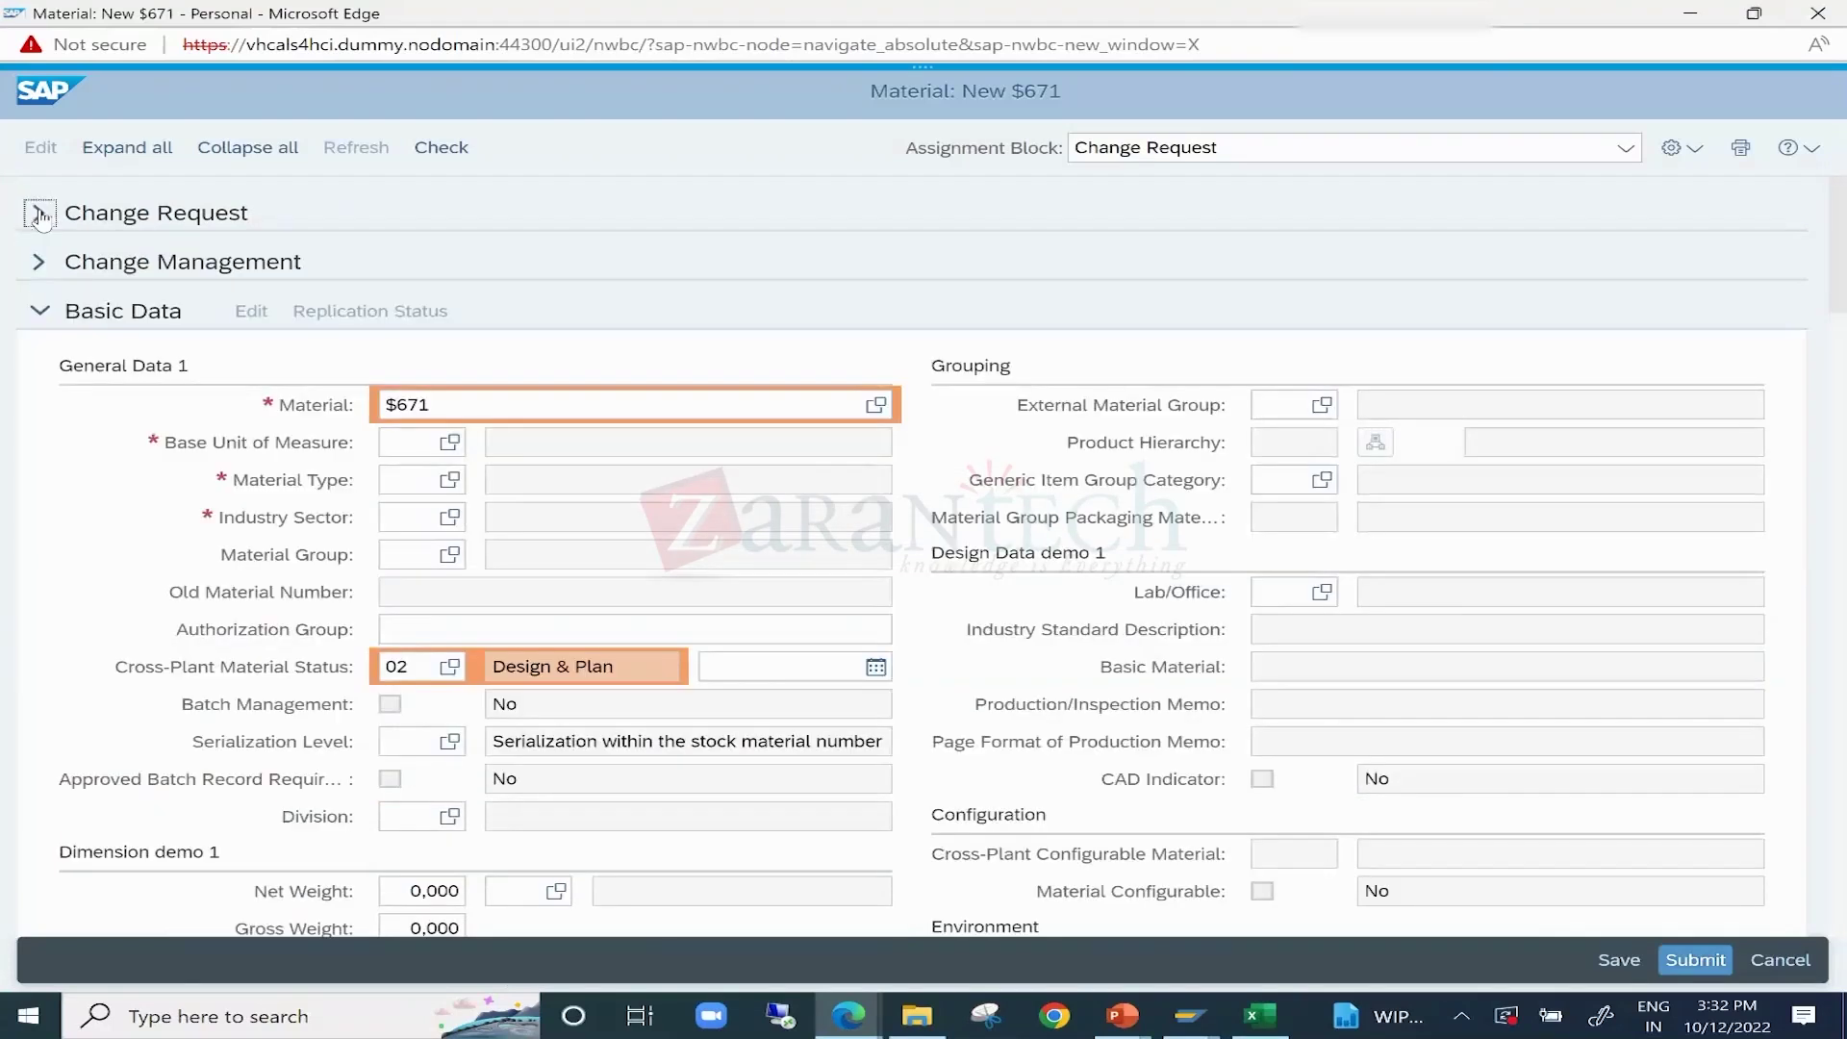
pyautogui.scroll(-3, 471, 542)
pyautogui.scroll(2, 472, 541)
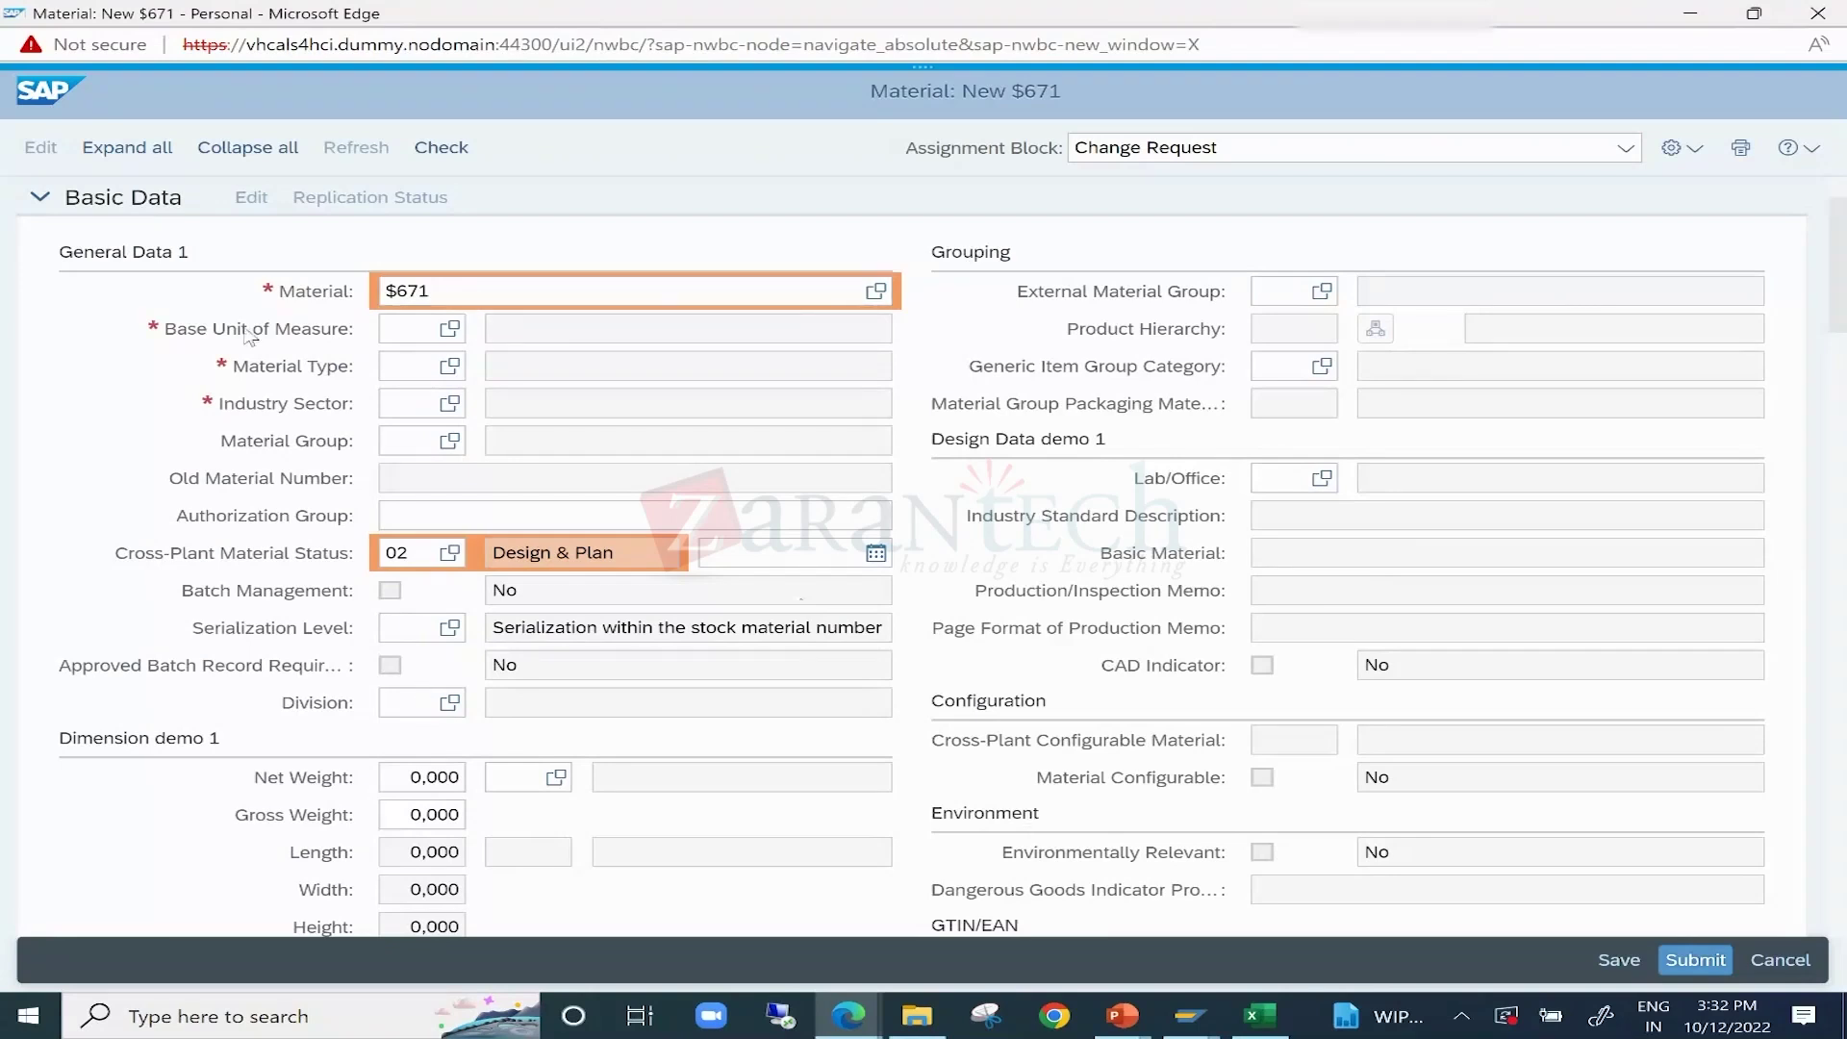
pyautogui.moveTo(444, 295); pyautogui.dragTo(383, 292)
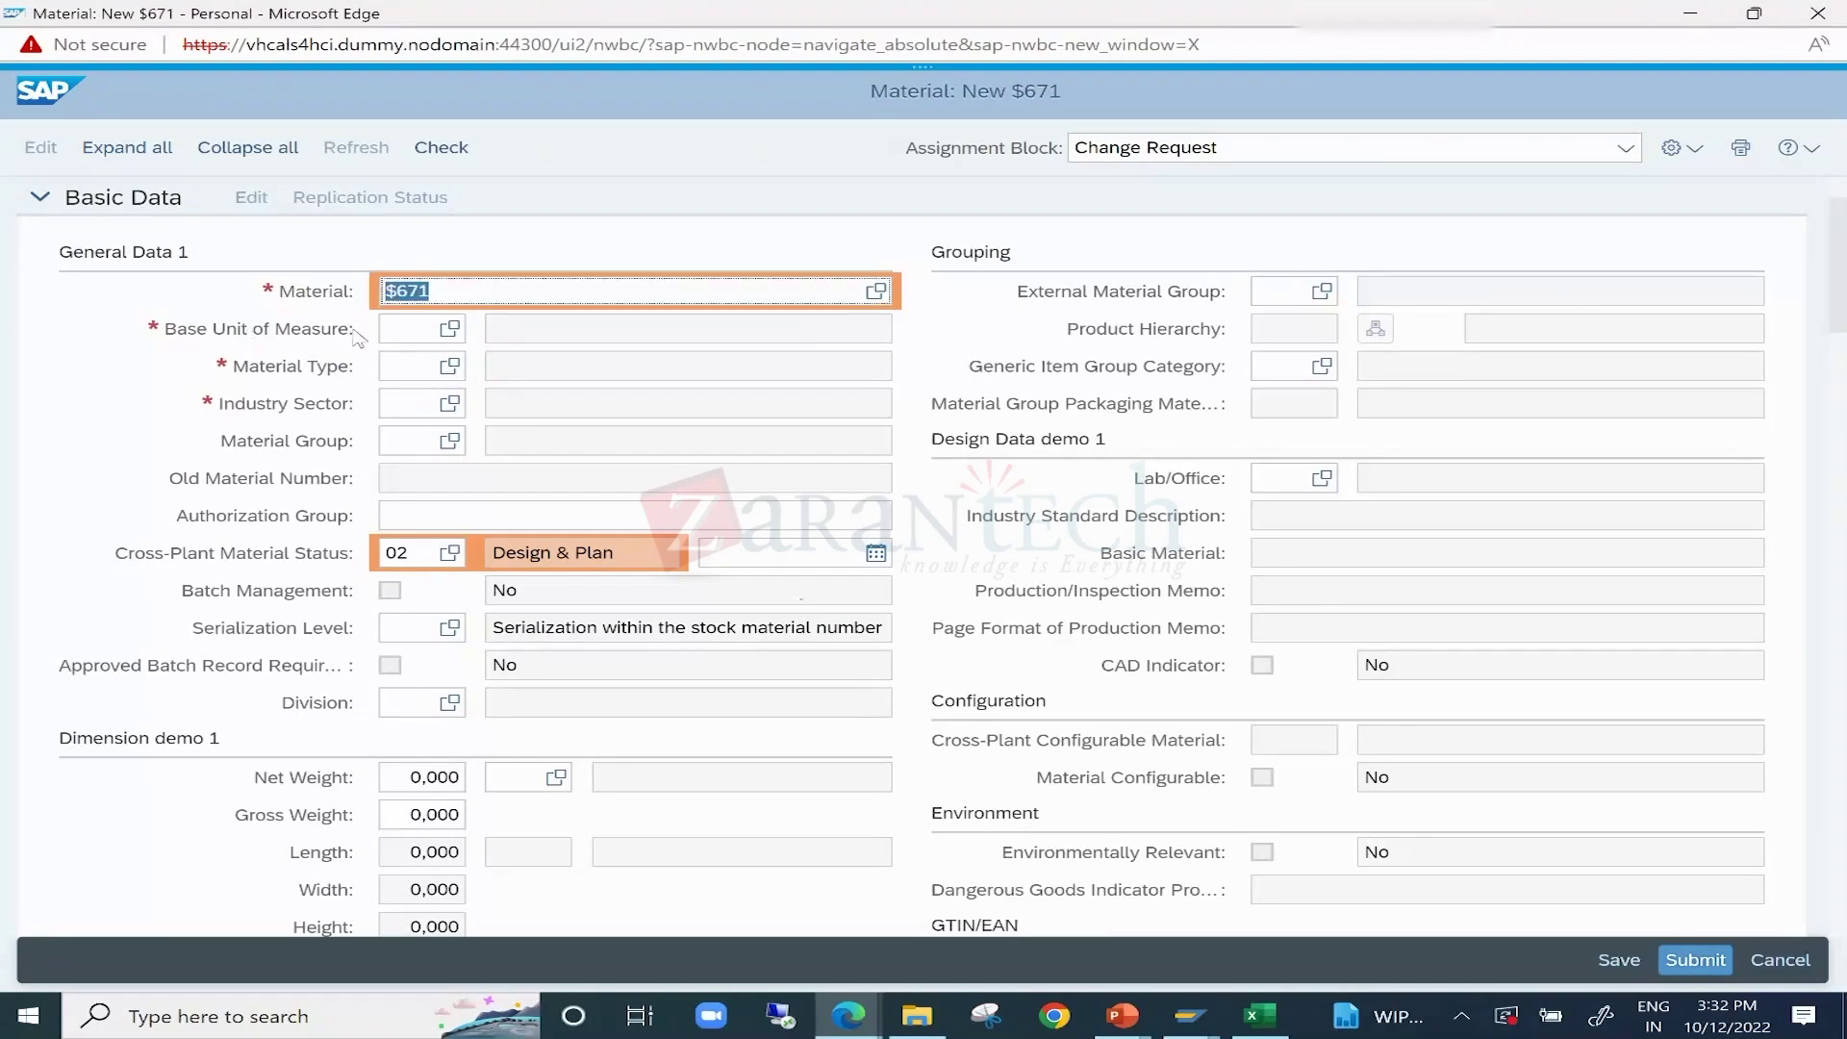
# Examine the General Data, Dimension and Grouping fields of the Basic Data section as an example of a form UIBB.
pyautogui.click(417, 332)
pyautogui.press('Tab')
pyautogui.press('Tab')
pyautogui.press('Tab')
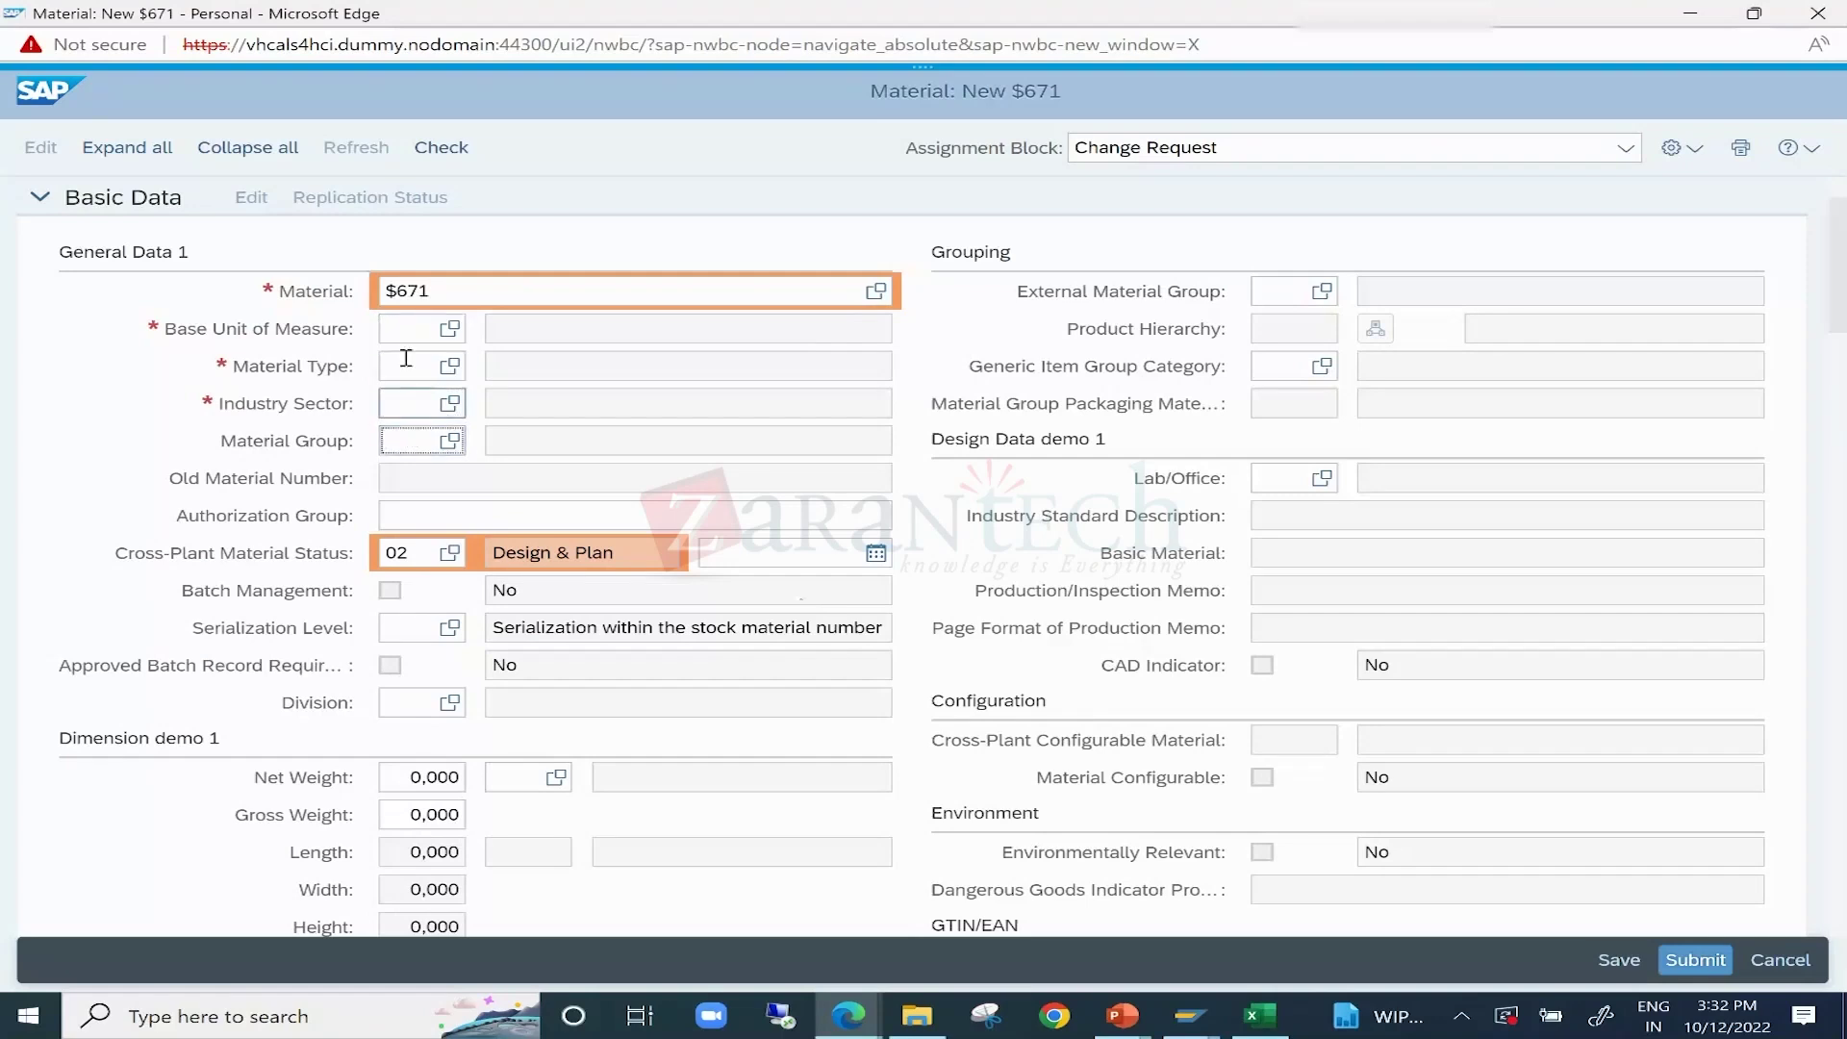
pyautogui.click(414, 404)
pyautogui.click(420, 440)
pyautogui.scroll(-1, 426, 595)
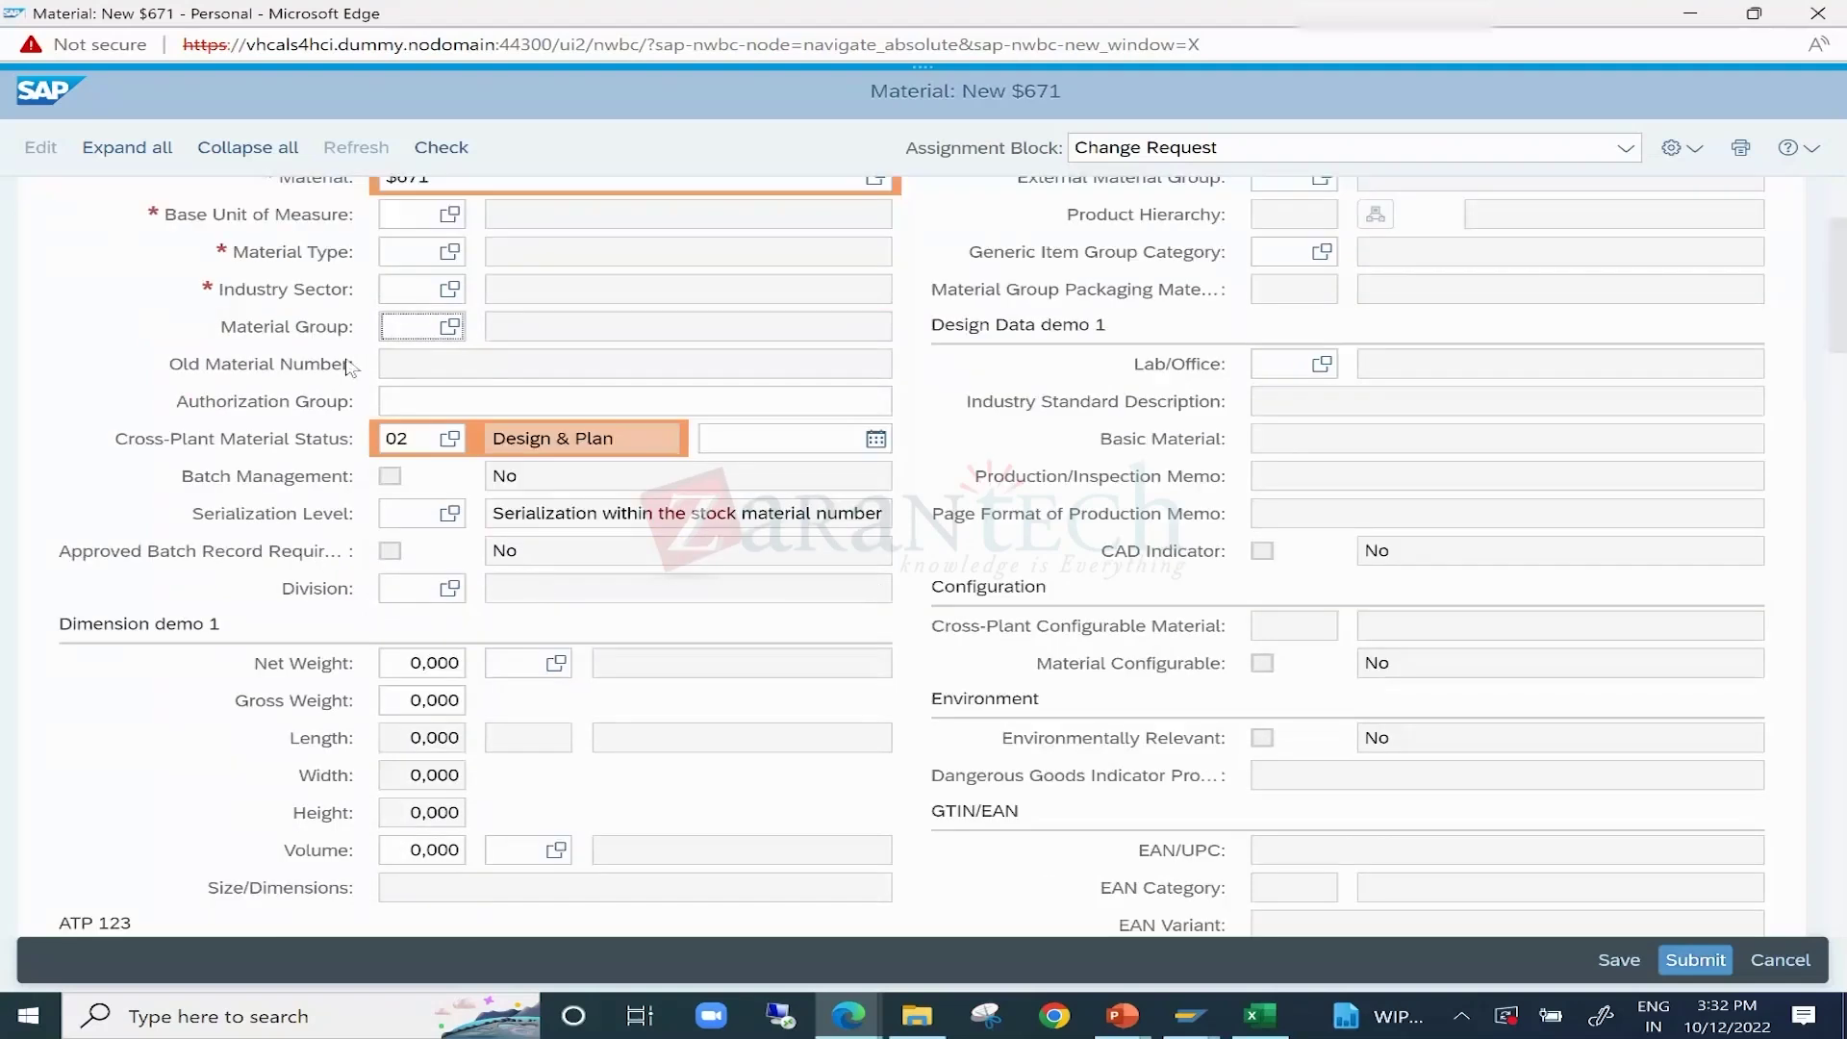
pyautogui.scroll(2, 946, 449)
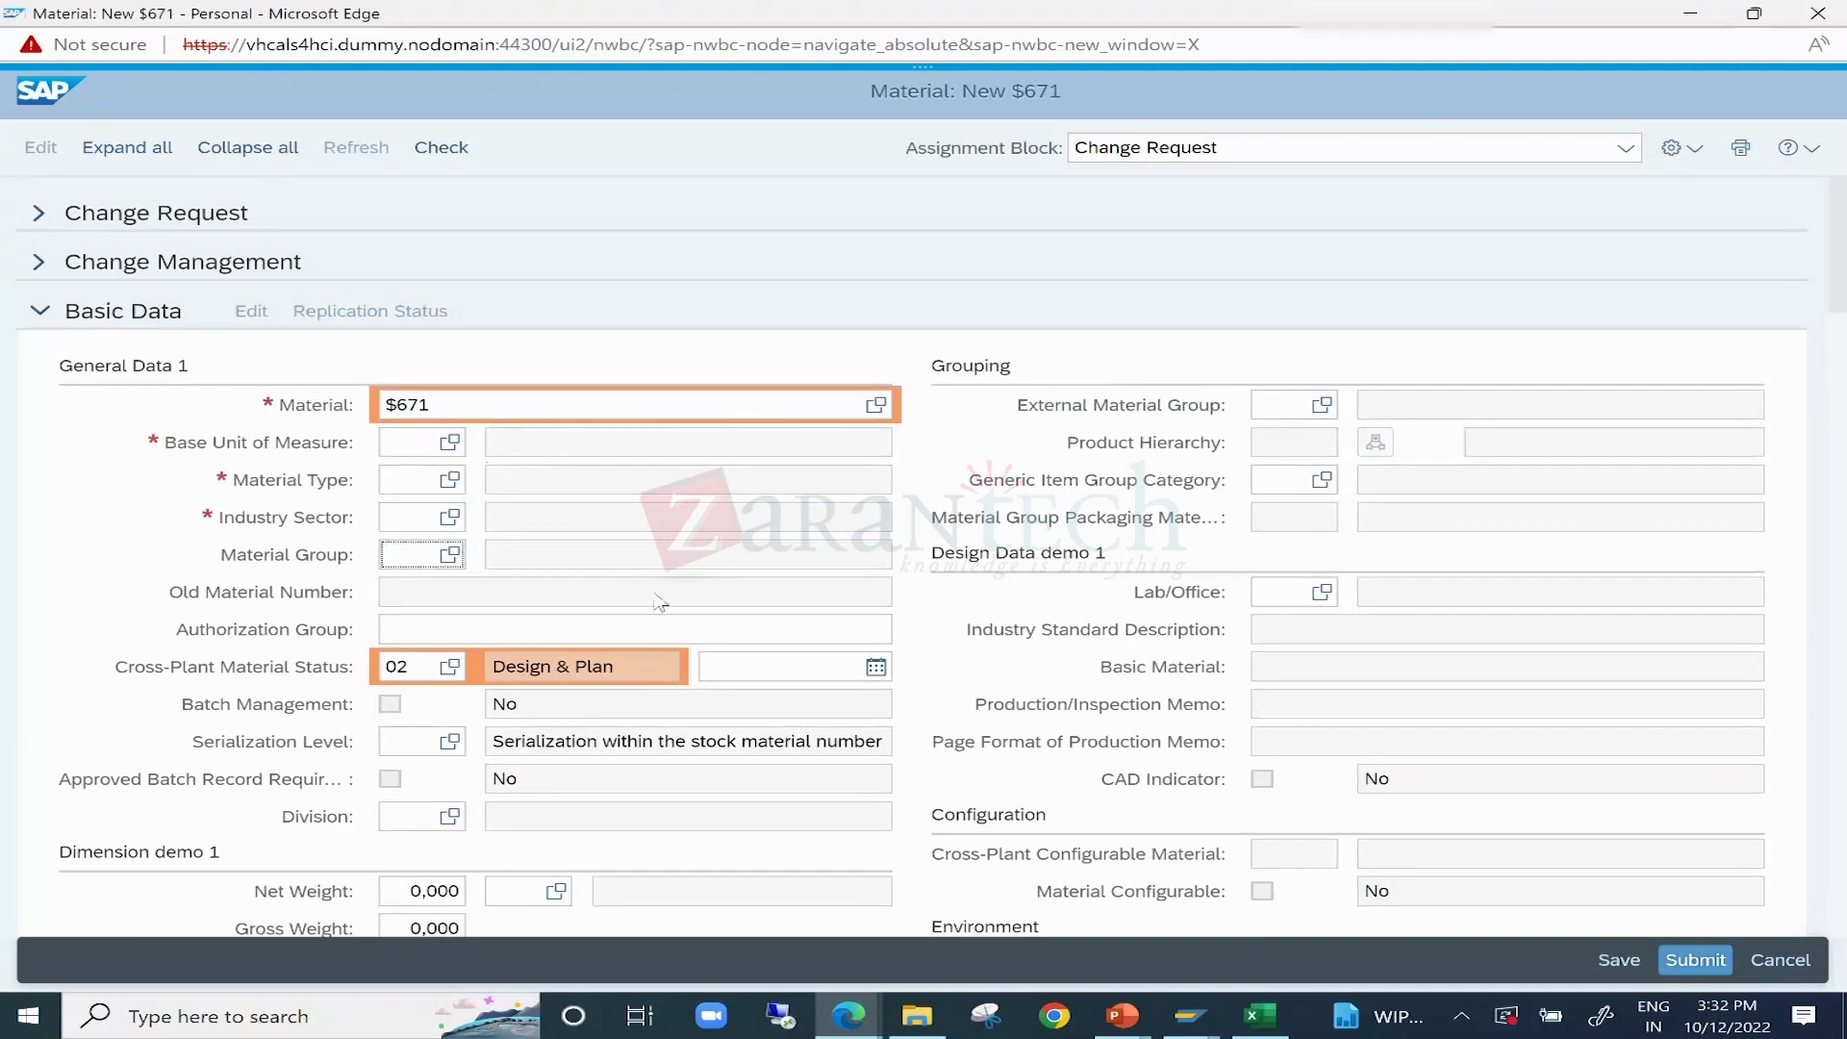
pyautogui.scroll(-3, 520, 351)
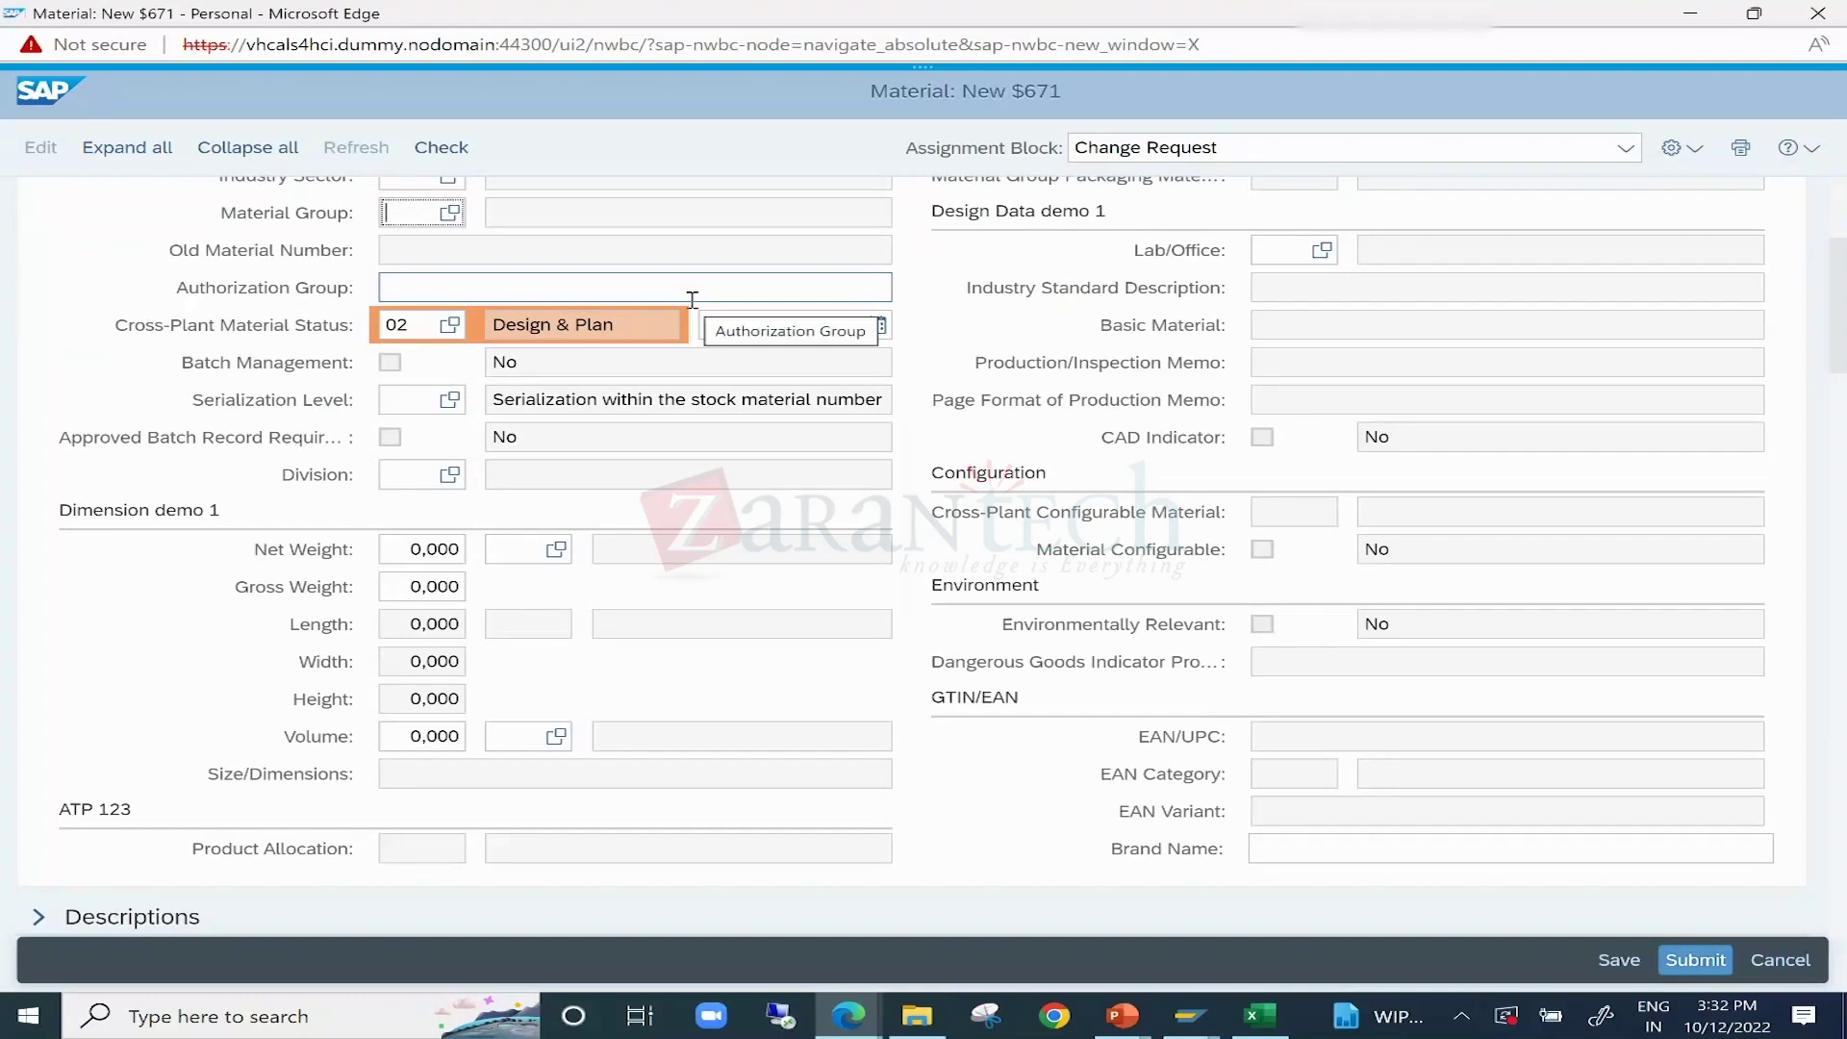
pyautogui.scroll(3, 399, 304)
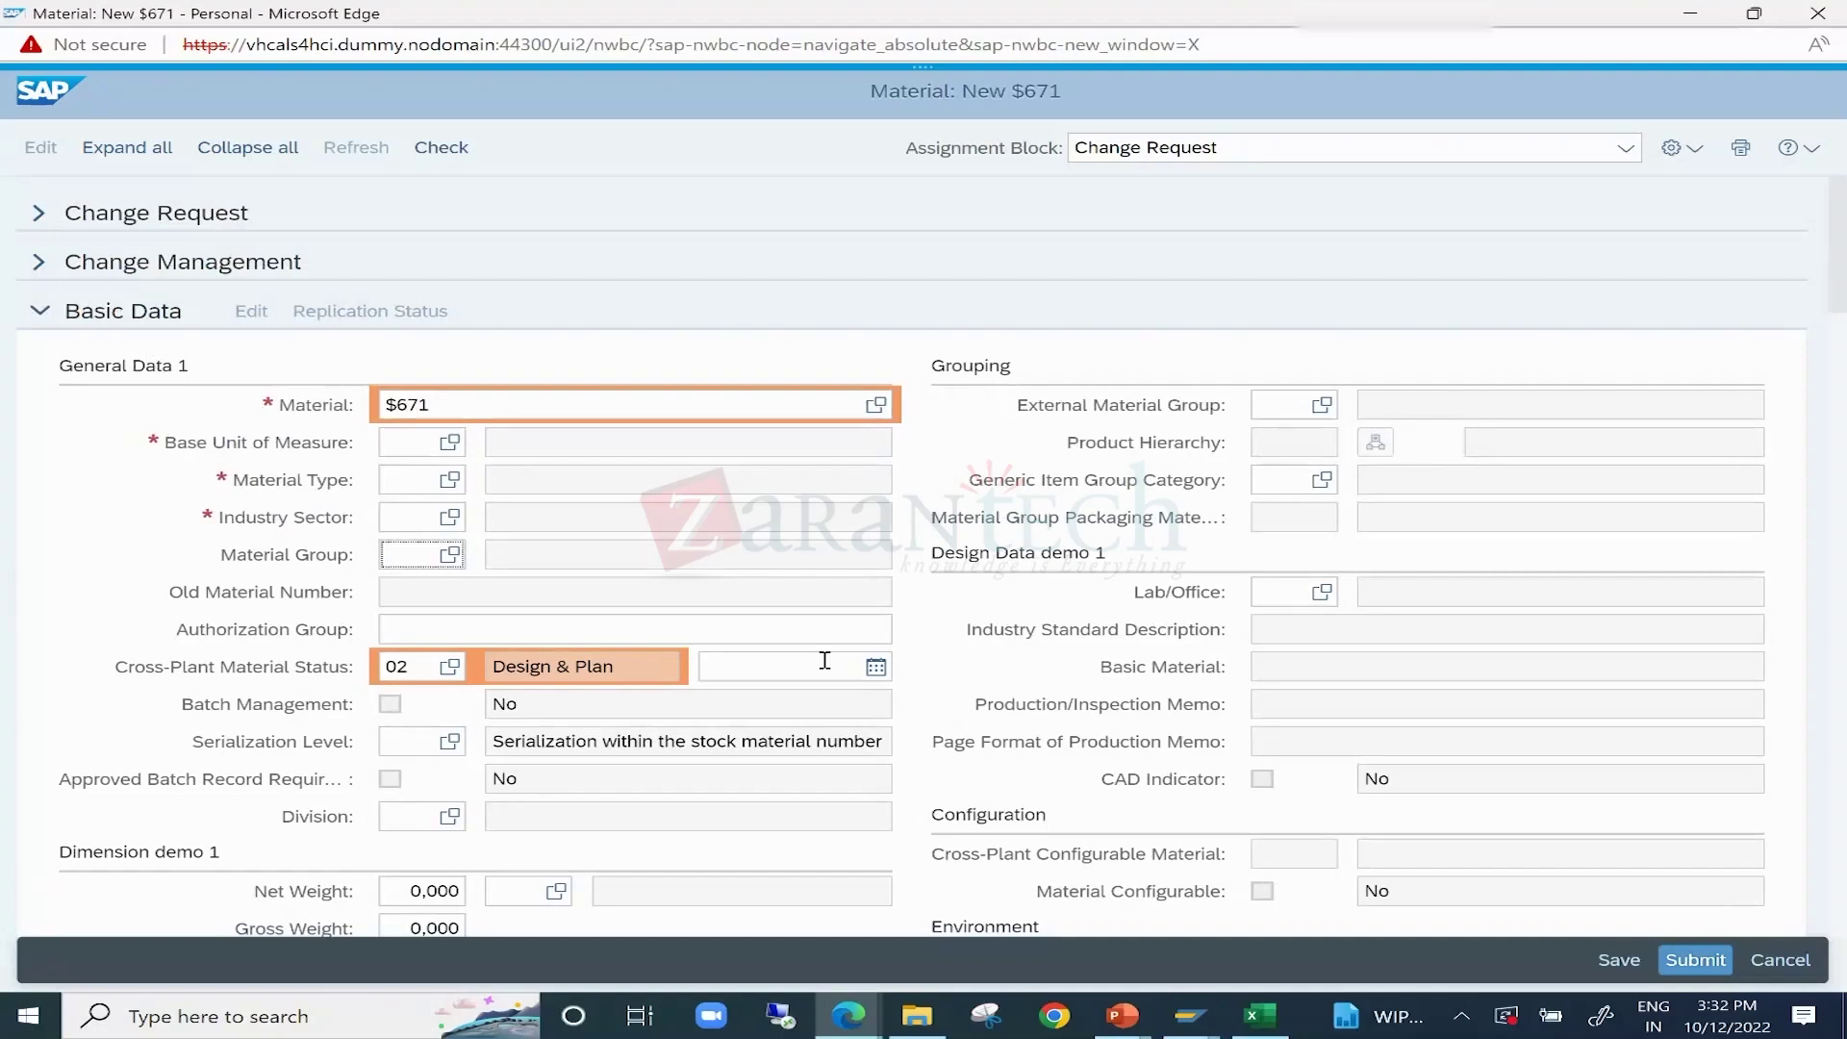
pyautogui.scroll(-2, 1155, 714)
pyautogui.scroll(-2, 1154, 714)
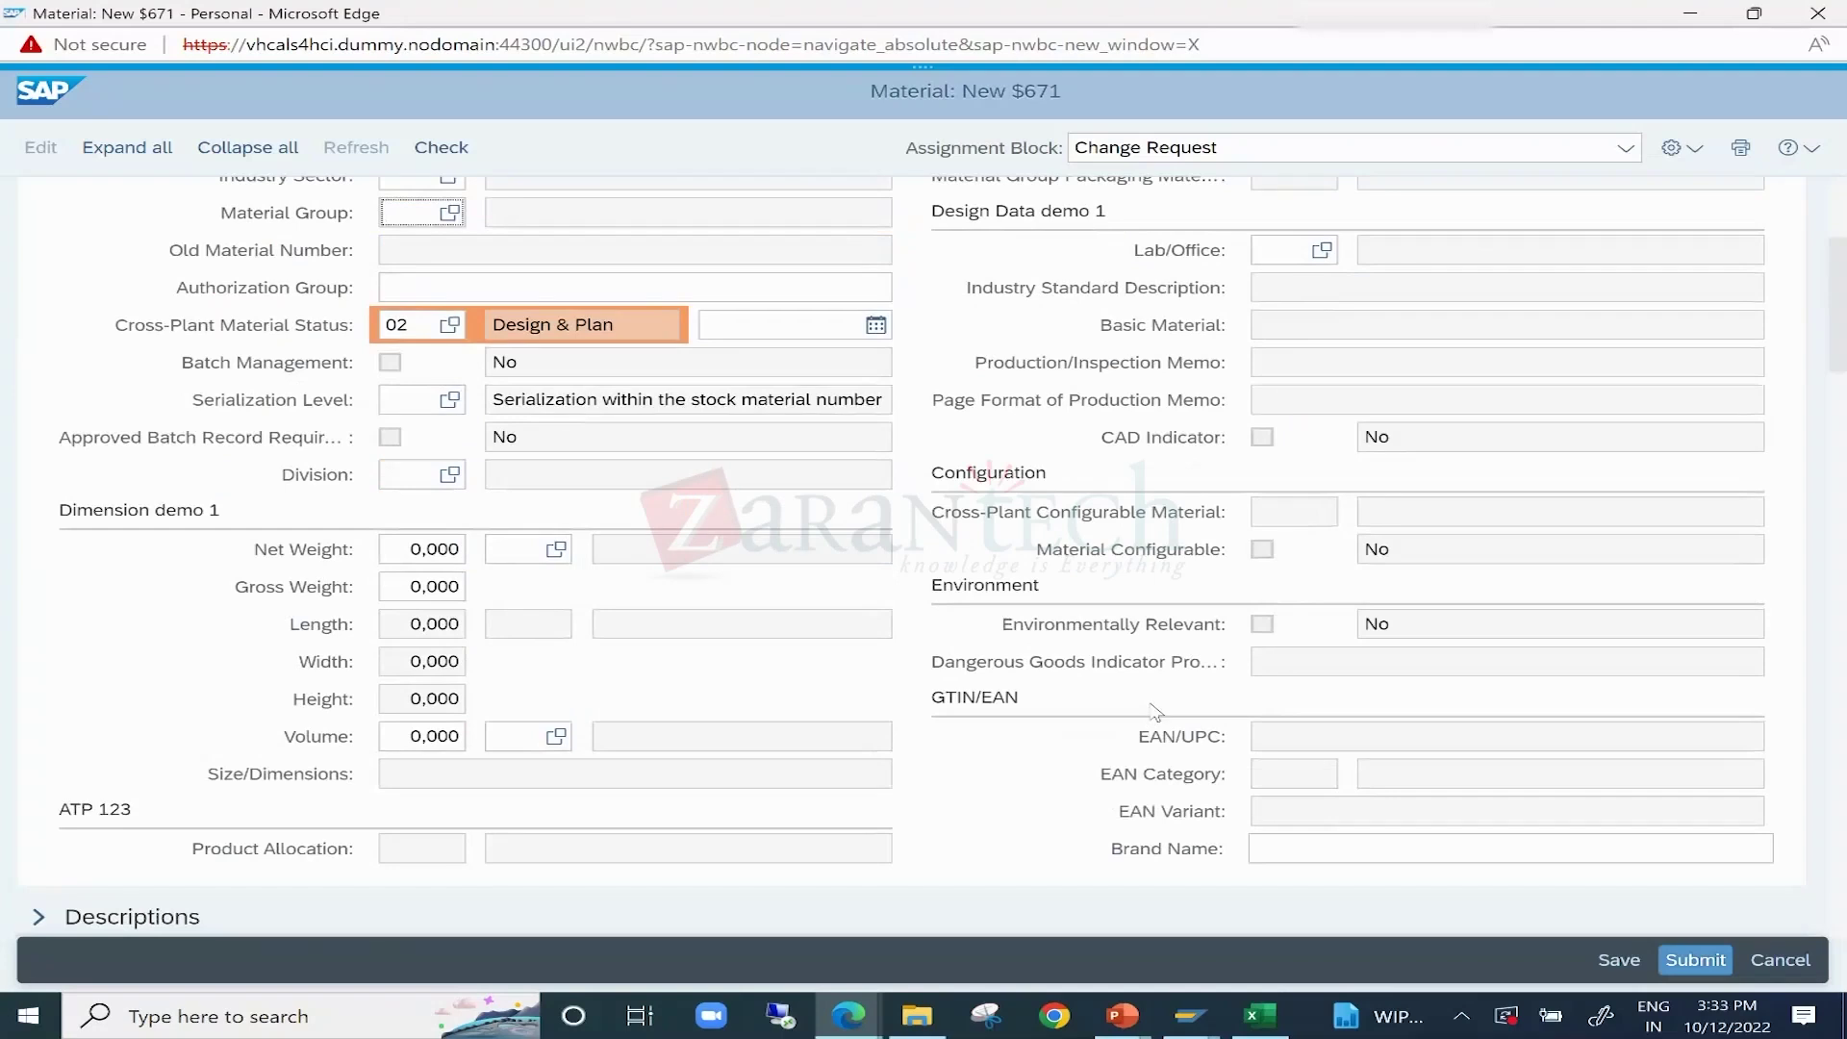
# Consult the handwritten UIBB list in Excel, return to the material and briefly view the Dimensions section before collapsing it.
pyautogui.click(1270, 1028)
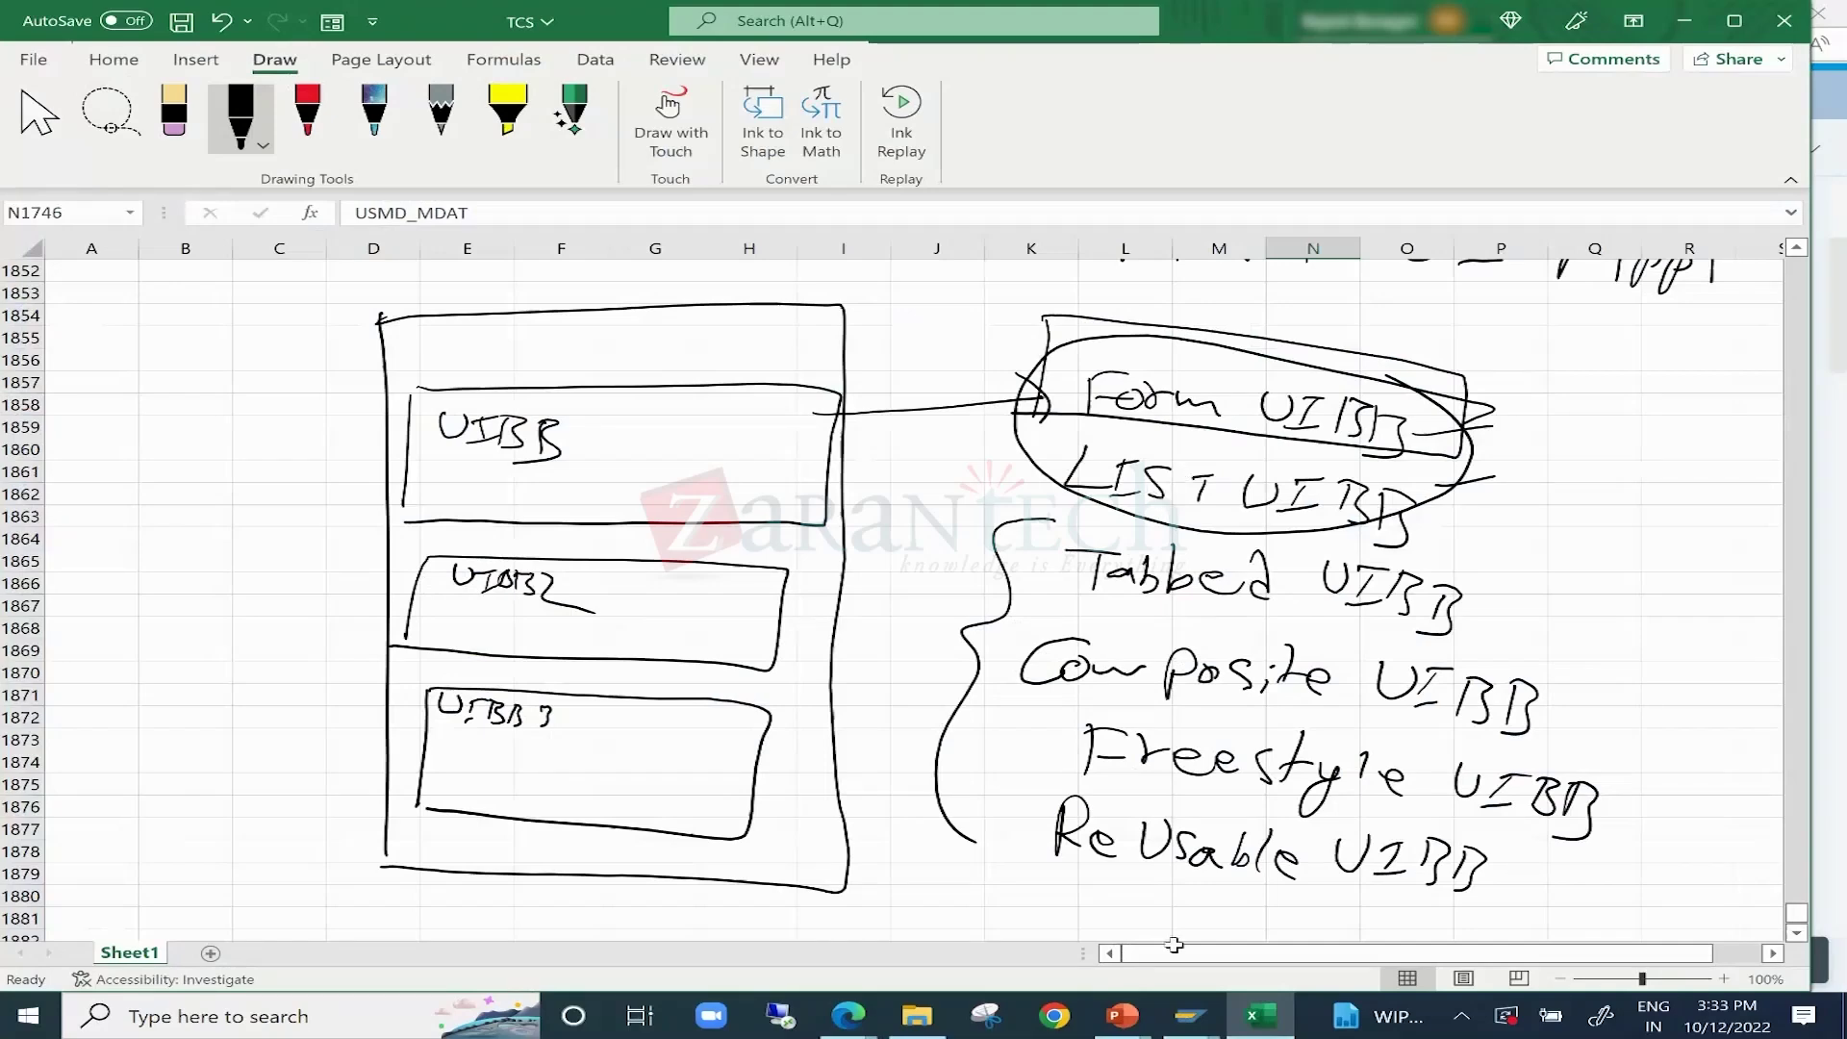
pyautogui.click(1263, 1015)
pyautogui.scroll(-5, 776, 756)
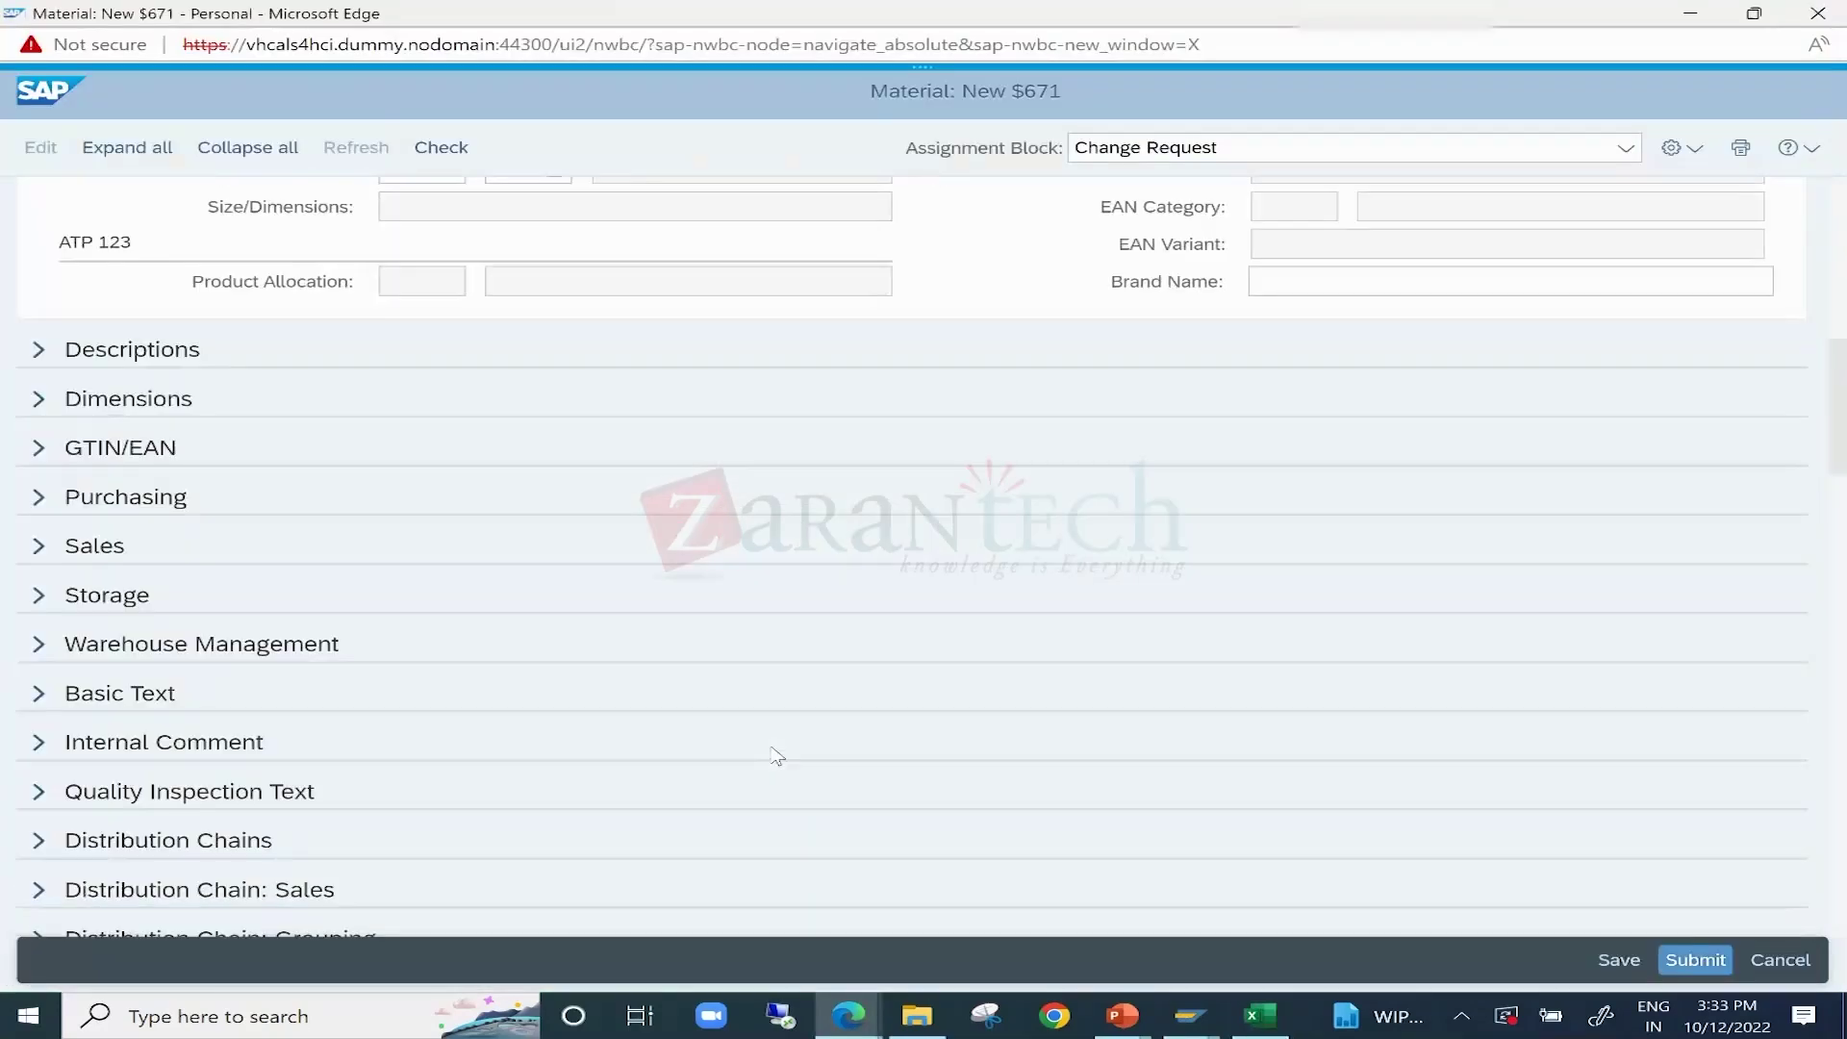
pyautogui.click(38, 398)
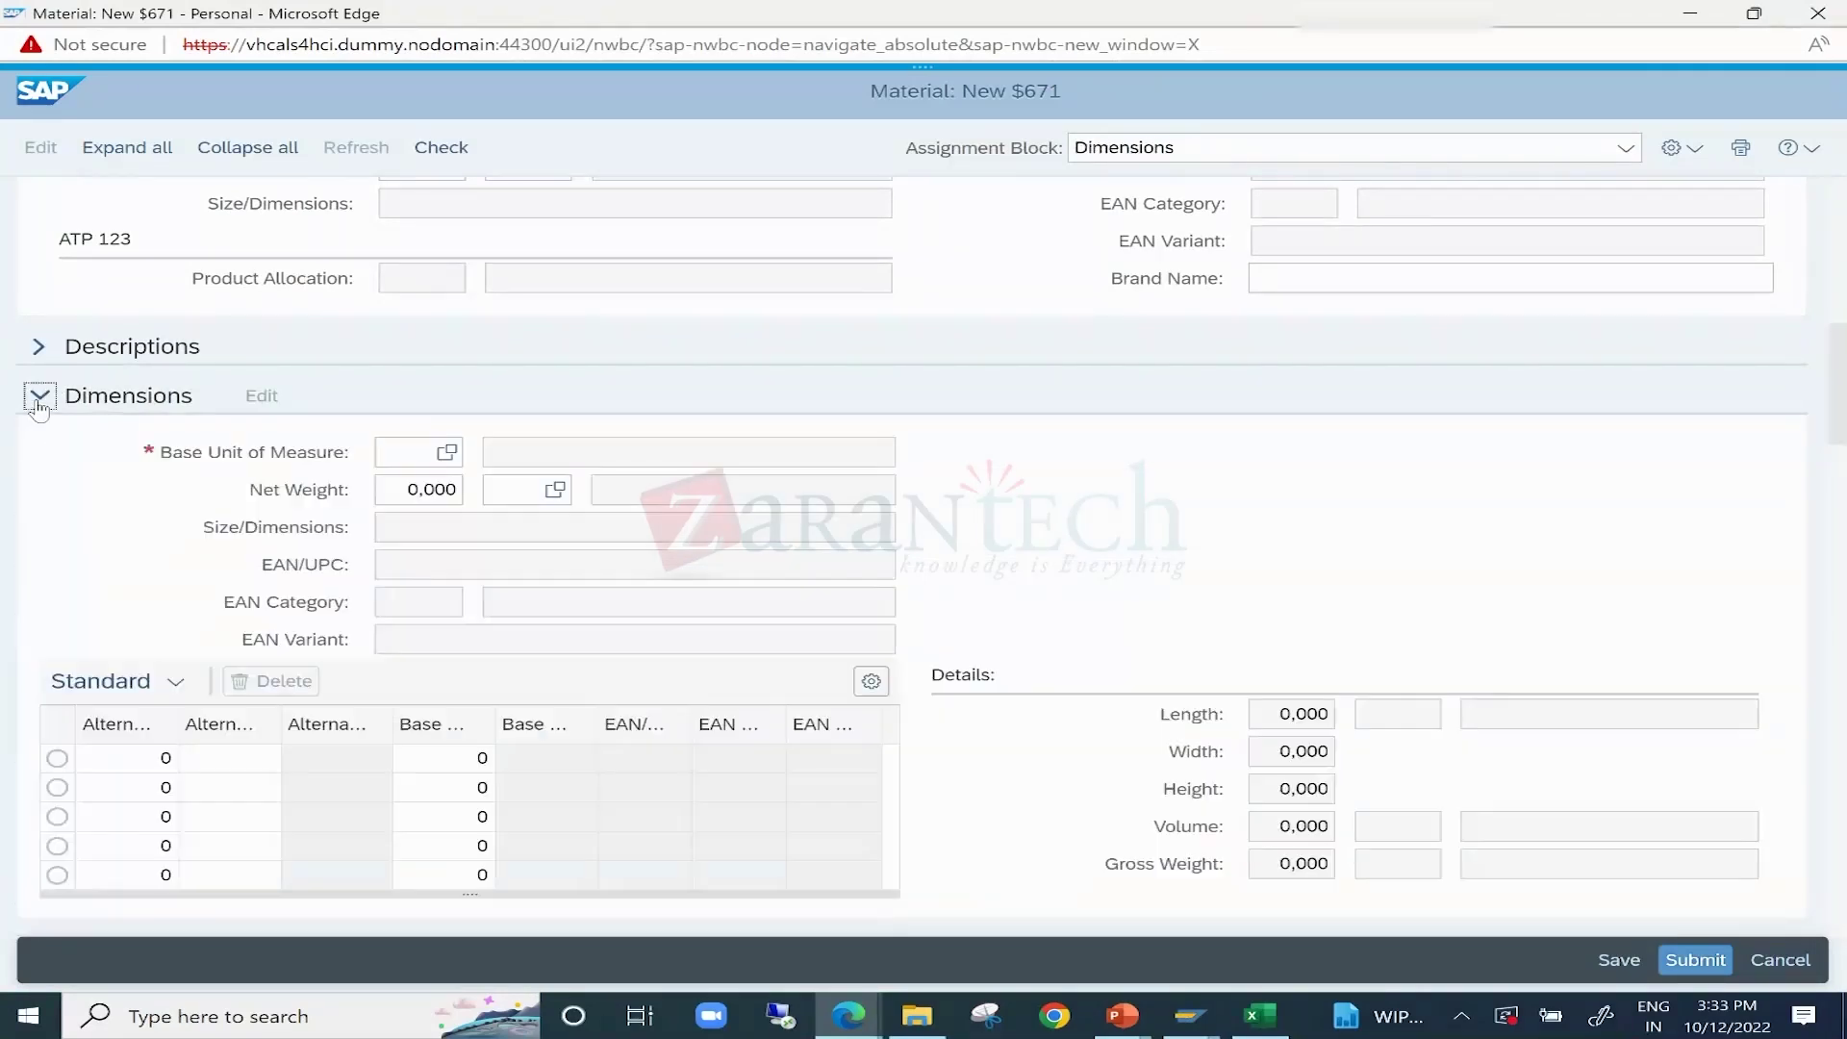
pyautogui.click(38, 396)
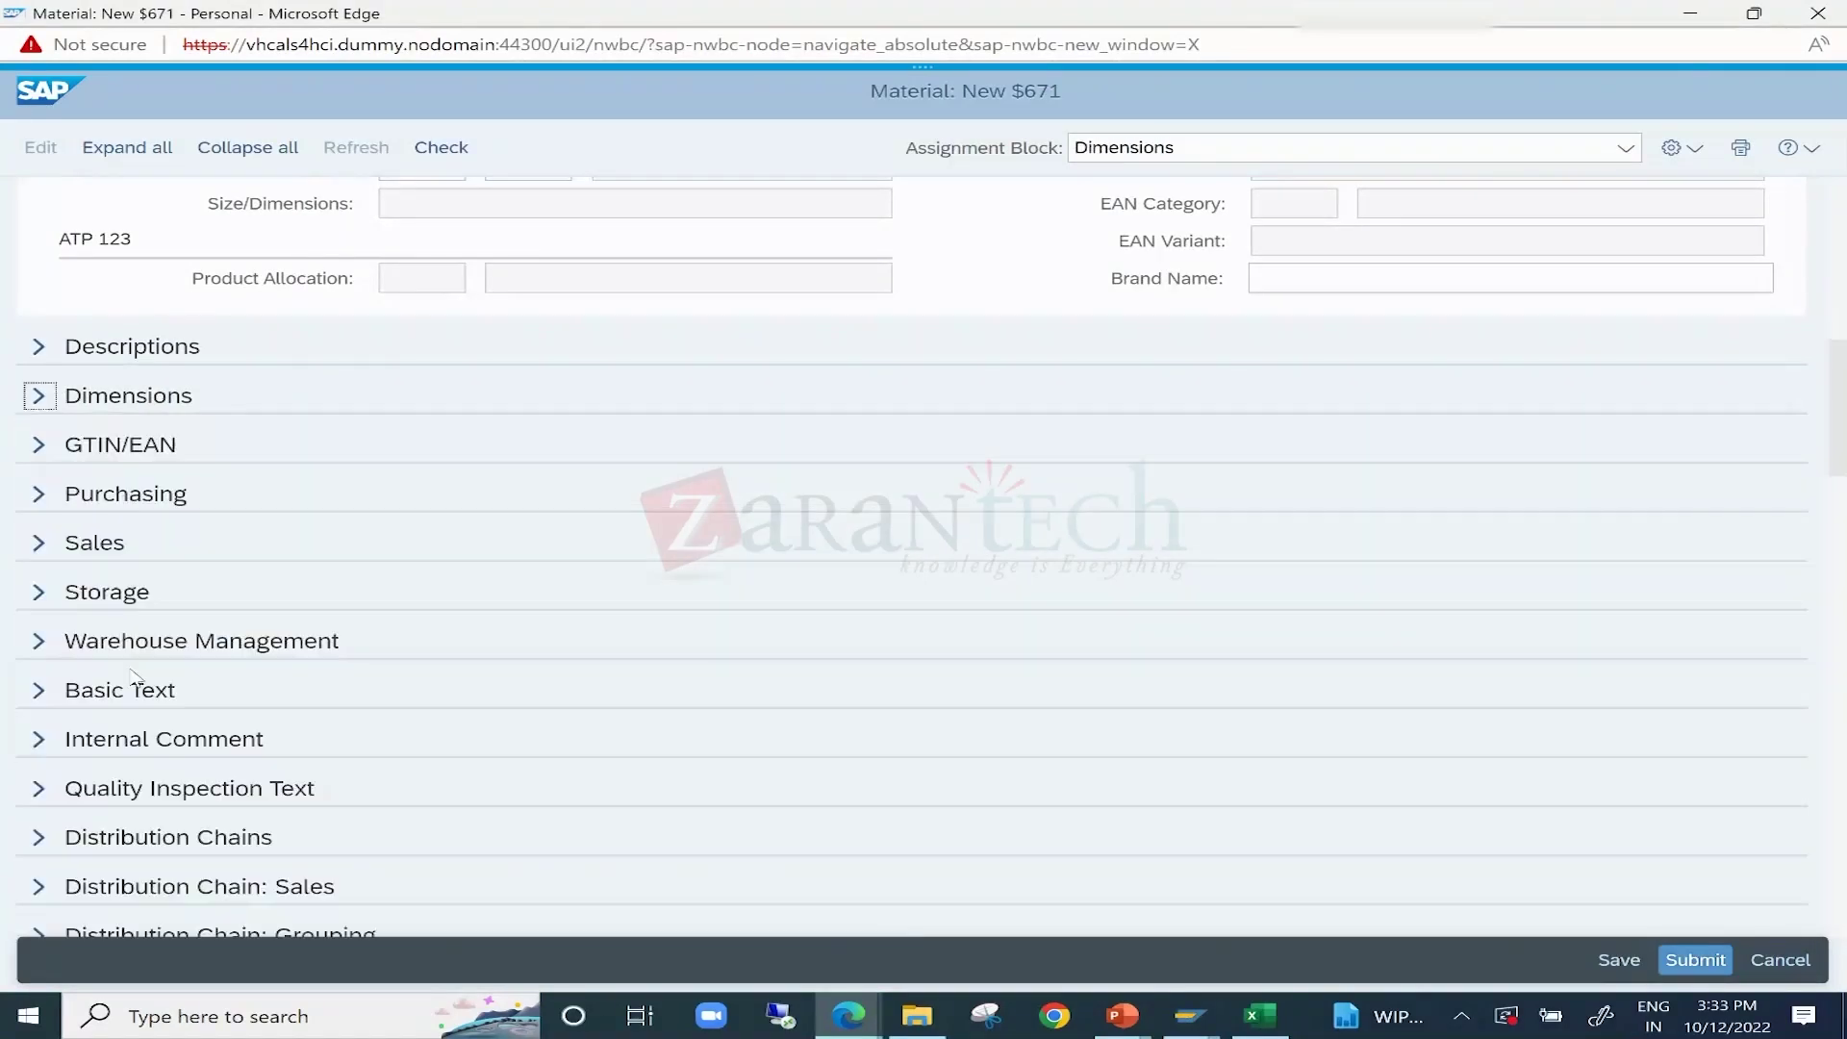
# Add plant 0001 (Werk 0001) to the first row of the Plants table through the plant value search.
pyautogui.scroll(-10, 128, 728)
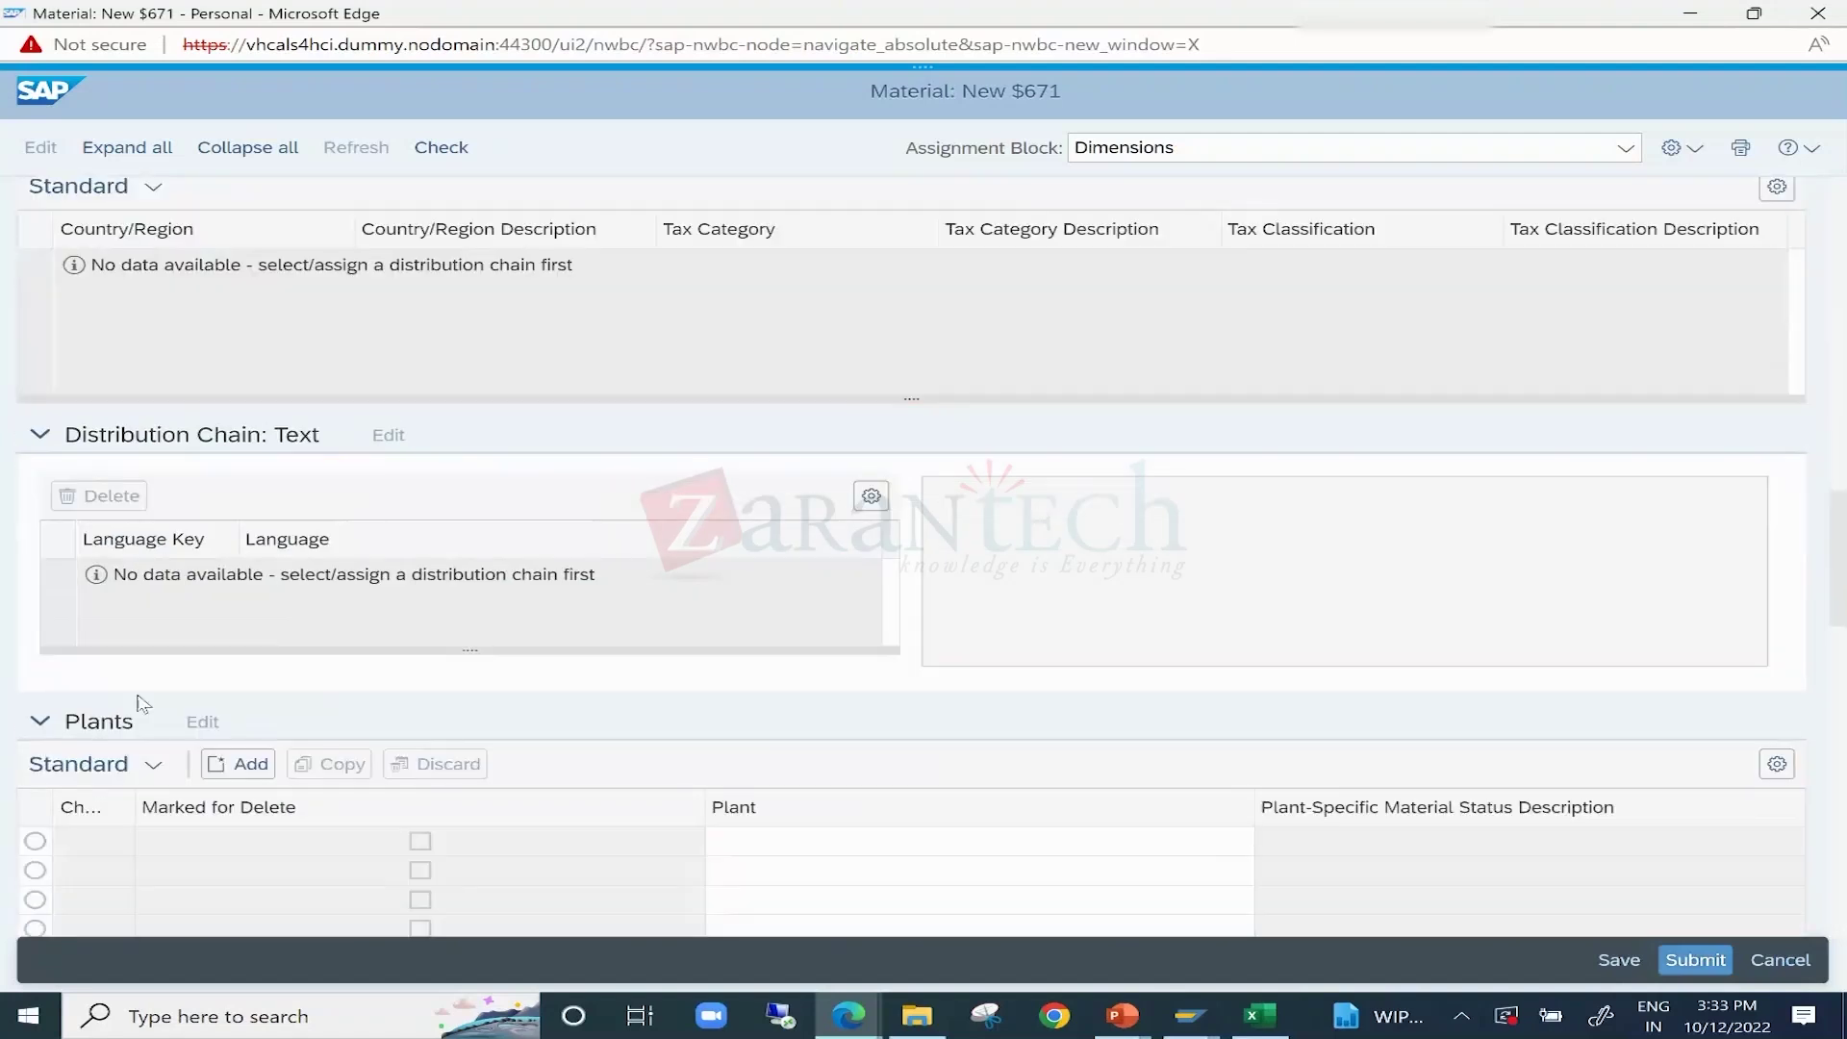
pyautogui.scroll(2, 163, 667)
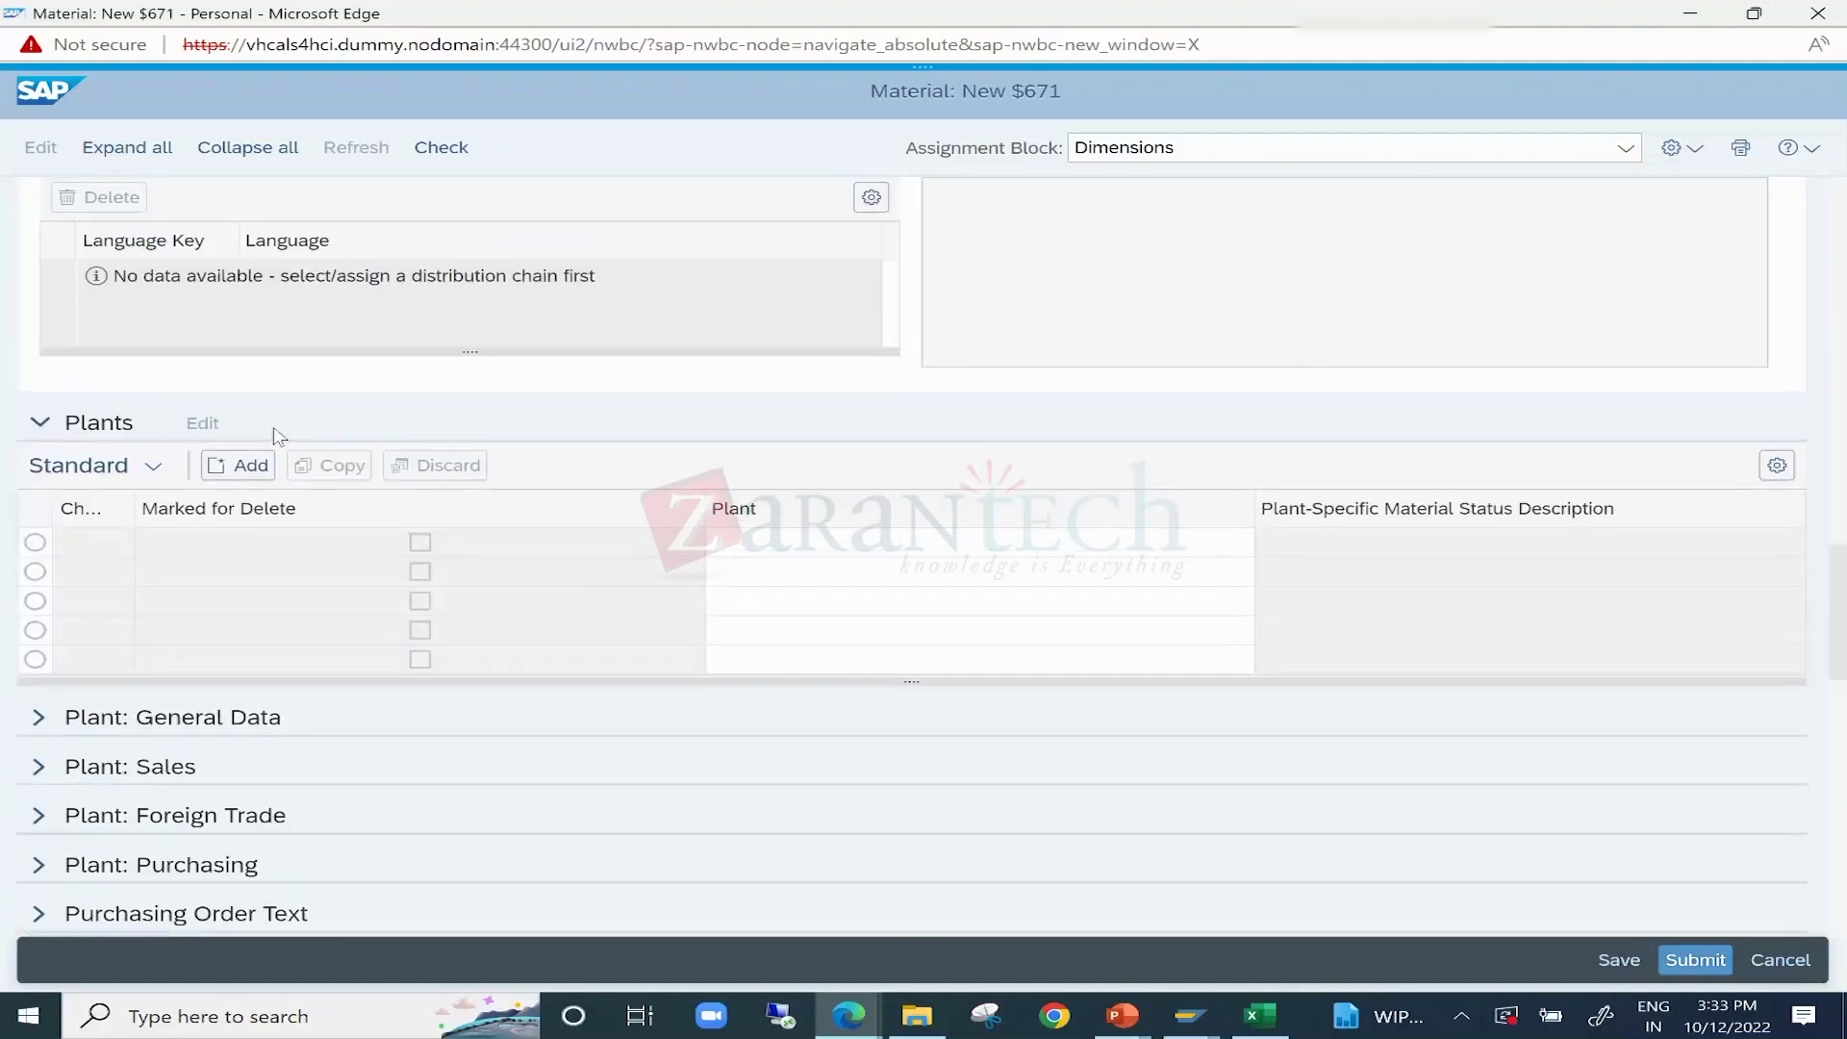
pyautogui.click(739, 553)
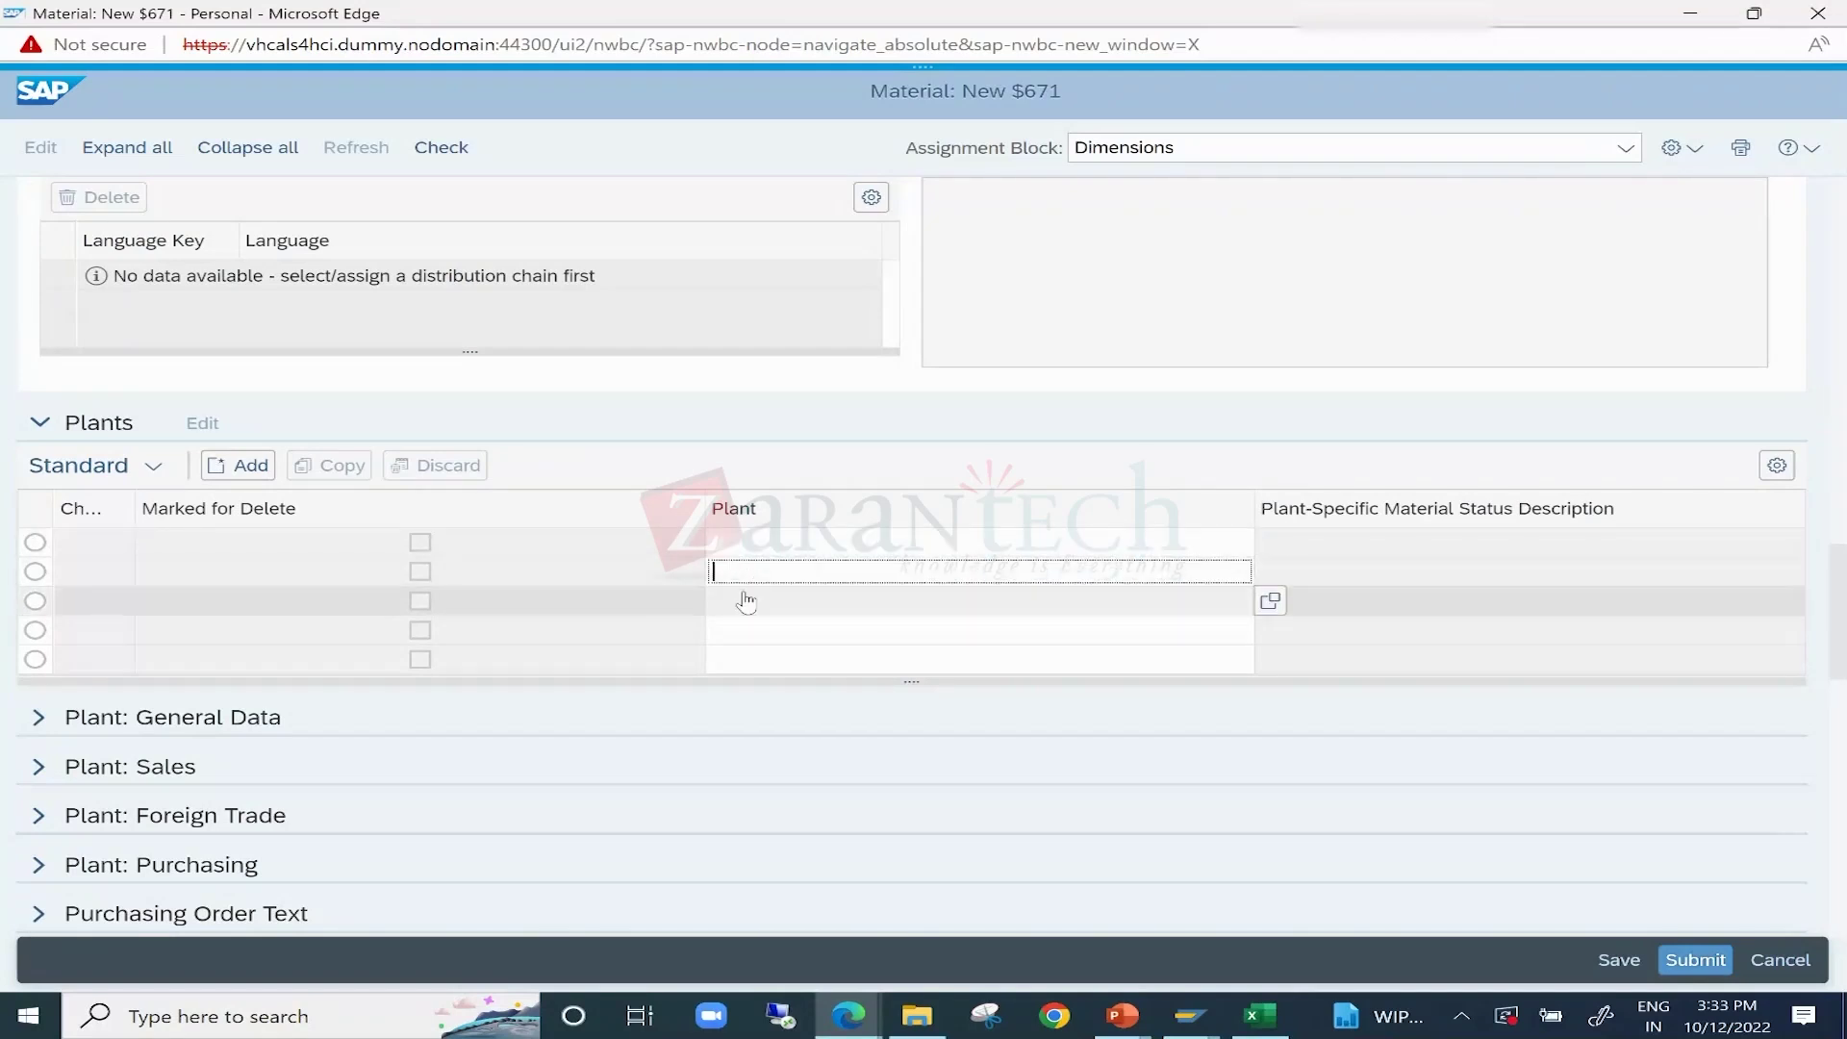
pyautogui.click(884, 545)
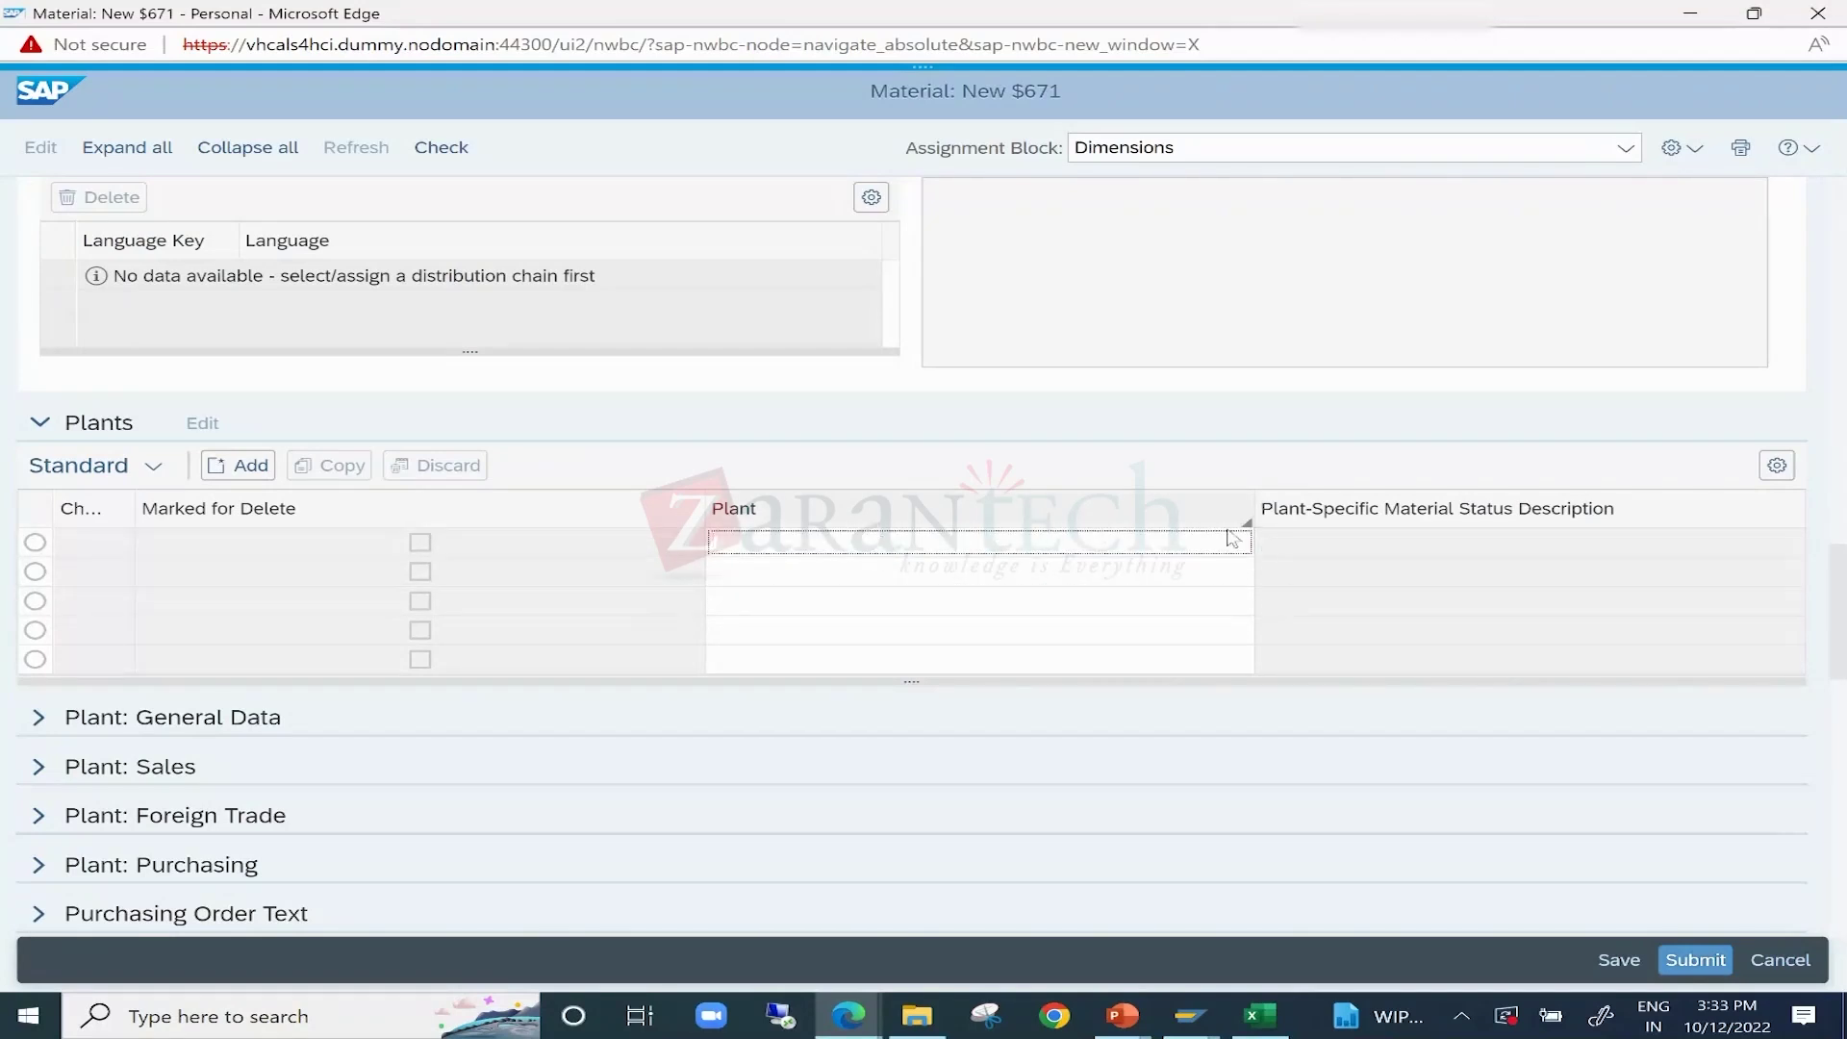
pyautogui.click(1271, 545)
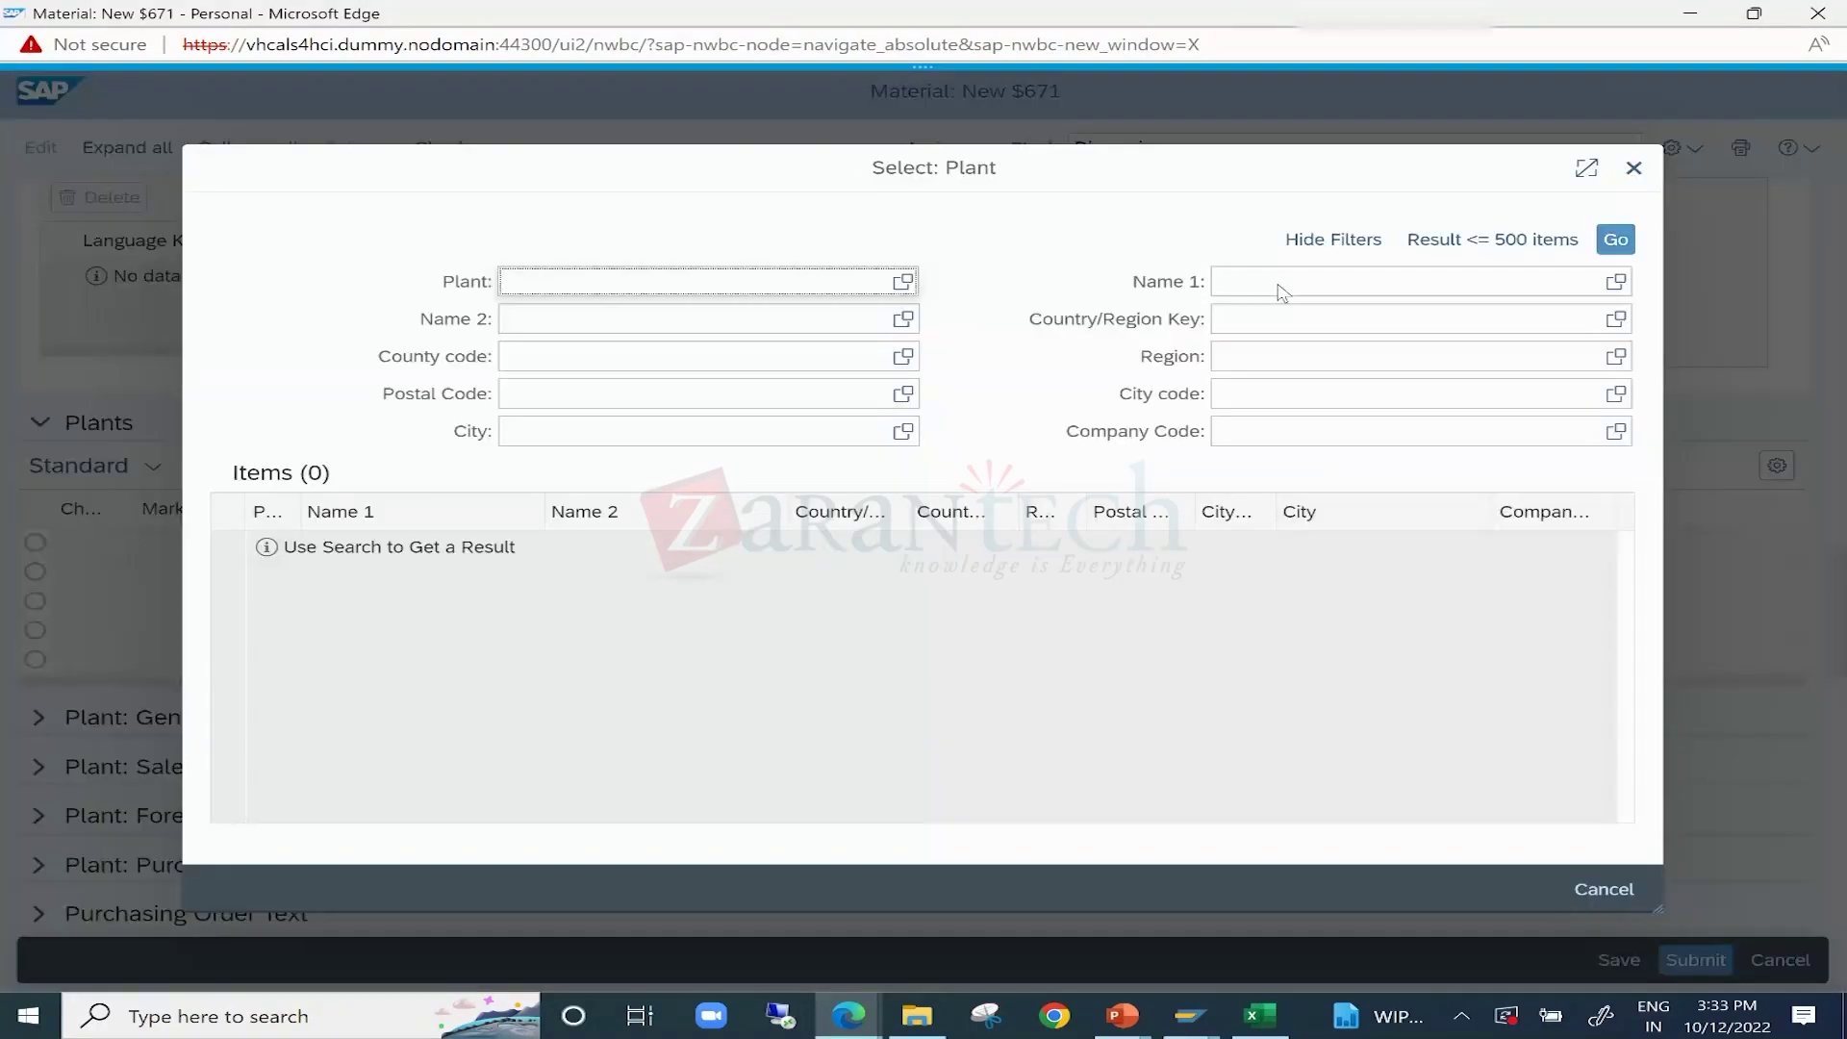
pyautogui.click(1611, 242)
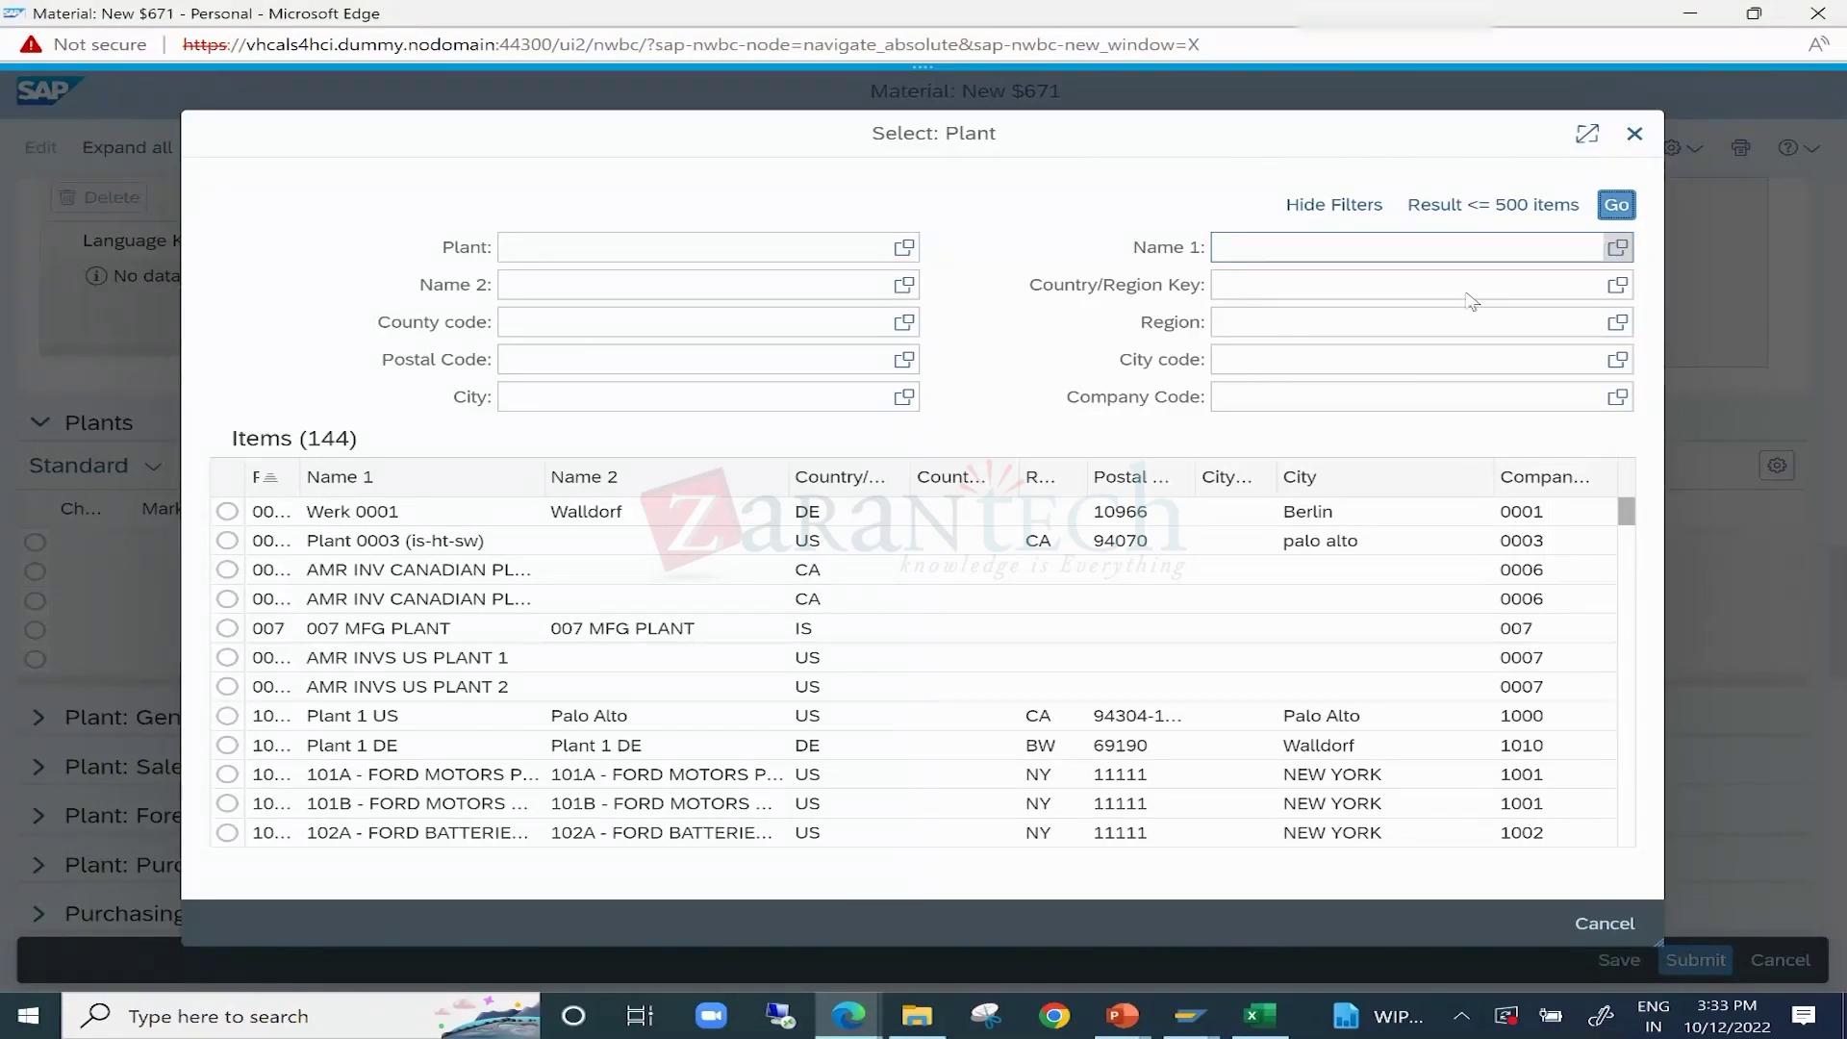
pyautogui.click(228, 517)
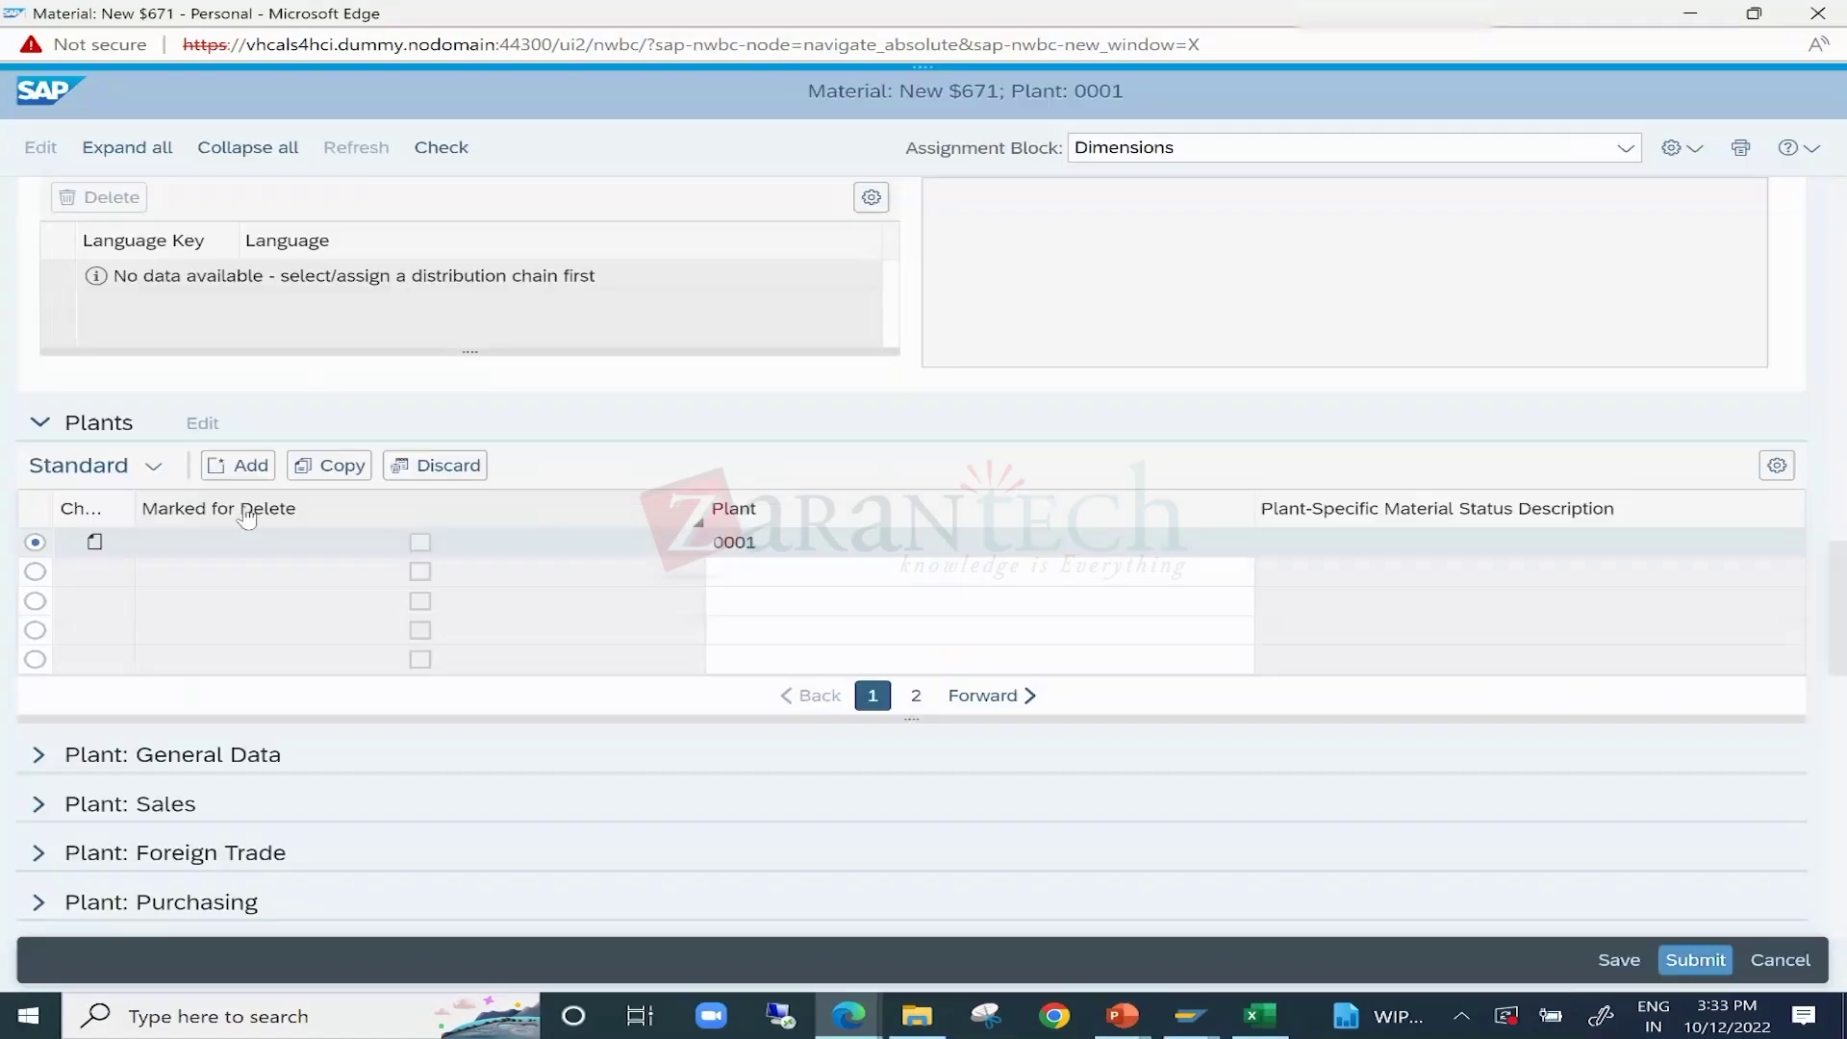
# Add plant 006B to the second row of the Plants table through the plant value search.
pyautogui.click(1183, 582)
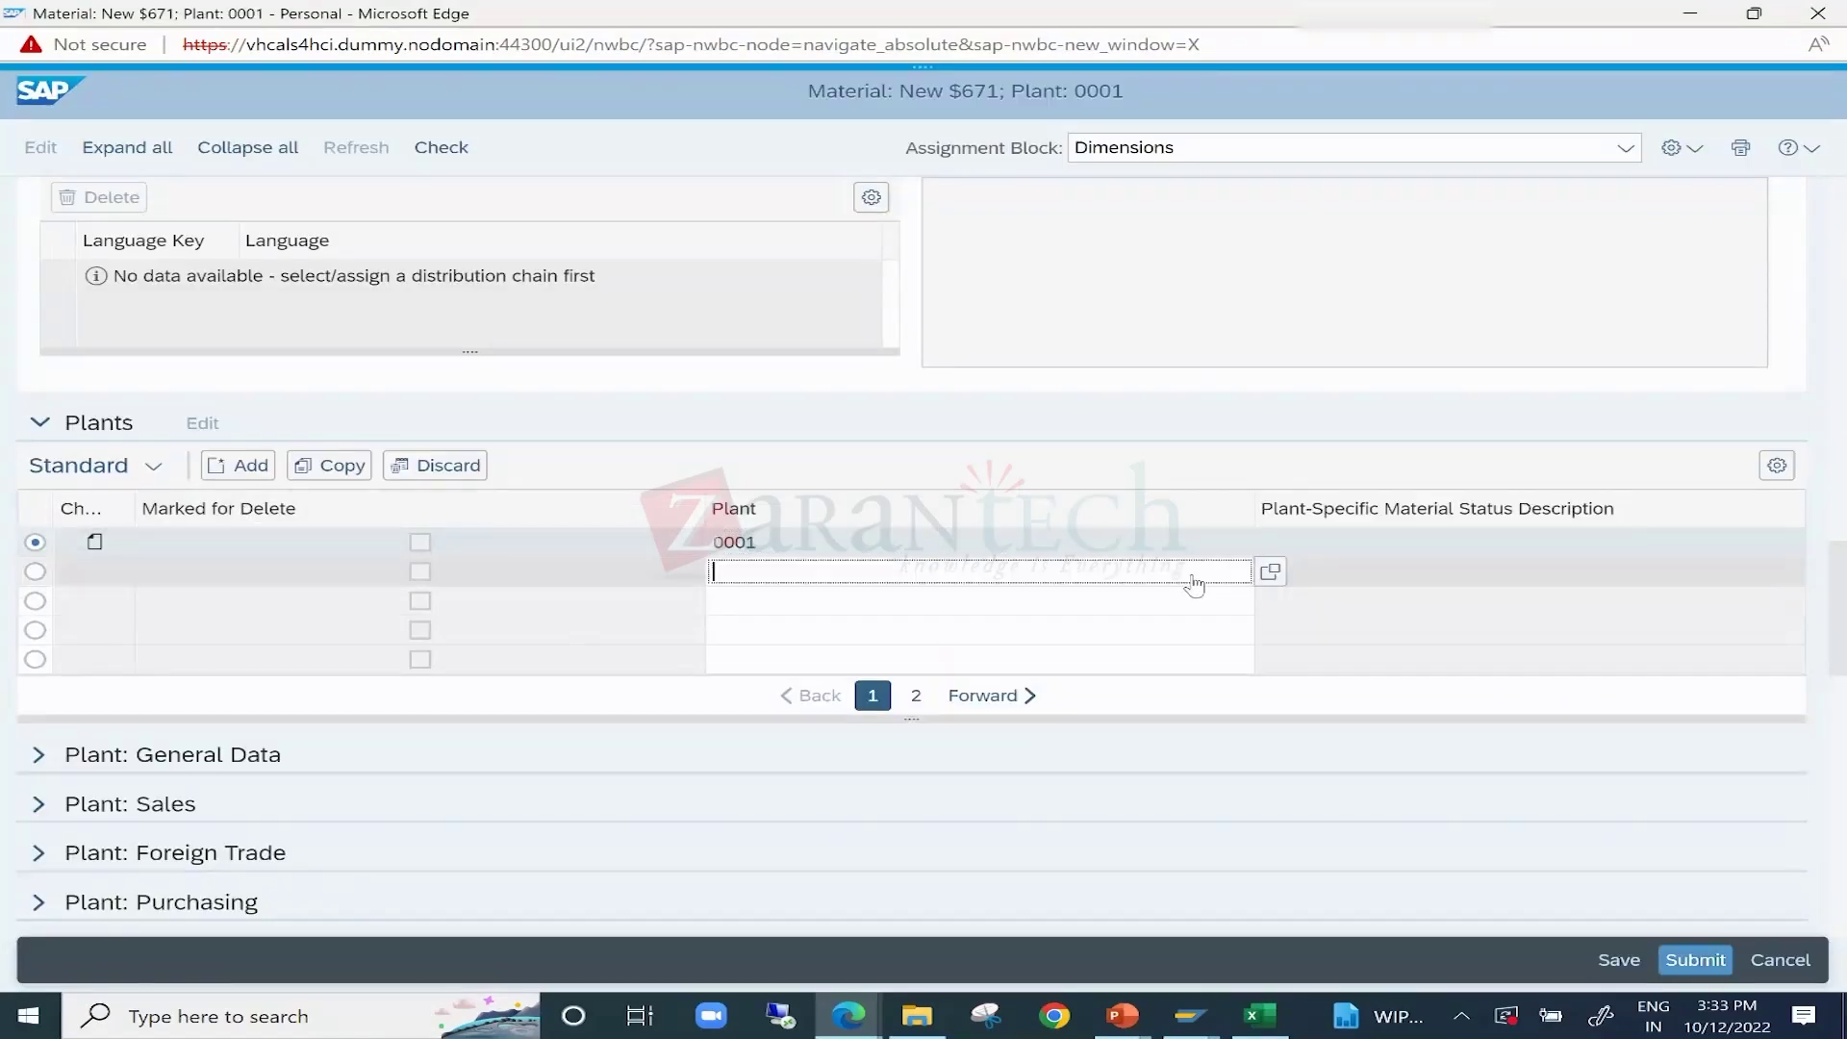
pyautogui.click(1271, 574)
pyautogui.click(1617, 246)
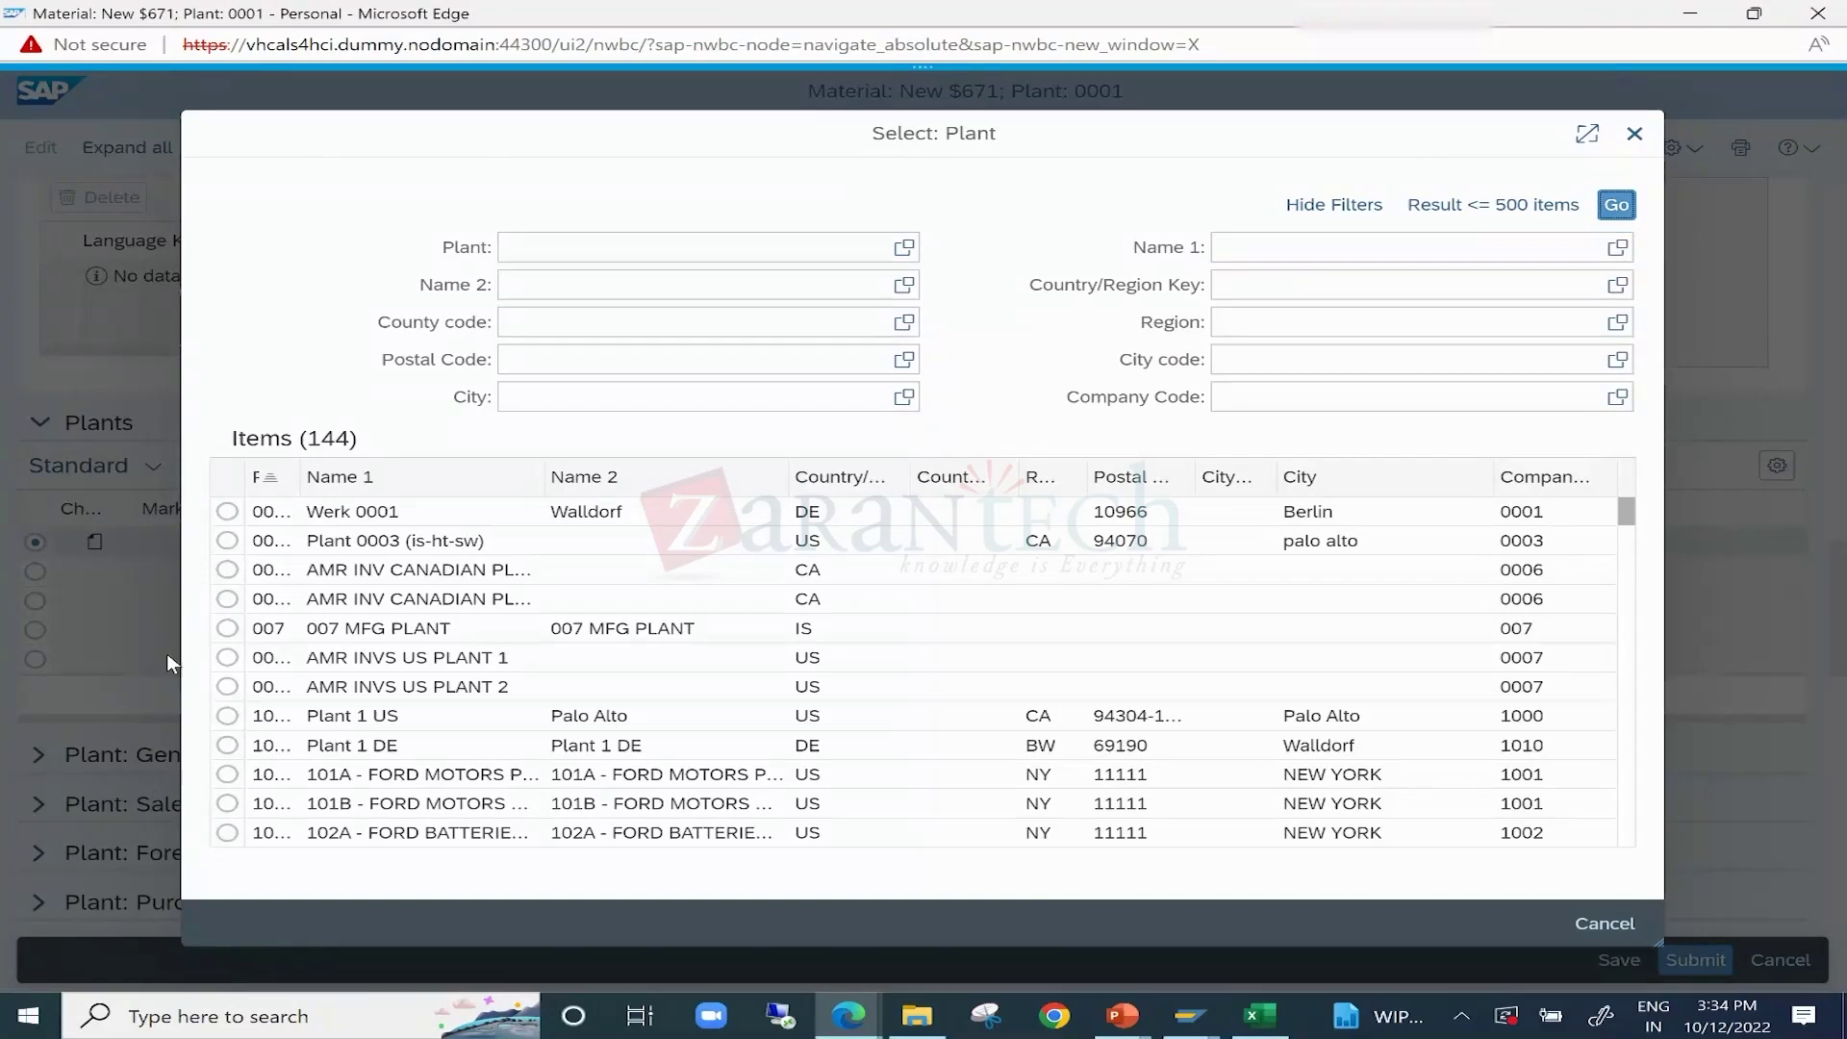
pyautogui.click(227, 598)
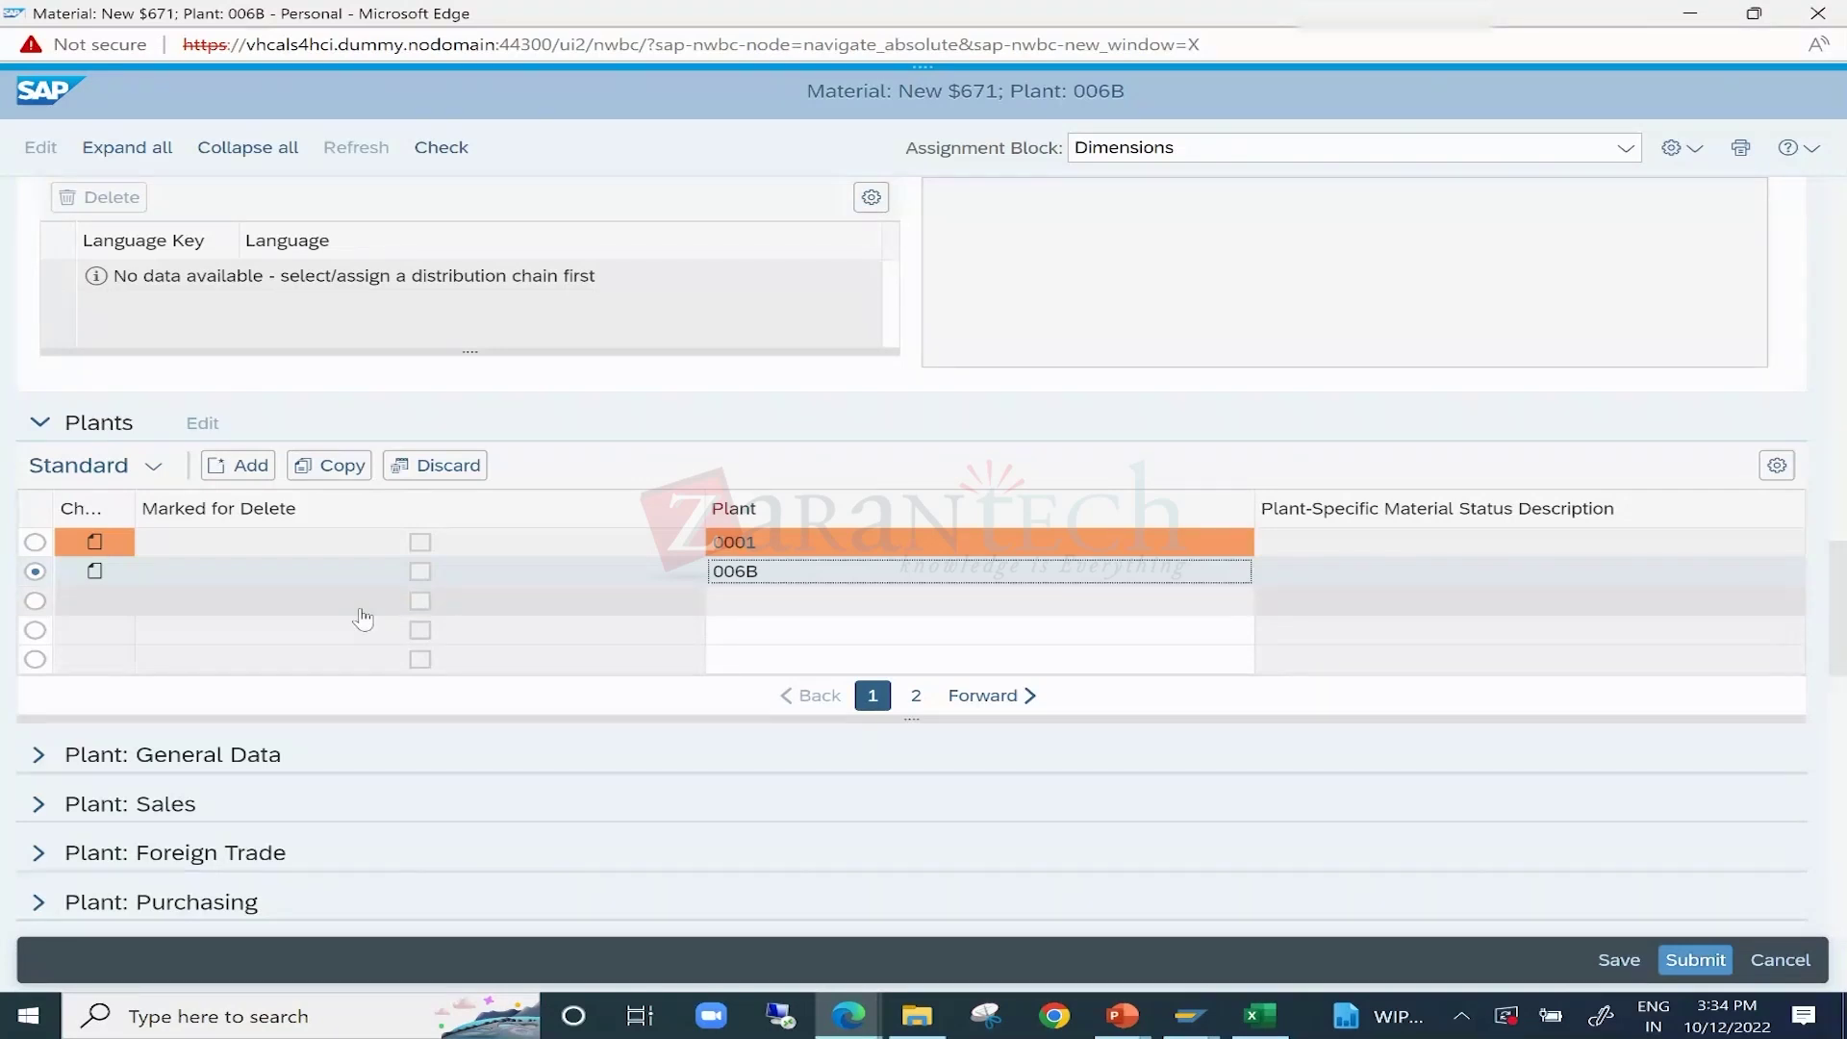
# Consult the UIBB list in Excel again, return to the material and expand its Change Request section to view the tabs.
pyautogui.click(1256, 1020)
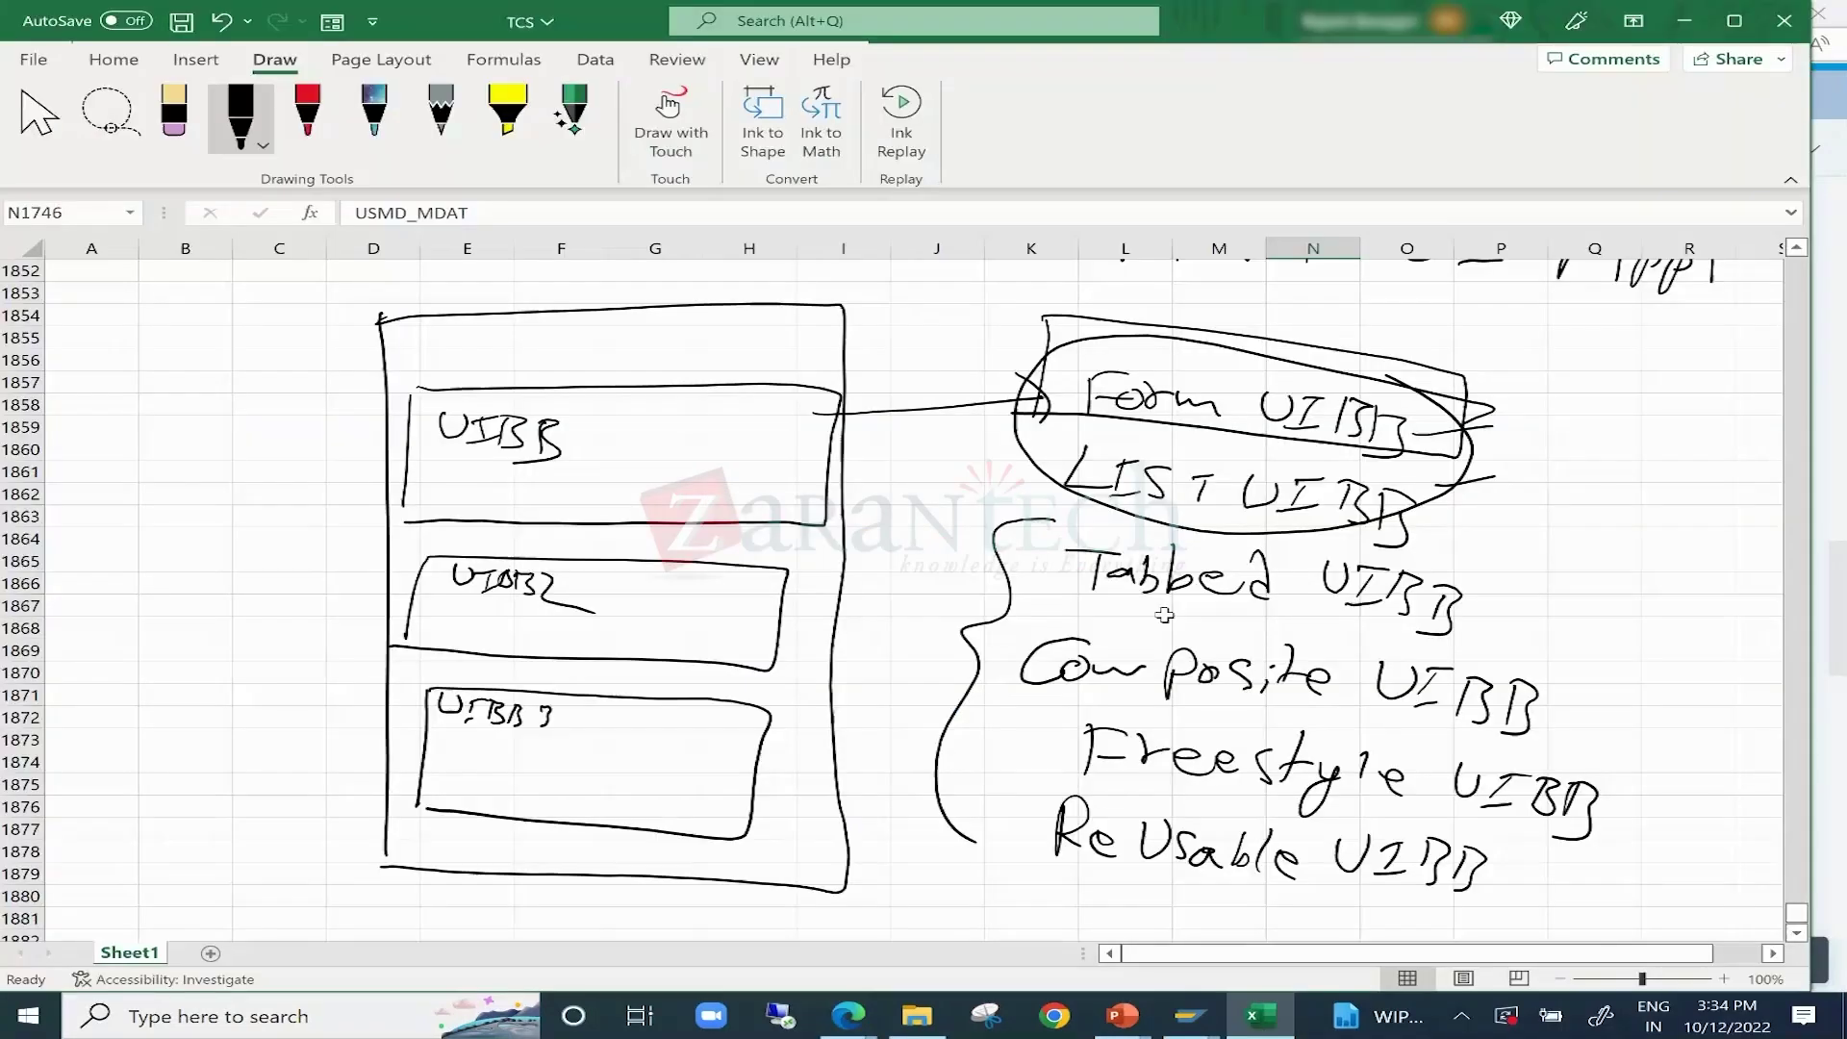
pyautogui.click(1261, 1018)
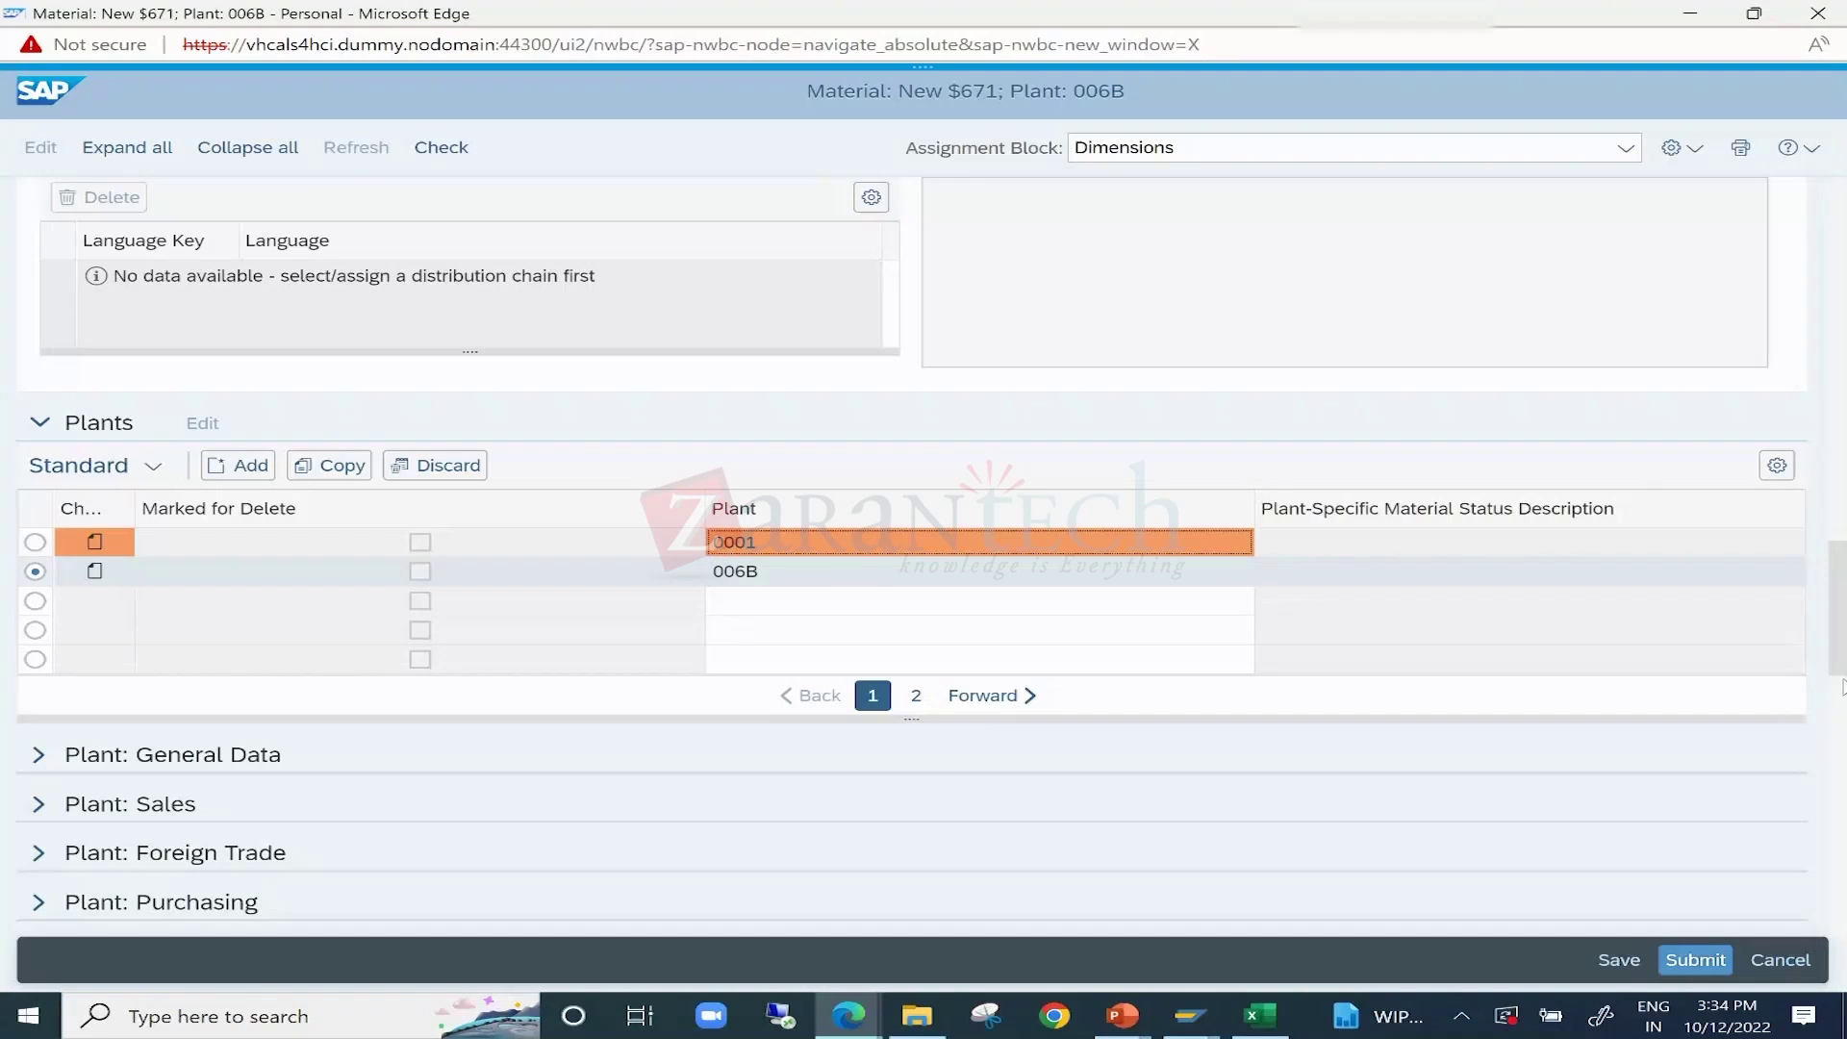
pyautogui.scroll(15, 1843, 685)
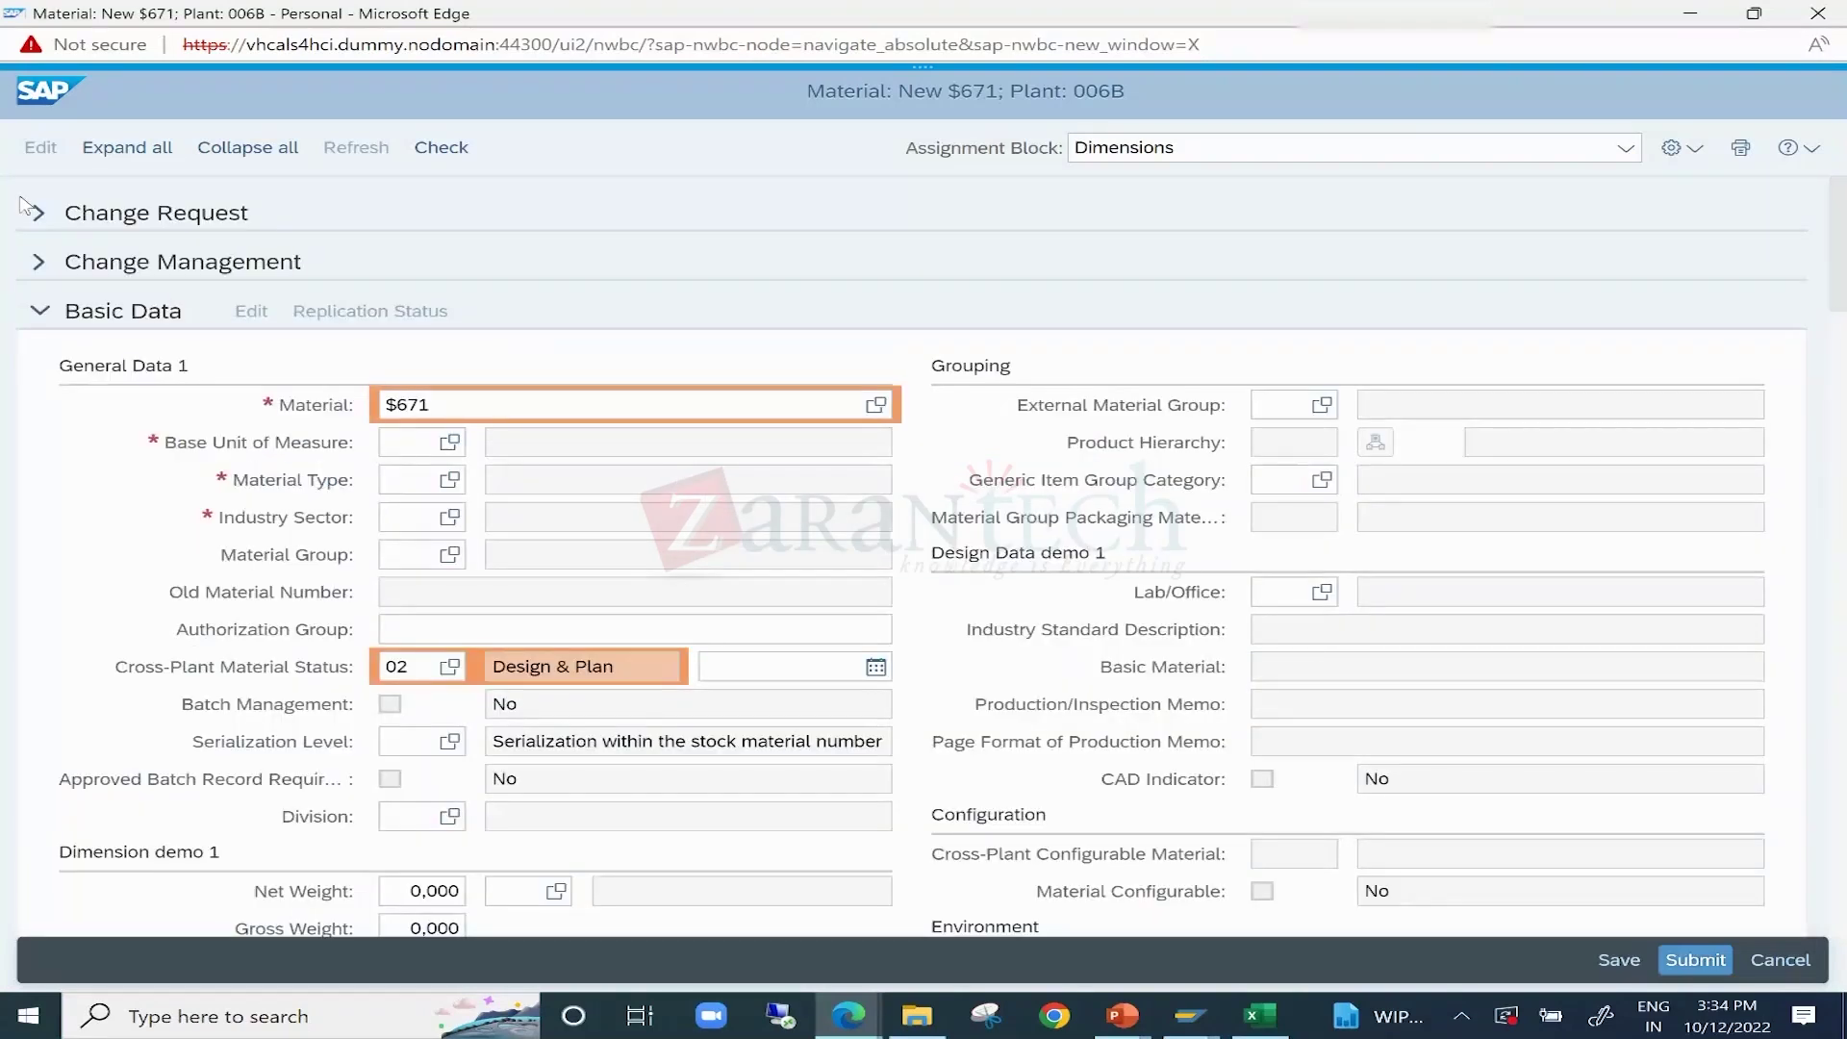
pyautogui.click(40, 213)
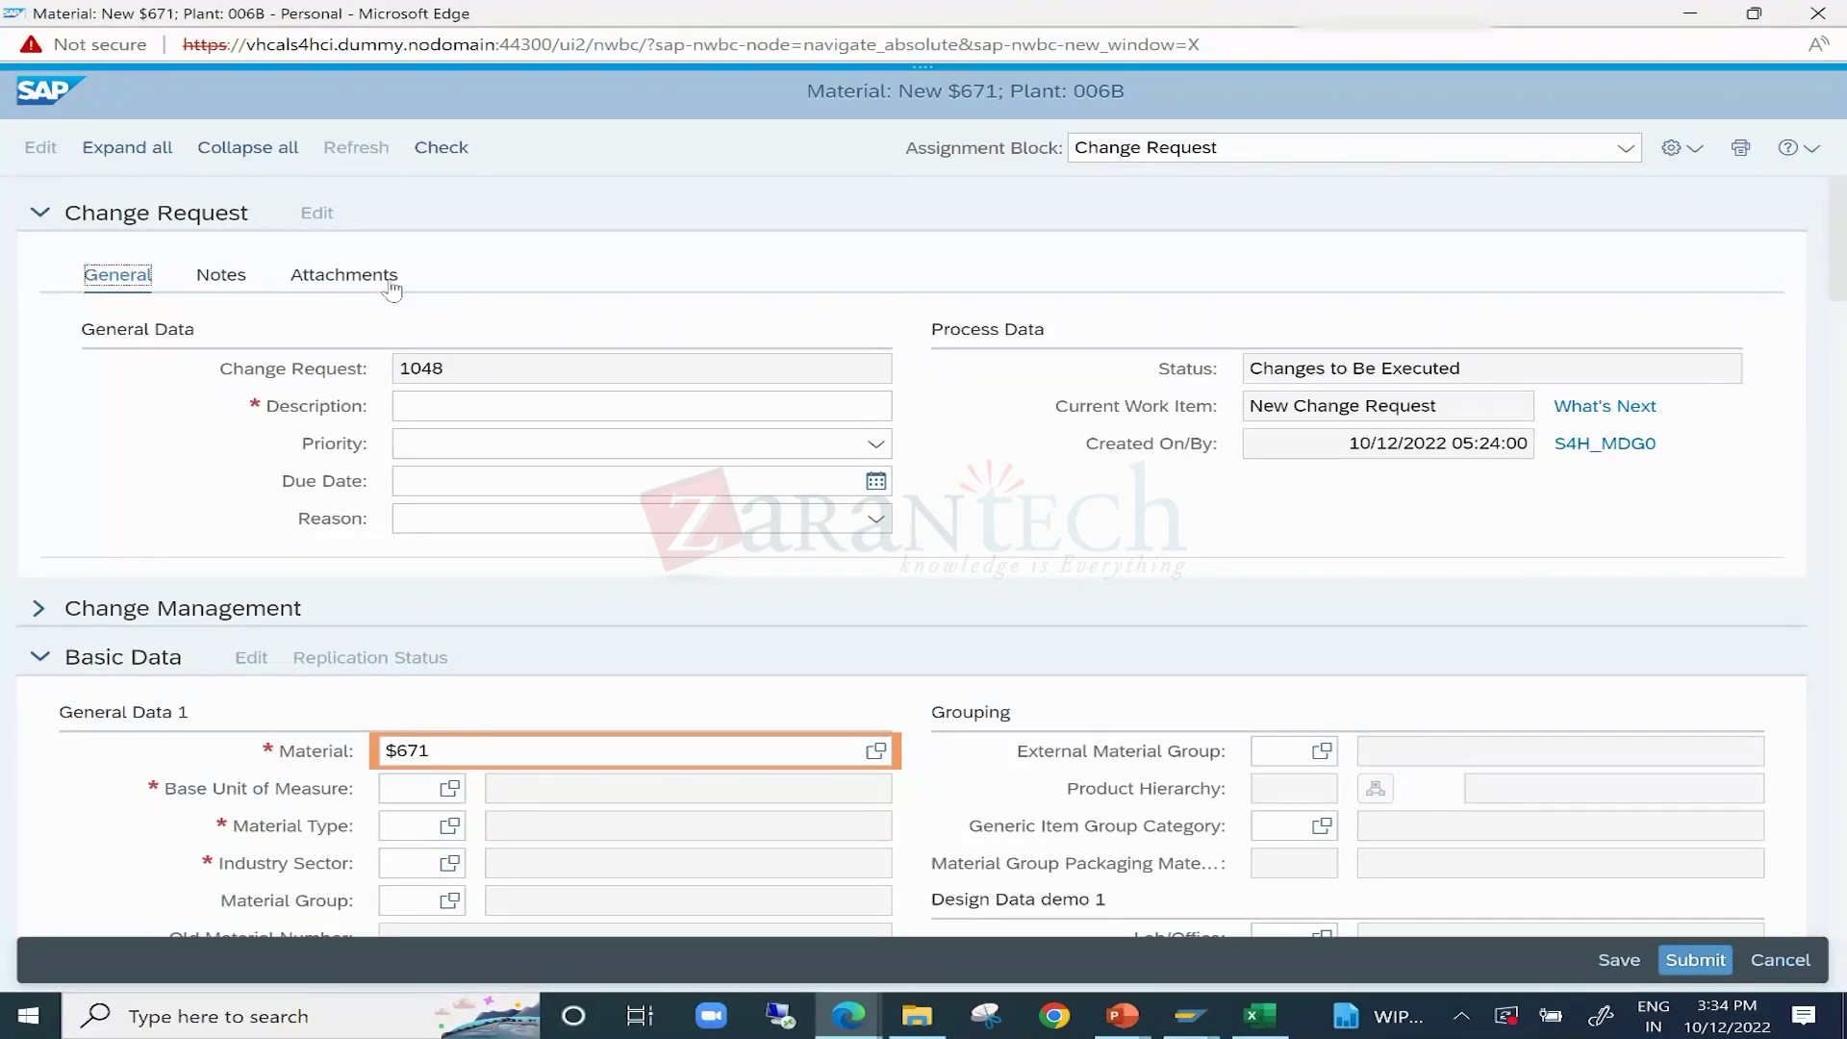
# Glance at the Composite UIBB entry in Excel, and expand the material's Dimensions section to examine its form, table and details.
pyautogui.click(1262, 1018)
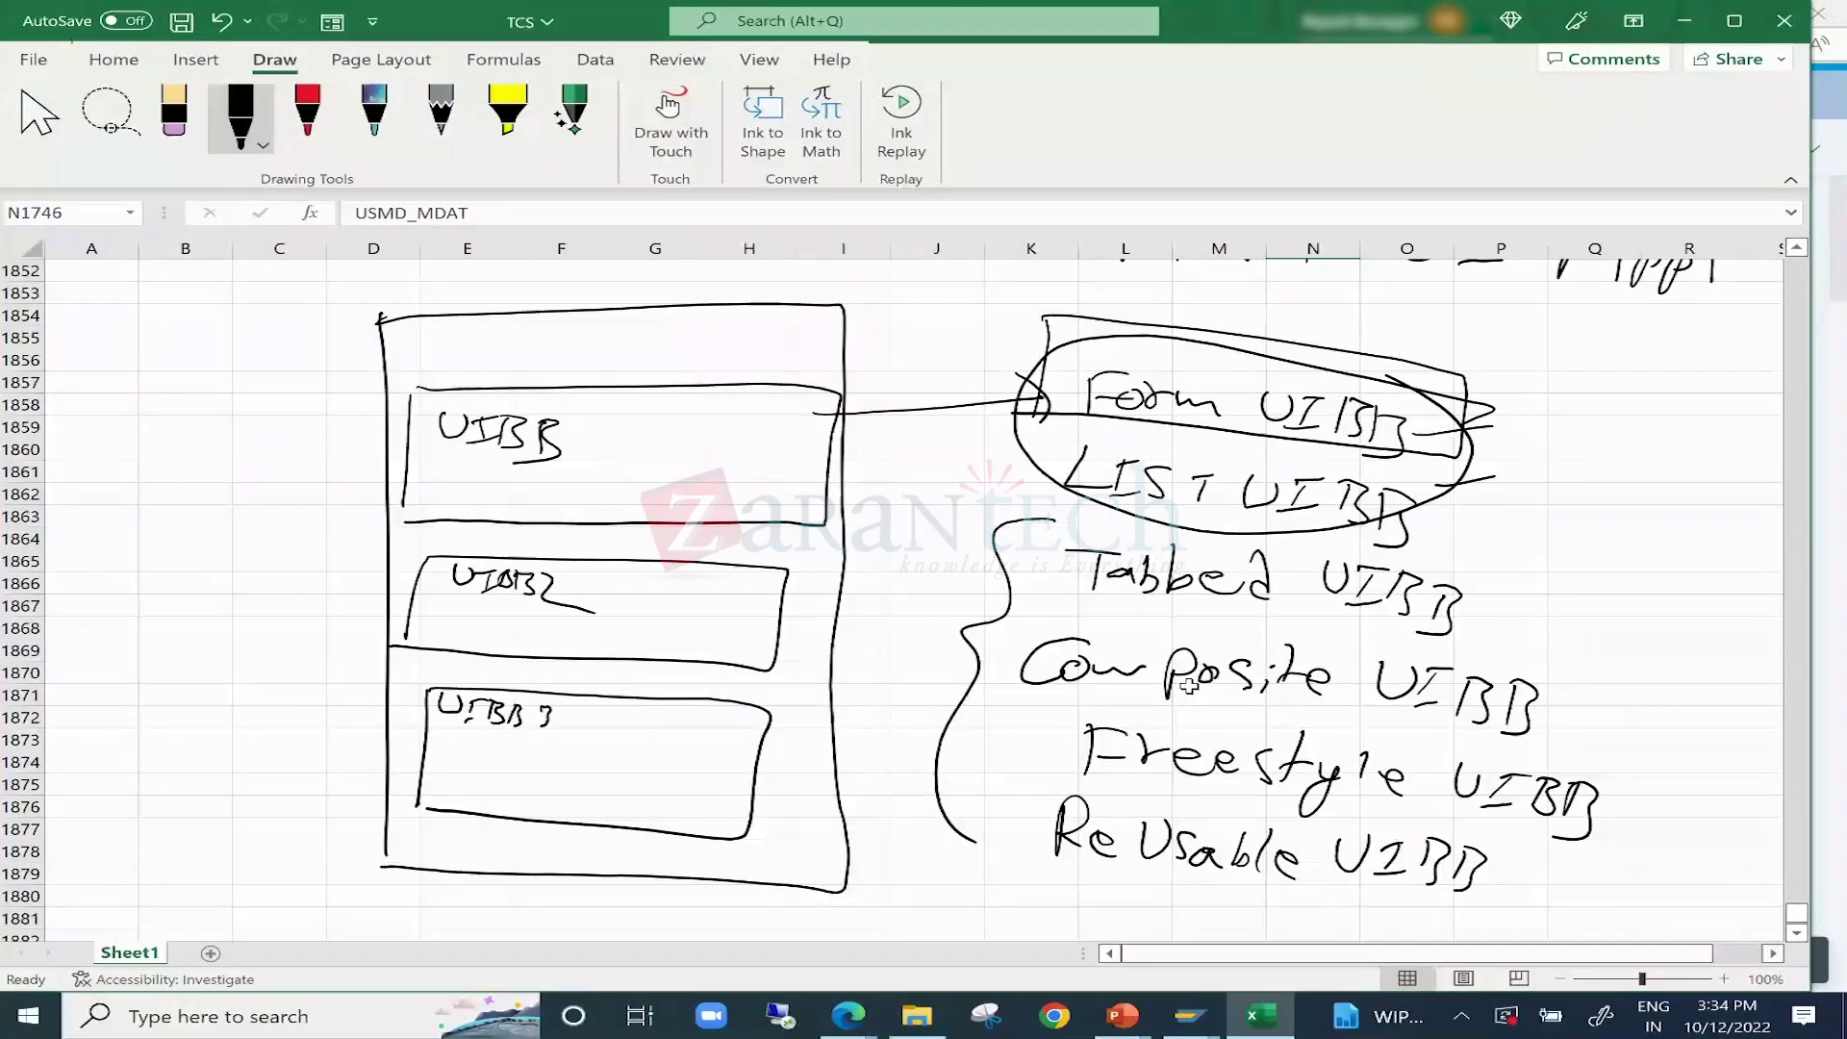
pyautogui.hotkey('alt', 'Tab')
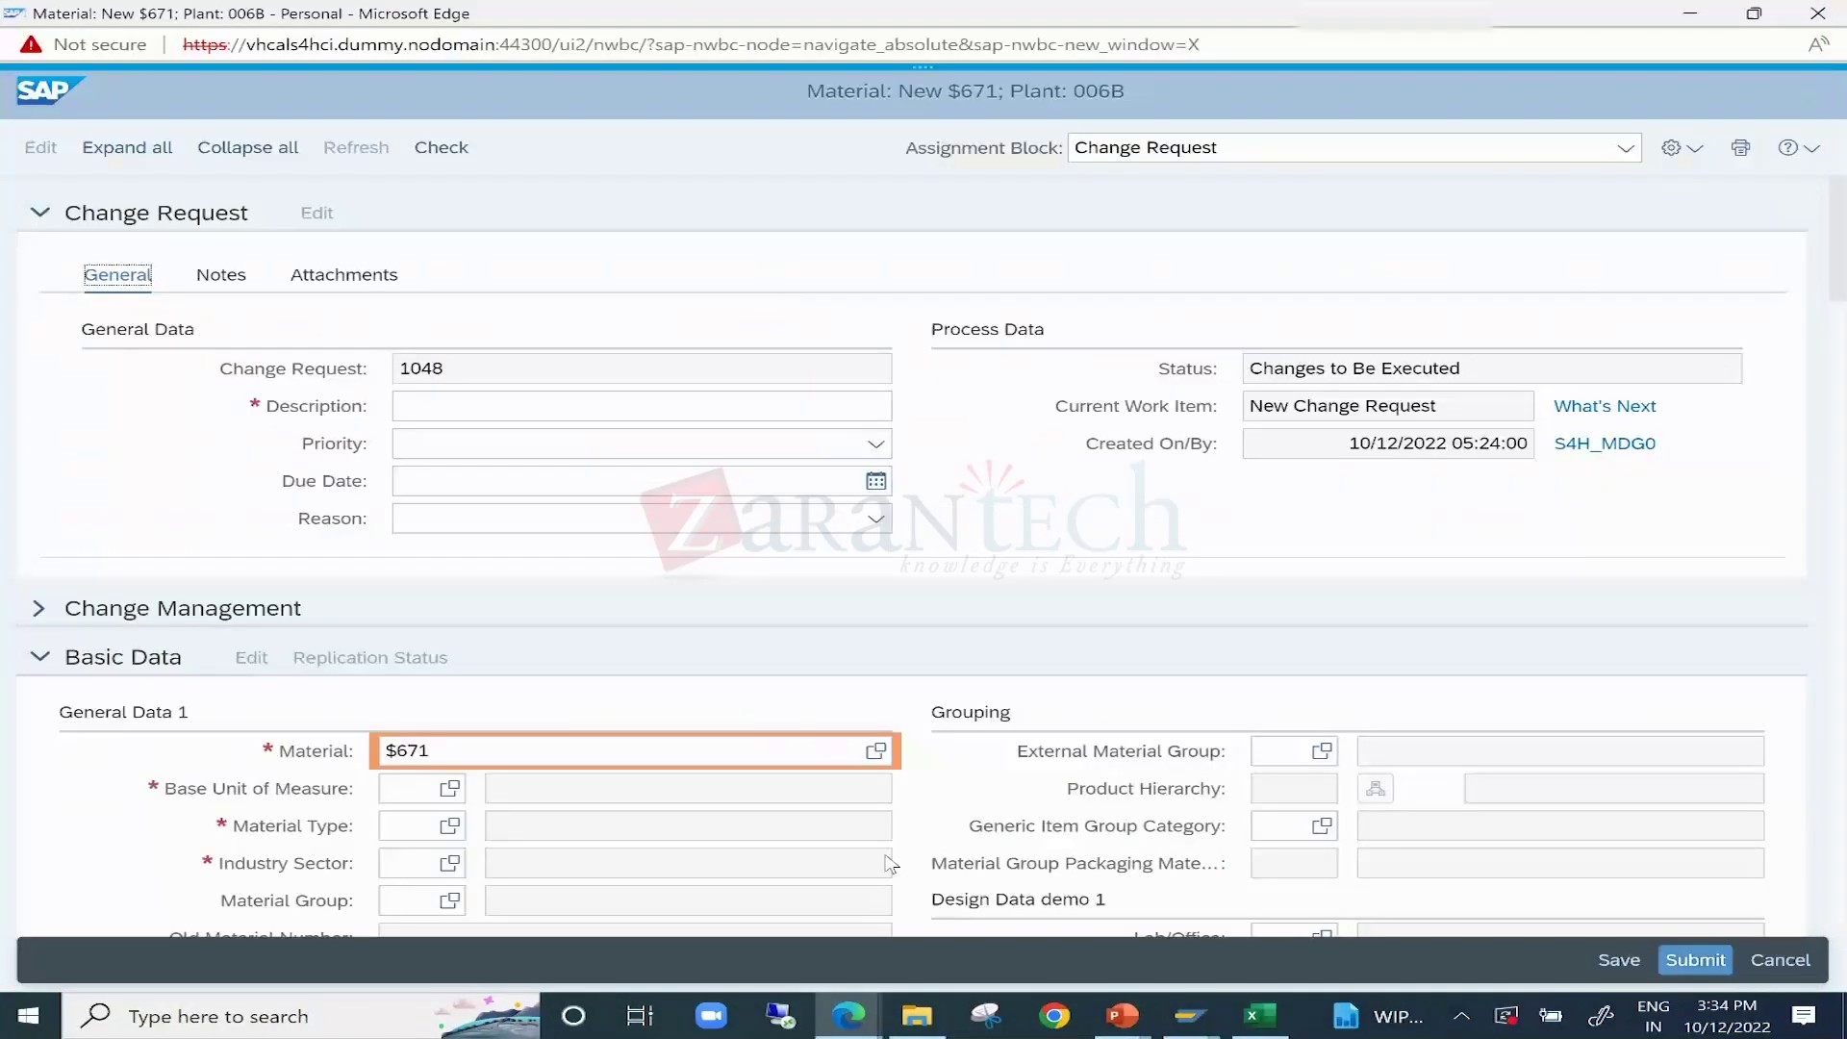
pyautogui.scroll(-10, 890, 863)
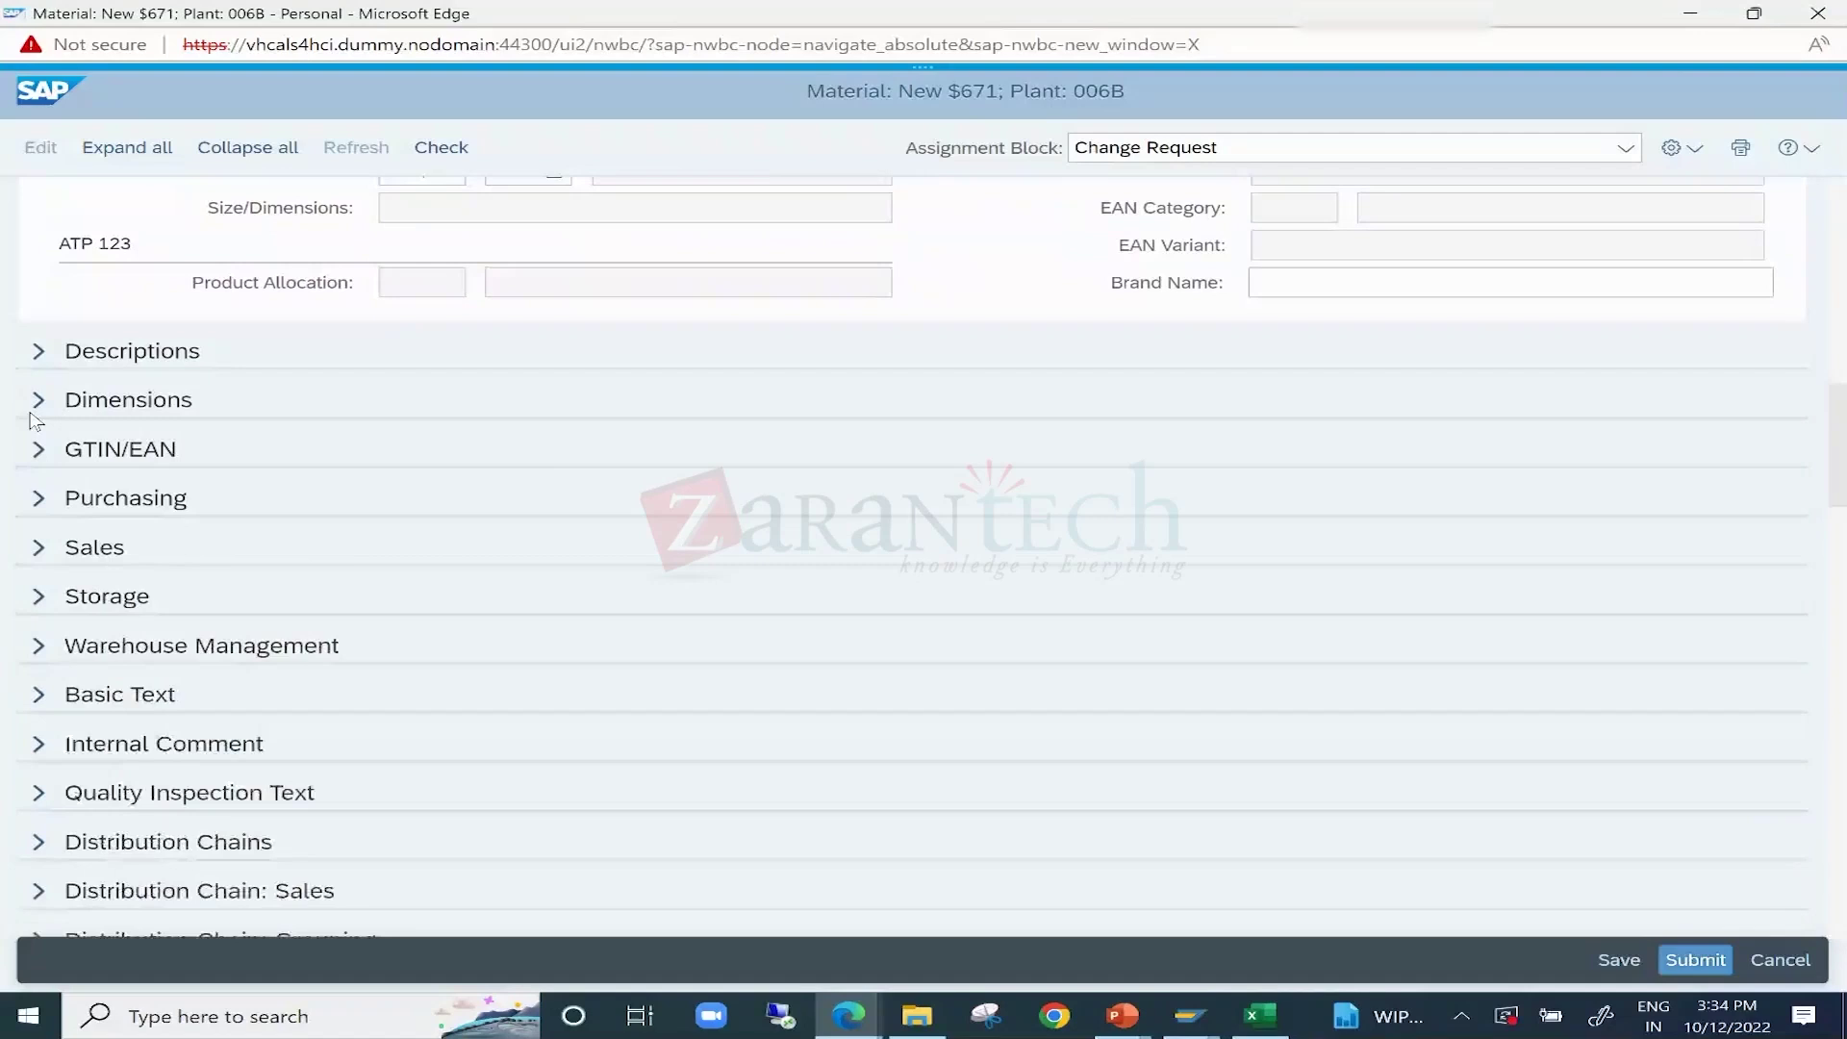
pyautogui.click(38, 401)
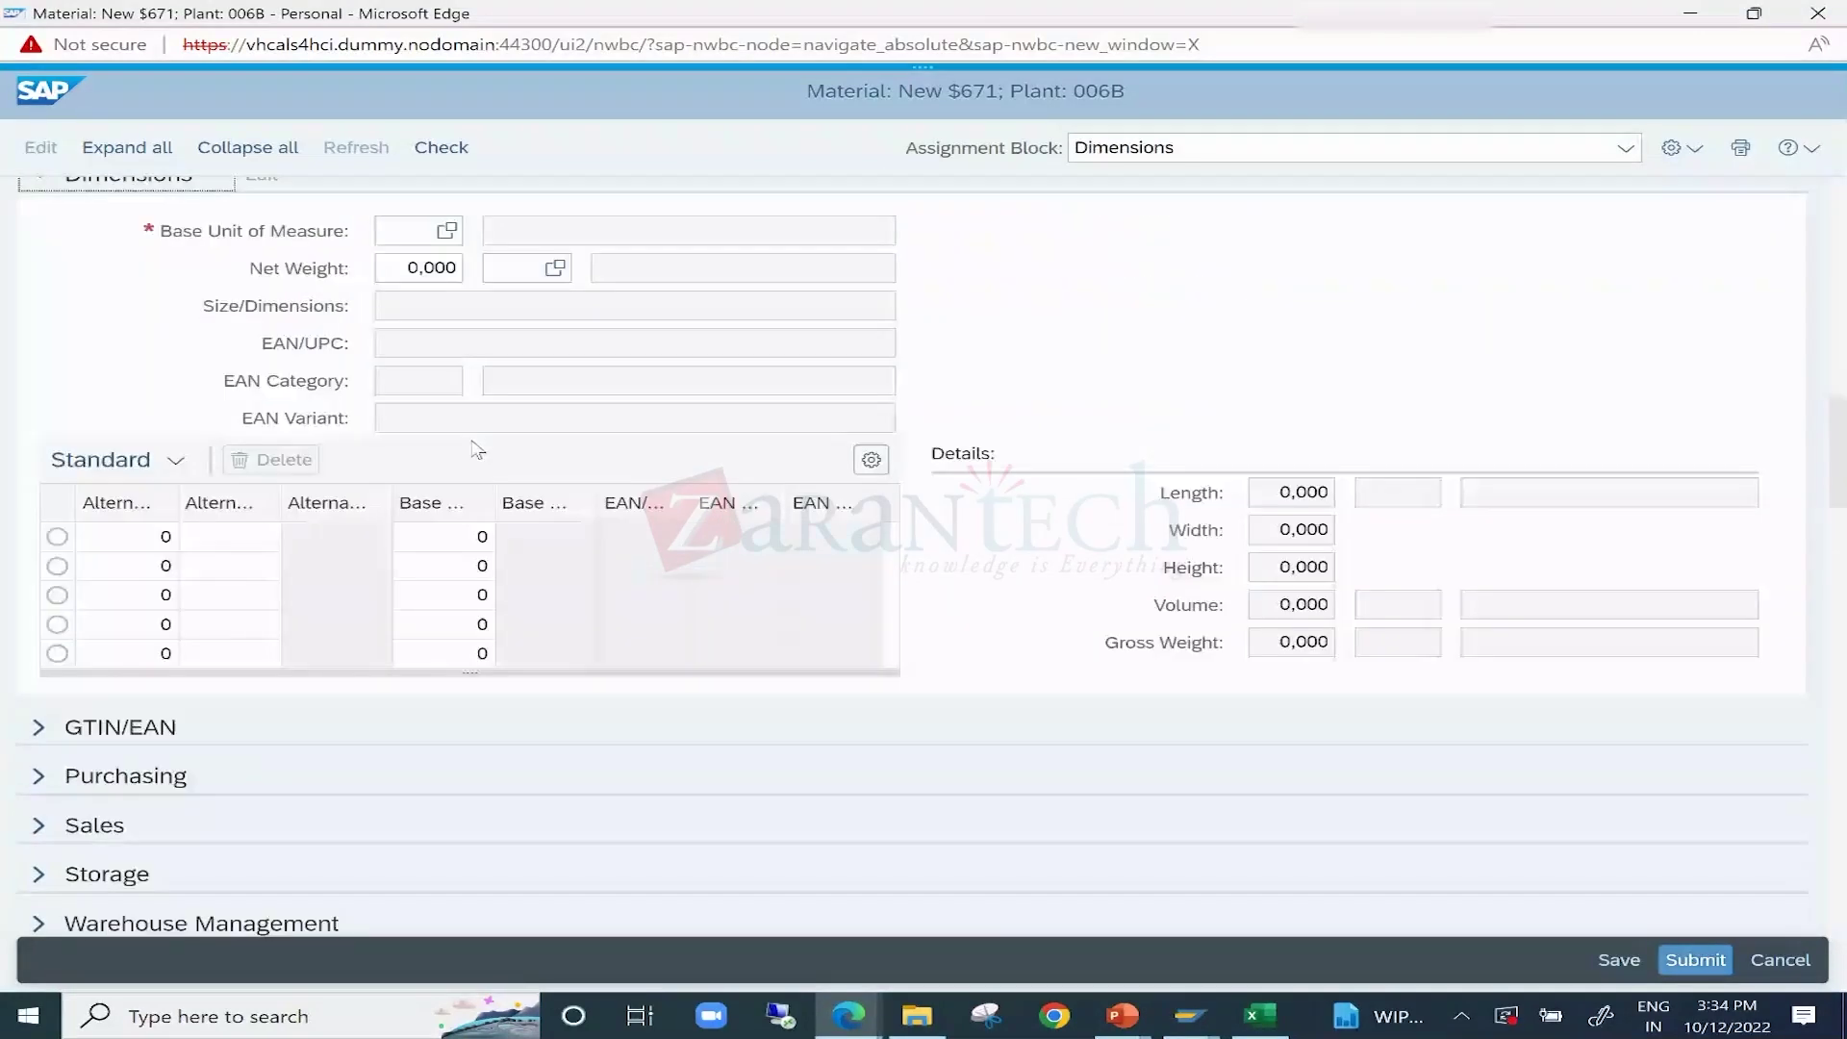
pyautogui.scroll(1, 731, 443)
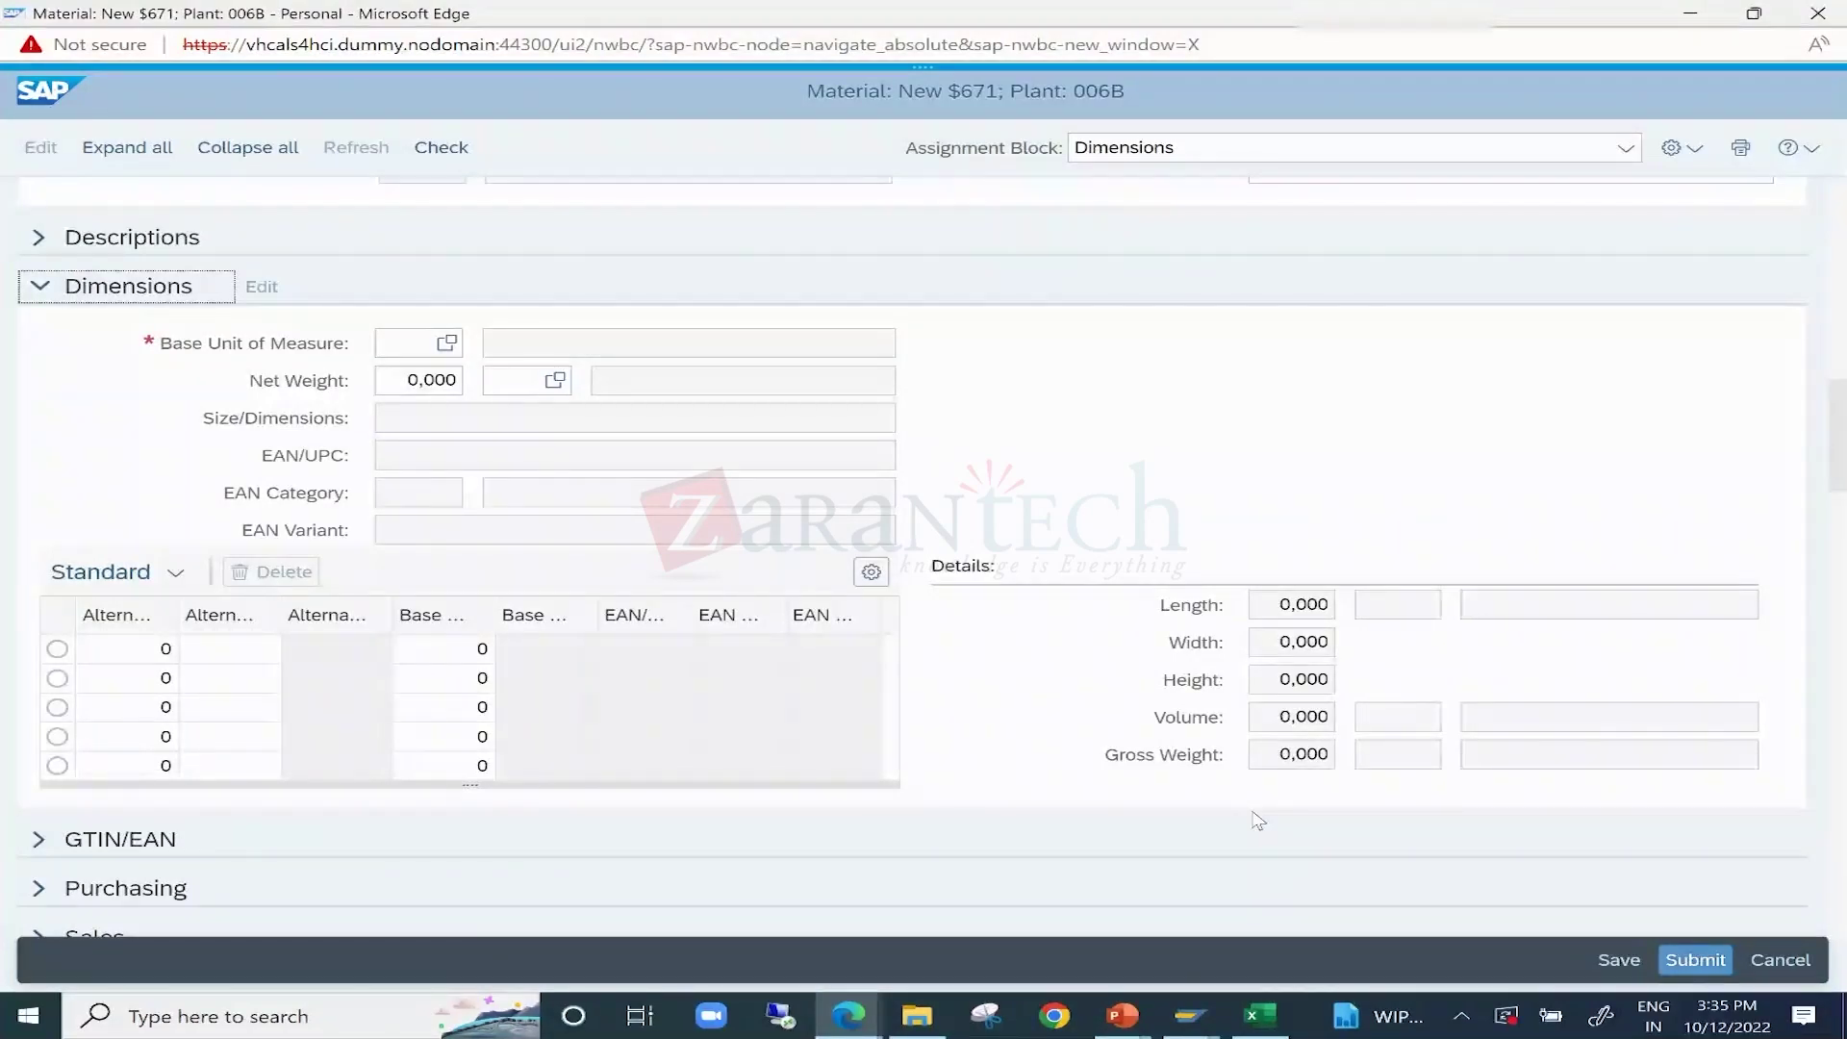
# Switch to the UIBB sketch in Excel and from there to the customer's Organization window in Edge.
pyautogui.hotkey('alt', 'Tab')
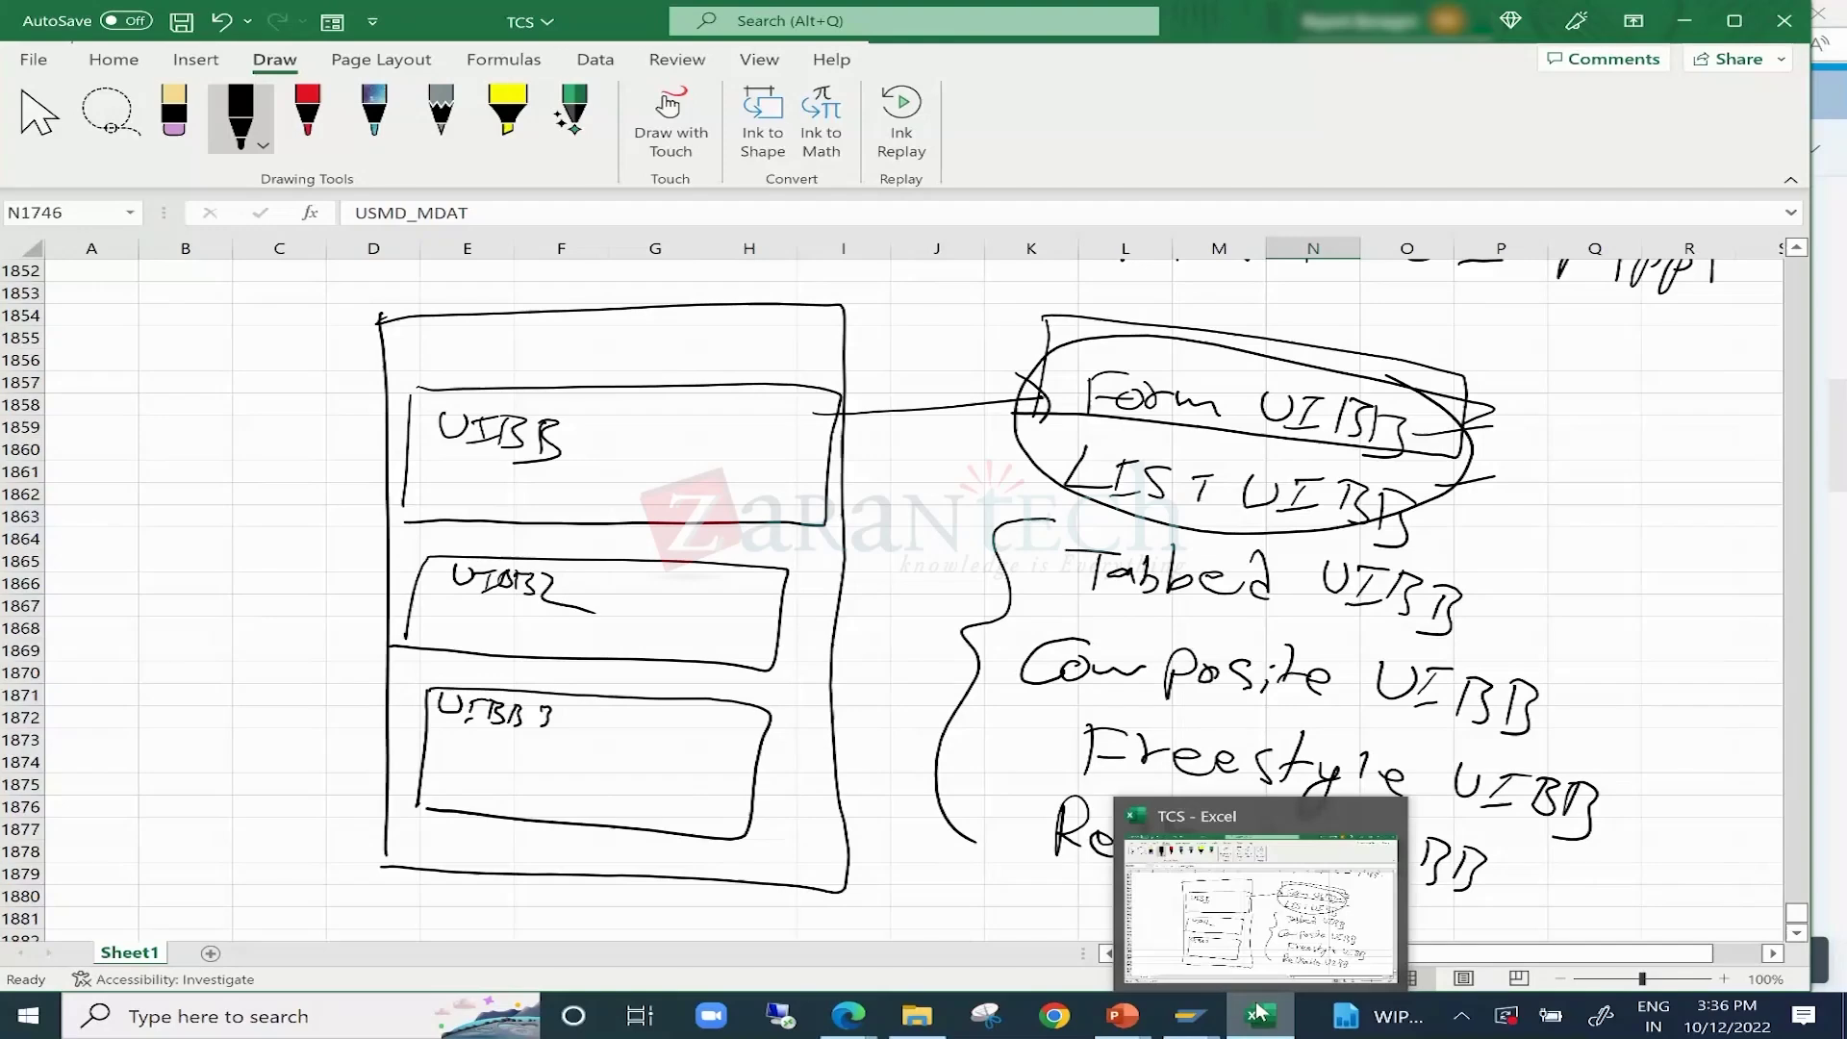
pyautogui.moveTo(1030, 1018)
pyautogui.moveTo(859, 1020)
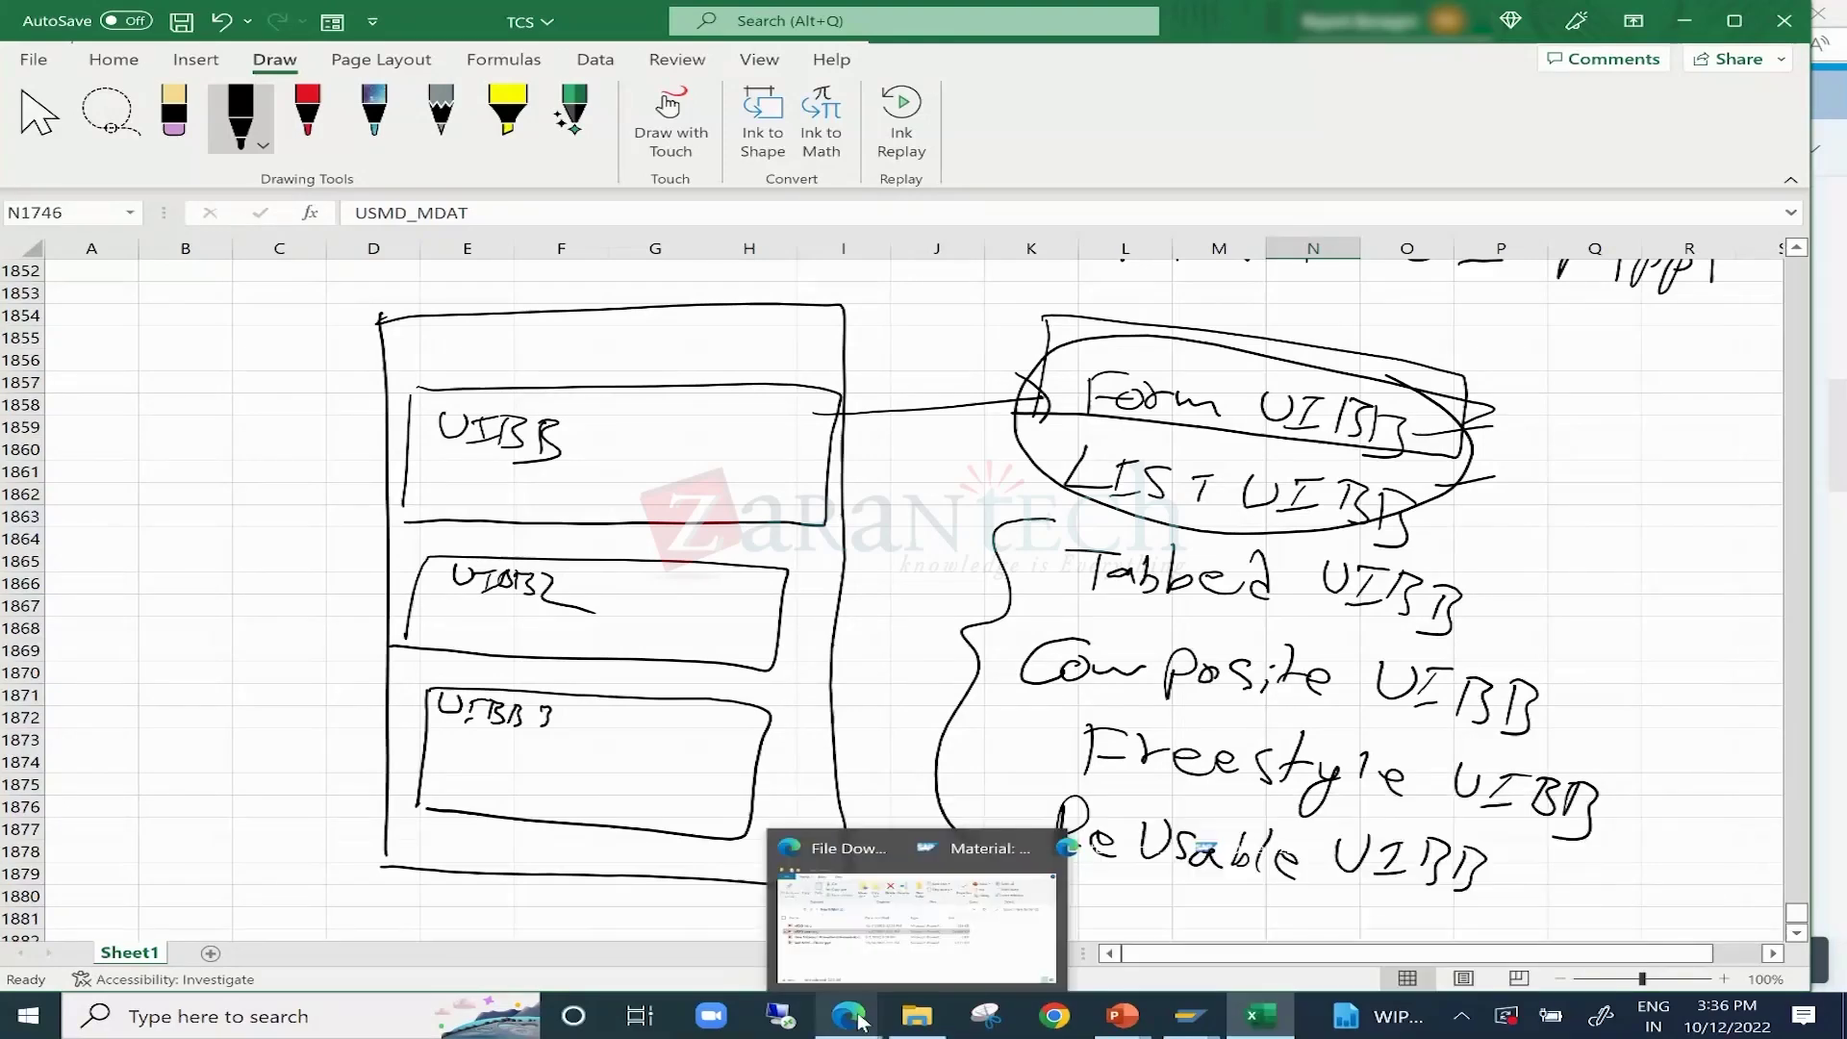
pyautogui.click(1265, 920)
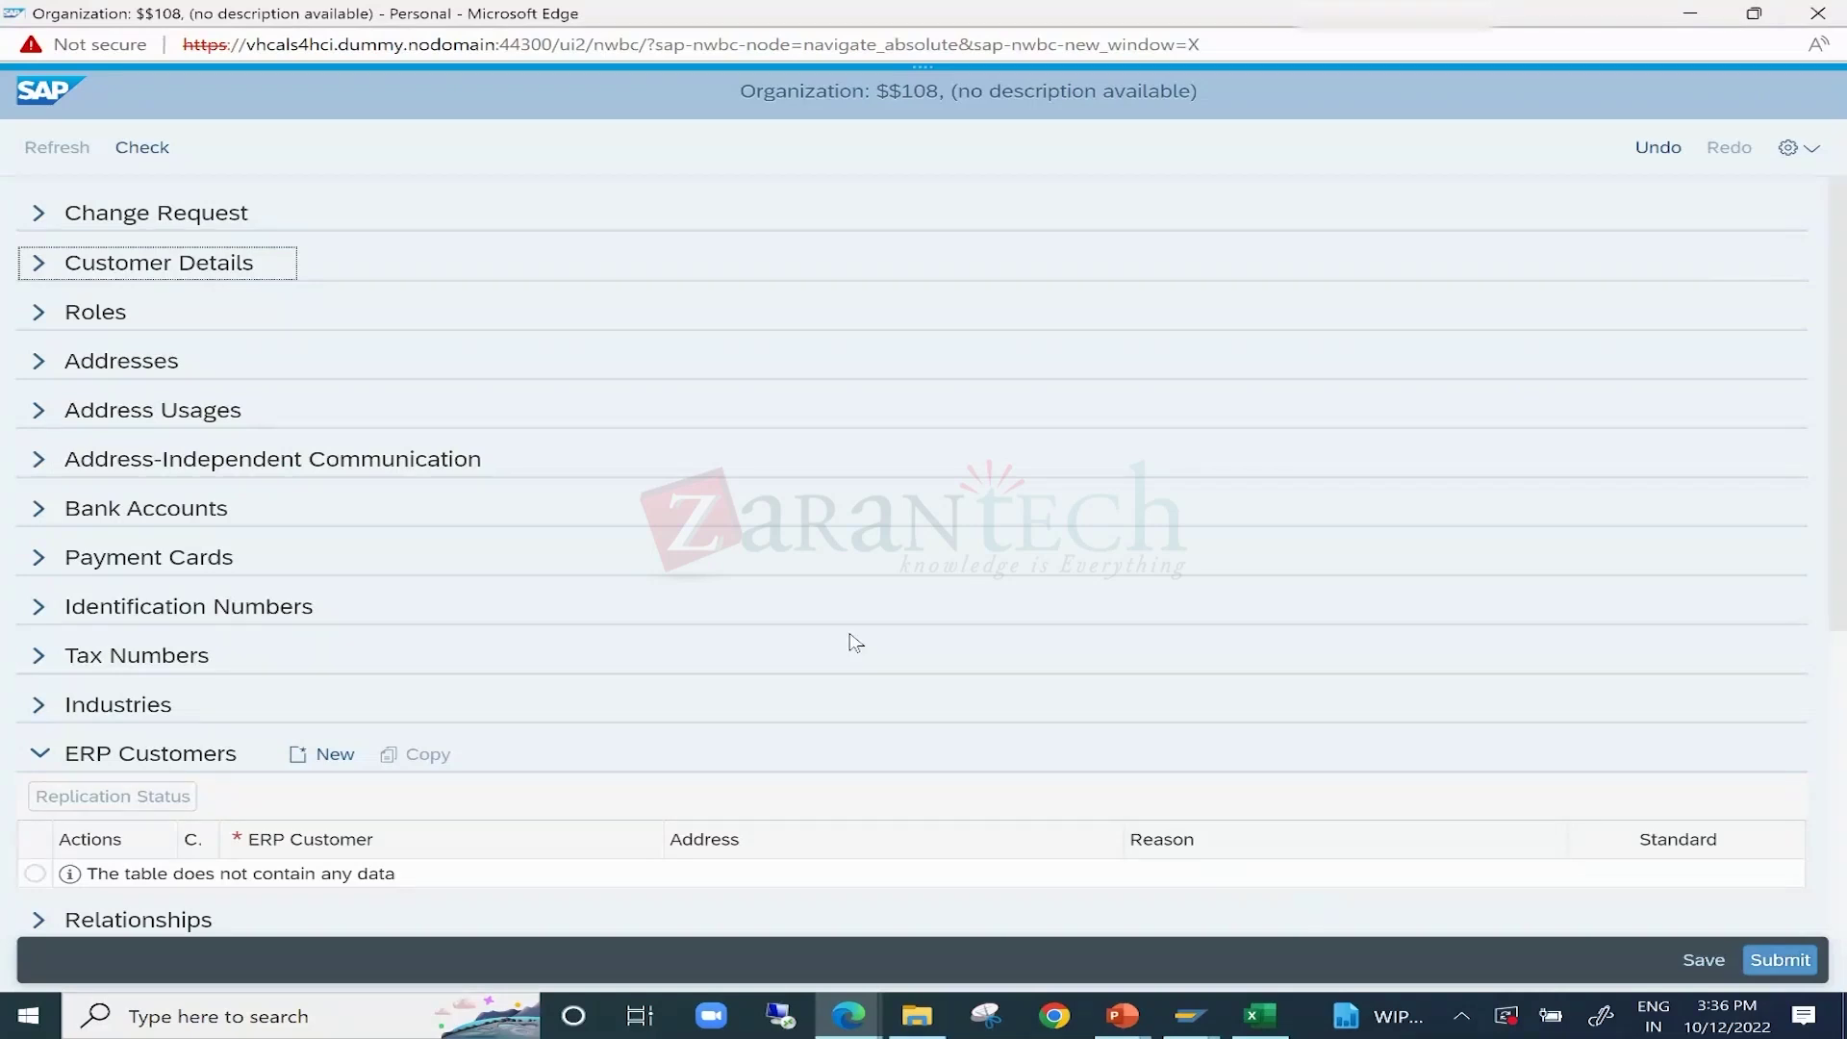
# Return to the Material: New $671 window and review its Change Request and Basic Data sections.
pyautogui.click(849, 1016)
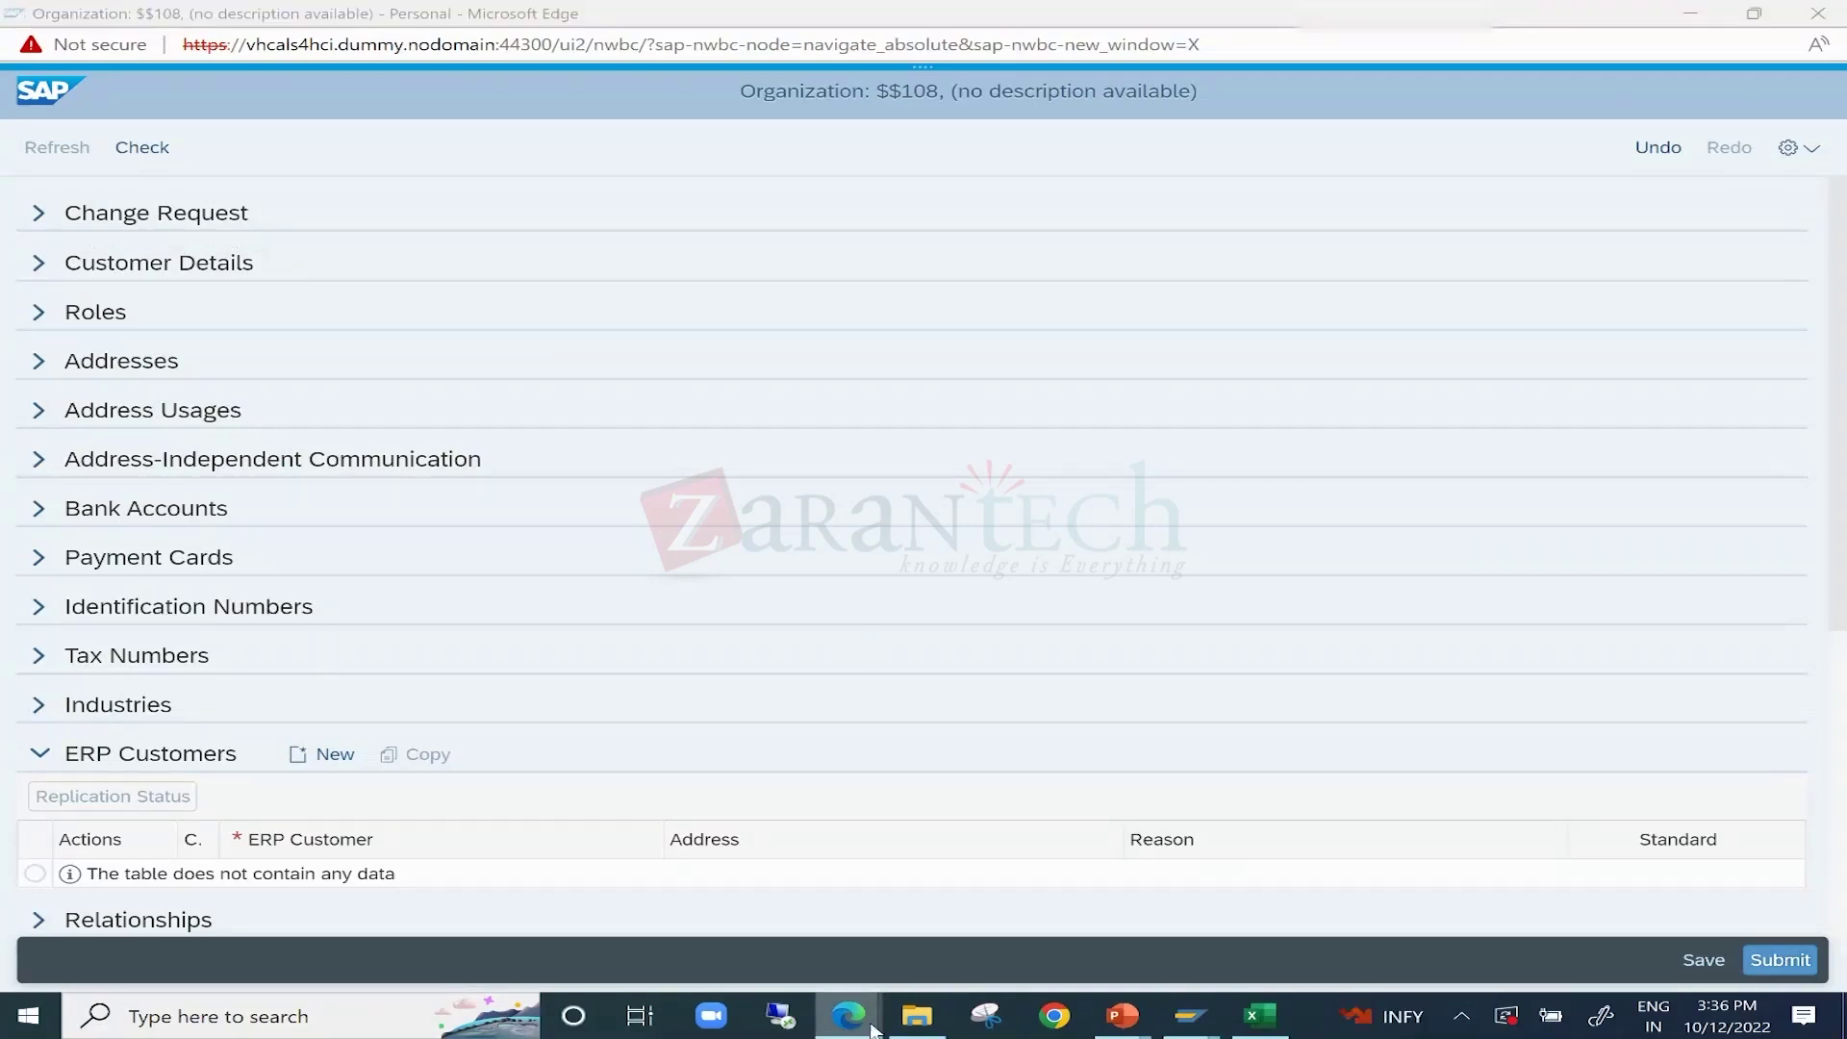
pyautogui.click(663, 905)
pyautogui.scroll(10, 1616, 787)
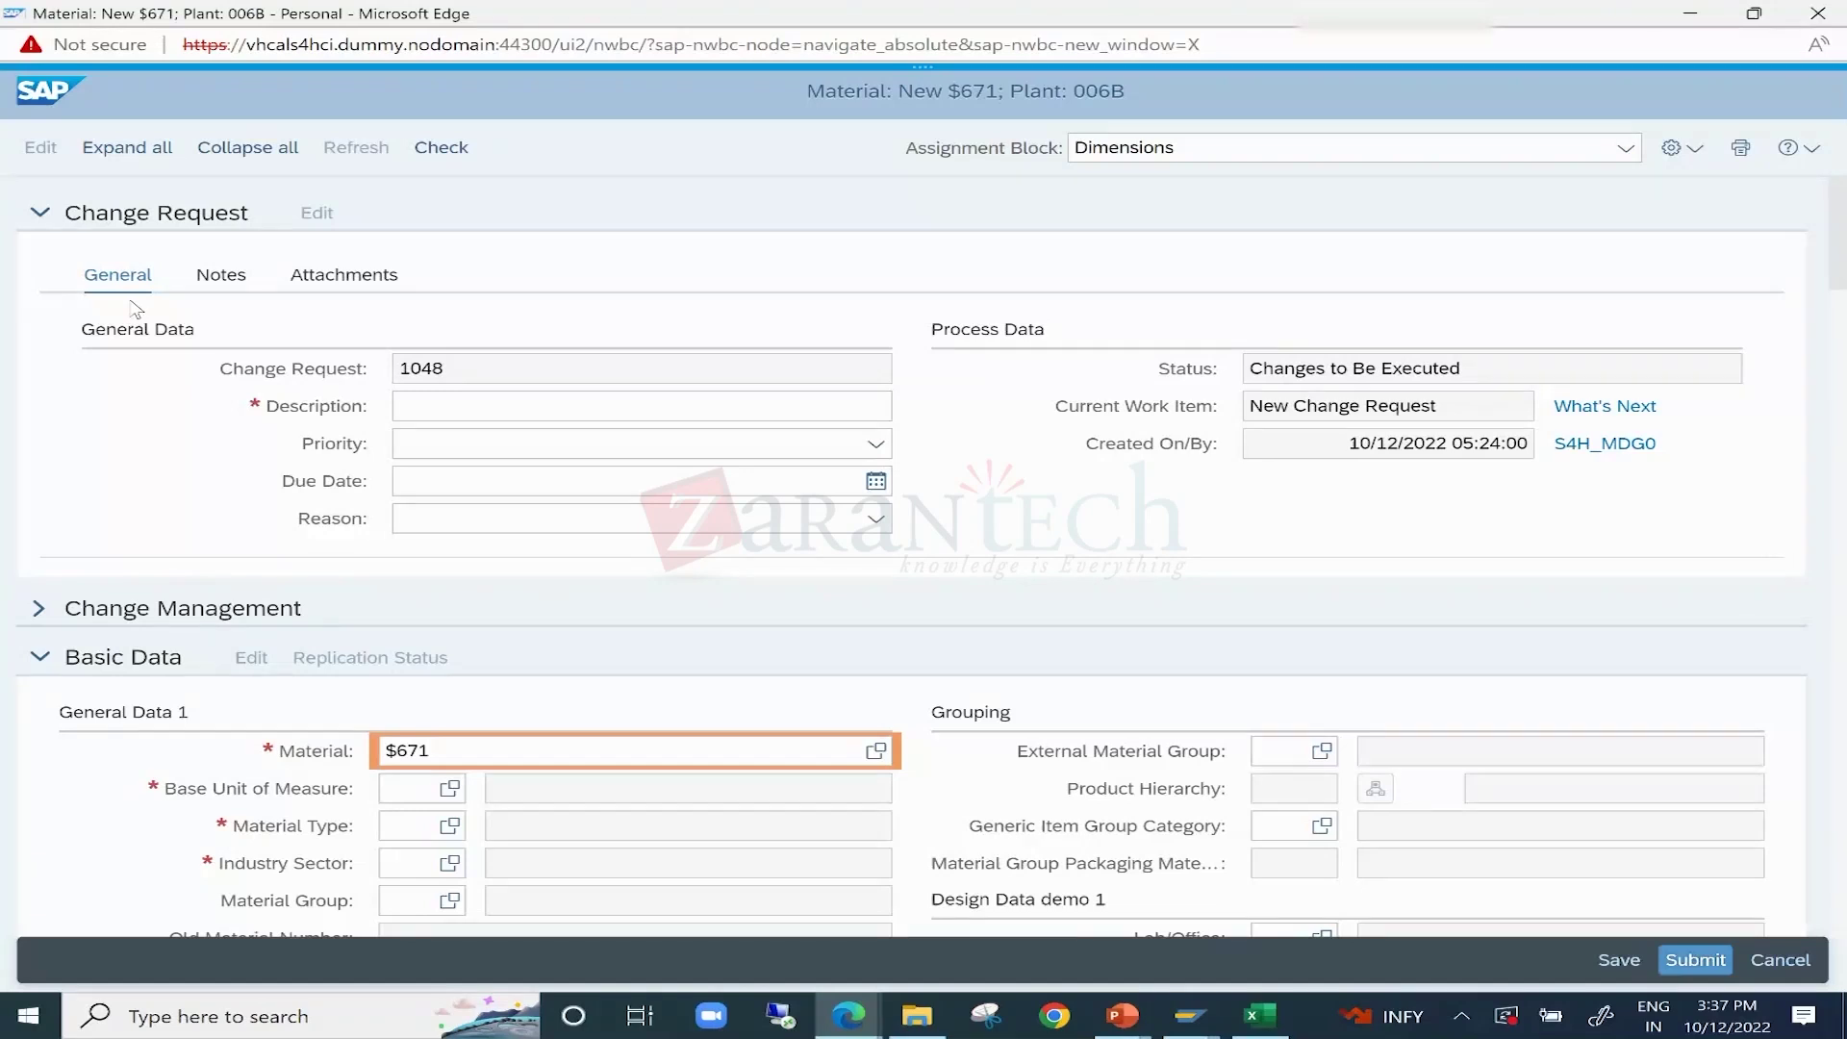
pyautogui.scroll(-2, 179, 496)
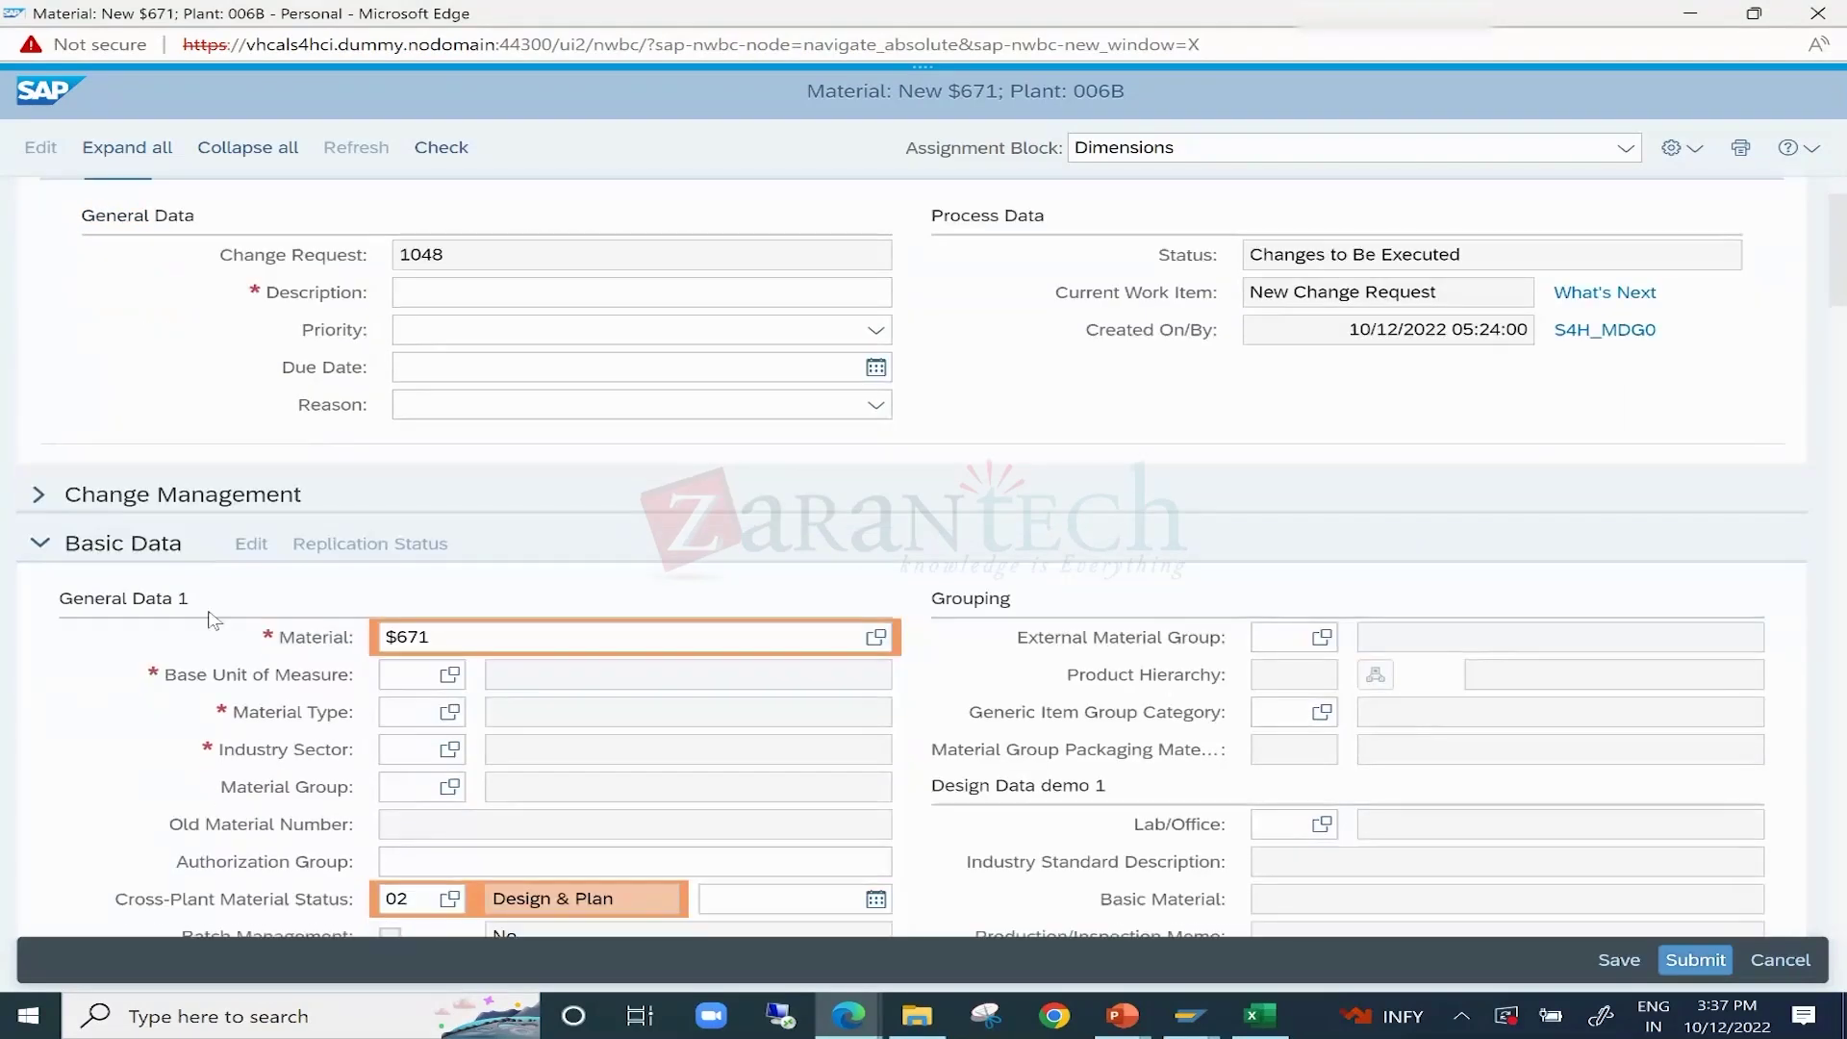
# Review the material's Basic Data fields and highlight the Change Request number in General Data.
pyautogui.scroll(-3, 210, 618)
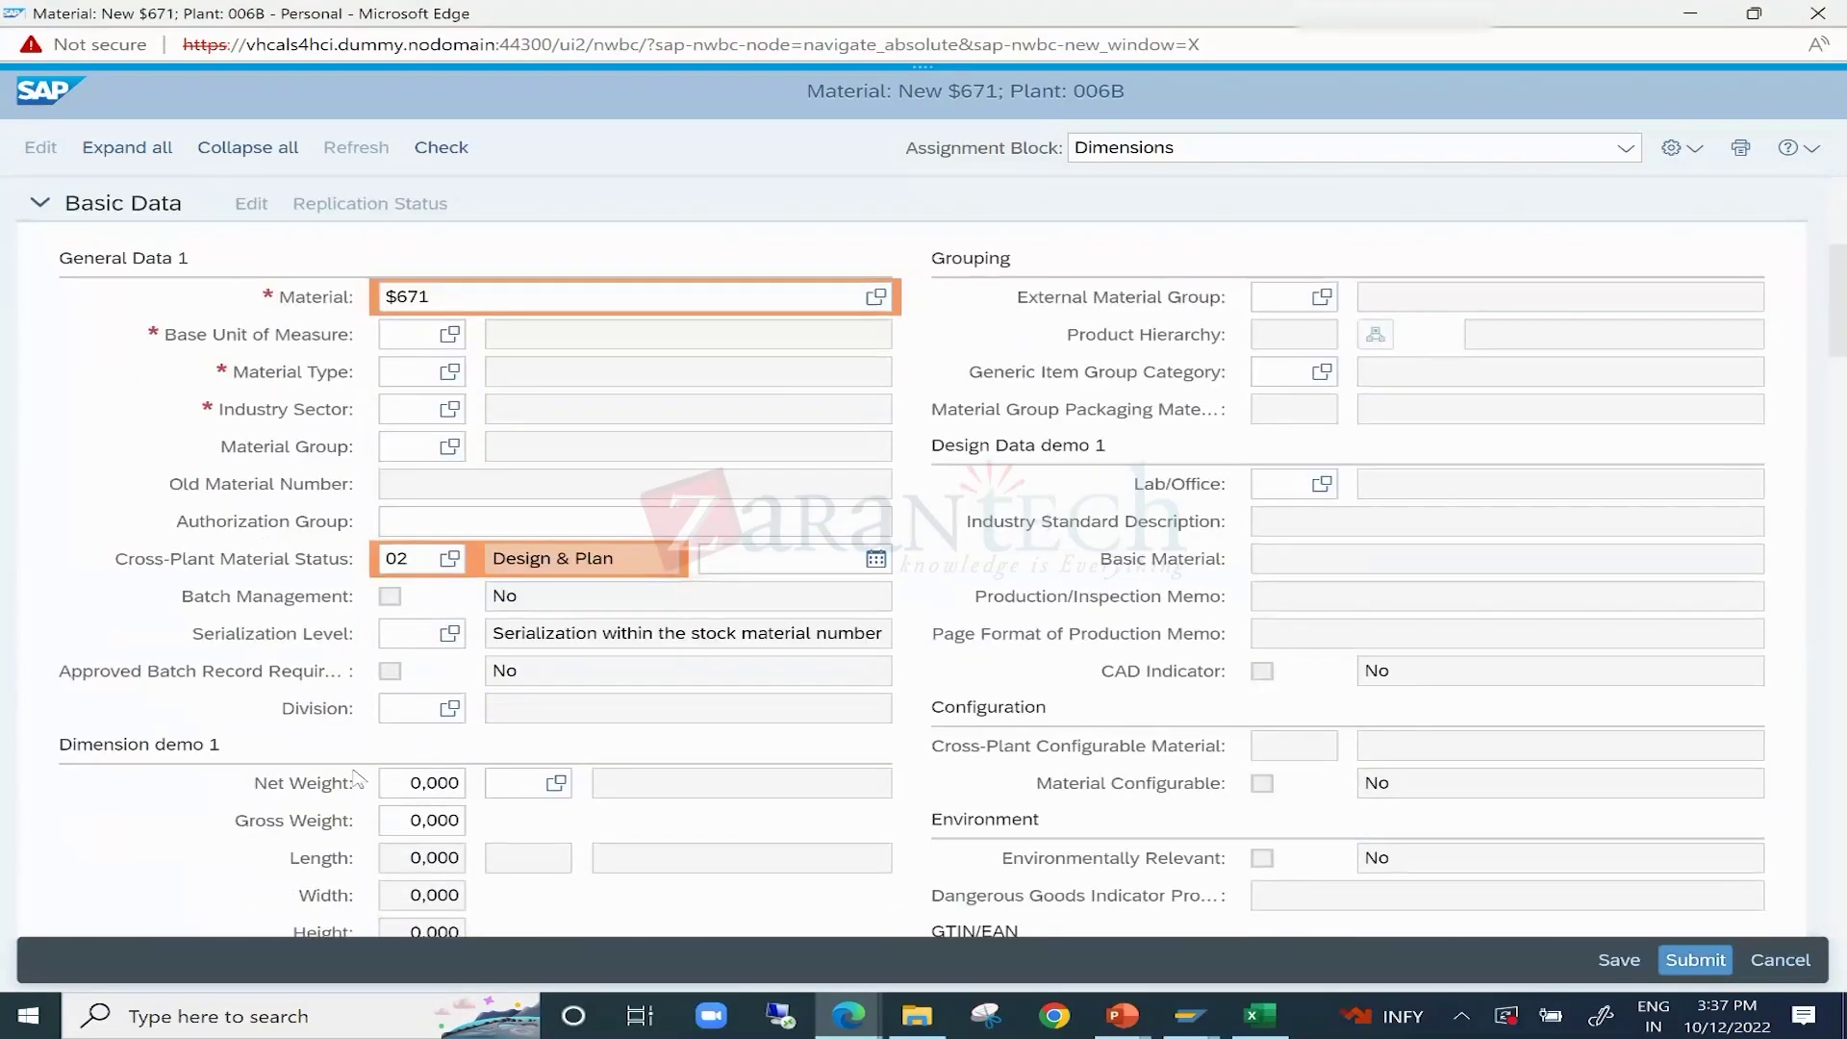
pyautogui.scroll(4, 356, 777)
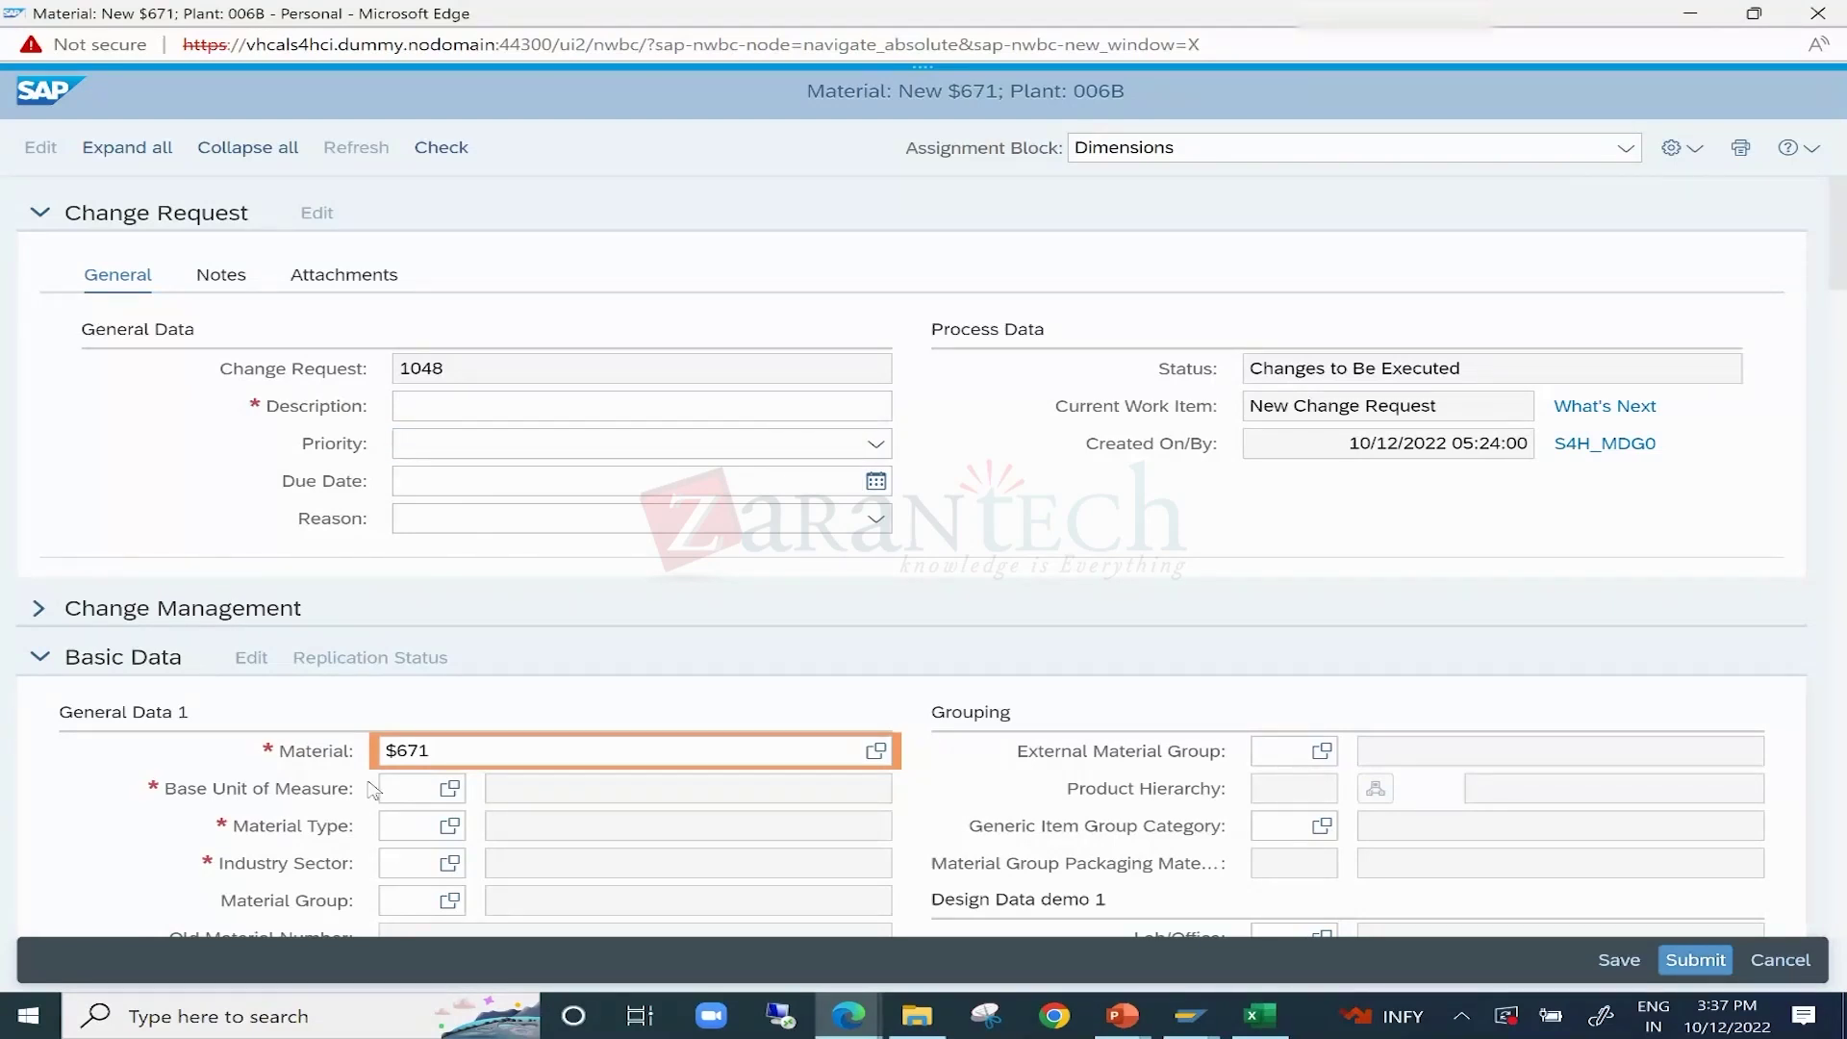
pyautogui.click(481, 371)
pyautogui.moveTo(481, 371); pyautogui.dragTo(364, 362)
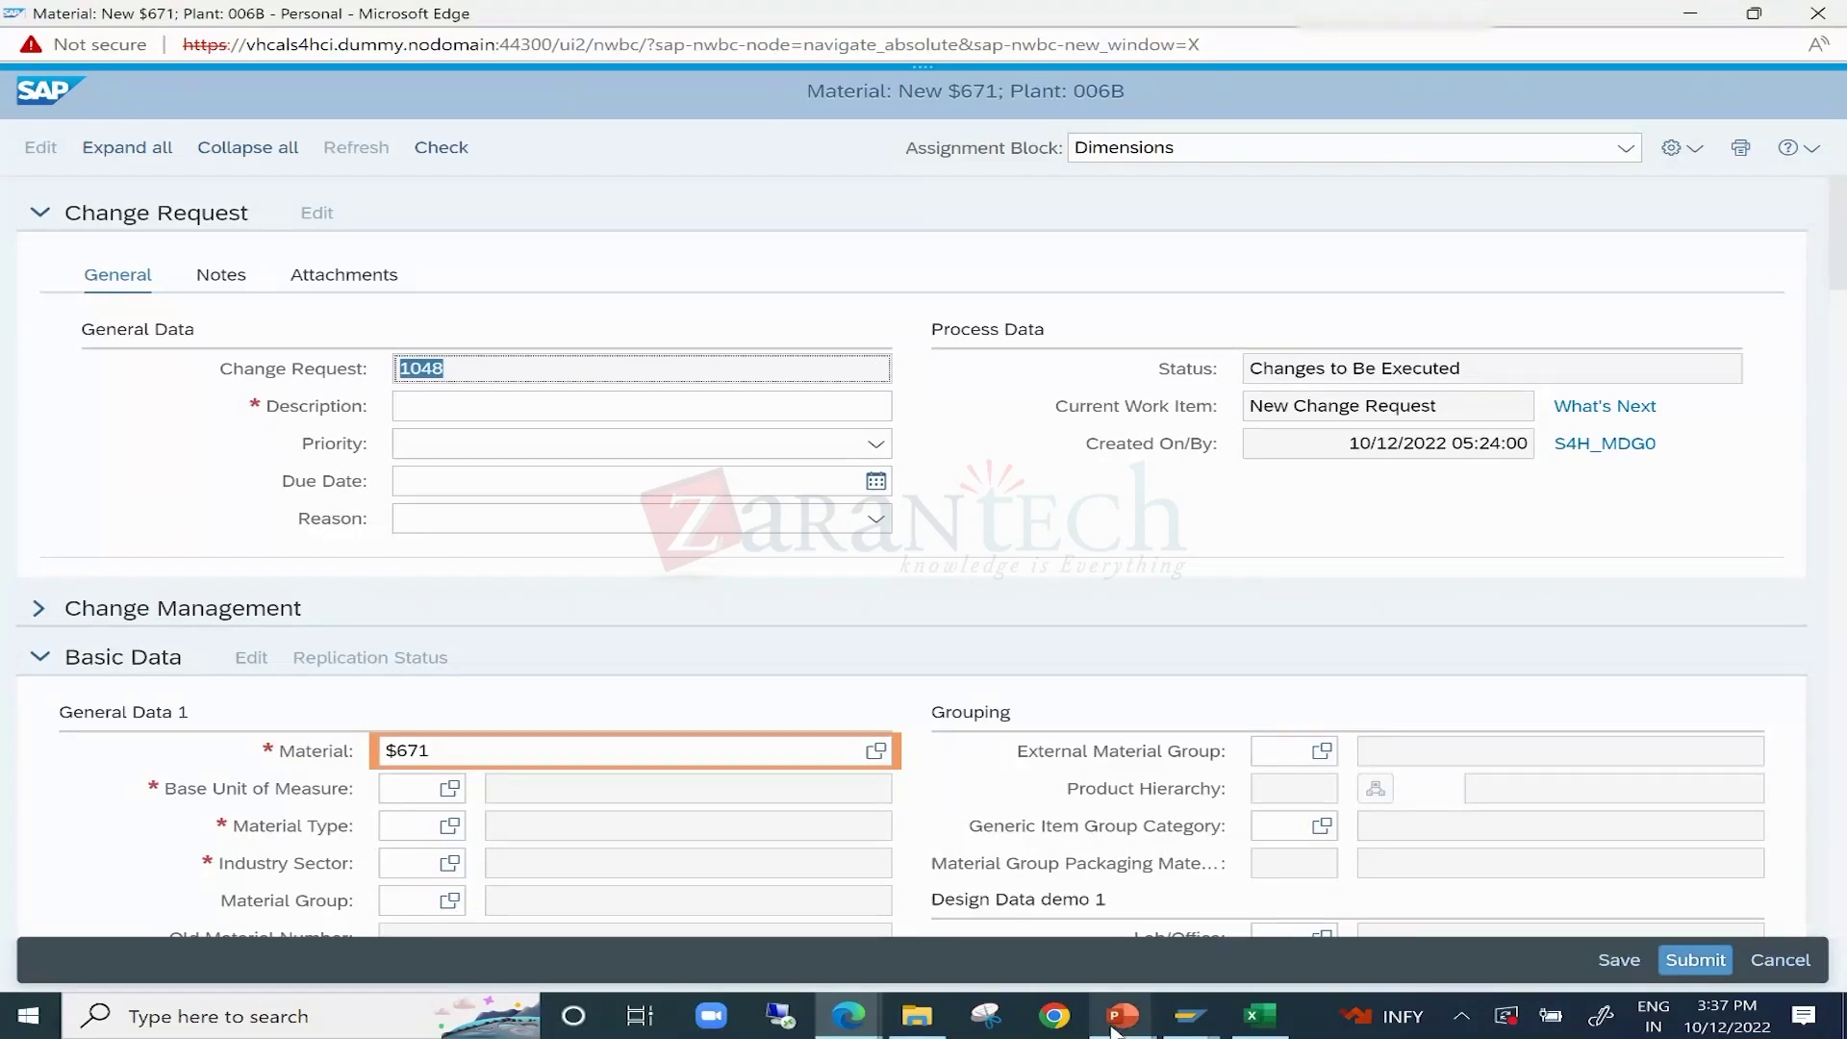
# Switch to the MDG Training presentation in PowerPoint, show the User Interface Building Block - UIBB slide and highlight the Generic UIBBs examples.
pyautogui.moveTo(1113, 1029)
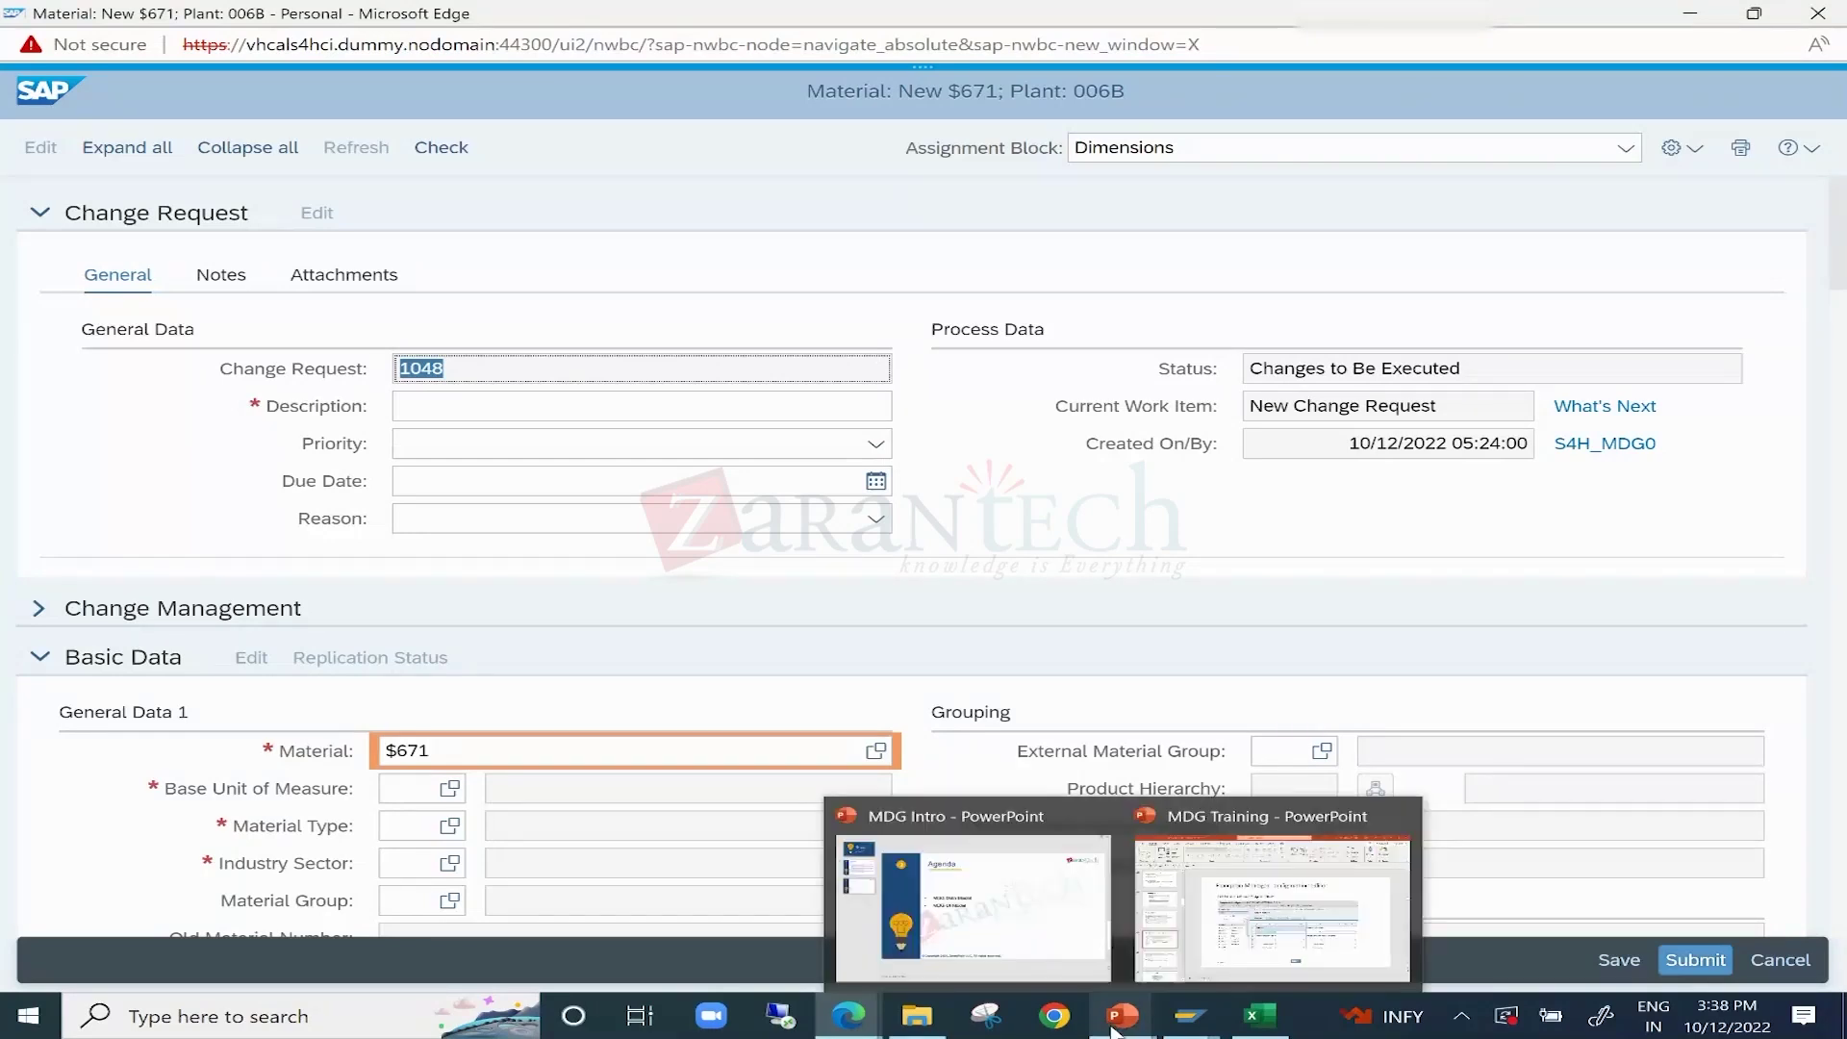
pyautogui.moveTo(1230, 936)
pyautogui.click(1238, 914)
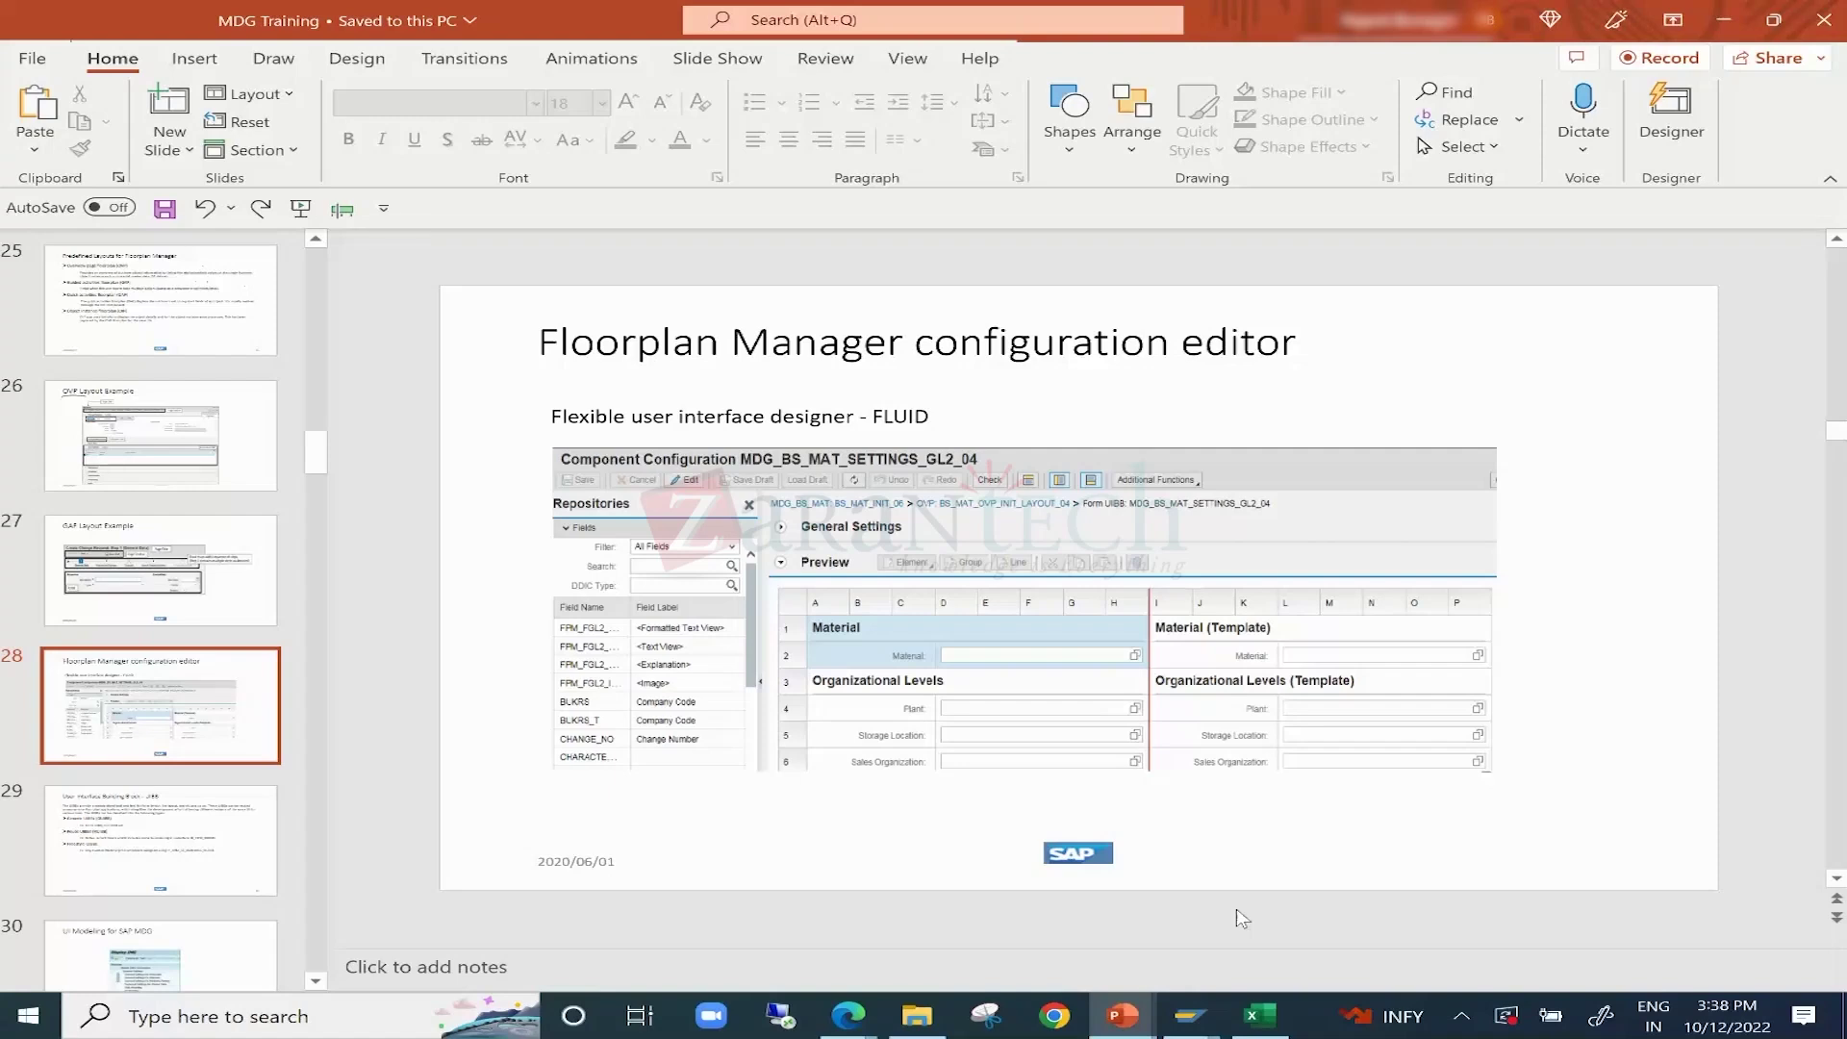
pyautogui.click(137, 855)
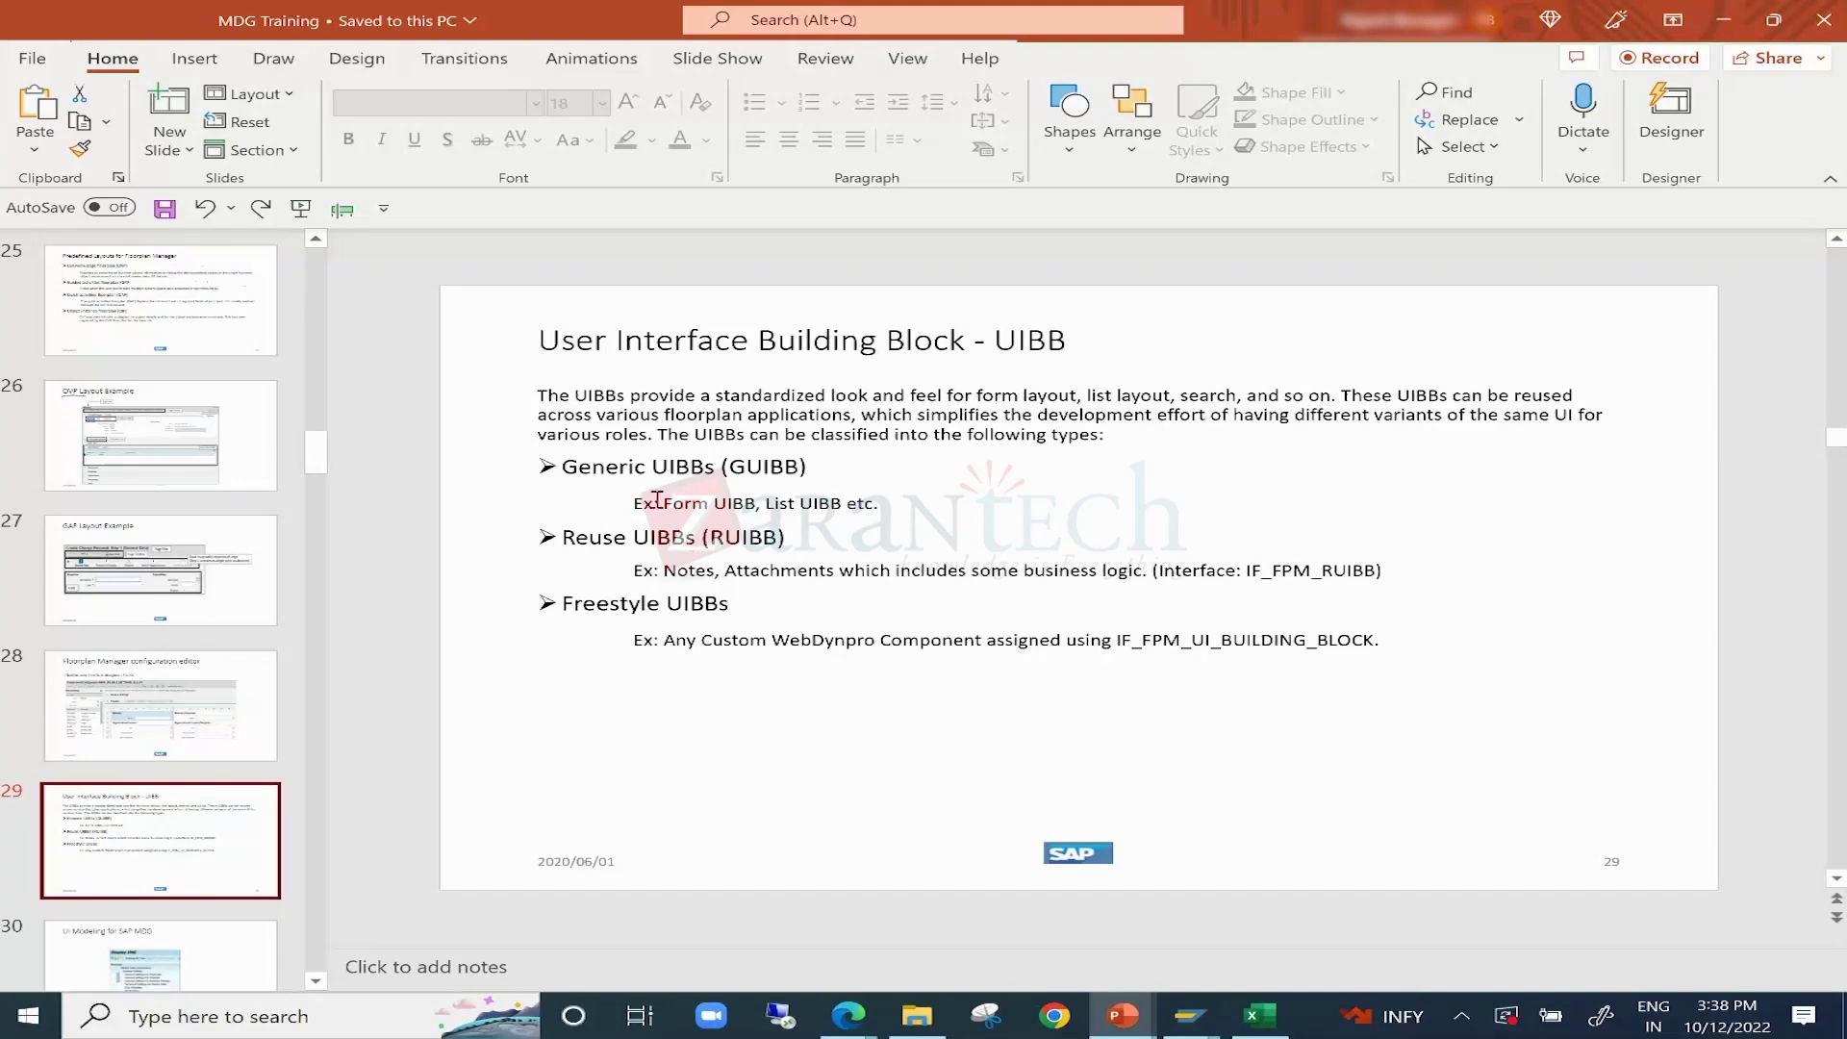
pyautogui.moveTo(664, 503); pyautogui.dragTo(864, 508)
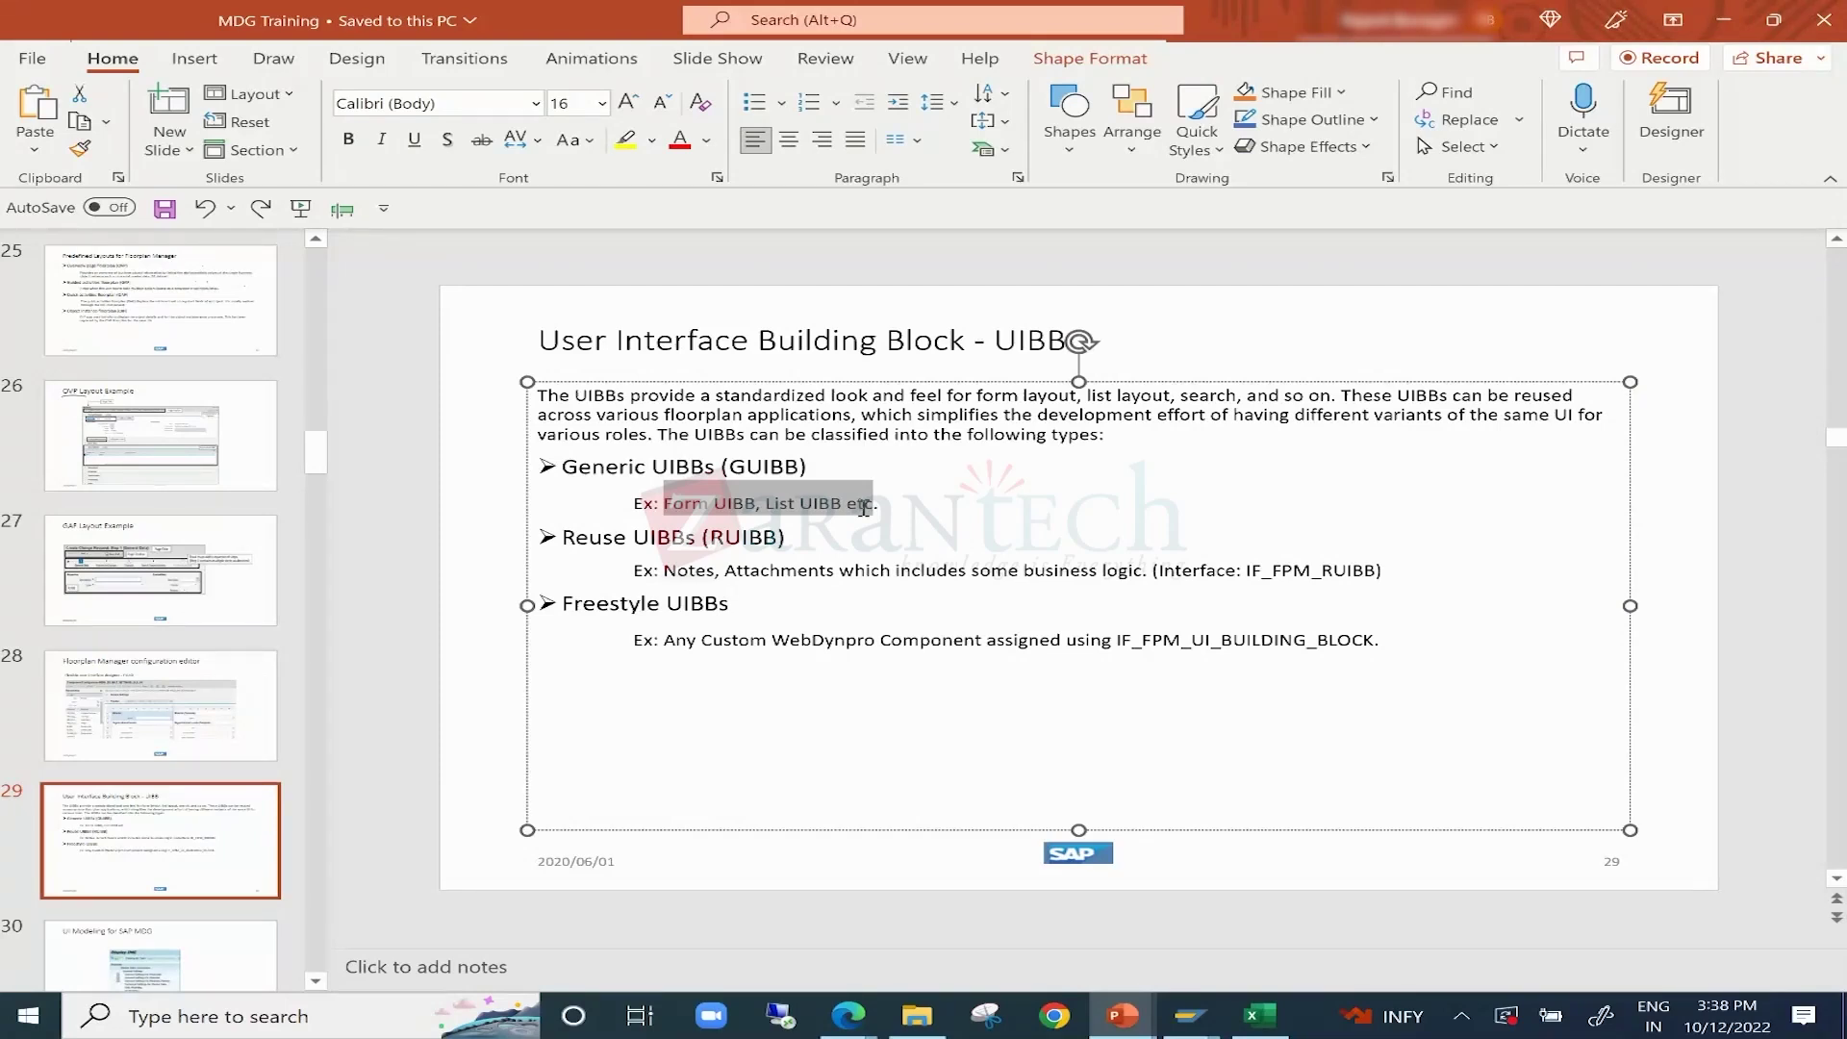
pyautogui.moveTo(864, 508); pyautogui.dragTo(871, 519)
# Switch to the UIBB sketch in Excel and draw an arrow pointing left out of the first UIBB box.
pyautogui.click(1260, 1015)
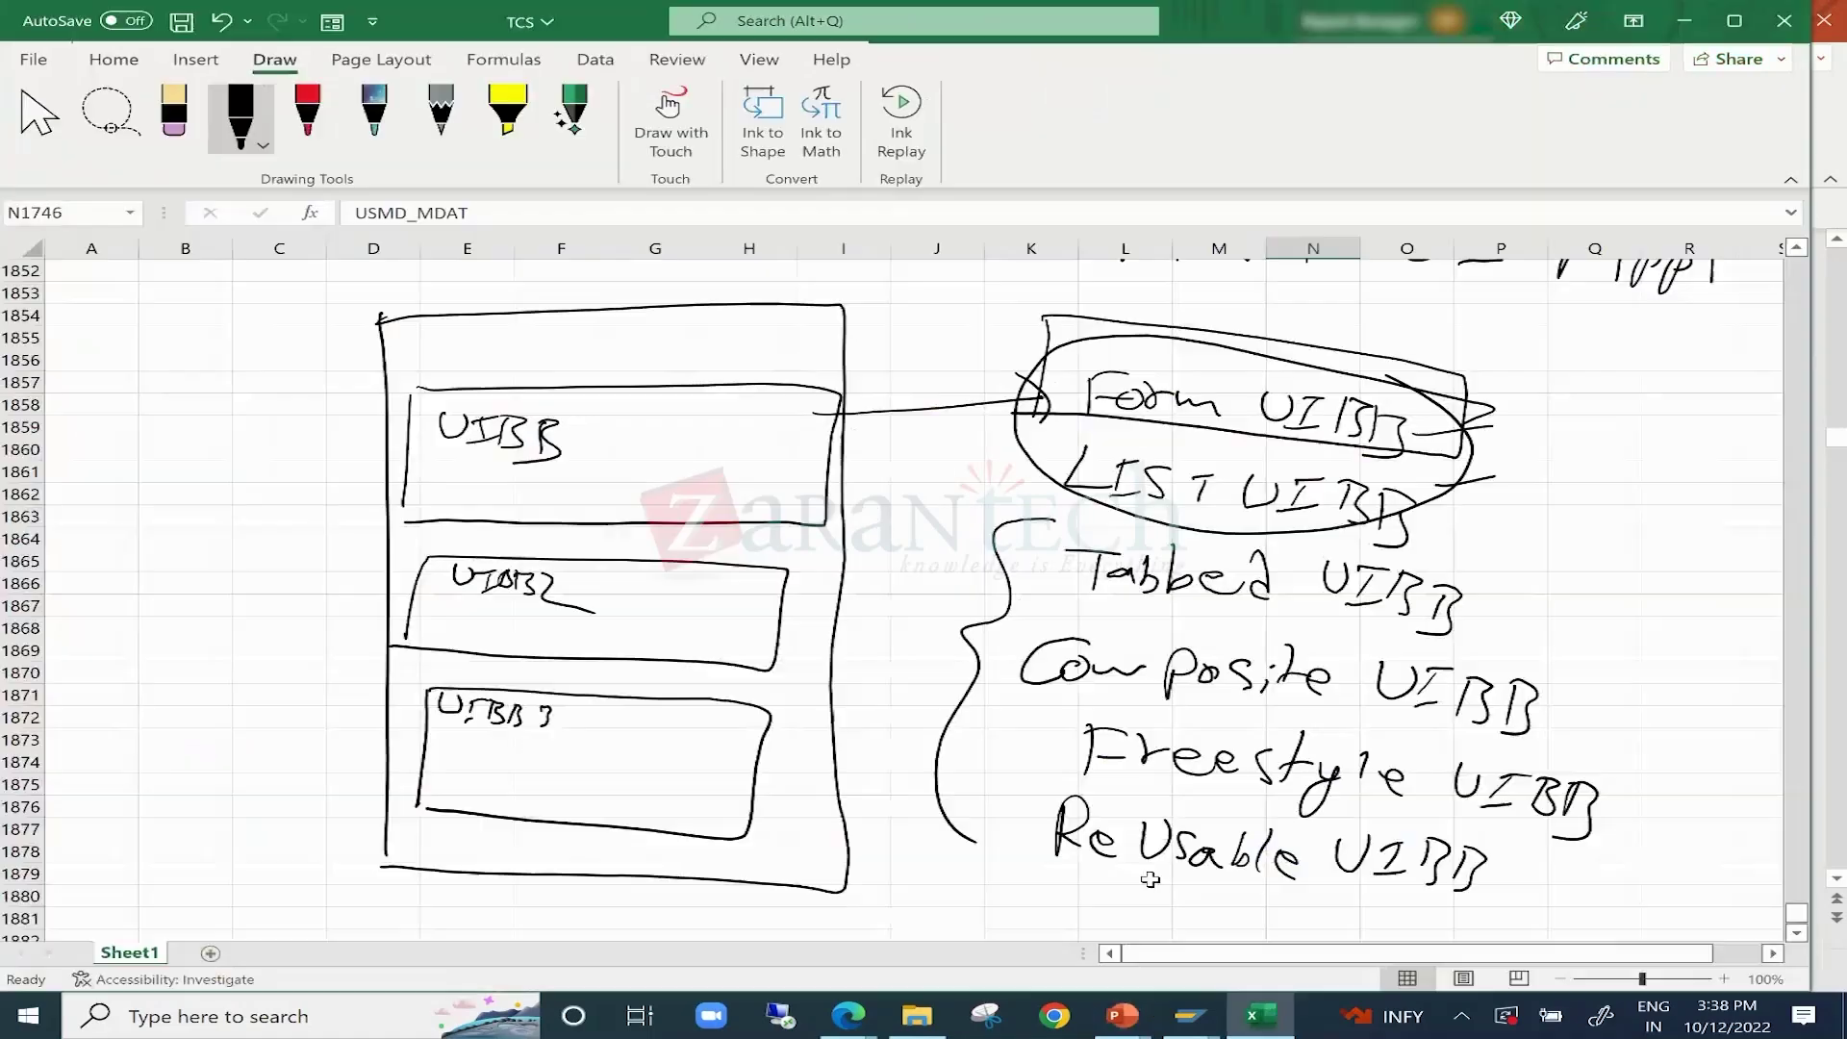
pyautogui.scroll(-9, 1097, 822)
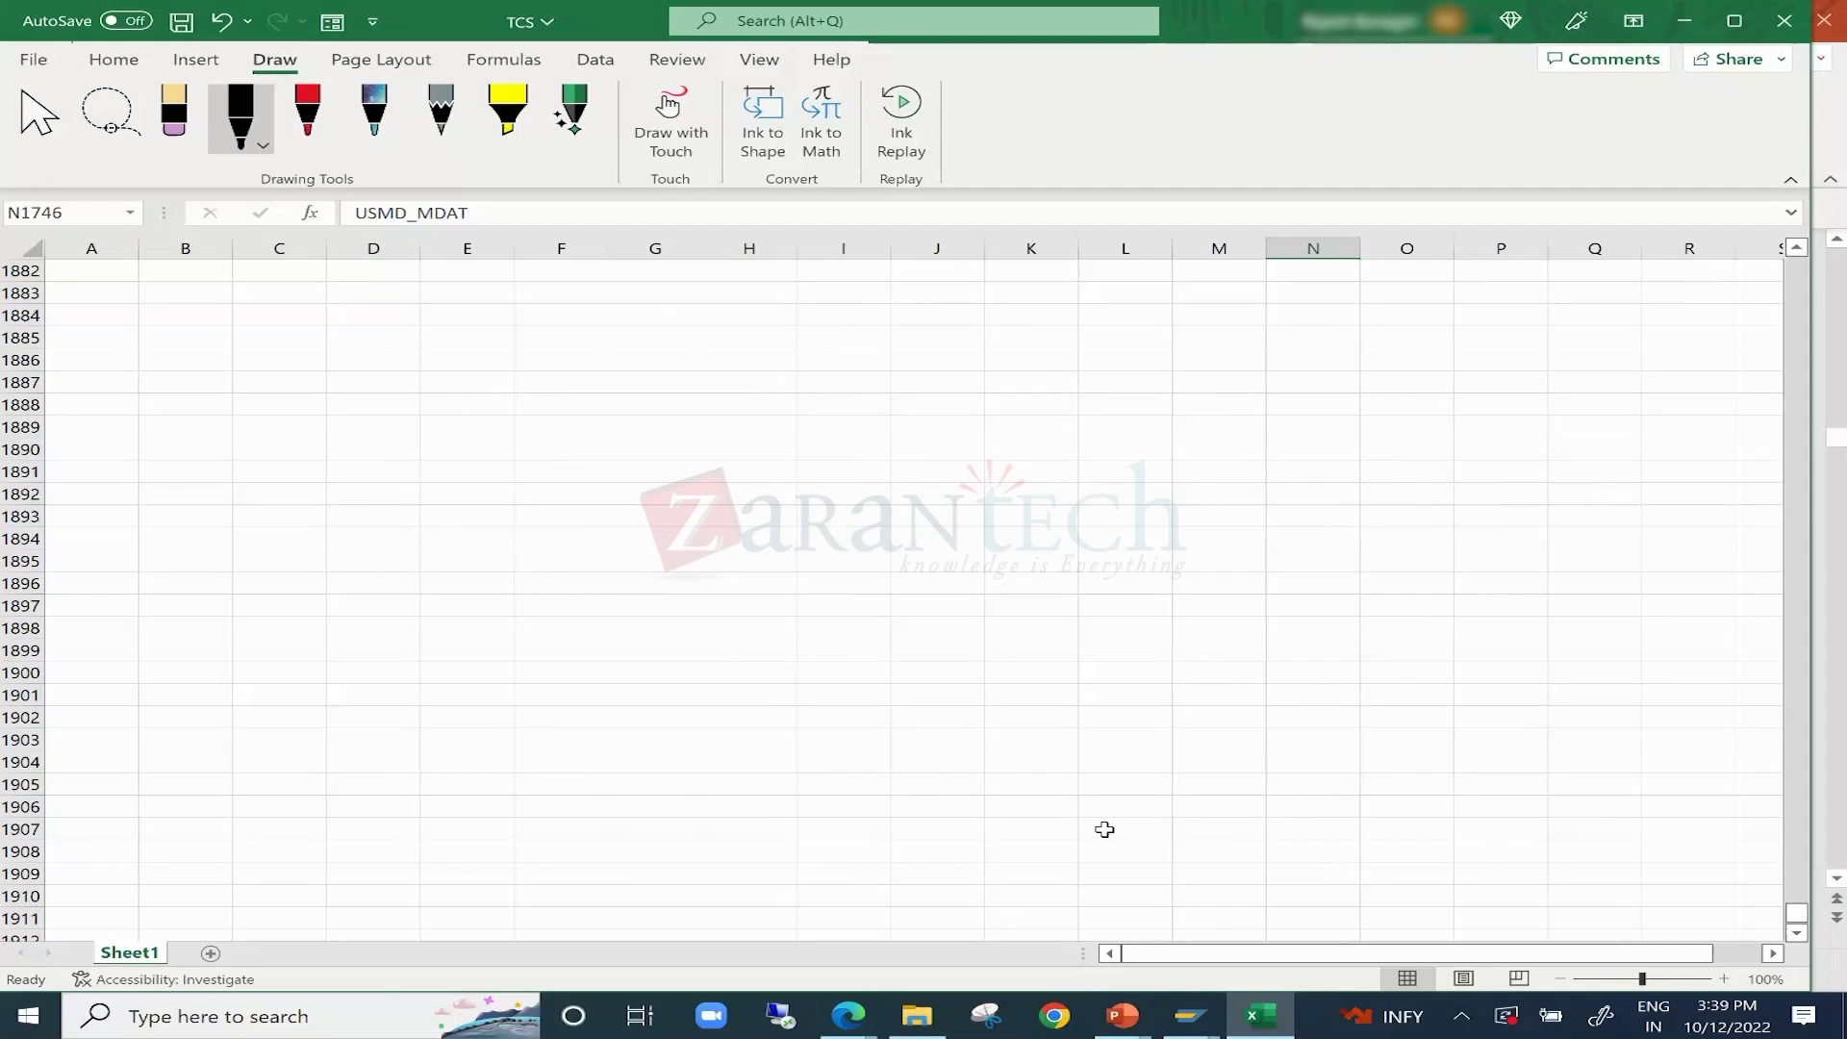
pyautogui.scroll(10, 1040, 512)
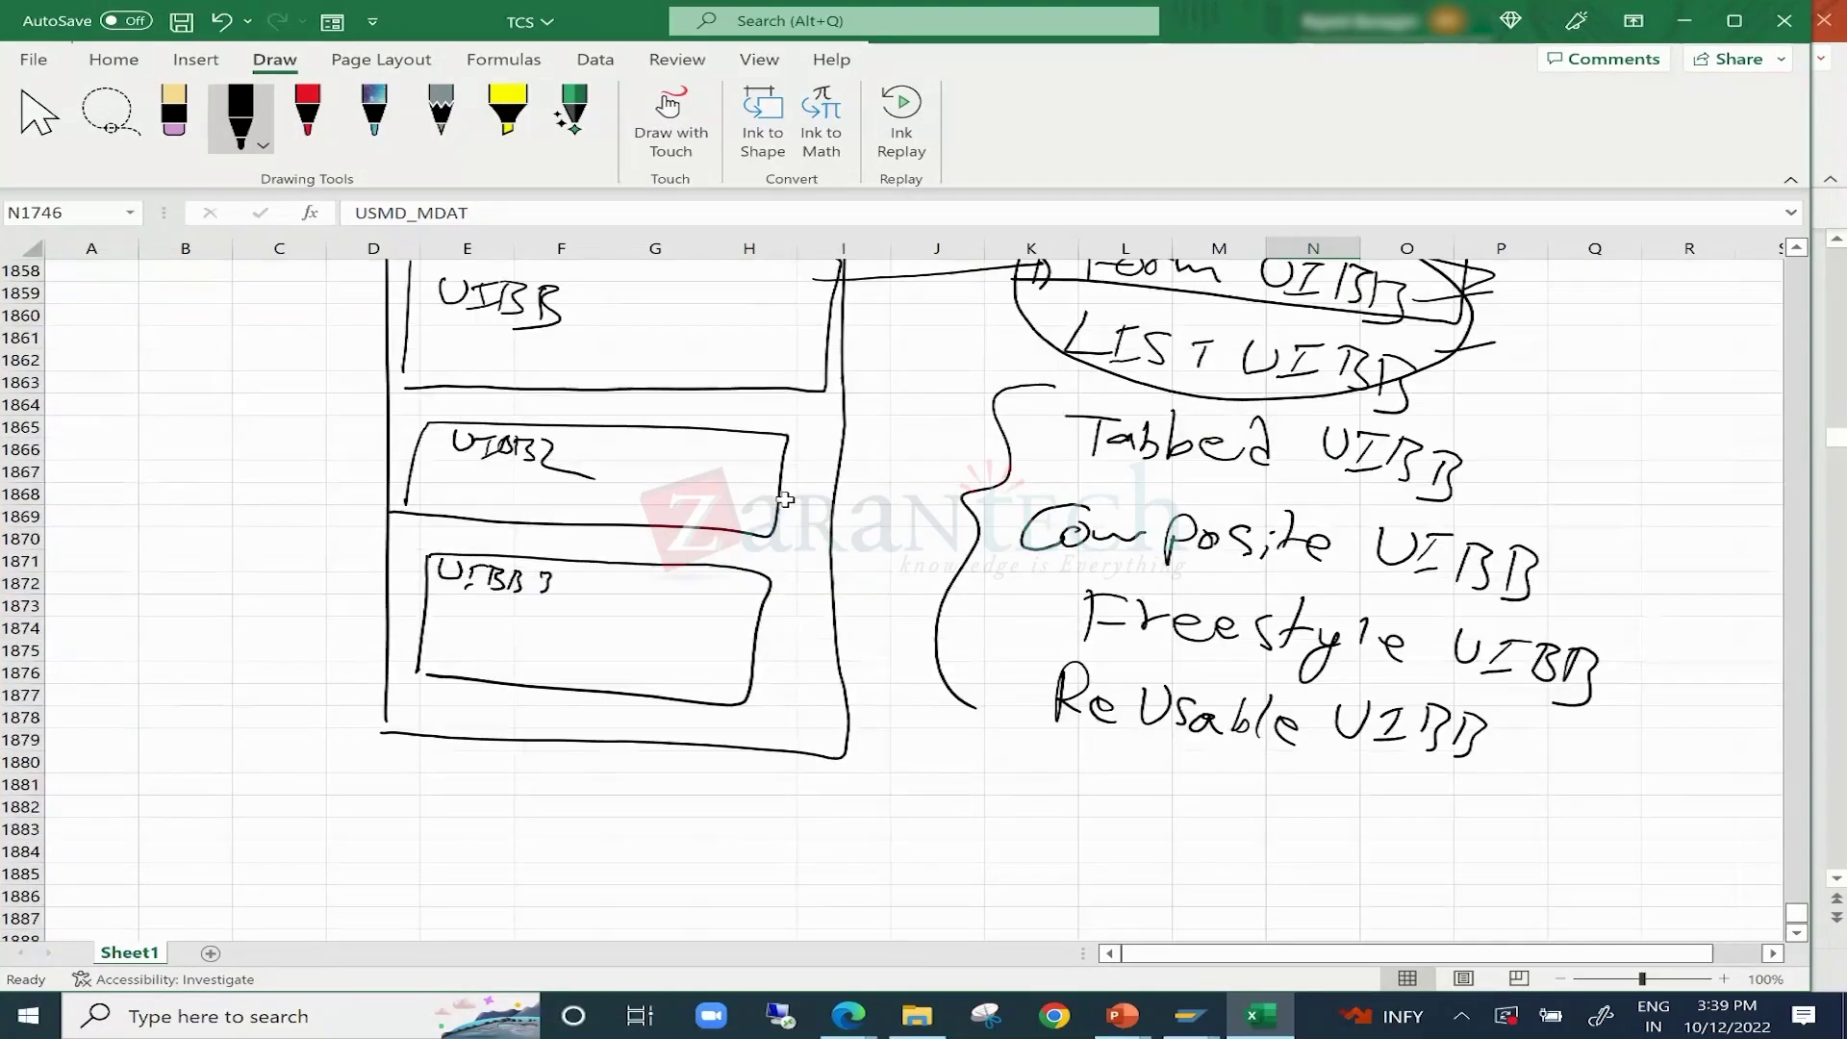
pyautogui.moveTo(368, 446)
pyautogui.mouseDown()
pyautogui.moveTo(431, 465)
pyautogui.moveTo(300, 443)
pyautogui.mouseUp()
pyautogui.moveTo(277, 447)
pyautogui.mouseDown()
pyautogui.moveTo(317, 426)
pyautogui.moveTo(317, 456)
pyautogui.mouseUp()
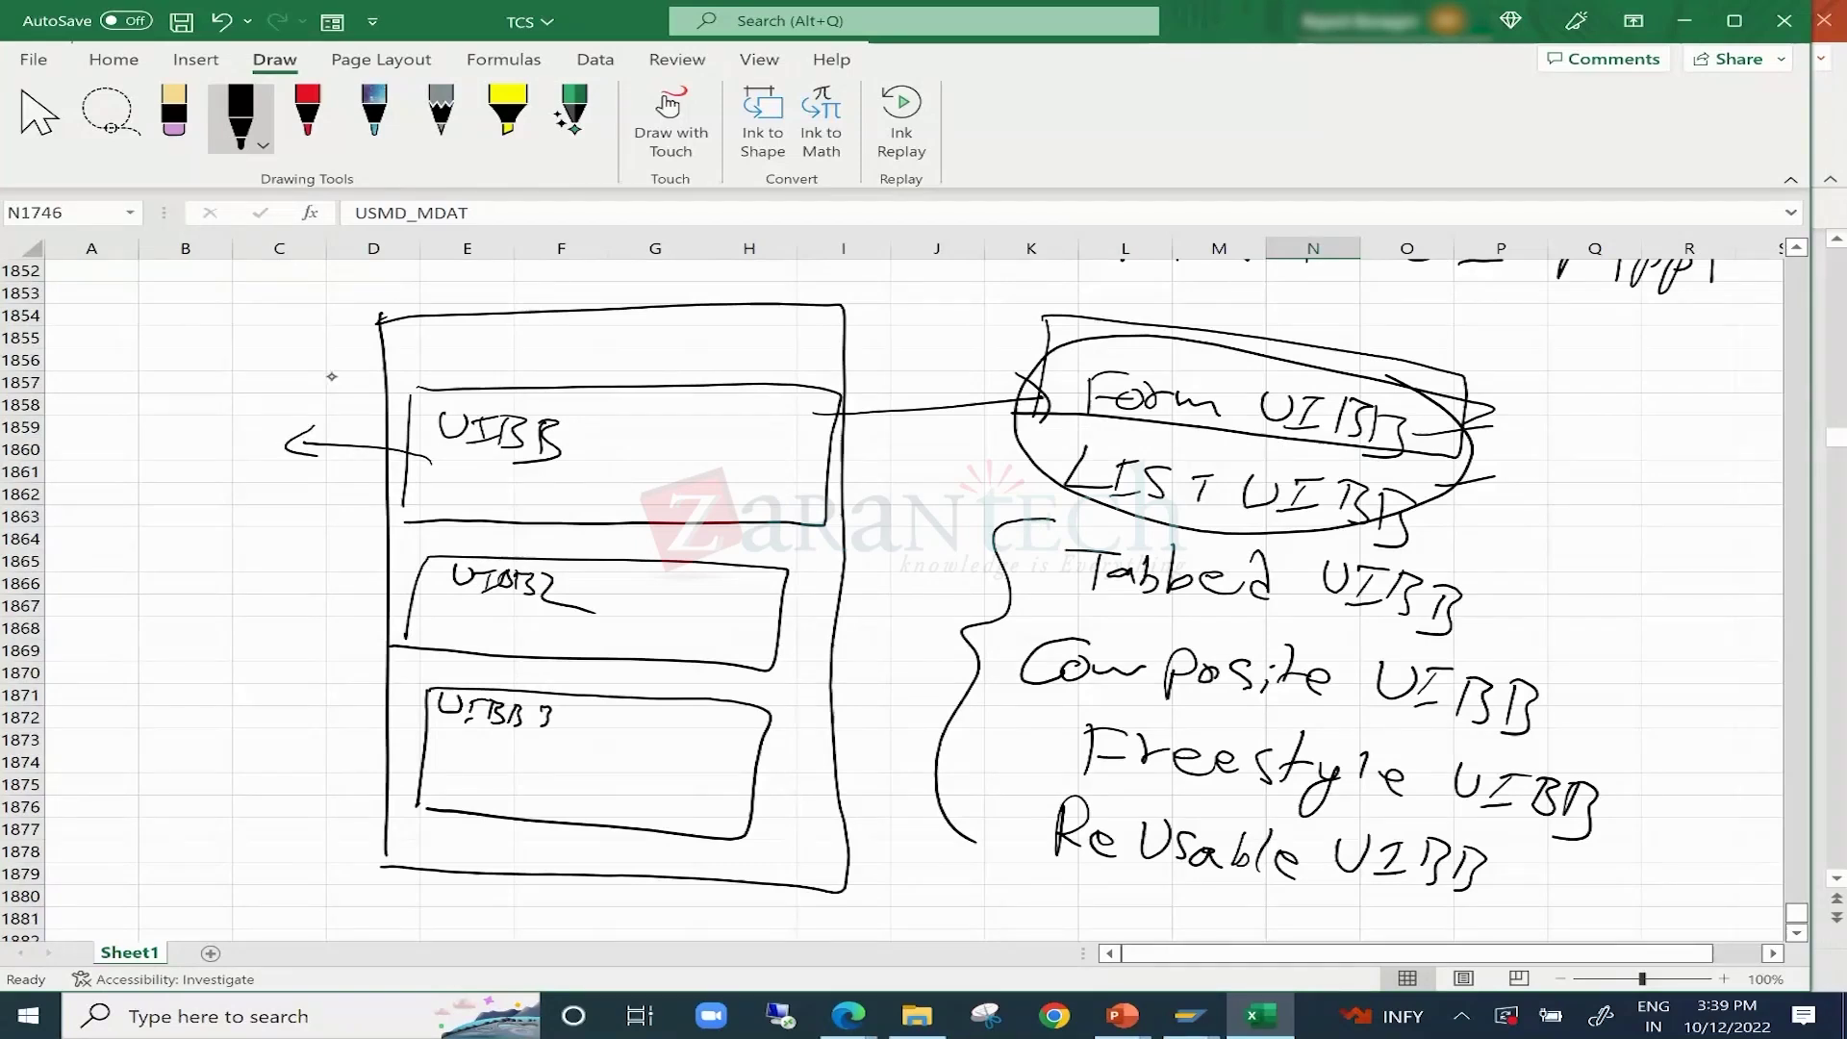
# Handwrite "DM", "MM/ZM" and an underlined "Entity" beside the arrow from the first UIBB box.
pyautogui.moveTo(132, 285); pyautogui.dragTo(126, 325)
pyautogui.moveTo(135, 284)
pyautogui.mouseDown()
pyautogui.moveTo(142, 317)
pyautogui.moveTo(197, 328)
pyautogui.mouseUp()
pyautogui.moveTo(103, 371); pyautogui.dragTo(179, 377)
pyautogui.moveTo(203, 350); pyautogui.dragTo(174, 400)
pyautogui.moveTo(197, 387)
pyautogui.mouseDown()
pyautogui.moveTo(274, 406)
pyautogui.moveTo(327, 470)
pyautogui.mouseUp()
pyautogui.moveTo(135, 437); pyautogui.dragTo(127, 465)
pyautogui.moveTo(137, 445); pyautogui.dragTo(187, 477)
pyautogui.moveTo(206, 440); pyautogui.dragTo(210, 480)
pyautogui.moveTo(194, 460)
pyautogui.mouseDown()
pyautogui.moveTo(234, 458)
pyautogui.moveTo(227, 481)
pyautogui.mouseUp()
pyautogui.moveTo(252, 452)
pyautogui.mouseDown()
pyautogui.moveTo(253, 484)
pyautogui.moveTo(299, 481)
pyautogui.mouseUp()
pyautogui.moveTo(134, 488); pyautogui.dragTo(255, 497)
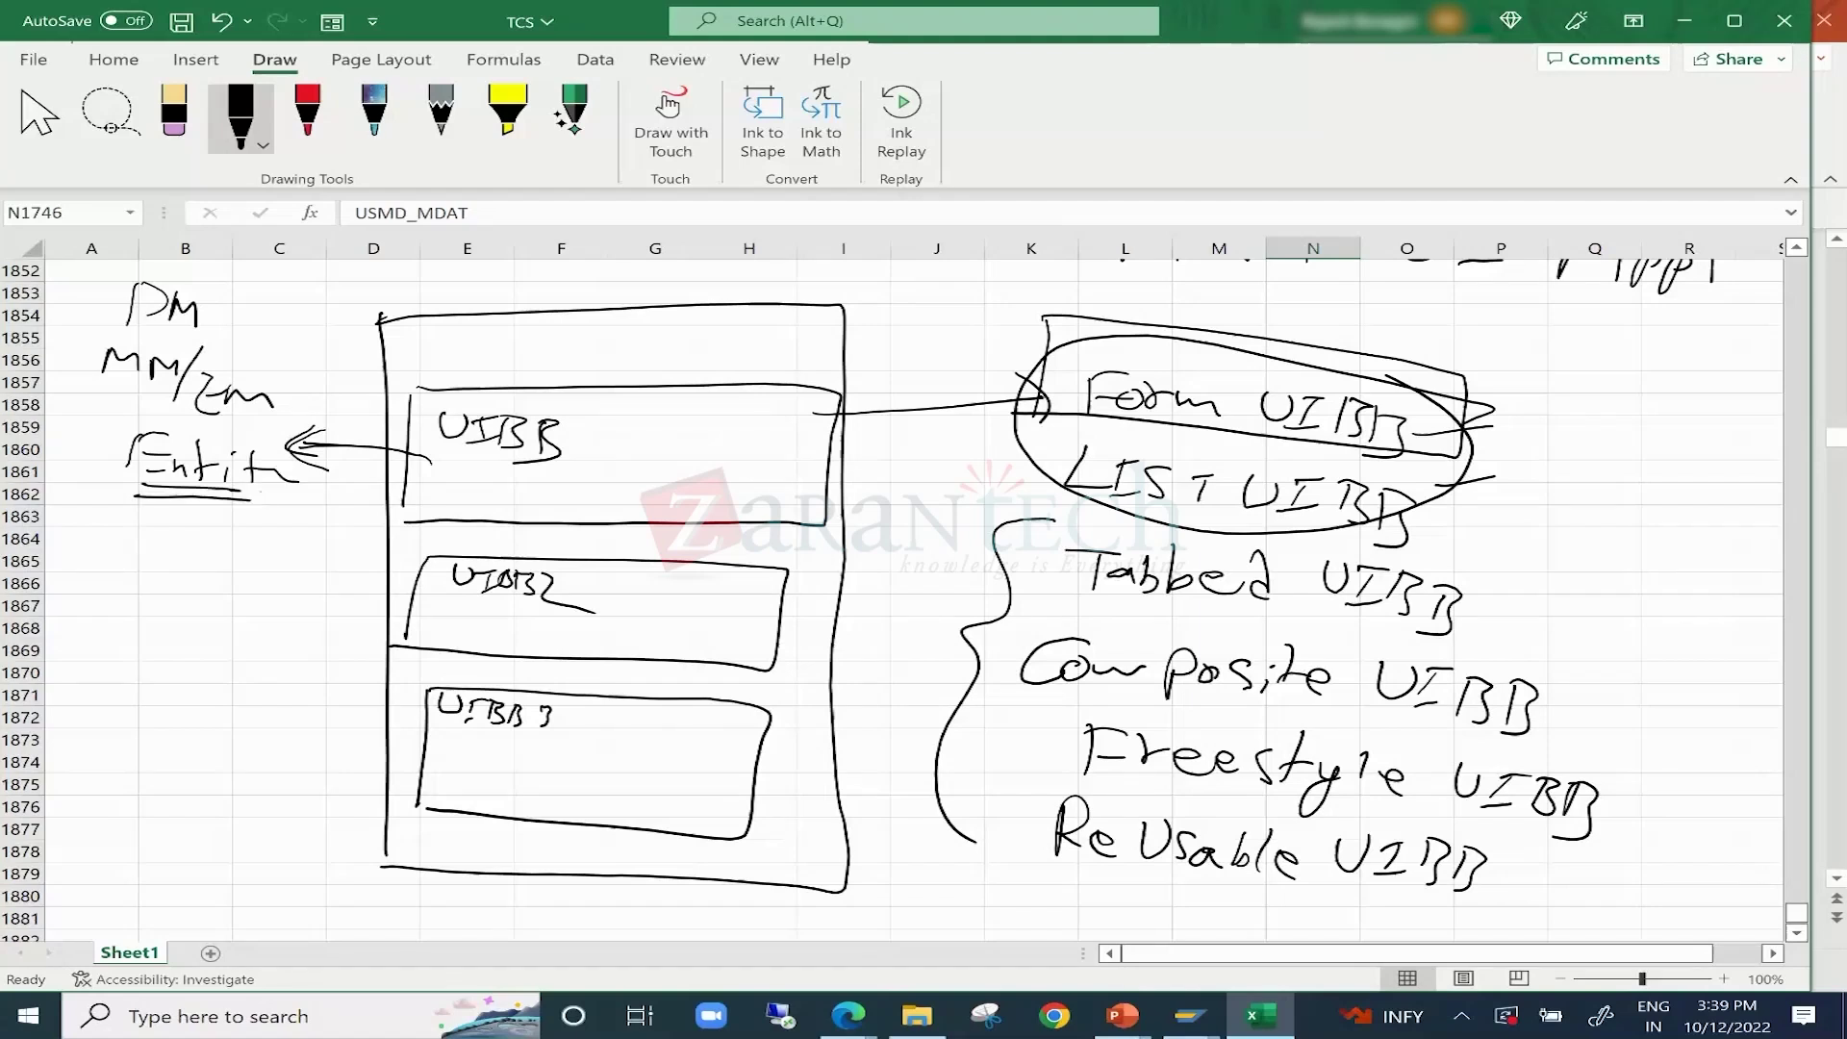